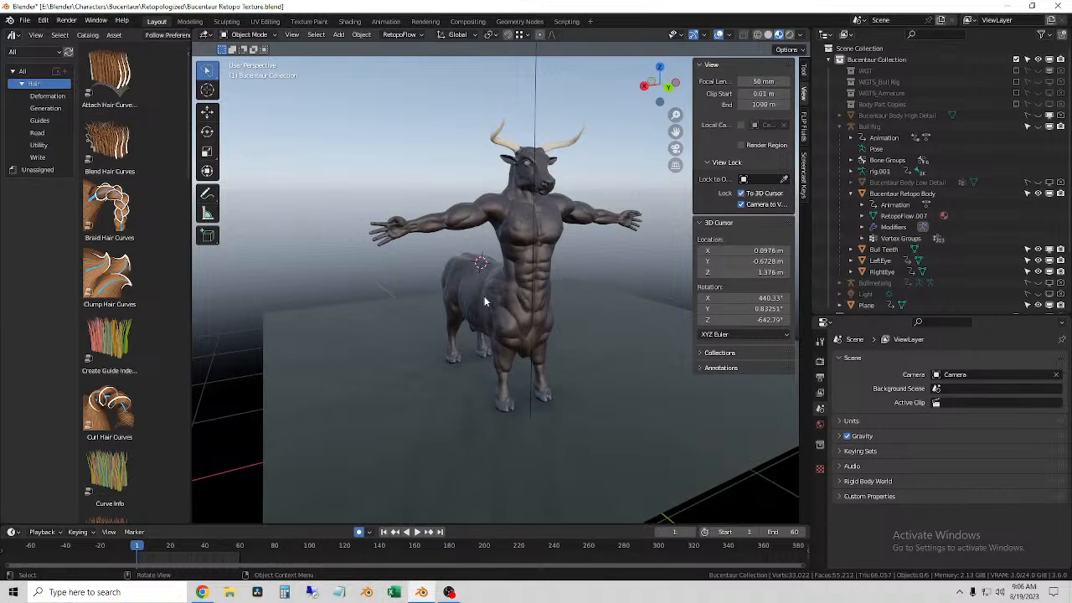
Step: Switch the viewport to rendered shading and examine the skin texture on the creature's shoulder
{"action": "mouse_move", "coordinate": [620, 282]}
{"action": "middle_mouse_down"}
{"action": "mouse_move", "coordinate": [510, 285]}
{"action": "mouse_move", "coordinate": [624, 289]}
{"action": "middle_mouse_up"}
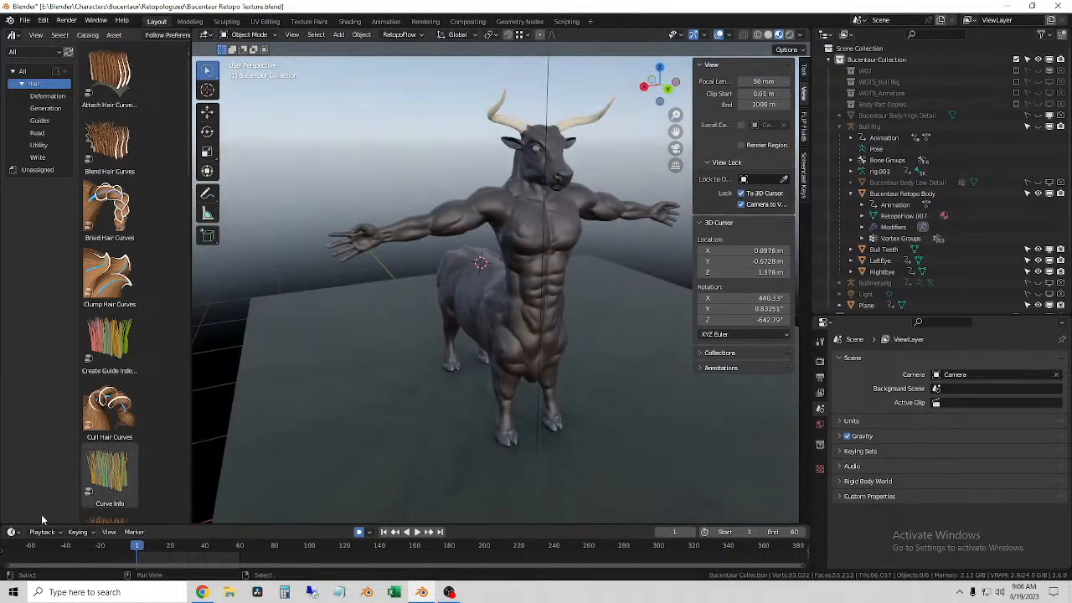
{"action": "left_click", "coordinate": [785, 35]}
{"action": "scroll", "coordinate": [536, 335], "scroll_direction": "up", "scroll_amount": 5}
{"action": "scroll", "coordinate": [514, 316], "scroll_direction": "up", "scroll_amount": 4}
{"action": "scroll", "coordinate": [353, 185], "scroll_direction": "down", "scroll_amount": 5}
{"action": "right_click", "coordinate": [395, 220], "text": "shift"}
{"action": "scroll", "coordinate": [407, 234], "scroll_direction": "up", "scroll_amount": 8}
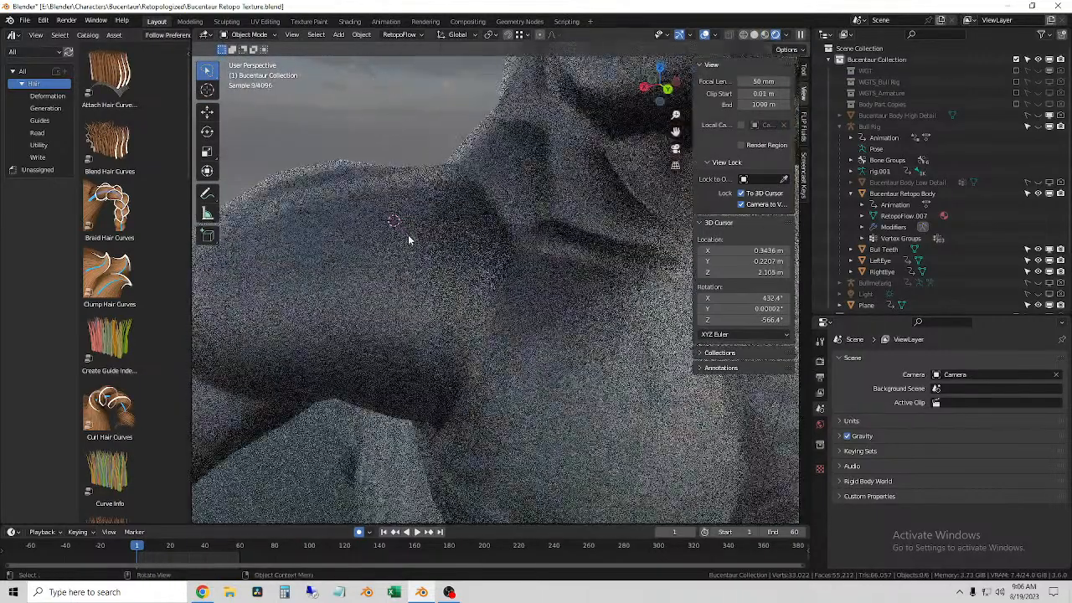
Step: Examine the skin detail on the side of the head and around the right eye in the rendered view
{"action": "scroll", "coordinate": [403, 235], "scroll_direction": "down", "scroll_amount": 3}
{"action": "left_click", "coordinate": [505, 258]}
{"action": "middle_click_drag", "start_coordinate": [443, 262], "coordinate": [513, 361]}
{"action": "scroll", "coordinate": [502, 276], "scroll_direction": "up", "scroll_amount": 8}
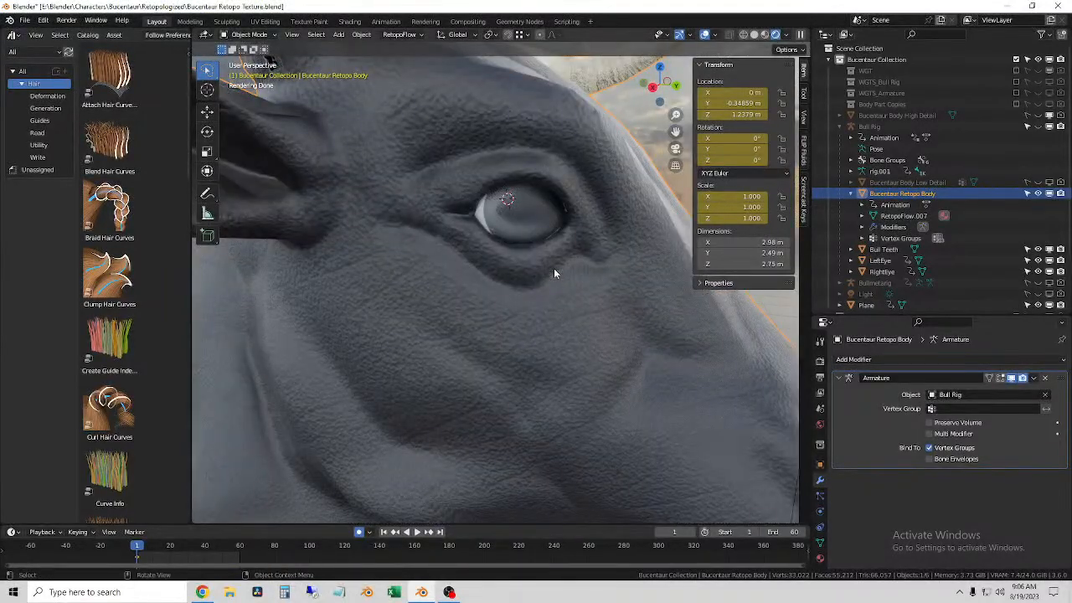
{"action": "middle_click_drag", "start_coordinate": [554, 268], "coordinate": [622, 286]}
{"action": "scroll", "coordinate": [587, 318], "scroll_direction": "down", "scroll_amount": 4}
{"action": "middle_click_drag", "start_coordinate": [574, 328], "coordinate": [545, 317]}
{"action": "scroll", "coordinate": [547, 319], "scroll_direction": "down", "scroll_amount": 3}
{"action": "scroll", "coordinate": [548, 318], "scroll_direction": "up", "scroll_amount": 4}
{"action": "left_click", "coordinate": [519, 204]}
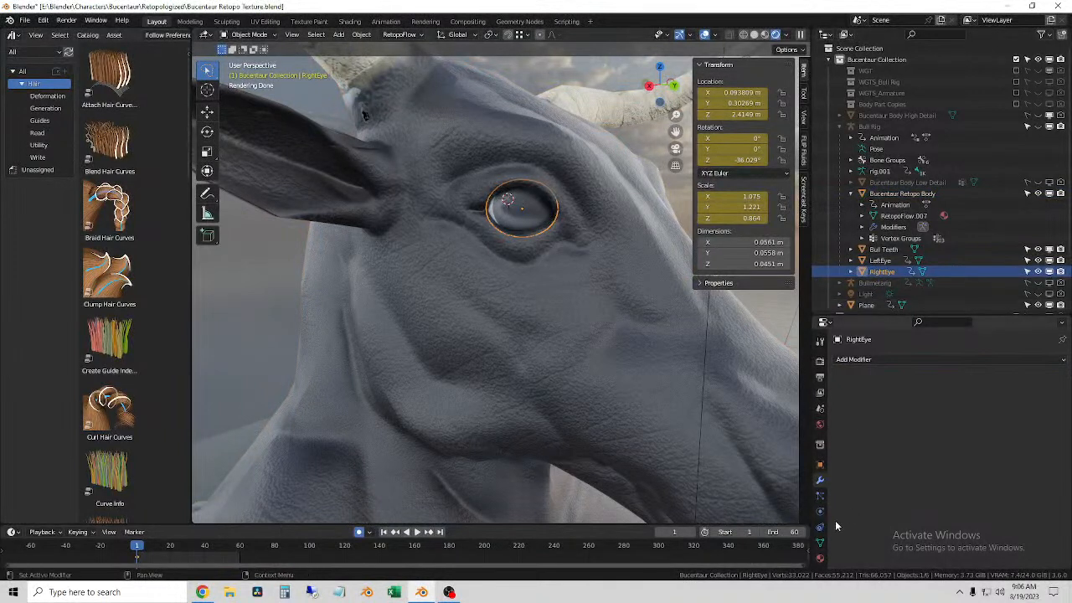
{"action": "left_click", "coordinate": [250, 284]}
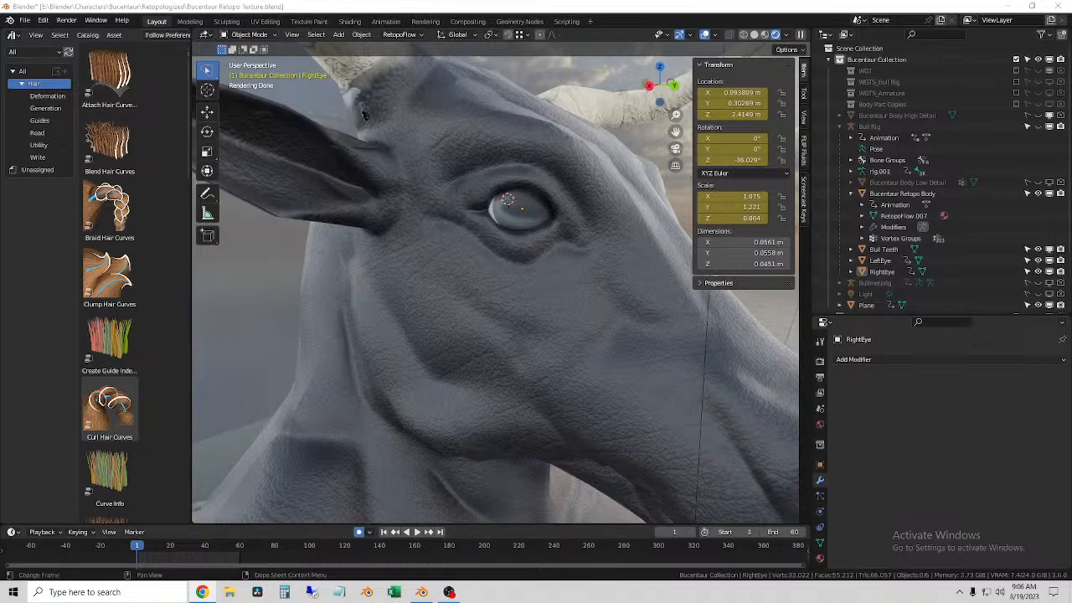
Step: Inspect the front hooves and lower legs from several angles in the rendered view
{"action": "scroll", "coordinate": [510, 199], "scroll_direction": "down", "scroll_amount": 10}
{"action": "middle_click_drag", "start_coordinate": [584, 313], "coordinate": [441, 292]}
{"action": "scroll", "coordinate": [440, 291], "scroll_direction": "up", "scroll_amount": 8}
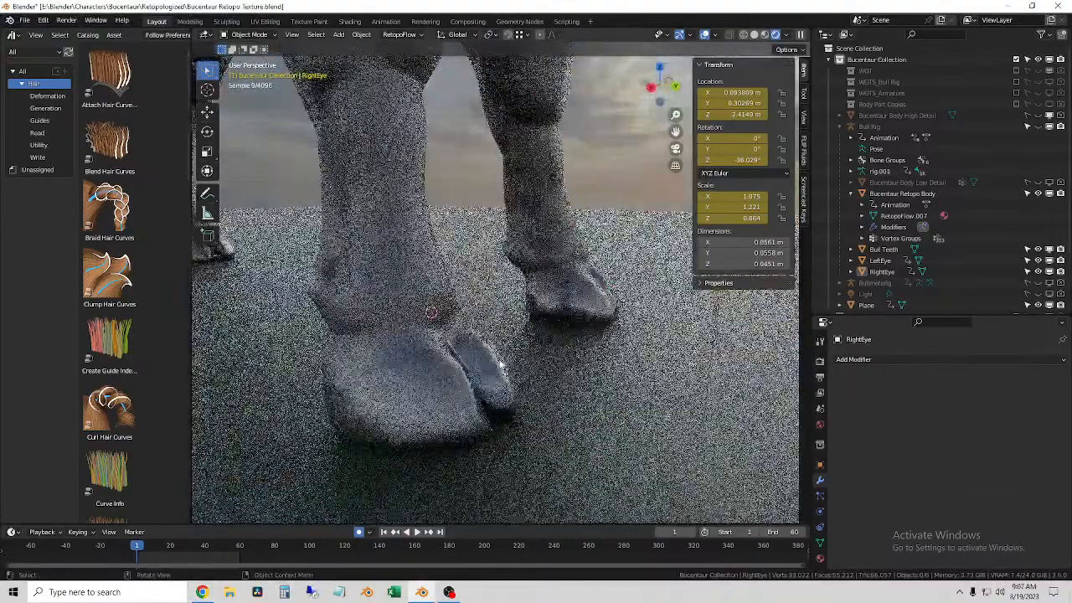
{"action": "middle_click_drag", "start_coordinate": [454, 345], "coordinate": [512, 330]}
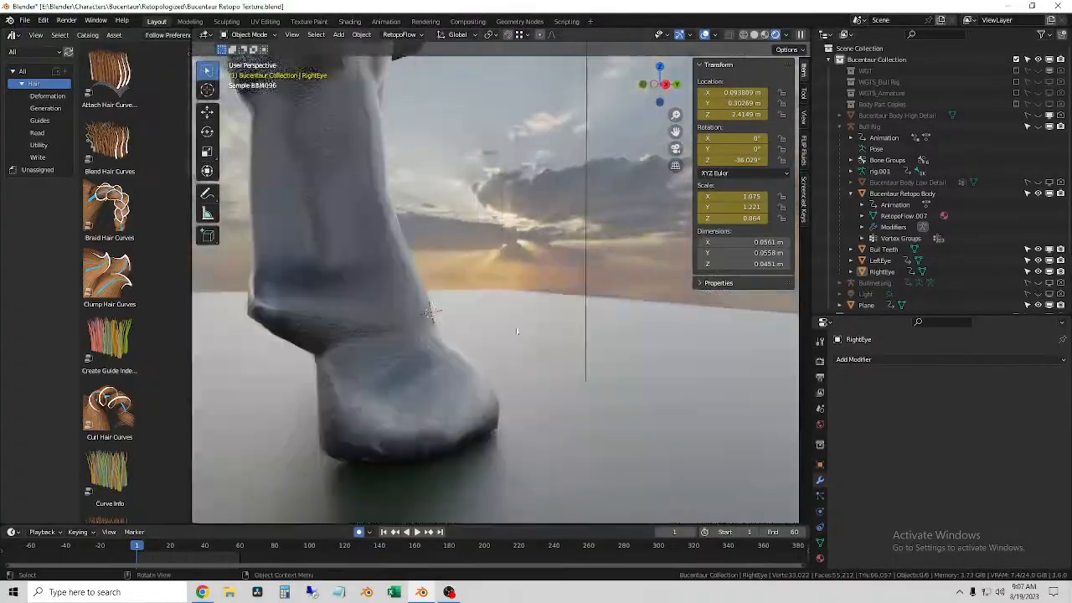
{"action": "scroll", "coordinate": [608, 335], "scroll_direction": "down", "scroll_amount": 3}
{"action": "middle_click_drag", "start_coordinate": [608, 335], "coordinate": [479, 365]}
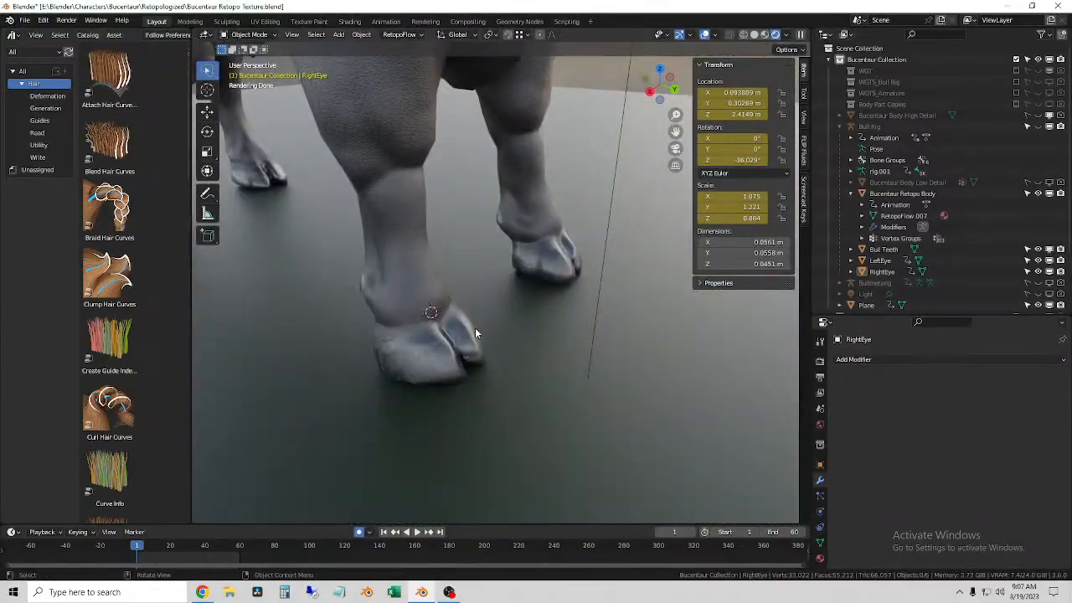
{"action": "middle_click_drag", "start_coordinate": [492, 305], "coordinate": [417, 202]}
{"action": "scroll", "coordinate": [460, 293], "scroll_direction": "down", "scroll_amount": 7}
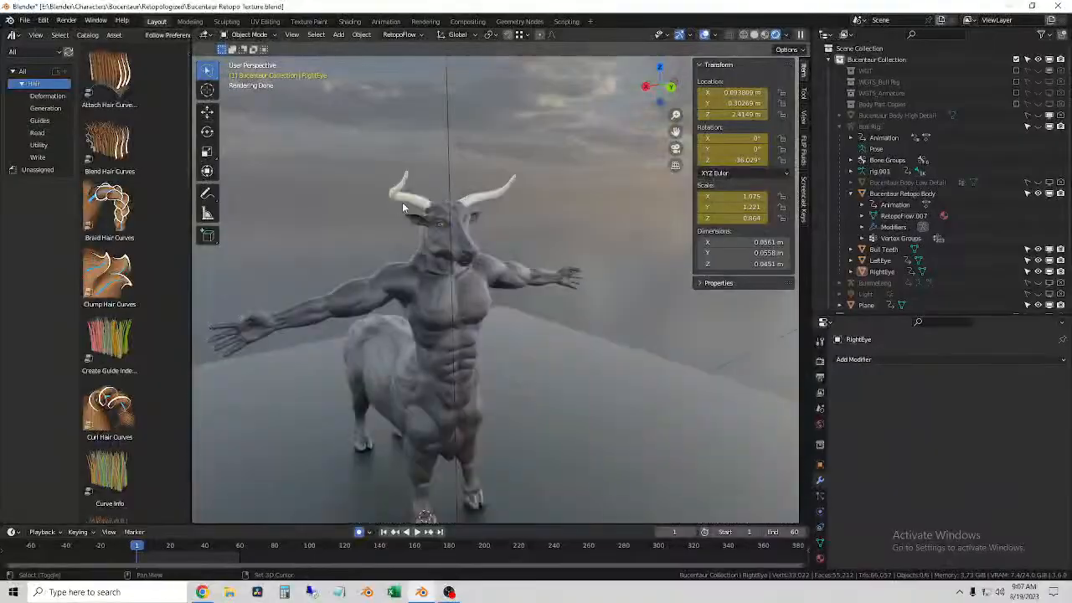
Step: Inspect the horns, face and muzzle of the bull's head from the front and side
{"action": "scroll", "coordinate": [417, 203], "scroll_direction": "up", "scroll_amount": 10}
{"action": "middle_click_drag", "start_coordinate": [491, 200], "coordinate": [520, 209]}
{"action": "scroll", "coordinate": [449, 238], "scroll_direction": "down", "scroll_amount": 6}
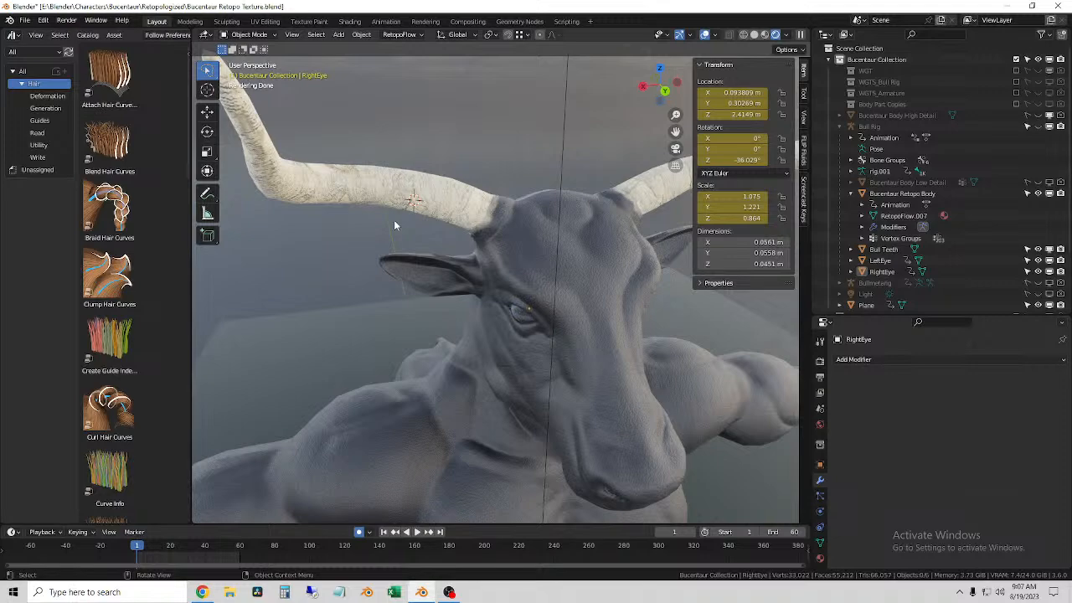
{"action": "middle_click_drag", "start_coordinate": [396, 224], "coordinate": [491, 287]}
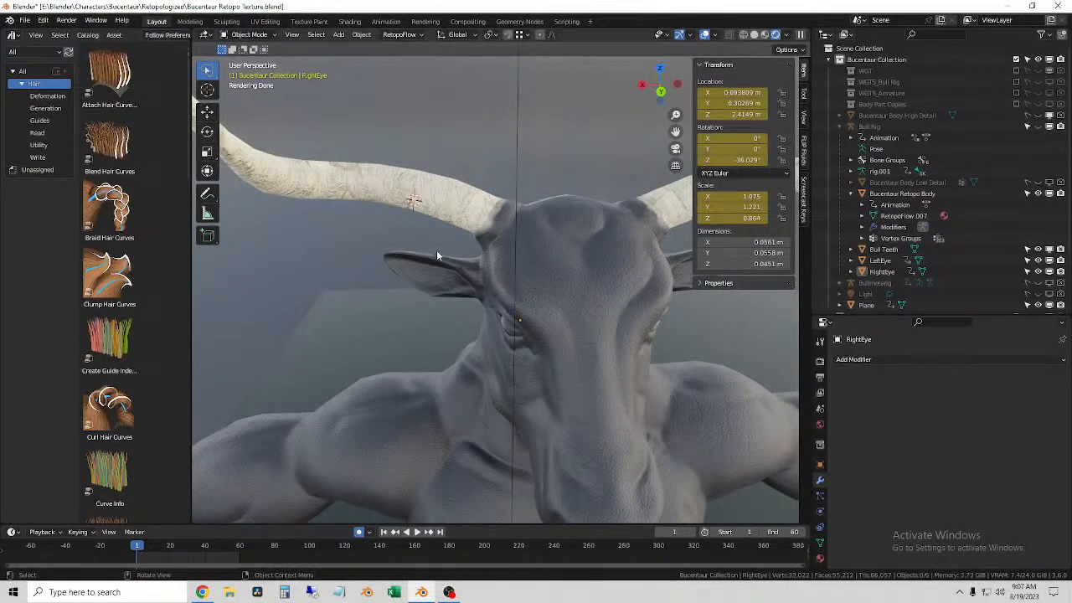
{"action": "middle_click_drag", "start_coordinate": [436, 250], "coordinate": [490, 311]}
{"action": "scroll", "coordinate": [484, 317], "scroll_direction": "up", "scroll_amount": 3}
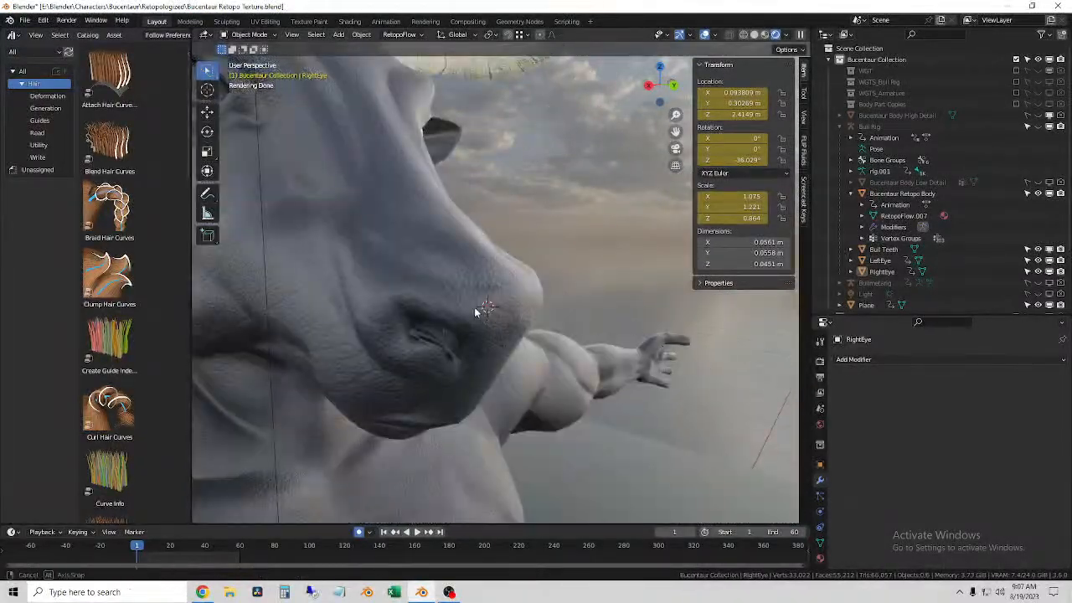
{"action": "scroll", "coordinate": [455, 364], "scroll_direction": "up", "scroll_amount": 3}
{"action": "scroll", "coordinate": [455, 364], "scroll_direction": "down", "scroll_amount": 3}
{"action": "scroll", "coordinate": [444, 353], "scroll_direction": "down", "scroll_amount": 3}
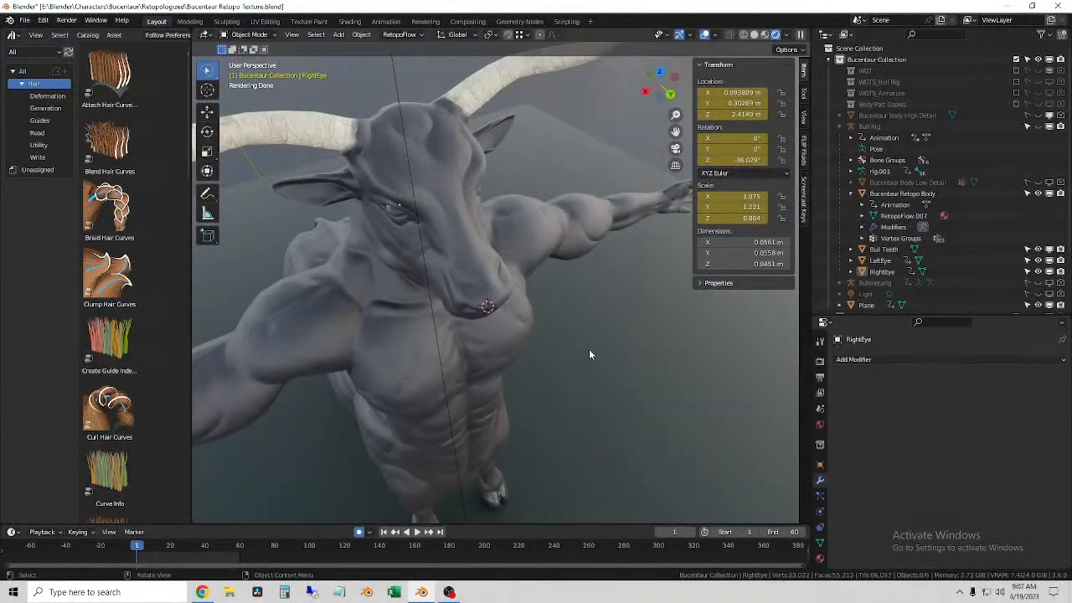
{"action": "middle_click_drag", "start_coordinate": [542, 329], "coordinate": [510, 307]}
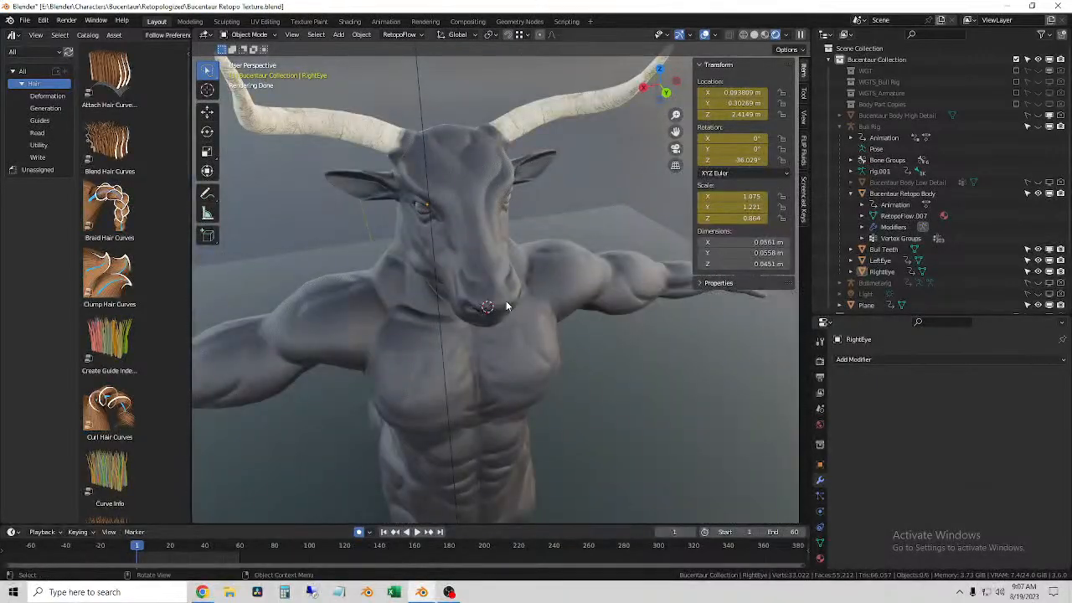
{"action": "middle_click_drag", "start_coordinate": [511, 306], "coordinate": [620, 304]}
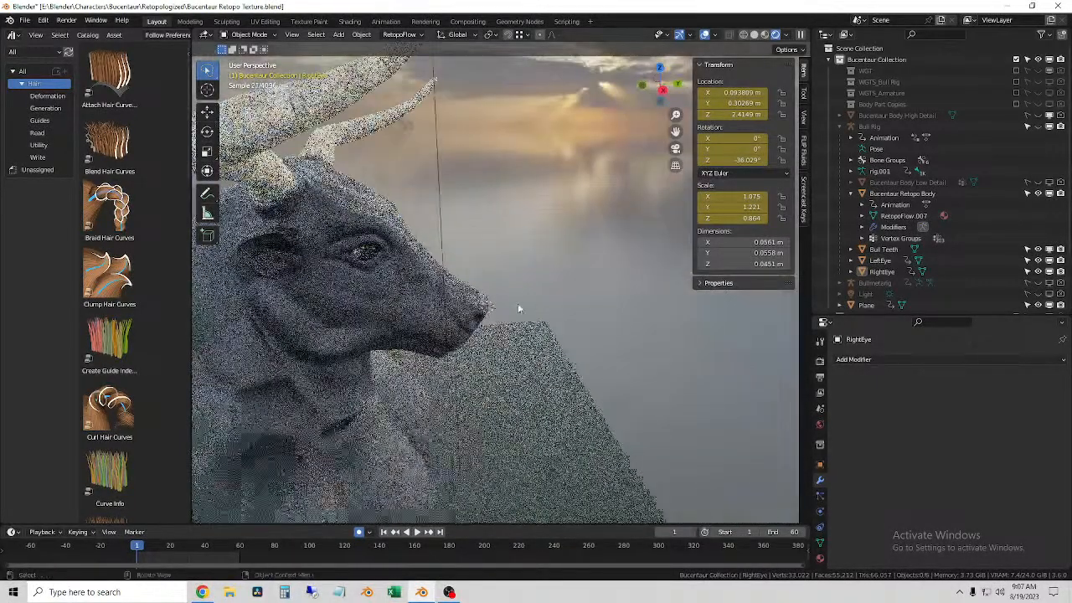
Step: Inspect the outstretched arm and hand, and select the Bucentaur Retopo Body mesh
{"action": "scroll", "coordinate": [525, 304], "scroll_direction": "down", "scroll_amount": 3}
{"action": "middle_click_drag", "start_coordinate": [472, 311], "coordinate": [407, 261]}
{"action": "scroll", "coordinate": [407, 261], "scroll_direction": "up", "scroll_amount": 4}
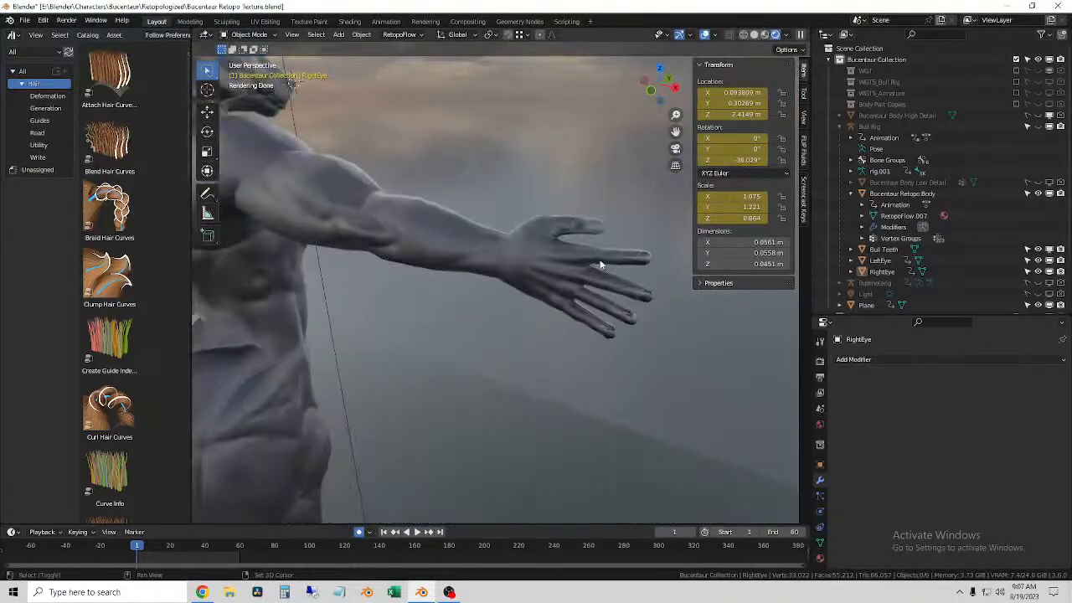
{"action": "scroll", "coordinate": [450, 296], "scroll_direction": "down", "scroll_amount": 1}
{"action": "scroll", "coordinate": [448, 300], "scroll_direction": "up", "scroll_amount": 1}
{"action": "left_click", "coordinate": [471, 247]}
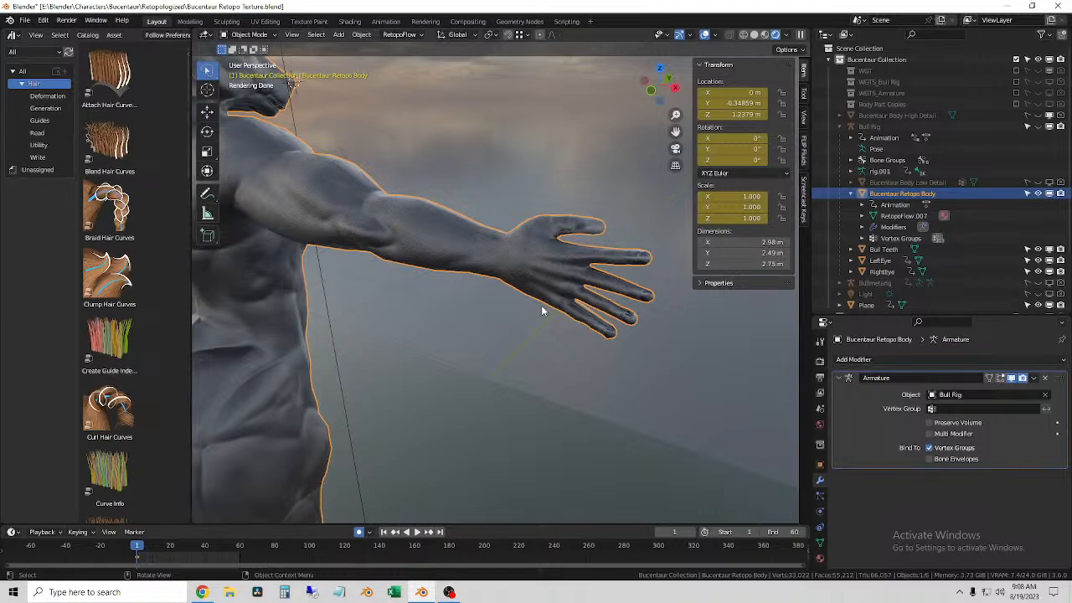
{"action": "scroll", "coordinate": [548, 289], "scroll_direction": "down", "scroll_amount": 4}
{"action": "scroll", "coordinate": [525, 270], "scroll_direction": "up", "scroll_amount": 2}
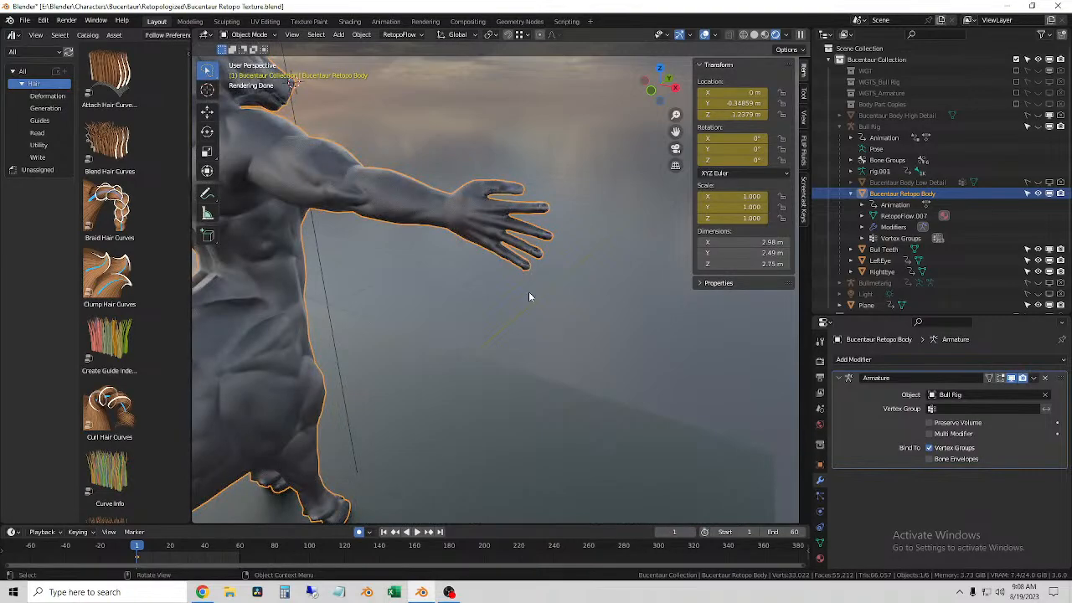
{"action": "middle_click_drag", "start_coordinate": [525, 265], "coordinate": [350, 338]}
{"action": "scroll", "coordinate": [454, 246], "scroll_direction": "up", "scroll_amount": 3}
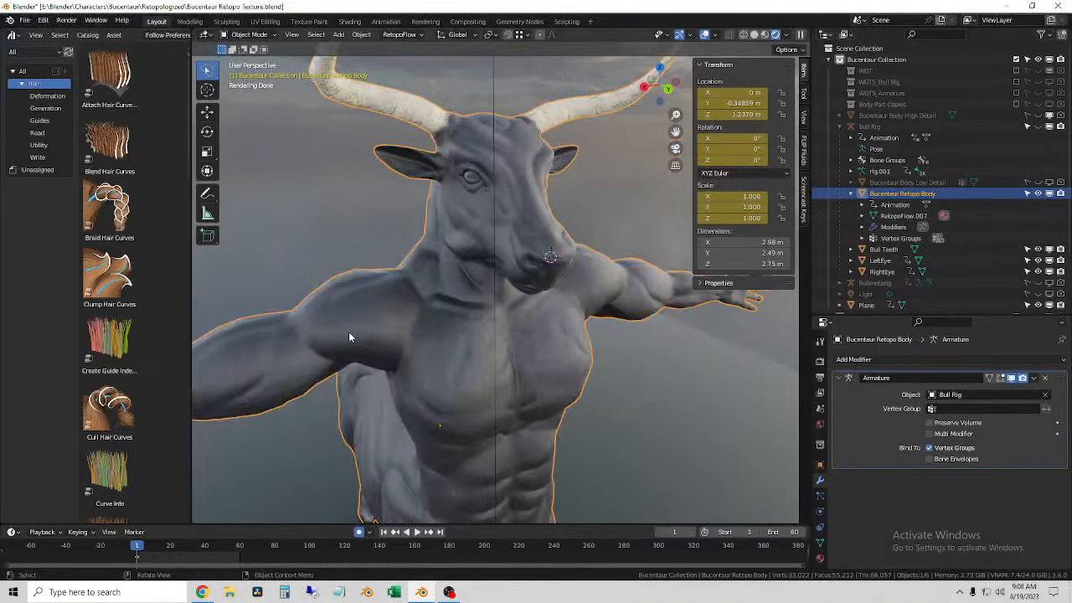
Step: Show the particle settings of the Bucentaur Retopo Body, and make the Properties editor taller and narrower
{"action": "left_click", "coordinate": [820, 495]}
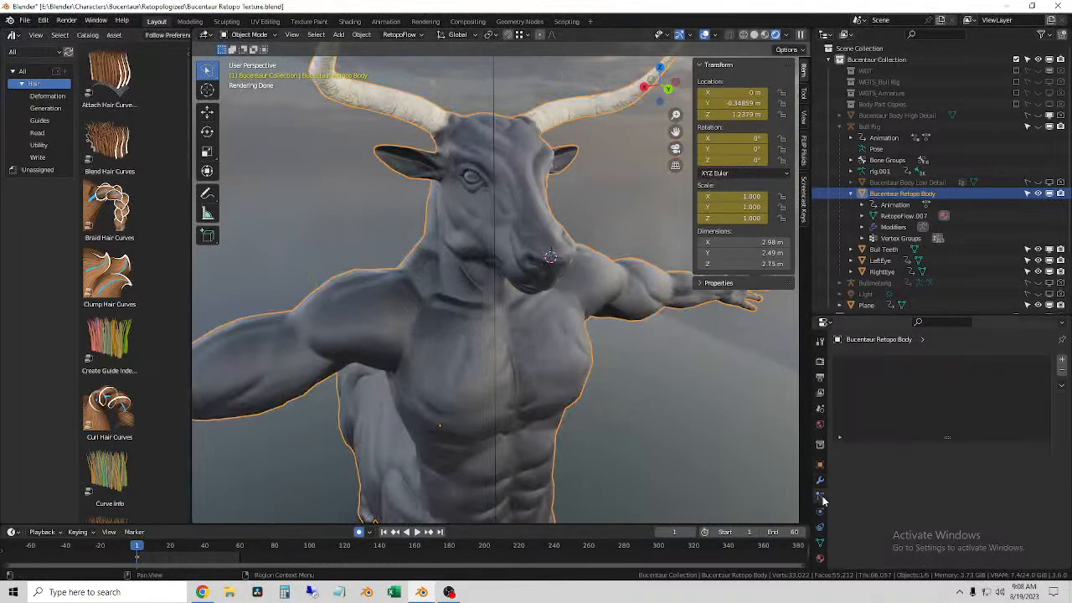
{"action": "middle_click_drag", "start_coordinate": [516, 277], "coordinate": [553, 283]}
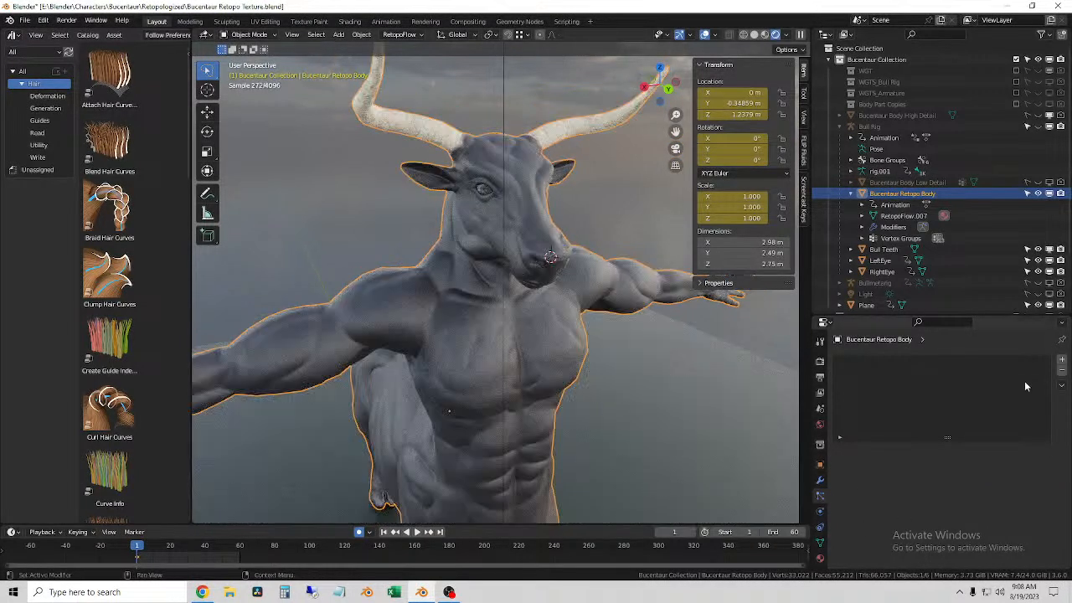
{"action": "left_click_drag", "start_coordinate": [885, 315], "coordinate": [917, 232]}
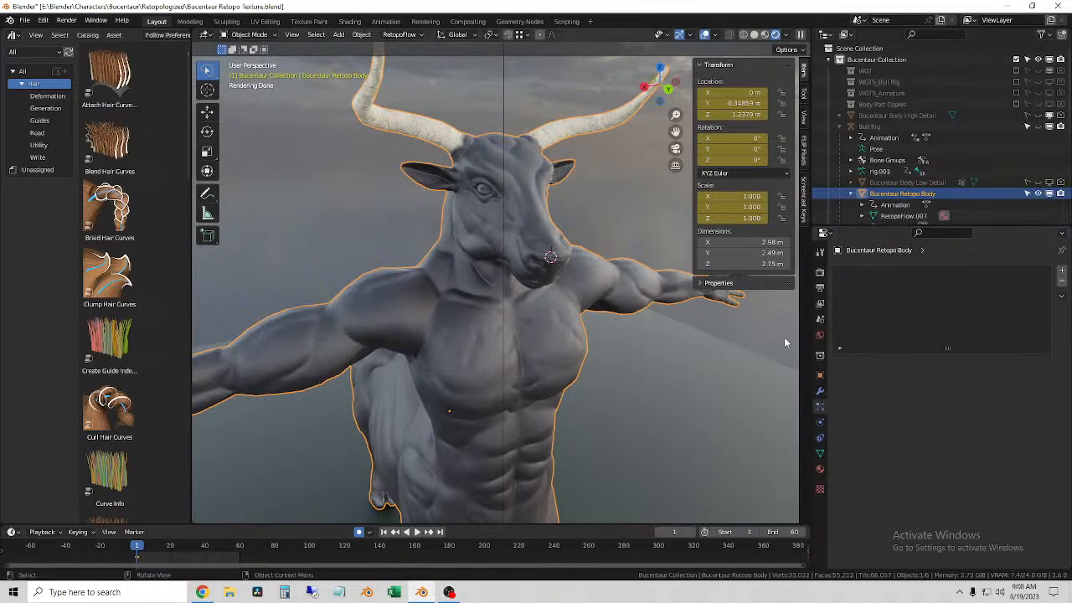
{"action": "left_click_drag", "start_coordinate": [811, 334], "coordinate": [859, 335]}
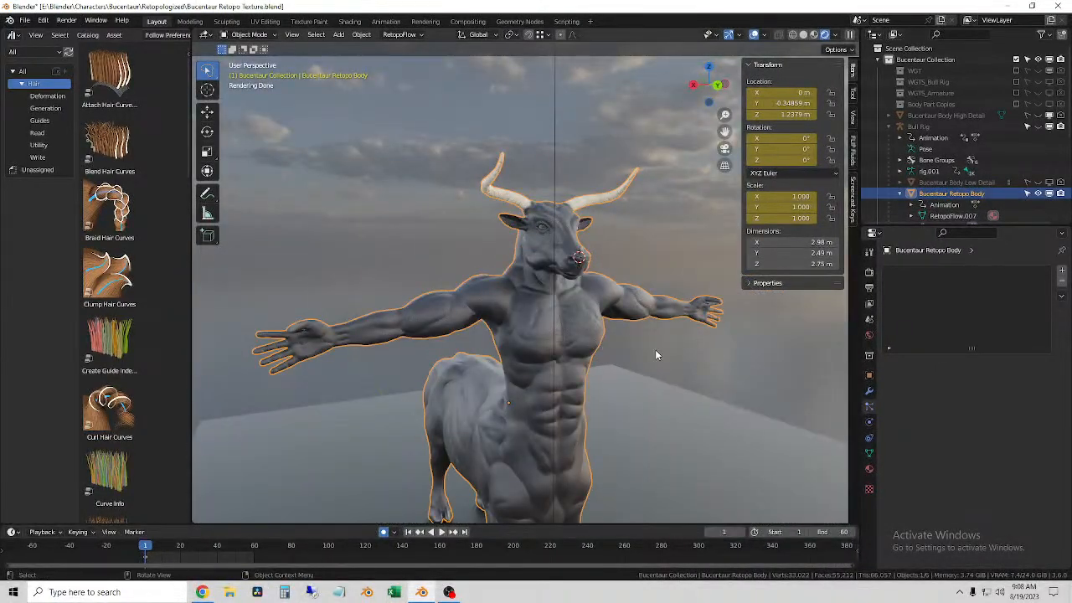
Step: Remove the hair asset browser by joining its area into the 3D viewport
{"action": "scroll", "coordinate": [637, 335], "scroll_direction": "up", "scroll_amount": 3}
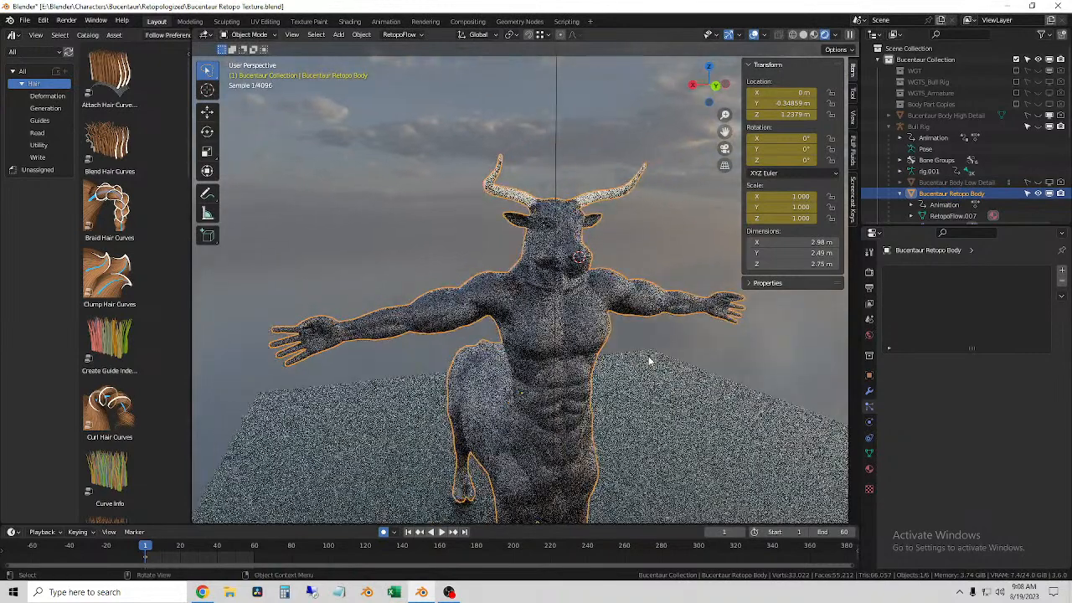
{"action": "scroll", "coordinate": [588, 316], "scroll_direction": "down", "scroll_amount": 2}
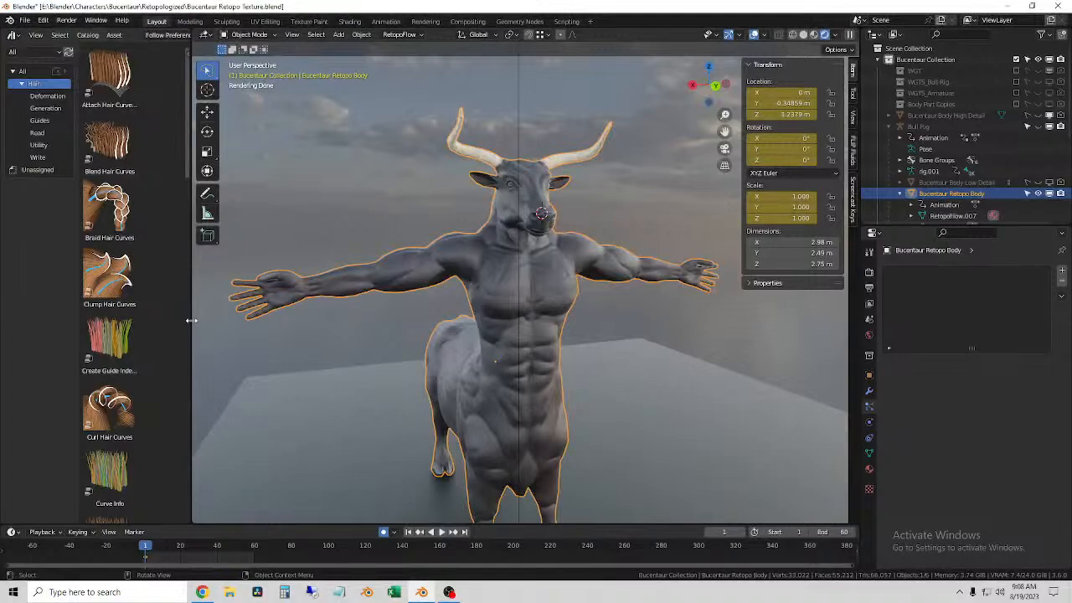
{"action": "right_click", "coordinate": [191, 320]}
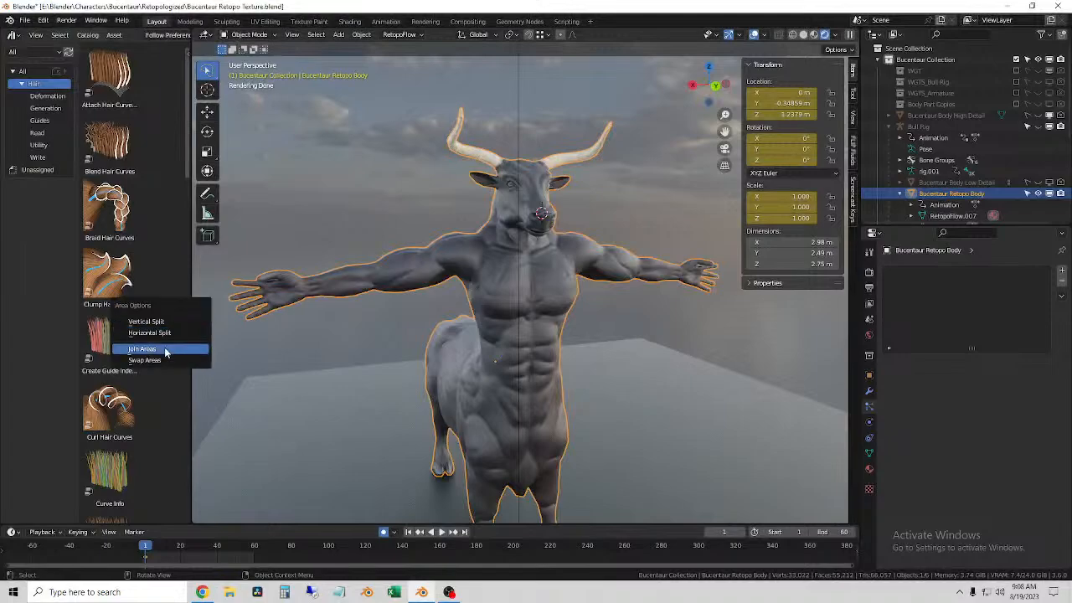
{"action": "left_click", "coordinate": [179, 347]}
{"action": "left_click", "coordinate": [87, 343]}
{"action": "mouse_move", "coordinate": [88, 344]}
{"action": "middle_mouse_down"}
{"action": "mouse_move", "coordinate": [190, 328]}
{"action": "mouse_move", "coordinate": [539, 389]}
{"action": "mouse_move", "coordinate": [557, 346]}
{"action": "middle_mouse_up"}
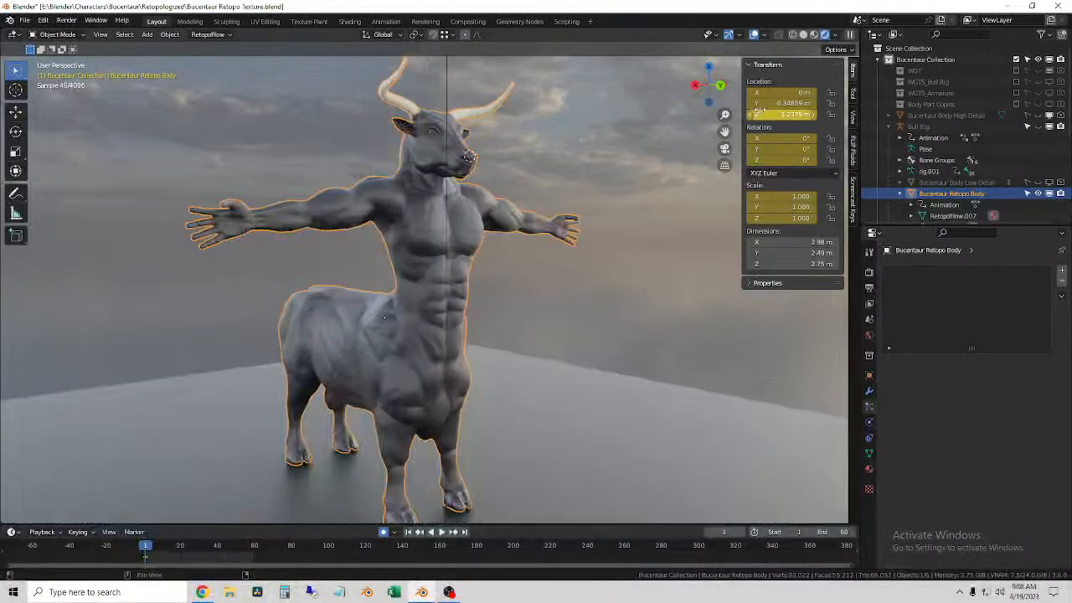
Step: Switch the viewport to material preview shading and reselect the Bucentaur Retopo Body
{"action": "left_click", "coordinate": [813, 36]}
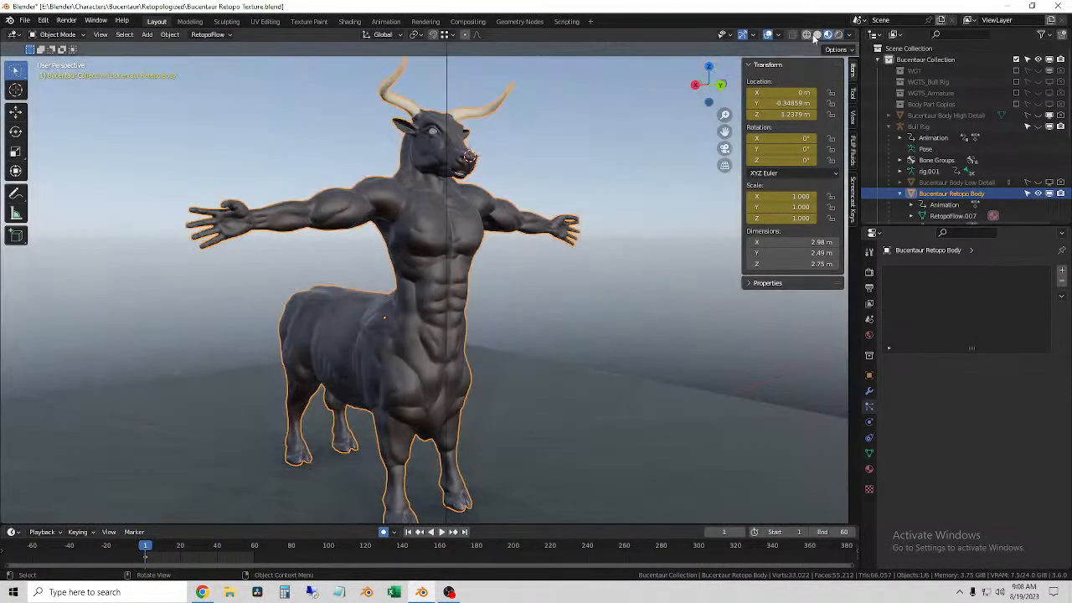
{"action": "left_click", "coordinate": [559, 283]}
{"action": "scroll", "coordinate": [558, 283], "scroll_direction": "up", "scroll_amount": 5}
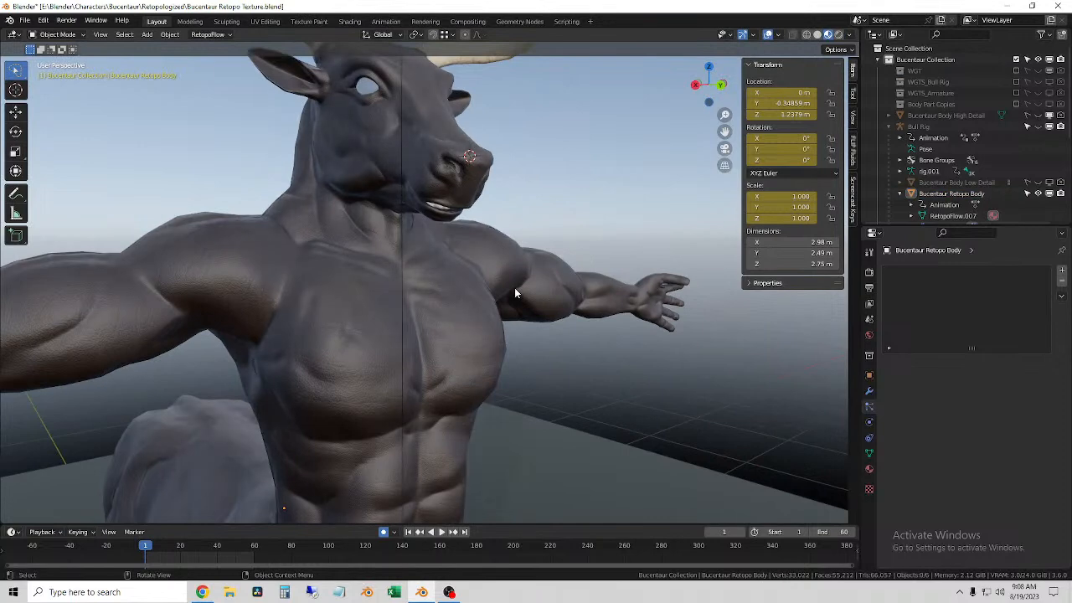
{"action": "middle_click_drag", "start_coordinate": [457, 284], "coordinate": [409, 283]}
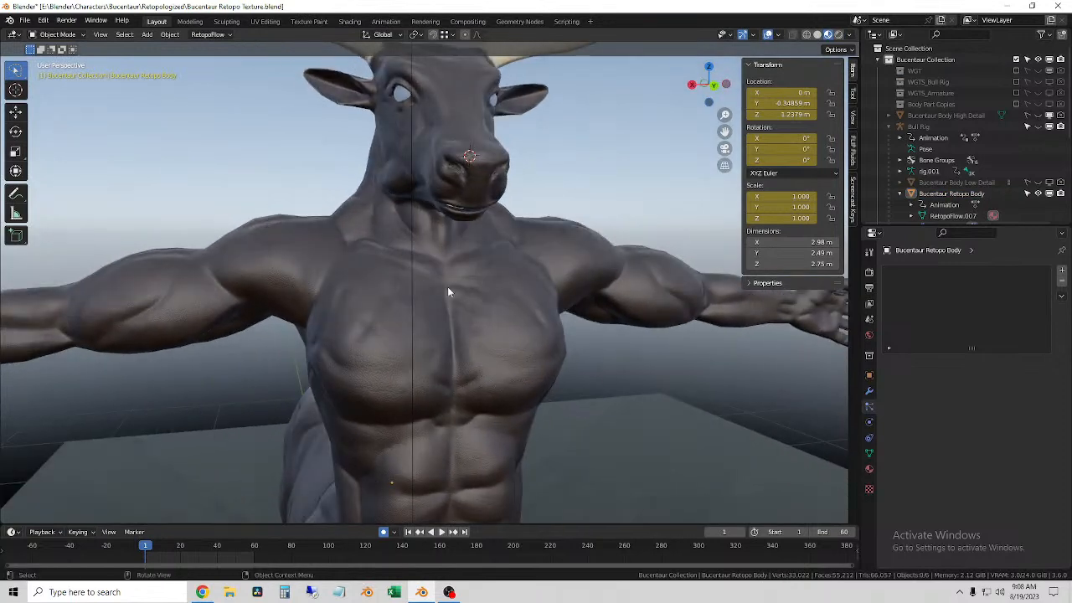
{"action": "scroll", "coordinate": [456, 285], "scroll_direction": "up", "scroll_amount": 2}
{"action": "scroll", "coordinate": [447, 290], "scroll_direction": "down", "scroll_amount": 2}
{"action": "middle_click_drag", "start_coordinate": [360, 356], "coordinate": [462, 309]}
{"action": "left_click", "coordinate": [473, 306]}
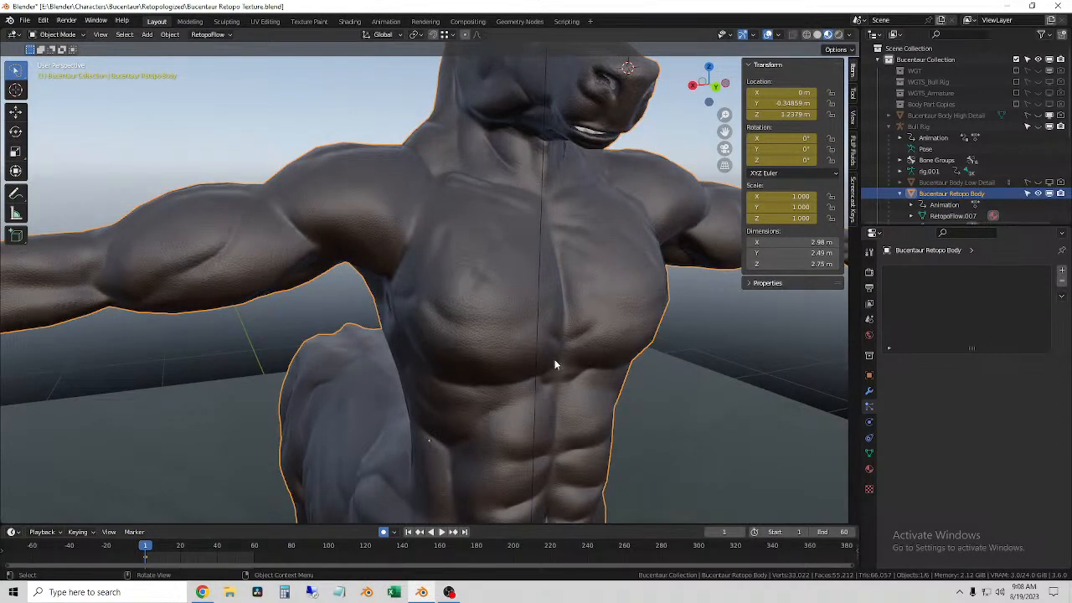
Step: Examine the selected body's shoulders, back, chest and arms from behind and from the front
{"action": "middle_click_drag", "start_coordinate": [551, 358], "coordinate": [520, 178]}
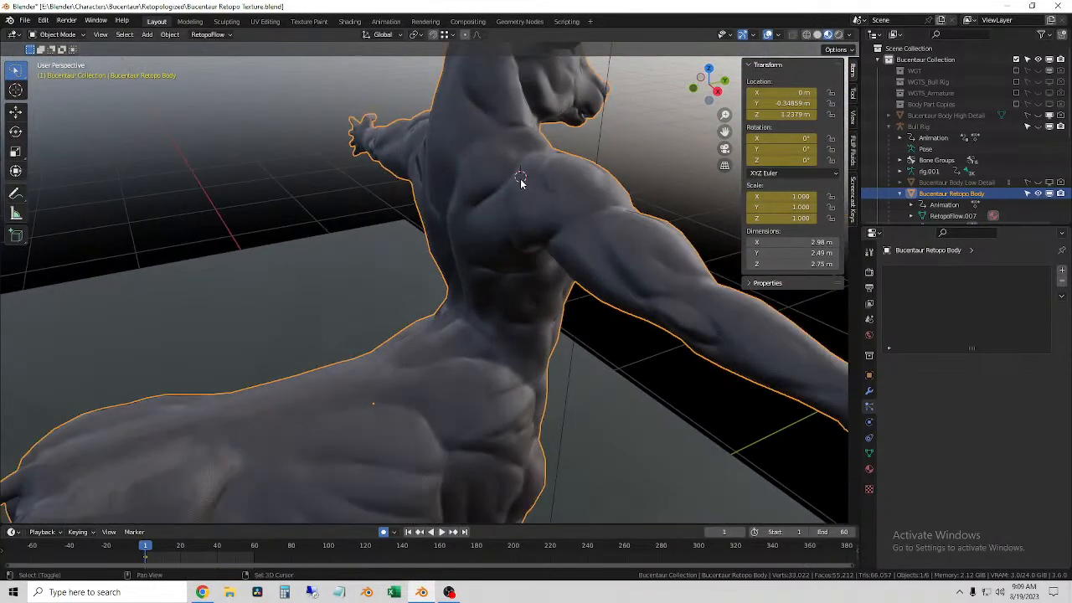
{"action": "scroll", "coordinate": [520, 178], "scroll_direction": "up", "scroll_amount": 2}
{"action": "scroll", "coordinate": [536, 221], "scroll_direction": "down", "scroll_amount": 4}
{"action": "middle_click_drag", "start_coordinate": [639, 263], "coordinate": [512, 253]}
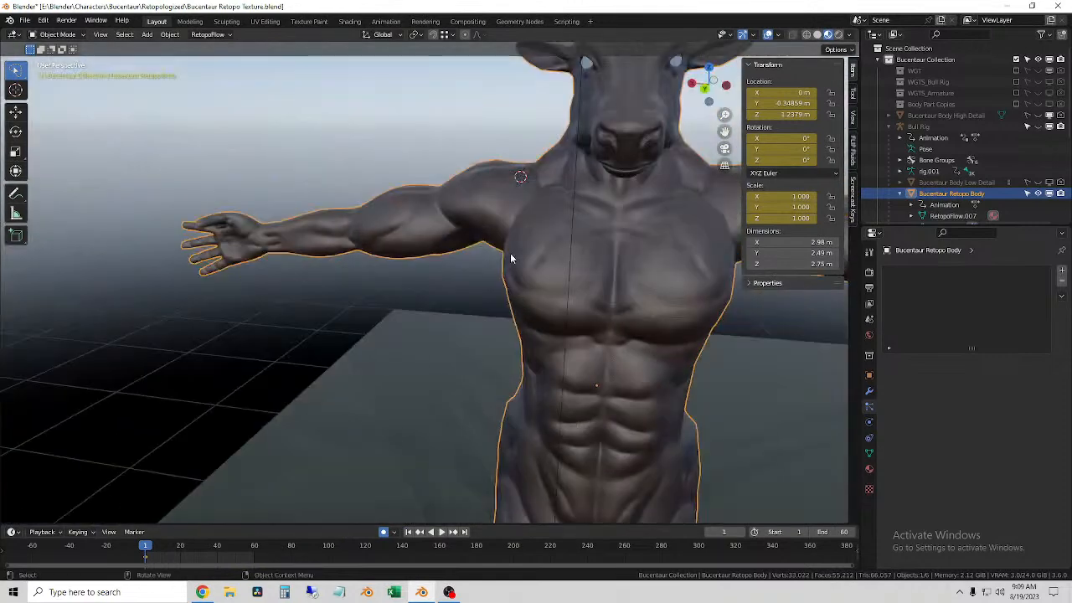
{"action": "scroll", "coordinate": [558, 268], "scroll_direction": "up", "scroll_amount": 2}
{"action": "scroll", "coordinate": [559, 274], "scroll_direction": "down", "scroll_amount": 5}
{"action": "middle_click_drag", "start_coordinate": [548, 269], "coordinate": [575, 260]}
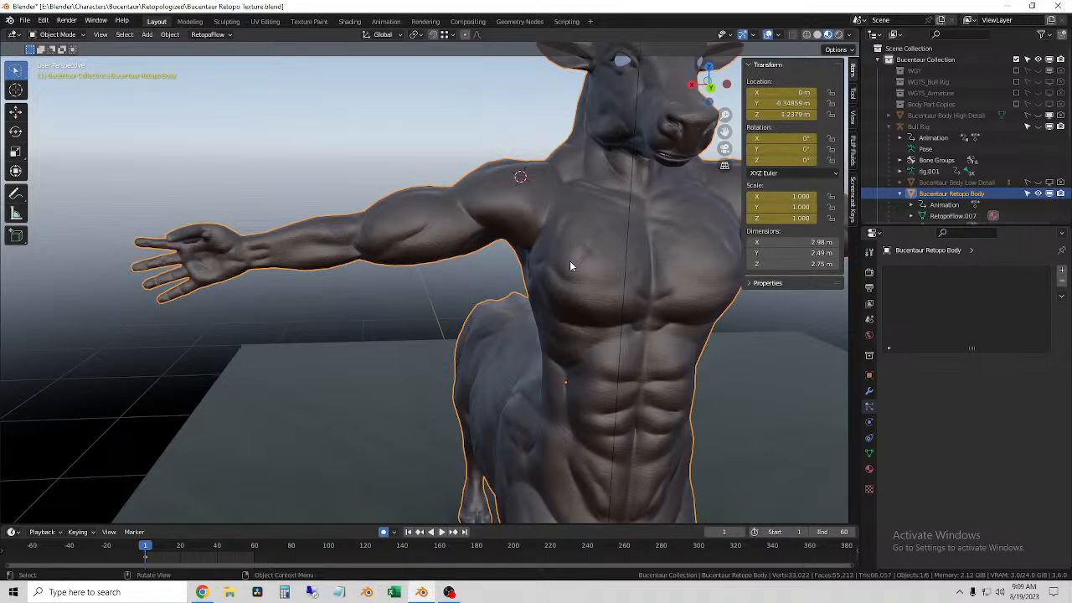
{"action": "middle_click_drag", "start_coordinate": [560, 253], "coordinate": [469, 208]}
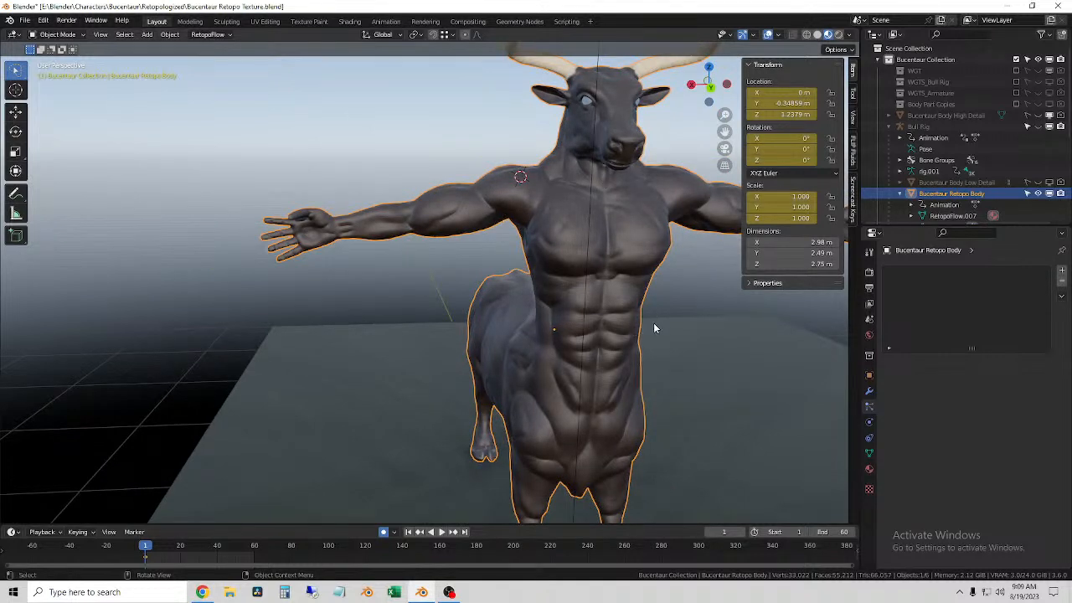
Step: Examine the body's chest, abdomen and arms from the front in material preview, selecting and deselecting the mesh to compare its outline
{"action": "middle_click_drag", "start_coordinate": [655, 328], "coordinate": [584, 324]}
{"action": "scroll", "coordinate": [584, 323], "scroll_direction": "up", "scroll_amount": 2}
{"action": "scroll", "coordinate": [586, 321], "scroll_direction": "down", "scroll_amount": 4}
{"action": "scroll", "coordinate": [586, 321], "scroll_direction": "up", "scroll_amount": 4}
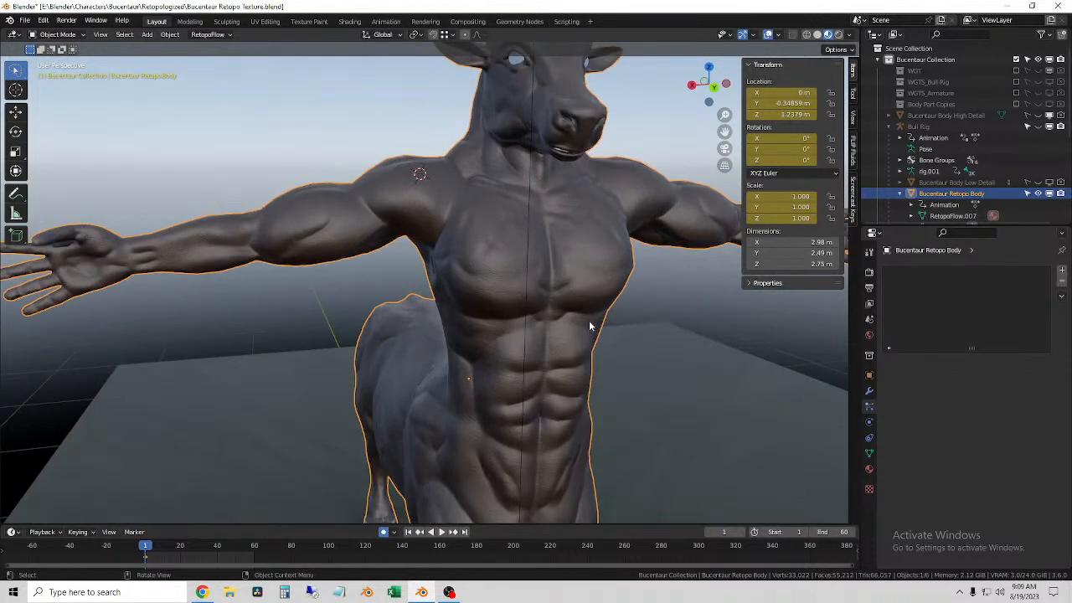
{"action": "scroll", "coordinate": [587, 324], "scroll_direction": "down", "scroll_amount": 1}
{"action": "left_click", "coordinate": [587, 324]}
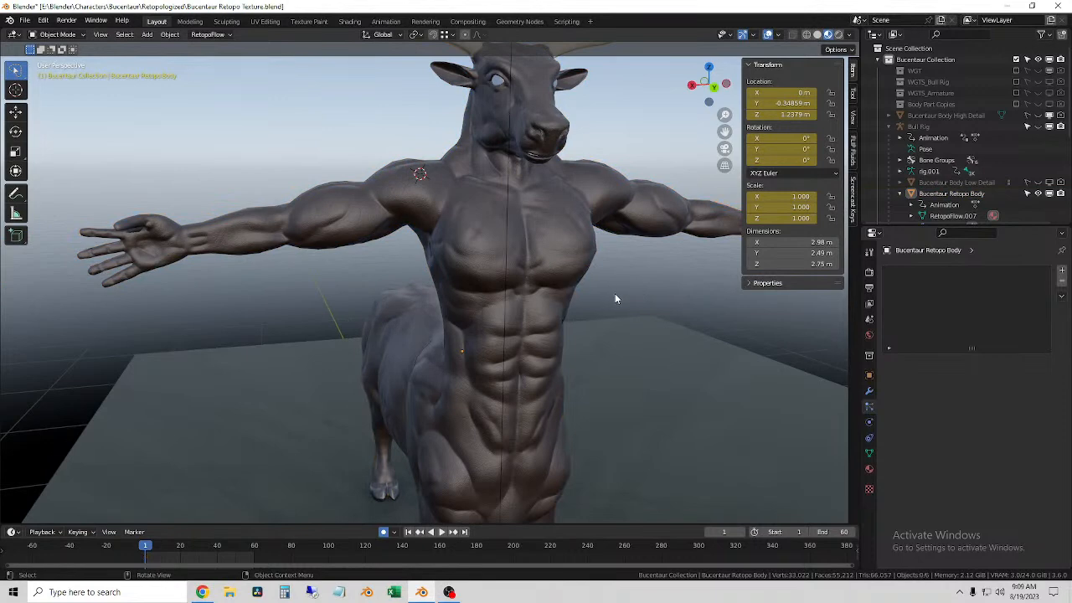
{"action": "scroll", "coordinate": [615, 299], "scroll_direction": "down", "scroll_amount": 3}
{"action": "scroll", "coordinate": [615, 299], "scroll_direction": "up", "scroll_amount": 3}
{"action": "middle_click_drag", "start_coordinate": [568, 314], "coordinate": [533, 302]}
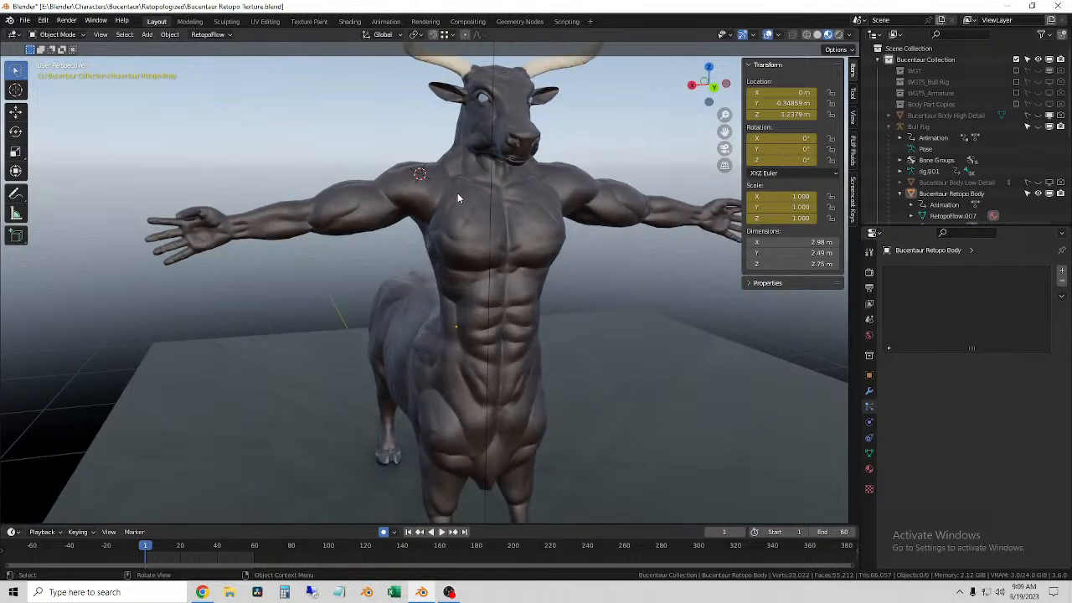
{"action": "left_click", "coordinate": [336, 236]}
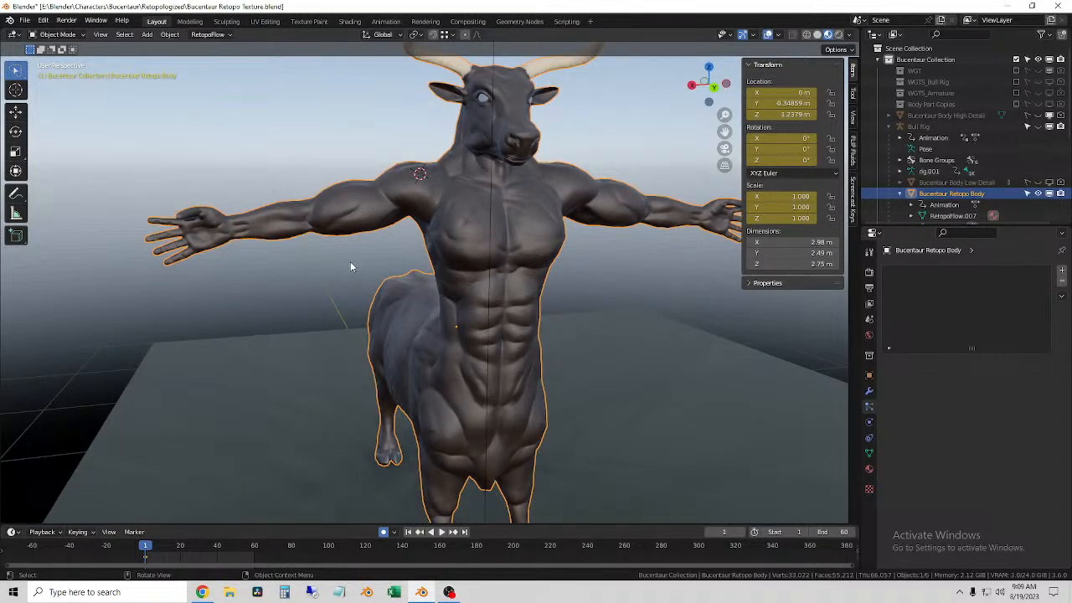
{"action": "left_click", "coordinate": [268, 272]}
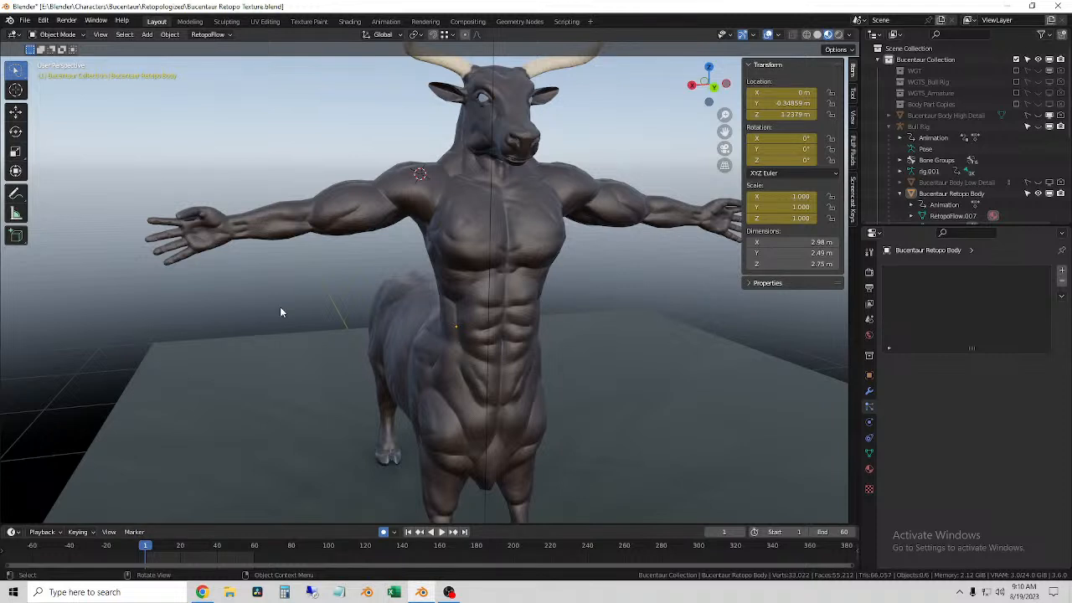
Step: Examine the head, horns and torso from several front angles, and leave the Bucentaur Retopo Body selected
{"action": "middle_click_drag", "start_coordinate": [548, 276], "coordinate": [520, 322]}
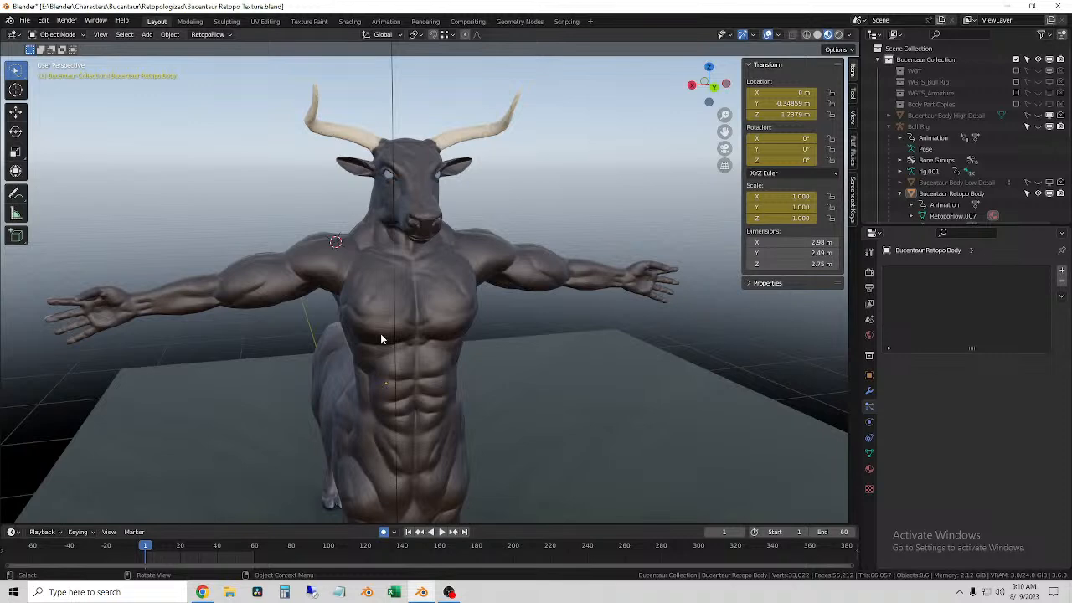
{"action": "middle_click_drag", "start_coordinate": [488, 302], "coordinate": [536, 298]}
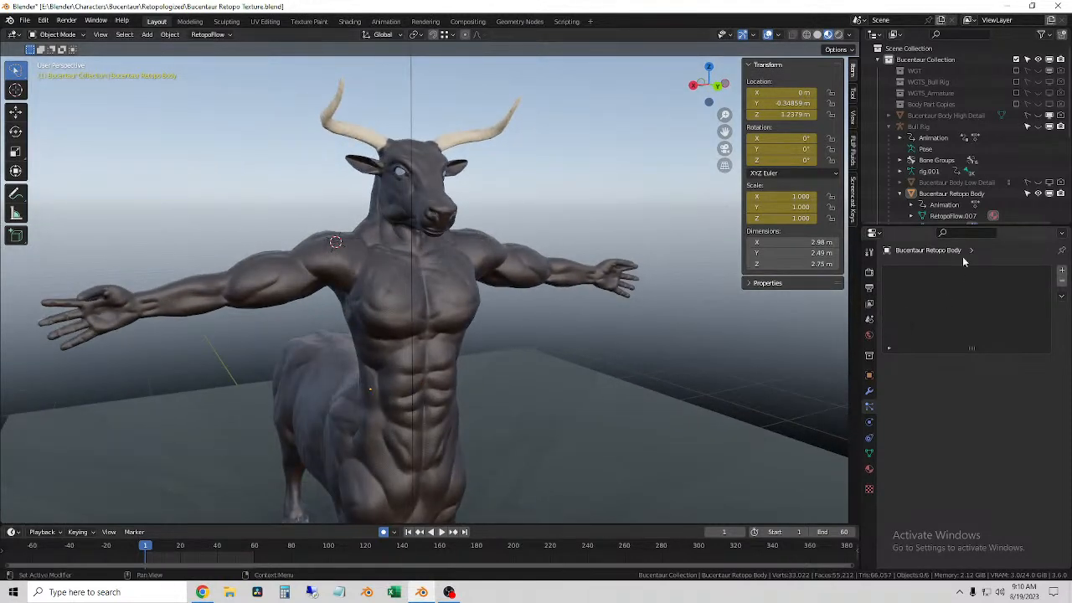
{"action": "middle_click_drag", "start_coordinate": [446, 373], "coordinate": [473, 308]}
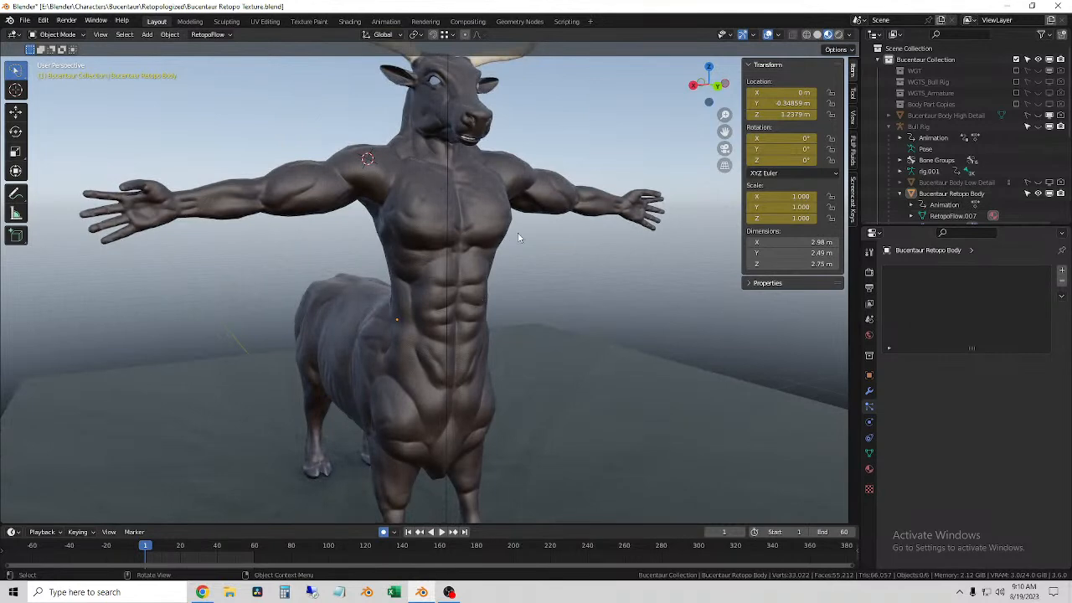
{"action": "left_click", "coordinate": [480, 217]}
{"action": "middle_click_drag", "start_coordinate": [480, 217], "coordinate": [489, 245]}
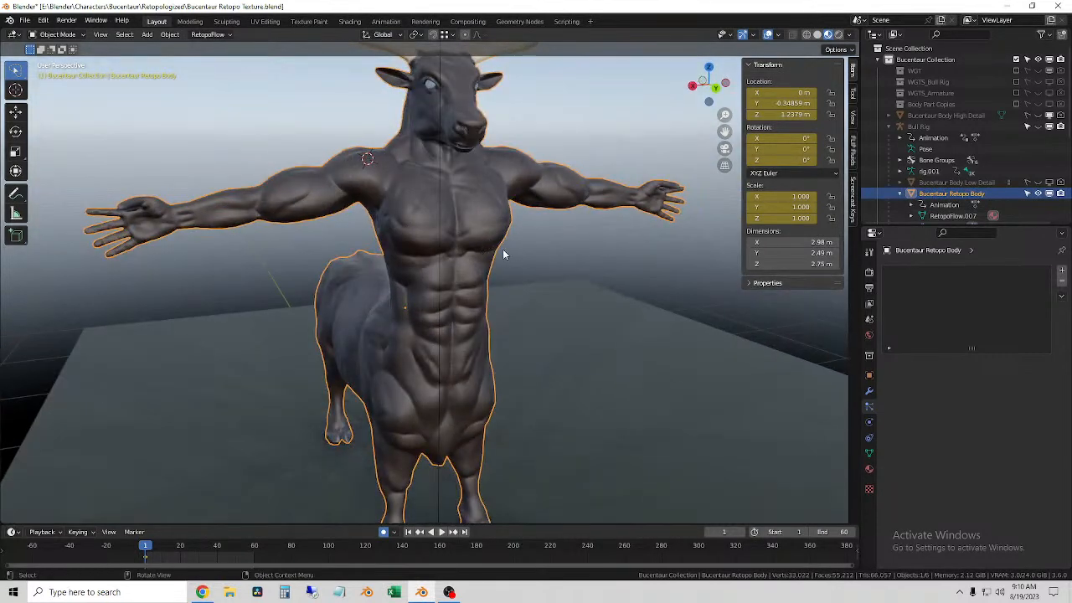
{"action": "middle_click_drag", "start_coordinate": [490, 283], "coordinate": [556, 295]}
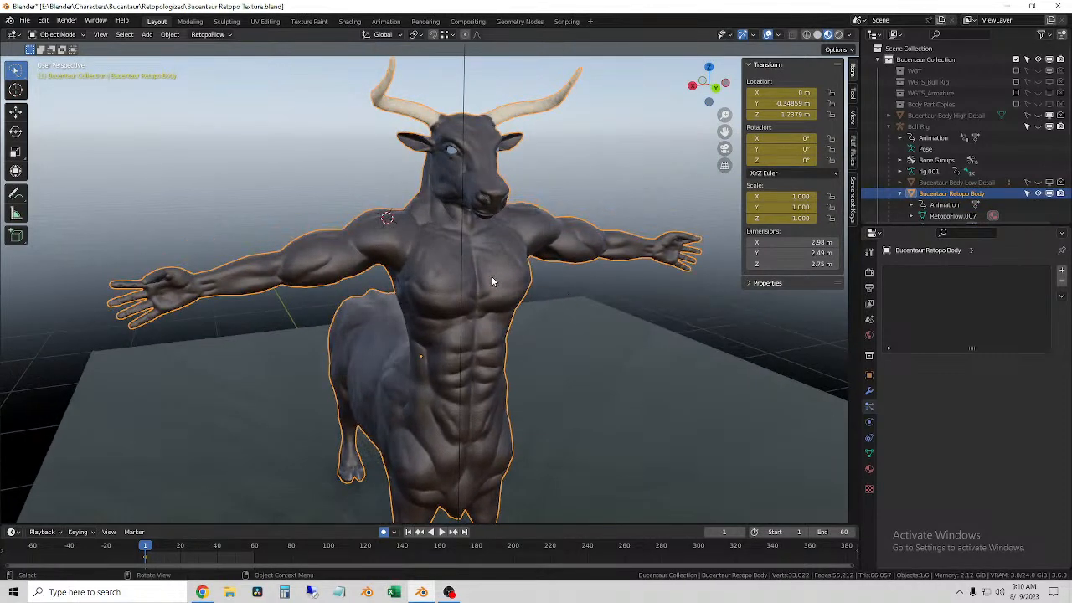
{"action": "middle_click_drag", "start_coordinate": [550, 296], "coordinate": [435, 310]}
{"action": "left_click", "coordinate": [587, 294]}
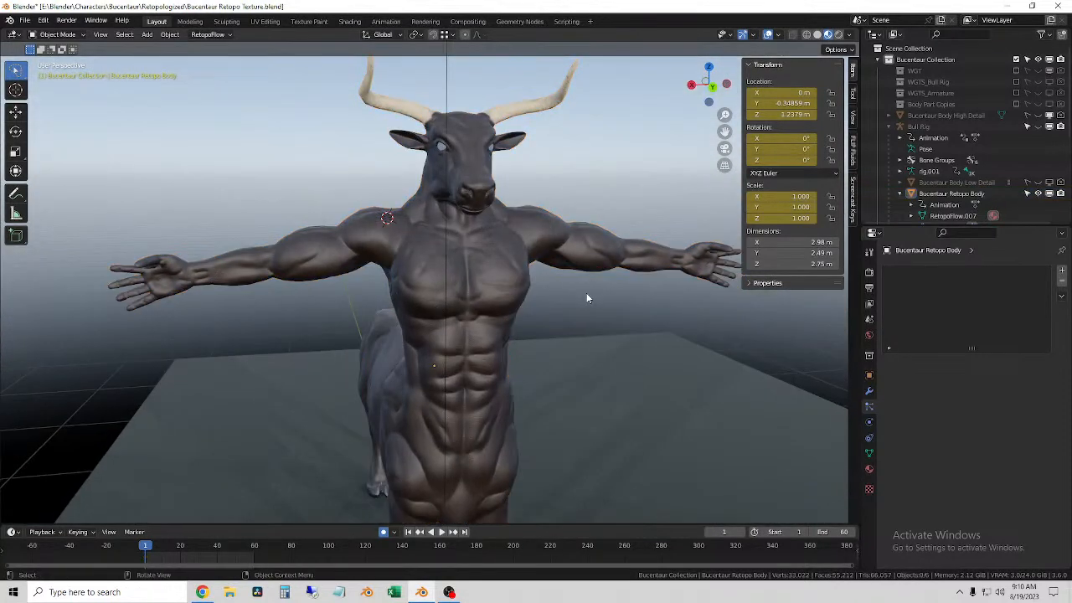
{"action": "left_click", "coordinate": [495, 272]}
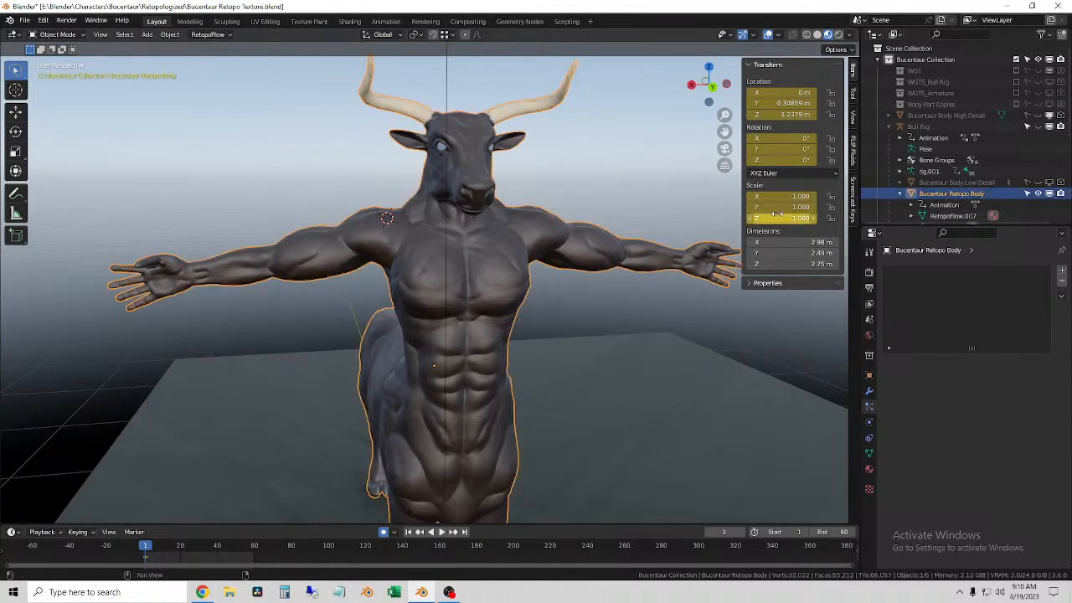
Step: Switch the viewport to solid shading and view the untextured Retopo Body from the front
{"action": "left_click", "coordinate": [816, 35]}
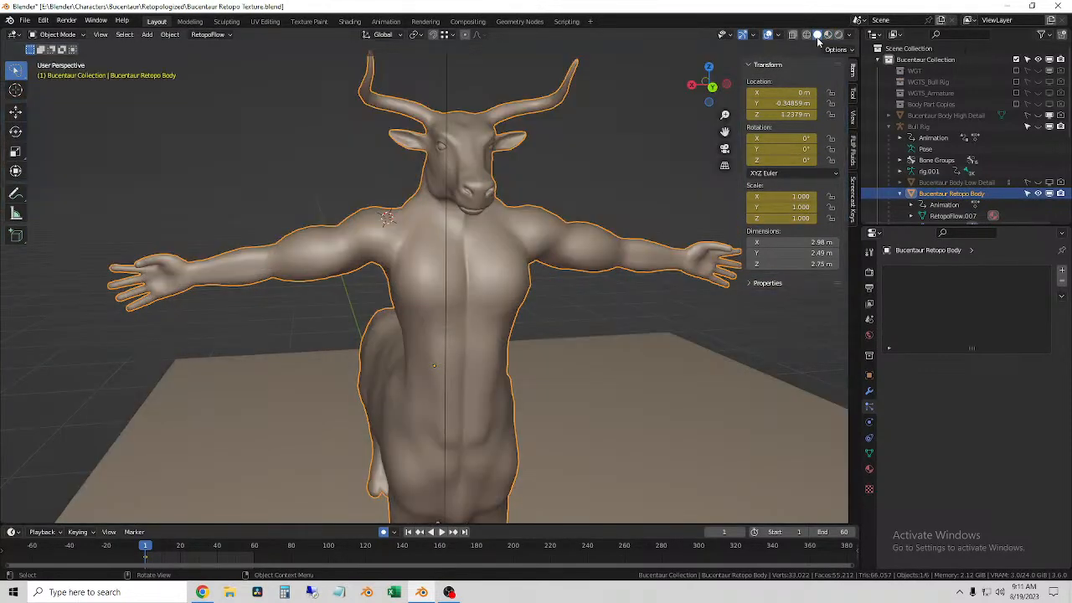
{"action": "mouse_move", "coordinate": [503, 383]}
{"action": "middle_mouse_down"}
{"action": "mouse_move", "coordinate": [754, 387]}
{"action": "mouse_move", "coordinate": [530, 372]}
{"action": "mouse_move", "coordinate": [598, 293]}
{"action": "middle_mouse_up"}
{"action": "scroll", "coordinate": [536, 365], "scroll_direction": "down", "scroll_amount": 1}
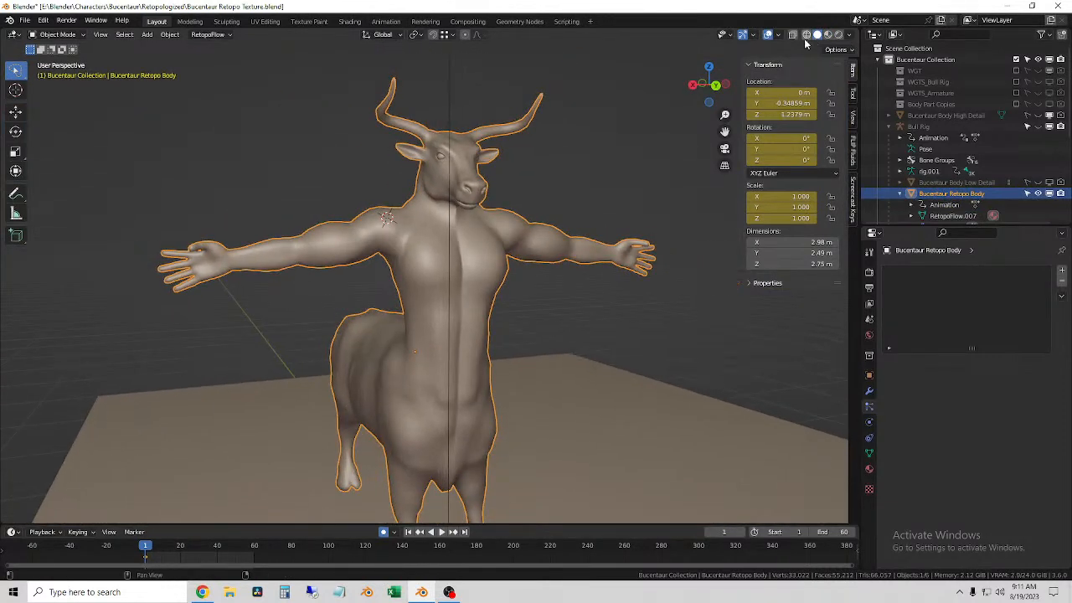
Step: Switch the viewport to wireframe shading and examine the topology of the Bucentaur Retopo Body
{"action": "left_click", "coordinate": [807, 36]}
{"action": "scroll", "coordinate": [493, 329], "scroll_direction": "up", "scroll_amount": 2}
{"action": "left_click", "coordinate": [635, 332]}
{"action": "mouse_move", "coordinate": [635, 332]}
{"action": "middle_mouse_down"}
{"action": "mouse_move", "coordinate": [619, 318]}
{"action": "mouse_move", "coordinate": [557, 327]}
{"action": "mouse_move", "coordinate": [703, 343]}
{"action": "mouse_move", "coordinate": [620, 320]}
{"action": "middle_mouse_up"}
{"action": "scroll", "coordinate": [619, 320], "scroll_direction": "up", "scroll_amount": 1}
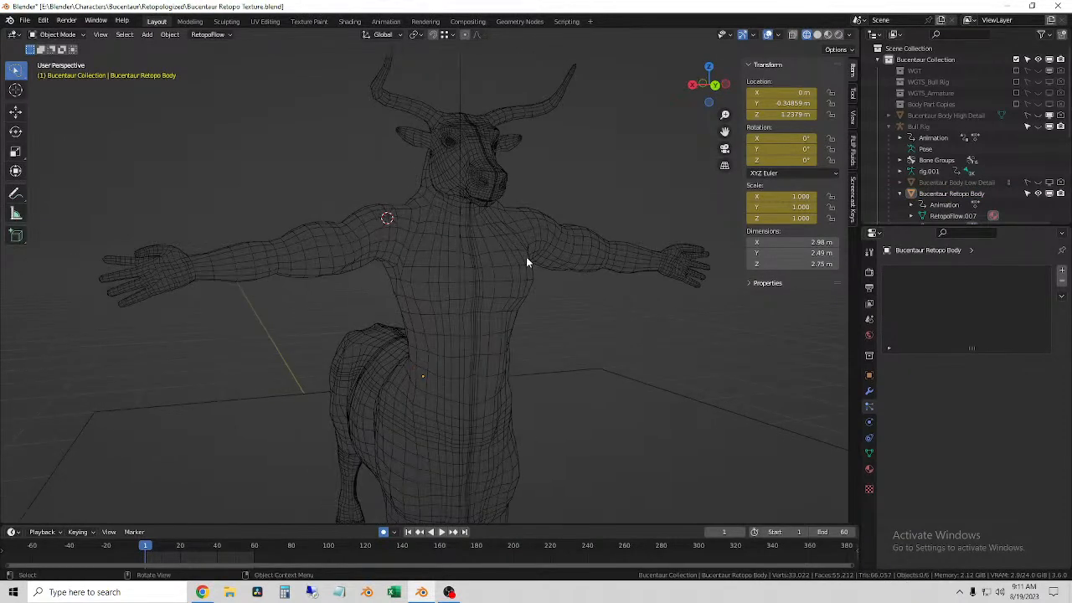
{"action": "left_click", "coordinate": [526, 257]}
Step: Return to solid shading, show the Bucentaur Body High Detail mesh and hide the Bucentaur Retopo Body
{"action": "left_click", "coordinate": [817, 35]}
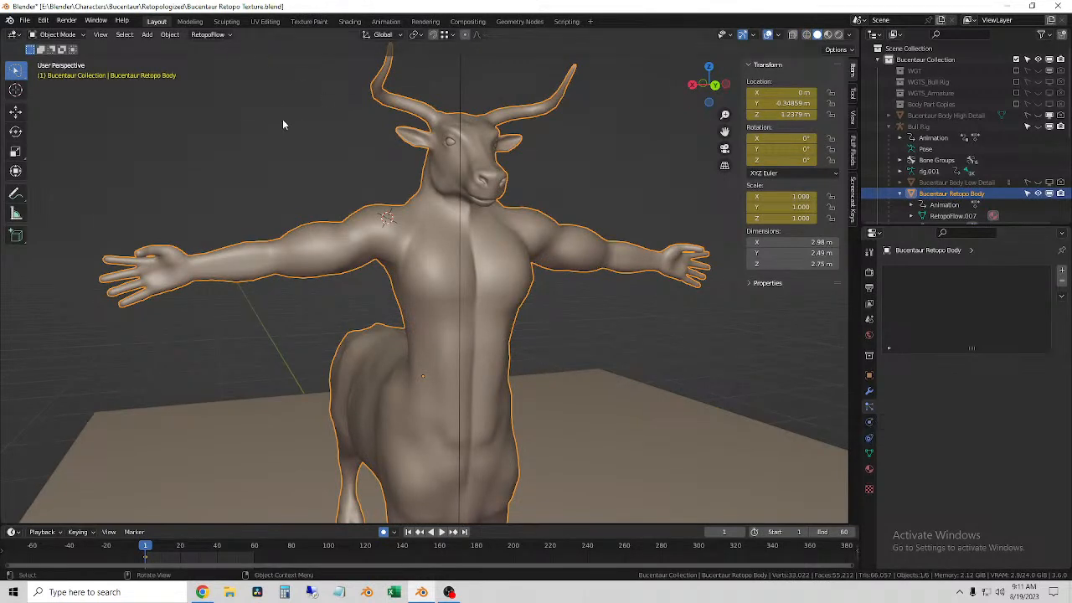
{"action": "left_click", "coordinate": [1038, 115]}
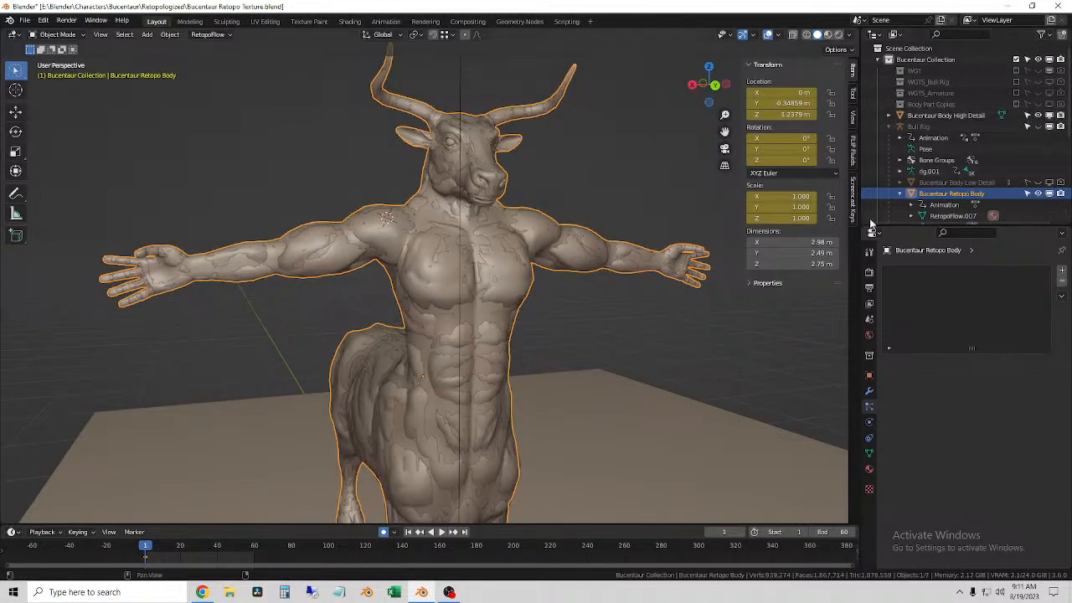
{"action": "left_click", "coordinate": [1038, 193]}
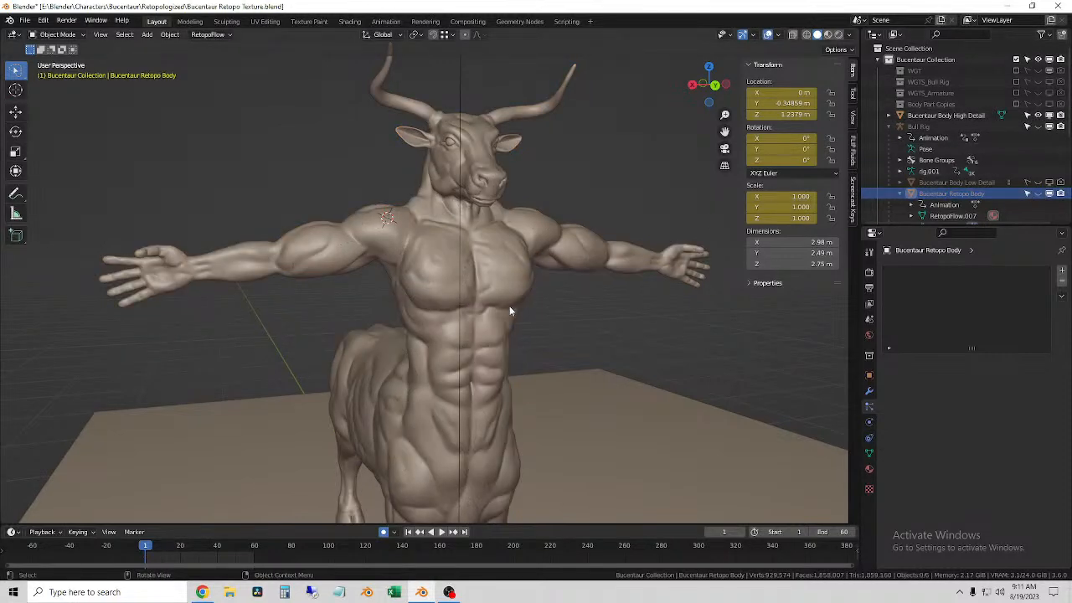
Step: Select the High Detail body and examine its mesh density up close in wireframe shading
{"action": "left_click", "coordinate": [499, 265]}
{"action": "left_click", "coordinate": [805, 34]}
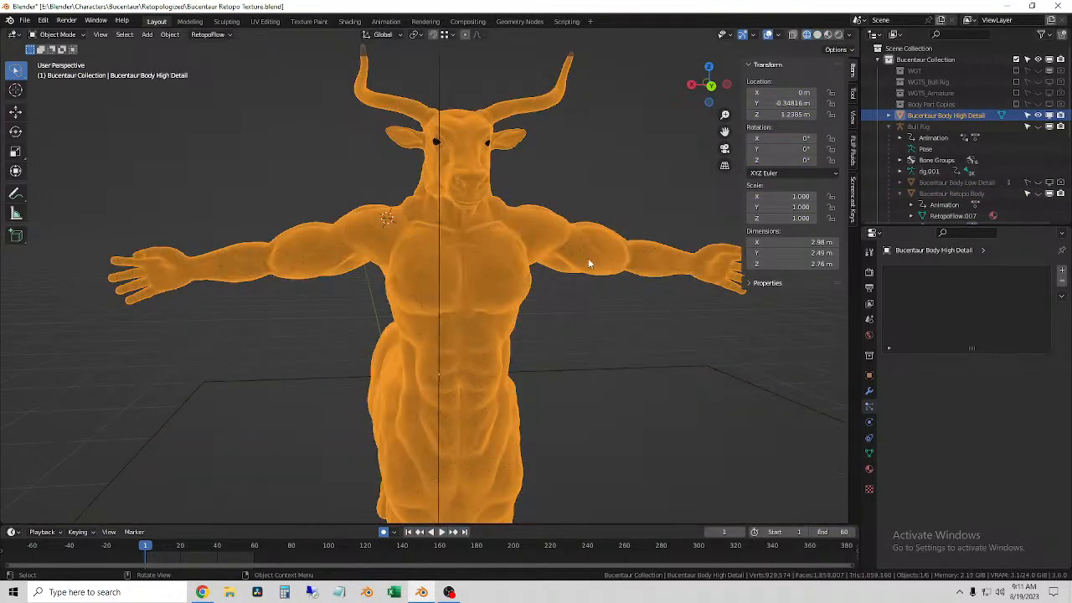
{"action": "scroll", "coordinate": [545, 309], "scroll_direction": "up", "scroll_amount": 5}
{"action": "mouse_move", "coordinate": [545, 310]}
{"action": "middle_mouse_down"}
{"action": "mouse_move", "coordinate": [499, 310]}
{"action": "mouse_move", "coordinate": [528, 304]}
{"action": "mouse_move", "coordinate": [489, 304]}
{"action": "mouse_move", "coordinate": [478, 293]}
{"action": "mouse_move", "coordinate": [528, 309]}
{"action": "mouse_move", "coordinate": [540, 303]}
{"action": "middle_mouse_up"}
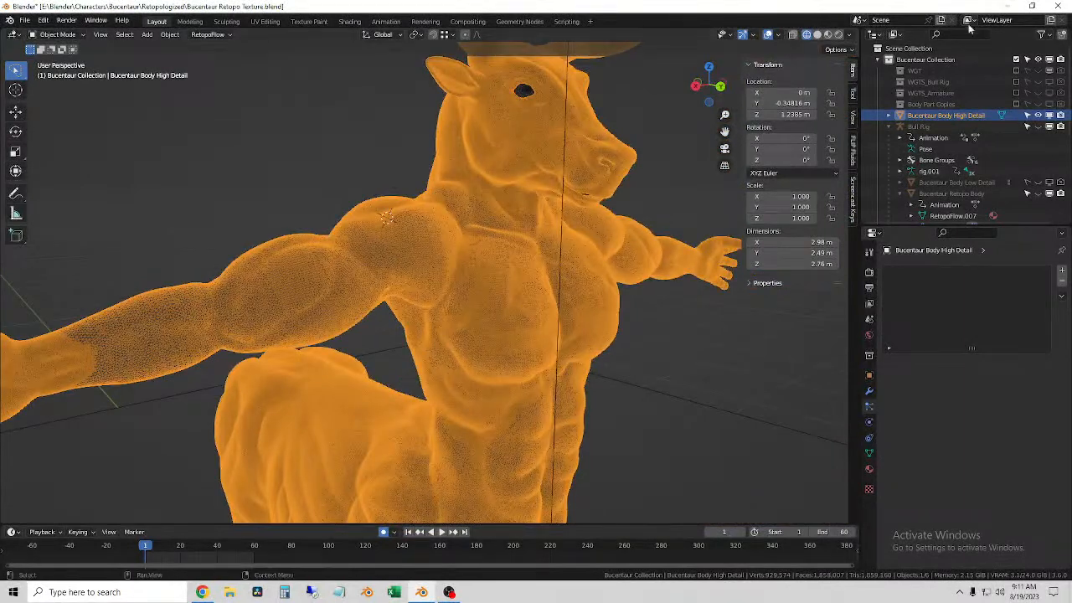
Step: Show the Bucentaur Retopo Body again, hide the High Detail body, and select the Retopo Body
{"action": "left_click", "coordinate": [1038, 193]}
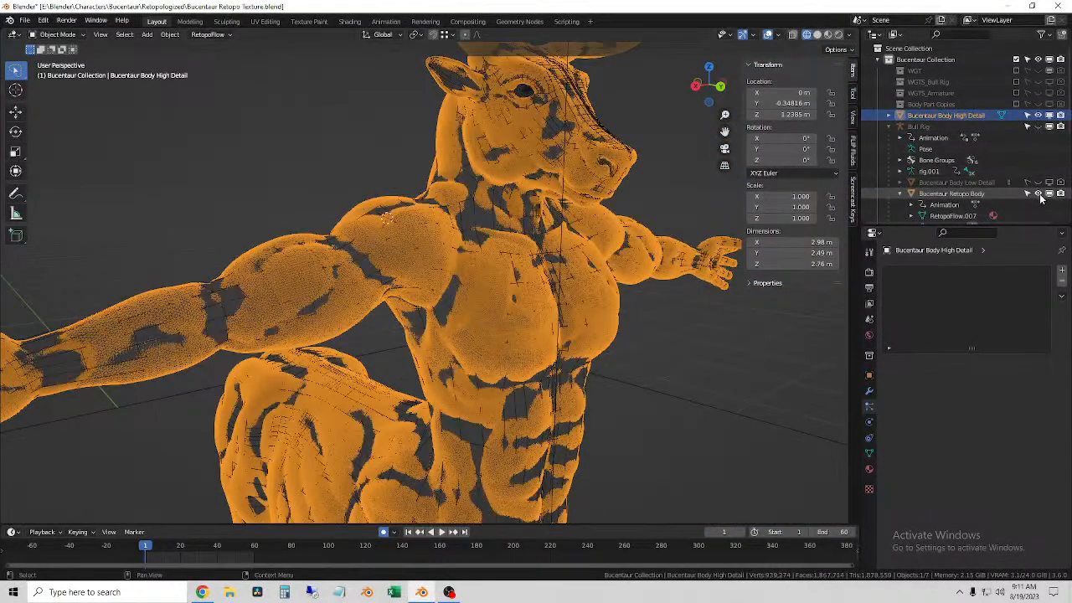
{"action": "left_click", "coordinate": [1038, 115]}
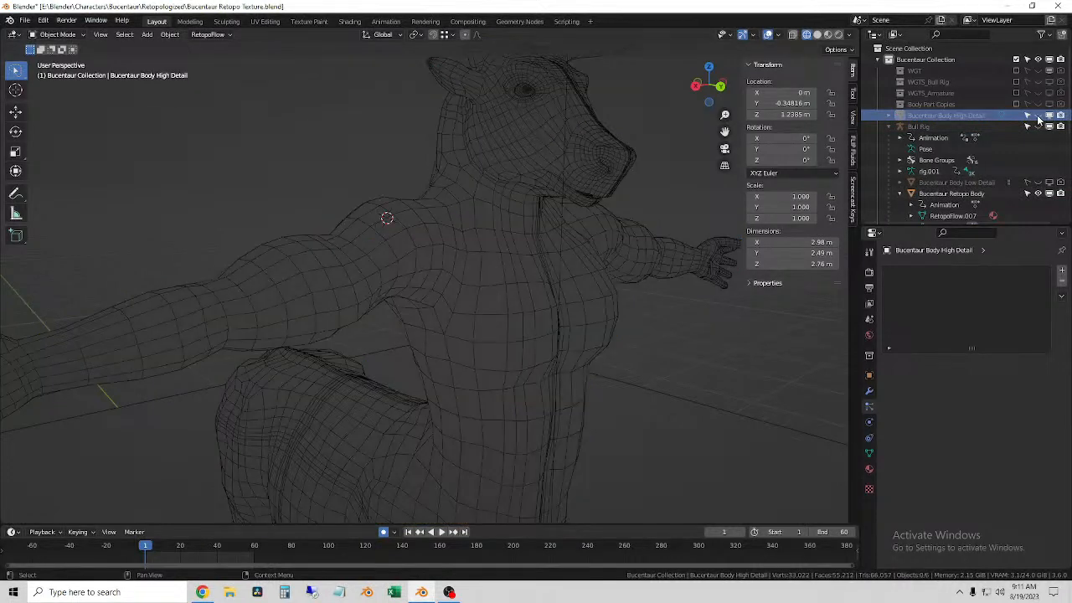
{"action": "scroll", "coordinate": [515, 283], "scroll_direction": "down", "scroll_amount": 3}
{"action": "middle_click_drag", "start_coordinate": [515, 283], "coordinate": [593, 330]}
{"action": "left_click", "coordinate": [506, 251]}
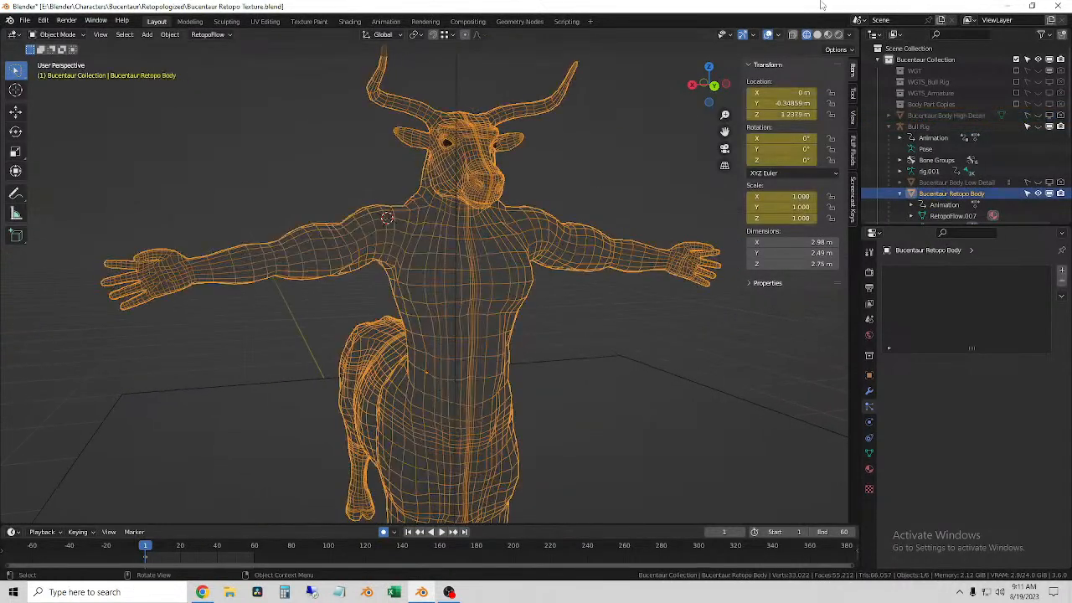
Step: Switch the viewport to rendered shading and check the Retopo Body's chest and head up close
{"action": "left_click", "coordinate": [817, 34]}
{"action": "left_click", "coordinate": [837, 34]}
{"action": "scroll", "coordinate": [514, 339], "scroll_direction": "up", "scroll_amount": 4}
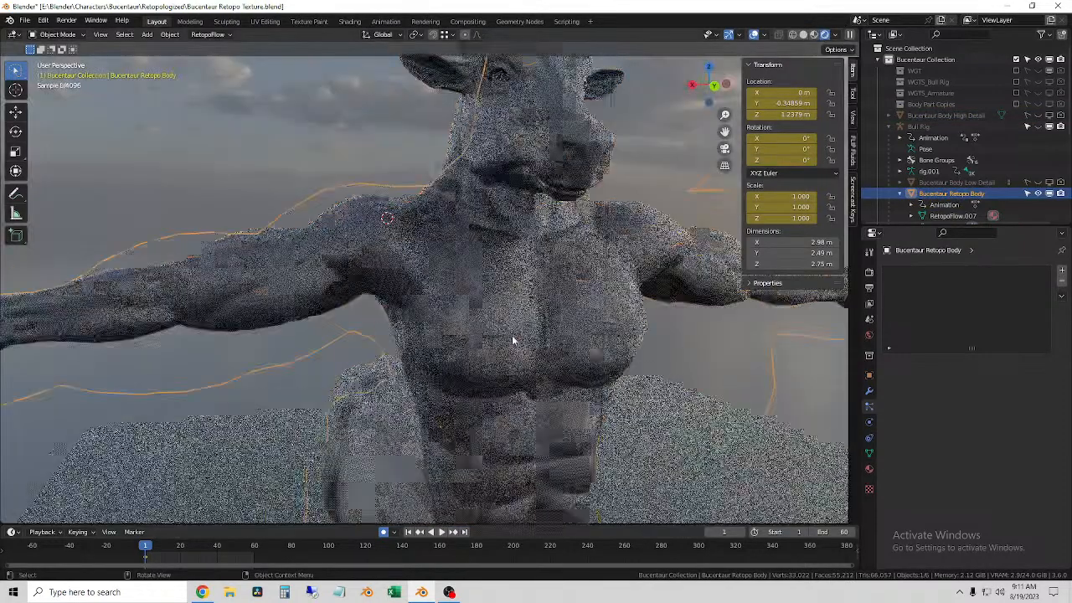
{"action": "scroll", "coordinate": [457, 355], "scroll_direction": "up", "scroll_amount": 5}
{"action": "scroll", "coordinate": [456, 352], "scroll_direction": "down", "scroll_amount": 6}
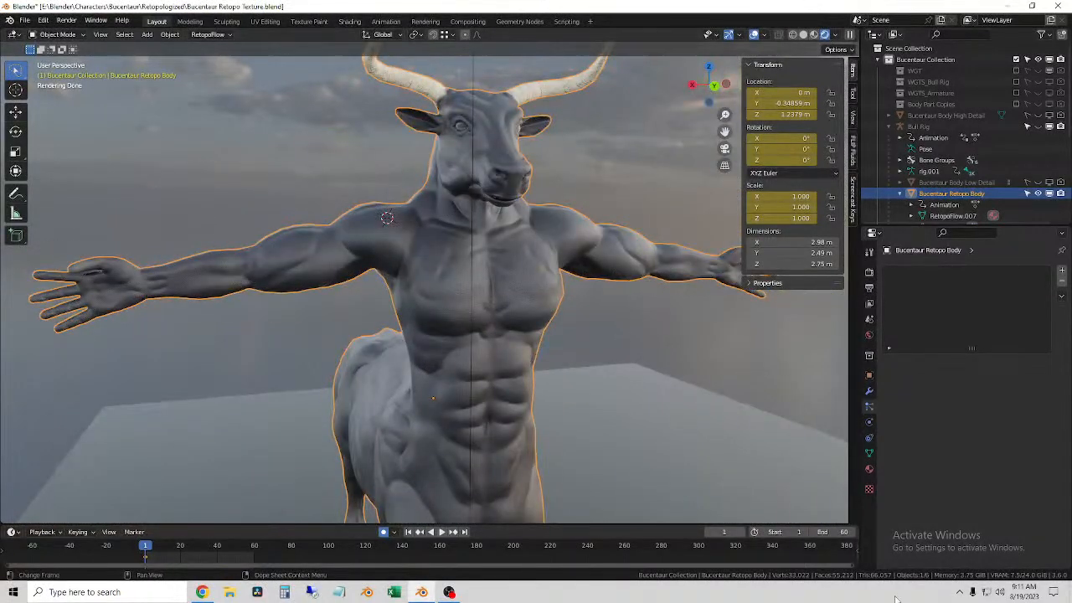
Step: Show the Retopo Body's material properties down to the displacement settings
{"action": "left_click", "coordinate": [869, 469]}
{"action": "scroll", "coordinate": [934, 478], "scroll_direction": "down", "scroll_amount": 10}
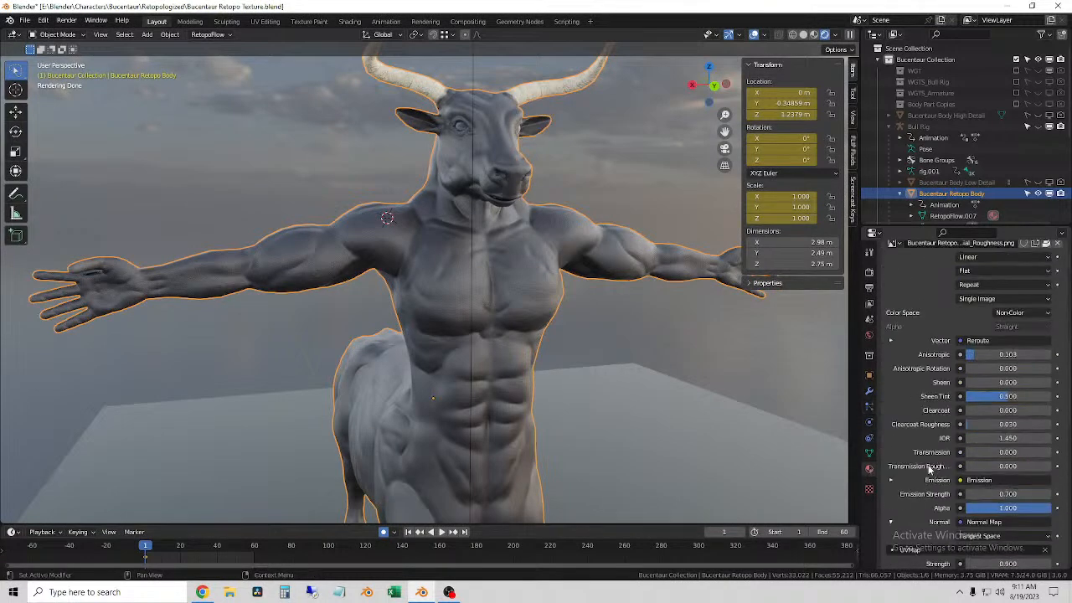
{"action": "scroll", "coordinate": [936, 477], "scroll_direction": "down", "scroll_amount": 8}
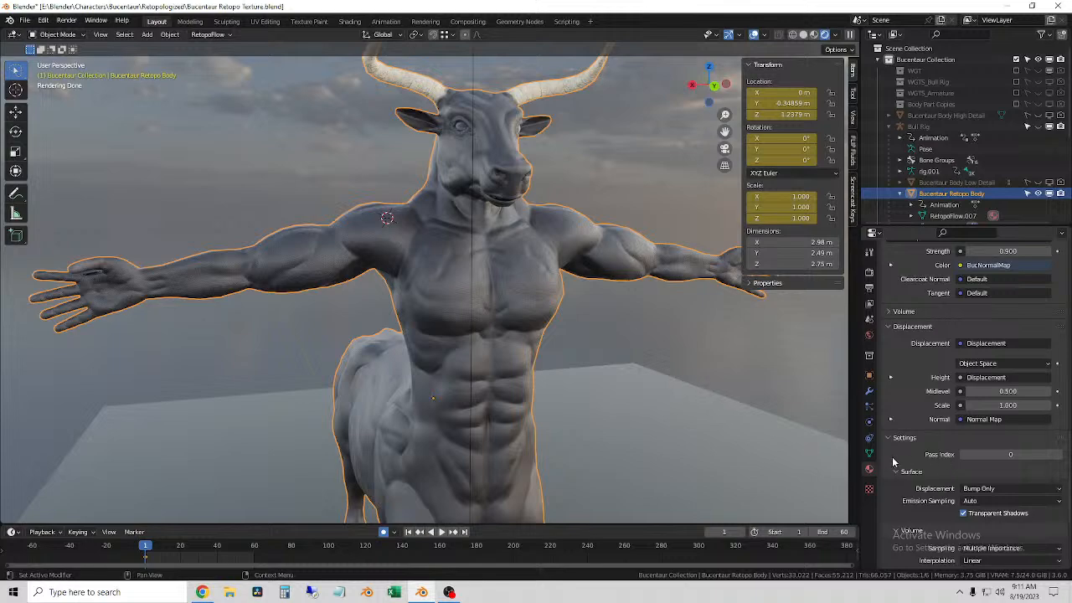
Step: Try displacement scales of 74.5 and 5.3 on the body's material, and undo the scale changes
{"action": "left_click", "coordinate": [998, 407]}
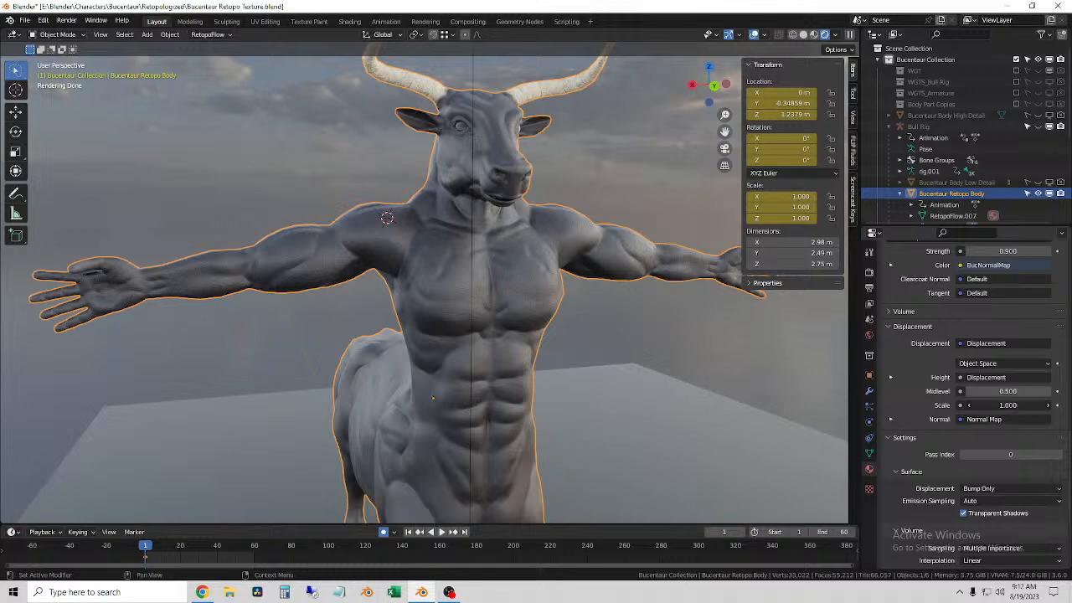
{"action": "left_click_drag", "start_coordinate": [997, 406], "coordinate": [1030, 406]}
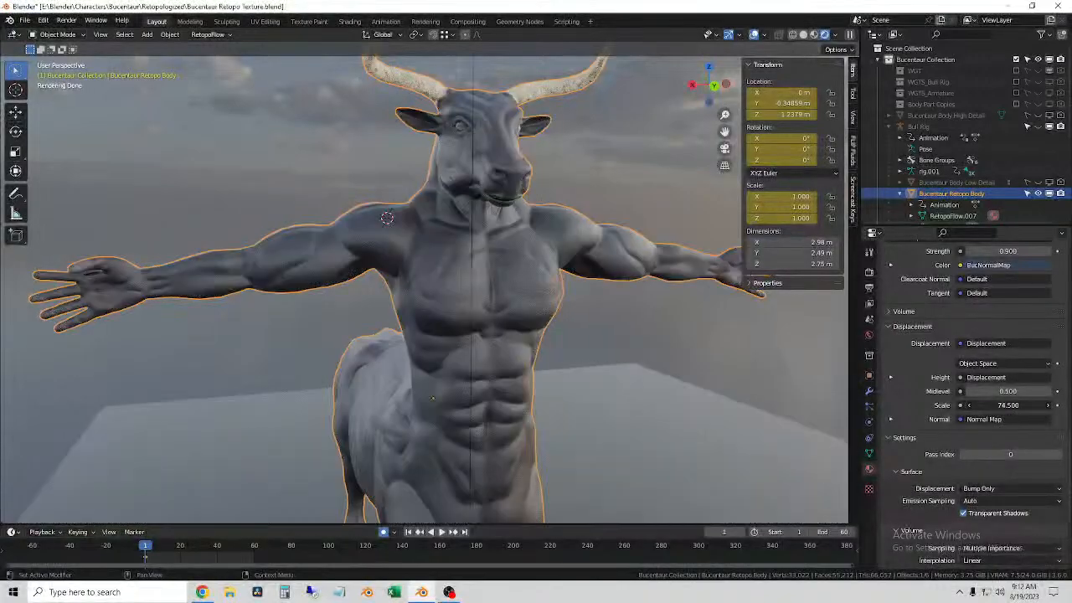
{"action": "scroll", "coordinate": [439, 331], "scroll_direction": "up", "scroll_amount": 7}
{"action": "scroll", "coordinate": [436, 332], "scroll_direction": "down", "scroll_amount": 4}
{"action": "mouse_move", "coordinate": [1005, 405]}
{"action": "left_mouse_down"}
{"action": "mouse_move", "coordinate": [963, 406]}
{"action": "mouse_move", "coordinate": [1018, 406]}
{"action": "left_mouse_up"}
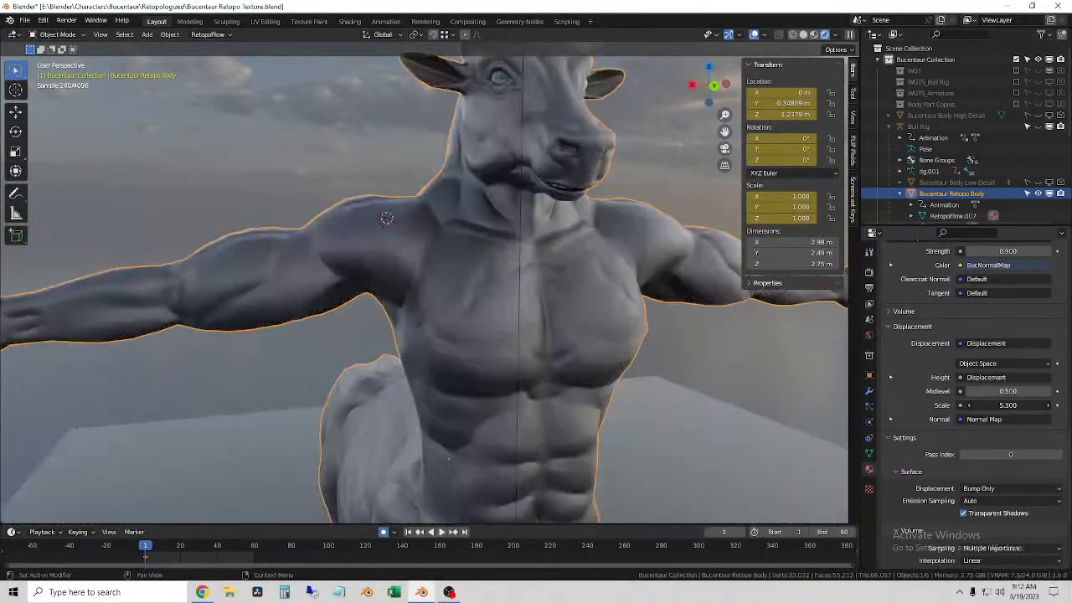
{"action": "left_click", "coordinate": [1019, 408]}
{"action": "type", "text": "74.5"}
{"action": "key", "text": "Return"}
{"action": "key", "text": "ctrl+z"}
{"action": "key", "text": "ctrl+z"}
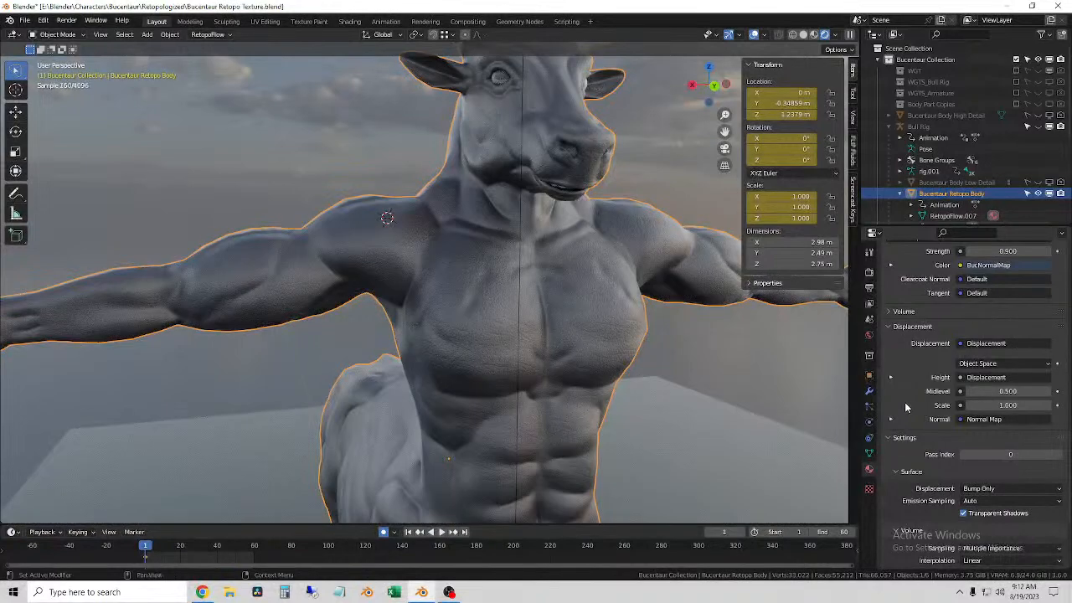
Step: Set the body material's normal map strength to 1.4 and check the skin detail up close
{"action": "scroll", "coordinate": [1049, 441], "scroll_direction": "down", "scroll_amount": 5}
{"action": "scroll", "coordinate": [1043, 441], "scroll_direction": "up", "scroll_amount": 15}
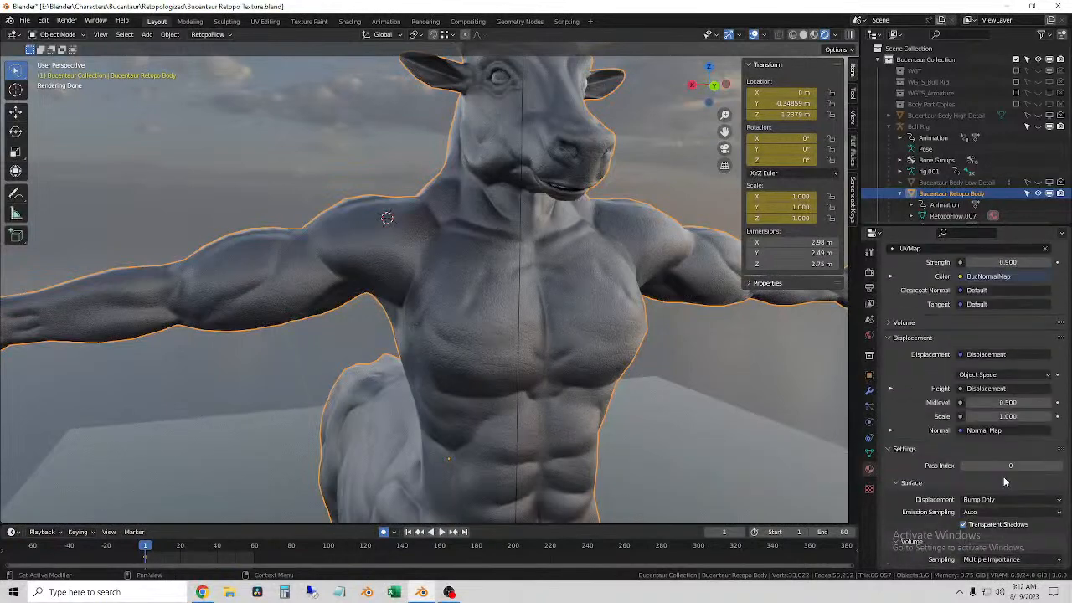
{"action": "scroll", "coordinate": [1019, 521], "scroll_direction": "down", "scroll_amount": 5}
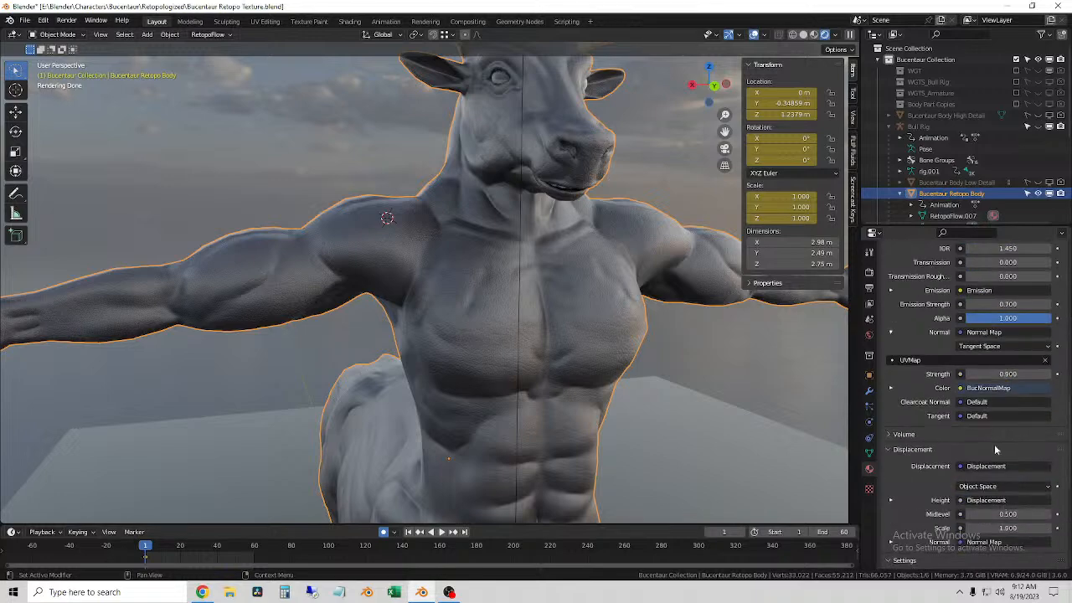
{"action": "left_click", "coordinate": [1050, 375]}
{"action": "left_click", "coordinate": [1048, 375]}
{"action": "mouse_move", "coordinate": [1021, 373]}
{"action": "left_mouse_down"}
{"action": "mouse_move", "coordinate": [1068, 373]}
{"action": "mouse_move", "coordinate": [1026, 374]}
{"action": "left_mouse_up"}
{"action": "left_click_drag", "start_coordinate": [1007, 375], "coordinate": [1012, 374]}
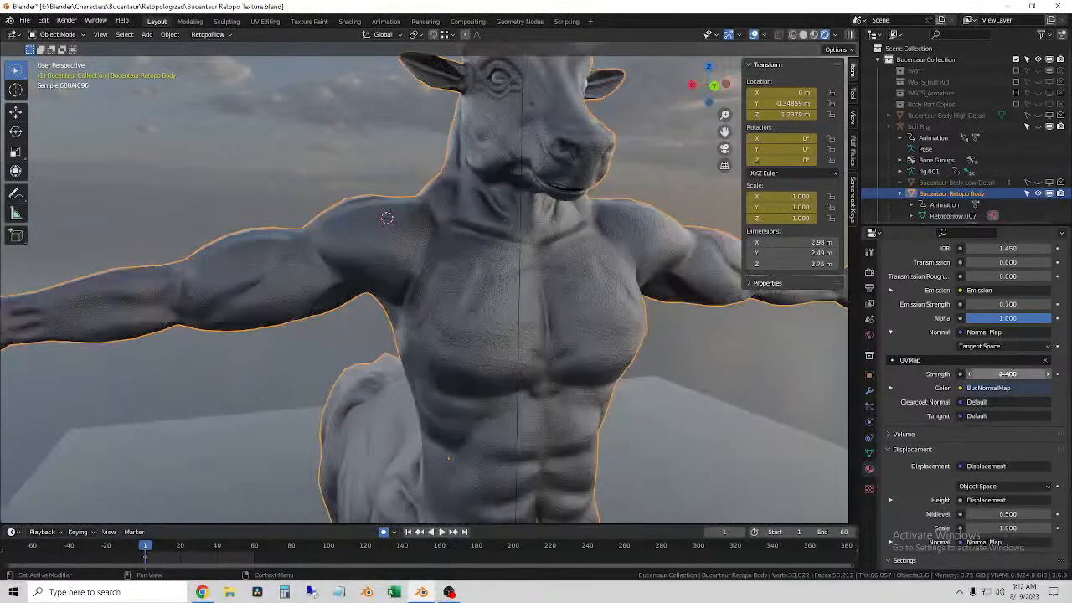
{"action": "scroll", "coordinate": [503, 411], "scroll_direction": "up", "scroll_amount": 5}
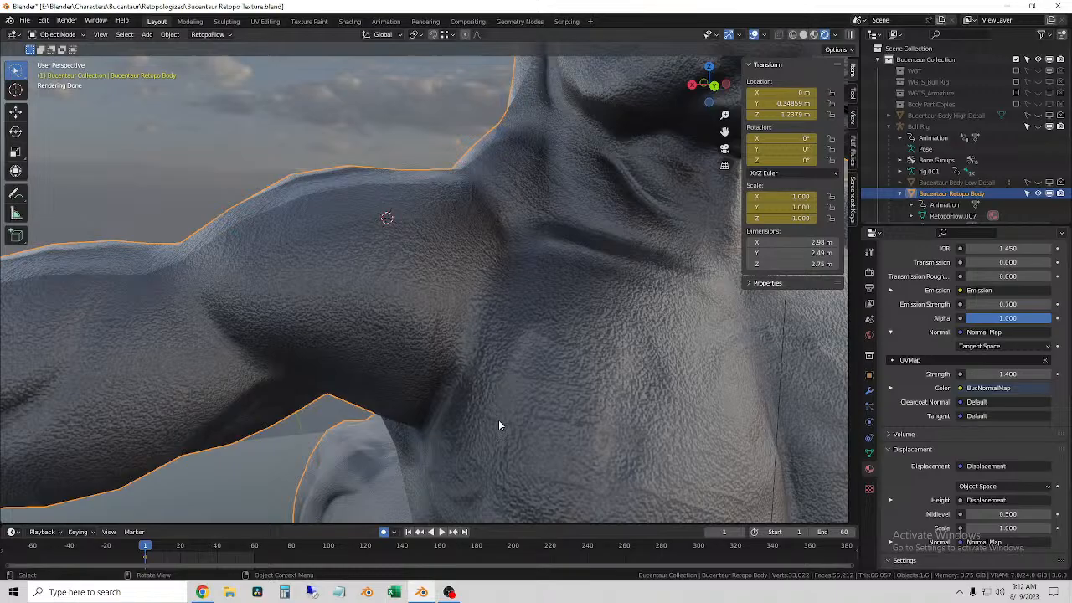
Step: Try a normal map strength of 0 on the body's material and compare the skin detail from front and back
{"action": "scroll", "coordinate": [498, 425], "scroll_direction": "down", "scroll_amount": 5}
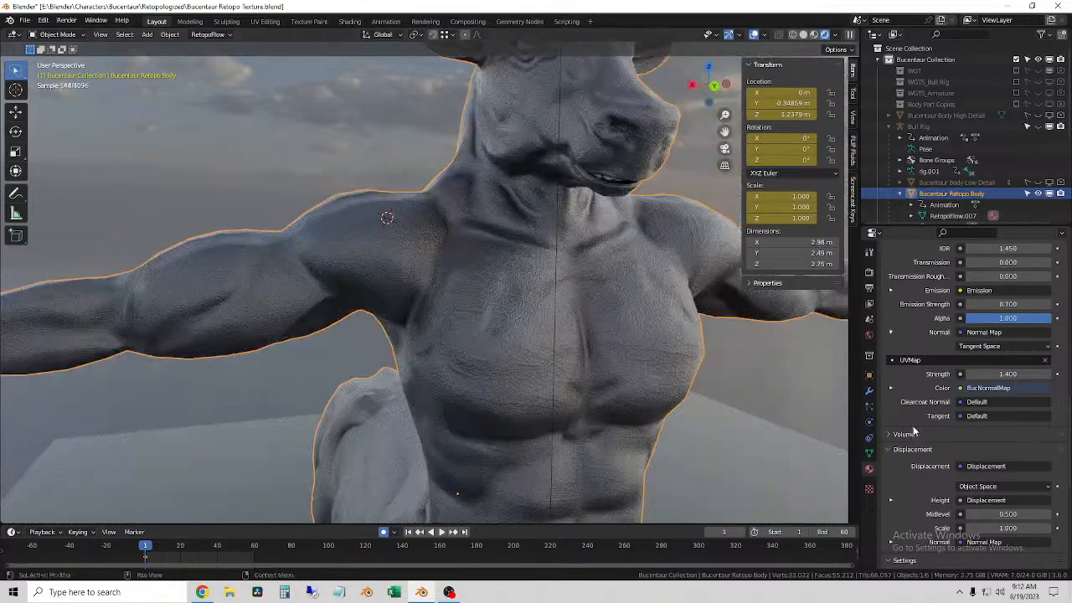
{"action": "scroll", "coordinate": [596, 363], "scroll_direction": "up", "scroll_amount": 5}
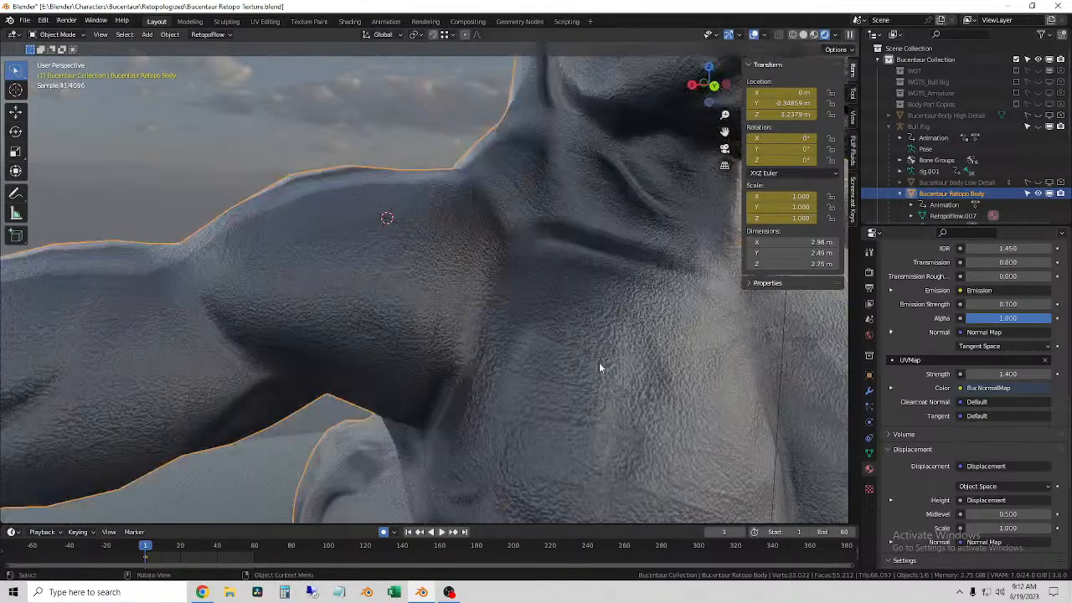
{"action": "scroll", "coordinate": [597, 366], "scroll_direction": "down", "scroll_amount": 5}
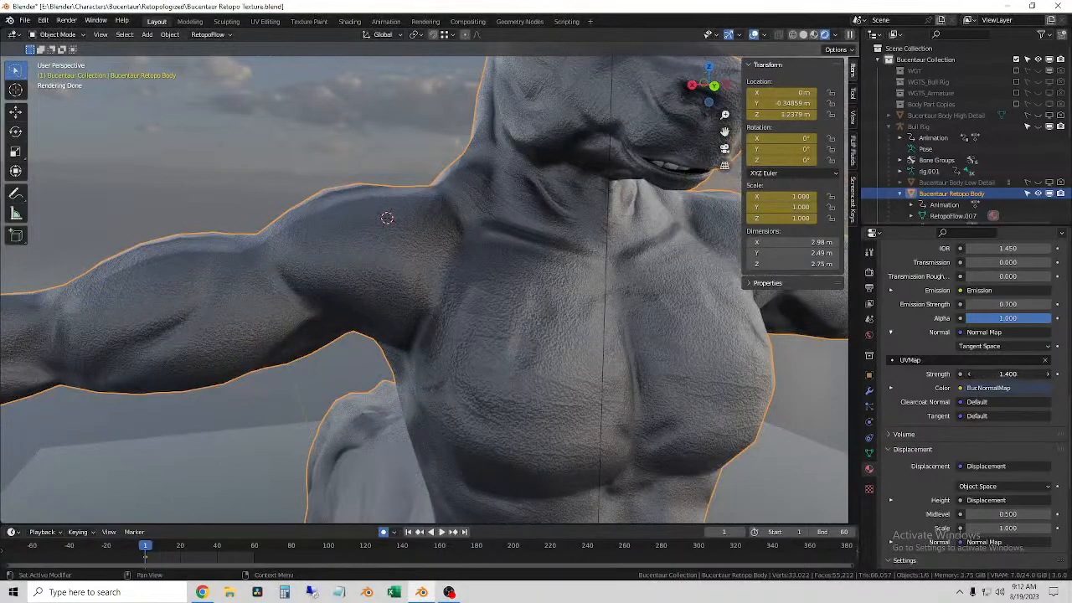
{"action": "left_click_drag", "start_coordinate": [1008, 375], "coordinate": [924, 374]}
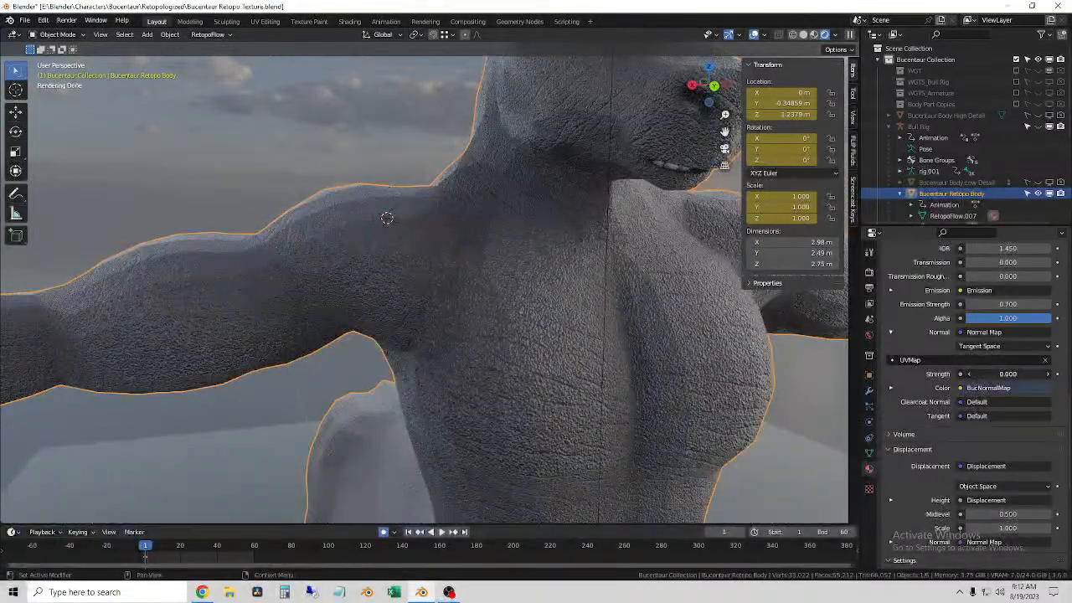
{"action": "scroll", "coordinate": [483, 354], "scroll_direction": "down", "scroll_amount": 5}
{"action": "scroll", "coordinate": [478, 340], "scroll_direction": "up", "scroll_amount": 2}
{"action": "middle_click_drag", "start_coordinate": [477, 350], "coordinate": [366, 290]}
Step: Shade the Retopo Body smooth and set its material's normal map strength to 1
{"action": "right_click", "coordinate": [503, 260]}
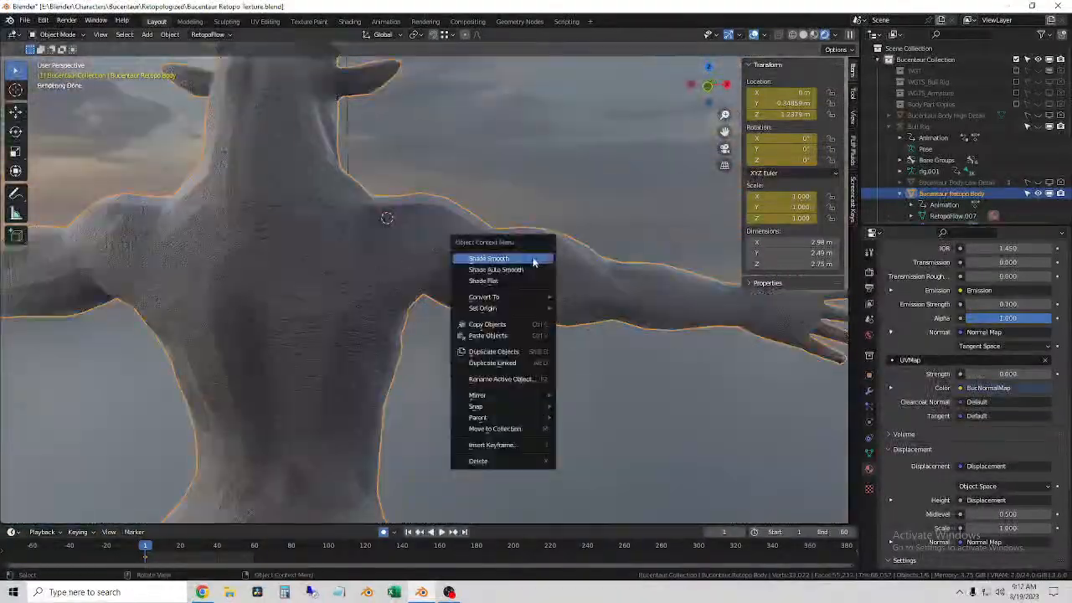
{"action": "left_click", "coordinate": [534, 262]}
{"action": "left_click", "coordinate": [1032, 374]}
{"action": "type", "text": "1"}
{"action": "key", "text": "Return"}
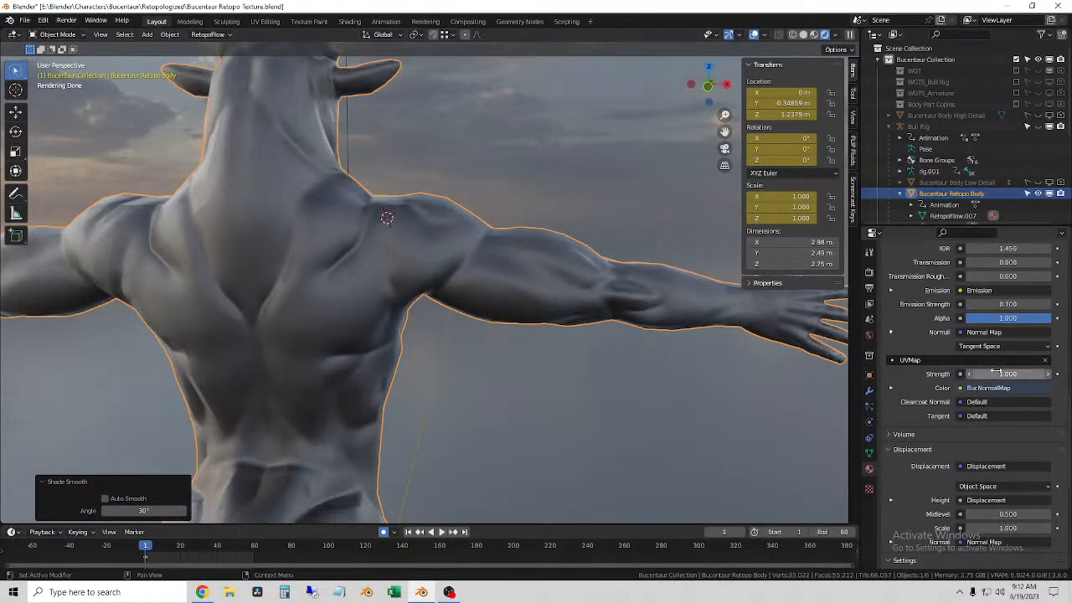
Step: Set the body material's normal map strength to 1.2, check the torso from the front, and save the file
{"action": "middle_click_drag", "start_coordinate": [485, 206], "coordinate": [528, 268]}
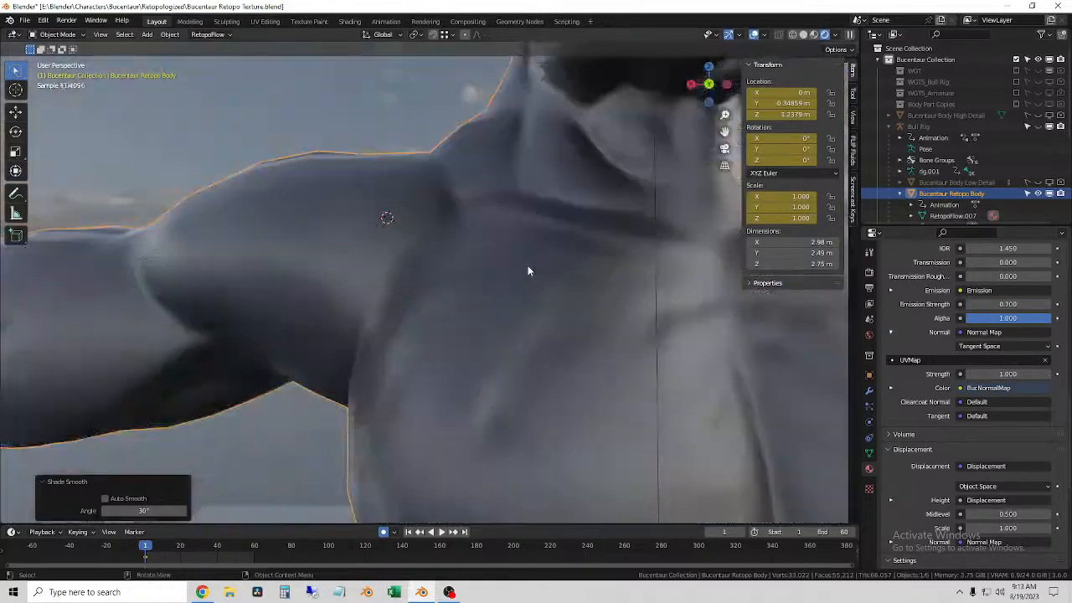
{"action": "scroll", "coordinate": [528, 268], "scroll_direction": "down", "scroll_amount": 5}
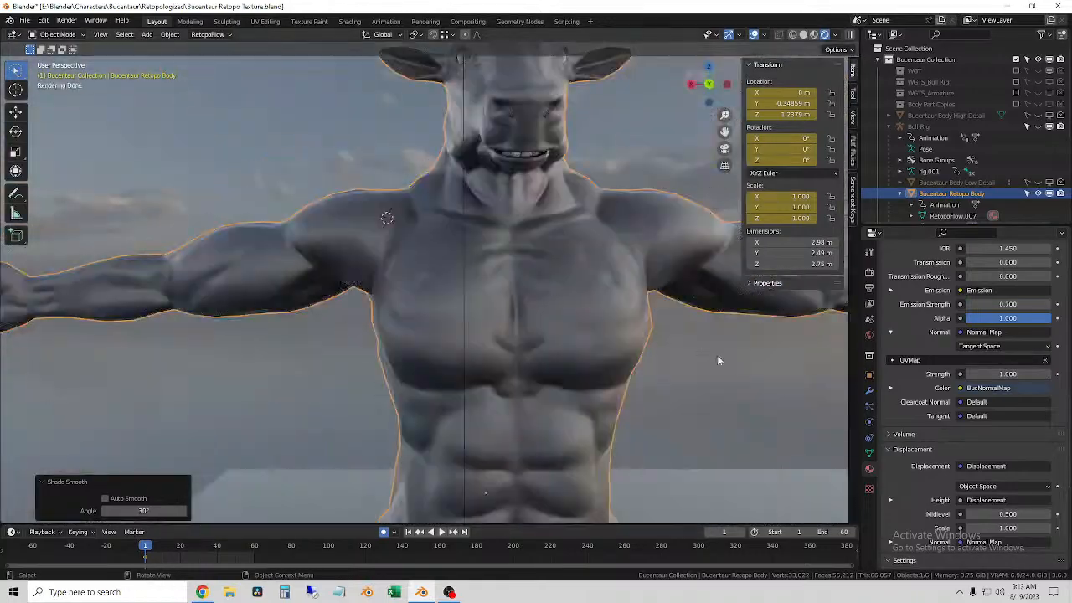
{"action": "left_click", "coordinate": [1050, 374]}
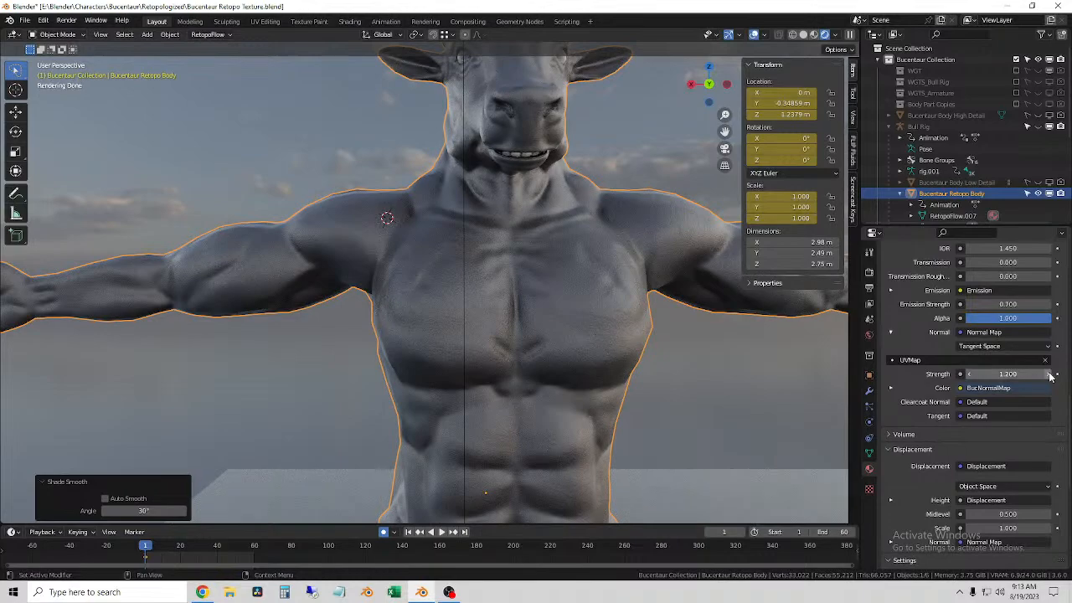
{"action": "scroll", "coordinate": [707, 413], "scroll_direction": "down", "scroll_amount": 3}
{"action": "middle_click_drag", "start_coordinate": [663, 404], "coordinate": [561, 330]}
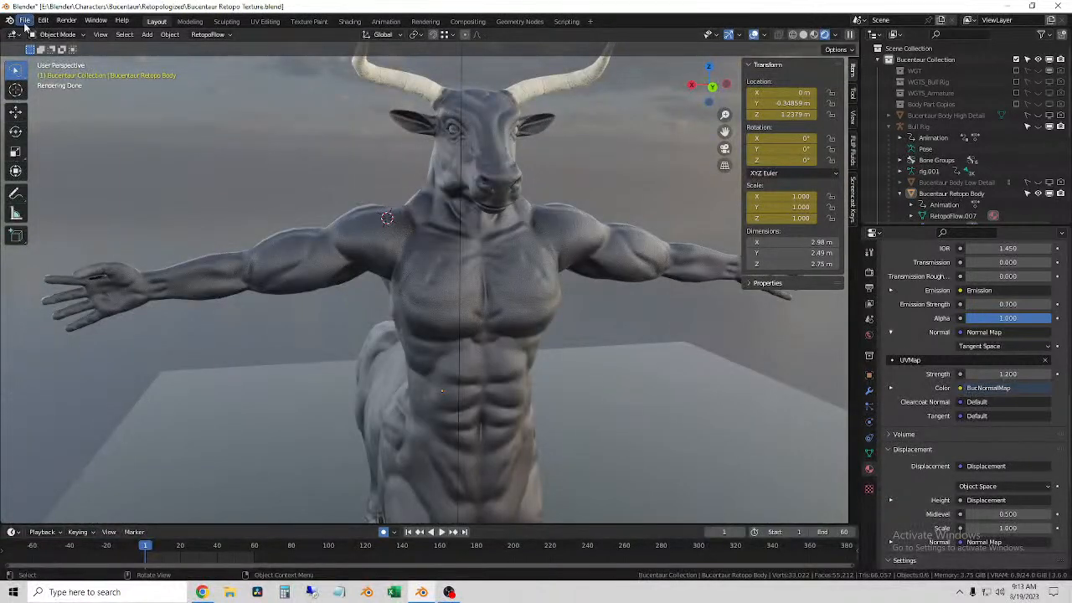
{"action": "left_click", "coordinate": [24, 19]}
{"action": "left_click", "coordinate": [38, 96]}
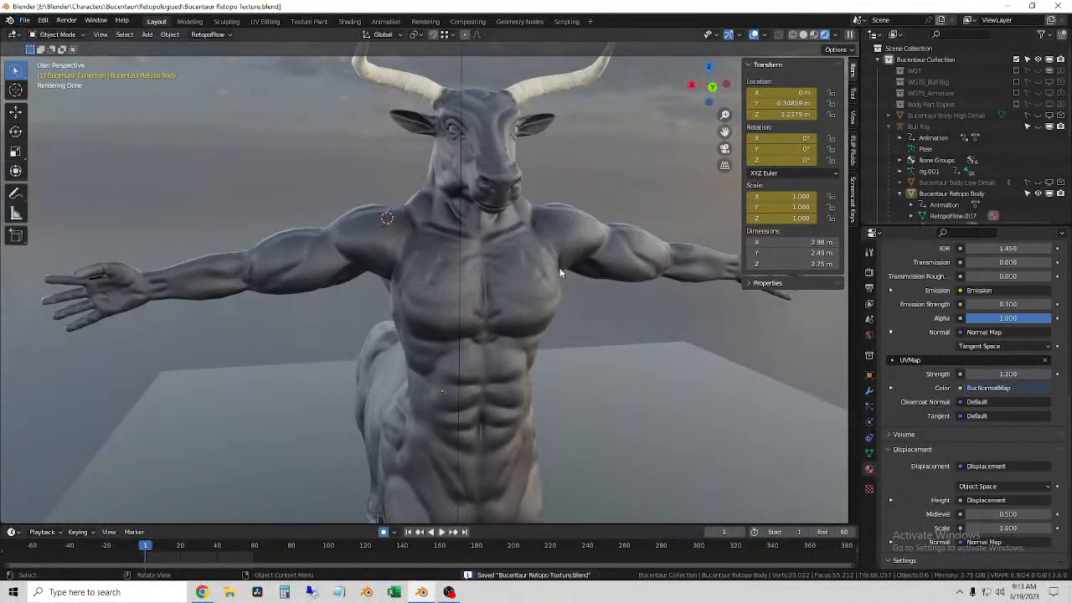
Step: Examine the rendered Retopo Body's muscle and skin detail from several angles and distances
{"action": "middle_click_drag", "start_coordinate": [479, 195], "coordinate": [541, 341]}
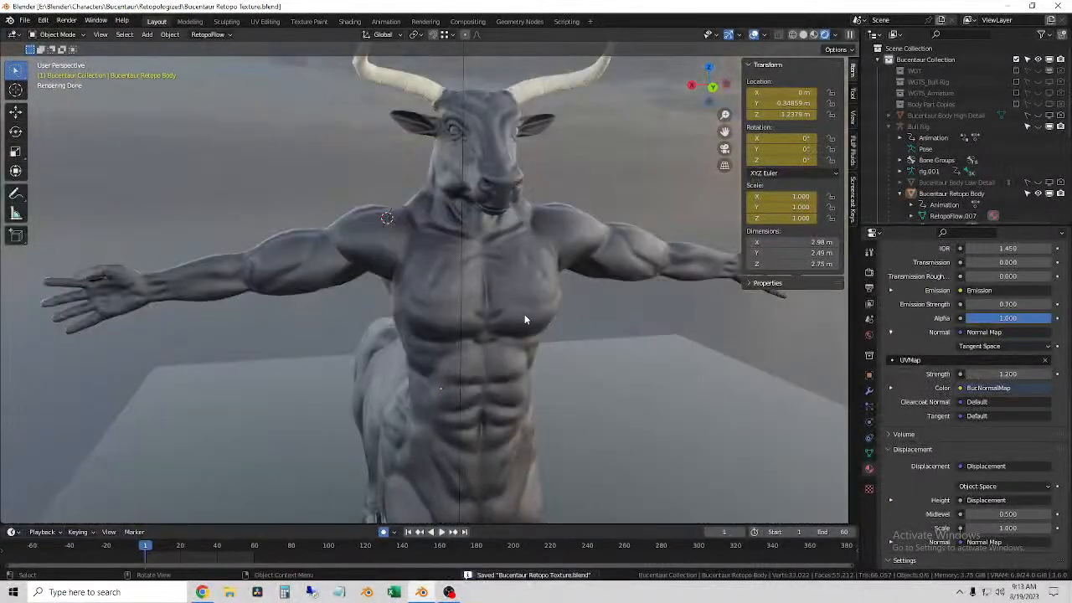
{"action": "left_click", "coordinate": [527, 264]}
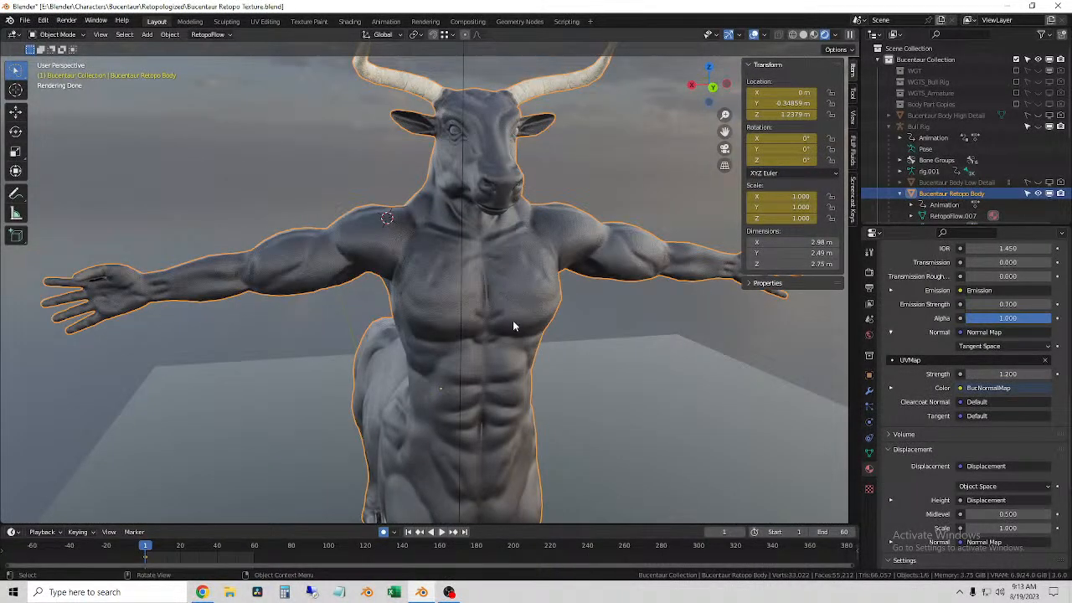
{"action": "scroll", "coordinate": [486, 348], "scroll_direction": "down", "scroll_amount": 1}
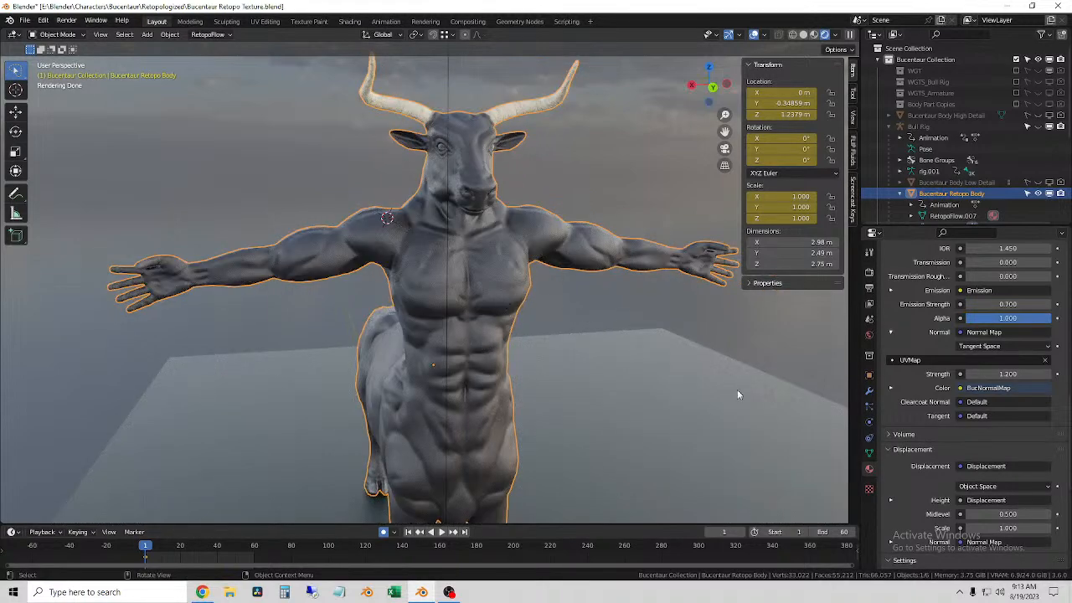
{"action": "middle_click_drag", "start_coordinate": [572, 286], "coordinate": [617, 299]}
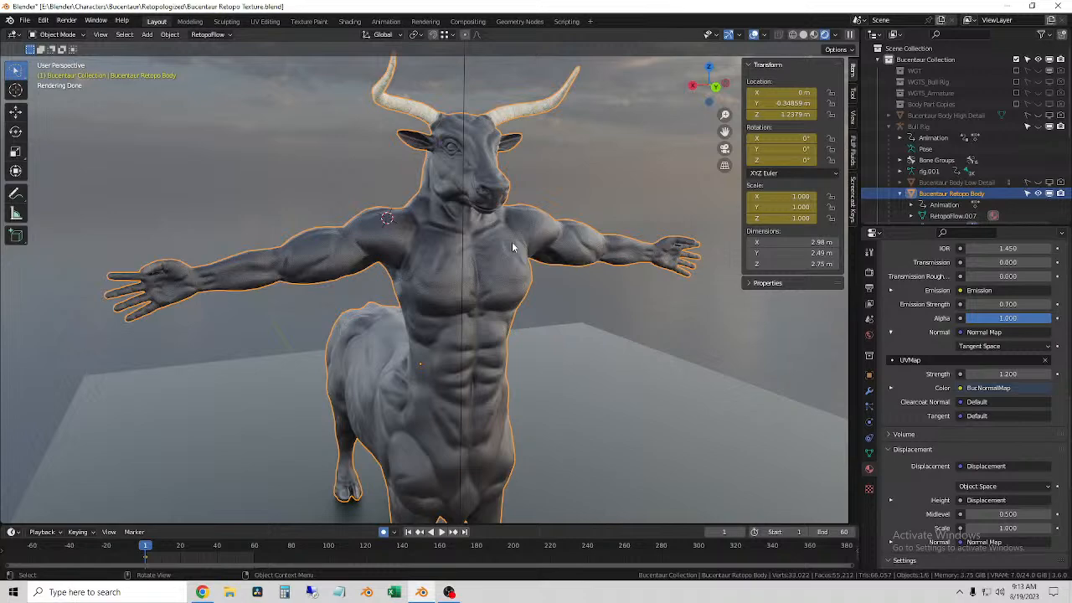
{"action": "middle_click_drag", "start_coordinate": [568, 269], "coordinate": [595, 287]}
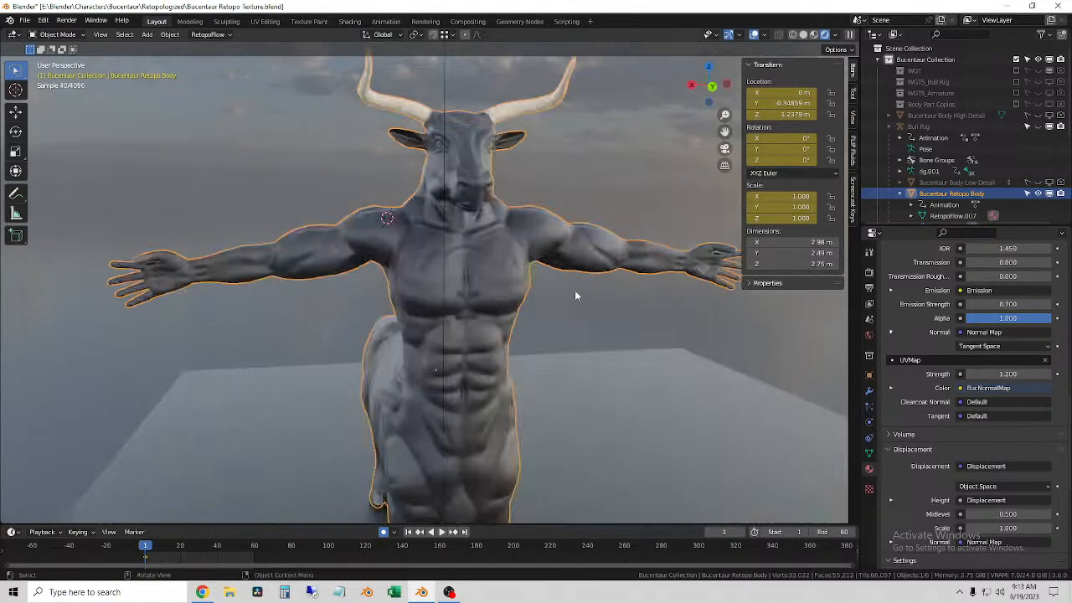
{"action": "scroll", "coordinate": [585, 297], "scroll_direction": "up", "scroll_amount": 2}
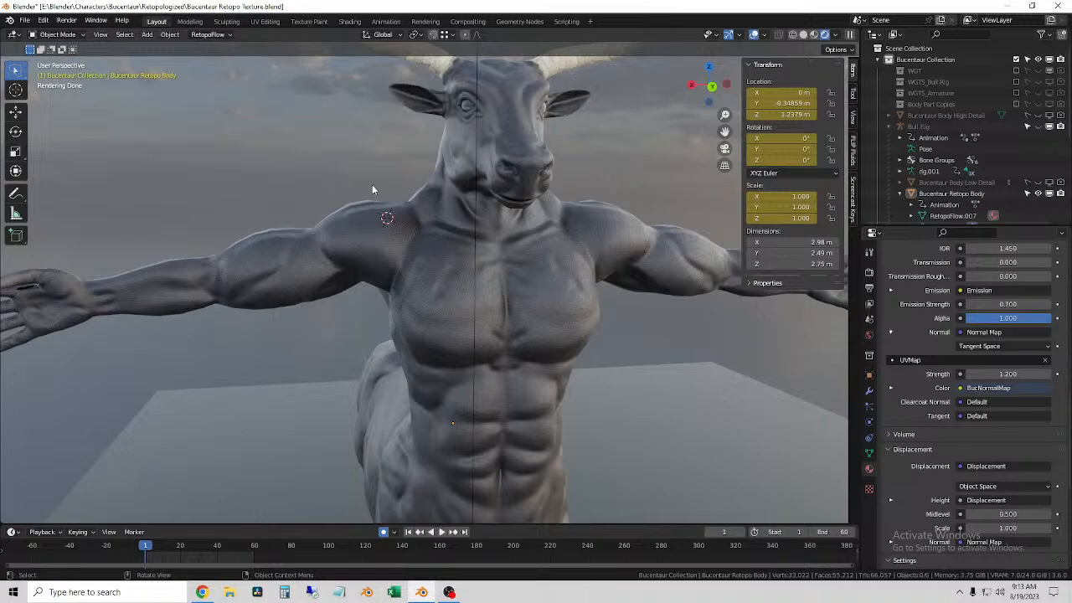
{"action": "middle_click_drag", "start_coordinate": [394, 218], "coordinate": [427, 226]}
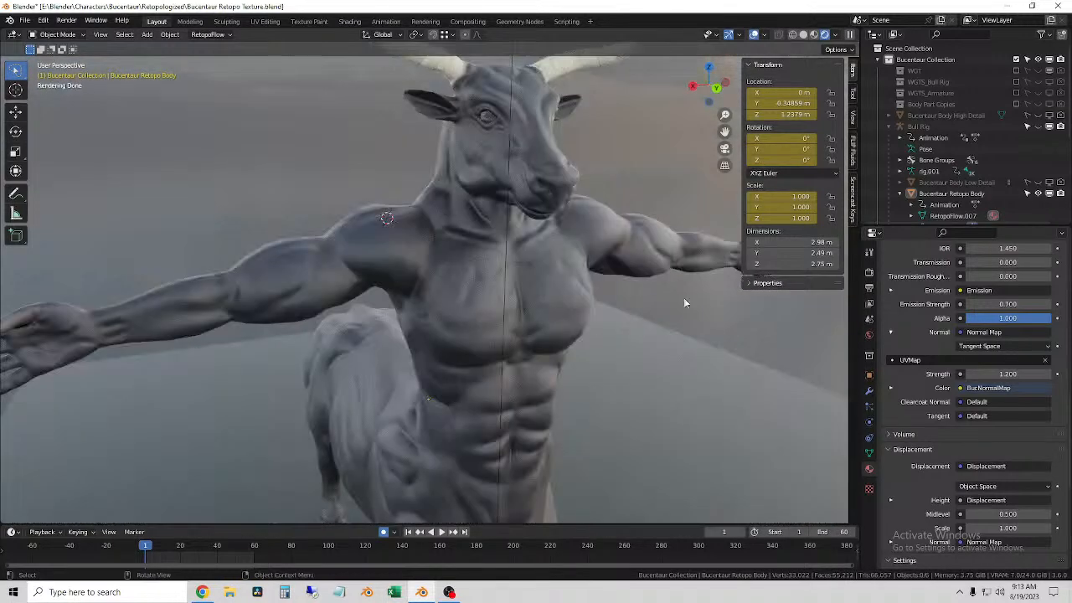
{"action": "middle_click_drag", "start_coordinate": [703, 296], "coordinate": [569, 306]}
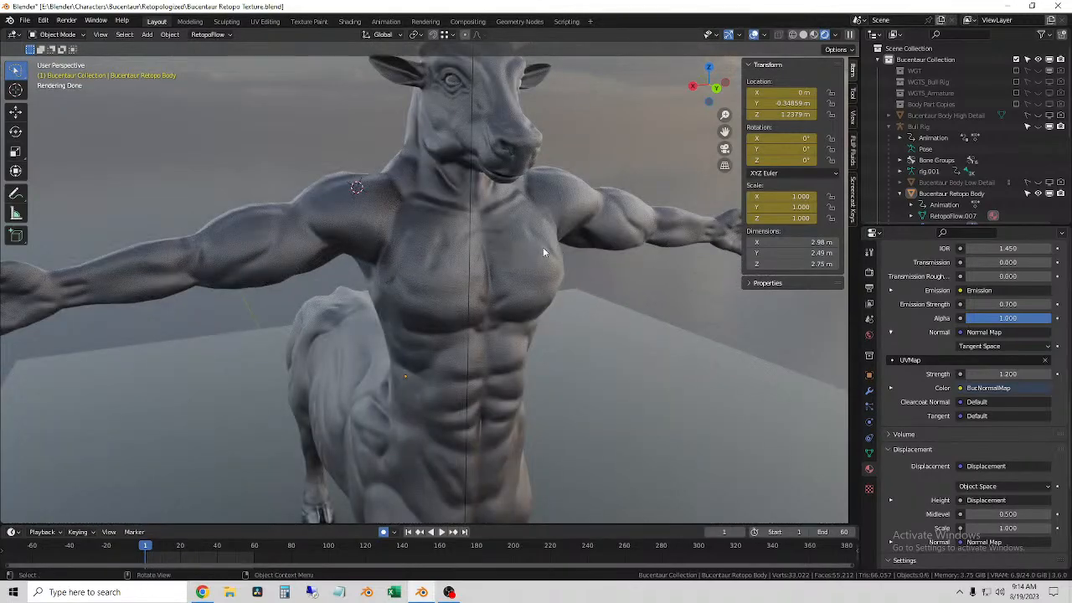
{"action": "middle_click_drag", "start_coordinate": [533, 261], "coordinate": [715, 289]}
{"action": "middle_click_drag", "start_coordinate": [543, 266], "coordinate": [461, 269]}
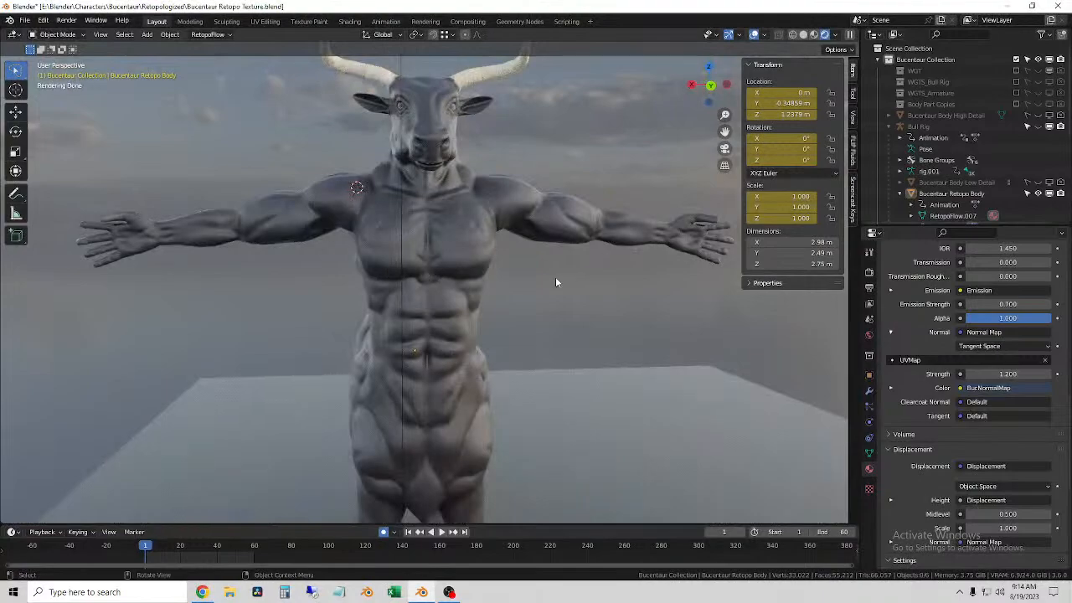
{"action": "left_click", "coordinate": [412, 312]}
{"action": "middle_click_drag", "start_coordinate": [412, 312], "coordinate": [478, 323]}
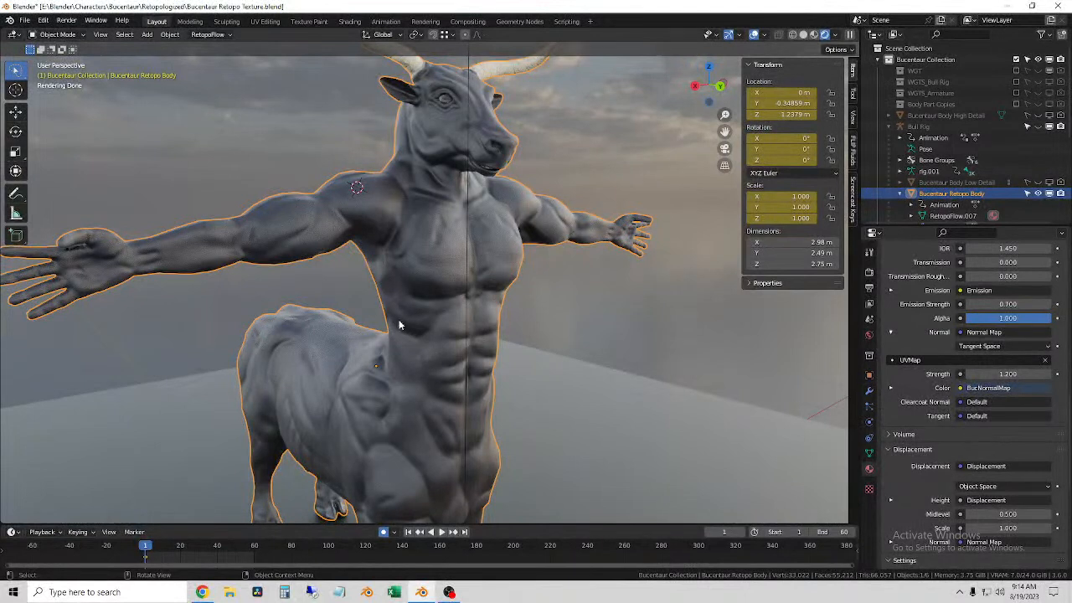
{"action": "left_click", "coordinate": [561, 312]}
{"action": "left_click", "coordinate": [494, 324]}
{"action": "middle_click_drag", "start_coordinate": [598, 360], "coordinate": [603, 357]}
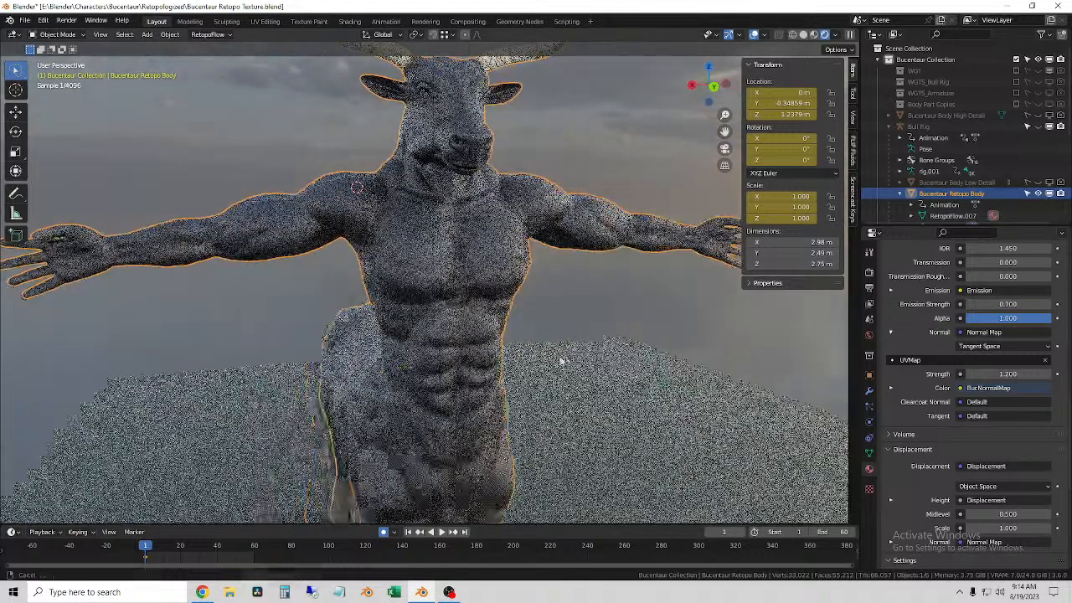
{"action": "scroll", "coordinate": [612, 287], "scroll_direction": "down", "scroll_amount": 1}
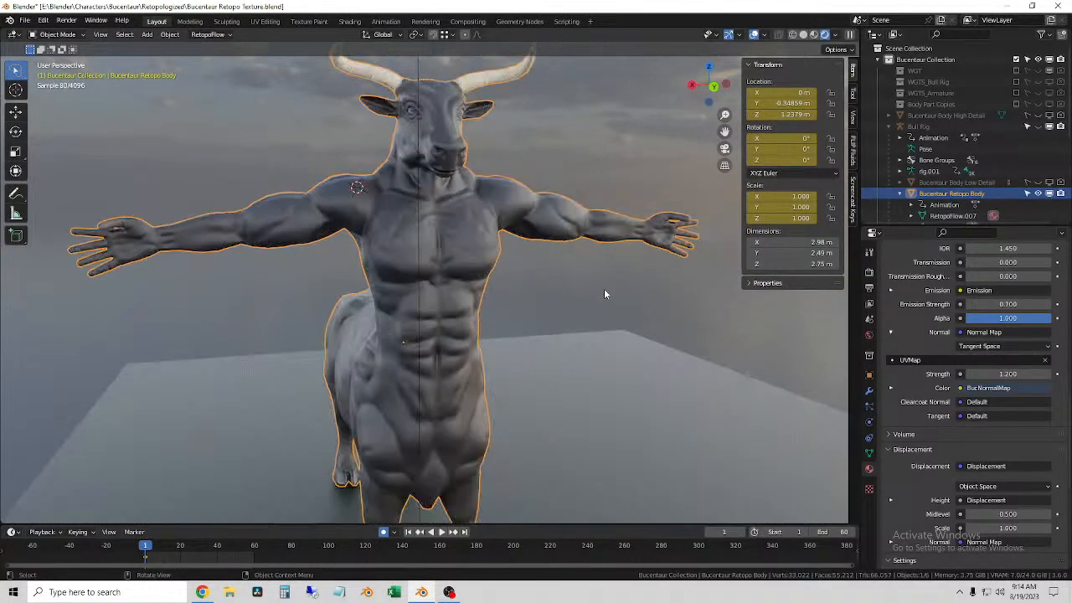
{"action": "scroll", "coordinate": [941, 487], "scroll_direction": "up", "scroll_amount": 6}
{"action": "scroll", "coordinate": [941, 487], "scroll_direction": "up", "scroll_amount": 8}
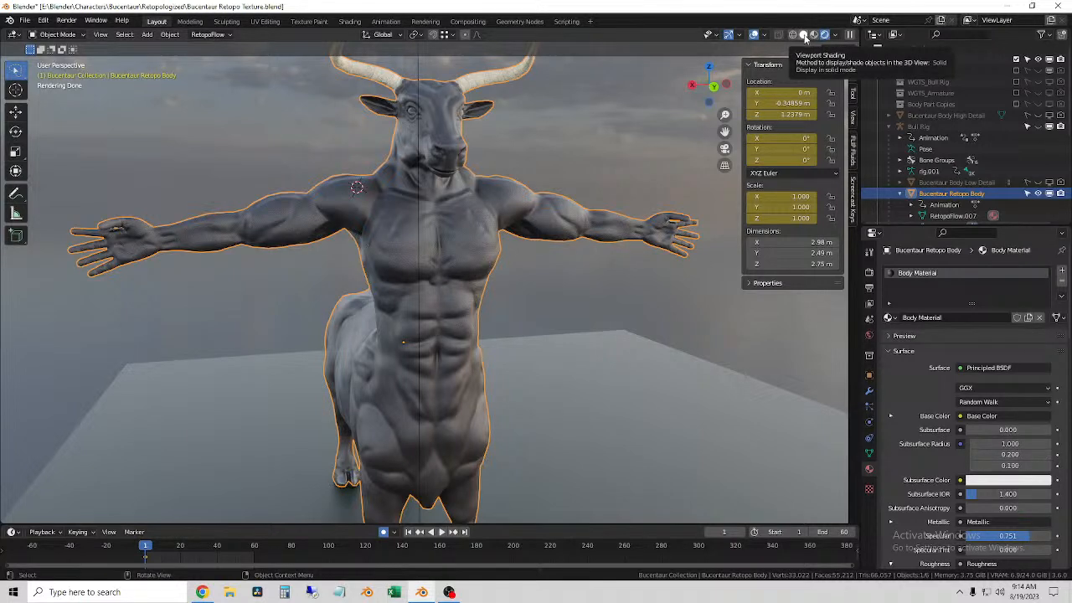
Step: Switch the viewport from rendered to Material Preview shading and check the body's torso
{"action": "left_click", "coordinate": [803, 36]}
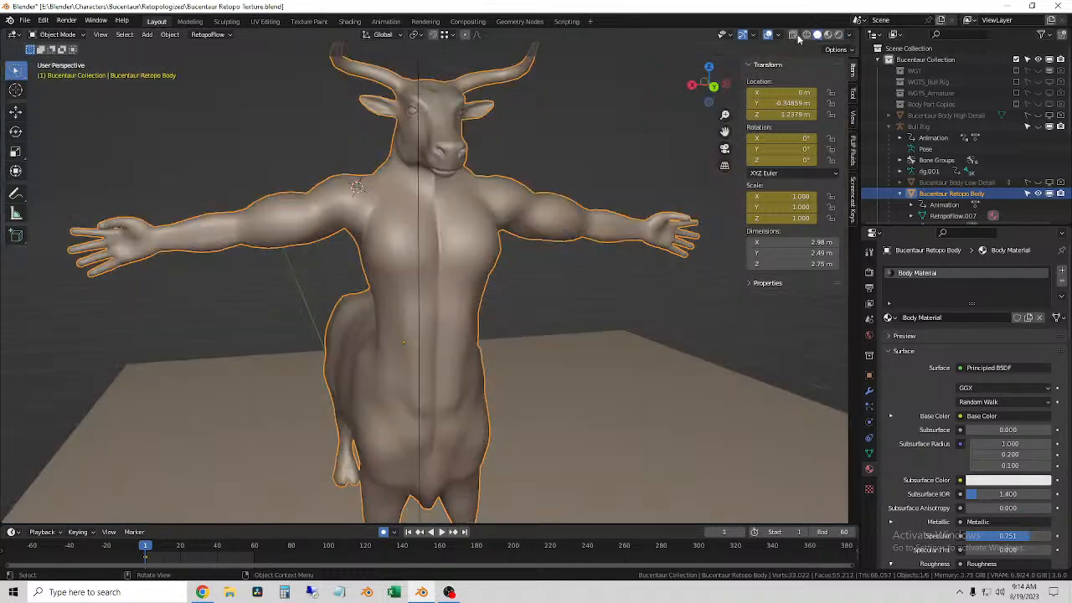
{"action": "left_click", "coordinate": [838, 35]}
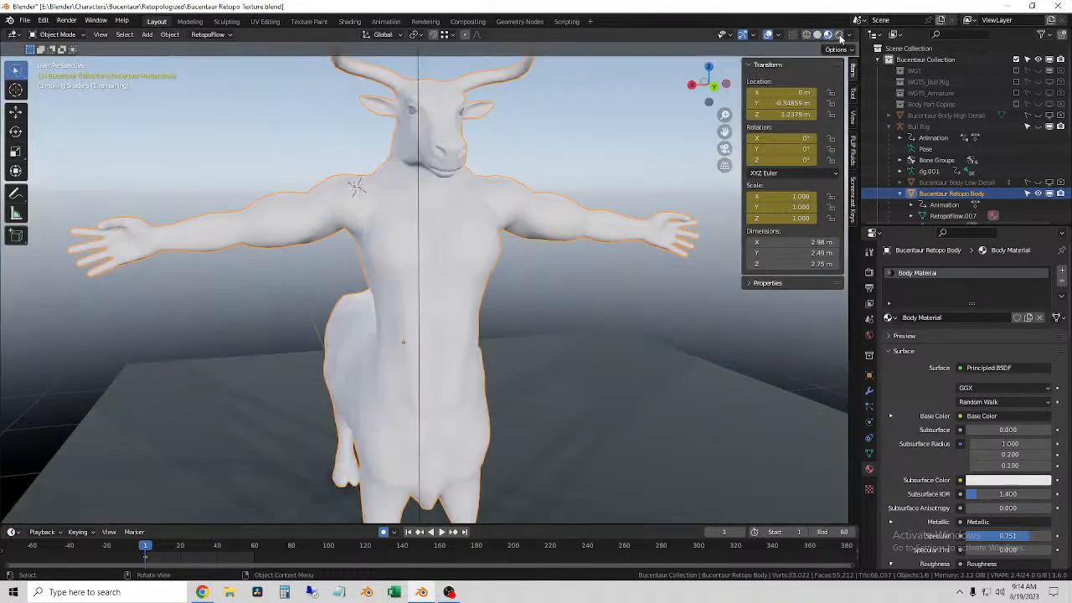
{"action": "scroll", "coordinate": [476, 330], "scroll_direction": "up", "scroll_amount": 2}
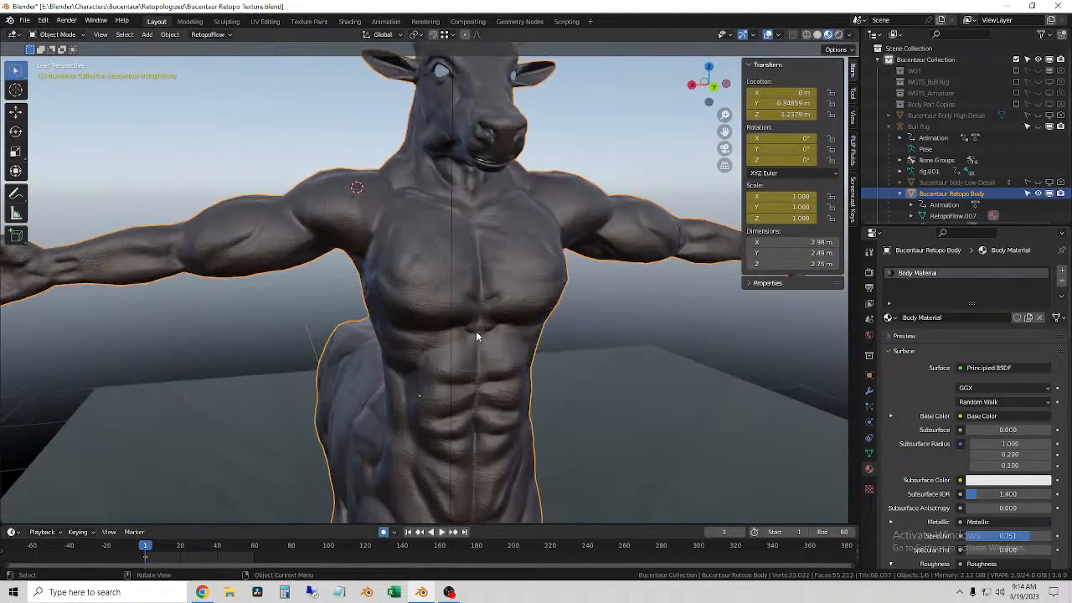
{"action": "middle_click_drag", "start_coordinate": [476, 335], "coordinate": [414, 301]}
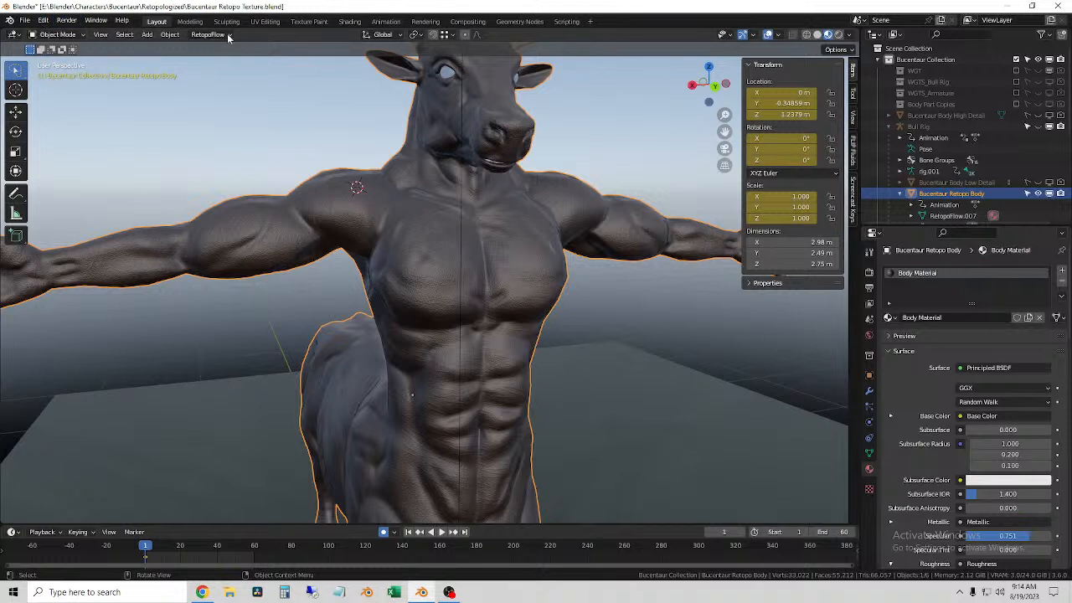
Step: Add a Fur curves object to the Bucentaur Retopo Body and view the fur over the upper body
{"action": "left_click", "coordinate": [41, 36]}
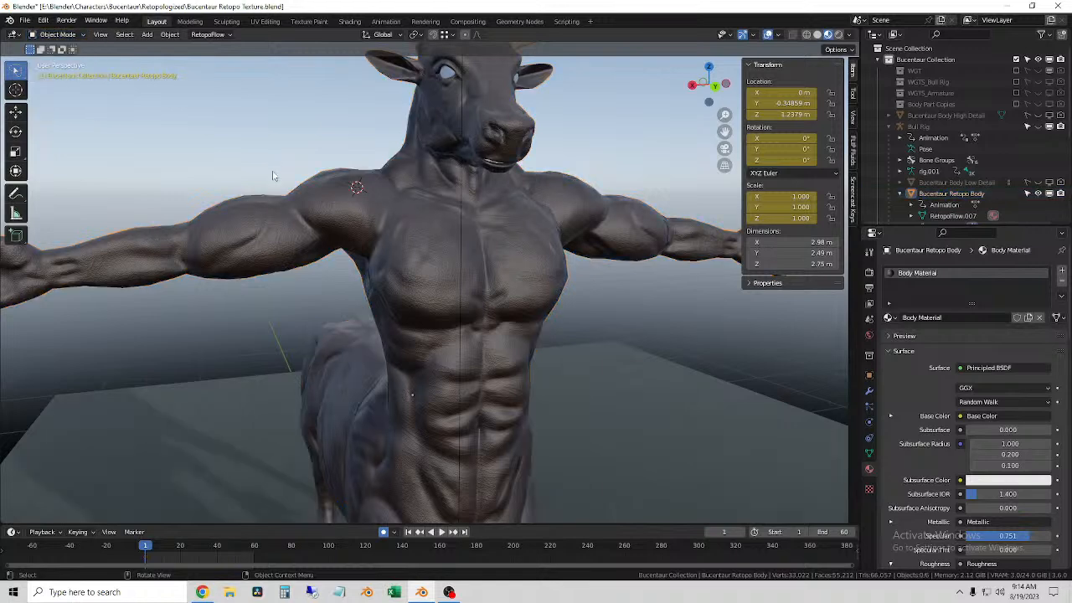
{"action": "left_click", "coordinate": [146, 35]}
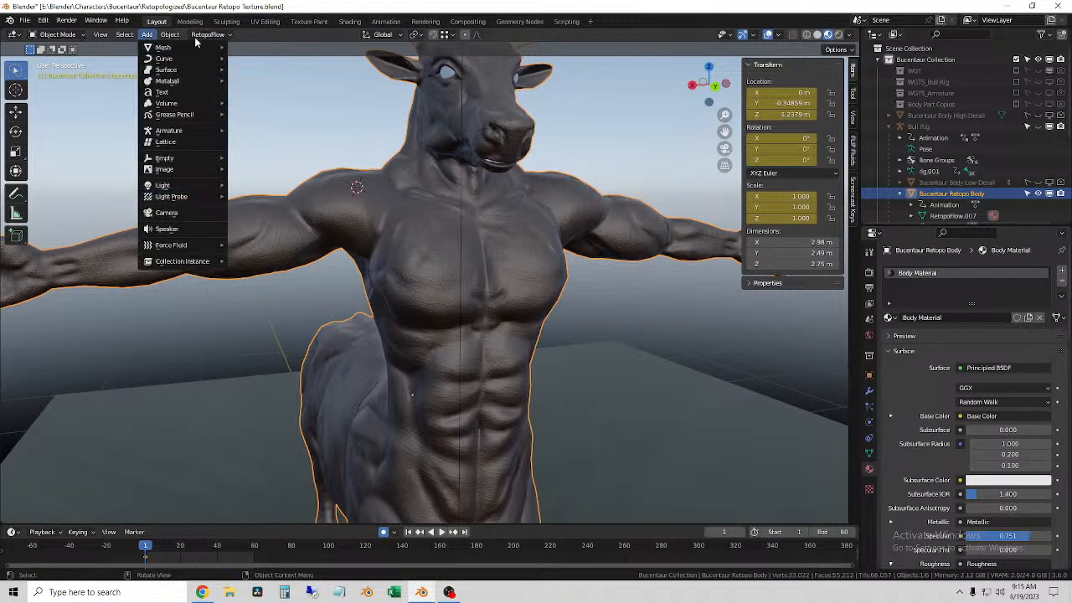
{"action": "mouse_move", "coordinate": [177, 64]}
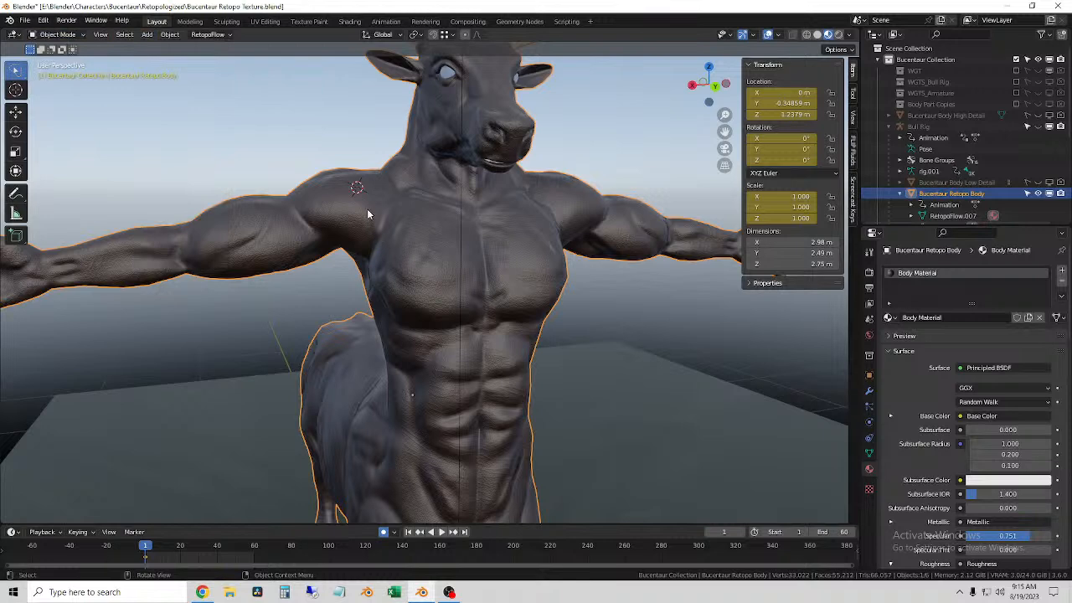
{"action": "left_click", "coordinate": [148, 37]}
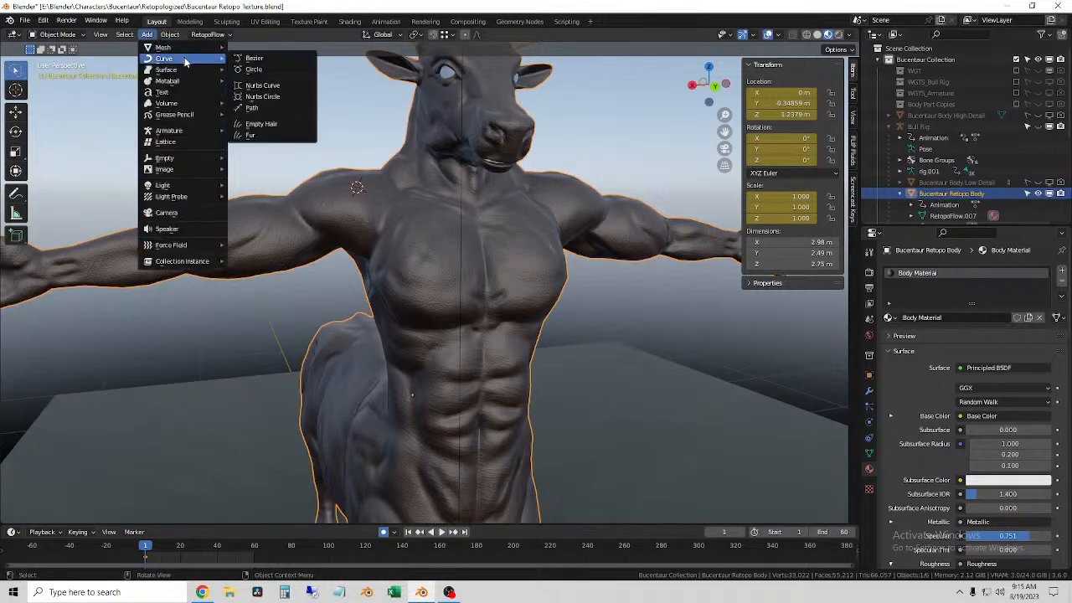
{"action": "left_click", "coordinate": [271, 136]}
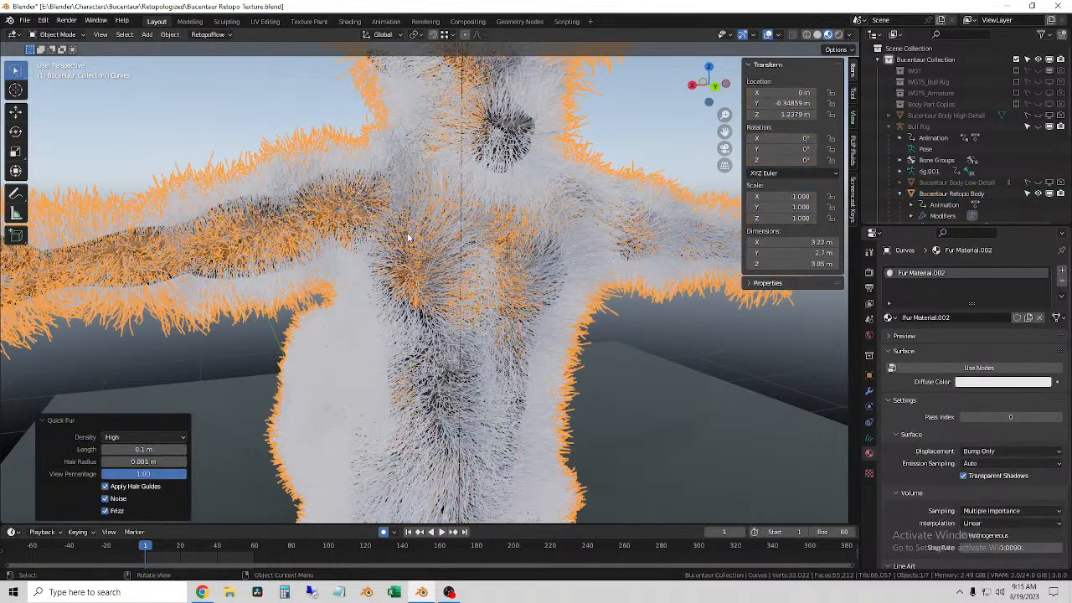
{"action": "scroll", "coordinate": [391, 224], "scroll_direction": "down", "scroll_amount": 2}
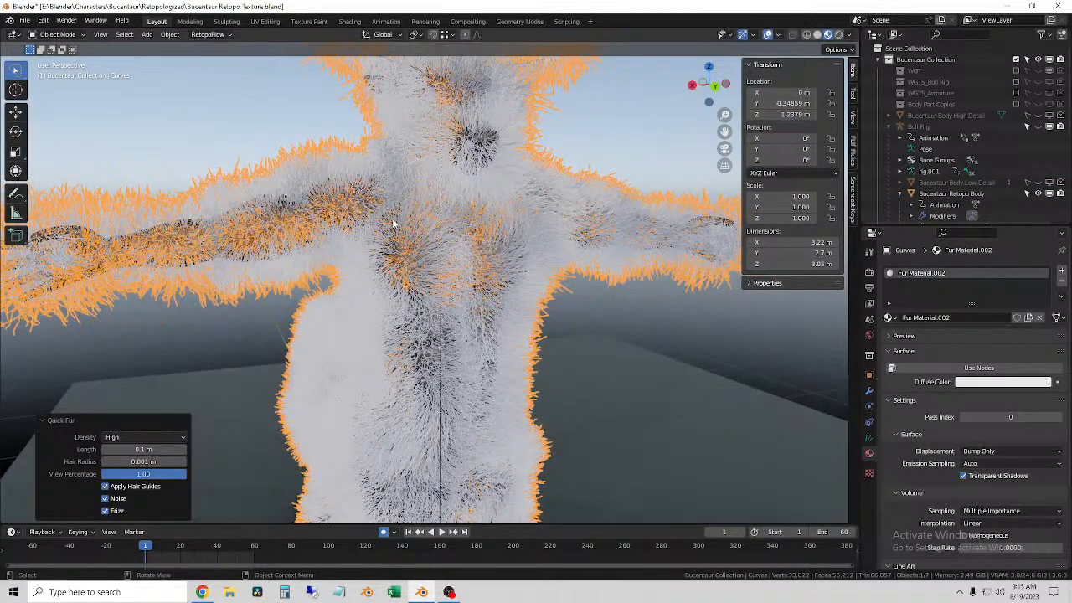
{"action": "scroll", "coordinate": [390, 223], "scroll_direction": "down", "scroll_amount": 1}
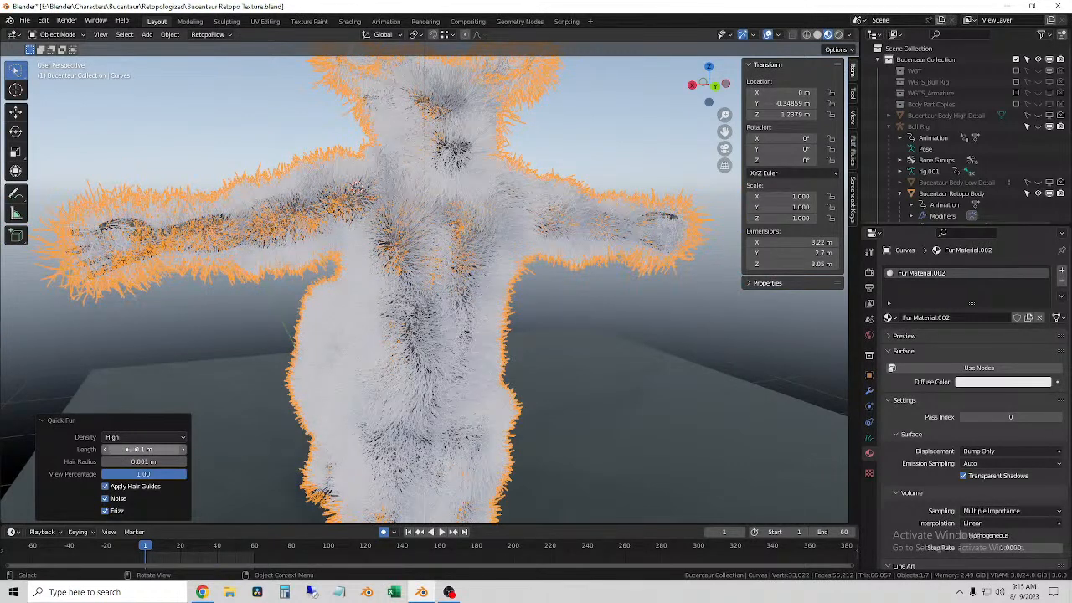
Step: Set the Quick Fur length to 0.05 m and check the fur on the arm and back
{"action": "left_click", "coordinate": [147, 450]}
{"action": "type", "text": ".05"}
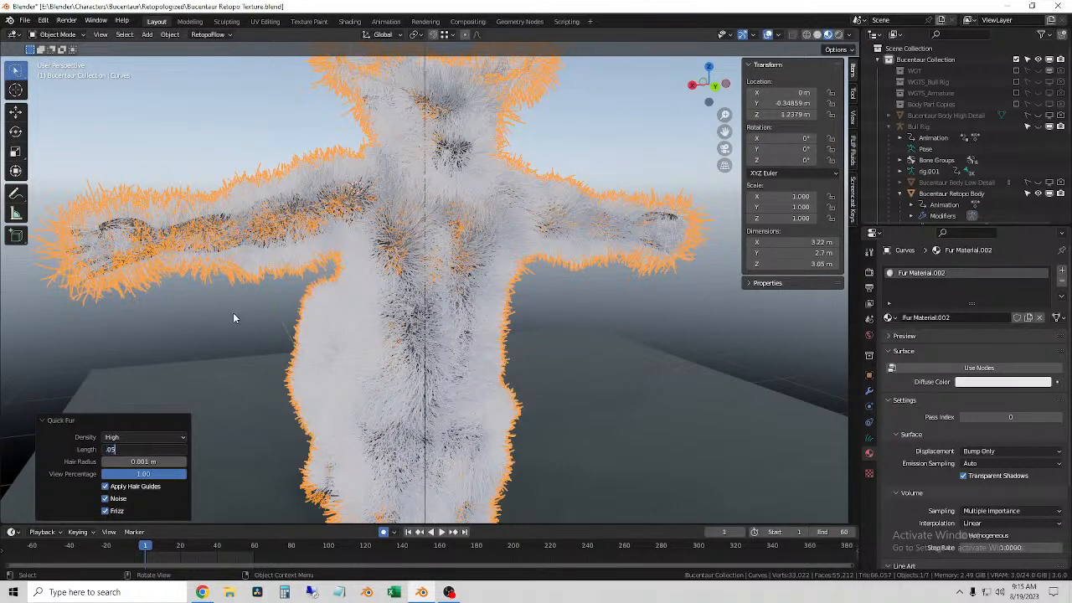
{"action": "key", "text": "Return"}
{"action": "middle_click_drag", "start_coordinate": [209, 203], "coordinate": [322, 291]}
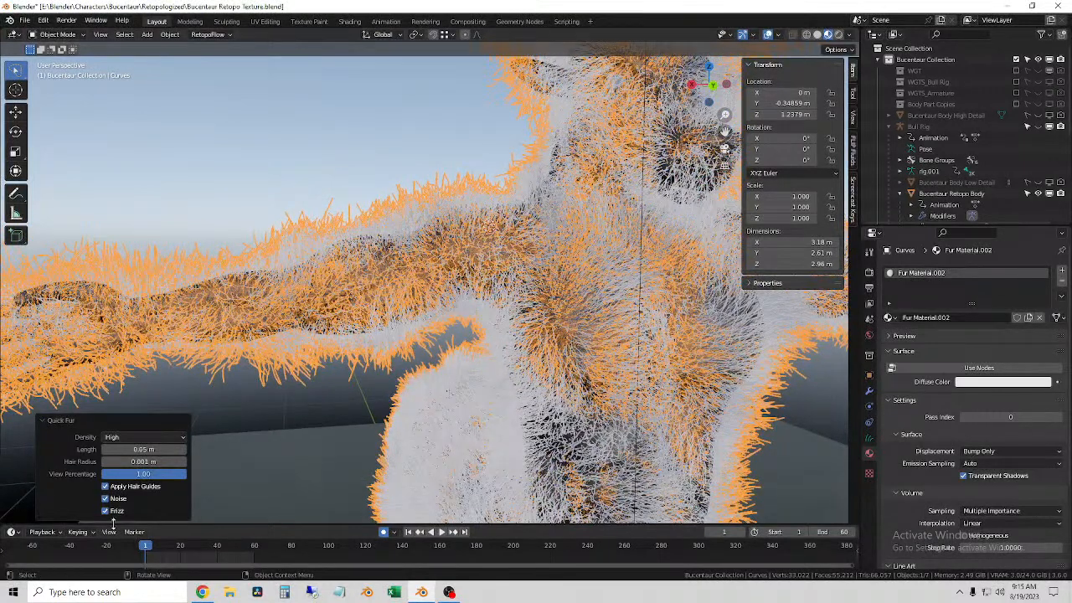
Step: Shorten the Quick Fur length to 0.01 m and inspect the fur around the shoulder
{"action": "left_click", "coordinate": [161, 449]}
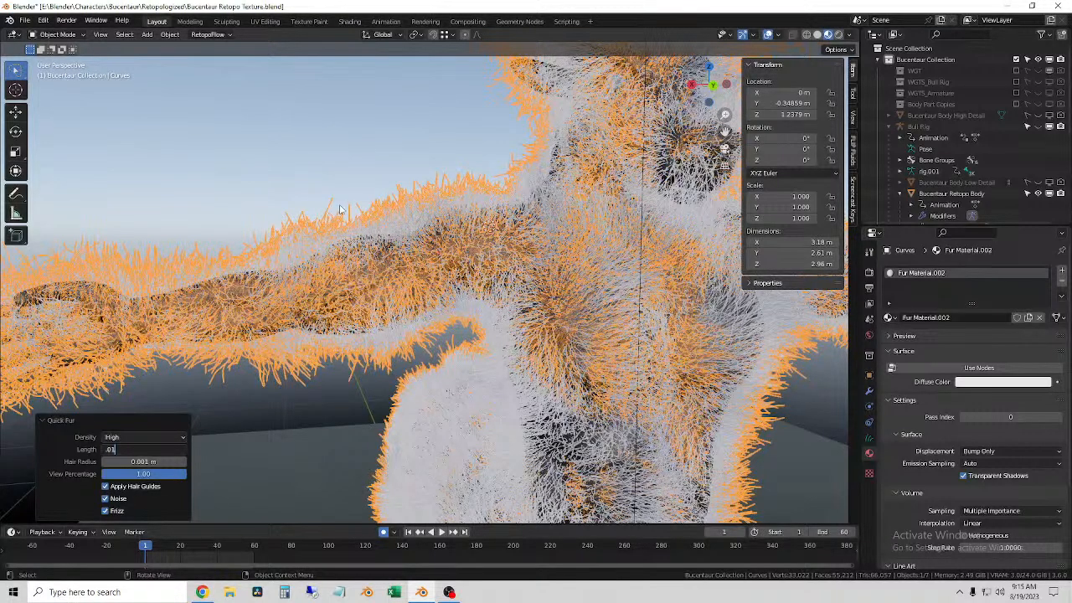
{"action": "key", "text": "Return"}
{"action": "scroll", "coordinate": [341, 209], "scroll_direction": "down", "scroll_amount": 5}
{"action": "middle_click_drag", "start_coordinate": [342, 209], "coordinate": [483, 248]}
{"action": "scroll", "coordinate": [484, 248], "scroll_direction": "up", "scroll_amount": 4}
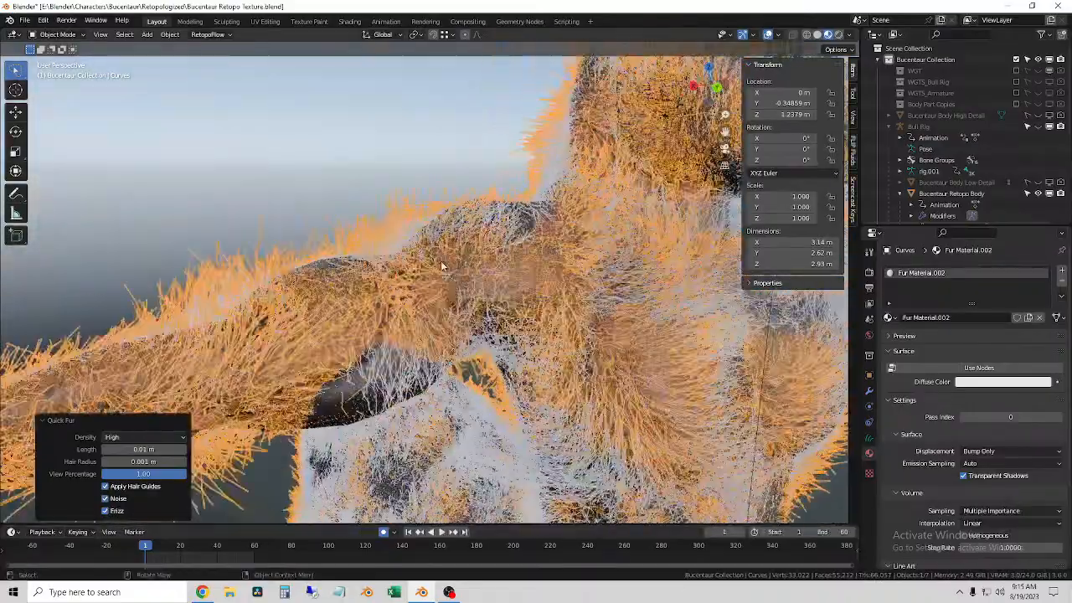
{"action": "mouse_move", "coordinate": [471, 351]}
{"action": "middle_mouse_down"}
{"action": "mouse_move", "coordinate": [458, 360]}
{"action": "mouse_move", "coordinate": [536, 361]}
{"action": "middle_mouse_up"}
Step: Switch the viewport to Solid shading and reduce the Quick Fur length to 0.001 m
{"action": "left_click", "coordinate": [817, 34]}
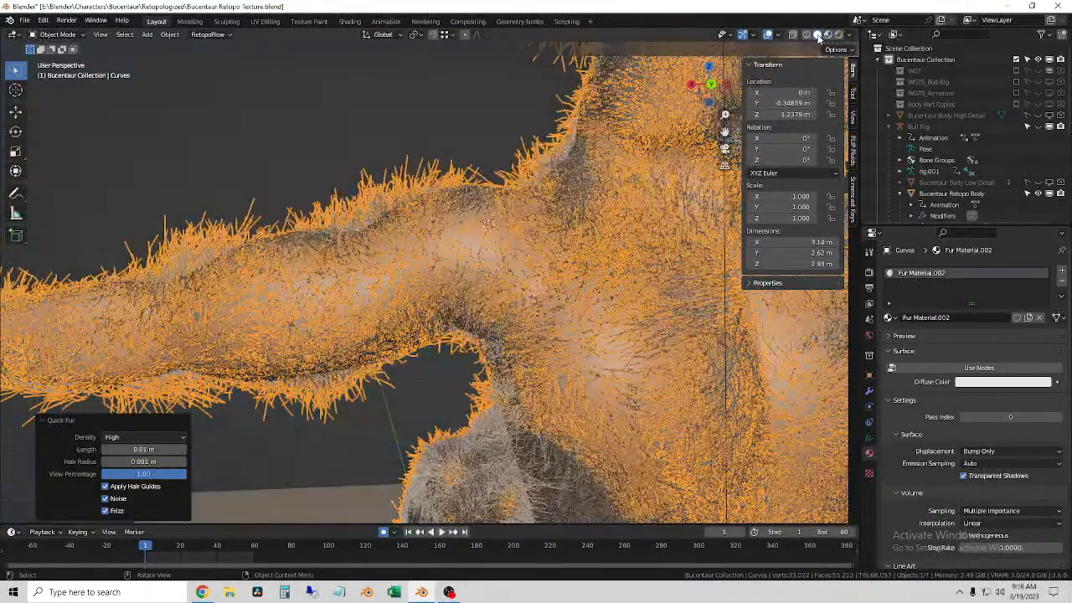
{"action": "scroll", "coordinate": [361, 266], "scroll_direction": "up", "scroll_amount": 3}
{"action": "middle_click_drag", "start_coordinate": [361, 266], "coordinate": [382, 285]}
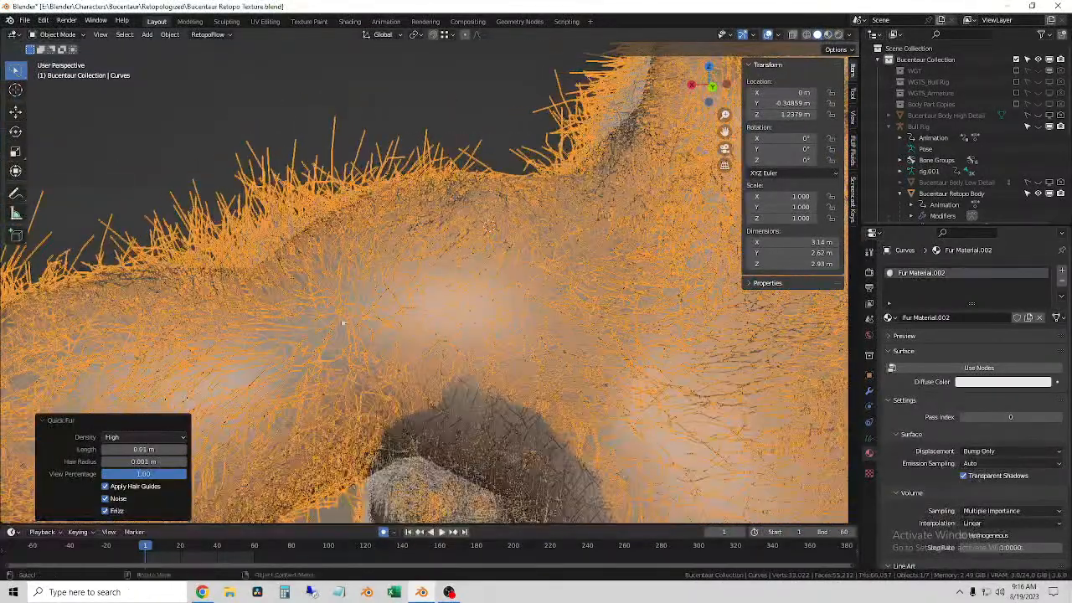
{"action": "left_click", "coordinate": [167, 449]}
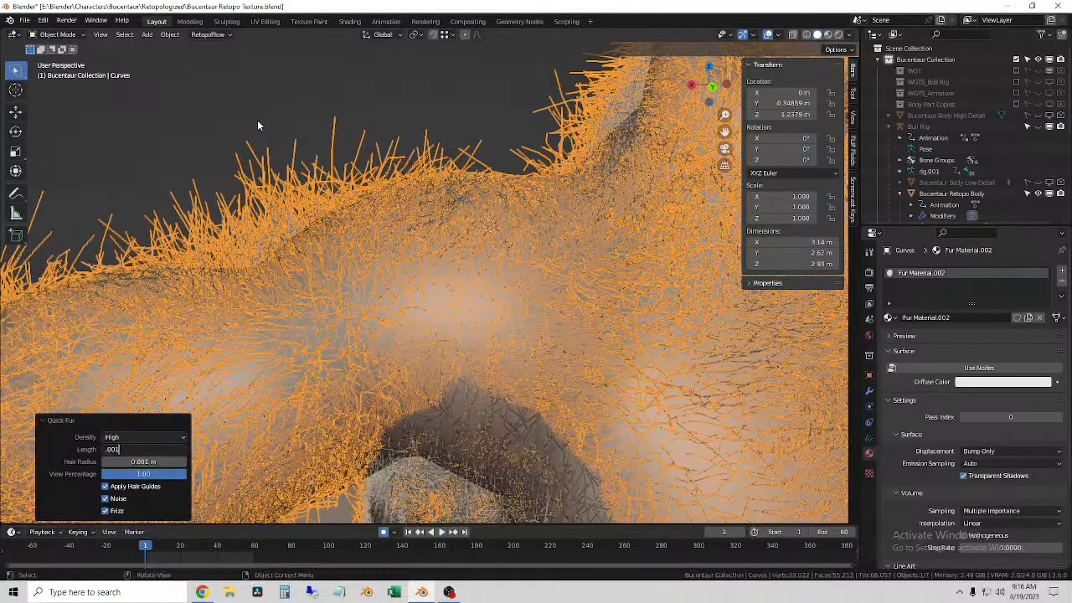
{"action": "key", "text": "Return"}
{"action": "middle_click_drag", "start_coordinate": [304, 160], "coordinate": [322, 173]}
Step: Set the Quick Fur view percentage to 0.20 and check the thinner fur over the upper body
{"action": "middle_click_drag", "start_coordinate": [462, 262], "coordinate": [411, 248]}
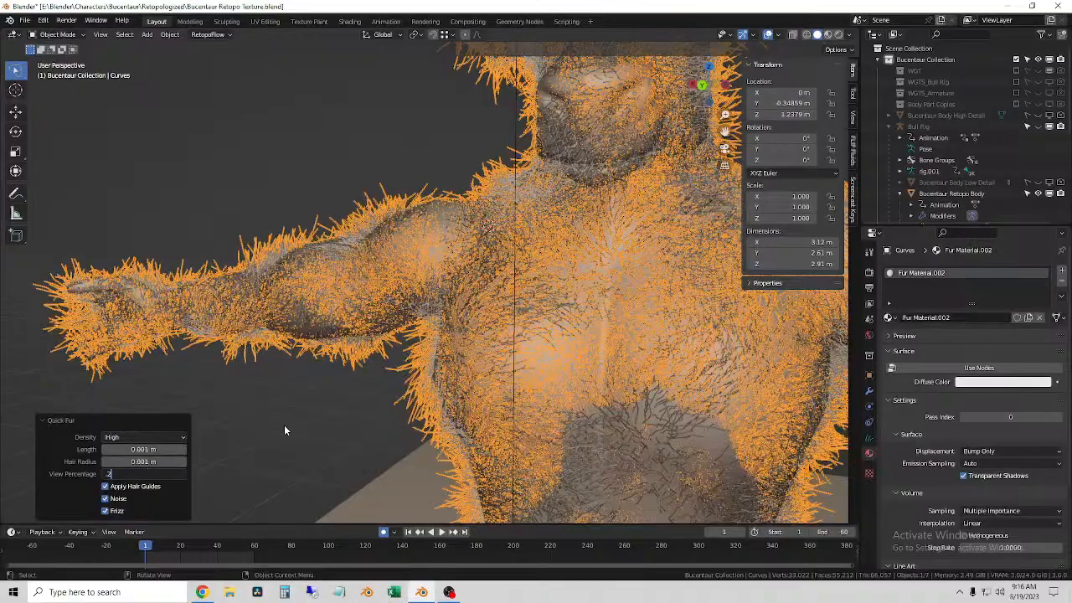
{"action": "key", "text": "Return"}
{"action": "middle_click_drag", "start_coordinate": [296, 421], "coordinate": [326, 399]}
{"action": "scroll", "coordinate": [307, 417], "scroll_direction": "down", "scroll_amount": 4}
{"action": "scroll", "coordinate": [341, 398], "scroll_direction": "up", "scroll_amount": 1}
{"action": "middle_click_drag", "start_coordinate": [374, 366], "coordinate": [444, 277]}
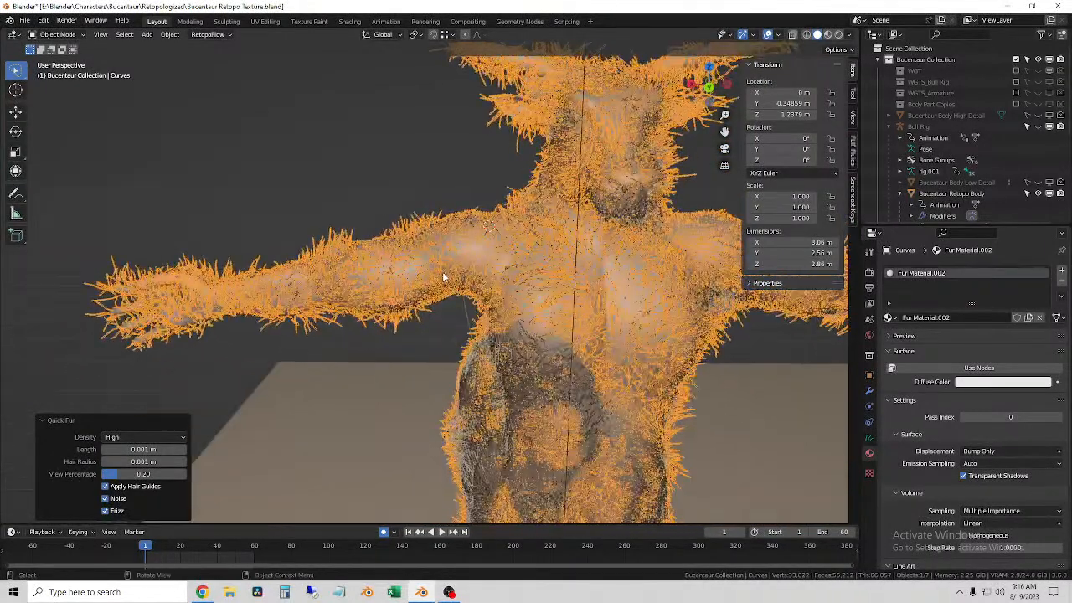
{"action": "middle_click_drag", "start_coordinate": [396, 306], "coordinate": [444, 345]}
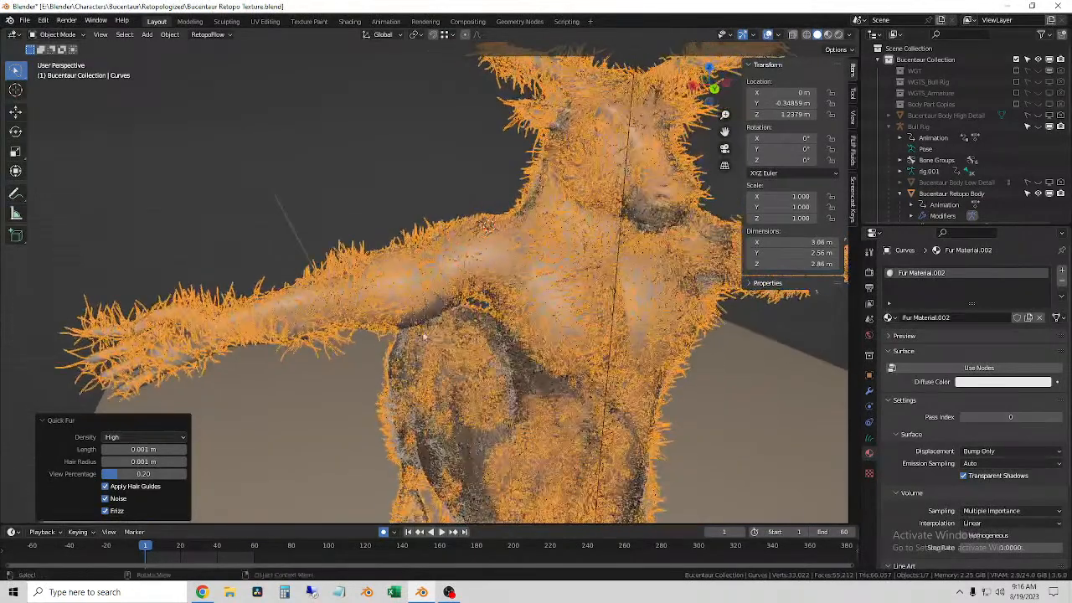
Step: Switch the viewport to Material Preview shading and check the fur over the whole body
{"action": "left_click", "coordinate": [828, 35]}
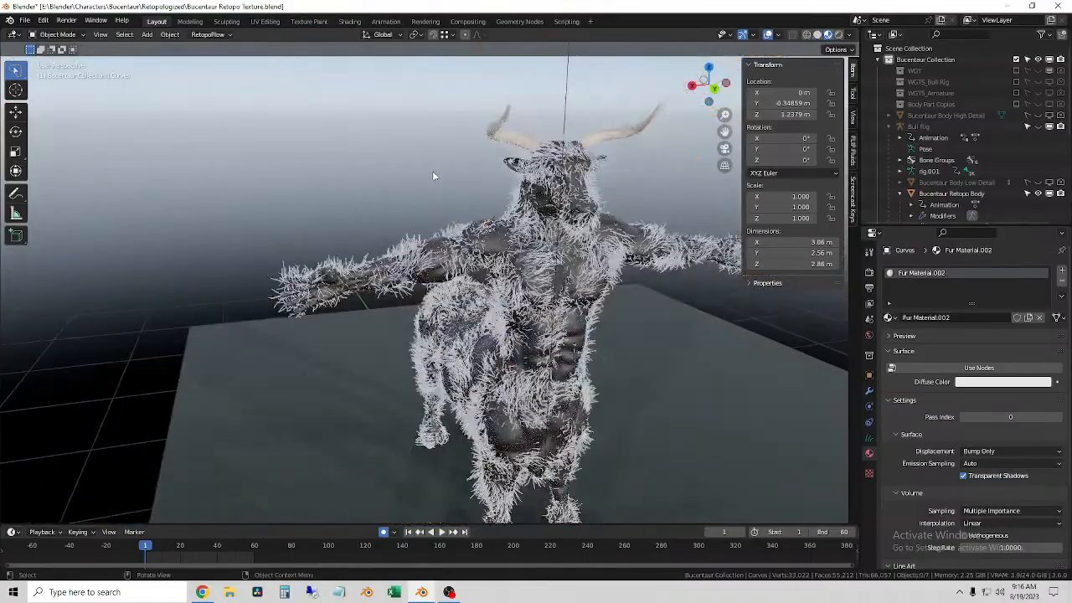
{"action": "scroll", "coordinate": [418, 262], "scroll_direction": "up", "scroll_amount": 1}
{"action": "mouse_move", "coordinate": [465, 294]}
{"action": "middle_mouse_down"}
{"action": "mouse_move", "coordinate": [432, 292]}
{"action": "mouse_move", "coordinate": [452, 281]}
{"action": "middle_mouse_up"}
{"action": "scroll", "coordinate": [432, 292], "scroll_direction": "up", "scroll_amount": 5}
{"action": "scroll", "coordinate": [422, 290], "scroll_direction": "down", "scroll_amount": 5}
Step: Review the fur curves' data and hair modifier settings, and inspect the strands near the shoulder
{"action": "left_click", "coordinate": [870, 438]}
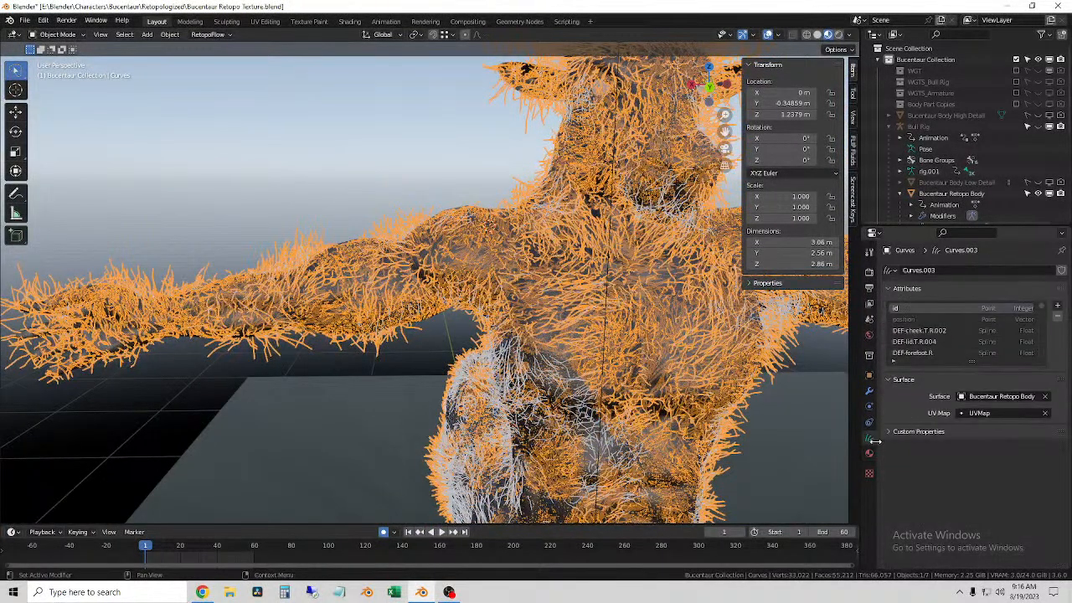
{"action": "left_click", "coordinate": [870, 391]}
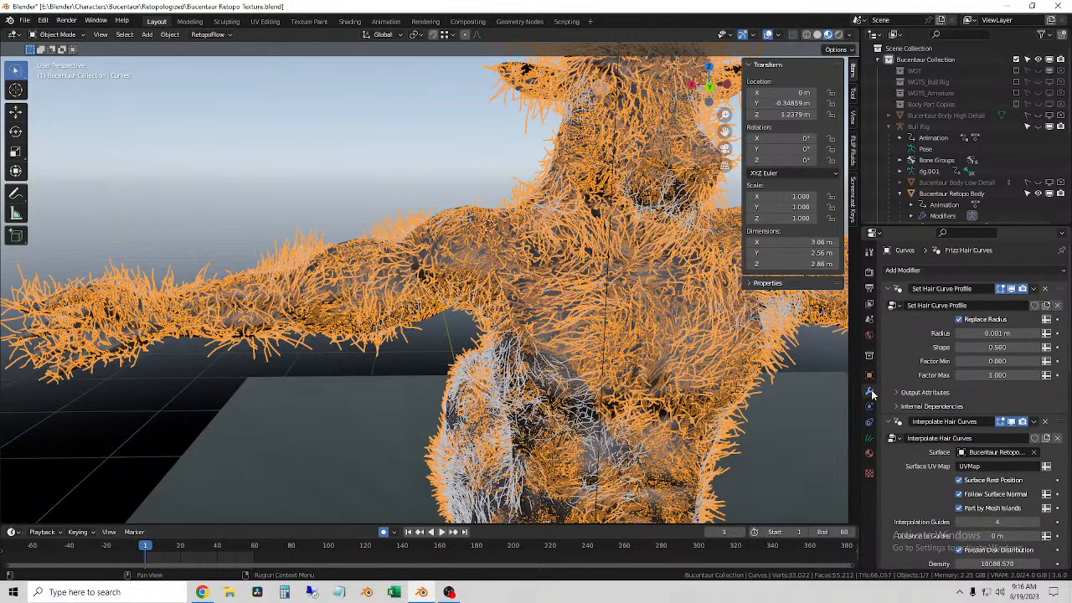
{"action": "scroll", "coordinate": [928, 389], "scroll_direction": "down", "scroll_amount": 3}
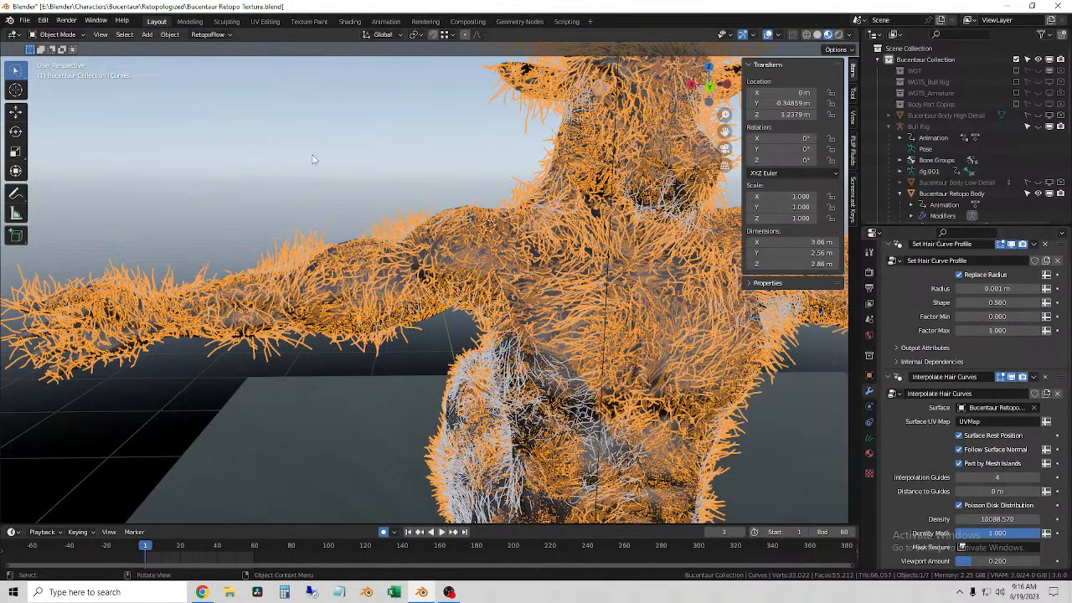
{"action": "left_click", "coordinate": [366, 212]}
{"action": "left_click", "coordinate": [387, 348]}
{"action": "scroll", "coordinate": [387, 348], "scroll_direction": "up", "scroll_amount": 8}
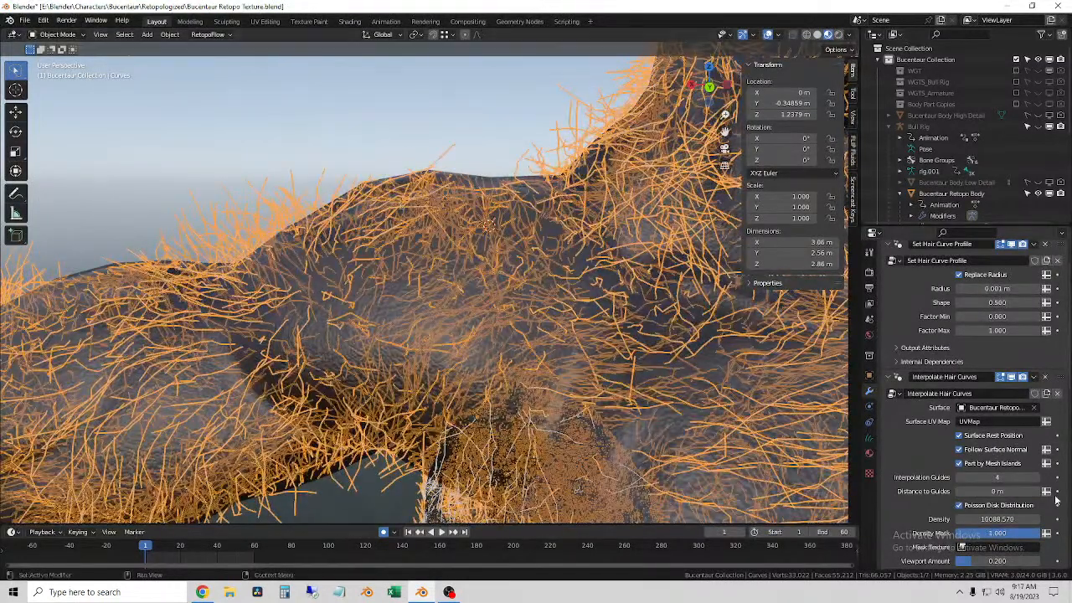
Step: Enable nodes on Fur Material.002 and change its surface shader to Principled Hair BSDF
{"action": "left_click", "coordinate": [869, 454]}
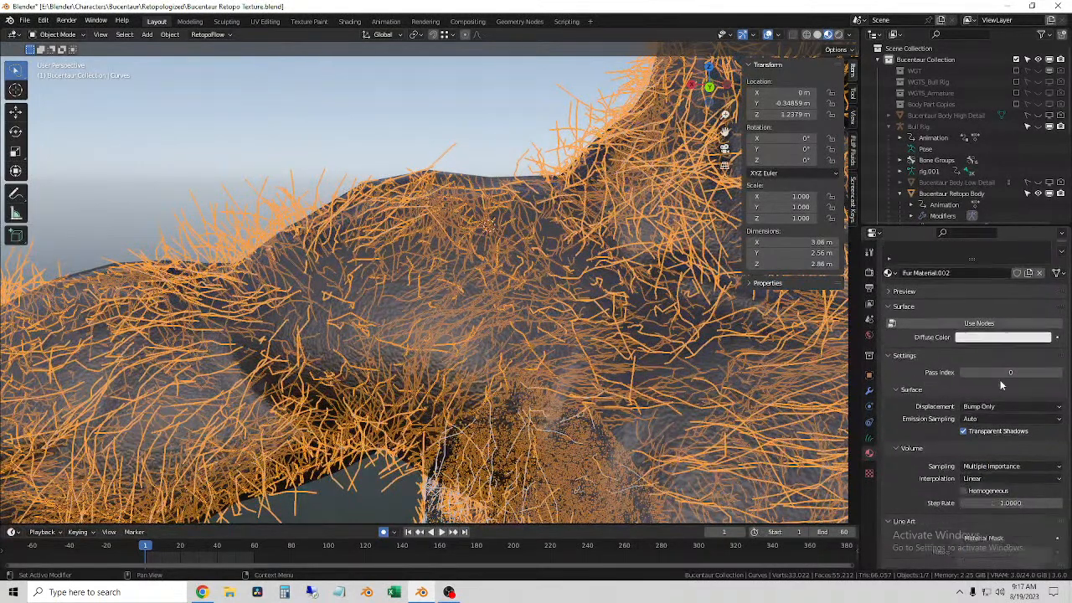
{"action": "left_click", "coordinate": [941, 366]}
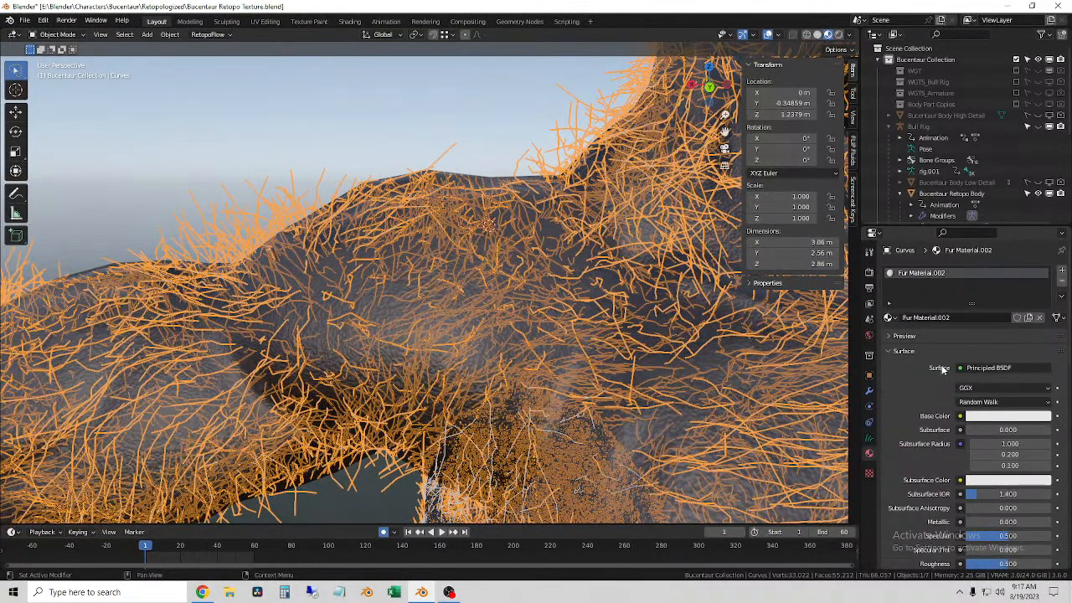
{"action": "left_click", "coordinate": [985, 368]}
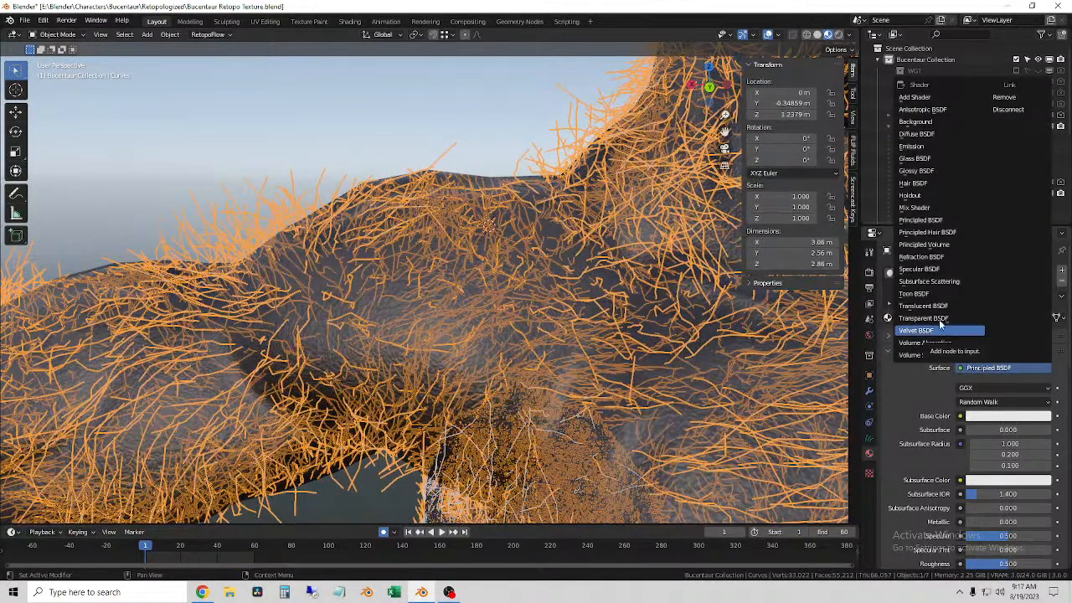
{"action": "left_click", "coordinate": [943, 233]}
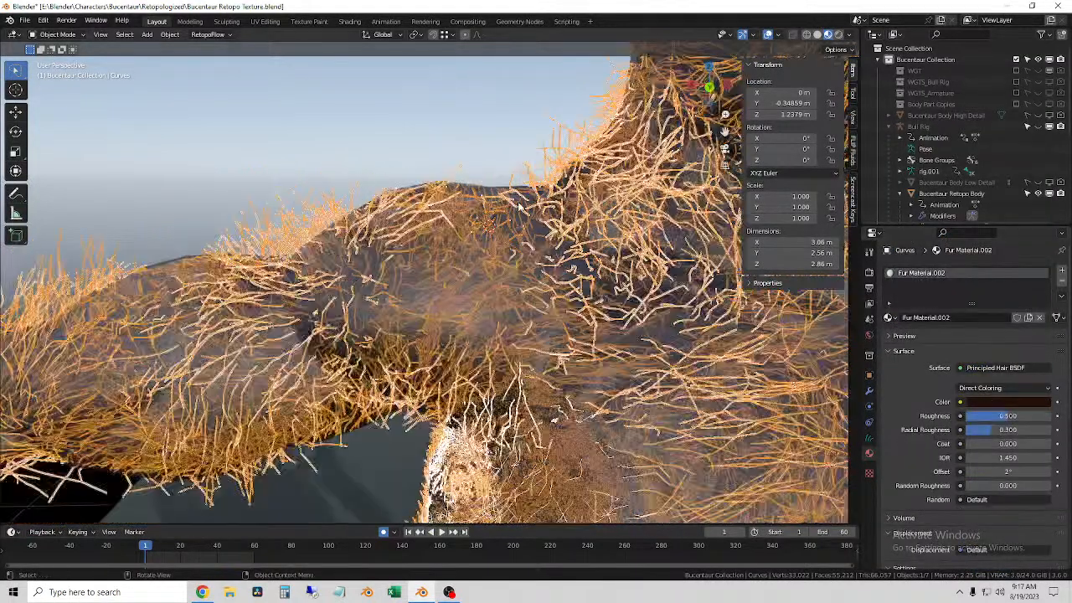
{"action": "scroll", "coordinate": [519, 207], "scroll_direction": "down", "scroll_amount": 3}
Step: Switch the viewport to Rendered shading and examine the individual hairs on the arm up close
{"action": "left_click", "coordinate": [520, 150]}
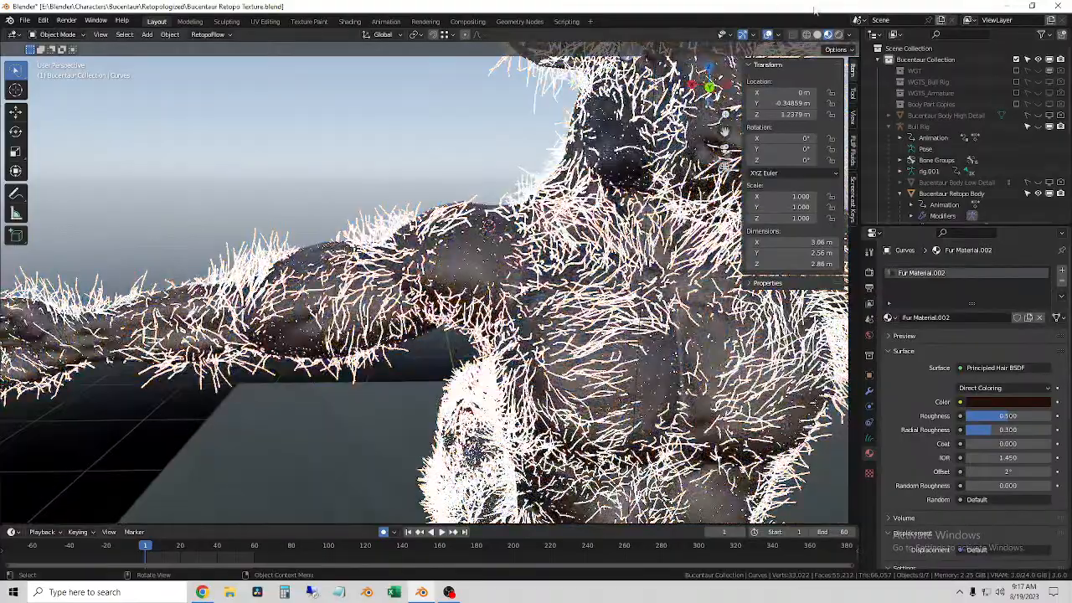
{"action": "left_click", "coordinate": [838, 35]}
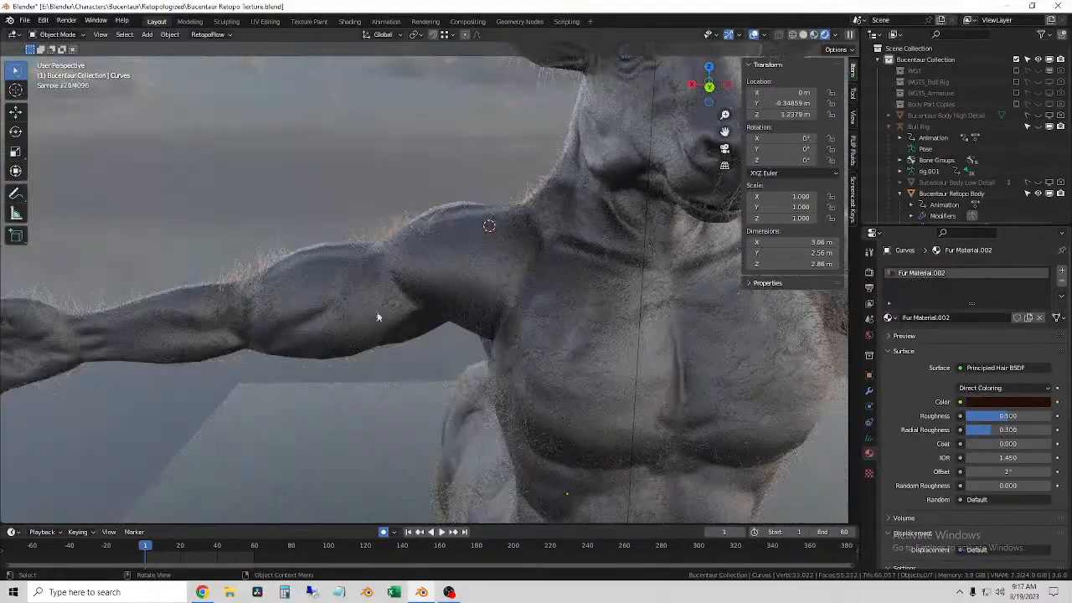
{"action": "scroll", "coordinate": [282, 246], "scroll_direction": "up", "scroll_amount": 8}
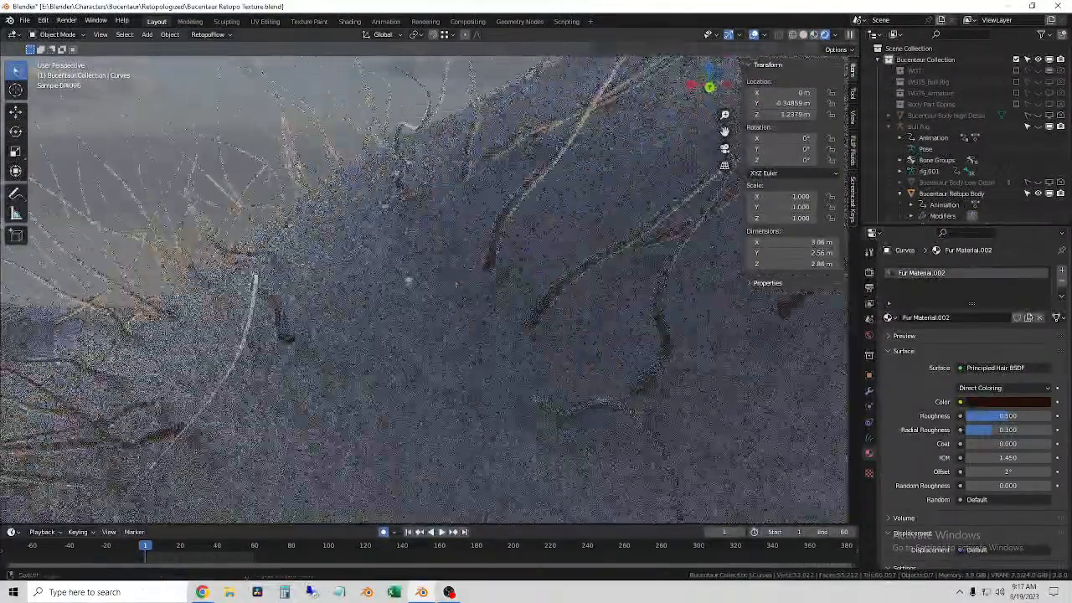
{"action": "middle_click_drag", "start_coordinate": [425, 293], "coordinate": [524, 280]}
{"action": "middle_click_drag", "start_coordinate": [331, 320], "coordinate": [282, 289]}
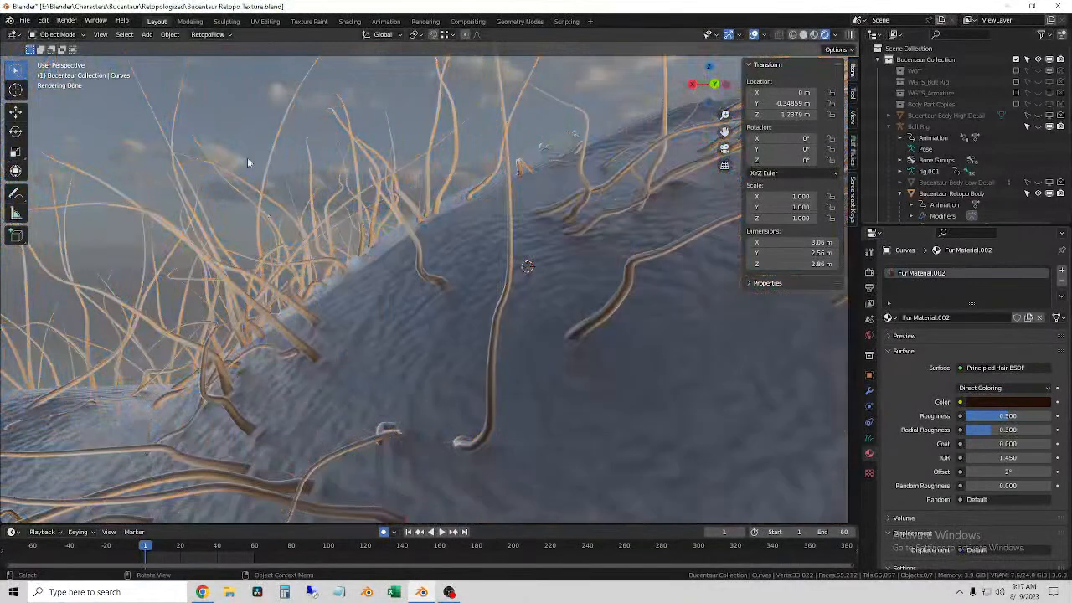
{"action": "left_click", "coordinate": [269, 318]}
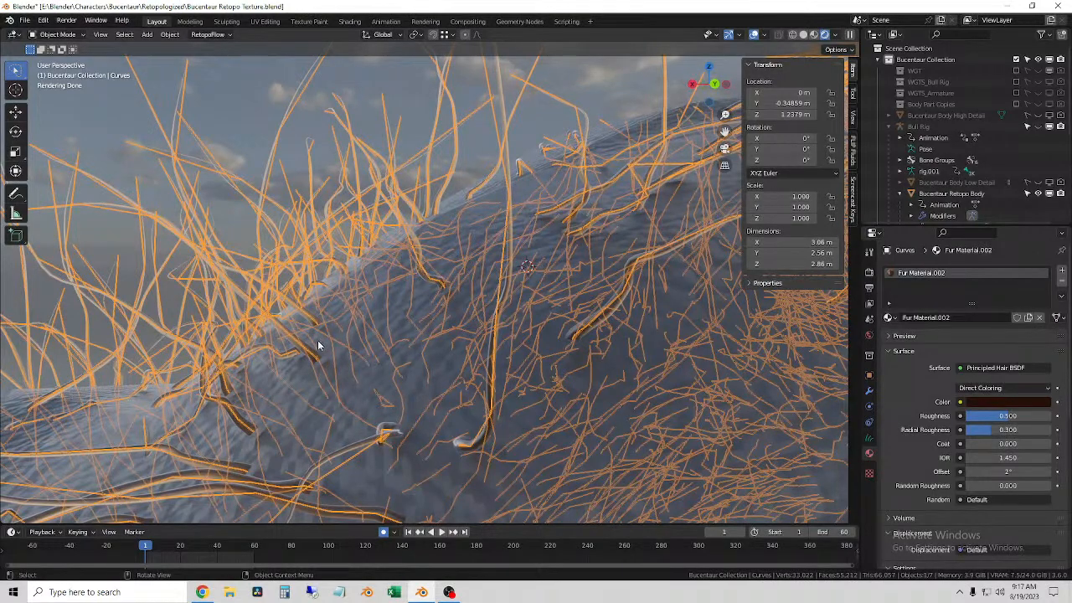
{"action": "scroll", "coordinate": [318, 340], "scroll_direction": "up", "scroll_amount": 2}
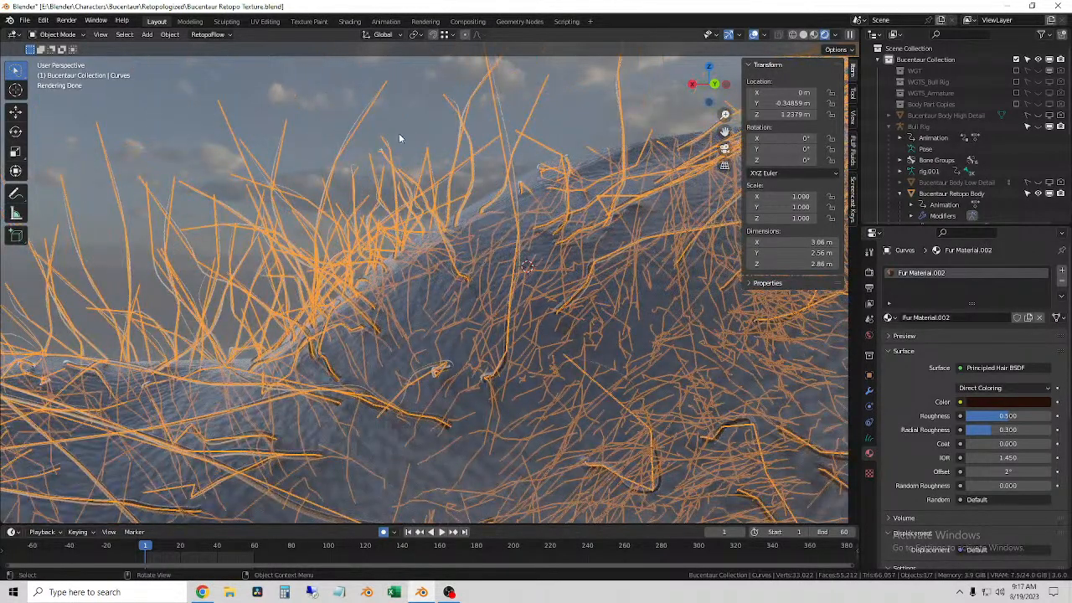
{"action": "left_click", "coordinate": [399, 133]}
{"action": "middle_click_drag", "start_coordinate": [446, 333], "coordinate": [658, 382]}
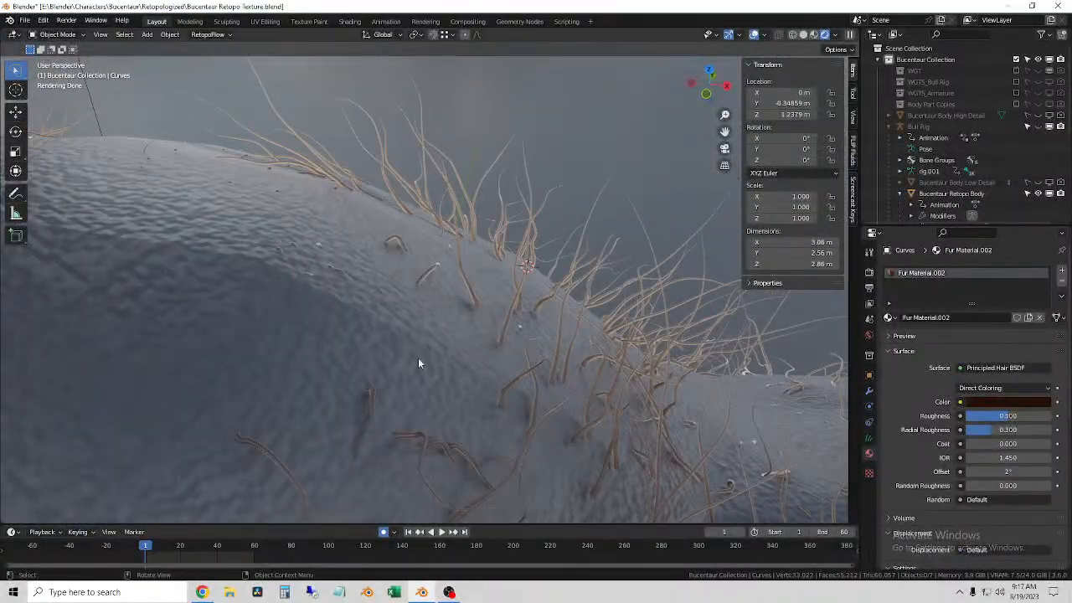
Step: Set the hair shader's coloring to Melanin Concentration with melanin 1.000, and check the fur on the arm and neck
{"action": "left_click", "coordinate": [1014, 385]}
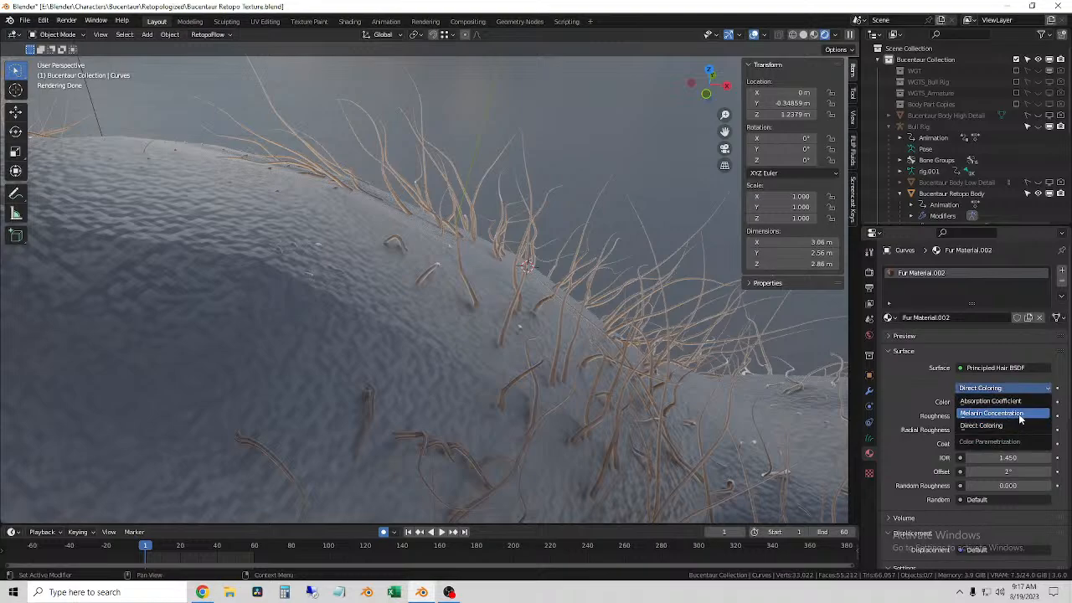
{"action": "left_click", "coordinate": [1021, 414]}
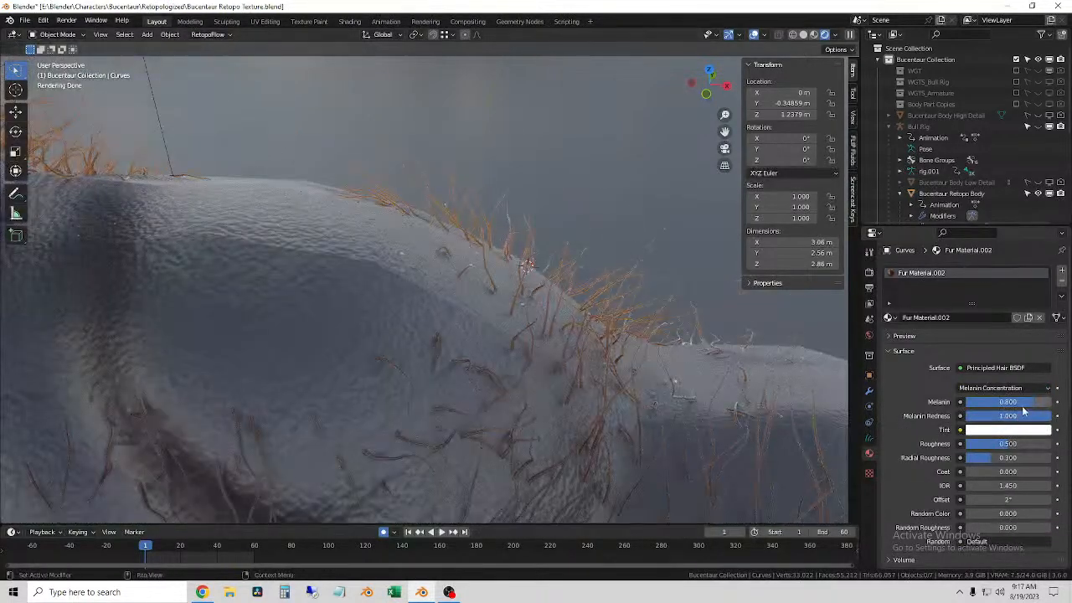
{"action": "left_click_drag", "start_coordinate": [1018, 402], "coordinate": [1038, 417]}
{"action": "scroll", "coordinate": [504, 324], "scroll_direction": "down", "scroll_amount": 2}
{"action": "middle_click_drag", "start_coordinate": [564, 324], "coordinate": [448, 314]}
{"action": "scroll", "coordinate": [450, 315], "scroll_direction": "down", "scroll_amount": 2}
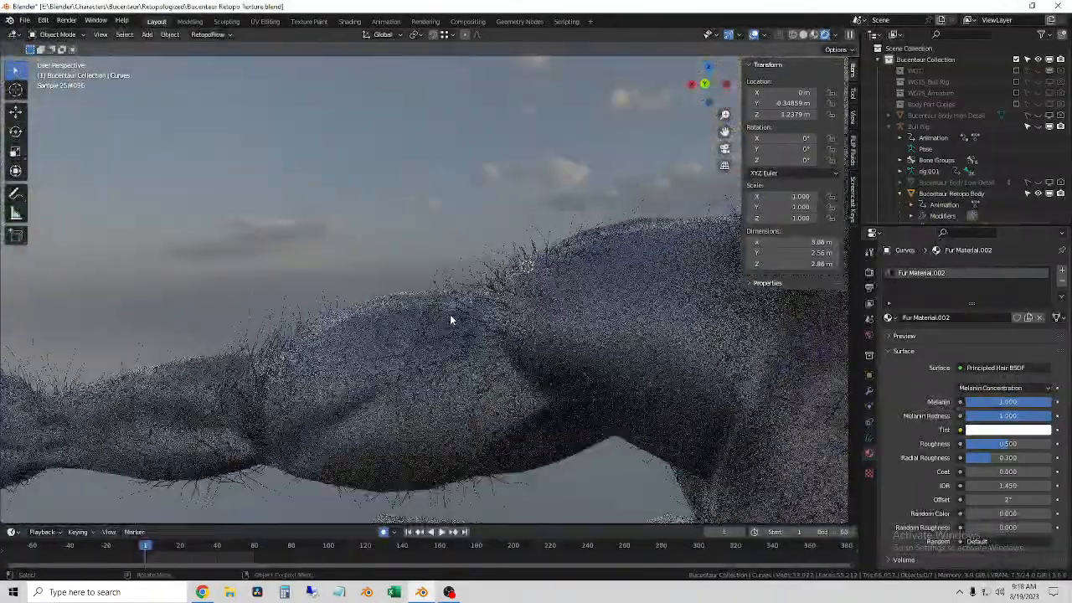
{"action": "middle_click_drag", "start_coordinate": [591, 385], "coordinate": [577, 403]}
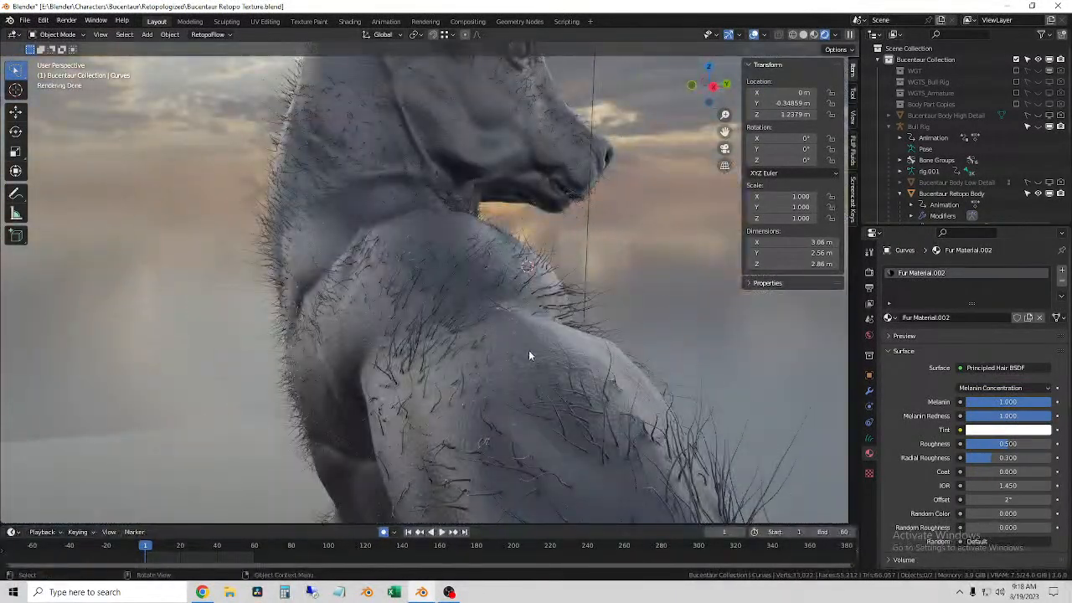
{"action": "middle_click_drag", "start_coordinate": [578, 350], "coordinate": [471, 333]}
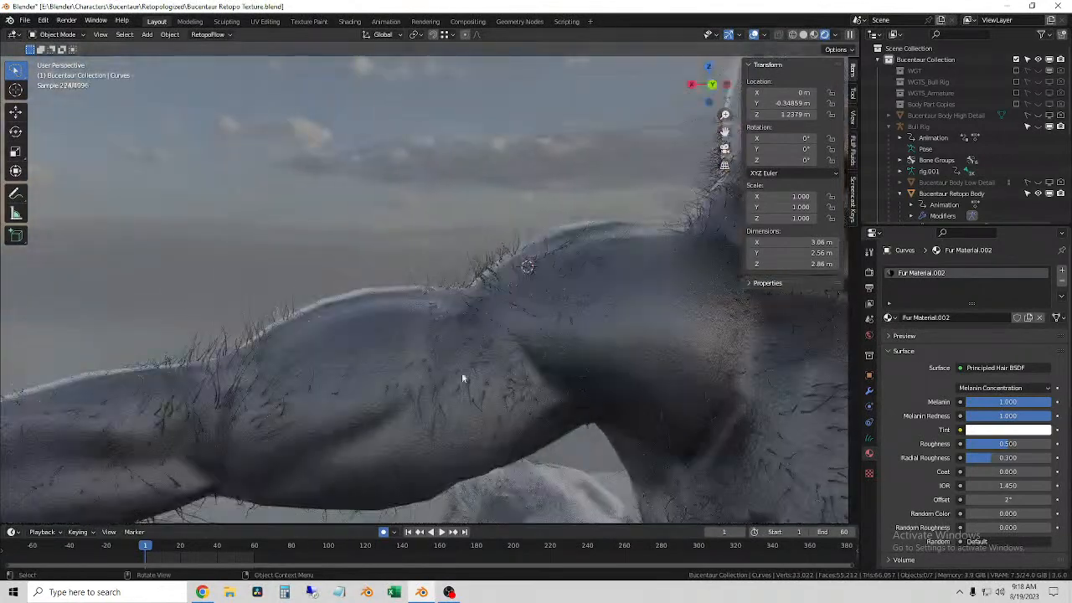
Step: Lower the fur material's melanin to 0.370 and check the hair on the arm, horns and head
{"action": "mouse_move", "coordinate": [1019, 403]}
{"action": "left_mouse_down"}
{"action": "mouse_move", "coordinate": [956, 403]}
{"action": "mouse_move", "coordinate": [998, 403]}
{"action": "left_mouse_up"}
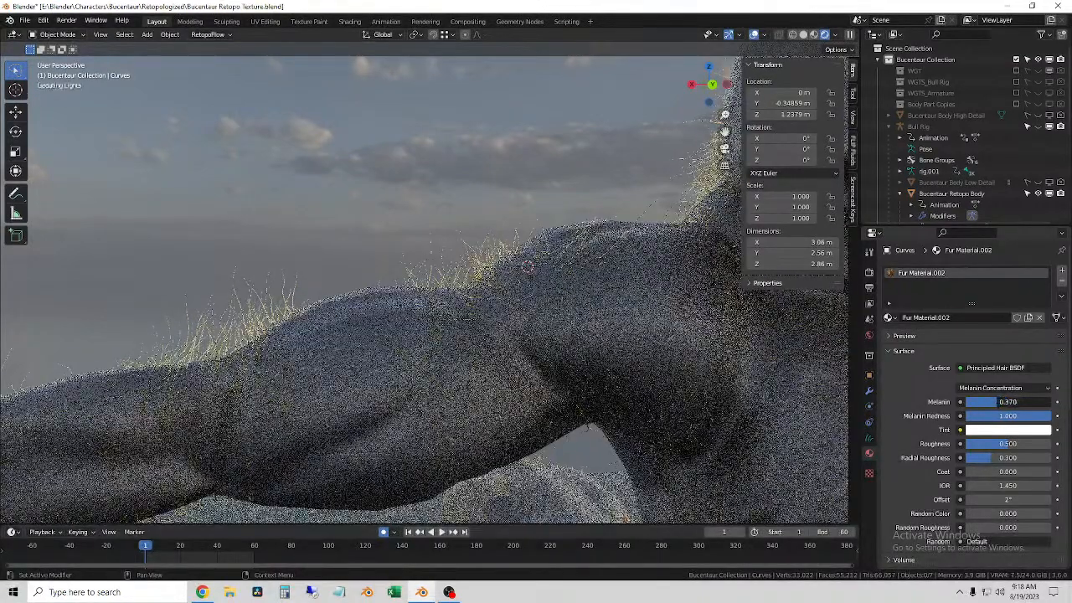
{"action": "scroll", "coordinate": [686, 359], "scroll_direction": "down", "scroll_amount": 4}
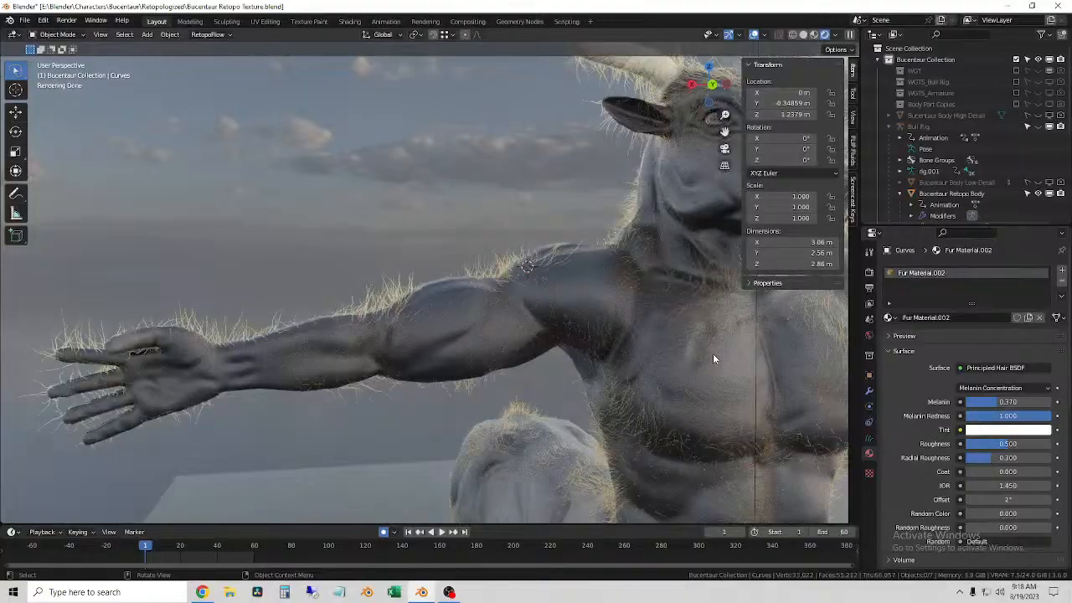
{"action": "middle_click_drag", "start_coordinate": [714, 358], "coordinate": [565, 450]}
{"action": "scroll", "coordinate": [502, 252], "scroll_direction": "up", "scroll_amount": 6}
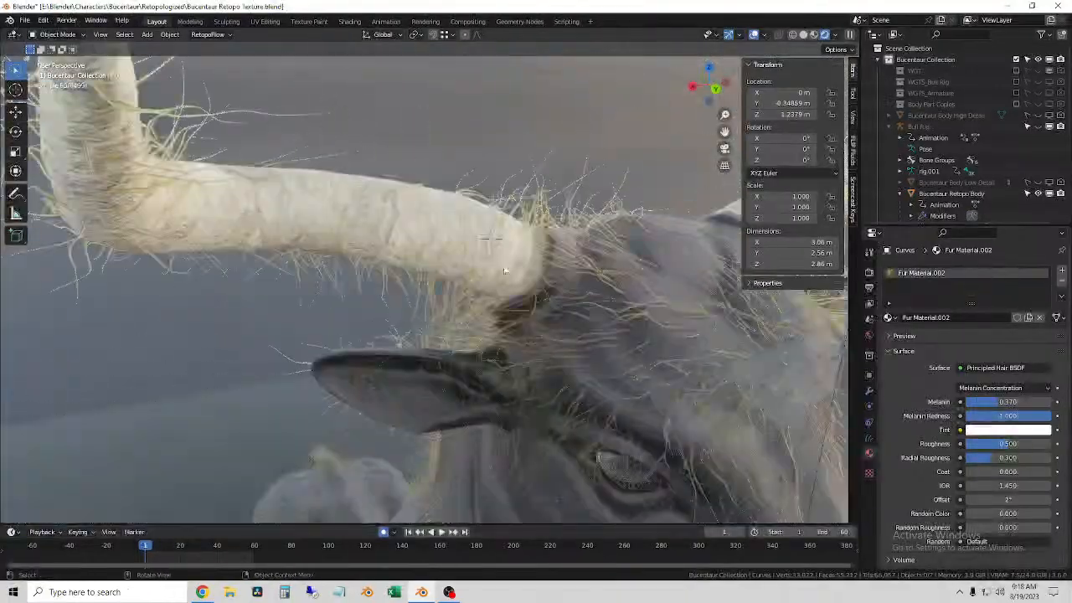
{"action": "middle_click_drag", "start_coordinate": [572, 268], "coordinate": [469, 283]}
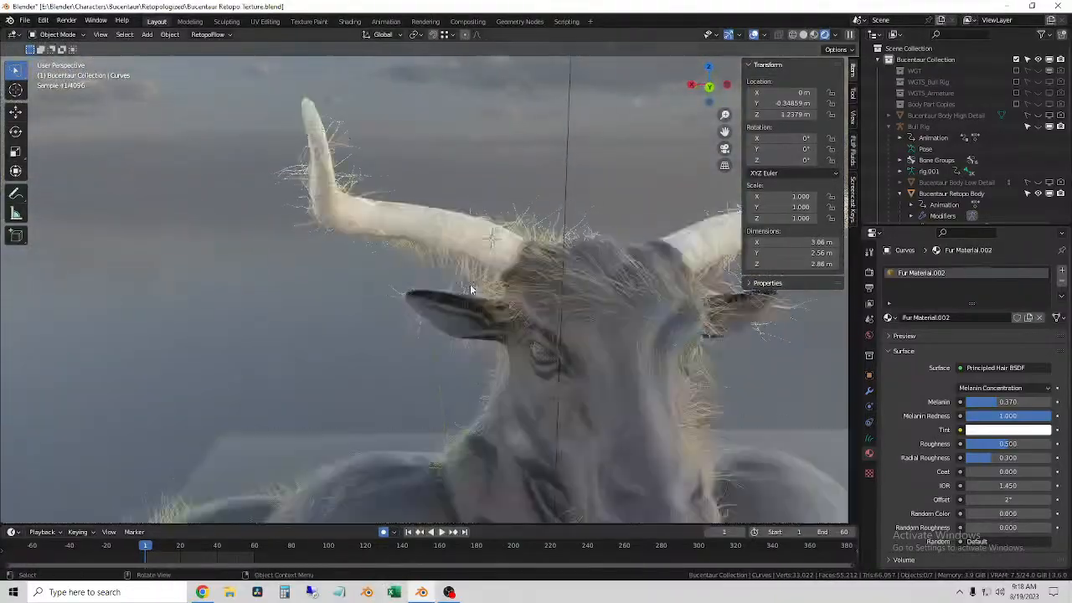
Step: Select the fur curves, bring up their hair modifiers, and view the whole character from an angled front view
{"action": "left_click", "coordinate": [618, 427]}
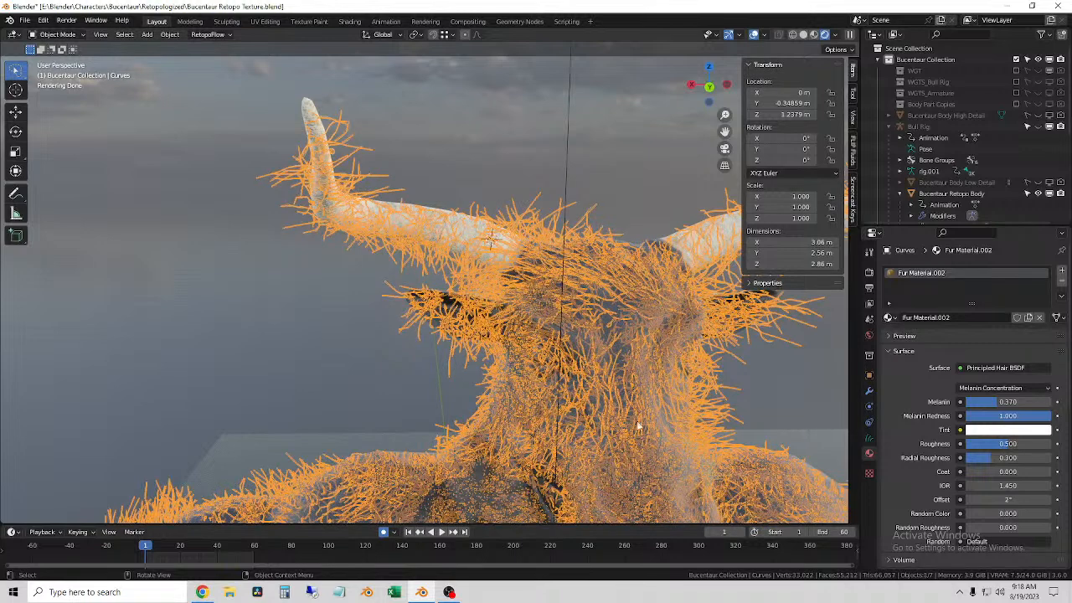
{"action": "left_click", "coordinate": [583, 348]}
{"action": "left_click", "coordinate": [554, 269]}
{"action": "left_click", "coordinate": [868, 437]}
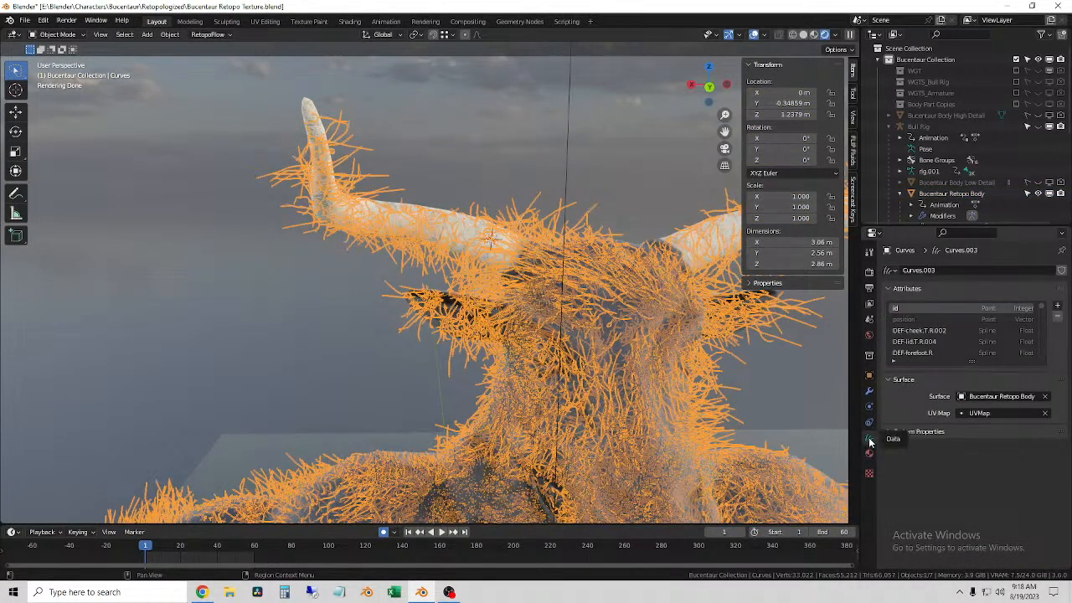
{"action": "left_click", "coordinate": [870, 391]}
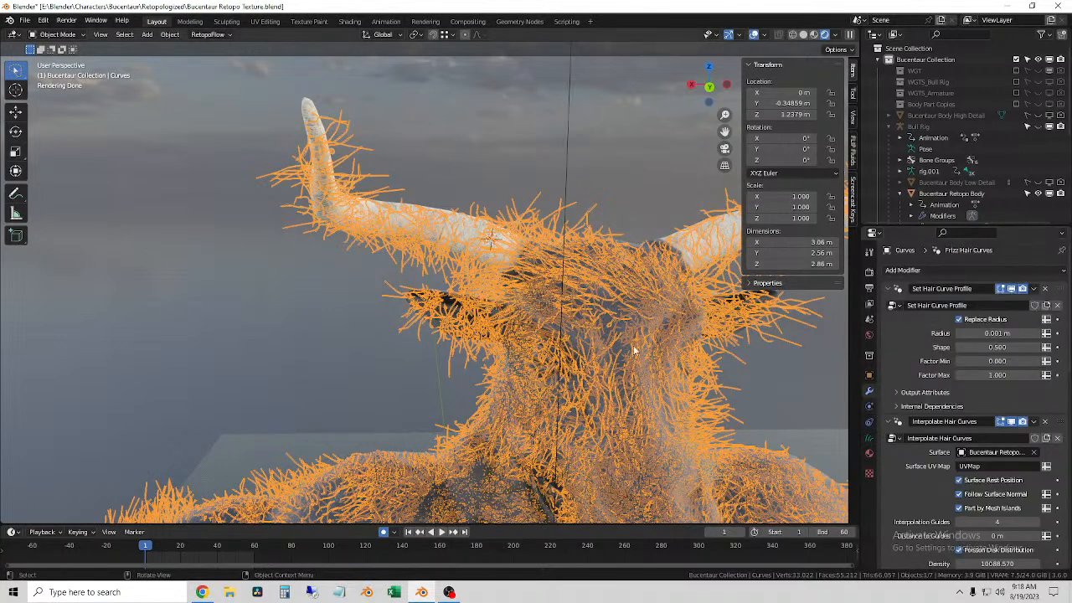
{"action": "left_click", "coordinate": [492, 164]}
{"action": "left_click", "coordinate": [524, 219]}
{"action": "scroll", "coordinate": [520, 294], "scroll_direction": "down", "scroll_amount": 10}
{"action": "middle_click_drag", "start_coordinate": [519, 304], "coordinate": [471, 281]}
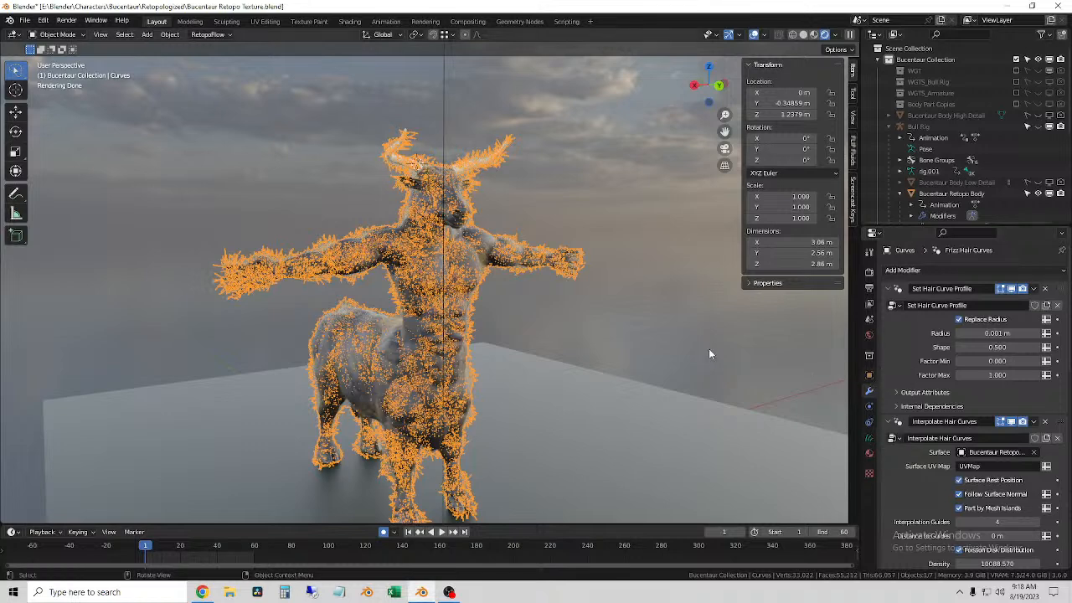
Step: Select the bucentaur body mesh and check its modifiers and particle systems
{"action": "left_click", "coordinate": [612, 346]}
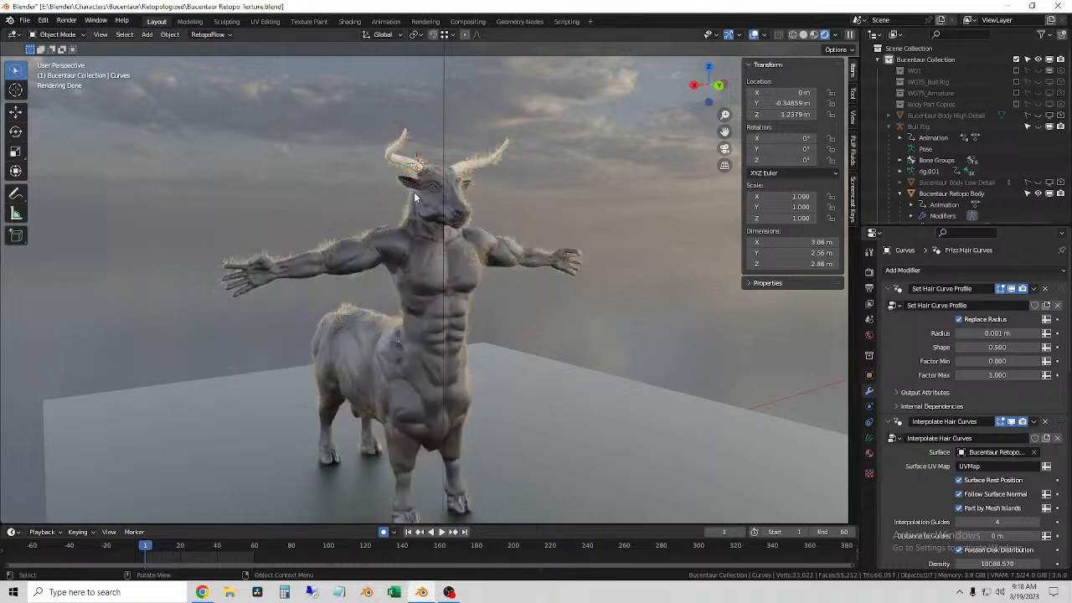
{"action": "left_click", "coordinate": [448, 200]}
{"action": "left_click", "coordinate": [450, 200]}
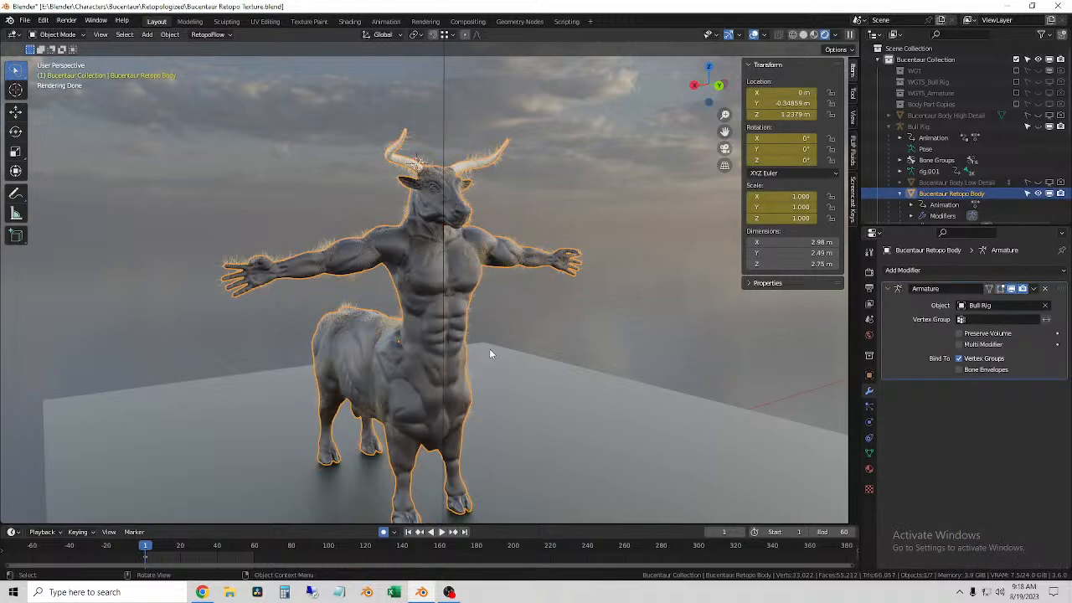
{"action": "left_click", "coordinate": [868, 407]}
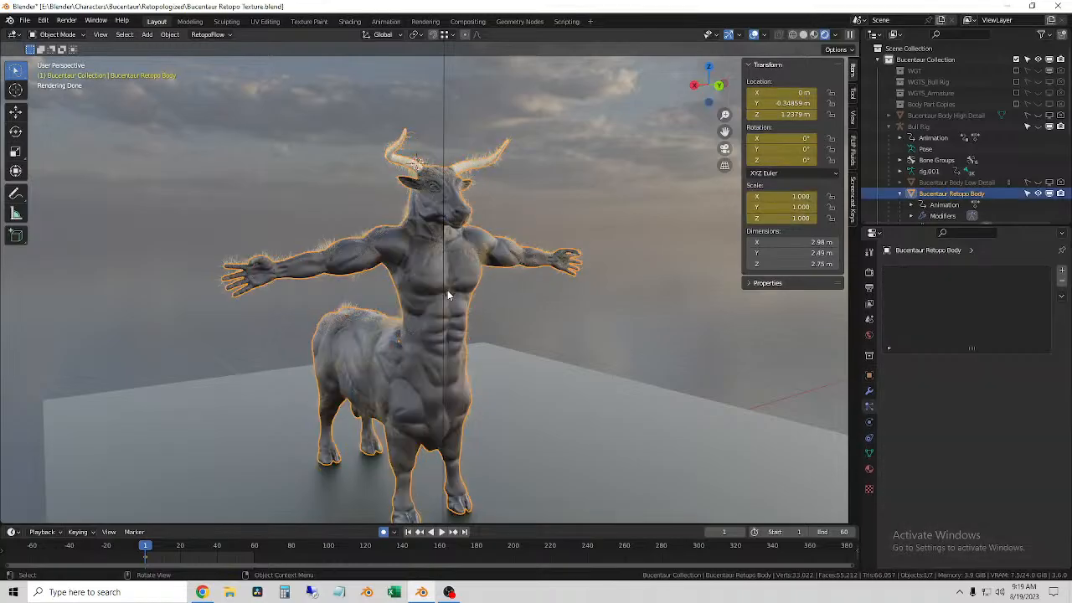
Step: Reselect the fur curves and examine the hair on the head, shoulders and chest from closer up
{"action": "scroll", "coordinate": [427, 318], "scroll_direction": "up", "scroll_amount": 4}
{"action": "left_click", "coordinate": [405, 346]}
{"action": "middle_click_drag", "start_coordinate": [405, 346], "coordinate": [467, 293], "text": "shift"}
{"action": "scroll", "coordinate": [413, 283], "scroll_direction": "up", "scroll_amount": 4}
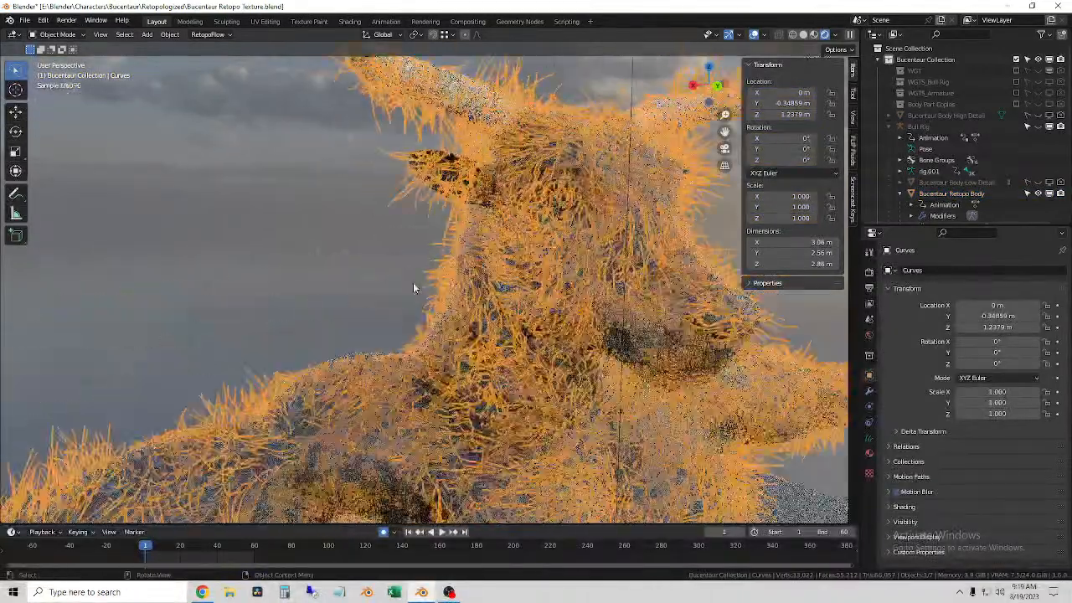
{"action": "scroll", "coordinate": [413, 282], "scroll_direction": "down", "scroll_amount": 3}
{"action": "scroll", "coordinate": [418, 289], "scroll_direction": "up", "scroll_amount": 1}
{"action": "middle_click_drag", "start_coordinate": [435, 309], "coordinate": [421, 305]}
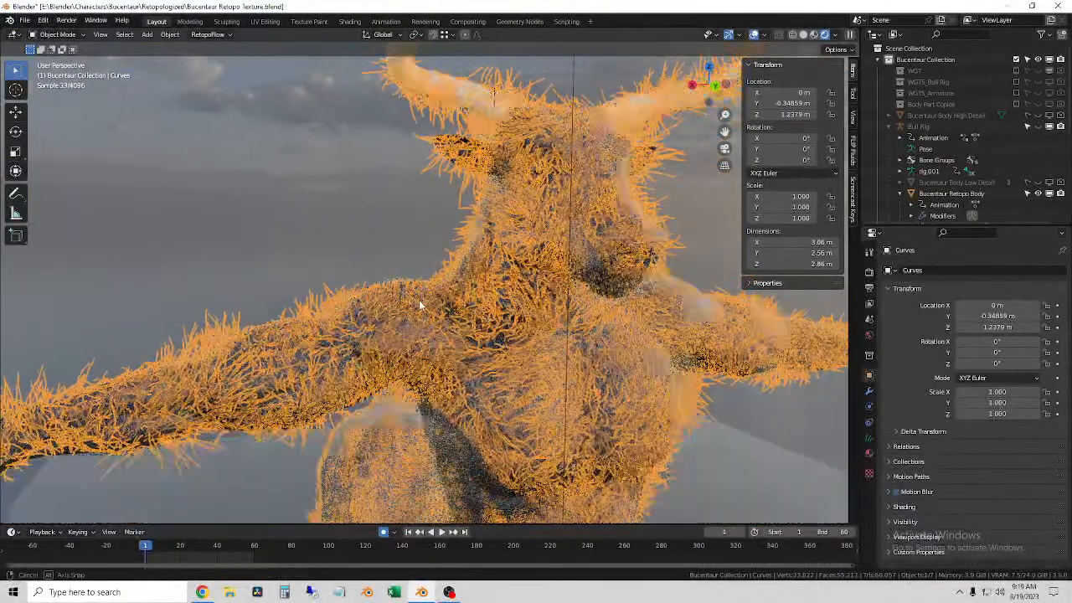
{"action": "left_click", "coordinate": [381, 259]}
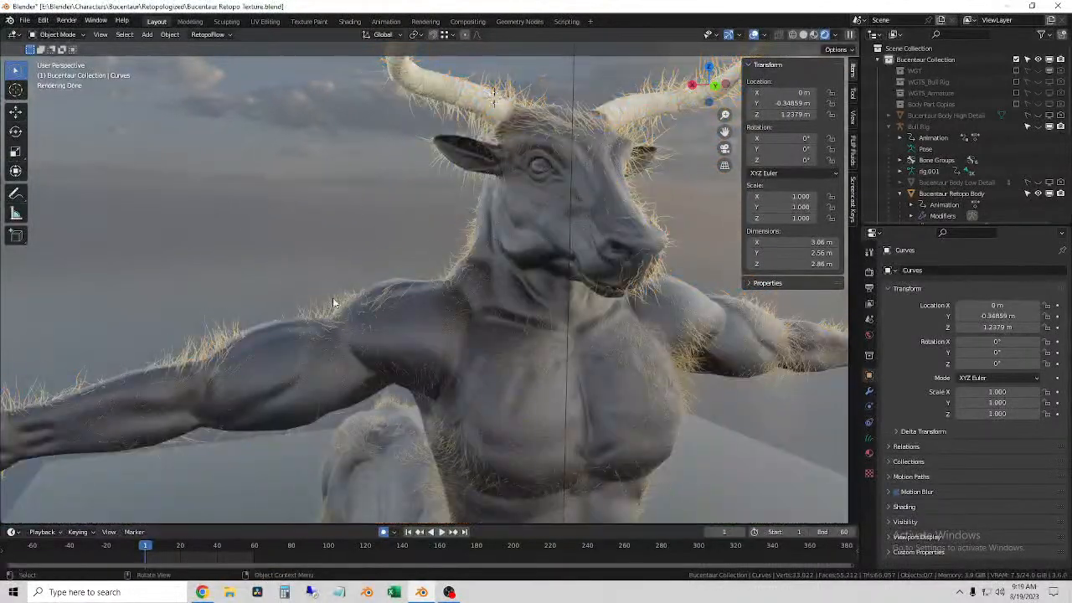
{"action": "left_click", "coordinate": [335, 303]}
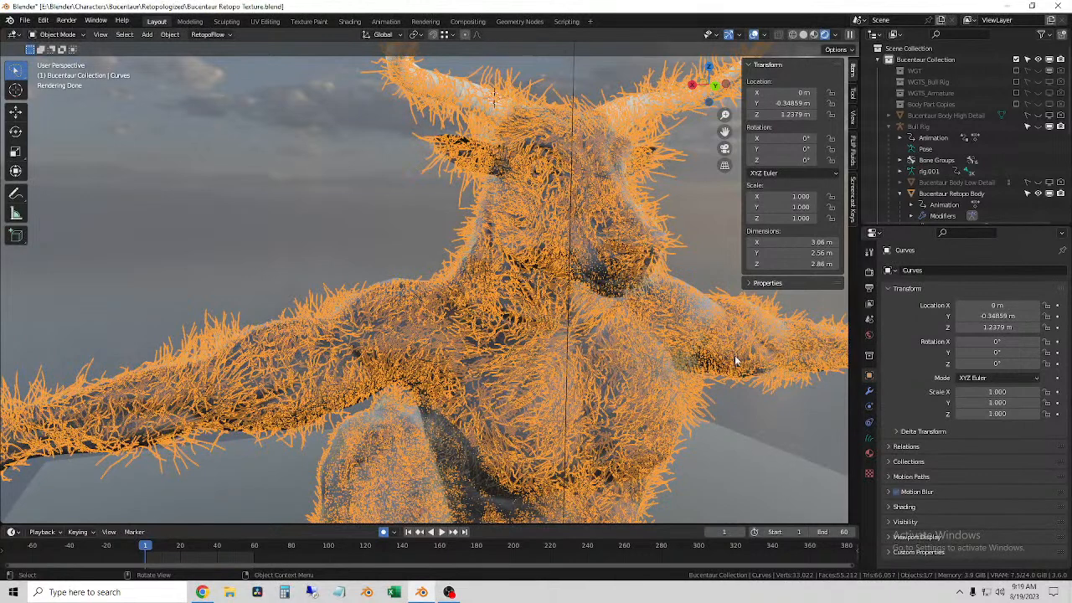
Step: Check the fur curves' surface data and physics simulation settings, then return to their modifiers
{"action": "left_click", "coordinate": [869, 436]}
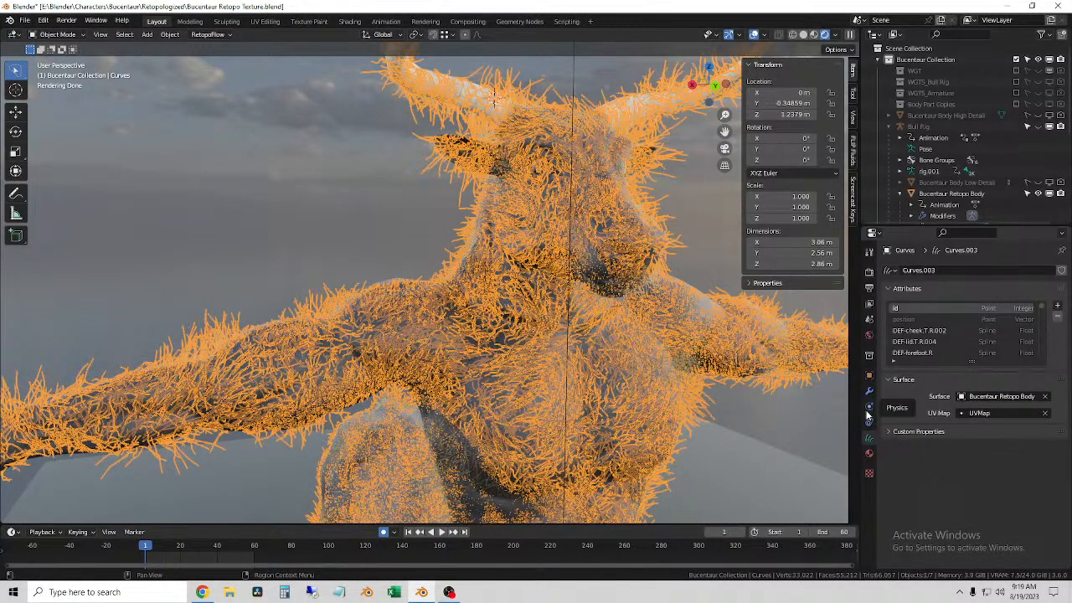
{"action": "left_click", "coordinate": [868, 416]}
{"action": "left_click", "coordinate": [891, 302]}
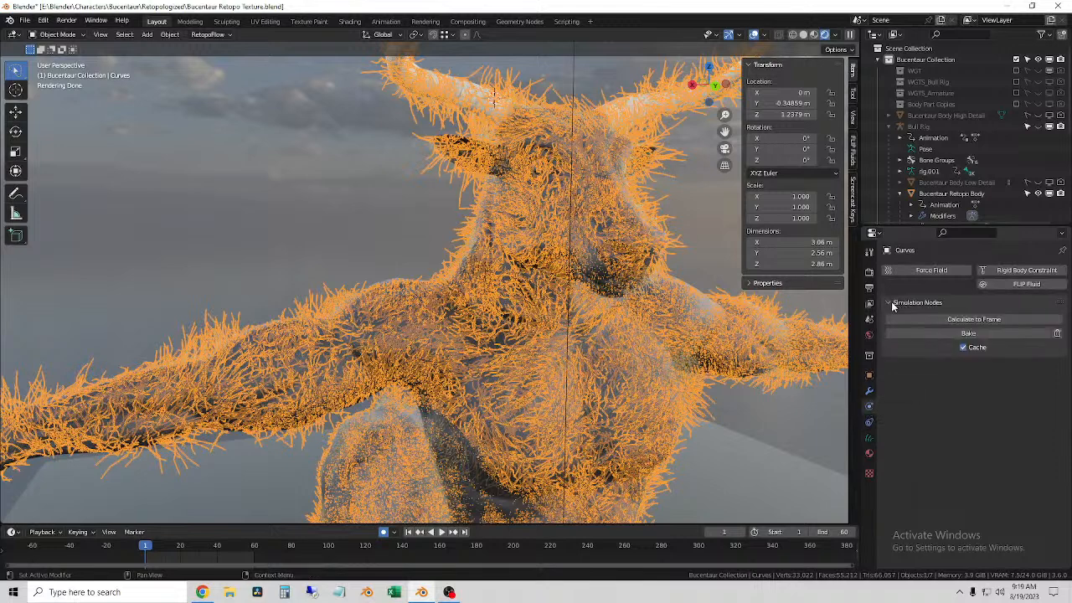
{"action": "left_click", "coordinate": [893, 303]}
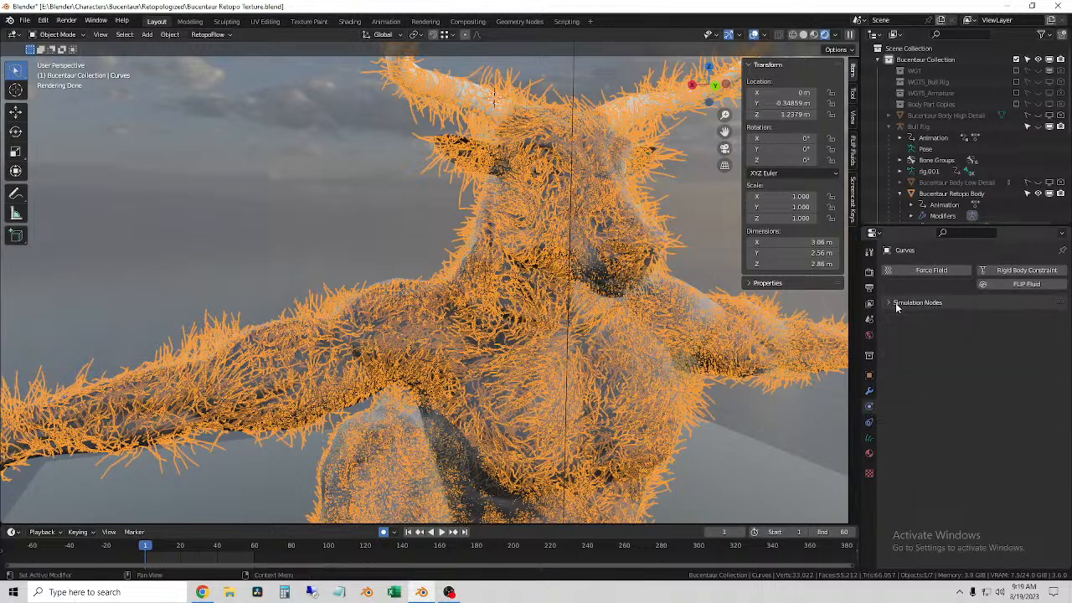
{"action": "left_click", "coordinate": [869, 390]}
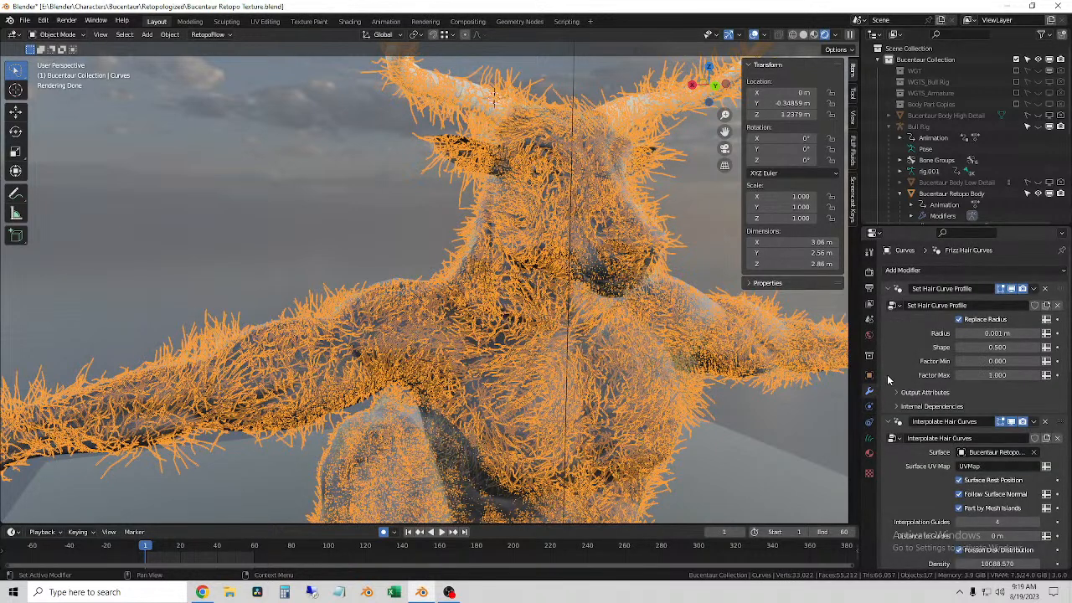
Step: Try lowering the Interpolate Hair Curves density mask to 0.338, and undo the change
{"action": "scroll", "coordinate": [907, 363], "scroll_direction": "down", "scroll_amount": 5}
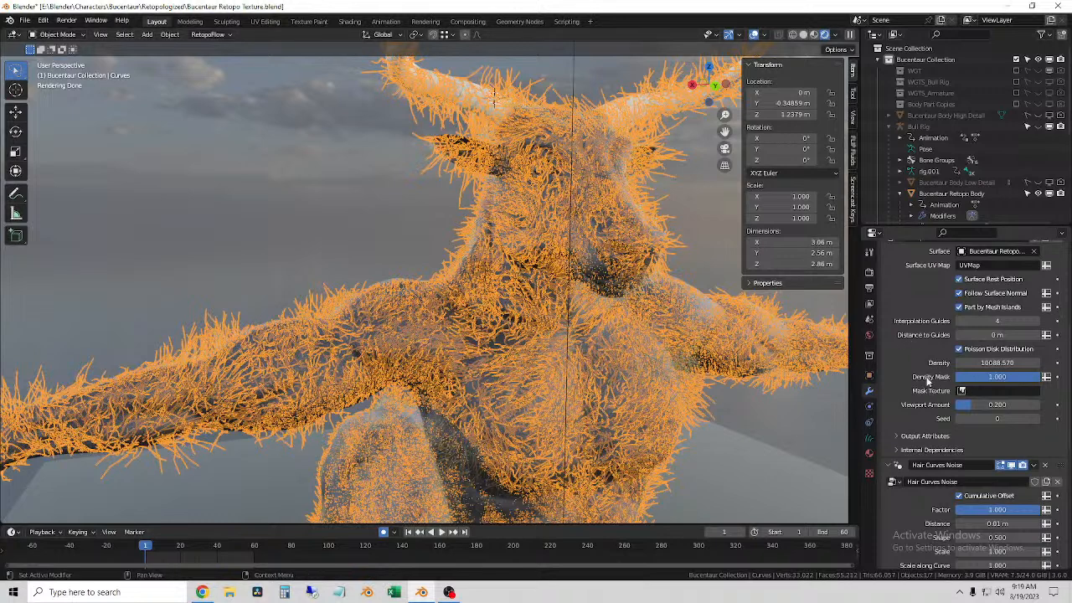
{"action": "left_click_drag", "start_coordinate": [998, 377], "coordinate": [952, 377]}
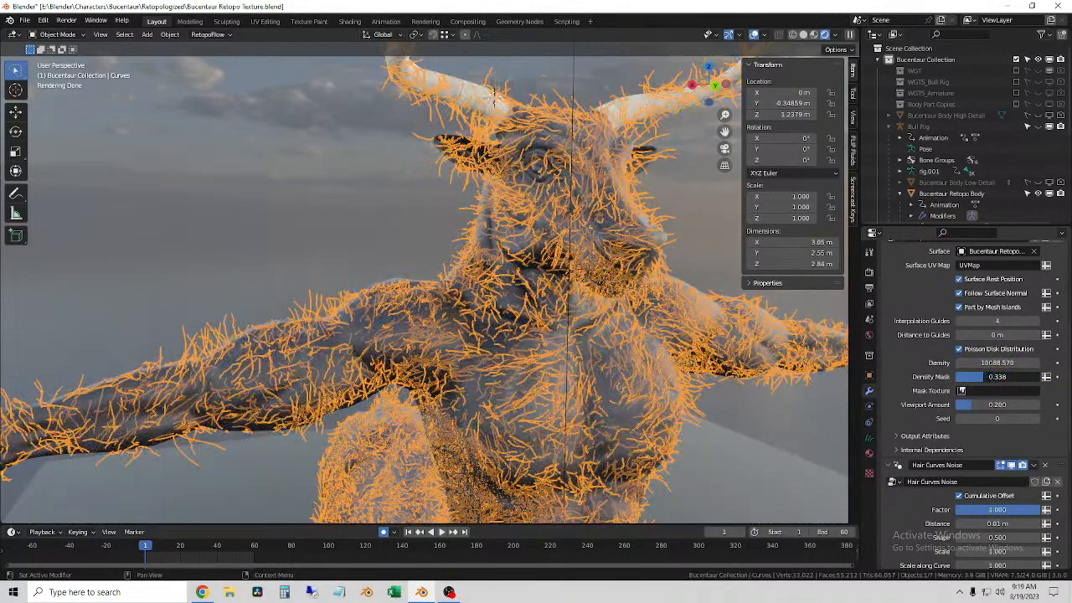
{"action": "key", "text": "ctrl+z"}
Step: Set the Interpolate Hair Curves viewport amount to 1 and hide the overlays to inspect the fur on the head and torso
{"action": "double_click", "coordinate": [963, 405]}
{"action": "type", "text": "1"}
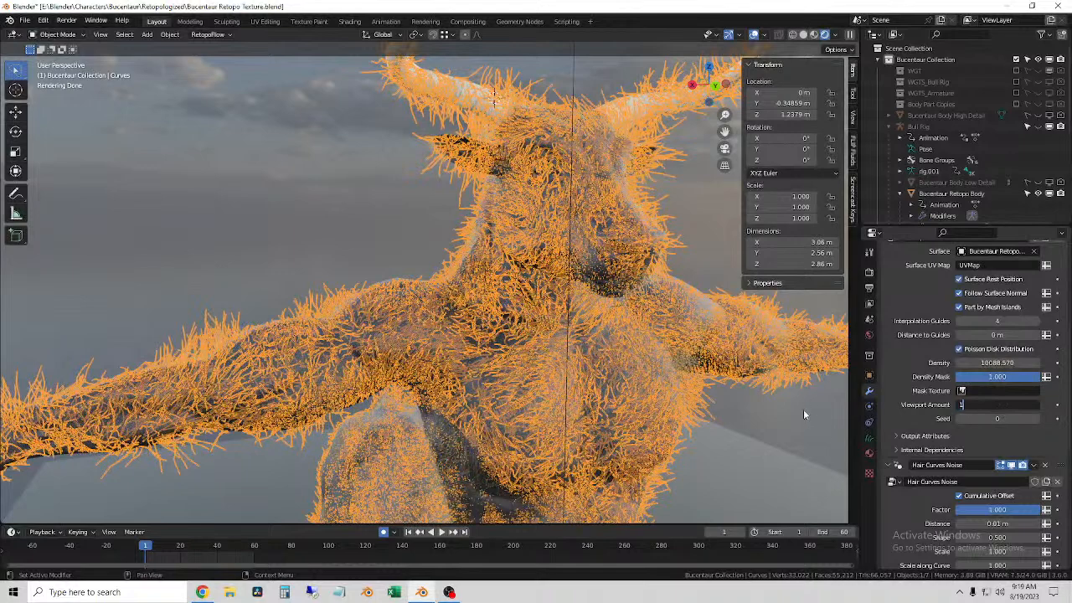
{"action": "key", "text": "Return"}
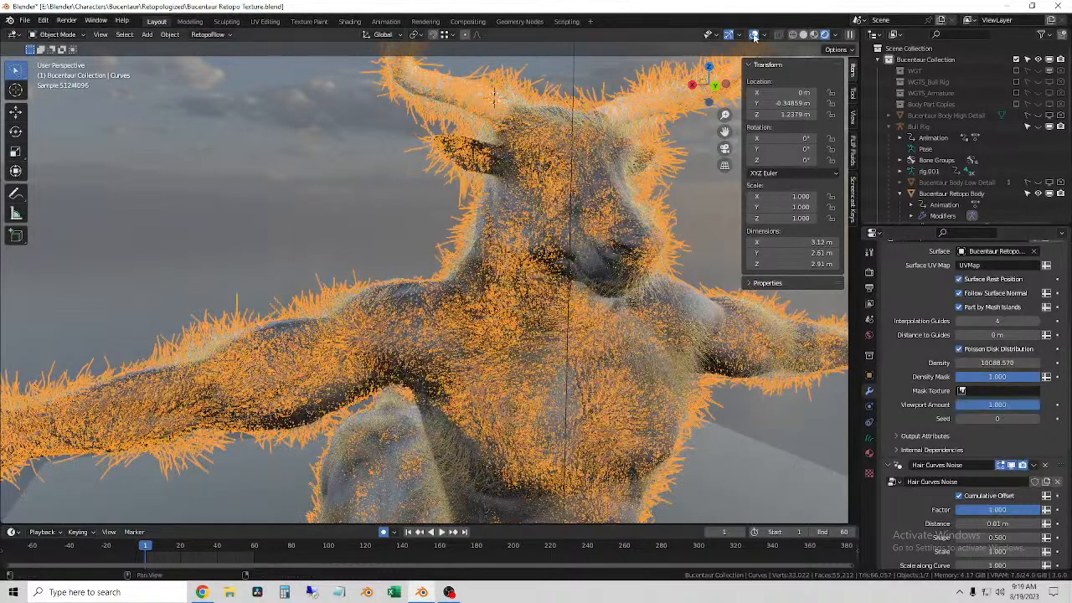
{"action": "left_click", "coordinate": [754, 35]}
{"action": "scroll", "coordinate": [386, 318], "scroll_direction": "up", "scroll_amount": 5}
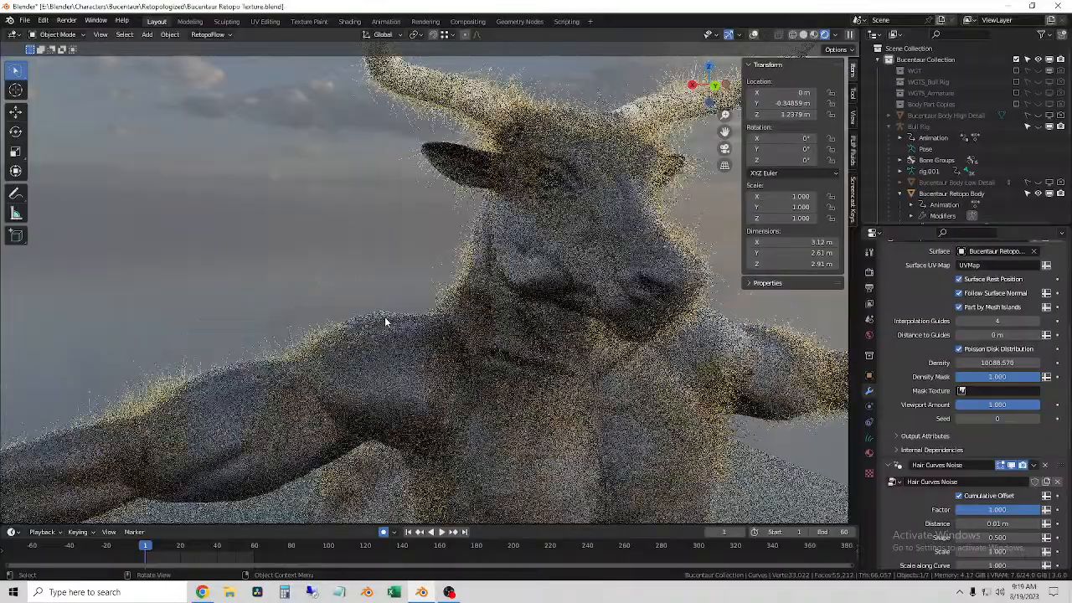
{"action": "scroll", "coordinate": [478, 345], "scroll_direction": "up", "scroll_amount": 5}
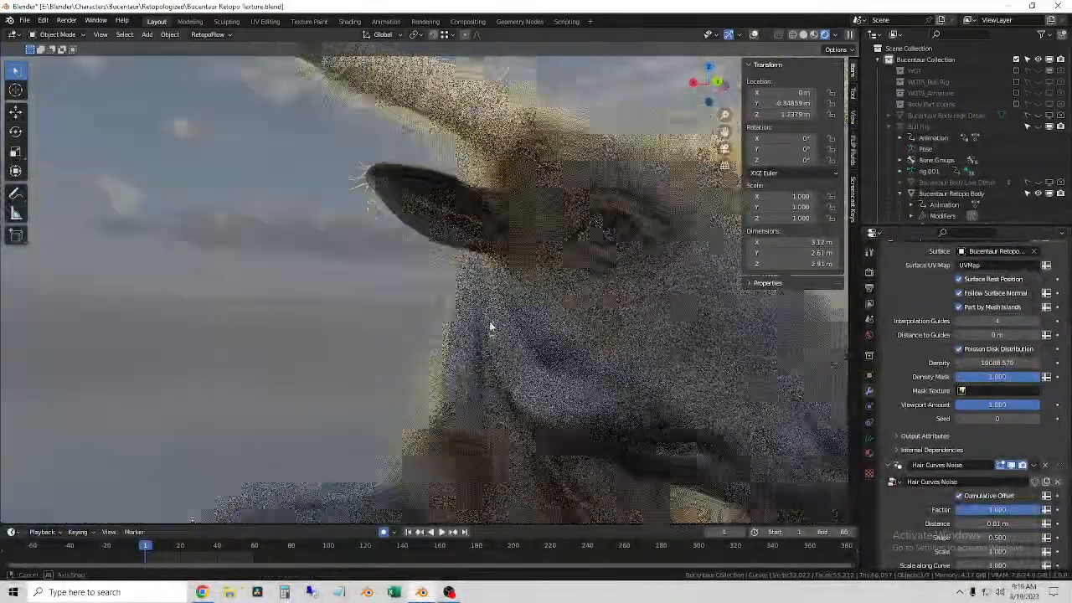
{"action": "scroll", "coordinate": [414, 337], "scroll_direction": "down", "scroll_amount": 5}
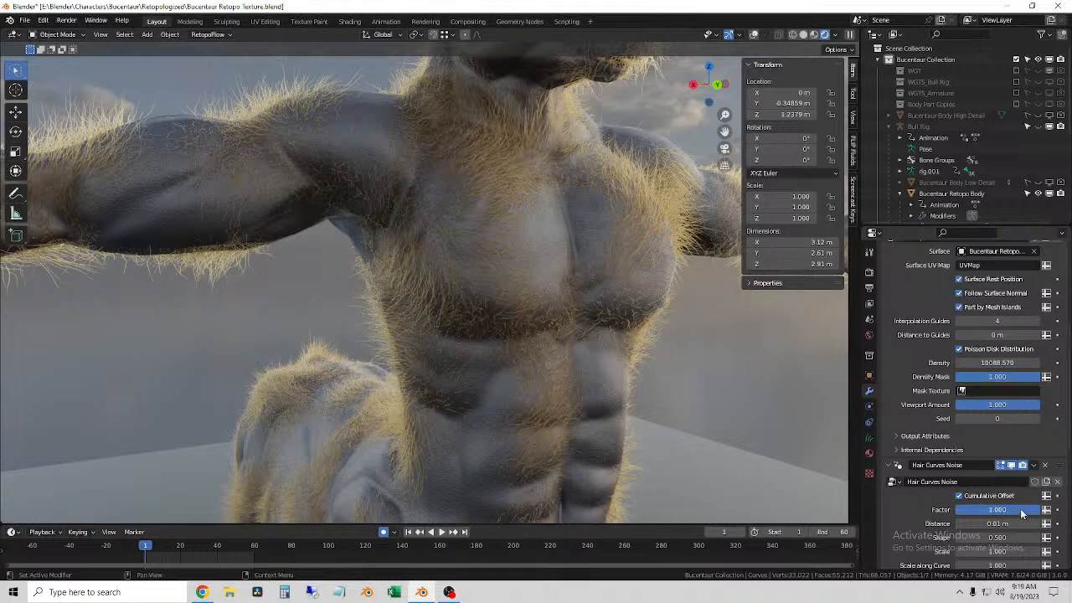
Step: Review the settings of the fur's Hair Curves Noise, Frizz Hair Curves, Surface Deform and Interpolate Hair Curves modifiers
{"action": "scroll", "coordinate": [1025, 510], "scroll_direction": "down", "scroll_amount": 5}
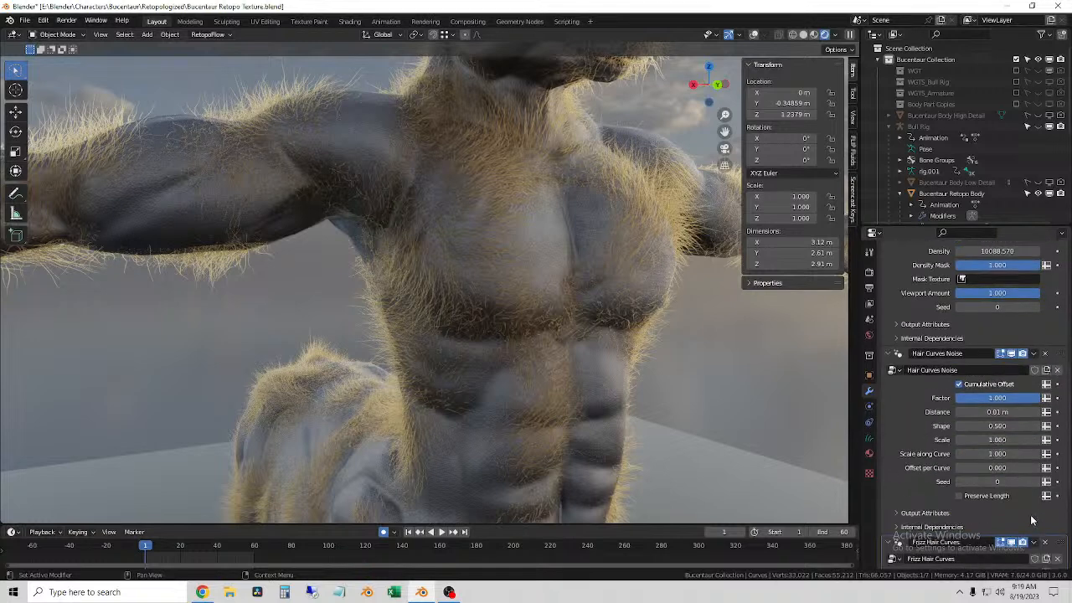
{"action": "scroll", "coordinate": [1036, 418], "scroll_direction": "down", "scroll_amount": 7}
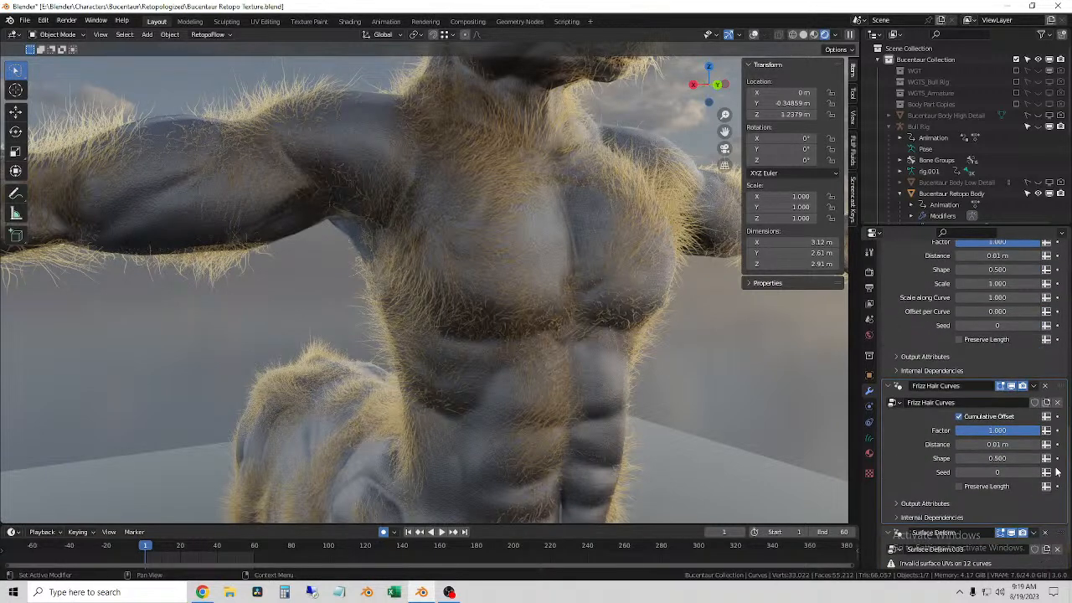
{"action": "scroll", "coordinate": [985, 467], "scroll_direction": "down", "scroll_amount": 2}
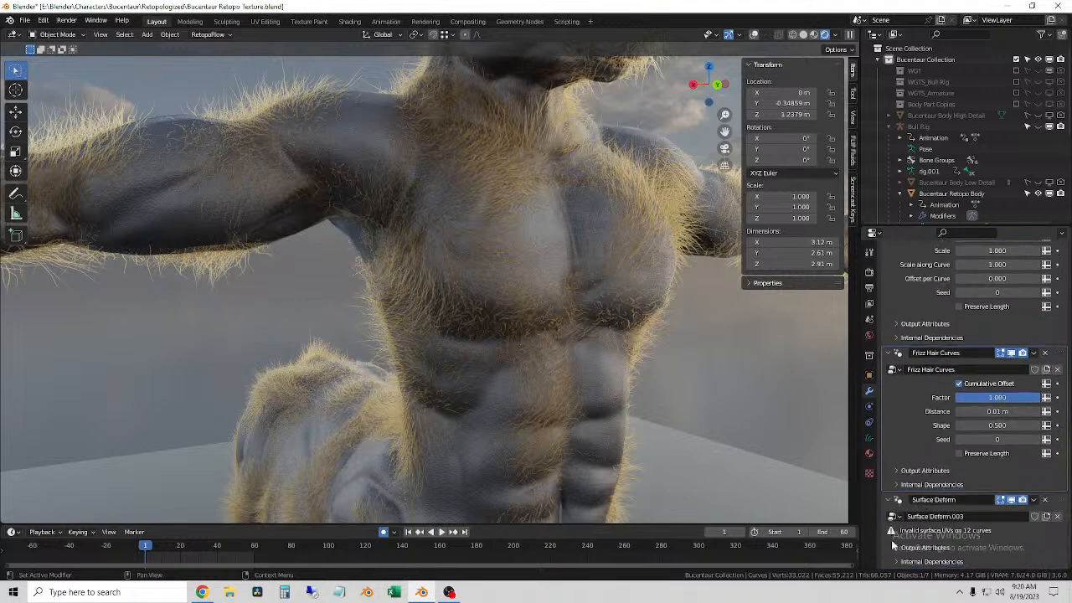
{"action": "scroll", "coordinate": [910, 536], "scroll_direction": "down", "scroll_amount": 5}
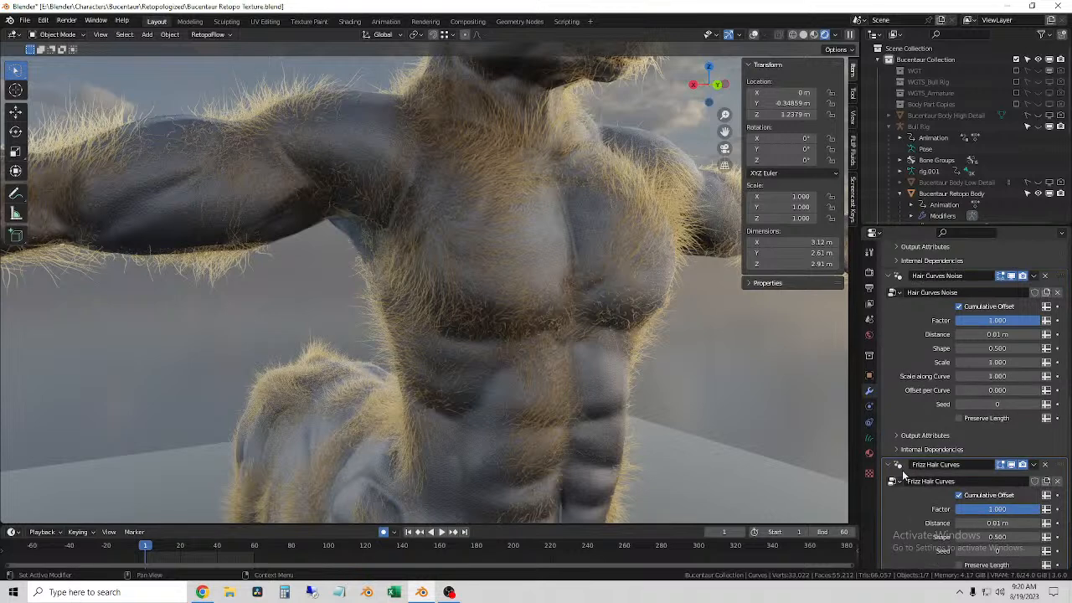
{"action": "scroll", "coordinate": [988, 499], "scroll_direction": "down", "scroll_amount": 5}
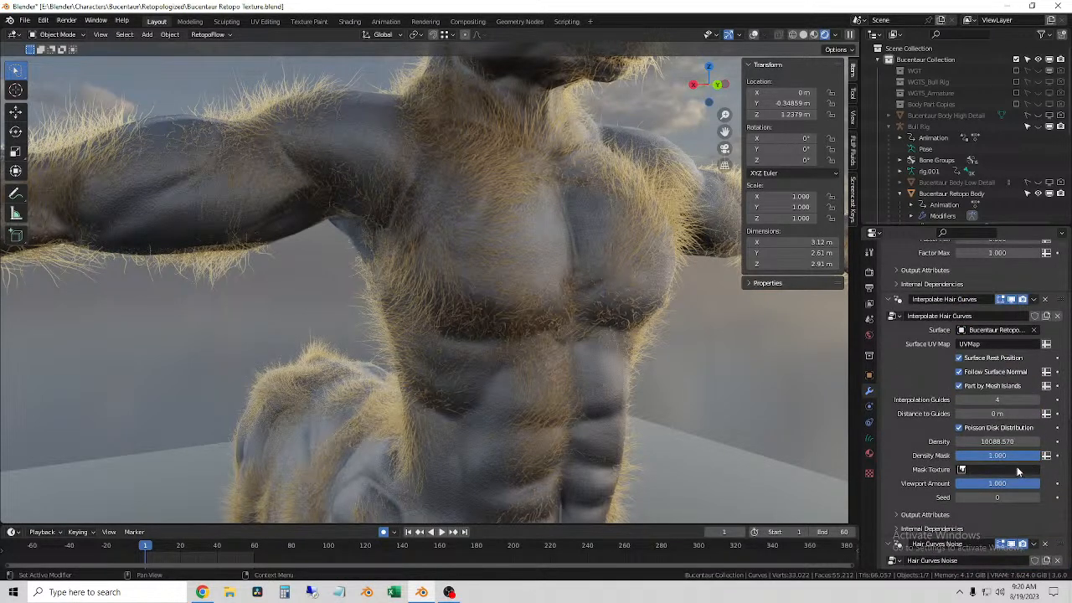
{"action": "scroll", "coordinate": [1025, 483], "scroll_direction": "up", "scroll_amount": 5}
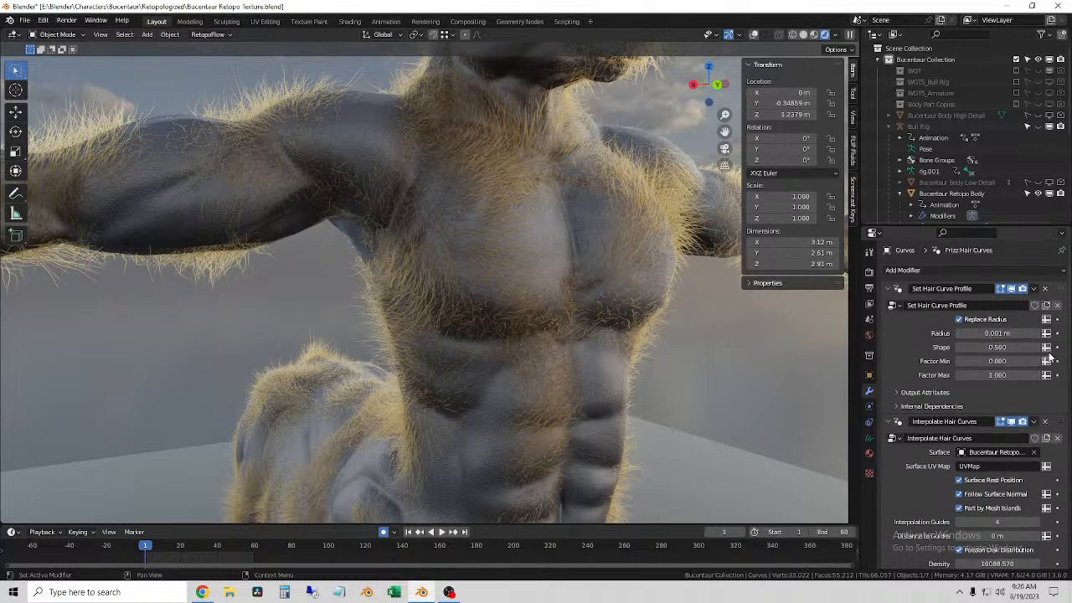
Step: Set the Interpolate Hair Curves viewport amount to 0.2 and show the viewport overlays again
{"action": "scroll", "coordinate": [991, 360], "scroll_direction": "down", "scroll_amount": 4}
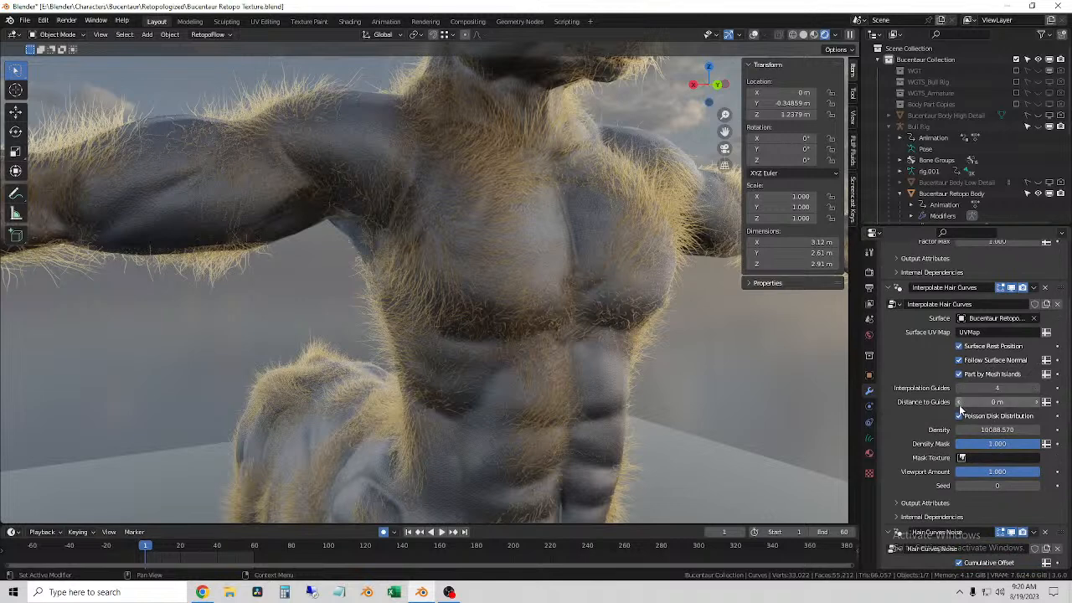
{"action": "scroll", "coordinate": [994, 418], "scroll_direction": "down", "scroll_amount": 3}
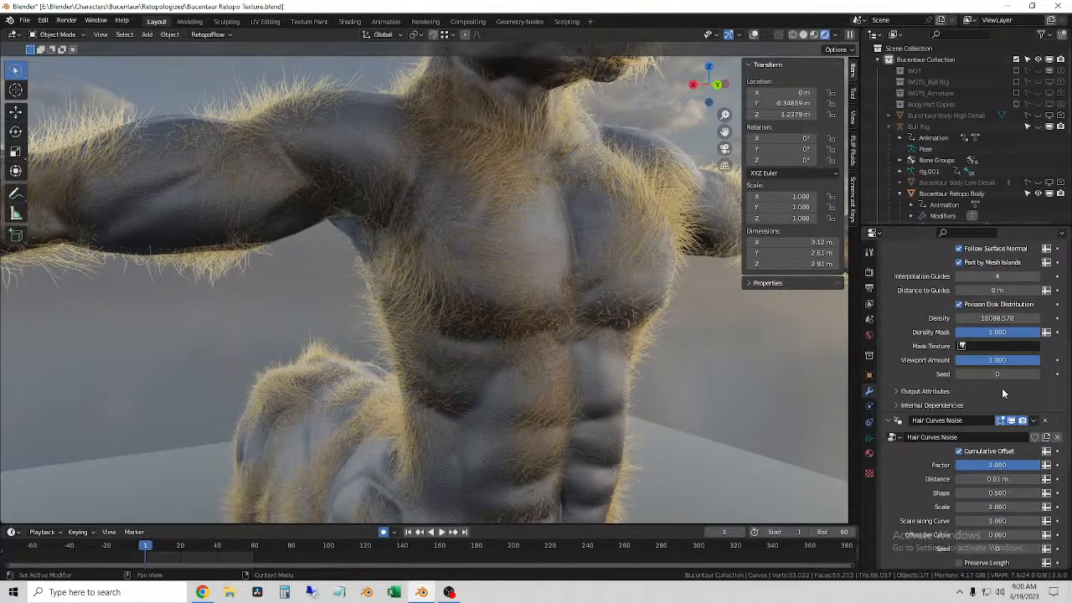
{"action": "left_click", "coordinate": [996, 359]}
{"action": "type", "text": "0.2"}
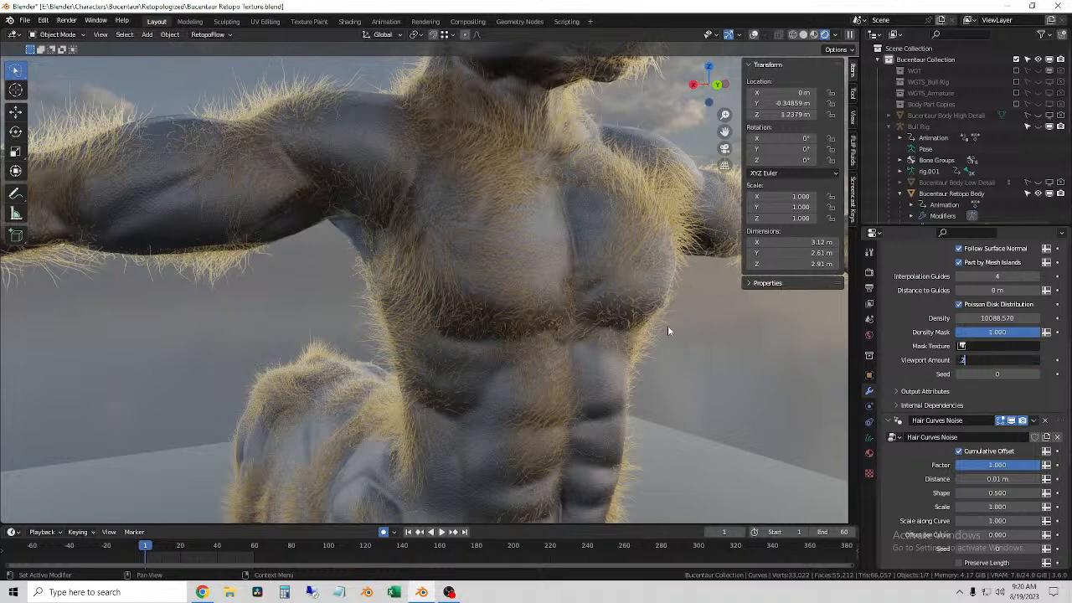
{"action": "key", "text": "Return"}
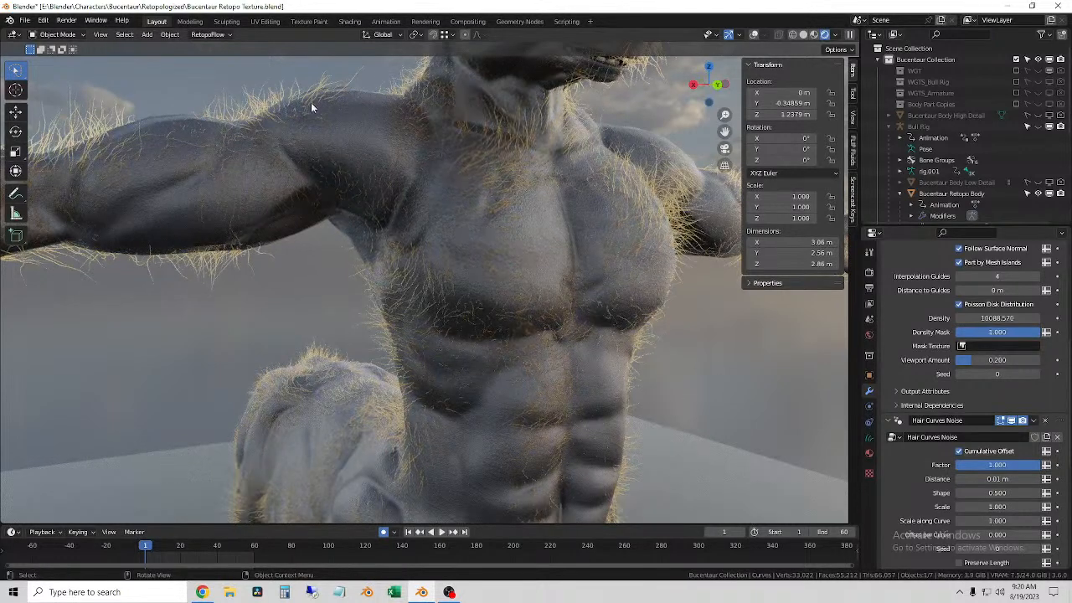
{"action": "left_click", "coordinate": [753, 37]}
{"action": "left_click", "coordinate": [747, 365]}
{"action": "left_click", "coordinate": [264, 119]}
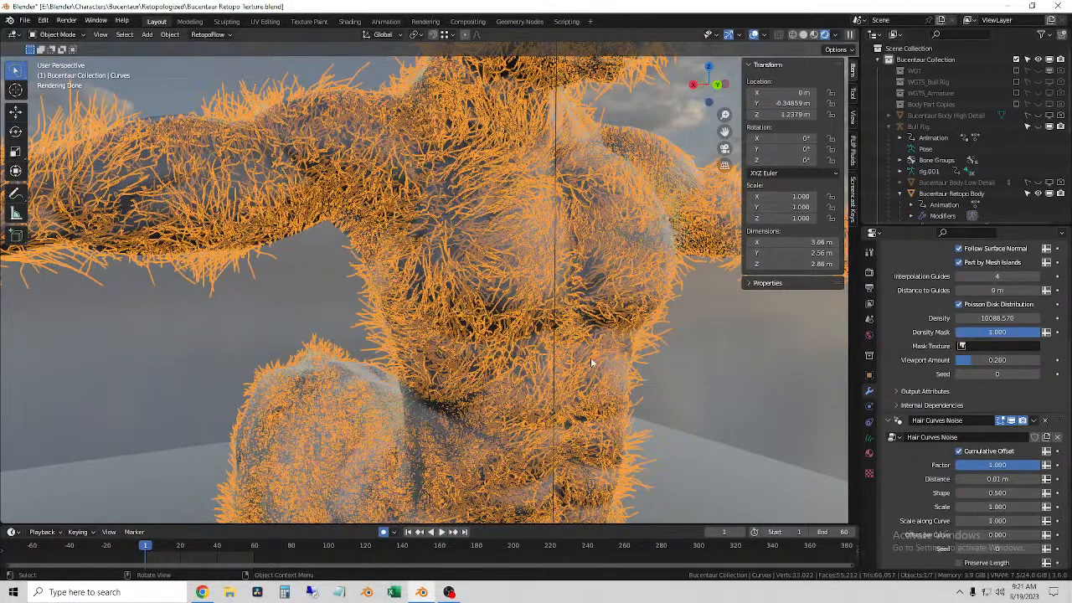
Step: Deselect the fur curves and view the rendered character's legs, torso, arms and head from the front
{"action": "left_click", "coordinate": [698, 344]}
{"action": "scroll", "coordinate": [690, 358], "scroll_direction": "down", "scroll_amount": 2}
{"action": "middle_click_drag", "start_coordinate": [690, 359], "coordinate": [686, 350], "text": "shift"}
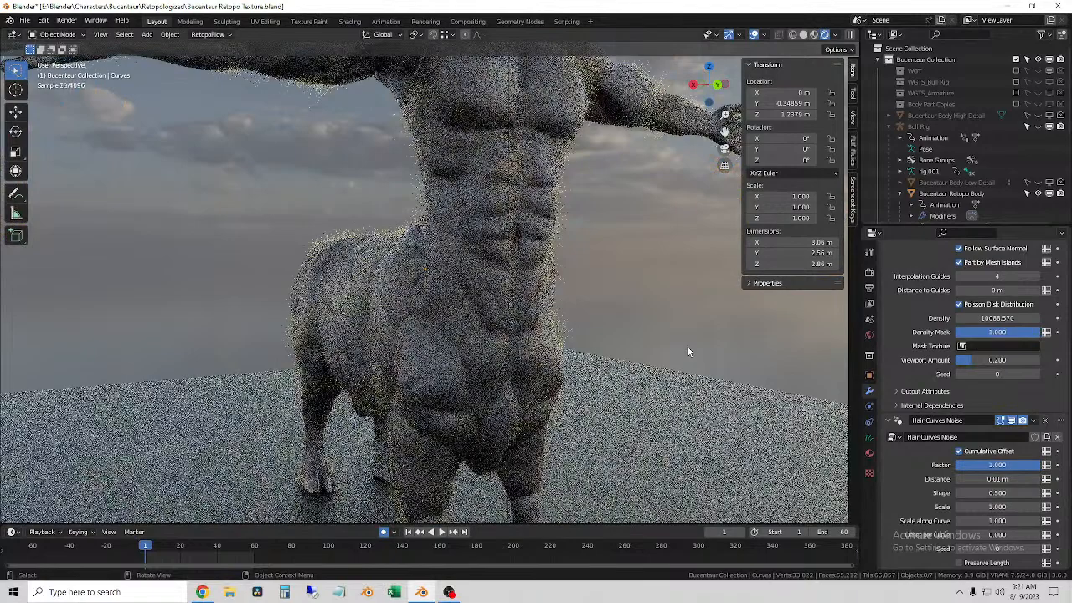
{"action": "middle_click_drag", "start_coordinate": [648, 306], "coordinate": [609, 403], "text": "shift"}
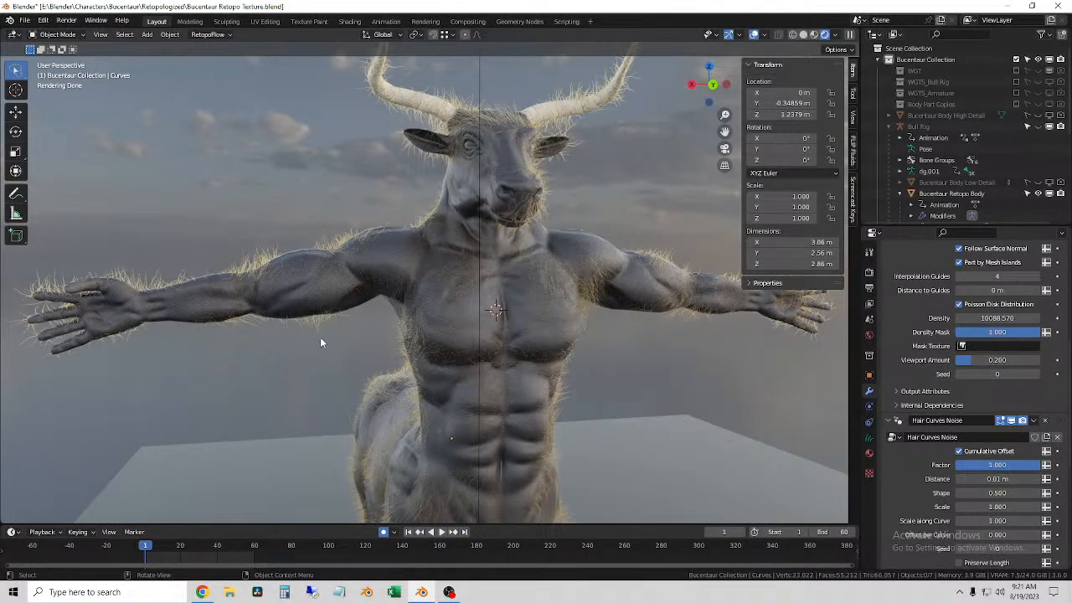
Step: Examine the rendered fur on the arms, chest and head from several angles, with the Bucentaur Retopo Body selected for comparison
{"action": "middle_click_drag", "start_coordinate": [330, 333], "coordinate": [362, 335]}
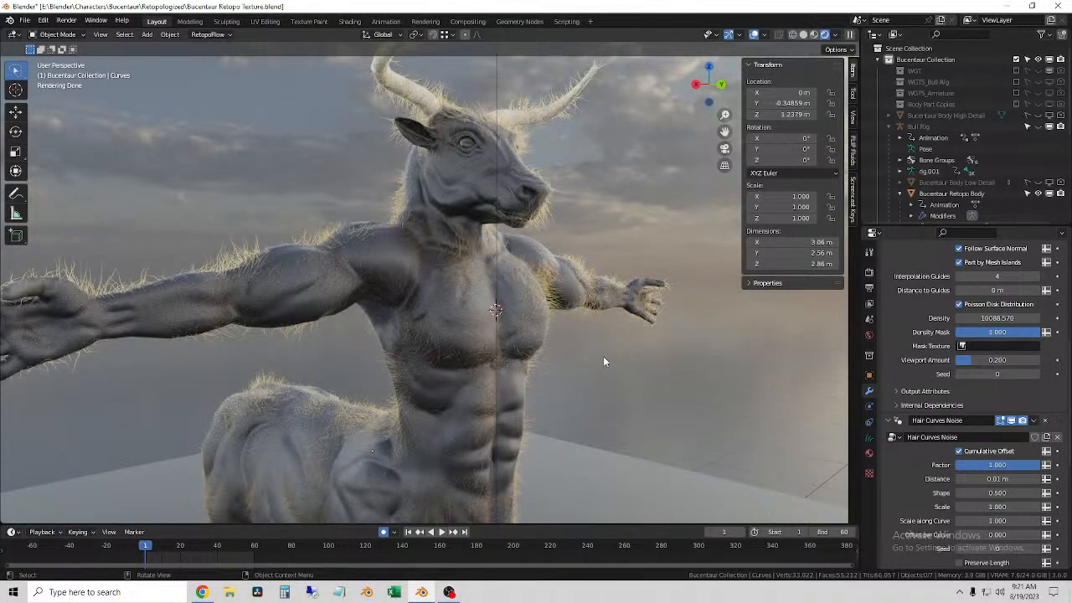
{"action": "middle_click_drag", "start_coordinate": [603, 361], "coordinate": [570, 364]}
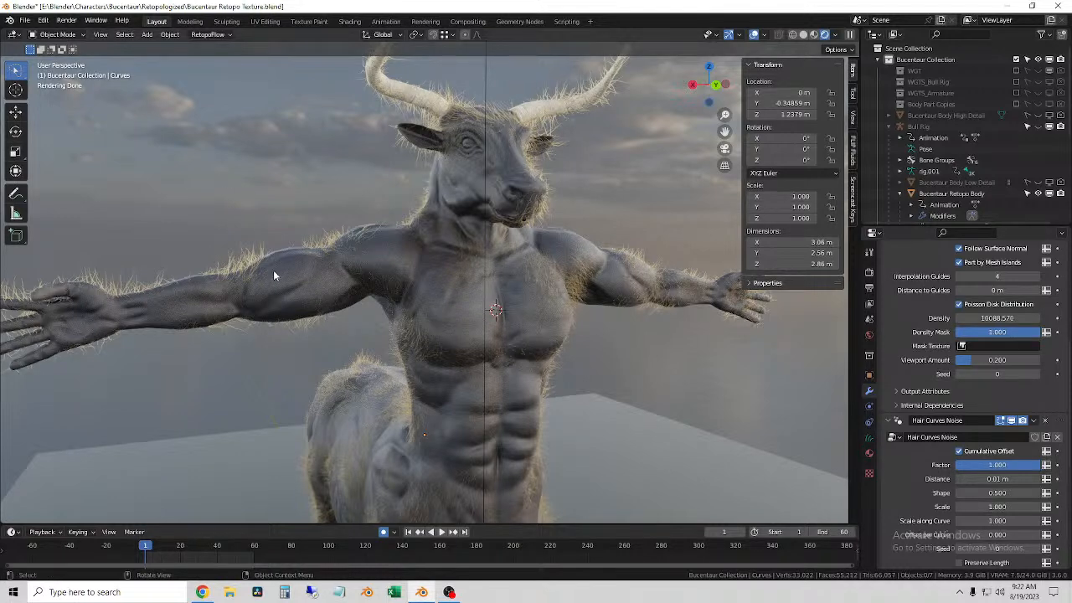
{"action": "left_click", "coordinate": [281, 250]}
{"action": "scroll", "coordinate": [280, 252], "scroll_direction": "up", "scroll_amount": 4}
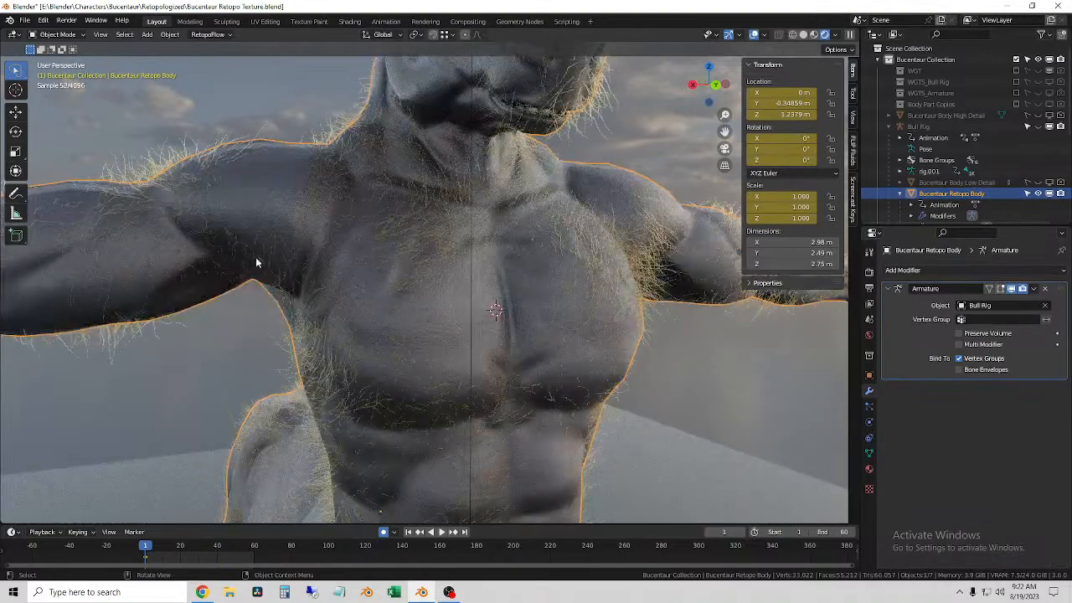
{"action": "scroll", "coordinate": [265, 257], "scroll_direction": "down", "scroll_amount": 4}
{"action": "middle_click_drag", "start_coordinate": [299, 266], "coordinate": [413, 265]}
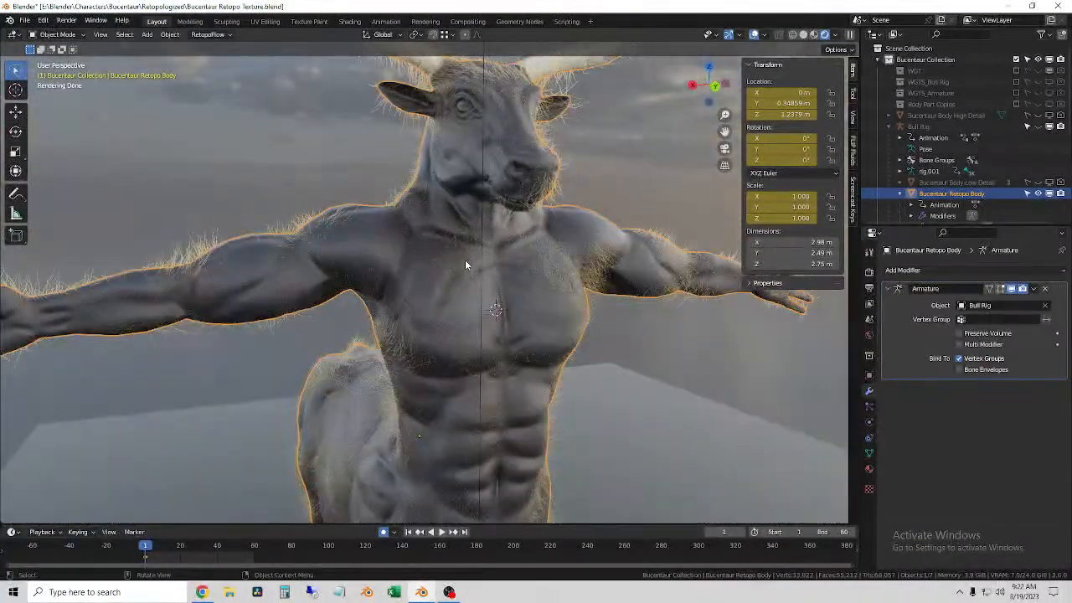
{"action": "scroll", "coordinate": [428, 258], "scroll_direction": "down", "scroll_amount": 3}
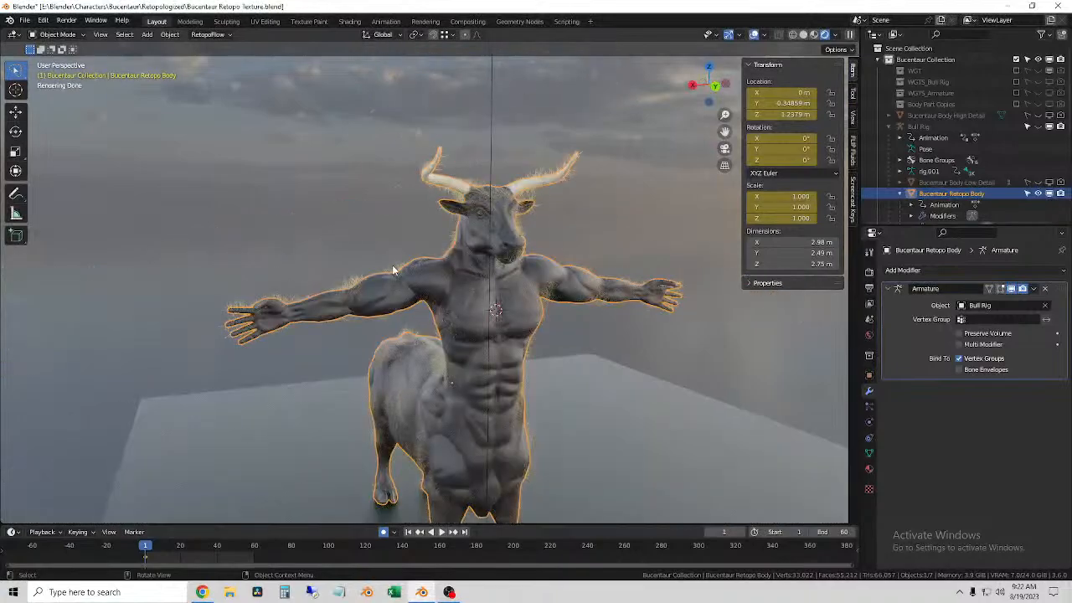
{"action": "scroll", "coordinate": [515, 317], "scroll_direction": "up", "scroll_amount": 4}
{"action": "scroll", "coordinate": [545, 352], "scroll_direction": "down", "scroll_amount": 3}
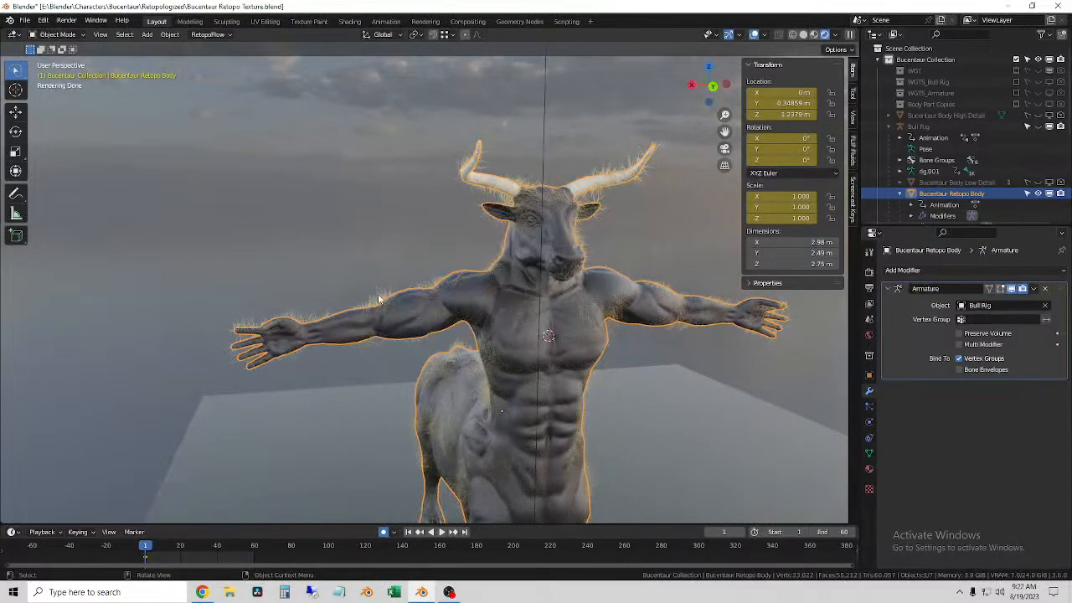
Step: Select the fur Curves object on the character and switch to the Geometry Nodes workspace
{"action": "left_click", "coordinate": [378, 296]}
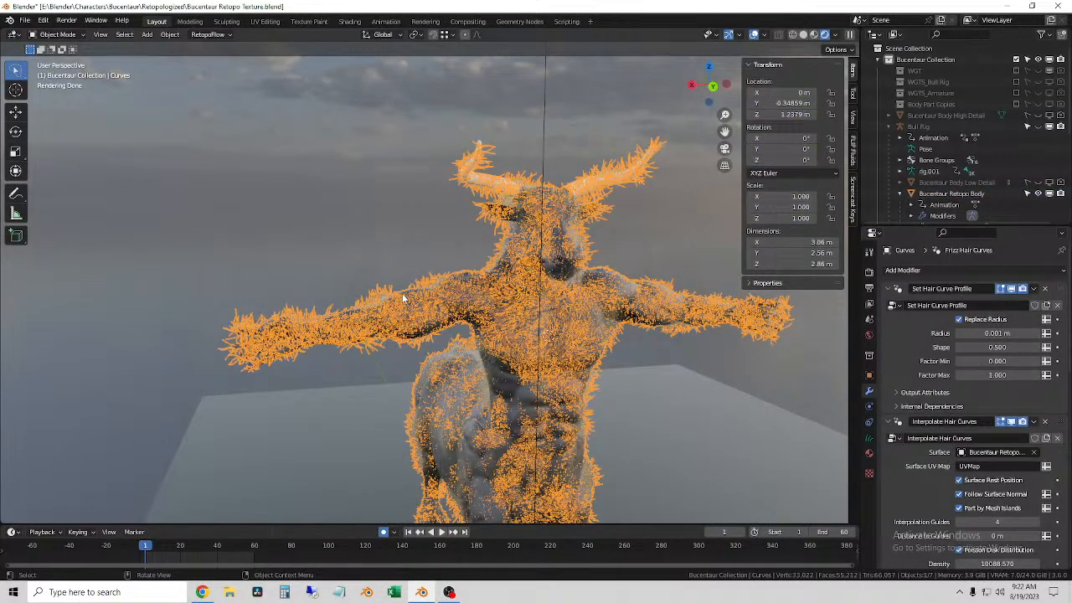
{"action": "left_click", "coordinate": [329, 236]}
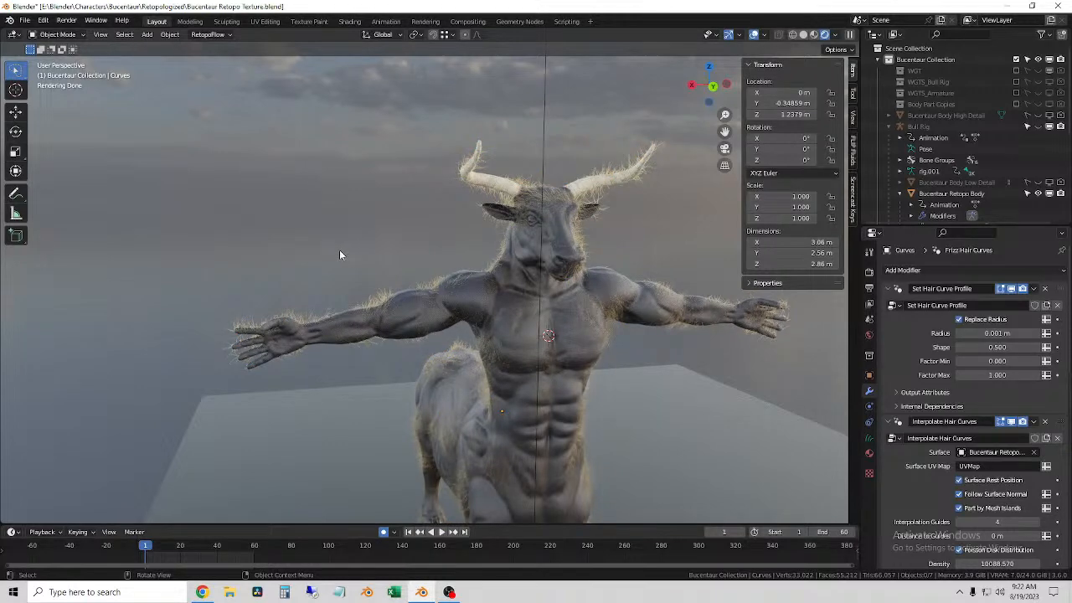
{"action": "left_click", "coordinate": [430, 281]}
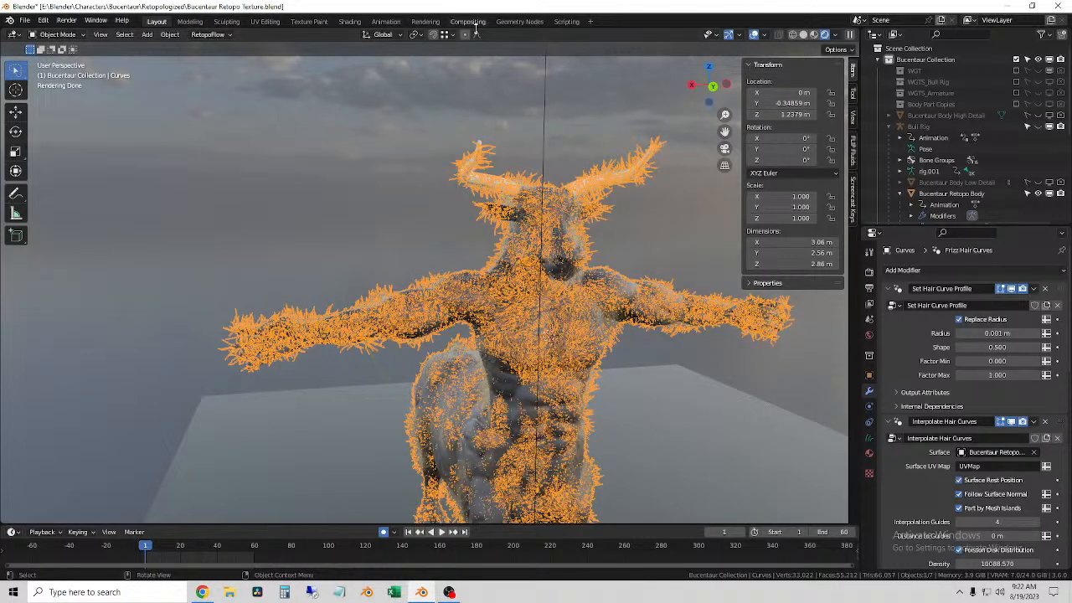
{"action": "left_click", "coordinate": [519, 21]}
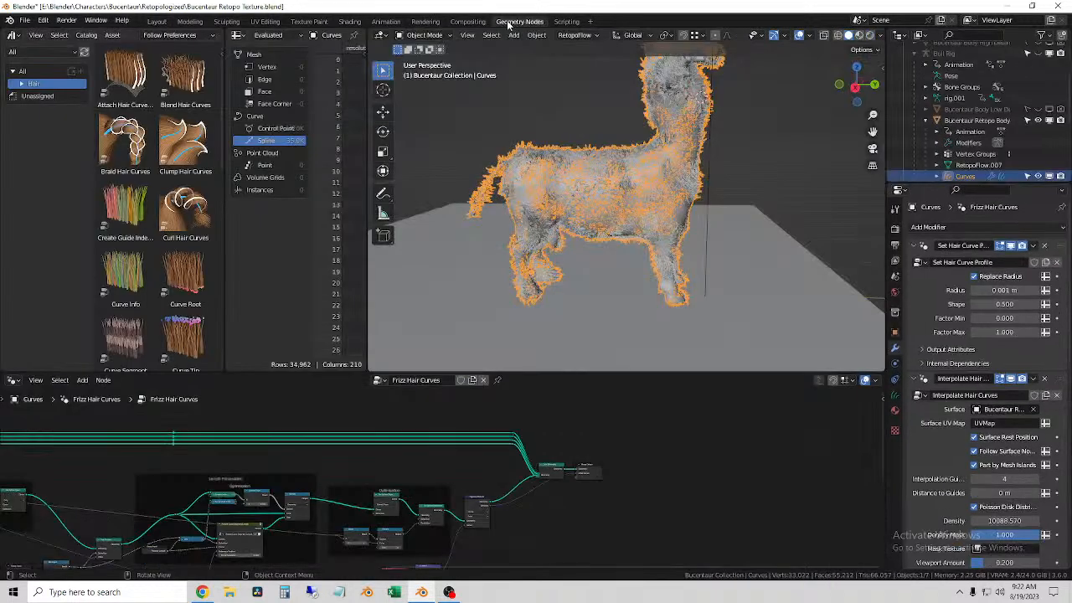
Step: Merge the asset browser area into the spreadsheet and narrow the spreadsheet to enlarge the 3D viewport
{"action": "right_click", "coordinate": [224, 212]}
{"action": "left_click", "coordinate": [227, 215]}
{"action": "left_click", "coordinate": [124, 214]}
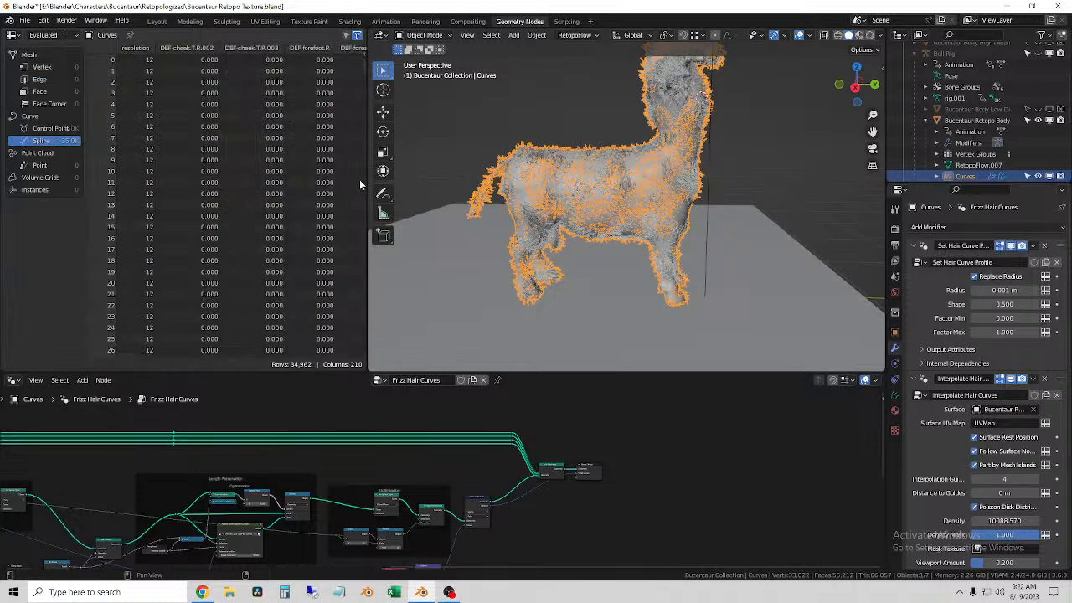
{"action": "left_click_drag", "start_coordinate": [367, 189], "coordinate": [111, 191]}
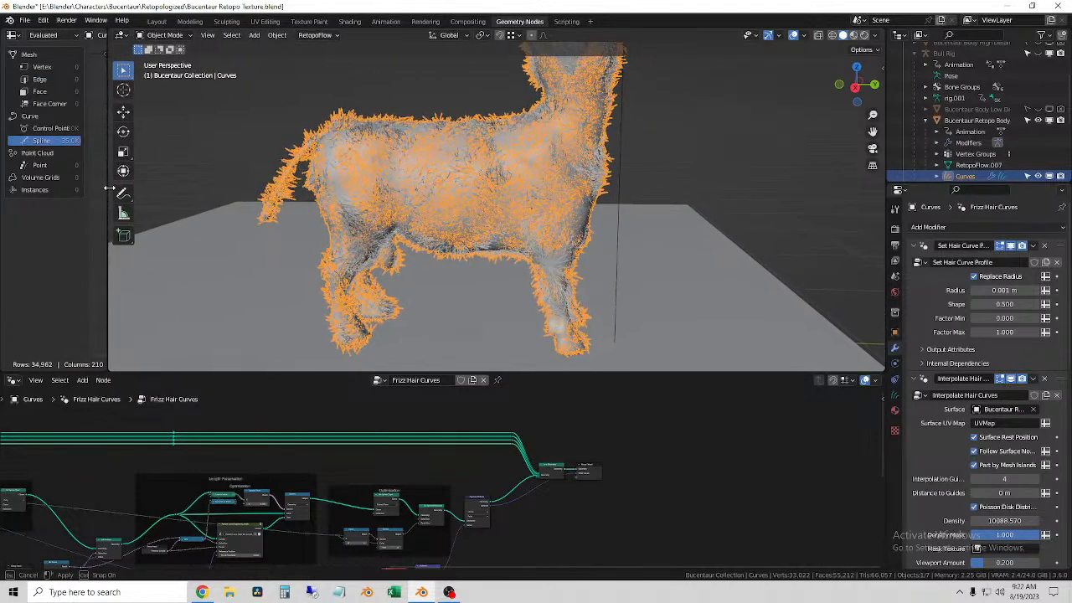
Step: Examine the Frizz Hair Curves node tree, the fur curves' data attributes and surface settings, and the fur up close
{"action": "scroll", "coordinate": [413, 485], "scroll_direction": "down", "scroll_amount": 1}
{"action": "scroll", "coordinate": [414, 485], "scroll_direction": "up", "scroll_amount": 2}
{"action": "middle_click_drag", "start_coordinate": [560, 532], "coordinate": [566, 484]}
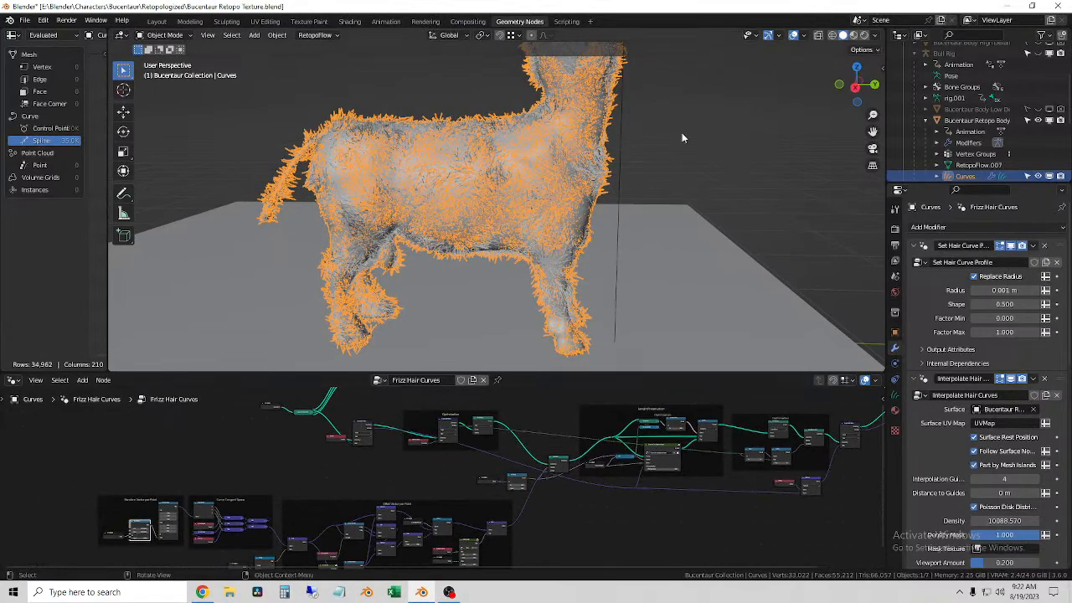
{"action": "middle_click_drag", "start_coordinate": [453, 129], "coordinate": [651, 173]}
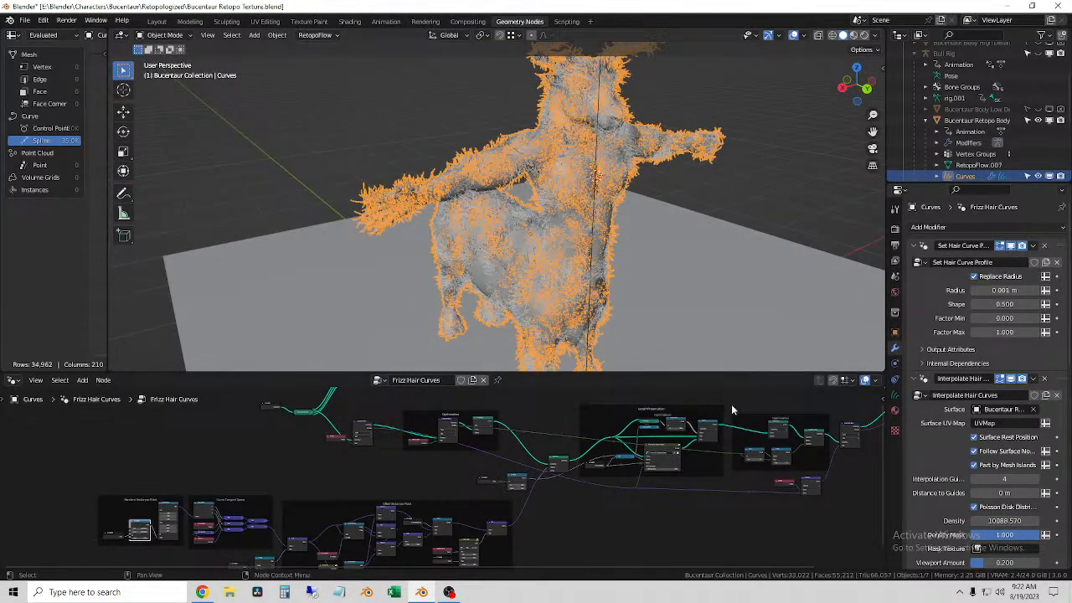
{"action": "left_click", "coordinate": [894, 397]}
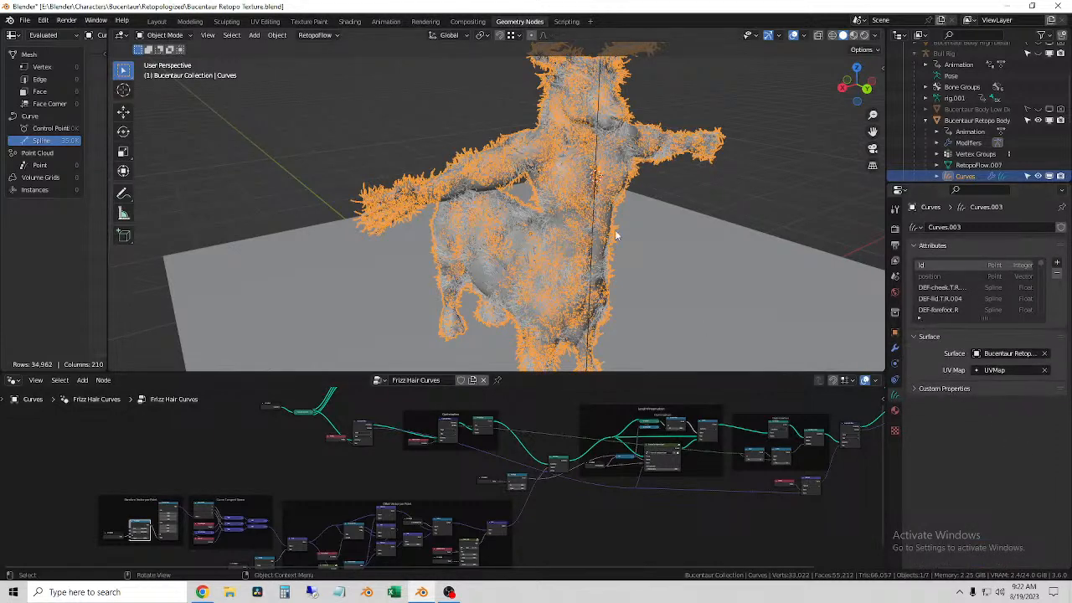
{"action": "scroll", "coordinate": [603, 197], "scroll_direction": "up", "scroll_amount": 5}
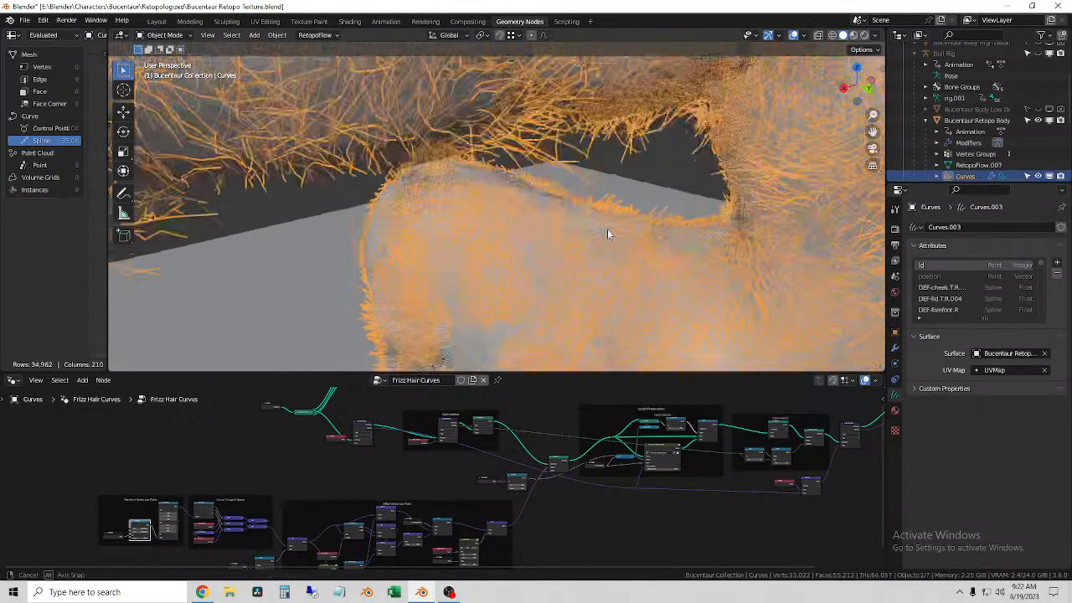
{"action": "scroll", "coordinate": [555, 209], "scroll_direction": "down", "scroll_amount": 5}
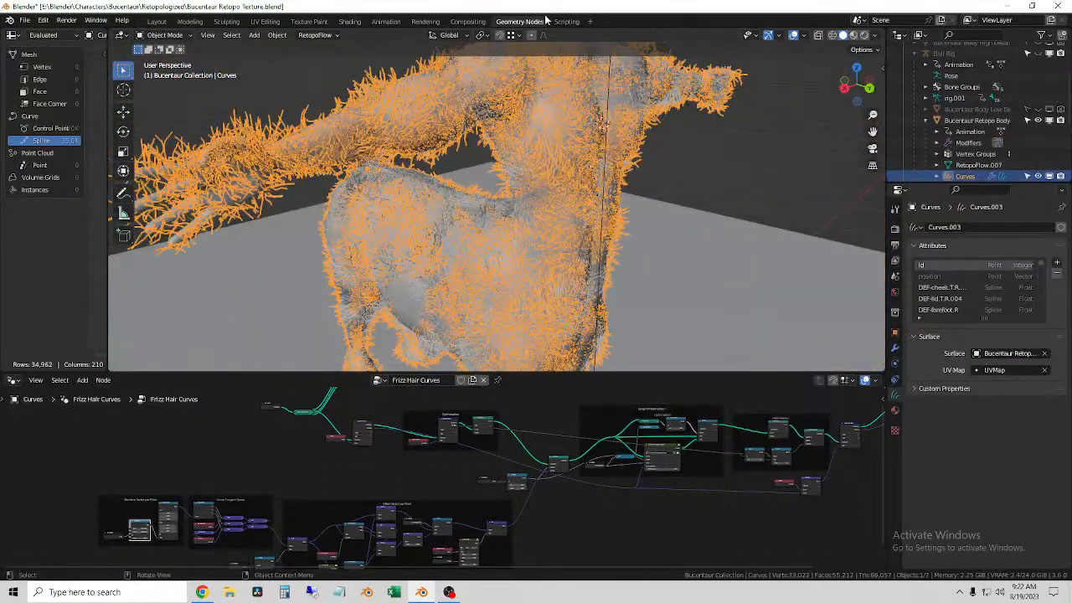
{"action": "scroll", "coordinate": [379, 494], "scroll_direction": "up", "scroll_amount": 6}
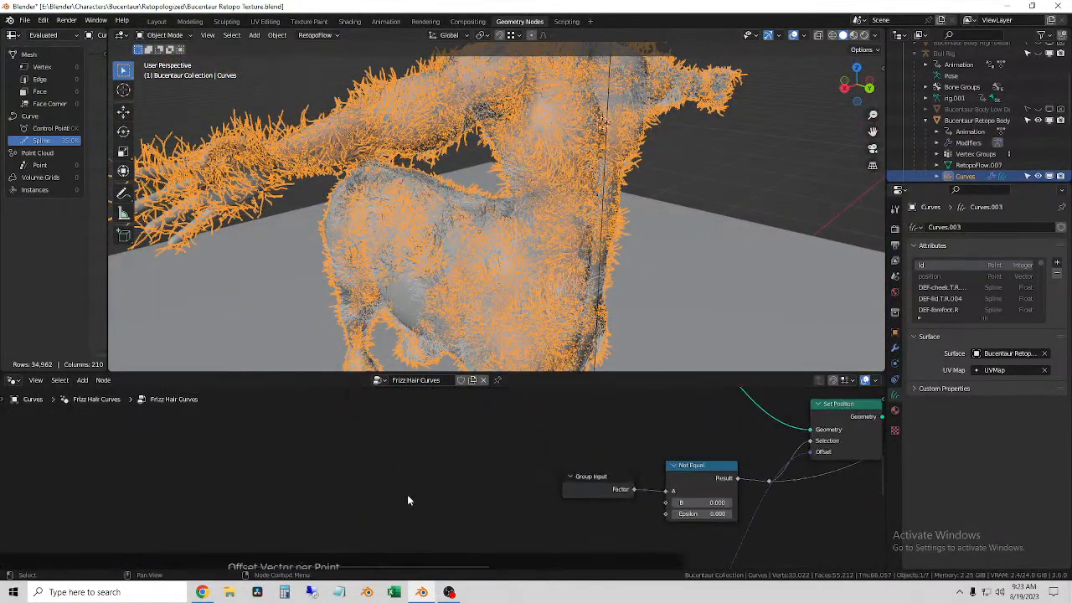
Step: Replace the Frizz Hair Curves node group in the modifier with the linked Curve Info node group
{"action": "left_click", "coordinate": [380, 380]}
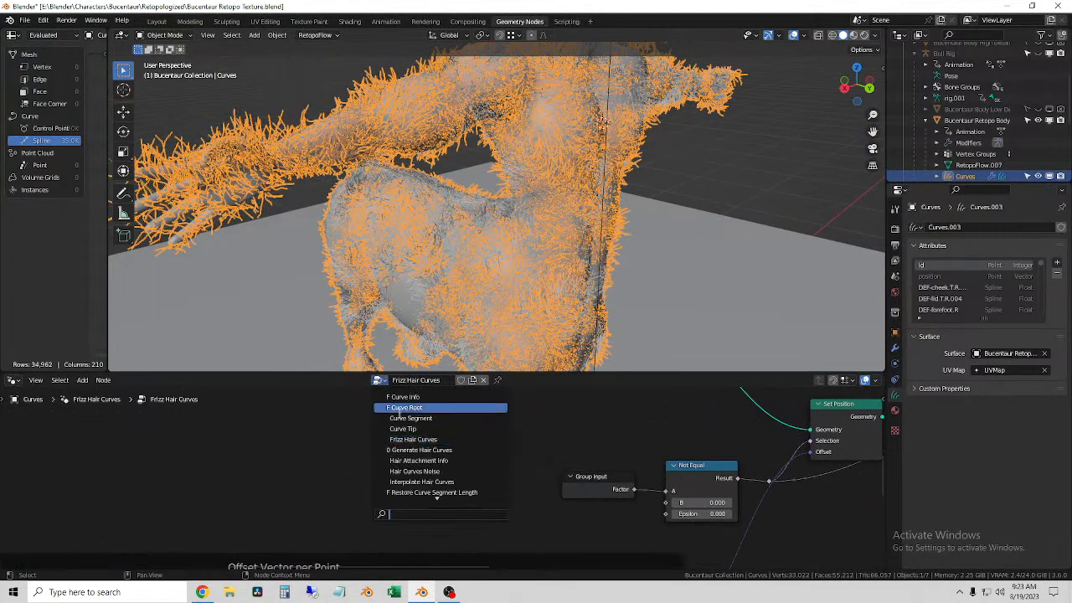
{"action": "scroll", "coordinate": [452, 486], "scroll_direction": "down", "scroll_amount": 5}
{"action": "scroll", "coordinate": [445, 481], "scroll_direction": "up", "scroll_amount": 5}
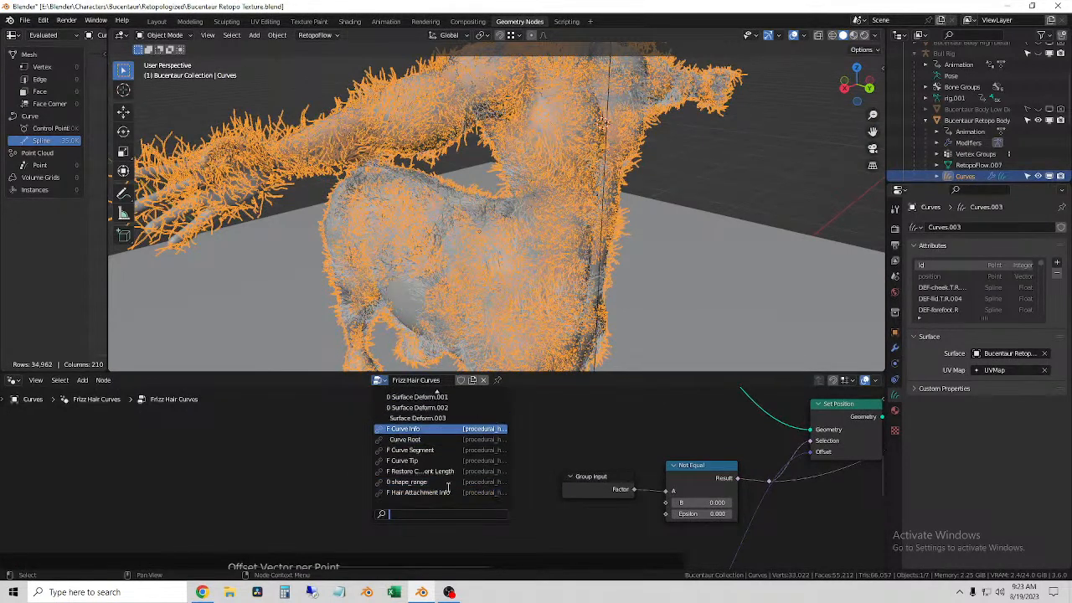
{"action": "left_click", "coordinate": [449, 430]}
{"action": "scroll", "coordinate": [448, 433], "scroll_direction": "down", "scroll_amount": 6}
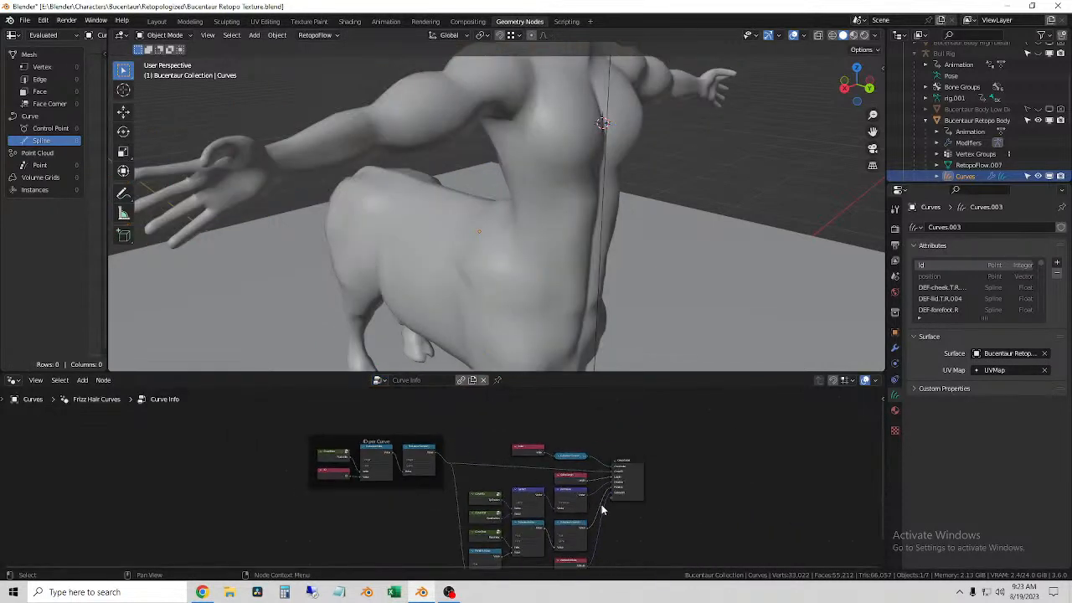
Step: Try the local Curve Info node group in the Frizz Hair Curves modifier and return to the linked version
{"action": "left_click", "coordinate": [379, 380]}
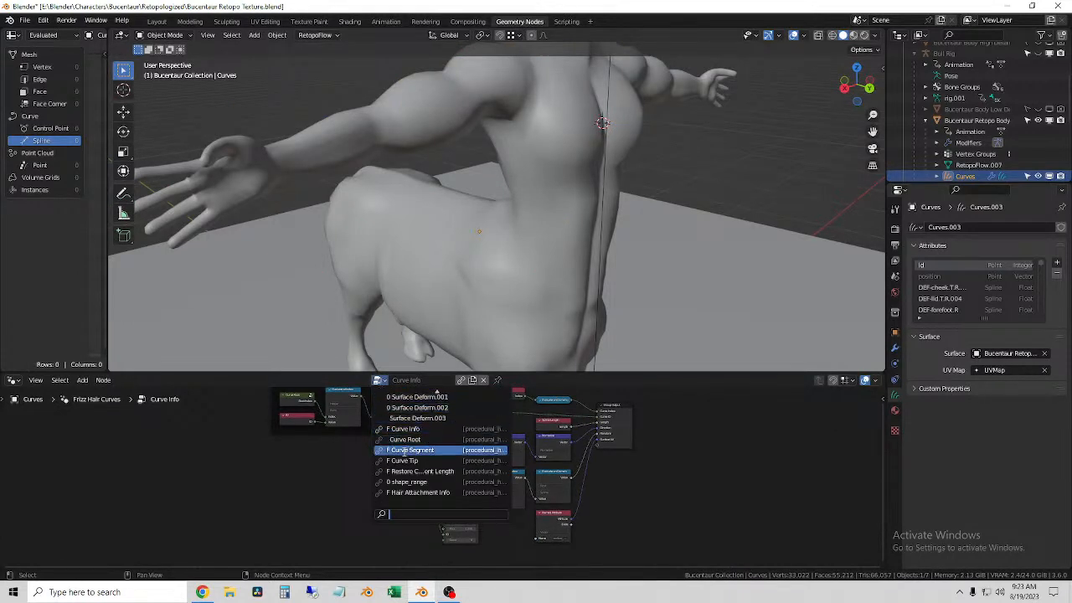
{"action": "scroll", "coordinate": [440, 482], "scroll_direction": "up", "scroll_amount": 10}
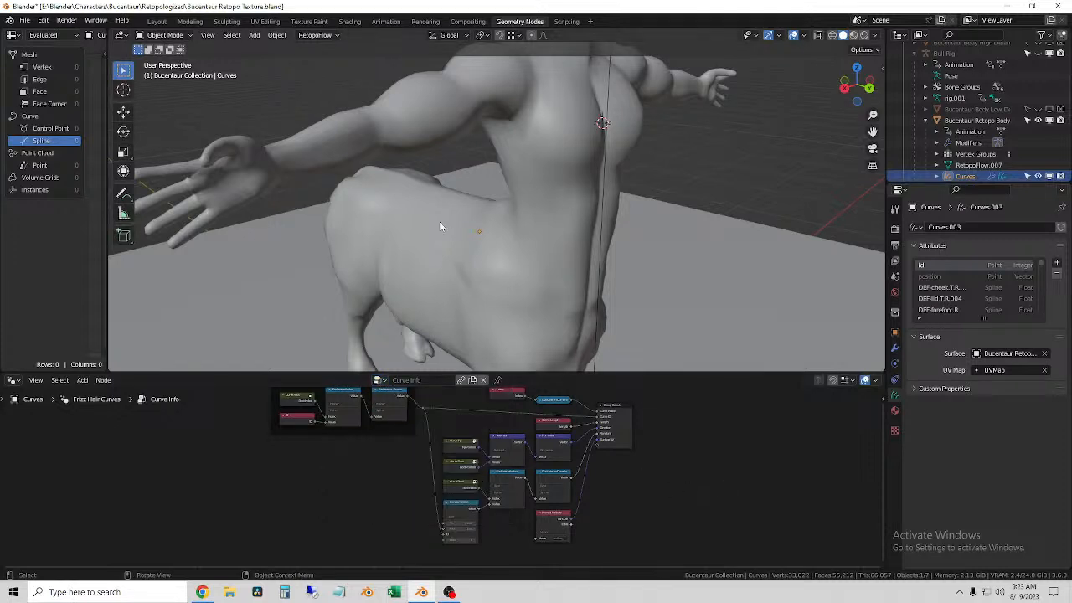
{"action": "left_click", "coordinate": [381, 383]}
{"action": "scroll", "coordinate": [413, 429], "scroll_direction": "up", "scroll_amount": 5}
{"action": "scroll", "coordinate": [413, 429], "scroll_direction": "down", "scroll_amount": 6}
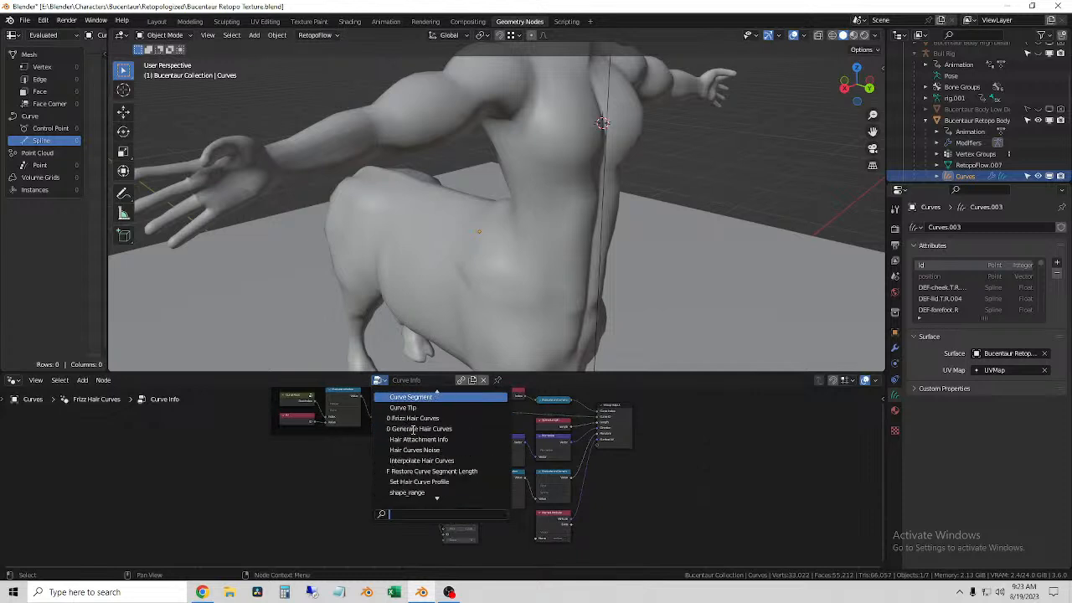
{"action": "left_click", "coordinate": [416, 400]}
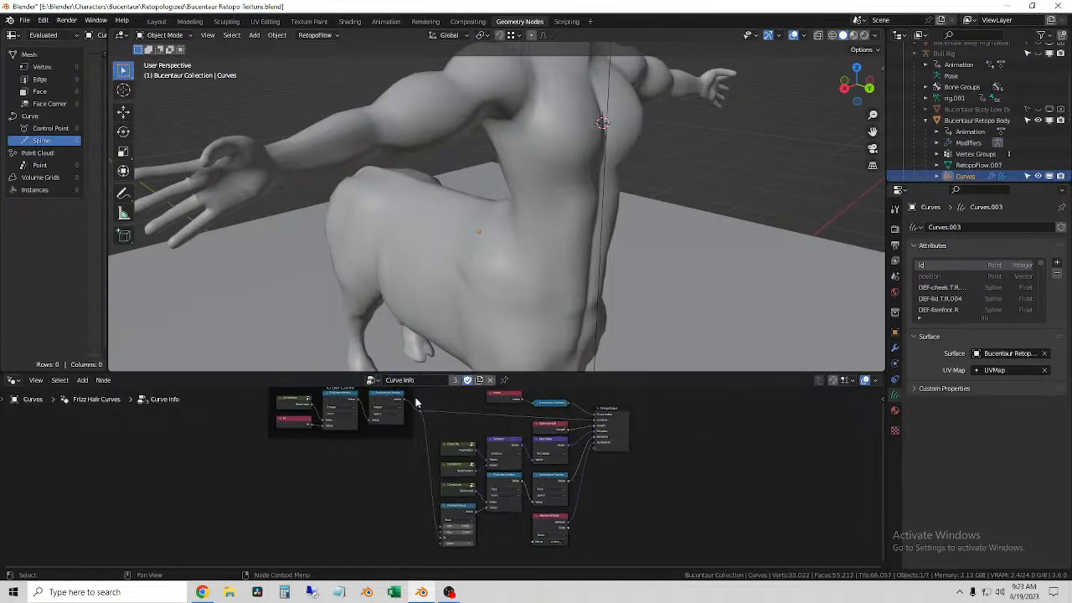
{"action": "left_click", "coordinate": [372, 382]}
{"action": "scroll", "coordinate": [410, 455], "scroll_direction": "down", "scroll_amount": 5}
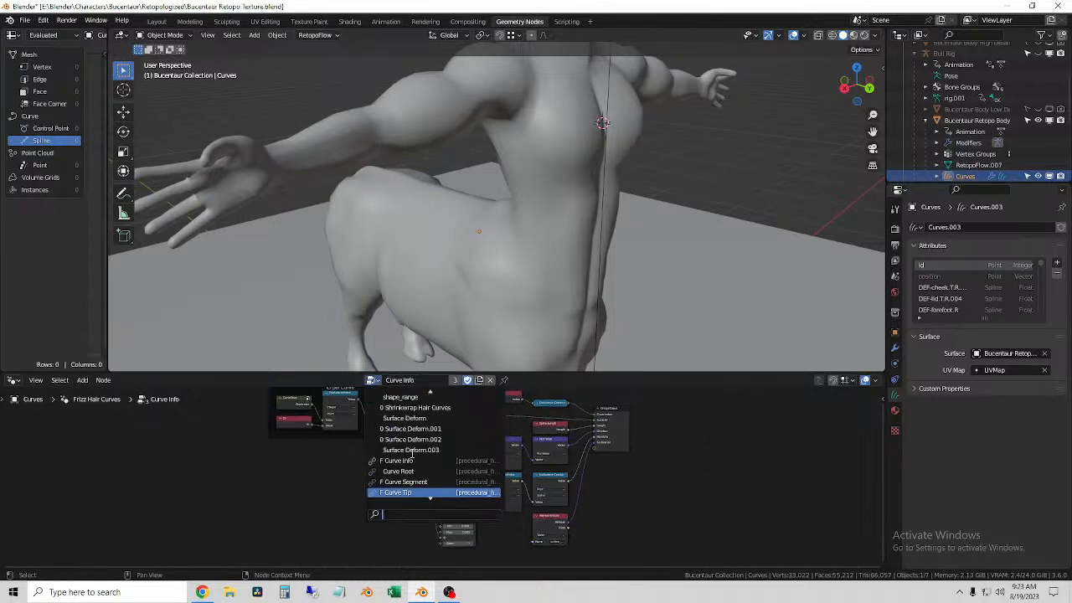
{"action": "left_click", "coordinate": [411, 432]}
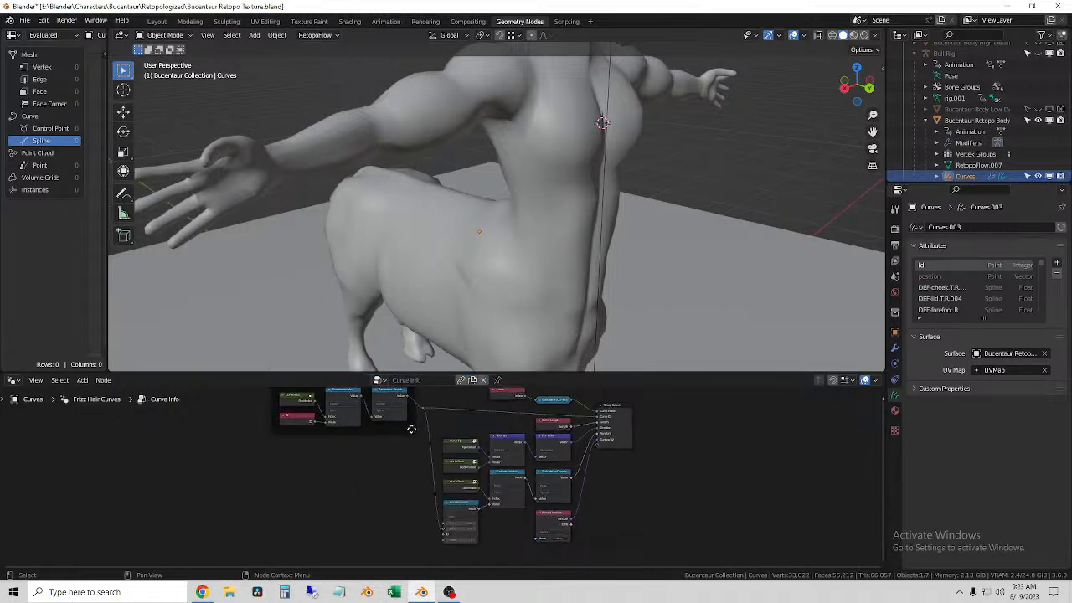
Step: Display the mesh Vertex domain in the spreadsheet and view the body from the side and the front
{"action": "scroll", "coordinate": [478, 255], "scroll_direction": "down", "scroll_amount": 3}
{"action": "middle_click_drag", "start_coordinate": [500, 262], "coordinate": [541, 254]}
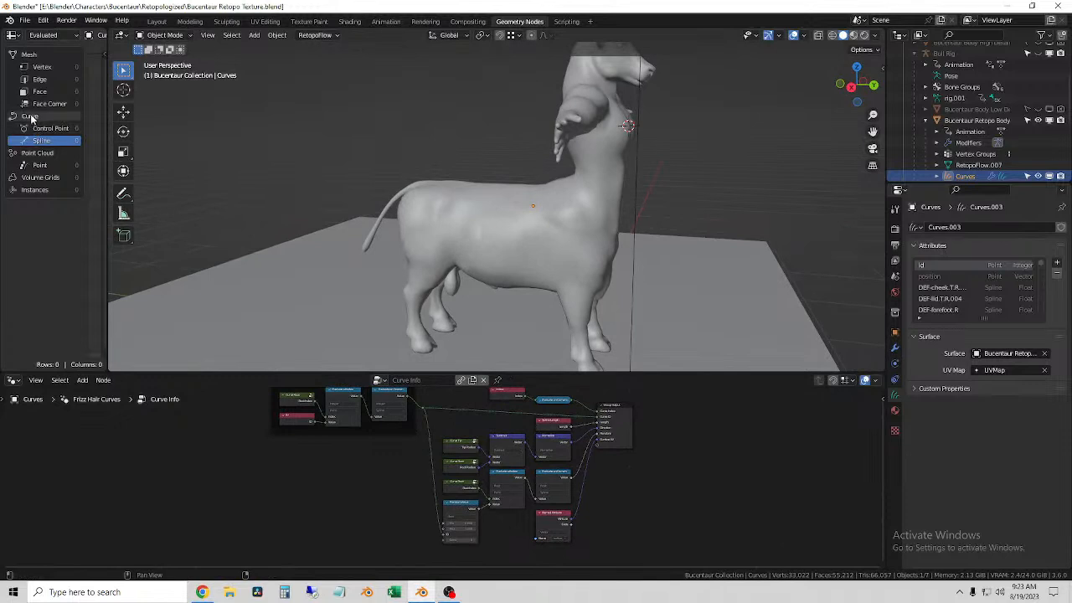
{"action": "left_click", "coordinate": [38, 59]}
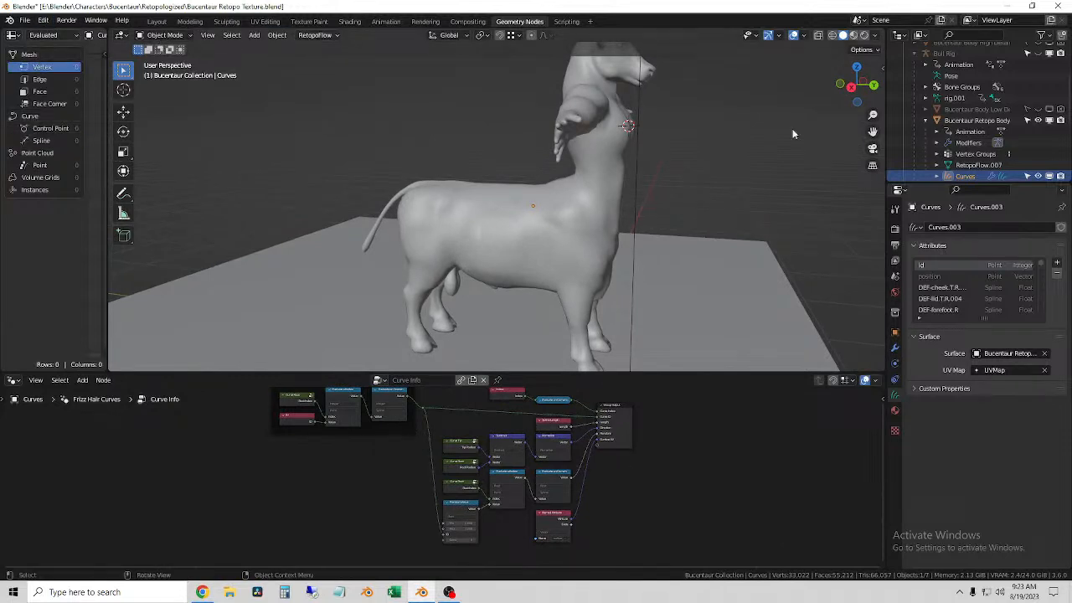
{"action": "middle_click_drag", "start_coordinate": [737, 201], "coordinate": [683, 183]}
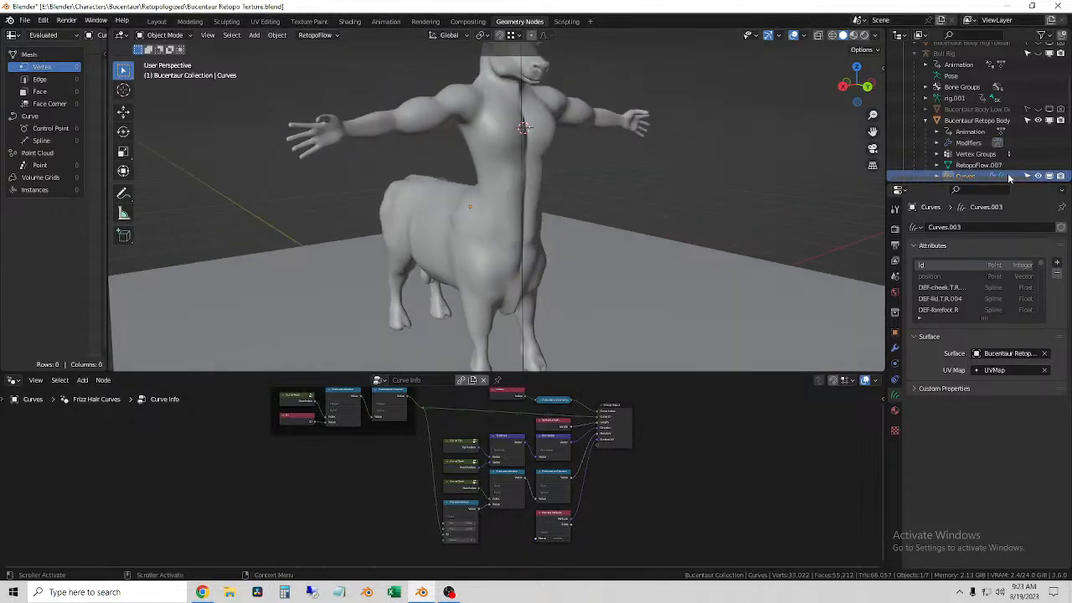
Step: Expand the fur Curves object in the scene hierarchy and list its individual modifiers
{"action": "scroll", "coordinate": [973, 171], "scroll_direction": "down", "scroll_amount": 5}
{"action": "scroll", "coordinate": [973, 171], "scroll_direction": "up", "scroll_amount": 3}
{"action": "left_click", "coordinate": [935, 110]}
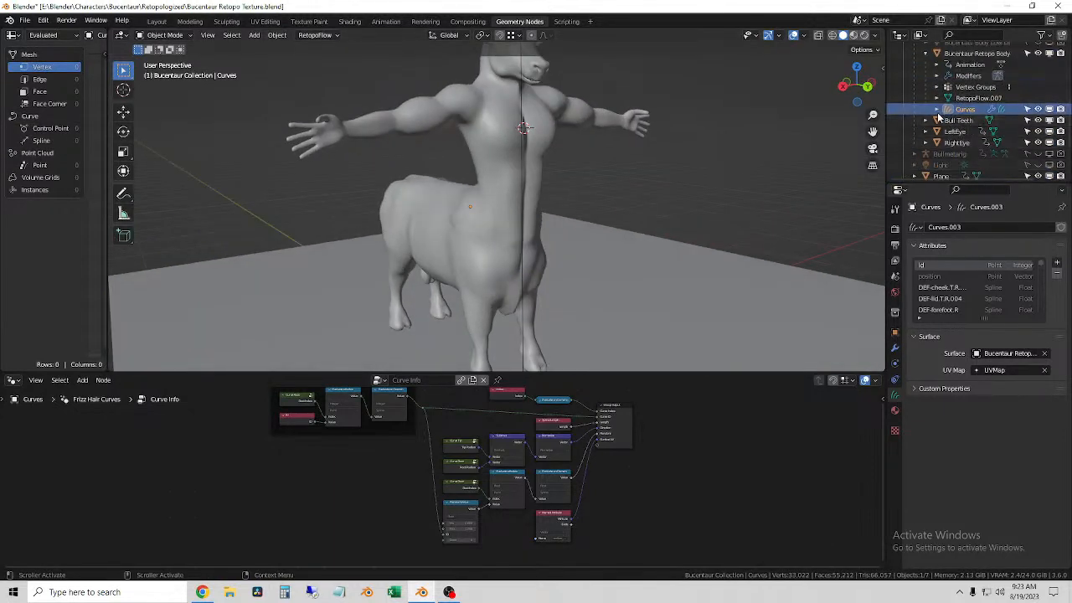
{"action": "left_click", "coordinate": [940, 121]}
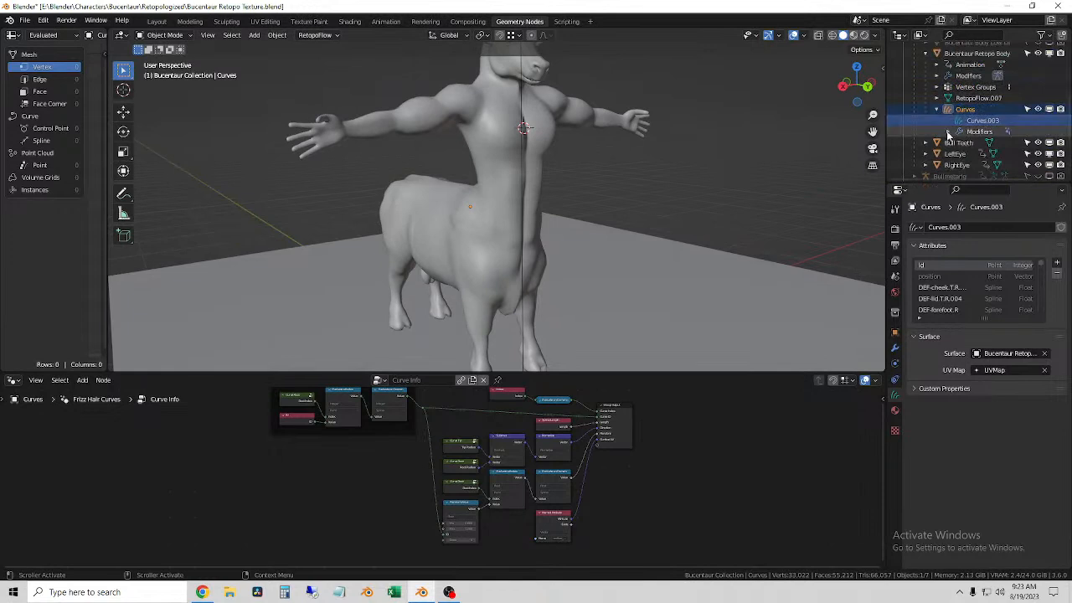
{"action": "left_click", "coordinate": [948, 132]}
{"action": "scroll", "coordinate": [947, 135], "scroll_direction": "down", "scroll_amount": 2}
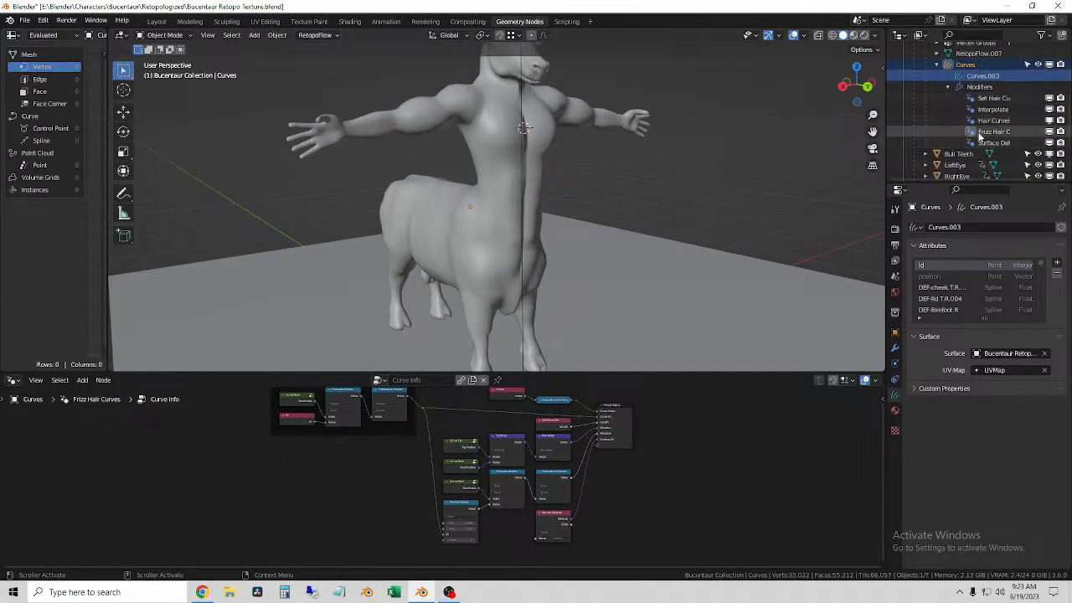
Step: Open the fur modifiers' node trees one by one, from Surface Deform and Frizz Hair Curves up to Interpolate Hair Curves
{"action": "left_click", "coordinate": [971, 144]}
{"action": "left_click", "coordinate": [971, 132]}
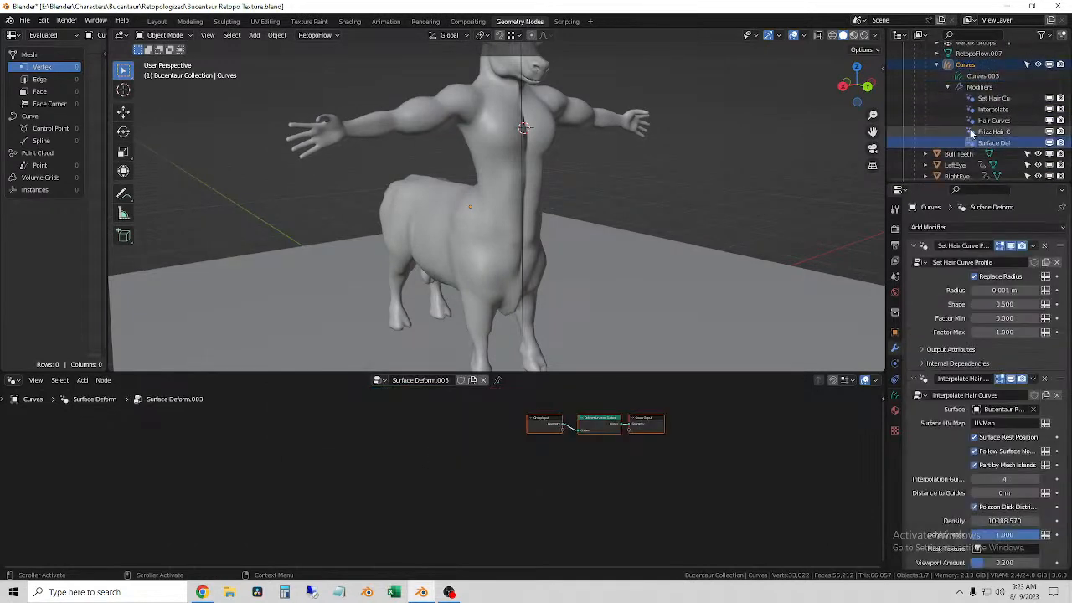
{"action": "left_click", "coordinate": [973, 120]}
{"action": "left_click", "coordinate": [972, 109]}
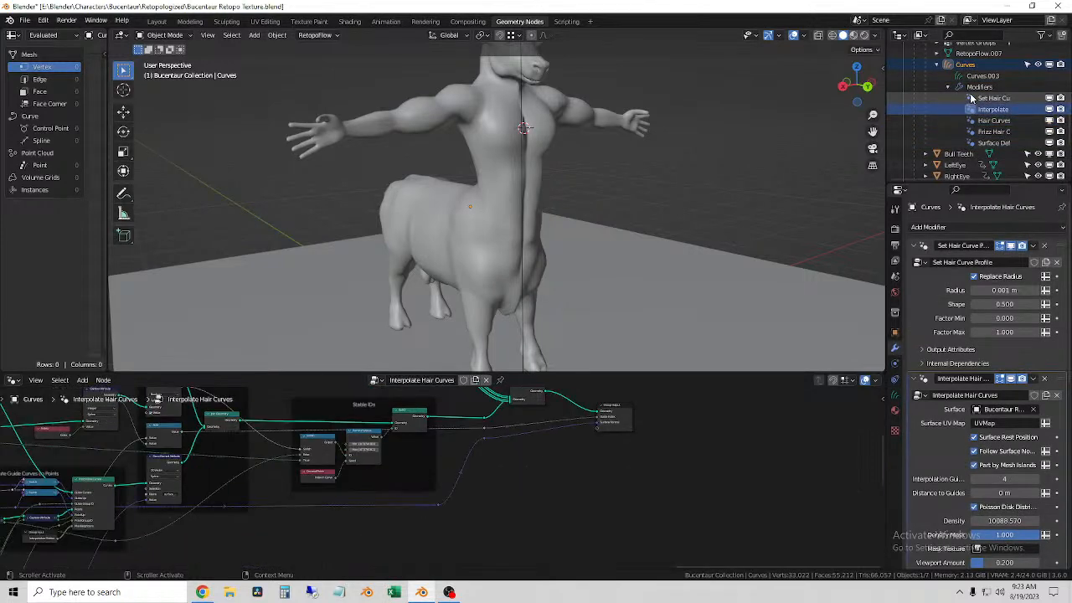
Step: Open the Set Hair Curve Profile modifier's node tree and look through the fur modifiers' settings
{"action": "left_click", "coordinate": [971, 99]}
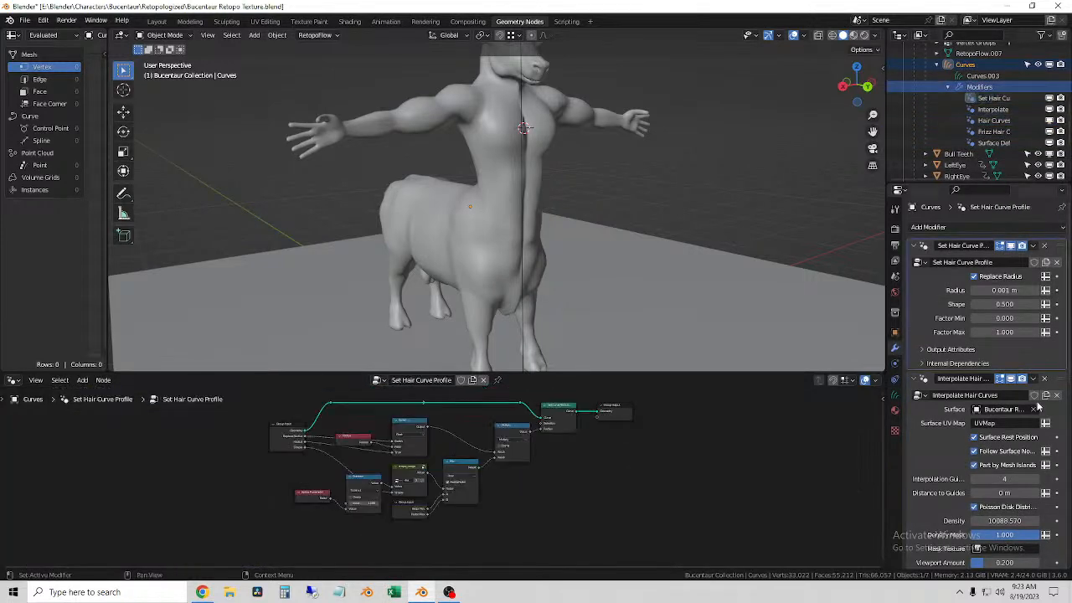
{"action": "scroll", "coordinate": [1023, 105], "scroll_direction": "down", "scroll_amount": 5}
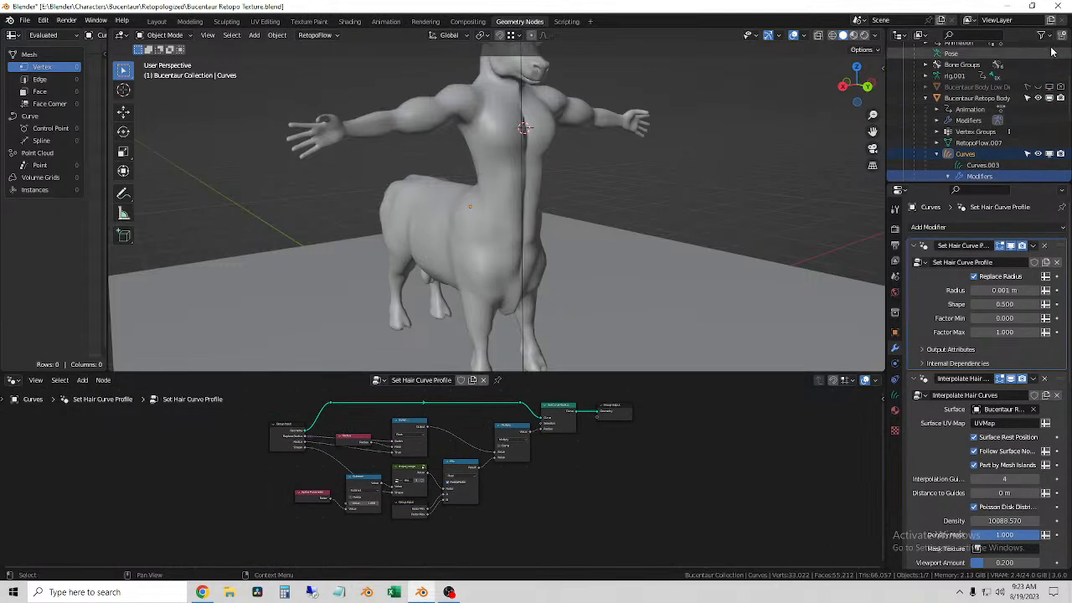
{"action": "scroll", "coordinate": [963, 376], "scroll_direction": "down", "scroll_amount": 10}
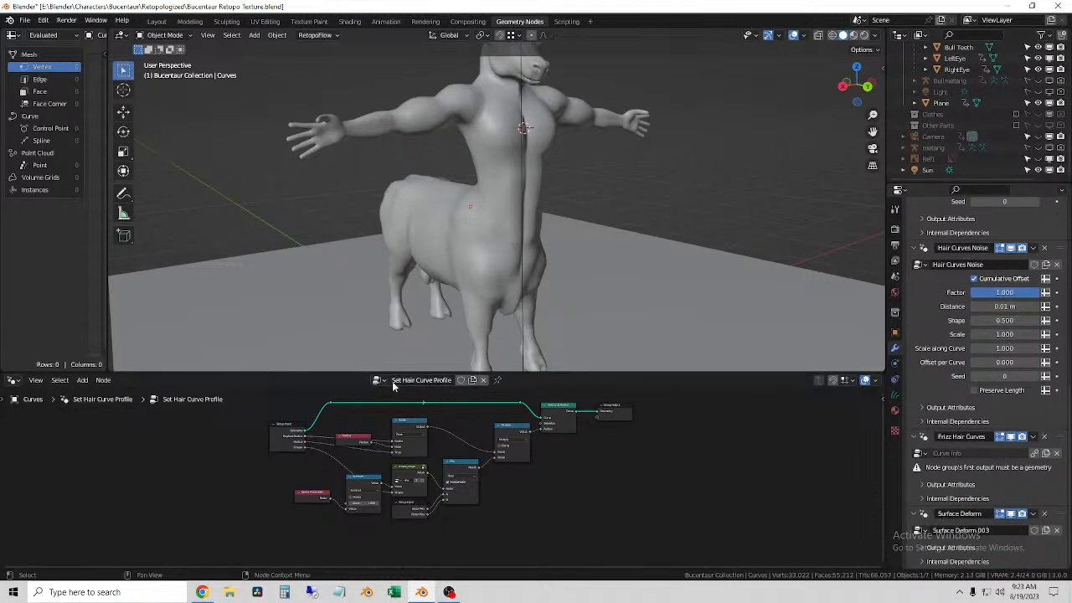
Step: Select the Bucentaur Retopo Body to check its modifiers, and reselect the fur Curves object in the scene hierarchy
{"action": "left_click", "coordinate": [526, 209]}
{"action": "middle_click_drag", "start_coordinate": [526, 209], "coordinate": [529, 211]}
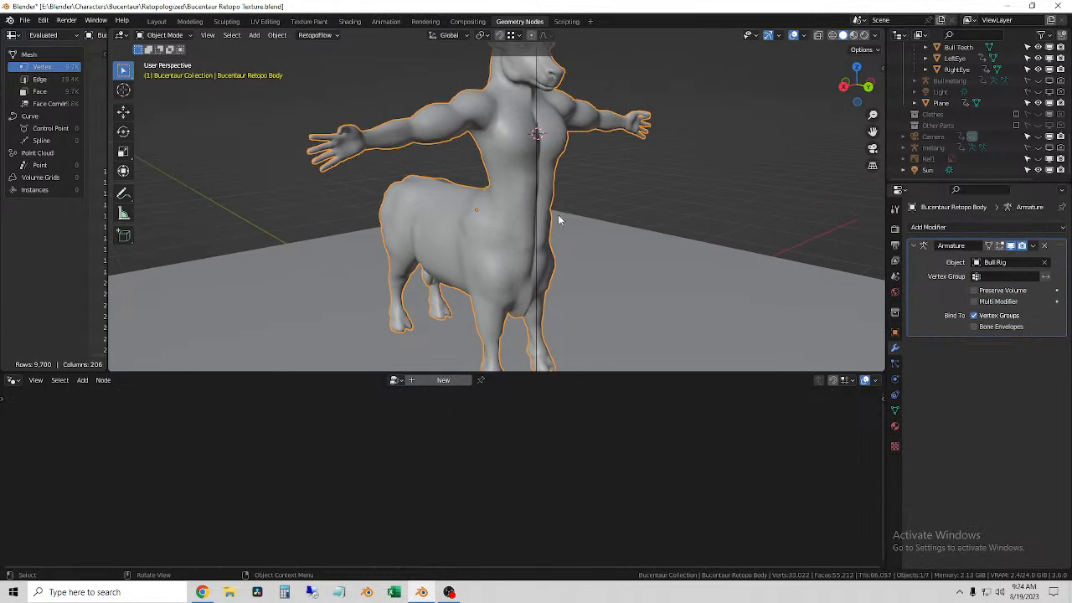
{"action": "middle_click_drag", "start_coordinate": [728, 204], "coordinate": [705, 209]}
{"action": "scroll", "coordinate": [973, 126], "scroll_direction": "up", "scroll_amount": 6}
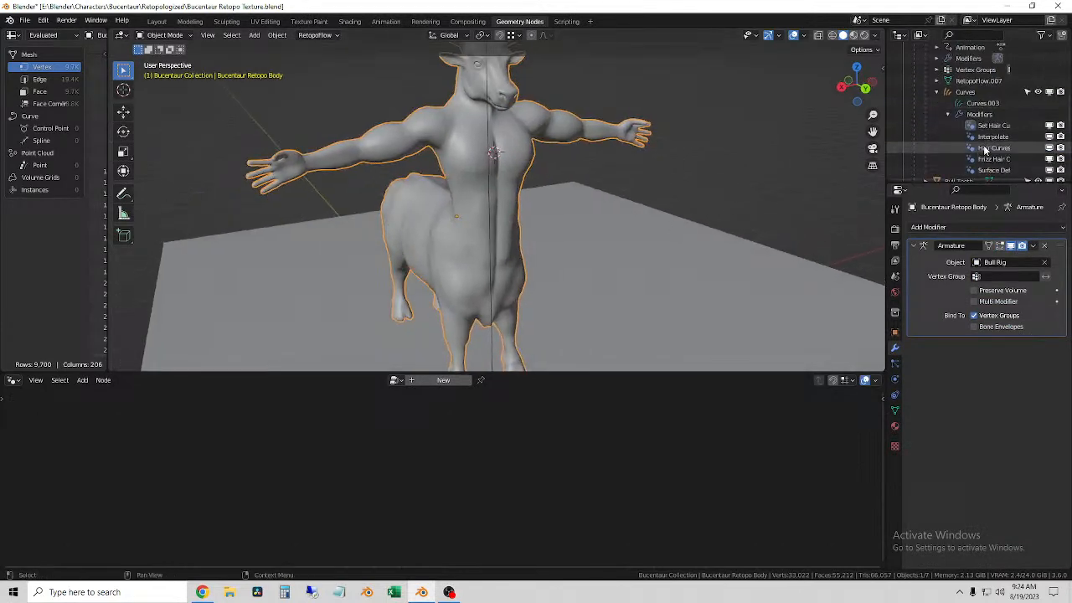
{"action": "left_click", "coordinate": [971, 92]}
{"action": "right_click", "coordinate": [974, 96]}
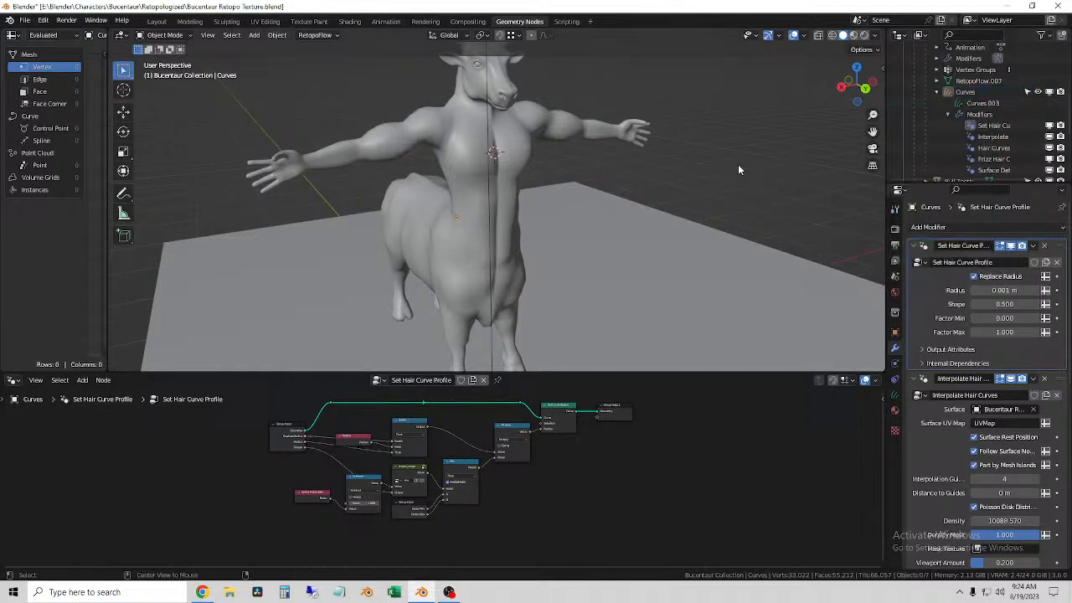
Step: Reveal all hidden objects in the scene and hide them again
{"action": "key", "text": "alt+h"}
{"action": "mouse_move", "coordinate": [738, 170]}
{"action": "middle_mouse_down"}
{"action": "mouse_move", "coordinate": [759, 170]}
{"action": "mouse_move", "coordinate": [727, 177]}
{"action": "middle_mouse_up"}
{"action": "scroll", "coordinate": [727, 176], "scroll_direction": "down", "scroll_amount": 1}
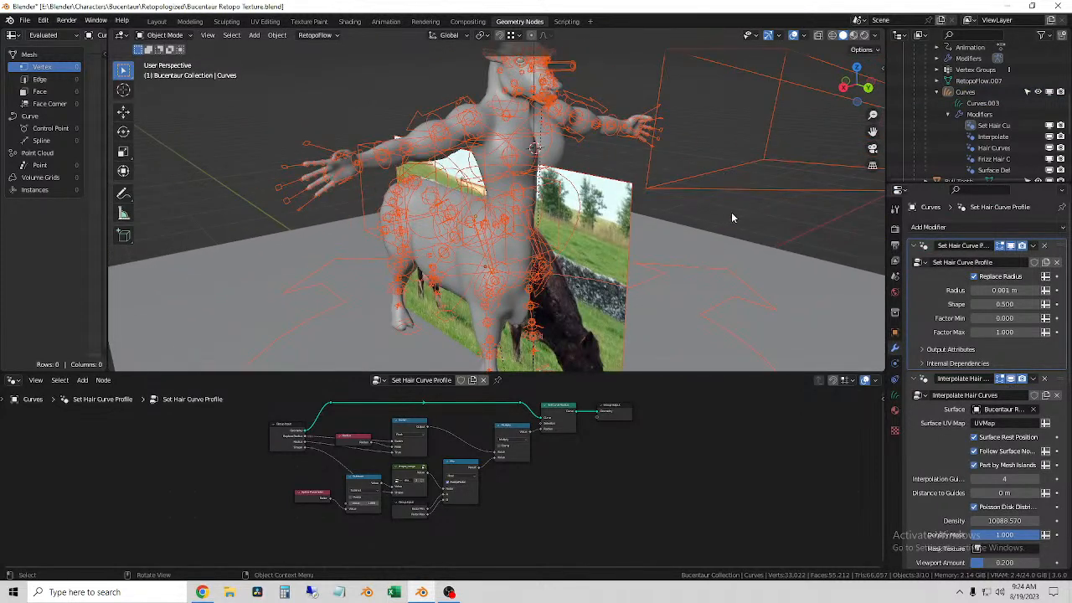
{"action": "key", "text": "h"}
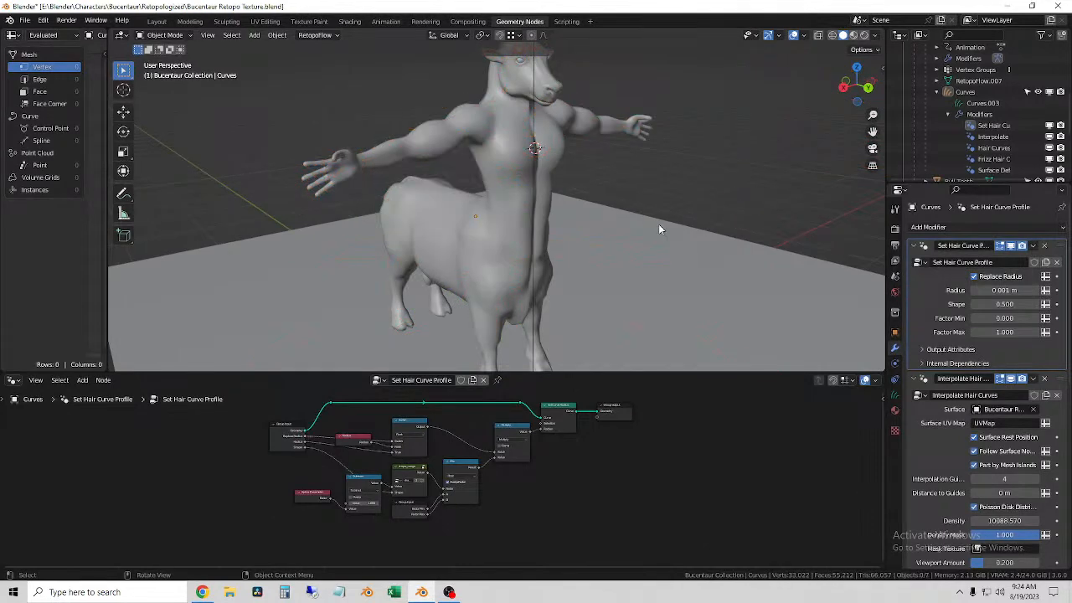
{"action": "middle_click_drag", "start_coordinate": [383, 262], "coordinate": [578, 198]}
{"action": "scroll", "coordinate": [555, 292], "scroll_direction": "up", "scroll_amount": 3}
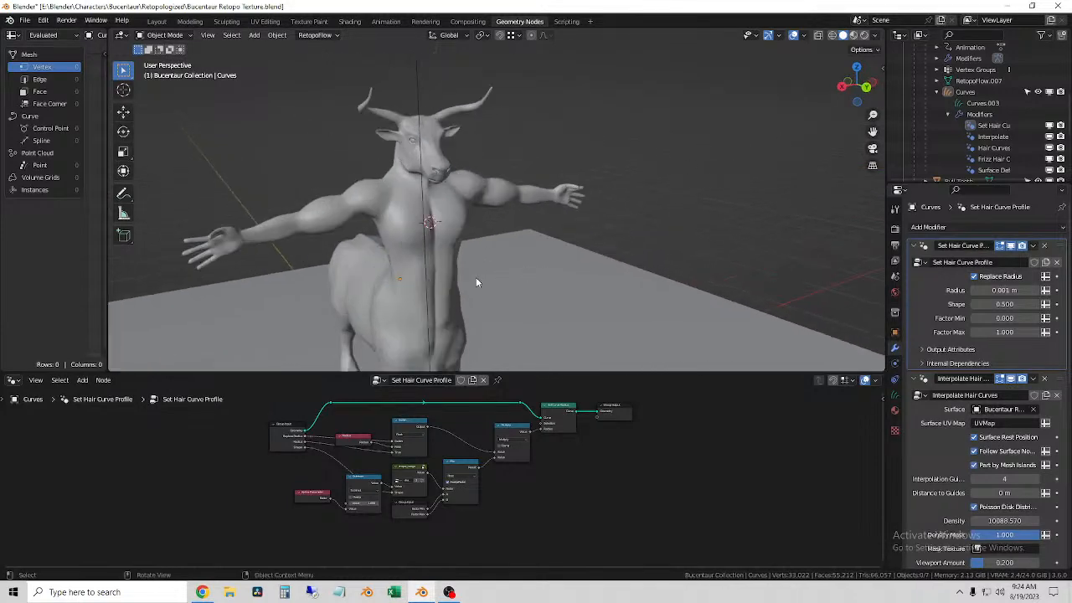
Step: Try the Curve Info node group in the Set Hair Curve Profile modifier and look over its nodes
{"action": "scroll", "coordinate": [553, 504], "scroll_direction": "up", "scroll_amount": 3}
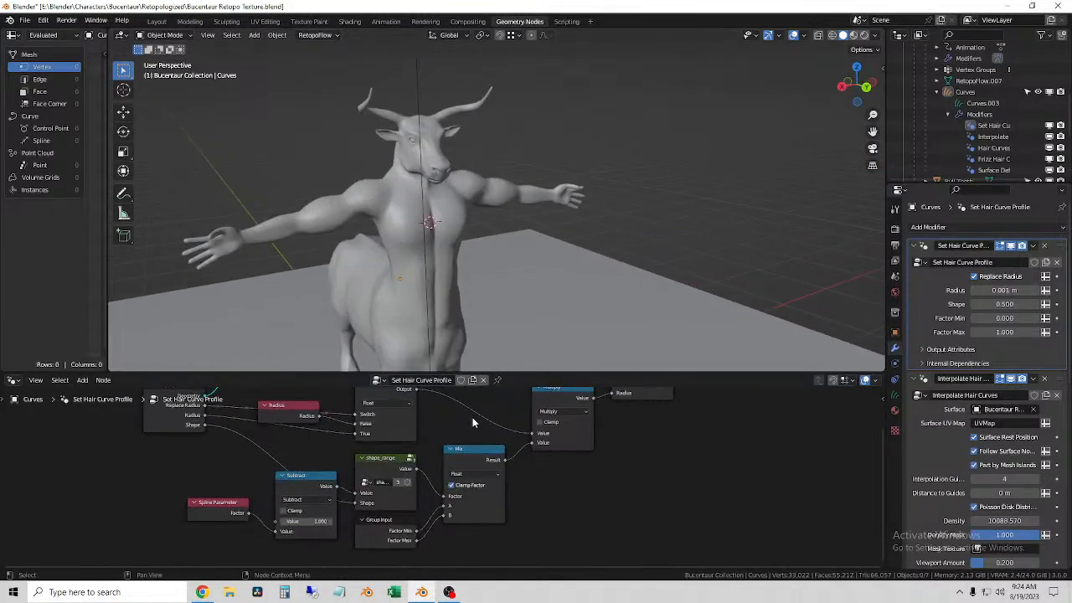
{"action": "left_click", "coordinate": [375, 381]}
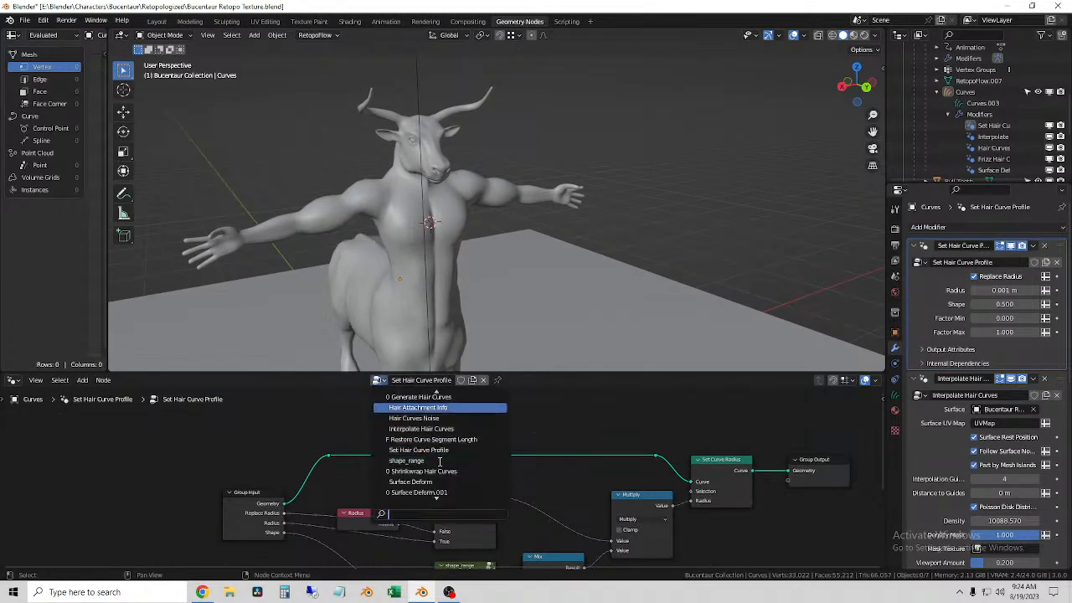
{"action": "left_click", "coordinate": [422, 397]}
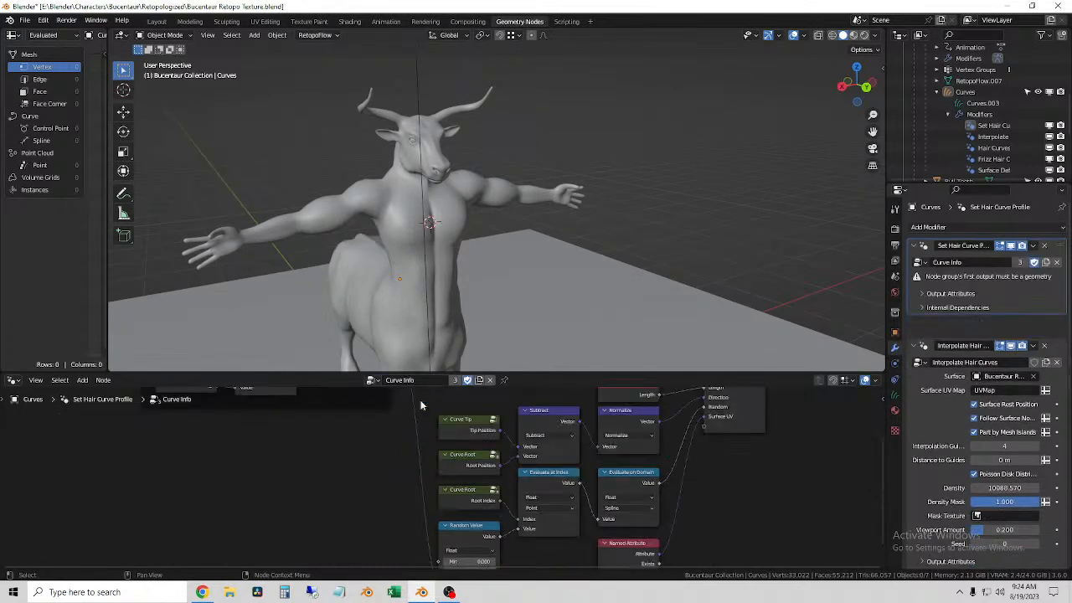
{"action": "scroll", "coordinate": [490, 458], "scroll_direction": "down", "scroll_amount": 2}
{"action": "scroll", "coordinate": [491, 459], "scroll_direction": "down", "scroll_amount": 5}
{"action": "scroll", "coordinate": [554, 447], "scroll_direction": "up", "scroll_amount": 6}
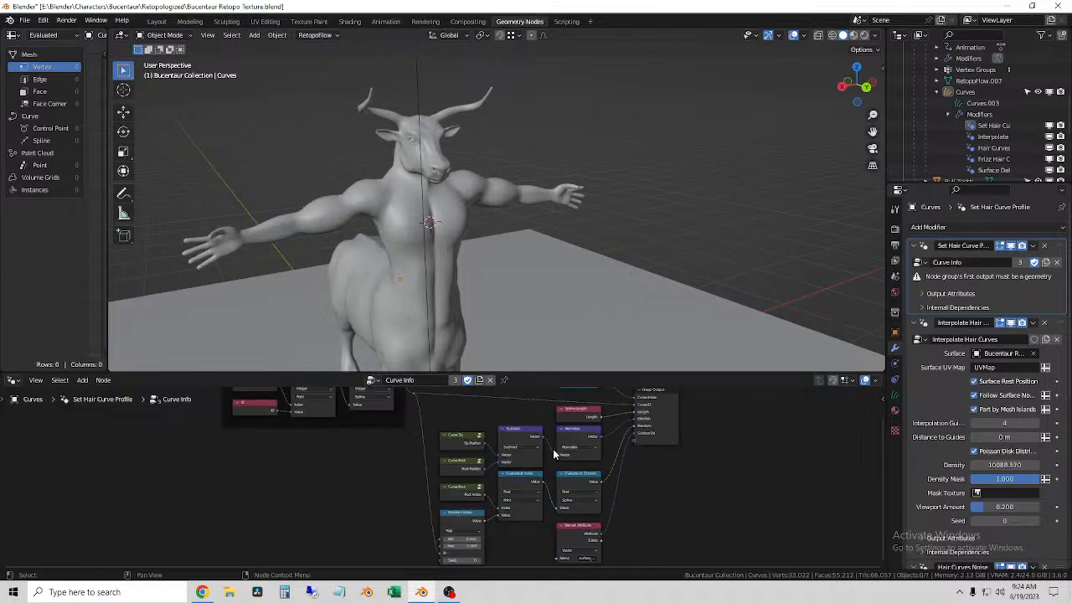
{"action": "middle_click_drag", "start_coordinate": [711, 477], "coordinate": [636, 455]}
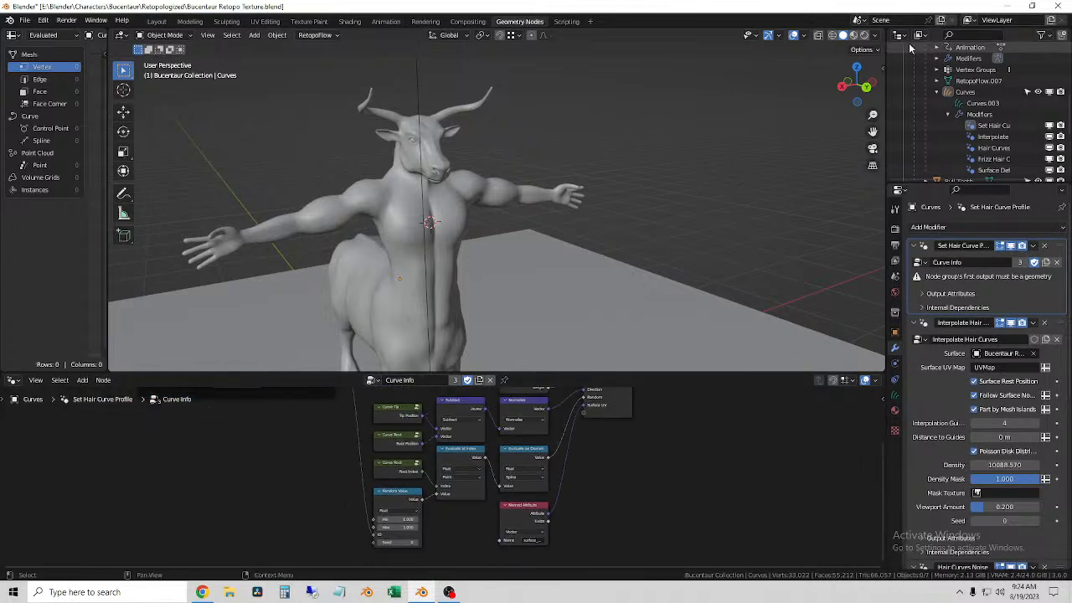
Step: Preview the body in rendered shading, and view it rendered in the Layout workspace
{"action": "left_click", "coordinate": [863, 35]}
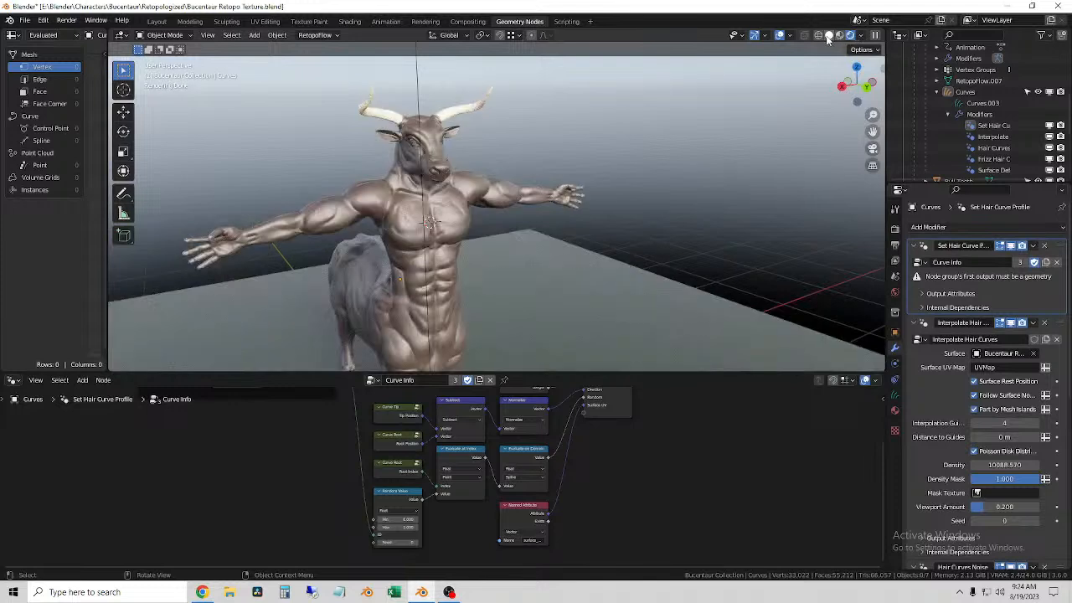
{"action": "left_click", "coordinate": [829, 36]}
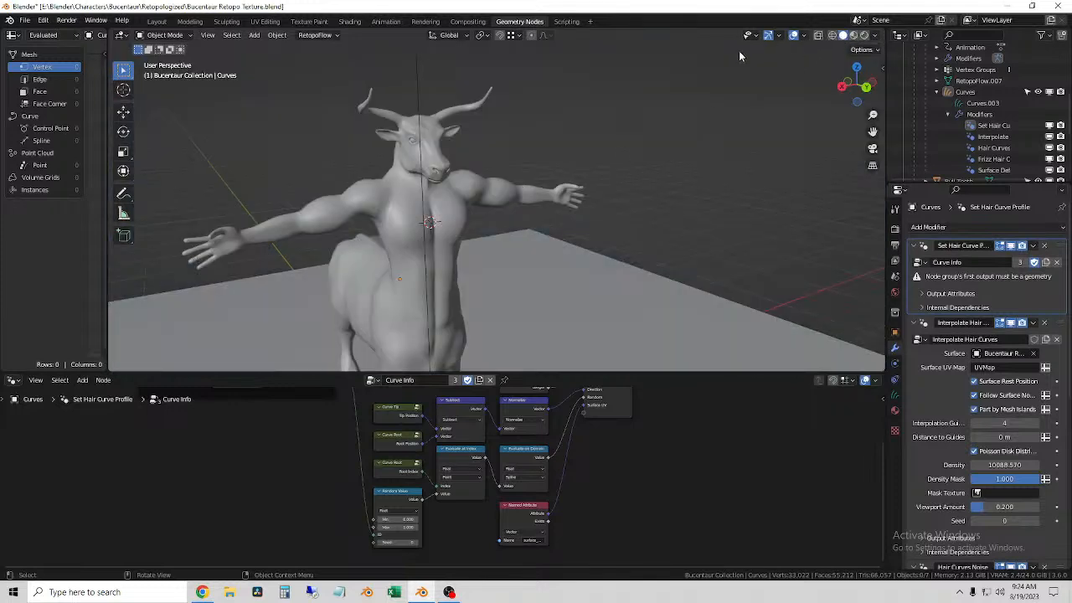
{"action": "left_click", "coordinate": [157, 21]}
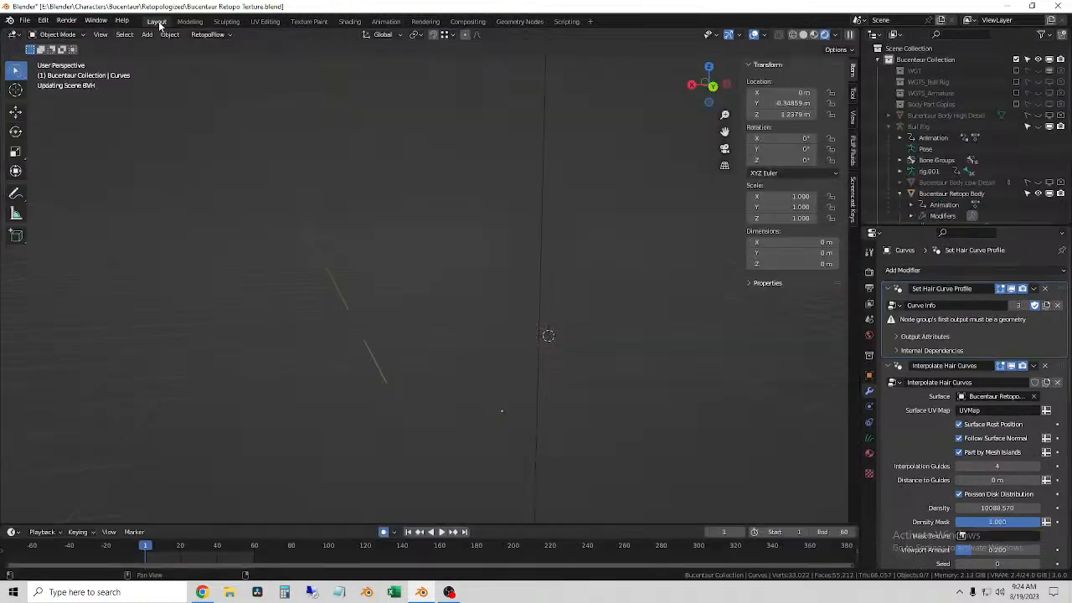
{"action": "middle_click_drag", "start_coordinate": [540, 277], "coordinate": [544, 249]}
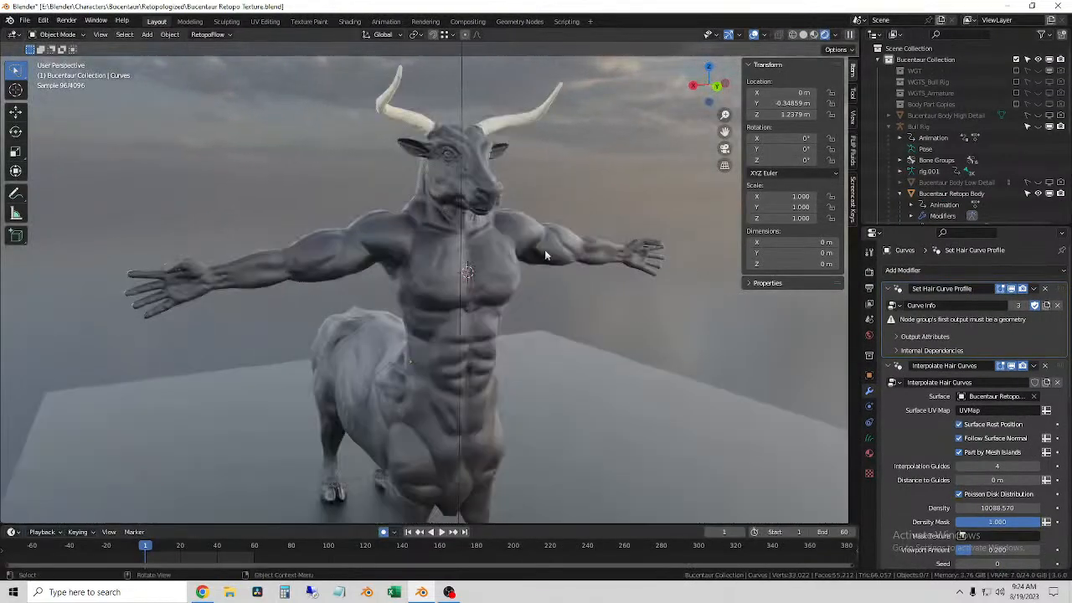
Step: Check the Curves object's data attributes and expand the Set Hair Curve Profile modifier's output attributes down to Surface UV
{"action": "left_click", "coordinate": [869, 438]}
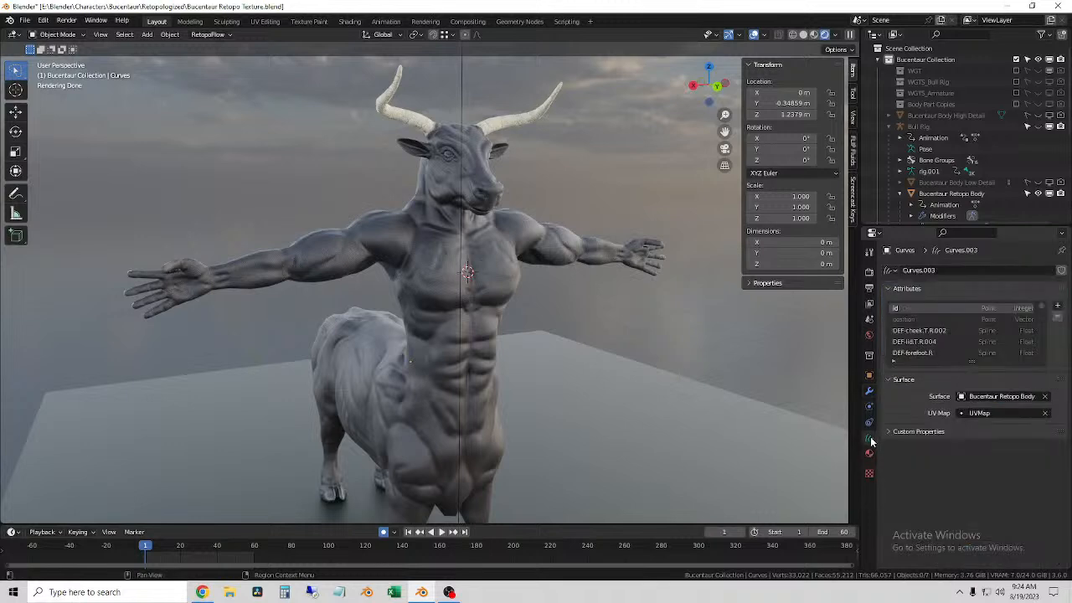
{"action": "left_click", "coordinate": [870, 391]}
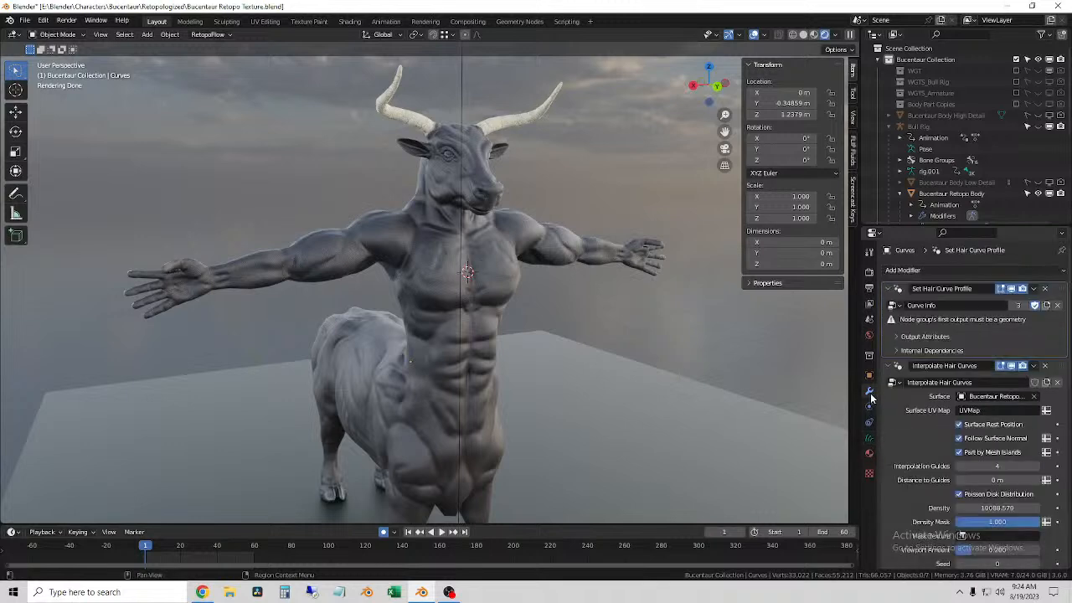
{"action": "left_click", "coordinate": [904, 335]}
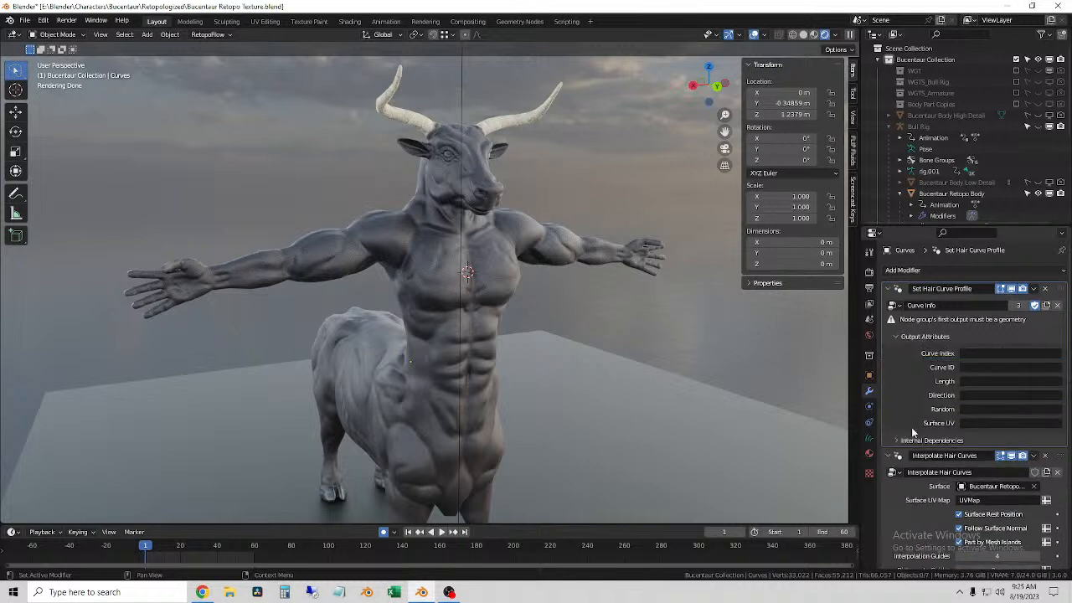
{"action": "left_click", "coordinate": [974, 423]}
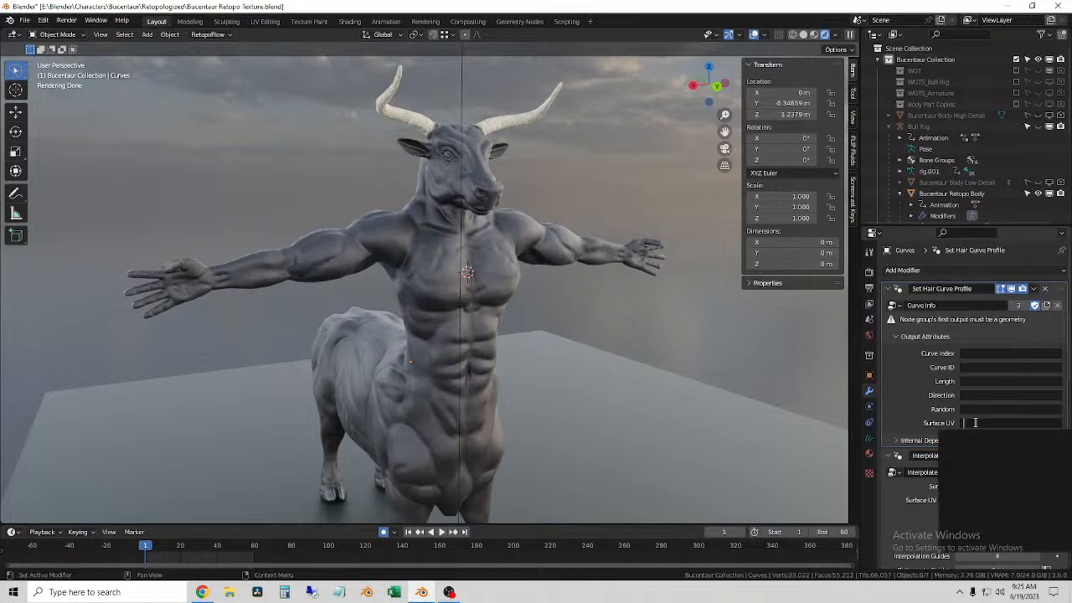
Step: Select the Bucentaur Retopo Body in the viewport and clear the selection
{"action": "left_click", "coordinate": [452, 296]}
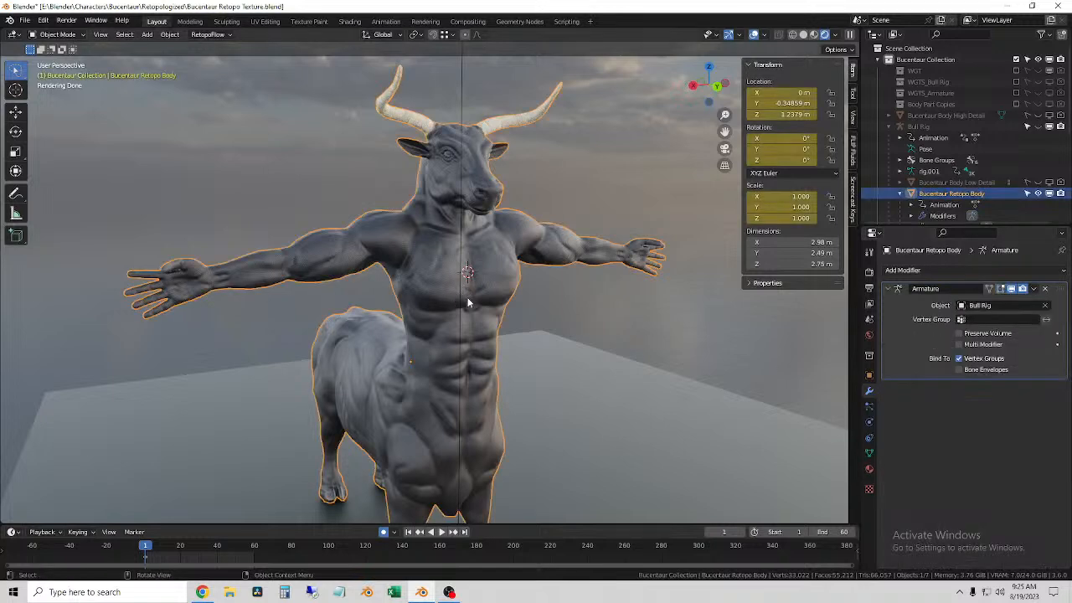
{"action": "left_click", "coordinate": [679, 337]}
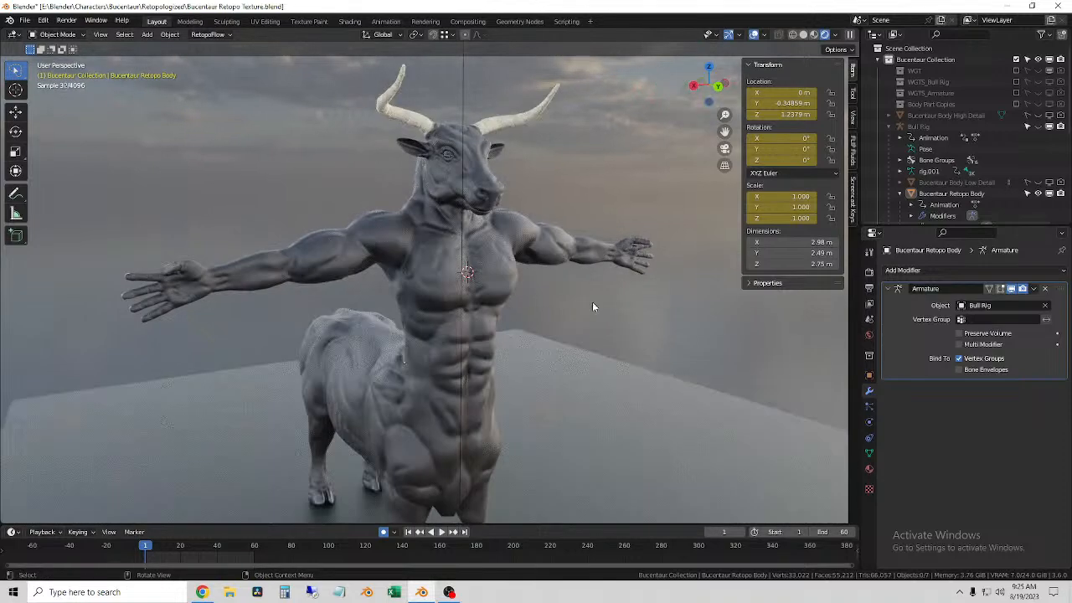
{"action": "left_click", "coordinate": [590, 303]}
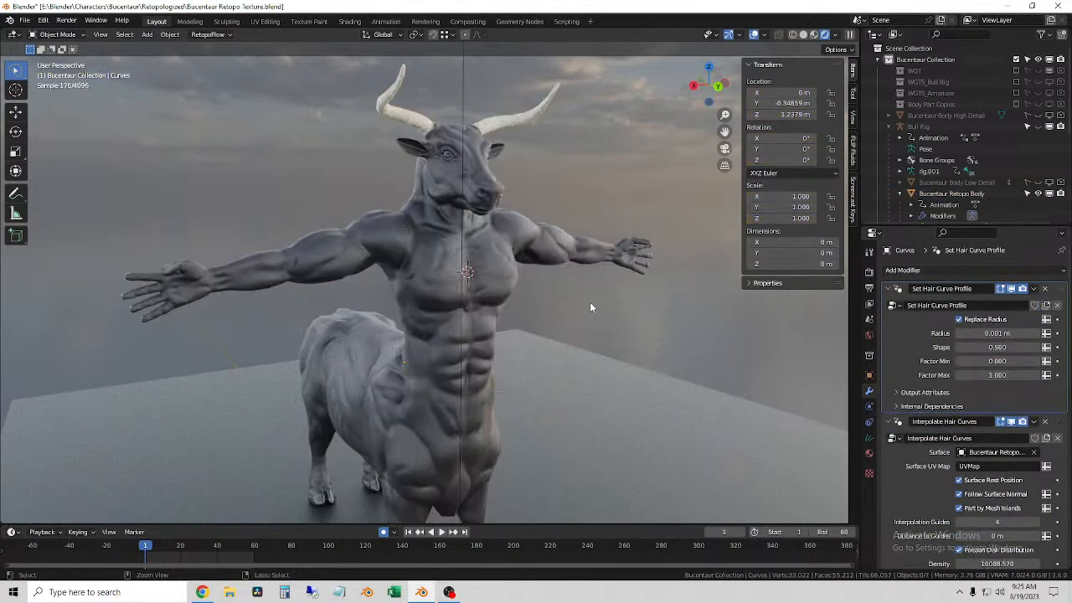
Step: Undo the node group swaps in the Set Hair Curve Profile and Frizz Hair Curves modifiers to bring the fur back
{"action": "key", "text": "ctrl+z"}
{"action": "key", "text": "ctrl+z"}
{"action": "key", "text": "ctrl+z"}
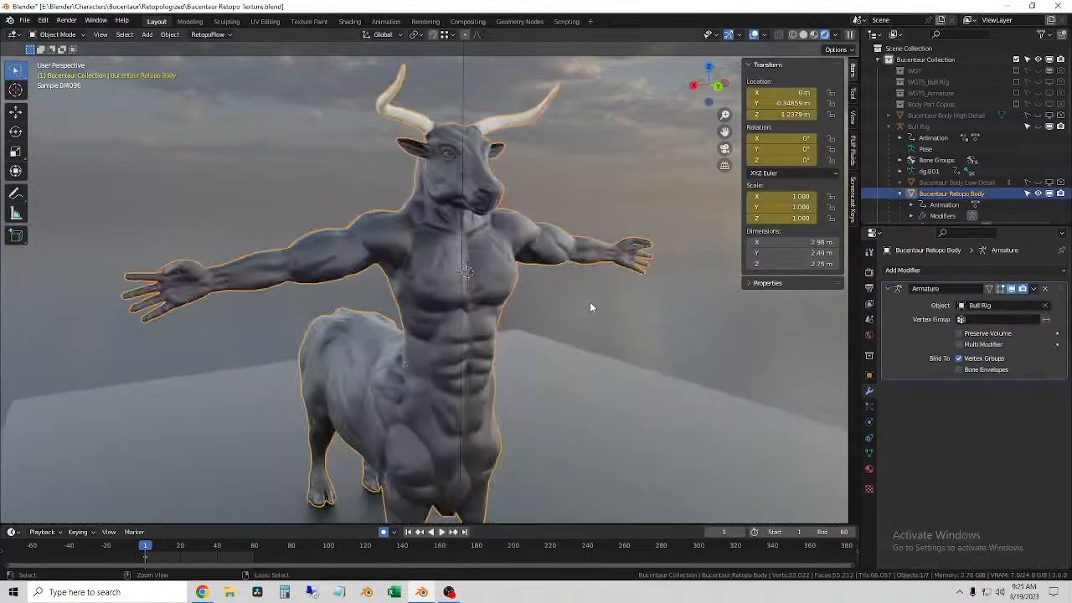
{"action": "key", "text": "ctrl+z"}
{"action": "key", "text": "ctrl+z"}
{"action": "key", "text": "ctrl+z"}
{"action": "key", "text": "ctrl+z"}
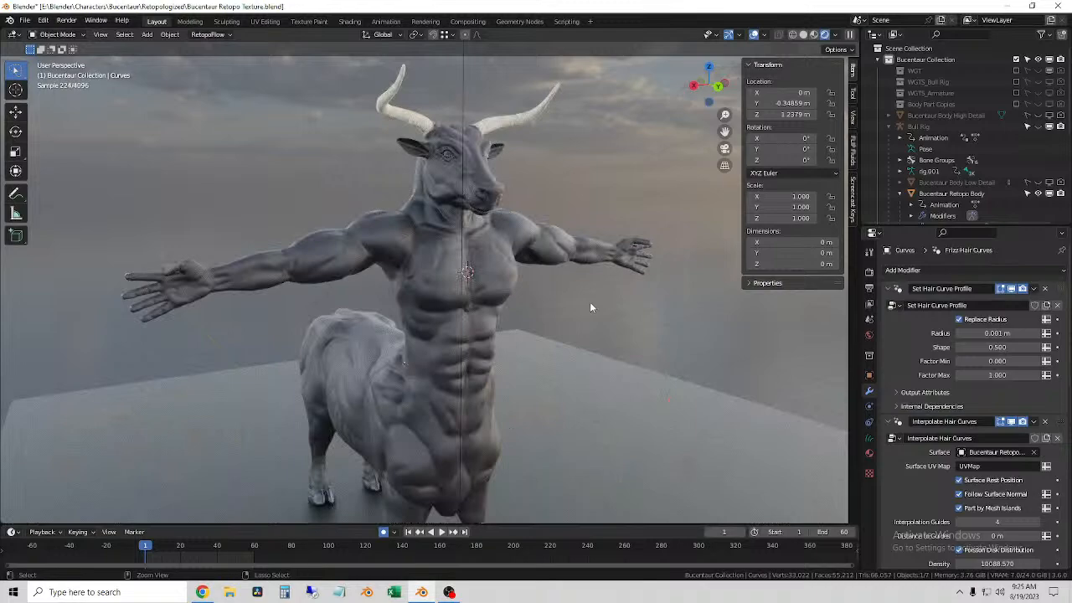
{"action": "key", "text": "ctrl+z"}
{"action": "key", "text": "ctrl+z"}
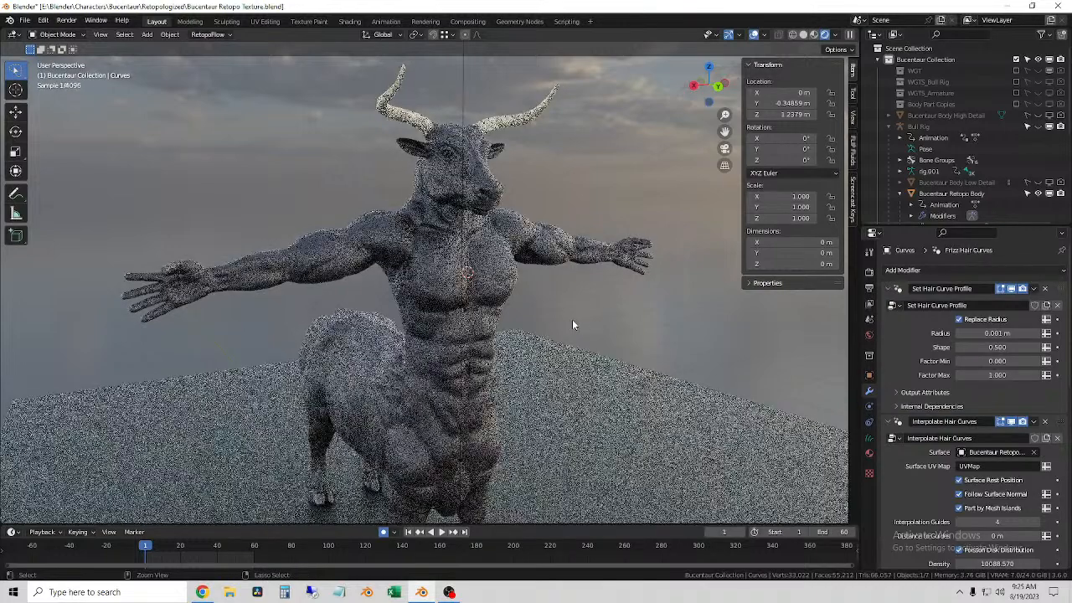
{"action": "key", "text": "ctrl+z"}
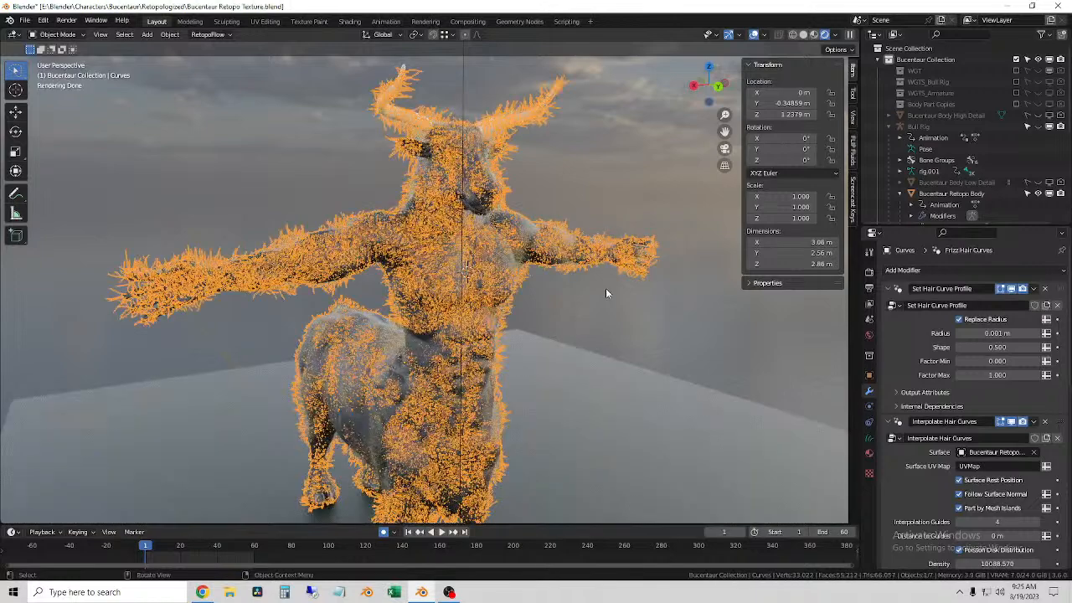
Step: Return to the Geometry Nodes workspace and inspect the fur on the body up close
{"action": "left_click", "coordinate": [525, 269]}
{"action": "middle_click_drag", "start_coordinate": [541, 289], "coordinate": [498, 52]}
{"action": "left_click", "coordinate": [519, 21]}
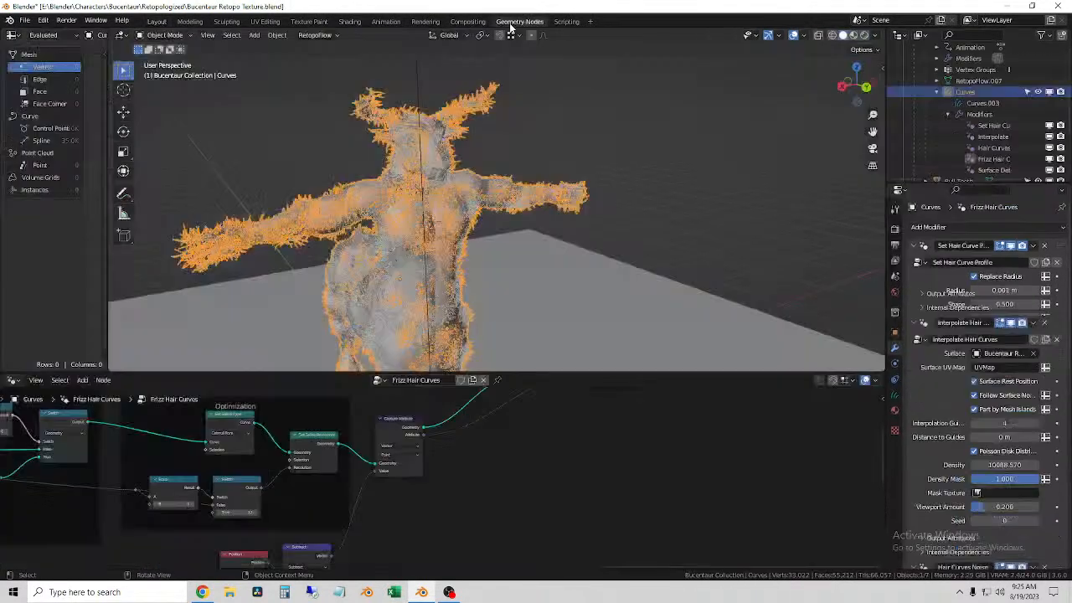
{"action": "scroll", "coordinate": [539, 324], "scroll_direction": "up", "scroll_amount": 8}
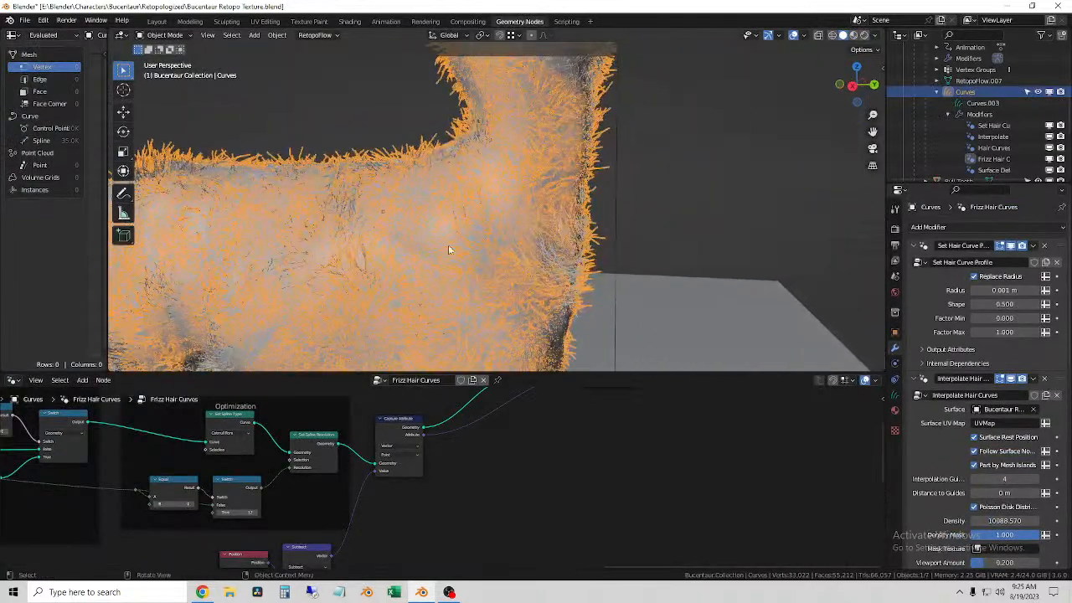
{"action": "middle_click_drag", "start_coordinate": [420, 235], "coordinate": [525, 238]}
{"action": "scroll", "coordinate": [616, 421], "scroll_direction": "down", "scroll_amount": 3}
Step: Examine the Frizz Hair Curves node tree around its Join Geometry, Group Output and Optimization nodes
{"action": "middle_click_drag", "start_coordinate": [649, 415], "coordinate": [572, 538]}
{"action": "scroll", "coordinate": [523, 494], "scroll_direction": "up", "scroll_amount": 6}
{"action": "middle_click_drag", "start_coordinate": [513, 484], "coordinate": [562, 494]}
{"action": "scroll", "coordinate": [562, 494], "scroll_direction": "up", "scroll_amount": 2}
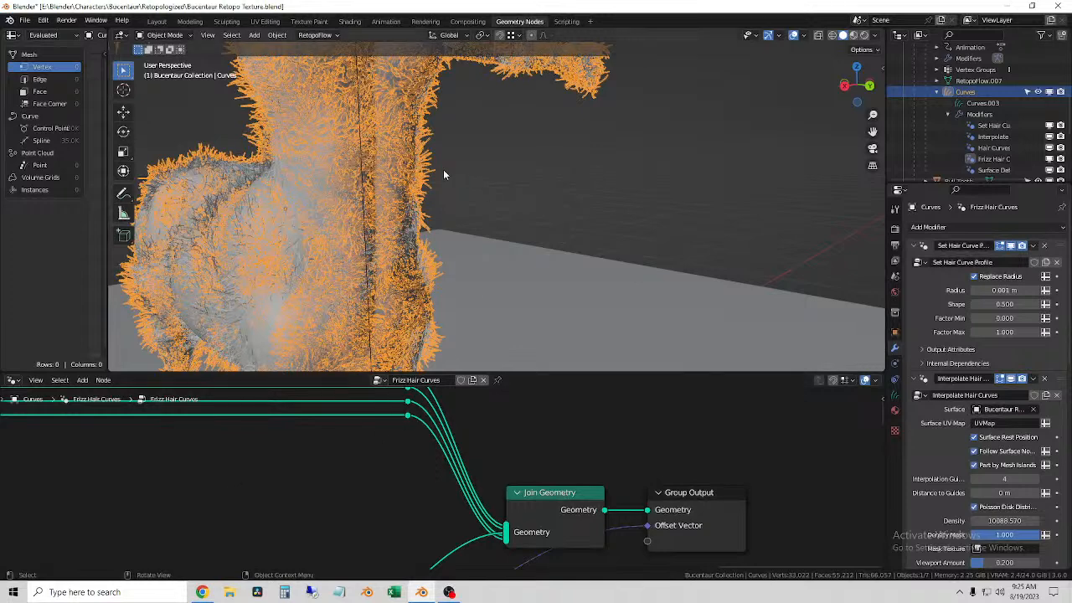
{"action": "scroll", "coordinate": [456, 167], "scroll_direction": "down", "scroll_amount": 4}
{"action": "middle_click_drag", "start_coordinate": [405, 455], "coordinate": [814, 559]}
{"action": "middle_click_drag", "start_coordinate": [347, 542], "coordinate": [444, 524]}
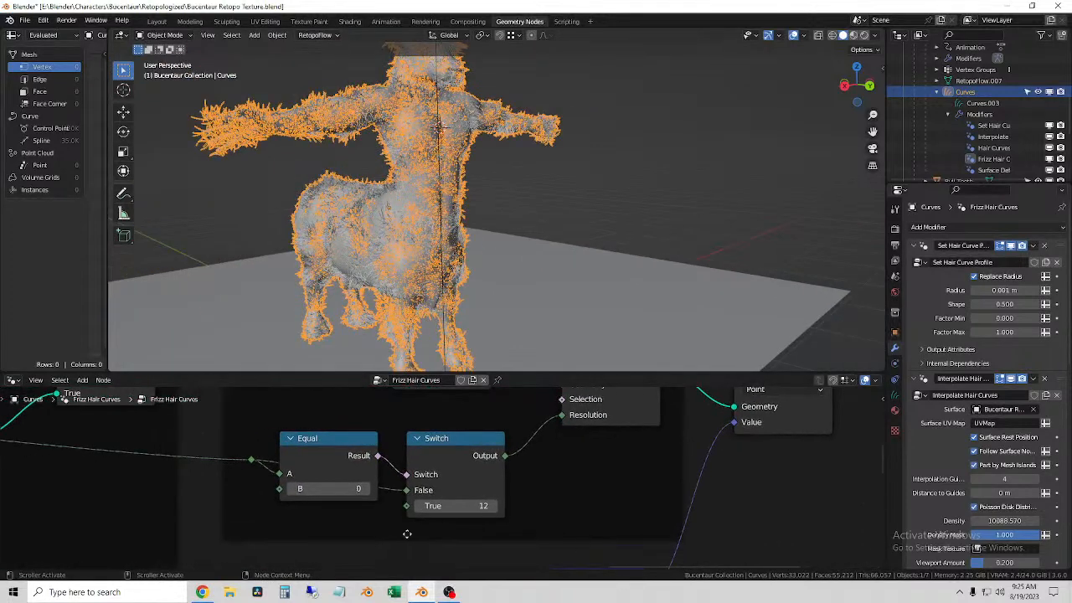
Step: Examine the Random Vector per Point, Curve Tangent Space and Offset Vector per Point frames of the Frizz Hair Curves tree
{"action": "middle_click_drag", "start_coordinate": [347, 528], "coordinate": [603, 518]}
{"action": "scroll", "coordinate": [370, 500], "scroll_direction": "down", "scroll_amount": 4}
{"action": "middle_click_drag", "start_coordinate": [370, 512], "coordinate": [624, 497]}
{"action": "scroll", "coordinate": [364, 494], "scroll_direction": "down", "scroll_amount": 7}
{"action": "middle_click_drag", "start_coordinate": [301, 478], "coordinate": [514, 433]}
{"action": "scroll", "coordinate": [460, 499], "scroll_direction": "up", "scroll_amount": 8}
{"action": "scroll", "coordinate": [311, 462], "scroll_direction": "up", "scroll_amount": 4}
{"action": "middle_click_drag", "start_coordinate": [311, 462], "coordinate": [656, 445]}
{"action": "middle_click_drag", "start_coordinate": [261, 512], "coordinate": [411, 569]}
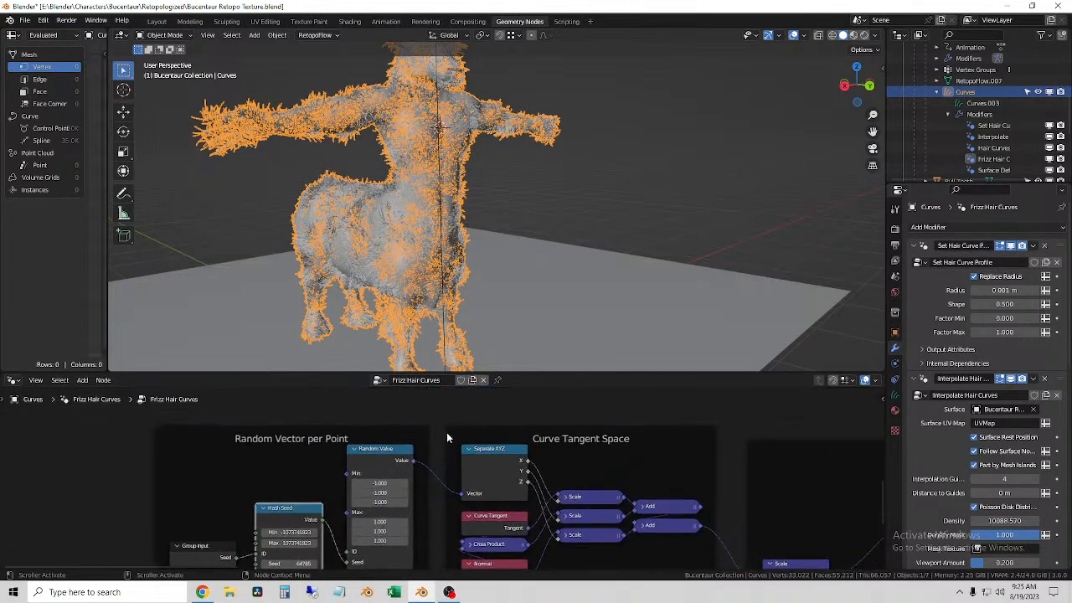
{"action": "middle_click_drag", "start_coordinate": [765, 436], "coordinate": [432, 385]}
{"action": "scroll", "coordinate": [484, 500], "scroll_direction": "down", "scroll_amount": 2}
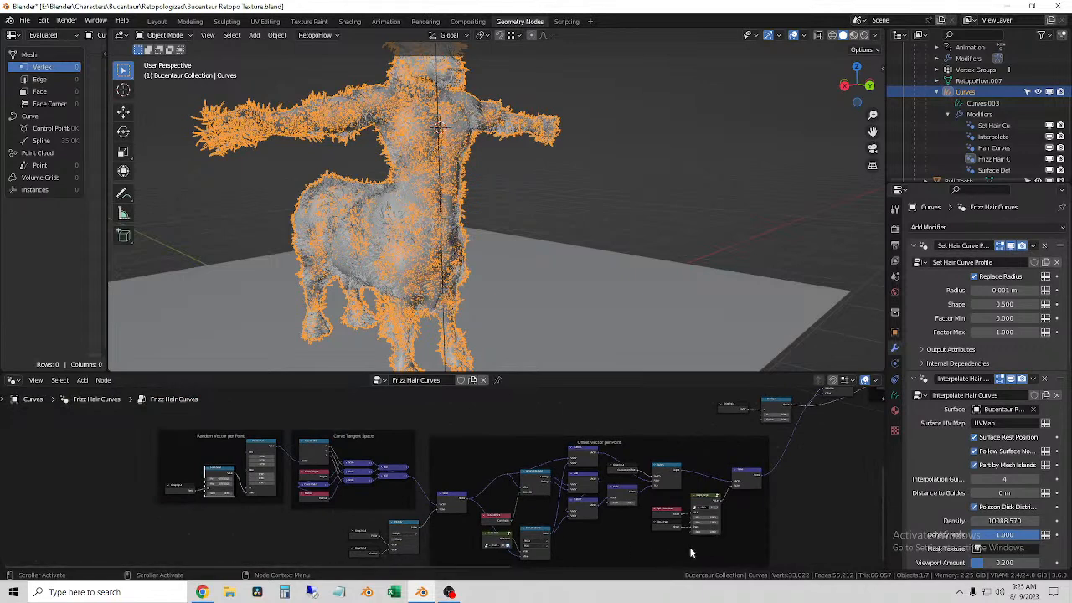
Step: Examine the shape_range node and the Length Preservation and Optimization frames of the Frizz Hair Curves tree
{"action": "scroll", "coordinate": [810, 504], "scroll_direction": "up", "scroll_amount": 5}
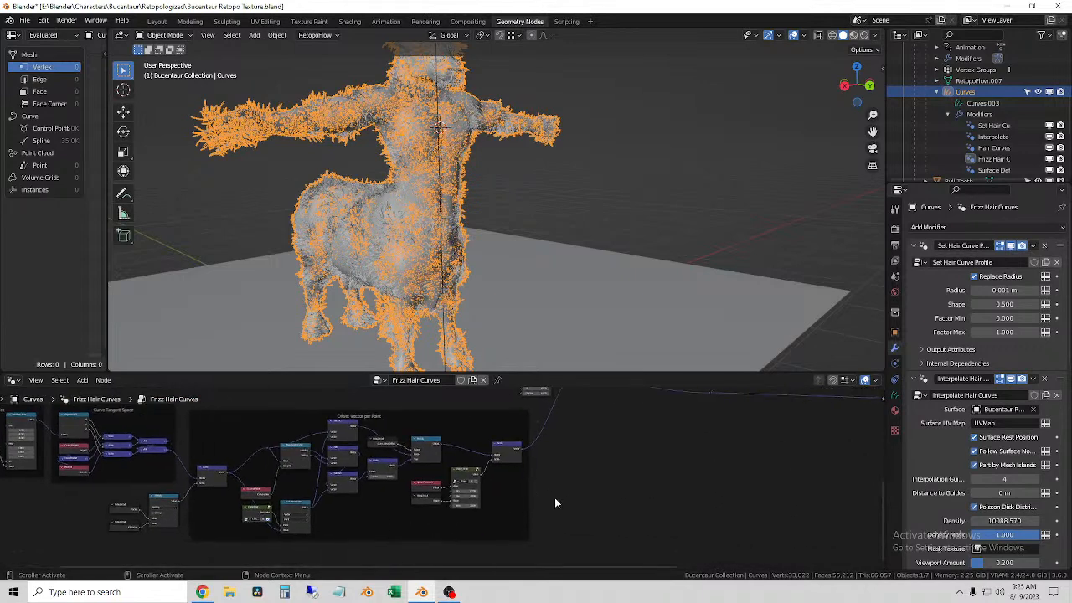
{"action": "scroll", "coordinate": [500, 513], "scroll_direction": "up", "scroll_amount": 3}
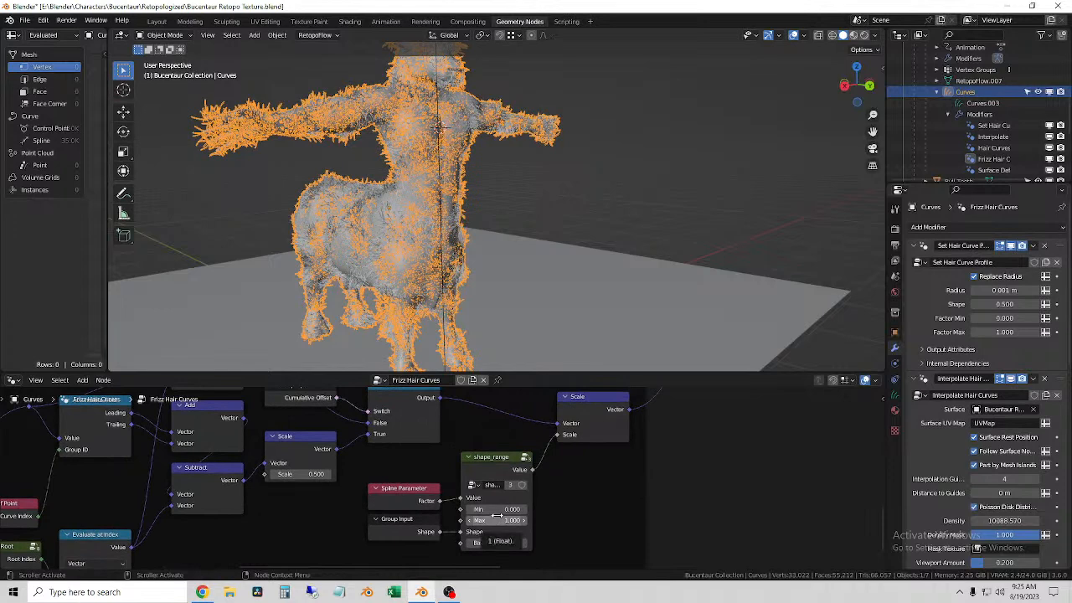
{"action": "scroll", "coordinate": [556, 457], "scroll_direction": "down", "scroll_amount": 6}
{"action": "middle_click_drag", "start_coordinate": [567, 471], "coordinate": [543, 575]}
{"action": "scroll", "coordinate": [356, 532], "scroll_direction": "up", "scroll_amount": 3}
{"action": "scroll", "coordinate": [612, 532], "scroll_direction": "up", "scroll_amount": 8}
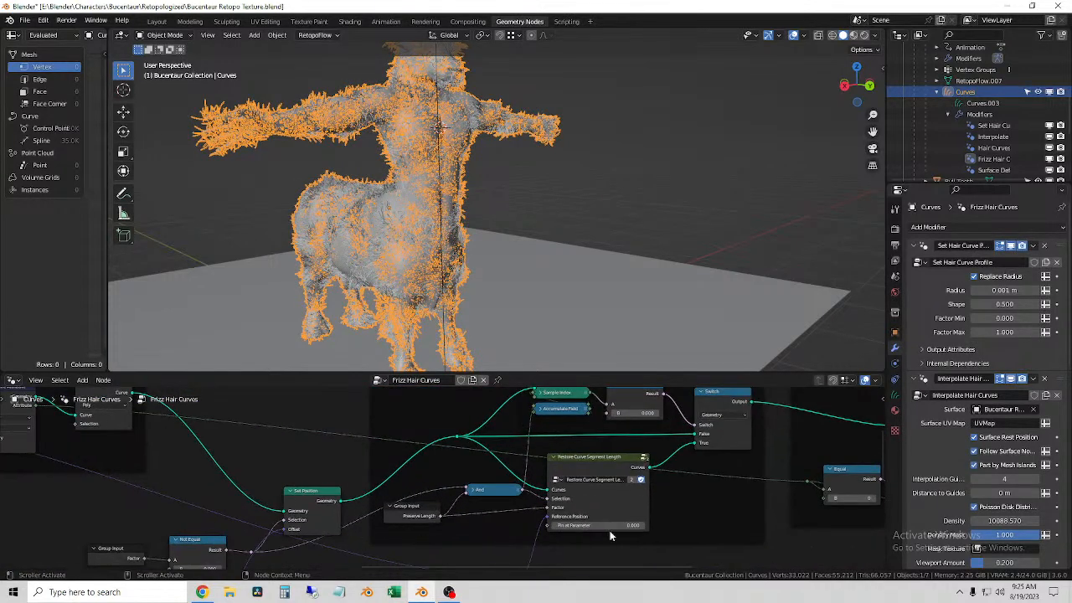
{"action": "scroll", "coordinate": [587, 527], "scroll_direction": "down", "scroll_amount": 5}
{"action": "middle_click_drag", "start_coordinate": [485, 500], "coordinate": [642, 389]}
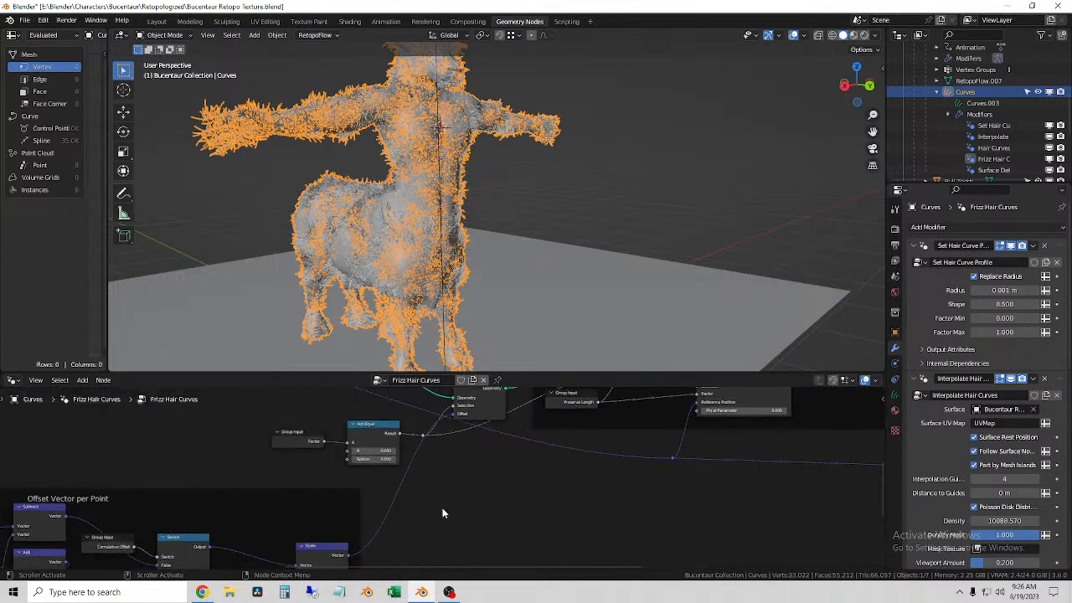
{"action": "middle_click_drag", "start_coordinate": [692, 462], "coordinate": [246, 480]}
{"action": "middle_click_drag", "start_coordinate": [536, 489], "coordinate": [570, 602]}
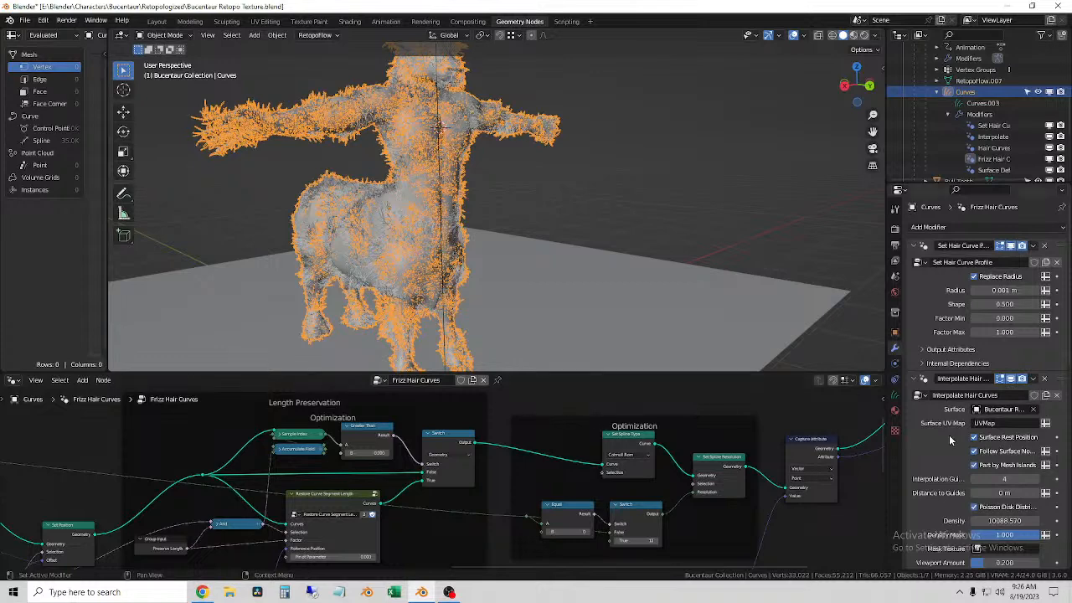
Step: Review the Interpolate Hair Curves settings and inspect the fur on the body's side and back up close
{"action": "scroll", "coordinate": [934, 460], "scroll_direction": "down", "scroll_amount": 3}
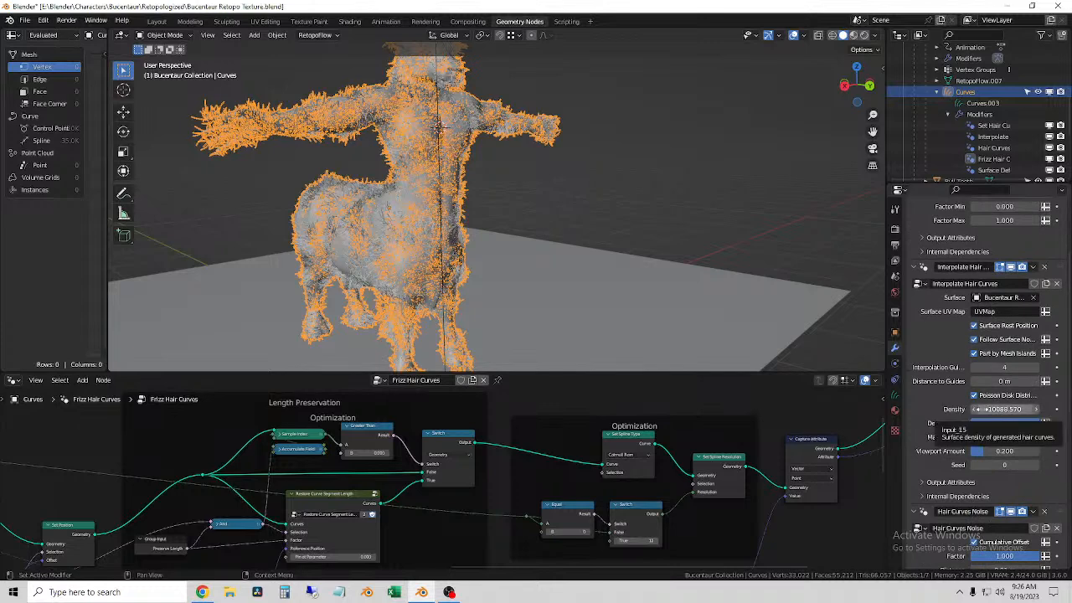
{"action": "middle_click_drag", "start_coordinate": [603, 230], "coordinate": [500, 226]}
{"action": "middle_click_drag", "start_coordinate": [760, 118], "coordinate": [493, 212]}
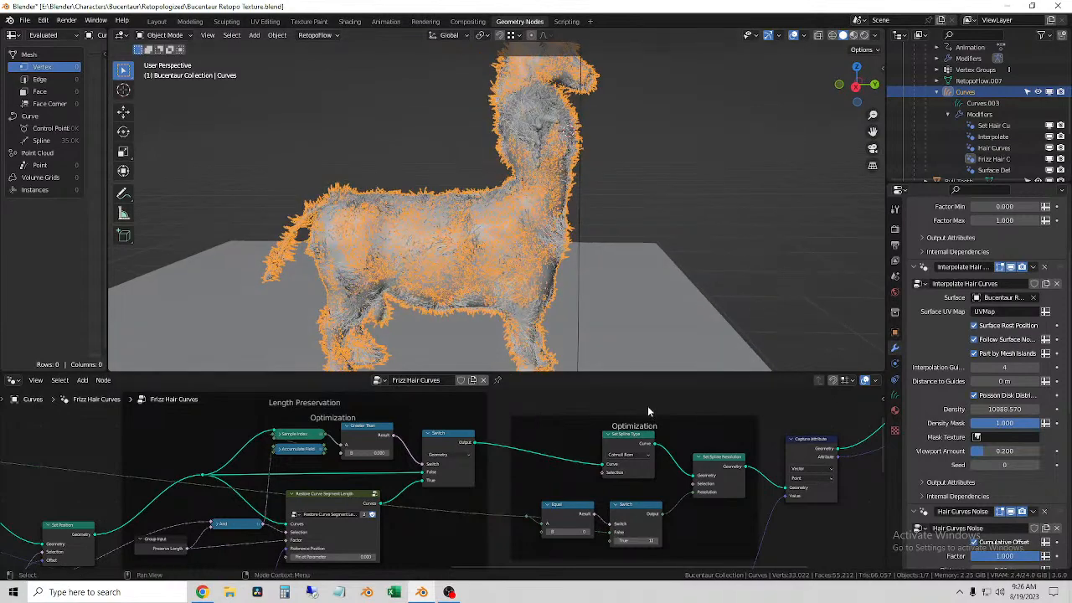
{"action": "scroll", "coordinate": [502, 251], "scroll_direction": "up", "scroll_amount": 8}
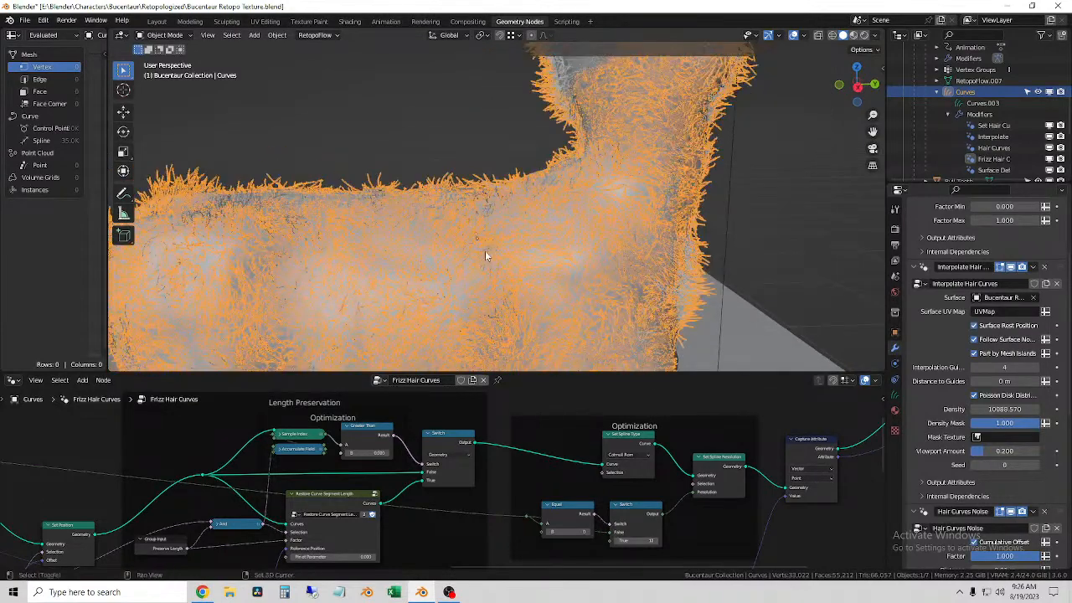
{"action": "middle_click_drag", "start_coordinate": [485, 250], "coordinate": [538, 271], "text": "shift"}
{"action": "scroll", "coordinate": [503, 251], "scroll_direction": "up", "scroll_amount": 1}
{"action": "mouse_move", "coordinate": [472, 280]}
{"action": "middle_mouse_down"}
{"action": "mouse_move", "coordinate": [545, 275]}
{"action": "mouse_move", "coordinate": [533, 273]}
{"action": "mouse_move", "coordinate": [594, 257]}
{"action": "mouse_move", "coordinate": [577, 244]}
{"action": "middle_mouse_up"}
Step: Switch the hair curves to Sculpt Mode and enable X-axis symmetry for the Comb brush
{"action": "left_click", "coordinate": [175, 35]}
{"action": "left_click", "coordinate": [174, 73]}
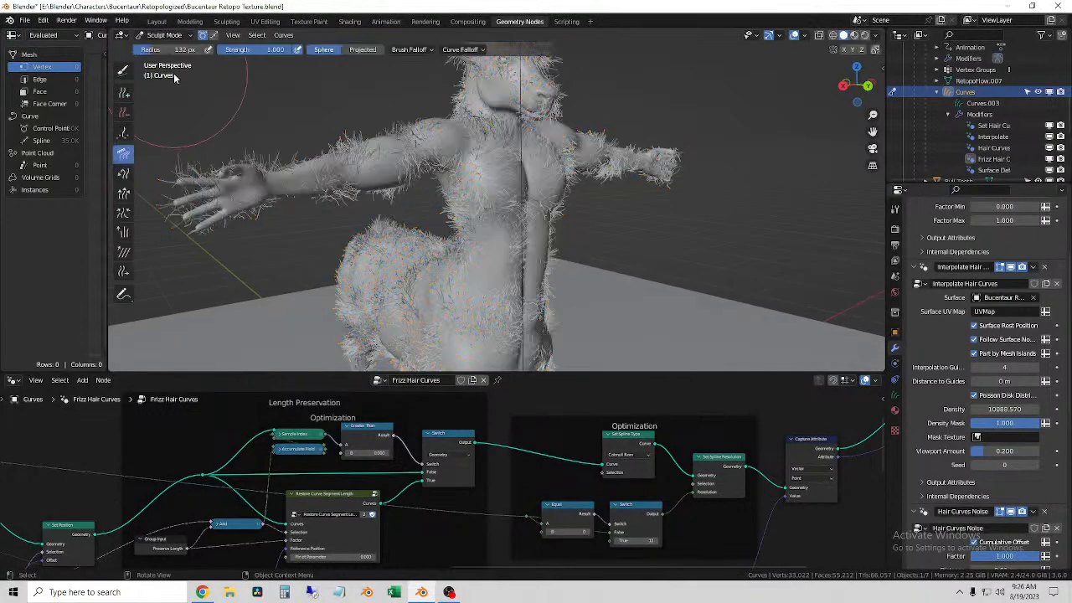
{"action": "left_click", "coordinate": [845, 50]}
Step: Comb the fur downward along the front of the torso
{"action": "scroll", "coordinate": [497, 219], "scroll_direction": "up", "scroll_amount": 5}
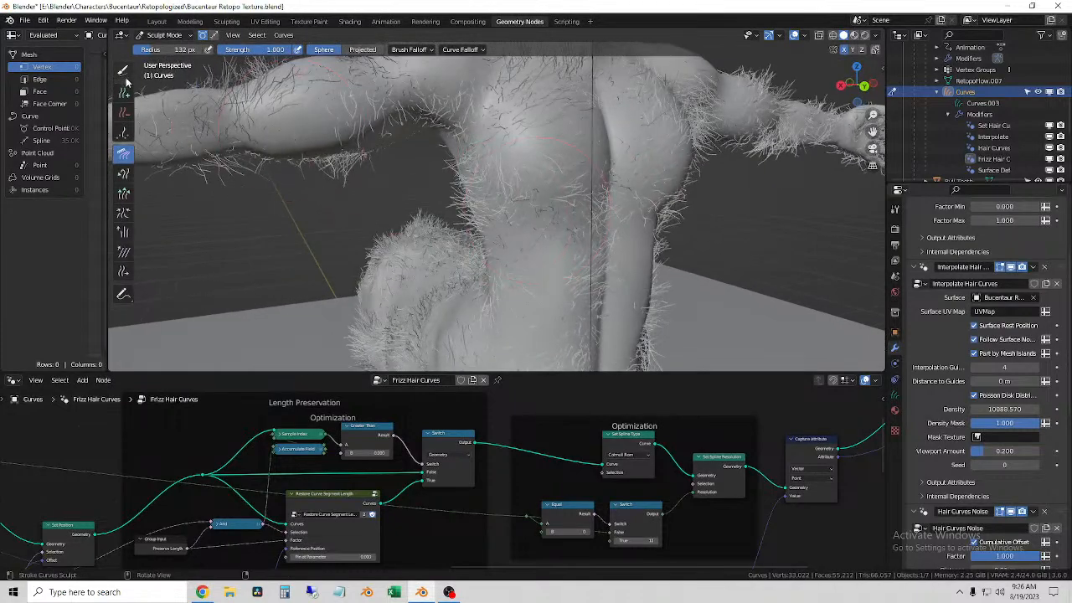
{"action": "middle_click_drag", "start_coordinate": [539, 246], "coordinate": [394, 175]}
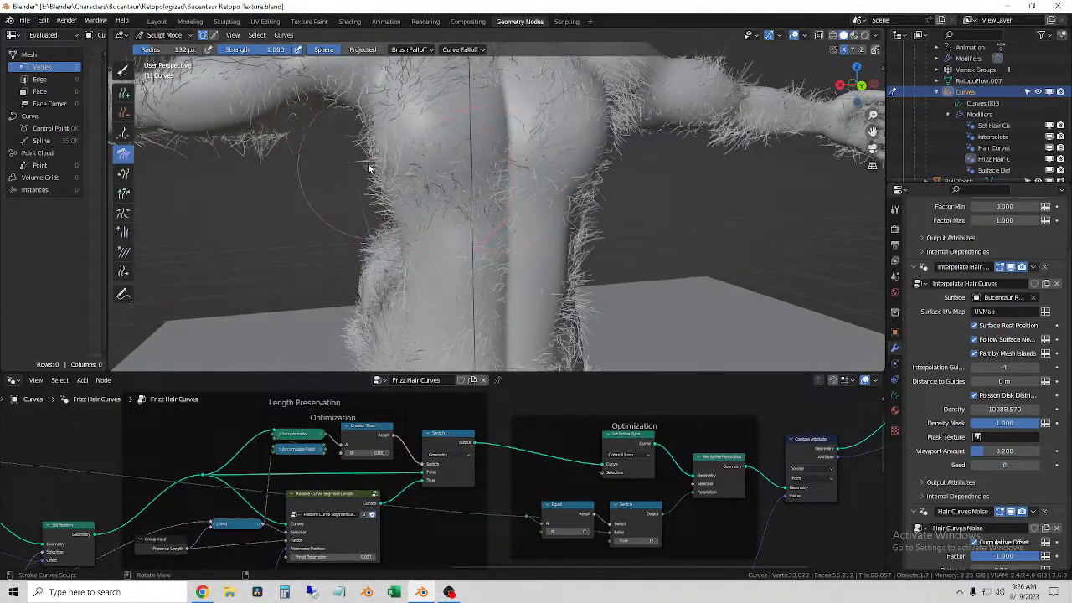
{"action": "left_click_drag", "start_coordinate": [390, 151], "coordinate": [401, 268]}
{"action": "scroll", "coordinate": [405, 262], "scroll_direction": "up", "scroll_amount": 3}
{"action": "left_click_drag", "start_coordinate": [430, 194], "coordinate": [438, 237]}
Step: Enlarge the Comb brush radius to 270 px and comb the torso fur downward over the abdomen
{"action": "key", "text": "f"}
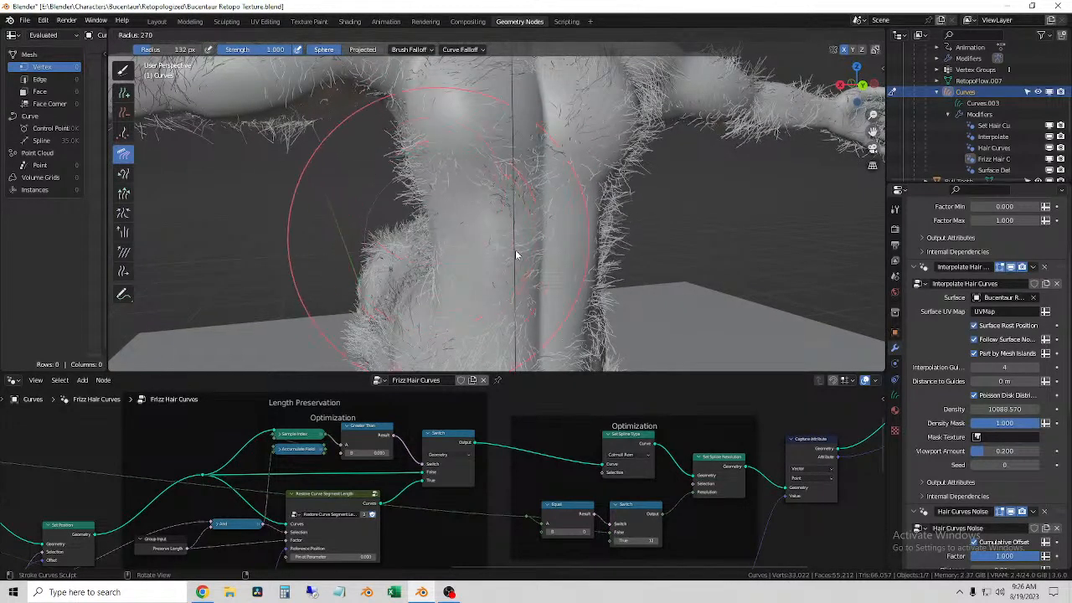
{"action": "left_click", "coordinate": [516, 256]}
{"action": "mouse_move", "coordinate": [441, 171]}
{"action": "left_mouse_down"}
{"action": "mouse_move", "coordinate": [448, 265]}
{"action": "mouse_move", "coordinate": [460, 237]}
{"action": "mouse_move", "coordinate": [437, 272]}
{"action": "left_mouse_up"}
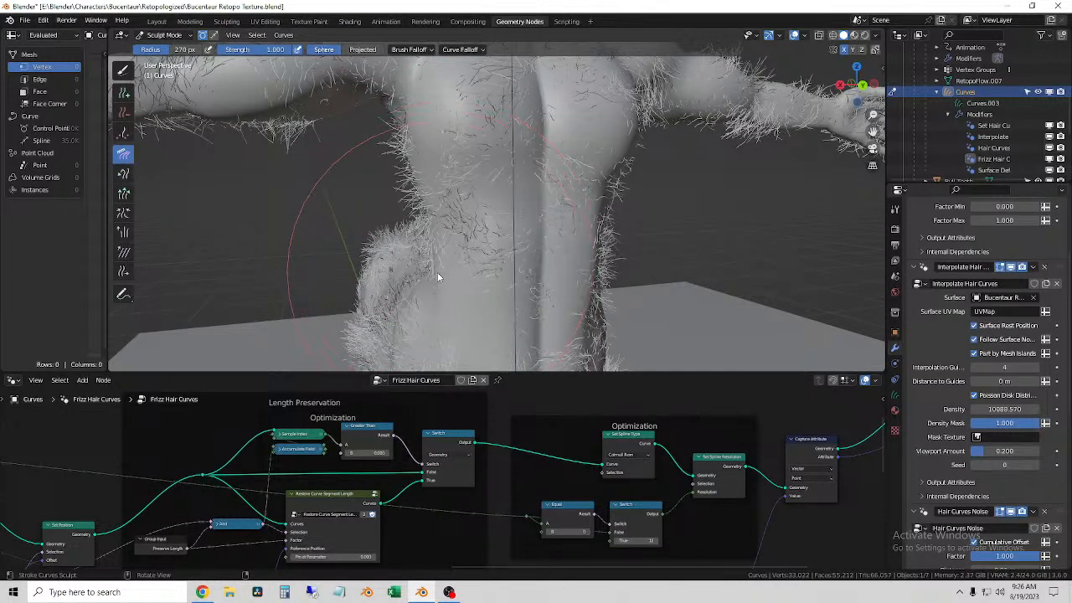
Step: Set the Comb brush radius to 148 px and comb the fur downward on the torso's front and back
{"action": "scroll", "coordinate": [480, 189], "scroll_direction": "down", "scroll_amount": 4}
{"action": "middle_click_drag", "start_coordinate": [482, 195], "coordinate": [478, 202]}
{"action": "key", "text": "f"}
{"action": "left_click", "coordinate": [393, 214]}
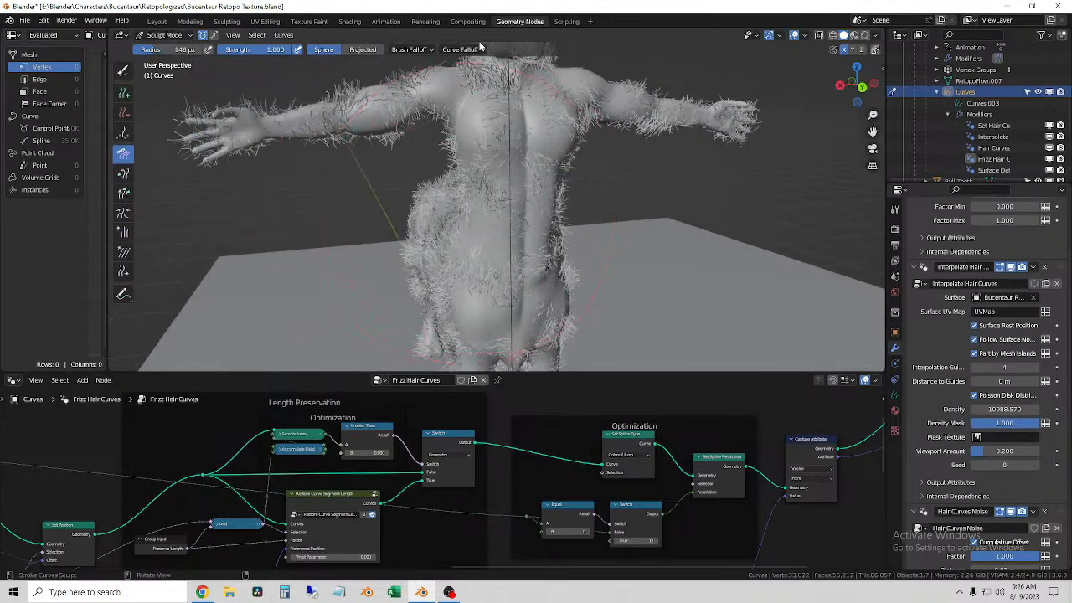
{"action": "mouse_move", "coordinate": [483, 184]}
{"action": "left_mouse_down"}
{"action": "mouse_move", "coordinate": [474, 293]}
{"action": "mouse_move", "coordinate": [483, 263]}
{"action": "left_mouse_up"}
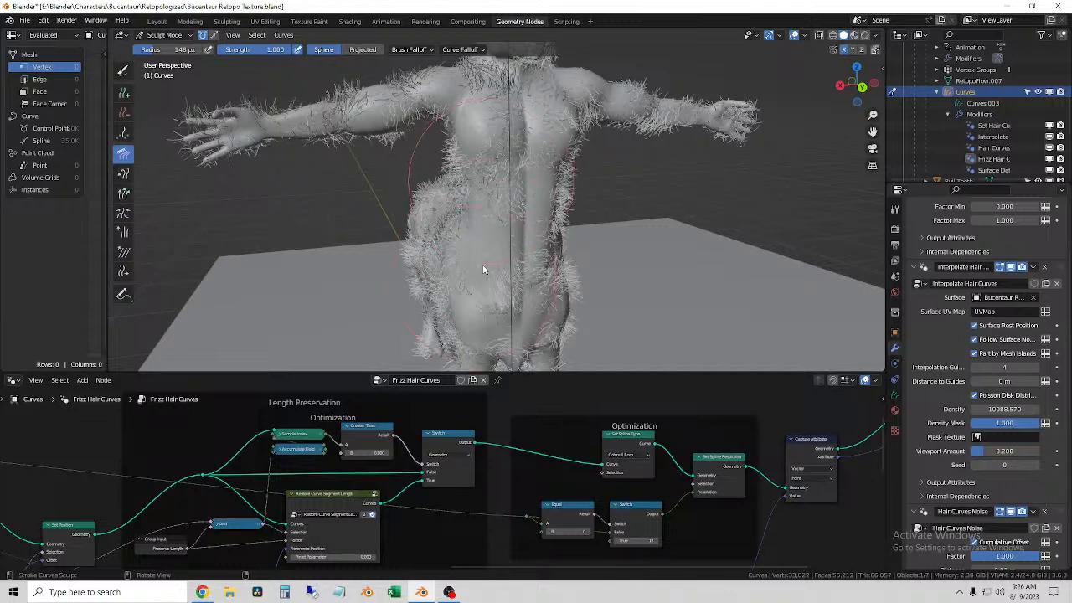
{"action": "mouse_move", "coordinate": [480, 317]}
{"action": "middle_mouse_down"}
{"action": "mouse_move", "coordinate": [536, 278]}
{"action": "mouse_move", "coordinate": [610, 290]}
{"action": "mouse_move", "coordinate": [518, 286]}
{"action": "mouse_move", "coordinate": [588, 296]}
{"action": "mouse_move", "coordinate": [435, 323]}
{"action": "mouse_move", "coordinate": [474, 312]}
{"action": "mouse_move", "coordinate": [485, 197]}
{"action": "mouse_move", "coordinate": [436, 174]}
{"action": "middle_mouse_up"}
{"action": "mouse_move", "coordinate": [434, 206]}
{"action": "left_mouse_down"}
{"action": "mouse_move", "coordinate": [438, 317]}
{"action": "mouse_move", "coordinate": [464, 242]}
{"action": "mouse_move", "coordinate": [472, 310]}
{"action": "left_mouse_up"}
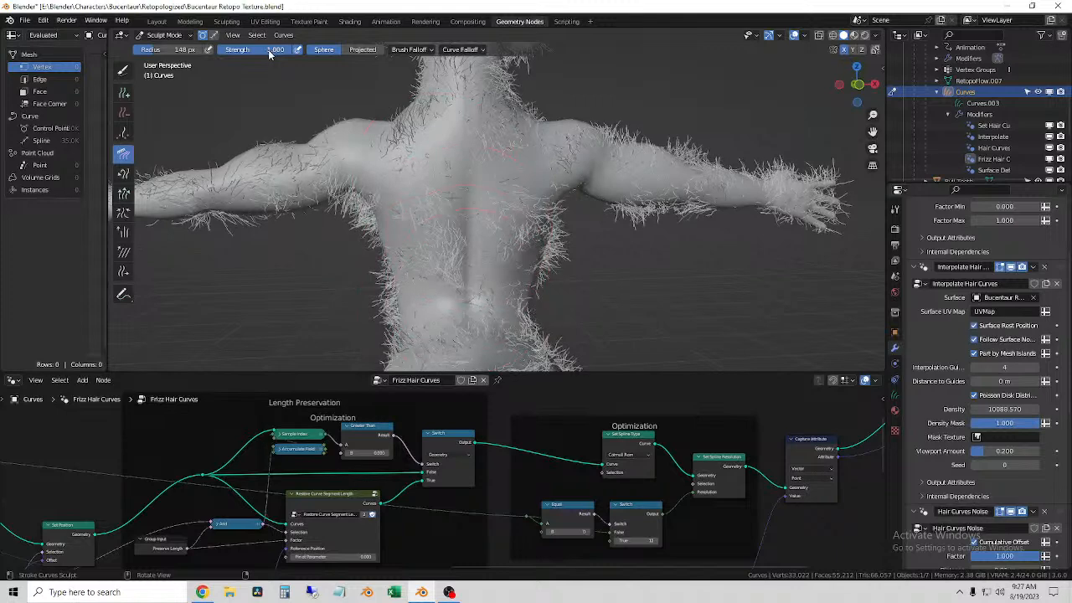
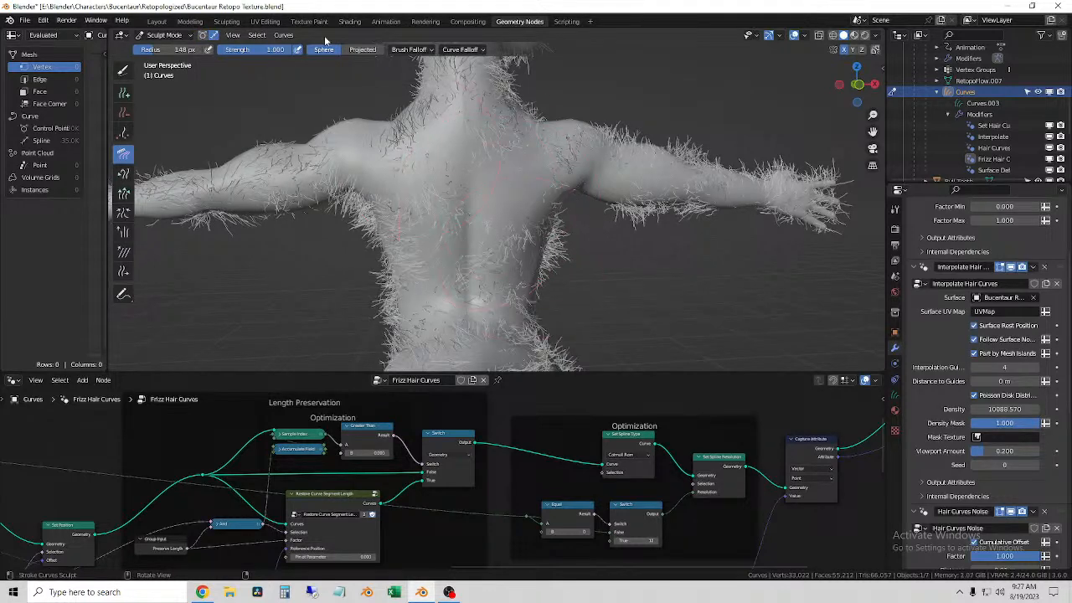
Step: Comb the fur along the back of the arm outward toward the hand
{"action": "left_click", "coordinate": [284, 36]}
{"action": "mouse_move", "coordinate": [256, 38]}
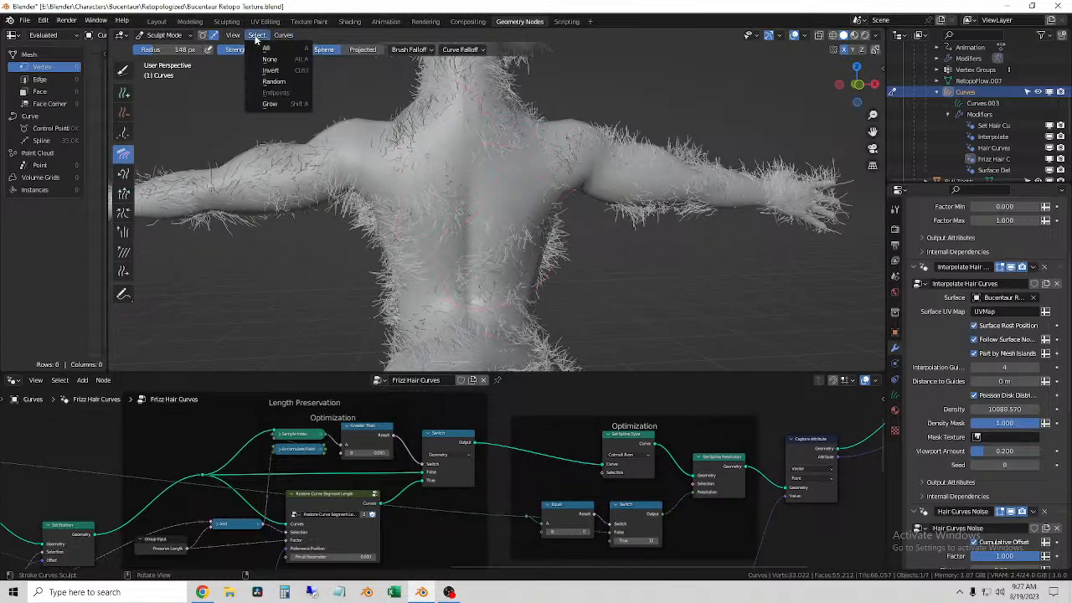
{"action": "mouse_move", "coordinate": [673, 181]}
{"action": "middle_mouse_down"}
{"action": "mouse_move", "coordinate": [505, 201]}
{"action": "mouse_move", "coordinate": [447, 184]}
{"action": "middle_mouse_up"}
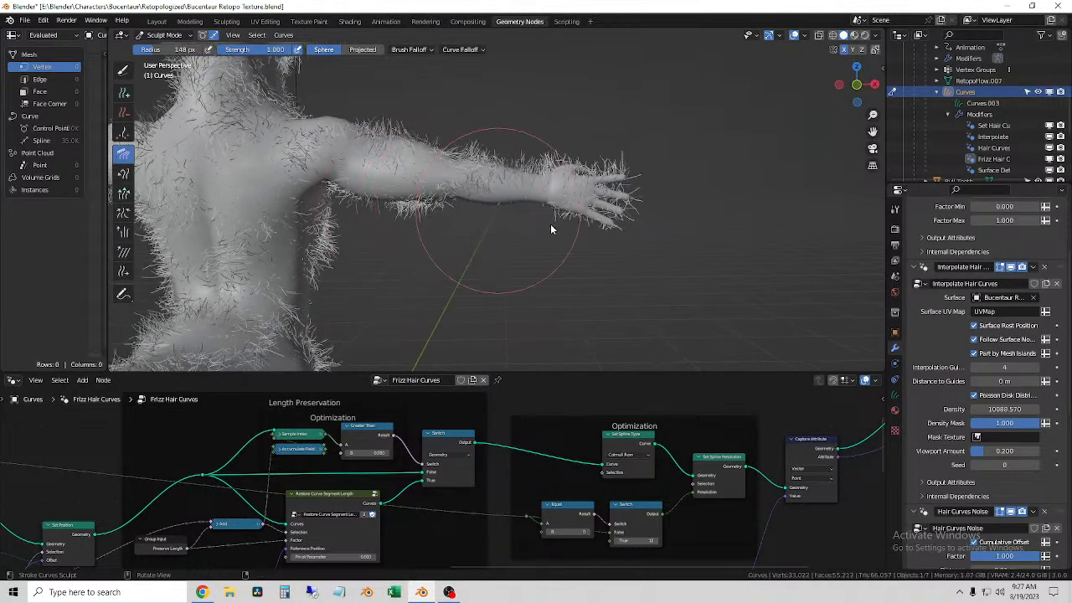
{"action": "mouse_move", "coordinate": [521, 191]}
{"action": "left_mouse_down"}
{"action": "mouse_move", "coordinate": [597, 198]}
{"action": "mouse_move", "coordinate": [653, 224]}
{"action": "left_mouse_up"}
{"action": "middle_click_drag", "start_coordinate": [663, 227], "coordinate": [663, 234]}
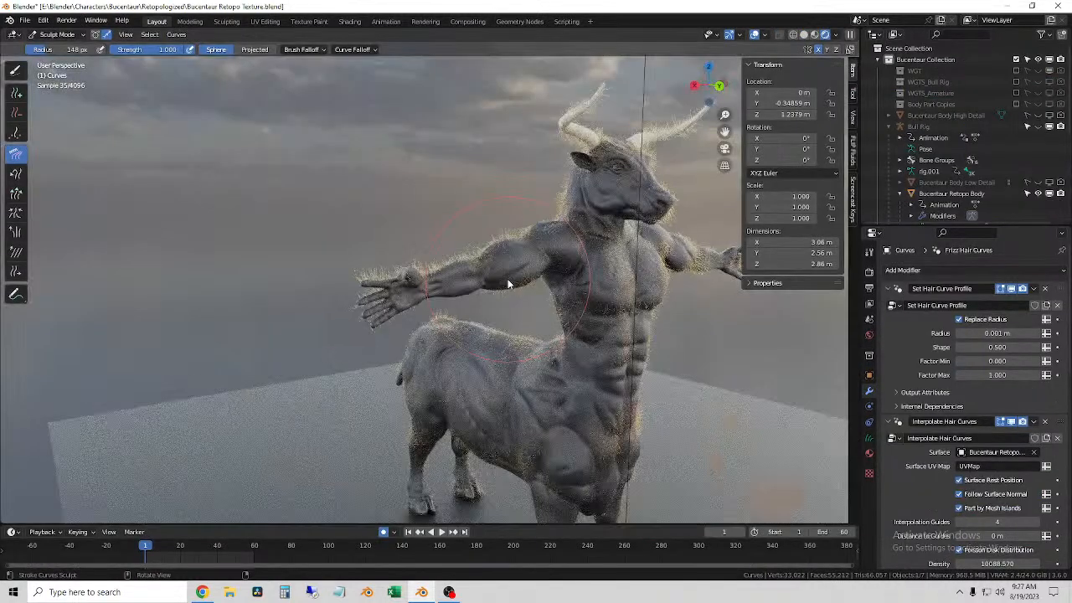
Step: Switch to the Layout workspace and comb the arm fur toward the hand with a 290 px brush radius
{"action": "mouse_move", "coordinate": [544, 283]}
{"action": "middle_mouse_down"}
{"action": "mouse_move", "coordinate": [482, 282]}
{"action": "mouse_move", "coordinate": [513, 280]}
{"action": "middle_mouse_up"}
{"action": "scroll", "coordinate": [482, 282], "scroll_direction": "up", "scroll_amount": 4}
{"action": "left_click", "coordinate": [804, 35]}
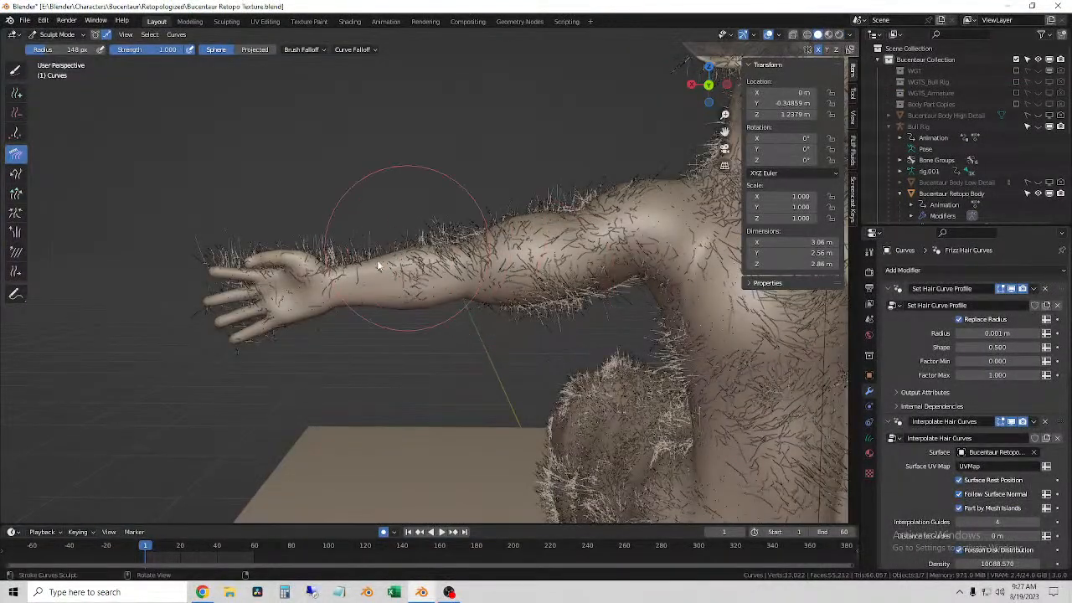
{"action": "key", "text": "f"}
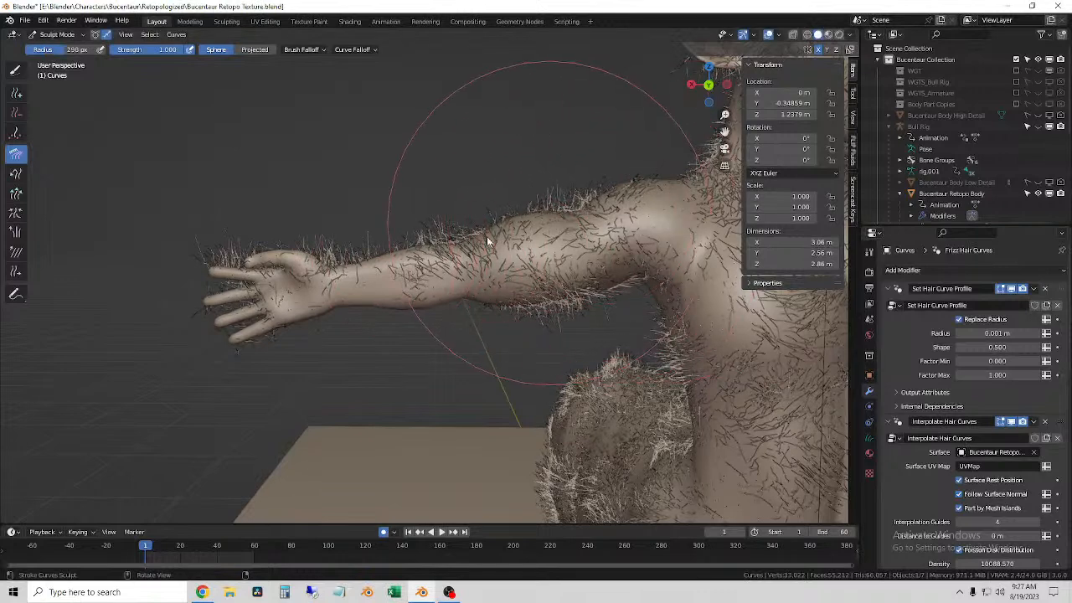
{"action": "left_click_drag", "start_coordinate": [396, 264], "coordinate": [280, 304]}
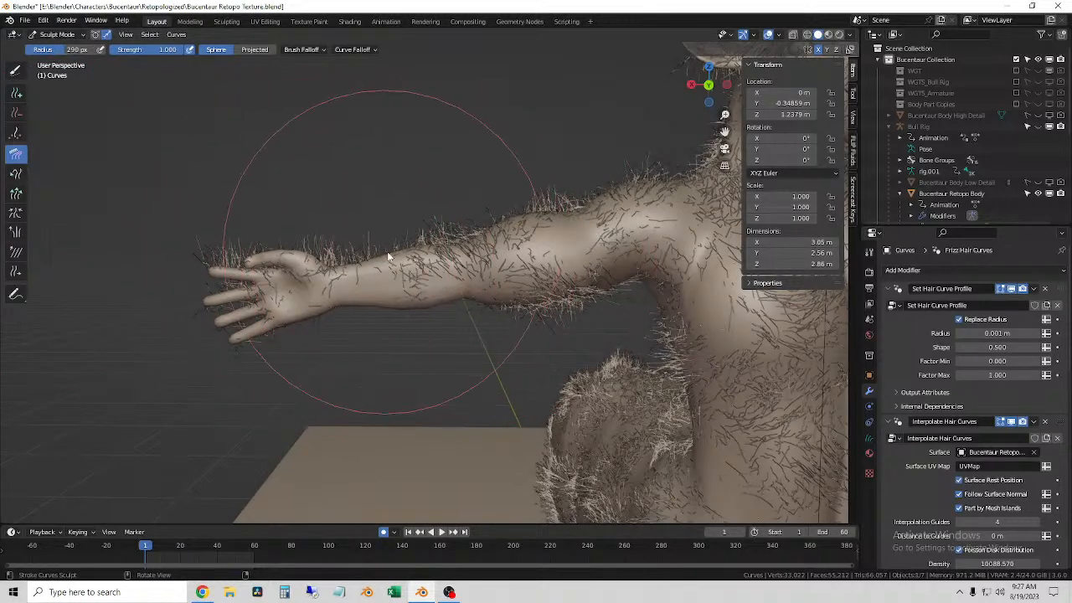
Step: Reduce the Comb brush radius to 183 px and comb the forearm fur with the Projected brush shape
{"action": "key", "text": "f"}
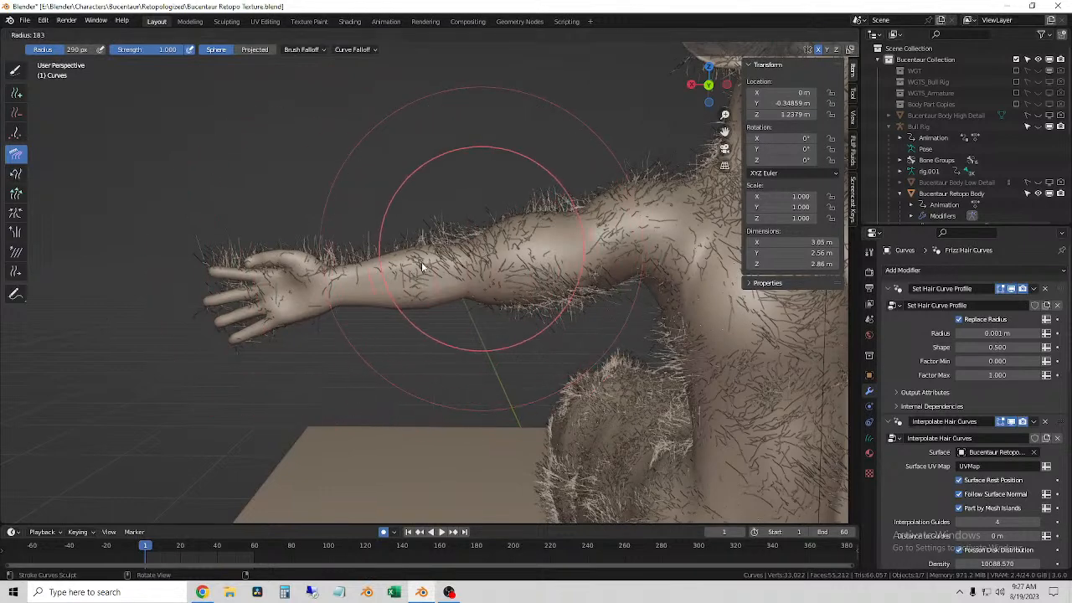
{"action": "left_click", "coordinate": [393, 260]}
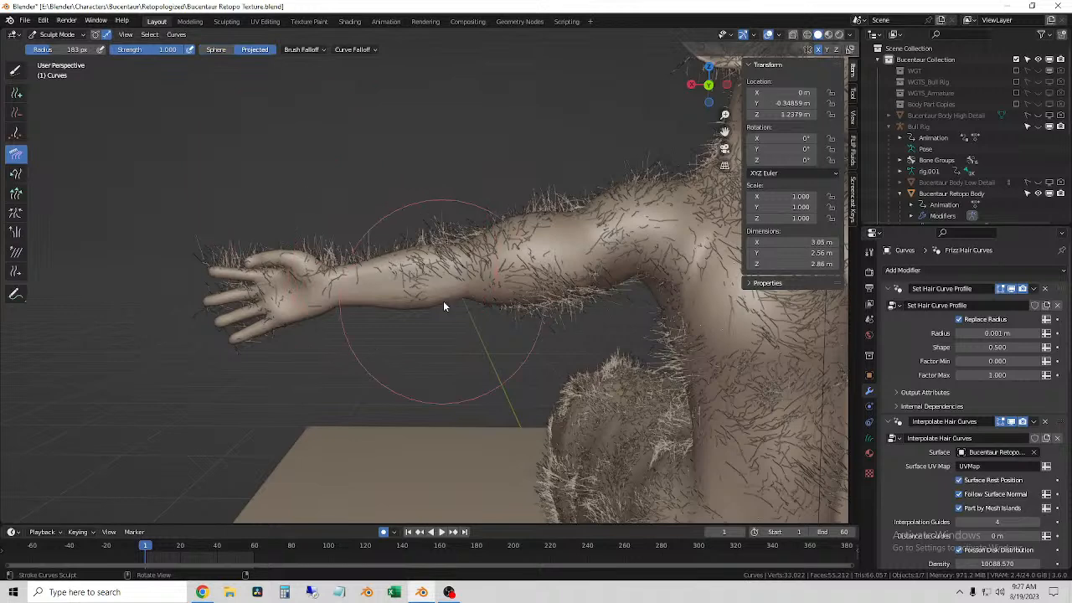
{"action": "left_click_drag", "start_coordinate": [274, 298], "coordinate": [225, 303]}
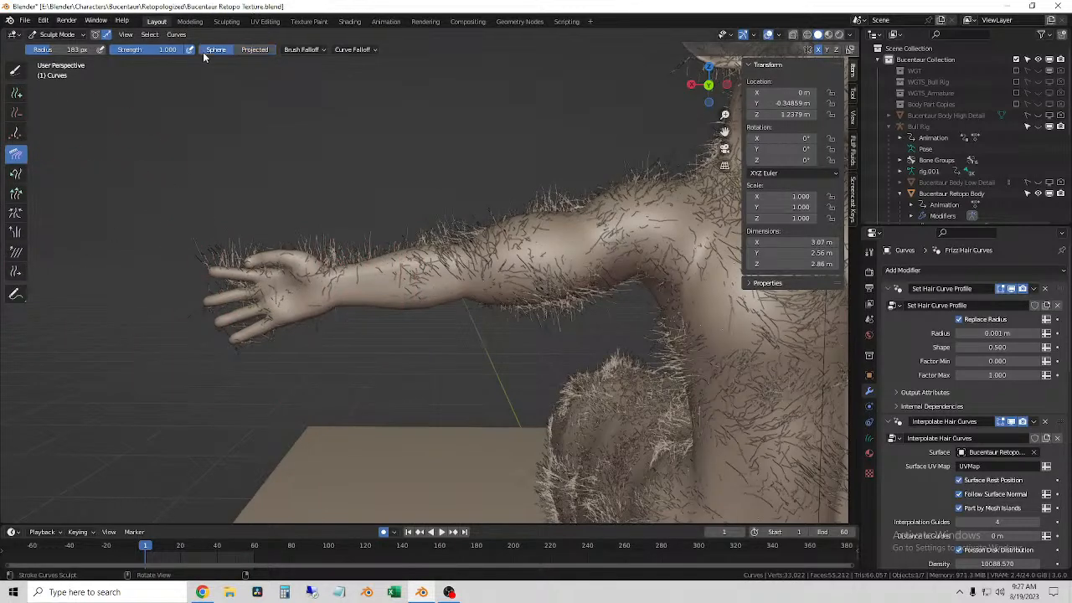
{"action": "left_click", "coordinate": [255, 50]}
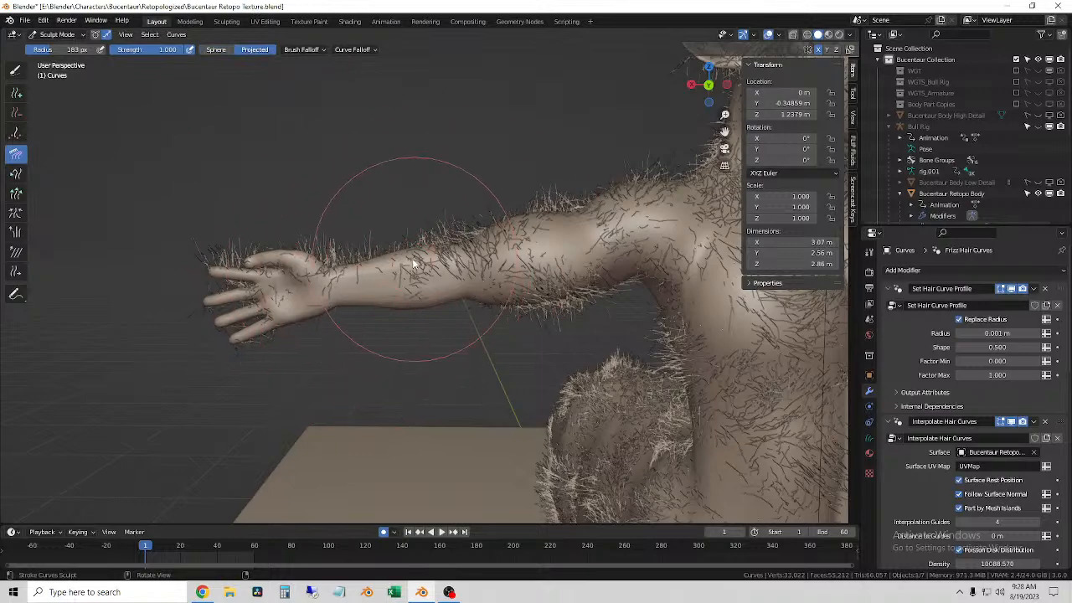
{"action": "middle_click_drag", "start_coordinate": [292, 265], "coordinate": [399, 270]}
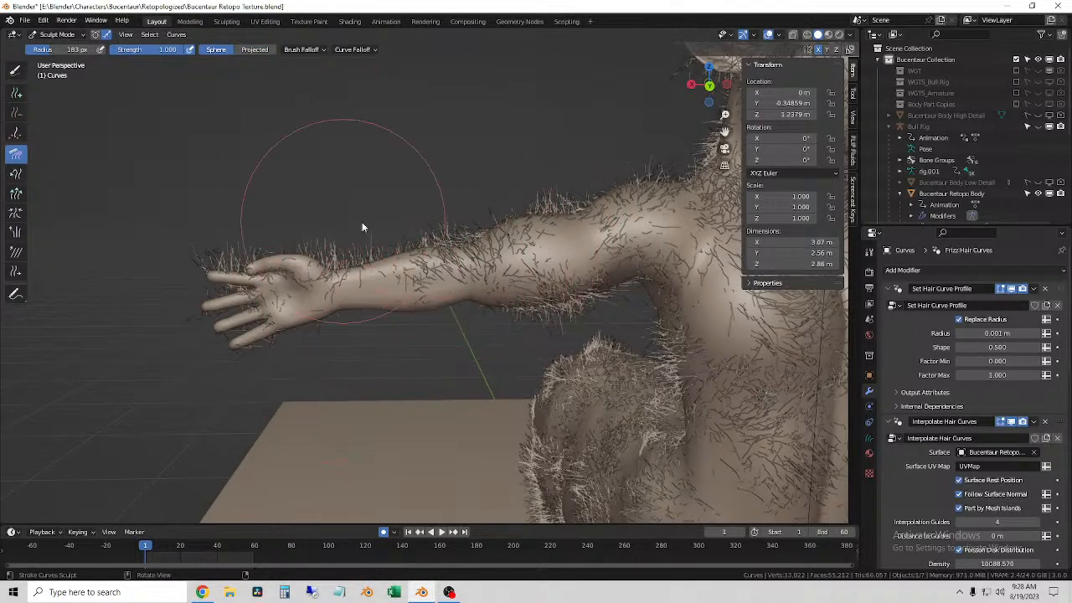
Step: Comb the fur along the upper arm and forearm toward the fingers with the Sphere brush shape
{"action": "middle_click_drag", "start_coordinate": [455, 240], "coordinate": [374, 290]}
{"action": "left_click_drag", "start_coordinate": [386, 277], "coordinate": [239, 295]}
{"action": "scroll", "coordinate": [276, 296], "scroll_direction": "down", "scroll_amount": 3}
{"action": "mouse_move", "coordinate": [275, 297]}
{"action": "middle_mouse_down"}
{"action": "mouse_move", "coordinate": [455, 293]}
{"action": "mouse_move", "coordinate": [500, 304]}
{"action": "mouse_move", "coordinate": [433, 311]}
{"action": "mouse_move", "coordinate": [503, 342]}
{"action": "mouse_move", "coordinate": [371, 251]}
{"action": "middle_mouse_up"}
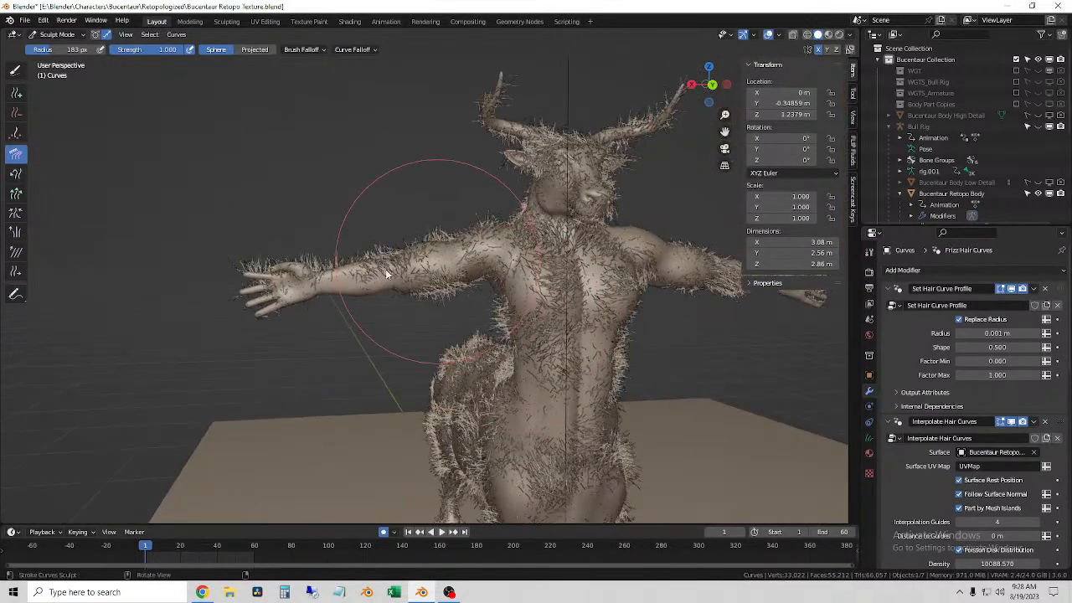
{"action": "scroll", "coordinate": [405, 284], "scroll_direction": "up", "scroll_amount": 4}
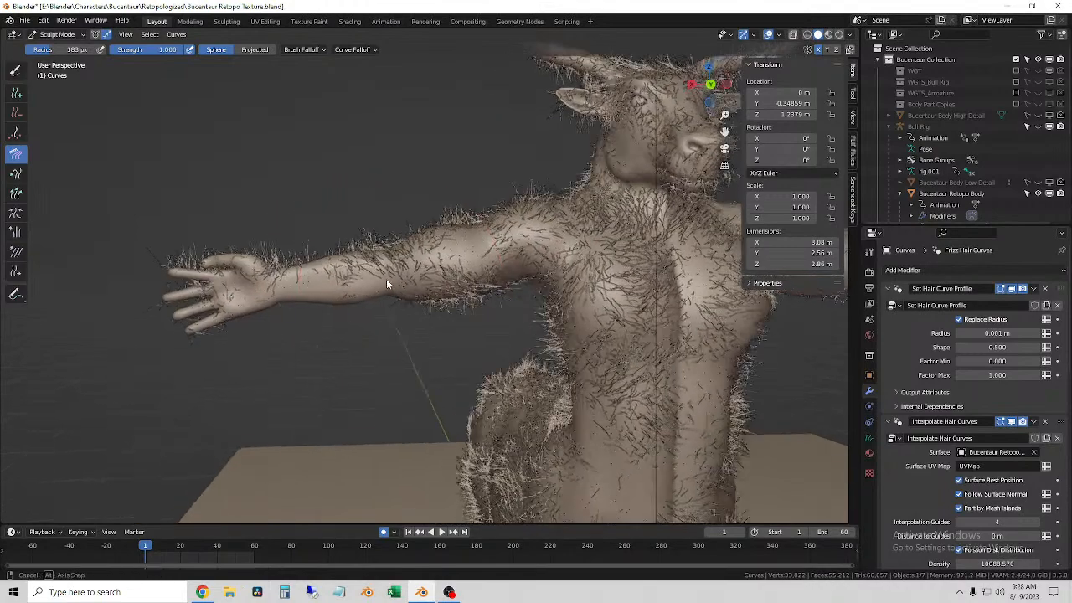
{"action": "left_click_drag", "start_coordinate": [384, 274], "coordinate": [378, 275]}
{"action": "left_click_drag", "start_coordinate": [467, 260], "coordinate": [251, 298]}
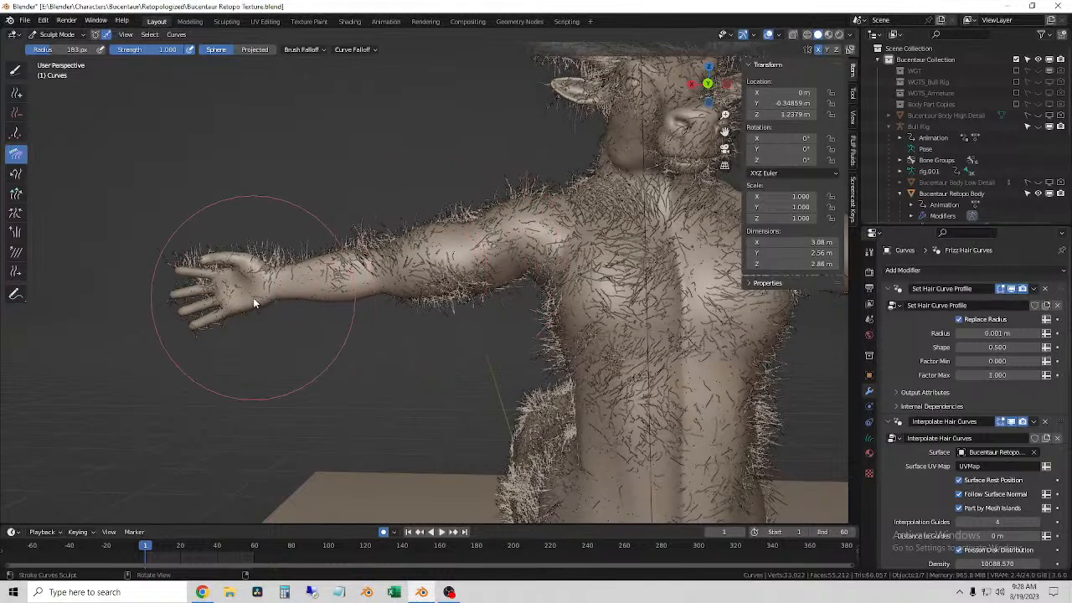
{"action": "middle_click_drag", "start_coordinate": [251, 297], "coordinate": [279, 295]}
{"action": "middle_click_drag", "start_coordinate": [426, 210], "coordinate": [438, 204]}
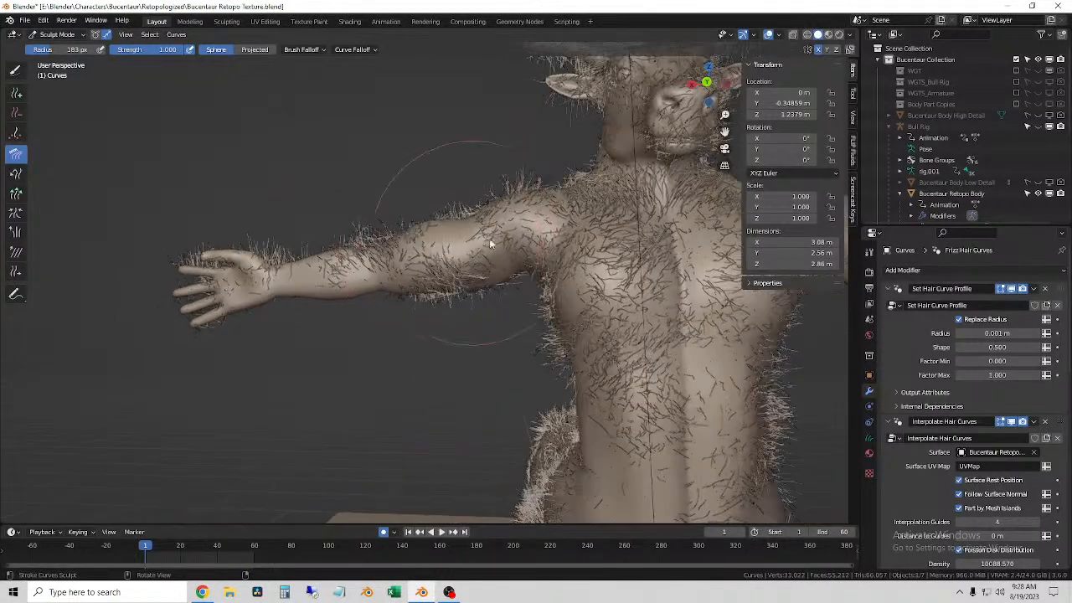
{"action": "mouse_move", "coordinate": [185, 303]}
{"action": "middle_mouse_down"}
{"action": "mouse_move", "coordinate": [380, 280]}
{"action": "mouse_move", "coordinate": [331, 314]}
{"action": "mouse_move", "coordinate": [389, 296]}
{"action": "mouse_move", "coordinate": [418, 265]}
{"action": "middle_mouse_up"}
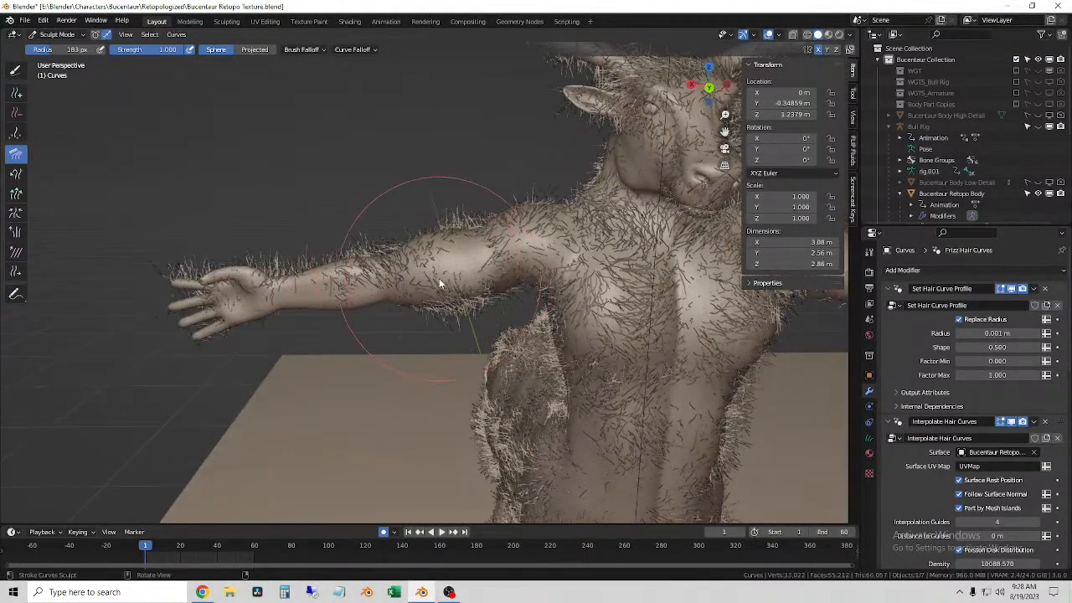
{"action": "left_click_drag", "start_coordinate": [427, 268], "coordinate": [191, 328]}
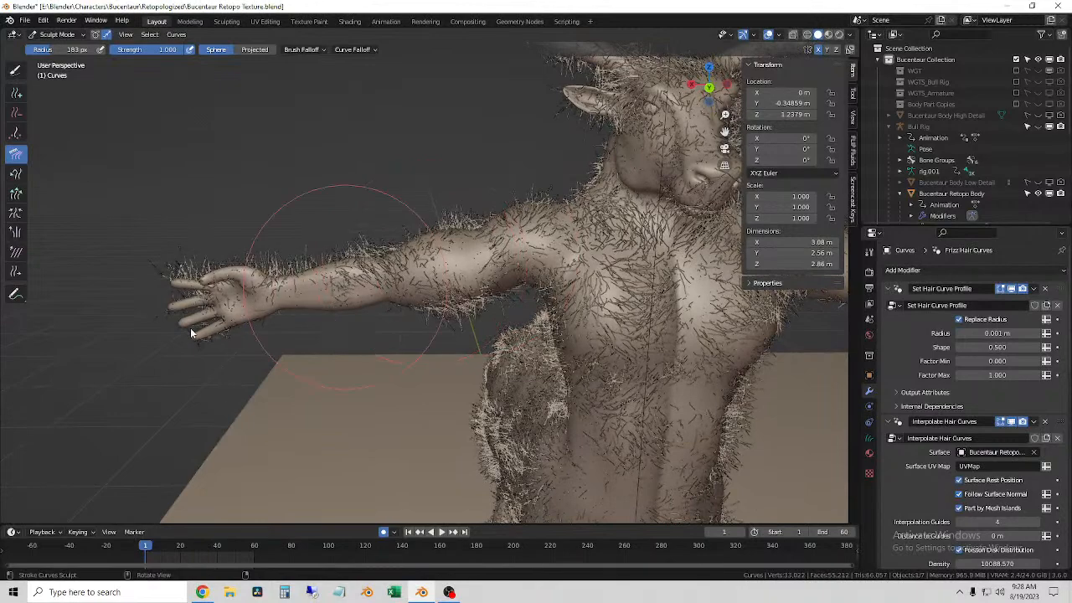
{"action": "middle_click_drag", "start_coordinate": [220, 202], "coordinate": [241, 188]}
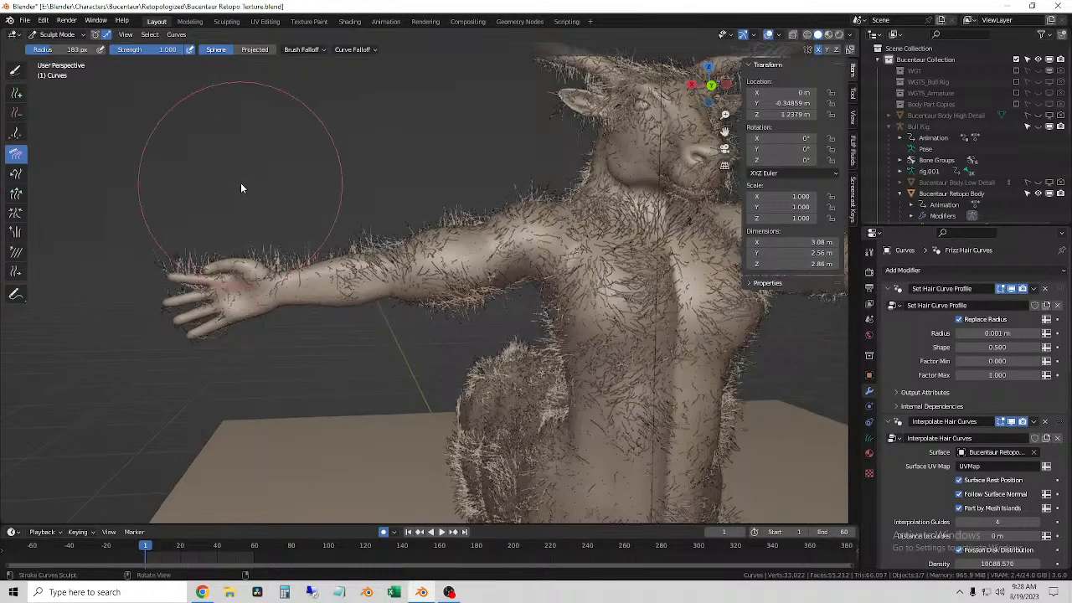
Step: Return to Object Mode and delete the fur Curves object from the Bucentaur Retopo Body
{"action": "left_click", "coordinate": [56, 35]}
{"action": "left_click", "coordinate": [63, 48]}
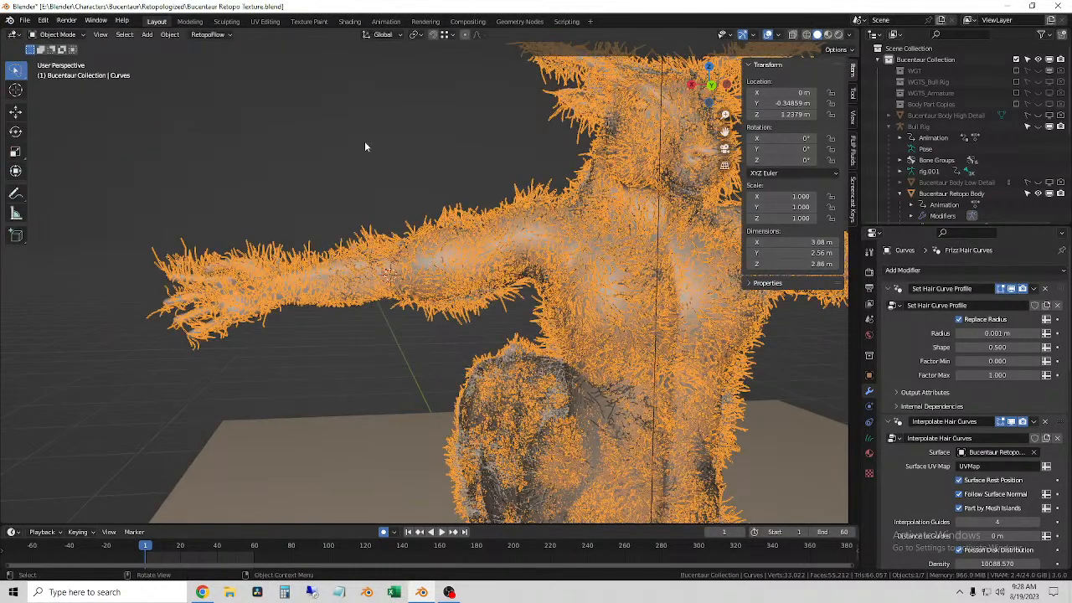
{"action": "scroll", "coordinate": [954, 142], "scroll_direction": "down", "scroll_amount": 5}
{"action": "right_click", "coordinate": [943, 138]}
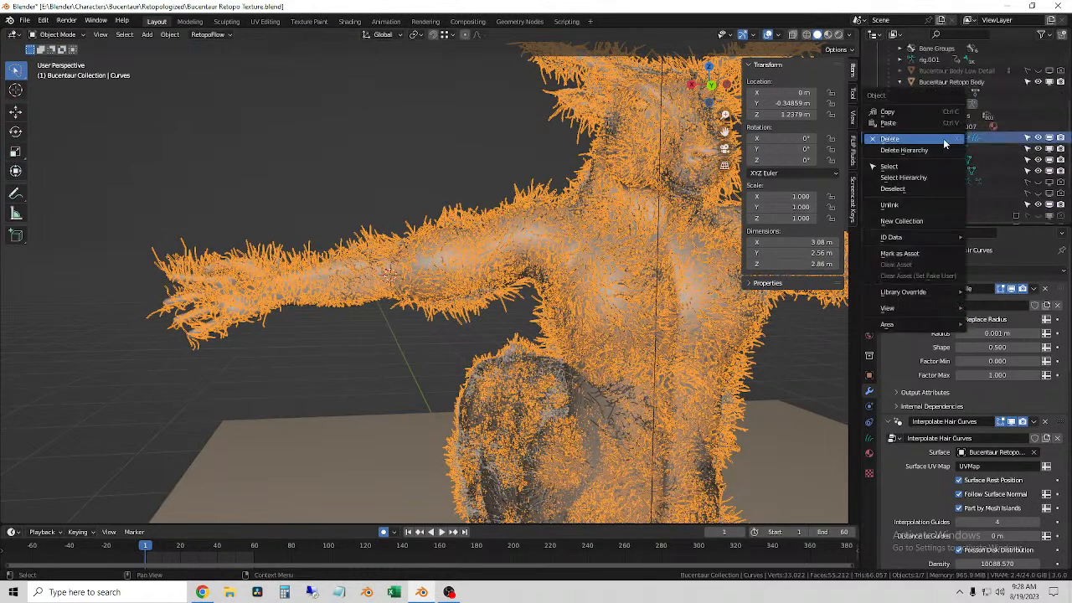
{"action": "left_click", "coordinate": [943, 138]}
Step: Add an Empty Hair curves object to the Bucentaur Retopo Body and expand its contents in the outliner
{"action": "middle_click_drag", "start_coordinate": [497, 244], "coordinate": [489, 300]}
{"action": "left_click", "coordinate": [472, 280]}
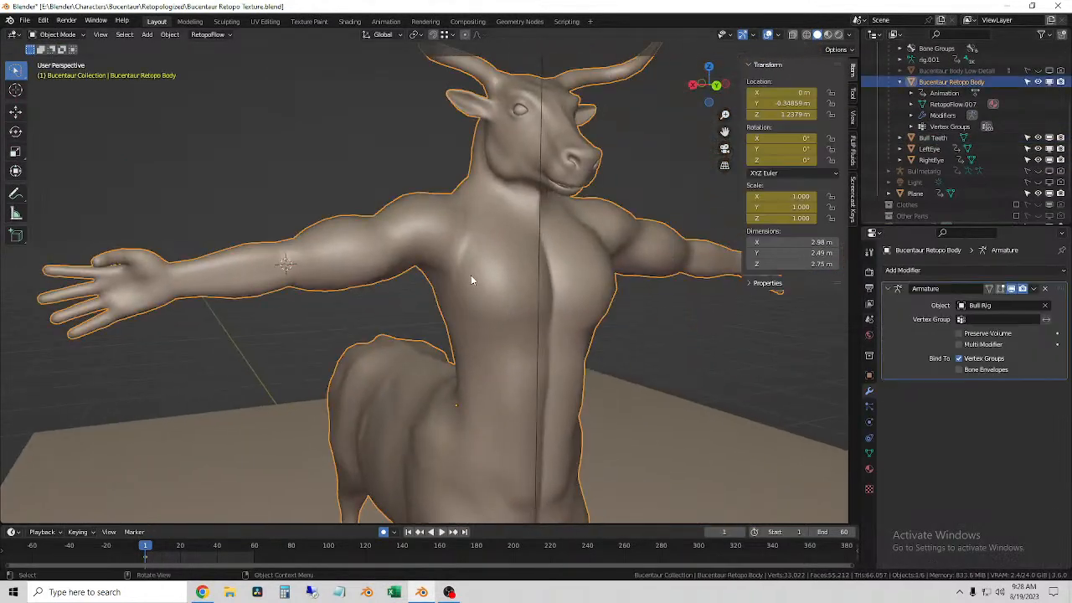
{"action": "left_click", "coordinate": [57, 34]}
{"action": "left_click", "coordinate": [144, 34]}
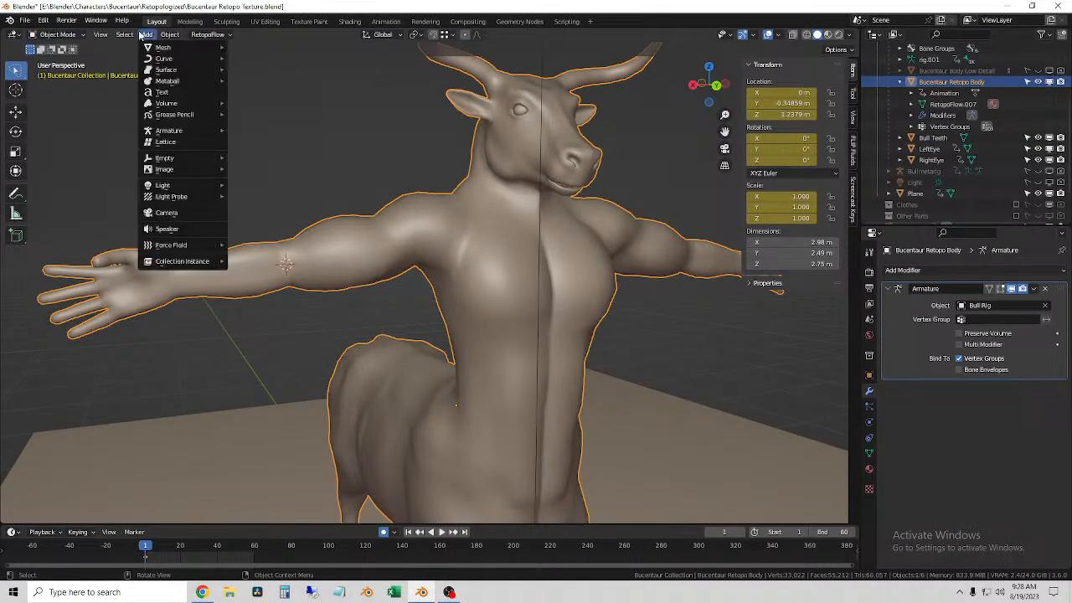
{"action": "mouse_move", "coordinate": [191, 70]}
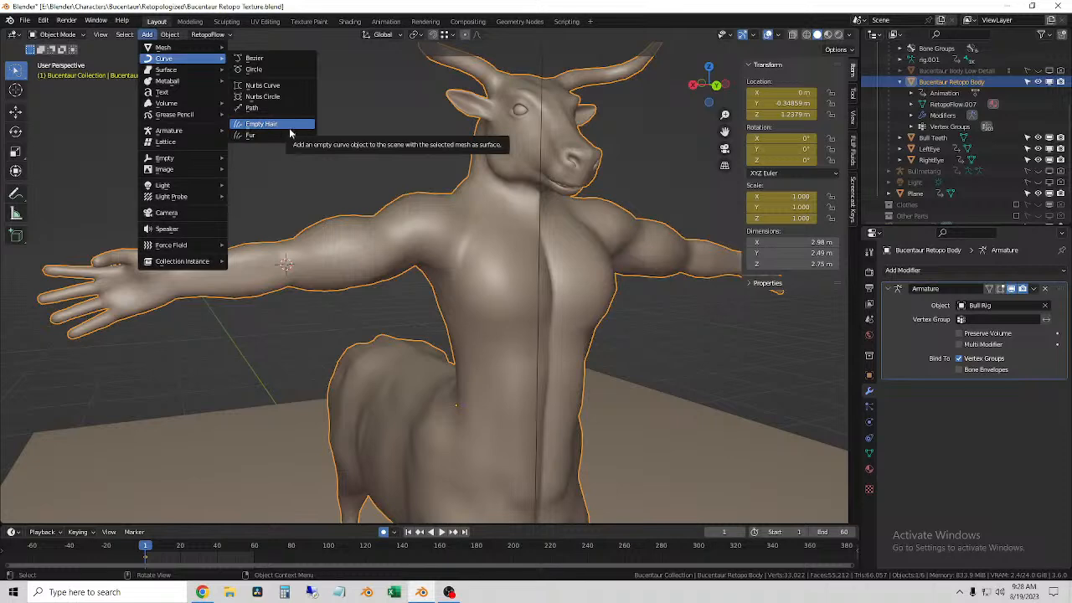
{"action": "left_click", "coordinate": [281, 124]}
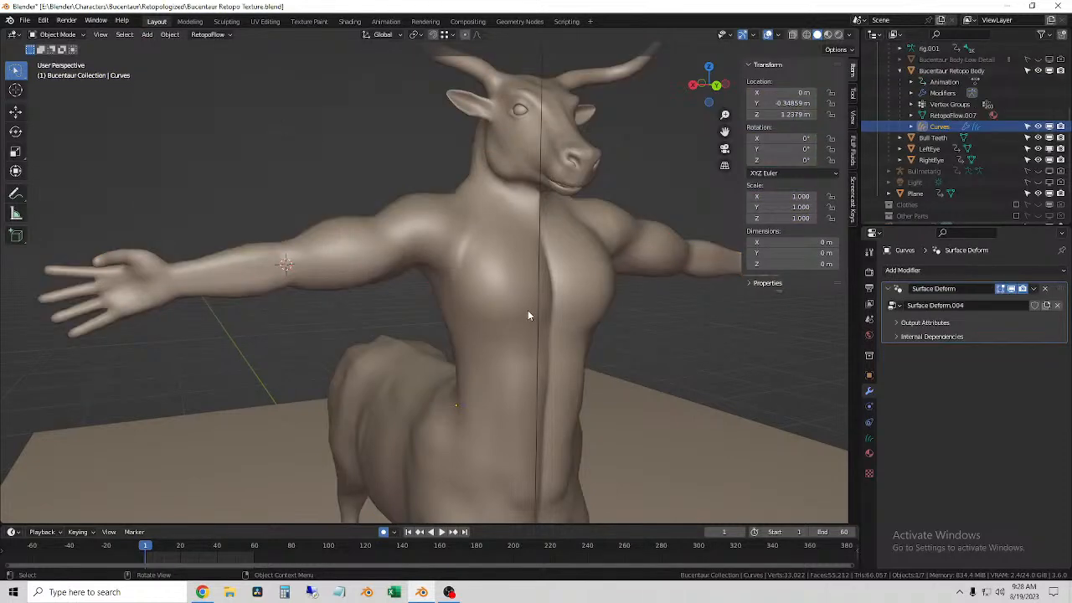
{"action": "left_click", "coordinate": [909, 127]}
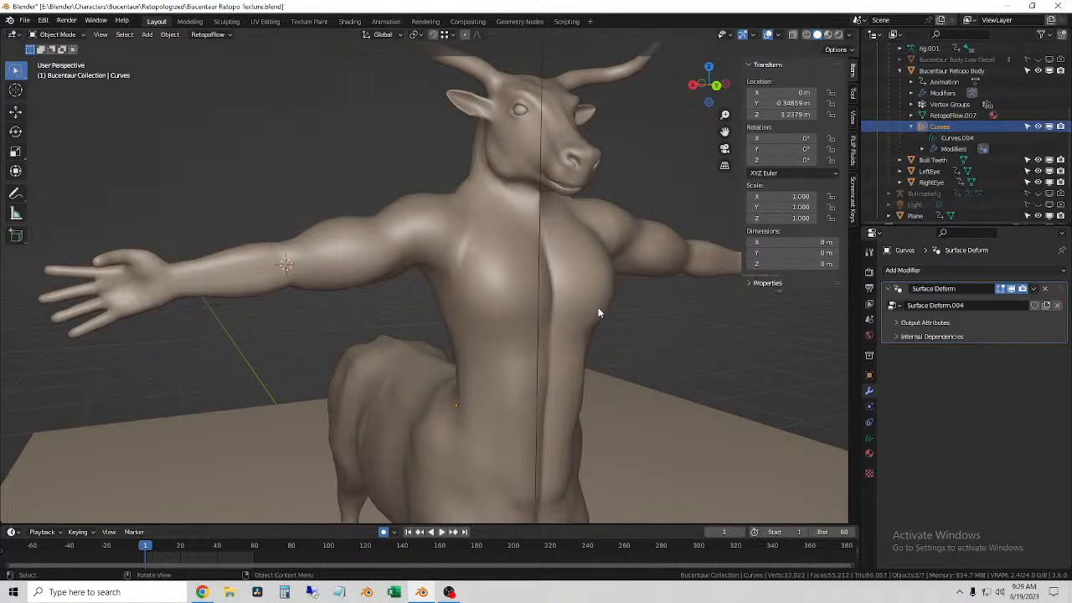
Step: Switch the empty hair curves to Sculpt Mode and set the Add brush radius to 75 px
{"action": "scroll", "coordinate": [599, 306], "scroll_direction": "down", "scroll_amount": 2}
{"action": "middle_click_drag", "start_coordinate": [606, 298], "coordinate": [594, 298]}
{"action": "left_click", "coordinate": [56, 37]}
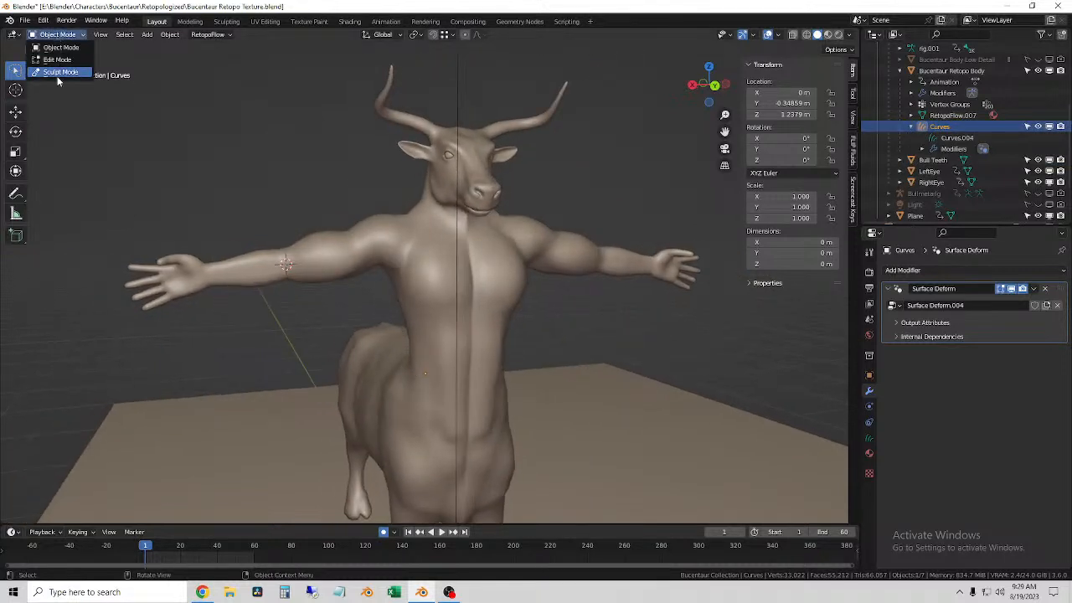
{"action": "left_click", "coordinate": [59, 72]}
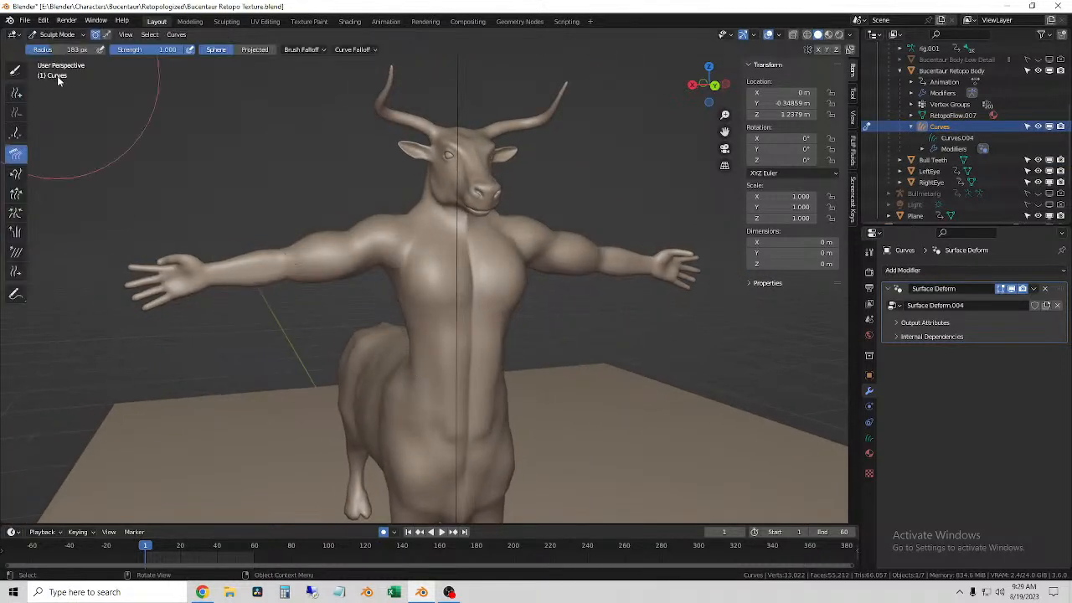
{"action": "left_click", "coordinate": [17, 93]}
{"action": "key", "text": "f"}
{"action": "left_click", "coordinate": [367, 332]}
Step: Try adding individual hairs across the front of the abdomen
{"action": "left_click_drag", "start_coordinate": [434, 342], "coordinate": [438, 340]}
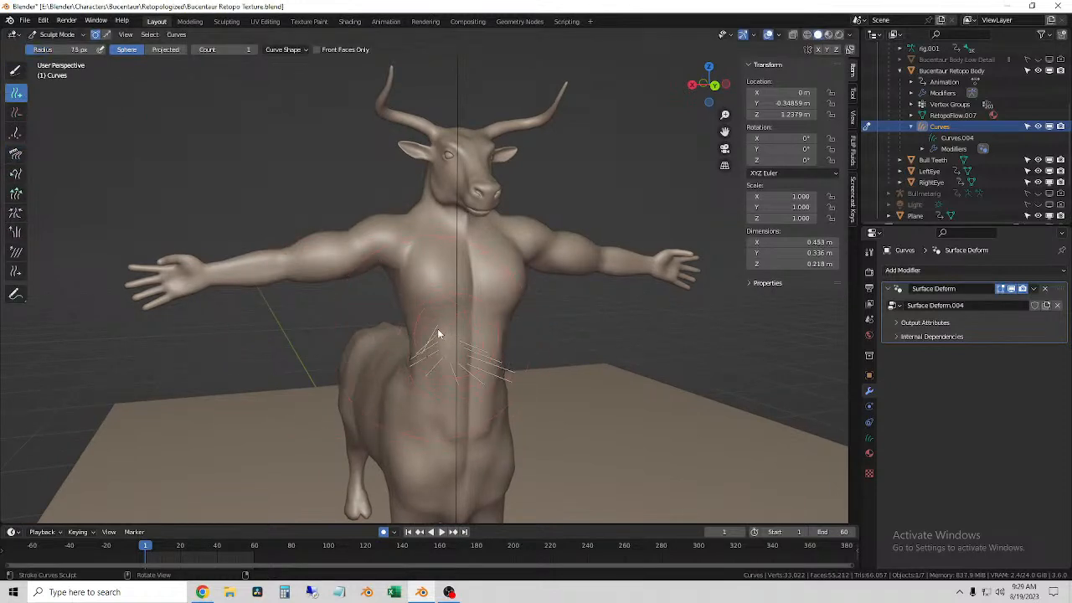
{"action": "middle_click_drag", "start_coordinate": [453, 352], "coordinate": [637, 353]}
{"action": "key", "text": "ctrl+z"}
Step: Set the Add brush count to 3 and paint hairs over the front of the abdomen
{"action": "left_click", "coordinate": [870, 438]}
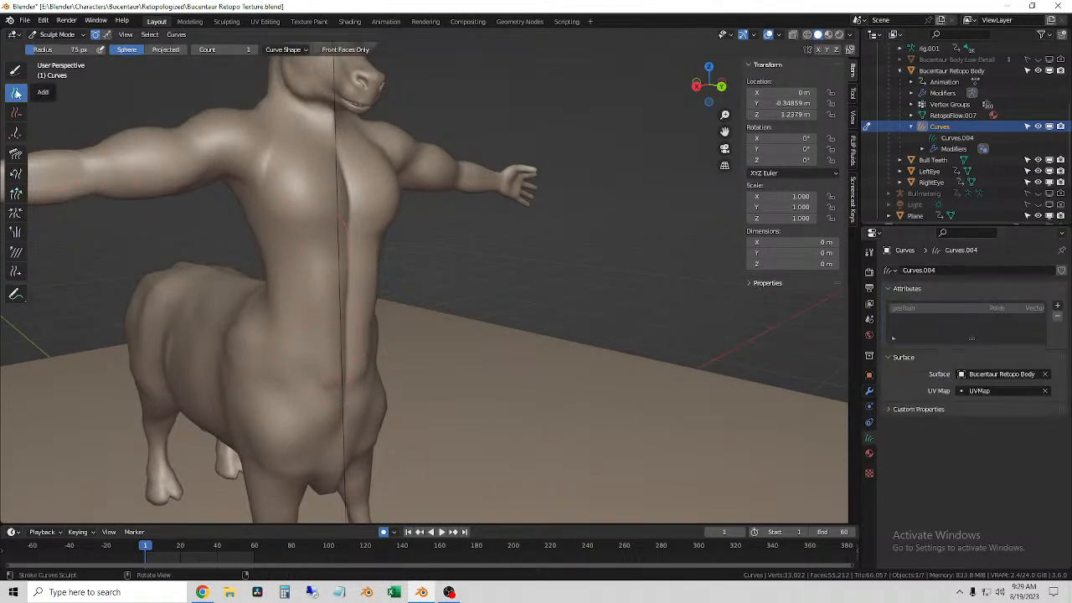
{"action": "left_click", "coordinate": [255, 51]}
{"action": "mouse_move", "coordinate": [345, 367]}
{"action": "middle_mouse_down"}
{"action": "mouse_move", "coordinate": [305, 338]}
{"action": "mouse_move", "coordinate": [335, 330]}
{"action": "mouse_move", "coordinate": [318, 296]}
{"action": "middle_mouse_up"}
{"action": "left_click", "coordinate": [305, 335]}
{"action": "mouse_move", "coordinate": [319, 296]}
{"action": "left_mouse_down"}
{"action": "mouse_move", "coordinate": [359, 328]}
{"action": "mouse_move", "coordinate": [366, 366]}
{"action": "left_mouse_up"}
{"action": "middle_click_drag", "start_coordinate": [388, 336], "coordinate": [352, 268]}
{"action": "left_click_drag", "start_coordinate": [353, 267], "coordinate": [292, 419]}
{"action": "middle_click_drag", "start_coordinate": [292, 418], "coordinate": [311, 399]}
{"action": "mouse_move", "coordinate": [311, 399]}
{"action": "left_mouse_down"}
{"action": "mouse_move", "coordinate": [359, 407]}
{"action": "mouse_move", "coordinate": [354, 330]}
{"action": "mouse_move", "coordinate": [301, 327]}
{"action": "left_mouse_up"}
{"action": "middle_click_drag", "start_coordinate": [301, 327], "coordinate": [279, 283]}
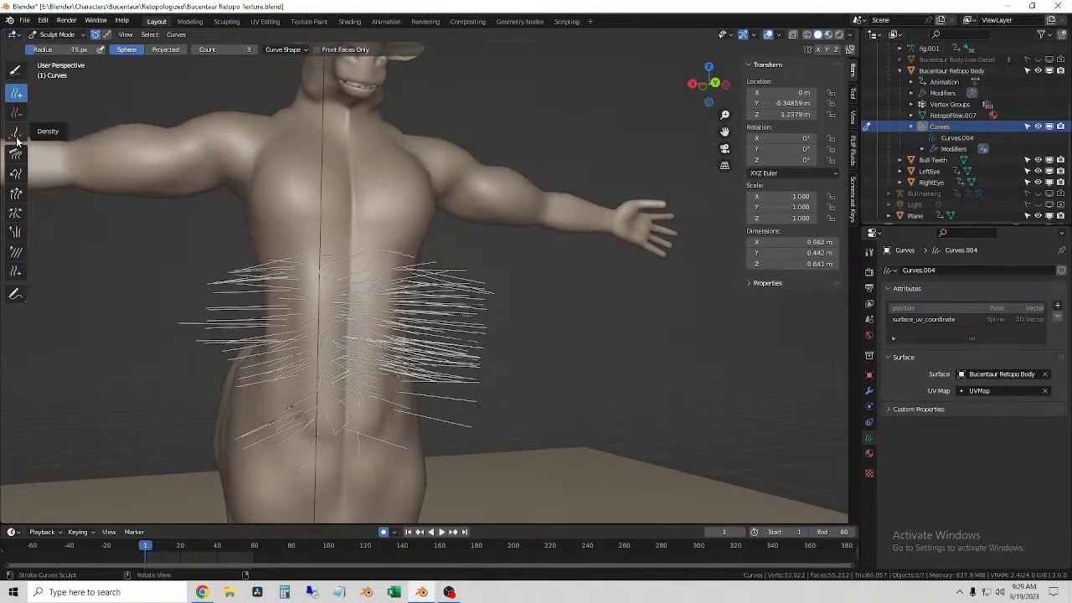
{"action": "scroll", "coordinate": [370, 388], "scroll_direction": "down", "scroll_amount": 3}
{"action": "middle_click_drag", "start_coordinate": [292, 360], "coordinate": [319, 369]}
{"action": "scroll", "coordinate": [334, 383], "scroll_direction": "up", "scroll_amount": 3}
{"action": "middle_click_drag", "start_coordinate": [252, 356], "coordinate": [307, 352], "text": "shift"}
{"action": "middle_click_drag", "start_coordinate": [390, 352], "coordinate": [312, 267], "text": "shift"}
{"action": "scroll", "coordinate": [326, 263], "scroll_direction": "down", "scroll_amount": 1}
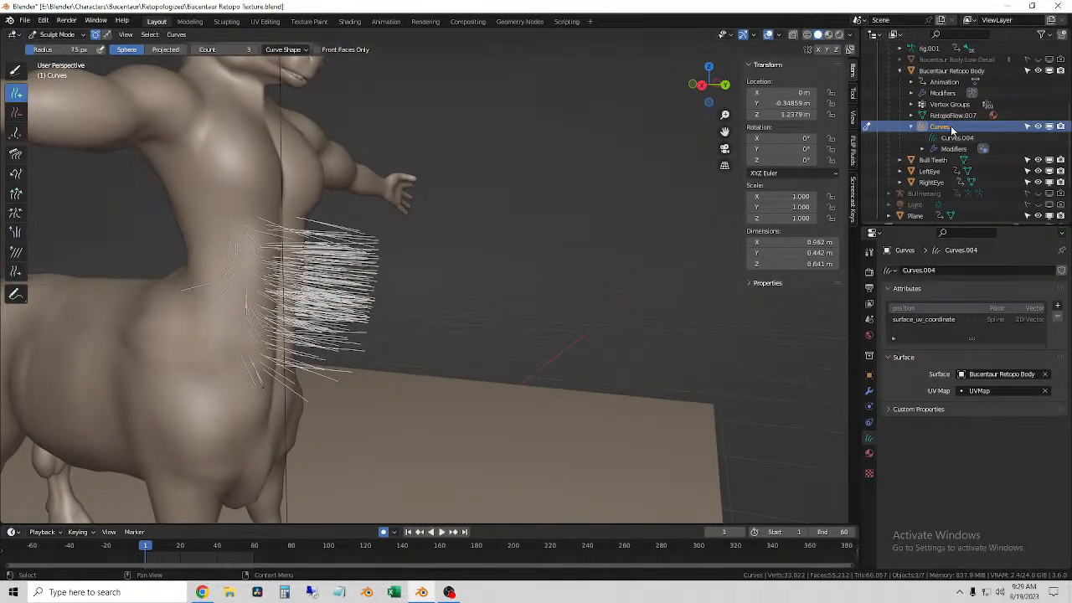
Step: Rename the Curves object as Body Hairs
{"action": "double_click", "coordinate": [941, 127]}
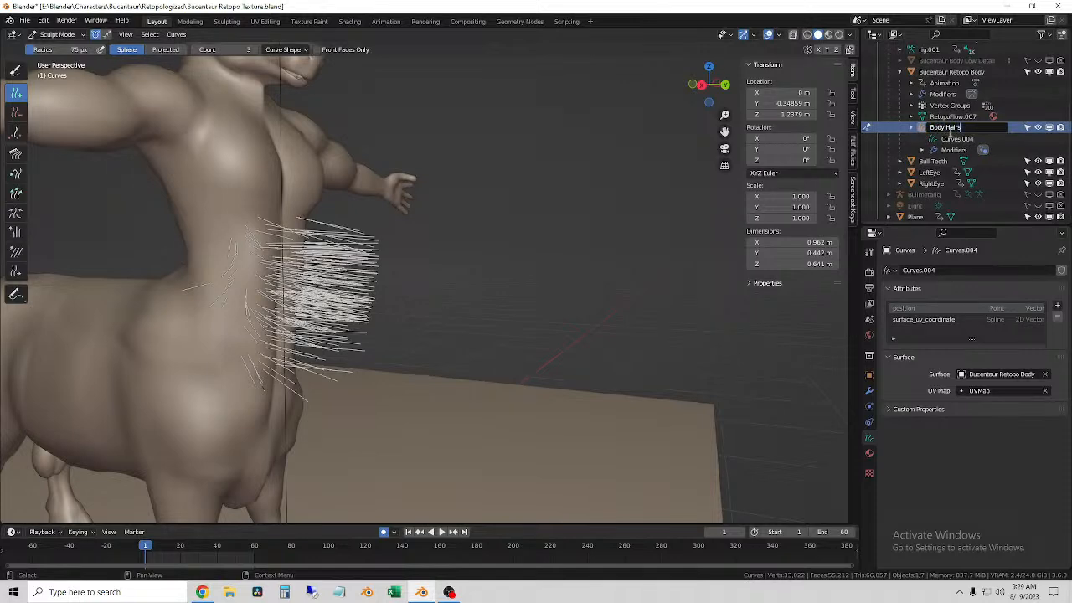
{"action": "key", "text": "Return"}
Step: Set the Comb brush radius to 154 px and comb the Body Hairs downward over the abdomen
{"action": "middle_click_drag", "start_coordinate": [567, 284], "coordinate": [429, 312]}
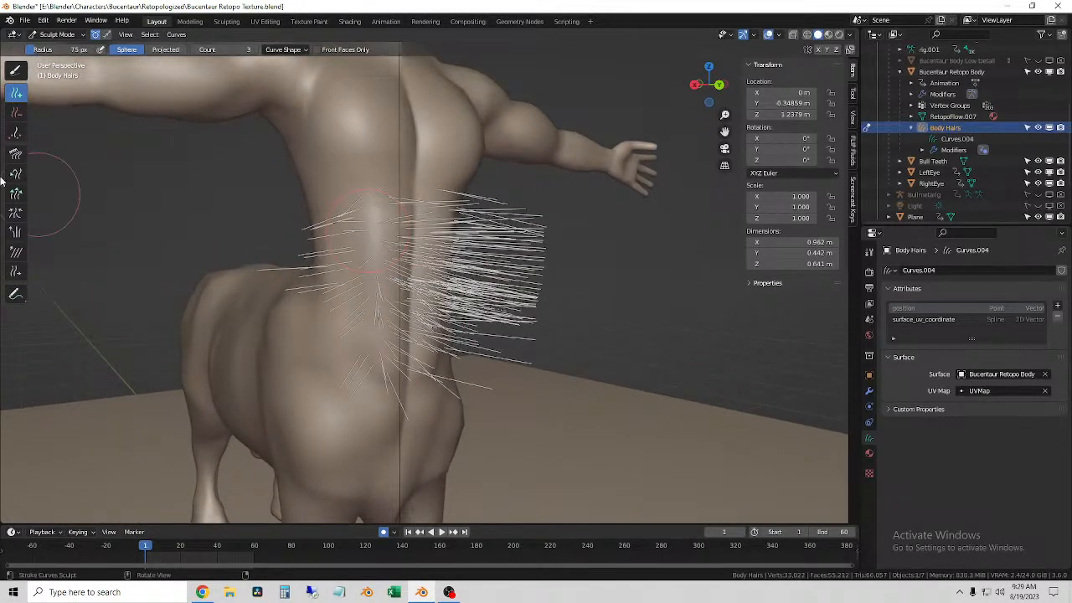
{"action": "left_click", "coordinate": [14, 156]}
{"action": "mouse_move", "coordinate": [347, 272]}
{"action": "middle_mouse_down"}
{"action": "mouse_move", "coordinate": [430, 285]}
{"action": "mouse_move", "coordinate": [429, 302]}
{"action": "mouse_move", "coordinate": [444, 263]}
{"action": "middle_mouse_up"}
{"action": "key", "text": "f"}
{"action": "left_click", "coordinate": [486, 263]}
{"action": "left_click_drag", "start_coordinate": [406, 244], "coordinate": [393, 402]}
{"action": "left_click_drag", "start_coordinate": [386, 239], "coordinate": [384, 351]}
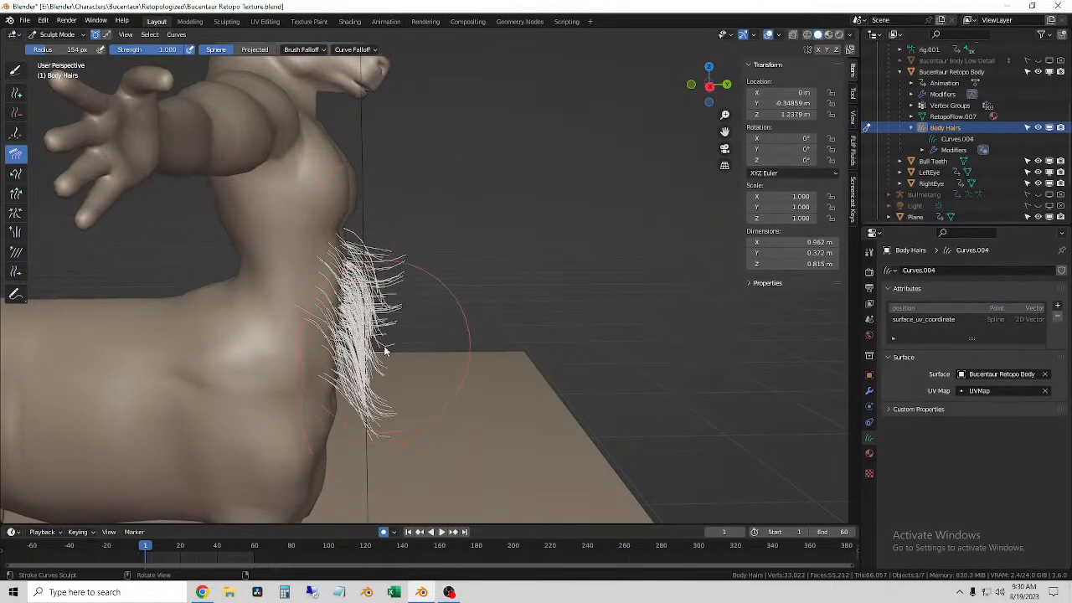
{"action": "middle_click_drag", "start_coordinate": [443, 358], "coordinate": [438, 280]}
{"action": "left_click_drag", "start_coordinate": [358, 210], "coordinate": [348, 288]}
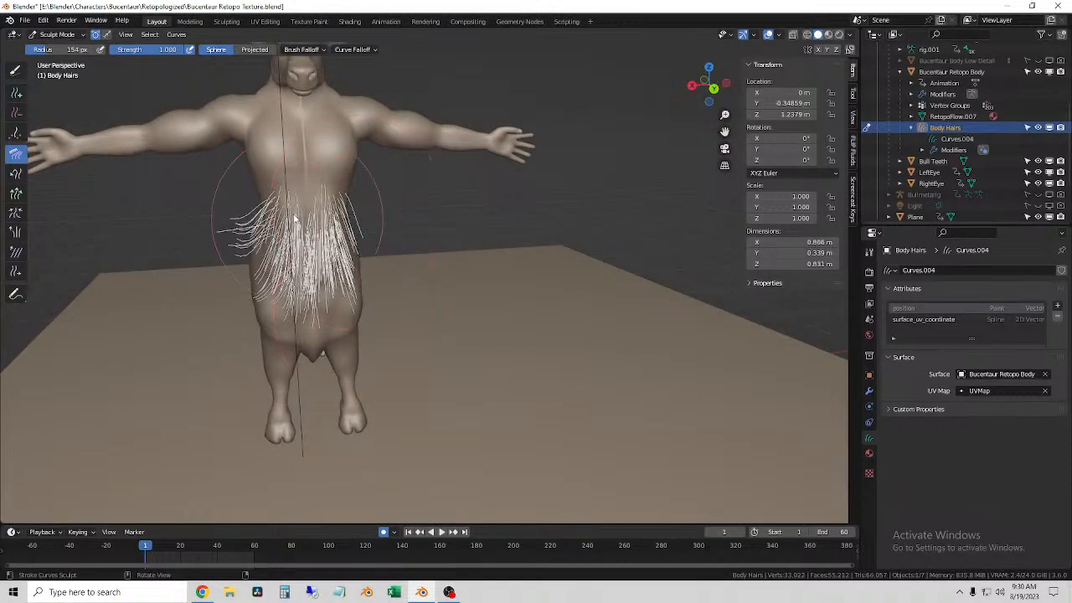
Step: Comb the outer Body Hairs on both sides of the abdomen downward
{"action": "left_click_drag", "start_coordinate": [266, 201], "coordinate": [288, 297]}
{"action": "left_click_drag", "start_coordinate": [266, 236], "coordinate": [278, 293]}
{"action": "left_click_drag", "start_coordinate": [264, 208], "coordinate": [278, 301]}
{"action": "left_click_drag", "start_coordinate": [340, 201], "coordinate": [342, 309]}
Step: Comb the abdomen hairs closer to the front of the torso as seen from the side
{"action": "scroll", "coordinate": [342, 310], "scroll_direction": "up", "scroll_amount": 1}
{"action": "middle_click_drag", "start_coordinate": [342, 312], "coordinate": [582, 303]}
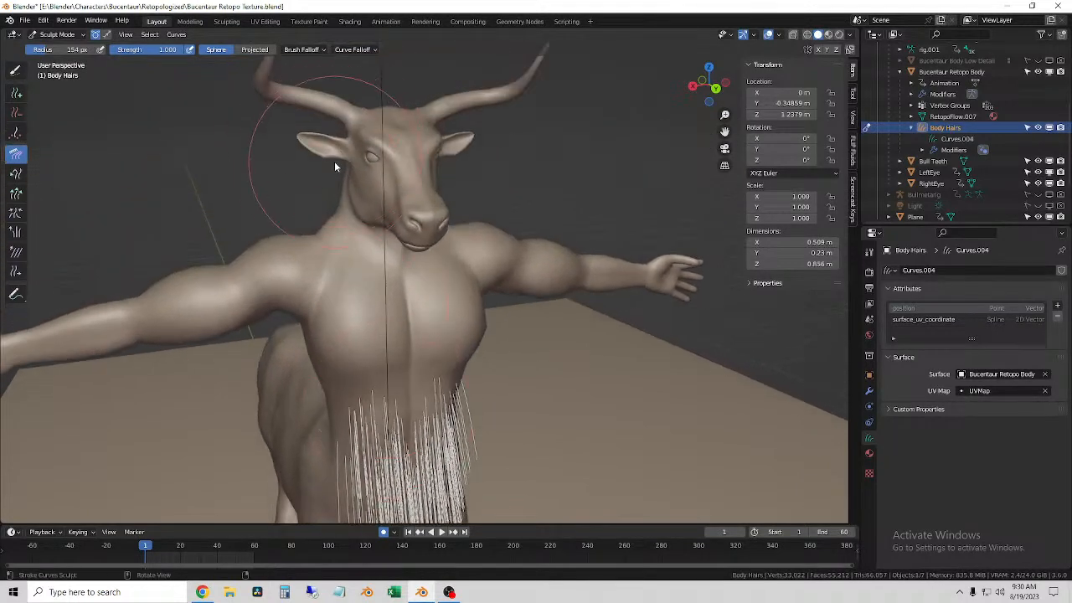
{"action": "middle_click_drag", "start_coordinate": [442, 289], "coordinate": [369, 219]}
{"action": "mouse_move", "coordinate": [299, 220]}
{"action": "middle_mouse_down"}
{"action": "mouse_move", "coordinate": [256, 246]}
{"action": "mouse_move", "coordinate": [258, 258]}
{"action": "mouse_move", "coordinate": [330, 257]}
{"action": "middle_mouse_up"}
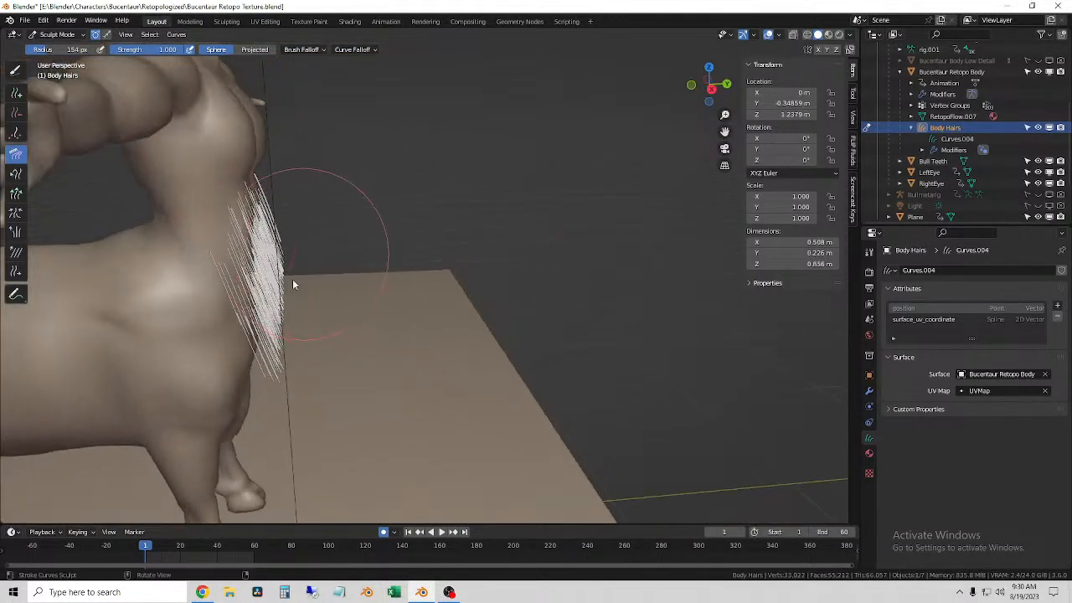
{"action": "middle_click_drag", "start_coordinate": [279, 369], "coordinate": [297, 351]}
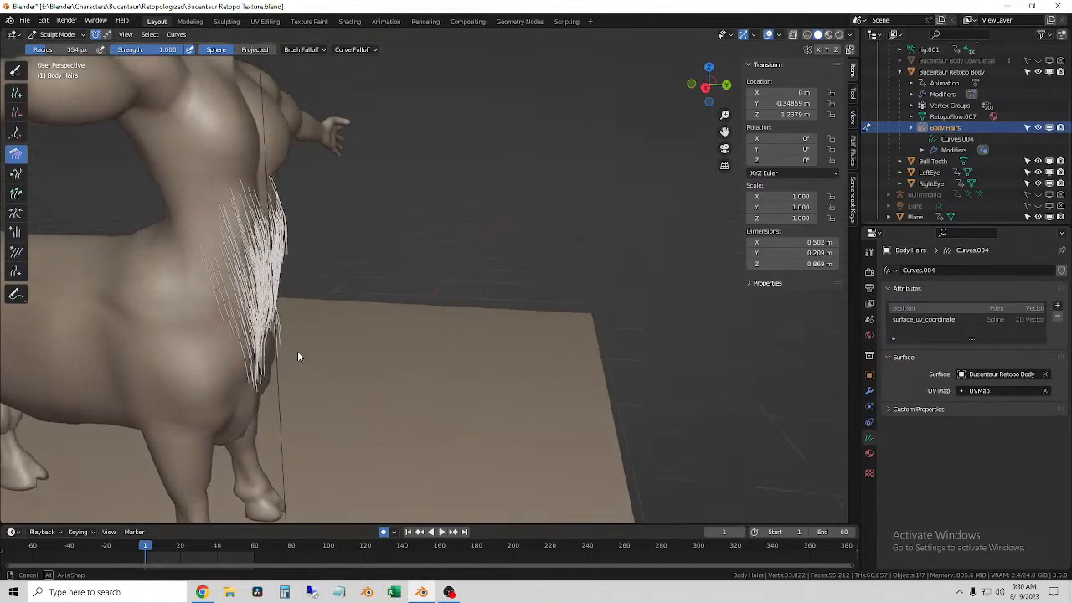
Step: Turn on X-axis mirroring for curve sculpting and try a comb stroke across the abdomen hairs
{"action": "mouse_move", "coordinate": [372, 270]}
{"action": "middle_mouse_down"}
{"action": "mouse_move", "coordinate": [394, 289]}
{"action": "mouse_move", "coordinate": [352, 325]}
{"action": "mouse_move", "coordinate": [237, 329]}
{"action": "mouse_move", "coordinate": [225, 294]}
{"action": "mouse_move", "coordinate": [383, 311]}
{"action": "mouse_move", "coordinate": [320, 315]}
{"action": "middle_mouse_up"}
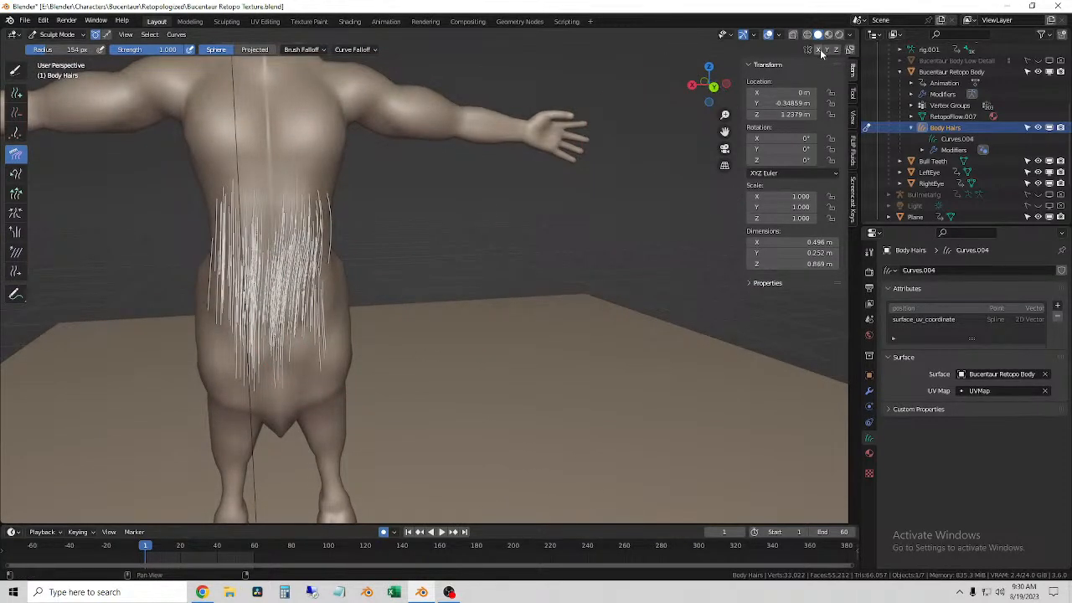
{"action": "mouse_move", "coordinate": [288, 303]}
{"action": "left_mouse_down"}
{"action": "mouse_move", "coordinate": [318, 276]}
{"action": "mouse_move", "coordinate": [303, 285]}
{"action": "mouse_move", "coordinate": [344, 296]}
{"action": "mouse_move", "coordinate": [325, 308]}
{"action": "left_mouse_up"}
{"action": "mouse_move", "coordinate": [325, 308]}
{"action": "middle_mouse_down"}
{"action": "mouse_move", "coordinate": [341, 307]}
{"action": "mouse_move", "coordinate": [331, 308]}
{"action": "middle_mouse_up"}
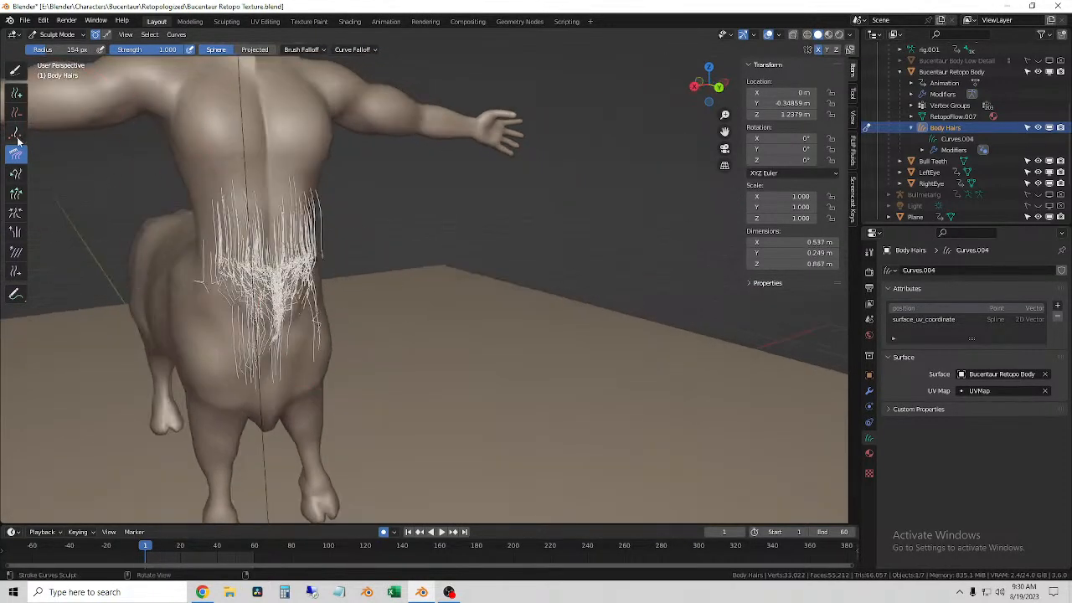
Step: Remove all the hairs from the abdomen with the Delete brush
{"action": "left_click", "coordinate": [16, 112]}
{"action": "left_click_drag", "start_coordinate": [267, 277], "coordinate": [270, 219]}
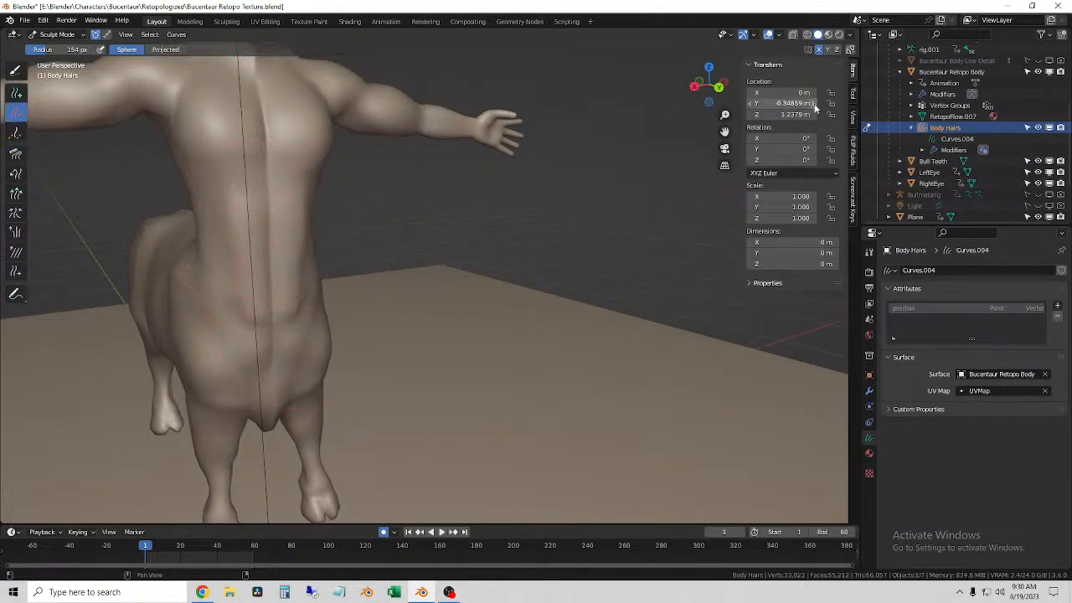
{"action": "middle_click_drag", "start_coordinate": [377, 301], "coordinate": [492, 313]}
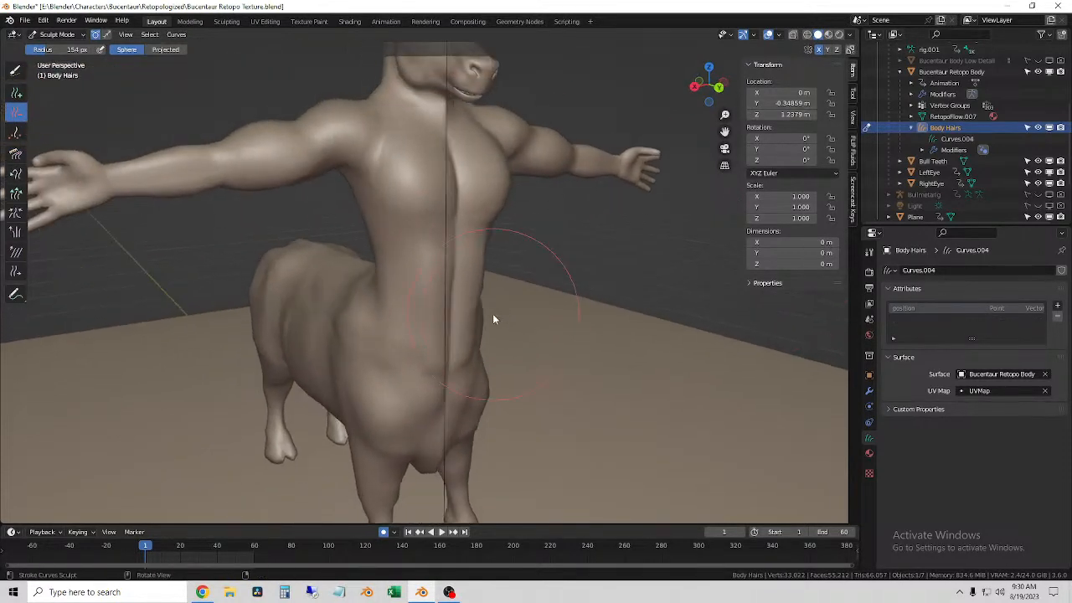
Step: Add a Geometry Nodes modifier to Body Hairs and place it above Surface Deform
{"action": "left_click", "coordinate": [18, 95]}
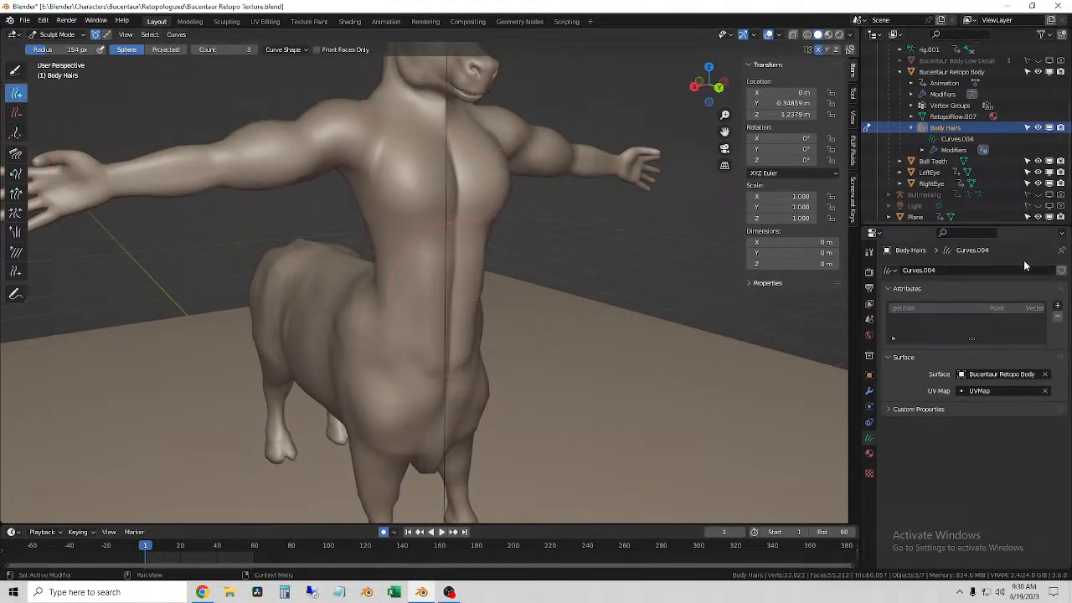
{"action": "left_click", "coordinate": [869, 391]}
{"action": "left_click", "coordinate": [910, 271]}
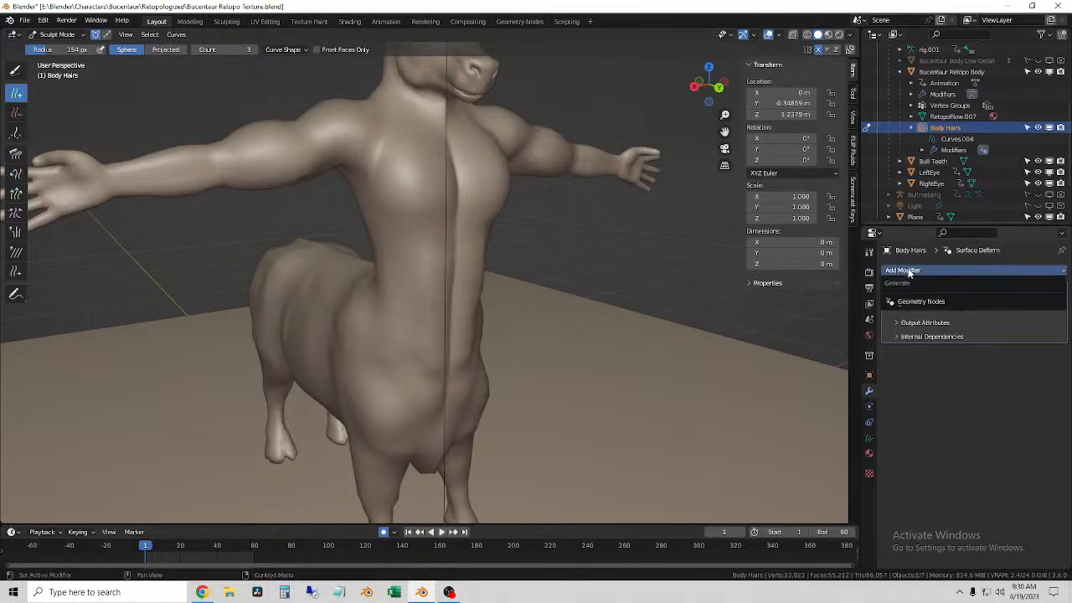
{"action": "left_click", "coordinate": [918, 303]}
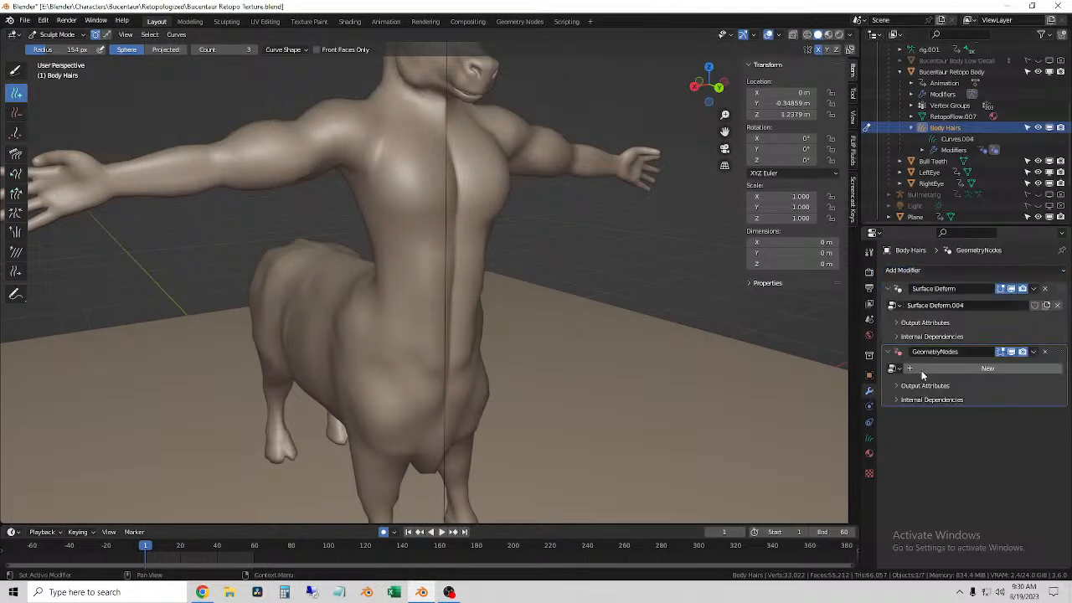
{"action": "left_click_drag", "start_coordinate": [1059, 352], "coordinate": [1046, 282]}
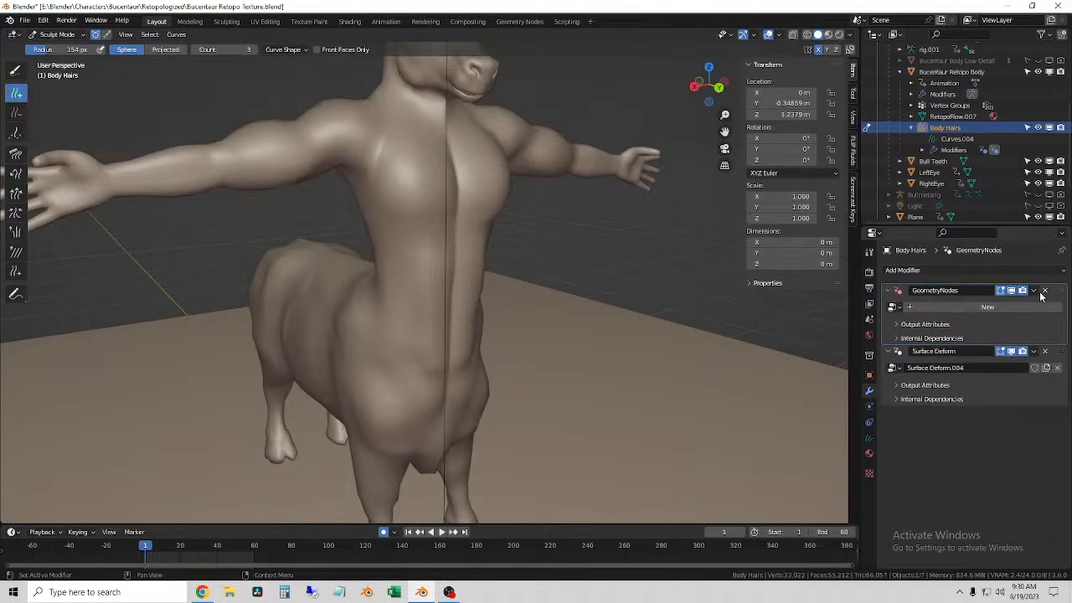
Step: Assign the Curve Info node group to the new modifier and expand its output attributes
{"action": "left_click", "coordinate": [894, 307]}
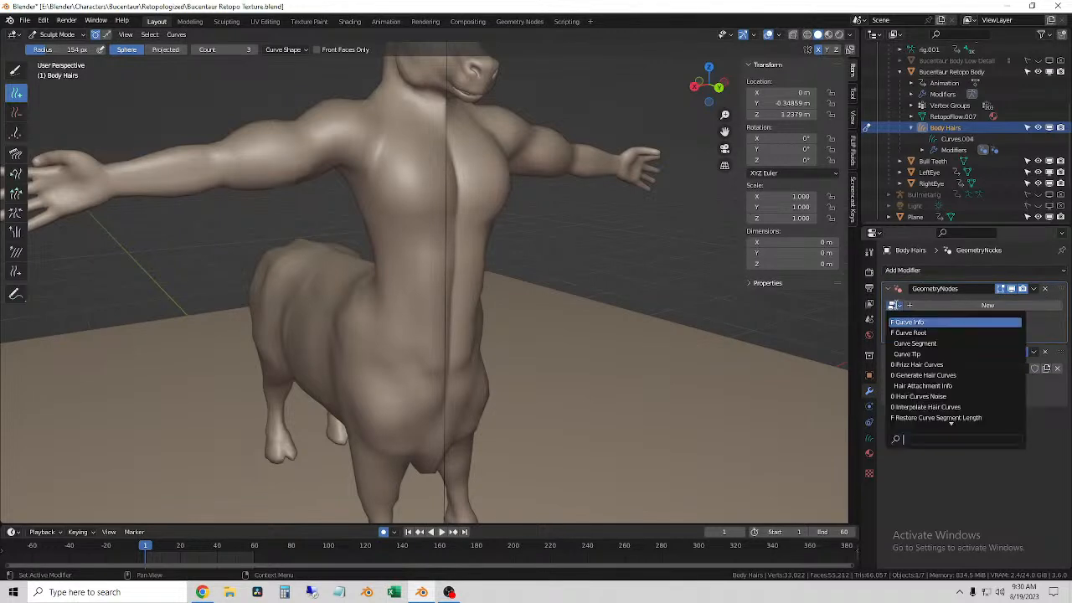
{"action": "left_click", "coordinate": [927, 326]}
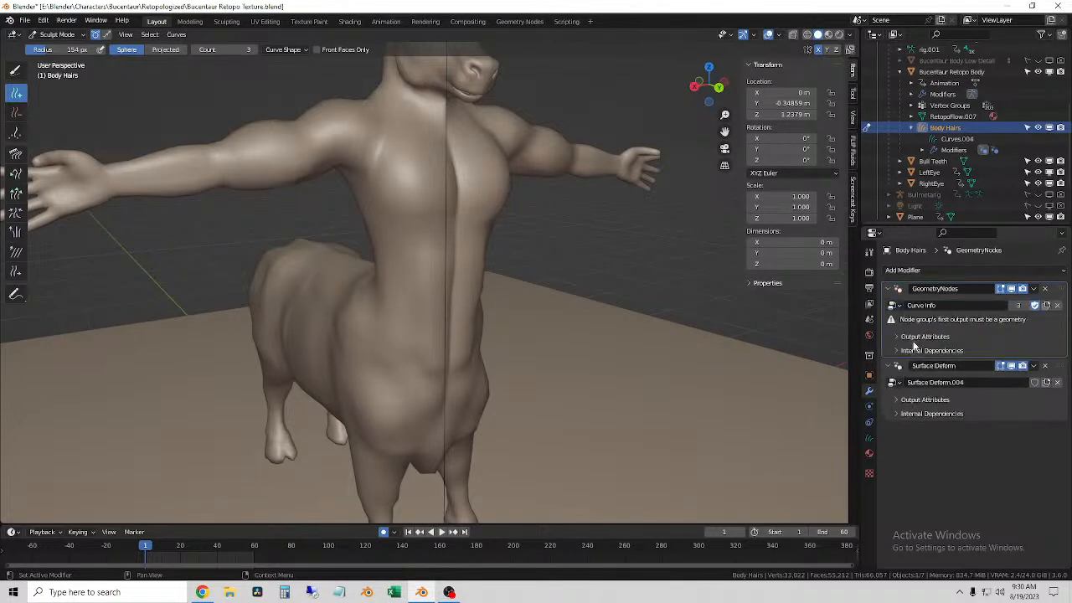
{"action": "left_click", "coordinate": [904, 337]}
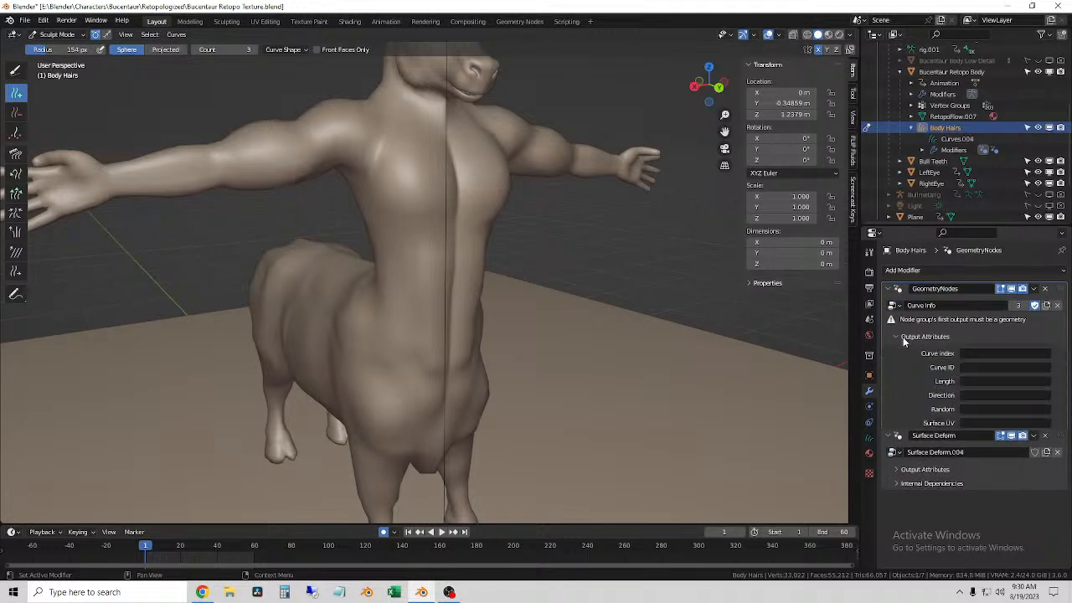
{"action": "left_click", "coordinate": [981, 366]}
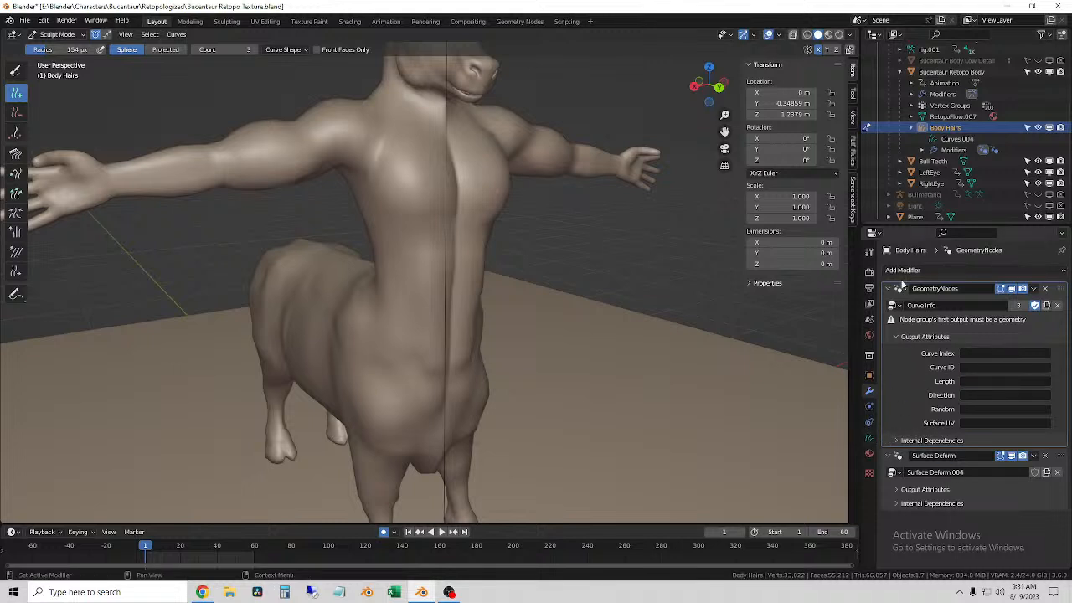
Step: Set the Add brush radius to 82 px and paint X-mirrored hairs over the abdomen
{"action": "left_click", "coordinate": [818, 50]}
{"action": "key", "text": "f"}
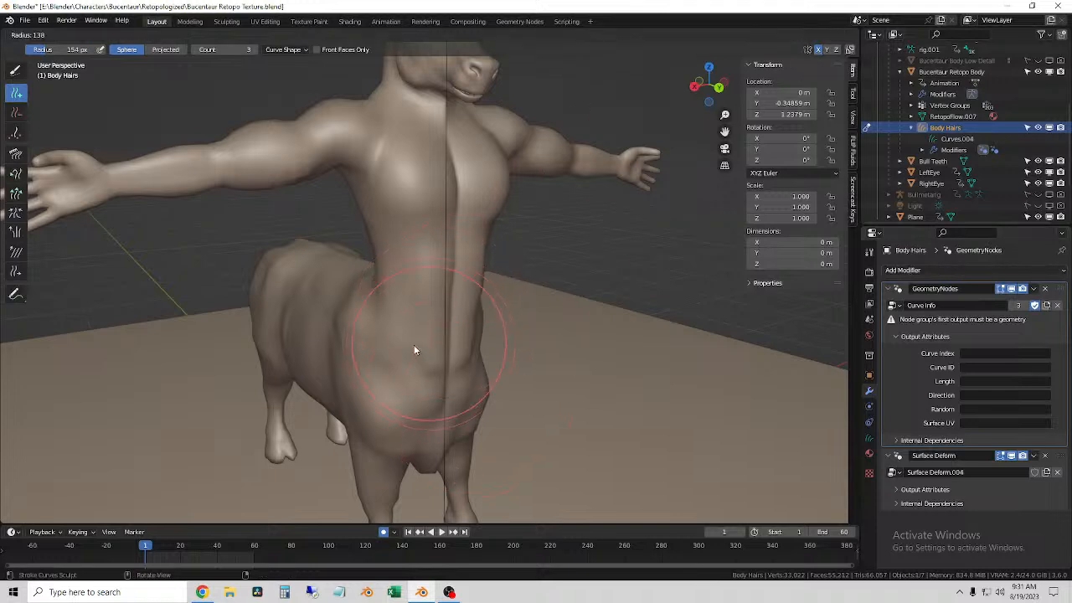
{"action": "left_click", "coordinate": [389, 359]}
{"action": "mouse_move", "coordinate": [415, 261]}
{"action": "left_mouse_down"}
{"action": "mouse_move", "coordinate": [415, 327]}
{"action": "mouse_move", "coordinate": [437, 343]}
{"action": "left_mouse_up"}
{"action": "middle_click_drag", "start_coordinate": [437, 343], "coordinate": [337, 334]}
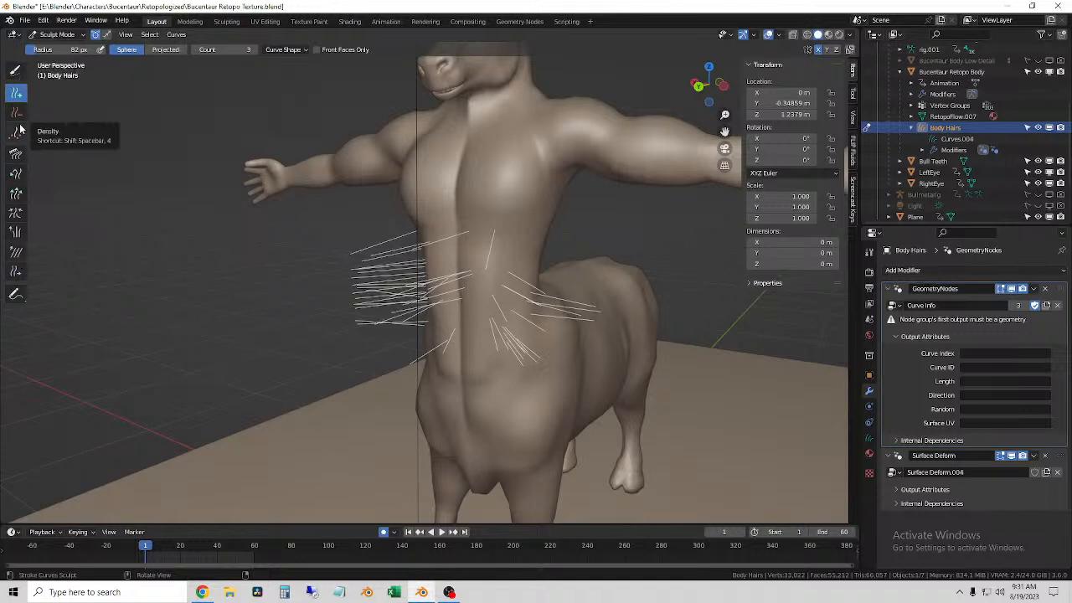
Step: Switch the selection mode to whole curves and paint a selection over the abdomen hairs
{"action": "middle_click_drag", "start_coordinate": [130, 203], "coordinate": [242, 251], "text": "shift"}
{"action": "scroll", "coordinate": [242, 252], "scroll_direction": "up", "scroll_amount": 1}
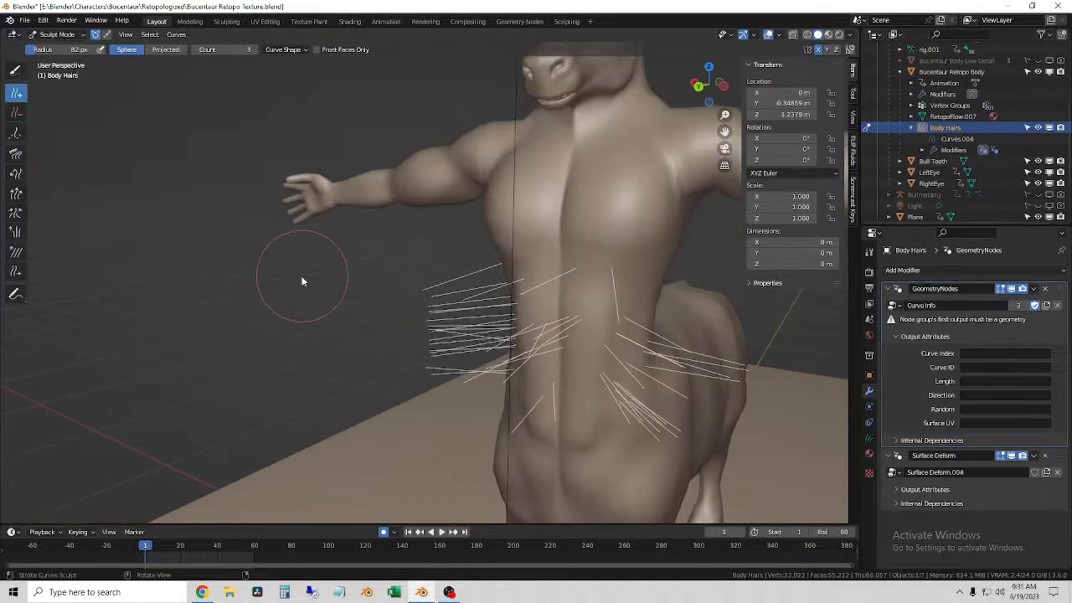
{"action": "middle_click_drag", "start_coordinate": [93, 218], "coordinate": [71, 214]}
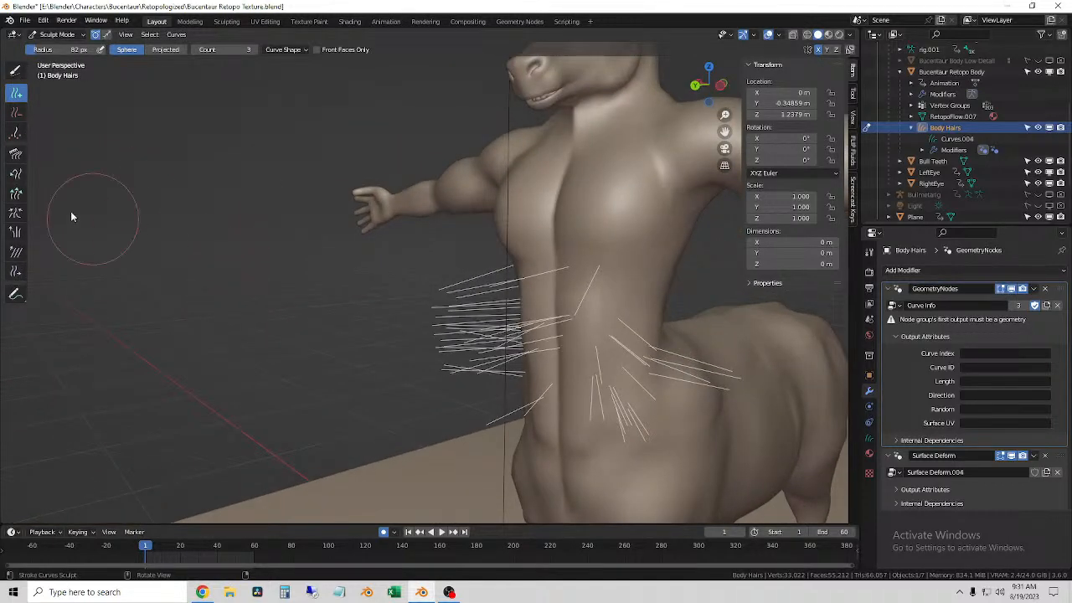
{"action": "left_click", "coordinate": [16, 112]}
{"action": "left_click", "coordinate": [173, 36]}
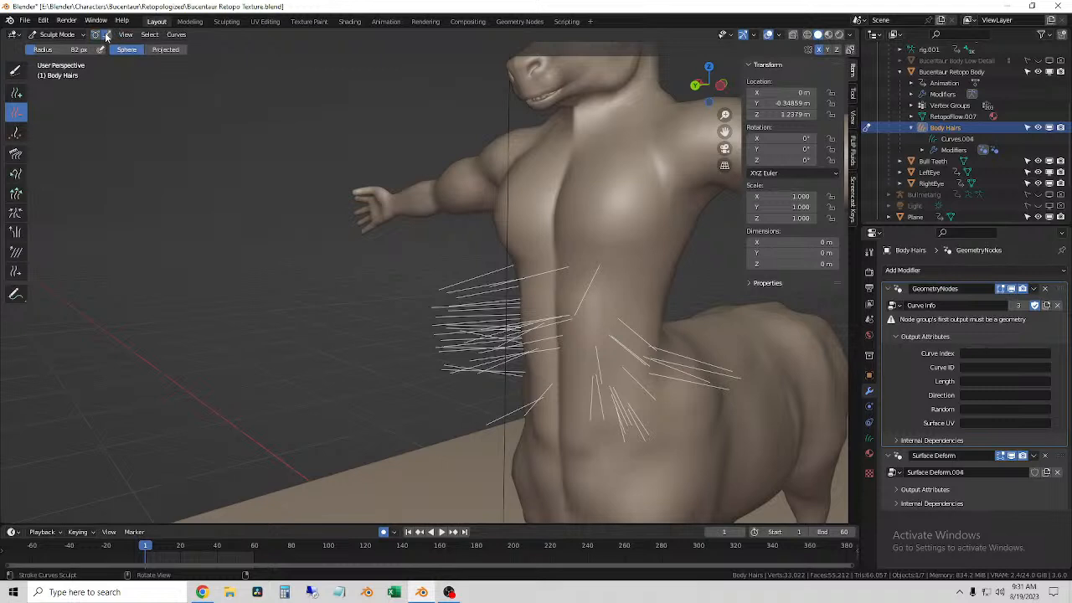
{"action": "left_click", "coordinate": [18, 78]}
{"action": "mouse_move", "coordinate": [444, 372]}
{"action": "left_mouse_down"}
{"action": "mouse_move", "coordinate": [485, 326]}
{"action": "mouse_move", "coordinate": [474, 299]}
{"action": "left_mouse_up"}
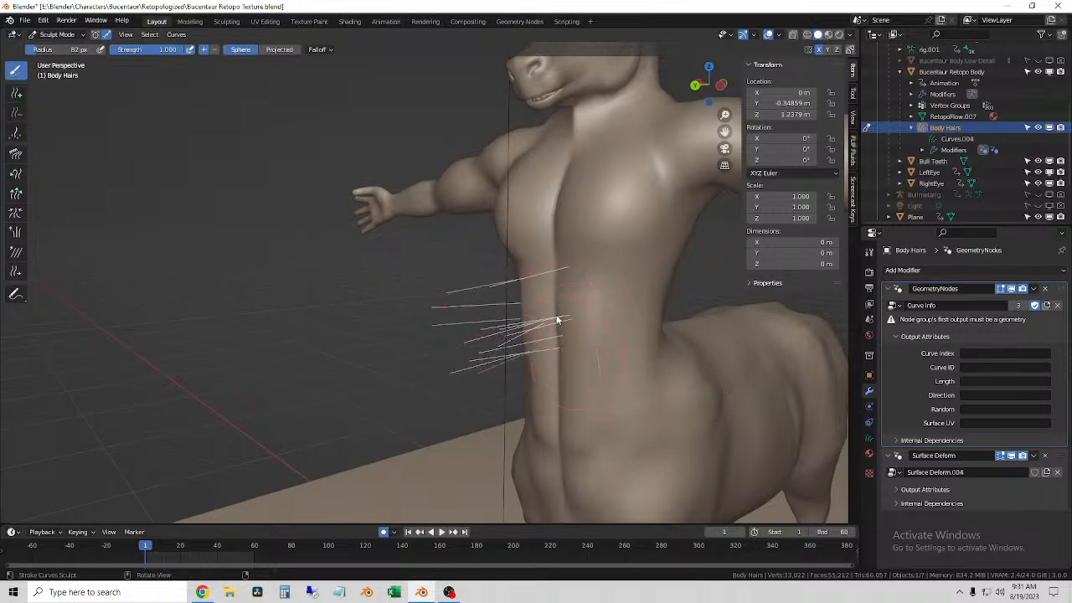
{"action": "middle_click_drag", "start_coordinate": [545, 335], "coordinate": [497, 307]}
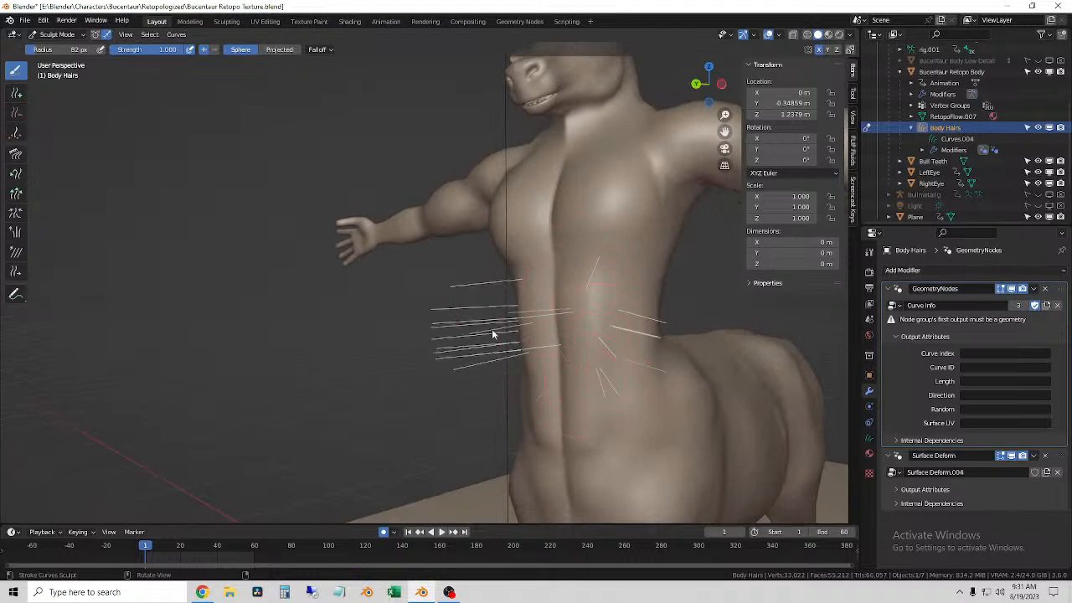
{"action": "middle_click_drag", "start_coordinate": [586, 398], "coordinate": [27, 193]}
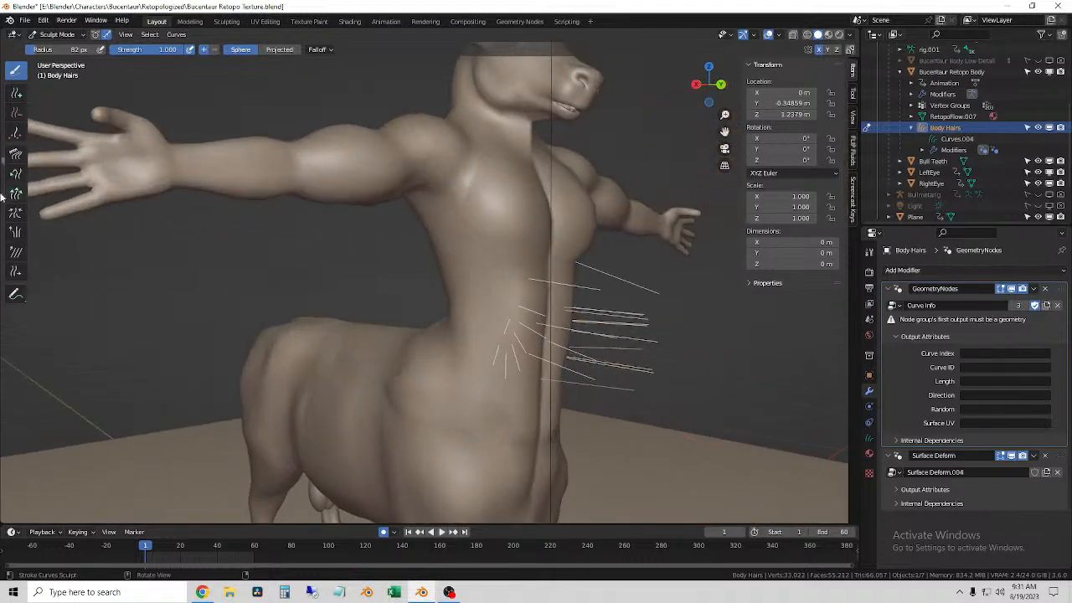
Step: Set the Comb brush radius to 268 px and comb the abdomen hairs downward
{"action": "left_click", "coordinate": [15, 154]}
{"action": "mouse_move", "coordinate": [311, 267]}
{"action": "middle_mouse_down"}
{"action": "mouse_move", "coordinate": [600, 353]}
{"action": "mouse_move", "coordinate": [567, 361]}
{"action": "middle_mouse_up"}
{"action": "left_click_drag", "start_coordinate": [582, 258], "coordinate": [600, 381]}
{"action": "key", "text": "f"}
{"action": "left_click", "coordinate": [700, 394]}
{"action": "left_click_drag", "start_coordinate": [592, 308], "coordinate": [591, 415]}
Step: Select all the hair curves and try combing them down from the front
{"action": "left_click", "coordinate": [15, 72]}
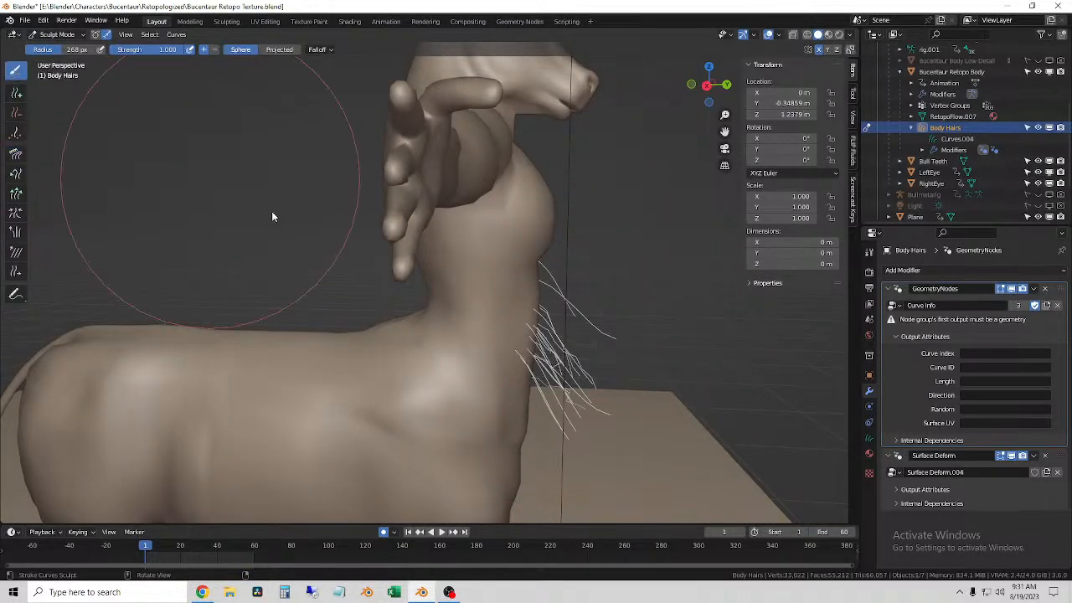
{"action": "left_click", "coordinate": [151, 35]}
{"action": "middle_click_drag", "start_coordinate": [622, 383], "coordinate": [536, 397]}
{"action": "left_click", "coordinate": [16, 154]}
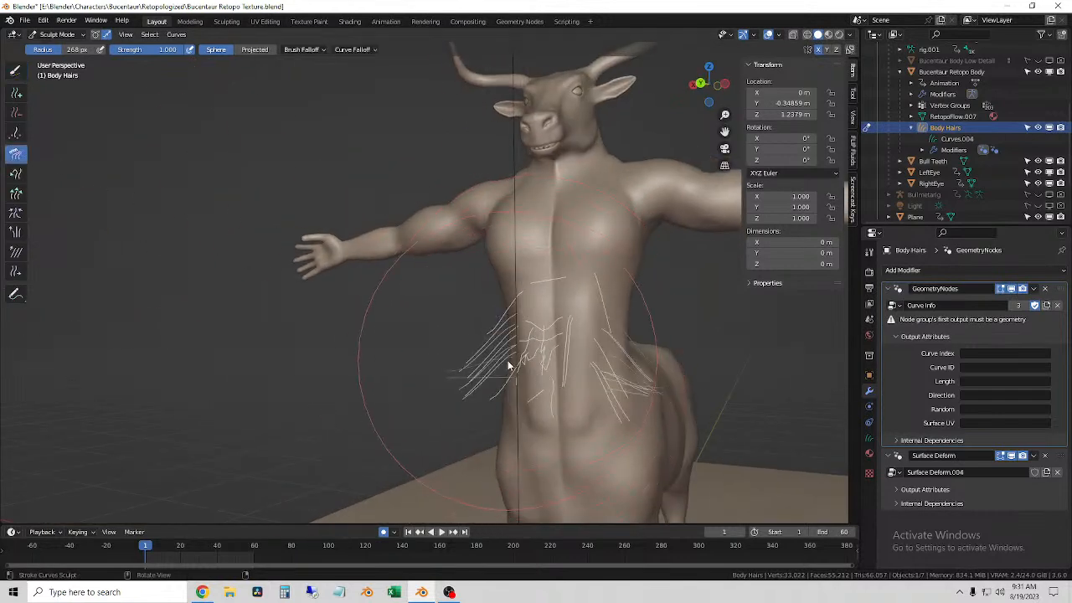
{"action": "left_click", "coordinate": [171, 35]}
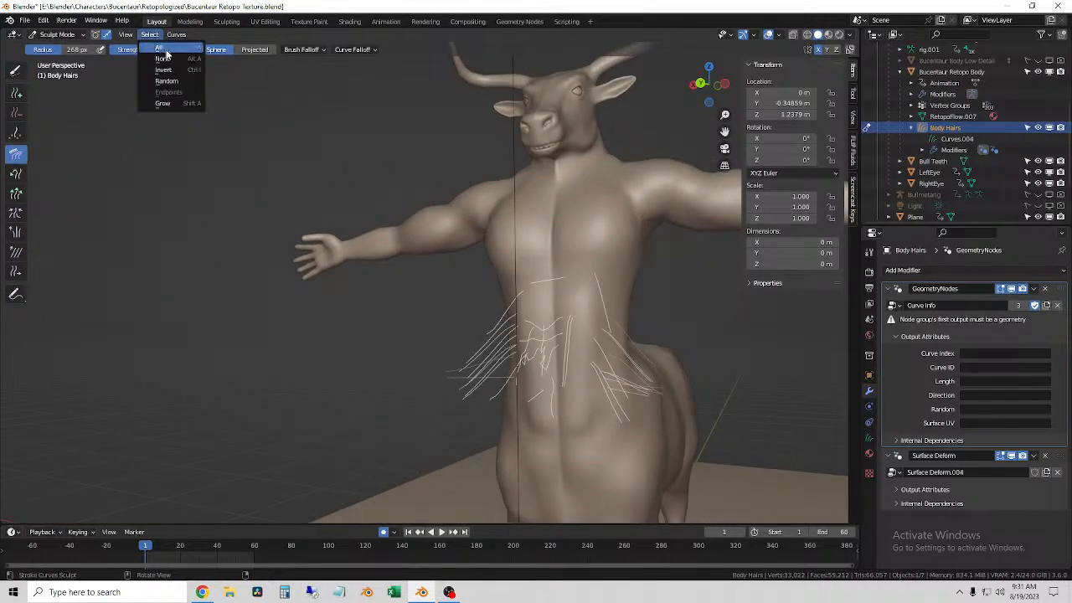
{"action": "middle_click_drag", "start_coordinate": [628, 352], "coordinate": [568, 312]}
{"action": "left_click_drag", "start_coordinate": [568, 313], "coordinate": [562, 407]}
{"action": "middle_click_drag", "start_coordinate": [562, 407], "coordinate": [560, 352]}
Step: Undo the comb strokes on the abdomen hairs
{"action": "key", "text": "ctrl+z"}
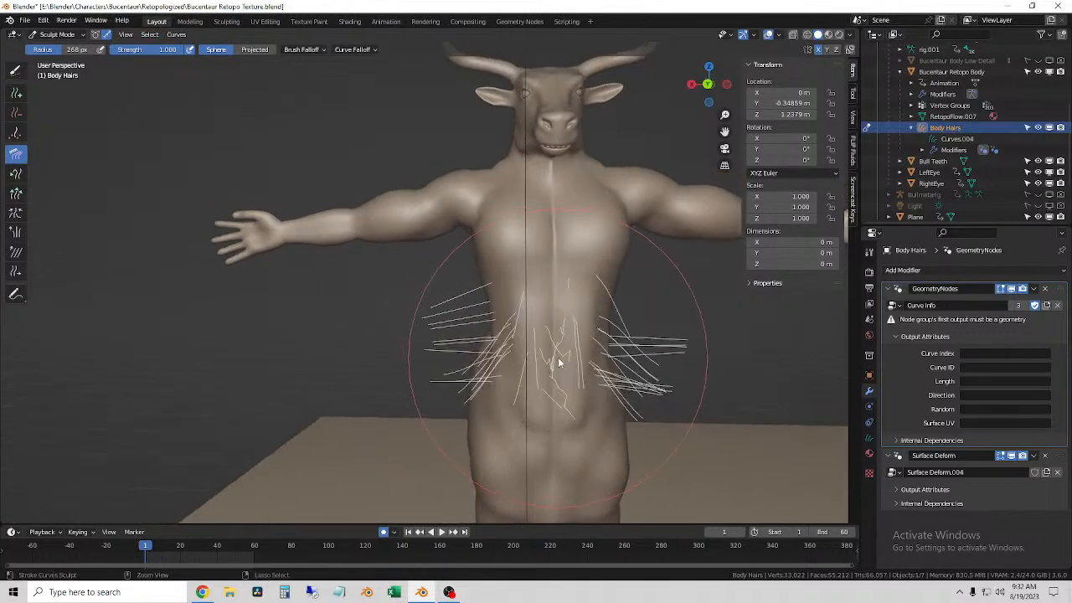
{"action": "key", "text": "ctrl+z"}
{"action": "key", "text": "ctrl+z"}
{"action": "key", "text": "ctrl+z"}
{"action": "key", "text": "ctrl+z"}
{"action": "key", "text": "ctrl+z"}
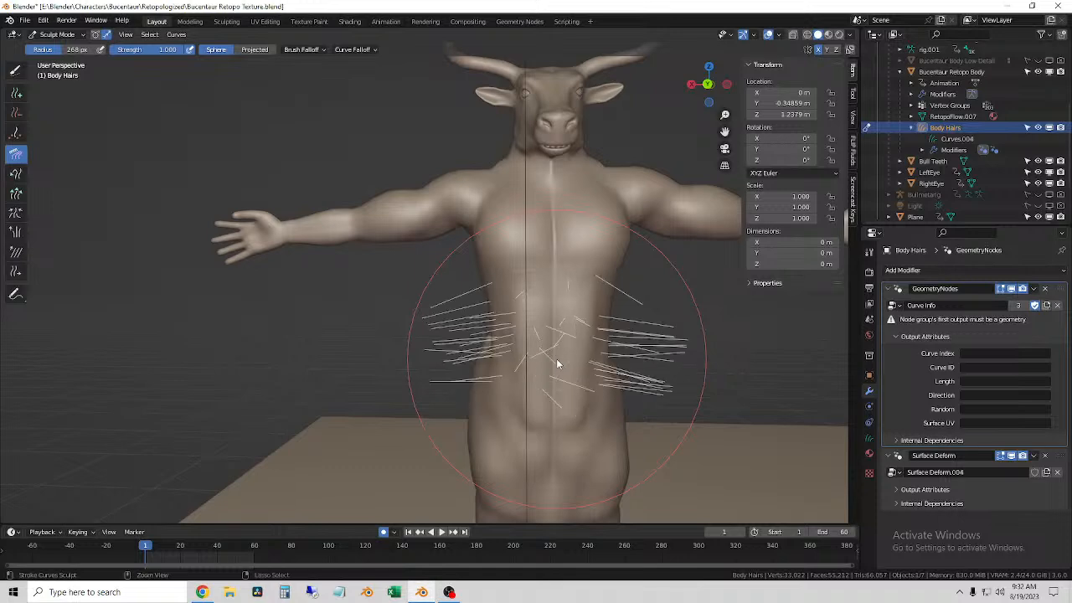
Step: Comb the hairs on both sides of the abdomen down along the torso
{"action": "mouse_move", "coordinate": [409, 323]}
{"action": "middle_mouse_down"}
{"action": "mouse_move", "coordinate": [409, 312]}
{"action": "mouse_move", "coordinate": [490, 335]}
{"action": "mouse_move", "coordinate": [530, 360]}
{"action": "mouse_move", "coordinate": [472, 304]}
{"action": "mouse_move", "coordinate": [486, 282]}
{"action": "middle_mouse_up"}
{"action": "mouse_move", "coordinate": [485, 282]}
{"action": "left_mouse_down"}
{"action": "mouse_move", "coordinate": [491, 323]}
{"action": "mouse_move", "coordinate": [510, 341]}
{"action": "mouse_move", "coordinate": [499, 360]}
{"action": "left_mouse_up"}
{"action": "middle_click_drag", "start_coordinate": [492, 358], "coordinate": [548, 352]}
{"action": "mouse_move", "coordinate": [407, 277]}
{"action": "left_mouse_down"}
{"action": "mouse_move", "coordinate": [436, 334]}
{"action": "mouse_move", "coordinate": [493, 361]}
{"action": "left_mouse_up"}
{"action": "middle_click_drag", "start_coordinate": [502, 358], "coordinate": [348, 352]}
{"action": "left_click_drag", "start_coordinate": [481, 326], "coordinate": [460, 338]}
{"action": "middle_click_drag", "start_coordinate": [461, 340], "coordinate": [586, 352]}
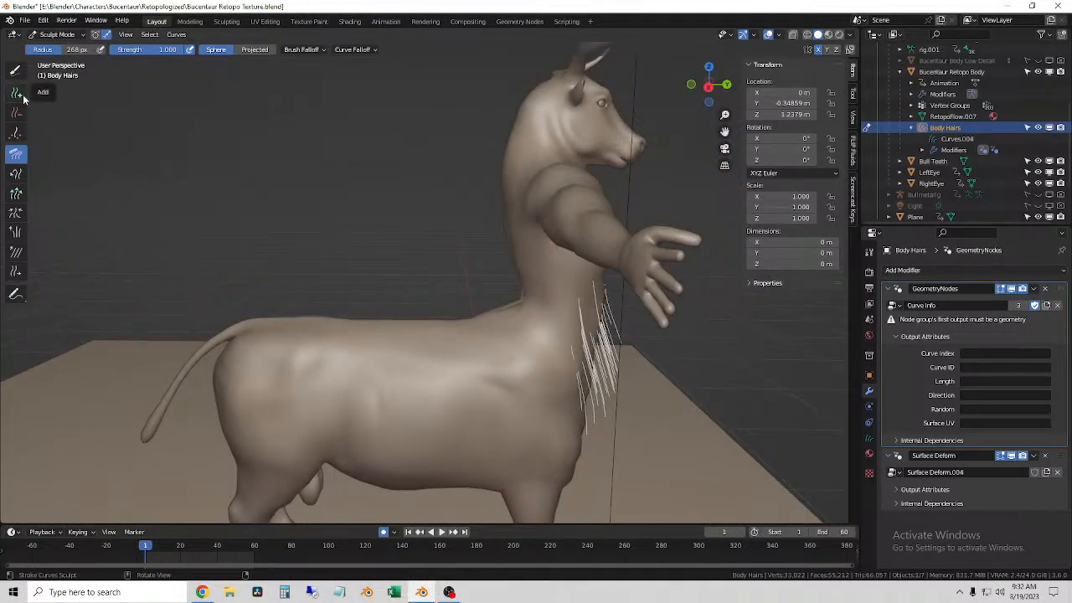
{"action": "mouse_move", "coordinate": [407, 293]}
{"action": "middle_mouse_down"}
{"action": "mouse_move", "coordinate": [448, 299]}
{"action": "mouse_move", "coordinate": [425, 299]}
{"action": "middle_mouse_up"}
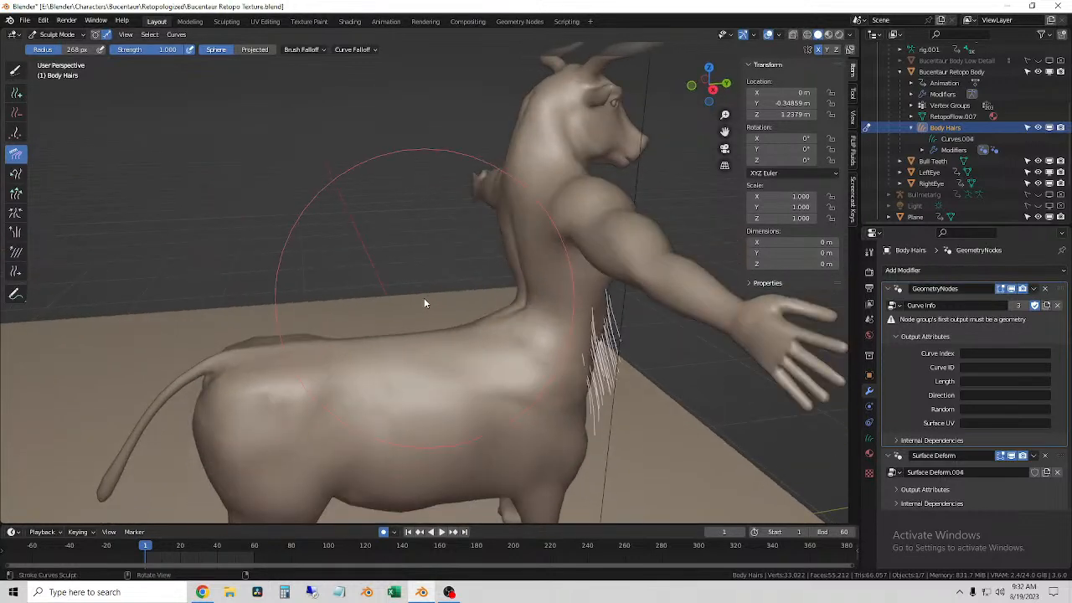
Step: Set the Add brush radius to 155 px and paint hairs over the upper and lower back
{"action": "left_click", "coordinate": [15, 94]}
{"action": "mouse_move", "coordinate": [394, 293]}
{"action": "middle_mouse_down"}
{"action": "mouse_move", "coordinate": [425, 288]}
{"action": "mouse_move", "coordinate": [443, 318]}
{"action": "mouse_move", "coordinate": [582, 316]}
{"action": "mouse_move", "coordinate": [462, 292]}
{"action": "mouse_move", "coordinate": [447, 204]}
{"action": "middle_mouse_up"}
{"action": "key", "text": "f"}
{"action": "left_click_drag", "start_coordinate": [447, 203], "coordinate": [457, 323]}
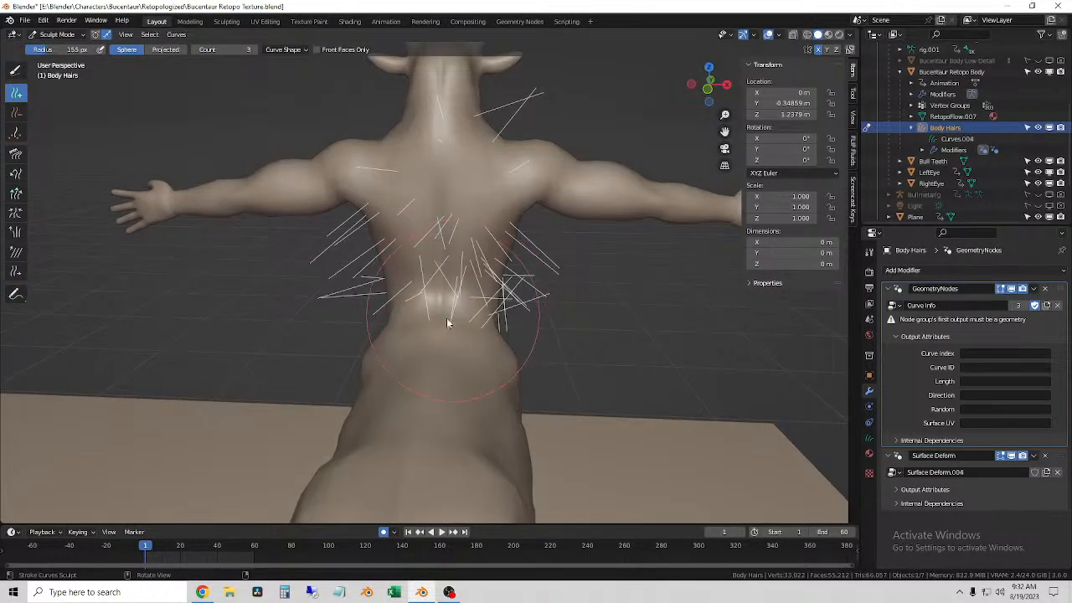
{"action": "middle_click_drag", "start_coordinate": [455, 316], "coordinate": [398, 324]}
{"action": "mouse_move", "coordinate": [393, 361]}
{"action": "left_mouse_down"}
{"action": "mouse_move", "coordinate": [338, 431]}
{"action": "mouse_move", "coordinate": [410, 267]}
{"action": "left_mouse_up"}
{"action": "middle_click_drag", "start_coordinate": [409, 268], "coordinate": [438, 236]}
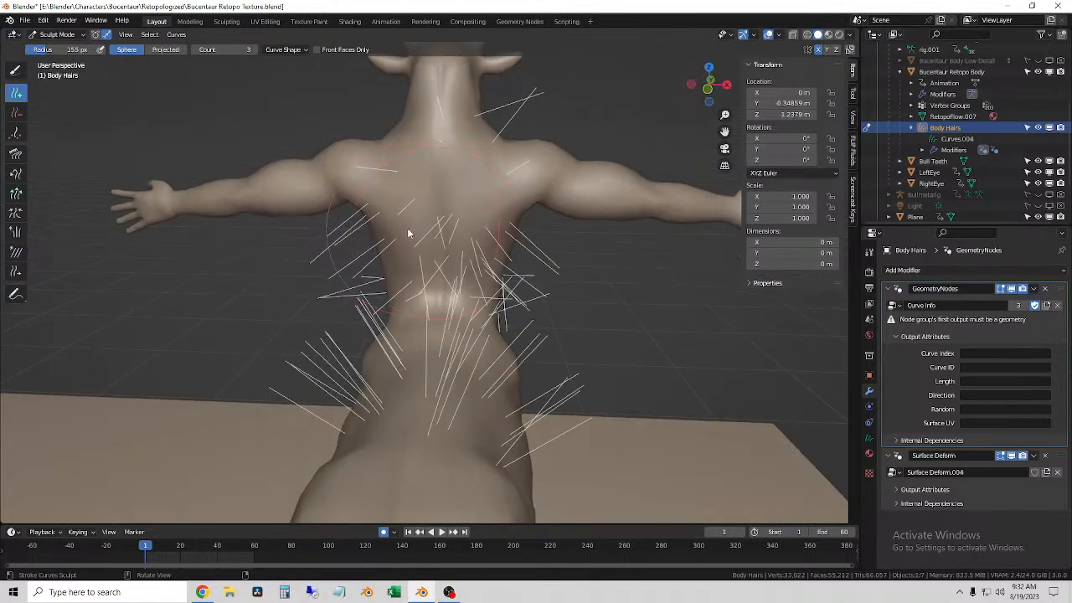
Step: Paint hairs along the arms and set the Add brush radius to 102 px
{"action": "left_click_drag", "start_coordinate": [313, 196], "coordinate": [259, 212]}
{"action": "middle_click_drag", "start_coordinate": [259, 212], "coordinate": [319, 196]}
{"action": "mouse_move", "coordinate": [319, 196]}
{"action": "left_mouse_down"}
{"action": "mouse_move", "coordinate": [180, 220]}
{"action": "mouse_move", "coordinate": [310, 268]}
{"action": "left_mouse_up"}
{"action": "key", "text": "f"}
{"action": "left_click", "coordinate": [188, 224]}
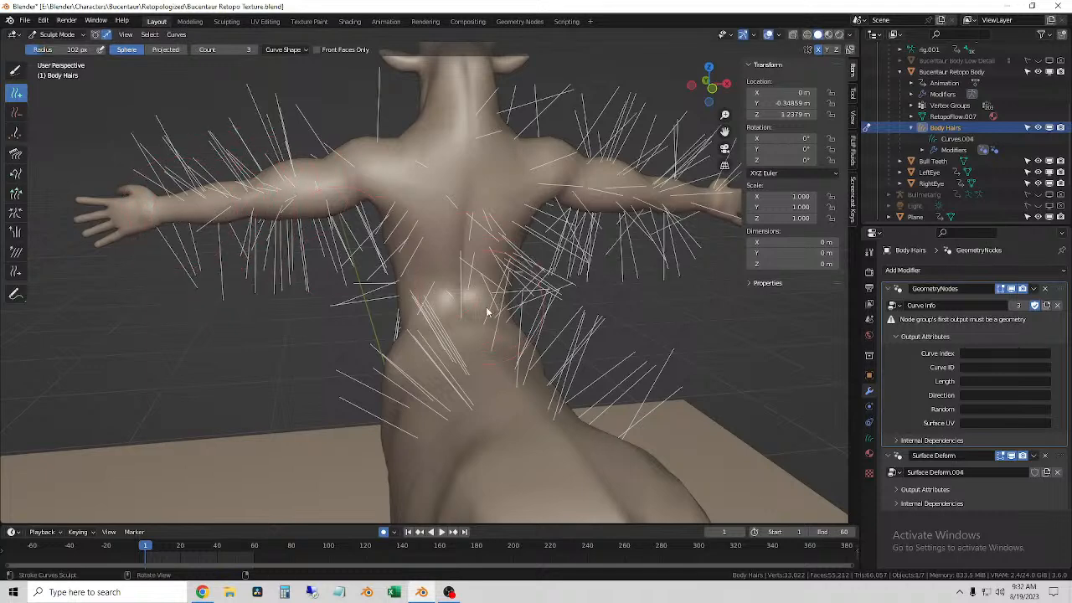
Step: Add more hairs over the back and the sides of the waist
{"action": "mouse_move", "coordinate": [416, 174]}
{"action": "left_mouse_down"}
{"action": "mouse_move", "coordinate": [486, 180]}
{"action": "mouse_move", "coordinate": [445, 263]}
{"action": "left_mouse_up"}
{"action": "mouse_move", "coordinate": [445, 263]}
{"action": "middle_mouse_down"}
{"action": "mouse_move", "coordinate": [449, 318]}
{"action": "mouse_move", "coordinate": [302, 359]}
{"action": "middle_mouse_up"}
{"action": "mouse_move", "coordinate": [323, 366]}
{"action": "left_mouse_down"}
{"action": "mouse_move", "coordinate": [145, 397]}
{"action": "mouse_move", "coordinate": [140, 411]}
{"action": "left_mouse_up"}
{"action": "mouse_move", "coordinate": [192, 428]}
{"action": "middle_mouse_down"}
{"action": "mouse_move", "coordinate": [289, 403]}
{"action": "mouse_move", "coordinate": [347, 359]}
{"action": "mouse_move", "coordinate": [473, 394]}
{"action": "mouse_move", "coordinate": [467, 347]}
{"action": "mouse_move", "coordinate": [414, 391]}
{"action": "mouse_move", "coordinate": [410, 379]}
{"action": "mouse_move", "coordinate": [443, 231]}
{"action": "middle_mouse_up"}
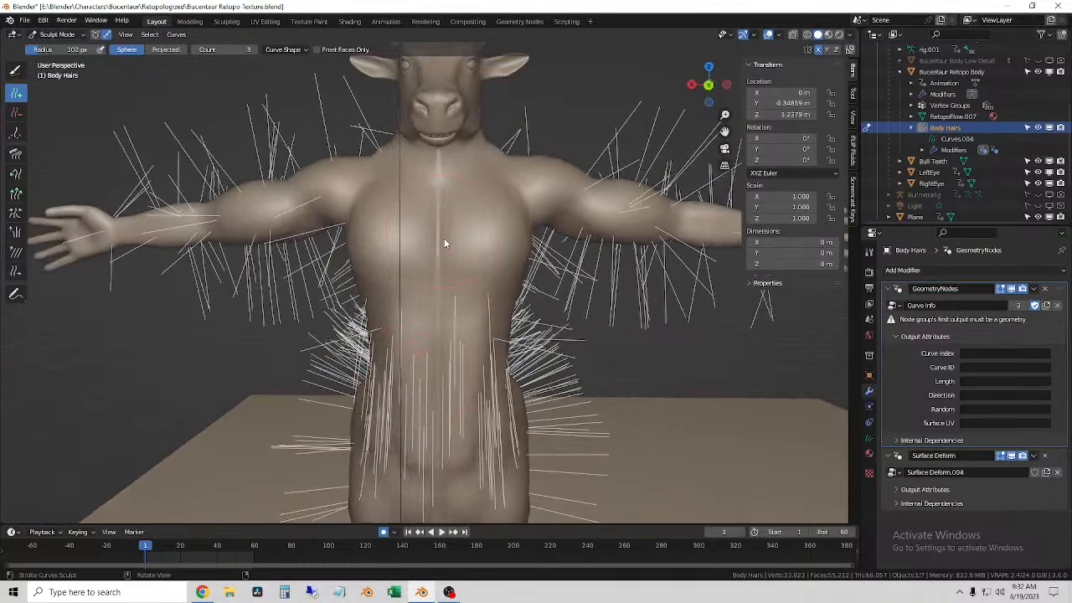
Step: Paint hairs over the chest, shoulders and upper arms
{"action": "left_click_drag", "start_coordinate": [405, 236], "coordinate": [424, 304]}
{"action": "middle_click_drag", "start_coordinate": [424, 304], "coordinate": [474, 315]}
{"action": "mouse_move", "coordinate": [358, 201]}
{"action": "left_mouse_down"}
{"action": "mouse_move", "coordinate": [349, 220]}
{"action": "mouse_move", "coordinate": [200, 212]}
{"action": "mouse_move", "coordinate": [237, 235]}
{"action": "mouse_move", "coordinate": [170, 239]}
{"action": "left_mouse_up"}
{"action": "scroll", "coordinate": [205, 239], "scroll_direction": "down", "scroll_amount": 2}
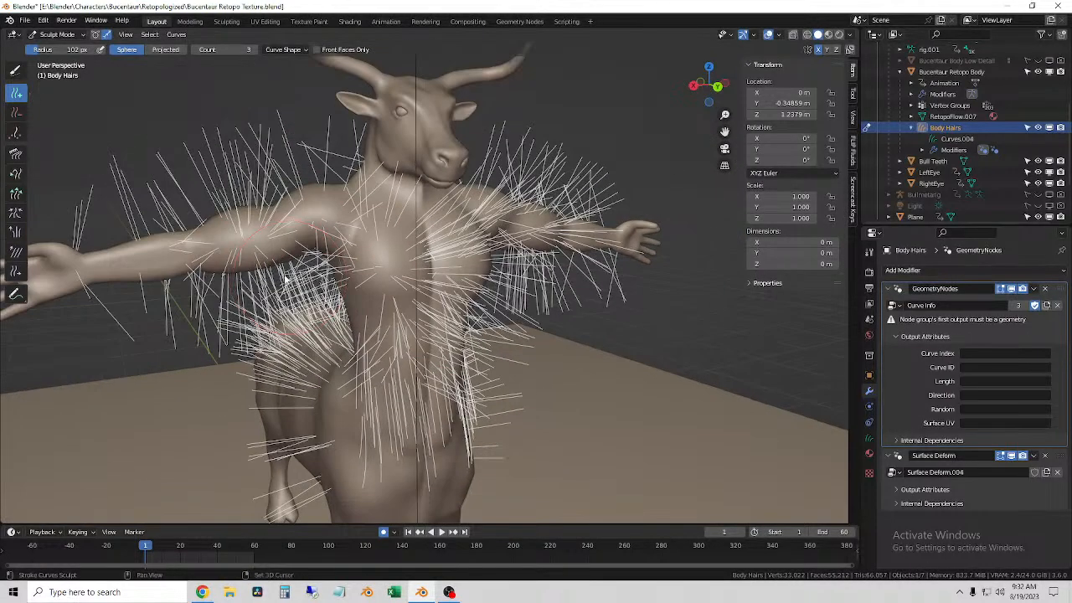
Step: Add hairs down the side of the torso and the front of the animal body, resizing the Add brush
{"action": "middle_click_drag", "start_coordinate": [205, 241], "coordinate": [317, 304], "text": "shift"}
{"action": "left_click_drag", "start_coordinate": [316, 304], "coordinate": [281, 323]}
{"action": "mouse_move", "coordinate": [299, 326]}
{"action": "middle_mouse_down"}
{"action": "mouse_move", "coordinate": [385, 377]}
{"action": "mouse_move", "coordinate": [401, 335]}
{"action": "mouse_move", "coordinate": [366, 262]}
{"action": "mouse_move", "coordinate": [392, 293]}
{"action": "middle_mouse_up"}
{"action": "left_click_drag", "start_coordinate": [329, 287], "coordinate": [321, 402]}
{"action": "key", "text": "f"}
{"action": "left_click", "coordinate": [289, 354]}
{"action": "middle_click_drag", "start_coordinate": [307, 355], "coordinate": [328, 352]}
Step: Paint hairs over the back and rump of the animal body
{"action": "scroll", "coordinate": [293, 145], "scroll_direction": "up", "scroll_amount": 1}
{"action": "mouse_move", "coordinate": [306, 273]}
{"action": "middle_mouse_down"}
{"action": "mouse_move", "coordinate": [298, 279]}
{"action": "mouse_move", "coordinate": [296, 233]}
{"action": "mouse_move", "coordinate": [310, 293]}
{"action": "middle_mouse_up"}
{"action": "mouse_move", "coordinate": [309, 293]}
{"action": "left_mouse_down"}
{"action": "mouse_move", "coordinate": [258, 363]}
{"action": "mouse_move", "coordinate": [210, 347]}
{"action": "left_mouse_up"}
{"action": "middle_click_drag", "start_coordinate": [210, 346], "coordinate": [309, 352]}
{"action": "left_click_drag", "start_coordinate": [310, 352], "coordinate": [173, 365]}
{"action": "mouse_move", "coordinate": [174, 366]}
{"action": "middle_mouse_down"}
{"action": "mouse_move", "coordinate": [247, 355]}
{"action": "mouse_move", "coordinate": [298, 321]}
{"action": "middle_mouse_up"}
Step: Resize the Add brush and paint hairs along the tail
{"action": "key", "text": "f"}
{"action": "left_click", "coordinate": [288, 325]}
{"action": "mouse_move", "coordinate": [297, 316]}
{"action": "left_mouse_down"}
{"action": "mouse_move", "coordinate": [222, 408]}
{"action": "mouse_move", "coordinate": [230, 427]}
{"action": "left_mouse_up"}
{"action": "middle_click_drag", "start_coordinate": [297, 354], "coordinate": [306, 350]}
Step: Paint hairs over the arm and the animal body's flank, adjusting the Add brush radius to 133 px and then 82 px
{"action": "left_click_drag", "start_coordinate": [432, 298], "coordinate": [320, 293]}
{"action": "key", "text": "f"}
{"action": "left_click", "coordinate": [460, 328]}
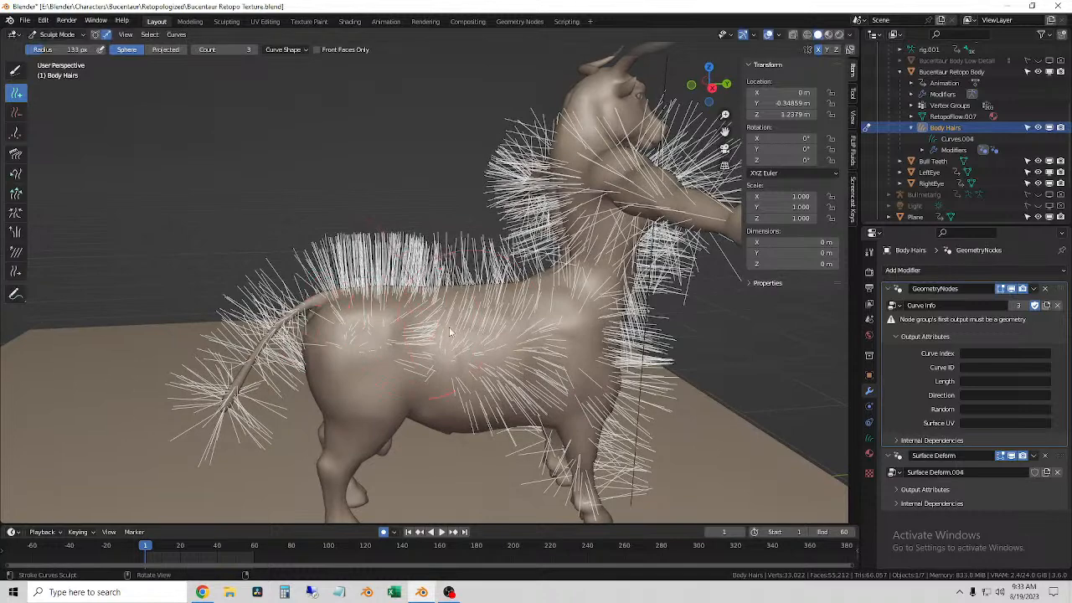
{"action": "key", "text": "f"}
{"action": "left_click", "coordinate": [372, 404]}
{"action": "mouse_move", "coordinate": [373, 405]}
{"action": "middle_mouse_down"}
{"action": "mouse_move", "coordinate": [389, 378]}
{"action": "mouse_move", "coordinate": [339, 425]}
{"action": "mouse_move", "coordinate": [360, 392]}
{"action": "mouse_move", "coordinate": [343, 426]}
{"action": "mouse_move", "coordinate": [460, 425]}
{"action": "mouse_move", "coordinate": [412, 405]}
{"action": "mouse_move", "coordinate": [394, 377]}
{"action": "mouse_move", "coordinate": [469, 401]}
{"action": "mouse_move", "coordinate": [503, 394]}
{"action": "mouse_move", "coordinate": [511, 236]}
{"action": "mouse_move", "coordinate": [483, 237]}
{"action": "middle_mouse_up"}
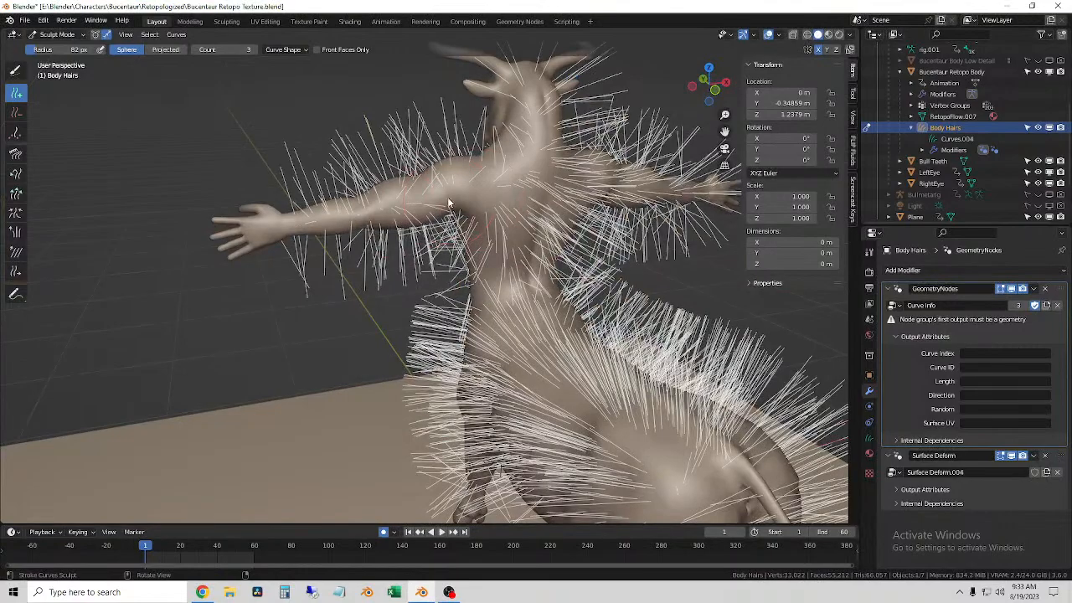
Step: Fill in hairs across the upper back, the other flank, the belly and the hind leg, using a 45 px brush for the leg
{"action": "middle_click_drag", "start_coordinate": [387, 240], "coordinate": [507, 338]}
{"action": "middle_click_drag", "start_coordinate": [508, 409], "coordinate": [572, 372]}
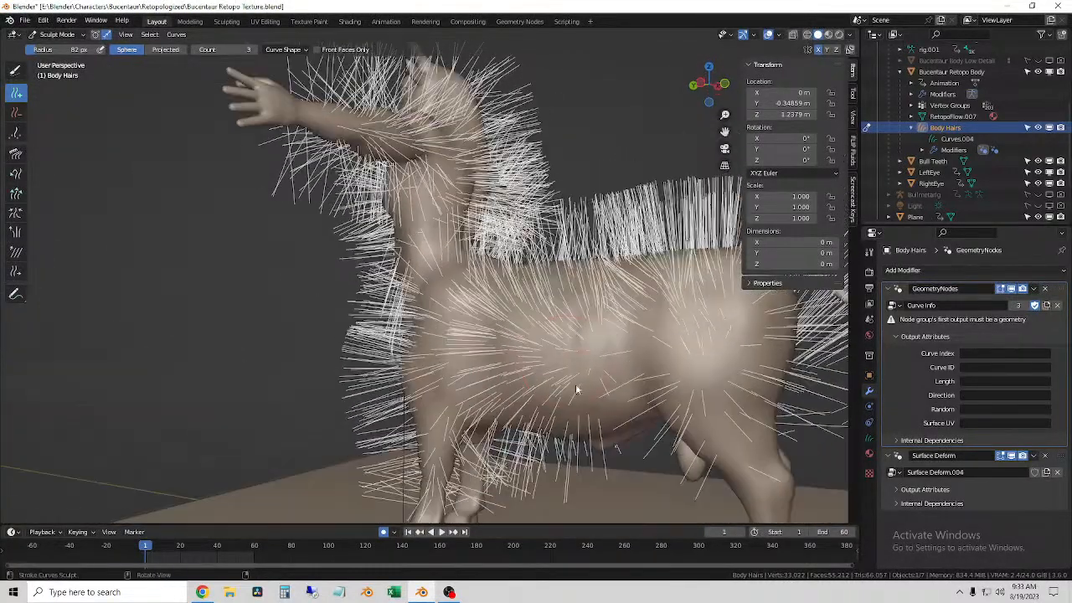
{"action": "middle_click_drag", "start_coordinate": [588, 429], "coordinate": [574, 448]}
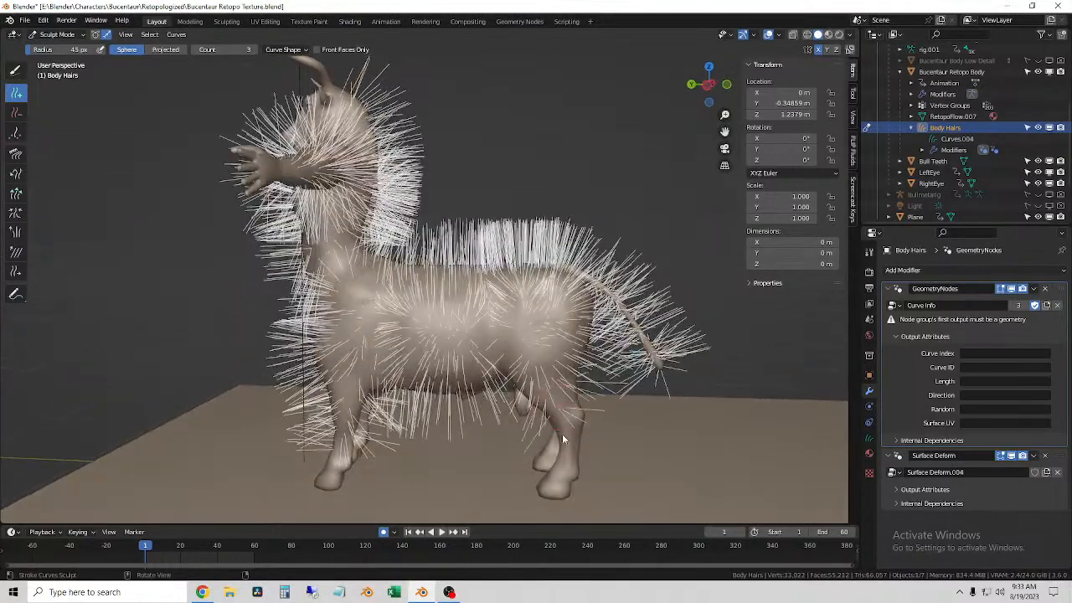
{"action": "middle_click_drag", "start_coordinate": [549, 410], "coordinate": [584, 361]}
Step: Paint more hairs along the arm and the front of the shoulder
{"action": "middle_click_drag", "start_coordinate": [446, 310], "coordinate": [401, 254]}
{"action": "scroll", "coordinate": [383, 270], "scroll_direction": "up", "scroll_amount": 2}
{"action": "mouse_move", "coordinate": [312, 226]}
{"action": "left_mouse_down"}
{"action": "mouse_move", "coordinate": [325, 242]}
{"action": "mouse_move", "coordinate": [185, 270]}
{"action": "left_mouse_up"}
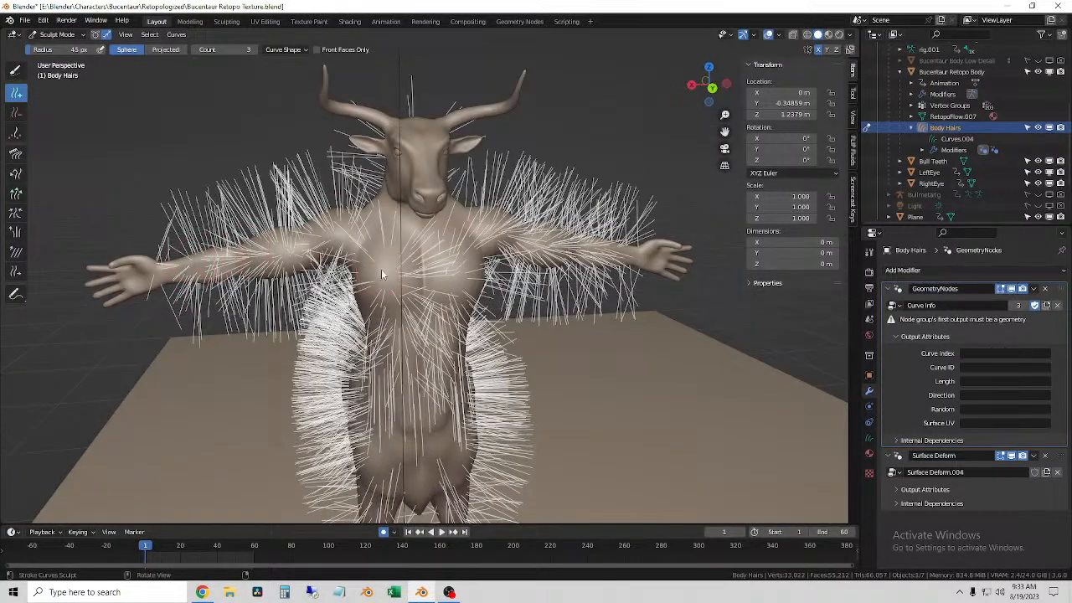
{"action": "middle_click_drag", "start_coordinate": [356, 226], "coordinate": [360, 258], "text": "shift"}
{"action": "scroll", "coordinate": [394, 235], "scroll_direction": "up", "scroll_amount": 4}
{"action": "scroll", "coordinate": [402, 222], "scroll_direction": "down", "scroll_amount": 3}
Step: Set the Add brush radius to 88 px and fill the bare areas of the neck, shoulder and arm with hairs
{"action": "middle_click_drag", "start_coordinate": [418, 148], "coordinate": [428, 174], "text": "shift"}
{"action": "scroll", "coordinate": [422, 218], "scroll_direction": "up", "scroll_amount": 1}
{"action": "scroll", "coordinate": [429, 193], "scroll_direction": "up", "scroll_amount": 5}
{"action": "middle_click_drag", "start_coordinate": [431, 220], "coordinate": [587, 213]}
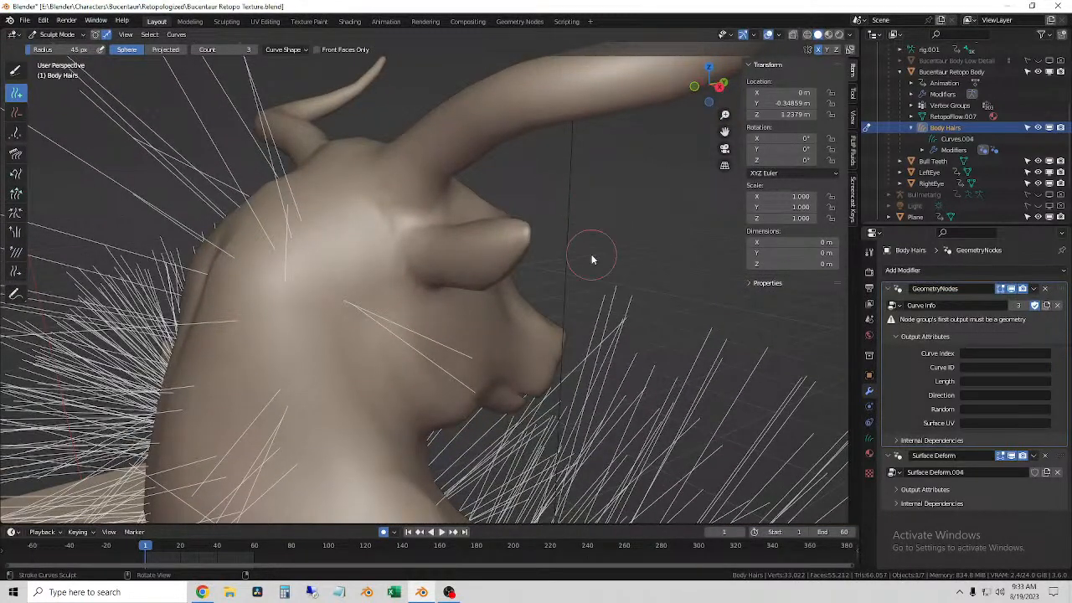
{"action": "mouse_move", "coordinate": [531, 251]}
{"action": "middle_mouse_down"}
{"action": "mouse_move", "coordinate": [369, 325]}
{"action": "mouse_move", "coordinate": [393, 348]}
{"action": "middle_mouse_up"}
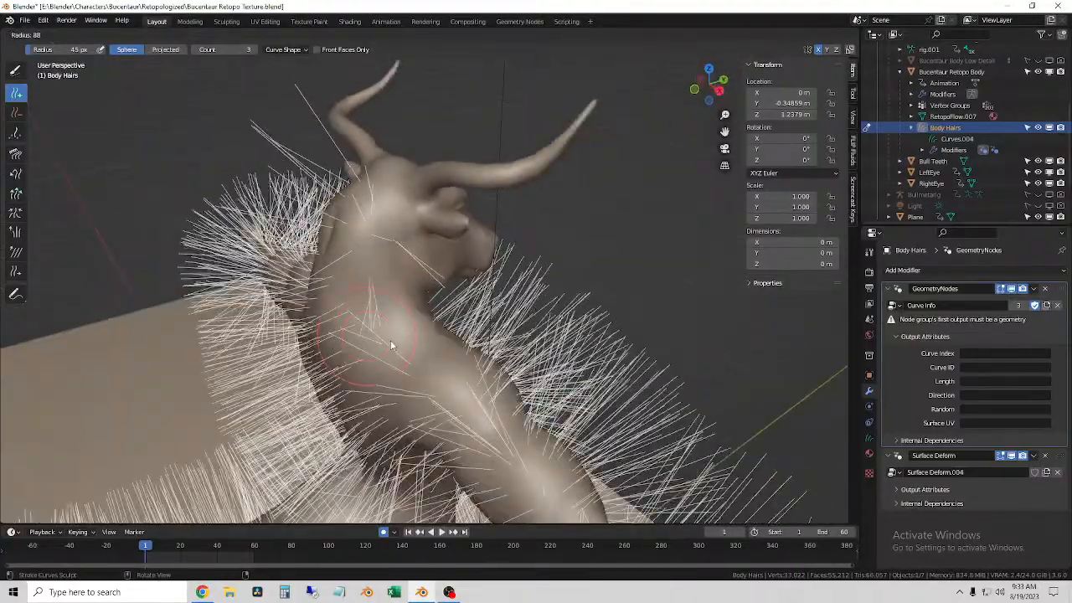
{"action": "middle_click_drag", "start_coordinate": [464, 387], "coordinate": [418, 337]}
{"action": "middle_click_drag", "start_coordinate": [478, 359], "coordinate": [624, 356]}
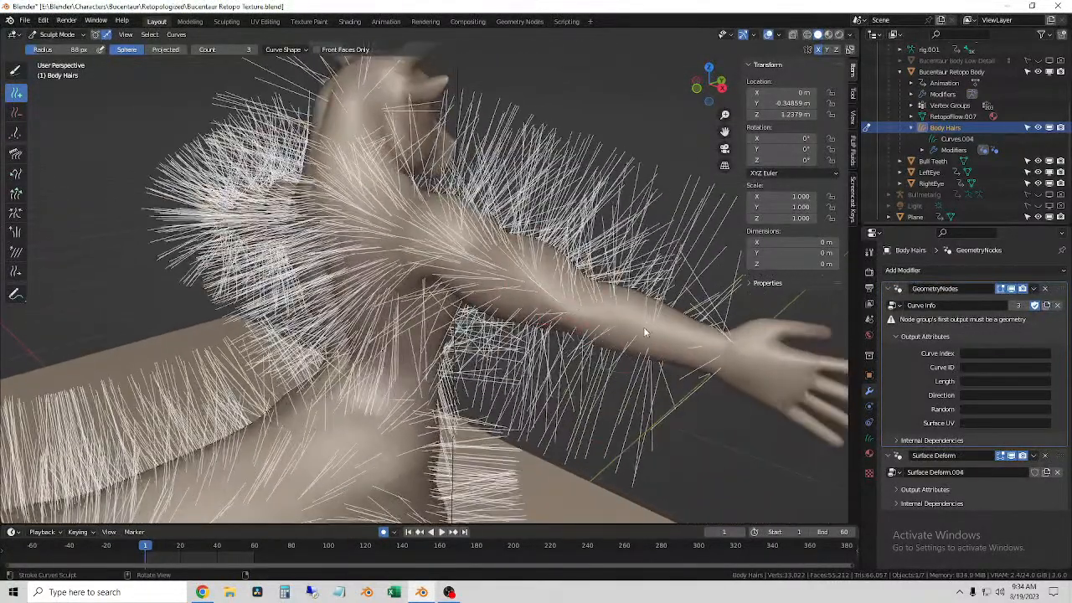
{"action": "middle_click_drag", "start_coordinate": [602, 314], "coordinate": [616, 457]}
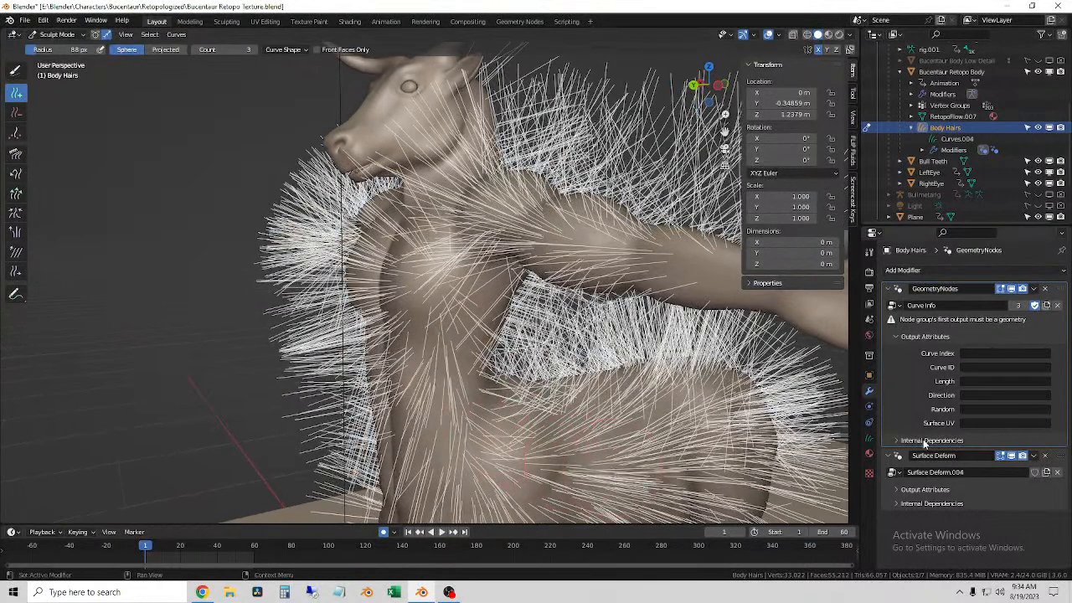
Step: Save the file and return Body Hairs to Object Mode
{"action": "left_click", "coordinate": [24, 22]}
{"action": "left_click", "coordinate": [33, 93]}
{"action": "left_click", "coordinate": [57, 34]}
{"action": "left_click", "coordinate": [60, 47]}
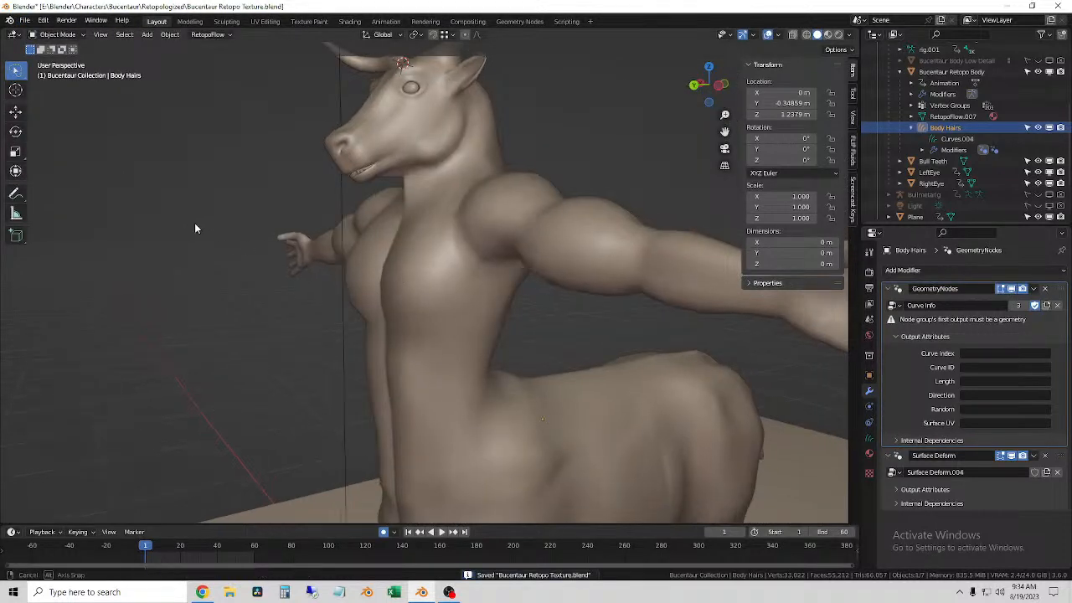
{"action": "middle_click_drag", "start_coordinate": [190, 227], "coordinate": [252, 227]}
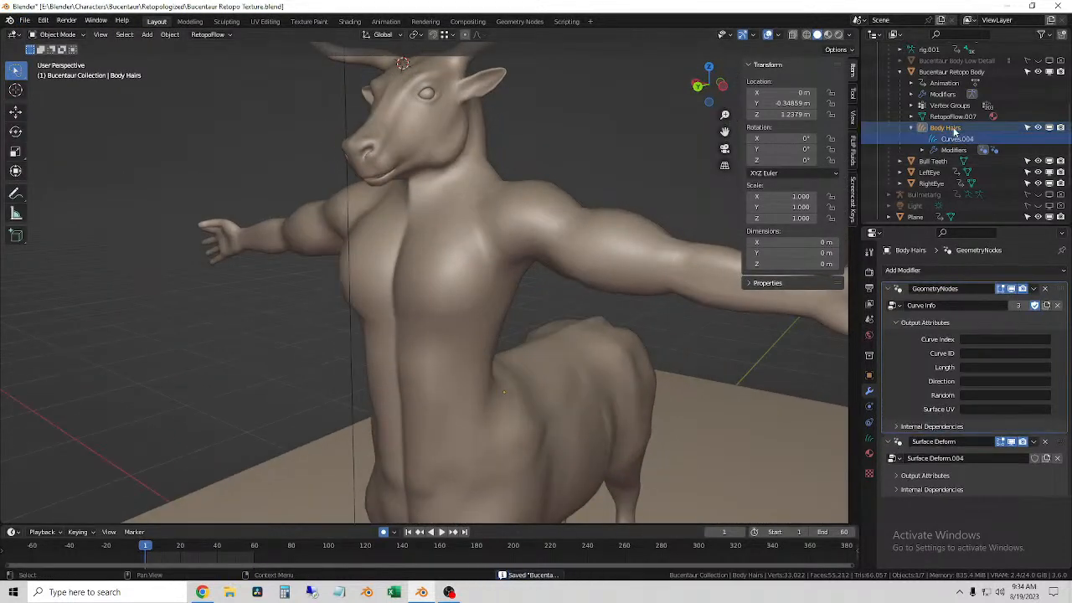
Step: Open the Geometry Nodes workspace and assign the linked Curve Info node group to the GeometryNodes modifier
{"action": "left_click", "coordinate": [517, 23]}
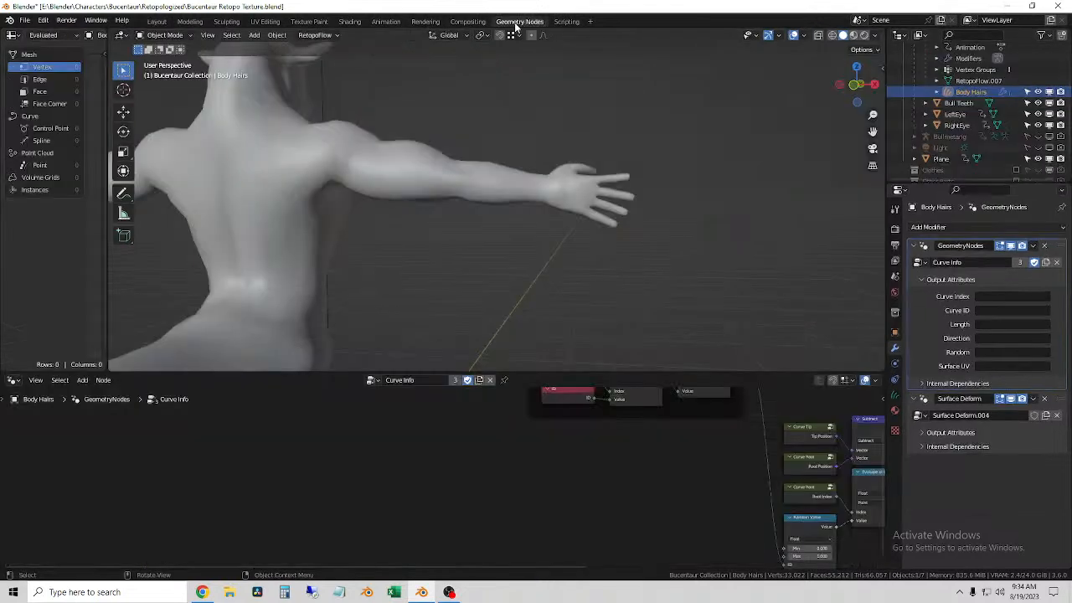
{"action": "left_click", "coordinate": [374, 381]}
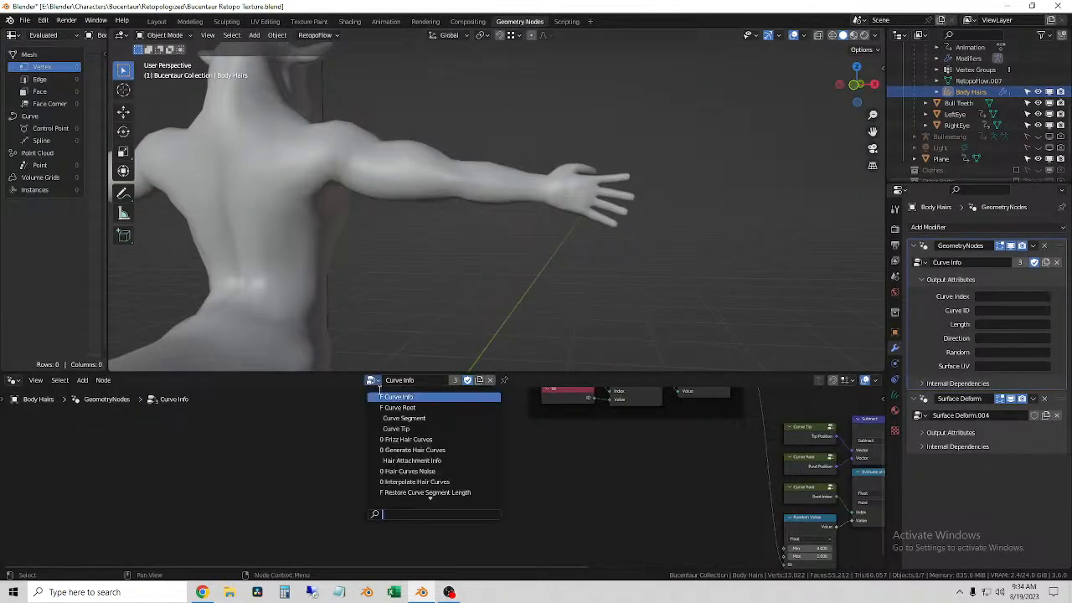
{"action": "scroll", "coordinate": [435, 481], "scroll_direction": "down", "scroll_amount": 3}
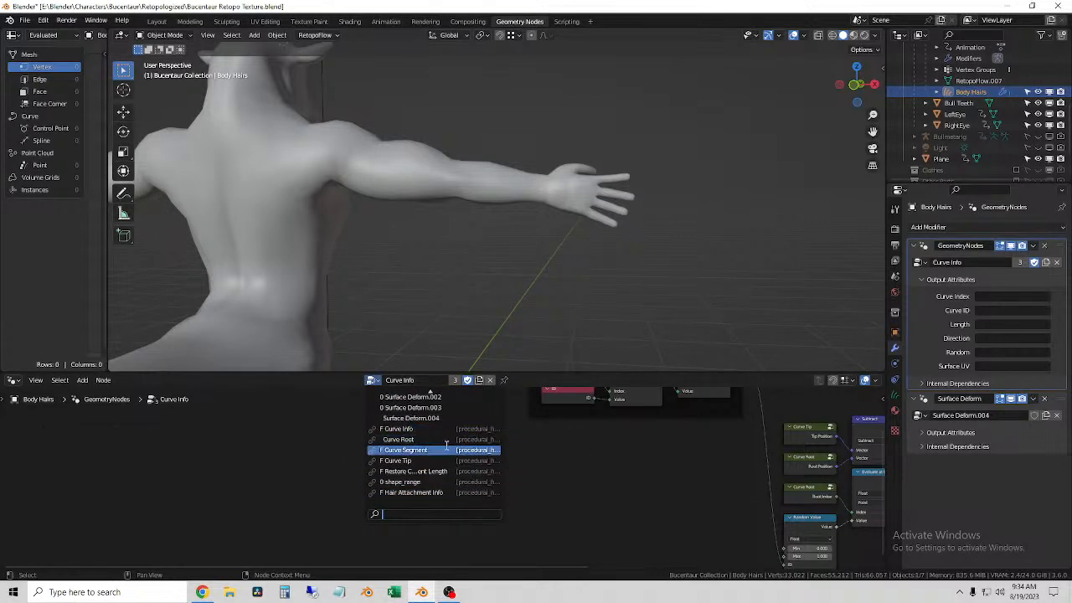
{"action": "left_click", "coordinate": [432, 429]}
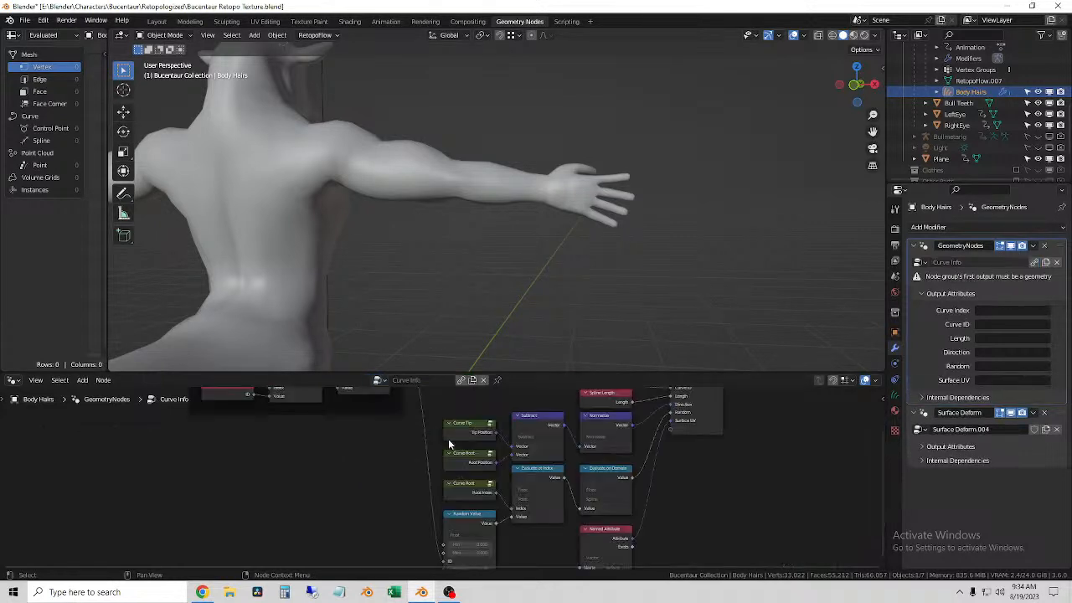
Step: Preview the model with its materials and inspect the original Spline data of Body Hairs in a widened spreadsheet
{"action": "left_click", "coordinate": [853, 36]}
{"action": "middle_click_drag", "start_coordinate": [765, 99], "coordinate": [661, 195]}
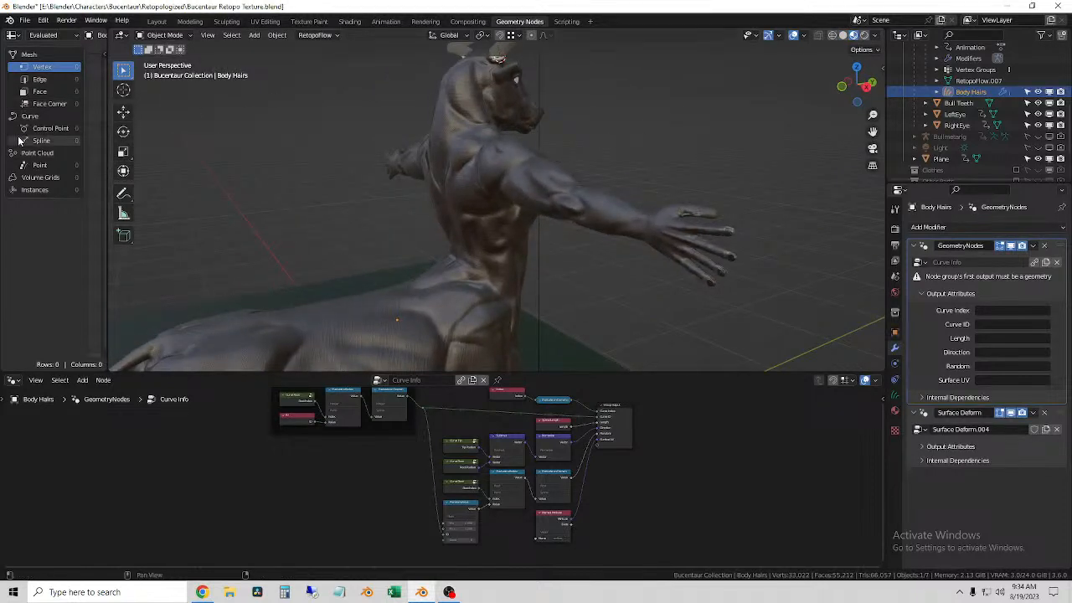
{"action": "left_click", "coordinate": [46, 128]}
{"action": "left_click", "coordinate": [43, 140]}
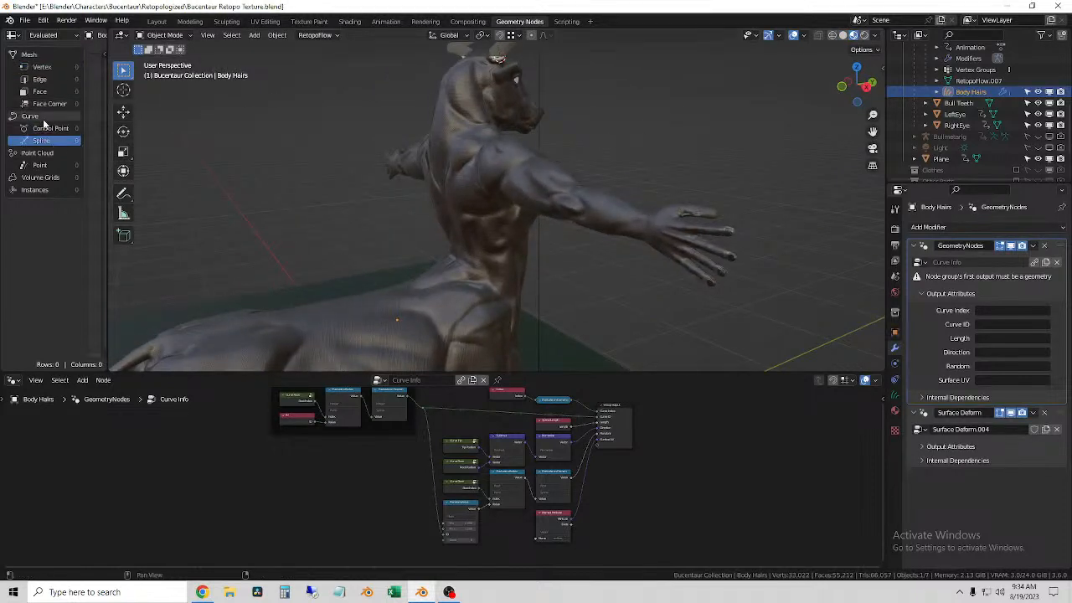
{"action": "left_click", "coordinate": [54, 35]}
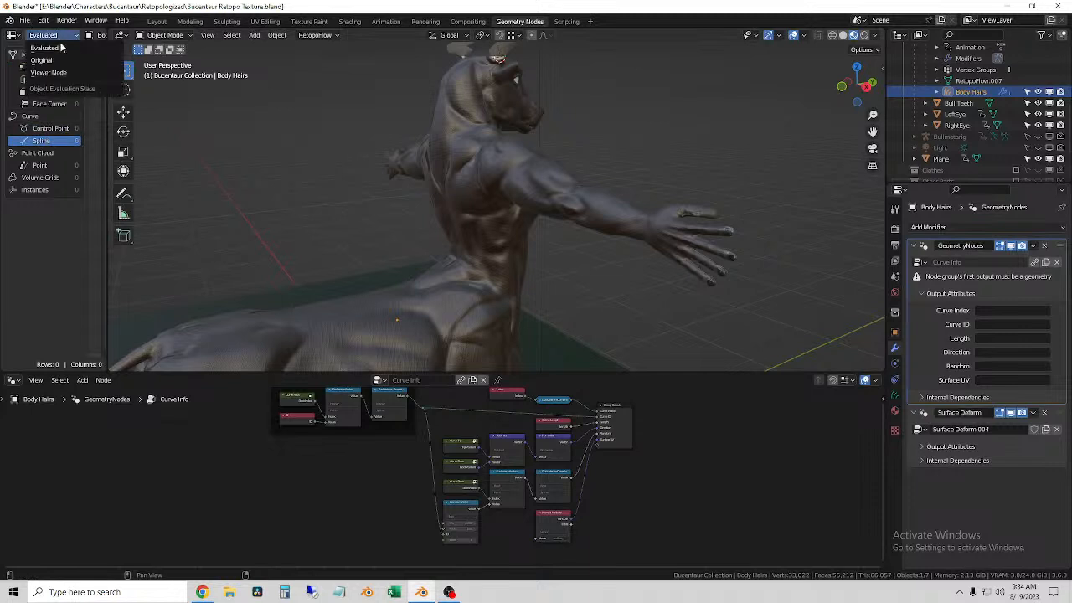
{"action": "left_click", "coordinate": [62, 60]}
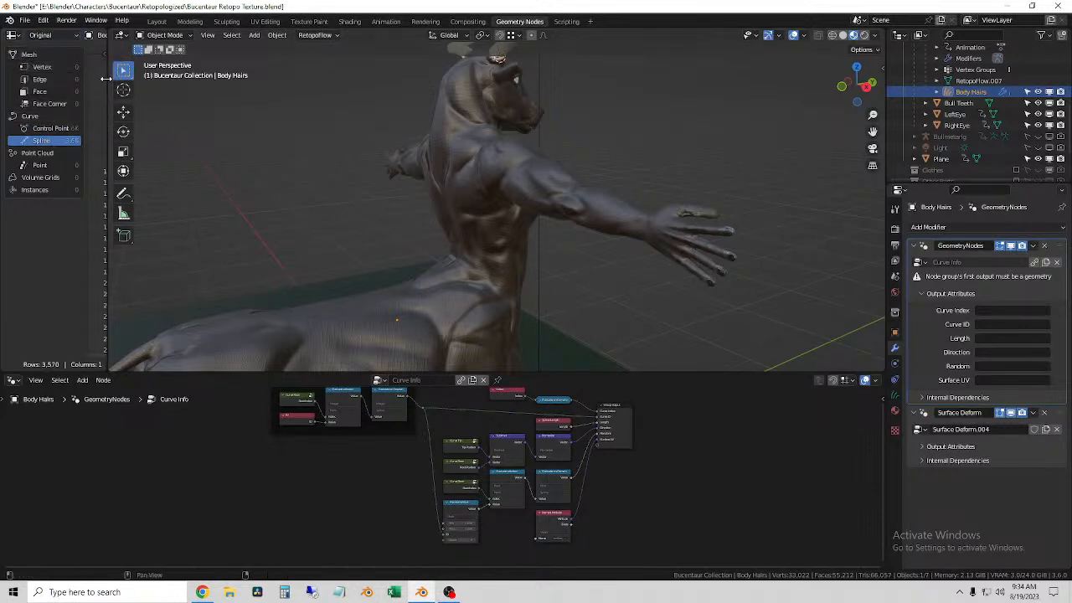
{"action": "left_click_drag", "start_coordinate": [105, 78], "coordinate": [219, 80]}
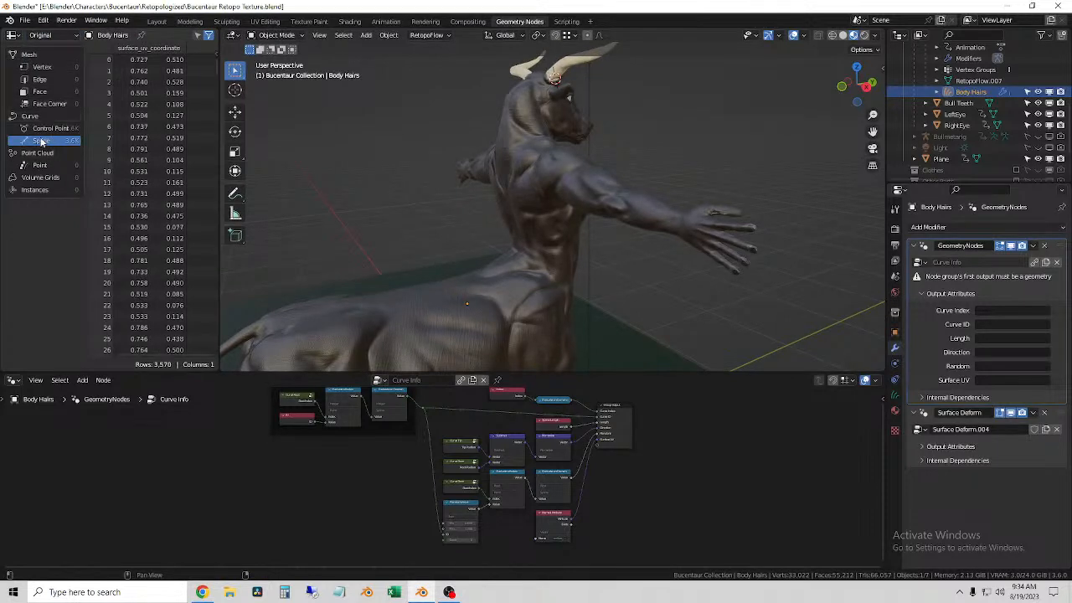
{"action": "middle_click_drag", "start_coordinate": [422, 228], "coordinate": [424, 225]}
{"action": "left_click", "coordinate": [344, 36]}
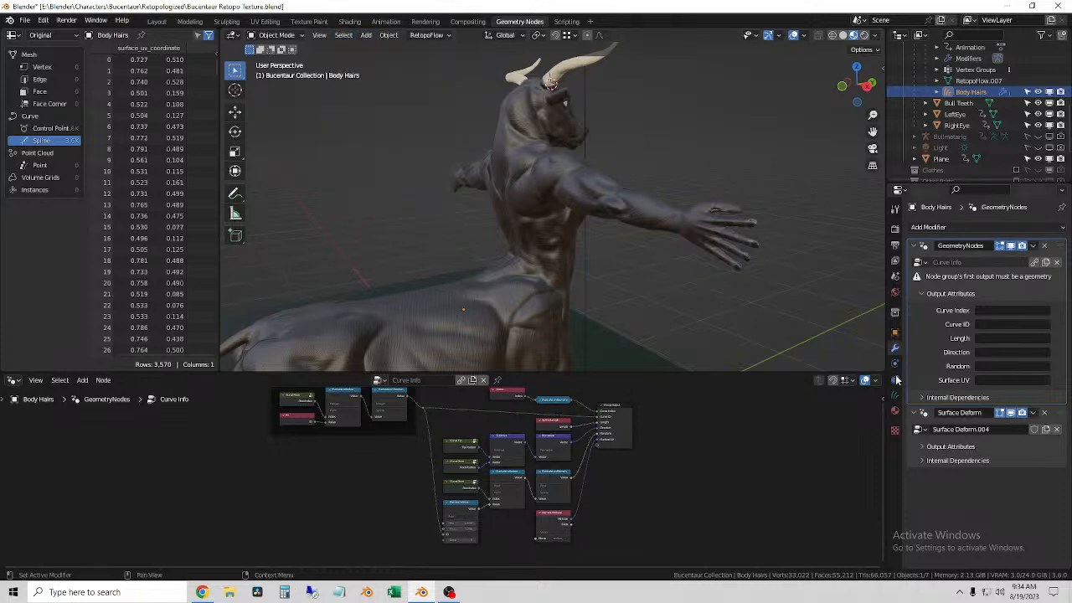
Step: Disable the GeometryNodes modifier's viewport display, toggling it to compare the body with and without hairs
{"action": "left_click", "coordinate": [1012, 246]}
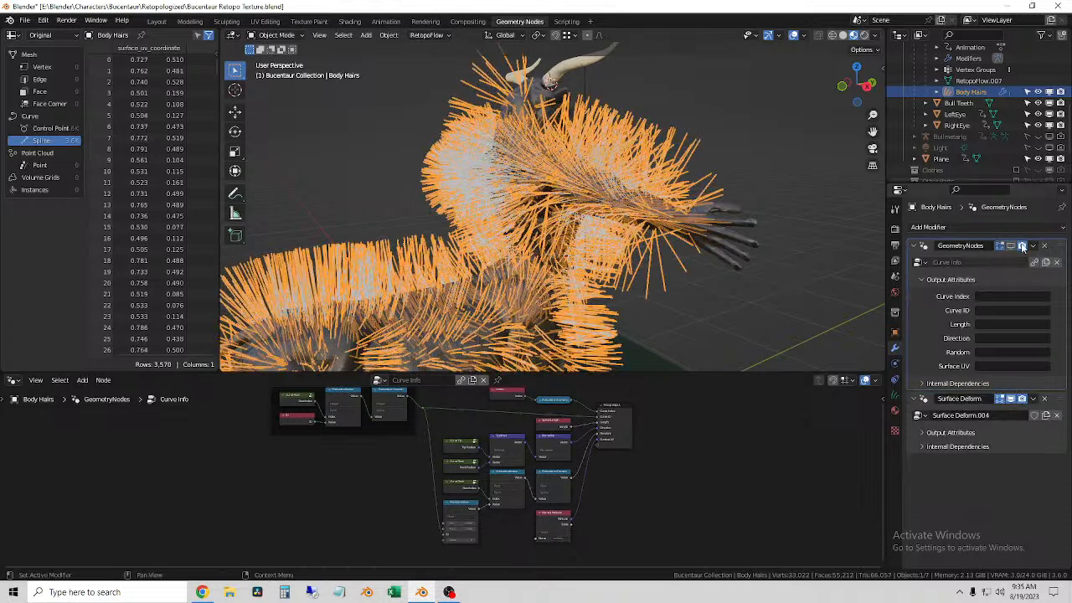
{"action": "scroll", "coordinate": [694, 289], "scroll_direction": "up", "scroll_amount": 2}
{"action": "left_click", "coordinate": [806, 157]}
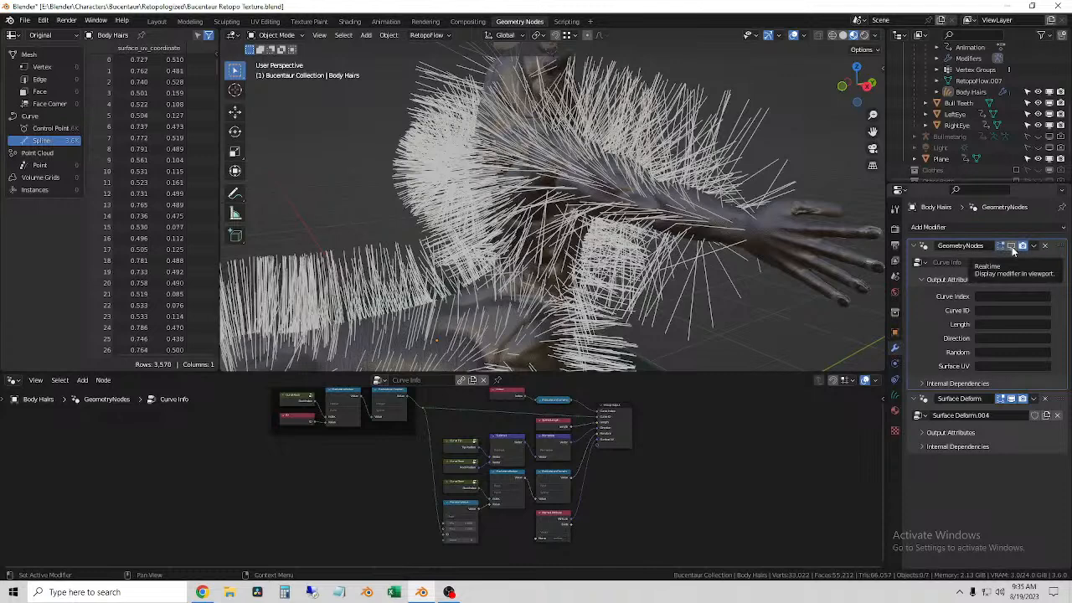
{"action": "left_click", "coordinate": [1011, 247]}
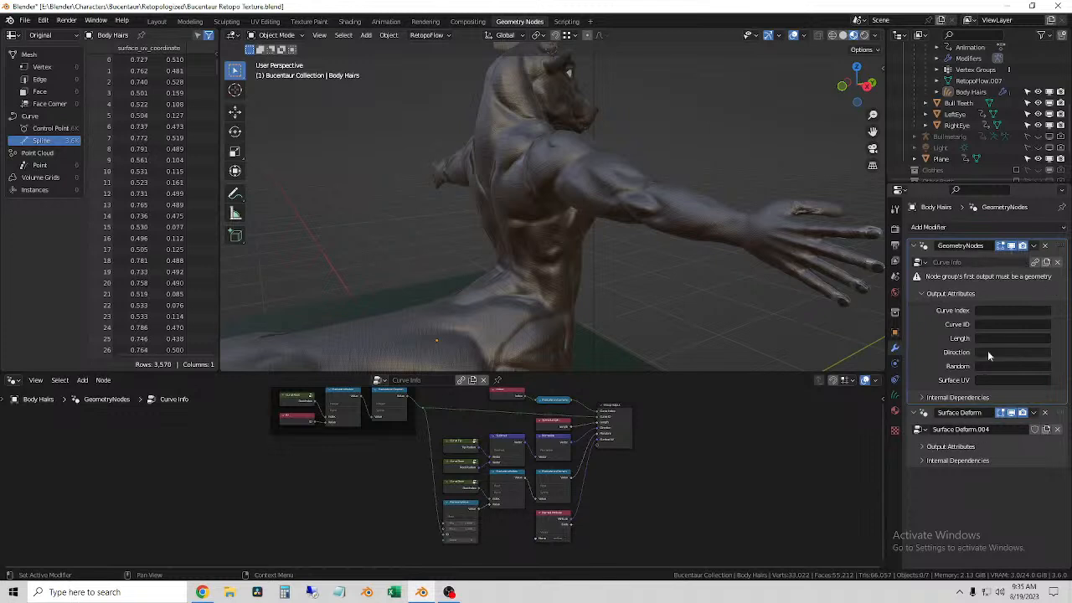
{"action": "left_click", "coordinate": [1012, 246]}
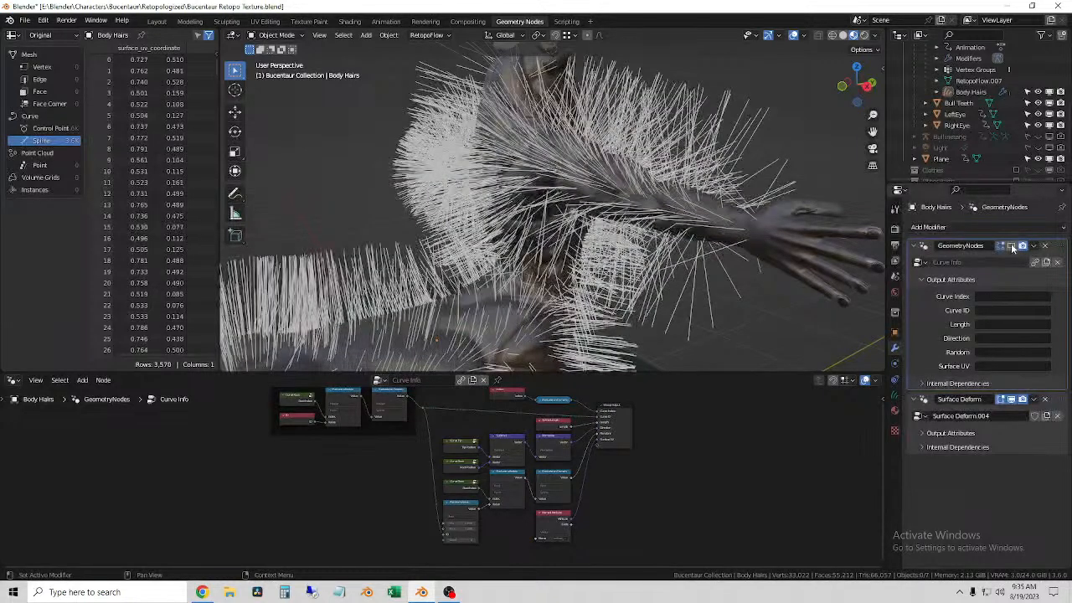
Step: Assign the Surface Deform.004 node group to the GeometryNodes modifier of Body Hairs
{"action": "middle_click_drag", "start_coordinate": [475, 402], "coordinate": [470, 410]}
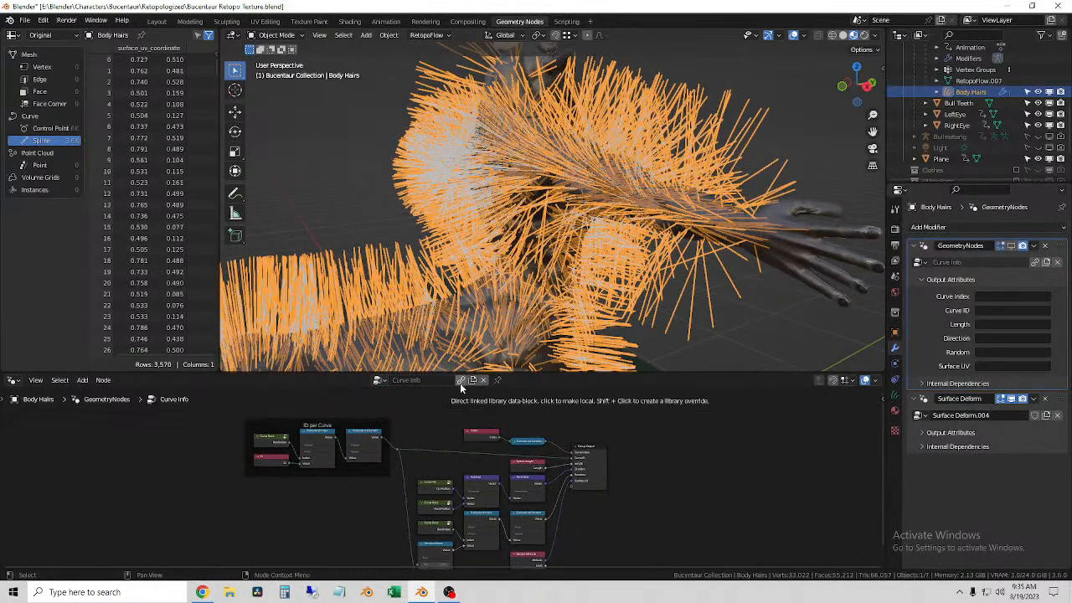
{"action": "left_click", "coordinate": [381, 381]}
{"action": "scroll", "coordinate": [419, 437], "scroll_direction": "up", "scroll_amount": 7}
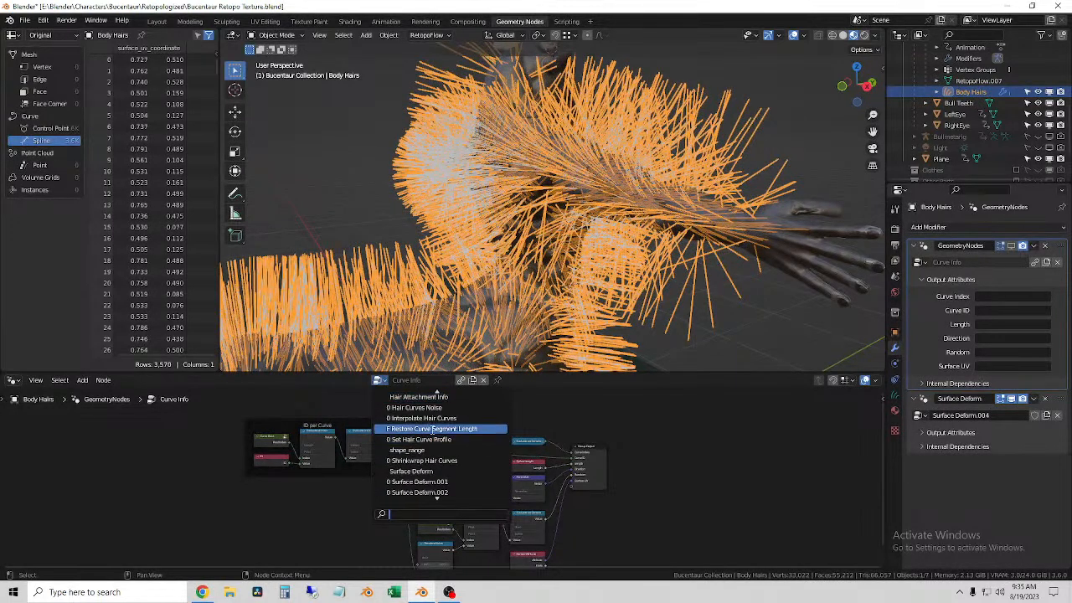
{"action": "scroll", "coordinate": [444, 457], "scroll_direction": "down", "scroll_amount": 3}
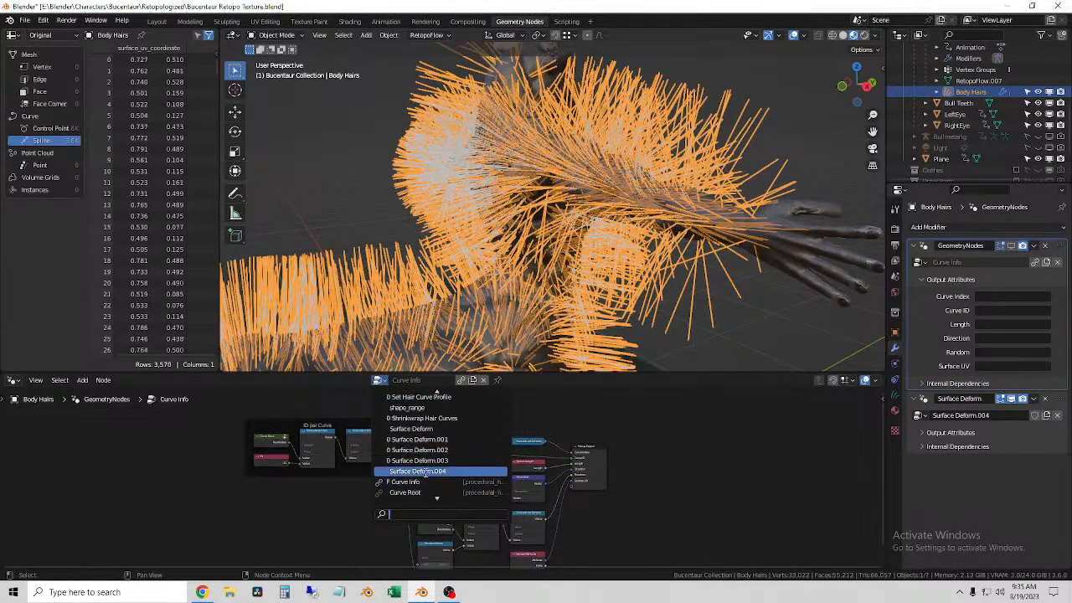
{"action": "left_click", "coordinate": [427, 471]}
{"action": "scroll", "coordinate": [484, 505], "scroll_direction": "up", "scroll_amount": 5}
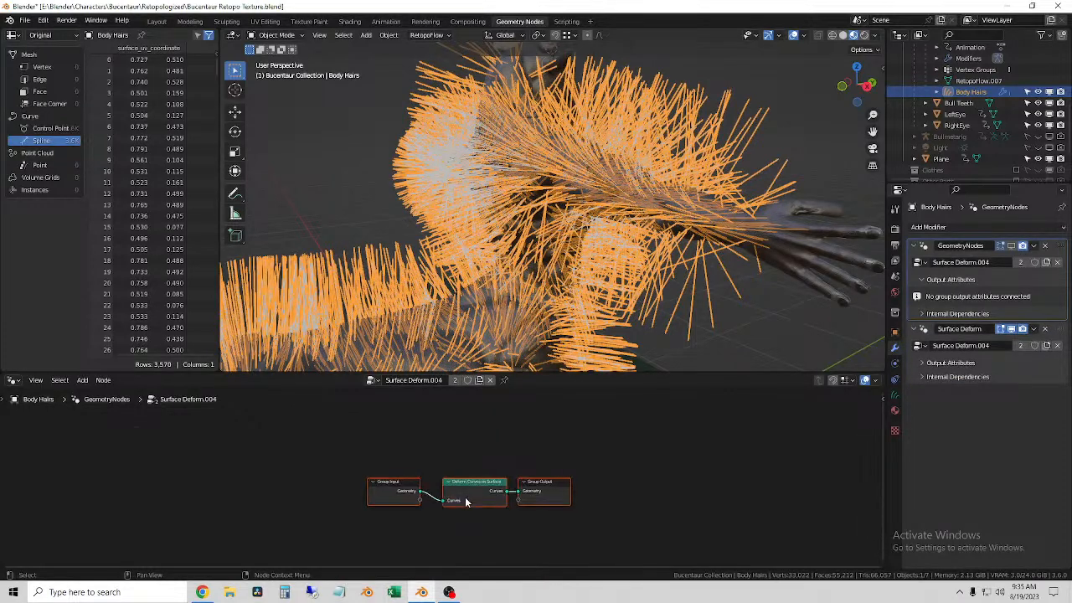
{"action": "scroll", "coordinate": [484, 505], "scroll_direction": "up", "scroll_amount": 1}
{"action": "left_click", "coordinate": [374, 381]}
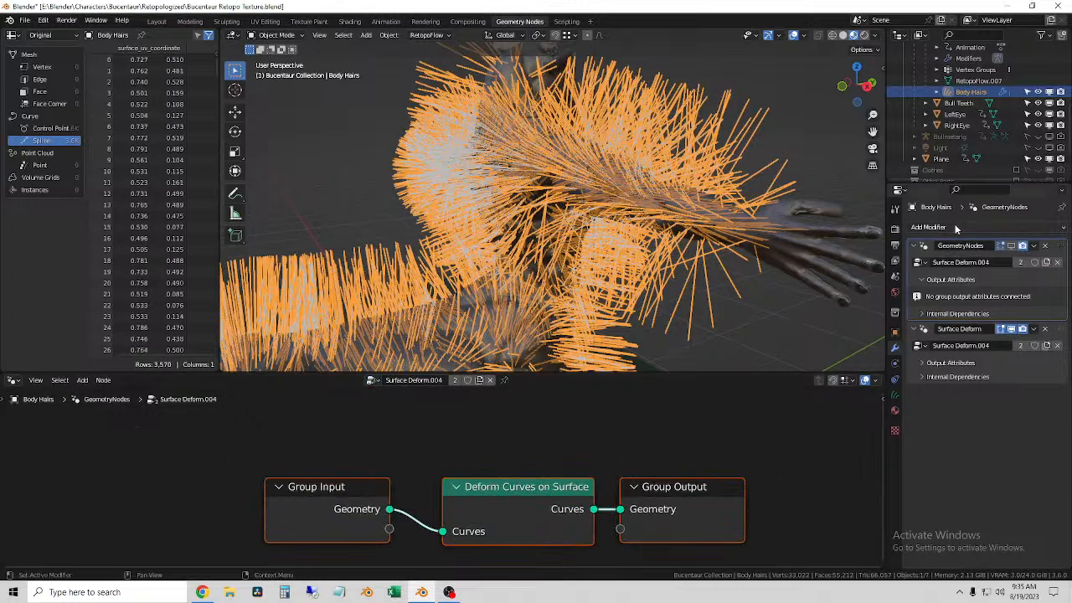
Step: Examine the surface, UV map and custom property settings in the Body Hairs curve data
{"action": "left_click", "coordinate": [895, 399]}
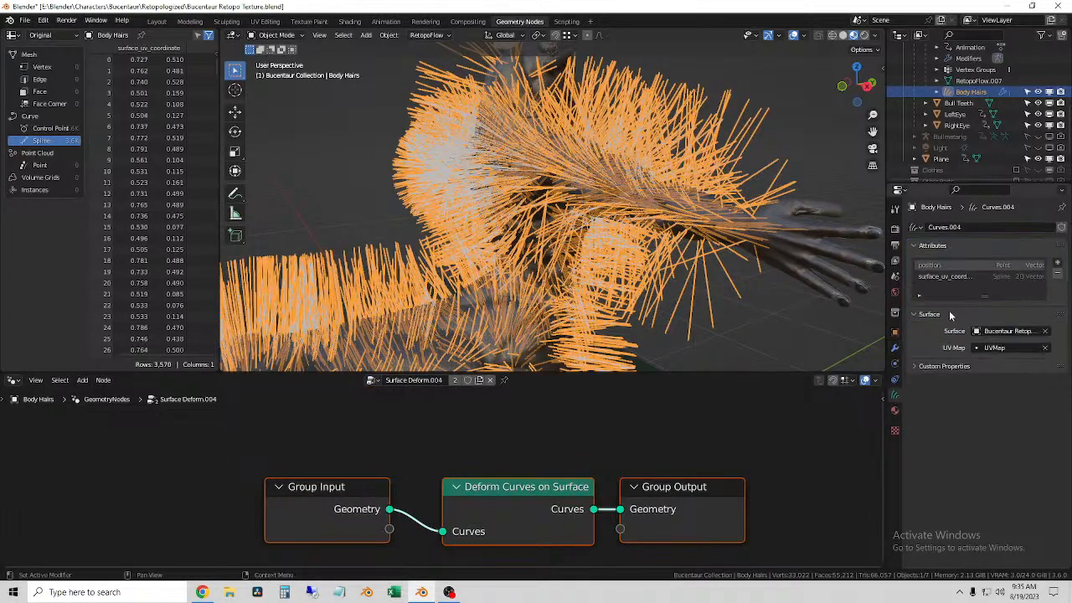
{"action": "left_click", "coordinate": [917, 228]}
{"action": "left_click", "coordinate": [914, 367]}
{"action": "left_click", "coordinate": [911, 366]}
Step: Move the Group Input node farther away from the Deform Curves on Surface node to make room between them
{"action": "scroll", "coordinate": [427, 489], "scroll_direction": "down", "scroll_amount": 4}
{"action": "left_click_drag", "start_coordinate": [416, 494], "coordinate": [276, 489]}
{"action": "left_click_drag", "start_coordinate": [479, 492], "coordinate": [470, 489]}
{"action": "left_click", "coordinate": [426, 457]}
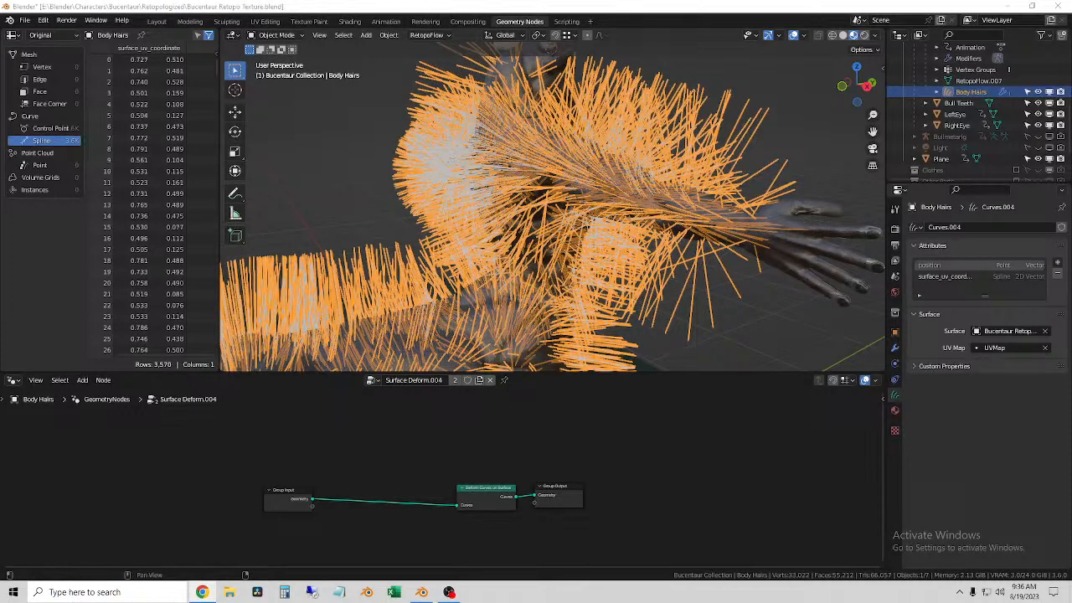
Step: Switch to Chrome and find the Hair section among the Blender demo files
{"action": "left_click", "coordinate": [202, 592]}
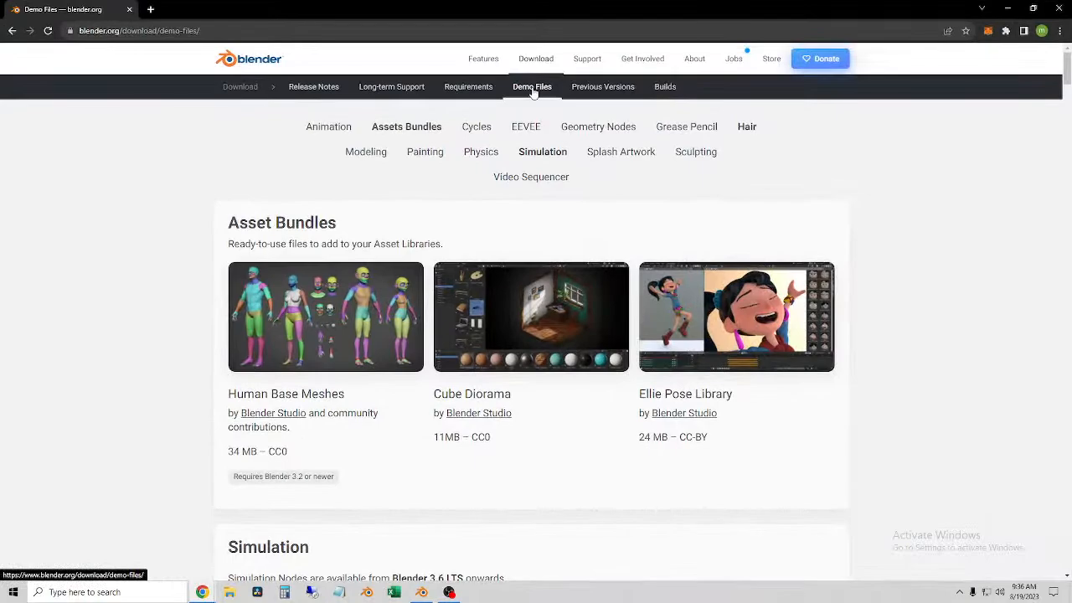
{"action": "scroll", "coordinate": [880, 438], "scroll_direction": "down", "scroll_amount": 6}
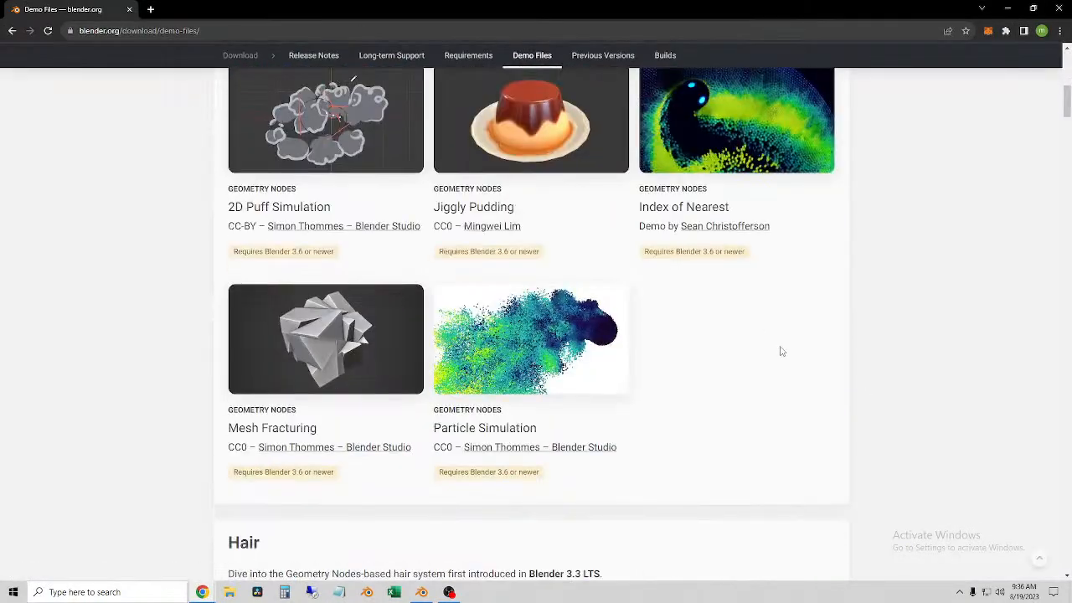
{"action": "scroll", "coordinate": [777, 353], "scroll_direction": "down", "scroll_amount": 3}
{"action": "scroll", "coordinate": [783, 345], "scroll_direction": "up", "scroll_amount": 12}
{"action": "scroll", "coordinate": [775, 331], "scroll_direction": "down", "scroll_amount": 10}
{"action": "scroll", "coordinate": [770, 322], "scroll_direction": "down", "scroll_amount": 4}
{"action": "scroll", "coordinate": [681, 368], "scroll_direction": "up", "scroll_amount": 2}
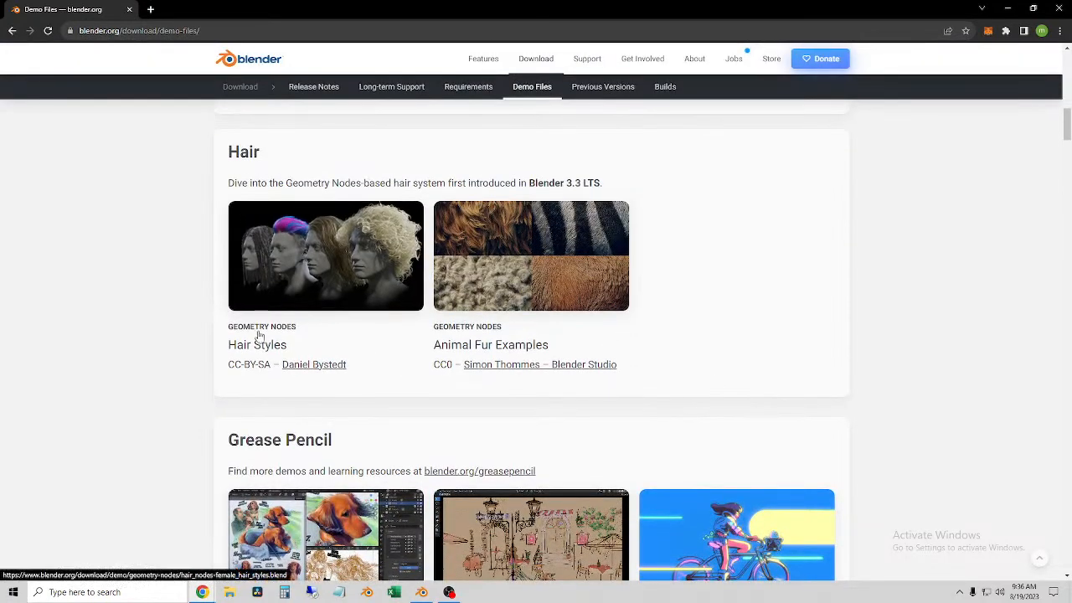
Step: Look through the splash artwork, EEVEE, Cycles and Geometry Nodes sections of the Blender demo files
{"action": "scroll", "coordinate": [505, 373], "scroll_direction": "down", "scroll_amount": 9}
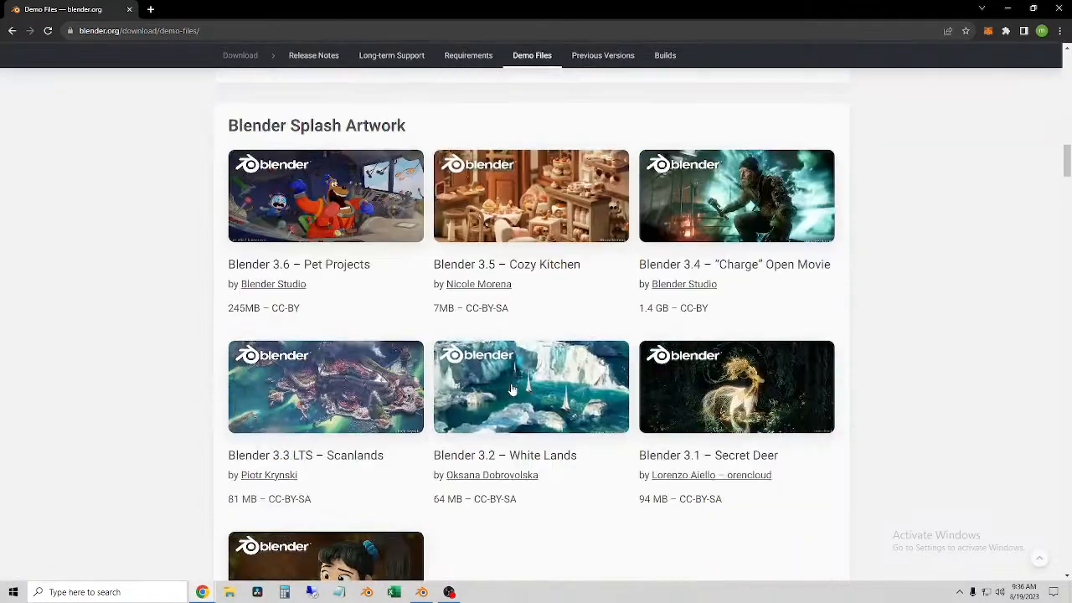
{"action": "scroll", "coordinate": [512, 388], "scroll_direction": "up", "scroll_amount": 4}
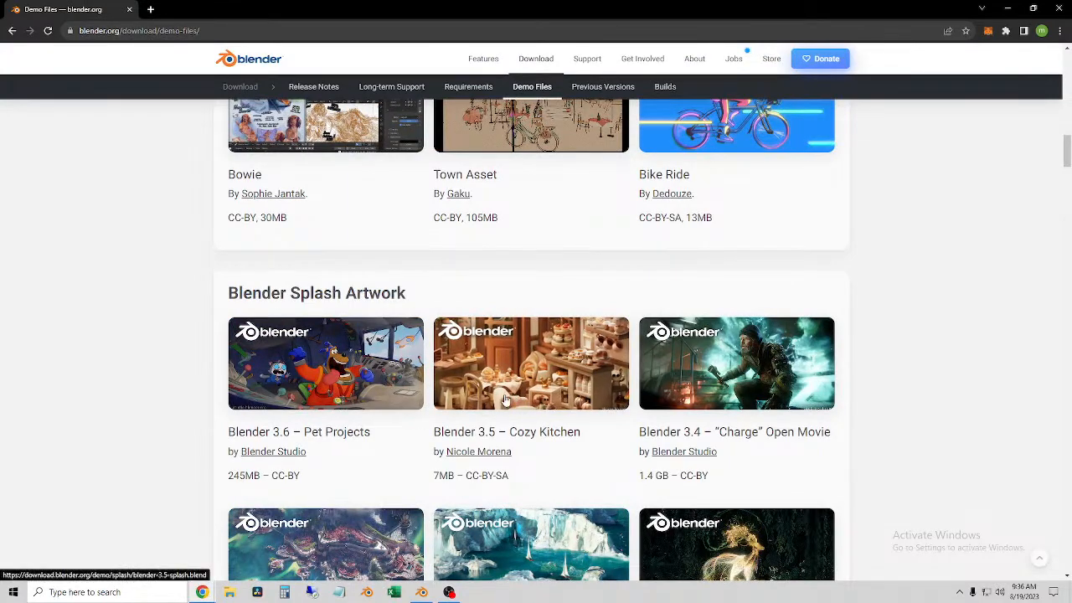
{"action": "scroll", "coordinate": [774, 438], "scroll_direction": "down", "scroll_amount": 10}
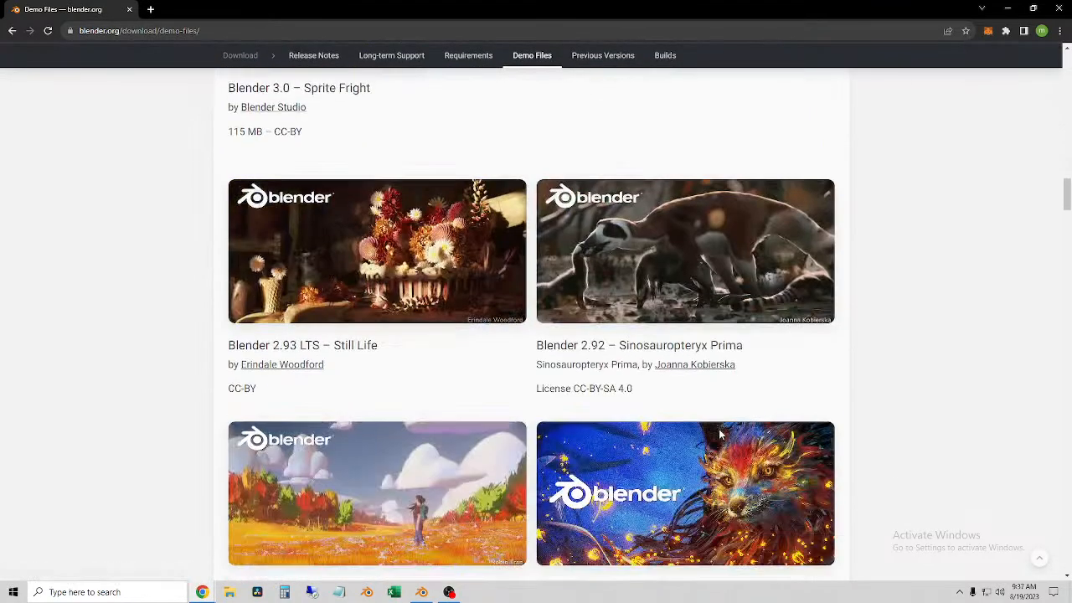
{"action": "scroll", "coordinate": [729, 444], "scroll_direction": "up", "scroll_amount": 10}
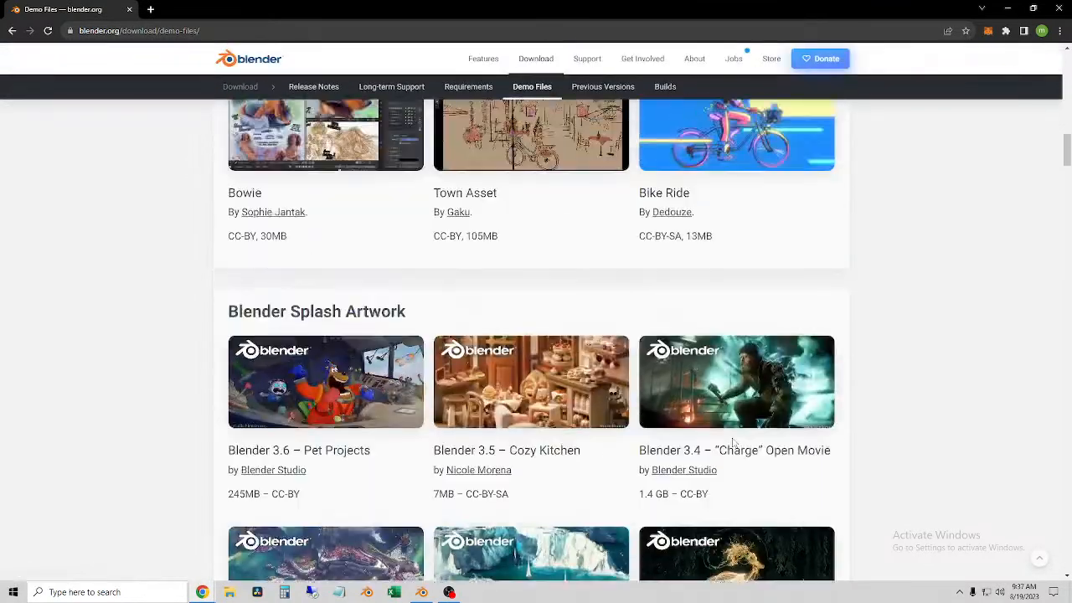
{"action": "scroll", "coordinate": [779, 455], "scroll_direction": "down", "scroll_amount": 10}
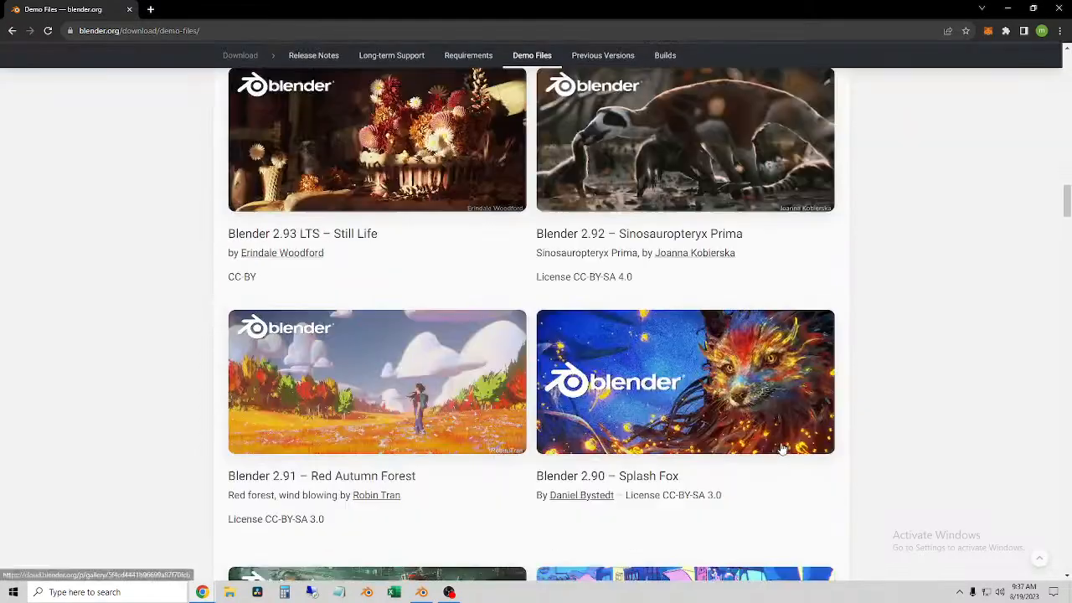
{"action": "scroll", "coordinate": [788, 441], "scroll_direction": "down", "scroll_amount": 12}
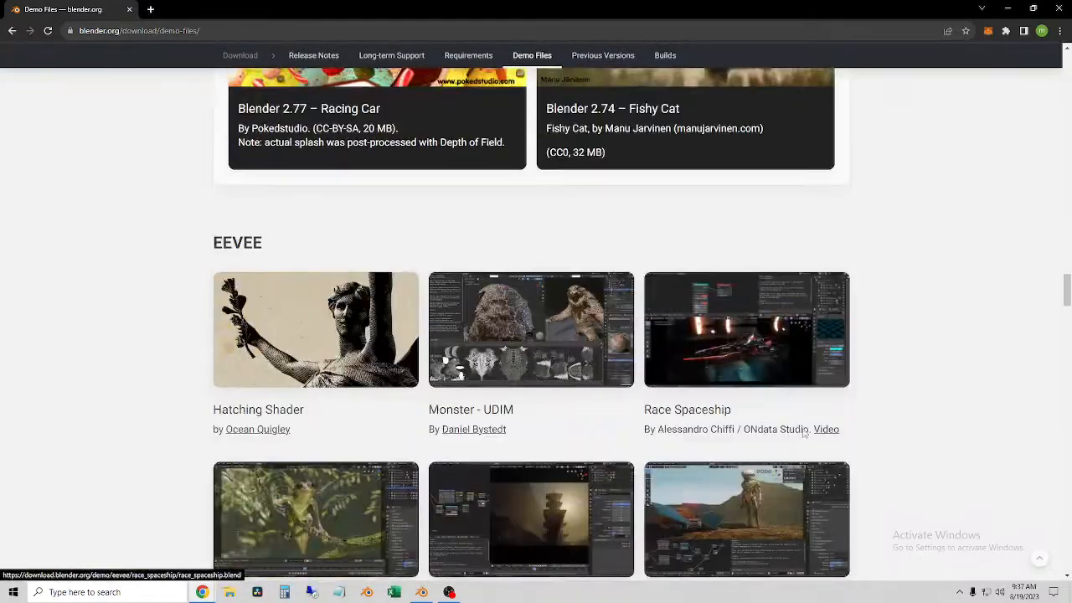
{"action": "scroll", "coordinate": [820, 430], "scroll_direction": "down", "scroll_amount": 10}
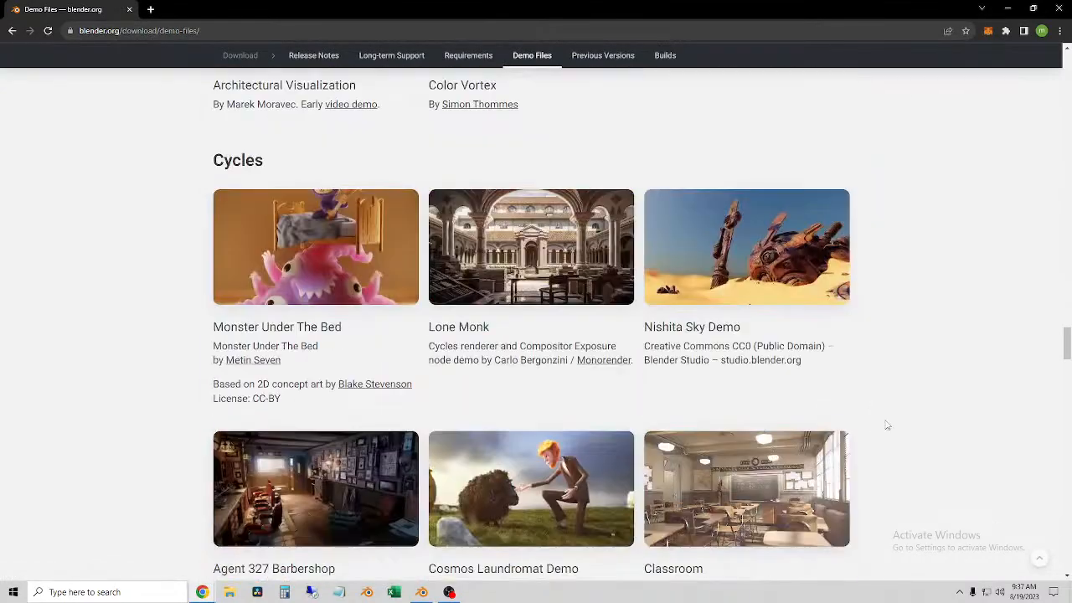
{"action": "scroll", "coordinate": [871, 418], "scroll_direction": "down", "scroll_amount": 4}
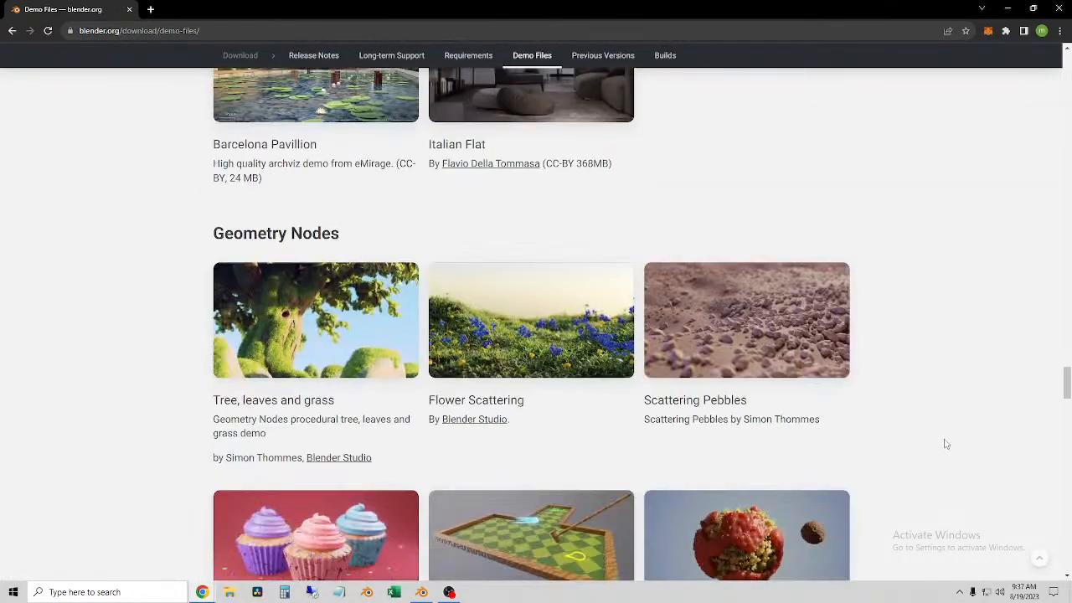
Step: Return to the Hair section, download the Animal Fur Examples file and open it in Blender
{"action": "key", "text": "Home"}
{"action": "scroll", "coordinate": [740, 430], "scroll_direction": "down", "scroll_amount": 10}
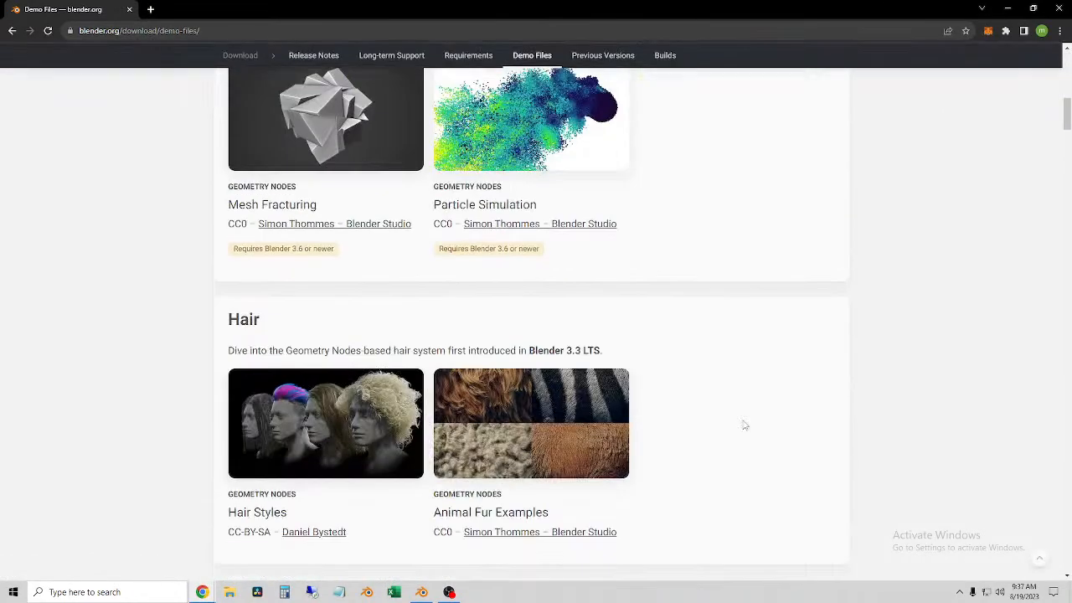
{"action": "scroll", "coordinate": [517, 497], "scroll_direction": "down", "scroll_amount": 1}
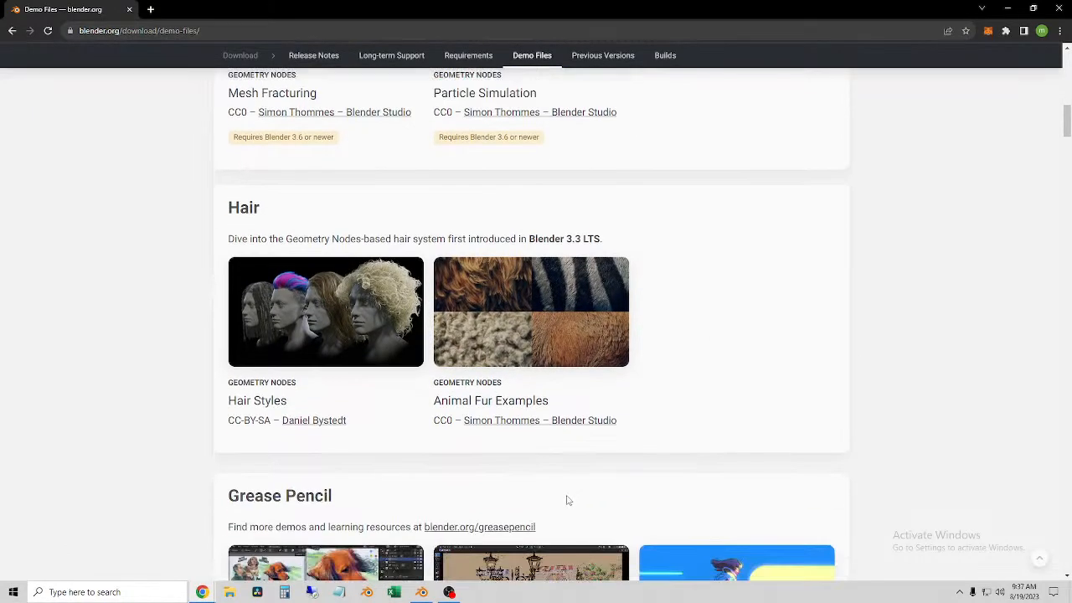
{"action": "left_click", "coordinate": [562, 343]}
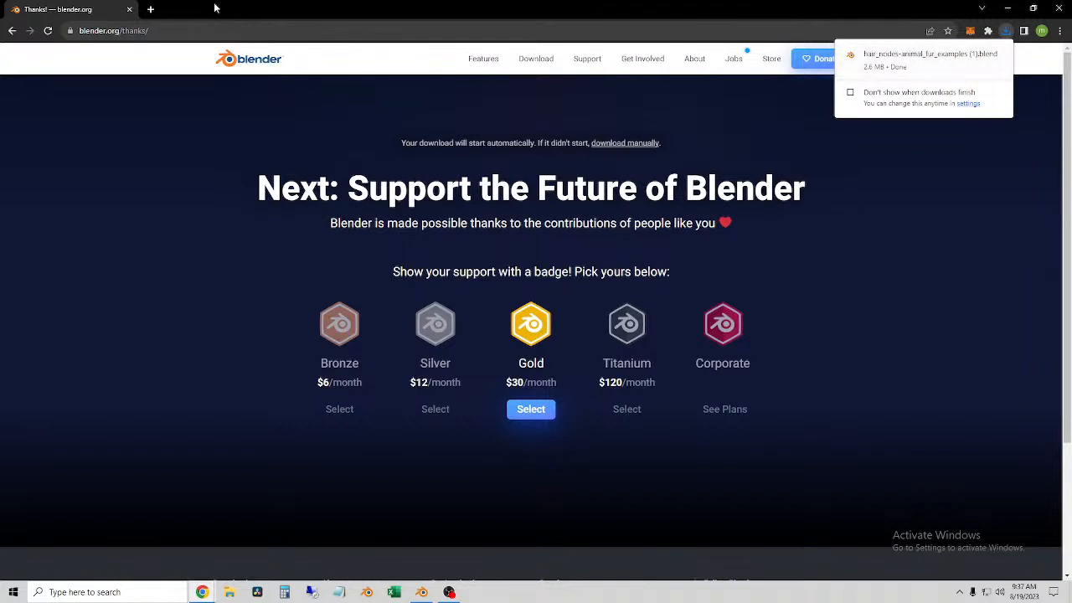
{"action": "mouse_move", "coordinate": [972, 63]}
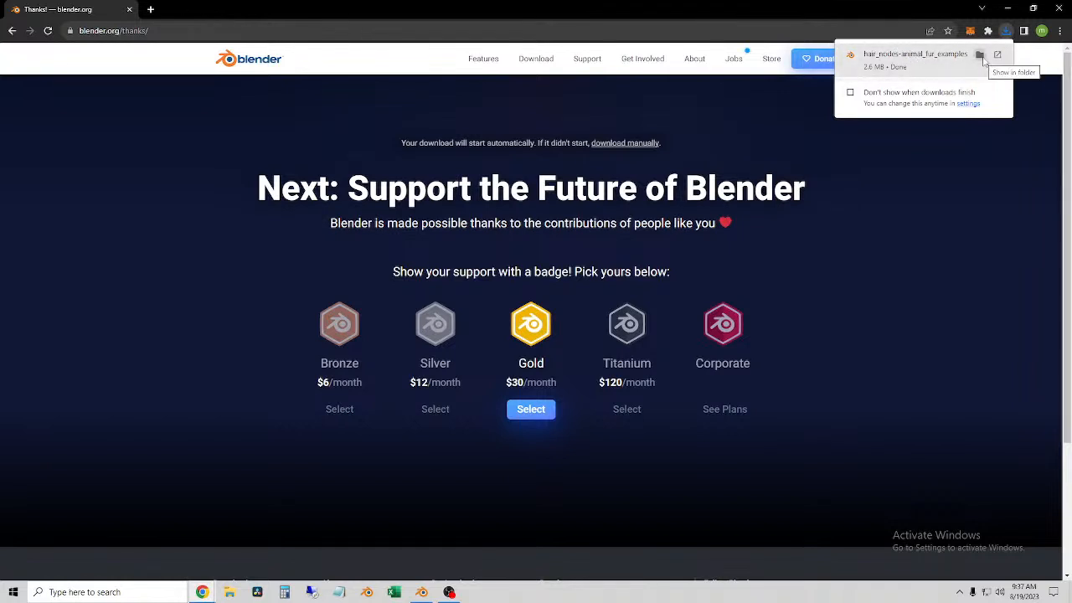
{"action": "left_click", "coordinate": [927, 57]}
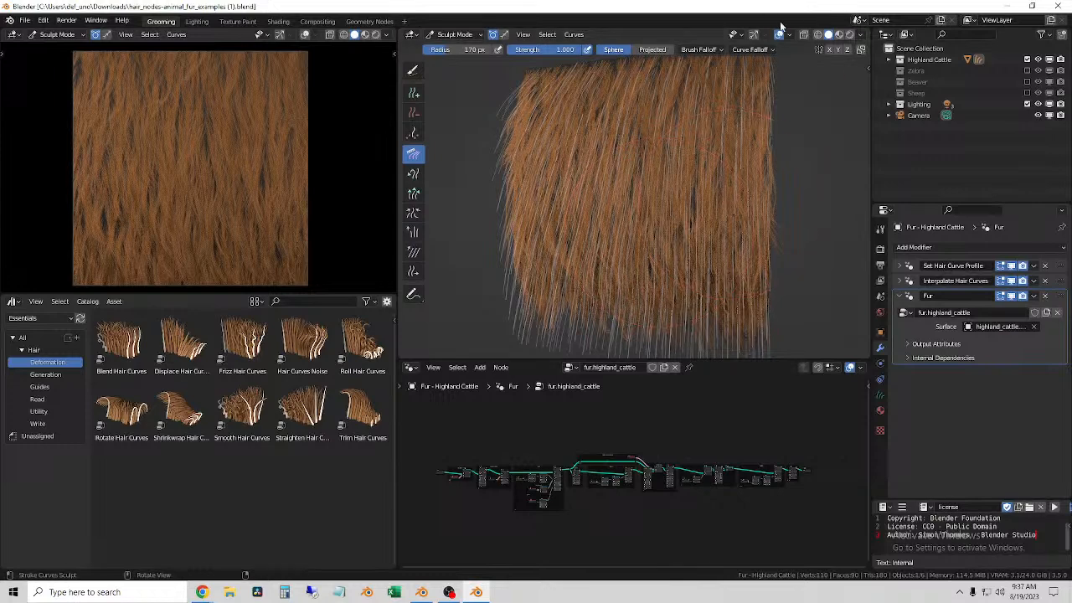
Step: Try rendered viewport shading on the Highland Cattle fur and close the unresponsive Blender session
{"action": "left_click", "coordinate": [849, 35]}
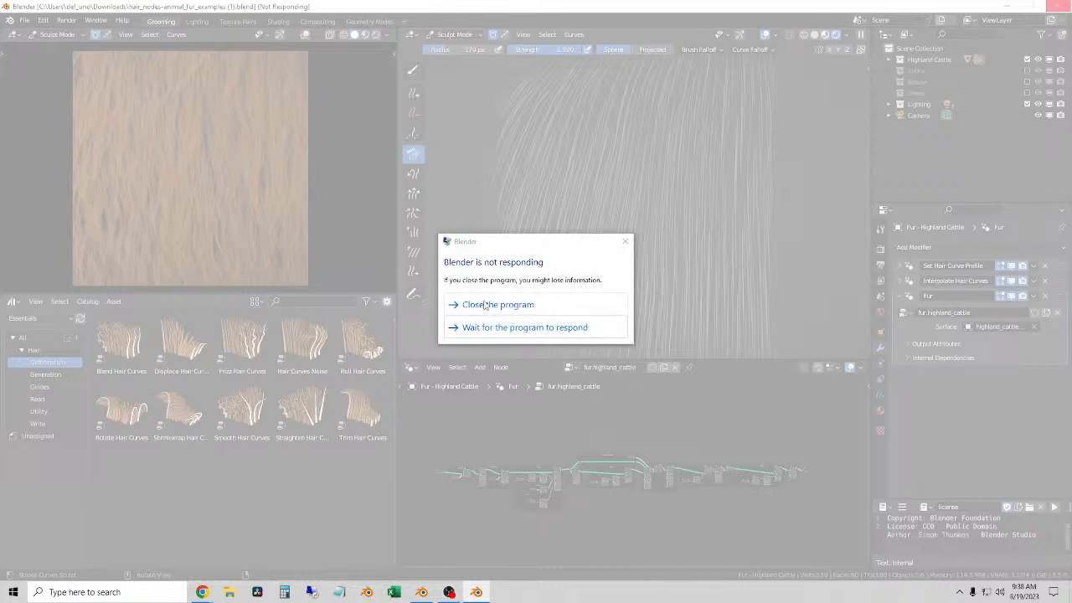
{"action": "left_click", "coordinate": [497, 305]}
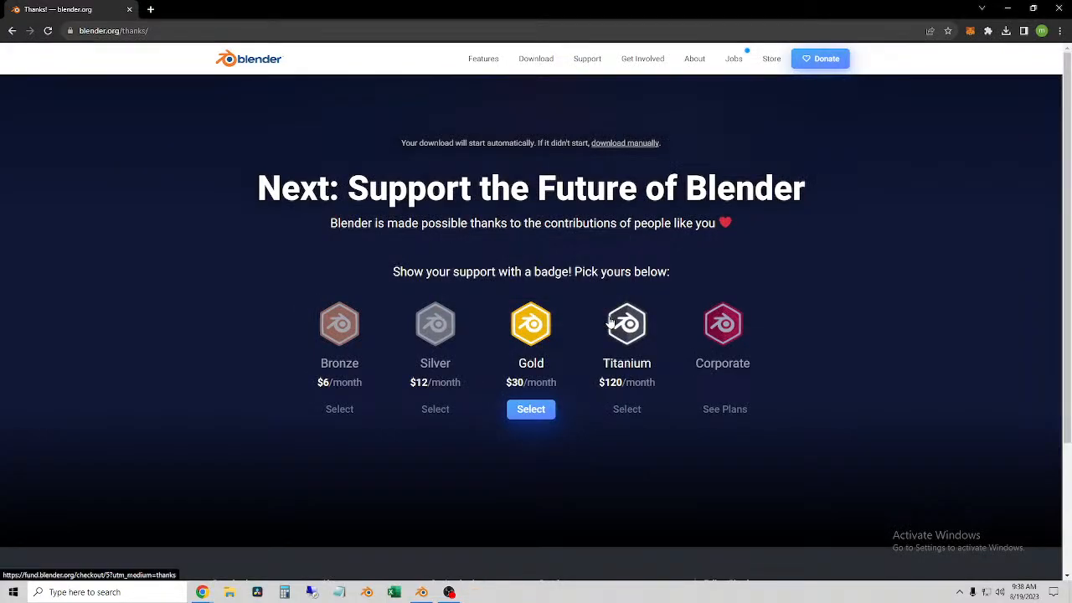
Step: Reopen the downloaded animal fur examples file in Blender and view the Highland Cattle fur in a widened 3D viewport
{"action": "left_click", "coordinate": [1007, 33]}
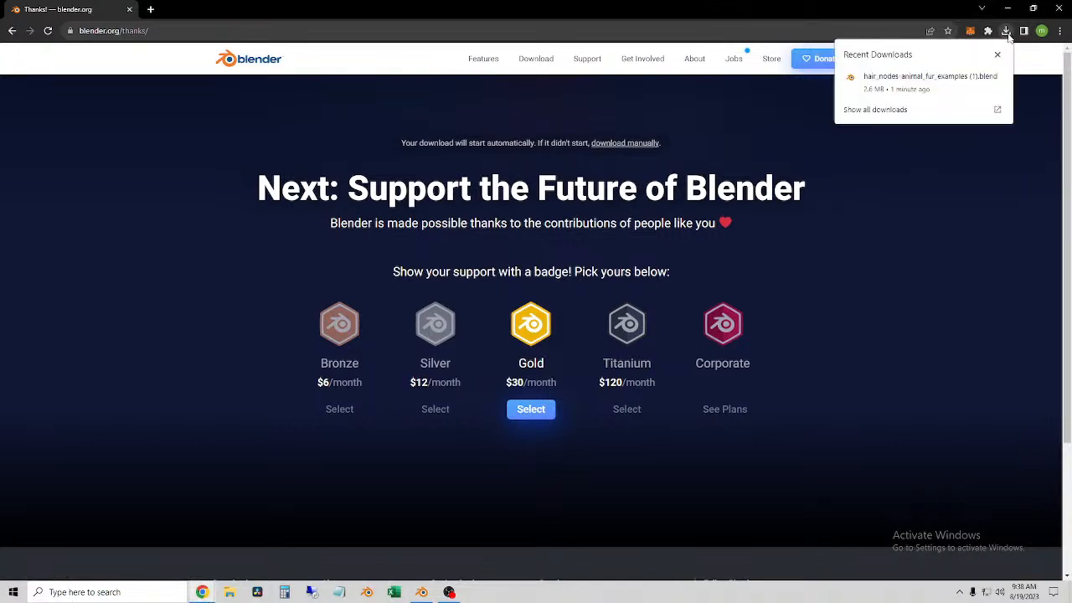
{"action": "left_click", "coordinate": [894, 79]}
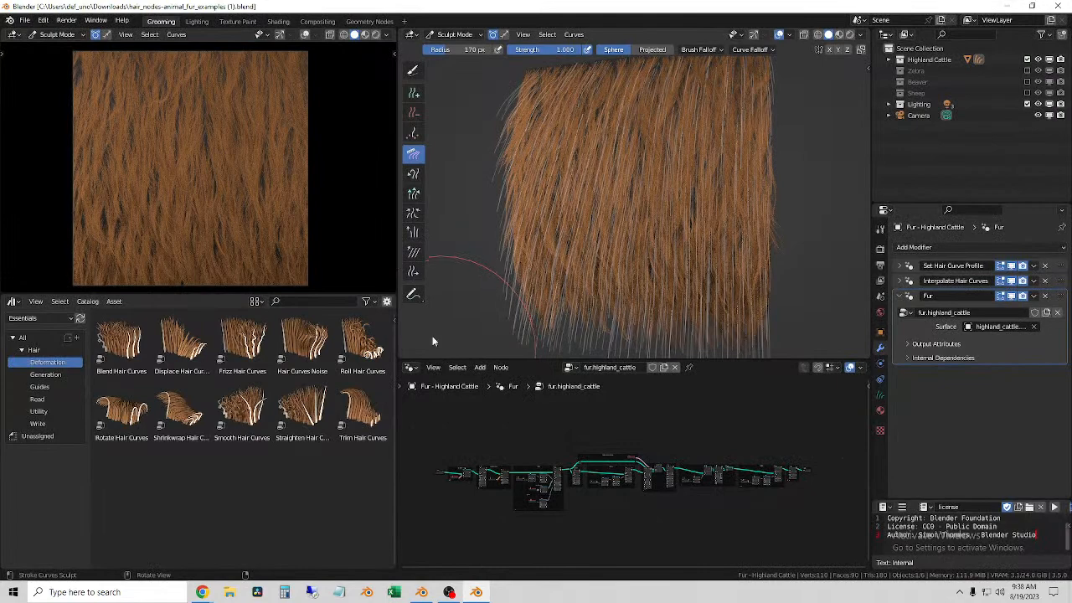
{"action": "left_click_drag", "start_coordinate": [399, 208], "coordinate": [118, 211]}
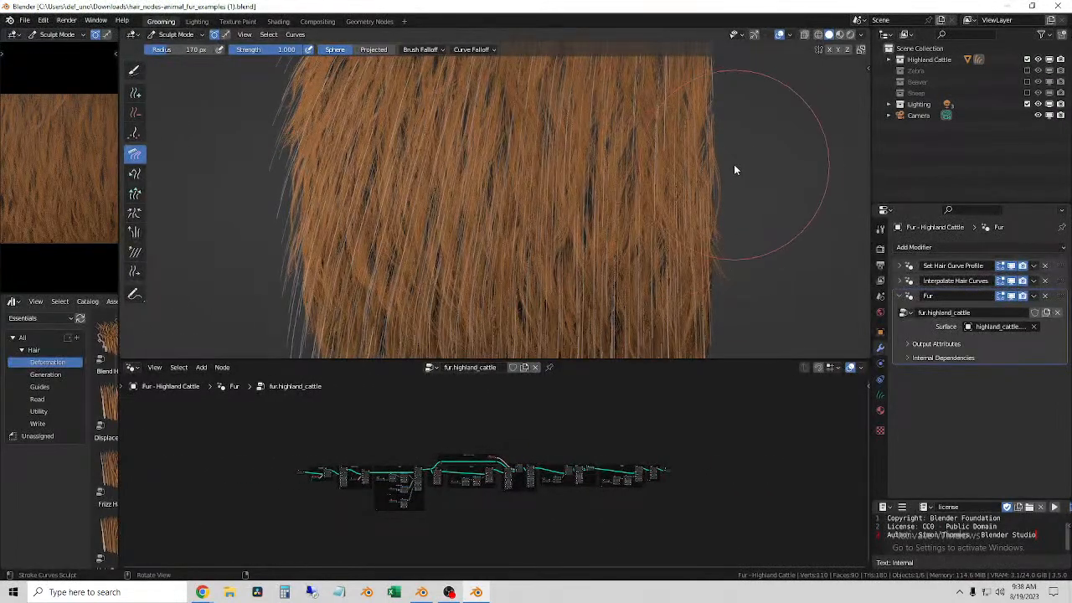
{"action": "scroll", "coordinate": [734, 167], "scroll_direction": "down", "scroll_amount": 4}
{"action": "middle_click_drag", "start_coordinate": [695, 170], "coordinate": [629, 213]}
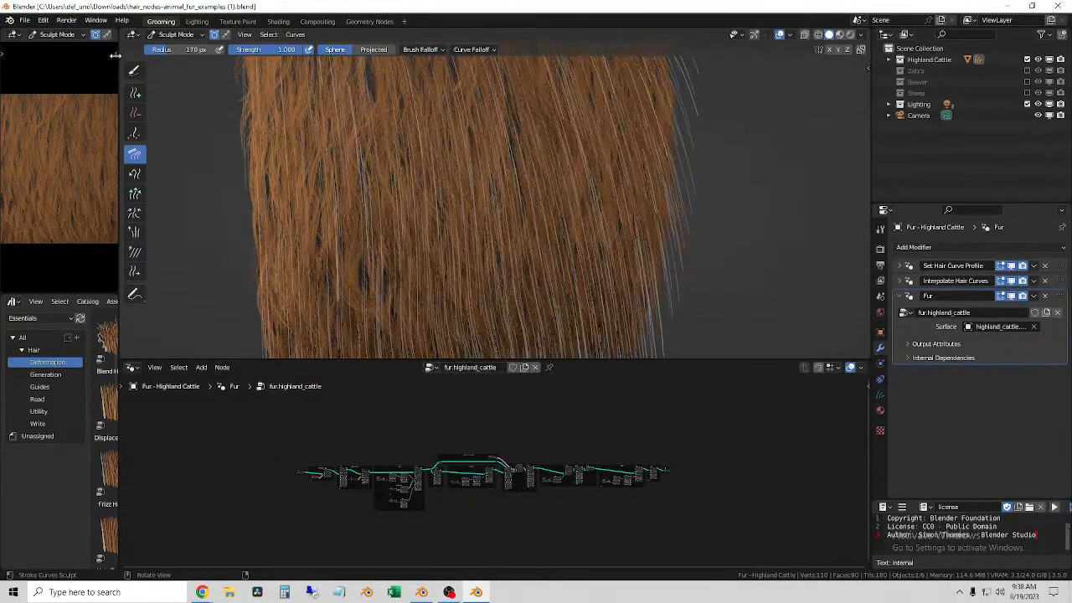
{"action": "left_click_drag", "start_coordinate": [118, 63], "coordinate": [237, 64]}
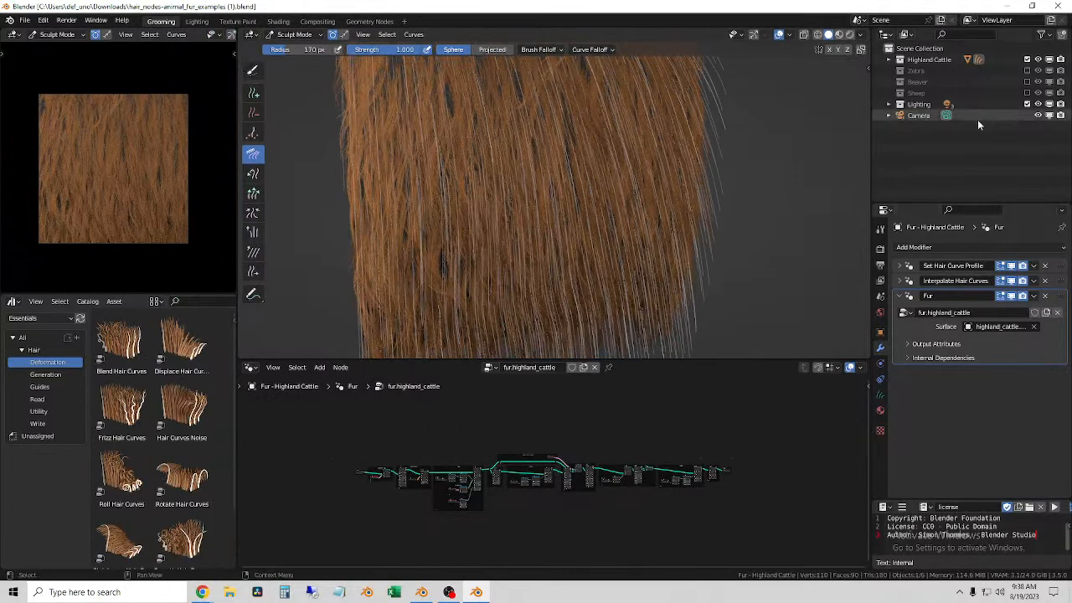
Step: Exclude the Highland Cattle collection from the view layer and enable the Zebra collection instead
{"action": "left_click", "coordinate": [889, 61]}
{"action": "left_click", "coordinate": [889, 60]}
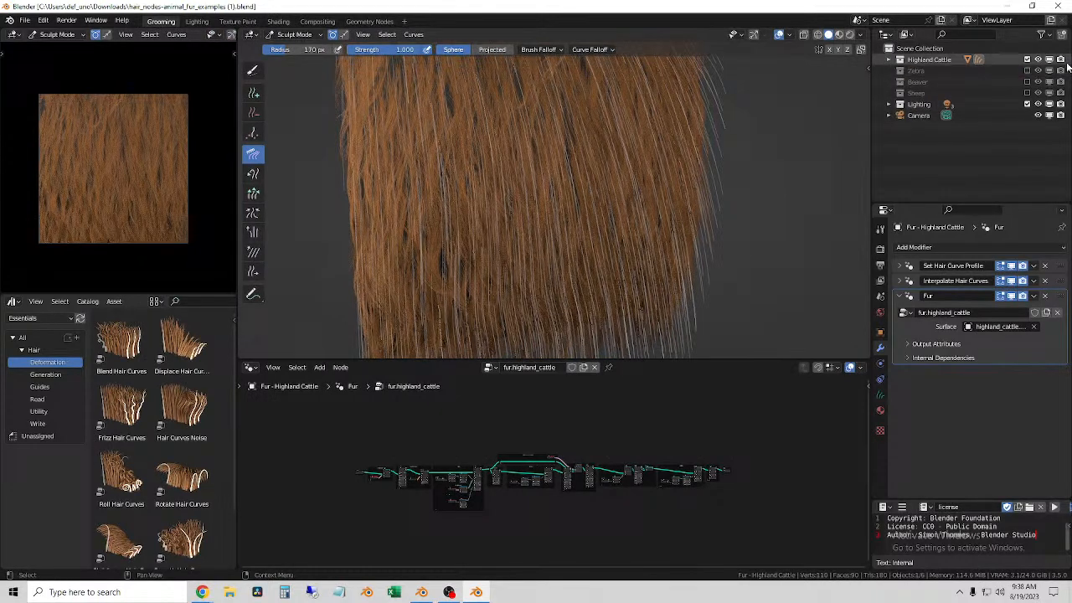
{"action": "left_click", "coordinate": [1028, 61]}
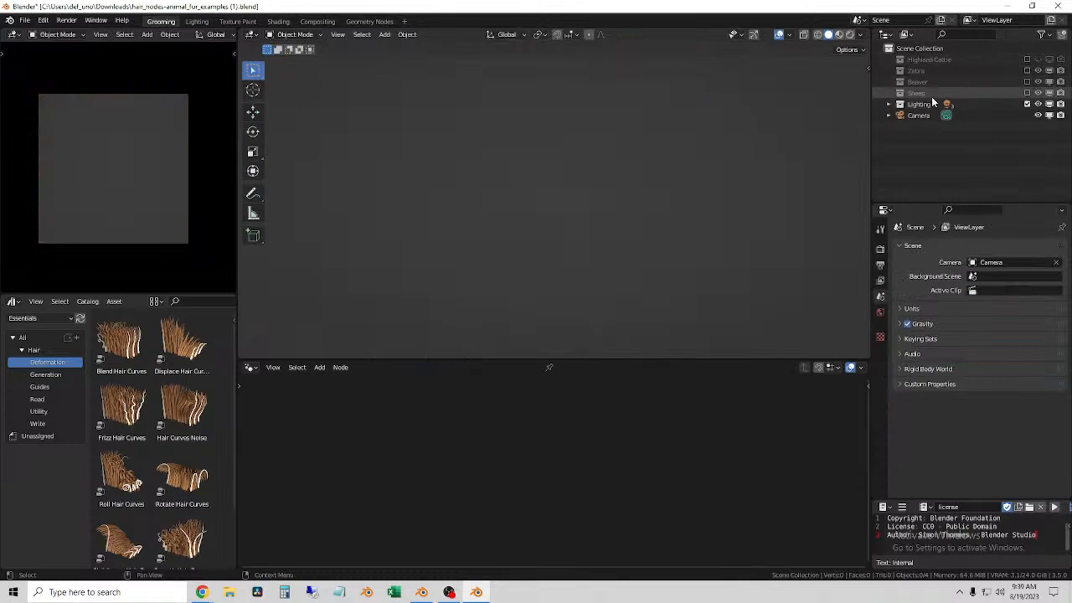
{"action": "left_click", "coordinate": [1027, 71]}
{"action": "middle_click_drag", "start_coordinate": [586, 243], "coordinate": [748, 196]}
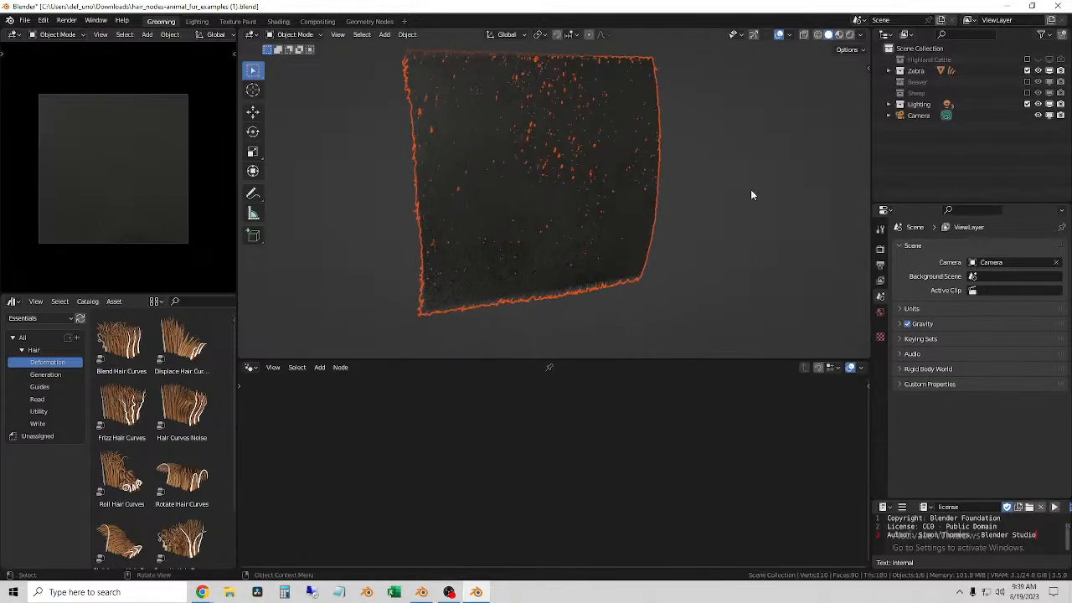
Step: Select the Fur - Zebra curves and examine the zebra fur up close from several angles
{"action": "left_click", "coordinate": [718, 183]}
{"action": "scroll", "coordinate": [717, 180], "scroll_direction": "up", "scroll_amount": 1}
{"action": "left_click", "coordinate": [567, 182]}
{"action": "middle_click_drag", "start_coordinate": [567, 182], "coordinate": [527, 180]}
{"action": "left_click", "coordinate": [324, 212]}
{"action": "scroll", "coordinate": [436, 224], "scroll_direction": "up", "scroll_amount": 2}
{"action": "middle_click_drag", "start_coordinate": [435, 224], "coordinate": [491, 232]}
{"action": "scroll", "coordinate": [494, 233], "scroll_direction": "down", "scroll_amount": 3}
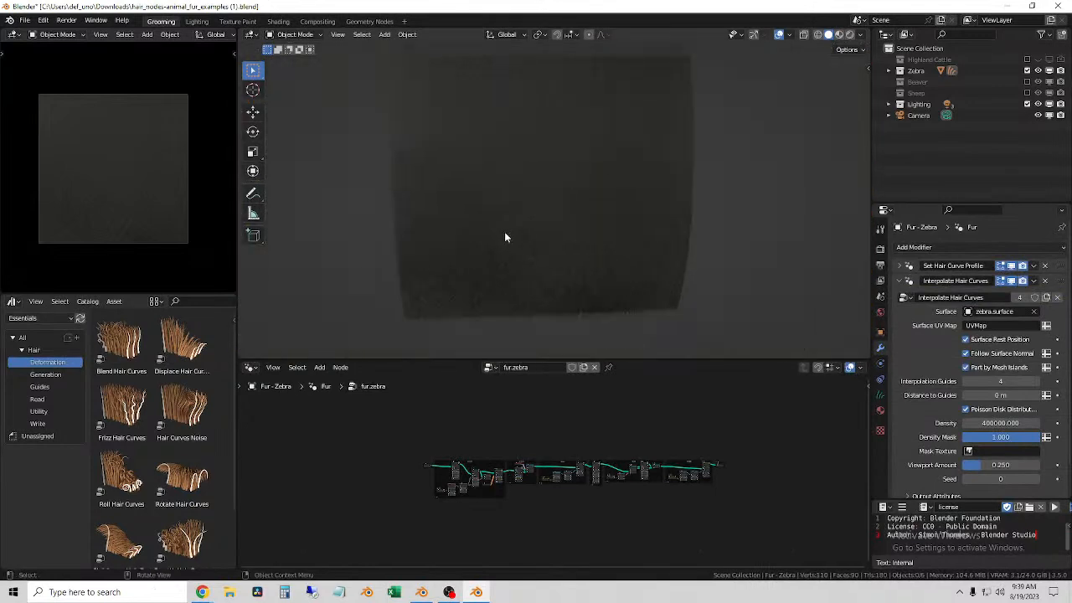
{"action": "scroll", "coordinate": [631, 192], "scroll_direction": "up", "scroll_amount": 3}
{"action": "mouse_move", "coordinate": [579, 234]}
{"action": "middle_mouse_down"}
{"action": "mouse_move", "coordinate": [653, 239]}
{"action": "mouse_move", "coordinate": [601, 232]}
{"action": "middle_mouse_up"}
{"action": "scroll", "coordinate": [601, 232], "scroll_direction": "down", "scroll_amount": 3}
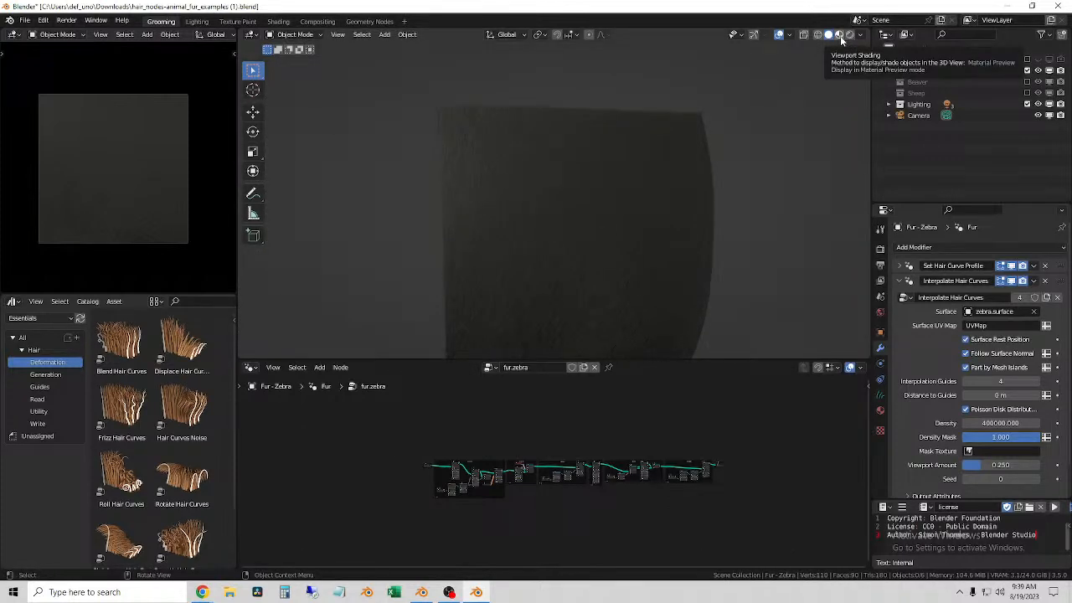
Step: Try rendered viewport shading on the zebra fur and open the choices for the Cycles curve shape
{"action": "left_click", "coordinate": [889, 104]}
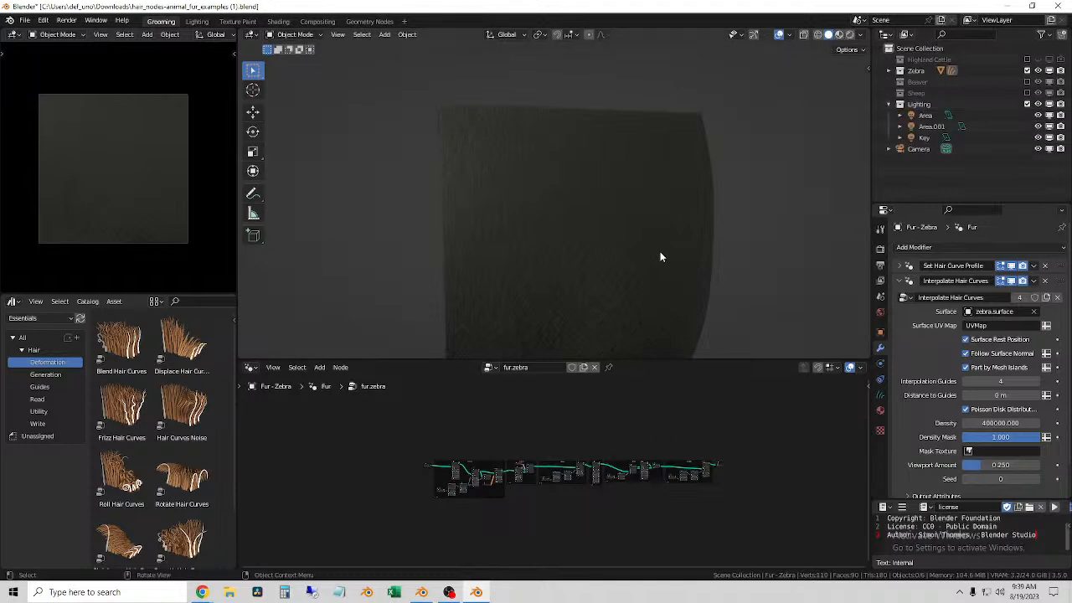
{"action": "left_click", "coordinate": [850, 36]}
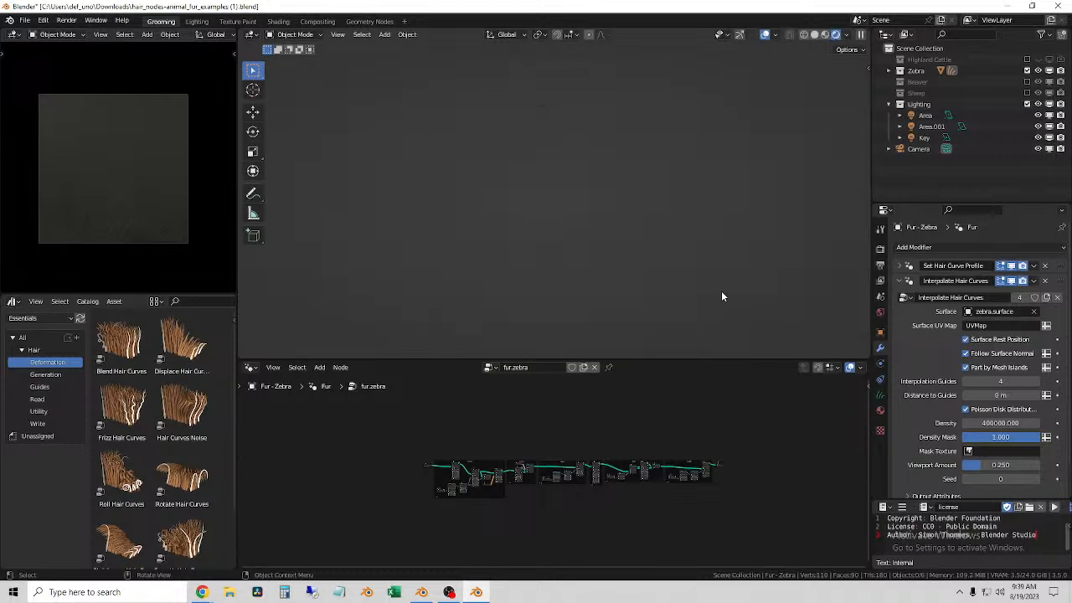
{"action": "left_click", "coordinate": [880, 250]}
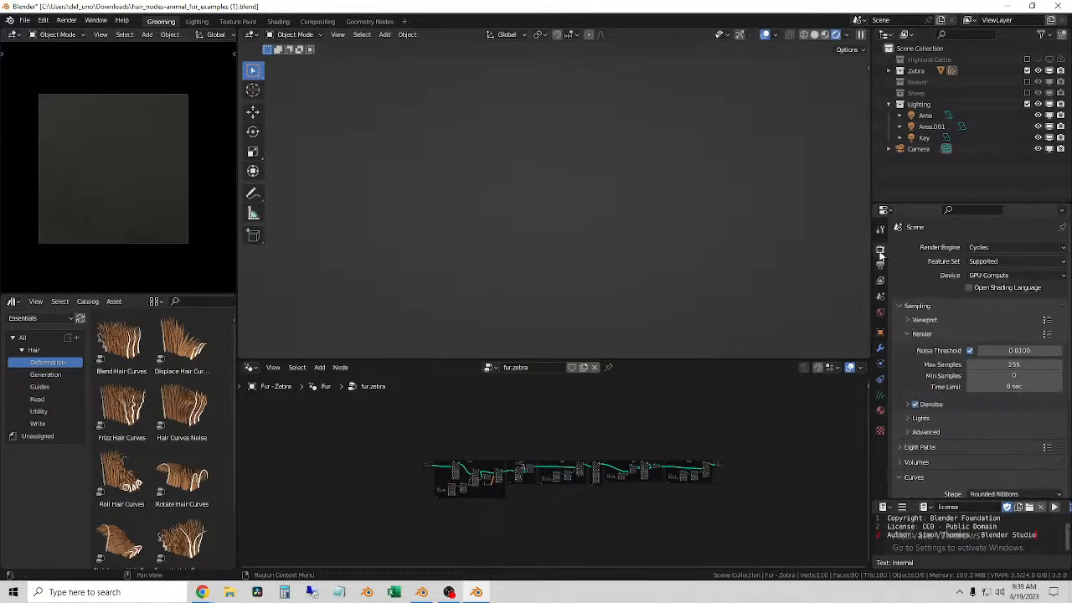
{"action": "scroll", "coordinate": [950, 357], "scroll_direction": "down", "scroll_amount": 5}
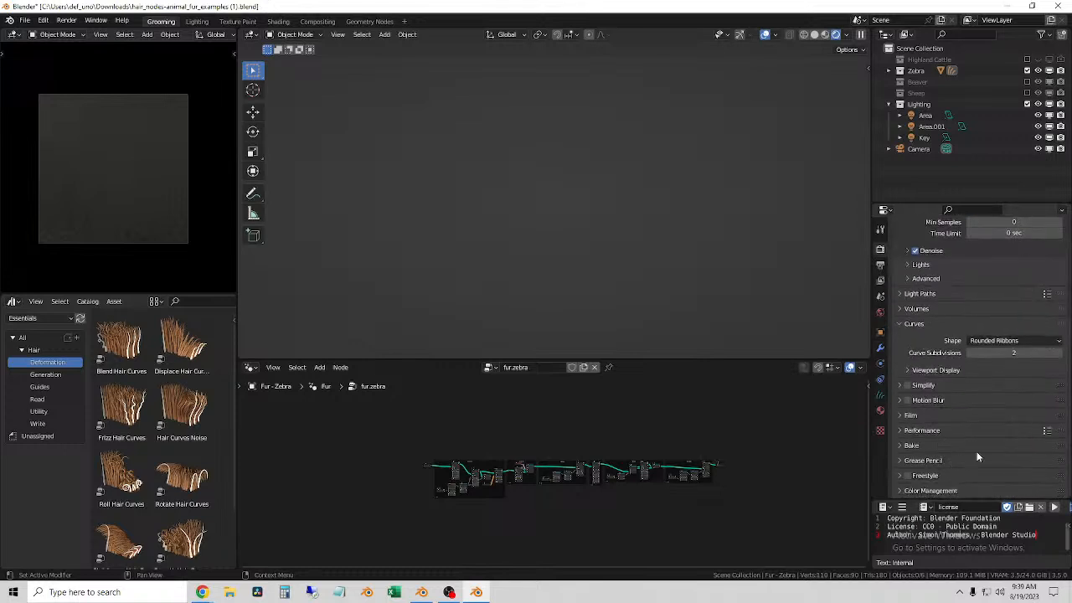
{"action": "left_click", "coordinate": [1015, 342]}
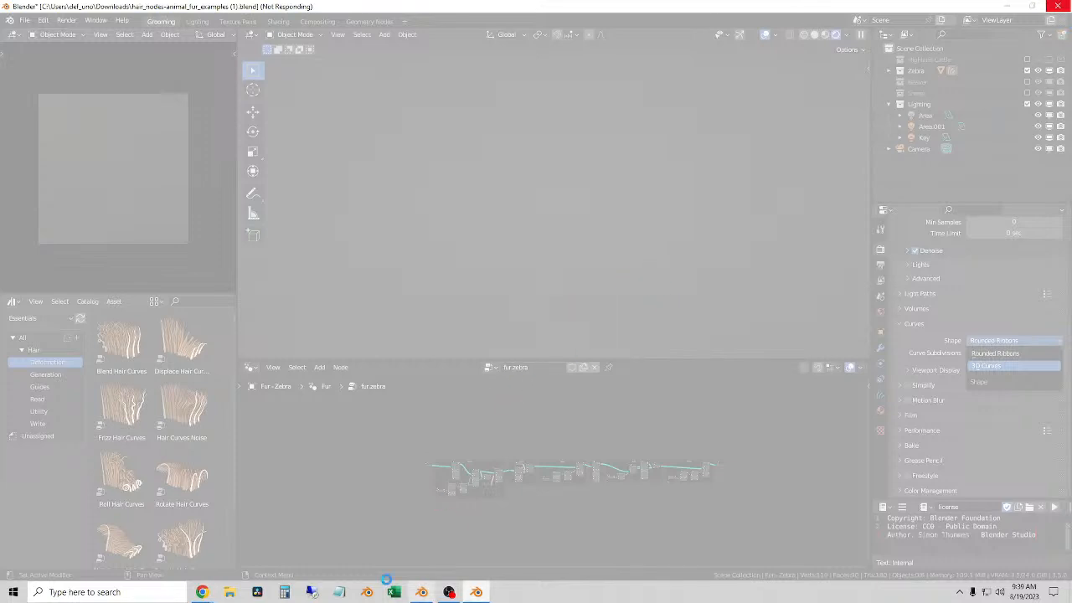
Step: Open Task Manager, check the computer's memory performance and close it again
{"action": "left_click", "coordinate": [7, 593]}
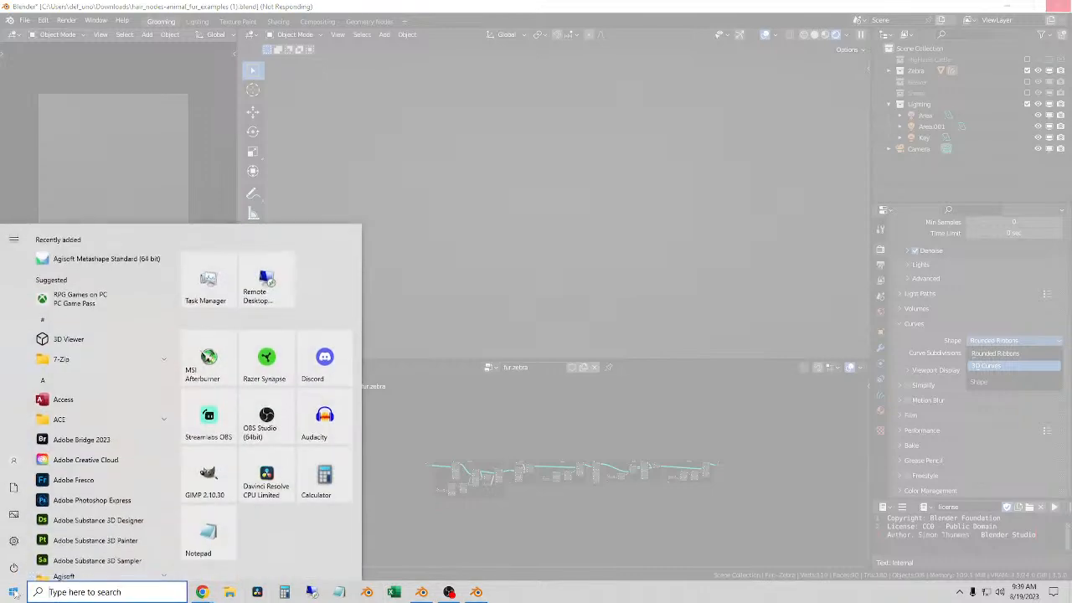
{"action": "left_click", "coordinate": [207, 284]}
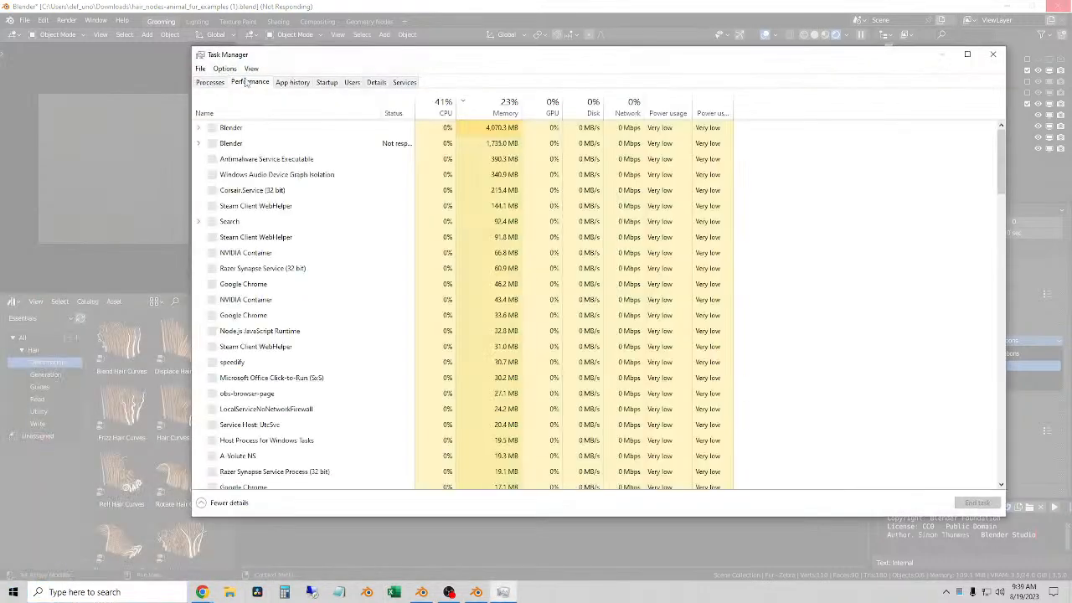
{"action": "left_click", "coordinate": [245, 83]}
{"action": "left_click", "coordinate": [285, 144]}
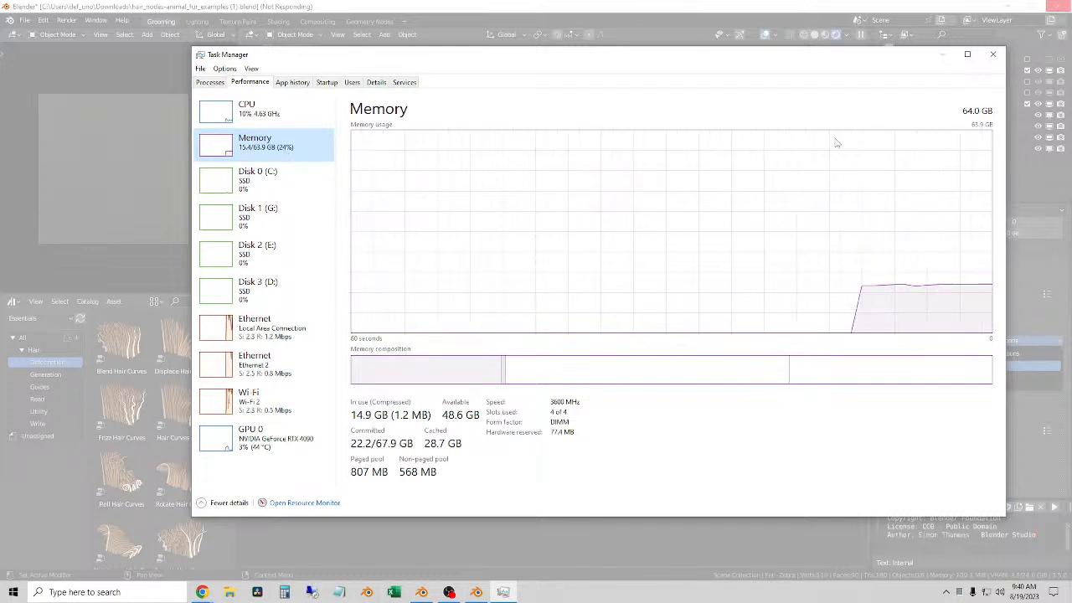
{"action": "left_click", "coordinate": [992, 55]}
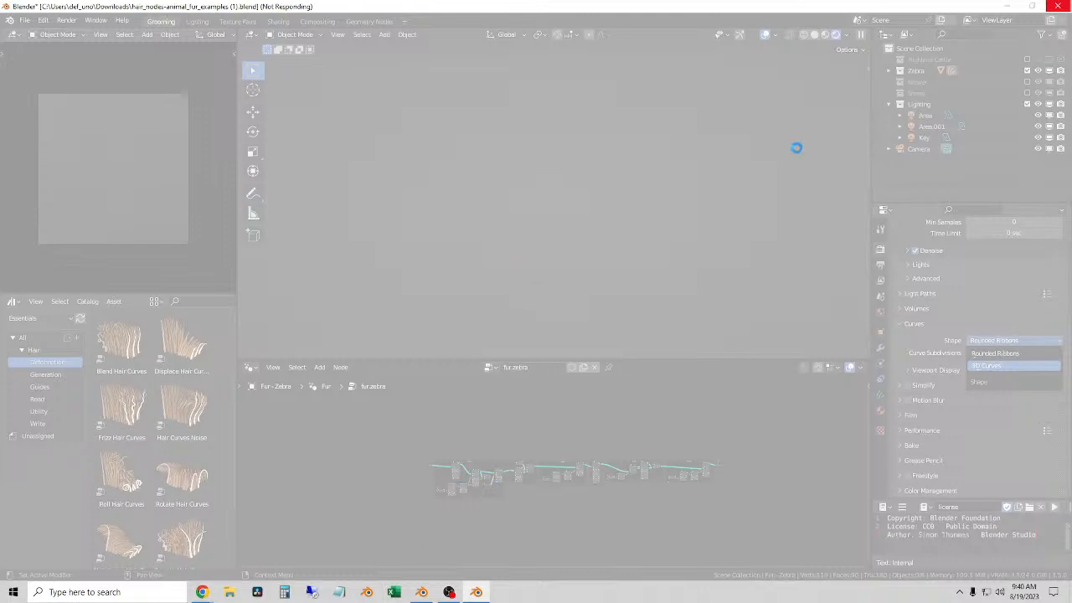
Step: Force the unresponsive Blender session with the animal fur examples to close
{"action": "left_click", "coordinate": [1063, 7]}
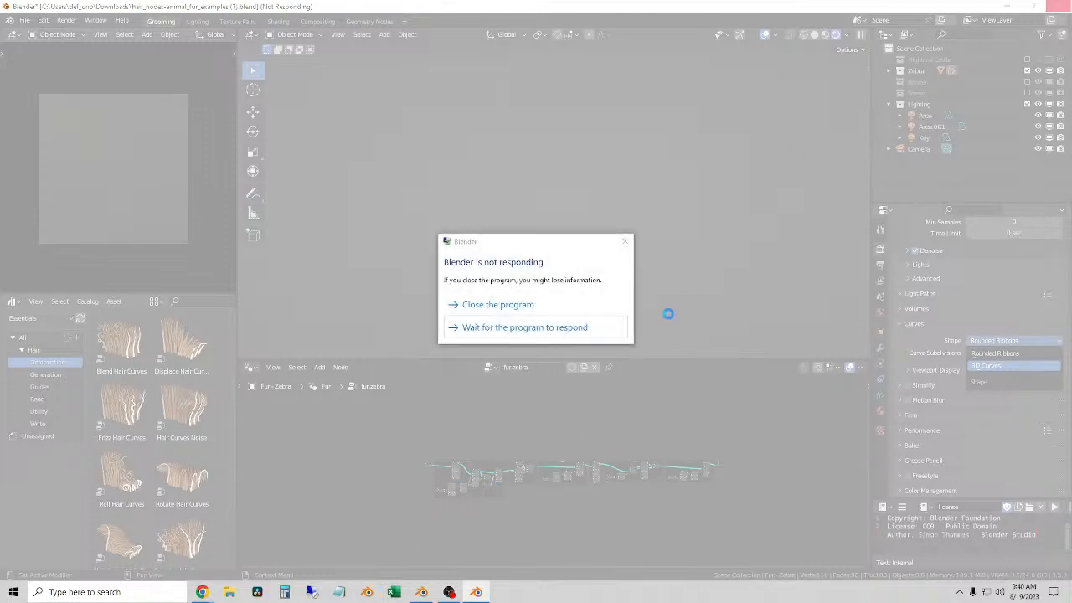
{"action": "left_click", "coordinate": [502, 308]}
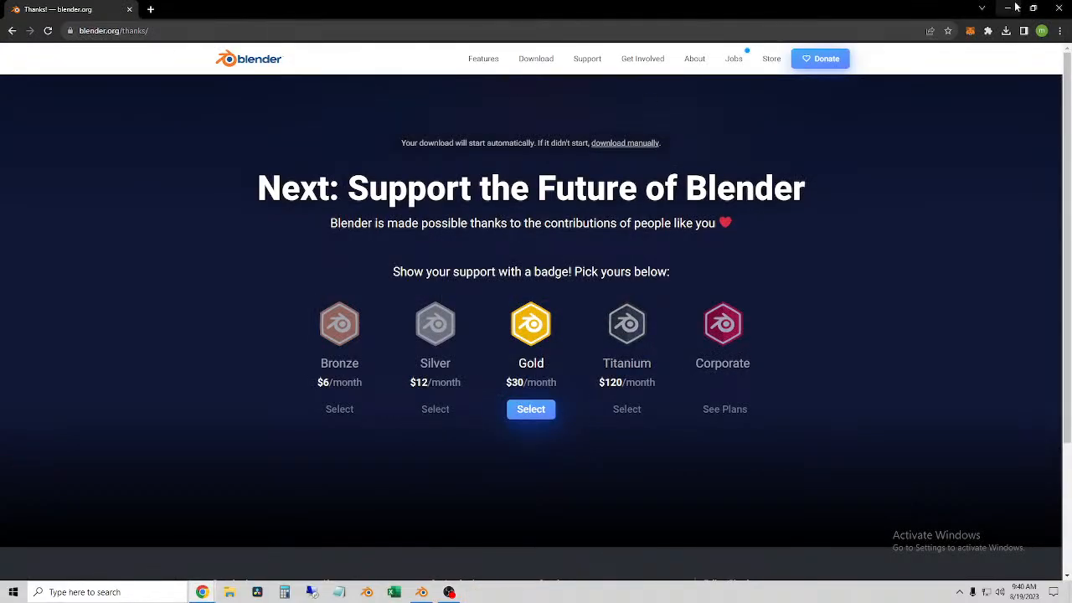
Step: Reopen the downloaded hair_nodes-animal_fur_examples file from the browser's recent downloads in Blender
{"action": "left_click", "coordinate": [1006, 30]}
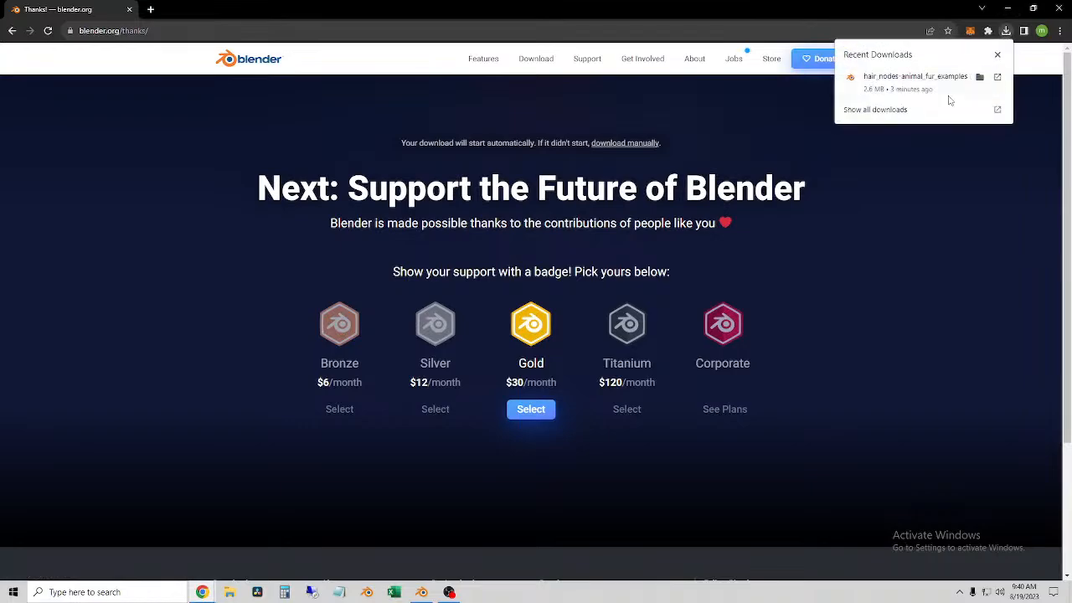
{"action": "left_click", "coordinate": [910, 78]}
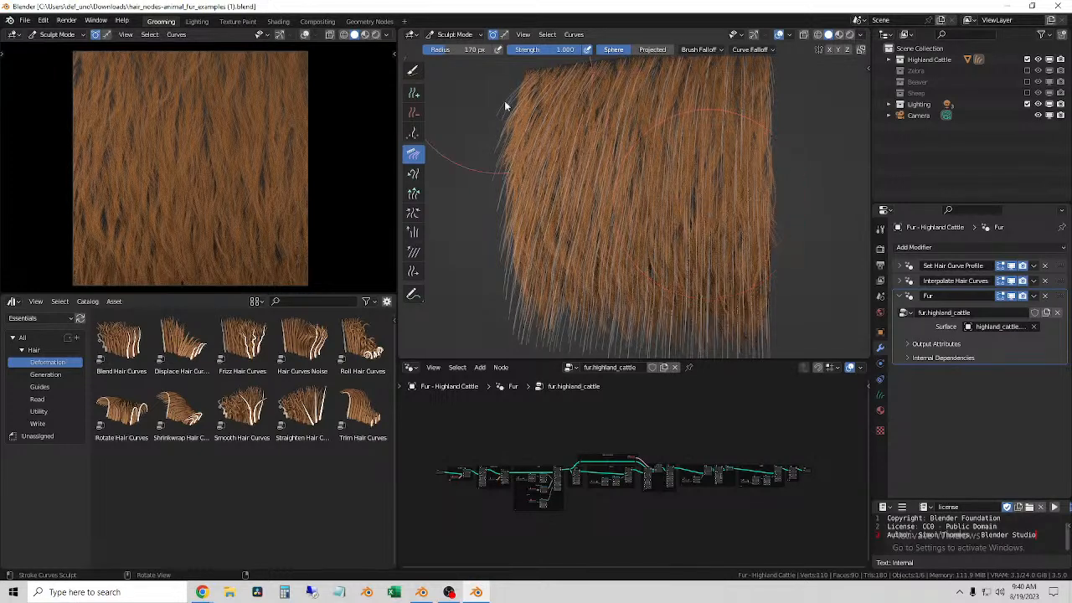
{"action": "scroll", "coordinate": [592, 216], "scroll_direction": "up", "scroll_amount": 1}
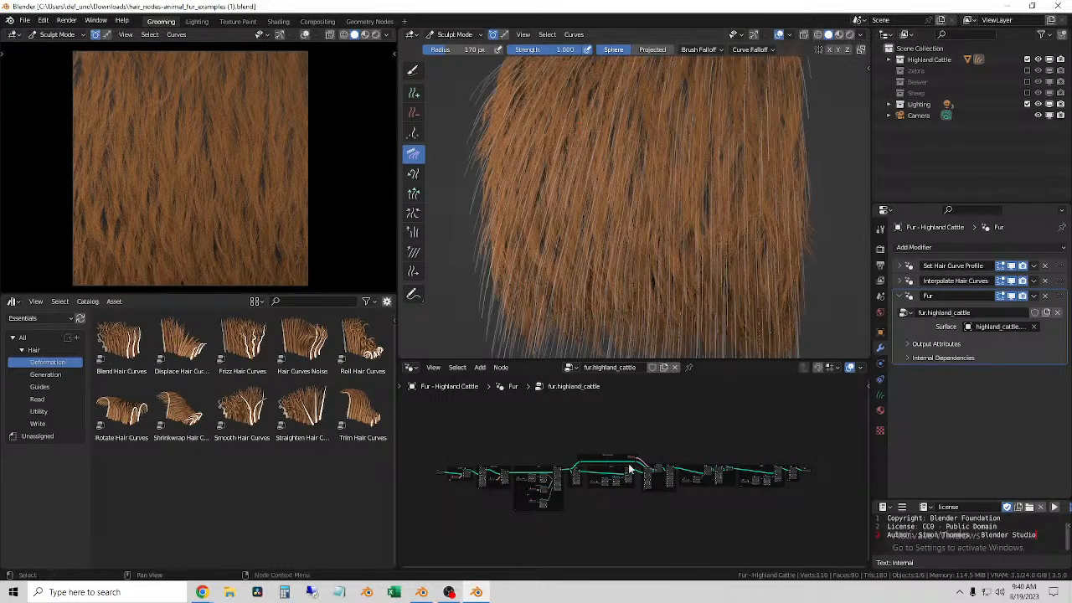
Step: Try the fur.zebra, fur.sheep and fur.beaver node groups on the Highland Cattle fur and compare their looks
{"action": "left_click", "coordinate": [572, 367]}
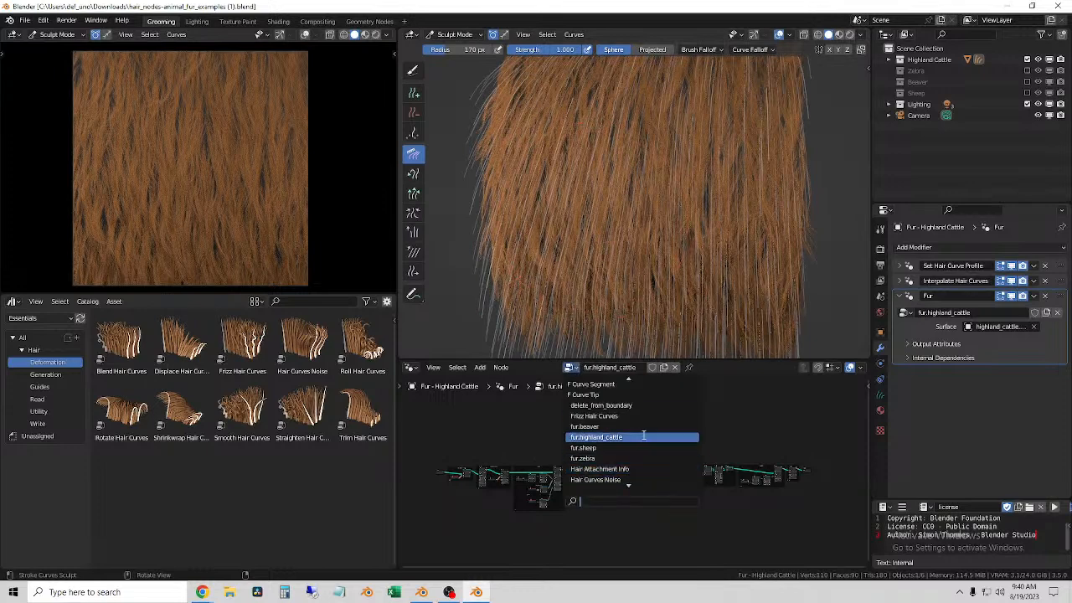
{"action": "left_click", "coordinate": [608, 459]}
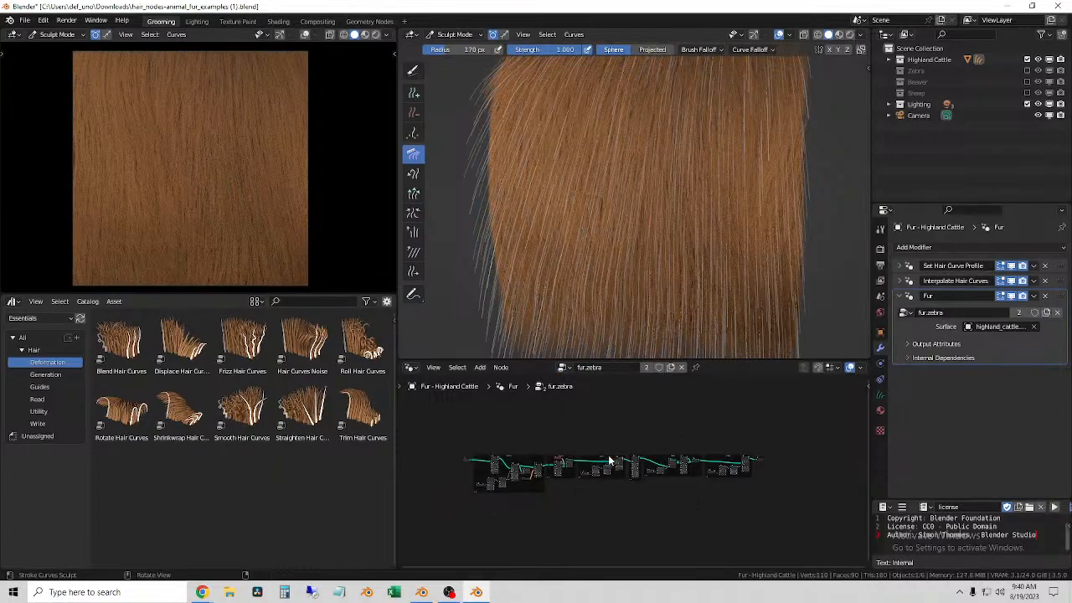
{"action": "middle_click_drag", "start_coordinate": [612, 242], "coordinate": [648, 255]}
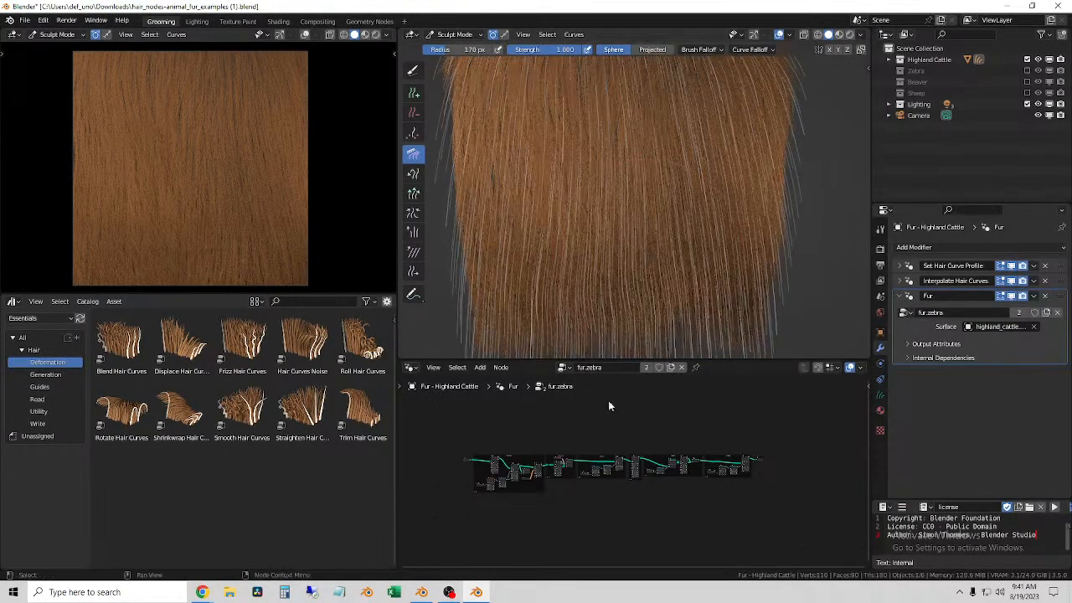
{"action": "left_click", "coordinate": [564, 366]}
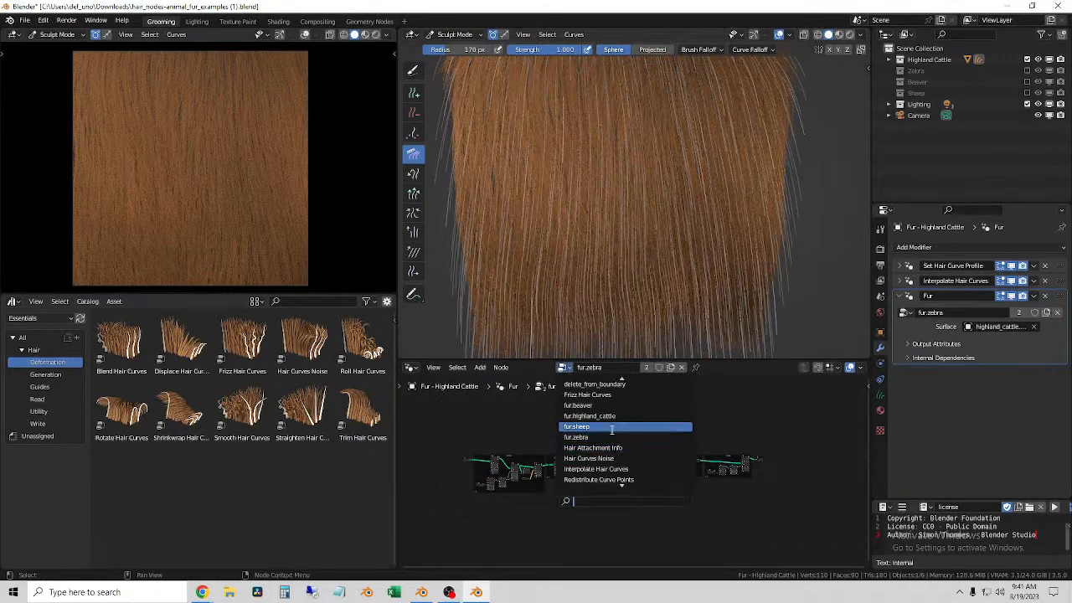
{"action": "left_click", "coordinate": [610, 428]}
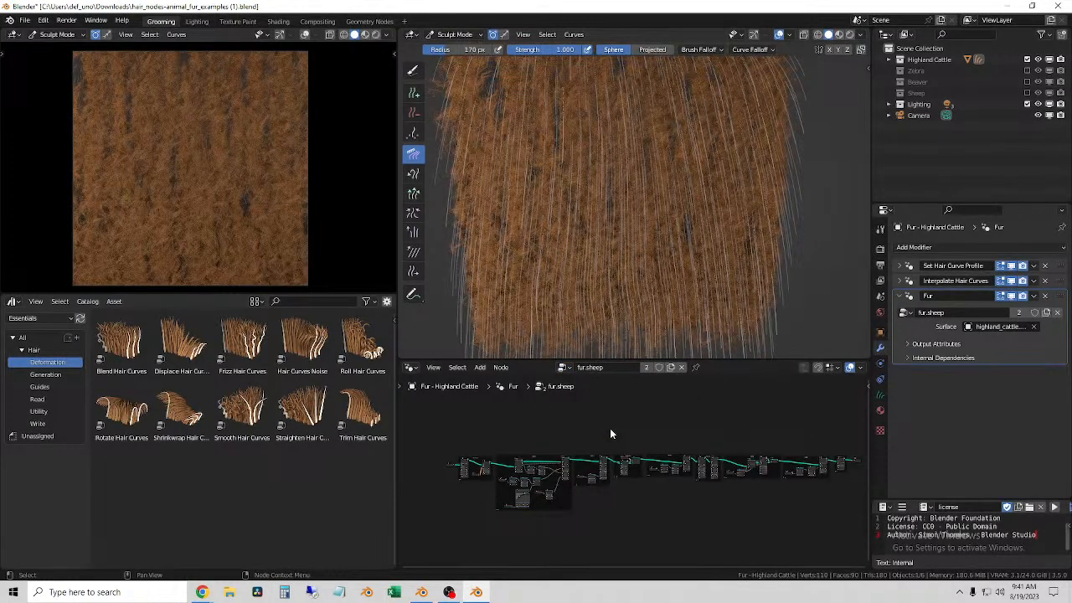
{"action": "left_click", "coordinate": [565, 368]}
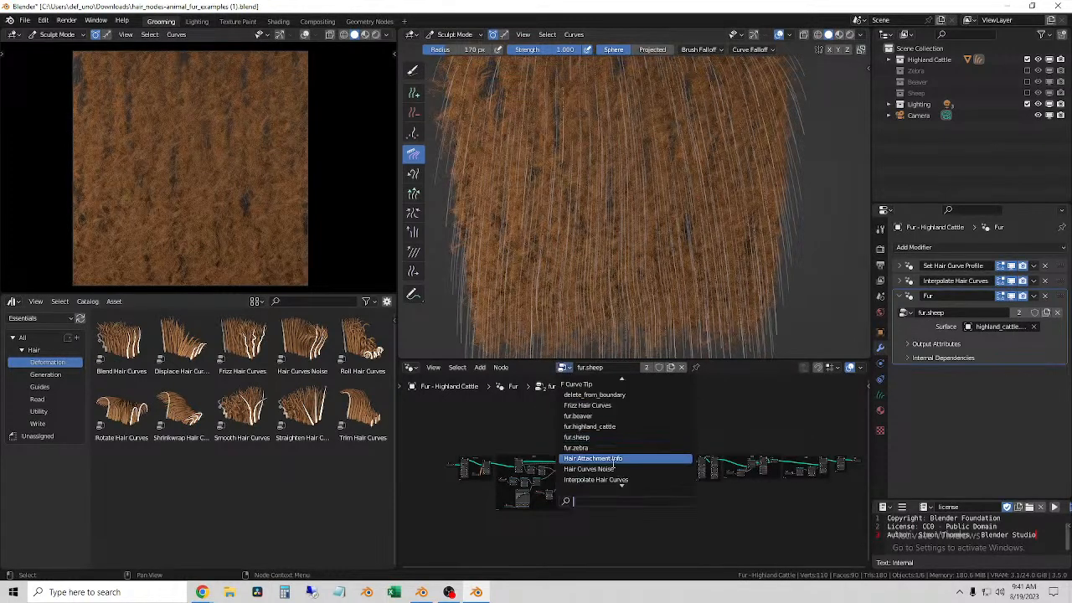
{"action": "left_click", "coordinate": [603, 415]}
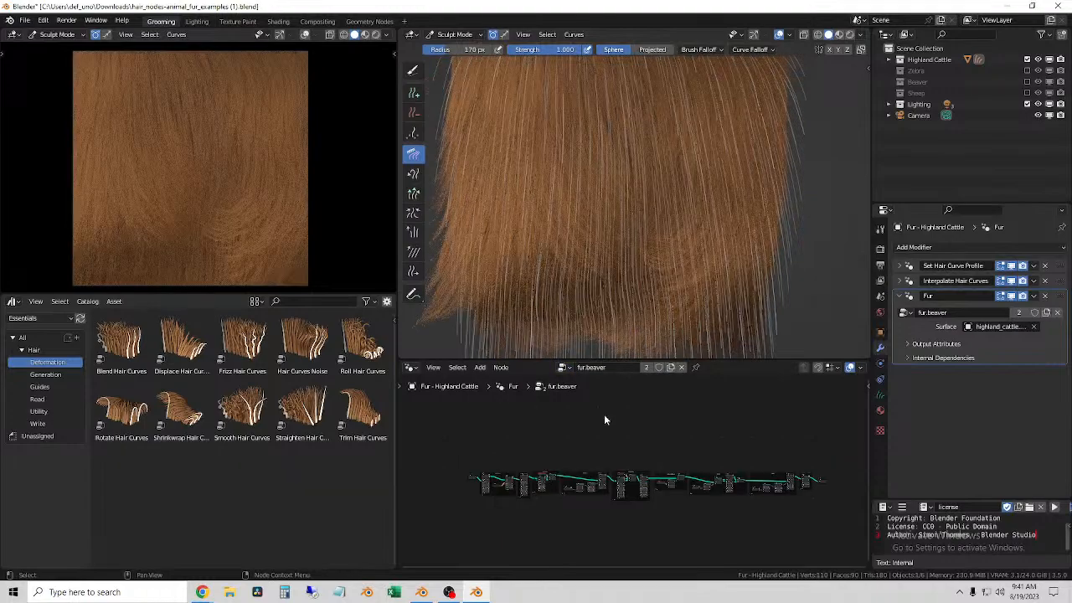
{"action": "mouse_move", "coordinate": [762, 222]}
{"action": "middle_mouse_down"}
{"action": "mouse_move", "coordinate": [785, 224]}
{"action": "mouse_move", "coordinate": [677, 213]}
{"action": "mouse_move", "coordinate": [682, 182]}
{"action": "mouse_move", "coordinate": [721, 211]}
{"action": "mouse_move", "coordinate": [673, 206]}
{"action": "mouse_move", "coordinate": [726, 241]}
{"action": "mouse_move", "coordinate": [776, 246]}
{"action": "mouse_move", "coordinate": [682, 231]}
{"action": "mouse_move", "coordinate": [696, 235]}
{"action": "middle_mouse_up"}
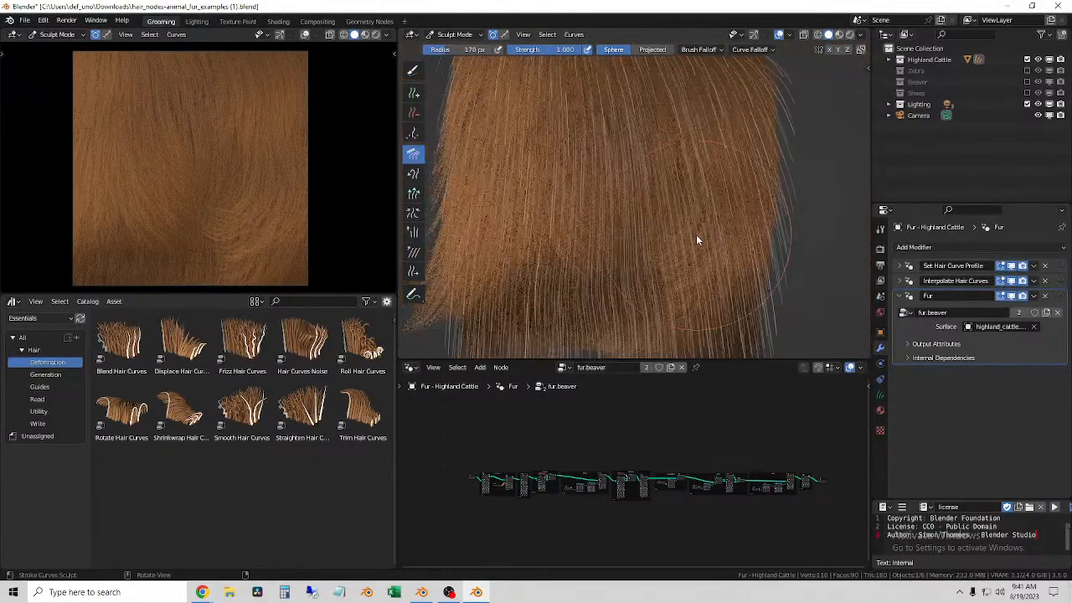
Step: Browse the available node groups and put fur.highland_cattle back on the Highland Cattle fur
{"action": "left_click", "coordinate": [565, 368]}
{"action": "scroll", "coordinate": [610, 471], "scroll_direction": "down", "scroll_amount": 2}
{"action": "scroll", "coordinate": [645, 464], "scroll_direction": "down", "scroll_amount": 4}
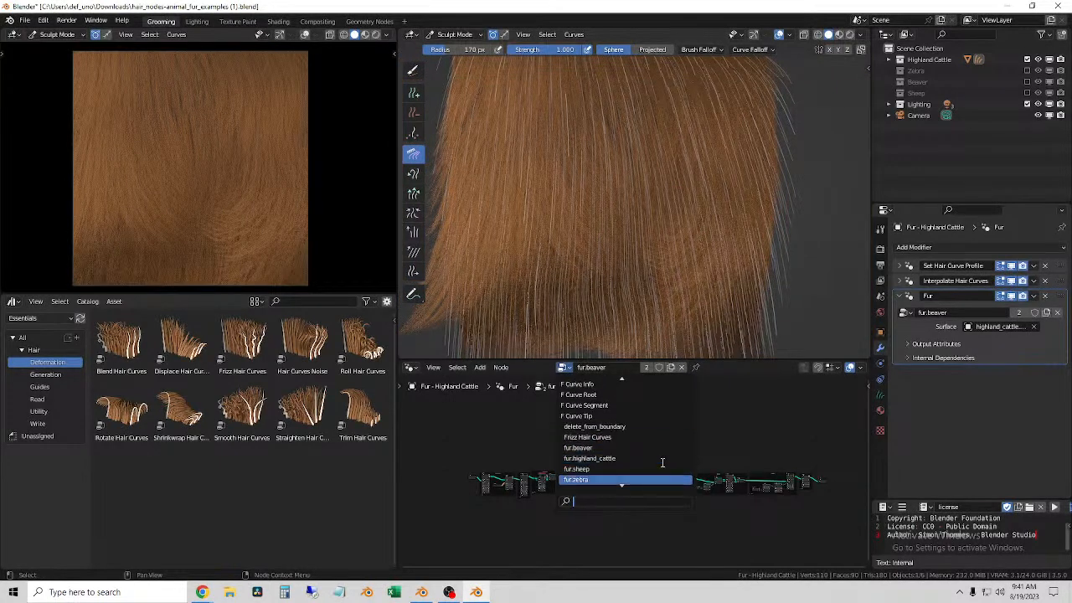
{"action": "scroll", "coordinate": [662, 462], "scroll_direction": "down", "scroll_amount": 2}
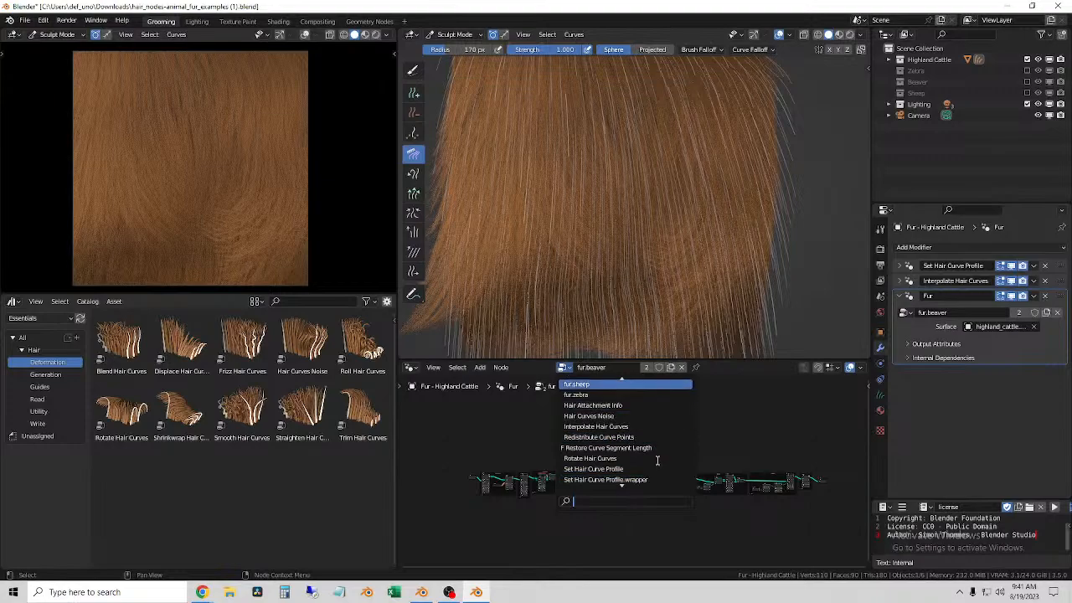
{"action": "left_click", "coordinate": [612, 416]}
{"action": "middle_click_drag", "start_coordinate": [635, 320], "coordinate": [663, 260]}
Step: Assign the fur.zebra node group to the Highland Cattle fur and inspect its Frizz Variation nodes
{"action": "left_click", "coordinate": [572, 367]}
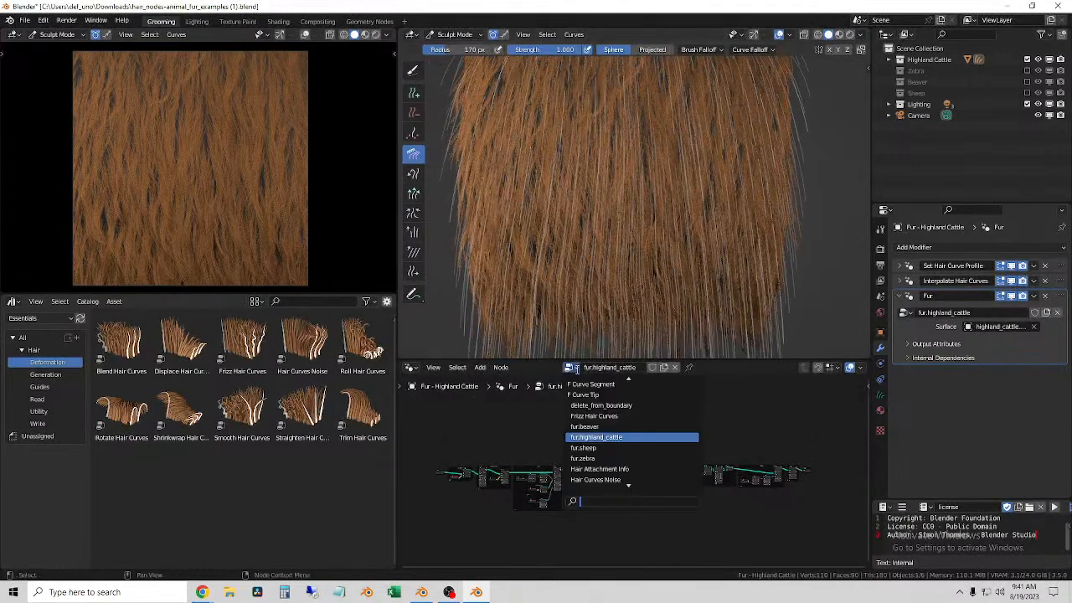
{"action": "left_click", "coordinate": [622, 458]}
{"action": "scroll", "coordinate": [704, 502], "scroll_direction": "up", "scroll_amount": 3}
{"action": "middle_click_drag", "start_coordinate": [705, 502], "coordinate": [574, 460]}
{"action": "scroll", "coordinate": [576, 463], "scroll_direction": "up", "scroll_amount": 5}
{"action": "scroll", "coordinate": [722, 471], "scroll_direction": "up", "scroll_amount": 3}
{"action": "scroll", "coordinate": [699, 530], "scroll_direction": "up", "scroll_amount": 6}
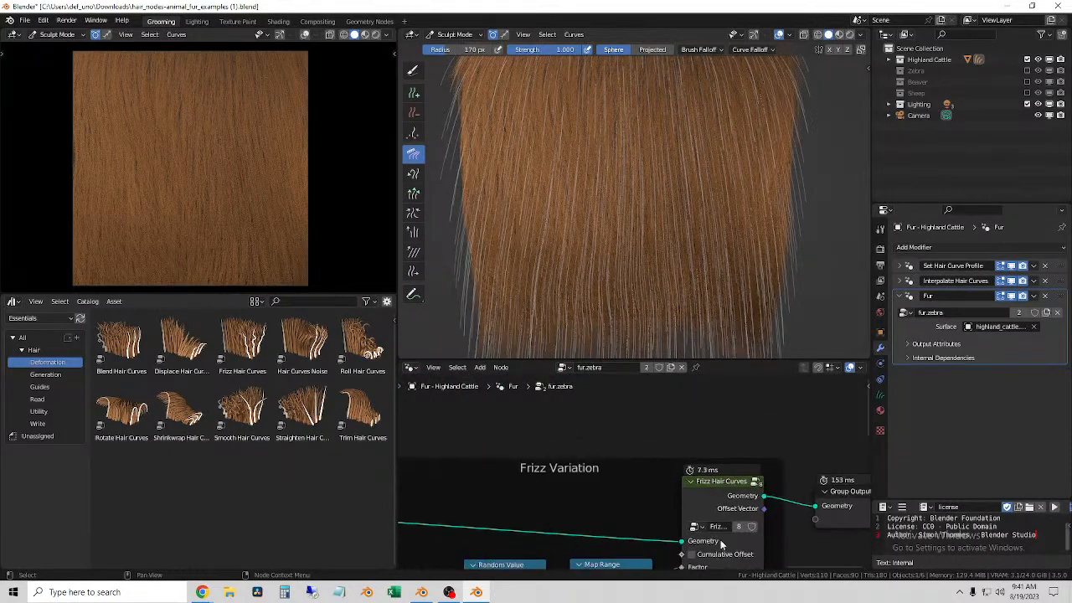
{"action": "middle_click_drag", "start_coordinate": [625, 449], "coordinate": [555, 325]}
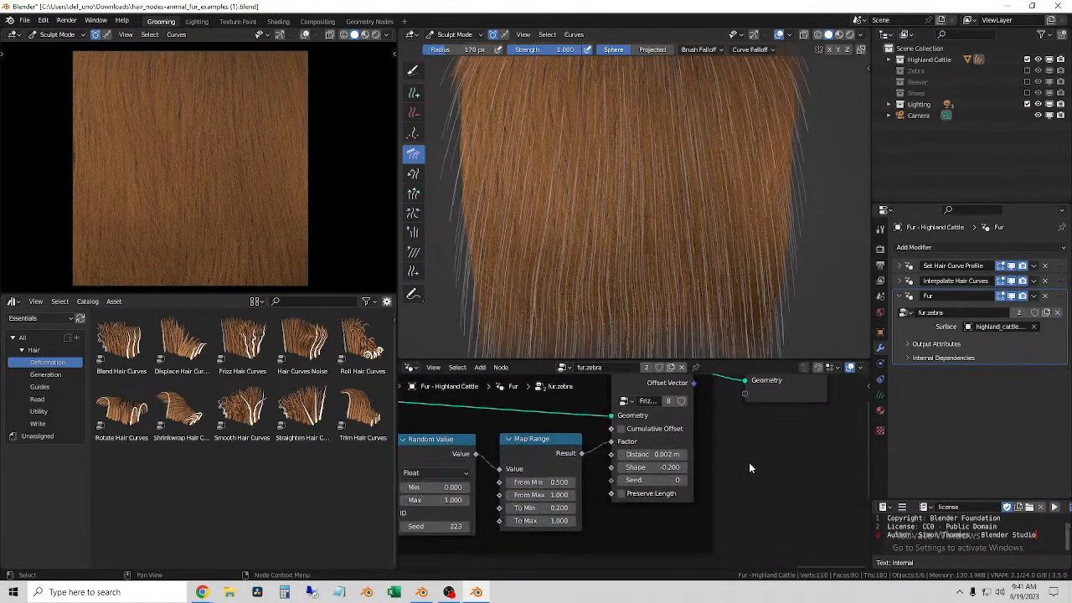
{"action": "scroll", "coordinate": [748, 466], "scroll_direction": "down", "scroll_amount": 3}
Step: Examine the fur.zebra node tree, looking closely at the Base Shape frame and the frames that follow it
{"action": "middle_click_drag", "start_coordinate": [581, 528], "coordinate": [809, 536]}
{"action": "middle_click_drag", "start_coordinate": [670, 395], "coordinate": [870, 407]}
{"action": "middle_click_drag", "start_coordinate": [609, 409], "coordinate": [869, 408]}
{"action": "middle_click_drag", "start_coordinate": [641, 404], "coordinate": [869, 385]}
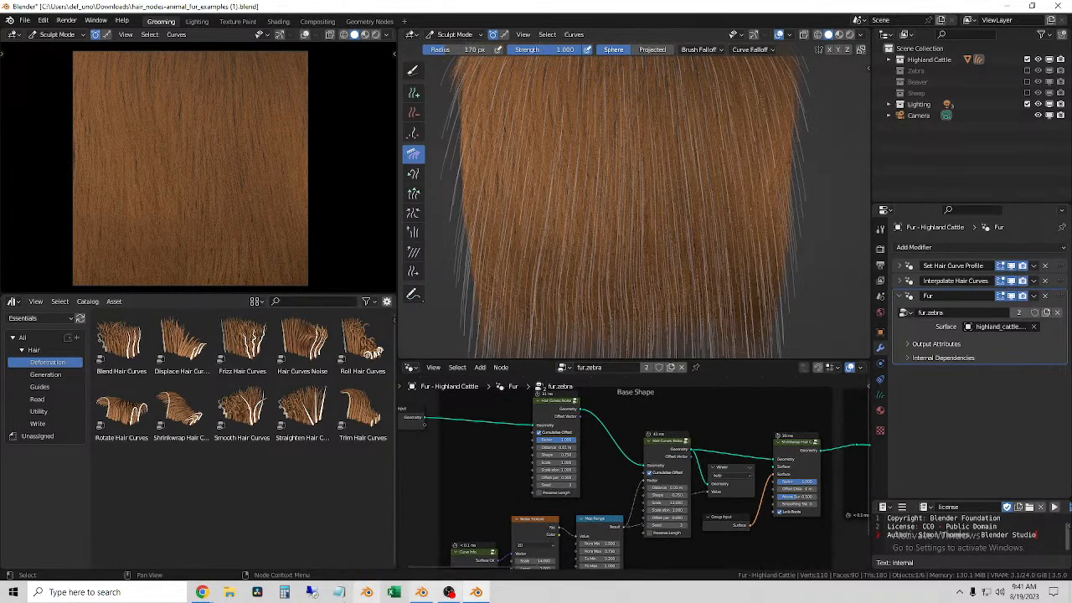
{"action": "scroll", "coordinate": [661, 499], "scroll_direction": "down", "scroll_amount": 3}
{"action": "scroll", "coordinate": [708, 526], "scroll_direction": "up", "scroll_amount": 4}
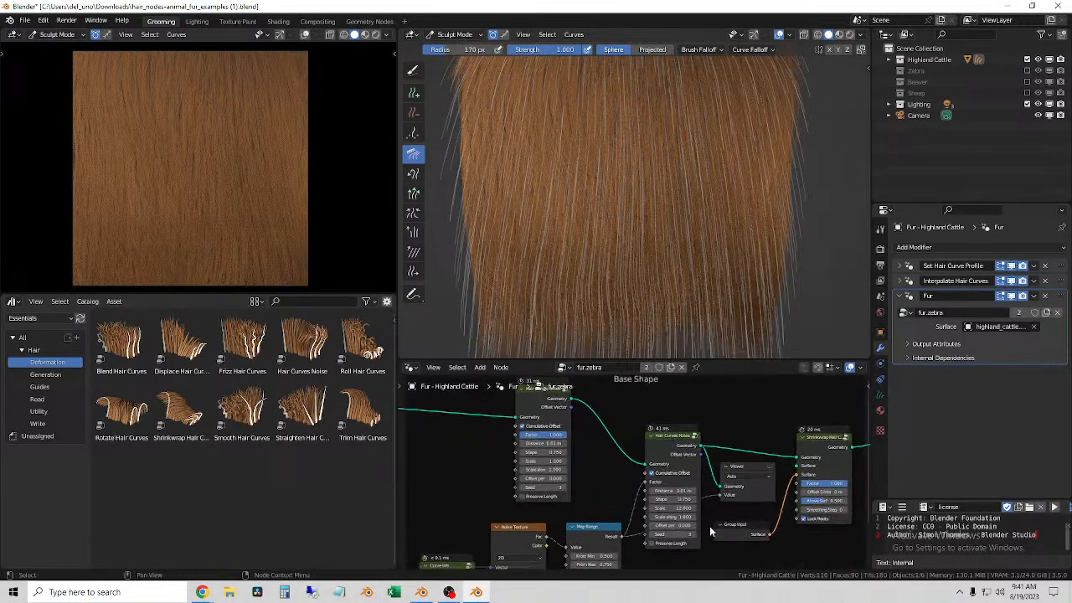
{"action": "scroll", "coordinate": [708, 526], "scroll_direction": "down", "scroll_amount": 2}
{"action": "middle_click_drag", "start_coordinate": [811, 538], "coordinate": [692, 488]}
{"action": "middle_click_drag", "start_coordinate": [840, 500], "coordinate": [719, 494]}
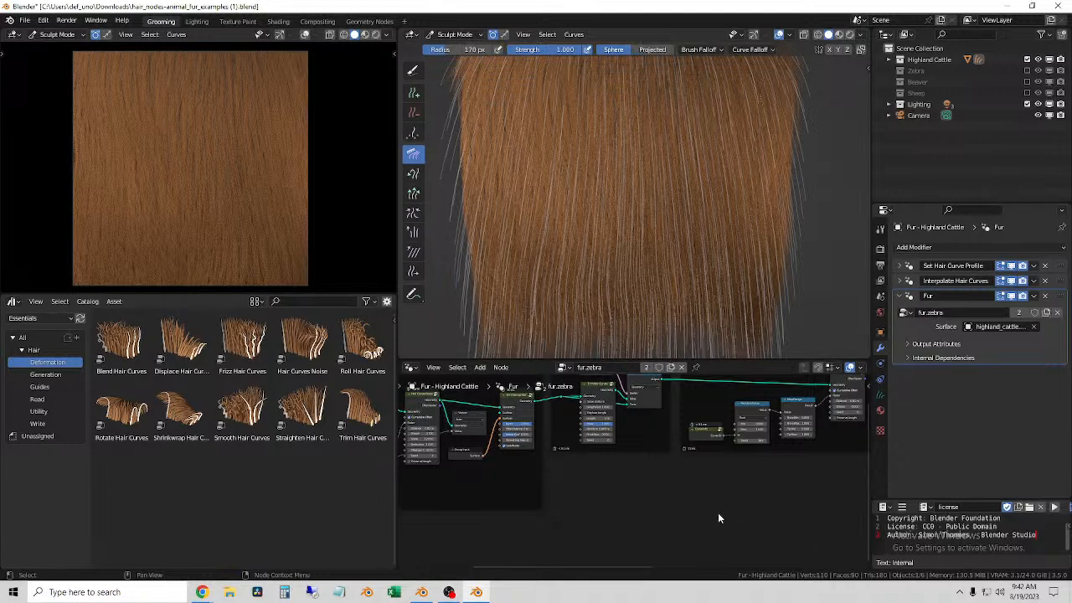
{"action": "scroll", "coordinate": [611, 427], "scroll_direction": "down", "scroll_amount": 4}
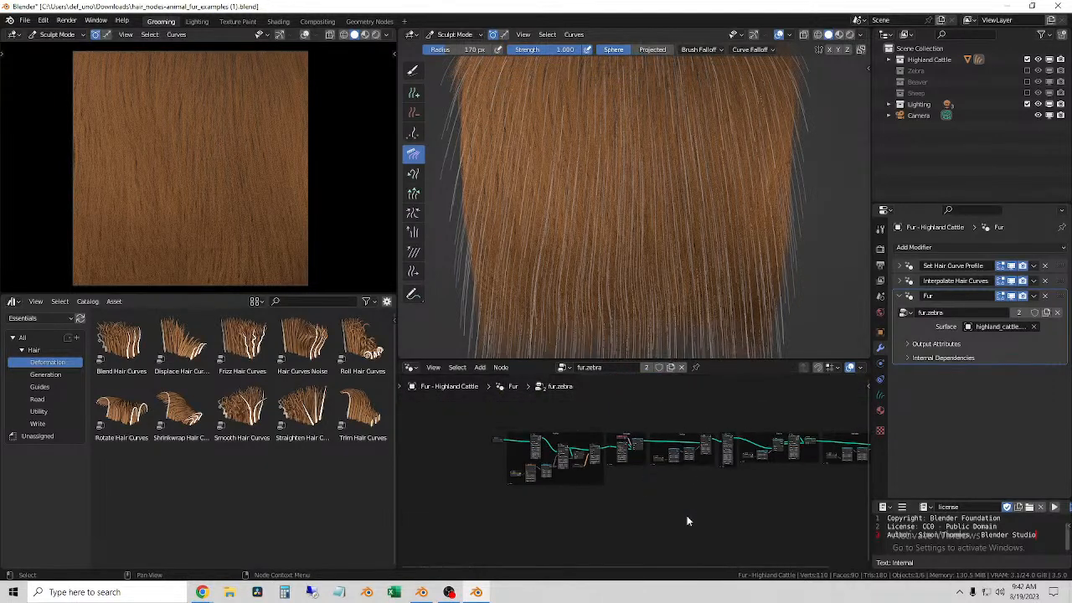
{"action": "scroll", "coordinate": [687, 520], "scroll_direction": "up", "scroll_amount": 2}
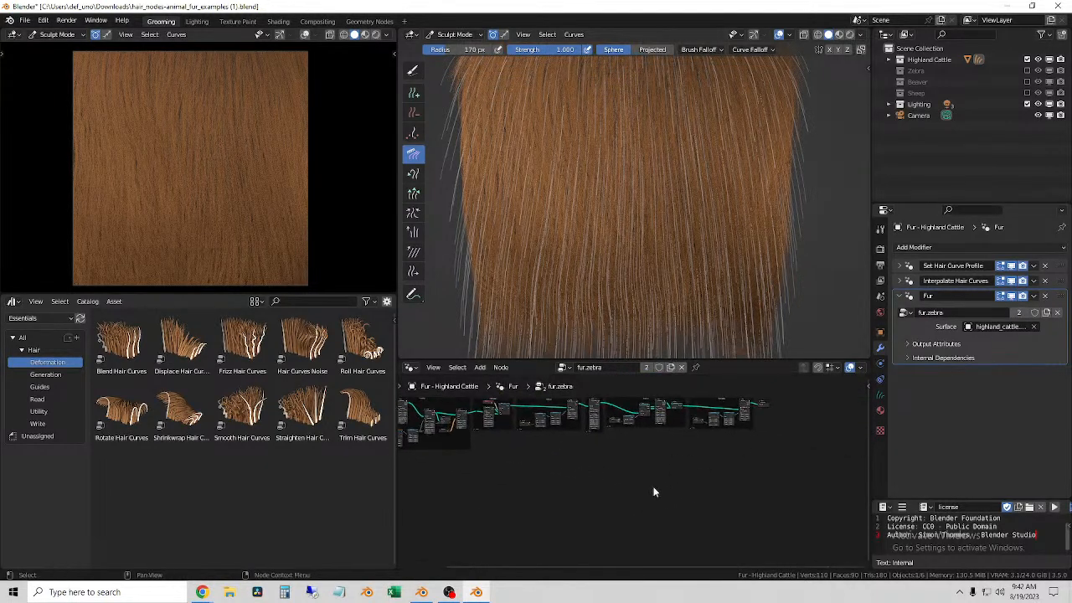
{"action": "middle_click_drag", "start_coordinate": [631, 472], "coordinate": [696, 478]}
{"action": "scroll", "coordinate": [765, 486], "scroll_direction": "down", "scroll_amount": 1}
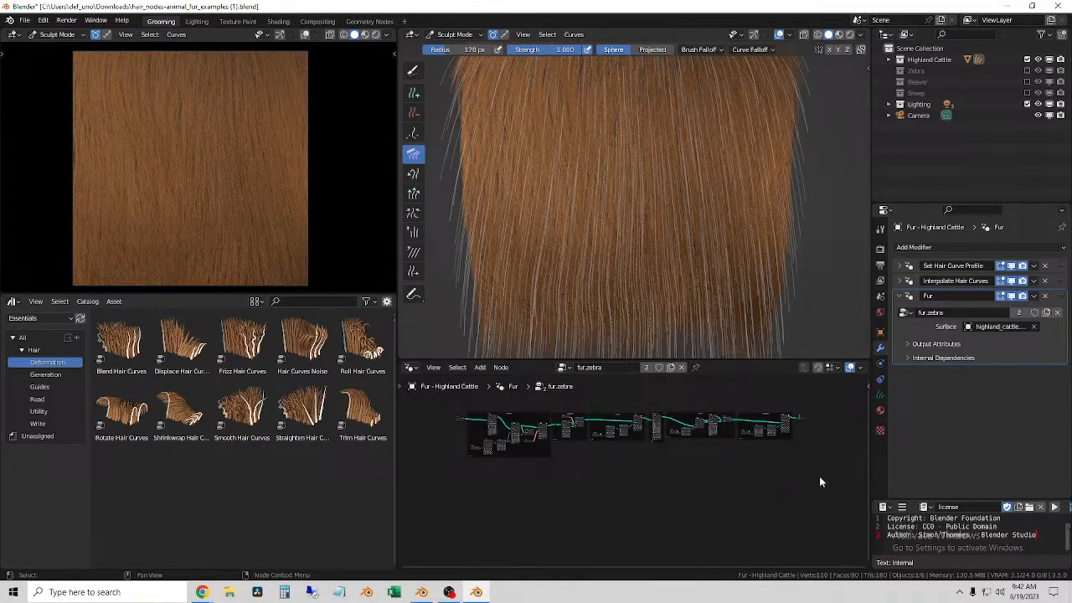
Step: Exclude the Highland Cattle and Lighting collections from the view layer and hide the Beaver and Sheep collections and the camera
{"action": "left_click", "coordinate": [928, 84]}
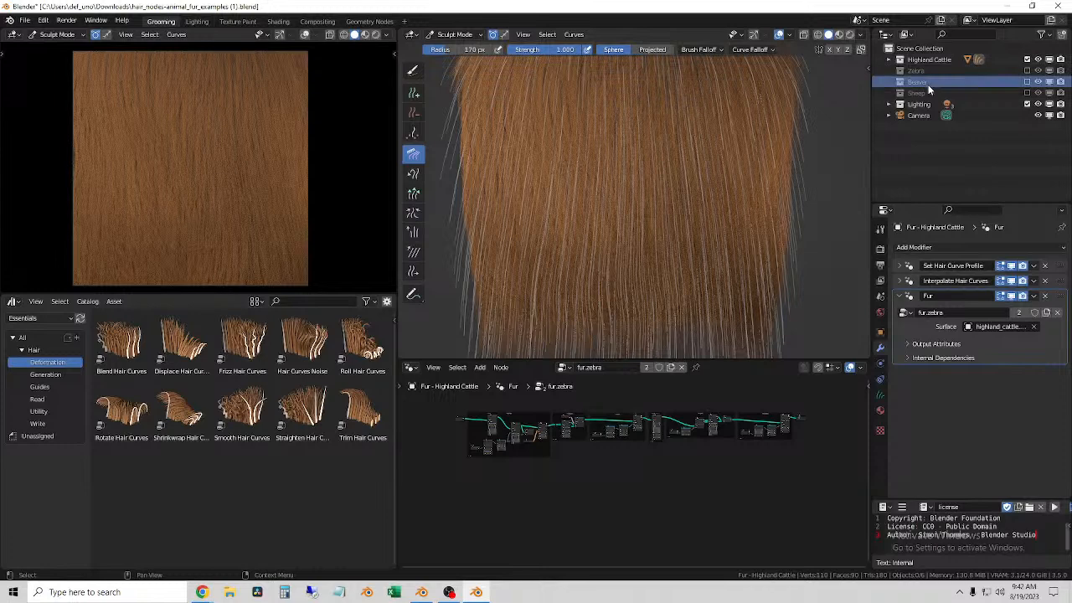
{"action": "left_click", "coordinate": [890, 61]}
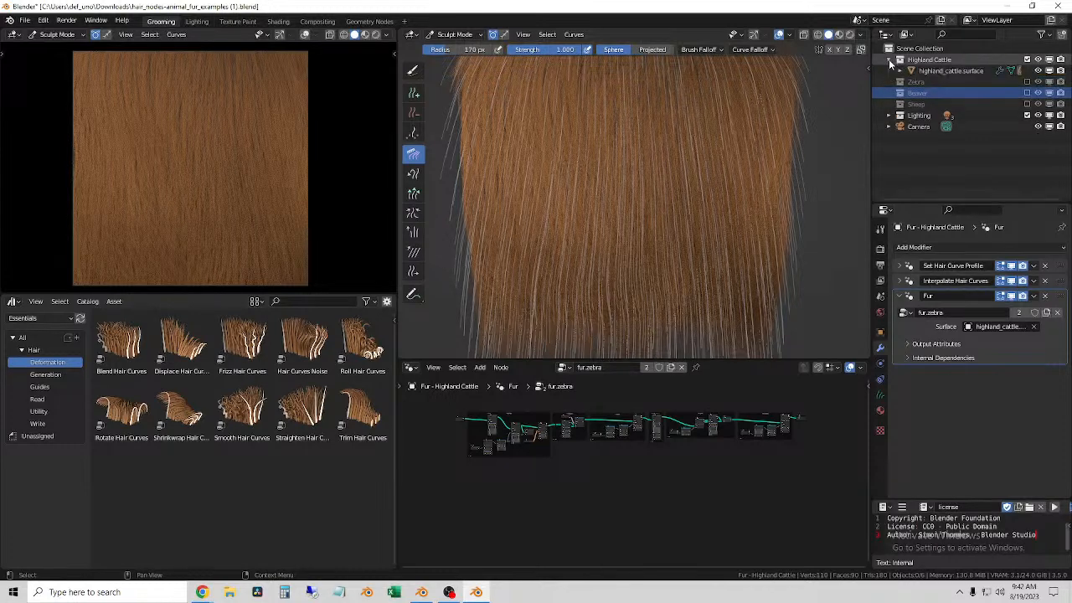
{"action": "left_click", "coordinate": [939, 72]}
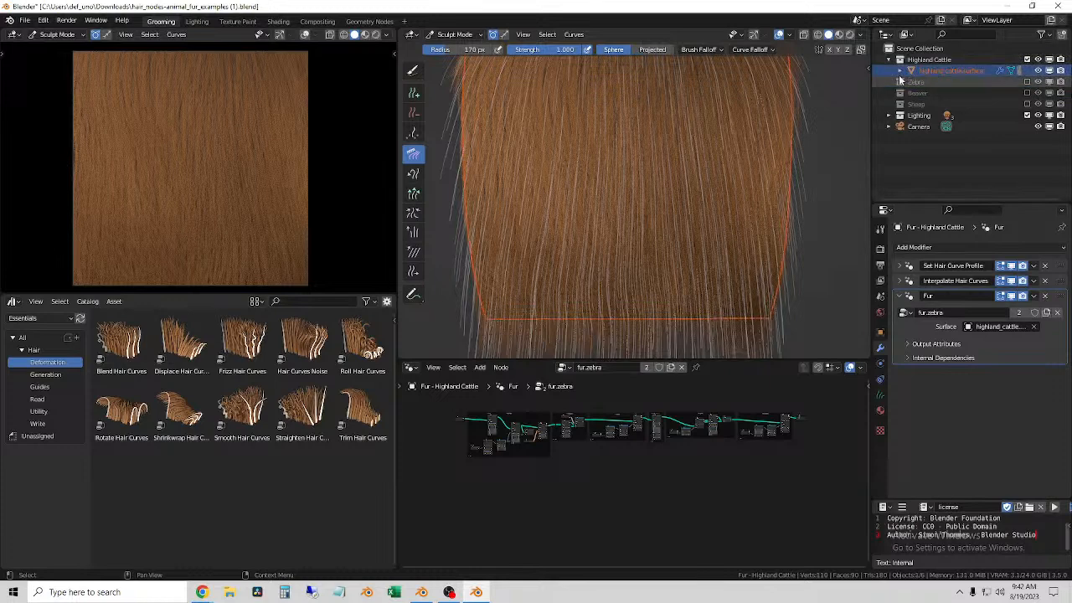
{"action": "left_click", "coordinate": [920, 61]}
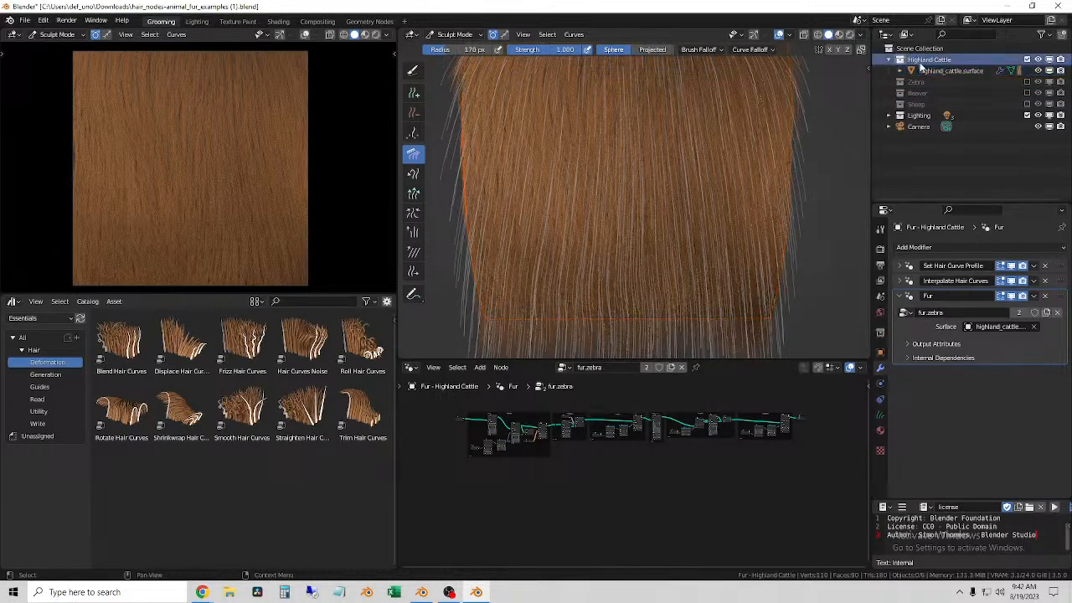
{"action": "left_click", "coordinate": [1028, 60]}
{"action": "left_click_drag", "start_coordinate": [1052, 60], "coordinate": [1062, 94]}
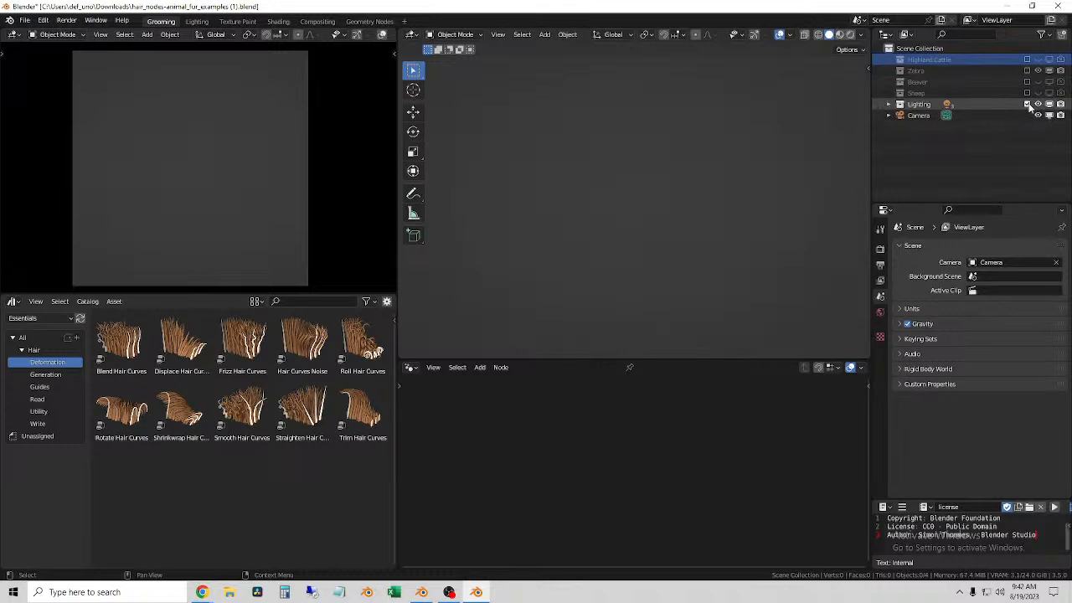
{"action": "left_click", "coordinate": [1027, 105]}
{"action": "mouse_move", "coordinate": [1037, 105]}
{"action": "left_mouse_down"}
{"action": "mouse_move", "coordinate": [1061, 105]}
{"action": "mouse_move", "coordinate": [1039, 116]}
{"action": "left_mouse_up"}
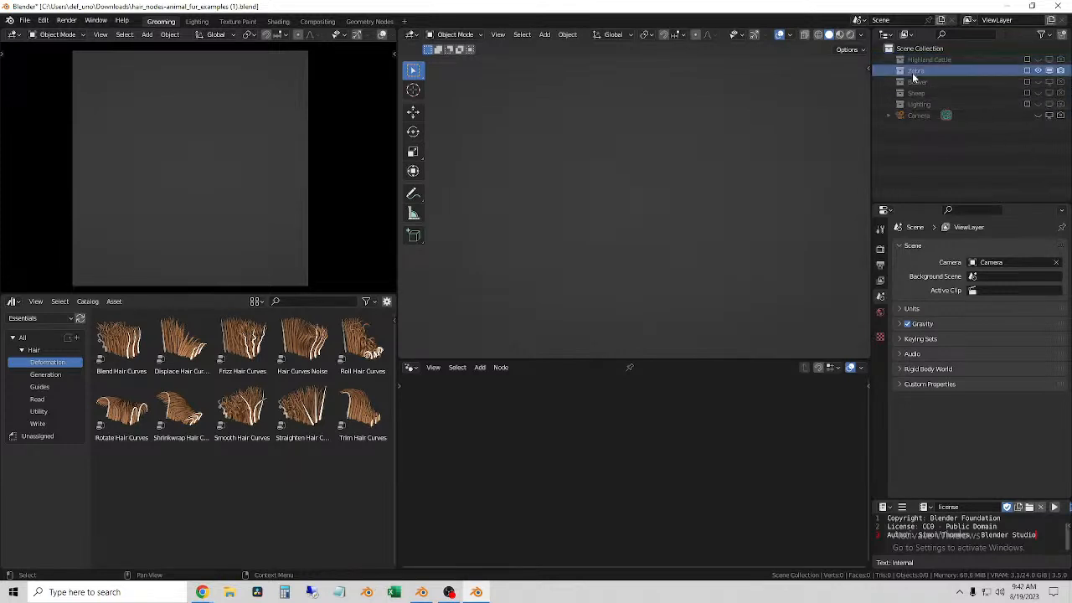
Step: Include the Zebra collection in the view layer and select the Fur - Zebra curves under zebra.surface
{"action": "left_click", "coordinate": [1027, 71]}
{"action": "left_click", "coordinate": [893, 70]}
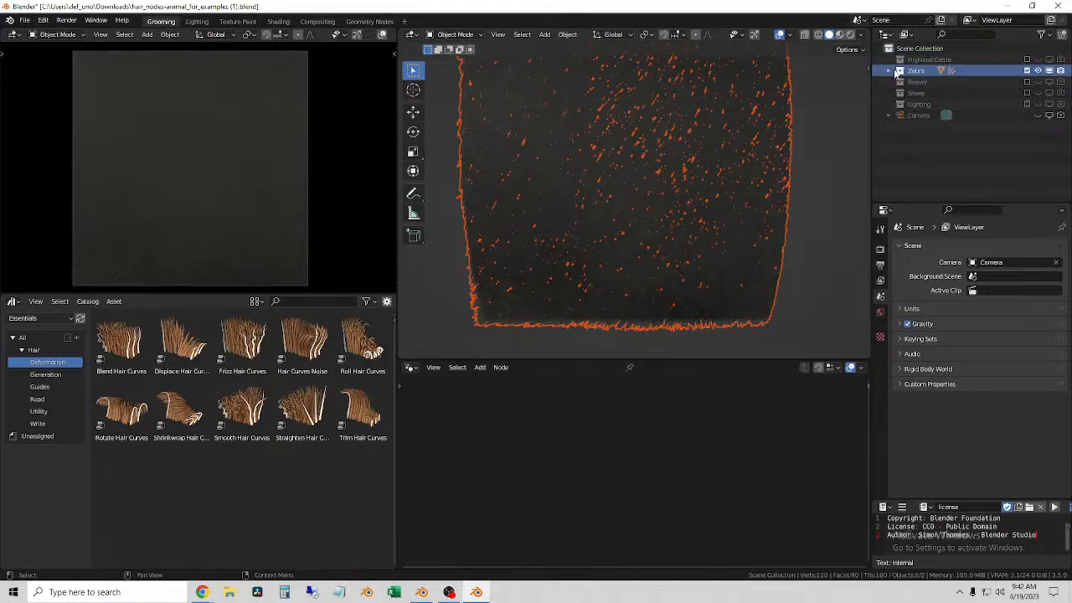
{"action": "left_click", "coordinate": [937, 82]}
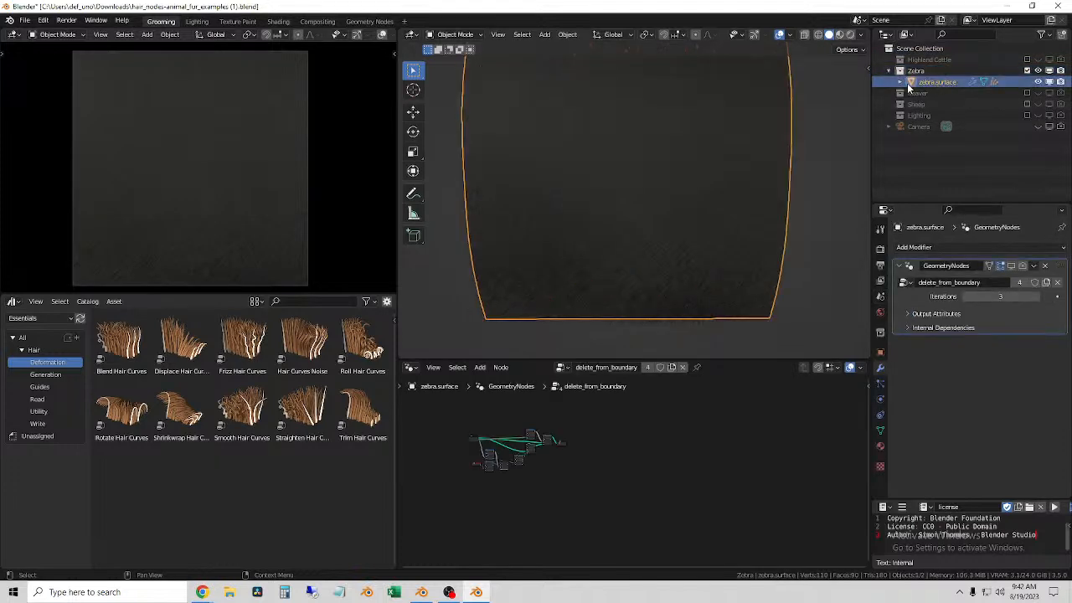
{"action": "left_click", "coordinate": [899, 82]}
{"action": "left_click", "coordinate": [958, 116]}
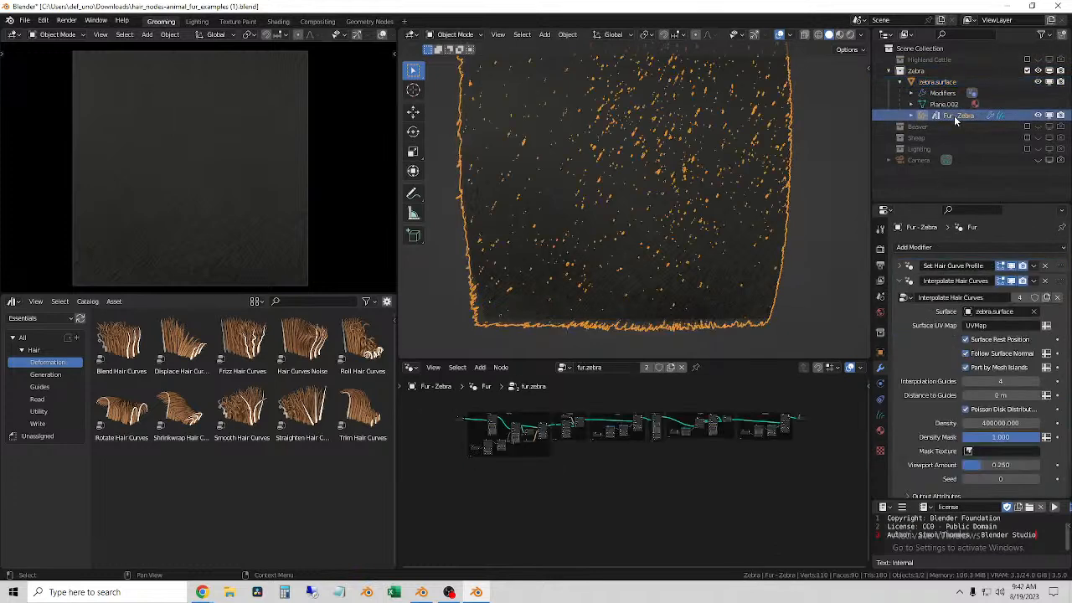
Step: Copy the Fur - Zebra curves object, close the browser page and return to the Bucentaur Retopo Texture scene
{"action": "right_click", "coordinate": [939, 115]}
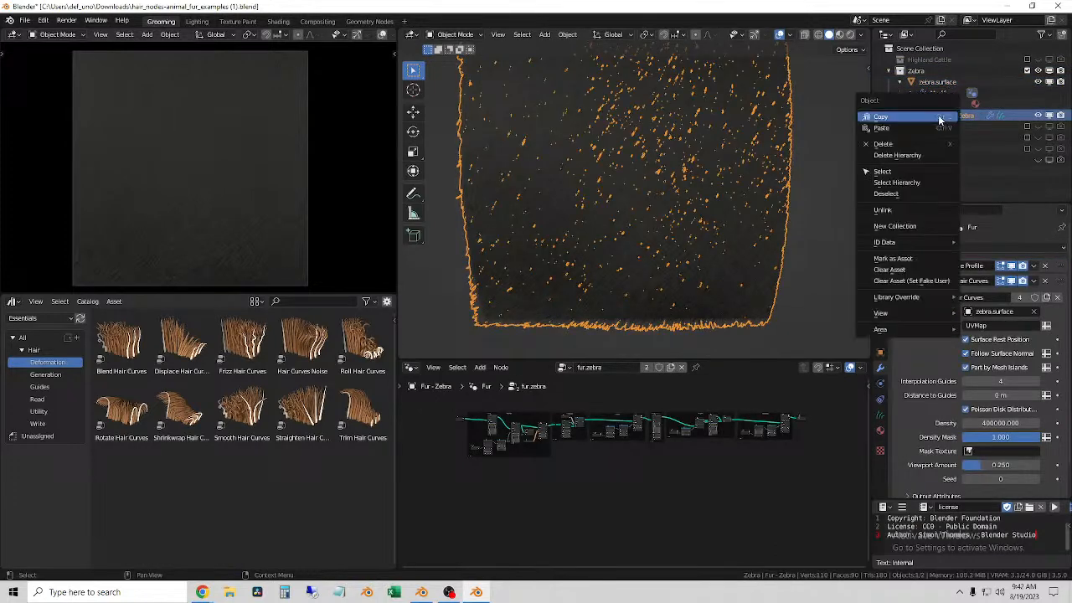
{"action": "left_click", "coordinate": [886, 118]}
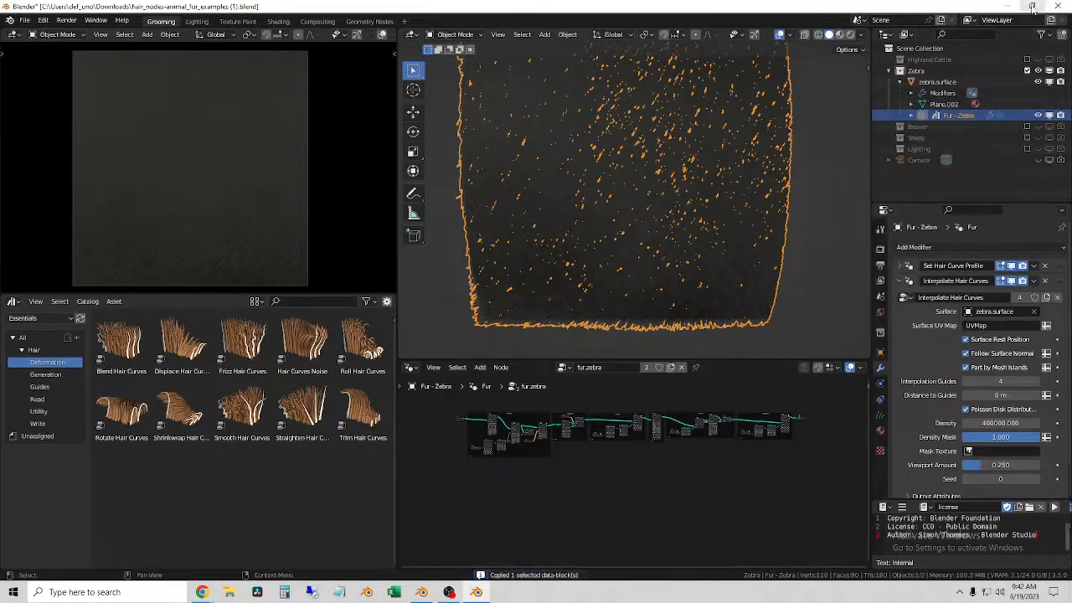
{"action": "left_click", "coordinate": [1007, 8]}
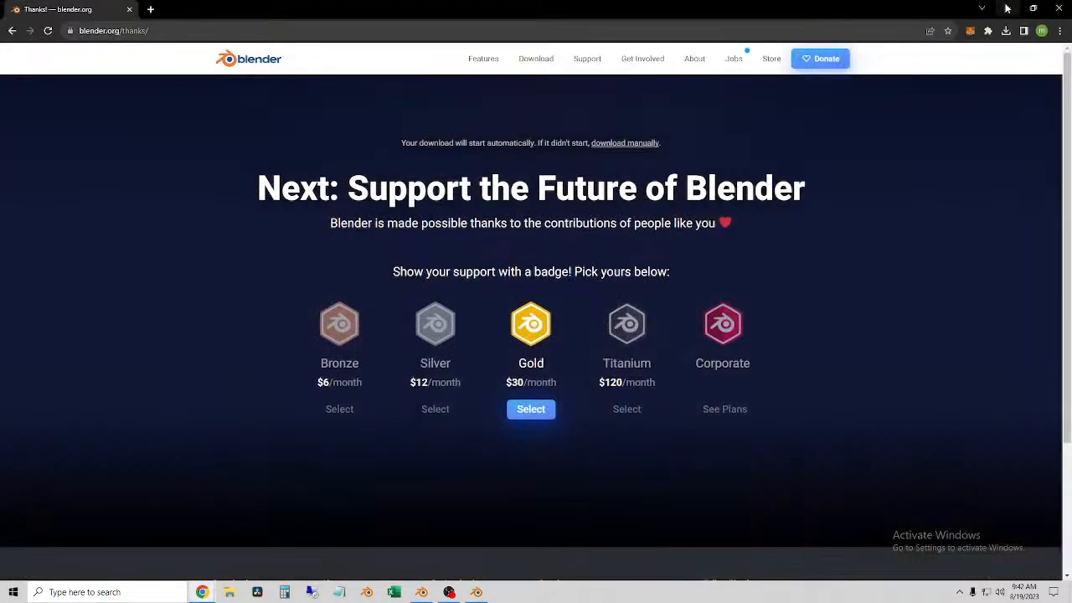
{"action": "left_click", "coordinate": [129, 9]}
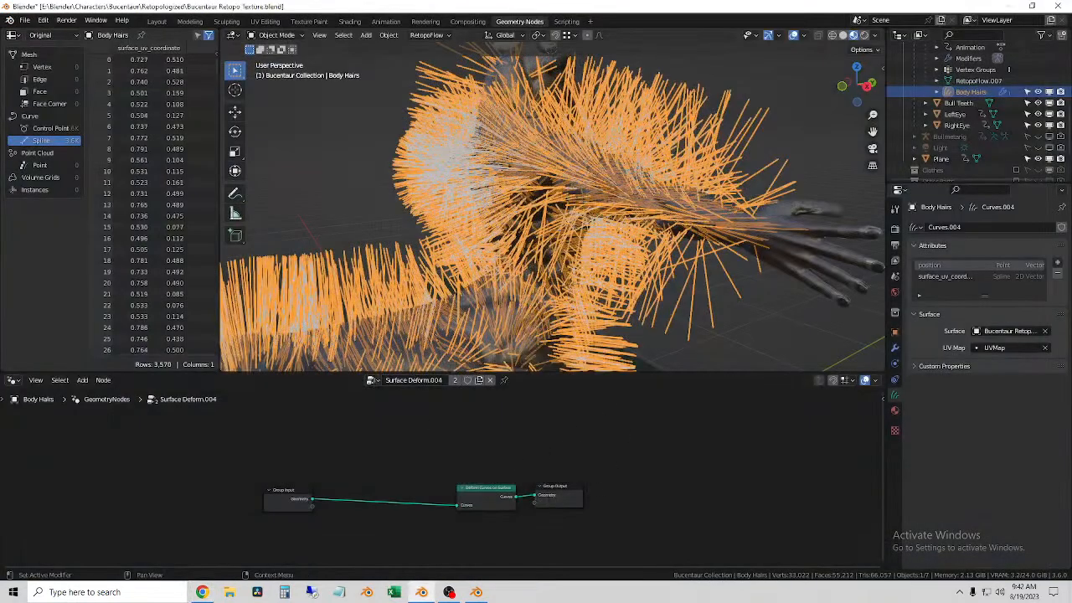
Step: Paste the copied Fur - Zebra curves and their zebra.surface mesh into the bucentaur scene with Bucentaur Retopo Body selected
{"action": "left_click", "coordinate": [895, 346]}
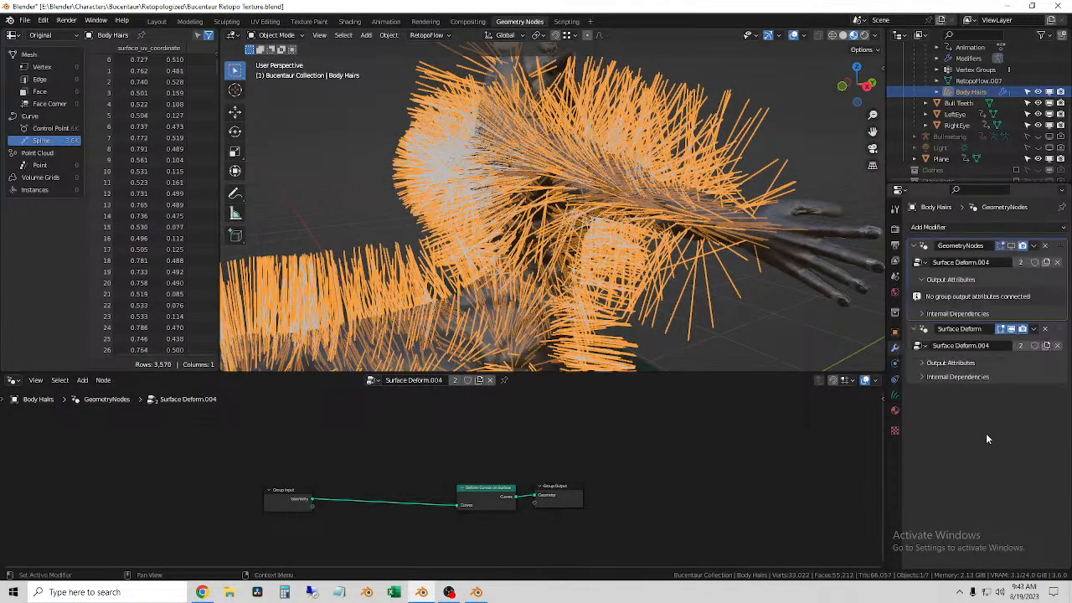
{"action": "scroll", "coordinate": [976, 117], "scroll_direction": "up", "scroll_amount": 4}
{"action": "left_click", "coordinate": [979, 125]}
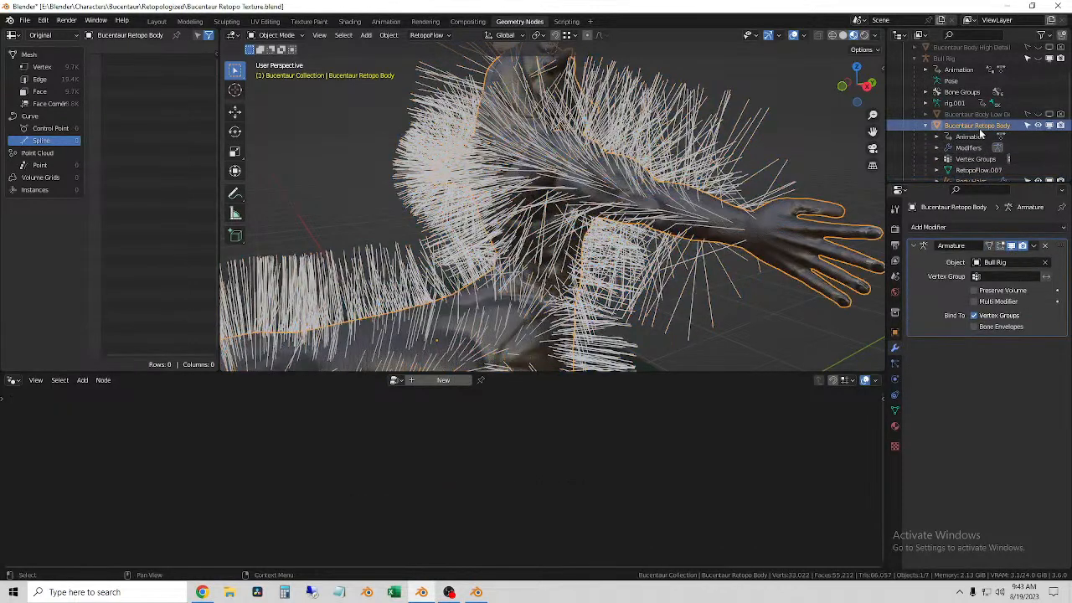
{"action": "scroll", "coordinate": [754, 177], "scroll_direction": "down", "scroll_amount": 4}
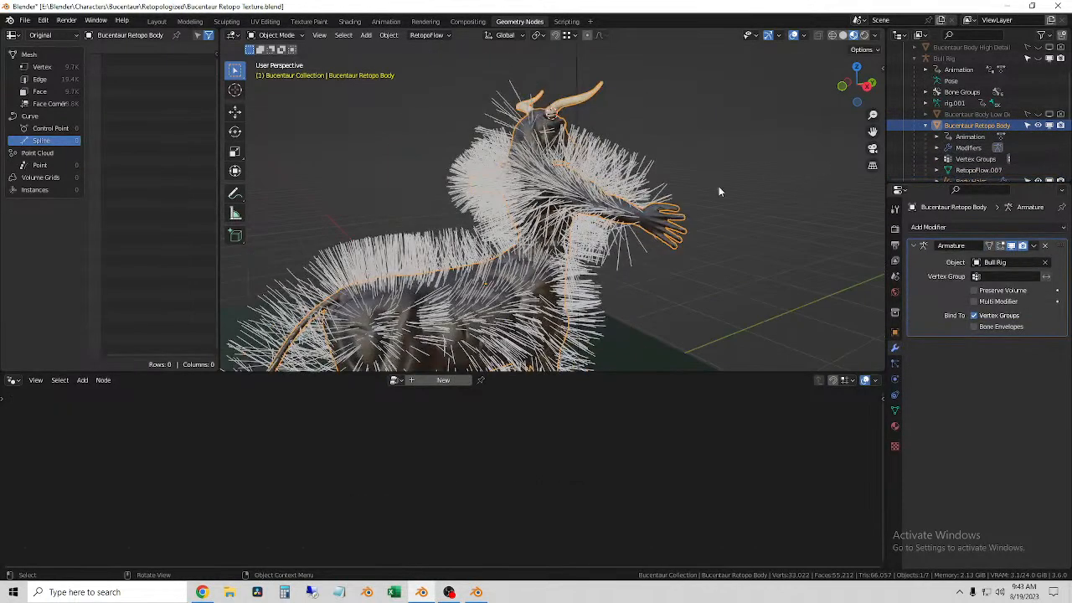
{"action": "right_click", "coordinate": [361, 143]}
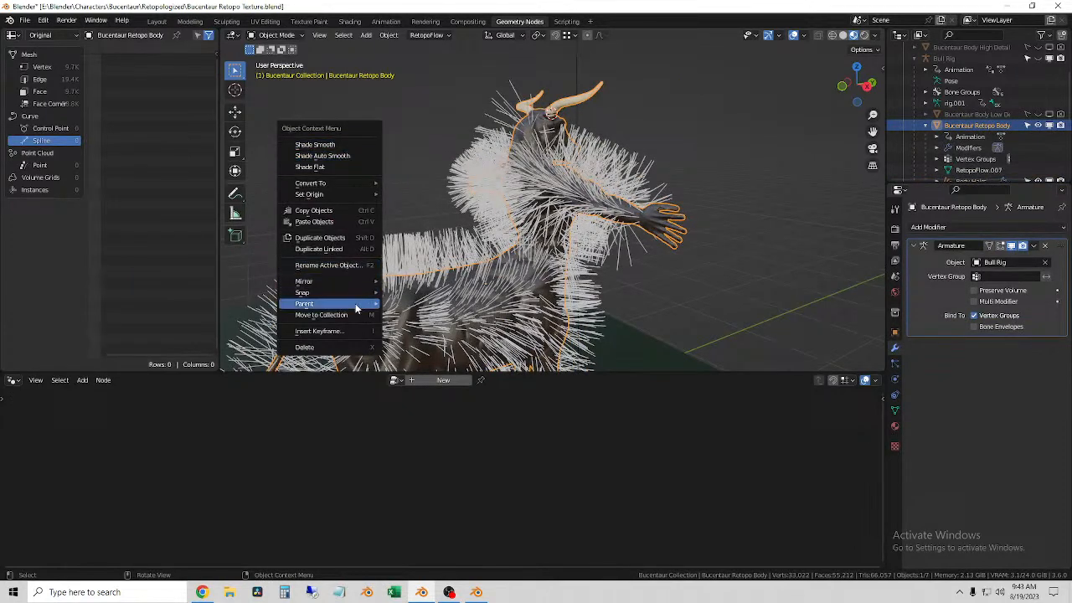
{"action": "left_click", "coordinate": [332, 223]}
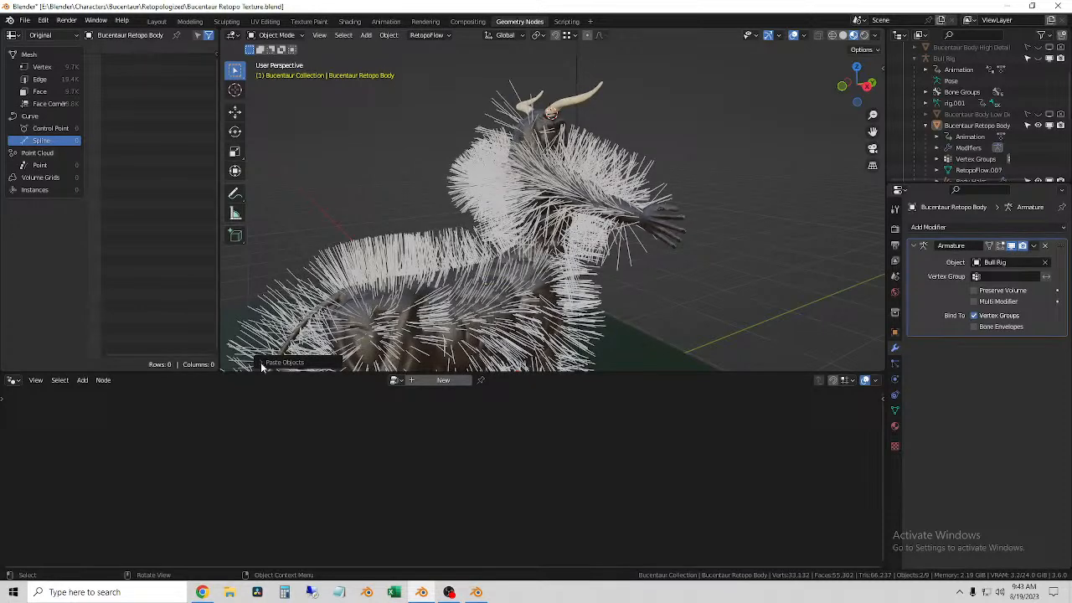
Step: Select the pasted Fur - Zebra curves under zebra.surface and expand the settings of their Fur modifier
{"action": "scroll", "coordinate": [955, 150], "scroll_direction": "down", "scroll_amount": 5}
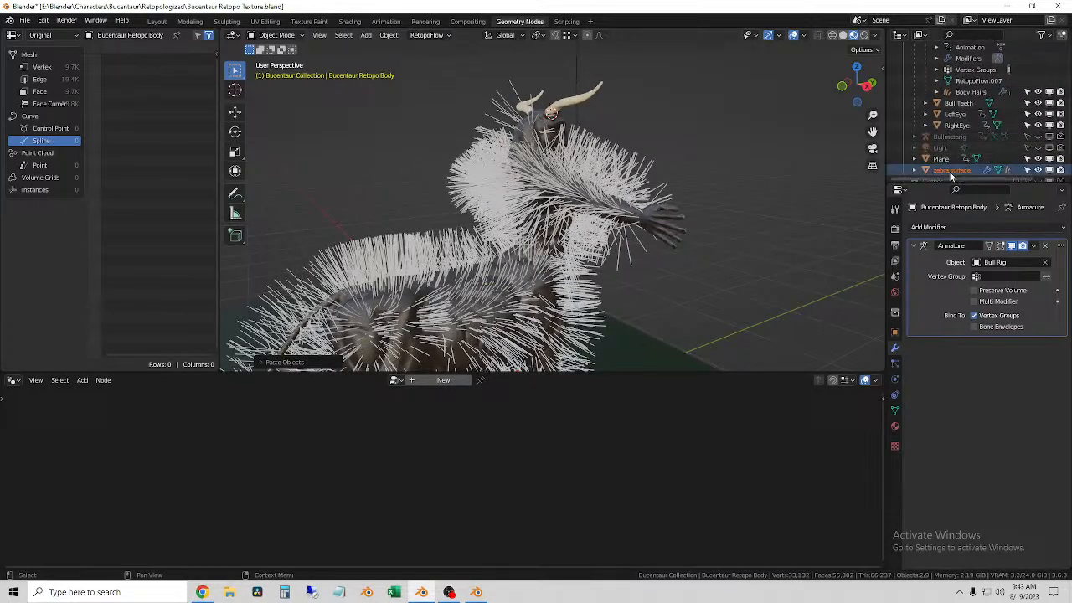
{"action": "left_click", "coordinate": [952, 170]}
{"action": "scroll", "coordinate": [963, 164], "scroll_direction": "down", "scroll_amount": 5}
{"action": "left_click", "coordinate": [959, 114]}
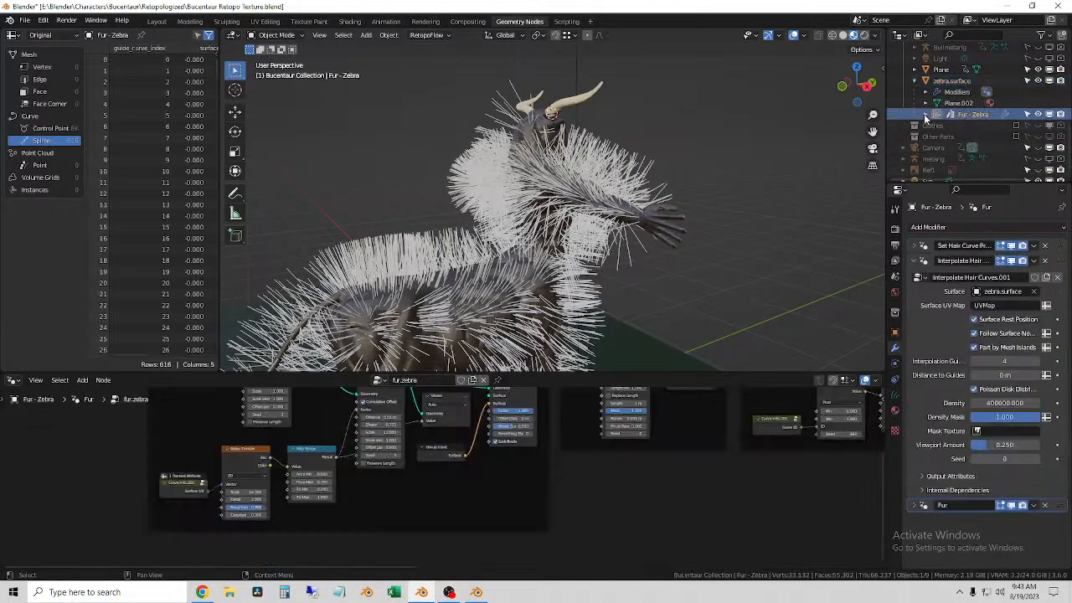
{"action": "left_click", "coordinate": [924, 114]}
{"action": "scroll", "coordinate": [621, 489], "scroll_direction": "down", "scroll_amount": 6}
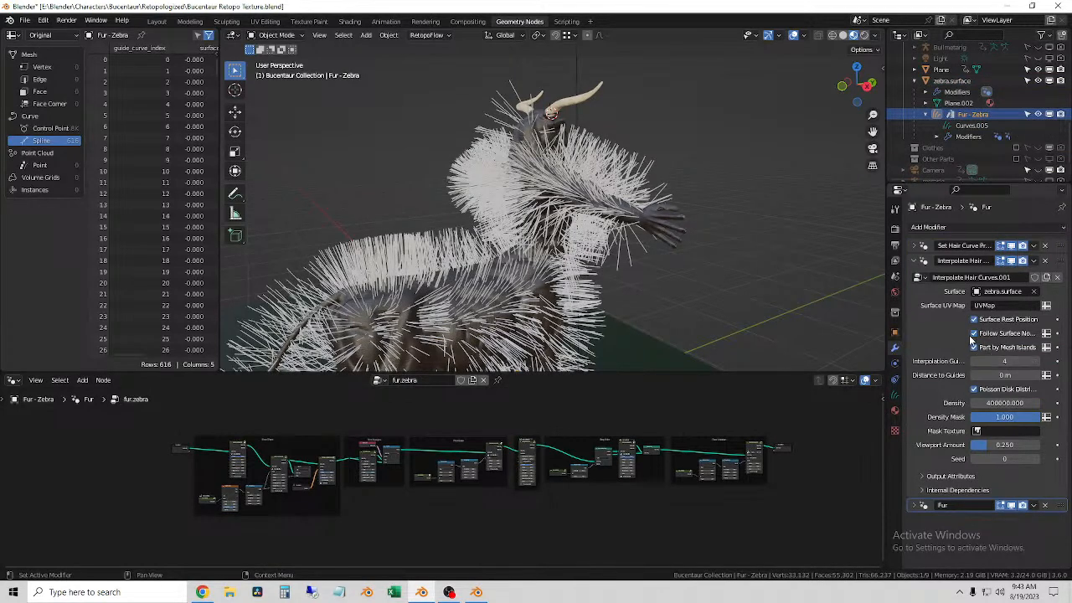
{"action": "left_click", "coordinate": [915, 506]}
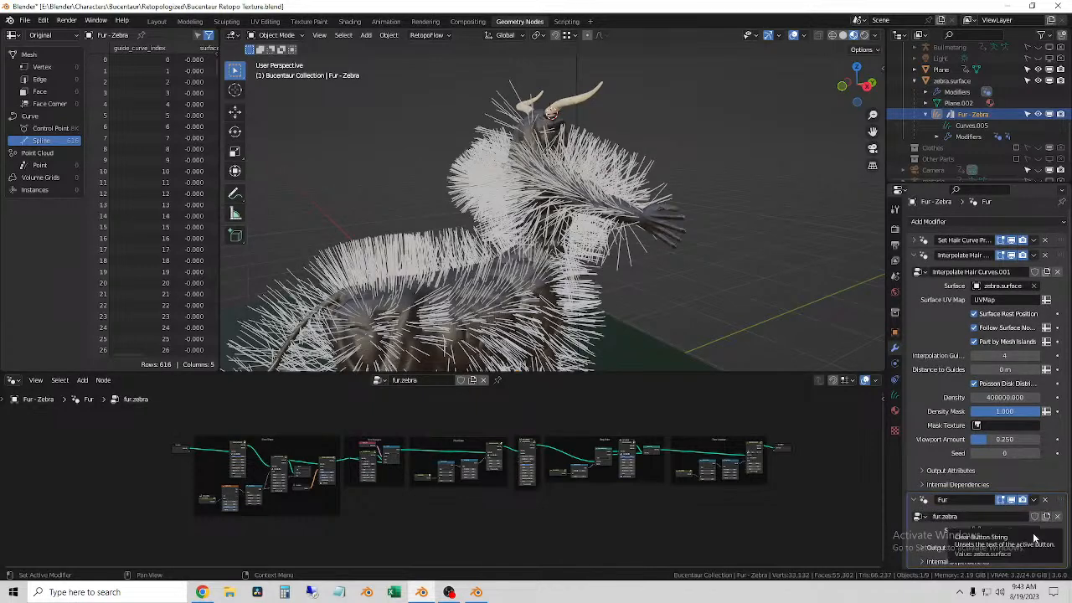
Step: Delete the Body Hairs curves from Bucentaur Retopo Body
{"action": "left_click", "coordinate": [587, 271]}
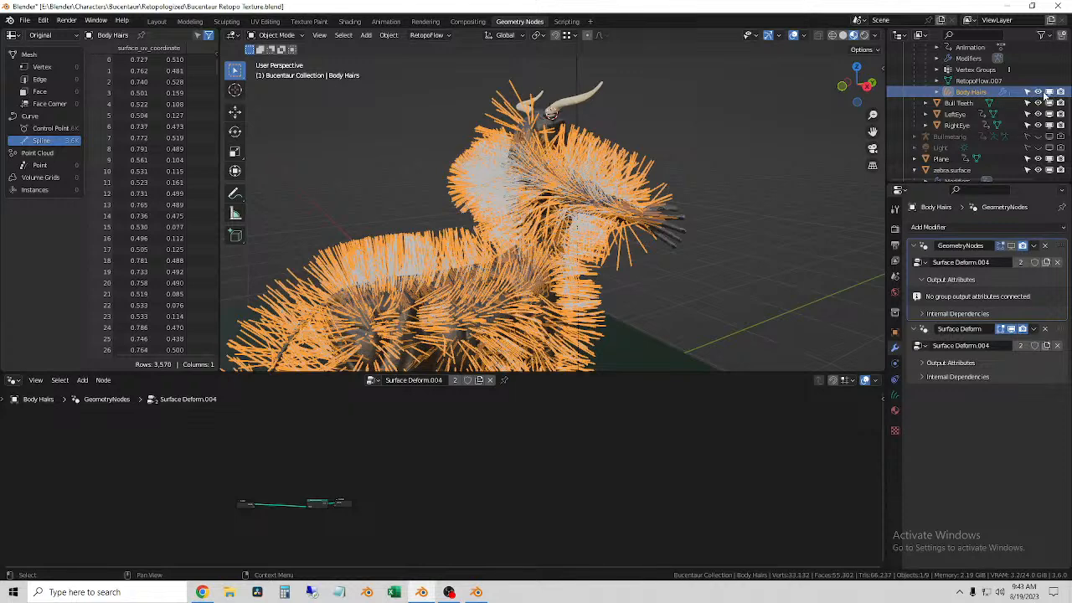
{"action": "right_click", "coordinate": [974, 94]}
{"action": "left_click", "coordinate": [973, 90]}
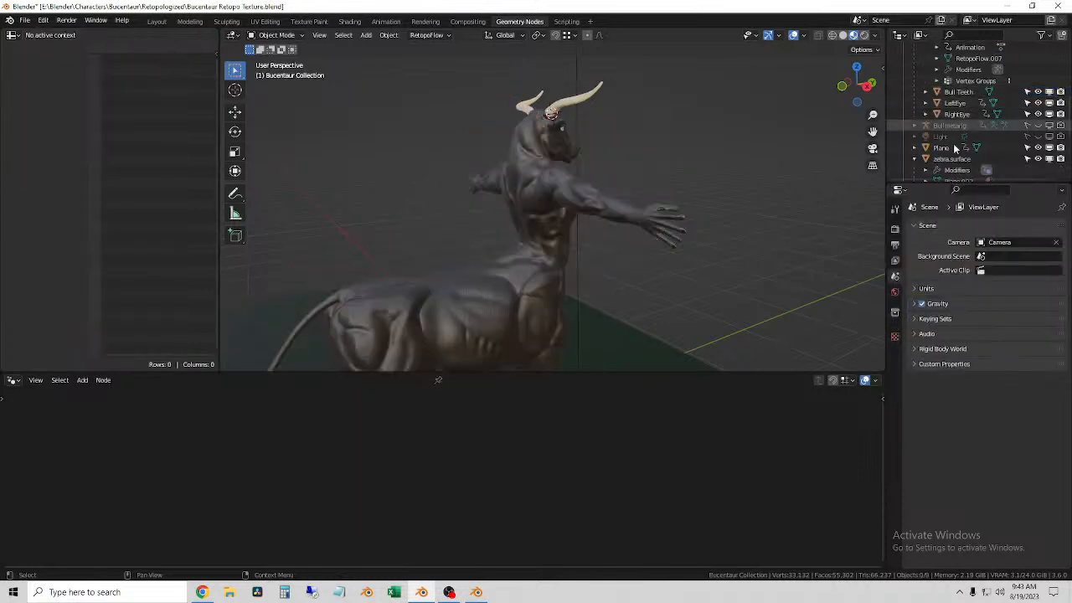
Step: Replace the surface in the Fur modifier of Fur - Zebra with Bucentaur Retopo Body
{"action": "left_click", "coordinate": [982, 103]}
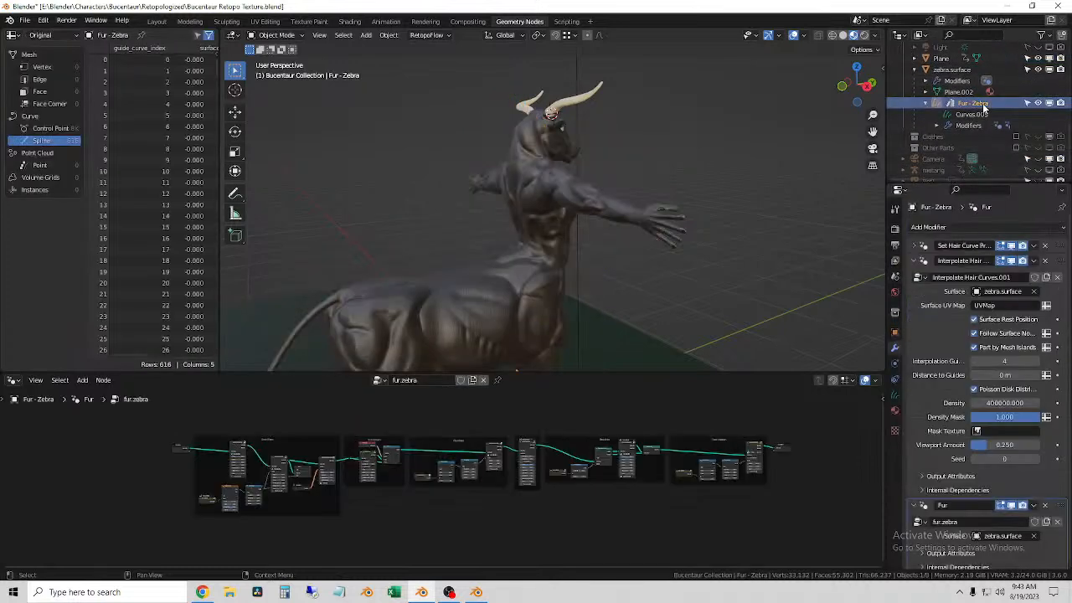
{"action": "left_click", "coordinate": [1034, 531]}
{"action": "left_click", "coordinate": [1006, 530]}
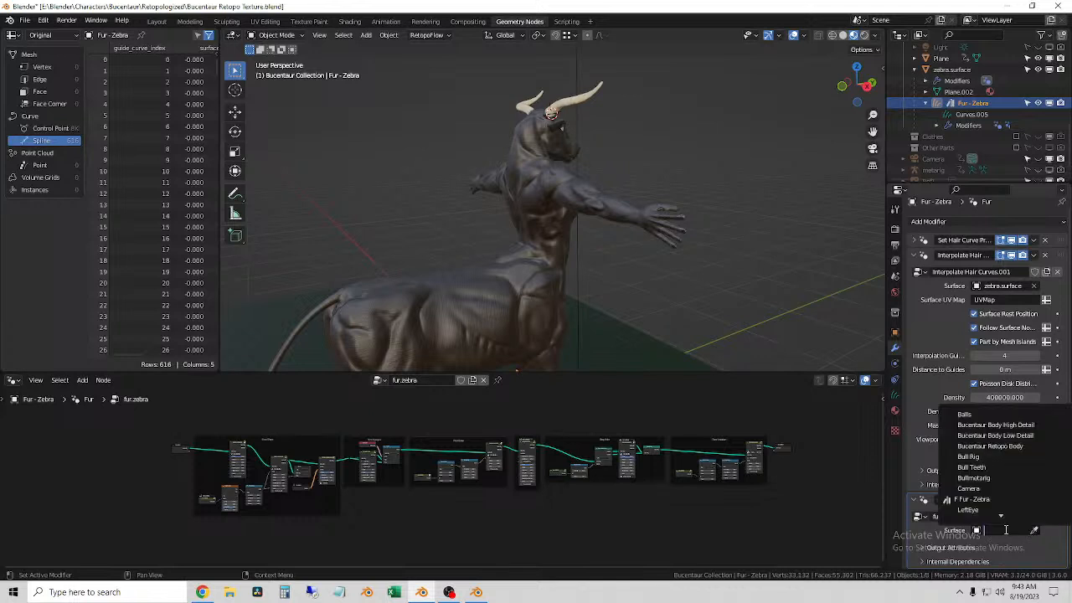
{"action": "left_click", "coordinate": [1017, 446]}
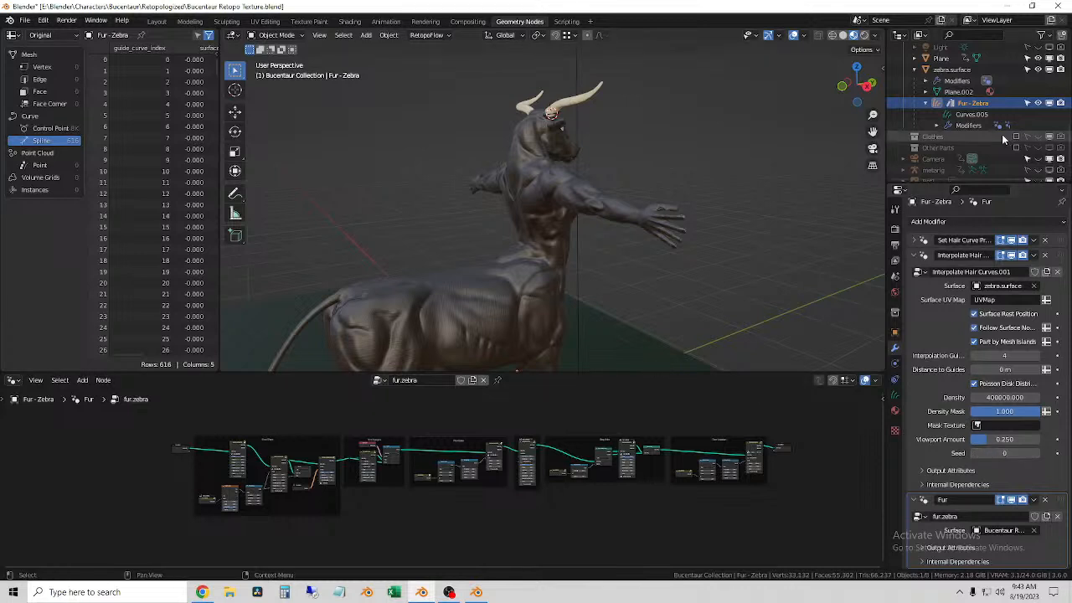
Step: Move the Fur modifier of Fur - Zebra to the first place in the modifier stack
{"action": "scroll", "coordinate": [978, 125], "scroll_direction": "up", "scroll_amount": 5}
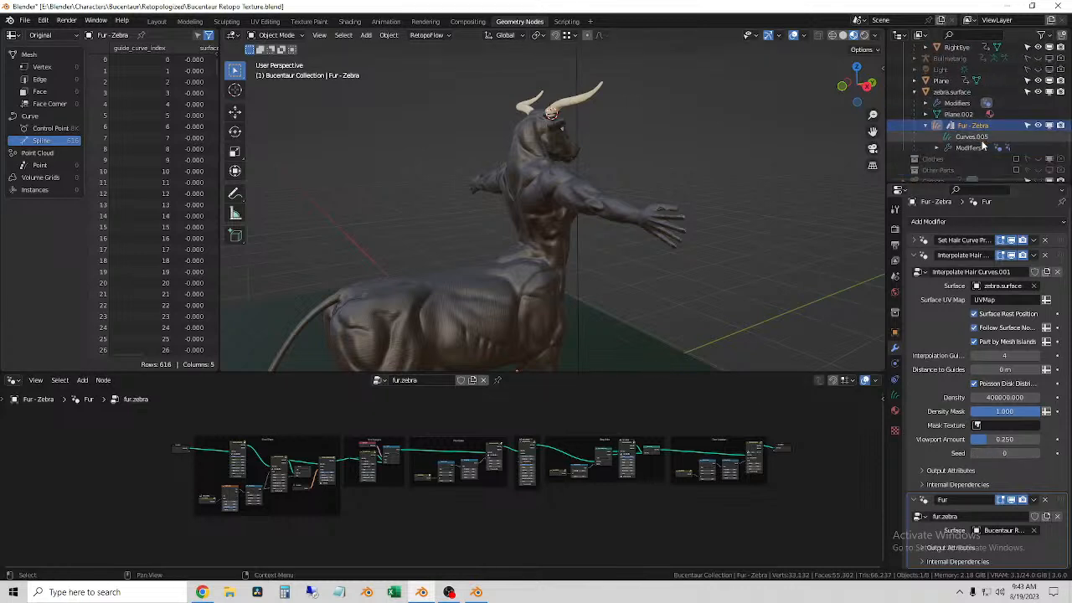
{"action": "scroll", "coordinate": [992, 156], "scroll_direction": "up", "scroll_amount": 1}
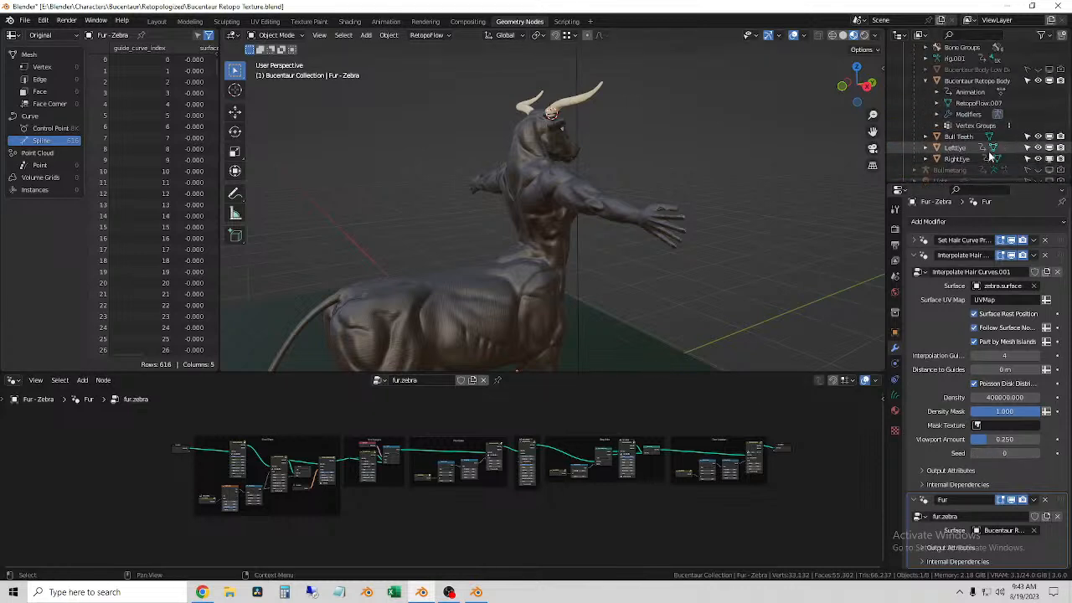
{"action": "left_click", "coordinate": [999, 82]}
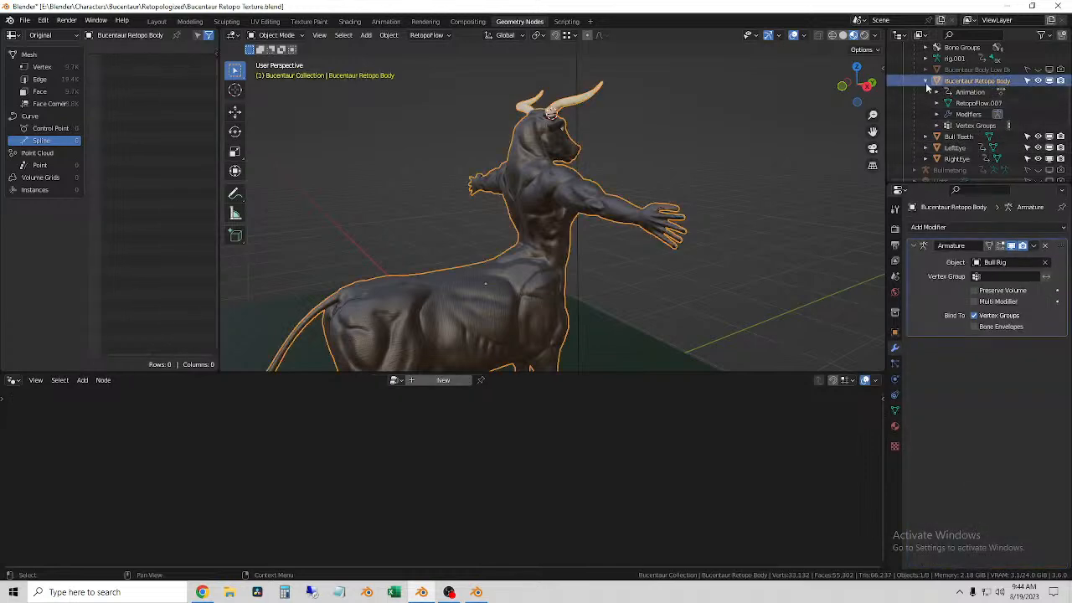
{"action": "scroll", "coordinate": [997, 168], "scroll_direction": "down", "scroll_amount": 5}
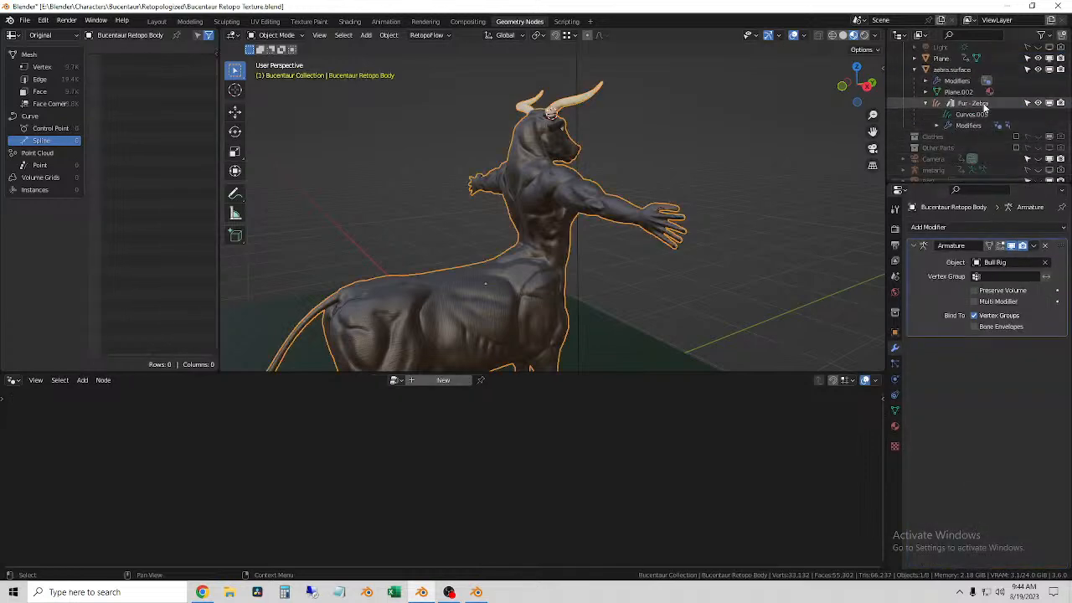
{"action": "left_click", "coordinate": [986, 114]}
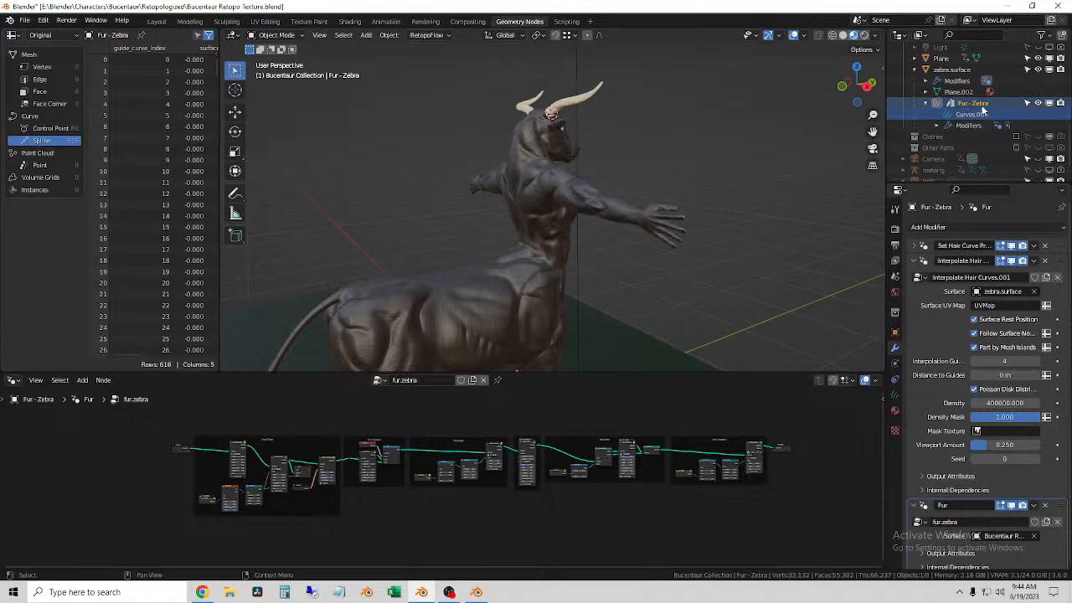
{"action": "scroll", "coordinate": [990, 535], "scroll_direction": "down", "scroll_amount": 1}
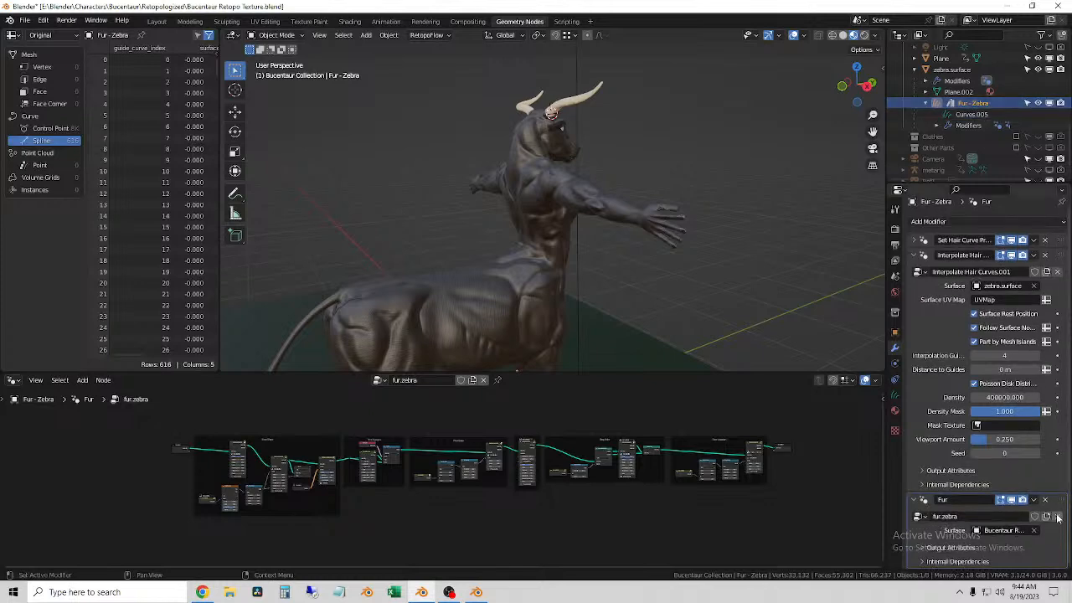
{"action": "left_click_drag", "start_coordinate": [1057, 499], "coordinate": [1033, 241]}
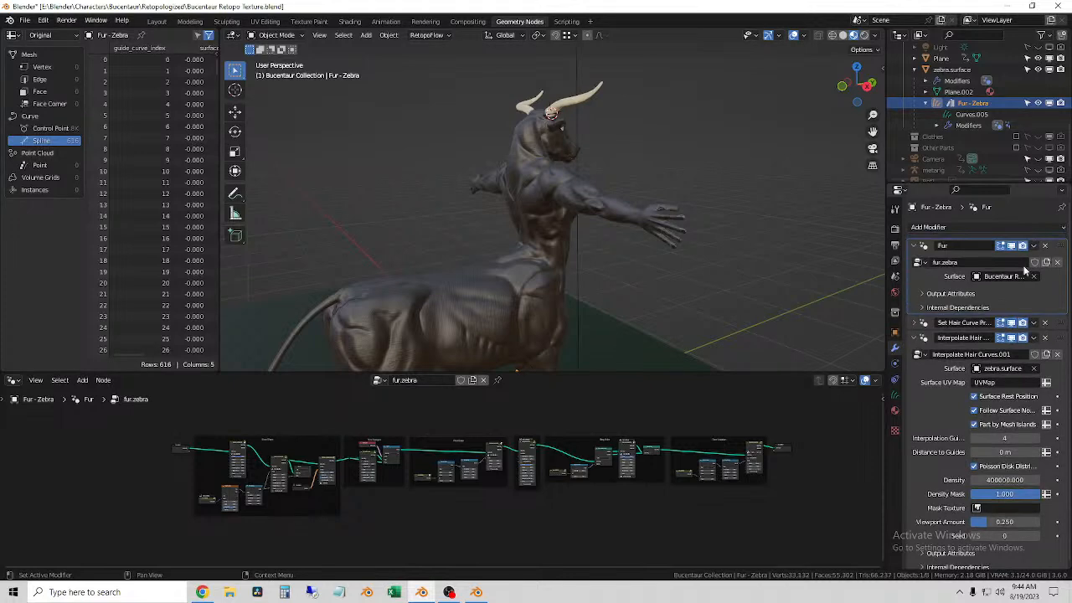
Step: Set the Interpolate Hair Curves surface to Bucentaur Retopo Body and disable Part by Mesh Islands
{"action": "left_click", "coordinate": [918, 323]}
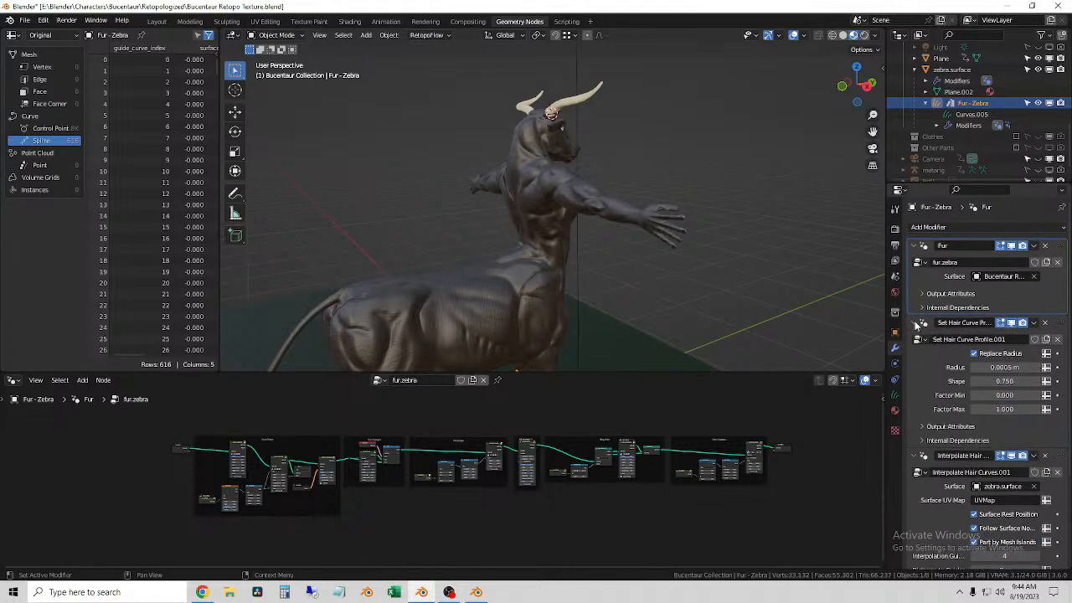
{"action": "scroll", "coordinate": [922, 335], "scroll_direction": "down", "scroll_amount": 4}
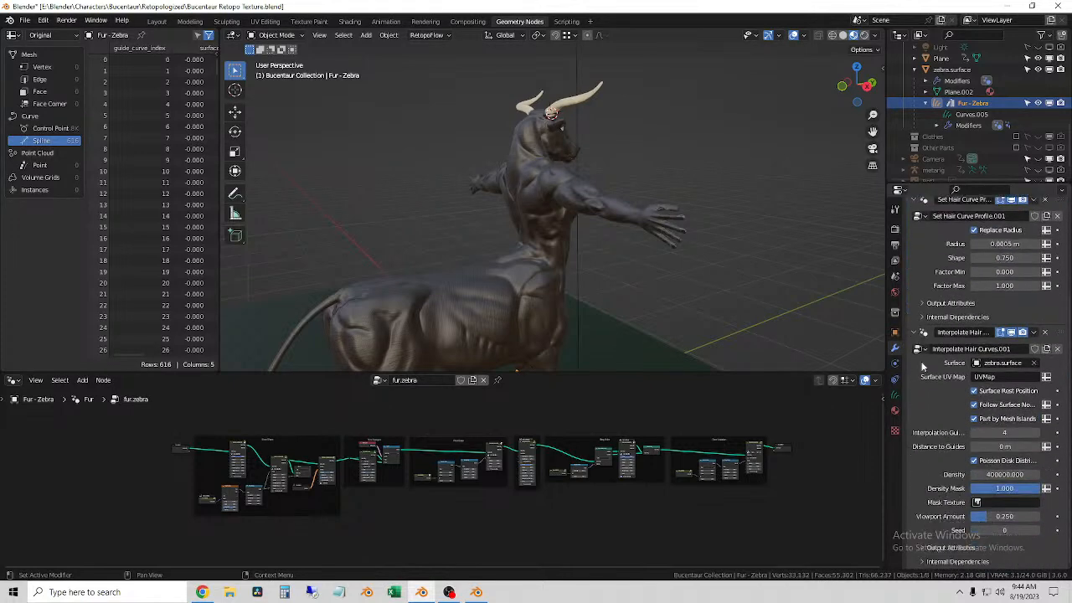
{"action": "left_click", "coordinate": [1035, 364]}
{"action": "left_click", "coordinate": [1015, 365]}
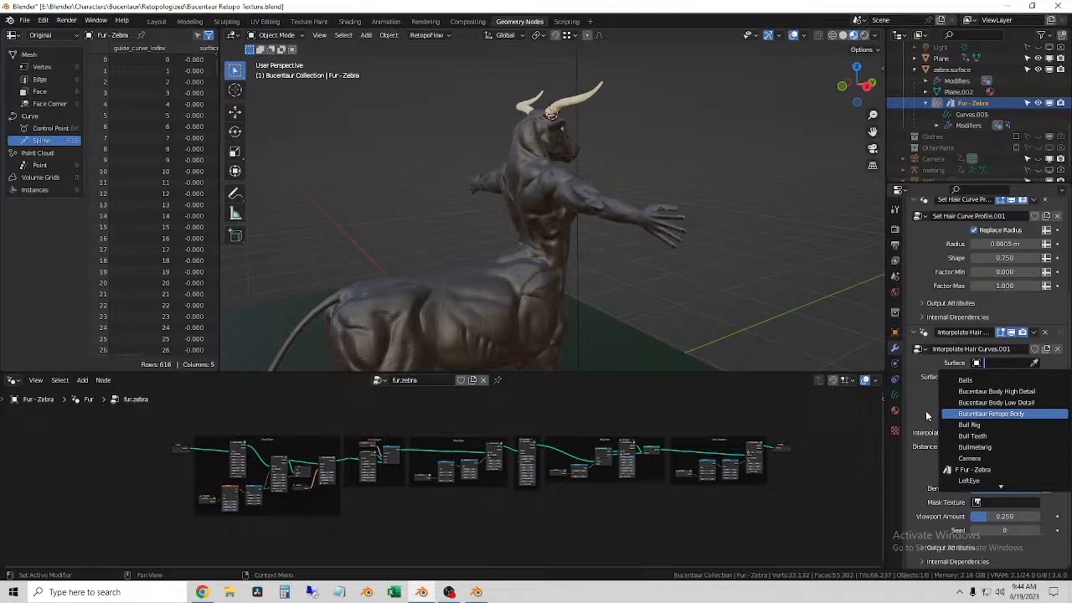
{"action": "left_click", "coordinate": [971, 414]}
{"action": "middle_click_drag", "start_coordinate": [774, 271], "coordinate": [729, 323]}
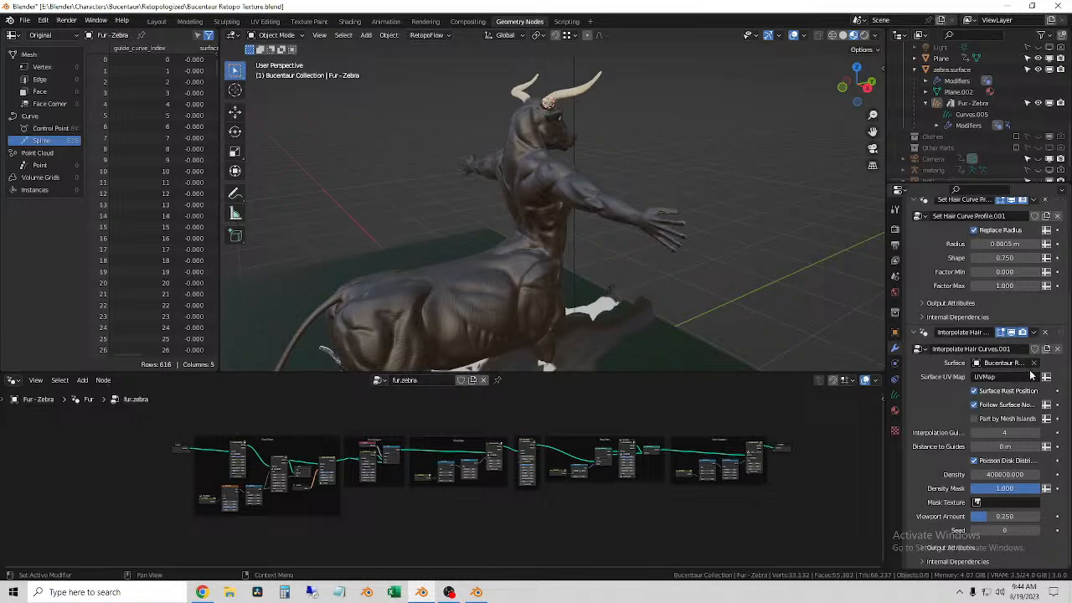
Step: Remove the Set Hair Curve Profile modifier from Fur - Zebra and check the model in Solid and Material Preview shading
{"action": "scroll", "coordinate": [1023, 485], "scroll_direction": "up", "scroll_amount": 4}
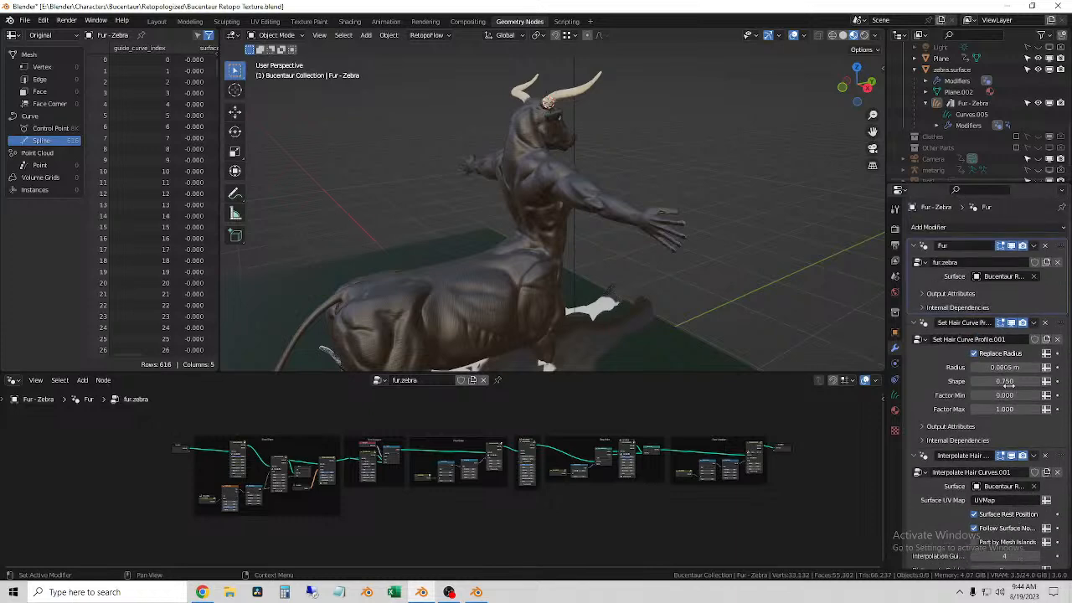
{"action": "scroll", "coordinate": [942, 437], "scroll_direction": "down", "scroll_amount": 4}
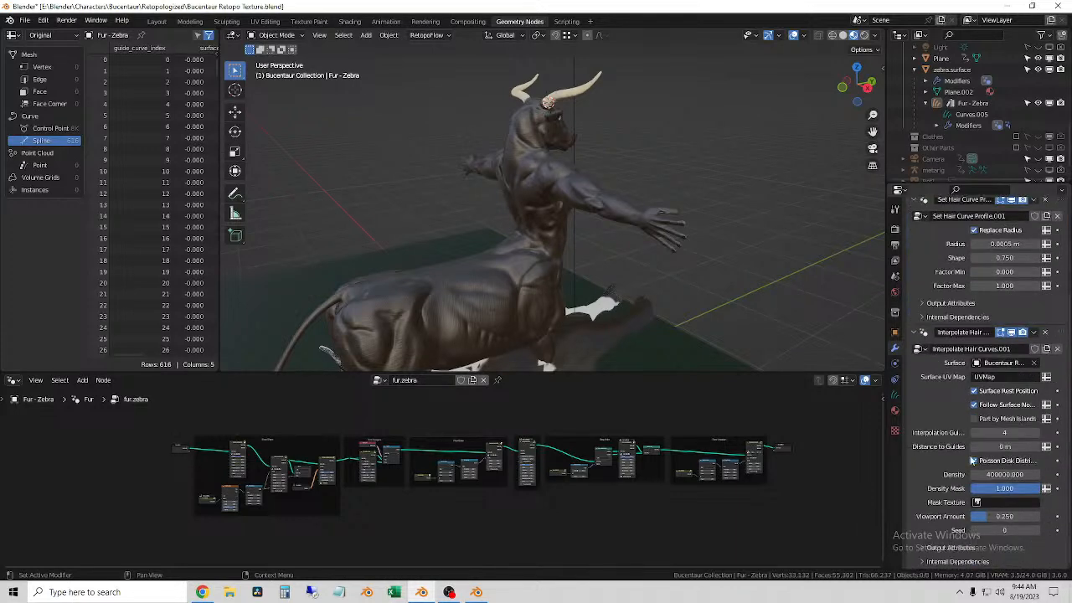
{"action": "scroll", "coordinate": [998, 431], "scroll_direction": "up", "scroll_amount": 4}
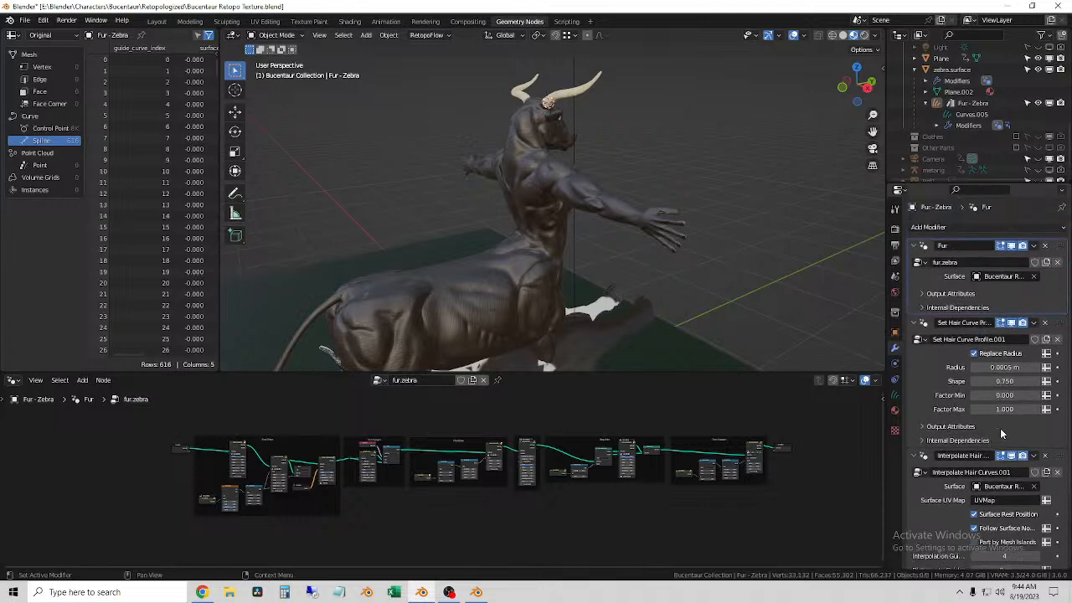
{"action": "left_click", "coordinate": [920, 339]}
{"action": "left_click", "coordinate": [801, 314]}
{"action": "left_click", "coordinate": [1054, 297]}
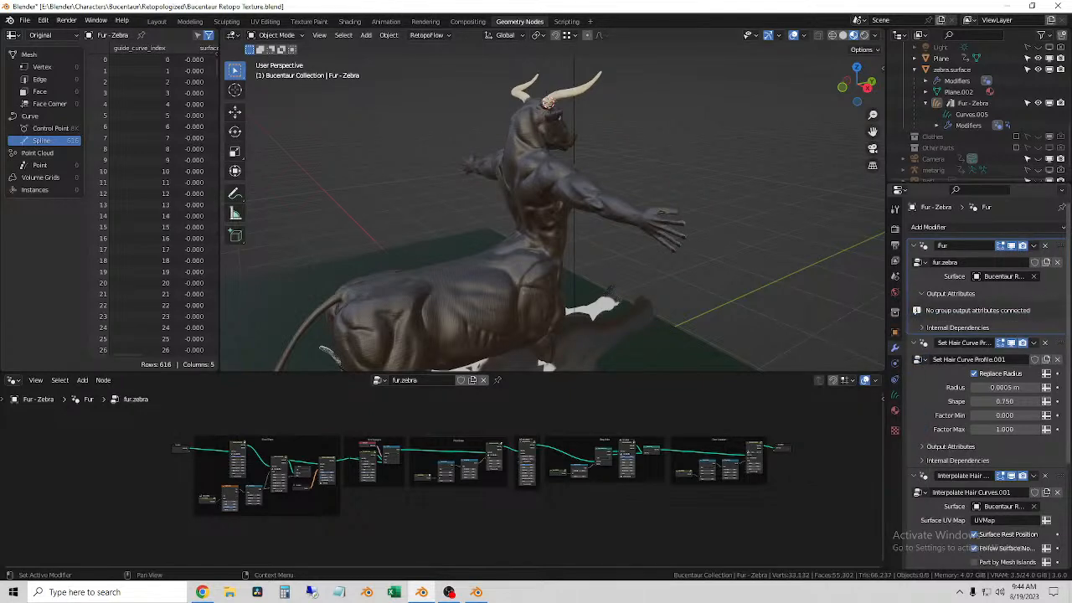
{"action": "scroll", "coordinate": [1041, 362], "scroll_direction": "down", "scroll_amount": 5}
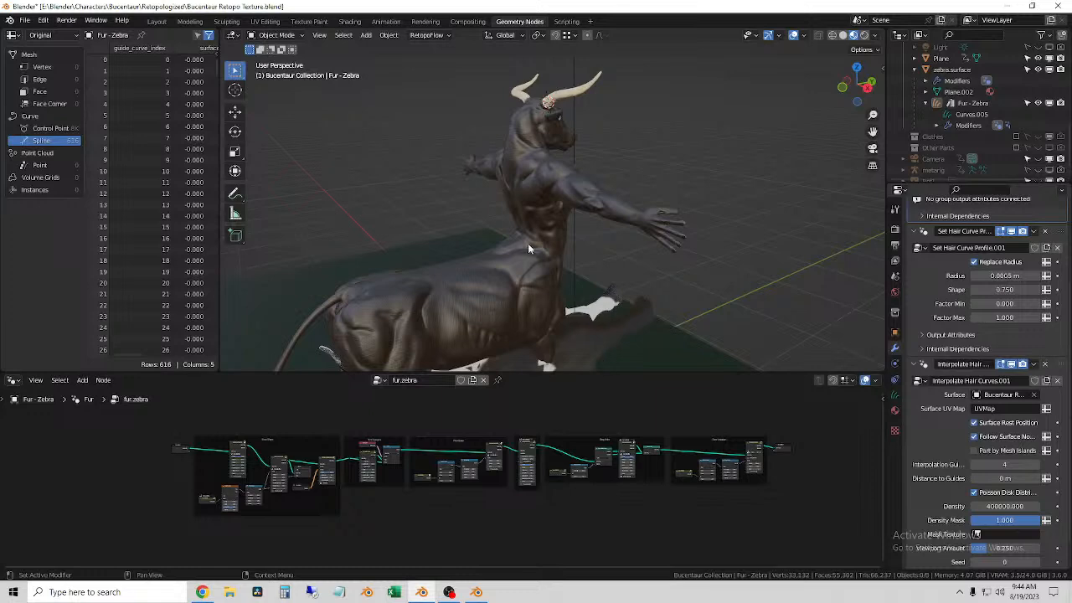
{"action": "left_click", "coordinate": [844, 36]}
{"action": "left_click", "coordinate": [854, 35]}
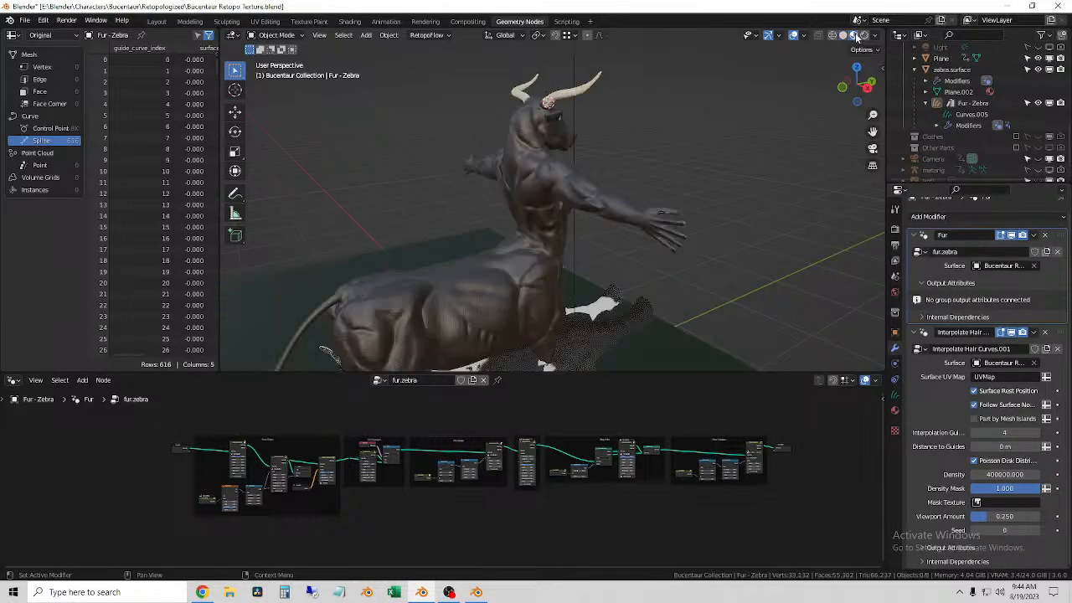
{"action": "scroll", "coordinate": [972, 125], "scroll_direction": "up", "scroll_amount": 3}
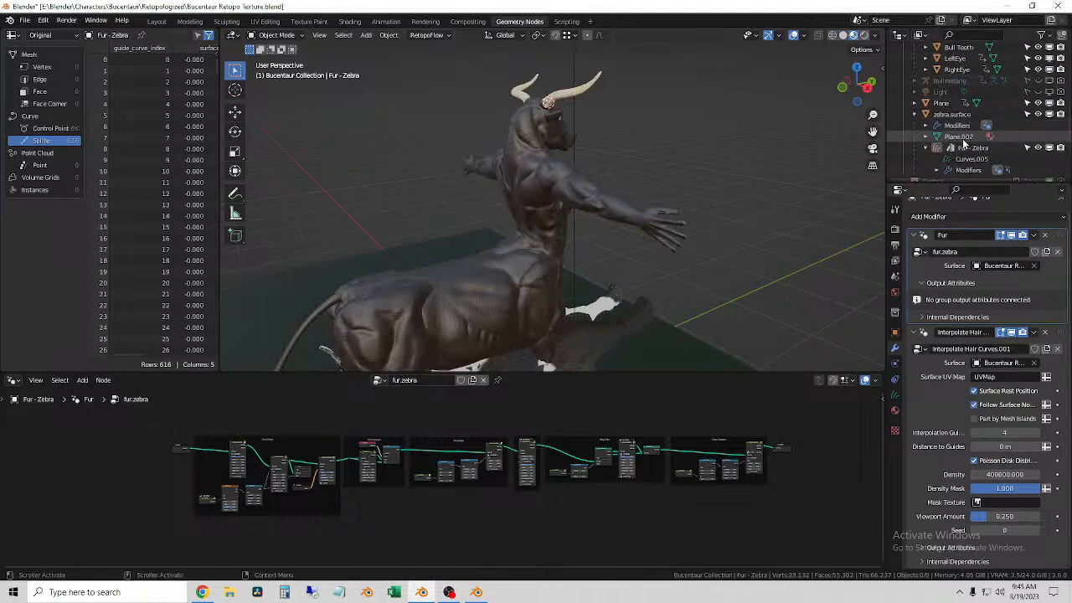
Step: Examine the Fur - Zebra entry and the data nested under Bucentaur Retopo Body in the scene hierarchy
{"action": "left_click", "coordinate": [973, 148]}
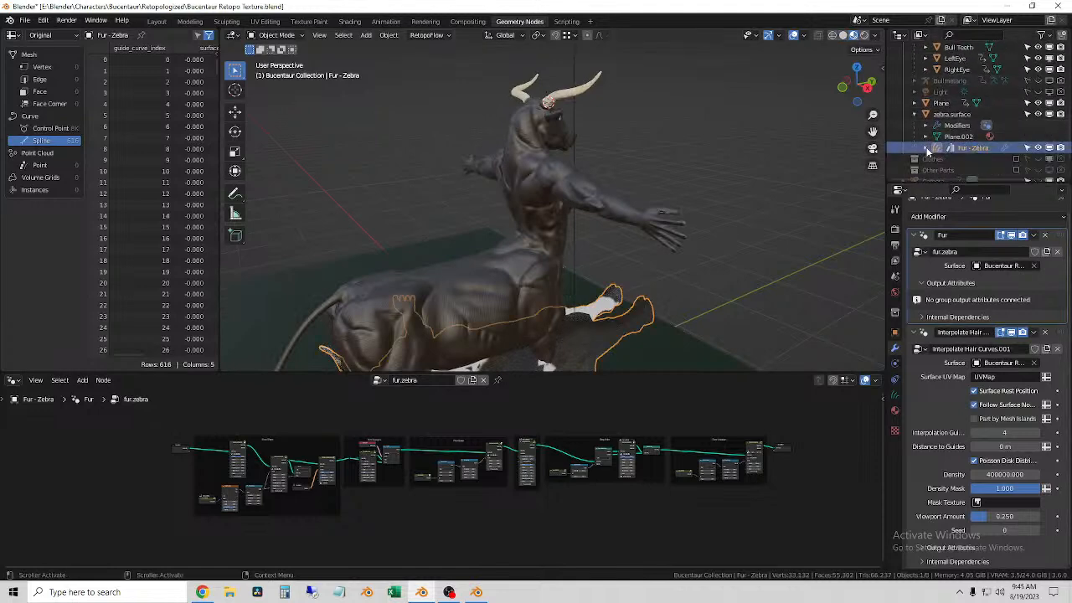
{"action": "left_click", "coordinate": [970, 159]}
{"action": "left_click", "coordinate": [973, 148]}
{"action": "right_click", "coordinate": [976, 149]}
{"action": "left_click", "coordinate": [977, 147]}
{"action": "scroll", "coordinate": [905, 118], "scroll_direction": "up", "scroll_amount": 5}
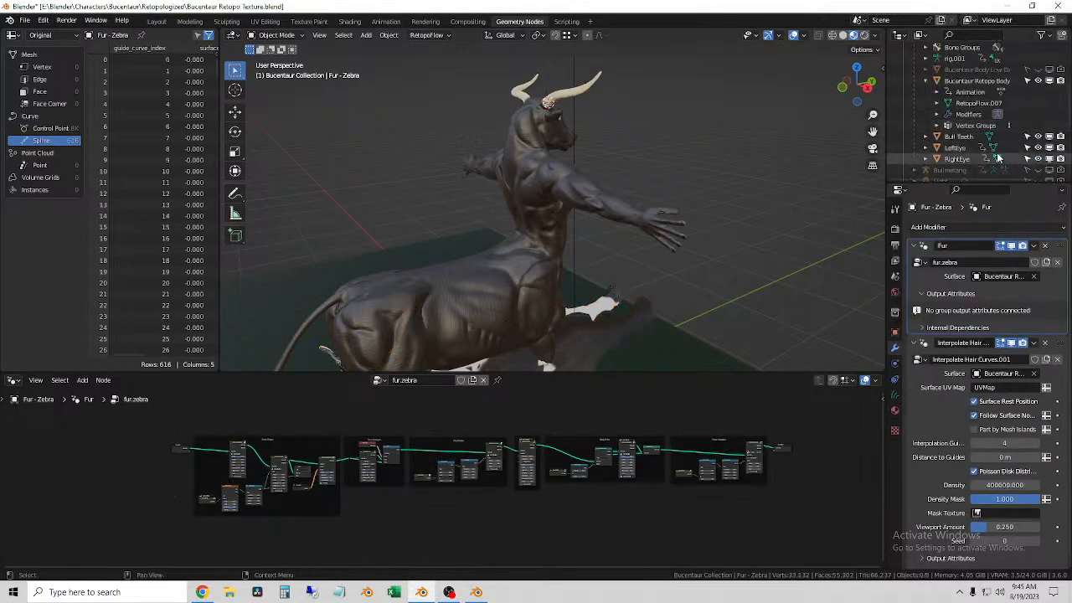
{"action": "scroll", "coordinate": [907, 120], "scroll_direction": "up", "scroll_amount": 1}
{"action": "scroll", "coordinate": [993, 108], "scroll_direction": "down", "scroll_amount": 5}
{"action": "scroll", "coordinate": [992, 117], "scroll_direction": "up", "scroll_amount": 3}
{"action": "scroll", "coordinate": [993, 118], "scroll_direction": "up", "scroll_amount": 1}
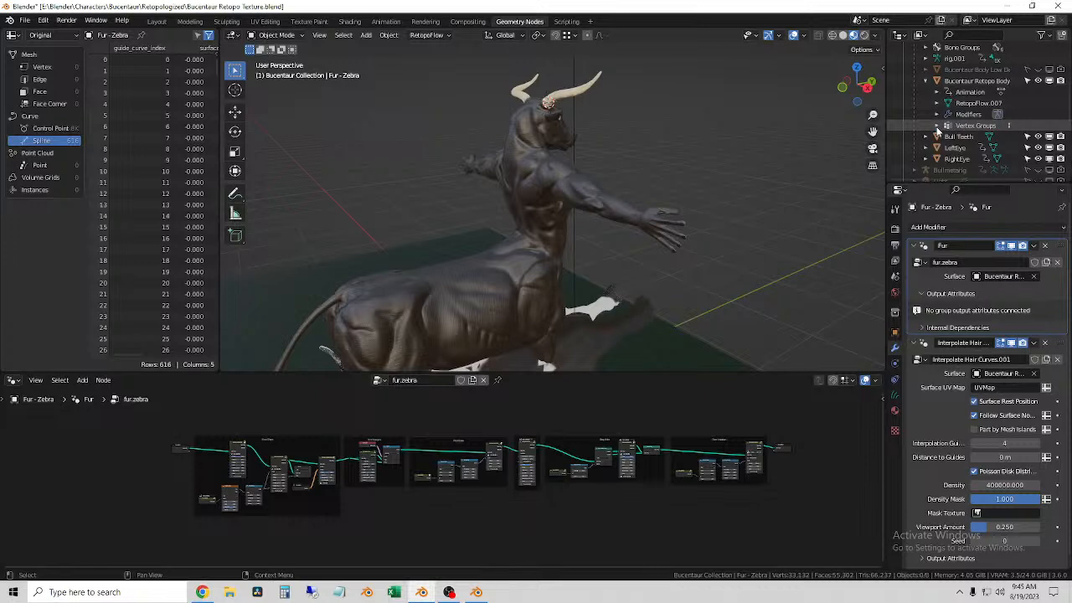
Step: Clear the Fur modifier's surface on Fur - Zebra and remove its Interpolate Hair Curves modifier
{"action": "scroll", "coordinate": [967, 106], "scroll_direction": "down", "scroll_amount": 4}
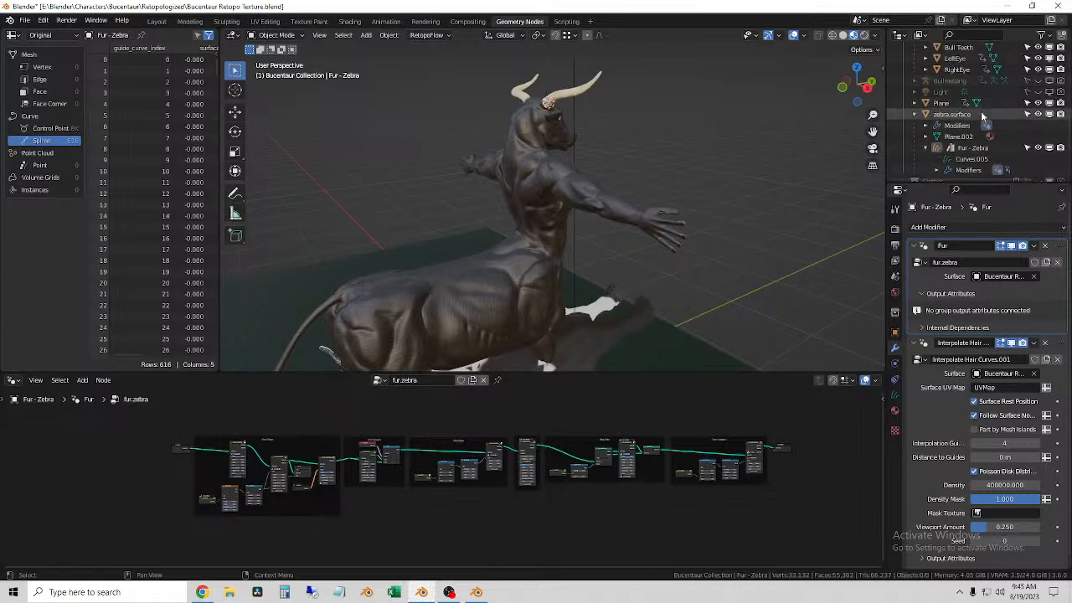
{"action": "left_click", "coordinate": [979, 149]}
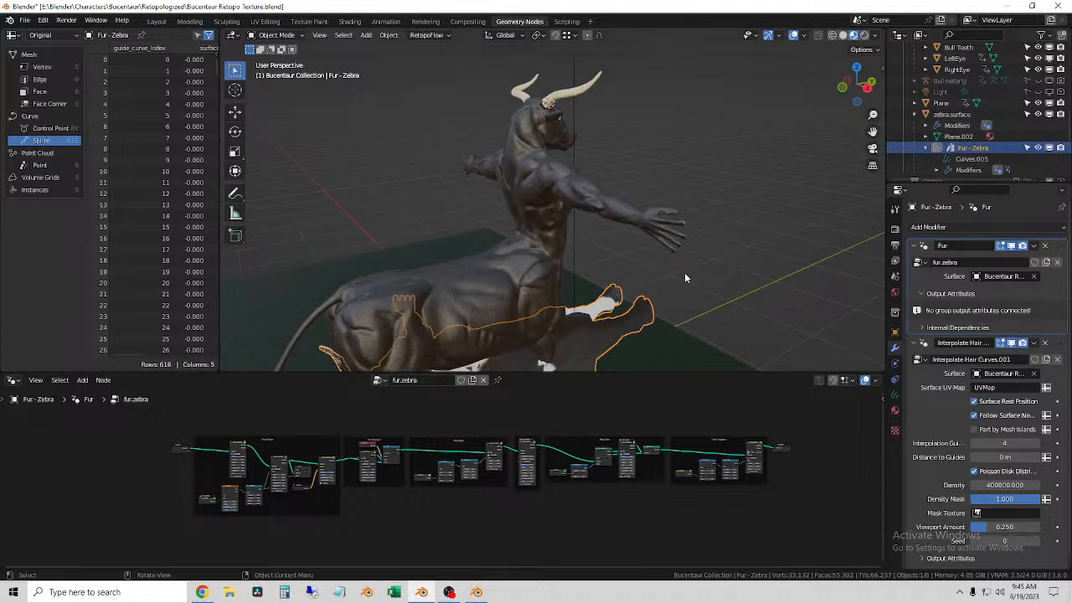
{"action": "scroll", "coordinate": [973, 158], "scroll_direction": "down", "scroll_amount": 3}
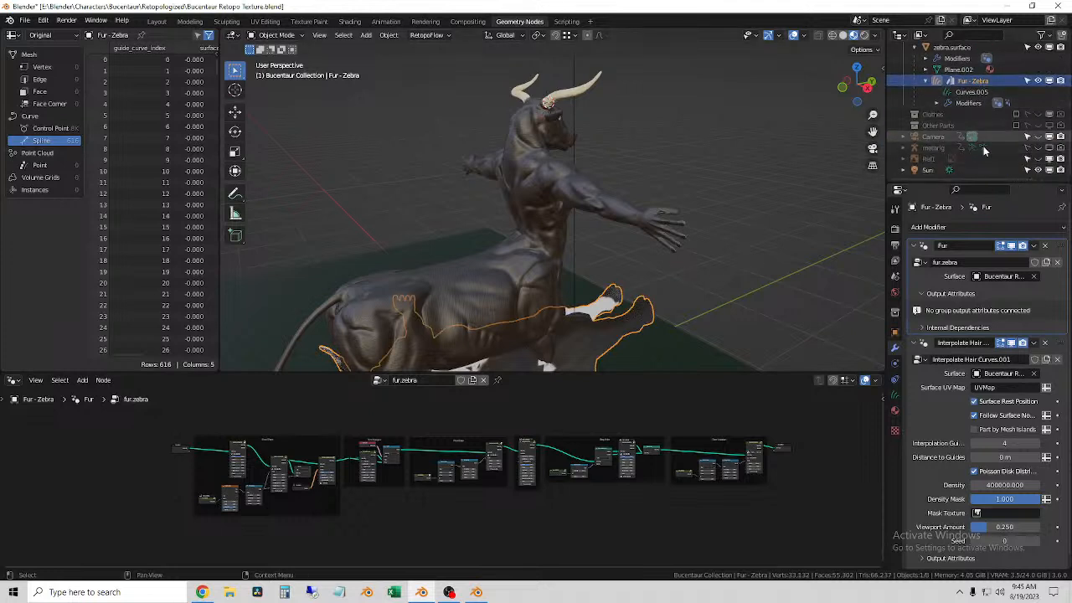
{"action": "scroll", "coordinate": [977, 132], "scroll_direction": "up", "scroll_amount": 2}
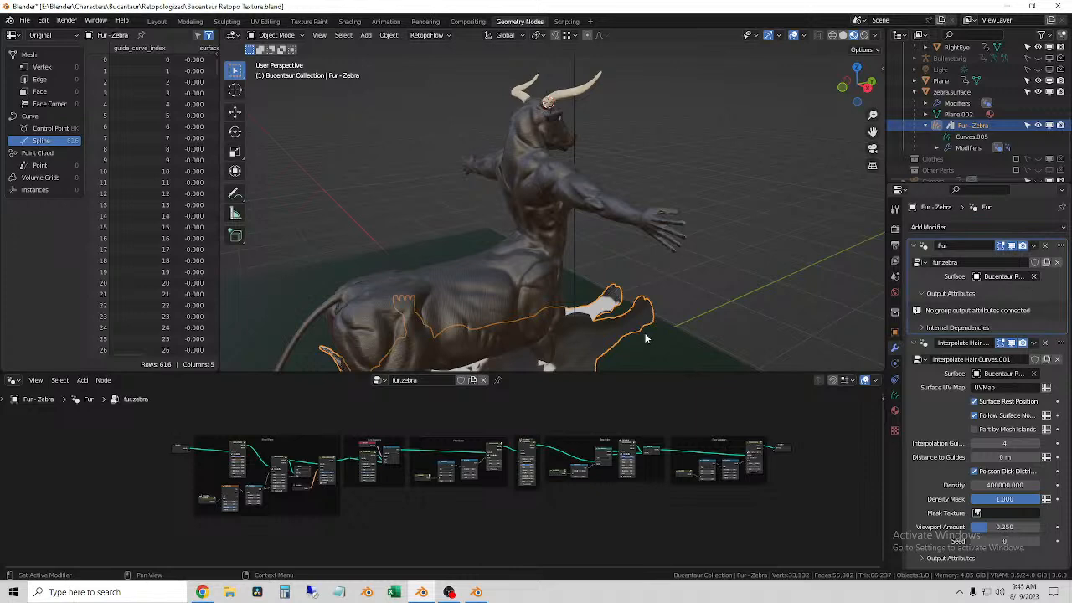
{"action": "scroll", "coordinate": [732, 246], "scroll_direction": "down", "scroll_amount": 2}
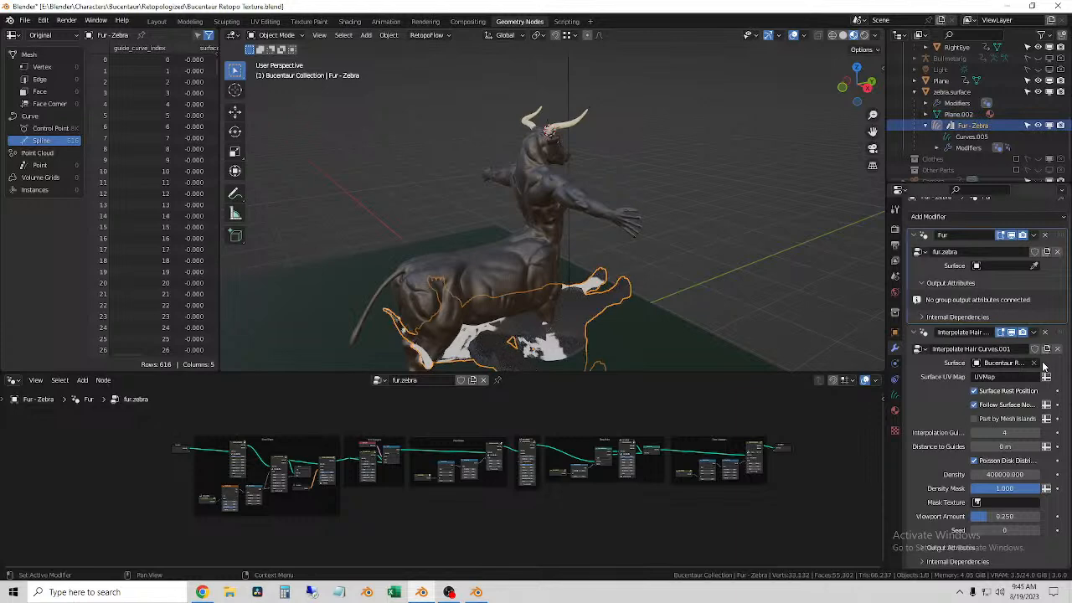
{"action": "scroll", "coordinate": [694, 325], "scroll_direction": "up", "scroll_amount": 3}
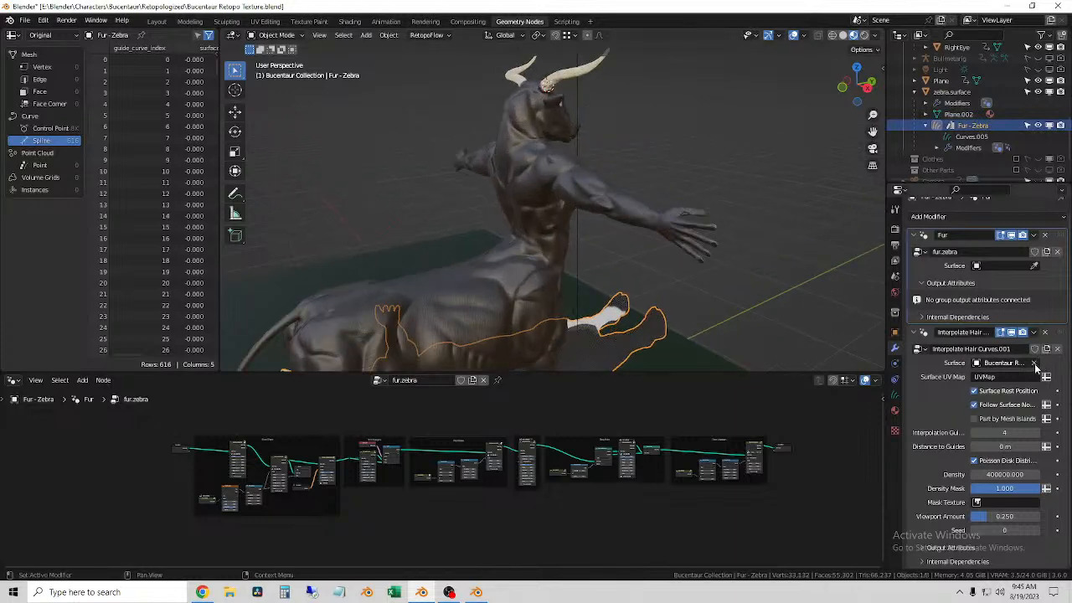
{"action": "left_click", "coordinate": [1035, 364]}
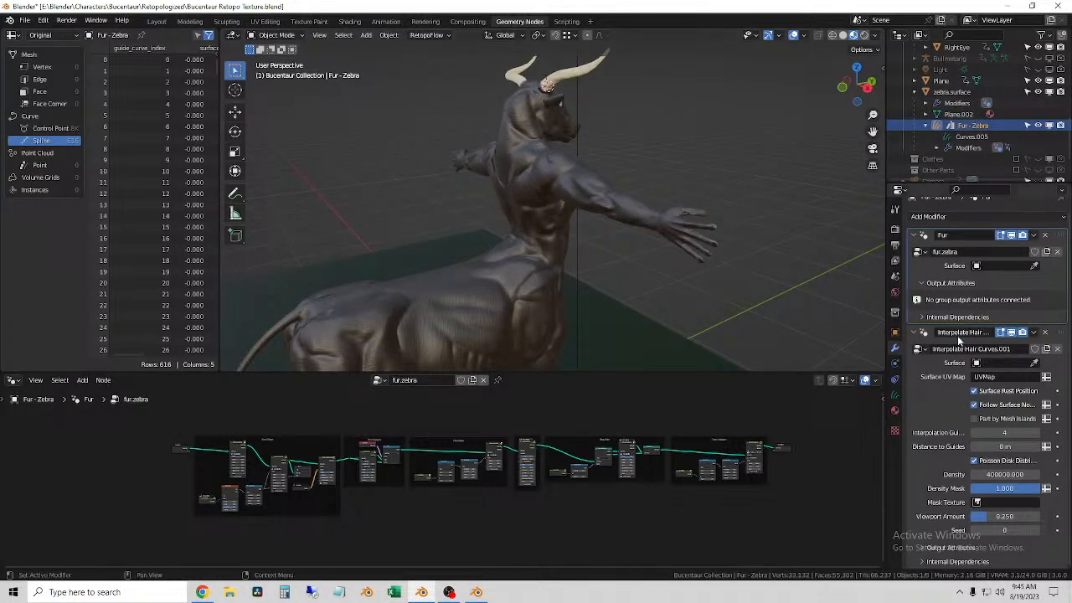
{"action": "left_click", "coordinate": [1045, 333]}
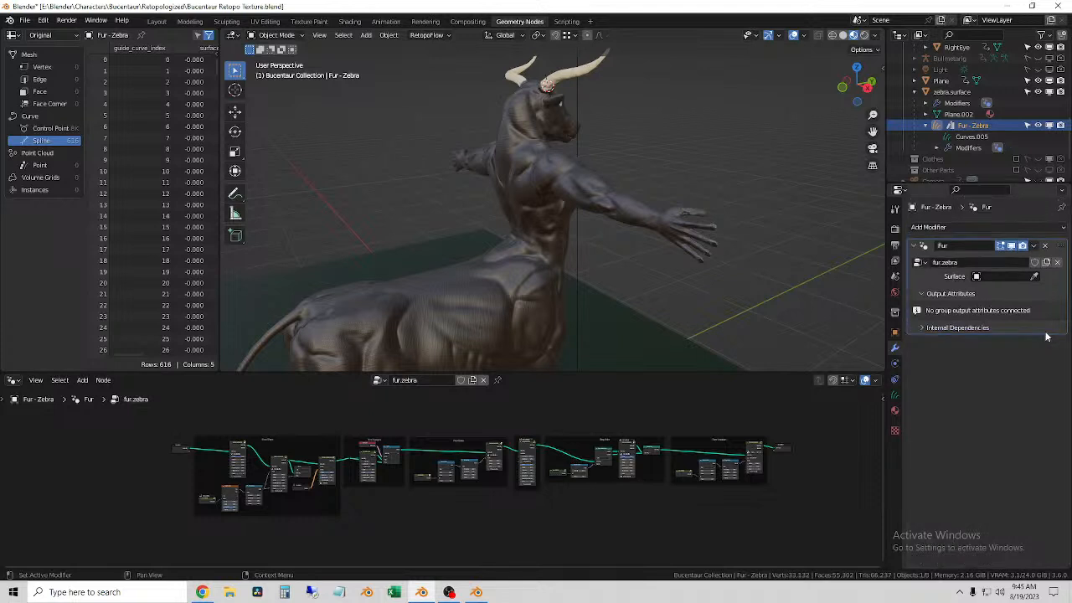
Step: Set the Fur modifier's surface to Bucentaur Retopo Body by sampling the body in the viewport
{"action": "left_click", "coordinate": [782, 293]}
{"action": "middle_click_drag", "start_coordinate": [782, 293], "coordinate": [770, 282]}
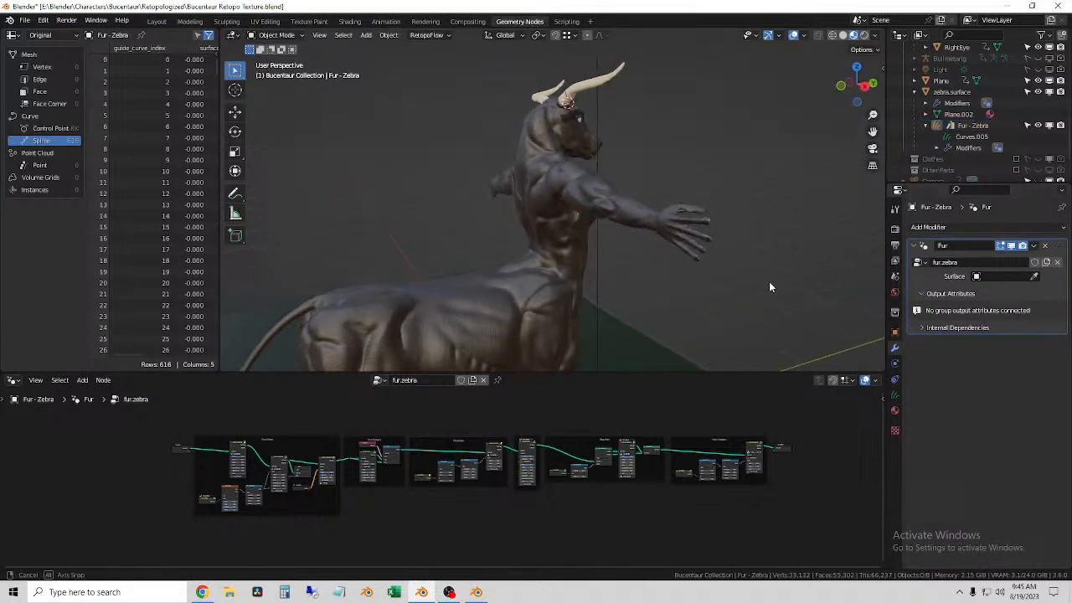
{"action": "left_click", "coordinate": [1047, 294]}
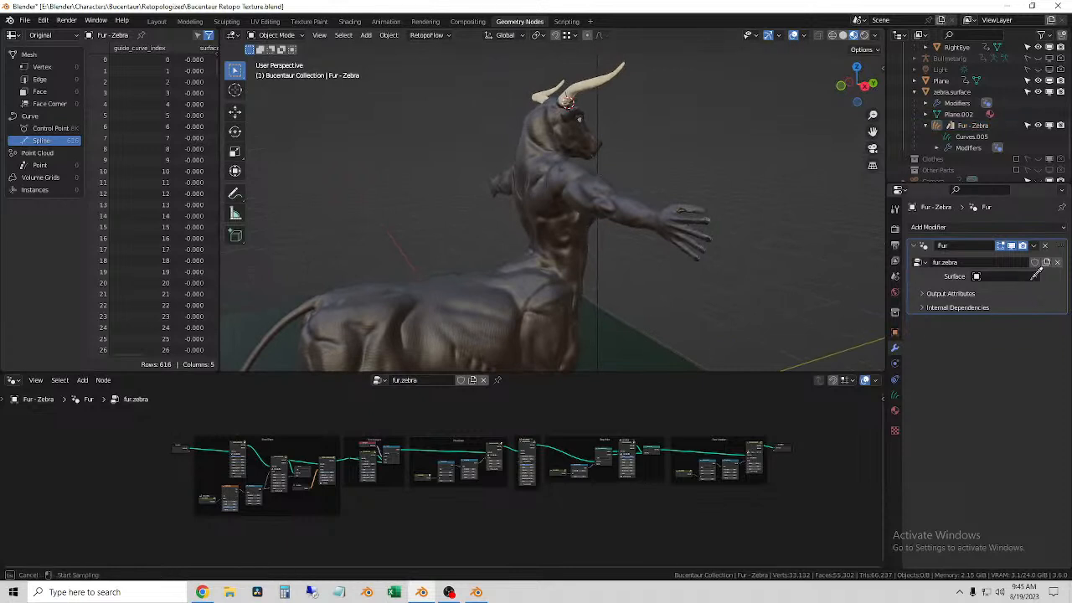
{"action": "left_click", "coordinate": [551, 250]}
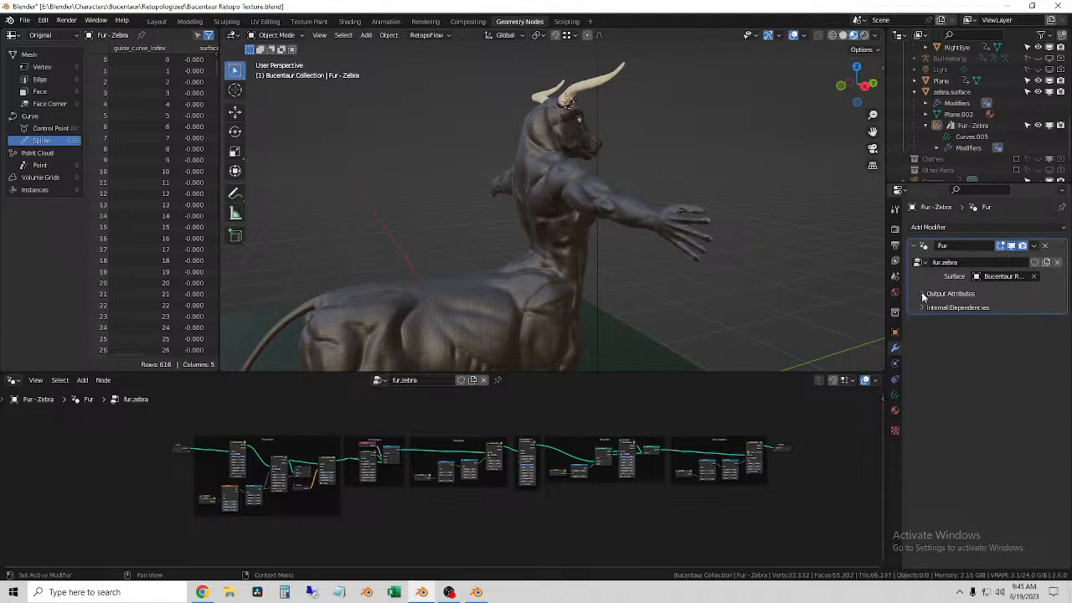
Step: Examine the Base Shape nodes of the fur.zebra node group, including the Noise Texture and Map Range inputs
{"action": "scroll", "coordinate": [720, 524], "scroll_direction": "up", "scroll_amount": 6}
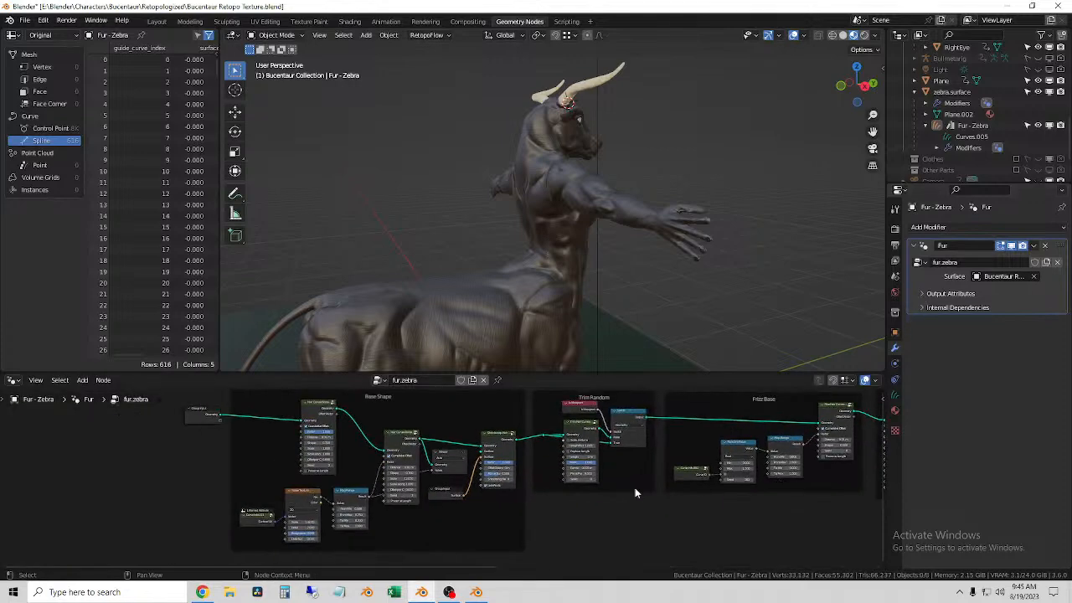
{"action": "middle_click_drag", "start_coordinate": [448, 493], "coordinate": [533, 493]}
{"action": "scroll", "coordinate": [528, 493], "scroll_direction": "down", "scroll_amount": 6}
{"action": "middle_click_drag", "start_coordinate": [421, 456], "coordinate": [408, 544]}
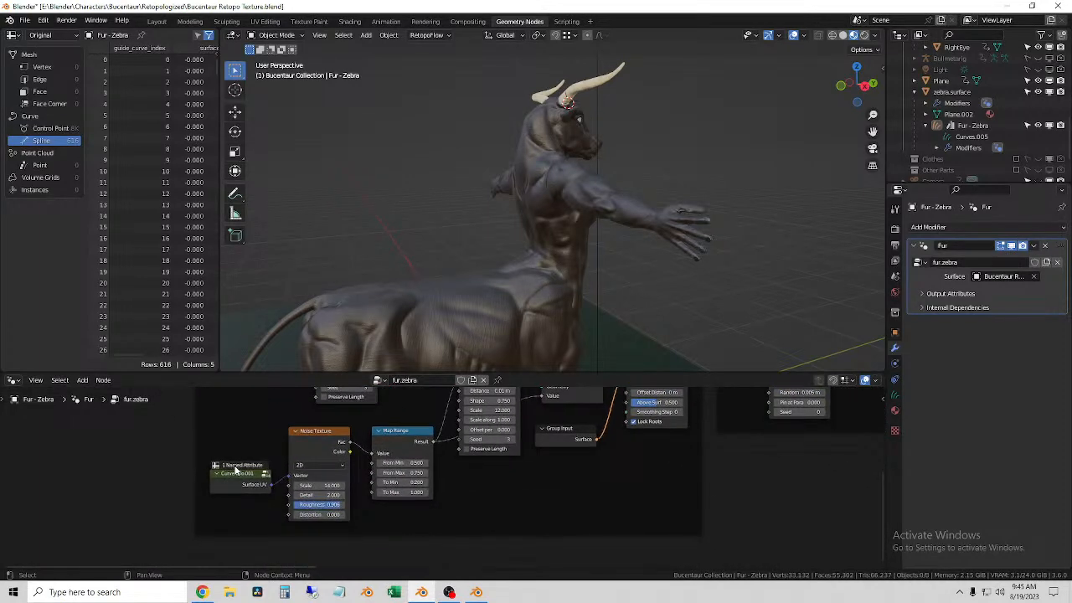
{"action": "middle_click_drag", "start_coordinate": [631, 458], "coordinate": [673, 520]}
{"action": "middle_click_drag", "start_coordinate": [479, 488], "coordinate": [531, 539]}
{"action": "scroll", "coordinate": [513, 447], "scroll_direction": "down", "scroll_amount": 2}
{"action": "middle_click_drag", "start_coordinate": [517, 445], "coordinate": [415, 508]}
Step: Inspect the modifier and physics properties of Bucentaur Retopo Body
{"action": "left_click", "coordinate": [540, 257]}
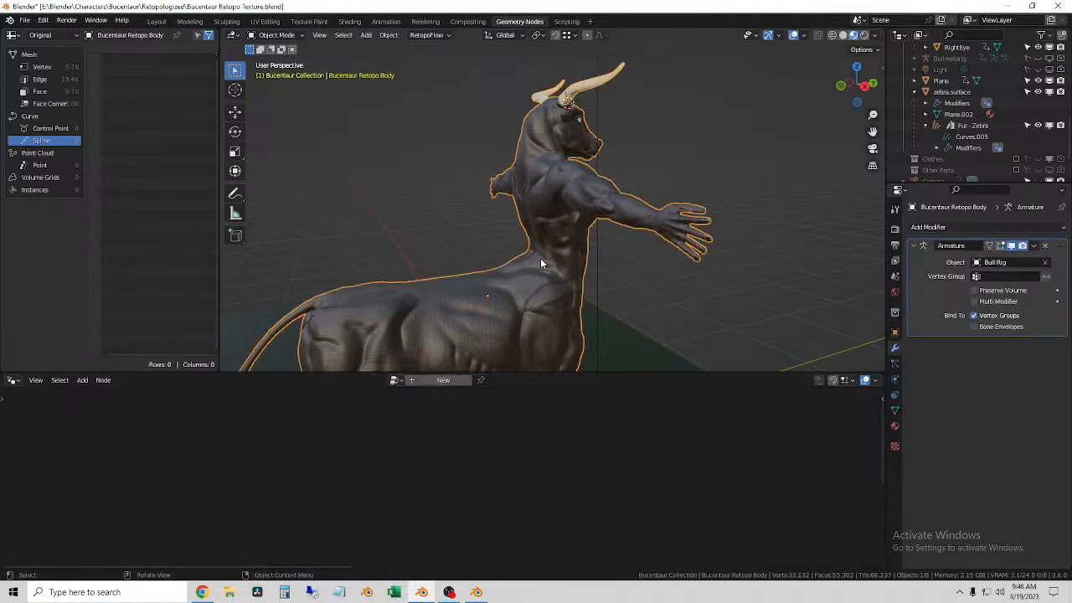
{"action": "left_click", "coordinate": [942, 228]}
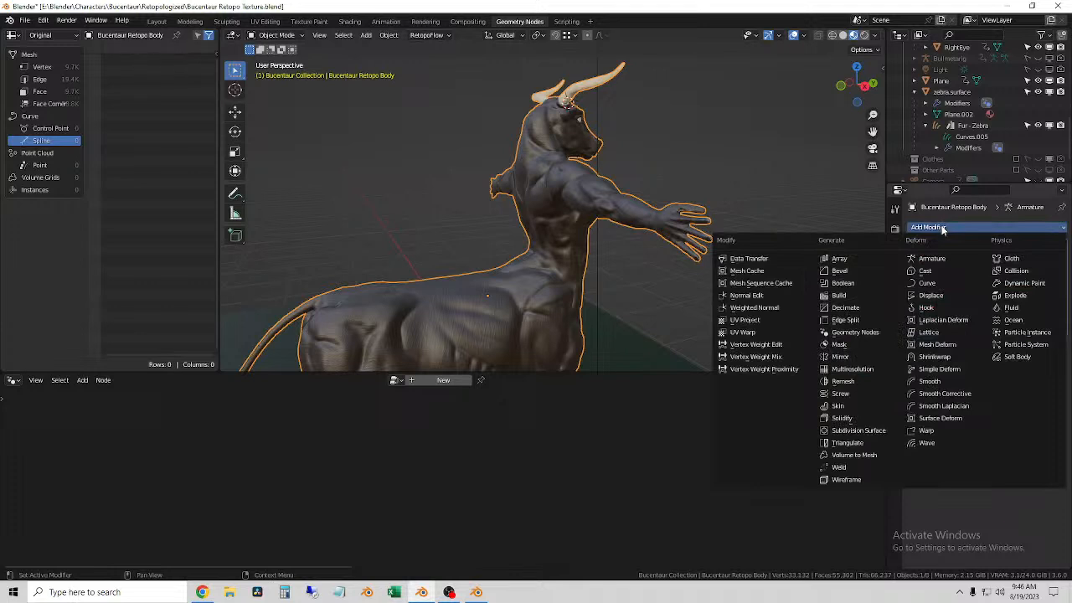
{"action": "left_click", "coordinate": [789, 213]}
{"action": "left_click", "coordinate": [895, 364]}
{"action": "left_click", "coordinate": [894, 347]}
{"action": "left_click", "coordinate": [895, 381]}
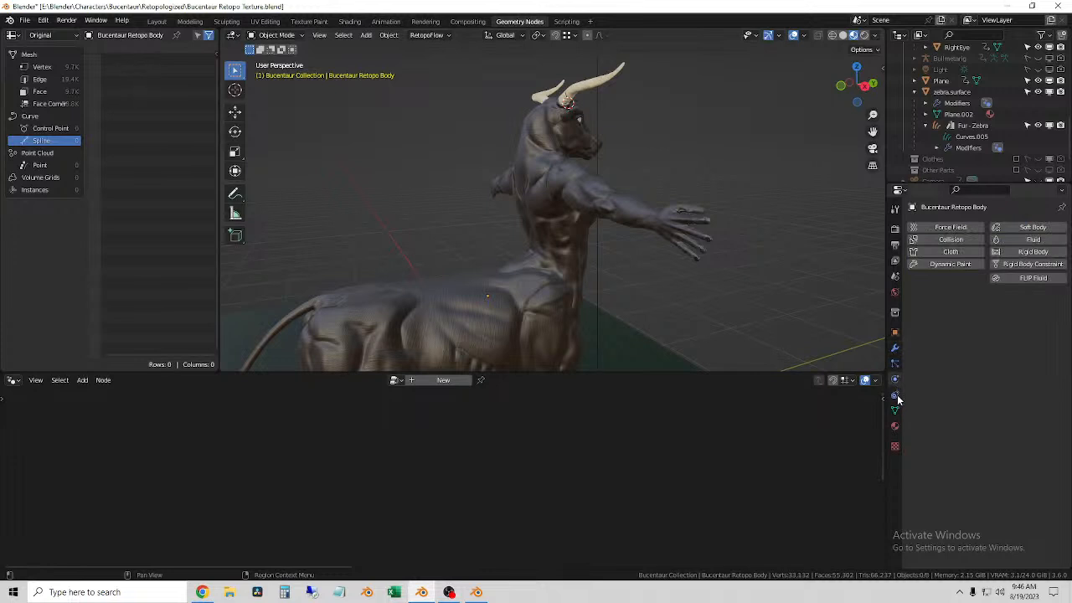
{"action": "left_click", "coordinate": [894, 352]}
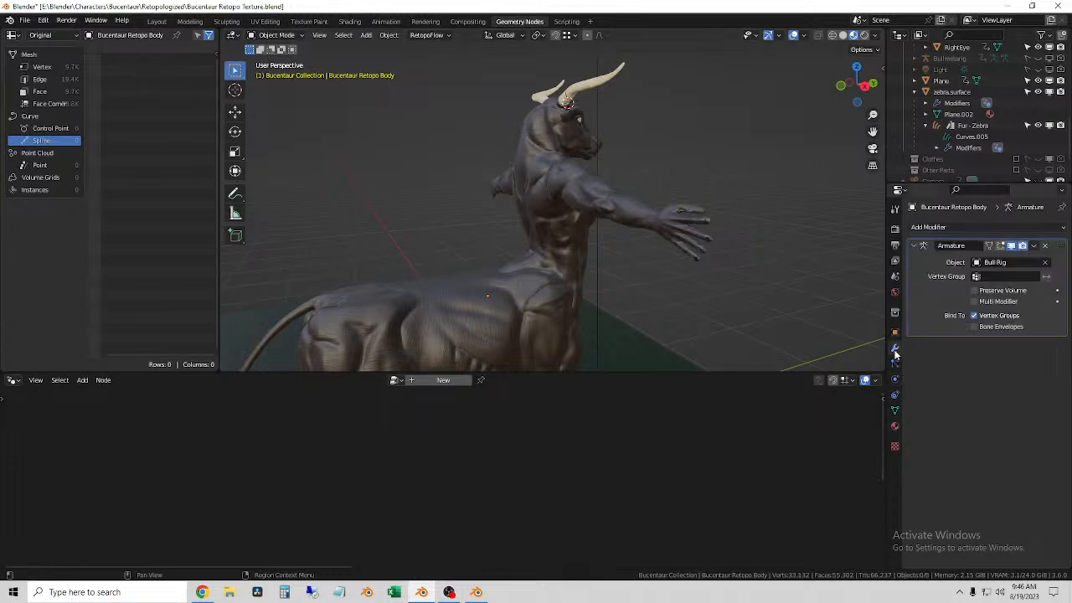
Step: Try to move Fur - Zebra from zebra.surface onto Bucentaur Retopo Body in the scene hierarchy
{"action": "left_click", "coordinate": [967, 124]}
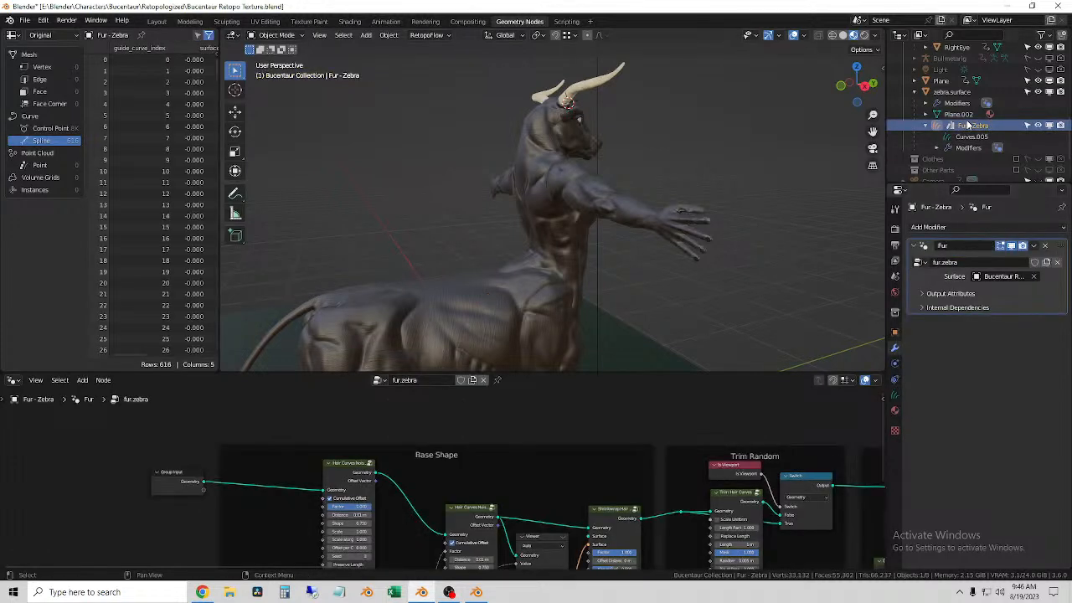
{"action": "scroll", "coordinate": [969, 143], "scroll_direction": "up", "scroll_amount": 4}
{"action": "scroll", "coordinate": [971, 164], "scroll_direction": "down", "scroll_amount": 2}
{"action": "left_click_drag", "start_coordinate": [973, 173], "coordinate": [976, 80]}
{"action": "scroll", "coordinate": [992, 150], "scroll_direction": "up", "scroll_amount": 8}
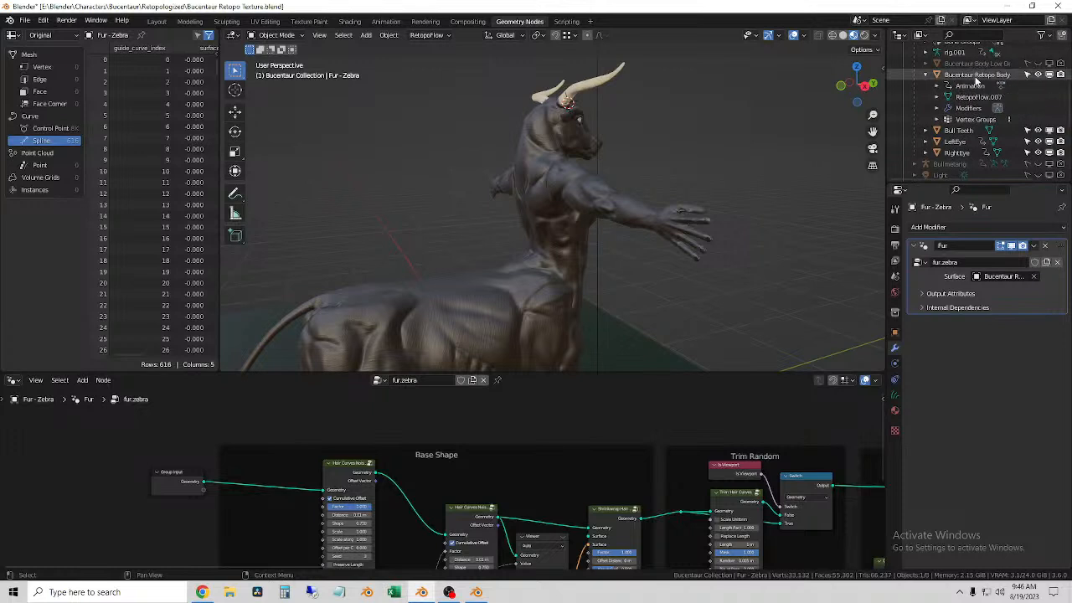
{"action": "scroll", "coordinate": [975, 92], "scroll_direction": "down", "scroll_amount": 4}
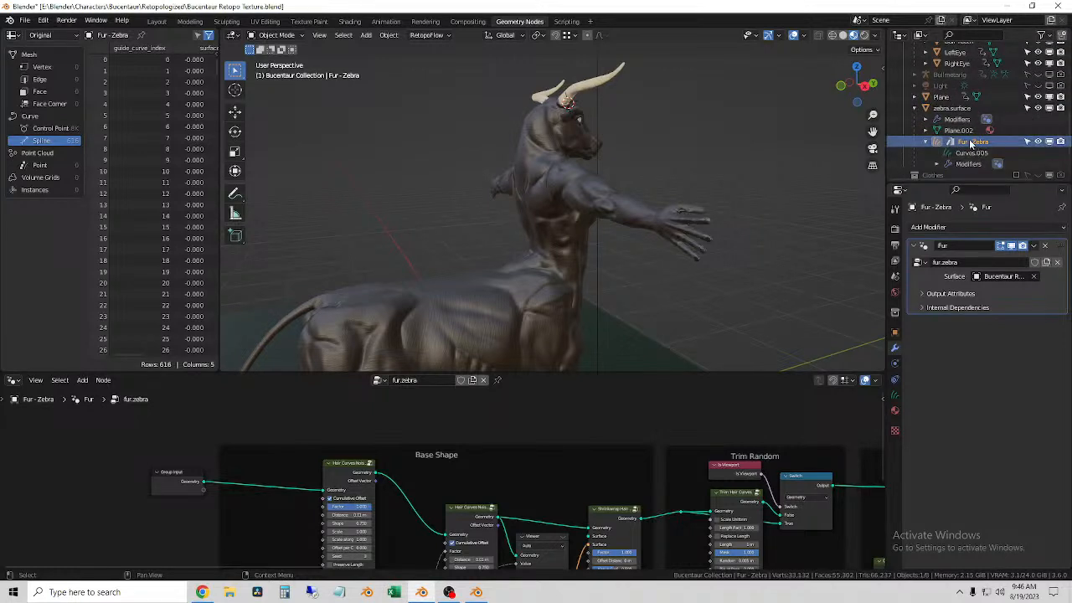
Step: Examine the whole fur.zebra node tree of Fur - Zebra, from Trim Random through Frizz Variation and back to Base Shape
{"action": "left_click", "coordinate": [951, 131]}
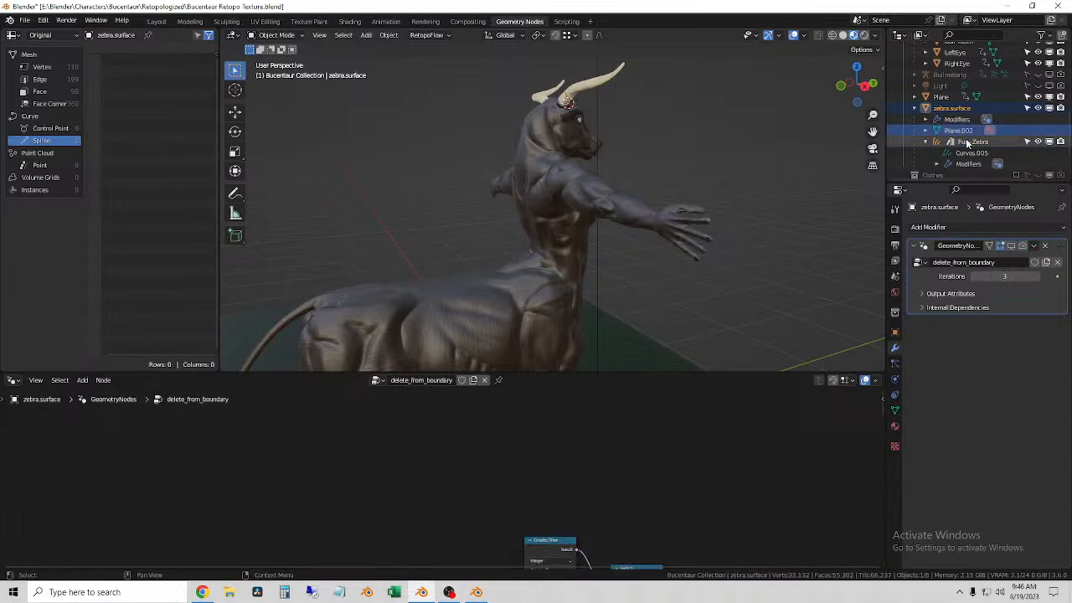
{"action": "left_click", "coordinate": [966, 140]}
{"action": "middle_click_drag", "start_coordinate": [599, 419], "coordinate": [358, 409]}
{"action": "scroll", "coordinate": [662, 445], "scroll_direction": "down", "scroll_amount": 4}
{"action": "middle_click_drag", "start_coordinate": [680, 450], "coordinate": [311, 438]}
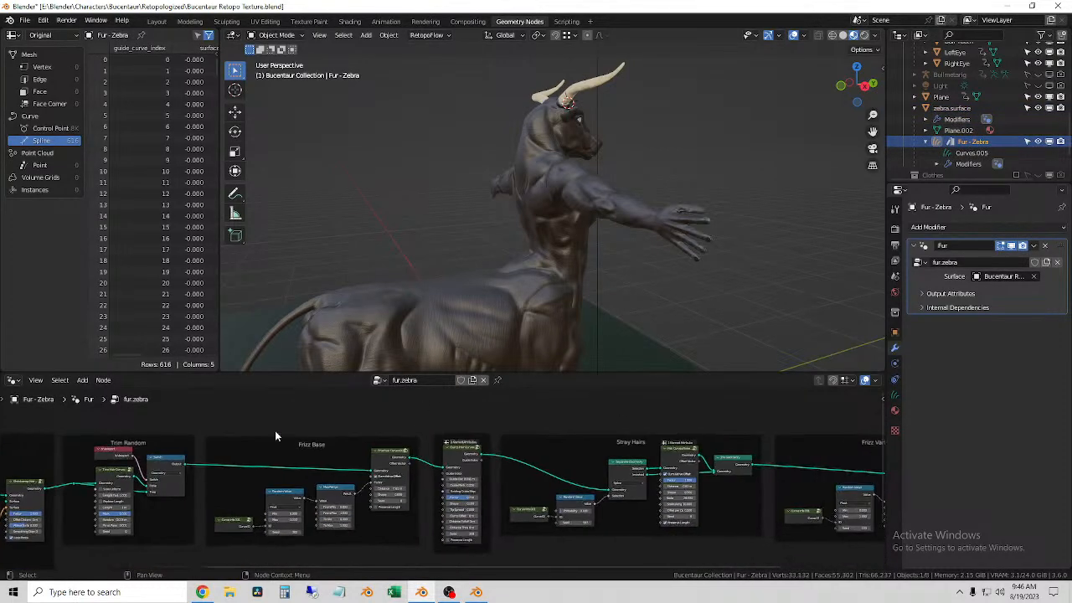
{"action": "middle_click_drag", "start_coordinate": [752, 519], "coordinate": [566, 536]}
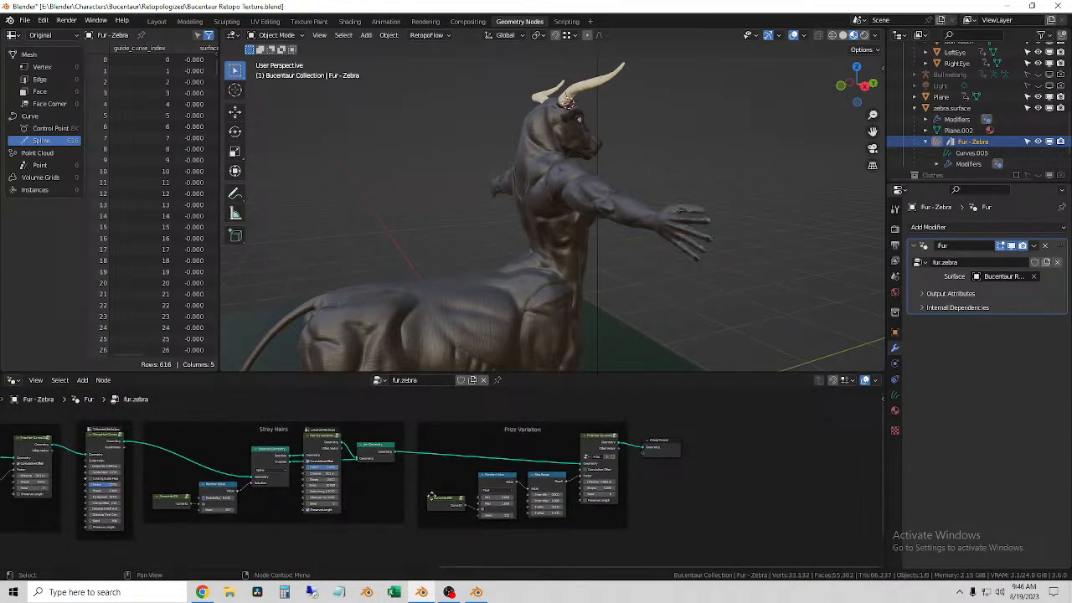
{"action": "scroll", "coordinate": [441, 476], "scroll_direction": "up", "scroll_amount": 2}
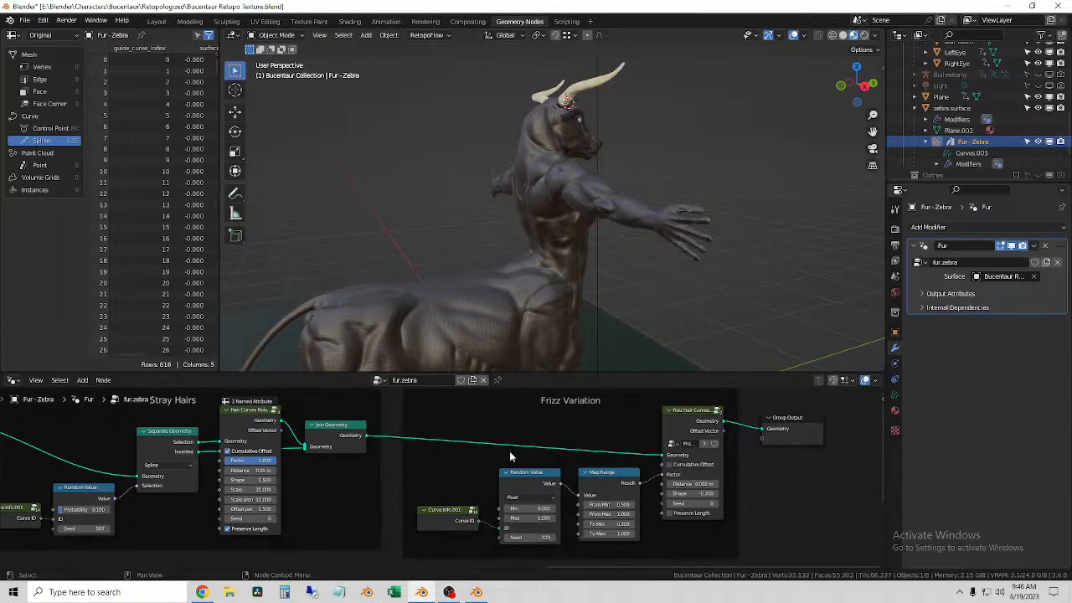
{"action": "middle_click_drag", "start_coordinate": [345, 511], "coordinate": [753, 555]}
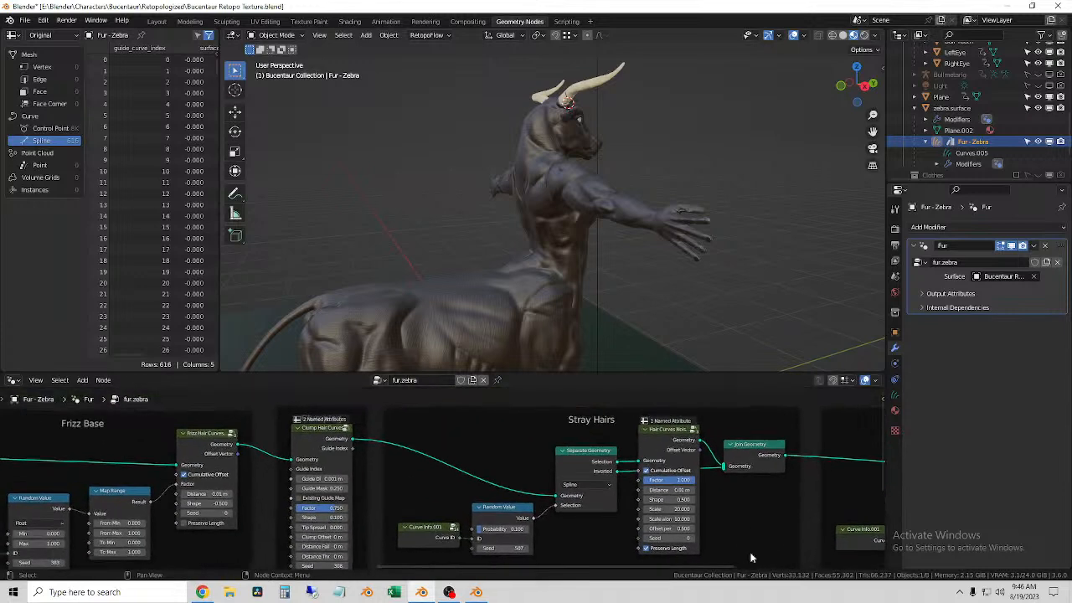
{"action": "middle_click_drag", "start_coordinate": [463, 503], "coordinate": [765, 487]}
{"action": "middle_click_drag", "start_coordinate": [592, 553], "coordinate": [803, 508]}
{"action": "middle_click_drag", "start_coordinate": [484, 504], "coordinate": [665, 519]}
{"action": "middle_click_drag", "start_coordinate": [469, 513], "coordinate": [708, 510]}
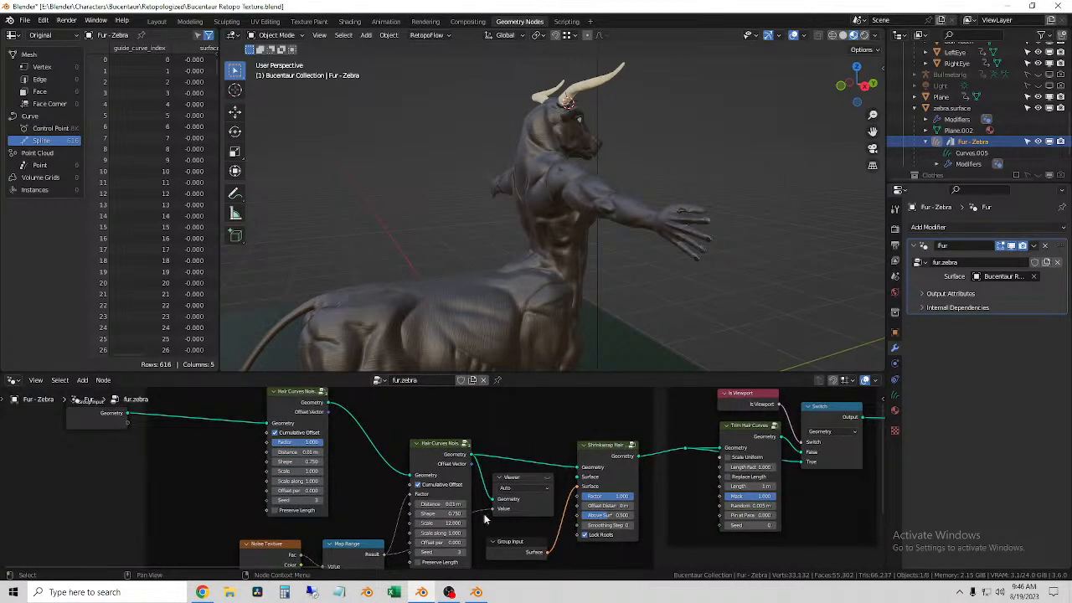
{"action": "mouse_move", "coordinate": [359, 504]}
{"action": "middle_mouse_down"}
{"action": "mouse_move", "coordinate": [591, 390]}
{"action": "mouse_move", "coordinate": [500, 390]}
{"action": "mouse_move", "coordinate": [355, 521]}
{"action": "middle_mouse_up"}
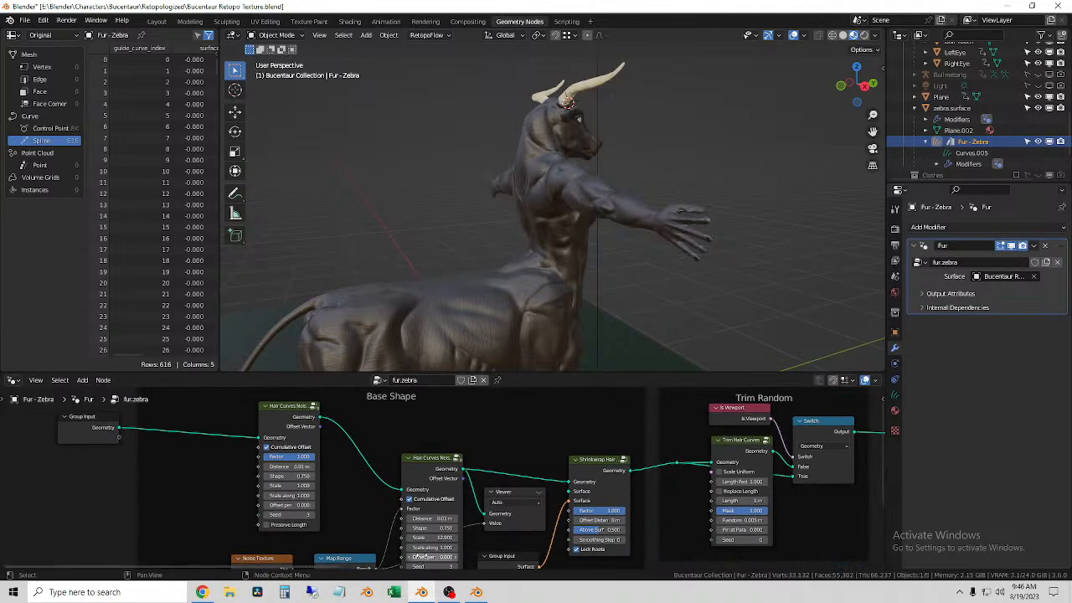
{"action": "scroll", "coordinate": [436, 494], "scroll_direction": "down", "scroll_amount": 2}
{"action": "middle_click_drag", "start_coordinate": [541, 542], "coordinate": [481, 446]}
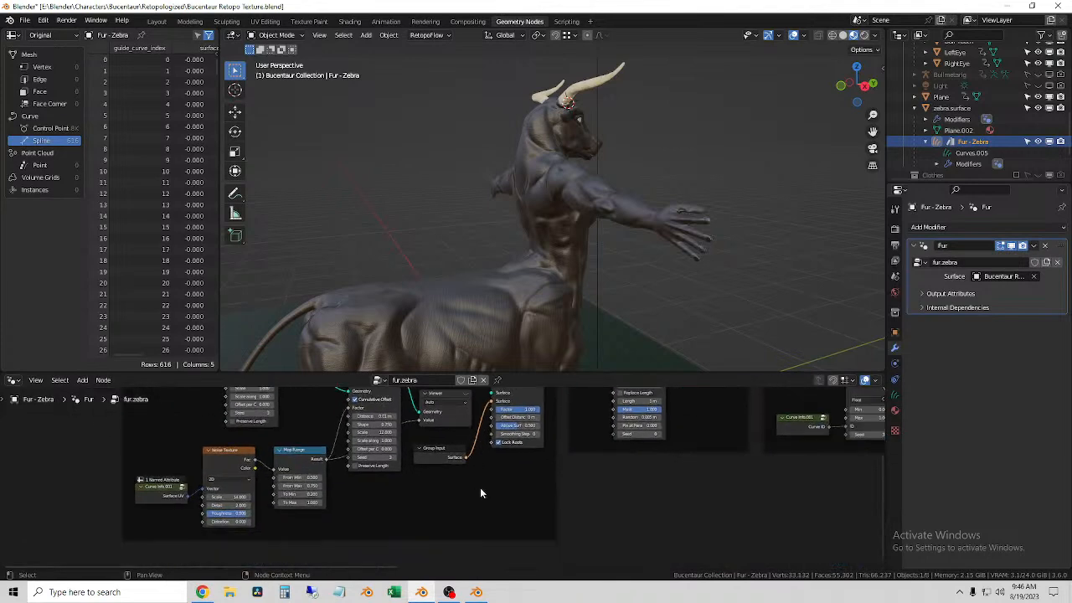
Step: Change the surface of the Fur - Zebra curves data from zebra.surface to Bucentaur Retopo Body
{"action": "left_click", "coordinate": [895, 397]}
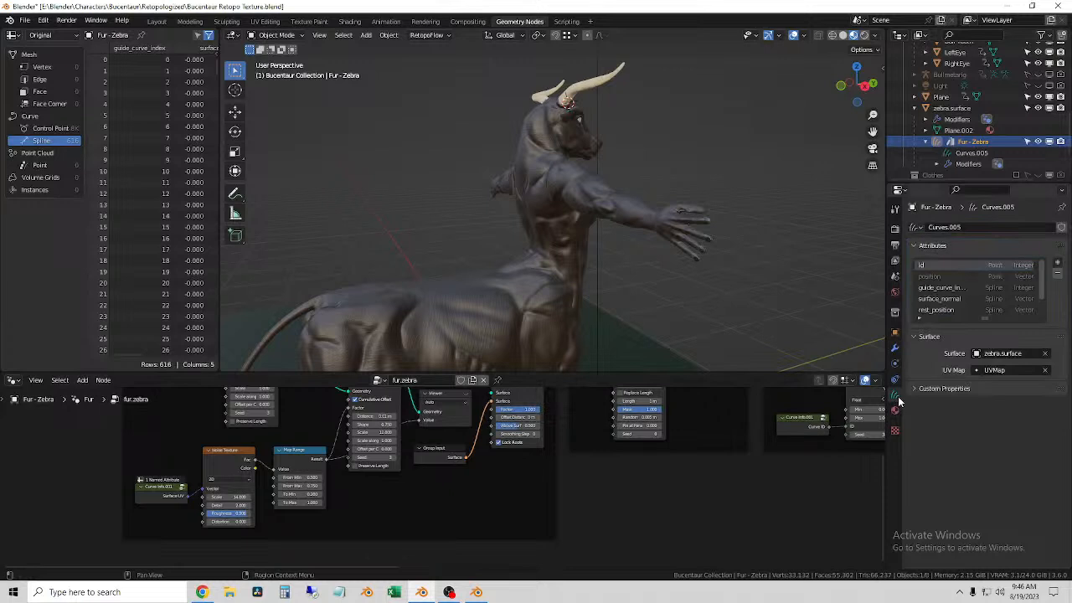
{"action": "left_click", "coordinate": [1046, 357]}
{"action": "left_click", "coordinate": [1029, 359]}
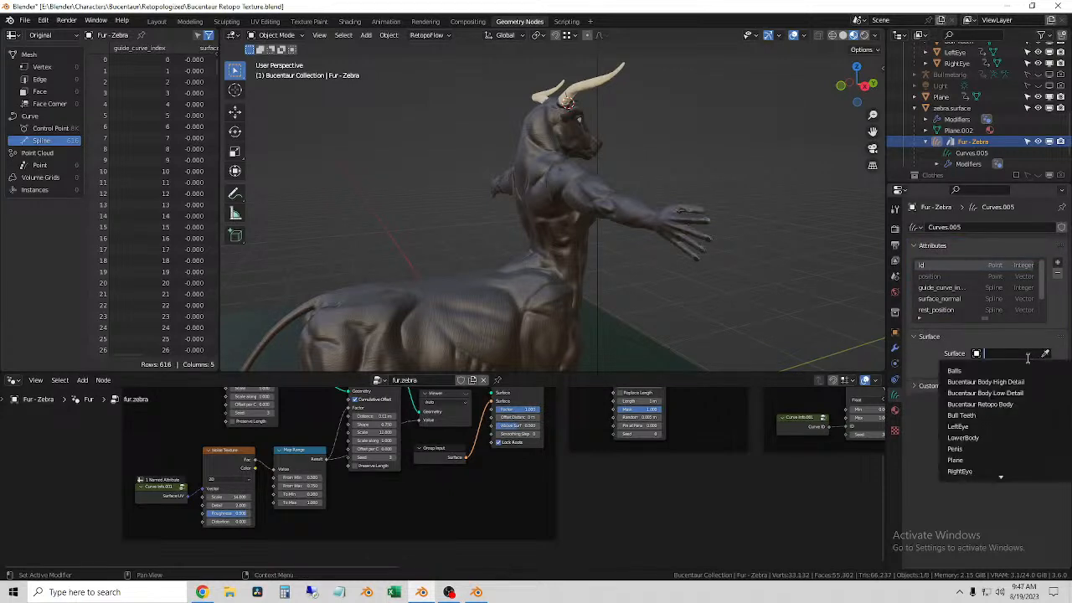
{"action": "left_click", "coordinate": [1028, 405]}
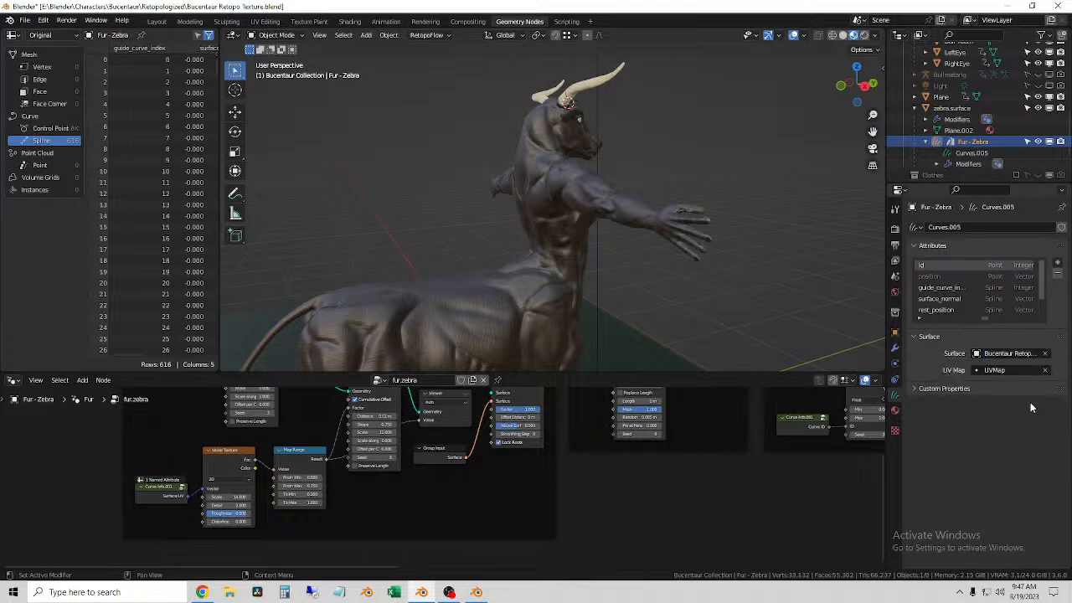
Step: Select Bucentaur Retopo Body and check its mesh data properties and its place in the scene hierarchy
{"action": "scroll", "coordinate": [961, 111], "scroll_direction": "up", "scroll_amount": 5}
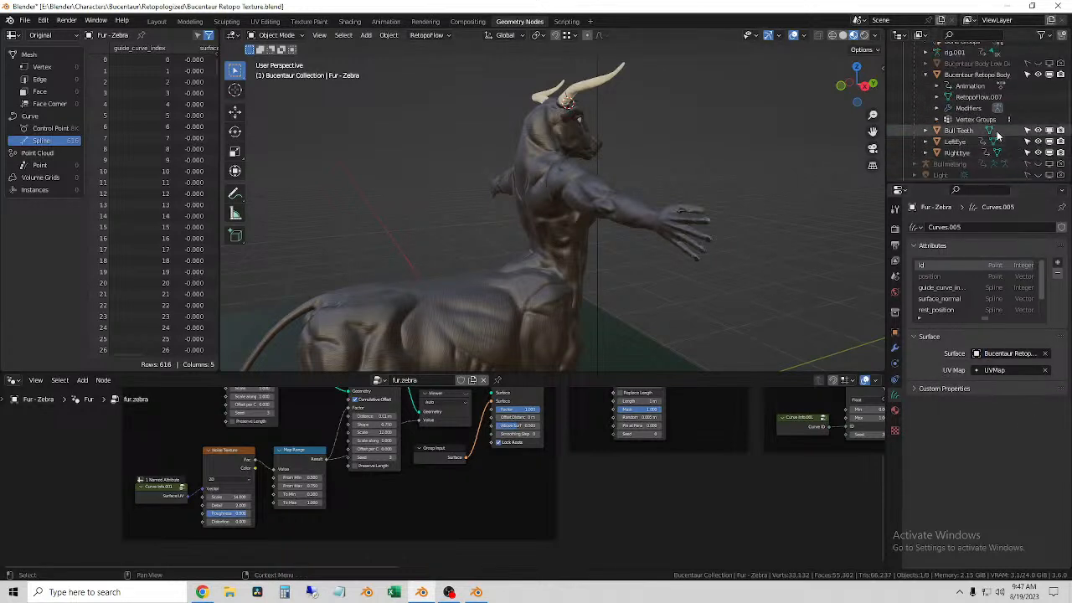
{"action": "scroll", "coordinate": [960, 112], "scroll_direction": "down", "scroll_amount": 4}
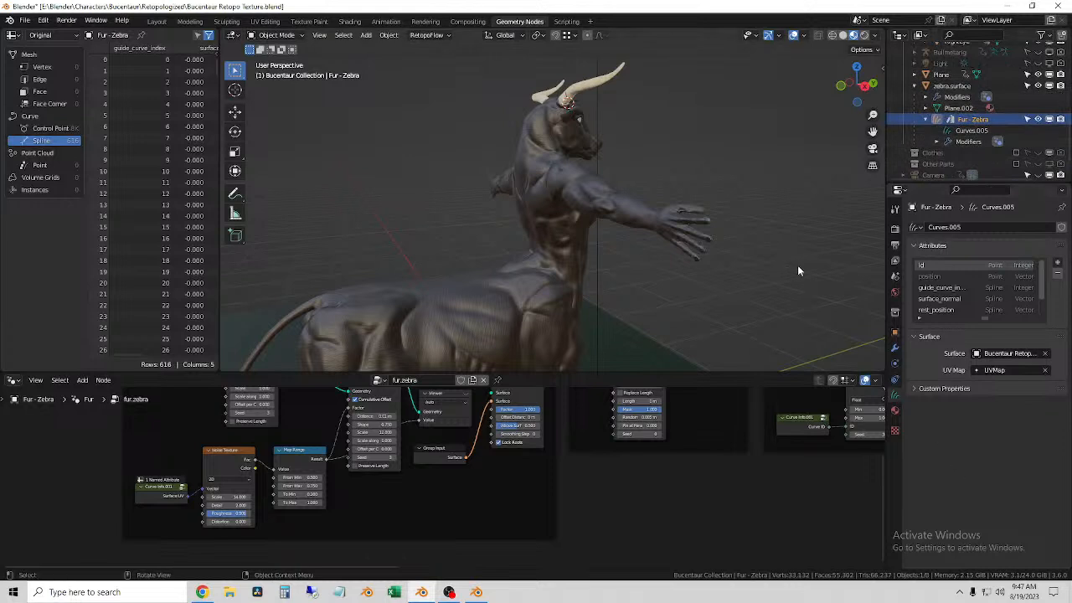
{"action": "left_click", "coordinate": [710, 307]}
{"action": "left_click", "coordinate": [540, 174]}
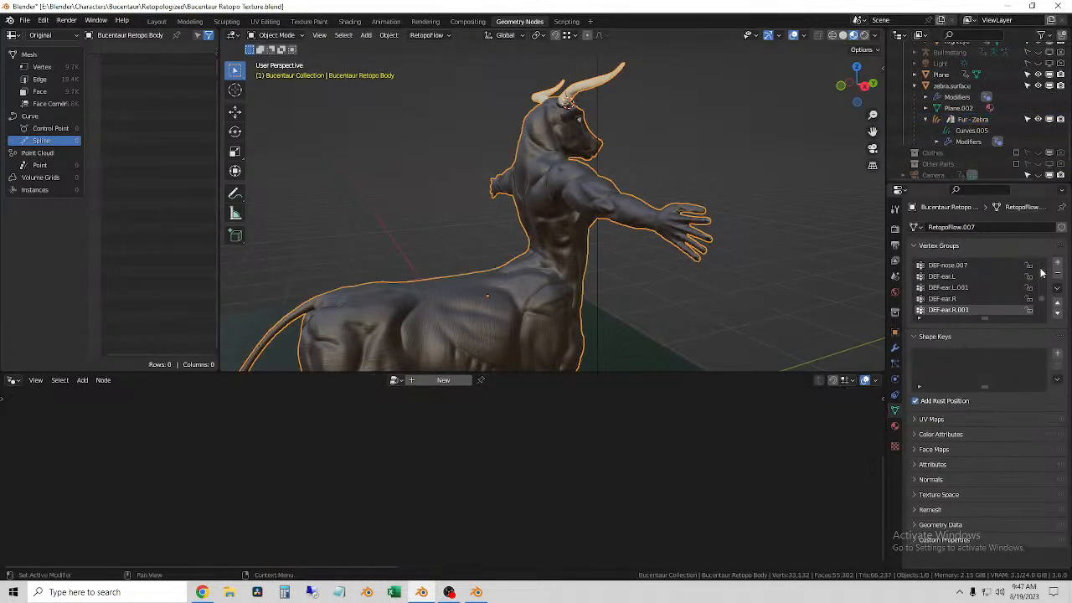
{"action": "scroll", "coordinate": [956, 149], "scroll_direction": "up", "scroll_amount": 5}
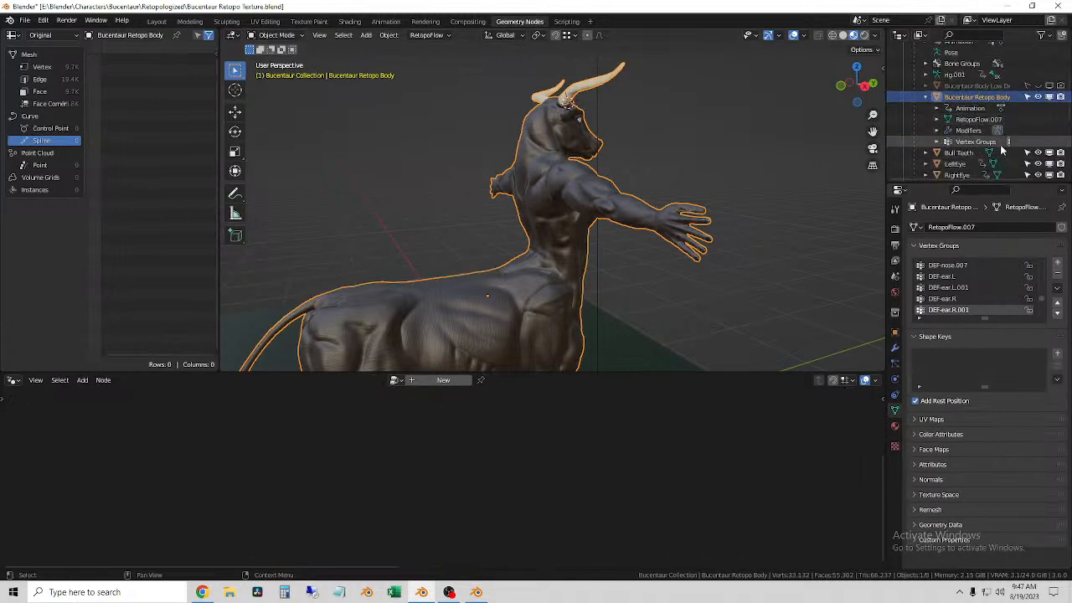
Step: Select zebra.surface in the scene hierarchy and examine its delete_from_boundary geometry node tree
{"action": "scroll", "coordinate": [982, 157], "scroll_direction": "down", "scroll_amount": 4}
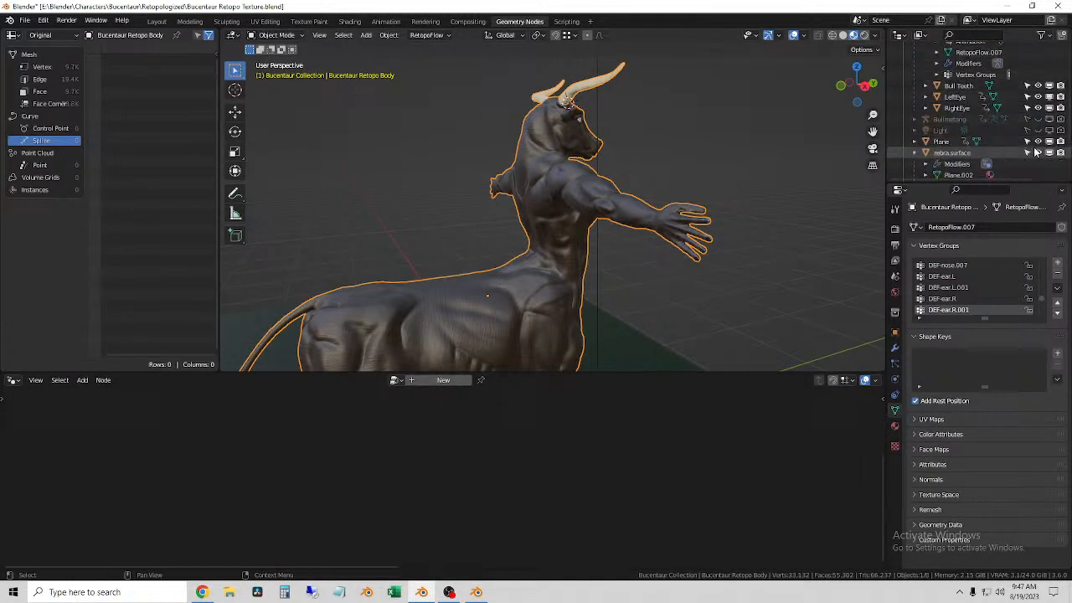
{"action": "left_click", "coordinate": [953, 154]}
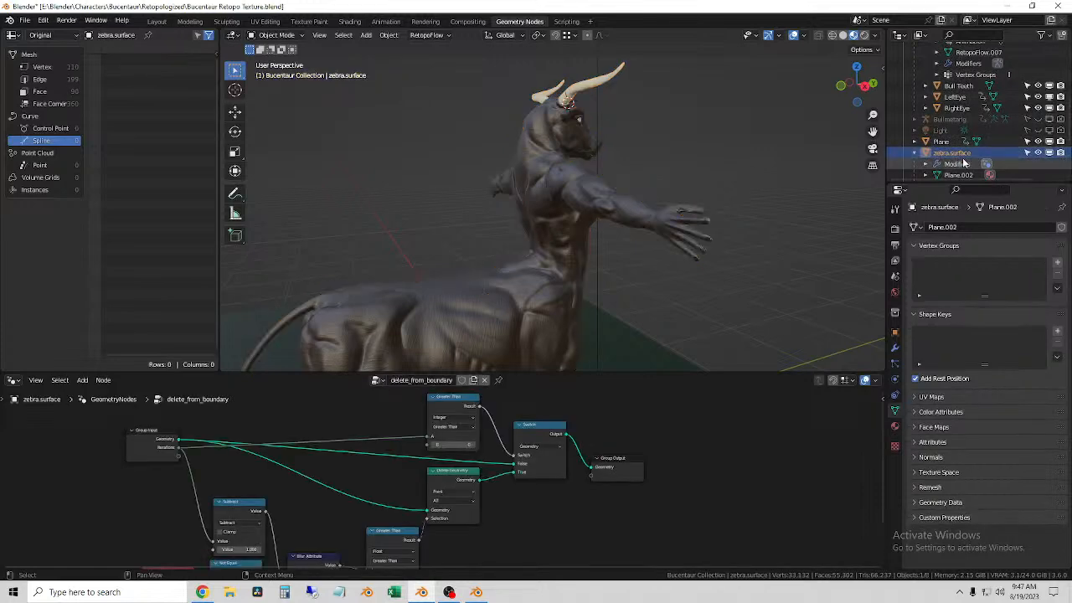
{"action": "scroll", "coordinate": [617, 288], "scroll_direction": "down", "scroll_amount": 3}
{"action": "middle_click_drag", "start_coordinate": [579, 499], "coordinate": [712, 430]}
{"action": "scroll", "coordinate": [695, 458], "scroll_direction": "down", "scroll_amount": 2}
{"action": "middle_click_drag", "start_coordinate": [657, 478], "coordinate": [638, 530]}
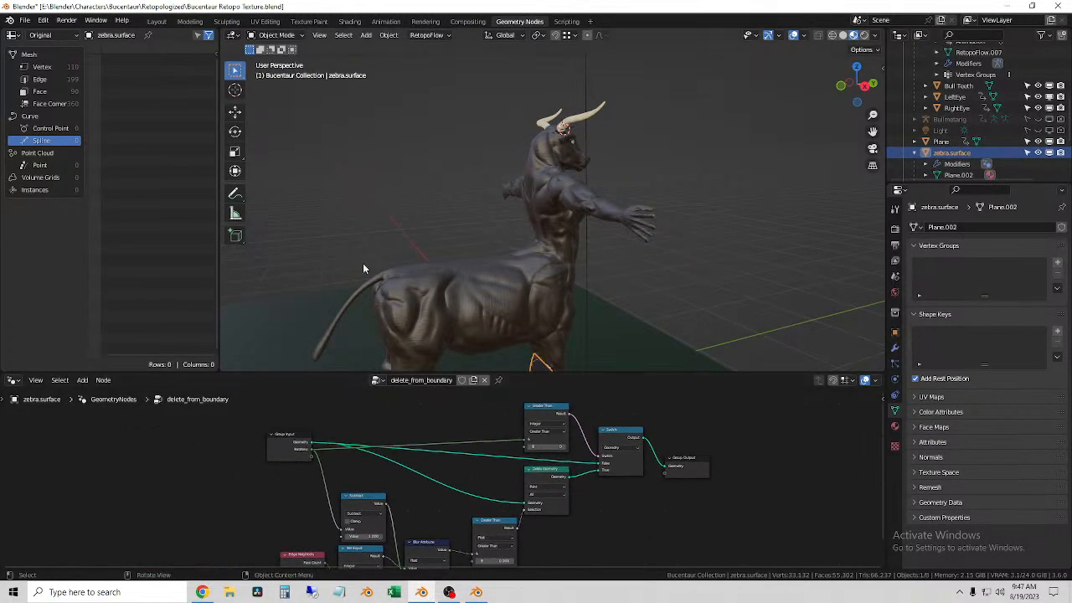
Step: Select Bucentaur Retopo Body, show its modifier stack and open the list of modifiers that can be added
{"action": "left_click", "coordinate": [568, 230]}
{"action": "scroll", "coordinate": [1005, 139], "scroll_direction": "up", "scroll_amount": 4}
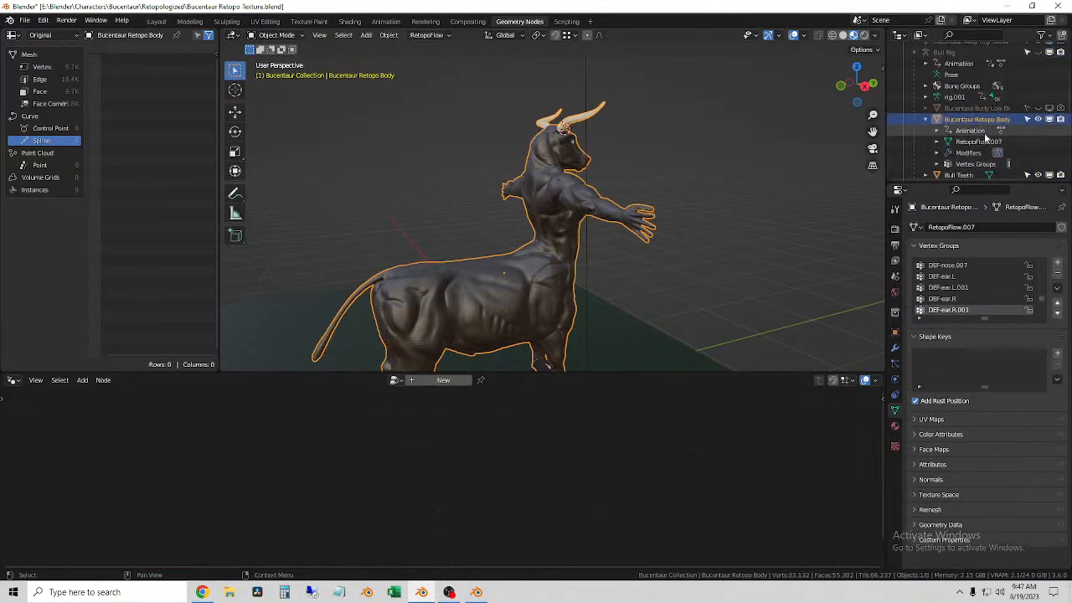
{"action": "scroll", "coordinate": [987, 133], "scroll_direction": "down", "scroll_amount": 1}
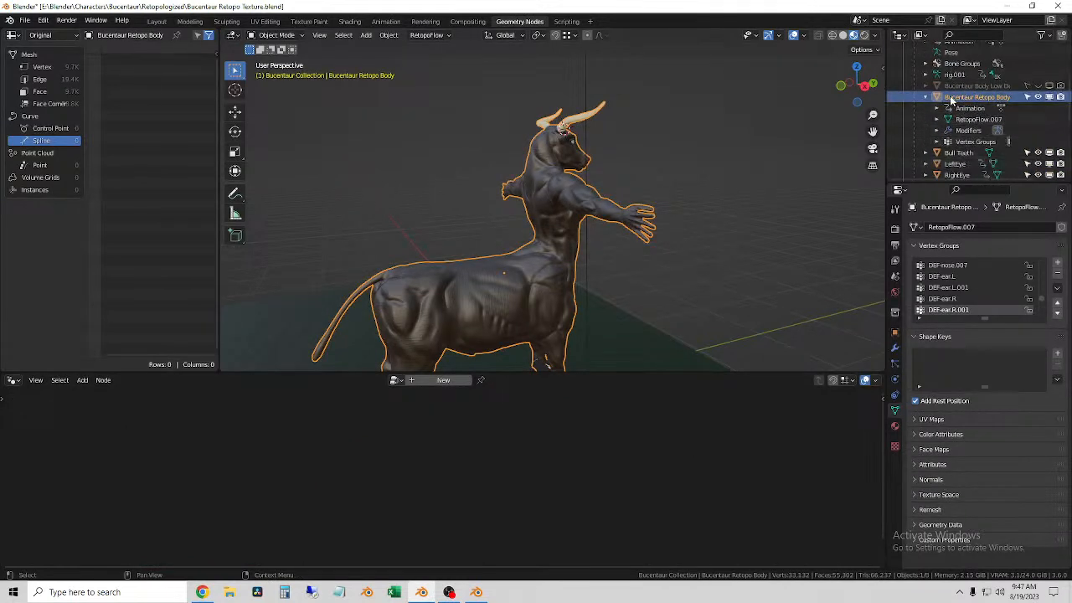
{"action": "scroll", "coordinate": [967, 302], "scroll_direction": "down", "scroll_amount": 5}
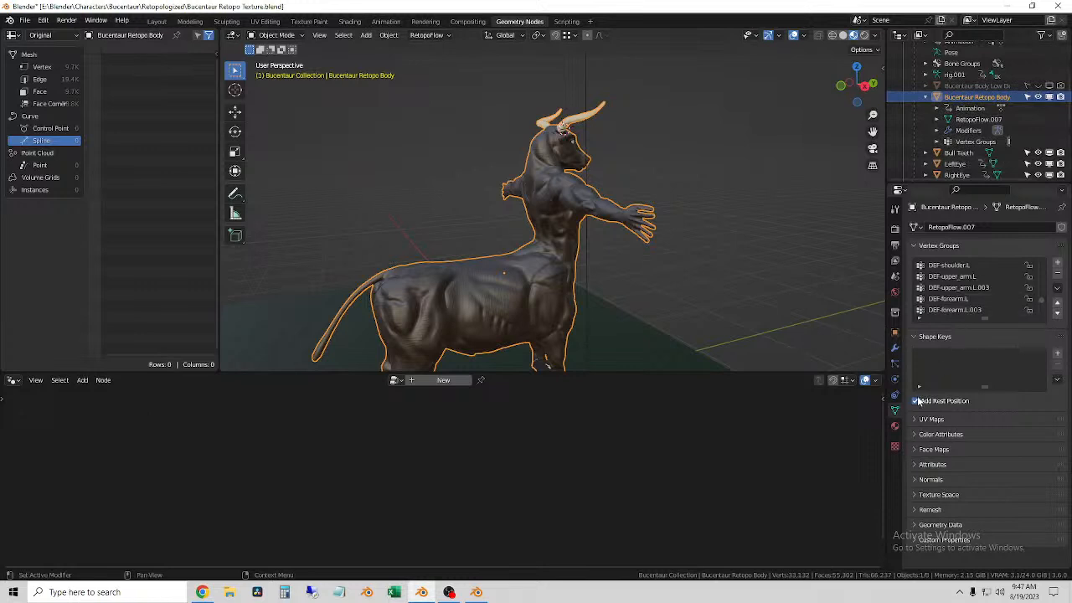
{"action": "left_click", "coordinate": [894, 365]}
{"action": "left_click", "coordinate": [894, 348]}
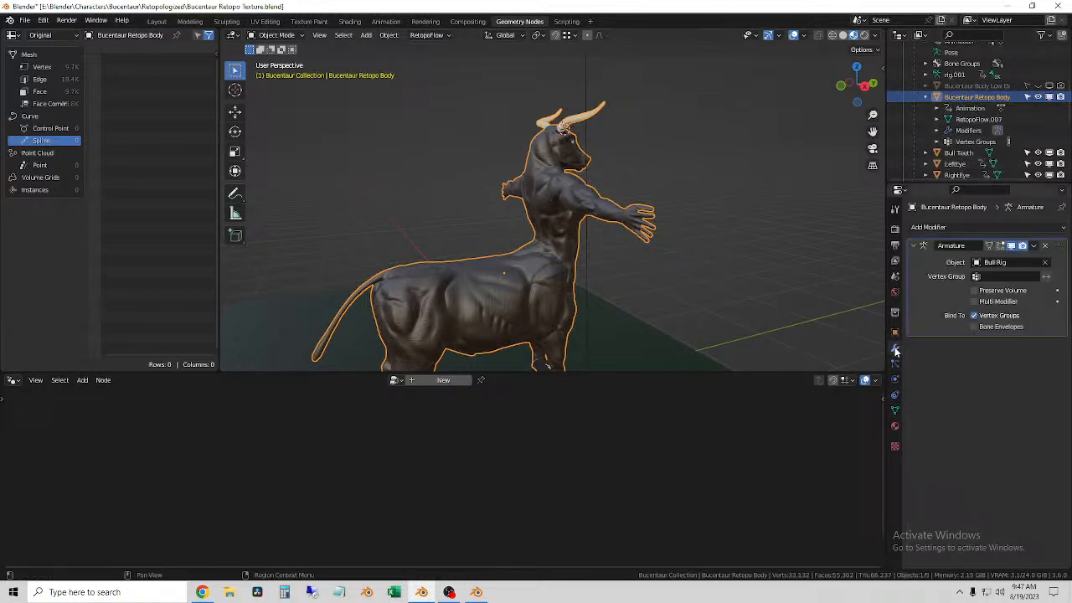
{"action": "left_click", "coordinate": [961, 231]}
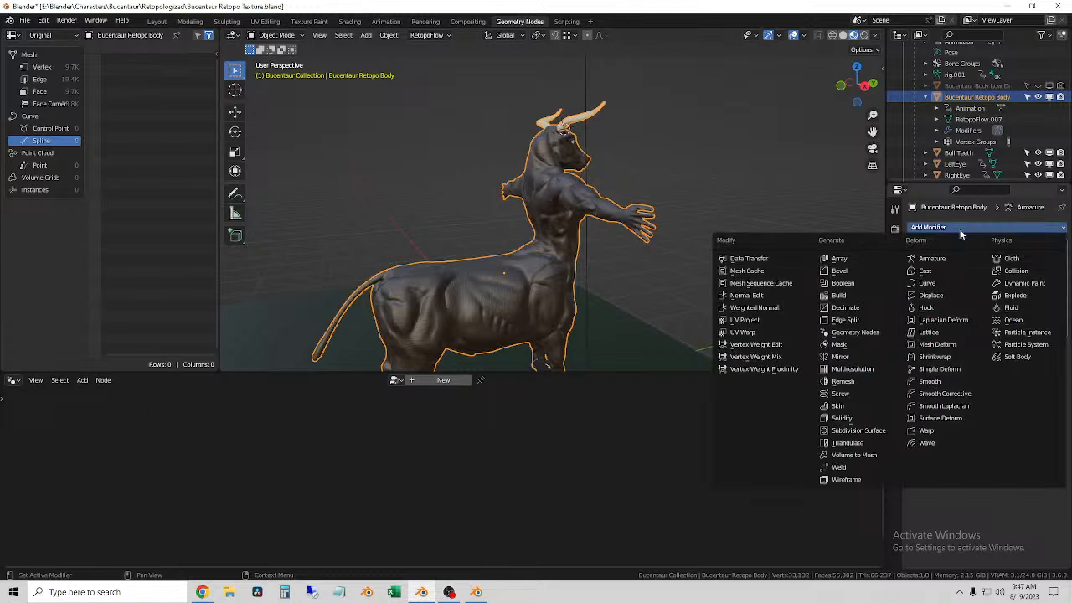
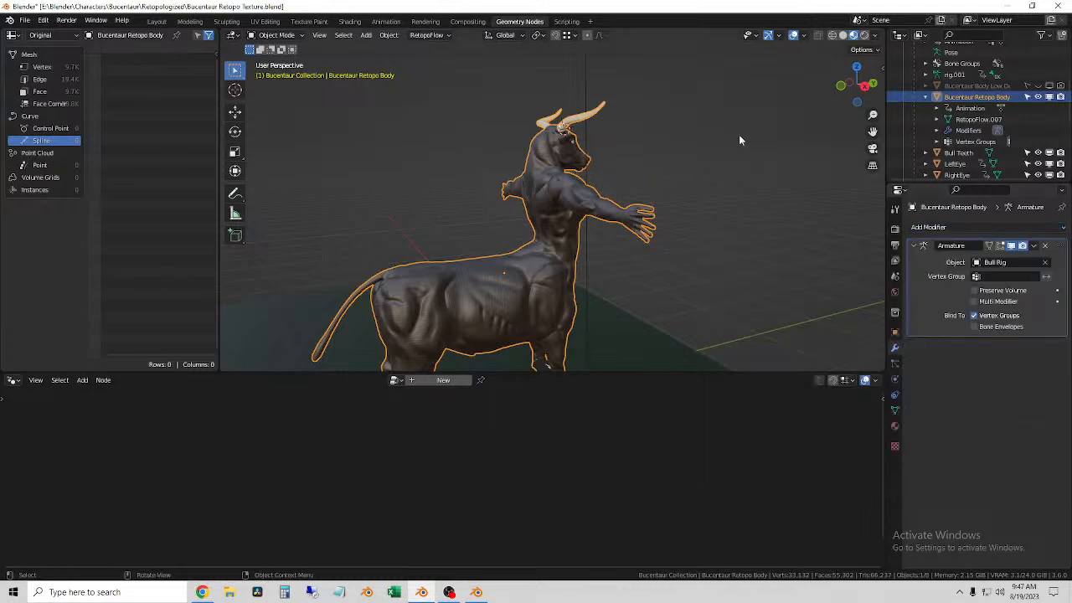
Step: Select Fur - Zebra under zebra.surface, expand its modifiers in the scene hierarchy and check the actions available for the object
{"action": "left_click", "coordinate": [743, 134]}
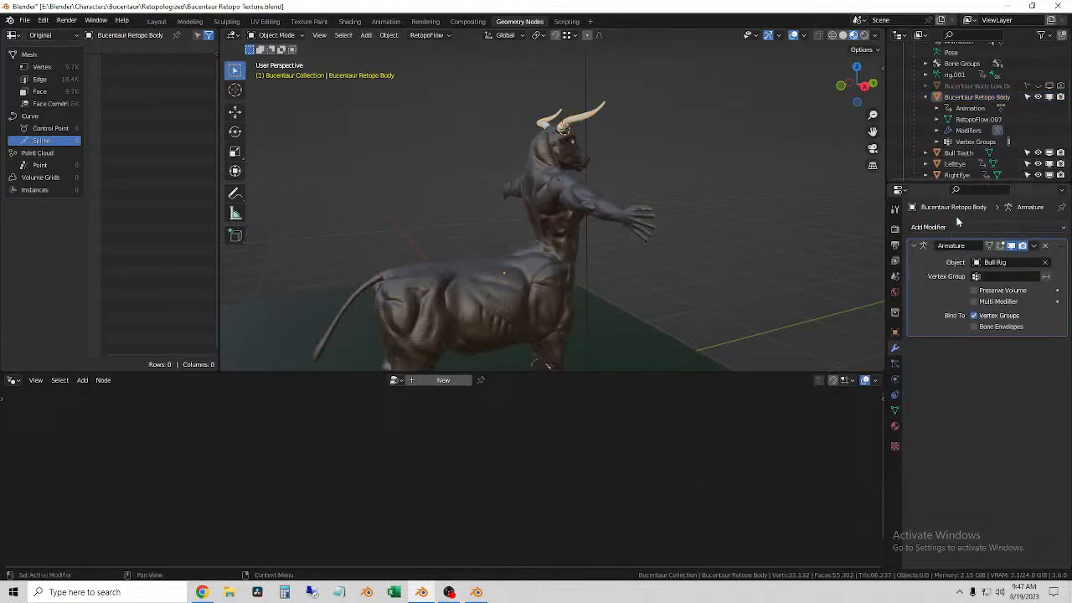
{"action": "scroll", "coordinate": [972, 125], "scroll_direction": "down", "scroll_amount": 5}
{"action": "left_click", "coordinate": [972, 142]}
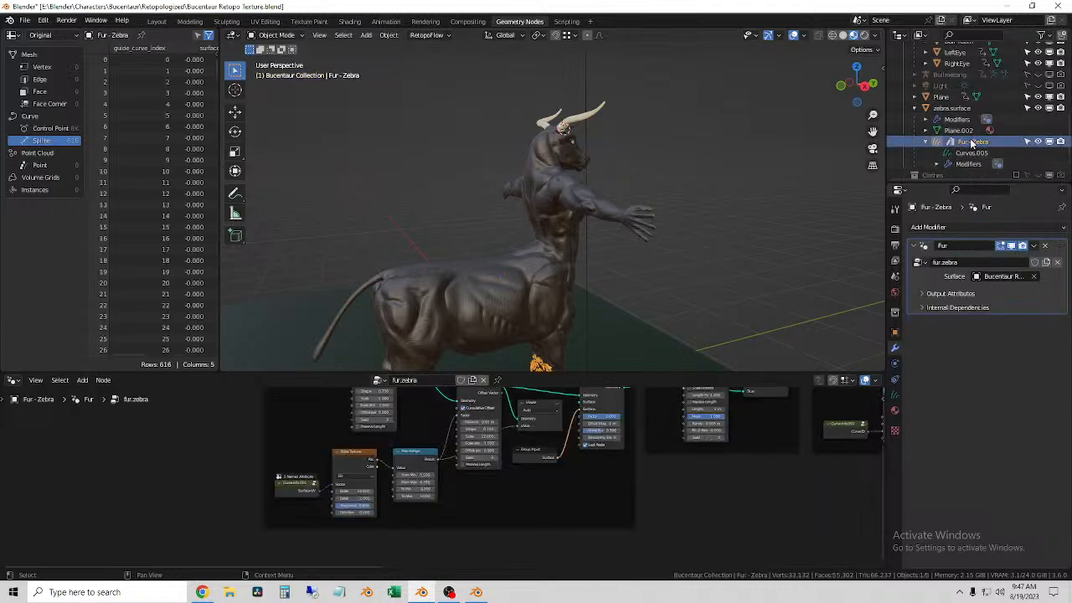
{"action": "left_click", "coordinate": [937, 164]}
{"action": "scroll", "coordinate": [961, 168], "scroll_direction": "down", "scroll_amount": 3}
{"action": "left_click", "coordinate": [972, 108]}
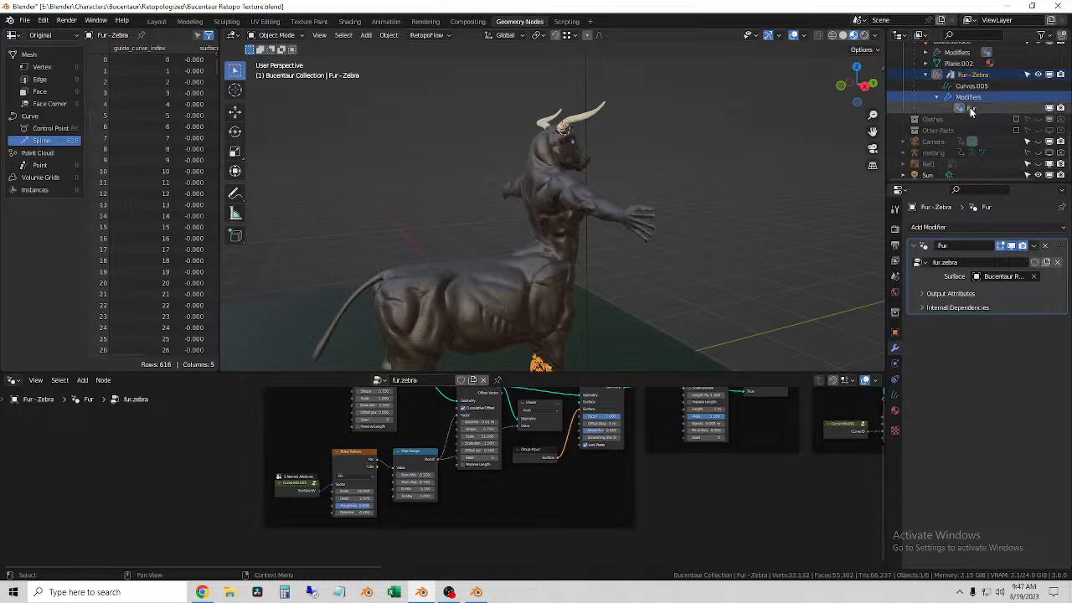
{"action": "scroll", "coordinate": [974, 117], "scroll_direction": "up", "scroll_amount": 2}
{"action": "left_click", "coordinate": [969, 121]}
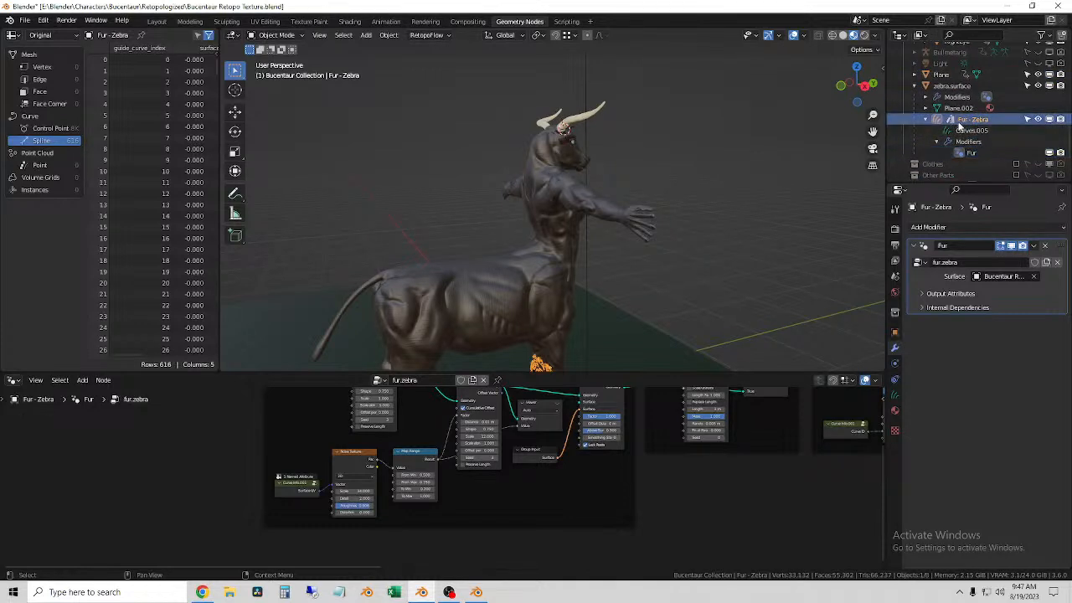
{"action": "right_click", "coordinate": [970, 122]}
{"action": "right_click", "coordinate": [974, 122]}
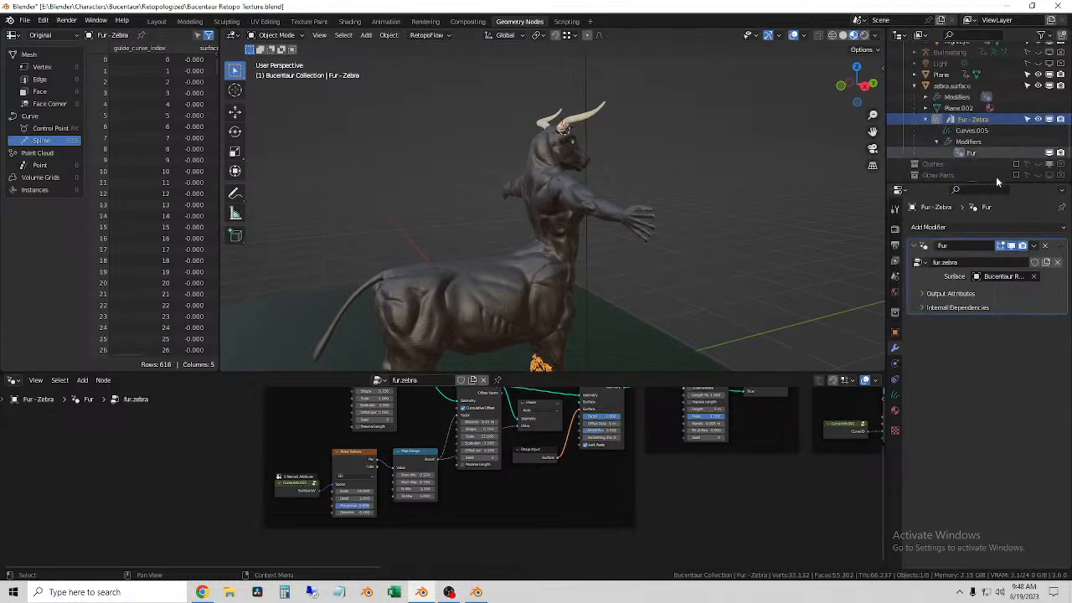
Step: Try moving the Fur - Zebra curves away from the body's front leg and cancel each move
{"action": "middle_click_drag", "start_coordinate": [876, 195], "coordinate": [619, 221]}
{"action": "key", "text": "g"}
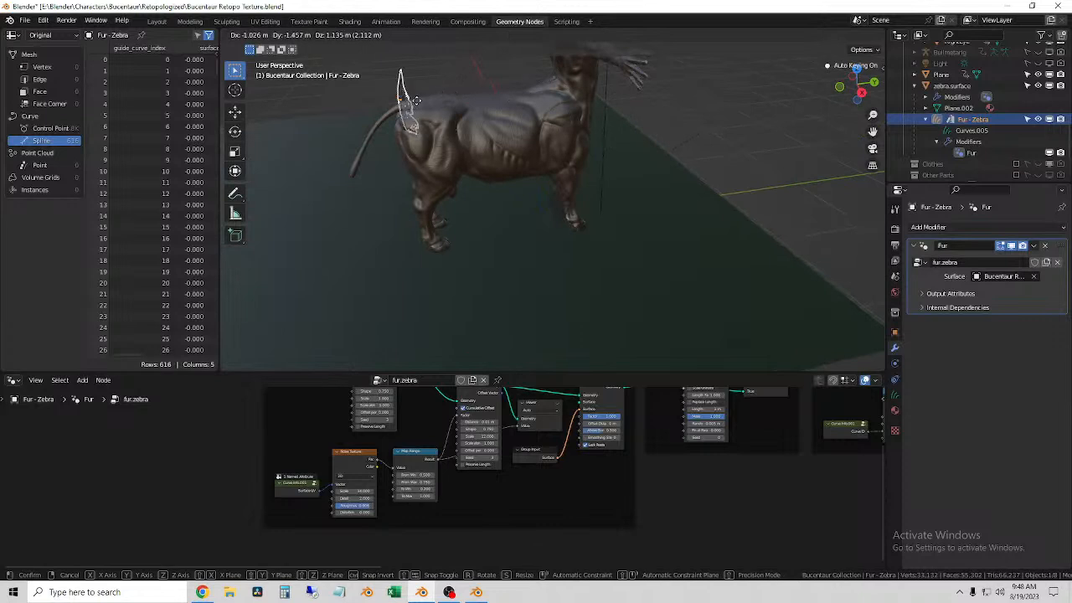
{"action": "right_click", "coordinate": [693, 127]}
{"action": "middle_click_drag", "start_coordinate": [692, 127], "coordinate": [517, 211]}
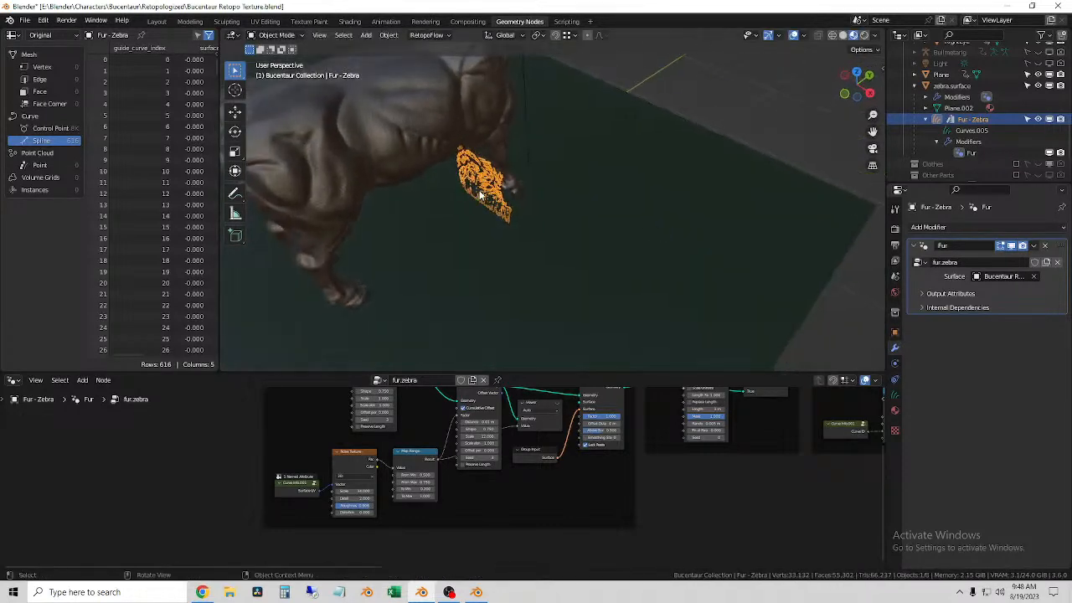
{"action": "scroll", "coordinate": [480, 195], "scroll_direction": "up", "scroll_amount": 6}
{"action": "scroll", "coordinate": [534, 159], "scroll_direction": "up", "scroll_amount": 1}
{"action": "middle_click_drag", "start_coordinate": [514, 159], "coordinate": [544, 153]}
{"action": "key", "text": "g"}
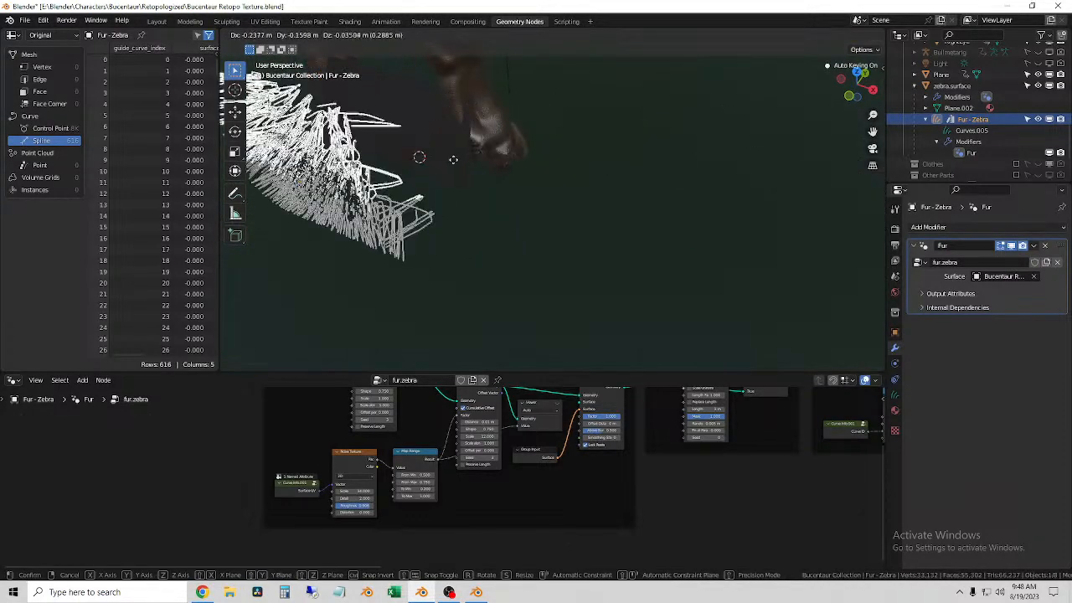
{"action": "key", "text": "Escape"}
Step: Examine where the Fur - Zebra curves sit relative to the body and look over the fur.zebra node tree
{"action": "scroll", "coordinate": [640, 183], "scroll_direction": "down", "scroll_amount": 5}
{"action": "middle_click_drag", "start_coordinate": [671, 197], "coordinate": [634, 215]}
{"action": "scroll", "coordinate": [626, 230], "scroll_direction": "up", "scroll_amount": 6}
{"action": "middle_click_drag", "start_coordinate": [691, 239], "coordinate": [647, 236]}
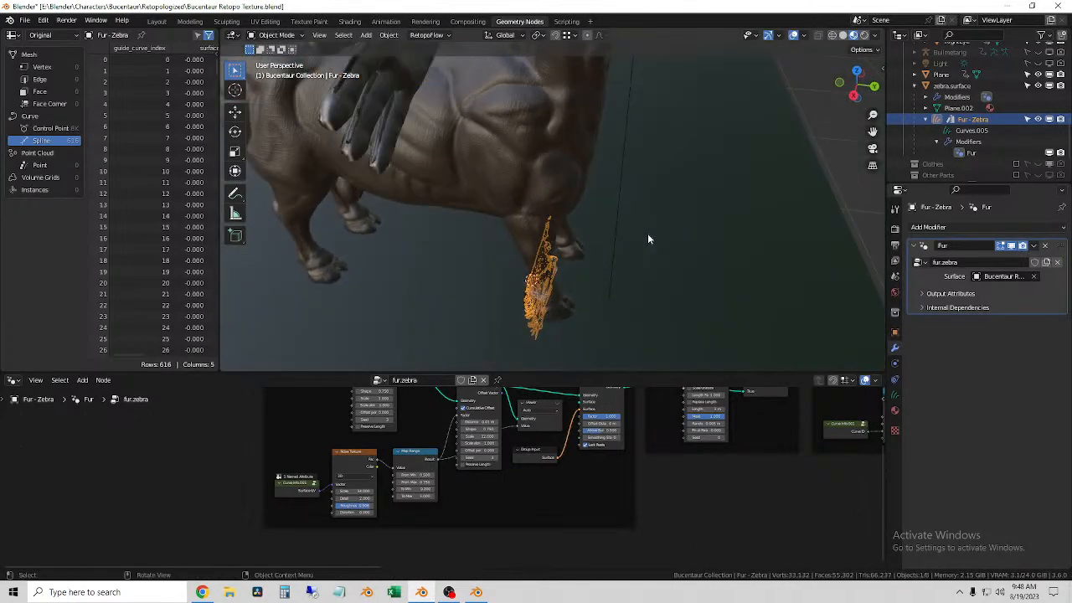
{"action": "scroll", "coordinate": [646, 220], "scroll_direction": "down", "scroll_amount": 3}
{"action": "middle_click_drag", "start_coordinate": [658, 285], "coordinate": [675, 230]}
{"action": "scroll", "coordinate": [661, 481], "scroll_direction": "down", "scroll_amount": 2}
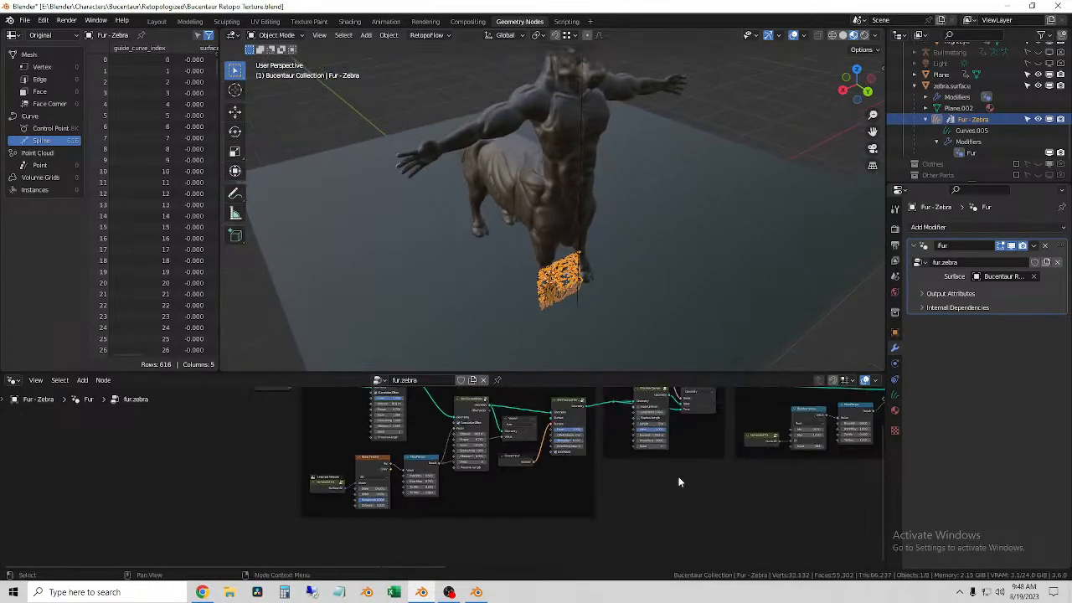
{"action": "scroll", "coordinate": [678, 479], "scroll_direction": "down", "scroll_amount": 3}
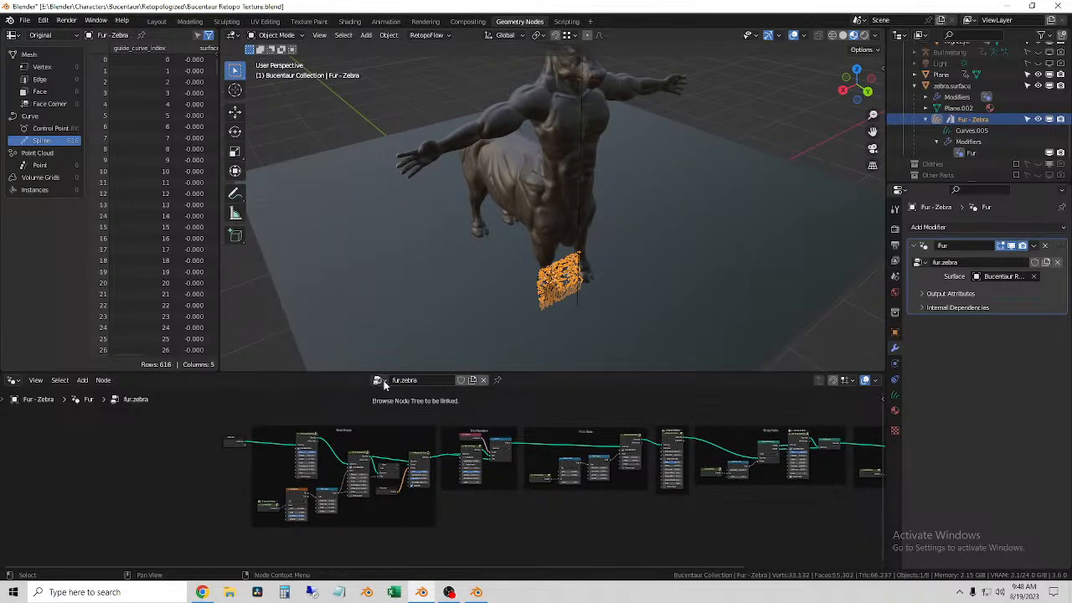
Step: Select Bucentaur Retopo Body, check which modifiers can be added to it, and deselect it without adding any
{"action": "left_click", "coordinate": [770, 126]}
{"action": "left_click", "coordinate": [523, 175]}
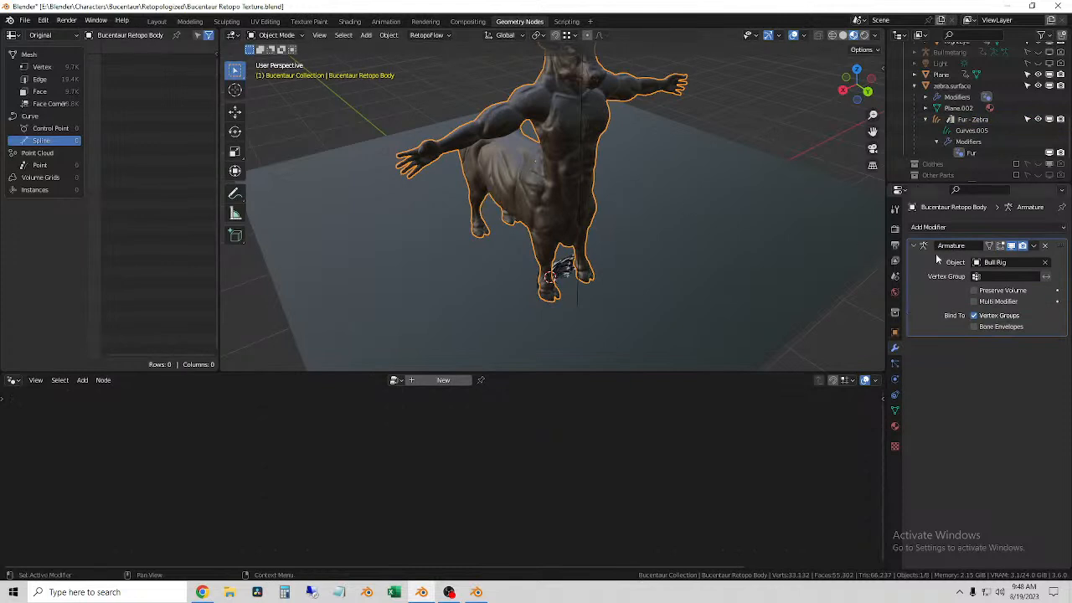
{"action": "left_click", "coordinate": [928, 227]}
{"action": "left_click", "coordinate": [778, 124]}
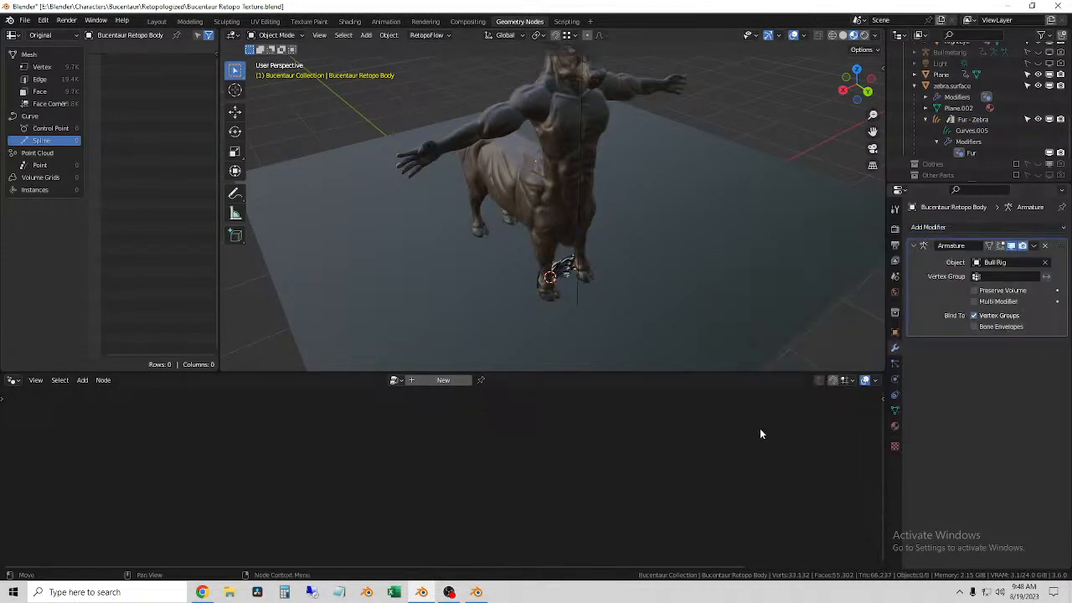
Step: Select Bucentaur Retopo Body and switch to the Layout workspace with Material Preview shading in the viewport
{"action": "left_click", "coordinate": [534, 183]}
{"action": "middle_click_drag", "start_coordinate": [482, 362], "coordinate": [536, 318]}
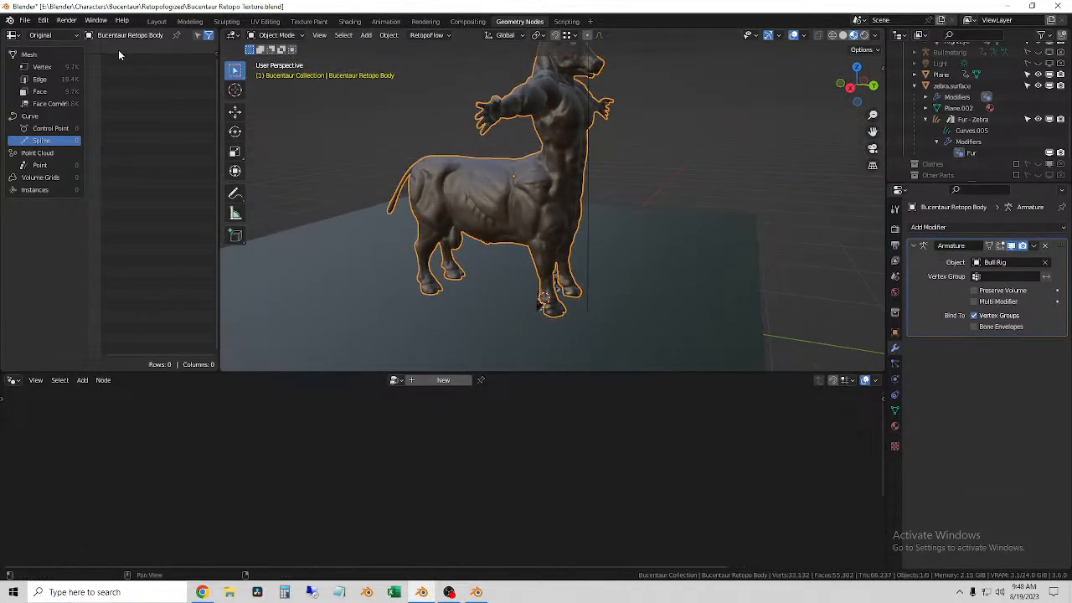
{"action": "left_click", "coordinate": [159, 22]}
{"action": "middle_click_drag", "start_coordinate": [515, 195], "coordinate": [654, 317]}
{"action": "left_click", "coordinate": [828, 36]}
{"action": "mouse_move", "coordinate": [474, 295]}
{"action": "middle_mouse_down"}
{"action": "mouse_move", "coordinate": [492, 335]}
{"action": "mouse_move", "coordinate": [410, 305]}
{"action": "middle_mouse_up"}
{"action": "middle_click_drag", "start_coordinate": [570, 172], "coordinate": [520, 193]}
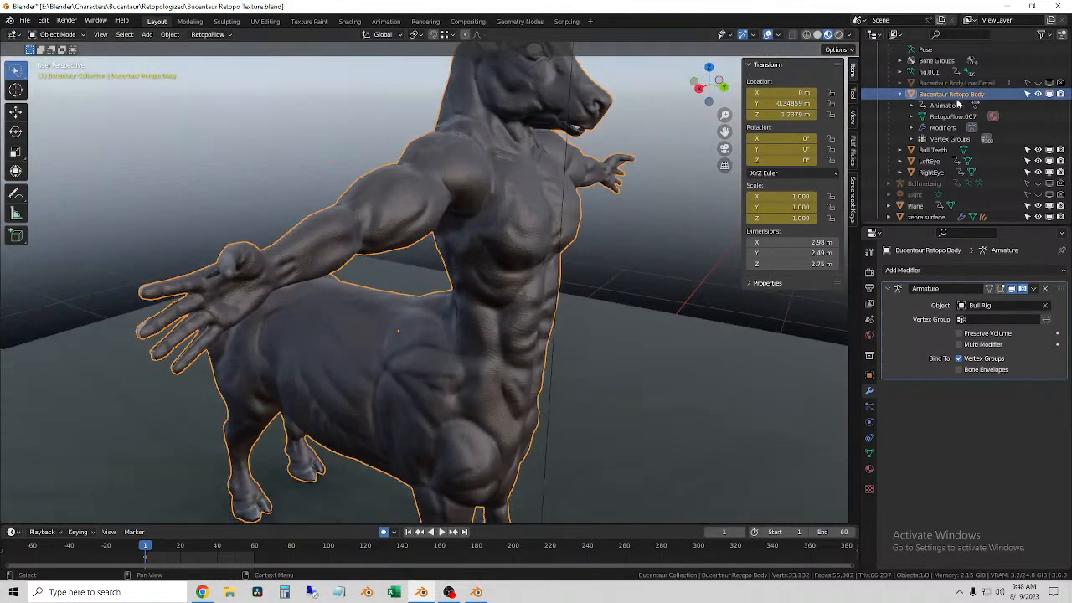
Step: Add an Empty Hair curves object to Bucentaur Retopo Body, expand its contents in the scene hierarchy and select it
{"action": "left_click", "coordinate": [146, 34]}
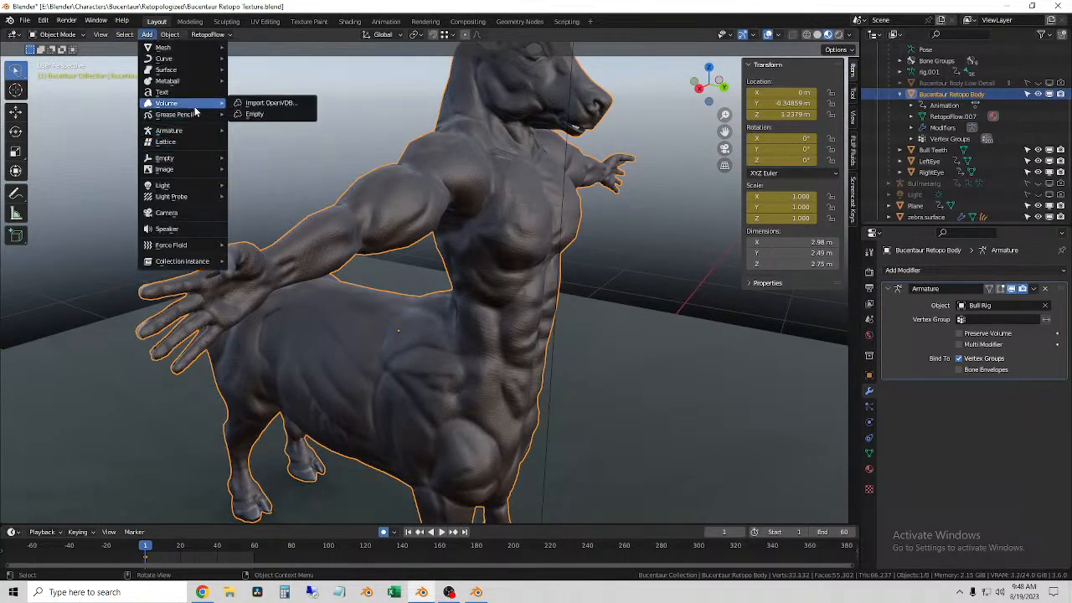
{"action": "mouse_move", "coordinate": [187, 127]}
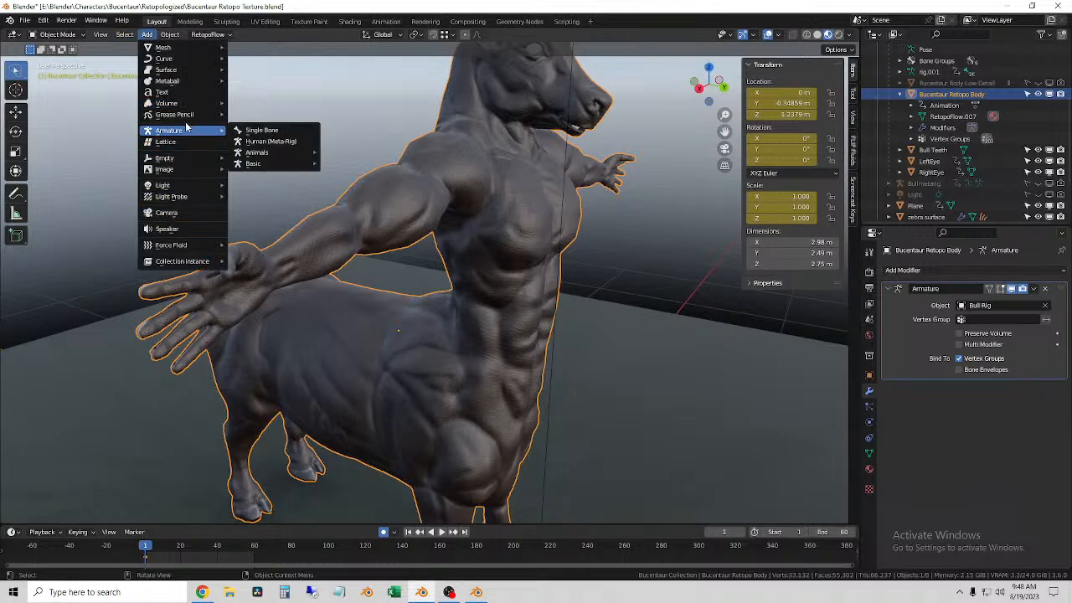
{"action": "mouse_move", "coordinate": [172, 62]}
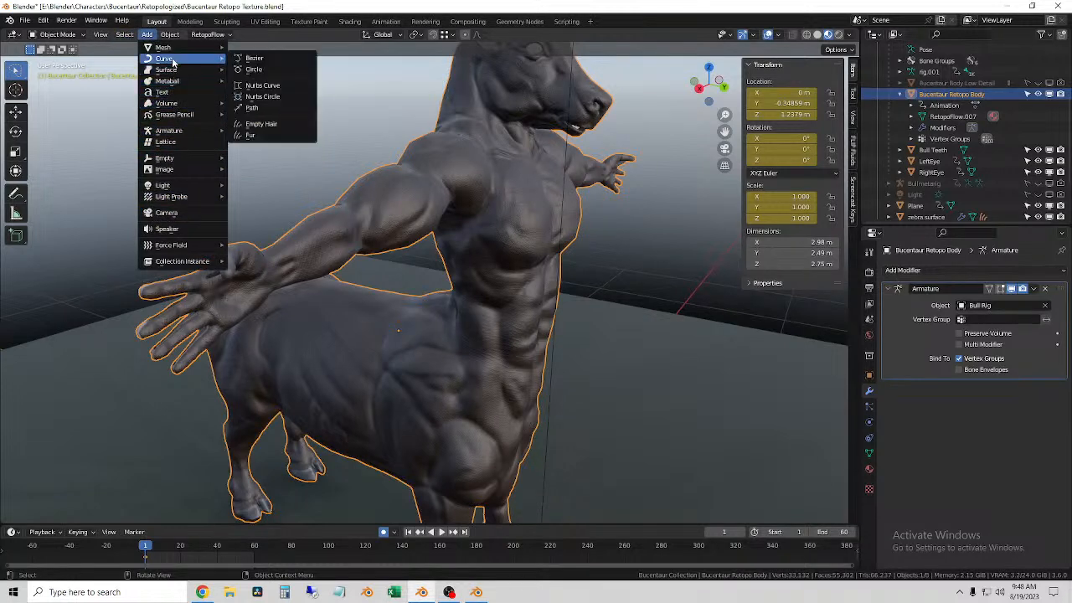
{"action": "left_click", "coordinate": [268, 125]}
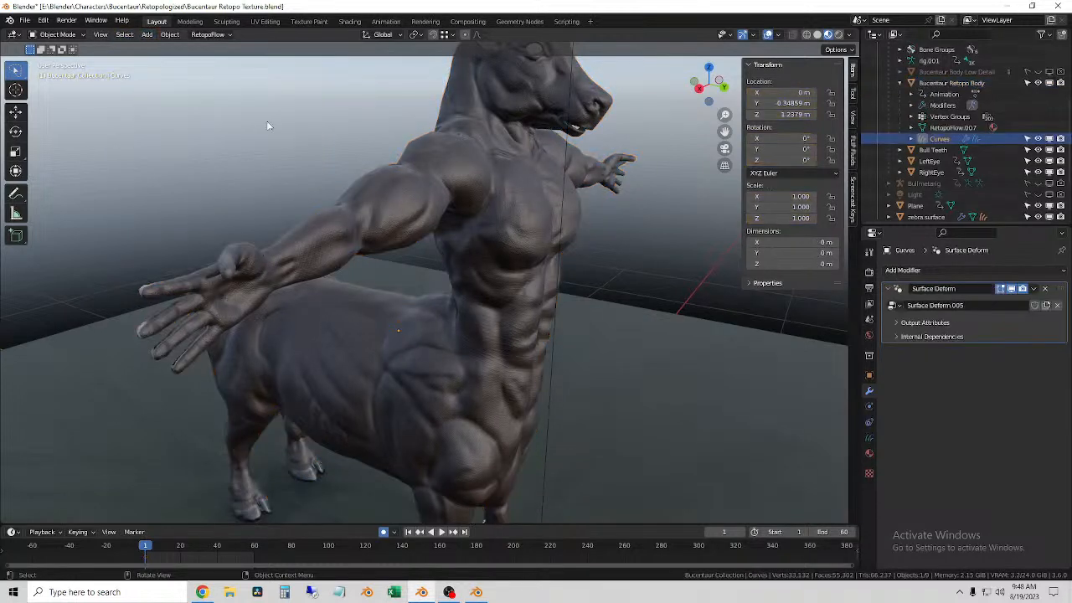
{"action": "left_click", "coordinate": [466, 185]}
{"action": "left_click", "coordinate": [911, 139]}
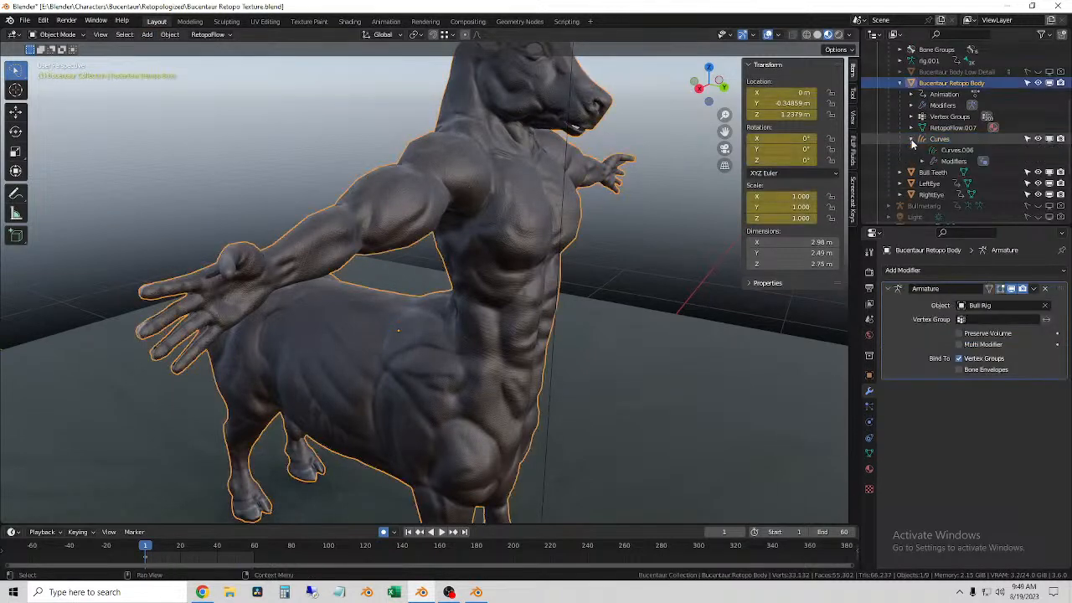
{"action": "left_click", "coordinate": [936, 139]}
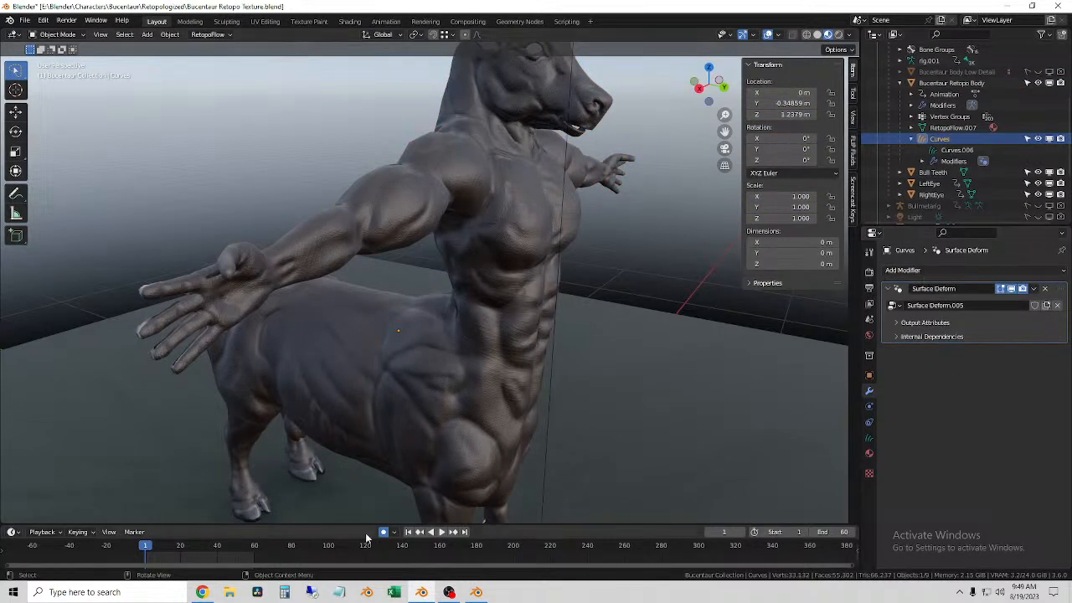
Step: Copy the Fur - Zebra object from under zebra.surface and try to paste it onto the new Curves object
{"action": "scroll", "coordinate": [950, 180], "scroll_direction": "down", "scroll_amount": 4}
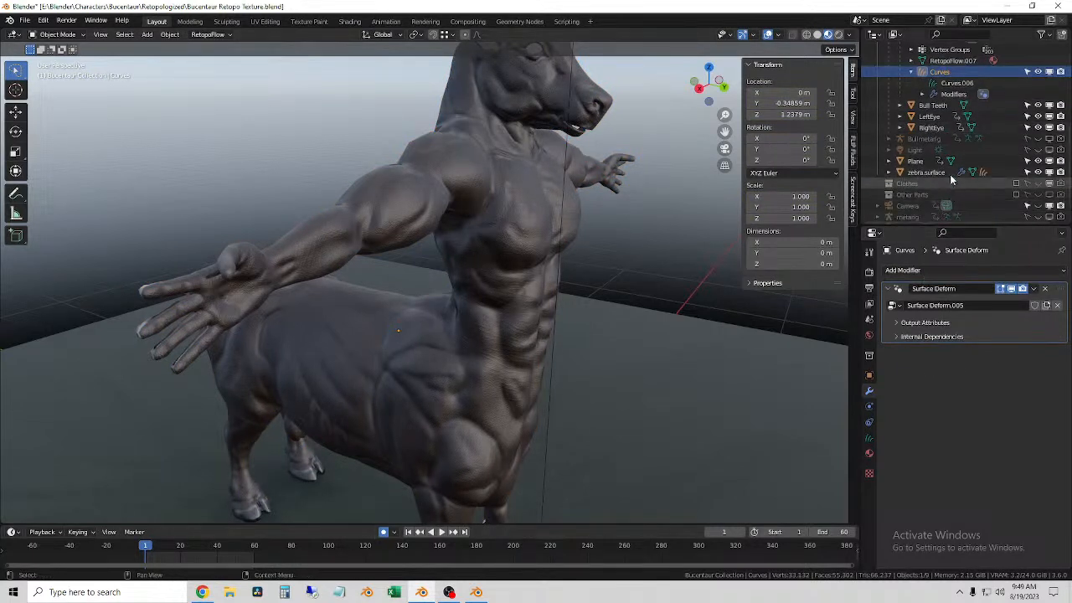
{"action": "left_click", "coordinate": [889, 172]}
{"action": "left_click", "coordinate": [938, 206]}
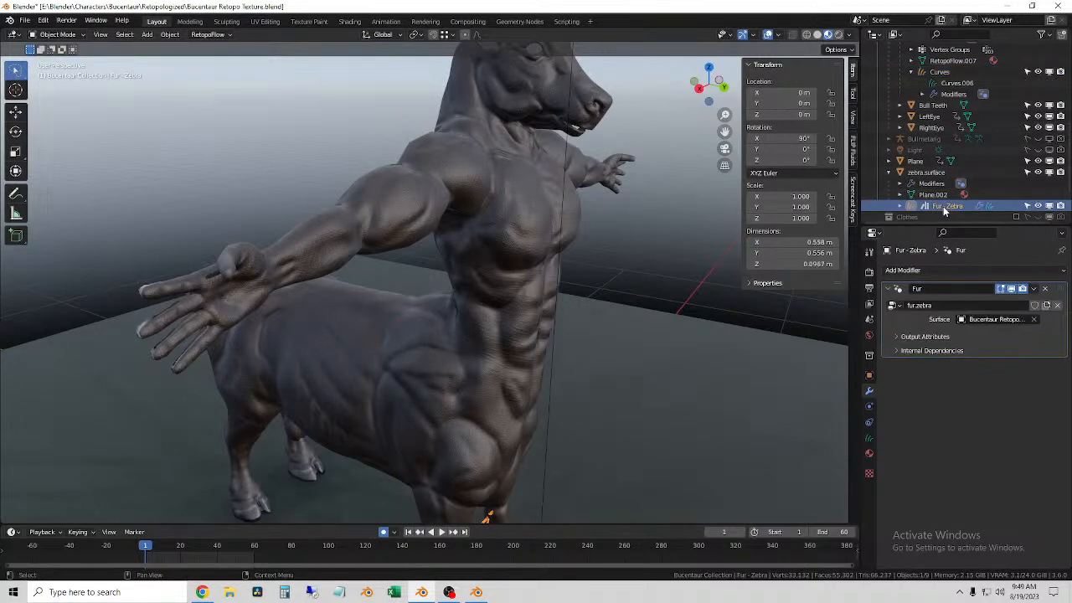
{"action": "left_click", "coordinate": [901, 206]}
{"action": "scroll", "coordinate": [933, 212], "scroll_direction": "down", "scroll_amount": 4}
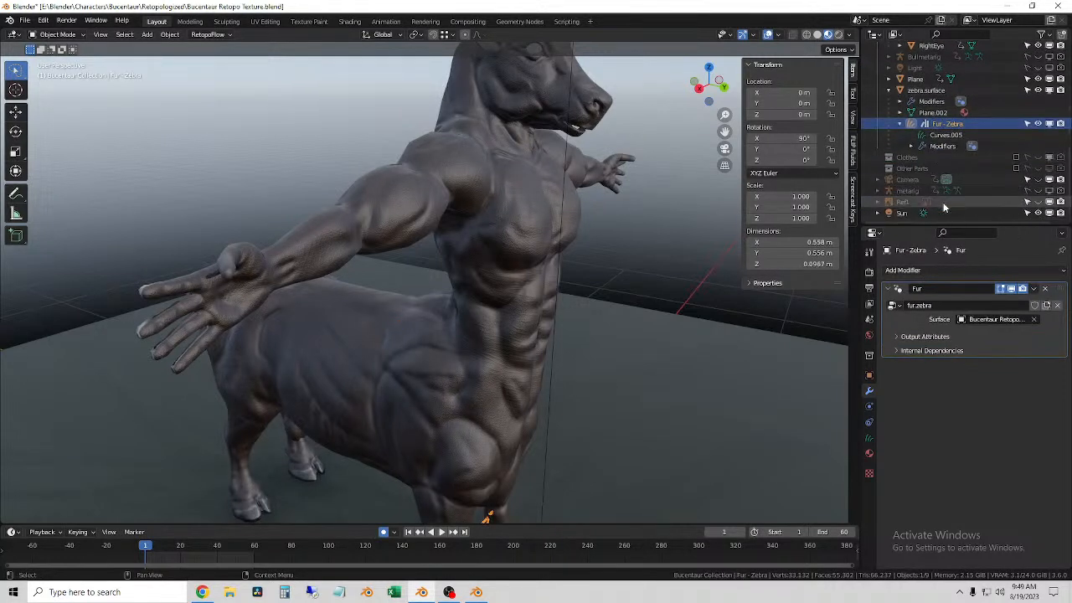
{"action": "right_click", "coordinate": [943, 123]}
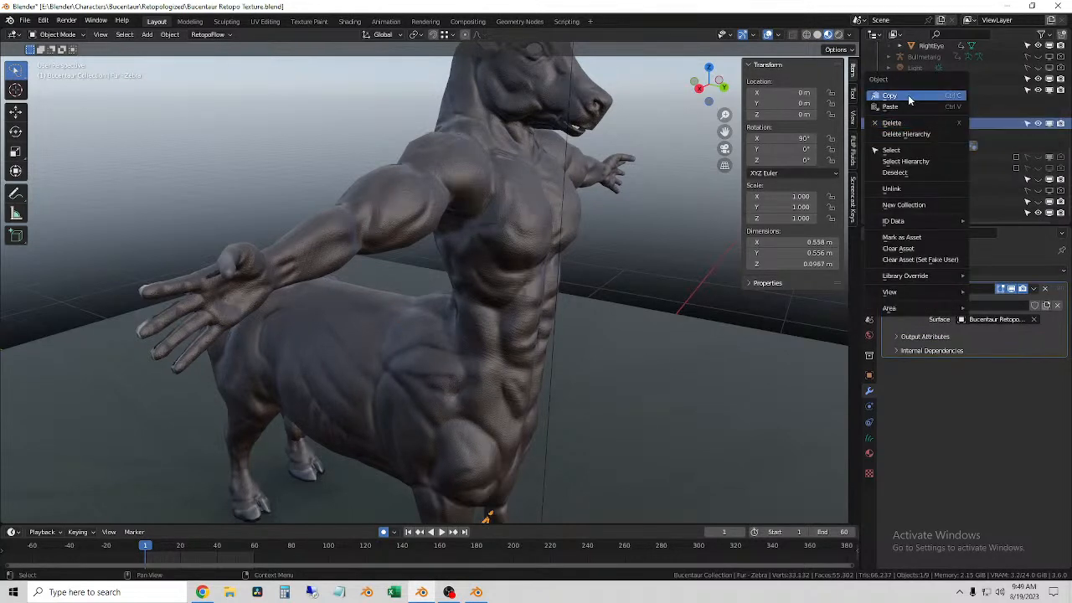
{"action": "left_click", "coordinate": [909, 96]}
{"action": "right_click", "coordinate": [945, 103]}
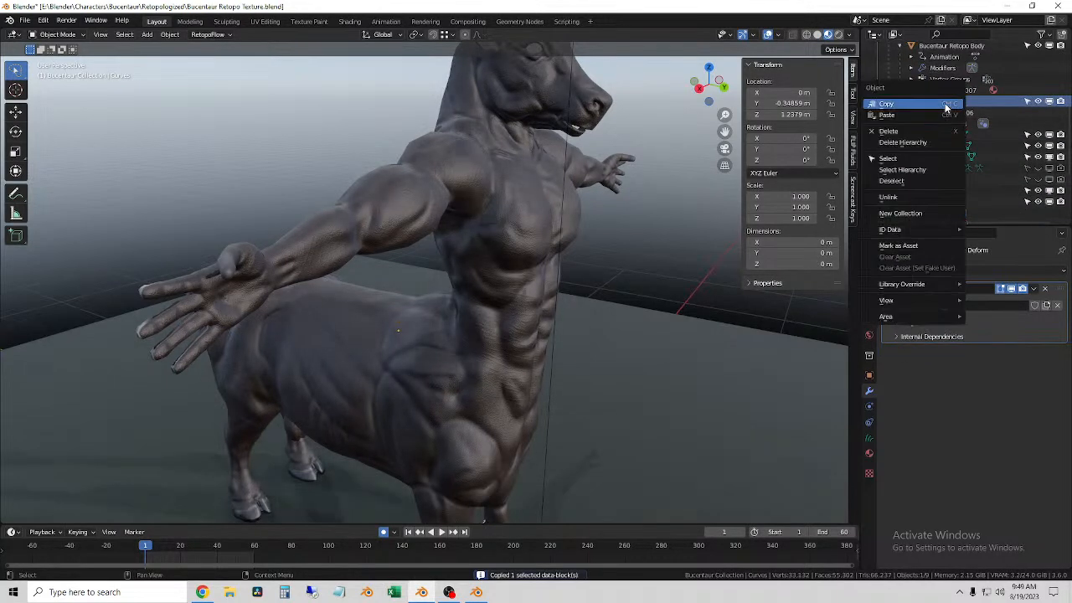
{"action": "left_click", "coordinate": [888, 114]}
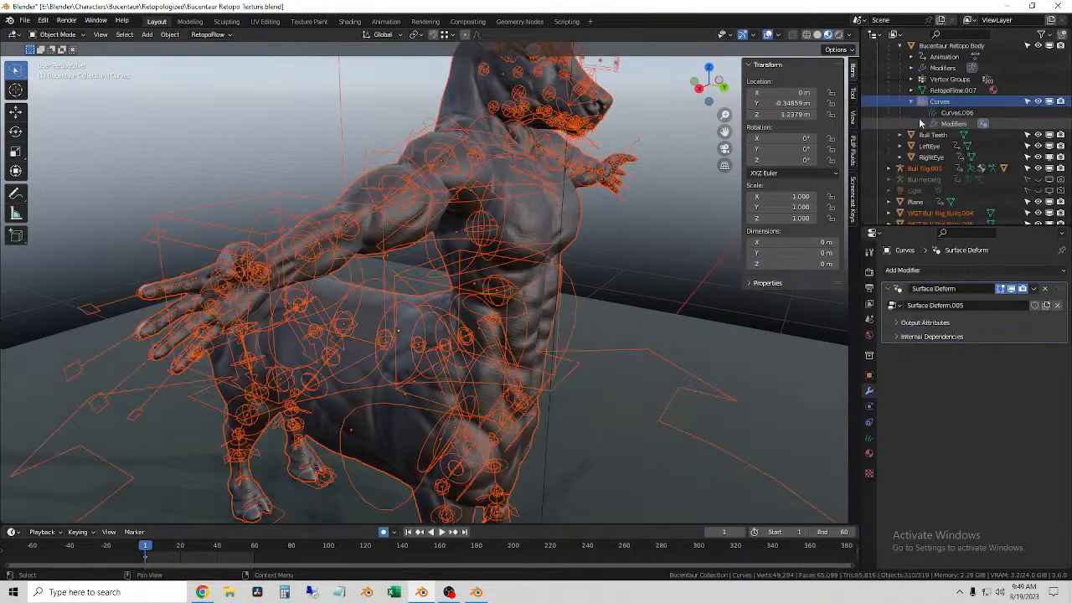
Step: Undo the paste of the copied fur object and its linked rig
{"action": "middle_click_drag", "start_coordinate": [660, 266], "coordinate": [576, 257]}
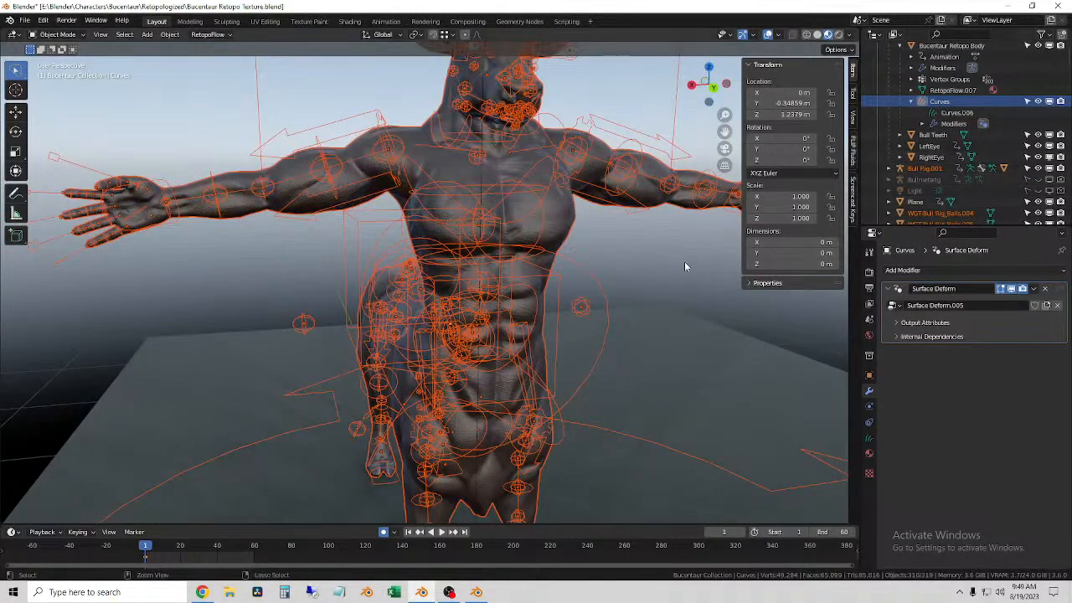
{"action": "key", "text": "ctrl+z"}
{"action": "middle_click_drag", "start_coordinate": [648, 244], "coordinate": [981, 186]}
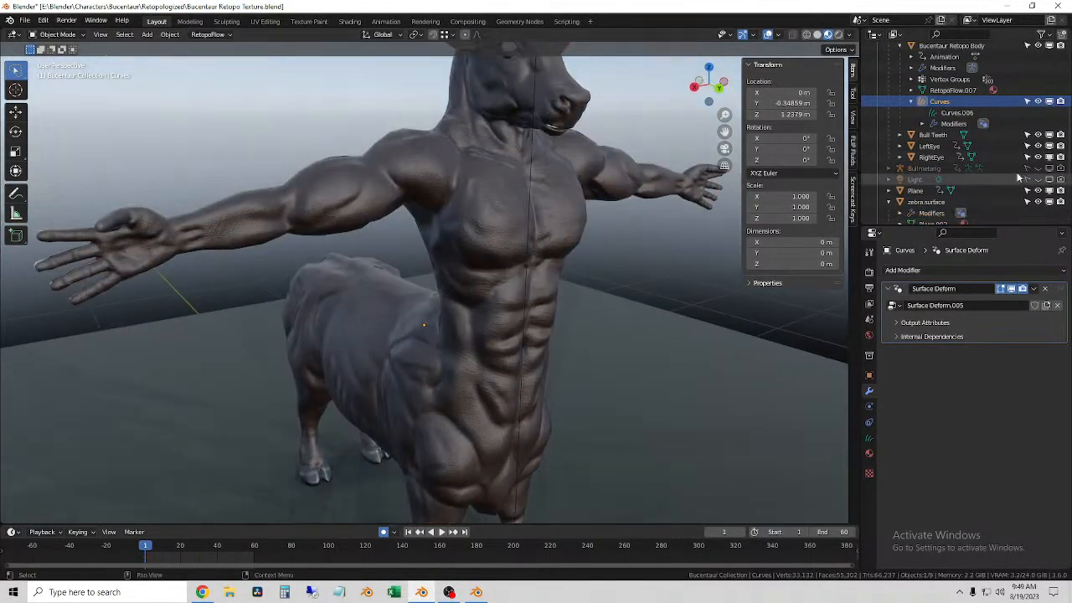
Step: Check the modifiers of zebra.surface and Fur - Zebra in turn
{"action": "scroll", "coordinate": [996, 178], "scroll_direction": "down", "scroll_amount": 2}
{"action": "left_click", "coordinate": [930, 158]}
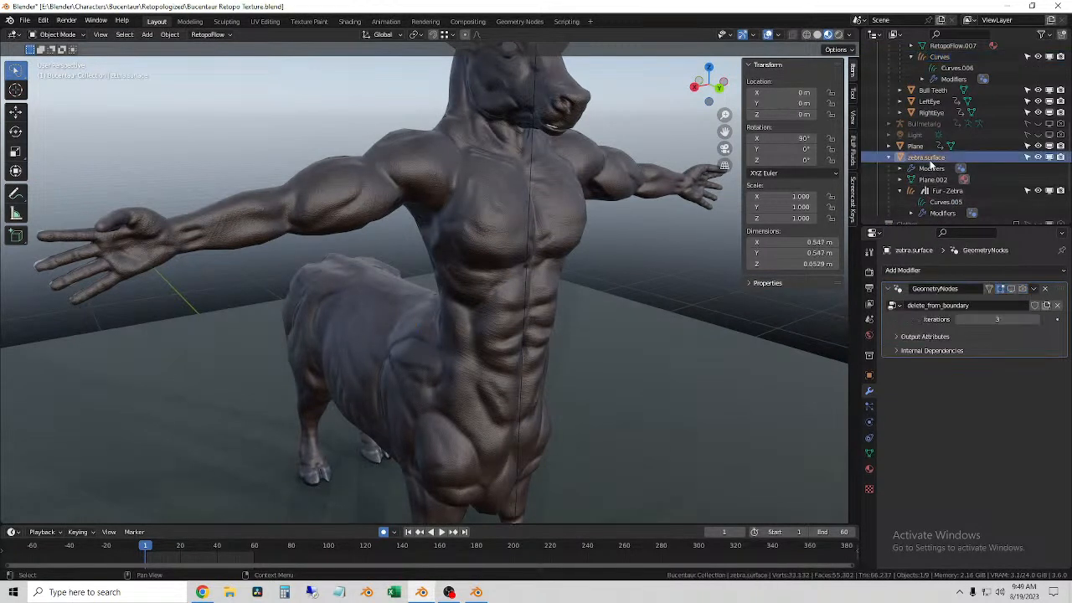
{"action": "left_click", "coordinate": [948, 192]}
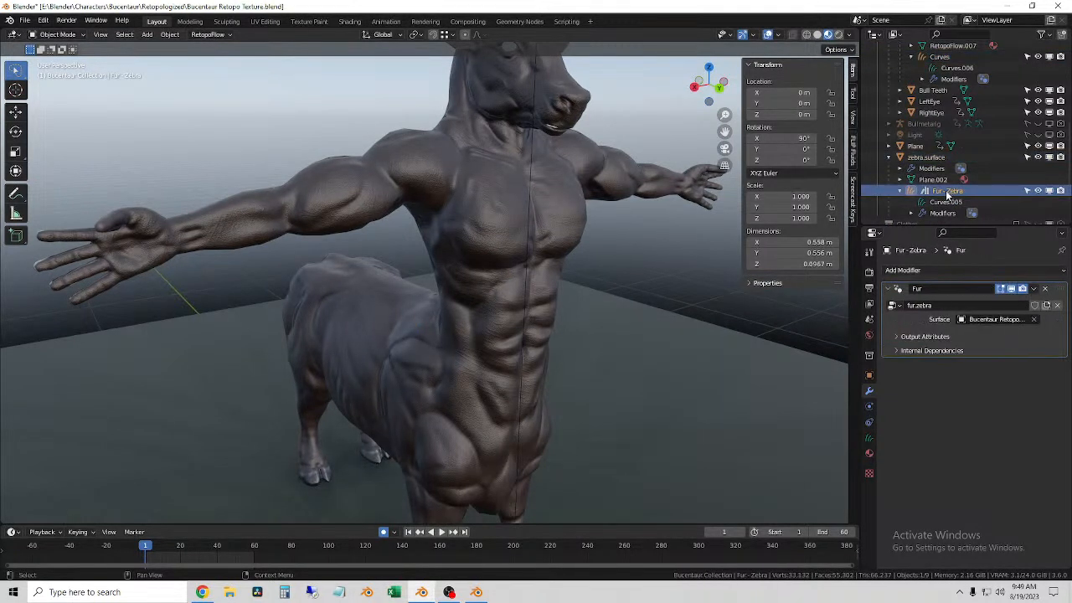
{"action": "middle_click_drag", "start_coordinate": [717, 211], "coordinate": [637, 268]}
{"action": "scroll", "coordinate": [1011, 128], "scroll_direction": "up", "scroll_amount": 3}
Step: Select the new Curves object, check its surface, UV map and addable attributes in its data properties, and collapse the Attributes section
{"action": "left_click", "coordinate": [940, 124]}
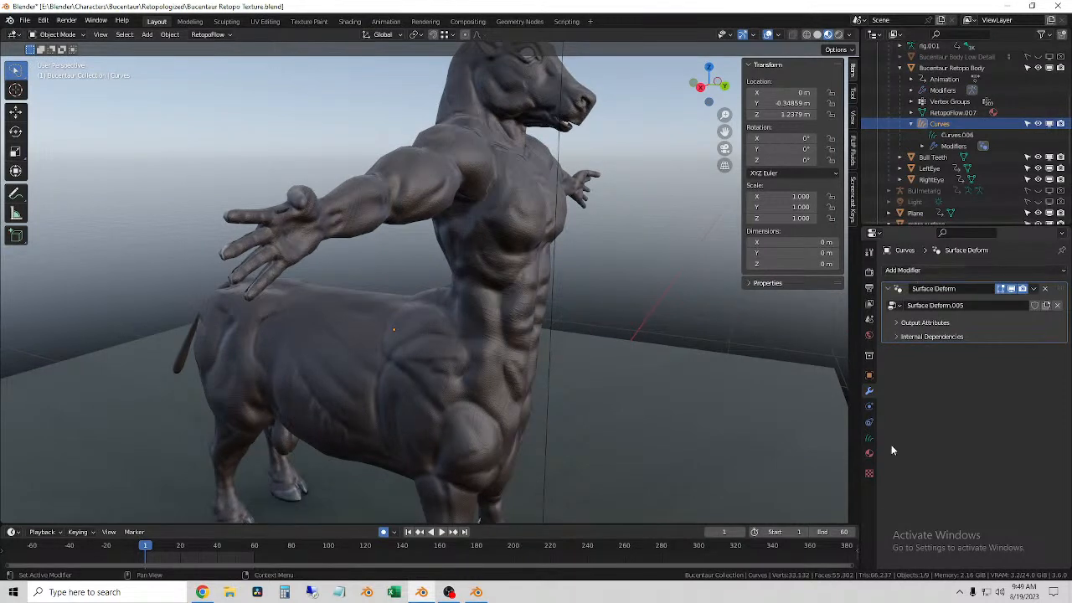
{"action": "left_click", "coordinate": [869, 438]}
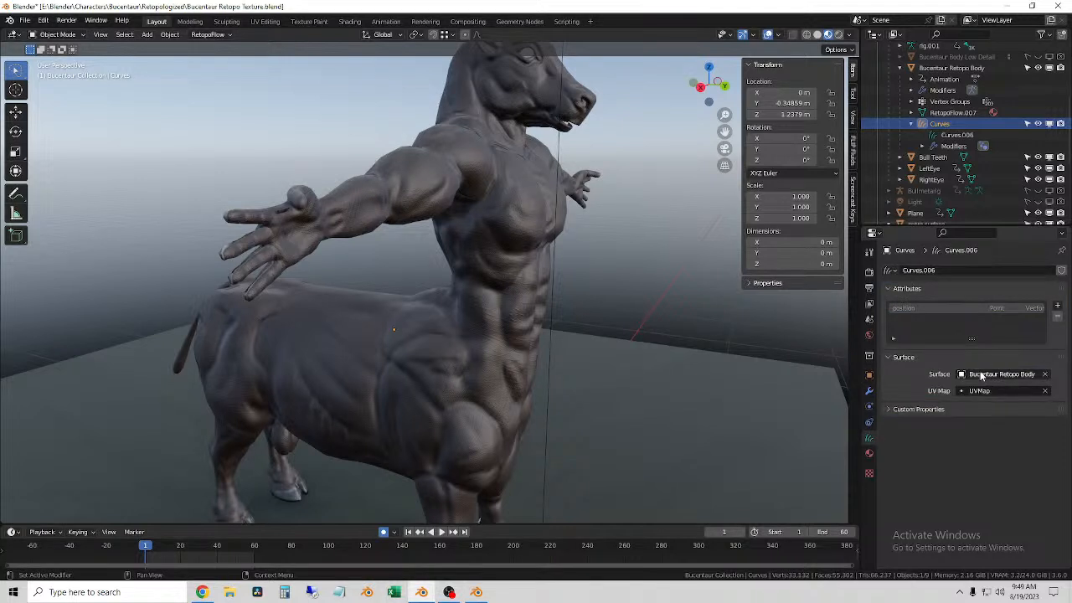
{"action": "left_click", "coordinate": [1058, 308]}
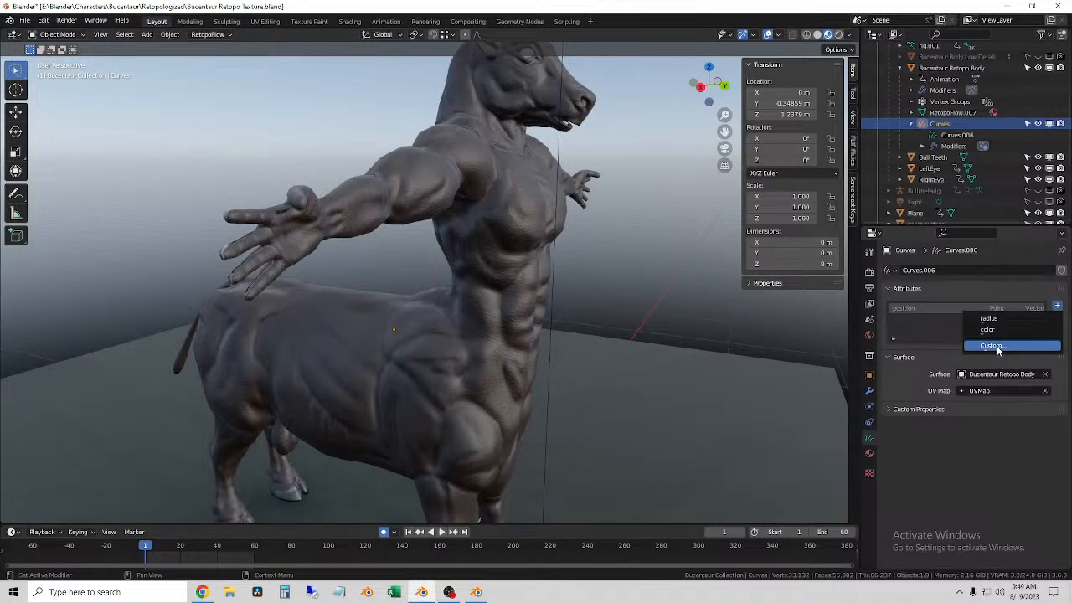
{"action": "left_click", "coordinate": [956, 288]}
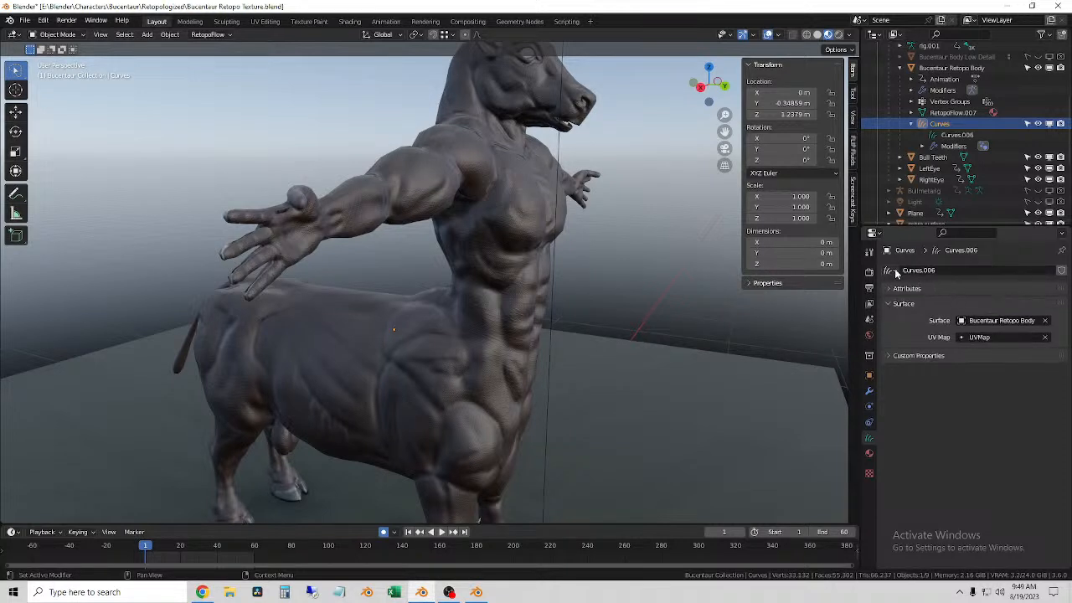
Step: Select Fur - Zebra, switch to the Geometry Nodes workspace, and select the zebra.surface patch near the front hoof
{"action": "scroll", "coordinate": [938, 181], "scroll_direction": "down", "scroll_amount": 5}
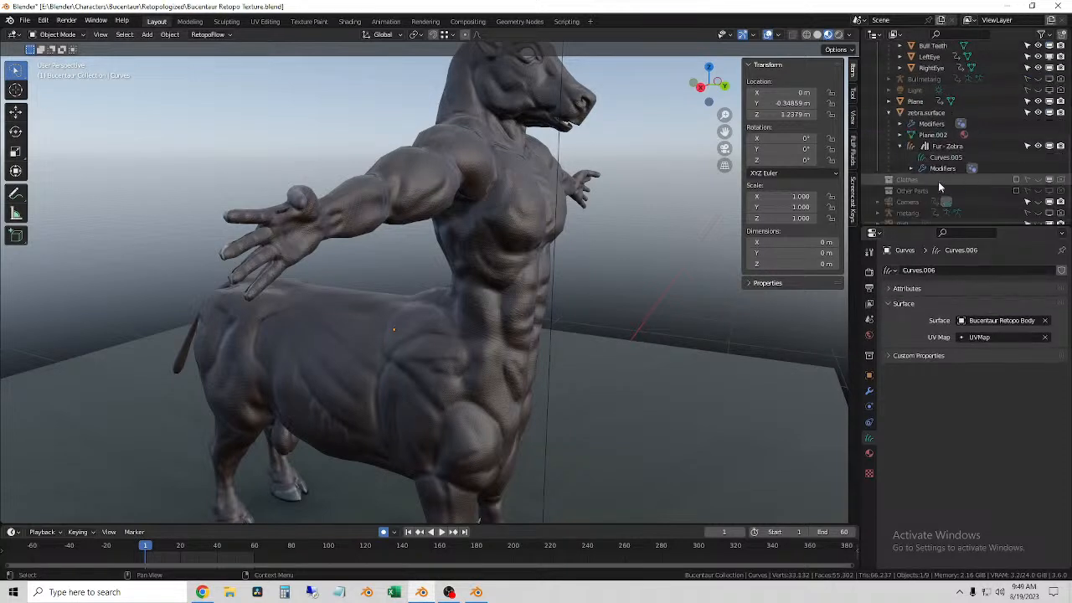
{"action": "left_click", "coordinate": [947, 124]}
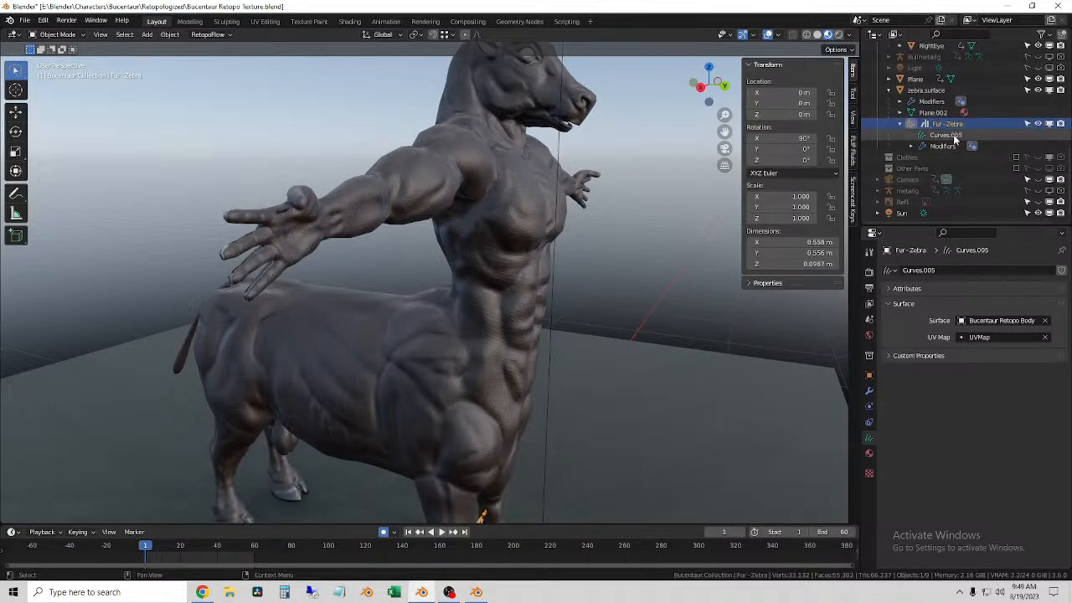
{"action": "left_click", "coordinate": [517, 22]}
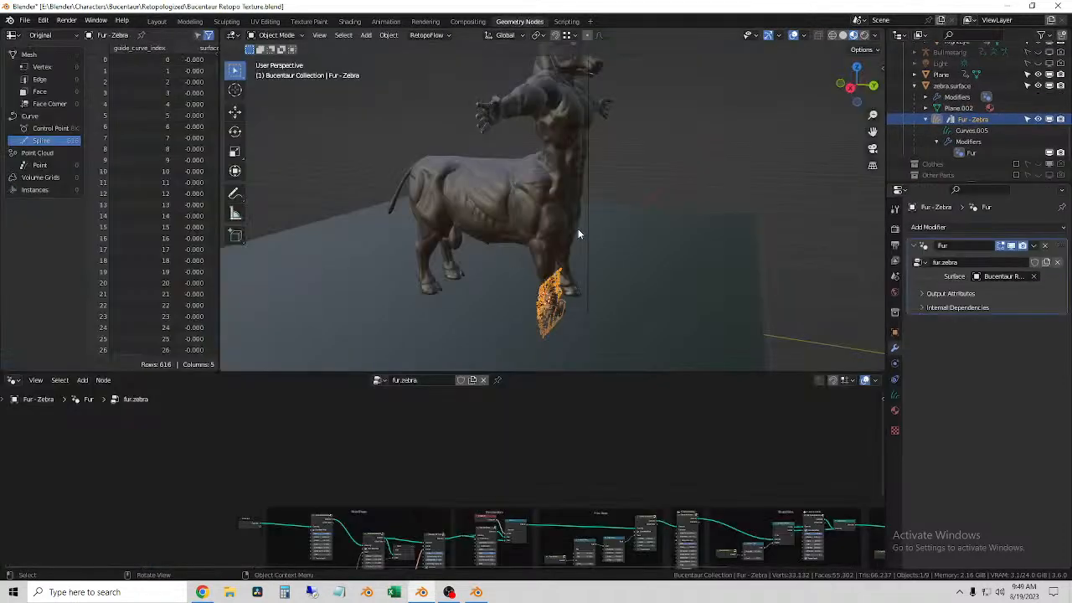
{"action": "left_click", "coordinate": [661, 173]}
{"action": "left_click", "coordinate": [541, 310]}
{"action": "left_click", "coordinate": [540, 309]}
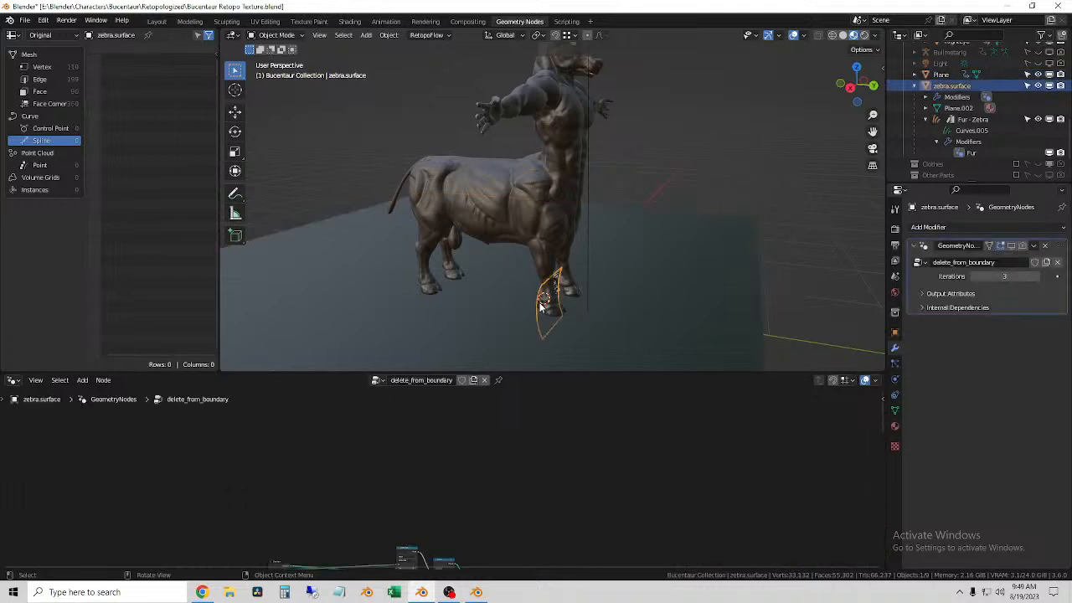
{"action": "middle_click_drag", "start_coordinate": [589, 323], "coordinate": [528, 306]}
{"action": "key", "text": "g"}
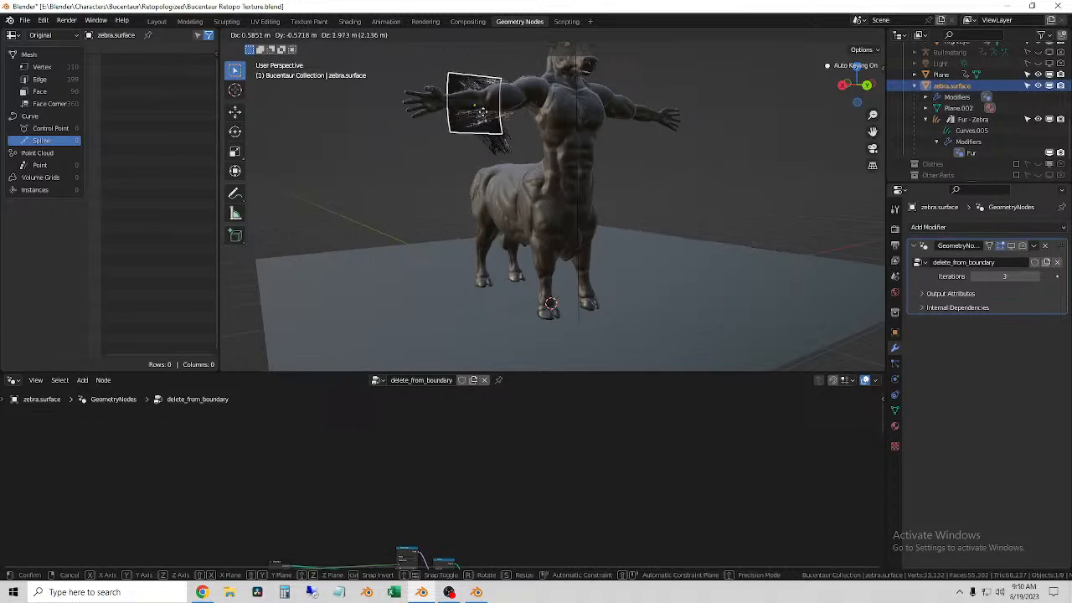
{"action": "key", "text": "Escape"}
{"action": "middle_click_drag", "start_coordinate": [606, 178], "coordinate": [560, 197]}
{"action": "scroll", "coordinate": [610, 226], "scroll_direction": "up", "scroll_amount": 3}
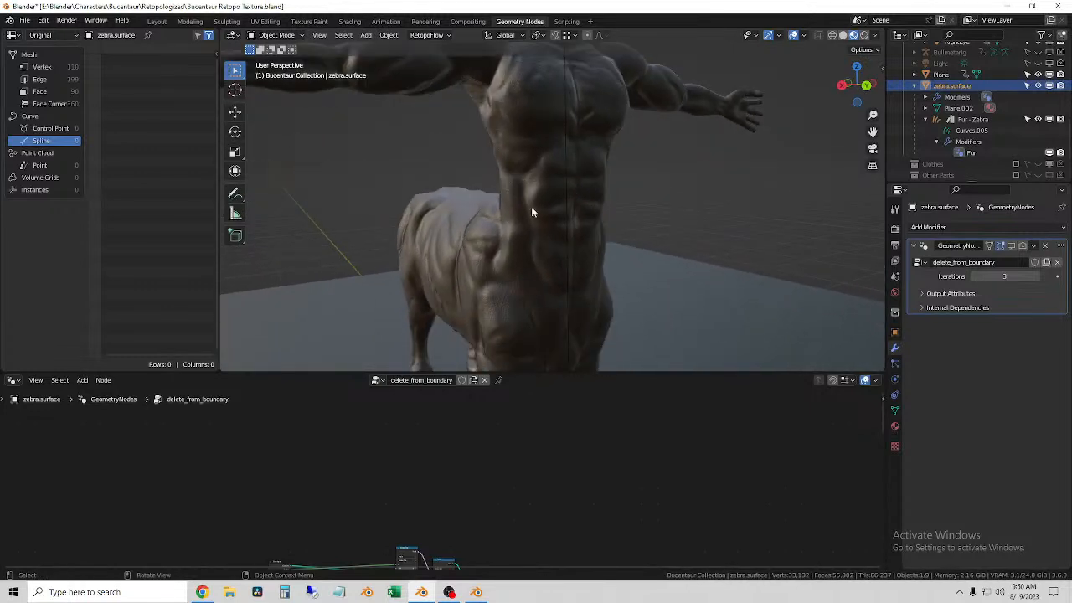
{"action": "mouse_move", "coordinate": [590, 243]}
{"action": "middle_mouse_down"}
{"action": "mouse_move", "coordinate": [576, 242]}
{"action": "mouse_move", "coordinate": [610, 241]}
{"action": "middle_mouse_up"}
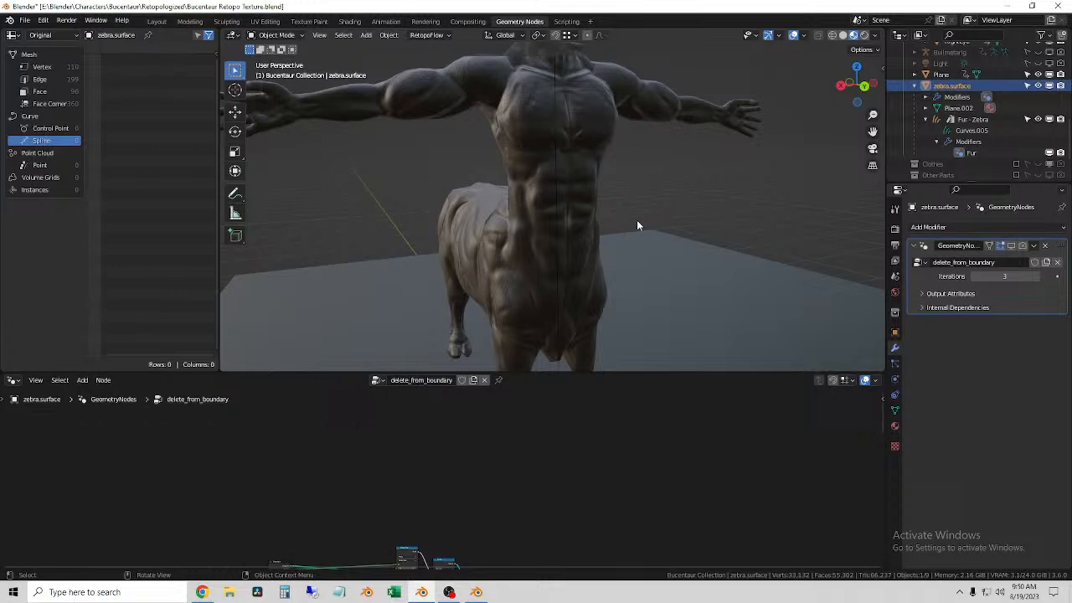
{"action": "scroll", "coordinate": [626, 250], "scroll_direction": "down", "scroll_amount": 2}
Step: Assign the fur.zebra node group to zebra.surface's geometry nodes modifier and make a separate copy of that group
{"action": "middle_click_drag", "start_coordinate": [547, 508], "coordinate": [599, 558]}
{"action": "left_click", "coordinate": [380, 381]}
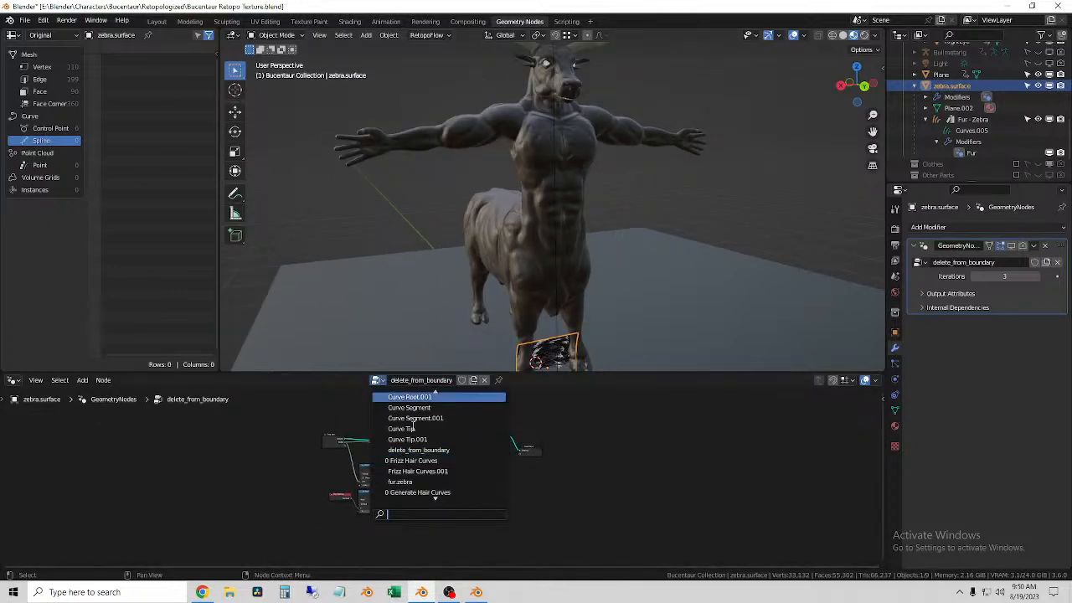
{"action": "left_click", "coordinate": [442, 481]}
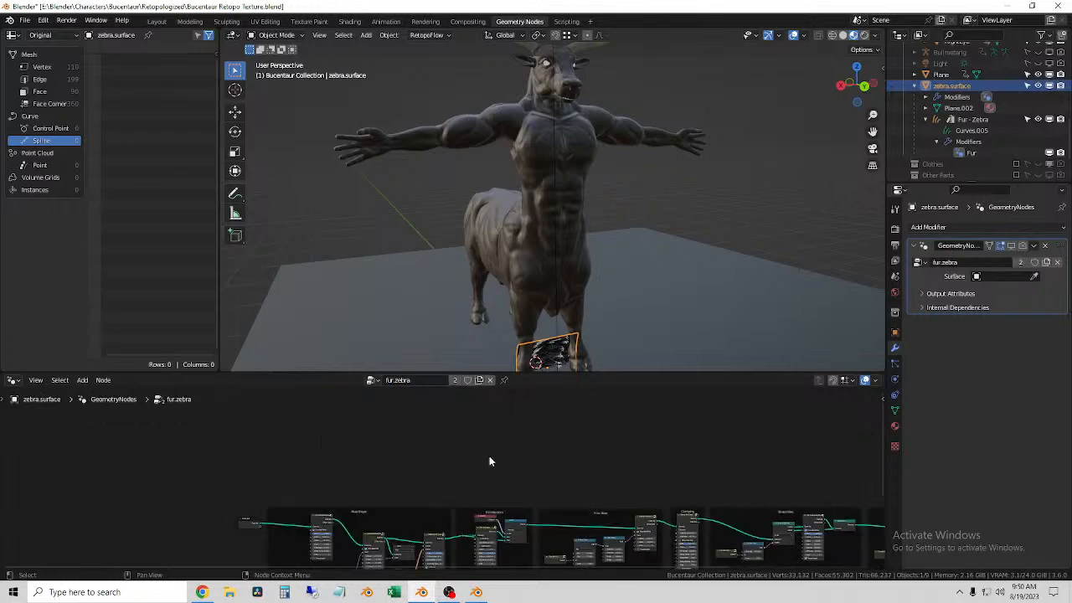
{"action": "scroll", "coordinate": [520, 465], "scroll_direction": "up", "scroll_amount": 1}
{"action": "middle_click_drag", "start_coordinate": [547, 471], "coordinate": [448, 444]}
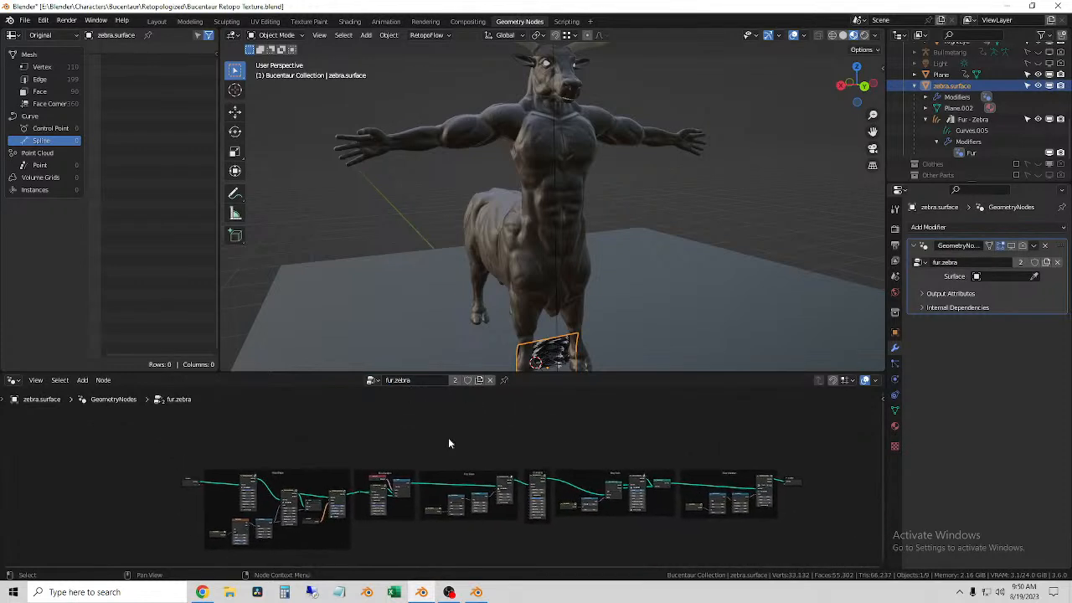
{"action": "left_click", "coordinate": [480, 381]}
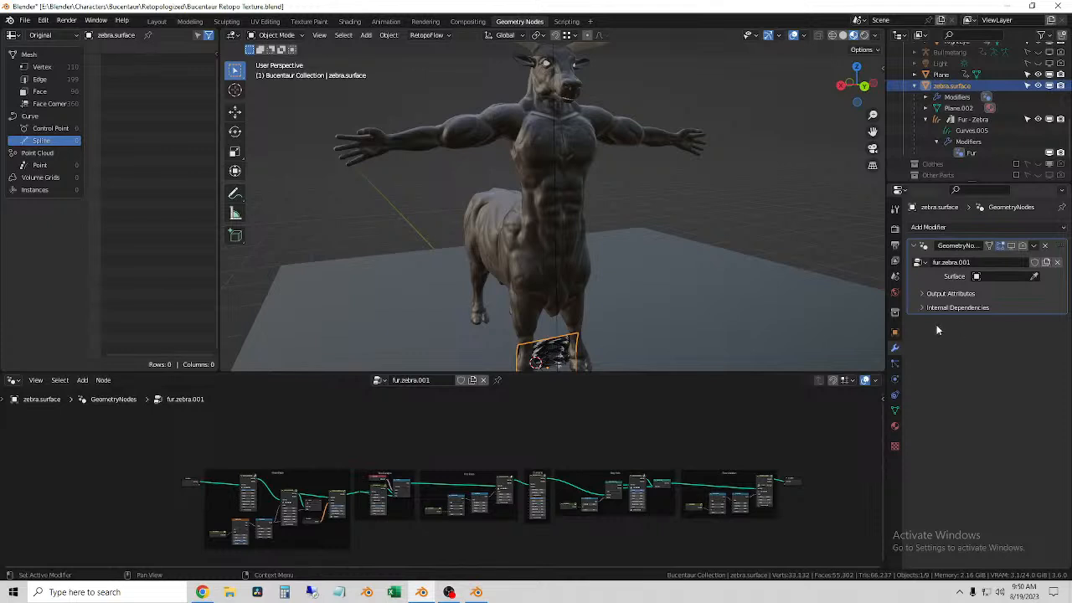
Step: Set the zebra.surface modifier's Surface to Bucentaur Retopo Body and expand its Output Attributes and Internal Dependencies
{"action": "left_click", "coordinate": [1034, 276]}
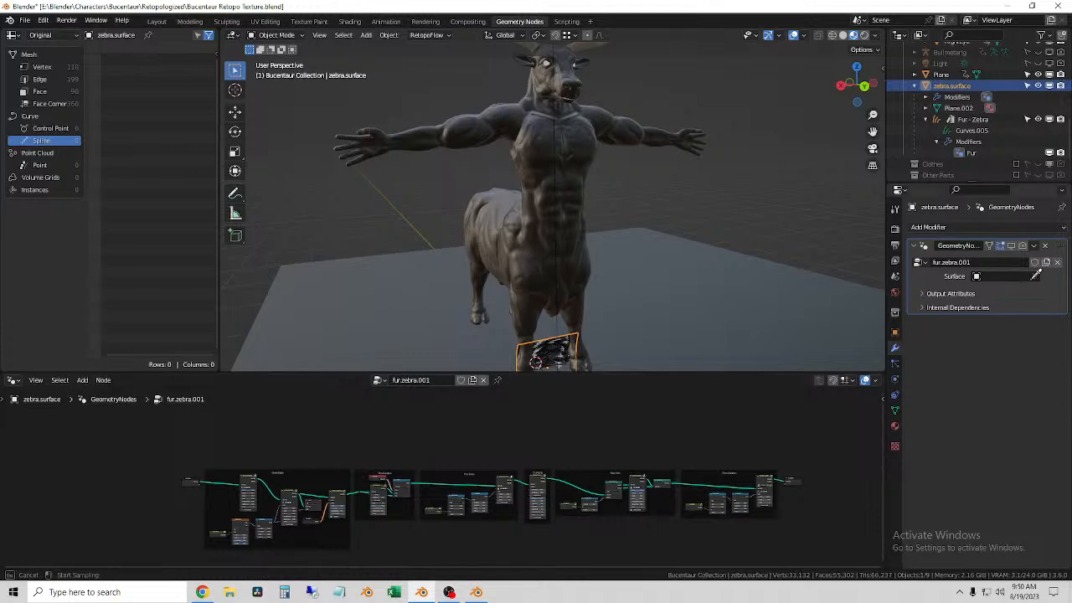
{"action": "left_click", "coordinate": [543, 222]}
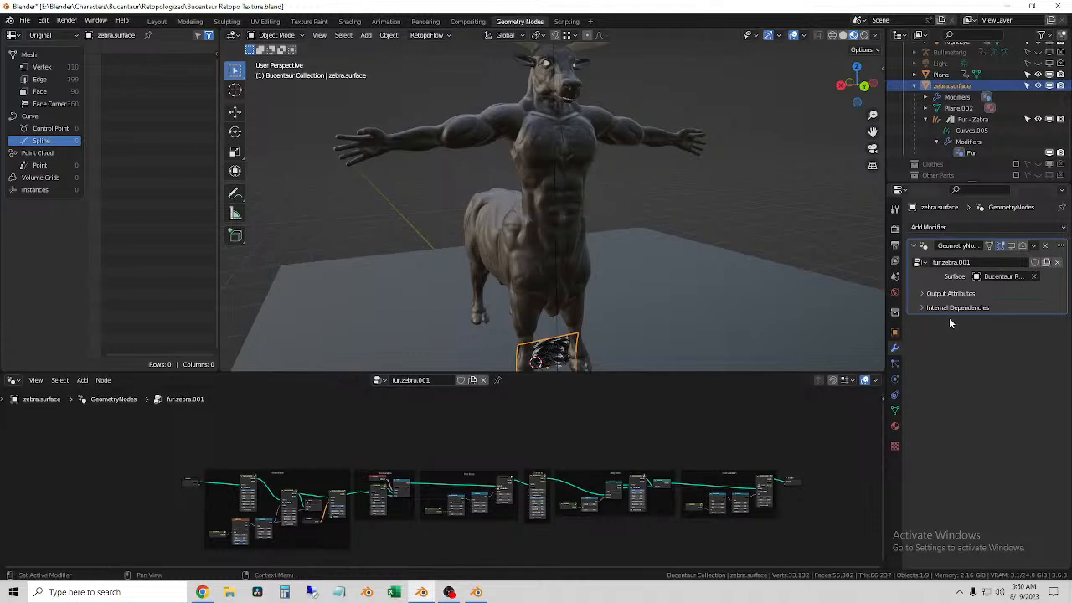
{"action": "left_click", "coordinate": [934, 295]}
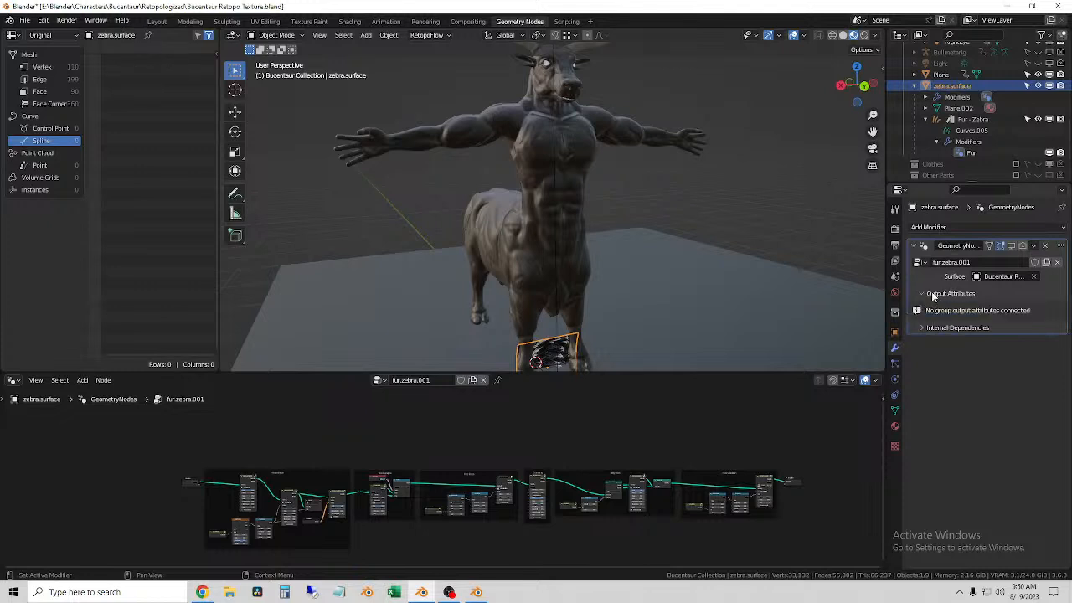
{"action": "left_click", "coordinate": [932, 328]}
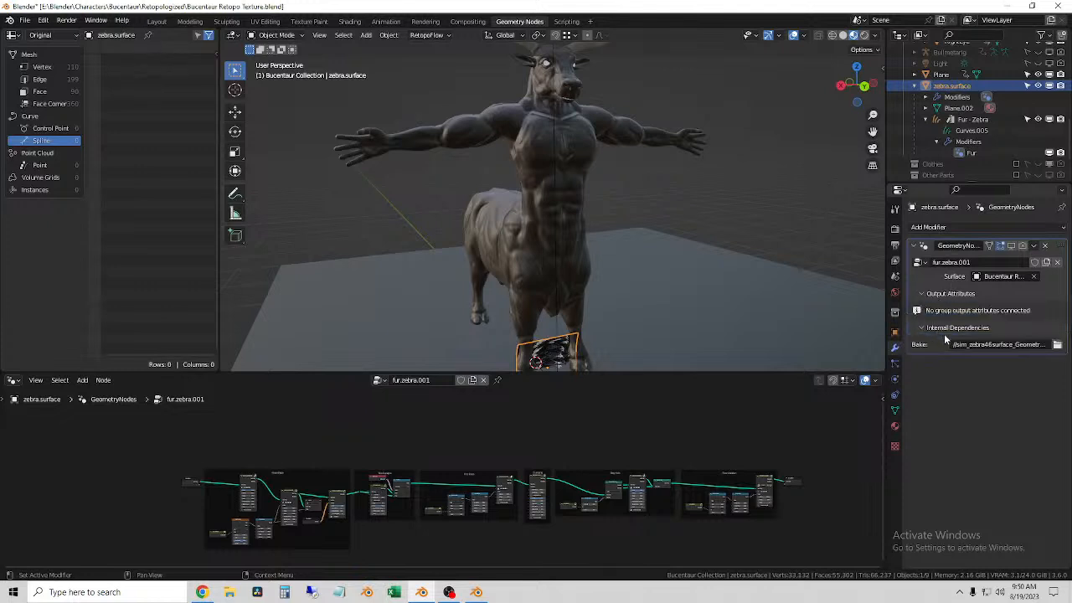
Step: Try to assign an existing geometry node group to the Bucentaur Retopo Body
{"action": "middle_click_drag", "start_coordinate": [658, 202], "coordinate": [569, 218]}
{"action": "scroll", "coordinate": [595, 237], "scroll_direction": "up", "scroll_amount": 4}
{"action": "left_click", "coordinate": [570, 219]}
{"action": "scroll", "coordinate": [567, 361], "scroll_direction": "down", "scroll_amount": 4}
{"action": "left_click", "coordinate": [400, 380]}
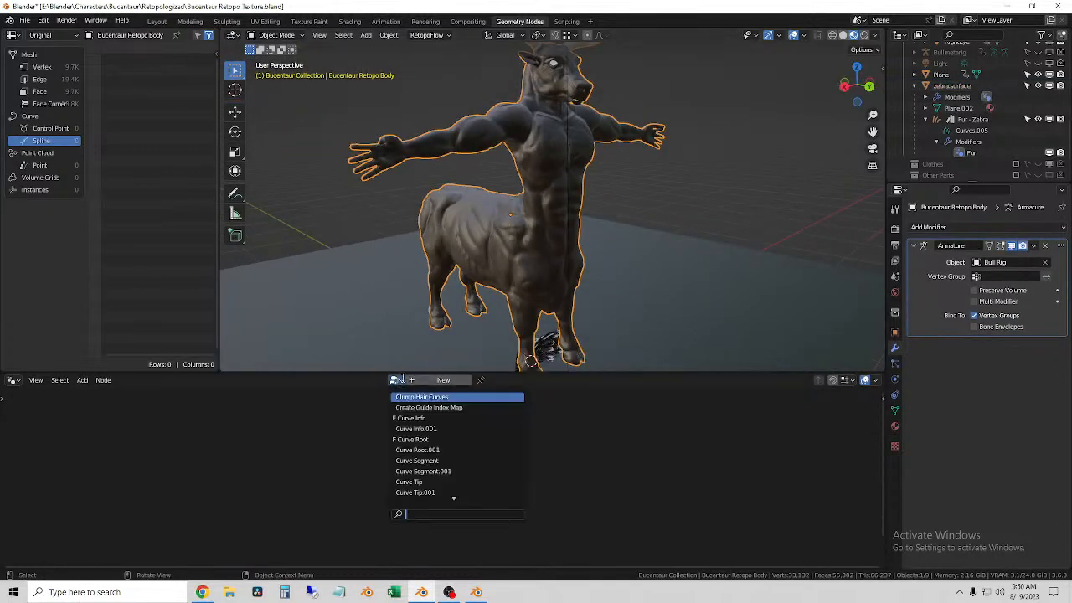
{"action": "scroll", "coordinate": [455, 452], "scroll_direction": "down", "scroll_amount": 10}
{"action": "left_click", "coordinate": [456, 442]}
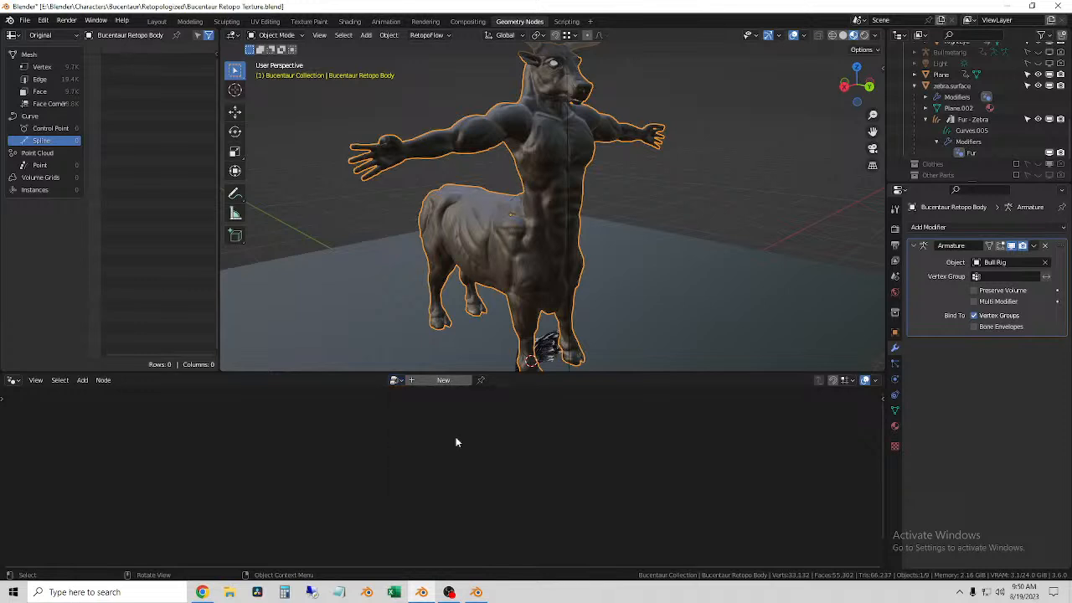
Step: Collapse zebra.surface in the object hierarchy and hide it from the viewport
{"action": "mouse_move", "coordinate": [595, 339]}
{"action": "middle_mouse_down"}
{"action": "mouse_move", "coordinate": [582, 334]}
{"action": "mouse_move", "coordinate": [589, 327]}
{"action": "middle_mouse_up"}
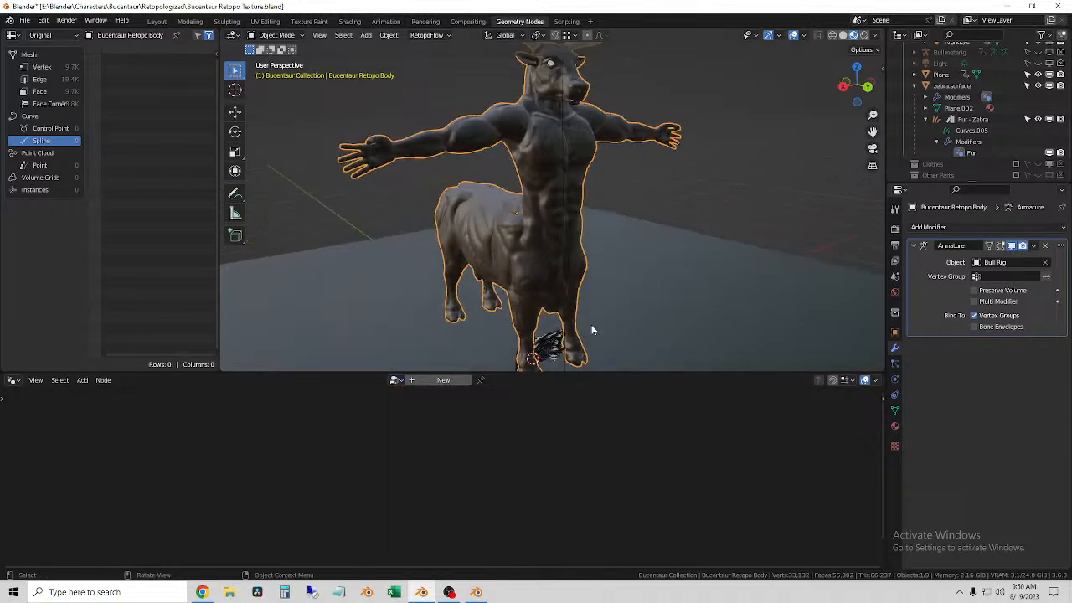
{"action": "left_click", "coordinate": [955, 86]}
{"action": "left_click", "coordinate": [916, 86]}
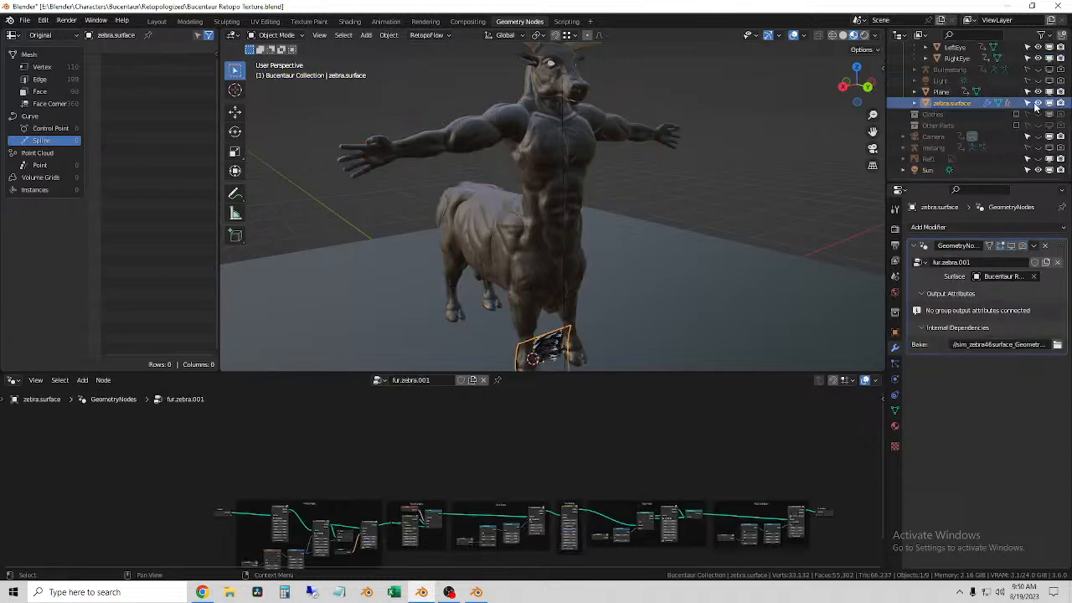
{"action": "left_click", "coordinate": [1028, 103]}
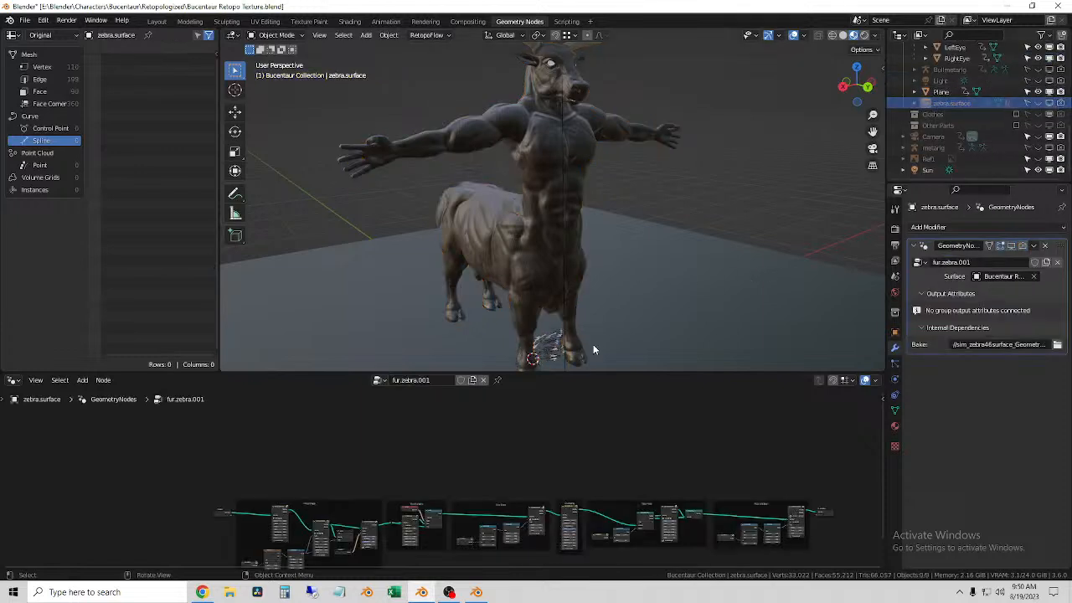
Step: Select the Fur - Zebra hair and switch its Fur modifier to the fur.zebra.001 node group
{"action": "left_click", "coordinate": [534, 346]}
{"action": "middle_click_drag", "start_coordinate": [575, 352], "coordinate": [679, 352]}
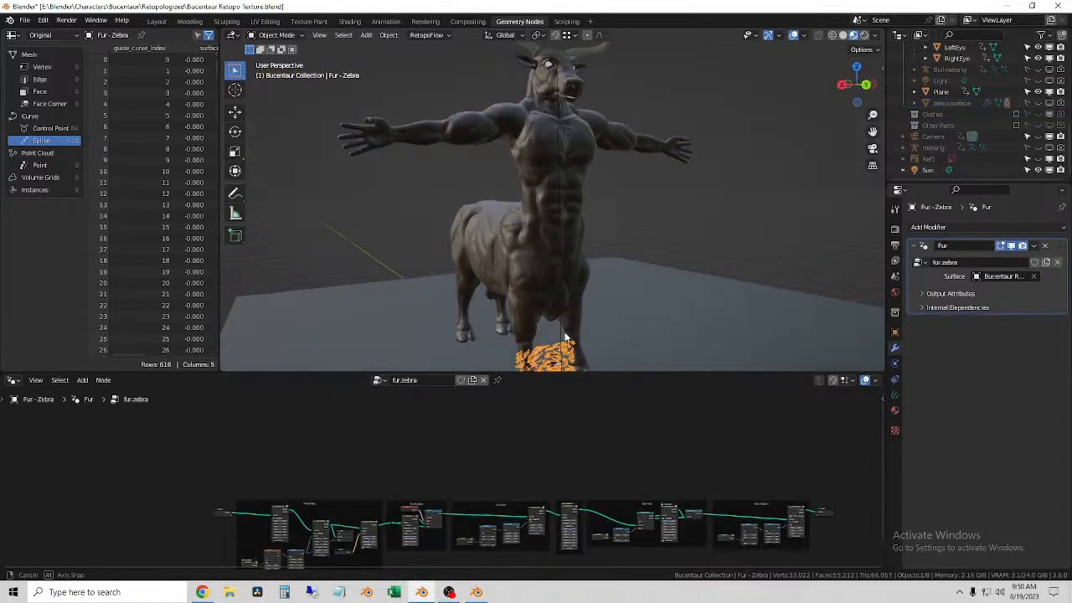
{"action": "key", "text": "g"}
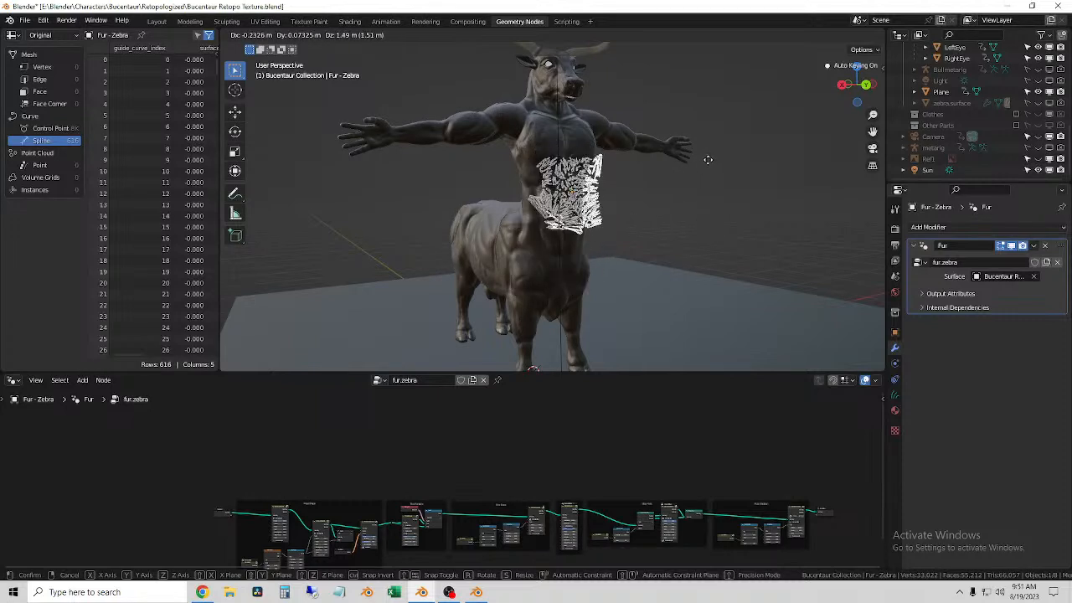
{"action": "right_click", "coordinate": [718, 199]}
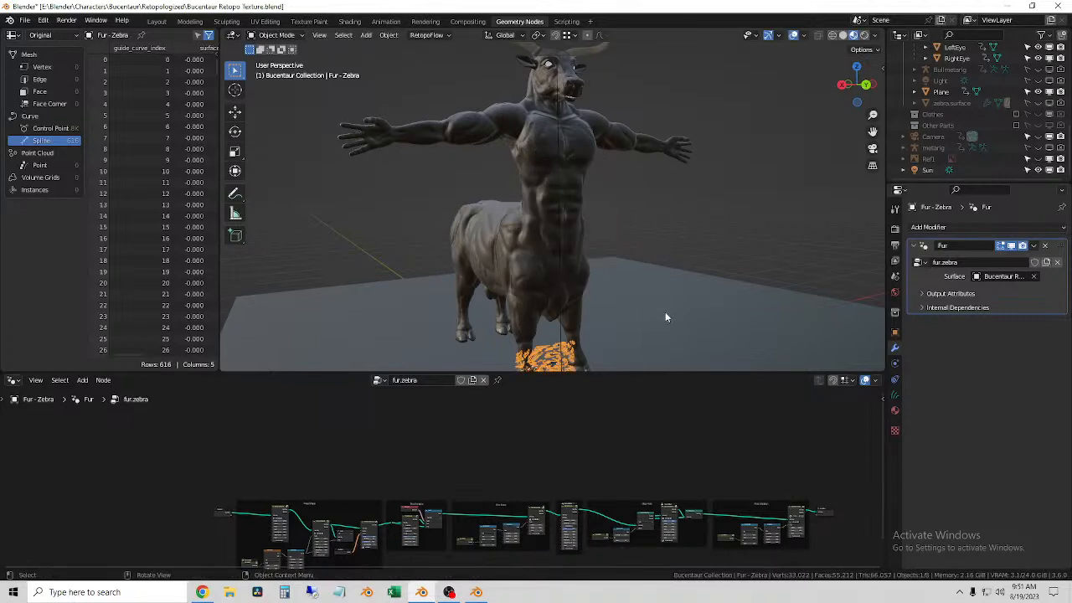
{"action": "middle_click_drag", "start_coordinate": [560, 466], "coordinate": [526, 407]}
{"action": "left_click", "coordinate": [385, 382]}
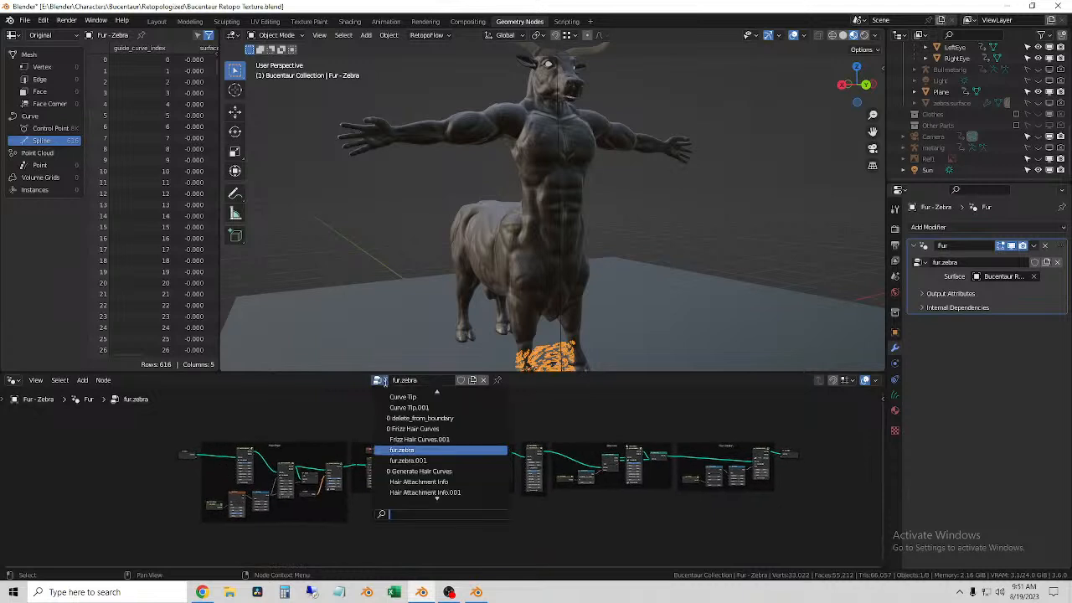
{"action": "left_click", "coordinate": [469, 459]}
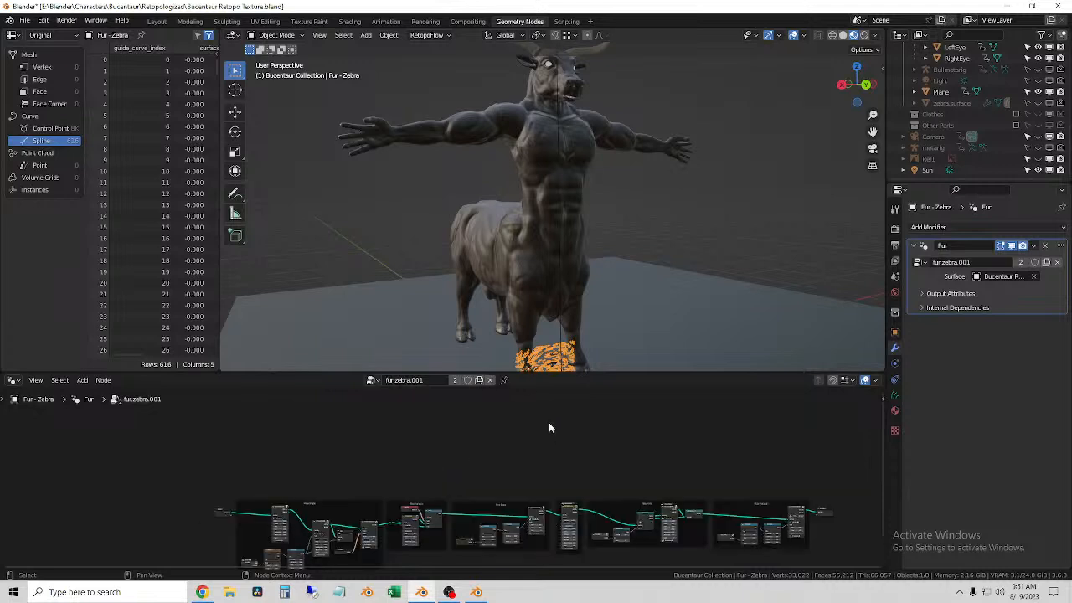
Step: Examine the Curves object under Bucentaur Retopo Body, including its curve data and Surface Deform modifier
{"action": "scroll", "coordinate": [976, 122], "scroll_direction": "up", "scroll_amount": 5}
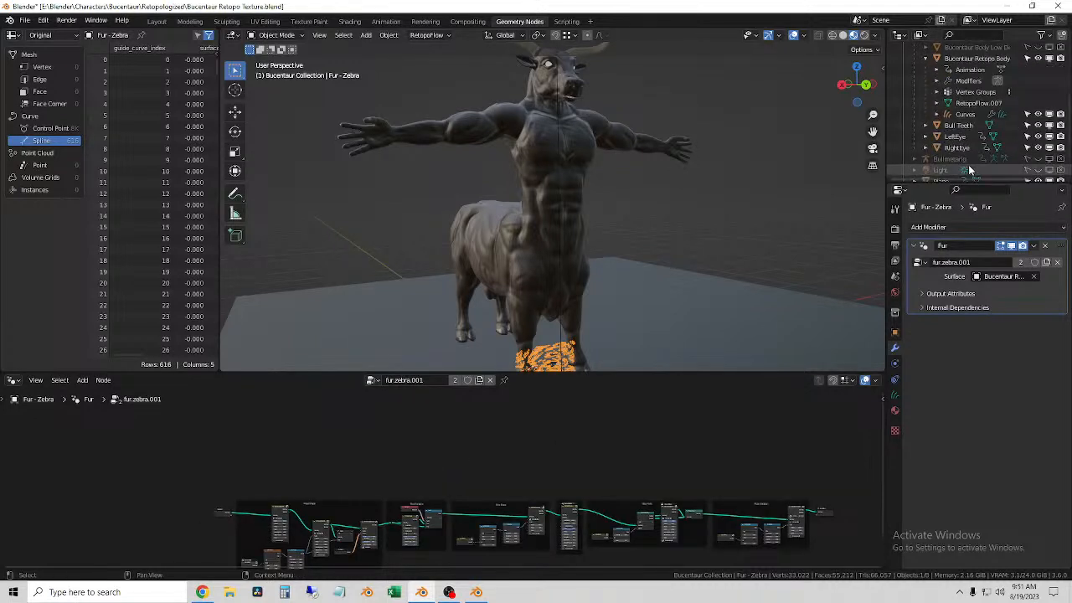
{"action": "left_click", "coordinate": [972, 114]}
{"action": "scroll", "coordinate": [963, 126], "scroll_direction": "up", "scroll_amount": 1}
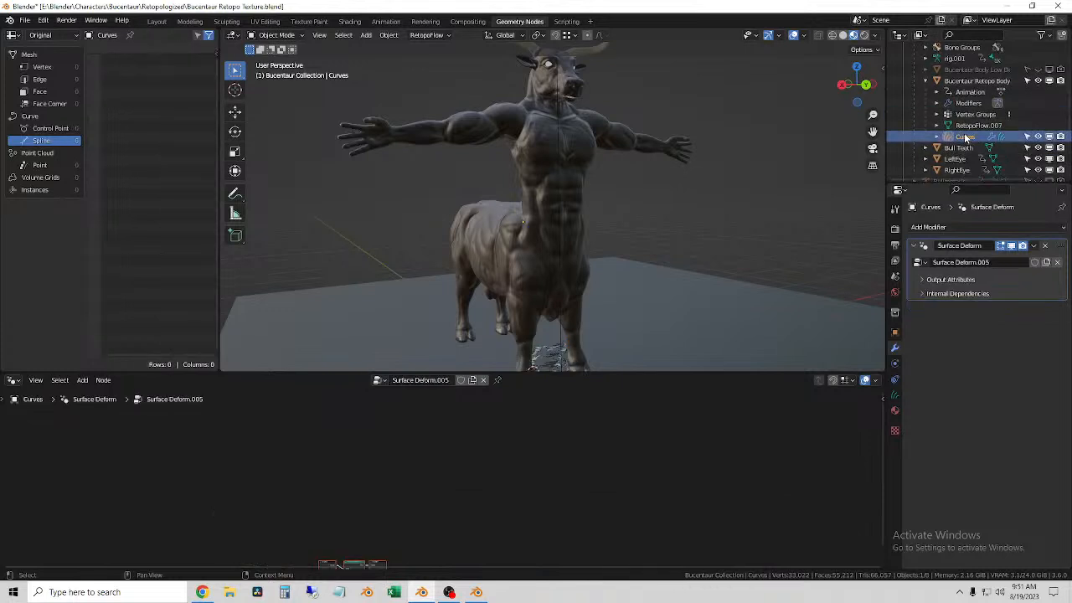
{"action": "left_click", "coordinate": [937, 137]}
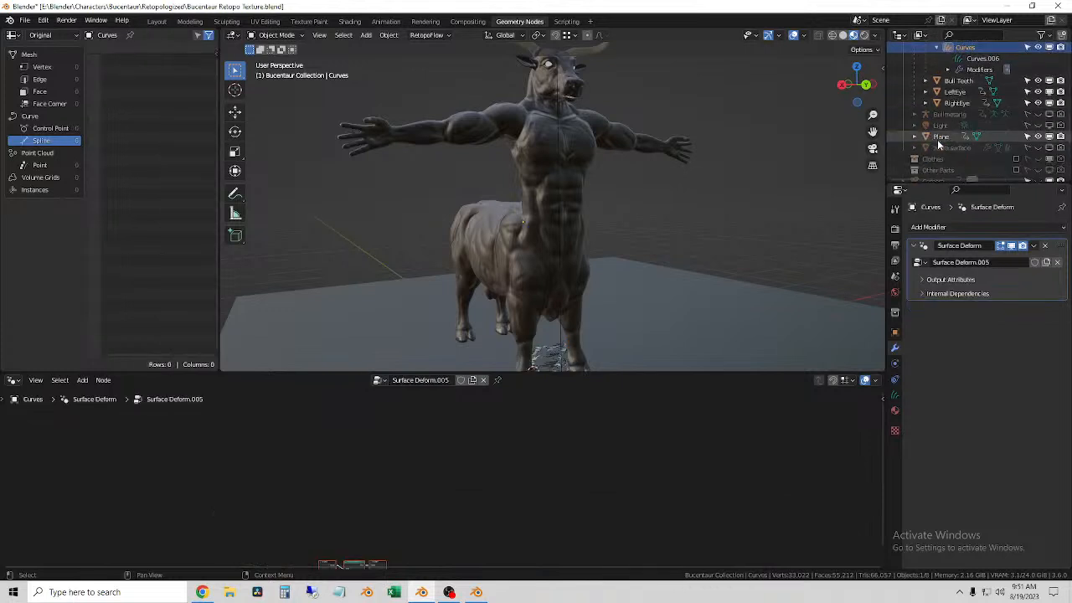
{"action": "scroll", "coordinate": [937, 139], "scroll_direction": "down", "scroll_amount": 1}
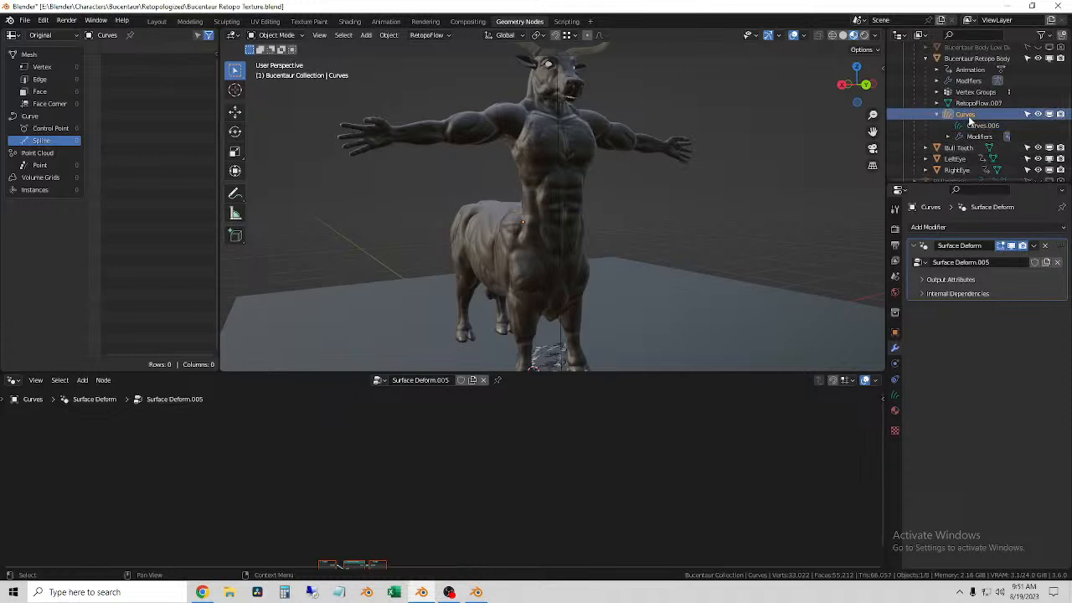
{"action": "scroll", "coordinate": [586, 314], "scroll_direction": "down", "scroll_amount": 3}
Step: Move the Fur - Zebra hair up from the front hooves to the character's abdomen
{"action": "left_click", "coordinate": [550, 318]}
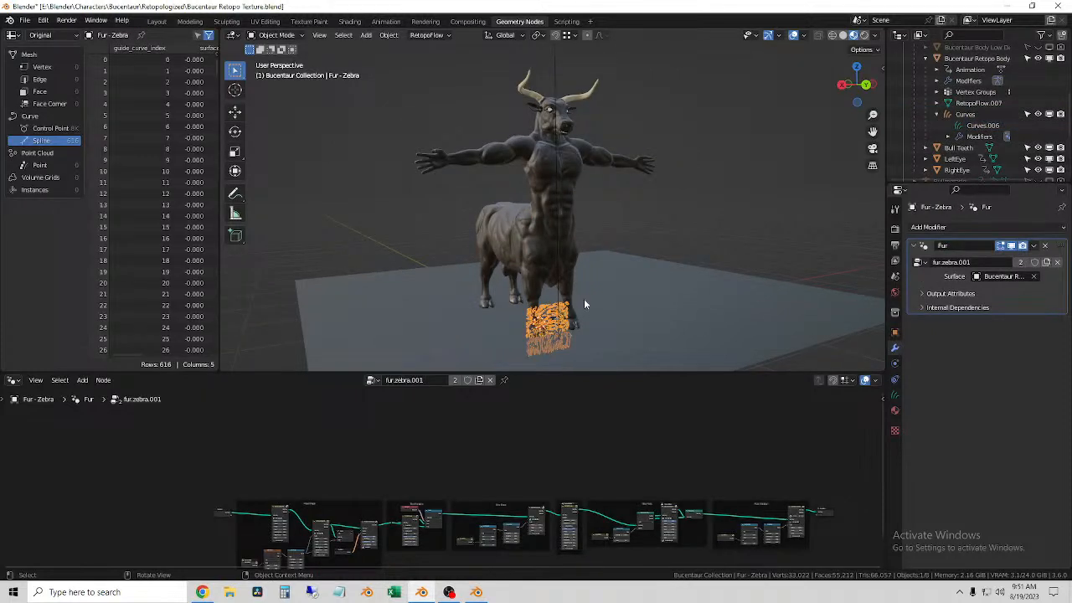
{"action": "key", "text": "g"}
{"action": "left_click", "coordinate": [583, 230]}
{"action": "scroll", "coordinate": [584, 231], "scroll_direction": "up", "scroll_amount": 3}
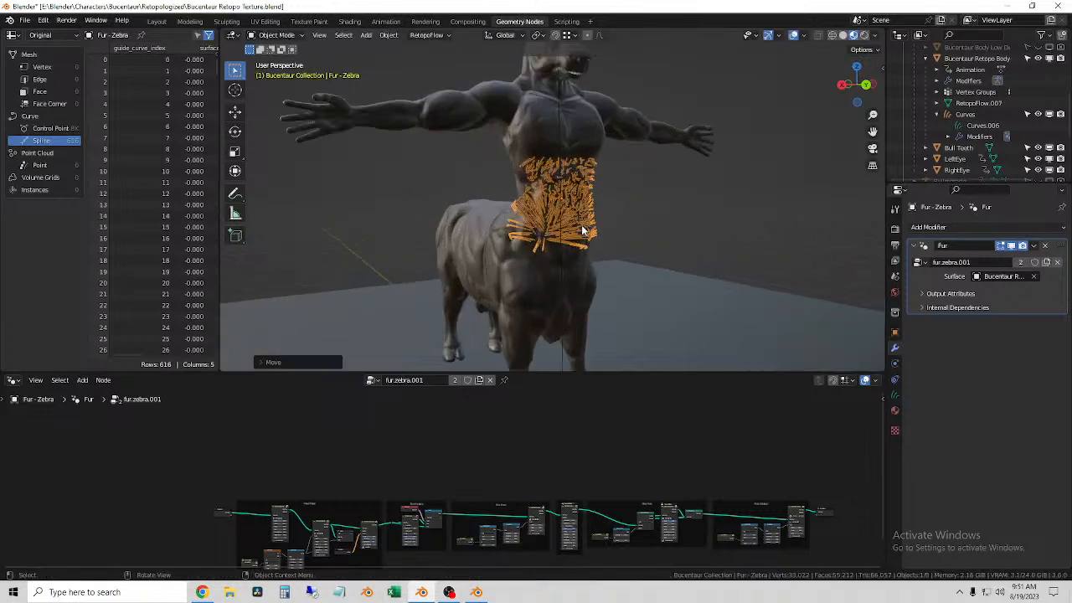
{"action": "scroll", "coordinate": [571, 208], "scroll_direction": "up", "scroll_amount": 4}
{"action": "middle_click_drag", "start_coordinate": [570, 208], "coordinate": [668, 248]}
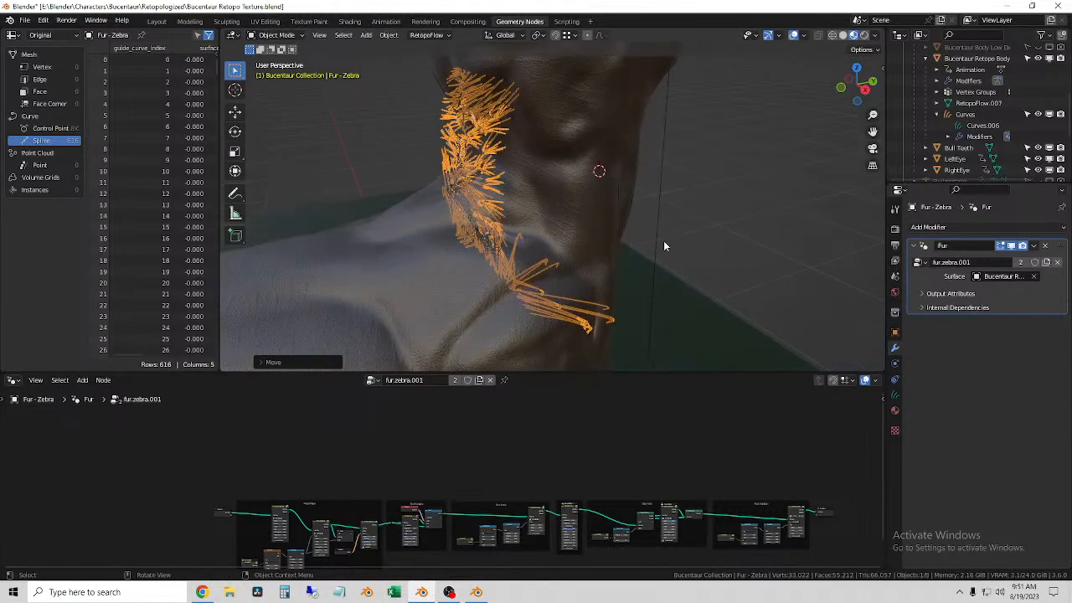
Step: Shift the Fur - Zebra hair forward and fine-tune its placement over the front of the torso
{"action": "key", "text": "g"}
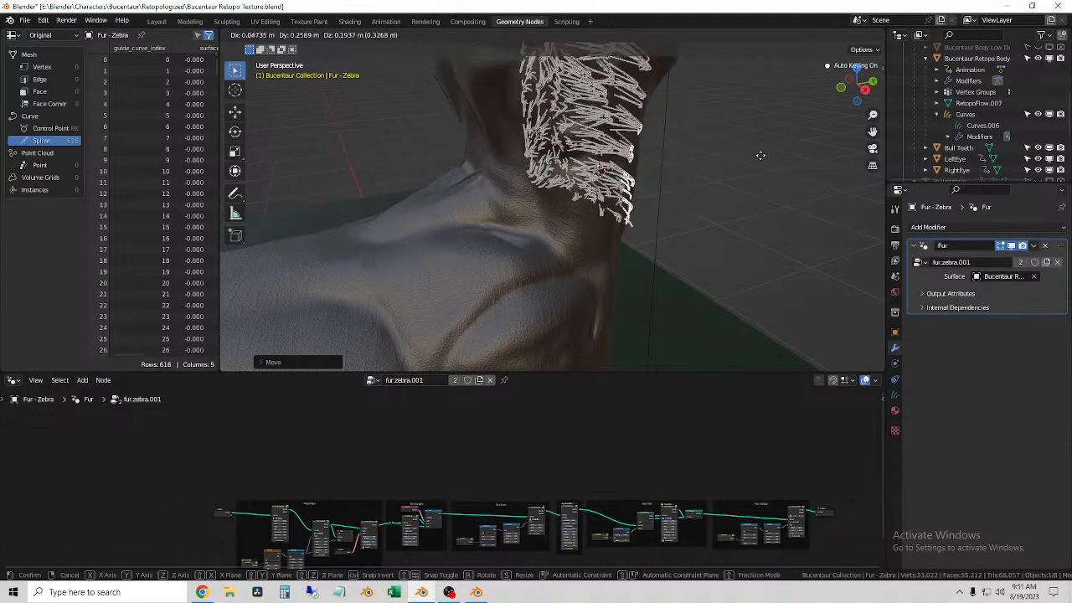
{"action": "left_click", "coordinate": [767, 160]}
{"action": "middle_click_drag", "start_coordinate": [766, 159], "coordinate": [578, 184]}
{"action": "key", "text": "g"}
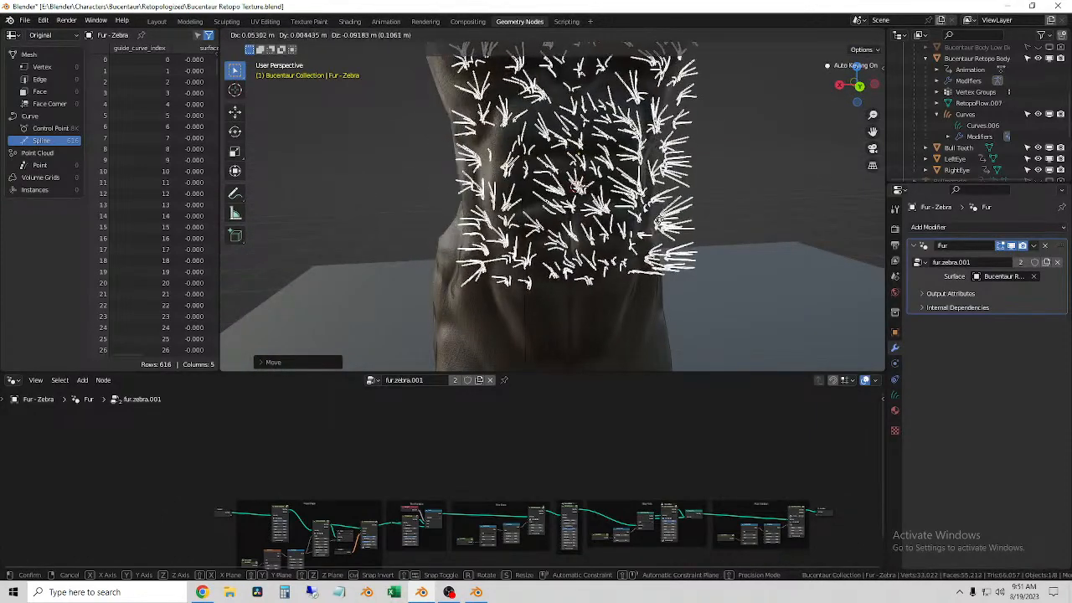
{"action": "left_click", "coordinate": [677, 204]}
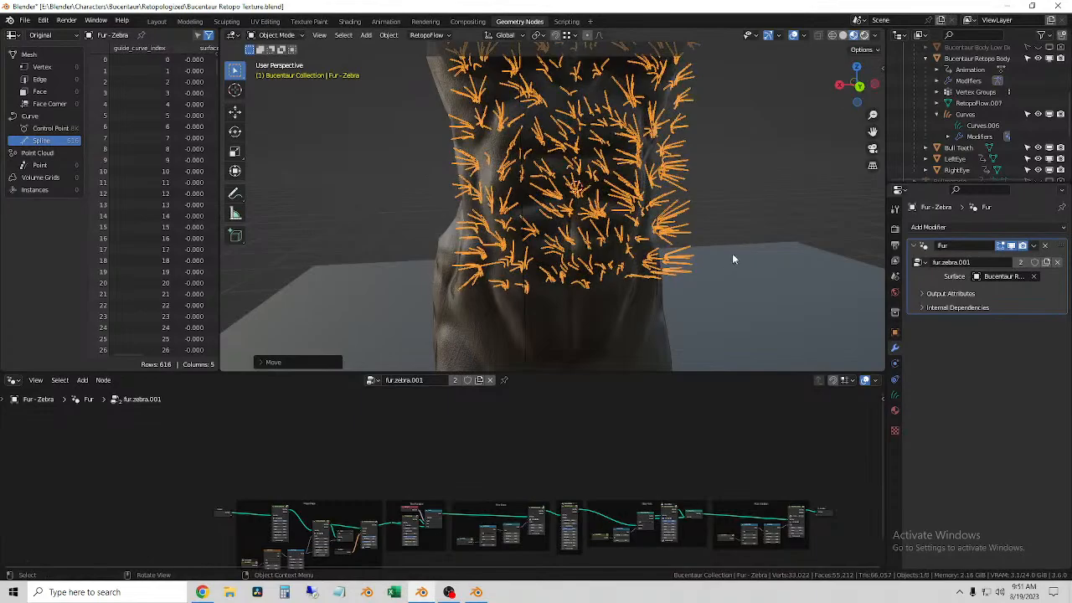
Step: Switch the viewport to rendered shading and inspect the Fur - Zebra strands against the torso
{"action": "key", "text": "z"}
{"action": "left_click", "coordinate": [720, 180]}
{"action": "middle_click_drag", "start_coordinate": [644, 223], "coordinate": [792, 235]}
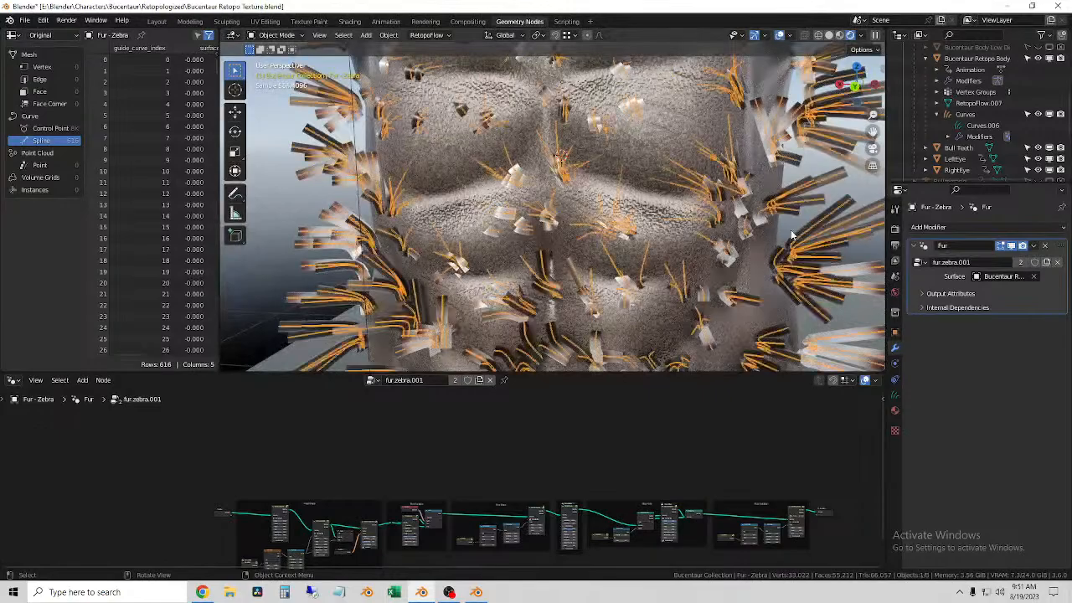
{"action": "scroll", "coordinate": [788, 243], "scroll_direction": "down", "scroll_amount": 5}
{"action": "middle_click_drag", "start_coordinate": [738, 184], "coordinate": [721, 251]}
Step: Reposition the Fur - Zebra hair along the front of the character's abdomen
{"action": "left_click", "coordinate": [619, 233]}
{"action": "key", "text": "g"}
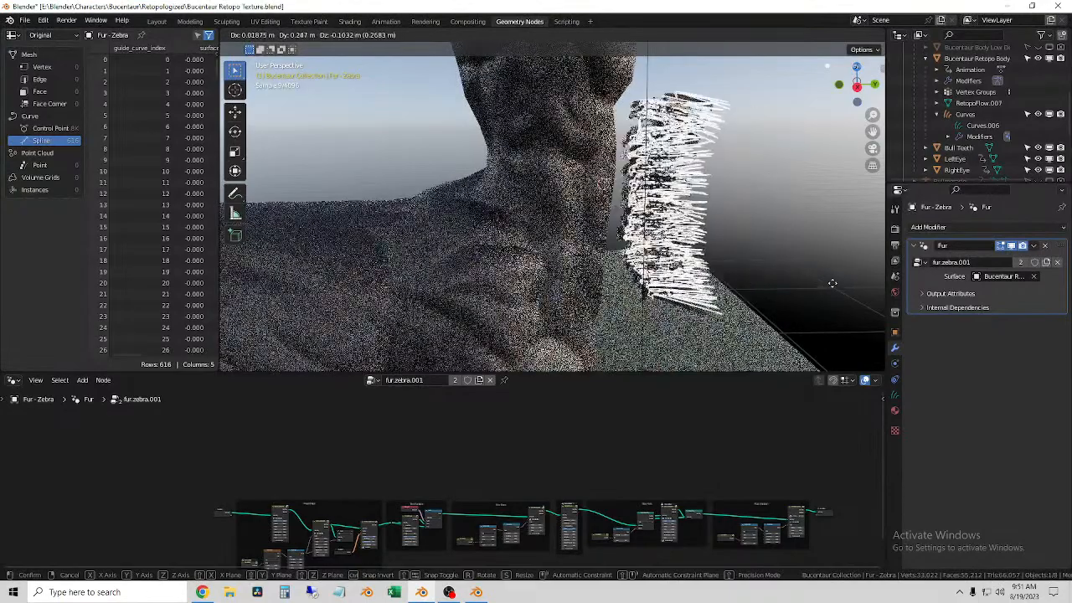
{"action": "left_click", "coordinate": [785, 275]}
{"action": "middle_click_drag", "start_coordinate": [784, 276], "coordinate": [661, 264]}
{"action": "scroll", "coordinate": [661, 265], "scroll_direction": "up", "scroll_amount": 4}
{"action": "left_click", "coordinate": [742, 243]}
{"action": "mouse_move", "coordinate": [742, 243]}
{"action": "middle_mouse_down"}
{"action": "mouse_move", "coordinate": [593, 230]}
{"action": "mouse_move", "coordinate": [727, 245]}
{"action": "middle_mouse_up"}
{"action": "left_click", "coordinate": [593, 230]}
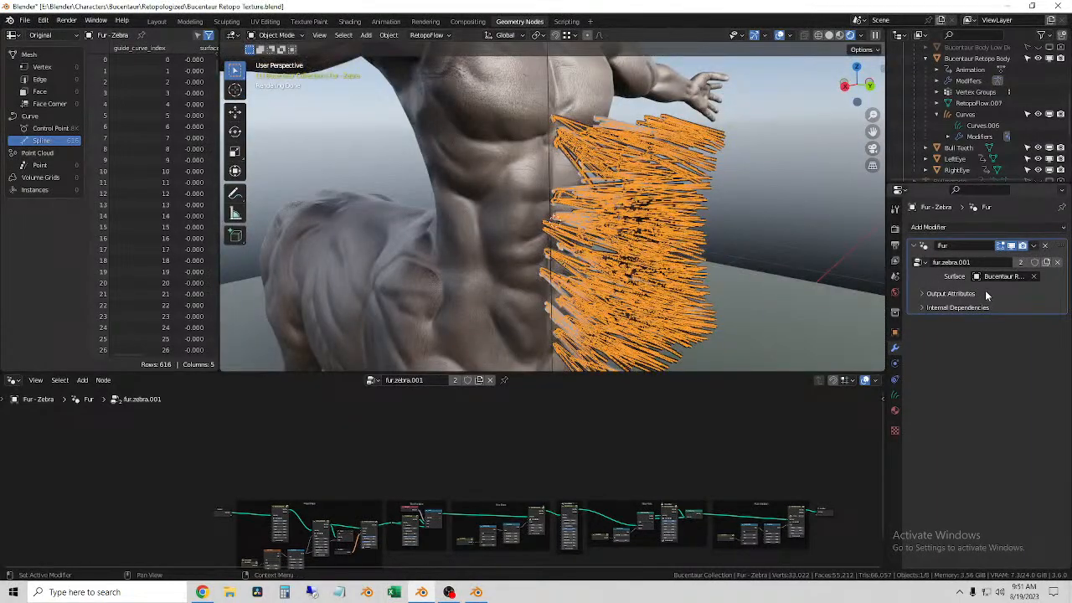
Step: Examine the Fur - Zebra curve data attributes, its surface settings and the fur.zebra.001 node tree
{"action": "left_click", "coordinate": [896, 398]}
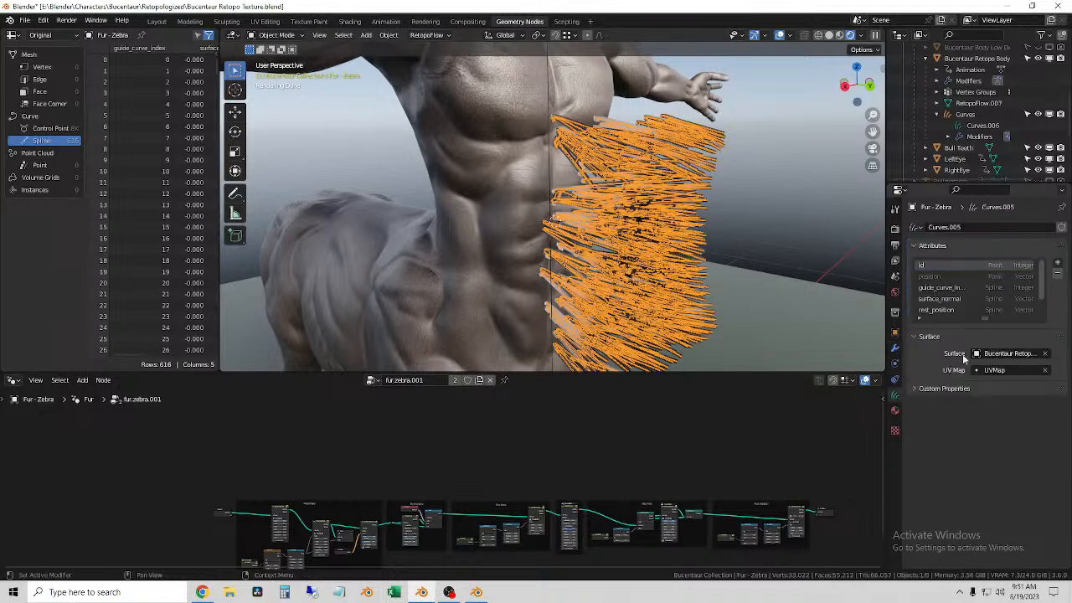
{"action": "scroll", "coordinate": [996, 301], "scroll_direction": "down", "scroll_amount": 2}
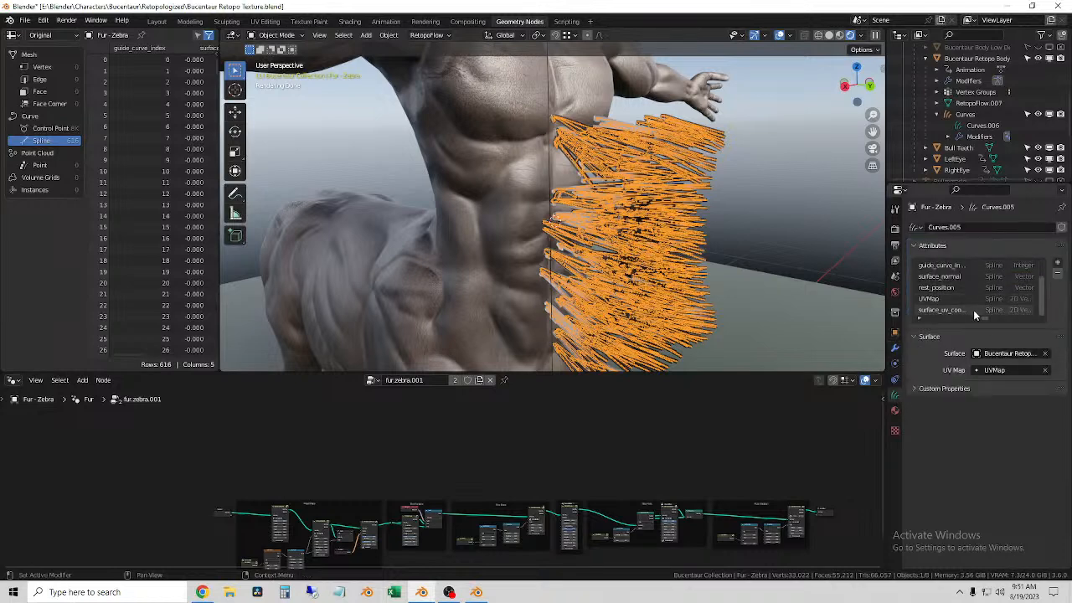
{"action": "scroll", "coordinate": [1011, 308], "scroll_direction": "up", "scroll_amount": 2}
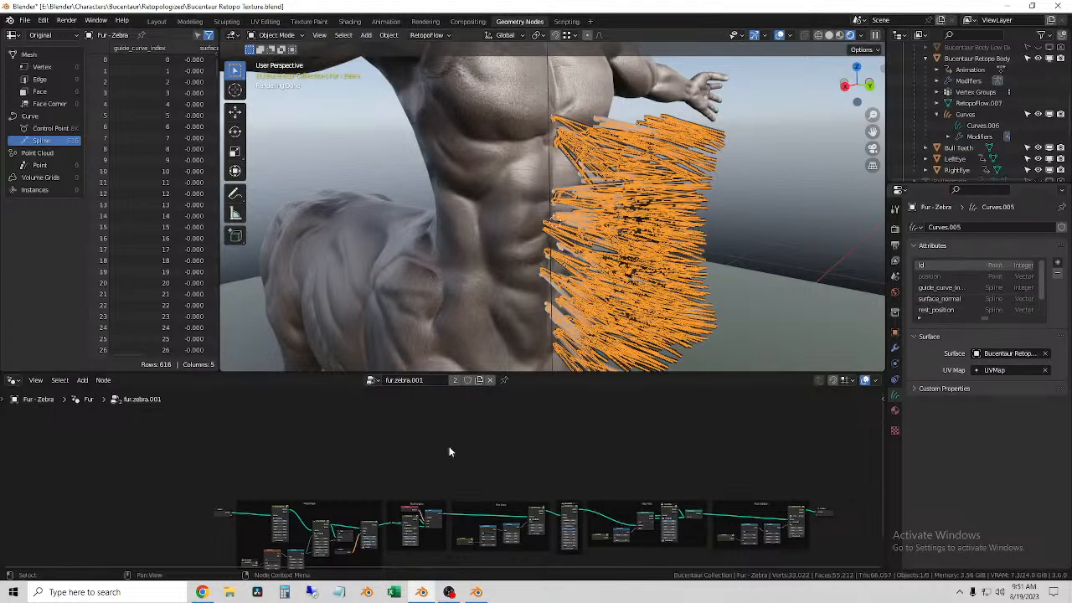
{"action": "scroll", "coordinate": [447, 449], "scroll_direction": "up", "scroll_amount": 5}
{"action": "middle_click_drag", "start_coordinate": [523, 474], "coordinate": [517, 541]}
{"action": "scroll", "coordinate": [609, 256], "scroll_direction": "down", "scroll_amount": 4}
{"action": "left_click", "coordinate": [692, 230]}
{"action": "left_click", "coordinate": [601, 225]}
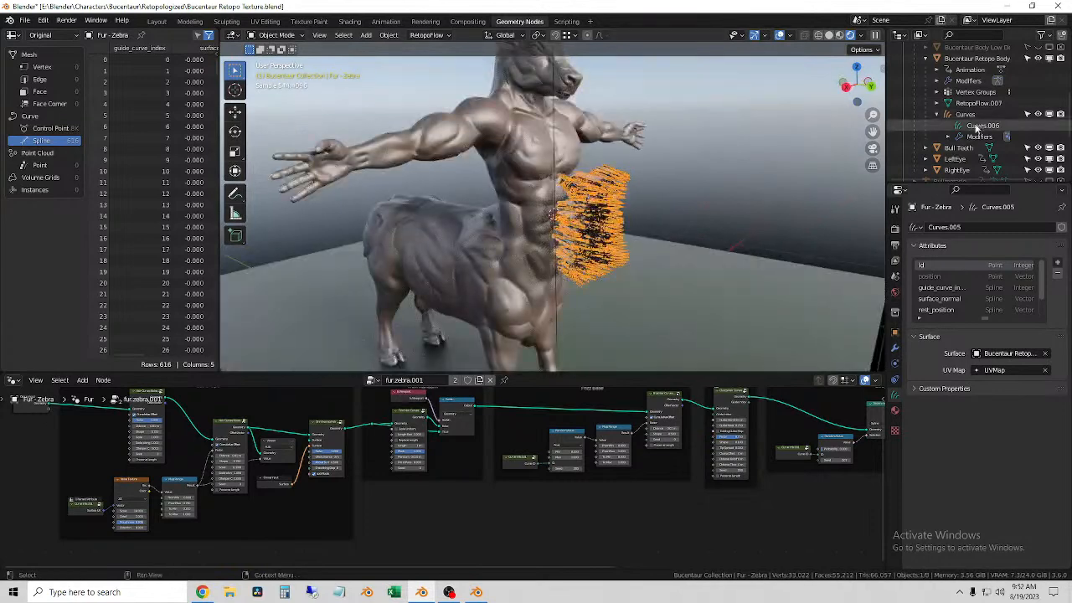
{"action": "scroll", "coordinate": [980, 134], "scroll_direction": "down", "scroll_amount": 5}
{"action": "left_click", "coordinate": [914, 92]}
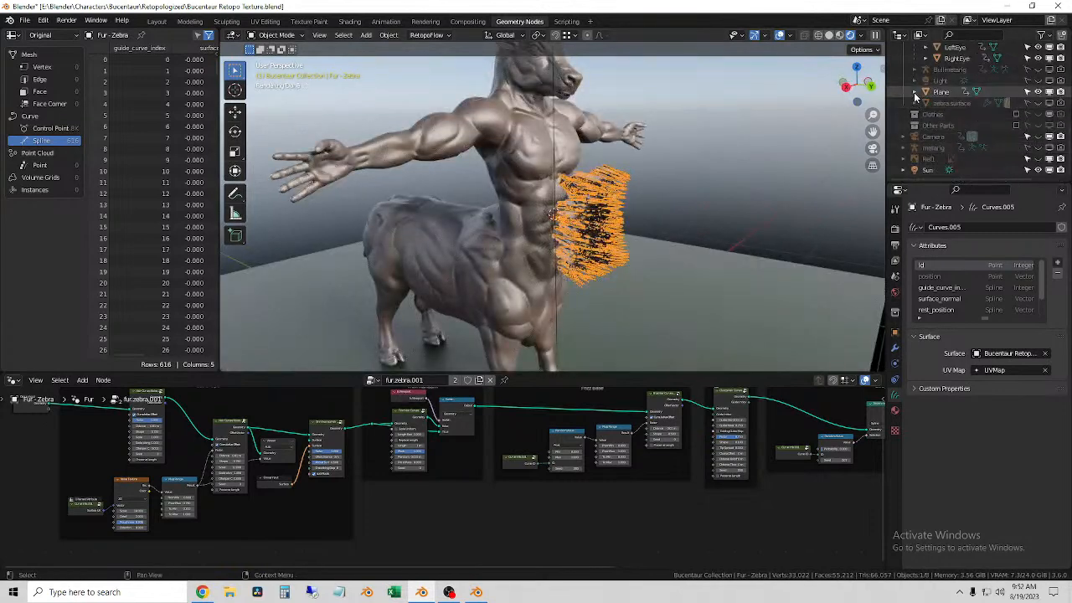
{"action": "left_click", "coordinate": [942, 92]}
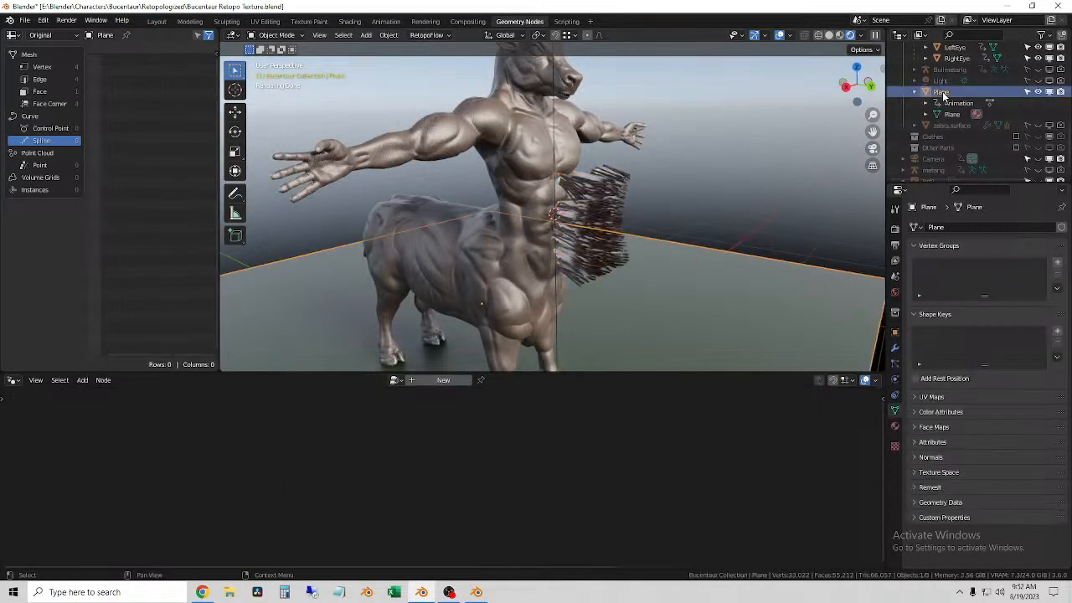
{"action": "key", "text": "Delete"}
{"action": "key", "text": "ctrl+z"}
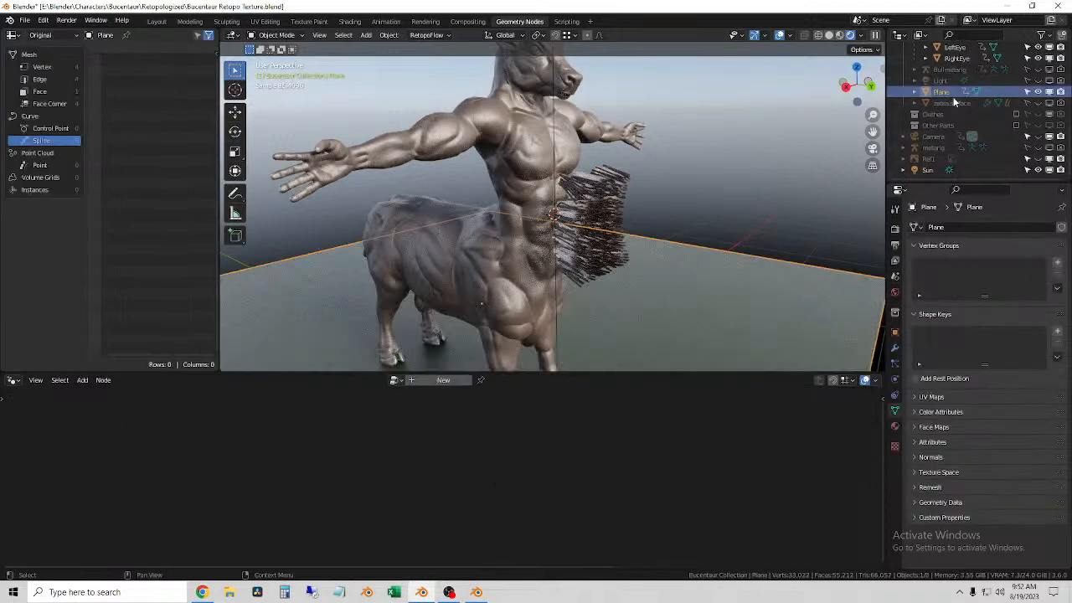
Step: Expand the zebra.surface object in the scene hierarchy and re-enable it in the viewport
{"action": "left_click", "coordinate": [954, 101]}
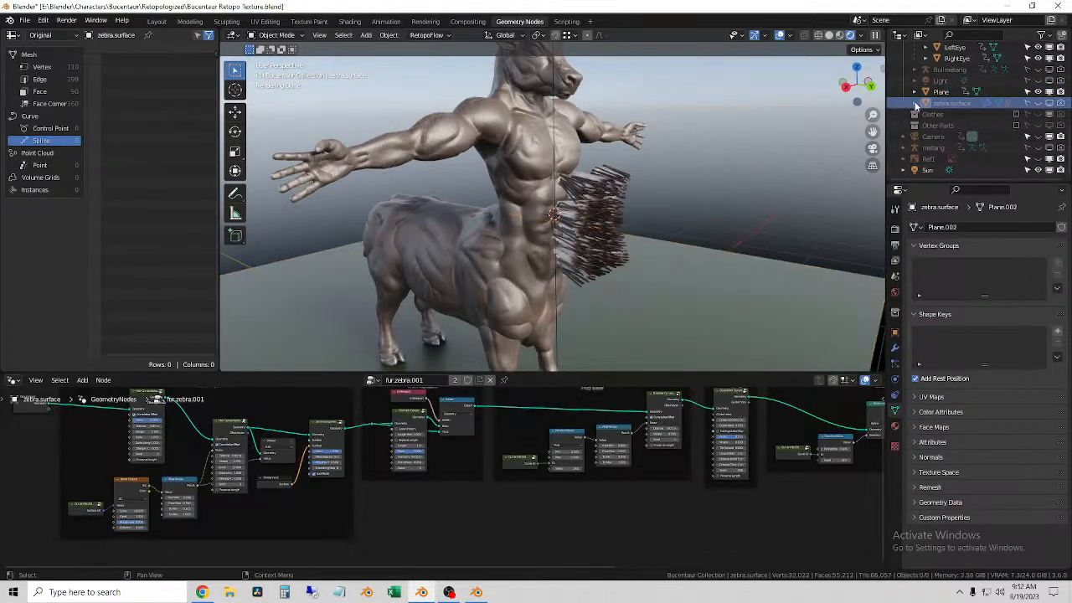
{"action": "left_click", "coordinate": [915, 102]}
{"action": "left_click", "coordinate": [1049, 103]}
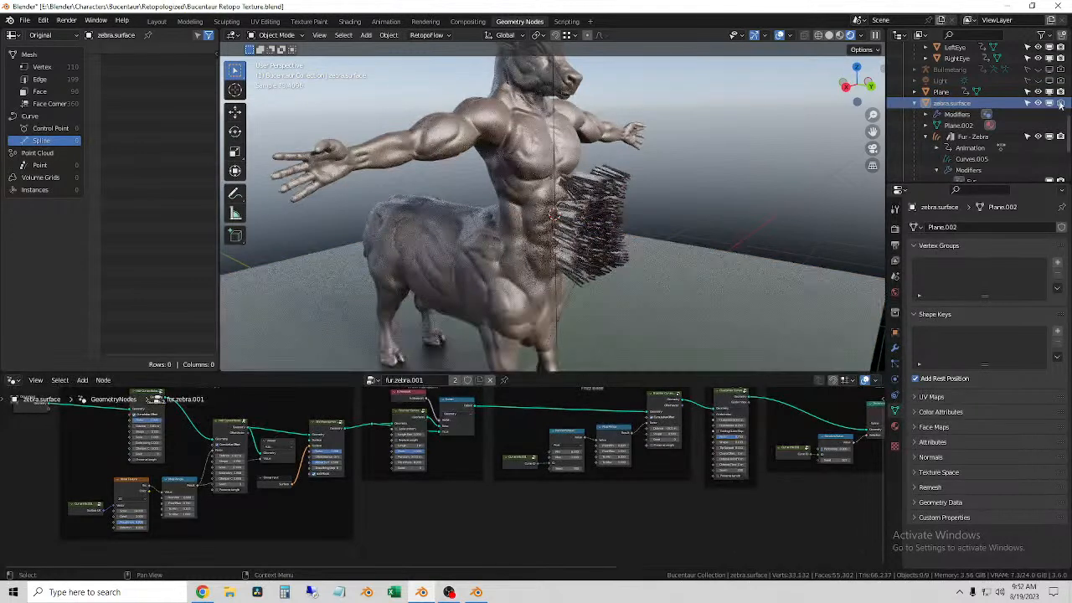
{"action": "left_click", "coordinate": [984, 147]}
Step: Delete the zebra.surface object while keeping its Fur - Zebra child
{"action": "left_click", "coordinate": [959, 103]}
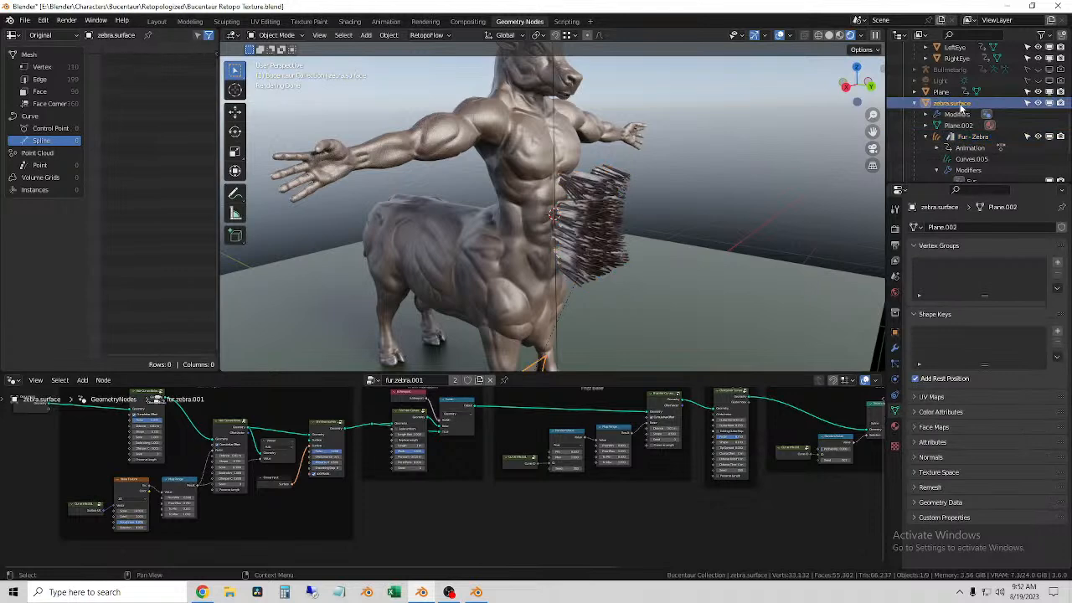
{"action": "scroll", "coordinate": [961, 107], "scroll_direction": "down", "scroll_amount": 1}
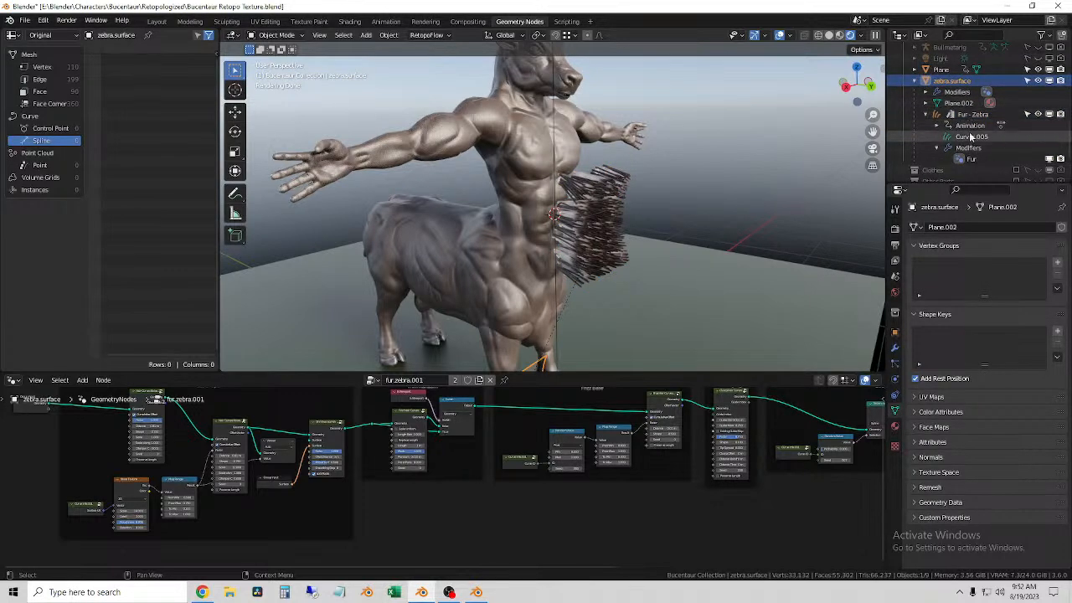
{"action": "left_click", "coordinate": [965, 114]}
{"action": "left_click", "coordinate": [955, 80]}
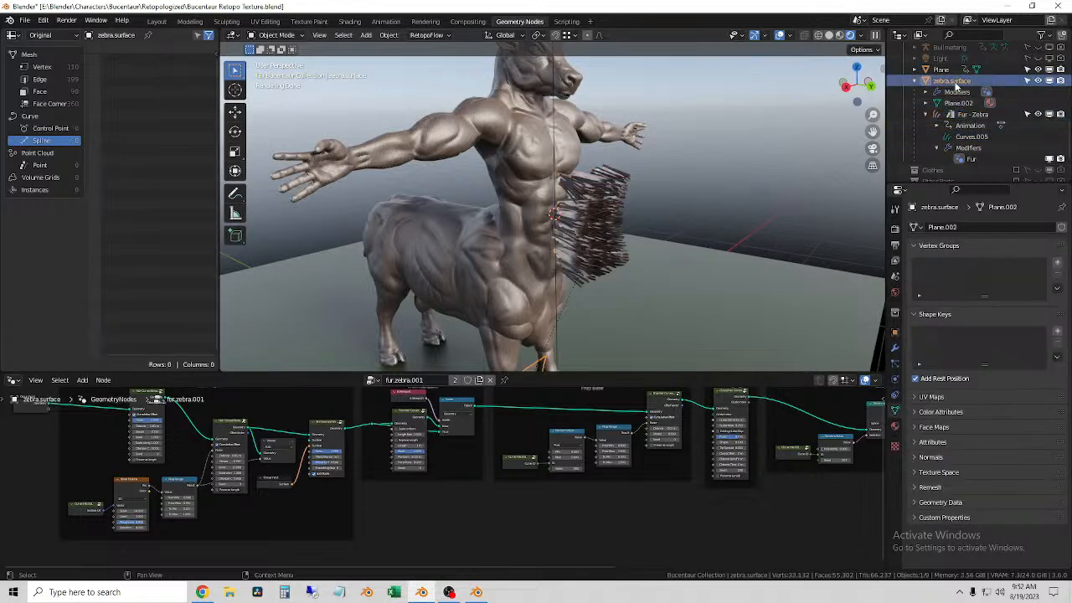
{"action": "key", "text": "x"}
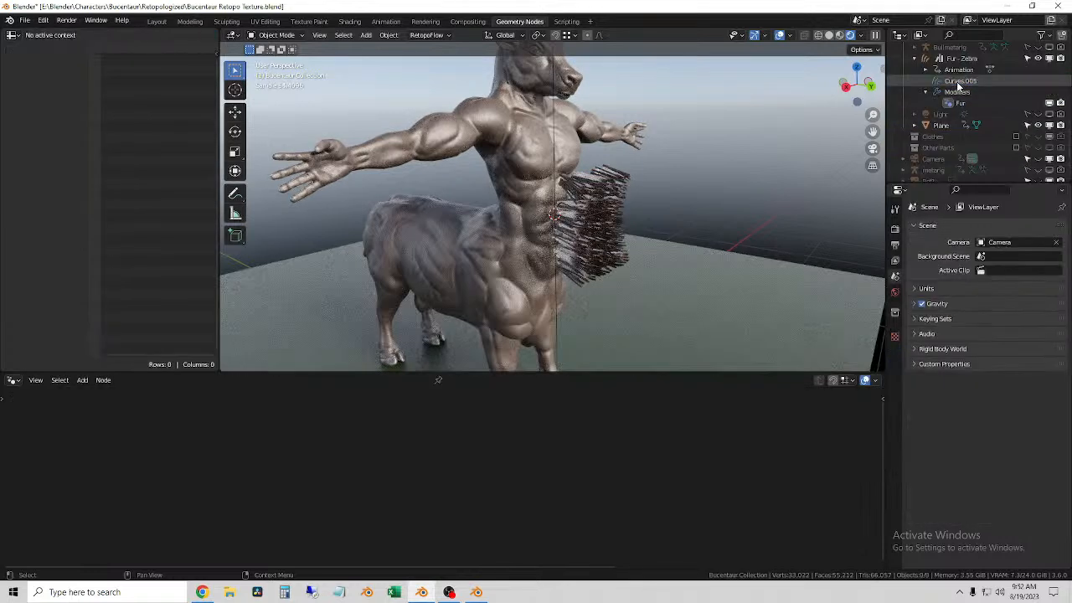
Step: Examine the Fur - Zebra hair's animation data, Fur modifier and node tree
{"action": "scroll", "coordinate": [976, 136], "scroll_direction": "up", "scroll_amount": 3}
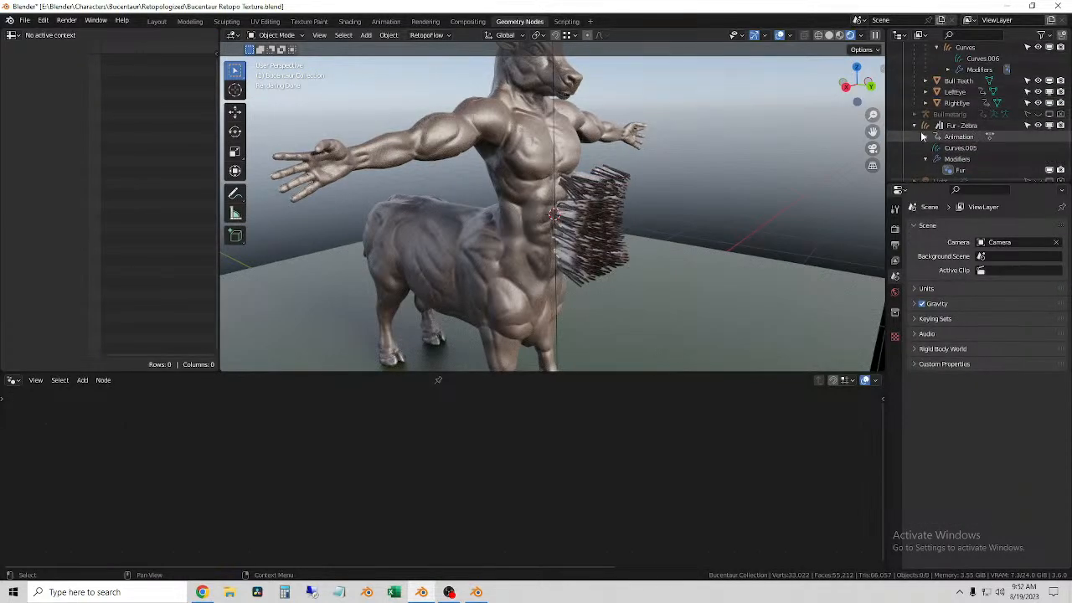
{"action": "left_click", "coordinate": [953, 127]}
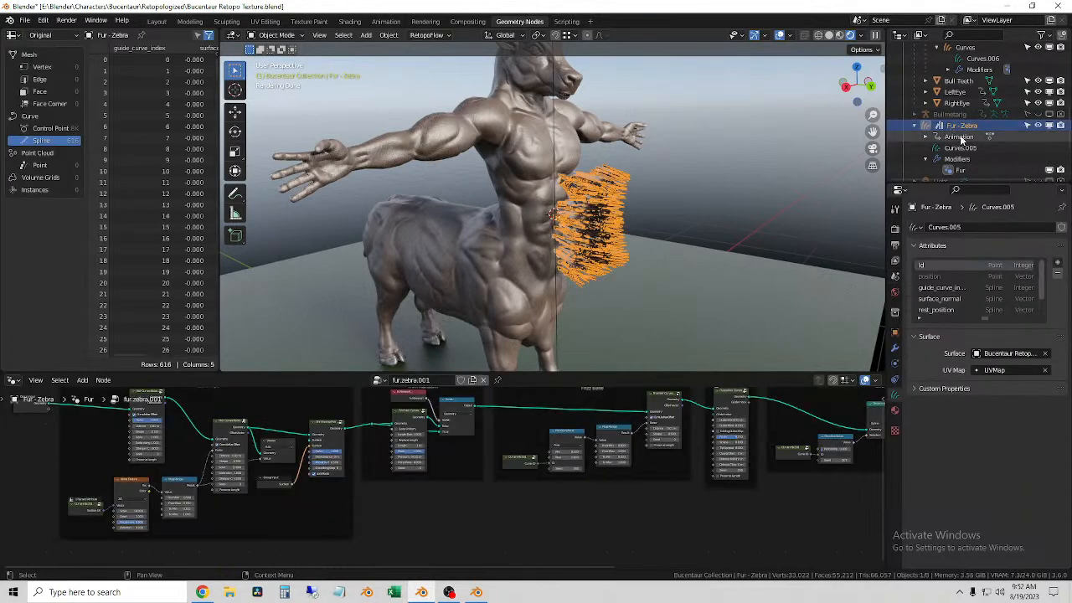
{"action": "left_click", "coordinate": [927, 137]}
{"action": "left_click", "coordinate": [928, 138]}
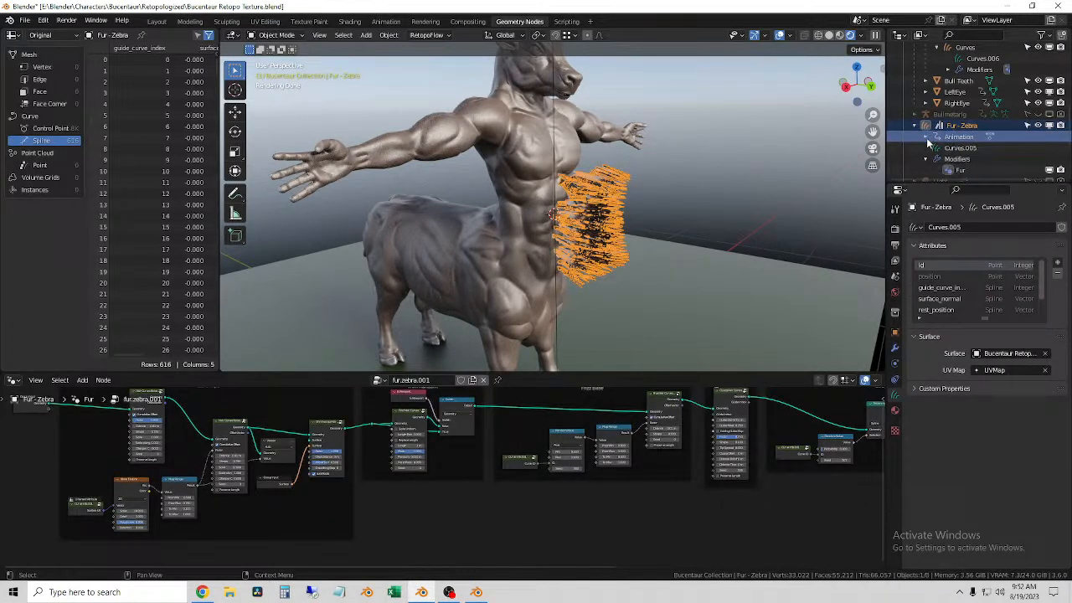
{"action": "left_click", "coordinate": [962, 160]}
{"action": "scroll", "coordinate": [962, 161], "scroll_direction": "down", "scroll_amount": 2}
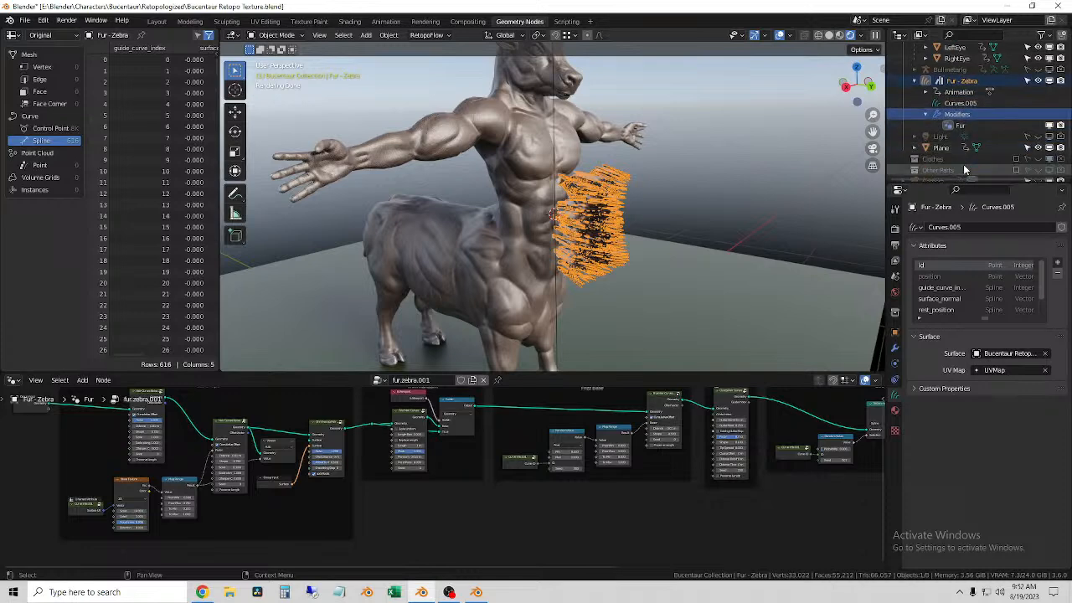
{"action": "left_click", "coordinate": [960, 125]}
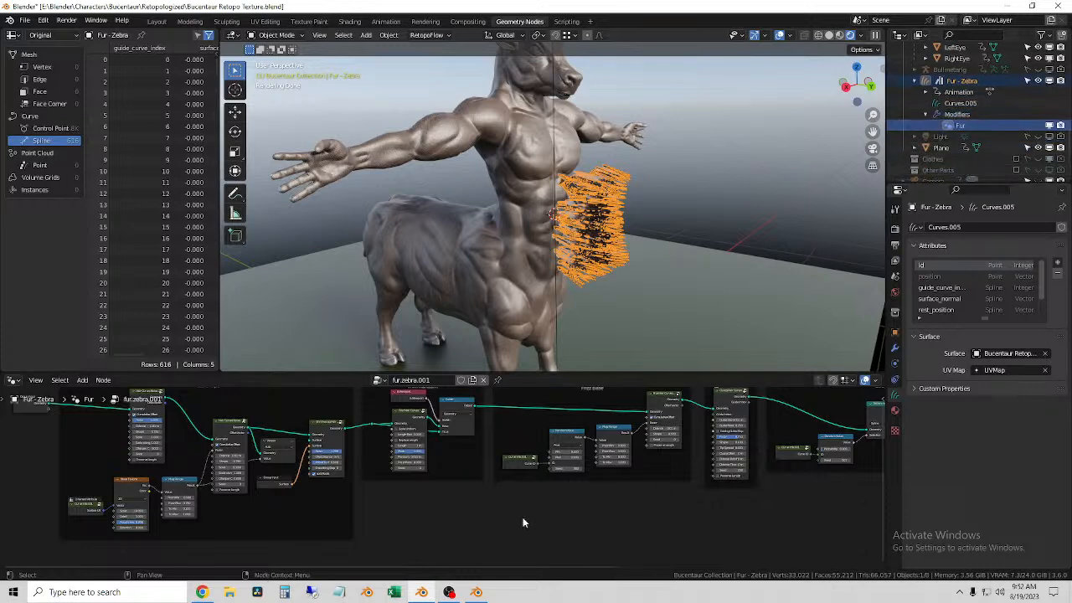
{"action": "scroll", "coordinate": [519, 519], "scroll_direction": "down", "scroll_amount": 4}
{"action": "left_click", "coordinate": [686, 261]}
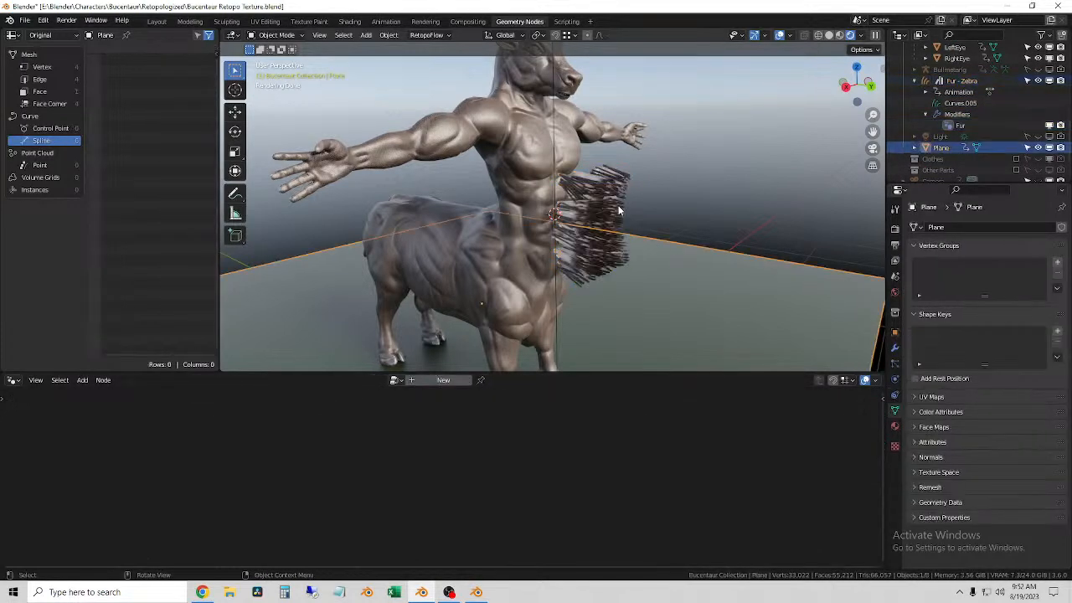
{"action": "left_click", "coordinate": [618, 205]}
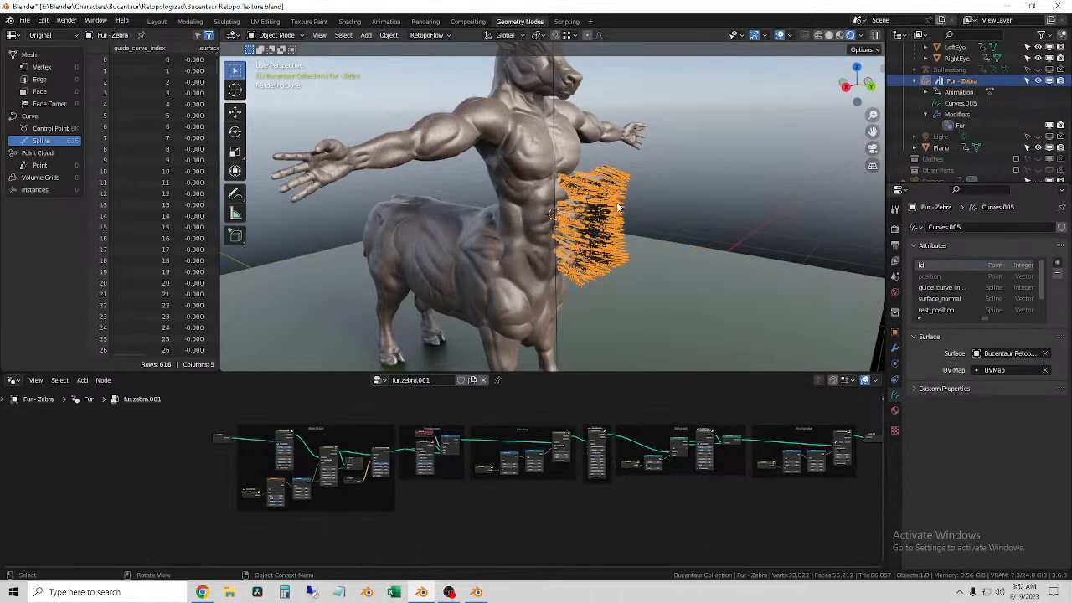
{"action": "scroll", "coordinate": [988, 115], "scroll_direction": "up", "scroll_amount": 5}
{"action": "scroll", "coordinate": [988, 116], "scroll_direction": "down", "scroll_amount": 3}
Step: Try the Curves data-block on the Curves object under Bucentaur Retopo Body and restore Curves.006
{"action": "left_click", "coordinate": [967, 70]}
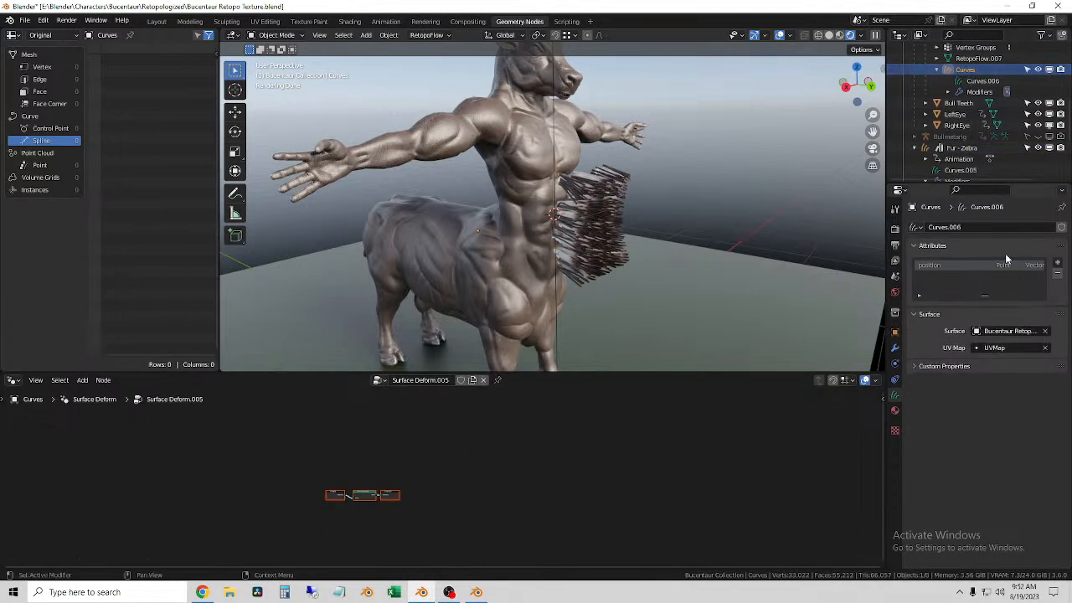
{"action": "left_click", "coordinate": [916, 227]}
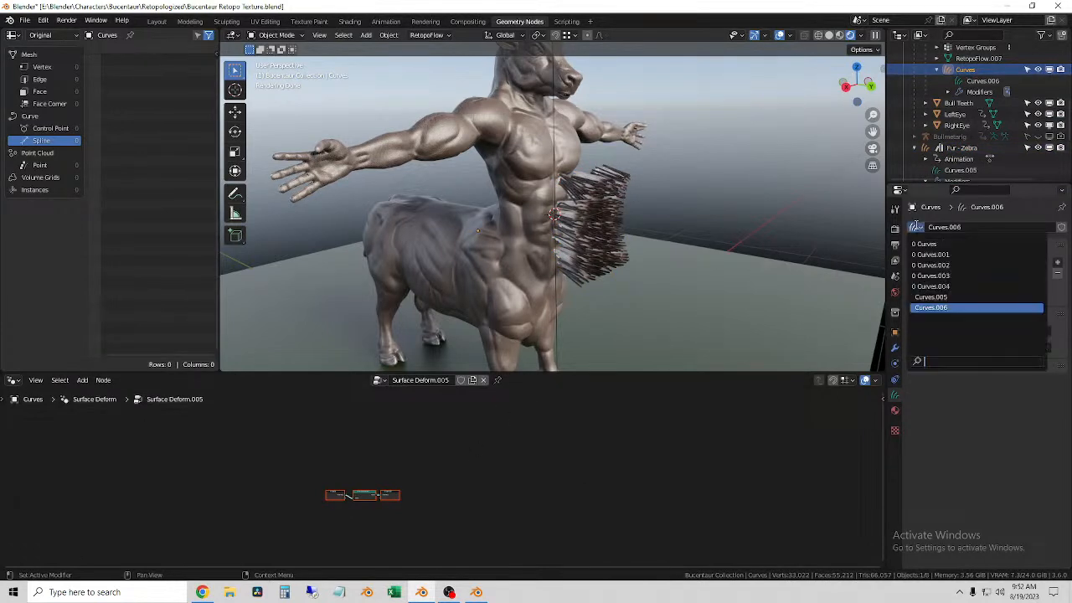
{"action": "left_click", "coordinate": [930, 243]}
{"action": "left_click", "coordinate": [916, 226]}
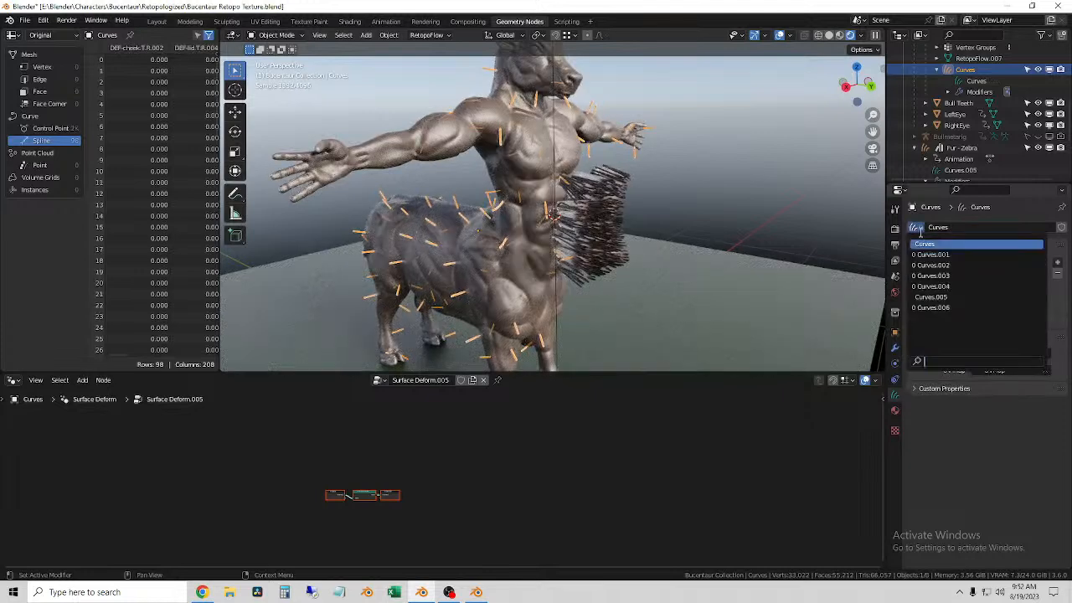
{"action": "left_click", "coordinate": [945, 308]}
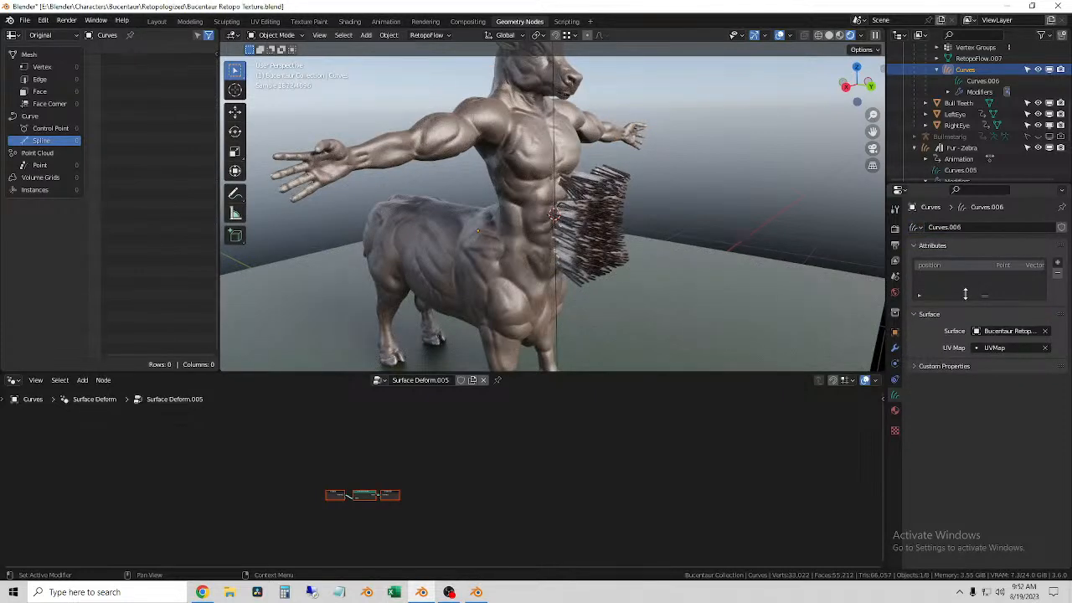
{"action": "left_click", "coordinate": [917, 227]}
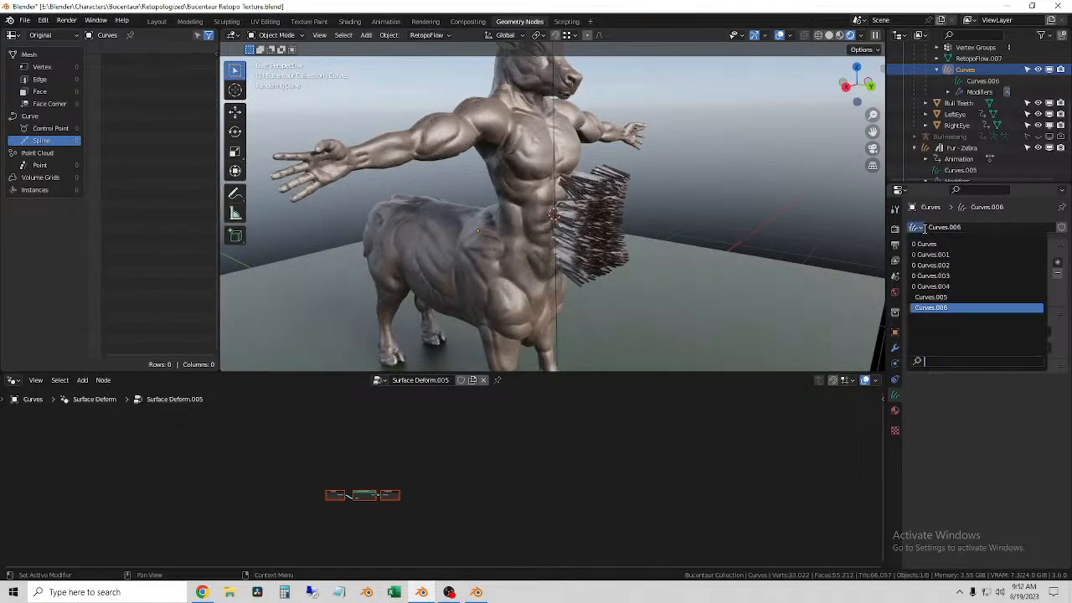
{"action": "left_click", "coordinate": [975, 457]}
Step: Add a Geometry Nodes modifier with the fur.zebra.001 node group to the Curves object and place it above Surface Deform
{"action": "left_click", "coordinate": [893, 347]}
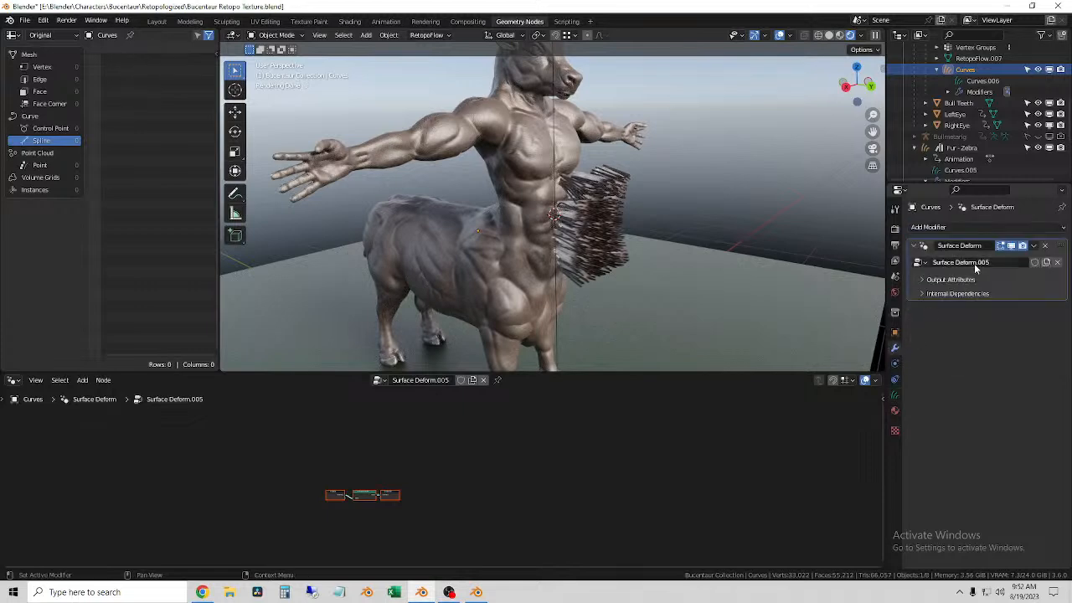
{"action": "left_click", "coordinate": [930, 228]}
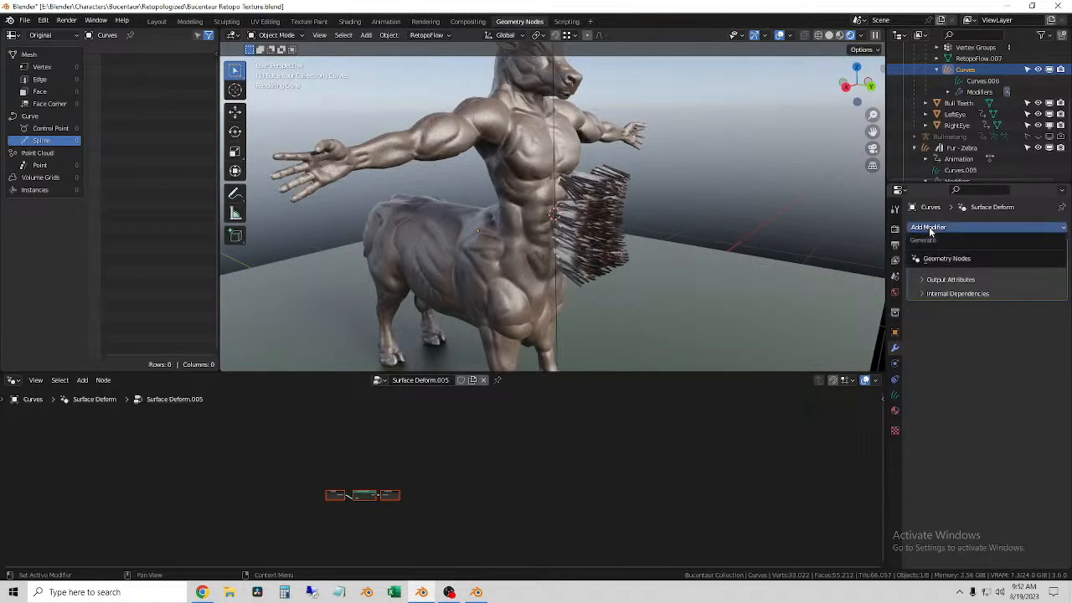
{"action": "left_click", "coordinate": [961, 258]}
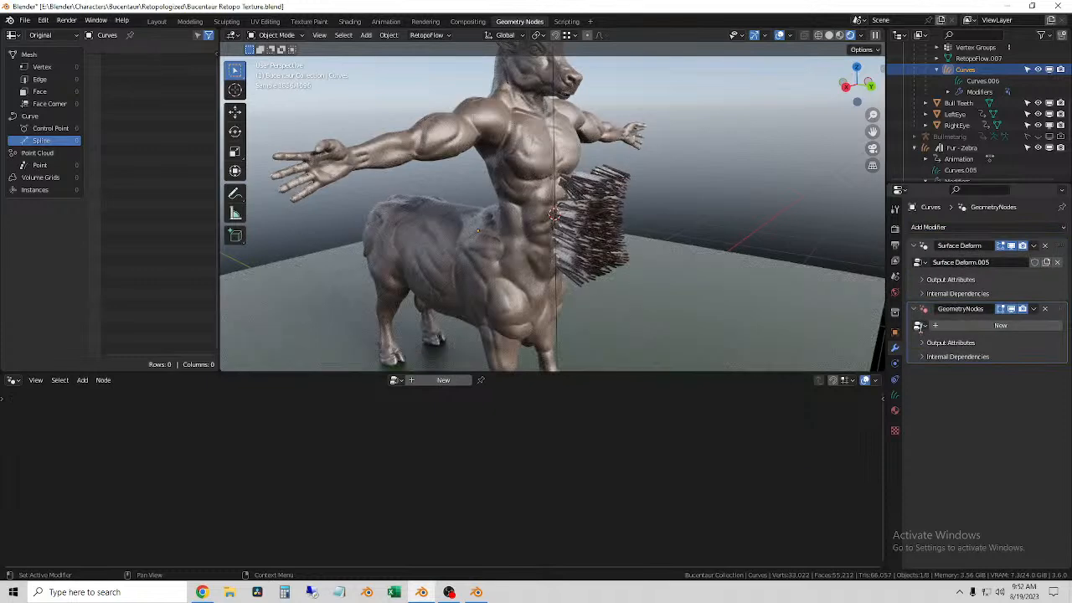
{"action": "left_click", "coordinate": [921, 325]}
{"action": "scroll", "coordinate": [889, 415], "scroll_direction": "down", "scroll_amount": 5}
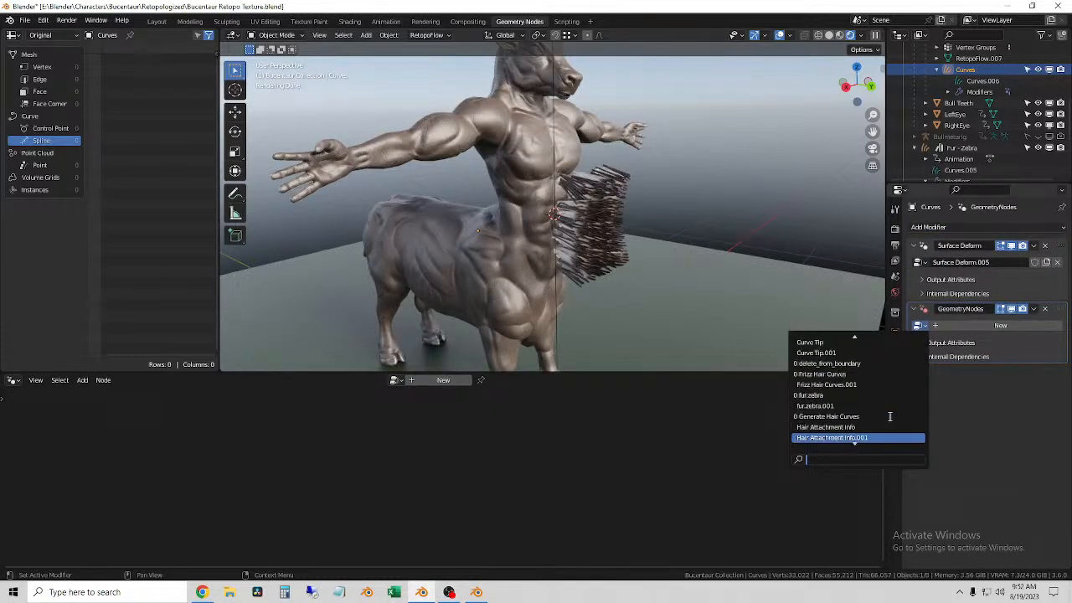
{"action": "left_click", "coordinate": [833, 383]}
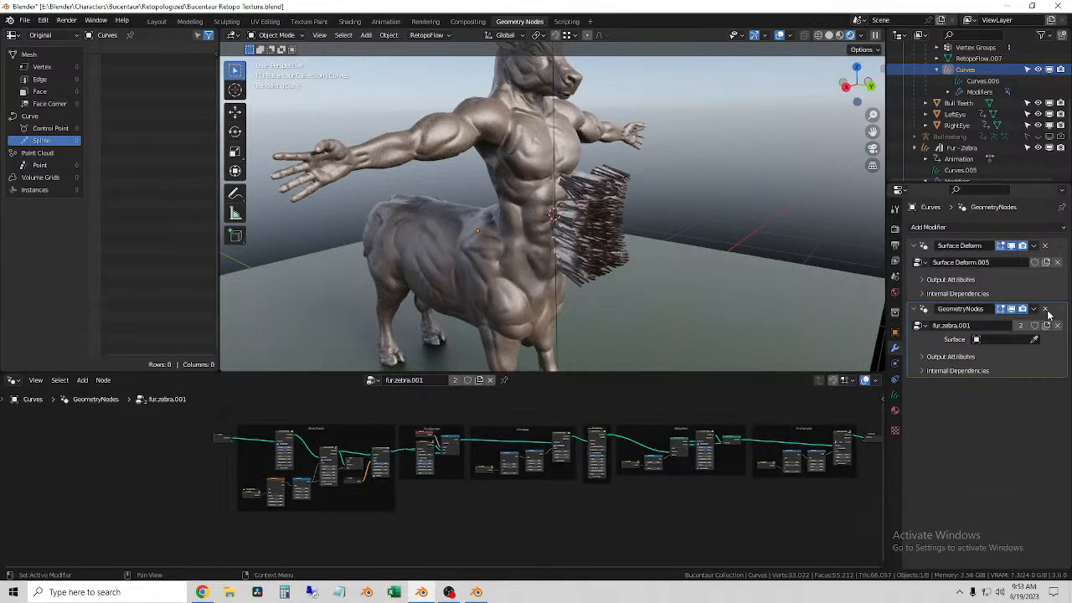
{"action": "left_click", "coordinate": [1045, 246]}
{"action": "left_click_drag", "start_coordinate": [1049, 244], "coordinate": [1049, 218]}
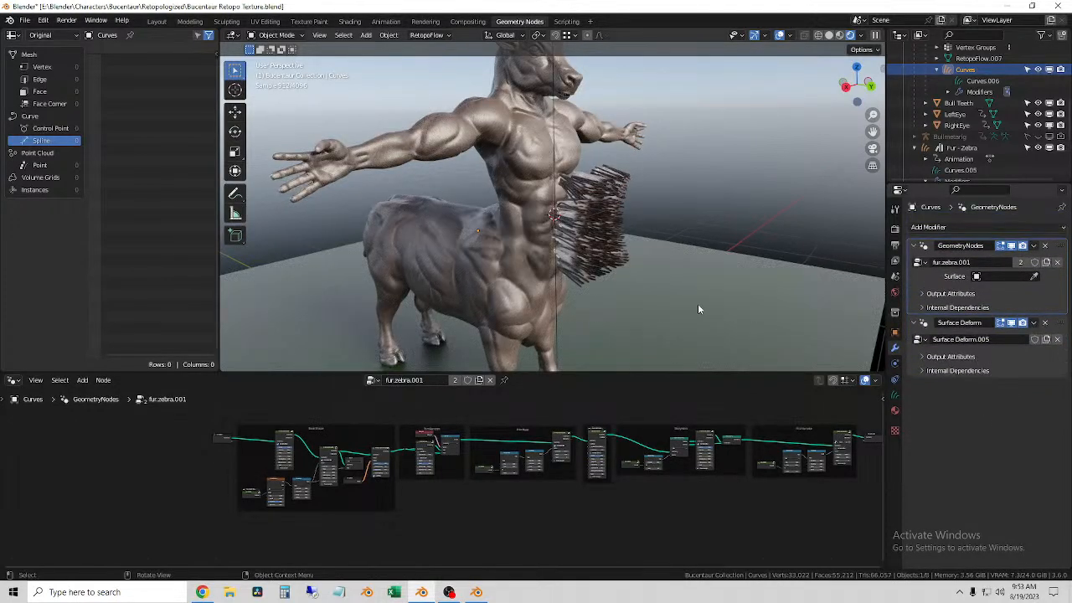
Step: Delete the Fur - Zebra hair object from the scene
{"action": "scroll", "coordinate": [699, 310], "scroll_direction": "up", "scroll_amount": 2}
{"action": "left_click", "coordinate": [963, 148]}
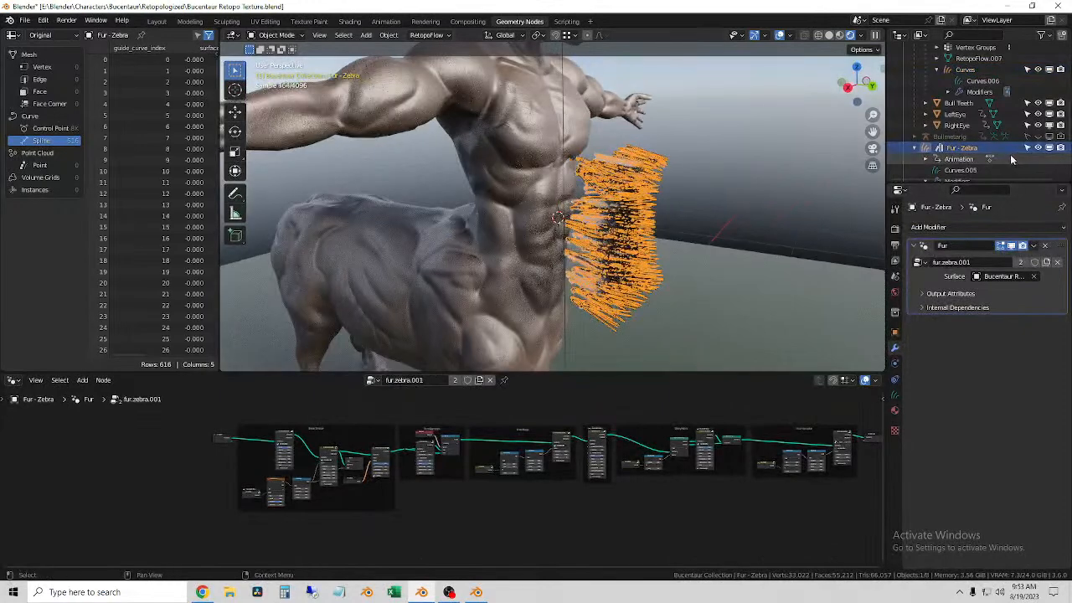
{"action": "key", "text": "Delete"}
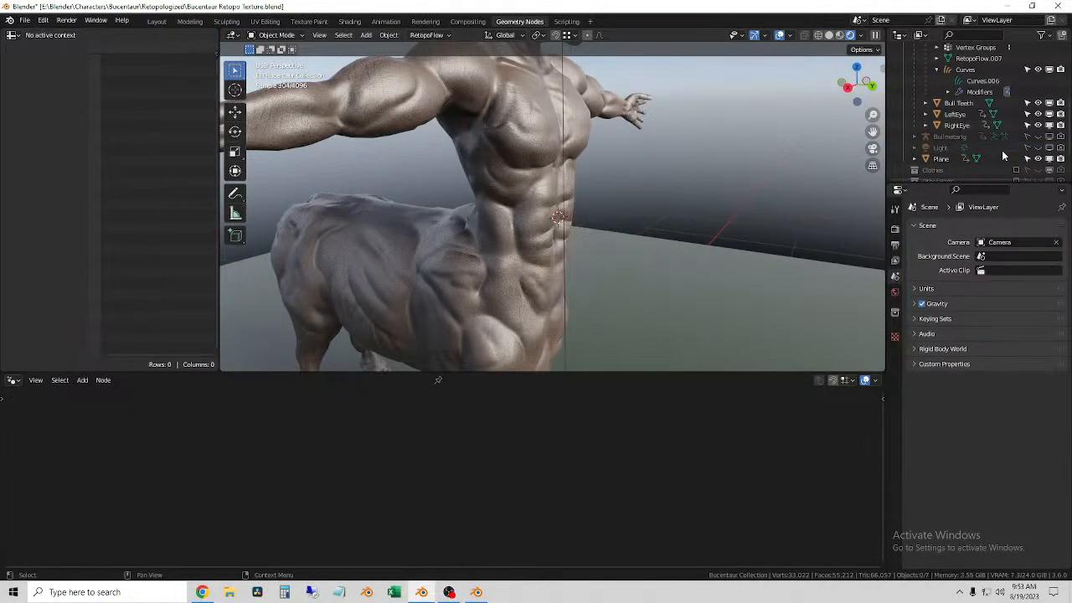
Step: Set the Surface of the fur.zebra.001 modifier on the Curves object to Bucentaur Retopo Body
{"action": "left_click", "coordinate": [536, 230]}
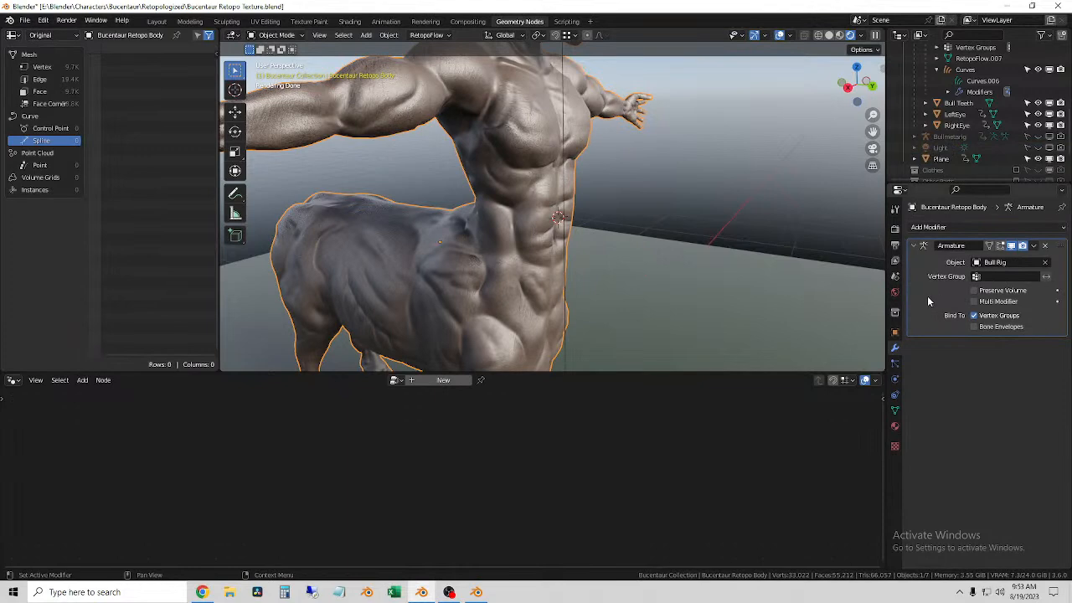
{"action": "left_click", "coordinate": [937, 228]}
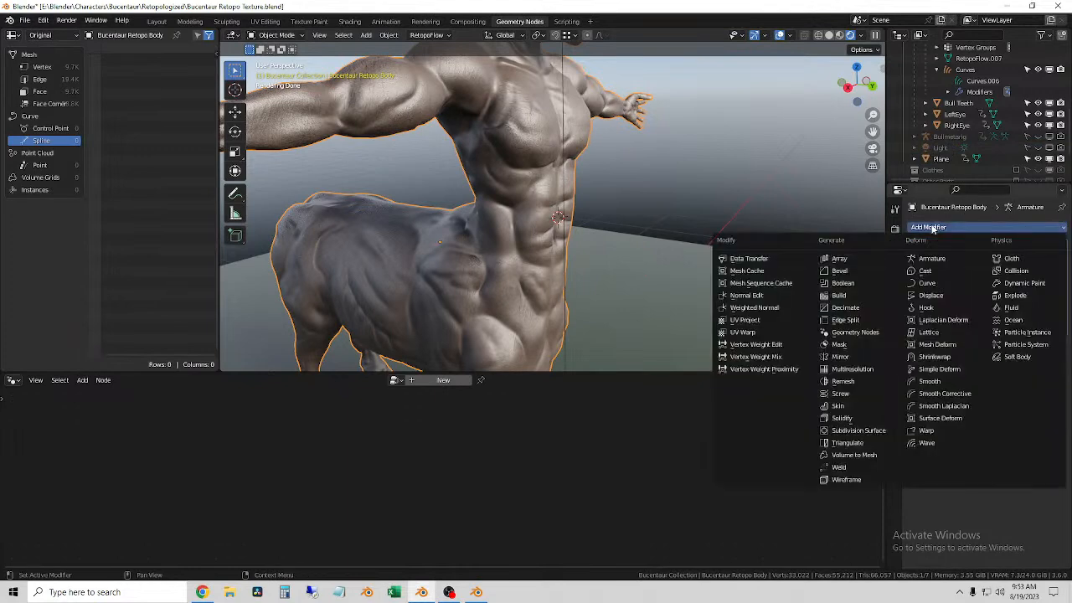
{"action": "left_click", "coordinate": [965, 70]}
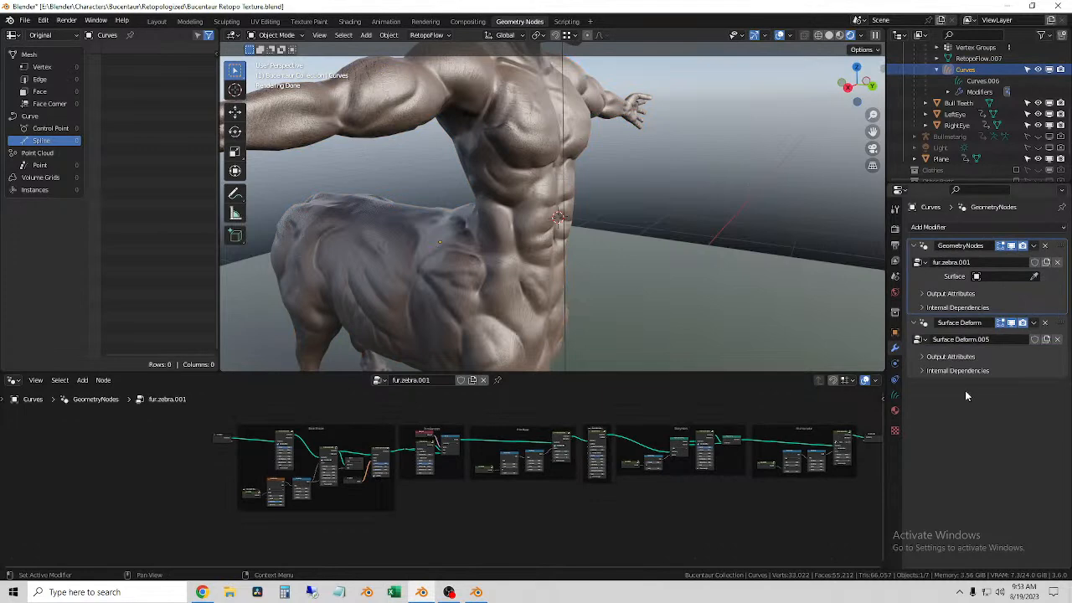
{"action": "left_click", "coordinate": [1015, 277]}
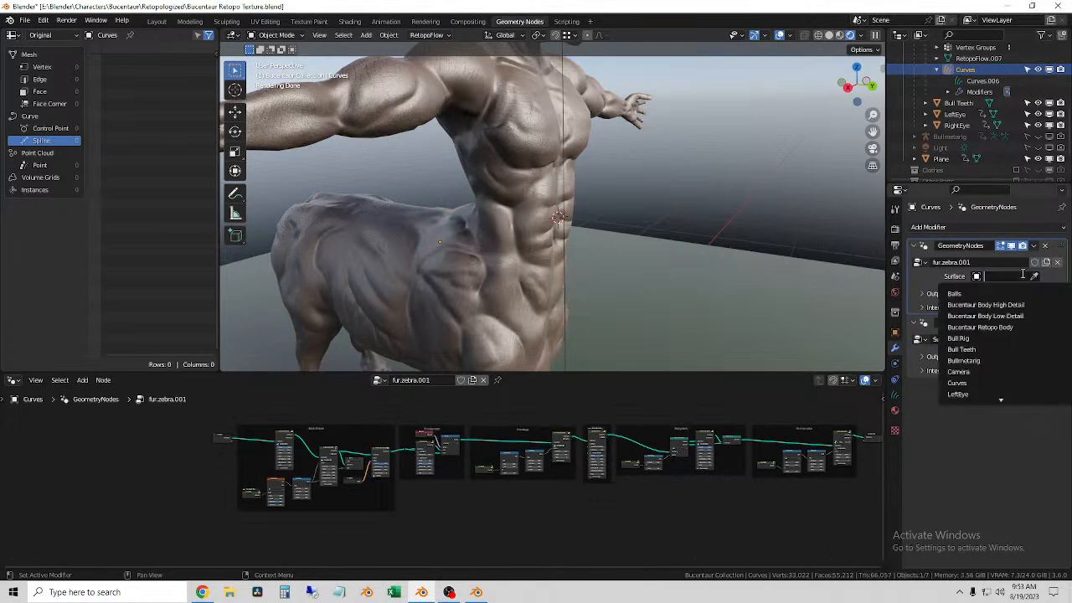
{"action": "left_click", "coordinate": [1009, 328]}
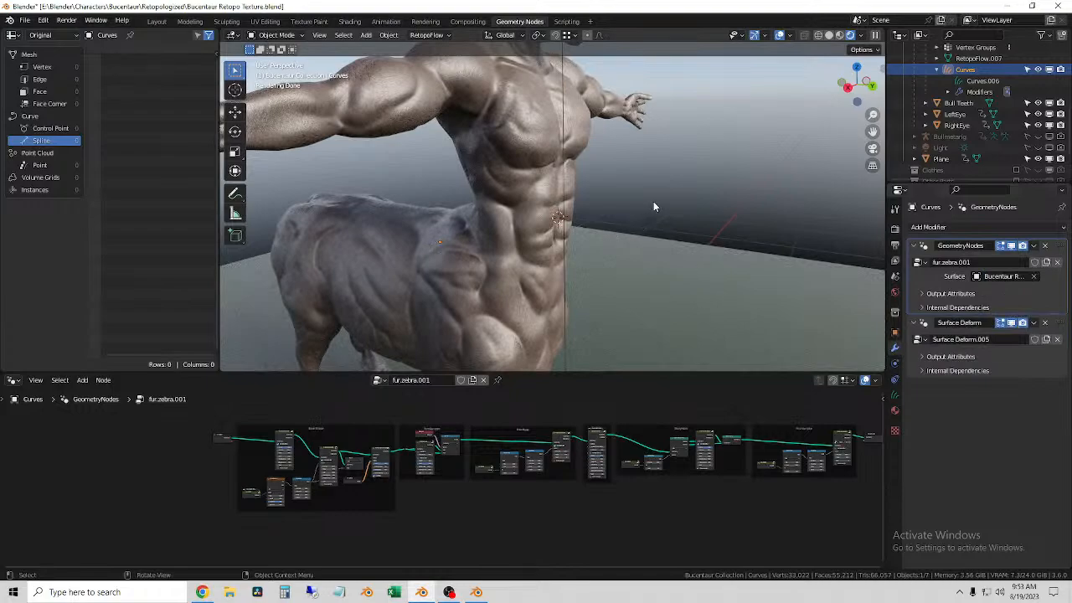
Step: Examine Bucentaur Retopo Body's modifier, physics and particle settings, and the Curves object's fur.zebra.001 node tree
{"action": "middle_click_drag", "start_coordinate": [610, 215], "coordinate": [527, 167]}
{"action": "left_click", "coordinate": [530, 169]}
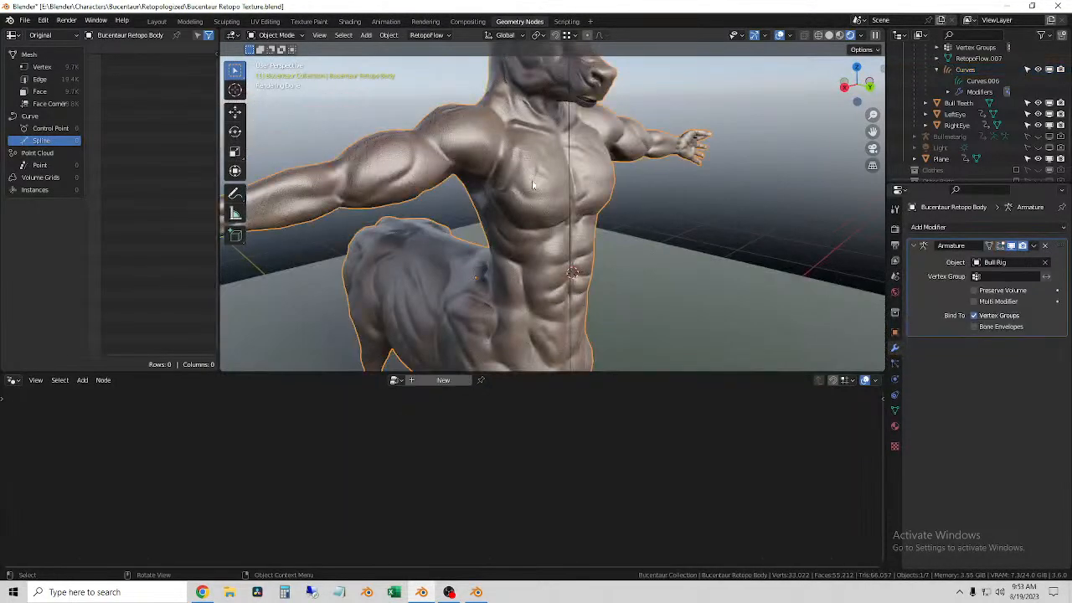
{"action": "scroll", "coordinate": [551, 205], "scroll_direction": "up", "scroll_amount": 4}
{"action": "scroll", "coordinate": [553, 204], "scroll_direction": "down", "scroll_amount": 5}
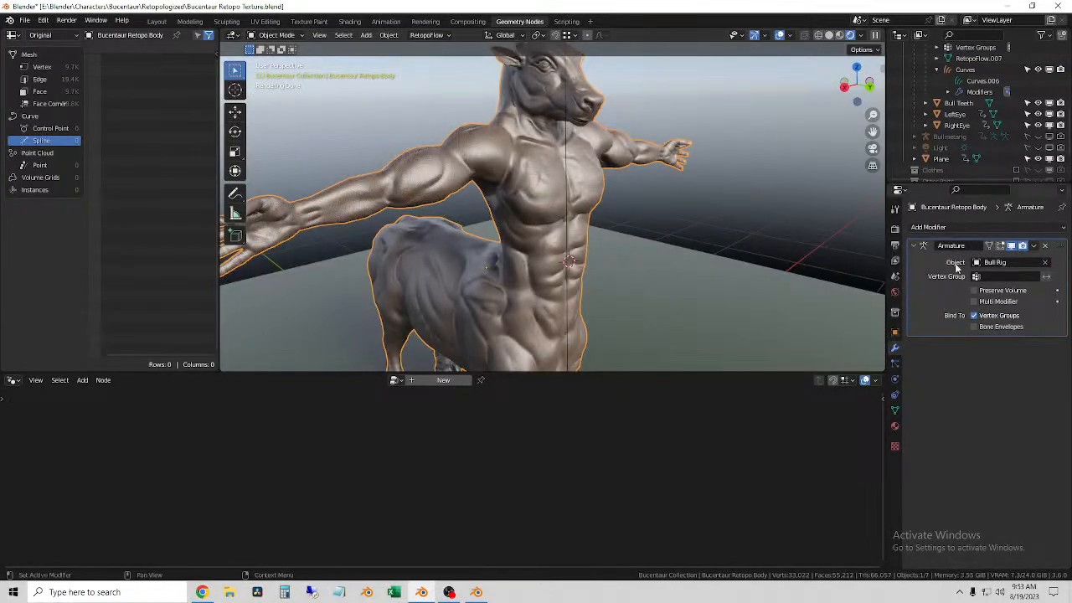
{"action": "left_click", "coordinate": [895, 380]}
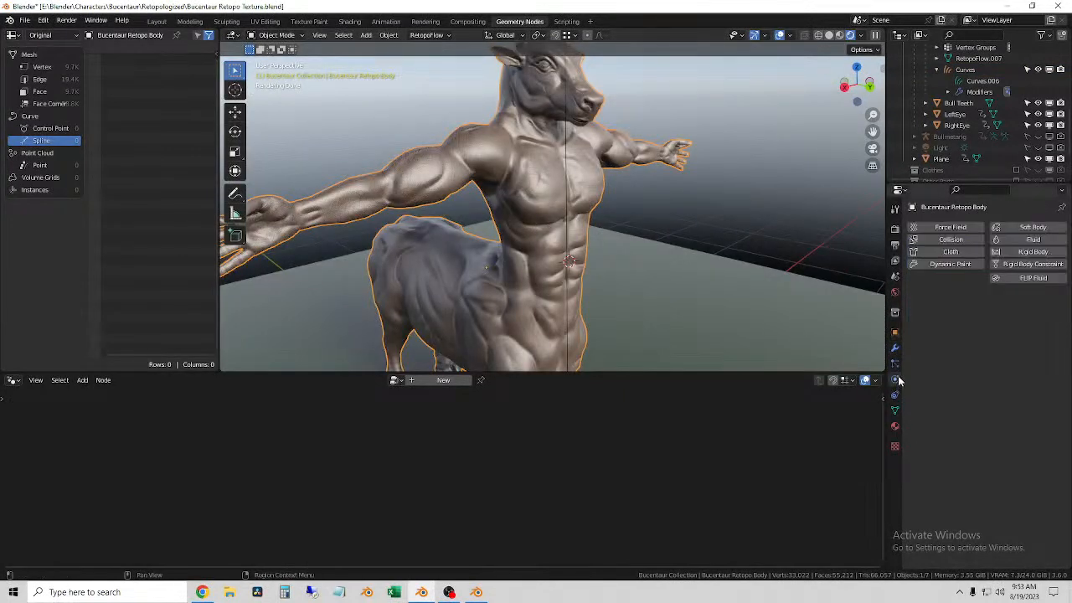
{"action": "left_click", "coordinate": [895, 363]}
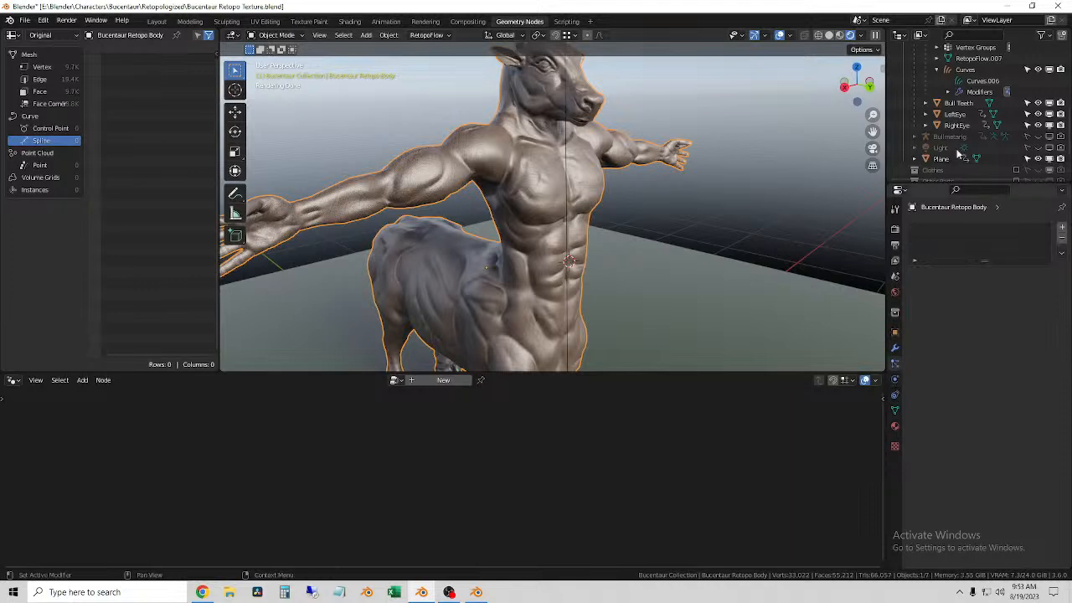
{"action": "left_click", "coordinate": [974, 72]}
{"action": "middle_click_drag", "start_coordinate": [753, 454], "coordinate": [653, 480]}
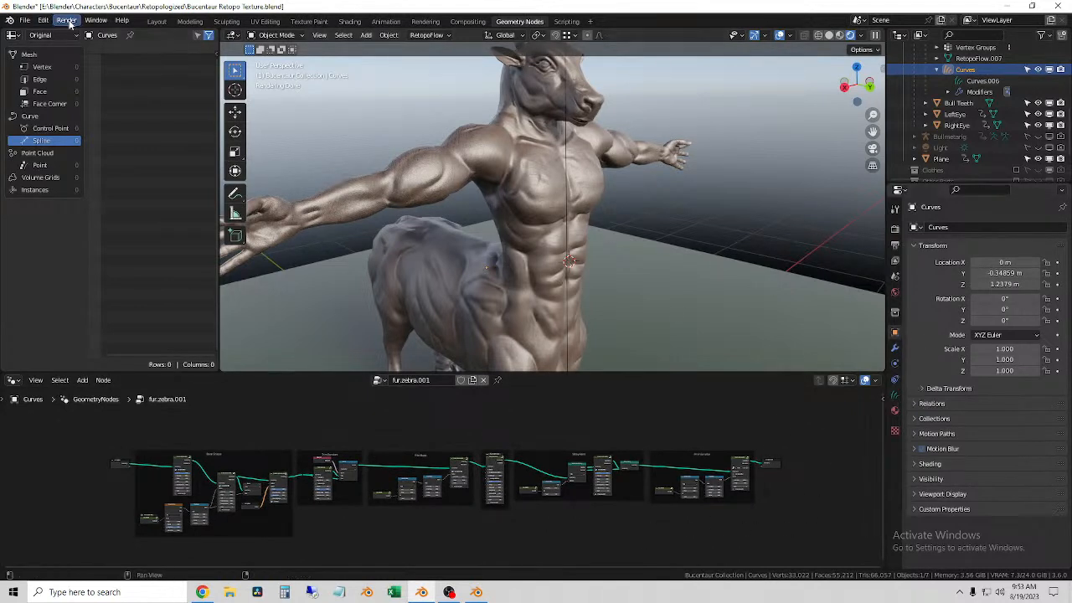
Step: Switch to the Layout workspace and put the Curves object under Bucentaur Retopo Body into Sculpt Mode
{"action": "left_click", "coordinate": [156, 22]}
{"action": "middle_click_drag", "start_coordinate": [577, 305], "coordinate": [572, 266]}
{"action": "scroll", "coordinate": [573, 272], "scroll_direction": "up", "scroll_amount": 5}
{"action": "left_click", "coordinate": [468, 300]}
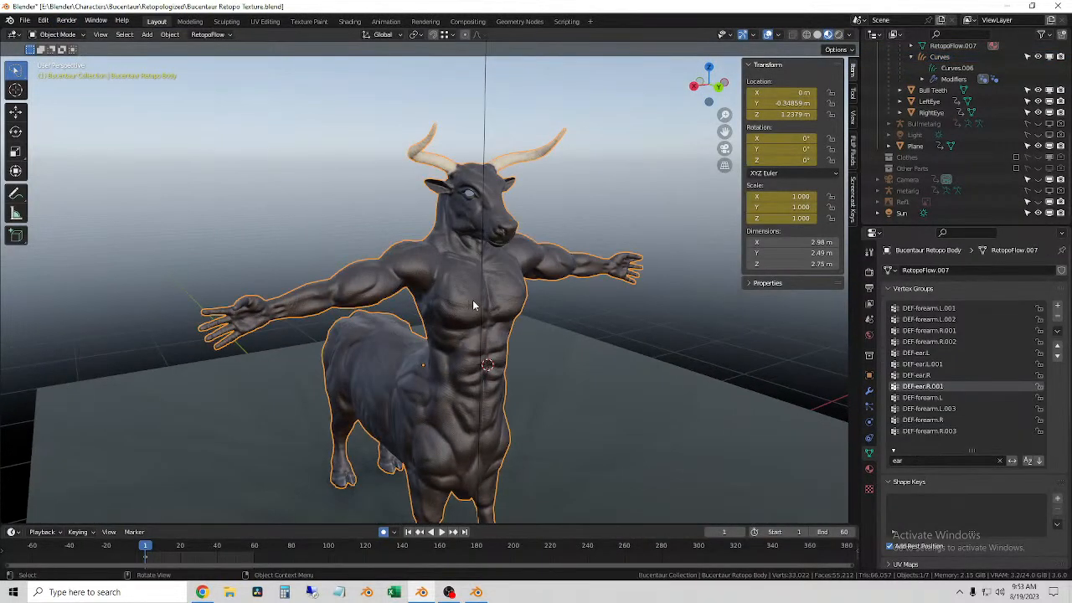
{"action": "scroll", "coordinate": [968, 111], "scroll_direction": "up", "scroll_amount": 2}
{"action": "left_click", "coordinate": [939, 102]}
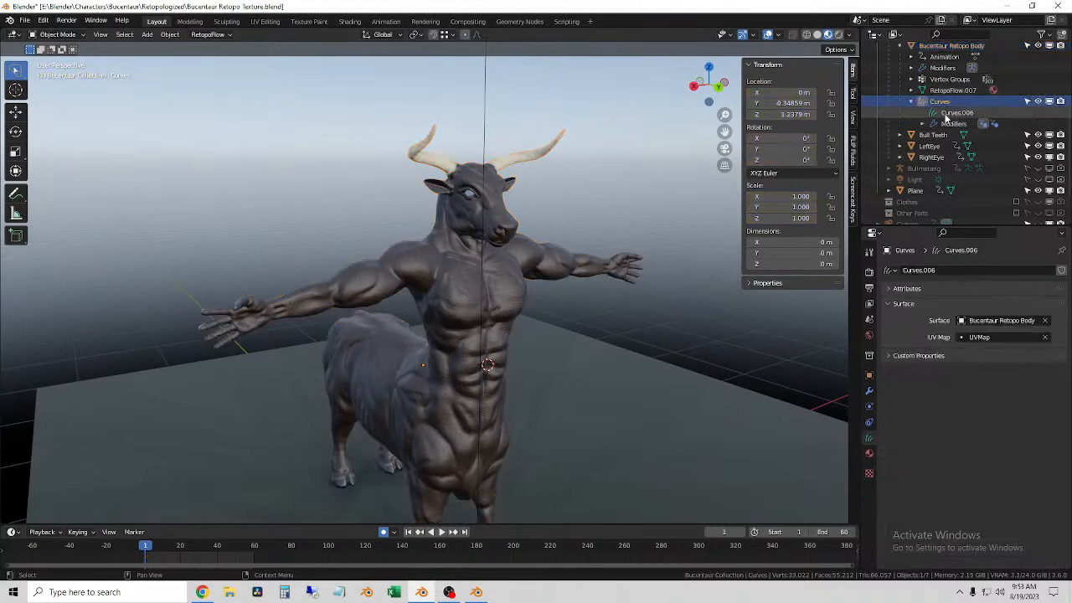
{"action": "left_click", "coordinate": [74, 35]}
{"action": "left_click", "coordinate": [61, 73]}
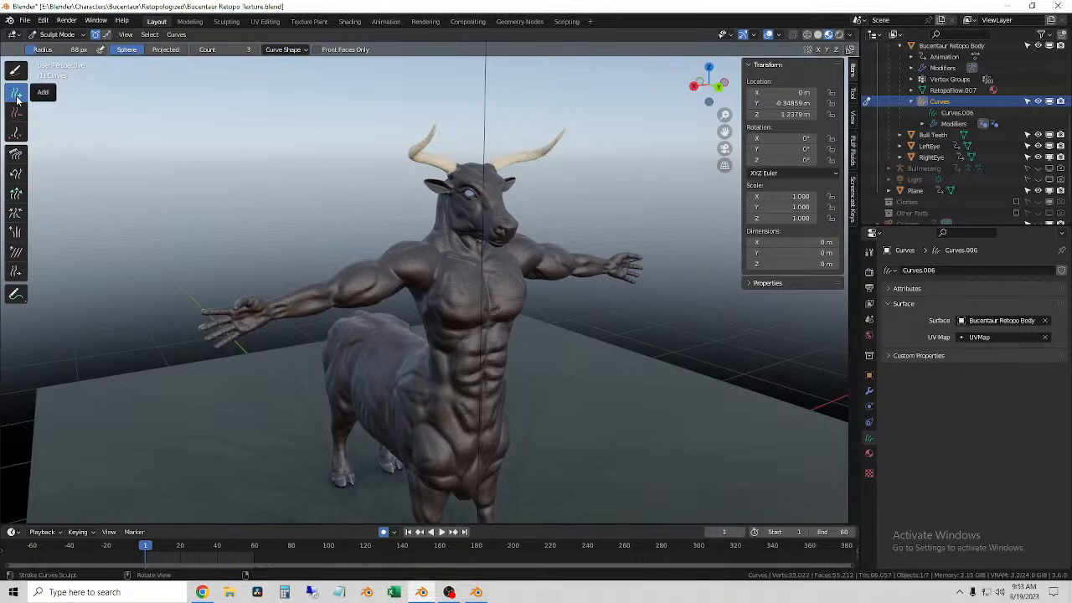
Step: Paint hairs over the abdomen and waist using the Add brush with an 88 px radius and a count of 3
{"action": "scroll", "coordinate": [457, 406], "scroll_direction": "up", "scroll_amount": 3}
{"action": "left_click_drag", "start_coordinate": [443, 320], "coordinate": [471, 410]}
{"action": "middle_click_drag", "start_coordinate": [471, 413], "coordinate": [467, 394]}
{"action": "mouse_move", "coordinate": [494, 335]}
{"action": "left_mouse_down"}
{"action": "mouse_move", "coordinate": [525, 404]}
{"action": "mouse_move", "coordinate": [513, 424]}
{"action": "left_mouse_up"}
{"action": "mouse_move", "coordinate": [457, 414]}
{"action": "middle_mouse_down"}
{"action": "mouse_move", "coordinate": [511, 399]}
{"action": "mouse_move", "coordinate": [519, 413]}
{"action": "mouse_move", "coordinate": [444, 391]}
{"action": "middle_mouse_up"}
{"action": "left_click_drag", "start_coordinate": [438, 332], "coordinate": [455, 467]}
{"action": "scroll", "coordinate": [457, 465], "scroll_direction": "down", "scroll_amount": 1}
{"action": "middle_click_drag", "start_coordinate": [495, 443], "coordinate": [473, 391]}
{"action": "mouse_move", "coordinate": [478, 402]}
{"action": "left_mouse_down"}
{"action": "mouse_move", "coordinate": [484, 427]}
{"action": "mouse_move", "coordinate": [461, 377]}
{"action": "left_mouse_up"}
{"action": "mouse_move", "coordinate": [459, 373]}
{"action": "middle_mouse_down"}
{"action": "mouse_move", "coordinate": [568, 359]}
{"action": "mouse_move", "coordinate": [579, 385]}
{"action": "mouse_move", "coordinate": [429, 362]}
{"action": "middle_mouse_up"}
{"action": "mouse_move", "coordinate": [476, 325]}
{"action": "middle_mouse_down"}
{"action": "mouse_move", "coordinate": [488, 340]}
{"action": "mouse_move", "coordinate": [527, 332]}
{"action": "middle_mouse_up"}
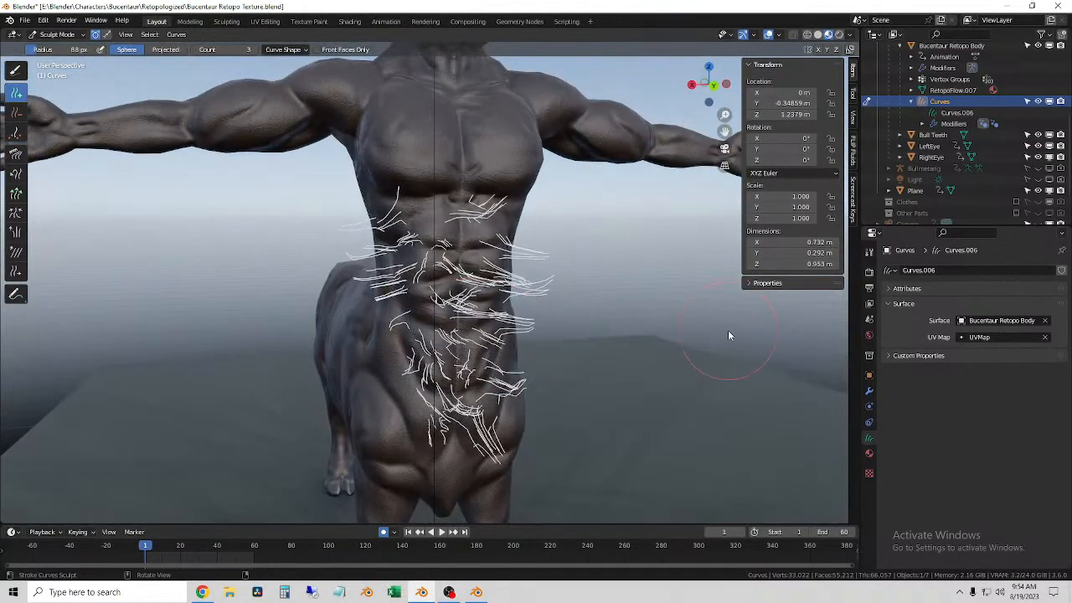
Step: Paint more hairs across the chest, base of the neck and abdomen with the 88 px Add brush
{"action": "left_click", "coordinate": [890, 288]}
{"action": "left_click", "coordinate": [890, 288]}
{"action": "middle_click_drag", "start_coordinate": [428, 265], "coordinate": [483, 238]}
{"action": "left_click_drag", "start_coordinate": [483, 238], "coordinate": [492, 370]}
{"action": "mouse_move", "coordinate": [491, 376]}
{"action": "middle_mouse_down"}
{"action": "mouse_move", "coordinate": [433, 376]}
{"action": "mouse_move", "coordinate": [495, 381]}
{"action": "mouse_move", "coordinate": [410, 405]}
{"action": "middle_mouse_up"}
{"action": "middle_click_drag", "start_coordinate": [490, 302], "coordinate": [455, 293]}
{"action": "mouse_move", "coordinate": [467, 150]}
{"action": "left_mouse_down"}
{"action": "mouse_move", "coordinate": [453, 199]}
{"action": "mouse_move", "coordinate": [423, 222]}
{"action": "mouse_move", "coordinate": [461, 142]}
{"action": "mouse_move", "coordinate": [483, 186]}
{"action": "left_mouse_up"}
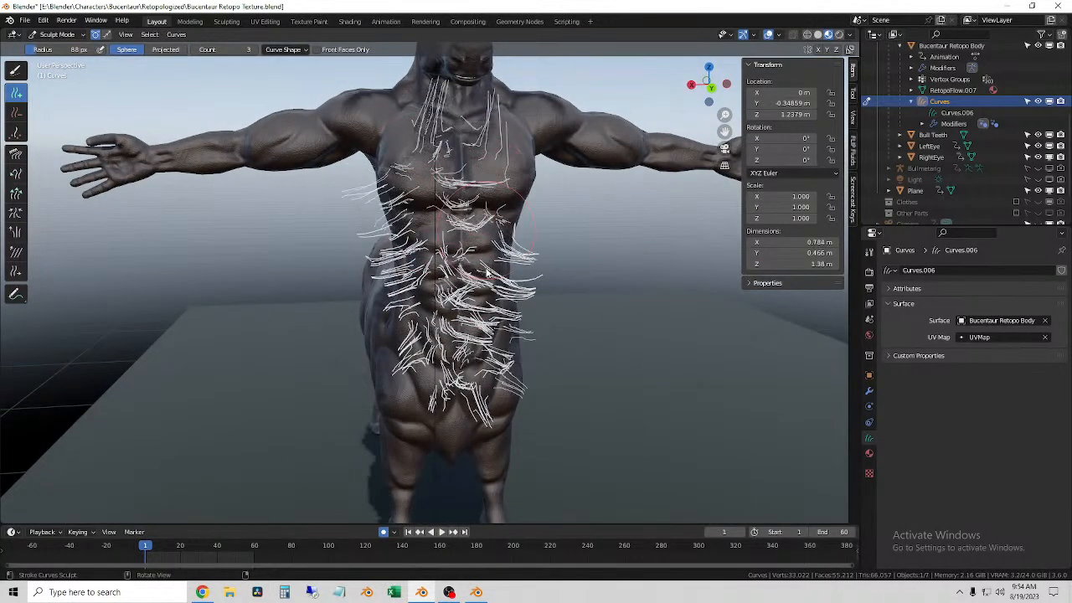
{"action": "left_click_drag", "start_coordinate": [488, 270], "coordinate": [493, 314]}
{"action": "mouse_move", "coordinate": [573, 258]}
{"action": "middle_mouse_down"}
{"action": "mouse_move", "coordinate": [511, 292]}
{"action": "mouse_move", "coordinate": [541, 284]}
{"action": "middle_mouse_up"}
{"action": "left_click_drag", "start_coordinate": [501, 155], "coordinate": [491, 356]}
{"action": "mouse_move", "coordinate": [520, 236]}
{"action": "middle_mouse_down"}
{"action": "mouse_move", "coordinate": [466, 250]}
{"action": "mouse_move", "coordinate": [521, 238]}
{"action": "middle_mouse_up"}
{"action": "mouse_move", "coordinate": [502, 122]}
{"action": "left_mouse_down"}
{"action": "mouse_move", "coordinate": [512, 148]}
{"action": "mouse_move", "coordinate": [495, 182]}
{"action": "left_mouse_up"}
{"action": "middle_click_drag", "start_coordinate": [517, 161], "coordinate": [425, 148]}
{"action": "scroll", "coordinate": [498, 134], "scroll_direction": "up", "scroll_amount": 2}
{"action": "middle_click_drag", "start_coordinate": [501, 141], "coordinate": [567, 248], "text": "shift"}
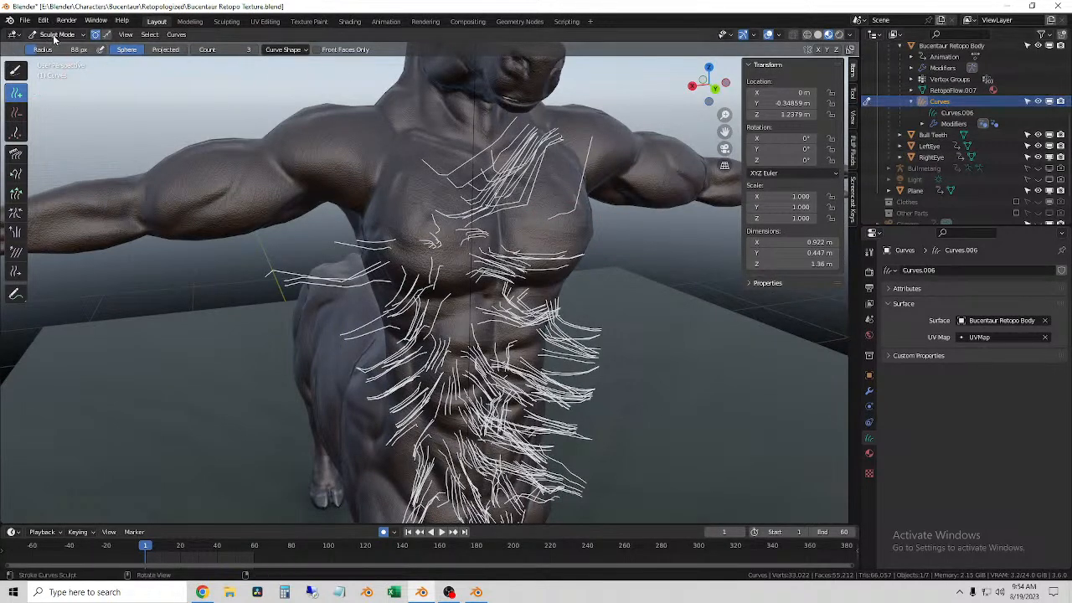
Step: Set the Add brush's curve length to 0.01 m and paint hairs on the right shoulder and upper arm
{"action": "left_click", "coordinate": [304, 50]}
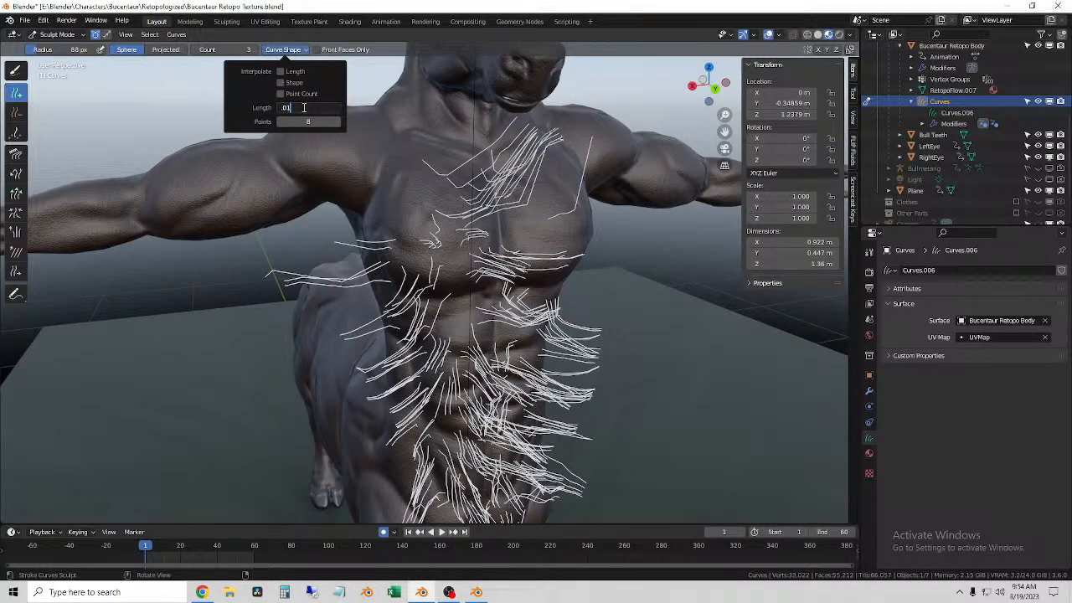
{"action": "mouse_move", "coordinate": [390, 205]}
{"action": "left_mouse_down"}
{"action": "mouse_move", "coordinate": [409, 182]}
{"action": "mouse_move", "coordinate": [279, 170]}
{"action": "left_mouse_up"}
{"action": "mouse_move", "coordinate": [280, 170]}
{"action": "middle_mouse_down"}
{"action": "mouse_move", "coordinate": [340, 198]}
{"action": "mouse_move", "coordinate": [277, 194]}
{"action": "mouse_move", "coordinate": [188, 214]}
{"action": "middle_mouse_up"}
{"action": "left_click_drag", "start_coordinate": [189, 214], "coordinate": [222, 188]}
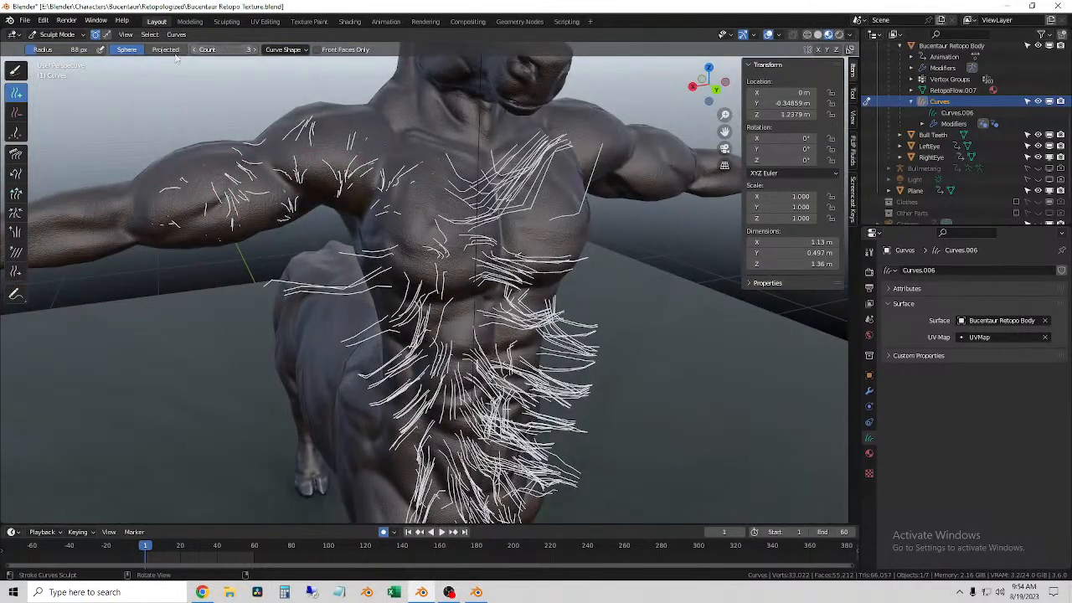
Step: Set the Add brush's curve length to 0.005 m and paint more hairs across the right upper arm and chest
{"action": "left_click", "coordinate": [297, 51]}
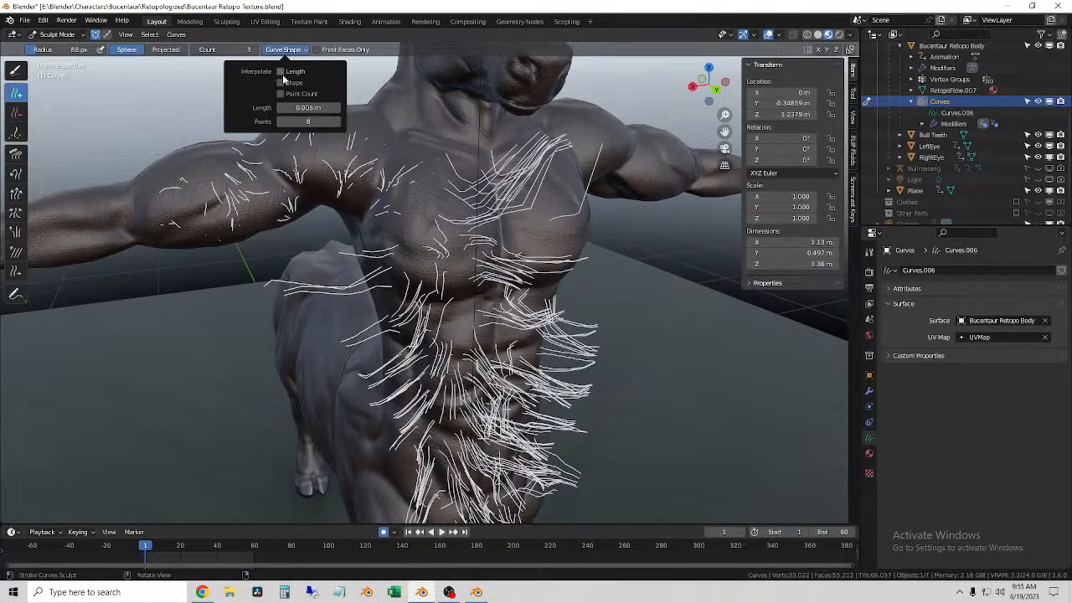
{"action": "mouse_move", "coordinate": [125, 137]}
{"action": "middle_mouse_down"}
{"action": "mouse_move", "coordinate": [276, 309]}
{"action": "mouse_move", "coordinate": [235, 241]}
{"action": "middle_mouse_up"}
{"action": "scroll", "coordinate": [266, 312], "scroll_direction": "up", "scroll_amount": 4}
{"action": "mouse_move", "coordinate": [236, 226]}
{"action": "left_mouse_down"}
{"action": "mouse_move", "coordinate": [191, 182]}
{"action": "mouse_move", "coordinate": [308, 158]}
{"action": "mouse_move", "coordinate": [385, 160]}
{"action": "mouse_move", "coordinate": [438, 214]}
{"action": "mouse_move", "coordinate": [467, 328]}
{"action": "left_mouse_up"}
{"action": "scroll", "coordinate": [468, 328], "scroll_direction": "down", "scroll_amount": 3}
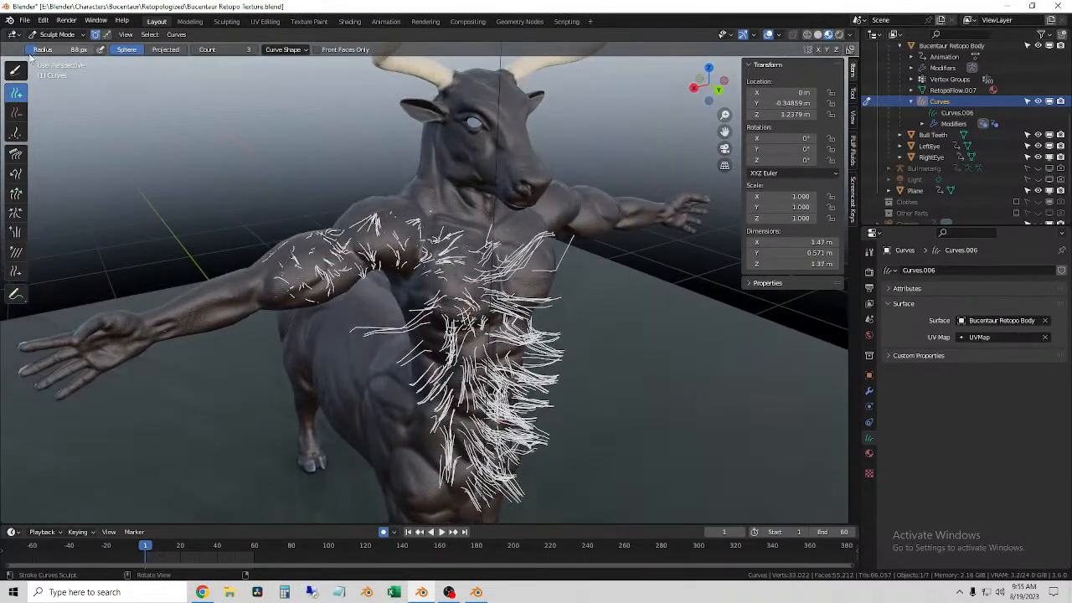
Step: Erase the hairs on the chest and abdomen with the Delete brush, enlarging its radius to 159 px
{"action": "left_click", "coordinate": [17, 117]}
{"action": "mouse_move", "coordinate": [402, 227]}
{"action": "left_mouse_down"}
{"action": "mouse_move", "coordinate": [503, 276]}
{"action": "mouse_move", "coordinate": [472, 473]}
{"action": "mouse_move", "coordinate": [481, 427]}
{"action": "left_mouse_up"}
{"action": "middle_click_drag", "start_coordinate": [482, 427], "coordinate": [456, 402]}
{"action": "left_click_drag", "start_coordinate": [520, 268], "coordinate": [419, 402]}
{"action": "mouse_move", "coordinate": [419, 410]}
{"action": "middle_mouse_down"}
{"action": "mouse_move", "coordinate": [435, 377]}
{"action": "mouse_move", "coordinate": [484, 393]}
{"action": "middle_mouse_up"}
{"action": "key", "text": "f"}
{"action": "left_click", "coordinate": [553, 410]}
{"action": "mouse_move", "coordinate": [511, 402]}
{"action": "left_mouse_down"}
{"action": "mouse_move", "coordinate": [447, 364]}
{"action": "mouse_move", "coordinate": [426, 335]}
{"action": "mouse_move", "coordinate": [469, 299]}
{"action": "mouse_move", "coordinate": [439, 255]}
{"action": "mouse_move", "coordinate": [469, 311]}
{"action": "mouse_move", "coordinate": [405, 236]}
{"action": "mouse_move", "coordinate": [469, 353]}
{"action": "mouse_move", "coordinate": [437, 351]}
{"action": "mouse_move", "coordinate": [483, 306]}
{"action": "left_mouse_up"}
{"action": "key", "text": "f"}
{"action": "left_click", "coordinate": [457, 331]}
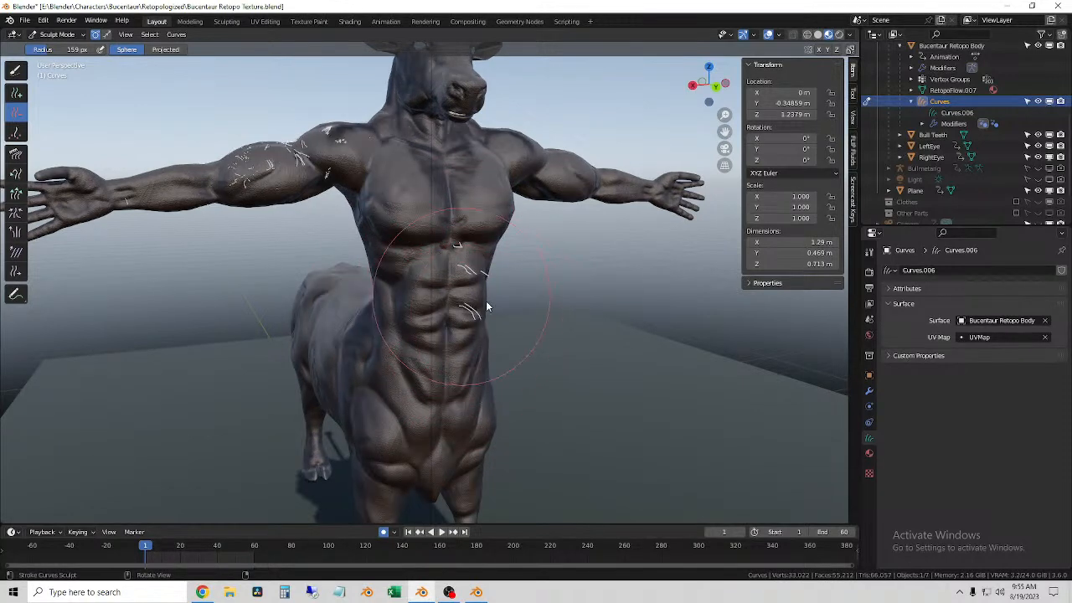
Step: Enlarge the Delete brush to 500 px and erase all remaining hairs from the torso and right arm
{"action": "scroll", "coordinate": [486, 311], "scroll_direction": "up", "scroll_amount": 4}
{"action": "middle_click_drag", "start_coordinate": [495, 326], "coordinate": [444, 317]}
{"action": "middle_click_drag", "start_coordinate": [415, 223], "coordinate": [451, 237]}
{"action": "key", "text": "f"}
{"action": "left_click", "coordinate": [593, 308]}
{"action": "left_click_drag", "start_coordinate": [405, 273], "coordinate": [471, 249]}
{"action": "scroll", "coordinate": [452, 272], "scroll_direction": "down", "scroll_amount": 3}
{"action": "middle_click_drag", "start_coordinate": [426, 301], "coordinate": [463, 320]}
{"action": "key", "text": "f"}
{"action": "left_click", "coordinate": [541, 325]}
{"action": "mouse_move", "coordinate": [463, 301]}
{"action": "left_mouse_down"}
{"action": "mouse_move", "coordinate": [442, 291]}
{"action": "mouse_move", "coordinate": [446, 250]}
{"action": "left_mouse_up"}
{"action": "middle_click_drag", "start_coordinate": [385, 254], "coordinate": [457, 273]}
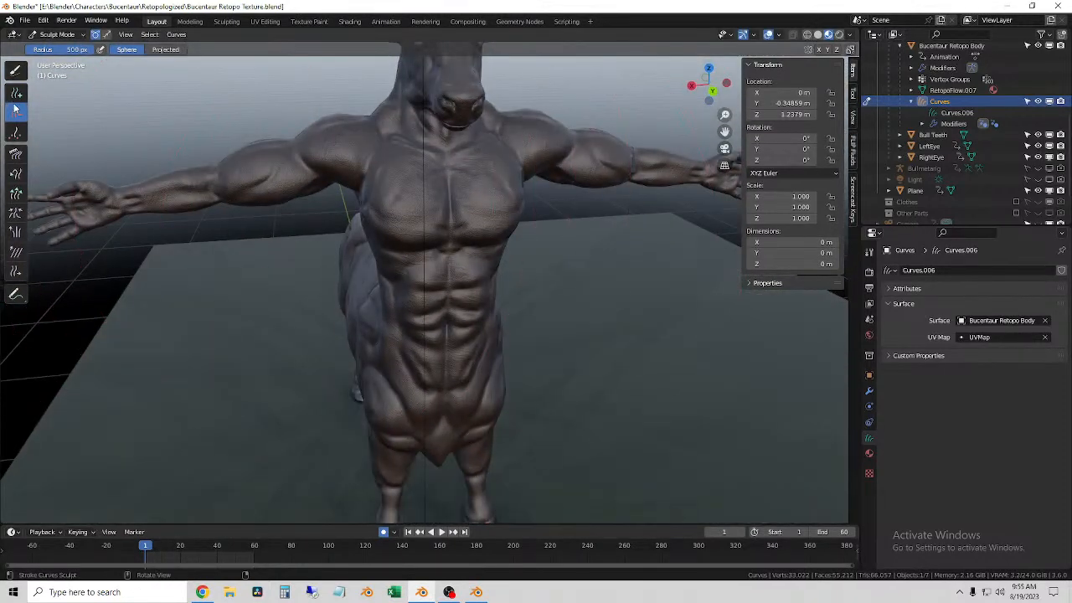
Step: Try scattering hairs over the torso using the Add brush with a 212 px radius, and undo the strokes
{"action": "left_click", "coordinate": [15, 93]}
{"action": "key", "text": "f"}
{"action": "left_click", "coordinate": [194, 239]}
{"action": "left_click", "coordinate": [424, 261]}
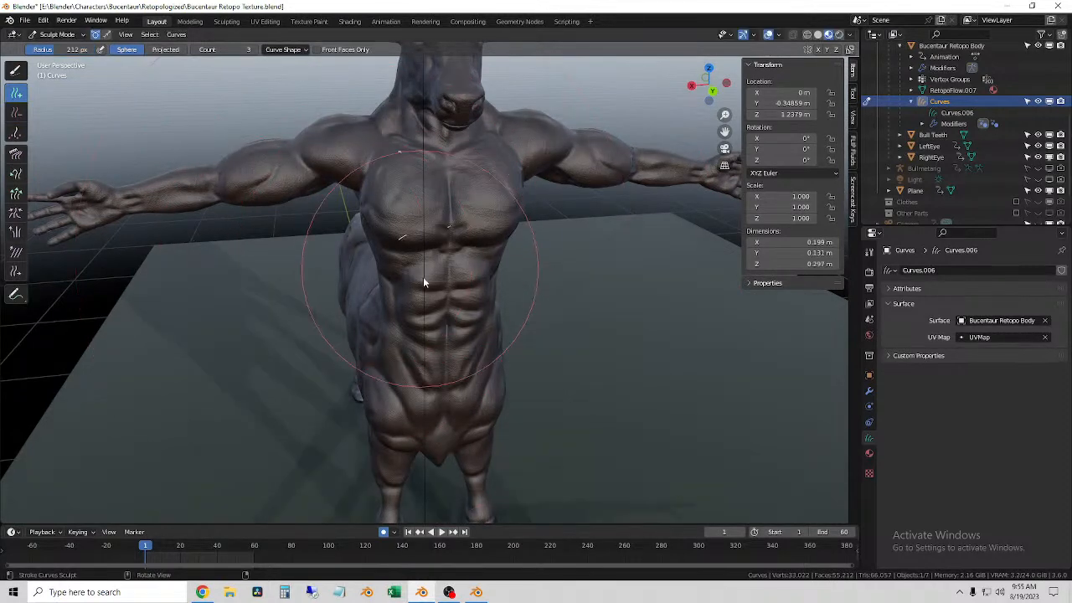
{"action": "left_click", "coordinate": [445, 345]}
{"action": "left_click", "coordinate": [453, 303]}
{"action": "left_click", "coordinate": [455, 405]}
{"action": "left_click", "coordinate": [456, 402]}
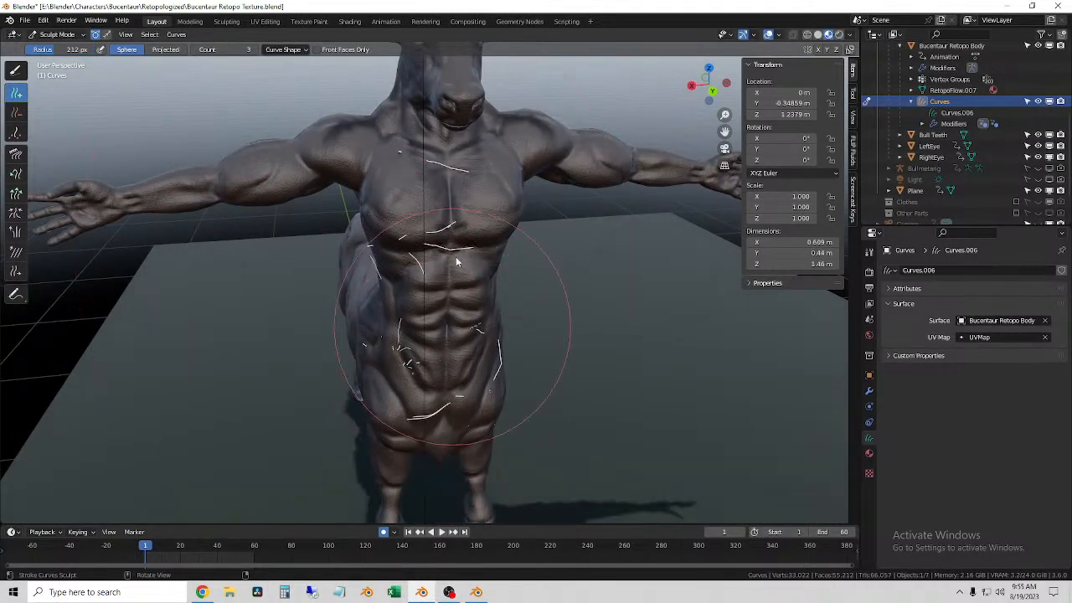
{"action": "left_click", "coordinate": [447, 258]}
{"action": "scroll", "coordinate": [452, 347], "scroll_direction": "up", "scroll_amount": 1}
{"action": "mouse_move", "coordinate": [452, 346]}
{"action": "middle_mouse_down"}
{"action": "mouse_move", "coordinate": [505, 332]}
{"action": "mouse_move", "coordinate": [447, 311]}
{"action": "middle_mouse_up"}
{"action": "scroll", "coordinate": [435, 343], "scroll_direction": "up", "scroll_amount": 2}
{"action": "key", "text": "ctrl+z"}
{"action": "key", "text": "ctrl+z"}
{"action": "key", "text": "ctrl+z"}
{"action": "key", "text": "ctrl+z"}
{"action": "key", "text": "ctrl+z"}
{"action": "key", "text": "ctrl+z"}
{"action": "key", "text": "ctrl+z"}
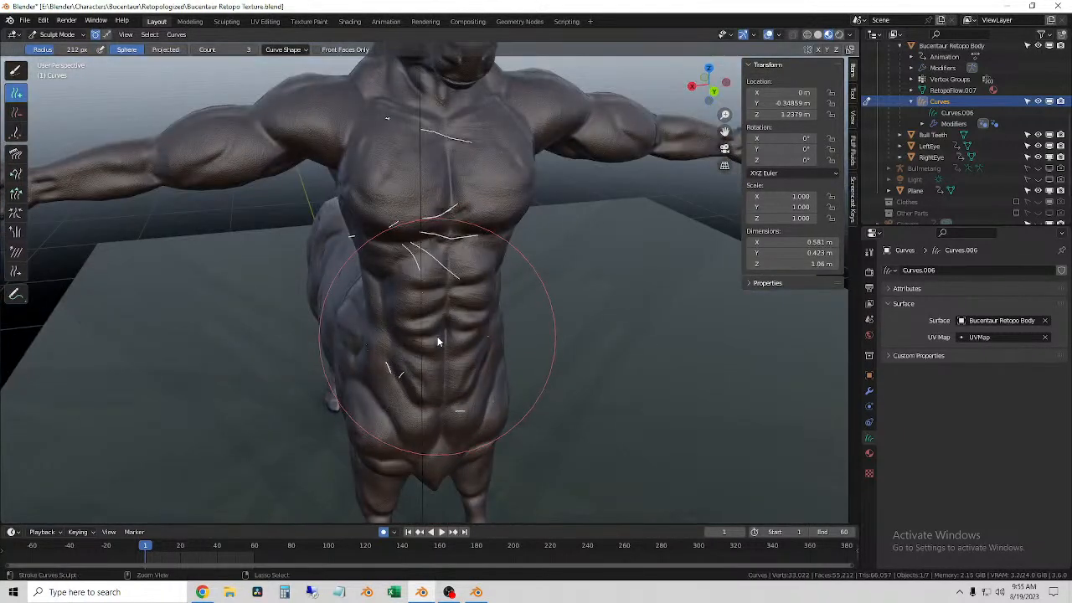
Step: Restrict the Add brush to front faces only, reduce its radius to 97 px, and undo the trial hairs on the chest
{"action": "left_click", "coordinate": [284, 50]}
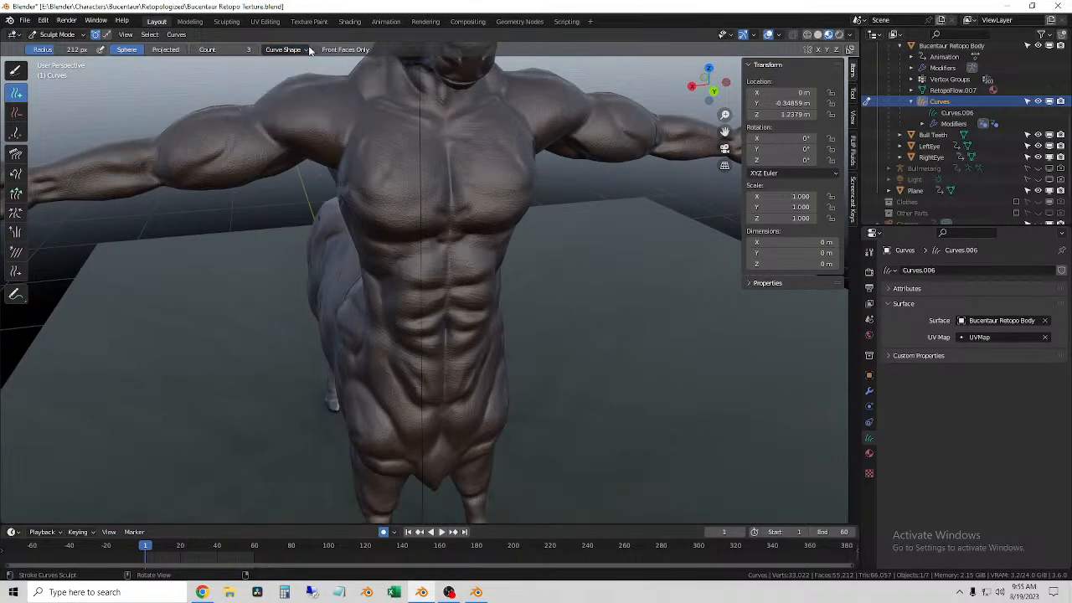
{"action": "key", "text": "f"}
{"action": "left_click", "coordinate": [373, 296]}
{"action": "left_click_drag", "start_coordinate": [385, 147], "coordinate": [399, 216]}
{"action": "middle_click_drag", "start_coordinate": [398, 216], "coordinate": [424, 216]}
{"action": "scroll", "coordinate": [401, 216], "scroll_direction": "up", "scroll_amount": 2}
{"action": "key", "text": "ctrl+z"}
{"action": "key", "text": "ctrl+z"}
{"action": "key", "text": "ctrl+z"}
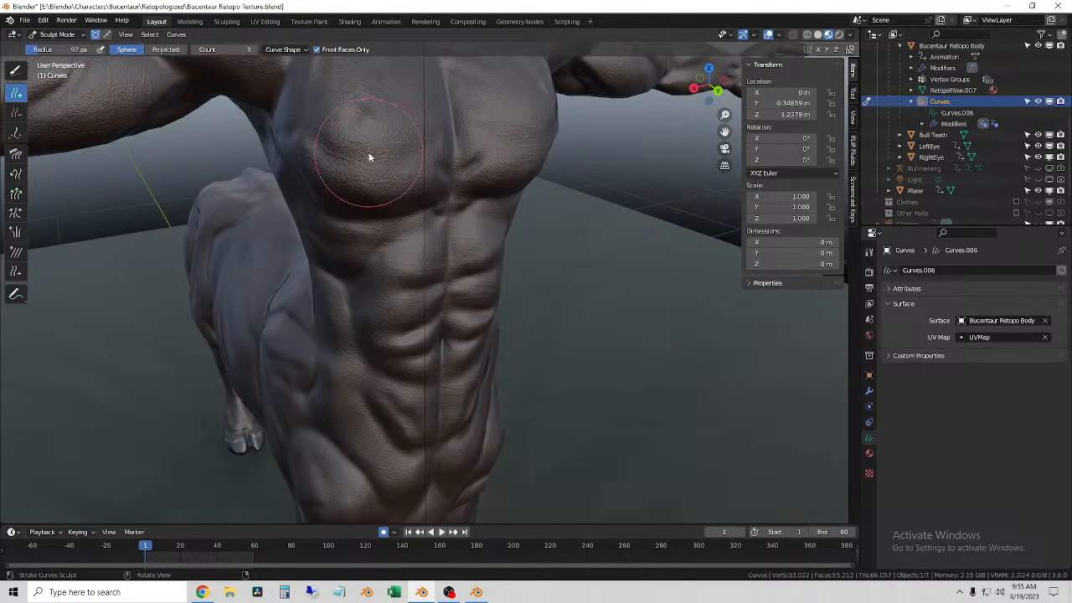
Step: Paint short hairs down the right pectoral and the ribs beneath it using the Add brush with a 71 px radius
{"action": "mouse_move", "coordinate": [378, 134]}
{"action": "middle_mouse_down"}
{"action": "mouse_move", "coordinate": [390, 227]}
{"action": "mouse_move", "coordinate": [401, 226]}
{"action": "mouse_move", "coordinate": [388, 206]}
{"action": "middle_mouse_up"}
{"action": "left_click_drag", "start_coordinate": [388, 206], "coordinate": [390, 186]}
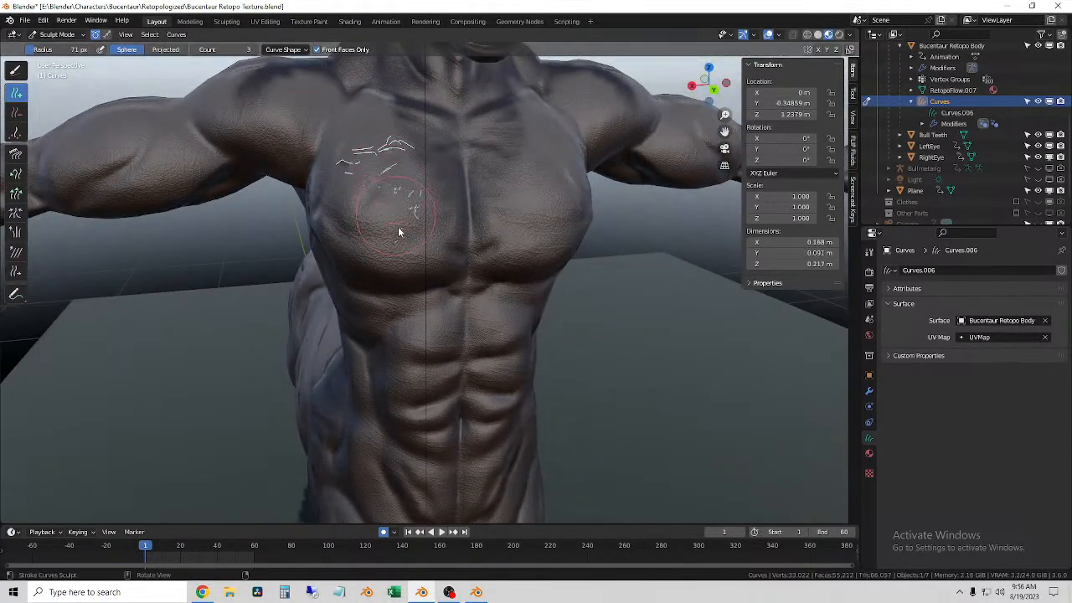
{"action": "left_click_drag", "start_coordinate": [403, 270], "coordinate": [422, 325]}
{"action": "middle_click_drag", "start_coordinate": [422, 325], "coordinate": [567, 327]}
{"action": "scroll", "coordinate": [427, 274], "scroll_direction": "up", "scroll_amount": 5}
Step: Paint short hairs down the left pectoral and onto the upper abdomen with the 71 px Add brush
{"action": "middle_click_drag", "start_coordinate": [712, 271], "coordinate": [389, 256], "text": "shift"}
{"action": "middle_click_drag", "start_coordinate": [457, 272], "coordinate": [382, 285]}
{"action": "scroll", "coordinate": [505, 273], "scroll_direction": "down", "scroll_amount": 5}
{"action": "left_click_drag", "start_coordinate": [401, 182], "coordinate": [416, 219]}
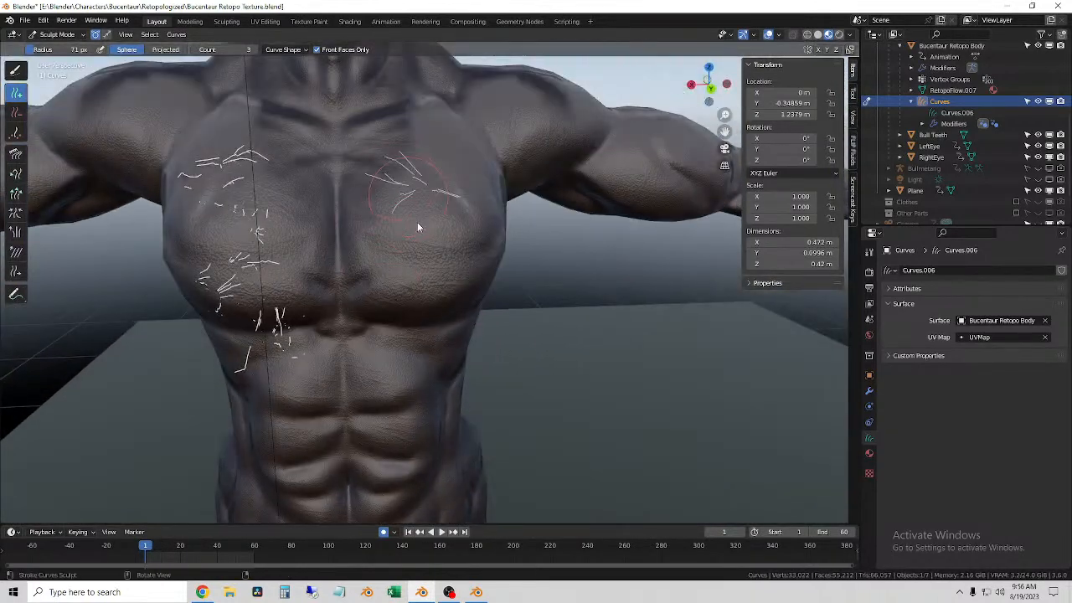
{"action": "left_click_drag", "start_coordinate": [415, 312], "coordinate": [418, 327]}
{"action": "middle_click_drag", "start_coordinate": [419, 328], "coordinate": [381, 311]}
{"action": "left_click_drag", "start_coordinate": [407, 323], "coordinate": [392, 382]}
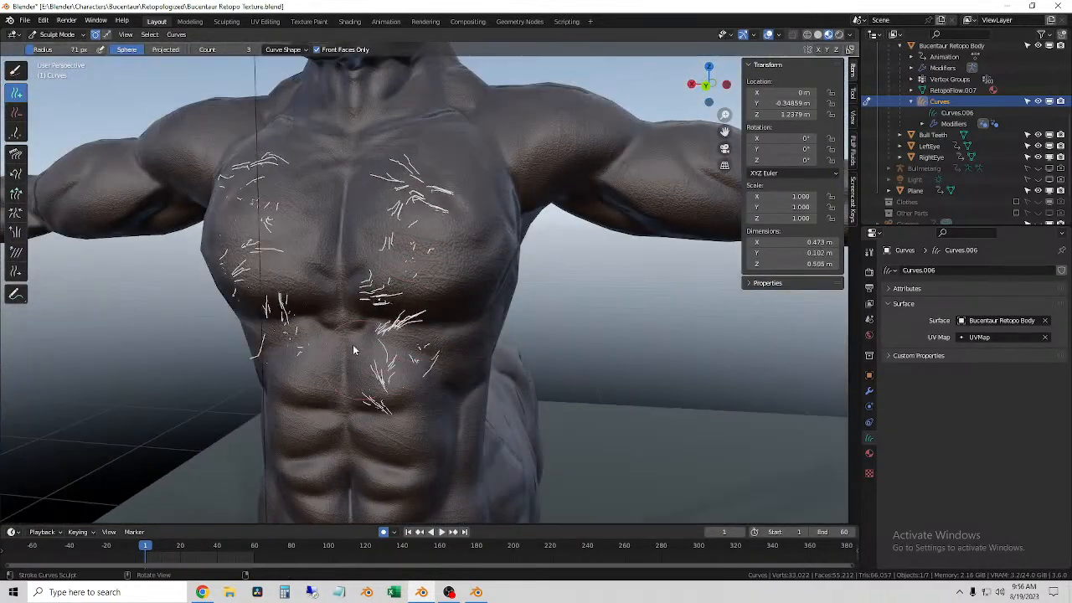
Step: Fill the sternum, middle abdomen and both sides of the waist with short hairs using the 71 px Add brush
{"action": "middle_click_drag", "start_coordinate": [301, 243], "coordinate": [337, 224]}
{"action": "left_click_drag", "start_coordinate": [337, 228], "coordinate": [335, 270]}
{"action": "middle_click_drag", "start_coordinate": [346, 409], "coordinate": [288, 278]}
{"action": "mouse_move", "coordinate": [298, 350]}
{"action": "left_mouse_down"}
{"action": "mouse_move", "coordinate": [240, 220]}
{"action": "mouse_move", "coordinate": [221, 415]}
{"action": "left_mouse_up"}
{"action": "middle_click_drag", "start_coordinate": [444, 322], "coordinate": [356, 318]}
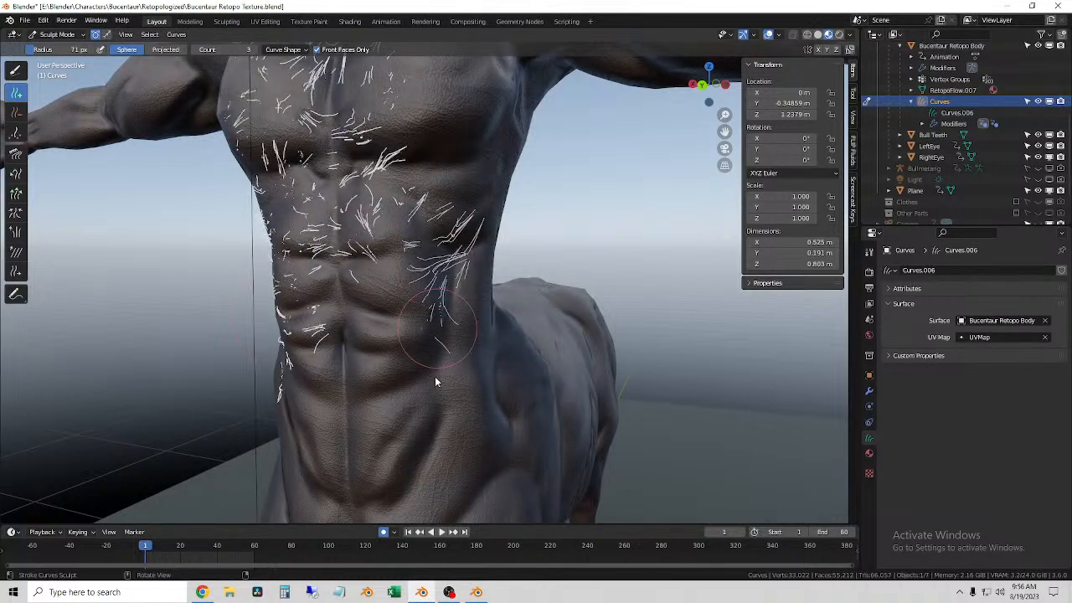
{"action": "mouse_move", "coordinate": [350, 423]}
{"action": "left_mouse_down"}
{"action": "mouse_move", "coordinate": [327, 368]}
{"action": "mouse_move", "coordinate": [392, 355]}
{"action": "left_mouse_up"}
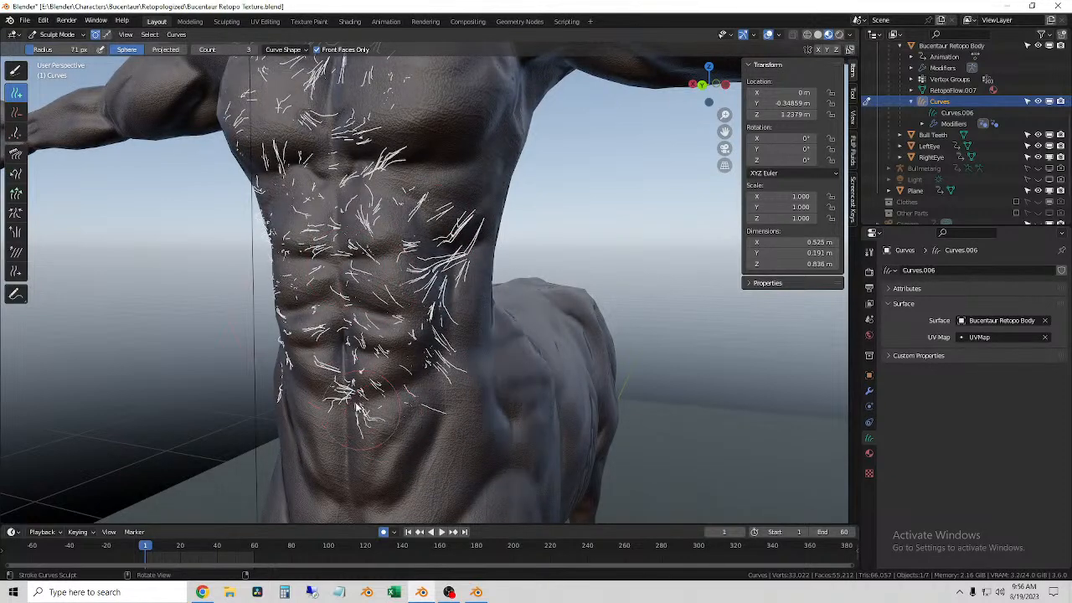
{"action": "middle_click_drag", "start_coordinate": [310, 355], "coordinate": [357, 352]}
{"action": "middle_click_drag", "start_coordinate": [288, 446], "coordinate": [327, 364]}
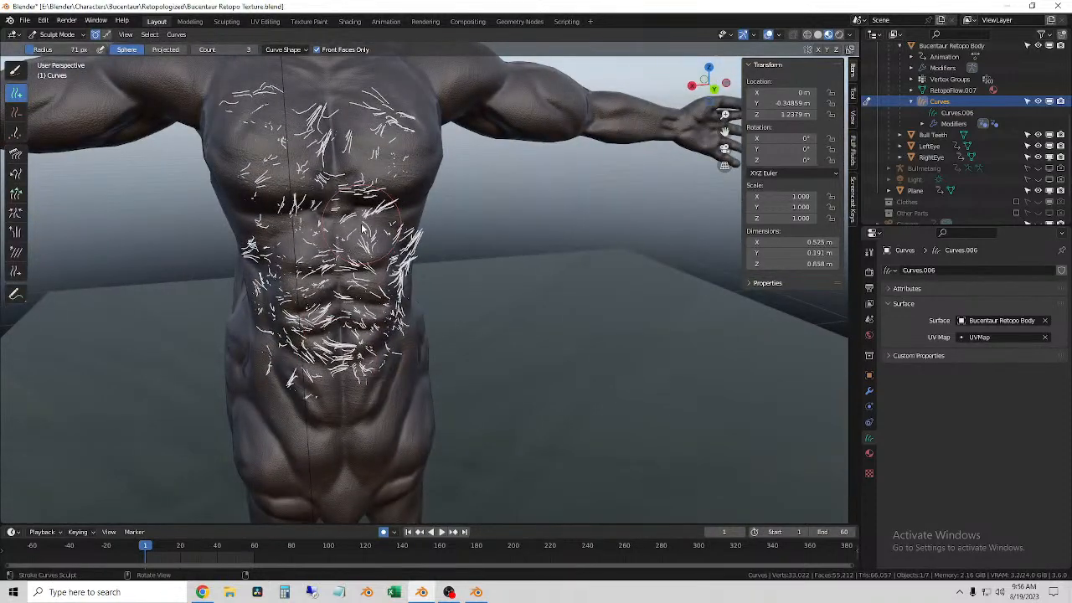
Step: Add short hairs along the ribs and abdomen, check them in Solid shading, and return to Material Preview shading
{"action": "middle_click_drag", "start_coordinate": [362, 229], "coordinate": [411, 361], "text": "shift"}
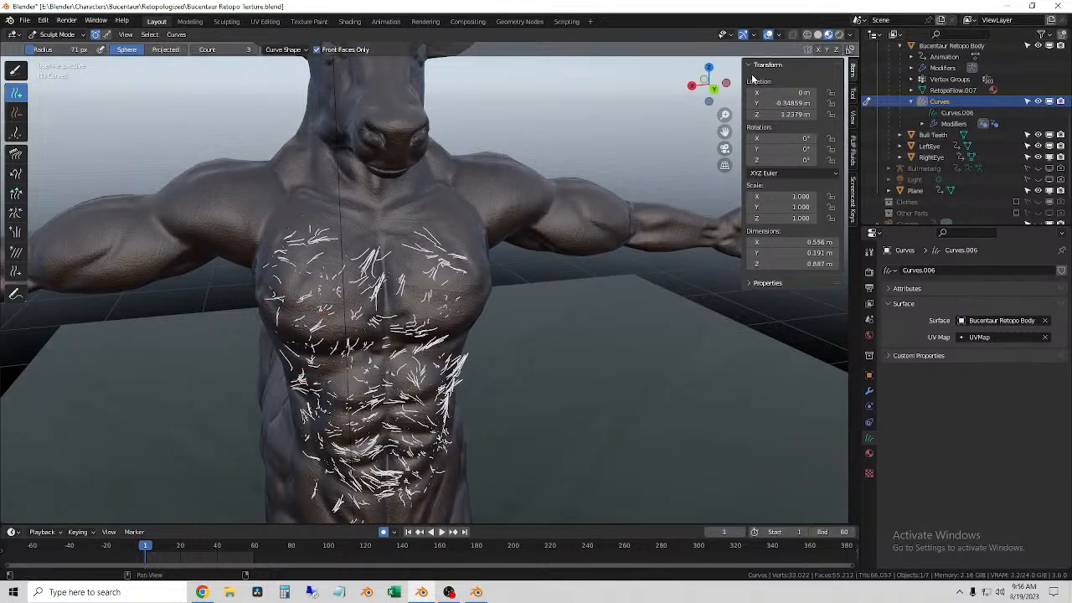
{"action": "left_click", "coordinate": [817, 37]}
{"action": "mouse_move", "coordinate": [452, 322]}
{"action": "middle_mouse_down"}
{"action": "mouse_move", "coordinate": [524, 300]}
{"action": "mouse_move", "coordinate": [517, 369]}
{"action": "mouse_move", "coordinate": [308, 381]}
{"action": "mouse_move", "coordinate": [208, 424]}
{"action": "mouse_move", "coordinate": [450, 352]}
{"action": "mouse_move", "coordinate": [462, 362]}
{"action": "middle_mouse_up"}
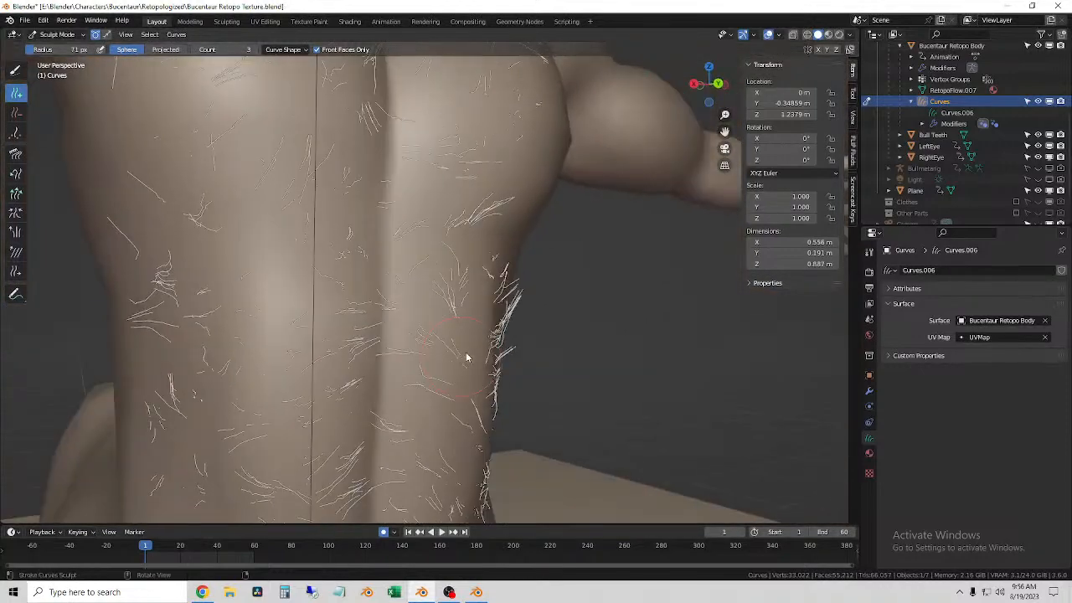
{"action": "left_click", "coordinate": [828, 35]}
{"action": "scroll", "coordinate": [556, 207], "scroll_direction": "down", "scroll_amount": 3}
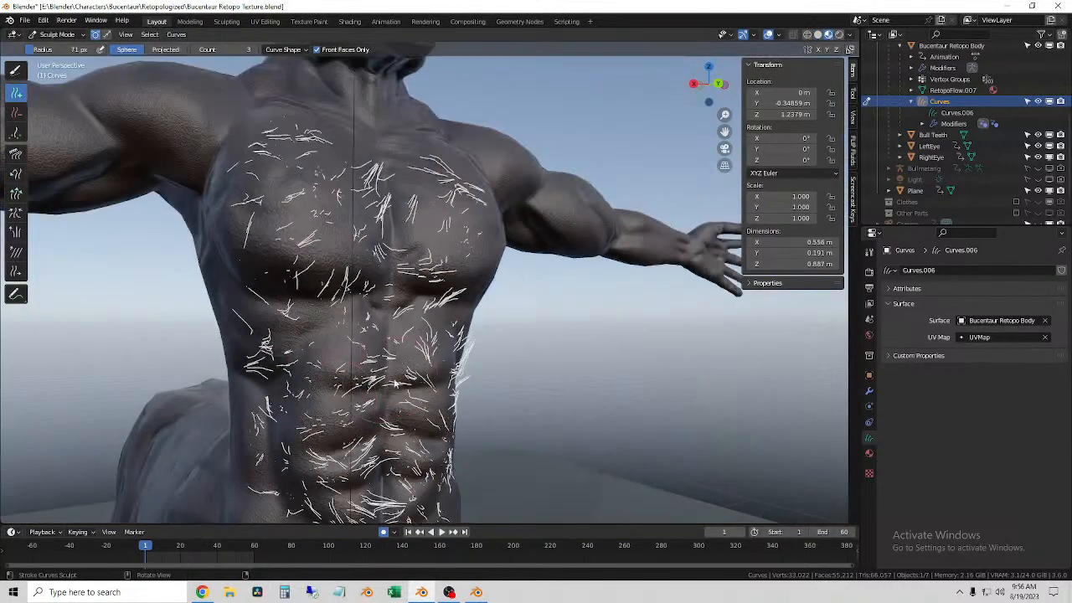
Step: Enable X-axis symmetry for the Add brush and paint short hairs over the lower abdomen and both hips
{"action": "middle_click_drag", "start_coordinate": [553, 210], "coordinate": [546, 248]}
{"action": "scroll", "coordinate": [333, 282], "scroll_direction": "down", "scroll_amount": 4}
{"action": "middle_click_drag", "start_coordinate": [333, 283], "coordinate": [368, 360]}
{"action": "left_click", "coordinate": [822, 54]}
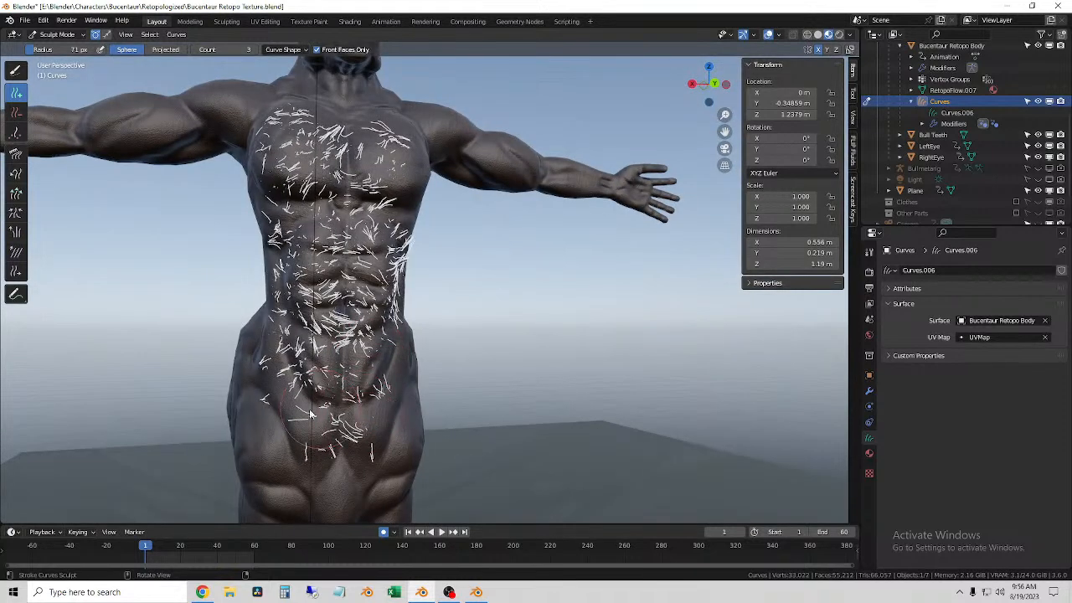
{"action": "middle_click_drag", "start_coordinate": [288, 395], "coordinate": [265, 410]}
{"action": "mouse_move", "coordinate": [240, 361]}
{"action": "left_mouse_down"}
{"action": "mouse_move", "coordinate": [245, 409]}
{"action": "mouse_move", "coordinate": [233, 332]}
{"action": "left_mouse_up"}
{"action": "middle_click_drag", "start_coordinate": [235, 310], "coordinate": [302, 456], "text": "shift"}
{"action": "middle_click_drag", "start_coordinate": [306, 452], "coordinate": [362, 440]}
{"action": "left_click_drag", "start_coordinate": [376, 403], "coordinate": [385, 396]}
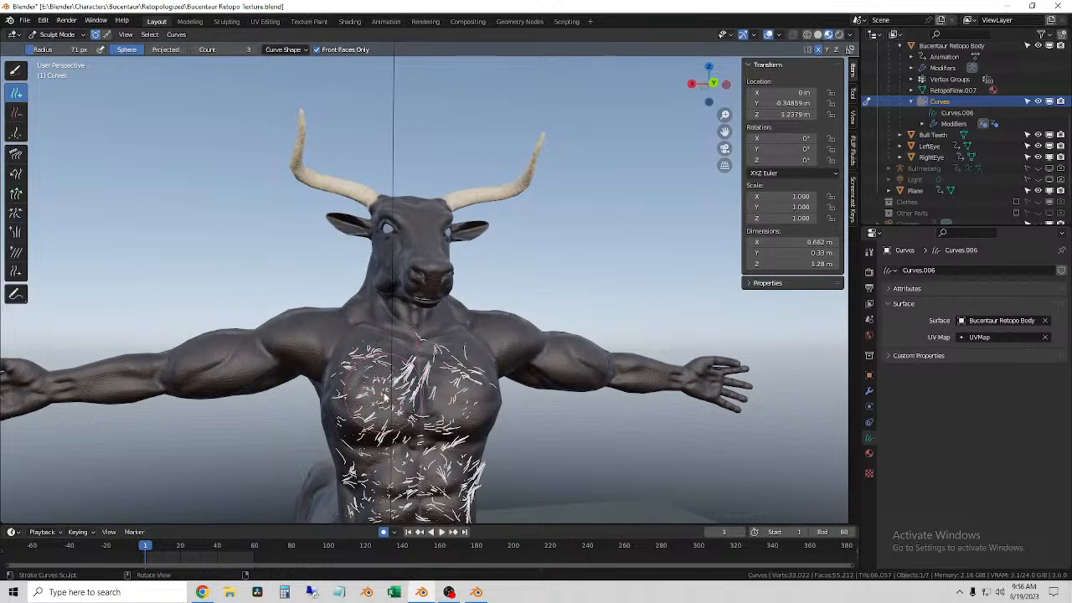
Step: Paint mirrored hairs from the shoulders along the upper arms and forearms with the 71 px Add brush
{"action": "middle_click_drag", "start_coordinate": [394, 416], "coordinate": [421, 309]}
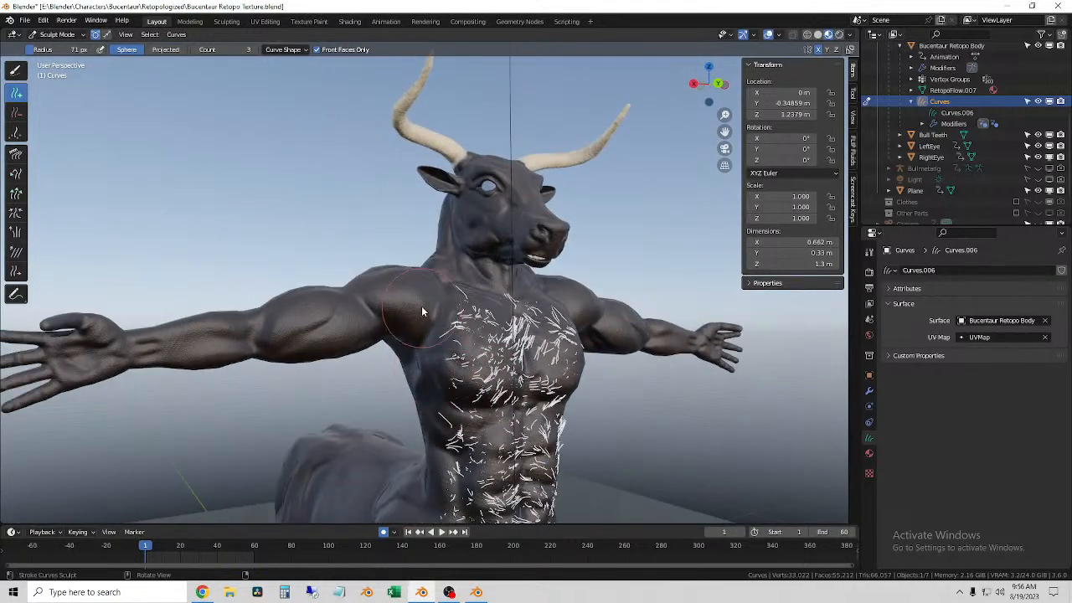
{"action": "left_click_drag", "start_coordinate": [422, 309], "coordinate": [363, 327]}
{"action": "left_click_drag", "start_coordinate": [276, 339], "coordinate": [258, 337]}
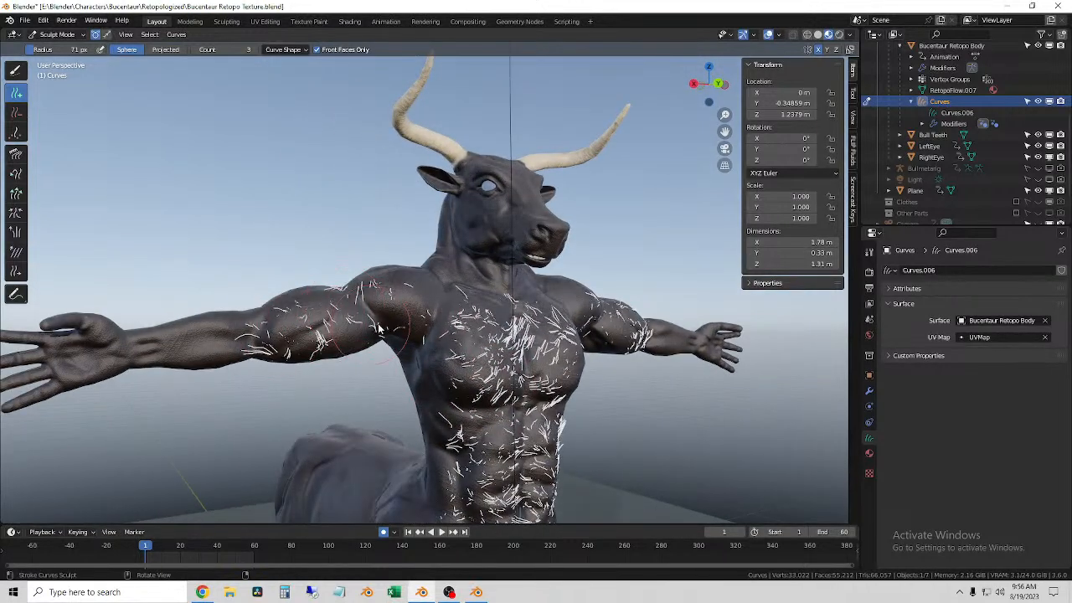
{"action": "middle_click_drag", "start_coordinate": [276, 323], "coordinate": [289, 360]}
{"action": "left_click_drag", "start_coordinate": [322, 335], "coordinate": [268, 375]}
{"action": "mouse_move", "coordinate": [269, 374]}
{"action": "middle_mouse_down"}
{"action": "mouse_move", "coordinate": [581, 383]}
{"action": "mouse_move", "coordinate": [355, 282]}
{"action": "mouse_move", "coordinate": [380, 267]}
{"action": "middle_mouse_up"}
{"action": "mouse_move", "coordinate": [459, 273]}
{"action": "left_mouse_down"}
{"action": "mouse_move", "coordinate": [579, 299]}
{"action": "mouse_move", "coordinate": [442, 272]}
{"action": "mouse_move", "coordinate": [615, 300]}
{"action": "left_mouse_up"}
Step: Enlarge the Add brush to 108 px, set its count to 10, and paint hairs over the upper back and waist
{"action": "middle_click_drag", "start_coordinate": [615, 300], "coordinate": [314, 259]}
{"action": "key", "text": "f"}
{"action": "left_click_drag", "start_coordinate": [325, 266], "coordinate": [310, 359]}
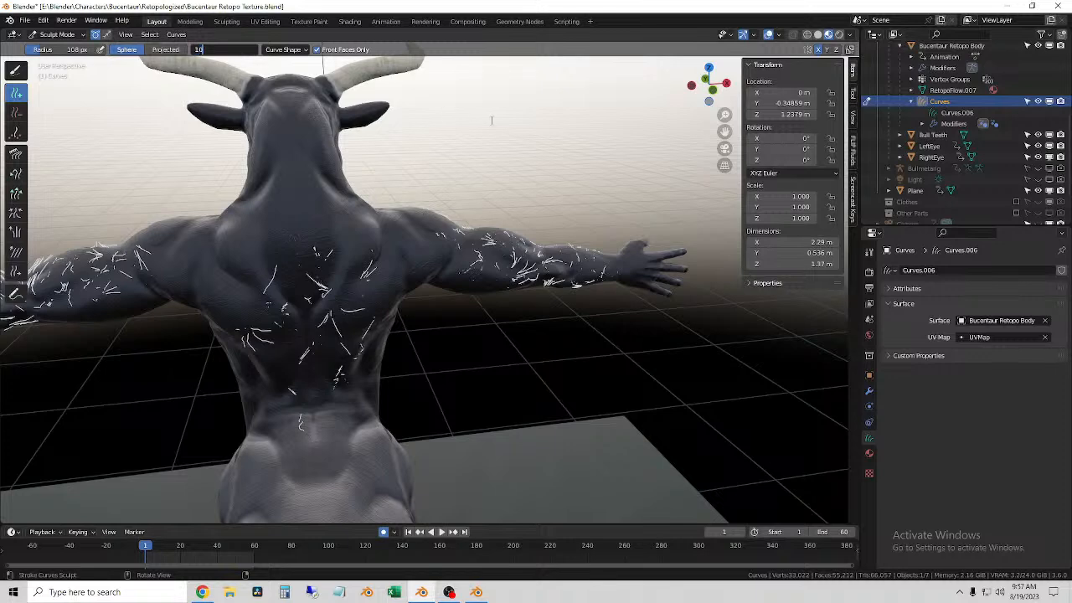
{"action": "mouse_move", "coordinate": [456, 263]}
{"action": "left_mouse_down"}
{"action": "mouse_move", "coordinate": [500, 266]}
{"action": "mouse_move", "coordinate": [295, 302]}
{"action": "mouse_move", "coordinate": [295, 357]}
{"action": "left_mouse_up"}
{"action": "left_click", "coordinate": [277, 358]}
{"action": "middle_click_drag", "start_coordinate": [277, 357], "coordinate": [245, 261]}
{"action": "mouse_move", "coordinate": [207, 244]}
{"action": "left_mouse_down"}
{"action": "mouse_move", "coordinate": [287, 311]}
{"action": "mouse_move", "coordinate": [276, 383]}
{"action": "left_mouse_up"}
{"action": "middle_click_drag", "start_coordinate": [287, 430], "coordinate": [362, 444]}
Step: Thicken the mirrored hair on the upper arms and forearms with the Add brush, using a 77 px radius toward the wrists
{"action": "left_click_drag", "start_coordinate": [262, 288], "coordinate": [153, 325]}
{"action": "middle_click_drag", "start_coordinate": [153, 324], "coordinate": [164, 325]}
{"action": "left_click_drag", "start_coordinate": [74, 388], "coordinate": [138, 379]}
{"action": "mouse_move", "coordinate": [138, 379]}
{"action": "middle_mouse_down", "text": "shift"}
{"action": "mouse_move", "coordinate": [325, 337]}
{"action": "mouse_move", "coordinate": [273, 307]}
{"action": "middle_mouse_up", "text": "shift"}
{"action": "left_click_drag", "start_coordinate": [253, 311], "coordinate": [164, 310]}
{"action": "middle_click_drag", "start_coordinate": [164, 309], "coordinate": [484, 263]}
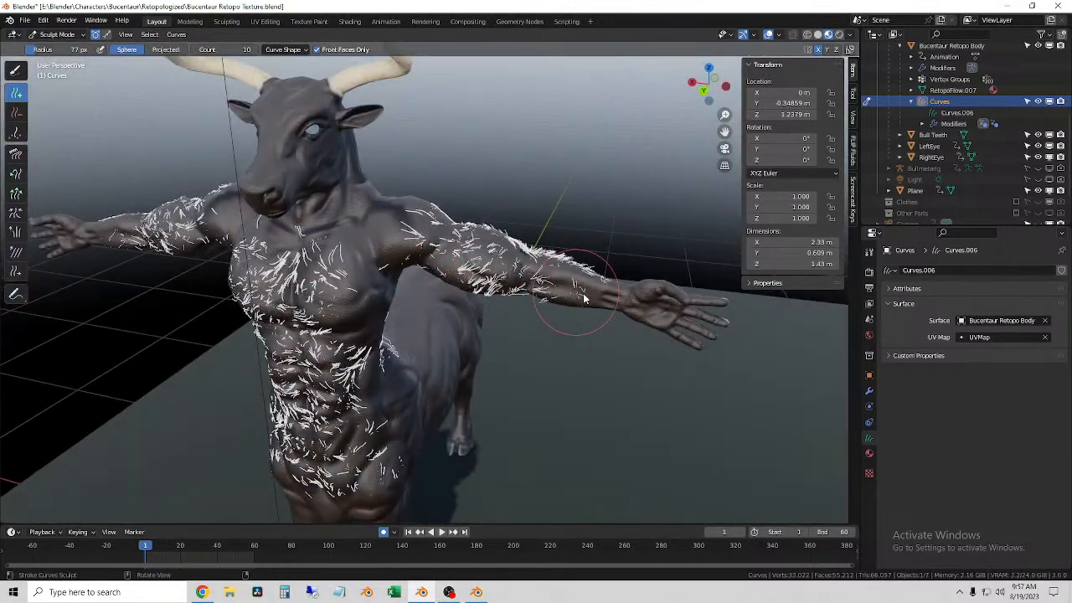
{"action": "left_click_drag", "start_coordinate": [585, 299], "coordinate": [578, 295]}
{"action": "scroll", "coordinate": [578, 294], "scroll_direction": "up", "scroll_amount": 1}
{"action": "middle_click_drag", "start_coordinate": [578, 297], "coordinate": [598, 282], "text": "shift"}
{"action": "mouse_move", "coordinate": [581, 251]}
{"action": "left_mouse_down"}
{"action": "mouse_move", "coordinate": [624, 252]}
{"action": "mouse_move", "coordinate": [520, 253]}
{"action": "left_mouse_up"}
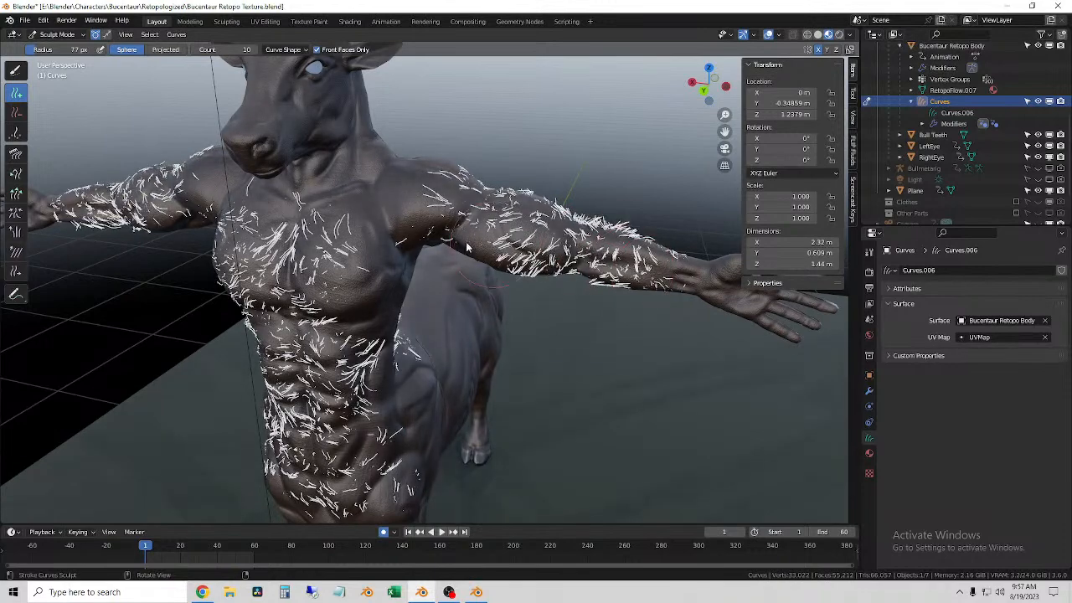
Step: Fill the front of the shoulders and the upper chest with mirrored hairs using the 77 px Add brush
{"action": "middle_click_drag", "start_coordinate": [520, 253], "coordinate": [397, 206]}
{"action": "left_click_drag", "start_coordinate": [402, 193], "coordinate": [412, 178]}
{"action": "mouse_move", "coordinate": [494, 208]}
{"action": "left_mouse_down"}
{"action": "mouse_move", "coordinate": [426, 201]}
{"action": "mouse_move", "coordinate": [394, 228]}
{"action": "left_mouse_up"}
{"action": "middle_click_drag", "start_coordinate": [362, 283], "coordinate": [399, 211], "text": "shift"}
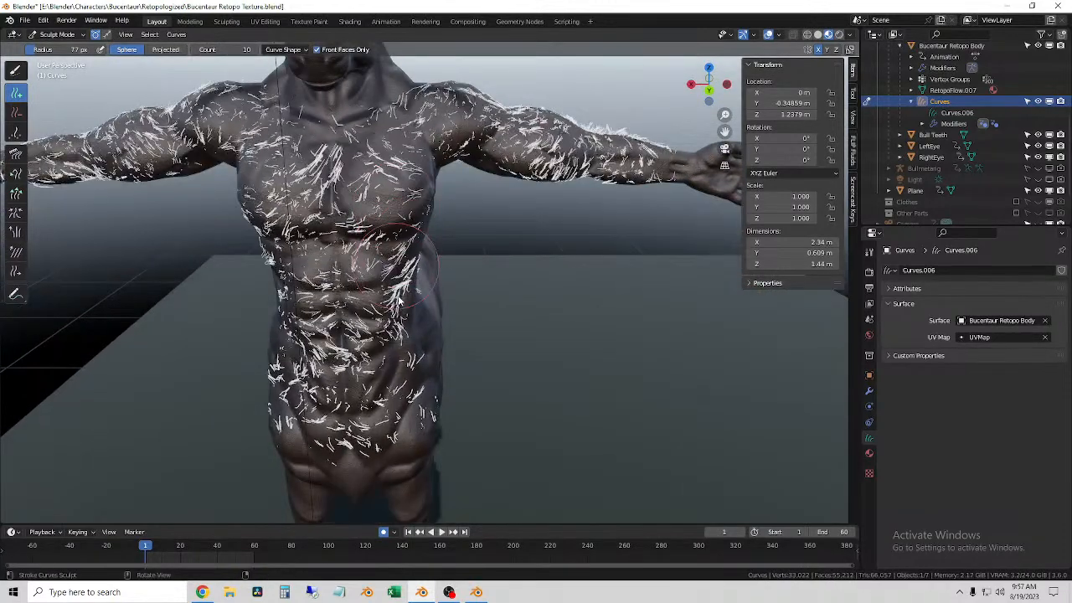
Step: Paint denser hairs down the abdomen and over the pointed area between the front legs
{"action": "left_click_drag", "start_coordinate": [399, 300], "coordinate": [397, 348]}
{"action": "scroll", "coordinate": [386, 314], "scroll_direction": "up", "scroll_amount": 2}
{"action": "middle_click_drag", "start_coordinate": [343, 302], "coordinate": [331, 326]}
{"action": "scroll", "coordinate": [426, 292], "scroll_direction": "up", "scroll_amount": 4}
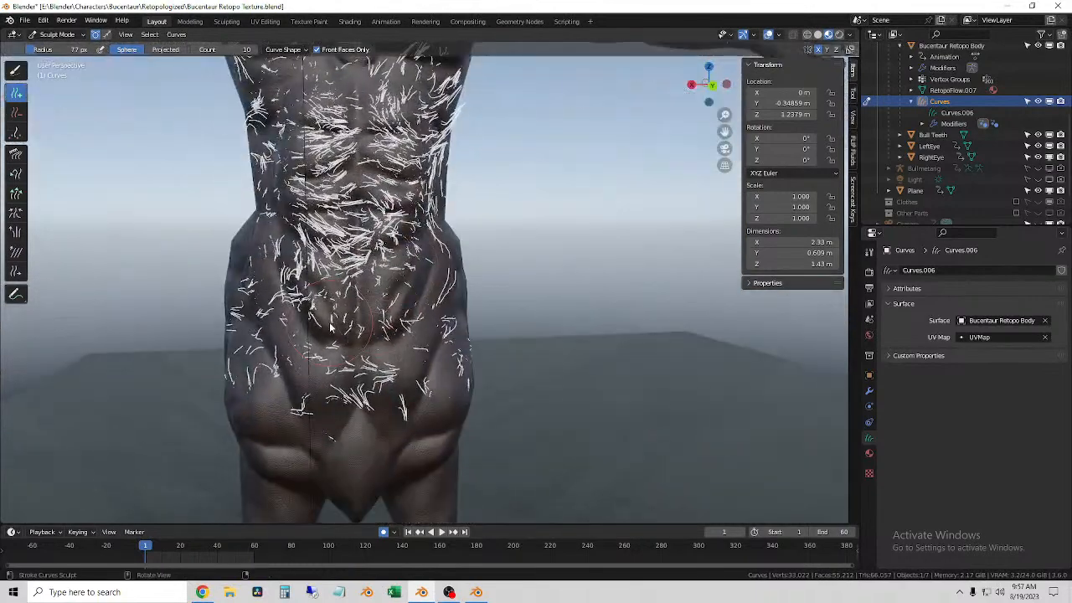
{"action": "left_click_drag", "start_coordinate": [363, 497], "coordinate": [362, 474]}
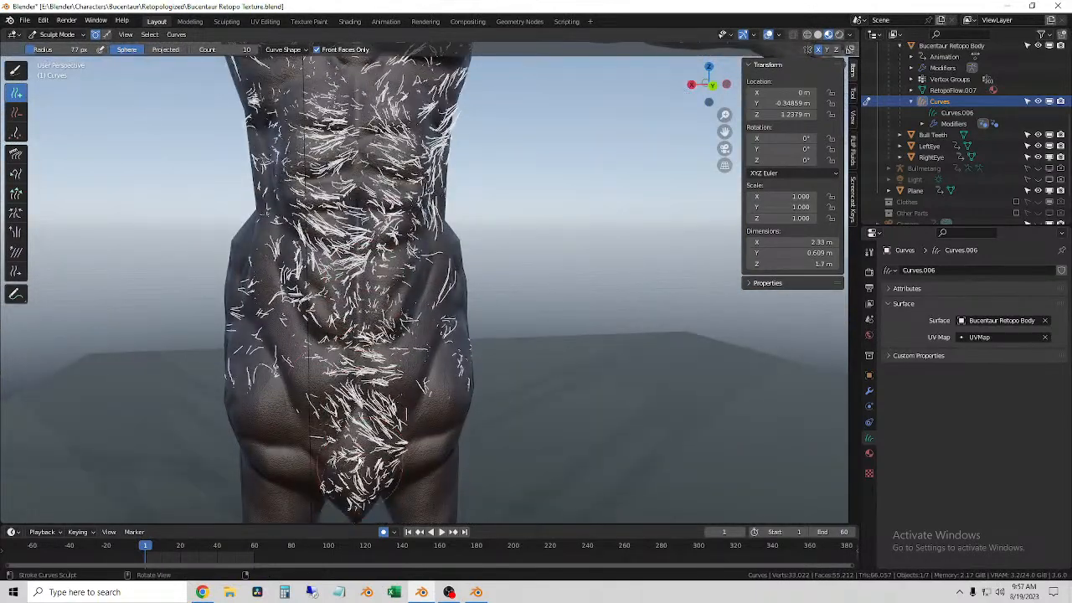
Step: Extend the mirrored hairs along the sides of the waist and over the outer hips
{"action": "left_click_drag", "start_coordinate": [289, 330], "coordinate": [272, 209]}
{"action": "middle_click_drag", "start_coordinate": [271, 172], "coordinate": [304, 178]}
{"action": "scroll", "coordinate": [304, 178], "scroll_direction": "down", "scroll_amount": 2}
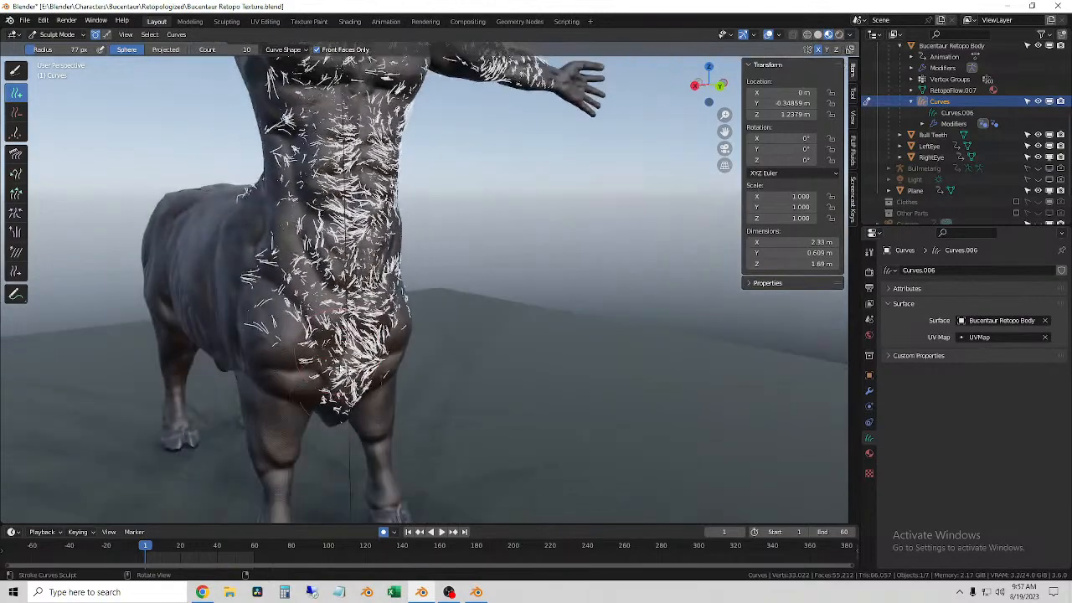
{"action": "left_click_drag", "start_coordinate": [310, 249], "coordinate": [339, 310]}
Step: Thicken the hair across the abdomen, ribs and pectorals with repeated strokes of the 77 px Add brush
{"action": "scroll", "coordinate": [345, 209], "scroll_direction": "up", "scroll_amount": 2}
{"action": "middle_click_drag", "start_coordinate": [345, 184], "coordinate": [360, 335], "text": "shift"}
{"action": "middle_click_drag", "start_coordinate": [368, 285], "coordinate": [339, 280]}
{"action": "mouse_move", "coordinate": [335, 235]}
{"action": "left_mouse_down"}
{"action": "mouse_move", "coordinate": [335, 356]}
{"action": "mouse_move", "coordinate": [281, 239]}
{"action": "left_mouse_up"}
{"action": "middle_click_drag", "start_coordinate": [245, 185], "coordinate": [267, 205]}
{"action": "left_click_drag", "start_coordinate": [245, 267], "coordinate": [267, 310]}
{"action": "middle_click_drag", "start_coordinate": [352, 293], "coordinate": [297, 289]}
{"action": "left_click_drag", "start_coordinate": [428, 221], "coordinate": [473, 284]}
{"action": "middle_click_drag", "start_coordinate": [513, 348], "coordinate": [491, 353]}
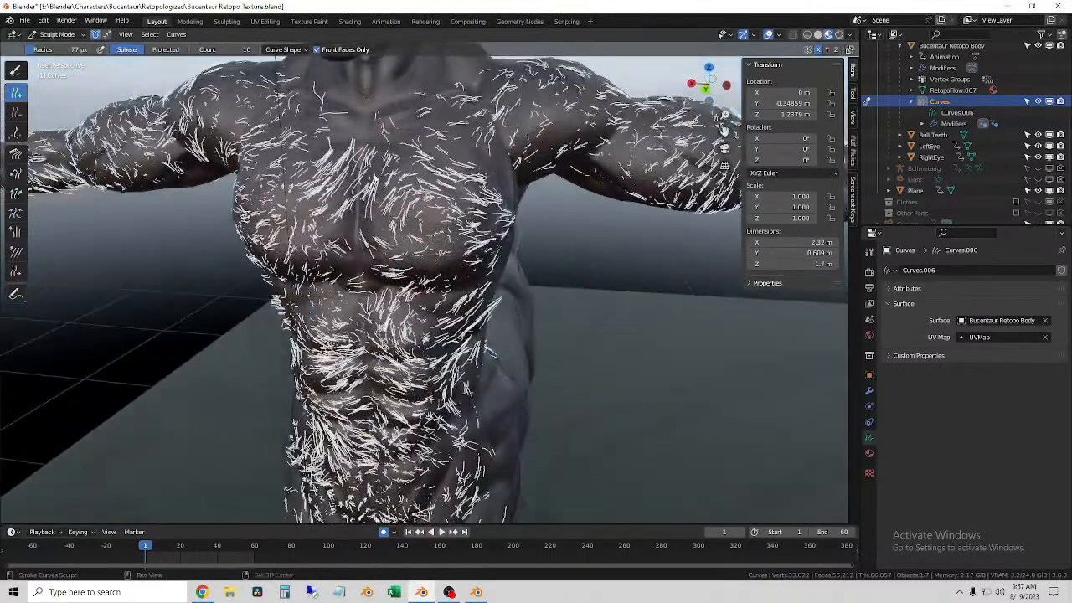
Step: Fill the sternum and inner pectorals with additional hairs up toward the collarbones
{"action": "left_click_drag", "start_coordinate": [353, 144], "coordinate": [360, 172]}
{"action": "mouse_move", "coordinate": [356, 293]}
{"action": "middle_mouse_down"}
{"action": "mouse_move", "coordinate": [329, 295]}
{"action": "mouse_move", "coordinate": [366, 283]}
{"action": "middle_mouse_up"}
{"action": "left_click_drag", "start_coordinate": [373, 171], "coordinate": [393, 214]}
{"action": "mouse_move", "coordinate": [351, 264]}
{"action": "middle_mouse_down"}
{"action": "mouse_move", "coordinate": [316, 266]}
{"action": "mouse_move", "coordinate": [370, 263]}
{"action": "mouse_move", "coordinate": [348, 238]}
{"action": "middle_mouse_up"}
{"action": "middle_click_drag", "start_coordinate": [358, 201], "coordinate": [261, 347], "text": "shift"}
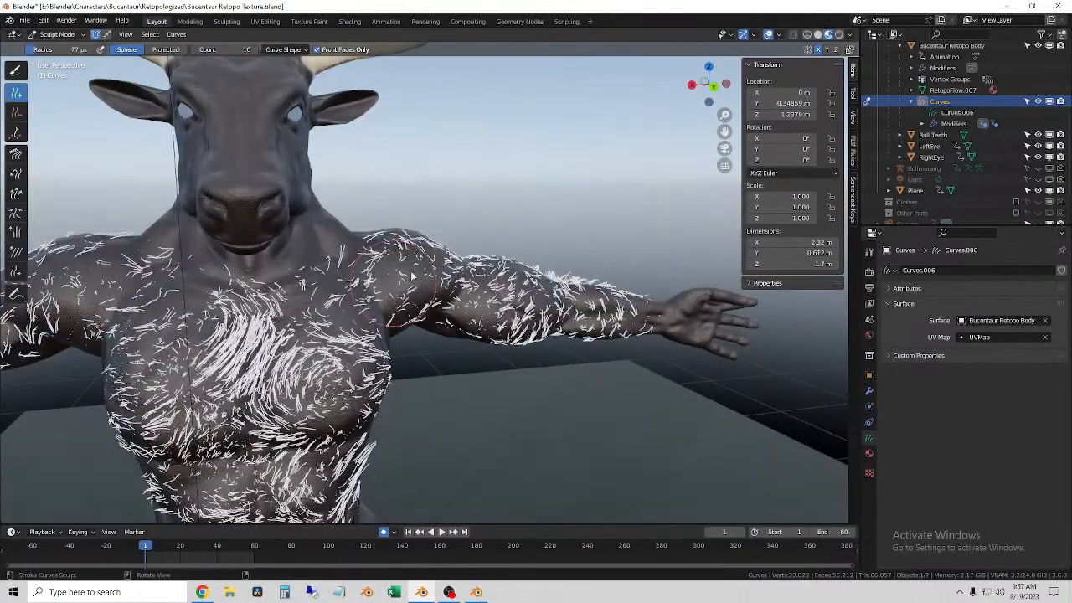
Step: Paint extra mirrored hairs over the front of the shoulders, the upper arms and the forearms down to the wrists
{"action": "left_click_drag", "start_coordinate": [405, 278], "coordinate": [456, 285]}
{"action": "middle_click_drag", "start_coordinate": [387, 255], "coordinate": [408, 317]}
{"action": "left_click_drag", "start_coordinate": [408, 318], "coordinate": [474, 362]}
{"action": "middle_click_drag", "start_coordinate": [474, 362], "coordinate": [471, 348]}
{"action": "mouse_move", "coordinate": [412, 272]}
{"action": "left_mouse_down"}
{"action": "mouse_move", "coordinate": [658, 407]}
{"action": "mouse_move", "coordinate": [502, 419]}
{"action": "left_mouse_up"}
{"action": "middle_click_drag", "start_coordinate": [419, 494], "coordinate": [257, 346], "text": "shift"}
{"action": "mouse_move", "coordinate": [256, 346]}
{"action": "left_mouse_down"}
{"action": "mouse_move", "coordinate": [569, 207]}
{"action": "mouse_move", "coordinate": [394, 180]}
{"action": "mouse_move", "coordinate": [423, 252]}
{"action": "left_mouse_up"}
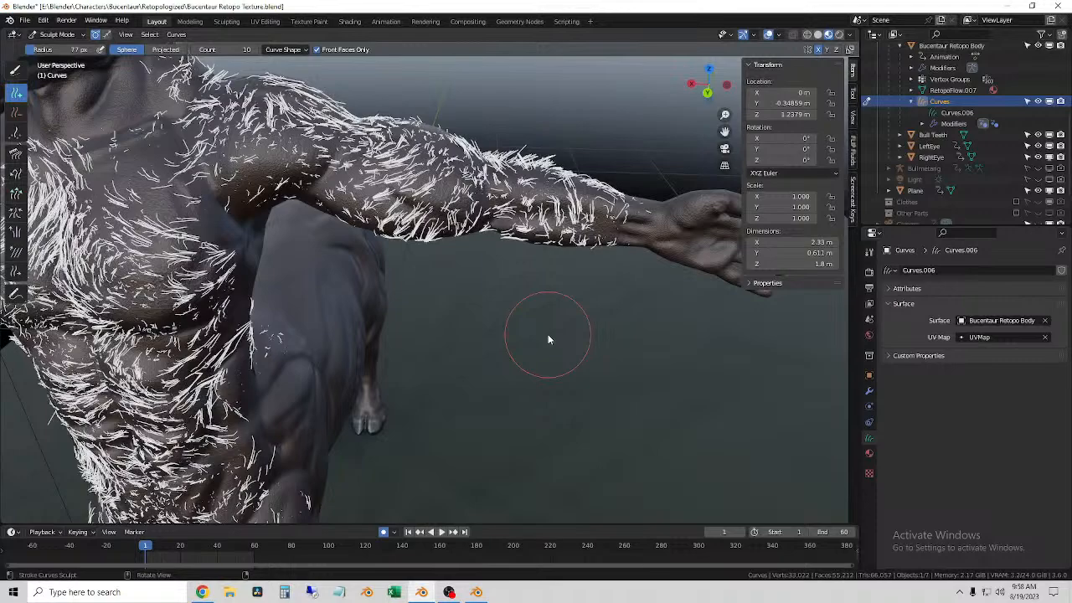
{"action": "middle_click_drag", "start_coordinate": [493, 271], "coordinate": [623, 234]}
{"action": "left_click_drag", "start_coordinate": [621, 237], "coordinate": [591, 254]}
Step: Cover the back of the shoulders, the rear of the arms and the backs of the hands with mirrored hairs
{"action": "middle_click_drag", "start_coordinate": [586, 257], "coordinate": [284, 268]}
{"action": "middle_click_drag", "start_coordinate": [201, 259], "coordinate": [385, 226], "text": "shift"}
{"action": "scroll", "coordinate": [568, 230], "scroll_direction": "down", "scroll_amount": 2}
{"action": "left_click_drag", "start_coordinate": [381, 244], "coordinate": [254, 240]}
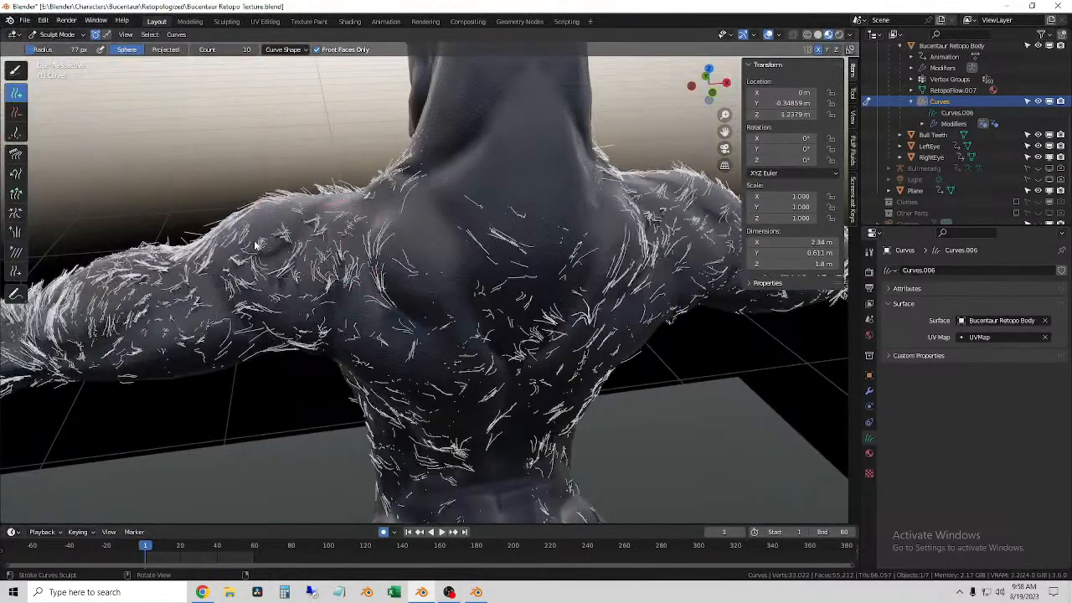
{"action": "scroll", "coordinate": [257, 245], "scroll_direction": "down", "scroll_amount": 2}
{"action": "scroll", "coordinate": [258, 246], "scroll_direction": "down", "scroll_amount": 3}
{"action": "left_click_drag", "start_coordinate": [220, 387], "coordinate": [185, 392]}
{"action": "mouse_move", "coordinate": [186, 391]}
{"action": "middle_mouse_down"}
{"action": "mouse_move", "coordinate": [194, 362]}
{"action": "mouse_move", "coordinate": [315, 280]}
{"action": "mouse_move", "coordinate": [305, 271]}
{"action": "middle_mouse_up"}
{"action": "scroll", "coordinate": [289, 258], "scroll_direction": "up", "scroll_amount": 1}
{"action": "left_click_drag", "start_coordinate": [228, 245], "coordinate": [98, 255]}
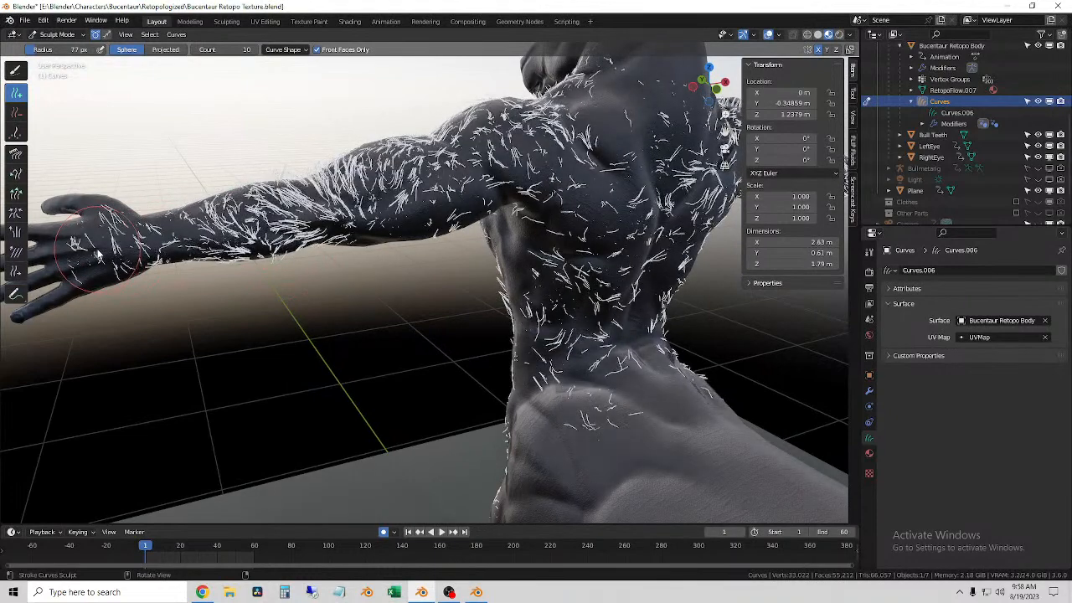
{"action": "middle_click_drag", "start_coordinate": [330, 228], "coordinate": [479, 261]}
Step: Fill the underside of the arms with hairs and enlarge the Add brush to 125 px toward the armpits
{"action": "scroll", "coordinate": [453, 296], "scroll_direction": "down", "scroll_amount": 2}
{"action": "scroll", "coordinate": [448, 318], "scroll_direction": "up", "scroll_amount": 4}
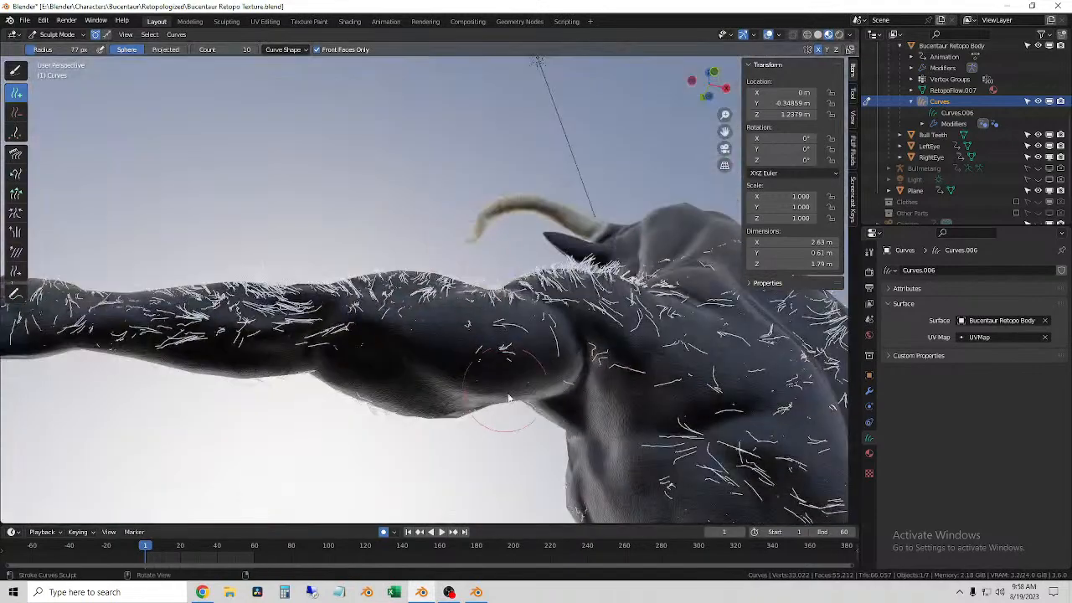
{"action": "mouse_move", "coordinate": [506, 368]}
{"action": "left_mouse_down"}
{"action": "mouse_move", "coordinate": [215, 335]}
{"action": "mouse_move", "coordinate": [232, 351]}
{"action": "left_mouse_up"}
{"action": "middle_click_drag", "start_coordinate": [268, 348], "coordinate": [398, 384]}
{"action": "left_click_drag", "start_coordinate": [498, 310], "coordinate": [510, 335]}
{"action": "middle_click_drag", "start_coordinate": [460, 381], "coordinate": [479, 325]}
{"action": "left_click_drag", "start_coordinate": [488, 386], "coordinate": [143, 443]}
{"action": "middle_click_drag", "start_coordinate": [517, 414], "coordinate": [578, 352]}
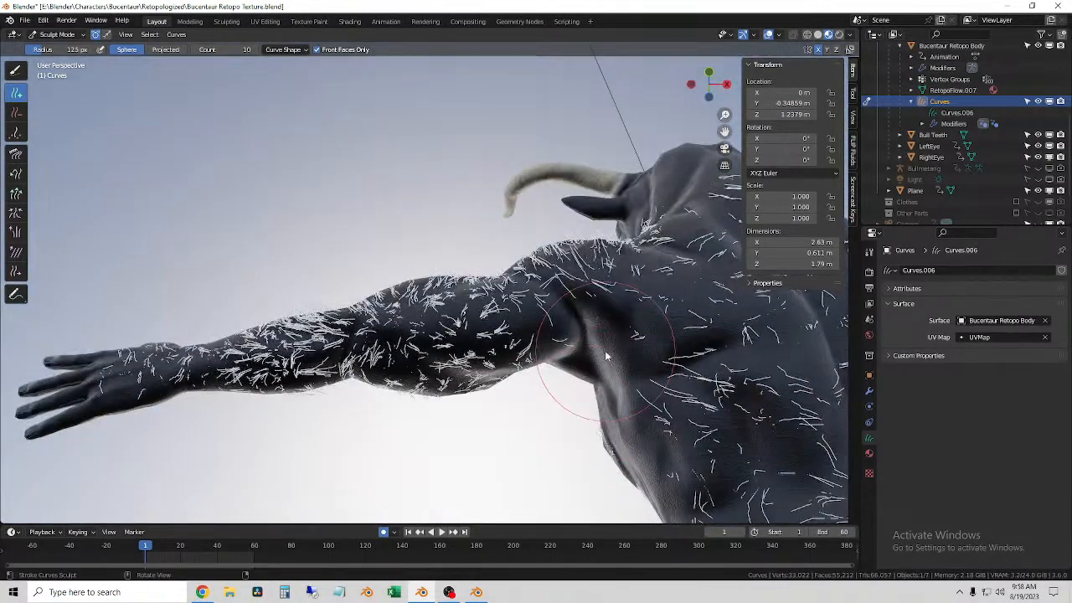
Step: Paint hairs over the armpits, flanks, upper back and back of the neck with the 125 px Add brush
{"action": "scroll", "coordinate": [632, 434], "scroll_direction": "down", "scroll_amount": 2}
{"action": "middle_click_drag", "start_coordinate": [603, 406], "coordinate": [618, 469]}
{"action": "mouse_move", "coordinate": [615, 461]}
{"action": "left_mouse_down"}
{"action": "mouse_move", "coordinate": [653, 429]}
{"action": "mouse_move", "coordinate": [615, 411]}
{"action": "left_mouse_up"}
{"action": "middle_click_drag", "start_coordinate": [808, 380], "coordinate": [510, 362]}
{"action": "middle_click_drag", "start_coordinate": [521, 175], "coordinate": [519, 192]}
{"action": "mouse_move", "coordinate": [519, 193]}
{"action": "left_mouse_down"}
{"action": "mouse_move", "coordinate": [551, 164]}
{"action": "mouse_move", "coordinate": [535, 159]}
{"action": "mouse_move", "coordinate": [480, 237]}
{"action": "mouse_move", "coordinate": [521, 314]}
{"action": "mouse_move", "coordinate": [571, 360]}
{"action": "left_mouse_up"}
{"action": "middle_click_drag", "start_coordinate": [702, 323], "coordinate": [569, 263], "text": "shift"}
Step: Preview the hair in Rendered shading, return to Object Mode, and select the Curves object for a close inspection
{"action": "left_click", "coordinate": [838, 34]}
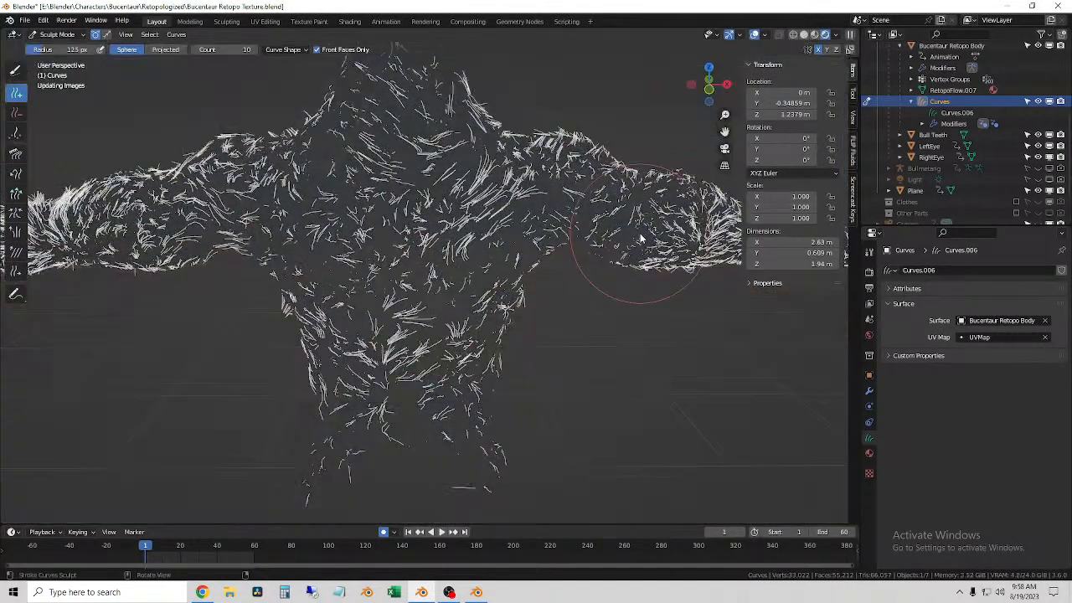
{"action": "middle_click_drag", "start_coordinate": [578, 273], "coordinate": [120, 57]}
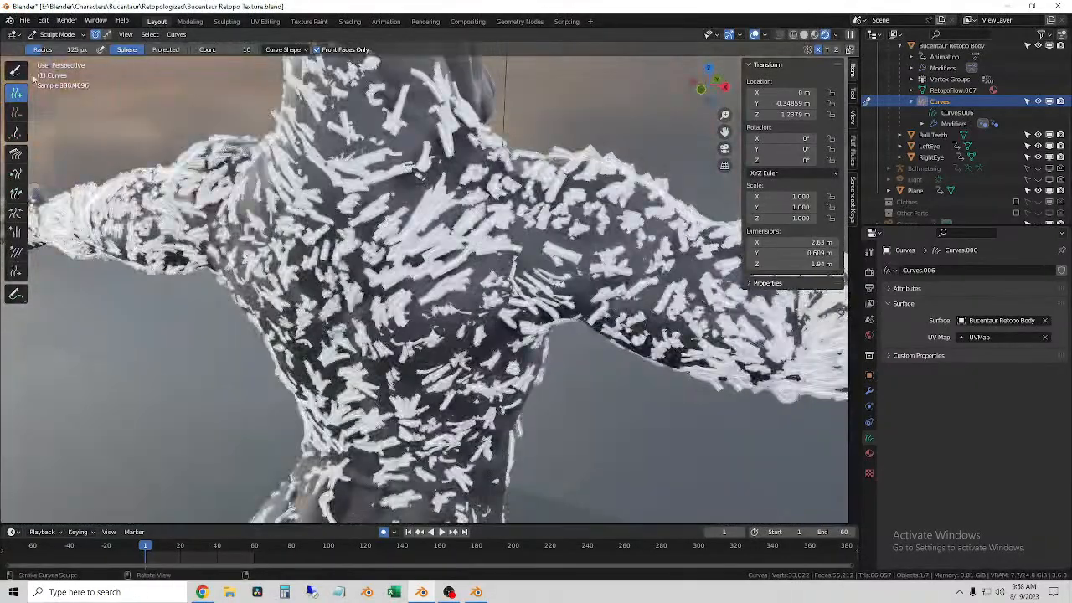
{"action": "left_click", "coordinate": [58, 47]}
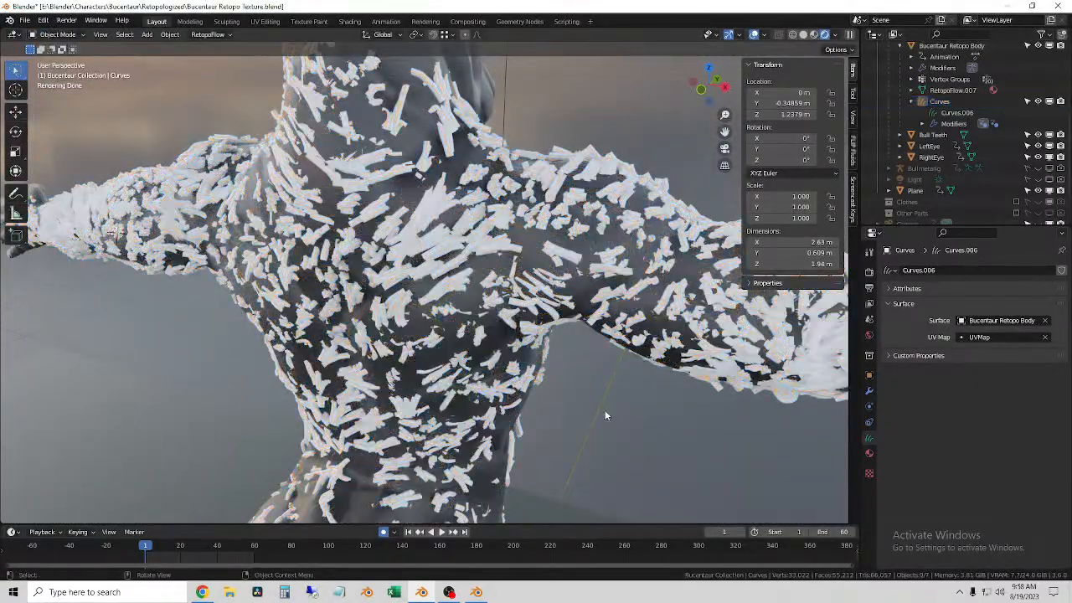
{"action": "scroll", "coordinate": [442, 452], "scroll_direction": "up", "scroll_amount": 5}
{"action": "left_click", "coordinate": [419, 226]}
{"action": "left_click", "coordinate": [425, 214]}
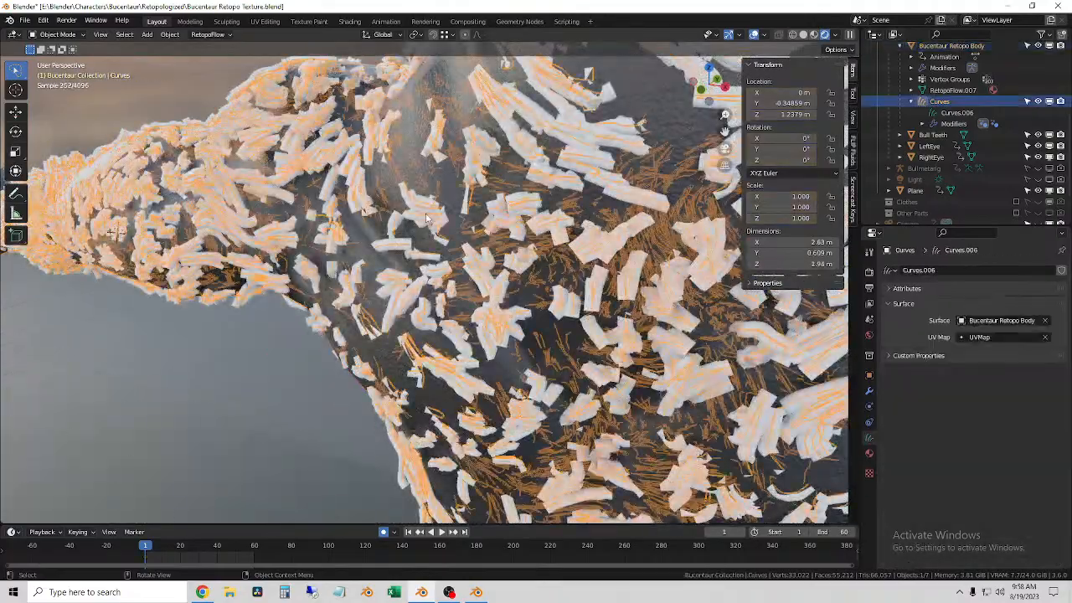
{"action": "scroll", "coordinate": [292, 380], "scroll_direction": "down", "scroll_amount": 4}
{"action": "middle_click_drag", "start_coordinate": [289, 372], "coordinate": [478, 391]}
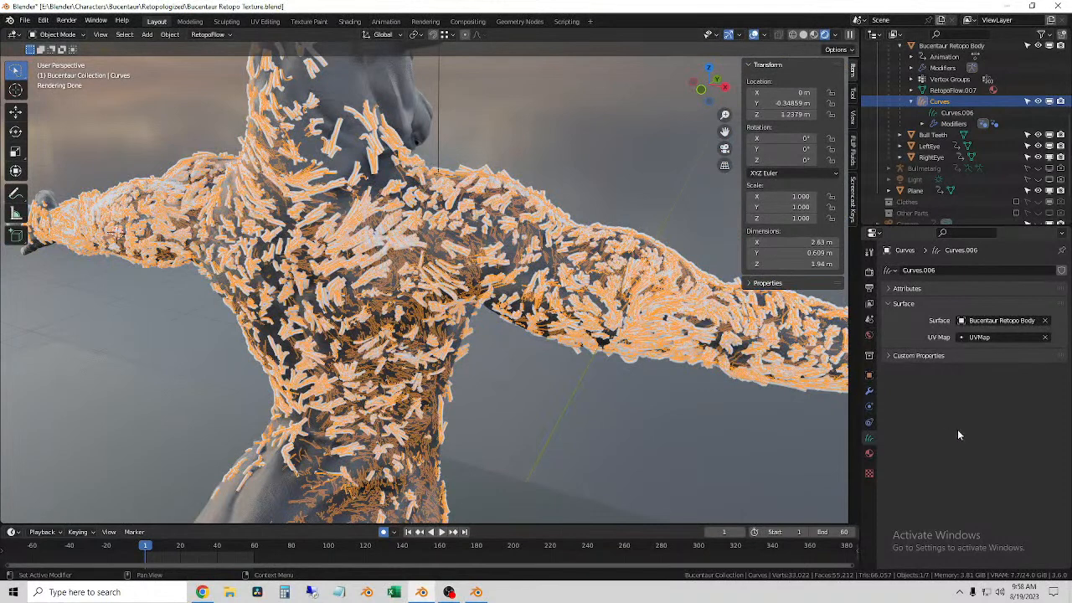
Step: Open the fur.zebra.001 node tree in the Geometry Nodes workspace and examine its noise and shrinkwrap nodes
{"action": "left_click", "coordinate": [869, 390]}
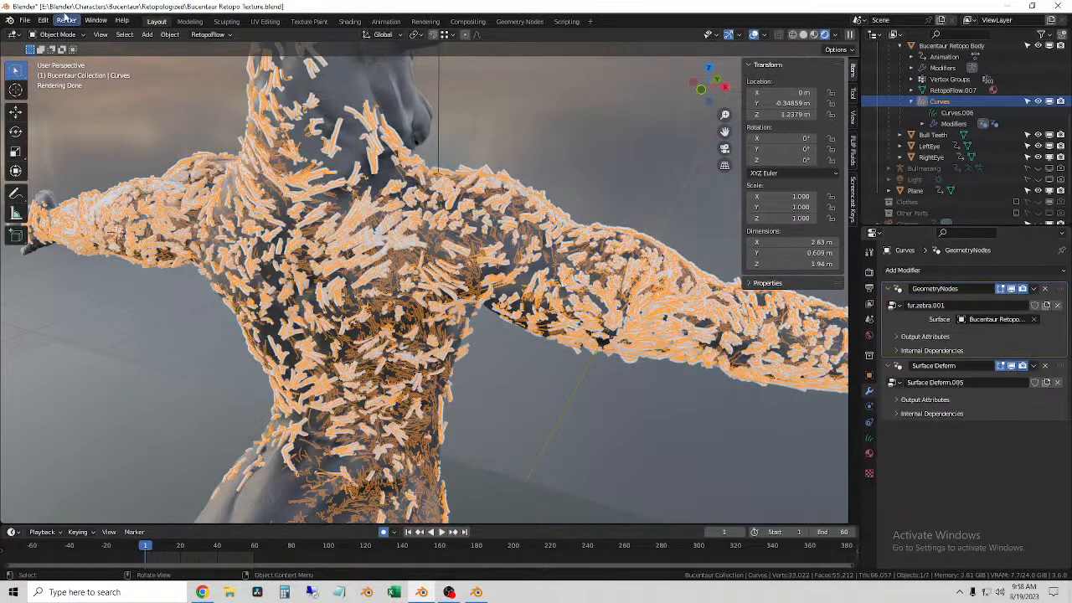
{"action": "left_click", "coordinate": [520, 21]}
{"action": "scroll", "coordinate": [652, 202], "scroll_direction": "up", "scroll_amount": 4}
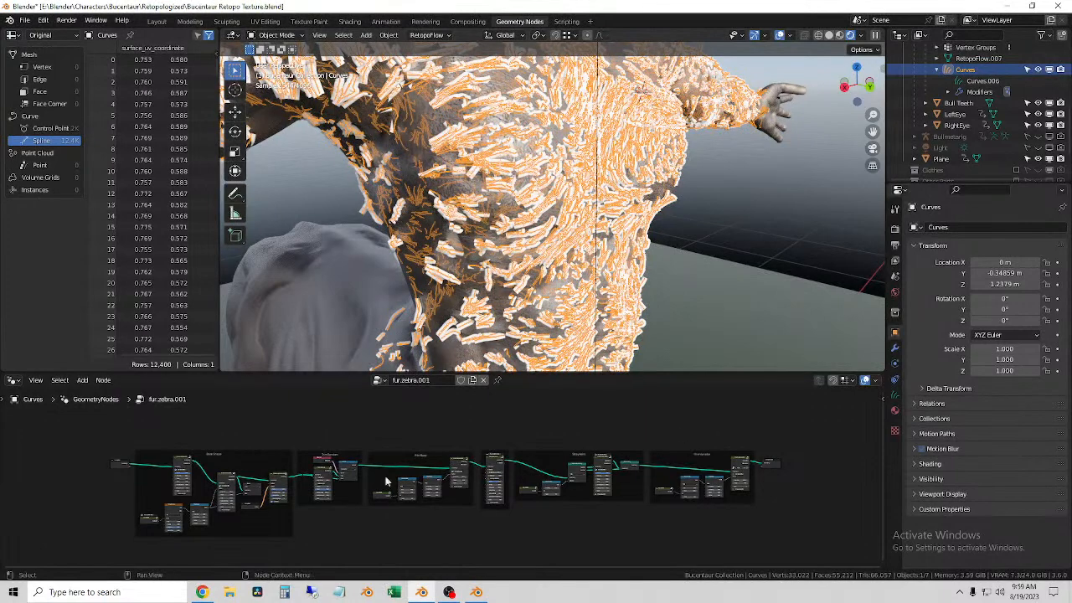
{"action": "scroll", "coordinate": [435, 478], "scroll_direction": "up", "scroll_amount": 5}
{"action": "middle_click_drag", "start_coordinate": [377, 400], "coordinate": [793, 375]}
{"action": "middle_click_drag", "start_coordinate": [434, 501], "coordinate": [736, 543]}
{"action": "middle_click_drag", "start_coordinate": [381, 494], "coordinate": [453, 534]}
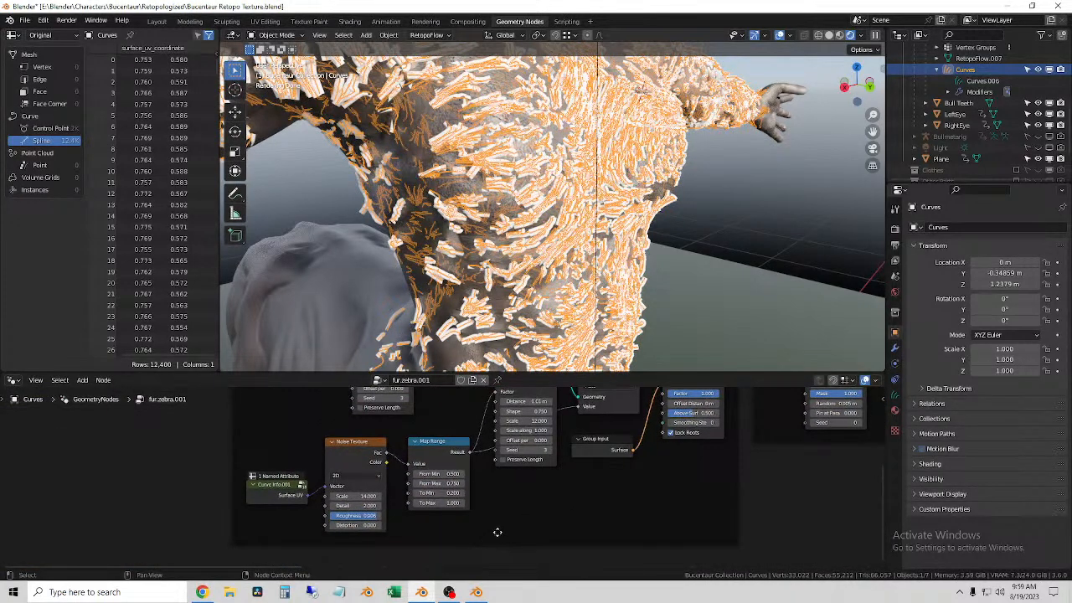
{"action": "middle_click_drag", "start_coordinate": [625, 493], "coordinate": [497, 396]}
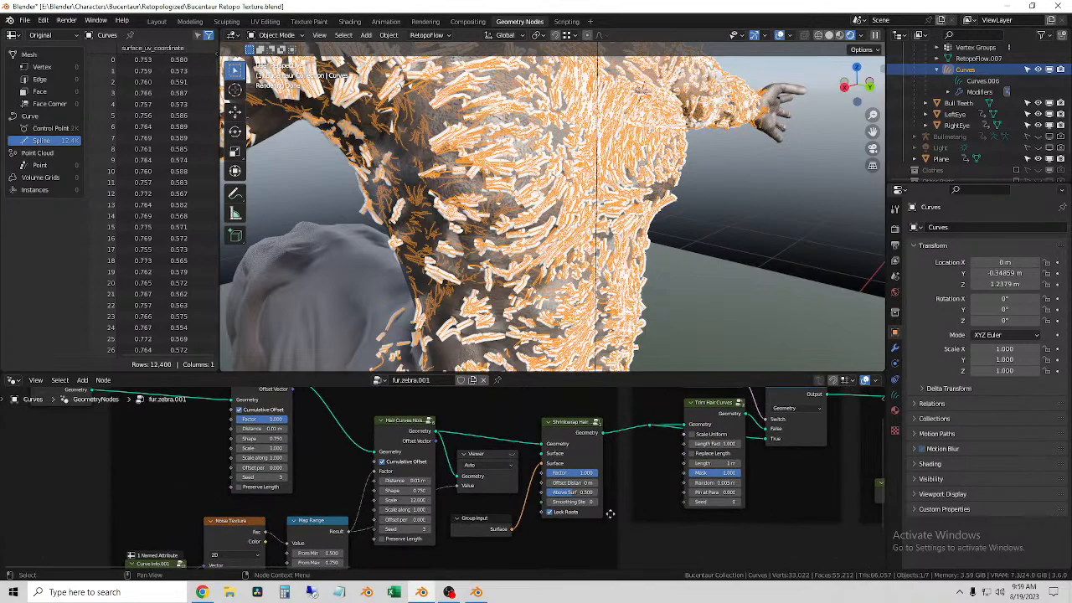
Step: Try a Shrinkwrap node factor of 0, restore it to 1.000, and undo a trial change to its Above Surface value
{"action": "left_click_drag", "start_coordinate": [580, 470], "coordinate": [530, 471]}
{"action": "left_click", "coordinate": [742, 202]}
{"action": "middle_click_drag", "start_coordinate": [740, 208], "coordinate": [727, 207]}
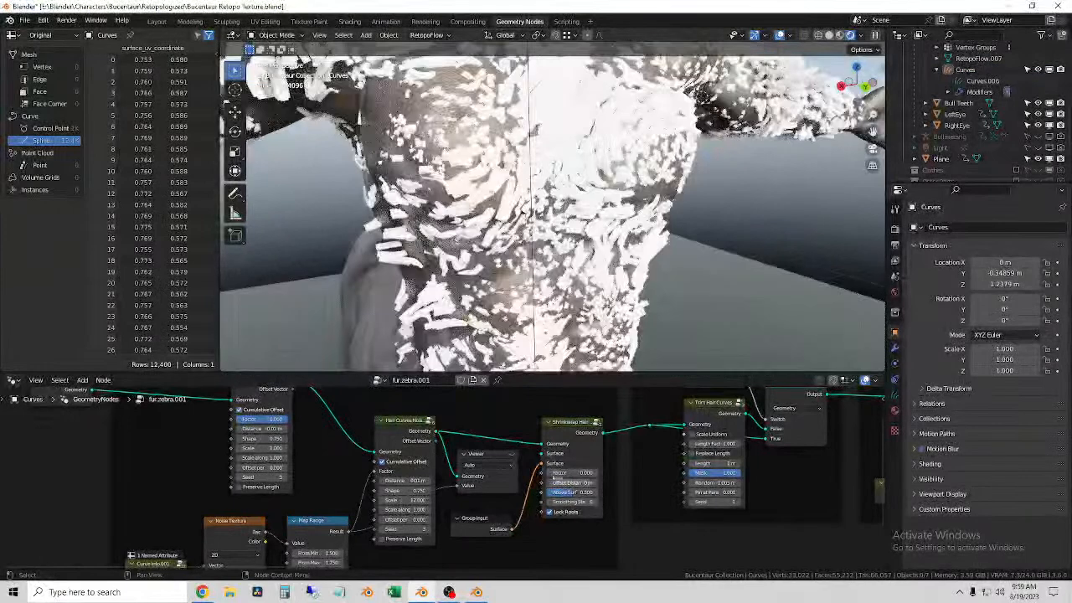
{"action": "left_click_drag", "start_coordinate": [570, 473], "coordinate": [599, 474]}
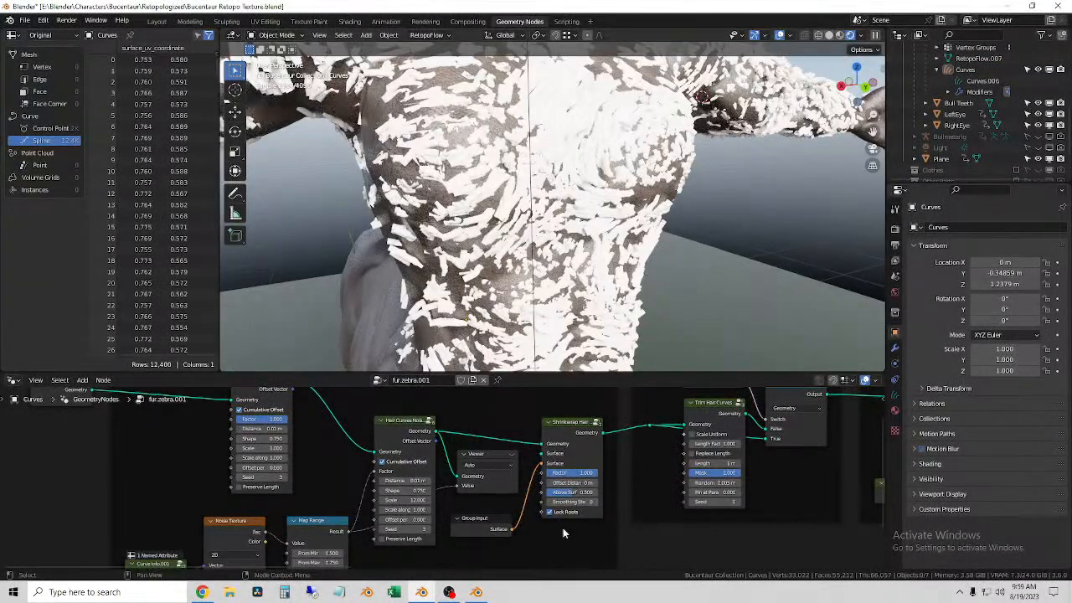
{"action": "left_click_drag", "start_coordinate": [573, 493], "coordinate": [598, 494]}
{"action": "key", "text": "ctrl+z"}
Step: Adjust the From Min value of the Map Range node that follows the Noise Texture
{"action": "scroll", "coordinate": [566, 528], "scroll_direction": "down", "scroll_amount": 1}
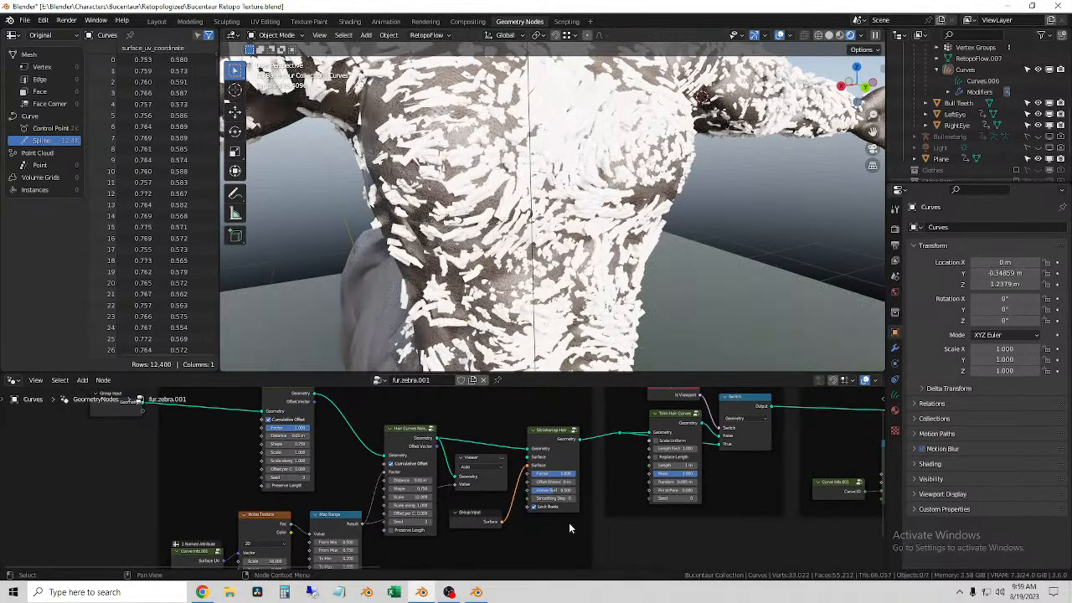
{"action": "middle_click_drag", "start_coordinate": [496, 553], "coordinate": [583, 456]}
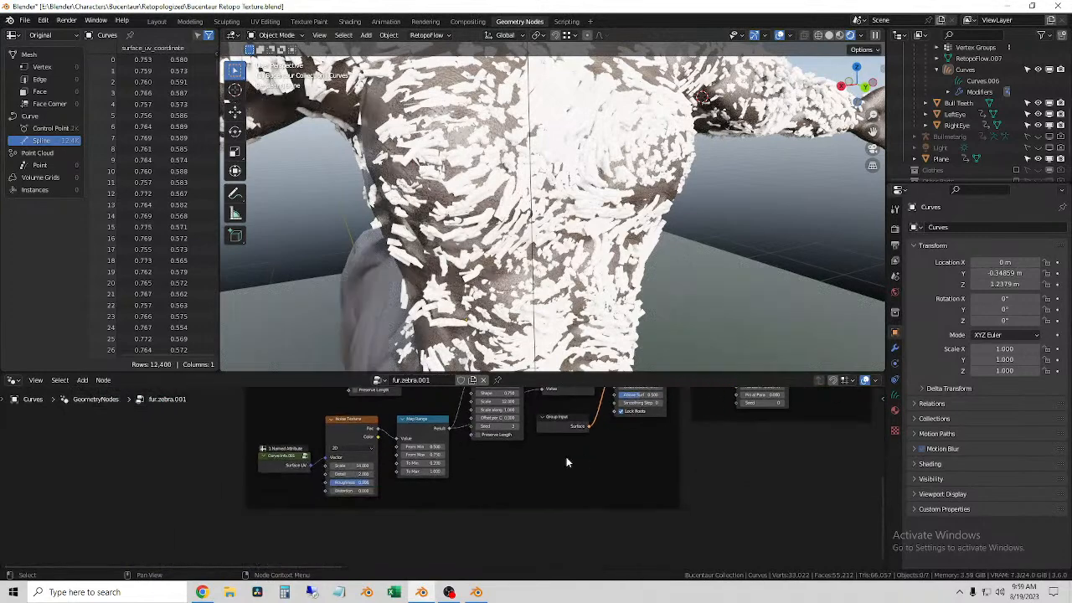
{"action": "left_click_drag", "start_coordinate": [426, 448], "coordinate": [482, 447]}
{"action": "scroll", "coordinate": [690, 469], "scroll_direction": "up", "scroll_amount": 3}
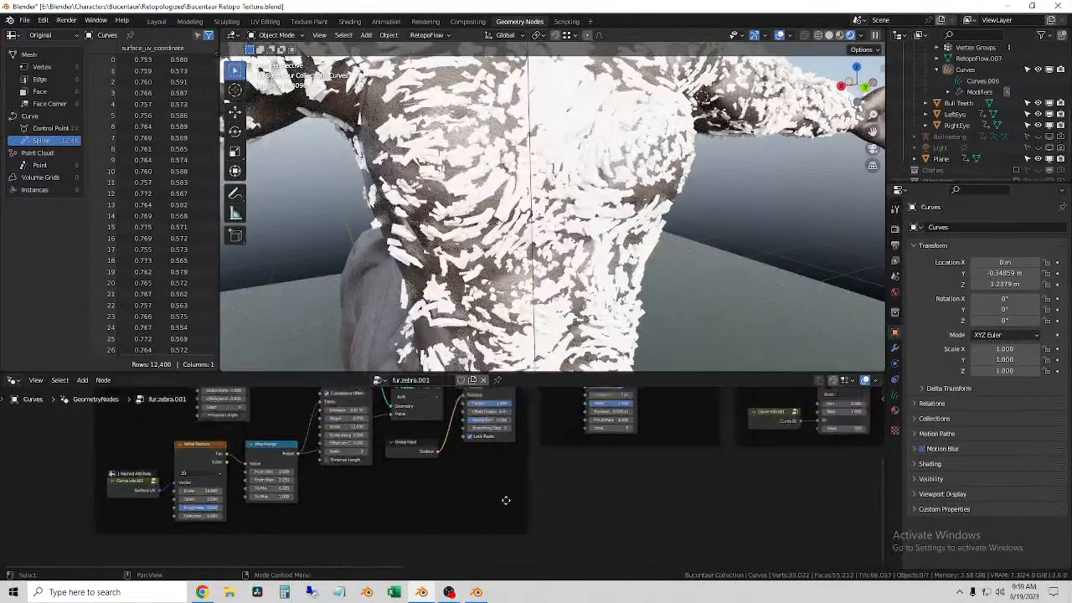
Step: Examine the fur.zebra.001 node frames, from Trim Random and Frizz Base back to the Hair Curves Noise nodes in Base Shape
{"action": "middle_click_drag", "start_coordinate": [655, 527], "coordinate": [590, 527]}
{"action": "middle_click_drag", "start_coordinate": [539, 466], "coordinate": [454, 474]}
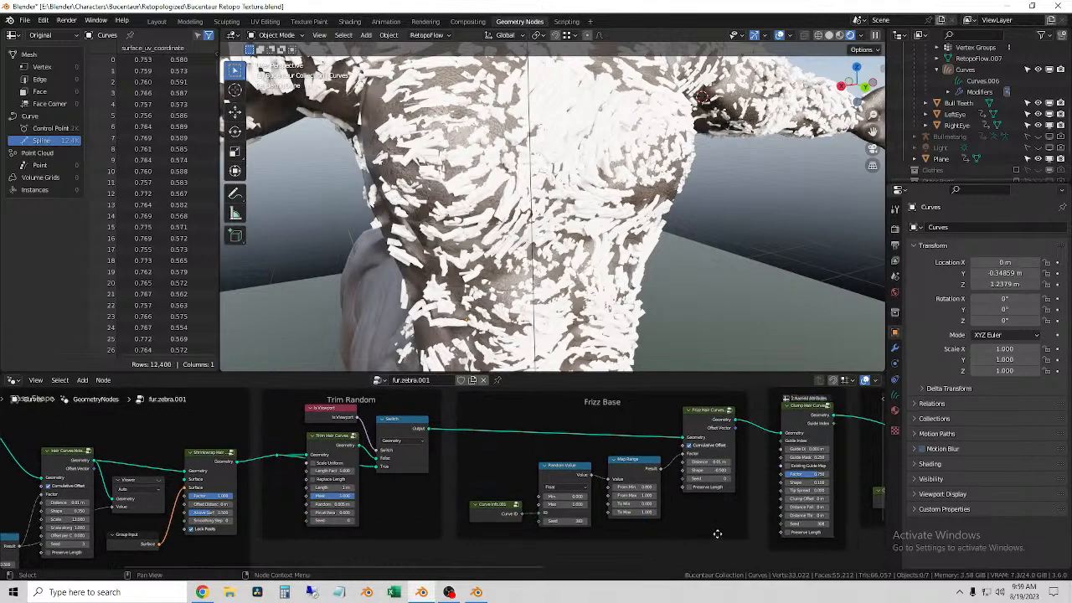
{"action": "middle_click_drag", "start_coordinate": [721, 534], "coordinate": [482, 533]}
{"action": "mouse_move", "coordinate": [709, 426]}
{"action": "middle_mouse_down"}
{"action": "mouse_move", "coordinate": [462, 462]}
{"action": "mouse_move", "coordinate": [351, 420]}
{"action": "middle_mouse_up"}
{"action": "middle_click_drag", "start_coordinate": [740, 413], "coordinate": [70, 431]}
{"action": "middle_click_drag", "start_coordinate": [237, 434], "coordinate": [555, 434]}
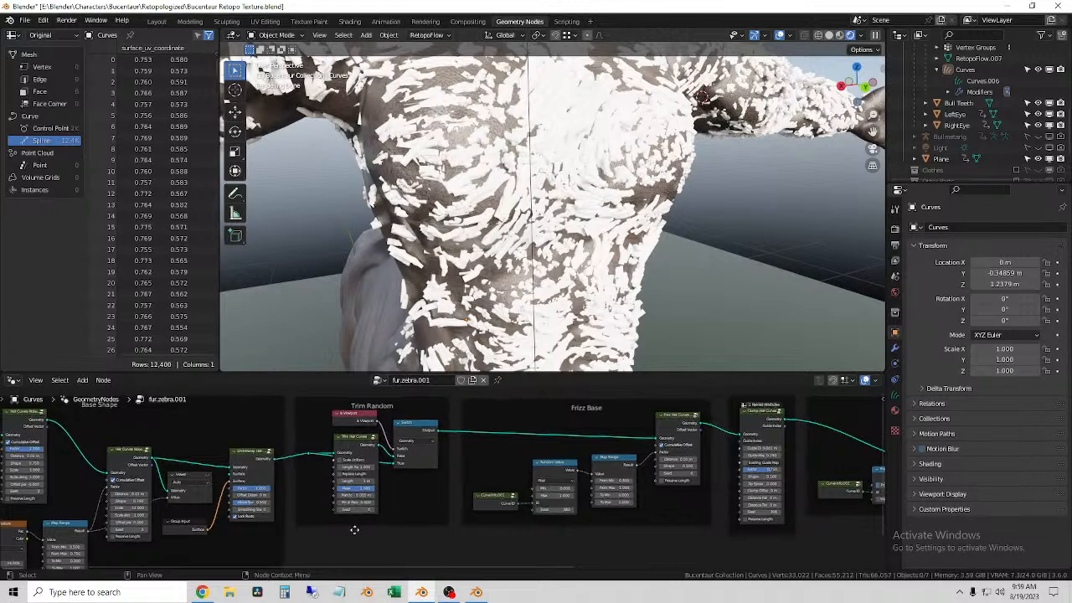
{"action": "middle_click_drag", "start_coordinate": [354, 530], "coordinate": [719, 523]}
{"action": "scroll", "coordinate": [522, 471], "scroll_direction": "up", "scroll_amount": 4}
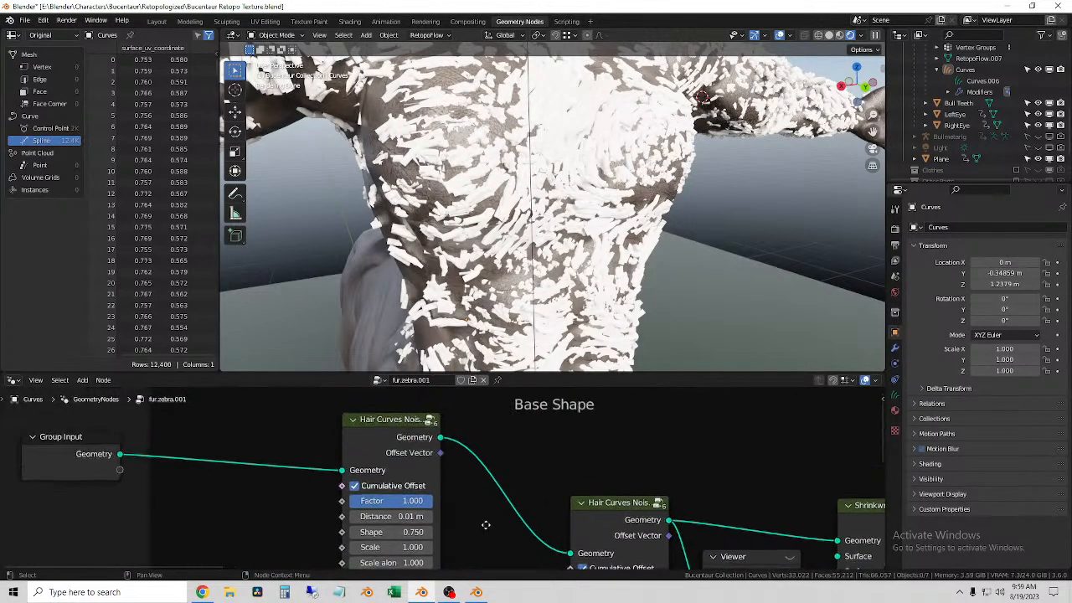
{"action": "middle_click_drag", "start_coordinate": [482, 525], "coordinate": [520, 417]}
Step: Try a Scale of 7.8 on the first Hair Curves Noise node in the Base Shape frame
{"action": "scroll", "coordinate": [479, 488], "scroll_direction": "down", "scroll_amount": 3}
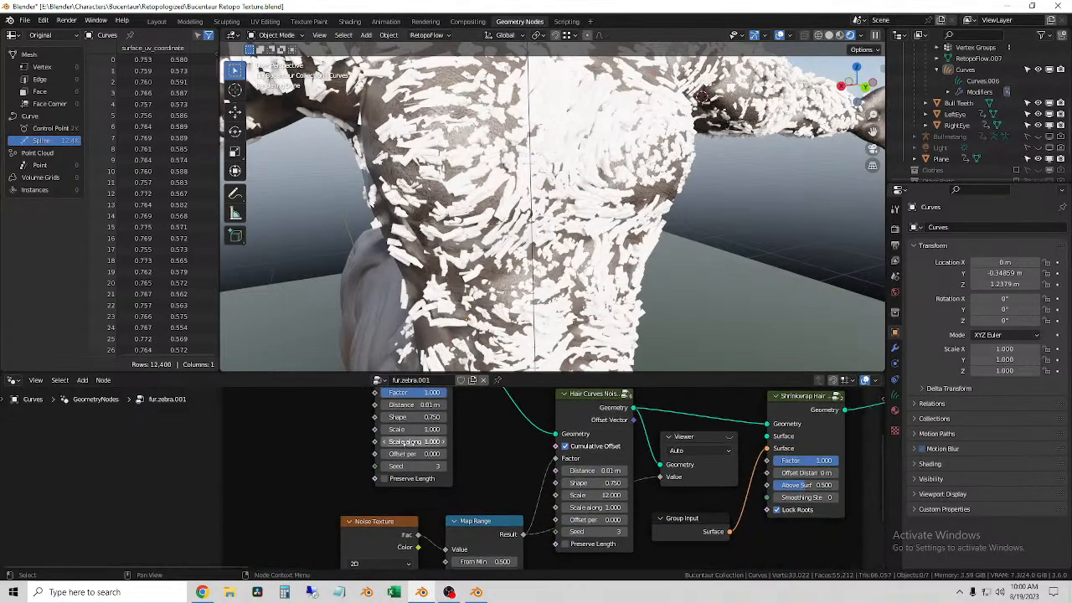
{"action": "left_click", "coordinate": [406, 428]}
{"action": "type", "text": "7.8"}
{"action": "key", "text": "Return"}
{"action": "left_click_drag", "start_coordinate": [444, 429], "coordinate": [406, 430]}
{"action": "scroll", "coordinate": [473, 456], "scroll_direction": "down", "scroll_amount": 1}
Step: Try a From Min of -3.7 on the Base Shape Map Range node and undo the trial changes
{"action": "middle_click_drag", "start_coordinate": [495, 464], "coordinate": [438, 561]}
{"action": "left_click", "coordinate": [424, 470]}
{"action": "type", "text": "-3.7"}
{"action": "key", "text": "Return"}
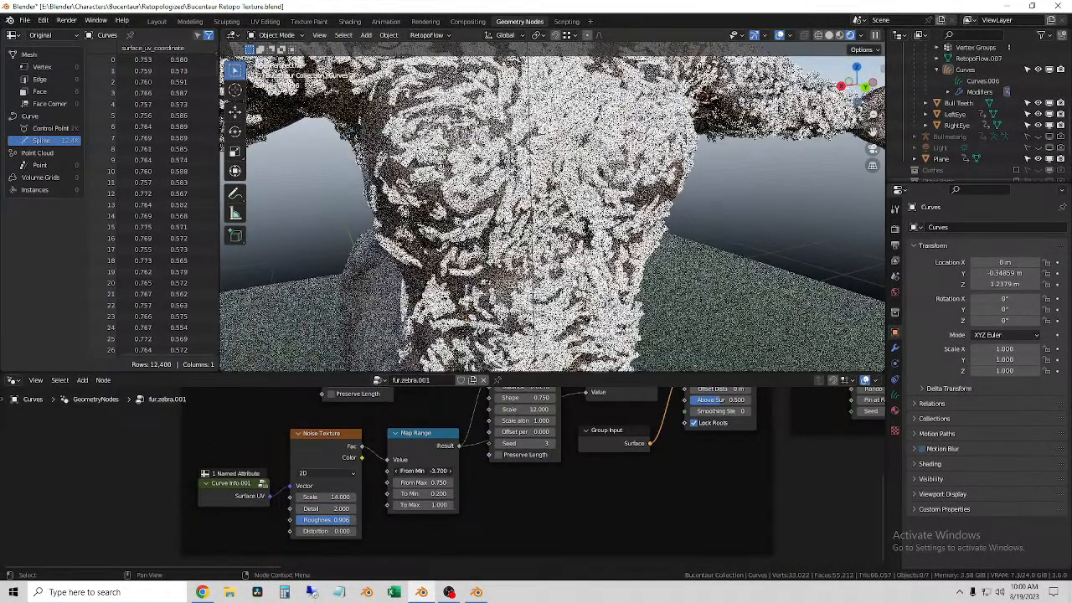
{"action": "left_click_drag", "start_coordinate": [429, 473], "coordinate": [385, 505]}
{"action": "key", "text": "ctrl+z"}
{"action": "key", "text": "ctrl+z"}
{"action": "key", "text": "ctrl+z"}
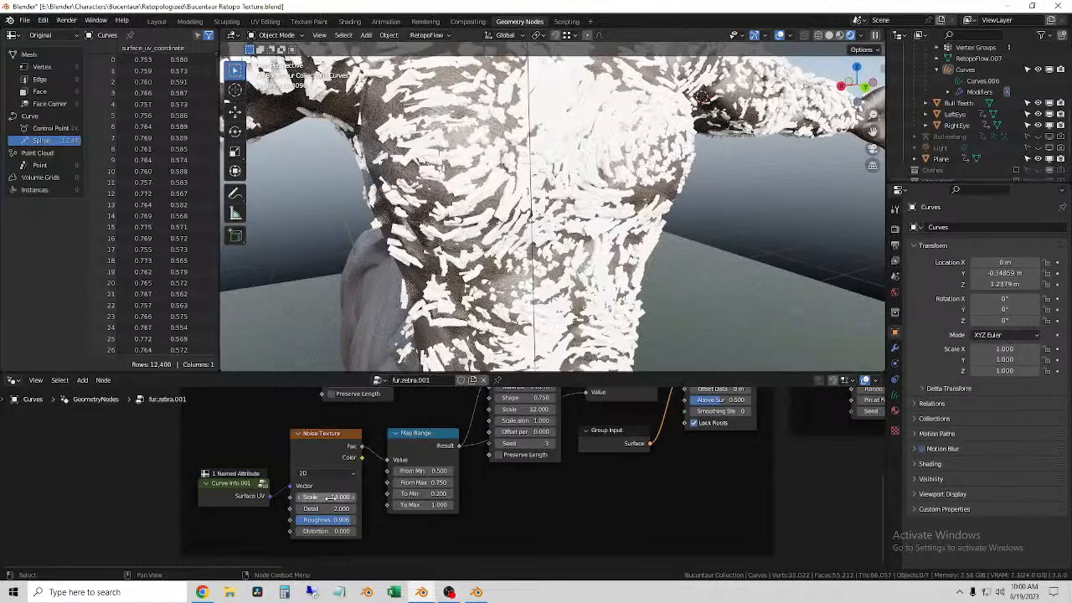
Step: Try a different Scale on the Noise Texture node and undo the change
{"action": "middle_click_drag", "start_coordinate": [340, 498], "coordinate": [463, 509]}
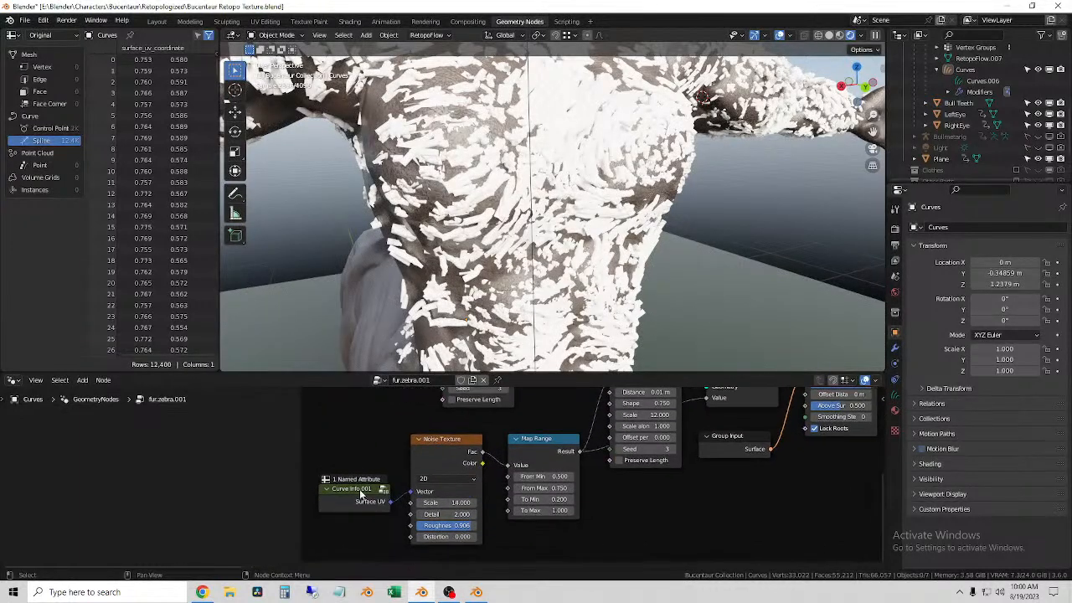
{"action": "left_click_drag", "start_coordinate": [444, 502], "coordinate": [419, 503]}
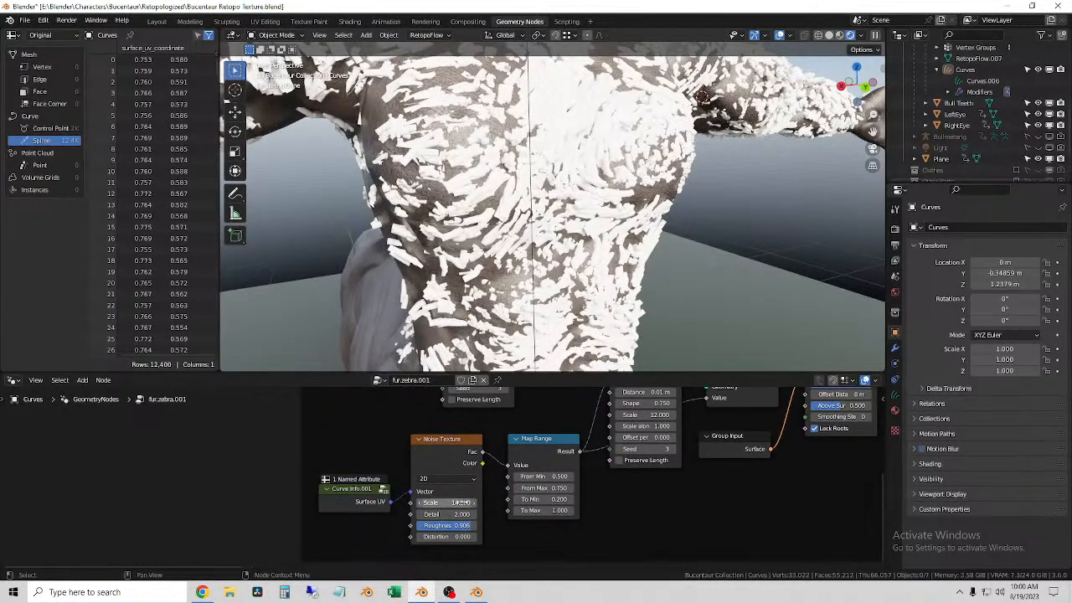
{"action": "key", "text": "ctrl+z"}
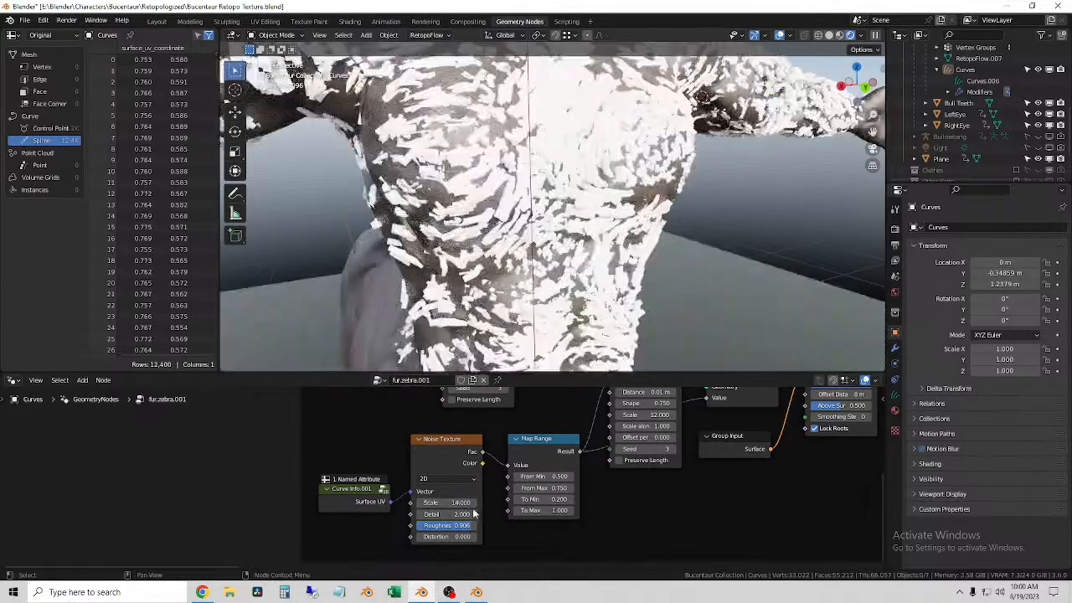
Step: Try other From Min and From Max values and a To Max of -4.500 on the Frizz Base Map Range node, undoing each trial
{"action": "scroll", "coordinate": [838, 462], "scroll_direction": "down", "scroll_amount": 3}
{"action": "middle_click_drag", "start_coordinate": [843, 461], "coordinate": [502, 525]}
{"action": "middle_click_drag", "start_coordinate": [662, 503], "coordinate": [483, 484]}
{"action": "scroll", "coordinate": [427, 508], "scroll_direction": "up", "scroll_amount": 6}
{"action": "scroll", "coordinate": [503, 469], "scroll_direction": "down", "scroll_amount": 3}
{"action": "middle_click_drag", "start_coordinate": [575, 432], "coordinate": [423, 425]}
{"action": "scroll", "coordinate": [536, 490], "scroll_direction": "down", "scroll_amount": 1}
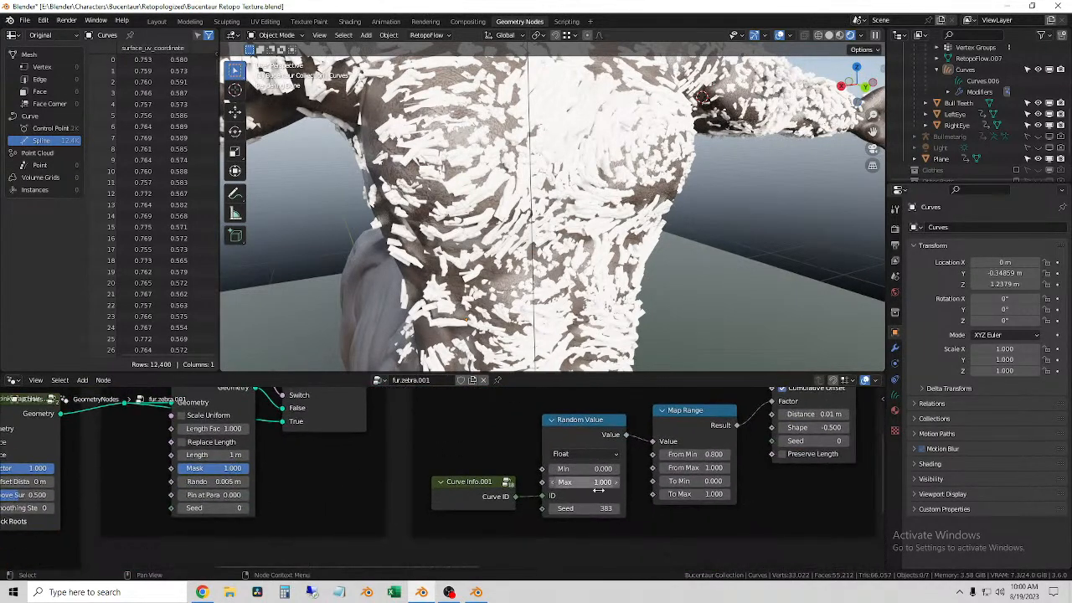
{"action": "middle_click_drag", "start_coordinate": [695, 535], "coordinate": [600, 538]}
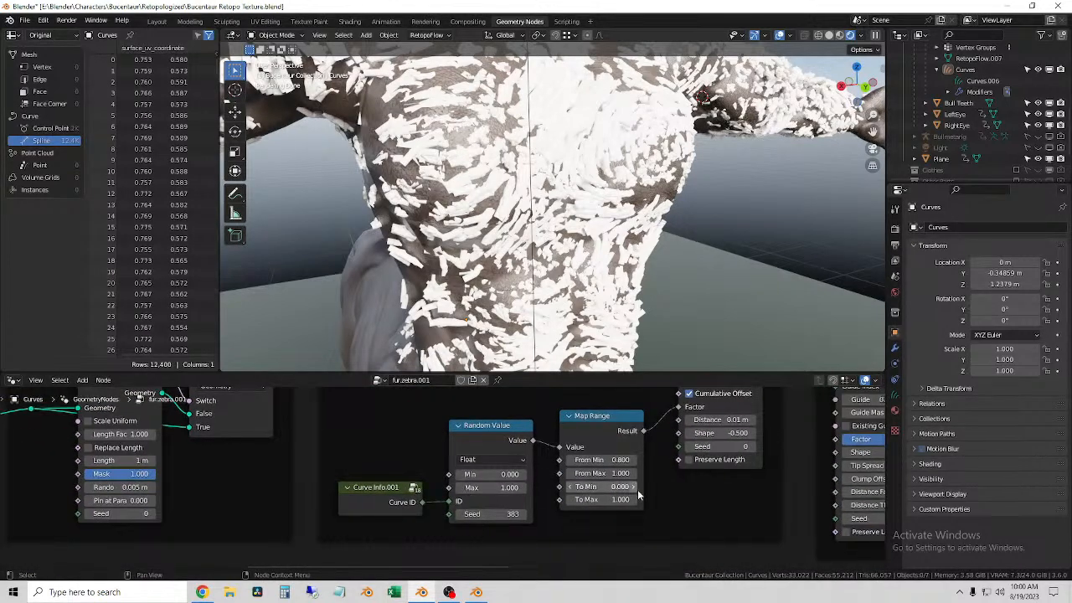
{"action": "mouse_move", "coordinate": [553, 507]}
{"action": "middle_mouse_down"}
{"action": "mouse_move", "coordinate": [499, 568]}
{"action": "mouse_move", "coordinate": [552, 498]}
{"action": "middle_mouse_up"}
{"action": "left_click_drag", "start_coordinate": [478, 476], "coordinate": [460, 476]}
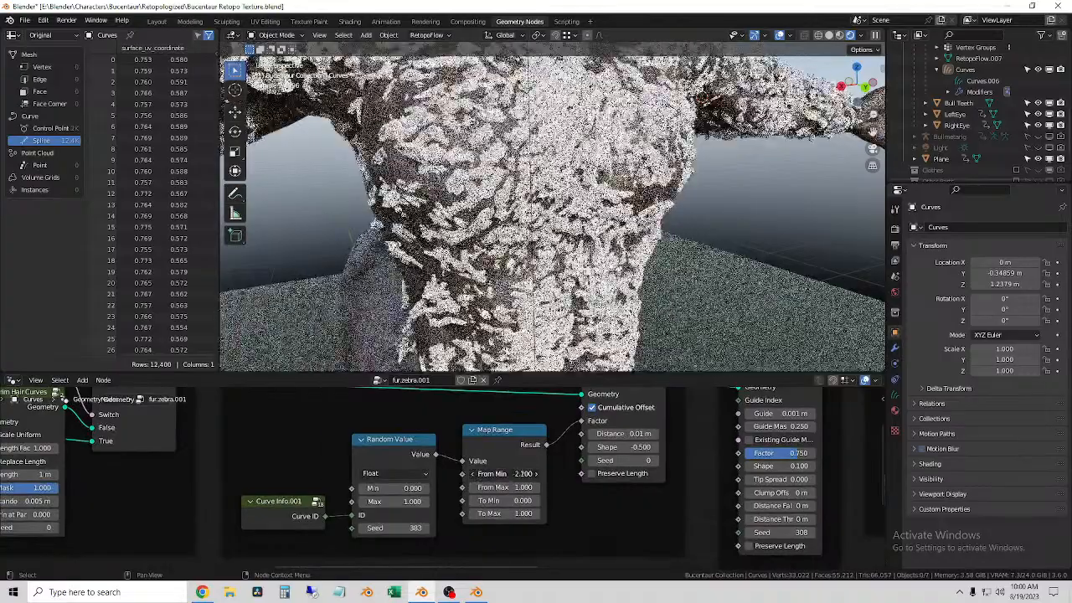
{"action": "key", "text": "ctrl+z"}
{"action": "left_click_drag", "start_coordinate": [506, 514], "coordinate": [484, 513]}
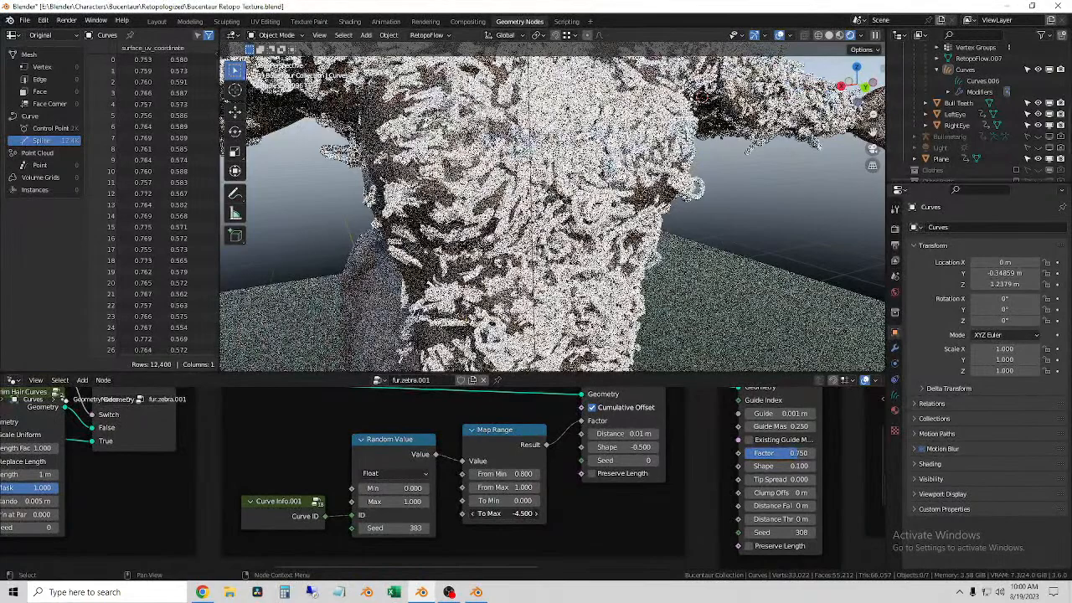
{"action": "key", "text": "ctrl+z"}
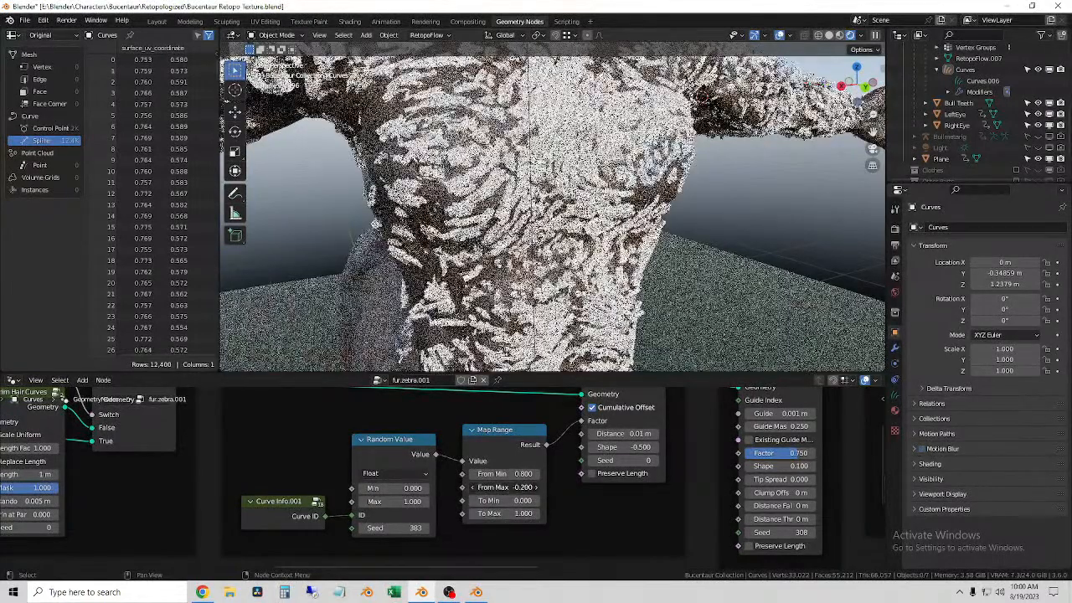
Step: Examine the Stray Hairs and Frizz Variation frames up to the Group Output, and select the Curves object on the torso
{"action": "scroll", "coordinate": [530, 433], "scroll_direction": "down", "scroll_amount": 2}
{"action": "scroll", "coordinate": [530, 432], "scroll_direction": "down", "scroll_amount": 3}
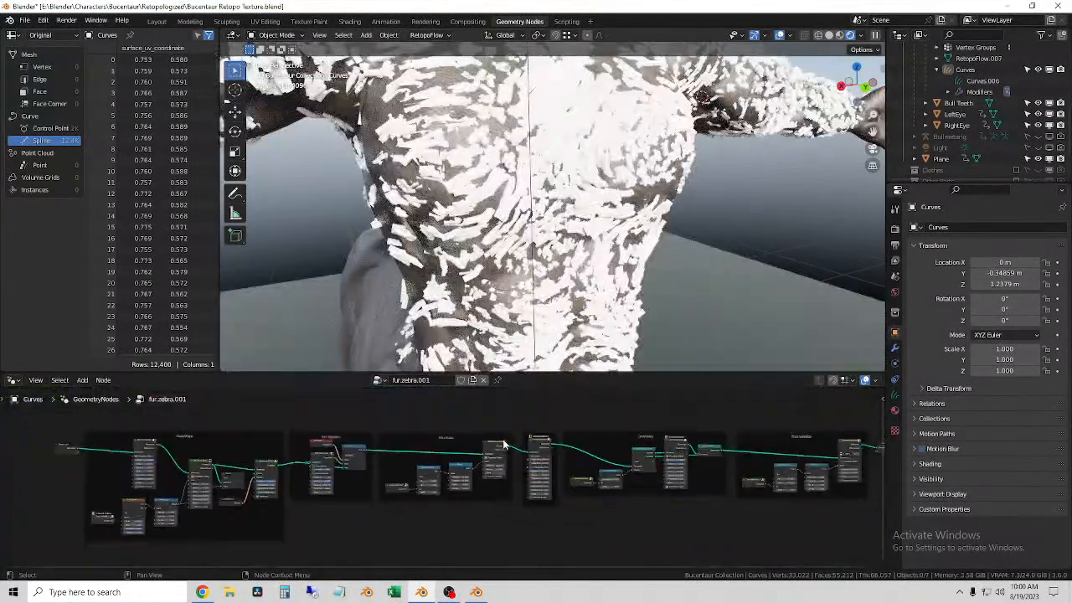
{"action": "scroll", "coordinate": [483, 493], "scroll_direction": "up", "scroll_amount": 4}
{"action": "scroll", "coordinate": [482, 494], "scroll_direction": "up", "scroll_amount": 2}
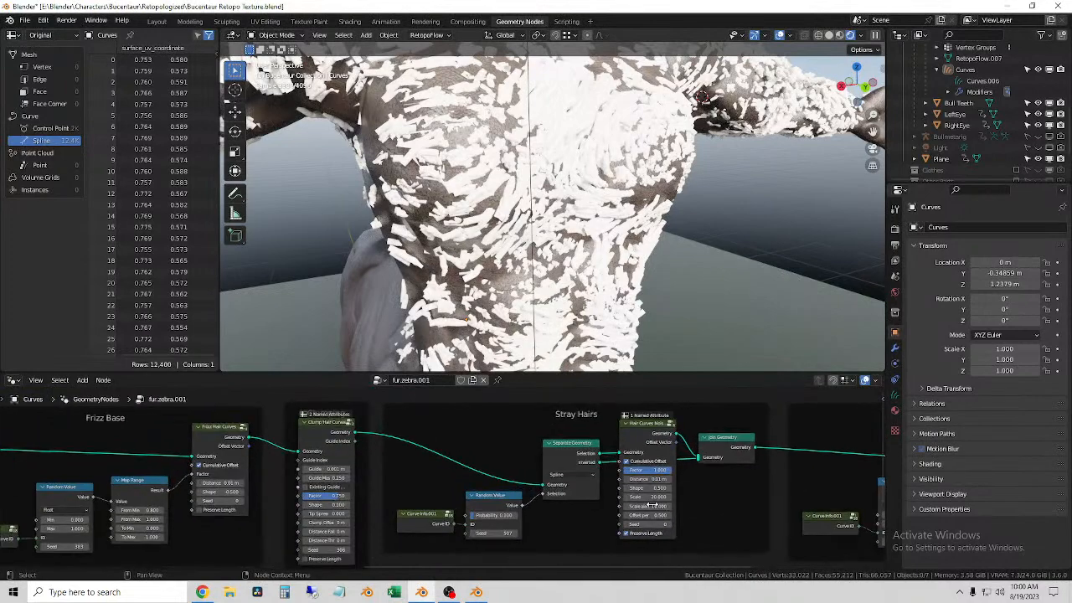
{"action": "middle_click_drag", "start_coordinate": [690, 515], "coordinate": [272, 514]}
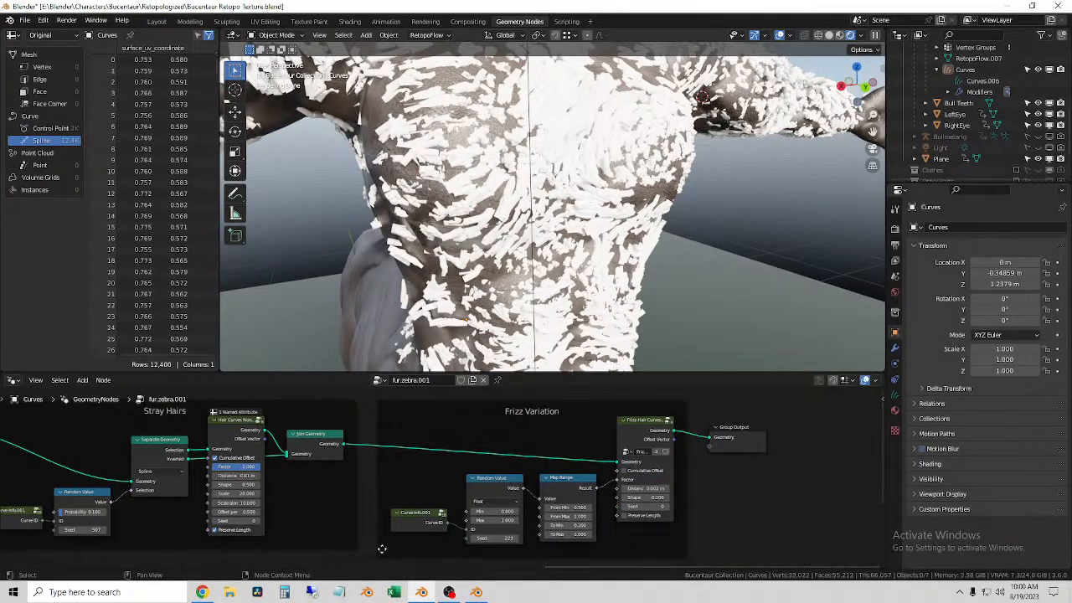
{"action": "left_click", "coordinate": [401, 244]}
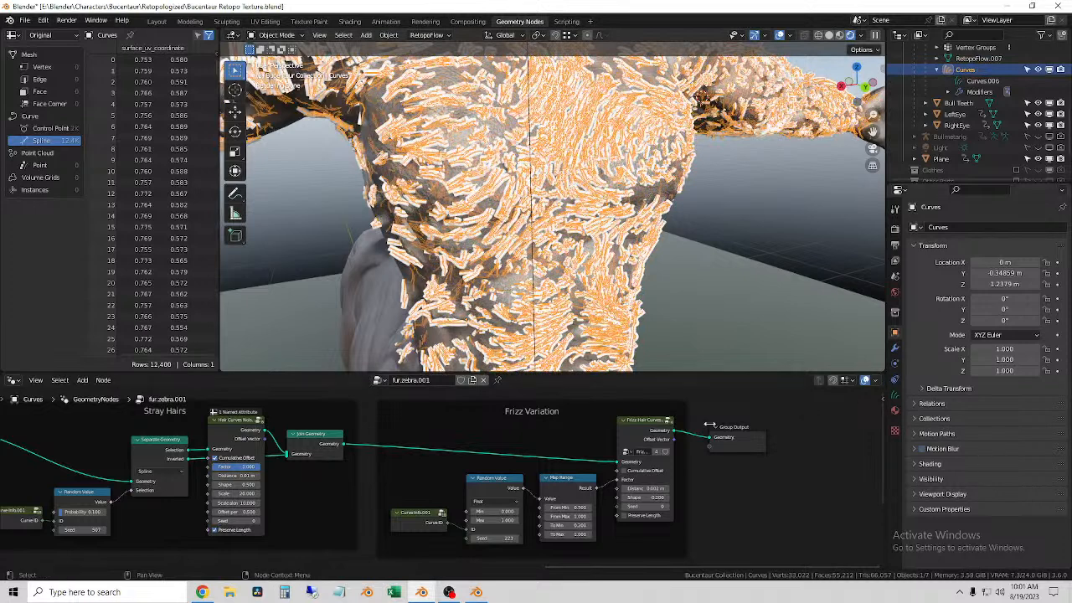
{"action": "scroll", "coordinate": [670, 460], "scroll_direction": "down", "scroll_amount": 5}
{"action": "middle_click_drag", "start_coordinate": [575, 513], "coordinate": [753, 508]}
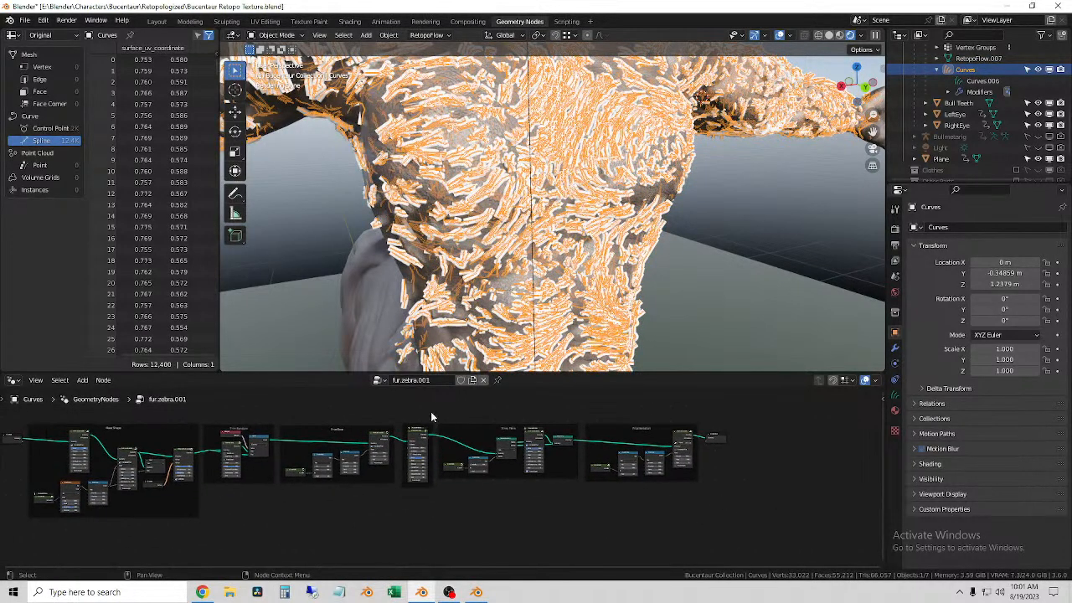
Step: Expand the GeometryNodes modifier's Output Attributes on the Curves object and remove its Surface Deform modifier
{"action": "left_click", "coordinate": [381, 380]}
{"action": "scroll", "coordinate": [444, 478], "scroll_direction": "down", "scroll_amount": 10}
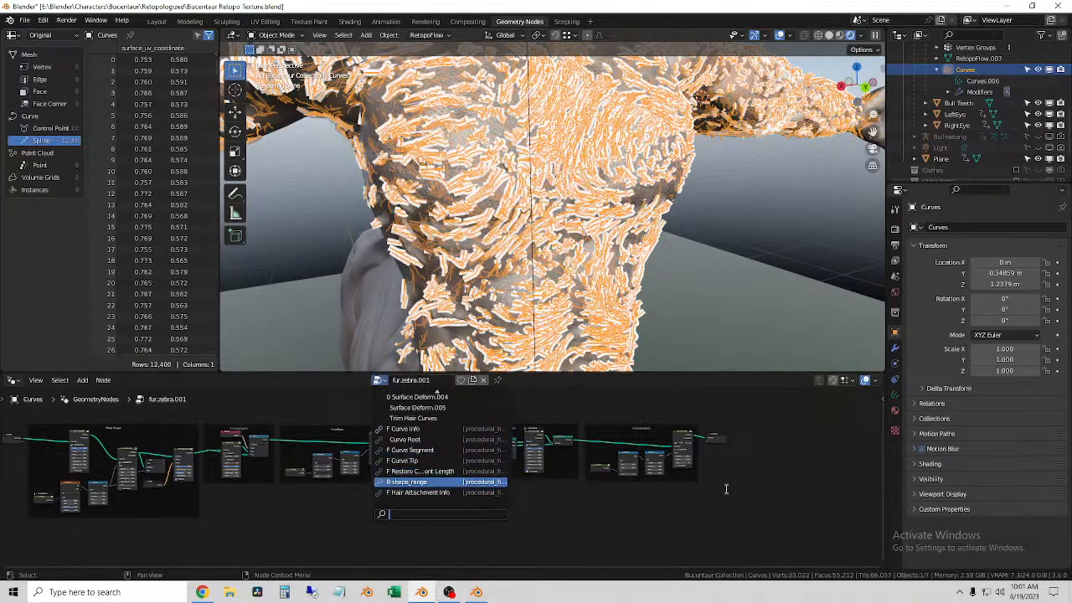
{"action": "left_click", "coordinate": [894, 347]}
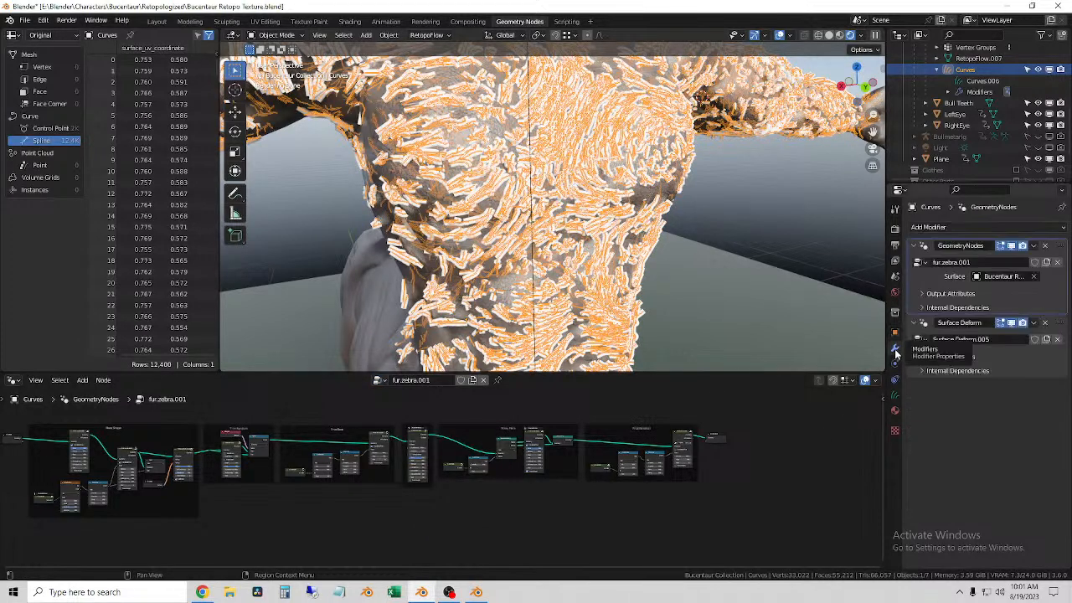
{"action": "left_click", "coordinate": [949, 229]}
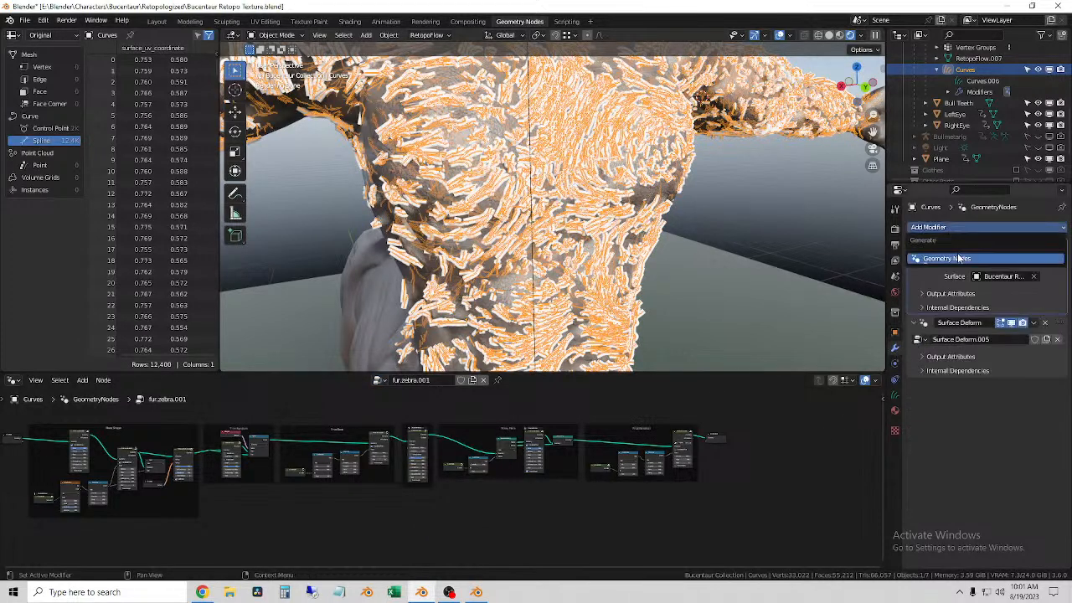
{"action": "left_click", "coordinate": [928, 294]}
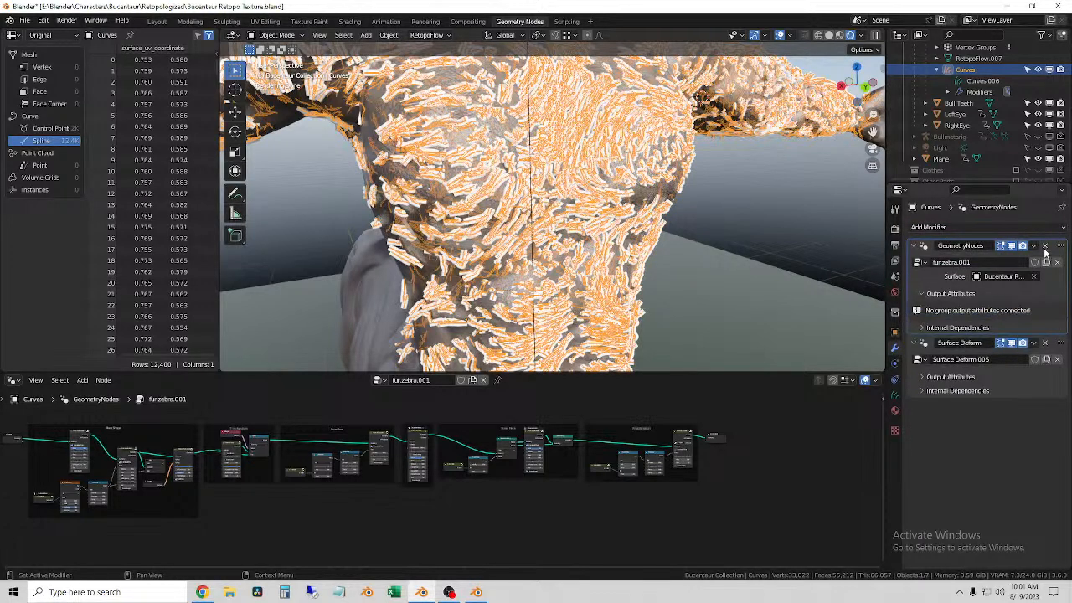
{"action": "left_click", "coordinate": [919, 263]}
{"action": "left_click", "coordinate": [1045, 343]}
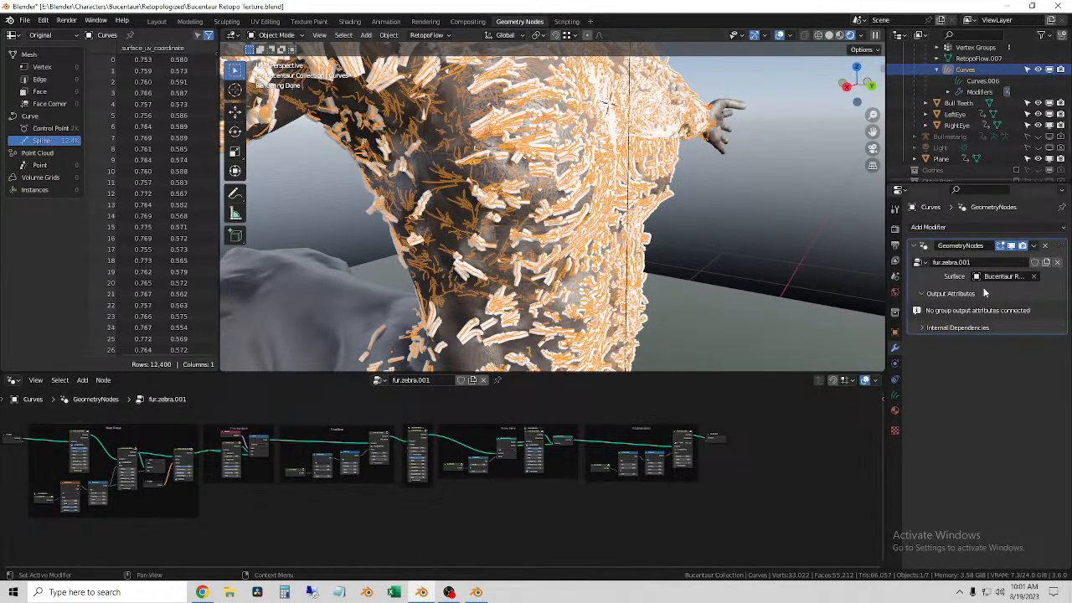
Step: Add a second Geometry Nodes modifier to the Curves object and browse the node groups available for it
{"action": "left_click", "coordinate": [958, 229]}
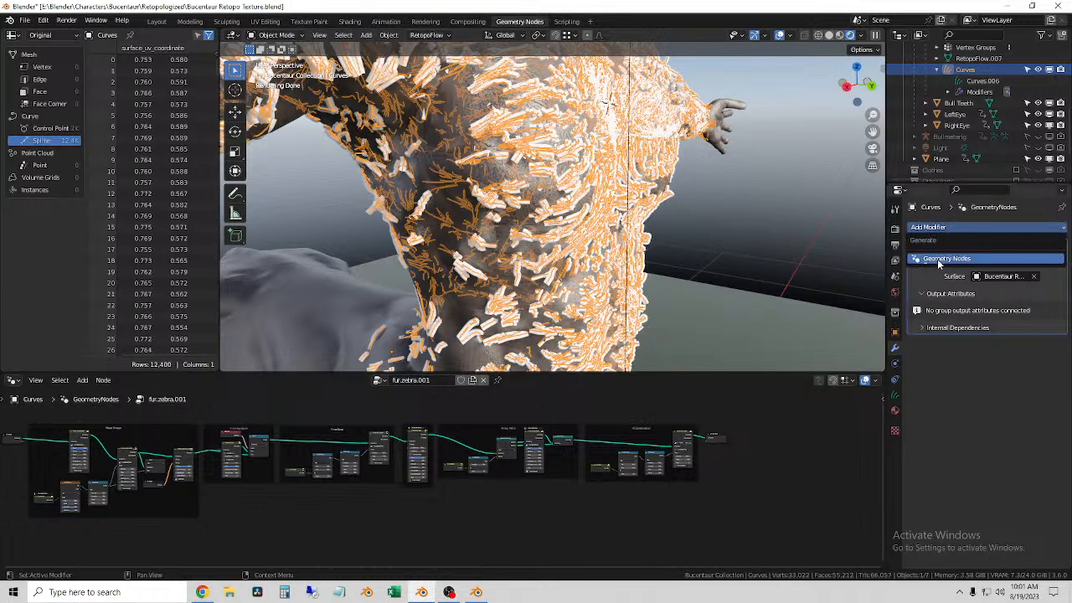
{"action": "left_click", "coordinate": [937, 259]}
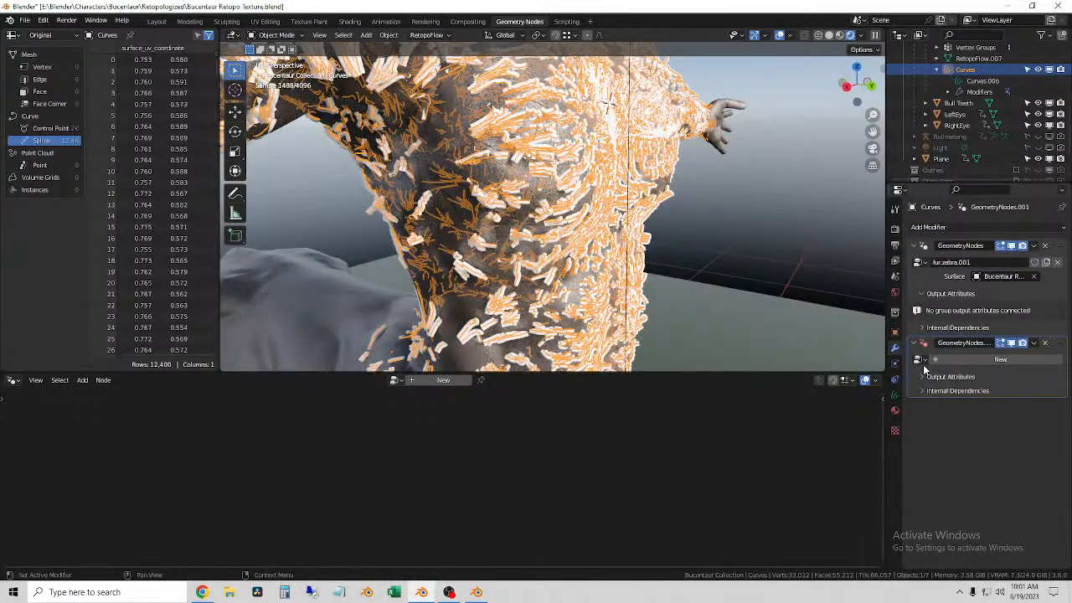
{"action": "left_click", "coordinate": [921, 361]}
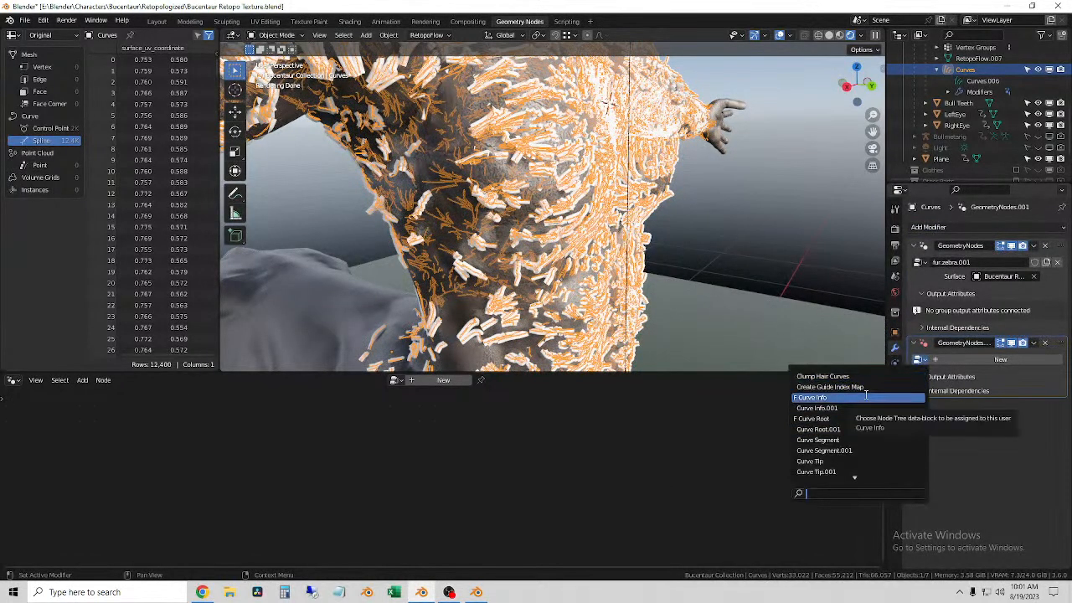
{"action": "scroll", "coordinate": [865, 425], "scroll_direction": "down", "scroll_amount": 11}
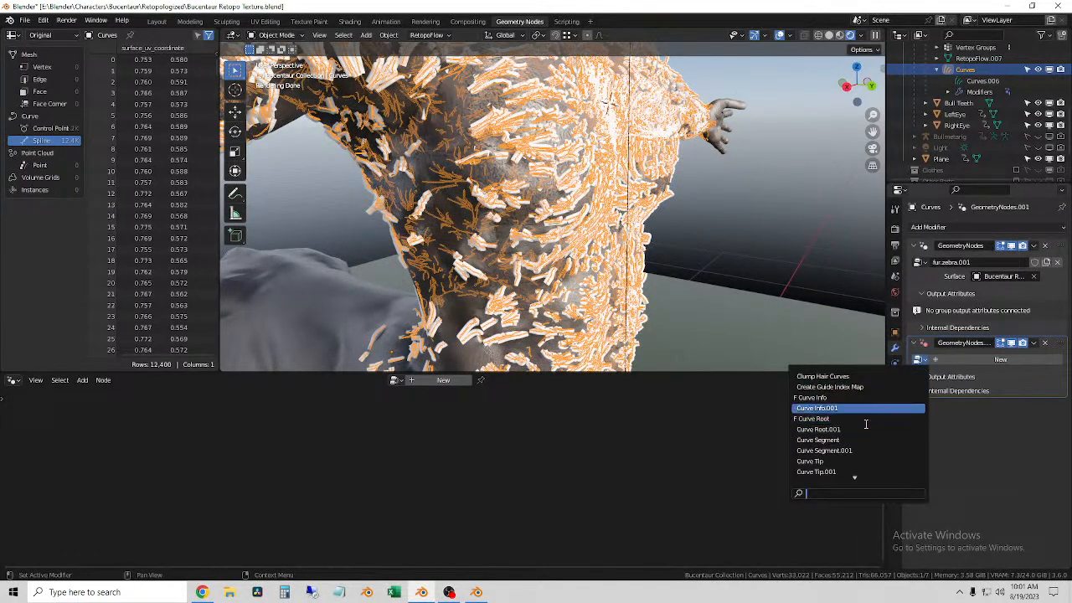
{"action": "scroll", "coordinate": [868, 421], "scroll_direction": "down", "scroll_amount": 5}
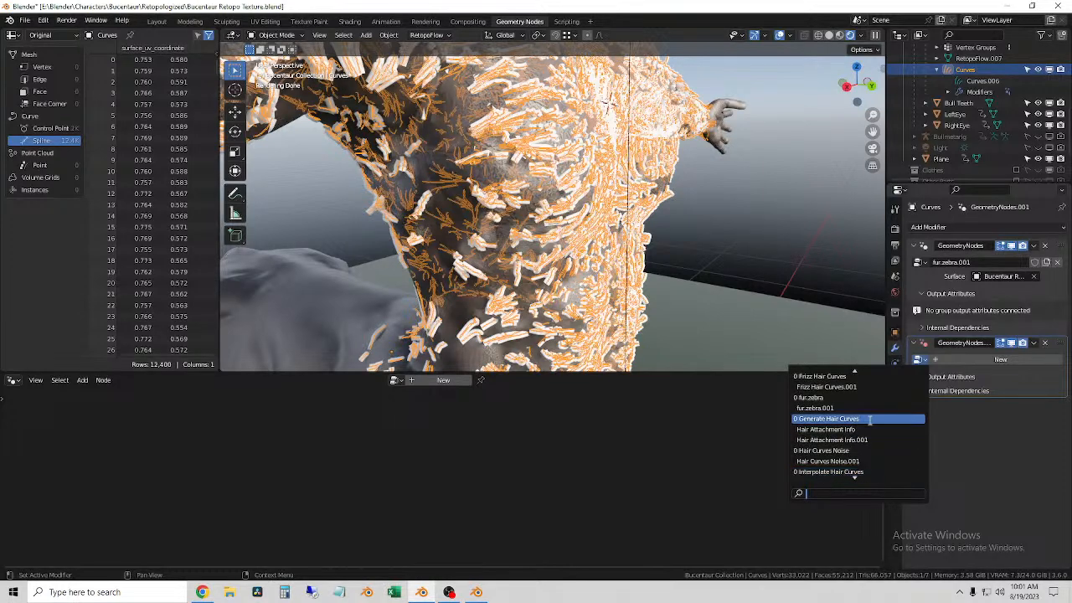
{"action": "scroll", "coordinate": [871, 422], "scroll_direction": "down", "scroll_amount": 20}
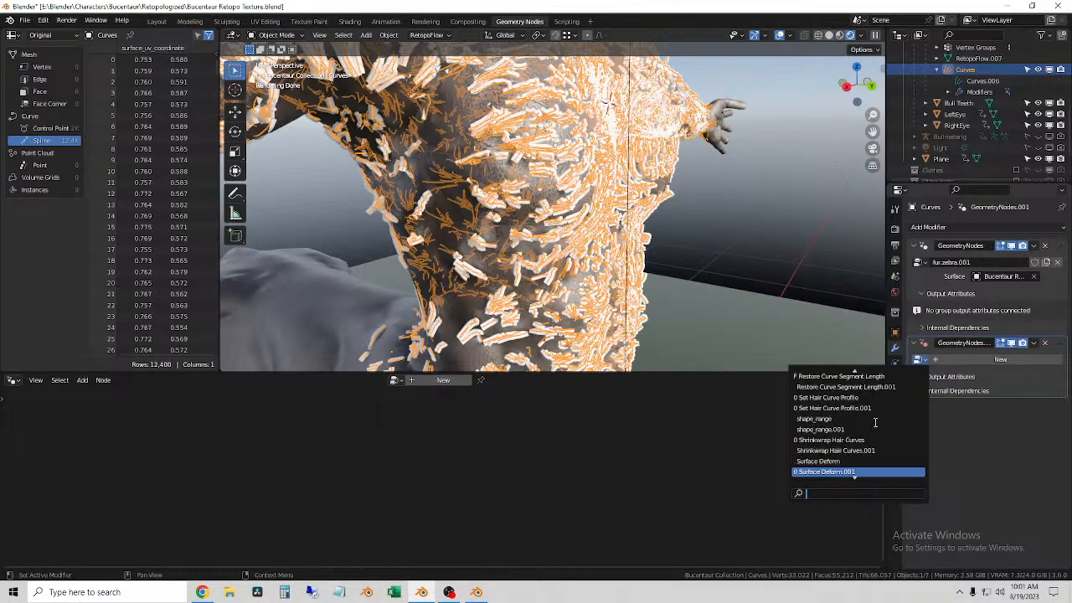
{"action": "scroll", "coordinate": [876, 424], "scroll_direction": "down", "scroll_amount": 3}
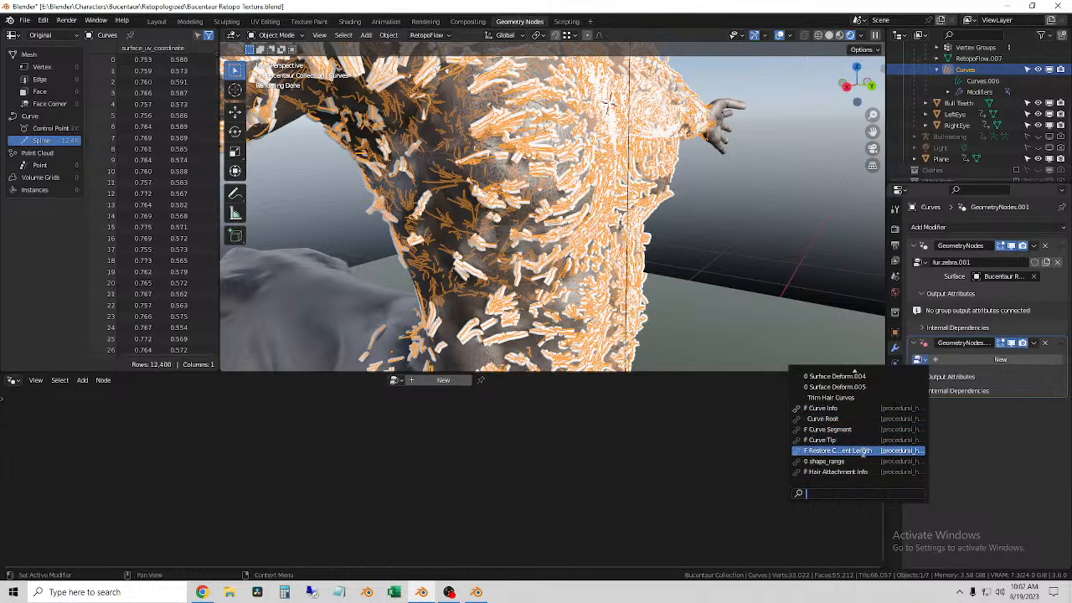
Step: Search the node groups for "radi", clear the search, and assign the Curve Root group to the new modifier
{"action": "type", "text": "rad"}
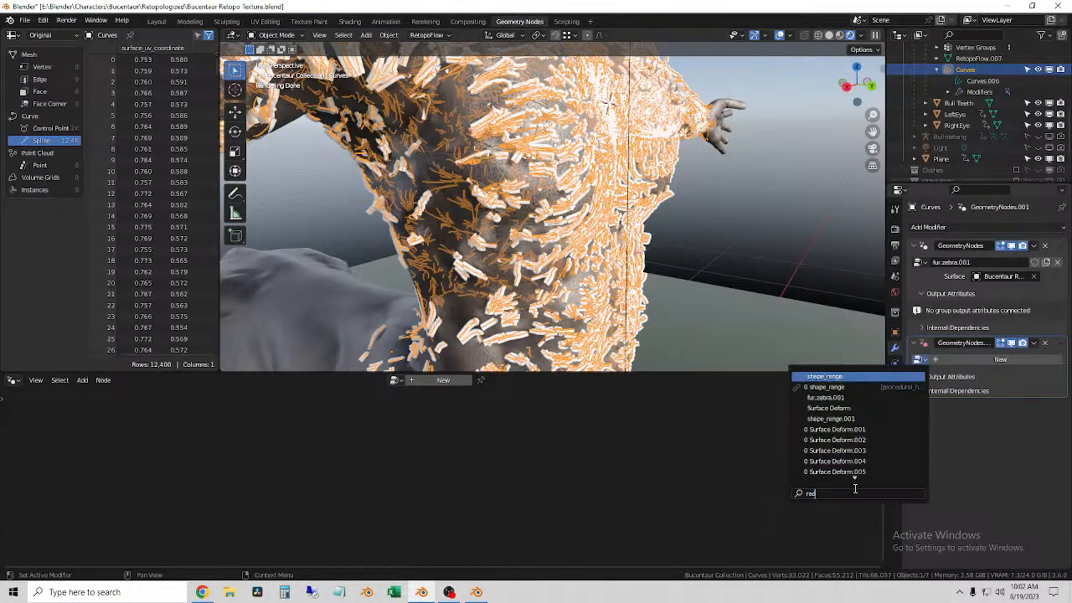
{"action": "type", "text": "i"}
{"action": "key", "text": "BackSpace"}
{"action": "key", "text": "BackSpace"}
{"action": "key", "text": "BackSpace"}
{"action": "key", "text": "BackSpace"}
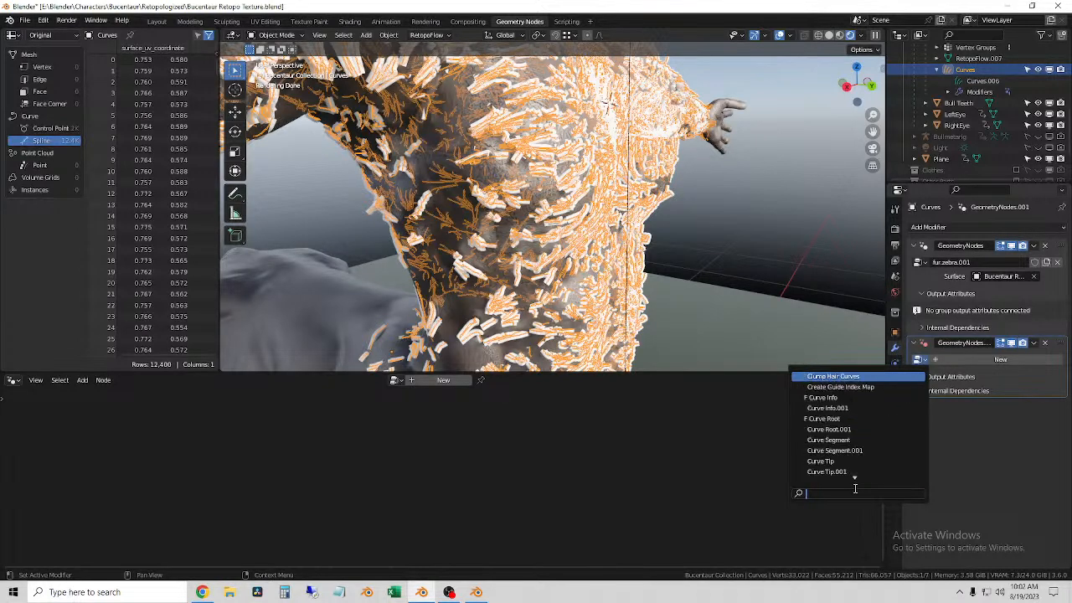
{"action": "left_click", "coordinate": [871, 417]}
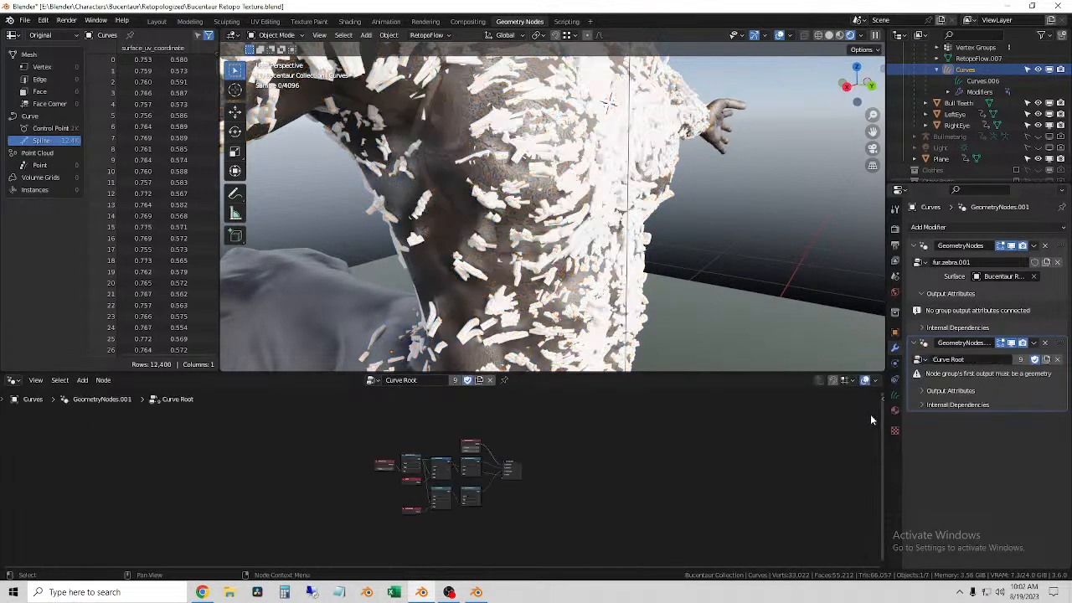
{"action": "scroll", "coordinate": [510, 487], "scroll_direction": "up", "scroll_amount": 8}
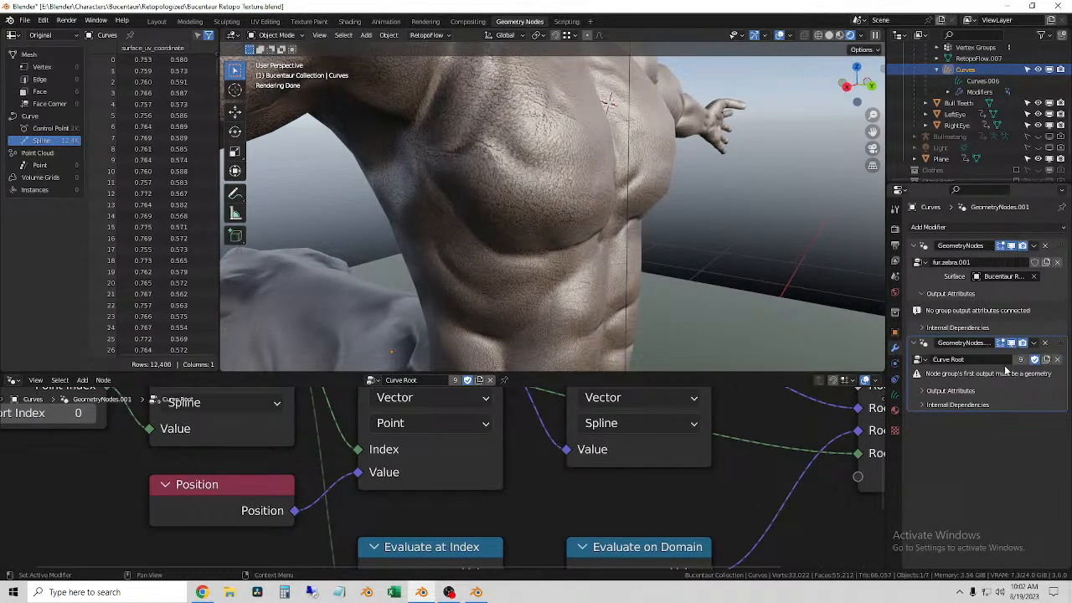
Step: Examine the Curve Root node group up to its Group Output, switching selection to the body mesh and back to the Curves object
{"action": "middle_click_drag", "start_coordinate": [763, 492], "coordinate": [471, 547]}
{"action": "scroll", "coordinate": [788, 479], "scroll_direction": "down", "scroll_amount": 2}
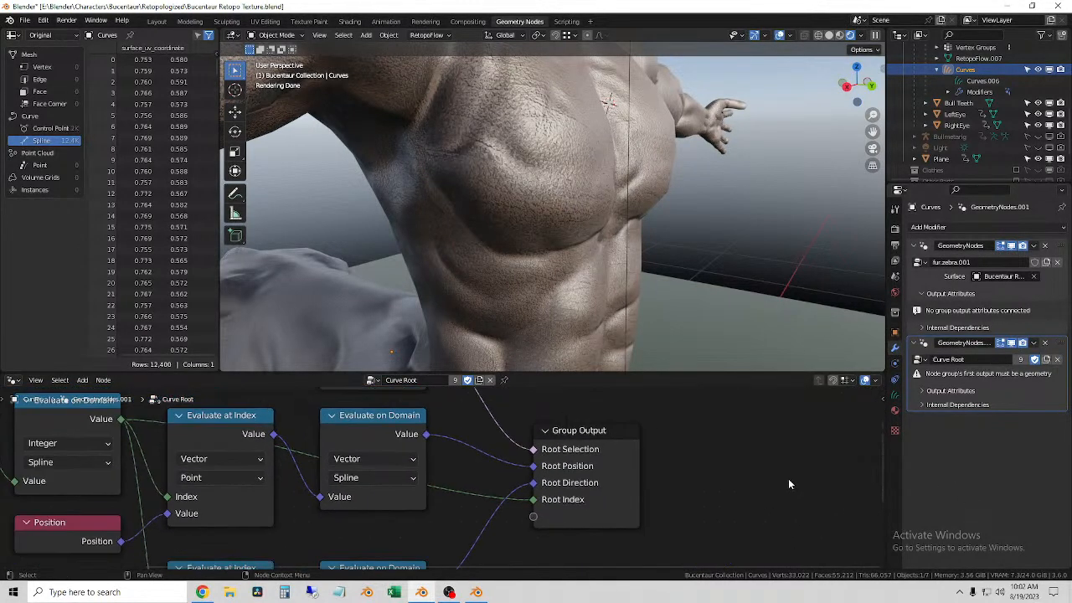
{"action": "left_click", "coordinate": [546, 258]}
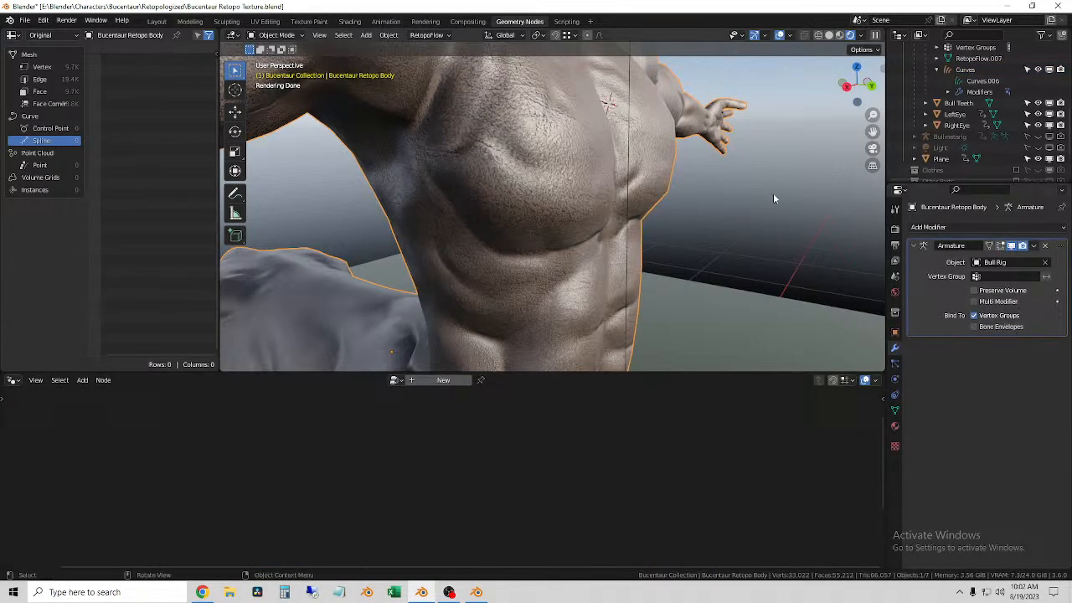
{"action": "left_click", "coordinate": [964, 70]}
{"action": "scroll", "coordinate": [729, 386], "scroll_direction": "down", "scroll_amount": 3}
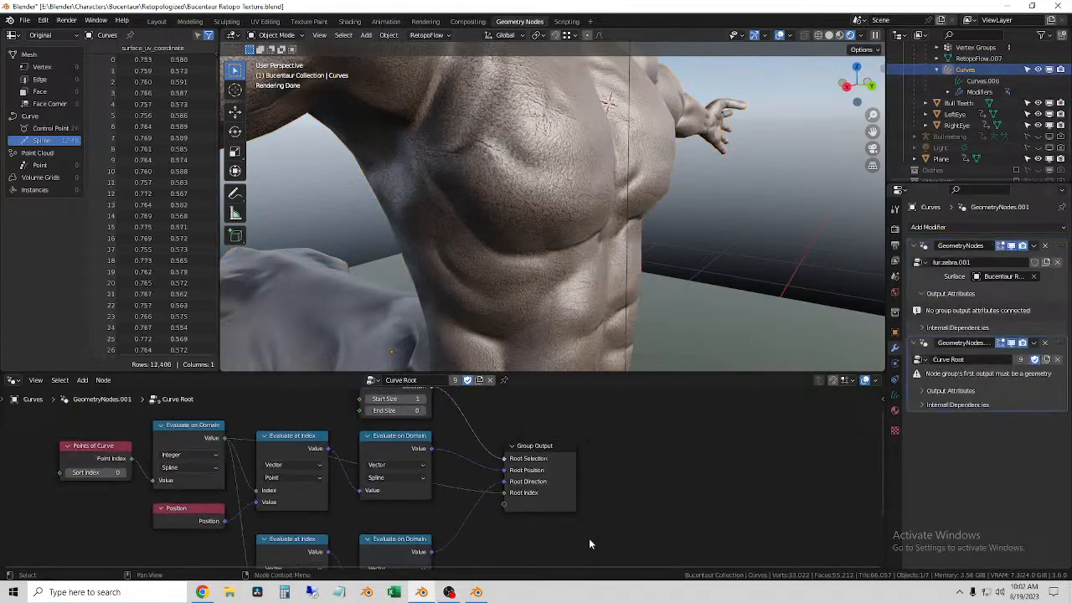
{"action": "scroll", "coordinate": [642, 472], "scroll_direction": "up", "scroll_amount": 2}
{"action": "middle_click_drag", "start_coordinate": [610, 468], "coordinate": [566, 599]}
Step: Hide and remove the Curve Root modifier from the Curves object, and check the object's attributes and surface data
{"action": "left_click", "coordinate": [1011, 344]}
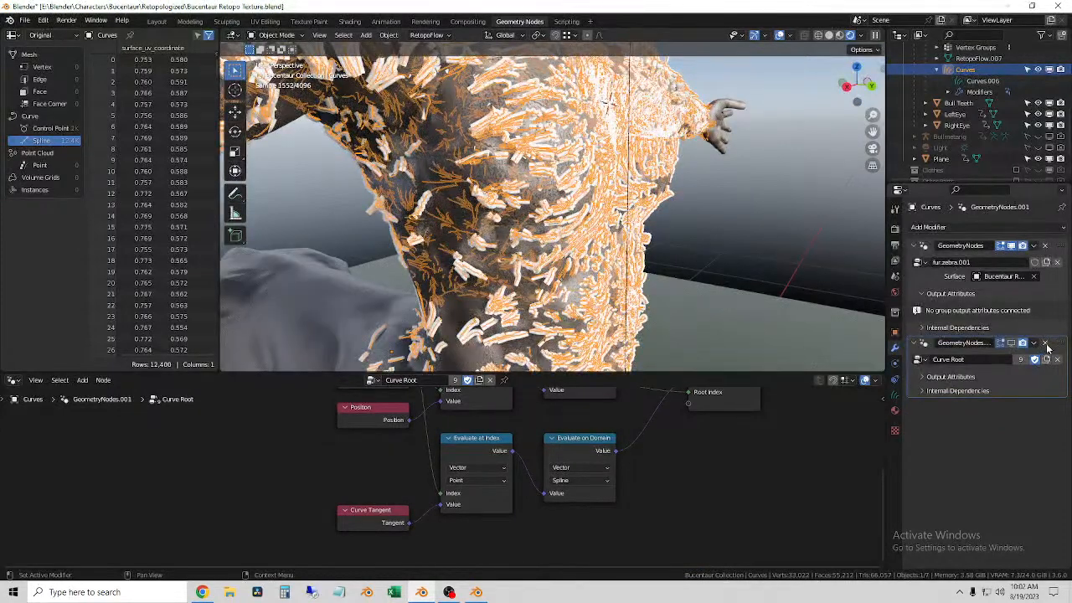
{"action": "left_click", "coordinate": [1046, 345]}
{"action": "left_click", "coordinate": [895, 398]}
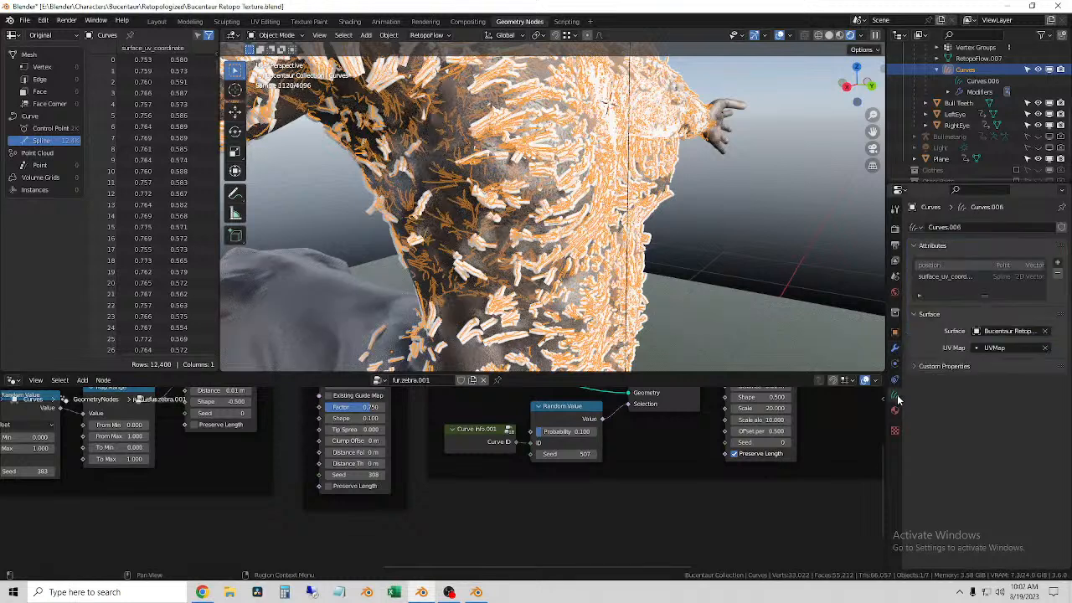
{"action": "left_click", "coordinate": [895, 348]}
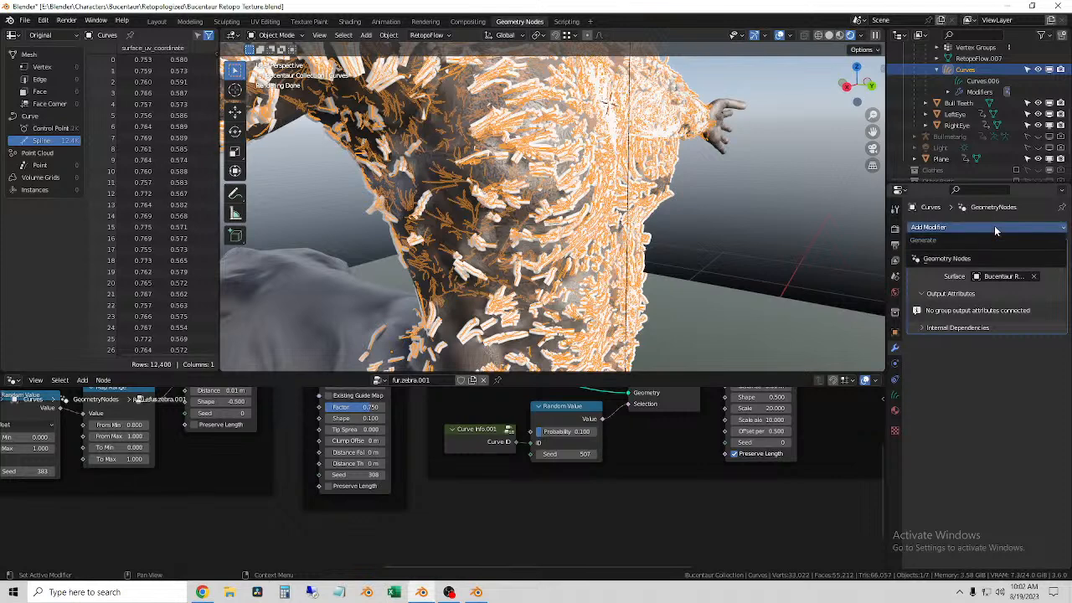
Step: Examine the Frizz Base frame, the Clump Hair Curves node and the Stray Hairs frame in fur.zebra.001
{"action": "scroll", "coordinate": [521, 485], "scroll_direction": "down", "scroll_amount": 8}
{"action": "scroll", "coordinate": [537, 444], "scroll_direction": "up", "scroll_amount": 5}
{"action": "scroll", "coordinate": [541, 485], "scroll_direction": "down", "scroll_amount": 3}
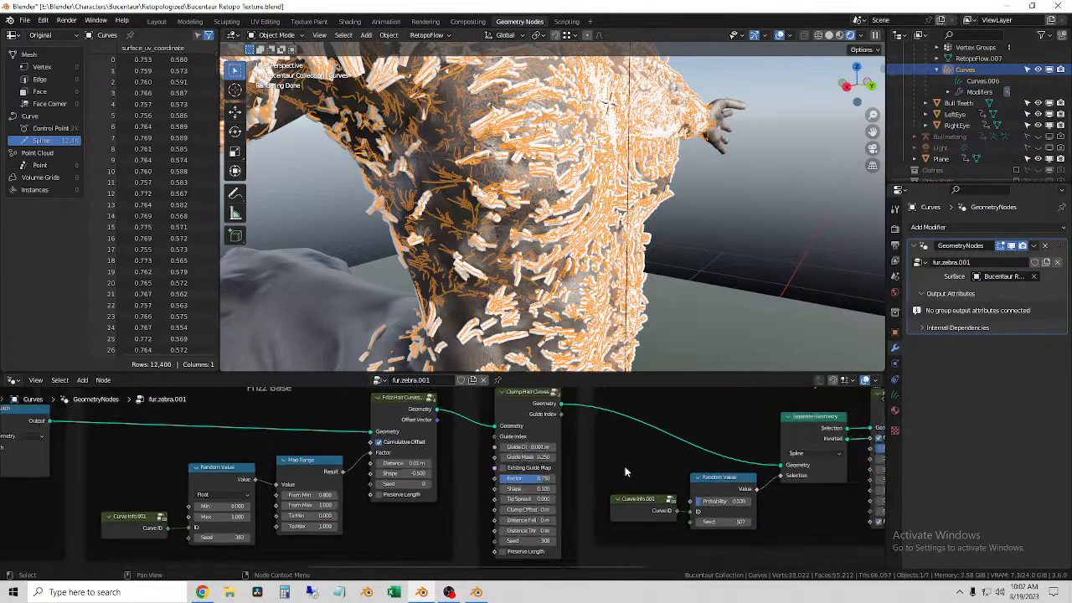
{"action": "middle_click_drag", "start_coordinate": [551, 526], "coordinate": [550, 512]}
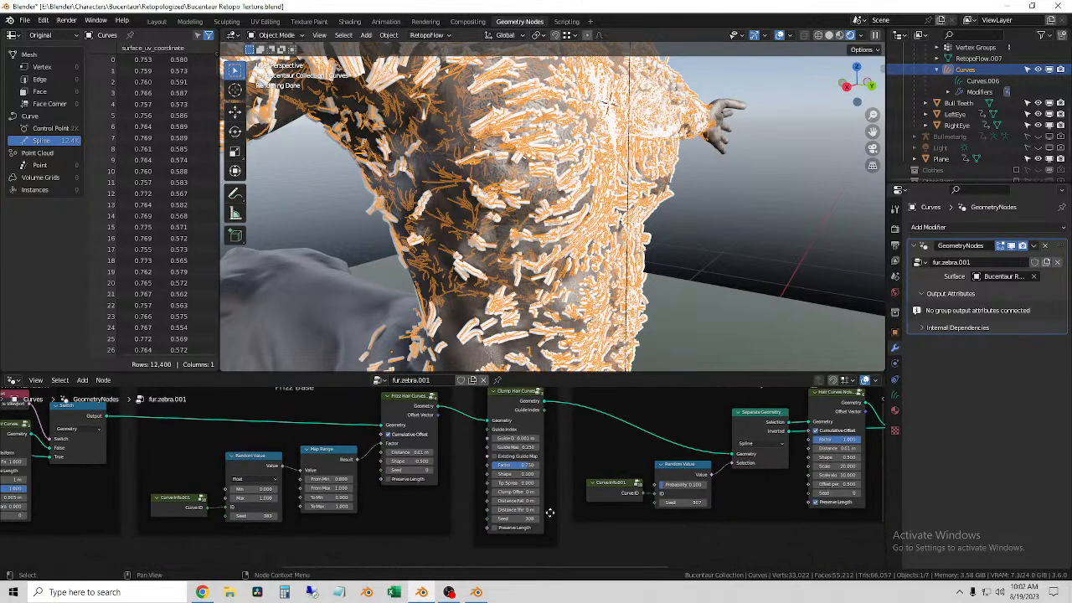
{"action": "scroll", "coordinate": [551, 513], "scroll_direction": "up", "scroll_amount": 3}
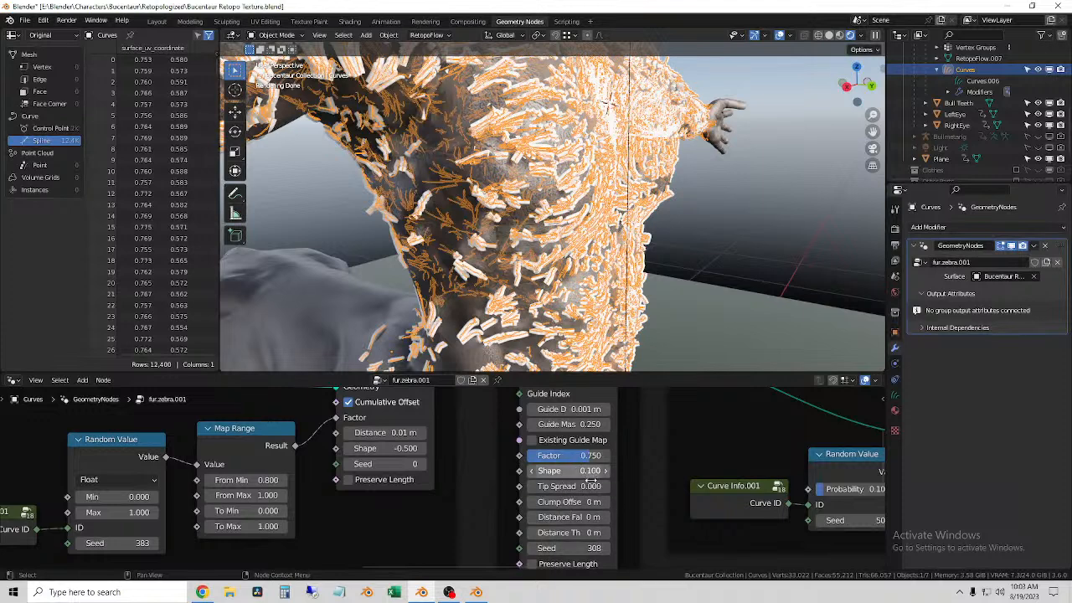
{"action": "scroll", "coordinate": [432, 526], "scroll_direction": "down", "scroll_amount": 6}
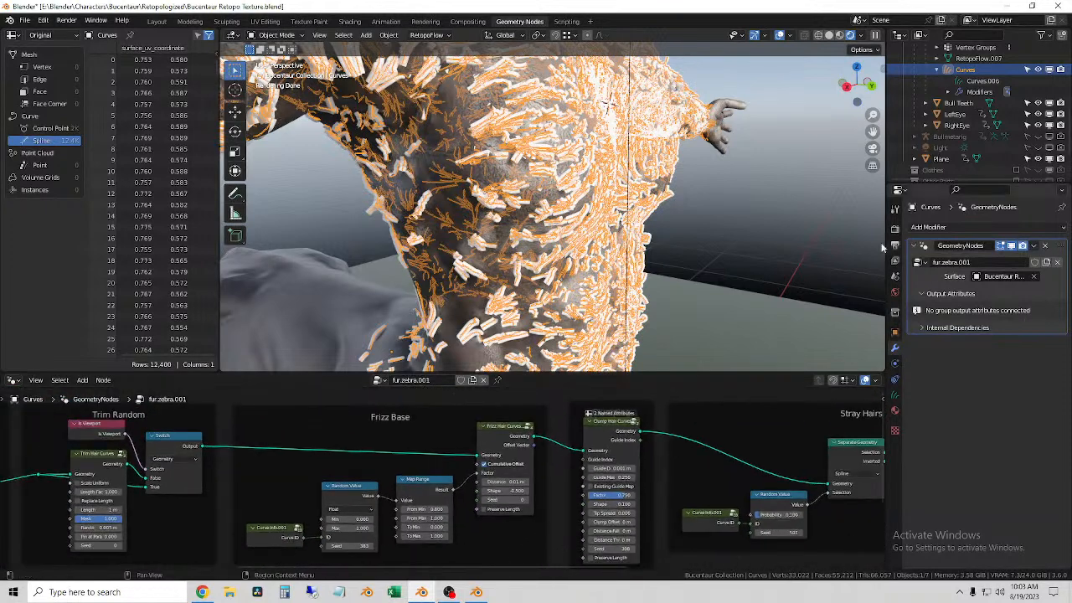
Step: Try the linked Curve Info group as the Curves object's node tree and examine its nodes
{"action": "left_click", "coordinate": [381, 384]}
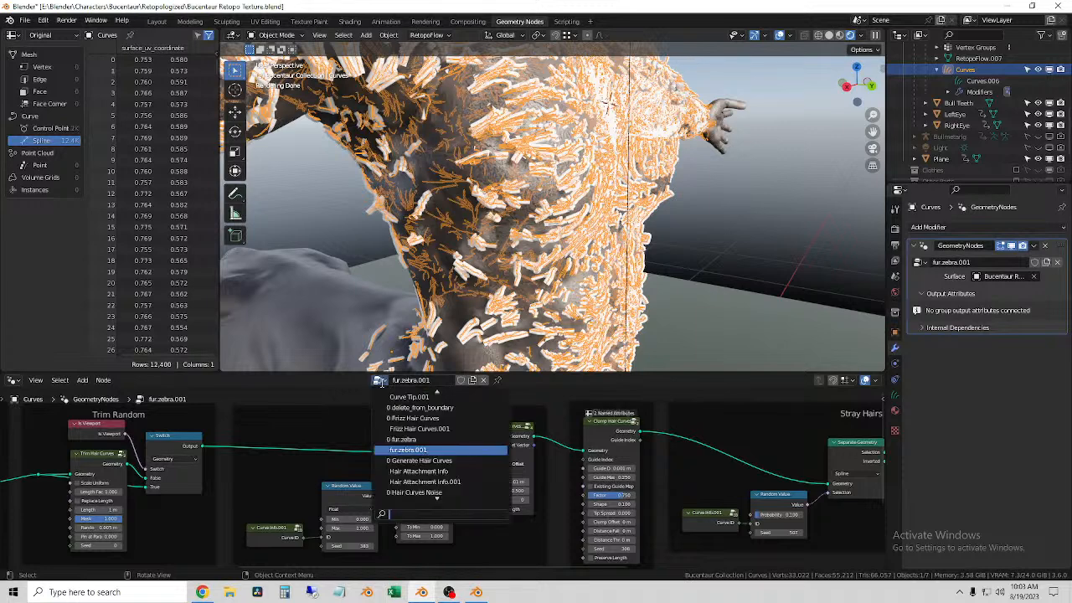
{"action": "scroll", "coordinate": [471, 498], "scroll_direction": "down", "scroll_amount": 5}
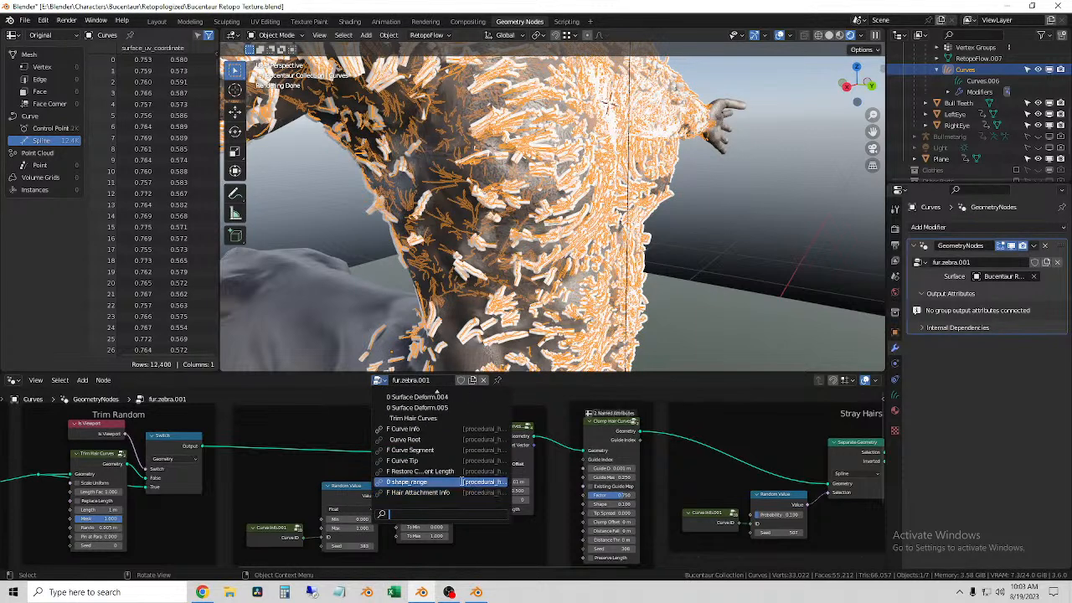
{"action": "left_click", "coordinate": [437, 429]}
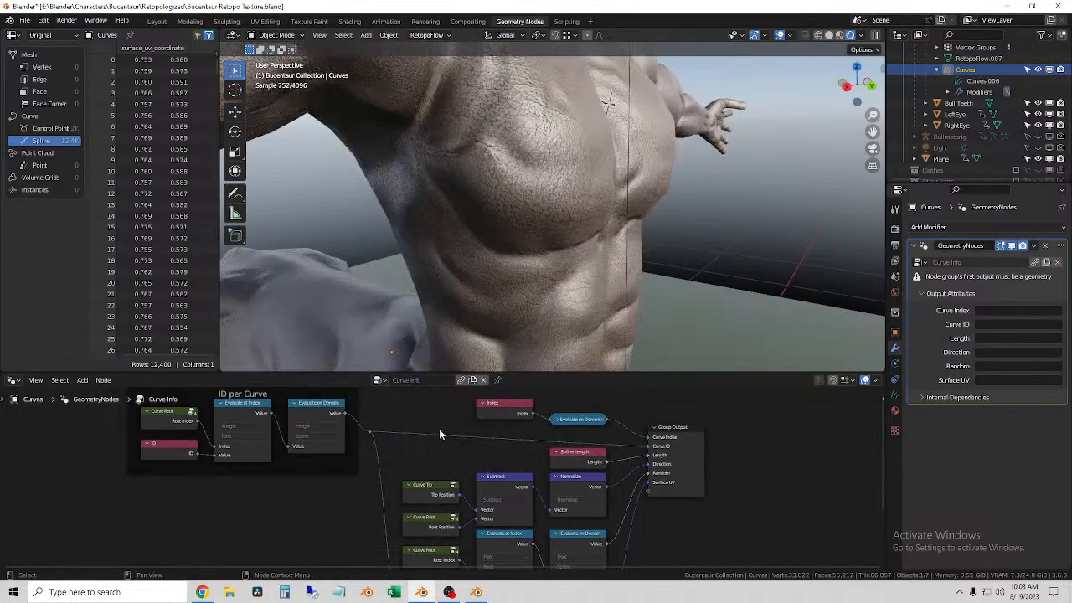
{"action": "scroll", "coordinate": [437, 445], "scroll_direction": "down", "scroll_amount": 4}
{"action": "scroll", "coordinate": [408, 483], "scroll_direction": "up", "scroll_amount": 12}
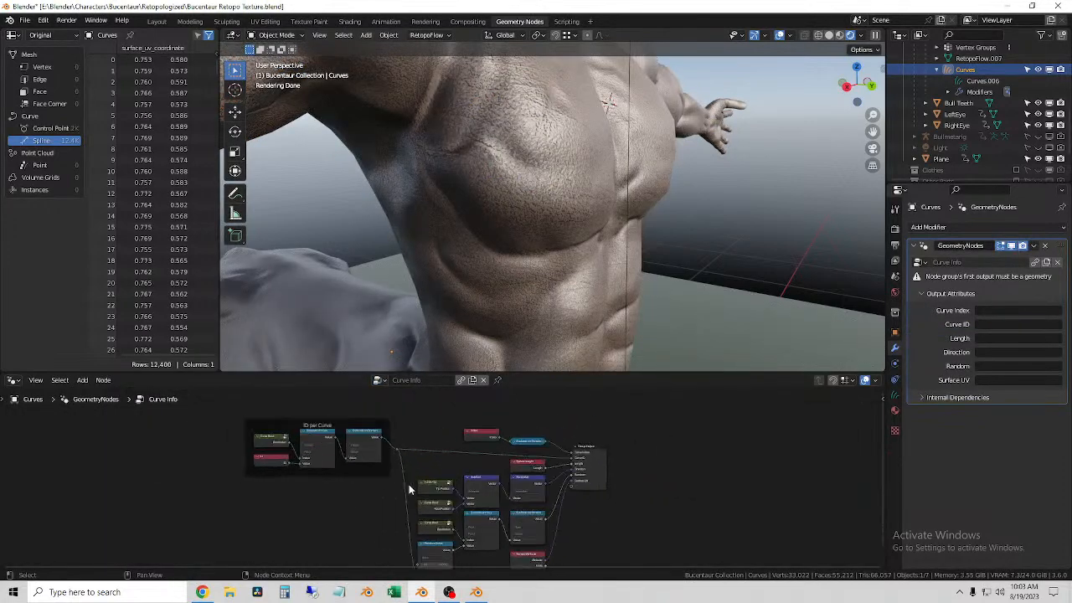
{"action": "middle_click_drag", "start_coordinate": [426, 471], "coordinate": [285, 347]}
{"action": "middle_click_drag", "start_coordinate": [536, 511], "coordinate": [572, 471]}
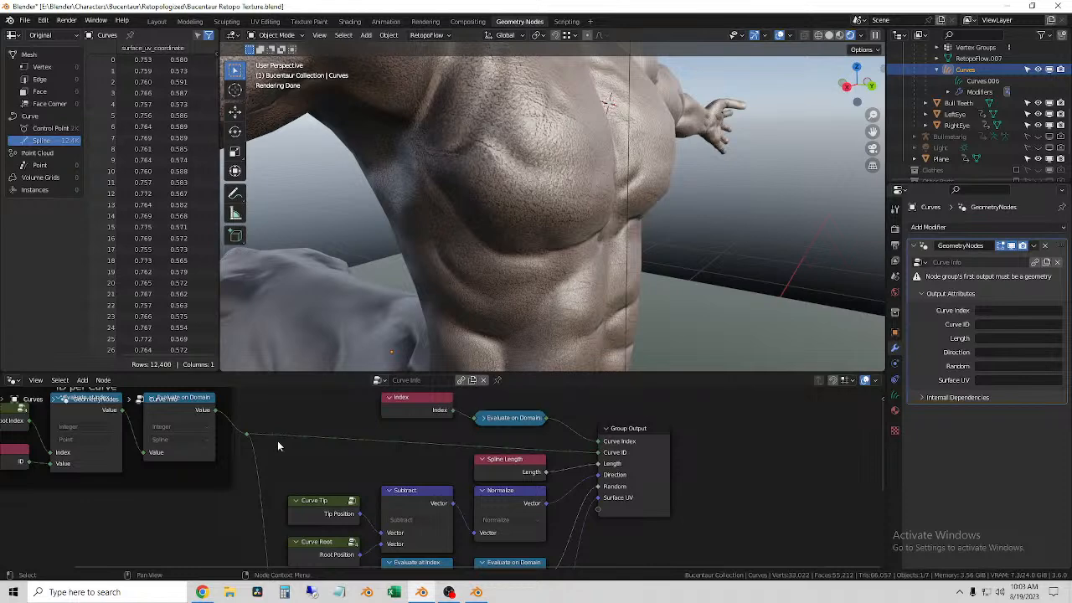
{"action": "scroll", "coordinate": [341, 457], "scroll_direction": "down", "scroll_amount": 2}
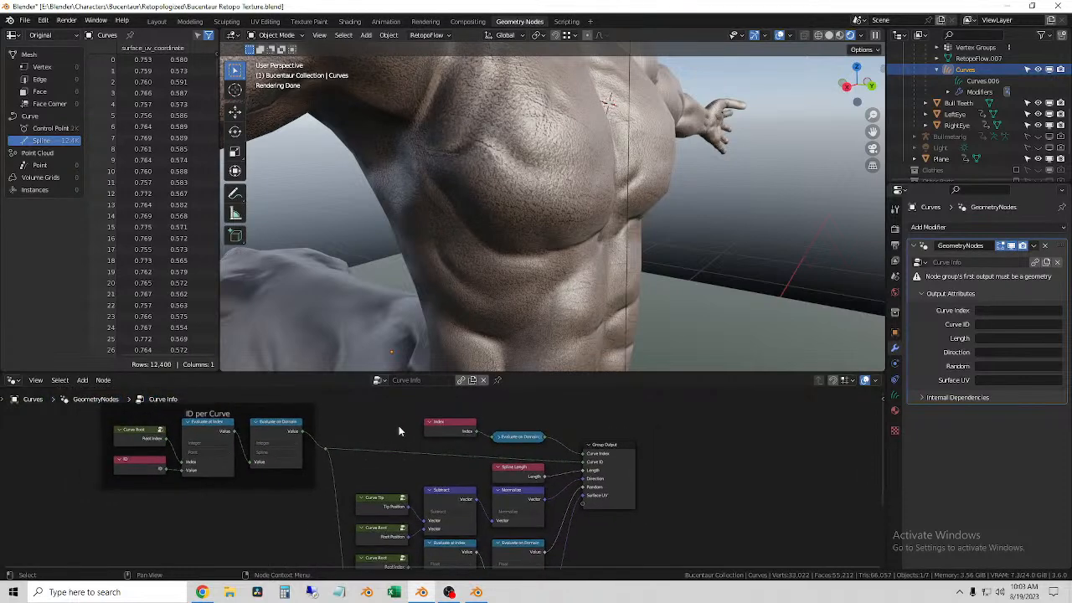
Step: Try the linked Hair Attachment Info group as the Curves object's node tree
{"action": "left_click", "coordinate": [379, 380]}
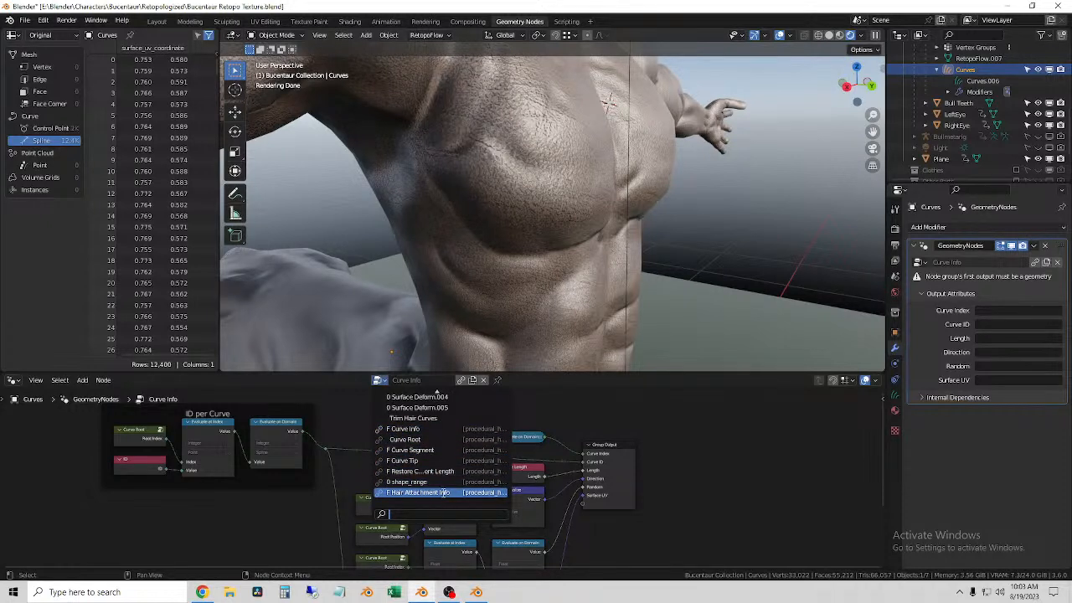
{"action": "left_click", "coordinate": [419, 492]}
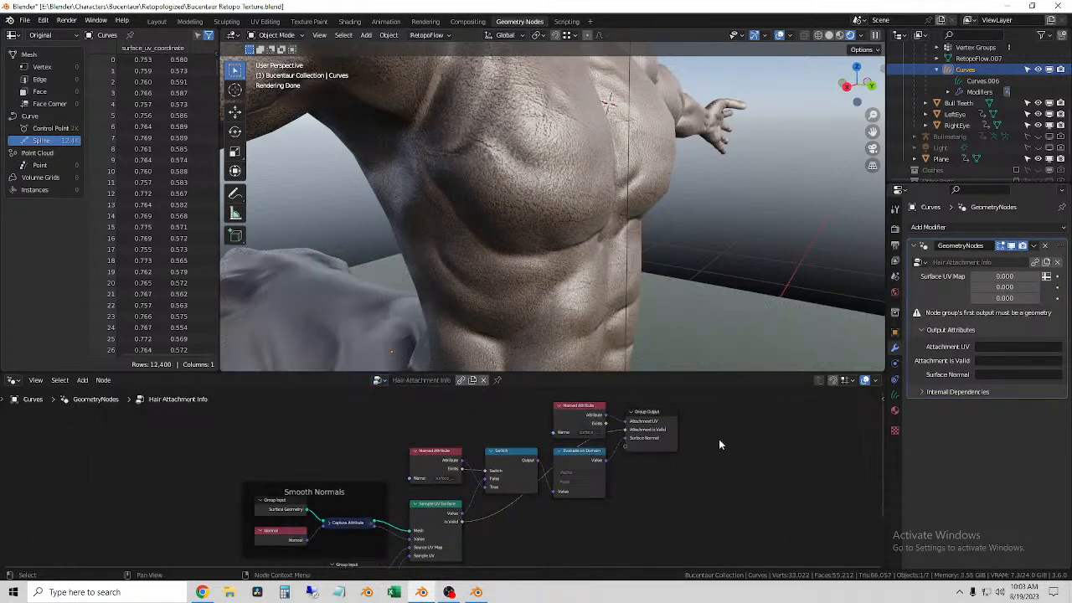
{"action": "left_click", "coordinate": [973, 71]}
Step: Browse the node groups, search for "z", and assign fur.zebra.001 back to the Curves object's modifier
{"action": "left_click", "coordinate": [379, 380]}
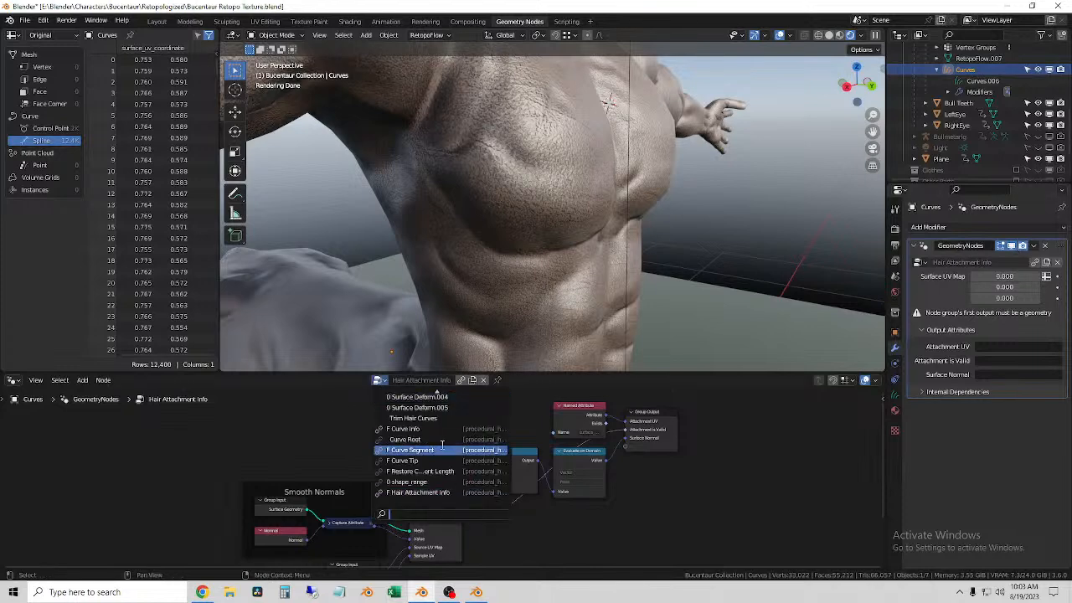
{"action": "scroll", "coordinate": [452, 456], "scroll_direction": "up", "scroll_amount": 6}
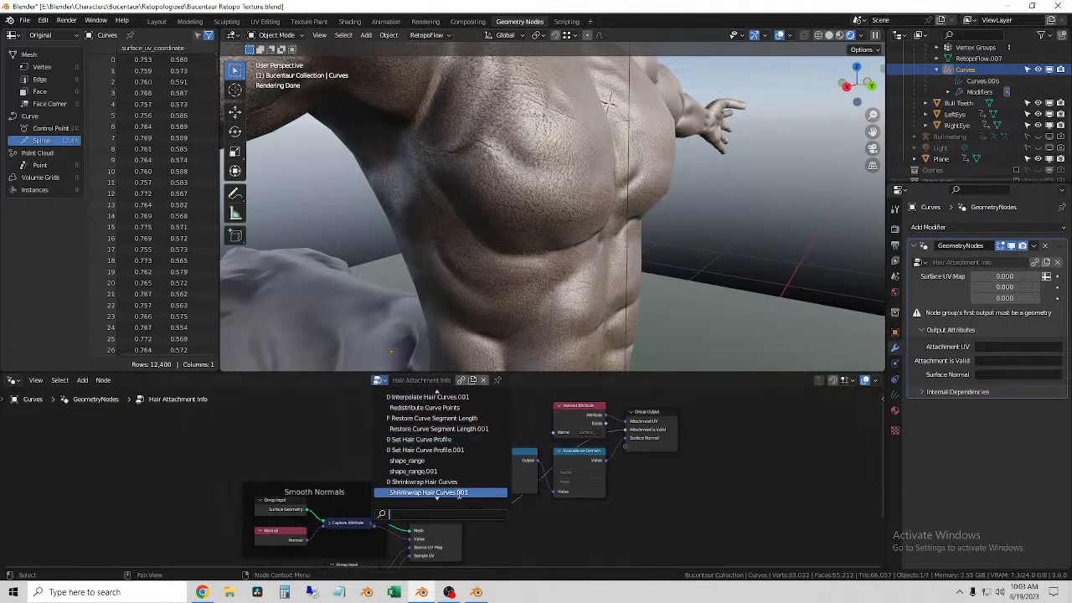
{"action": "scroll", "coordinate": [462, 466], "scroll_direction": "up", "scroll_amount": 10}
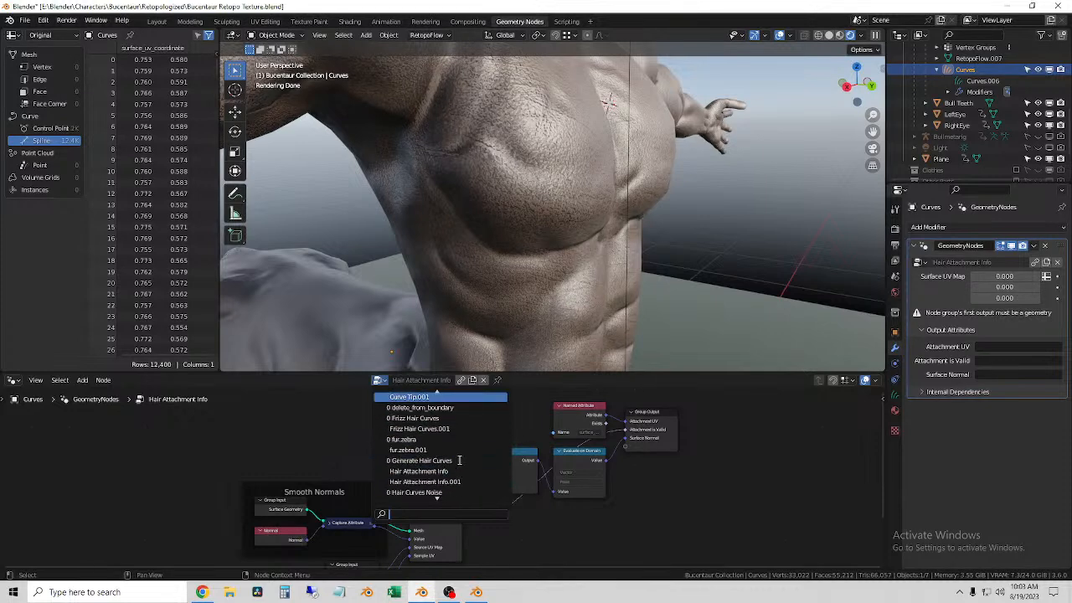
{"action": "scroll", "coordinate": [456, 456], "scroll_direction": "up", "scroll_amount": 9}
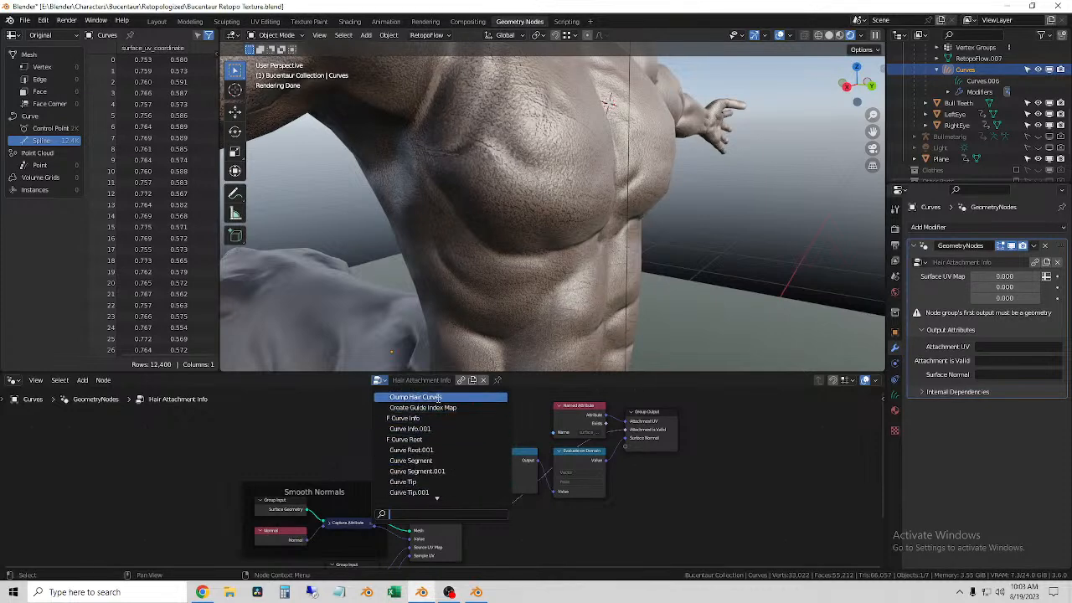
{"action": "left_click", "coordinate": [415, 383]}
{"action": "left_click", "coordinate": [381, 382]}
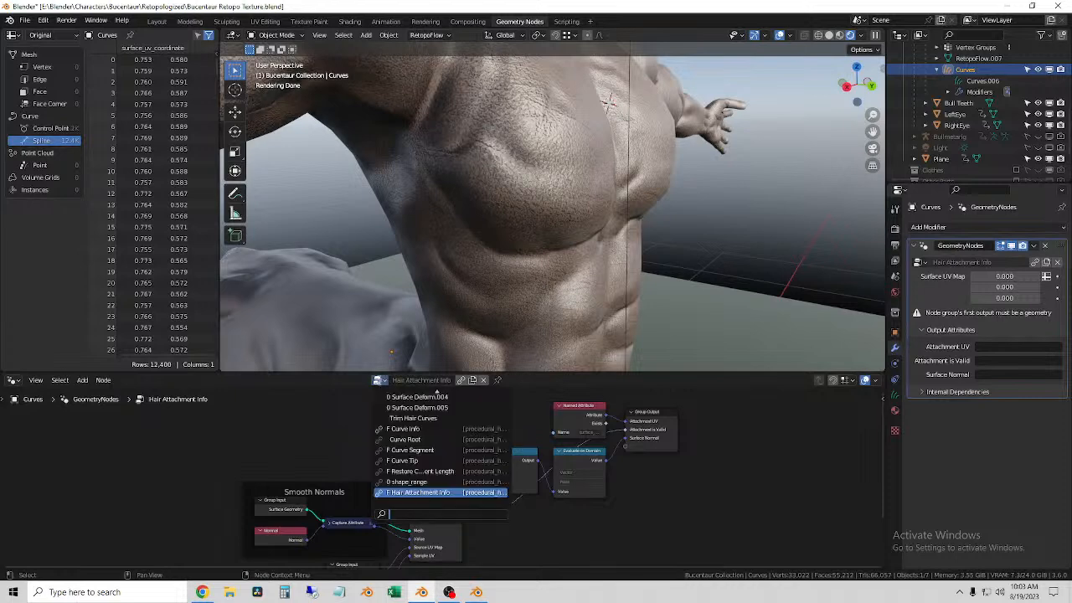
{"action": "type", "text": "z"}
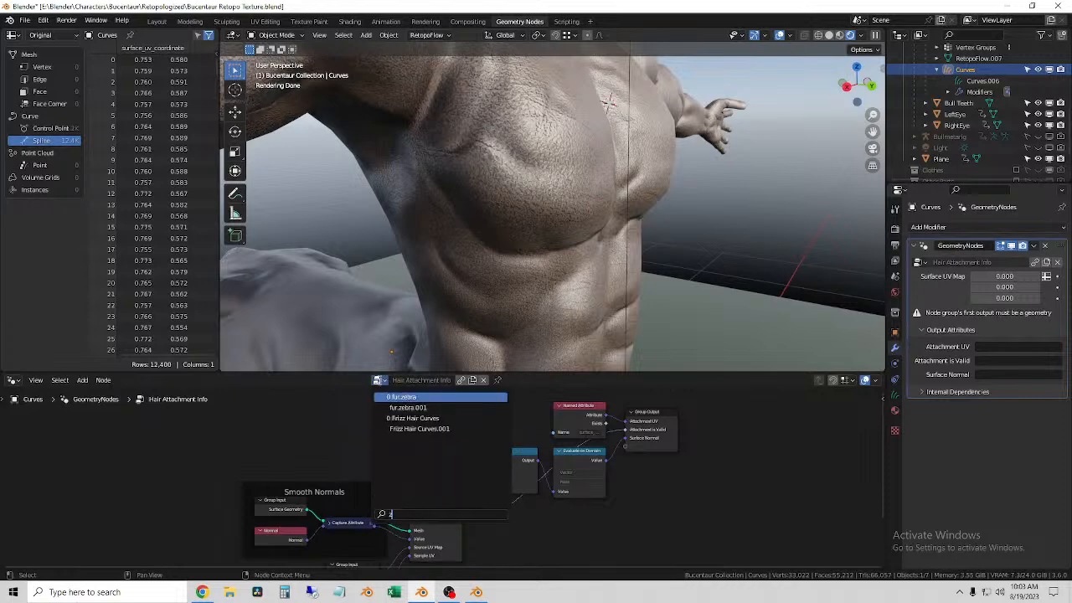
{"action": "left_click", "coordinate": [433, 406]}
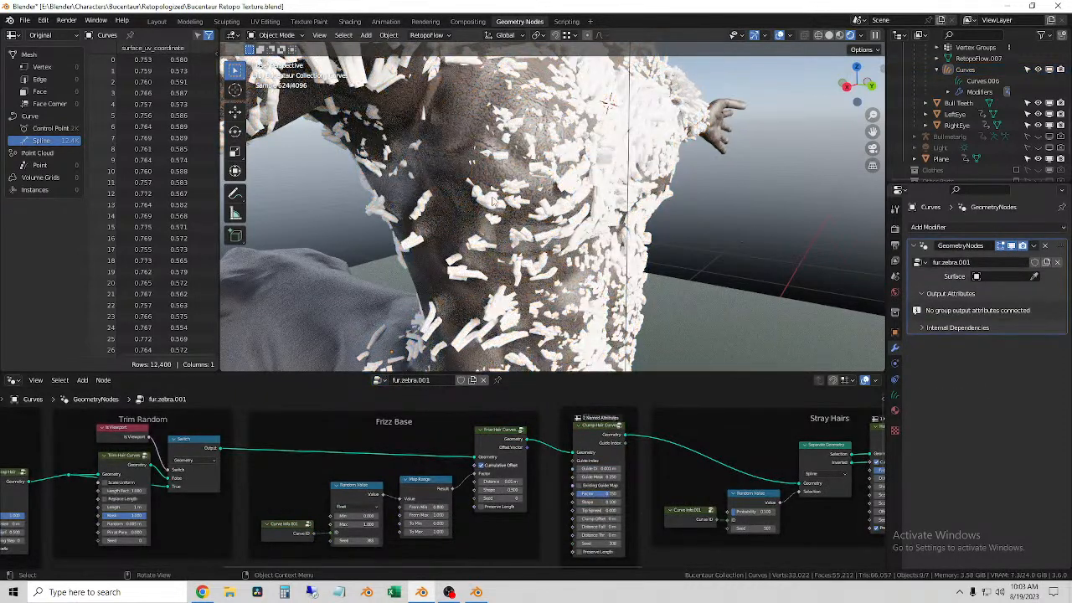
Step: Select the Curves object on the torso and inspect the fur from the side alongside the Clump Hair Curves settings
{"action": "left_click", "coordinate": [492, 201]}
{"action": "middle_click_drag", "start_coordinate": [492, 201], "coordinate": [622, 208]}
{"action": "middle_click_drag", "start_coordinate": [784, 226], "coordinate": [684, 223]}
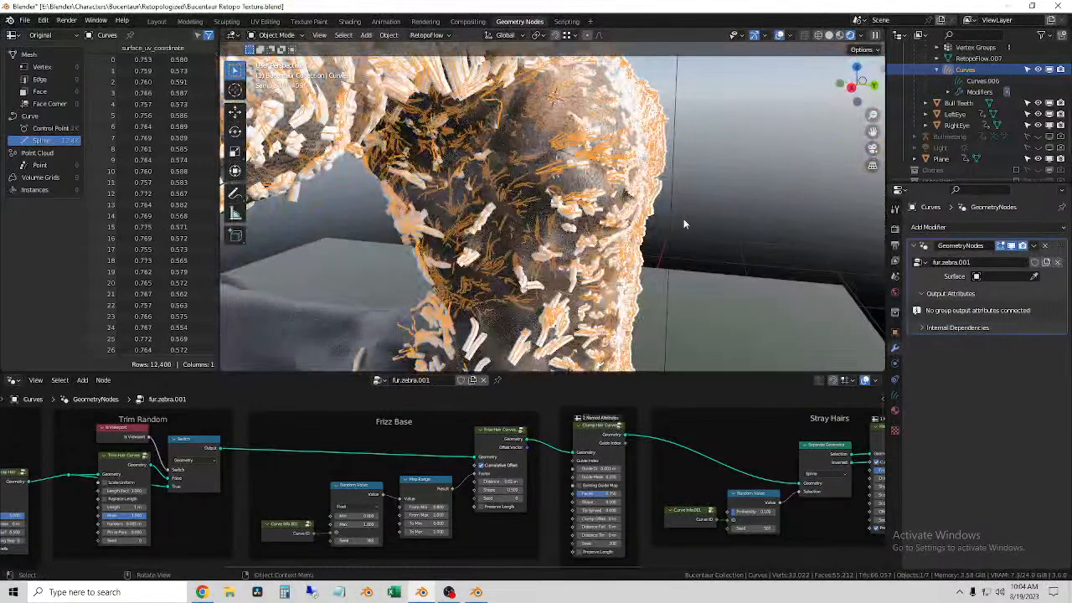
{"action": "scroll", "coordinate": [759, 550], "scroll_direction": "up", "scroll_amount": 2}
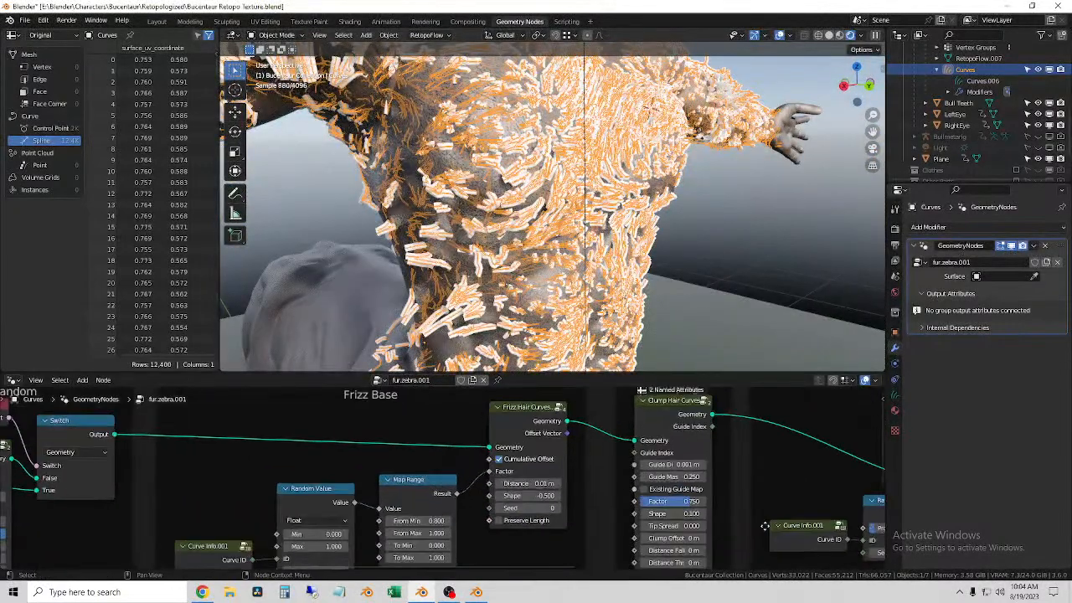
{"action": "middle_click_drag", "start_coordinate": [612, 520], "coordinate": [480, 477]}
{"action": "mouse_move", "coordinate": [536, 460]}
{"action": "left_mouse_down"}
{"action": "mouse_move", "coordinate": [500, 459]}
{"action": "mouse_move", "coordinate": [536, 459]}
{"action": "left_mouse_up"}
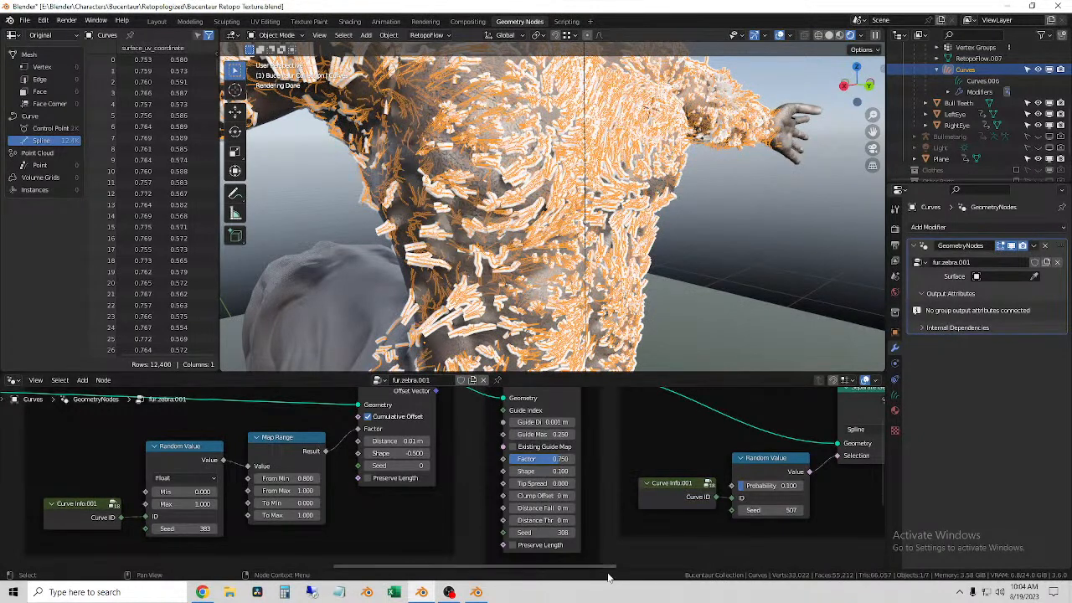
Step: Try a different To Max value on the Frizz Base frame's Map Range node and undo it
{"action": "scroll", "coordinate": [443, 489], "scroll_direction": "down", "scroll_amount": 1}
{"action": "middle_click_drag", "start_coordinate": [443, 489], "coordinate": [536, 528]}
{"action": "left_click_drag", "start_coordinate": [546, 479], "coordinate": [490, 510]}
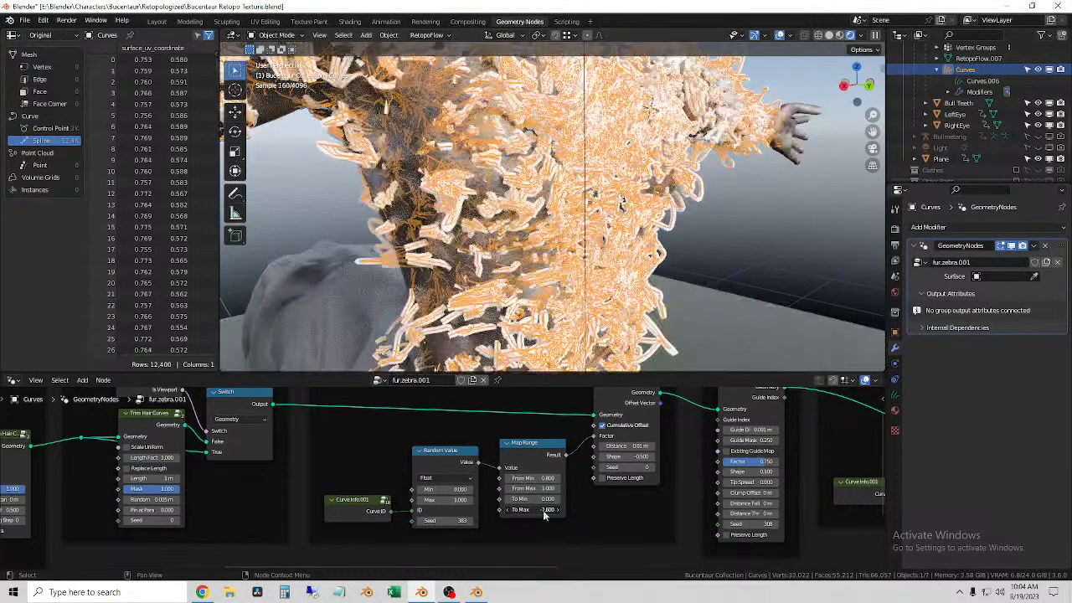
{"action": "key", "text": "ctrl+z"}
Step: Examine the Trim Hair Curves settings in the Trim Random frame and the neighbouring Shrinkwrap Hair Curves node
{"action": "middle_click_drag", "start_coordinate": [318, 493], "coordinate": [565, 515]}
{"action": "middle_click_drag", "start_coordinate": [501, 517], "coordinate": [521, 512]}
{"action": "scroll", "coordinate": [571, 540], "scroll_direction": "down", "scroll_amount": 1}
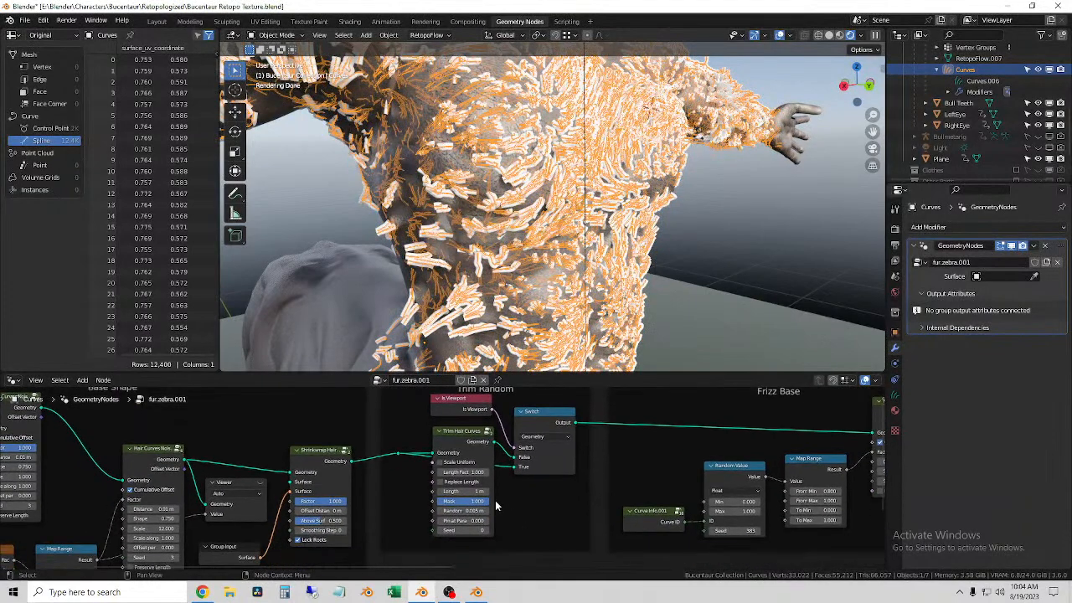
{"action": "scroll", "coordinate": [500, 506], "scroll_direction": "up", "scroll_amount": 6}
{"action": "mouse_move", "coordinate": [510, 467]}
{"action": "left_mouse_down"}
{"action": "mouse_move", "coordinate": [494, 467]}
{"action": "mouse_move", "coordinate": [578, 468]}
{"action": "mouse_move", "coordinate": [510, 467]}
{"action": "left_mouse_up"}
{"action": "middle_click_drag", "start_coordinate": [573, 496], "coordinate": [558, 437]}
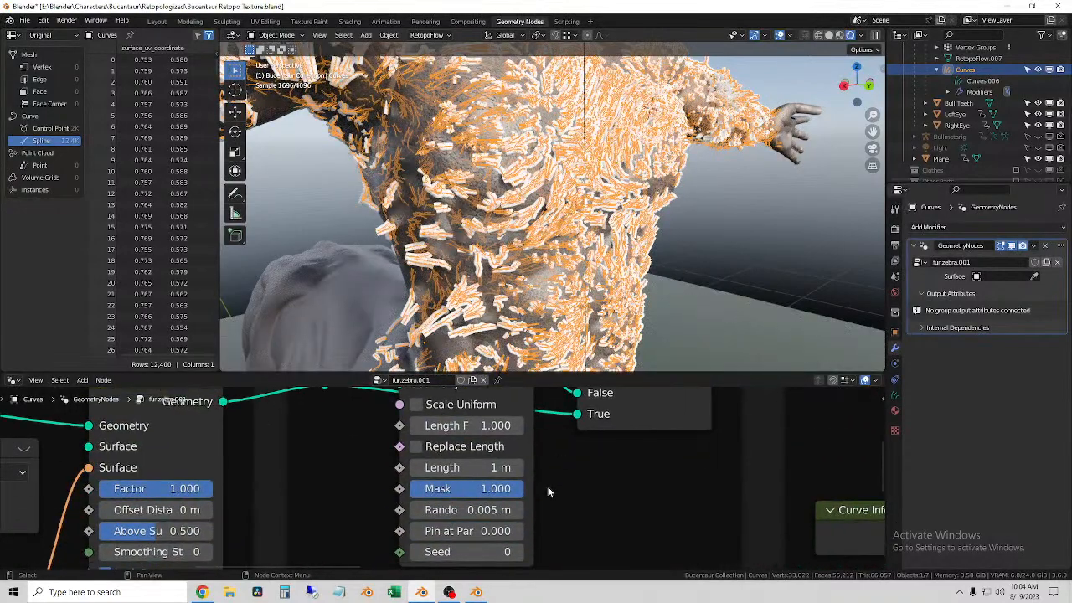
{"action": "scroll", "coordinate": [547, 489], "scroll_direction": "down", "scroll_amount": 4}
{"action": "scroll", "coordinate": [547, 491], "scroll_direction": "down", "scroll_amount": 1}
{"action": "middle_click_drag", "start_coordinate": [565, 480], "coordinate": [798, 510]}
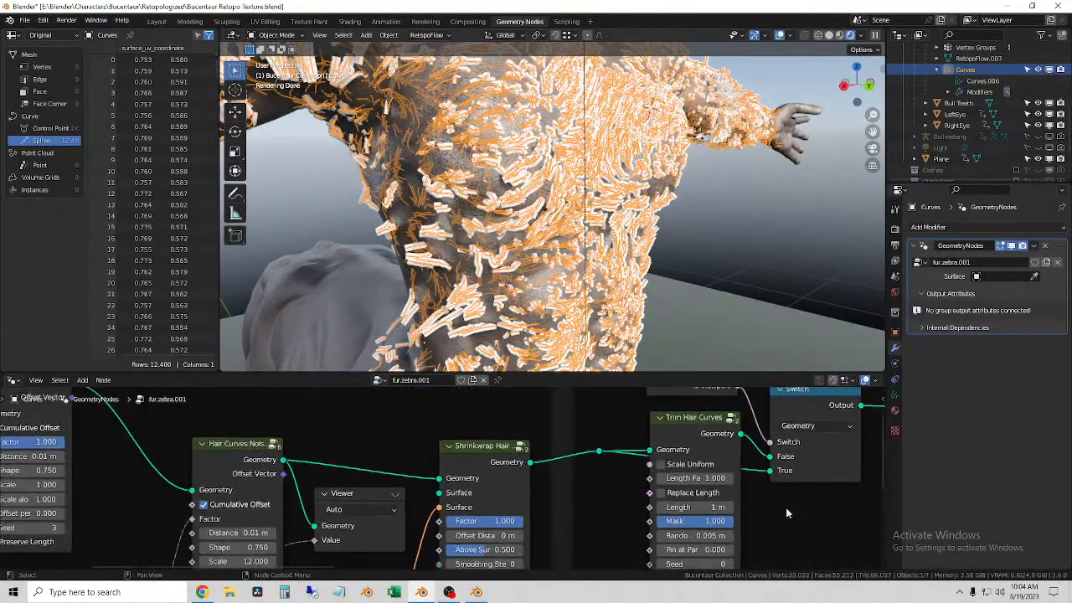
Step: Try a Factor of 0.742 on the Shrinkwrap Hair Curves node and undo it
{"action": "middle_click_drag", "start_coordinate": [569, 511], "coordinate": [633, 445]}
{"action": "left_click_drag", "start_coordinate": [567, 461], "coordinate": [546, 462]}
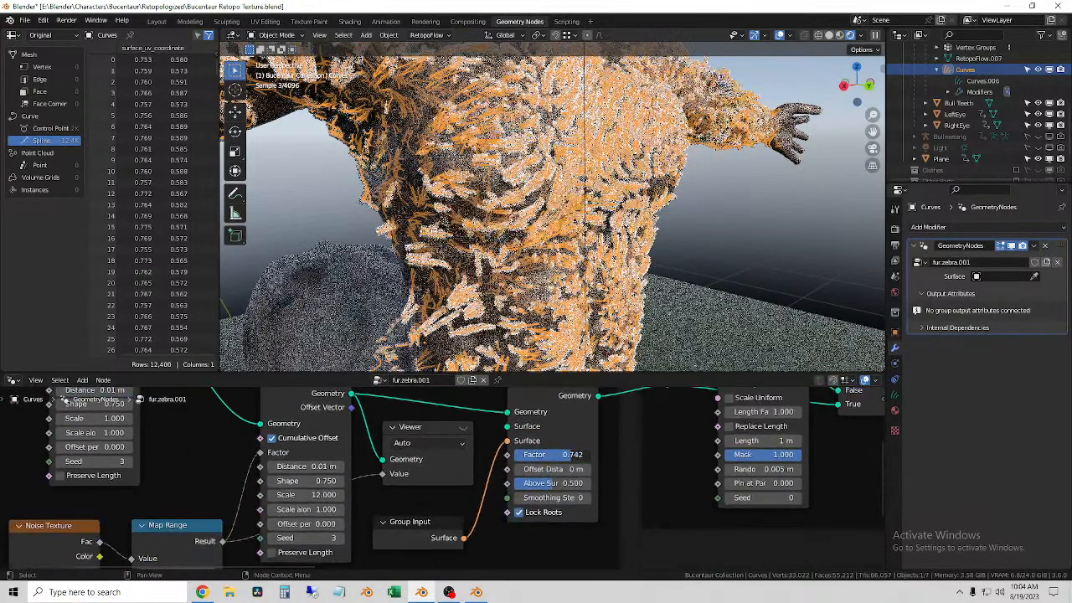
{"action": "key", "text": "ctrl+z"}
Step: Try a different Scale on the Base Shape frame's Hair Curves Noise node and undo it
{"action": "middle_click_drag", "start_coordinate": [532, 481], "coordinate": [756, 499]}
{"action": "middle_click_drag", "start_coordinate": [568, 540], "coordinate": [566, 394]}
{"action": "middle_click_drag", "start_coordinate": [565, 566], "coordinate": [543, 468]}
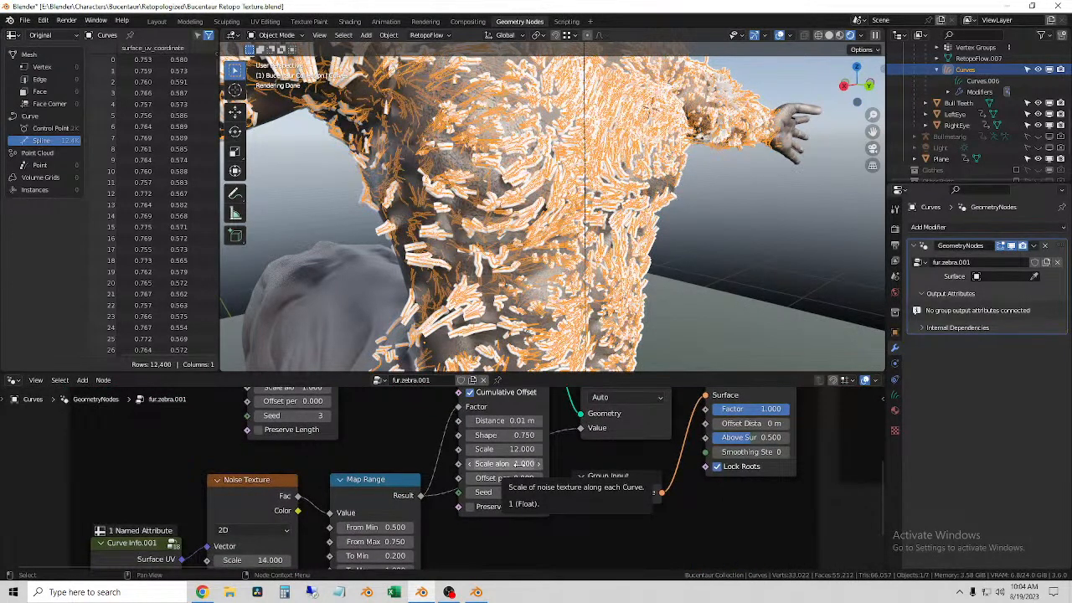
{"action": "left_click_drag", "start_coordinate": [504, 450], "coordinate": [441, 450]}
{"action": "key", "text": "ctrl+z"}
{"action": "middle_click_drag", "start_coordinate": [426, 490], "coordinate": [497, 459]}
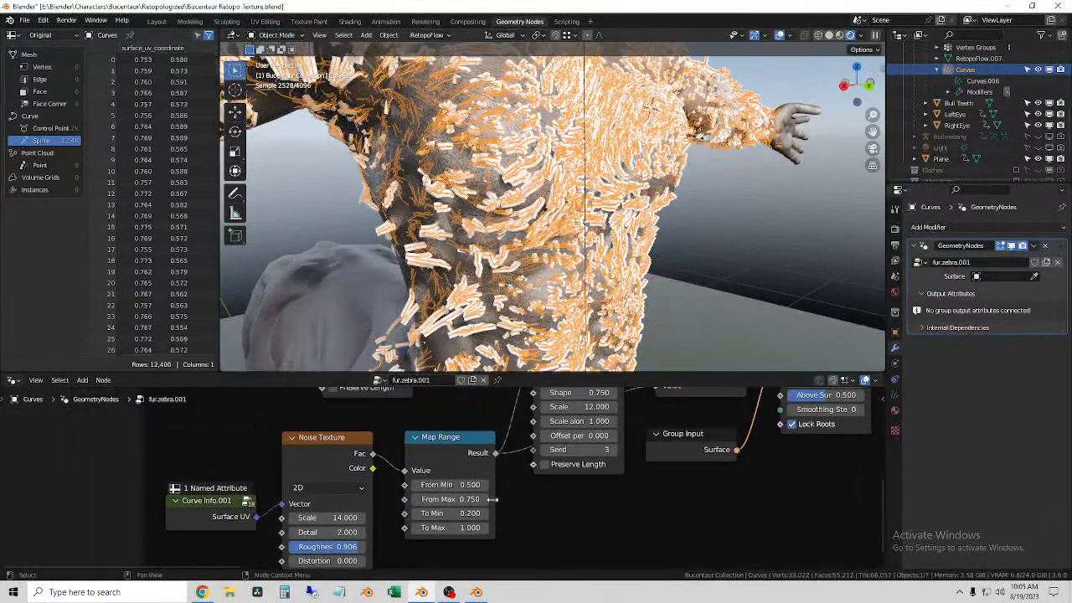
Step: Examine the Hair Curves Noise nodes in the Base Shape frame and the Noise Texture and Map Range nodes feeding them
{"action": "middle_click_drag", "start_coordinate": [493, 499], "coordinate": [511, 467]}
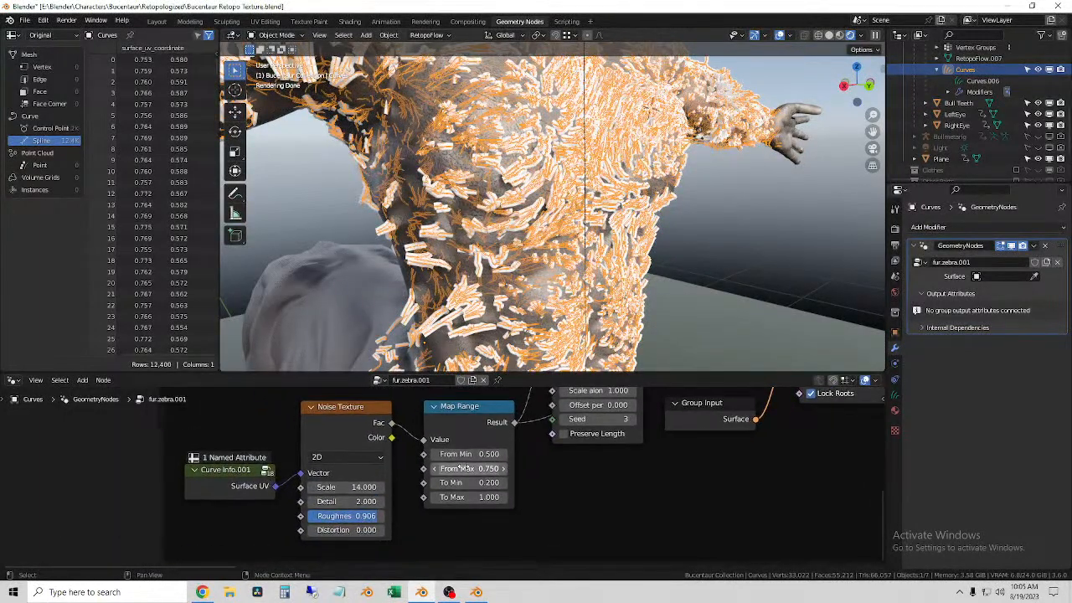
{"action": "left_click", "coordinate": [195, 474]}
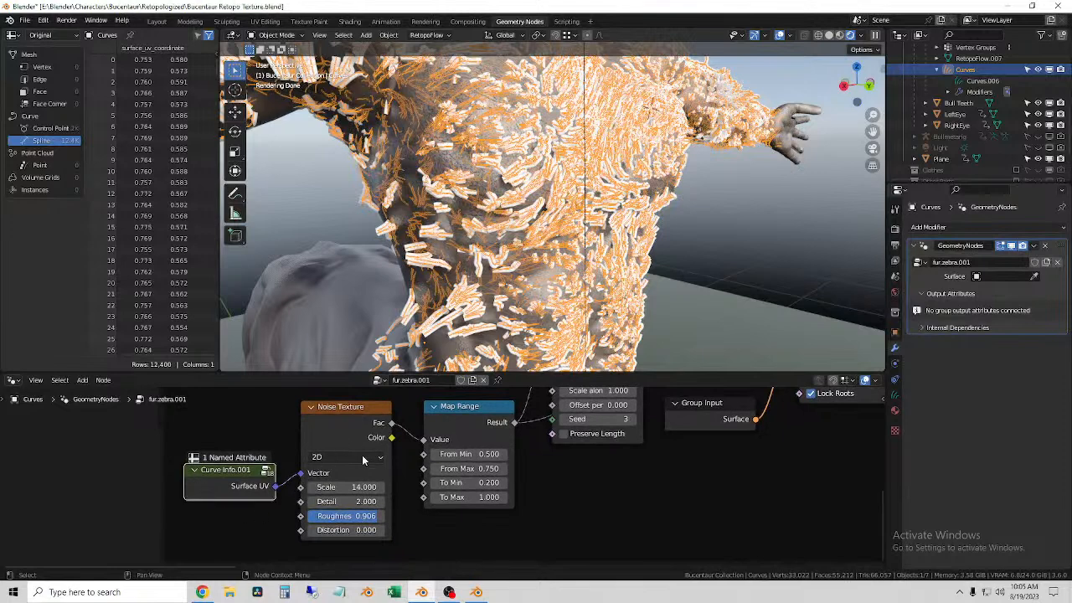
{"action": "middle_click_drag", "start_coordinate": [345, 444], "coordinate": [415, 566]}
{"action": "middle_click_drag", "start_coordinate": [420, 441], "coordinate": [383, 476]}
{"action": "middle_click_drag", "start_coordinate": [465, 501], "coordinate": [472, 551]}
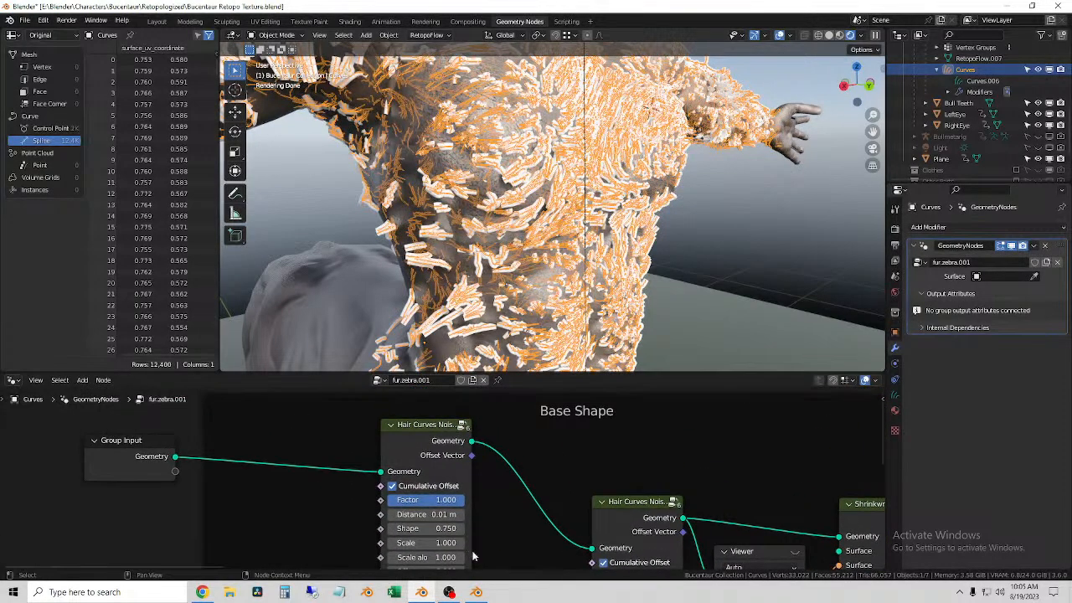
{"action": "middle_click_drag", "start_coordinate": [508, 521], "coordinate": [494, 432]}
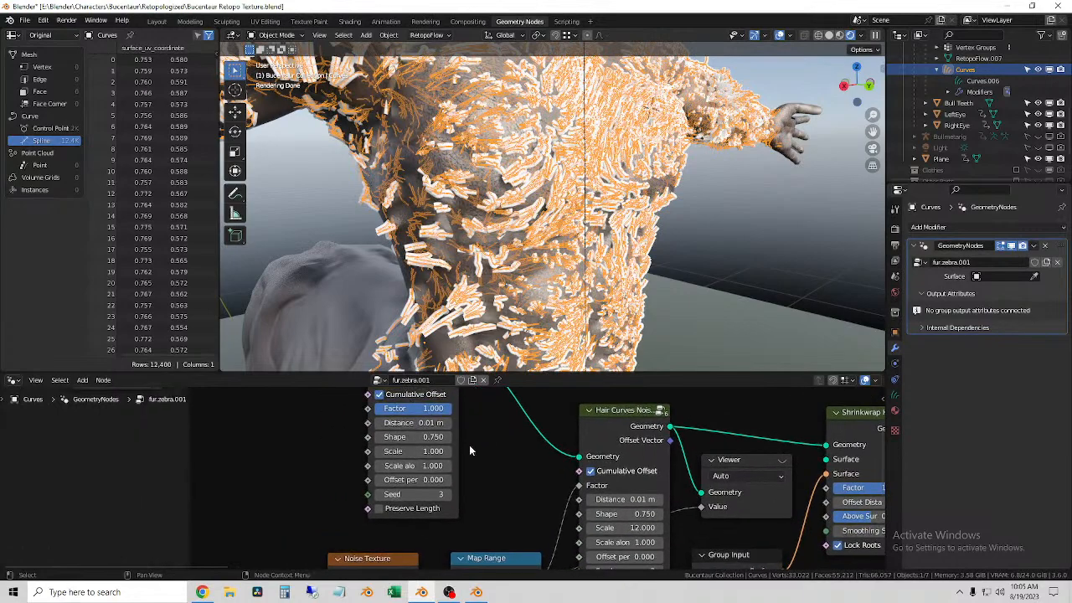
{"action": "left_click_drag", "start_coordinate": [429, 408], "coordinate": [397, 412]}
{"action": "scroll", "coordinate": [466, 470], "scroll_direction": "down", "scroll_amount": 4}
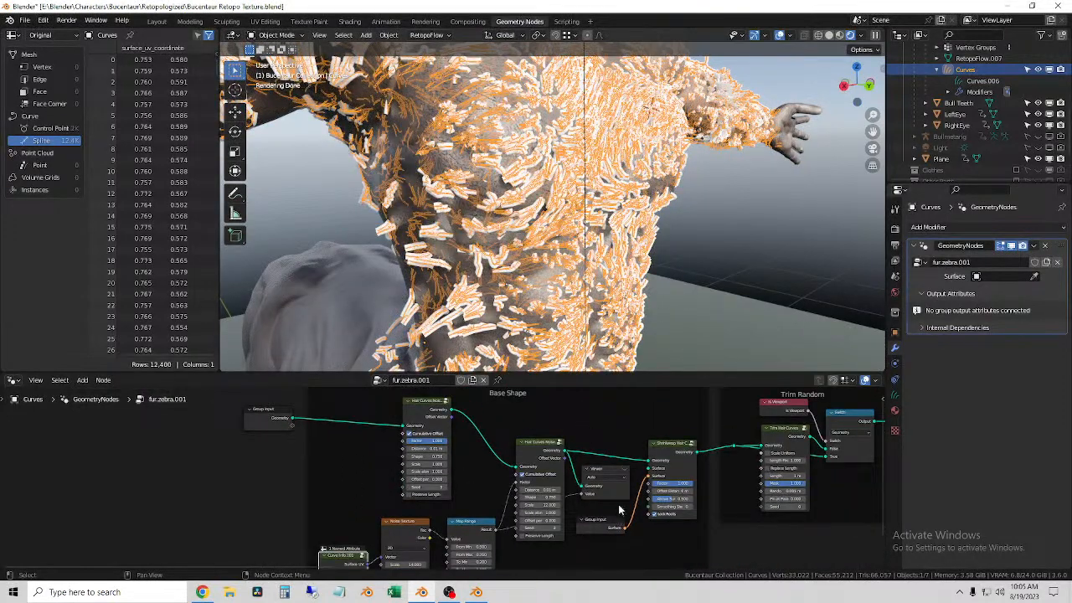
{"action": "scroll", "coordinate": [628, 513], "scroll_direction": "up", "scroll_amount": 2}
{"action": "middle_click_drag", "start_coordinate": [734, 545], "coordinate": [695, 511]}
{"action": "scroll", "coordinate": [726, 542], "scroll_direction": "down", "scroll_amount": 10}
{"action": "middle_click_drag", "start_coordinate": [494, 546], "coordinate": [469, 392]}
{"action": "middle_click_drag", "start_coordinate": [513, 454], "coordinate": [526, 528]}
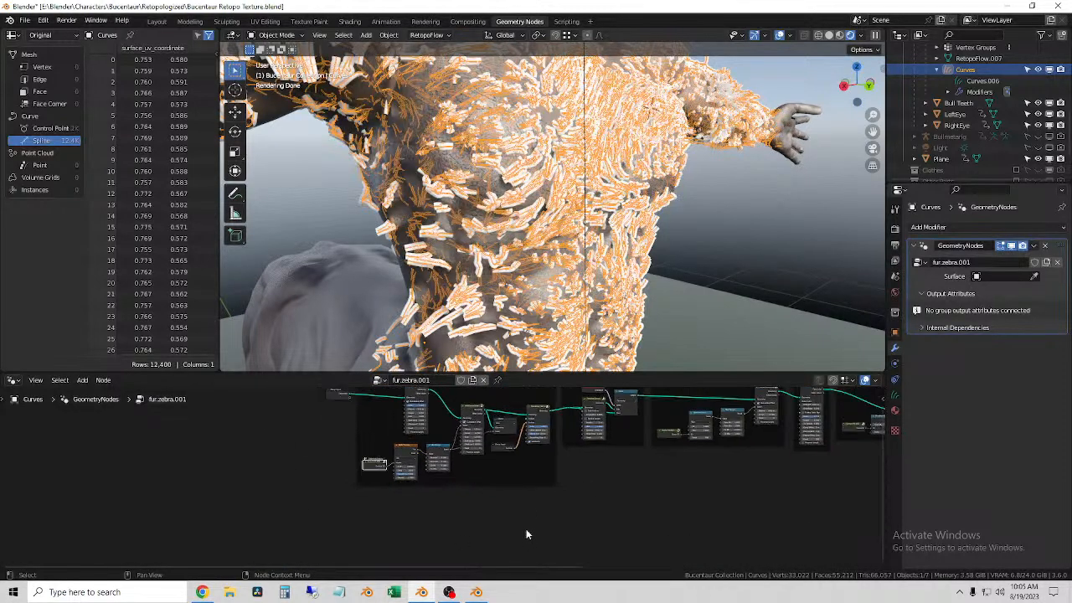
Step: Add a Set Curve Radius node in the empty area below the Base Shape frame
{"action": "key", "text": "shift+a"}
{"action": "mouse_move", "coordinate": [528, 523]}
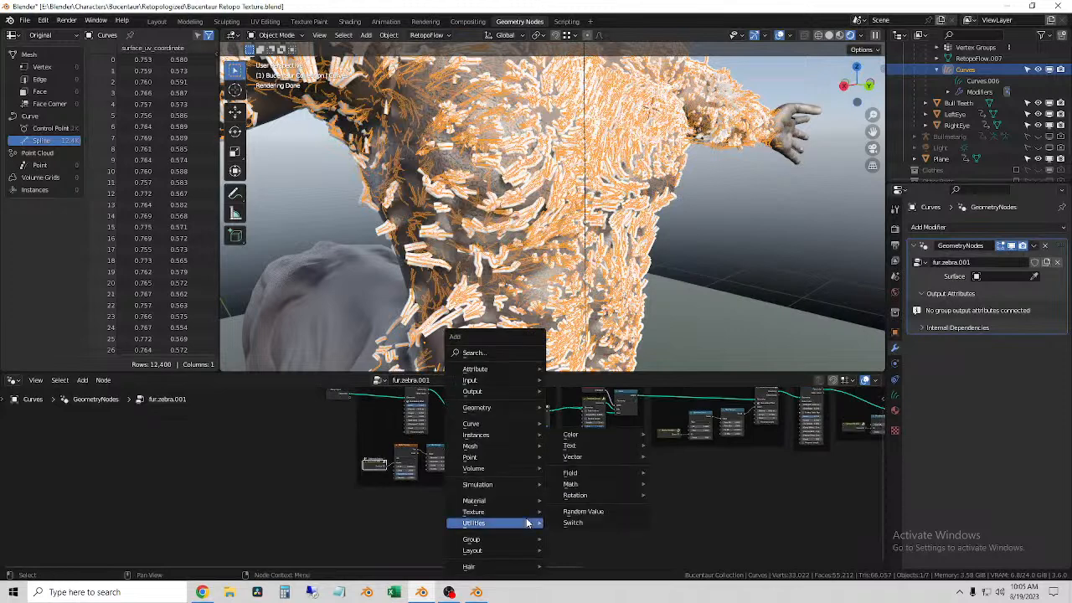
{"action": "mouse_move", "coordinate": [491, 429]}
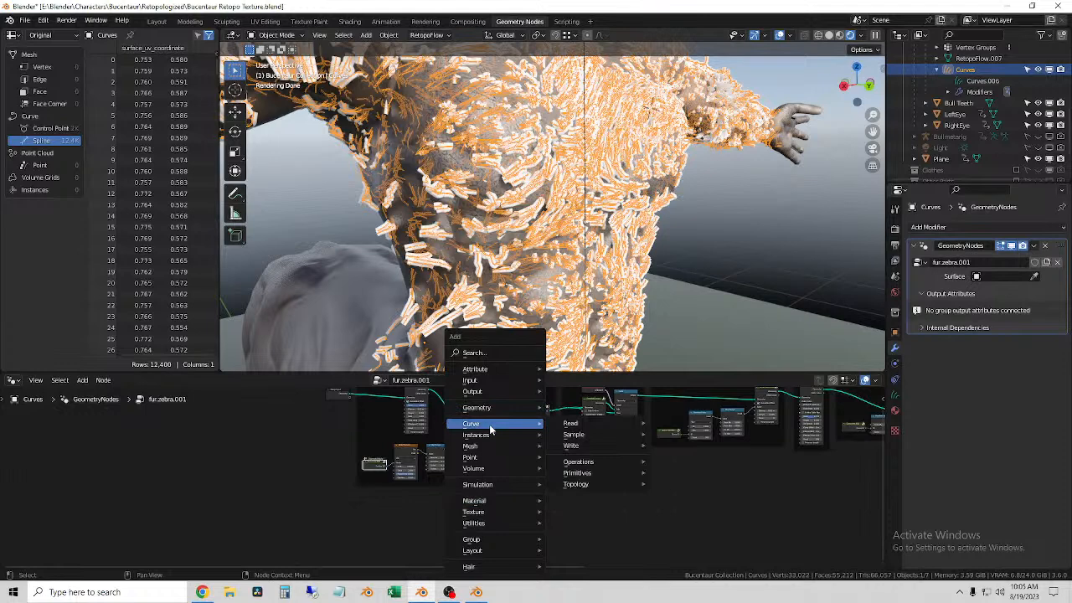
{"action": "mouse_move", "coordinate": [615, 419]}
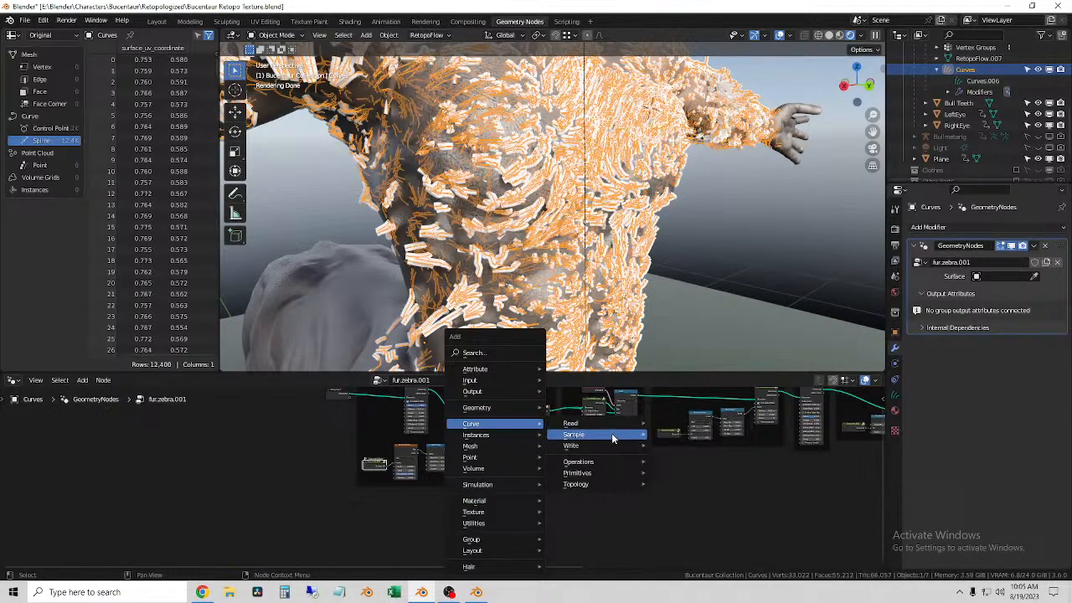
{"action": "mouse_move", "coordinate": [600, 453]}
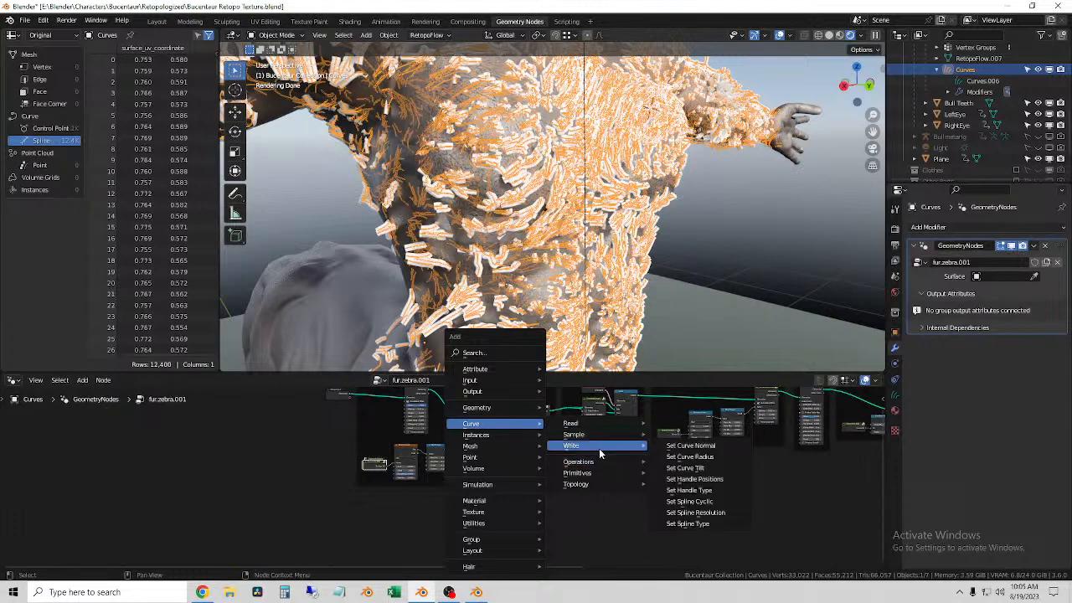
{"action": "left_click", "coordinate": [733, 458]}
{"action": "left_click", "coordinate": [598, 496]}
{"action": "scroll", "coordinate": [668, 515], "scroll_direction": "up", "scroll_amount": 9}
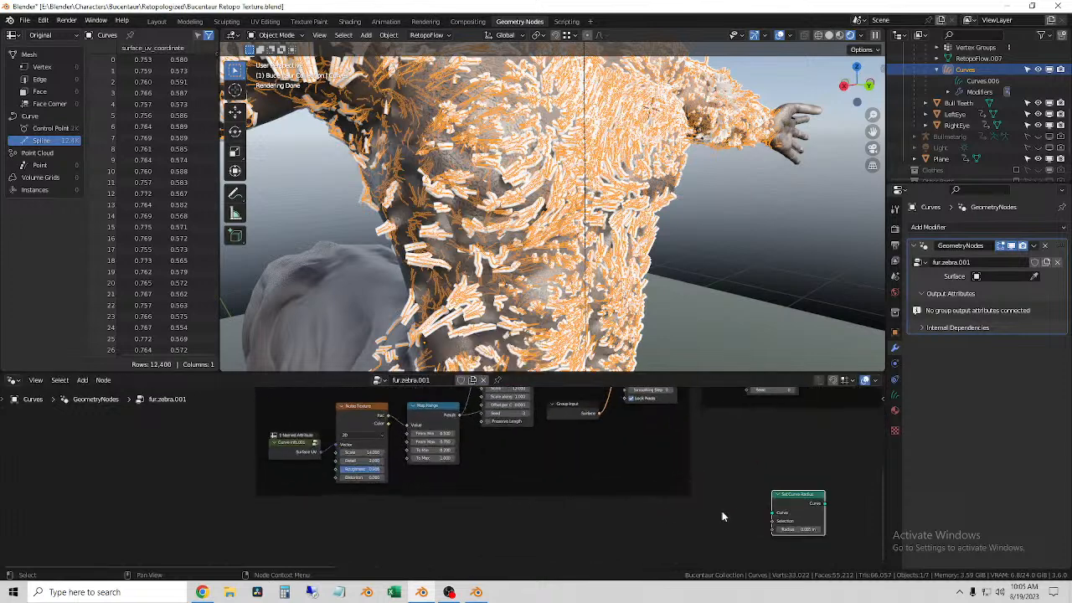
{"action": "scroll", "coordinate": [635, 472], "scroll_direction": "up", "scroll_amount": 3}
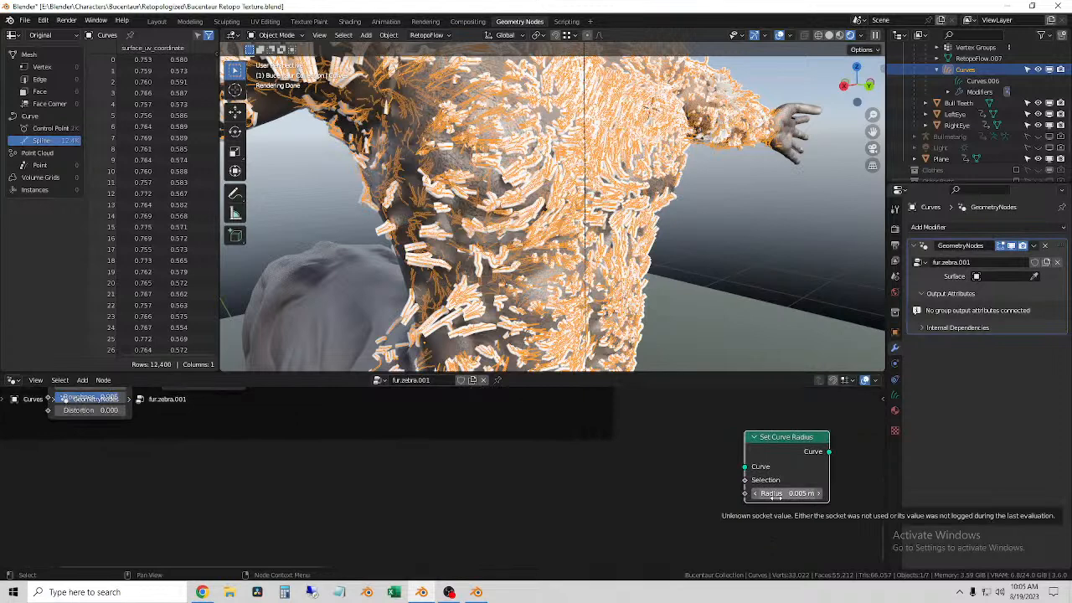
Step: Insert the Set Curve Radius node between the Group Input and the Base Shape frame's first Hair Curves Noise node
{"action": "scroll", "coordinate": [690, 488], "scroll_direction": "down", "scroll_amount": 3}
{"action": "middle_click_drag", "start_coordinate": [764, 550], "coordinate": [545, 499]}
{"action": "scroll", "coordinate": [608, 493], "scroll_direction": "down", "scroll_amount": 6}
{"action": "middle_click_drag", "start_coordinate": [734, 493], "coordinate": [245, 487]}
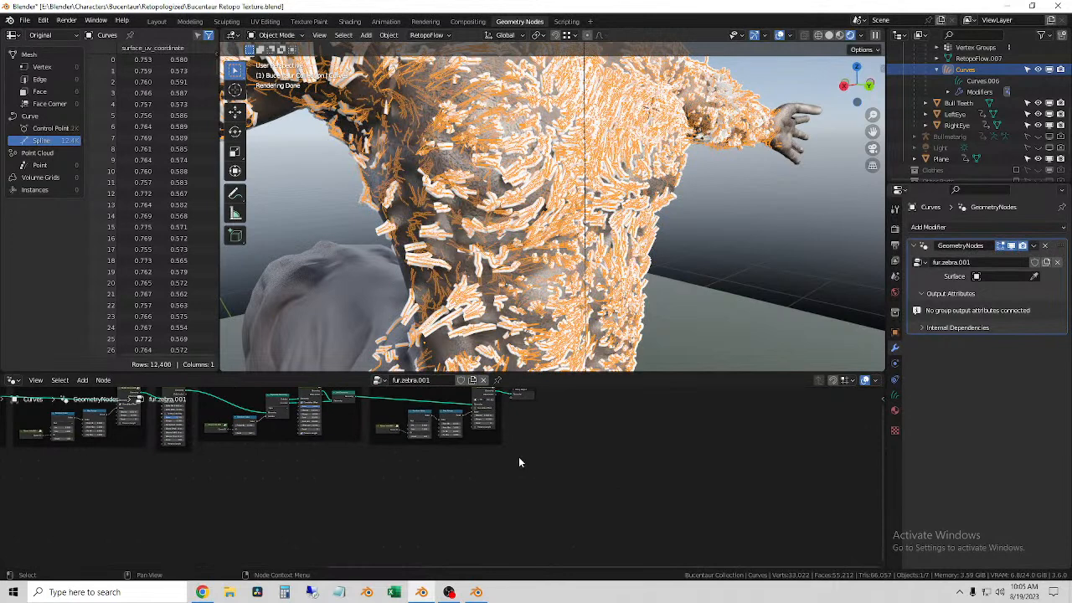
{"action": "scroll", "coordinate": [456, 474], "scroll_direction": "up", "scroll_amount": 4}
{"action": "middle_click_drag", "start_coordinate": [464, 478], "coordinate": [525, 527]}
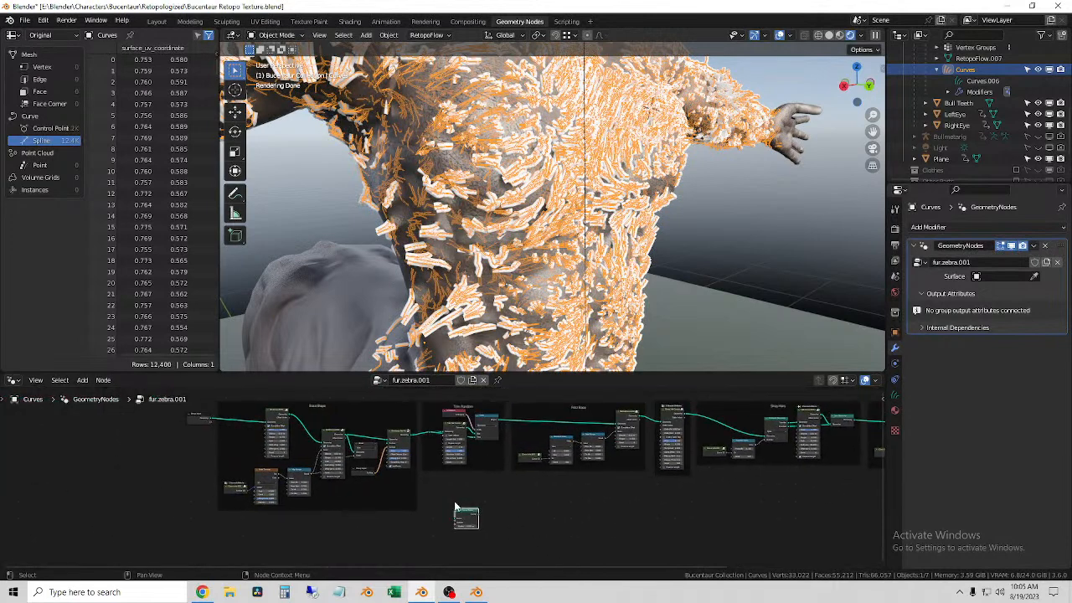
{"action": "left_click_drag", "start_coordinate": [464, 512], "coordinate": [197, 446]}
{"action": "scroll", "coordinate": [202, 441], "scroll_direction": "up", "scroll_amount": 5}
{"action": "middle_click_drag", "start_coordinate": [204, 440], "coordinate": [571, 555]}
{"action": "scroll", "coordinate": [491, 556], "scroll_direction": "up", "scroll_amount": 5}
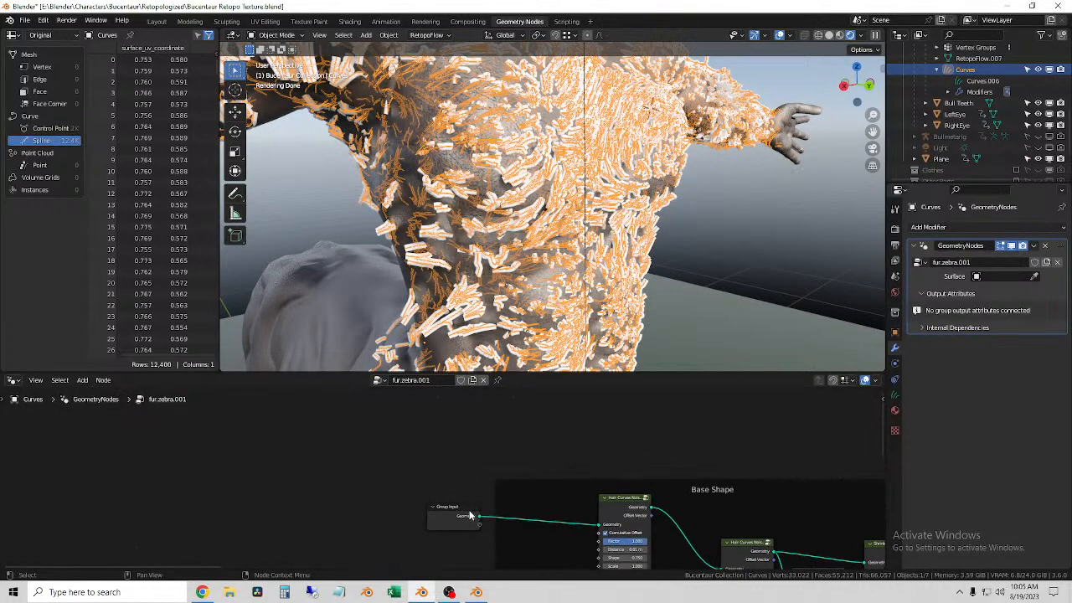
{"action": "left_click_drag", "start_coordinate": [447, 507], "coordinate": [395, 494]}
{"action": "middle_click_drag", "start_coordinate": [467, 524], "coordinate": [475, 443]}
{"action": "left_click_drag", "start_coordinate": [472, 490], "coordinate": [468, 411]}
{"action": "scroll", "coordinate": [498, 456], "scroll_direction": "up", "scroll_amount": 1}
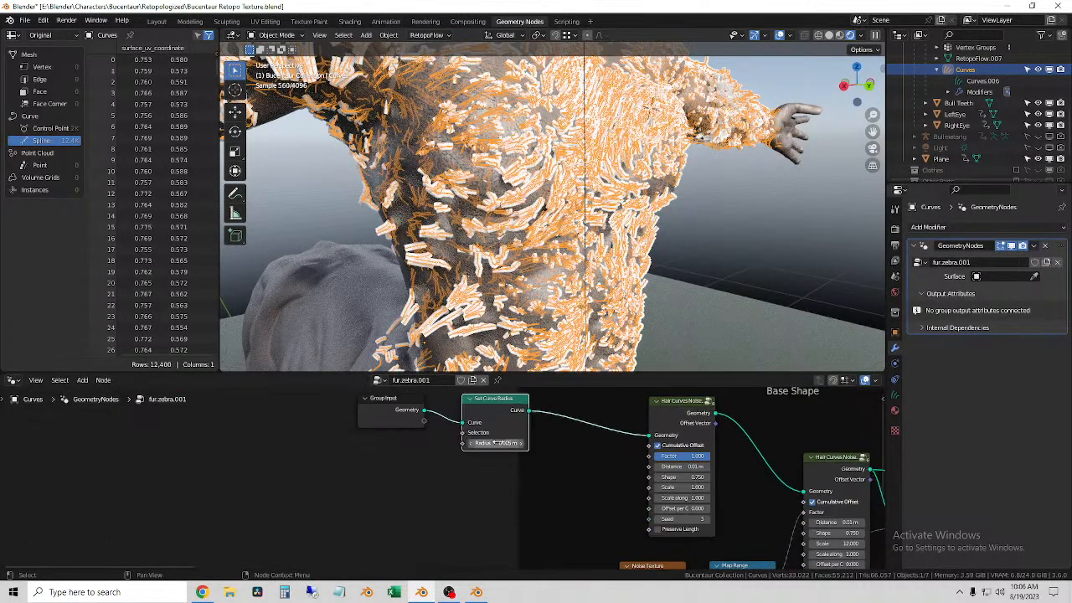
Step: Try a much larger Radius on the Set Curve Radius node and cancel it
{"action": "left_click_drag", "start_coordinate": [503, 443], "coordinate": [536, 443]}
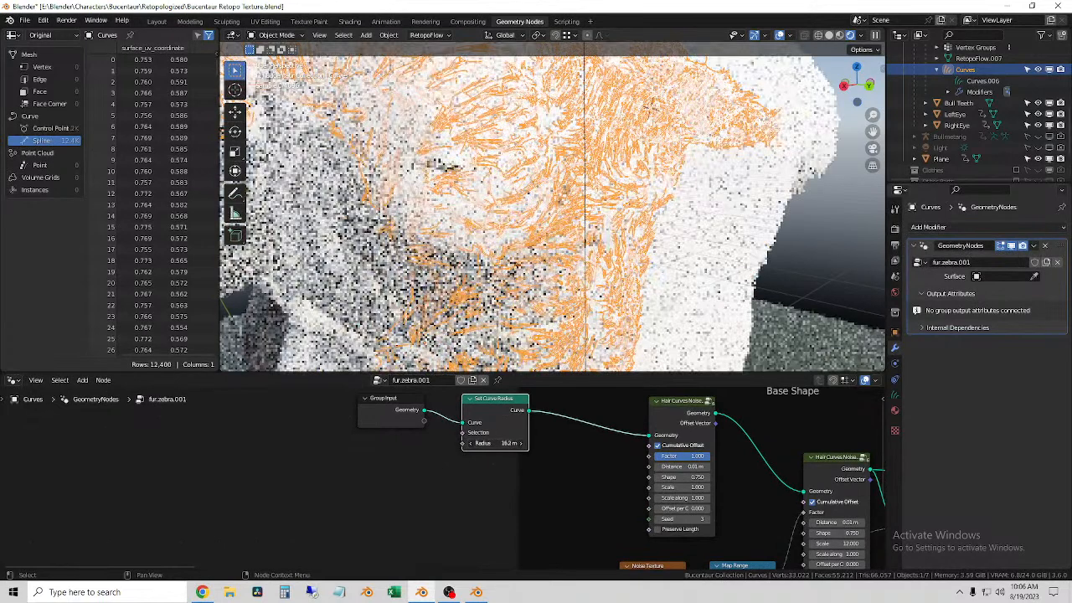
{"action": "right_click", "coordinate": [504, 443]}
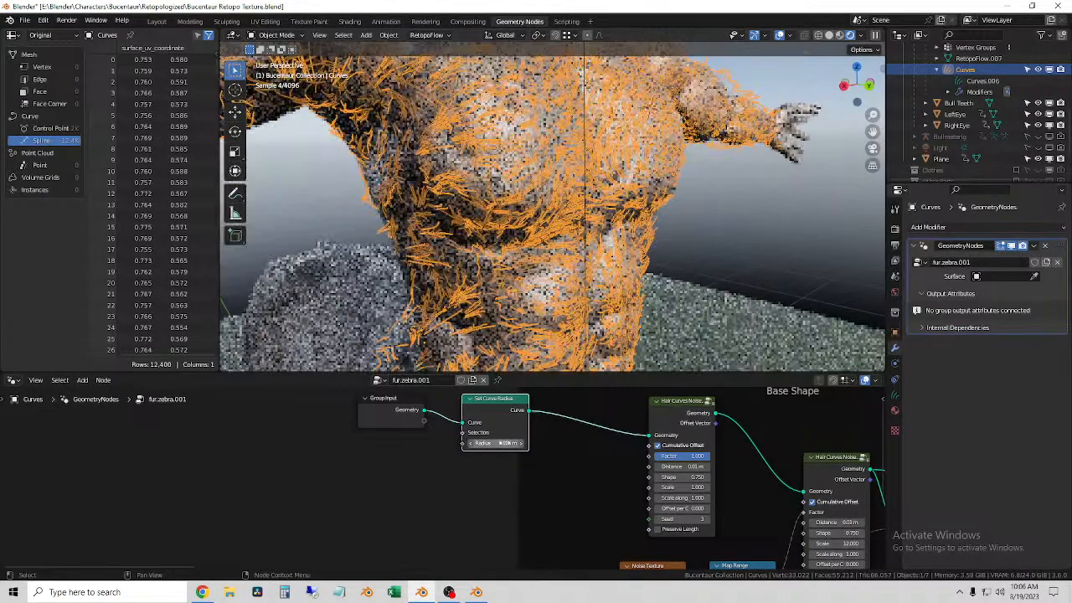
{"action": "left_click", "coordinate": [504, 443]}
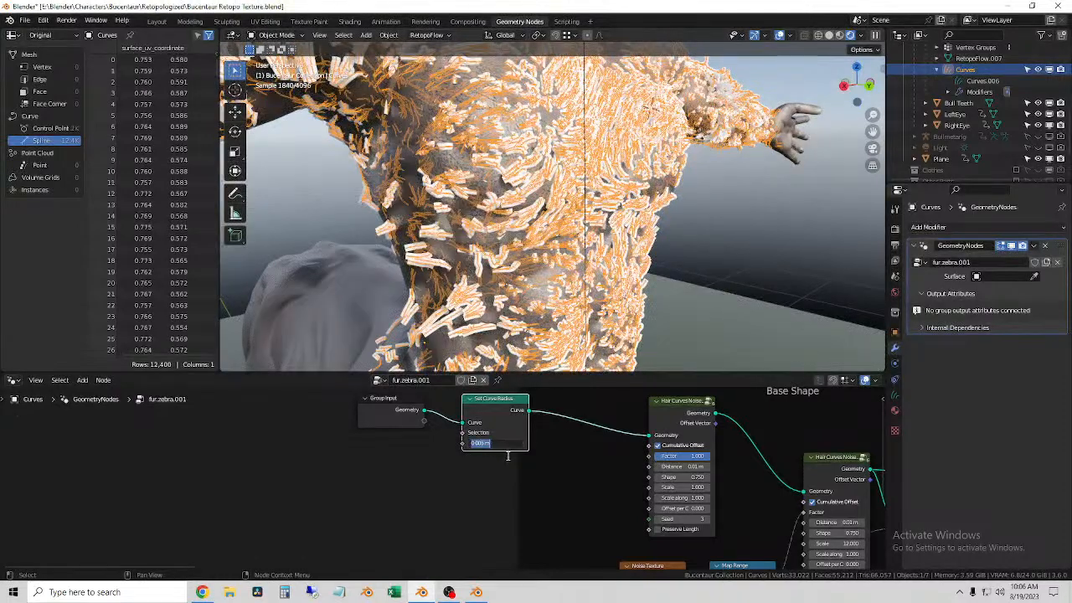
{"action": "left_click", "coordinate": [481, 495]}
Step: Move the Group Input and Set Curve Radius nodes together farther away from the Base Shape frame
{"action": "scroll", "coordinate": [472, 490], "scroll_direction": "down", "scroll_amount": 3}
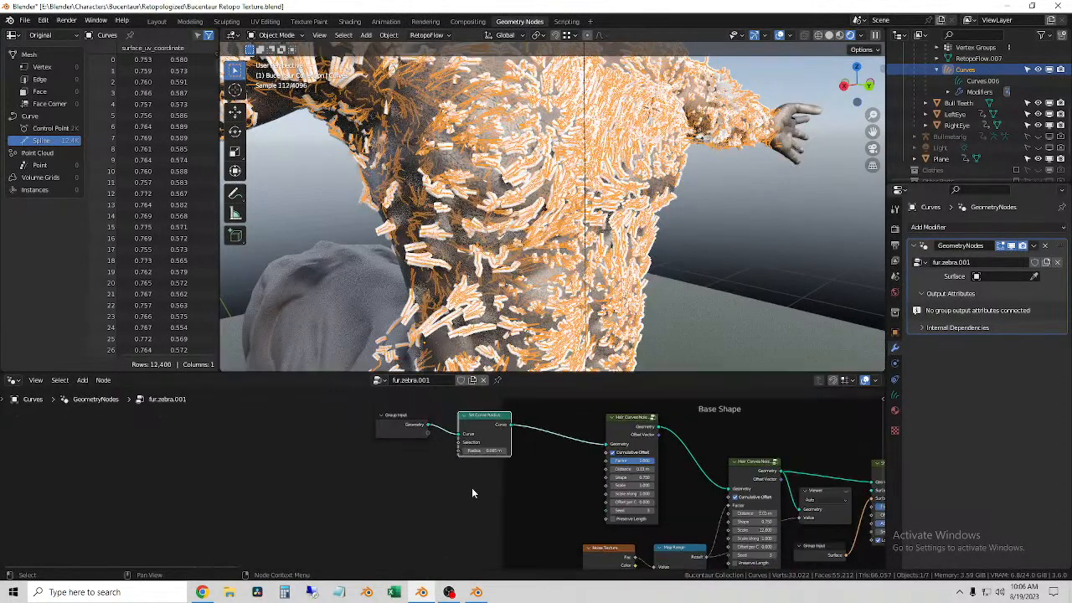
{"action": "middle_click_drag", "start_coordinate": [471, 489], "coordinate": [528, 513]}
{"action": "left_click_drag", "start_coordinate": [541, 515], "coordinate": [452, 441]}
{"action": "middle_click_drag", "start_coordinate": [531, 442], "coordinate": [444, 455]}
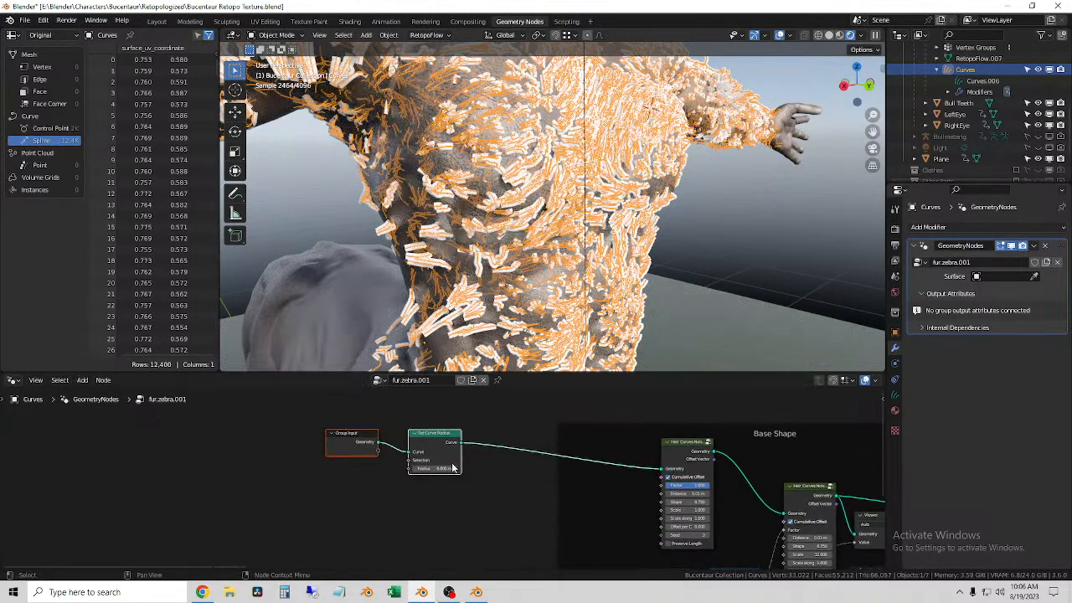
Step: Set the Set Curve Radius node's Radius to 0.0001 m and inspect the hairs on the body
{"action": "scroll", "coordinate": [444, 455], "scroll_direction": "up", "scroll_amount": 2}
{"action": "left_click", "coordinate": [443, 464]}
{"action": "key", "text": "BackSpace"}
{"action": "type", "text": ".000"}
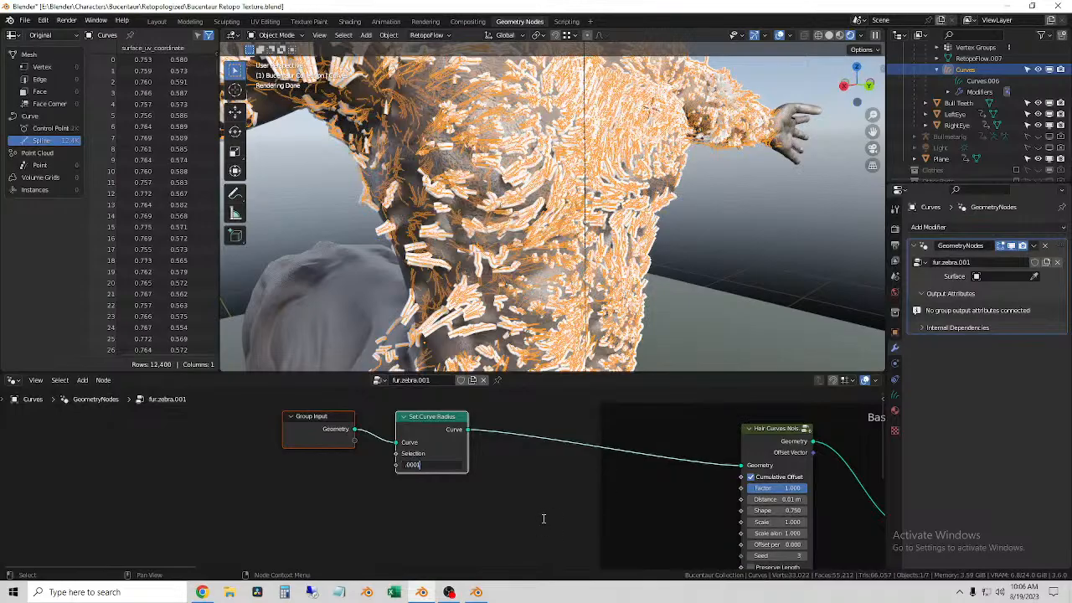
{"action": "type", "text": "1"}
{"action": "key", "text": "Return"}
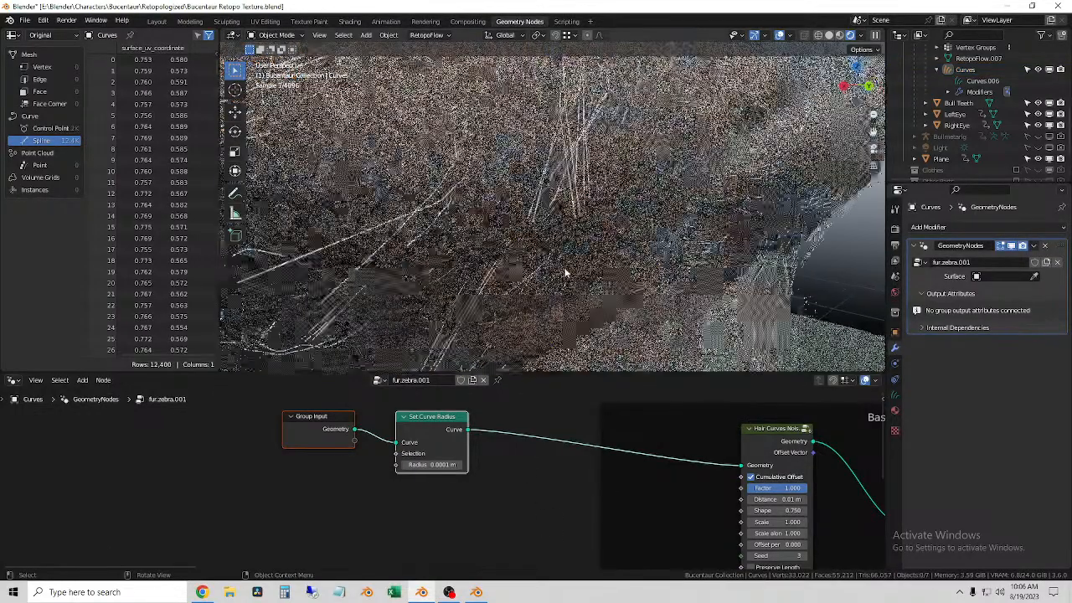
{"action": "left_click", "coordinate": [571, 268]}
{"action": "scroll", "coordinate": [571, 270], "scroll_direction": "down", "scroll_amount": 9}
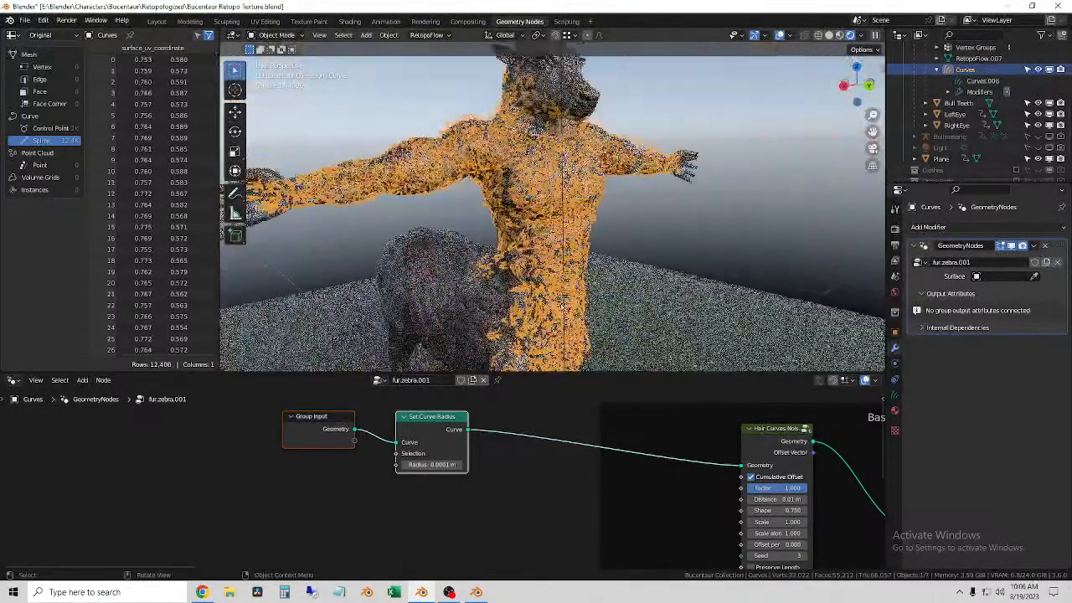
Step: Add a Map Range node between the Set Curve Radius node and the Base Shape frame
{"action": "left_click", "coordinate": [504, 512]}
{"action": "key", "text": "shift+a"}
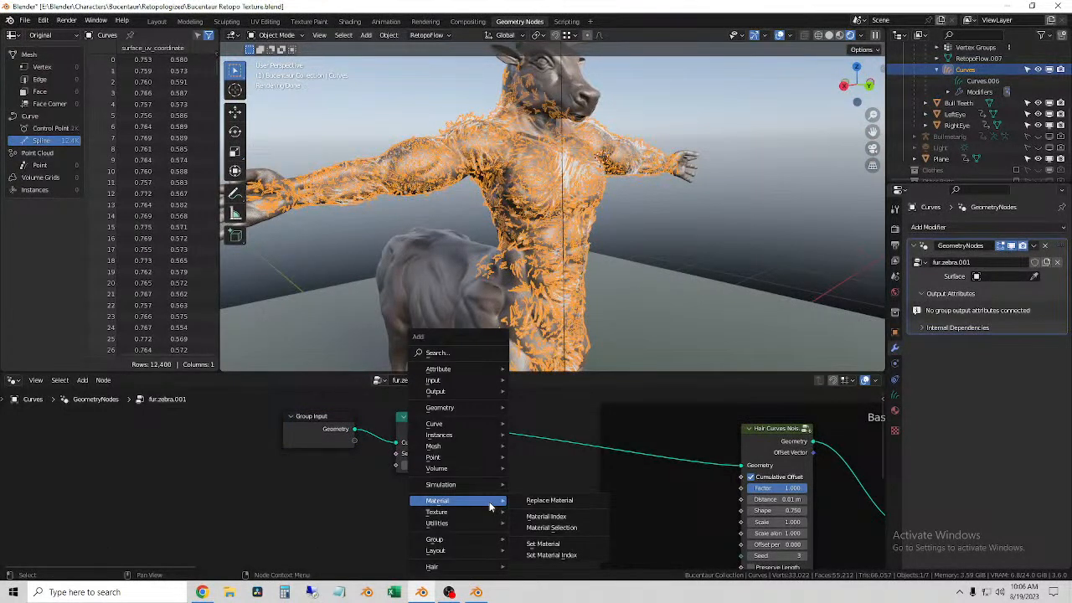
{"action": "left_click", "coordinate": [453, 353]}
{"action": "type", "text": "ma"}
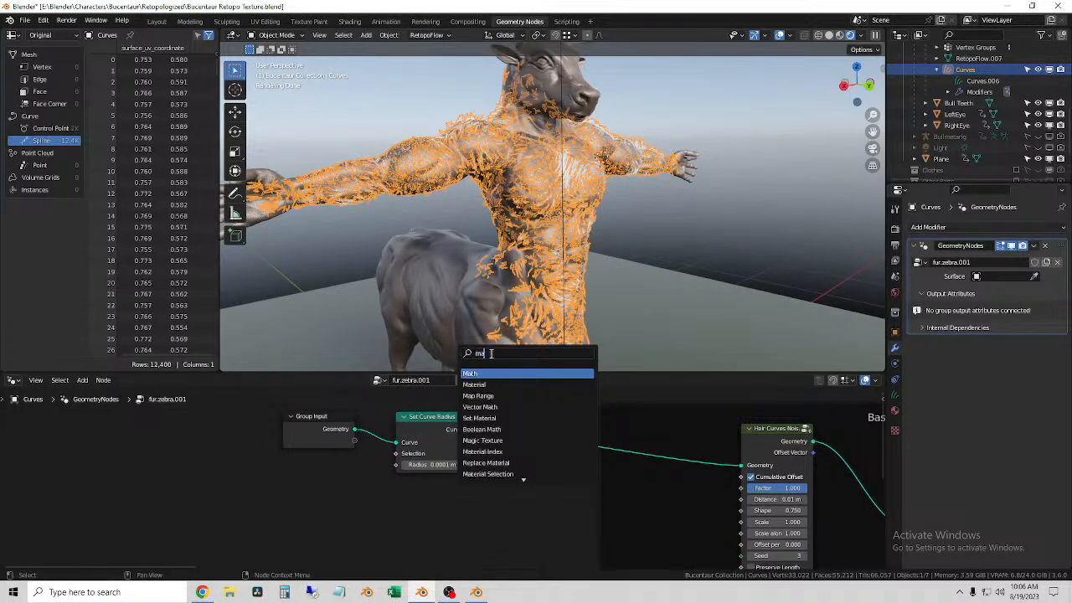
{"action": "key", "text": "BackSpace"}
{"action": "key", "text": "BackSpace"}
{"action": "type", "text": "ra"}
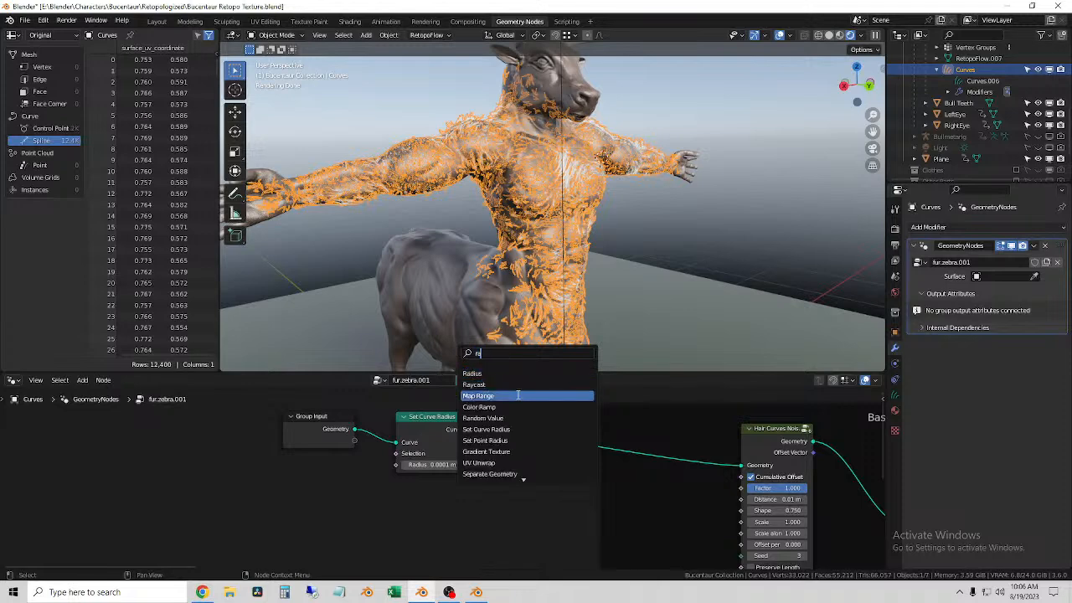
{"action": "left_click", "coordinate": [518, 396]}
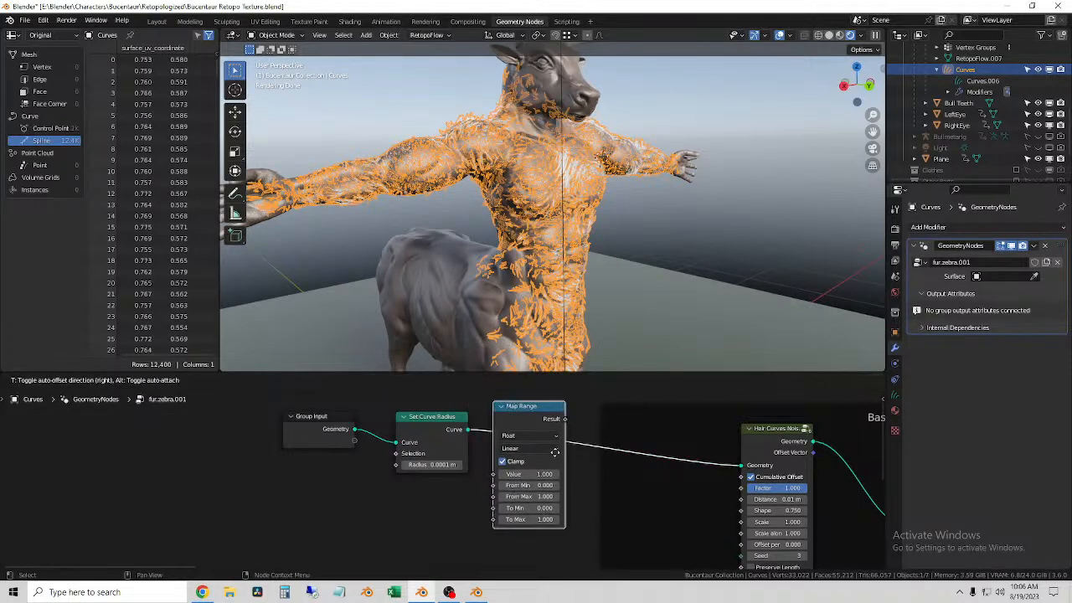
{"action": "left_click", "coordinate": [570, 436]}
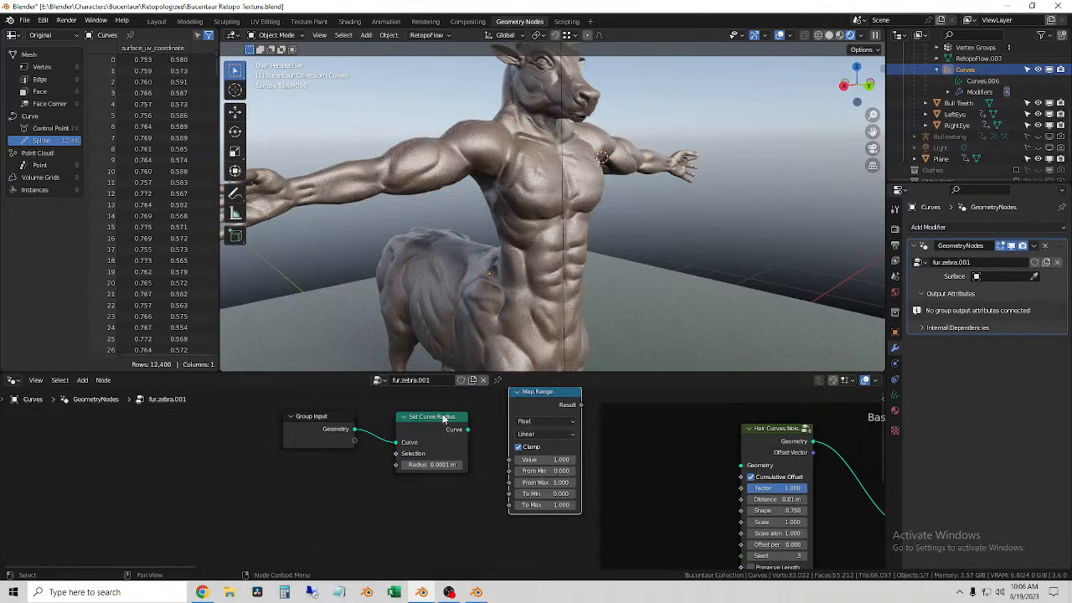
Step: Examine how the Base Shape frame's Curve Info, Noise Texture and Map Range nodes are connected and set
{"action": "left_click_drag", "start_coordinate": [429, 415], "coordinate": [410, 413]}
{"action": "scroll", "coordinate": [642, 465], "scroll_direction": "down", "scroll_amount": 4}
{"action": "middle_click_drag", "start_coordinate": [642, 465], "coordinate": [414, 403]}
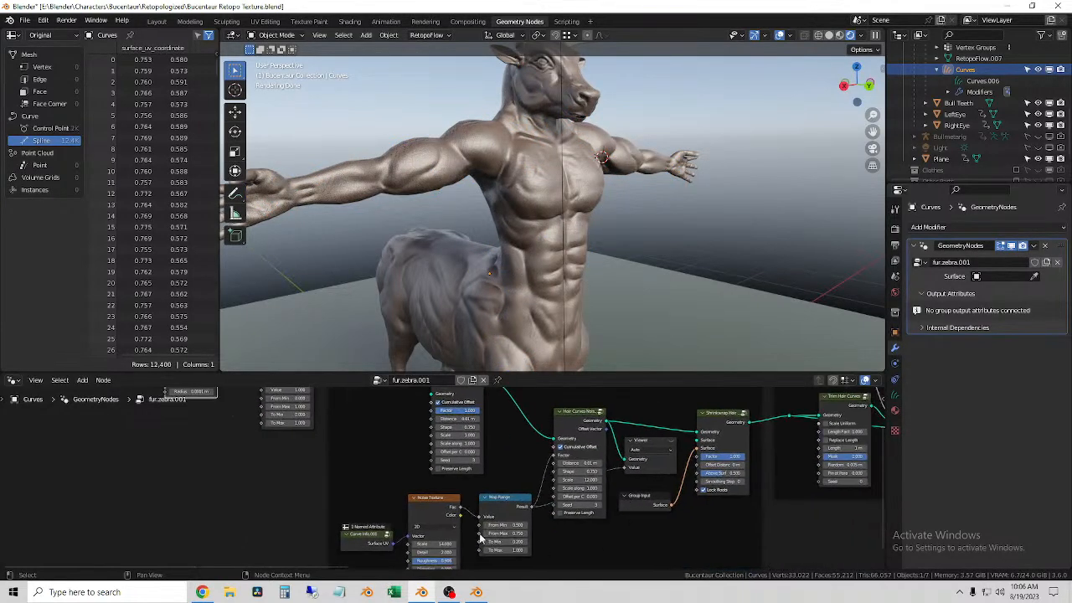
{"action": "scroll", "coordinate": [486, 540], "scroll_direction": "up", "scroll_amount": 2}
{"action": "middle_click_drag", "start_coordinate": [490, 537], "coordinate": [459, 475]}
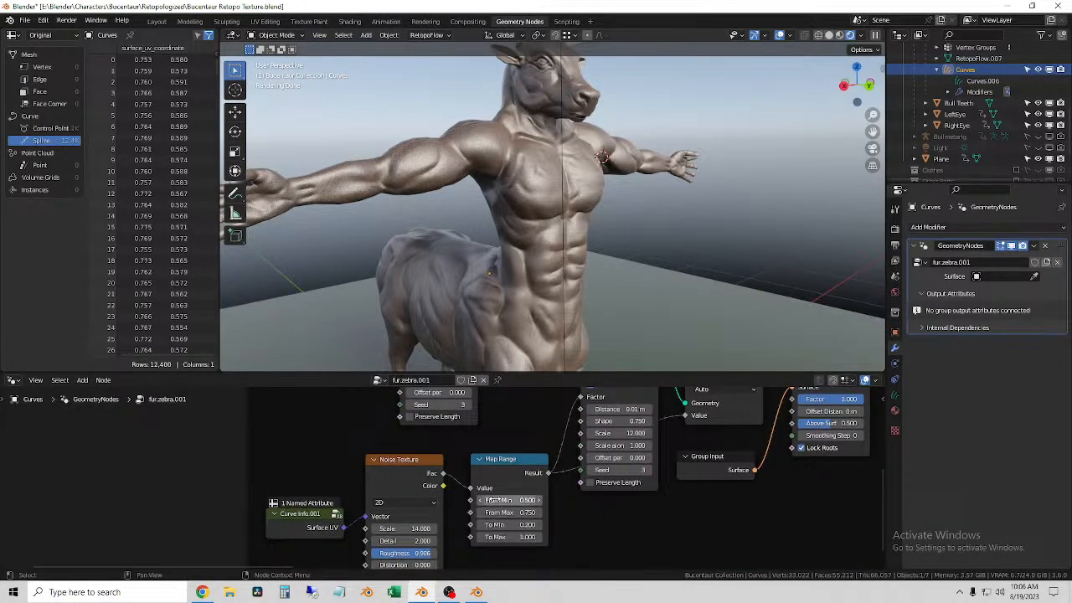
{"action": "scroll", "coordinate": [440, 477], "scroll_direction": "down", "scroll_amount": 2}
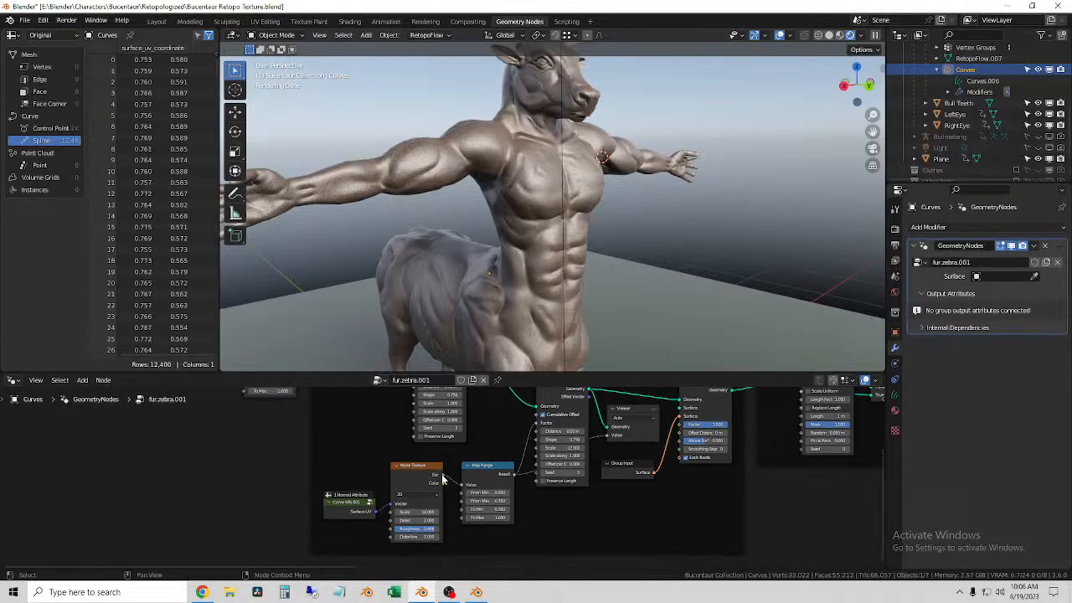
{"action": "middle_click_drag", "start_coordinate": [574, 521], "coordinate": [424, 528]}
{"action": "middle_click_drag", "start_coordinate": [495, 508], "coordinate": [397, 547]}
{"action": "middle_click_drag", "start_coordinate": [764, 534], "coordinate": [957, 473]}
{"action": "middle_click_drag", "start_coordinate": [367, 486], "coordinate": [739, 394]}
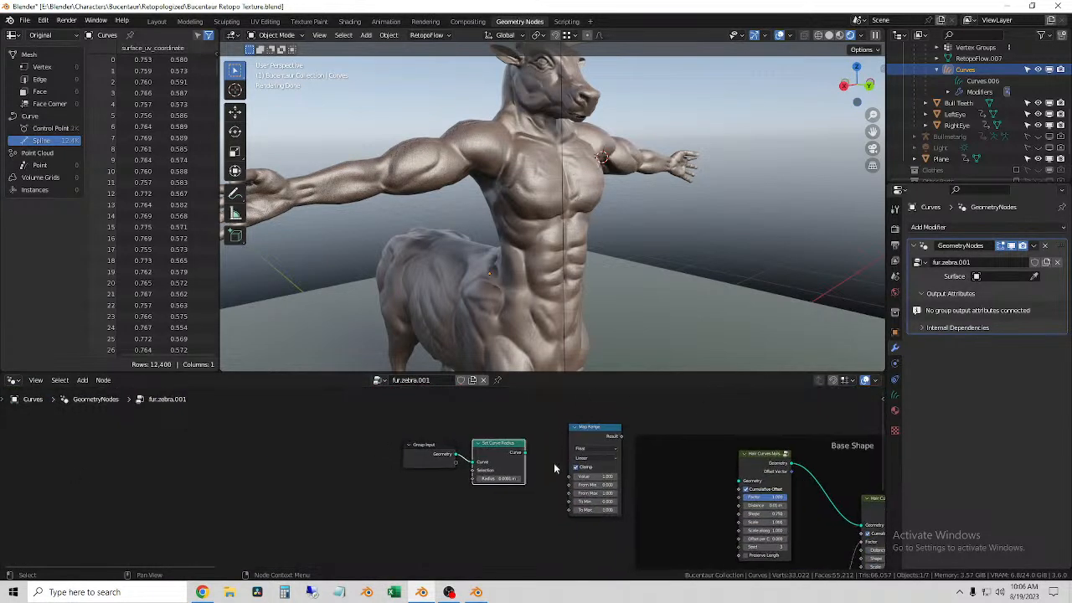
Step: Delete the Map Range node beside the Set Curve Radius node
{"action": "scroll", "coordinate": [559, 485], "scroll_direction": "up", "scroll_amount": 8}
{"action": "middle_click_drag", "start_coordinate": [639, 481], "coordinate": [519, 517]}
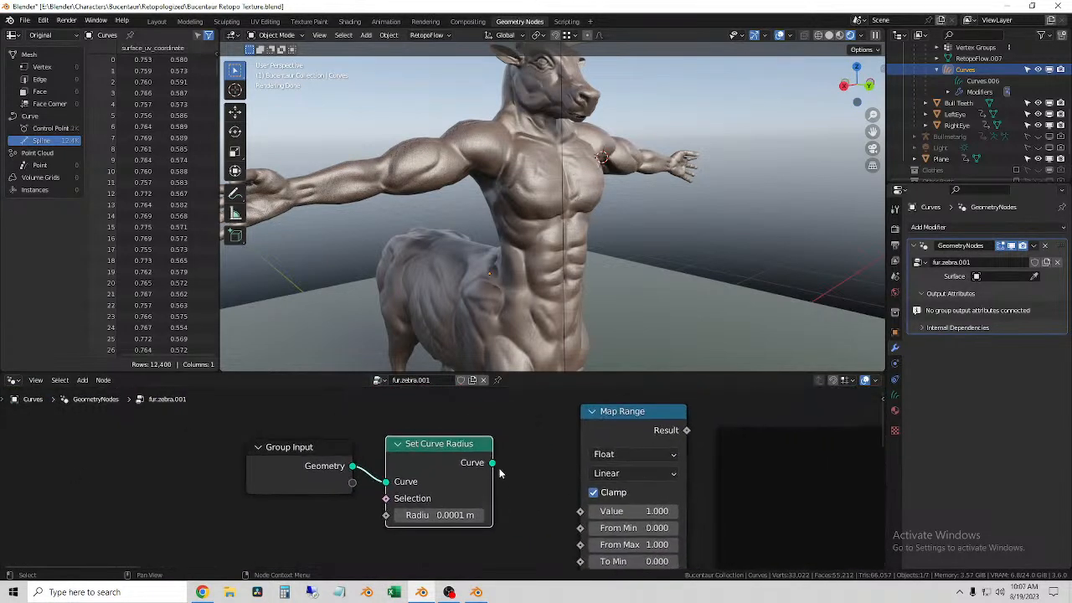
{"action": "scroll", "coordinate": [494, 470], "scroll_direction": "down", "scroll_amount": 2}
{"action": "left_click", "coordinate": [584, 406]}
{"action": "key", "text": "x"}
Step: Add a node from the Curve Read category beside the Set Curve Radius node
{"action": "key", "text": "shift+a"}
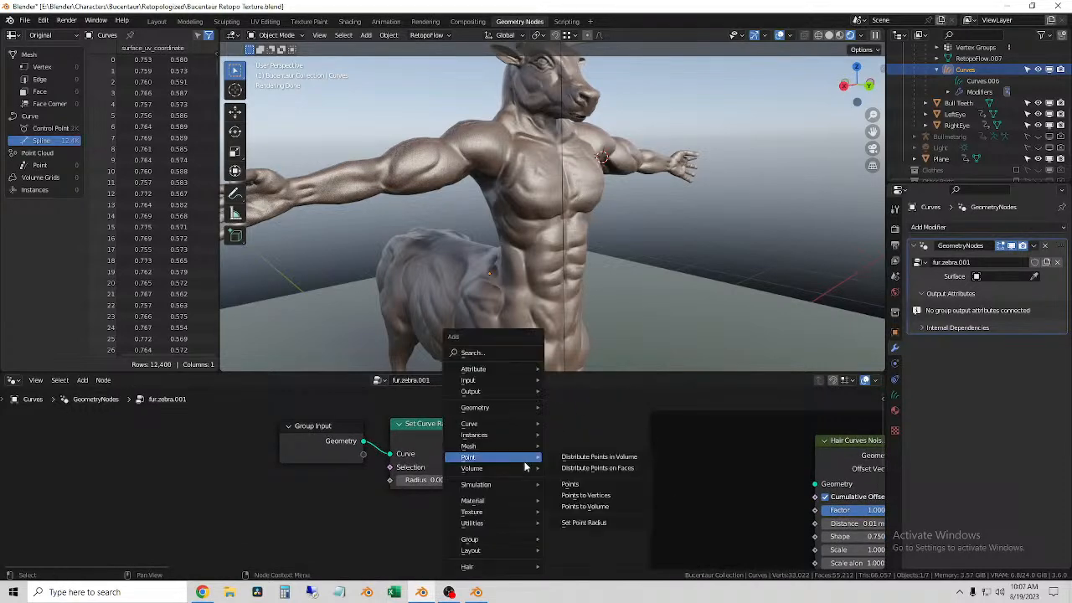
{"action": "mouse_move", "coordinate": [517, 425]}
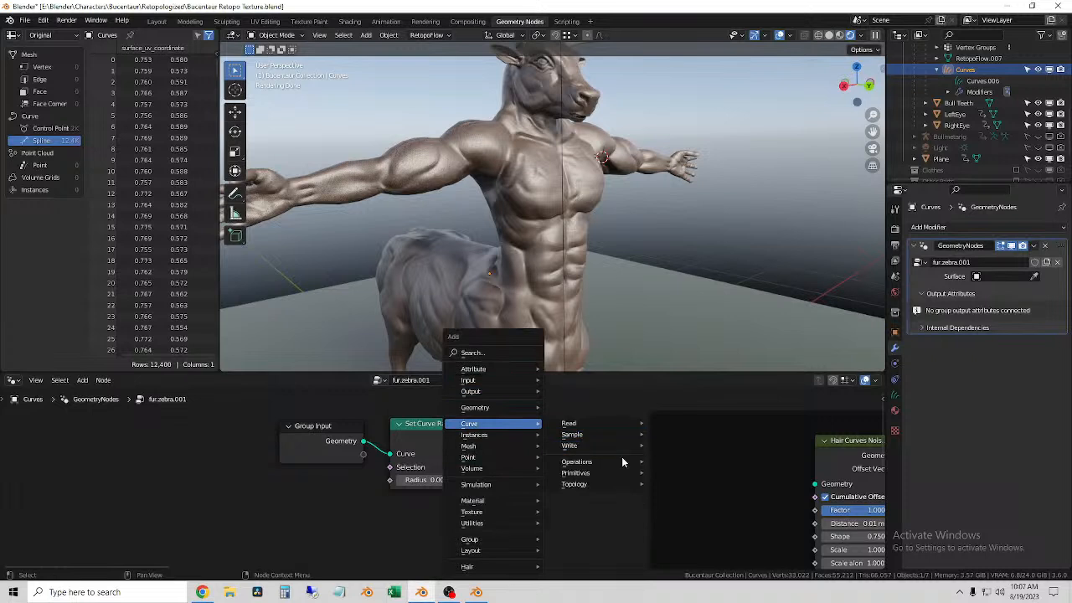
{"action": "mouse_move", "coordinate": [601, 484]}
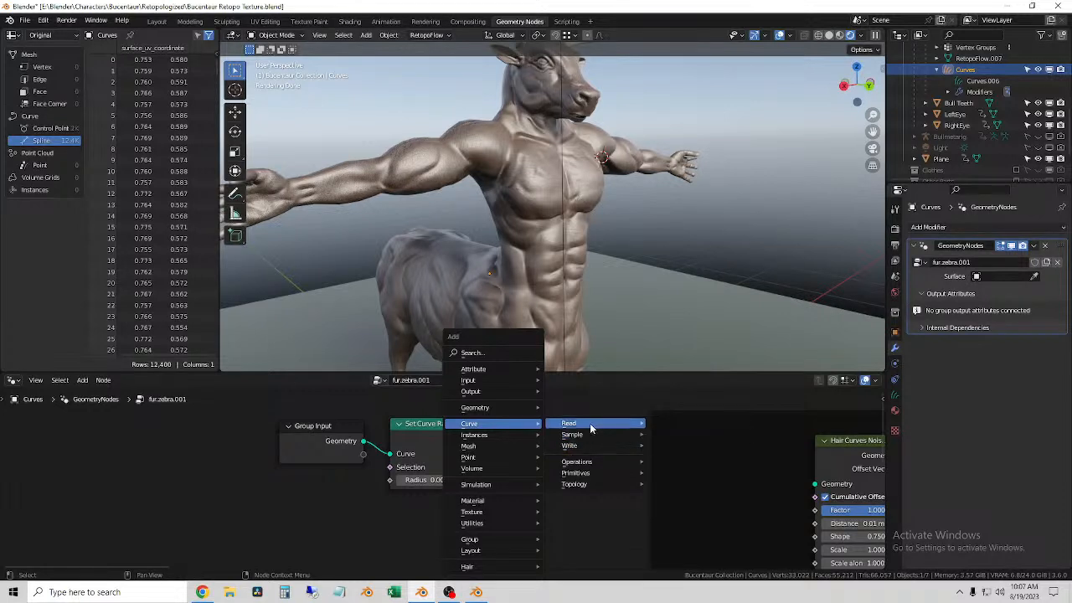
{"action": "mouse_move", "coordinate": [590, 423]}
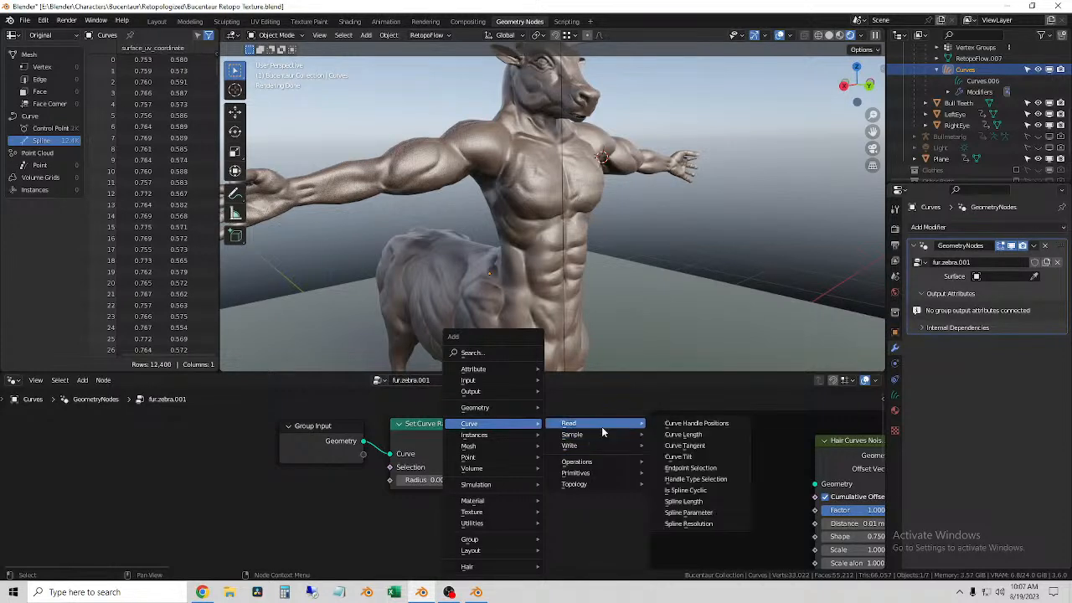
Step: Connect the Set Curve Radius node's Curve output to the Geometry input of the first Hair Curves Noise node in the Base Shape frame
{"action": "left_click", "coordinate": [722, 511]}
{"action": "key", "text": "Escape"}
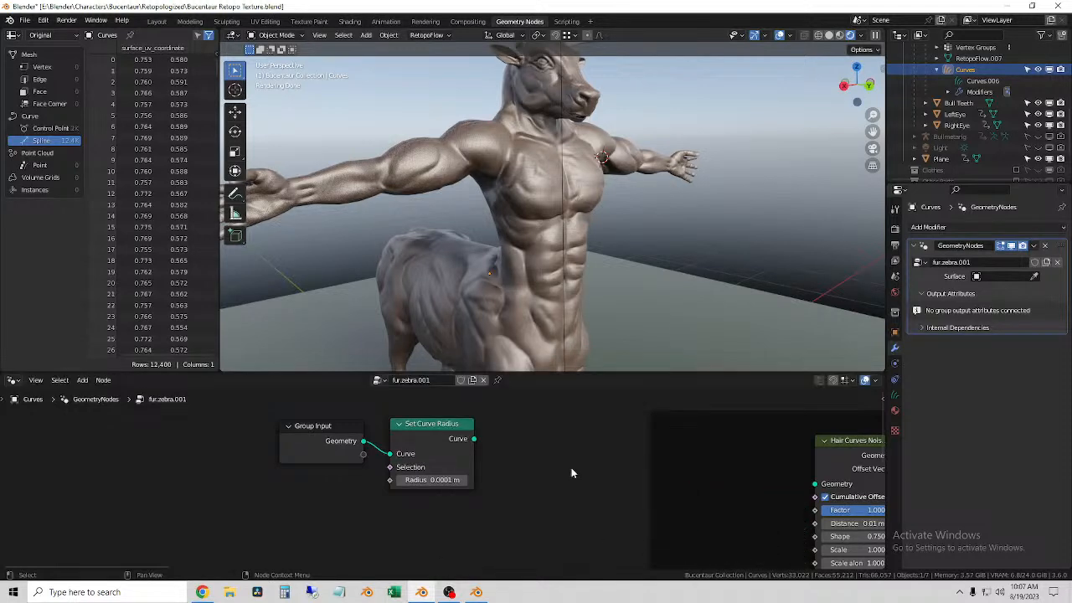
{"action": "left_click", "coordinate": [428, 425]}
{"action": "scroll", "coordinate": [498, 448], "scroll_direction": "down", "scroll_amount": 2}
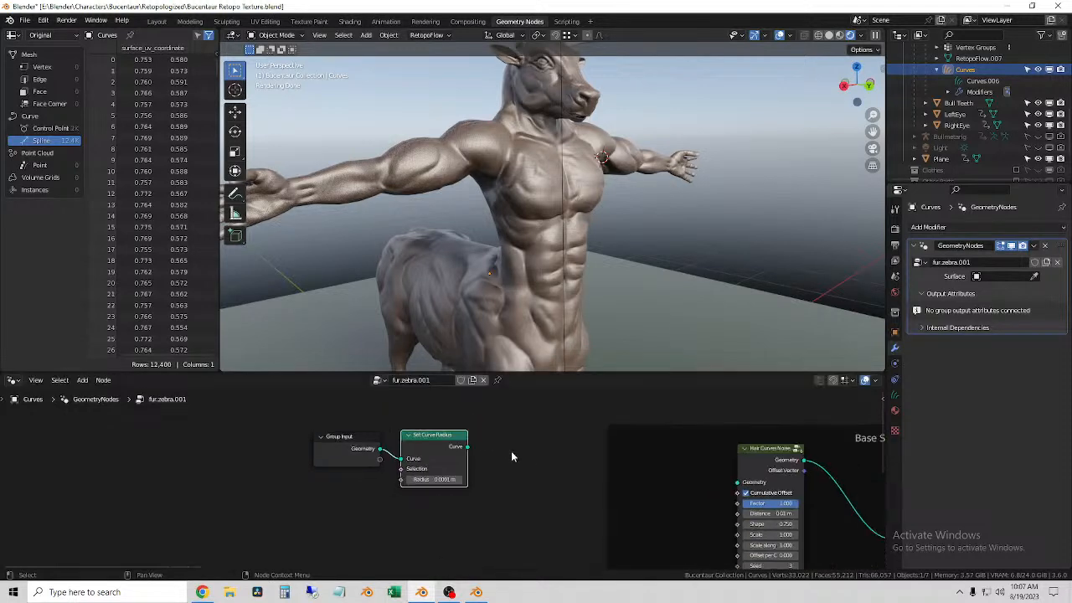
{"action": "middle_click_drag", "start_coordinate": [511, 450], "coordinate": [478, 422]}
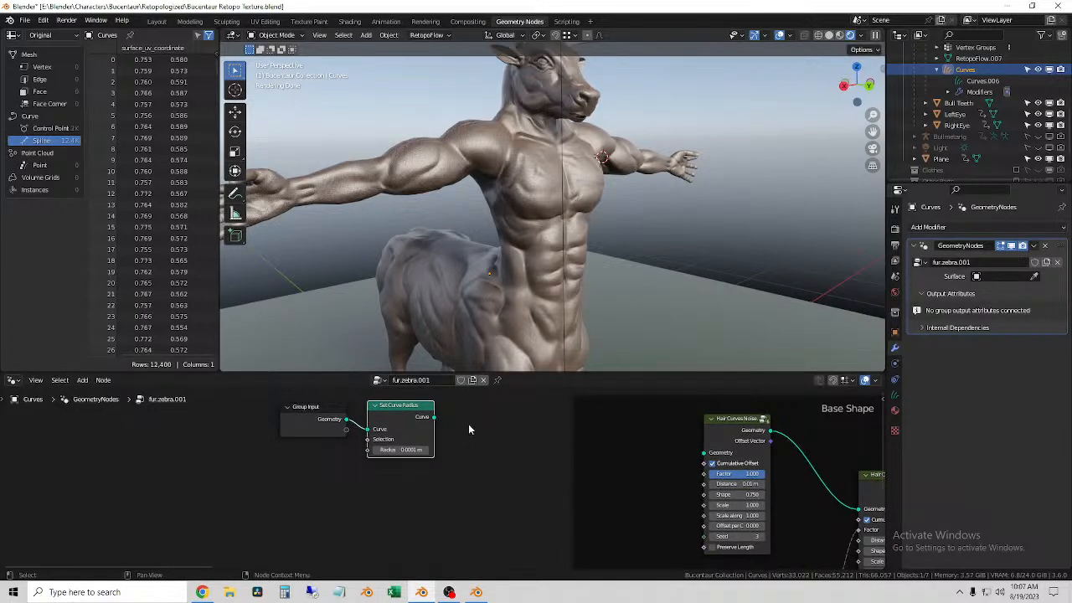
{"action": "left_click_drag", "start_coordinate": [430, 416], "coordinate": [703, 453]}
{"action": "scroll", "coordinate": [791, 247], "scroll_direction": "up", "scroll_amount": 5}
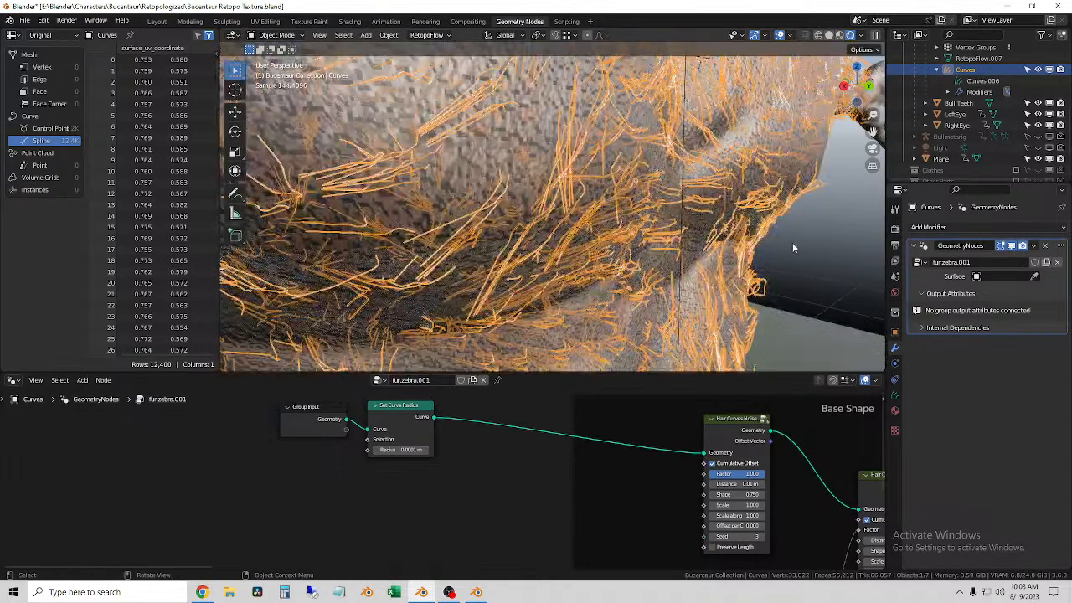
{"action": "scroll", "coordinate": [529, 283], "scroll_direction": "down", "scroll_amount": 3}
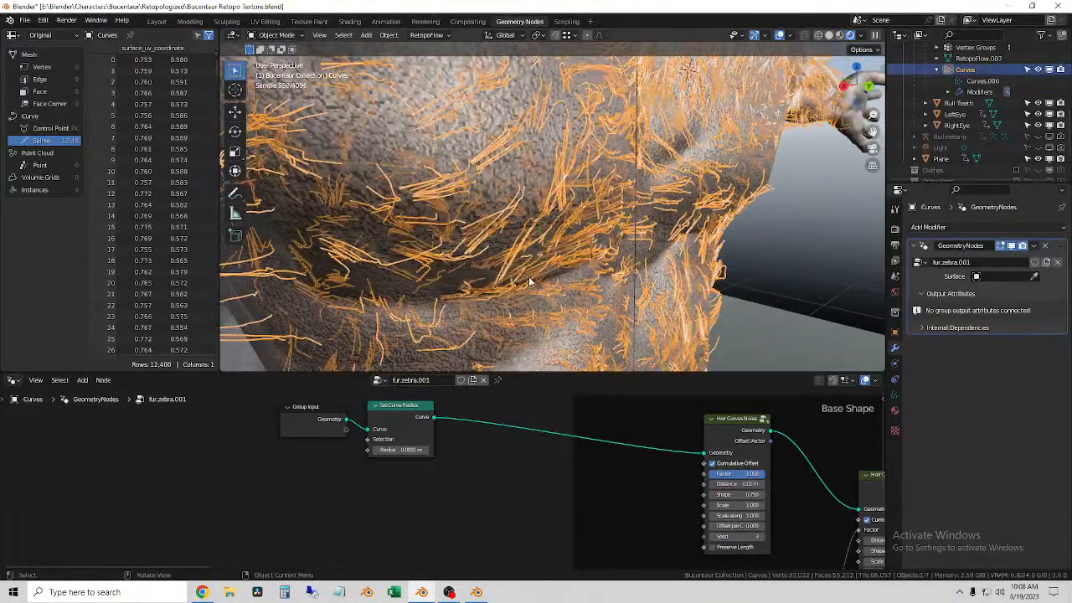
Step: Set the Set Curve Radius node's radius to 0.0003 m
{"action": "left_click", "coordinate": [405, 451]}
{"action": "left_click", "coordinate": [391, 451]}
{"action": "key", "text": "BackSpace"}
{"action": "type", "text": "3"}
{"action": "key", "text": "Return"}
Step: Inspect the thickness of the rendered hair strands on the chest and abdomen up close, with the curves selected and deselected
{"action": "middle_click_drag", "start_coordinate": [806, 270], "coordinate": [605, 262]}
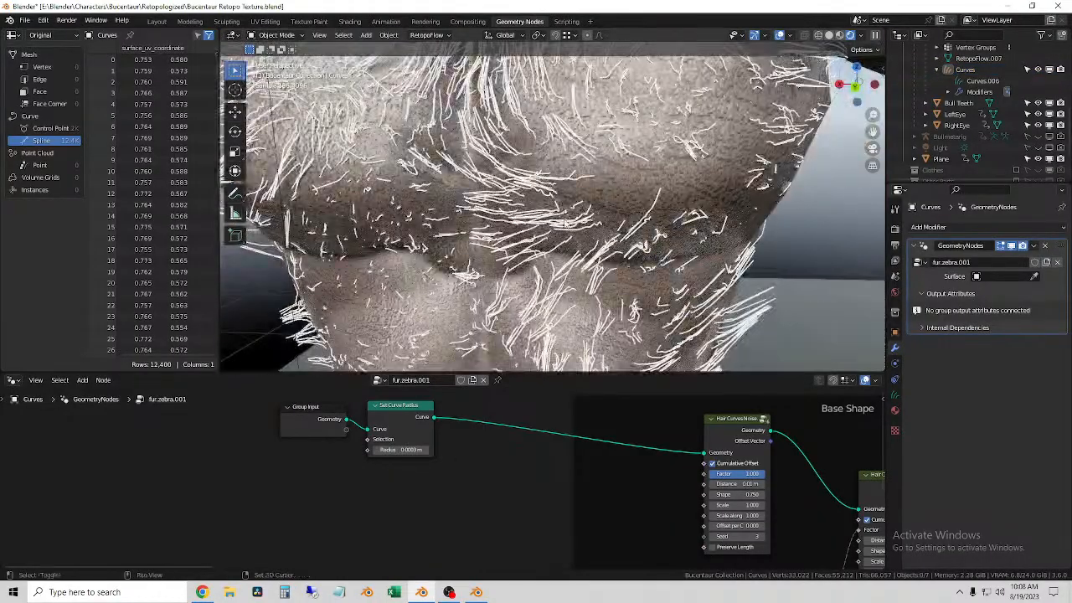
{"action": "scroll", "coordinate": [503, 226], "scroll_direction": "up", "scroll_amount": 9}
{"action": "scroll", "coordinate": [482, 227], "scroll_direction": "down", "scroll_amount": 4}
{"action": "left_click", "coordinate": [481, 227]}
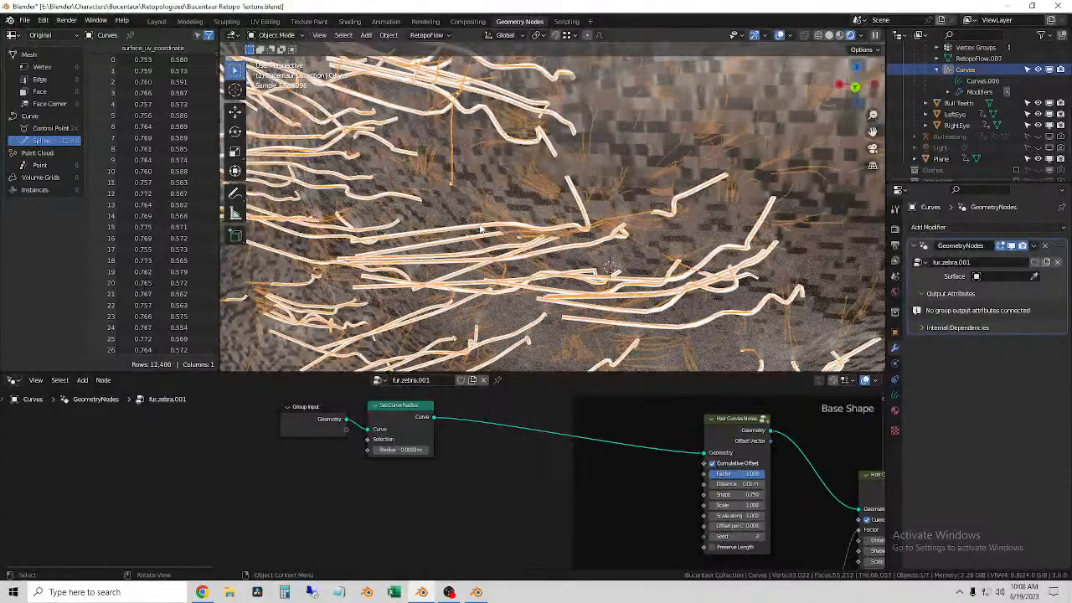
{"action": "scroll", "coordinate": [608, 285], "scroll_direction": "down", "scroll_amount": 10}
{"action": "middle_click_drag", "start_coordinate": [766, 249], "coordinate": [803, 245]}
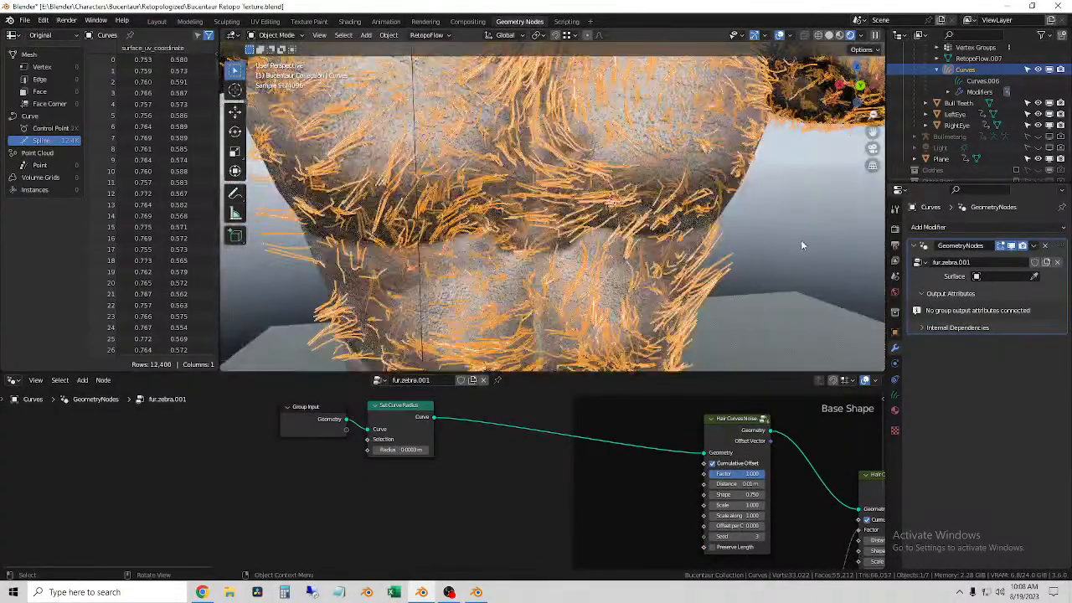
{"action": "left_click", "coordinate": [801, 239]}
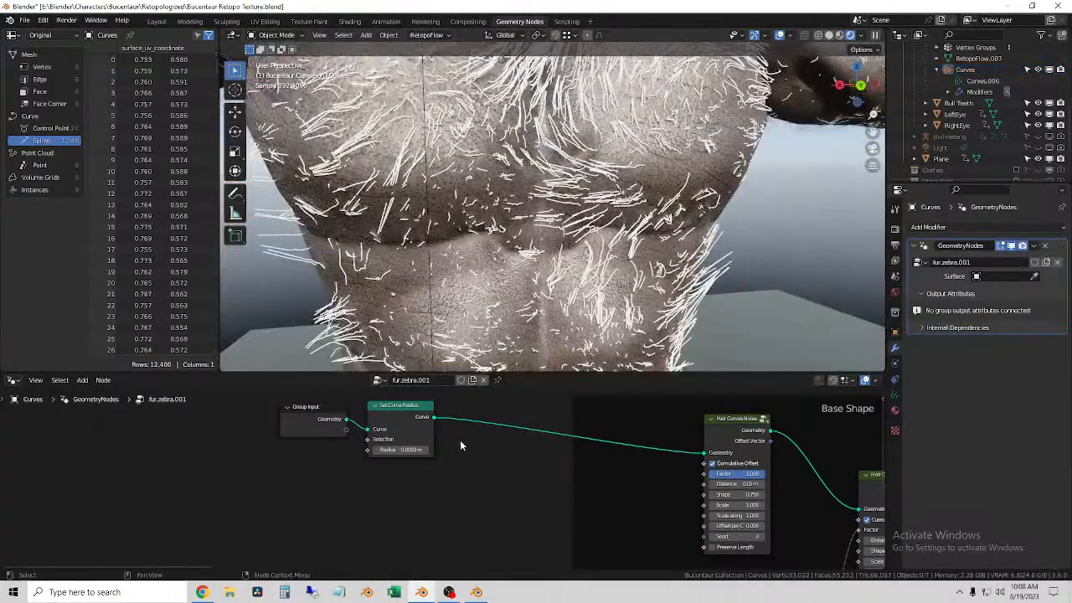
Step: Try to add a Set Handle Positions node beside the Set Curve Radius node
{"action": "key", "text": "shift+a"}
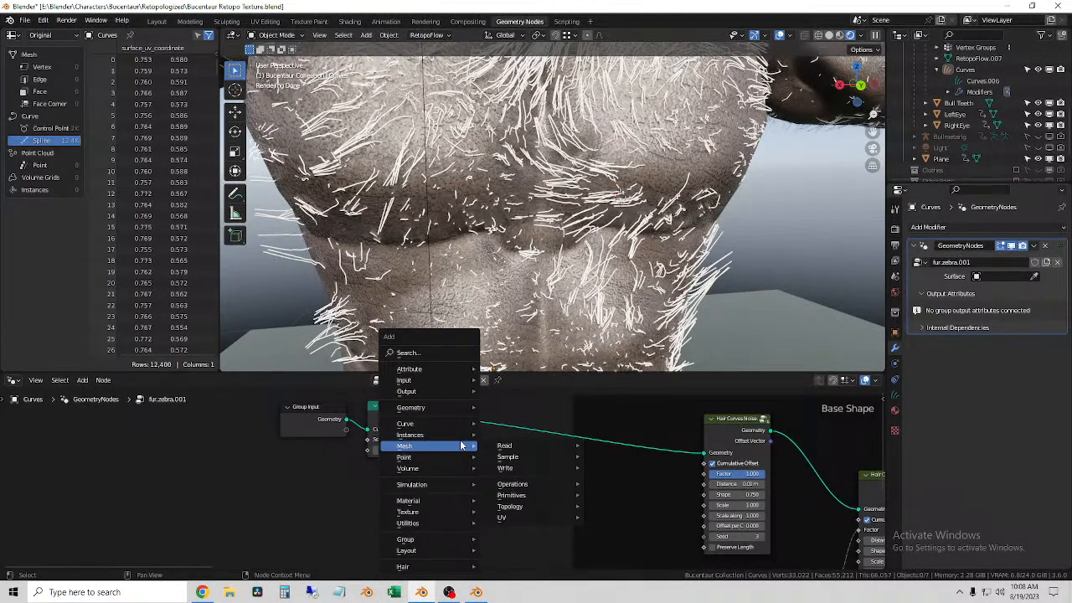
{"action": "mouse_move", "coordinate": [447, 423]}
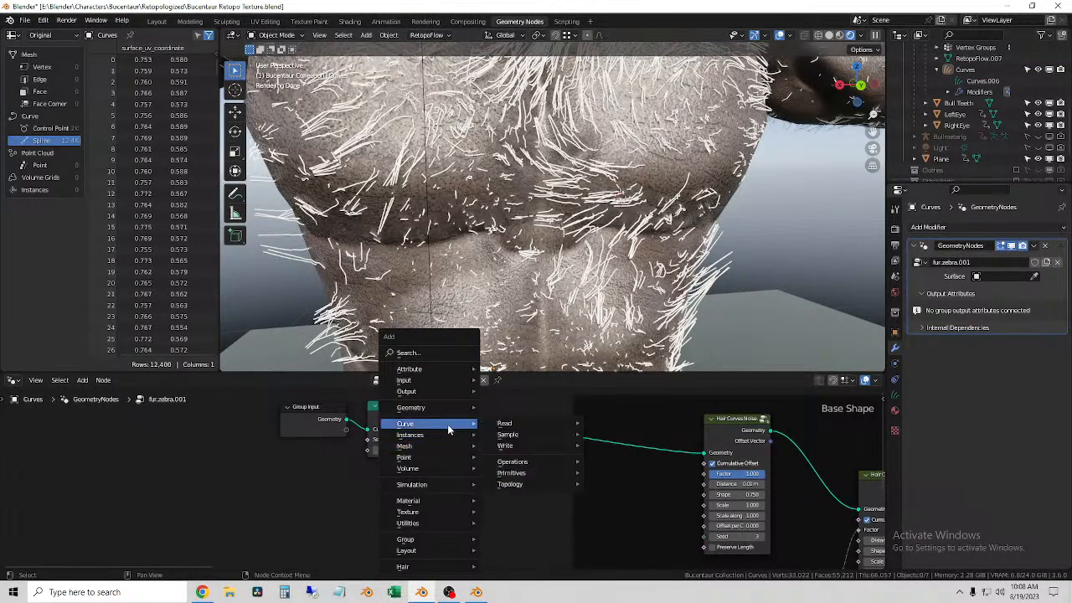
{"action": "mouse_move", "coordinate": [509, 424]}
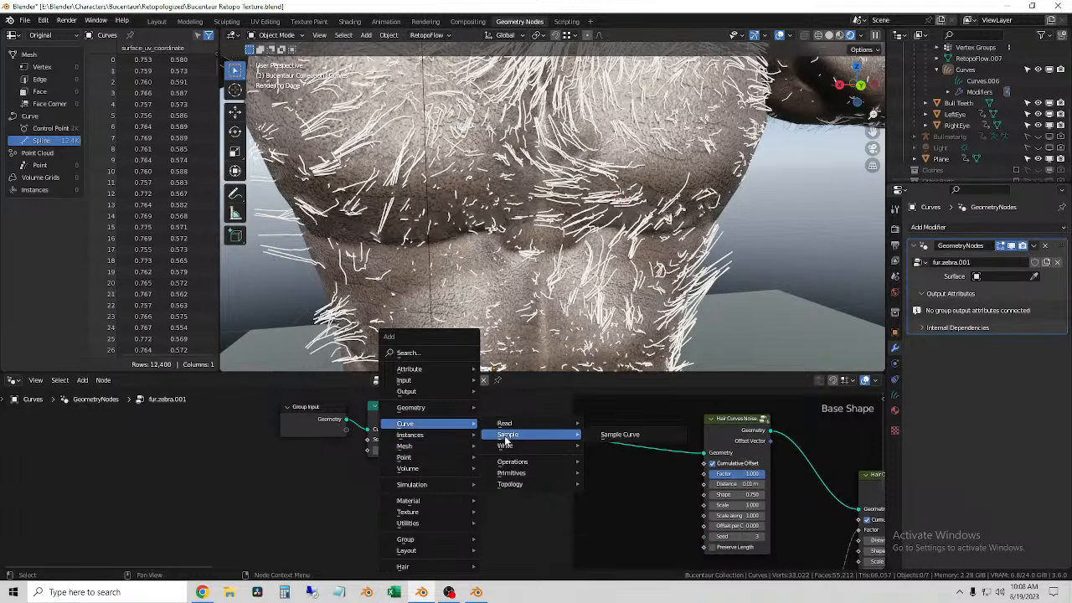
{"action": "mouse_move", "coordinate": [507, 448]}
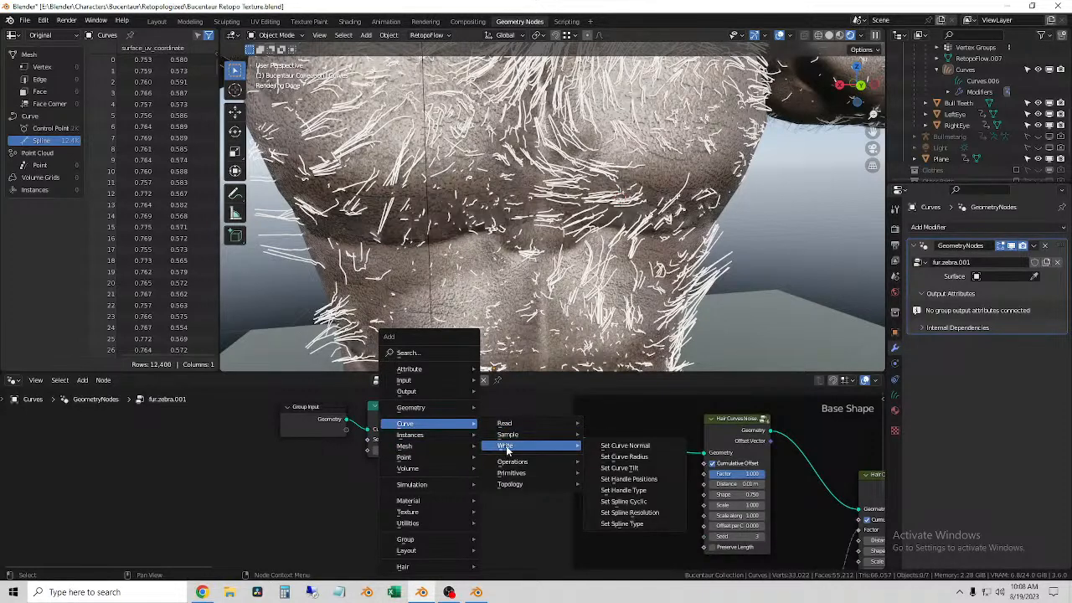
{"action": "left_click", "coordinate": [628, 478]}
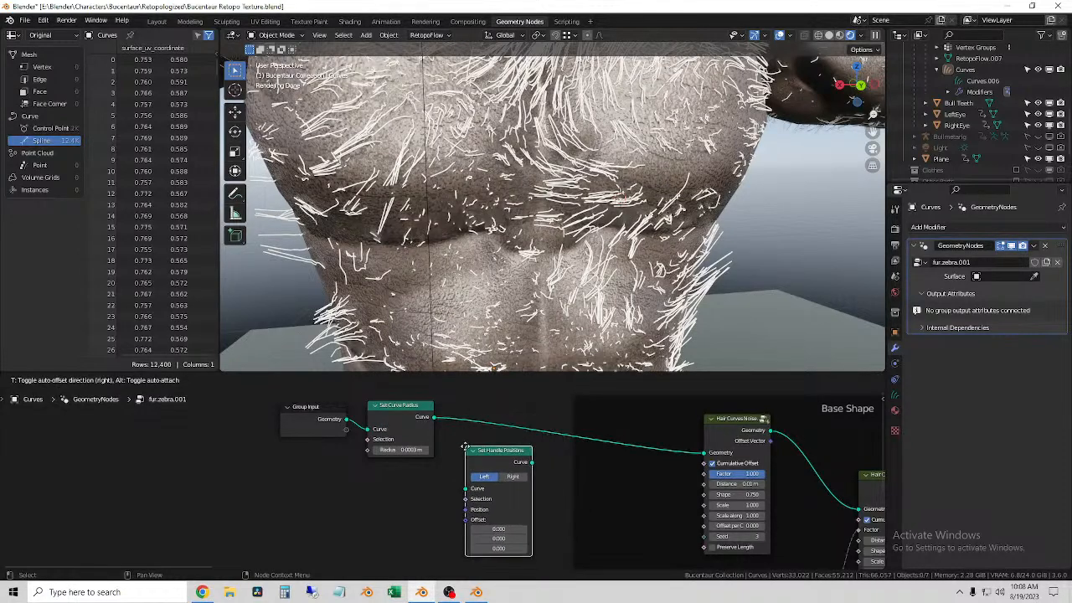
{"action": "right_click", "coordinate": [465, 444]}
{"action": "key", "text": "shift+a"}
{"action": "mouse_move", "coordinate": [477, 456]}
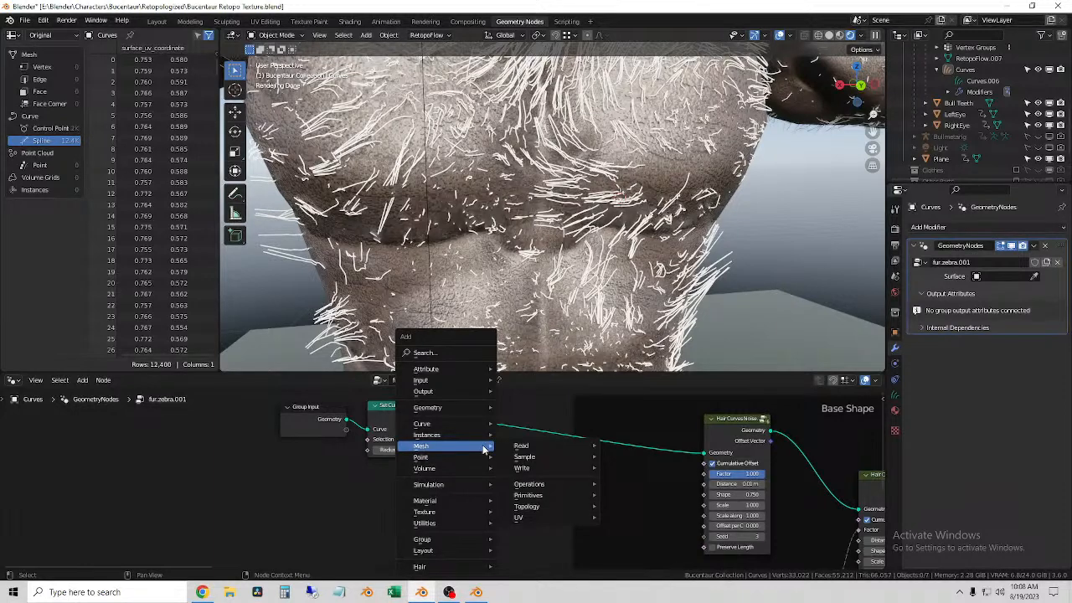
{"action": "mouse_move", "coordinate": [559, 467]}
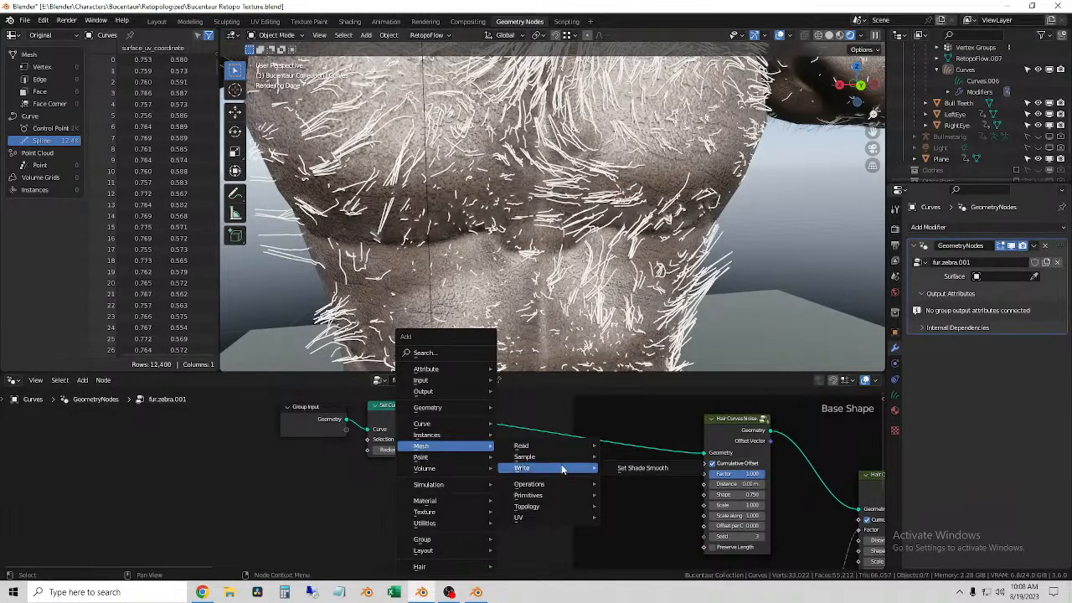
{"action": "mouse_move", "coordinate": [545, 492]}
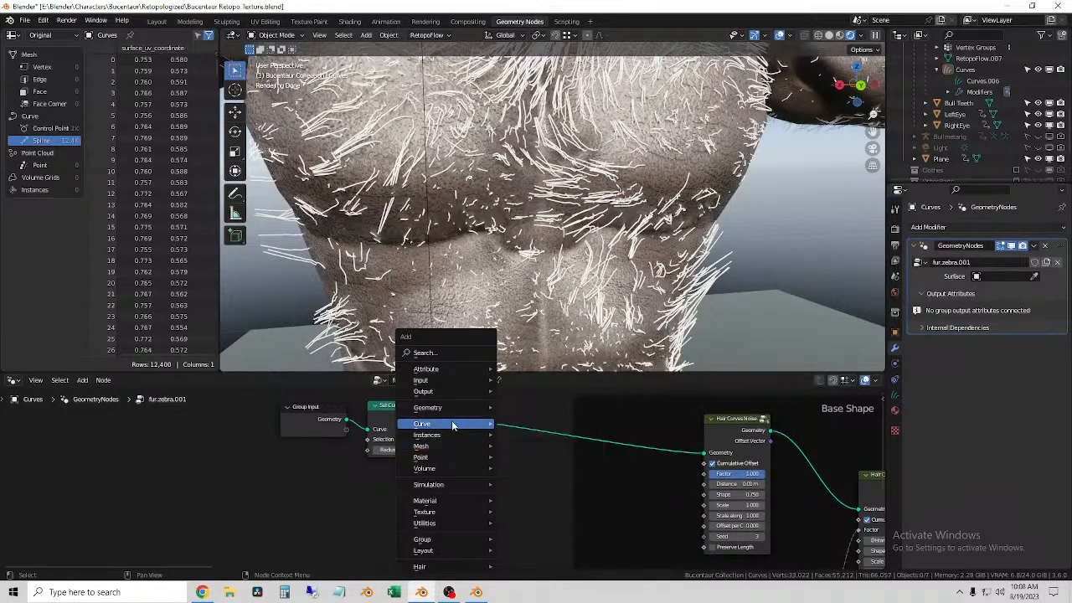
{"action": "mouse_move", "coordinate": [472, 409]}
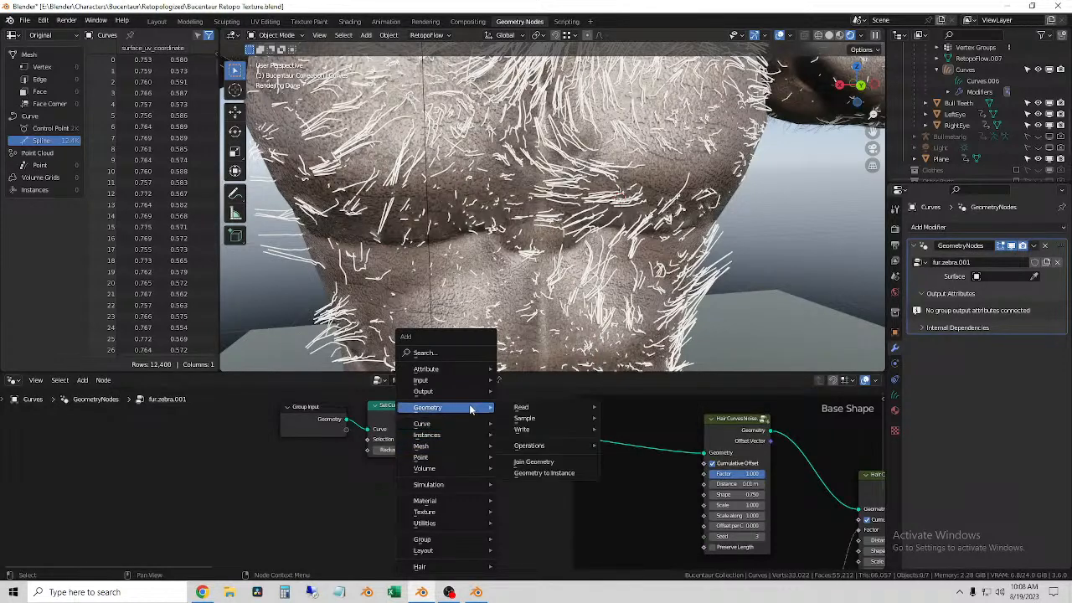
{"action": "mouse_move", "coordinate": [549, 408]}
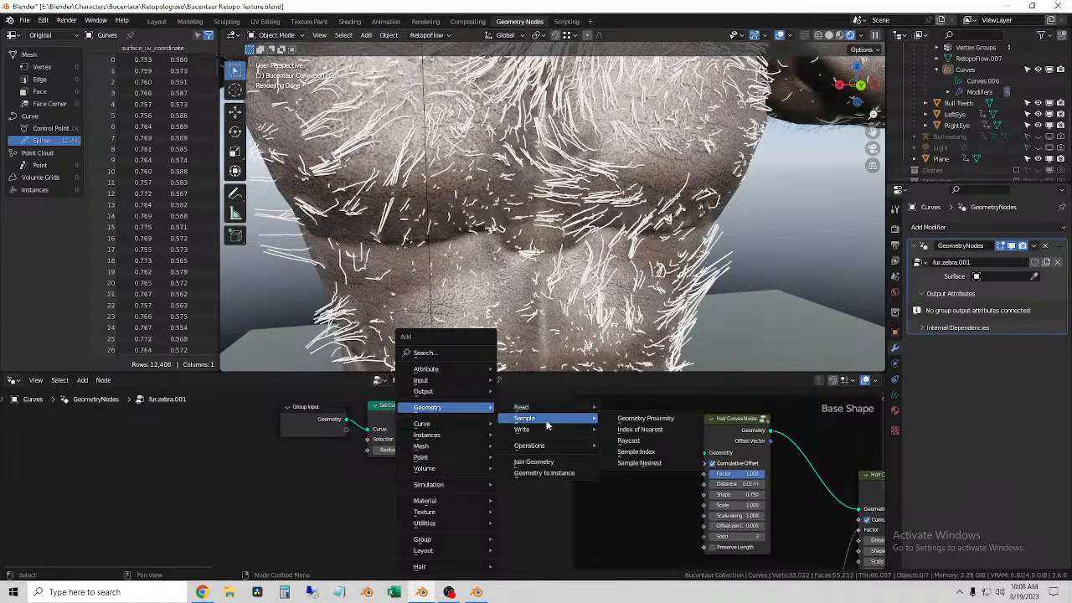
{"action": "mouse_move", "coordinate": [552, 447]}
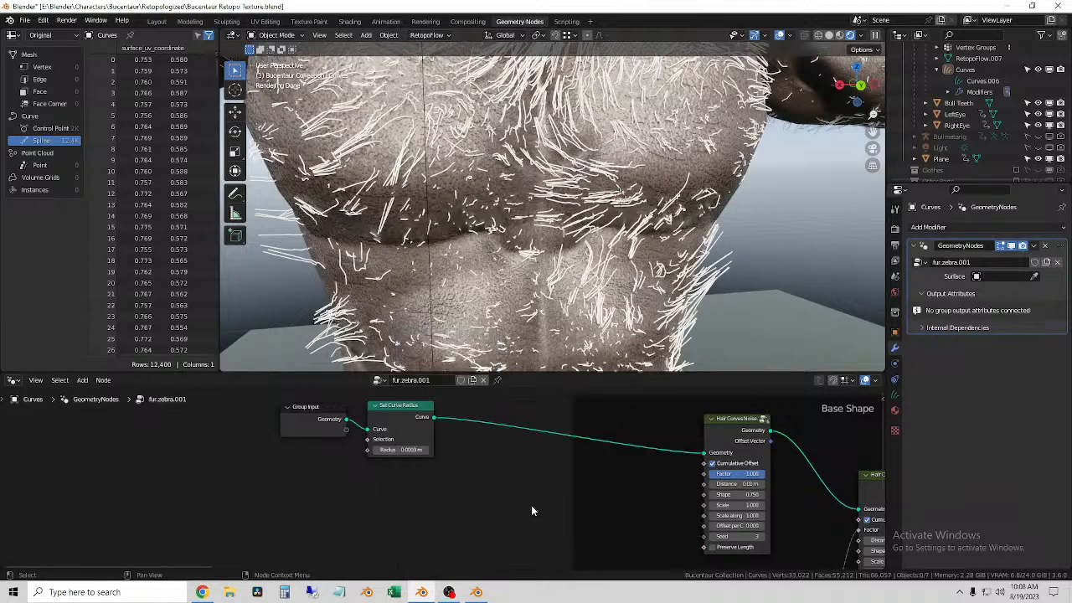
Step: Examine the Base Shape frame's Curve Info, Noise Texture and Map Range nodes and their settings
{"action": "scroll", "coordinate": [452, 500], "scroll_direction": "down", "scroll_amount": 5}
{"action": "middle_click_drag", "start_coordinate": [452, 500], "coordinate": [219, 458]}
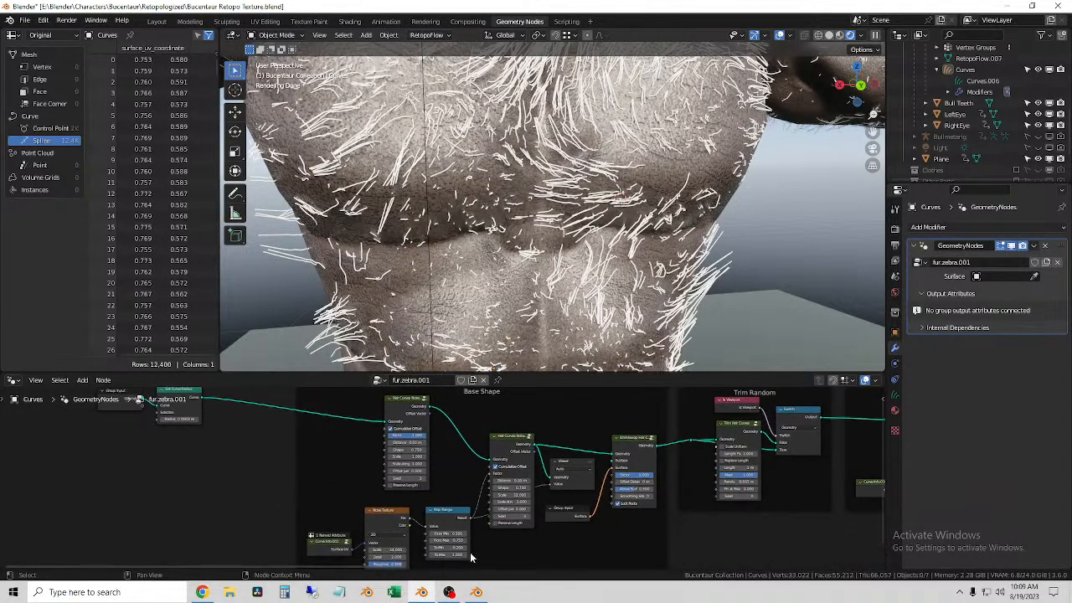
{"action": "scroll", "coordinate": [474, 553], "scroll_direction": "up", "scroll_amount": 6}
{"action": "middle_click_drag", "start_coordinate": [474, 553], "coordinate": [550, 431]}
{"action": "middle_click_drag", "start_coordinate": [469, 462], "coordinate": [500, 490]}
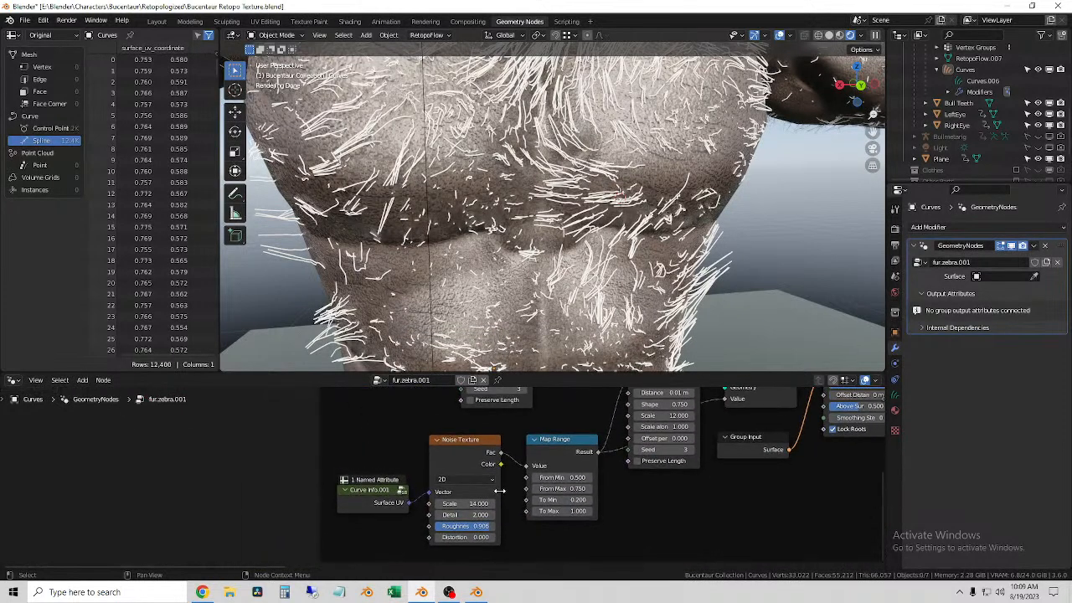
{"action": "scroll", "coordinate": [380, 427], "scroll_direction": "down", "scroll_amount": 4}
{"action": "middle_click_drag", "start_coordinate": [380, 427], "coordinate": [347, 567]}
{"action": "scroll", "coordinate": [416, 480], "scroll_direction": "up", "scroll_amount": 5}
{"action": "middle_click_drag", "start_coordinate": [470, 460], "coordinate": [463, 518]}
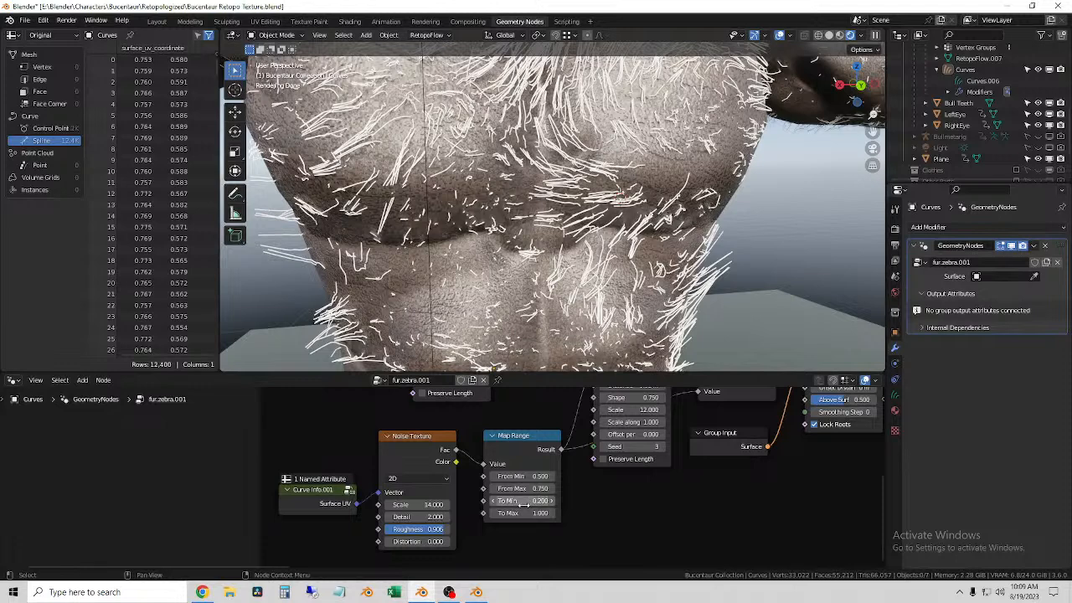
Step: Examine the Trim Hair Curves node and the Random Value and Map Range nodes that drive the following hair noise node's factor
{"action": "middle_click_drag", "start_coordinate": [594, 504], "coordinate": [360, 542]}
{"action": "middle_click_drag", "start_coordinate": [637, 531], "coordinate": [611, 514]}
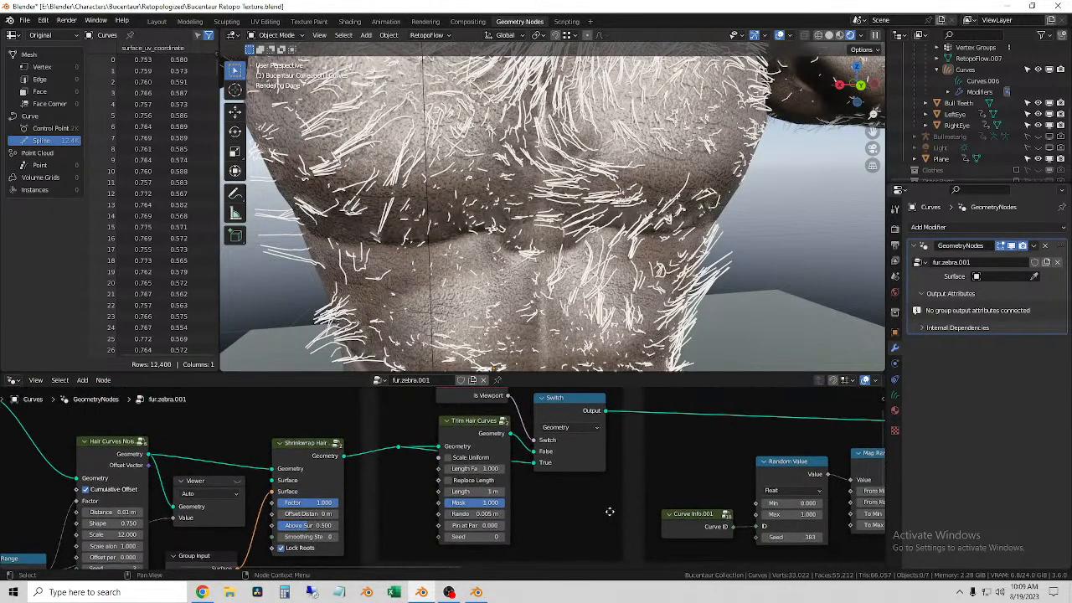
{"action": "left_click", "coordinate": [456, 423]}
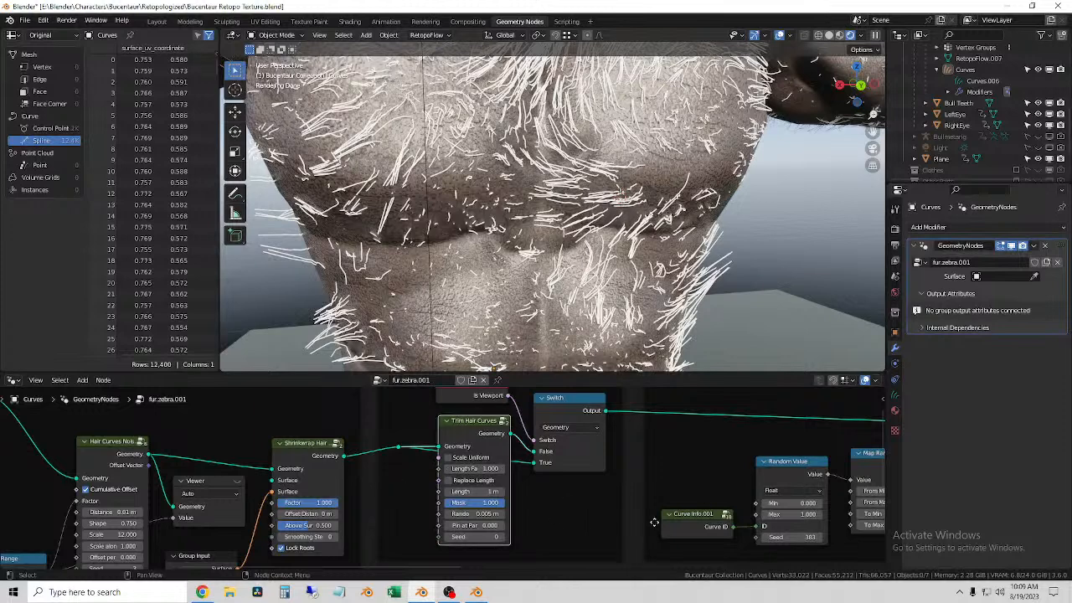
{"action": "middle_click_drag", "start_coordinate": [720, 507], "coordinate": [494, 481]}
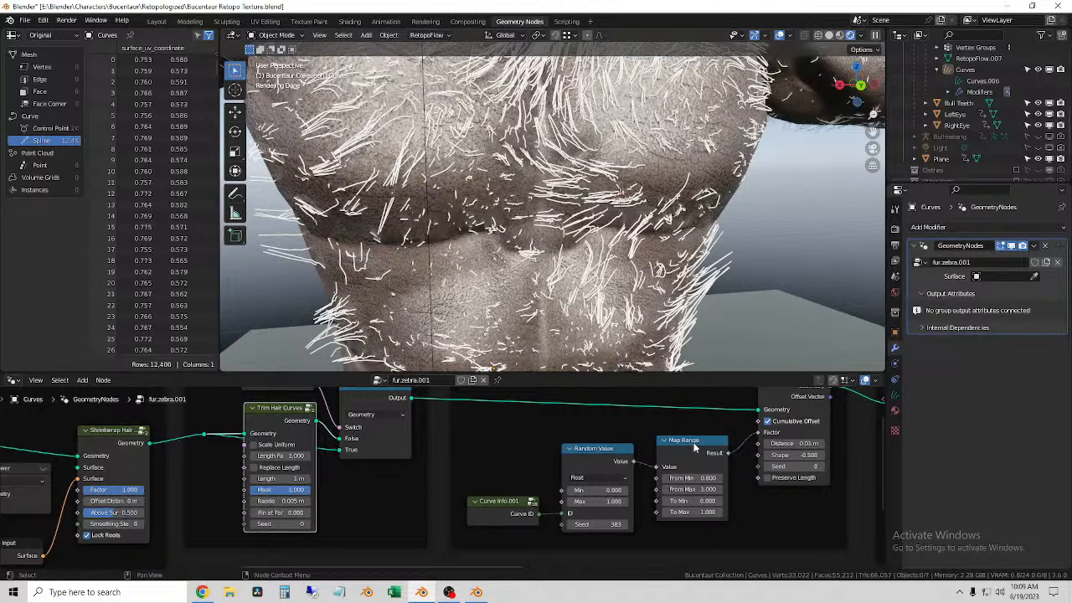
{"action": "middle_click_drag", "start_coordinate": [742, 474], "coordinate": [618, 459]}
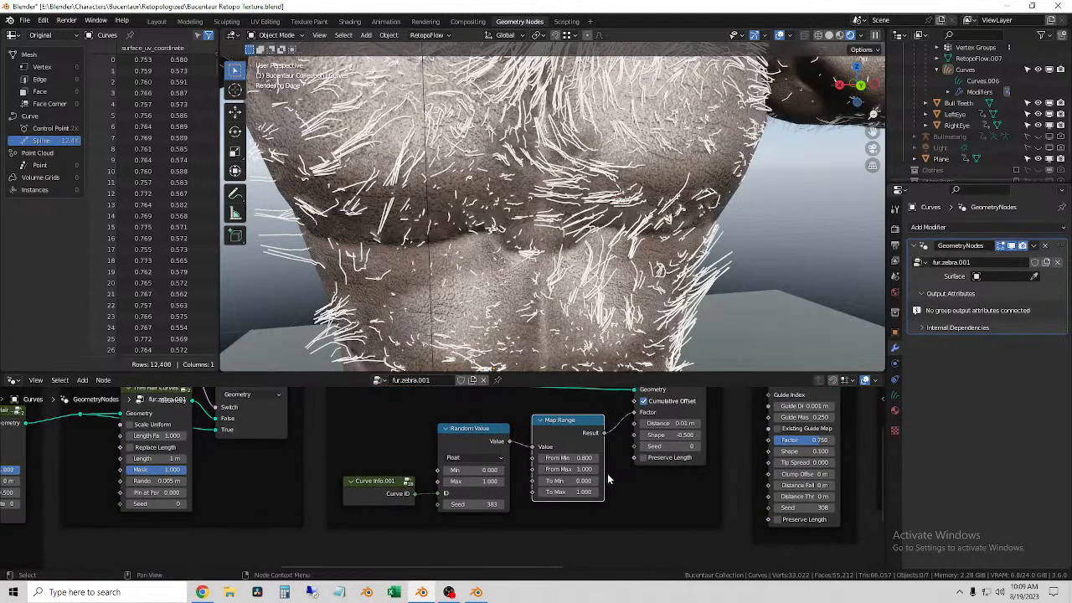
{"action": "scroll", "coordinate": [448, 479], "scroll_direction": "down", "scroll_amount": 2}
{"action": "middle_click_drag", "start_coordinate": [406, 449], "coordinate": [831, 507]}
{"action": "middle_click_drag", "start_coordinate": [500, 473], "coordinate": [798, 438]}
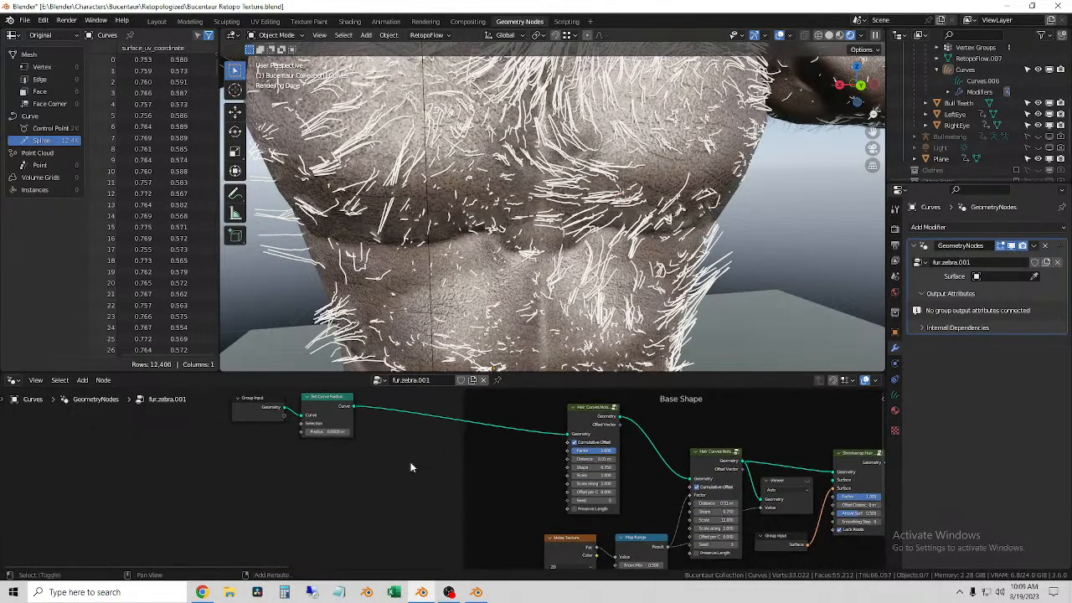
Step: Search the nodes for "map" and "rad", and try to add a Gradient Texture node beside the Set Curve Radius node
{"action": "key", "text": "shift+a"}
{"action": "left_click", "coordinate": [378, 351]}
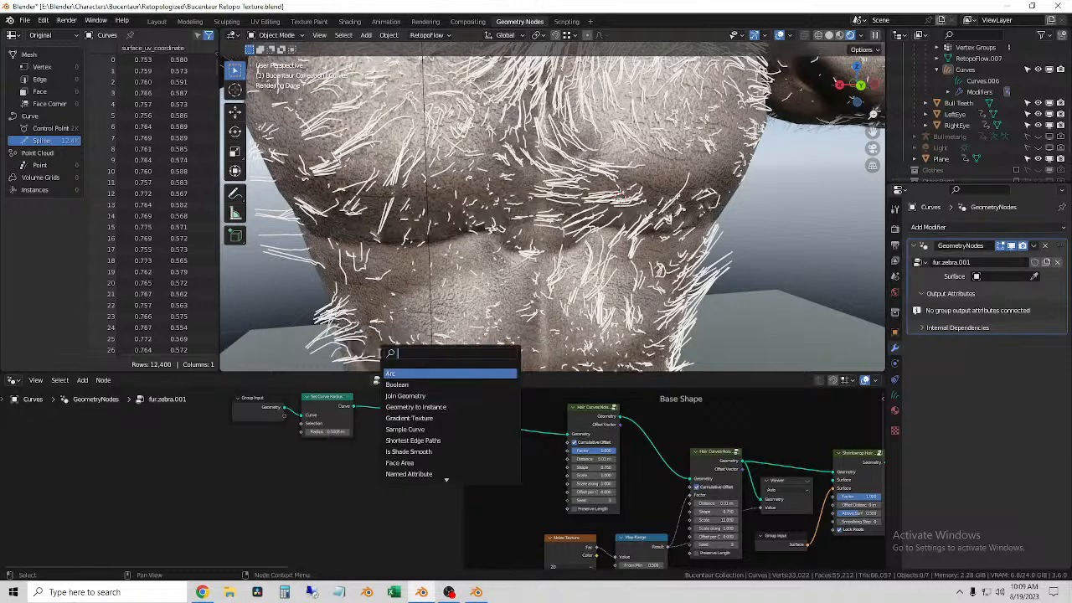
{"action": "type", "text": "map"}
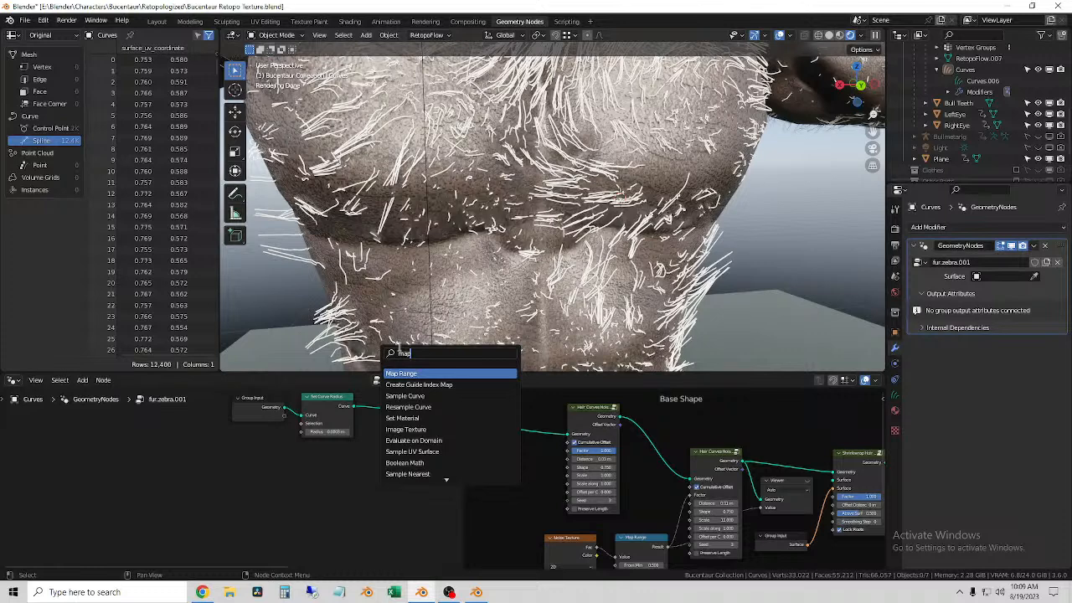
{"action": "left_click_drag", "start_coordinate": [412, 353], "coordinate": [388, 355]}
{"action": "key", "text": "BackSpace"}
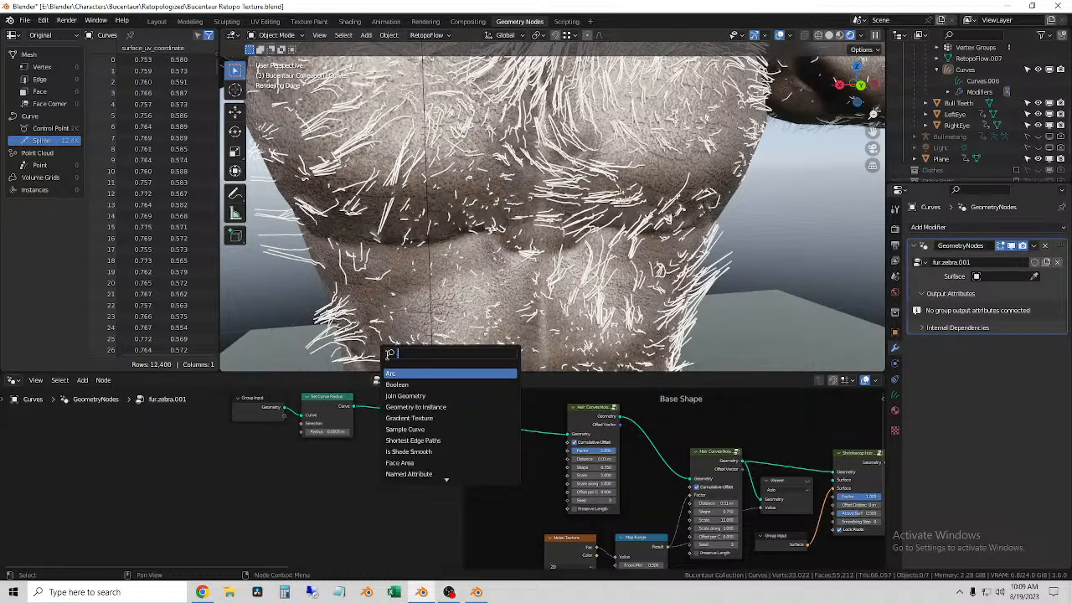
{"action": "type", "text": "rad"}
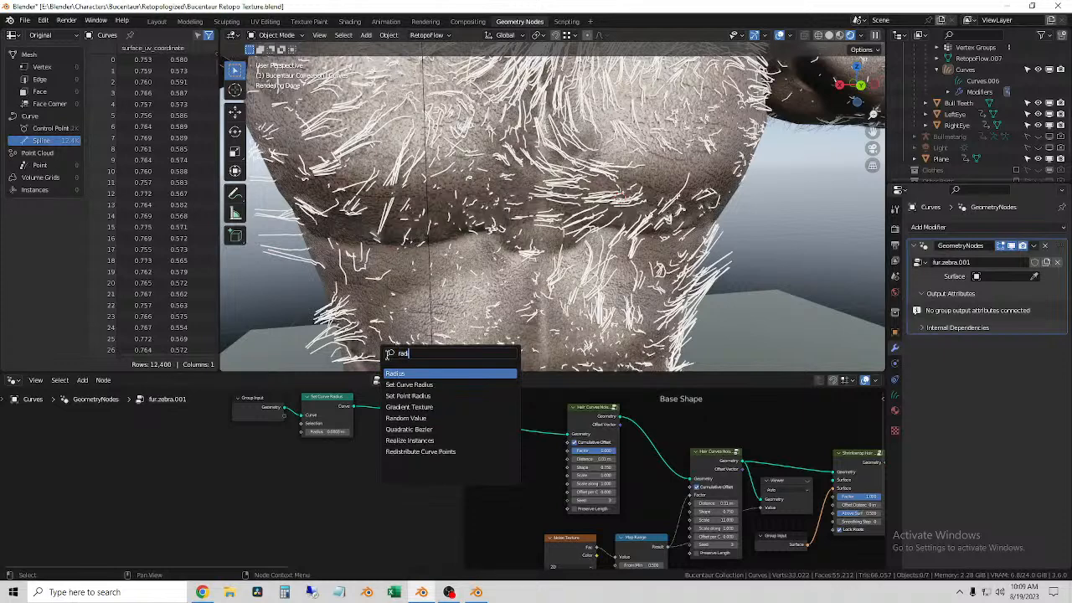
{"action": "left_click", "coordinate": [465, 406]}
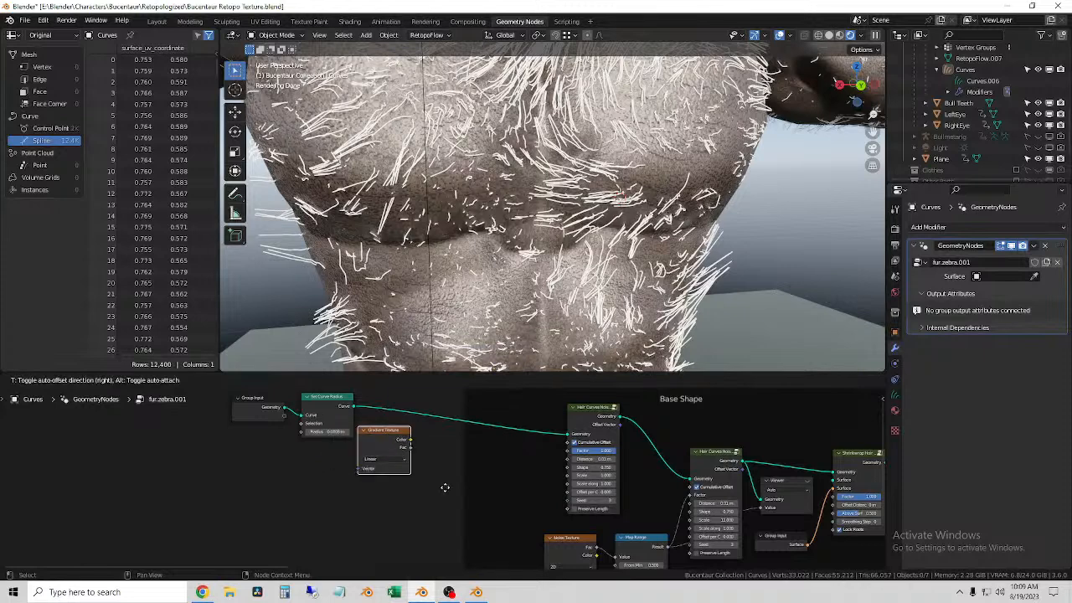
{"action": "key", "text": "Escape"}
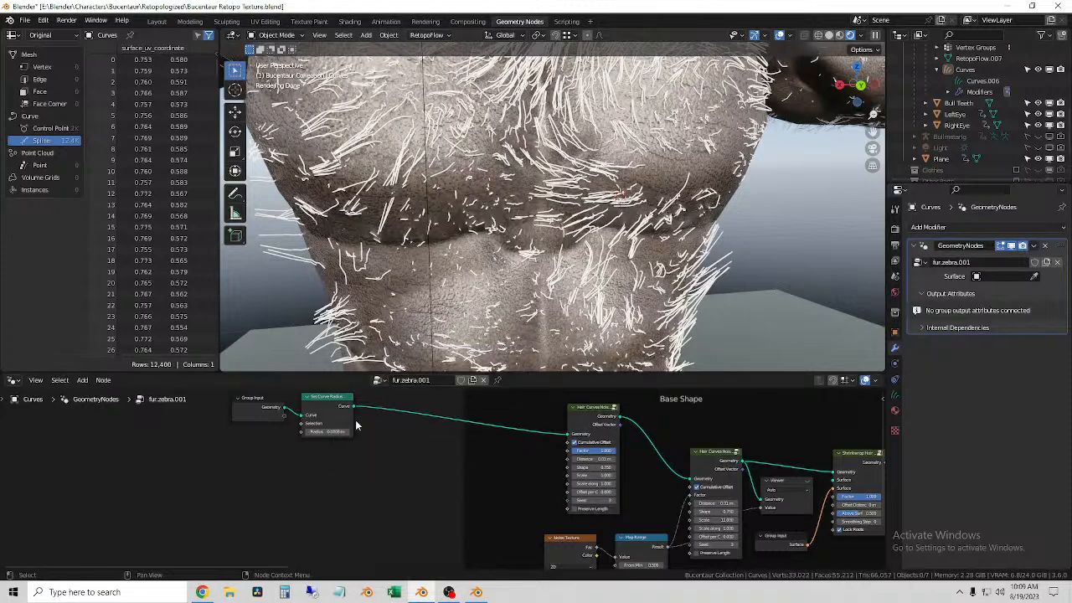
Step: Try to add a Curve Root node beside the Set Curve Radius node
{"action": "key", "text": "shift+a"}
{"action": "left_click", "coordinate": [353, 355]}
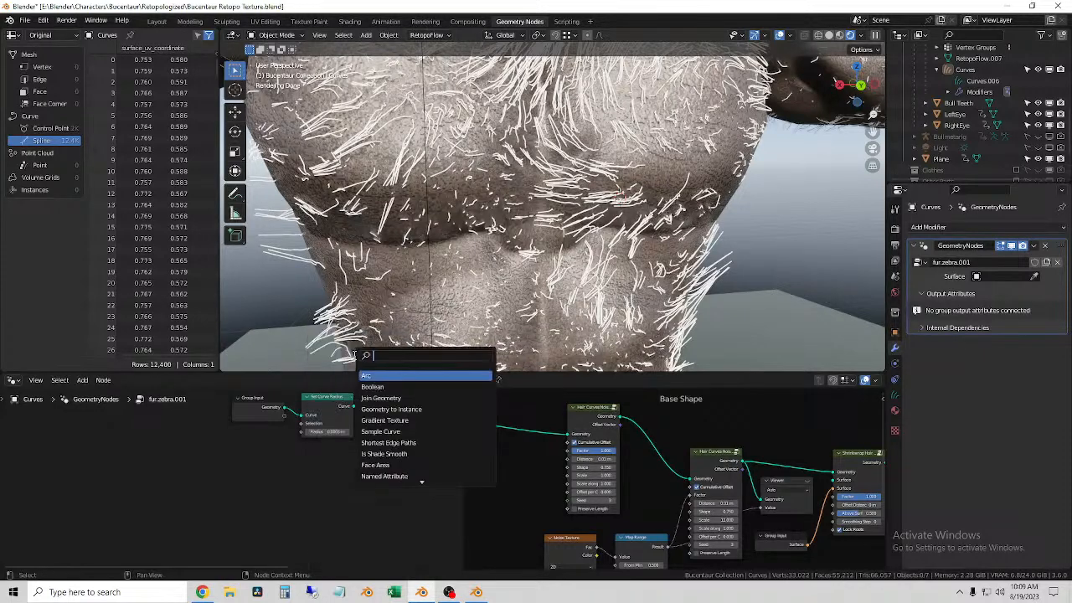
{"action": "type", "text": "se"}
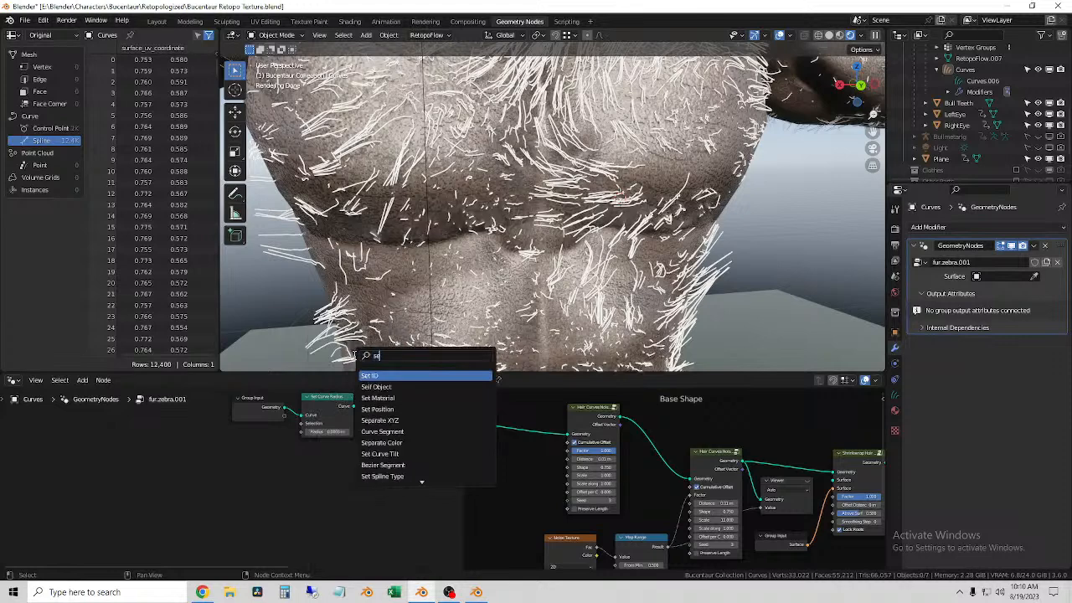
{"action": "key", "text": "BackSpace"}
{"action": "key", "text": "BackSpace"}
{"action": "type", "text": "curve"}
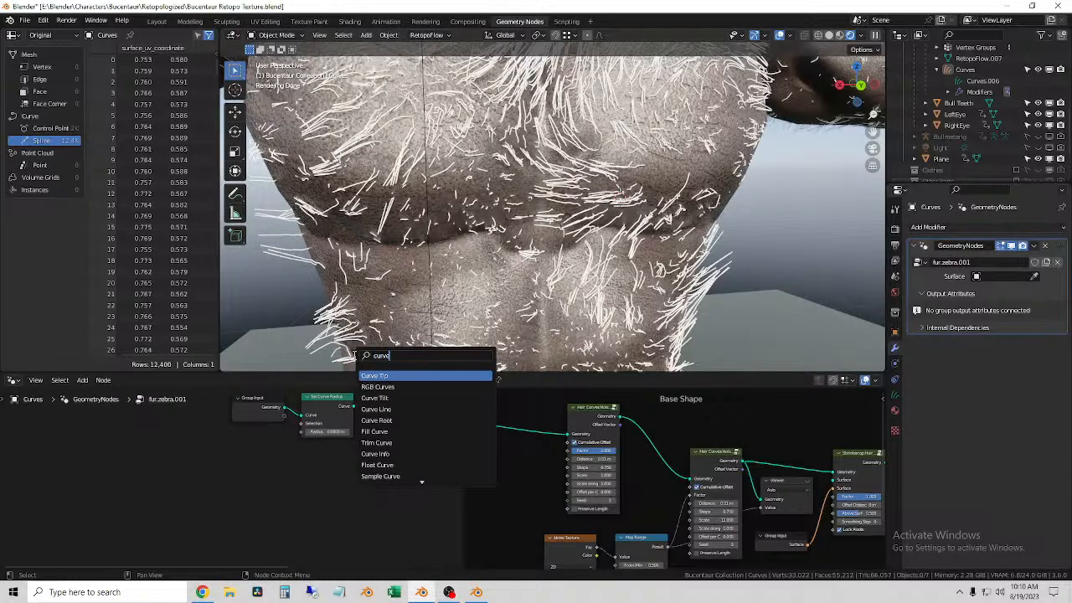
{"action": "left_click", "coordinate": [400, 419]}
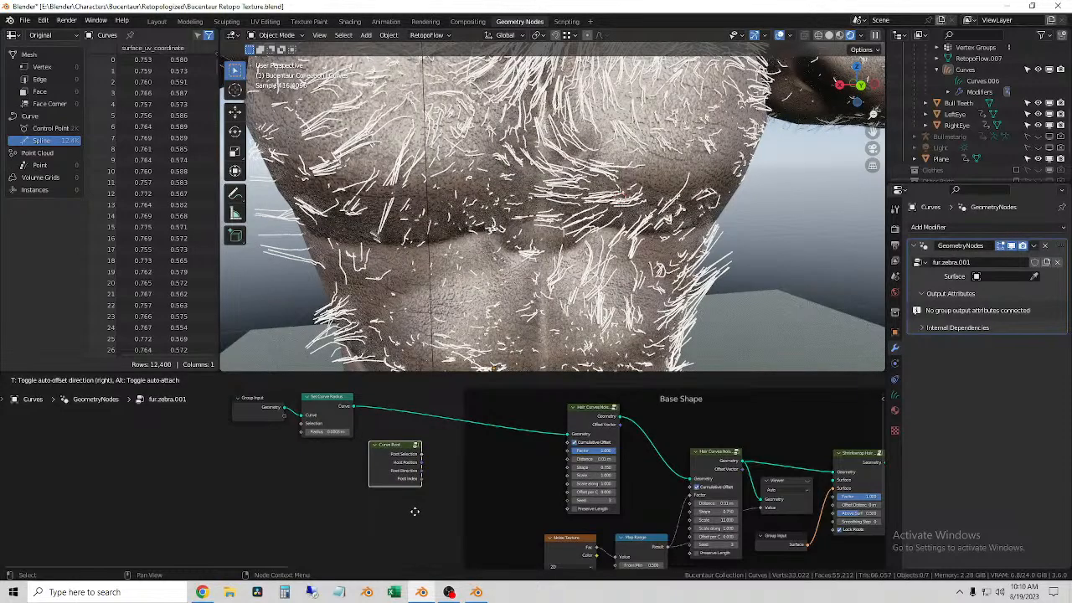
{"action": "left_click", "coordinate": [397, 424]}
Step: Add a second Set Curve Radius node below the existing one, leaving it unconnected
{"action": "key", "text": "shift+a"}
{"action": "left_click", "coordinate": [355, 347]}
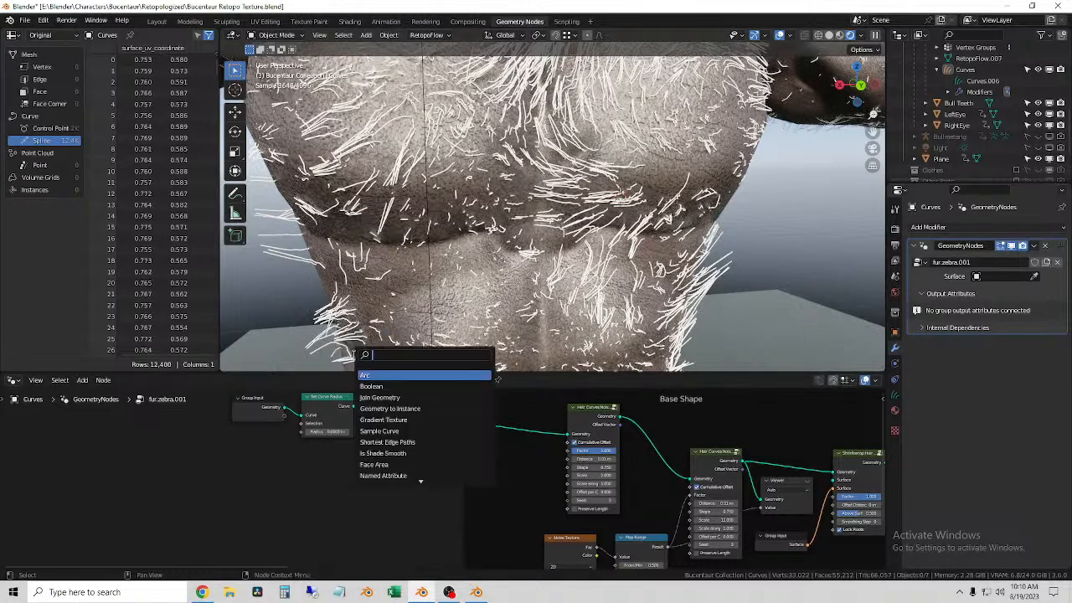
{"action": "type", "text": "cu"}
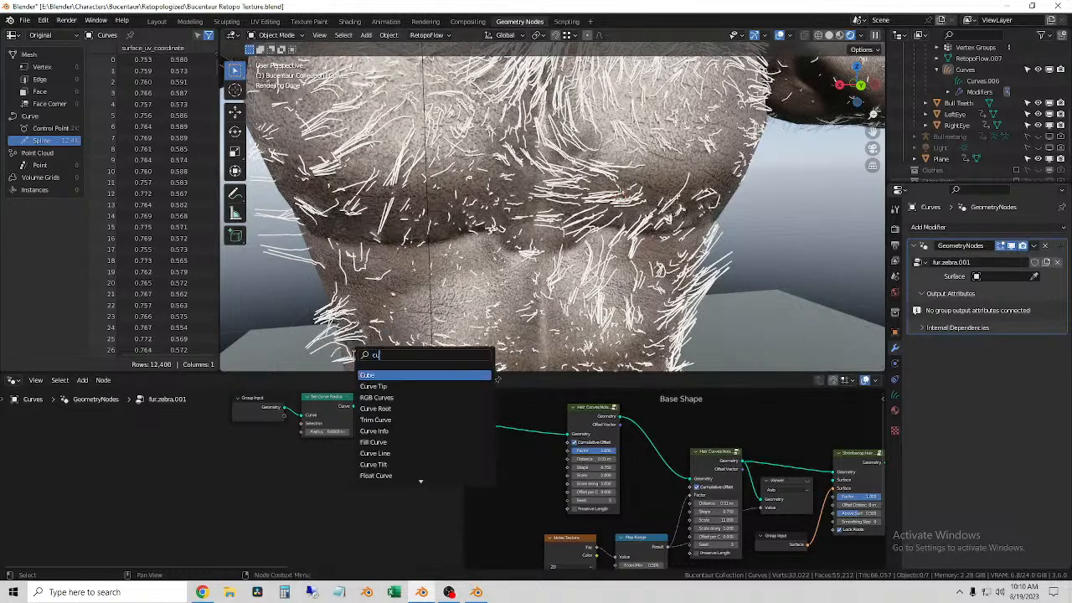
{"action": "type", "text": "rve rad"}
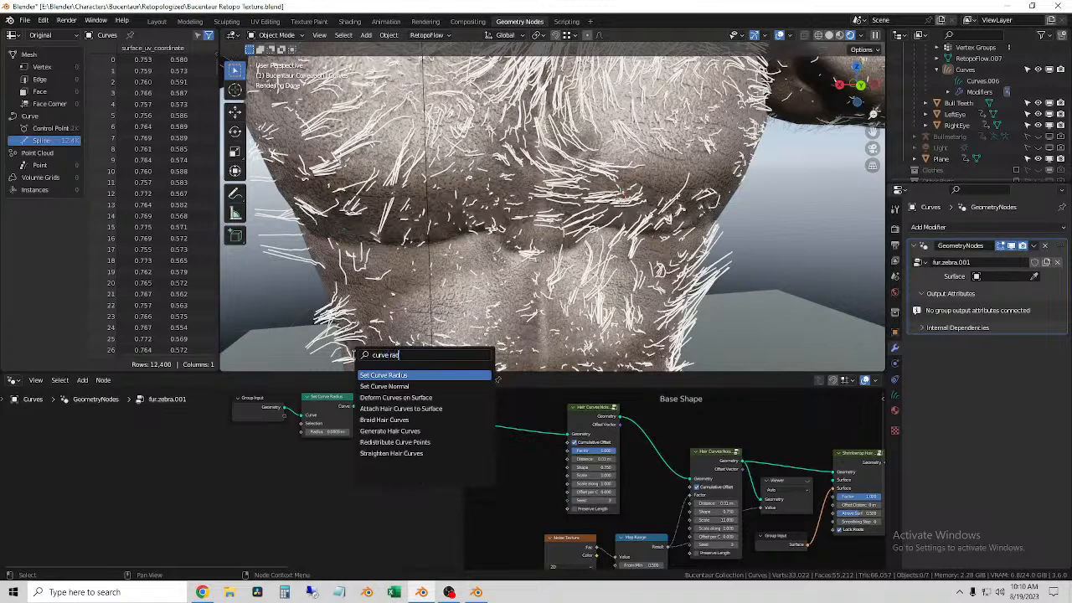
{"action": "left_click", "coordinate": [440, 375]}
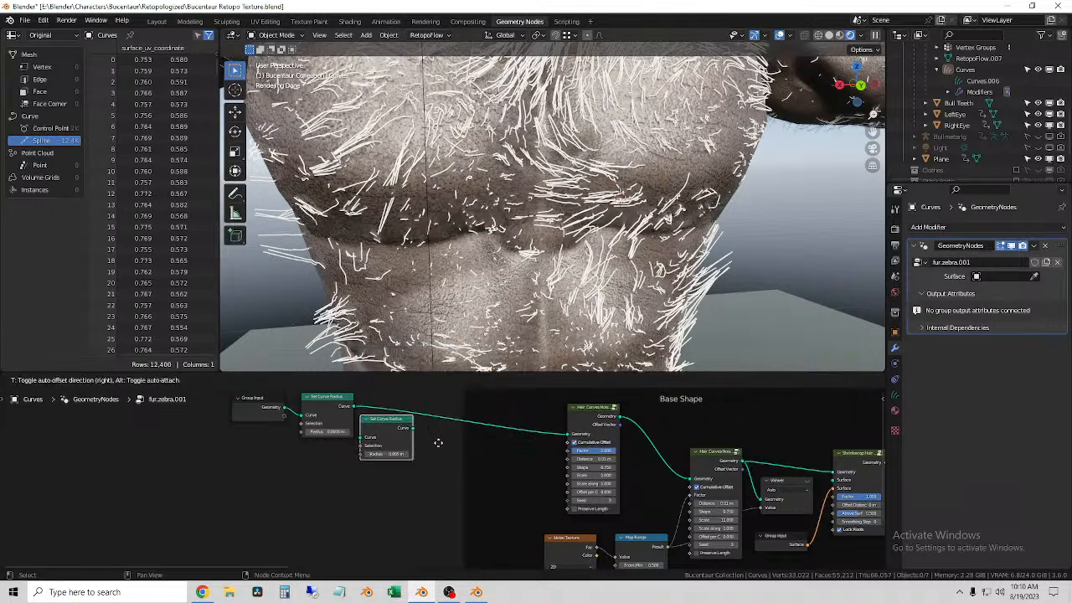
{"action": "left_click", "coordinate": [445, 511]}
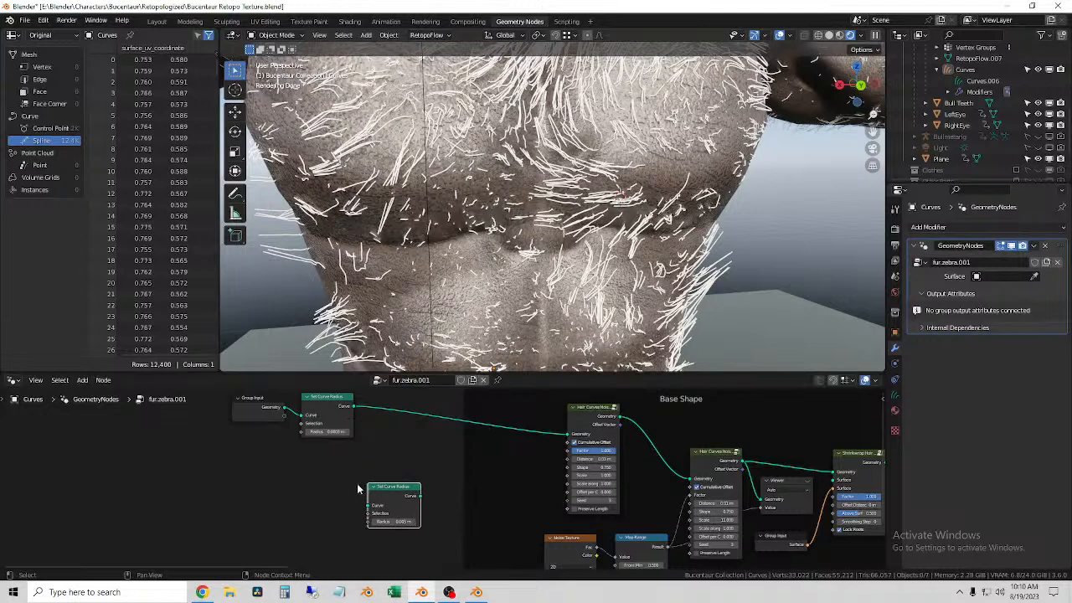
Step: Add a Map Range node below the Group Input node
{"action": "key", "text": "shift+a"}
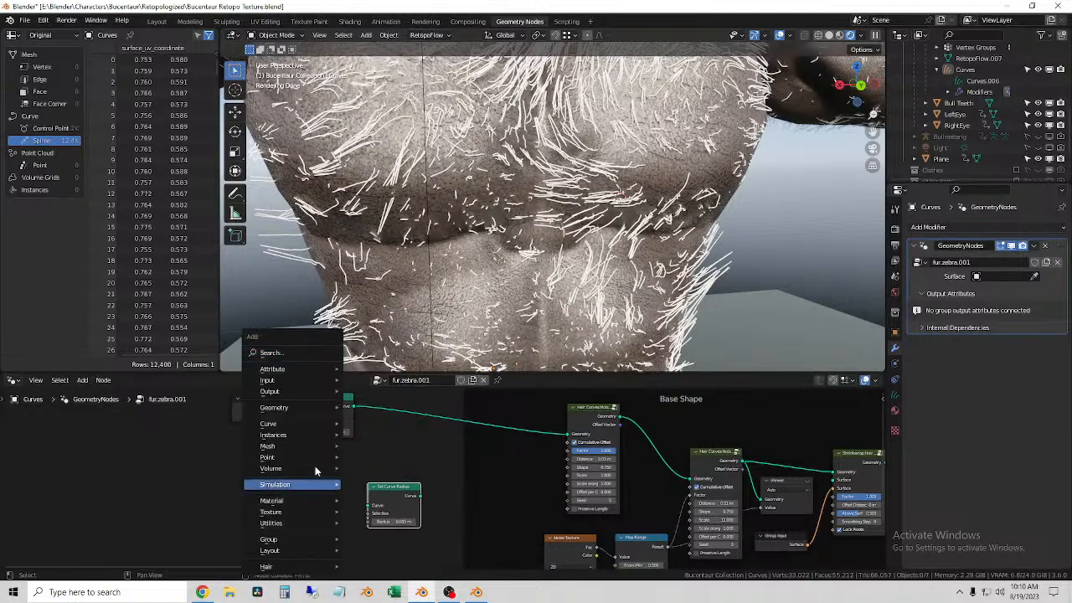
{"action": "left_click", "coordinate": [287, 355]}
{"action": "type", "text": "range"}
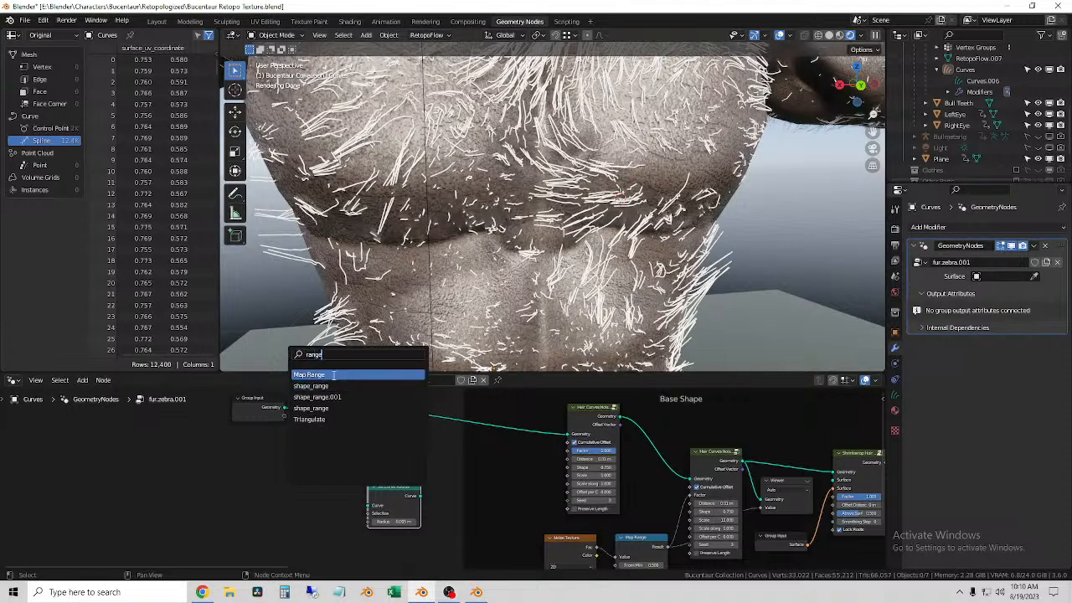
{"action": "left_click", "coordinate": [328, 374]}
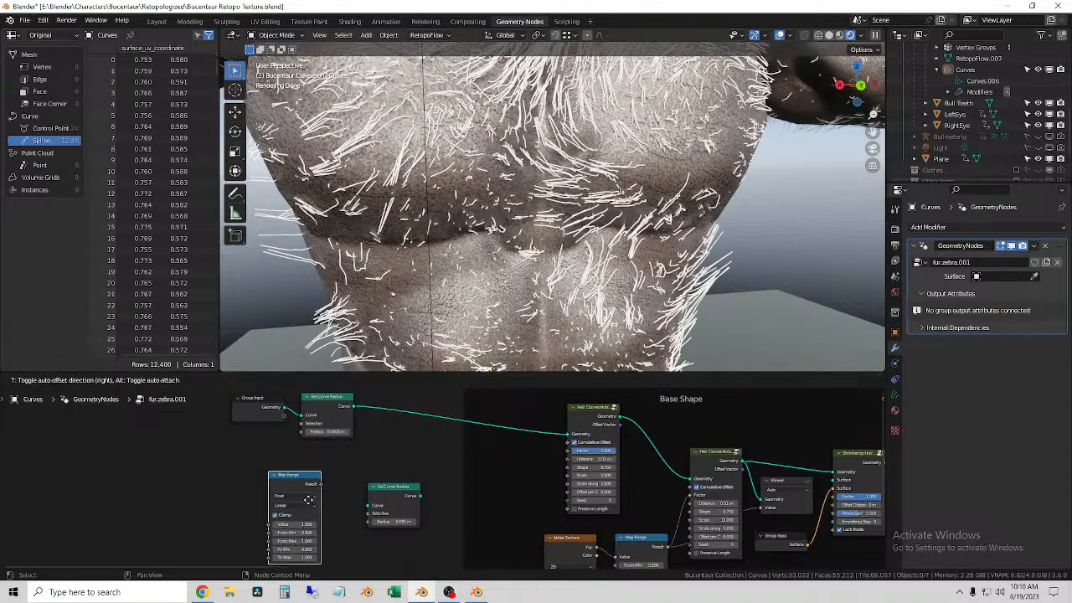
{"action": "left_click", "coordinate": [311, 502]}
Step: Disconnect the original Set Curve Radius node from the first hair noise node and delete the spare Set Curve Radius node
{"action": "middle_click_drag", "start_coordinate": [365, 530], "coordinate": [444, 523]}
{"action": "left_click_drag", "start_coordinate": [406, 492], "coordinate": [453, 455]}
{"action": "left_click_drag", "start_coordinate": [548, 411], "coordinate": [335, 479]}
{"action": "middle_click_drag", "start_coordinate": [412, 492], "coordinate": [460, 467]}
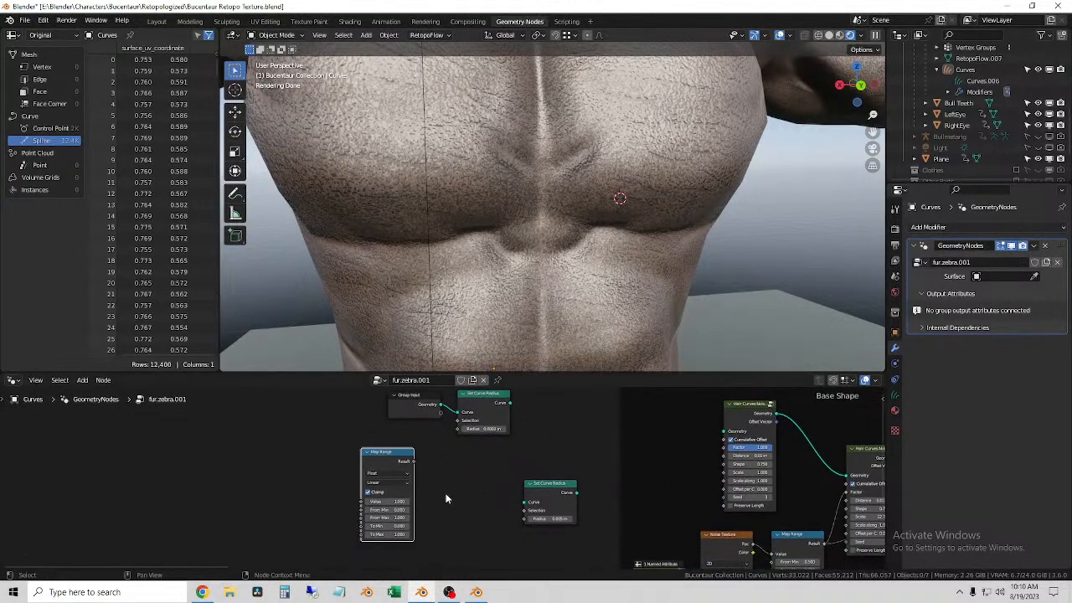
{"action": "left_click", "coordinate": [443, 492]}
{"action": "scroll", "coordinate": [502, 486], "scroll_direction": "up", "scroll_amount": 2}
{"action": "left_click", "coordinate": [608, 488]}
{"action": "key", "text": "x"}
Step: Connect the Map Range result to the Set Curve Radius node's Radius, and its Curve output to the first hair noise node's Geometry
{"action": "middle_click_drag", "start_coordinate": [438, 485], "coordinate": [461, 526]}
{"action": "left_click", "coordinate": [401, 488]}
{"action": "left_click_drag", "start_coordinate": [401, 488], "coordinate": [759, 464]}
{"action": "scroll", "coordinate": [561, 422], "scroll_direction": "down", "scroll_amount": 1}
{"action": "left_click_drag", "start_coordinate": [532, 521], "coordinate": [363, 419]}
{"action": "key", "text": "g"}
{"action": "left_click", "coordinate": [441, 430]}
{"action": "middle_click_drag", "start_coordinate": [536, 503], "coordinate": [525, 459]}
{"action": "left_click", "coordinate": [517, 491]}
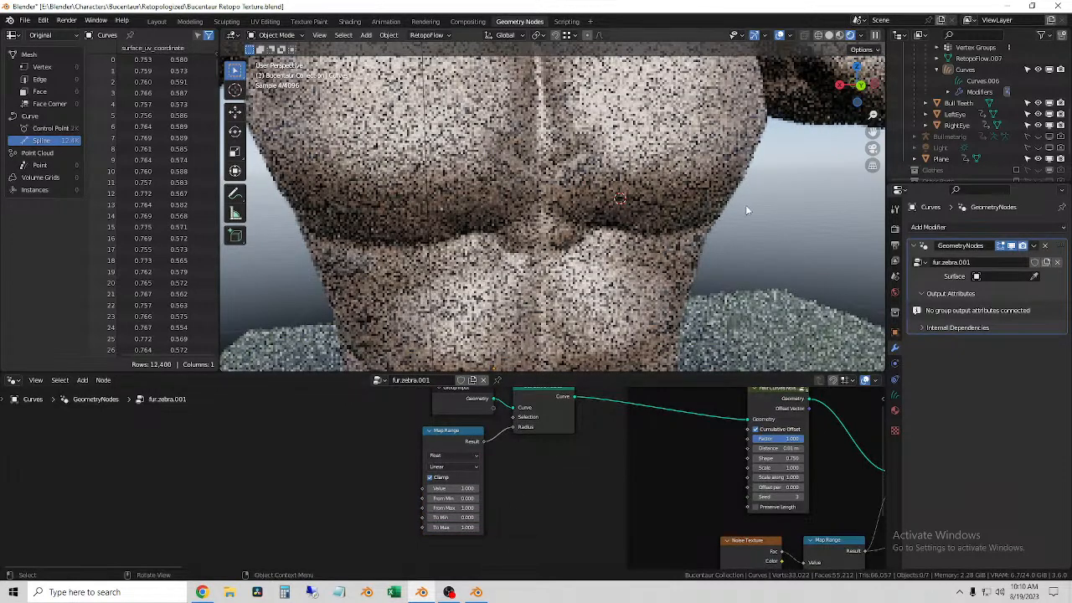
Step: Switch the viewport to Material Preview shading and select the hair curves on the torso
{"action": "scroll", "coordinate": [766, 242], "scroll_direction": "down", "scroll_amount": 3}
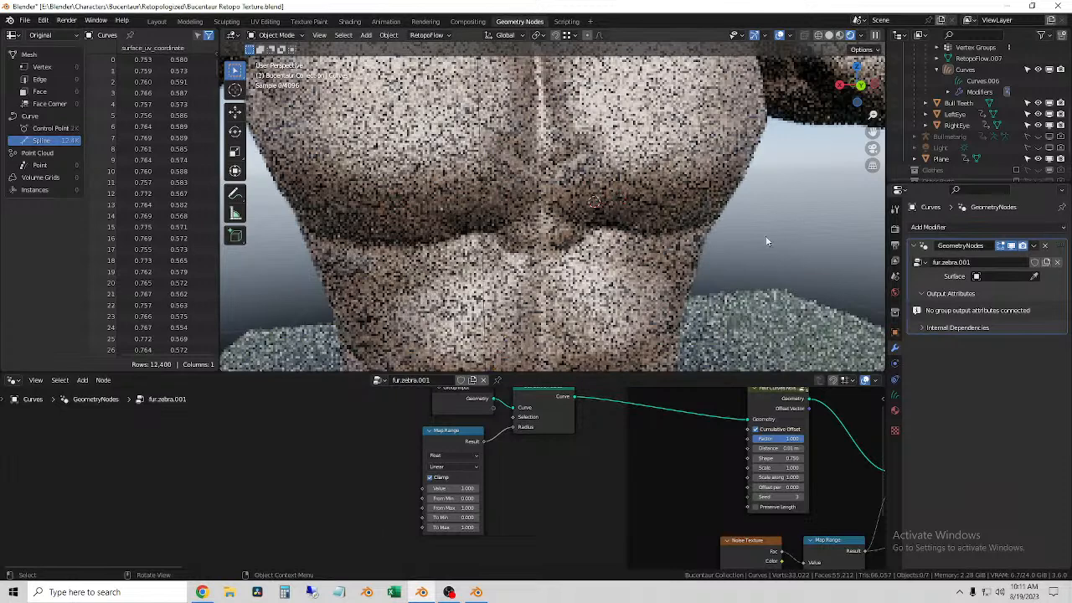
{"action": "scroll", "coordinate": [773, 243], "scroll_direction": "down", "scroll_amount": 2}
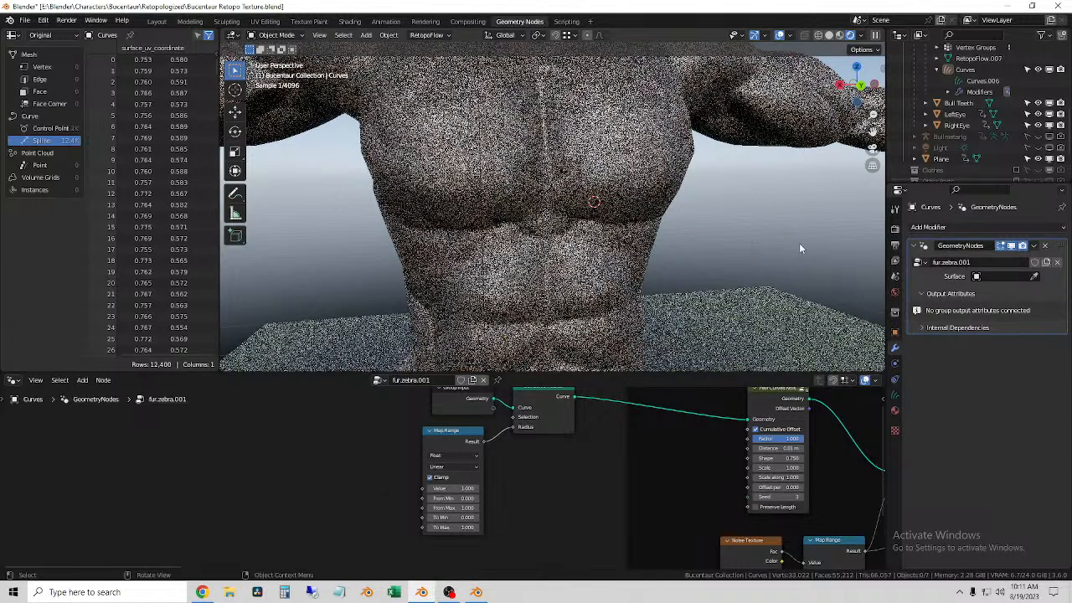
{"action": "left_click", "coordinate": [840, 37]}
{"action": "mouse_move", "coordinate": [754, 233]}
{"action": "middle_mouse_down"}
{"action": "mouse_move", "coordinate": [658, 227]}
{"action": "mouse_move", "coordinate": [671, 234]}
{"action": "middle_mouse_up"}
{"action": "left_click", "coordinate": [609, 265]}
{"action": "scroll", "coordinate": [600, 264], "scroll_direction": "up", "scroll_amount": 5}
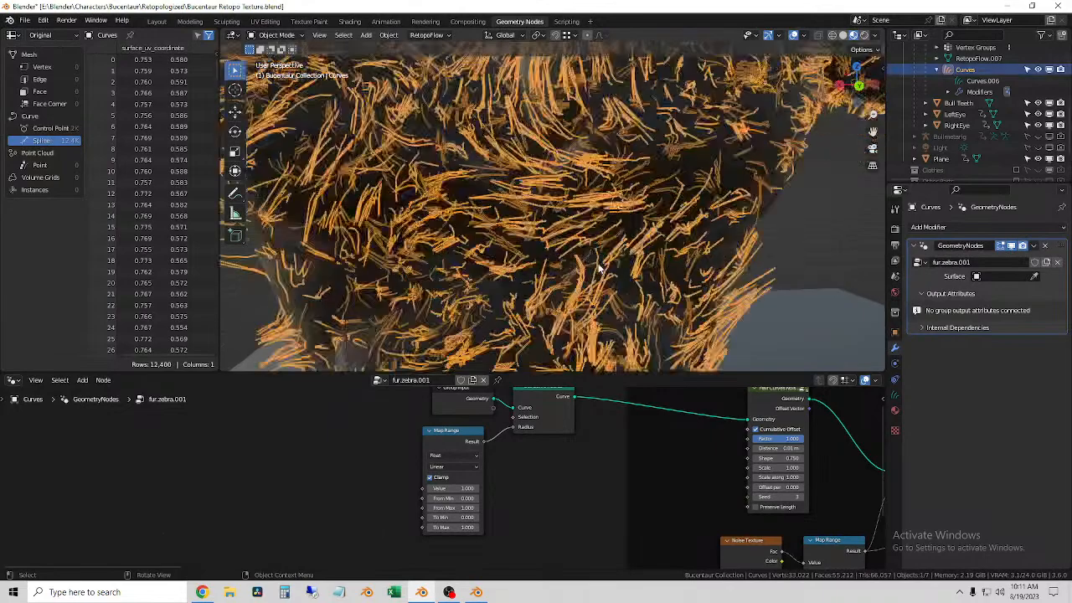
{"action": "middle_click_drag", "start_coordinate": [855, 225], "coordinate": [708, 233]}
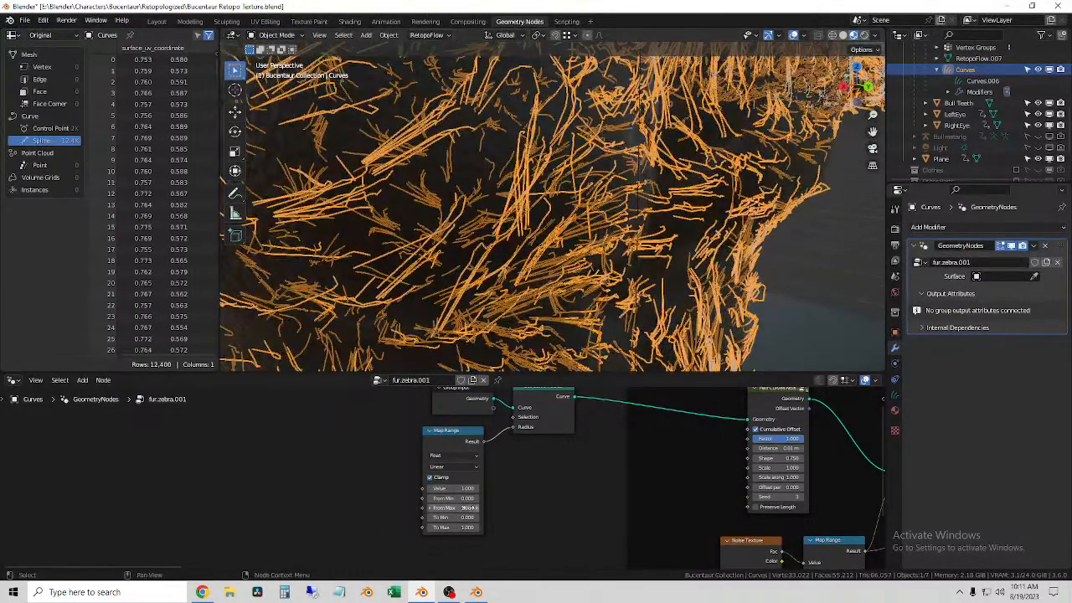
Step: Try adjusting the From Min value of the Map Range node that drives the hair radius
{"action": "scroll", "coordinate": [469, 512], "scroll_direction": "up", "scroll_amount": 3}
{"action": "left_click", "coordinate": [463, 433]}
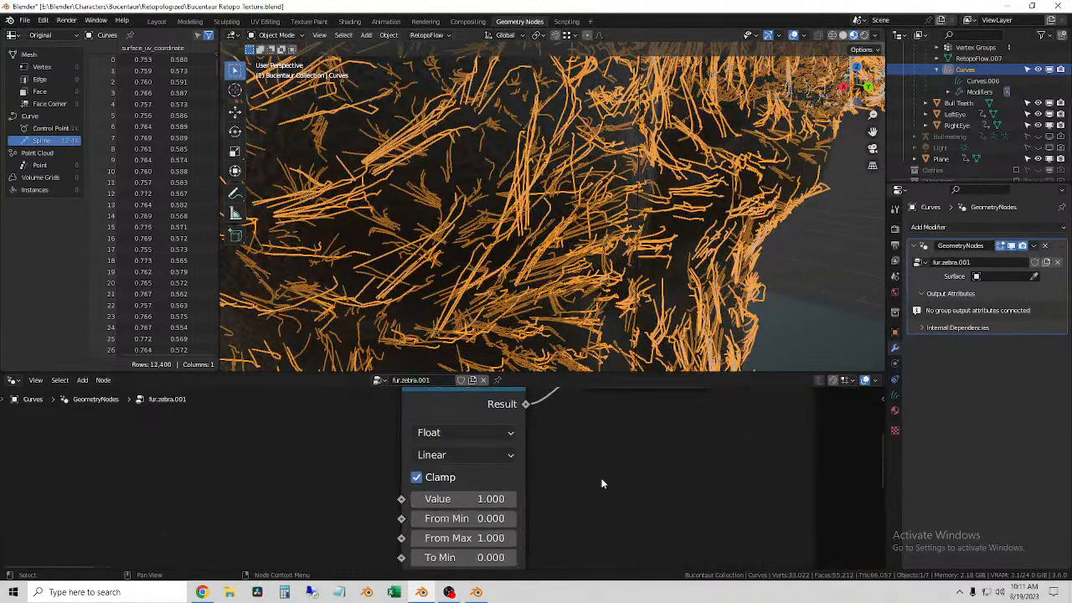
{"action": "scroll", "coordinate": [586, 481], "scroll_direction": "down", "scroll_amount": 4}
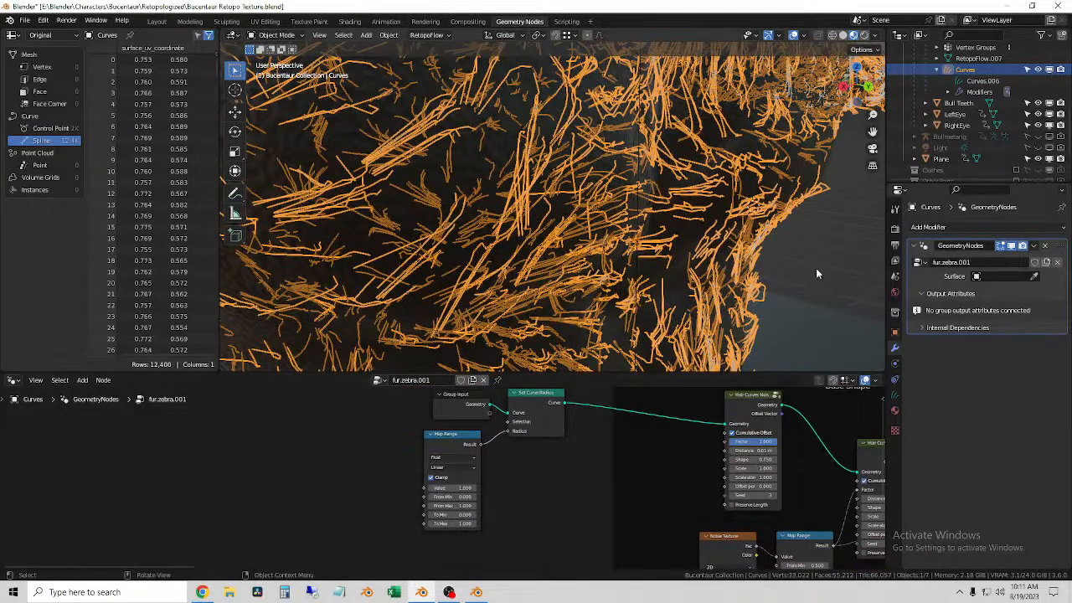
{"action": "left_click", "coordinate": [816, 270]}
{"action": "left_click", "coordinate": [472, 286]}
{"action": "left_click_drag", "start_coordinate": [457, 498], "coordinate": [505, 497]}
{"action": "right_click", "coordinate": [457, 497]}
{"action": "left_click_drag", "start_coordinate": [449, 515], "coordinate": [451, 515]}
{"action": "left_click", "coordinate": [453, 466]}
Step: Search the available nodes for "geo"
{"action": "key", "text": "shift+a"}
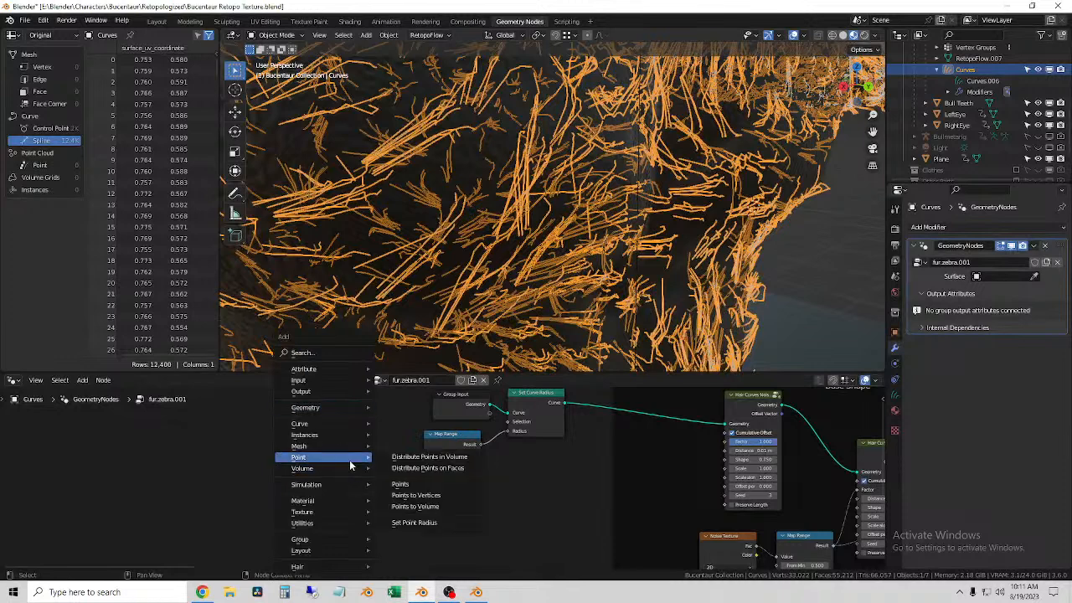
{"action": "mouse_move", "coordinate": [339, 485]}
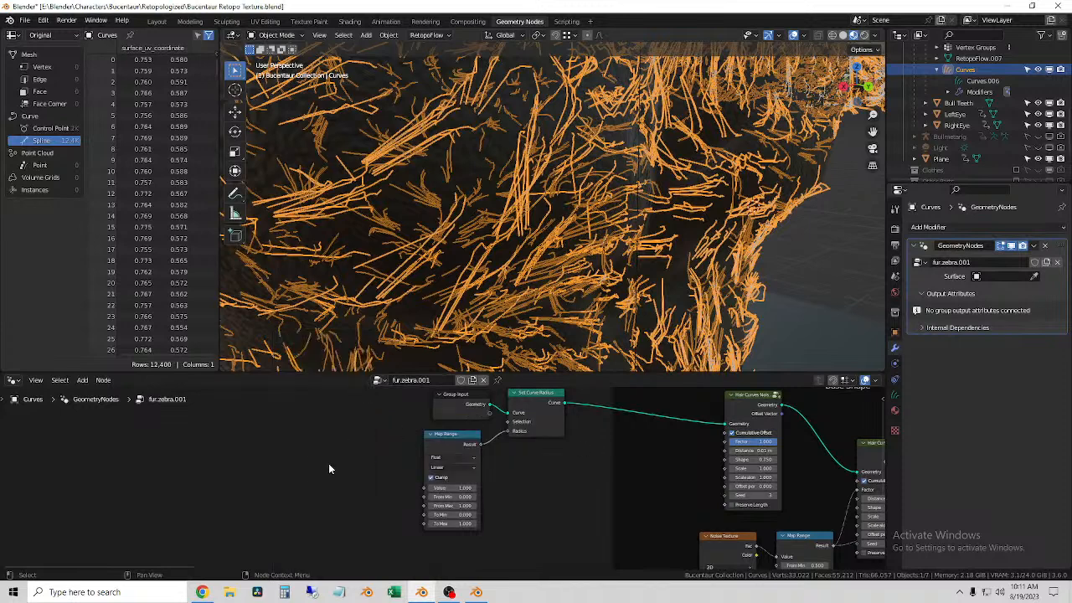
{"action": "key", "text": "shift+a"}
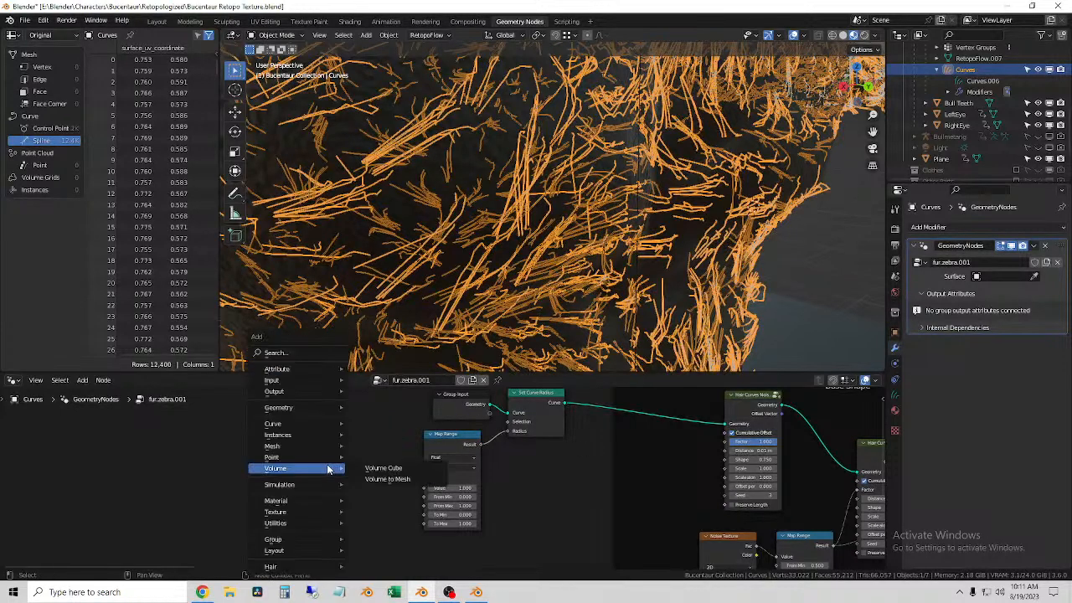
{"action": "left_click", "coordinate": [288, 351]}
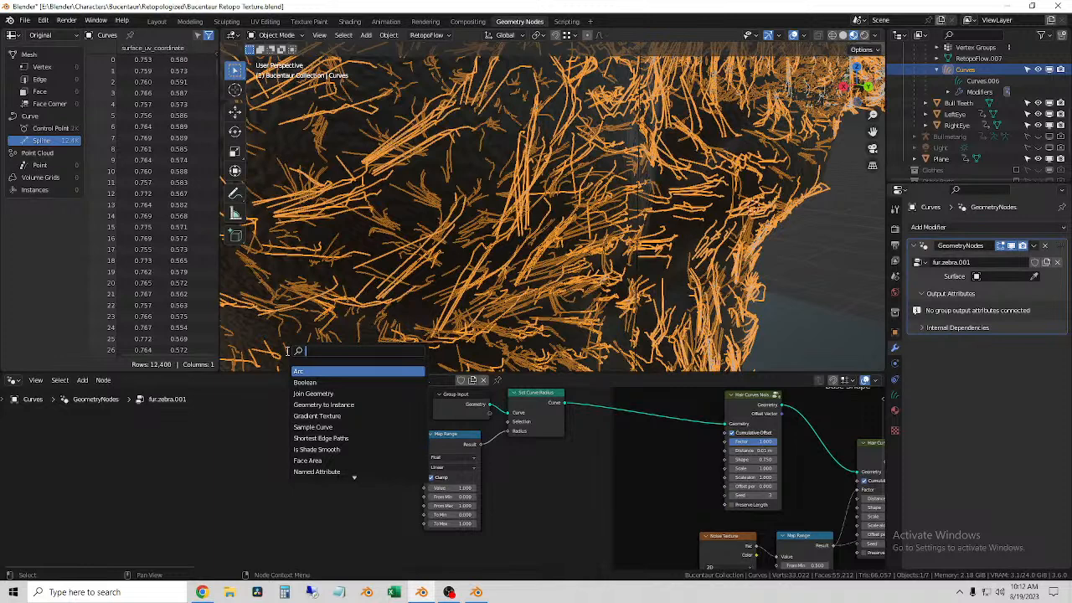
{"action": "type", "text": "geo"}
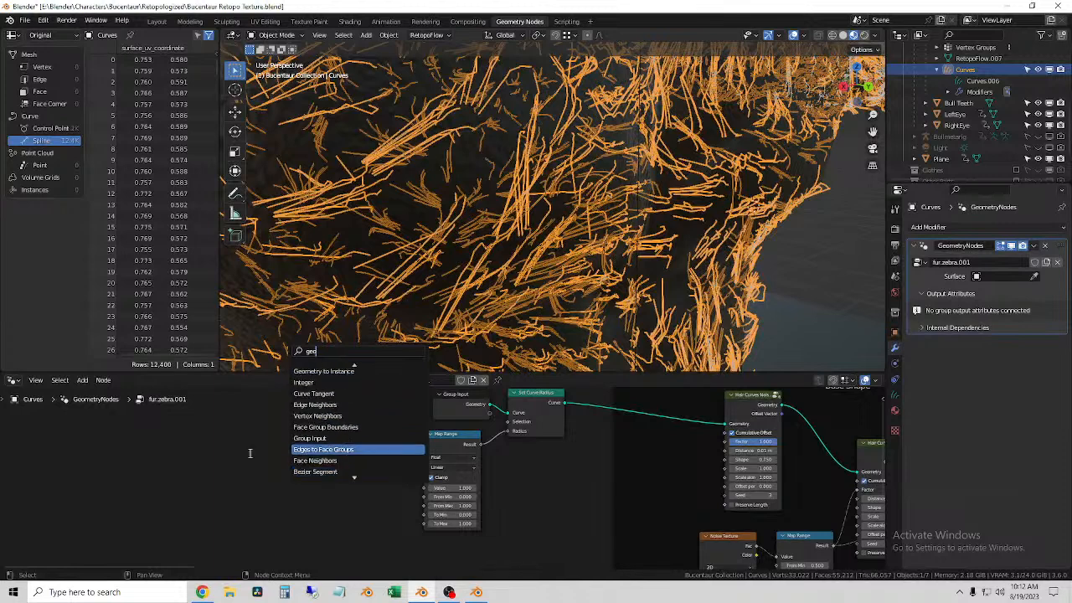
{"action": "key", "text": "Escape"}
Step: Add a Spline Parameter node beside the Map Range node and connect its Factor output to the Map Range's Value input
{"action": "key", "text": "shift+a"}
{"action": "mouse_move", "coordinate": [240, 509]}
{"action": "mouse_move", "coordinate": [216, 424]}
{"action": "mouse_move", "coordinate": [342, 425]}
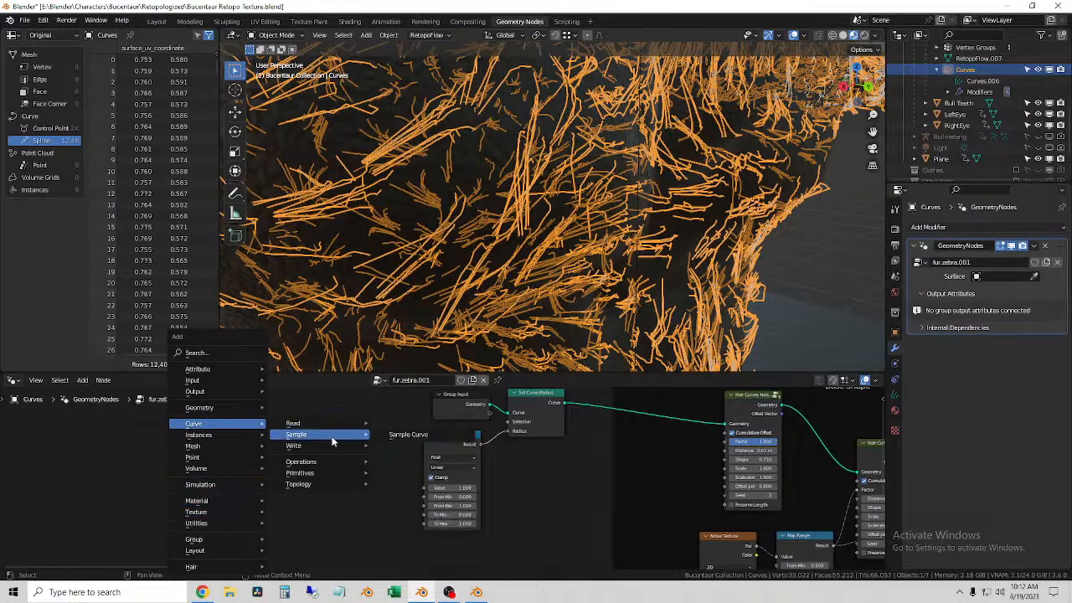
{"action": "mouse_move", "coordinate": [321, 446]}
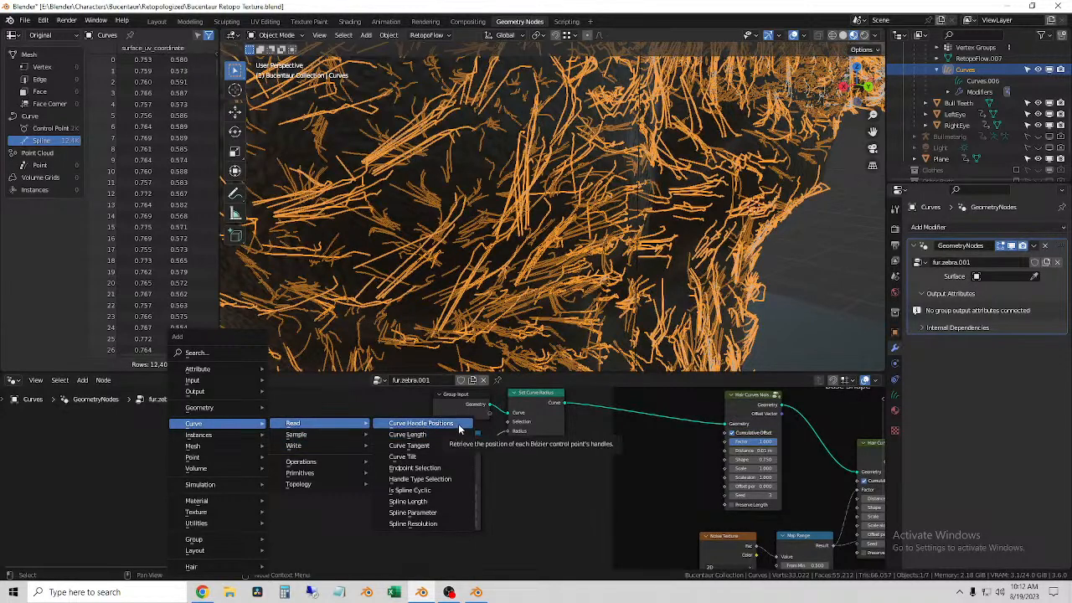
{"action": "left_click", "coordinate": [441, 514]}
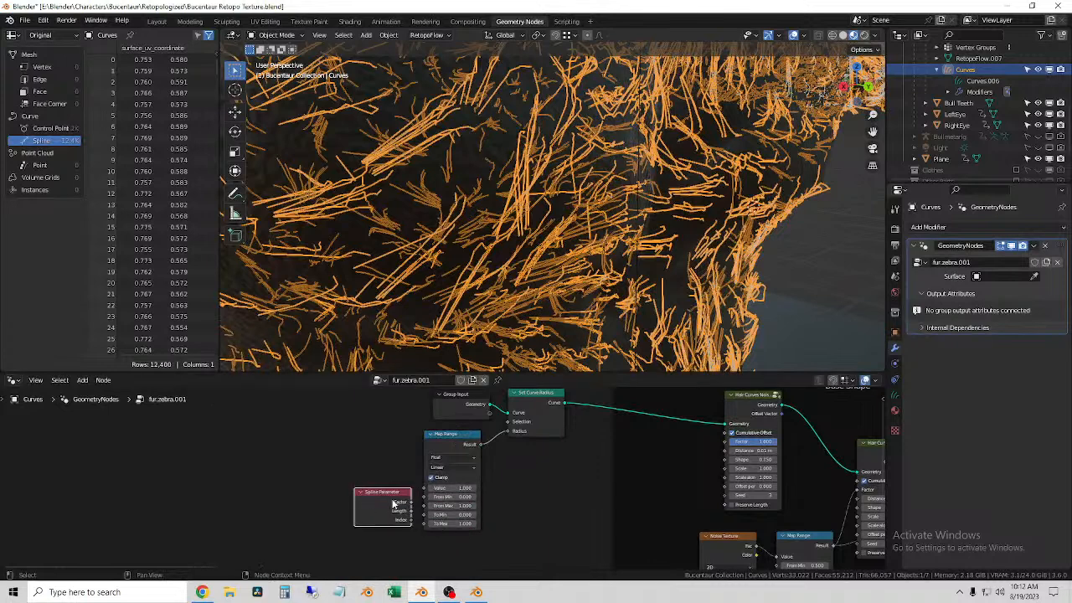
{"action": "left_click", "coordinate": [352, 487]}
{"action": "scroll", "coordinate": [375, 510], "scroll_direction": "up", "scroll_amount": 2}
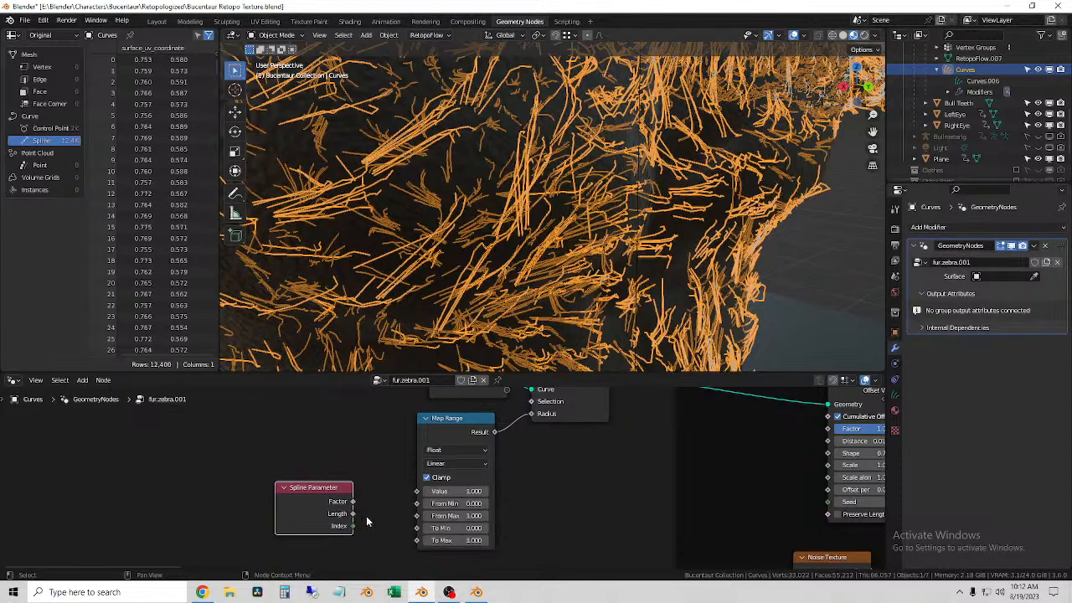
{"action": "left_click_drag", "start_coordinate": [352, 501], "coordinate": [420, 493]}
{"action": "left_click", "coordinate": [545, 494]}
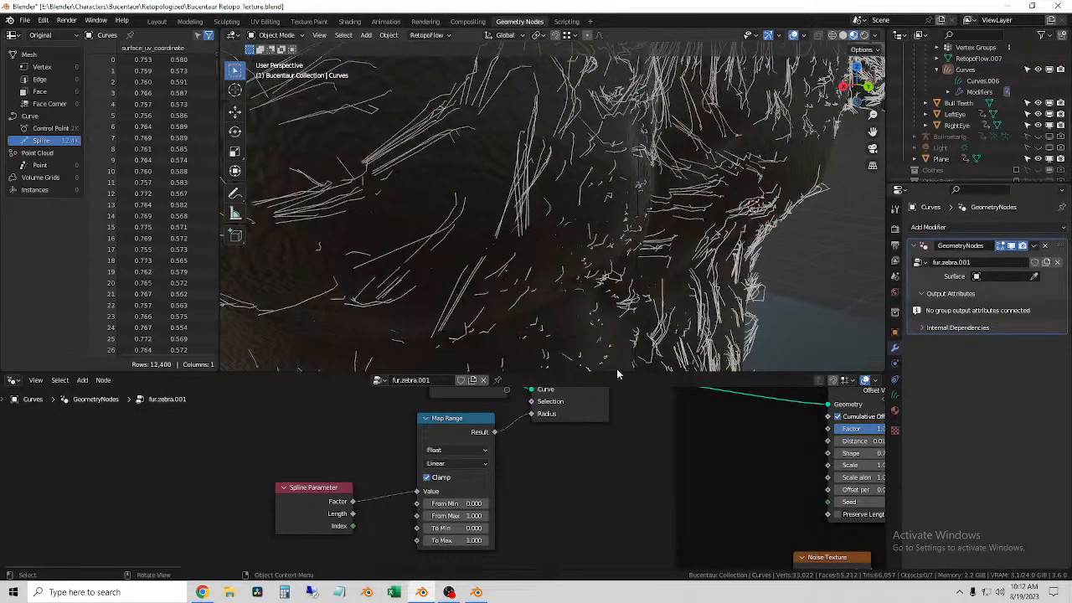
Step: Check the hair curves in Rendered shading and return the viewport to Material Preview
{"action": "left_click", "coordinate": [655, 318]}
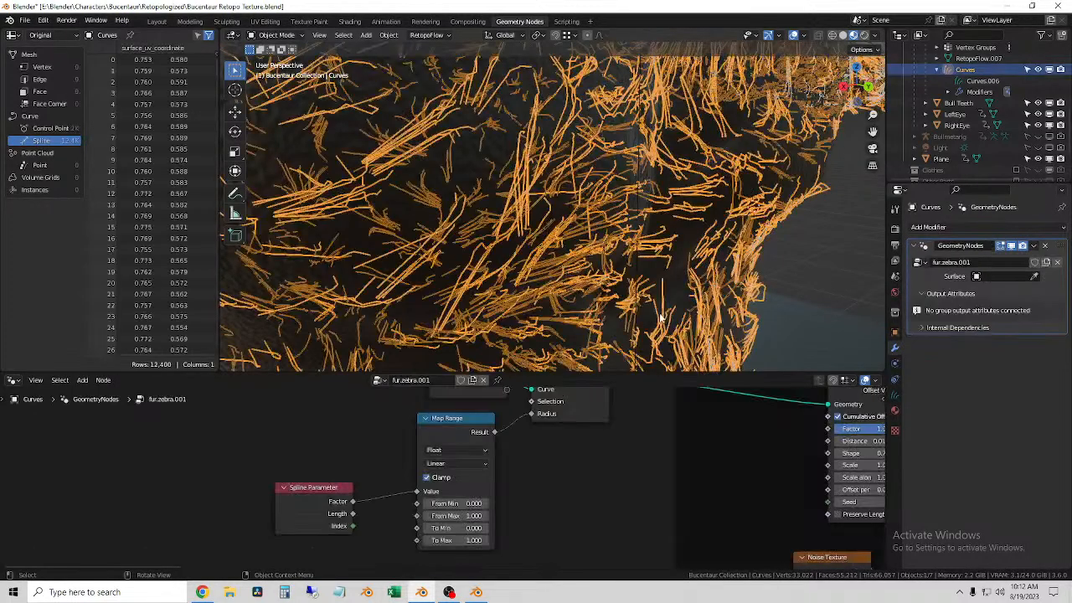
{"action": "left_click", "coordinate": [866, 36]}
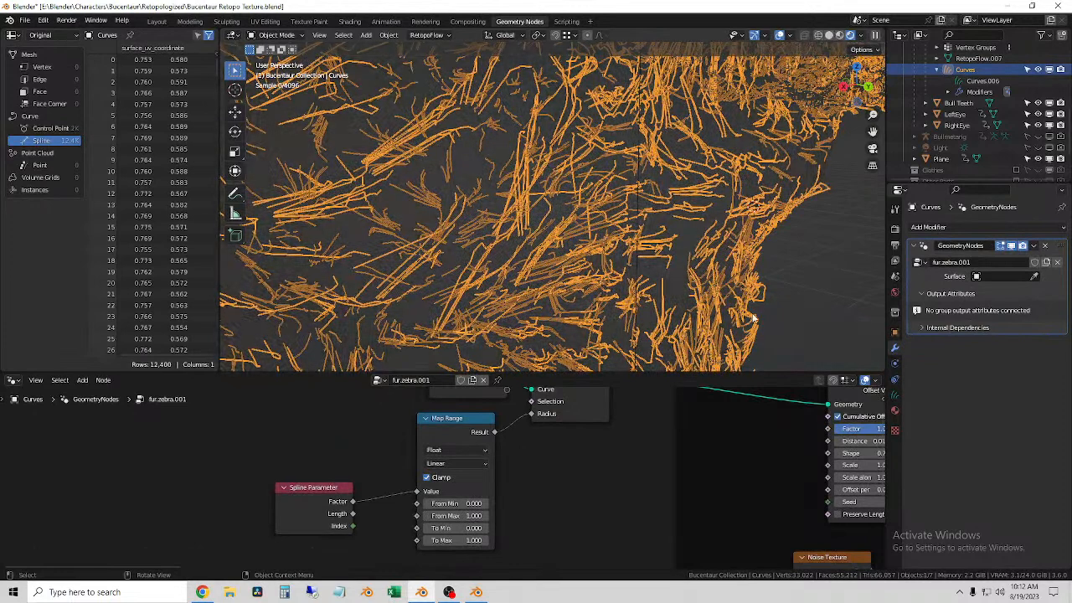
{"action": "left_click", "coordinate": [808, 256]}
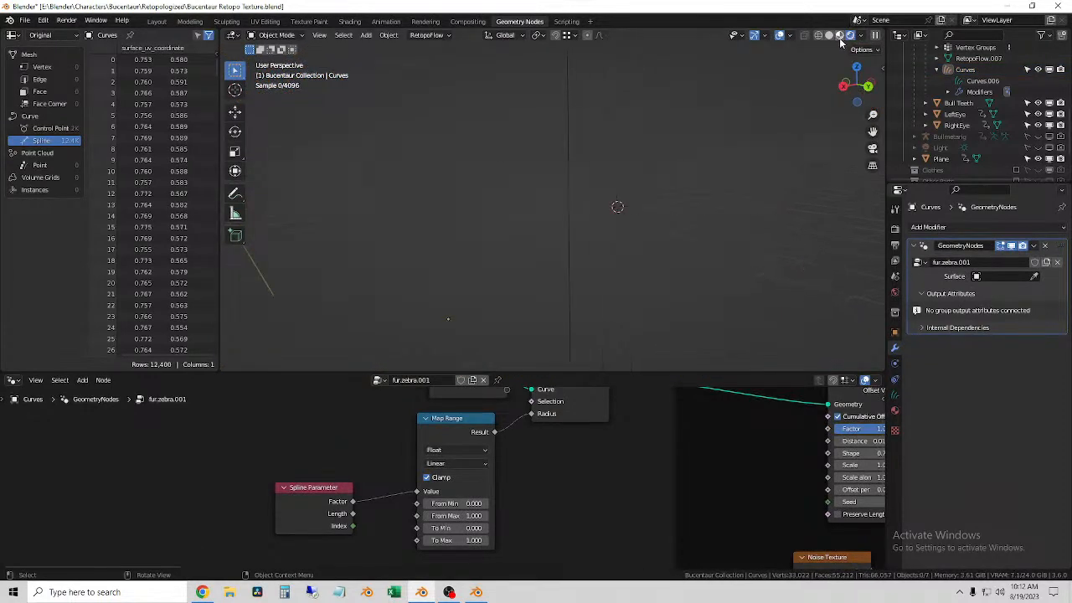
{"action": "left_click", "coordinate": [839, 36]}
{"action": "left_click", "coordinate": [572, 182]}
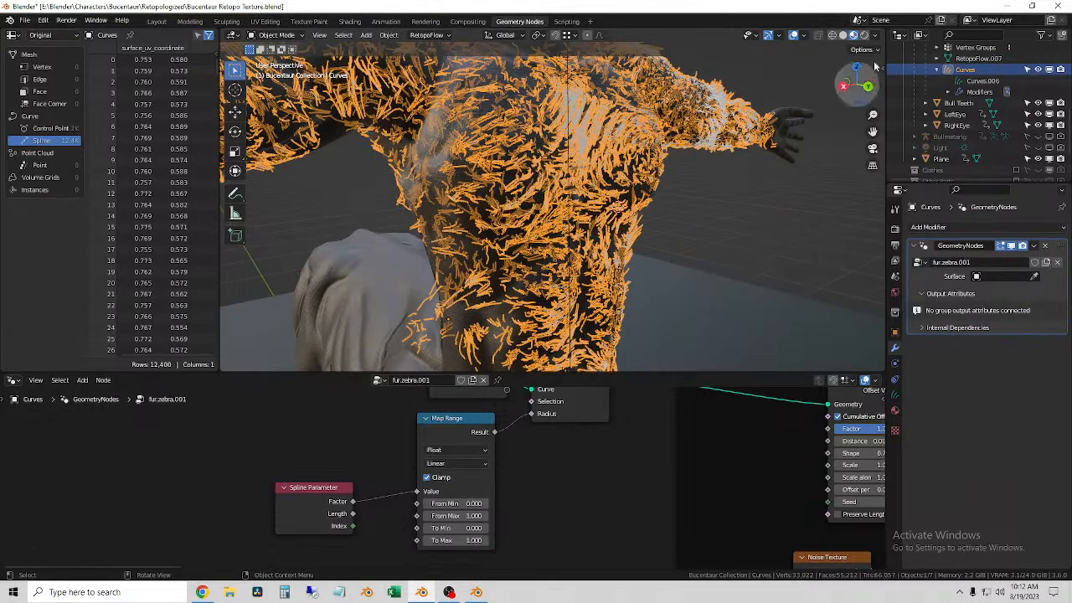
{"action": "scroll", "coordinate": [391, 483], "scroll_direction": "up", "scroll_amount": 1}
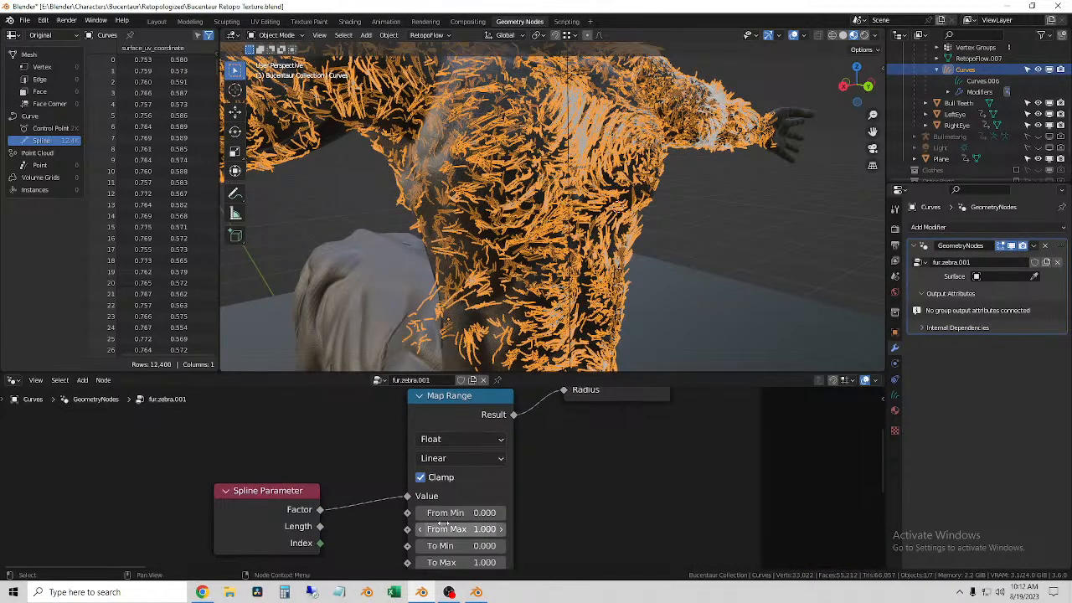
Step: Try adjusting the Map Range's From Min, undo that, and delete the Spline Parameter node feeding its Value input
{"action": "left_click_drag", "start_coordinate": [463, 515], "coordinate": [498, 514]}
{"action": "key", "text": "ctrl+z"}
{"action": "left_click", "coordinate": [296, 492]}
{"action": "key", "text": "x"}
{"action": "scroll", "coordinate": [443, 482], "scroll_direction": "down", "scroll_amount": 3}
{"action": "scroll", "coordinate": [545, 500], "scroll_direction": "down", "scroll_amount": 1}
{"action": "middle_click_drag", "start_coordinate": [550, 470], "coordinate": [596, 513]}
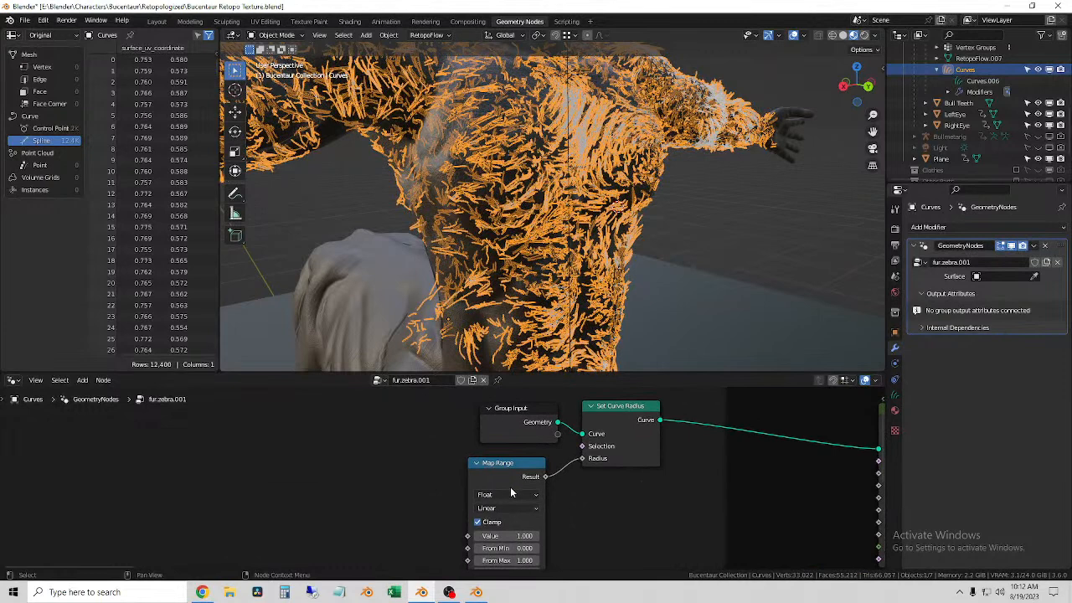
Step: Space out the Group Input and Set Curve Radius nodes and delete the Map Range node that drives the hair radius
{"action": "scroll", "coordinate": [550, 472], "scroll_direction": "down", "scroll_amount": 3}
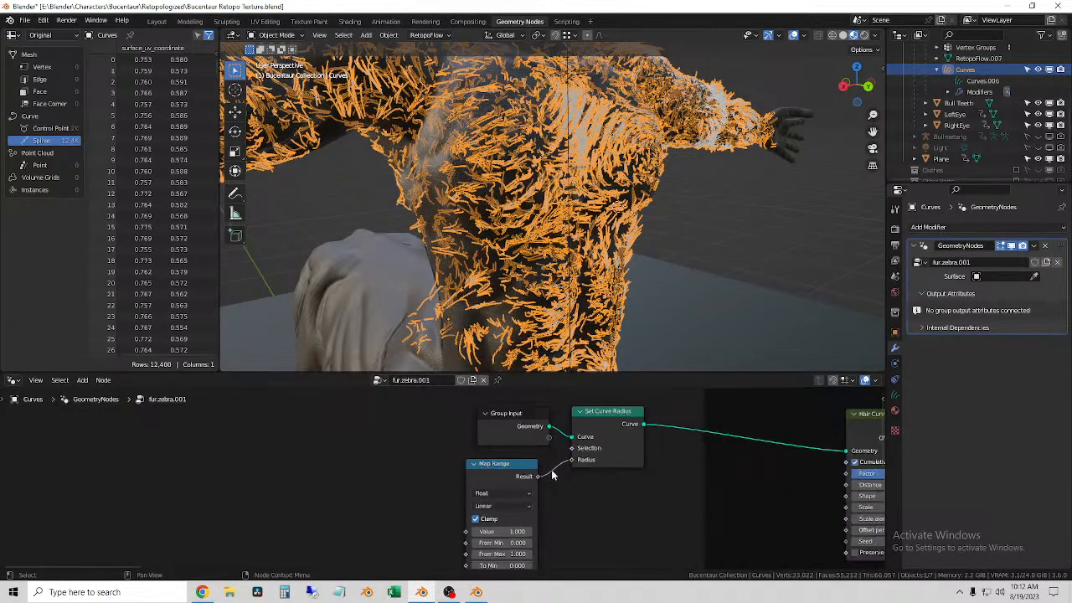
{"action": "scroll", "coordinate": [545, 470], "scroll_direction": "up", "scroll_amount": 2}
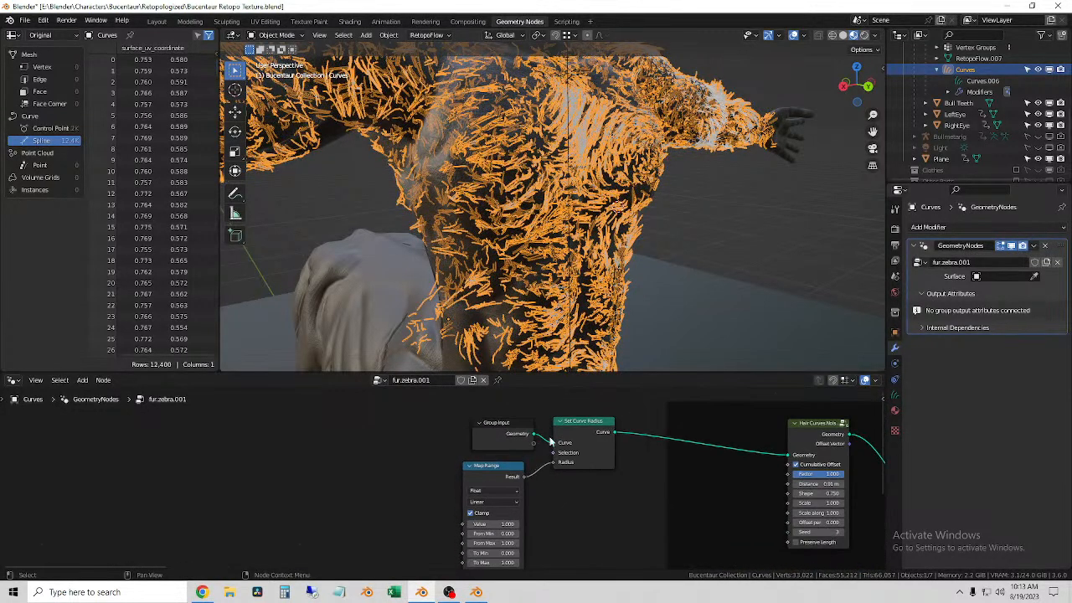
{"action": "left_click_drag", "start_coordinate": [507, 431], "coordinate": [463, 420]}
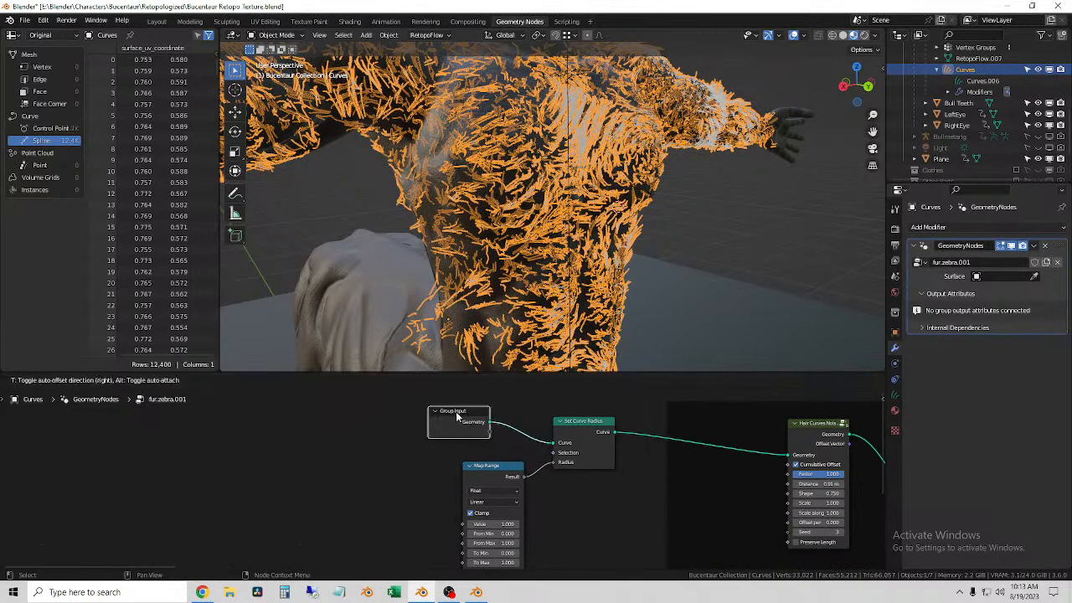
{"action": "left_click_drag", "start_coordinate": [592, 428], "coordinate": [618, 438]}
{"action": "middle_click_drag", "start_coordinate": [711, 474], "coordinate": [514, 469]}
{"action": "left_click", "coordinate": [412, 517]}
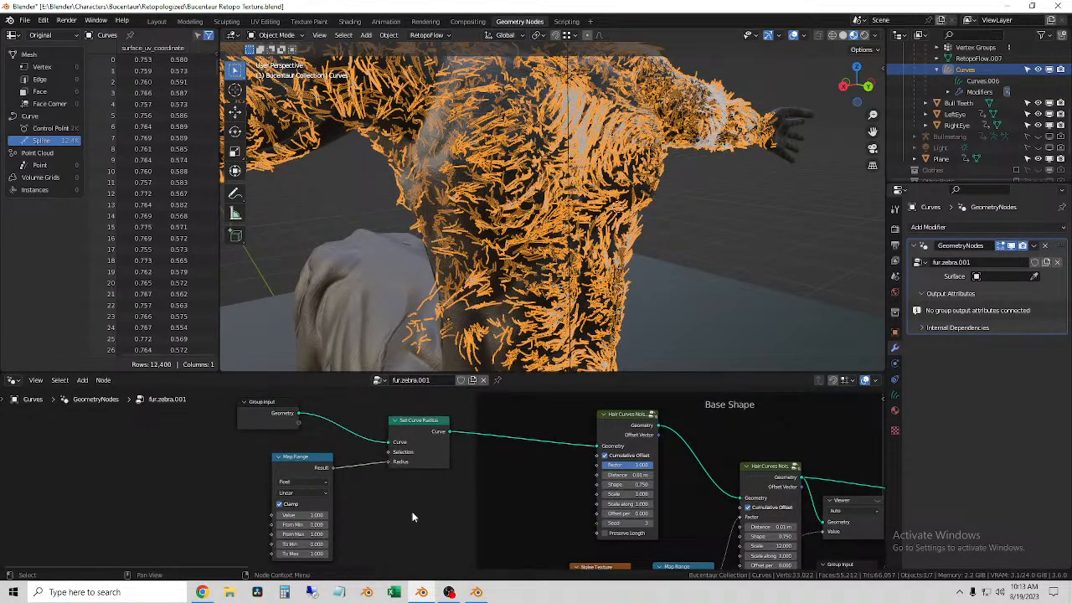
{"action": "left_click", "coordinate": [309, 469]}
{"action": "key", "text": "Delete"}
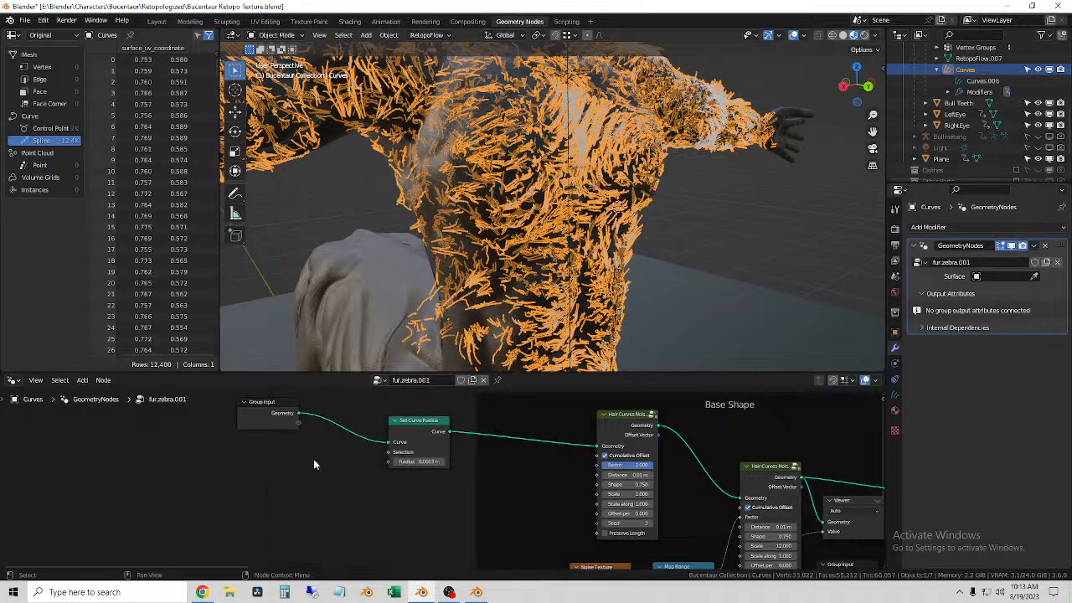
Step: Insert Set Curve Radius between the two Hair Curves Noise nodes in Base Shape, with Group Input linked directly to the first one
{"action": "left_click", "coordinate": [421, 431]}
{"action": "left_click_drag", "start_coordinate": [424, 426], "coordinate": [368, 446]}
{"action": "left_click_drag", "start_coordinate": [595, 445], "coordinate": [505, 453]}
{"action": "left_click_drag", "start_coordinate": [334, 464], "coordinate": [704, 438], "text": "alt"}
{"action": "left_click_drag", "start_coordinate": [285, 406], "coordinate": [598, 445]}
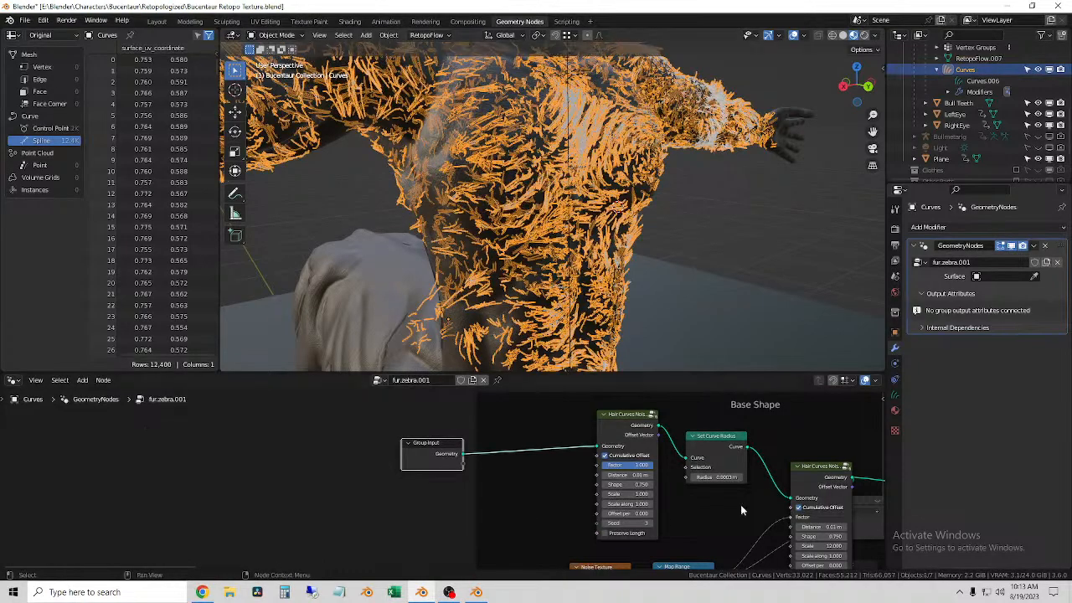
{"action": "scroll", "coordinate": [749, 498], "scroll_direction": "up", "scroll_amount": 2}
{"action": "middle_click_drag", "start_coordinate": [761, 491], "coordinate": [481, 478]}
{"action": "middle_click_drag", "start_coordinate": [731, 221], "coordinate": [704, 239]}
{"action": "scroll", "coordinate": [589, 476], "scroll_direction": "down", "scroll_amount": 2}
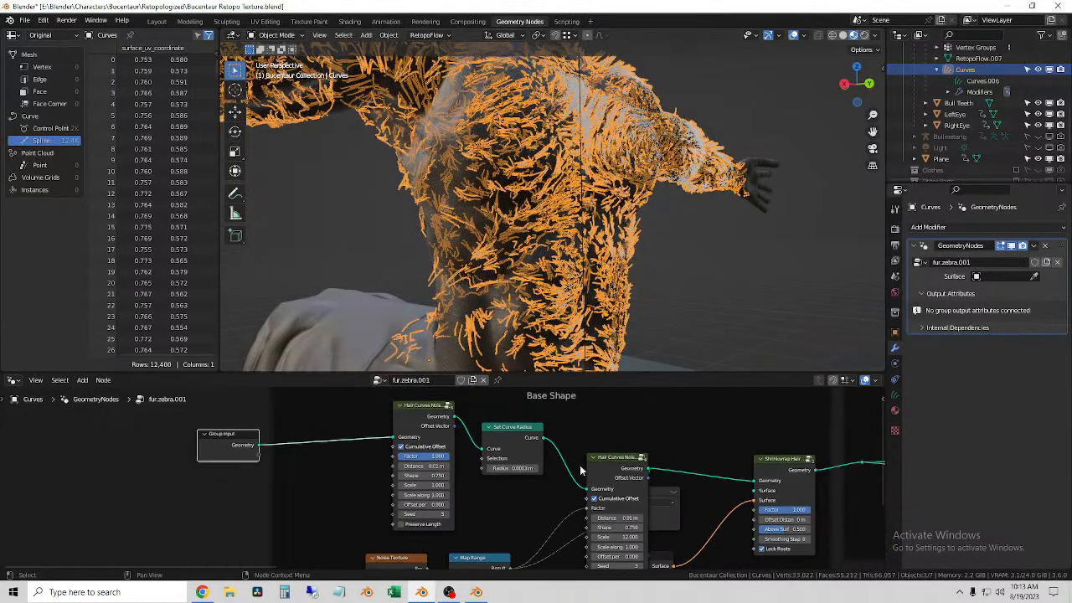
{"action": "left_click_drag", "start_coordinate": [512, 427], "coordinate": [533, 438]}
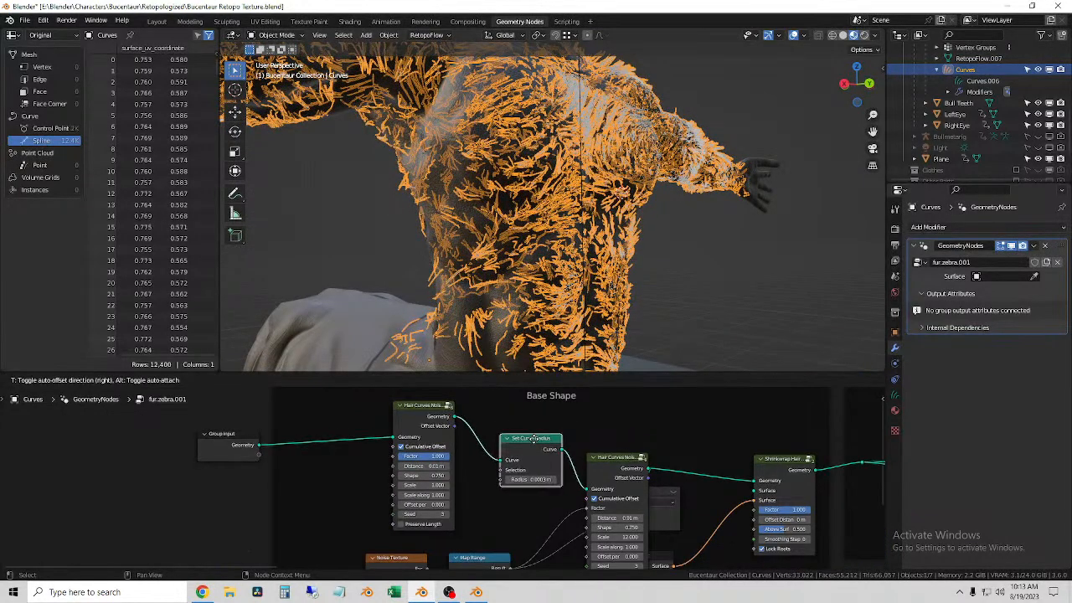
Step: Try driving the Set Curve Radius node's Radius input with the Result of the Base Shape frame's noise Map Range
{"action": "scroll", "coordinate": [575, 462], "scroll_direction": "down", "scroll_amount": 3}
{"action": "mouse_move", "coordinate": [517, 528]}
{"action": "middle_mouse_down"}
{"action": "mouse_move", "coordinate": [508, 450]}
{"action": "mouse_move", "coordinate": [518, 543]}
{"action": "mouse_move", "coordinate": [523, 515]}
{"action": "middle_mouse_up"}
{"action": "scroll", "coordinate": [508, 466], "scroll_direction": "up", "scroll_amount": 1}
{"action": "left_click_drag", "start_coordinate": [517, 514], "coordinate": [506, 488]}
{"action": "left_click_drag", "start_coordinate": [507, 445], "coordinate": [508, 441]}
{"action": "scroll", "coordinate": [513, 531], "scroll_direction": "down", "scroll_amount": 3}
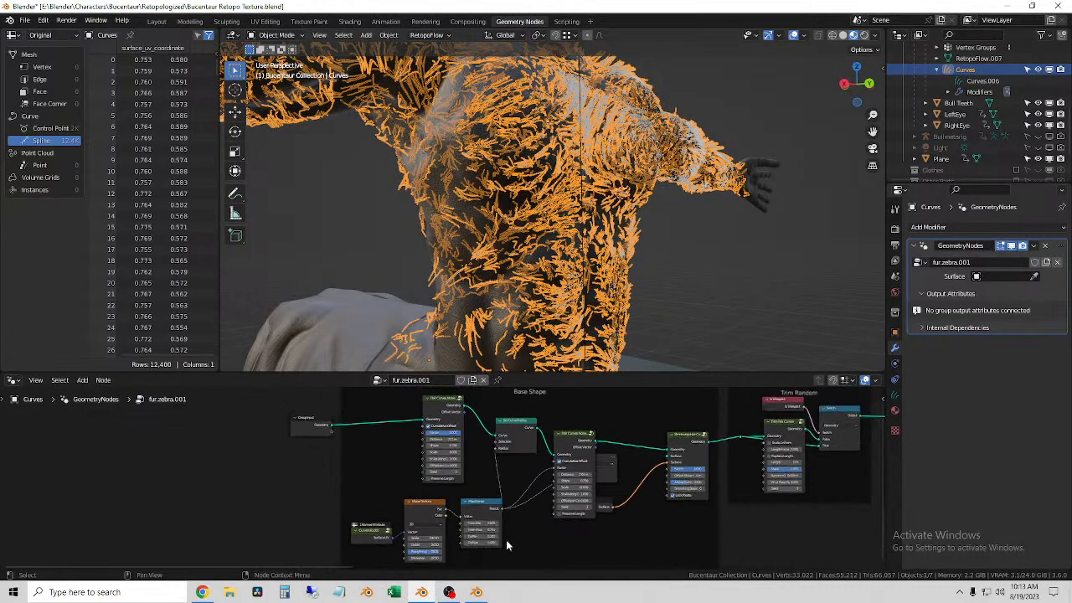
Step: Deselect the hair curves, switch the viewport to Rendered shading and inspect the fur on the character
{"action": "scroll", "coordinate": [512, 540], "scroll_direction": "up", "scroll_amount": 5}
{"action": "mouse_move", "coordinate": [530, 494]}
{"action": "middle_mouse_down"}
{"action": "mouse_move", "coordinate": [538, 554]}
{"action": "mouse_move", "coordinate": [531, 482]}
{"action": "middle_mouse_up"}
{"action": "left_click", "coordinate": [697, 216]}
{"action": "middle_click_drag", "start_coordinate": [697, 216], "coordinate": [642, 231]}
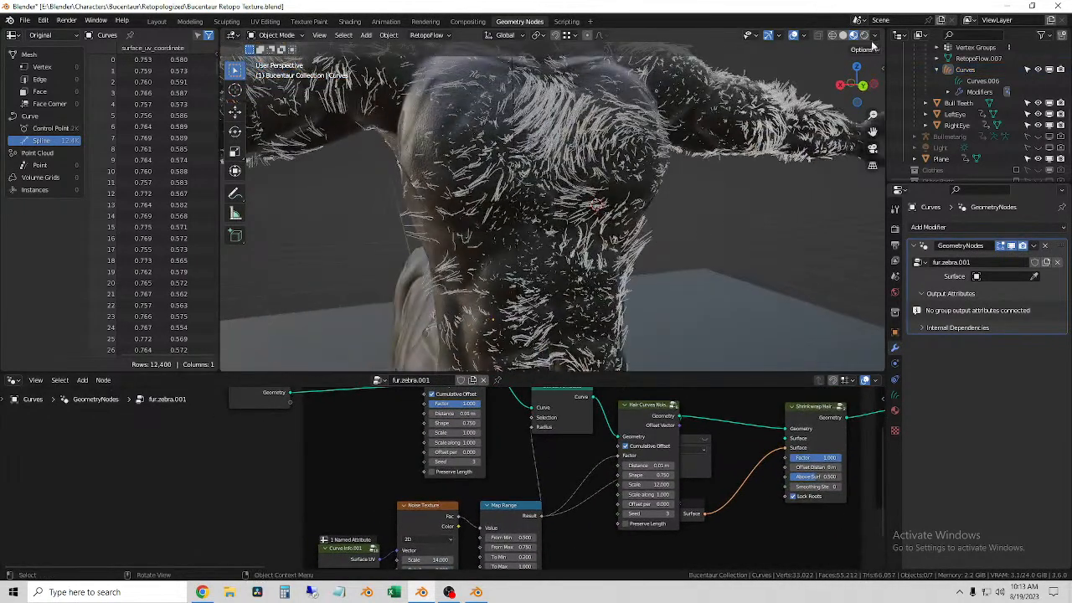
{"action": "left_click", "coordinate": [865, 36]}
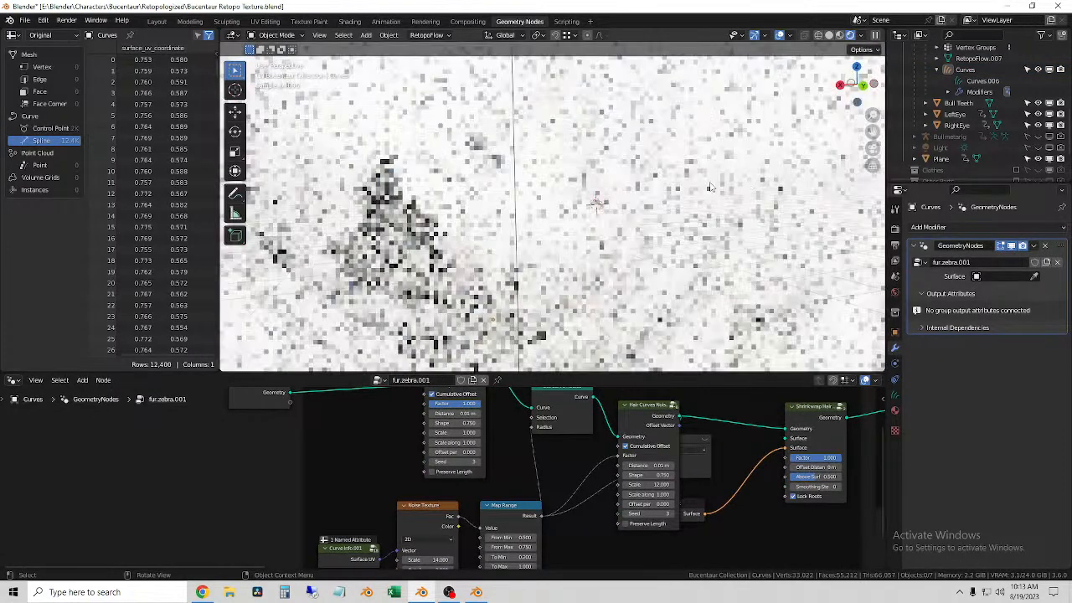
{"action": "middle_click_drag", "start_coordinate": [710, 188], "coordinate": [670, 223]}
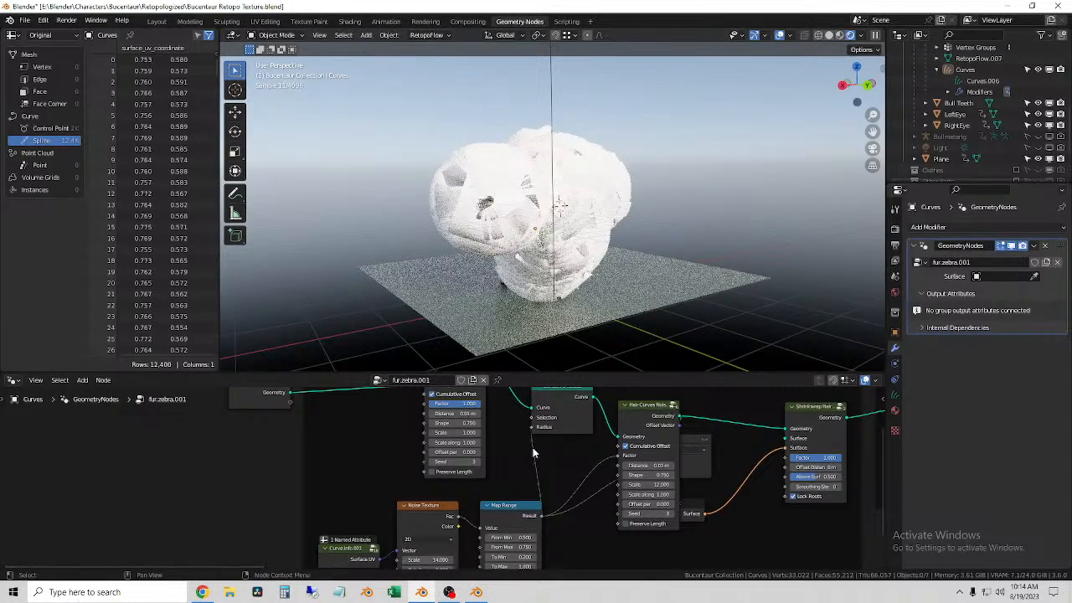
Step: Disconnect the noise Map Range from the Set Curve Radius node's Radius input and reselect the hair curves object
{"action": "left_click_drag", "start_coordinate": [531, 428], "coordinate": [528, 452]}
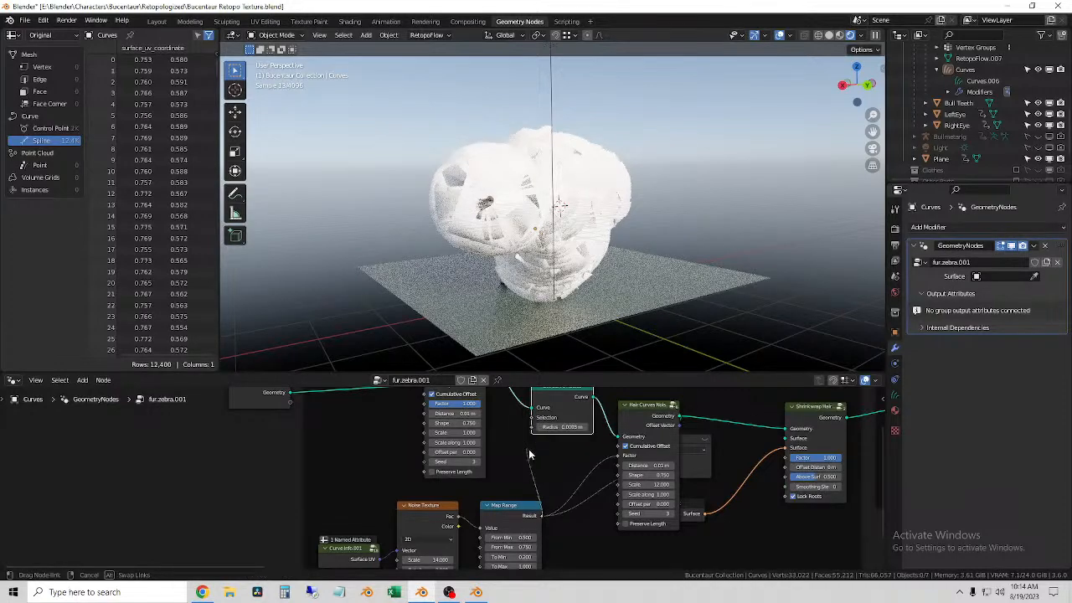
{"action": "scroll", "coordinate": [590, 226], "scroll_direction": "up", "scroll_amount": 2}
{"action": "scroll", "coordinate": [589, 224], "scroll_direction": "up", "scroll_amount": 4}
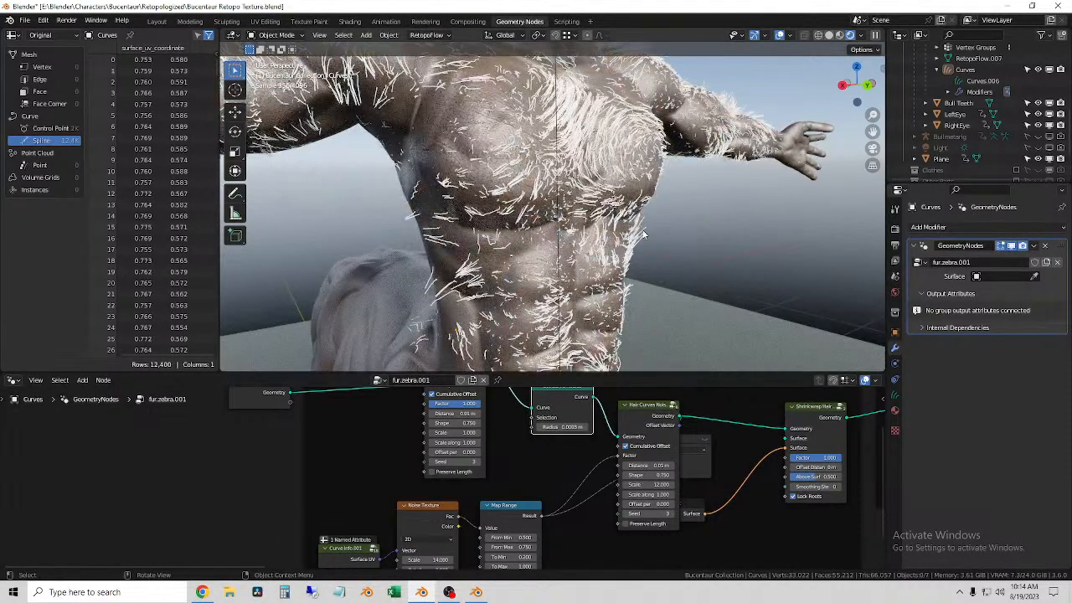
{"action": "left_click", "coordinate": [556, 154]}
{"action": "left_click", "coordinate": [553, 155]}
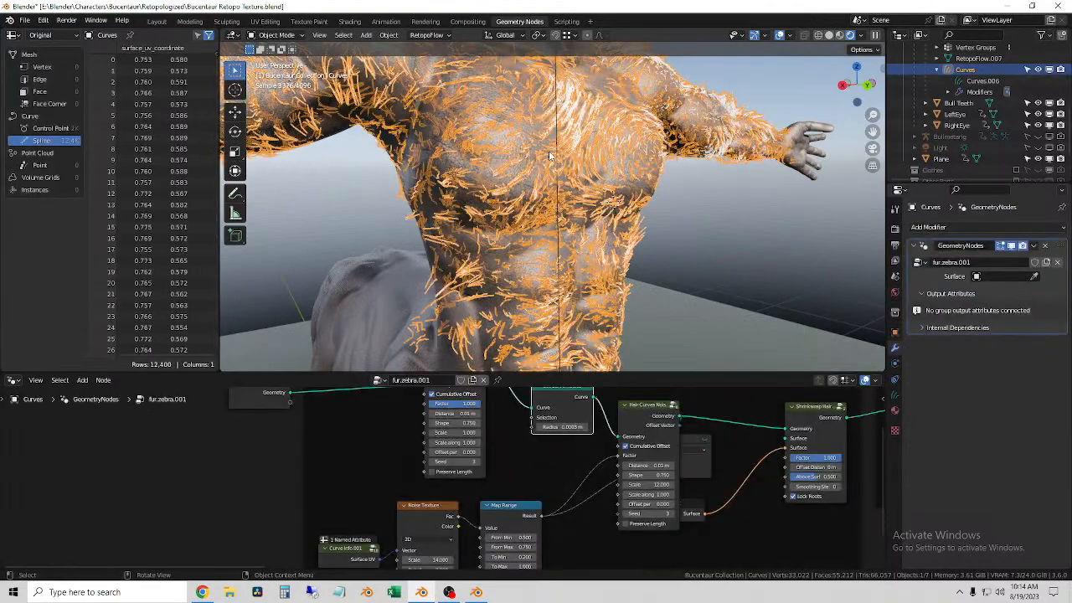
{"action": "middle_click_drag", "start_coordinate": [645, 199], "coordinate": [624, 201]}
{"action": "left_click", "coordinate": [737, 254]}
{"action": "left_click", "coordinate": [566, 129]}
{"action": "scroll", "coordinate": [540, 152], "scroll_direction": "down", "scroll_amount": 3}
{"action": "scroll", "coordinate": [514, 448], "scroll_direction": "down", "scroll_amount": 7}
{"action": "scroll", "coordinate": [512, 448], "scroll_direction": "up", "scroll_amount": 3}
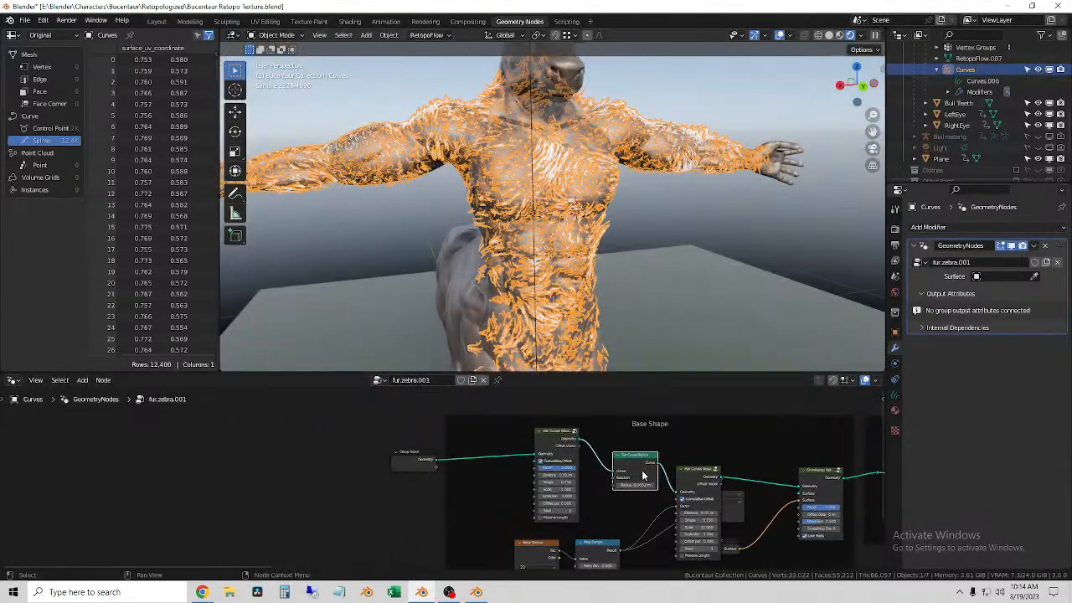
Step: Pull Set Curve Radius out of the geometry chain and connect its Radius input to a new Group Input socket
{"action": "left_click_drag", "start_coordinate": [679, 496], "coordinate": [673, 495]}
{"action": "left_click_drag", "start_coordinate": [639, 455], "coordinate": [496, 494]}
{"action": "left_click_drag", "start_coordinate": [408, 461], "coordinate": [457, 516]}
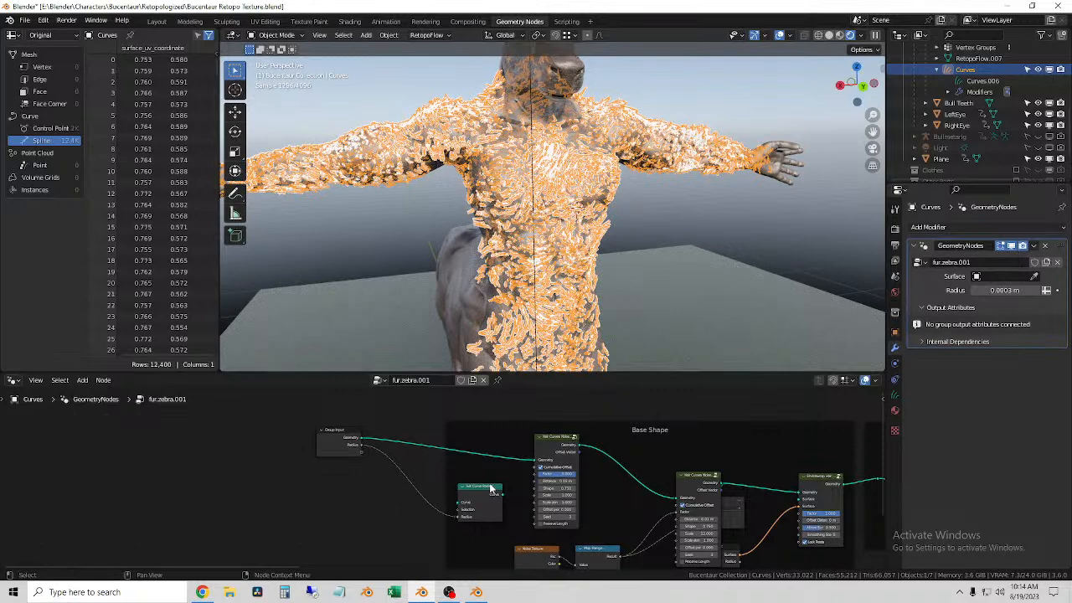
Step: Add a Map Range node on the link between the Group Input's Radius output and the Set Curve Radius node
{"action": "scroll", "coordinate": [449, 505], "scroll_direction": "up", "scroll_amount": 3}
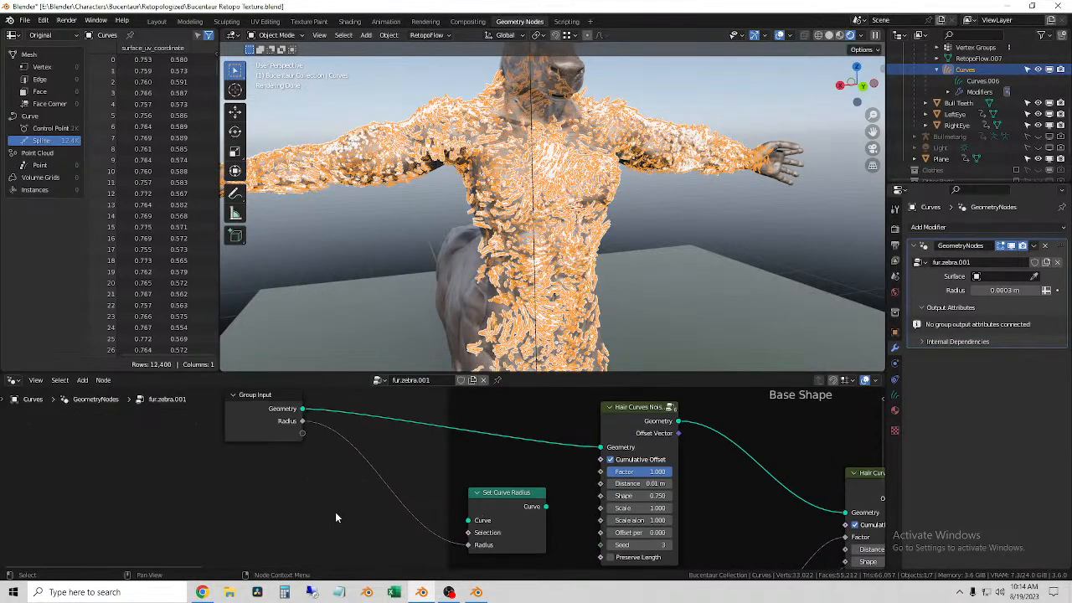
{"action": "key", "text": "shift+a"}
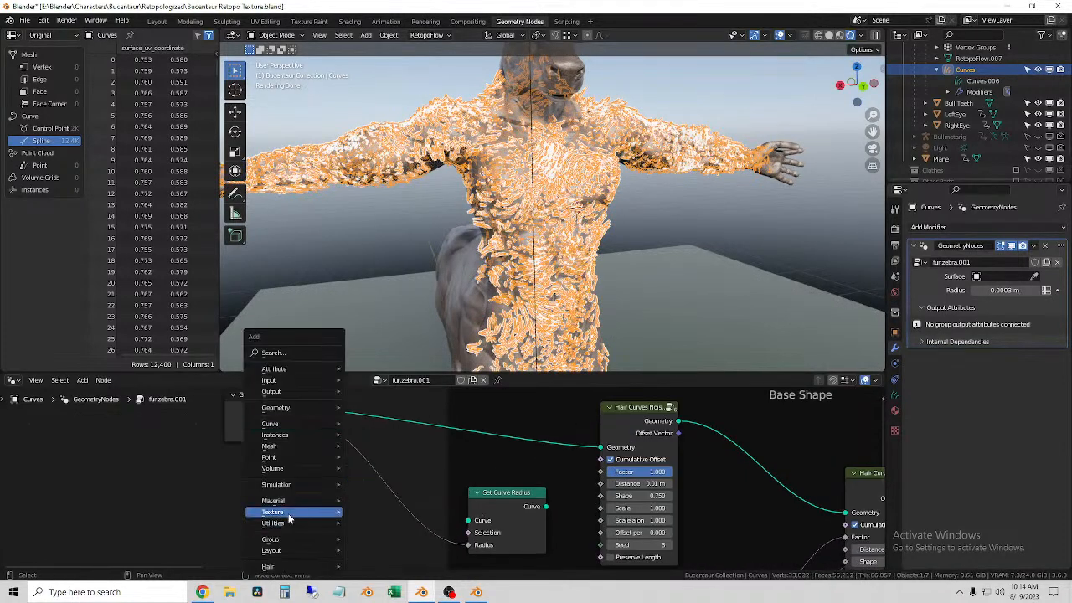
{"action": "left_click", "coordinate": [272, 353]}
{"action": "type", "text": "ra"}
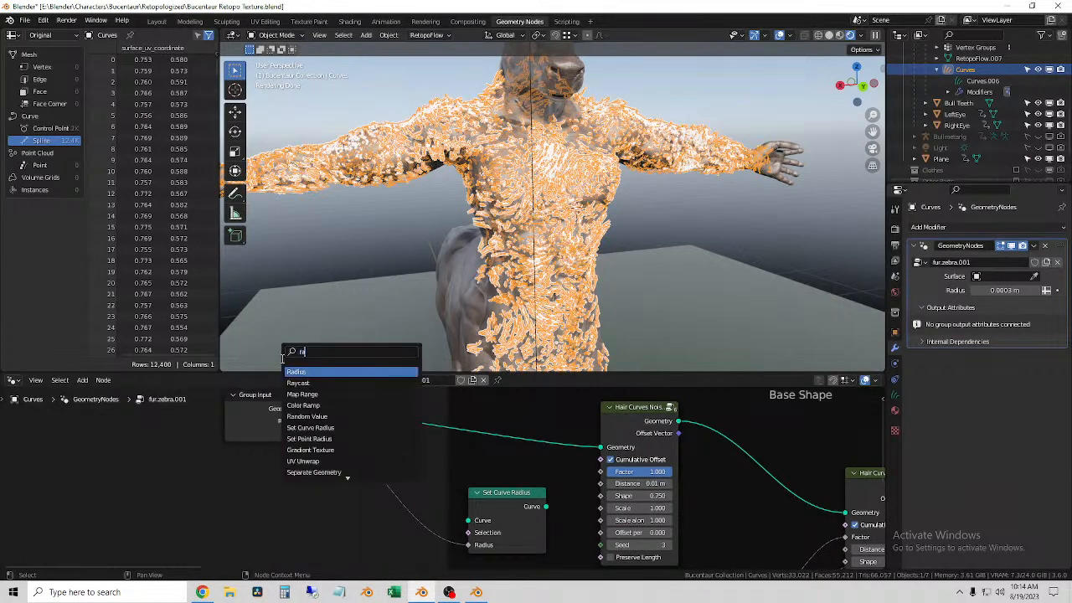
{"action": "left_click", "coordinate": [324, 394]}
{"action": "left_click", "coordinate": [367, 501]}
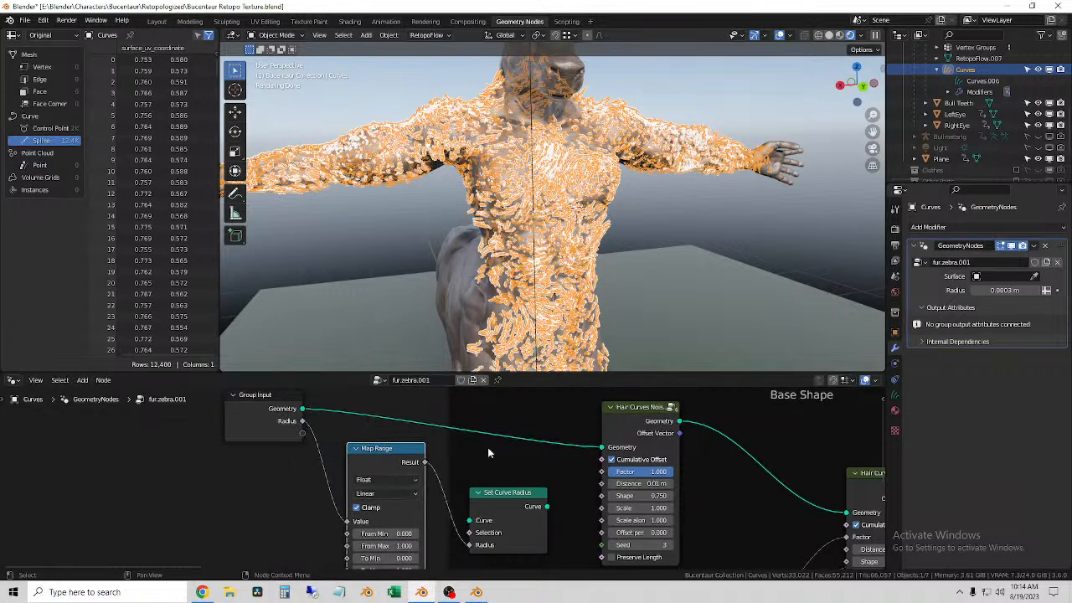
Step: Try feeding Set Curve Radius into the first Hair Curves Noise node's Geometry input, and restore the Group Input's geometry link
{"action": "left_click_drag", "start_coordinate": [547, 507], "coordinate": [601, 447]}
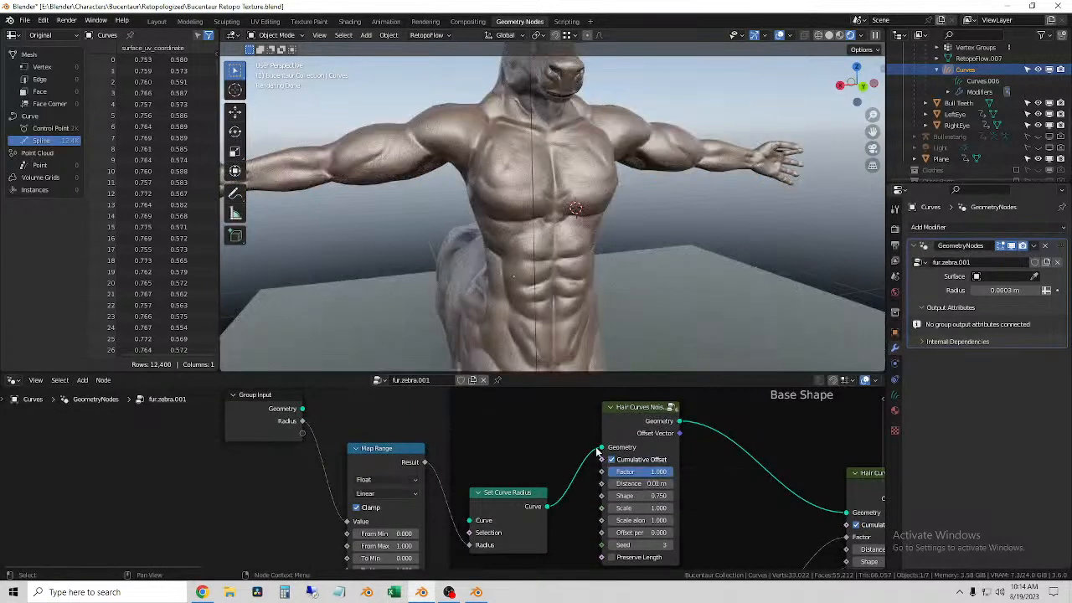
{"action": "left_click_drag", "start_coordinate": [601, 449], "coordinate": [549, 506]}
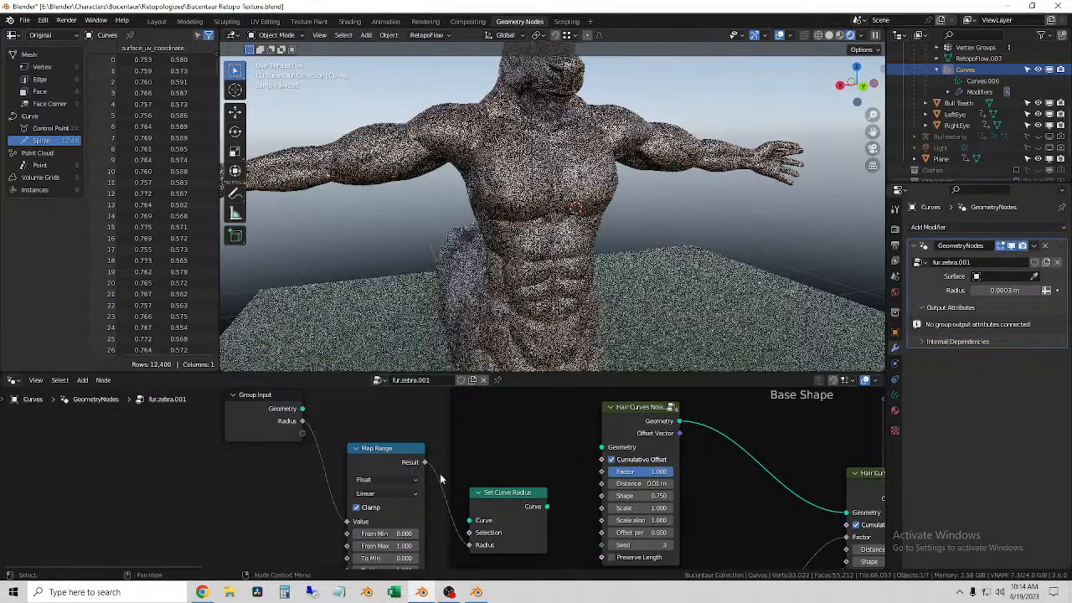
{"action": "left_click_drag", "start_coordinate": [303, 408], "coordinate": [601, 448]}
Step: Examine the fur.zebra.001 node tree from the Base Shape frame through to the Group Output
{"action": "scroll", "coordinate": [511, 475], "scroll_direction": "down", "scroll_amount": 4}
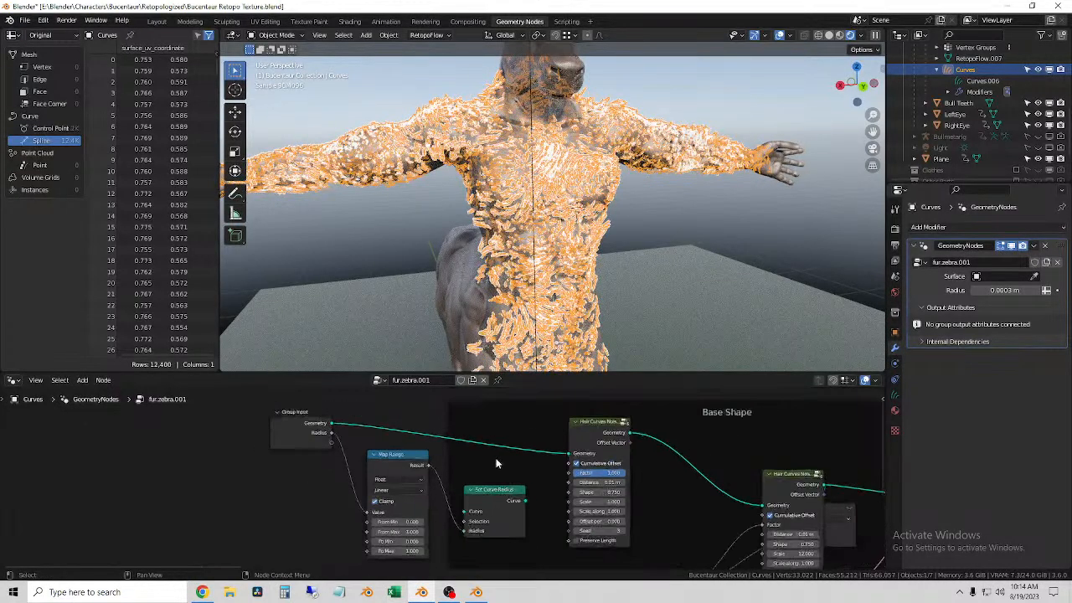
{"action": "middle_click_drag", "start_coordinate": [721, 526], "coordinate": [443, 481]}
{"action": "middle_click_drag", "start_coordinate": [690, 517], "coordinate": [123, 516]}
{"action": "scroll", "coordinate": [841, 488], "scroll_direction": "up", "scroll_amount": 5}
{"action": "middle_click_drag", "start_coordinate": [846, 433], "coordinate": [402, 549]}
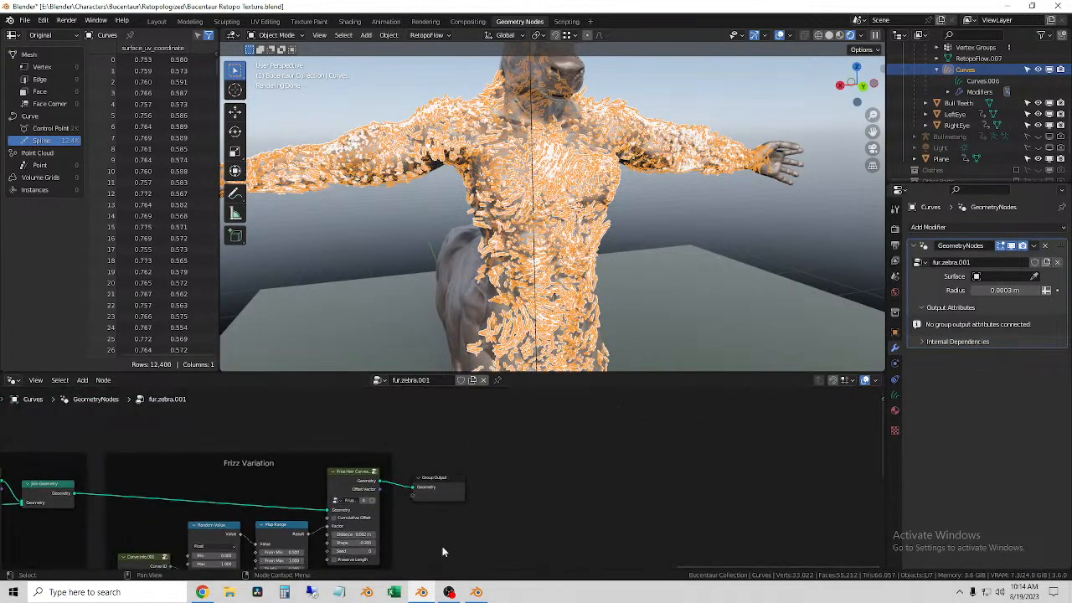
{"action": "middle_click_drag", "start_coordinate": [481, 497], "coordinate": [578, 451]}
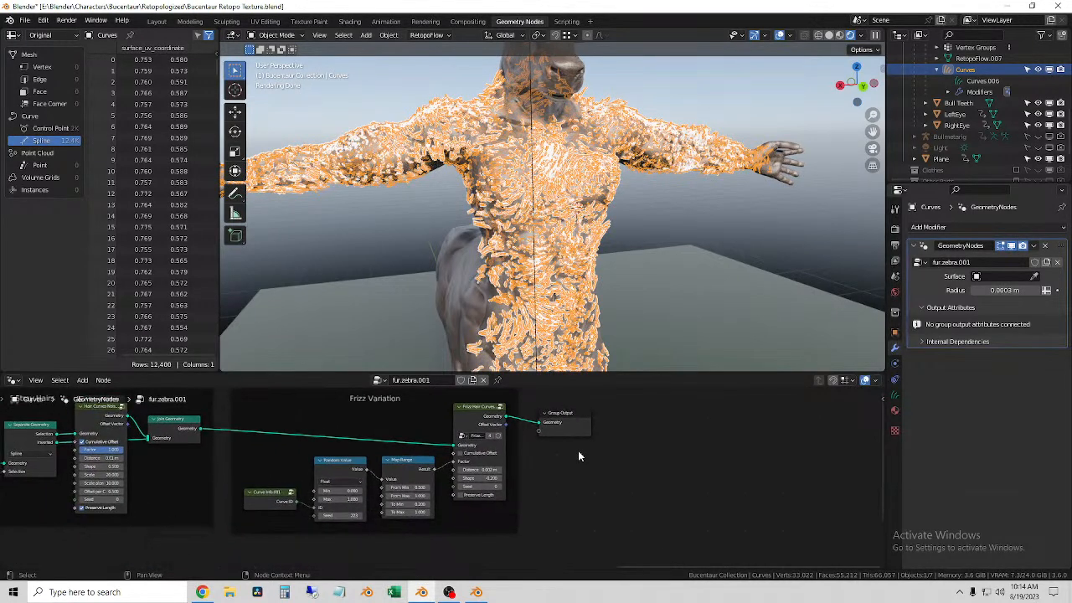
{"action": "scroll", "coordinate": [545, 469], "scroll_direction": "down", "scroll_amount": 2}
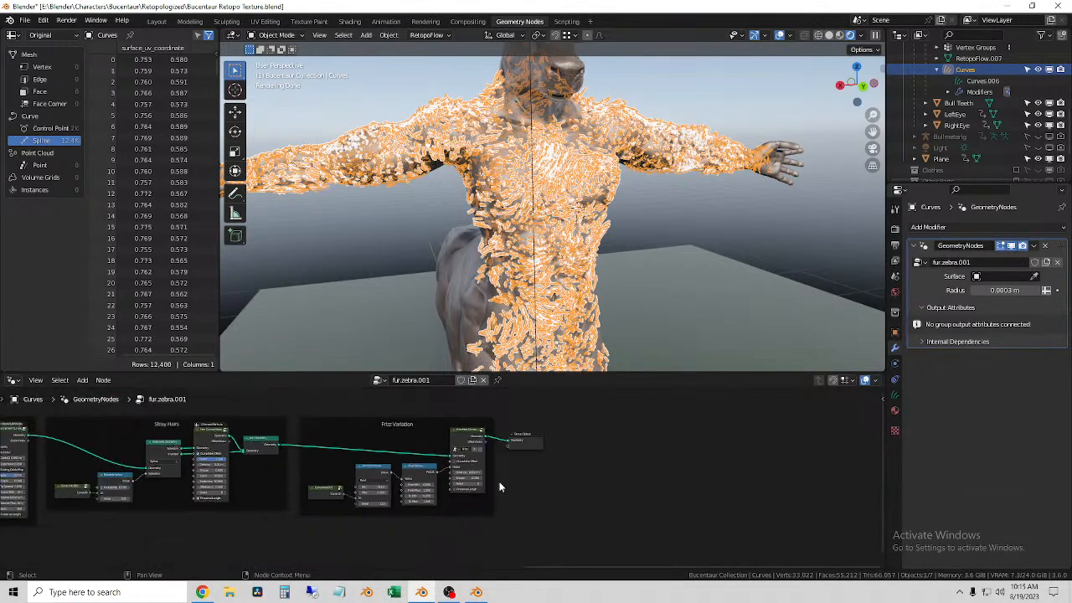
{"action": "middle_click_drag", "start_coordinate": [518, 483], "coordinate": [855, 473]}
{"action": "middle_click_drag", "start_coordinate": [434, 488], "coordinate": [770, 462]}
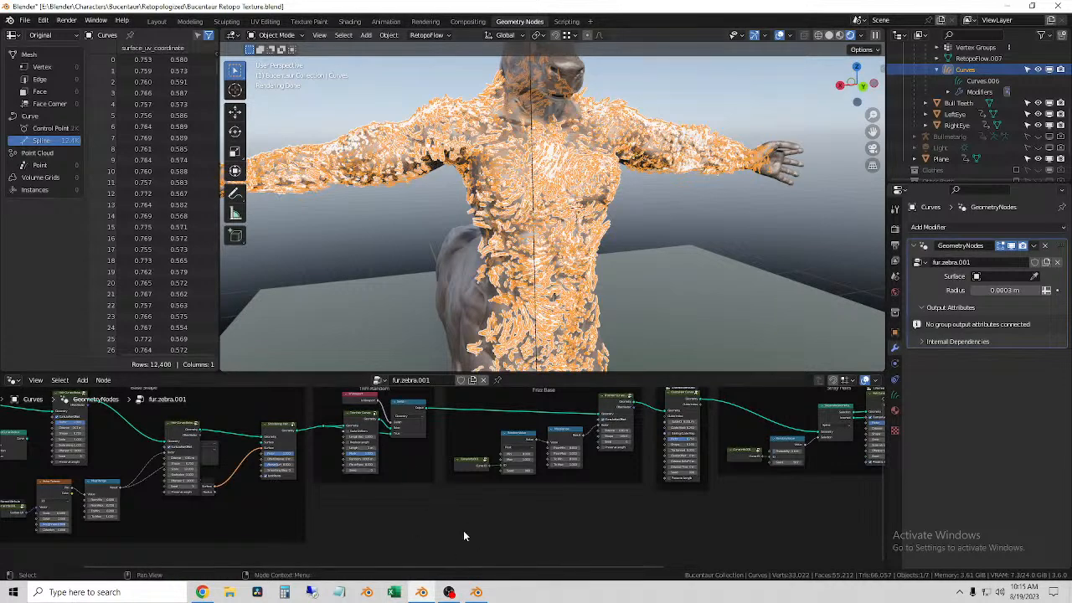
{"action": "middle_click_drag", "start_coordinate": [615, 499], "coordinate": [921, 491]}
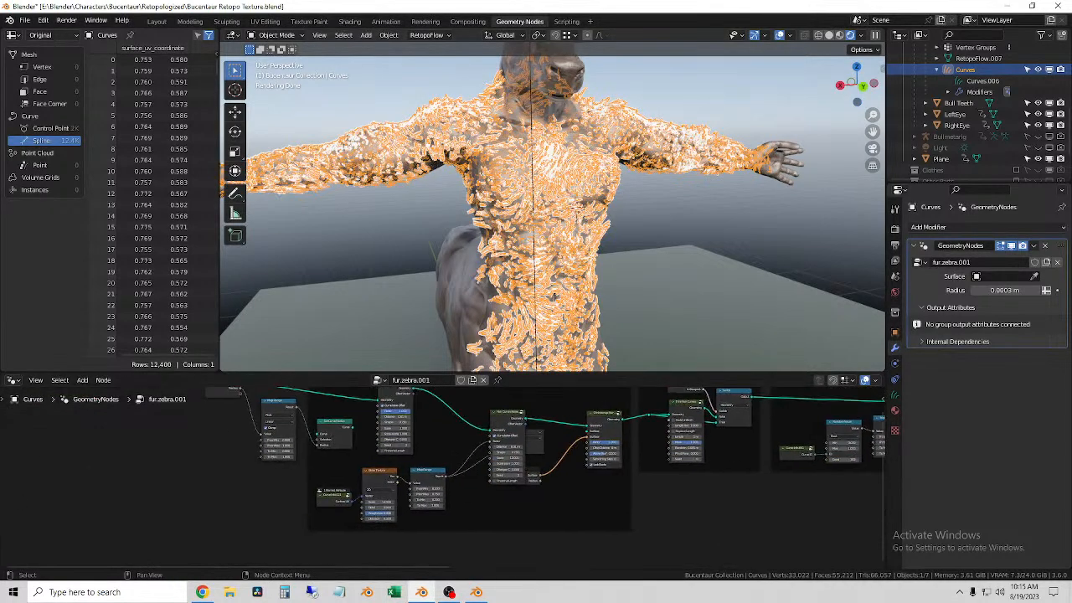
{"action": "scroll", "coordinate": [601, 504], "scroll_direction": "up", "scroll_amount": 8}
{"action": "middle_click_drag", "start_coordinate": [766, 446], "coordinate": [618, 520]}
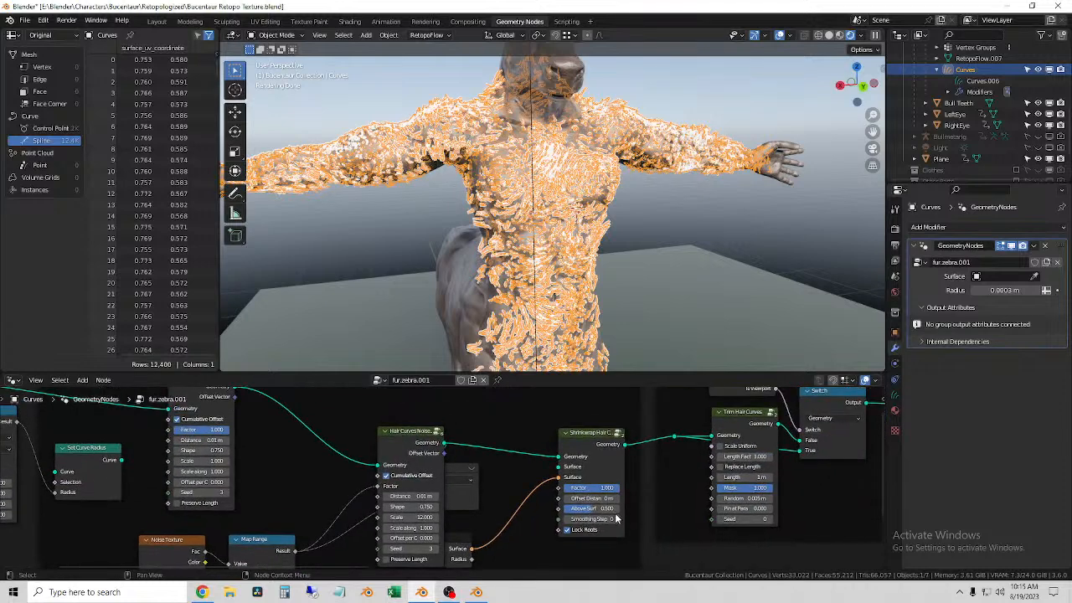
{"action": "scroll", "coordinate": [559, 476], "scroll_direction": "down", "scroll_amount": 6}
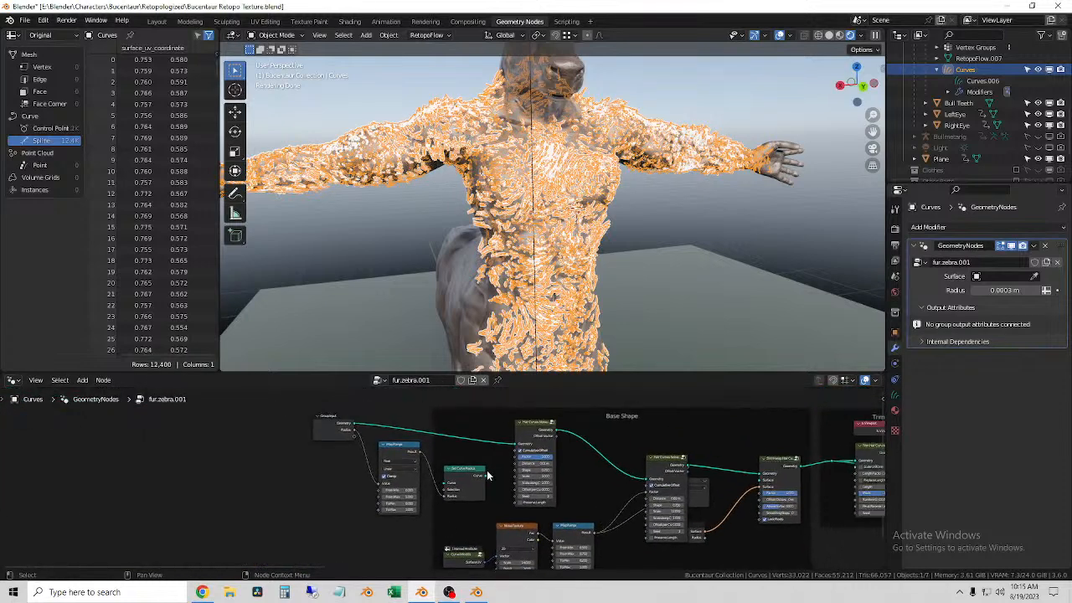
Step: Connect Set Curve Radius's Curve output to the first Hair Curves Noise node's Geometry input and set the radius Map Range's To Min to 9.1
{"action": "mouse_move", "coordinate": [487, 480]}
{"action": "left_click_drag", "start_coordinate": [486, 480], "coordinate": [516, 443]}
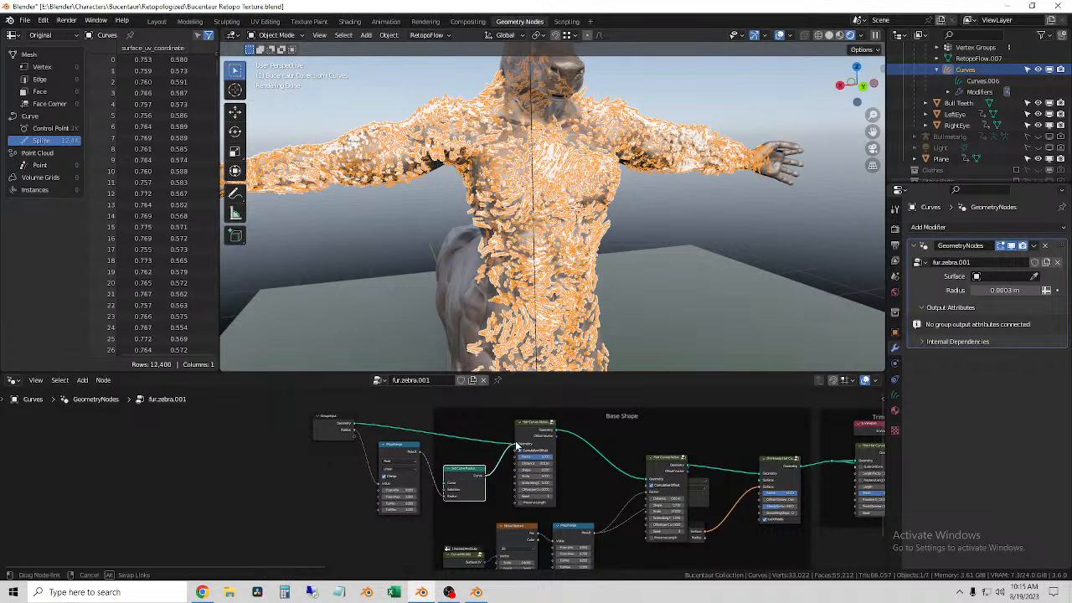
{"action": "scroll", "coordinate": [439, 476], "scroll_direction": "up", "scroll_amount": 4}
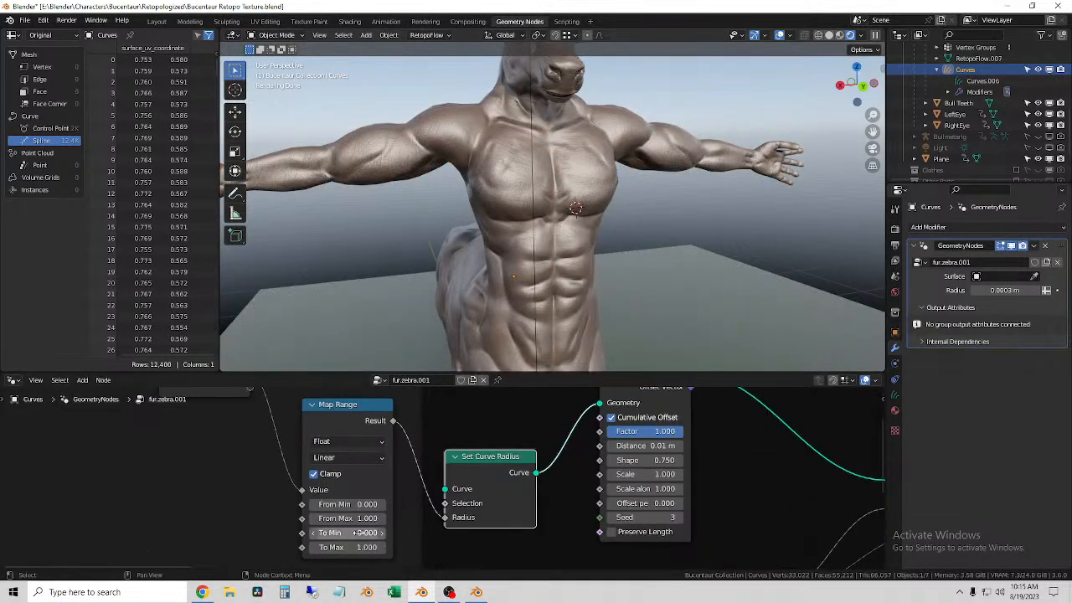
{"action": "left_click_drag", "start_coordinate": [348, 533], "coordinate": [426, 533]}
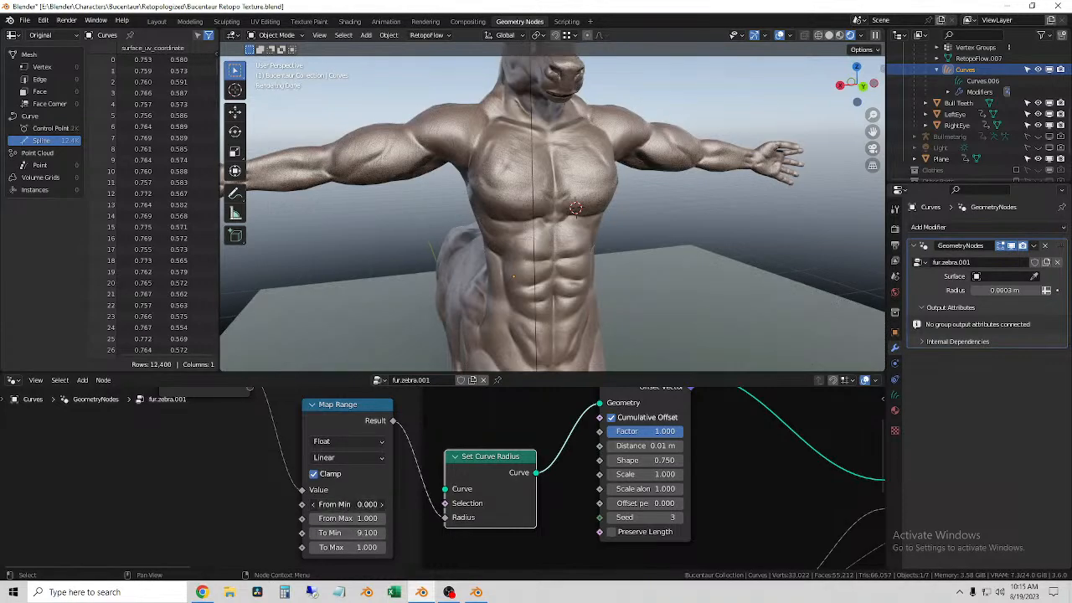
{"action": "left_click_drag", "start_coordinate": [342, 504], "coordinate": [374, 504]}
{"action": "left_click_drag", "start_coordinate": [446, 504], "coordinate": [437, 504]}
{"action": "key", "text": "Escape"}
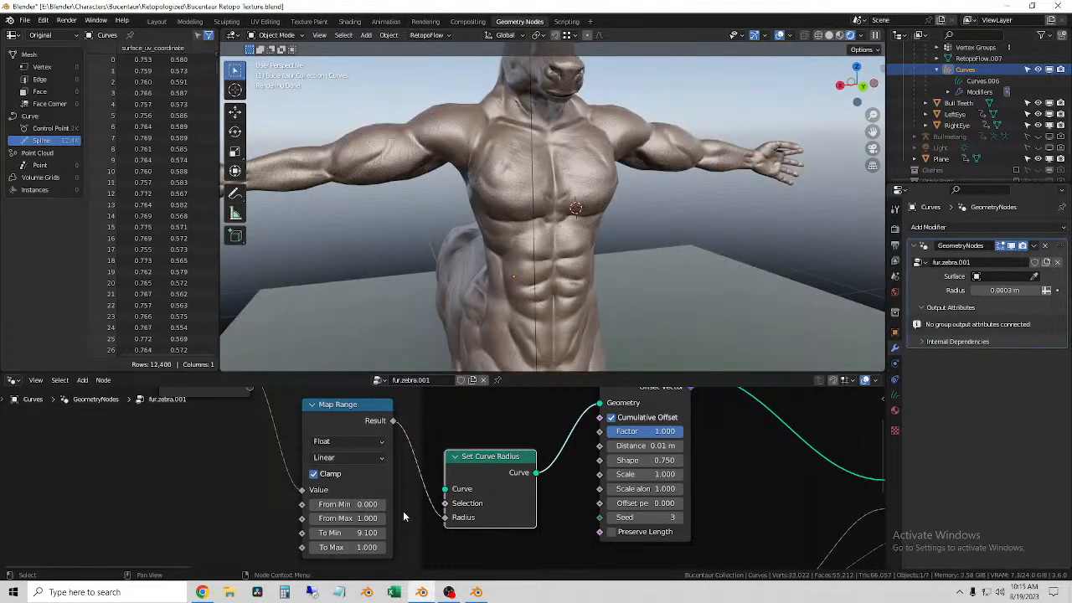
Step: Keep the radius Map Range node at Float and Linear, and turn off its Clamp option
{"action": "left_click", "coordinate": [347, 442]}
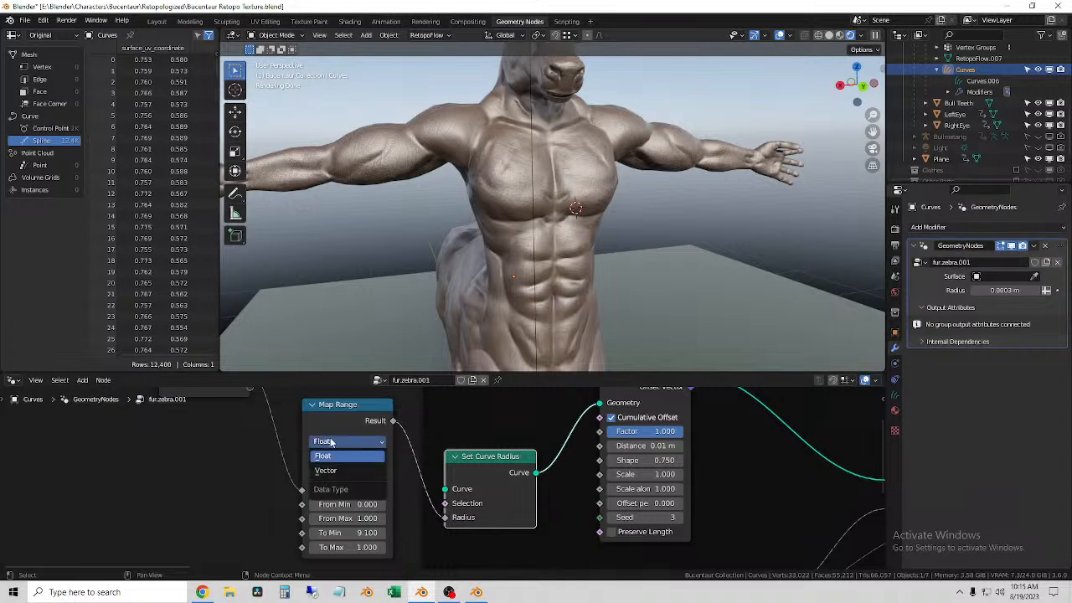
{"action": "left_click", "coordinate": [336, 453]}
{"action": "left_click", "coordinate": [345, 457]}
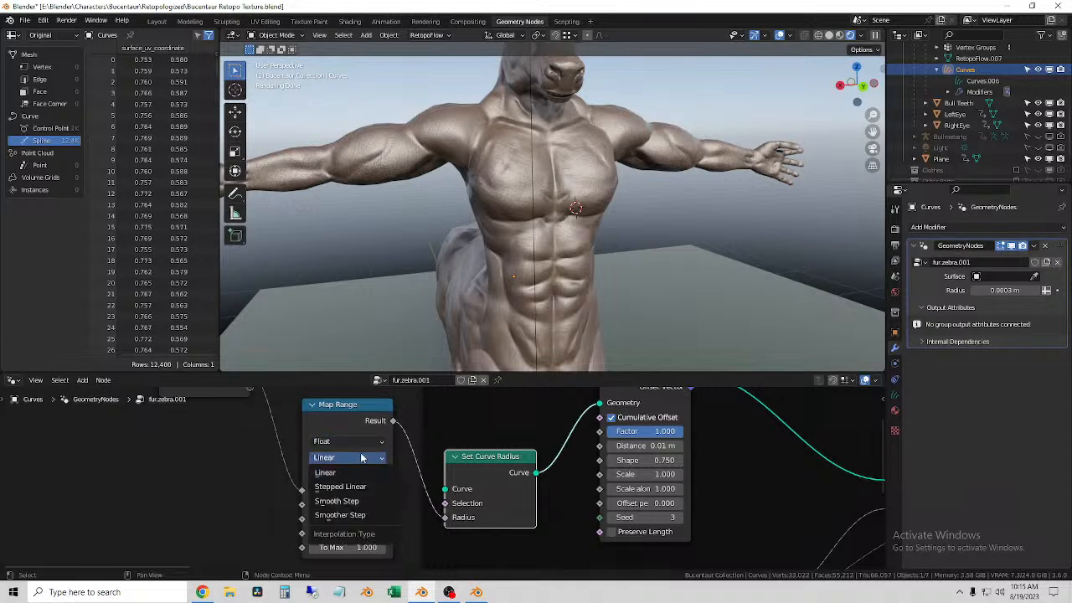
{"action": "left_click", "coordinate": [314, 474]}
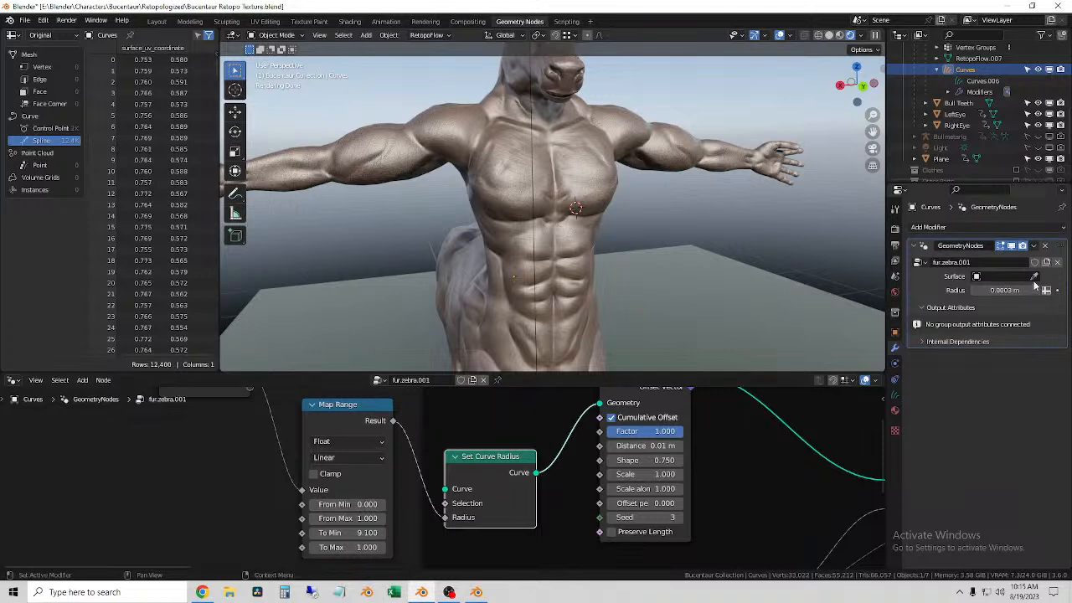
{"action": "left_click_drag", "start_coordinate": [358, 504], "coordinate": [387, 547]}
{"action": "right_click", "coordinate": [311, 505]}
{"action": "right_click", "coordinate": [394, 519]}
{"action": "right_click", "coordinate": [327, 532]}
{"action": "right_click", "coordinate": [387, 547]}
Step: Connect the Group Input's Geometry output directly to the first Hair Curves Noise node's Geometry input, bypassing Set Curve Radius
{"action": "scroll", "coordinate": [464, 523], "scroll_direction": "down", "scroll_amount": 5}
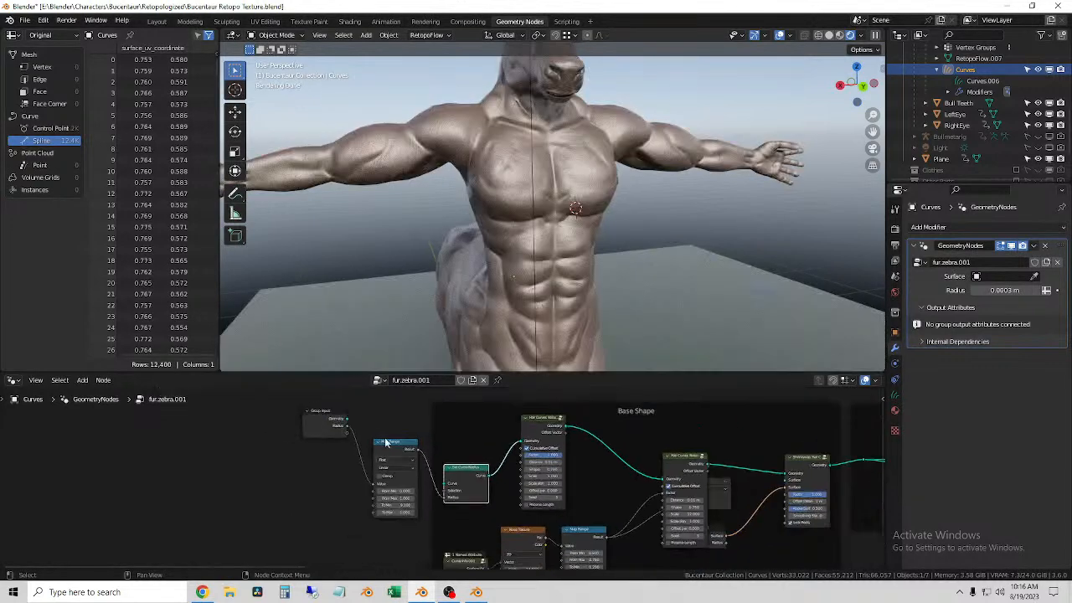
{"action": "left_click_drag", "start_coordinate": [348, 422], "coordinate": [523, 441]}
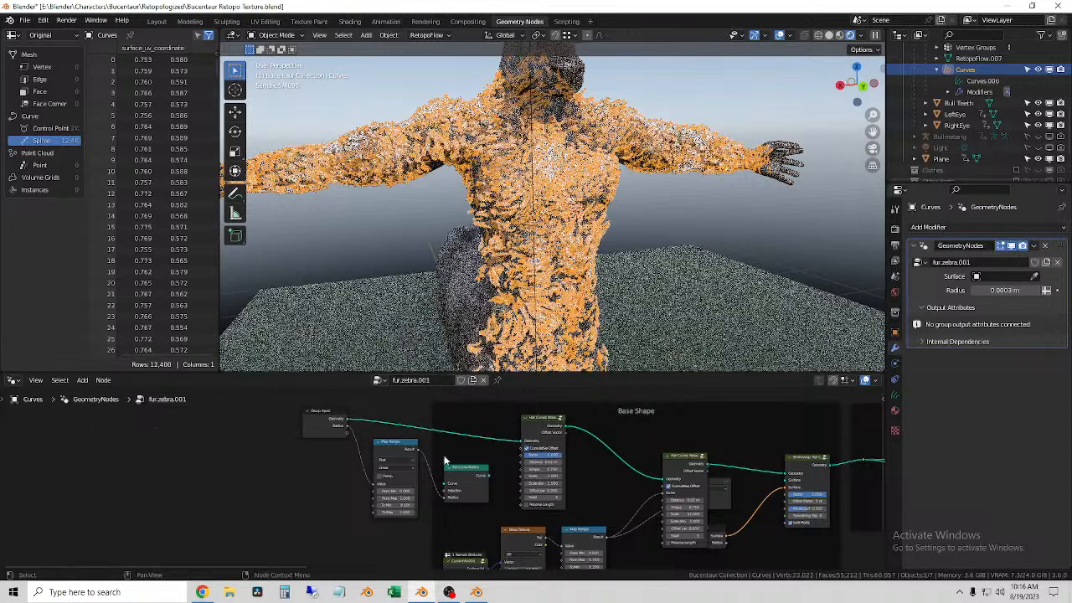
{"action": "scroll", "coordinate": [398, 449], "scroll_direction": "up", "scroll_amount": 2}
{"action": "scroll", "coordinate": [482, 479], "scroll_direction": "up", "scroll_amount": 4}
{"action": "mouse_move", "coordinate": [494, 459]}
{"action": "left_mouse_down"}
{"action": "mouse_move", "coordinate": [504, 451]}
{"action": "mouse_move", "coordinate": [482, 442]}
{"action": "left_mouse_up"}
Step: Examine the geometry chain from the Group Input through the Base Shape and Trim Random frames
{"action": "scroll", "coordinate": [436, 482], "scroll_direction": "down", "scroll_amount": 5}
{"action": "middle_click_drag", "start_coordinate": [535, 491], "coordinate": [243, 513]}
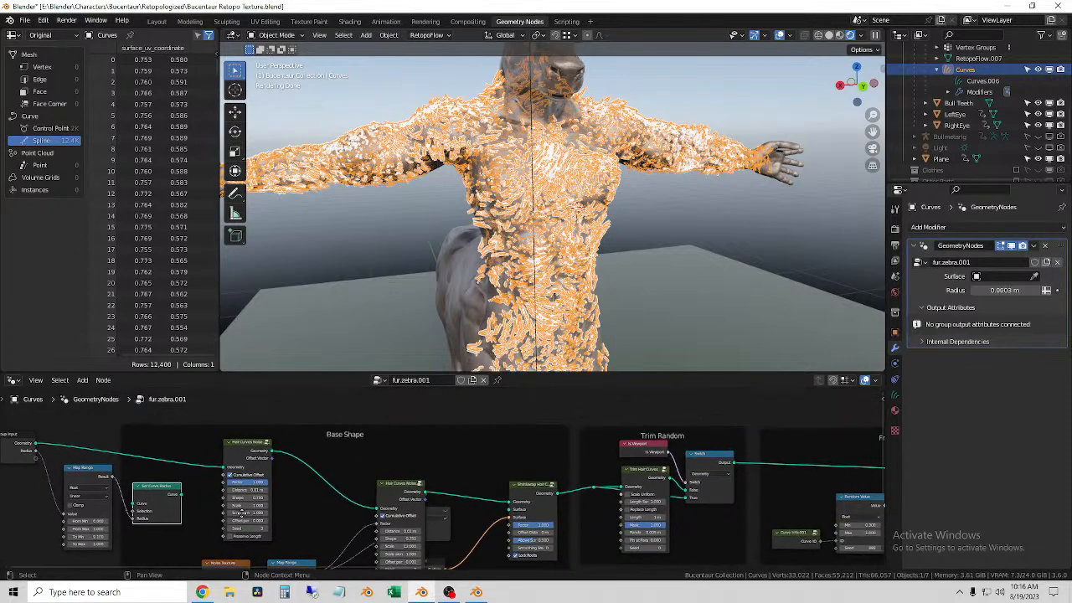
{"action": "scroll", "coordinate": [686, 469], "scroll_direction": "up", "scroll_amount": 2}
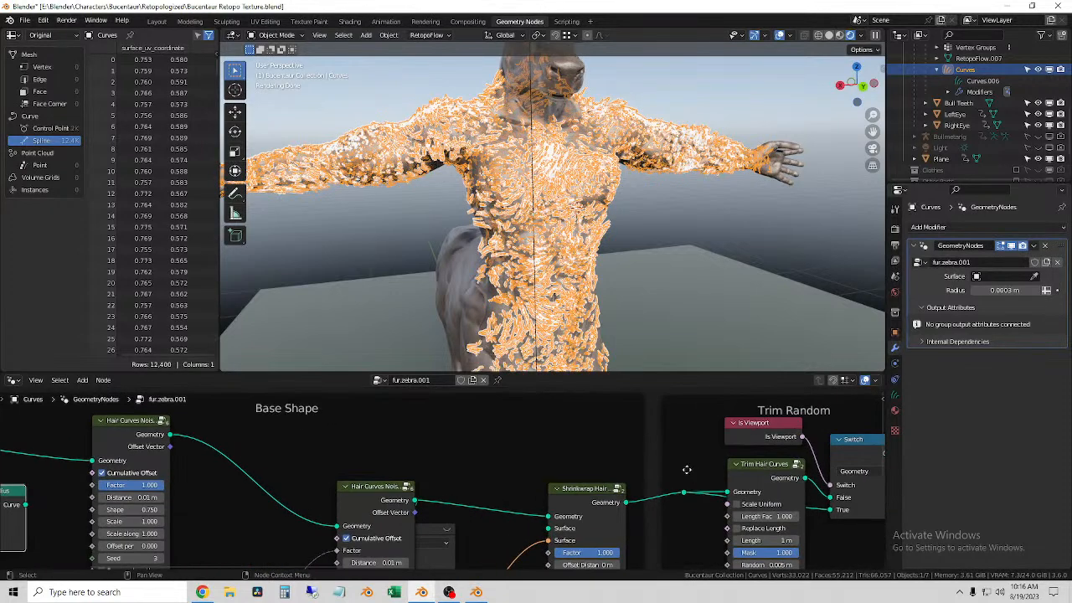
{"action": "middle_click_drag", "start_coordinate": [690, 475], "coordinate": [580, 443]}
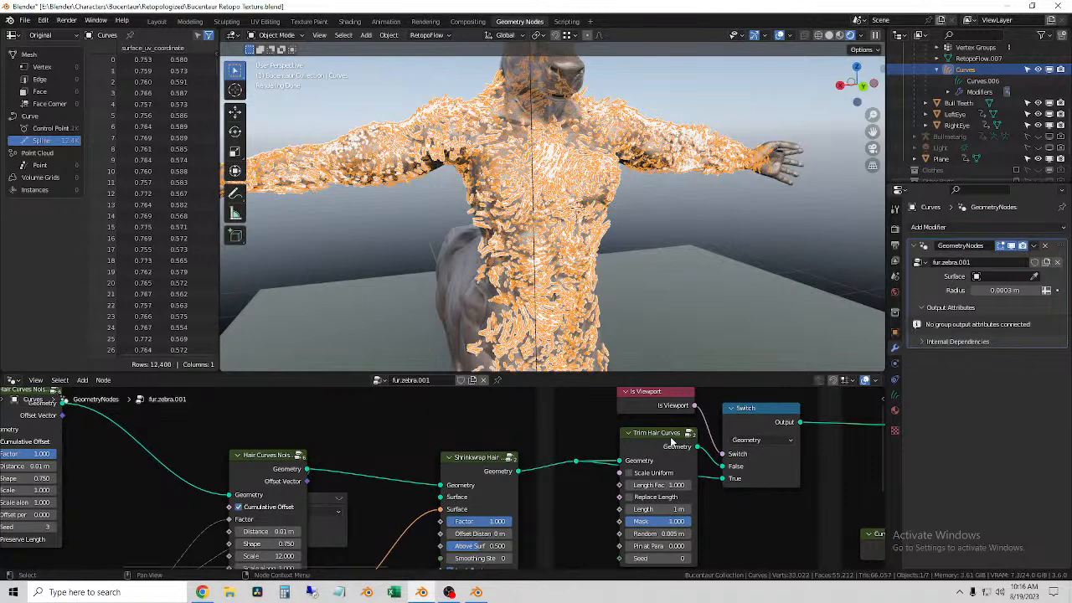
{"action": "scroll", "coordinate": [578, 481], "scroll_direction": "down", "scroll_amount": 6}
{"action": "middle_click_drag", "start_coordinate": [362, 507], "coordinate": [822, 448]}
{"action": "scroll", "coordinate": [559, 436], "scroll_direction": "up", "scroll_amount": 5}
{"action": "middle_click_drag", "start_coordinate": [634, 454], "coordinate": [570, 570]}
{"action": "middle_click_drag", "start_coordinate": [458, 495], "coordinate": [483, 447]}
Step: Move the radius Map Range node lower, further beneath the Group Input node
{"action": "left_click", "coordinate": [466, 434]}
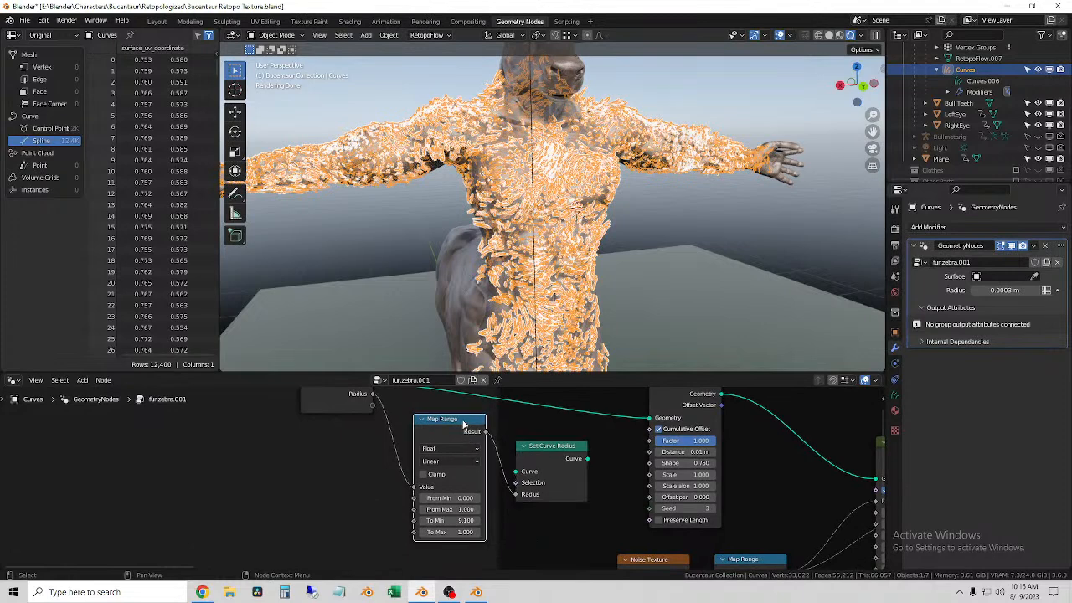
{"action": "left_click_drag", "start_coordinate": [461, 425], "coordinate": [450, 462]}
{"action": "mouse_move", "coordinate": [543, 452]}
{"action": "middle_mouse_down"}
{"action": "mouse_move", "coordinate": [558, 480]}
{"action": "mouse_move", "coordinate": [556, 469]}
{"action": "middle_mouse_up"}
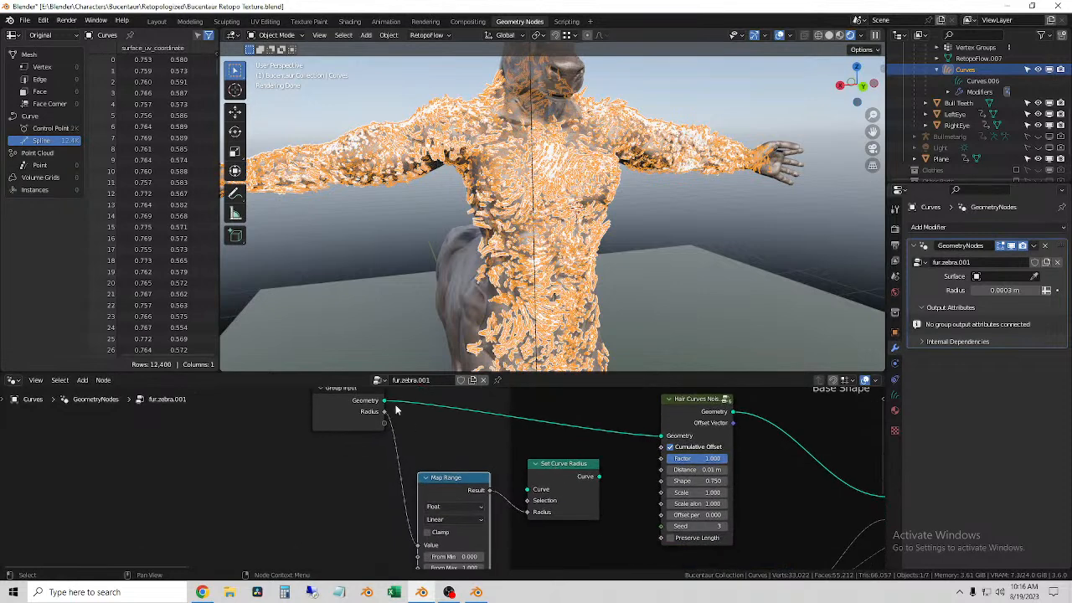
{"action": "left_click_drag", "start_coordinate": [384, 411], "coordinate": [463, 416]}
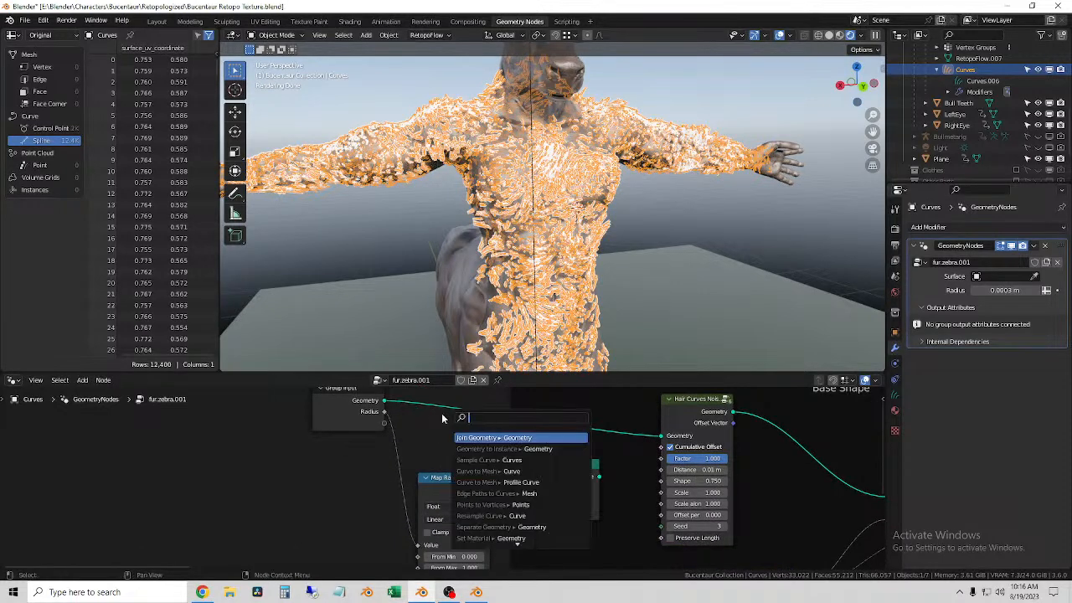
{"action": "key", "text": "Escape"}
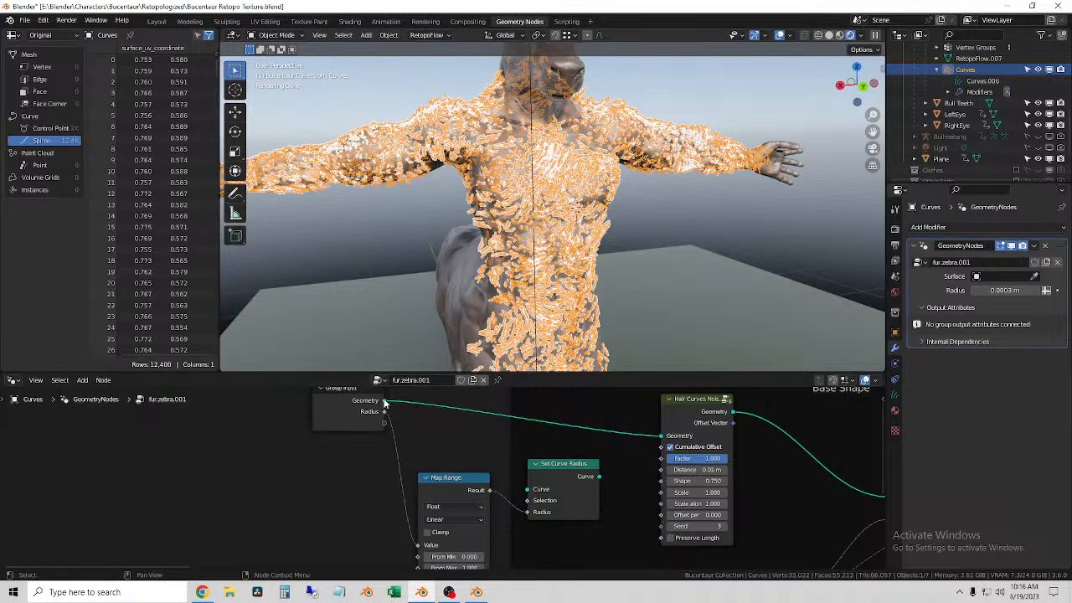
{"action": "right_click", "coordinate": [453, 411]}
{"action": "mouse_move", "coordinate": [453, 410]}
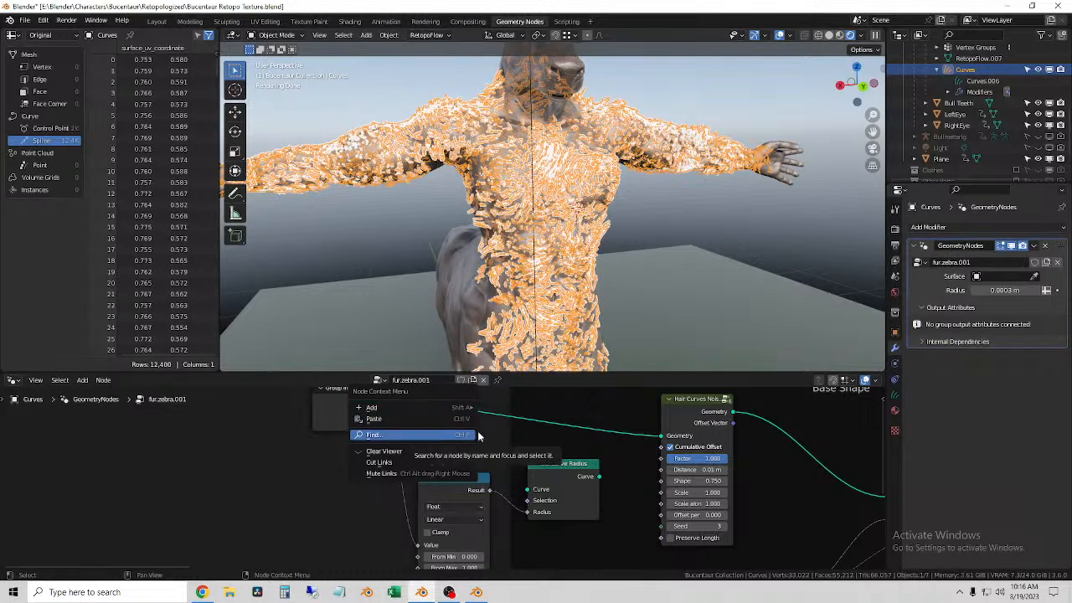
Step: Move the second Hair Curves Noise node in the Base Shape frame closer to the first one
{"action": "left_click_drag", "start_coordinate": [557, 474], "coordinate": [551, 466]}
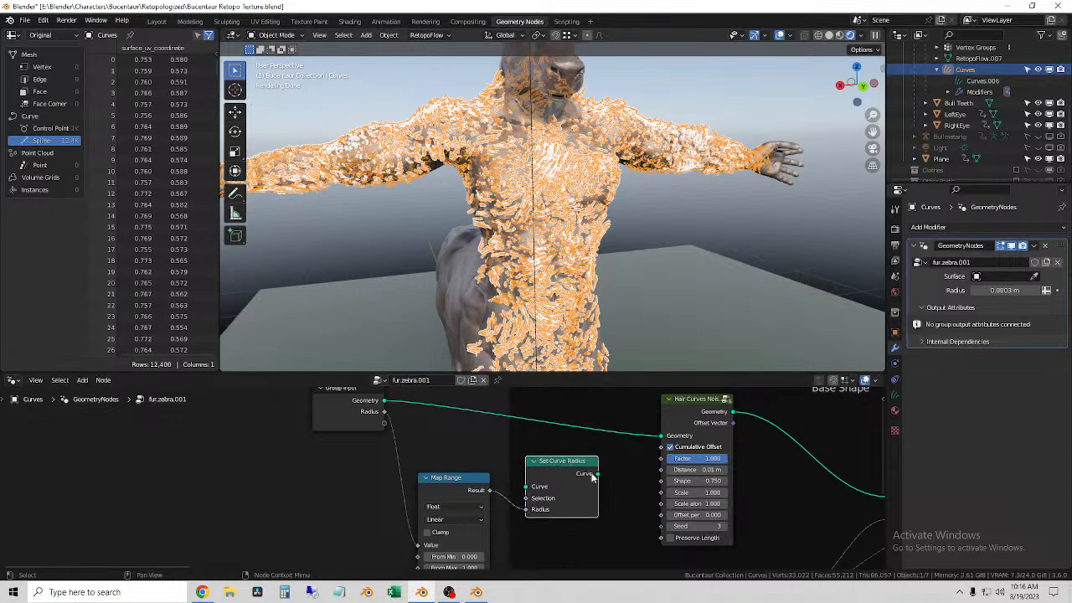
{"action": "left_click", "coordinate": [685, 407]}
{"action": "scroll", "coordinate": [701, 475], "scroll_direction": "down", "scroll_amount": 6}
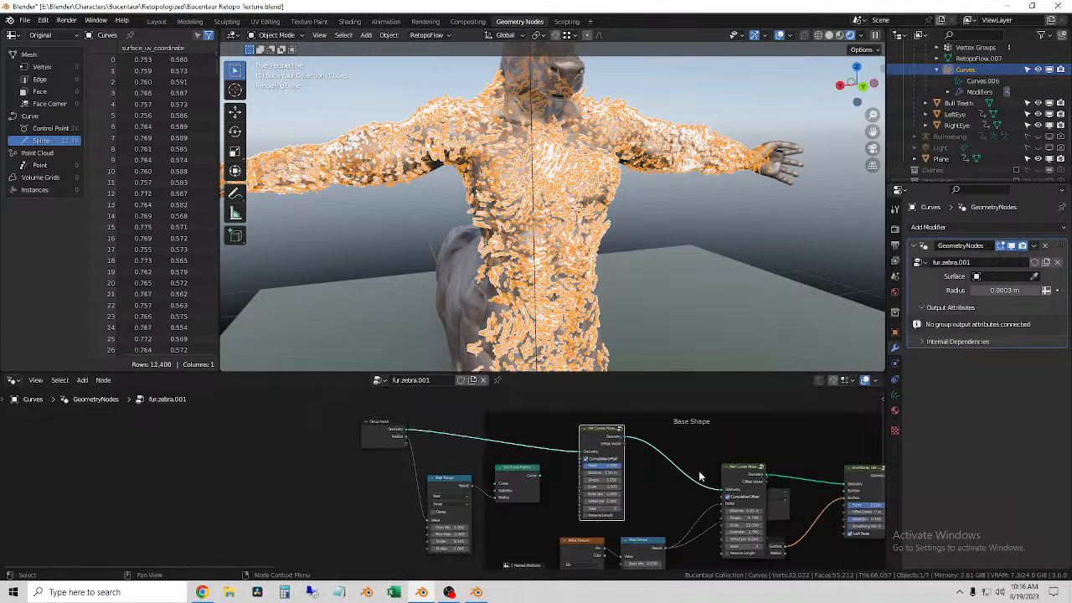
{"action": "middle_click_drag", "start_coordinate": [703, 476], "coordinate": [566, 454]}
{"action": "scroll", "coordinate": [566, 453], "scroll_direction": "up", "scroll_amount": 5}
{"action": "middle_click_drag", "start_coordinate": [738, 494], "coordinate": [412, 538]}
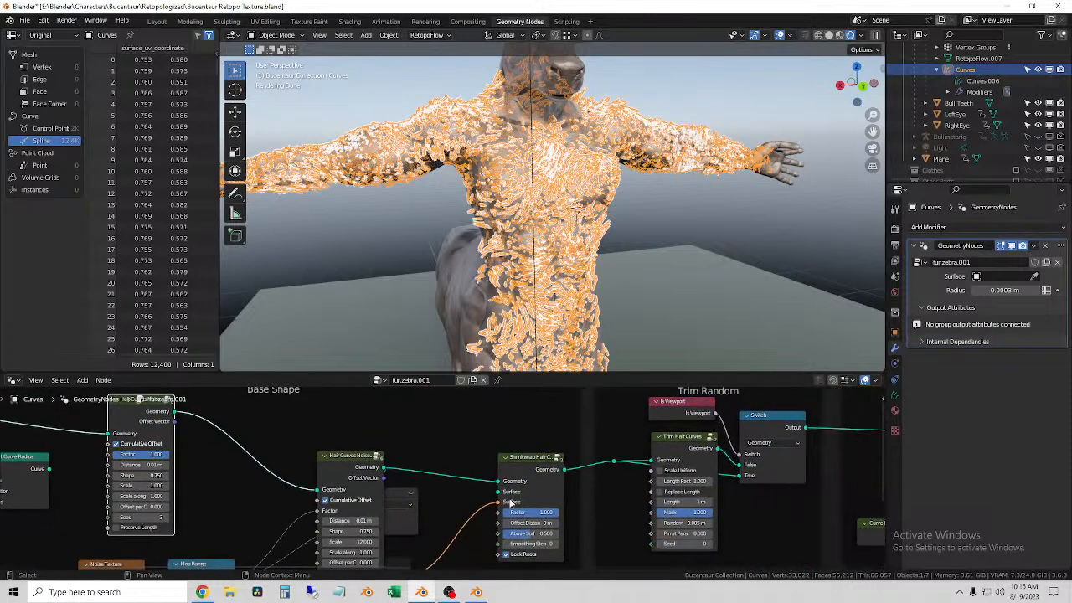
{"action": "middle_click_drag", "start_coordinate": [424, 485], "coordinate": [451, 484]}
{"action": "left_click_drag", "start_coordinate": [386, 466], "coordinate": [329, 465]}
Step: Preview the Base Shape Map Range result with a Viewer node and place the surface Group Input node beneath the Viewer
{"action": "middle_click_drag", "start_coordinate": [493, 506], "coordinate": [578, 441]}
{"action": "left_click_drag", "start_coordinate": [577, 408], "coordinate": [594, 419]}
{"action": "middle_click_drag", "start_coordinate": [604, 471], "coordinate": [655, 538]}
{"action": "left_click_drag", "start_coordinate": [528, 439], "coordinate": [541, 471]}
{"action": "middle_click_drag", "start_coordinate": [586, 487], "coordinate": [544, 561]}
{"action": "left_click_drag", "start_coordinate": [577, 507], "coordinate": [630, 517]}
{"action": "left_click_drag", "start_coordinate": [604, 447], "coordinate": [616, 465]}
{"action": "left_click", "coordinate": [636, 517]}
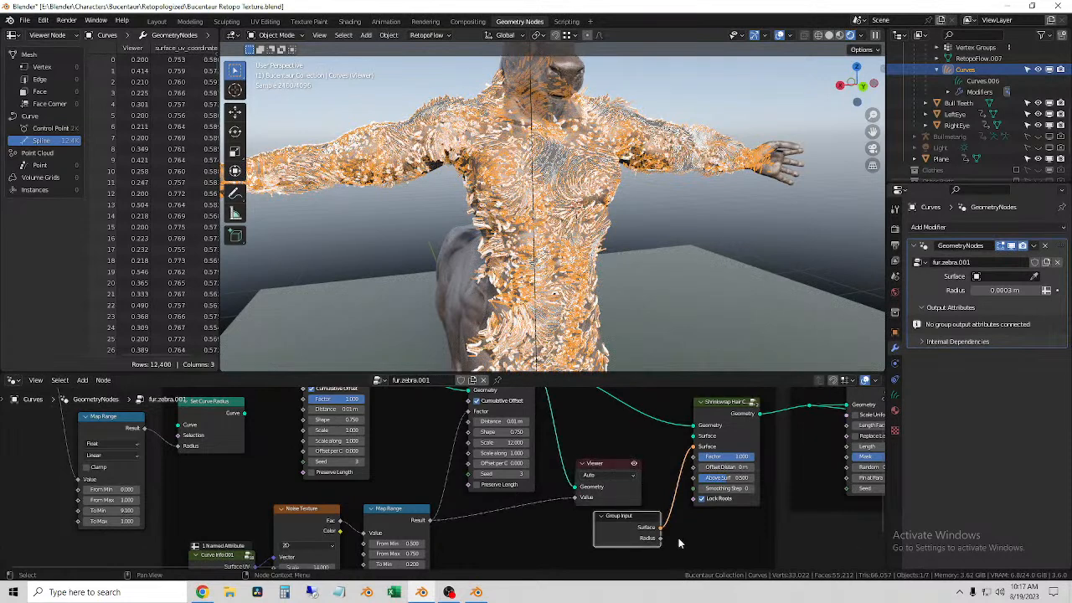
Step: Examine the Noise Texture and Map Range nodes in the Base Shape frame alongside the fur on the torso
{"action": "middle_click_drag", "start_coordinate": [555, 531], "coordinate": [660, 517]}
{"action": "middle_click_drag", "start_coordinate": [486, 511], "coordinate": [590, 457]}
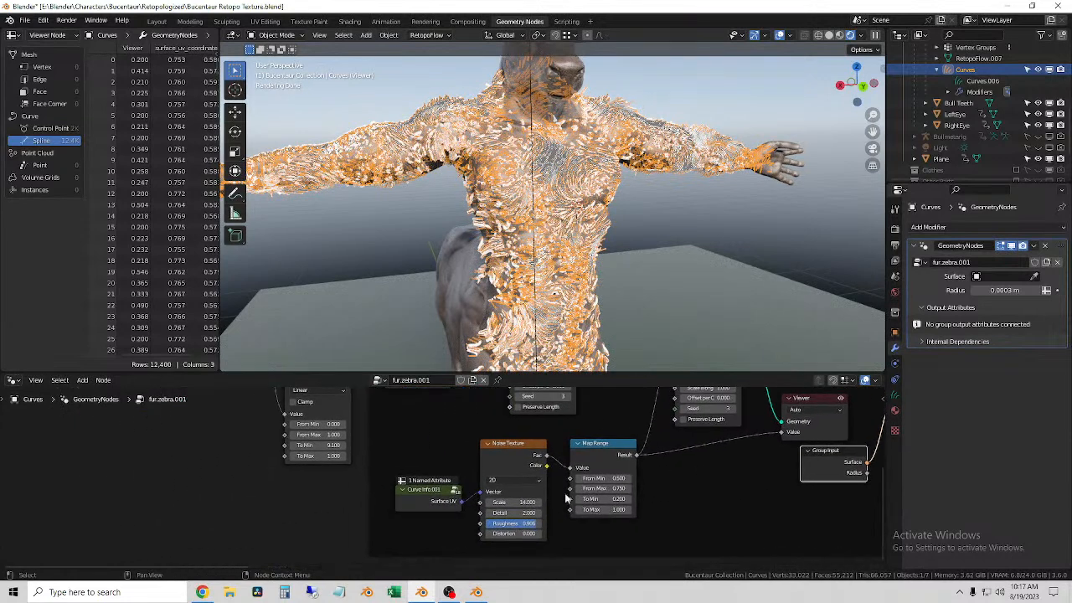
{"action": "left_click", "coordinate": [683, 511]}
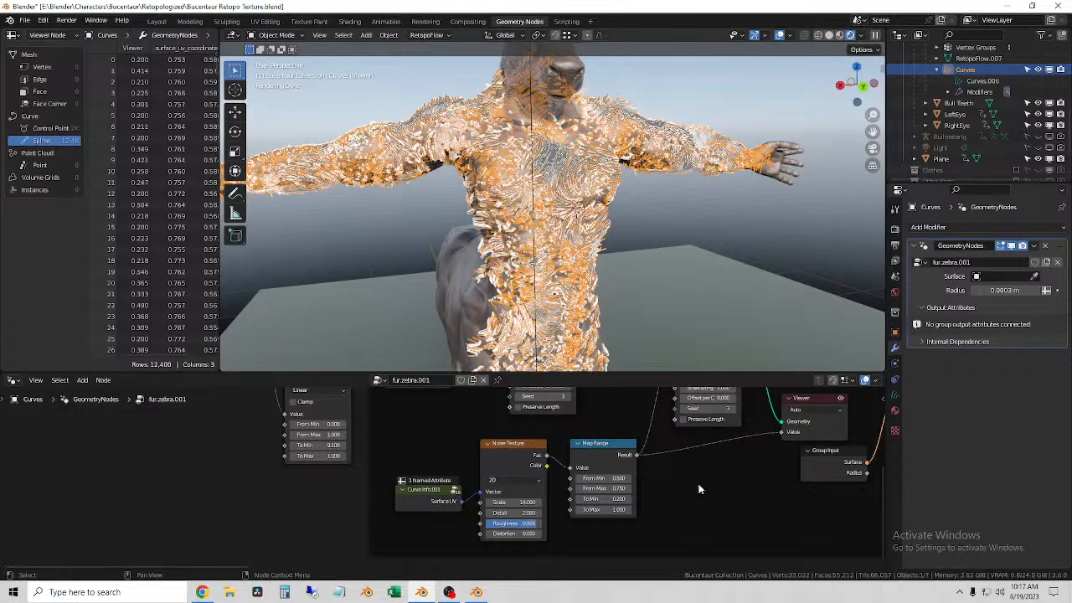
{"action": "left_click", "coordinate": [668, 253]}
{"action": "scroll", "coordinate": [667, 253], "scroll_direction": "up", "scroll_amount": 4}
{"action": "left_click", "coordinate": [606, 208]}
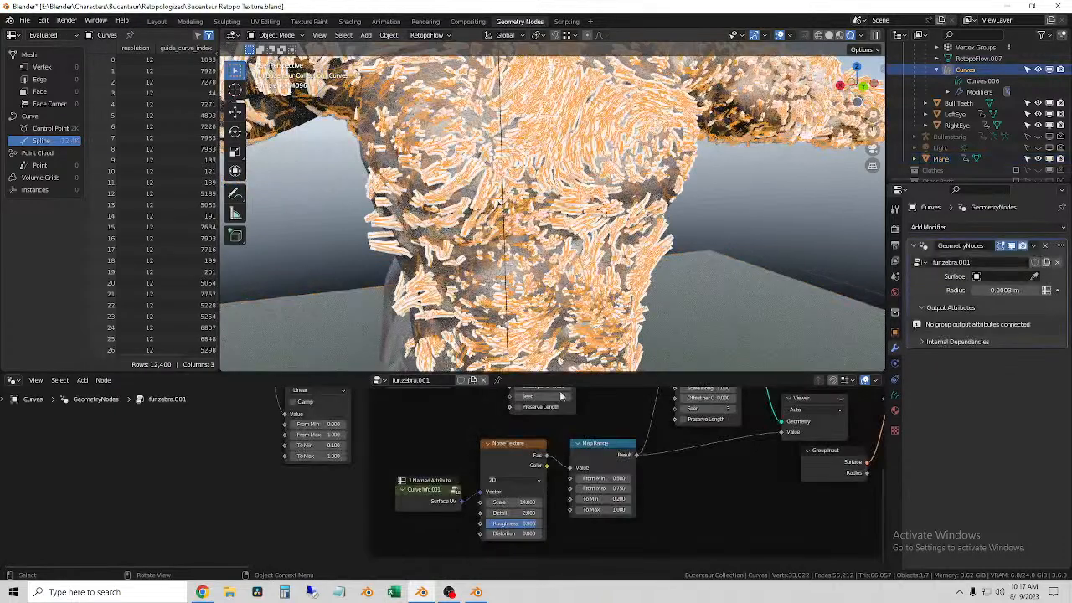
{"action": "middle_click_drag", "start_coordinate": [681, 494], "coordinate": [584, 490]}
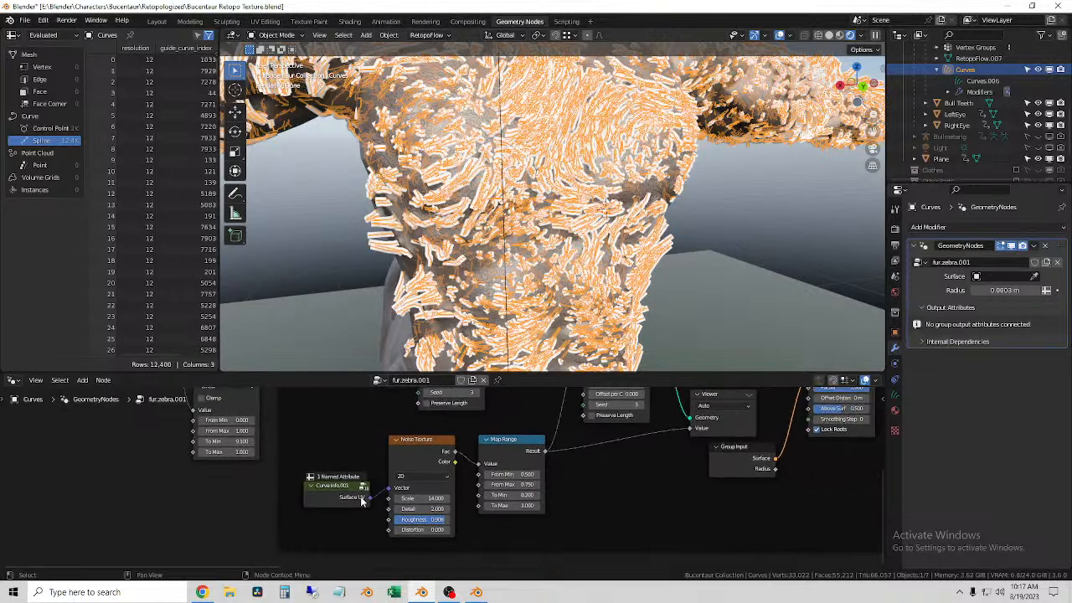
Step: Try other From Min, From Max and To Min values on the Noise Texture's Map Range node, and restore the originals
{"action": "mouse_move", "coordinate": [516, 475]}
{"action": "left_mouse_down"}
{"action": "mouse_move", "coordinate": [480, 475]}
{"action": "mouse_move", "coordinate": [519, 475]}
{"action": "left_mouse_up"}
{"action": "key", "text": "Escape"}
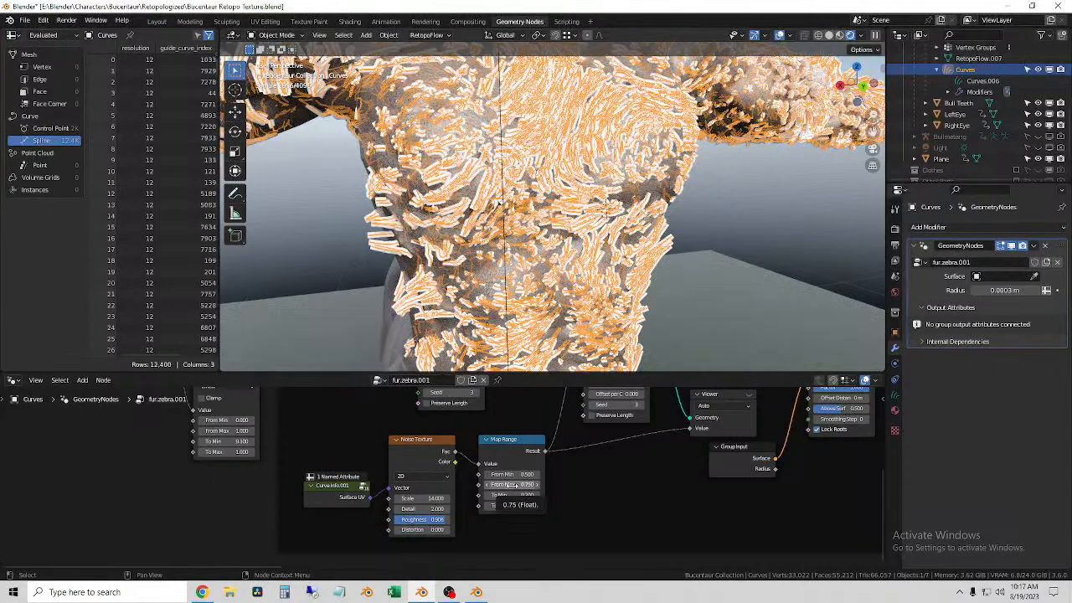
{"action": "left_click_drag", "start_coordinate": [511, 485], "coordinate": [536, 485]}
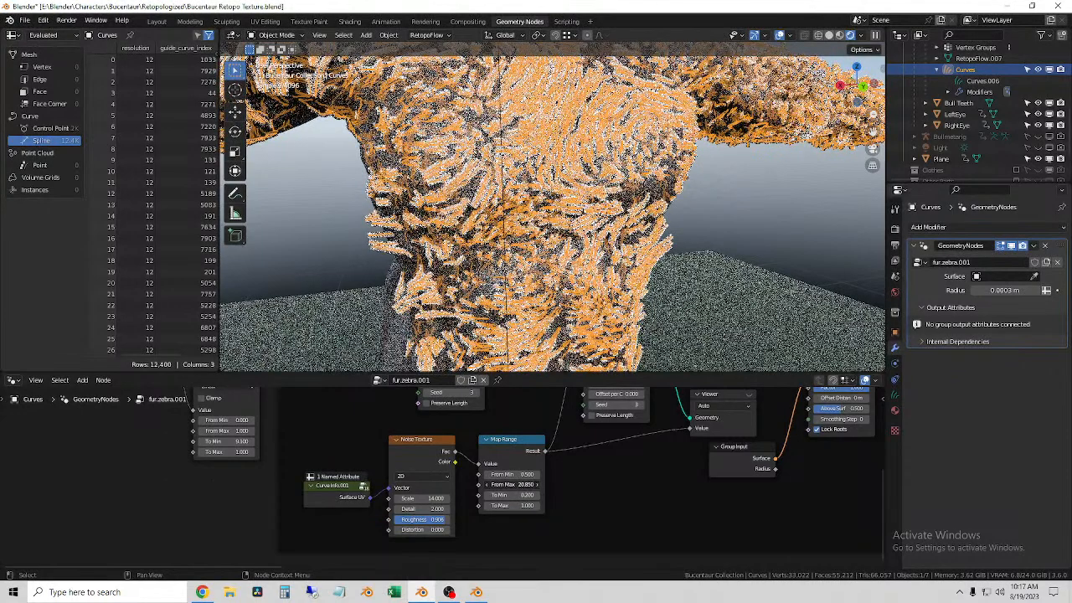
{"action": "key", "text": "Escape"}
{"action": "mouse_move", "coordinate": [511, 495]}
{"action": "left_mouse_down"}
{"action": "mouse_move", "coordinate": [530, 495]}
{"action": "mouse_move", "coordinate": [517, 495]}
{"action": "left_mouse_up"}
{"action": "key", "text": "ctrl+z"}
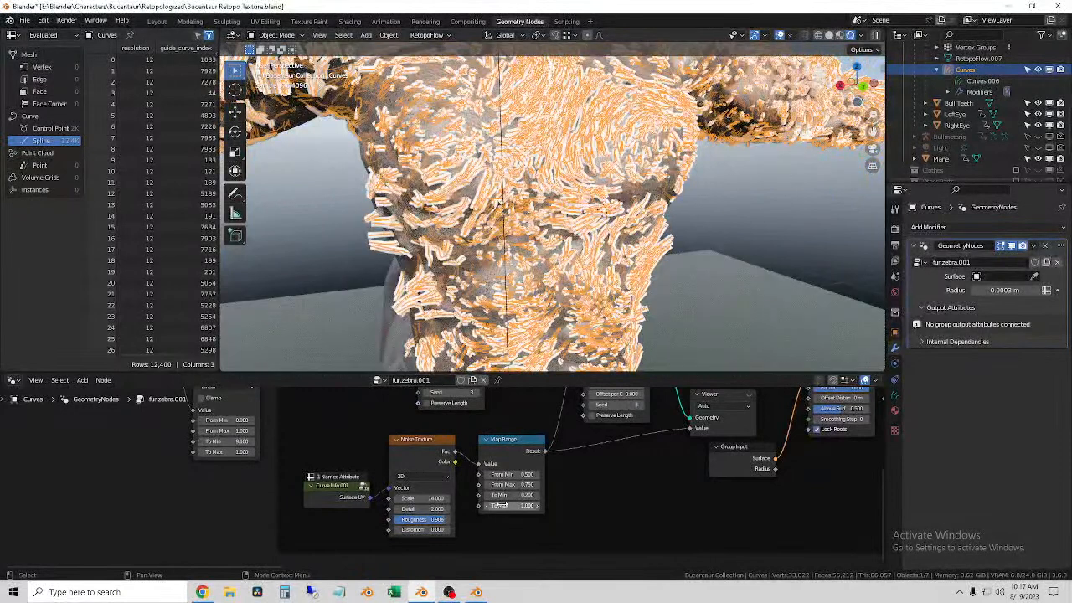
Step: Add a Curve Info node beside the radius Map Range node's inputs
{"action": "scroll", "coordinate": [364, 480], "scroll_direction": "down", "scroll_amount": 3}
{"action": "middle_click_drag", "start_coordinate": [363, 480], "coordinate": [515, 540]}
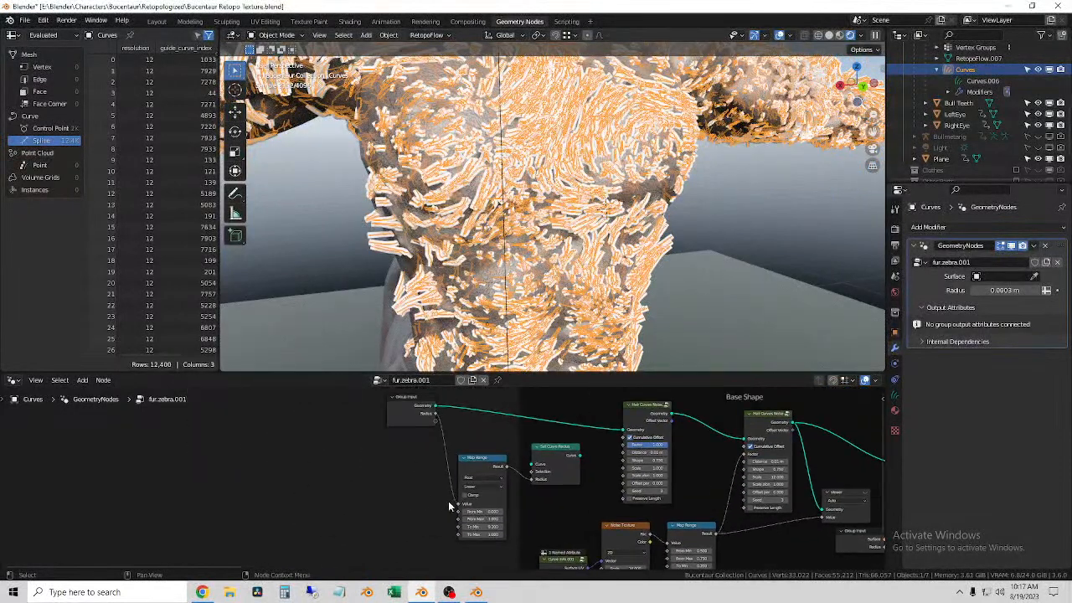
{"action": "middle_click_drag", "start_coordinate": [444, 506], "coordinate": [371, 476]}
{"action": "key", "text": "shift+a"}
{"action": "mouse_move", "coordinate": [315, 474]}
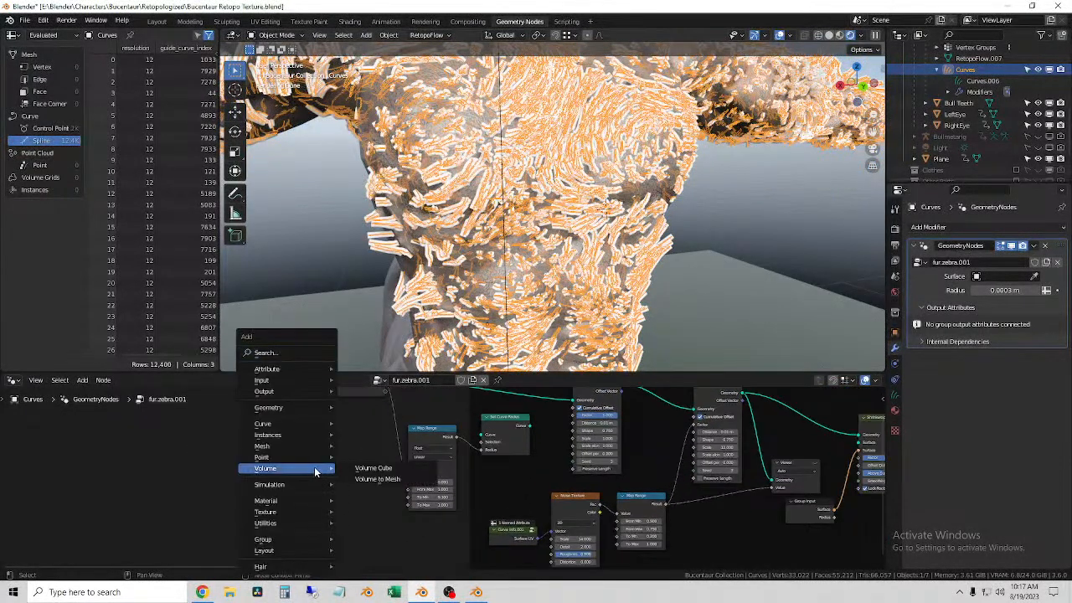
{"action": "mouse_move", "coordinate": [295, 423]}
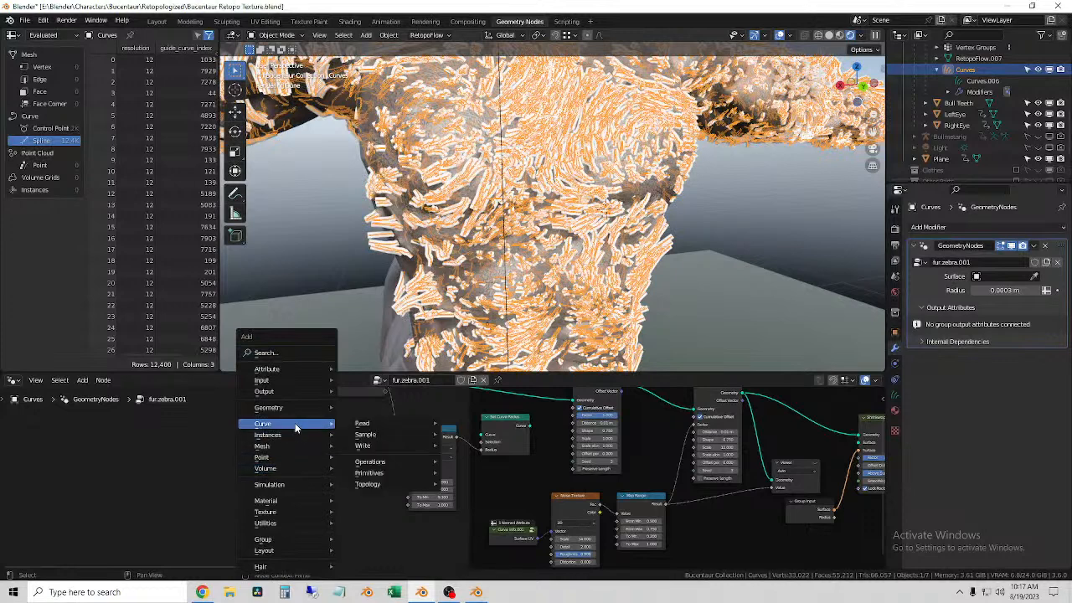
{"action": "mouse_move", "coordinate": [393, 422]}
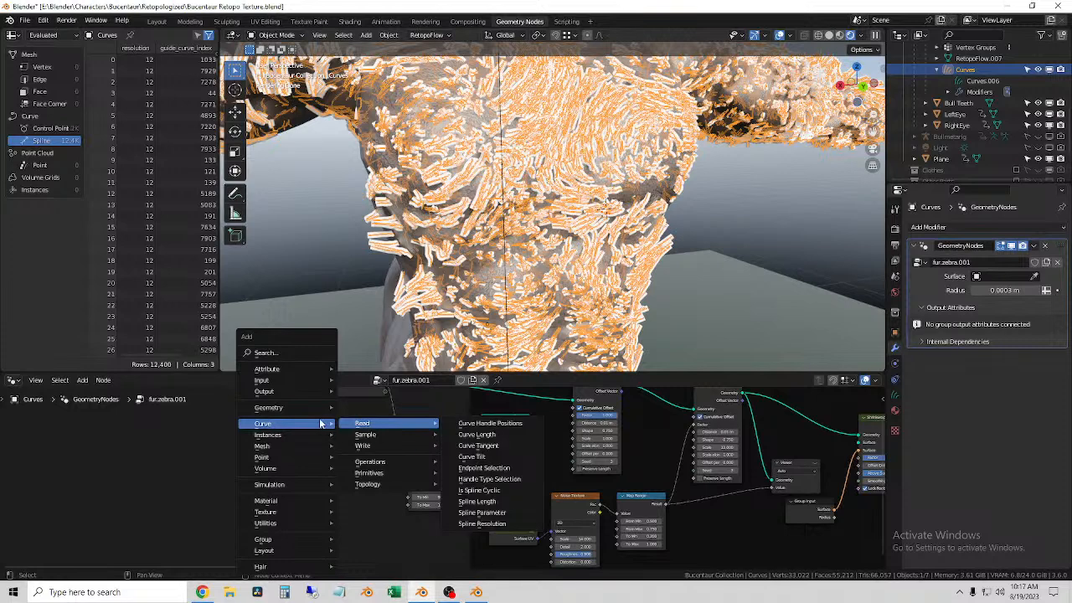
{"action": "left_click", "coordinate": [266, 353]}
{"action": "type", "text": "curve info"}
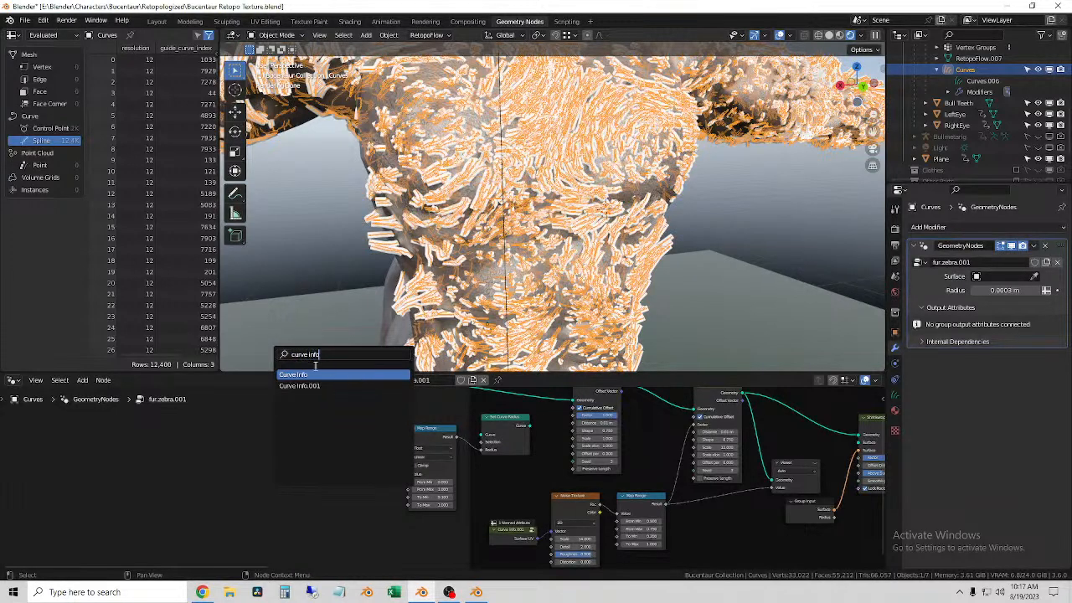
{"action": "left_click", "coordinate": [312, 374]}
{"action": "left_click", "coordinate": [347, 496]}
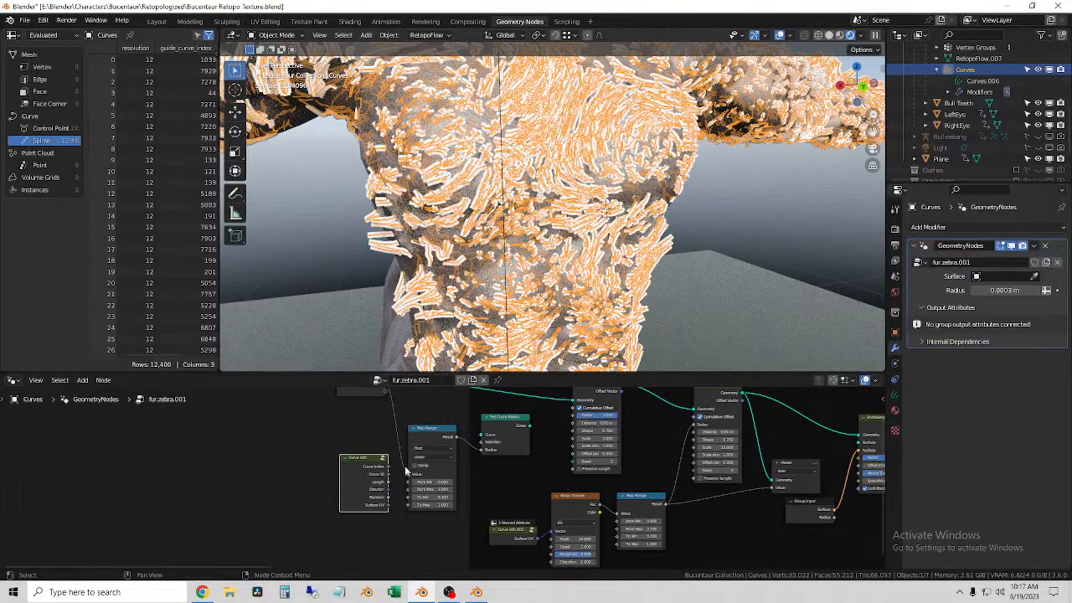
Step: Connect the Curve Info node's Length output to the radius Map Range node's Value input, replacing the Group Input's Radius link
{"action": "scroll", "coordinate": [348, 496], "scroll_direction": "up", "scroll_amount": 3}
{"action": "middle_click_drag", "start_coordinate": [355, 496], "coordinate": [434, 510]}
{"action": "scroll", "coordinate": [507, 446], "scroll_direction": "down", "scroll_amount": 3}
{"action": "middle_click_drag", "start_coordinate": [562, 458], "coordinate": [574, 507]}
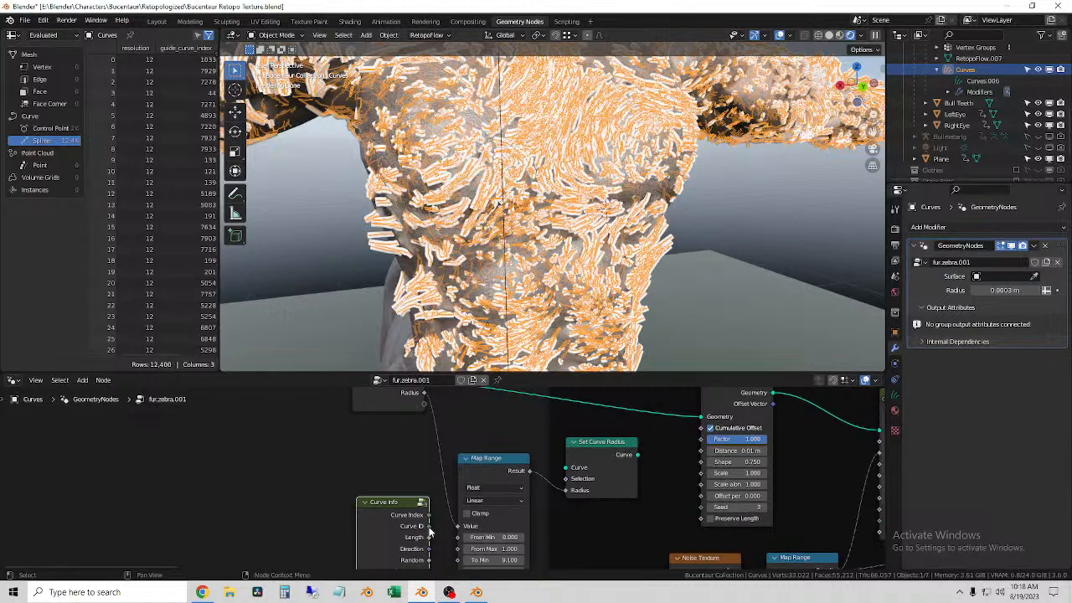
{"action": "mouse_move", "coordinate": [428, 530]}
{"action": "middle_click_drag", "start_coordinate": [428, 530], "coordinate": [406, 450]}
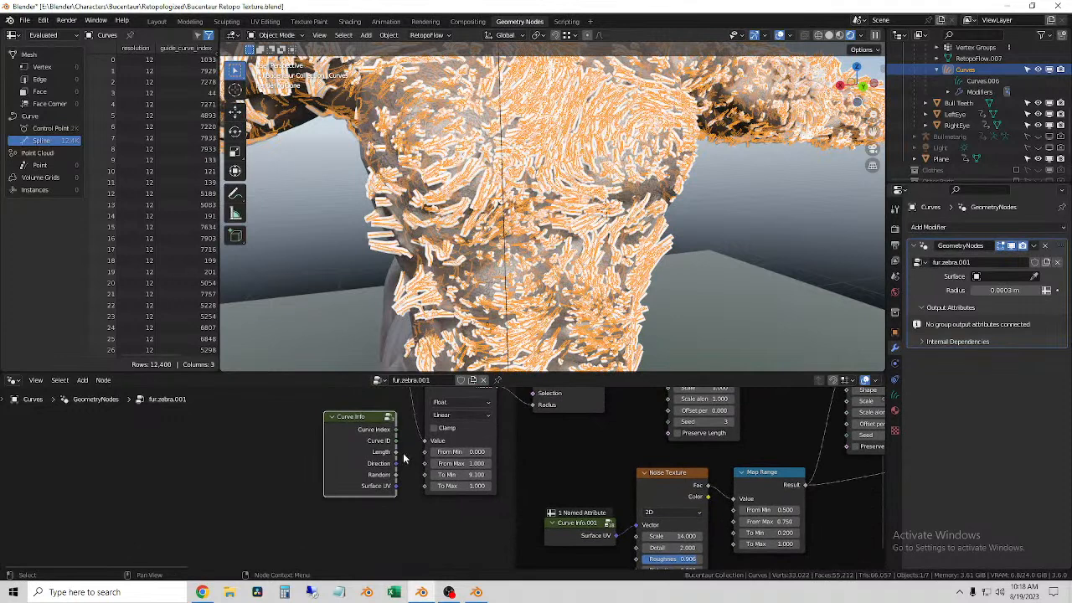
{"action": "left_click_drag", "start_coordinate": [397, 453], "coordinate": [425, 441]}
{"action": "middle_click_drag", "start_coordinate": [436, 467], "coordinate": [492, 519]}
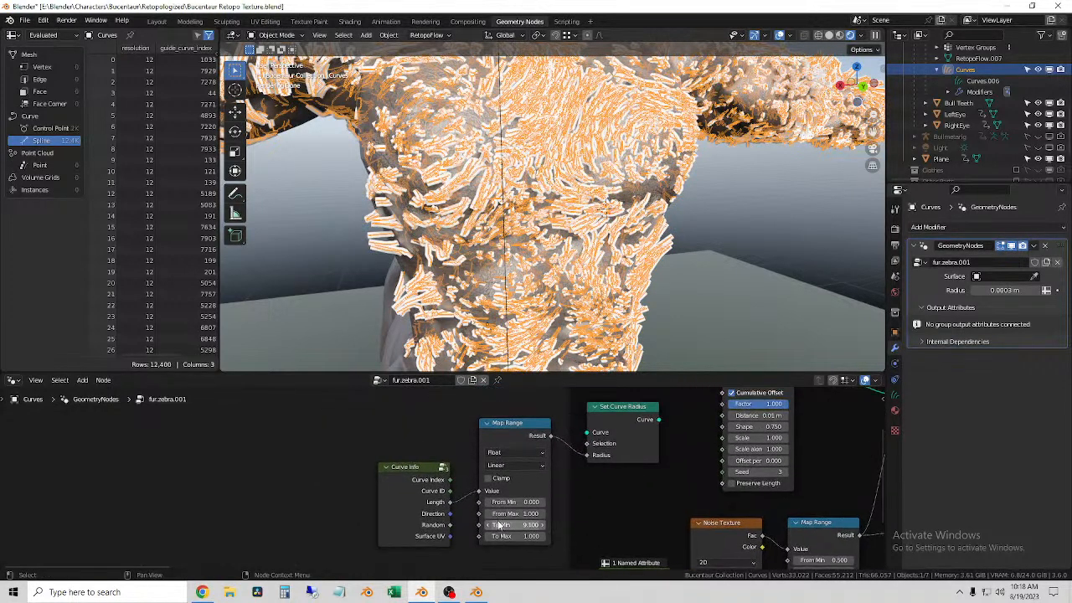
{"action": "scroll", "coordinate": [520, 503], "scroll_direction": "down", "scroll_amount": 2}
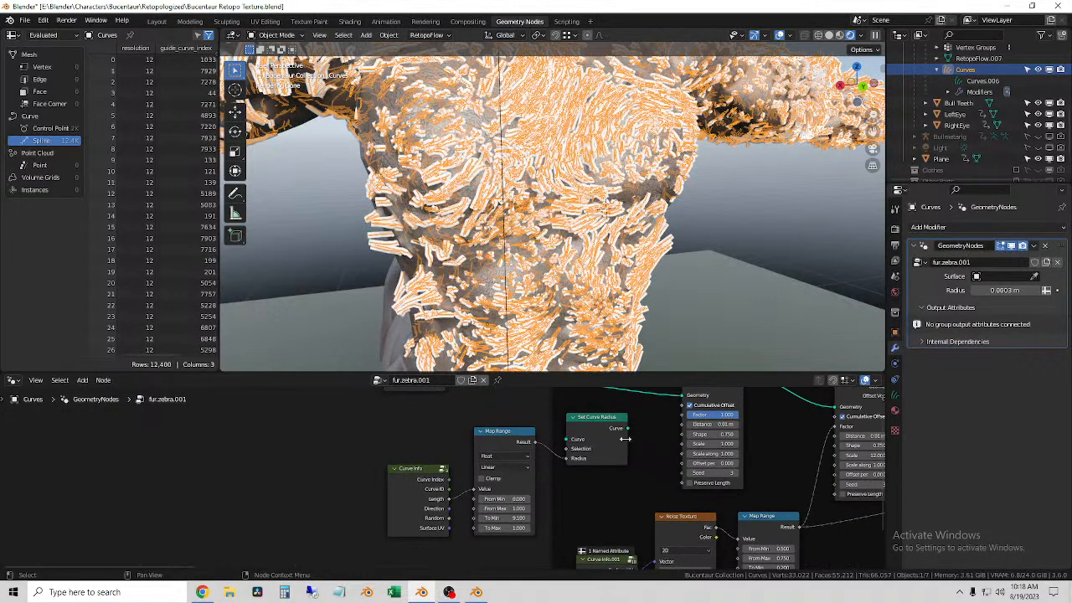
{"action": "left_click_drag", "start_coordinate": [630, 432], "coordinate": [595, 430]}
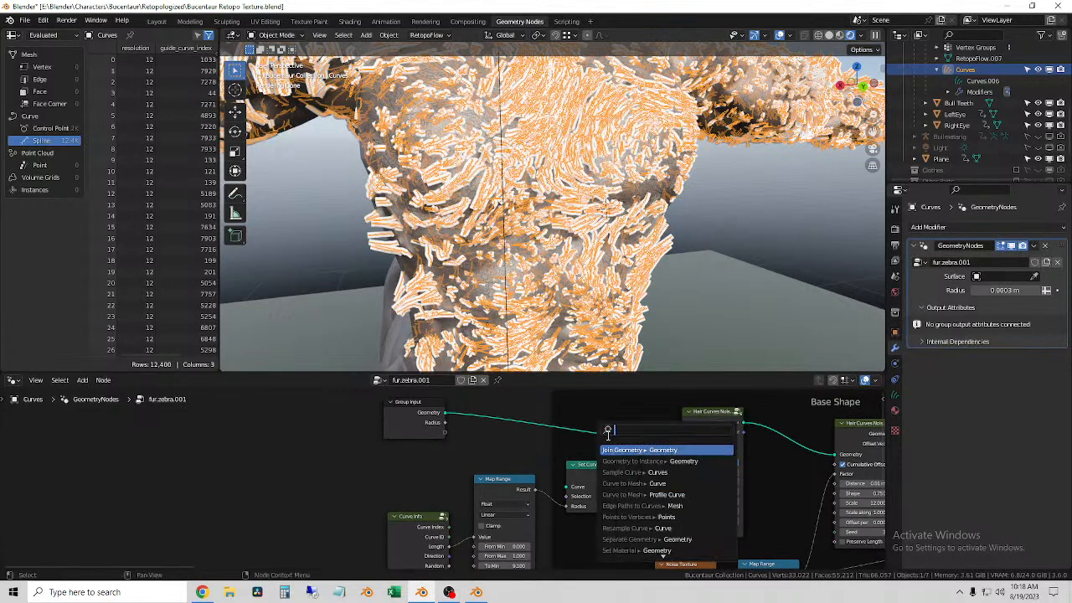
{"action": "left_click", "coordinate": [618, 449]}
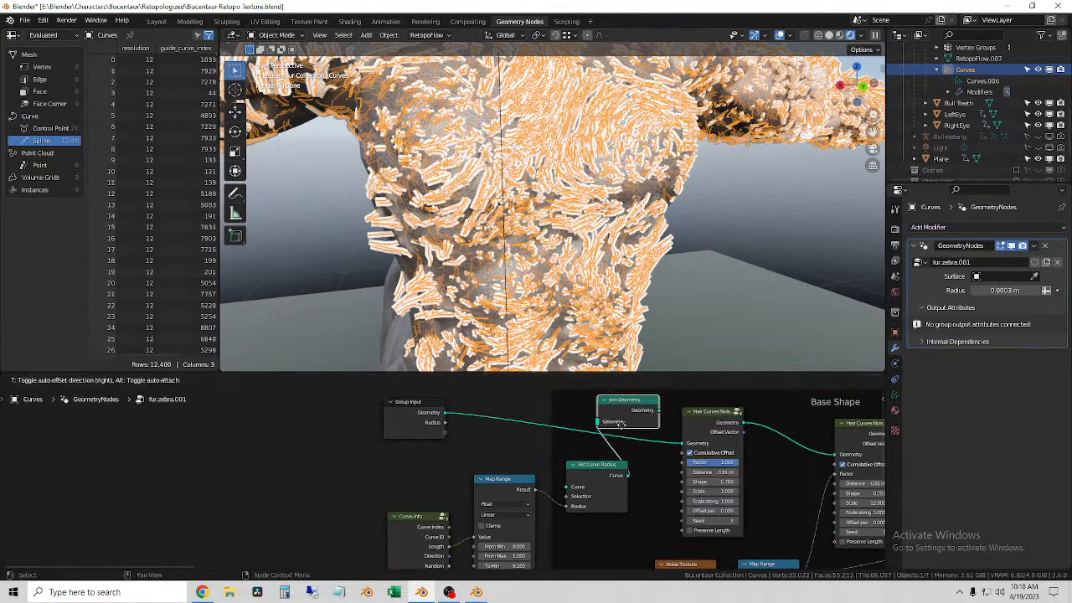
{"action": "left_click", "coordinate": [362, 493]}
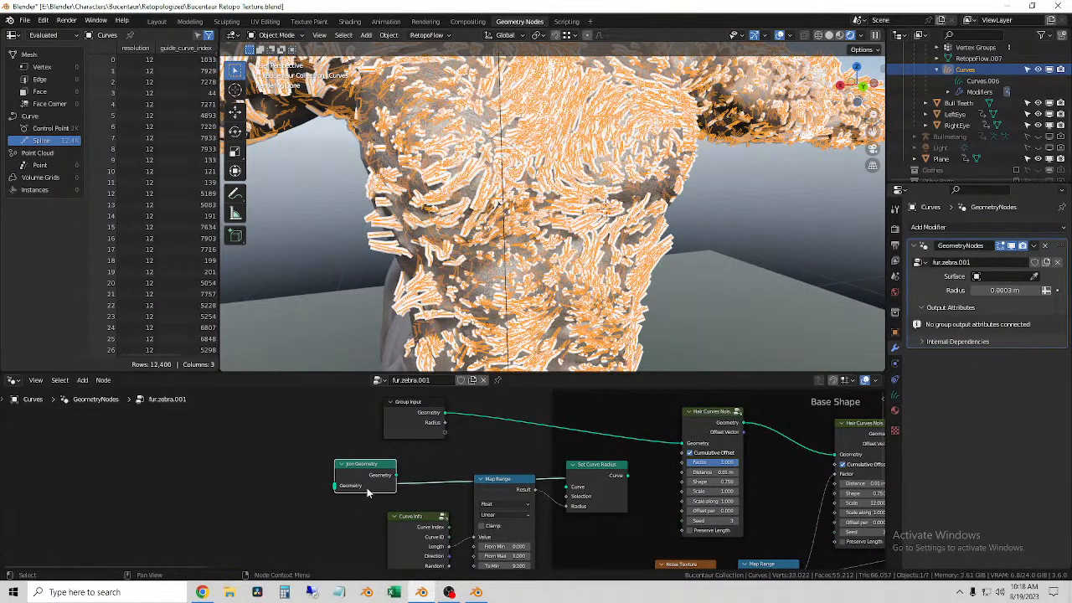
{"action": "key", "text": "Delete"}
Step: Insert the Set Curve Radius node between the Group Input's Geometry output and the first Hair Curves Noise node, and tidy the nearby nodes
{"action": "left_click_drag", "start_coordinate": [628, 475], "coordinate": [685, 445]}
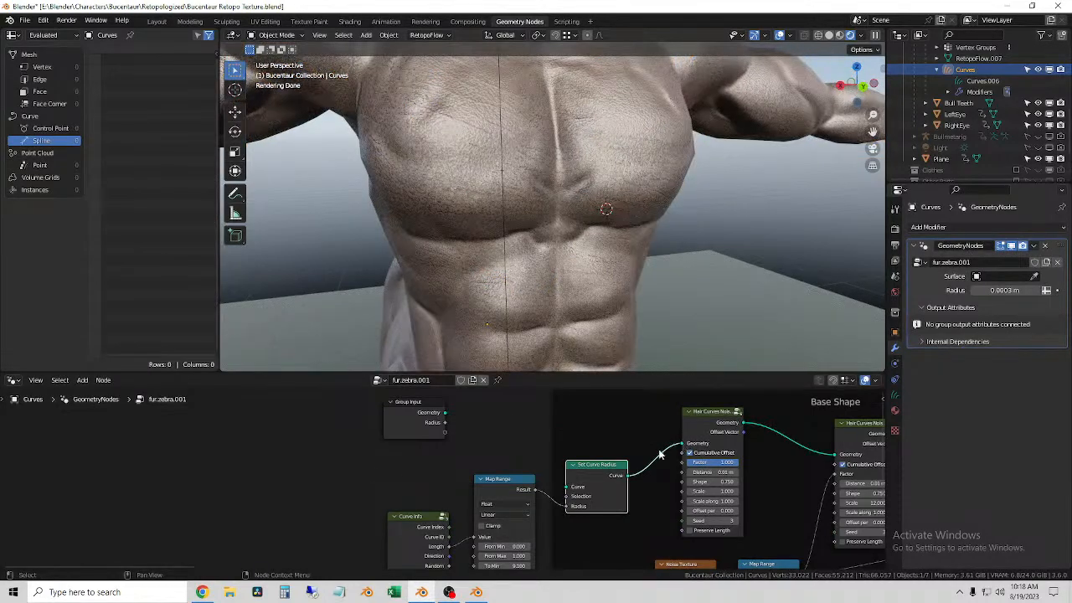
{"action": "left_click_drag", "start_coordinate": [446, 412], "coordinate": [567, 486]}
{"action": "left_click_drag", "start_coordinate": [502, 484], "coordinate": [494, 494]}
{"action": "left_click_drag", "start_coordinate": [586, 465], "coordinate": [586, 420]}
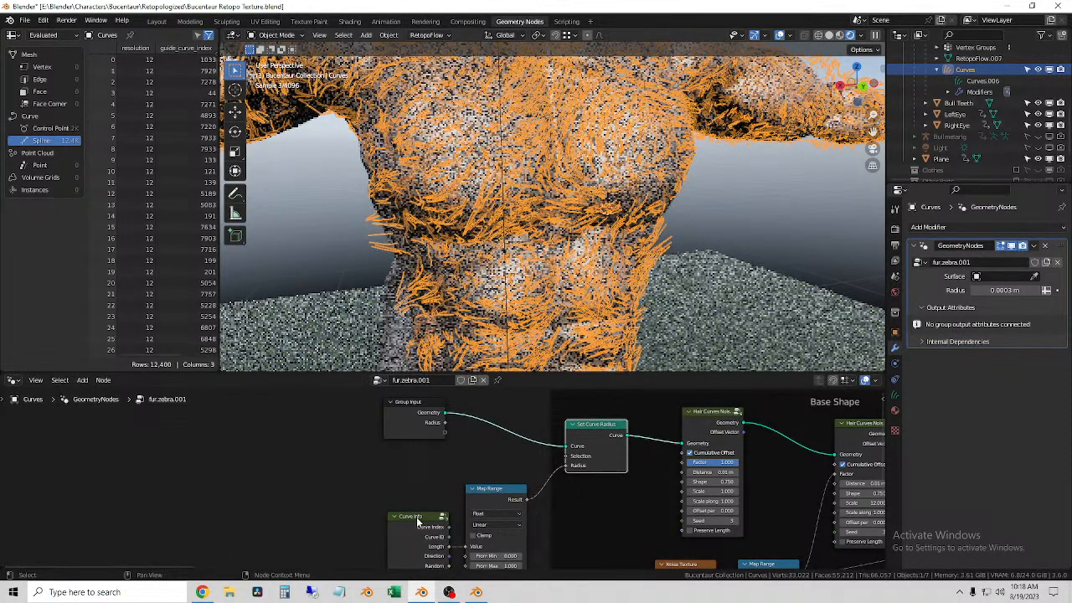
{"action": "left_click_drag", "start_coordinate": [423, 524], "coordinate": [412, 502]}
Step: Reselect the fur curves and try a From Min of 1.600 on the radius Map Range node
{"action": "left_click", "coordinate": [318, 231]}
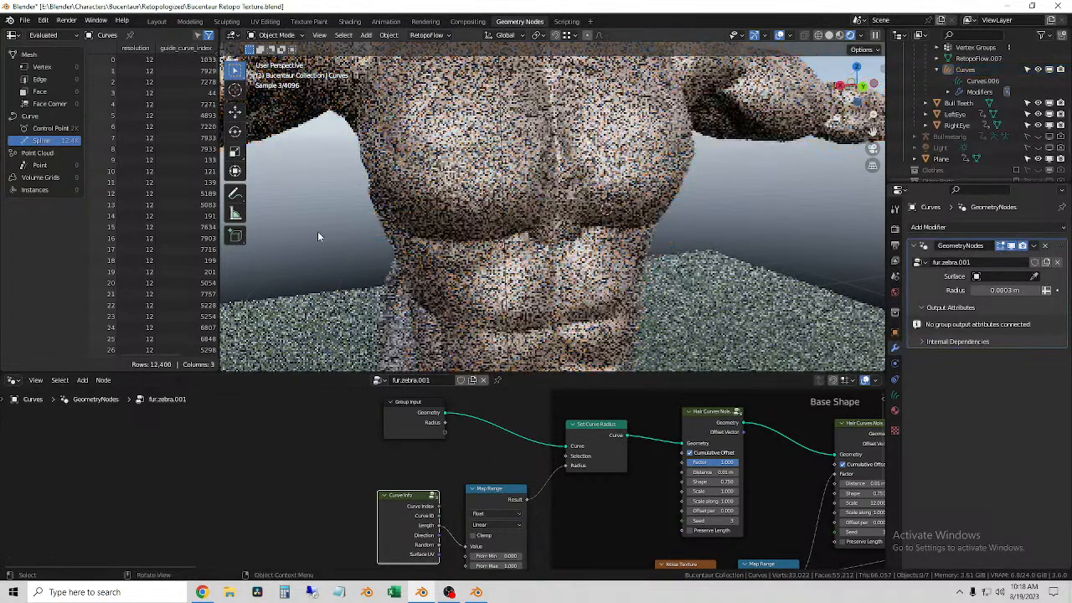
{"action": "left_click", "coordinate": [412, 247]}
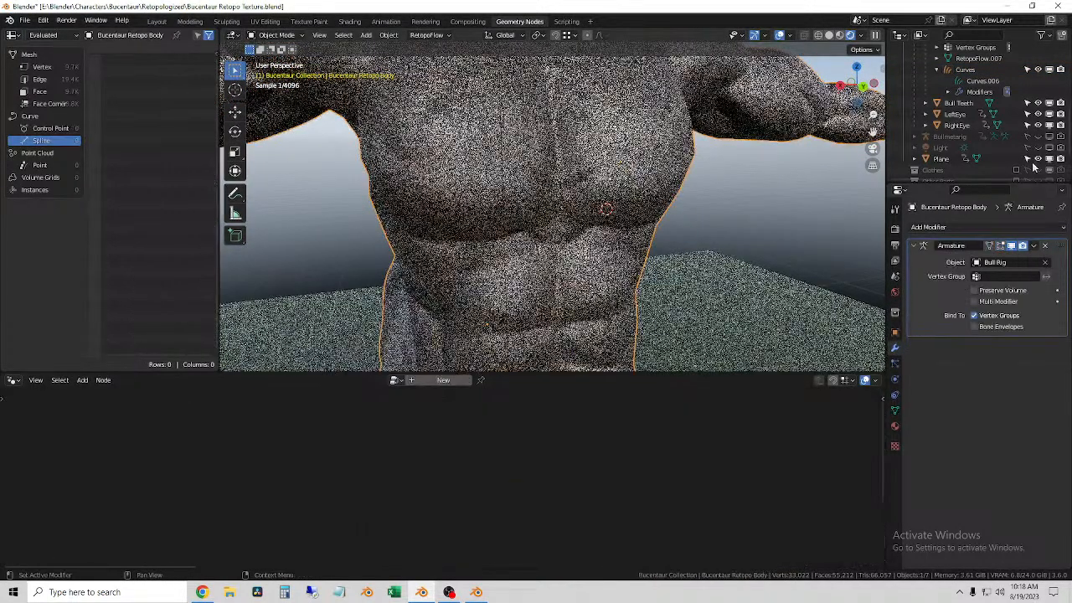
{"action": "left_click", "coordinate": [967, 70]}
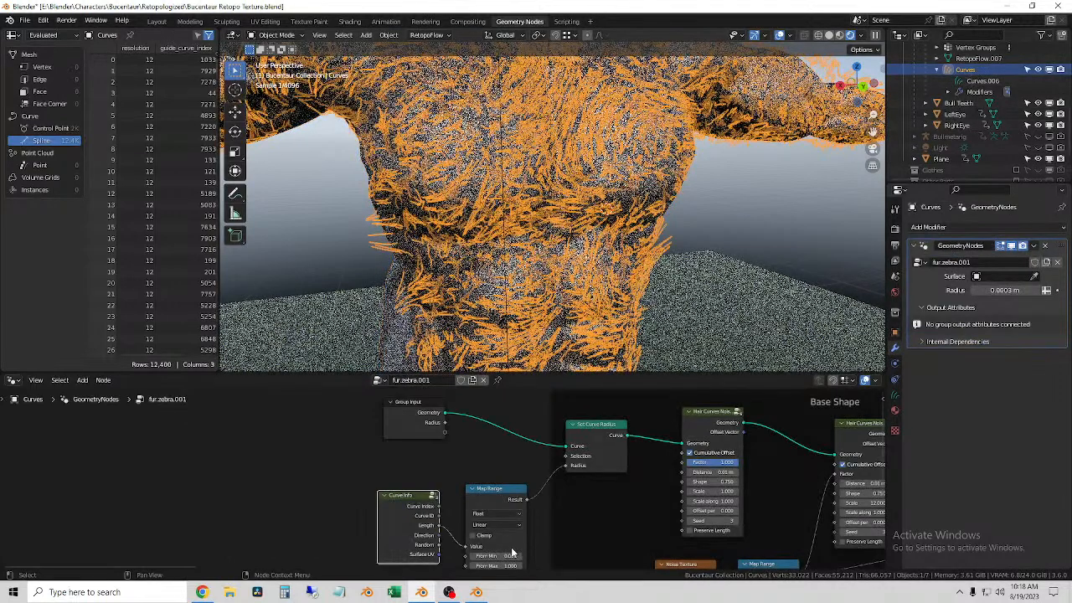
{"action": "scroll", "coordinate": [539, 551], "scroll_direction": "up", "scroll_amount": 5}
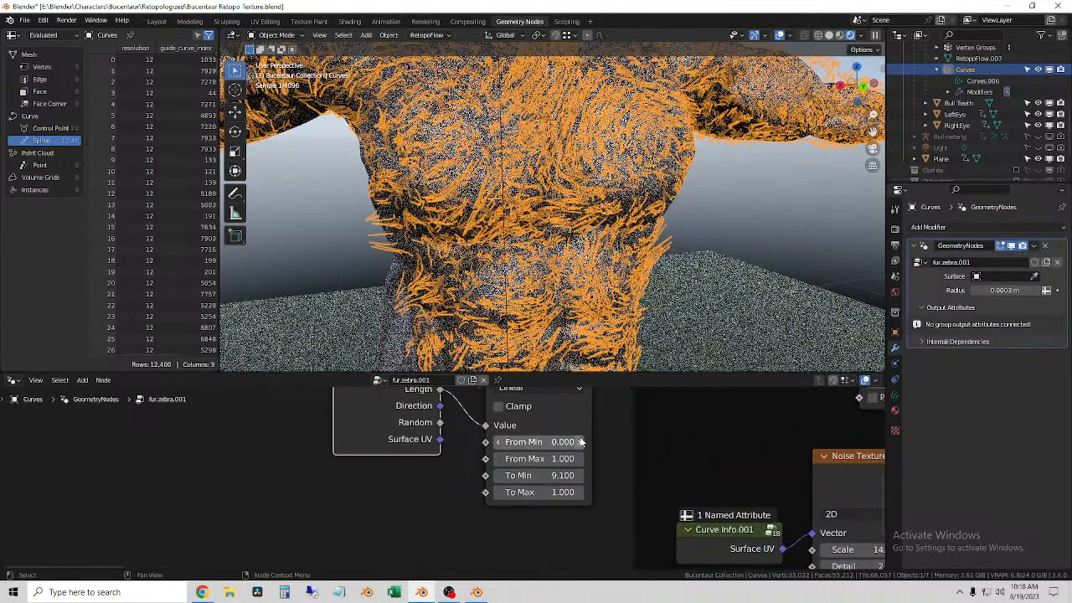
{"action": "left_click_drag", "start_coordinate": [540, 442], "coordinate": [561, 442]}
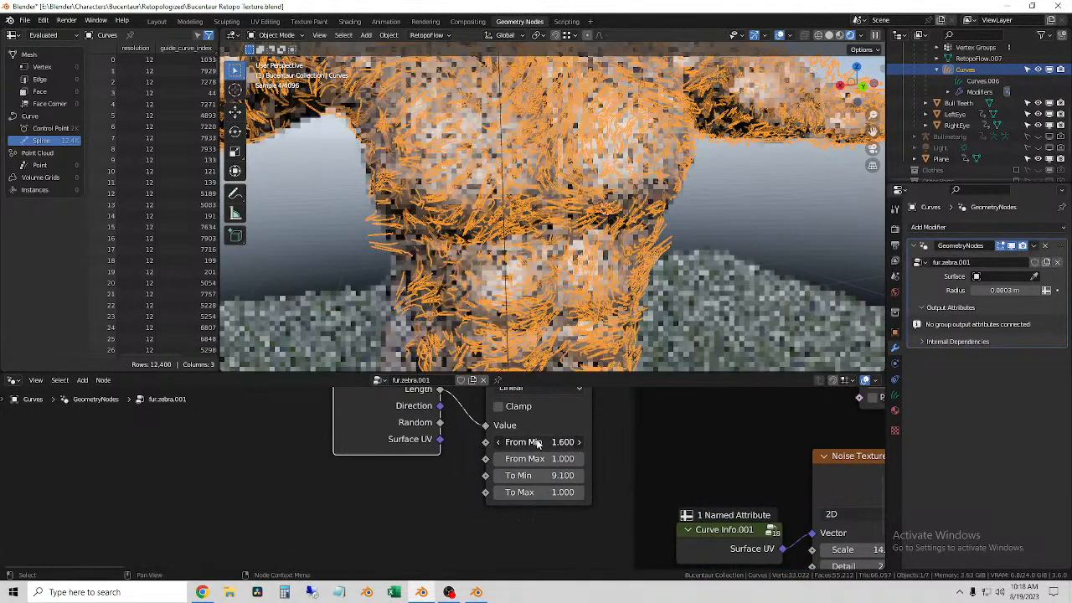
Step: Switch the viewport shading to Material Preview and deselect the fur curves
{"action": "left_click", "coordinate": [840, 38]}
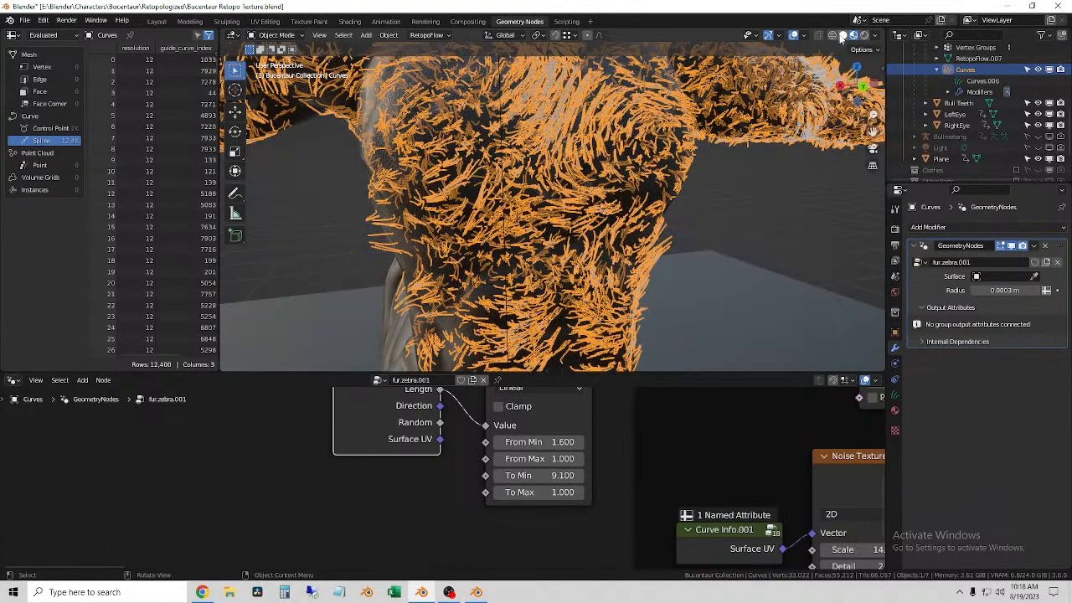
{"action": "left_click", "coordinate": [746, 216]}
{"action": "left_click", "coordinate": [482, 189]}
{"action": "left_click", "coordinate": [299, 204]}
{"action": "scroll", "coordinate": [569, 494], "scroll_direction": "up", "scroll_amount": 1}
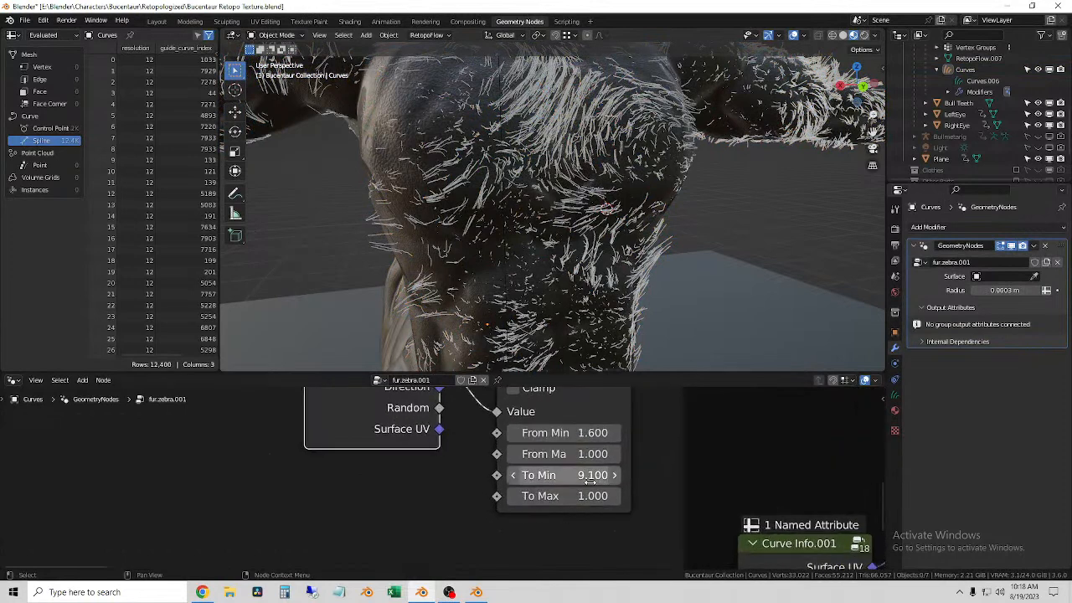
Step: Try To Min 1.000, To Max 3.000 and From Min 0.200 on the radius Map Range node
{"action": "mouse_move", "coordinate": [592, 478]}
{"action": "left_mouse_down"}
{"action": "mouse_move", "coordinate": [399, 478]}
{"action": "mouse_move", "coordinate": [598, 479]}
{"action": "left_mouse_up"}
{"action": "left_click_drag", "start_coordinate": [793, 476], "coordinate": [943, 476]}
{"action": "key", "text": "Escape"}
{"action": "left_click", "coordinate": [573, 476]}
{"action": "type", "text": "1"}
{"action": "key", "text": "Tab"}
{"action": "type", "text": "3"}
{"action": "key", "text": "Return"}
{"action": "scroll", "coordinate": [540, 477], "scroll_direction": "up", "scroll_amount": 1}
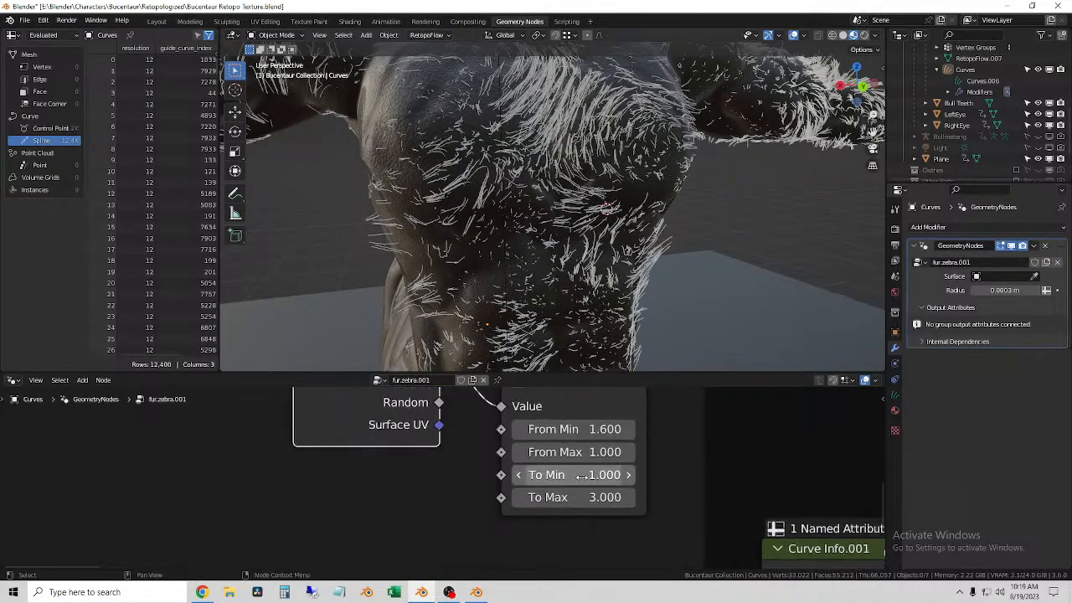
{"action": "left_click", "coordinate": [574, 429]}
{"action": "type", "text": ".2"}
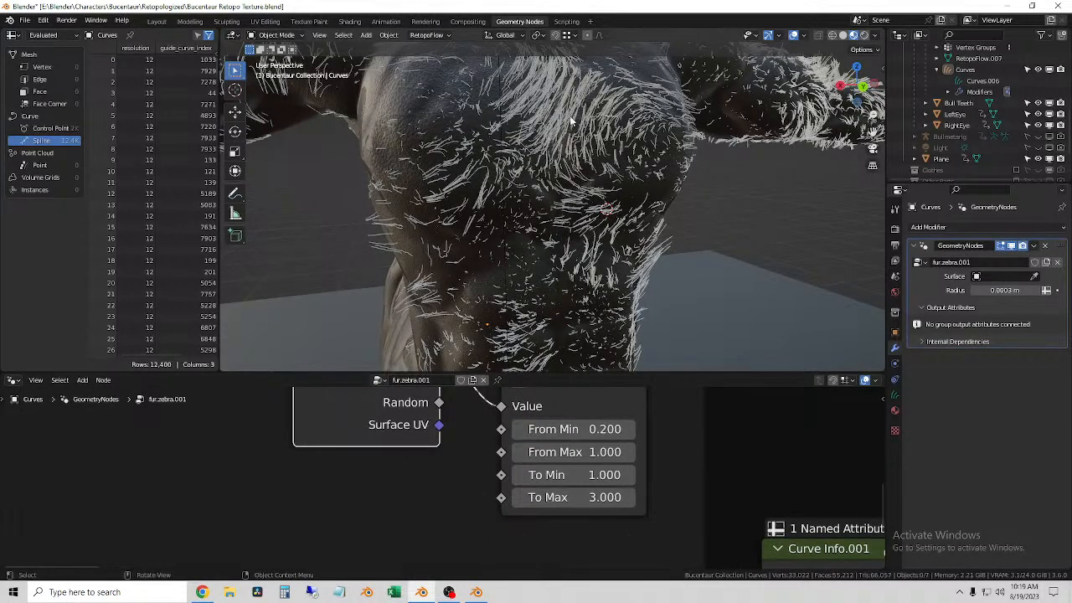
Step: Try the Curve Info node's Random output as the radius Map Range node's Value input in place of Length
{"action": "left_click", "coordinate": [584, 122]}
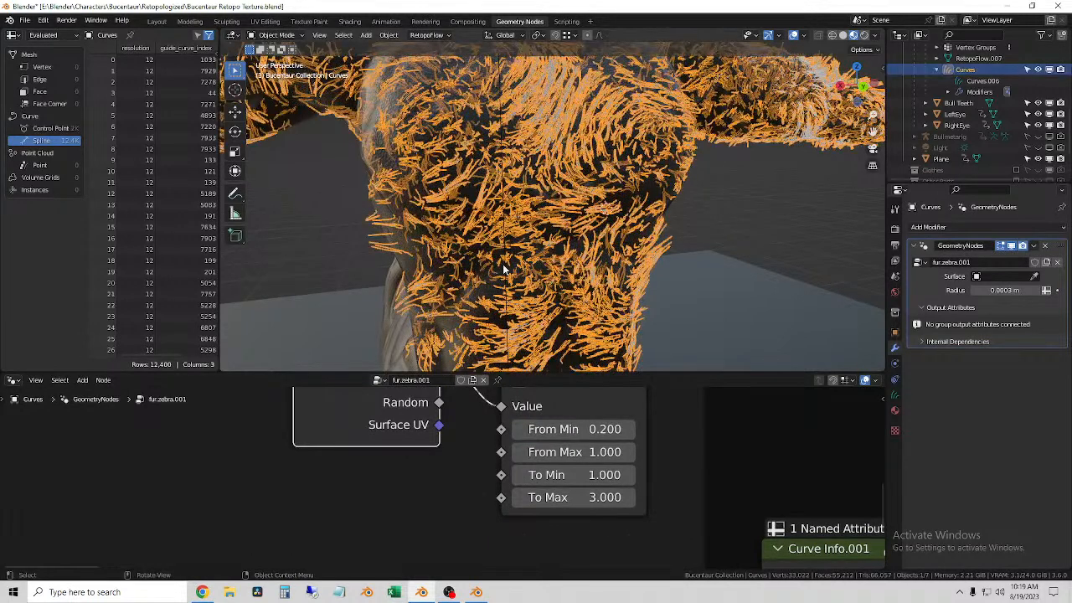
{"action": "scroll", "coordinate": [456, 483], "scroll_direction": "up", "scroll_amount": 1}
{"action": "scroll", "coordinate": [455, 482], "scroll_direction": "down", "scroll_amount": 6}
{"action": "left_click", "coordinate": [752, 194]}
{"action": "middle_click_drag", "start_coordinate": [603, 197], "coordinate": [583, 161]}
{"action": "left_click", "coordinate": [531, 185]}
{"action": "middle_click_drag", "start_coordinate": [387, 434], "coordinate": [388, 477]}
{"action": "left_click_drag", "start_coordinate": [406, 402], "coordinate": [382, 451]}
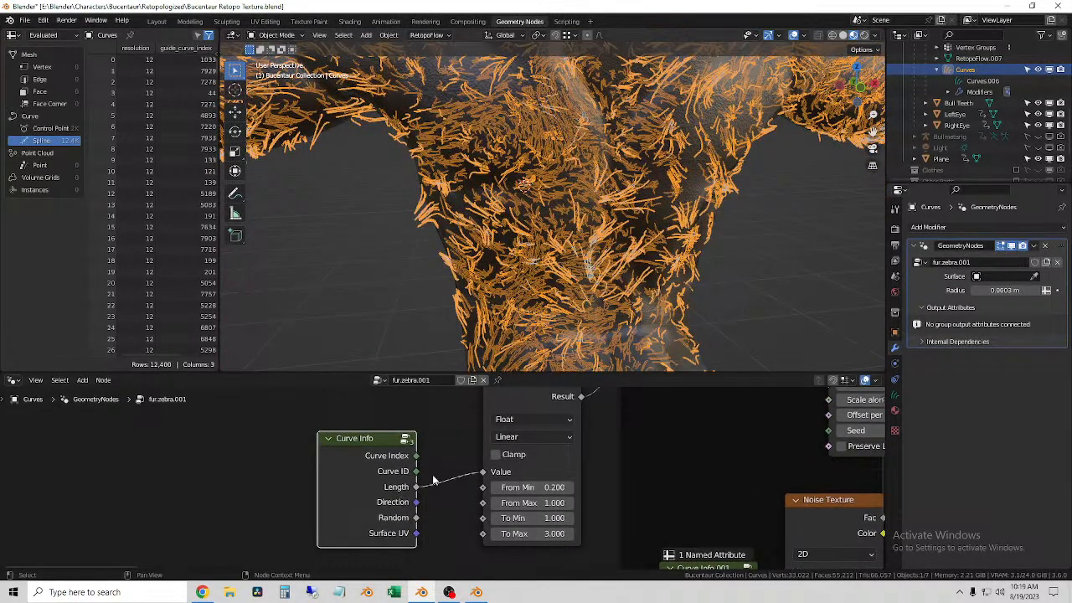
{"action": "middle_click_drag", "start_coordinate": [429, 484], "coordinate": [437, 449]}
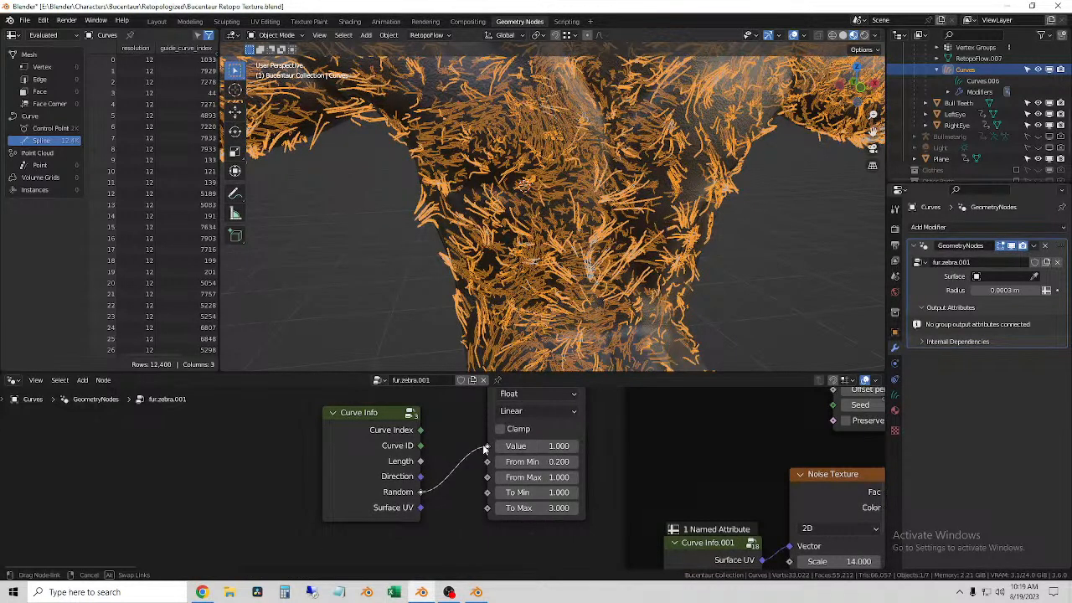
{"action": "left_click_drag", "start_coordinate": [486, 446], "coordinate": [467, 456]}
Step: Delete the radius Map Range and Curve Info nodes, leaving Set Curve Radius with its own 0.0003 m radius
{"action": "scroll", "coordinate": [476, 458], "scroll_direction": "down", "scroll_amount": 3}
{"action": "middle_click_drag", "start_coordinate": [471, 449], "coordinate": [420, 569]}
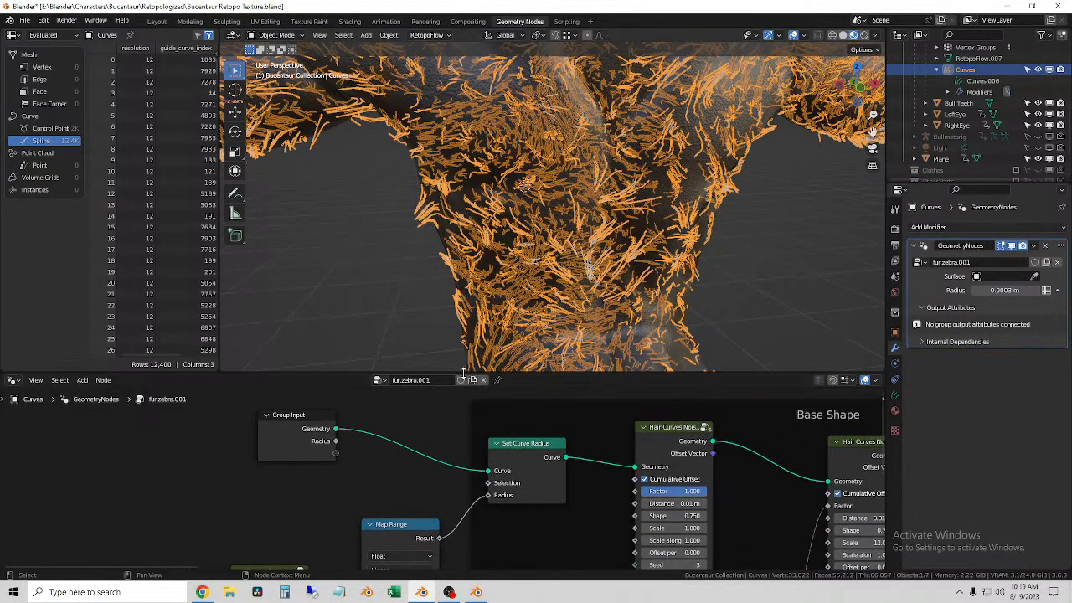
{"action": "middle_click_drag", "start_coordinate": [430, 492], "coordinate": [464, 461]}
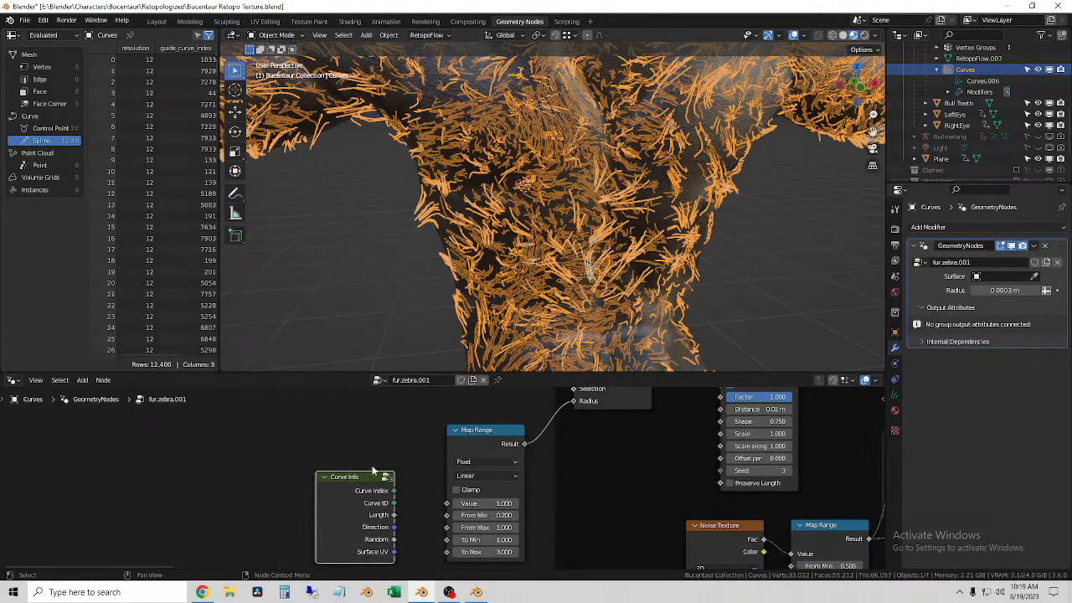
{"action": "left_click_drag", "start_coordinate": [366, 474], "coordinate": [372, 444]}
{"action": "scroll", "coordinate": [478, 461], "scroll_direction": "down", "scroll_amount": 3}
{"action": "middle_click_drag", "start_coordinate": [487, 423], "coordinate": [489, 461]}
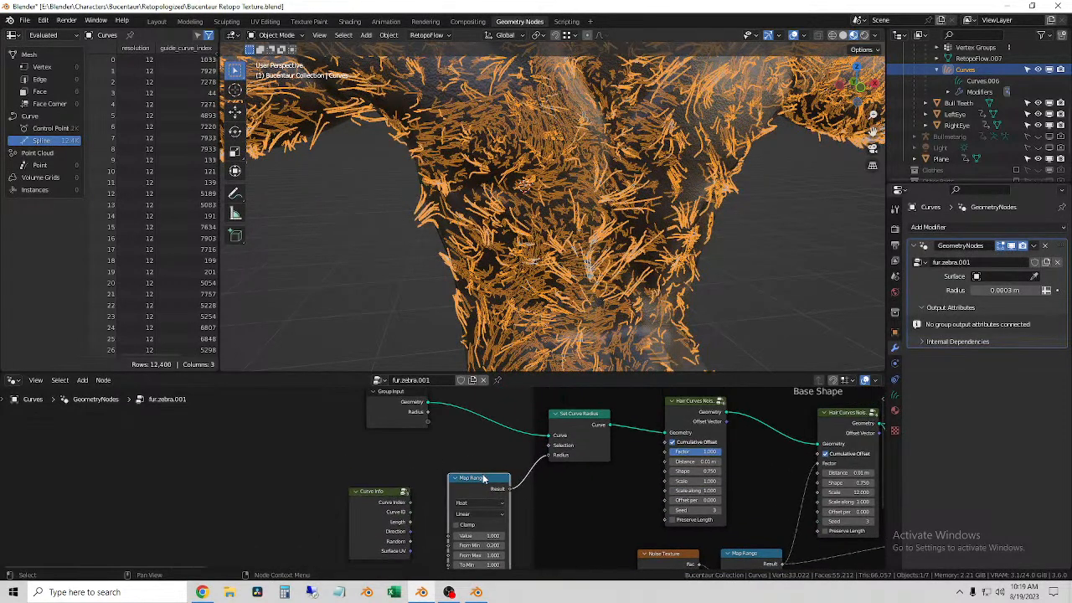
{"action": "key", "text": "x"}
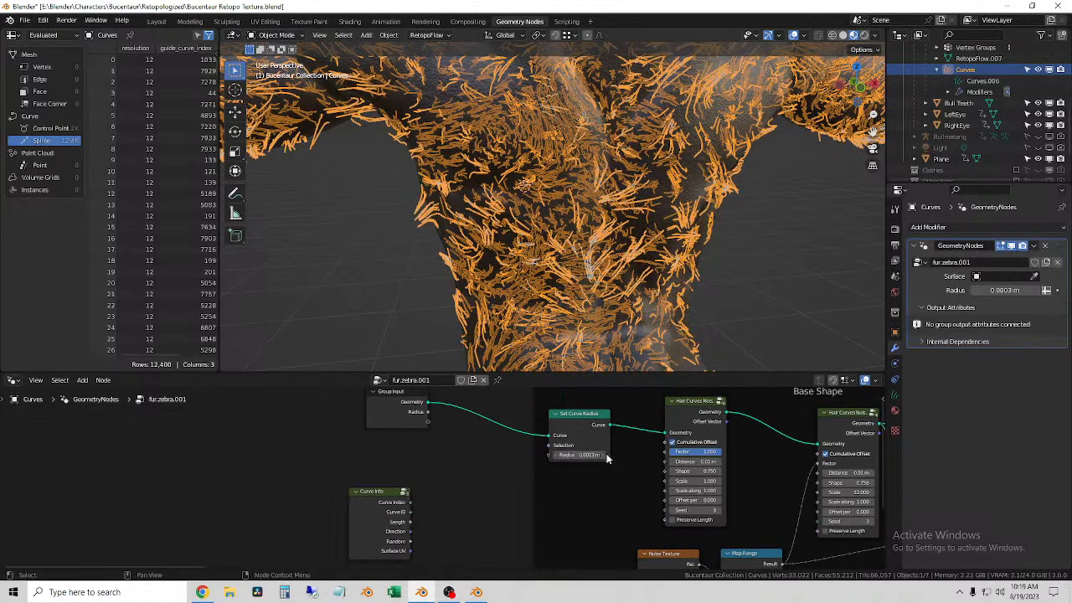
{"action": "scroll", "coordinate": [608, 458], "scroll_direction": "up", "scroll_amount": 1}
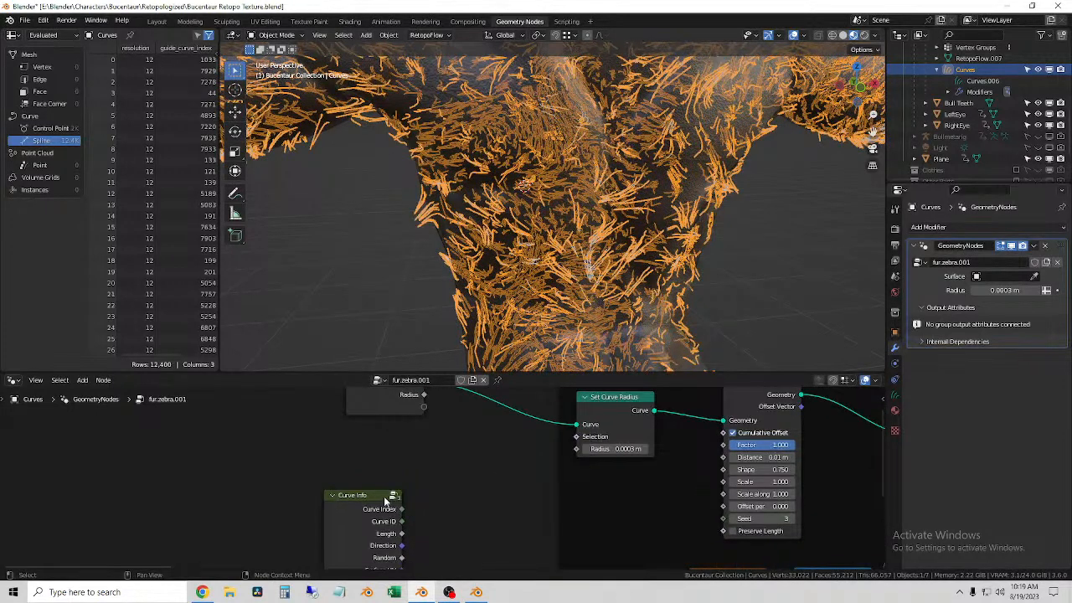
{"action": "key", "text": "x"}
{"action": "middle_click_drag", "start_coordinate": [511, 462], "coordinate": [391, 499]}
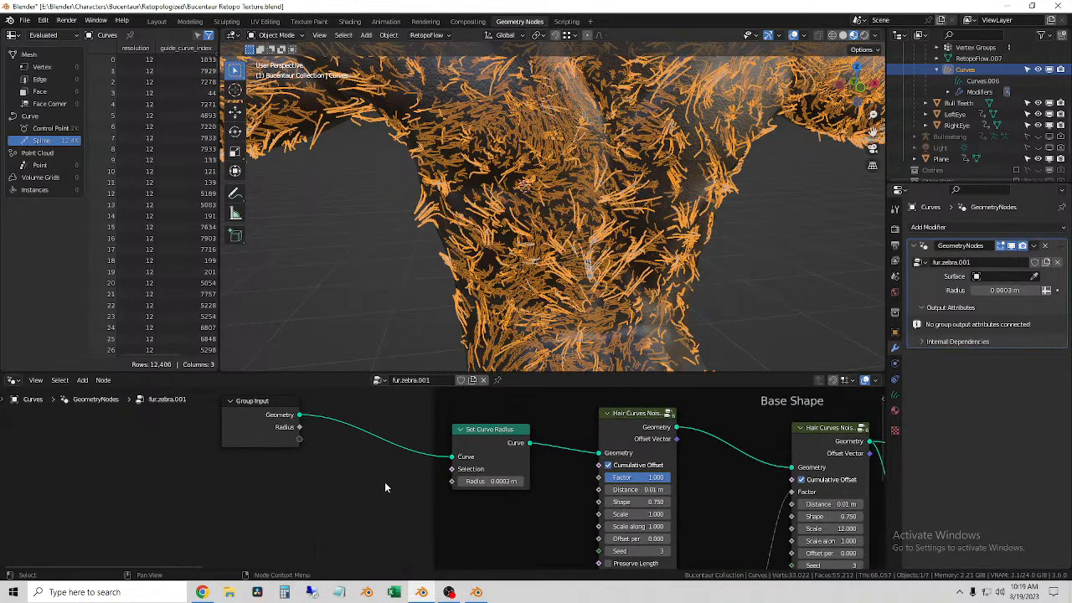
Step: Examine the fur across the Bucentaur's back and along the outstretched arm
{"action": "scroll", "coordinate": [539, 474], "scroll_direction": "down", "scroll_amount": 4}
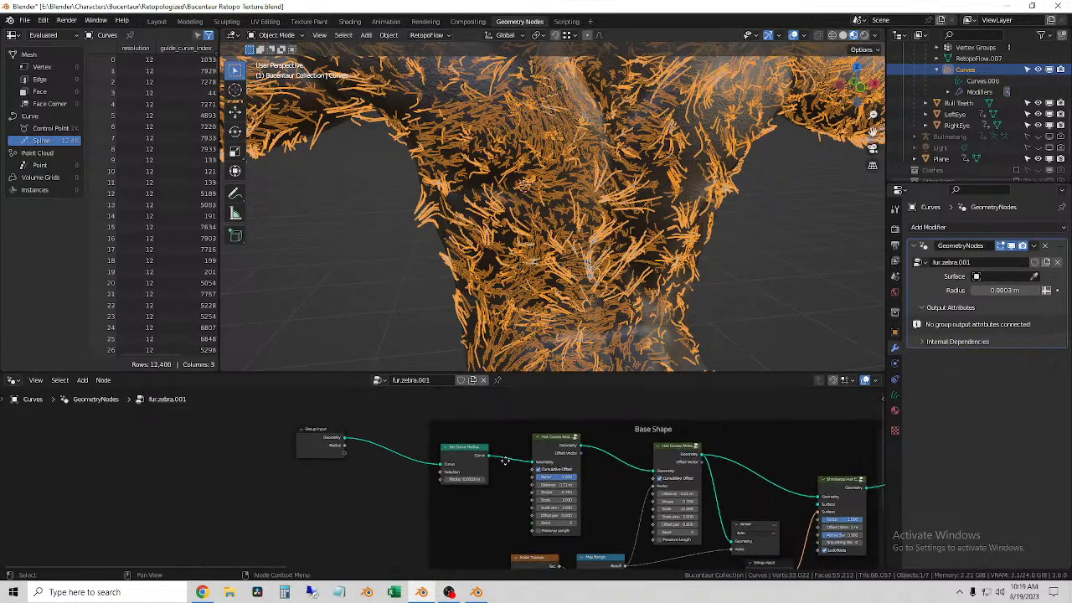
{"action": "middle_click_drag", "start_coordinate": [428, 494], "coordinate": [464, 488]}
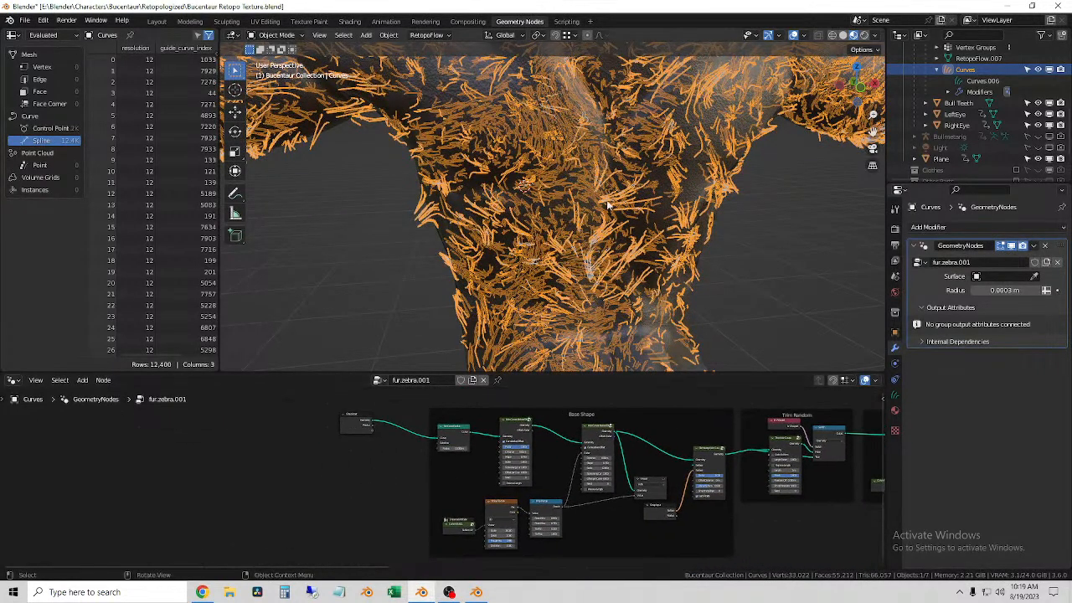
{"action": "scroll", "coordinate": [604, 211], "scroll_direction": "down", "scroll_amount": 4}
{"action": "left_click", "coordinate": [696, 241]}
{"action": "left_click", "coordinate": [577, 206]}
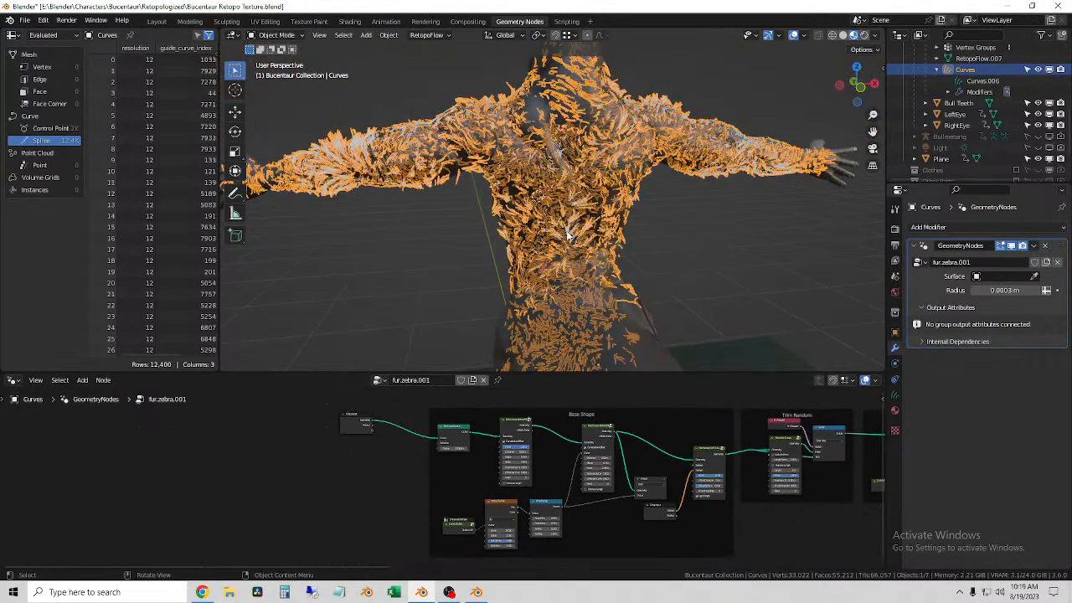
{"action": "left_click", "coordinate": [363, 155]}
{"action": "left_click", "coordinate": [360, 148]}
{"action": "middle_click_drag", "start_coordinate": [472, 224], "coordinate": [544, 254]}
{"action": "scroll", "coordinate": [498, 209], "scroll_direction": "up", "scroll_amount": 5}
{"action": "scroll", "coordinate": [493, 212], "scroll_direction": "down", "scroll_amount": 2}
{"action": "left_click", "coordinate": [457, 109]}
{"action": "left_click", "coordinate": [494, 152]}
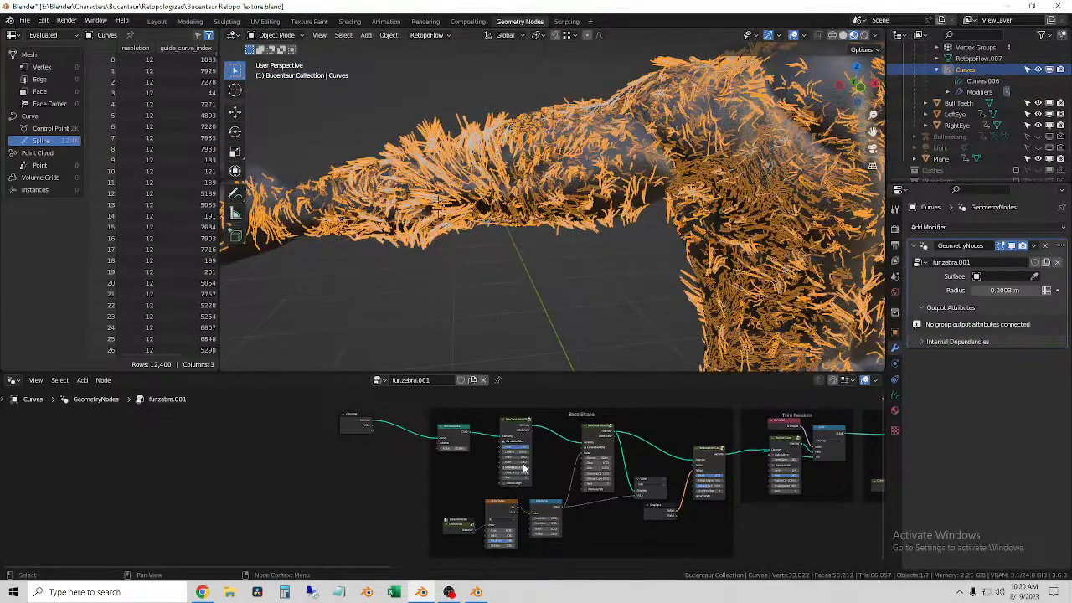
Step: Review the Base Shape noise and Map Range nodes against the arm fur, with the curves deselected and reselected
{"action": "scroll", "coordinate": [523, 474], "scroll_direction": "up", "scroll_amount": 6}
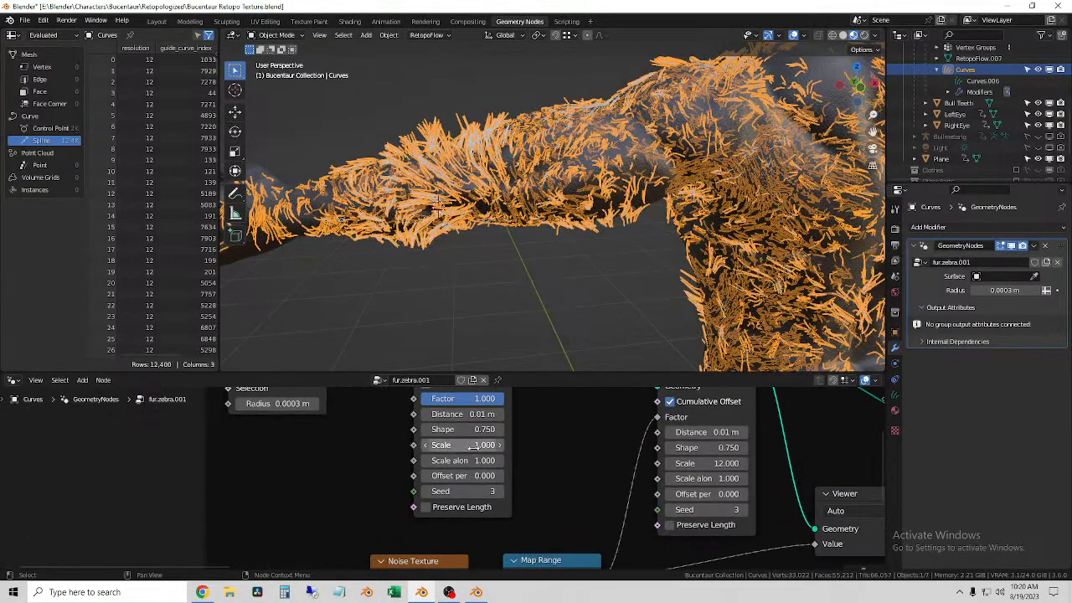
{"action": "left_click_drag", "start_coordinate": [462, 446], "coordinate": [488, 445]}
{"action": "scroll", "coordinate": [580, 496], "scroll_direction": "down", "scroll_amount": 6}
{"action": "scroll", "coordinate": [587, 502], "scroll_direction": "up", "scroll_amount": 5}
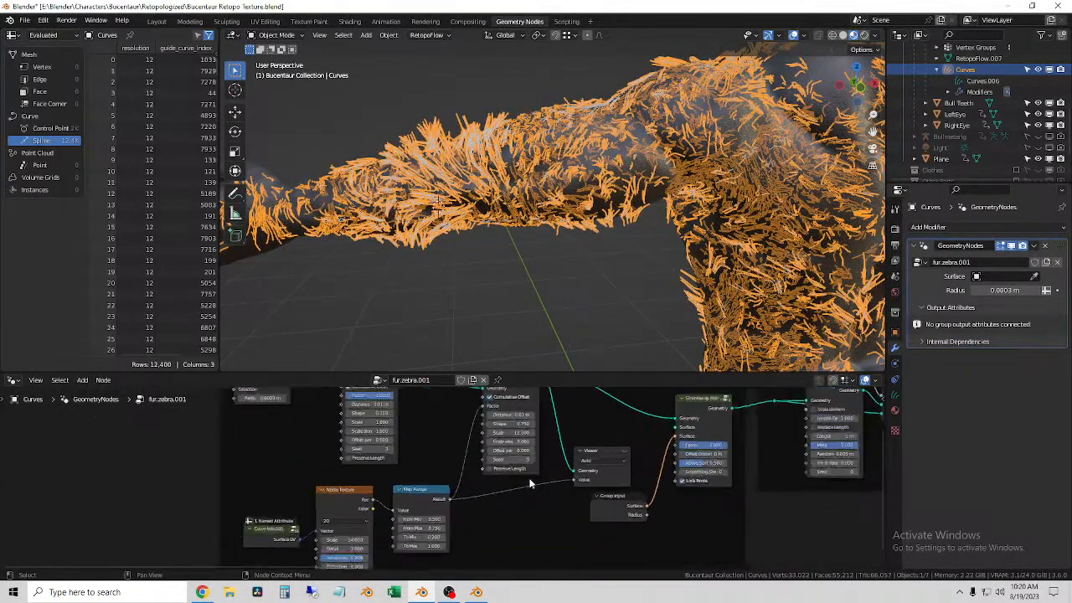
{"action": "left_click", "coordinate": [523, 241]}
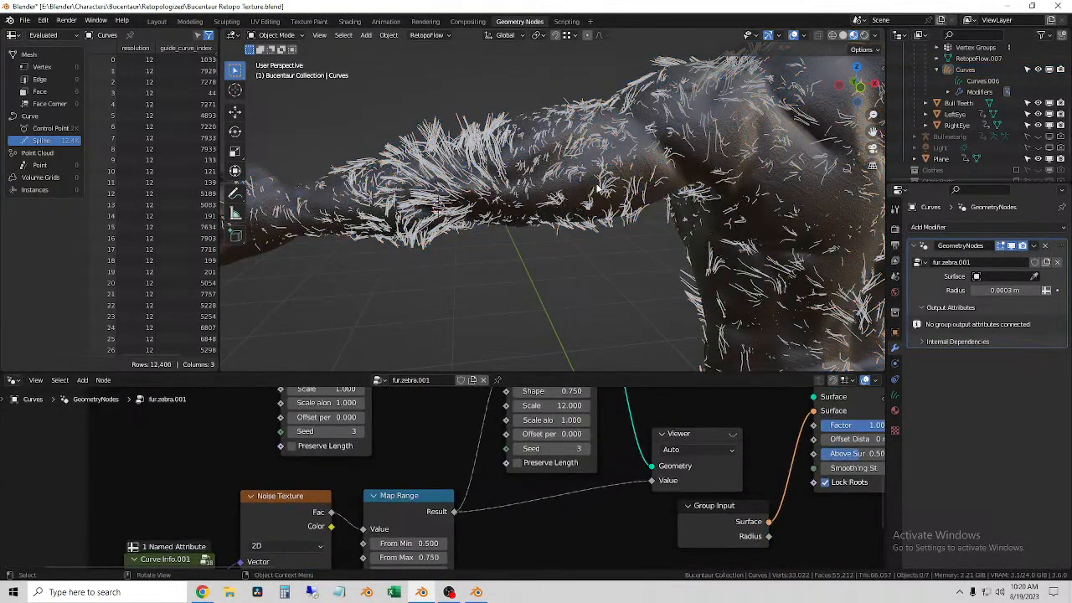
{"action": "left_click", "coordinate": [605, 183]}
{"action": "left_click", "coordinate": [392, 140]}
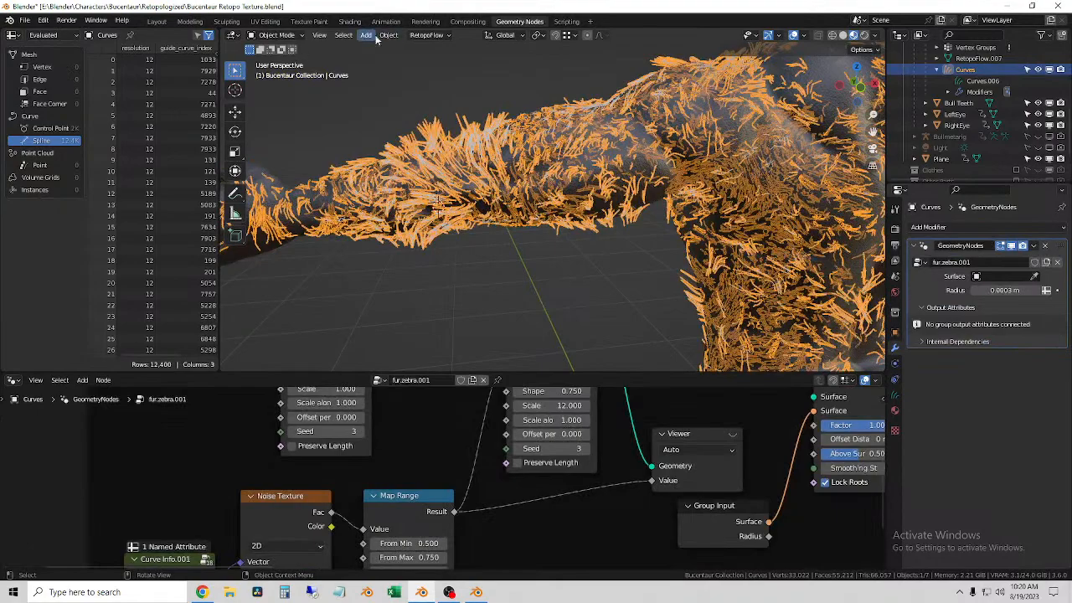
Step: Switch to the Layout workspace and frame the rendered fur on the Bucentaur's back and arm
{"action": "left_click", "coordinate": [155, 23]}
{"action": "left_click", "coordinate": [581, 387]}
{"action": "scroll", "coordinate": [586, 385], "scroll_direction": "down", "scroll_amount": 2}
{"action": "middle_click_drag", "start_coordinate": [599, 385], "coordinate": [674, 377]}
{"action": "left_click", "coordinate": [129, 201]}
{"action": "middle_click_drag", "start_coordinate": [435, 251], "coordinate": [523, 279]}
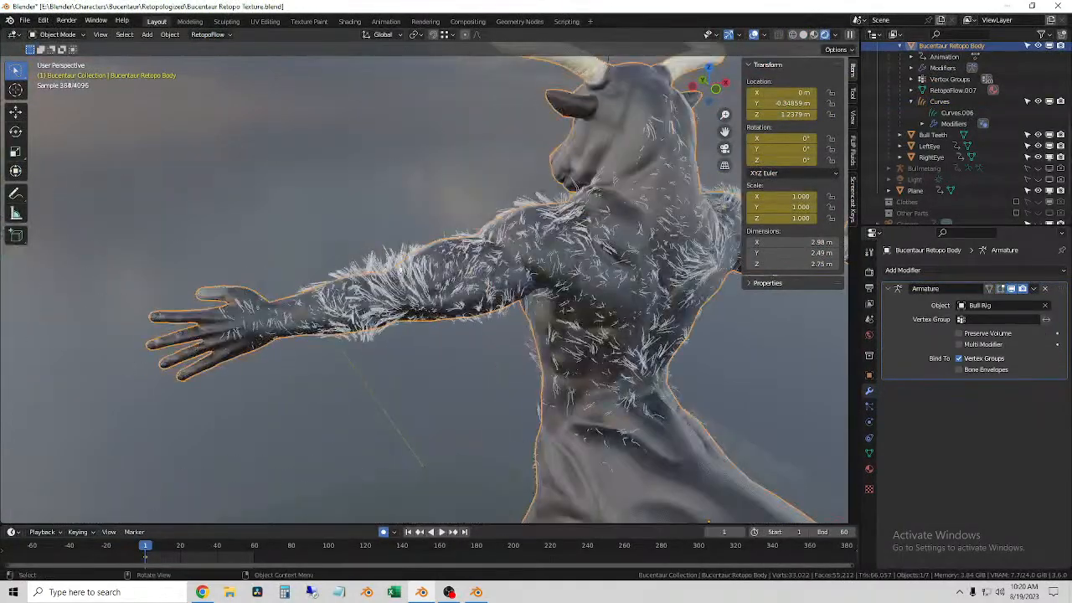
Step: Select the fur curves on the outstretched arm and enter Sculpt Mode
{"action": "left_click", "coordinate": [419, 290]}
{"action": "scroll", "coordinate": [418, 293], "scroll_direction": "up", "scroll_amount": 4}
{"action": "middle_click_drag", "start_coordinate": [423, 301], "coordinate": [473, 385]}
{"action": "left_click", "coordinate": [474, 385]}
{"action": "left_click", "coordinate": [435, 323]}
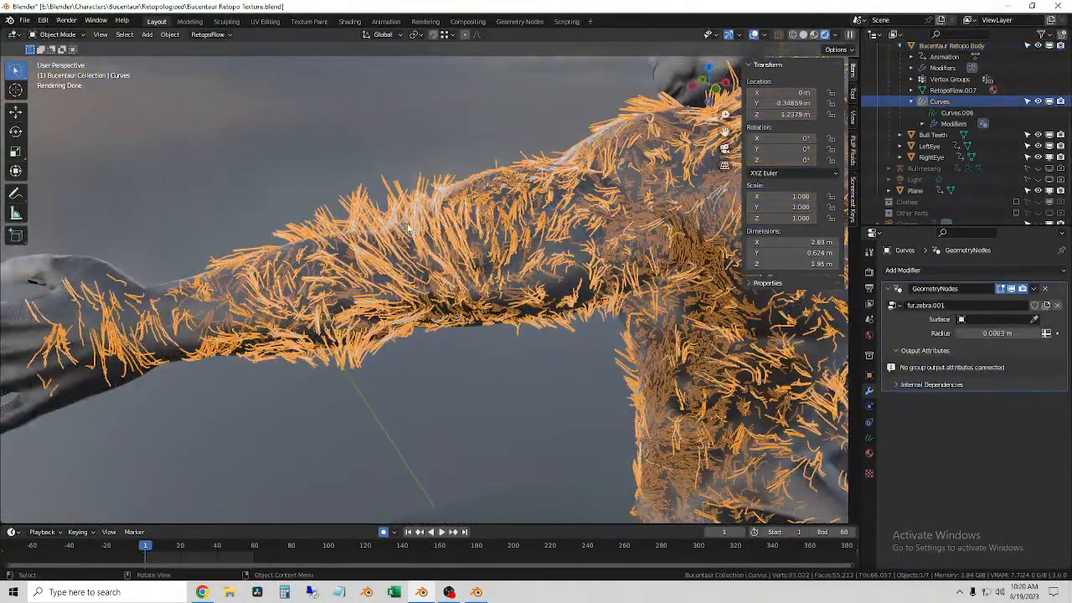
{"action": "middle_click_drag", "start_coordinate": [434, 323], "coordinate": [412, 310]}
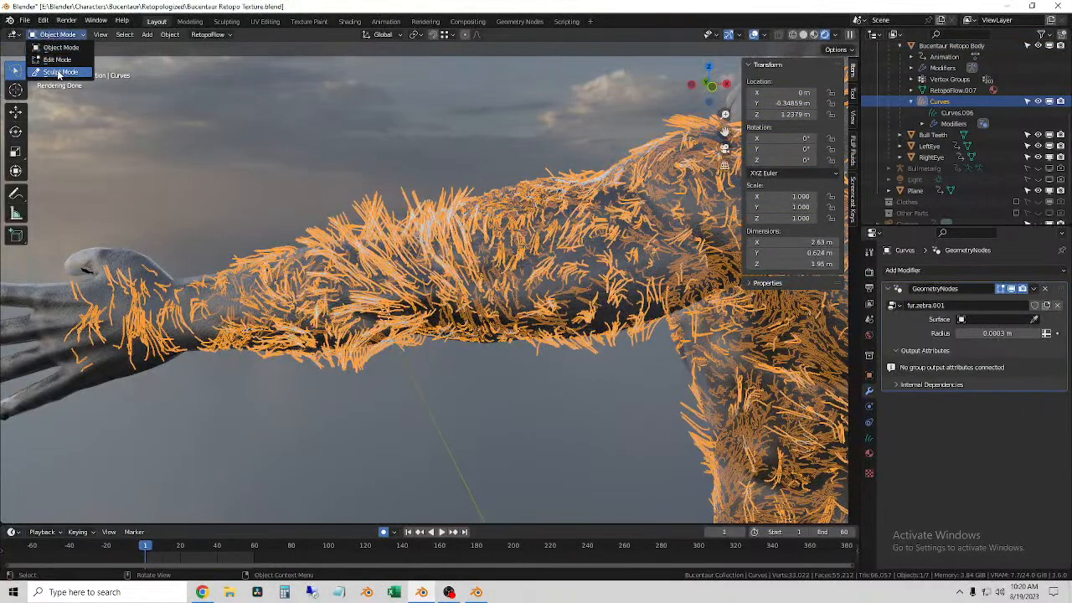
{"action": "left_click", "coordinate": [59, 73]}
{"action": "middle_click_drag", "start_coordinate": [59, 74], "coordinate": [36, 116]}
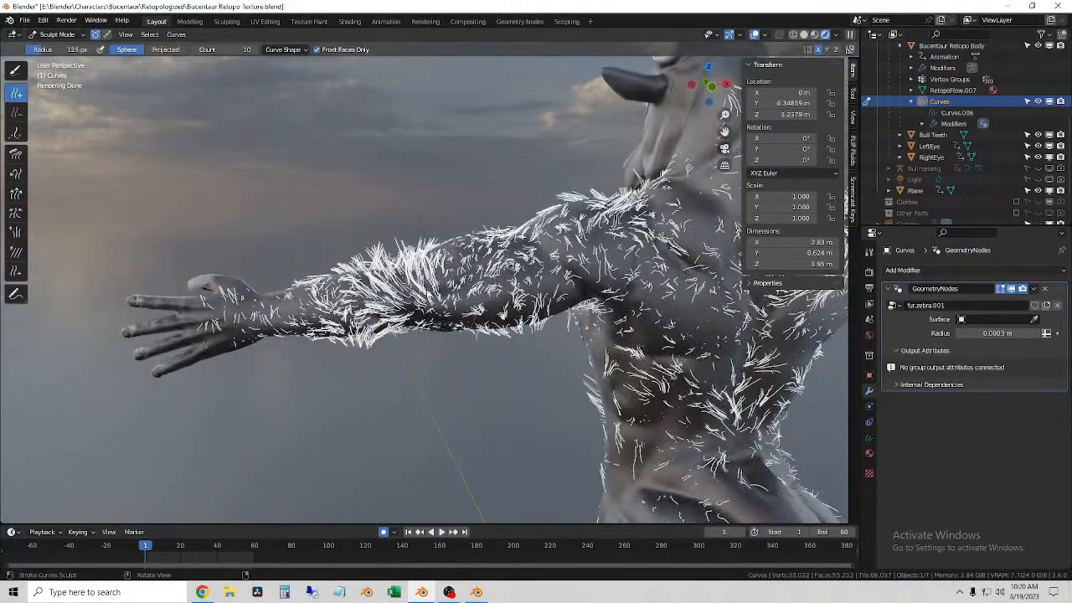
Step: Add guide hairs along the outstretched forearm, upper arm and shoulder with the Add brush at 125 px radius
{"action": "left_click", "coordinate": [484, 294]}
{"action": "left_click", "coordinate": [415, 295]}
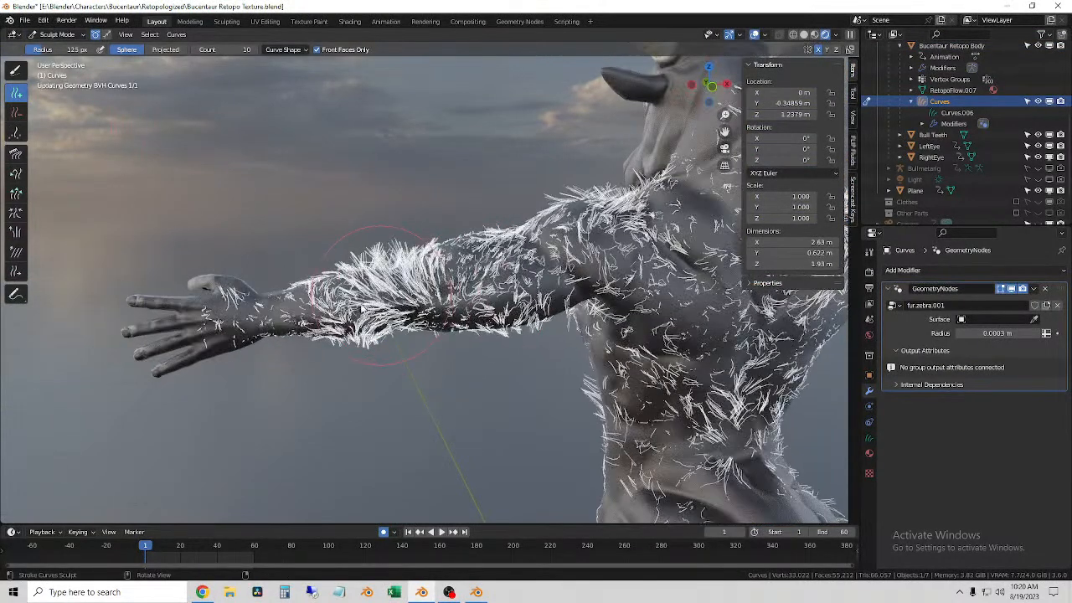
{"action": "left_click", "coordinate": [376, 332]}
{"action": "scroll", "coordinate": [377, 333], "scroll_direction": "up", "scroll_amount": 3}
{"action": "left_click", "coordinate": [456, 339]}
{"action": "mouse_move", "coordinate": [456, 339]}
{"action": "middle_mouse_down"}
{"action": "mouse_move", "coordinate": [440, 341]}
{"action": "mouse_move", "coordinate": [642, 371]}
{"action": "mouse_move", "coordinate": [796, 429]}
{"action": "middle_mouse_up"}
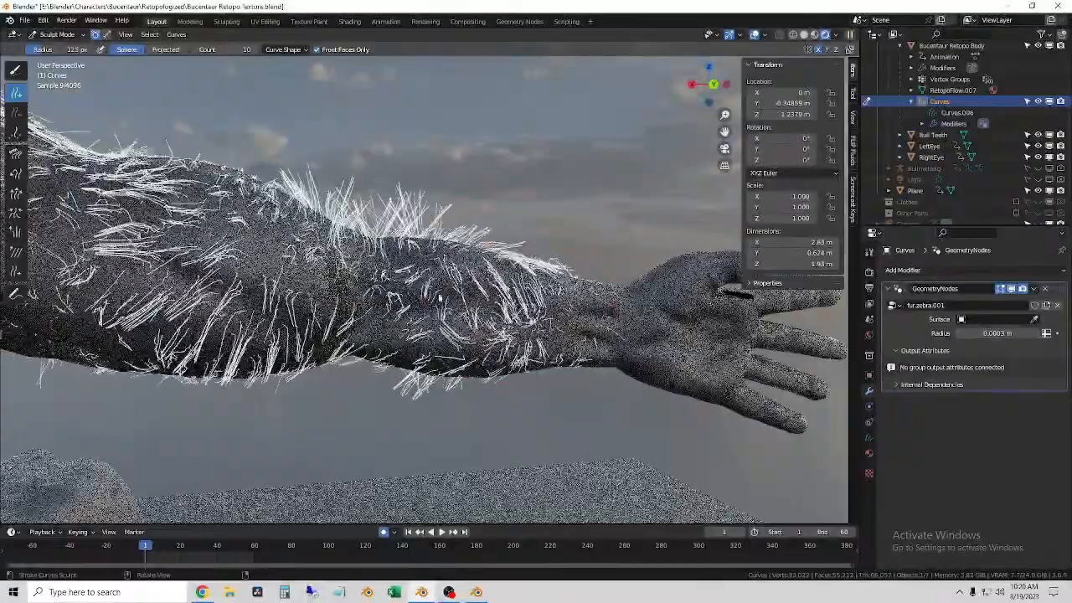
{"action": "middle_click_drag", "start_coordinate": [504, 419], "coordinate": [371, 281]}
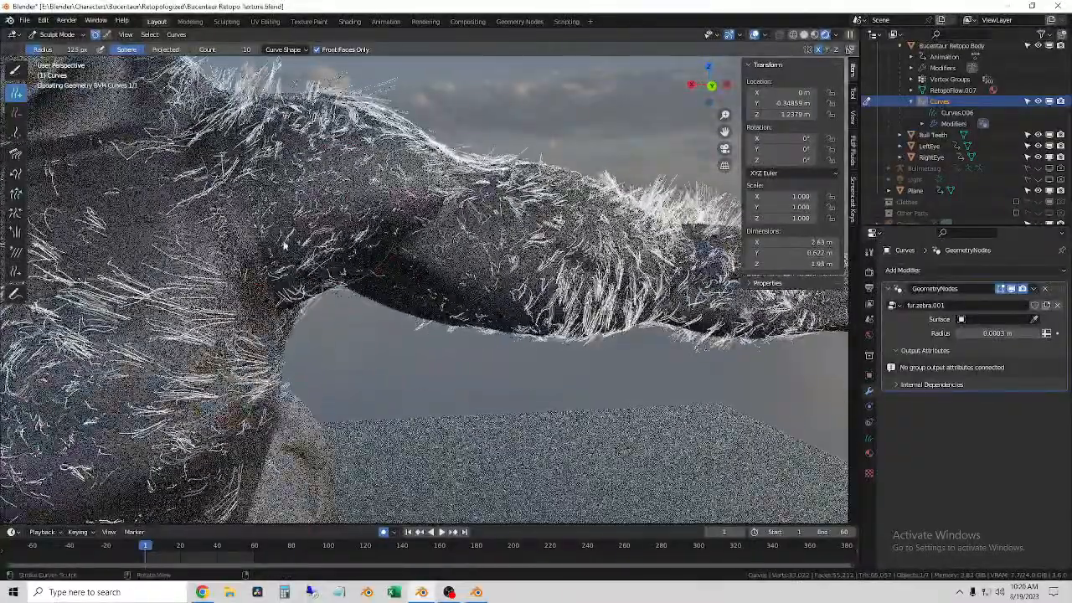
{"action": "scroll", "coordinate": [350, 266], "scroll_direction": "down", "scroll_amount": 3}
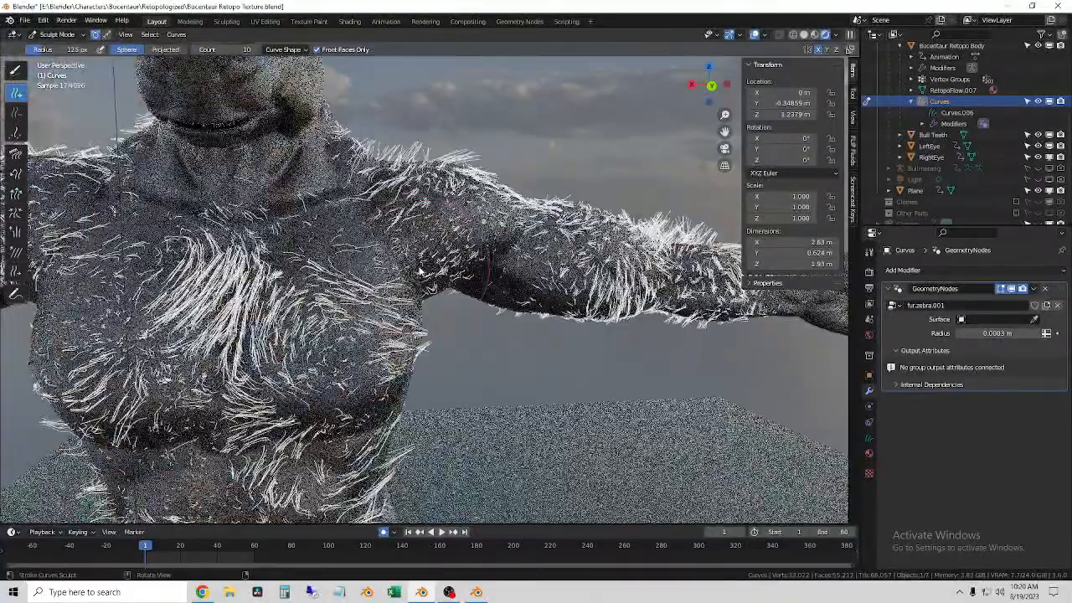
{"action": "middle_click_drag", "start_coordinate": [350, 266], "coordinate": [435, 276]}
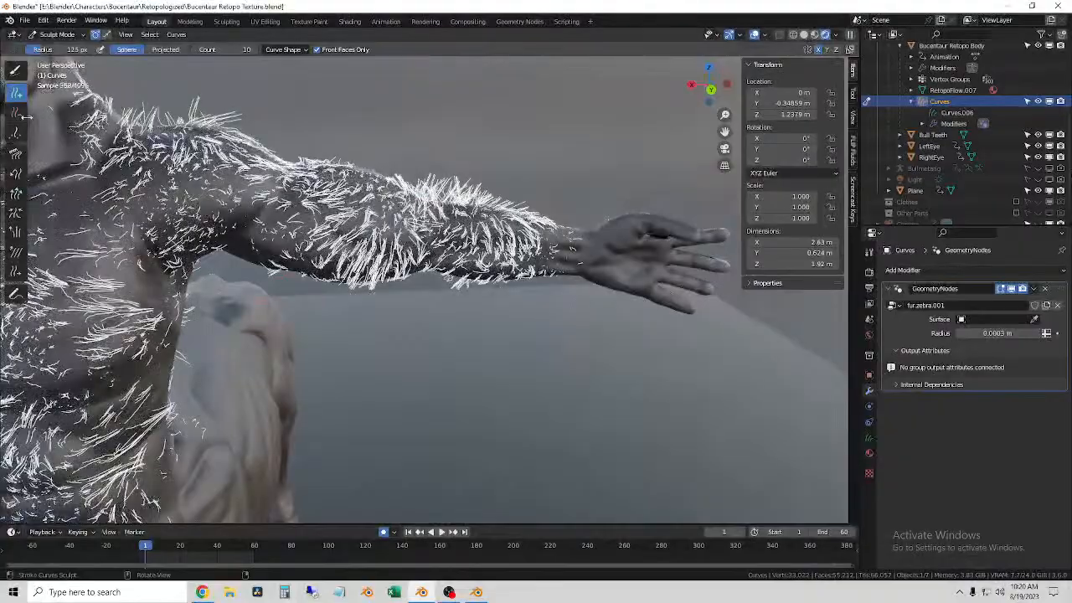
Step: Comb the hairs on the outstretched arm with the Comb brush at strength 1.000, following the arm toward the hand
{"action": "left_click", "coordinate": [18, 154]}
{"action": "middle_click_drag", "start_coordinate": [376, 251], "coordinate": [365, 252]}
{"action": "left_click_drag", "start_coordinate": [339, 222], "coordinate": [377, 256]}
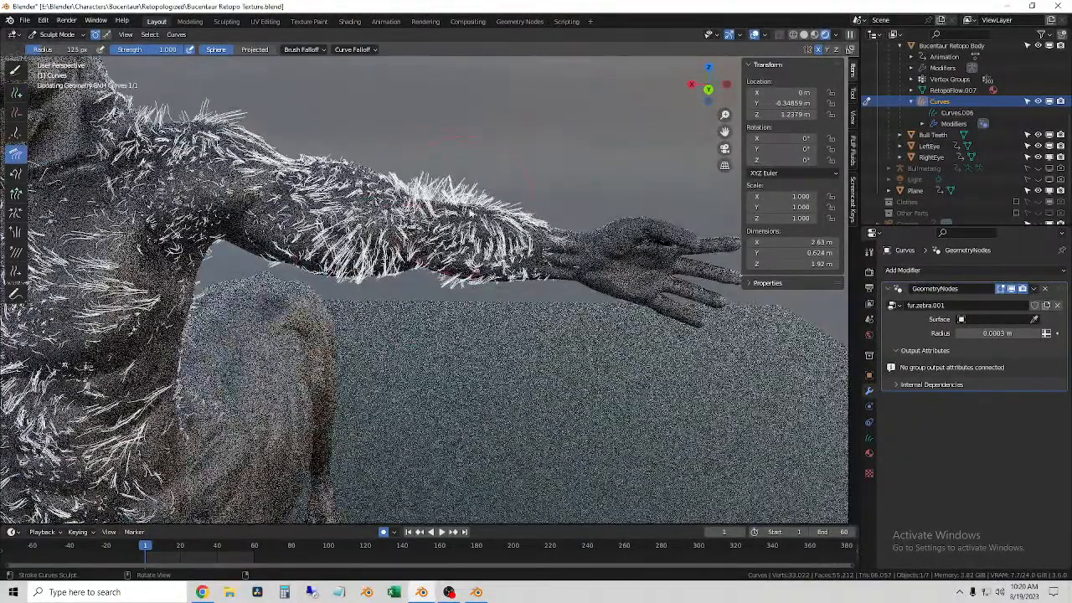
{"action": "left_click_drag", "start_coordinate": [348, 217], "coordinate": [383, 283]}
{"action": "middle_click_drag", "start_coordinate": [383, 283], "coordinate": [385, 252]}
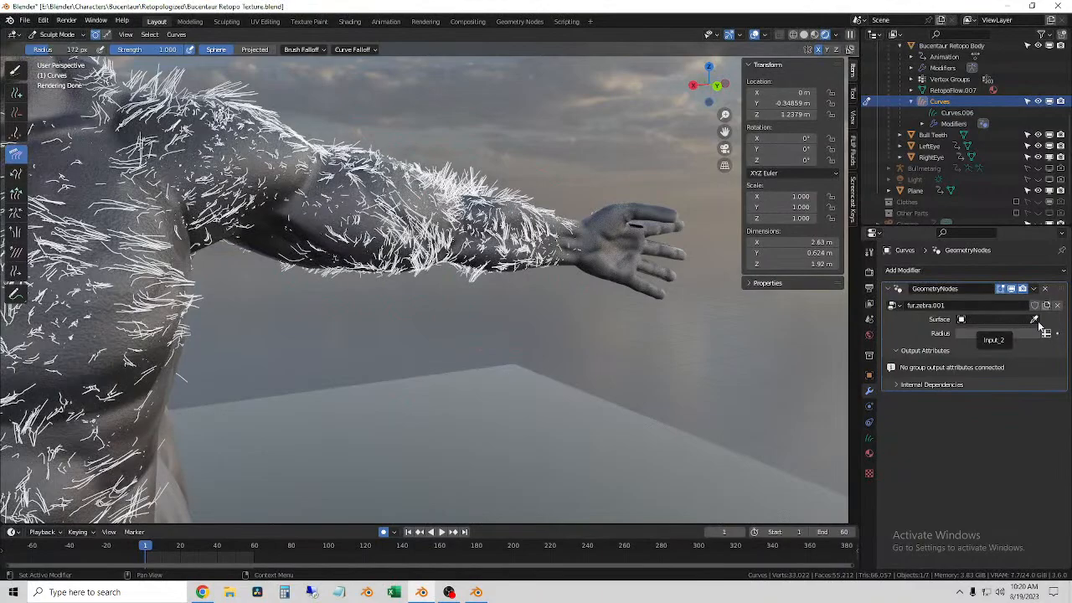
Step: Set the Surface of the fur.zebra.001 GeometryNodes modifier to Bucentaur Retopo Body
{"action": "left_click", "coordinate": [1019, 319]}
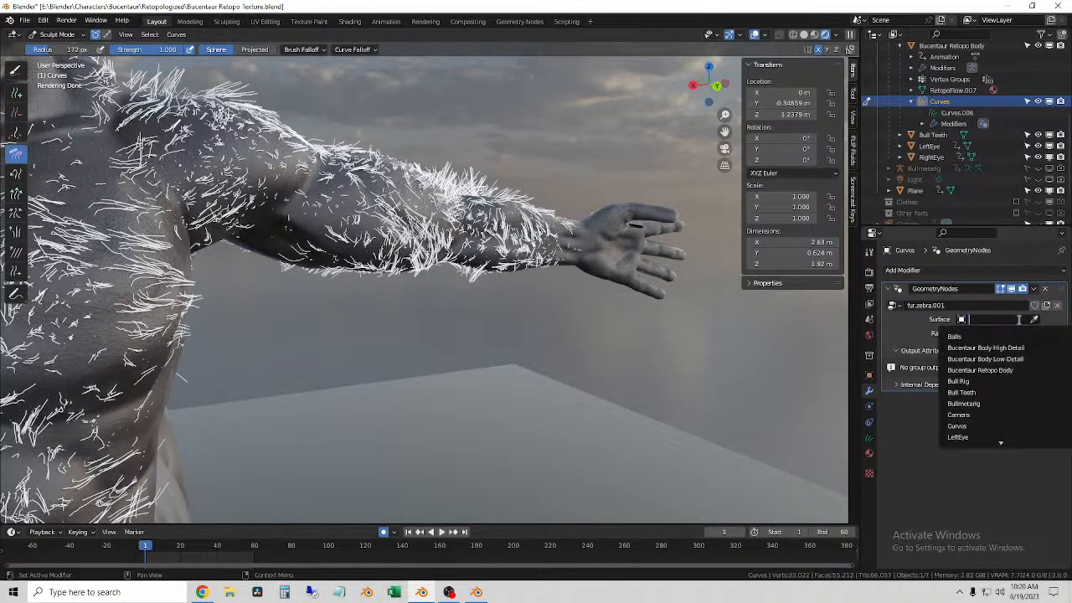
{"action": "left_click", "coordinate": [1002, 370]}
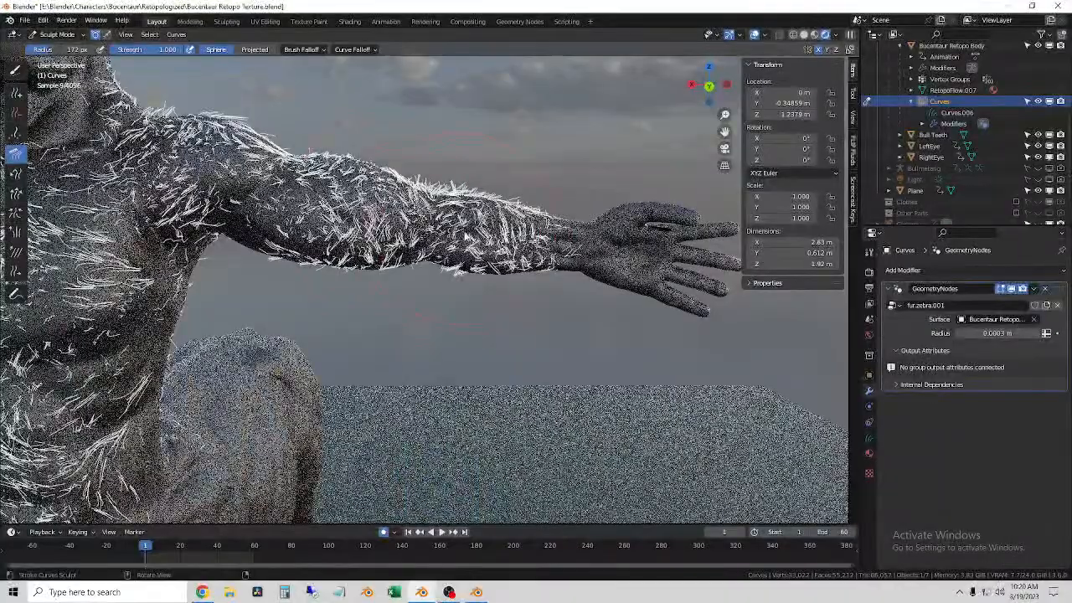
Step: Comb the forearm and upper-arm hairs flatter against the skin with a 172 px Comb brush
{"action": "scroll", "coordinate": [448, 229], "scroll_direction": "up", "scroll_amount": 4}
{"action": "left_click_drag", "start_coordinate": [452, 229], "coordinate": [469, 219]}
{"action": "mouse_move", "coordinate": [582, 219]}
{"action": "left_mouse_down"}
{"action": "mouse_move", "coordinate": [598, 243]}
{"action": "mouse_move", "coordinate": [593, 315]}
{"action": "left_mouse_up"}
{"action": "left_click_drag", "start_coordinate": [517, 260], "coordinate": [546, 319]}
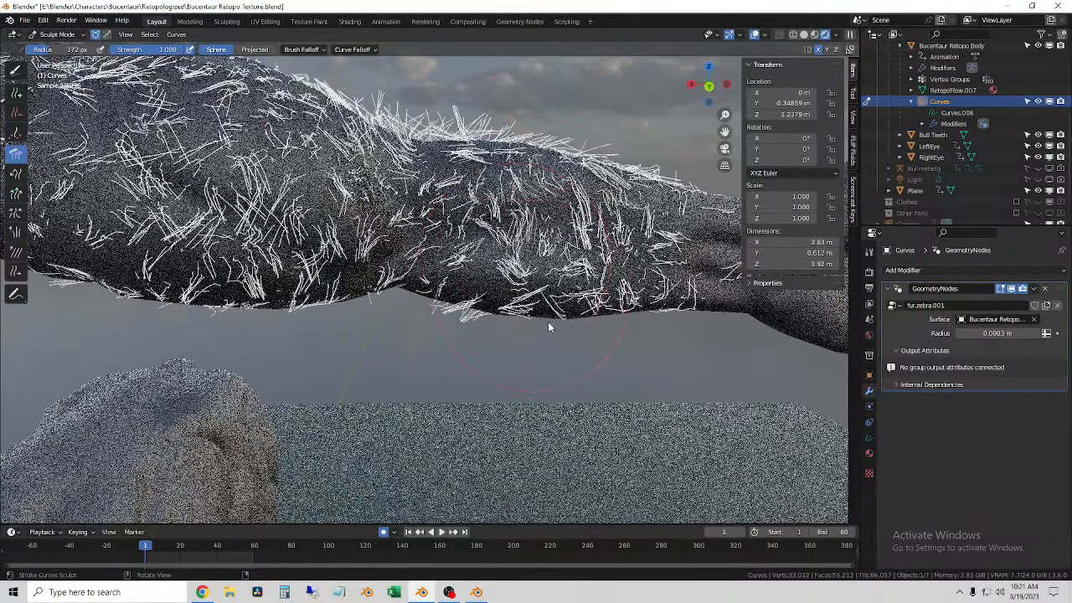
{"action": "scroll", "coordinate": [555, 335], "scroll_direction": "down", "scroll_amount": 3}
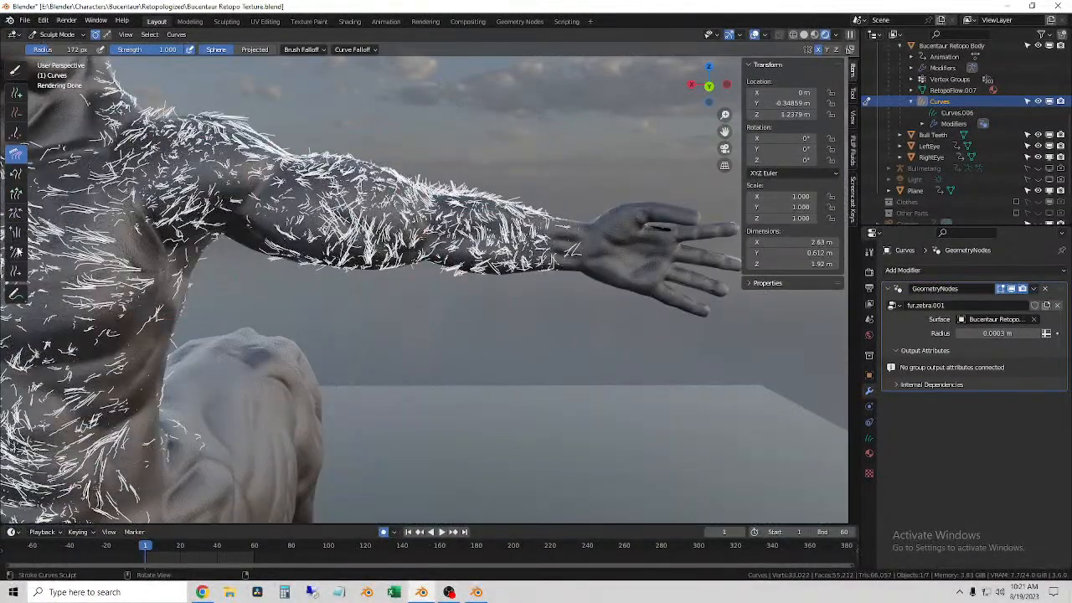
{"action": "left_click_drag", "start_coordinate": [455, 259], "coordinate": [494, 256]}
{"action": "left_click_drag", "start_coordinate": [395, 227], "coordinate": [511, 253]}
{"action": "scroll", "coordinate": [513, 255], "scroll_direction": "down", "scroll_amount": 4}
{"action": "mouse_move", "coordinate": [513, 255]}
{"action": "middle_mouse_down"}
{"action": "mouse_move", "coordinate": [549, 262]}
{"action": "mouse_move", "coordinate": [512, 262]}
{"action": "middle_mouse_up"}
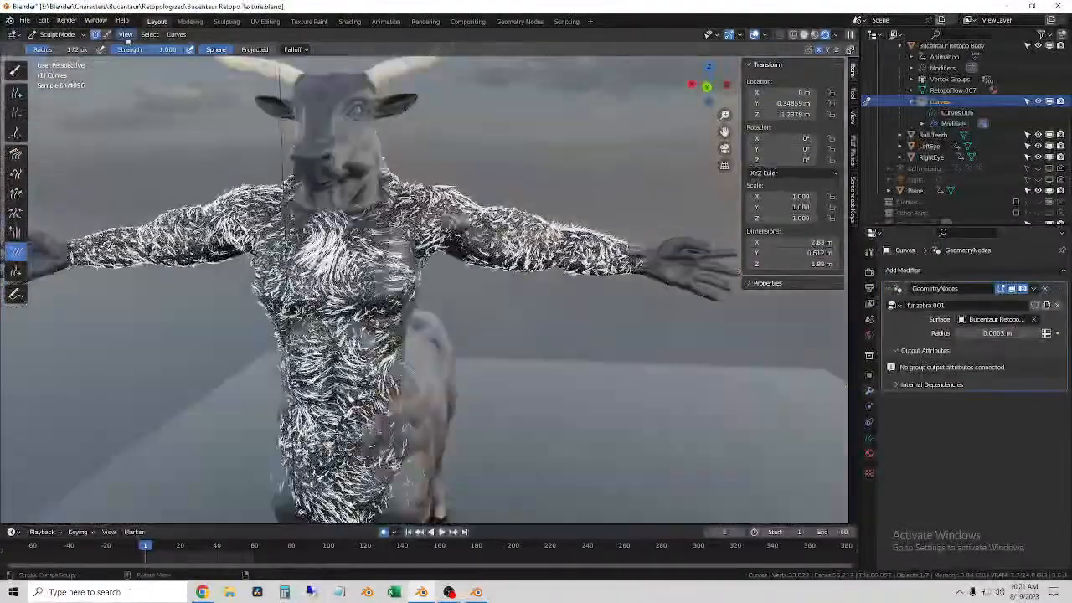
Step: Switch the sculpt selection to curve mode and the viewport to solid shading, framing the chest and arms
{"action": "left_click", "coordinate": [105, 36]}
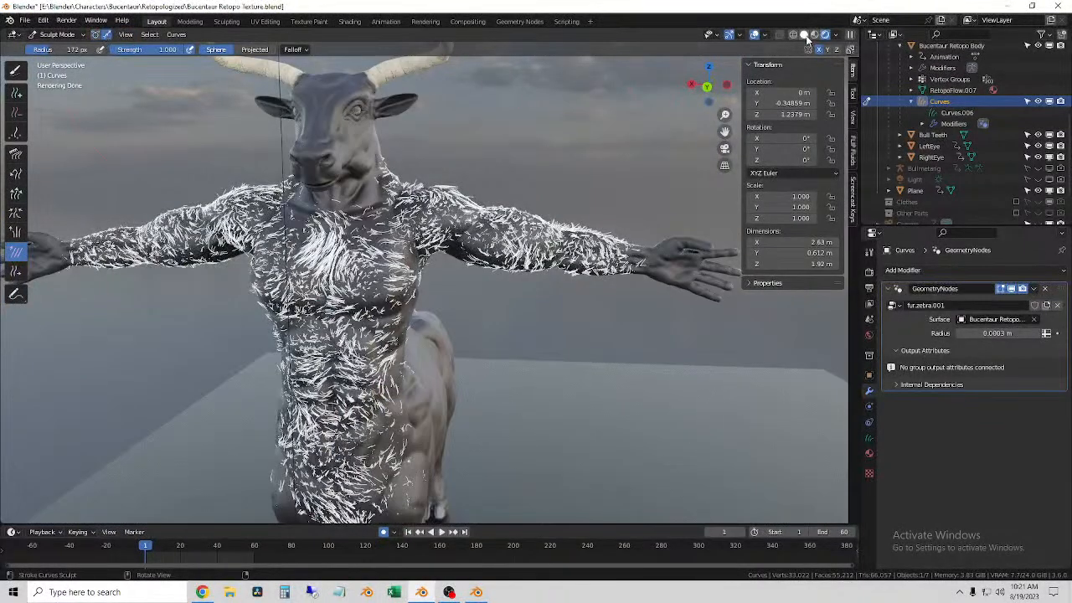
{"action": "left_click", "coordinate": [806, 36]}
{"action": "scroll", "coordinate": [257, 294], "scroll_direction": "up", "scroll_amount": 5}
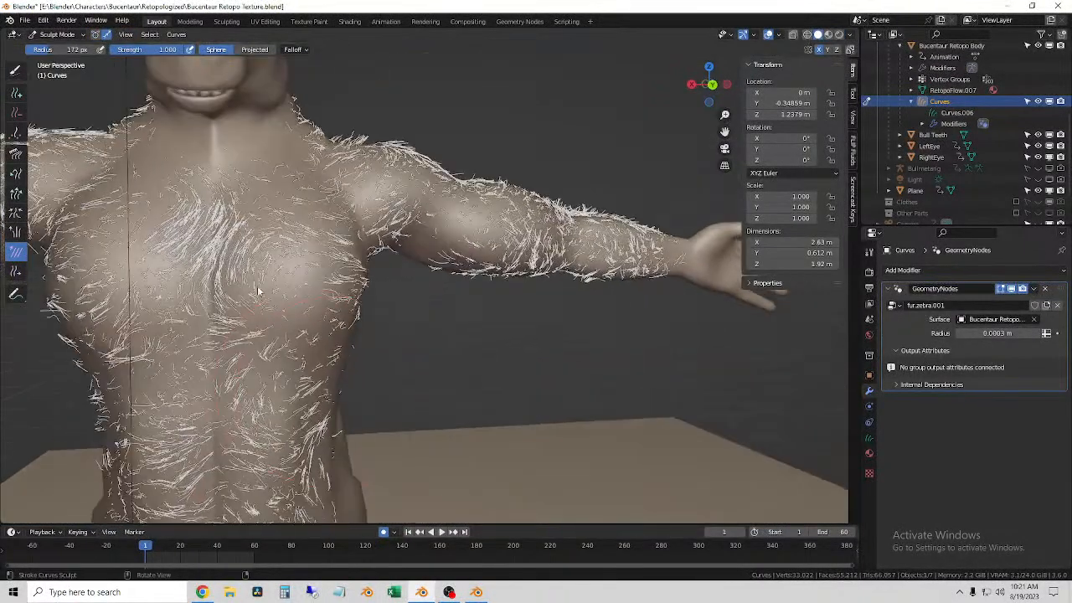
{"action": "middle_click_drag", "start_coordinate": [248, 340], "coordinate": [367, 178]}
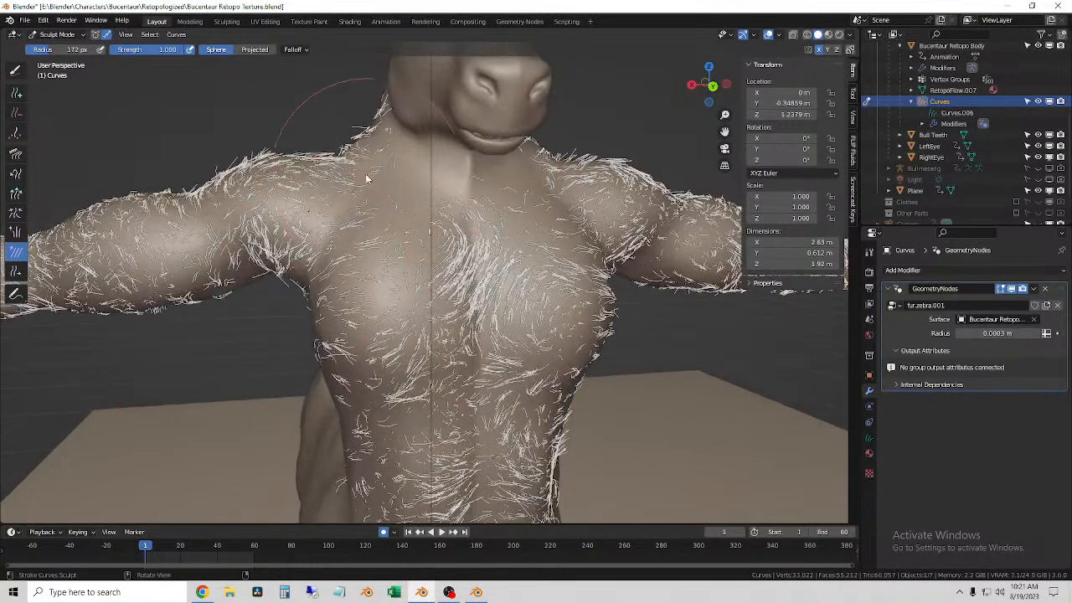
Step: Add guide hairs along the bull body's back and over the front shoulder with the Add brush reduced to 111 px
{"action": "left_click", "coordinate": [17, 93]}
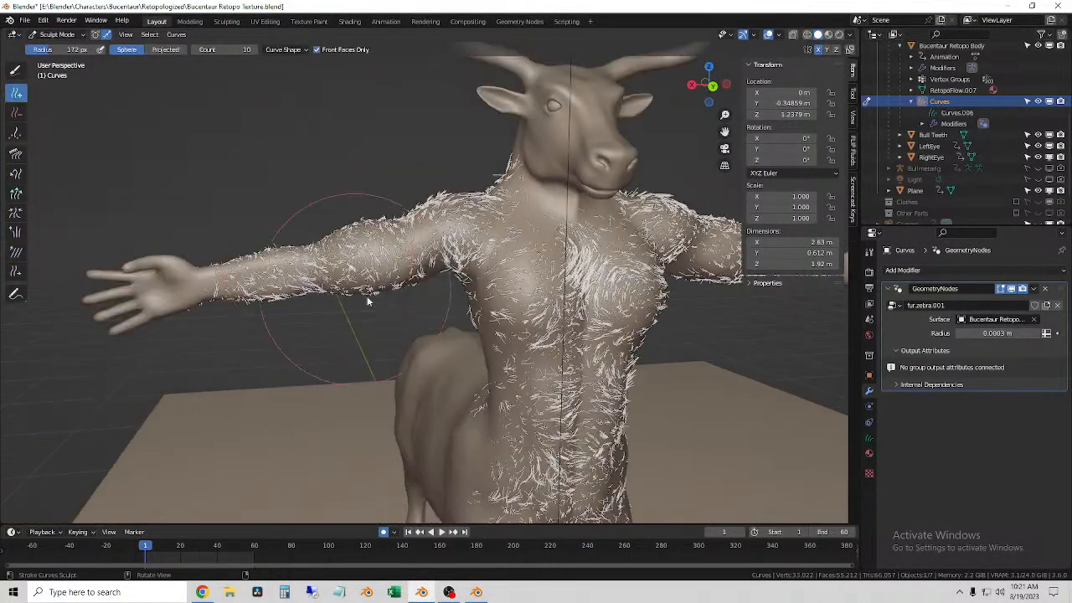
{"action": "mouse_move", "coordinate": [306, 343]}
{"action": "middle_mouse_down"}
{"action": "mouse_move", "coordinate": [414, 318]}
{"action": "mouse_move", "coordinate": [455, 290]}
{"action": "mouse_move", "coordinate": [397, 304]}
{"action": "mouse_move", "coordinate": [324, 354]}
{"action": "mouse_move", "coordinate": [361, 374]}
{"action": "middle_mouse_up"}
{"action": "left_click", "coordinate": [329, 375]}
{"action": "mouse_move", "coordinate": [369, 368]}
{"action": "left_mouse_down"}
{"action": "mouse_move", "coordinate": [376, 360]}
{"action": "mouse_move", "coordinate": [268, 356]}
{"action": "mouse_move", "coordinate": [297, 345]}
{"action": "left_mouse_up"}
{"action": "mouse_move", "coordinate": [318, 339]}
{"action": "middle_mouse_down"}
{"action": "mouse_move", "coordinate": [268, 328]}
{"action": "mouse_move", "coordinate": [530, 240]}
{"action": "mouse_move", "coordinate": [413, 303]}
{"action": "mouse_move", "coordinate": [480, 212]}
{"action": "middle_mouse_up"}
{"action": "mouse_move", "coordinate": [465, 261]}
{"action": "left_mouse_down"}
{"action": "mouse_move", "coordinate": [444, 335]}
{"action": "mouse_move", "coordinate": [511, 381]}
{"action": "left_mouse_up"}
{"action": "middle_click_drag", "start_coordinate": [523, 385], "coordinate": [408, 291]}
{"action": "scroll", "coordinate": [395, 387], "scroll_direction": "down", "scroll_amount": 4}
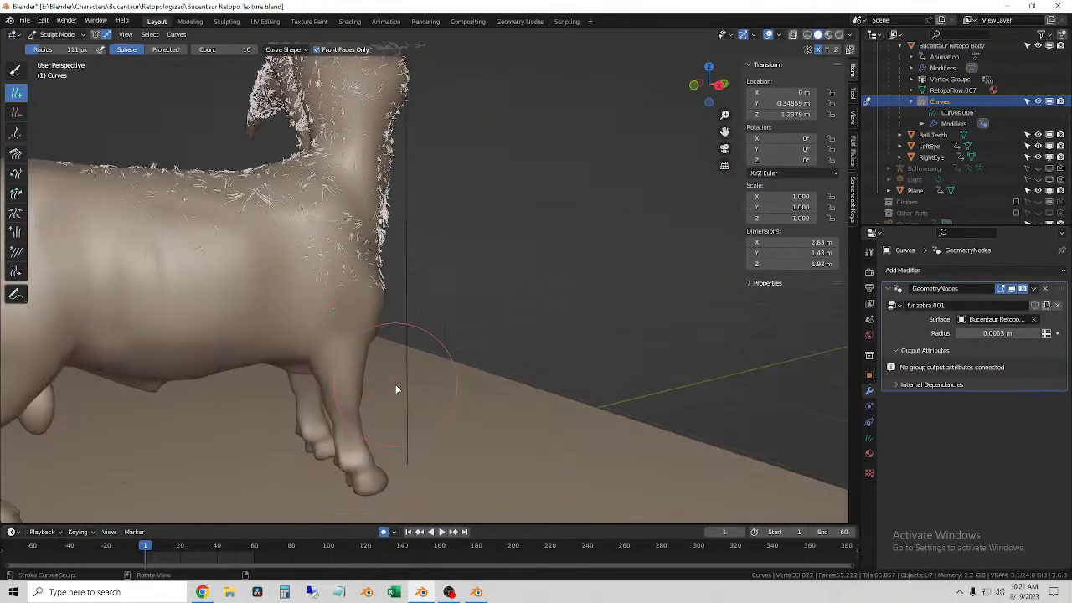
Step: Reduce the Add brush radius to 43 px and add hairs where the human waist joins the bull's shoulder
{"action": "mouse_move", "coordinate": [326, 359]}
{"action": "middle_mouse_down"}
{"action": "mouse_move", "coordinate": [277, 322]}
{"action": "mouse_move", "coordinate": [355, 396]}
{"action": "mouse_move", "coordinate": [330, 352]}
{"action": "middle_mouse_up"}
{"action": "key", "text": "f"}
{"action": "scroll", "coordinate": [357, 389], "scroll_direction": "up", "scroll_amount": 3}
{"action": "left_click_drag", "start_coordinate": [455, 309], "coordinate": [473, 422]}
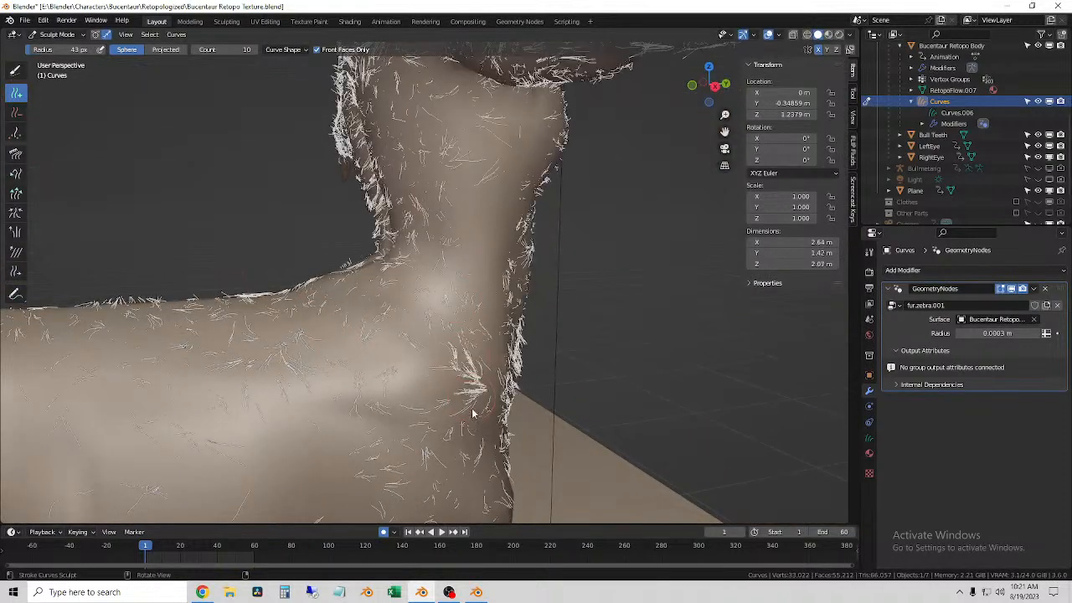
{"action": "middle_click_drag", "start_coordinate": [473, 421], "coordinate": [467, 327]}
{"action": "mouse_move", "coordinate": [468, 327]}
{"action": "left_mouse_down"}
{"action": "mouse_move", "coordinate": [428, 369]}
{"action": "mouse_move", "coordinate": [433, 418]}
{"action": "mouse_move", "coordinate": [443, 437]}
{"action": "mouse_move", "coordinate": [490, 432]}
{"action": "left_mouse_up"}
{"action": "left_click", "coordinate": [398, 350]}
{"action": "middle_click_drag", "start_coordinate": [490, 432], "coordinate": [464, 426]}
Step: Add hairs down the bull's front shoulder to the top of the foreleg with a 49 px Add brush
{"action": "scroll", "coordinate": [406, 416], "scroll_direction": "down", "scroll_amount": 3}
{"action": "scroll", "coordinate": [391, 415], "scroll_direction": "up", "scroll_amount": 4}
{"action": "scroll", "coordinate": [390, 415], "scroll_direction": "up", "scroll_amount": 4}
{"action": "mouse_move", "coordinate": [409, 390]}
{"action": "middle_mouse_down"}
{"action": "mouse_move", "coordinate": [519, 383]}
{"action": "mouse_move", "coordinate": [383, 380]}
{"action": "mouse_move", "coordinate": [416, 377]}
{"action": "middle_mouse_up"}
{"action": "scroll", "coordinate": [411, 374], "scroll_direction": "down", "scroll_amount": 4}
{"action": "left_click_drag", "start_coordinate": [416, 376], "coordinate": [433, 464]}
{"action": "middle_click_drag", "start_coordinate": [444, 414], "coordinate": [410, 302]}
{"action": "mouse_move", "coordinate": [366, 295]}
{"action": "left_mouse_down"}
{"action": "mouse_move", "coordinate": [363, 356]}
{"action": "mouse_move", "coordinate": [374, 379]}
{"action": "left_mouse_up"}
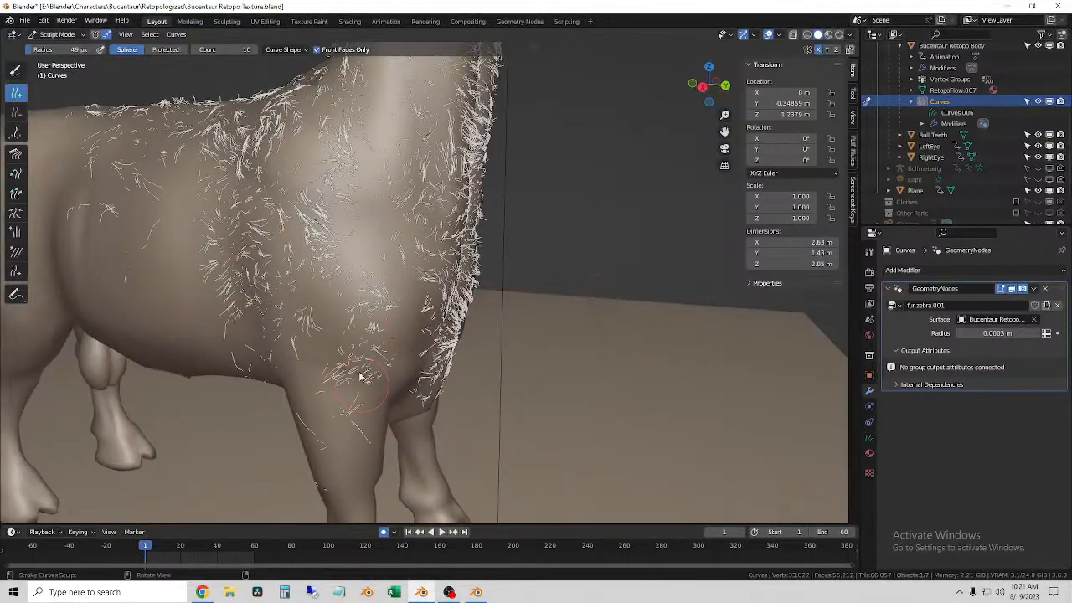
Step: Fill the front of the bull's chest and shoulder with more guide hairs using the 49 px Add brush
{"action": "middle_click_drag", "start_coordinate": [373, 380], "coordinate": [281, 375]}
{"action": "mouse_move", "coordinate": [337, 294]}
{"action": "left_mouse_down"}
{"action": "mouse_move", "coordinate": [342, 408]}
{"action": "mouse_move", "coordinate": [378, 390]}
{"action": "mouse_move", "coordinate": [401, 298]}
{"action": "mouse_move", "coordinate": [393, 368]}
{"action": "mouse_move", "coordinate": [348, 343]}
{"action": "left_mouse_up"}
{"action": "middle_click_drag", "start_coordinate": [341, 186], "coordinate": [372, 197]}
{"action": "left_click_drag", "start_coordinate": [372, 197], "coordinate": [345, 311]}
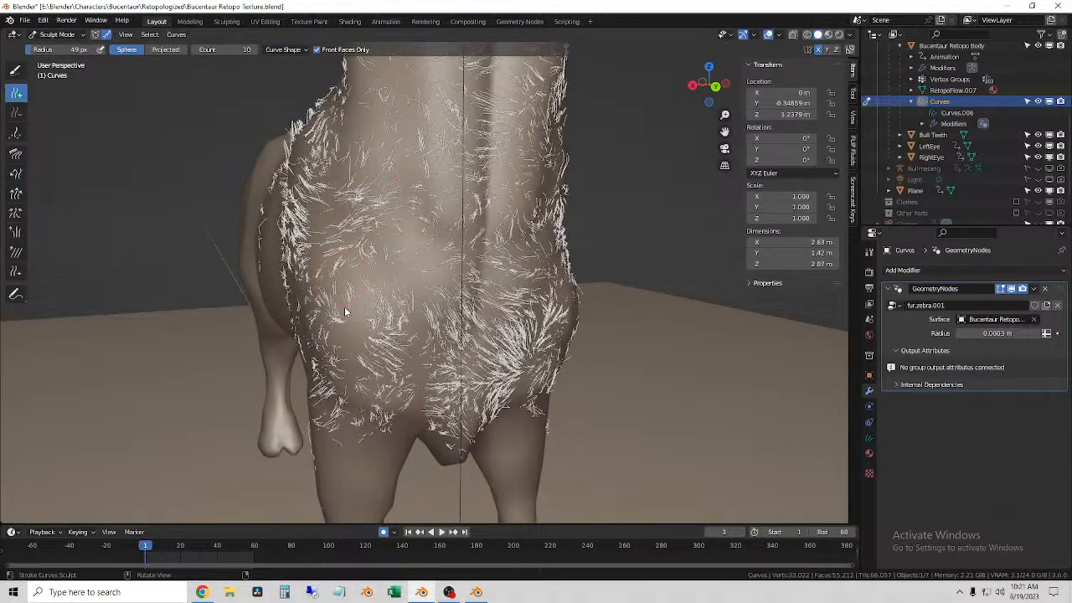
{"action": "middle_click_drag", "start_coordinate": [346, 312], "coordinate": [395, 336]}
{"action": "left_click_drag", "start_coordinate": [335, 266], "coordinate": [373, 311]}
{"action": "middle_click_drag", "start_coordinate": [371, 220], "coordinate": [353, 307], "text": "shift"}
{"action": "left_click_drag", "start_coordinate": [353, 307], "coordinate": [365, 369]}
Step: Thicken the hairs on the lower chest down to the point between the front legs
{"action": "middle_click_drag", "start_coordinate": [394, 344], "coordinate": [360, 326]}
{"action": "mouse_move", "coordinate": [368, 322]}
{"action": "left_mouse_down"}
{"action": "mouse_move", "coordinate": [405, 247]}
{"action": "mouse_move", "coordinate": [406, 399]}
{"action": "mouse_move", "coordinate": [387, 370]}
{"action": "left_mouse_up"}
{"action": "middle_click_drag", "start_coordinate": [388, 369], "coordinate": [342, 352]}
{"action": "mouse_move", "coordinate": [408, 141]}
{"action": "left_mouse_down"}
{"action": "mouse_move", "coordinate": [425, 256]}
{"action": "mouse_move", "coordinate": [418, 390]}
{"action": "mouse_move", "coordinate": [429, 407]}
{"action": "mouse_move", "coordinate": [419, 335]}
{"action": "mouse_move", "coordinate": [383, 305]}
{"action": "mouse_move", "coordinate": [457, 389]}
{"action": "mouse_move", "coordinate": [384, 434]}
{"action": "left_mouse_up"}
{"action": "middle_click_drag", "start_coordinate": [384, 434], "coordinate": [387, 253]}
{"action": "mouse_move", "coordinate": [343, 335]}
{"action": "left_mouse_down"}
{"action": "mouse_move", "coordinate": [344, 383]}
{"action": "mouse_move", "coordinate": [345, 343]}
{"action": "left_mouse_up"}
{"action": "mouse_move", "coordinate": [345, 343]}
{"action": "middle_mouse_down"}
{"action": "mouse_move", "coordinate": [366, 324]}
{"action": "mouse_move", "coordinate": [389, 334]}
{"action": "middle_mouse_up"}
{"action": "mouse_move", "coordinate": [369, 343]}
{"action": "left_mouse_down"}
{"action": "mouse_move", "coordinate": [343, 335]}
{"action": "mouse_move", "coordinate": [371, 373]}
{"action": "mouse_move", "coordinate": [363, 434]}
{"action": "mouse_move", "coordinate": [368, 410]}
{"action": "left_mouse_up"}
{"action": "middle_click_drag", "start_coordinate": [367, 409], "coordinate": [392, 402]}
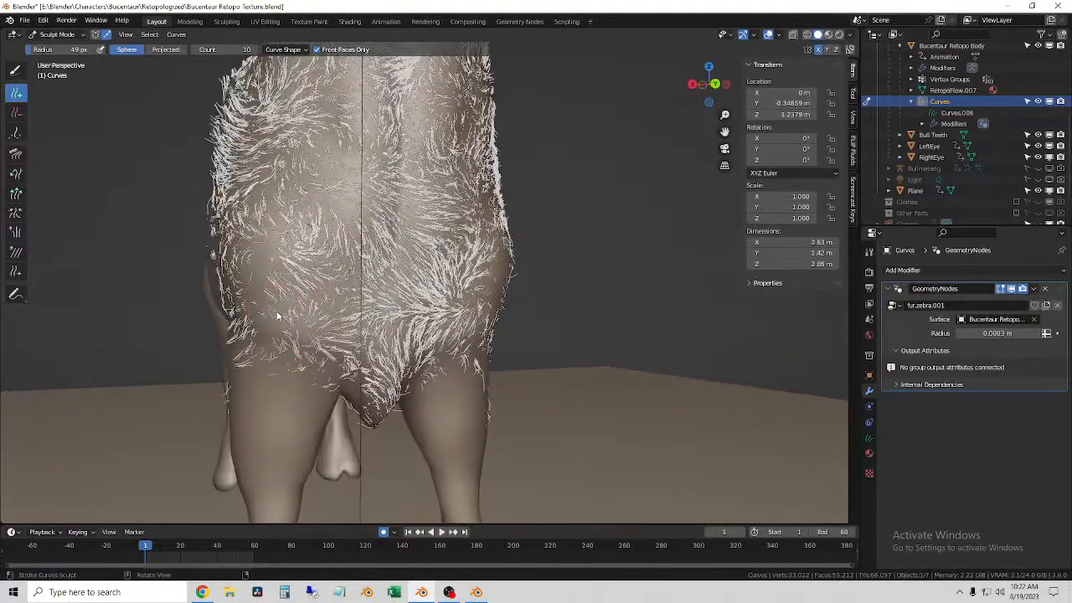
Step: Add guide hairs down the fronts of both forelegs with the Add brush enlarged to 60 px
{"action": "mouse_move", "coordinate": [287, 339]}
{"action": "left_mouse_down"}
{"action": "mouse_move", "coordinate": [260, 506]}
{"action": "mouse_move", "coordinate": [263, 482]}
{"action": "left_mouse_up"}
{"action": "middle_click_drag", "start_coordinate": [315, 429], "coordinate": [312, 296], "text": "shift"}
{"action": "mouse_move", "coordinate": [295, 293]}
{"action": "left_mouse_down"}
{"action": "mouse_move", "coordinate": [271, 360]}
{"action": "mouse_move", "coordinate": [263, 447]}
{"action": "left_mouse_up"}
{"action": "mouse_move", "coordinate": [263, 447]}
{"action": "middle_mouse_down"}
{"action": "mouse_move", "coordinate": [311, 462]}
{"action": "mouse_move", "coordinate": [304, 458]}
{"action": "middle_mouse_up"}
{"action": "middle_click_drag", "start_coordinate": [303, 458], "coordinate": [414, 297], "text": "shift"}
{"action": "scroll", "coordinate": [273, 340], "scroll_direction": "up", "scroll_amount": 2}
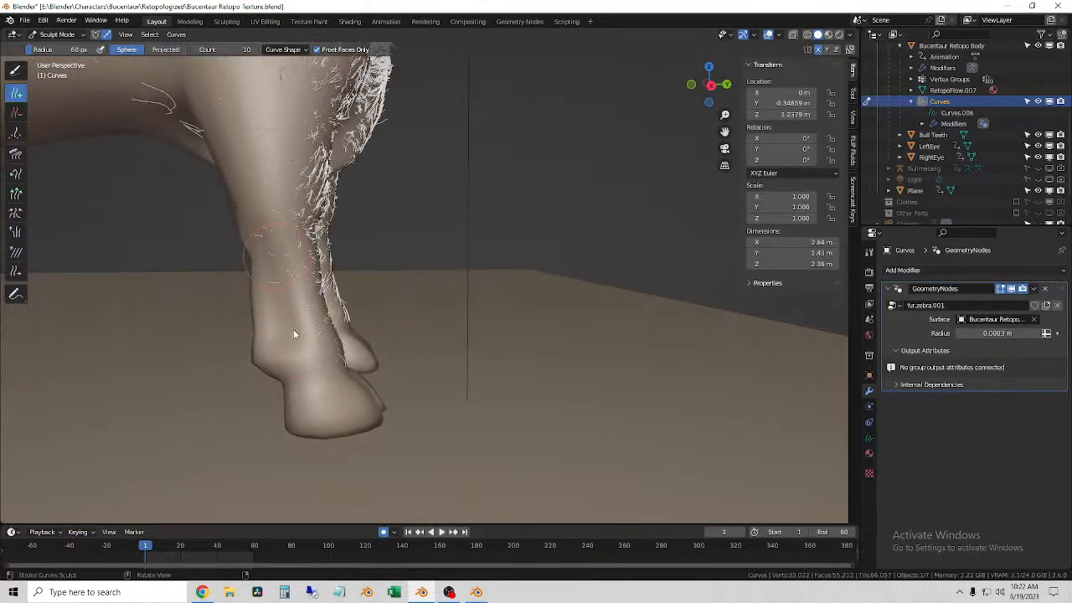
Step: Extend the guide hairs around the lower forelegs down to the tops of the hooves
{"action": "middle_click_drag", "start_coordinate": [360, 366], "coordinate": [255, 379]}
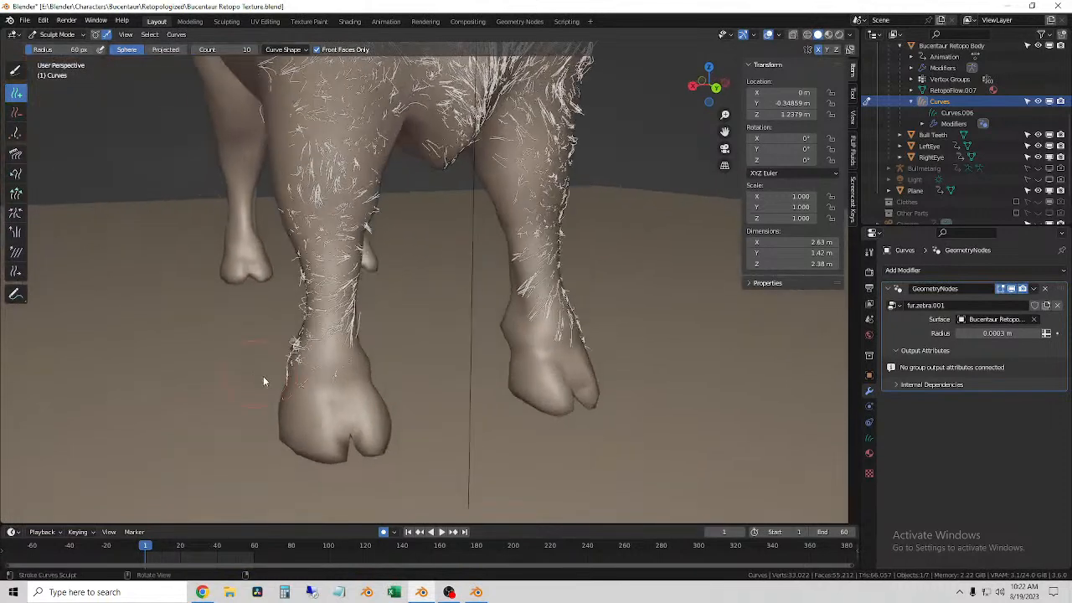
{"action": "left_click_drag", "start_coordinate": [332, 330], "coordinate": [335, 363]}
{"action": "middle_click_drag", "start_coordinate": [332, 371], "coordinate": [422, 338]}
{"action": "left_click", "coordinate": [329, 369]}
{"action": "left_click_drag", "start_coordinate": [304, 308], "coordinate": [314, 375]}
Step: Reduce the Add brush radius to 19 px and add a fringe of hairs around the backs of the front hooves
{"action": "key", "text": "f"}
{"action": "middle_click_drag", "start_coordinate": [300, 378], "coordinate": [403, 241]}
{"action": "left_click_drag", "start_coordinate": [394, 251], "coordinate": [394, 268]}
{"action": "middle_click_drag", "start_coordinate": [397, 278], "coordinate": [393, 268]}
{"action": "mouse_move", "coordinate": [364, 277]}
{"action": "left_mouse_down"}
{"action": "mouse_move", "coordinate": [352, 275]}
{"action": "mouse_move", "coordinate": [399, 269]}
{"action": "left_mouse_up"}
{"action": "middle_click_drag", "start_coordinate": [398, 270], "coordinate": [409, 268]}
{"action": "left_click_drag", "start_coordinate": [397, 270], "coordinate": [460, 268]}
{"action": "middle_click_drag", "start_coordinate": [460, 268], "coordinate": [436, 288]}
{"action": "mouse_move", "coordinate": [456, 224]}
{"action": "left_mouse_down"}
{"action": "mouse_move", "coordinate": [454, 201]}
{"action": "mouse_move", "coordinate": [458, 221]}
{"action": "left_mouse_up"}
{"action": "middle_click_drag", "start_coordinate": [457, 221], "coordinate": [422, 217]}
{"action": "left_click_drag", "start_coordinate": [396, 196], "coordinate": [400, 213]}
{"action": "middle_click_drag", "start_coordinate": [400, 222], "coordinate": [403, 199]}
Step: Enlarge the Add brush to 41 px and fill the backs of the lower forelegs with hairs above the hooves
{"action": "key", "text": "f"}
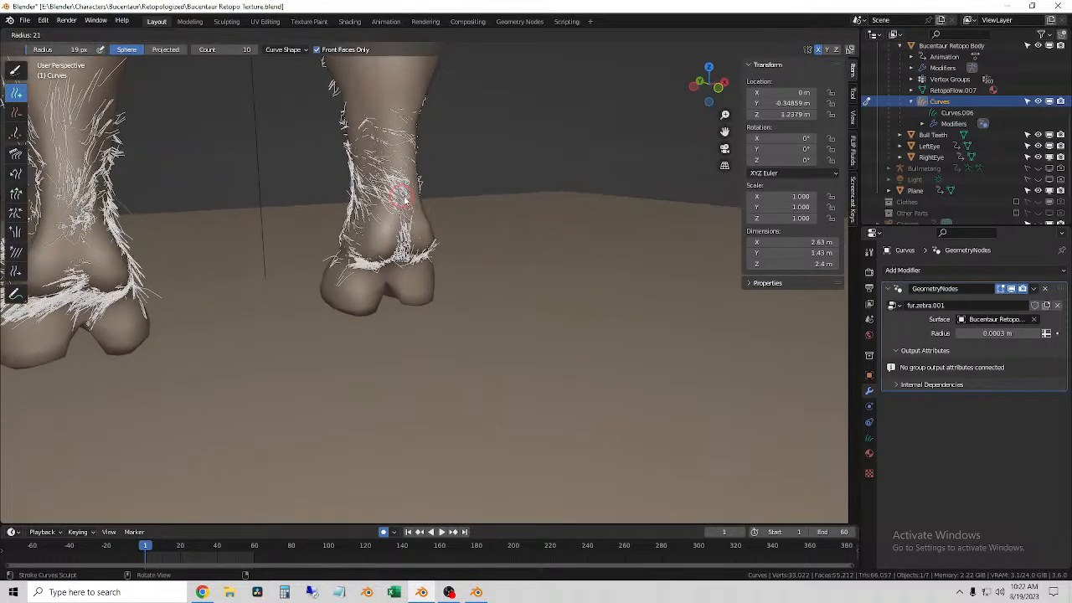
{"action": "left_click_drag", "start_coordinate": [373, 141], "coordinate": [375, 169]}
{"action": "middle_click_drag", "start_coordinate": [403, 160], "coordinate": [406, 243]}
{"action": "left_click_drag", "start_coordinate": [407, 243], "coordinate": [408, 251]}
{"action": "middle_click_drag", "start_coordinate": [410, 245], "coordinate": [373, 225]}
{"action": "mouse_move", "coordinate": [440, 216]}
{"action": "left_mouse_down"}
{"action": "mouse_move", "coordinate": [454, 256]}
{"action": "mouse_move", "coordinate": [467, 222]}
{"action": "mouse_move", "coordinate": [471, 270]}
{"action": "left_mouse_up"}
{"action": "middle_click_drag", "start_coordinate": [472, 268], "coordinate": [358, 258]}
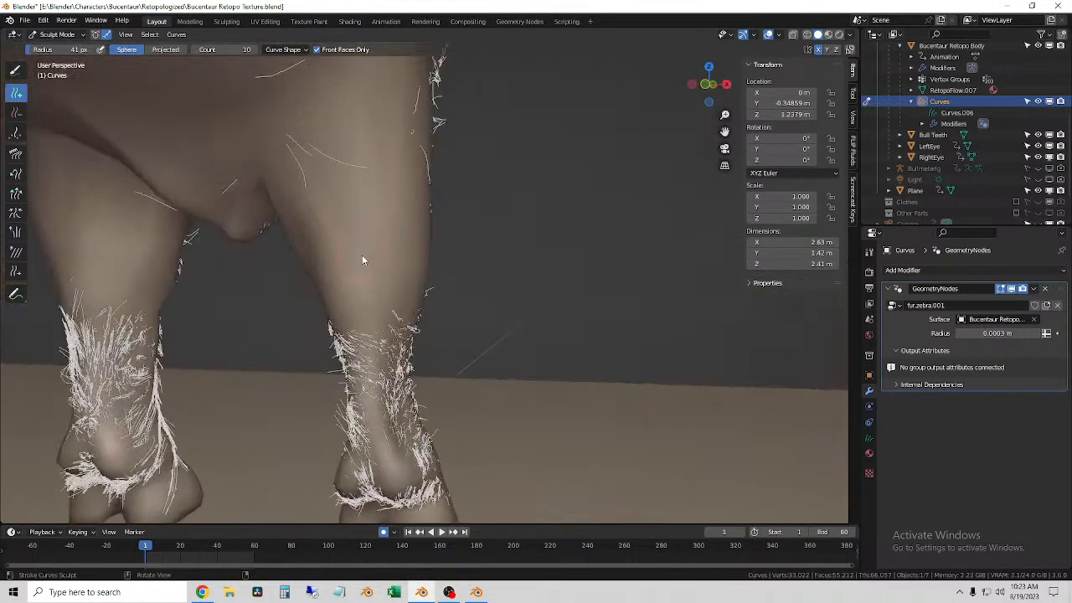
Step: Cover the backs and outer sides of the forelegs with hairs using a 50 px Add brush
{"action": "mouse_move", "coordinate": [375, 410]}
{"action": "left_mouse_down"}
{"action": "mouse_move", "coordinate": [365, 314]}
{"action": "mouse_move", "coordinate": [375, 366]}
{"action": "left_mouse_up"}
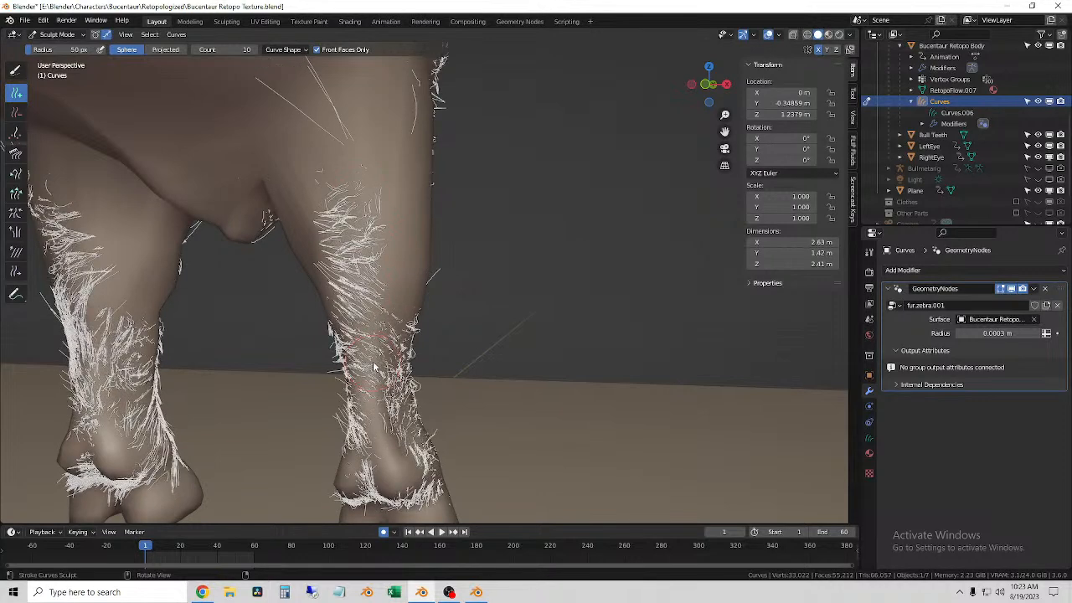
{"action": "middle_click_drag", "start_coordinate": [351, 377], "coordinate": [251, 383]}
{"action": "middle_click_drag", "start_coordinate": [424, 265], "coordinate": [493, 214]}
{"action": "left_click_drag", "start_coordinate": [493, 215], "coordinate": [495, 294]}
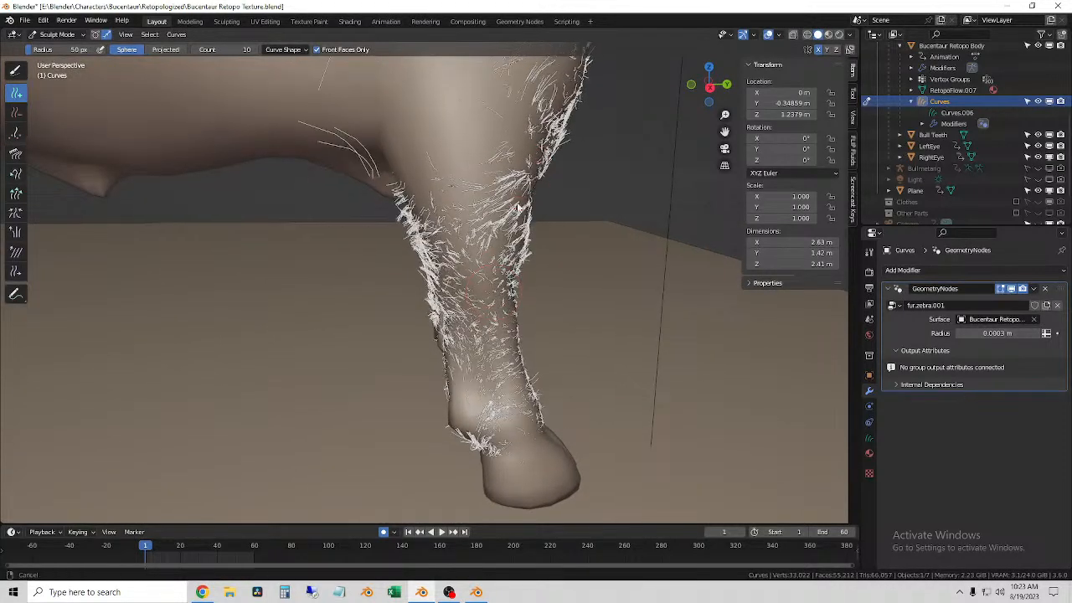
{"action": "middle_click_drag", "start_coordinate": [521, 186], "coordinate": [488, 322], "text": "shift"}
{"action": "mouse_move", "coordinate": [368, 246]}
{"action": "left_mouse_down"}
{"action": "mouse_move", "coordinate": [386, 249]}
{"action": "mouse_move", "coordinate": [410, 323]}
{"action": "left_mouse_up"}
{"action": "middle_click_drag", "start_coordinate": [421, 325], "coordinate": [442, 297]}
Step: Add hairs over the outer upper foreleg where it meets the bull's shoulder
{"action": "left_click_drag", "start_coordinate": [428, 174], "coordinate": [466, 334]}
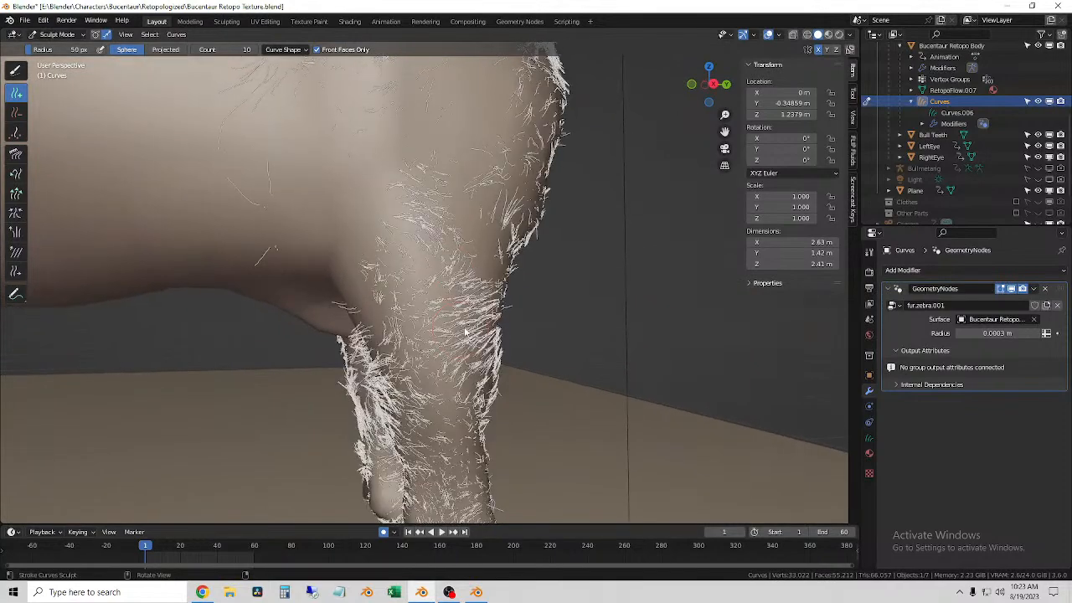
{"action": "middle_click_drag", "start_coordinate": [502, 258], "coordinate": [470, 268]}
{"action": "left_click_drag", "start_coordinate": [492, 202], "coordinate": [498, 276]}
{"action": "left_click_drag", "start_coordinate": [501, 174], "coordinate": [428, 190]}
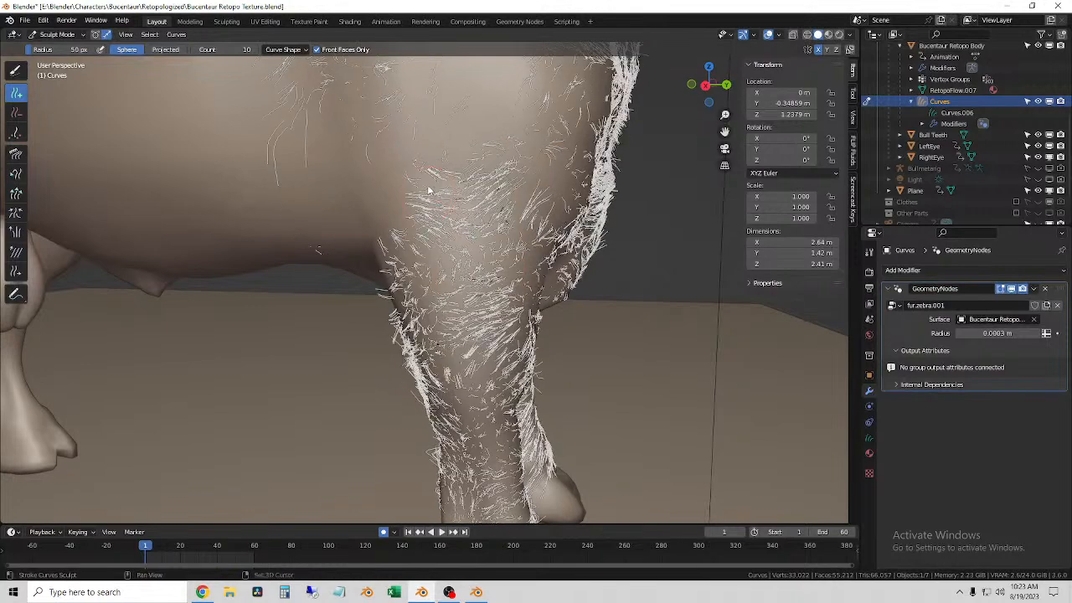
{"action": "middle_click_drag", "start_coordinate": [463, 136], "coordinate": [494, 260], "text": "shift"}
{"action": "mouse_move", "coordinate": [493, 260]}
{"action": "left_mouse_down"}
{"action": "mouse_move", "coordinate": [508, 272]}
{"action": "mouse_move", "coordinate": [510, 328]}
{"action": "left_mouse_up"}
Step: Set the Add brush radius to 101 px and spread hairs over the shoulder and the front of the flank
{"action": "key", "text": "f"}
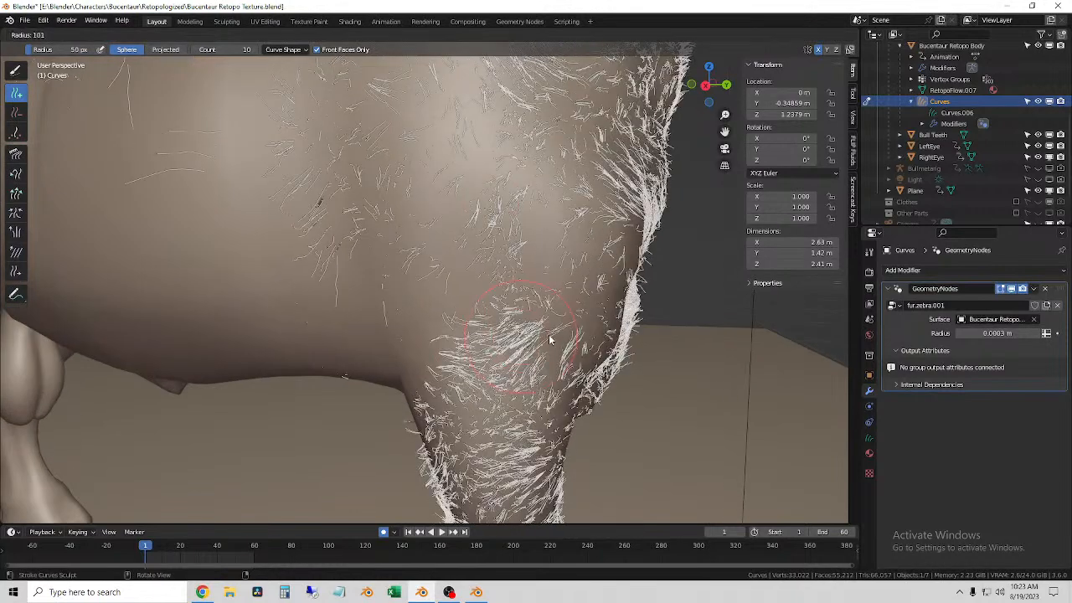
{"action": "left_click_drag", "start_coordinate": [520, 188], "coordinate": [545, 306]}
{"action": "left_click_drag", "start_coordinate": [413, 197], "coordinate": [438, 316]}
{"action": "middle_click_drag", "start_coordinate": [441, 319], "coordinate": [472, 287]}
{"action": "left_click_drag", "start_coordinate": [289, 183], "coordinate": [314, 314]}
Step: Add hairs on the underside of the bull's body and between the front legs
{"action": "mouse_move", "coordinate": [360, 388]}
{"action": "middle_mouse_down"}
{"action": "mouse_move", "coordinate": [485, 261]}
{"action": "mouse_move", "coordinate": [499, 263]}
{"action": "middle_mouse_up"}
{"action": "mouse_move", "coordinate": [408, 303]}
{"action": "left_mouse_down"}
{"action": "mouse_move", "coordinate": [418, 373]}
{"action": "mouse_move", "coordinate": [519, 471]}
{"action": "left_mouse_up"}
{"action": "middle_click_drag", "start_coordinate": [520, 471], "coordinate": [495, 285]}
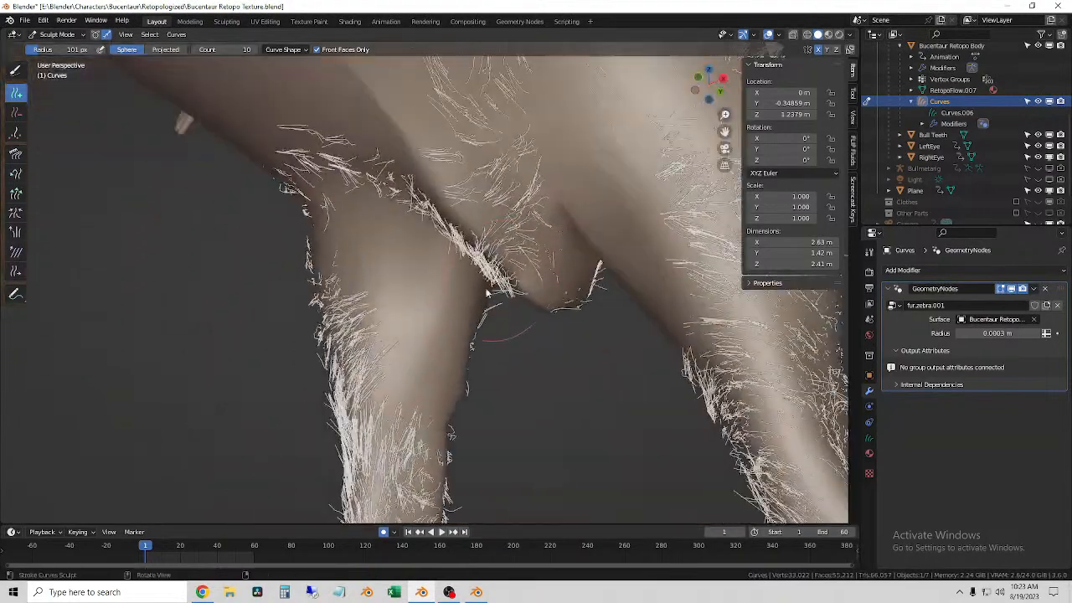
{"action": "mouse_move", "coordinate": [403, 339]}
{"action": "left_mouse_down"}
{"action": "mouse_move", "coordinate": [439, 385]}
{"action": "mouse_move", "coordinate": [436, 429]}
{"action": "left_mouse_up"}
{"action": "left_click_drag", "start_coordinate": [540, 276], "coordinate": [570, 303]}
Step: Extend the guide hairs along the bull's flank and back toward the hindquarters with the 101 px Add brush
{"action": "scroll", "coordinate": [527, 302], "scroll_direction": "down", "scroll_amount": 5}
{"action": "middle_click_drag", "start_coordinate": [527, 288], "coordinate": [491, 4]}
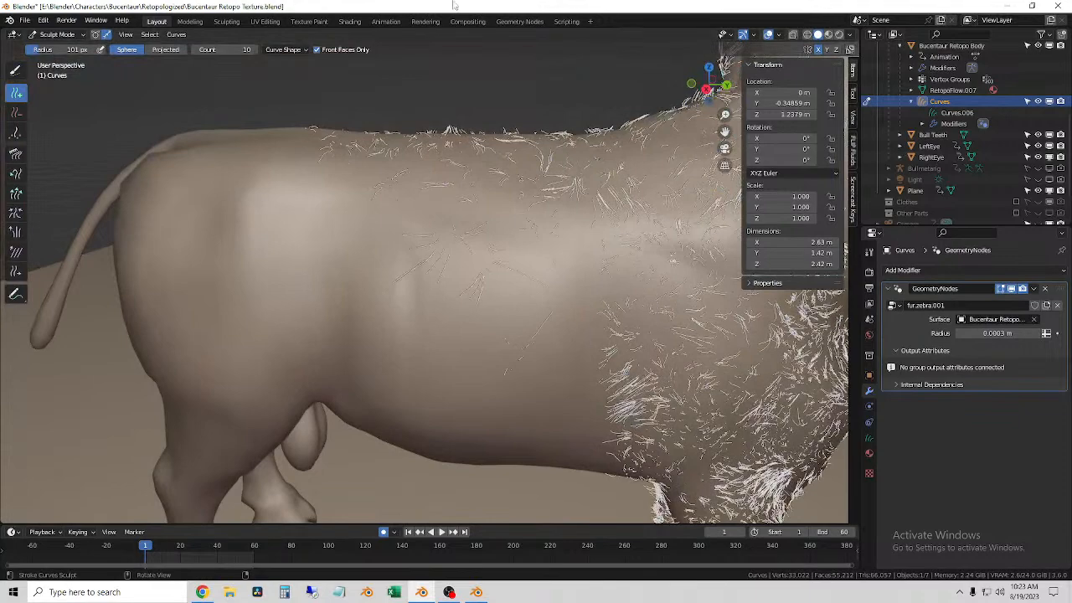
{"action": "middle_click_drag", "start_coordinate": [520, 80], "coordinate": [471, 329]}
{"action": "mouse_move", "coordinate": [505, 453]}
{"action": "left_mouse_down"}
{"action": "mouse_move", "coordinate": [571, 475]}
{"action": "mouse_move", "coordinate": [516, 368]}
{"action": "mouse_move", "coordinate": [617, 442]}
{"action": "mouse_move", "coordinate": [513, 389]}
{"action": "left_mouse_up"}
{"action": "middle_click_drag", "start_coordinate": [512, 390], "coordinate": [478, 383]}
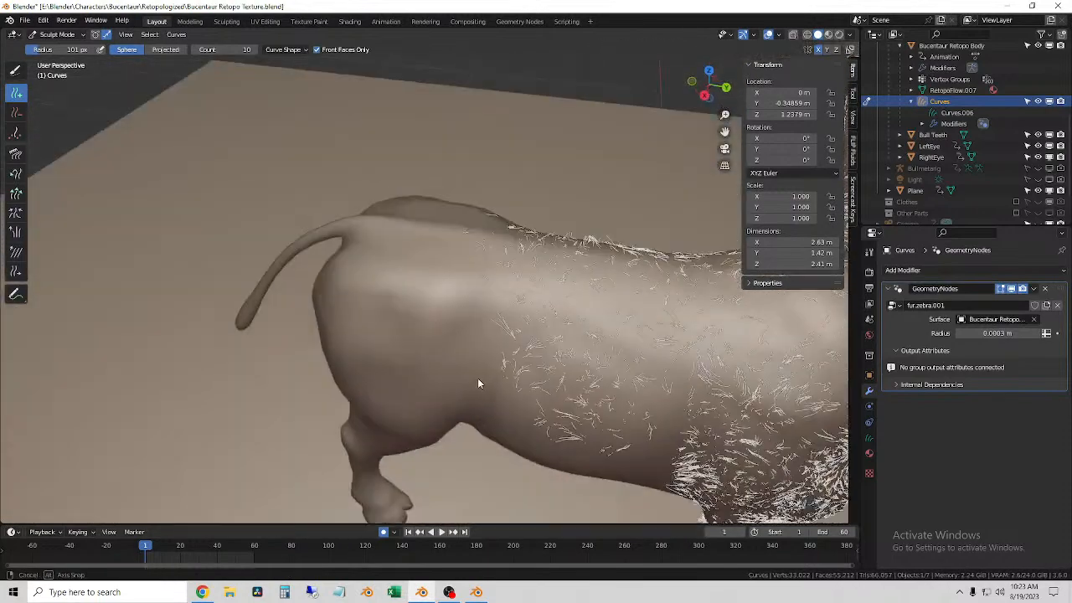
{"action": "mouse_move", "coordinate": [466, 306]}
{"action": "left_mouse_down"}
{"action": "mouse_move", "coordinate": [517, 443]}
{"action": "mouse_move", "coordinate": [515, 429]}
{"action": "left_mouse_up"}
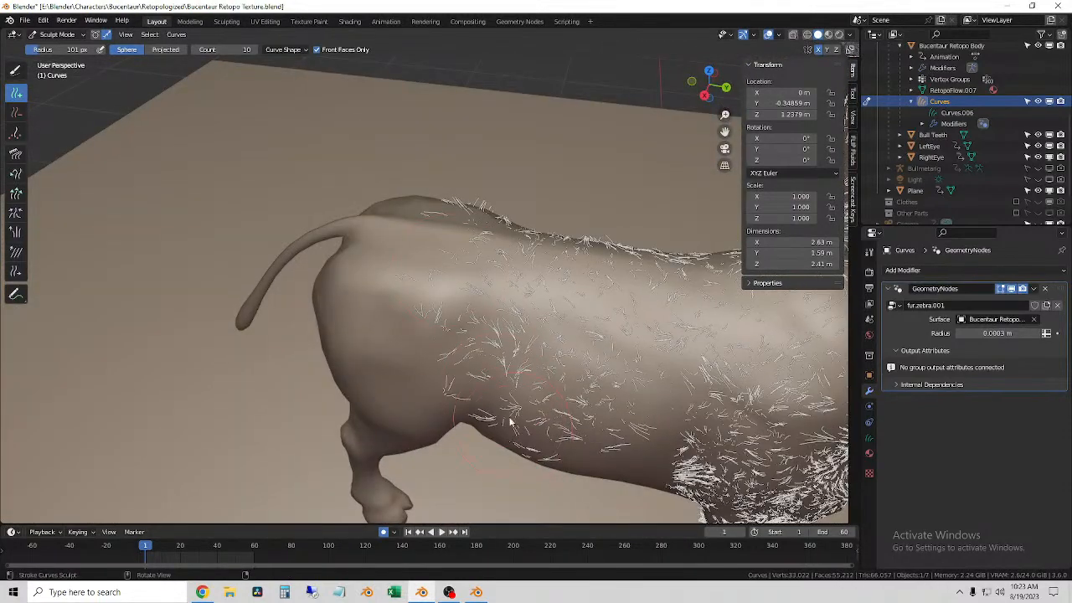
Step: Fill in hairs across the rear flank and belly ahead of the hind leg, reducing the Add brush radius to 50 px
{"action": "middle_click_drag", "start_coordinate": [479, 408], "coordinate": [491, 361]}
{"action": "mouse_move", "coordinate": [497, 385]}
{"action": "left_mouse_down"}
{"action": "mouse_move", "coordinate": [512, 454]}
{"action": "mouse_move", "coordinate": [521, 337]}
{"action": "mouse_move", "coordinate": [565, 454]}
{"action": "mouse_move", "coordinate": [536, 394]}
{"action": "mouse_move", "coordinate": [578, 435]}
{"action": "left_mouse_up"}
{"action": "mouse_move", "coordinate": [578, 435]}
{"action": "middle_mouse_down"}
{"action": "mouse_move", "coordinate": [587, 418]}
{"action": "mouse_move", "coordinate": [621, 442]}
{"action": "mouse_move", "coordinate": [564, 431]}
{"action": "mouse_move", "coordinate": [473, 343]}
{"action": "mouse_move", "coordinate": [467, 368]}
{"action": "middle_mouse_up"}
{"action": "scroll", "coordinate": [565, 431], "scroll_direction": "down", "scroll_amount": 2}
{"action": "scroll", "coordinate": [460, 345], "scroll_direction": "up", "scroll_amount": 4}
{"action": "mouse_move", "coordinate": [469, 376]}
{"action": "left_mouse_down"}
{"action": "mouse_move", "coordinate": [492, 498]}
{"action": "mouse_move", "coordinate": [496, 479]}
{"action": "left_mouse_up"}
{"action": "middle_click_drag", "start_coordinate": [496, 479], "coordinate": [496, 443]}
{"action": "mouse_move", "coordinate": [389, 318]}
{"action": "left_mouse_down"}
{"action": "mouse_move", "coordinate": [441, 423]}
{"action": "mouse_move", "coordinate": [454, 489]}
{"action": "mouse_move", "coordinate": [430, 378]}
{"action": "left_mouse_up"}
{"action": "middle_click_drag", "start_coordinate": [418, 348], "coordinate": [388, 360]}
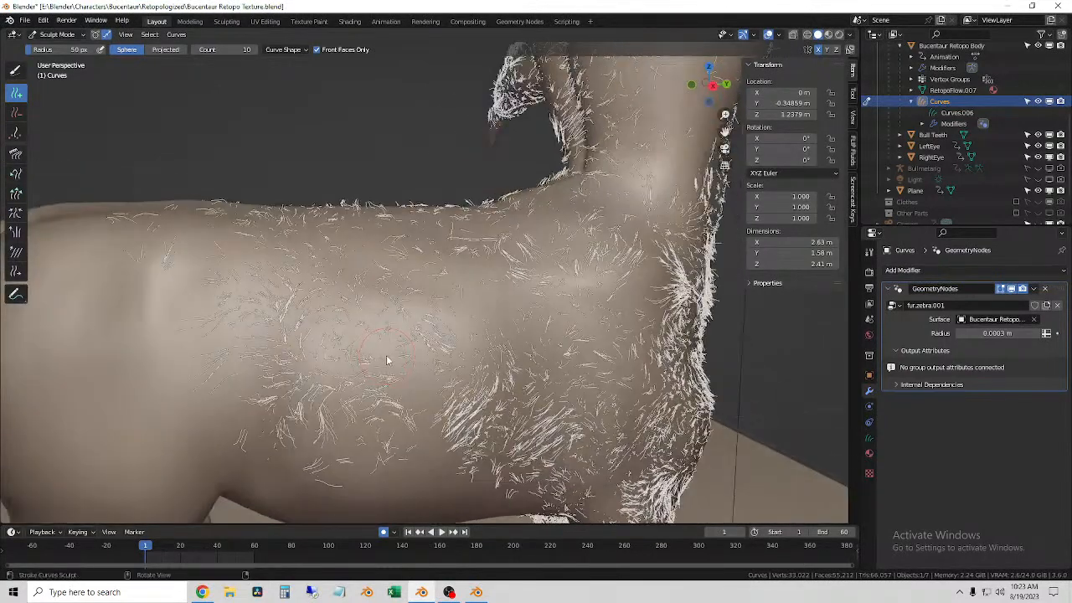
Step: Extend the hairs from the rear flank down over the upper thigh with the 50 px Add brush
{"action": "middle_click_drag", "start_coordinate": [459, 361], "coordinate": [280, 370]}
{"action": "mouse_move", "coordinate": [279, 369]}
{"action": "left_mouse_down"}
{"action": "mouse_move", "coordinate": [273, 485]}
{"action": "mouse_move", "coordinate": [289, 483]}
{"action": "left_mouse_up"}
{"action": "middle_click_drag", "start_coordinate": [290, 448], "coordinate": [280, 427]}
{"action": "left_click_drag", "start_coordinate": [215, 408], "coordinate": [216, 490]}
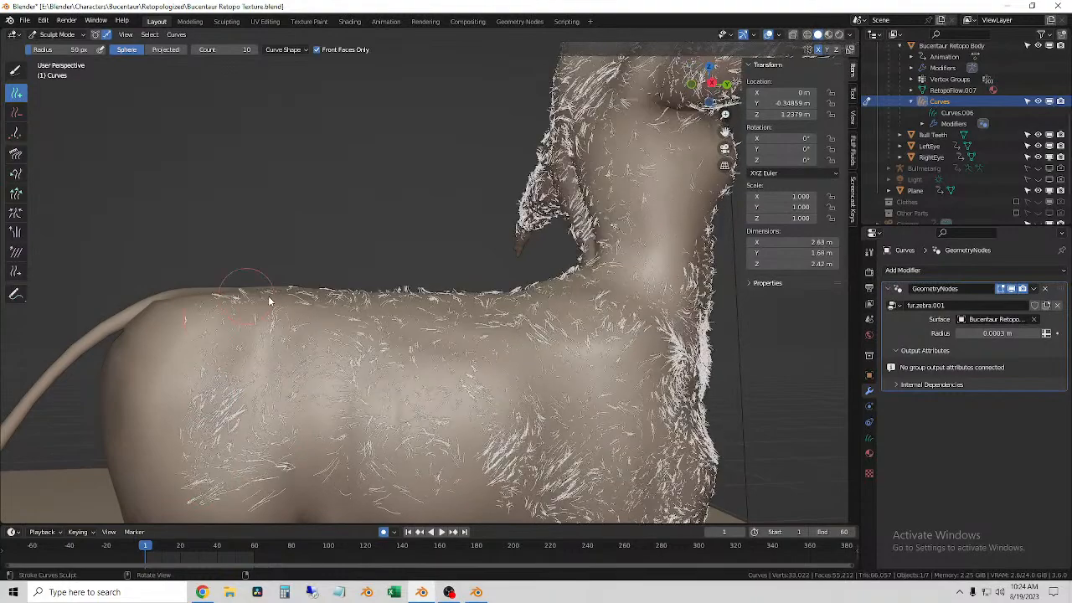
Step: Add hairs over the top of the rump and the side of the hindquarters toward the tail base
{"action": "middle_click_drag", "start_coordinate": [282, 304], "coordinate": [251, 326]}
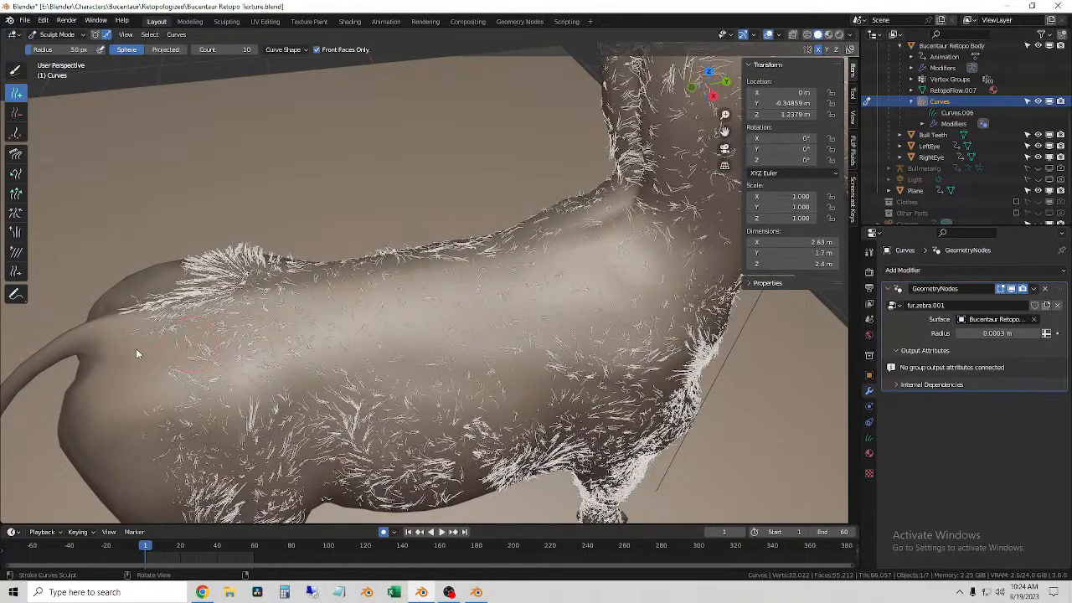
{"action": "middle_click_drag", "start_coordinate": [248, 391], "coordinate": [201, 361]}
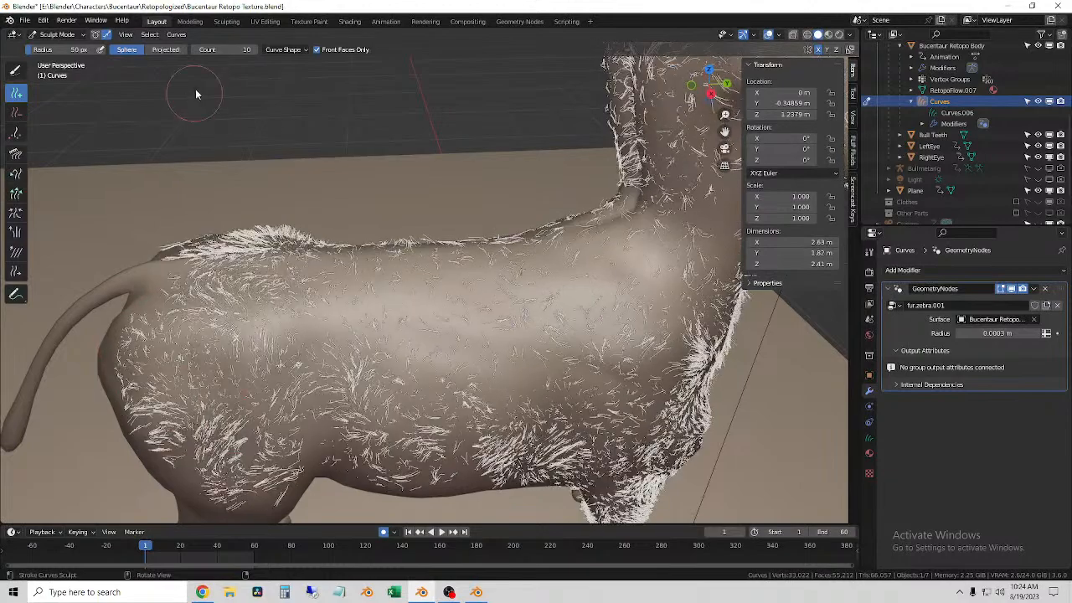
{"action": "middle_click_drag", "start_coordinate": [340, 291], "coordinate": [358, 279]}
{"action": "middle_click_drag", "start_coordinate": [214, 329], "coordinate": [134, 252]}
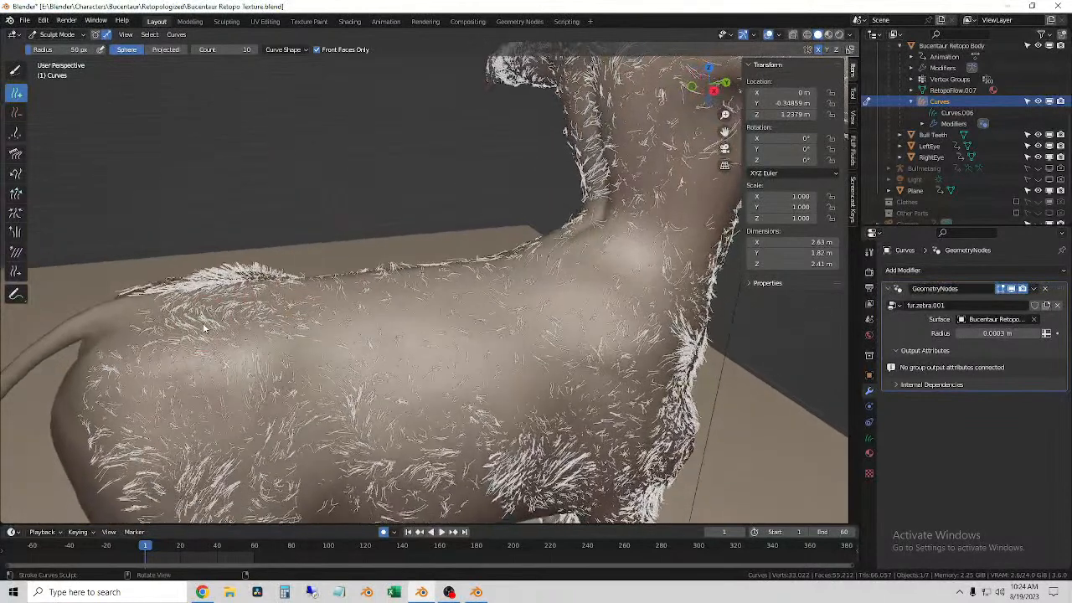
Step: Try the Density brush on the hairs over the top of the rump
{"action": "left_click", "coordinate": [21, 136]}
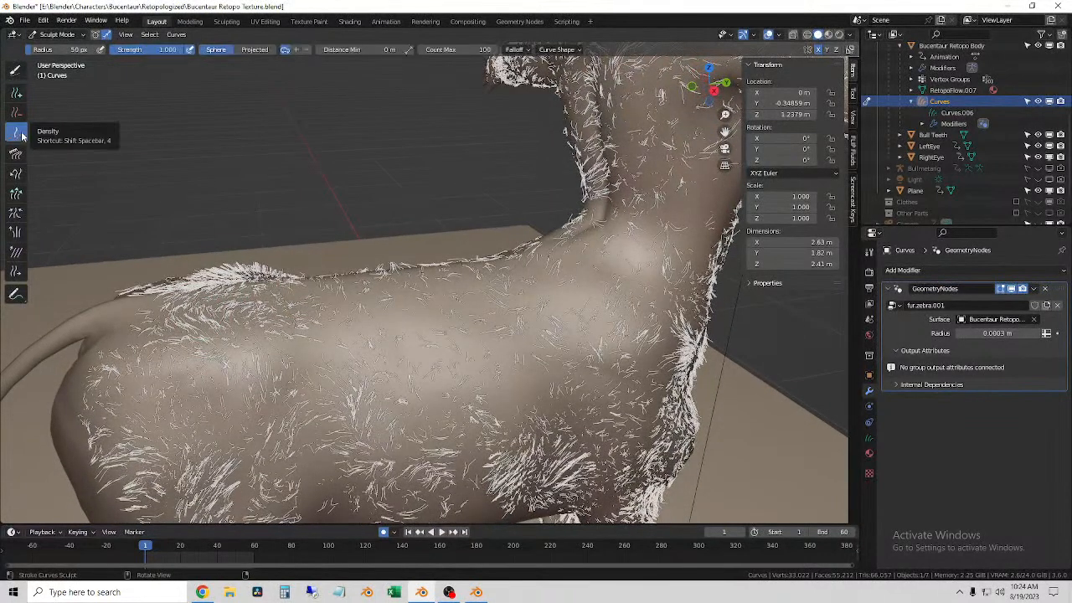
{"action": "left_click_drag", "start_coordinate": [257, 303], "coordinate": [195, 308]}
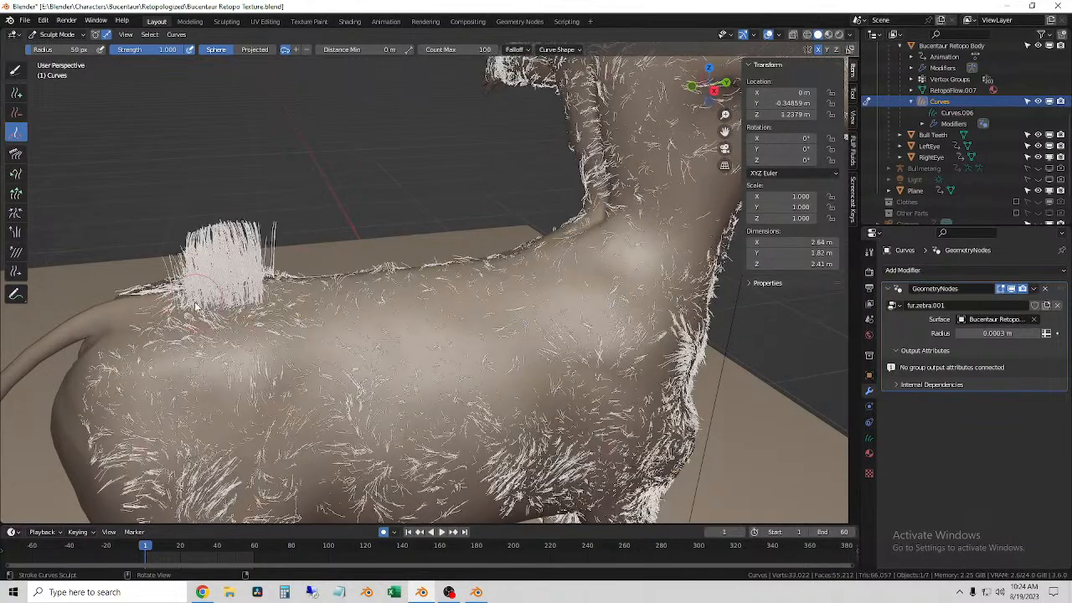
{"action": "key", "text": "ctrl+z"}
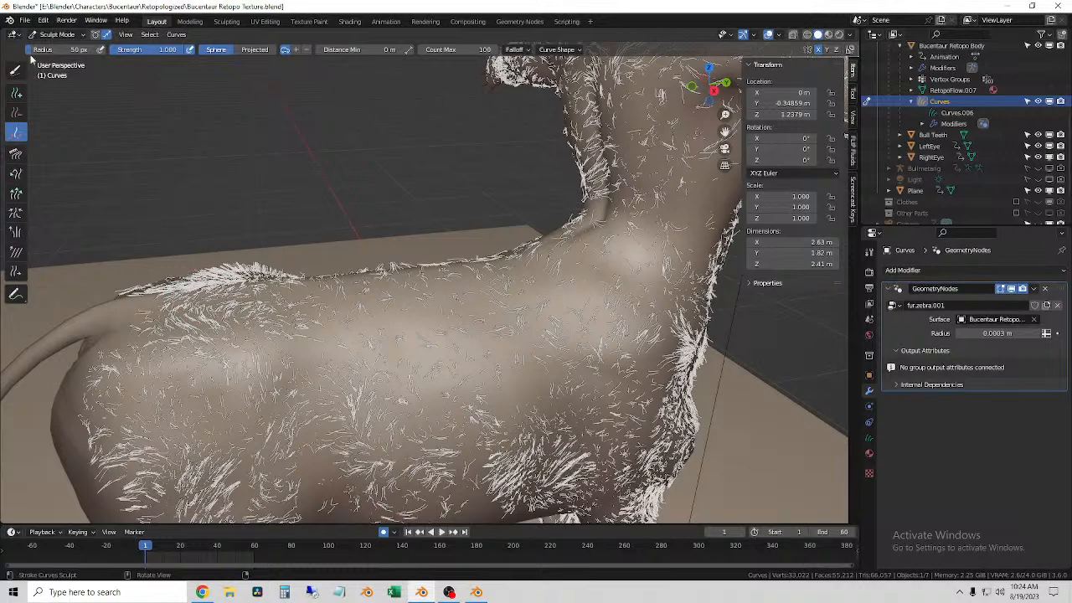
{"action": "left_click", "coordinate": [173, 36]}
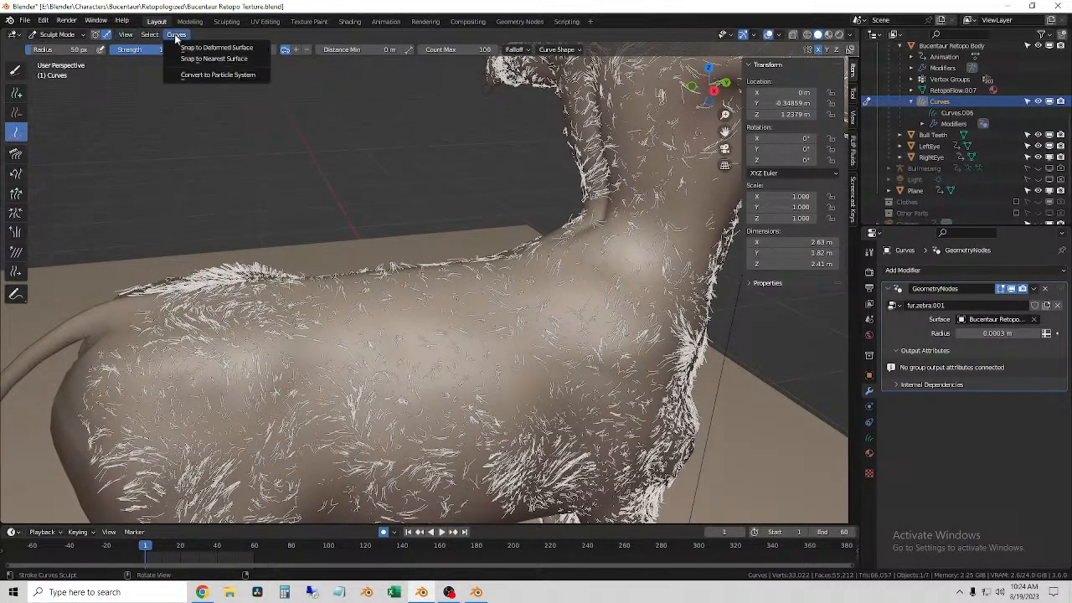
{"action": "mouse_move", "coordinate": [143, 38]}
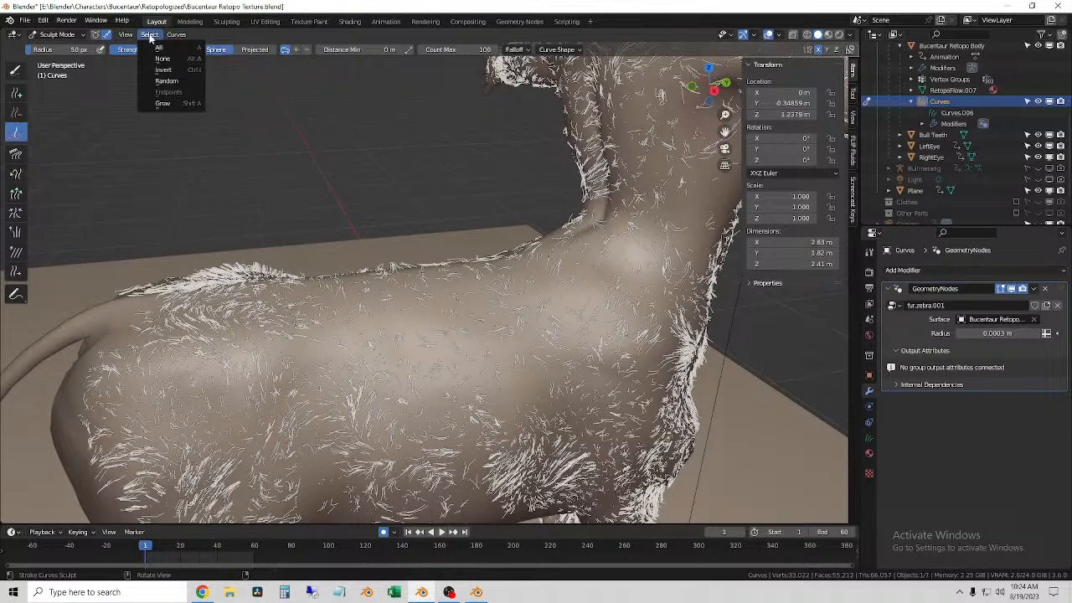
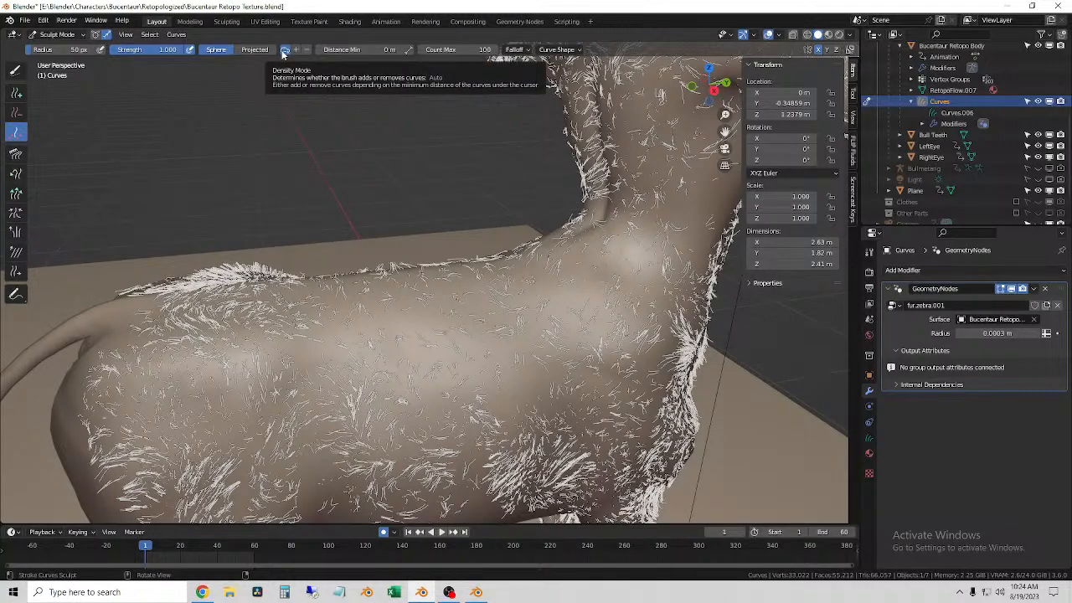
Step: Try thickening the fur on the lower flank with the Density brush and undo the strokes
{"action": "middle_click_drag", "start_coordinate": [251, 67], "coordinate": [302, 276]}
{"action": "left_click_drag", "start_coordinate": [431, 442], "coordinate": [320, 419]}
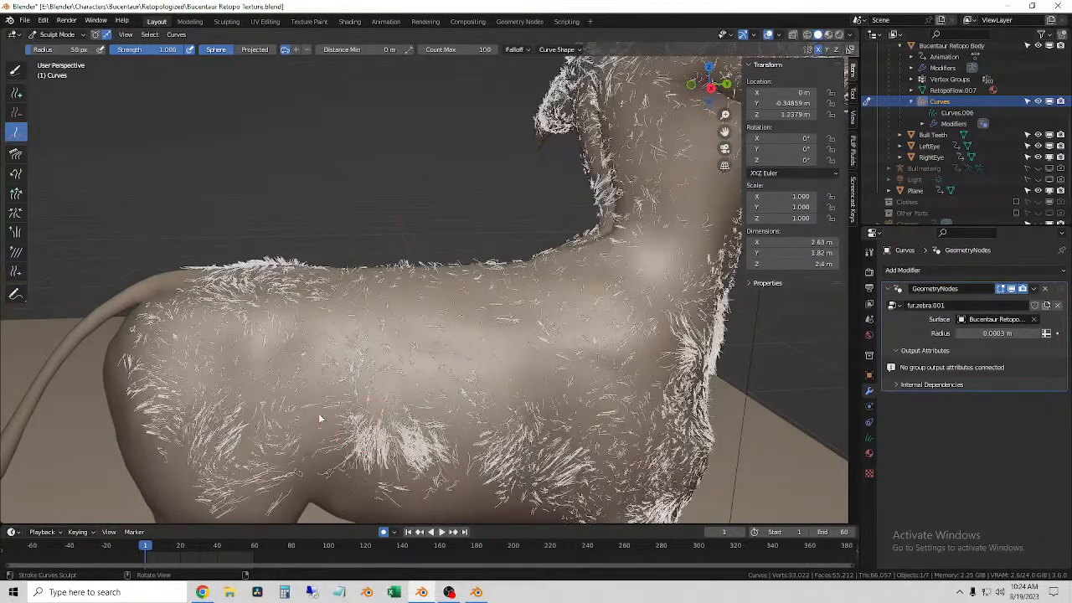
{"action": "mouse_move", "coordinate": [366, 432]}
{"action": "middle_mouse_down"}
{"action": "mouse_move", "coordinate": [394, 369]}
{"action": "mouse_move", "coordinate": [359, 416]}
{"action": "mouse_move", "coordinate": [370, 449]}
{"action": "middle_mouse_up"}
{"action": "key", "text": "ctrl+z"}
{"action": "key", "text": "ctrl+z"}
{"action": "key", "text": "ctrl+z"}
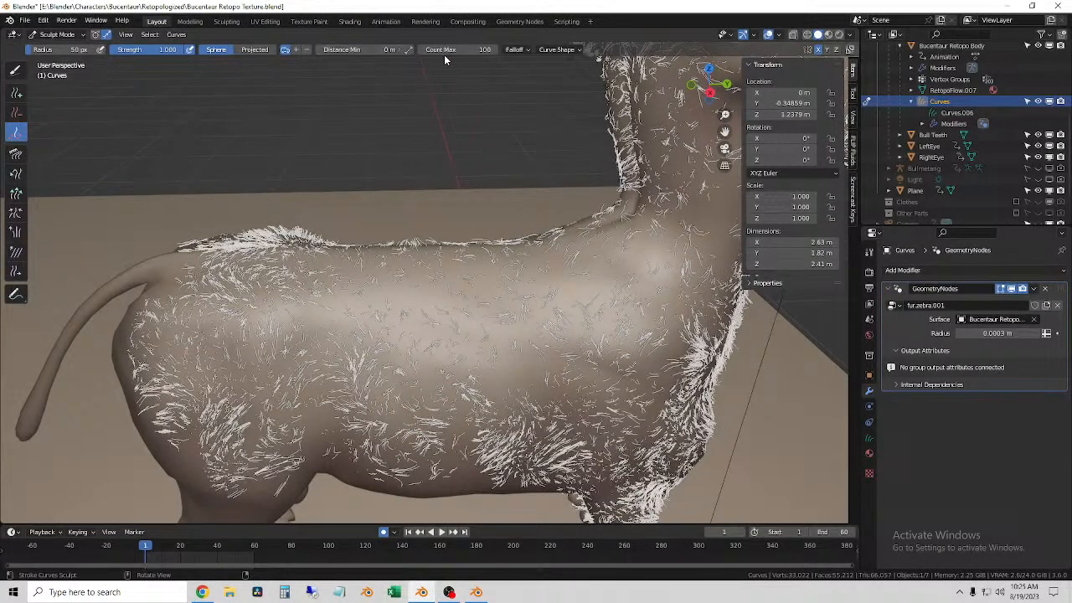
Step: Switch to the Add curves brush with a 67 px radius and paint extra fur strands over the body's flank
{"action": "left_click", "coordinate": [16, 93]}
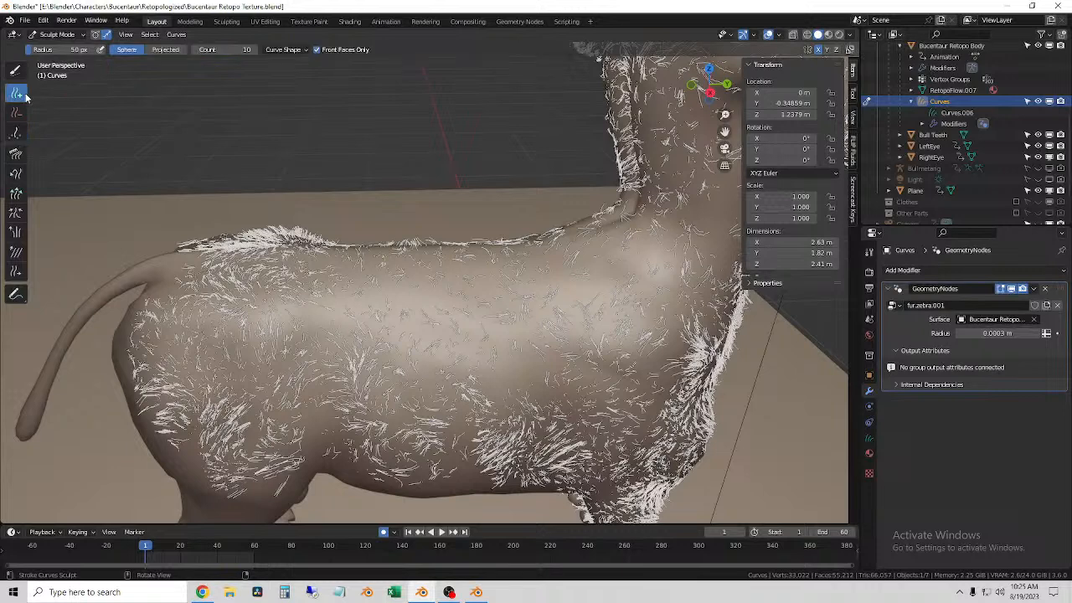
{"action": "left_click", "coordinate": [294, 50]}
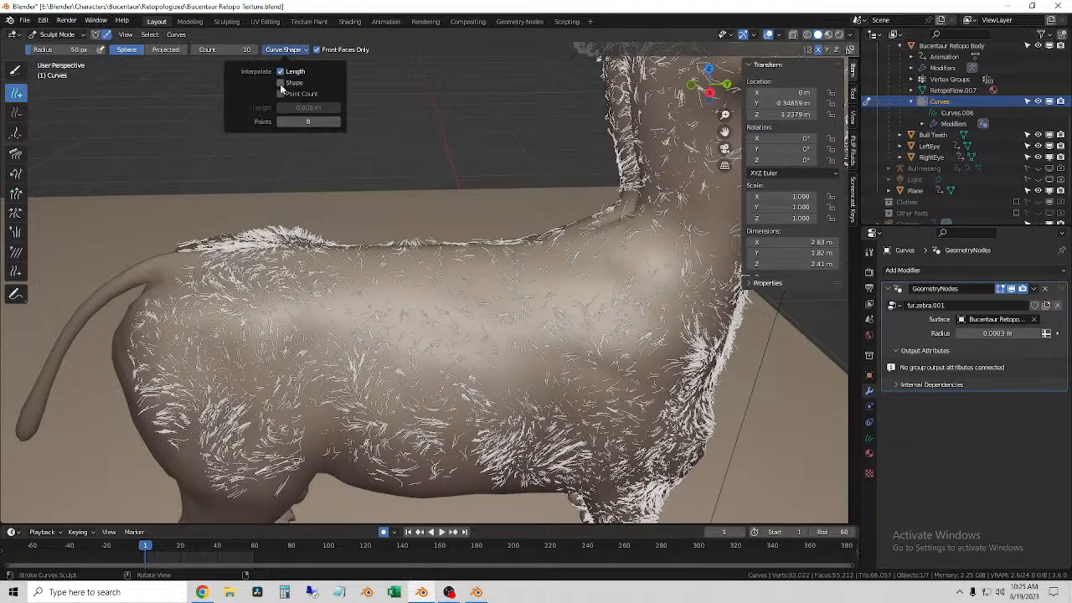
{"action": "mouse_move", "coordinate": [405, 327]}
{"action": "left_mouse_down"}
{"action": "mouse_move", "coordinate": [357, 337]}
{"action": "mouse_move", "coordinate": [456, 378]}
{"action": "mouse_move", "coordinate": [335, 348]}
{"action": "mouse_move", "coordinate": [302, 426]}
{"action": "left_mouse_up"}
{"action": "mouse_move", "coordinate": [302, 426]}
{"action": "middle_mouse_down"}
{"action": "mouse_move", "coordinate": [362, 360]}
{"action": "mouse_move", "coordinate": [377, 372]}
{"action": "middle_mouse_up"}
{"action": "mouse_move", "coordinate": [377, 372]}
{"action": "left_mouse_down"}
{"action": "mouse_move", "coordinate": [368, 398]}
{"action": "mouse_move", "coordinate": [394, 384]}
{"action": "mouse_move", "coordinate": [396, 420]}
{"action": "mouse_move", "coordinate": [371, 404]}
{"action": "left_mouse_up"}
{"action": "middle_click_drag", "start_coordinate": [338, 466], "coordinate": [282, 350]}
{"action": "mouse_move", "coordinate": [256, 392]}
{"action": "left_mouse_down"}
{"action": "mouse_move", "coordinate": [301, 459]}
{"action": "mouse_move", "coordinate": [353, 488]}
{"action": "mouse_move", "coordinate": [392, 466]}
{"action": "left_mouse_up"}
{"action": "scroll", "coordinate": [299, 343], "scroll_direction": "up", "scroll_amount": 5}
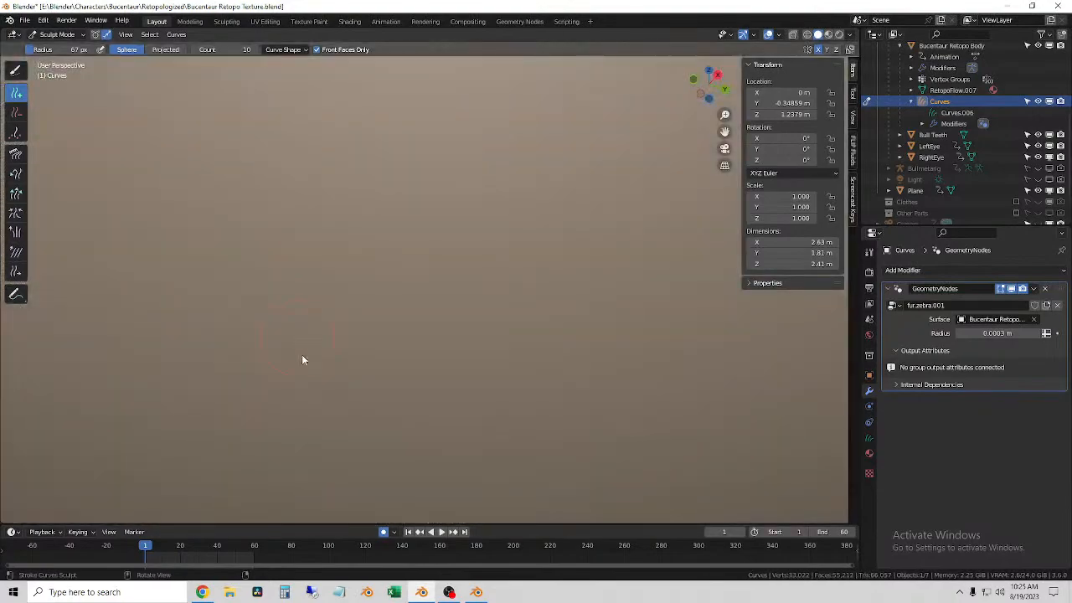
Step: Add fur strands around the belly, the tops of the front legs and the shoulder area
{"action": "scroll", "coordinate": [299, 347], "scroll_direction": "down", "scroll_amount": 5}
{"action": "mouse_move", "coordinate": [299, 355]}
{"action": "middle_mouse_down"}
{"action": "mouse_move", "coordinate": [346, 367]}
{"action": "mouse_move", "coordinate": [329, 378]}
{"action": "mouse_move", "coordinate": [327, 316]}
{"action": "mouse_move", "coordinate": [323, 325]}
{"action": "middle_mouse_up"}
{"action": "mouse_move", "coordinate": [208, 157]}
{"action": "left_mouse_down"}
{"action": "mouse_move", "coordinate": [223, 215]}
{"action": "mouse_move", "coordinate": [294, 274]}
{"action": "left_mouse_up"}
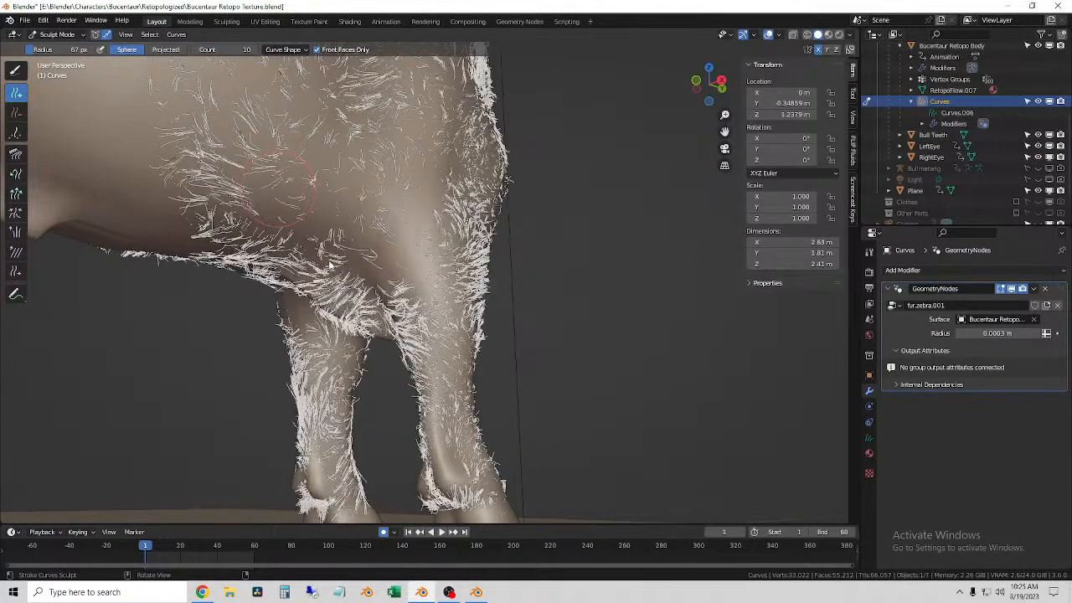
{"action": "middle_click_drag", "start_coordinate": [339, 276], "coordinate": [405, 282]}
{"action": "left_click_drag", "start_coordinate": [412, 268], "coordinate": [416, 294]}
{"action": "mouse_move", "coordinate": [417, 293]}
{"action": "middle_mouse_down"}
{"action": "mouse_move", "coordinate": [383, 322]}
{"action": "mouse_move", "coordinate": [384, 337]}
{"action": "middle_mouse_up"}
{"action": "middle_click_drag", "start_coordinate": [405, 184], "coordinate": [370, 343], "text": "shift"}
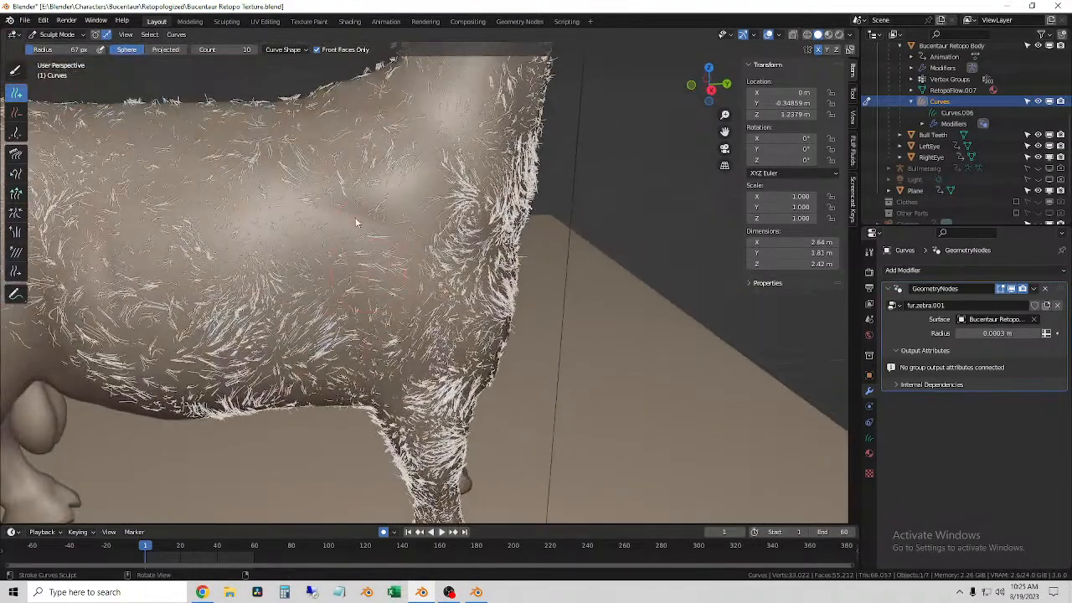
Step: Fill sparse areas along the horse body's side and back with more fur strands
{"action": "left_click_drag", "start_coordinate": [417, 204], "coordinate": [423, 323]}
{"action": "mouse_move", "coordinate": [310, 201]}
{"action": "middle_mouse_down", "text": "shift"}
{"action": "mouse_move", "coordinate": [355, 350]}
{"action": "mouse_move", "coordinate": [276, 311]}
{"action": "mouse_move", "coordinate": [214, 352]}
{"action": "middle_mouse_up", "text": "shift"}
{"action": "mouse_move", "coordinate": [159, 372]}
{"action": "left_mouse_down"}
{"action": "mouse_move", "coordinate": [129, 383]}
{"action": "mouse_move", "coordinate": [134, 368]}
{"action": "left_mouse_up"}
{"action": "scroll", "coordinate": [246, 297], "scroll_direction": "down", "scroll_amount": 4}
{"action": "mouse_move", "coordinate": [246, 298]}
{"action": "middle_mouse_down"}
{"action": "mouse_move", "coordinate": [221, 345]}
{"action": "mouse_move", "coordinate": [315, 302]}
{"action": "middle_mouse_up"}
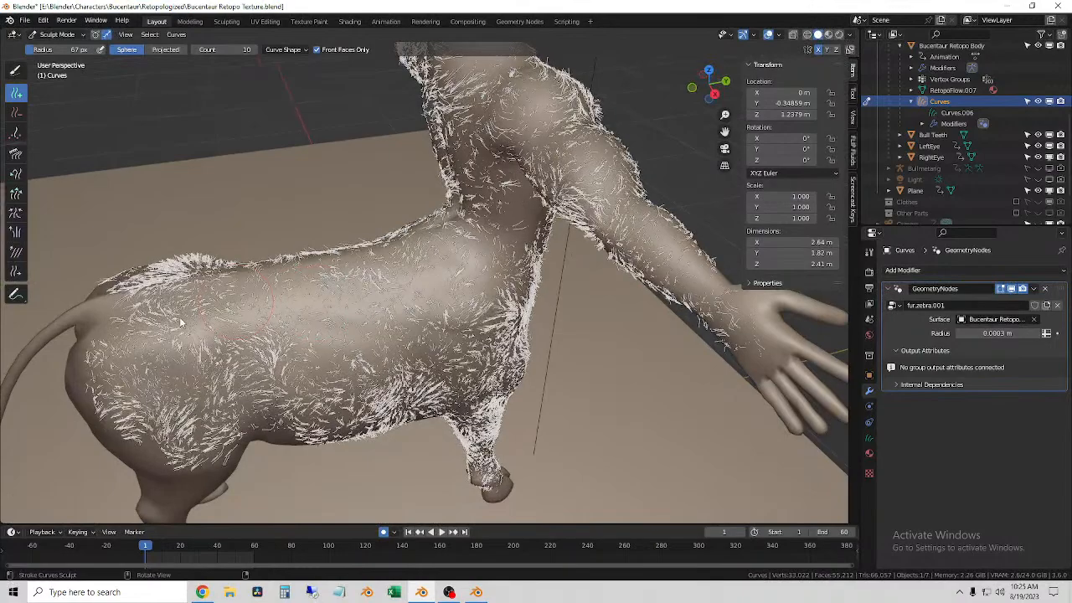
Step: Paint added fur strands over the bare hindquarters, from the rump down to the upper rear leg
{"action": "mouse_move", "coordinate": [144, 404]}
{"action": "middle_mouse_down"}
{"action": "mouse_move", "coordinate": [189, 340]}
{"action": "mouse_move", "coordinate": [300, 333]}
{"action": "mouse_move", "coordinate": [289, 332]}
{"action": "middle_mouse_up"}
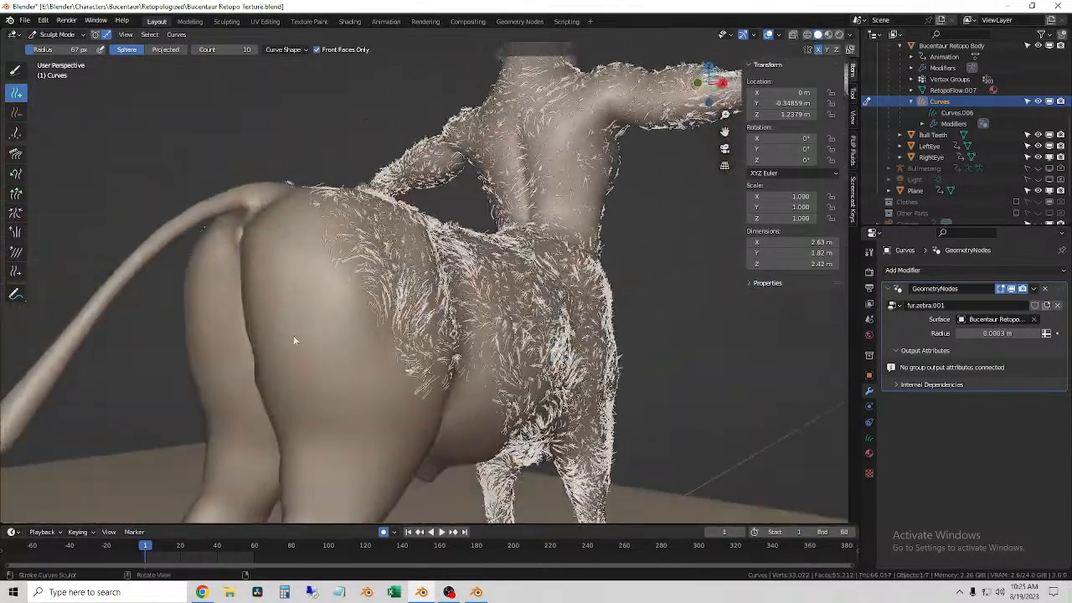
{"action": "middle_click_drag", "start_coordinate": [325, 391], "coordinate": [365, 396]}
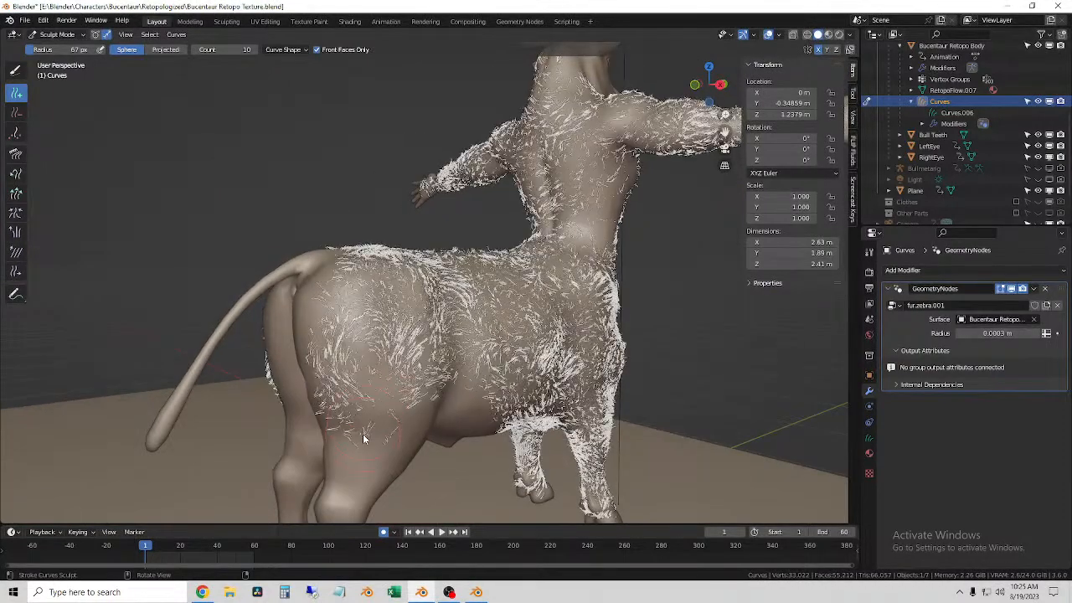
{"action": "middle_click_drag", "start_coordinate": [363, 439], "coordinate": [382, 427]}
{"action": "left_click_drag", "start_coordinate": [410, 348], "coordinate": [408, 406]}
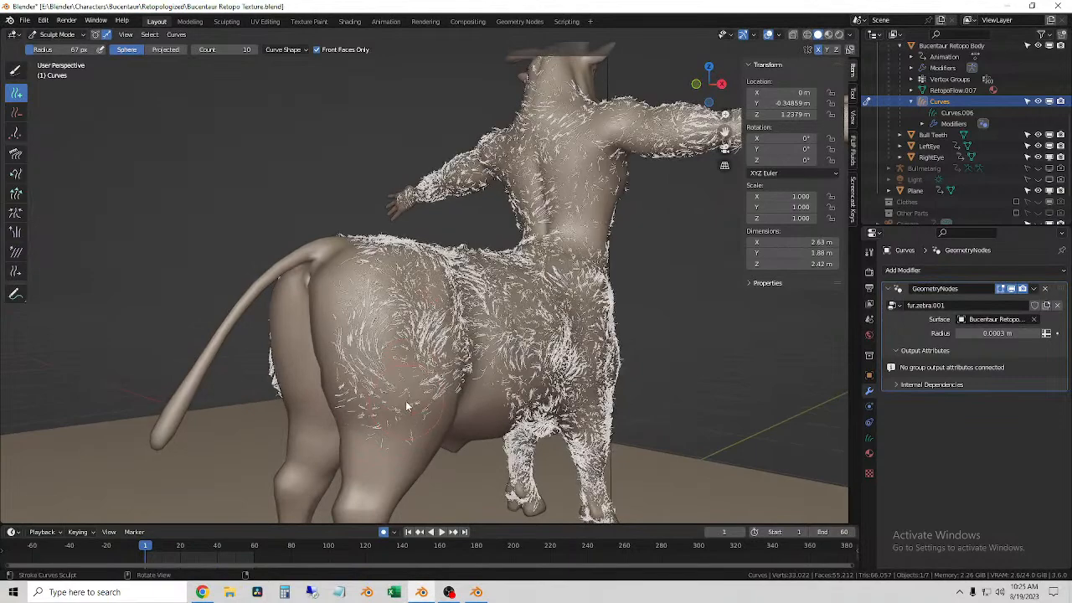
{"action": "middle_click_drag", "start_coordinate": [406, 408], "coordinate": [399, 308], "text": "shift"}
{"action": "scroll", "coordinate": [373, 351], "scroll_direction": "down", "scroll_amount": 2}
{"action": "scroll", "coordinate": [374, 351], "scroll_direction": "up", "scroll_amount": 2}
{"action": "scroll", "coordinate": [350, 378], "scroll_direction": "up", "scroll_amount": 2}
{"action": "middle_click_drag", "start_coordinate": [350, 378], "coordinate": [412, 382]}
{"action": "mouse_move", "coordinate": [354, 350]}
{"action": "left_mouse_down"}
{"action": "mouse_move", "coordinate": [355, 449]}
{"action": "mouse_move", "coordinate": [365, 419]}
{"action": "left_mouse_up"}
{"action": "scroll", "coordinate": [366, 423], "scroll_direction": "down", "scroll_amount": 3}
{"action": "middle_click_drag", "start_coordinate": [366, 423], "coordinate": [497, 412]}
Step: Add fur strands to the back near the tail base and to the side and waist of the upright torso
{"action": "scroll", "coordinate": [412, 371], "scroll_direction": "up", "scroll_amount": 3}
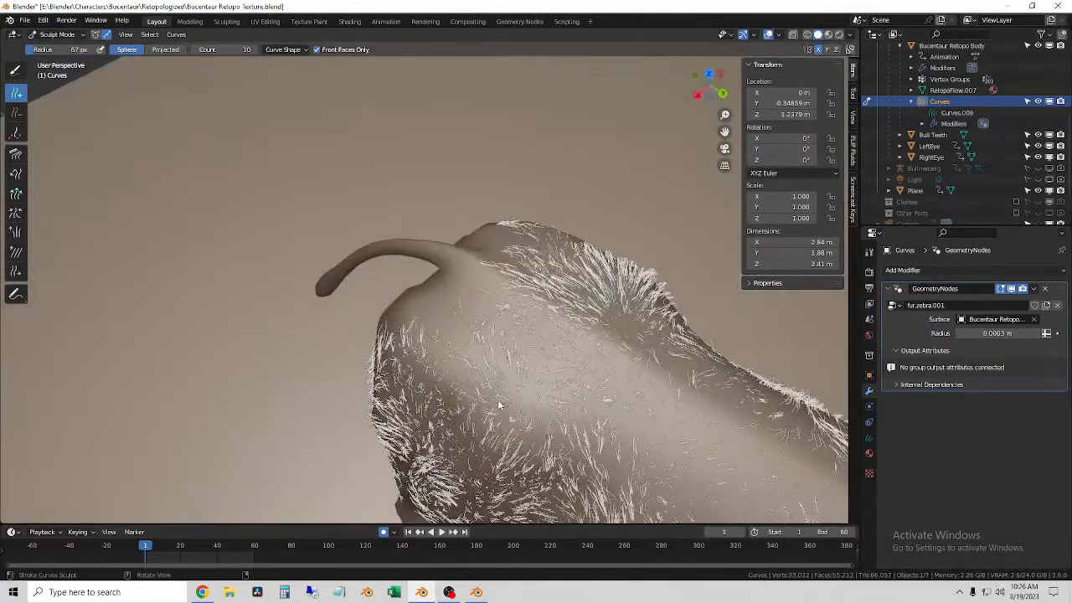
{"action": "middle_click_drag", "start_coordinate": [502, 319], "coordinate": [493, 266]}
{"action": "middle_click_drag", "start_coordinate": [431, 288], "coordinate": [453, 261]}
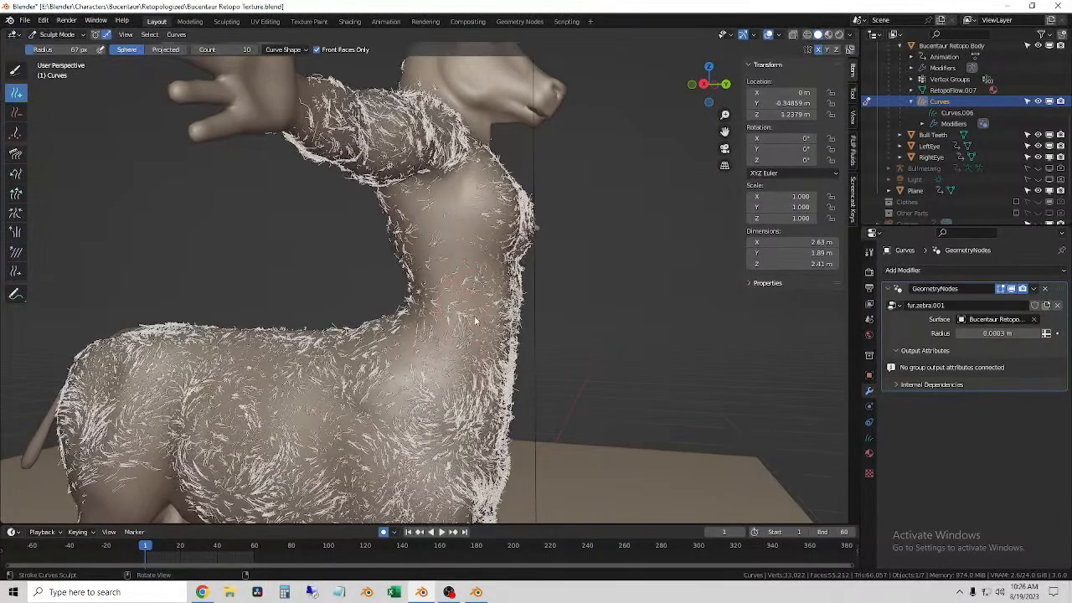
{"action": "middle_click_drag", "start_coordinate": [450, 300], "coordinate": [403, 231]}
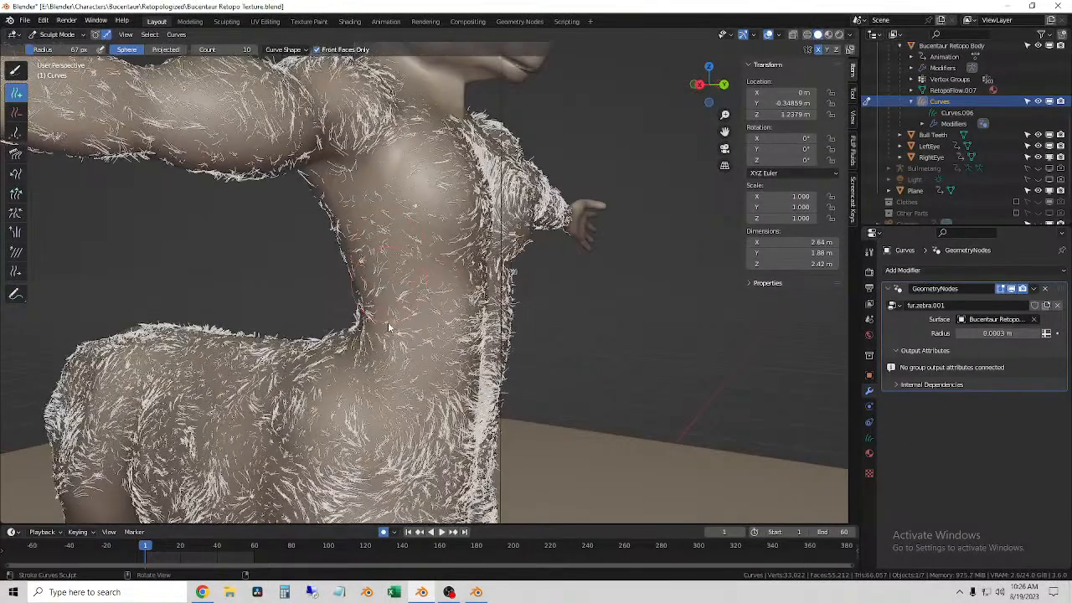
{"action": "middle_click_drag", "start_coordinate": [391, 316], "coordinate": [463, 258]}
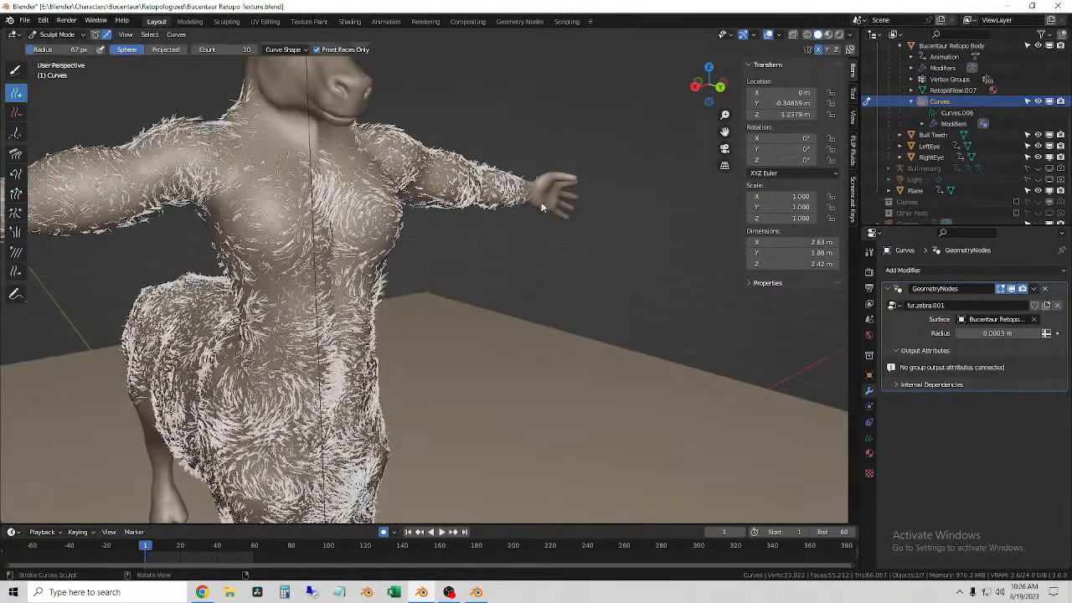
Step: Show the model in rendered shading, return to Object Mode and select the fur curves
{"action": "left_click", "coordinate": [840, 36]}
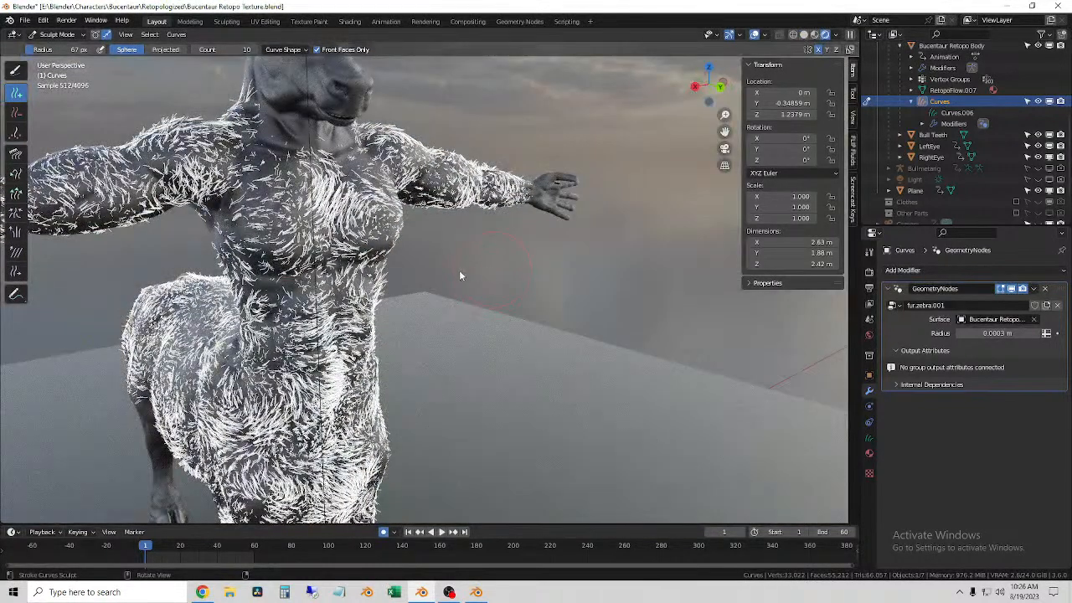
{"action": "left_click", "coordinate": [56, 34]}
{"action": "left_click", "coordinate": [52, 48]}
{"action": "left_click", "coordinate": [320, 188]}
{"action": "left_click", "coordinate": [587, 305]}
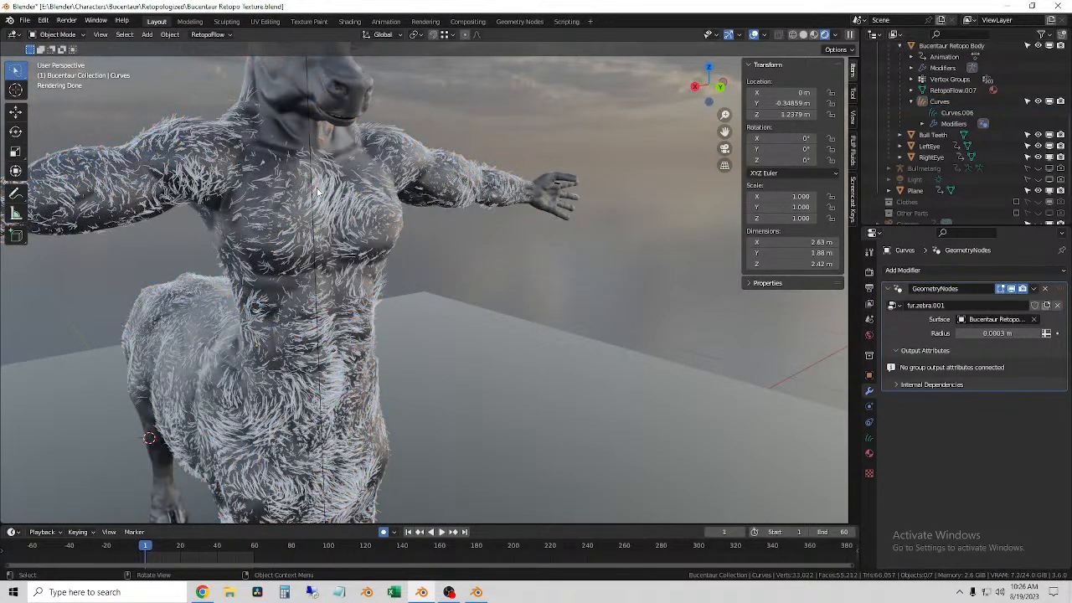
{"action": "left_click", "coordinate": [320, 192]}
Step: Assign the existing Fur Material.002 to the fur curves and deselect them to view the render
{"action": "left_click", "coordinate": [870, 452]}
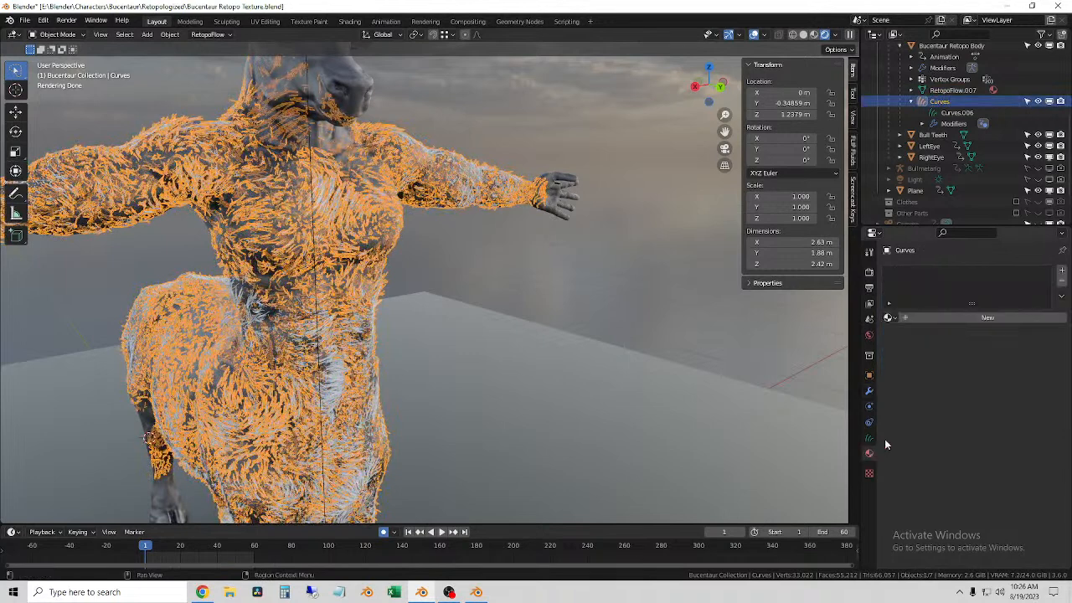
{"action": "left_click", "coordinate": [890, 317]}
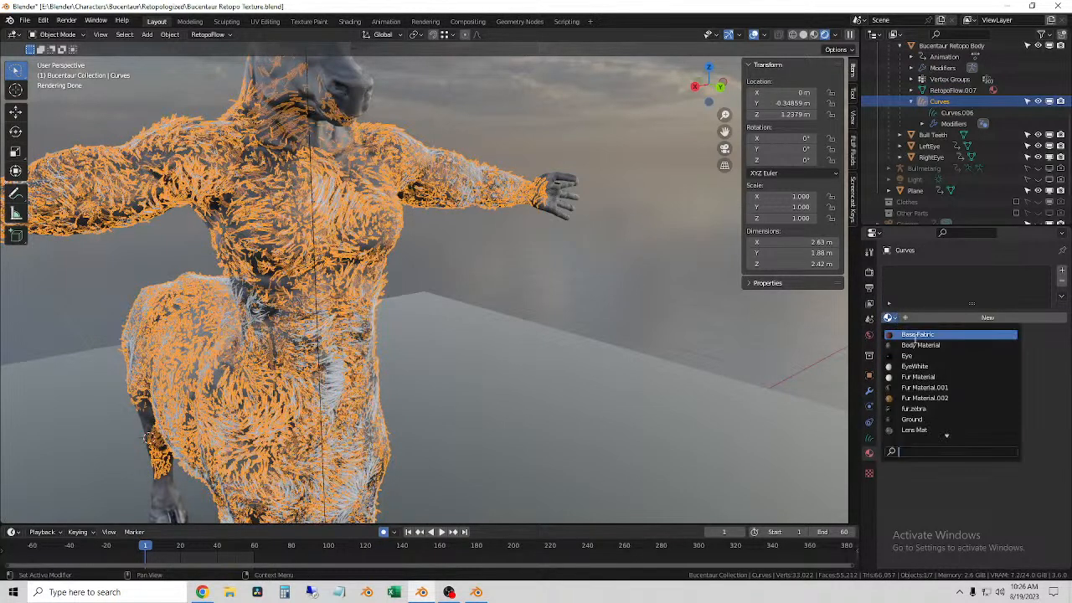
{"action": "scroll", "coordinate": [942, 369], "scroll_direction": "down", "scroll_amount": 12}
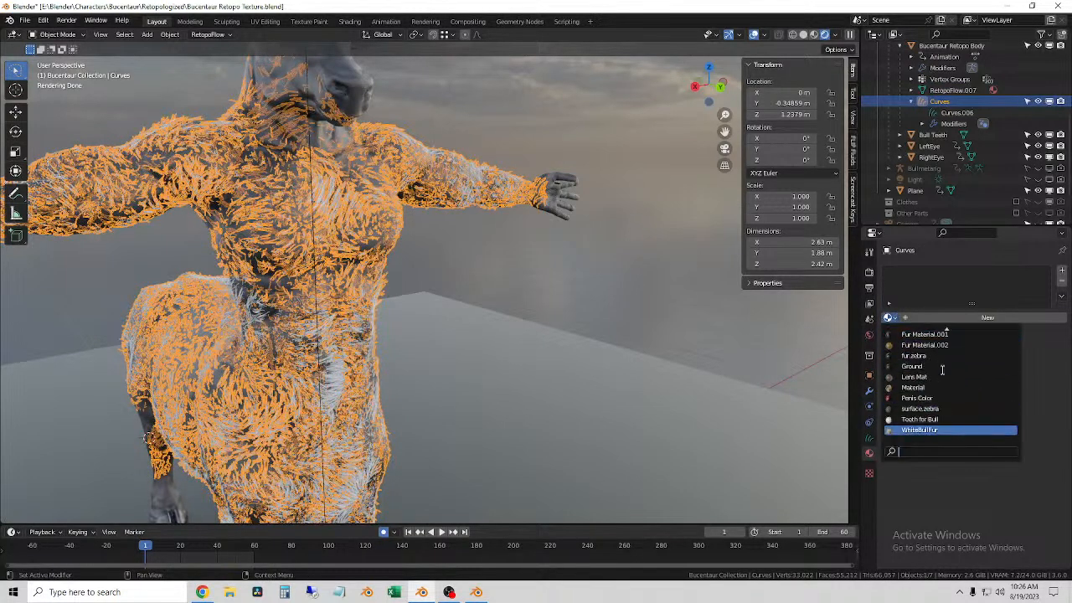
{"action": "scroll", "coordinate": [942, 369], "scroll_direction": "up", "scroll_amount": 12}
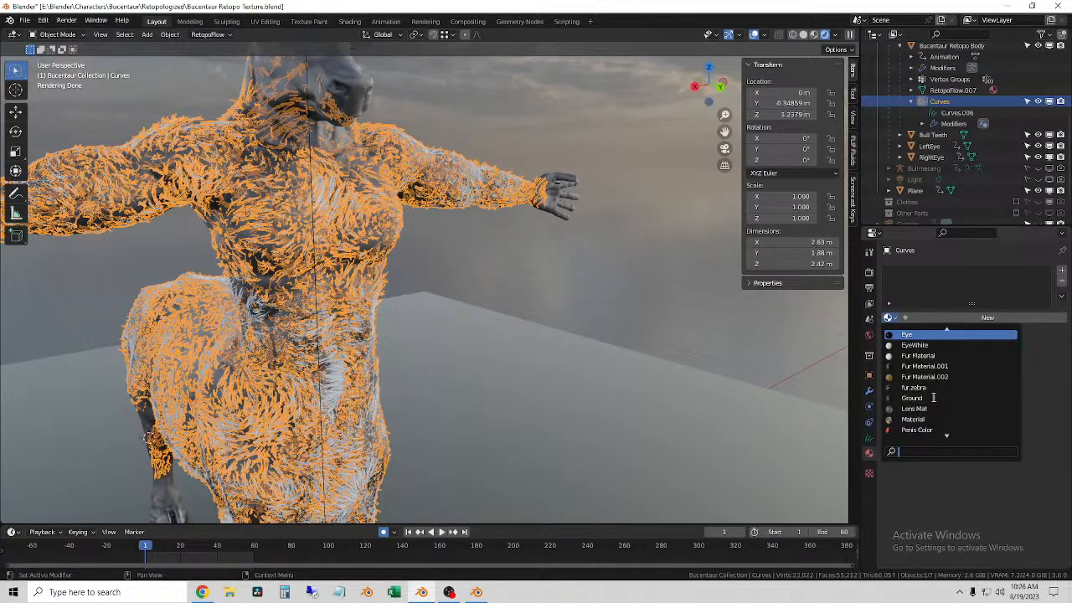
{"action": "left_click", "coordinate": [924, 377]}
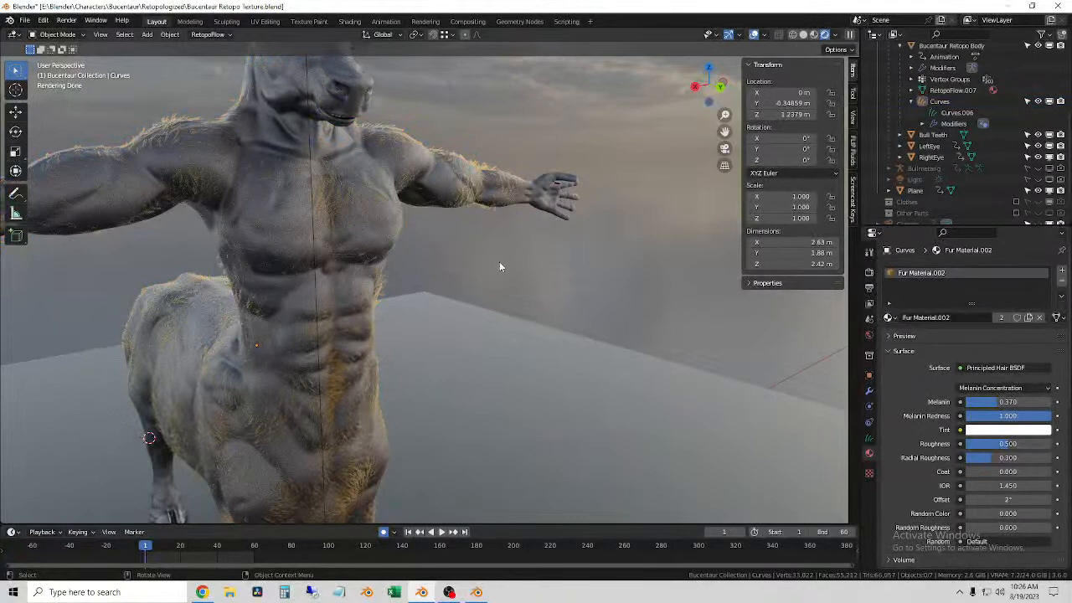
{"action": "left_click", "coordinate": [326, 191]}
{"action": "left_click", "coordinate": [676, 290]}
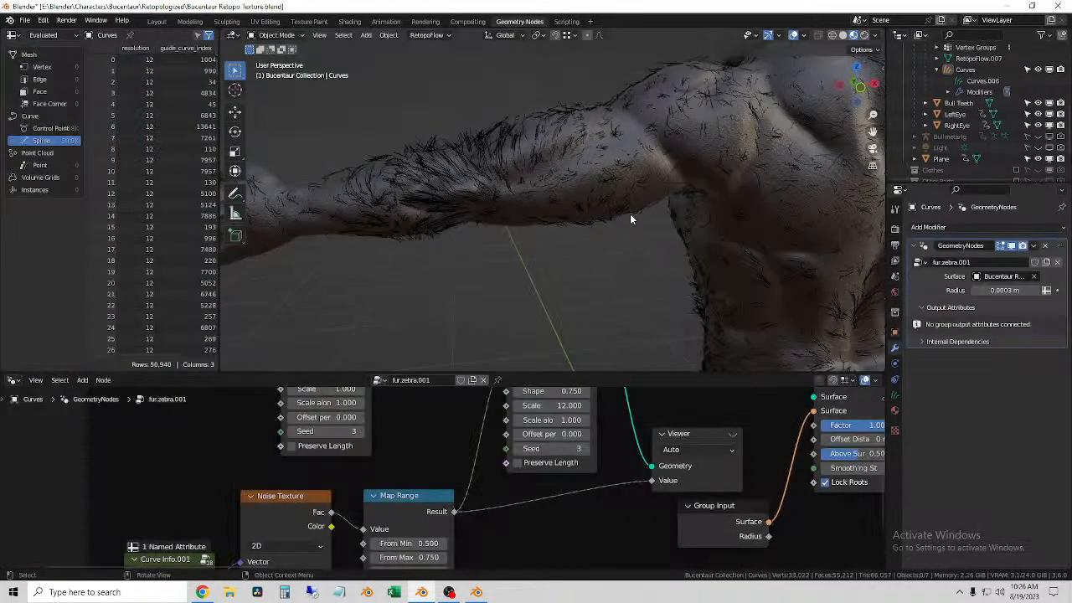
Step: In the Geometry Nodes workspace, select the fur curves on the upper back to load their fur.zebra.001 node tree
{"action": "middle_click_drag", "start_coordinate": [635, 199], "coordinate": [565, 326]}
{"action": "left_click", "coordinate": [499, 146]}
{"action": "scroll", "coordinate": [500, 141], "scroll_direction": "up", "scroll_amount": 4}
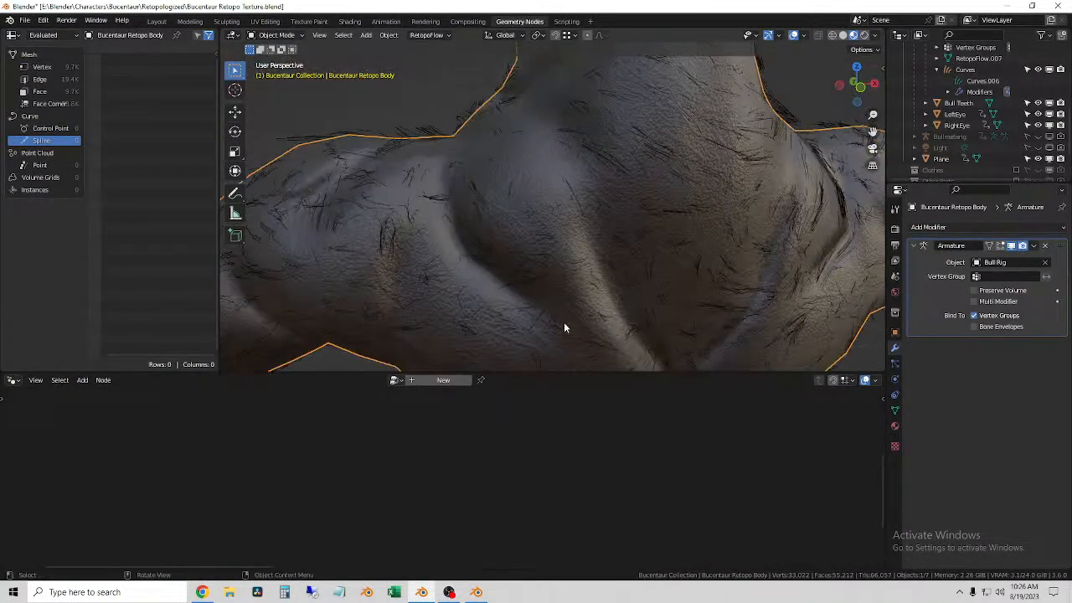
{"action": "left_click", "coordinate": [431, 136]}
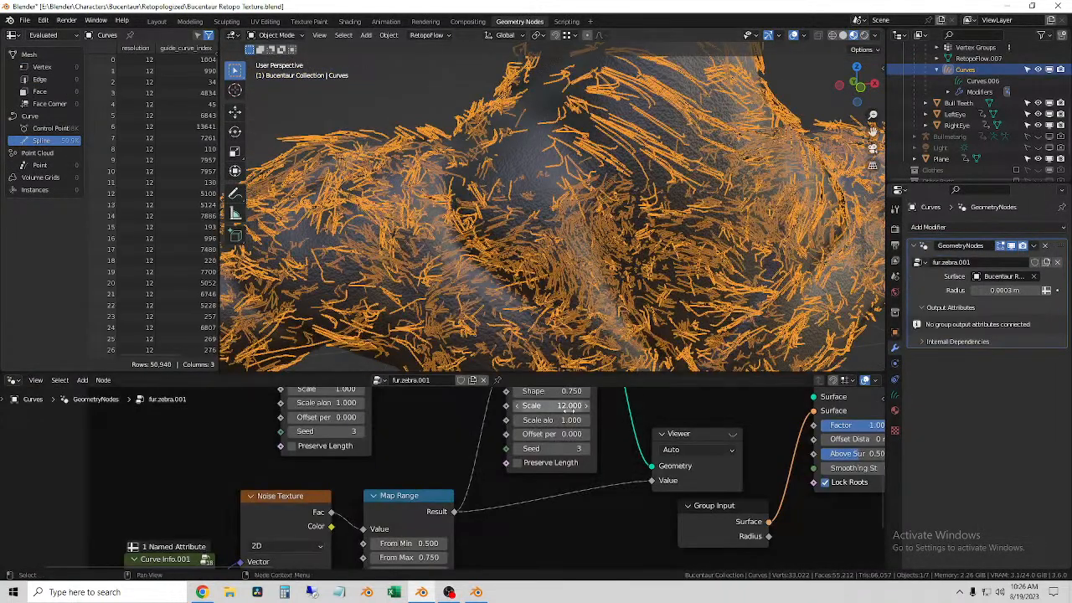
Step: Find the Shrinkwrap Hair Curves node in the fur.zebra.001 tree and raise its offset distance to 0.1 m
{"action": "scroll", "coordinate": [570, 503], "scroll_direction": "down", "scroll_amount": 4}
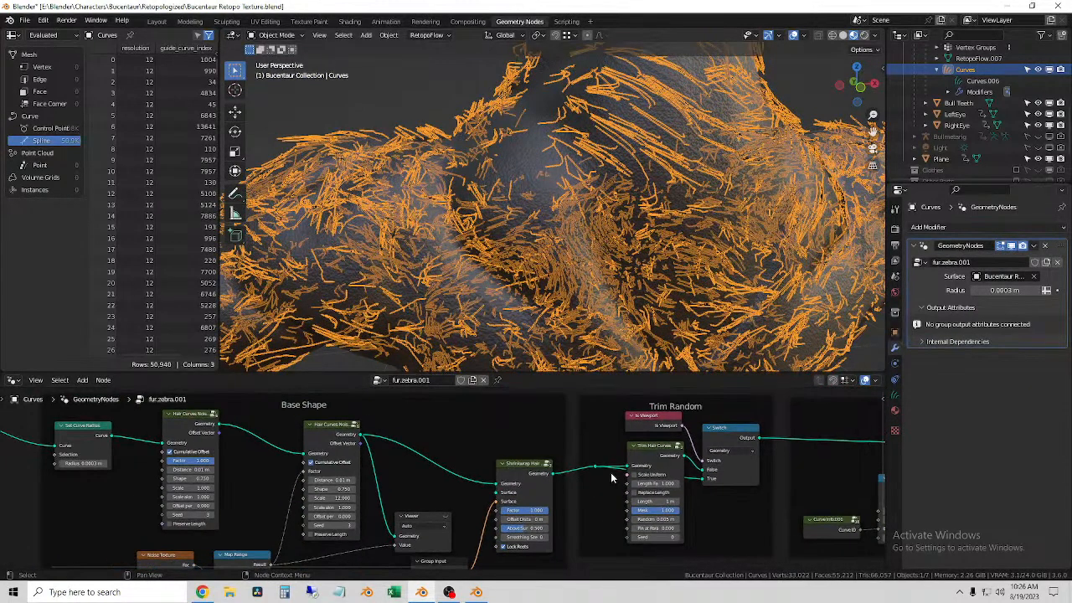
{"action": "middle_click_drag", "start_coordinate": [611, 478], "coordinate": [276, 473]}
{"action": "middle_click_drag", "start_coordinate": [630, 428], "coordinate": [285, 426]}
{"action": "middle_click_drag", "start_coordinate": [495, 443], "coordinate": [181, 439]}
{"action": "middle_click_drag", "start_coordinate": [333, 470], "coordinate": [884, 511]}
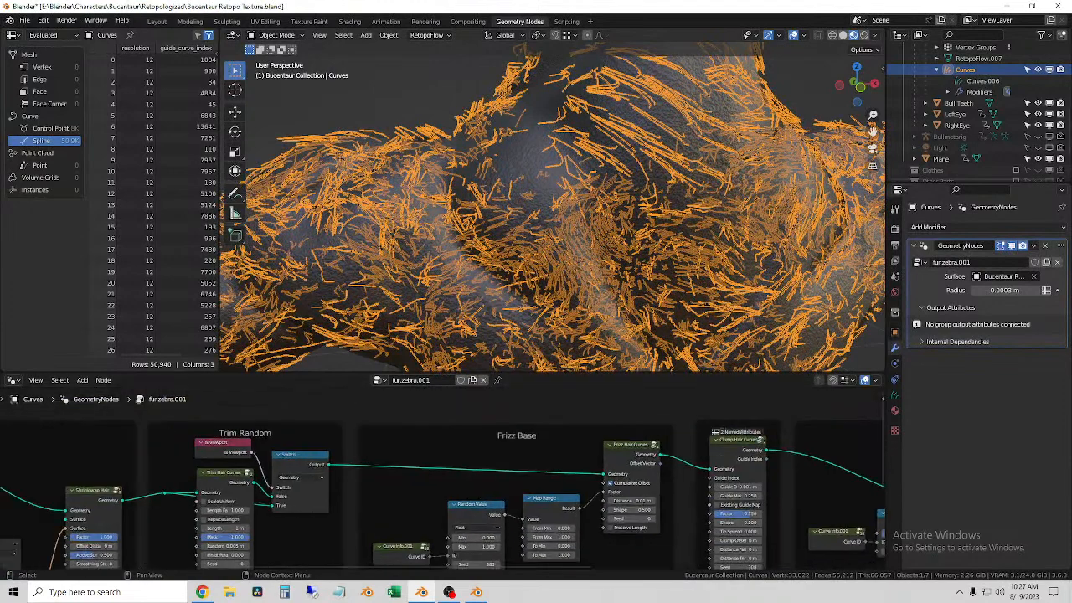
{"action": "middle_click_drag", "start_coordinate": [438, 471], "coordinate": [738, 457]}
{"action": "scroll", "coordinate": [445, 441], "scroll_direction": "up", "scroll_amount": 5}
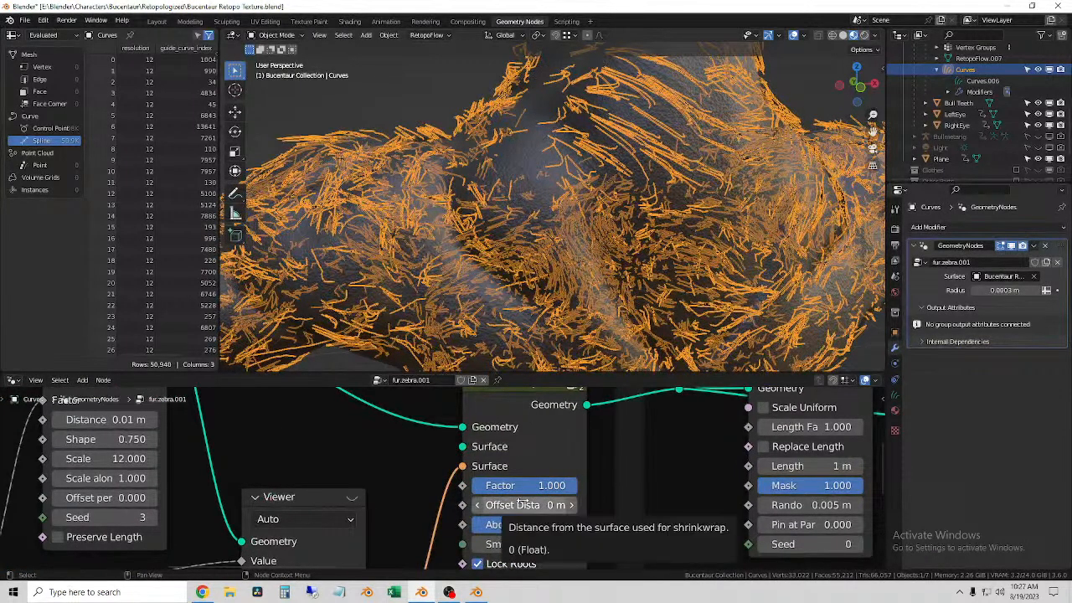
{"action": "left_click", "coordinate": [571, 505]}
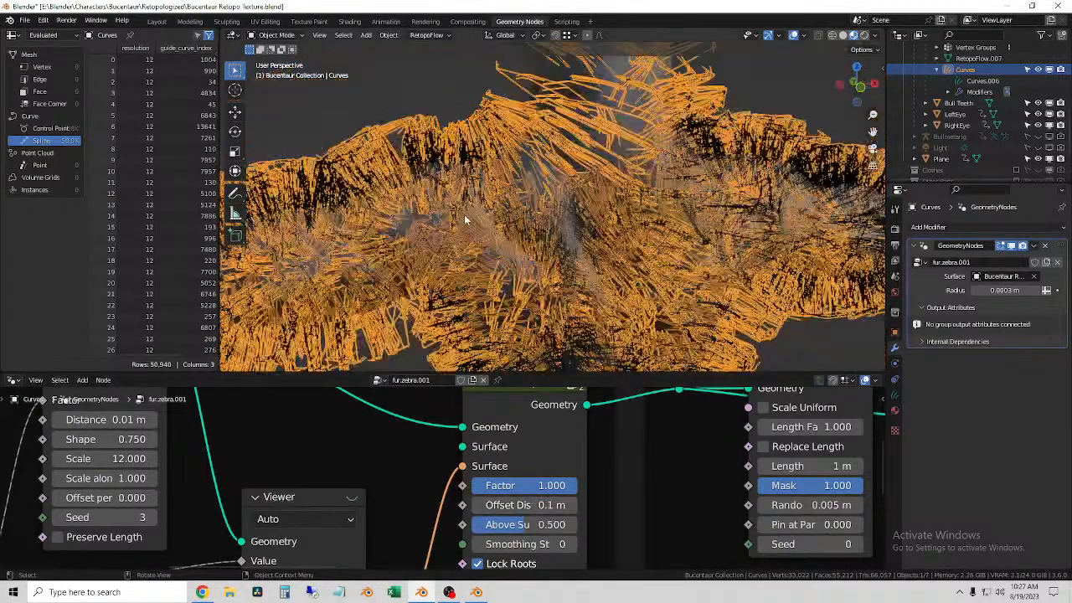
Step: Set the Shrinkwrap Hair Curves node's offset distance to 0.01 m and inspect the fur on the shoulders up close
{"action": "left_click", "coordinate": [549, 506]}
{"action": "type", "text": ".0"}
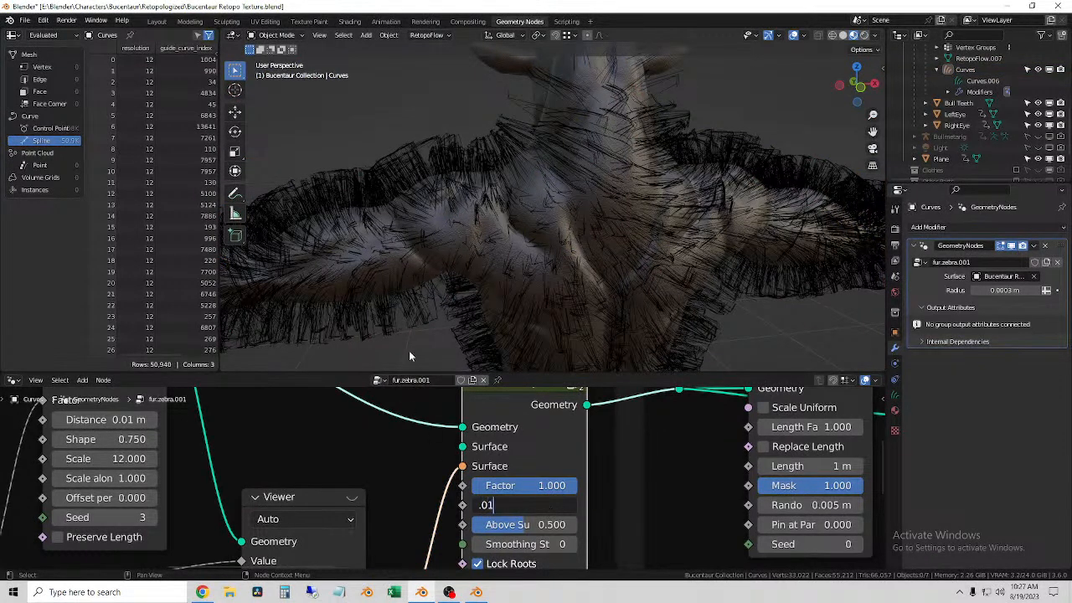
{"action": "type", "text": "1"}
{"action": "key", "text": "Return"}
{"action": "middle_click_drag", "start_coordinate": [671, 327], "coordinate": [518, 301]}
{"action": "scroll", "coordinate": [522, 308], "scroll_direction": "up", "scroll_amount": 8}
{"action": "scroll", "coordinate": [525, 310], "scroll_direction": "down", "scroll_amount": 3}
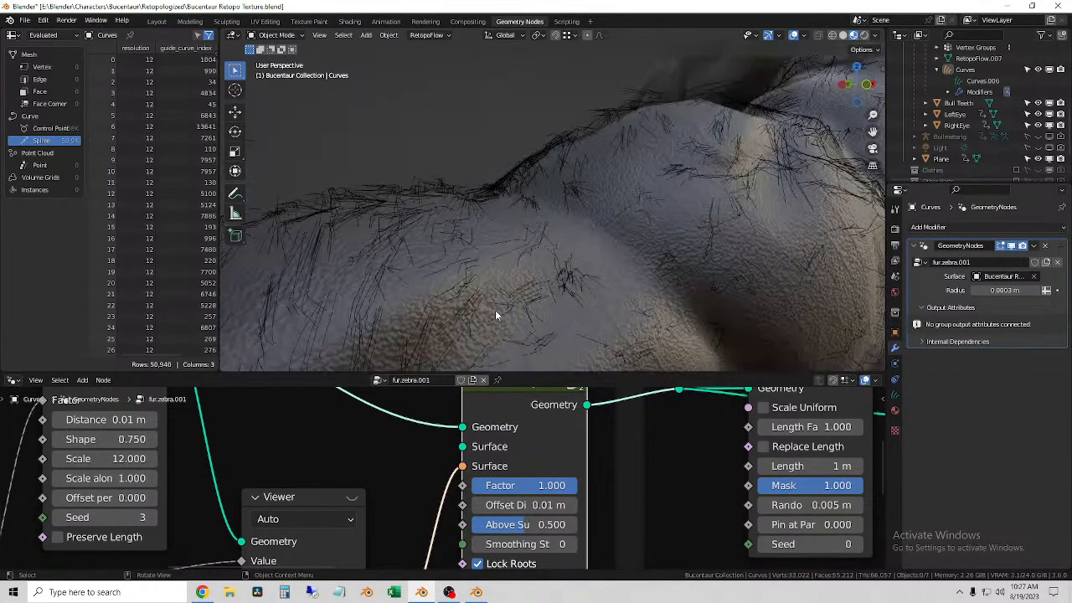
{"action": "scroll", "coordinate": [497, 311], "scroll_direction": "down", "scroll_amount": 3}
{"action": "middle_click_drag", "start_coordinate": [499, 312], "coordinate": [527, 314]}
Step: Set the Shrinkwrap Hair Curves node's offset distance to 0.015 m
{"action": "left_click_drag", "start_coordinate": [545, 505], "coordinate": [527, 505]}
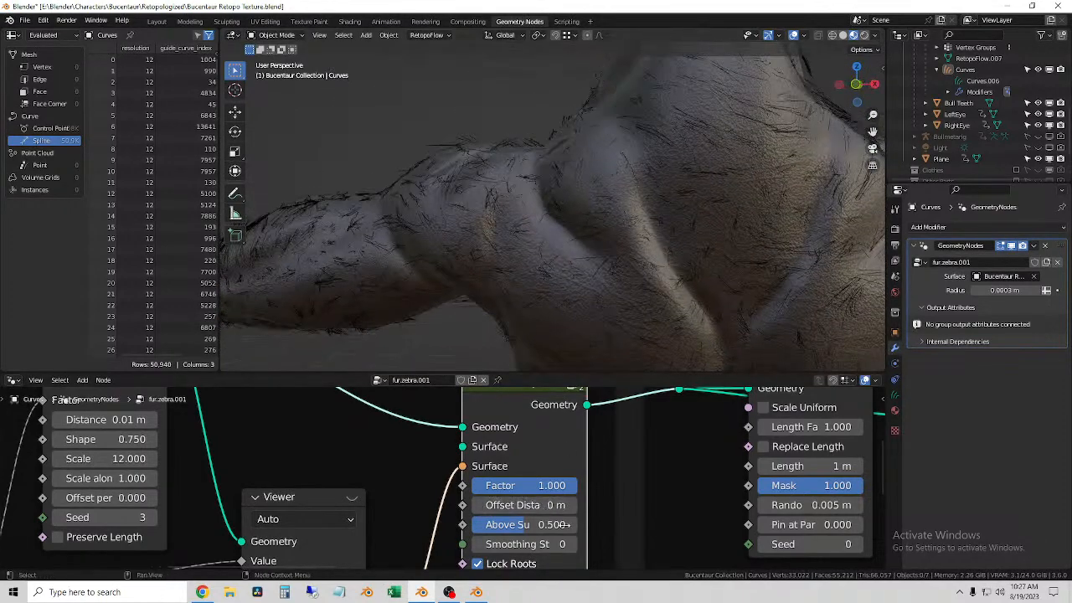
{"action": "left_click", "coordinate": [541, 505]}
{"action": "type", "text": ".0"}
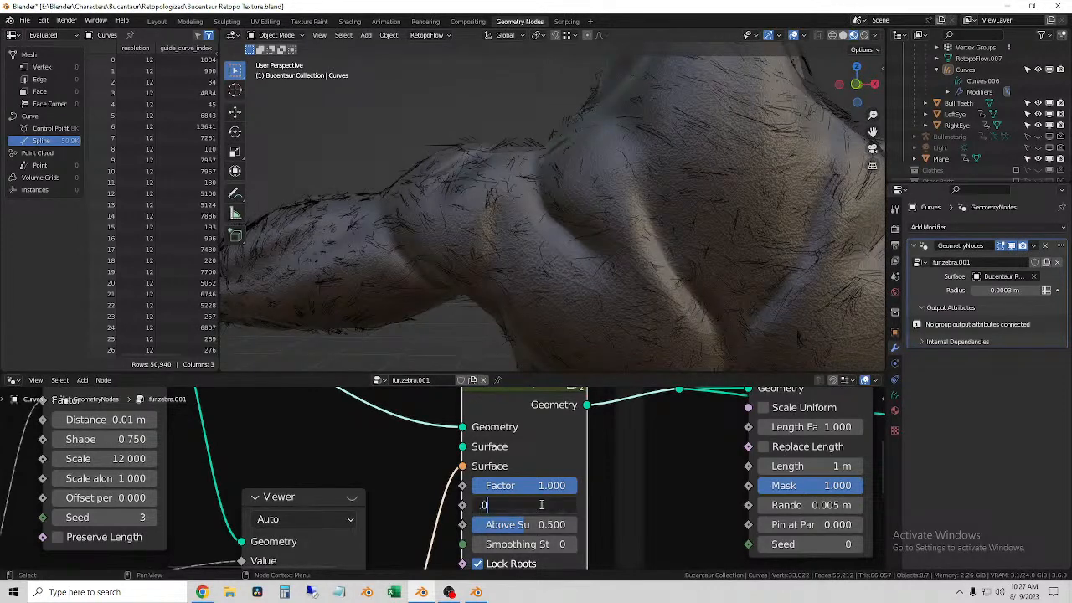
{"action": "type", "text": "15"}
{"action": "key", "text": "Return"}
Step: Try increasing the Shrinkwrap Hair Curves node's smoothing steps to about 157 and cancel the change
{"action": "left_click_drag", "start_coordinate": [528, 527], "coordinate": [620, 544]}
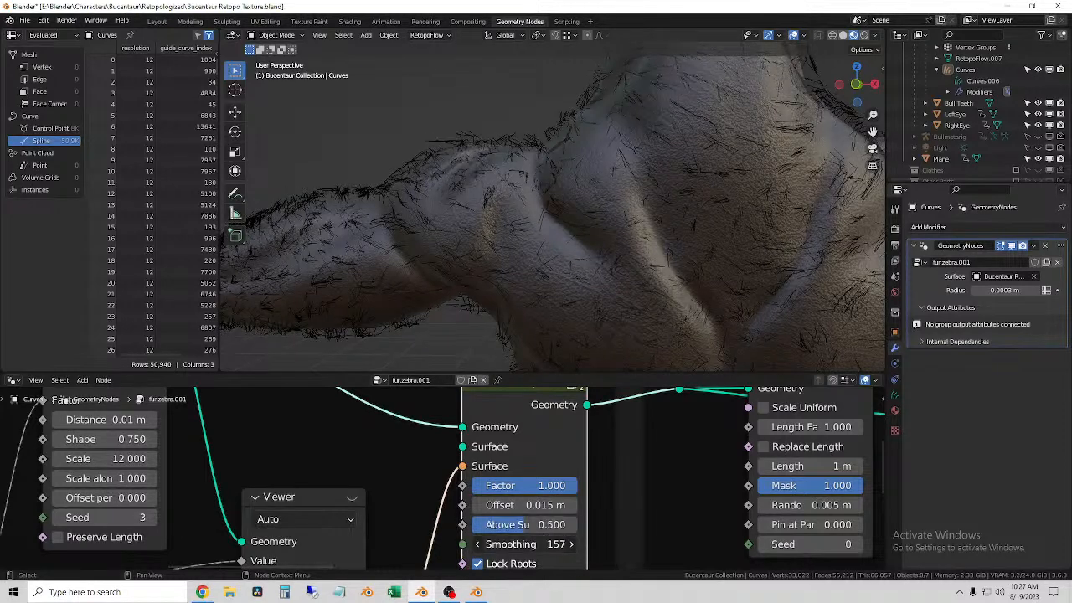
{"action": "right_click", "coordinate": [544, 545]}
{"action": "scroll", "coordinate": [540, 536], "scroll_direction": "down", "scroll_amount": 5}
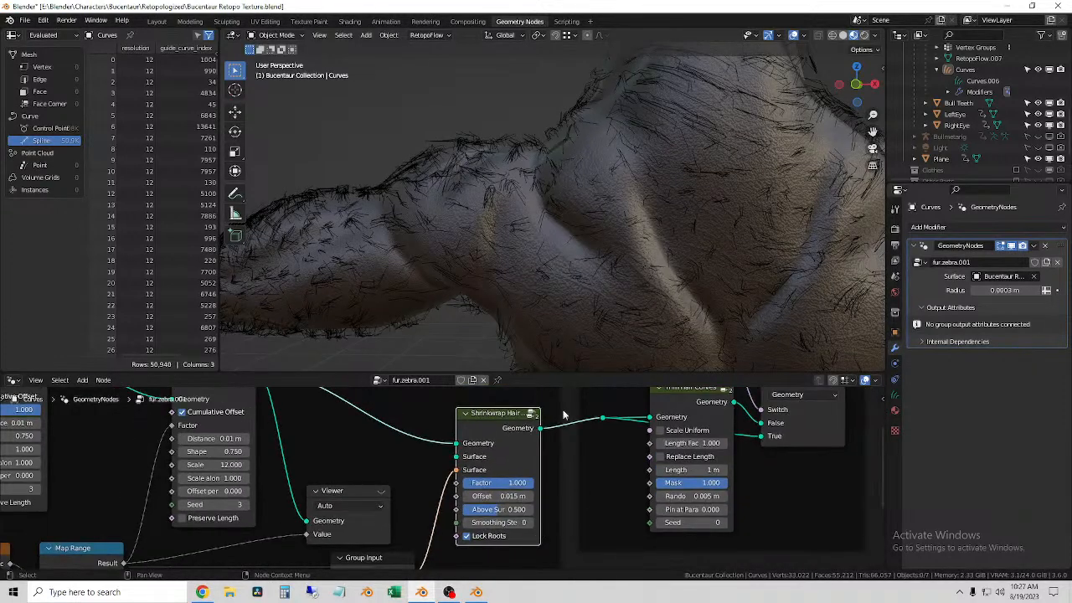
Step: Switch the viewport to rendered shading, select the fur curves and inspect the fur on the arm and chest
{"action": "left_click", "coordinate": [866, 36]}
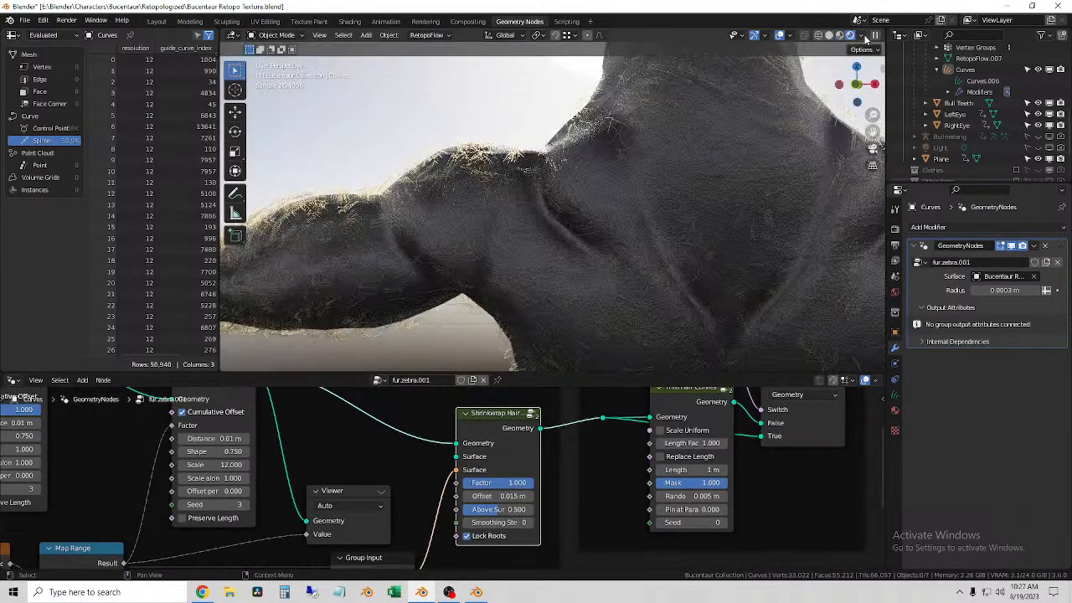
{"action": "middle_click_drag", "start_coordinate": [466, 221], "coordinate": [467, 164]}
{"action": "scroll", "coordinate": [718, 246], "scroll_direction": "down", "scroll_amount": 4}
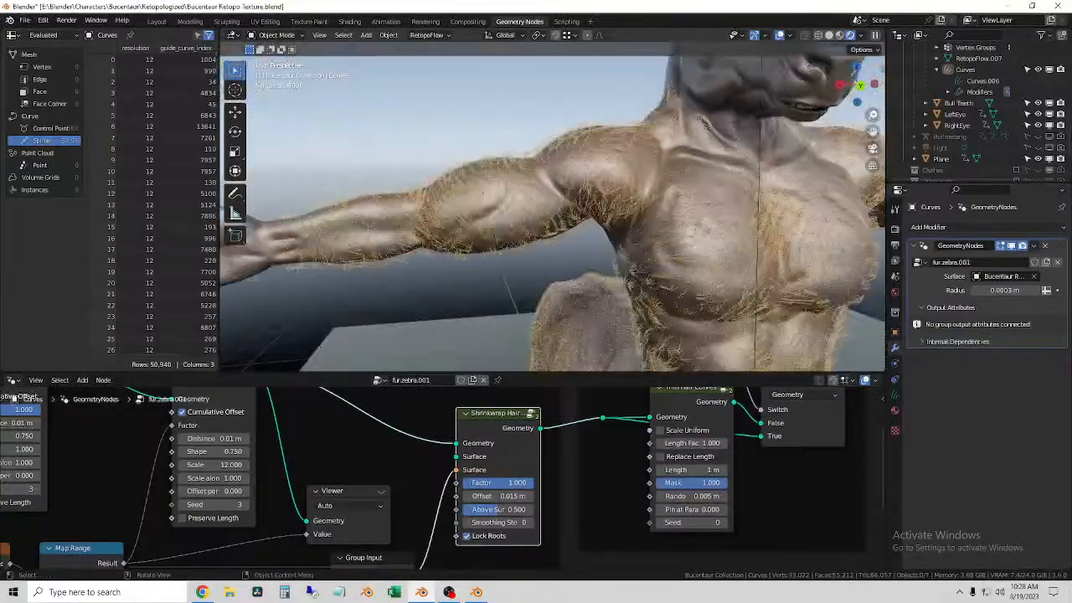
{"action": "left_click", "coordinate": [468, 164]}
{"action": "scroll", "coordinate": [520, 296], "scroll_direction": "up", "scroll_amount": 6}
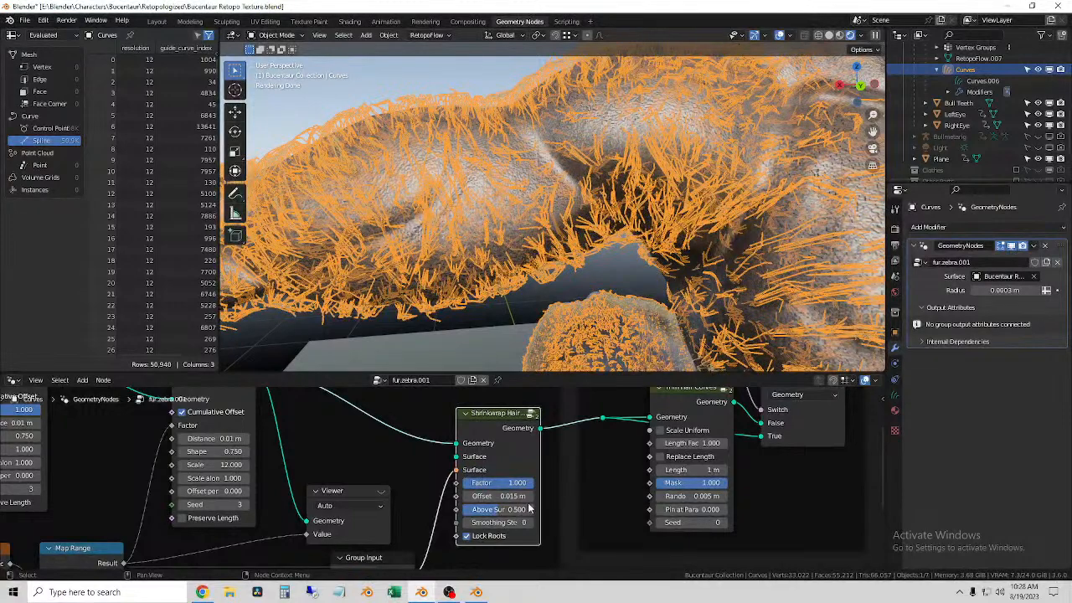
Step: Set the Shrinkwrap Hair Curves node's offset distance to 0.001 m
{"action": "left_click", "coordinate": [465, 499]}
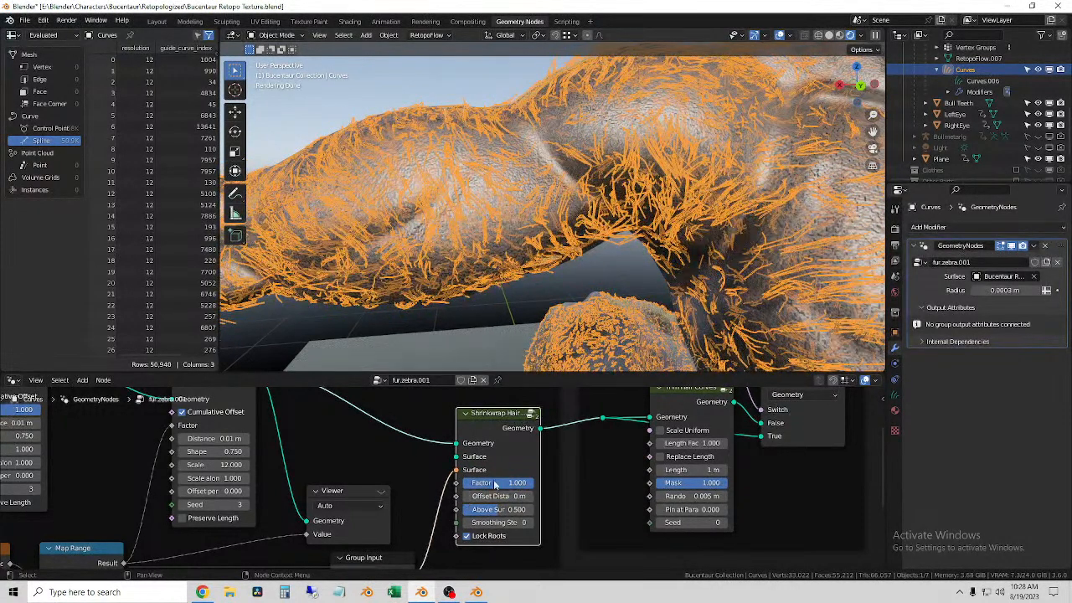
{"action": "left_click", "coordinate": [501, 499]}
{"action": "key", "text": "BackSpace"}
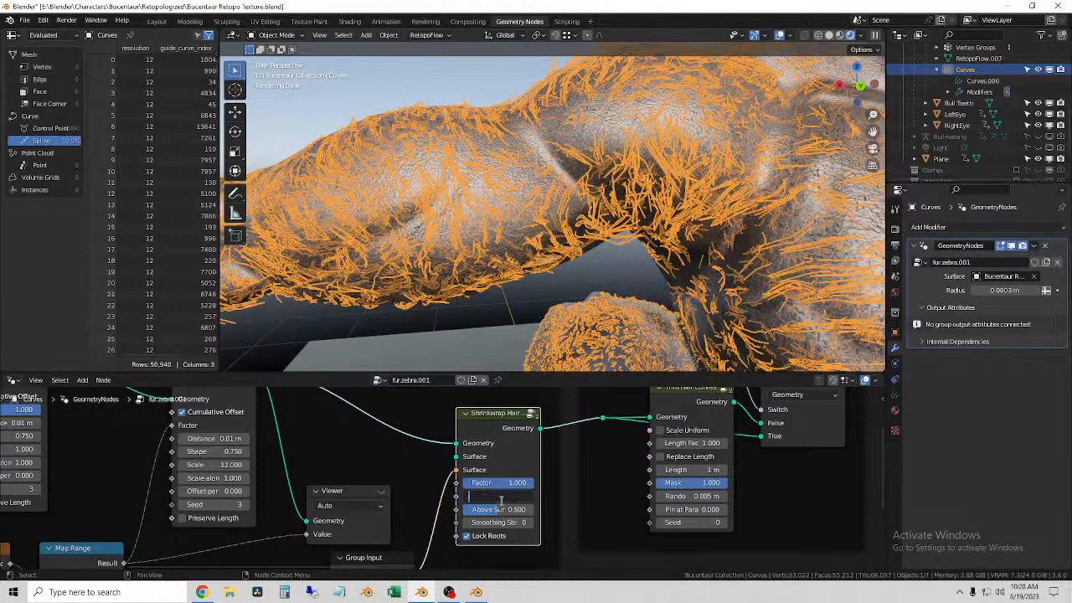
{"action": "type", "text": ".001"}
{"action": "key", "text": "Return"}
Step: Inspect the fur up close in material preview shading with the viewport overlays hidden
{"action": "middle_click_drag", "start_coordinate": [637, 270], "coordinate": [495, 248]}
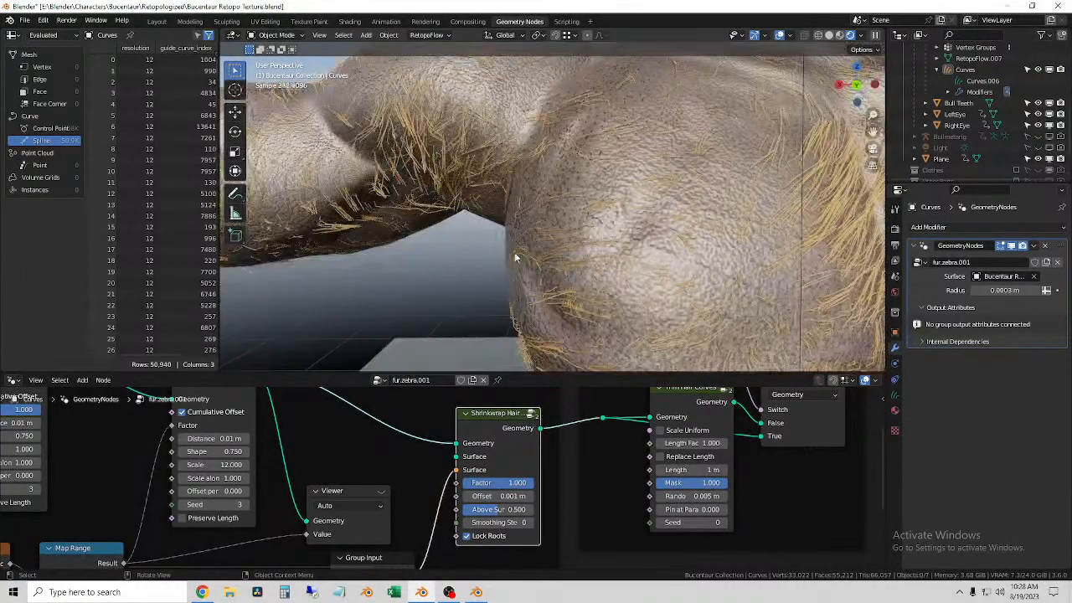
{"action": "left_click", "coordinate": [750, 210]}
{"action": "middle_click_drag", "start_coordinate": [632, 233], "coordinate": [478, 252]}
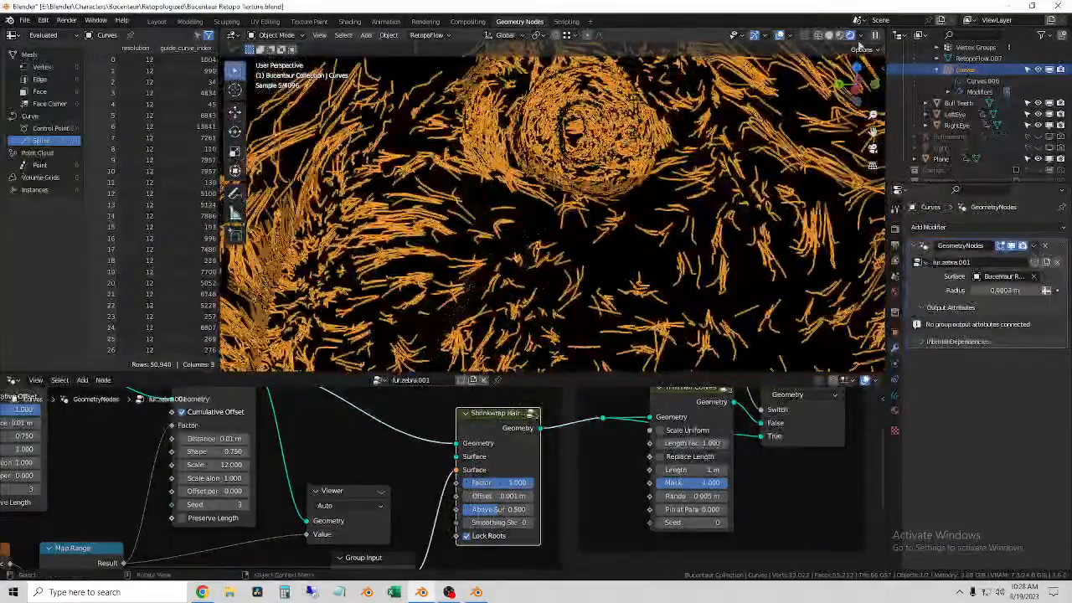
{"action": "left_click", "coordinate": [843, 36]}
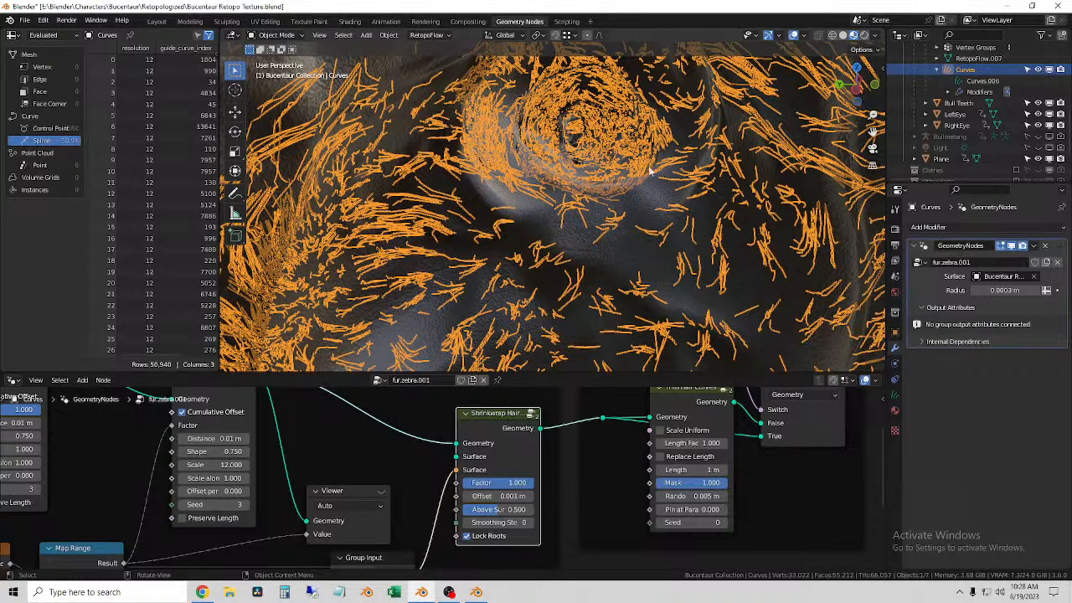
{"action": "left_click", "coordinate": [636, 243]}
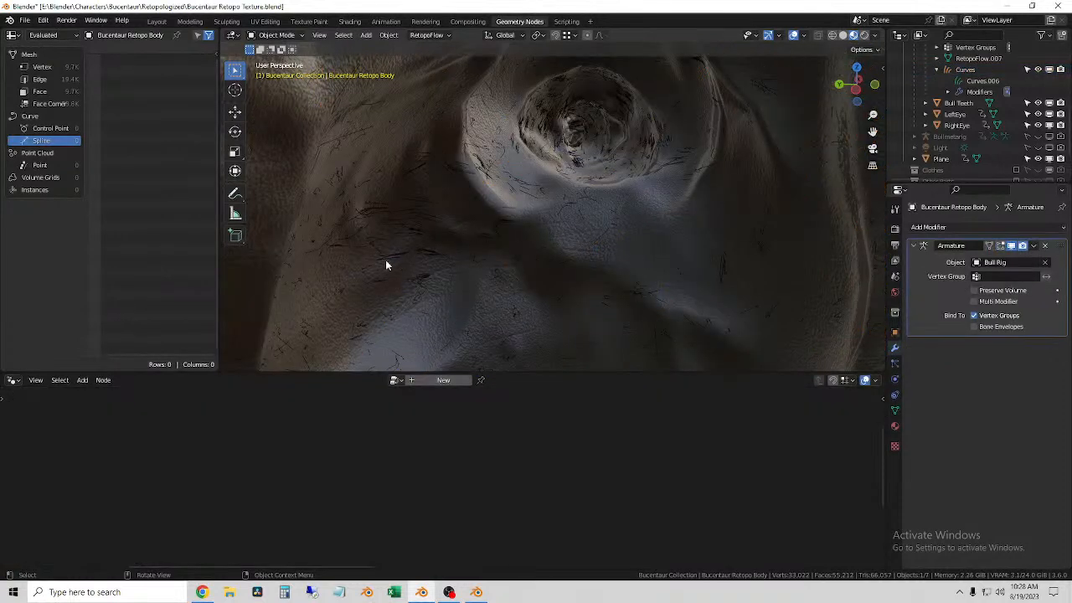
{"action": "left_click", "coordinate": [429, 251]}
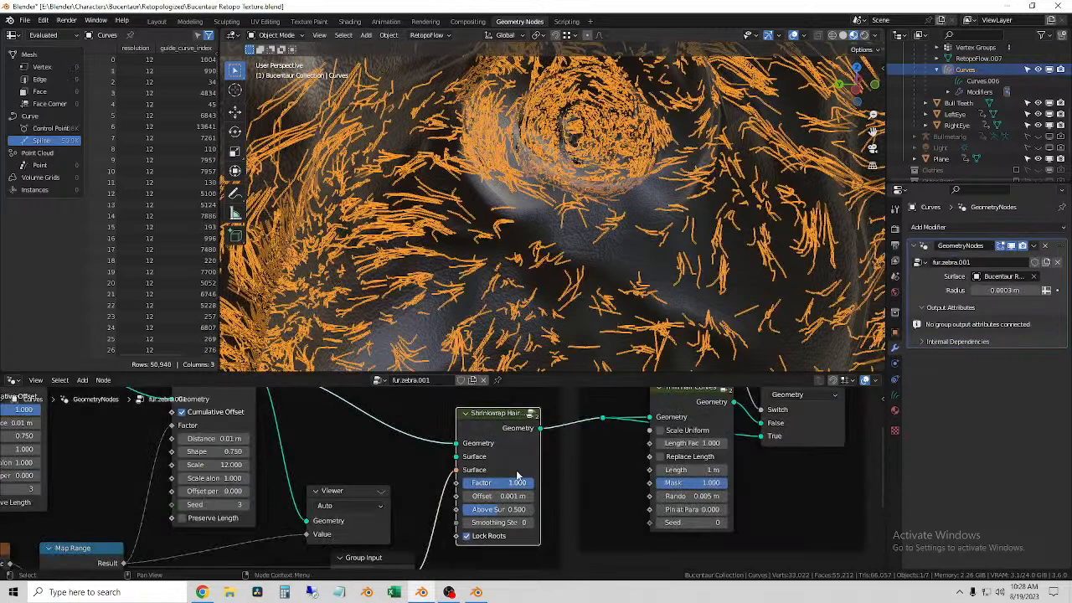
{"action": "left_click", "coordinate": [793, 35]}
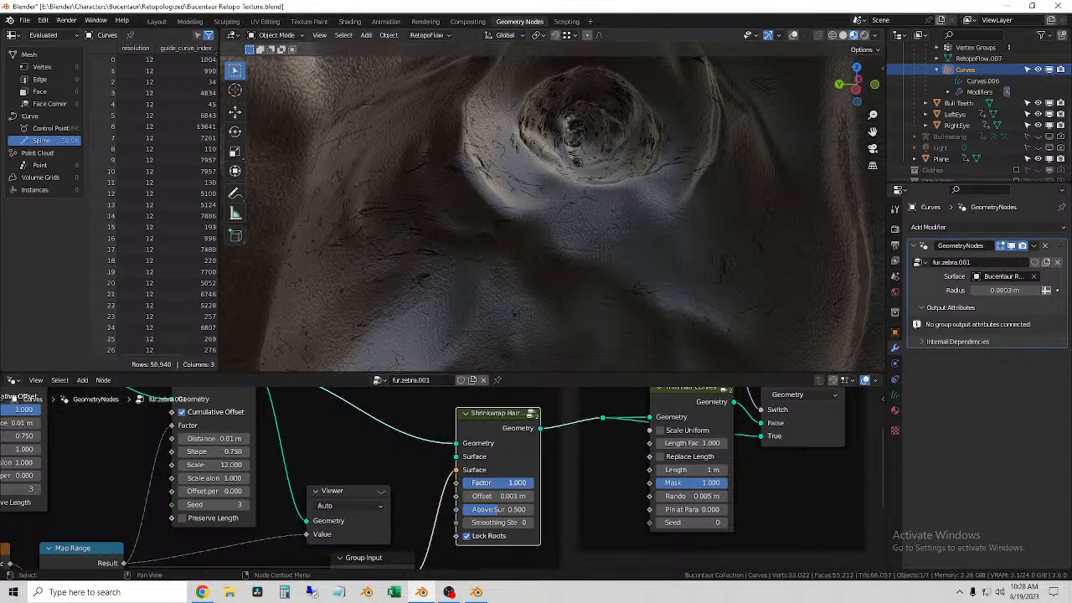
Step: Examine the Shrinkwrap Hair Curves node's factor, offset, above-surface and smoothing settings and the nodes around it
{"action": "mouse_move", "coordinate": [517, 482]}
{"action": "left_mouse_down"}
{"action": "mouse_move", "coordinate": [471, 483]}
{"action": "mouse_move", "coordinate": [528, 482]}
{"action": "left_mouse_up"}
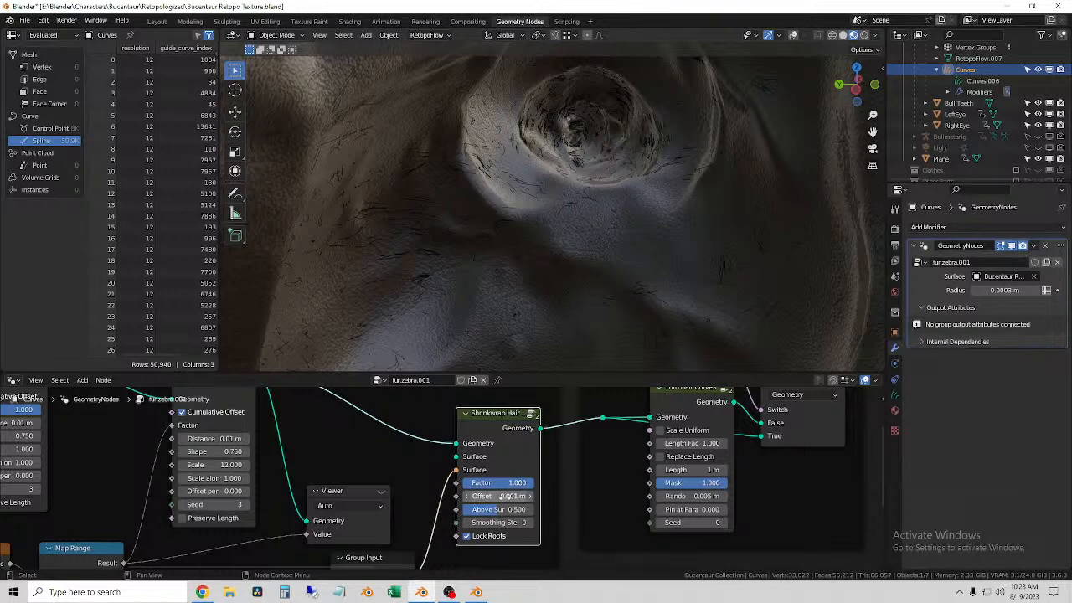
{"action": "mouse_move", "coordinate": [494, 510]}
{"action": "left_mouse_down"}
{"action": "mouse_move", "coordinate": [530, 510]}
{"action": "mouse_move", "coordinate": [504, 510]}
{"action": "left_mouse_up"}
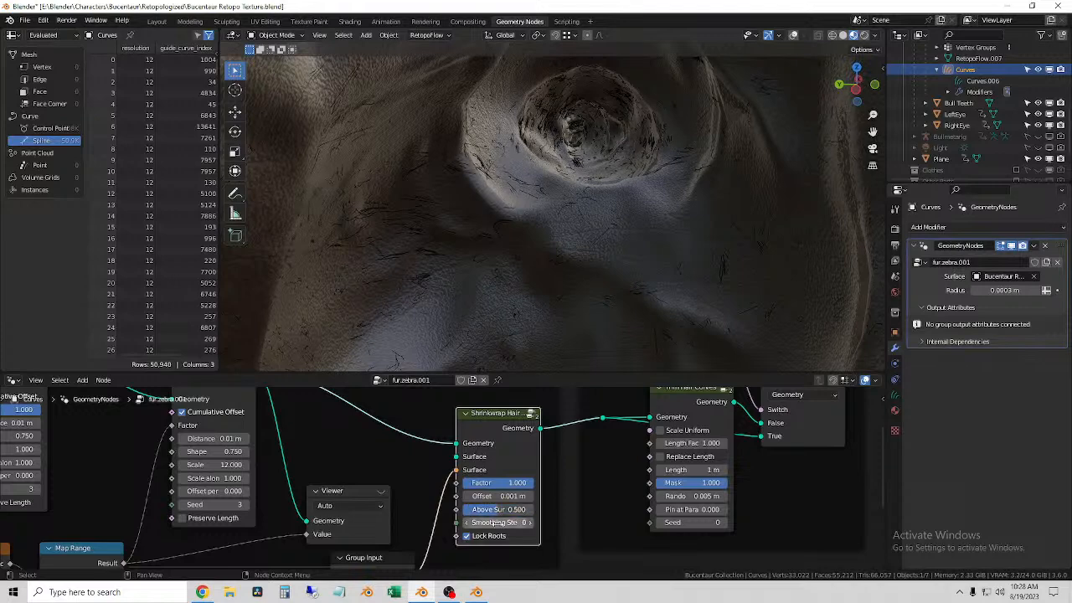
{"action": "scroll", "coordinate": [486, 542], "scroll_direction": "down", "scroll_amount": 3}
{"action": "middle_click_drag", "start_coordinate": [428, 536], "coordinate": [403, 466]}
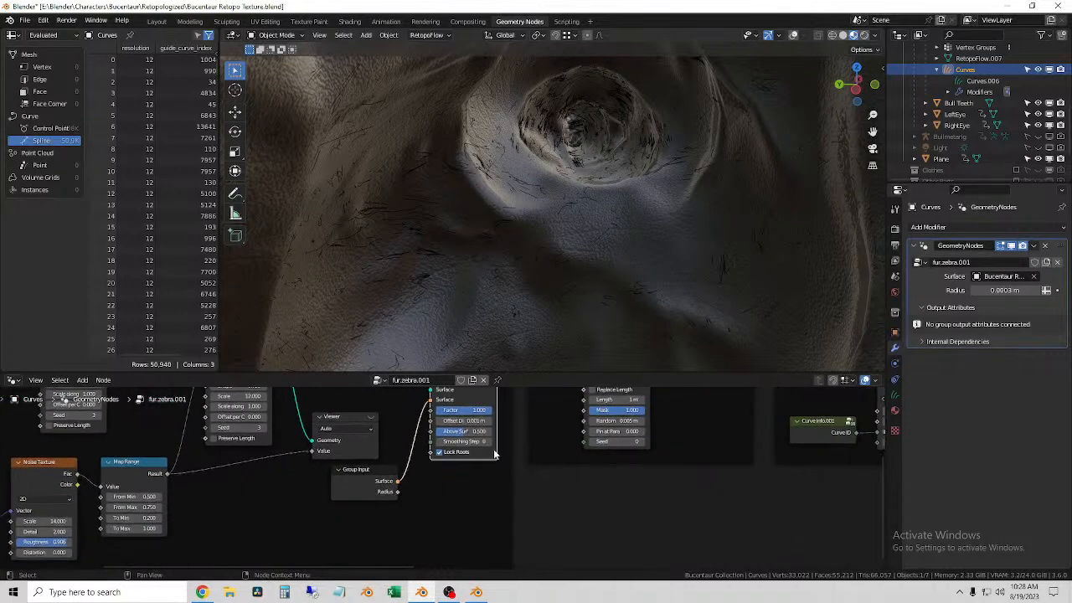
{"action": "middle_click_drag", "start_coordinate": [509, 436], "coordinate": [479, 519]}
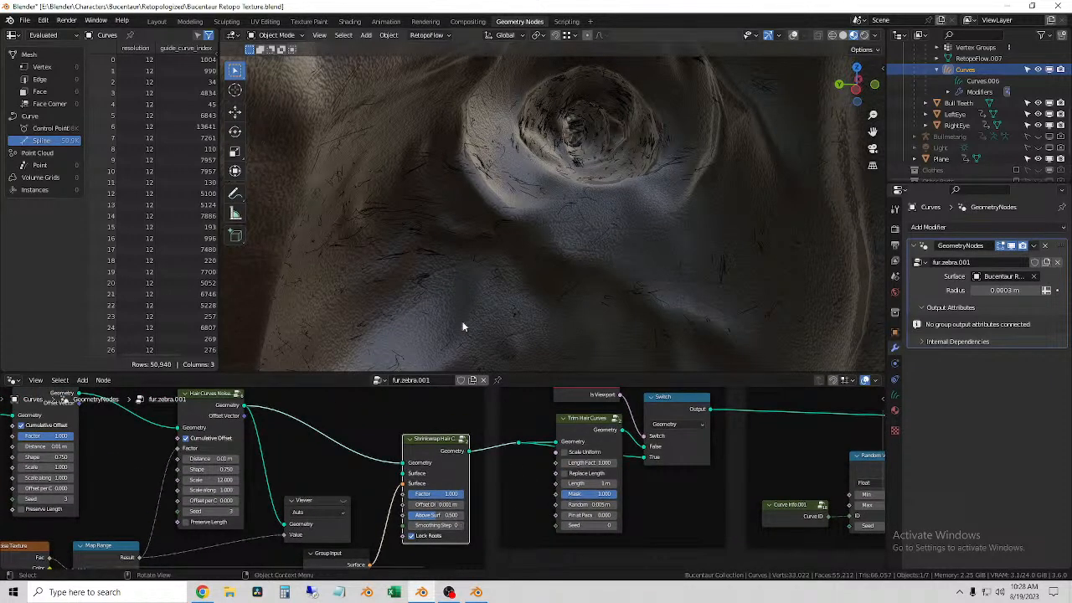
{"action": "scroll", "coordinate": [440, 486], "scroll_direction": "up", "scroll_amount": 2}
{"action": "scroll", "coordinate": [430, 503], "scroll_direction": "up", "scroll_amount": 1}
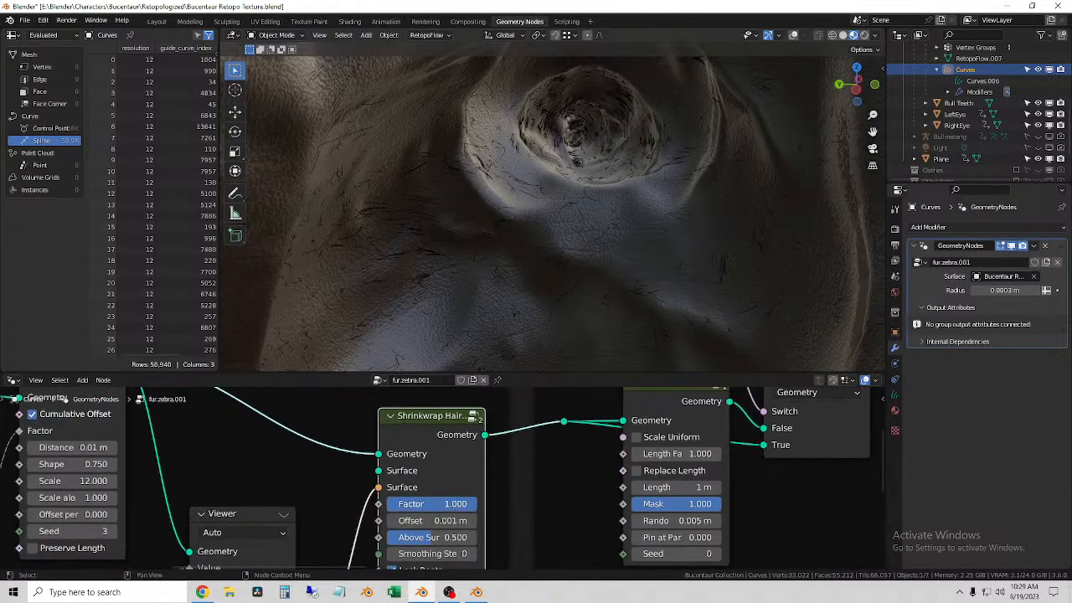
{"action": "mouse_move", "coordinate": [455, 503]}
{"action": "left_mouse_down"}
{"action": "mouse_move", "coordinate": [363, 503]}
{"action": "mouse_move", "coordinate": [464, 504]}
{"action": "left_mouse_up"}
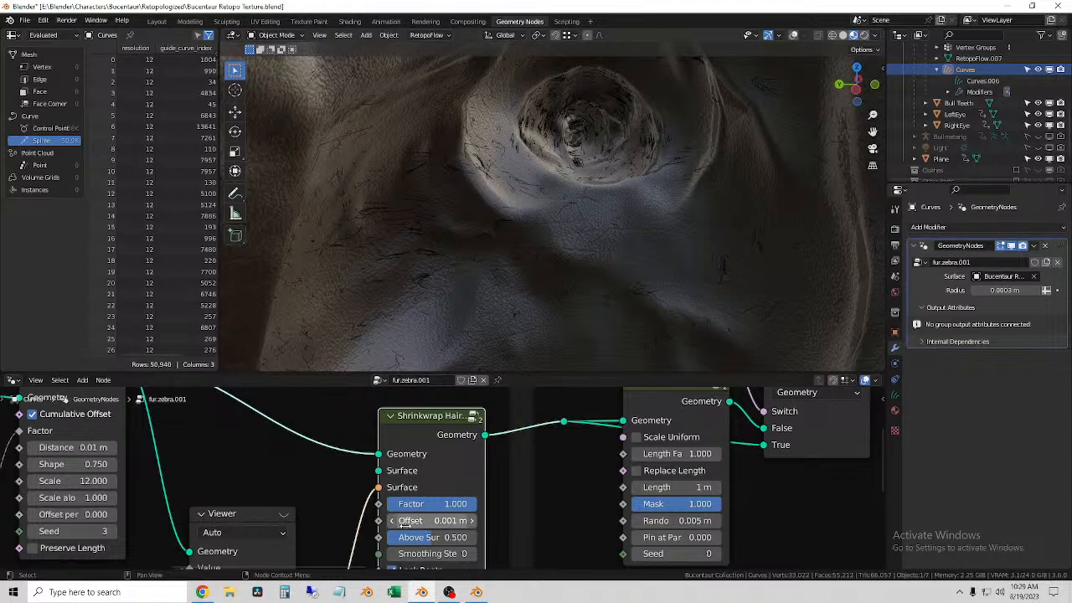
Step: Try raising the Shrinkwrap Hair Curves node's offset distance to 2.6 m and view the whole character
{"action": "left_click_drag", "start_coordinate": [405, 522], "coordinate": [516, 522]}
{"action": "middle_click_drag", "start_coordinate": [503, 223], "coordinate": [541, 230]}
{"action": "scroll", "coordinate": [555, 230], "scroll_direction": "down", "scroll_amount": 4}
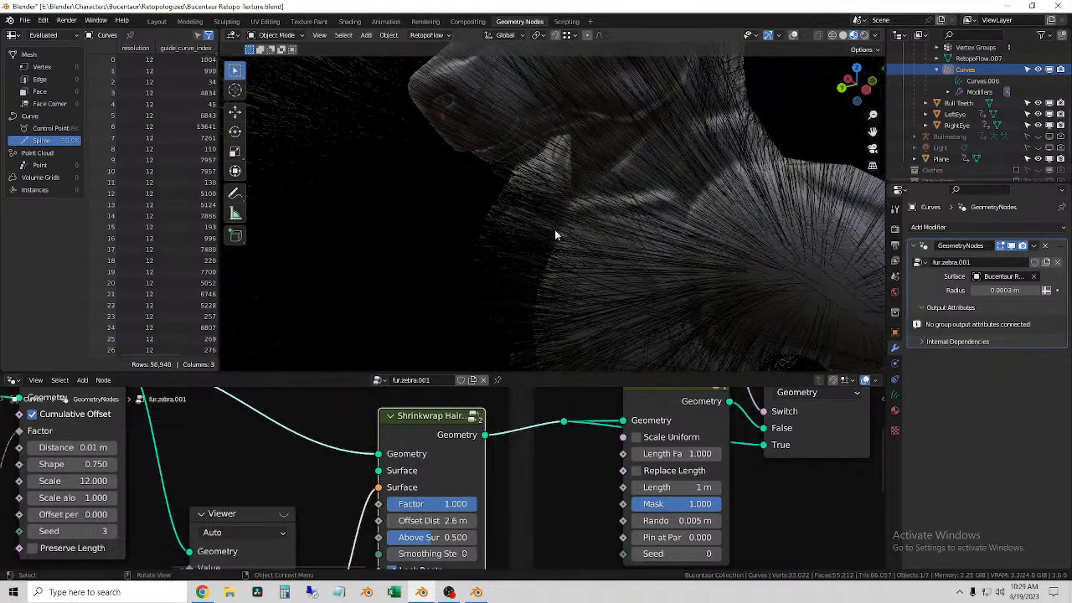
{"action": "scroll", "coordinate": [557, 231], "scroll_direction": "down", "scroll_amount": 10}
{"action": "scroll", "coordinate": [560, 234], "scroll_direction": "down", "scroll_amount": 5}
Step: Set the Shrinkwrap Hair Curves node's offset distance to 0.02 m and check the fur along the arm
{"action": "double_click", "coordinate": [450, 518]}
{"action": "type", "text": ".0"}
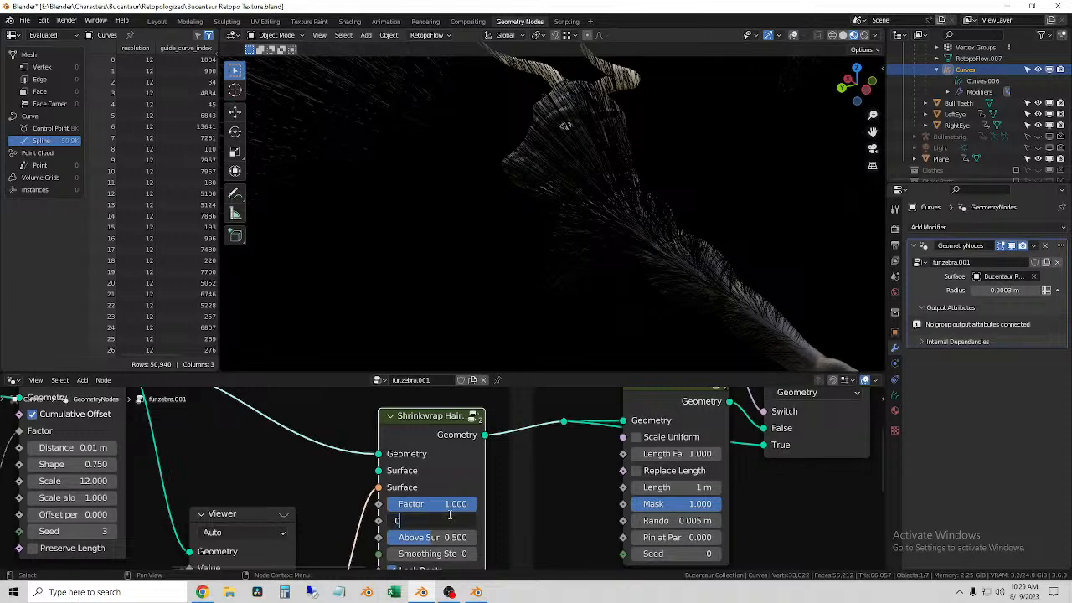
{"action": "type", "text": "2"}
{"action": "key", "text": "Return"}
{"action": "middle_click_drag", "start_coordinate": [389, 222], "coordinate": [583, 200]}
{"action": "scroll", "coordinate": [502, 153], "scroll_direction": "up", "scroll_amount": 4}
{"action": "middle_click_drag", "start_coordinate": [505, 155], "coordinate": [599, 130]}
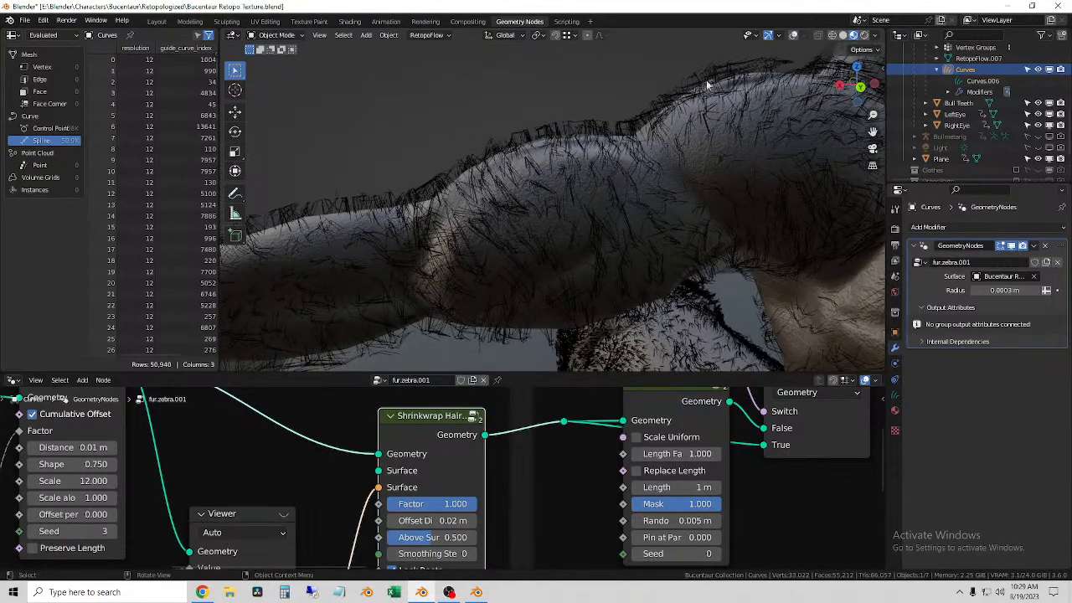
Step: Show the viewport overlays again and lower the Shrinkwrap Hair Curves node's factor to 0.325
{"action": "left_click", "coordinate": [793, 34]}
{"action": "middle_click_drag", "start_coordinate": [585, 176], "coordinate": [587, 174]}
{"action": "left_click", "coordinate": [561, 101]}
{"action": "left_click", "coordinate": [533, 131]}
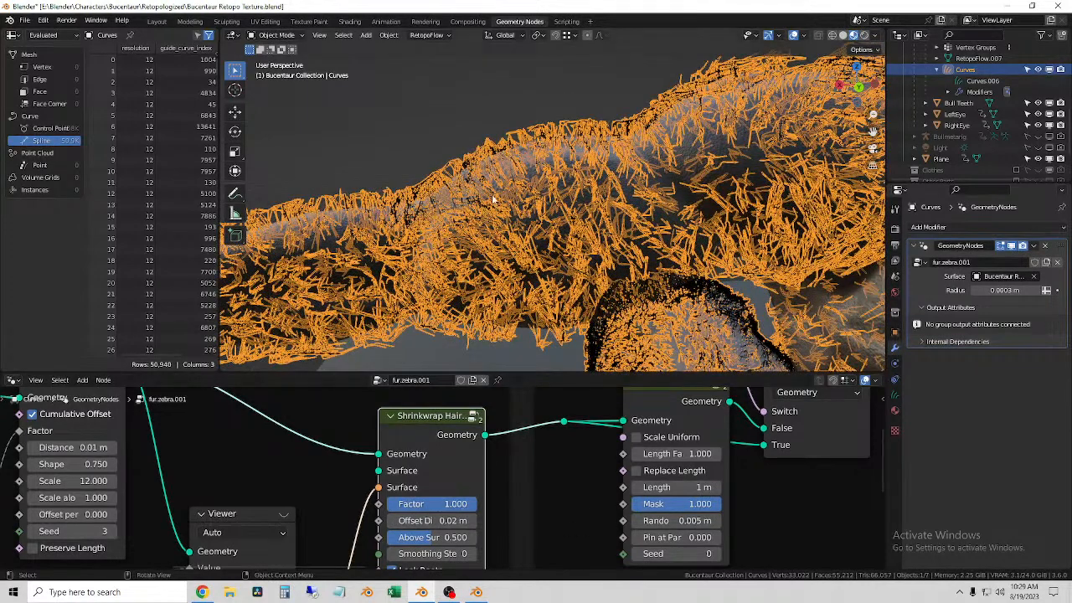
{"action": "mouse_move", "coordinate": [432, 503]}
{"action": "left_mouse_down"}
{"action": "mouse_move", "coordinate": [388, 504]}
{"action": "mouse_move", "coordinate": [412, 504]}
{"action": "left_mouse_up"}
{"action": "left_click", "coordinate": [448, 124]}
{"action": "middle_click_drag", "start_coordinate": [449, 130], "coordinate": [500, 167]}
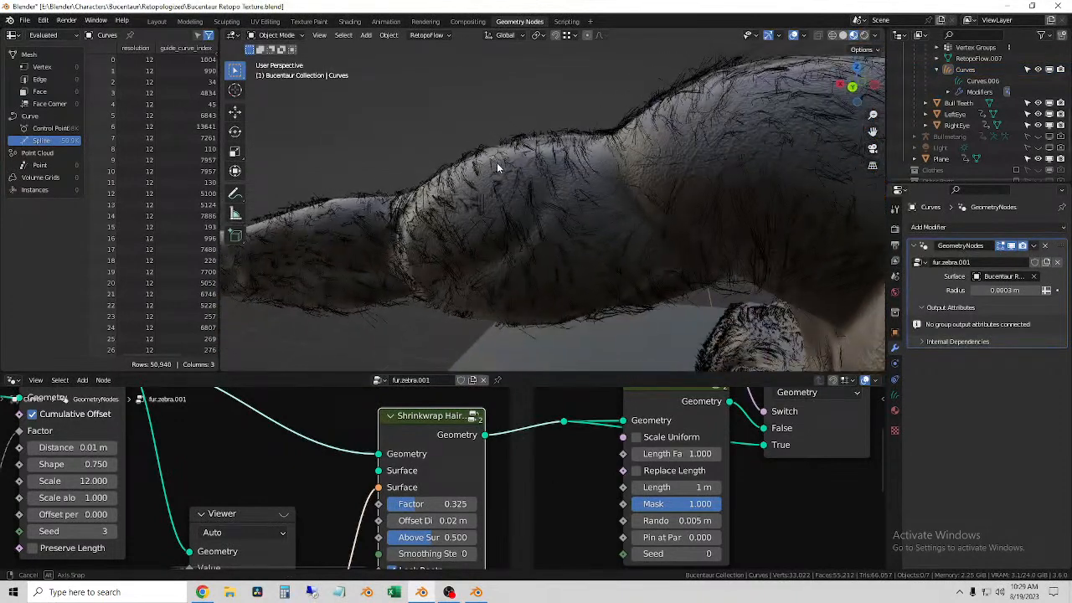
Step: Switch the viewport to rendered shading, check the fur on the arm and torso, and select the fur curves
{"action": "left_click", "coordinate": [864, 36]}
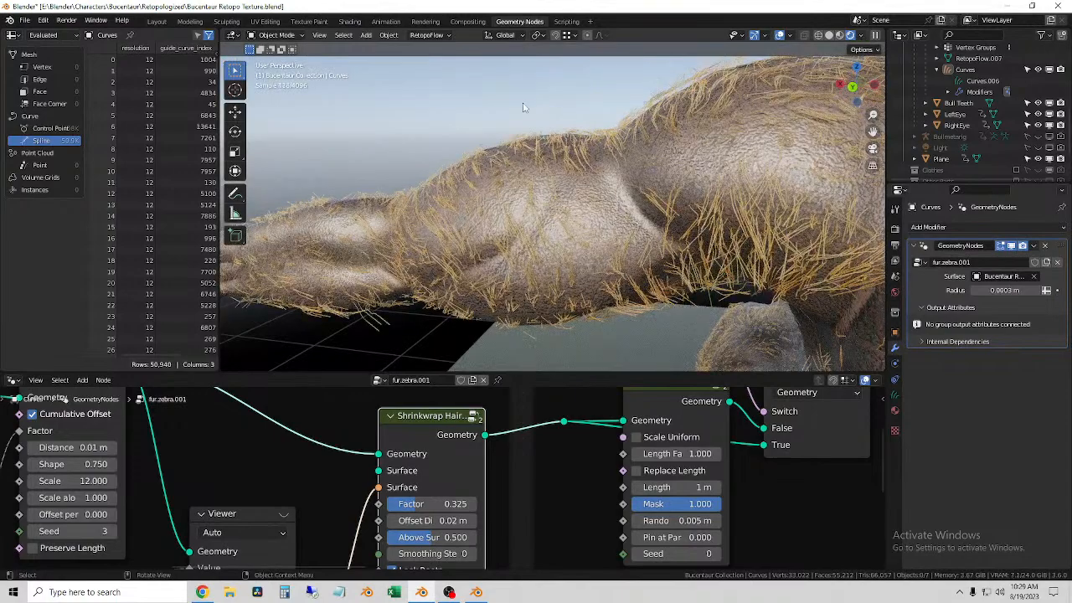
{"action": "middle_click_drag", "start_coordinate": [523, 108], "coordinate": [521, 124]}
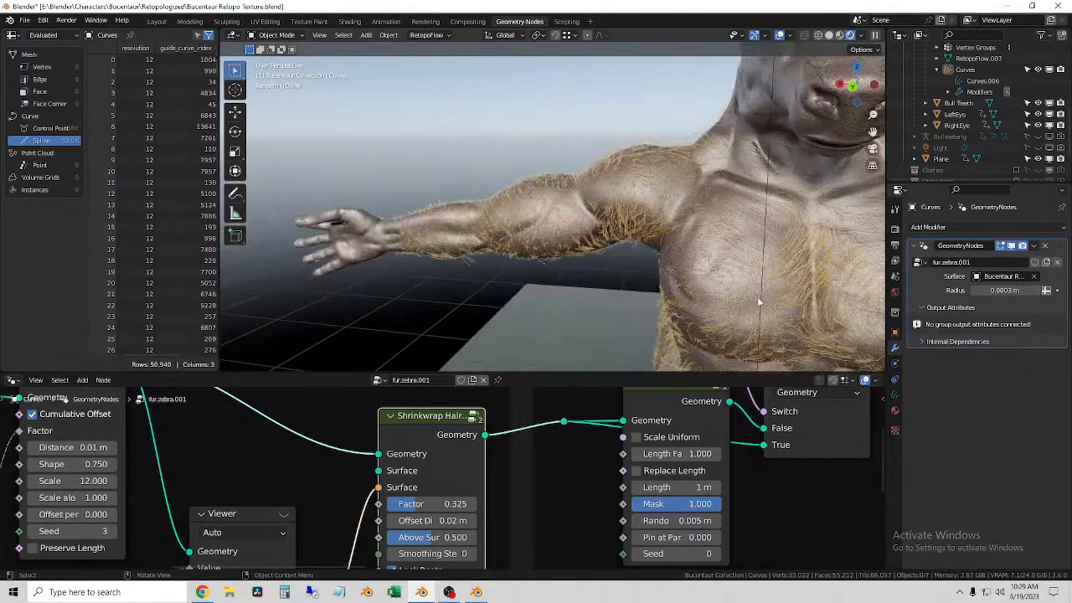
{"action": "left_click", "coordinate": [800, 264]}
{"action": "middle_click_drag", "start_coordinate": [694, 286], "coordinate": [486, 244]}
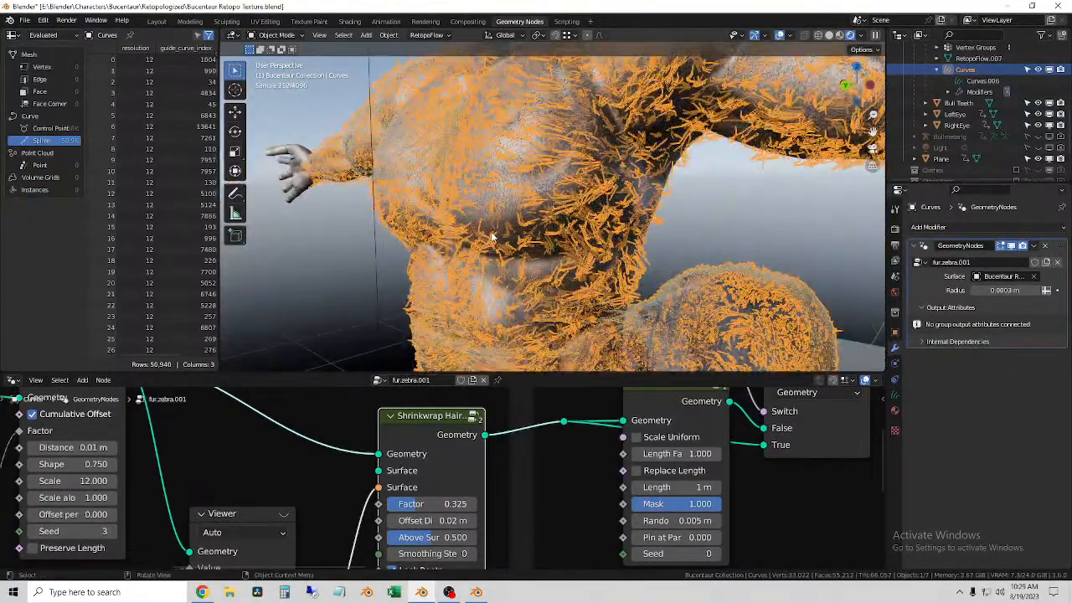
Step: Raise the melanin of Fur Material.002 to 1.000 and check the darker fur on the chest and arm
{"action": "left_click", "coordinate": [894, 410]}
{"action": "left_click_drag", "start_coordinate": [1016, 360], "coordinate": [1039, 361]}
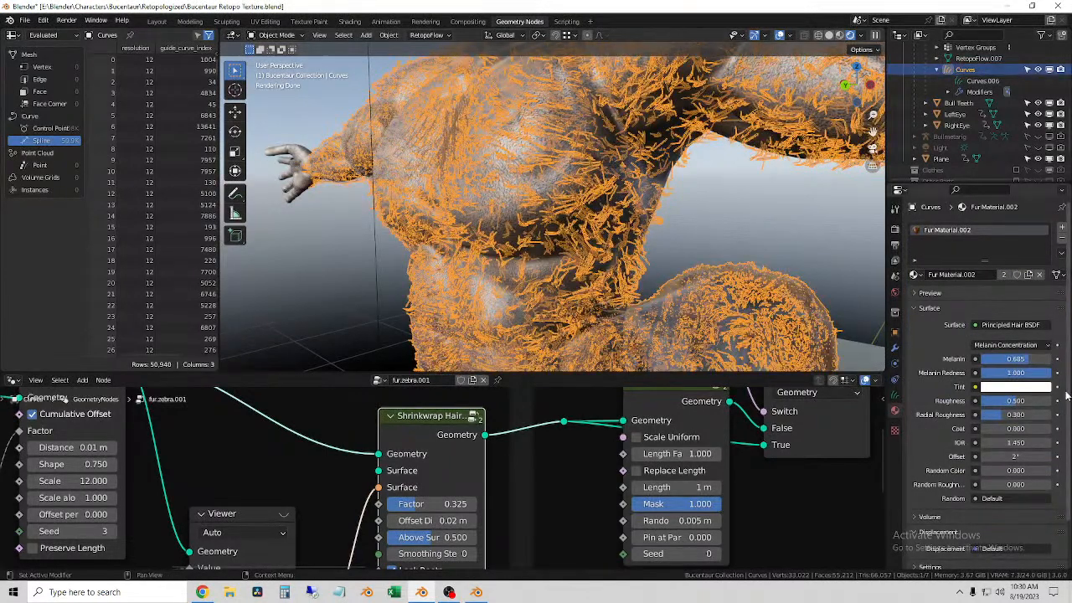
{"action": "left_click_drag", "start_coordinate": [1022, 360], "coordinate": [1048, 360]}
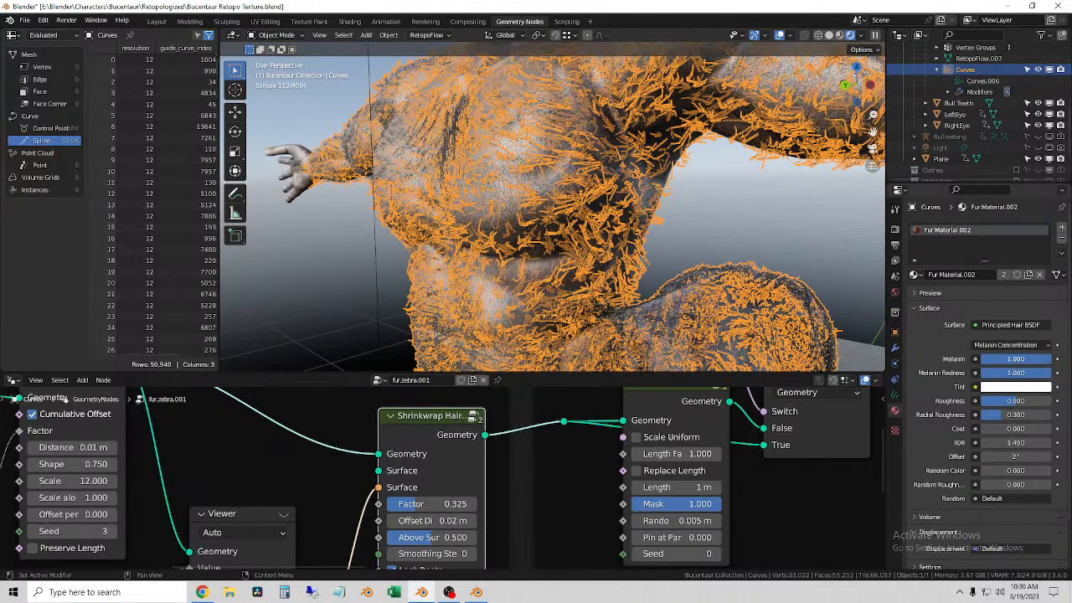
{"action": "middle_click_drag", "start_coordinate": [737, 222], "coordinate": [594, 248]}
{"action": "left_click", "coordinate": [591, 226]}
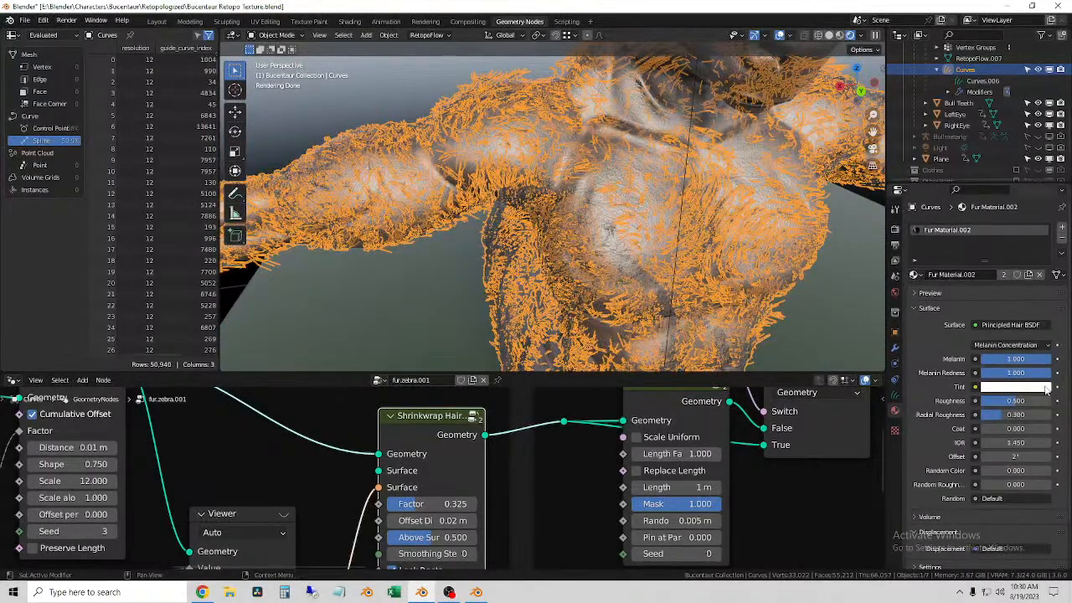
Step: Lower the roughness of Fur Material.002 to 0.461, check the unselected fur, and reselect the curves
{"action": "left_click_drag", "start_coordinate": [1027, 401], "coordinate": [1007, 401]}
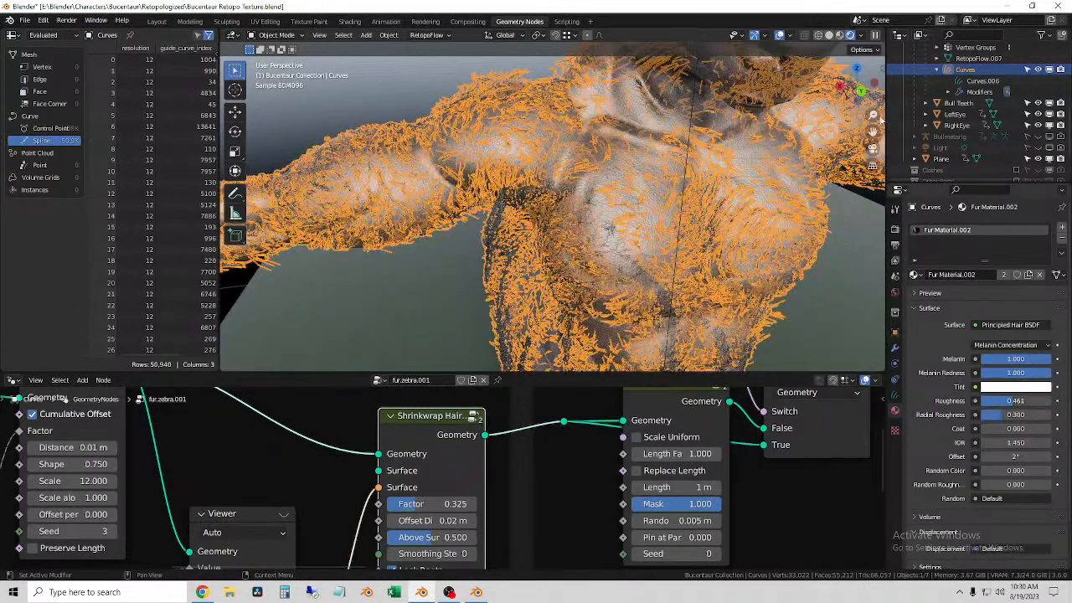
{"action": "left_click", "coordinate": [854, 248]}
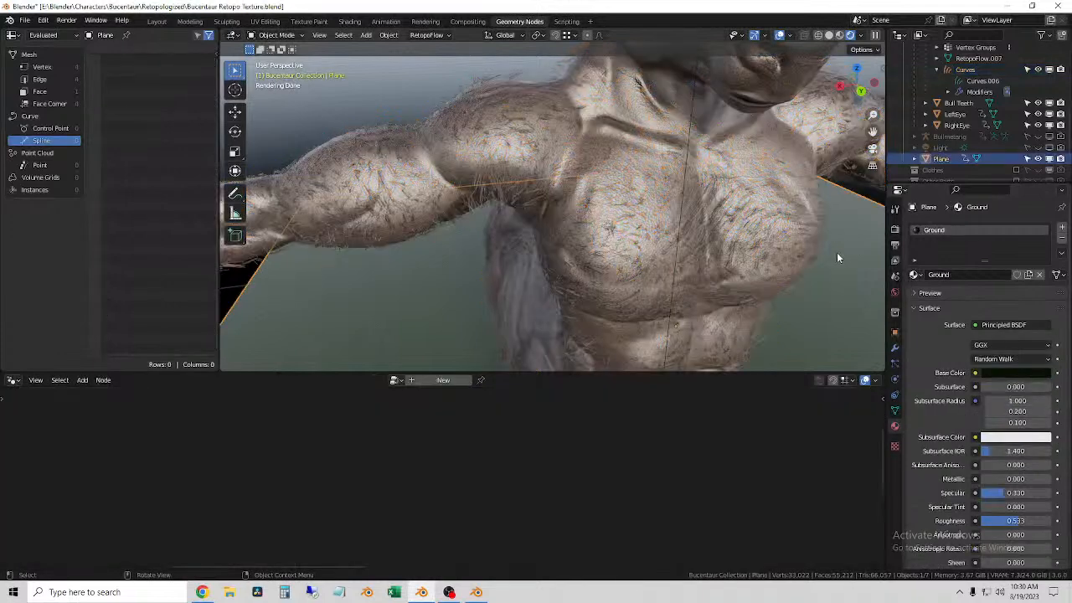
{"action": "left_click", "coordinate": [481, 196]}
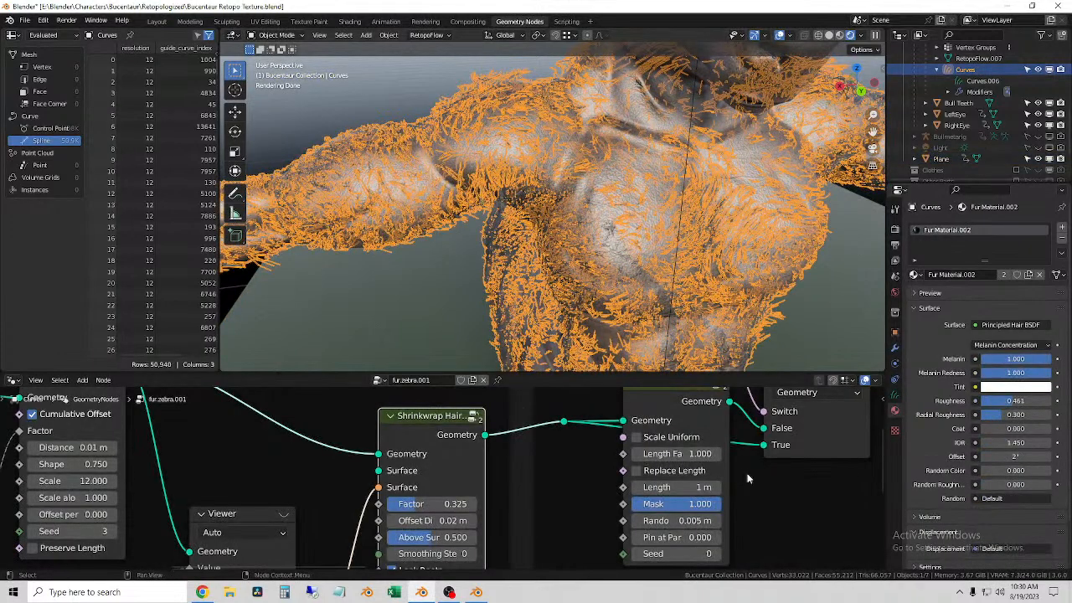
Step: Look over the Base Shape nodes of fur.zebra.001, including the Noise Texture, Map Range and Shrinkwrap Hair Curves nodes
{"action": "scroll", "coordinate": [743, 524], "scroll_direction": "down", "scroll_amount": 5}
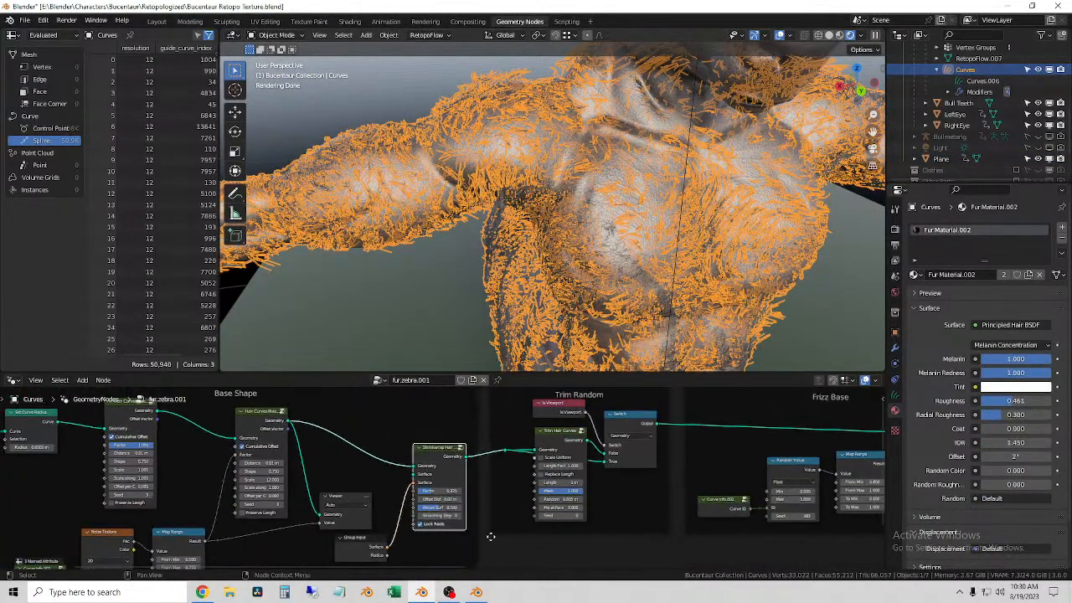
{"action": "scroll", "coordinate": [440, 474], "scroll_direction": "up", "scroll_amount": 2}
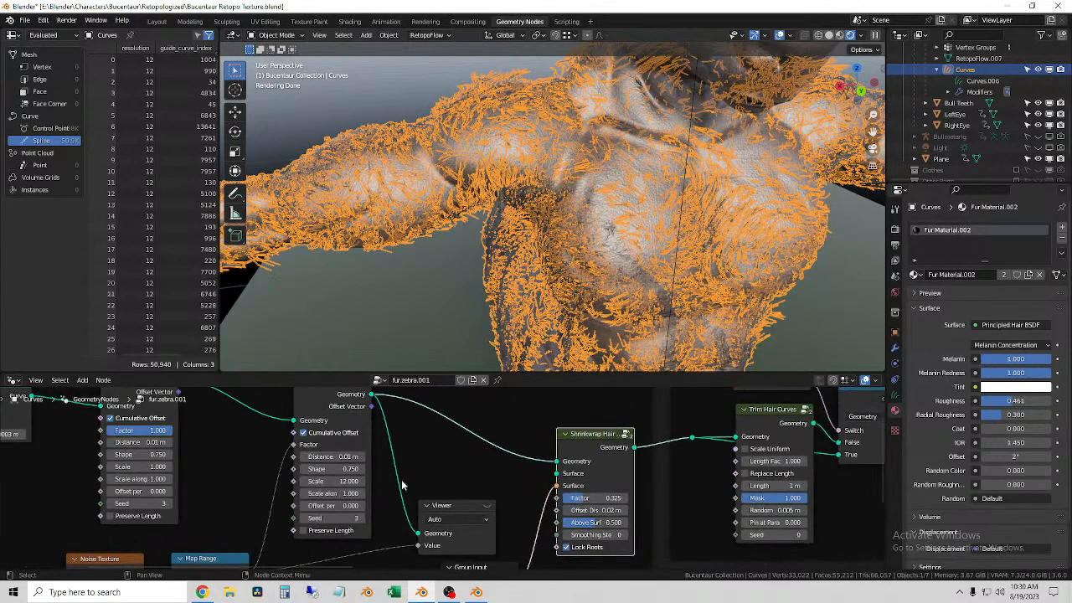
{"action": "middle_click_drag", "start_coordinate": [390, 480], "coordinate": [639, 497]}
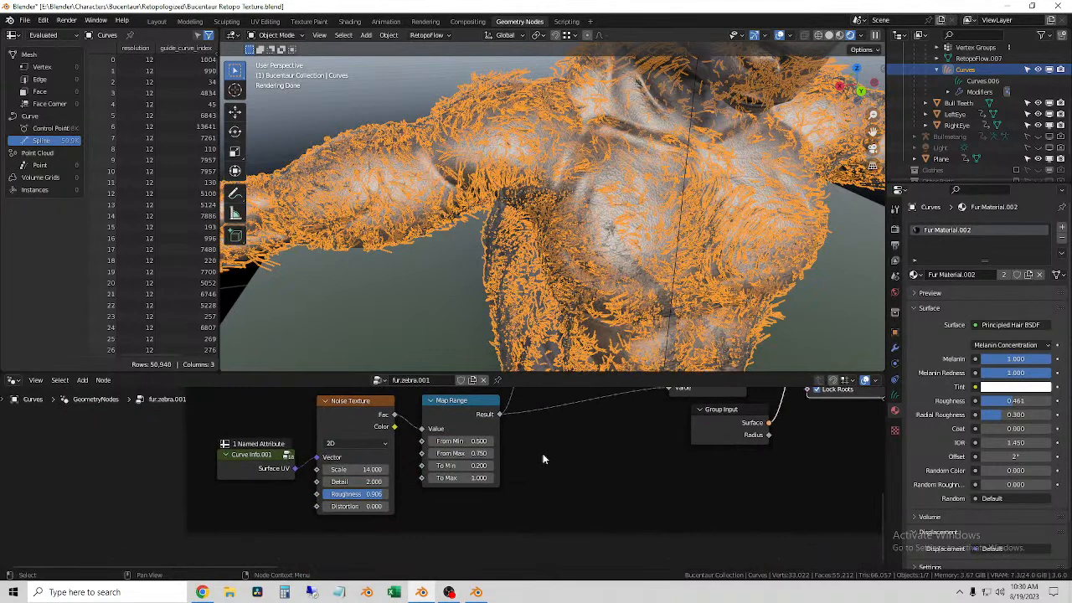
{"action": "middle_click_drag", "start_coordinate": [569, 444], "coordinate": [243, 544]}
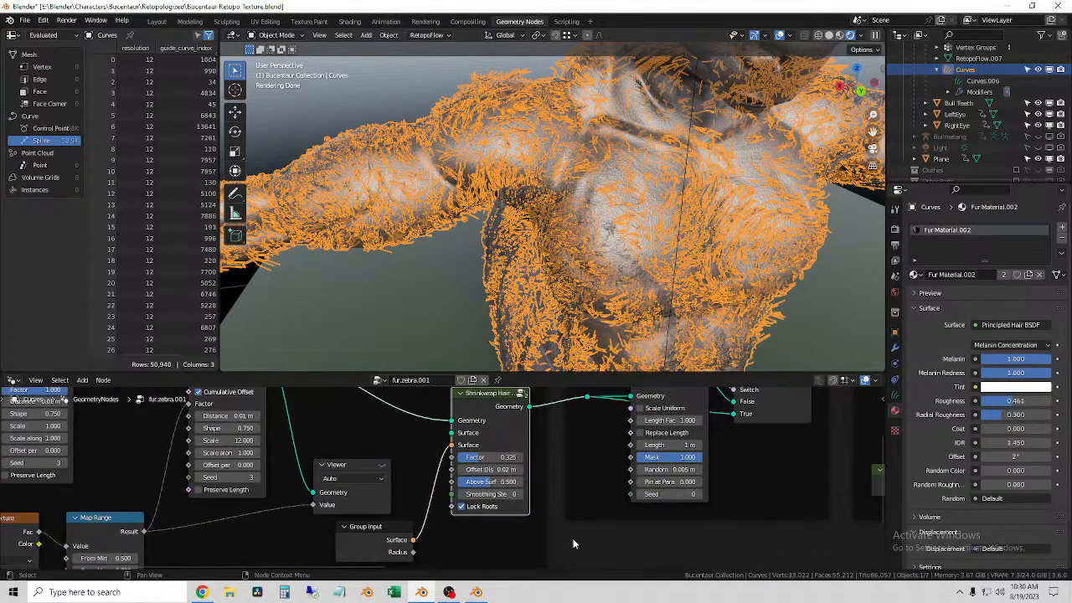
Step: Look over the Trim Random, Frizz Base, Clump Hair Curves, Stray Hairs and Frizz Variation nodes of fur.zebra.001
{"action": "middle_click_drag", "start_coordinate": [710, 507], "coordinate": [458, 502]}
{"action": "middle_click_drag", "start_coordinate": [713, 503], "coordinate": [547, 506]}
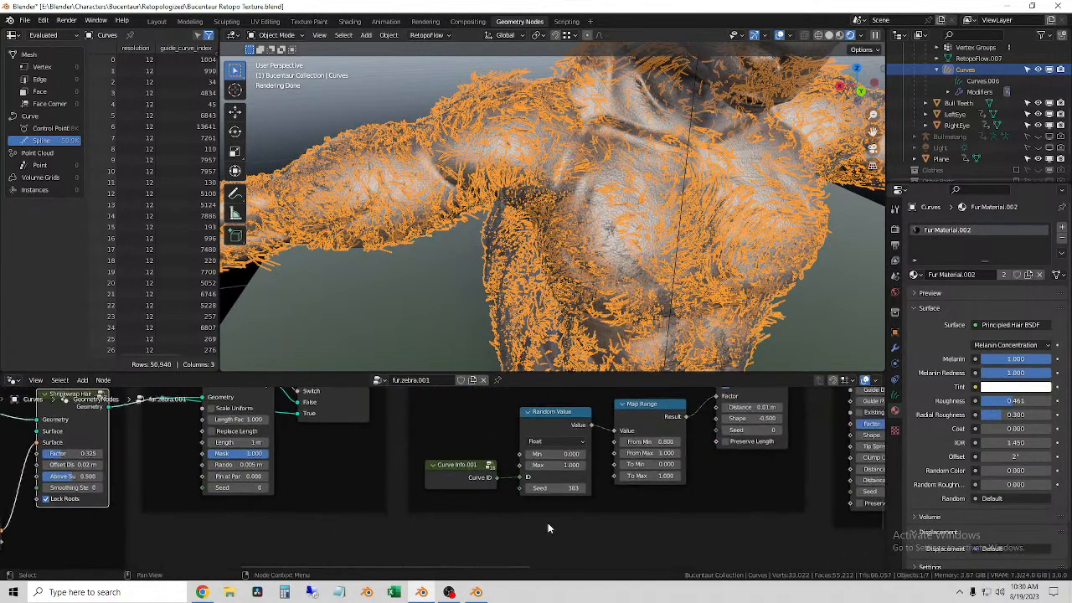
{"action": "scroll", "coordinate": [770, 465], "scroll_direction": "down", "scroll_amount": 3}
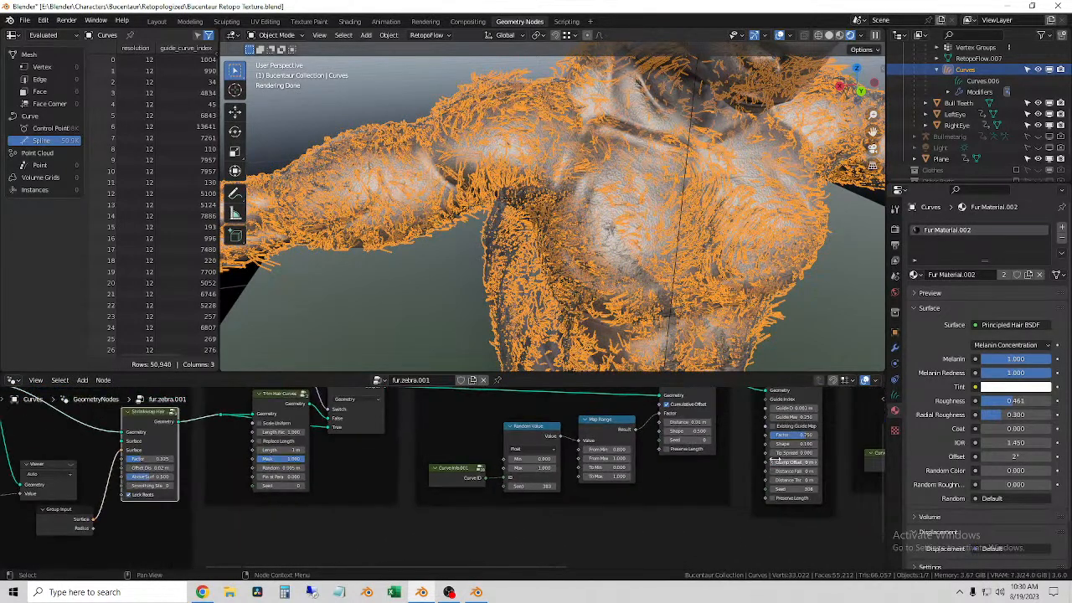
{"action": "middle_click_drag", "start_coordinate": [724, 473], "coordinate": [620, 531]}
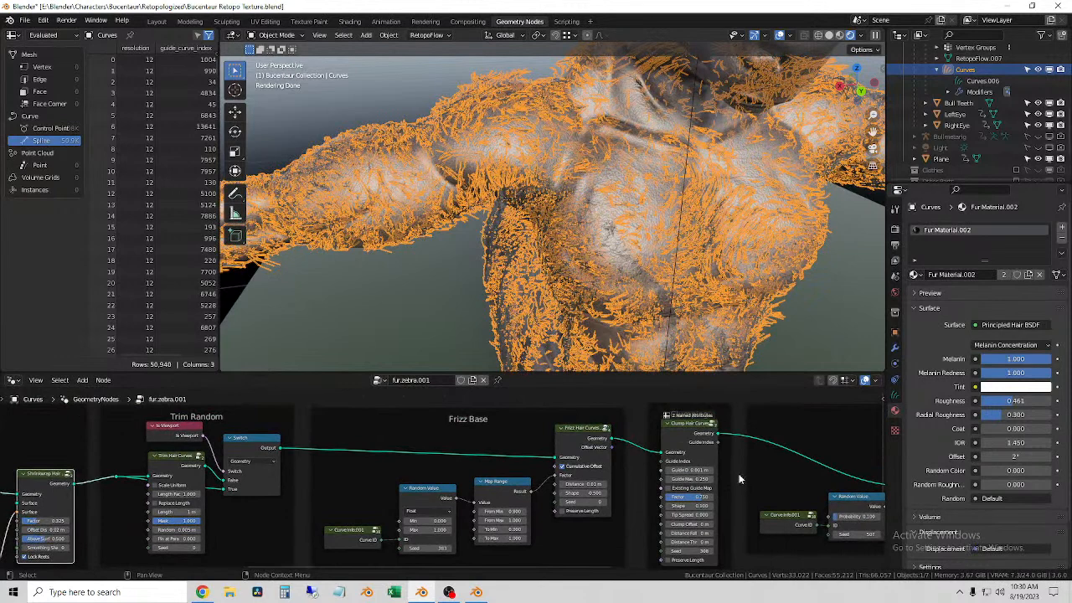
{"action": "middle_click_drag", "start_coordinate": [733, 472], "coordinate": [560, 442]}
{"action": "middle_click_drag", "start_coordinate": [662, 468], "coordinate": [490, 508]}
{"action": "middle_click_drag", "start_coordinate": [677, 519], "coordinate": [402, 523]}
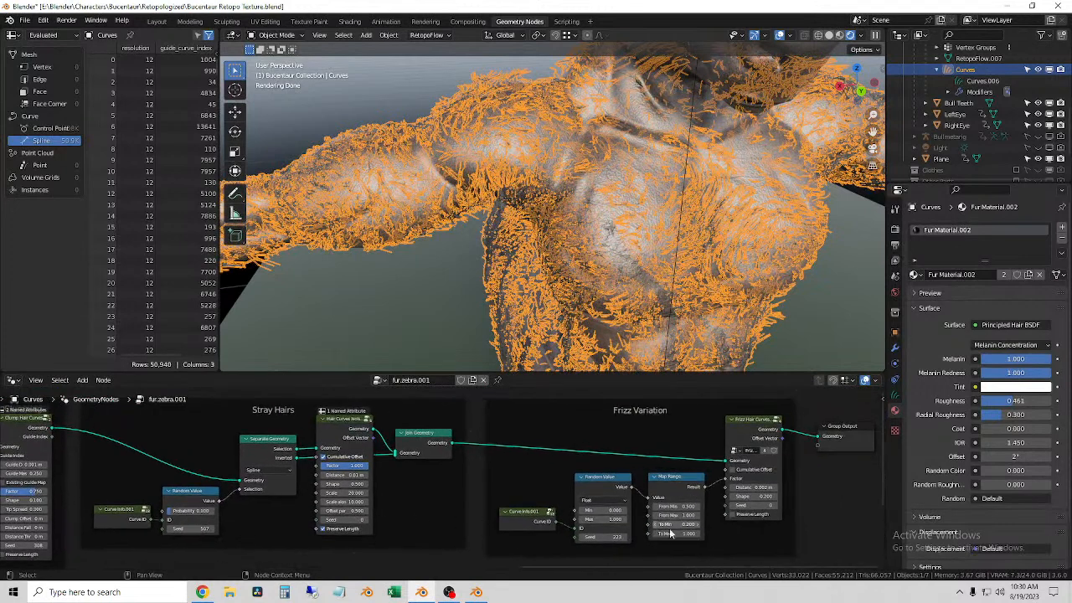
{"action": "middle_click_drag", "start_coordinate": [749, 548], "coordinate": [563, 519]}
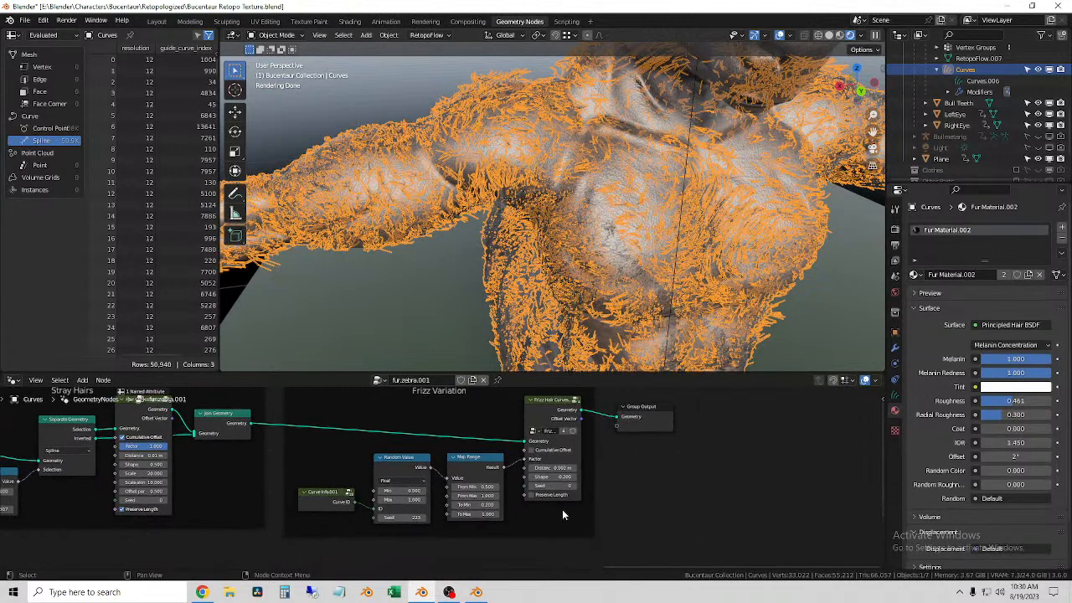
Step: Show the modifiers of the fur curves and add a second Geometry Nodes modifier
{"action": "left_click", "coordinate": [895, 399]}
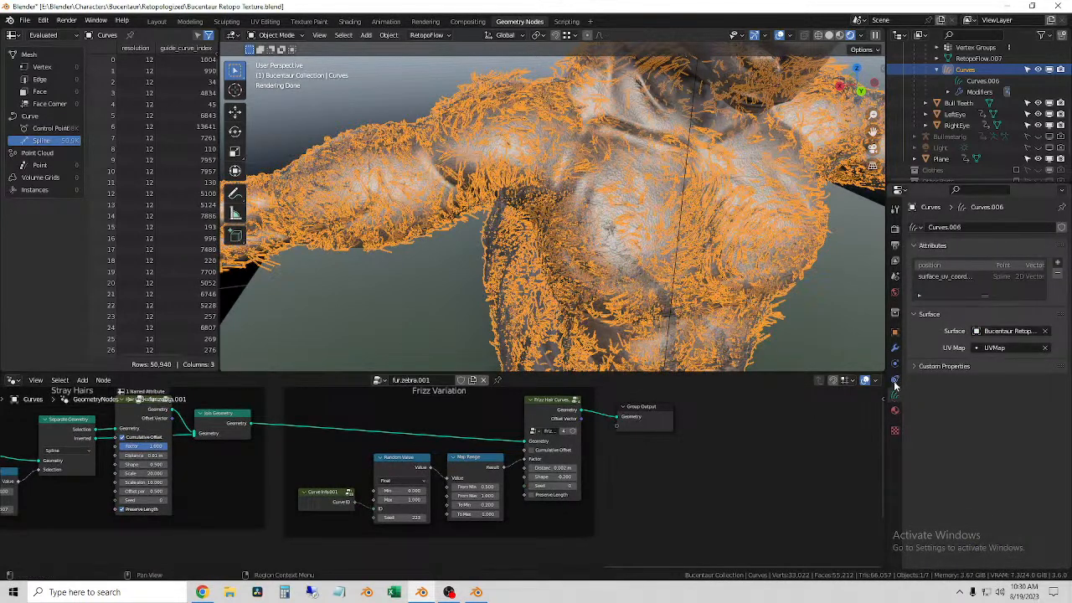
{"action": "left_click", "coordinate": [895, 349]}
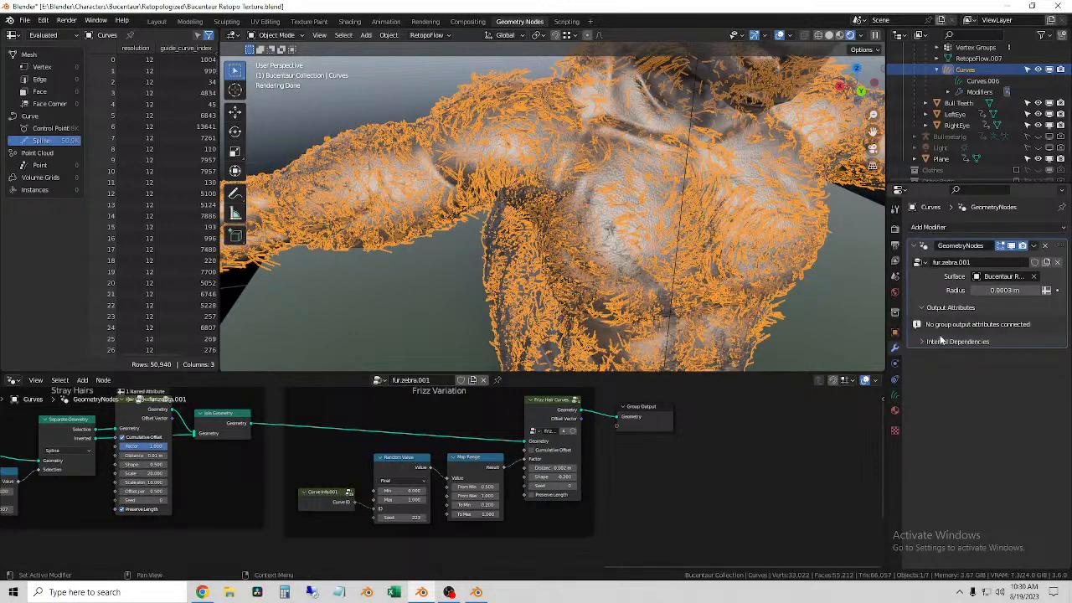
{"action": "left_click", "coordinate": [936, 342]}
{"action": "left_click", "coordinate": [937, 340]}
{"action": "left_click", "coordinate": [995, 227]}
{"action": "left_click", "coordinate": [947, 258]}
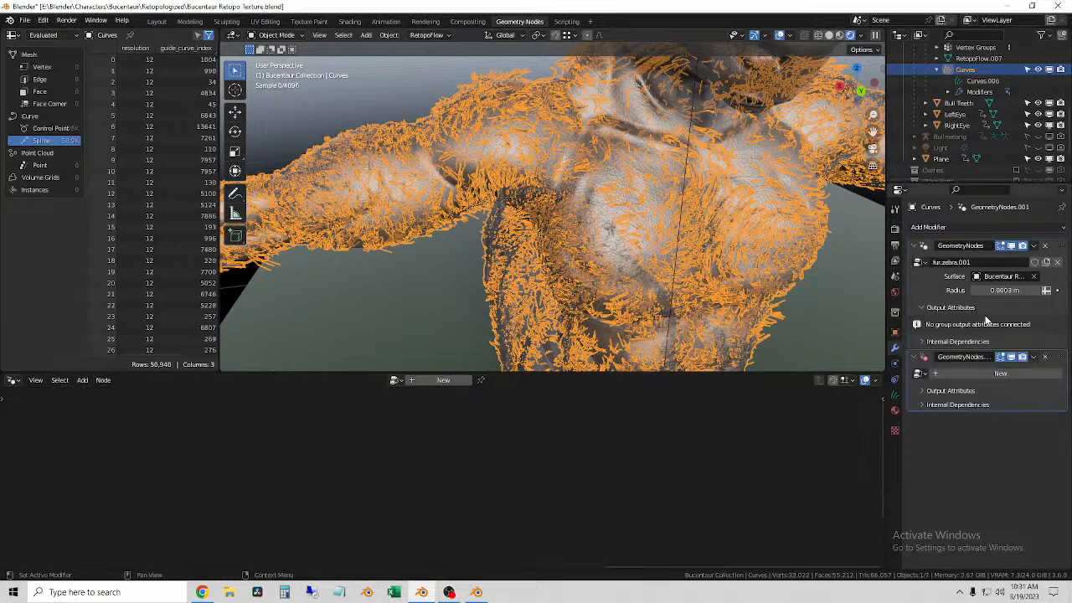
Step: Assign the Interpolate Hair Curves.001 node group to the second modifier and set its surface to Bucentaur Retopo Body
{"action": "left_click", "coordinate": [921, 374]}
{"action": "type", "text": "c"}
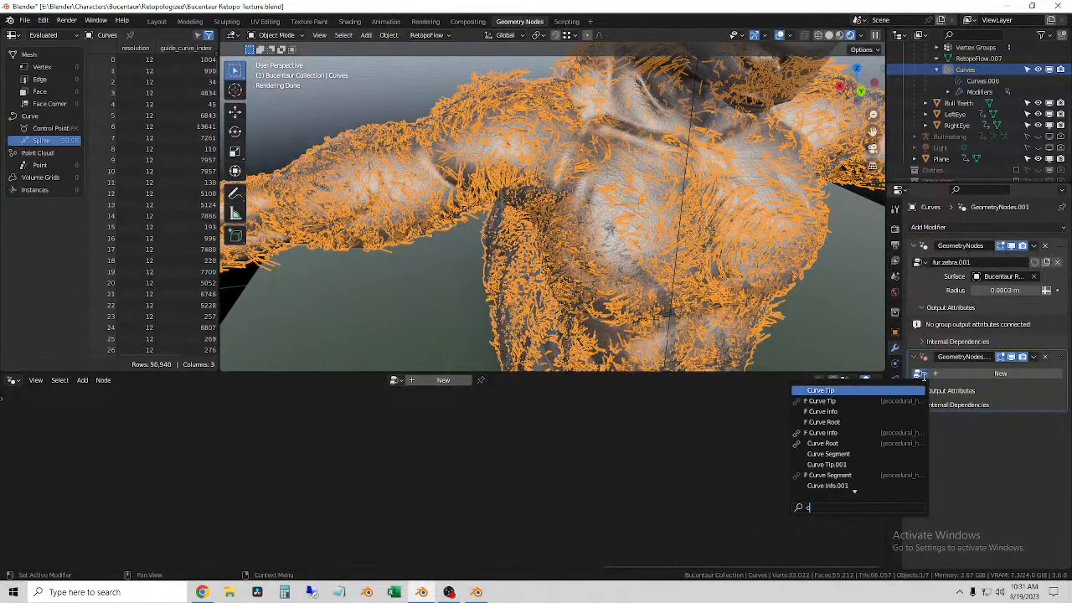
{"action": "type", "text": "urve de"}
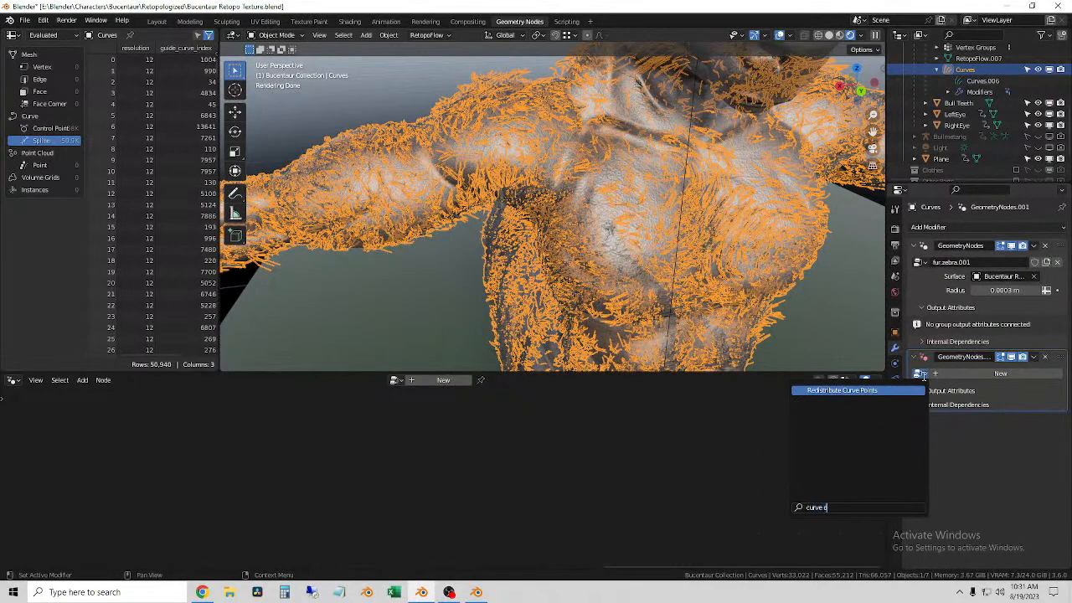
{"action": "key", "text": "BackSpace"}
{"action": "key", "text": "BackSpace"}
{"action": "key", "text": "BackSpace"}
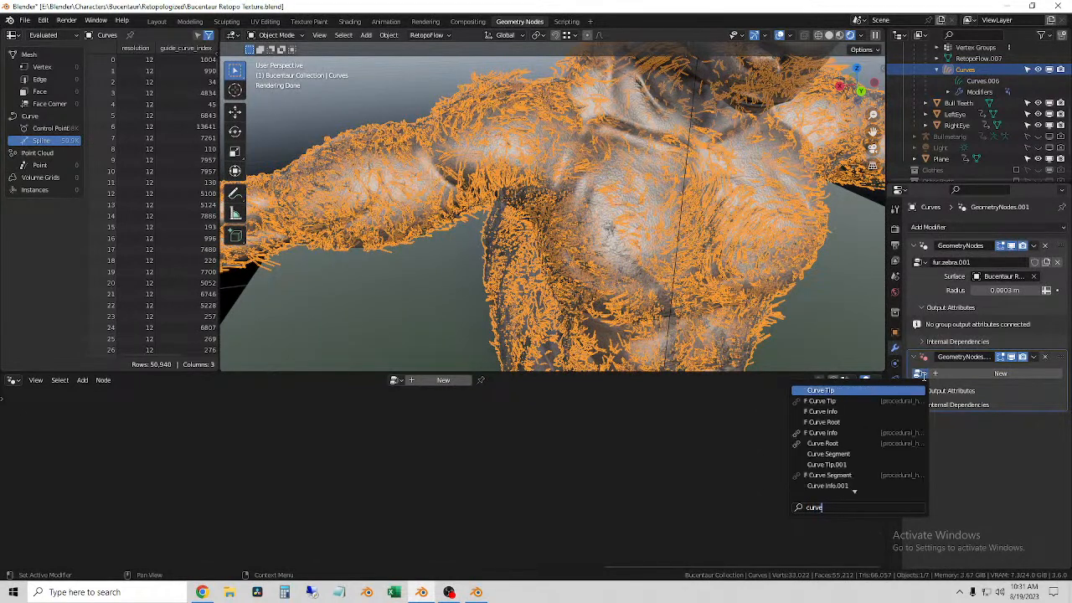
{"action": "key", "text": "BackSpace"}
{"action": "key", "text": "BackSpace"}
{"action": "type", "text": "inte"}
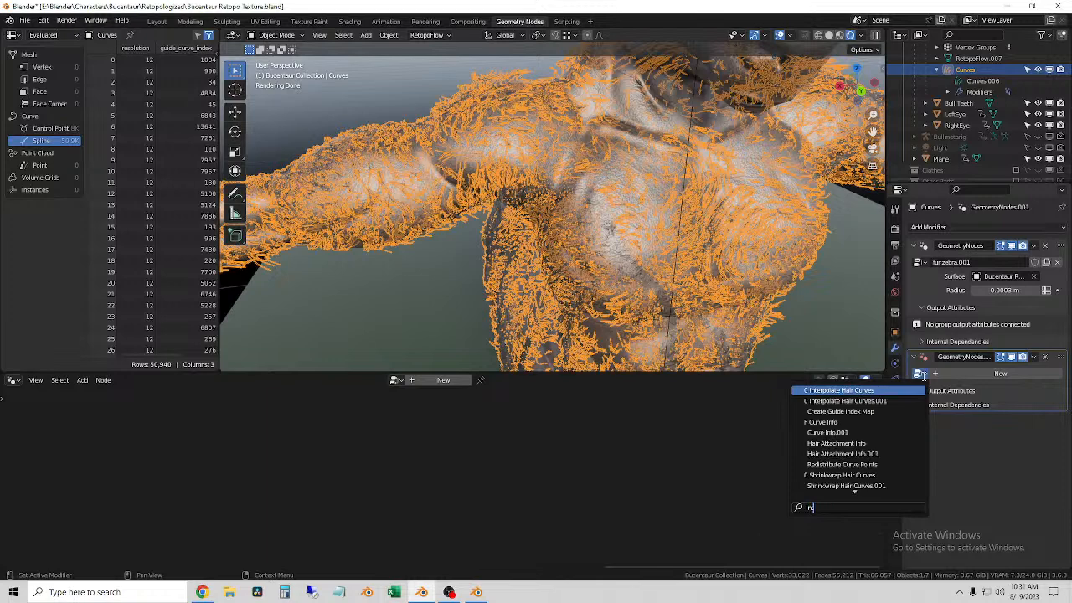
{"action": "left_click", "coordinate": [837, 400]}
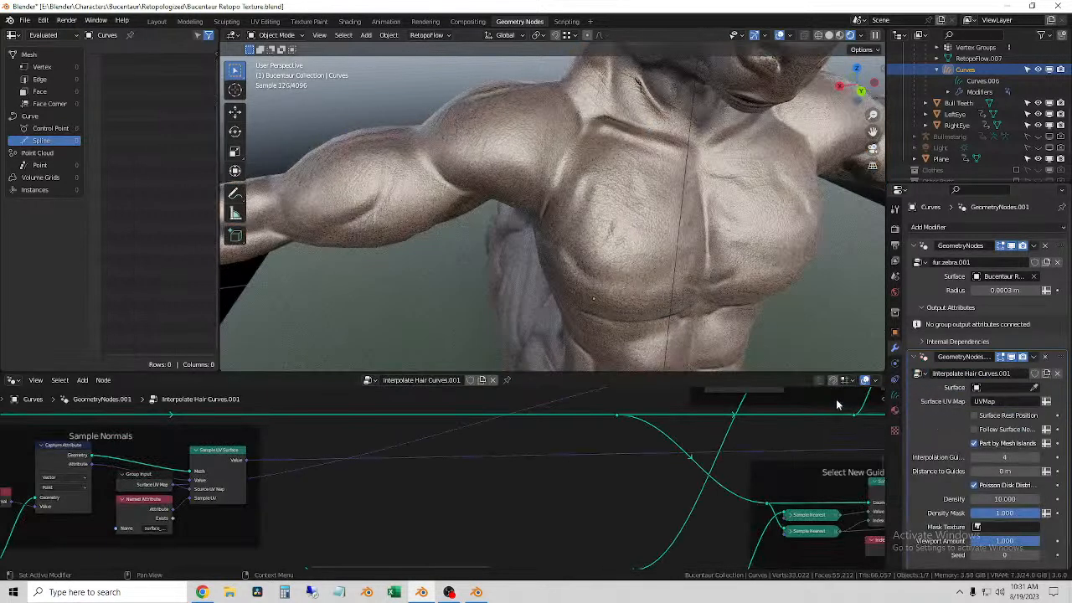
{"action": "left_click", "coordinate": [1030, 389]}
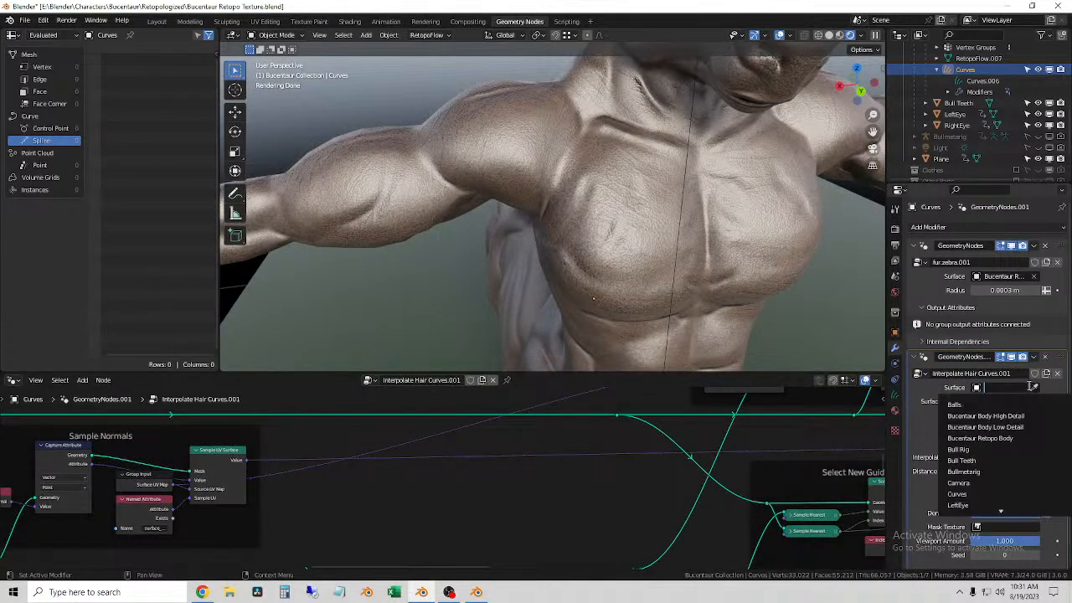
{"action": "left_click", "coordinate": [1015, 439]}
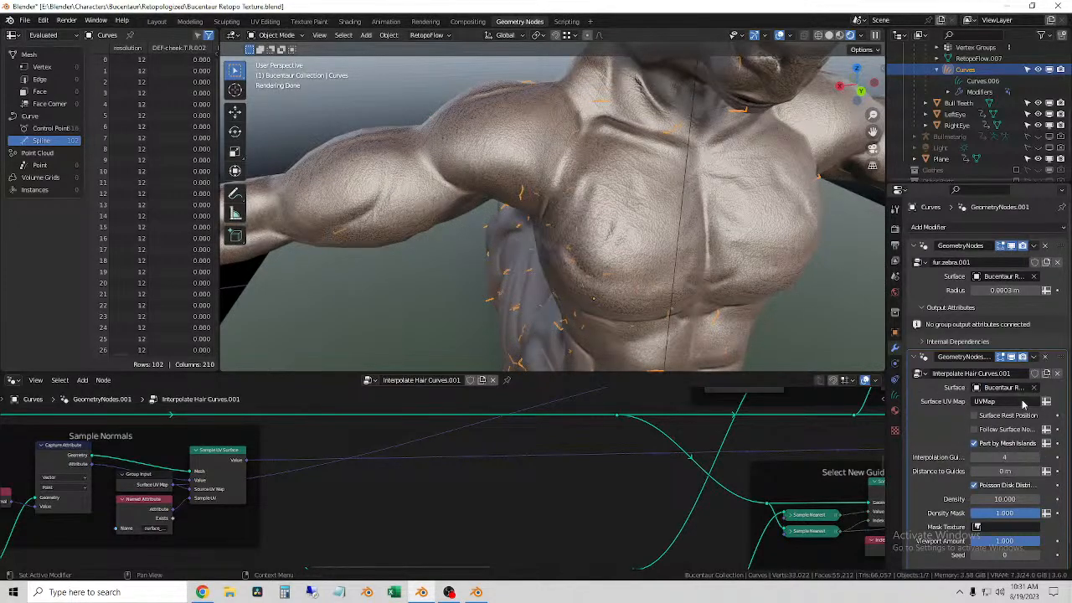
Step: Try the fur.zebra.001 node group in the second modifier and undo the swap
{"action": "left_click", "coordinate": [919, 374]}
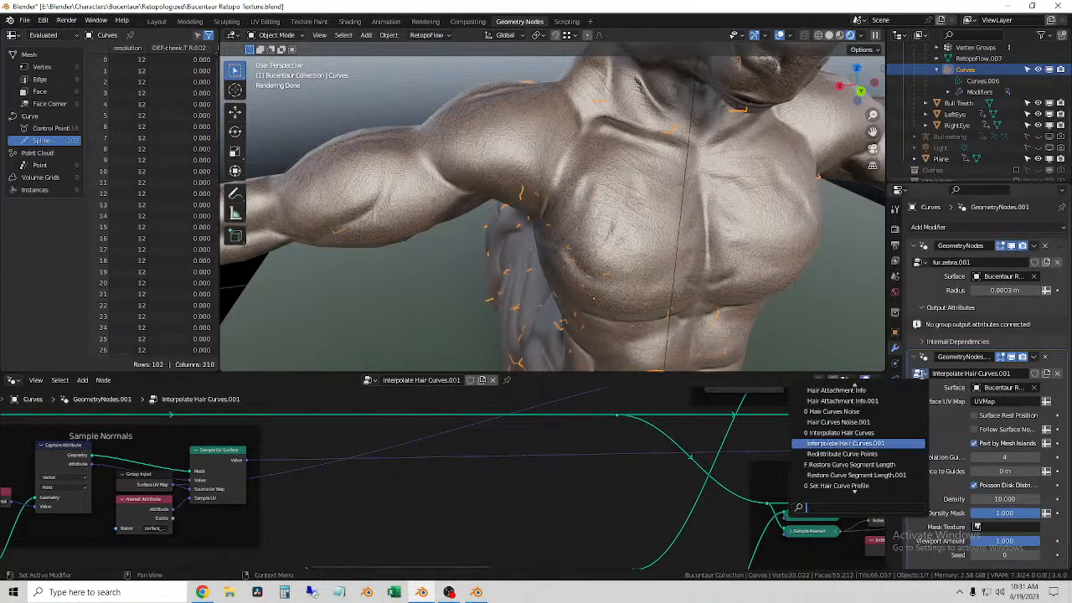
{"action": "type", "text": "ze"}
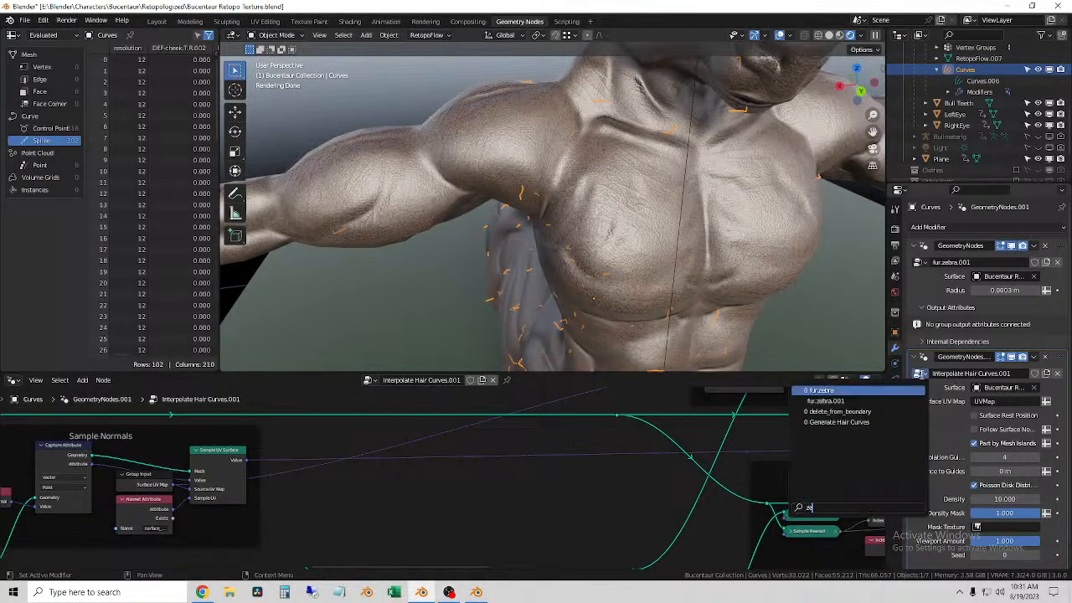
{"action": "left_click", "coordinate": [866, 405]}
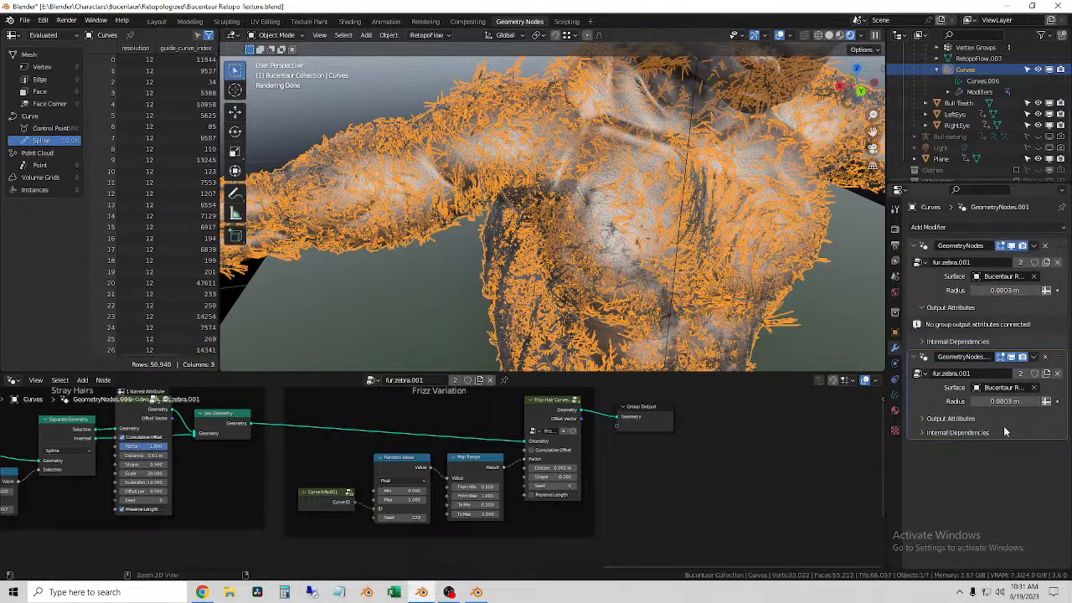
{"action": "key", "text": "ctrl+z"}
Step: Try a Viewport Amount of 0 on the Interpolate Hair Curves.001 modifier and undo it
{"action": "scroll", "coordinate": [927, 442], "scroll_direction": "down", "scroll_amount": 1}
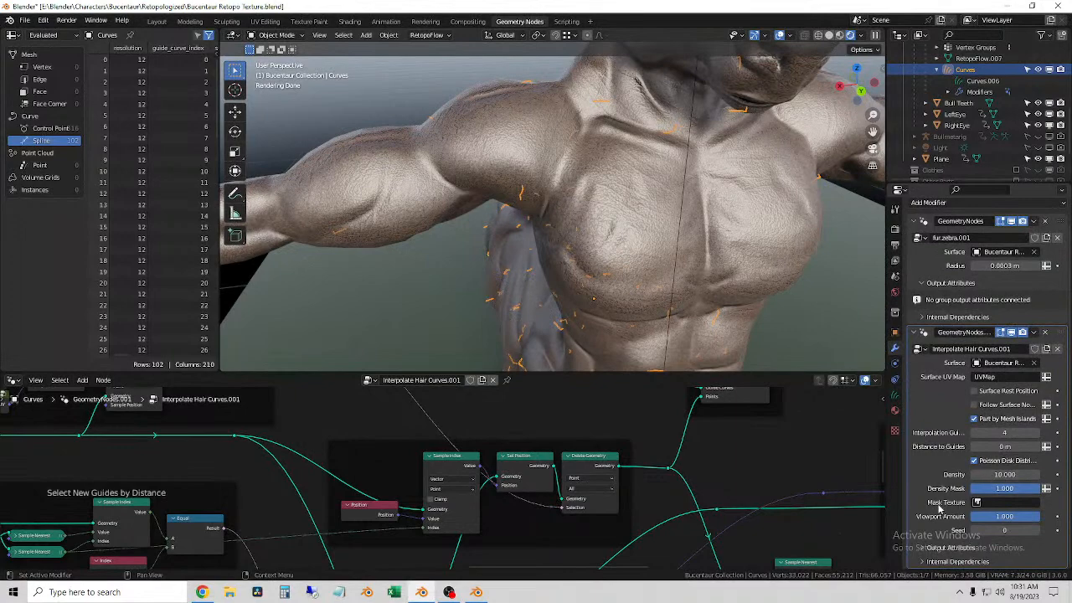
{"action": "left_click", "coordinate": [1005, 516]}
{"action": "type", "text": "0"}
{"action": "key", "text": "Return"}
{"action": "key", "text": "ctrl+z"}
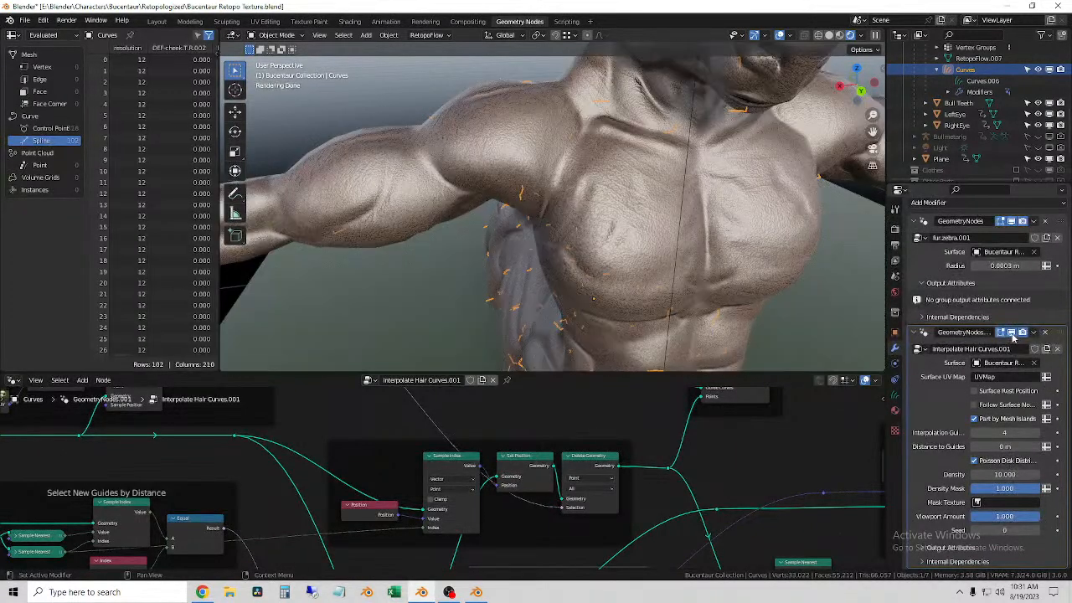
Step: Hide the Interpolate Hair Curves.001 modifier in the viewport and remove it from the fur curves
{"action": "left_click", "coordinate": [1012, 334]}
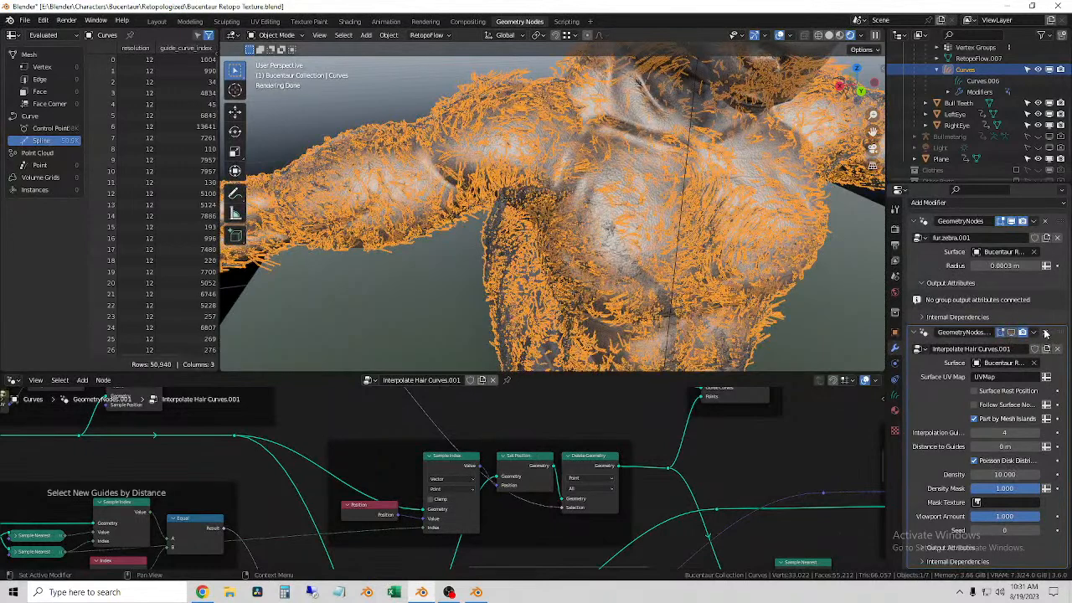
{"action": "left_click", "coordinate": [1045, 333]}
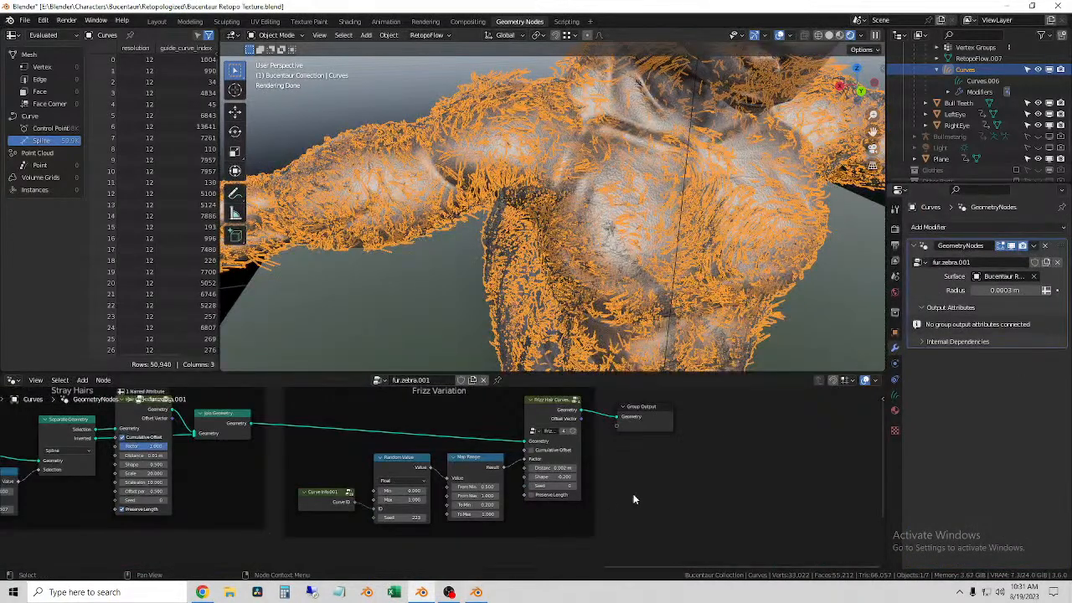
Step: Add an Interpolate Curves node to the fur.zebra.001 tree, in the empty area below the frames
{"action": "middle_click_drag", "start_coordinate": [655, 490], "coordinate": [776, 493]}
{"action": "middle_click_drag", "start_coordinate": [402, 486], "coordinate": [576, 525]}
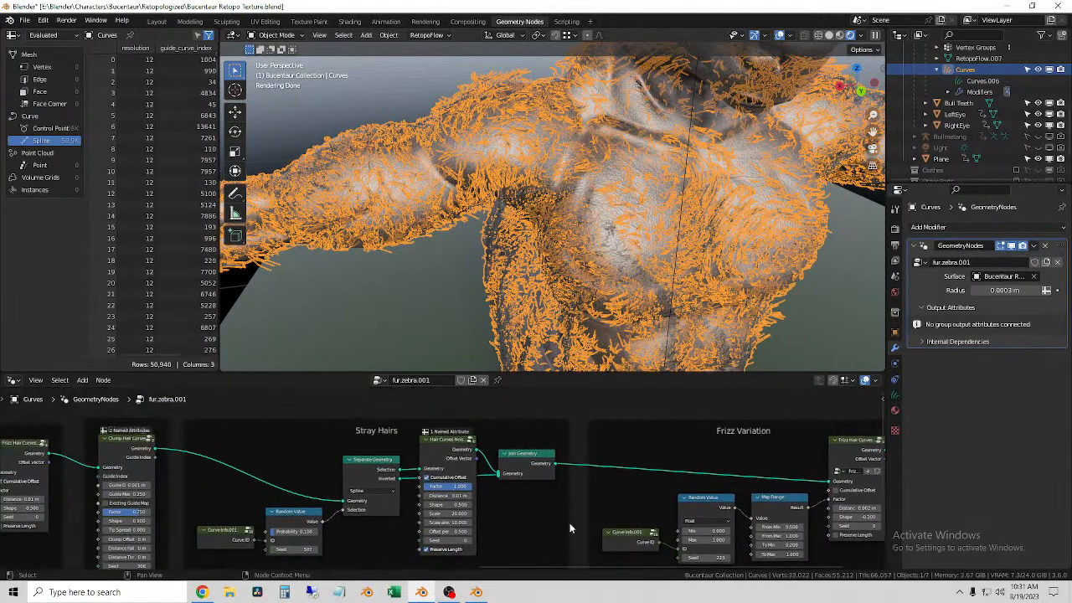
{"action": "scroll", "coordinate": [540, 505], "scroll_direction": "down", "scroll_amount": 6}
{"action": "middle_click_drag", "start_coordinate": [463, 531], "coordinate": [692, 387]}
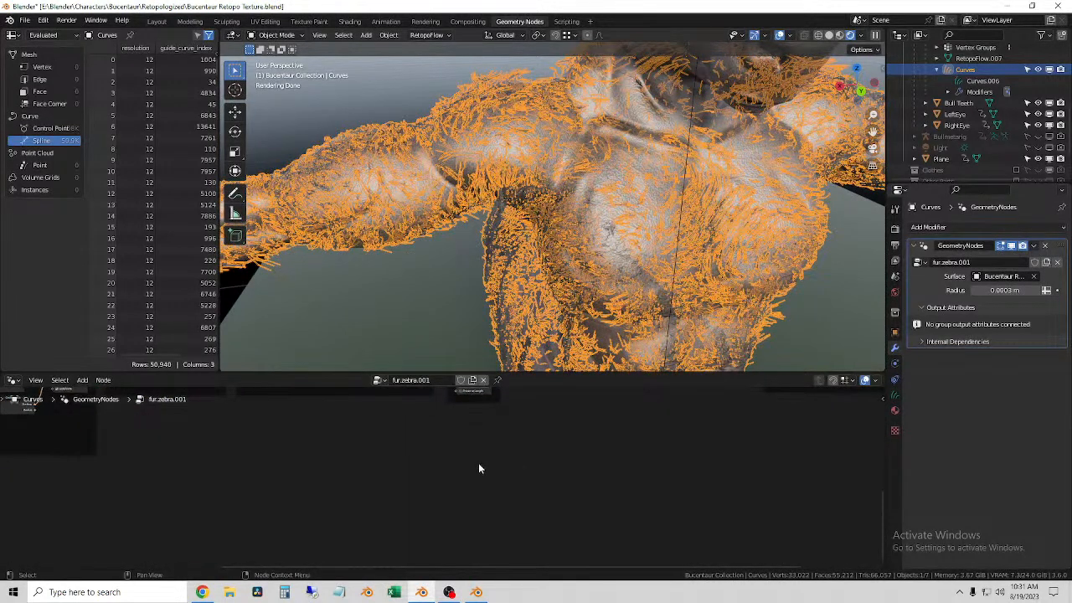
{"action": "key", "text": "shift+a"}
{"action": "left_click", "coordinate": [449, 355]}
{"action": "type", "text": "Inter"}
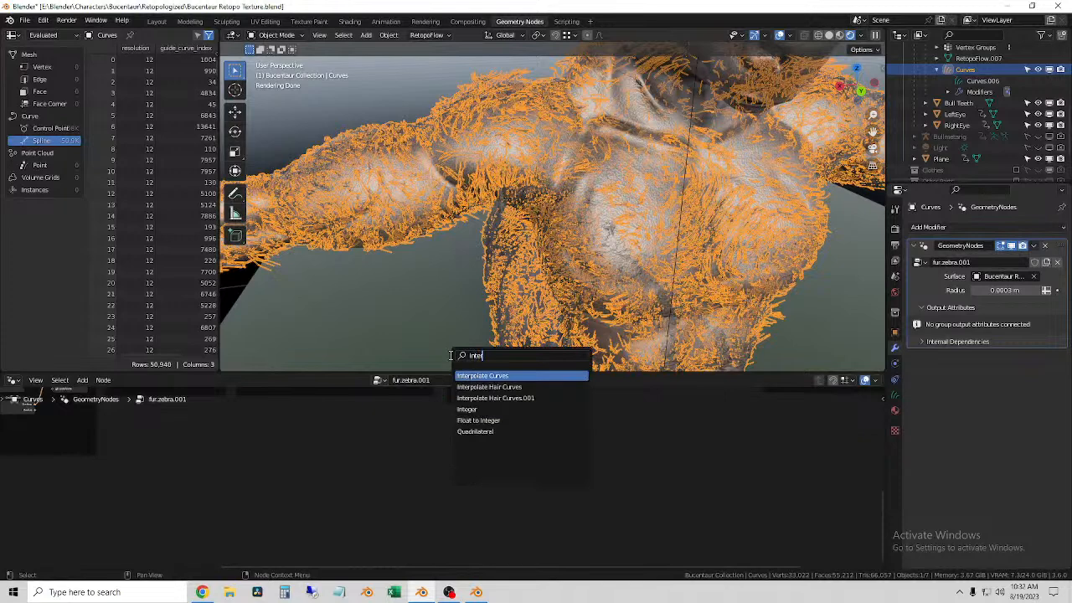
{"action": "left_click", "coordinate": [498, 376]}
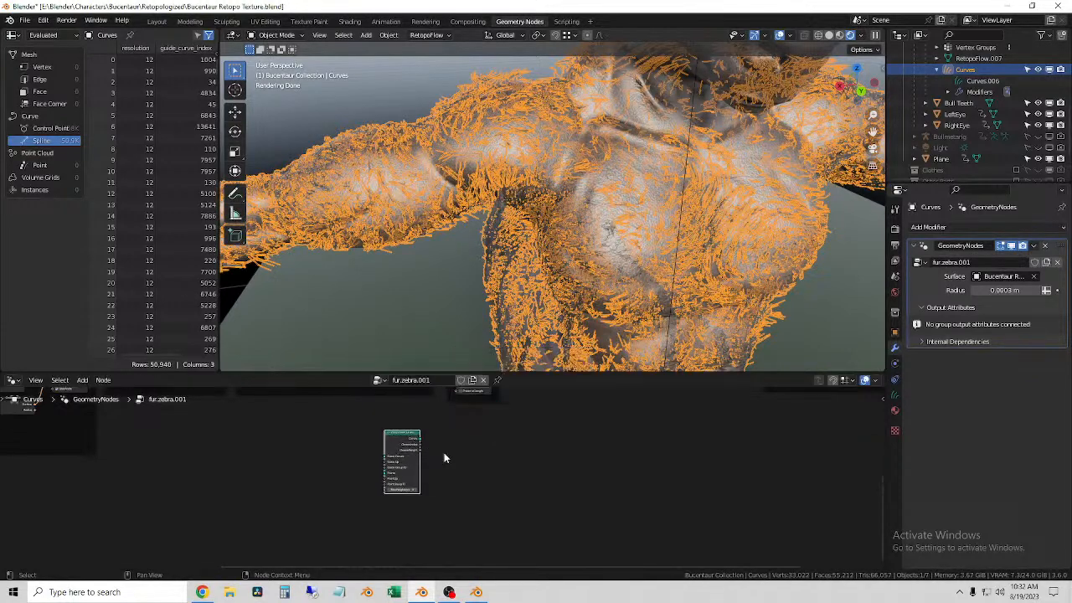
Step: Move the Interpolate Curves node to the start of the tree, in front of the Base Shape frame
{"action": "middle_click_drag", "start_coordinate": [449, 454], "coordinate": [629, 519]}
{"action": "scroll", "coordinate": [619, 520], "scroll_direction": "down", "scroll_amount": 4}
{"action": "middle_click_drag", "start_coordinate": [293, 462], "coordinate": [427, 506]}
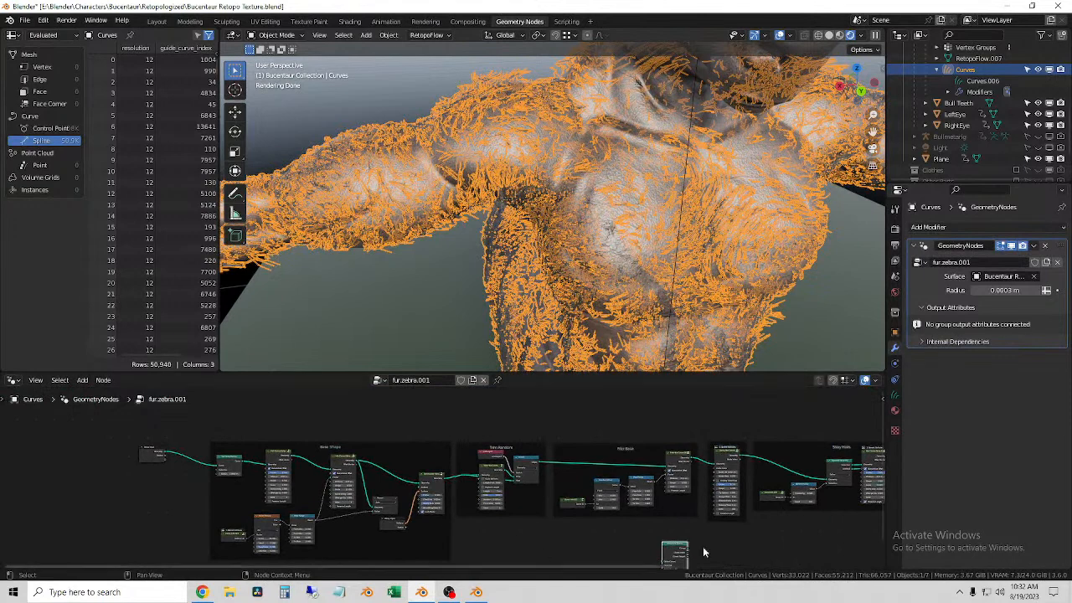
{"action": "middle_click_drag", "start_coordinate": [702, 547], "coordinate": [738, 500]}
{"action": "left_click_drag", "start_coordinate": [711, 500], "coordinate": [216, 440]}
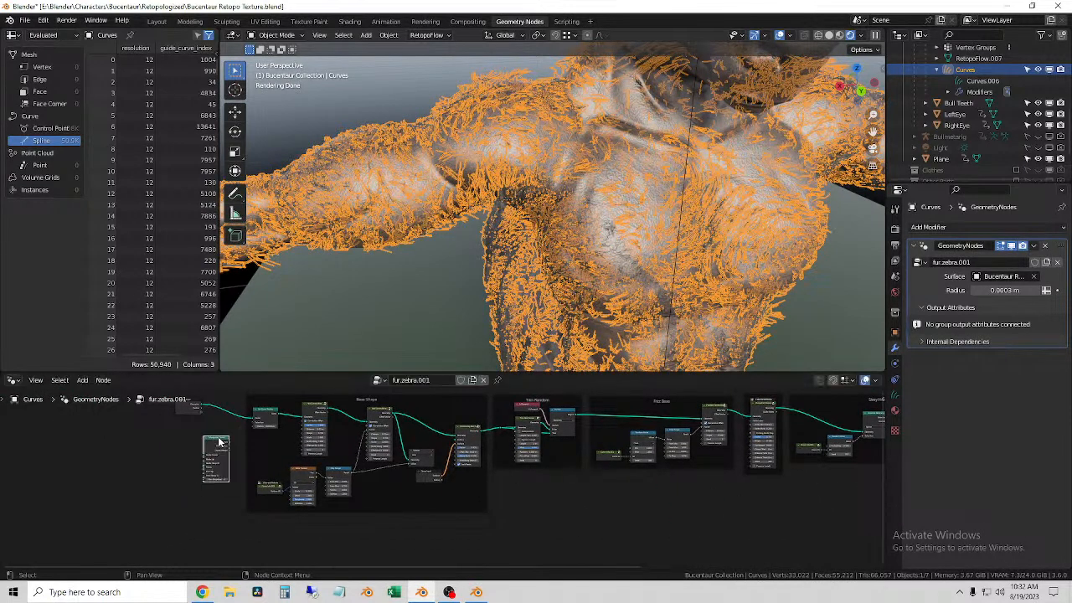
Step: Move the Group Output node farther away from the Frizz Variation frame to make room before it
{"action": "scroll", "coordinate": [426, 482], "scroll_direction": "up", "scroll_amount": 3}
{"action": "mouse_move", "coordinate": [627, 501]}
{"action": "middle_mouse_down"}
{"action": "mouse_move", "coordinate": [175, 507]}
{"action": "mouse_move", "coordinate": [631, 492]}
{"action": "middle_mouse_up"}
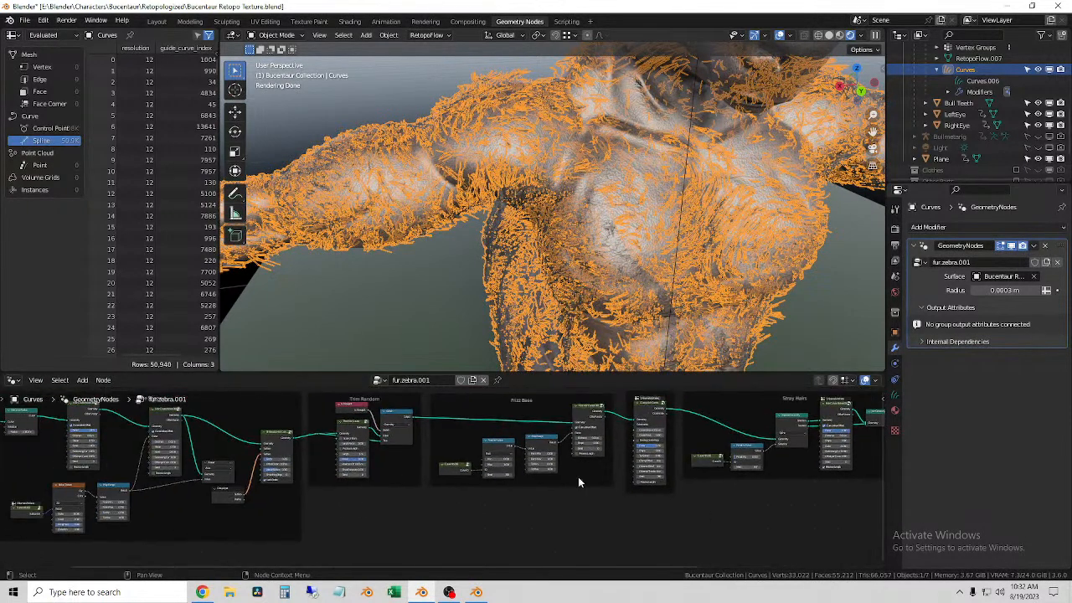
{"action": "middle_click_drag", "start_coordinate": [583, 464], "coordinate": [298, 515]}
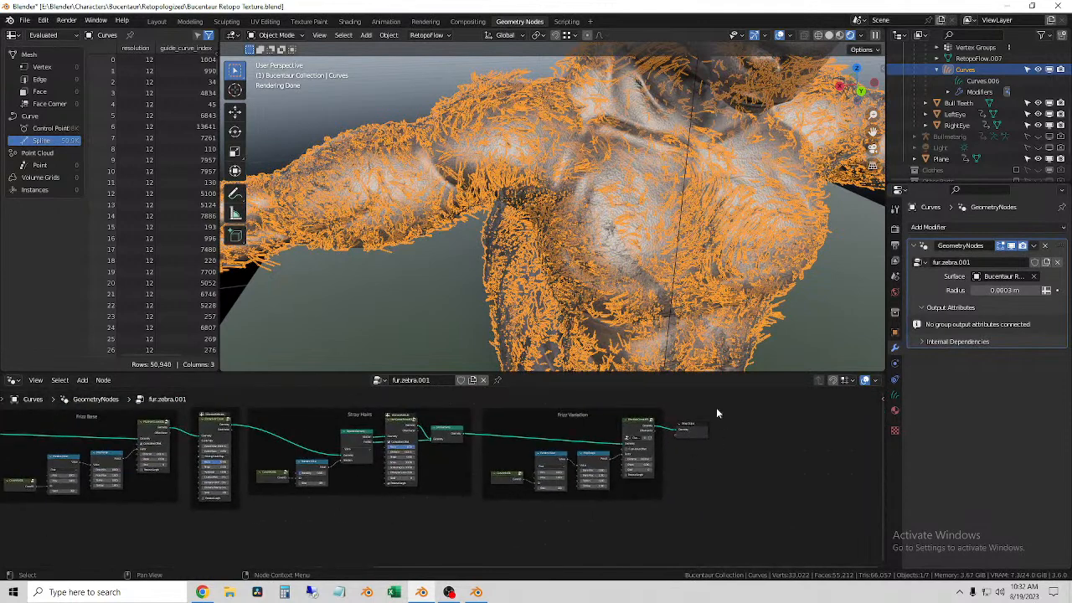
{"action": "left_click_drag", "start_coordinate": [703, 429], "coordinate": [773, 436]}
Step: Move the Interpolate Curves node to the end of the tree, between the Frizz Variation frame and the Group Output
{"action": "middle_click_drag", "start_coordinate": [157, 555], "coordinate": [468, 500]}
{"action": "scroll", "coordinate": [468, 501], "scroll_direction": "down", "scroll_amount": 7}
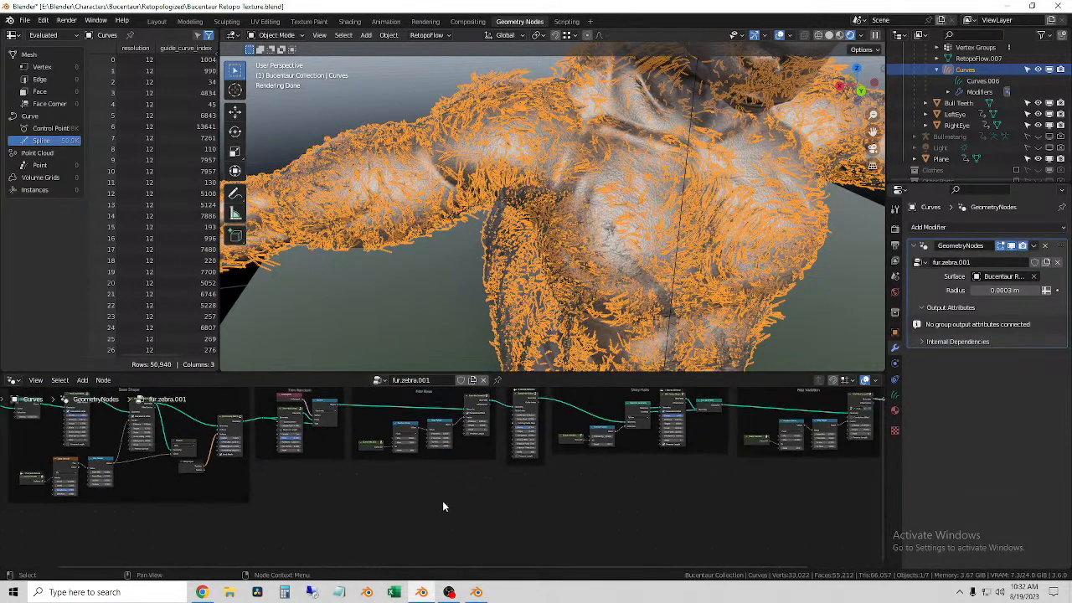
{"action": "left_click_drag", "start_coordinate": [98, 437], "coordinate": [144, 479]}
{"action": "left_click", "coordinate": [102, 447]}
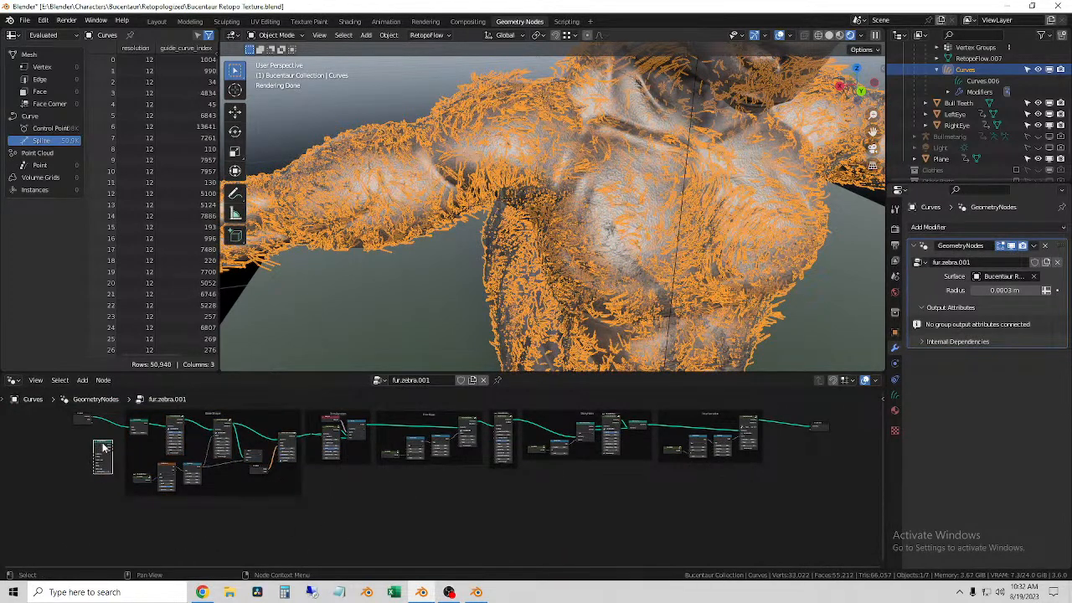
{"action": "left_click_drag", "start_coordinate": [102, 447], "coordinate": [796, 444]}
{"action": "scroll", "coordinate": [810, 464], "scroll_direction": "up", "scroll_amount": 3}
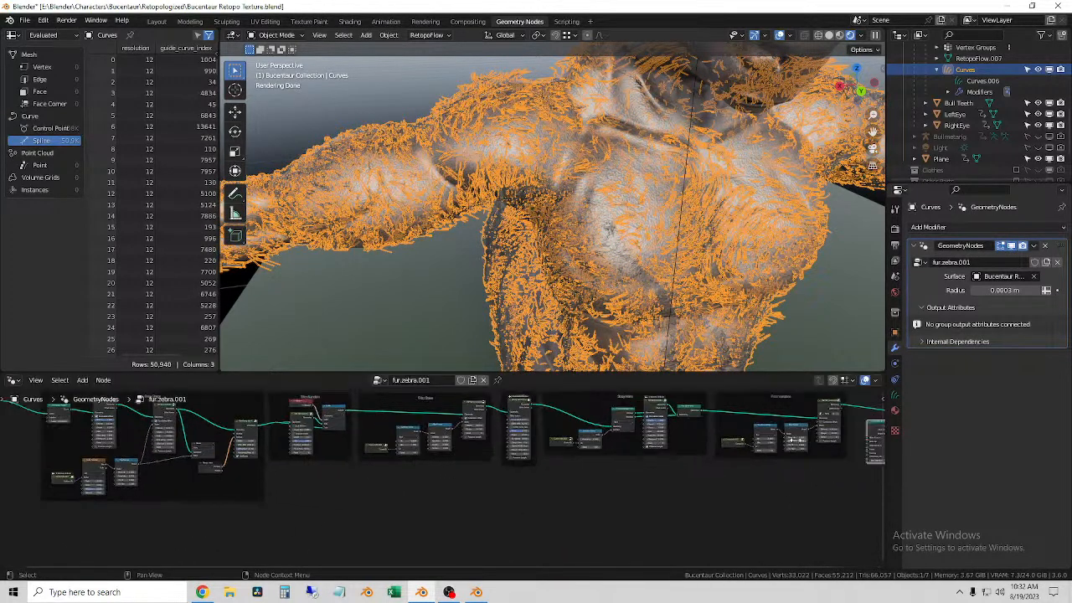
{"action": "scroll", "coordinate": [810, 464], "scroll_direction": "up", "scroll_amount": 2}
{"action": "middle_click_drag", "start_coordinate": [770, 452], "coordinate": [601, 444]}
{"action": "scroll", "coordinate": [601, 444], "scroll_direction": "up", "scroll_amount": 4}
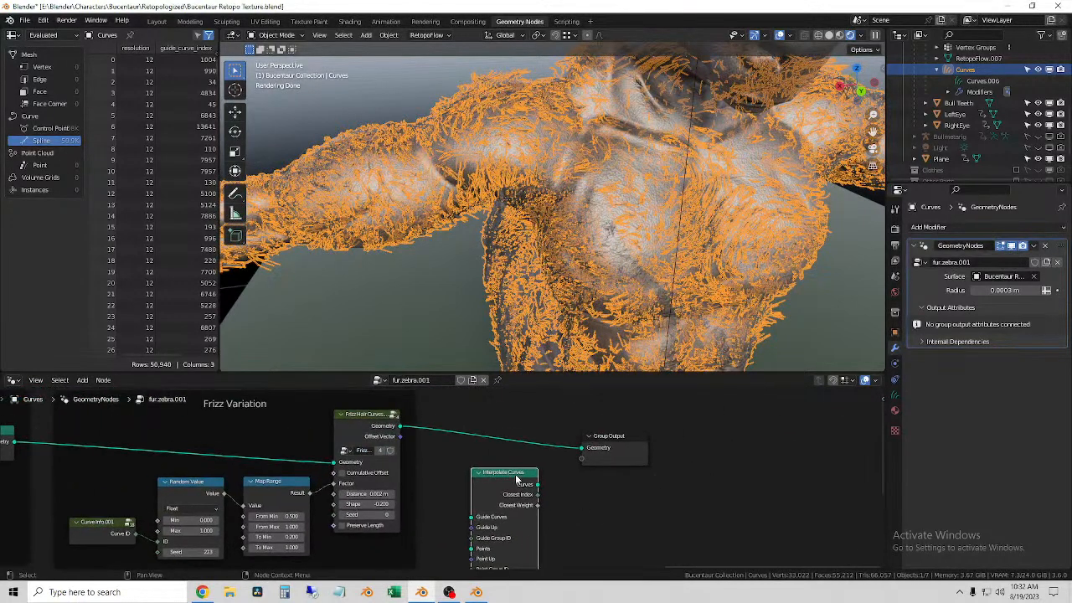
{"action": "mouse_move", "coordinate": [600, 494]}
{"action": "middle_mouse_down"}
{"action": "mouse_move", "coordinate": [641, 465]}
{"action": "mouse_move", "coordinate": [614, 483]}
{"action": "middle_mouse_up"}
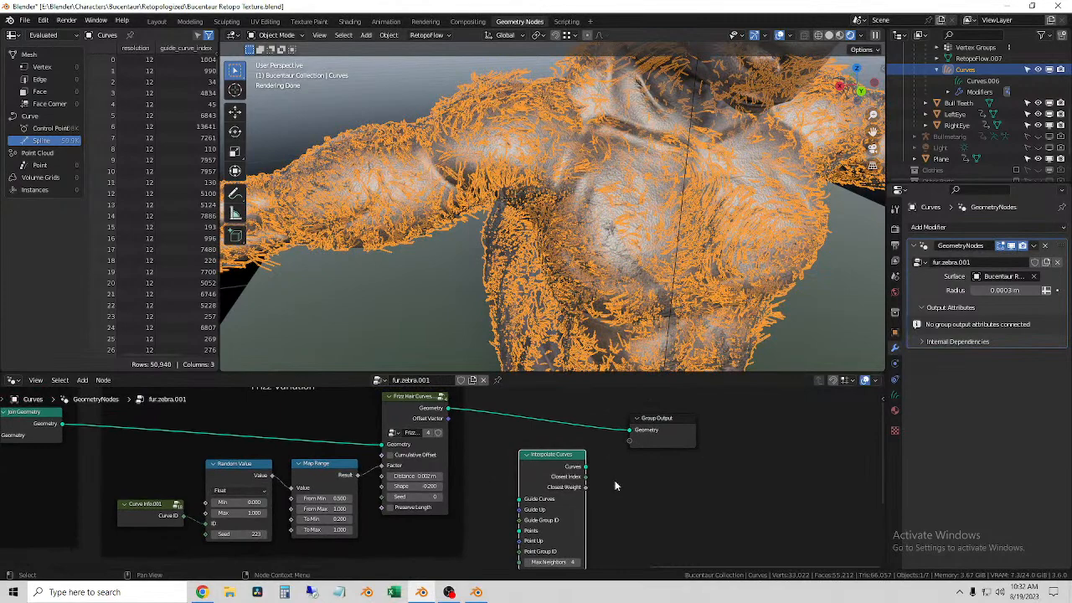
Step: Try the Interpolate Curves node before the Group Output, relink Frizz Hair Curves directly to the output, and set the node aside
{"action": "left_click", "coordinate": [537, 410]}
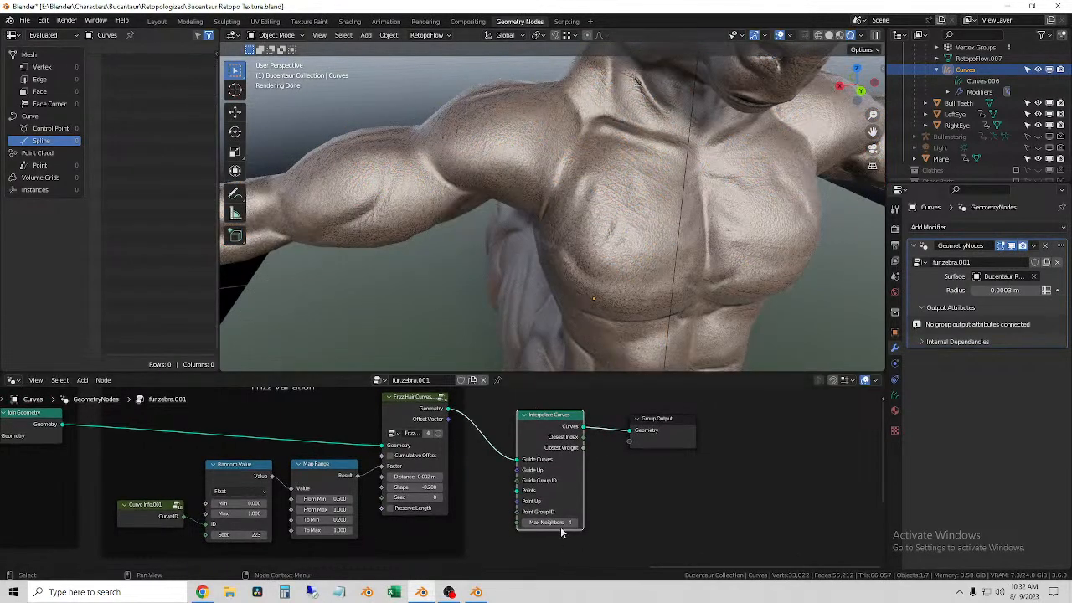
{"action": "mouse_move", "coordinate": [550, 523]}
{"action": "left_mouse_down"}
{"action": "mouse_move", "coordinate": [619, 522]}
{"action": "mouse_move", "coordinate": [544, 522]}
{"action": "left_mouse_up"}
{"action": "left_click_drag", "start_coordinate": [628, 432], "coordinate": [600, 417]}
{"action": "left_click_drag", "start_coordinate": [517, 461], "coordinate": [628, 431]}
{"action": "left_click_drag", "start_coordinate": [563, 415], "coordinate": [522, 464]}
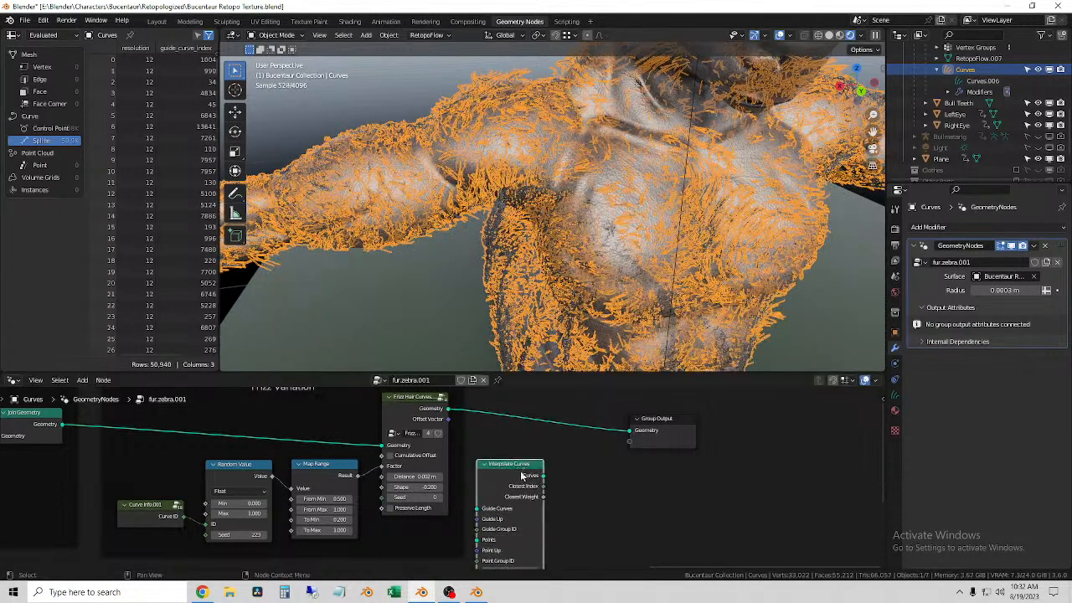
Step: Try inserting the Interpolate Curves node between the Stray Hairs Join Geometry node and the Frizz Hair Curves node
{"action": "scroll", "coordinate": [551, 497], "scroll_direction": "down", "scroll_amount": 2}
{"action": "middle_click_drag", "start_coordinate": [554, 500], "coordinate": [695, 485]}
{"action": "left_click_drag", "start_coordinate": [651, 465], "coordinate": [330, 437]}
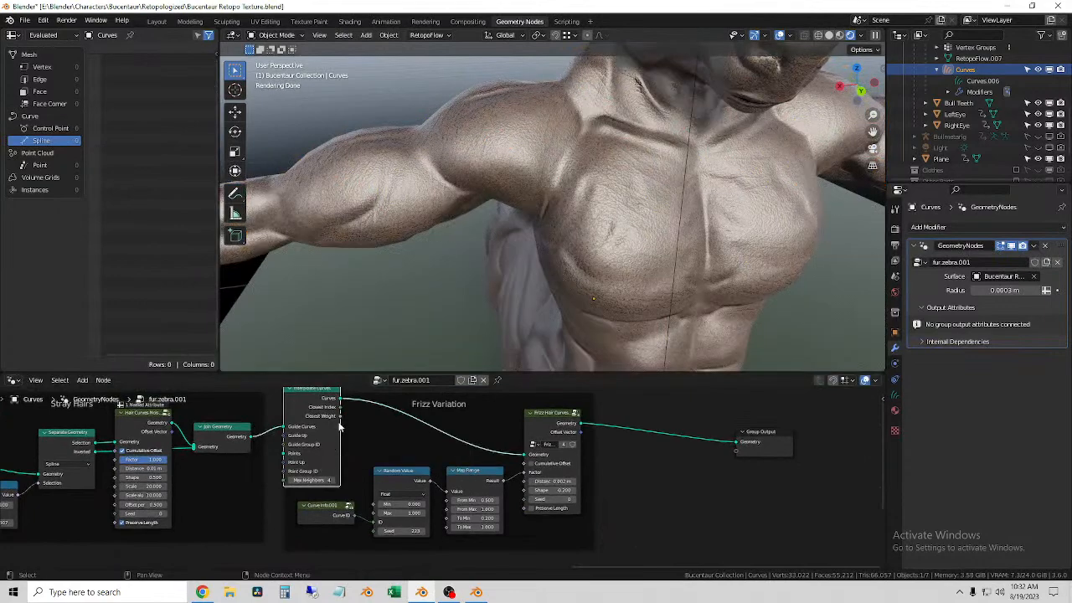
{"action": "left_click_drag", "start_coordinate": [310, 481], "coordinate": [309, 481]}
Step: Delete the Interpolate Curves node and reconnect the Join Geometry output to the Frizz Hair Curves geometry input
{"action": "key", "text": "x"}
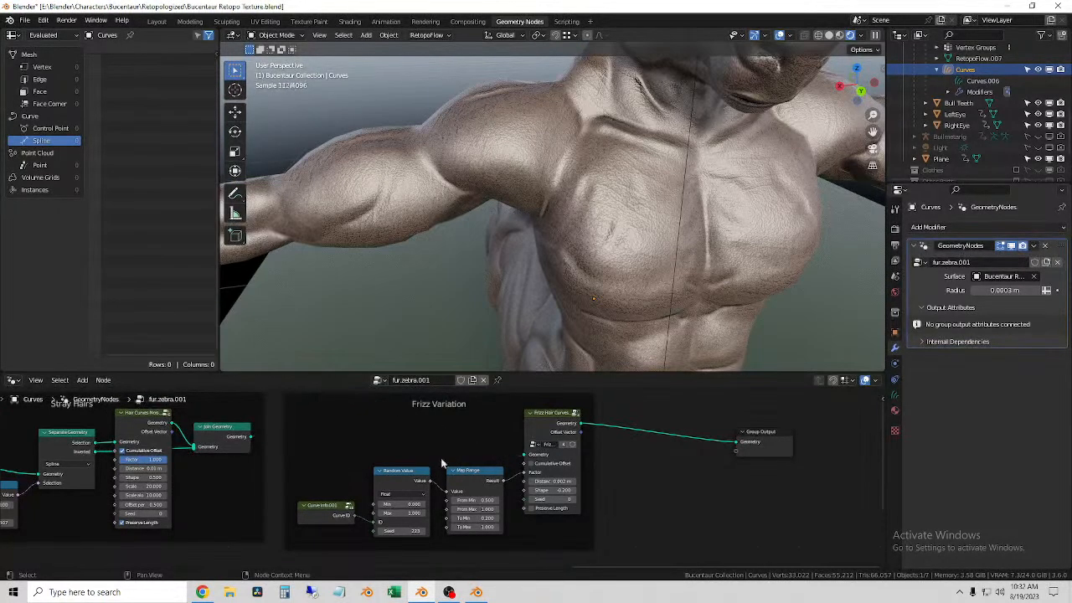
{"action": "left_click_drag", "start_coordinate": [252, 441], "coordinate": [523, 454]}
{"action": "left_click", "coordinate": [629, 494]}
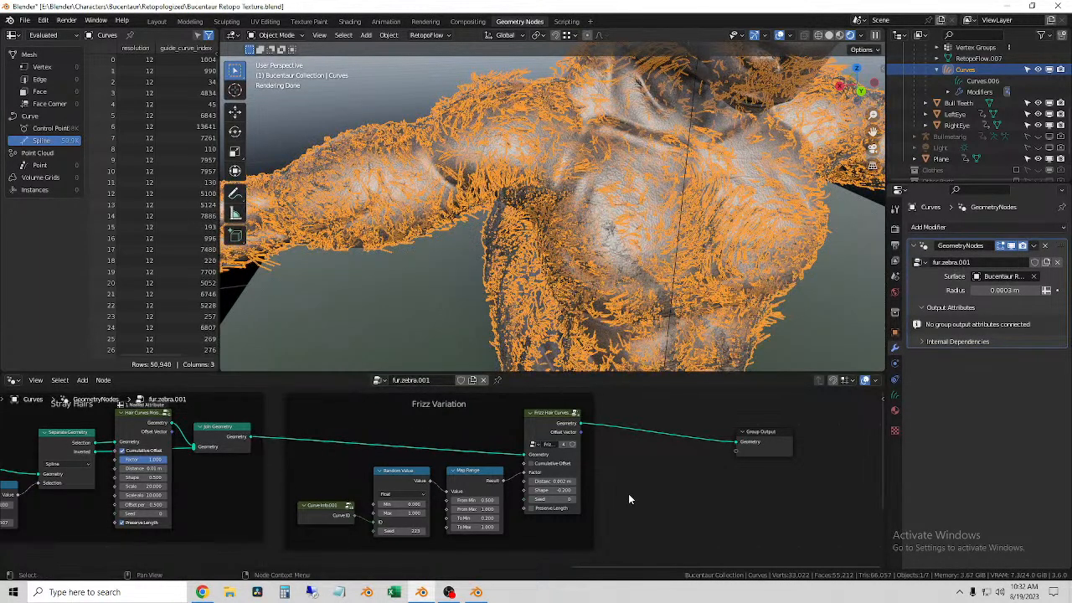
Step: Try a different Random value on the Trim Hair Curves node in the Trim Random frame, and undo it
{"action": "scroll", "coordinate": [377, 483], "scroll_direction": "down", "scroll_amount": 1}
{"action": "middle_click_drag", "start_coordinate": [377, 484], "coordinate": [609, 493]}
{"action": "middle_click_drag", "start_coordinate": [447, 501], "coordinate": [825, 503]}
{"action": "middle_click_drag", "start_coordinate": [381, 500], "coordinate": [721, 493]}
{"action": "middle_click_drag", "start_coordinate": [488, 480], "coordinate": [772, 470]}
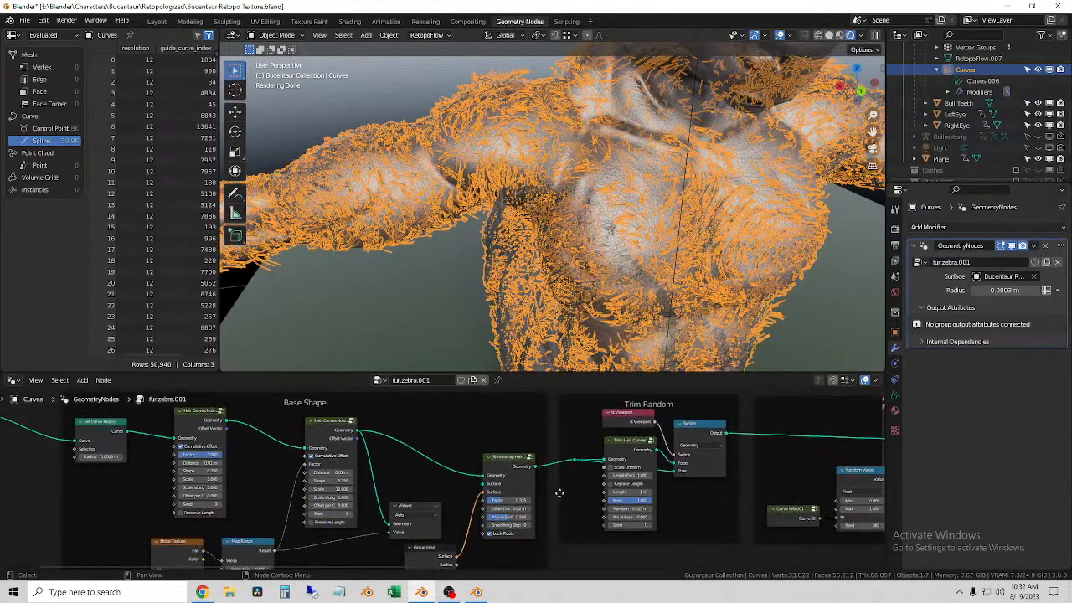
{"action": "scroll", "coordinate": [562, 493], "scroll_direction": "up", "scroll_amount": 5}
{"action": "middle_click_drag", "start_coordinate": [697, 485], "coordinate": [503, 465]}
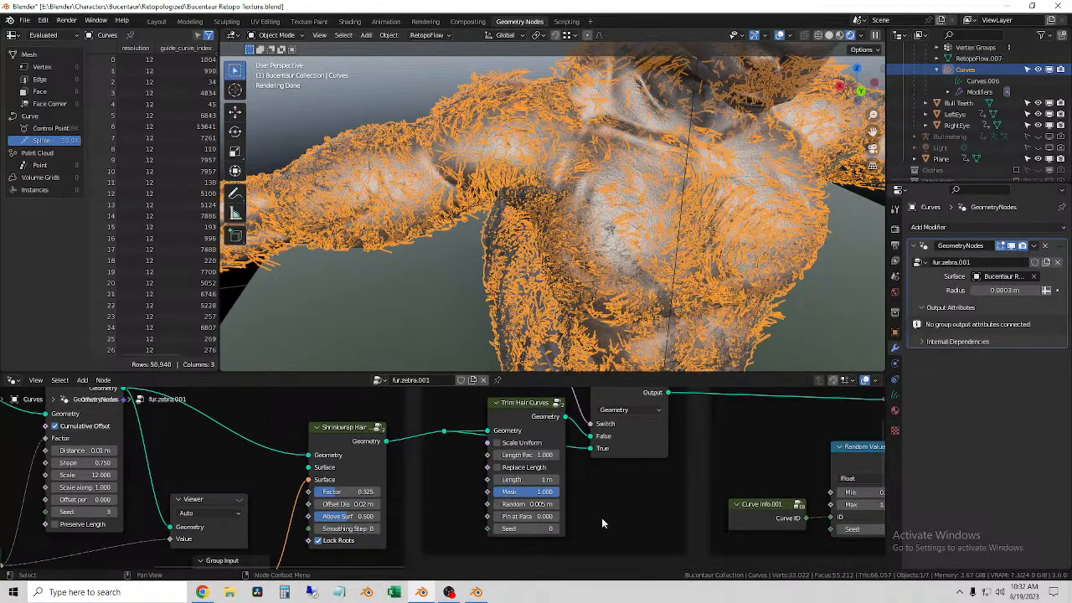
{"action": "left_click", "coordinate": [530, 505]}
{"action": "left_click_drag", "start_coordinate": [530, 504], "coordinate": [569, 504]}
{"action": "key", "text": "ctrl+z"}
Step: Move the Group Input node at the start of the tree farther away from the Base Shape frame
{"action": "scroll", "coordinate": [562, 514], "scroll_direction": "down", "scroll_amount": 3}
{"action": "middle_click_drag", "start_coordinate": [428, 507], "coordinate": [853, 520]}
{"action": "middle_click_drag", "start_coordinate": [507, 469], "coordinate": [656, 515]}
{"action": "left_click_drag", "start_coordinate": [356, 421], "coordinate": [326, 414]}
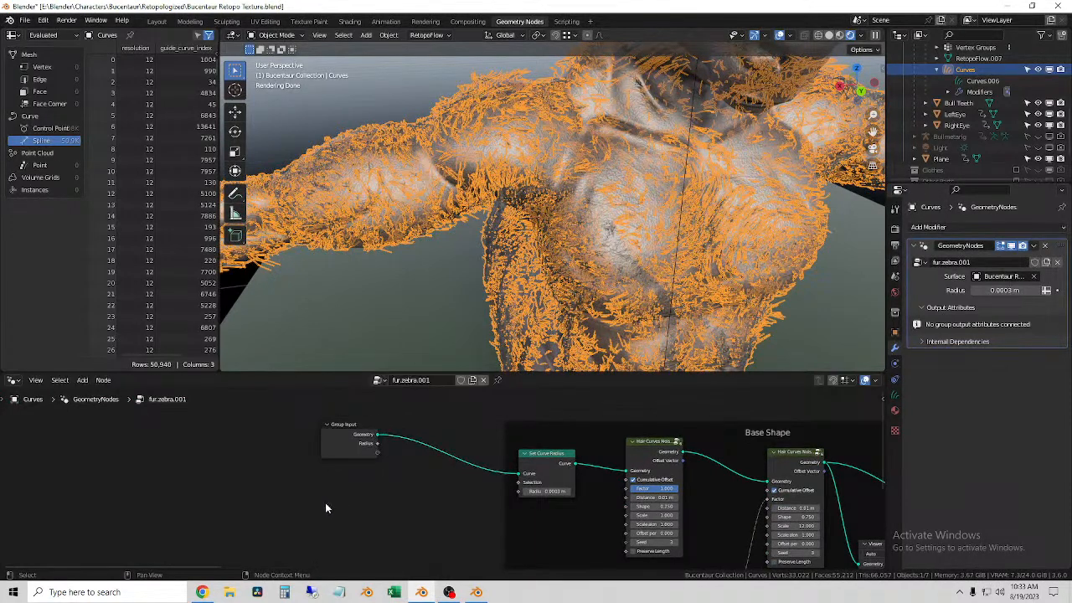
Step: Try adding another Interpolate Curves node beside the Group Input node, and delete it
{"action": "key", "text": "shift+a"}
{"action": "mouse_move", "coordinate": [327, 508]}
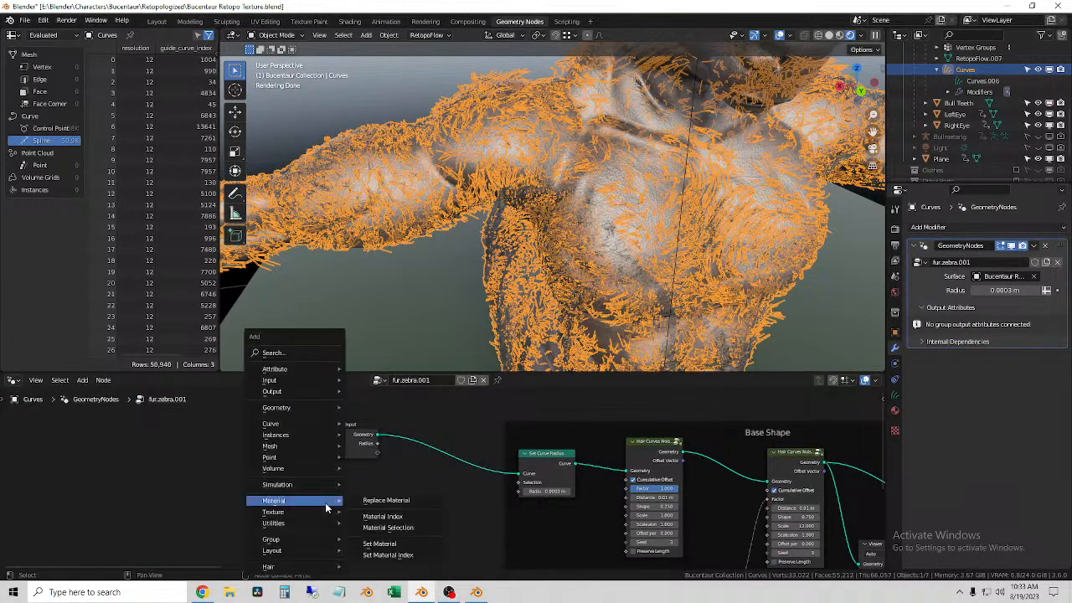
{"action": "key", "text": "i"}
{"action": "key", "text": "Escape"}
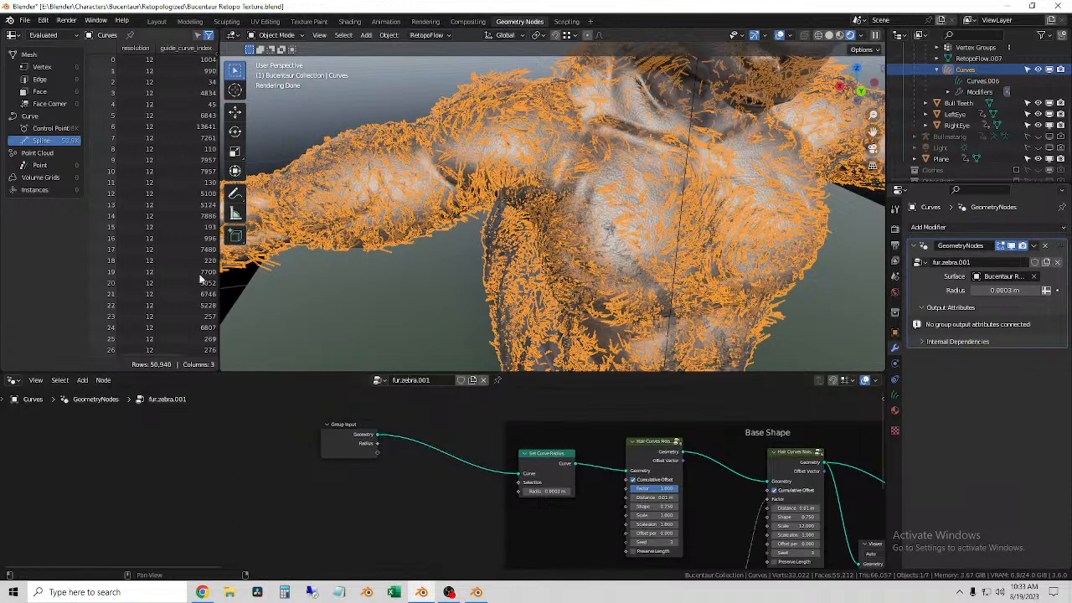
{"action": "key", "text": "shift+a"}
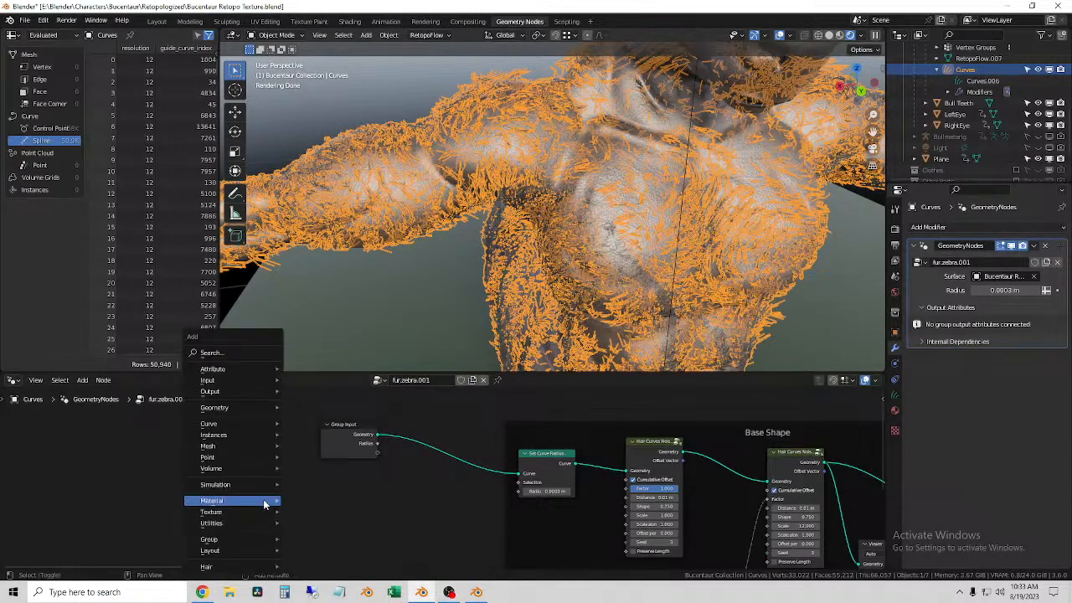
{"action": "left_click", "coordinate": [224, 351]}
{"action": "type", "text": "inter"}
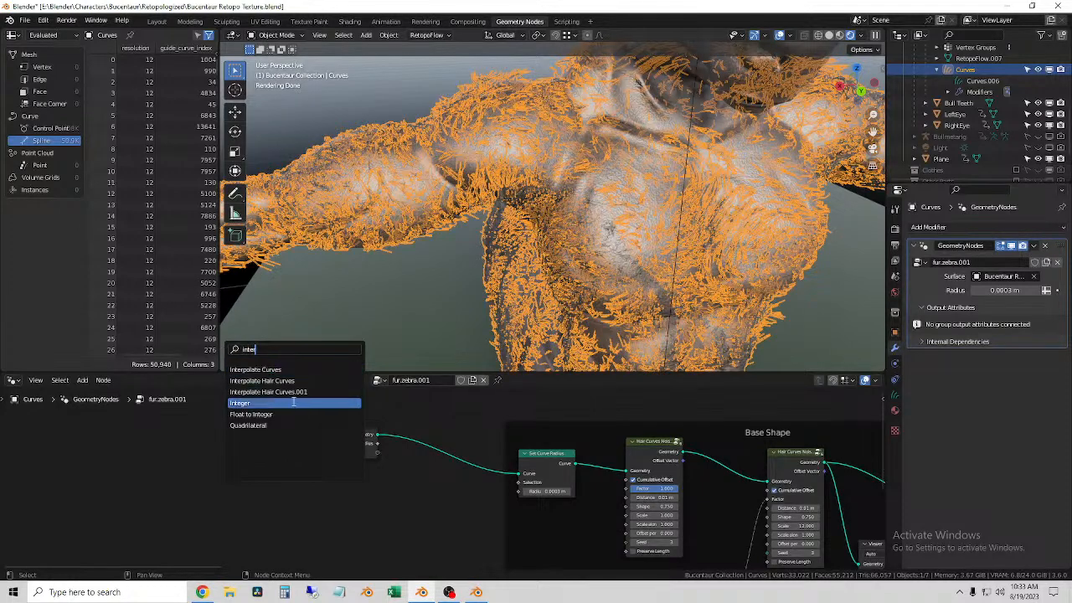
{"action": "left_click", "coordinate": [289, 368]}
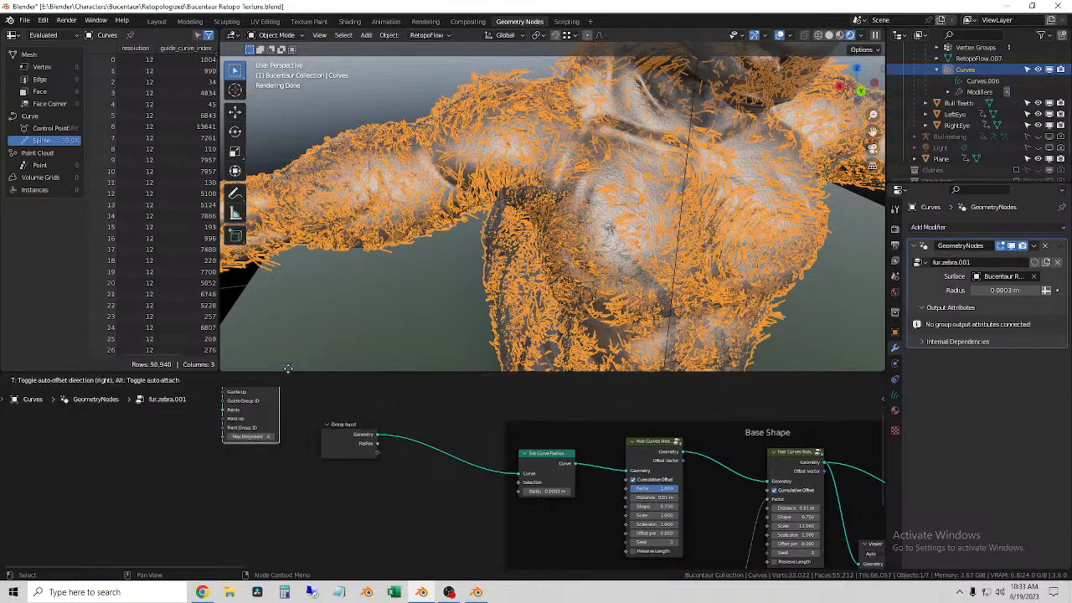
{"action": "left_click", "coordinate": [269, 484]}
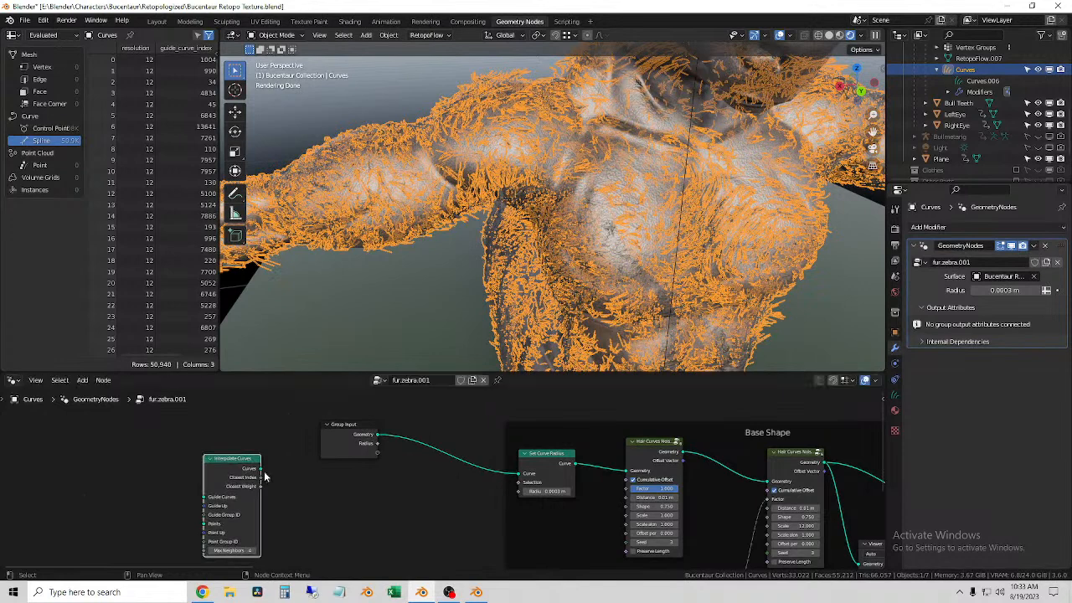
{"action": "key", "text": "x"}
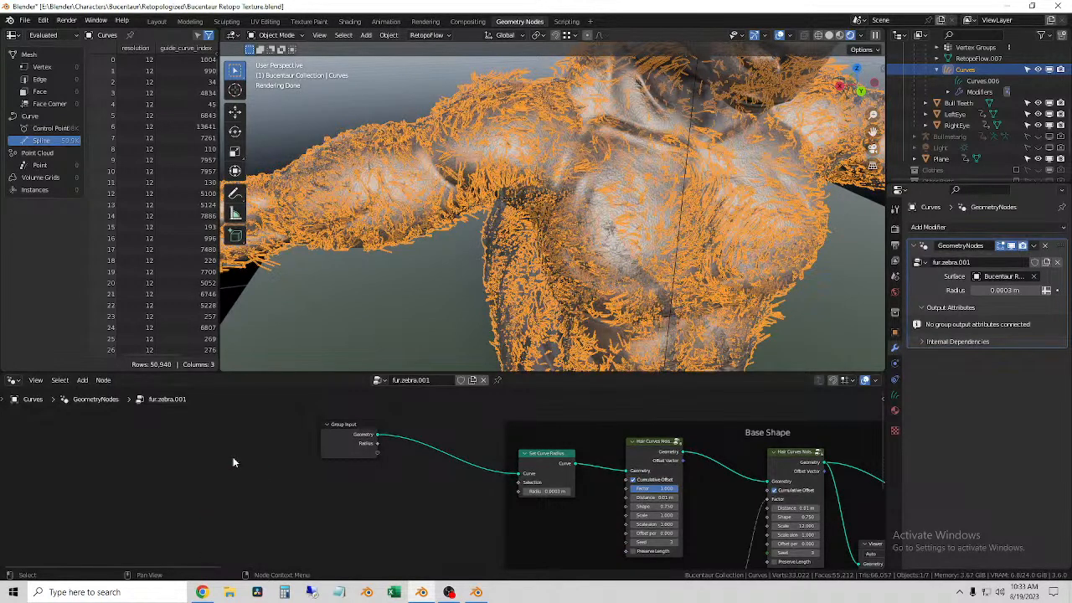
Step: Add an Interpolate Hair Curves node below the link between the Group Input and Set Curve Radius nodes
{"action": "key", "text": "shift+a"}
{"action": "left_click", "coordinate": [206, 370]}
{"action": "type", "text": "inter"}
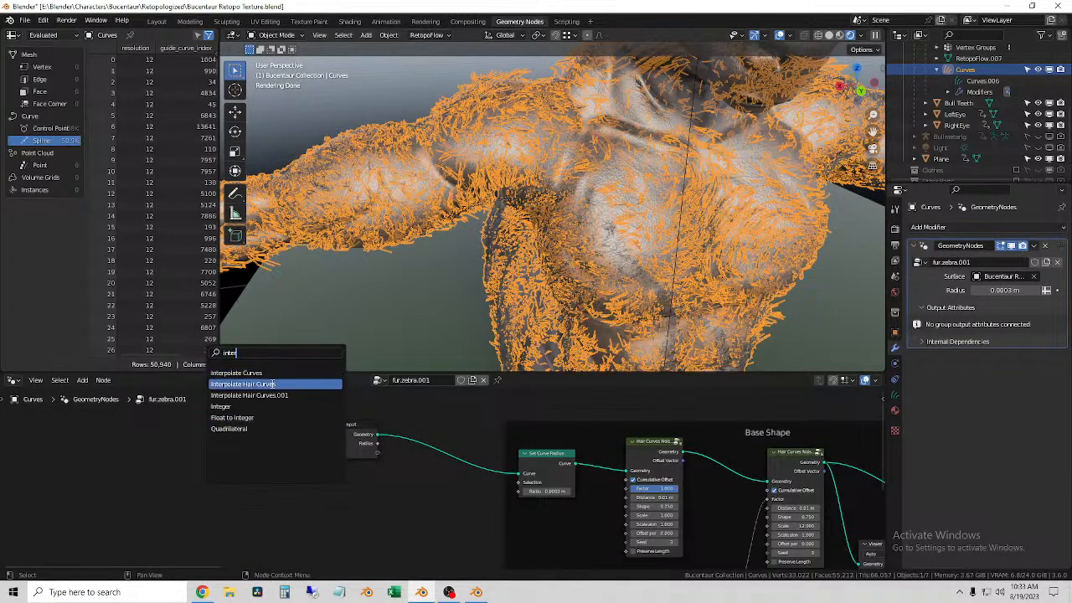
{"action": "key", "text": "Return"}
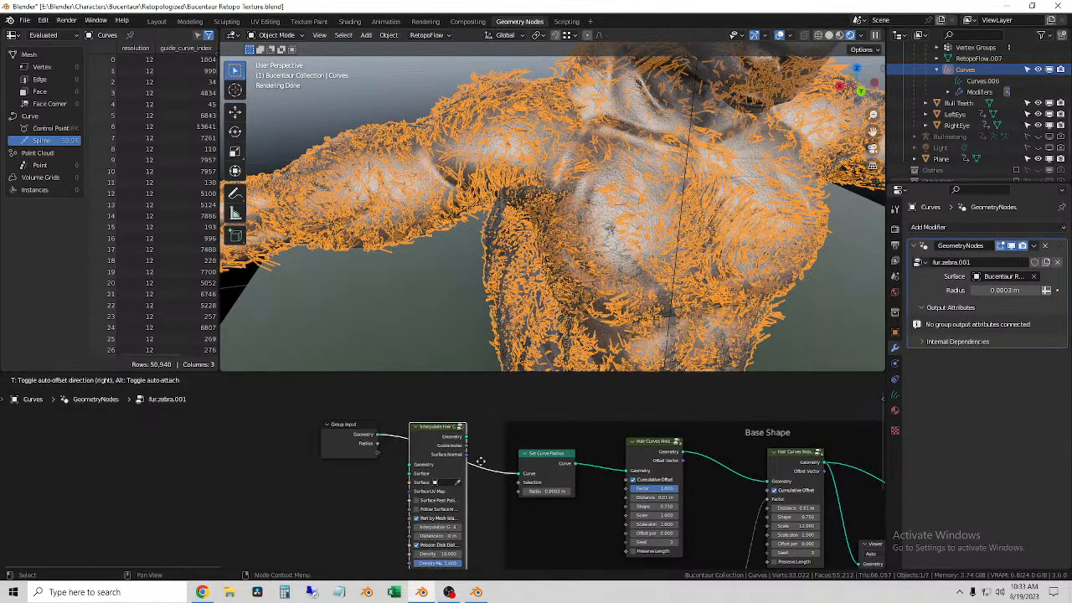
{"action": "left_click", "coordinate": [474, 533]}
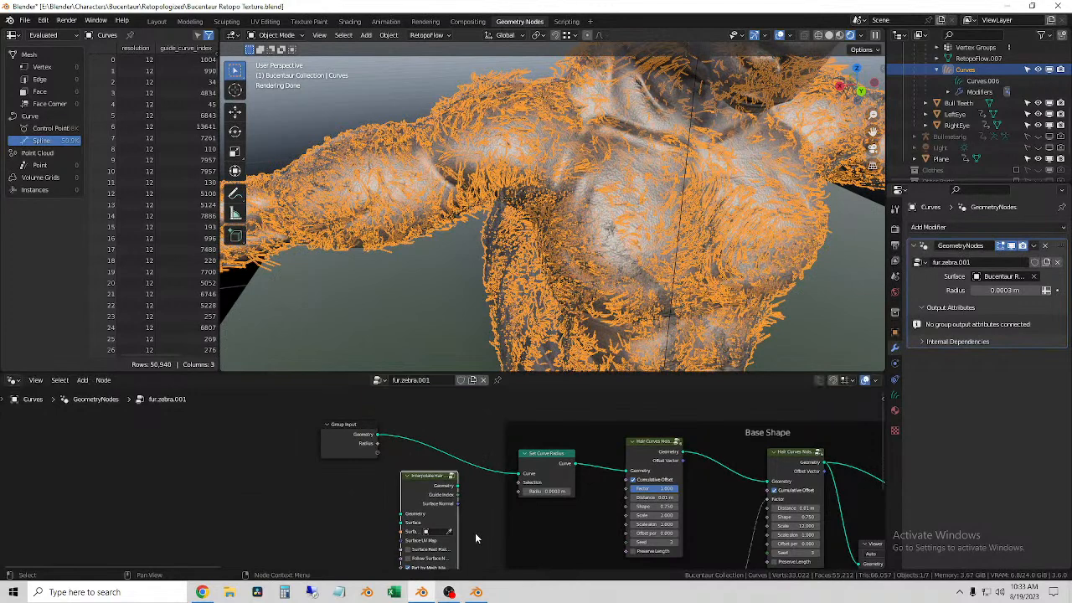
Step: Insert the Interpolate Hair Curves node into the link between the Group Input and Set Curve Radius nodes
{"action": "middle_click_drag", "start_coordinate": [474, 532], "coordinate": [371, 419]}
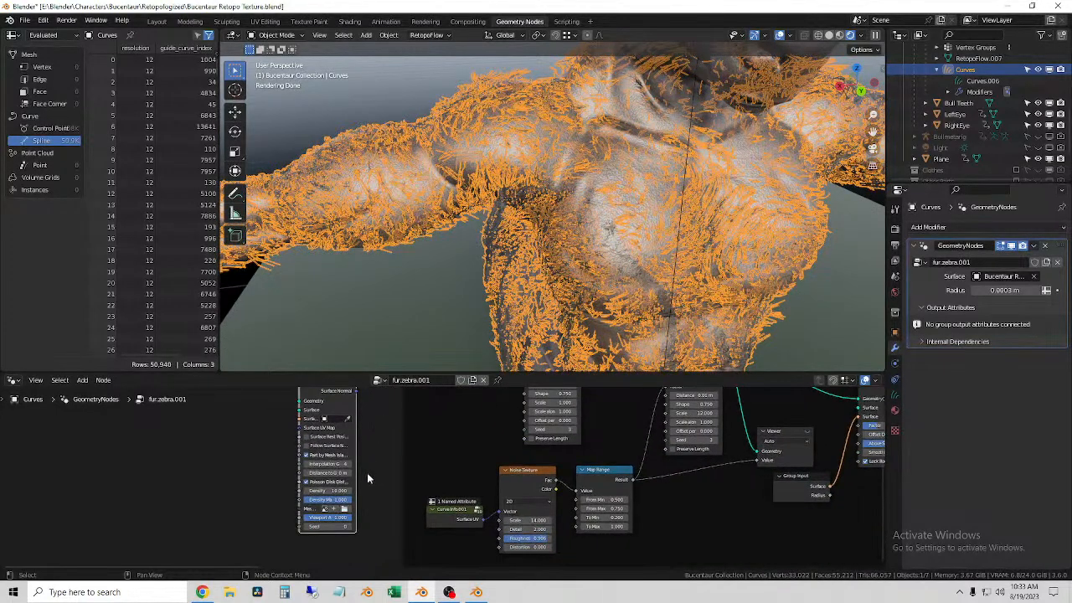
{"action": "scroll", "coordinate": [362, 456], "scroll_direction": "down", "scroll_amount": 2}
{"action": "left_click_drag", "start_coordinate": [356, 419], "coordinate": [374, 398]}
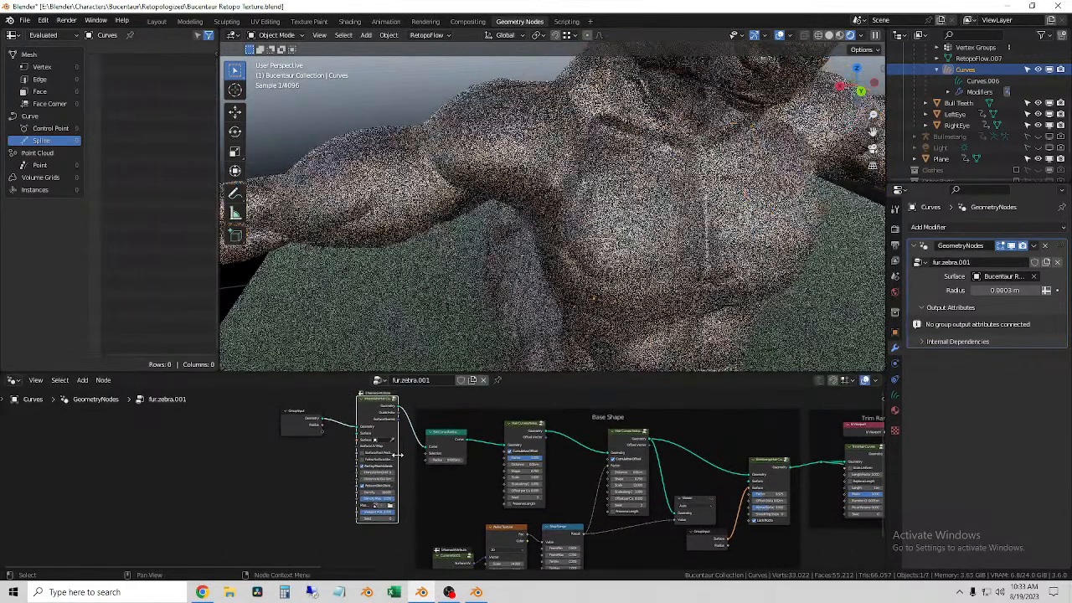
Step: Set the surface object of the Interpolate Hair Curves node to Bucentaur Retopo Body
{"action": "scroll", "coordinate": [399, 459], "scroll_direction": "up", "scroll_amount": 4}
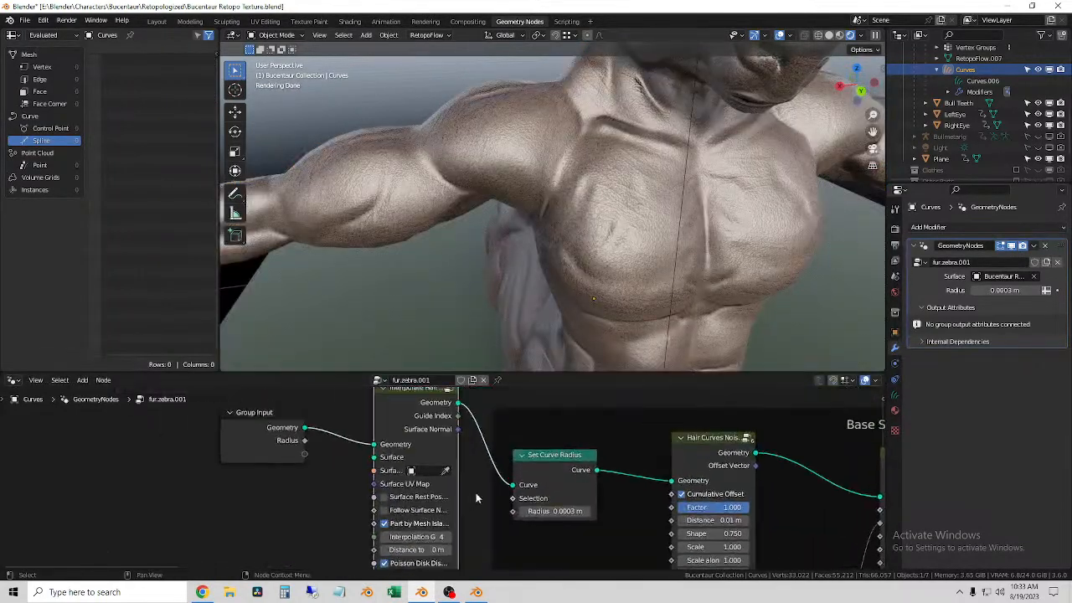
{"action": "left_click", "coordinate": [429, 473]}
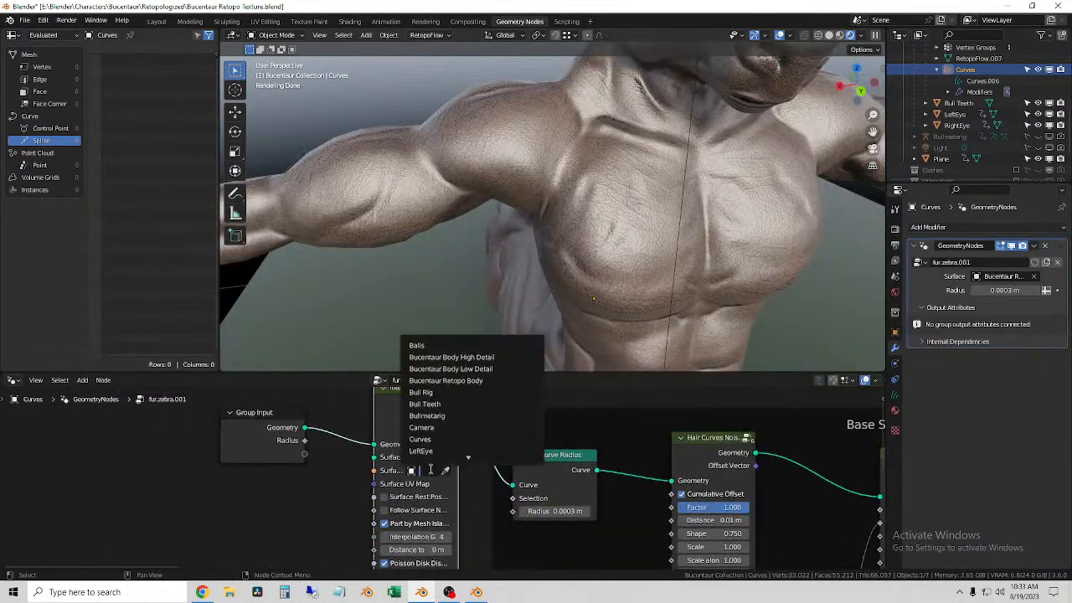
{"action": "left_click", "coordinate": [474, 378]}
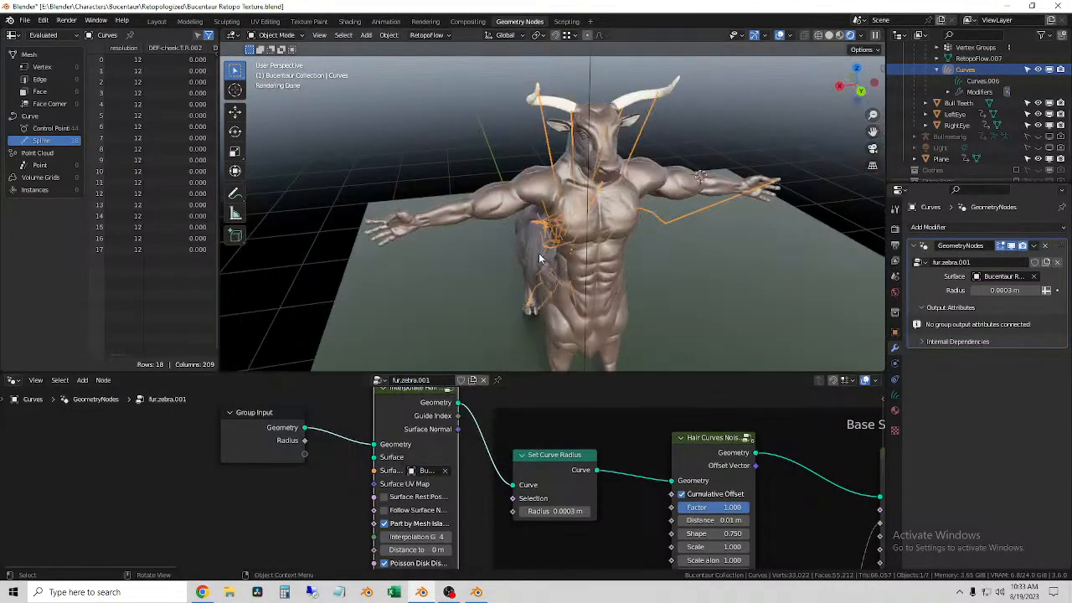
Step: Spread out the Group Input and Interpolate Hair Curves nodes, and widen the Interpolate Hair Curves node so its labels are readable
{"action": "left_click_drag", "start_coordinate": [277, 413], "coordinate": [251, 402]}
{"action": "scroll", "coordinate": [372, 437], "scroll_direction": "down", "scroll_amount": 4}
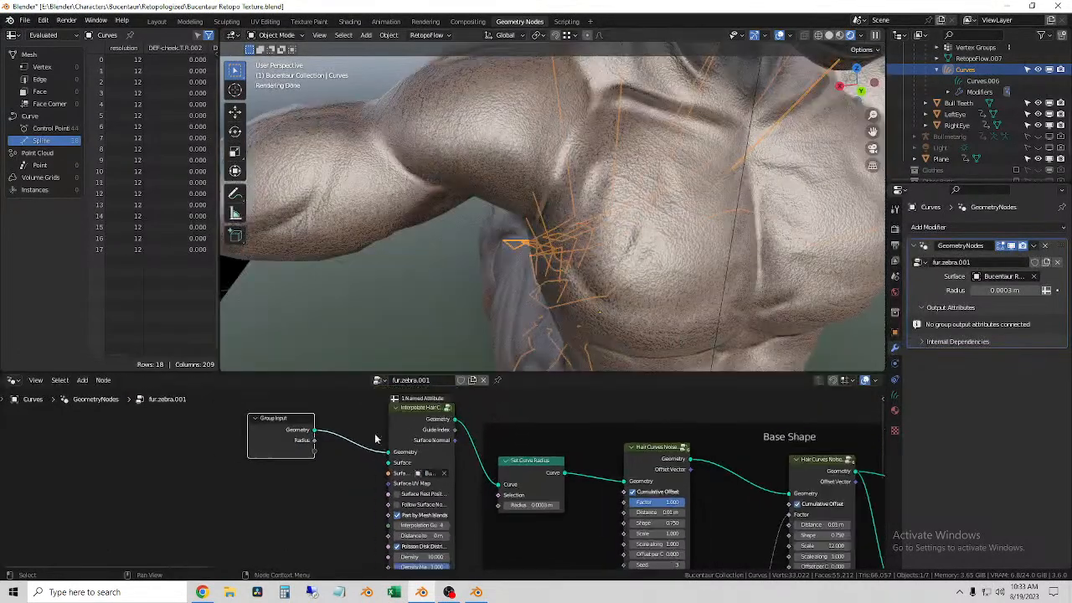
{"action": "middle_click_drag", "start_coordinate": [456, 507], "coordinate": [461, 457]}
{"action": "scroll", "coordinate": [461, 456], "scroll_direction": "up", "scroll_amount": 4}
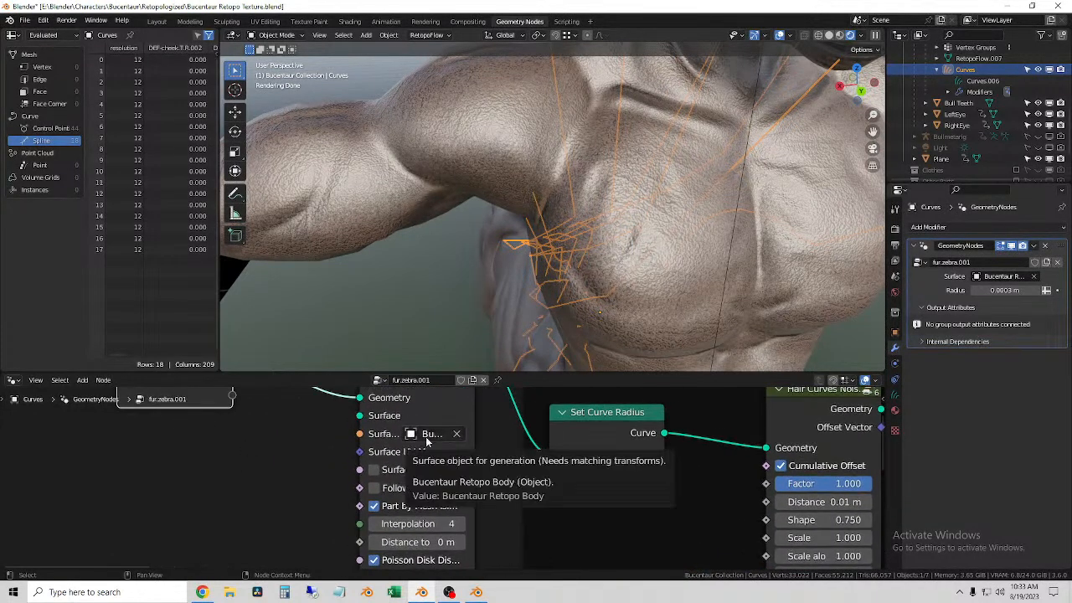
{"action": "scroll", "coordinate": [486, 484], "scroll_direction": "down", "scroll_amount": 3}
{"action": "middle_click_drag", "start_coordinate": [477, 539], "coordinate": [473, 443]}
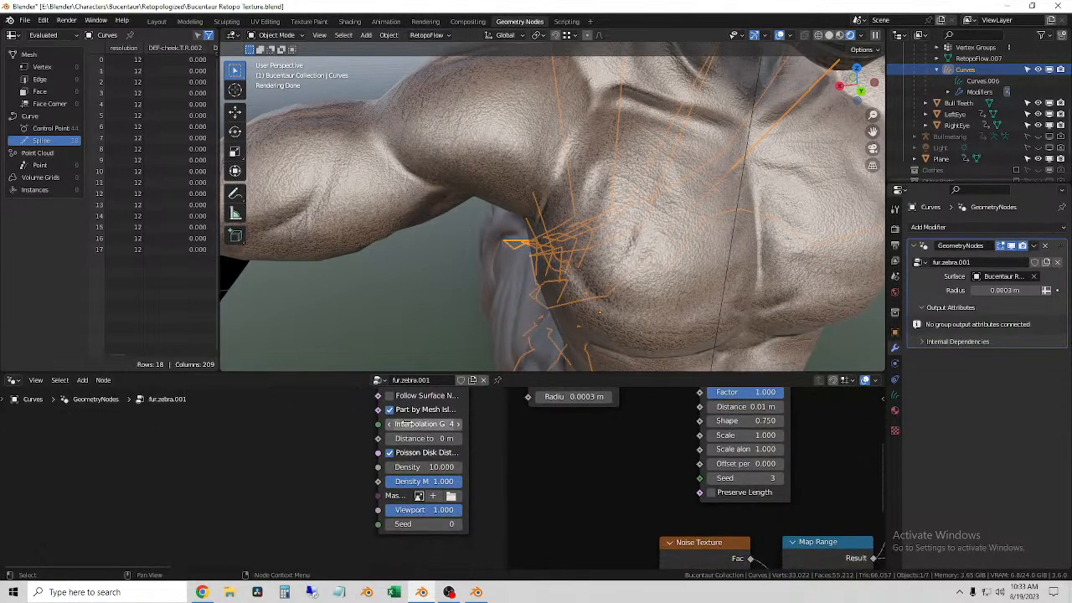
{"action": "left_click_drag", "start_coordinate": [465, 430], "coordinate": [513, 432]}
{"action": "scroll", "coordinate": [515, 515], "scroll_direction": "down", "scroll_amount": 2}
{"action": "middle_click_drag", "start_coordinate": [508, 444], "coordinate": [538, 508]}
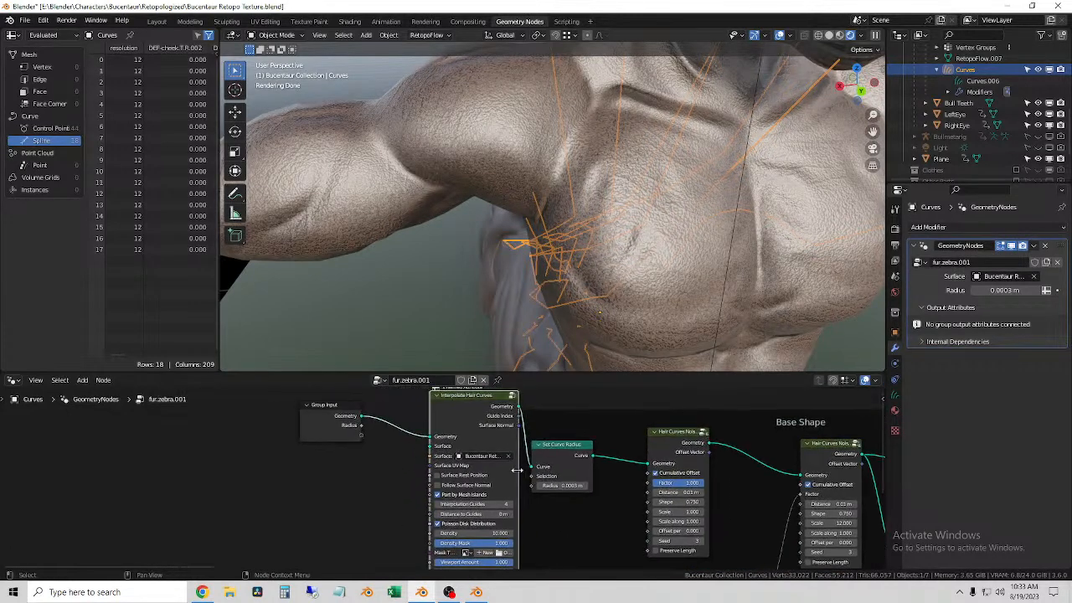
{"action": "left_click_drag", "start_coordinate": [477, 399], "coordinate": [433, 401]}
{"action": "middle_click_drag", "start_coordinate": [485, 500], "coordinate": [513, 463]}
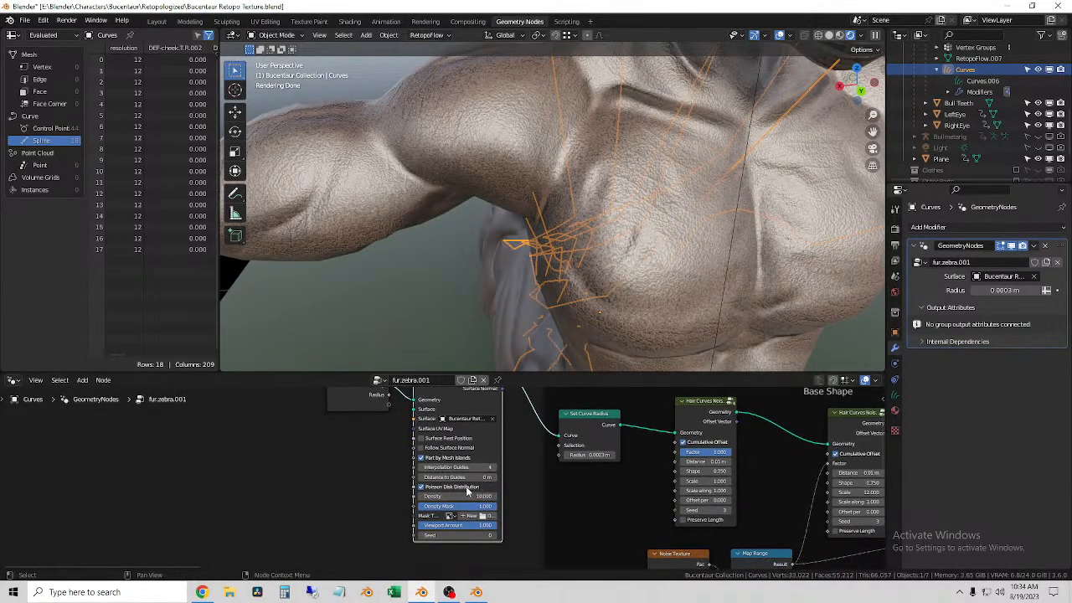
Step: Try adjusting the Density and Interpolation Guides values of the Interpolate Hair Curves node
{"action": "left_click_drag", "start_coordinate": [471, 497], "coordinate": [527, 496]}
{"action": "key", "text": "Escape"}
{"action": "left_click_drag", "start_coordinate": [447, 467], "coordinate": [474, 467]}
Step: Deselect the curves and examine the interpolated hair over the whole character
{"action": "middle_click_drag", "start_coordinate": [512, 446], "coordinate": [522, 567]}
{"action": "middle_click_drag", "start_coordinate": [521, 358], "coordinate": [536, 332]}
{"action": "middle_click_drag", "start_coordinate": [603, 313], "coordinate": [621, 277]}
{"action": "scroll", "coordinate": [622, 278], "scroll_direction": "down", "scroll_amount": 8}
{"action": "middle_click_drag", "start_coordinate": [614, 210], "coordinate": [595, 269]}
{"action": "left_click", "coordinate": [696, 127]}
{"action": "middle_click_drag", "start_coordinate": [694, 129], "coordinate": [532, 334]}
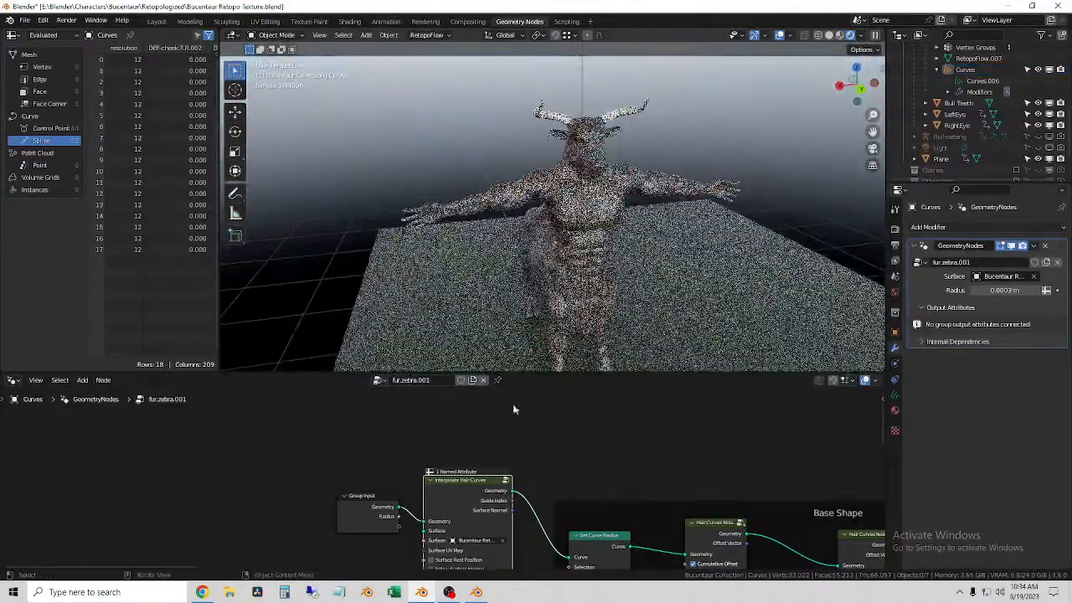
Step: Link the Group Input geometry directly to Set Curve Radius, bypassing the Interpolate Hair Curves node, and check the fur
{"action": "scroll", "coordinate": [459, 477], "scroll_direction": "down", "scroll_amount": 1}
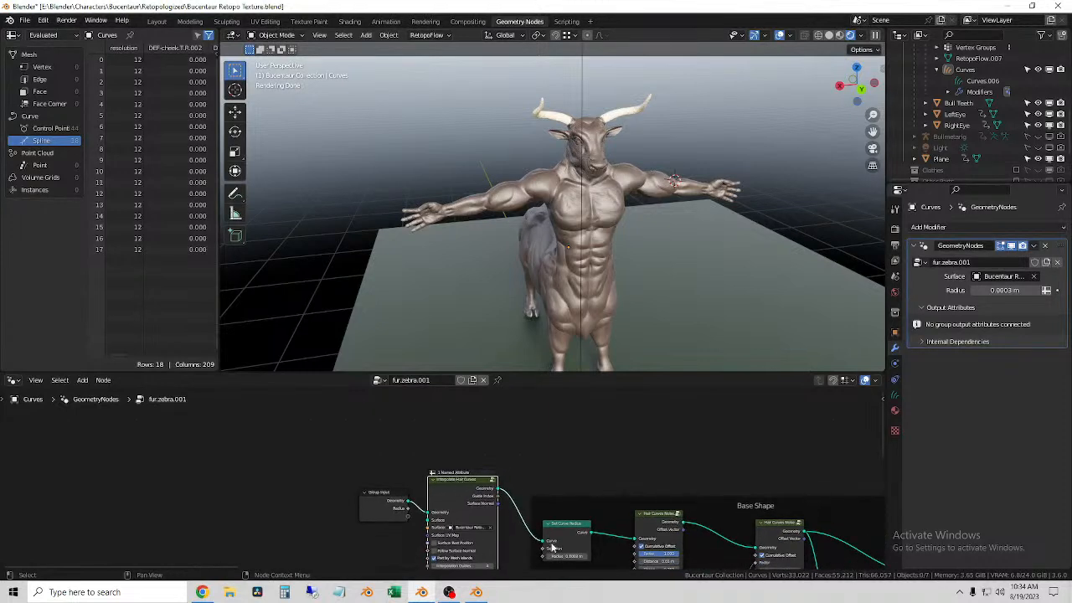
{"action": "left_click_drag", "start_coordinate": [542, 542], "coordinate": [506, 533]}
{"action": "left_click_drag", "start_coordinate": [426, 513], "coordinate": [544, 541]}
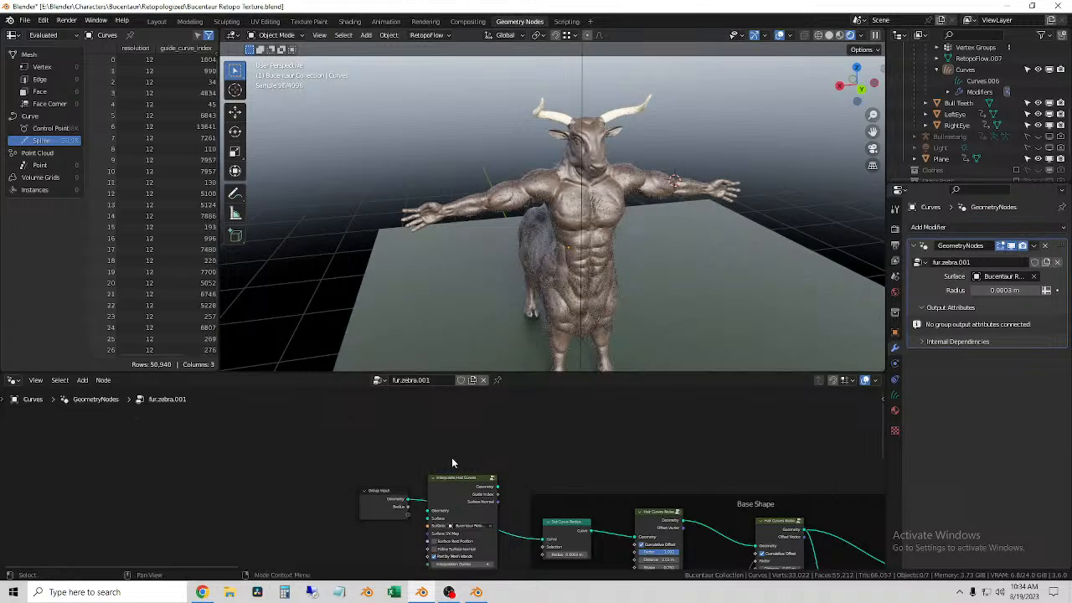
{"action": "scroll", "coordinate": [604, 229], "scroll_direction": "up", "scroll_amount": 4}
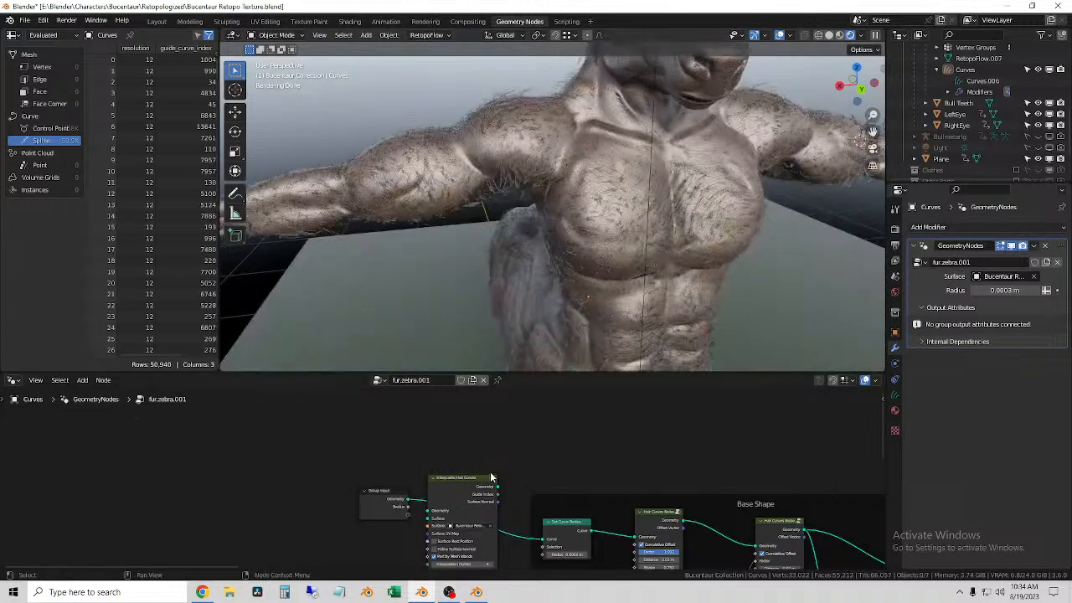
Step: Move the Interpolate Hair Curves node to the end of the tree, inserting it between Frizz Hair Curves and Group Output
{"action": "scroll", "coordinate": [581, 458], "scroll_direction": "down", "scroll_amount": 2}
{"action": "middle_click_drag", "start_coordinate": [581, 457], "coordinate": [533, 423]}
{"action": "left_click_drag", "start_coordinate": [398, 449], "coordinate": [687, 419]}
{"action": "left_click", "coordinate": [391, 457]}
{"action": "scroll", "coordinate": [538, 430], "scroll_direction": "down", "scroll_amount": 2}
{"action": "middle_click_drag", "start_coordinate": [625, 441], "coordinate": [240, 483]}
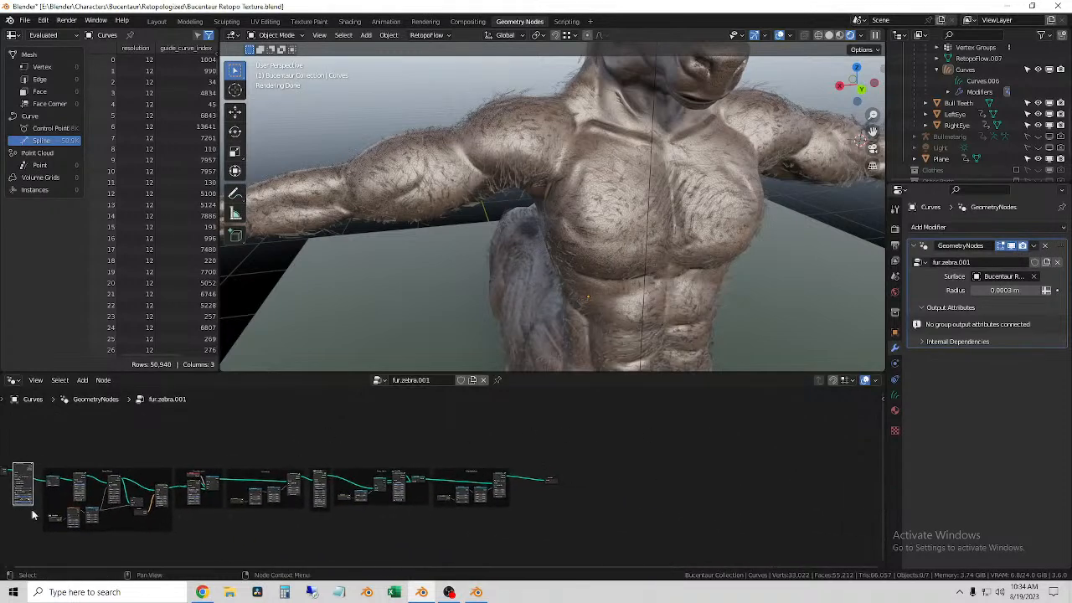
{"action": "left_click_drag", "start_coordinate": [22, 469], "coordinate": [559, 475]}
{"action": "scroll", "coordinate": [536, 509], "scroll_direction": "up", "scroll_amount": 1}
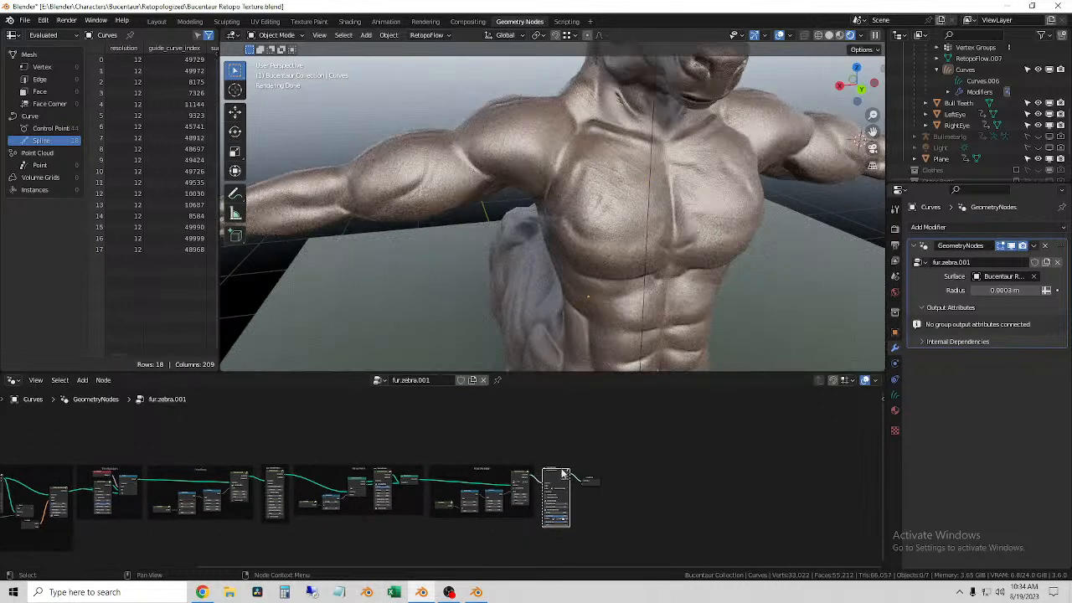
{"action": "scroll", "coordinate": [560, 475], "scroll_direction": "up", "scroll_amount": 5}
{"action": "middle_click_drag", "start_coordinate": [629, 438], "coordinate": [415, 392]}
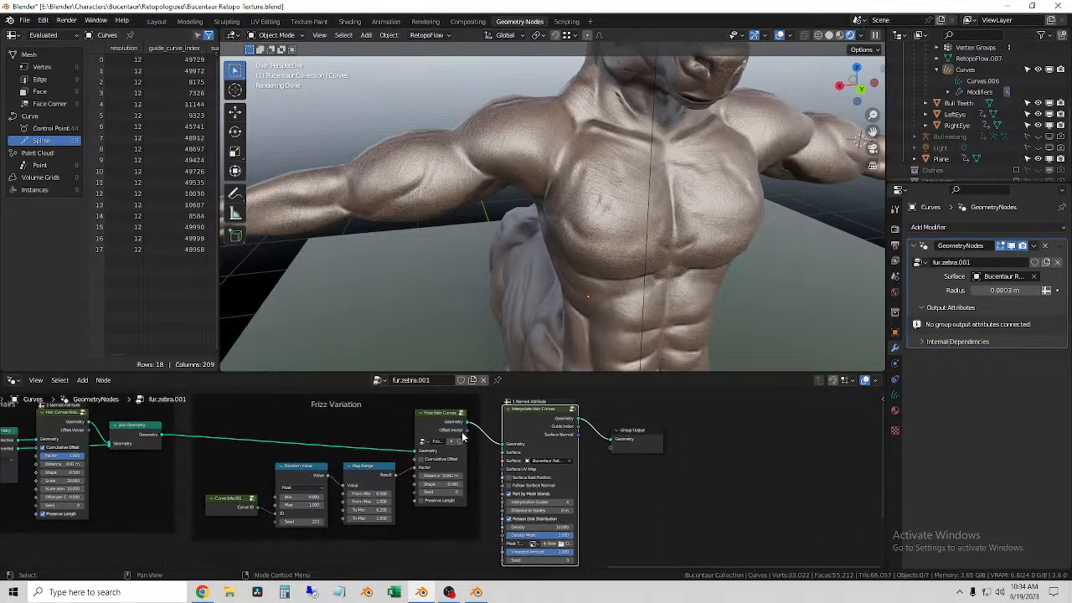
Step: Review the Interpolate Hair Curves settings and switch the viewport shading to Material Preview
{"action": "scroll", "coordinate": [452, 469], "scroll_direction": "up", "scroll_amount": 5}
{"action": "middle_click_drag", "start_coordinate": [713, 477], "coordinate": [613, 488]}
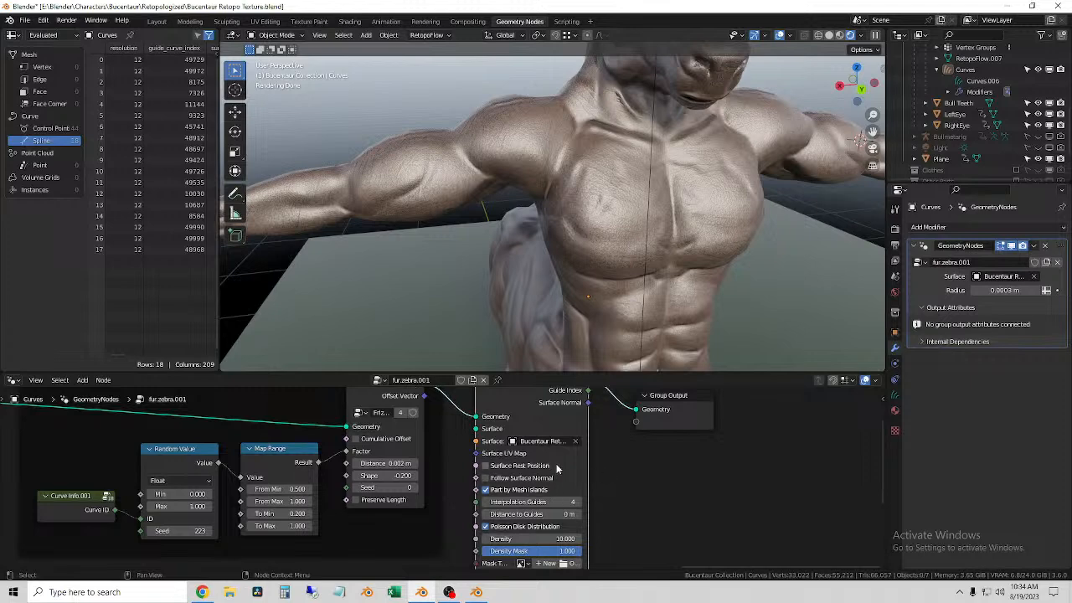
{"action": "scroll", "coordinate": [554, 471], "scroll_direction": "down", "scroll_amount": 2}
{"action": "scroll", "coordinate": [551, 479], "scroll_direction": "up", "scroll_amount": 3}
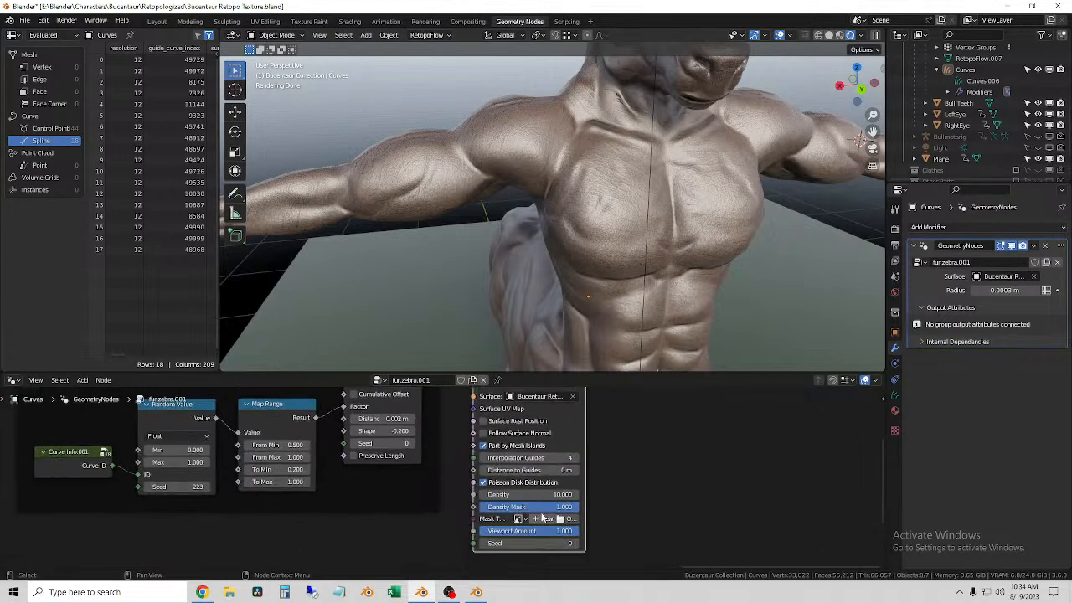
{"action": "mouse_move", "coordinate": [606, 467]}
{"action": "left_mouse_down"}
{"action": "mouse_move", "coordinate": [670, 468]}
{"action": "mouse_move", "coordinate": [606, 468]}
{"action": "left_mouse_up"}
{"action": "key", "text": "BackSpace"}
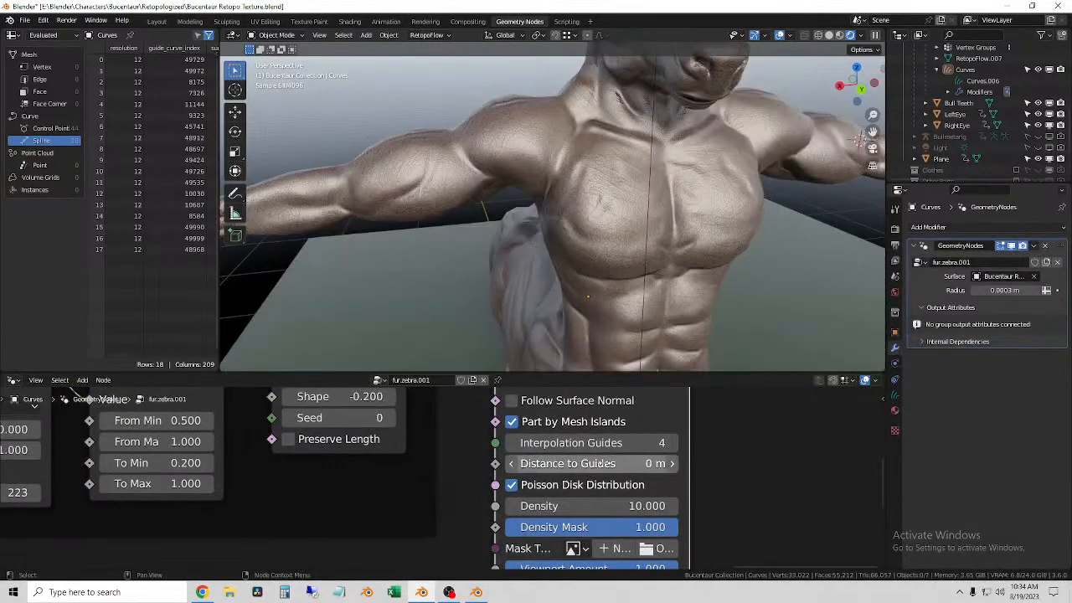
{"action": "left_click", "coordinate": [840, 35]}
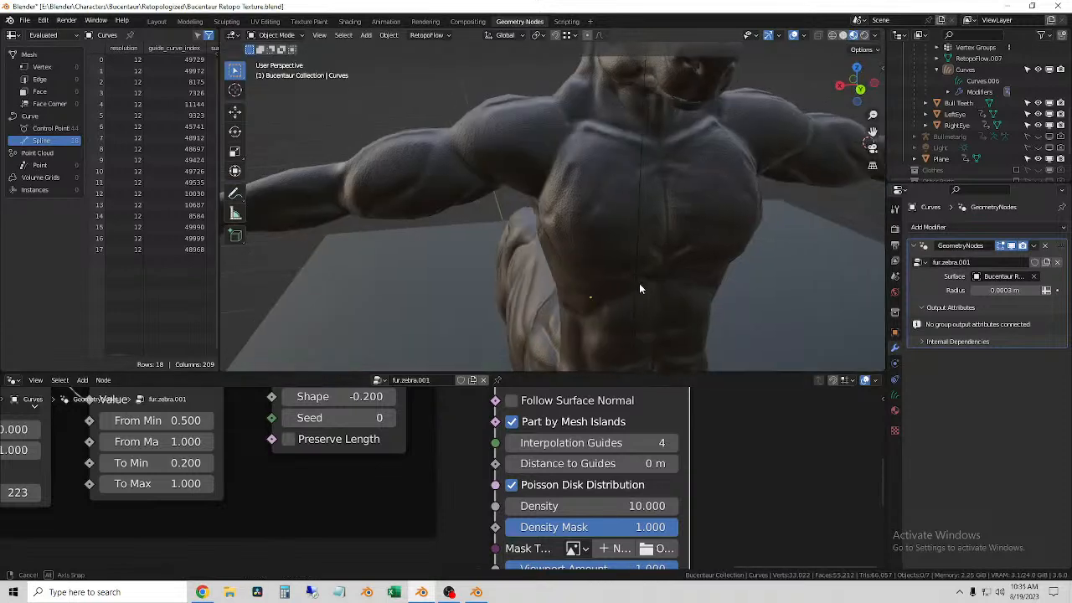
Step: Clear the Surface object from the Interpolate Hair Curves node
{"action": "scroll", "coordinate": [657, 464], "scroll_direction": "down", "scroll_amount": 6}
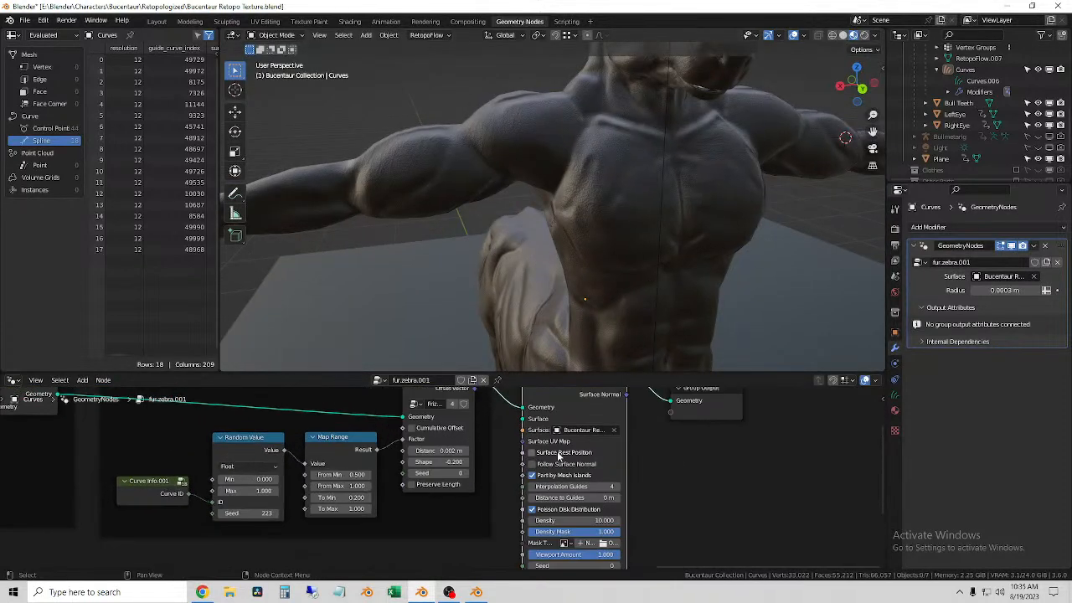
{"action": "scroll", "coordinate": [556, 459], "scroll_direction": "up", "scroll_amount": 2}
{"action": "left_click", "coordinate": [642, 427]}
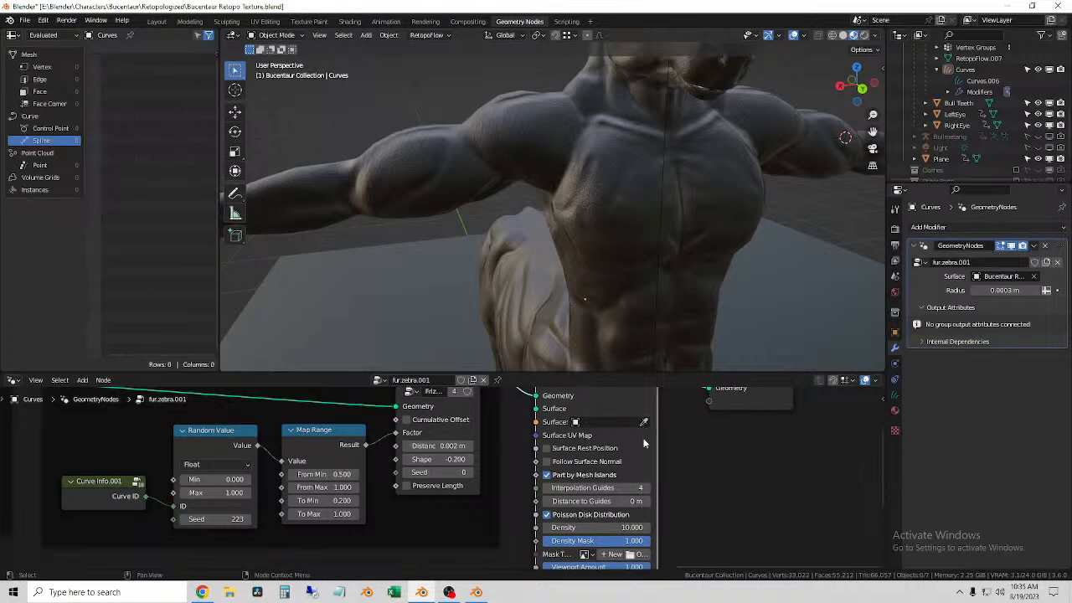
{"action": "scroll", "coordinate": [643, 435], "scroll_direction": "down", "scroll_amount": 4}
{"action": "left_click_drag", "start_coordinate": [542, 400], "coordinate": [528, 430]}
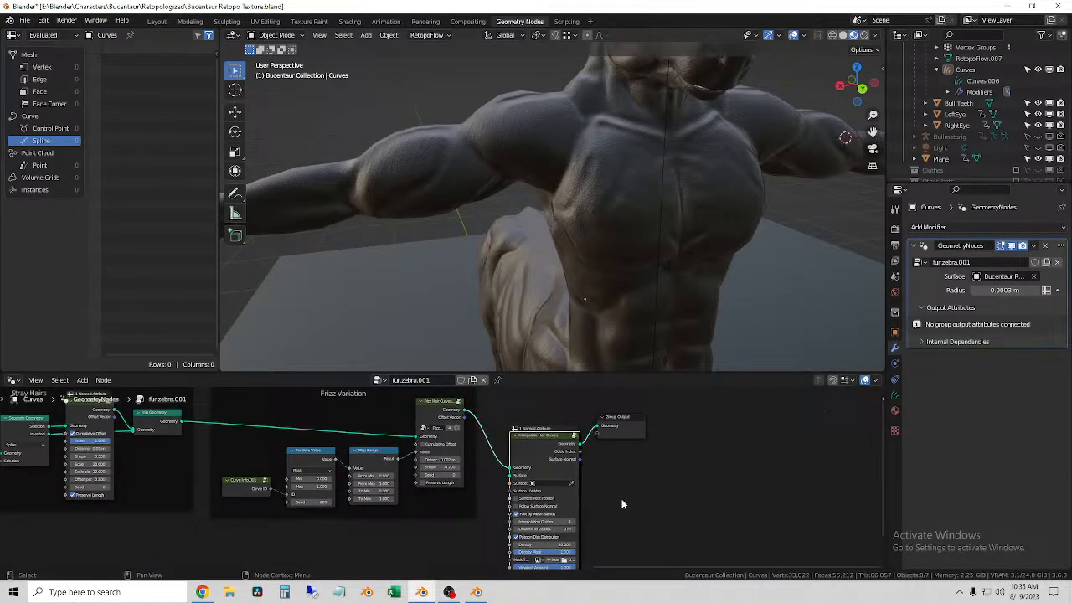
{"action": "middle_click_drag", "start_coordinate": [620, 498], "coordinate": [601, 459]}
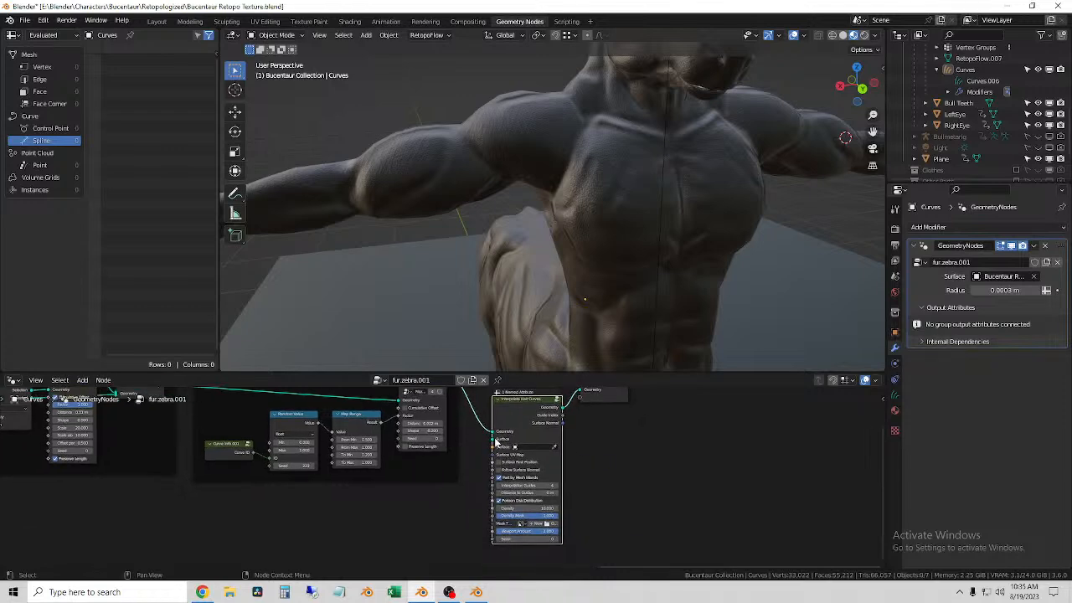
{"action": "middle_click_drag", "start_coordinate": [579, 466], "coordinate": [617, 508]}
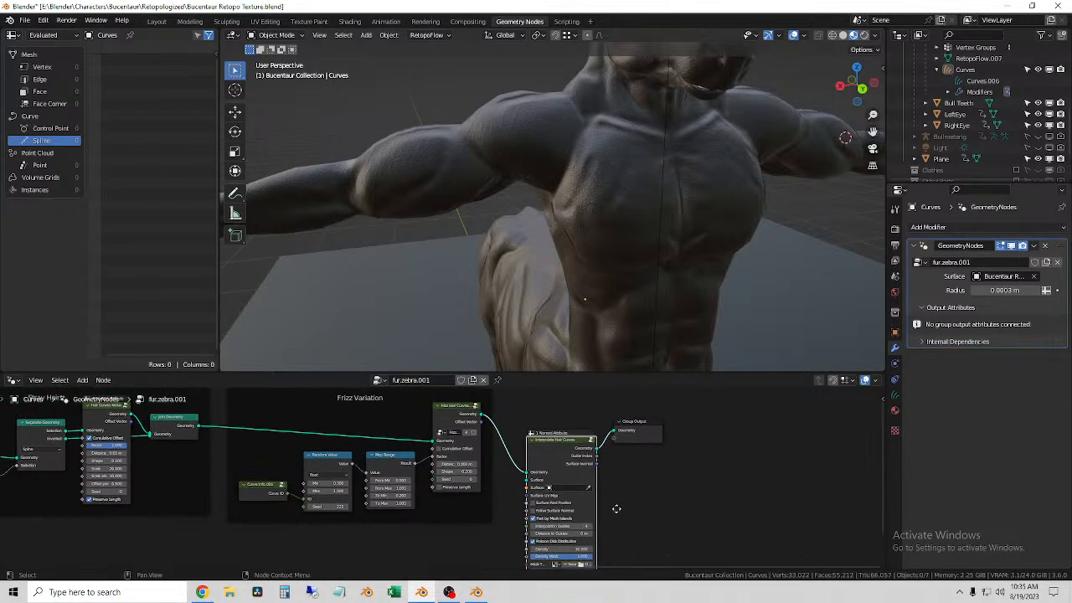
Step: Turn off Part by Mesh Islands and Poisson Disk Distribution on the Interpolate Hair Curves node and browse its mask texture images
{"action": "scroll", "coordinate": [596, 496], "scroll_direction": "down", "scroll_amount": 2}
{"action": "middle_click_drag", "start_coordinate": [614, 498], "coordinate": [597, 441]}
{"action": "scroll", "coordinate": [569, 471], "scroll_direction": "up", "scroll_amount": 5}
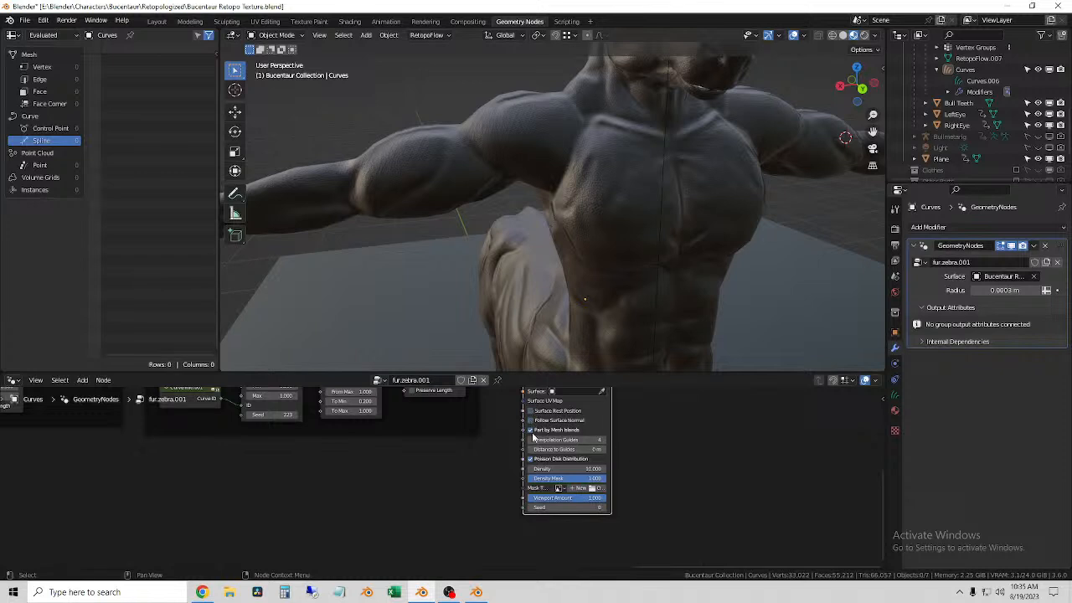
{"action": "left_click", "coordinate": [559, 488]}
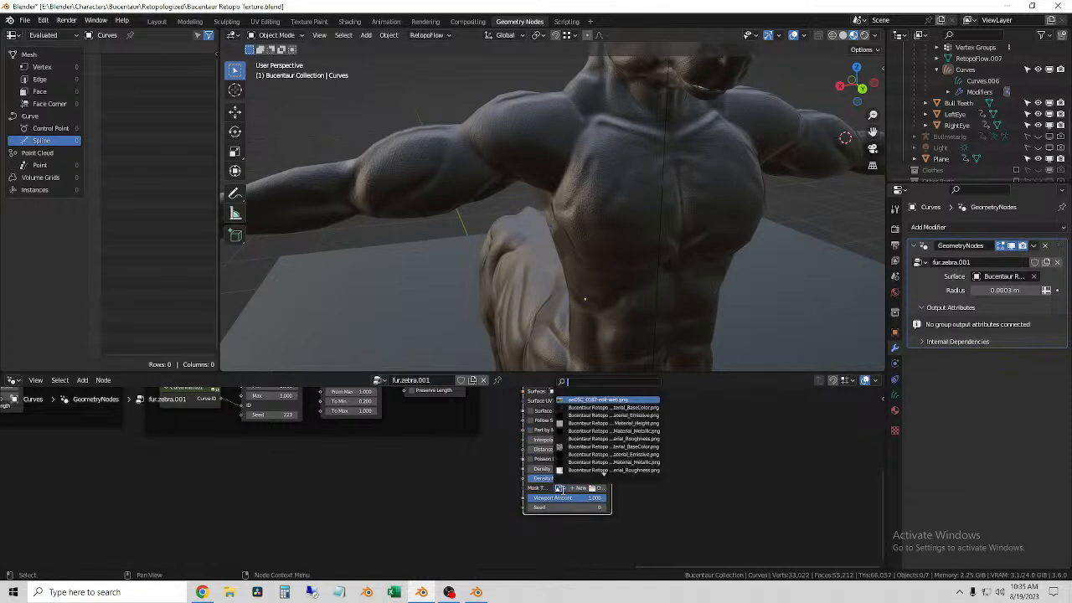
{"action": "scroll", "coordinate": [603, 473], "scroll_direction": "down", "scroll_amount": 5}
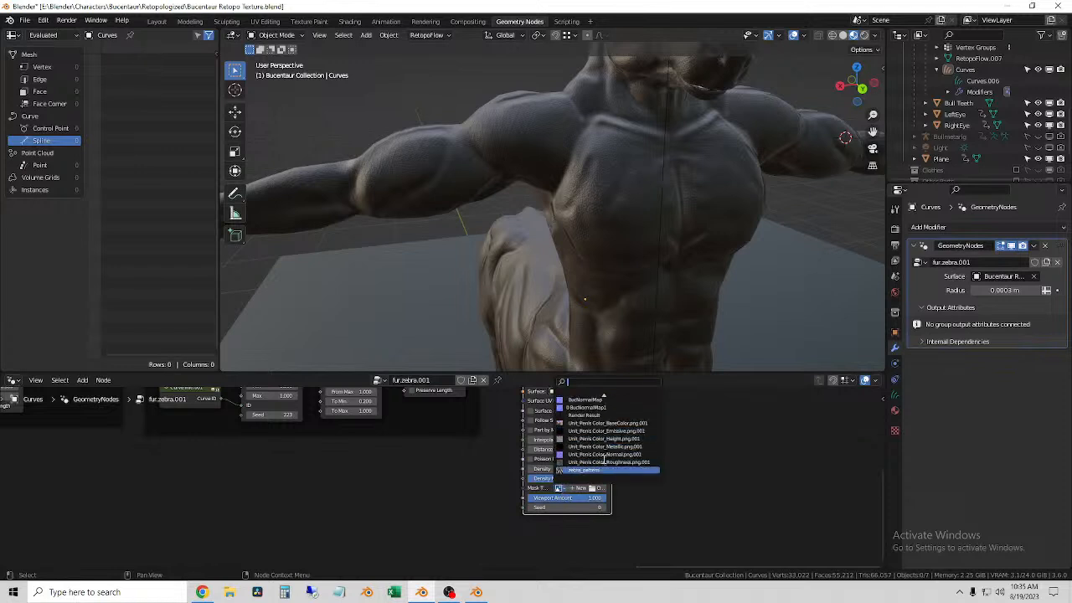
{"action": "scroll", "coordinate": [605, 459], "scroll_direction": "up", "scroll_amount": 10}
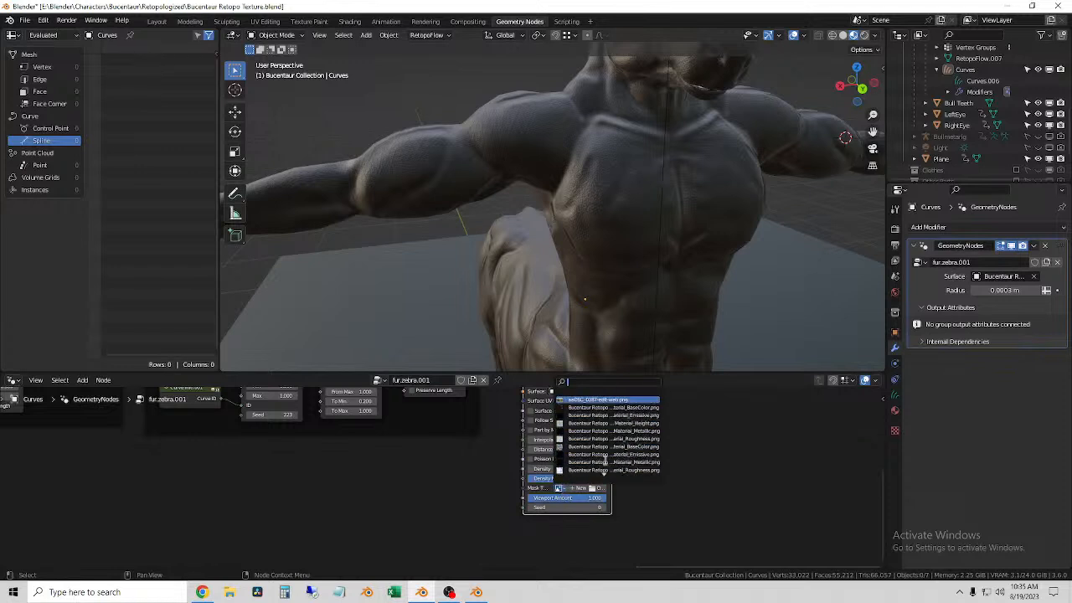
{"action": "middle_click_drag", "start_coordinate": [588, 428], "coordinate": [567, 497]}
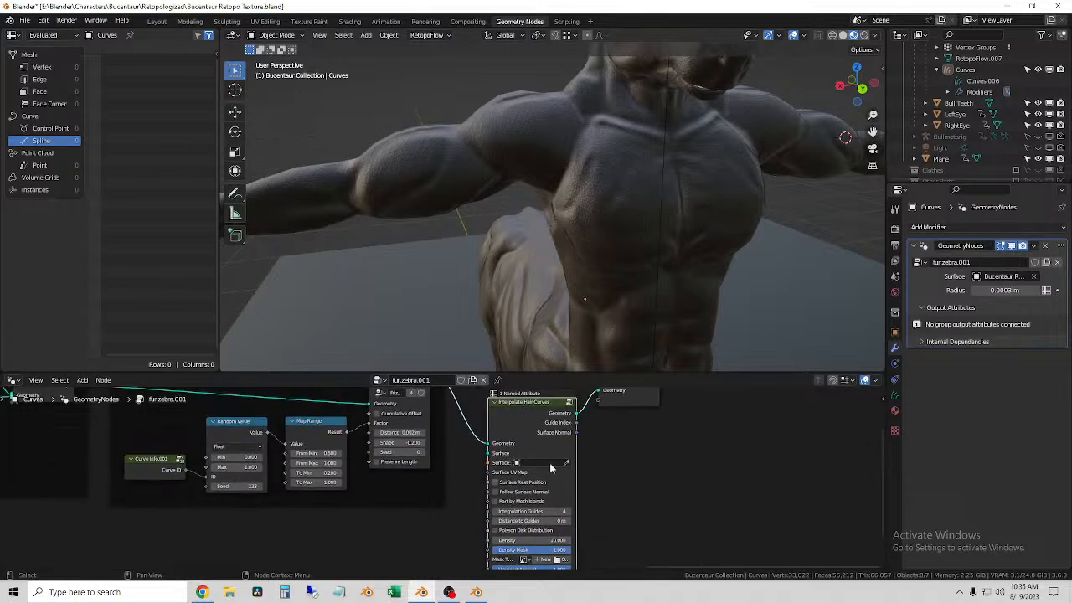
Step: Delete the Interpolate Hair Curves node and link the Frizz Hair Curves geometry directly to Group Output
{"action": "key", "text": "x"}
{"action": "middle_click_drag", "start_coordinate": [599, 407], "coordinate": [605, 488]}
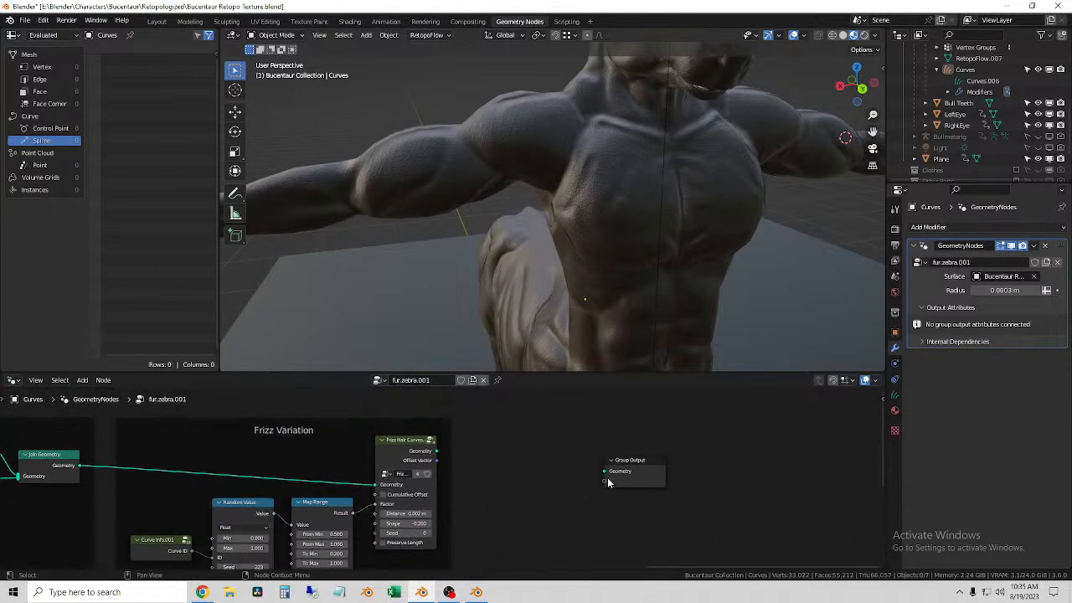
{"action": "left_click_drag", "start_coordinate": [603, 472], "coordinate": [436, 450]}
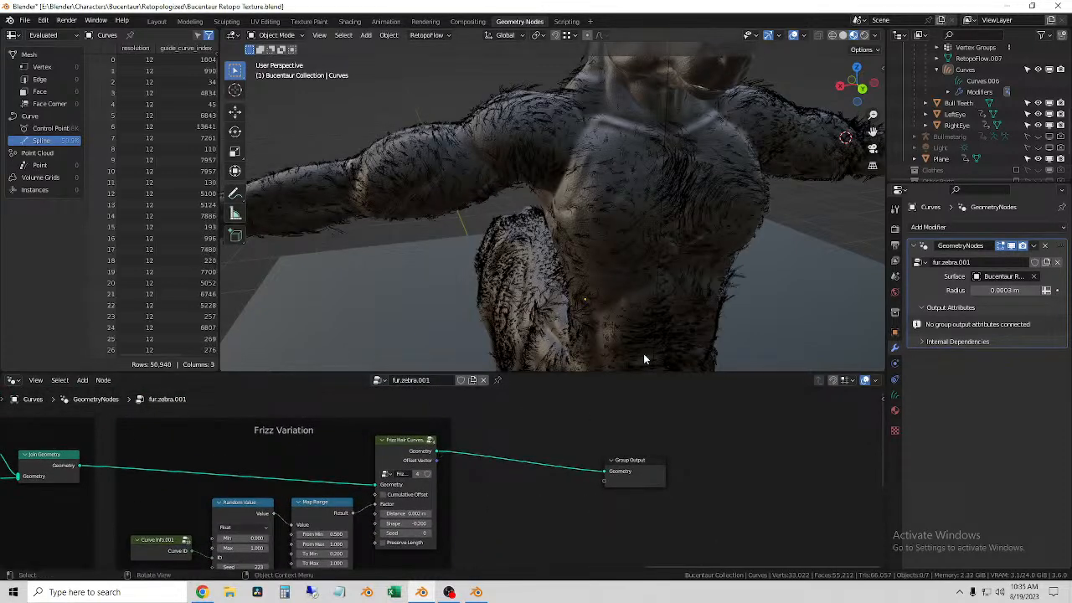
Step: Select the fur curves and look through the available geometry node groups, keeping fur.zebra.001 assigned
{"action": "left_click", "coordinate": [414, 160]}
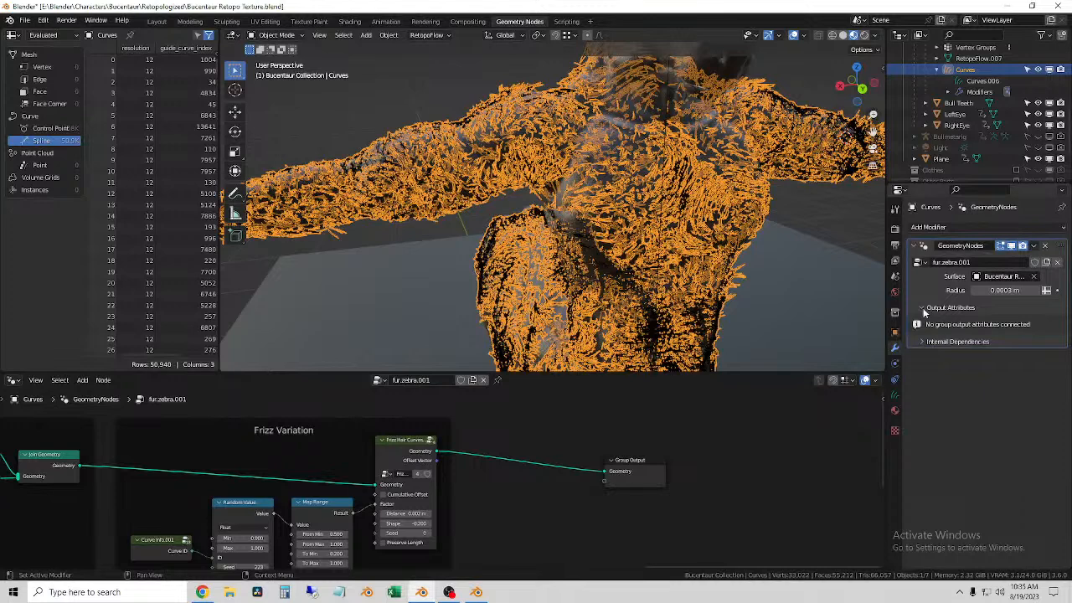
{"action": "left_click", "coordinate": [919, 263]}
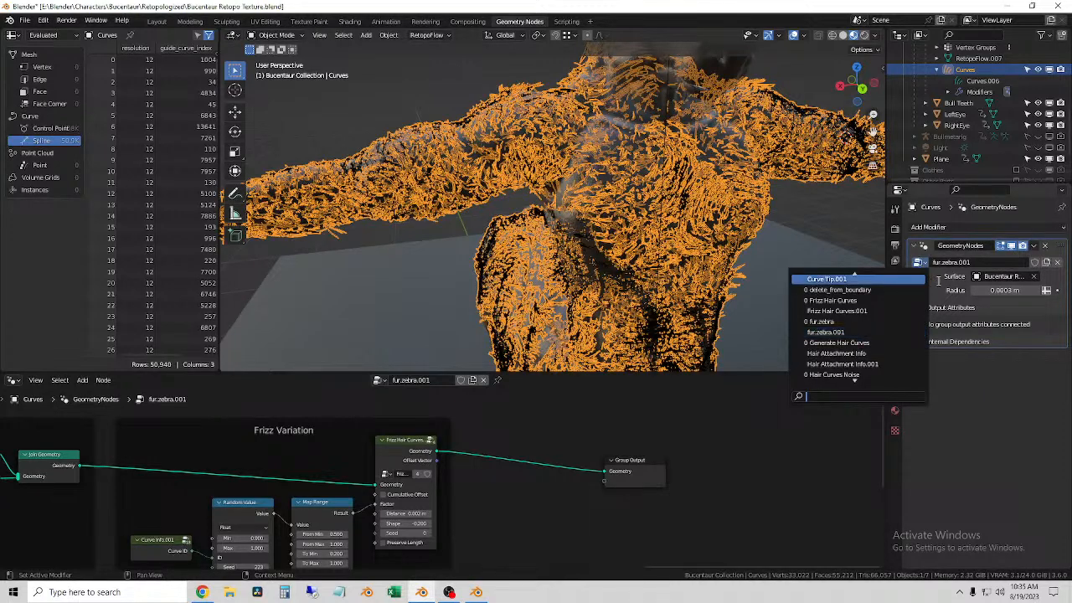
{"action": "left_click", "coordinate": [943, 281]}
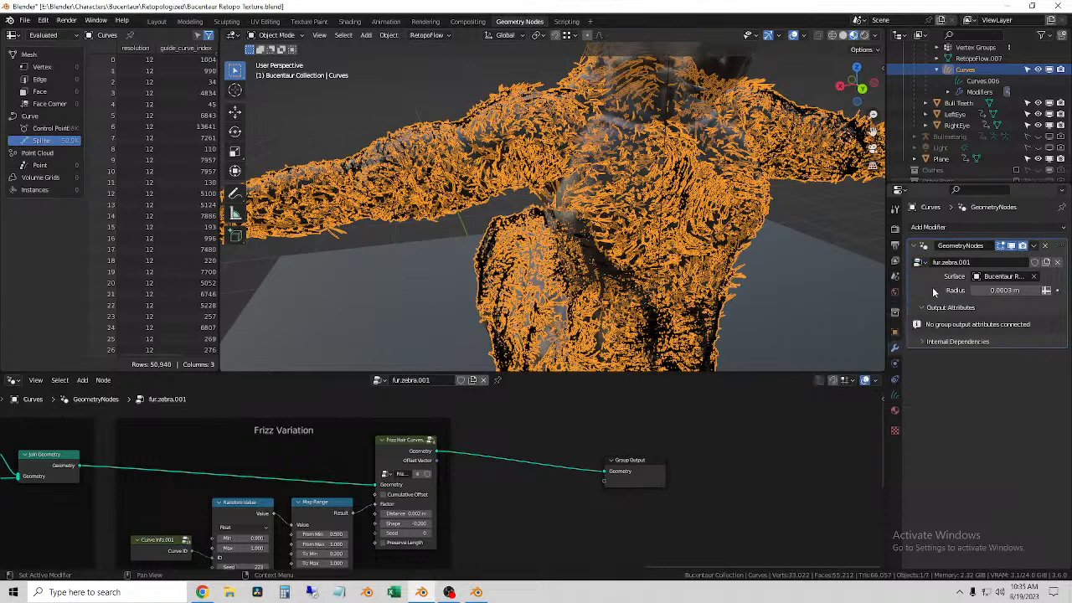
{"action": "left_click", "coordinate": [379, 380]}
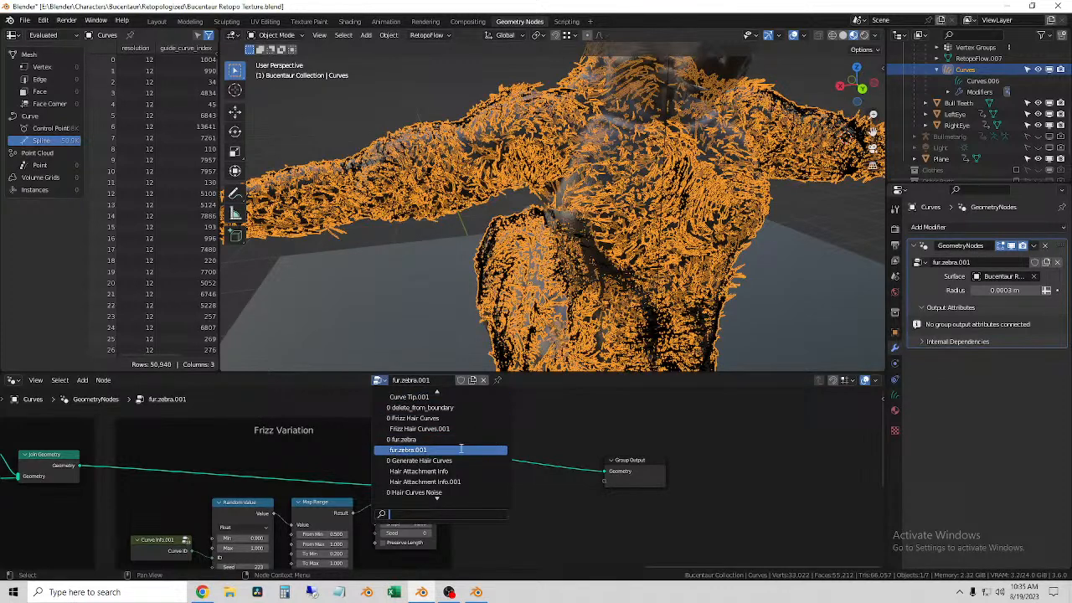
{"action": "left_click", "coordinate": [411, 381]}
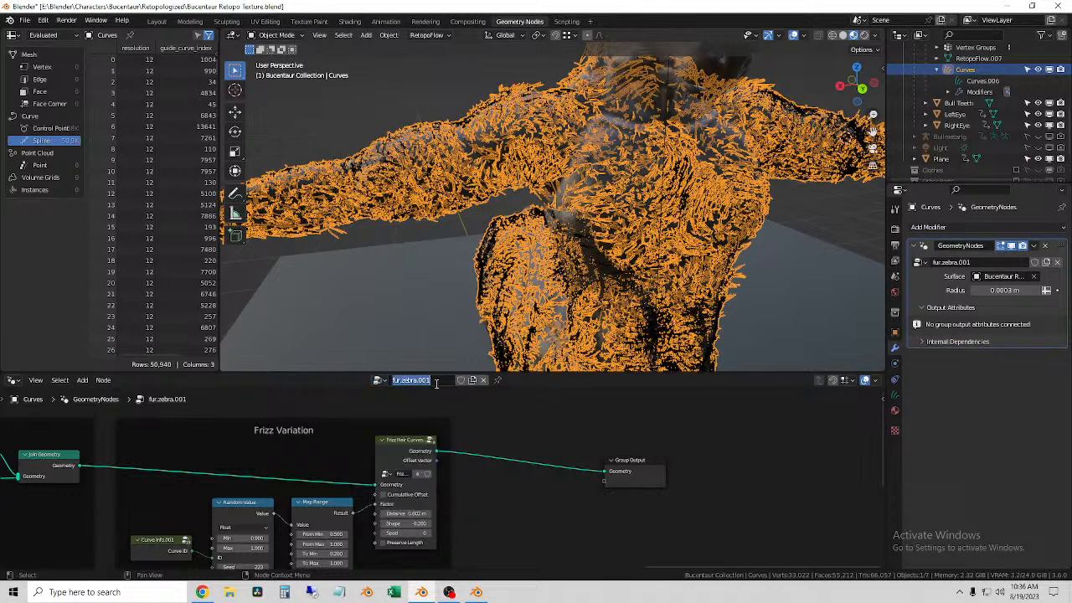
{"action": "key", "text": "Escape"}
{"action": "scroll", "coordinate": [528, 454], "scroll_direction": "down", "scroll_amount": 6}
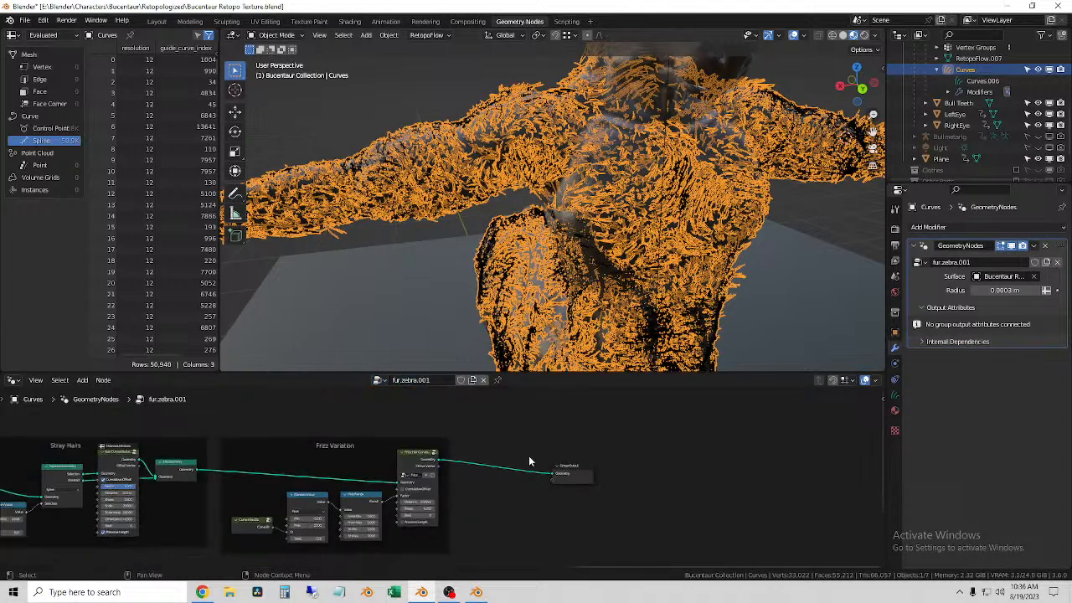
{"action": "middle_click_drag", "start_coordinate": [567, 530], "coordinate": [584, 534]}
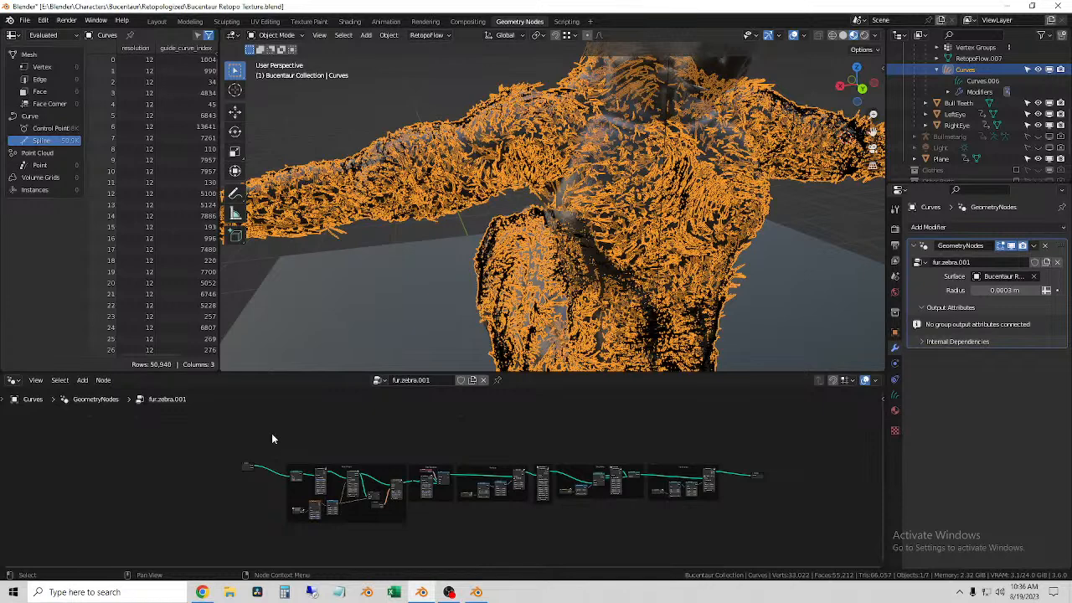
{"action": "key", "text": "shift+a"}
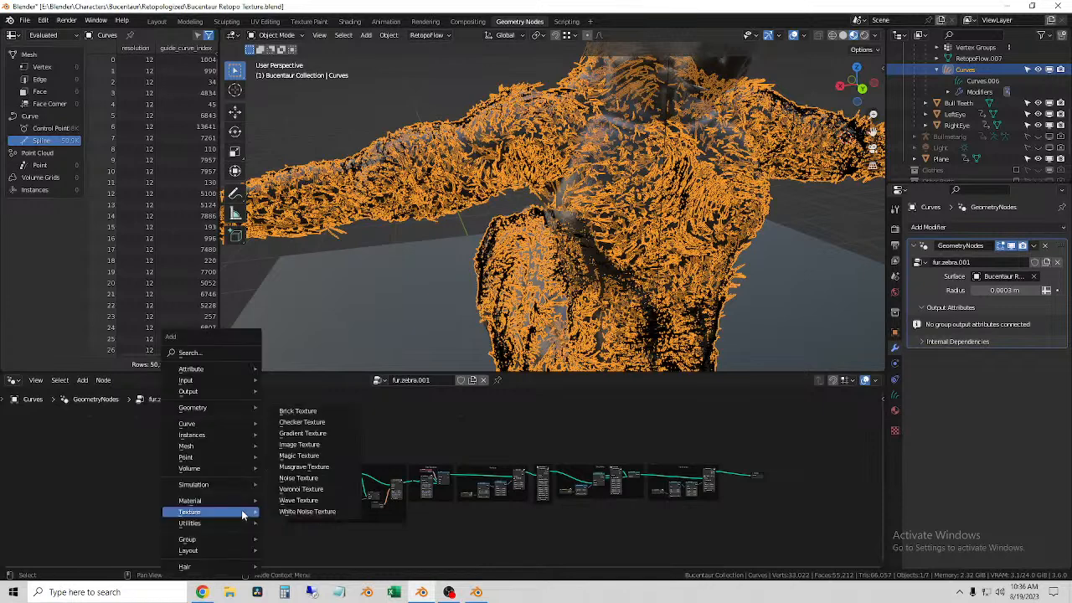
{"action": "mouse_move", "coordinate": [219, 429]}
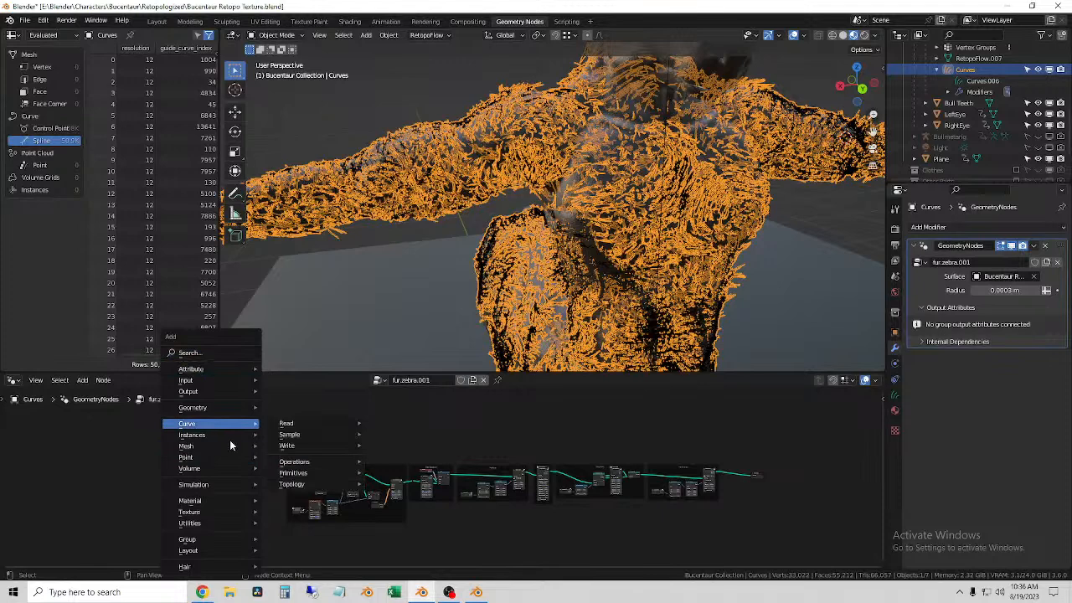
Step: Try a Probability of 1.000 on the Random Value node in the Stray Hairs frame and cancel the change
{"action": "mouse_move", "coordinate": [303, 449]}
{"action": "scroll", "coordinate": [654, 524], "scroll_direction": "up", "scroll_amount": 10}
{"action": "middle_click_drag", "start_coordinate": [664, 515], "coordinate": [335, 471]}
{"action": "scroll", "coordinate": [519, 484], "scroll_direction": "up", "scroll_amount": 6}
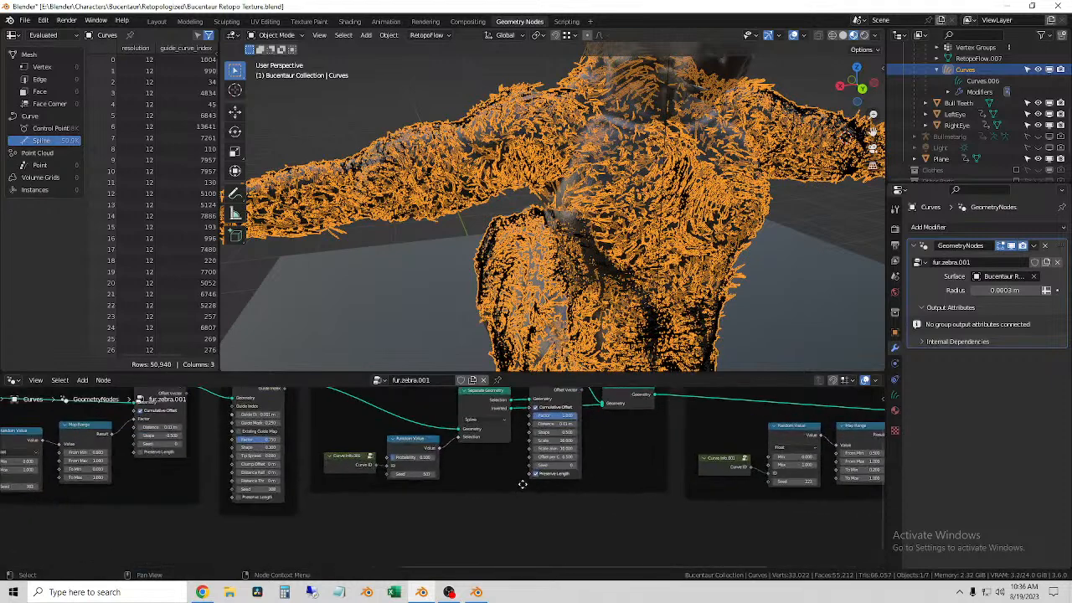
{"action": "left_click_drag", "start_coordinate": [277, 512], "coordinate": [393, 512]}
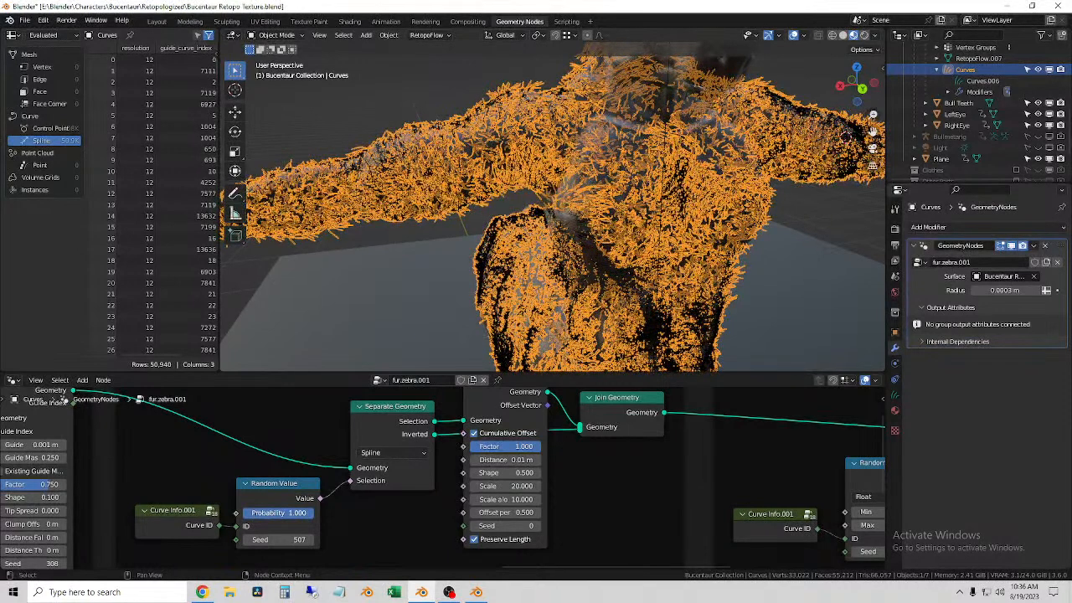
{"action": "key", "text": "Escape"}
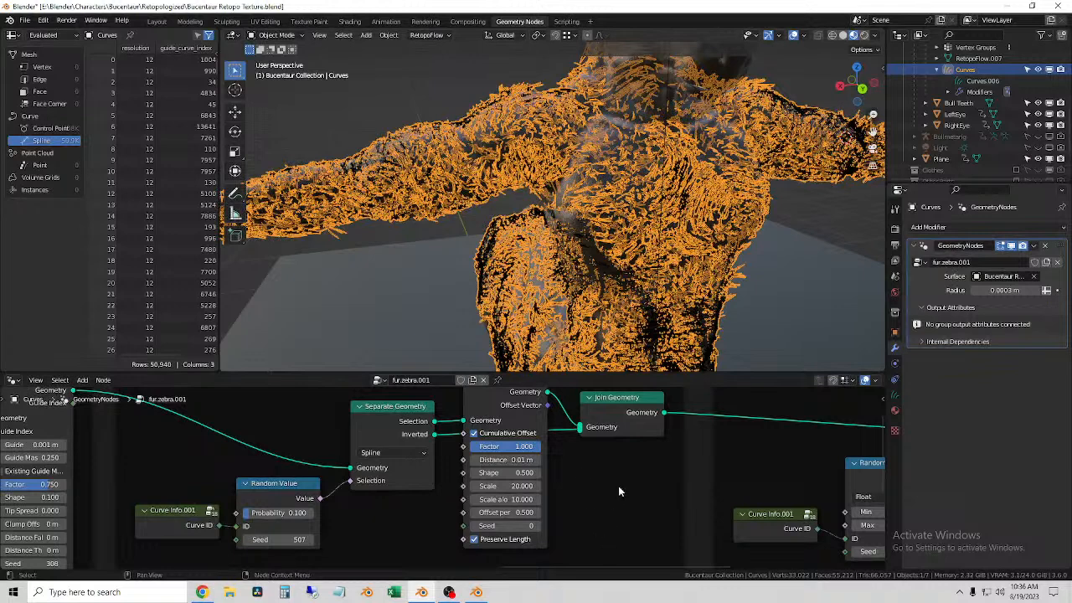
Step: Hide the viewport overlays so the fur can be judged without the selection highlight
{"action": "scroll", "coordinate": [590, 461], "scroll_direction": "down", "scroll_amount": 1}
{"action": "middle_click_drag", "start_coordinate": [579, 526], "coordinate": [389, 512]}
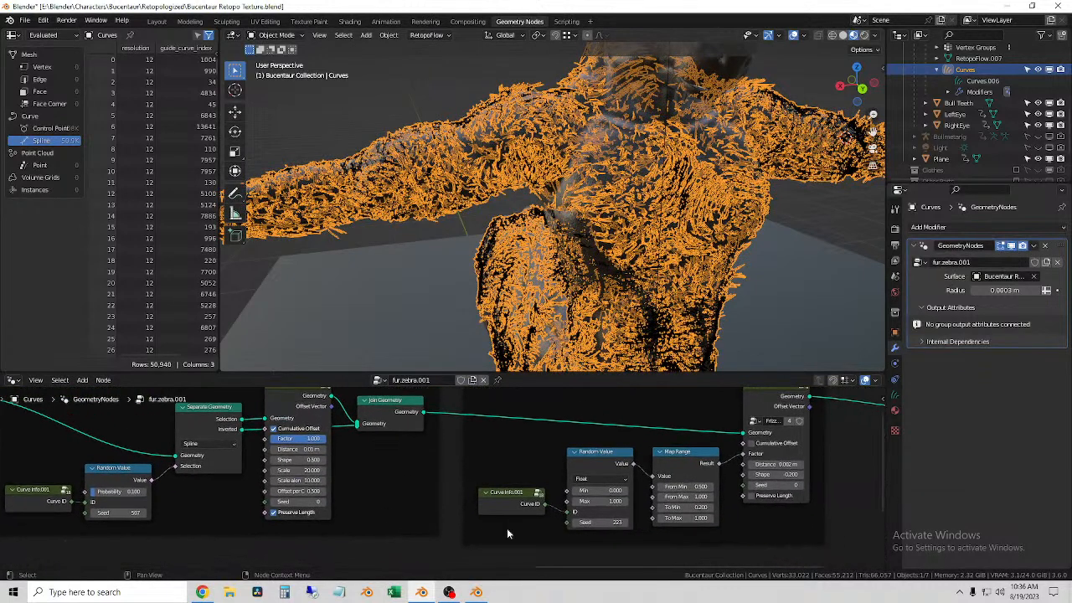
{"action": "middle_click_drag", "start_coordinate": [762, 531], "coordinate": [633, 544]}
{"action": "scroll", "coordinate": [485, 525], "scroll_direction": "up", "scroll_amount": 2}
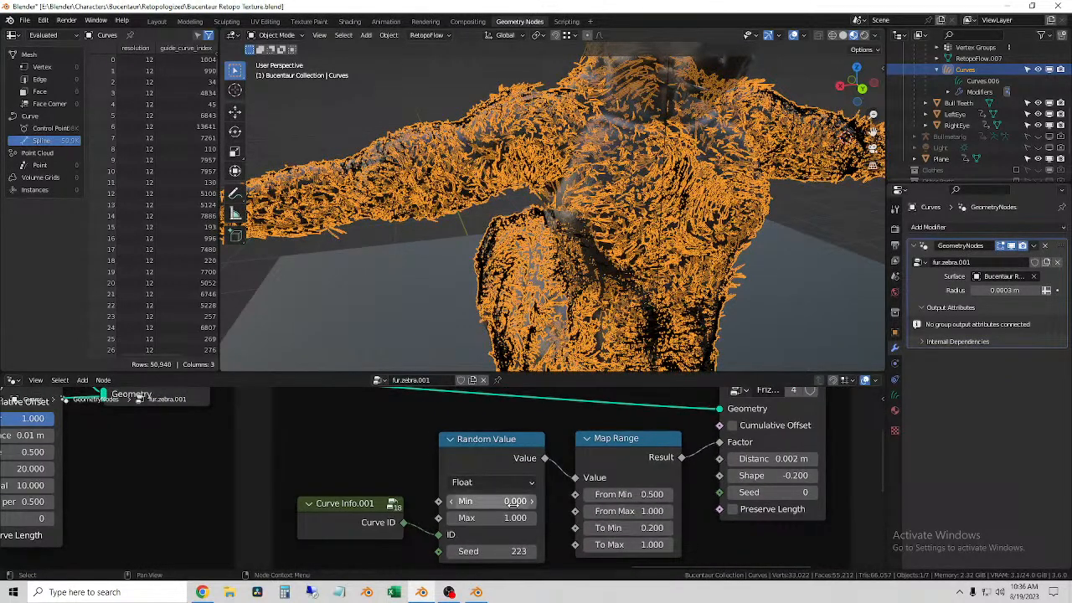
{"action": "left_click", "coordinate": [793, 36]}
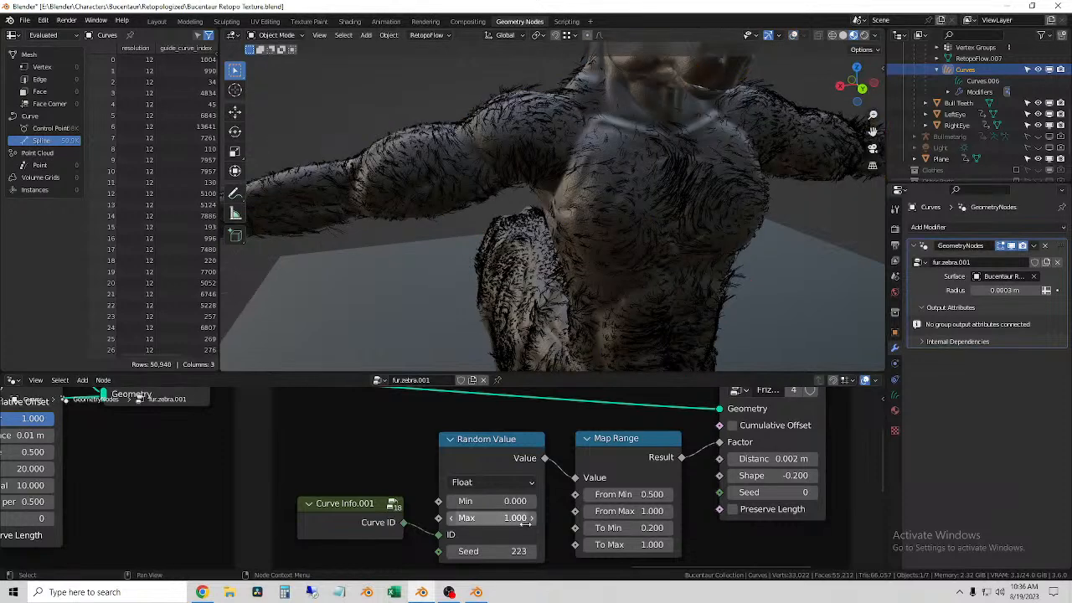
Step: Try adjusting the Min value of the Random Value node in the Frizz Variation frame and undo it
{"action": "left_click_drag", "start_coordinate": [506, 501], "coordinate": [520, 501]}
{"action": "key", "text": "ctrl+z"}
{"action": "scroll", "coordinate": [553, 528], "scroll_direction": "down", "scroll_amount": 5}
Step: Test the Stray Hairs Random Value node with Probability at 1.000 with overlays hidden, and undo the change
{"action": "middle_click_drag", "start_coordinate": [334, 509], "coordinate": [676, 469]}
{"action": "middle_click_drag", "start_coordinate": [576, 450], "coordinate": [616, 513]}
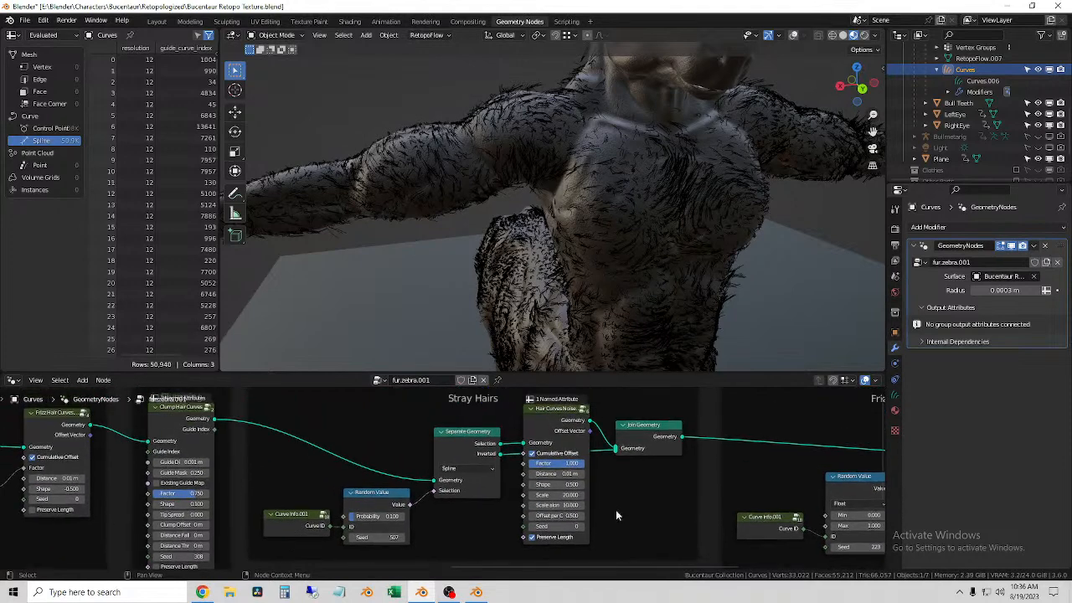
{"action": "middle_click_drag", "start_coordinate": [273, 546], "coordinate": [708, 498]}
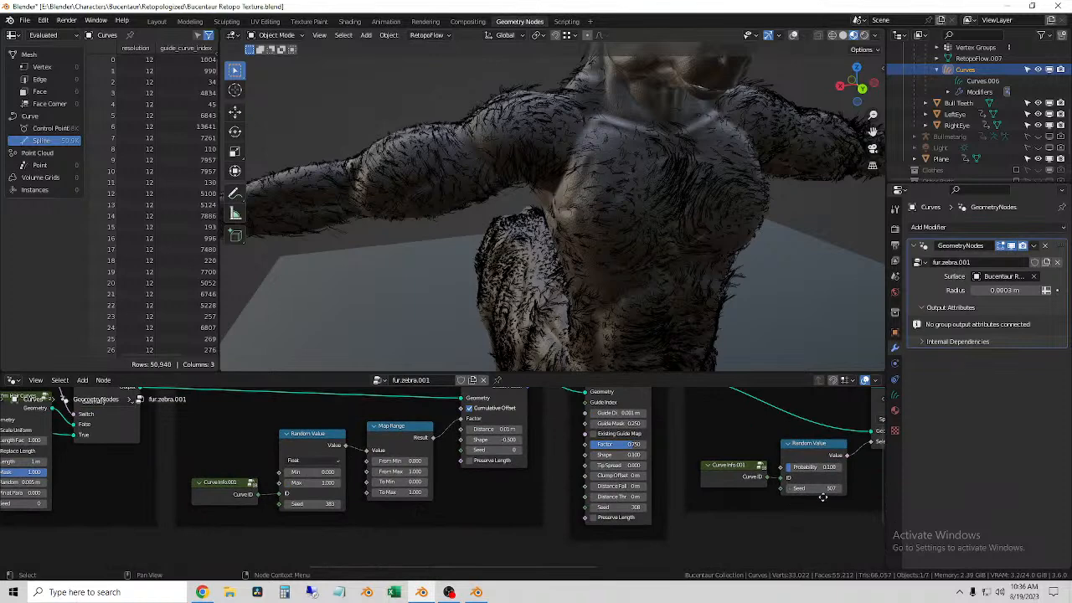
{"action": "middle_click_drag", "start_coordinate": [823, 497], "coordinate": [608, 498]}
{"action": "scroll", "coordinate": [558, 513], "scroll_direction": "up", "scroll_amount": 3}
{"action": "middle_click_drag", "start_coordinate": [745, 473], "coordinate": [657, 498]}
{"action": "left_click_drag", "start_coordinate": [560, 494], "coordinate": [623, 494]}
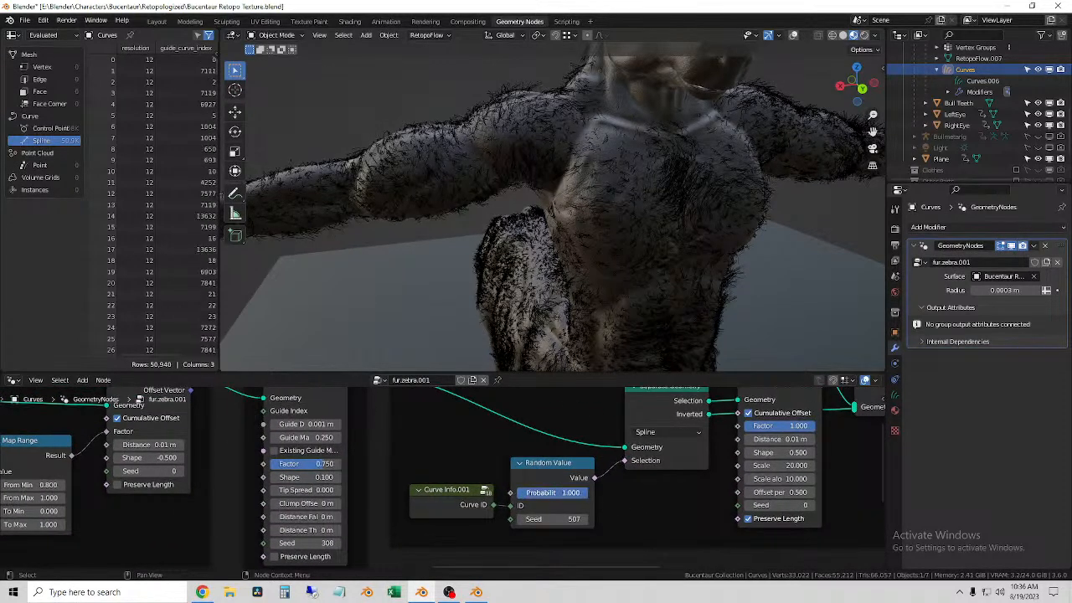
{"action": "key", "text": "ctrl+z"}
{"action": "scroll", "coordinate": [459, 465], "scroll_direction": "down", "scroll_amount": 4}
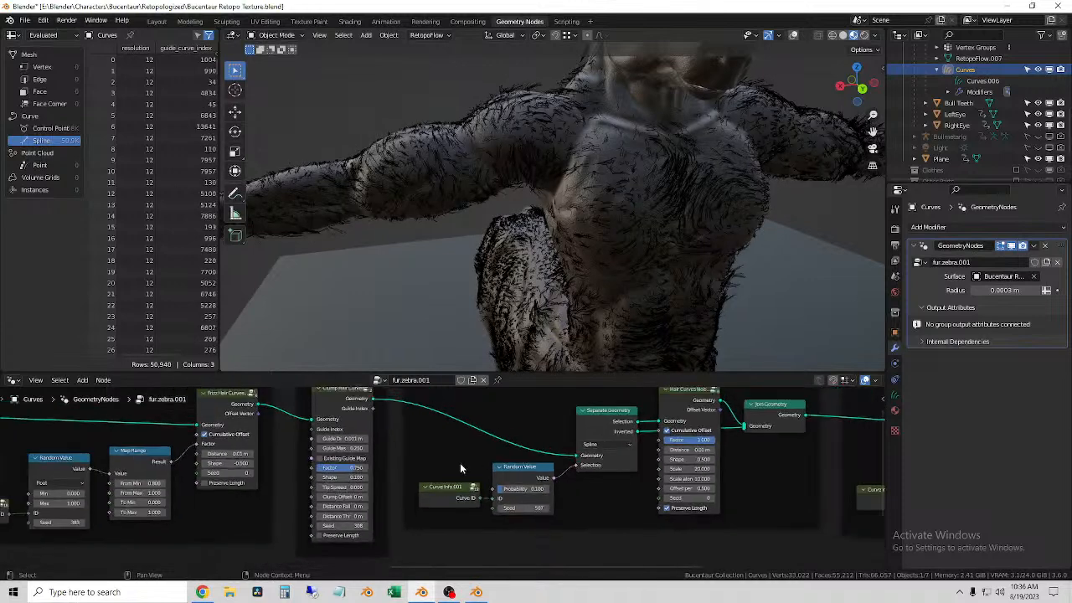
Step: Try lowering the Scale of the second Hair Curves Noise node in the Base Shape frame and undo the change
{"action": "middle_click_drag", "start_coordinate": [480, 468], "coordinate": [734, 483]}
{"action": "middle_click_drag", "start_coordinate": [508, 530], "coordinate": [630, 515]}
{"action": "middle_click_drag", "start_coordinate": [391, 471], "coordinate": [576, 518]}
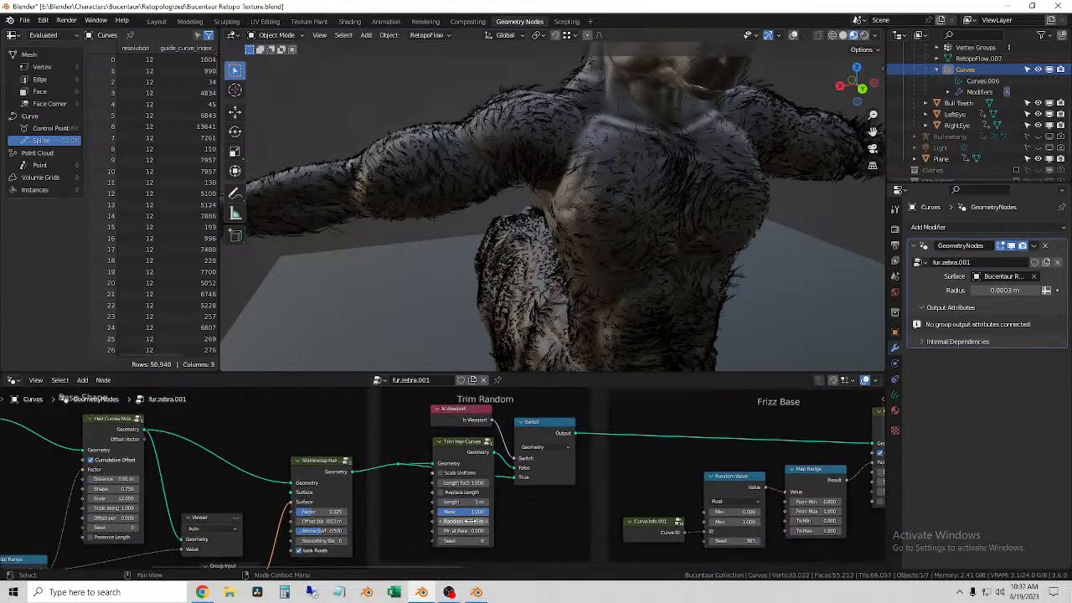
{"action": "middle_click_drag", "start_coordinate": [455, 534], "coordinate": [654, 511]}
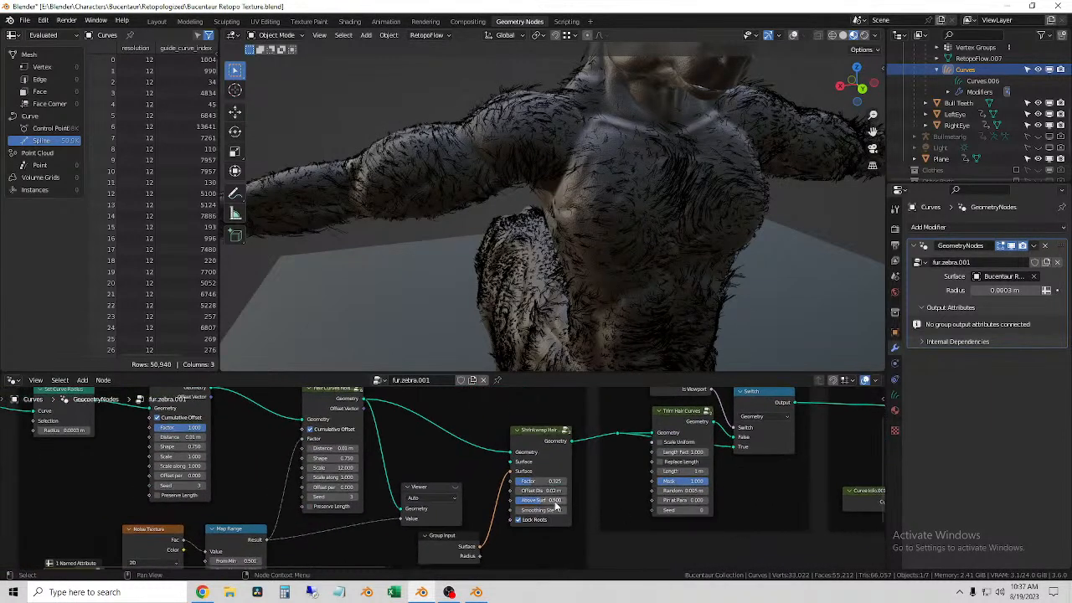
{"action": "middle_click_drag", "start_coordinate": [443, 467], "coordinate": [580, 468]}
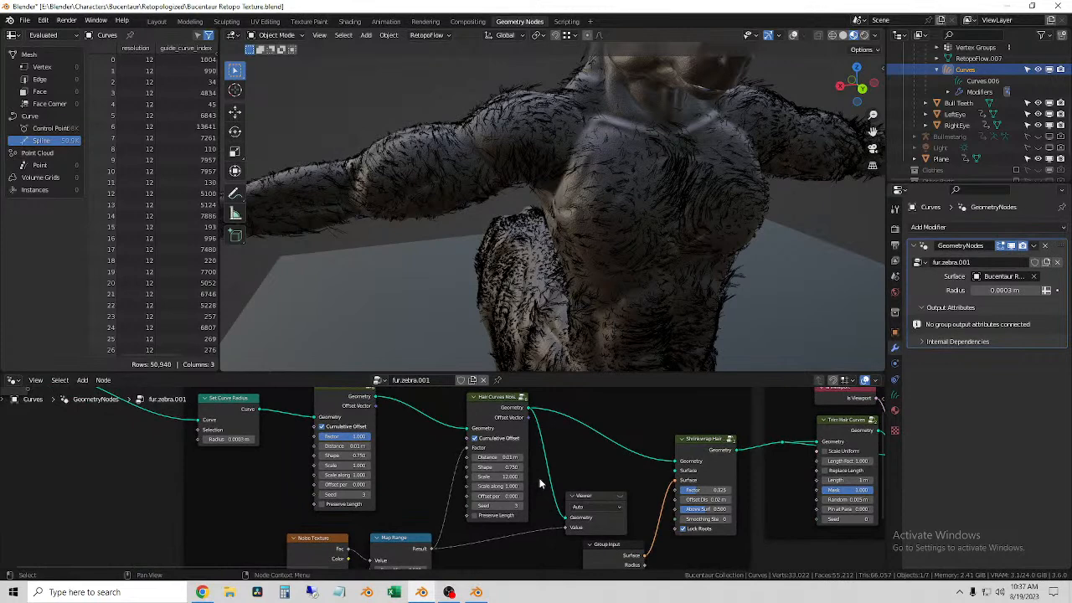
{"action": "left_click_drag", "start_coordinate": [502, 477], "coordinate": [440, 476]}
{"action": "key", "text": "ctrl+z"}
Step: Try adjusting the Noise Texture node's values that drive the Base Shape noise, undoing its Scale change
{"action": "middle_click_drag", "start_coordinate": [411, 480], "coordinate": [497, 412]}
{"action": "left_click_drag", "start_coordinate": [404, 526], "coordinate": [437, 526]}
{"action": "key", "text": "ctrl+z"}
{"action": "middle_click_drag", "start_coordinate": [430, 568], "coordinate": [423, 509]}
{"action": "left_click_drag", "start_coordinate": [409, 500], "coordinate": [427, 501]}
{"action": "middle_click_drag", "start_coordinate": [409, 503], "coordinate": [402, 602]}
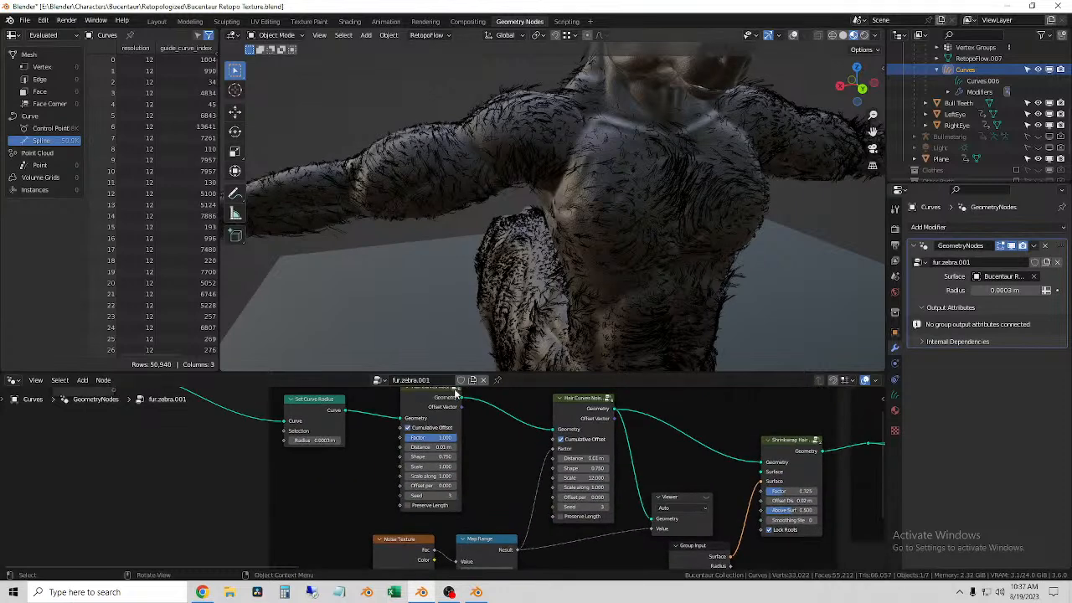
Step: Search the hair curve nodes and try adding a Generate Hair Curves node ahead of Set Curve Radius
{"action": "scroll", "coordinate": [444, 475], "scroll_direction": "up", "scroll_amount": 7}
{"action": "scroll", "coordinate": [504, 423], "scroll_direction": "up", "scroll_amount": 1}
{"action": "middle_click_drag", "start_coordinate": [527, 444], "coordinate": [681, 559]}
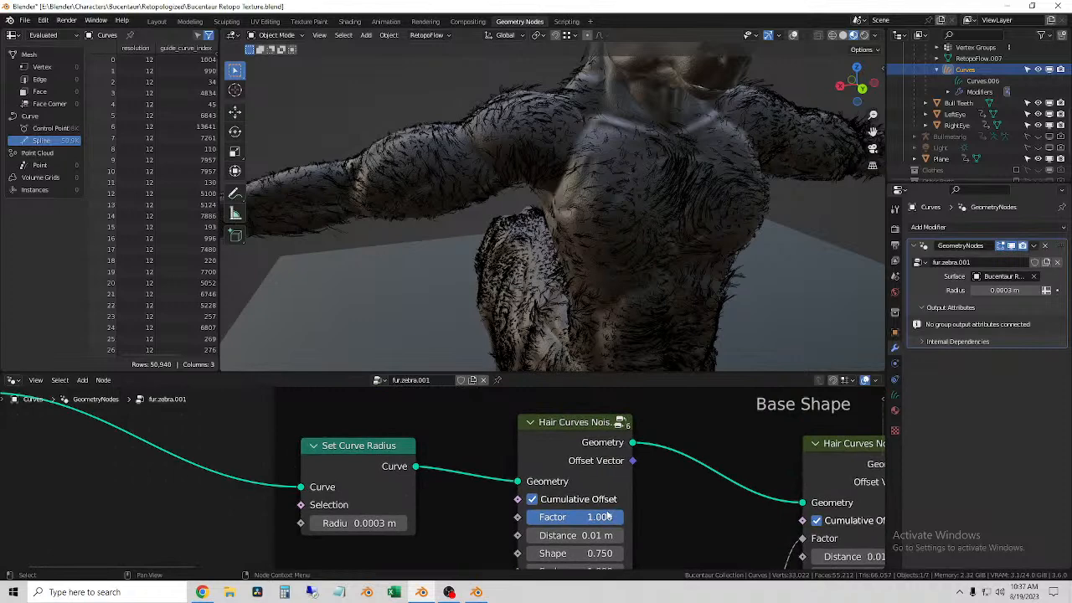
{"action": "scroll", "coordinate": [620, 515], "scroll_direction": "down", "scroll_amount": 2}
{"action": "scroll", "coordinate": [251, 503], "scroll_direction": "down", "scroll_amount": 1}
{"action": "key", "text": "shift+a"}
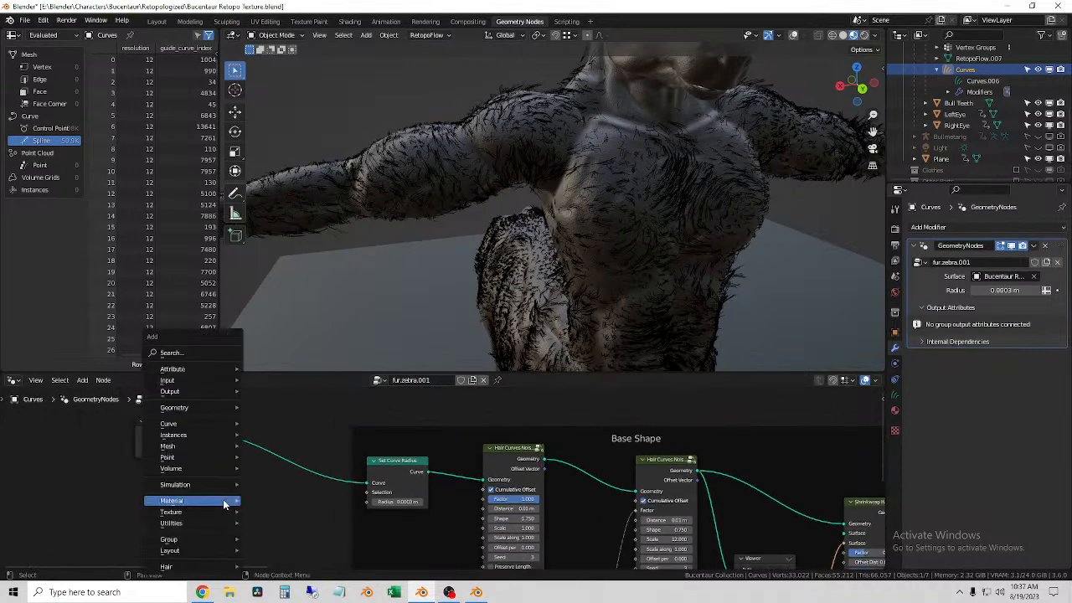
{"action": "left_click", "coordinate": [198, 353]}
{"action": "type", "text": "number"}
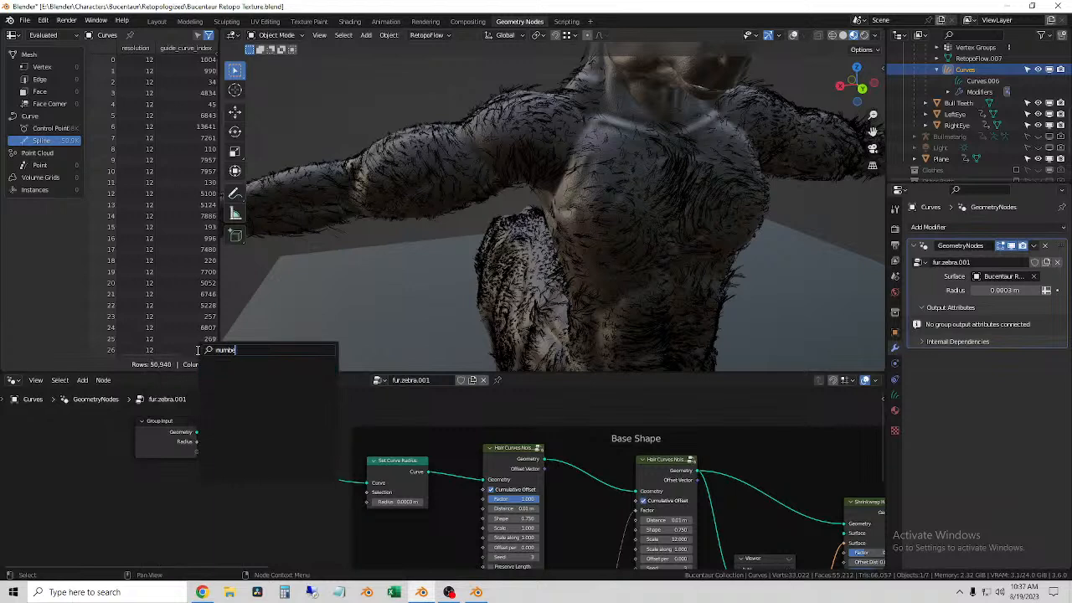
{"action": "key", "text": "ctrl+BackSpace"}
{"action": "type", "text": "hair"}
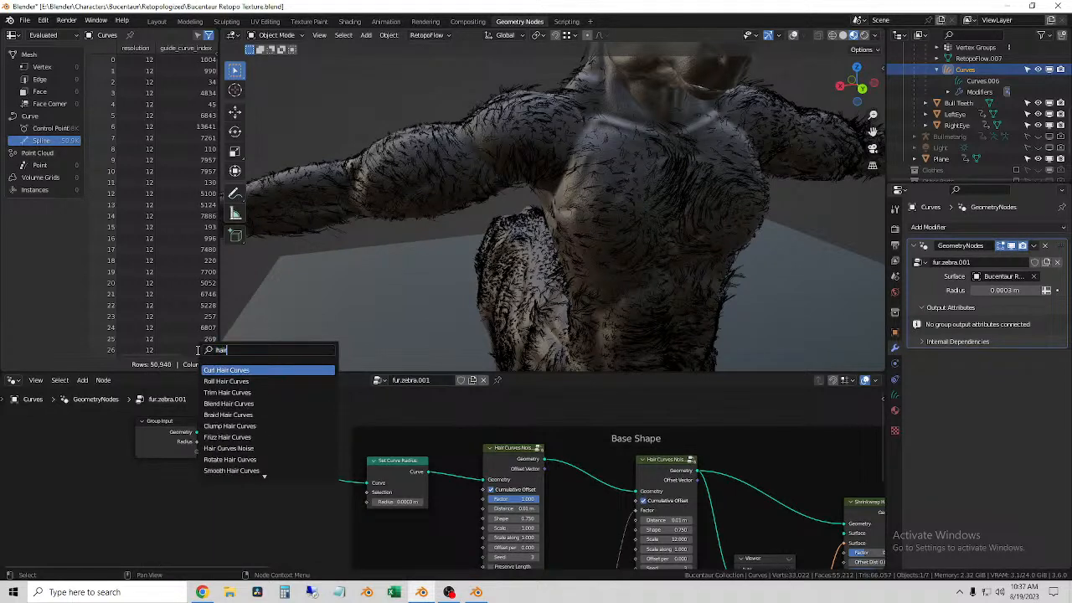
{"action": "type", "text": " cu"}
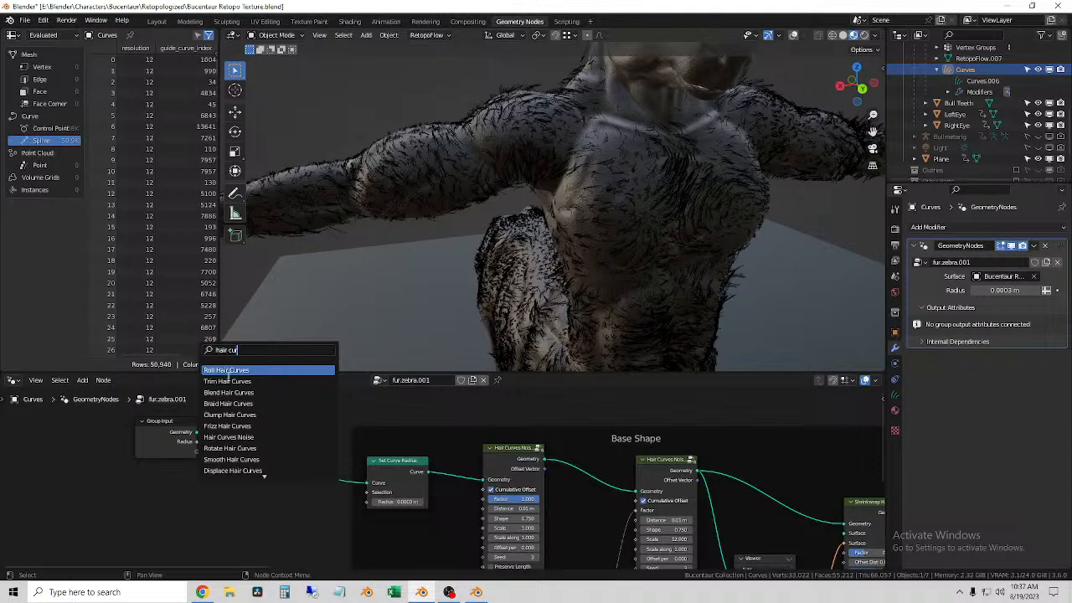
{"action": "scroll", "coordinate": [269, 458], "scroll_direction": "down", "scroll_amount": 4}
{"action": "scroll", "coordinate": [269, 457], "scroll_direction": "down", "scroll_amount": 3}
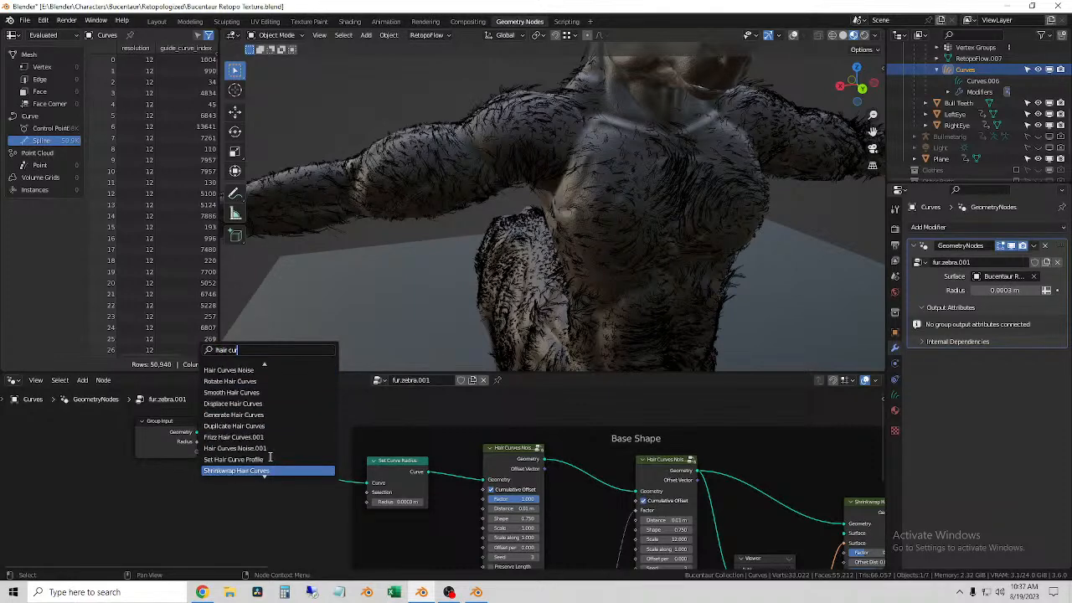
{"action": "left_click", "coordinate": [274, 414]}
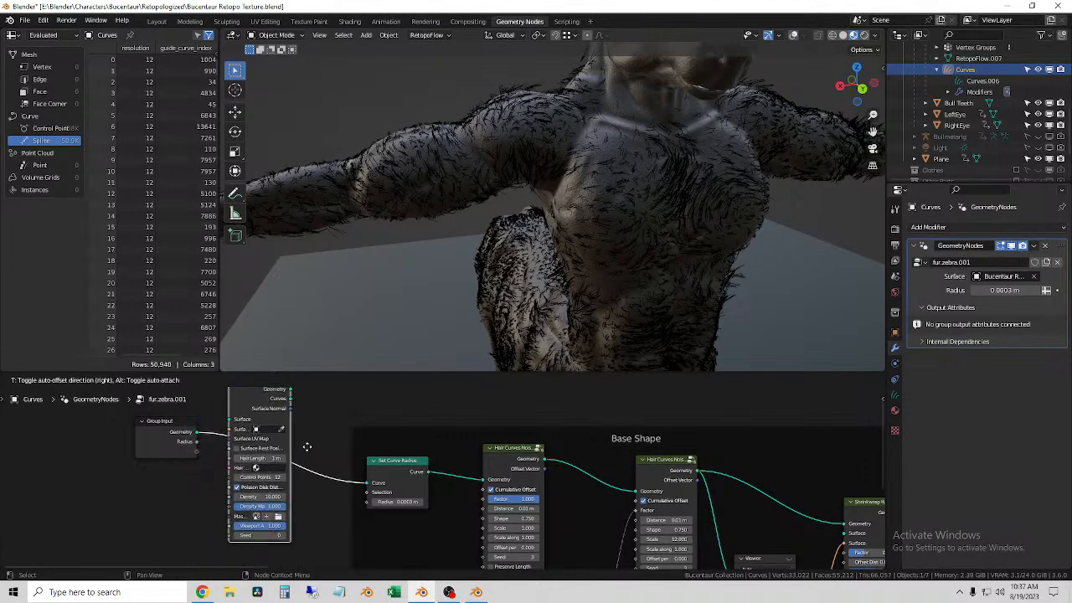
{"action": "key", "text": "Escape"}
Step: Move the Group Input node closer to the Set Curve Radius node
{"action": "left_click_drag", "start_coordinate": [180, 437], "coordinate": [239, 448]}
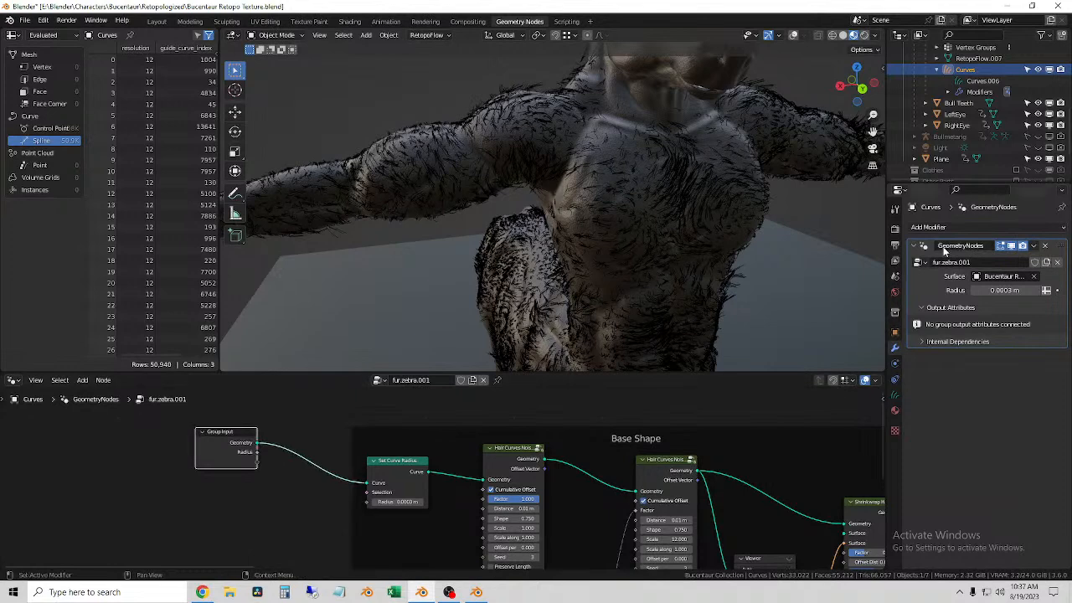
Step: Check the available curves data-blocks, then try adding a custom property to Curves.006 and remove it
{"action": "left_click", "coordinate": [894, 394]}
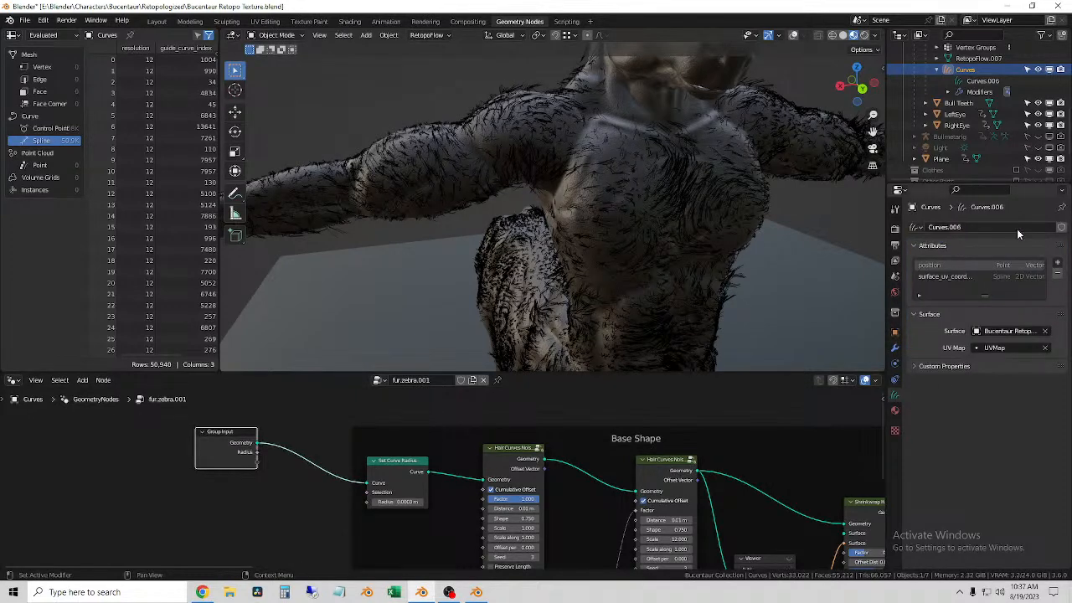
{"action": "left_click", "coordinate": [919, 227]}
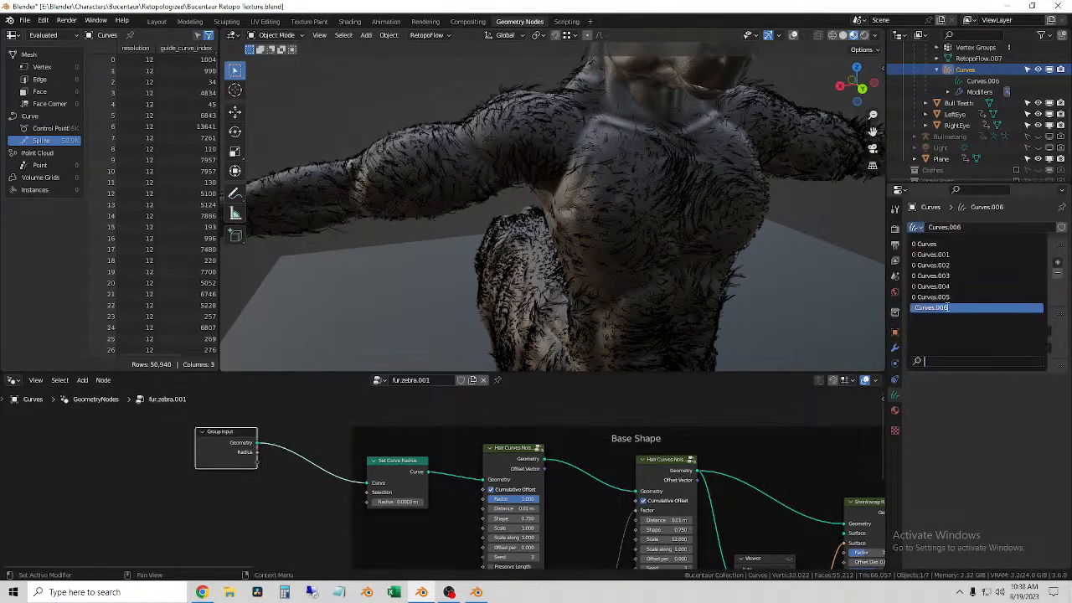
{"action": "left_click", "coordinate": [973, 411]}
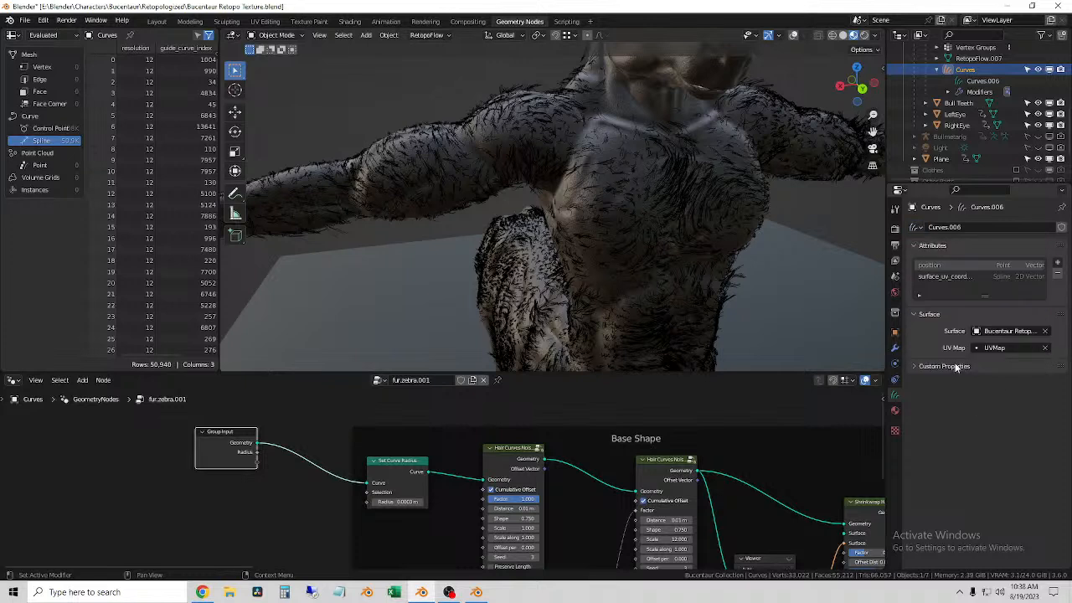
{"action": "left_click", "coordinate": [928, 369]}
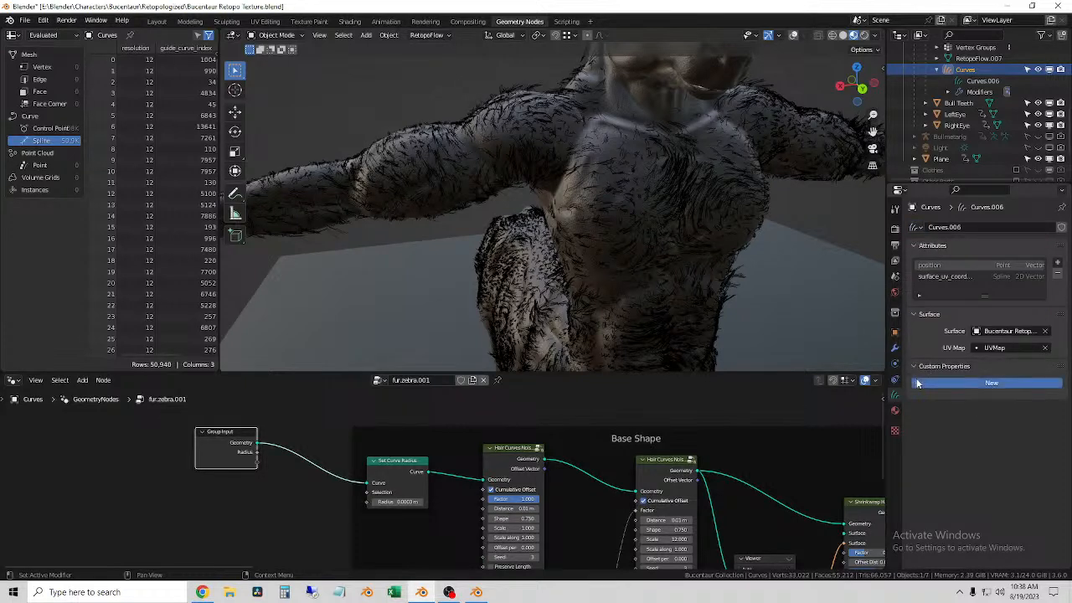
{"action": "left_click", "coordinate": [946, 383]}
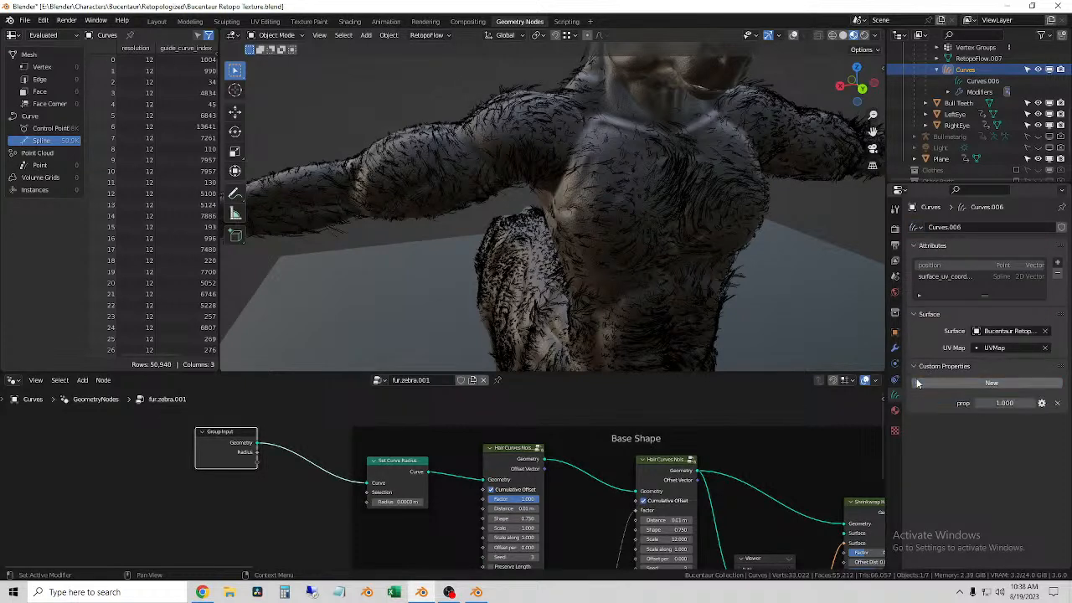
{"action": "left_click", "coordinate": [1042, 403]}
{"action": "left_click", "coordinate": [1002, 391]}
{"action": "left_click", "coordinate": [1054, 401]}
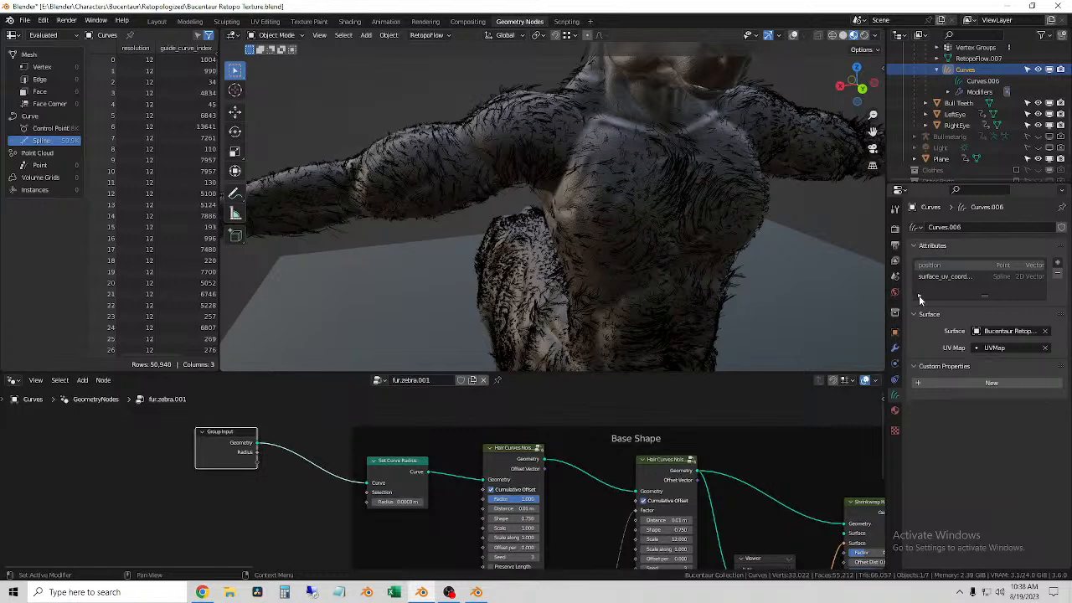
Step: Show the viewport overlays with the Curves object selected, and switch to the Layout workspace for a close view of the chest fur
{"action": "left_click", "coordinate": [974, 64]}
{"action": "left_click", "coordinate": [974, 69]}
{"action": "left_click", "coordinate": [793, 36]}
{"action": "middle_click_drag", "start_coordinate": [552, 226], "coordinate": [572, 226]}
{"action": "scroll", "coordinate": [572, 226], "scroll_direction": "down", "scroll_amount": 2}
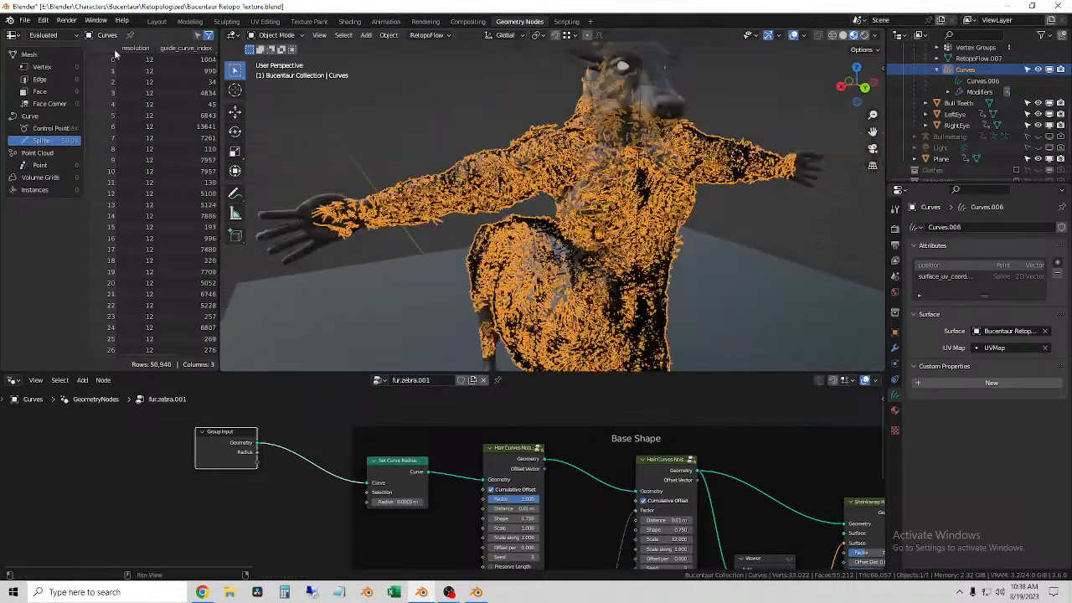
{"action": "left_click", "coordinate": [155, 21]}
{"action": "middle_click_drag", "start_coordinate": [265, 410], "coordinate": [420, 250]}
{"action": "scroll", "coordinate": [275, 208], "scroll_direction": "up", "scroll_amount": 5}
{"action": "middle_click_drag", "start_coordinate": [274, 207], "coordinate": [670, 318], "text": "shift"}
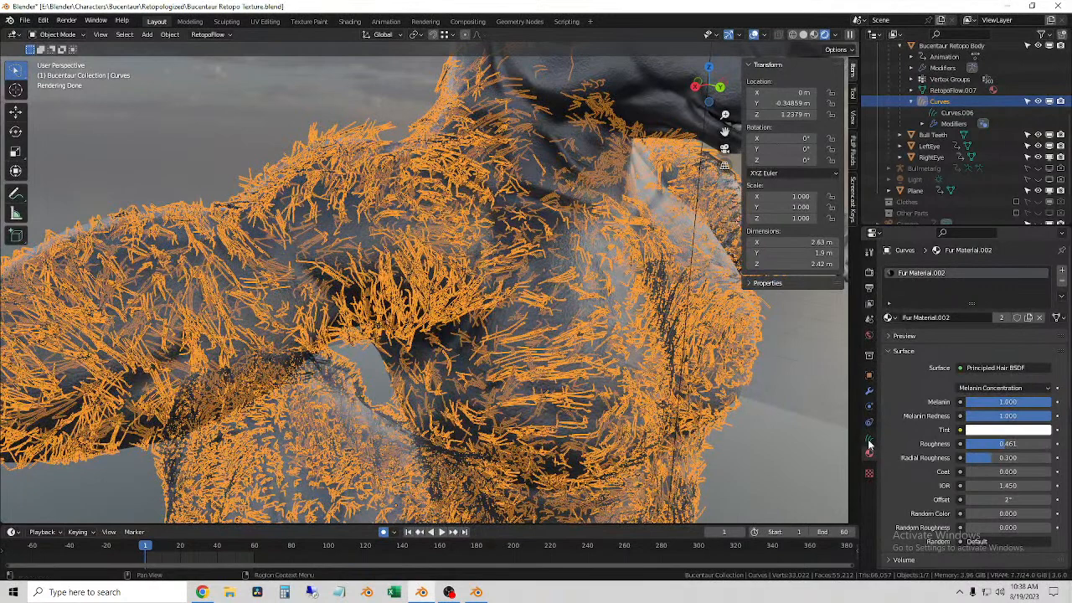
Step: Test the Radius of the fur's GeometryNodes modifier at 0.0004 m and 0.0204 m
{"action": "left_click", "coordinate": [868, 392]}
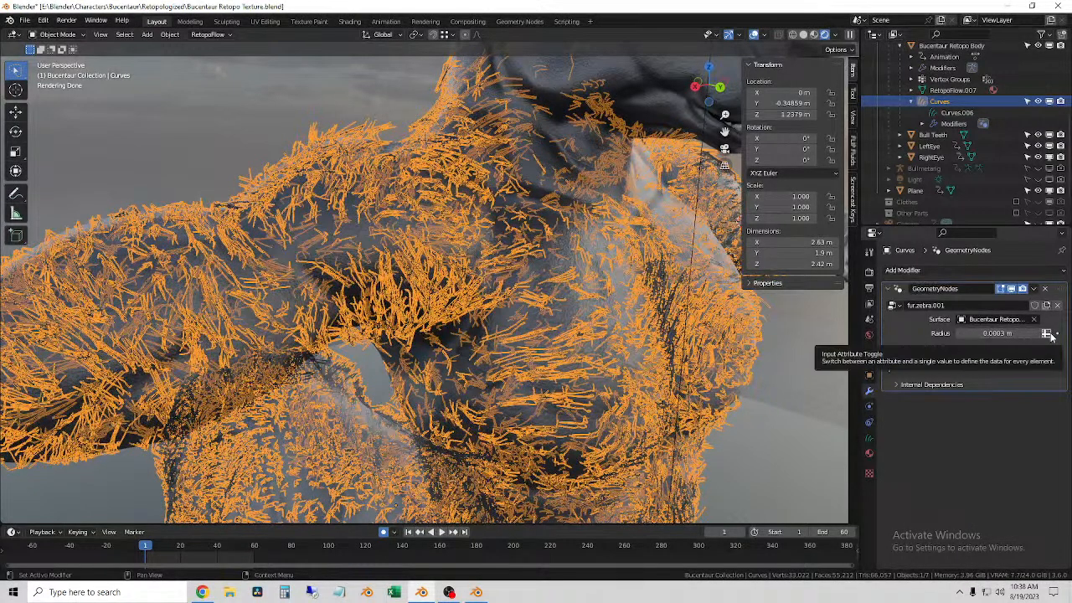
{"action": "left_click", "coordinate": [979, 334]}
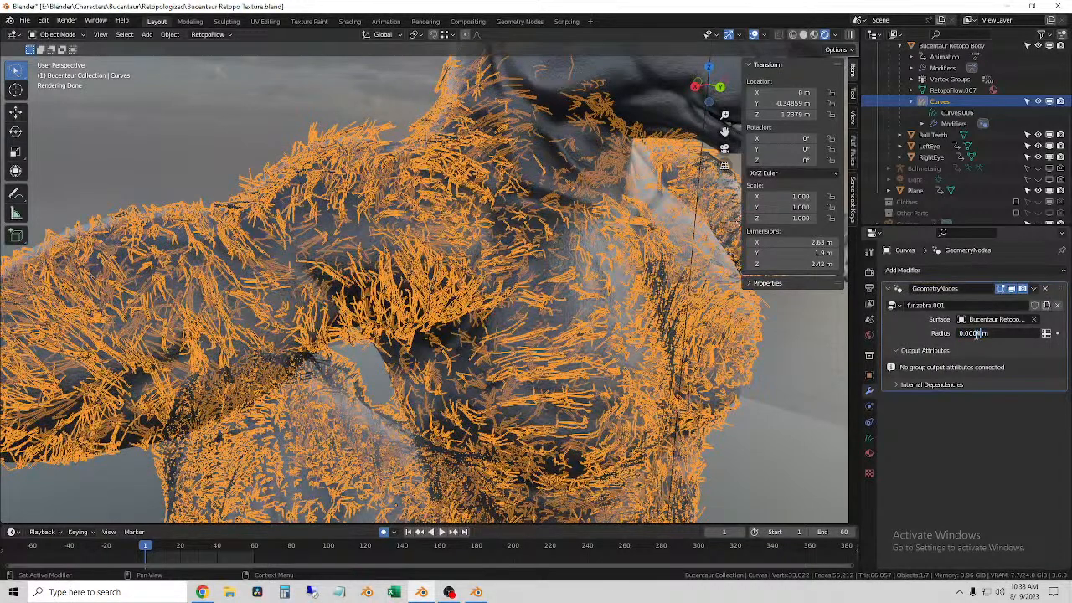
{"action": "key", "text": "Return"}
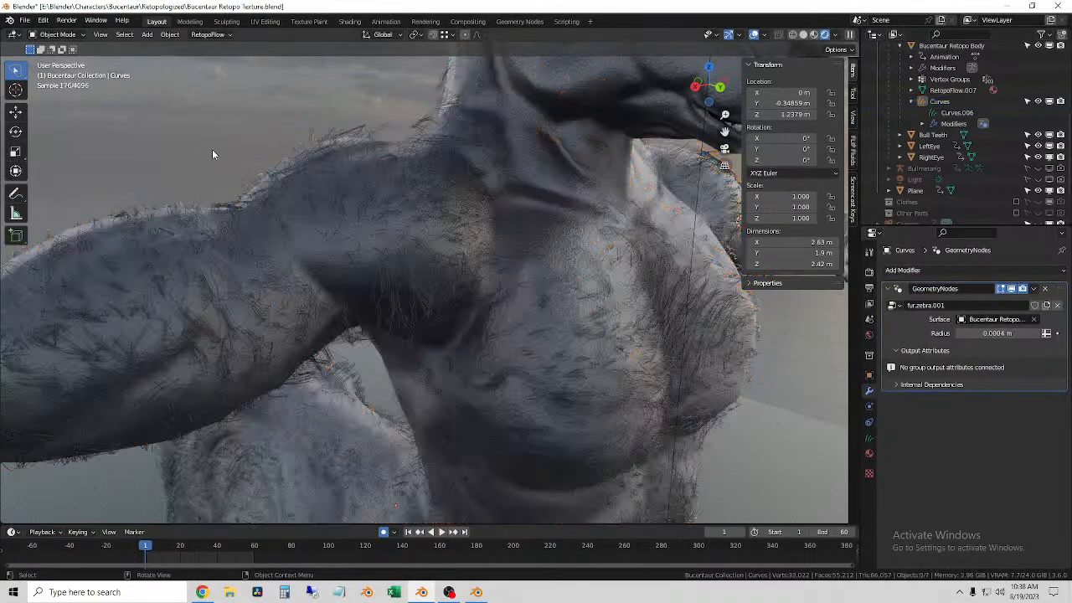
{"action": "left_click", "coordinate": [1037, 335]}
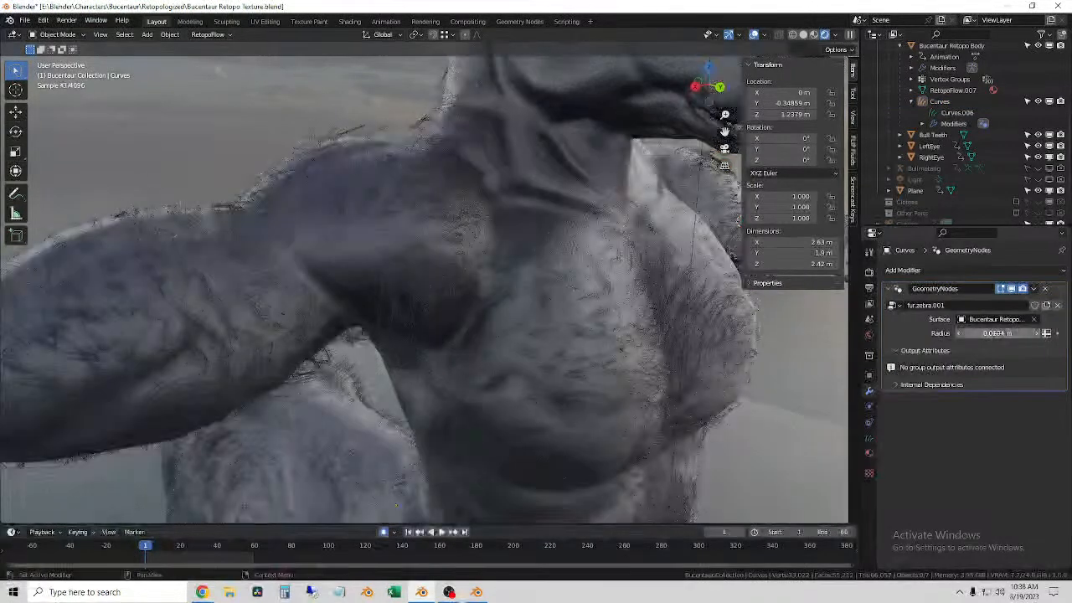
{"action": "mouse_move", "coordinate": [997, 333]}
{"action": "left_mouse_down"}
{"action": "mouse_move", "coordinate": [1071, 333]}
{"action": "mouse_move", "coordinate": [998, 334]}
{"action": "left_mouse_up"}
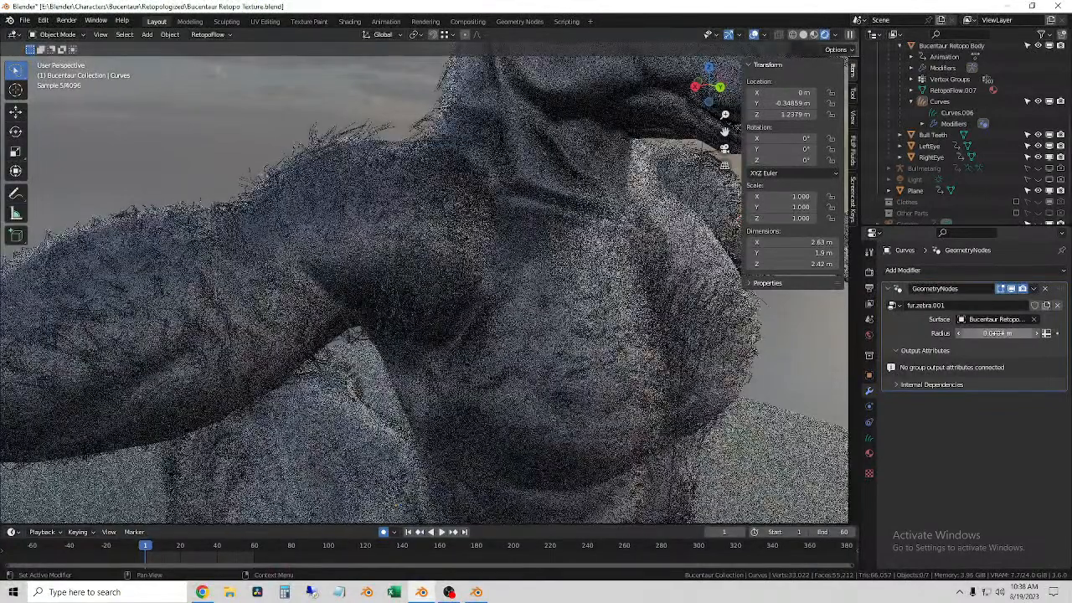
Step: Reselect the fur curves and try a modifier Radius of 1 m
{"action": "left_click", "coordinate": [441, 285]}
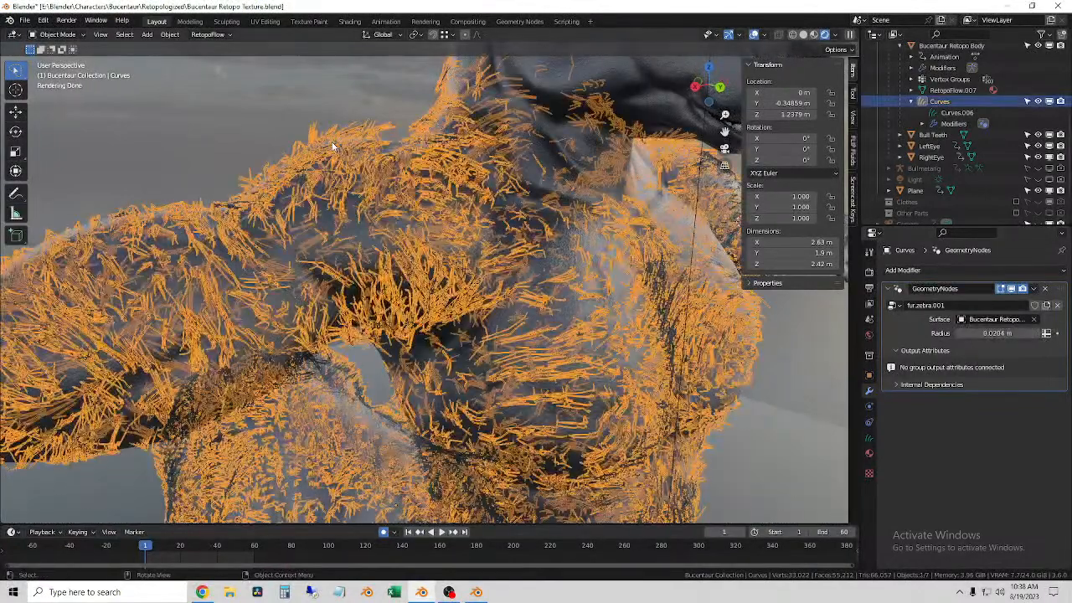
{"action": "left_click", "coordinate": [1003, 333]}
{"action": "type", "text": "1"}
{"action": "key", "text": "Return"}
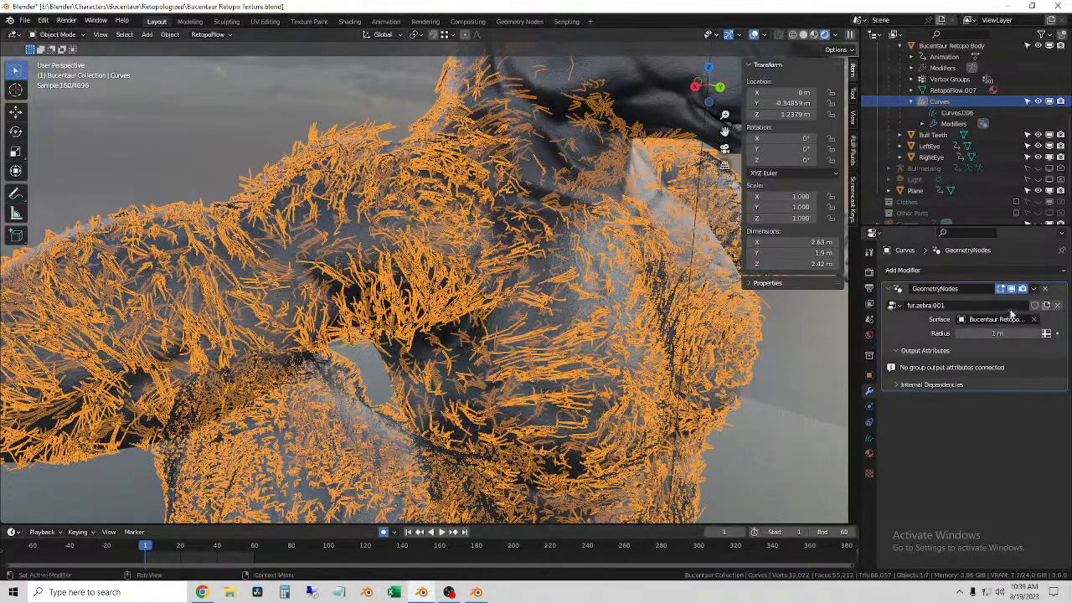
Step: Switch the viewport to Material Preview shading and set the fur modifier's Radius to 0.02 m
{"action": "left_click", "coordinate": [815, 38]}
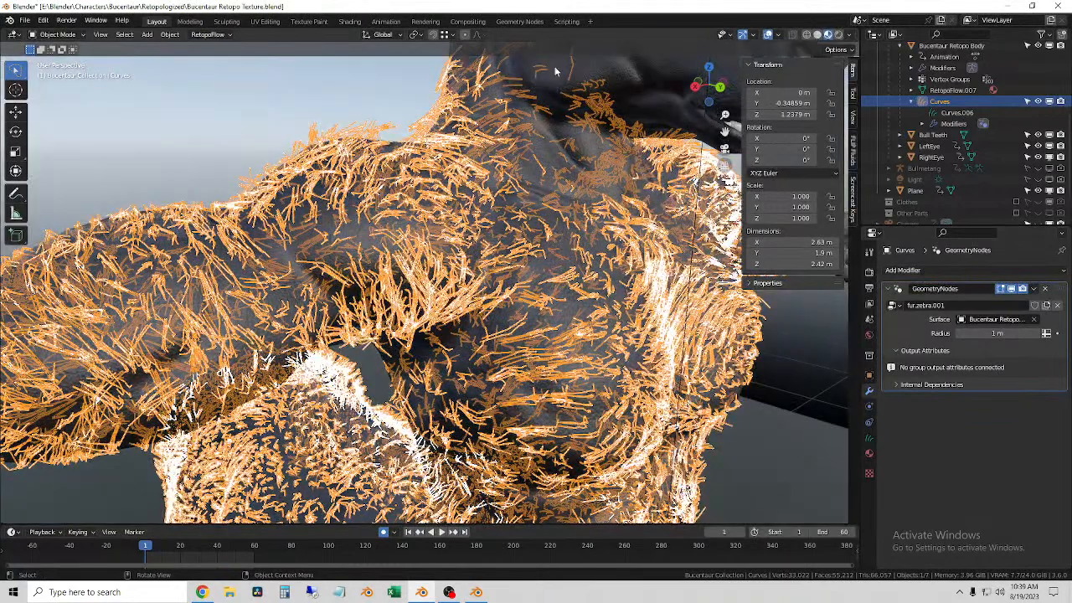
{"action": "left_click", "coordinate": [940, 100]}
{"action": "left_click", "coordinate": [1008, 336]}
{"action": "key", "text": "BackSpace"}
{"action": "type", "text": ".02"}
{"action": "key", "text": "Return"}
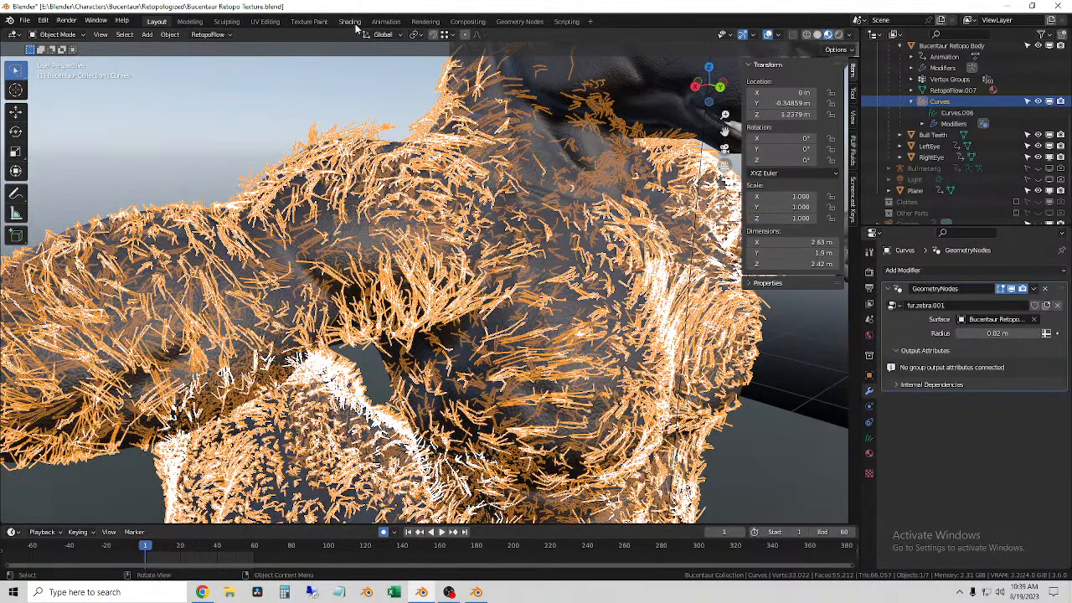
Step: In the Geometry Nodes workspace, switch to Rendered shading and raise the Set Curve Radius node's Radius to 5.3 m
{"action": "left_click", "coordinate": [517, 21]}
{"action": "scroll", "coordinate": [626, 223], "scroll_direction": "up", "scroll_amount": 4}
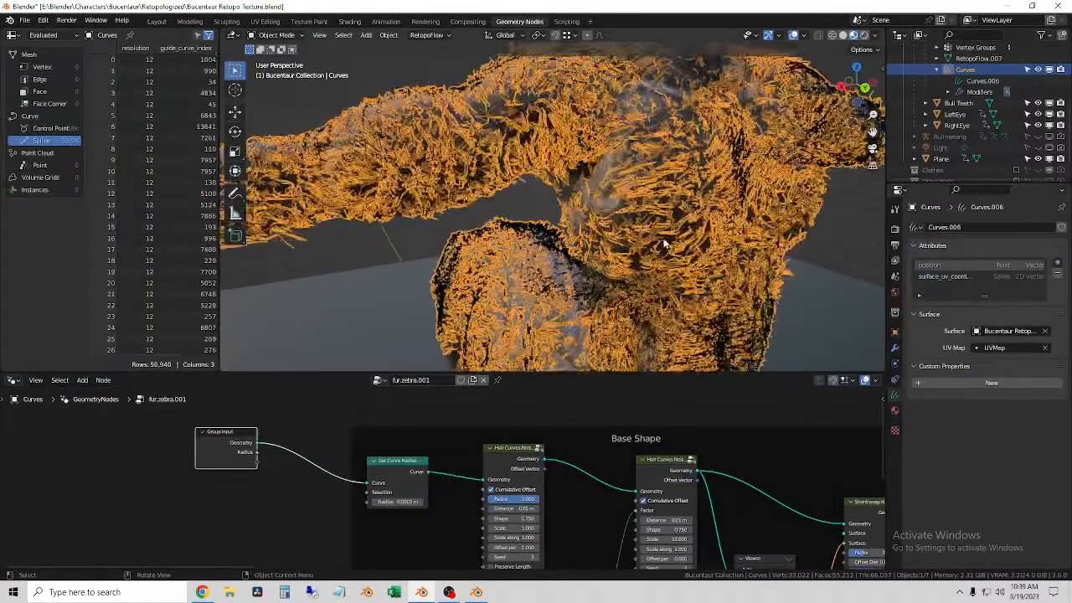
{"action": "left_click", "coordinate": [532, 187]}
{"action": "left_click", "coordinate": [494, 168]}
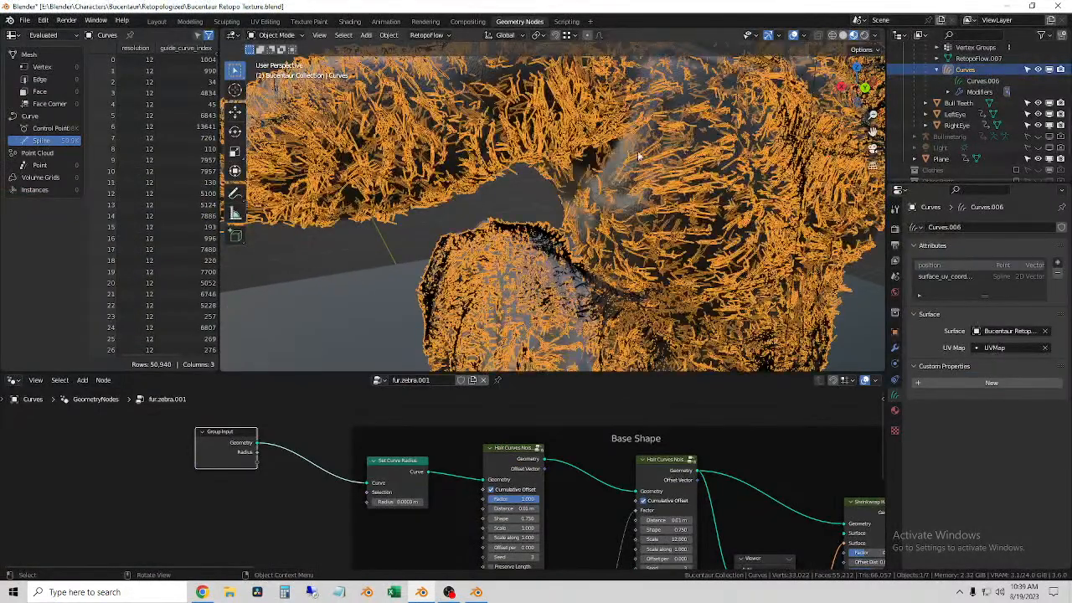
{"action": "left_click", "coordinate": [864, 35]}
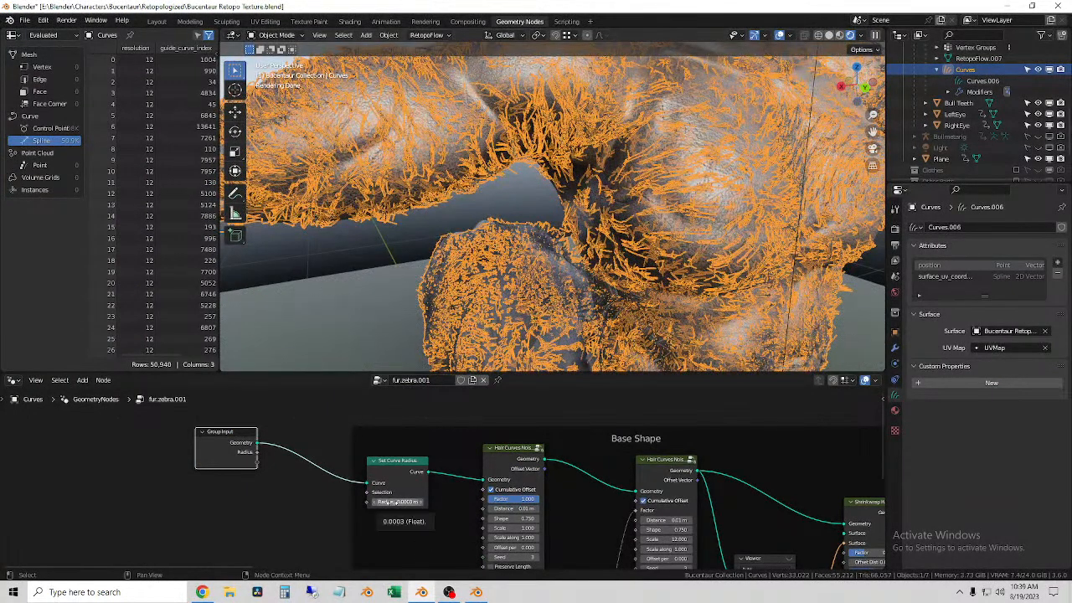
{"action": "left_click_drag", "start_coordinate": [392, 503], "coordinate": [410, 502]}
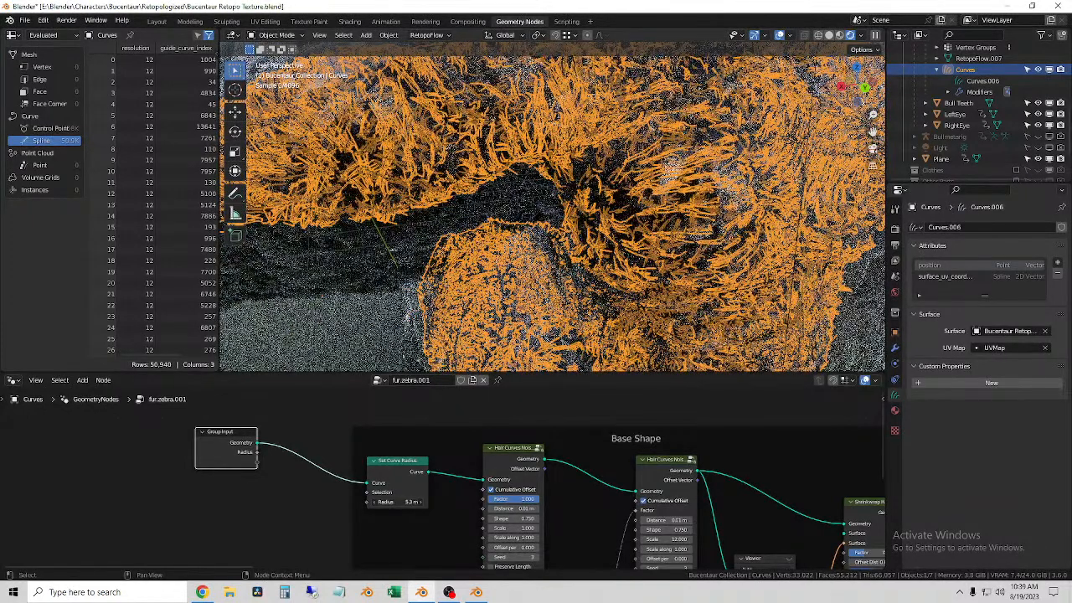
Step: Try a Radius of 0.001 m on the Set Curve Radius node
{"action": "right_click", "coordinate": [394, 503]}
{"action": "left_click", "coordinate": [394, 503]}
{"action": "key", "text": "Return"}
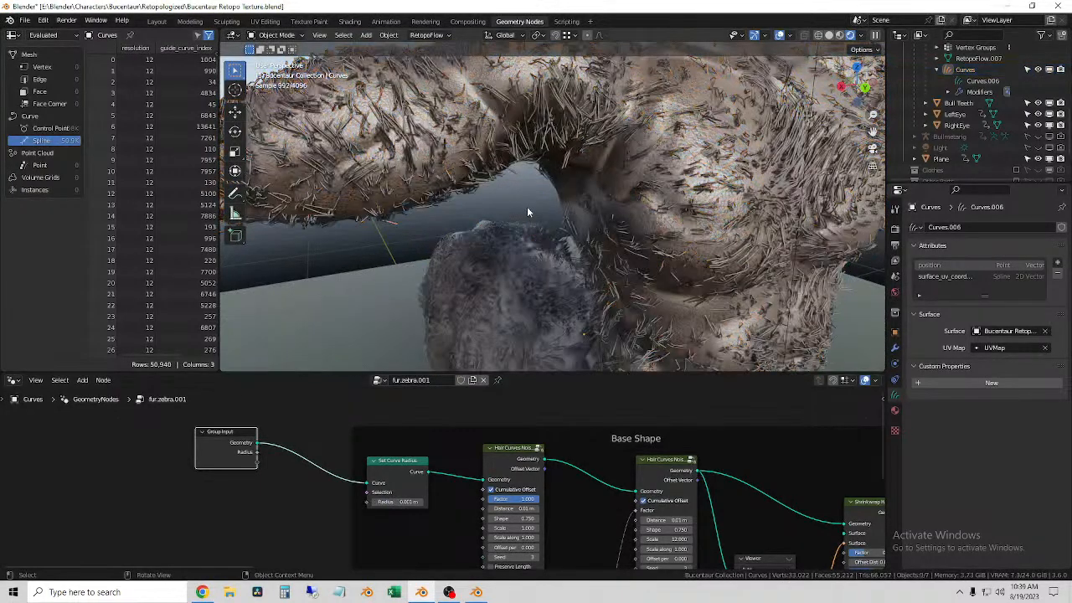
Step: Reselect the fur curves and set the Set Curve Radius node's Radius to 0.0005 m
{"action": "left_click", "coordinate": [415, 180]}
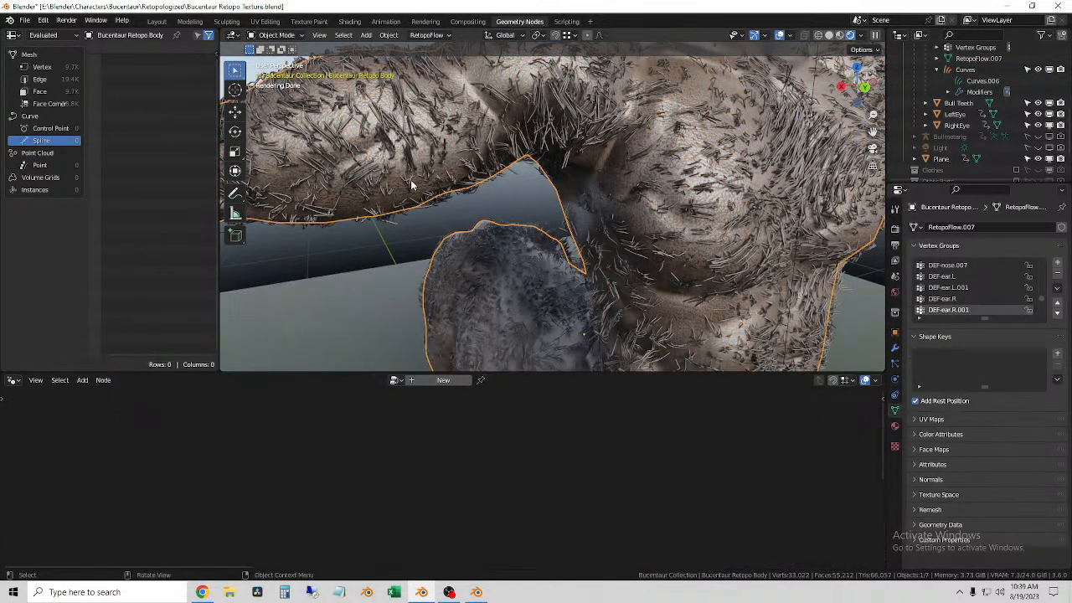
{"action": "left_click", "coordinate": [411, 179]}
{"action": "left_click", "coordinate": [406, 501]}
{"action": "key", "text": "Left"}
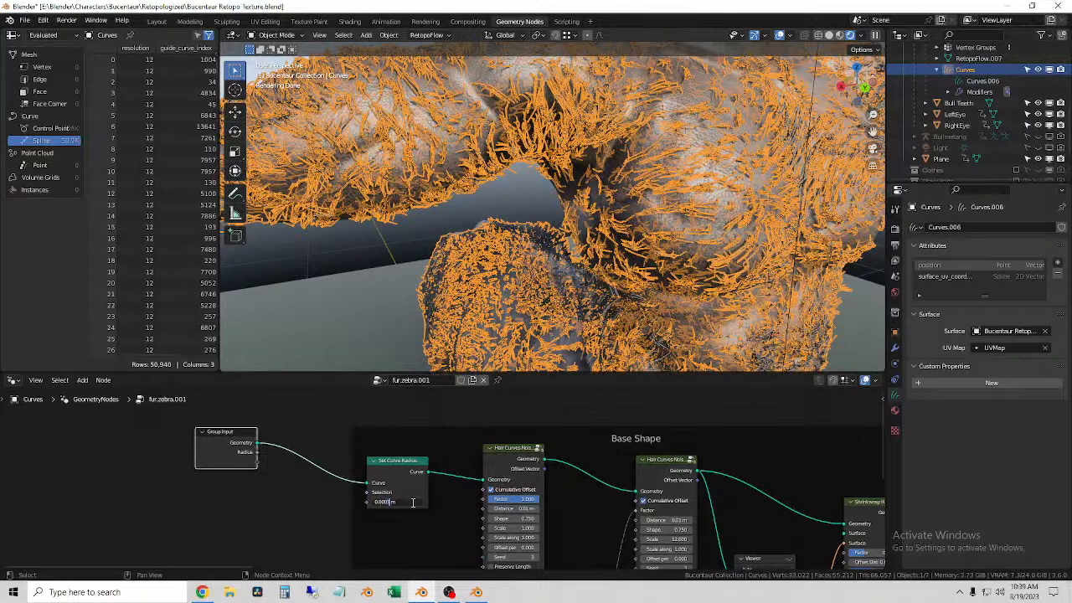
{"action": "key", "text": "Return"}
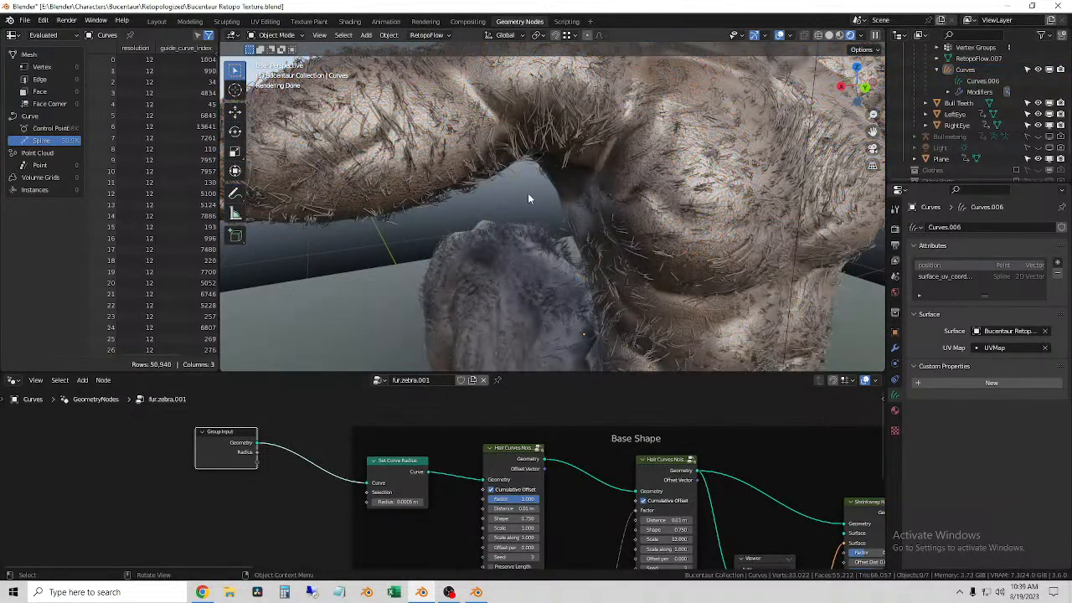
Step: Examine the rendered fur strands around the arm, armpit and chest with the viewport overlays temporarily hidden
{"action": "middle_click_drag", "start_coordinate": [528, 193], "coordinate": [526, 228]}
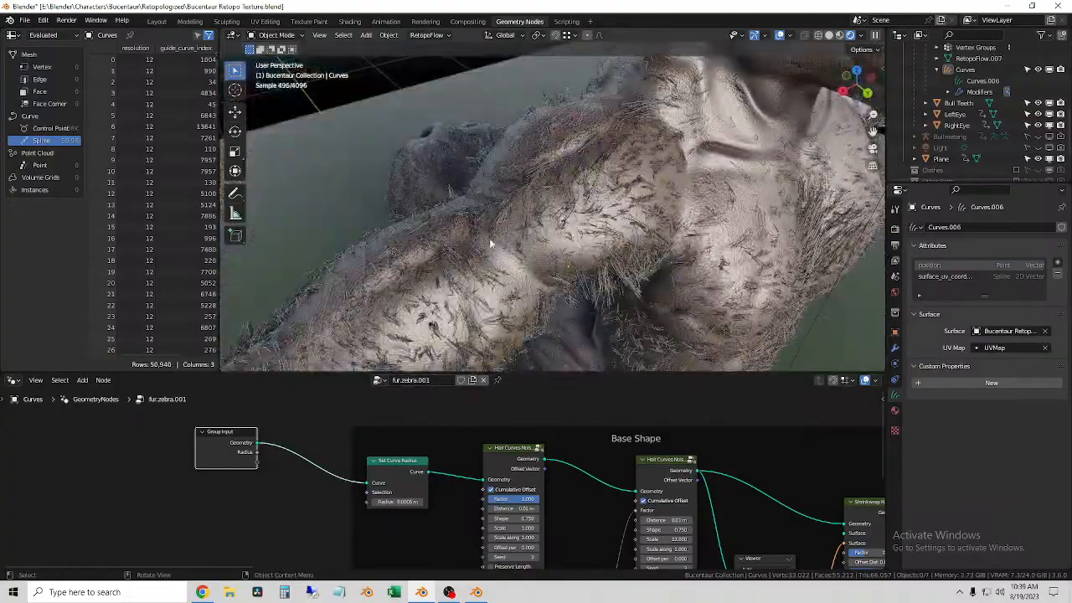
{"action": "left_click", "coordinate": [491, 240]}
{"action": "scroll", "coordinate": [513, 226], "scroll_direction": "up", "scroll_amount": 5}
{"action": "scroll", "coordinate": [514, 231], "scroll_direction": "down", "scroll_amount": 6}
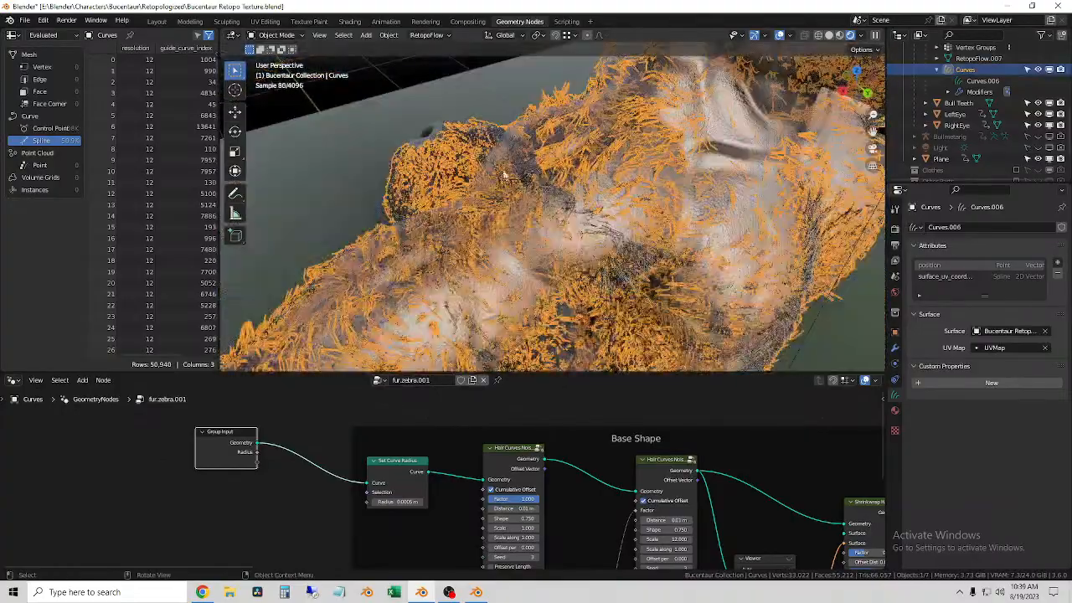
{"action": "middle_click_drag", "start_coordinate": [514, 230], "coordinate": [516, 213]}
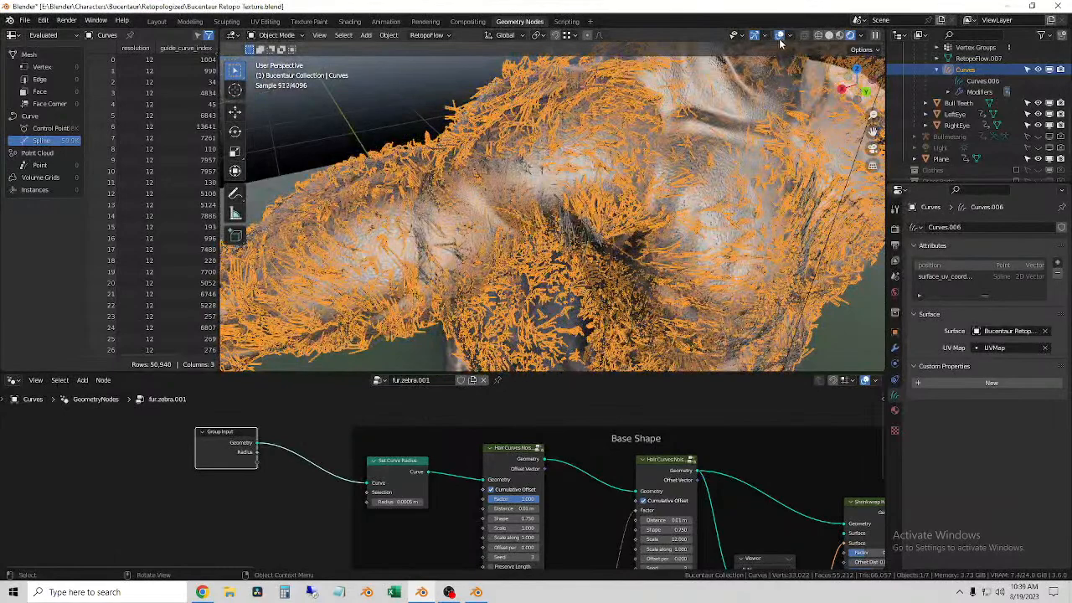
{"action": "left_click", "coordinate": [778, 35]}
{"action": "scroll", "coordinate": [574, 196], "scroll_direction": "up", "scroll_amount": 4}
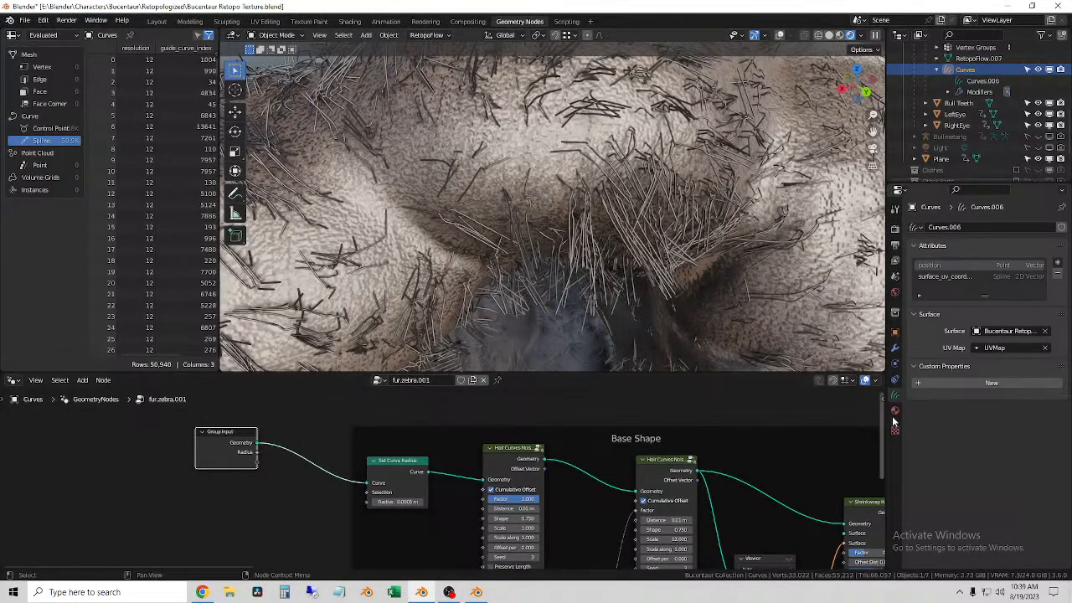
{"action": "scroll", "coordinate": [634, 290], "scroll_direction": "down", "scroll_amount": 5}
{"action": "middle_click_drag", "start_coordinate": [634, 290], "coordinate": [594, 255]}
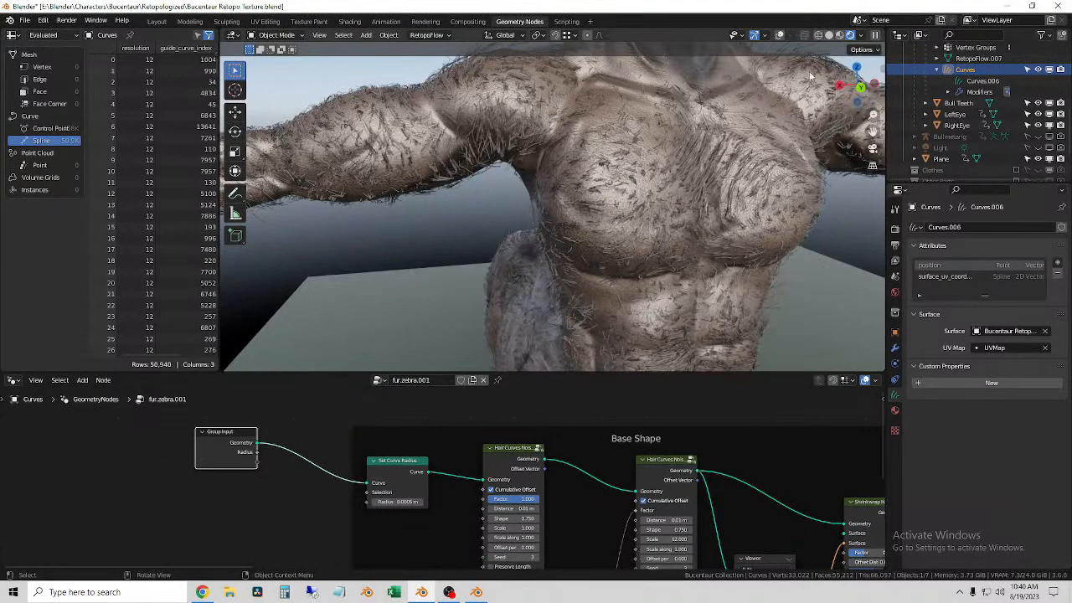
{"action": "left_click", "coordinate": [779, 35]}
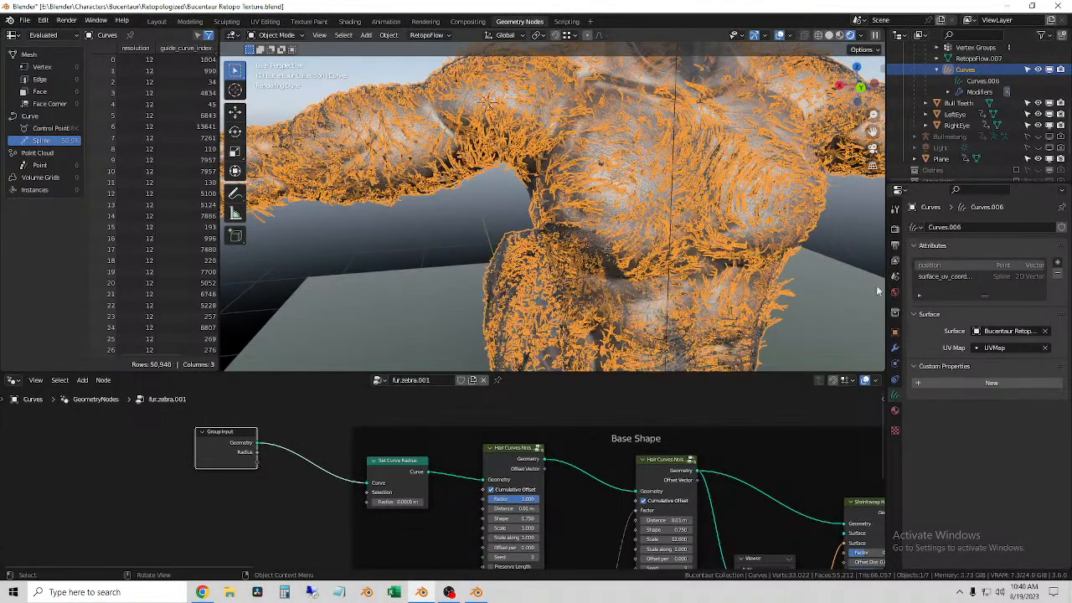
Step: In the scene's Cycles render settings, try 3D Curves as the Shape for curves
{"action": "left_click", "coordinate": [894, 409]}
{"action": "scroll", "coordinate": [934, 493], "scroll_direction": "up", "scroll_amount": 2}
{"action": "left_click", "coordinate": [895, 229]}
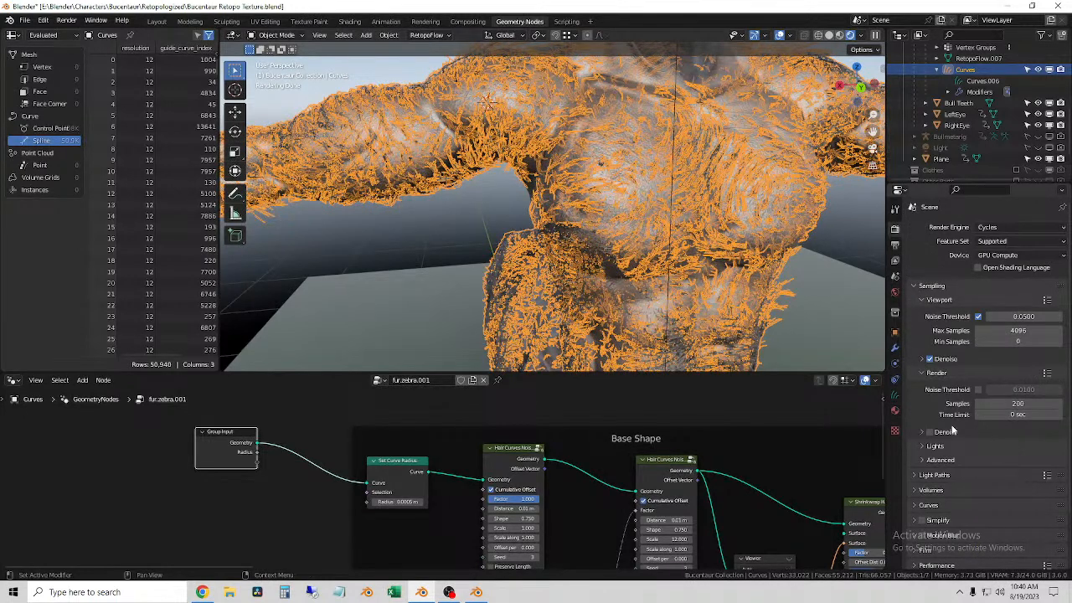
{"action": "scroll", "coordinate": [963, 460], "scroll_direction": "down", "scroll_amount": 2}
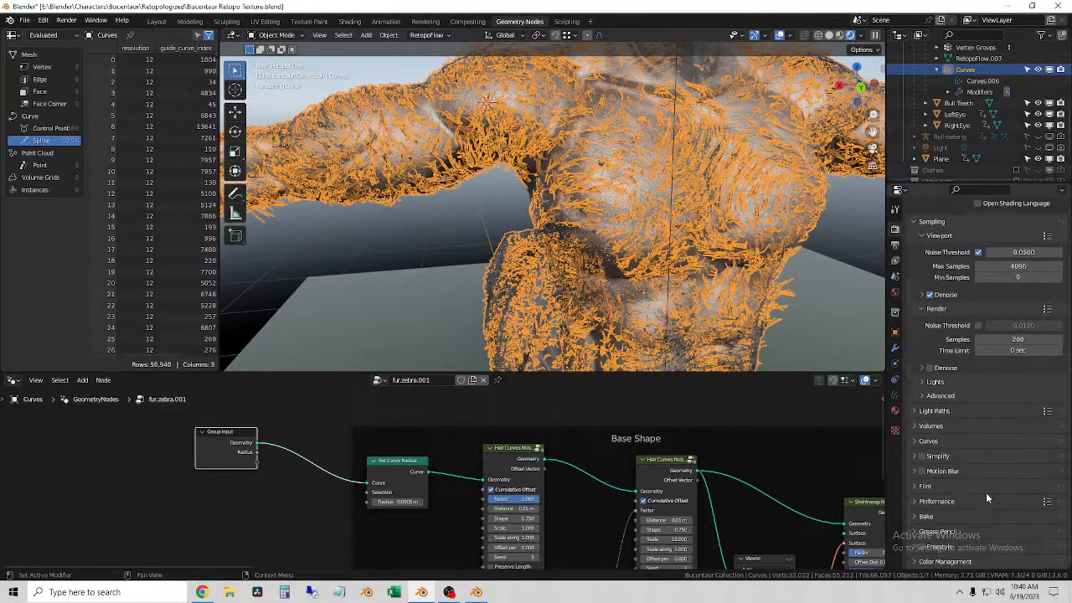
{"action": "left_click", "coordinate": [923, 439]}
{"action": "scroll", "coordinate": [963, 444], "scroll_direction": "down", "scroll_amount": 2}
{"action": "left_click", "coordinate": [1018, 411]}
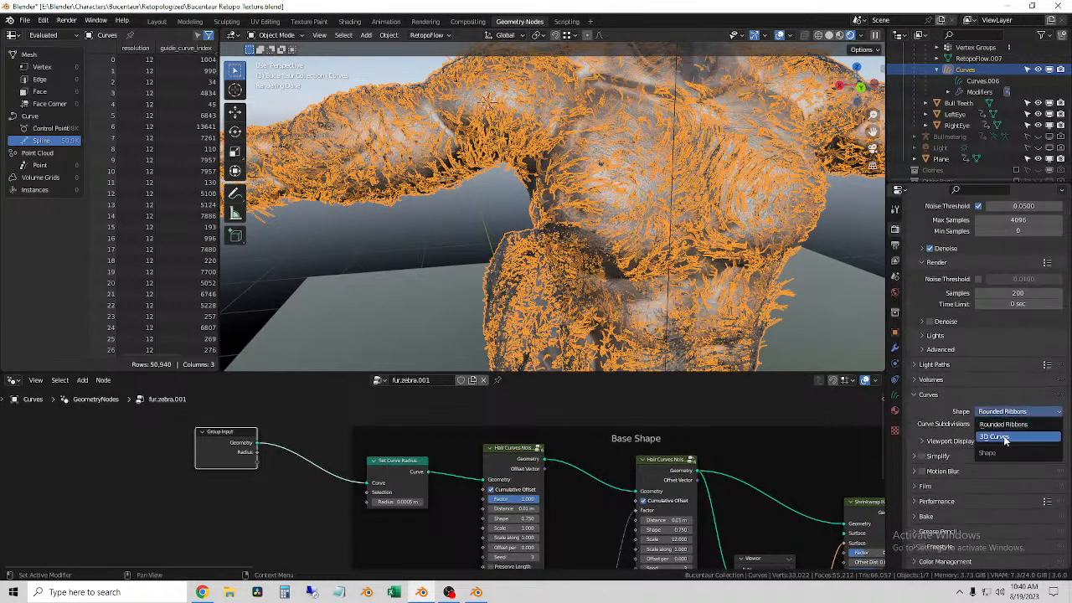
{"action": "left_click", "coordinate": [1004, 436]}
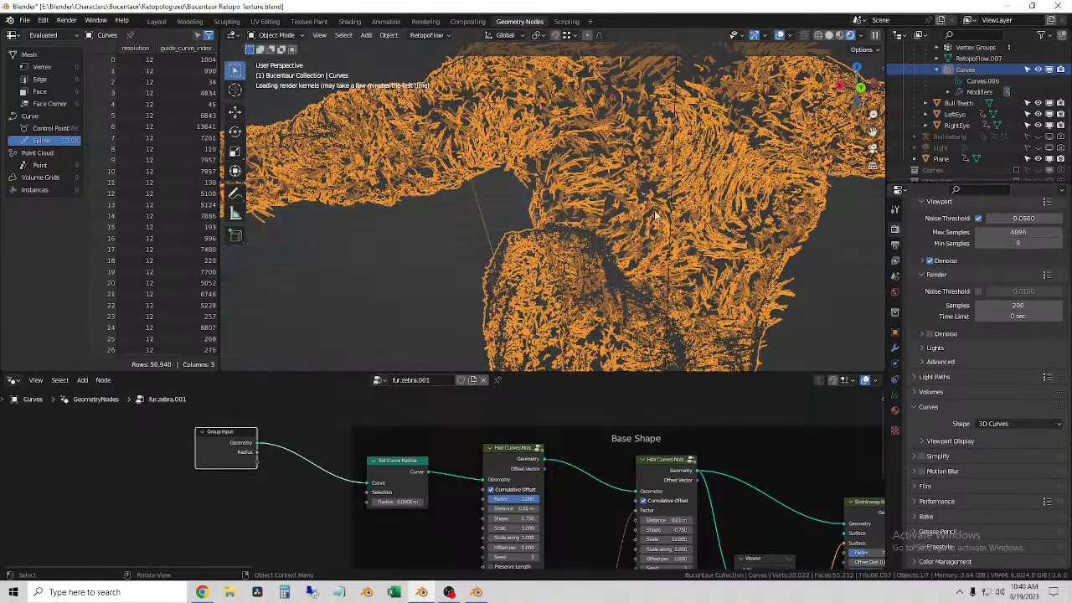
Step: Inspect the fur at the armpit up close and restore the render Shape of curves to Rounded Ribbons
{"action": "left_click", "coordinate": [451, 238]}
{"action": "scroll", "coordinate": [412, 201], "scroll_direction": "up", "scroll_amount": 4}
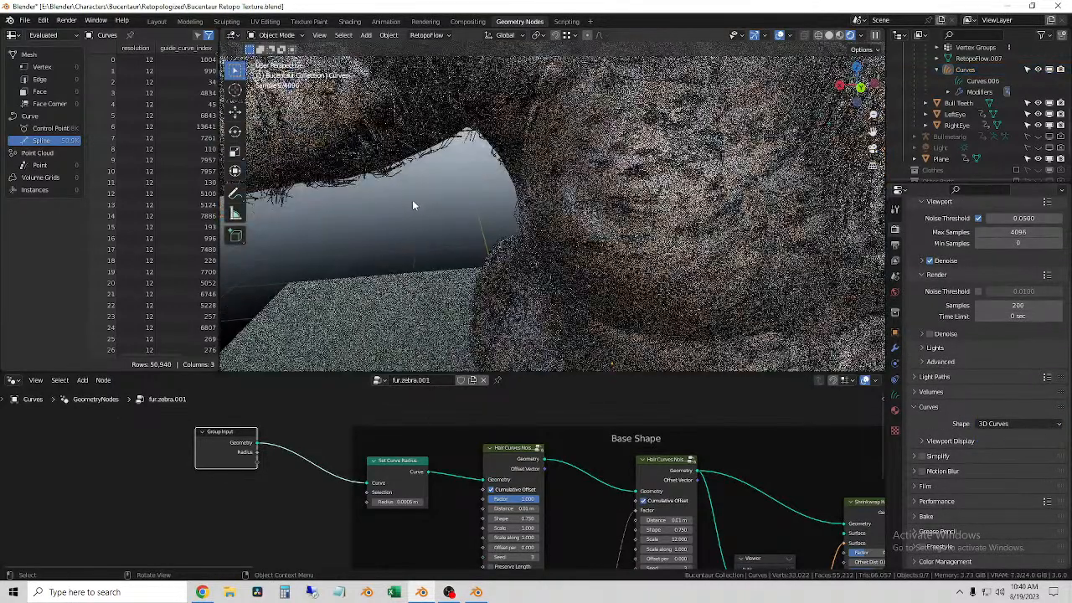
{"action": "middle_click_drag", "start_coordinate": [412, 201], "coordinate": [442, 221]}
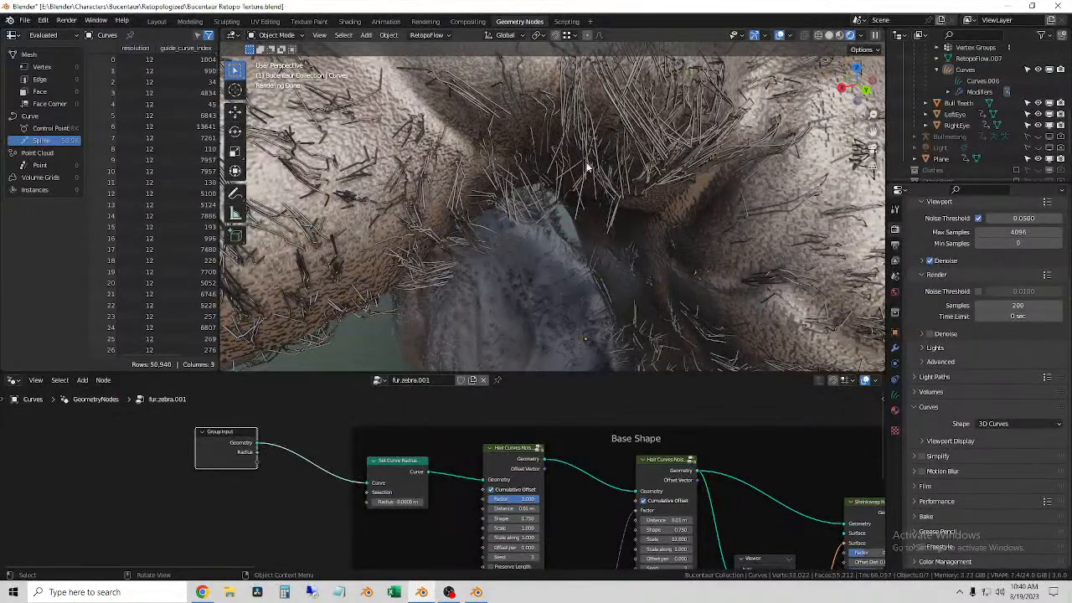
{"action": "left_click", "coordinate": [591, 165]}
{"action": "left_click", "coordinate": [1005, 425]}
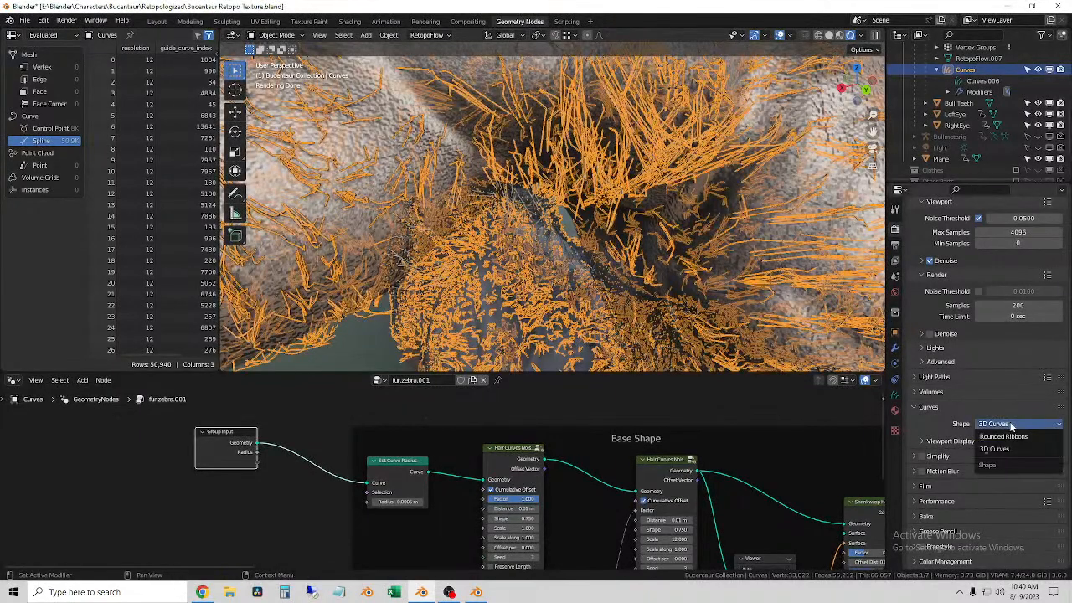
{"action": "left_click", "coordinate": [1005, 436]}
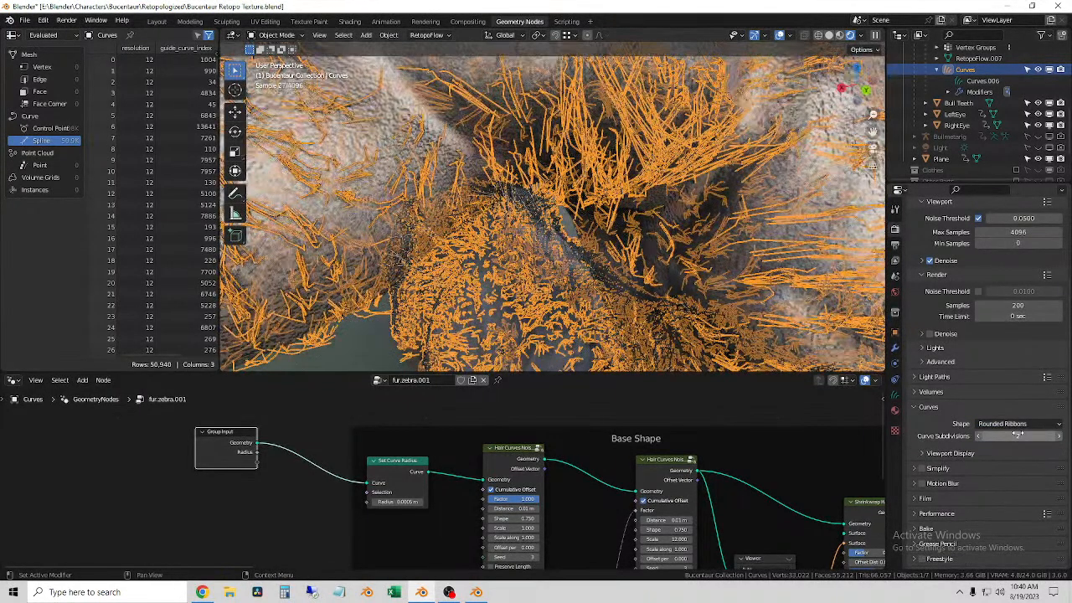
Step: Check the Viewport Display options for curves and review the rendered fur across the whole character
{"action": "left_click", "coordinate": [922, 453]}
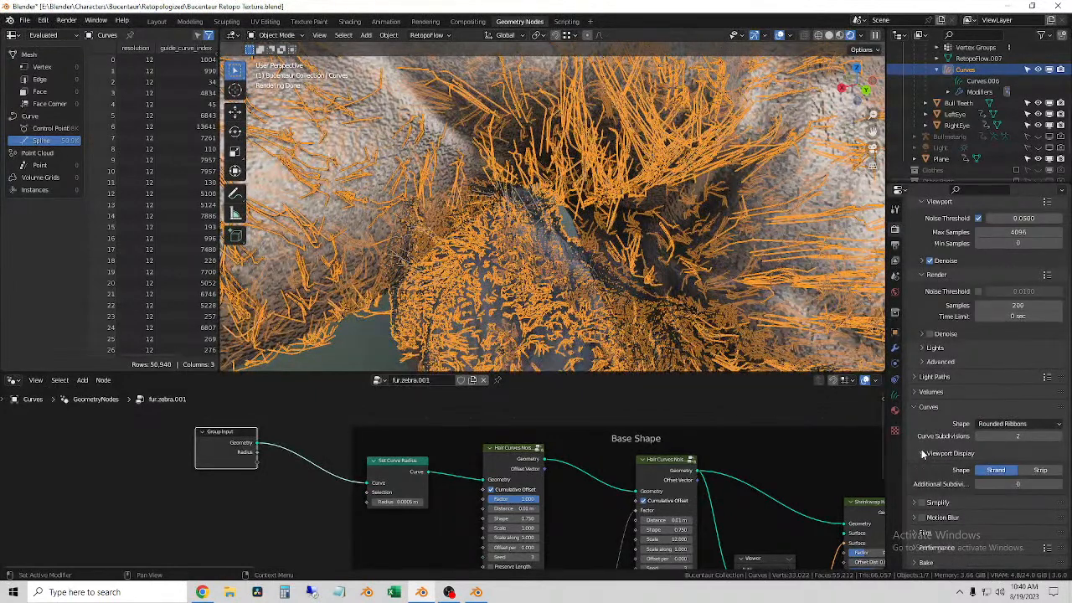
{"action": "scroll", "coordinate": [980, 444], "scroll_direction": "down", "scroll_amount": 2}
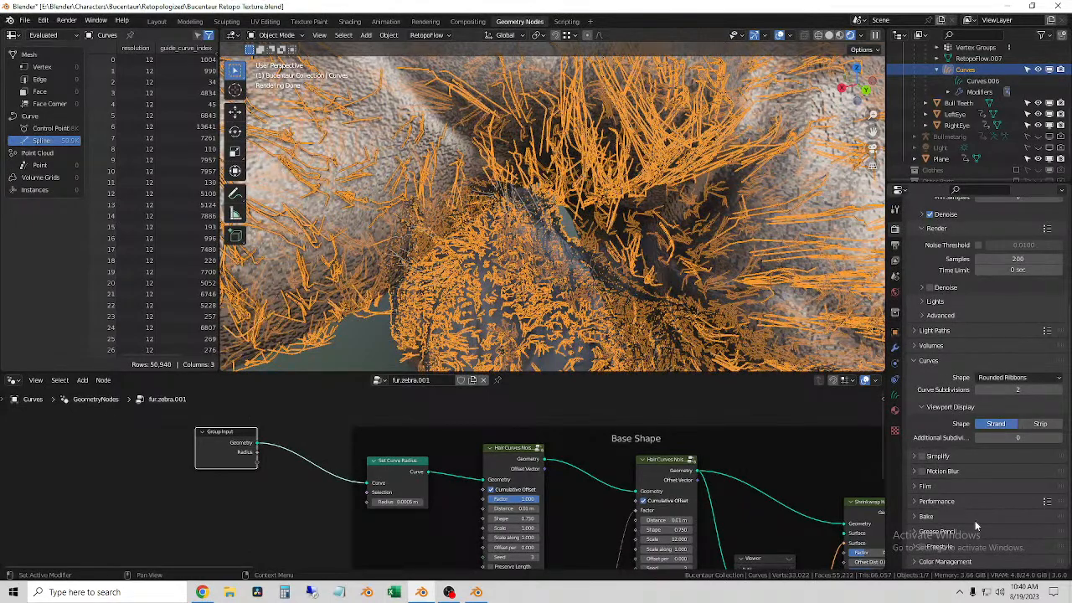
{"action": "scroll", "coordinate": [502, 167], "scroll_direction": "down", "scroll_amount": 10}
{"action": "left_click", "coordinate": [445, 134]}
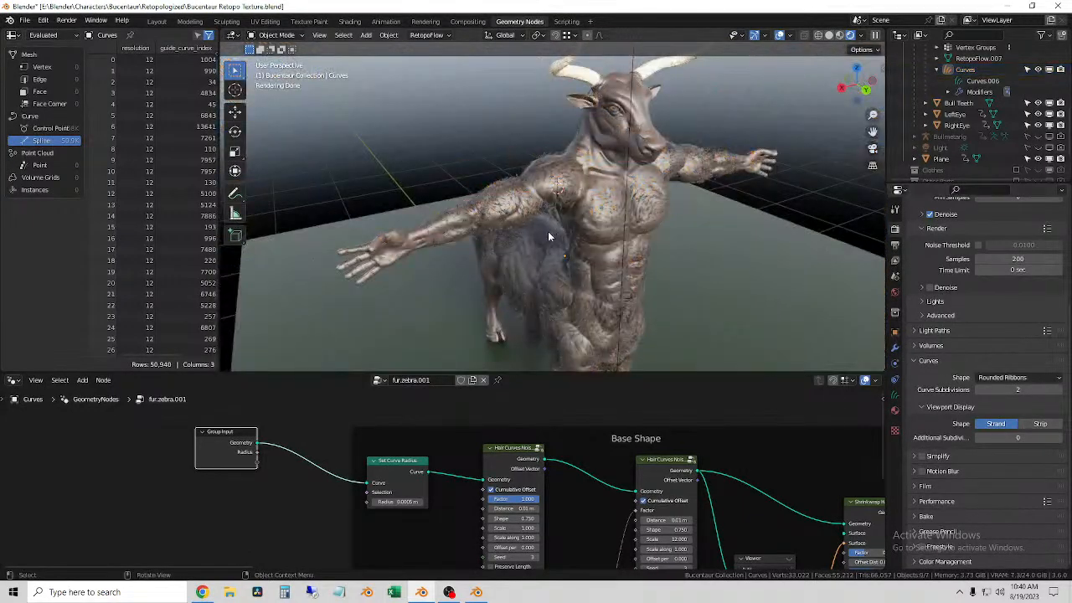
{"action": "scroll", "coordinate": [552, 232], "scroll_direction": "up", "scroll_amount": 5}
{"action": "middle_click_drag", "start_coordinate": [552, 233], "coordinate": [552, 245]}
{"action": "left_click", "coordinate": [553, 244]}
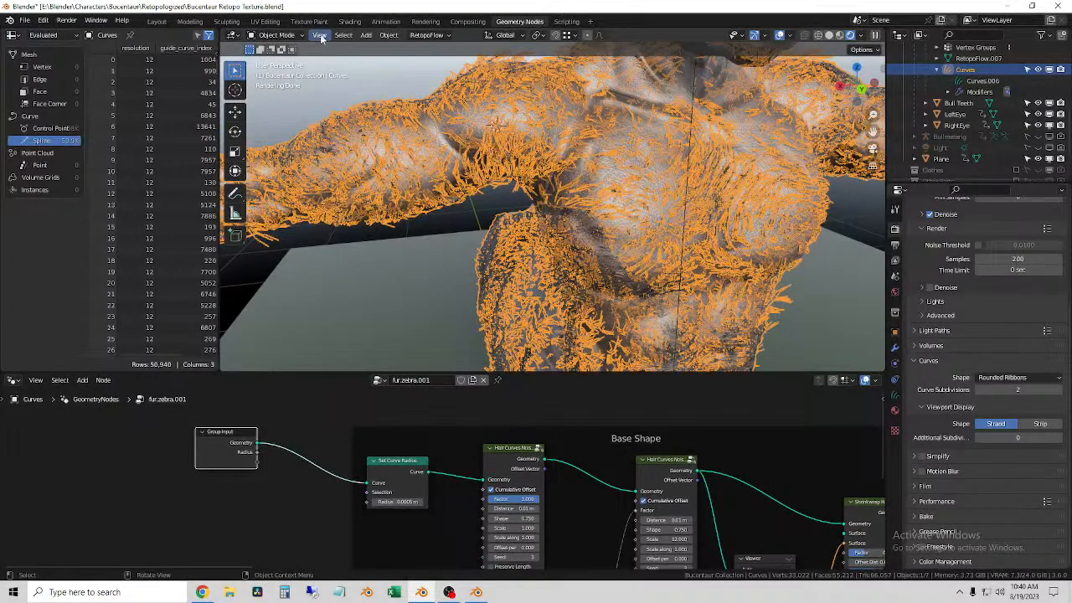
Step: Switch the viewport to Material Preview shading and put the fur curves into Sculpt Mode
{"action": "left_click", "coordinate": [840, 35]}
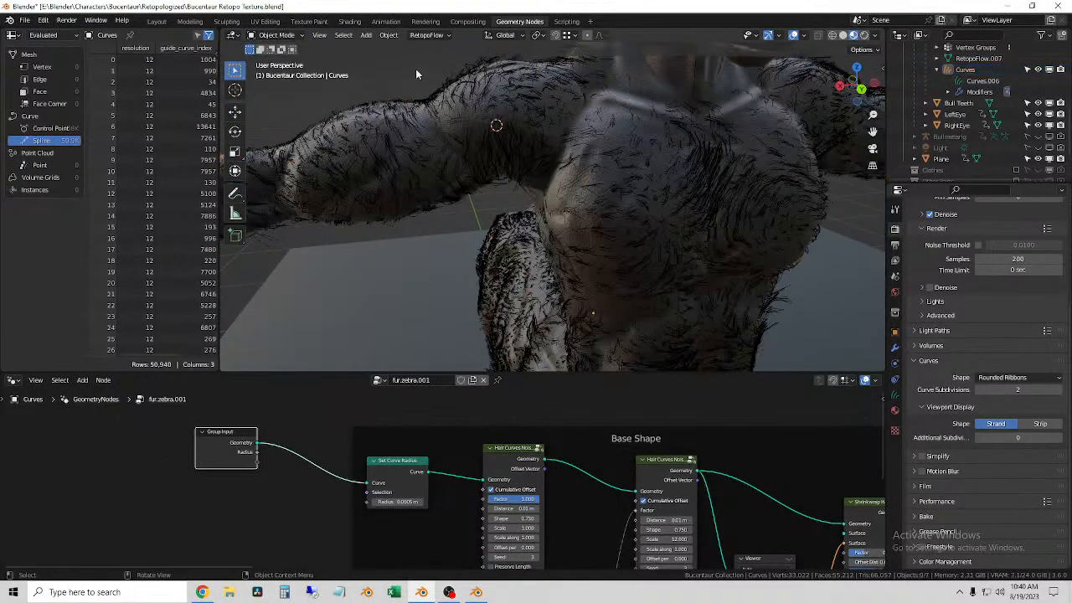
{"action": "left_click", "coordinate": [388, 122]}
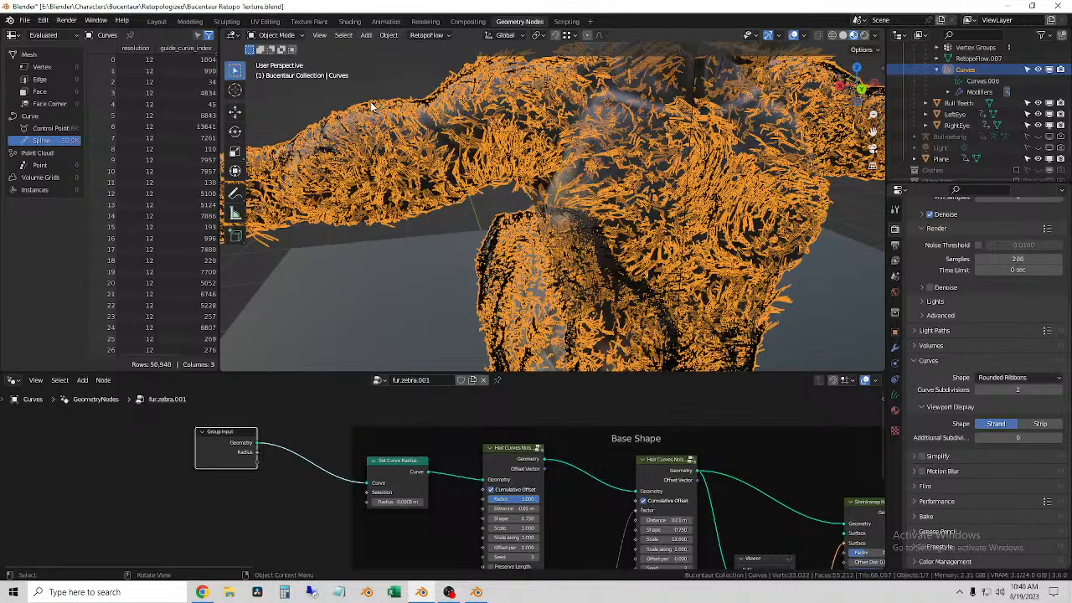
{"action": "left_click", "coordinate": [276, 35]}
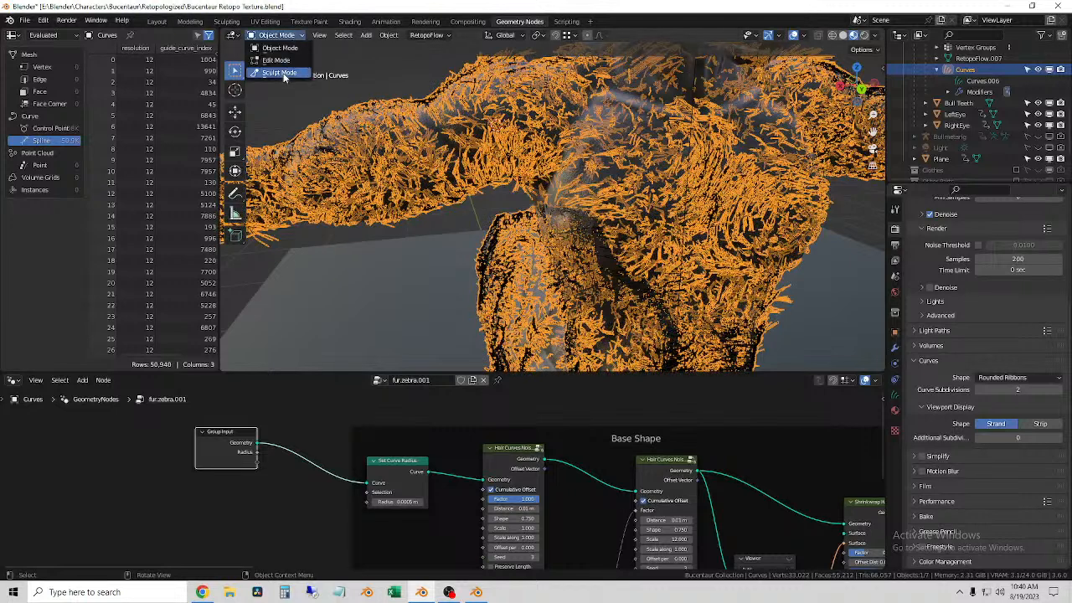
{"action": "left_click", "coordinate": [283, 73]}
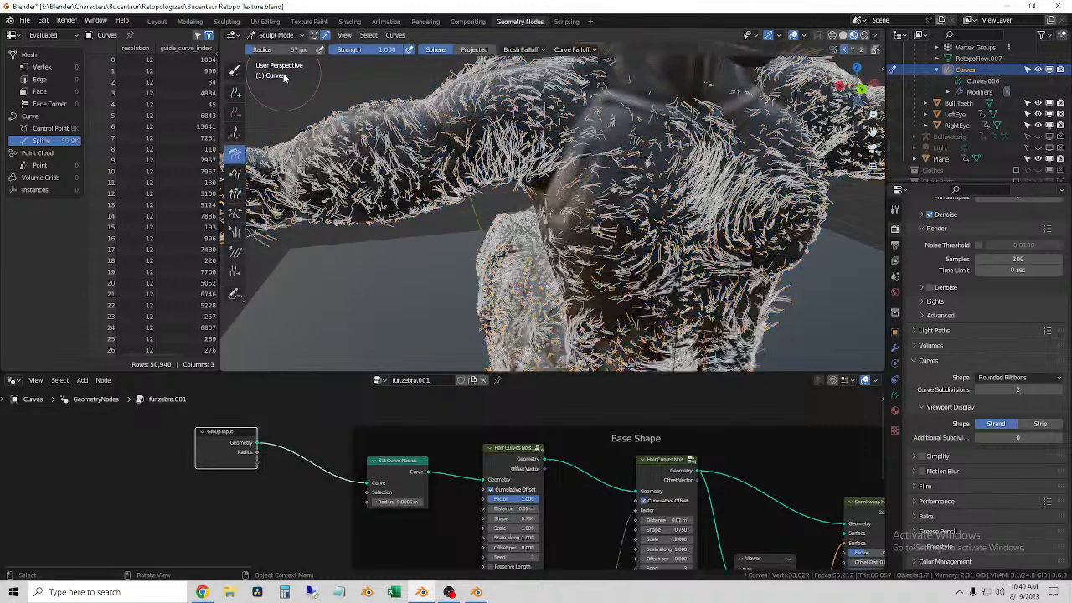
Step: Activate the Add brush for curve sculpting and open its Count value for editing
{"action": "left_click", "coordinate": [236, 94]}
{"action": "left_click", "coordinate": [444, 50]}
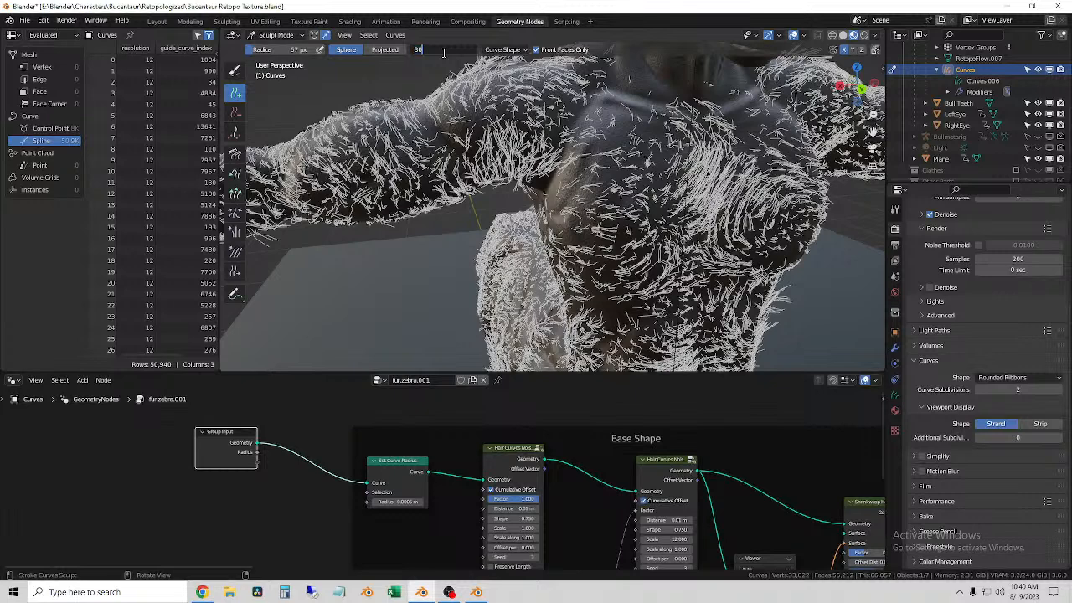
Step: Set the Add brush's Count to 30 and add fur strands along the outstretched arm
{"action": "key", "text": "Return"}
{"action": "left_click", "coordinate": [385, 162]}
{"action": "mouse_move", "coordinate": [386, 162]}
{"action": "left_mouse_down"}
{"action": "mouse_move", "coordinate": [410, 159]}
{"action": "mouse_move", "coordinate": [343, 175]}
{"action": "left_mouse_up"}
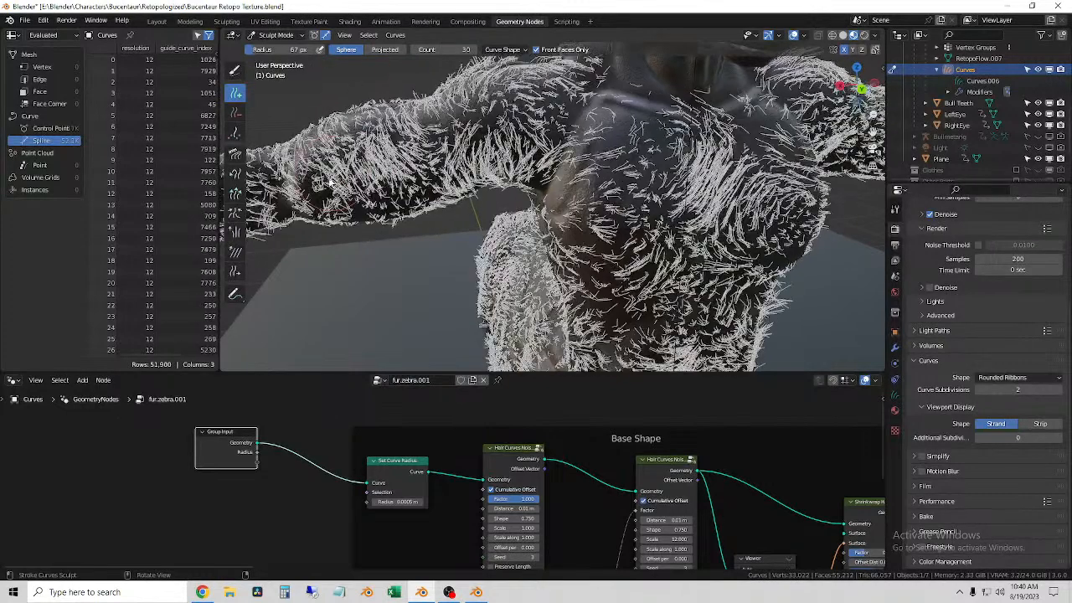
Step: Set the Add brush radius to 49 px and add strands over the torso and waist
{"action": "scroll", "coordinate": [338, 182], "scroll_direction": "down", "scroll_amount": 1}
{"action": "key", "text": "f"}
{"action": "left_click", "coordinate": [597, 191]}
{"action": "mouse_move", "coordinate": [597, 191]}
{"action": "left_mouse_down"}
{"action": "mouse_move", "coordinate": [608, 315]}
{"action": "mouse_move", "coordinate": [612, 288]}
{"action": "left_mouse_up"}
{"action": "mouse_move", "coordinate": [603, 268]}
{"action": "middle_mouse_down", "text": "shift"}
{"action": "mouse_move", "coordinate": [492, 126]}
{"action": "mouse_move", "coordinate": [486, 146]}
{"action": "middle_mouse_up", "text": "shift"}
{"action": "scroll", "coordinate": [490, 121], "scroll_direction": "up", "scroll_amount": 3}
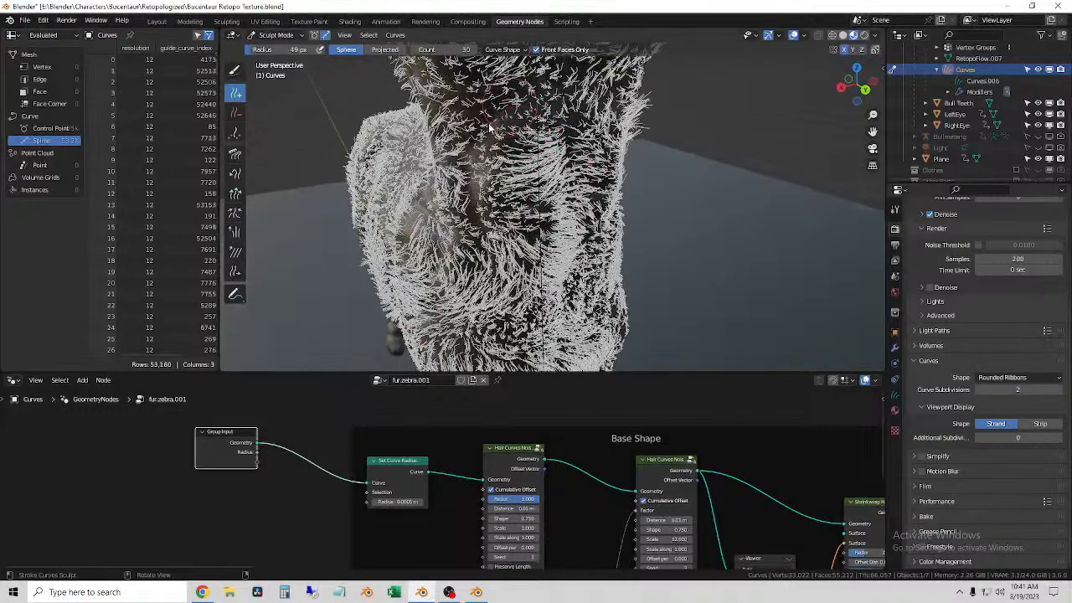
{"action": "mouse_move", "coordinate": [486, 147]}
{"action": "left_mouse_down"}
{"action": "mouse_move", "coordinate": [494, 235]}
{"action": "mouse_move", "coordinate": [437, 138]}
{"action": "left_mouse_up"}
{"action": "middle_click_drag", "start_coordinate": [437, 140], "coordinate": [472, 132]}
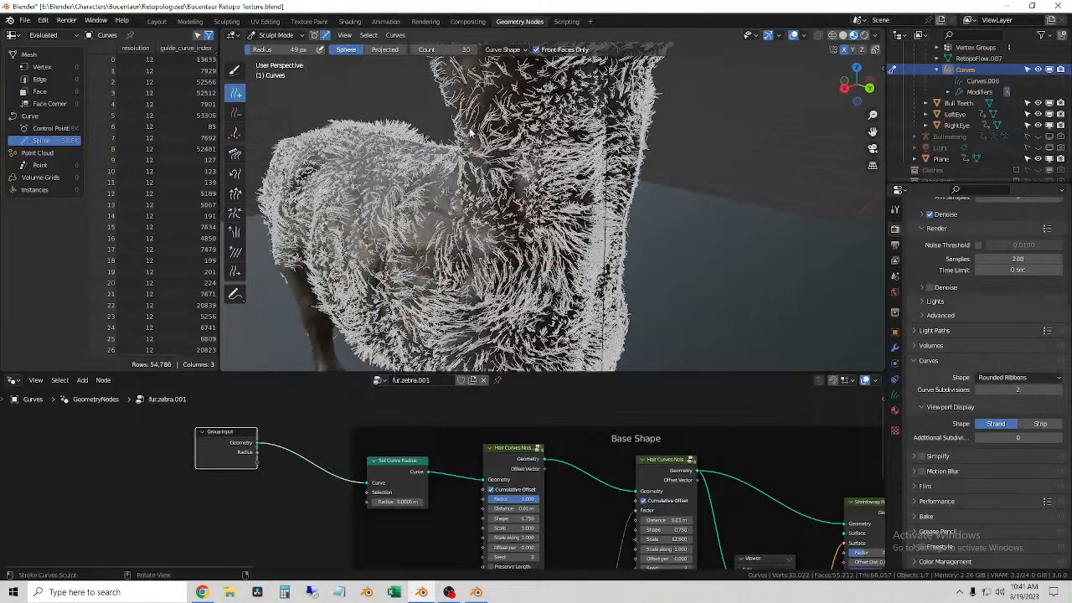
Step: Add strands down the chest and shoulder of the bull body, enlarging the Add brush radius to 66 px
{"action": "left_click_drag", "start_coordinate": [448, 191], "coordinate": [436, 294]}
{"action": "middle_click_drag", "start_coordinate": [442, 252], "coordinate": [494, 247]}
{"action": "mouse_move", "coordinate": [523, 126]}
{"action": "left_mouse_down"}
{"action": "mouse_move", "coordinate": [536, 256]}
{"action": "mouse_move", "coordinate": [524, 280]}
{"action": "mouse_move", "coordinate": [502, 264]}
{"action": "left_mouse_up"}
{"action": "mouse_move", "coordinate": [482, 240]}
{"action": "middle_mouse_down"}
{"action": "mouse_move", "coordinate": [509, 236]}
{"action": "mouse_move", "coordinate": [505, 218]}
{"action": "mouse_move", "coordinate": [527, 226]}
{"action": "middle_mouse_up"}
{"action": "key", "text": "f"}
{"action": "left_click", "coordinate": [505, 197]}
{"action": "mouse_move", "coordinate": [509, 201]}
{"action": "left_mouse_down"}
{"action": "mouse_move", "coordinate": [481, 308]}
{"action": "mouse_move", "coordinate": [566, 325]}
{"action": "left_mouse_up"}
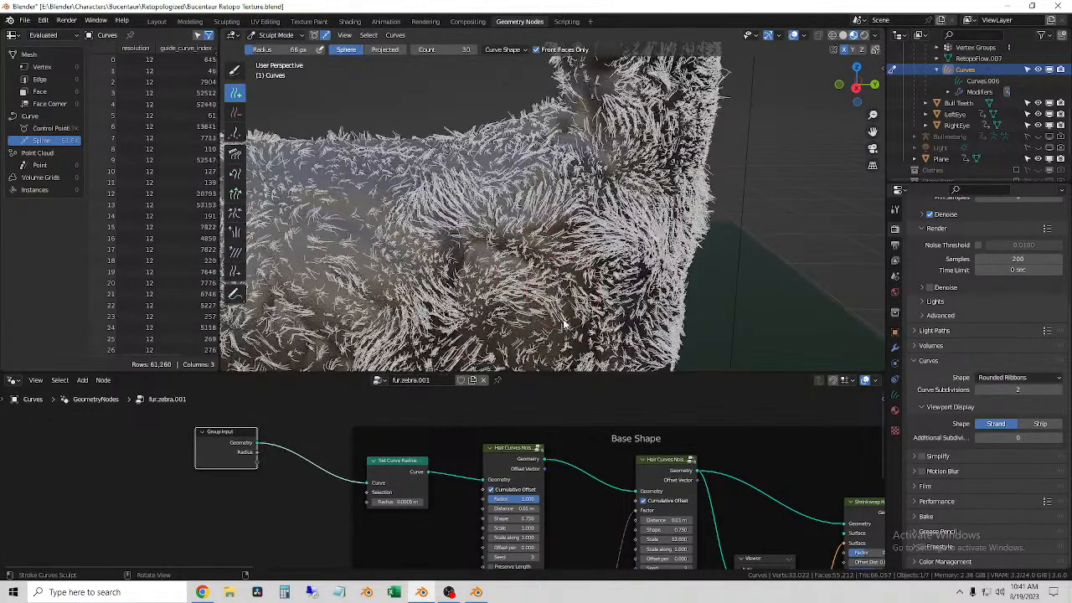
Step: Switch the viewport to Solid shading and add strands across the bull body's flank
{"action": "left_click", "coordinate": [844, 35]}
{"action": "mouse_move", "coordinate": [532, 268]}
{"action": "middle_mouse_down"}
{"action": "mouse_move", "coordinate": [542, 273]}
{"action": "mouse_move", "coordinate": [577, 168]}
{"action": "middle_mouse_up"}
{"action": "mouse_move", "coordinate": [511, 159]}
{"action": "left_mouse_down"}
{"action": "mouse_move", "coordinate": [494, 193]}
{"action": "mouse_move", "coordinate": [509, 272]}
{"action": "mouse_move", "coordinate": [528, 222]}
{"action": "mouse_move", "coordinate": [513, 242]}
{"action": "left_mouse_up"}
{"action": "middle_click_drag", "start_coordinate": [459, 203], "coordinate": [550, 237], "text": "shift"}
{"action": "left_click_drag", "start_coordinate": [559, 281], "coordinate": [500, 194]}
{"action": "mouse_move", "coordinate": [507, 255]}
{"action": "left_mouse_down"}
{"action": "mouse_move", "coordinate": [515, 280]}
{"action": "mouse_move", "coordinate": [536, 294]}
{"action": "mouse_move", "coordinate": [507, 236]}
{"action": "left_mouse_up"}
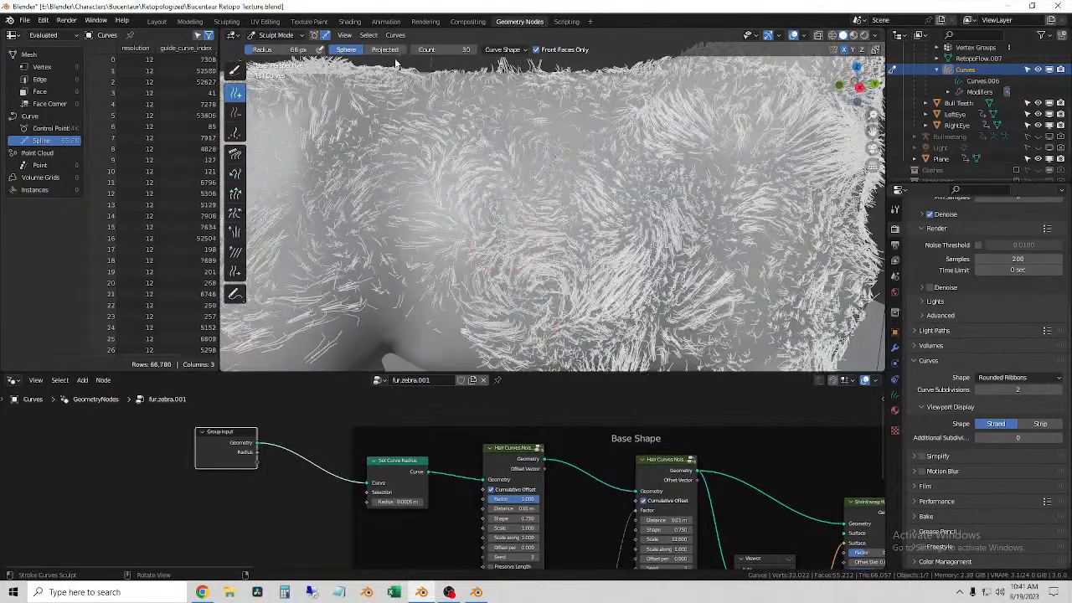
Step: Raise the Add brush's Count to 50 and fill the sparse area in the middle of the flank
{"action": "left_click", "coordinate": [446, 48]}
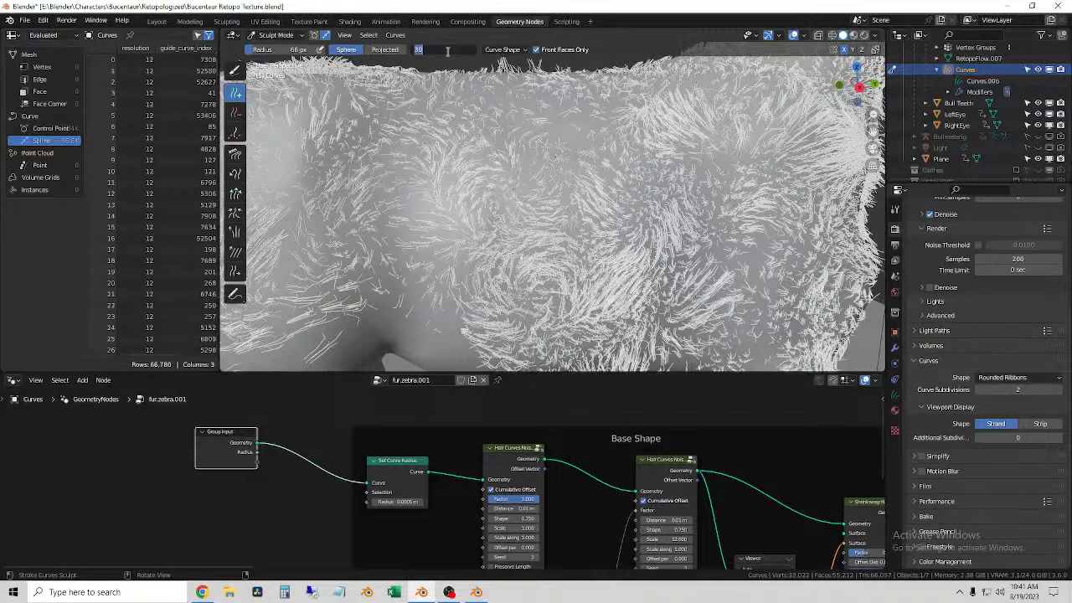
{"action": "left_click", "coordinate": [612, 52]}
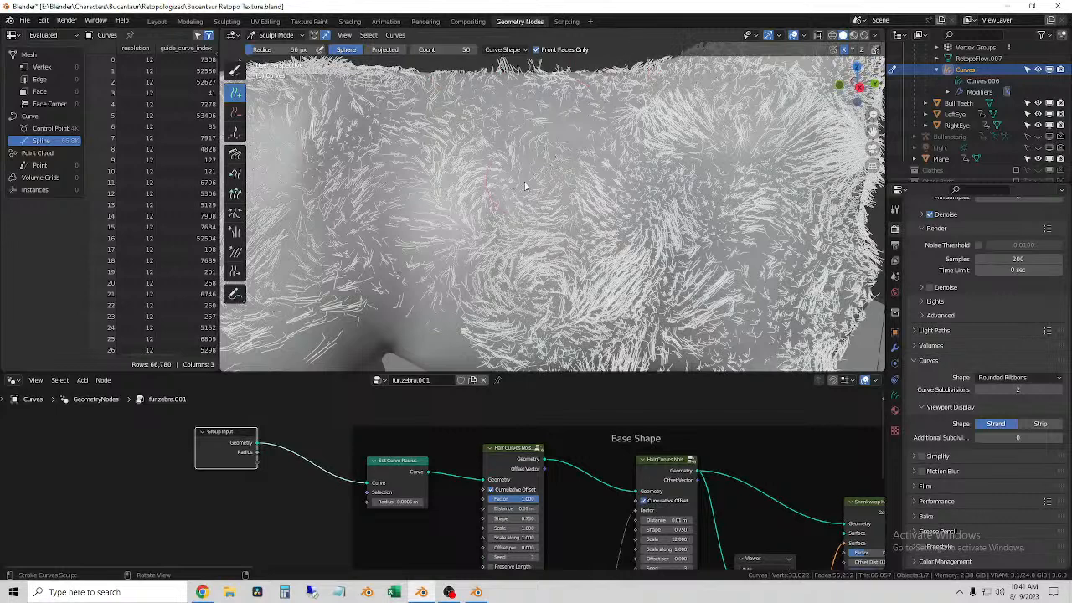
{"action": "mouse_move", "coordinate": [469, 196]}
{"action": "left_mouse_down"}
{"action": "mouse_move", "coordinate": [454, 323]}
{"action": "mouse_move", "coordinate": [502, 243]}
{"action": "left_mouse_up"}
{"action": "scroll", "coordinate": [526, 210], "scroll_direction": "down", "scroll_amount": 1}
{"action": "mouse_move", "coordinate": [521, 234]}
{"action": "middle_mouse_down"}
{"action": "mouse_move", "coordinate": [518, 243]}
{"action": "mouse_move", "coordinate": [528, 227]}
{"action": "middle_mouse_up"}
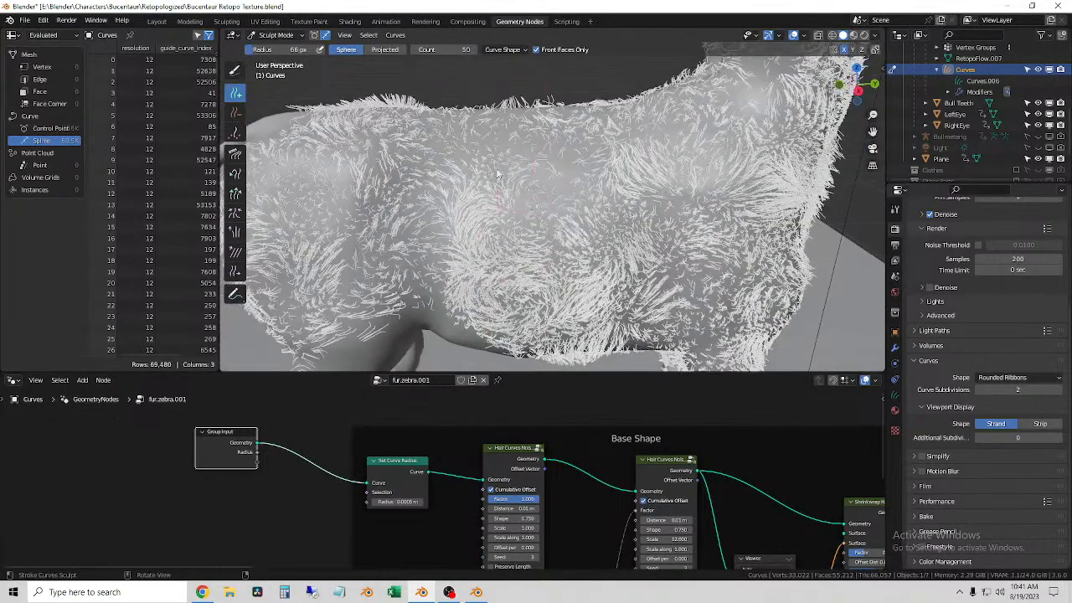
Step: Add strands along the upper flank and over the hip near the tail
{"action": "middle_click_drag", "start_coordinate": [647, 126], "coordinate": [624, 154]}
{"action": "left_click_drag", "start_coordinate": [584, 164], "coordinate": [377, 169]}
{"action": "mouse_move", "coordinate": [377, 169]}
{"action": "middle_mouse_down"}
{"action": "mouse_move", "coordinate": [392, 177]}
{"action": "mouse_move", "coordinate": [493, 164]}
{"action": "middle_mouse_up"}
{"action": "left_click_drag", "start_coordinate": [493, 164], "coordinate": [396, 156]}
{"action": "middle_click_drag", "start_coordinate": [398, 155], "coordinate": [381, 170]}
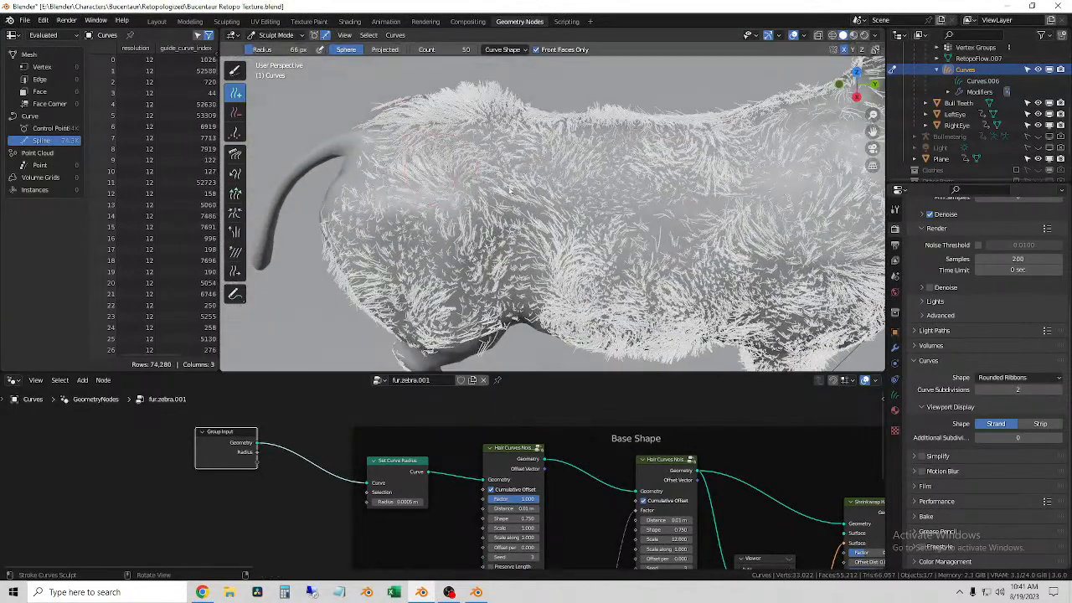
Step: Thicken the fur over the rest of the bull body's side, continuing around to its front
{"action": "middle_click_drag", "start_coordinate": [783, 182], "coordinate": [630, 170], "text": "shift"}
{"action": "mouse_move", "coordinate": [653, 142]}
{"action": "left_mouse_down"}
{"action": "mouse_move", "coordinate": [554, 191]}
{"action": "mouse_move", "coordinate": [418, 201]}
{"action": "left_mouse_up"}
{"action": "middle_click_drag", "start_coordinate": [418, 201], "coordinate": [449, 195]}
{"action": "mouse_move", "coordinate": [496, 207]}
{"action": "left_mouse_down"}
{"action": "mouse_move", "coordinate": [445, 245]}
{"action": "mouse_move", "coordinate": [448, 215]}
{"action": "mouse_move", "coordinate": [440, 275]}
{"action": "mouse_move", "coordinate": [446, 267]}
{"action": "left_mouse_up"}
{"action": "middle_click_drag", "start_coordinate": [461, 243], "coordinate": [454, 203]}
{"action": "mouse_move", "coordinate": [585, 137]}
{"action": "left_mouse_down"}
{"action": "mouse_move", "coordinate": [558, 251]}
{"action": "mouse_move", "coordinate": [553, 196]}
{"action": "left_mouse_up"}
{"action": "middle_click_drag", "start_coordinate": [552, 196], "coordinate": [477, 180]}
{"action": "left_click_drag", "start_coordinate": [446, 179], "coordinate": [408, 261]}
{"action": "middle_click_drag", "start_coordinate": [408, 260], "coordinate": [495, 256]}
{"action": "mouse_move", "coordinate": [479, 285]}
{"action": "left_mouse_down"}
{"action": "mouse_move", "coordinate": [474, 267]}
{"action": "mouse_move", "coordinate": [487, 248]}
{"action": "left_mouse_up"}
{"action": "mouse_move", "coordinate": [488, 248]}
{"action": "middle_mouse_down"}
{"action": "mouse_move", "coordinate": [465, 205]}
{"action": "mouse_move", "coordinate": [408, 173]}
{"action": "middle_mouse_up"}
{"action": "left_click_drag", "start_coordinate": [408, 173], "coordinate": [401, 240]}
{"action": "left_click_drag", "start_coordinate": [400, 279], "coordinate": [398, 329]}
{"action": "mouse_move", "coordinate": [508, 252]}
{"action": "middle_mouse_down"}
{"action": "mouse_move", "coordinate": [490, 251]}
{"action": "mouse_move", "coordinate": [566, 243]}
{"action": "mouse_move", "coordinate": [521, 230]}
{"action": "middle_mouse_up"}
{"action": "left_click_drag", "start_coordinate": [537, 109], "coordinate": [540, 293]}
{"action": "mouse_move", "coordinate": [540, 293]}
{"action": "middle_mouse_down"}
{"action": "mouse_move", "coordinate": [640, 191]}
{"action": "mouse_move", "coordinate": [517, 240]}
{"action": "middle_mouse_up"}
Step: Reduce the Add brush radius to 33 px and add strands down the front legs
{"action": "key", "text": "f"}
{"action": "left_click", "coordinate": [485, 262]}
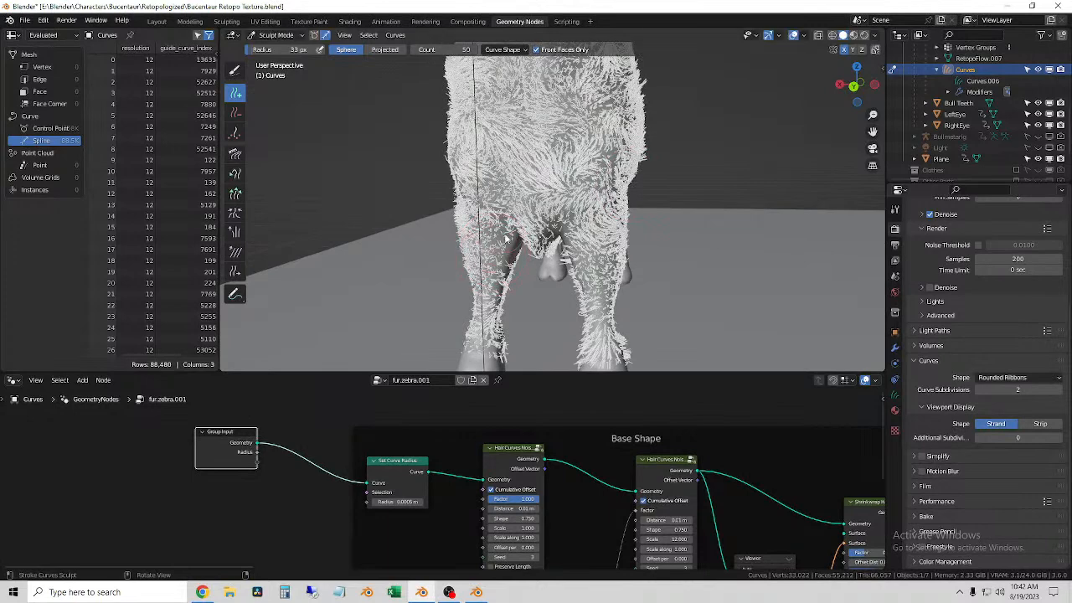
{"action": "left_click_drag", "start_coordinate": [506, 261], "coordinate": [499, 322]}
{"action": "middle_click_drag", "start_coordinate": [499, 322], "coordinate": [502, 266]}
{"action": "left_click_drag", "start_coordinate": [486, 268], "coordinate": [482, 293]}
{"action": "middle_click_drag", "start_coordinate": [517, 299], "coordinate": [528, 271]}
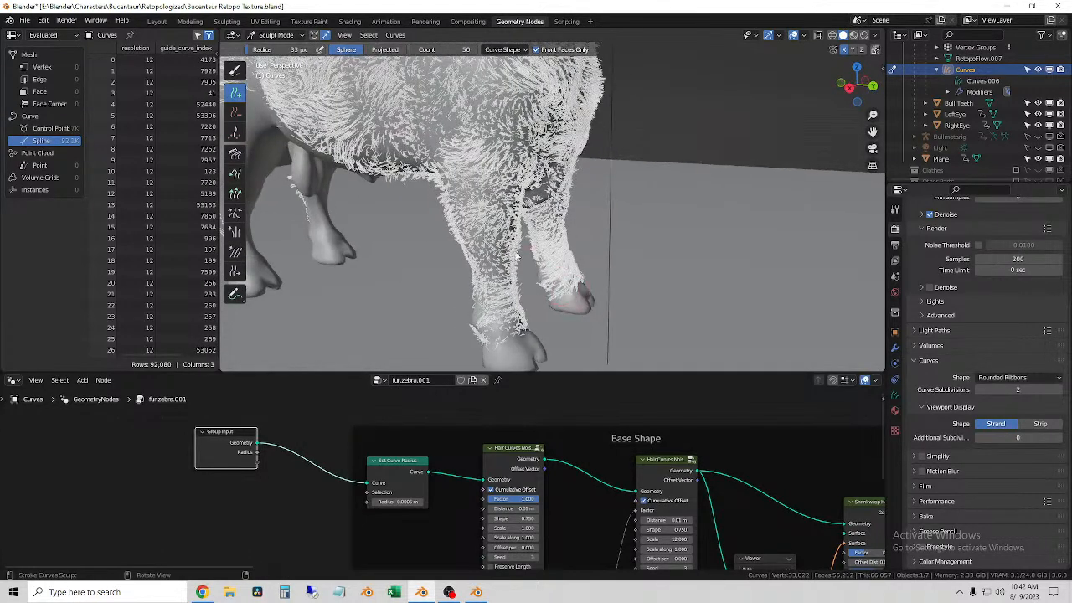
Step: Set the Add brush radius to 43 px and add strands around the shoulder above the front leg
{"action": "middle_click_drag", "start_coordinate": [472, 192], "coordinate": [544, 211]}
{"action": "middle_click_drag", "start_coordinate": [454, 115], "coordinate": [497, 184], "text": "shift"}
{"action": "key", "text": "f"}
{"action": "left_click", "coordinate": [501, 191]}
{"action": "mouse_move", "coordinate": [501, 205]}
{"action": "left_mouse_down"}
{"action": "mouse_move", "coordinate": [518, 266]}
{"action": "mouse_move", "coordinate": [526, 140]}
{"action": "left_mouse_up"}
{"action": "left_click_drag", "start_coordinate": [536, 190], "coordinate": [553, 237]}
{"action": "middle_click_drag", "start_coordinate": [552, 238], "coordinate": [525, 240]}
{"action": "left_click_drag", "start_coordinate": [536, 191], "coordinate": [549, 260]}
{"action": "middle_click_drag", "start_coordinate": [500, 240], "coordinate": [529, 218]}
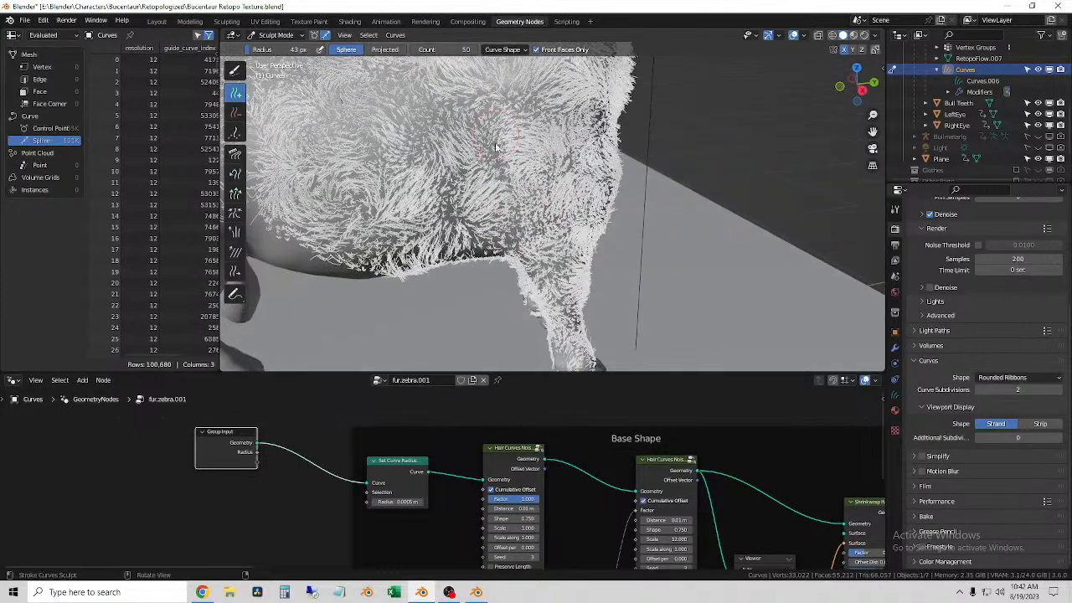
{"action": "mouse_move", "coordinate": [503, 202]}
{"action": "left_mouse_down"}
{"action": "mouse_move", "coordinate": [506, 243]}
{"action": "mouse_move", "coordinate": [450, 199]}
{"action": "mouse_move", "coordinate": [459, 241]}
{"action": "left_mouse_up"}
{"action": "middle_click_drag", "start_coordinate": [460, 242], "coordinate": [531, 272]}
Step: Set the Add brush radius to 50 px and add strands over the front body and up to the waist
{"action": "key", "text": "f"}
{"action": "left_click", "coordinate": [436, 228]}
{"action": "left_click_drag", "start_coordinate": [446, 264], "coordinate": [450, 280]}
{"action": "left_click", "coordinate": [540, 207]}
{"action": "middle_click_drag", "start_coordinate": [503, 181], "coordinate": [557, 178]}
{"action": "middle_click_drag", "start_coordinate": [502, 134], "coordinate": [477, 226], "text": "shift"}
{"action": "middle_click_drag", "start_coordinate": [435, 219], "coordinate": [492, 212]}
{"action": "mouse_move", "coordinate": [481, 238]}
{"action": "left_mouse_down"}
{"action": "mouse_move", "coordinate": [505, 326]}
{"action": "mouse_move", "coordinate": [515, 328]}
{"action": "left_mouse_up"}
{"action": "middle_click_drag", "start_coordinate": [532, 165], "coordinate": [511, 116], "text": "shift"}
{"action": "left_click_drag", "start_coordinate": [496, 151], "coordinate": [517, 321]}
{"action": "left_click_drag", "start_coordinate": [509, 259], "coordinate": [512, 308]}
{"action": "mouse_move", "coordinate": [511, 307]}
{"action": "middle_mouse_down"}
{"action": "mouse_move", "coordinate": [541, 308]}
{"action": "mouse_move", "coordinate": [471, 268]}
{"action": "middle_mouse_up"}
{"action": "mouse_move", "coordinate": [446, 227]}
{"action": "left_mouse_down"}
{"action": "mouse_move", "coordinate": [470, 266]}
{"action": "mouse_move", "coordinate": [491, 261]}
{"action": "mouse_move", "coordinate": [478, 276]}
{"action": "left_mouse_up"}
{"action": "middle_click_drag", "start_coordinate": [462, 271], "coordinate": [491, 267]}
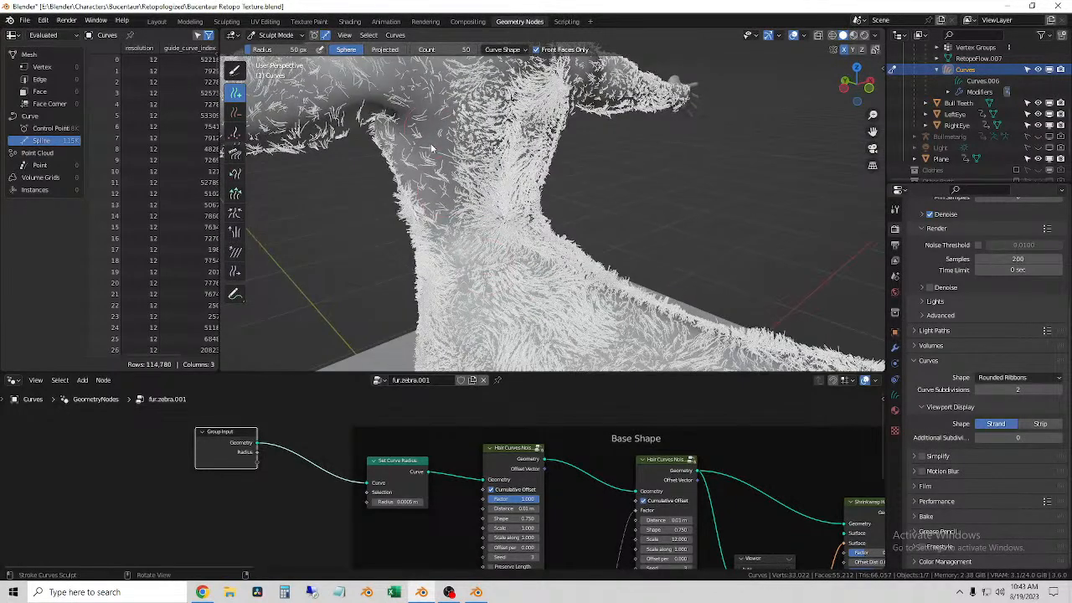
Step: Add strands down the side of the torso from below the armpit to the waist
{"action": "left_click_drag", "start_coordinate": [435, 185], "coordinate": [447, 277]}
{"action": "mouse_move", "coordinate": [447, 277]}
{"action": "middle_mouse_down"}
{"action": "mouse_move", "coordinate": [442, 244]}
{"action": "mouse_move", "coordinate": [386, 142]}
{"action": "middle_mouse_up"}
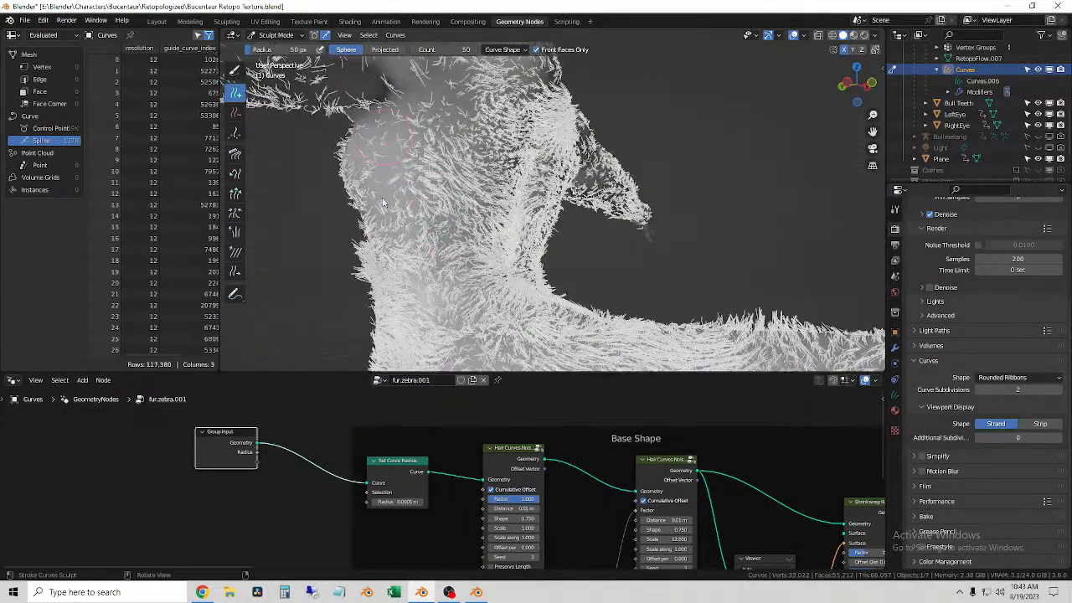
{"action": "mouse_move", "coordinate": [402, 253]}
{"action": "left_mouse_down"}
{"action": "mouse_move", "coordinate": [411, 296]}
{"action": "mouse_move", "coordinate": [424, 251]}
{"action": "mouse_move", "coordinate": [442, 261]}
{"action": "mouse_move", "coordinate": [450, 310]}
{"action": "mouse_move", "coordinate": [470, 340]}
{"action": "left_mouse_up"}
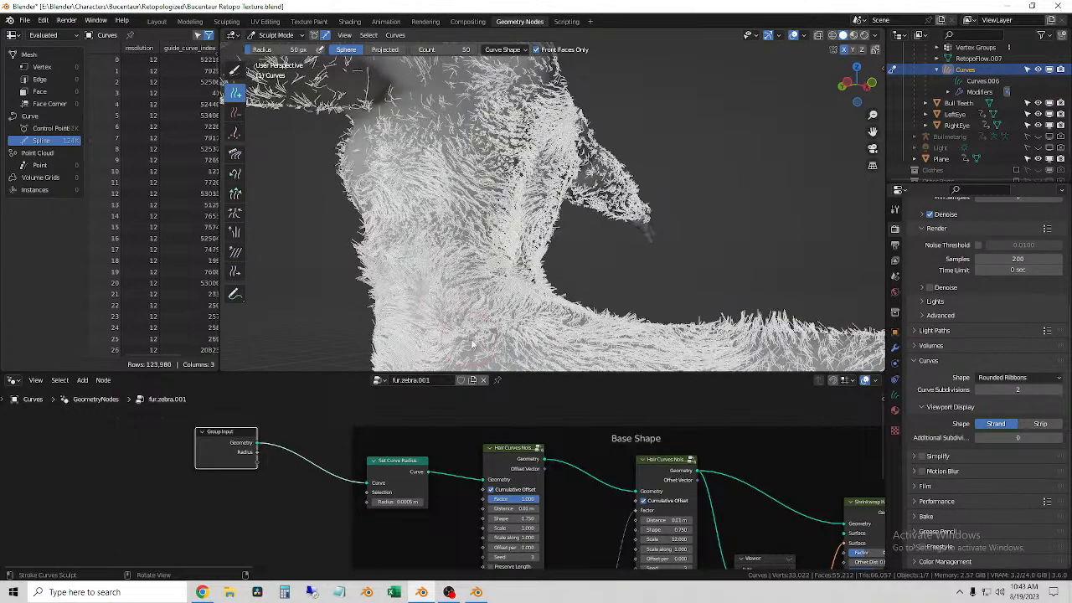
Step: Add strands across the shoulder and flank on the other side of the bull body
{"action": "mouse_move", "coordinate": [500, 215]}
{"action": "middle_mouse_down"}
{"action": "mouse_move", "coordinate": [503, 247]}
{"action": "mouse_move", "coordinate": [489, 202]}
{"action": "mouse_move", "coordinate": [503, 191]}
{"action": "middle_mouse_up"}
{"action": "left_click_drag", "start_coordinate": [507, 201], "coordinate": [536, 268]}
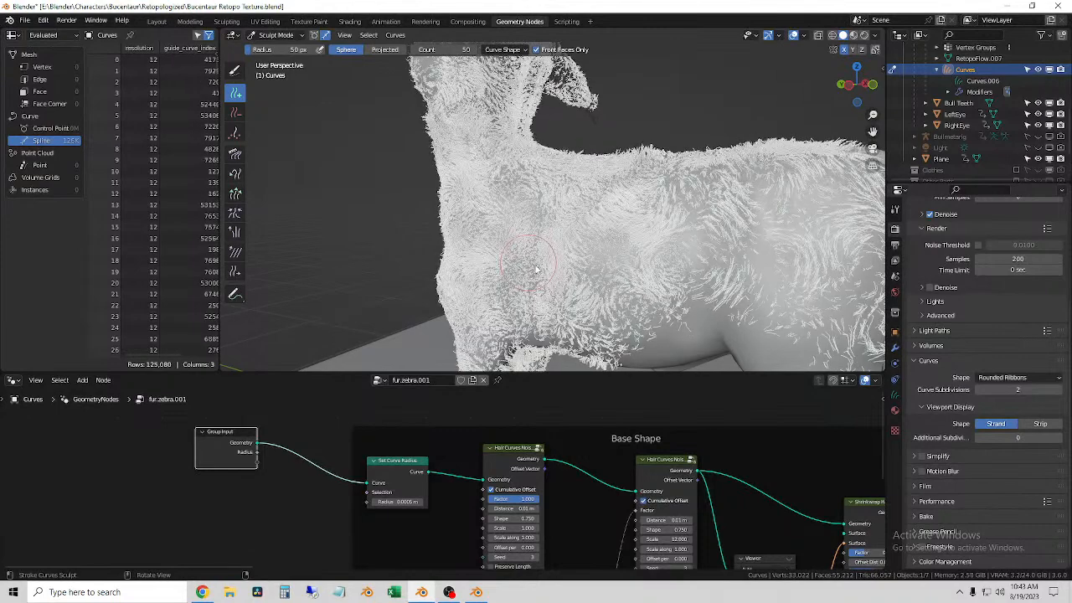
{"action": "mouse_move", "coordinate": [702, 256]}
{"action": "middle_mouse_down"}
{"action": "mouse_move", "coordinate": [706, 270]}
{"action": "mouse_move", "coordinate": [702, 256]}
{"action": "middle_mouse_up"}
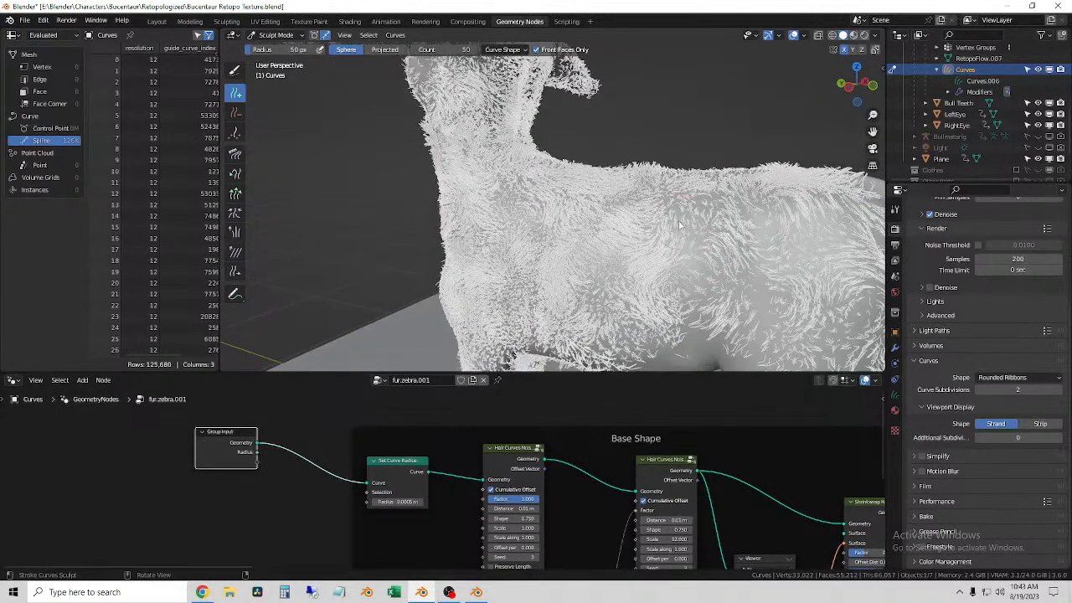
{"action": "left_click_drag", "start_coordinate": [679, 251], "coordinate": [699, 316]}
{"action": "left_click_drag", "start_coordinate": [723, 198], "coordinate": [769, 333]}
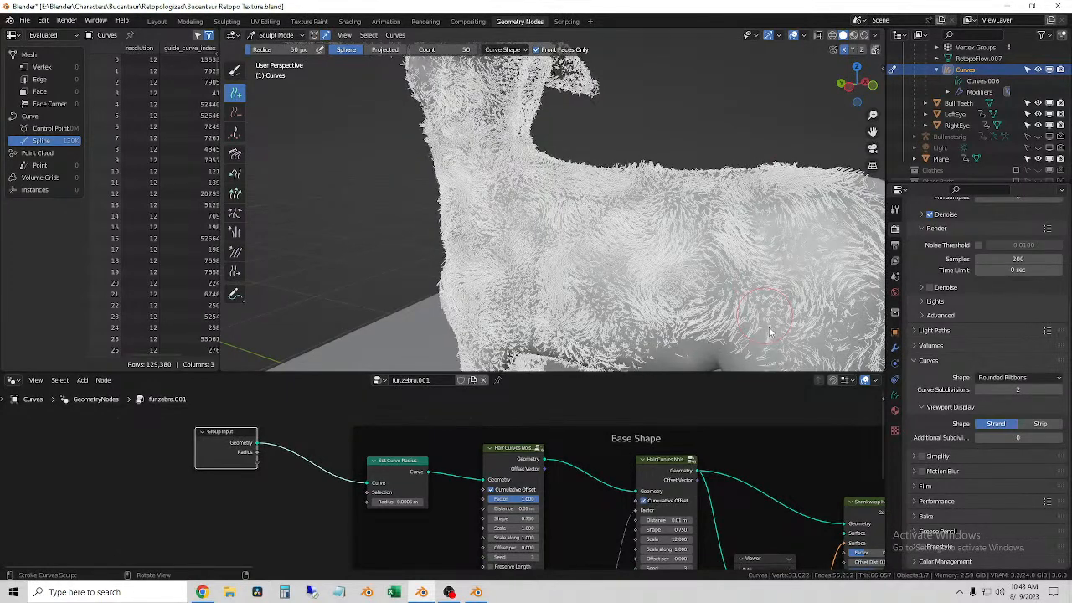
{"action": "left_click_drag", "start_coordinate": [736, 294], "coordinate": [684, 211]}
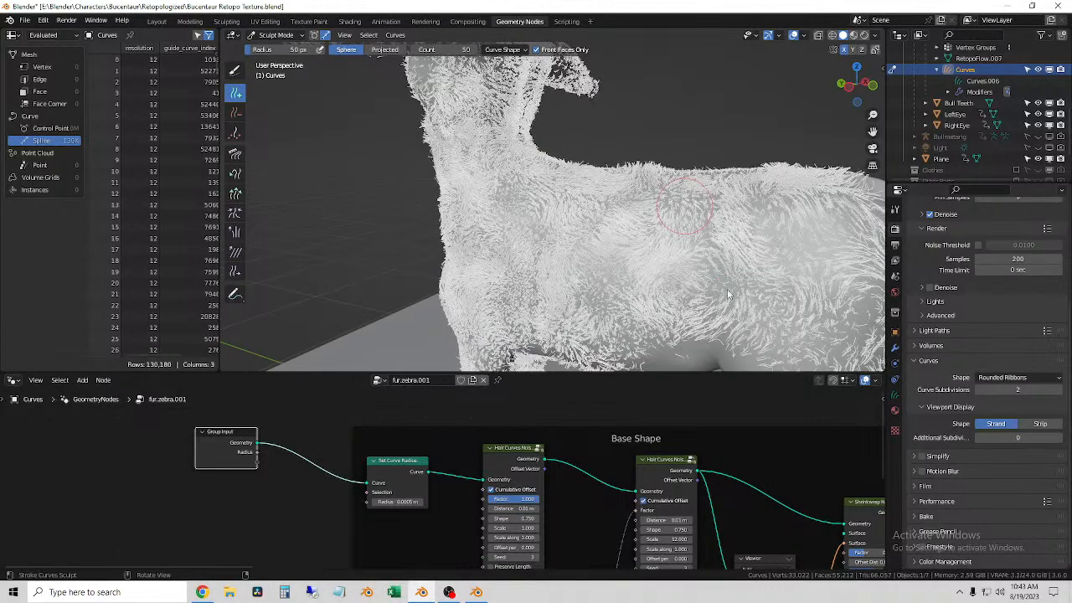
{"action": "left_click_drag", "start_coordinate": [731, 301], "coordinate": [737, 305]}
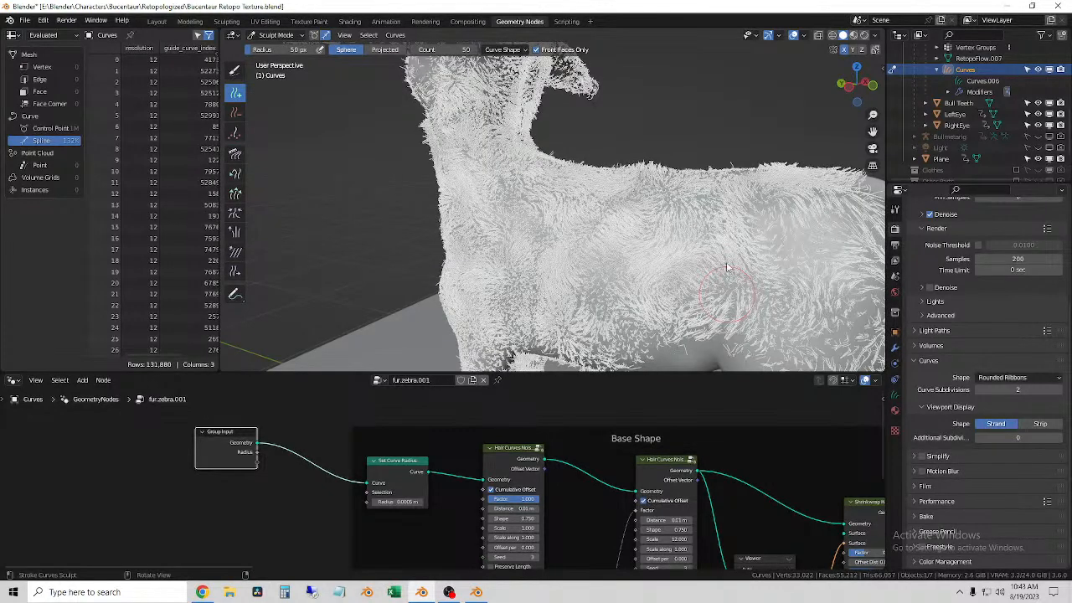
{"action": "middle_click_drag", "start_coordinate": [727, 268], "coordinate": [711, 263]}
{"action": "left_click_drag", "start_coordinate": [663, 240], "coordinate": [661, 292]}
Step: Fill the sparse fur where the front leg meets the belly and down the upper leg
{"action": "middle_click_drag", "start_coordinate": [652, 289], "coordinate": [559, 210]}
{"action": "scroll", "coordinate": [634, 288], "scroll_direction": "up", "scroll_amount": 3}
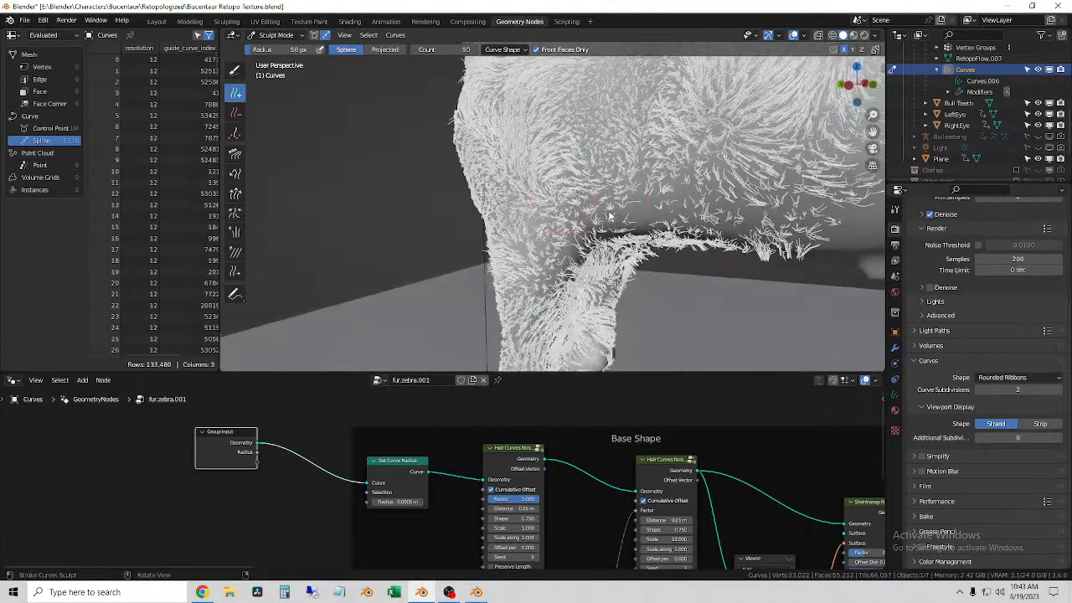
{"action": "left_click_drag", "start_coordinate": [585, 230], "coordinate": [577, 247]}
{"action": "left_click_drag", "start_coordinate": [624, 203], "coordinate": [541, 312]}
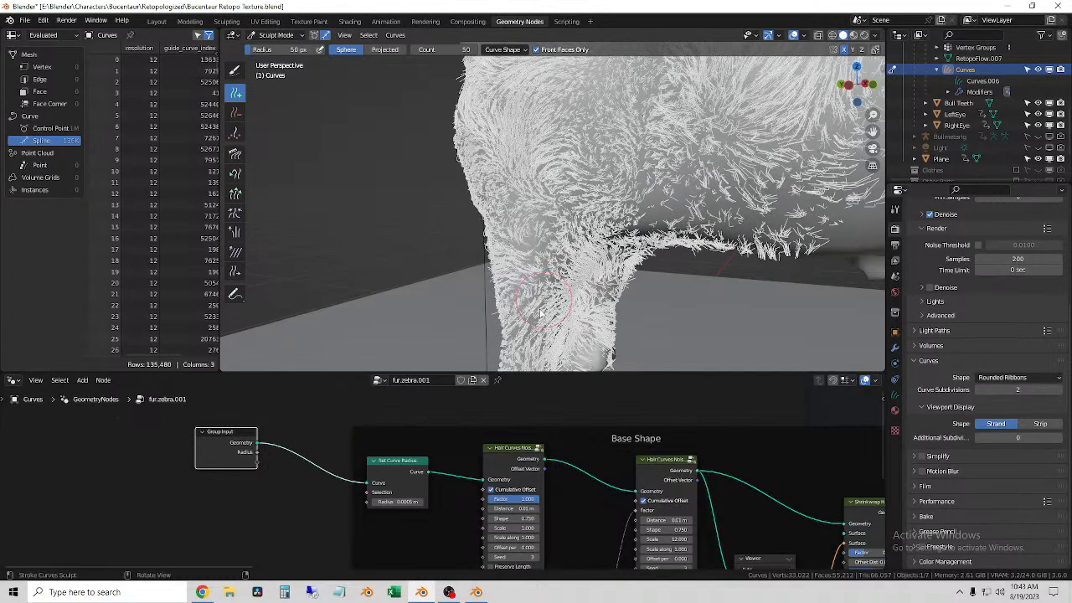
{"action": "left_click_drag", "start_coordinate": [546, 210], "coordinate": [528, 291]}
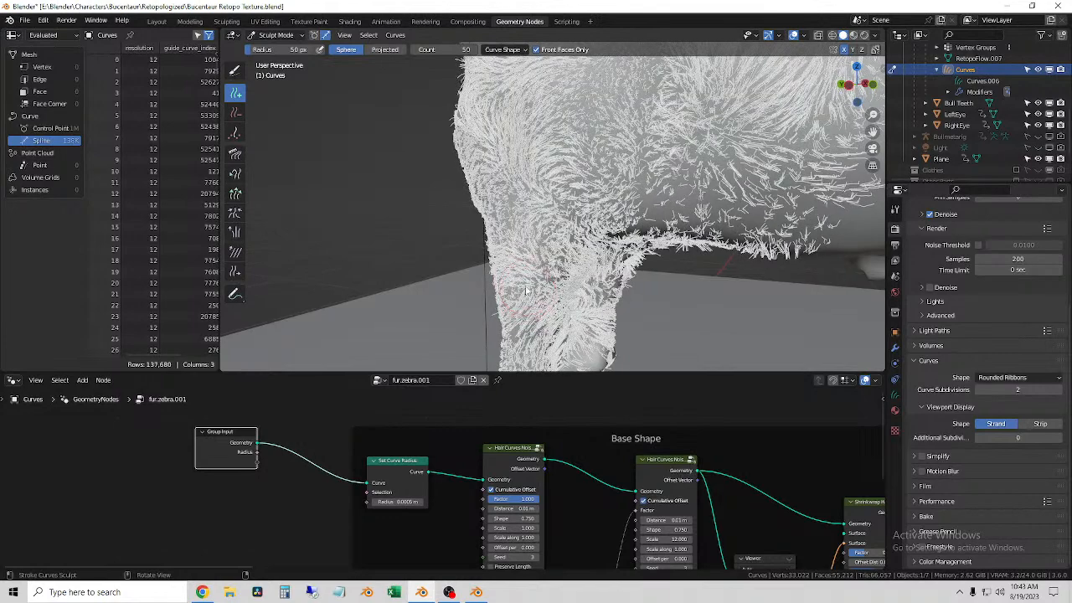
Step: Add strands down the lower front leg to just above the hoof
{"action": "mouse_move", "coordinate": [524, 281]}
{"action": "middle_mouse_down"}
{"action": "mouse_move", "coordinate": [527, 260]}
{"action": "mouse_move", "coordinate": [512, 251]}
{"action": "mouse_move", "coordinate": [594, 193]}
{"action": "mouse_move", "coordinate": [444, 209]}
{"action": "middle_mouse_up"}
{"action": "left_click_drag", "start_coordinate": [445, 226], "coordinate": [413, 306]}
{"action": "middle_click_drag", "start_coordinate": [455, 224], "coordinate": [443, 221]}
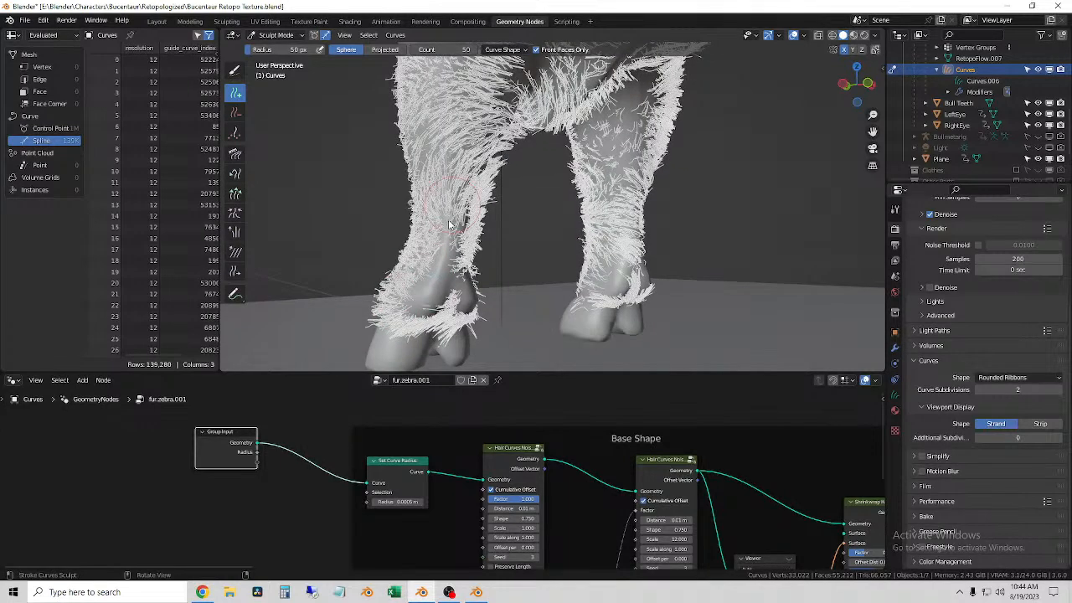
{"action": "left_click", "coordinate": [446, 244]}
{"action": "left_click", "coordinate": [445, 251]}
{"action": "left_click", "coordinate": [445, 254]}
{"action": "left_click", "coordinate": [445, 255]}
{"action": "middle_click_drag", "start_coordinate": [441, 149], "coordinate": [468, 148]}
{"action": "left_click_drag", "start_coordinate": [461, 199], "coordinate": [477, 264]}
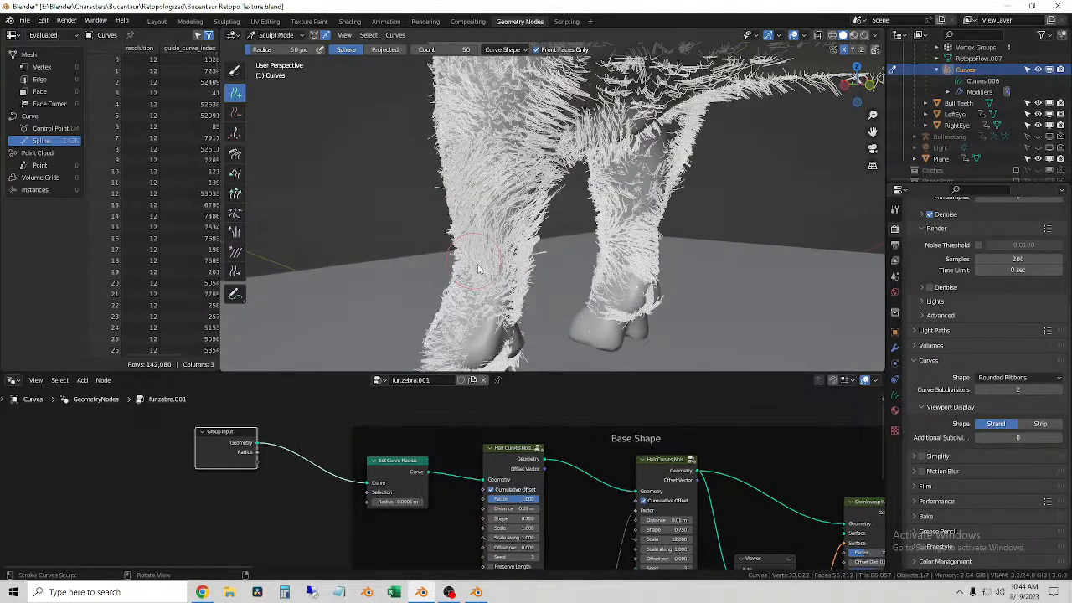
Step: Switch to Rendered shading and Object Mode and review the thickened fur on the legs, chest and flank
{"action": "left_click", "coordinate": [863, 36]}
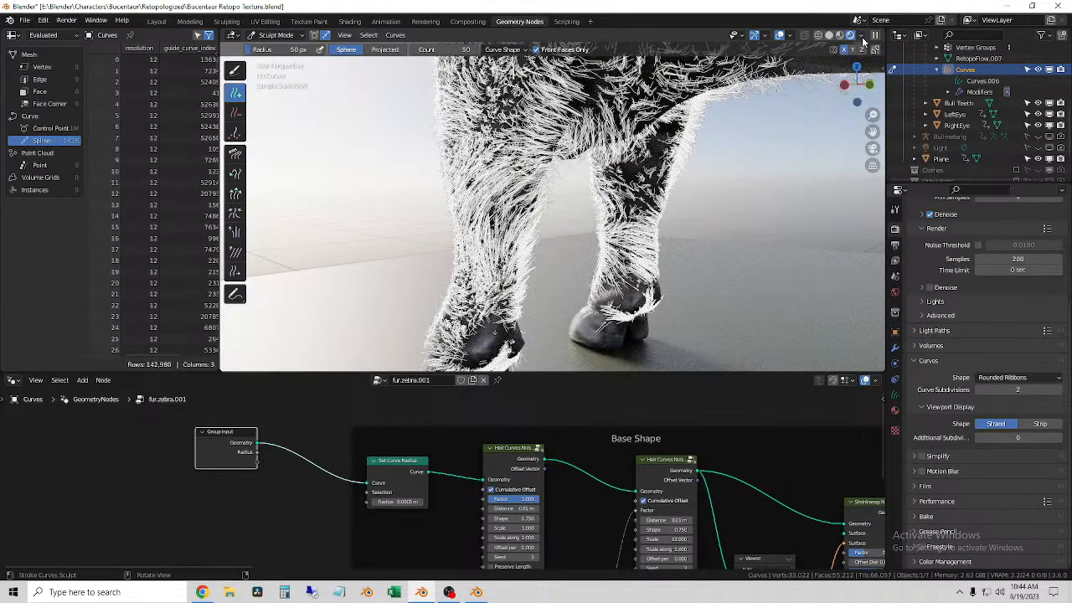
{"action": "left_click", "coordinate": [277, 35]}
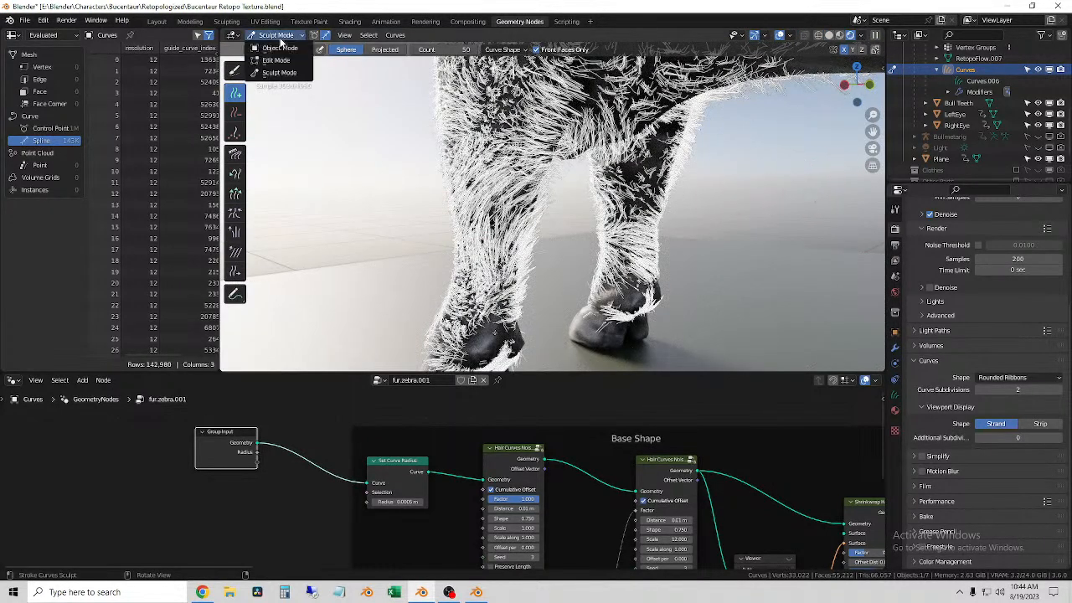
{"action": "left_click", "coordinate": [280, 48]}
{"action": "left_click", "coordinate": [752, 164]}
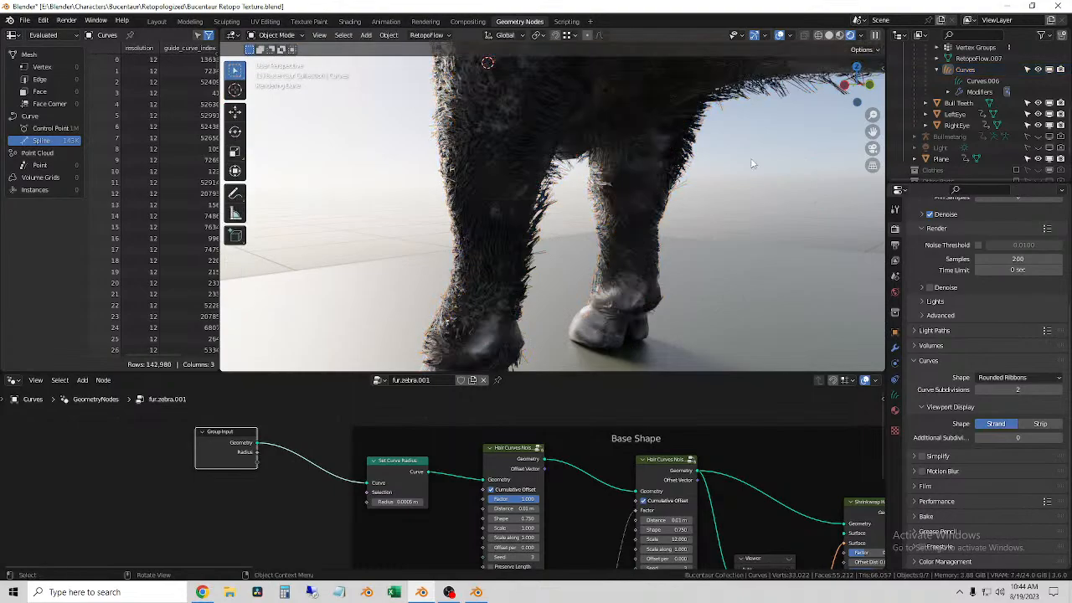
{"action": "middle_click_drag", "start_coordinate": [587, 172], "coordinate": [543, 304]}
{"action": "scroll", "coordinate": [531, 201], "scroll_direction": "up", "scroll_amount": 3}
{"action": "scroll", "coordinate": [544, 305], "scroll_direction": "up", "scroll_amount": 3}
{"action": "left_click", "coordinate": [512, 214]}
{"action": "middle_click_drag", "start_coordinate": [519, 221], "coordinate": [689, 237]}
{"action": "scroll", "coordinate": [539, 225], "scroll_direction": "down", "scroll_amount": 5}
{"action": "left_click", "coordinate": [735, 172]}
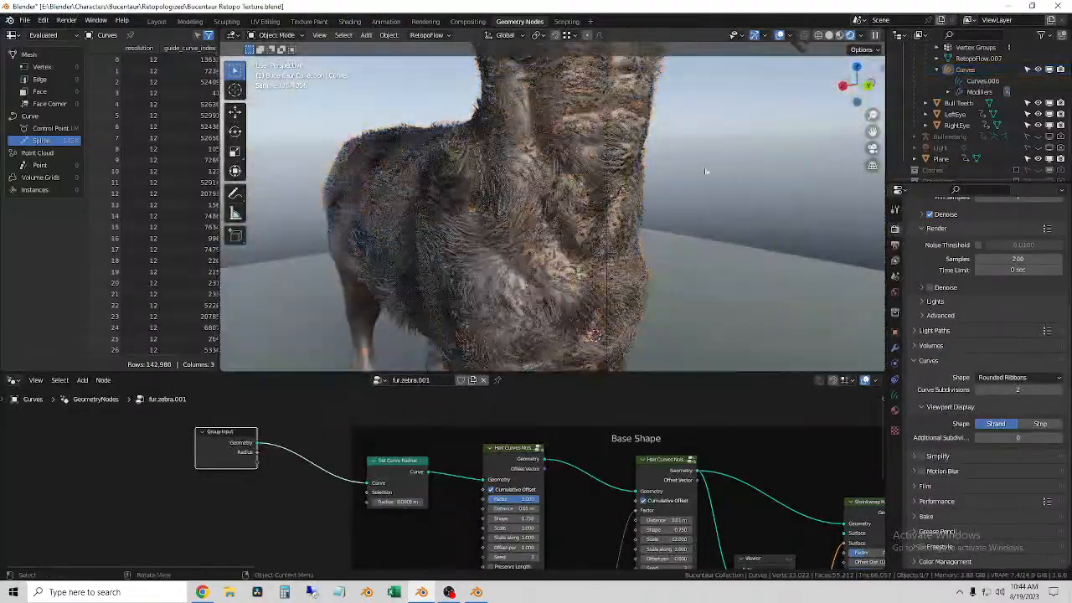
{"action": "scroll", "coordinate": [586, 203], "scroll_direction": "up", "scroll_amount": 6}
Step: Try a radius of 0.0003 m for the fur curves in the Set Curve Radius node
{"action": "left_click", "coordinate": [427, 149]}
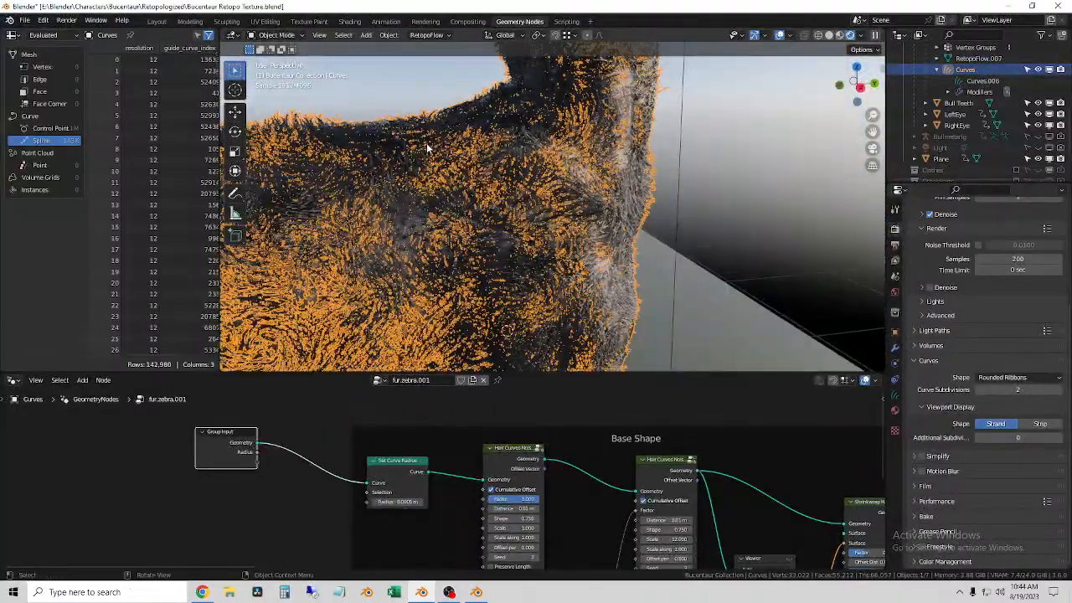
{"action": "left_click", "coordinate": [394, 501]}
{"action": "left_click", "coordinate": [388, 502]}
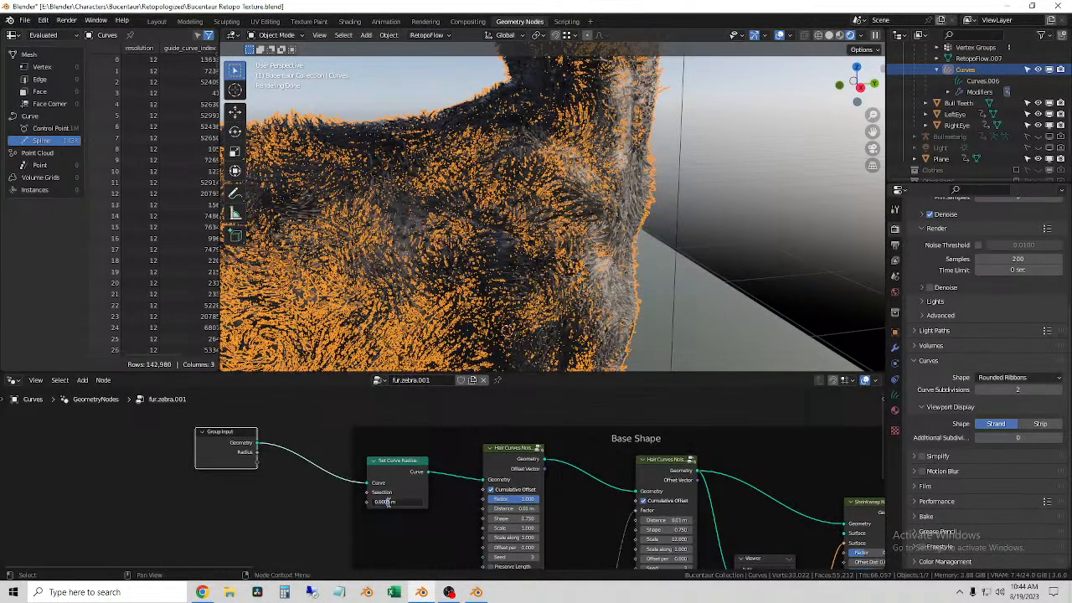
{"action": "key", "text": "Return"}
{"action": "left_click", "coordinate": [729, 229]}
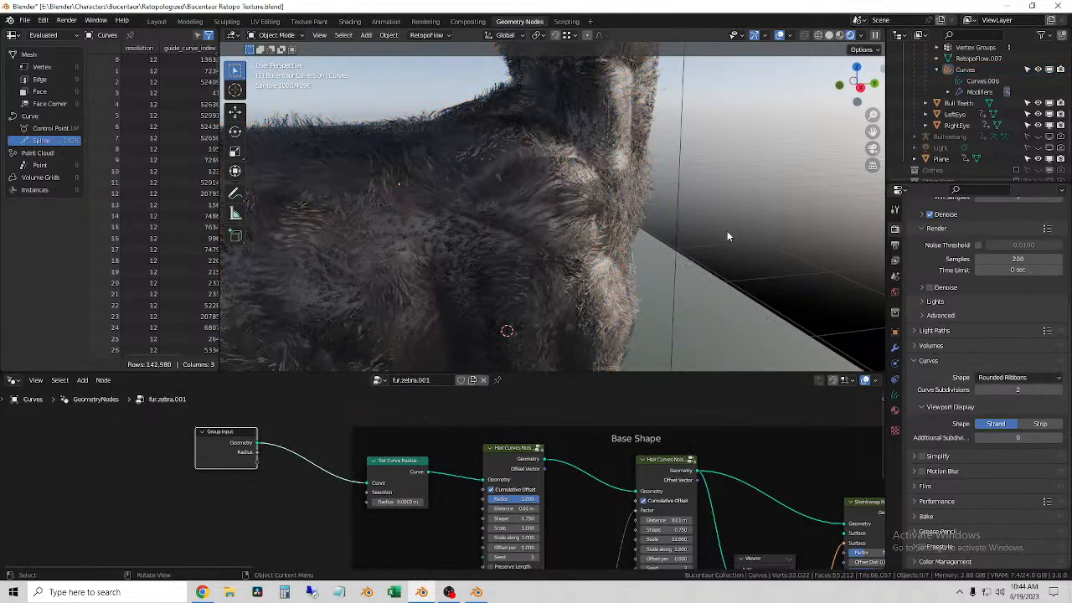
Step: Set the fur curves' radius to 0.0002 m in the Set Curve Radius node and check the rendered flank
{"action": "left_click", "coordinate": [483, 292]}
{"action": "left_click", "coordinate": [394, 502]}
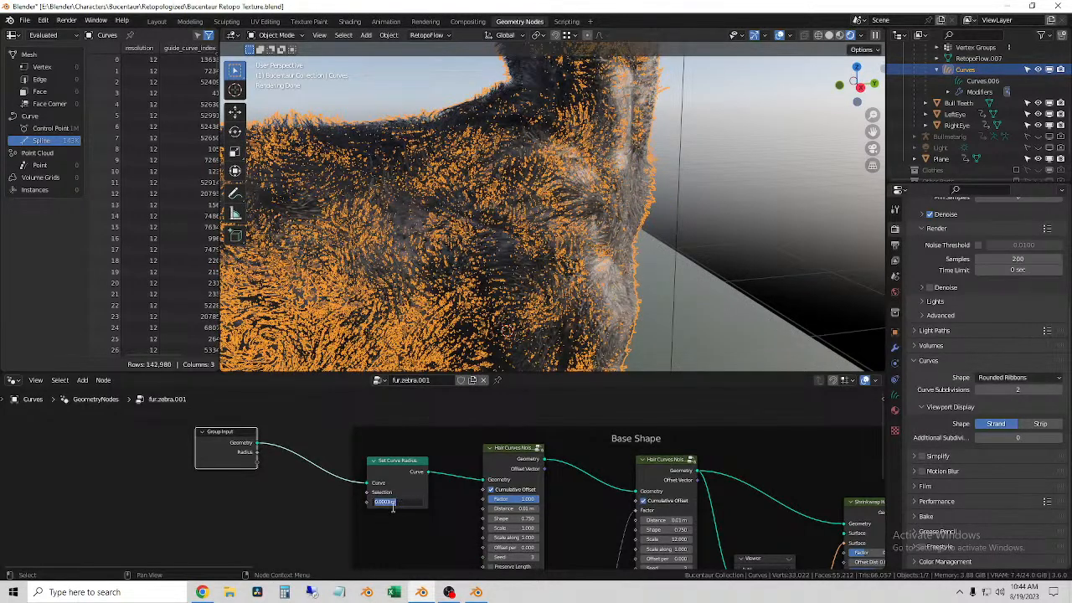
{"action": "left_click", "coordinate": [387, 503]}
{"action": "key", "text": "Return"}
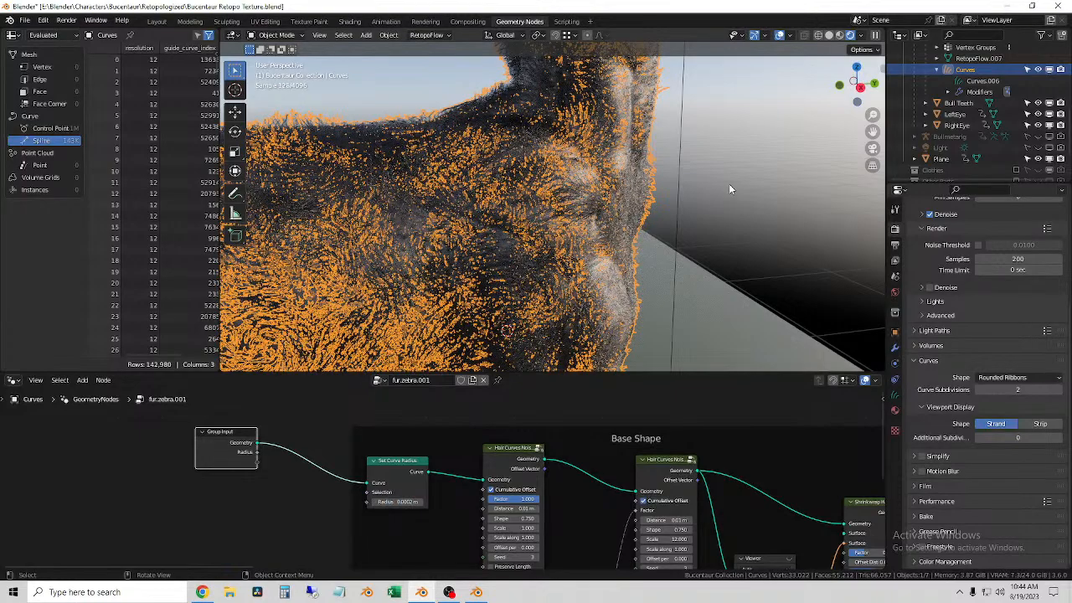
{"action": "left_click", "coordinate": [729, 183]}
{"action": "middle_click_drag", "start_coordinate": [567, 281], "coordinate": [670, 303]}
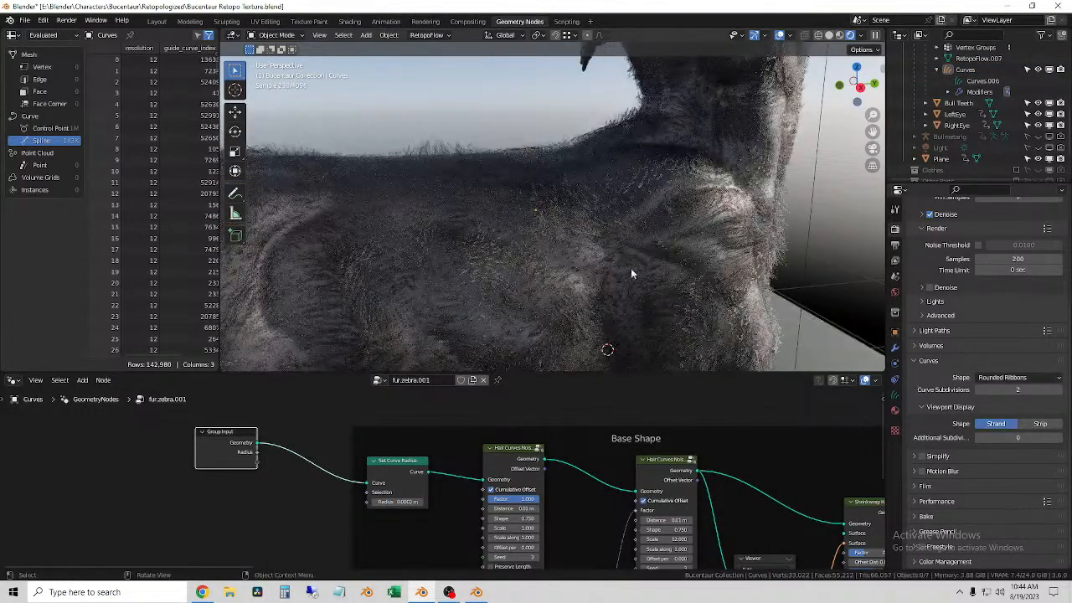
Step: Examine the rendered fur on the flank up close and from farther away, with the fur curves both selected and deselected
{"action": "scroll", "coordinate": [524, 259], "scroll_direction": "up", "scroll_amount": 5}
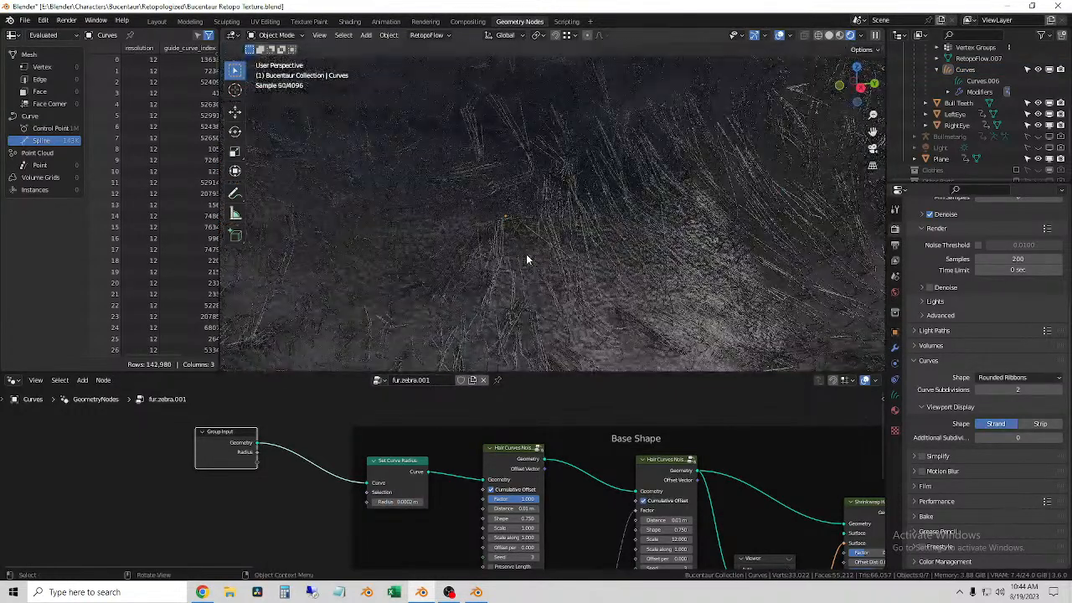
{"action": "left_click", "coordinate": [514, 272]}
{"action": "scroll", "coordinate": [515, 270], "scroll_direction": "down", "scroll_amount": 5}
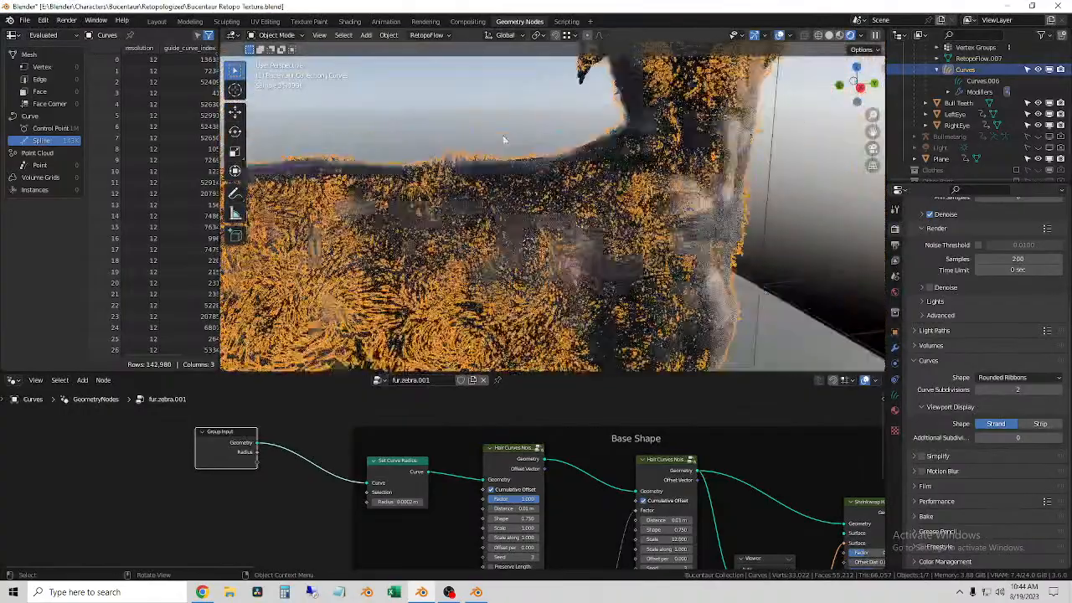
{"action": "left_click", "coordinate": [501, 132]}
{"action": "middle_click_drag", "start_coordinate": [816, 268], "coordinate": [621, 259]}
{"action": "left_click", "coordinate": [574, 277]}
{"action": "scroll", "coordinate": [586, 281], "scroll_direction": "up", "scroll_amount": 5}
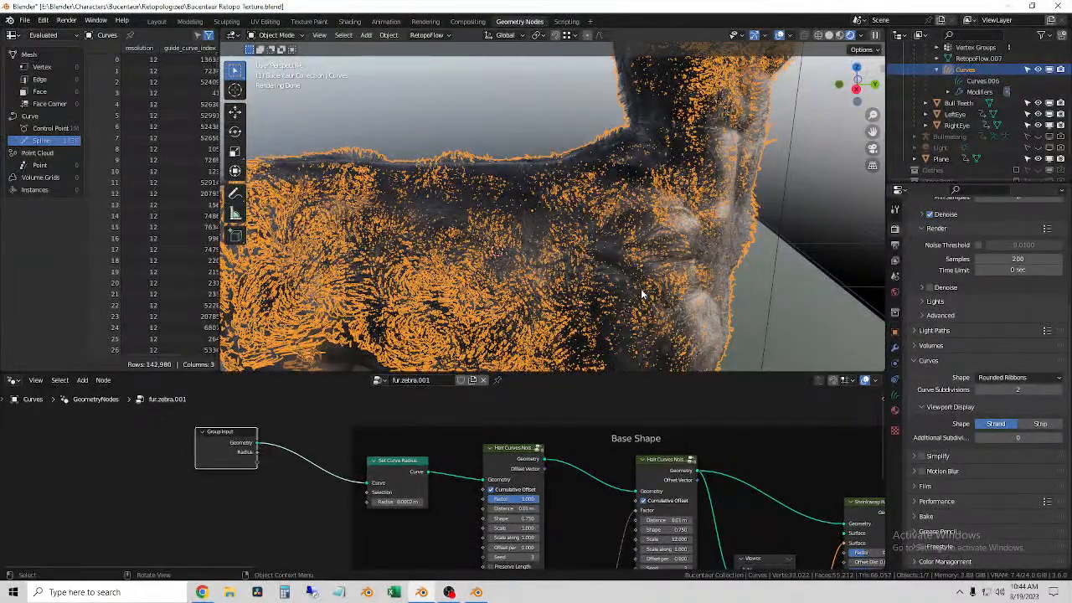
{"action": "left_click", "coordinate": [527, 115]}
{"action": "scroll", "coordinate": [536, 134], "scroll_direction": "down", "scroll_amount": 3}
{"action": "middle_click_drag", "start_coordinate": [549, 160], "coordinate": [635, 236]}
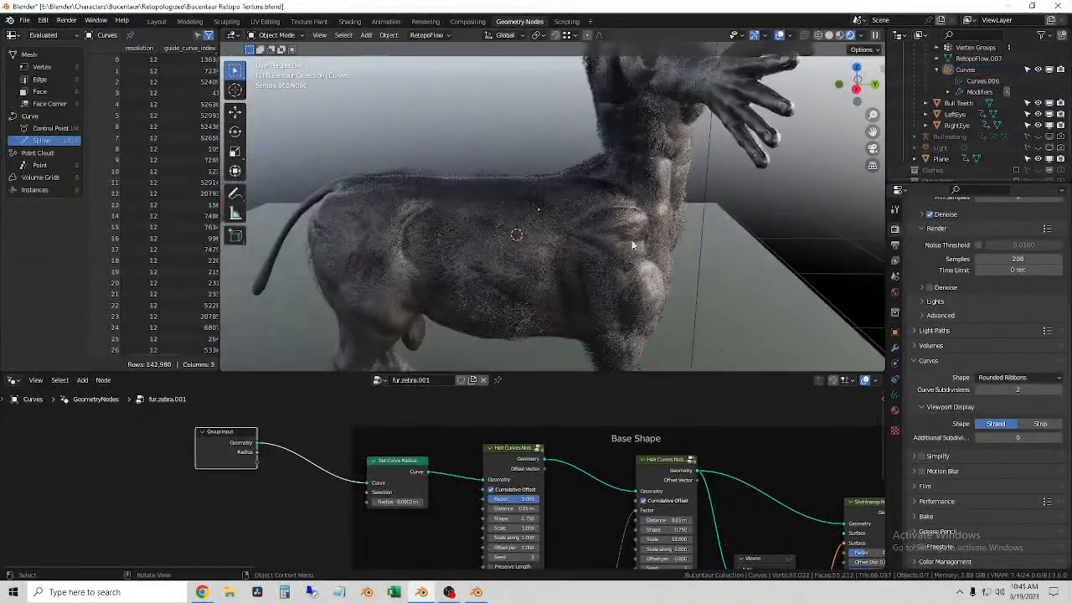
Step: Examine the rendered fur on the chest, shoulder and back from the front and the side
{"action": "mouse_move", "coordinate": [539, 181]}
{"action": "middle_mouse_down"}
{"action": "mouse_move", "coordinate": [633, 161]}
{"action": "mouse_move", "coordinate": [612, 291]}
{"action": "mouse_move", "coordinate": [536, 201]}
{"action": "middle_mouse_up"}
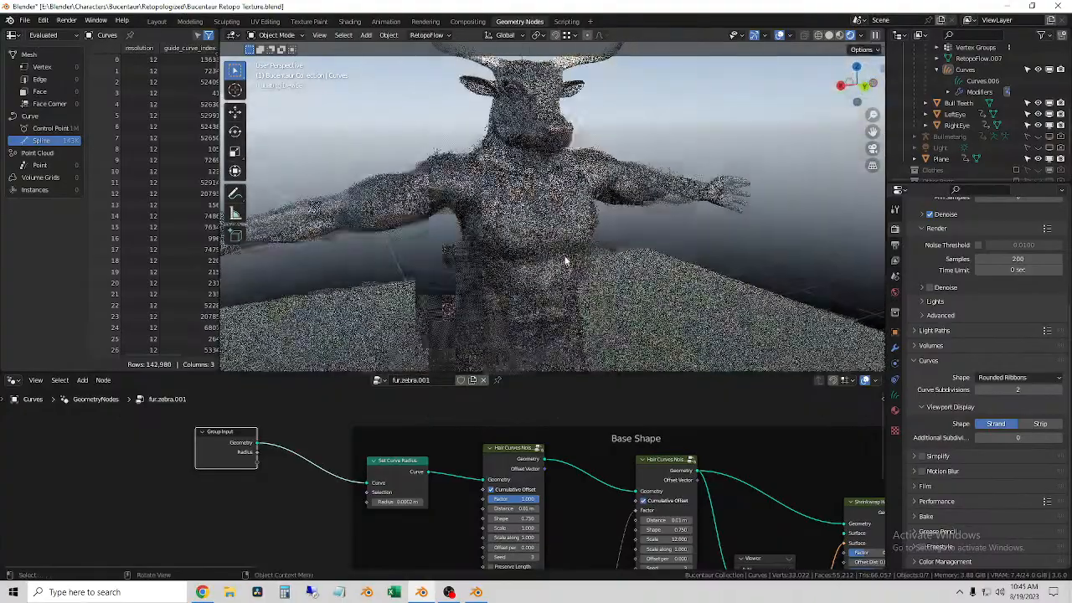
{"action": "scroll", "coordinate": [517, 206], "scroll_direction": "up", "scroll_amount": 4}
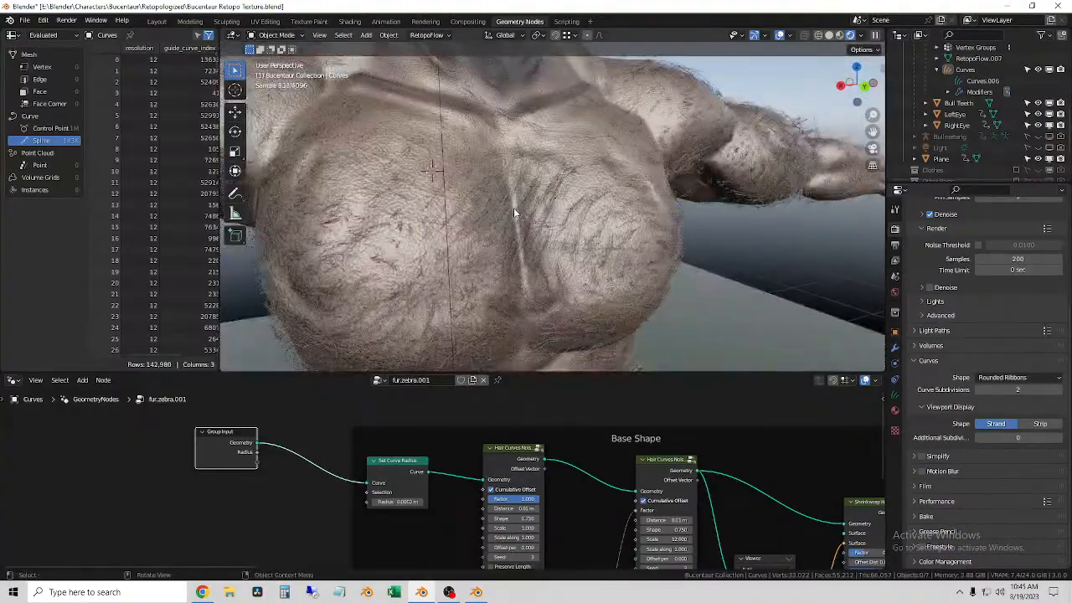
{"action": "mouse_move", "coordinate": [489, 221]}
{"action": "middle_mouse_down"}
{"action": "mouse_move", "coordinate": [436, 234]}
{"action": "mouse_move", "coordinate": [469, 226]}
{"action": "middle_mouse_up"}
{"action": "left_click", "coordinate": [410, 199]}
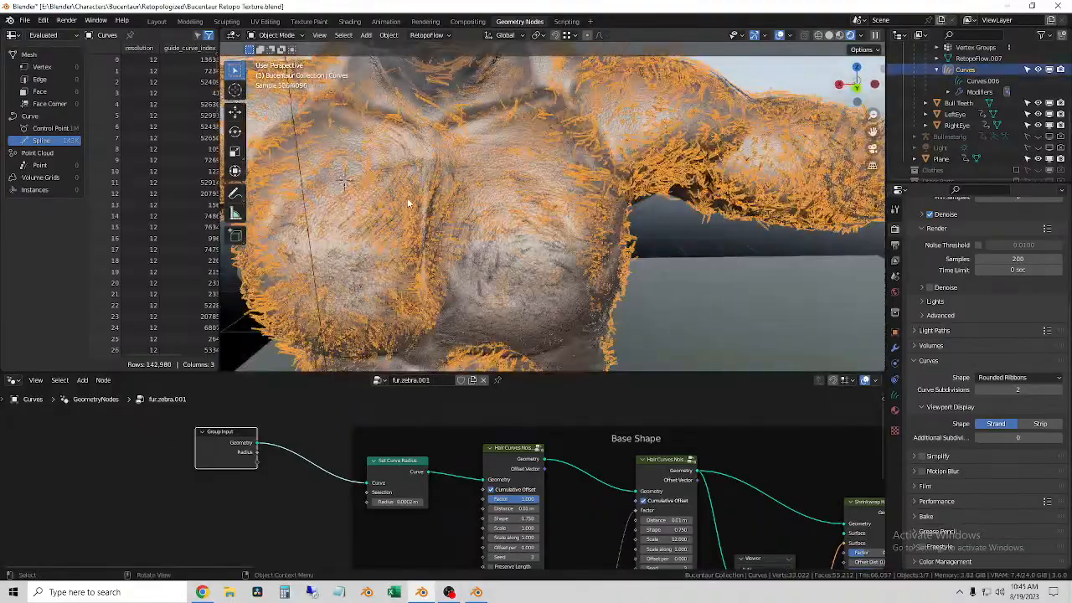
{"action": "middle_click_drag", "start_coordinate": [405, 203], "coordinate": [548, 281]}
{"action": "left_click", "coordinate": [548, 281]}
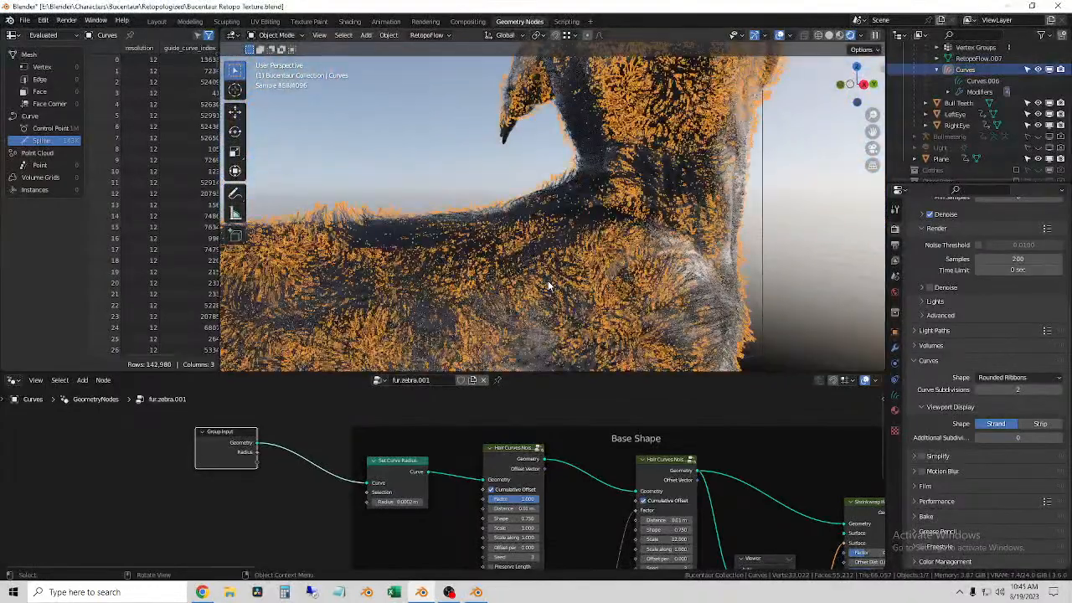
{"action": "left_click", "coordinate": [719, 302]}
{"action": "middle_click_drag", "start_coordinate": [550, 306], "coordinate": [421, 201]}
{"action": "left_click", "coordinate": [421, 201]}
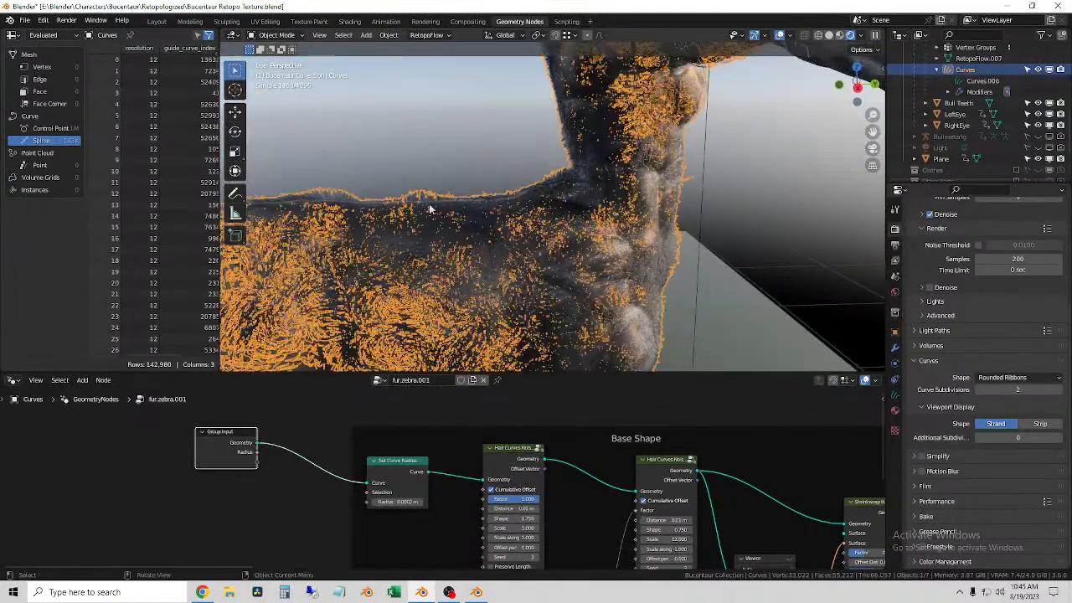
Step: Hide the viewport overlays to see the rendered flank fur without the selection outline while working on the Shrinkwrap Hair Curves node
{"action": "scroll", "coordinate": [552, 507], "scroll_direction": "down", "scroll_amount": 3}
{"action": "middle_click_drag", "start_coordinate": [621, 552], "coordinate": [392, 445]}
{"action": "middle_click_drag", "start_coordinate": [515, 461], "coordinate": [409, 504]}
{"action": "scroll", "coordinate": [465, 492], "scroll_direction": "up", "scroll_amount": 5}
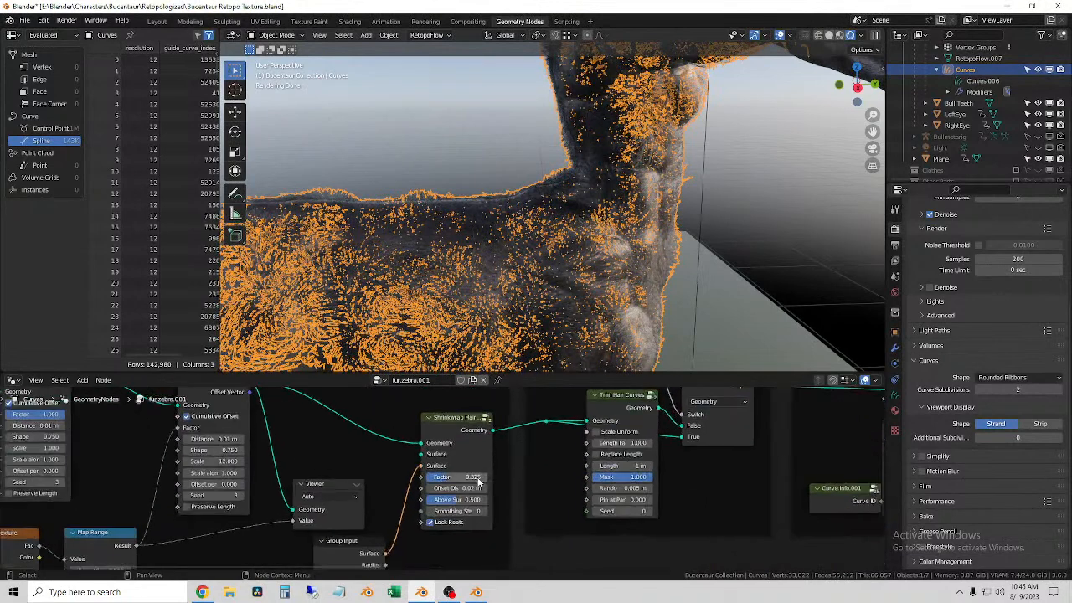
{"action": "scroll", "coordinate": [478, 481], "scroll_direction": "up", "scroll_amount": 3}
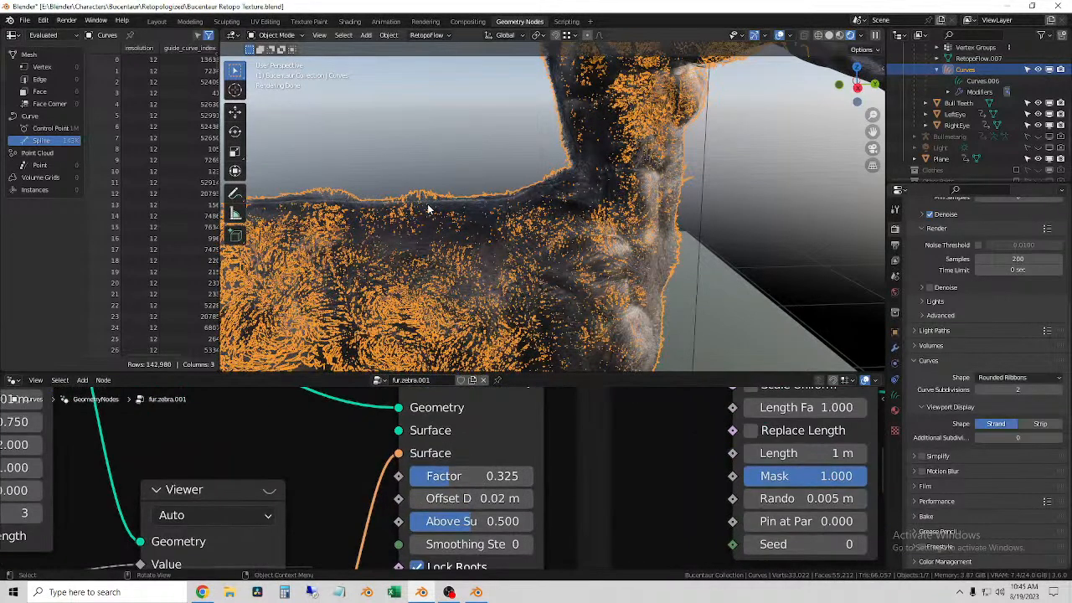
{"action": "left_click", "coordinate": [778, 36]}
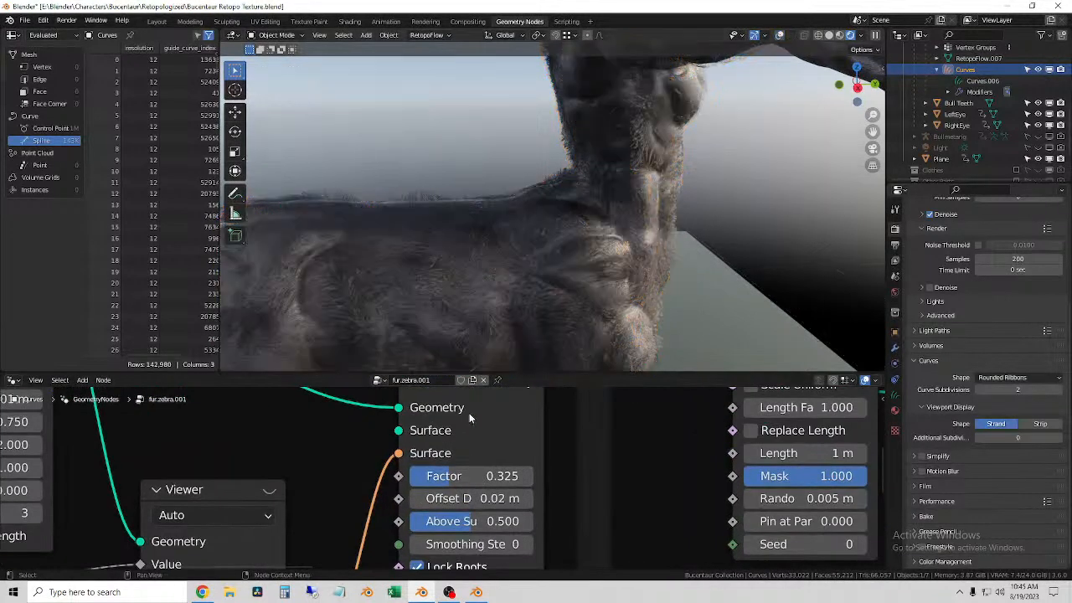
{"action": "middle_click_drag", "start_coordinate": [500, 258], "coordinate": [562, 271]}
{"action": "scroll", "coordinate": [545, 246], "scroll_direction": "up", "scroll_amount": 2}
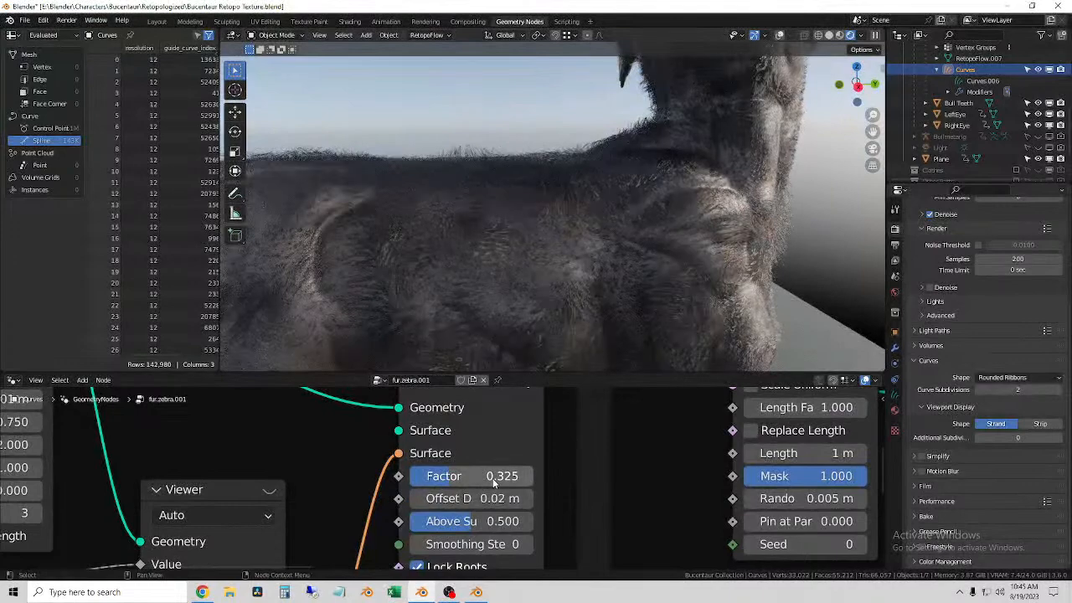
Step: Set the Factor of the Shrinkwrap Hair Curves node to 0.5
{"action": "left_click_drag", "start_coordinate": [444, 476], "coordinate": [475, 475]}
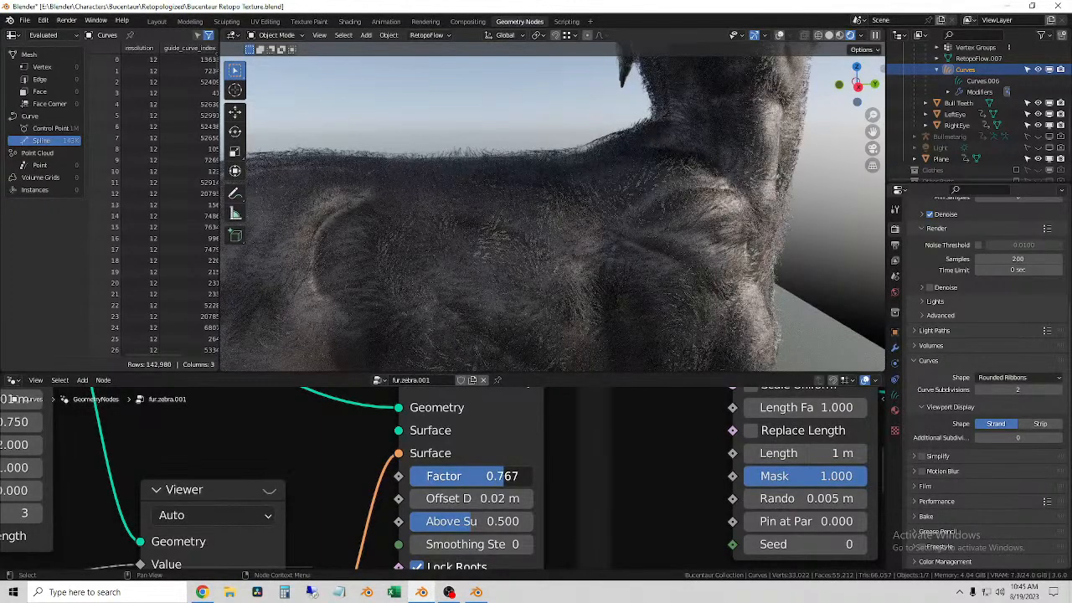
{"action": "left_click", "coordinate": [497, 476]}
{"action": "key", "text": "BackSpace"}
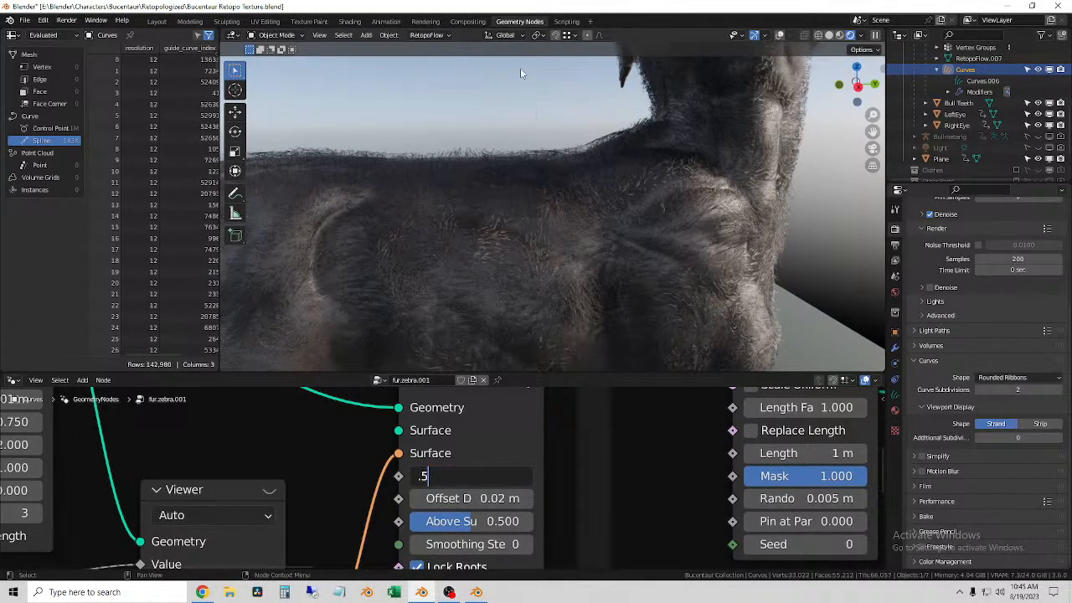
{"action": "key", "text": "Return"}
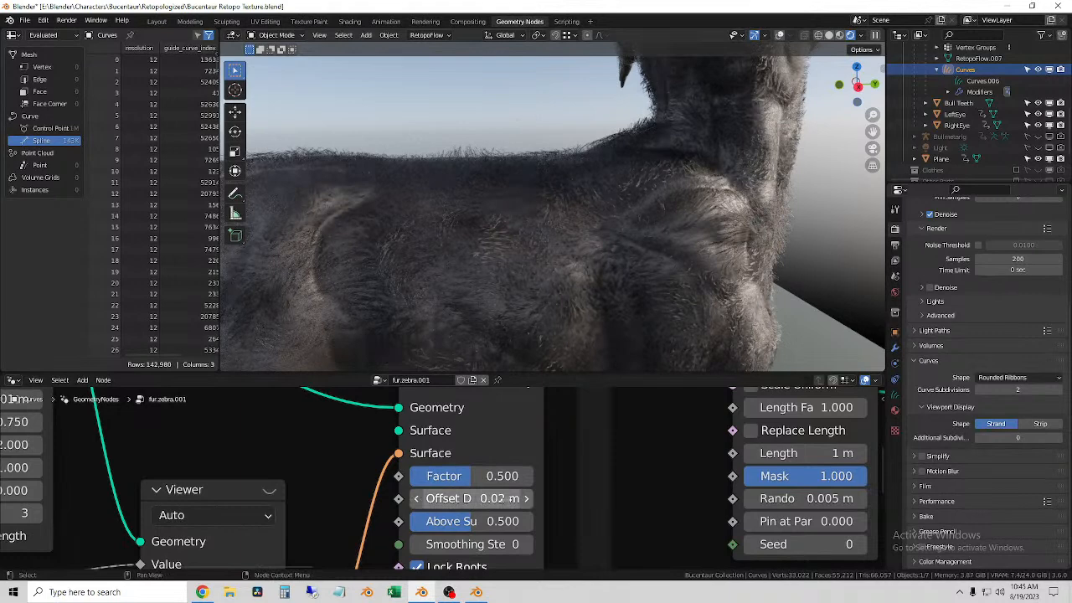
Step: Set the Offset Distance of the Shrinkwrap Hair Curves node to 0.01 m
{"action": "left_click", "coordinate": [445, 501]}
{"action": "left_click_drag", "start_coordinate": [444, 499], "coordinate": [438, 499]}
{"action": "type", "text": "1"}
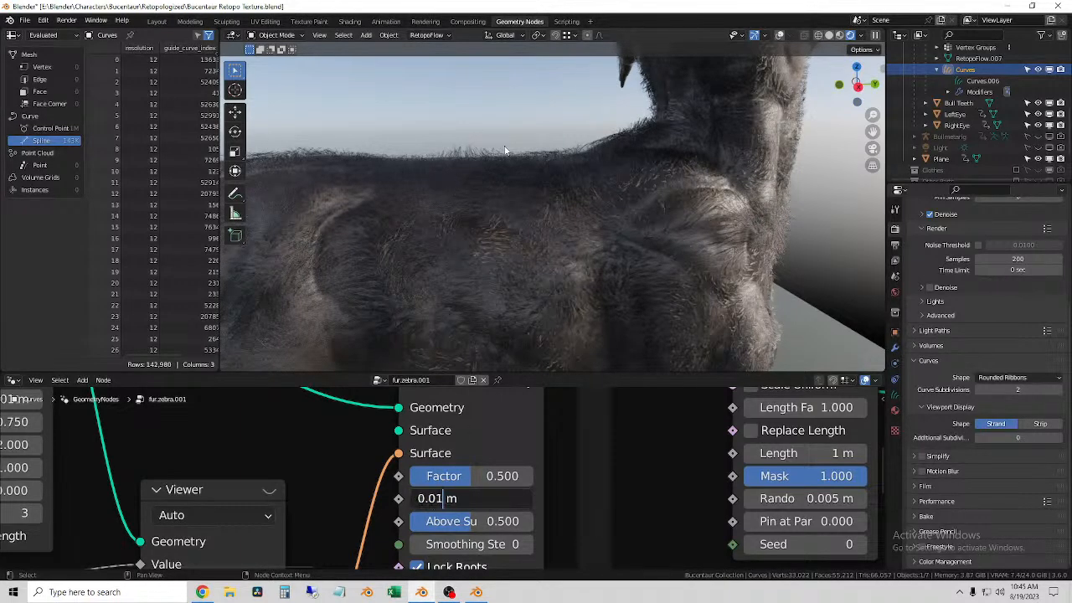
{"action": "key", "text": "Return"}
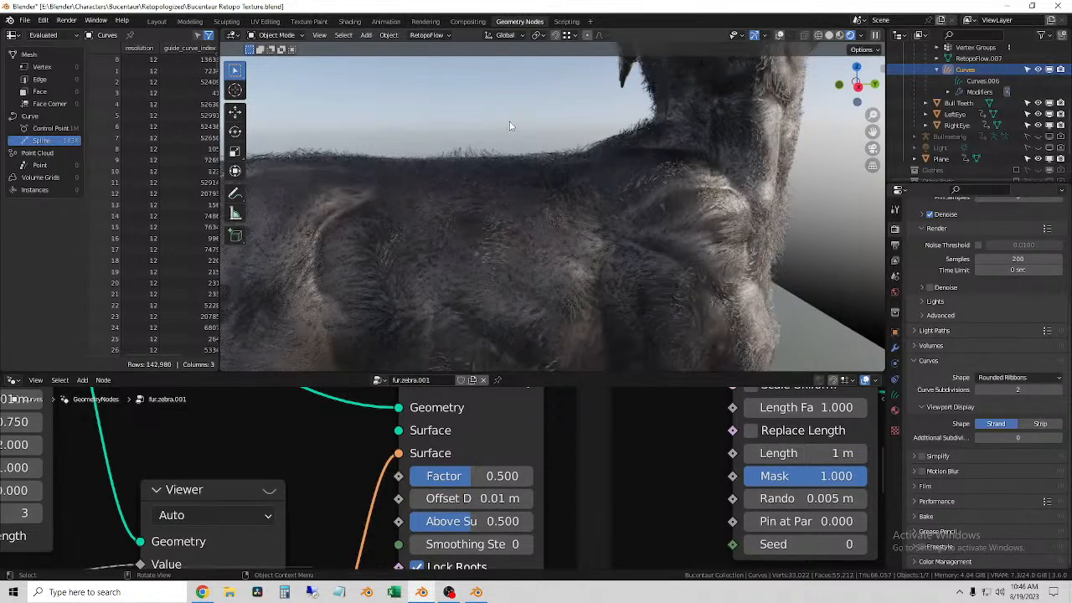
Step: Try 0 and about 0.908 for both Factor and Above Surface in the Shrinkwrap Hair Curves node, and undo the changes
{"action": "scroll", "coordinate": [480, 525], "scroll_direction": "down", "scroll_amount": 1}
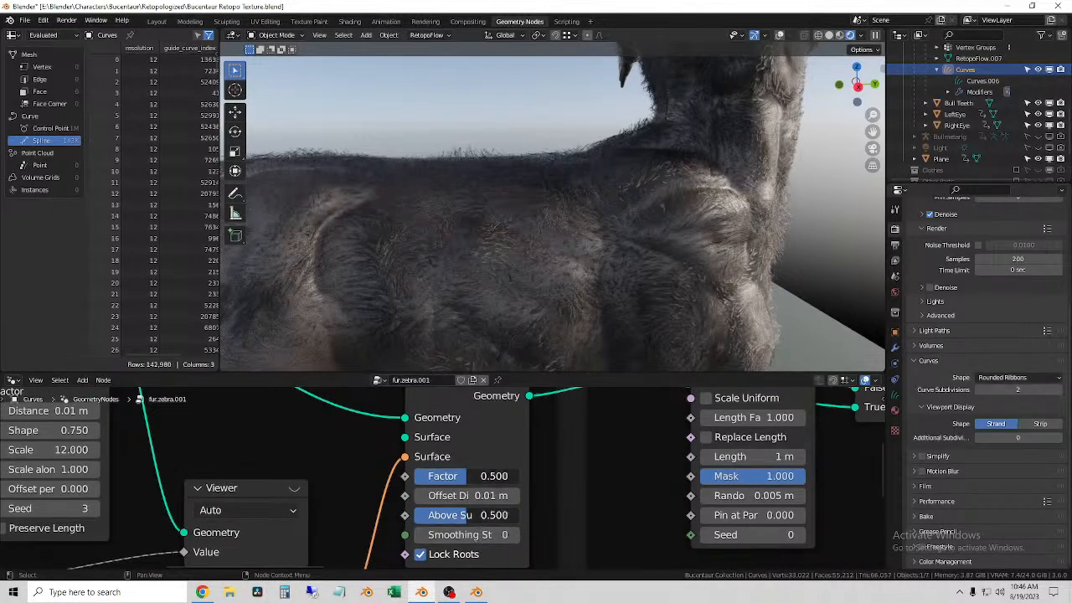
{"action": "left_click_drag", "start_coordinate": [481, 515], "coordinate": [377, 515]}
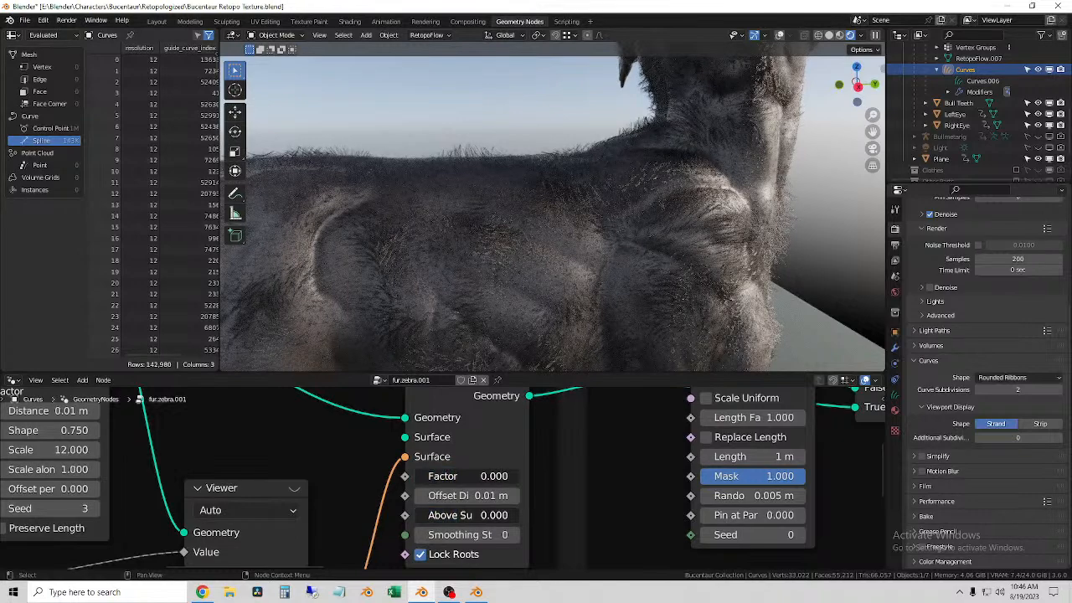
{"action": "left_click_drag", "start_coordinate": [460, 515], "coordinate": [666, 515]}
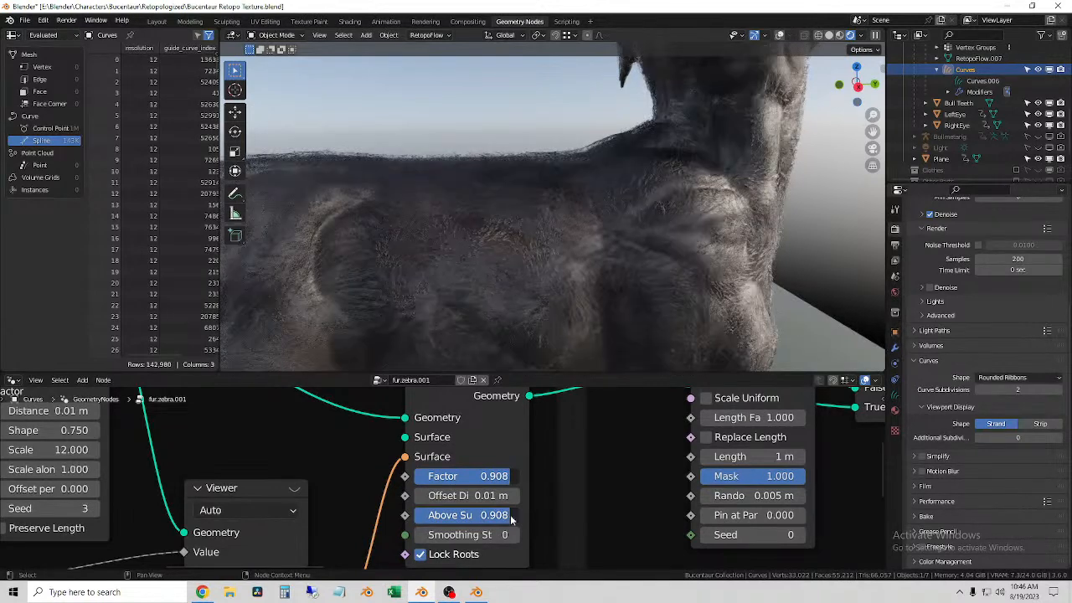
{"action": "key", "text": "ctrl+z"}
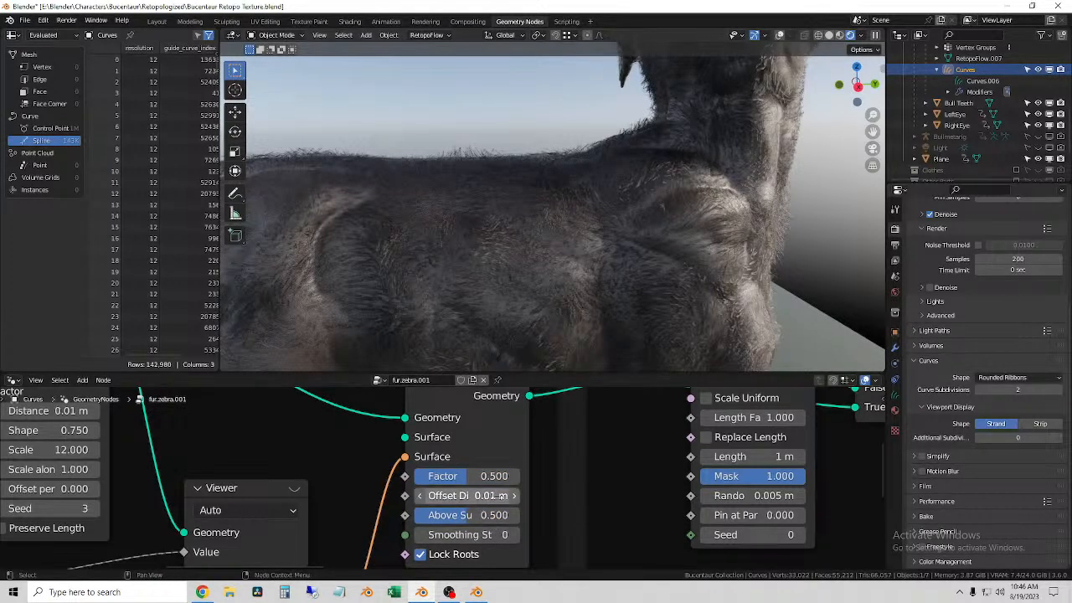
Step: Try a Length of 0 m in the Trim Hair Curves node and undo the change
{"action": "scroll", "coordinate": [493, 495], "scroll_direction": "down", "scroll_amount": 2}
{"action": "middle_click_drag", "start_coordinate": [566, 400], "coordinate": [452, 506]}
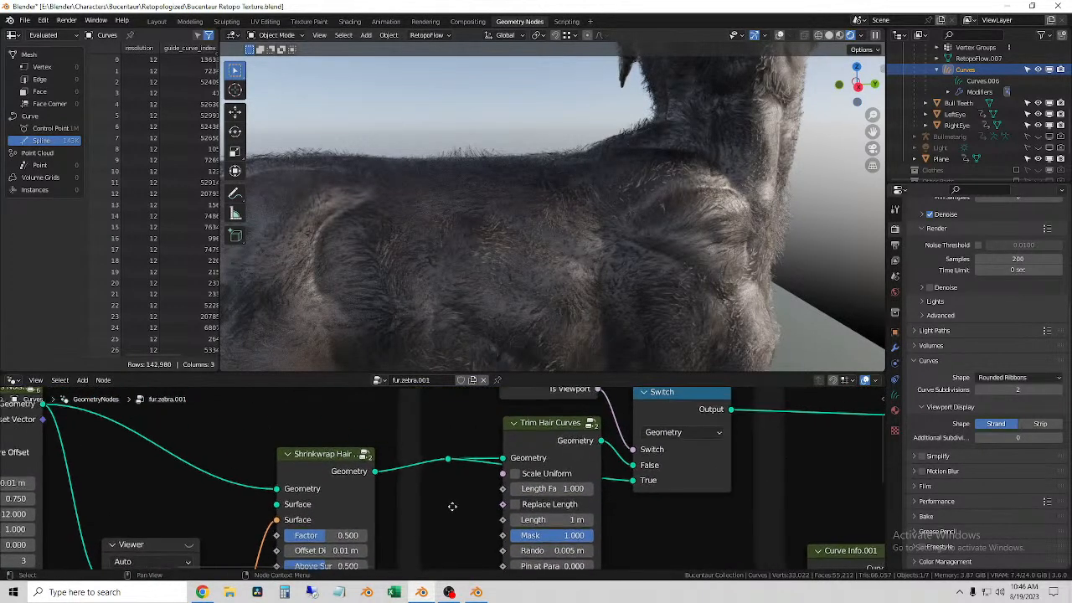
{"action": "middle_click_drag", "start_coordinate": [613, 505], "coordinate": [587, 446]}
{"action": "scroll", "coordinate": [580, 452], "scroll_direction": "up", "scroll_amount": 4}
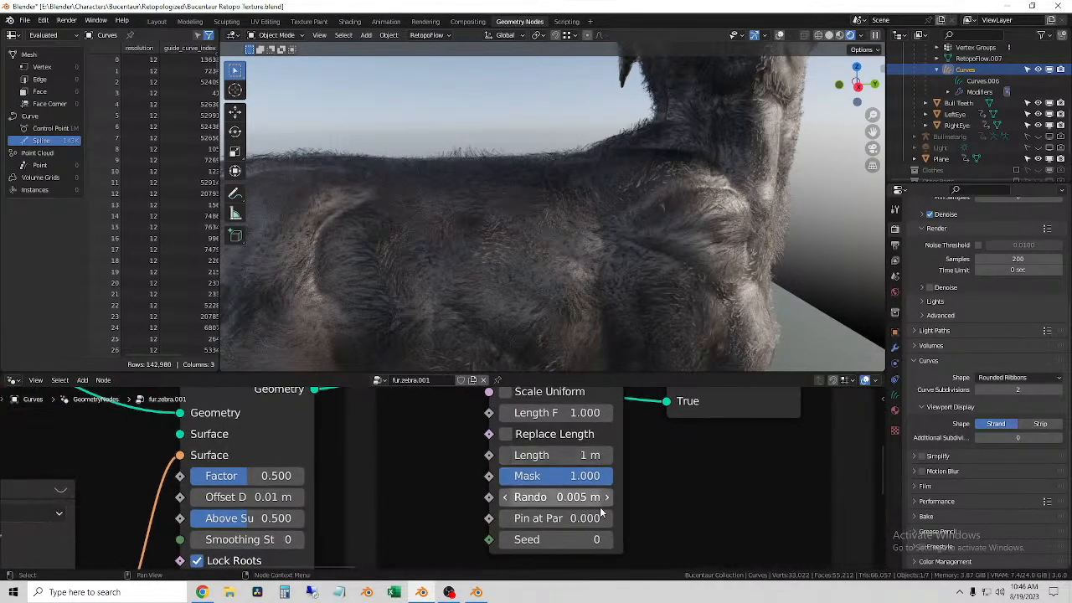
{"action": "scroll", "coordinate": [593, 497], "scroll_direction": "up", "scroll_amount": 3}
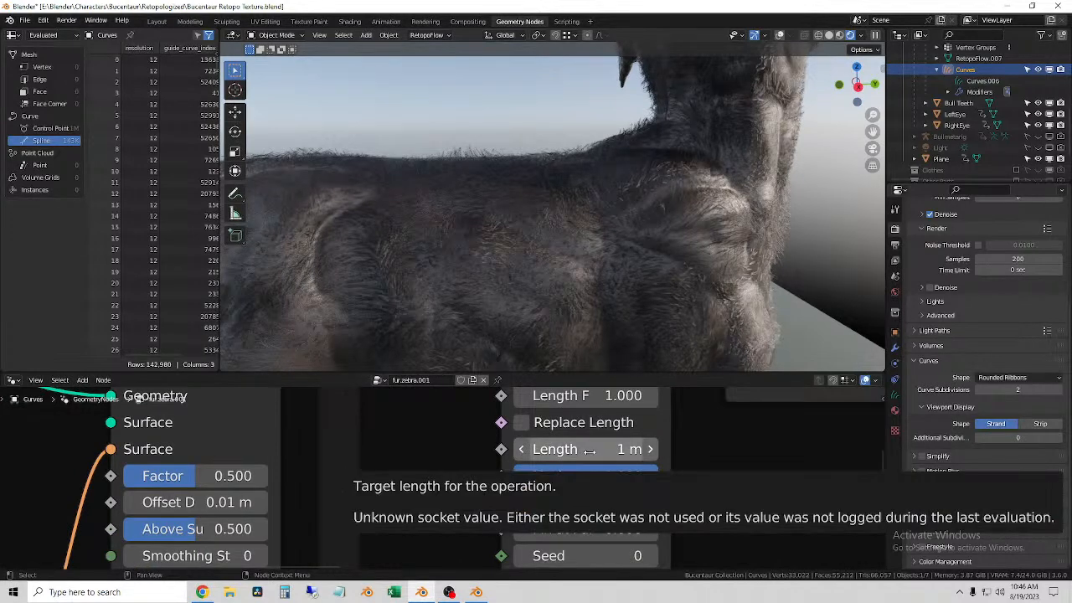
{"action": "left_click_drag", "start_coordinate": [586, 449], "coordinate": [527, 450]}
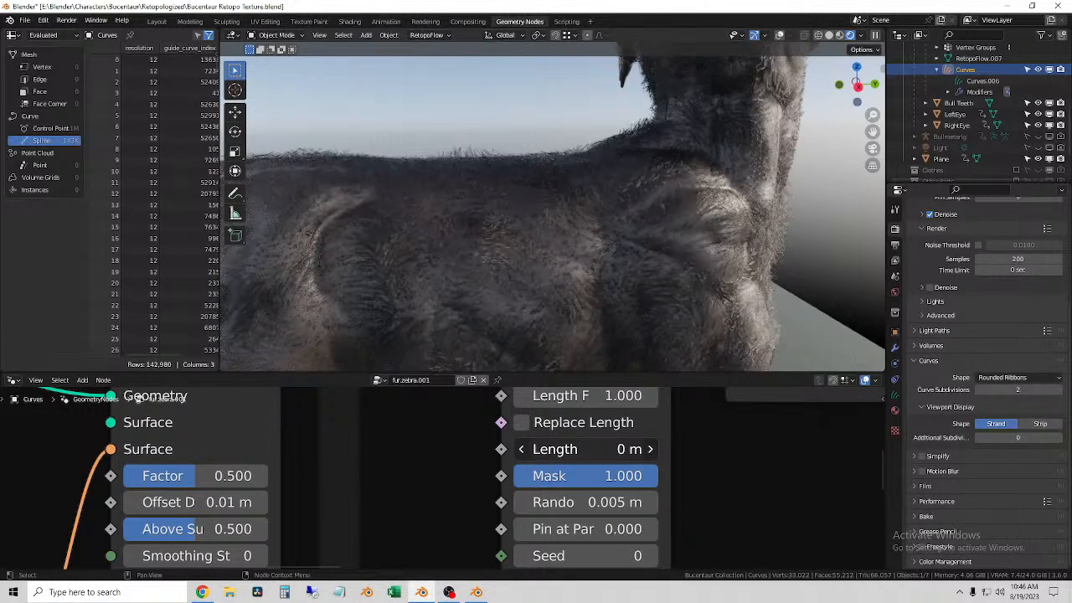
{"action": "left_click_drag", "start_coordinate": [586, 449], "coordinate": [595, 449]}
{"action": "key", "text": "ctrl+z"}
Step: Show the viewport overlays again and inspect the selected fur curves on the chest and abdomen up close
{"action": "scroll", "coordinate": [492, 127], "scroll_direction": "down", "scroll_amount": 4}
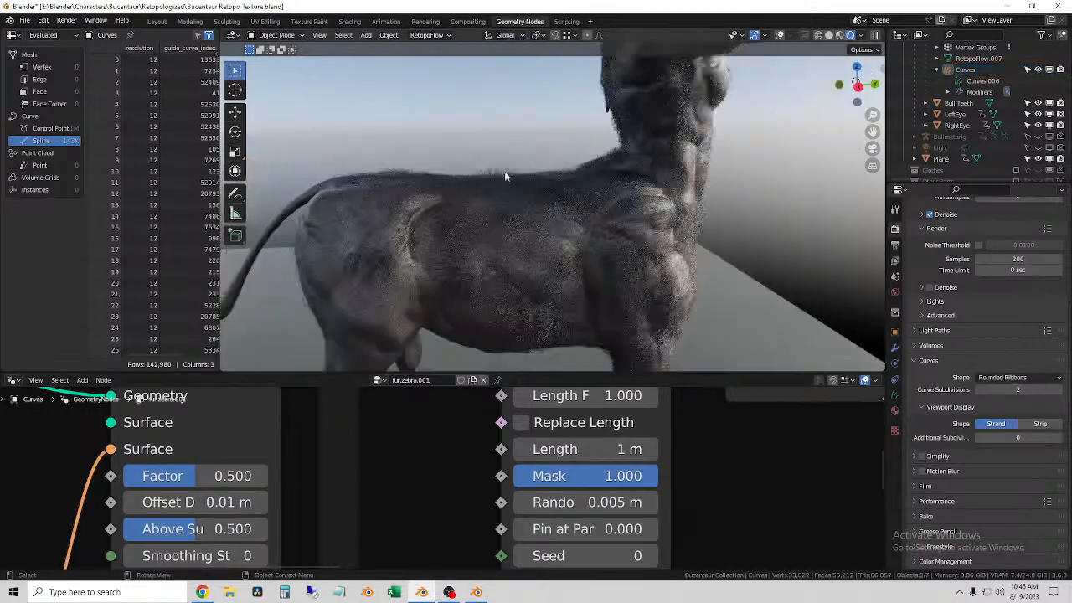
{"action": "middle_click_drag", "start_coordinate": [576, 178], "coordinate": [507, 206]}
{"action": "middle_click_drag", "start_coordinate": [653, 203], "coordinate": [615, 244], "text": "shift"}
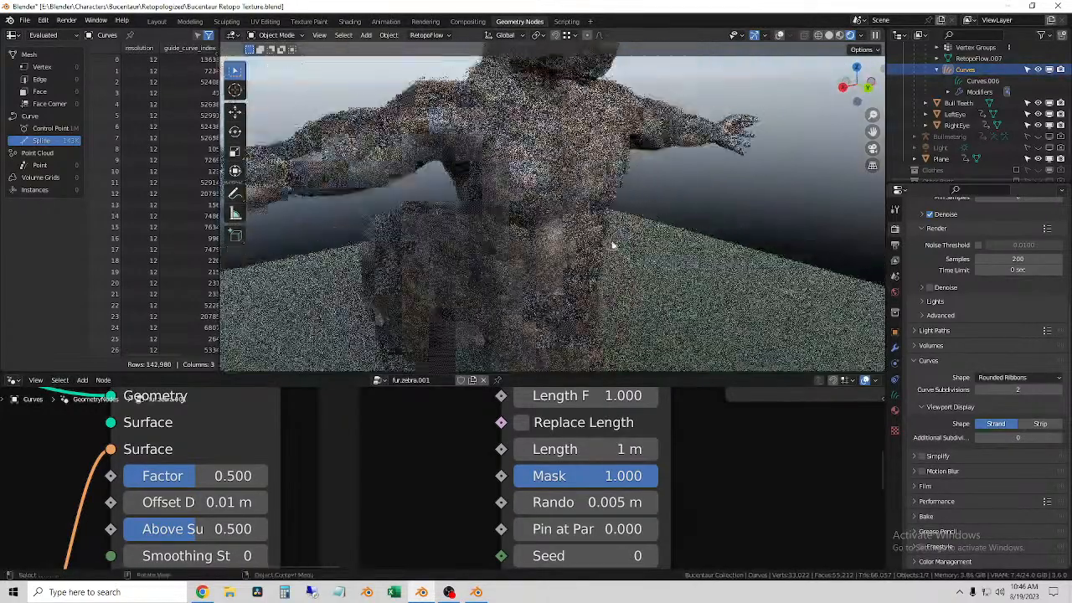
{"action": "left_click", "coordinate": [780, 36]}
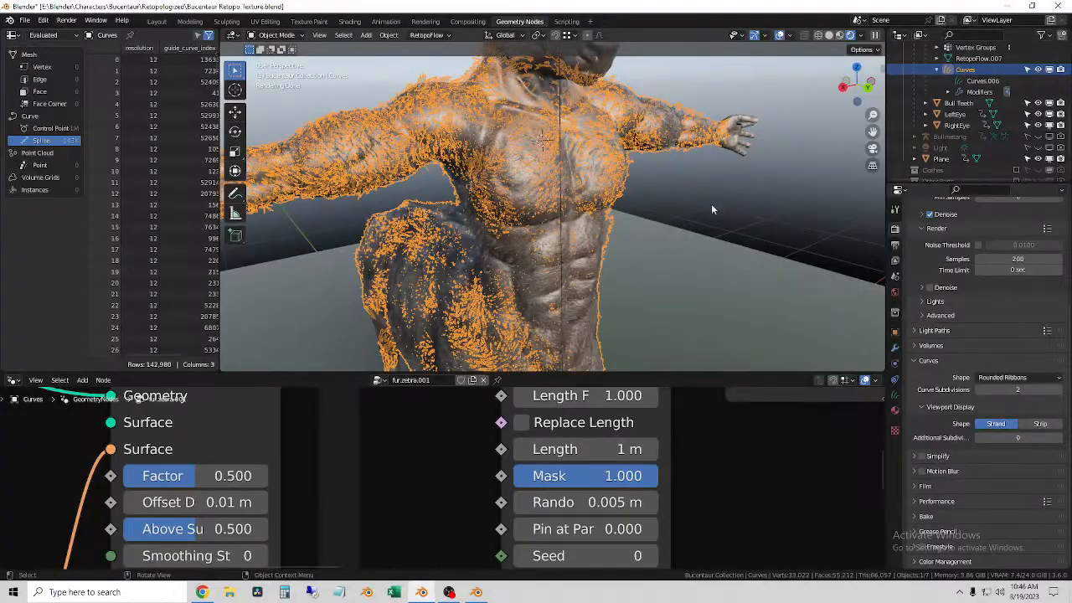
{"action": "scroll", "coordinate": [670, 227], "scroll_direction": "up", "scroll_amount": 5}
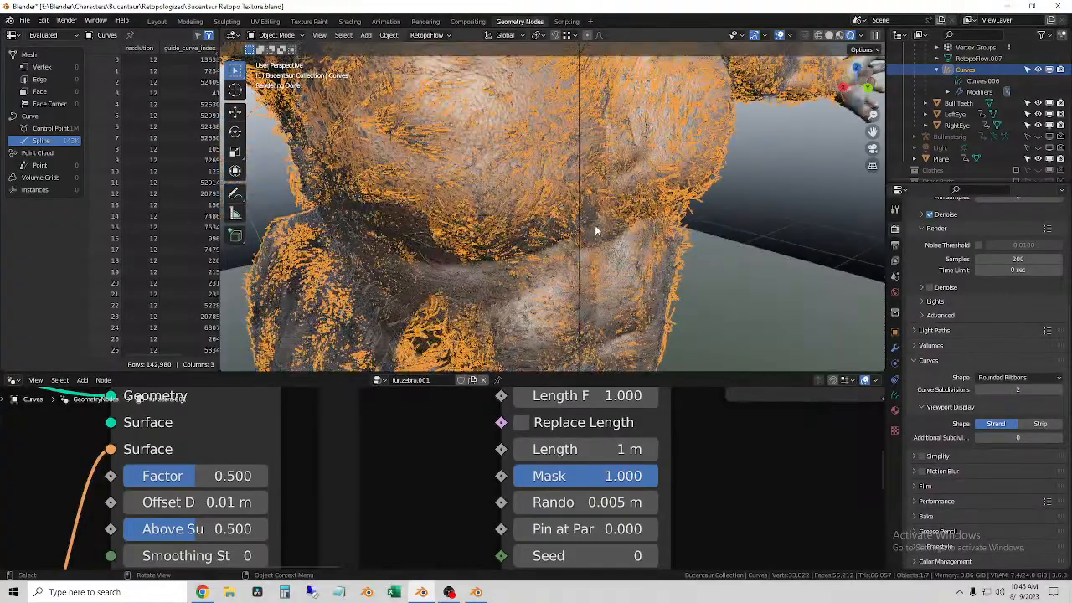
{"action": "scroll", "coordinate": [596, 230], "scroll_direction": "up", "scroll_amount": 4}
{"action": "mouse_move", "coordinate": [595, 231]}
{"action": "middle_mouse_down"}
{"action": "mouse_move", "coordinate": [783, 242]}
{"action": "mouse_move", "coordinate": [596, 240]}
{"action": "middle_mouse_up"}
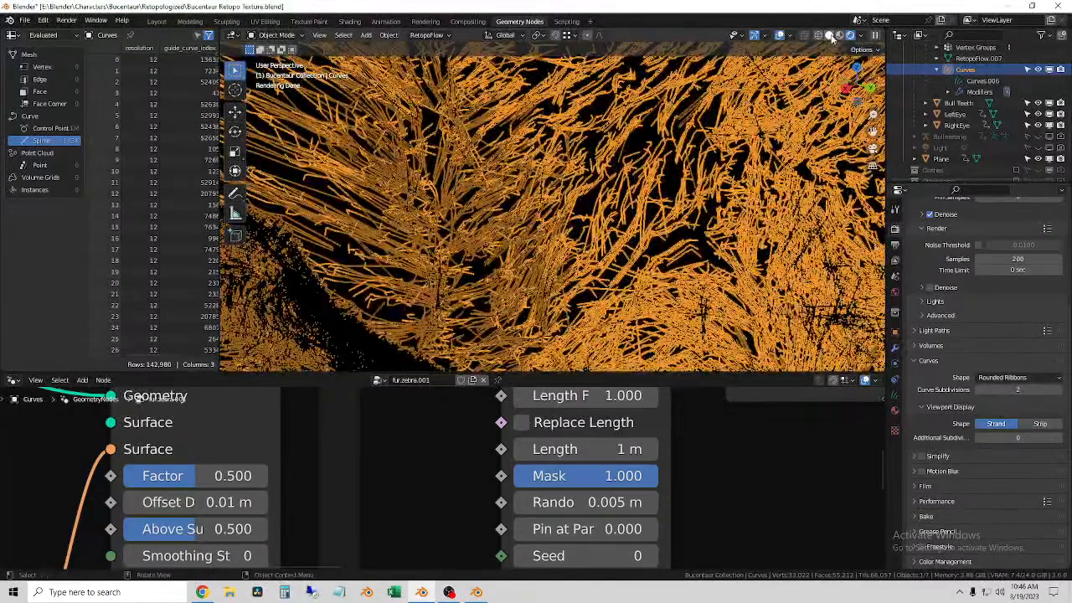
Step: Switch the viewport to Solid shading, deselect the fur curves and inspect the strands below the chest
{"action": "left_click", "coordinate": [830, 36]}
{"action": "scroll", "coordinate": [586, 206], "scroll_direction": "down", "scroll_amount": 5}
{"action": "middle_click_drag", "start_coordinate": [835, 204], "coordinate": [786, 211]}
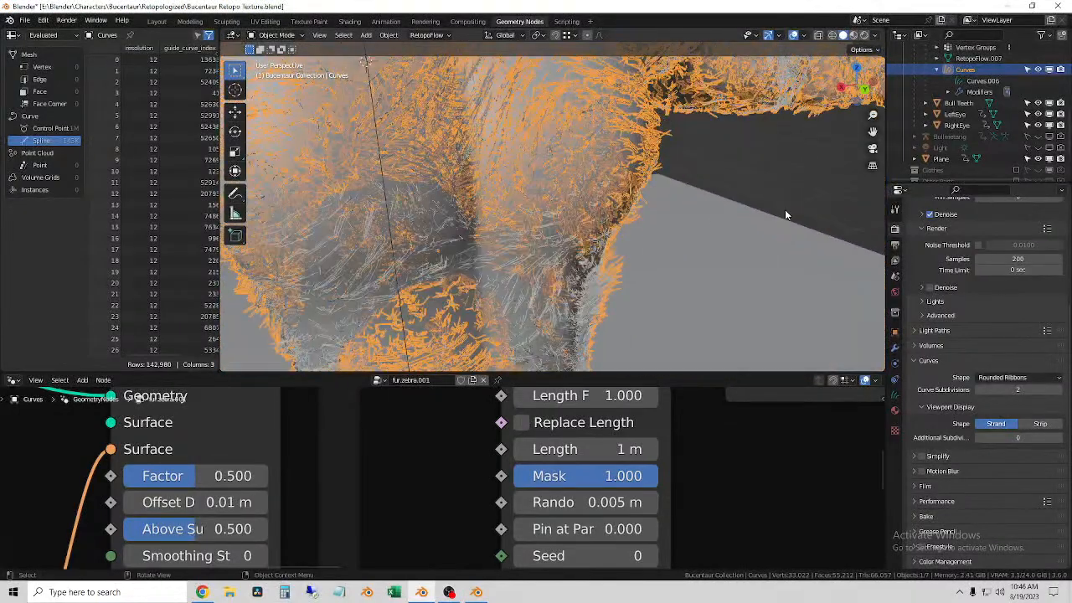
{"action": "left_click", "coordinate": [767, 197]}
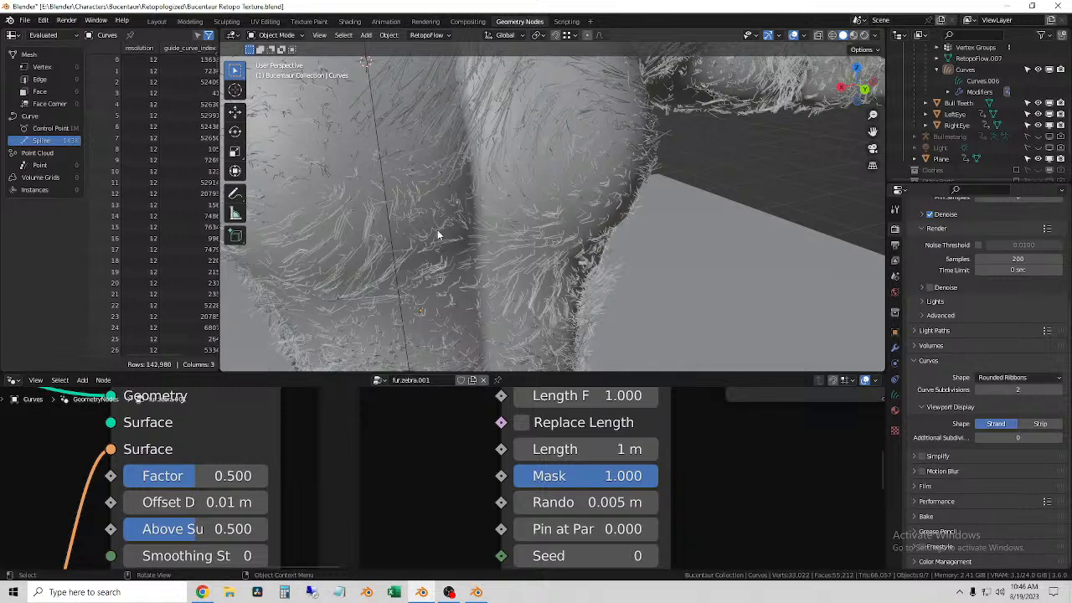
{"action": "scroll", "coordinate": [435, 233], "scroll_direction": "up", "scroll_amount": 6}
{"action": "scroll", "coordinate": [440, 232], "scroll_direction": "down", "scroll_amount": 4}
{"action": "middle_click_drag", "start_coordinate": [444, 234], "coordinate": [514, 257]}
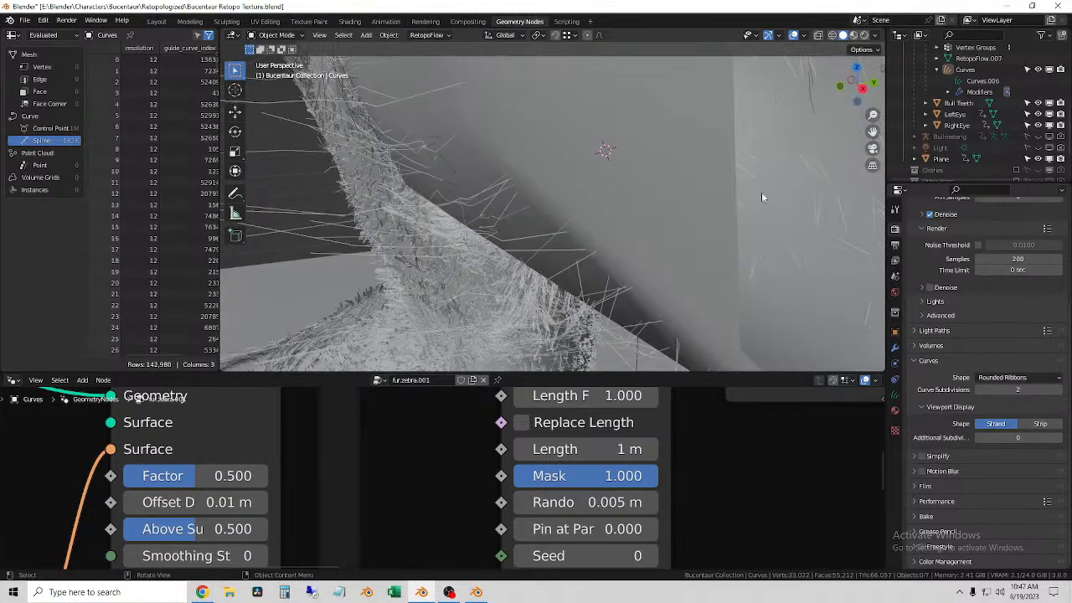
Step: Lock the viewport's view to the 3D cursor in the View settings and hide the sidebar
{"action": "left_click", "coordinate": [875, 83]}
{"action": "left_click", "coordinate": [879, 119]}
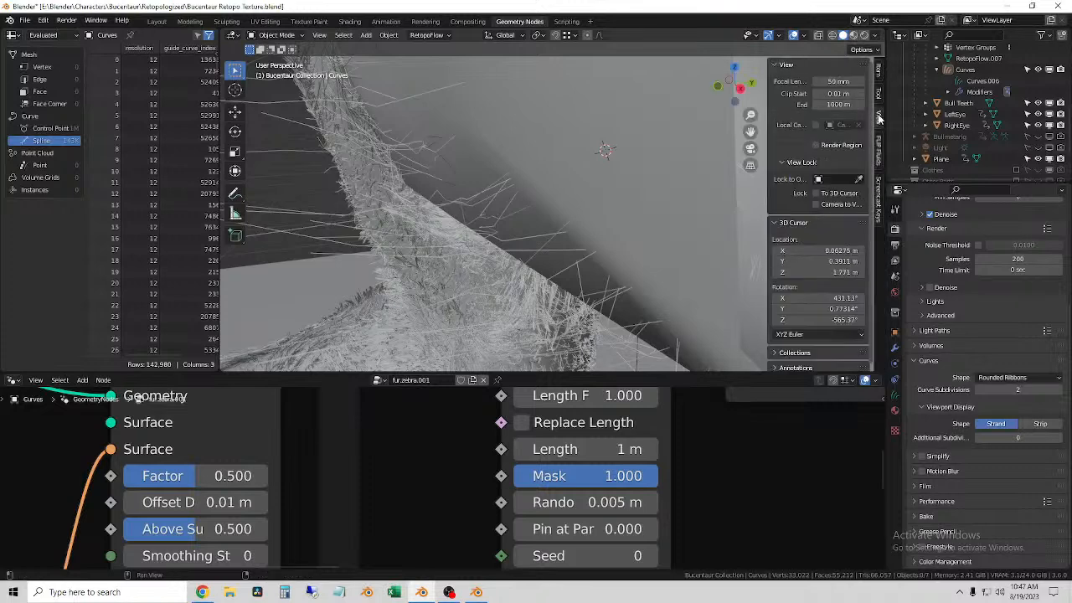
{"action": "left_click", "coordinate": [845, 194]}
{"action": "key", "text": "n"}
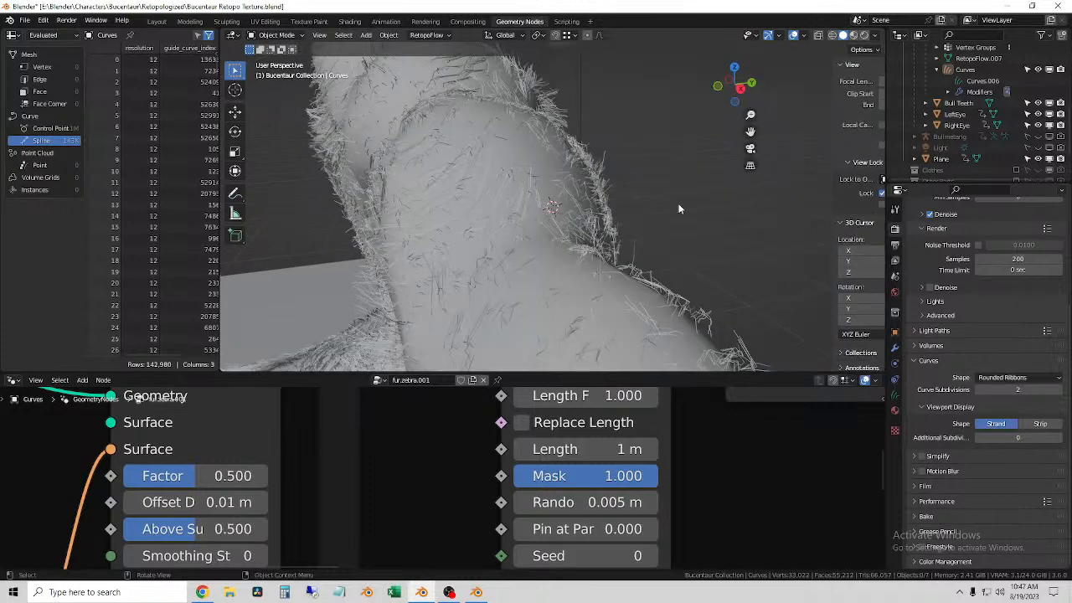
Step: Select the fur curves on the character and switch them to Sculpt Mode
{"action": "scroll", "coordinate": [608, 220], "scroll_direction": "up", "scroll_amount": 5}
{"action": "middle_click_drag", "start_coordinate": [609, 220], "coordinate": [458, 194]}
{"action": "scroll", "coordinate": [586, 186], "scroll_direction": "down", "scroll_amount": 4}
{"action": "scroll", "coordinate": [635, 179], "scroll_direction": "down", "scroll_amount": 3}
{"action": "mouse_move", "coordinate": [636, 181]}
{"action": "middle_mouse_down"}
{"action": "mouse_move", "coordinate": [582, 159]}
{"action": "mouse_move", "coordinate": [431, 174]}
{"action": "middle_mouse_up"}
{"action": "left_click", "coordinate": [473, 174]}
{"action": "left_click", "coordinate": [279, 37]}
{"action": "left_click", "coordinate": [285, 73]}
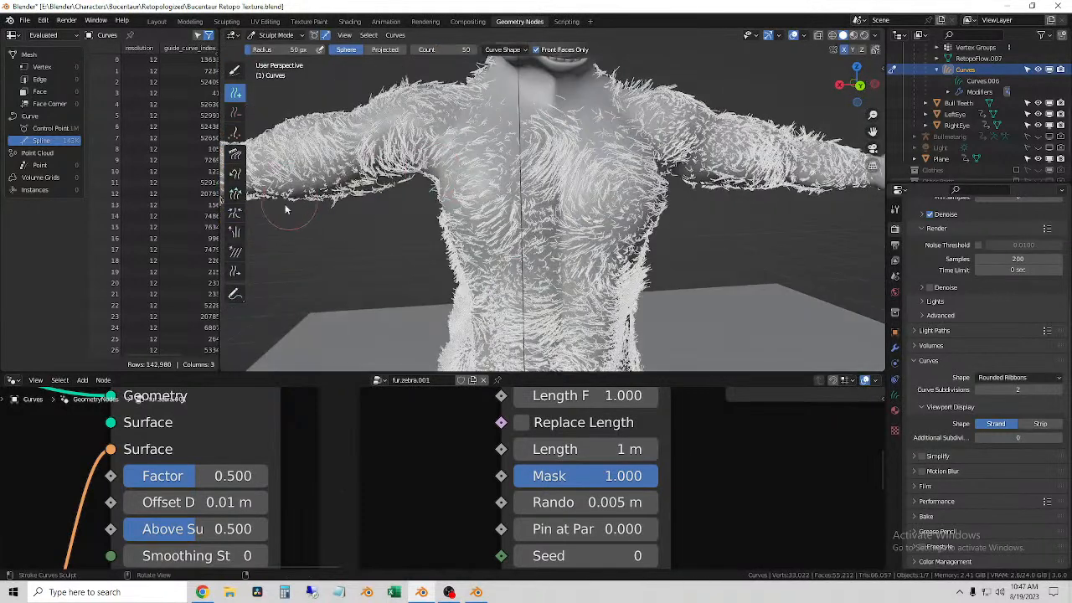
Step: Puff up the fur on the chest and abdomen using the Puff brush with an 83 px radius, and check the strands up close
{"action": "left_click", "coordinate": [235, 237]}
{"action": "mouse_move", "coordinate": [426, 231]}
{"action": "middle_mouse_down"}
{"action": "mouse_move", "coordinate": [430, 242]}
{"action": "mouse_move", "coordinate": [499, 194]}
{"action": "middle_mouse_up"}
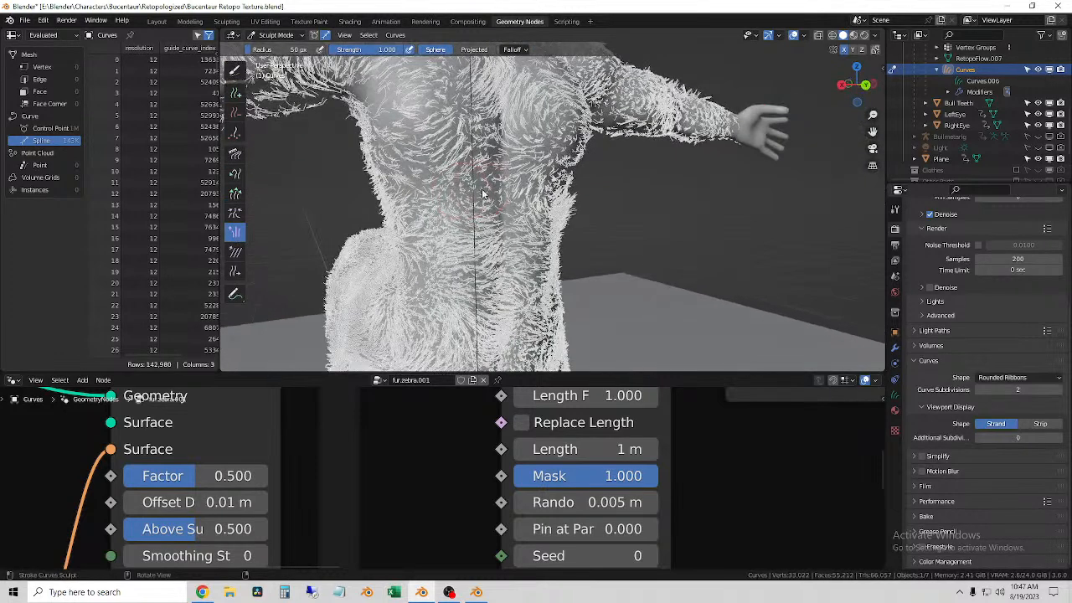
{"action": "left_click", "coordinate": [500, 194]}
{"action": "mouse_move", "coordinate": [469, 214]}
{"action": "middle_mouse_down"}
{"action": "mouse_move", "coordinate": [554, 230]}
{"action": "mouse_move", "coordinate": [402, 179]}
{"action": "mouse_move", "coordinate": [446, 198]}
{"action": "middle_mouse_up"}
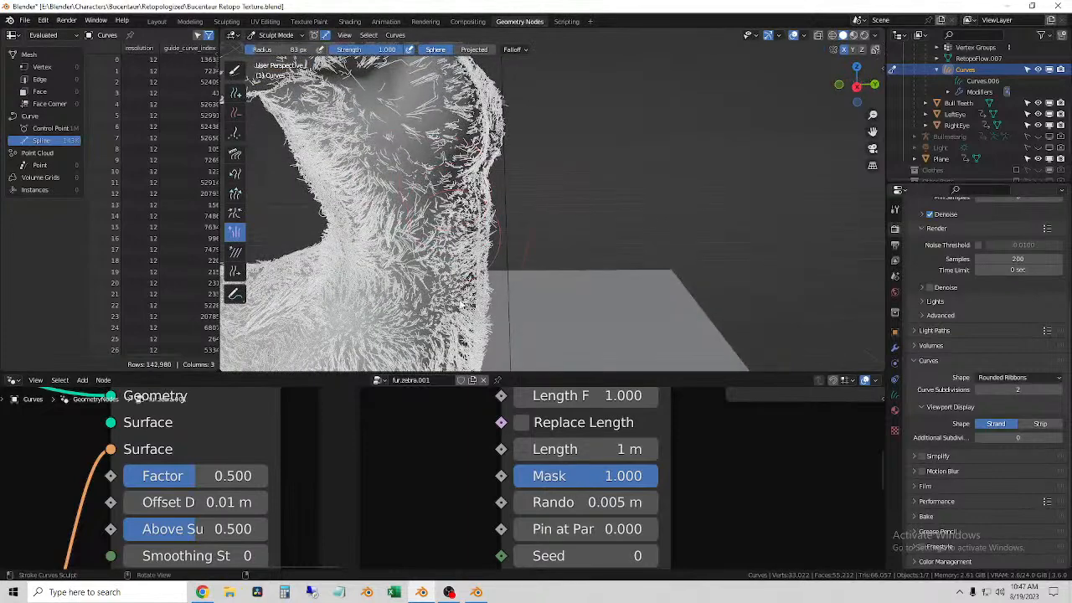
{"action": "scroll", "coordinate": [444, 269], "scroll_direction": "up", "scroll_amount": 10}
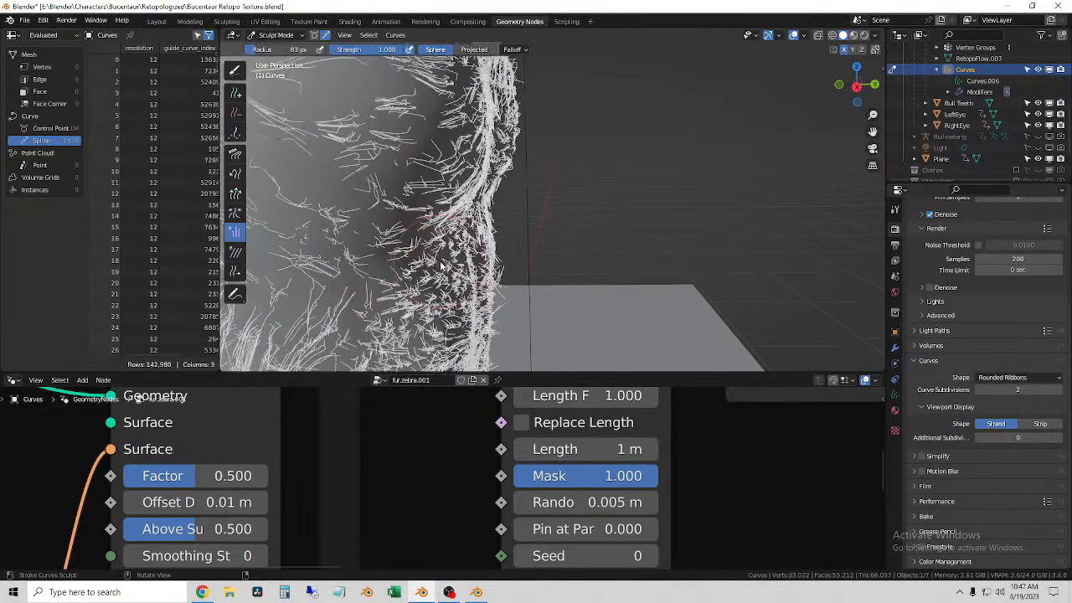
{"action": "scroll", "coordinate": [592, 299], "scroll_direction": "up", "scroll_amount": 3}
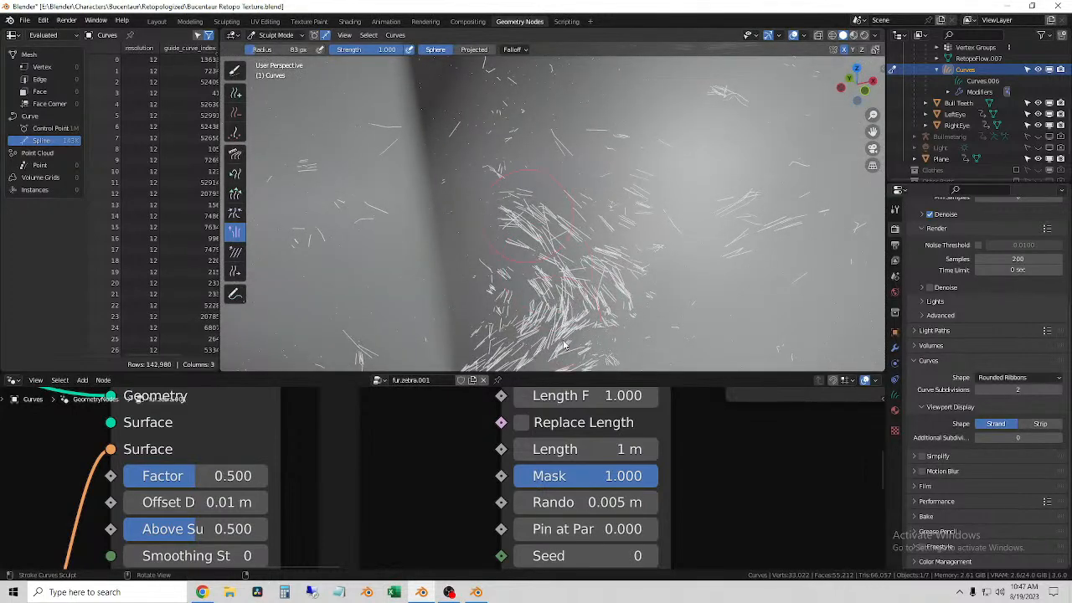
{"action": "scroll", "coordinate": [557, 233], "scroll_direction": "down", "scroll_amount": 6}
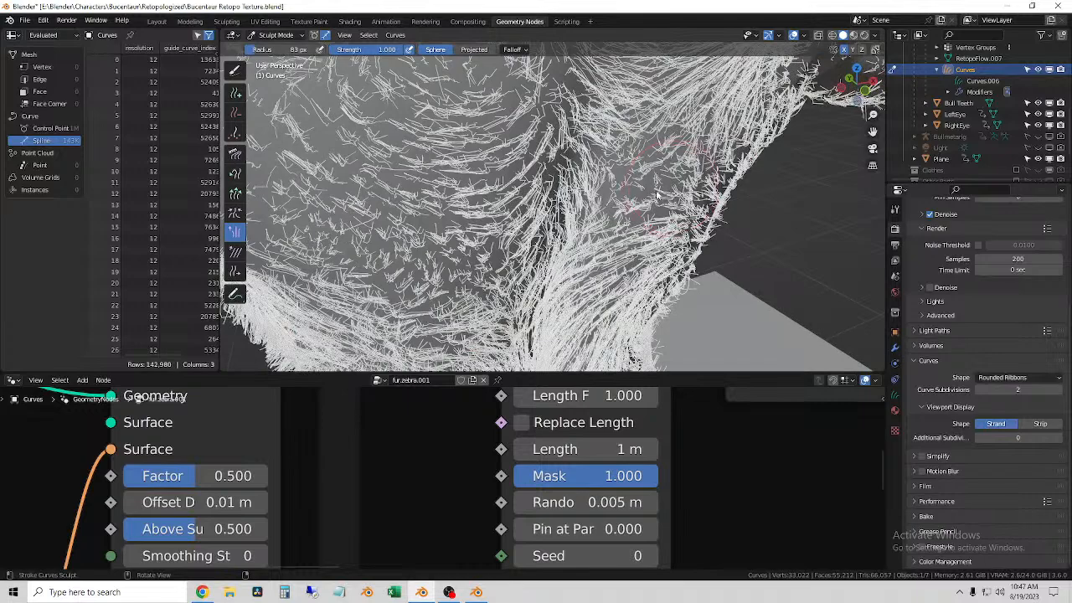
{"action": "middle_click_drag", "start_coordinate": [388, 120], "coordinate": [273, 100]}
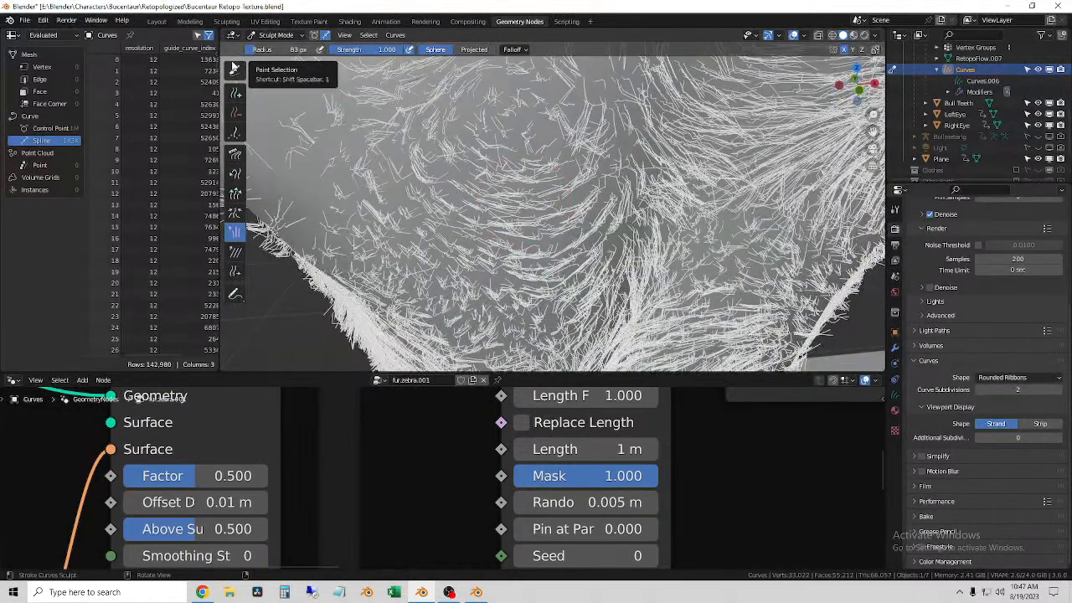
Step: Activate the Add brush and set the Noise Texture node's Scale to 12 in the fur's base shape nodes
{"action": "left_click", "coordinate": [235, 92]}
{"action": "scroll", "coordinate": [668, 493], "scroll_direction": "down", "scroll_amount": 6}
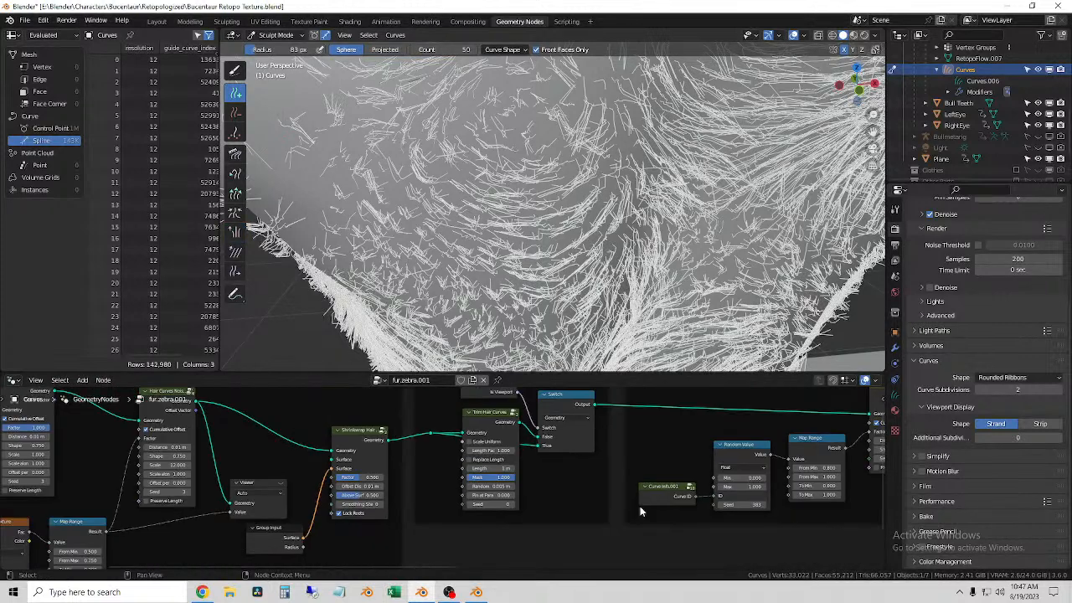
{"action": "scroll", "coordinate": [565, 513], "scroll_direction": "left", "scroll_amount": 10, "text": "ctrl"}
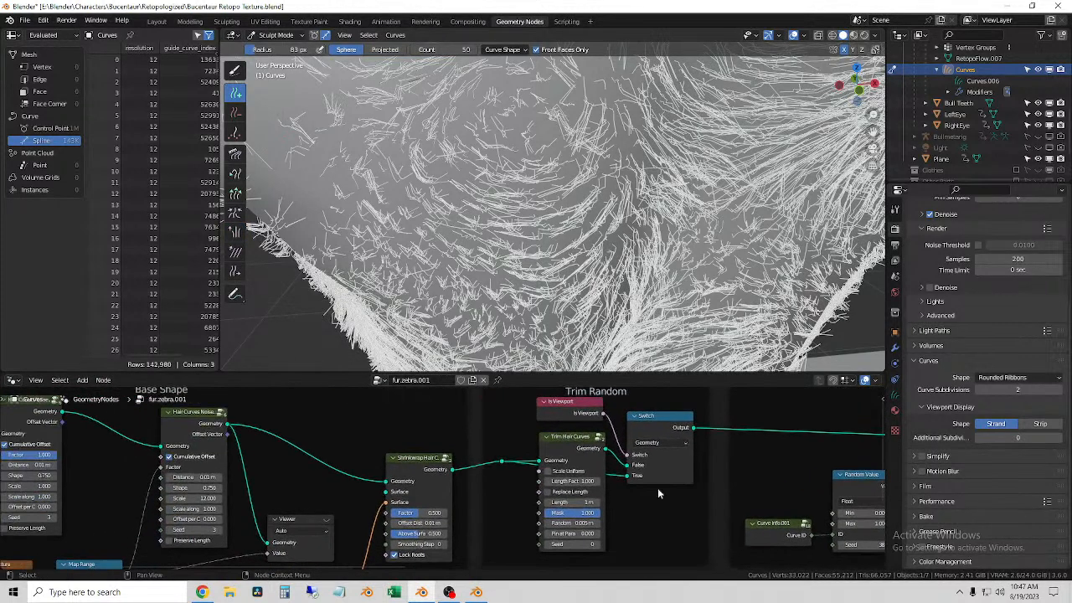
{"action": "middle_click_drag", "start_coordinate": [471, 478], "coordinate": [466, 385]}
{"action": "middle_click_drag", "start_coordinate": [363, 530], "coordinate": [472, 464]}
{"action": "scroll", "coordinate": [321, 489], "scroll_direction": "up", "scroll_amount": 3}
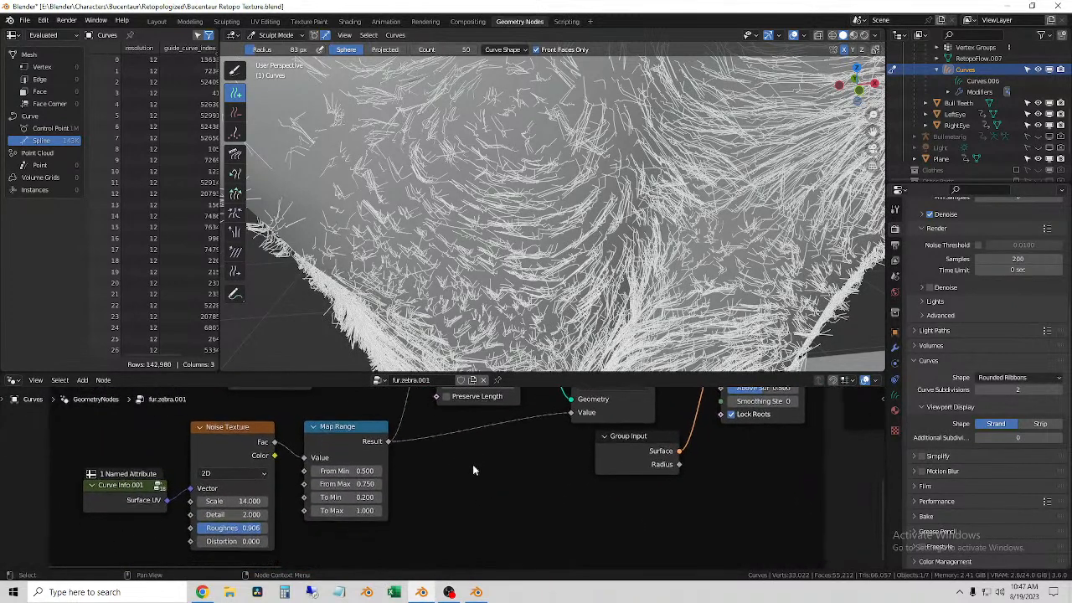
{"action": "left_click_drag", "start_coordinate": [232, 500], "coordinate": [461, 501]}
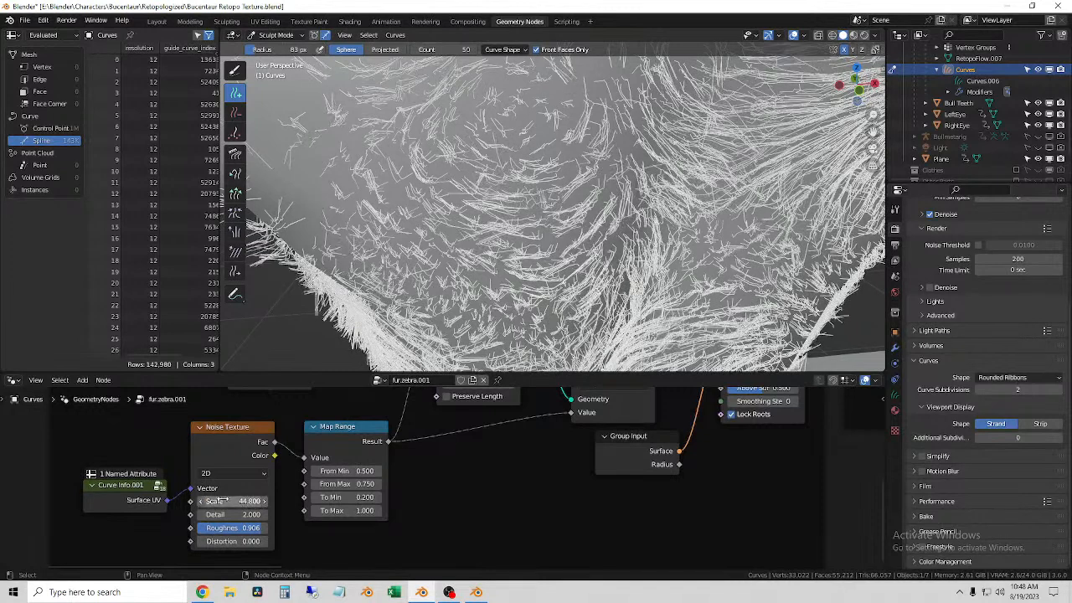
{"action": "left_click", "coordinate": [228, 500]}
{"action": "type", "text": "12"}
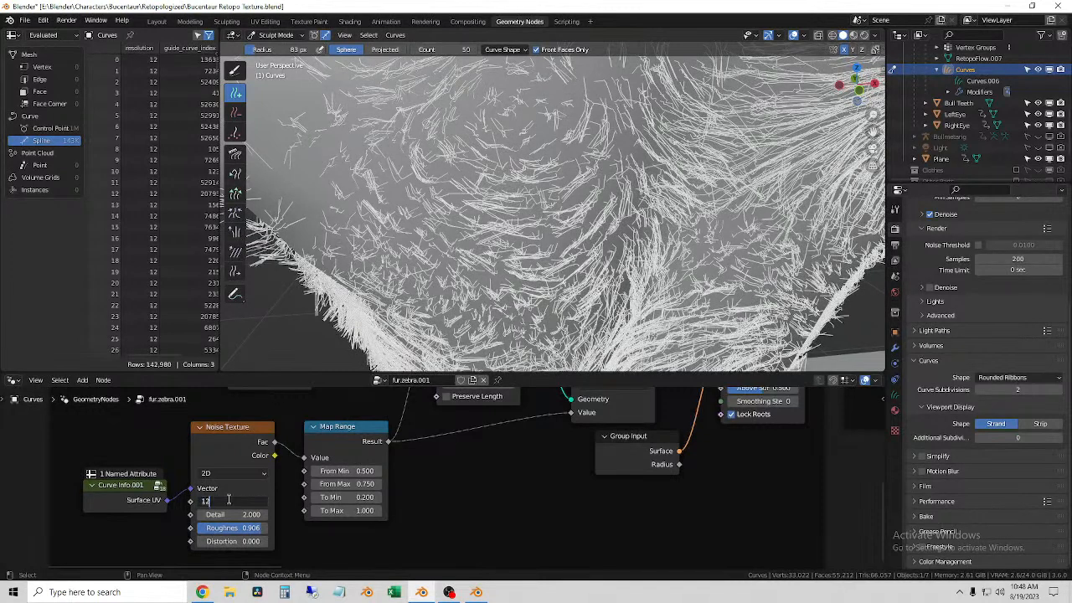
{"action": "key", "text": "Return"}
Step: Paint additional fur curves over the sparse areas of the torso with the Add brush
{"action": "scroll", "coordinate": [402, 302], "scroll_direction": "down", "scroll_amount": 5}
{"action": "middle_click_drag", "start_coordinate": [505, 206], "coordinate": [482, 132]}
{"action": "scroll", "coordinate": [533, 182], "scroll_direction": "up", "scroll_amount": 3}
{"action": "mouse_move", "coordinate": [443, 137]}
{"action": "left_mouse_down"}
{"action": "mouse_move", "coordinate": [390, 202]}
{"action": "mouse_move", "coordinate": [456, 207]}
{"action": "left_mouse_up"}
{"action": "mouse_move", "coordinate": [325, 224]}
{"action": "left_mouse_down"}
{"action": "mouse_move", "coordinate": [346, 226]}
{"action": "mouse_move", "coordinate": [299, 226]}
{"action": "mouse_move", "coordinate": [314, 226]}
{"action": "left_mouse_up"}
{"action": "scroll", "coordinate": [357, 221], "scroll_direction": "down", "scroll_amount": 2}
{"action": "middle_click_drag", "start_coordinate": [313, 226], "coordinate": [476, 204]}
{"action": "mouse_move", "coordinate": [465, 206]}
{"action": "left_mouse_down"}
{"action": "mouse_move", "coordinate": [411, 226]}
{"action": "mouse_move", "coordinate": [290, 226]}
{"action": "left_mouse_up"}
Step: Set the Add brush radius to 52 px and add fur curves around the wrist and the base of the hand
{"action": "key", "text": "f"}
{"action": "left_click", "coordinate": [336, 228]}
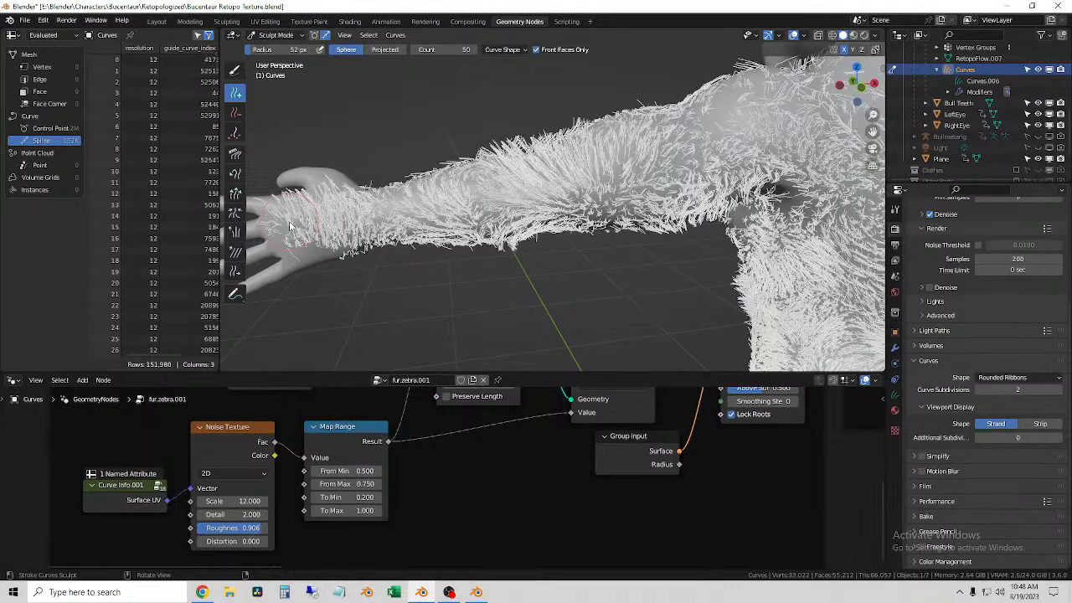
{"action": "middle_click_drag", "start_coordinate": [289, 225], "coordinate": [327, 212]}
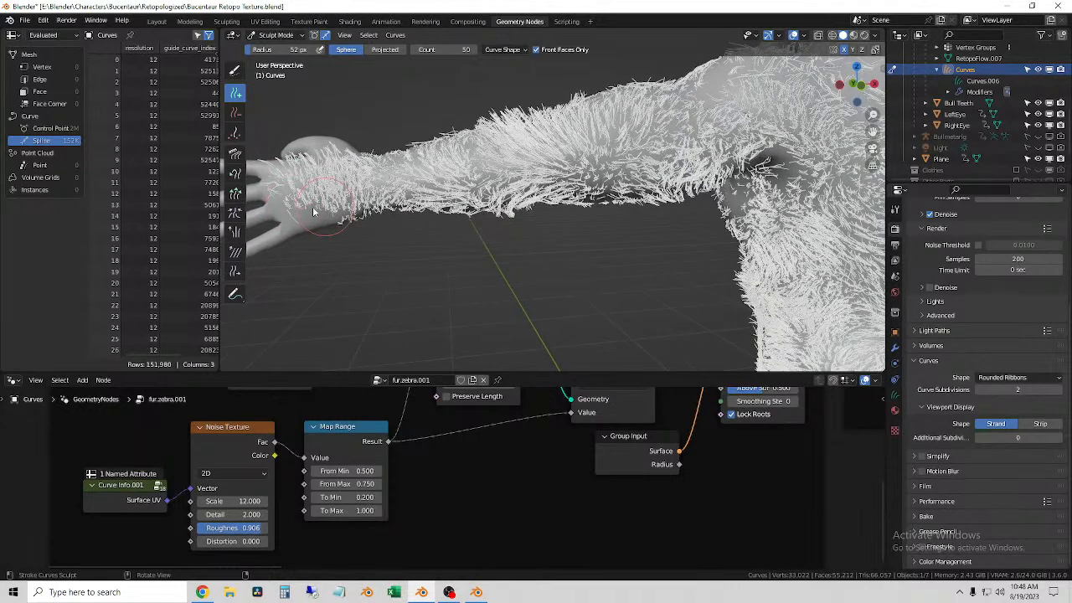
{"action": "left_click", "coordinate": [314, 209]}
{"action": "left_click", "coordinate": [314, 209]}
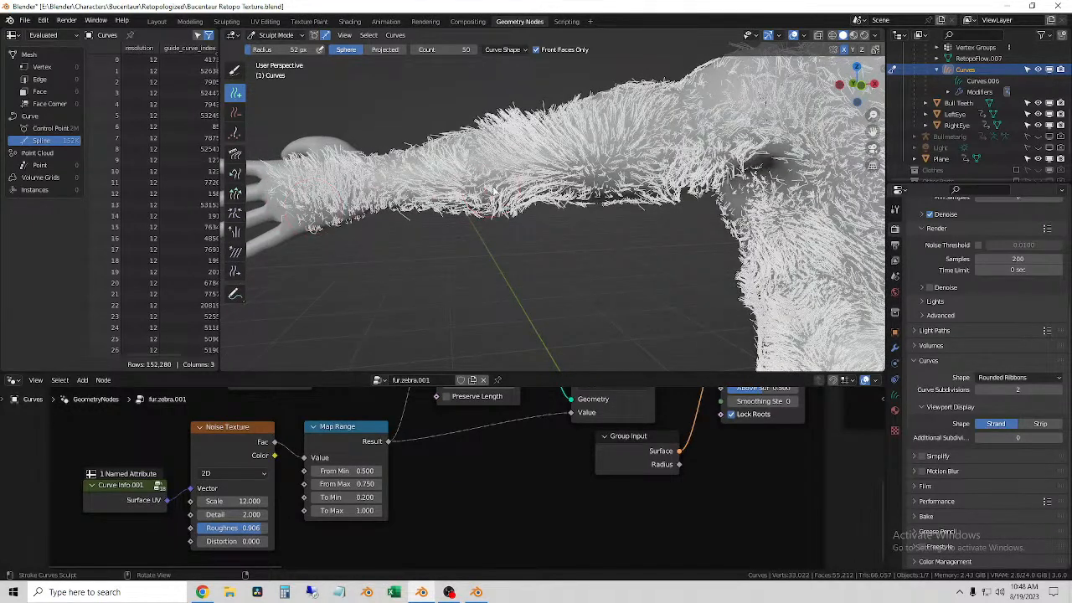
Step: Add more fur curves along the forearm and upper arm, including the underside of the elbow
{"action": "mouse_move", "coordinate": [469, 182]}
{"action": "left_mouse_down"}
{"action": "mouse_move", "coordinate": [377, 186]}
{"action": "mouse_move", "coordinate": [448, 186]}
{"action": "left_mouse_up"}
{"action": "middle_click_drag", "start_coordinate": [643, 183], "coordinate": [620, 172]}
{"action": "left_click_drag", "start_coordinate": [620, 172], "coordinate": [592, 180]}
{"action": "middle_click_drag", "start_coordinate": [591, 178], "coordinate": [566, 225]}
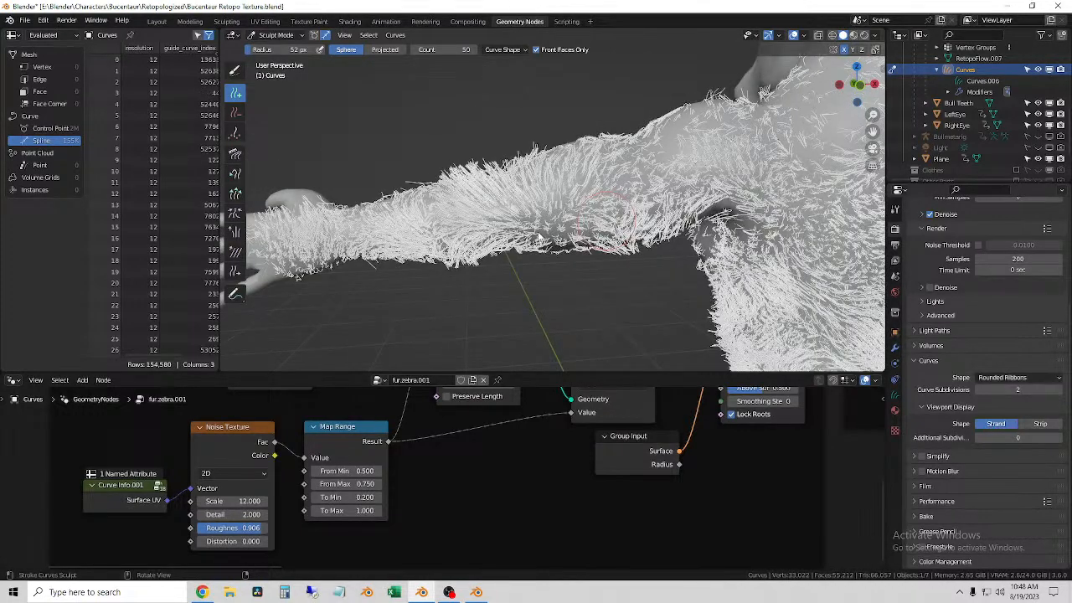
{"action": "left_click_drag", "start_coordinate": [537, 238], "coordinate": [537, 237]}
{"action": "left_click", "coordinate": [539, 235]}
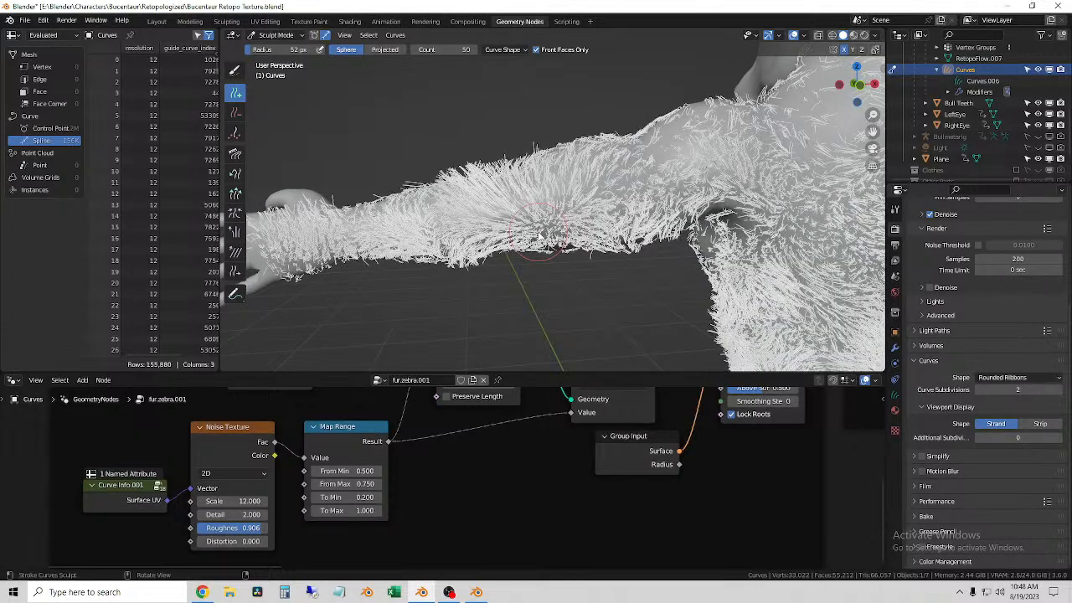
Step: Remove fur curves from the middle of the forearm with the Delete brush
{"action": "left_click", "coordinate": [234, 114]}
{"action": "left_click_drag", "start_coordinate": [465, 260], "coordinate": [458, 181]}
{"action": "left_click_drag", "start_coordinate": [457, 222], "coordinate": [457, 158]}
Step: Enlarge the Delete brush radius to 135 px and remove the dense fur around the forearm
{"action": "key", "text": "f"}
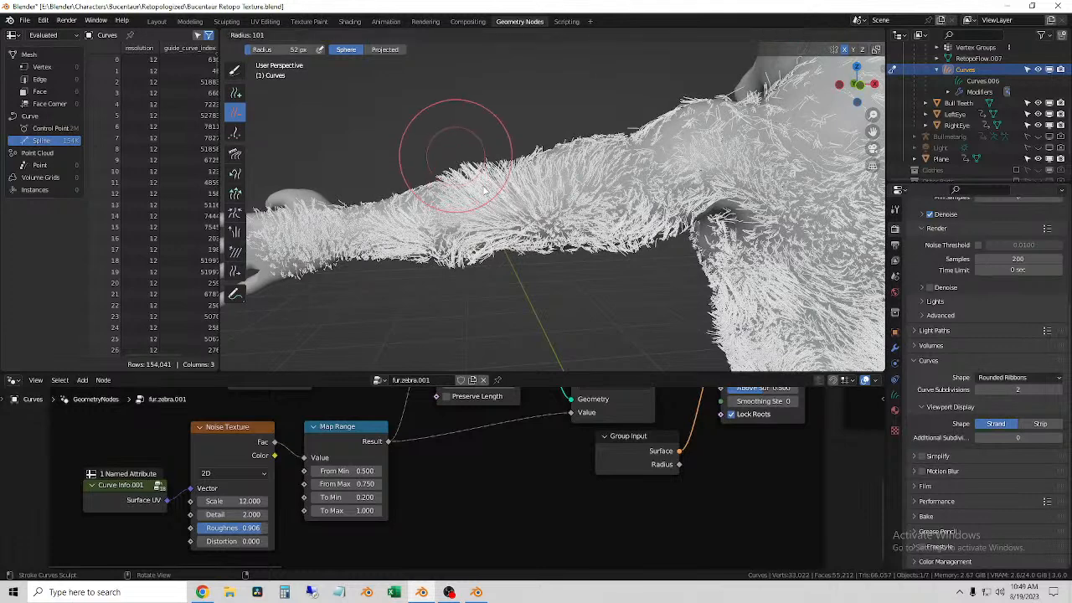
{"action": "left_click", "coordinate": [459, 225]}
{"action": "mouse_move", "coordinate": [459, 224]}
{"action": "left_mouse_down"}
{"action": "mouse_move", "coordinate": [476, 201]}
{"action": "mouse_move", "coordinate": [486, 235]}
{"action": "mouse_move", "coordinate": [471, 273]}
{"action": "mouse_move", "coordinate": [489, 176]}
{"action": "left_mouse_up"}
{"action": "mouse_move", "coordinate": [484, 219]}
{"action": "left_mouse_down"}
{"action": "mouse_move", "coordinate": [485, 176]}
{"action": "mouse_move", "coordinate": [486, 255]}
{"action": "left_mouse_up"}
{"action": "middle_click_drag", "start_coordinate": [485, 255], "coordinate": [480, 246]}
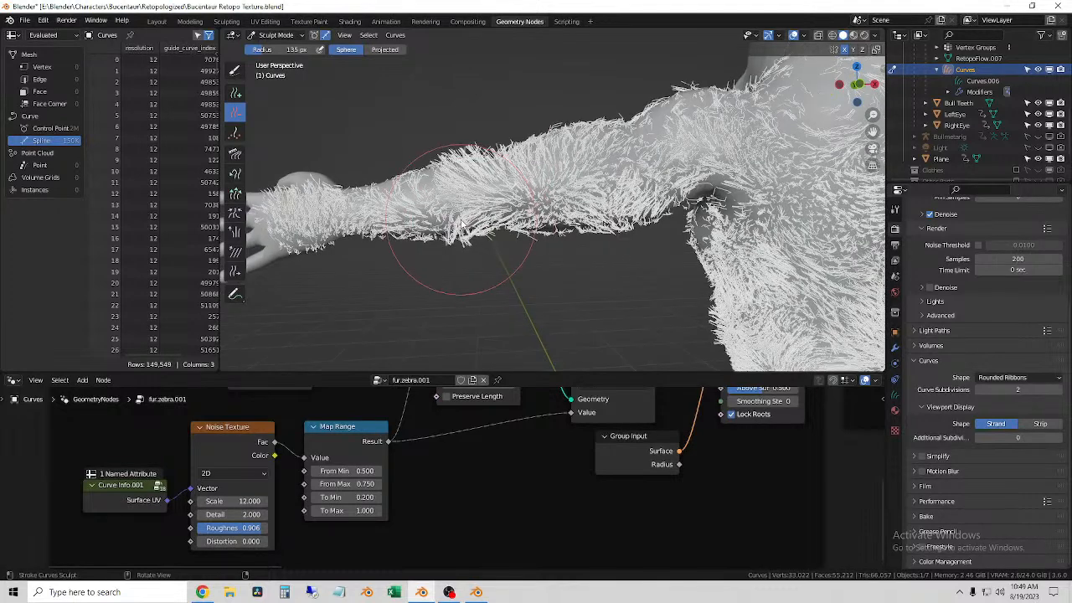
{"action": "left_click_drag", "start_coordinate": [460, 204], "coordinate": [466, 169]}
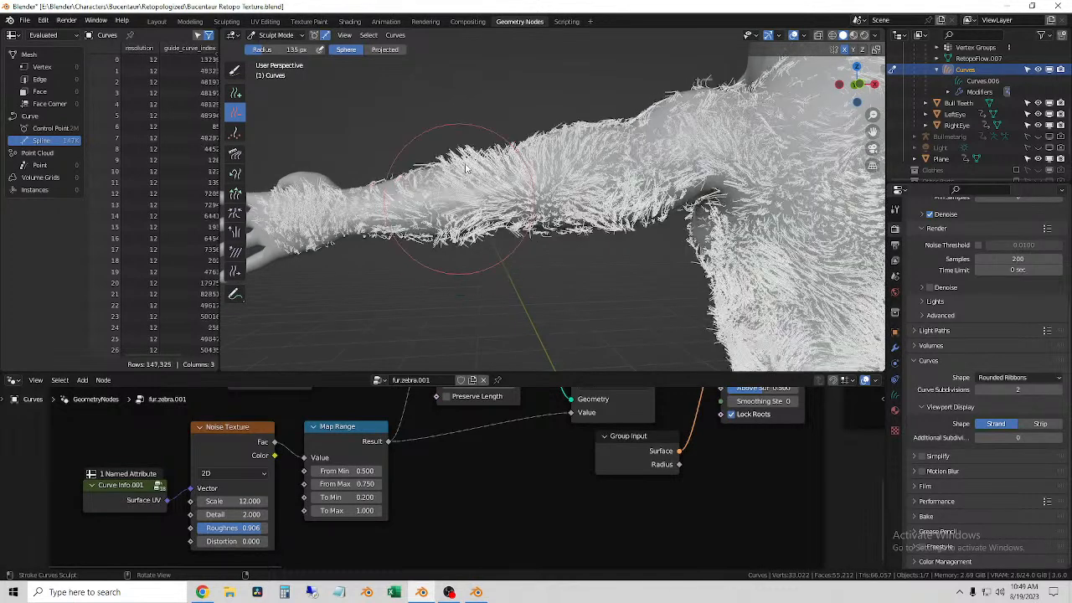
{"action": "mouse_move", "coordinate": [466, 170]}
{"action": "middle_mouse_down"}
{"action": "mouse_move", "coordinate": [463, 185]}
{"action": "mouse_move", "coordinate": [591, 149]}
{"action": "middle_mouse_up"}
Step: Delete more fur curves between the wrist and the elbow, including those on the forearm's underside
{"action": "scroll", "coordinate": [461, 189], "scroll_direction": "up", "scroll_amount": 4}
{"action": "scroll", "coordinate": [456, 190], "scroll_direction": "down", "scroll_amount": 2}
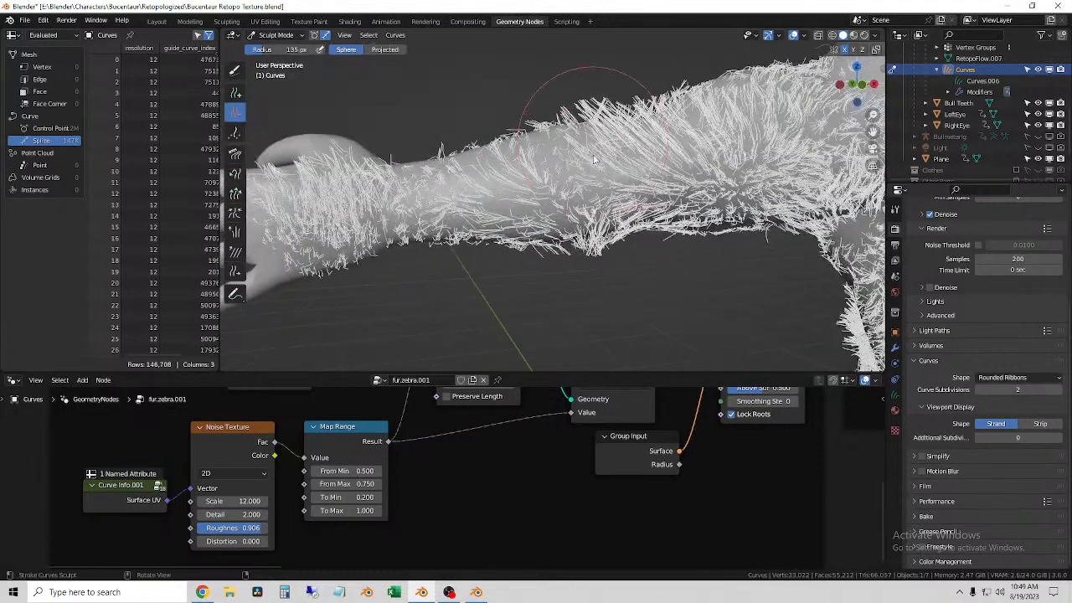
{"action": "left_click_drag", "start_coordinate": [615, 174], "coordinate": [610, 243]}
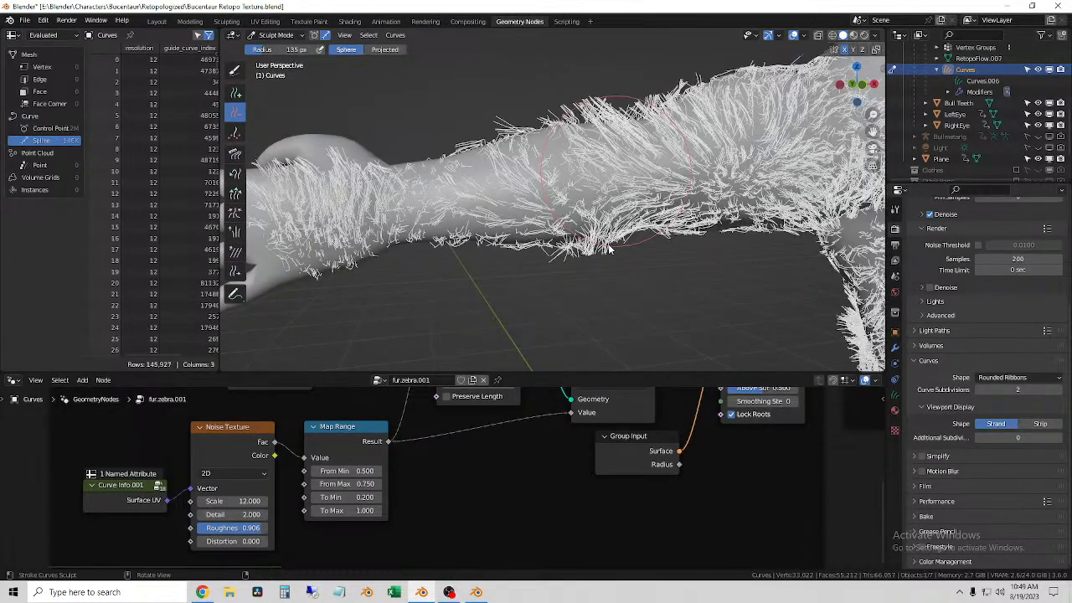
{"action": "scroll", "coordinate": [609, 250], "scroll_direction": "down", "scroll_amount": 5}
{"action": "mouse_move", "coordinate": [609, 248]}
{"action": "middle_mouse_down"}
{"action": "mouse_move", "coordinate": [625, 236]}
{"action": "mouse_move", "coordinate": [479, 244]}
{"action": "mouse_move", "coordinate": [496, 243]}
{"action": "middle_mouse_up"}
{"action": "scroll", "coordinate": [479, 245], "scroll_direction": "up", "scroll_amount": 4}
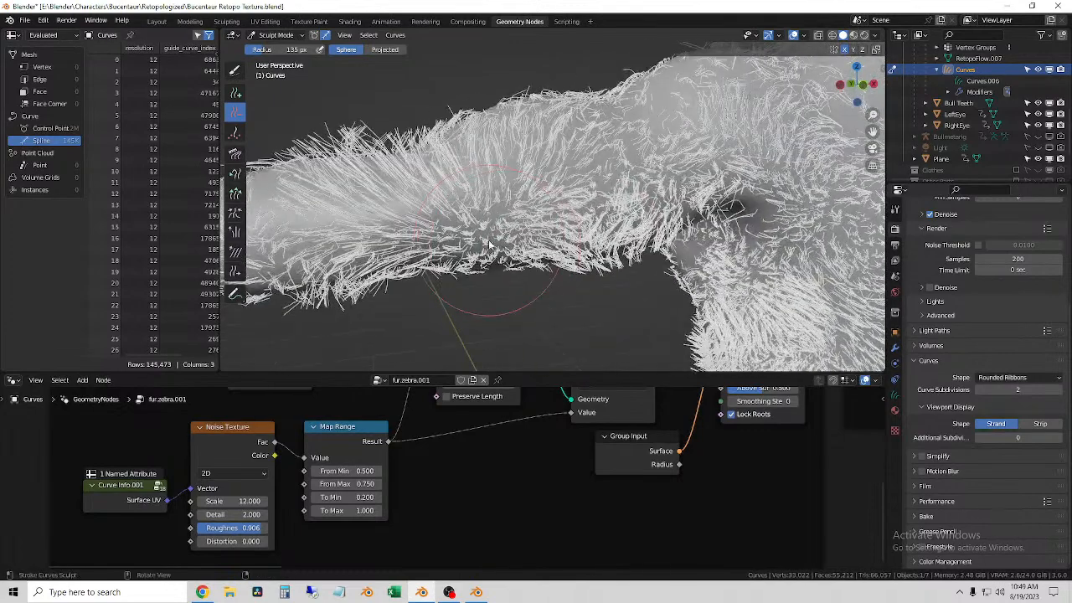
{"action": "scroll", "coordinate": [494, 242], "scroll_direction": "down", "scroll_amount": 1}
{"action": "left_click_drag", "start_coordinate": [492, 183], "coordinate": [466, 197]}
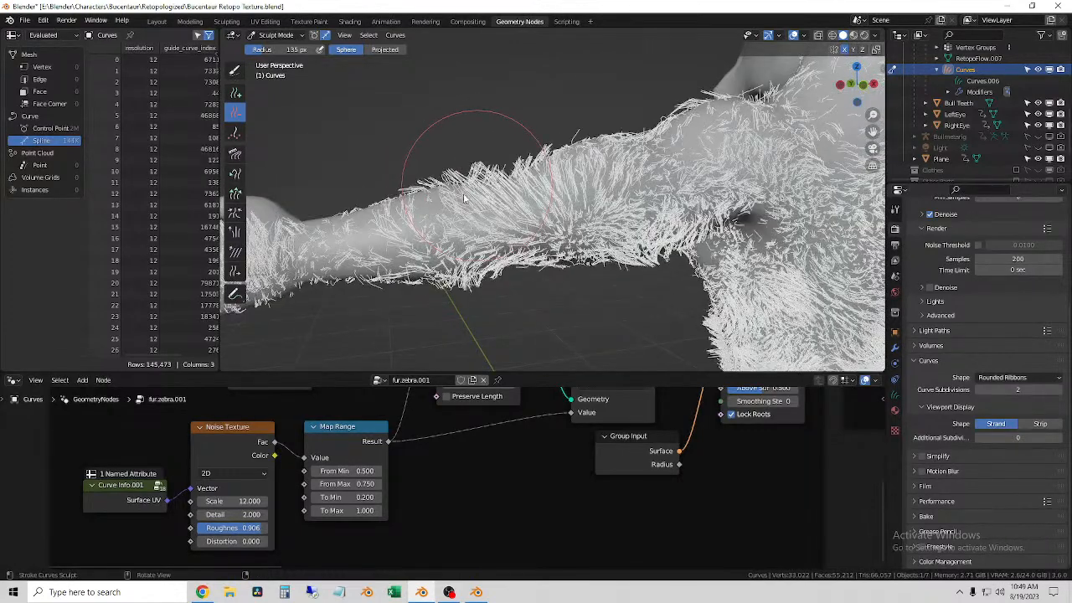
{"action": "left_click_drag", "start_coordinate": [476, 242], "coordinate": [471, 280]}
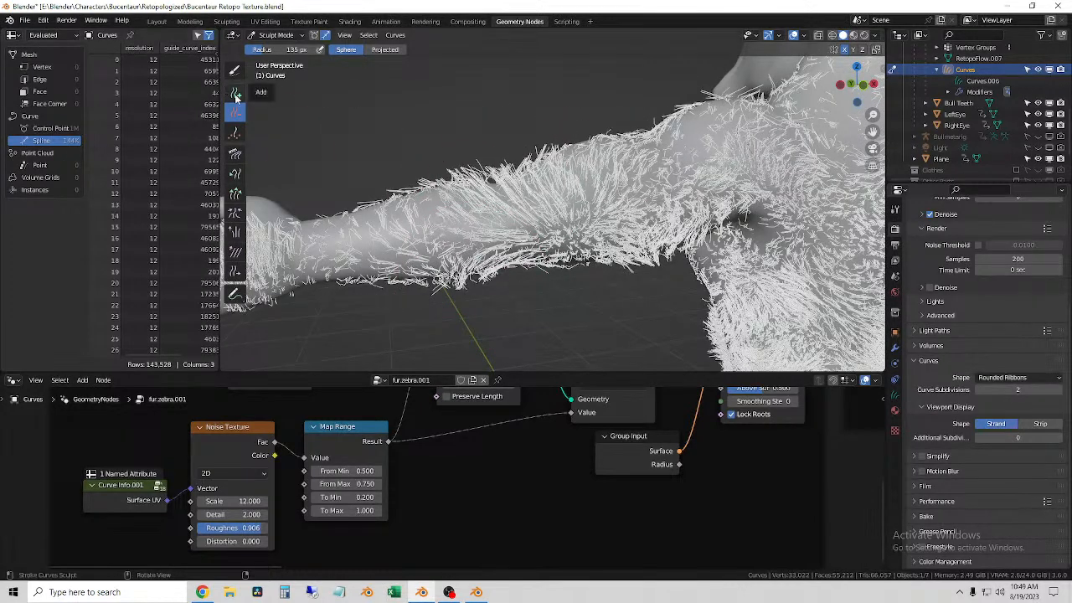
Step: Check the Add brush's curve shape interpolation, set its radius to 67 px and add fur from the wrist along the lower forearm
{"action": "left_click", "coordinate": [235, 94]}
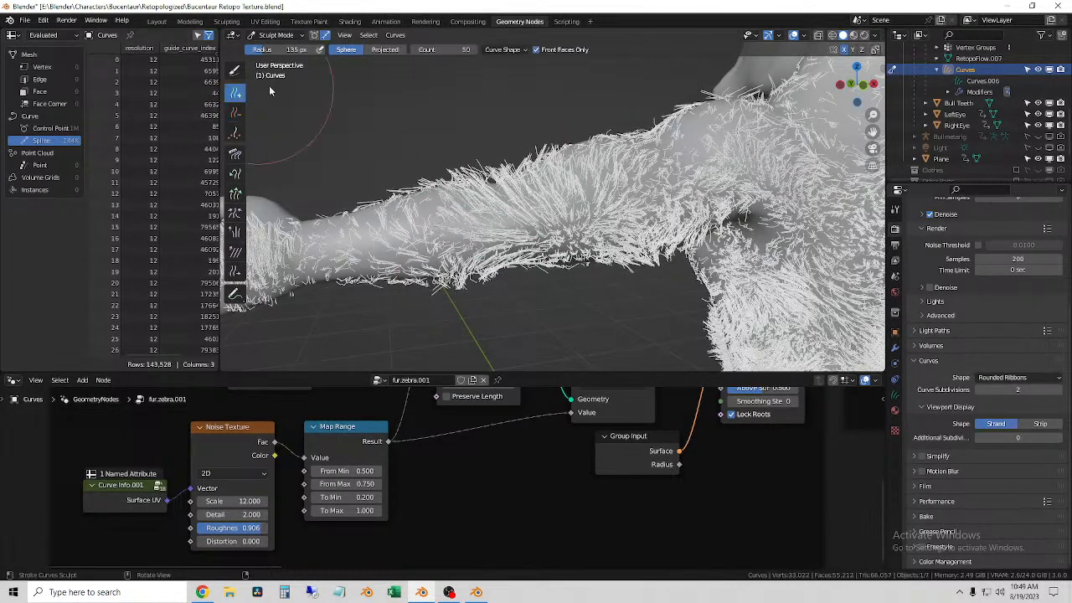
{"action": "left_click", "coordinate": [505, 49]}
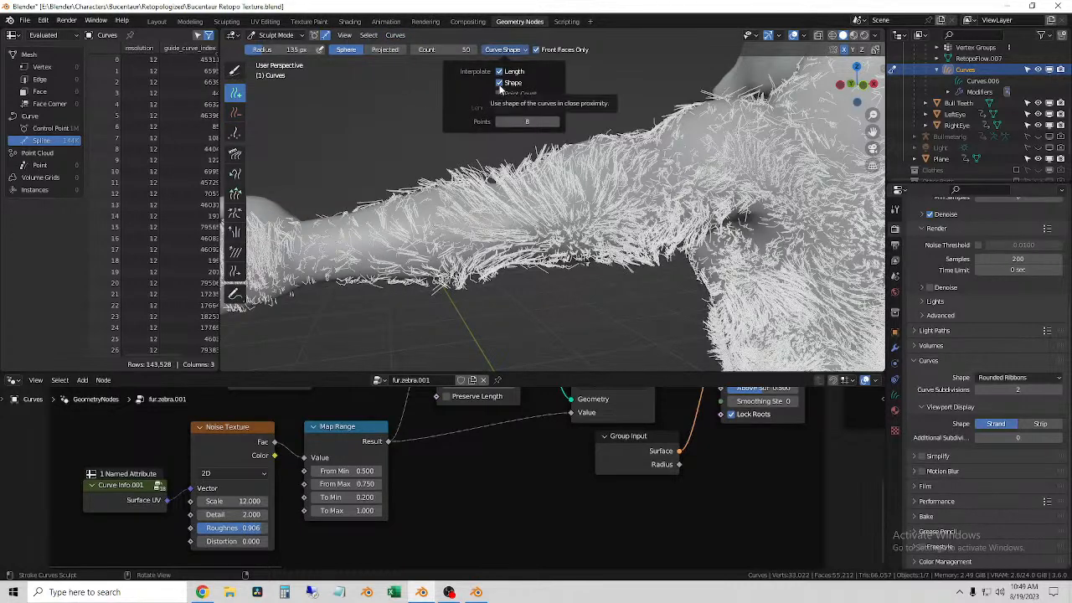
{"action": "key", "text": "f"}
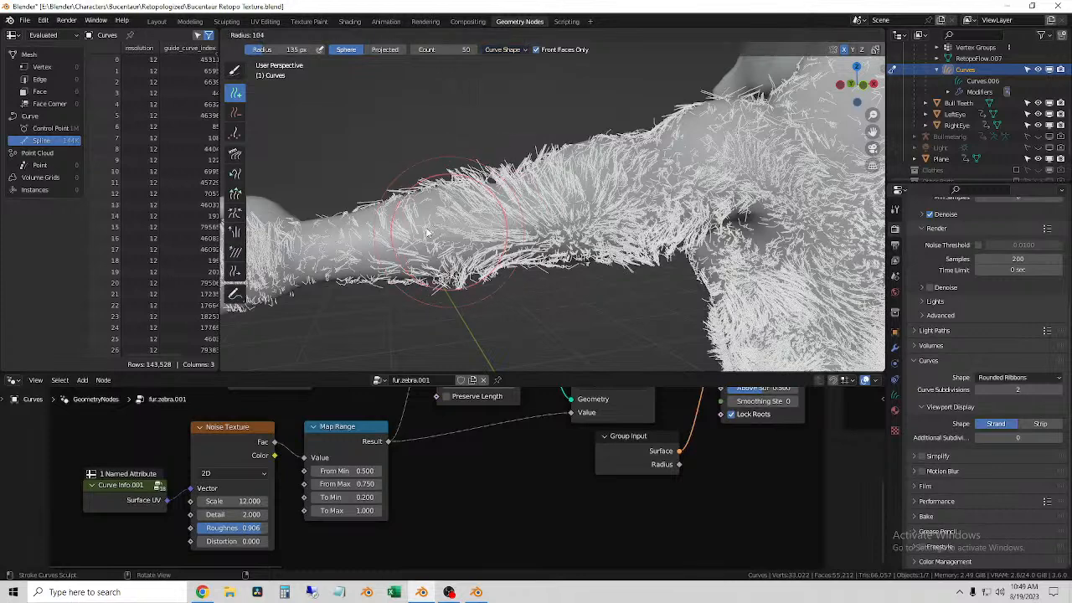
{"action": "left_click", "coordinate": [394, 239]}
{"action": "left_click", "coordinate": [315, 266]}
{"action": "left_click", "coordinate": [300, 254]}
{"action": "left_click_drag", "start_coordinate": [335, 231], "coordinate": [367, 224]}
Step: Turn off Length interpolation for the Add brush and paint new fur curves over the middle of the forearm
{"action": "left_click", "coordinate": [501, 50]}
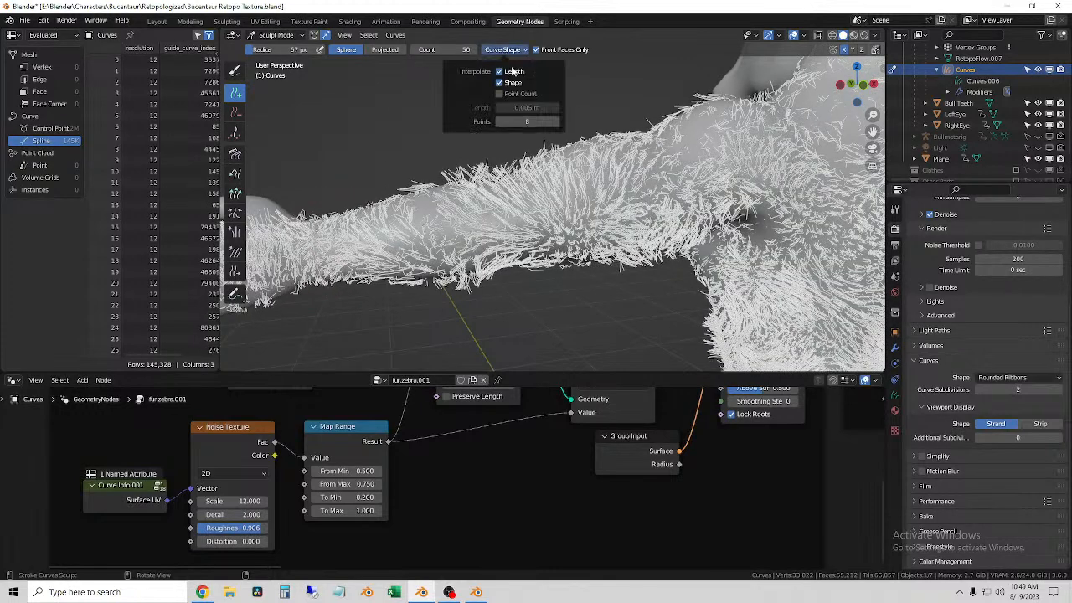
{"action": "left_click", "coordinate": [501, 72]}
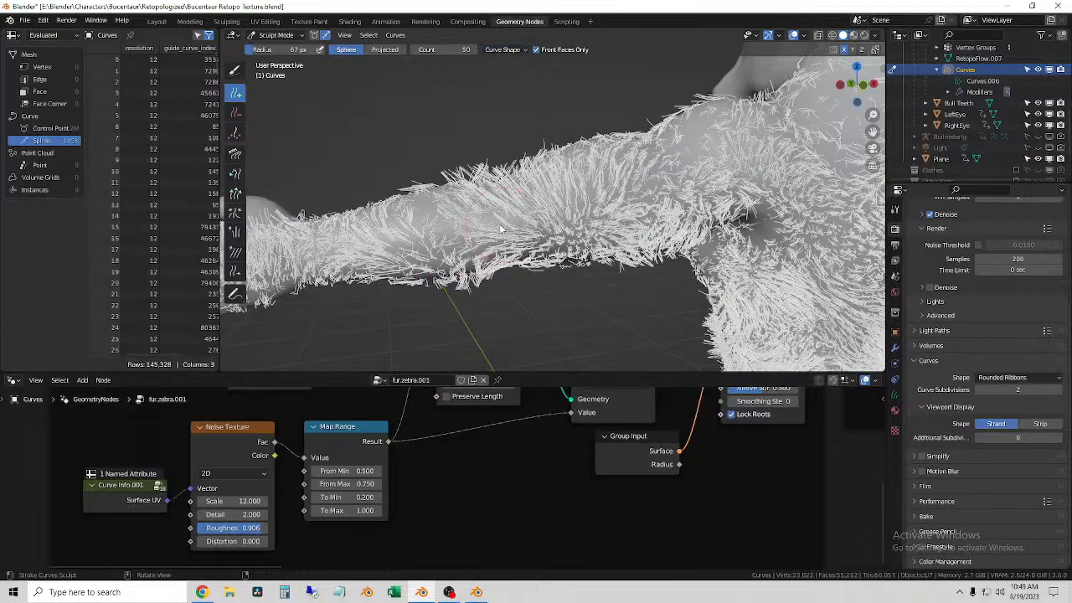
{"action": "left_click_drag", "start_coordinate": [456, 232], "coordinate": [390, 248]}
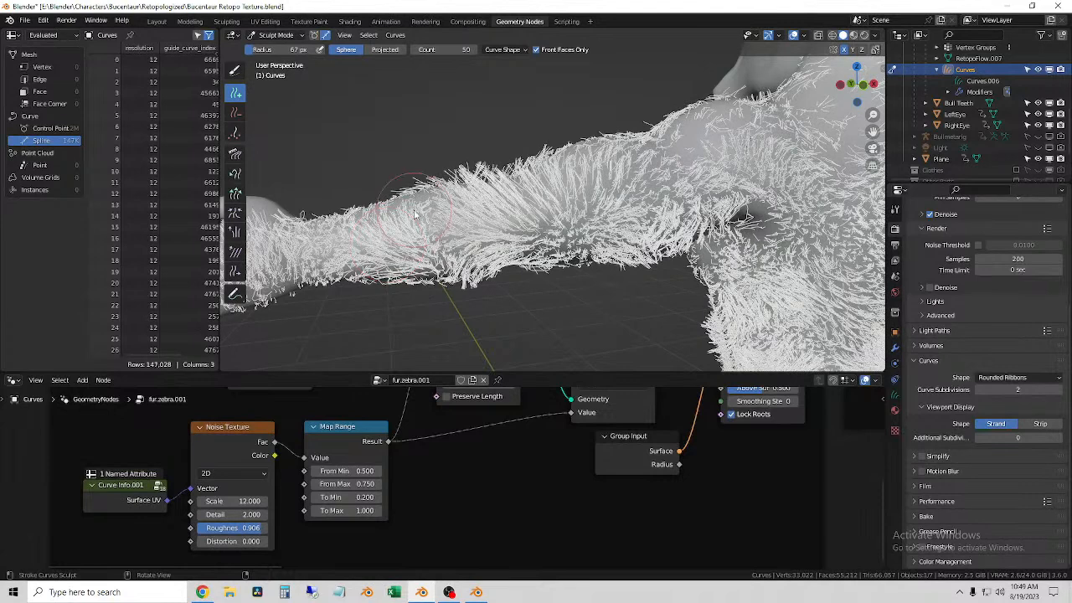
{"action": "left_click", "coordinate": [414, 214]}
{"action": "middle_click_drag", "start_coordinate": [418, 209], "coordinate": [403, 232]}
Step: Add fur curves to the upper arm and to the side of the chest below the neck
{"action": "mouse_move", "coordinate": [622, 201]}
{"action": "left_mouse_down"}
{"action": "mouse_move", "coordinate": [562, 224]}
{"action": "mouse_move", "coordinate": [571, 238]}
{"action": "left_mouse_up"}
{"action": "middle_click_drag", "start_coordinate": [519, 238], "coordinate": [662, 235]}
{"action": "middle_click_drag", "start_coordinate": [661, 234], "coordinate": [545, 192], "text": "shift"}
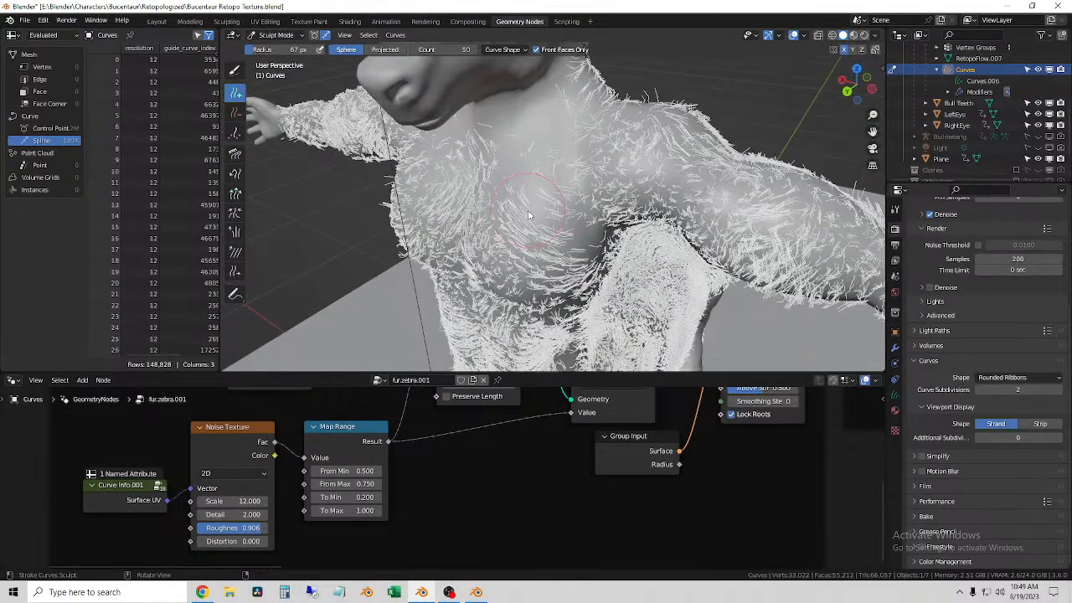
{"action": "left_click", "coordinate": [527, 238]}
{"action": "left_click", "coordinate": [519, 273]}
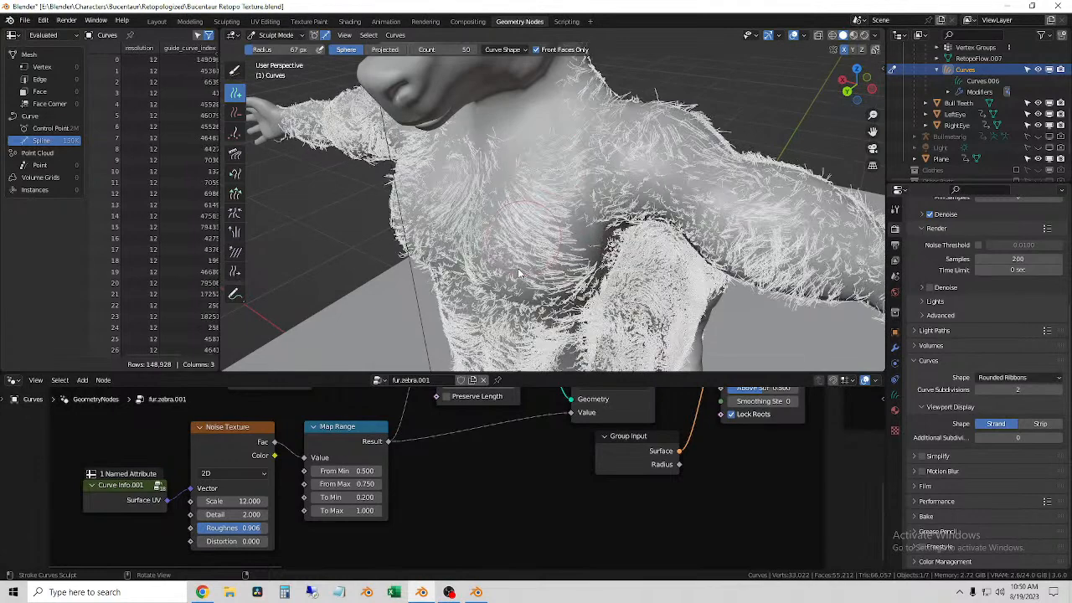
Step: Add fur curves over the left pectoral and across the middle of the chest
{"action": "left_click_drag", "start_coordinate": [517, 275], "coordinate": [516, 286]}
{"action": "middle_click_drag", "start_coordinate": [516, 286], "coordinate": [531, 250]}
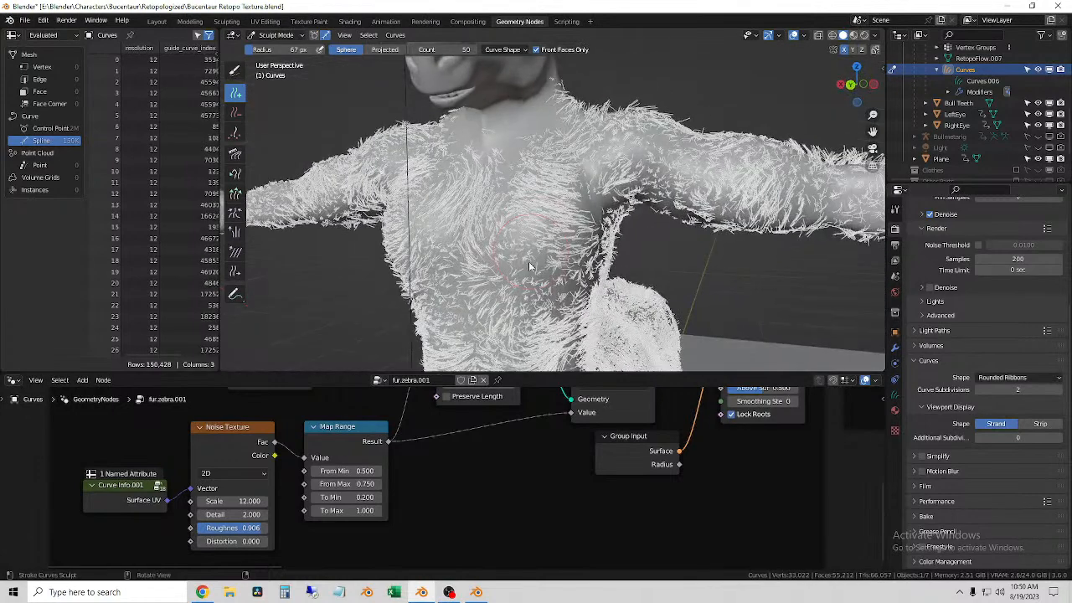
{"action": "left_click", "coordinate": [524, 292]}
{"action": "left_click", "coordinate": [523, 295]}
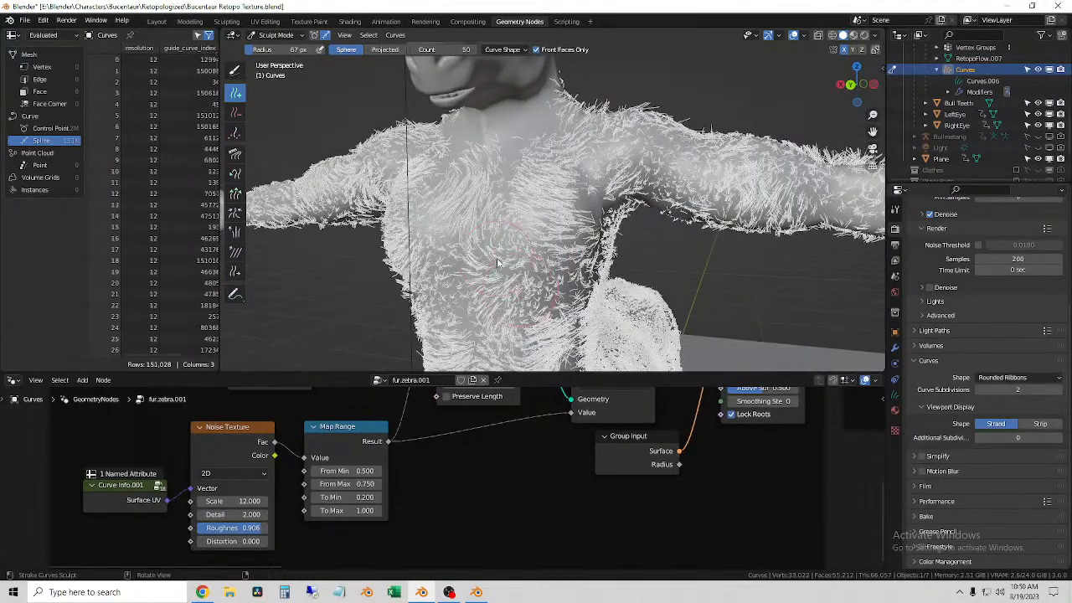
{"action": "middle_click_drag", "start_coordinate": [496, 262], "coordinate": [464, 309]}
{"action": "left_click_drag", "start_coordinate": [464, 308], "coordinate": [487, 300]}
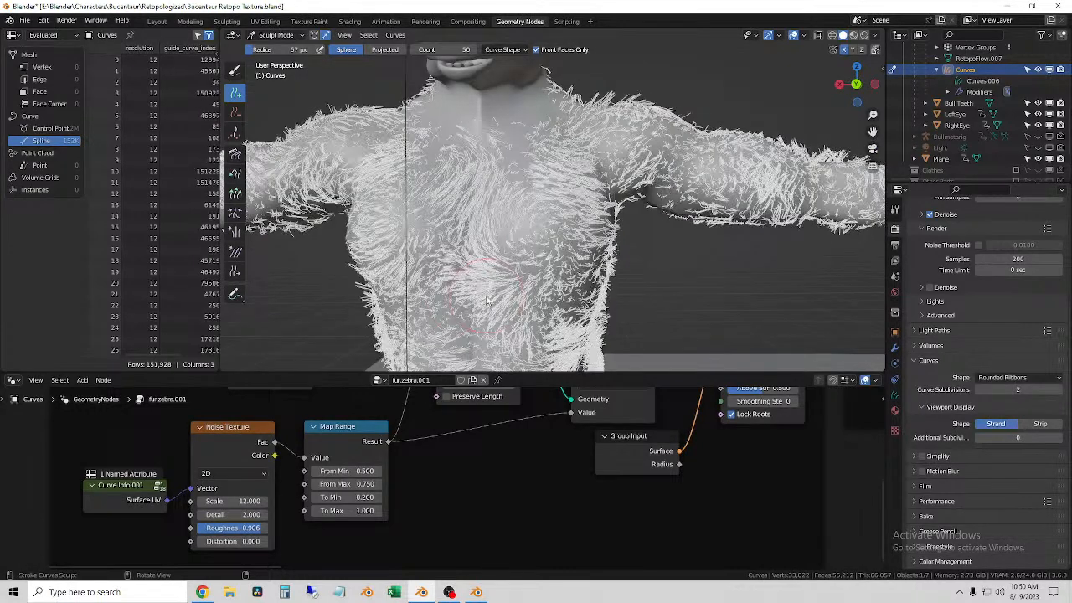
Step: Add fur curves to the right side of the chest, from the ribs up to the collarbone and shoulder
{"action": "left_click_drag", "start_coordinate": [403, 232], "coordinate": [400, 285]}
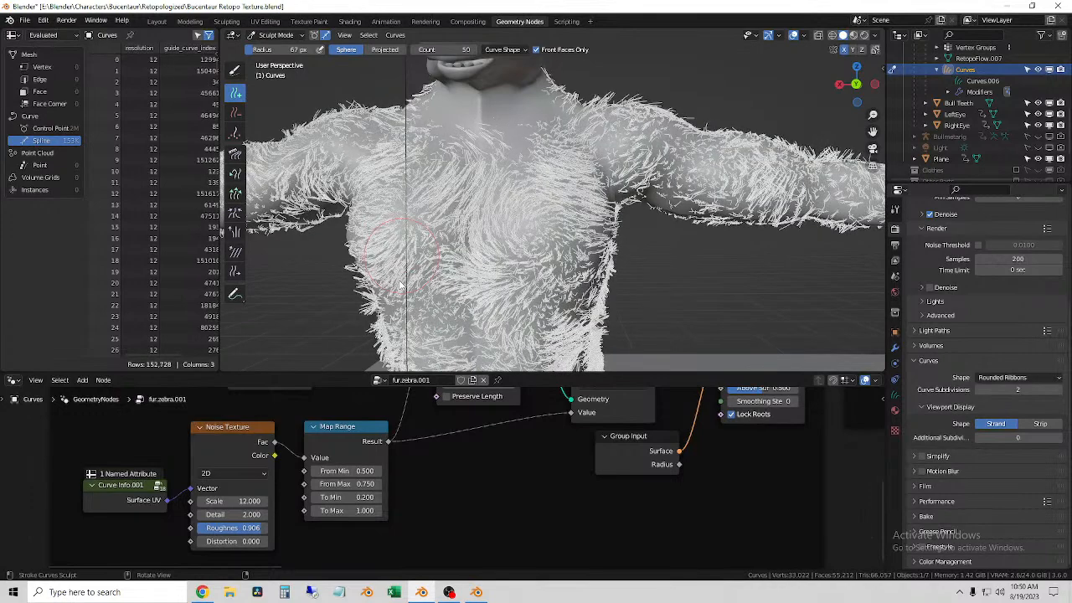
{"action": "middle_click_drag", "start_coordinate": [408, 282], "coordinate": [514, 193]}
{"action": "left_click_drag", "start_coordinate": [512, 166], "coordinate": [513, 195]}
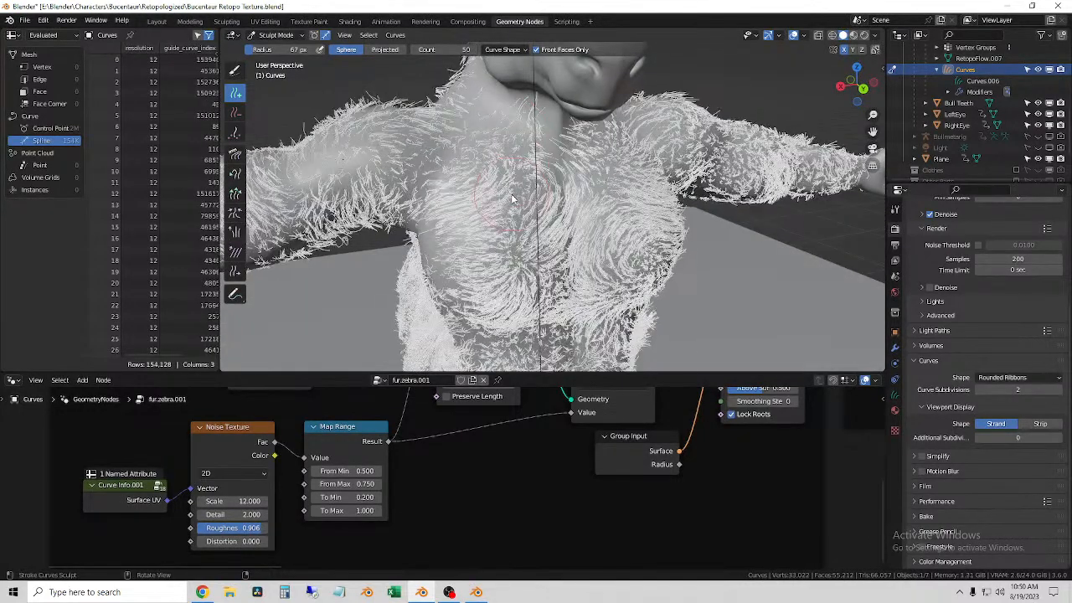
{"action": "middle_click_drag", "start_coordinate": [453, 209], "coordinate": [485, 145]}
{"action": "mouse_move", "coordinate": [444, 145]}
{"action": "left_mouse_down"}
{"action": "mouse_move", "coordinate": [372, 178]}
{"action": "mouse_move", "coordinate": [386, 176]}
{"action": "left_mouse_up"}
Step: Fill in the fur along the front of the right arm, from the shoulder over the biceps to the forearm
{"action": "middle_click_drag", "start_coordinate": [377, 185], "coordinate": [586, 172]}
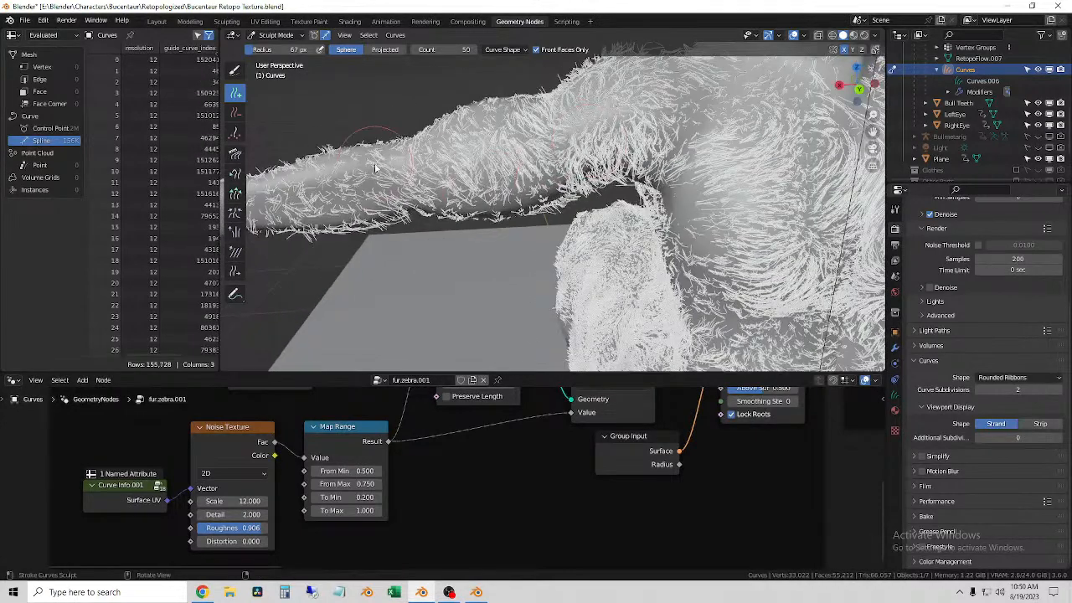
{"action": "left_click_drag", "start_coordinate": [341, 175], "coordinate": [304, 186]}
{"action": "mouse_move", "coordinate": [377, 155]}
{"action": "left_mouse_down"}
{"action": "mouse_move", "coordinate": [297, 193]}
{"action": "mouse_move", "coordinate": [548, 186]}
{"action": "left_mouse_up"}
{"action": "middle_click_drag", "start_coordinate": [606, 196], "coordinate": [577, 181]}
{"action": "left_click_drag", "start_coordinate": [527, 198], "coordinate": [489, 199]}
{"action": "left_click_drag", "start_coordinate": [578, 180], "coordinate": [428, 205]}
{"action": "middle_click_drag", "start_coordinate": [435, 205], "coordinate": [610, 218]}
{"action": "scroll", "coordinate": [524, 227], "scroll_direction": "up", "scroll_amount": 2}
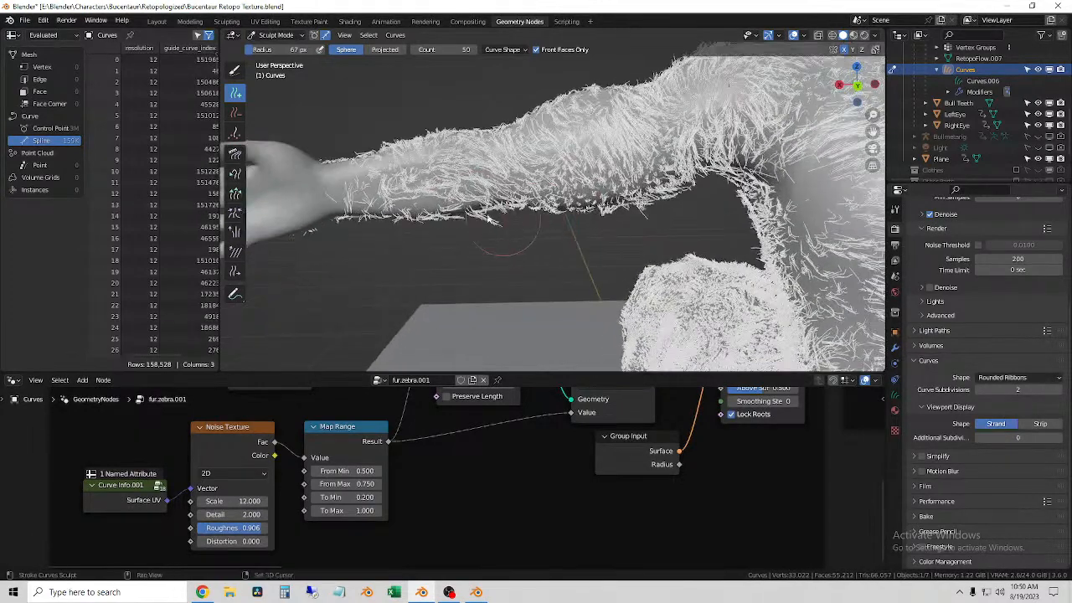
Step: Add denser fur curves along the right forearm, past the elbow and onto the upper arm
{"action": "middle_click_drag", "start_coordinate": [515, 226], "coordinate": [576, 238], "text": "shift"}
{"action": "scroll", "coordinate": [563, 220], "scroll_direction": "up", "scroll_amount": 1}
{"action": "mouse_move", "coordinate": [543, 237]}
{"action": "left_mouse_down"}
{"action": "mouse_move", "coordinate": [483, 253]}
{"action": "mouse_move", "coordinate": [523, 238]}
{"action": "left_mouse_up"}
{"action": "mouse_move", "coordinate": [479, 204]}
{"action": "left_mouse_down"}
{"action": "mouse_move", "coordinate": [456, 209]}
{"action": "mouse_move", "coordinate": [720, 152]}
{"action": "mouse_move", "coordinate": [690, 155]}
{"action": "mouse_move", "coordinate": [789, 220]}
{"action": "left_mouse_up"}
{"action": "mouse_move", "coordinate": [796, 225]}
{"action": "middle_mouse_down"}
{"action": "mouse_move", "coordinate": [785, 213]}
{"action": "mouse_move", "coordinate": [599, 201]}
{"action": "mouse_move", "coordinate": [543, 232]}
{"action": "middle_mouse_up"}
{"action": "left_click", "coordinate": [536, 233]}
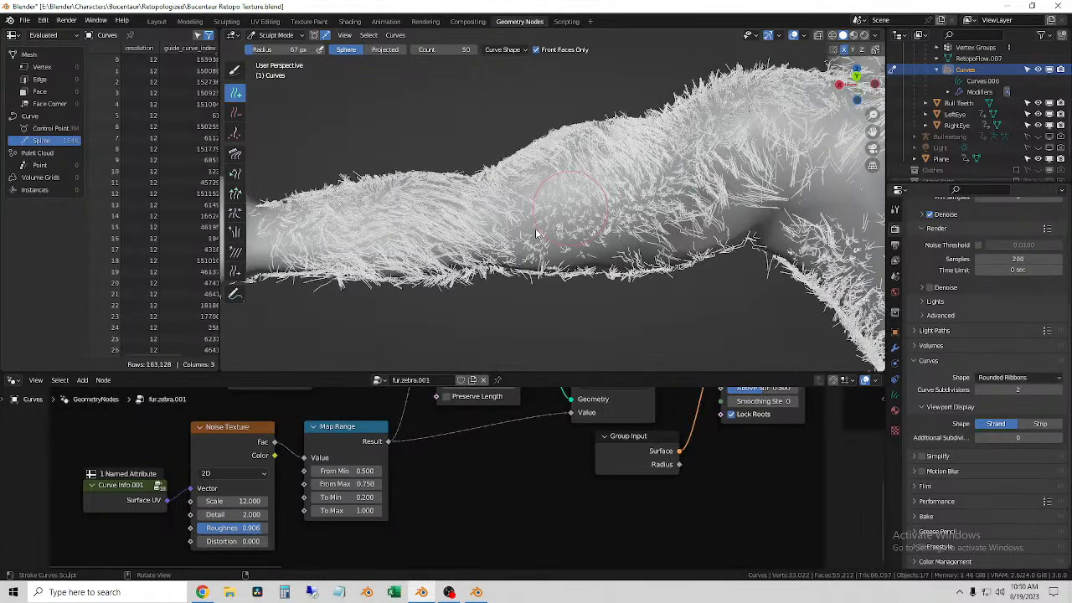
Step: Cover the underside of the right upper arm with fur curves between the elbow and the armpit
{"action": "mouse_move", "coordinate": [549, 245]}
{"action": "left_mouse_down"}
{"action": "mouse_move", "coordinate": [663, 295]}
{"action": "mouse_move", "coordinate": [758, 216]}
{"action": "left_mouse_up"}
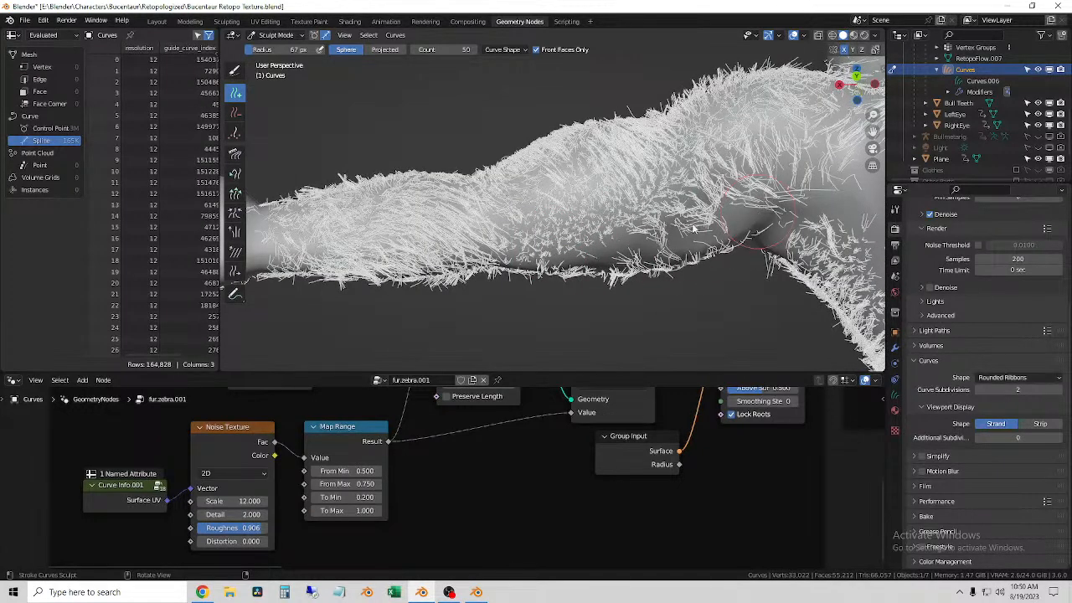
{"action": "middle_click_drag", "start_coordinate": [693, 228], "coordinate": [649, 242]}
{"action": "left_click", "coordinate": [601, 243]}
{"action": "left_click_drag", "start_coordinate": [564, 246], "coordinate": [419, 254]}
Step: Add fur curves to the back of the right arm, from the upper arm past the elbow to the forearm
{"action": "mouse_move", "coordinate": [477, 258]}
{"action": "middle_mouse_down"}
{"action": "mouse_move", "coordinate": [635, 284]}
{"action": "mouse_move", "coordinate": [678, 313]}
{"action": "mouse_move", "coordinate": [390, 233]}
{"action": "mouse_move", "coordinate": [503, 193]}
{"action": "middle_mouse_up"}
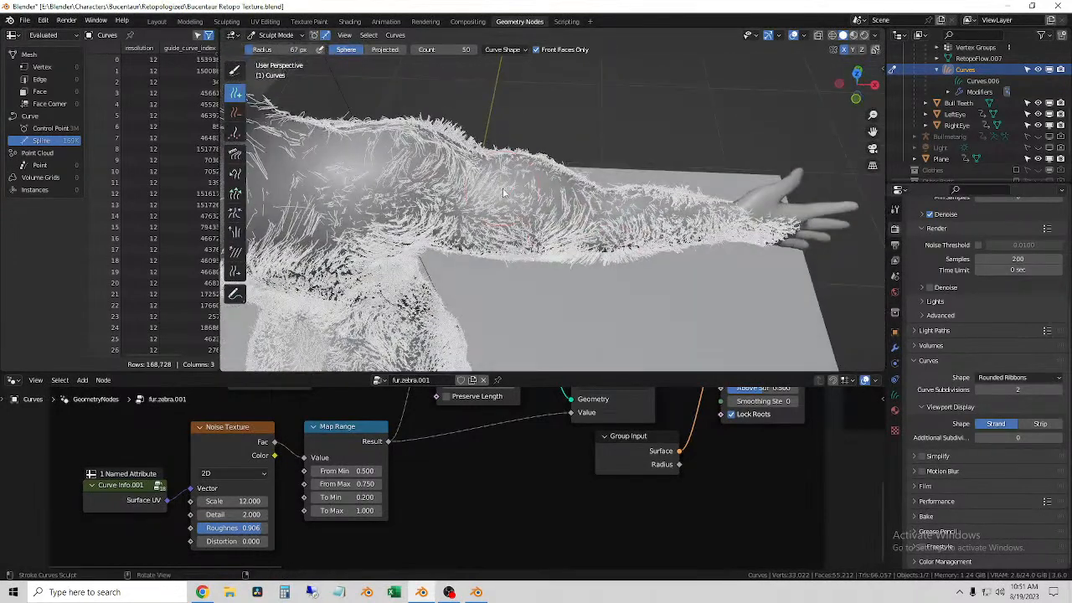
{"action": "left_click_drag", "start_coordinate": [563, 197], "coordinate": [618, 209]}
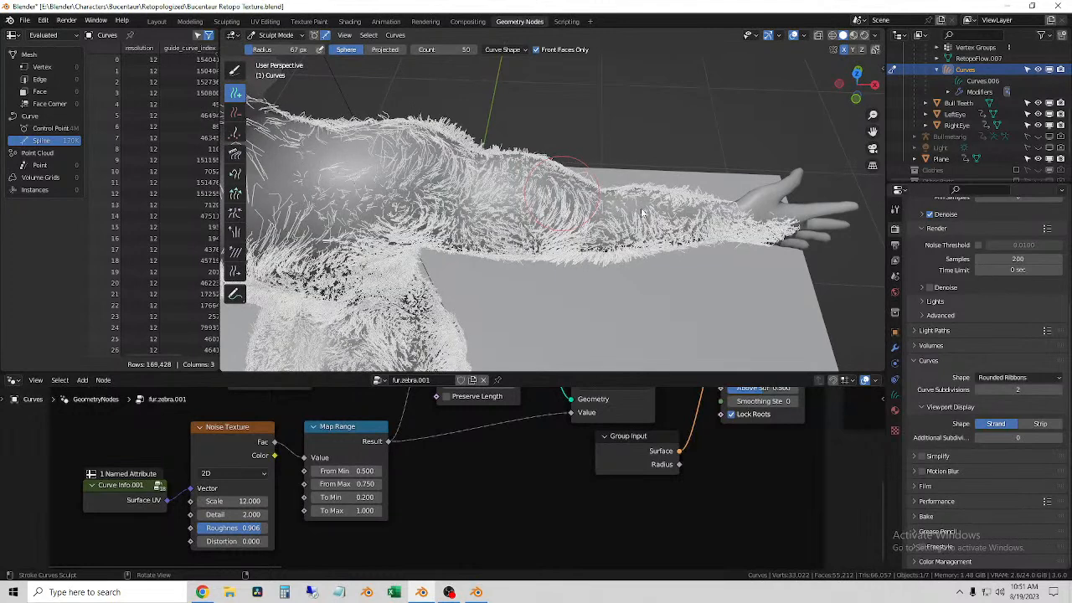
{"action": "left_click_drag", "start_coordinate": [562, 191], "coordinate": [586, 199]}
{"action": "left_click_drag", "start_coordinate": [670, 218], "coordinate": [682, 218]}
{"action": "middle_click_drag", "start_coordinate": [546, 207], "coordinate": [549, 162]}
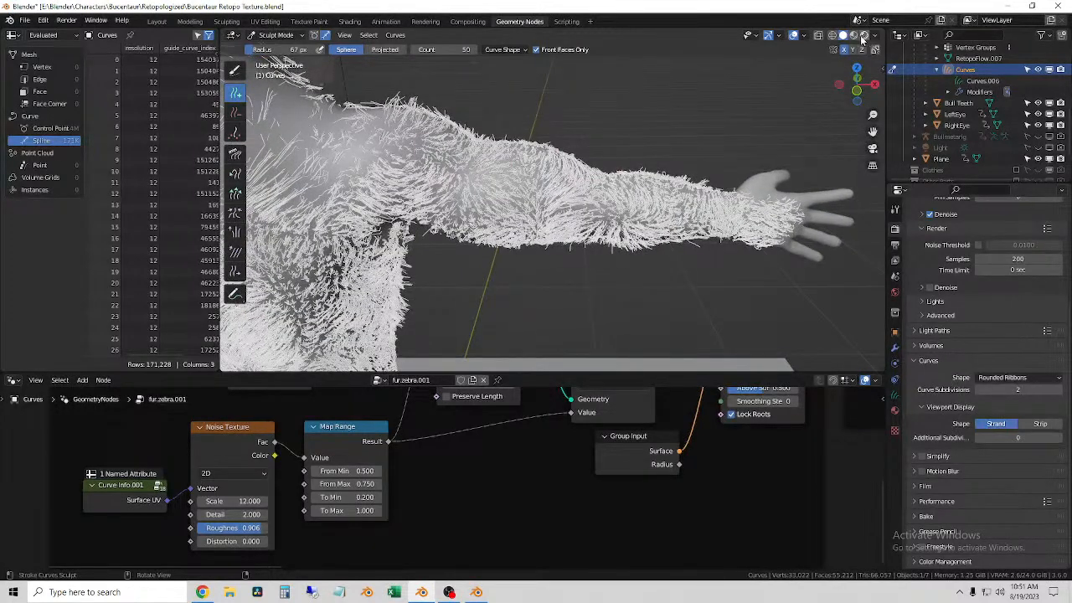
Step: Leave curve sculpting for Object Mode and preview the arm's fur with rendered shading
{"action": "left_click", "coordinate": [276, 34]}
{"action": "left_click", "coordinate": [272, 51]}
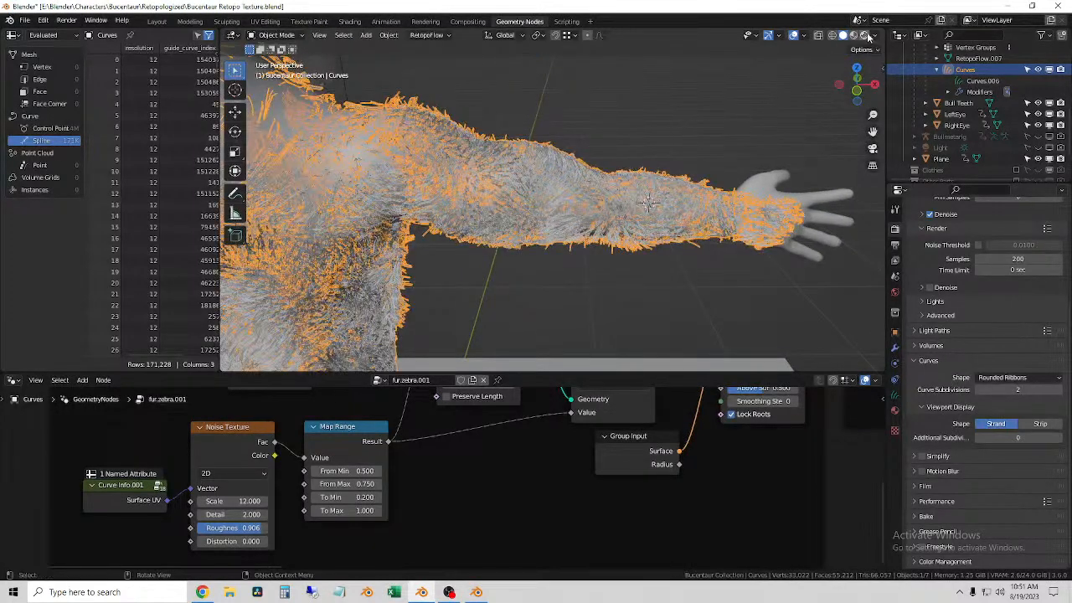
{"action": "key", "text": "z"}
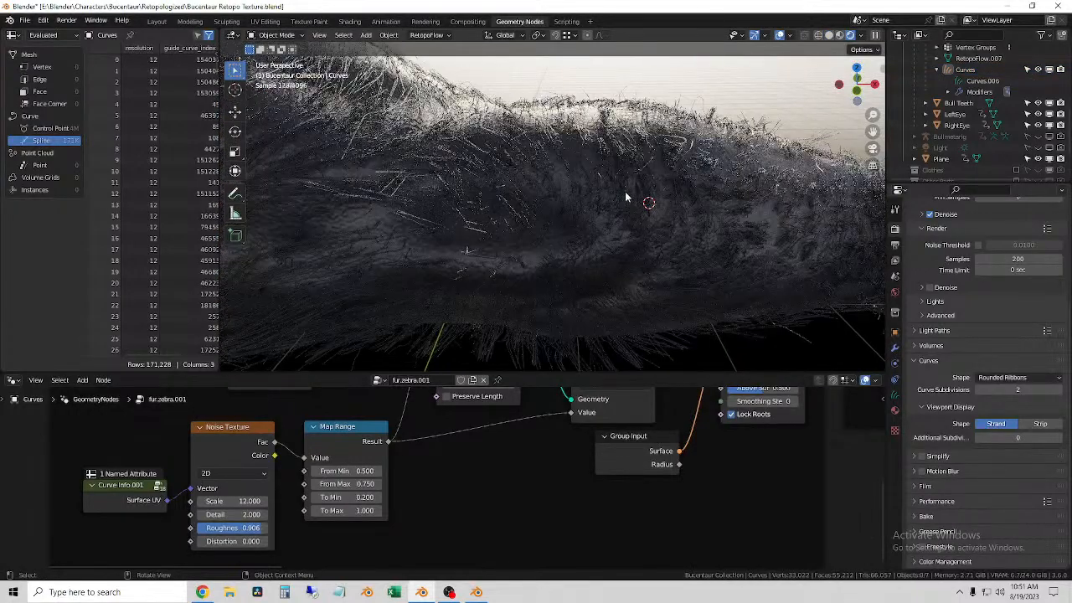
{"action": "left_click", "coordinate": [421, 147]}
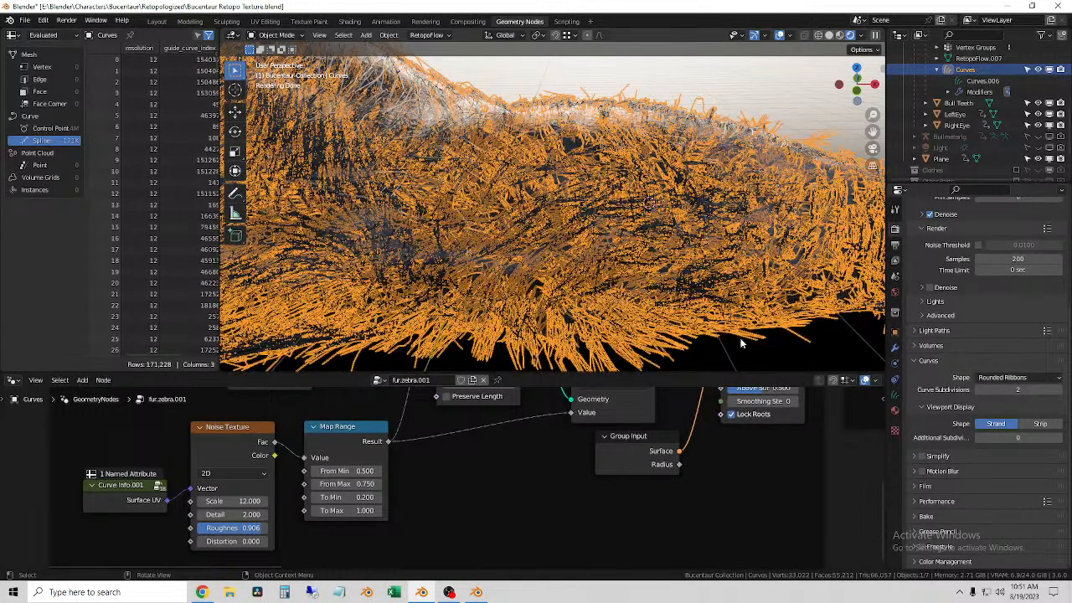
{"action": "left_click", "coordinate": [771, 361]}
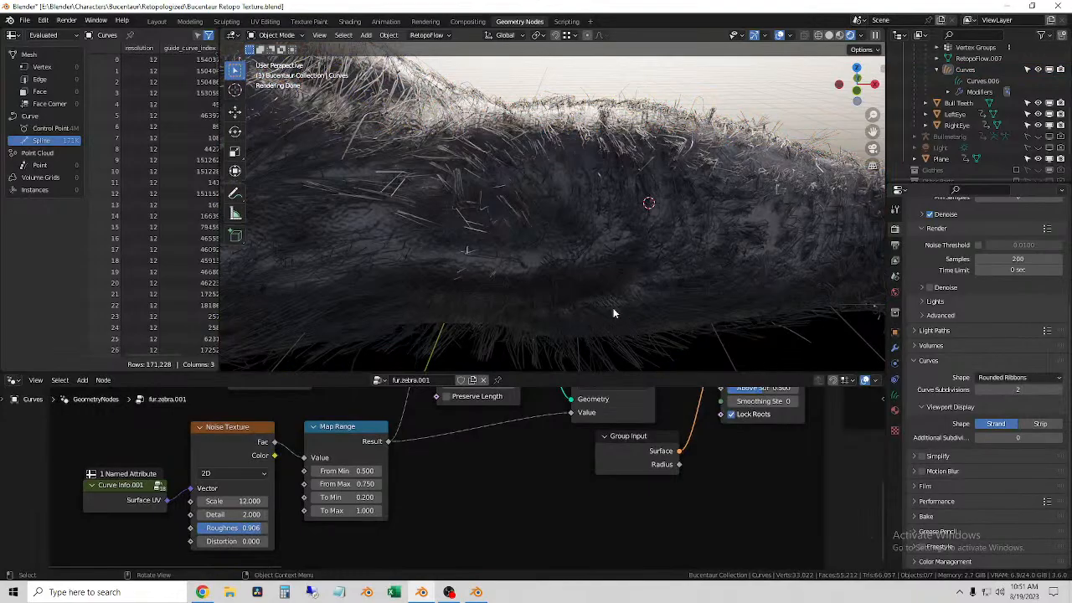
Step: Examine the rendered fur on the right arm, the chest and the side of the torso below the armpit
{"action": "scroll", "coordinate": [613, 306], "scroll_direction": "down", "scroll_amount": 4}
{"action": "middle_click_drag", "start_coordinate": [580, 283], "coordinate": [483, 286]}
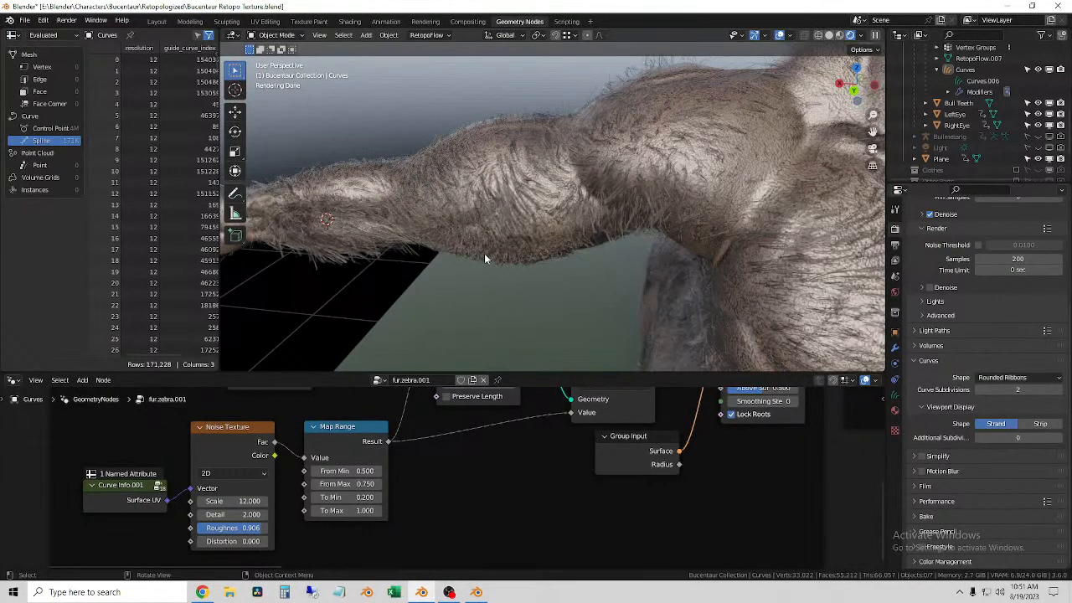
{"action": "scroll", "coordinate": [465, 267], "scroll_direction": "down", "scroll_amount": 5}
{"action": "middle_click_drag", "start_coordinate": [506, 262], "coordinate": [458, 155]}
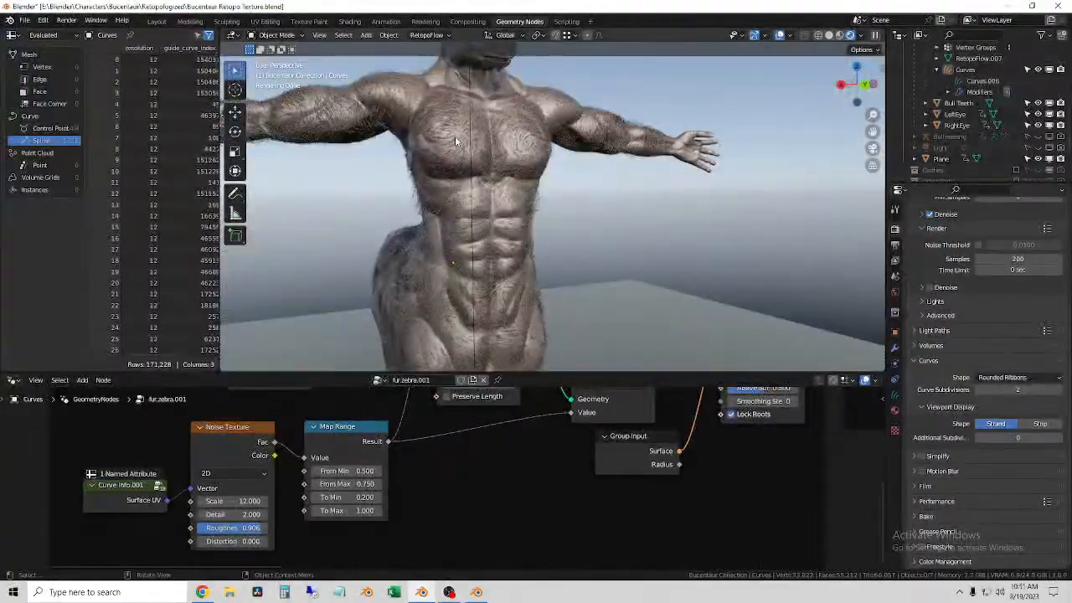
{"action": "scroll", "coordinate": [360, 136], "scroll_direction": "up", "scroll_amount": 5}
{"action": "middle_click_drag", "start_coordinate": [360, 136], "coordinate": [455, 137], "text": "shift"}
{"action": "scroll", "coordinate": [652, 222], "scroll_direction": "up", "scroll_amount": 5}
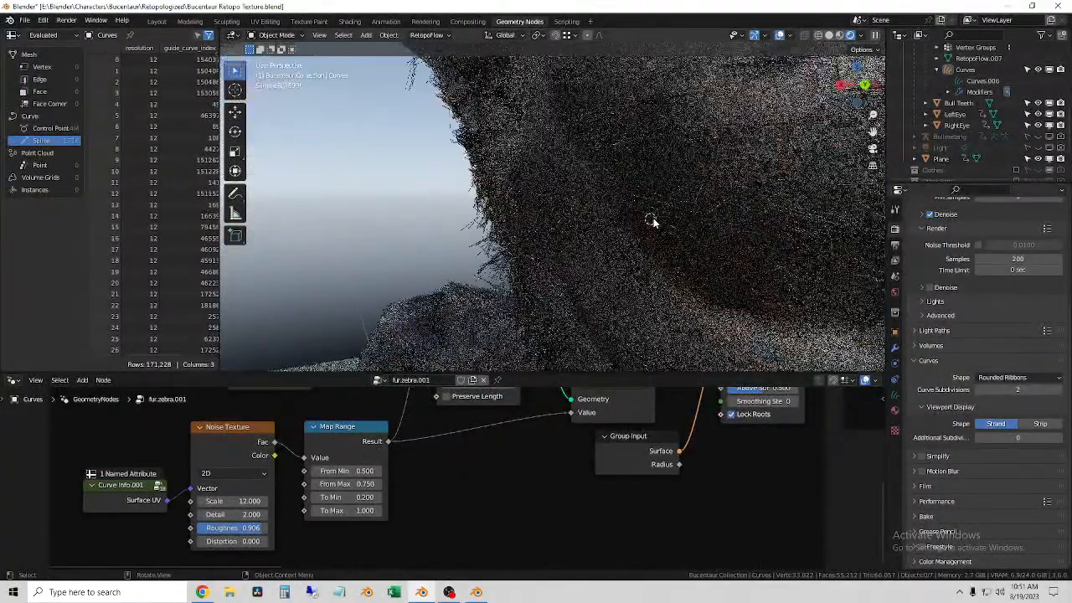
{"action": "left_click", "coordinate": [711, 147]}
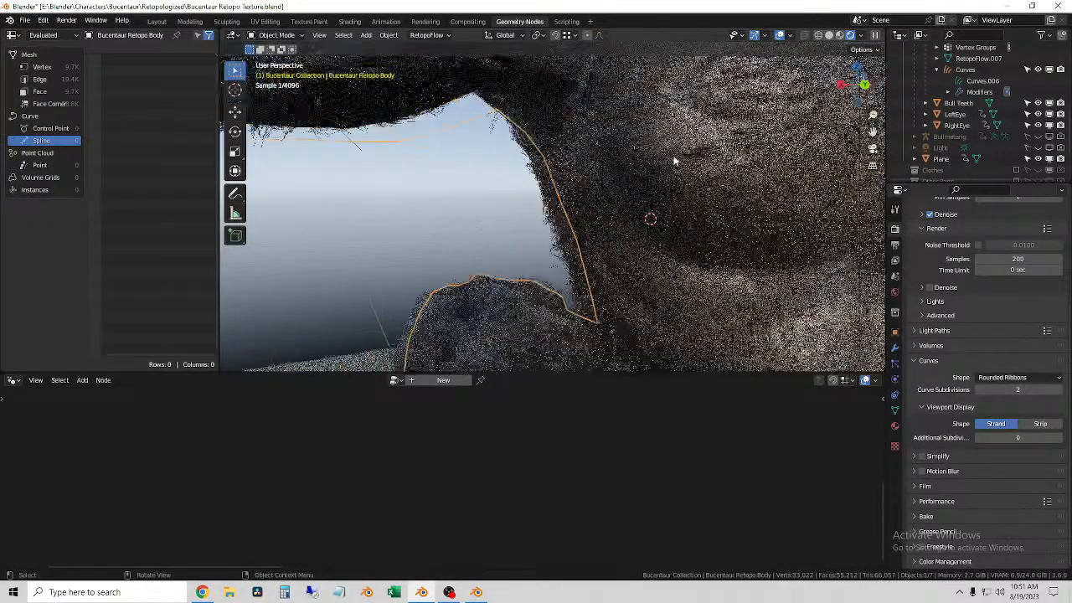
{"action": "left_click", "coordinate": [561, 231]}
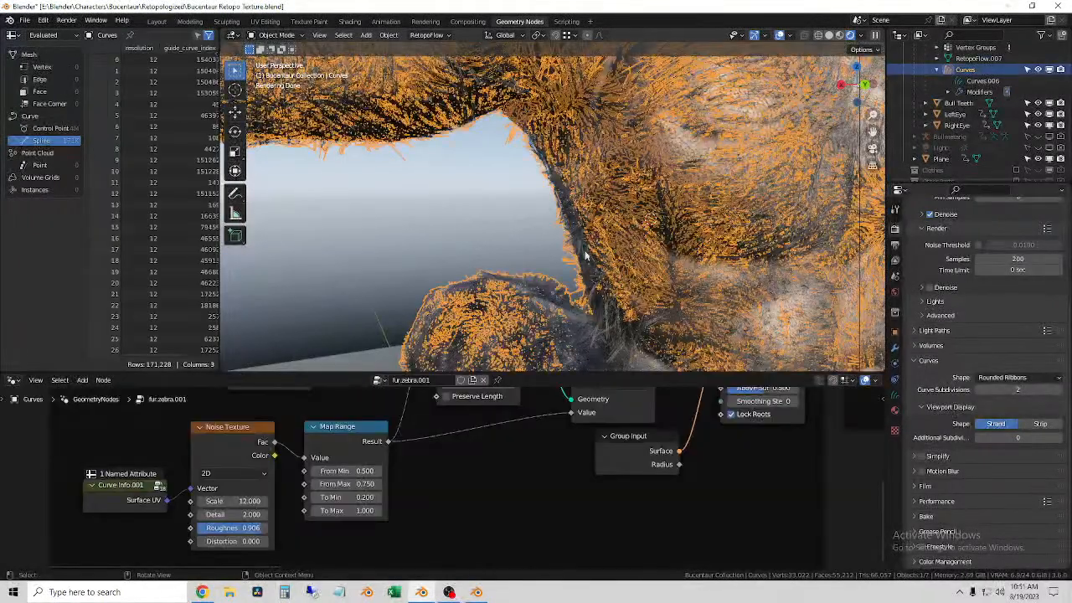
{"action": "scroll", "coordinate": [590, 262], "scroll_direction": "down", "scroll_amount": 5}
{"action": "scroll", "coordinate": [525, 243], "scroll_direction": "up", "scroll_amount": 3}
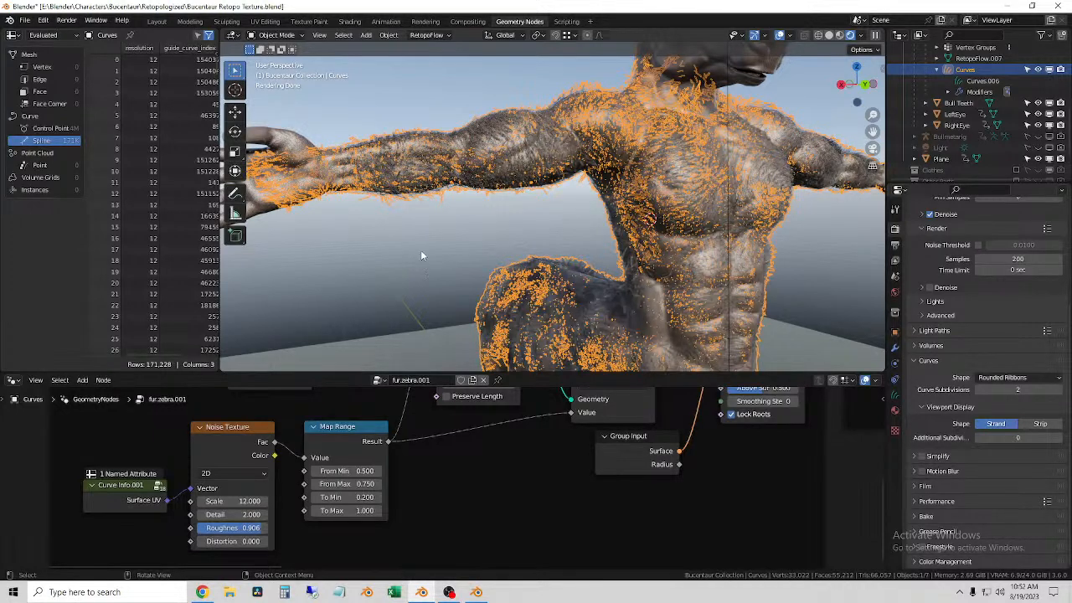
{"action": "scroll", "coordinate": [601, 263], "scroll_direction": "up", "scroll_amount": 10}
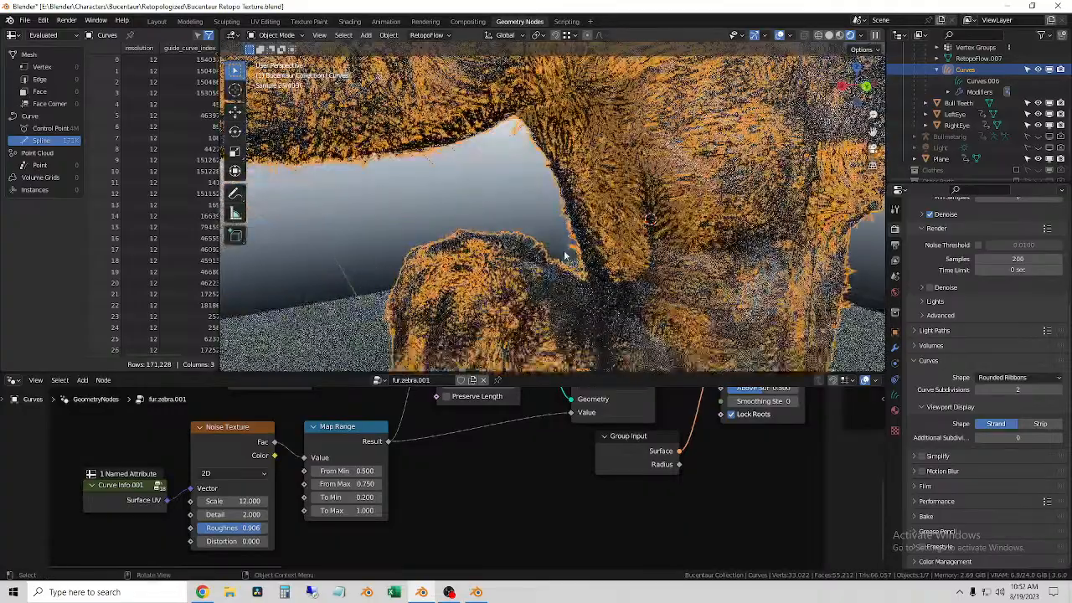
Step: Examine the rendered strands on the right forearm and wrist up close, comparing them with the selected fur curves
{"action": "left_click", "coordinate": [646, 259]}
{"action": "left_click", "coordinate": [644, 244]}
{"action": "left_click", "coordinate": [523, 219]}
{"action": "middle_click_drag", "start_coordinate": [644, 243], "coordinate": [410, 235]}
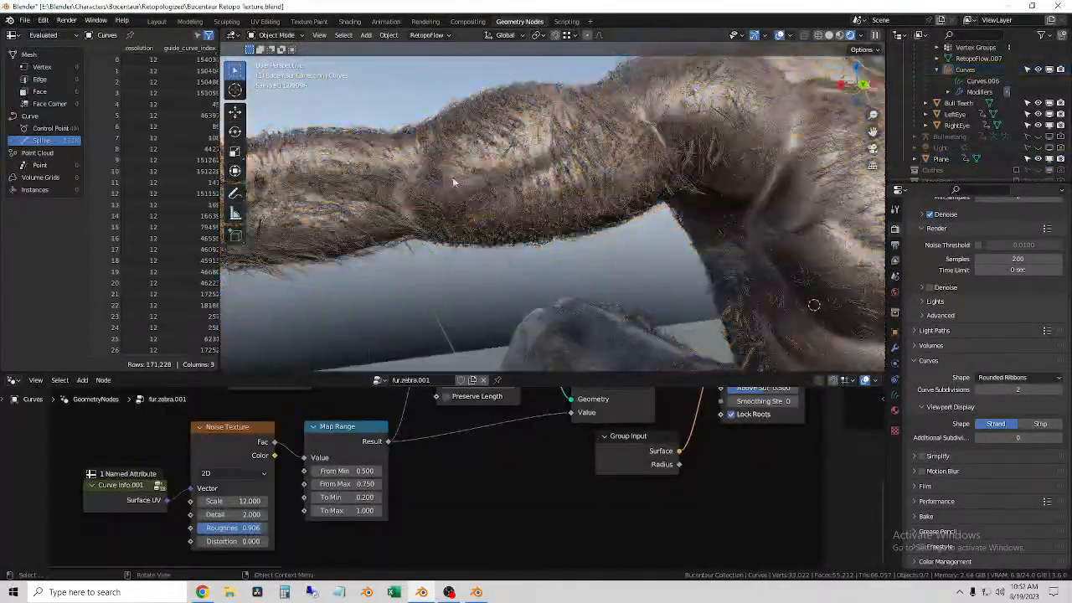
{"action": "middle_click_drag", "start_coordinate": [382, 188], "coordinate": [593, 243]}
{"action": "scroll", "coordinate": [595, 250], "scroll_direction": "up", "scroll_amount": 8}
{"action": "scroll", "coordinate": [593, 251], "scroll_direction": "down", "scroll_amount": 5}
{"action": "left_click", "coordinate": [480, 89]}
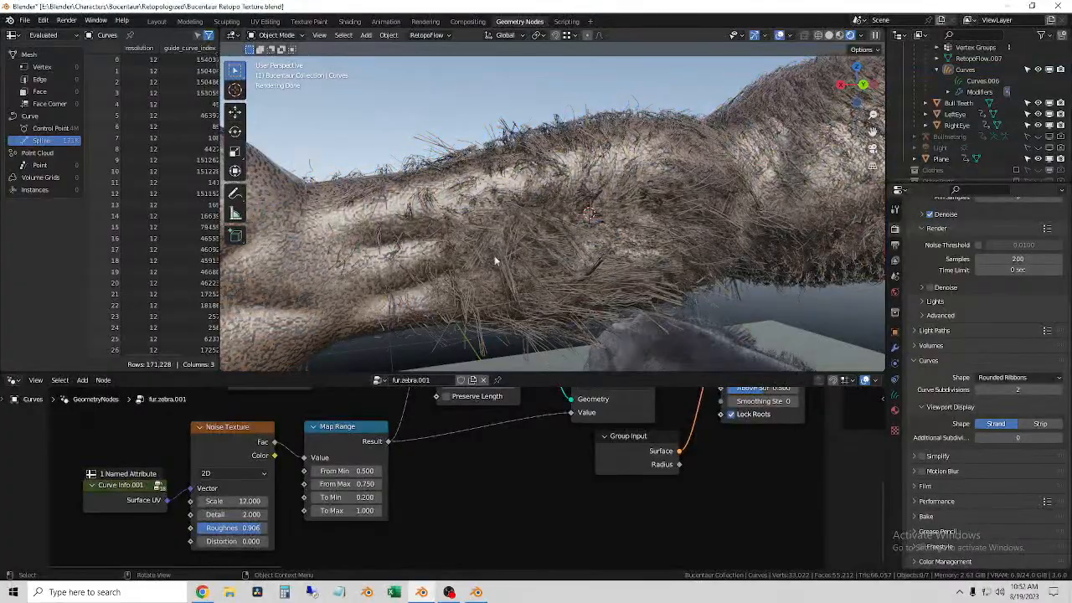
{"action": "scroll", "coordinate": [542, 235], "scroll_direction": "up", "scroll_amount": 5}
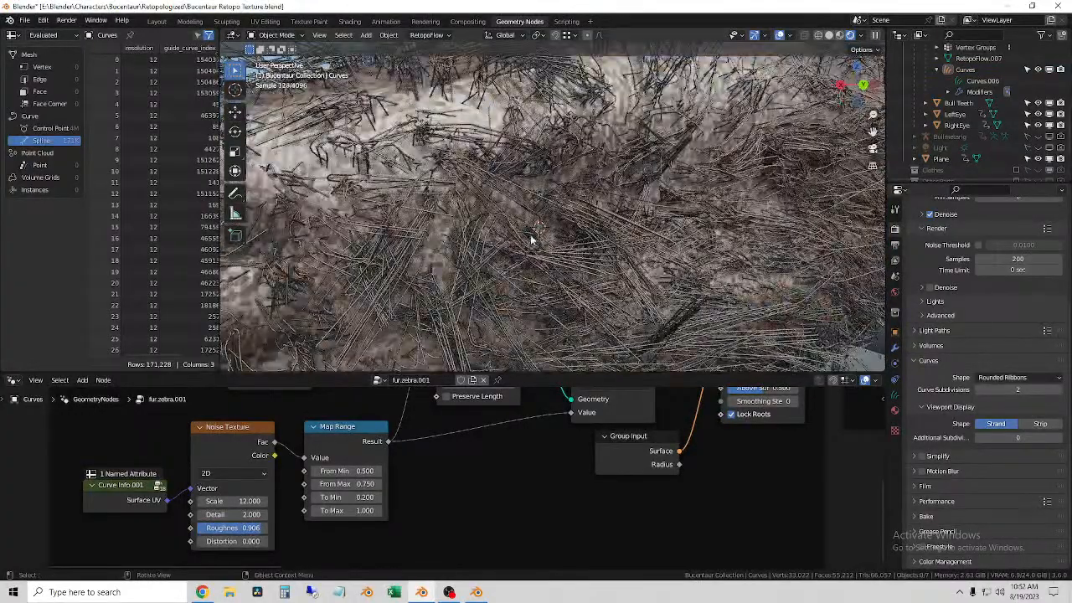
{"action": "left_click", "coordinate": [430, 140]}
{"action": "scroll", "coordinate": [431, 141], "scroll_direction": "down", "scroll_amount": 5}
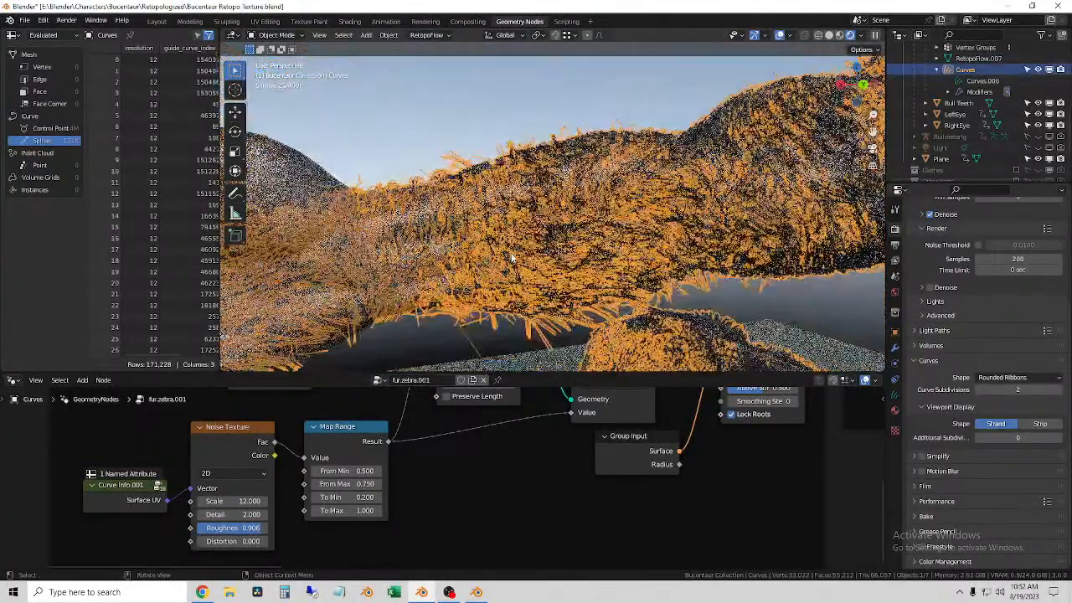
{"action": "middle_click_drag", "start_coordinate": [430, 141], "coordinate": [506, 197], "text": "shift"}
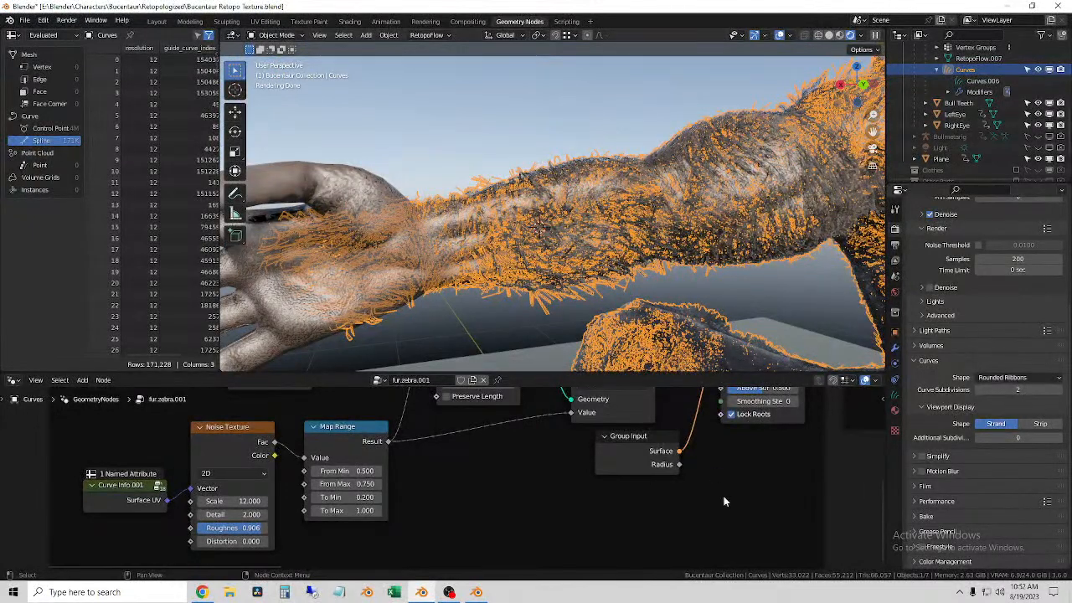
Step: Try a lower Roughness on the Noise Texture node that feeds the fur's Map Range
{"action": "scroll", "coordinate": [469, 507], "scroll_direction": "down", "scroll_amount": 3}
{"action": "scroll", "coordinate": [374, 504], "scroll_direction": "up", "scroll_amount": 5}
{"action": "scroll", "coordinate": [502, 531], "scroll_direction": "down", "scroll_amount": 3}
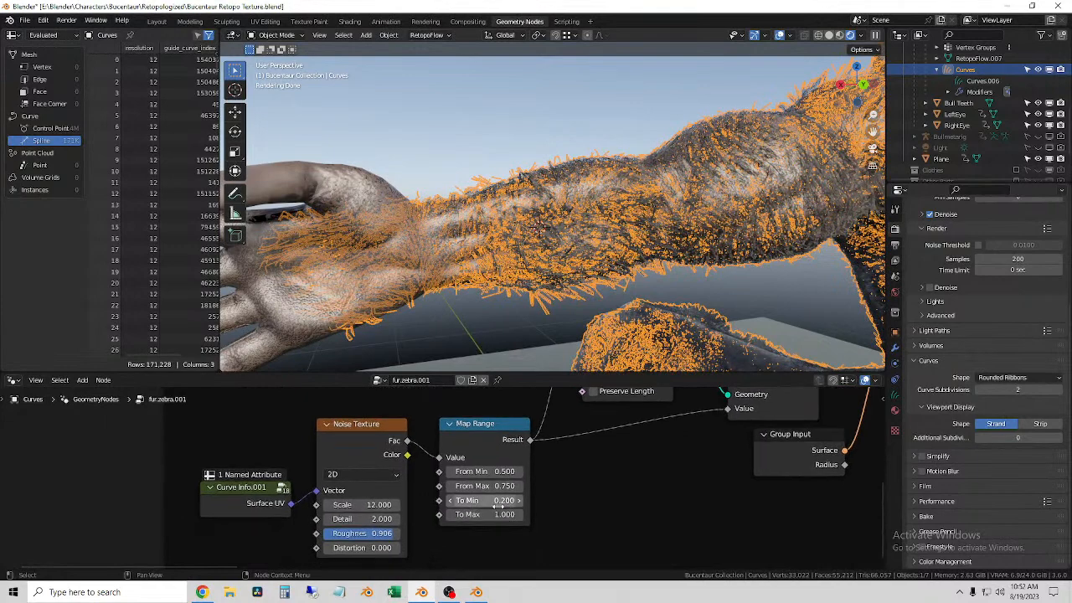
{"action": "scroll", "coordinate": [468, 512], "scroll_direction": "down", "scroll_amount": 7}
{"action": "scroll", "coordinate": [453, 497], "scroll_direction": "up", "scroll_amount": 9}
{"action": "middle_click_drag", "start_coordinate": [452, 528], "coordinate": [522, 408]}
{"action": "scroll", "coordinate": [523, 407], "scroll_direction": "up", "scroll_amount": 4}
{"action": "scroll", "coordinate": [429, 478], "scroll_direction": "up", "scroll_amount": 2}
{"action": "middle_click_drag", "start_coordinate": [361, 492], "coordinate": [449, 503]}
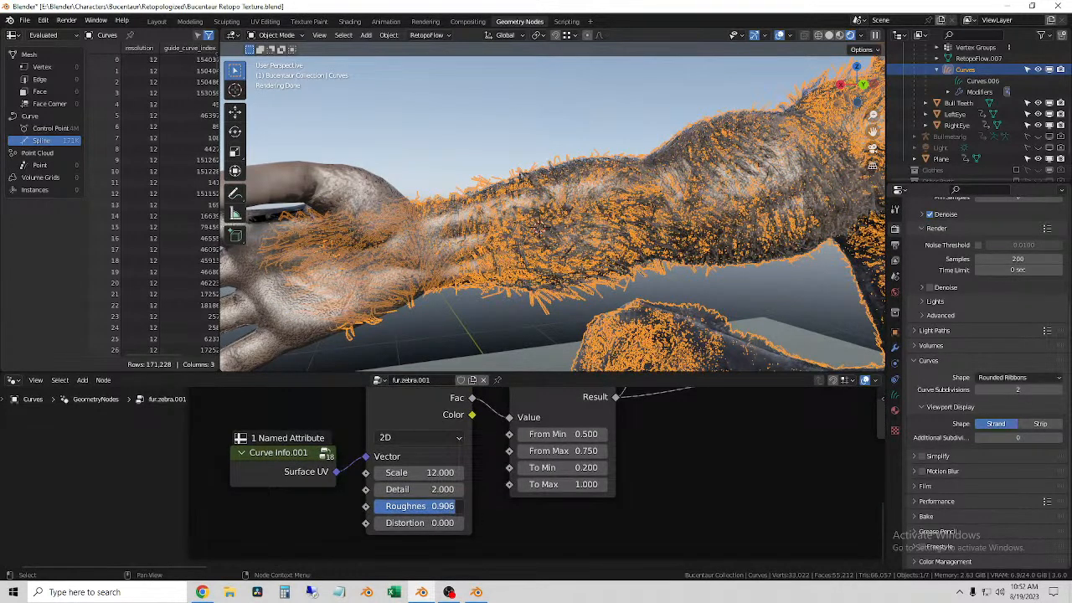
{"action": "left_click_drag", "start_coordinate": [419, 506], "coordinate": [261, 505]}
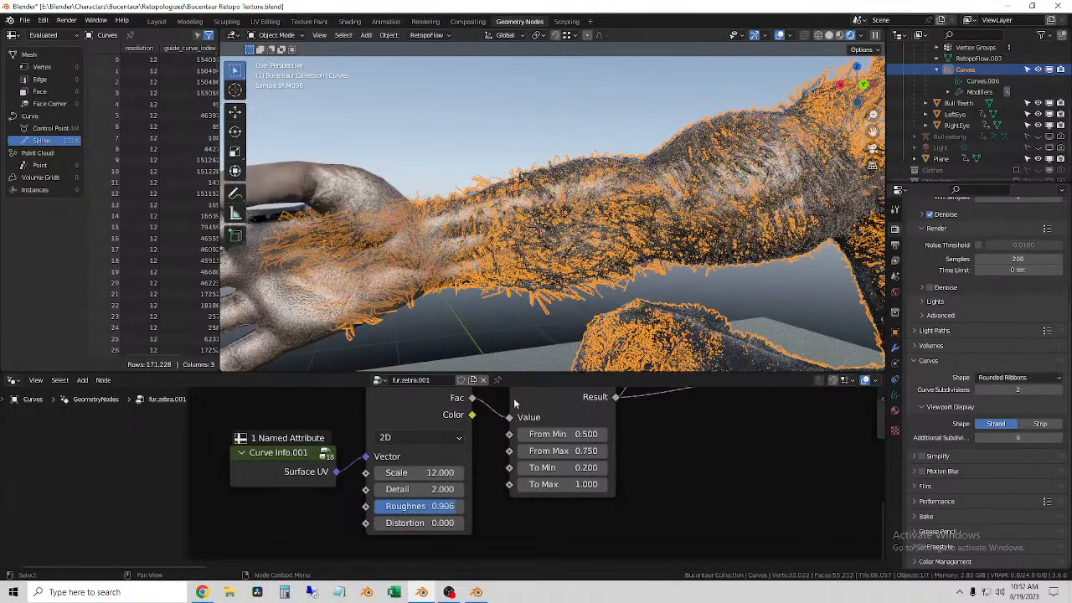
Step: Inspect the forearm's rendered strands up close and return the viewport to solid shading
{"action": "scroll", "coordinate": [556, 232], "scroll_direction": "up", "scroll_amount": 10}
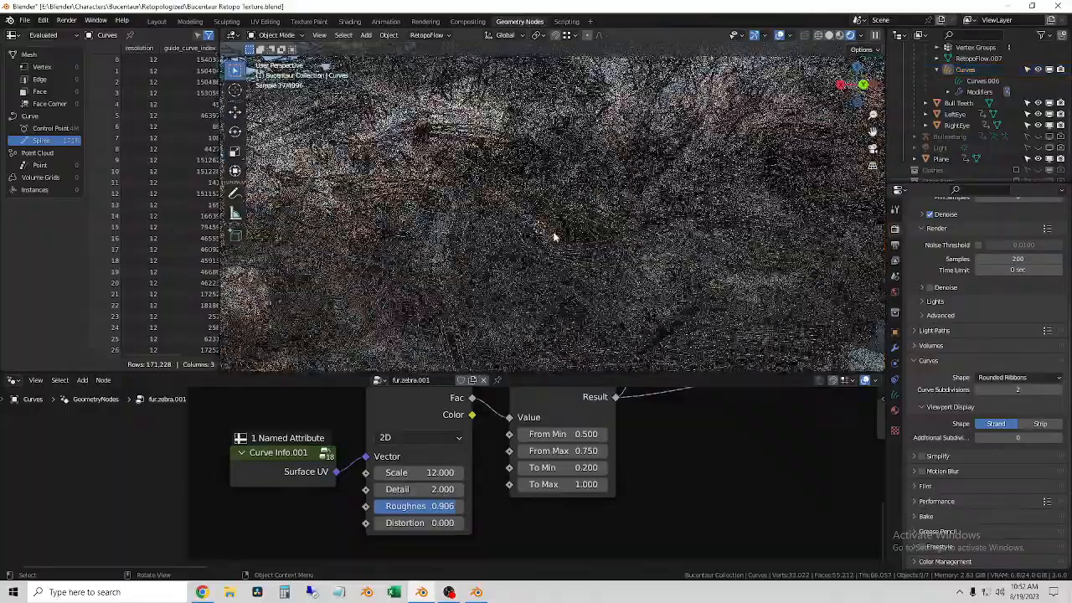
{"action": "left_click", "coordinate": [423, 130]}
{"action": "middle_click_drag", "start_coordinate": [423, 129], "coordinate": [610, 142]}
{"action": "left_click", "coordinate": [469, 120]}
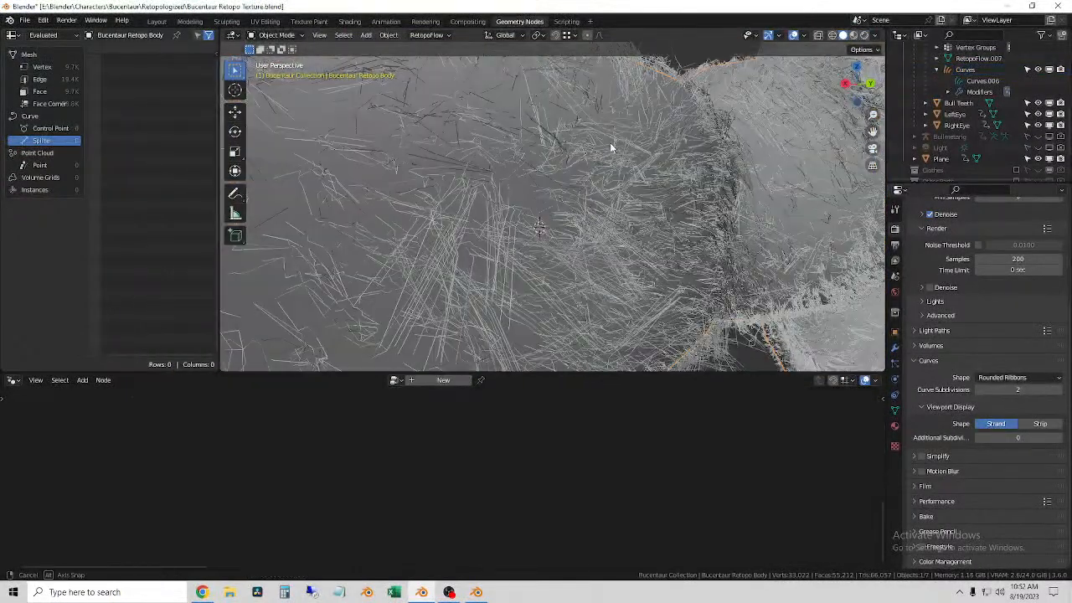
Step: Select the fur curves again and try a lower Detail on the Noise Texture node
{"action": "left_click", "coordinate": [452, 176]}
{"action": "middle_click_drag", "start_coordinate": [458, 185], "coordinate": [736, 232]}
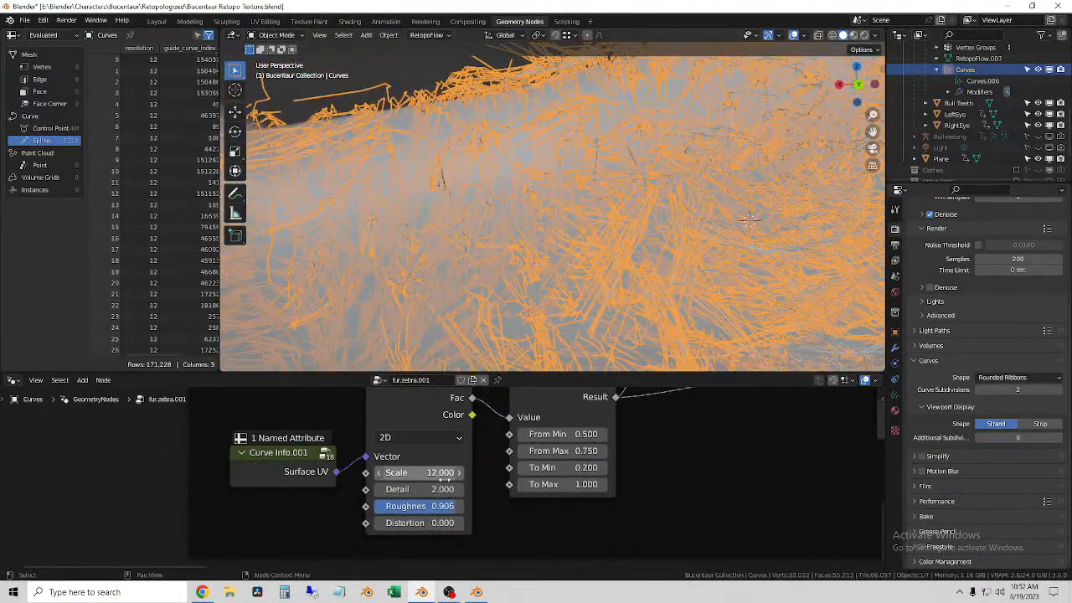
{"action": "left_click_drag", "start_coordinate": [442, 489], "coordinate": [390, 488]}
{"action": "scroll", "coordinate": [616, 508], "scroll_direction": "down", "scroll_amount": 4}
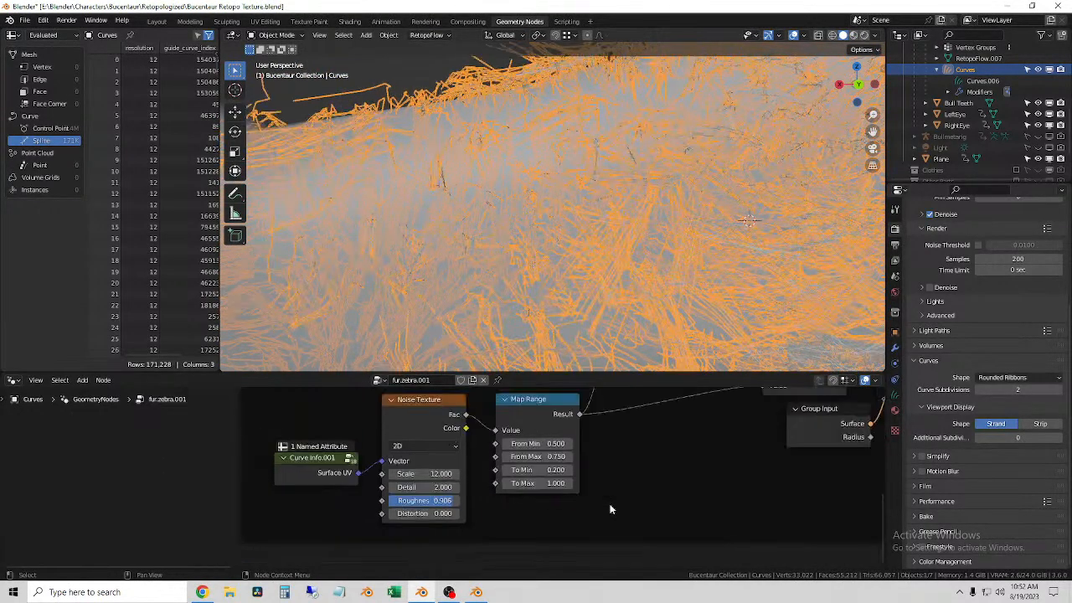
Step: Examine the hair noise, Noise Texture and Map Range nodes of the fur setup together with the forearm's strands up close
{"action": "scroll", "coordinate": [557, 553], "scroll_direction": "up", "scroll_amount": 1, "text": "shift"}
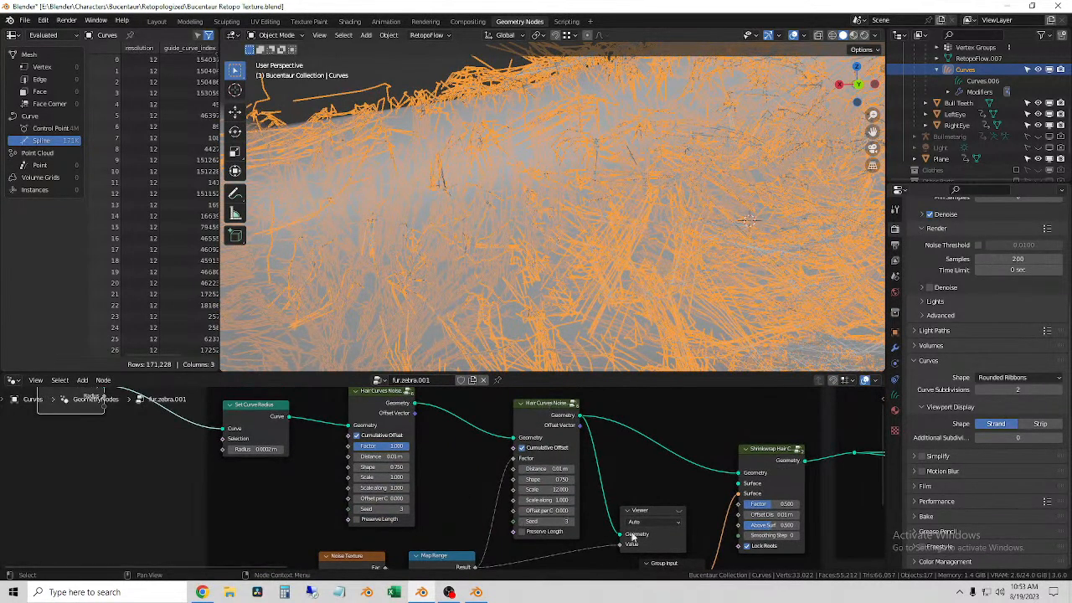
{"action": "middle_click_drag", "start_coordinate": [688, 496], "coordinate": [619, 443]}
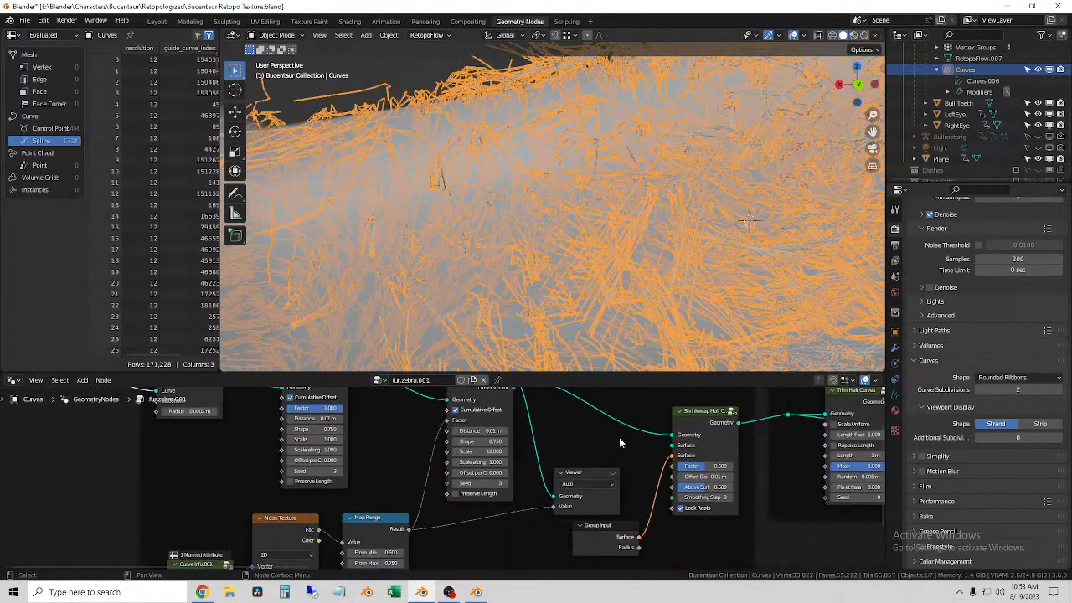
{"action": "scroll", "coordinate": [624, 441], "scroll_direction": "up", "scroll_amount": 5}
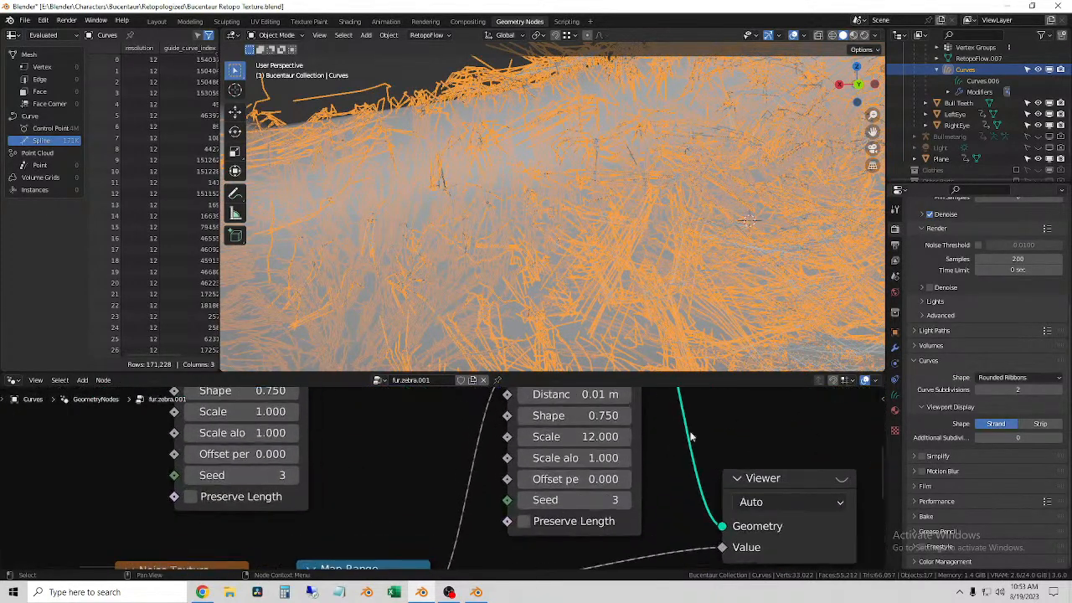
{"action": "scroll", "coordinate": [684, 438], "scroll_direction": "down", "scroll_amount": 2}
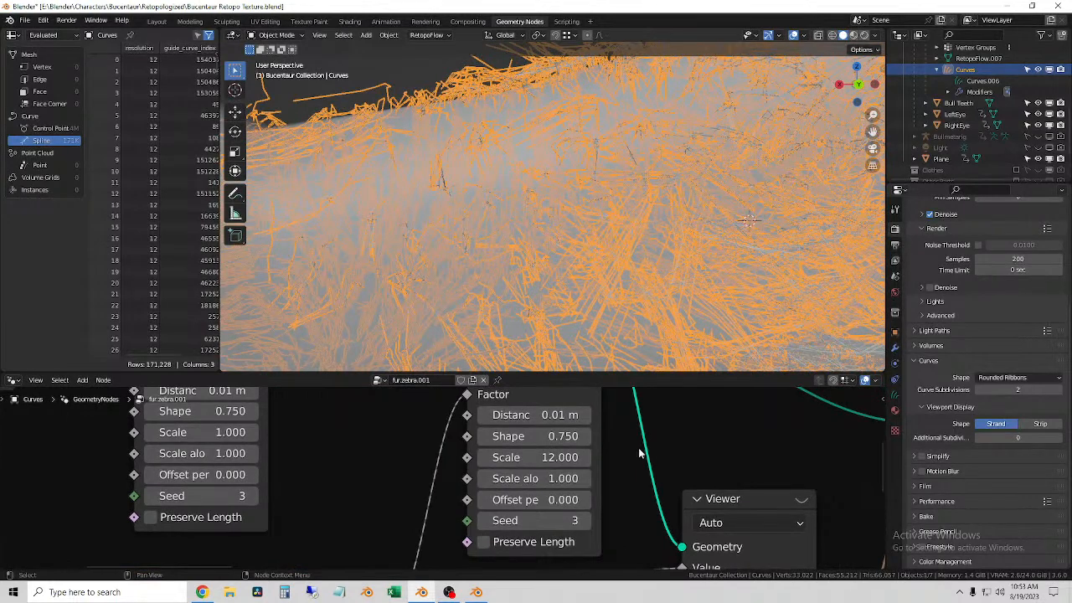
{"action": "scroll", "coordinate": [638, 447], "scroll_direction": "down", "scroll_amount": 2}
{"action": "middle_click_drag", "start_coordinate": [574, 519], "coordinate": [630, 378]}
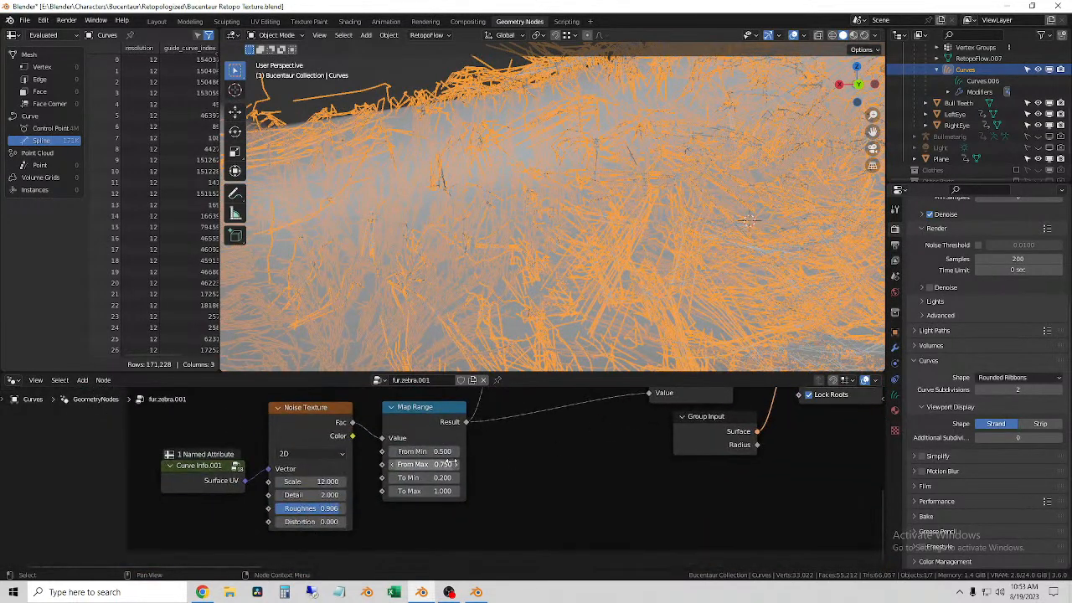
{"action": "middle_click_drag", "start_coordinate": [527, 453], "coordinate": [573, 454]}
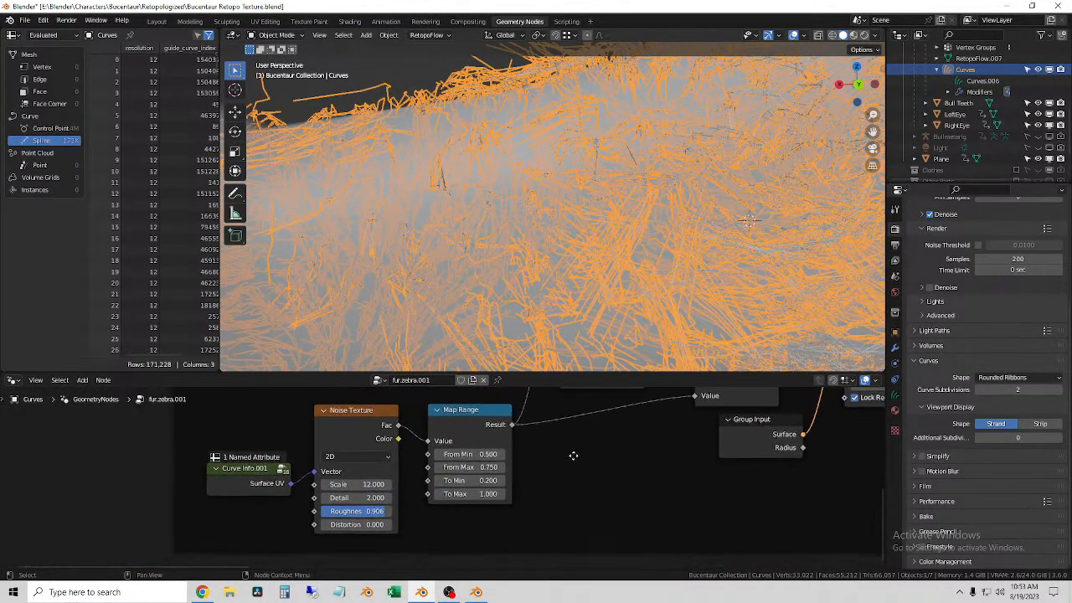
{"action": "scroll", "coordinate": [537, 269], "scroll_direction": "down", "scroll_amount": 3}
{"action": "scroll", "coordinate": [591, 296], "scroll_direction": "down", "scroll_amount": 5}
{"action": "scroll", "coordinate": [517, 256], "scroll_direction": "up", "scroll_amount": 5}
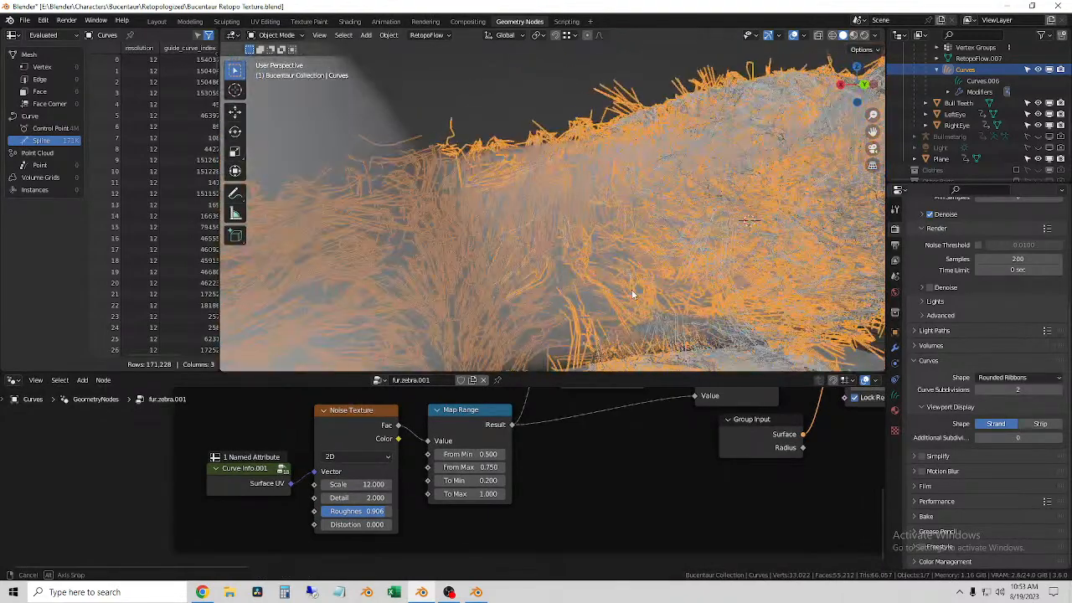
{"action": "left_click", "coordinate": [556, 137]}
{"action": "scroll", "coordinate": [553, 253], "scroll_direction": "up", "scroll_amount": 5}
{"action": "mouse_move", "coordinate": [571, 251]}
{"action": "middle_mouse_down"}
{"action": "mouse_move", "coordinate": [612, 263]}
{"action": "mouse_move", "coordinate": [576, 256]}
{"action": "middle_mouse_up"}
{"action": "scroll", "coordinate": [488, 481], "scroll_direction": "down", "scroll_amount": 5}
Step: Try raising Min to 1.5 and Max to 2.5 on the Random Value node in the Frizz Base frame
{"action": "middle_click_drag", "start_coordinate": [548, 469], "coordinate": [434, 374]}
{"action": "middle_click_drag", "start_coordinate": [649, 417], "coordinate": [221, 392]}
{"action": "middle_click_drag", "start_coordinate": [379, 421], "coordinate": [625, 357]}
{"action": "scroll", "coordinate": [492, 496], "scroll_direction": "up", "scroll_amount": 3}
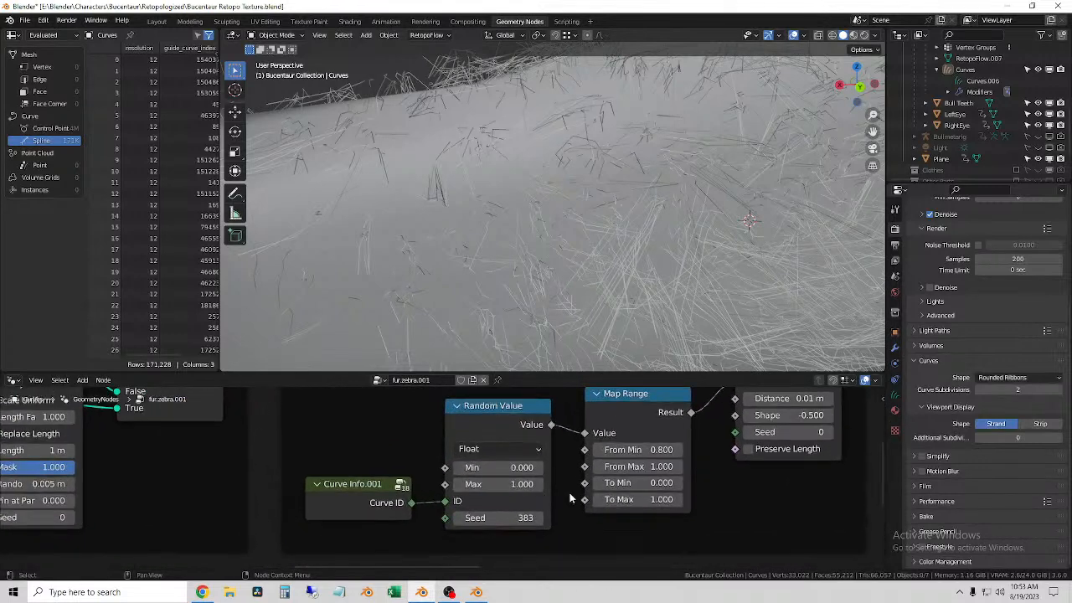
{"action": "scroll", "coordinate": [541, 499], "scroll_direction": "up", "scroll_amount": 1}
{"action": "double_click", "coordinate": [502, 492]}
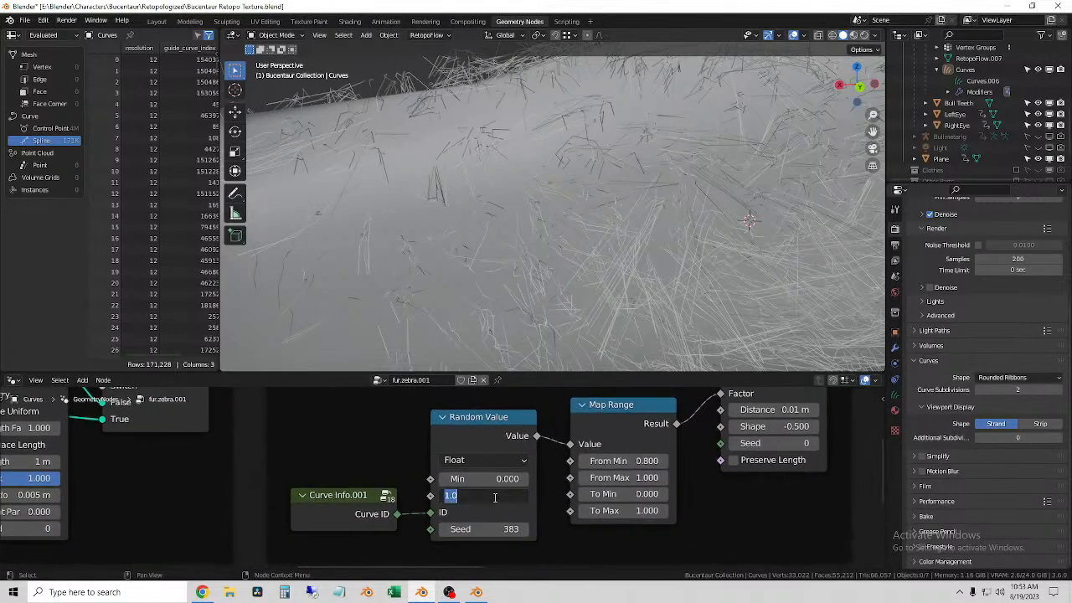
{"action": "key", "text": "BackSpace"}
{"action": "key", "text": "Return"}
{"action": "double_click", "coordinate": [475, 495]}
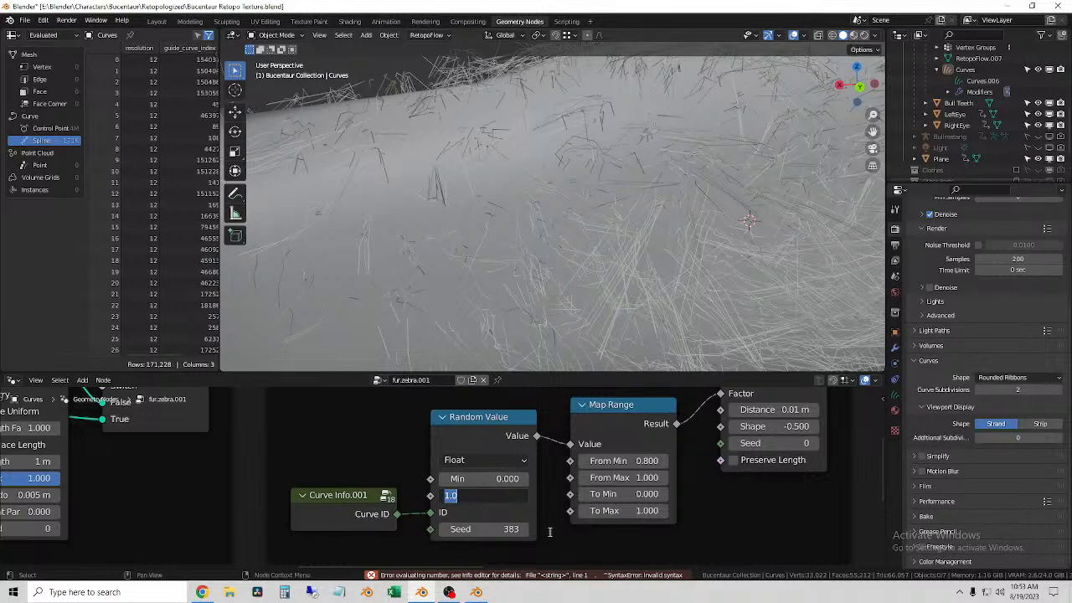
{"action": "left_click", "coordinate": [500, 513]}
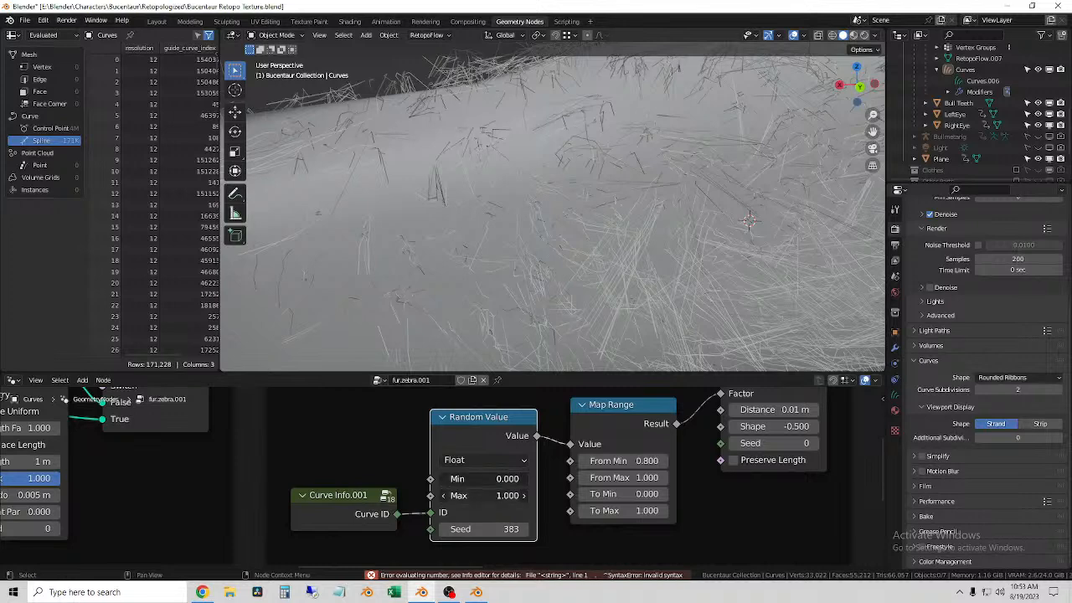
{"action": "left_click_drag", "start_coordinate": [501, 496], "coordinate": [544, 495]}
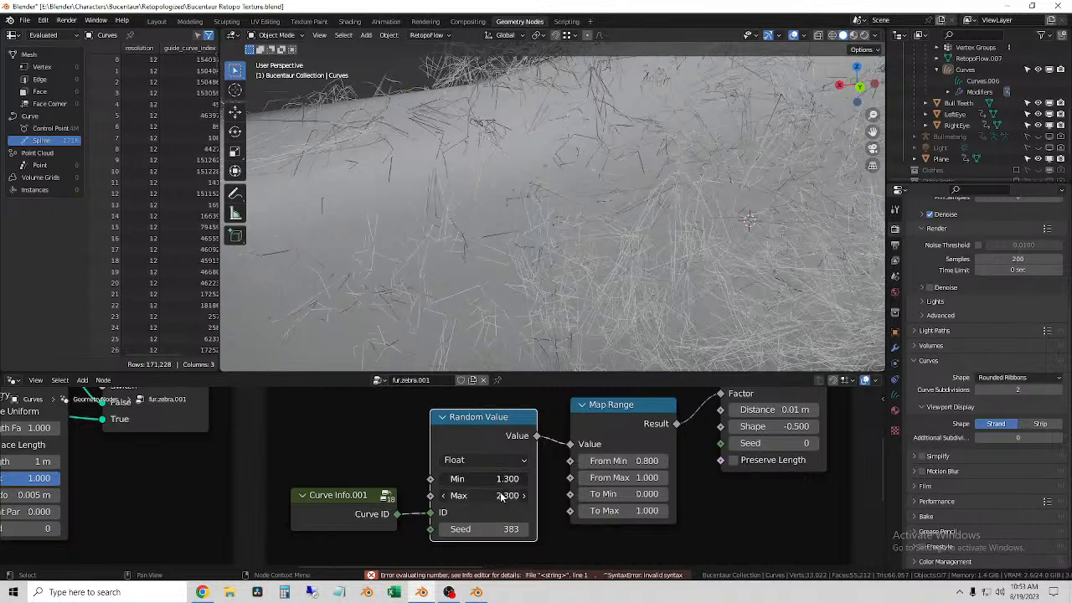
{"action": "key", "text": "ctrl+z"}
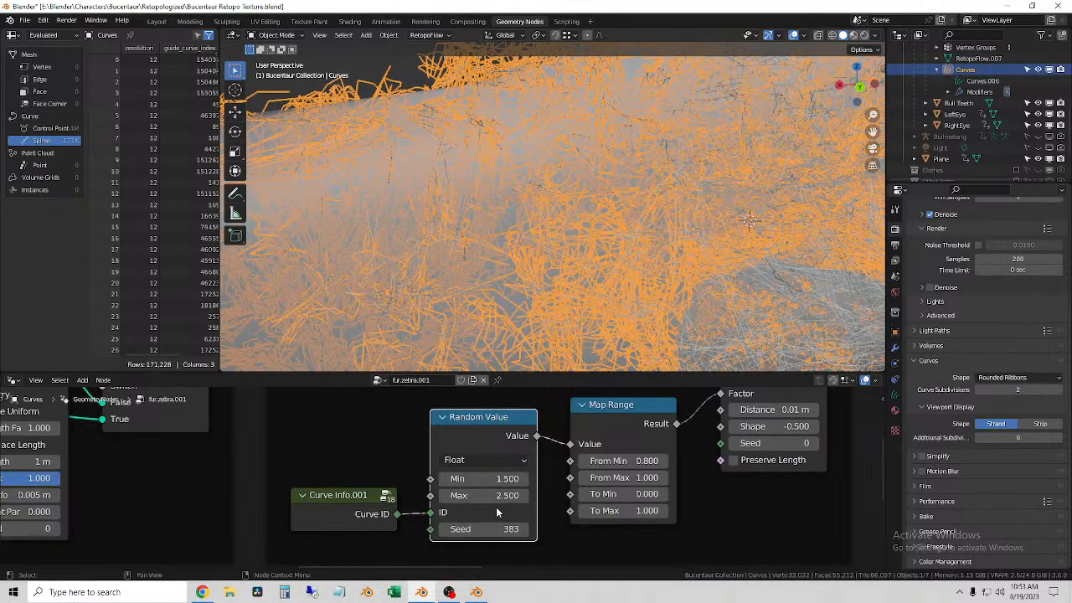
Step: Set the Frizz Base Random Value node to Min 0 and Max 0.7, and check the whole forearm's fur
{"action": "double_click", "coordinate": [497, 479]}
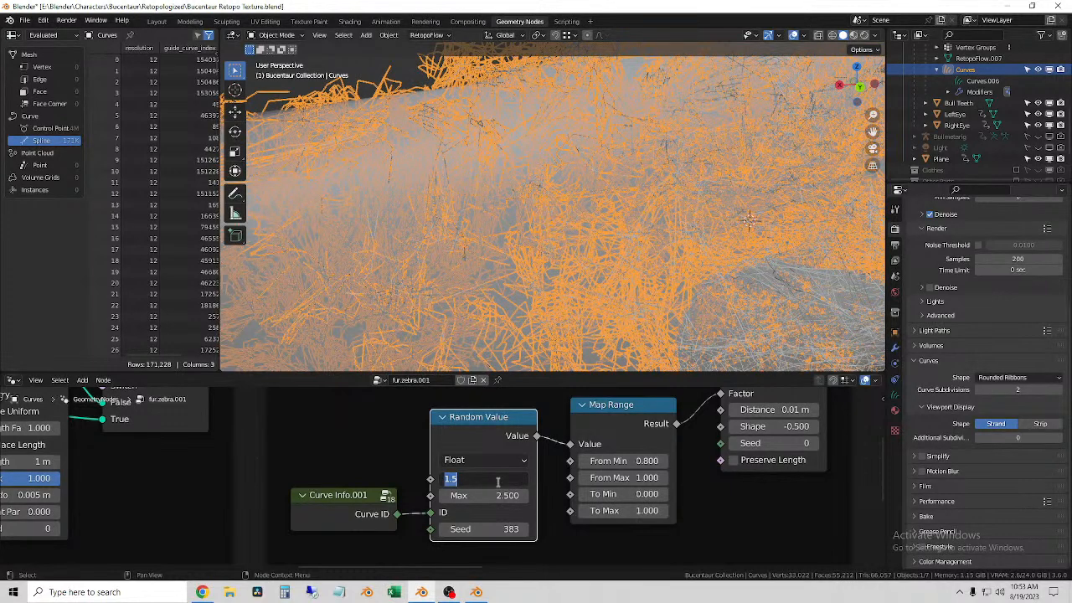
{"action": "type", "text": "0"}
{"action": "key", "text": "Return"}
{"action": "double_click", "coordinate": [491, 495]}
{"action": "type", "text": "0.7"}
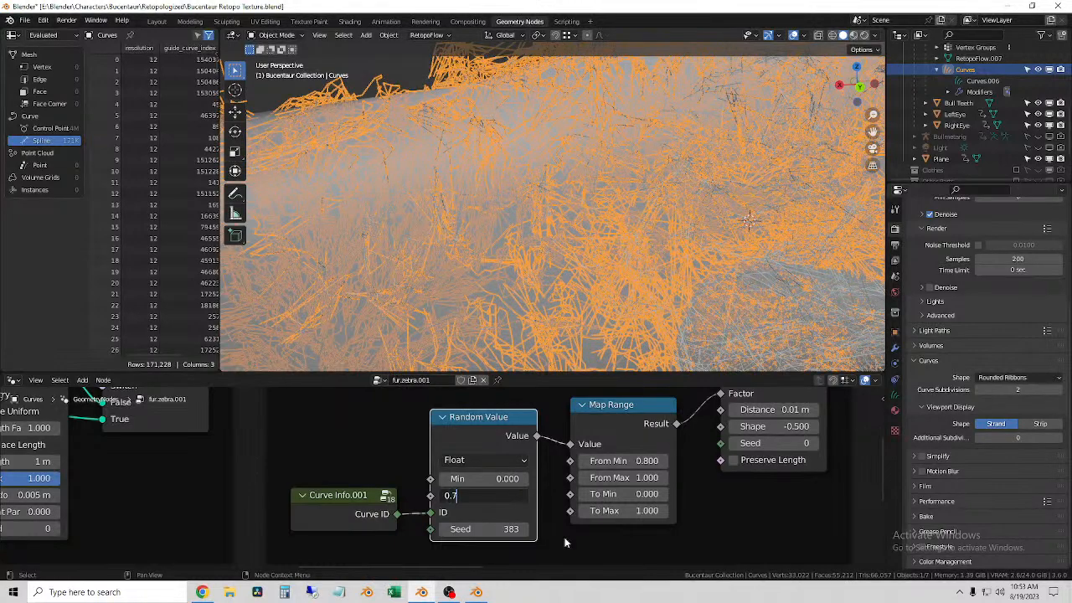
{"action": "key", "text": "Return"}
{"action": "middle_click_drag", "start_coordinate": [509, 334], "coordinate": [462, 231]}
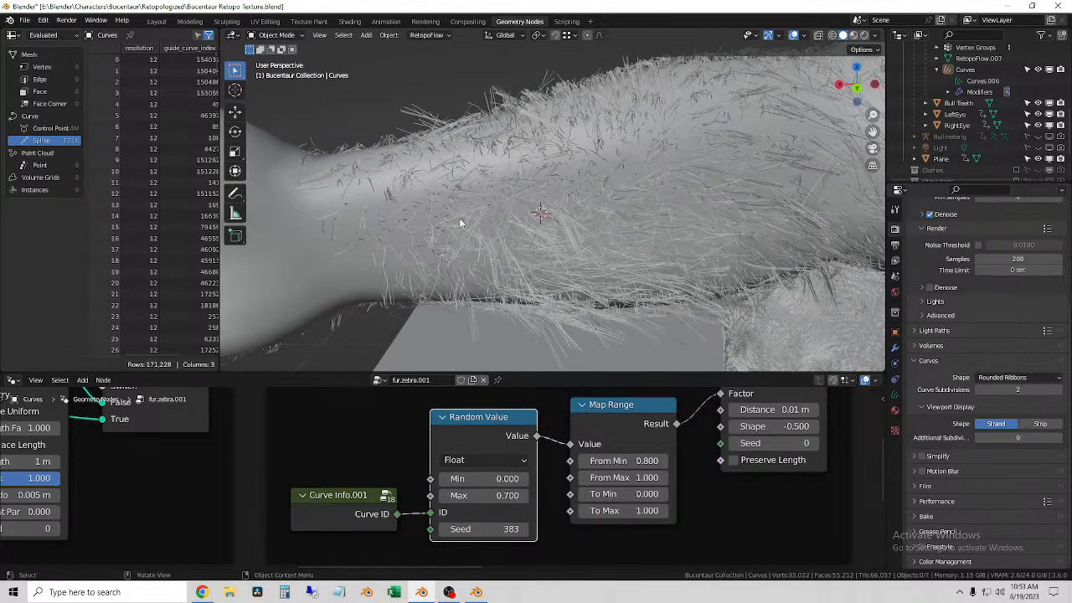
{"action": "left_click", "coordinate": [454, 191]}
{"action": "left_click", "coordinate": [433, 90]}
Step: Try other From Min and From Max values on the Frizz Base Map Range node and undo them
{"action": "left_click", "coordinate": [584, 460]}
{"action": "left_click_drag", "start_coordinate": [622, 460], "coordinate": [661, 462]}
{"action": "middle_click_drag", "start_coordinate": [757, 494], "coordinate": [706, 493]}
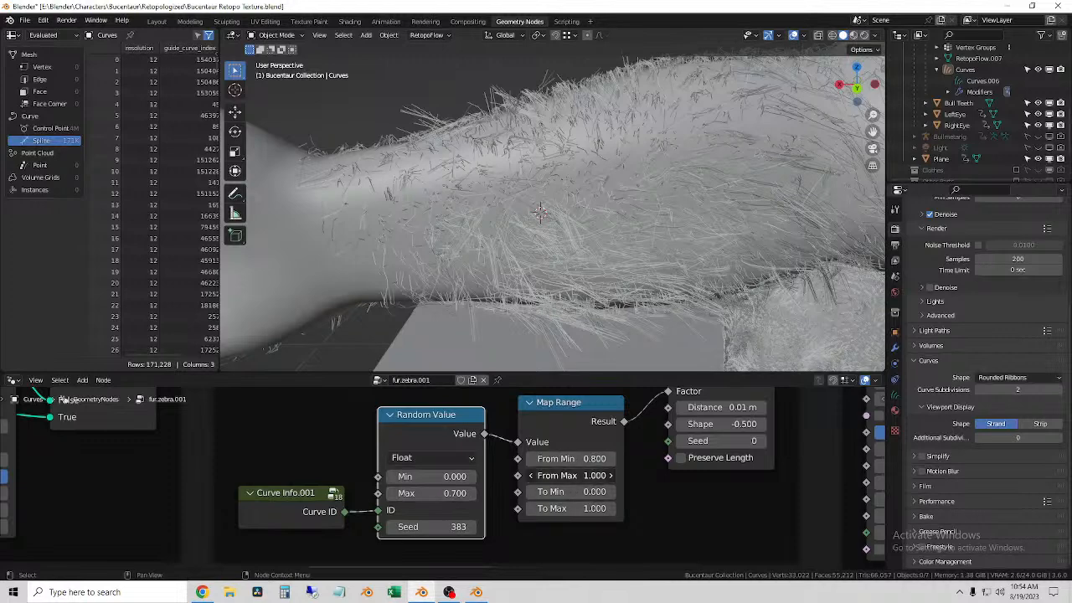
{"action": "type", "text": "0.700"}
{"action": "left_click_drag", "start_coordinate": [571, 476], "coordinate": [598, 480]}
{"action": "key", "text": "ctrl+z"}
Step: Try a Factor of about 0.4 on the clump node and a different Shape on the Frizz Base hair node
{"action": "middle_click_drag", "start_coordinate": [673, 501], "coordinate": [570, 551]}
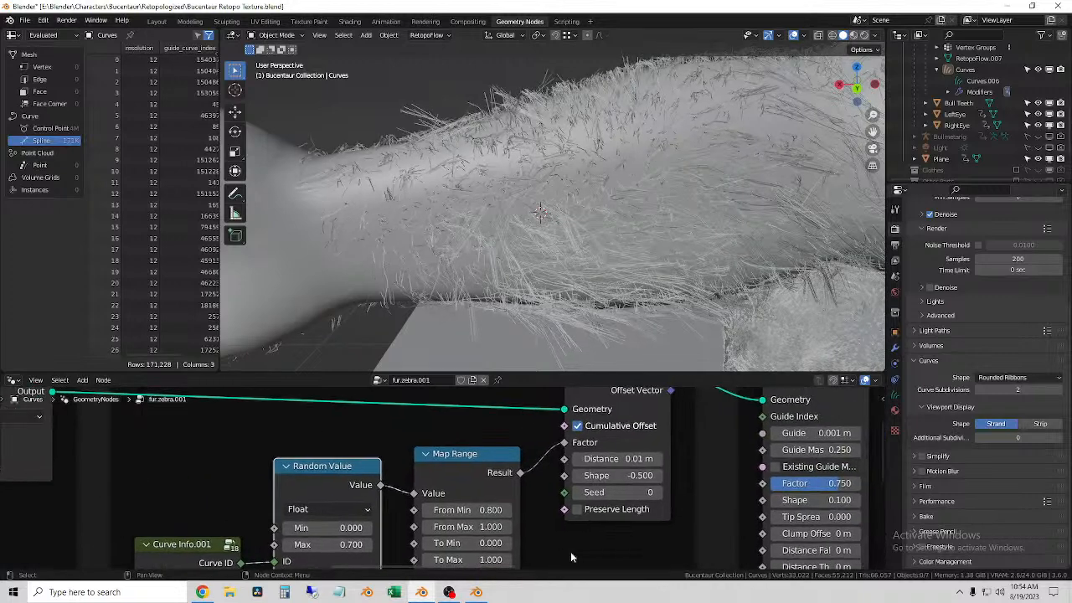
{"action": "middle_click_drag", "start_coordinate": [703, 490], "coordinate": [881, 399]}
{"action": "scroll", "coordinate": [506, 475], "scroll_direction": "down", "scroll_amount": 1}
{"action": "middle_click_drag", "start_coordinate": [386, 533], "coordinate": [882, 529]}
{"action": "middle_click_drag", "start_coordinate": [584, 523], "coordinate": [576, 456]}
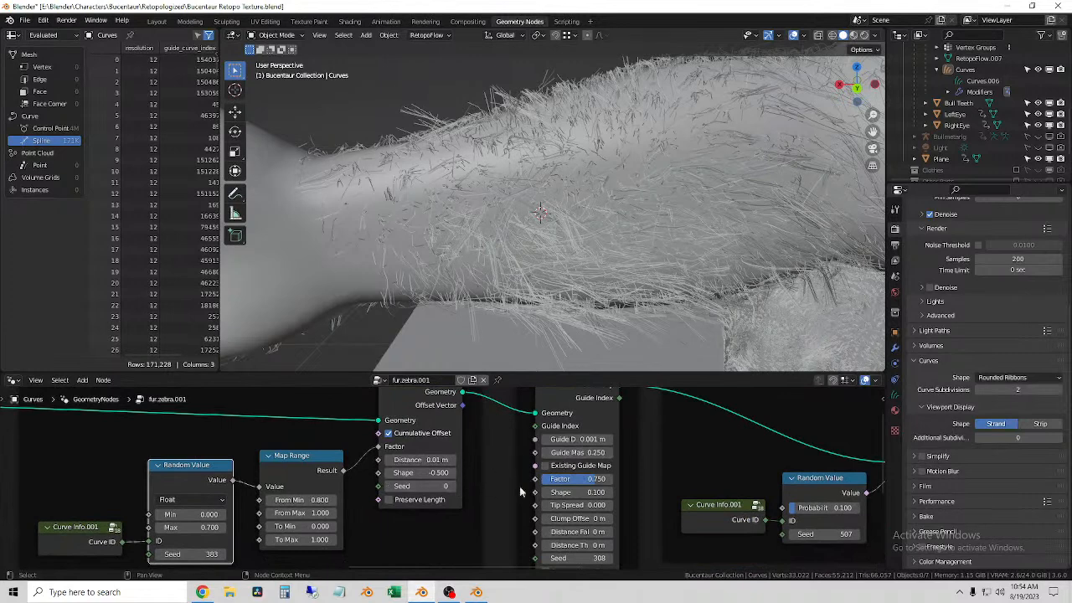
{"action": "mouse_move", "coordinate": [612, 490]}
{"action": "middle_mouse_down"}
{"action": "mouse_move", "coordinate": [636, 550]}
{"action": "mouse_move", "coordinate": [627, 479]}
{"action": "middle_mouse_up"}
{"action": "left_click_drag", "start_coordinate": [614, 470], "coordinate": [578, 470]}
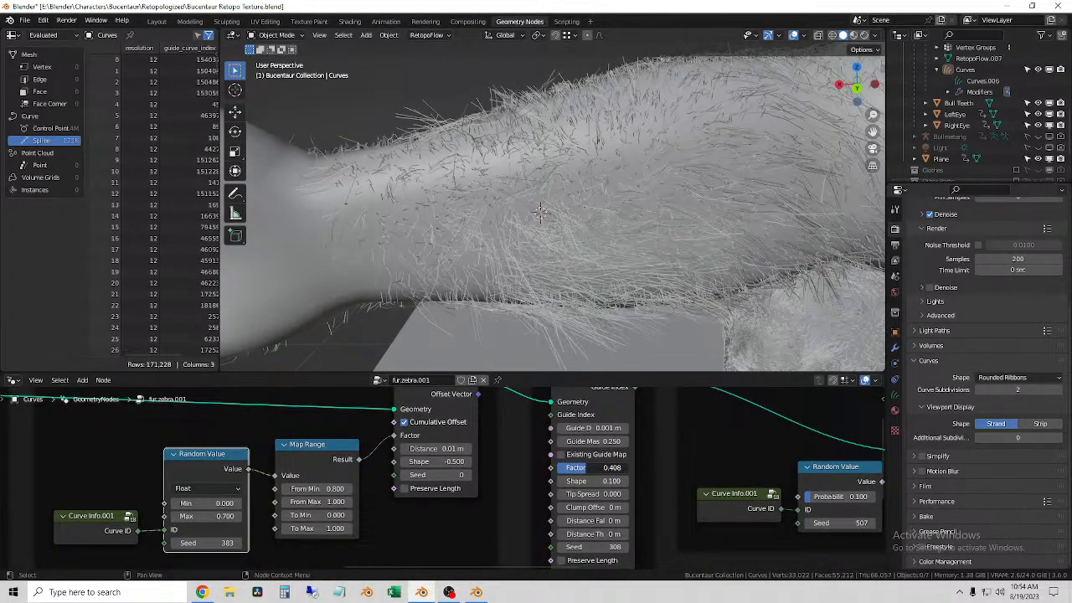
{"action": "right_click", "coordinate": [587, 472]}
{"action": "left_click_drag", "start_coordinate": [441, 463], "coordinate": [423, 462]}
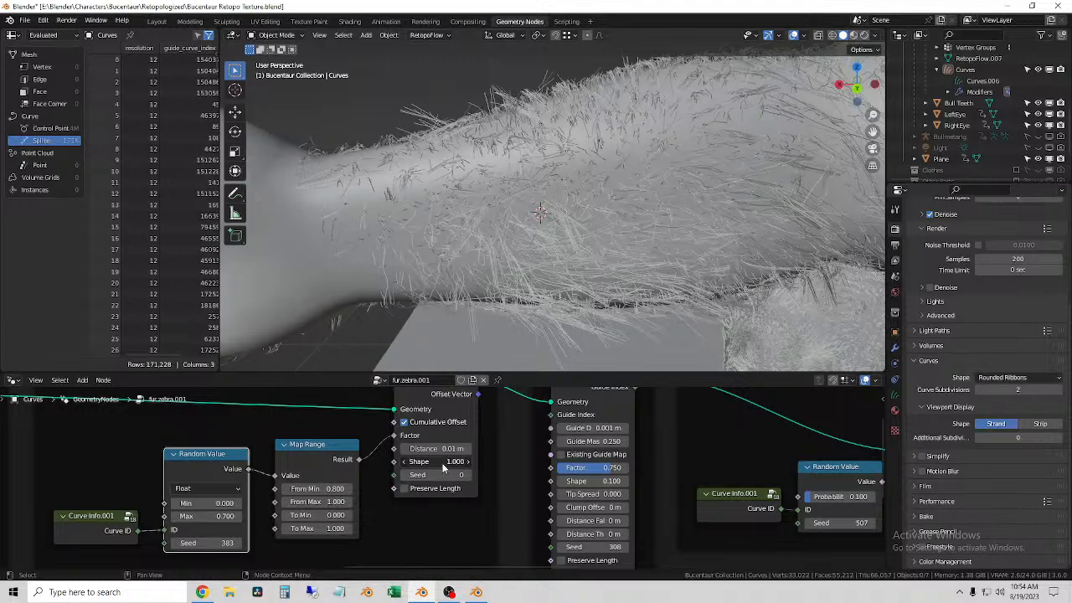
Step: Try negative From Min values, down to -15.5, on the Frizz Base Map Range node and undo the change
{"action": "middle_click_drag", "start_coordinate": [406, 492], "coordinate": [580, 471]}
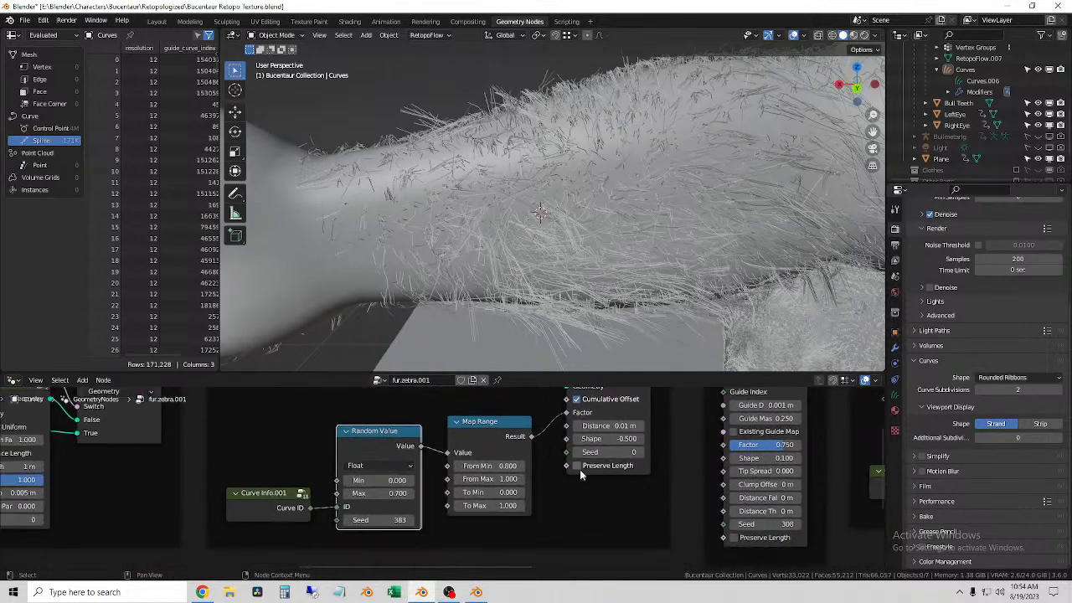
{"action": "scroll", "coordinate": [494, 469], "scroll_direction": "up", "scroll_amount": 6}
{"action": "middle_click_drag", "start_coordinate": [381, 504], "coordinate": [531, 545]}
{"action": "scroll", "coordinate": [519, 521], "scroll_direction": "down", "scroll_amount": 3}
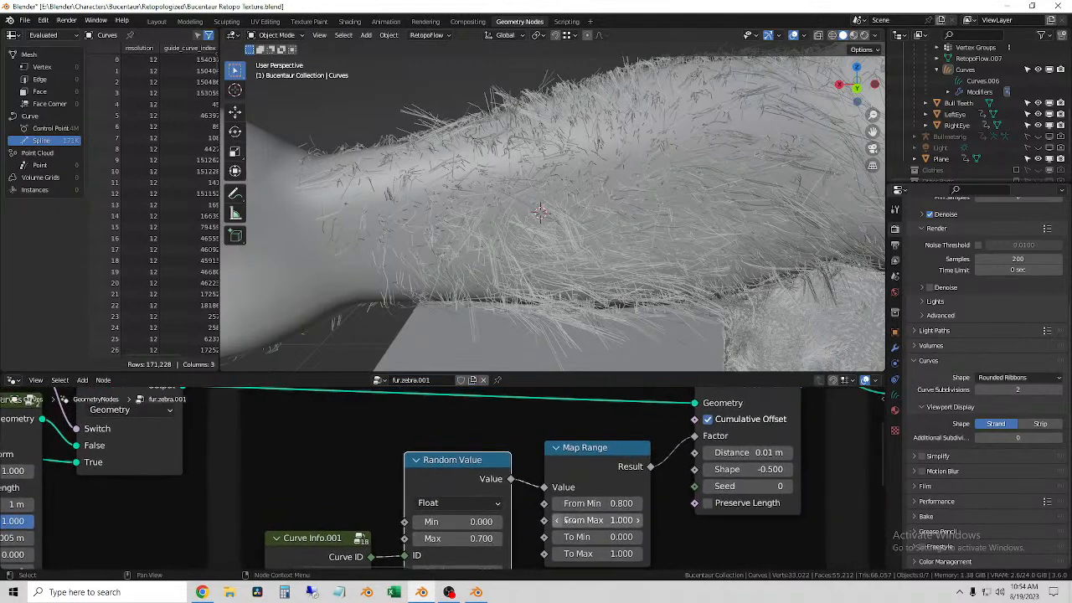
{"action": "left_click_drag", "start_coordinate": [597, 503], "coordinate": [519, 503]}
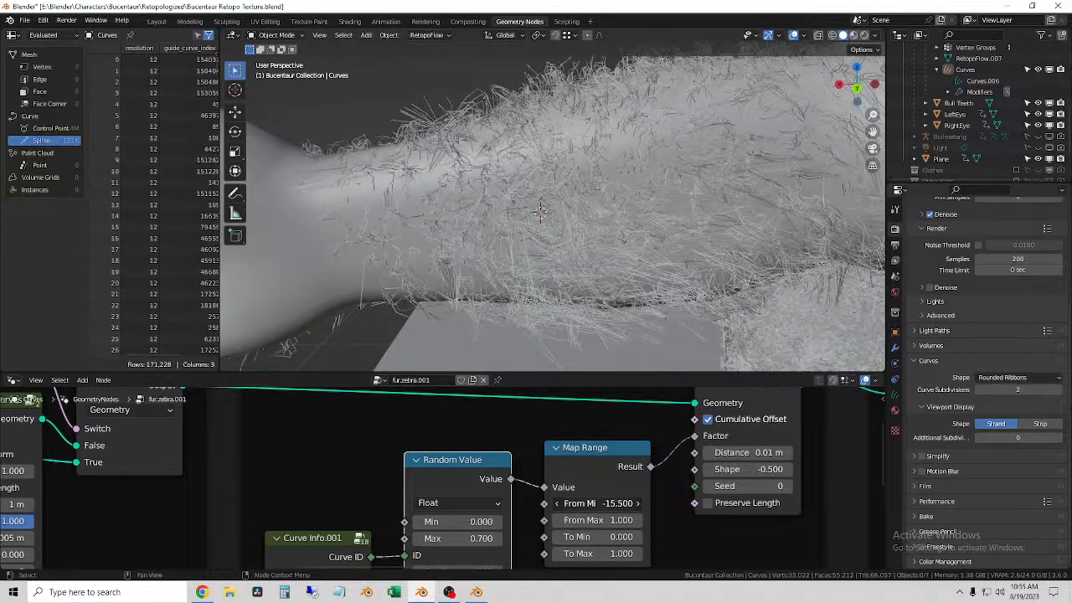
{"action": "left_click_drag", "start_coordinate": [520, 503], "coordinate": [554, 503]}
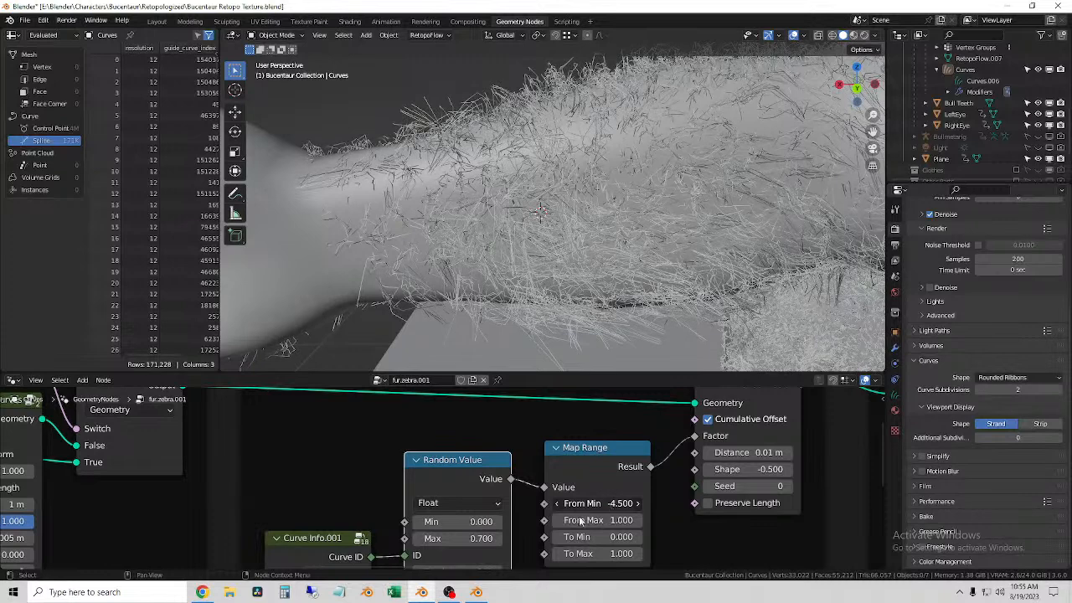
{"action": "key", "text": "ctrl+z"}
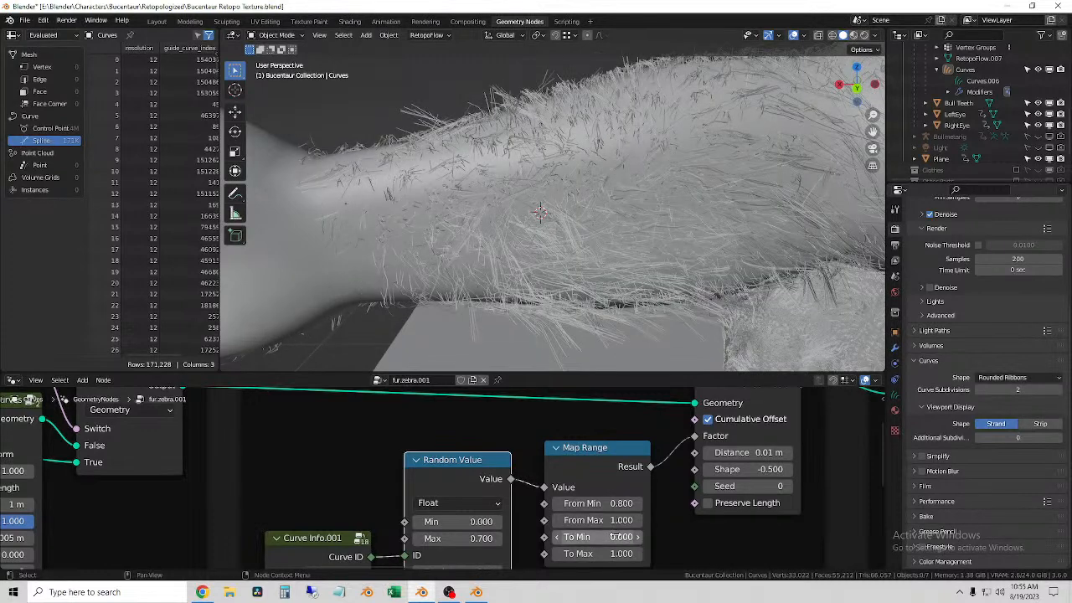
Step: Set the Frizz Base Map Range node to From Min 0.1, From Max 0.2 and To Max 0.2
{"action": "left_click", "coordinate": [597, 521]}
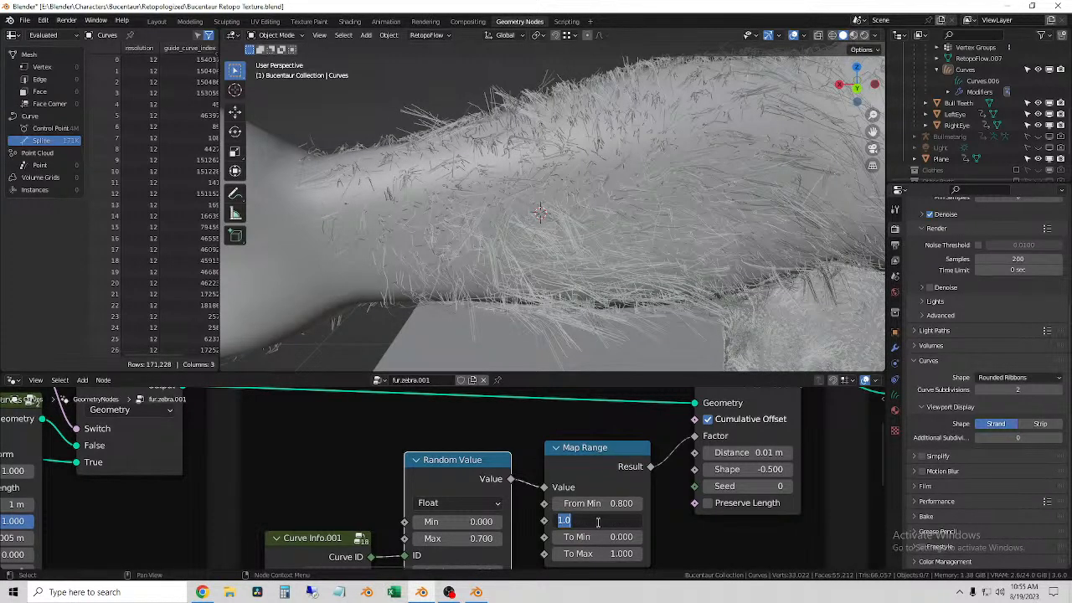
{"action": "type", "text": ".2"}
{"action": "key", "text": "Return"}
{"action": "left_click", "coordinate": [597, 504]}
{"action": "key", "text": "BackSpace"}
{"action": "type", "text": ".1"}
{"action": "key", "text": "Return"}
{"action": "left_click", "coordinate": [611, 553]}
{"action": "type", "text": ".2"}
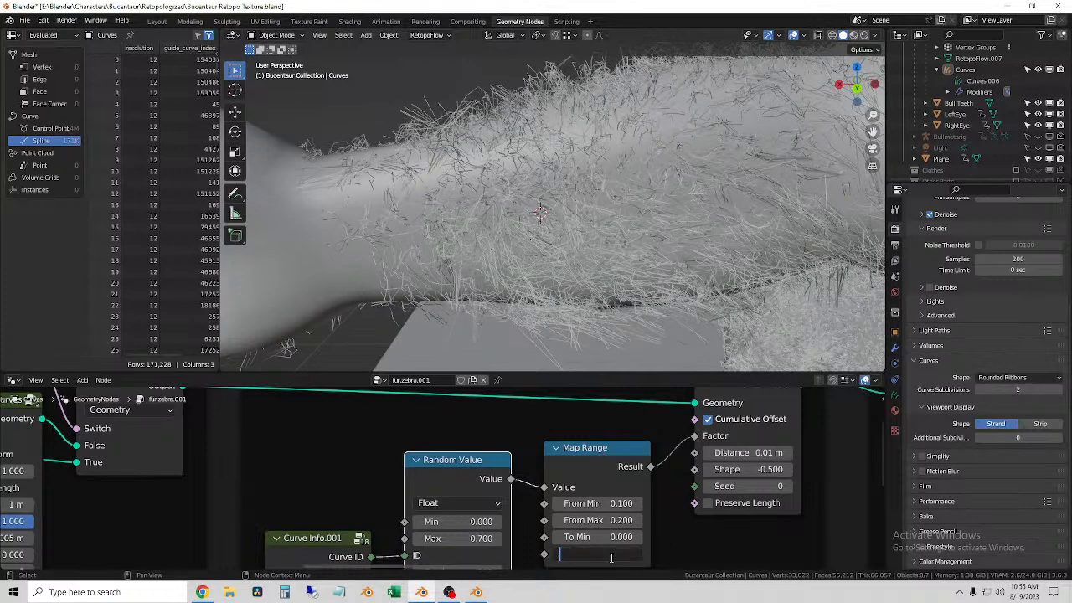
{"action": "key", "text": "Return"}
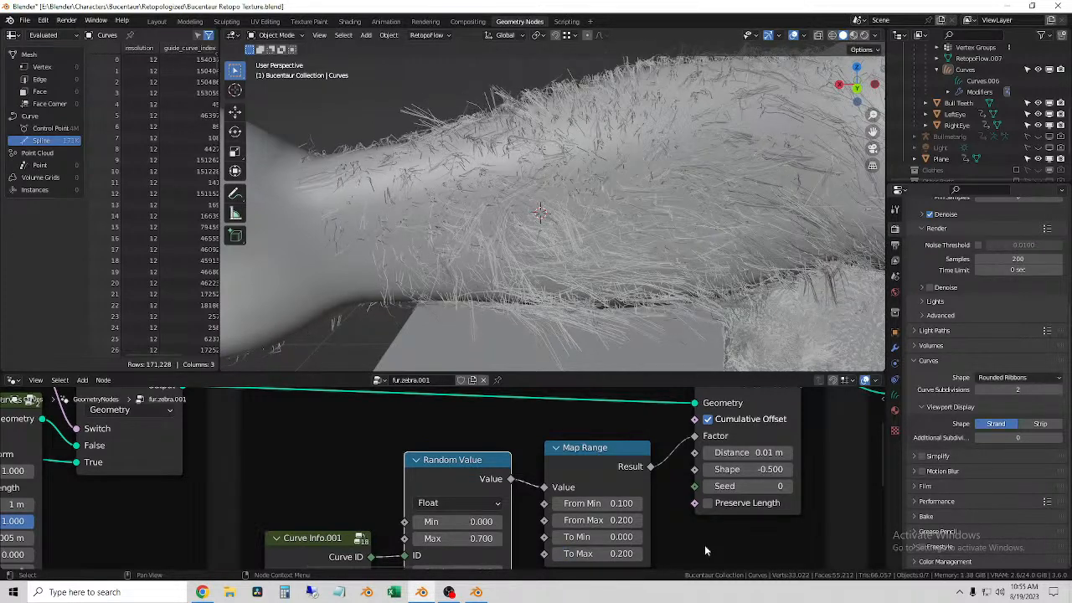
Step: Select the fur curves and lower Shape to -1 on the Hair Curves Noise node that follows Set Curve Radius
{"action": "left_click", "coordinate": [483, 87]}
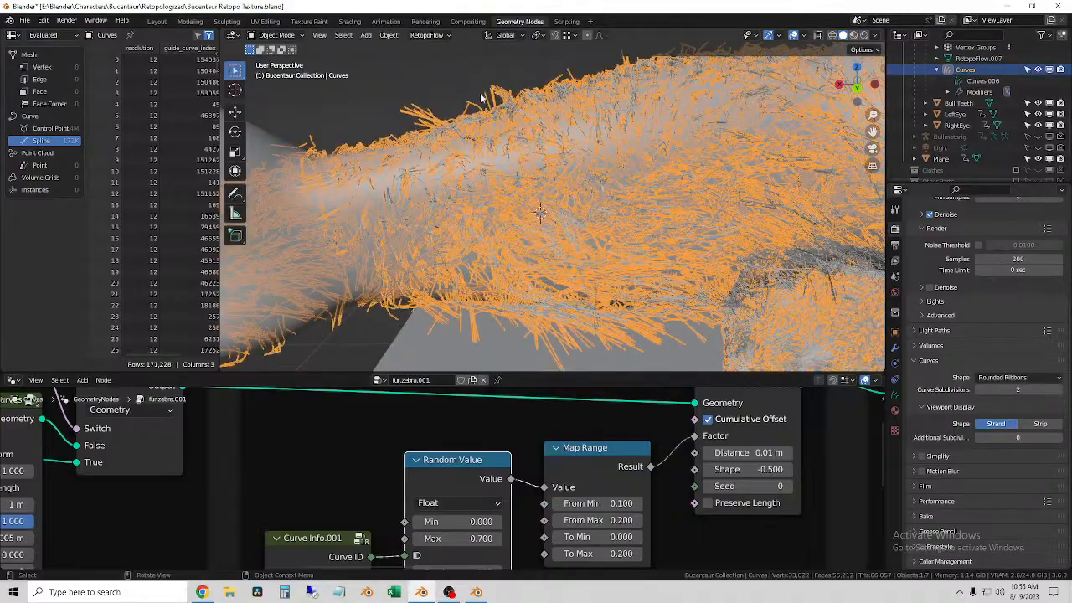
{"action": "middle_click_drag", "start_coordinate": [448, 100], "coordinate": [502, 146]}
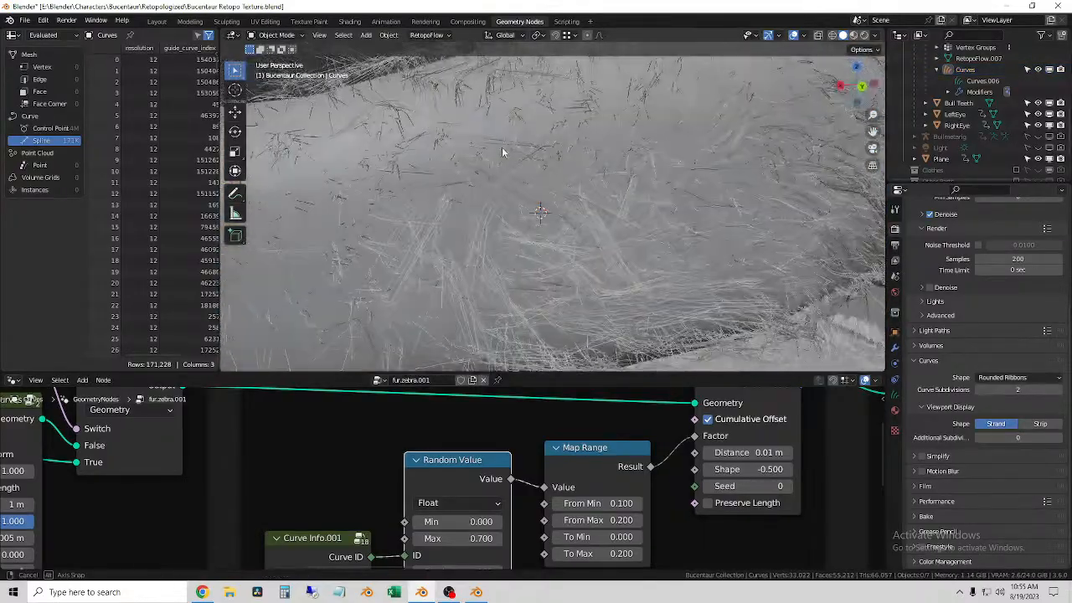
{"action": "left_click", "coordinate": [444, 132]}
{"action": "scroll", "coordinate": [452, 494], "scroll_direction": "down", "scroll_amount": 5}
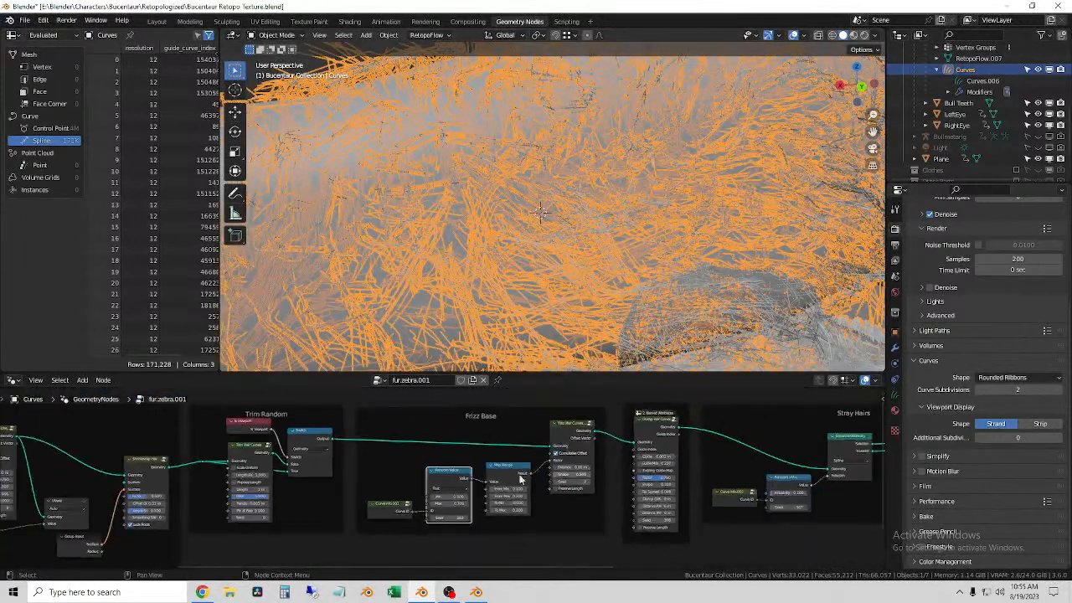
{"action": "middle_click_drag", "start_coordinate": [450, 498], "coordinate": [567, 500]}
{"action": "scroll", "coordinate": [569, 498], "scroll_direction": "up", "scroll_amount": 4}
{"action": "middle_click_drag", "start_coordinate": [477, 453], "coordinate": [562, 465]}
{"action": "middle_click_drag", "start_coordinate": [471, 526], "coordinate": [530, 533]}
{"action": "scroll", "coordinate": [510, 495], "scroll_direction": "up", "scroll_amount": 3}
{"action": "middle_click_drag", "start_coordinate": [346, 526], "coordinate": [567, 488]}
{"action": "middle_click_drag", "start_coordinate": [415, 463], "coordinate": [829, 498]}
{"action": "mouse_move", "coordinate": [469, 474]}
{"action": "middle_mouse_down"}
{"action": "mouse_move", "coordinate": [572, 545]}
{"action": "mouse_move", "coordinate": [547, 498]}
{"action": "mouse_move", "coordinate": [459, 473]}
{"action": "middle_mouse_up"}
{"action": "scroll", "coordinate": [458, 474], "scroll_direction": "up", "scroll_amount": 3}
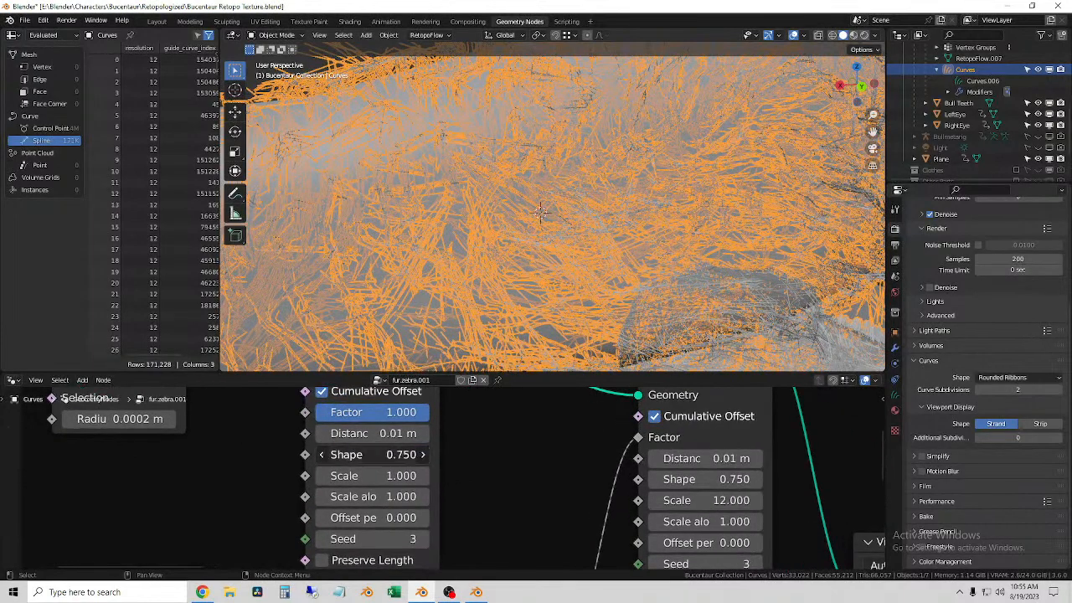
{"action": "left_click", "coordinate": [322, 454]}
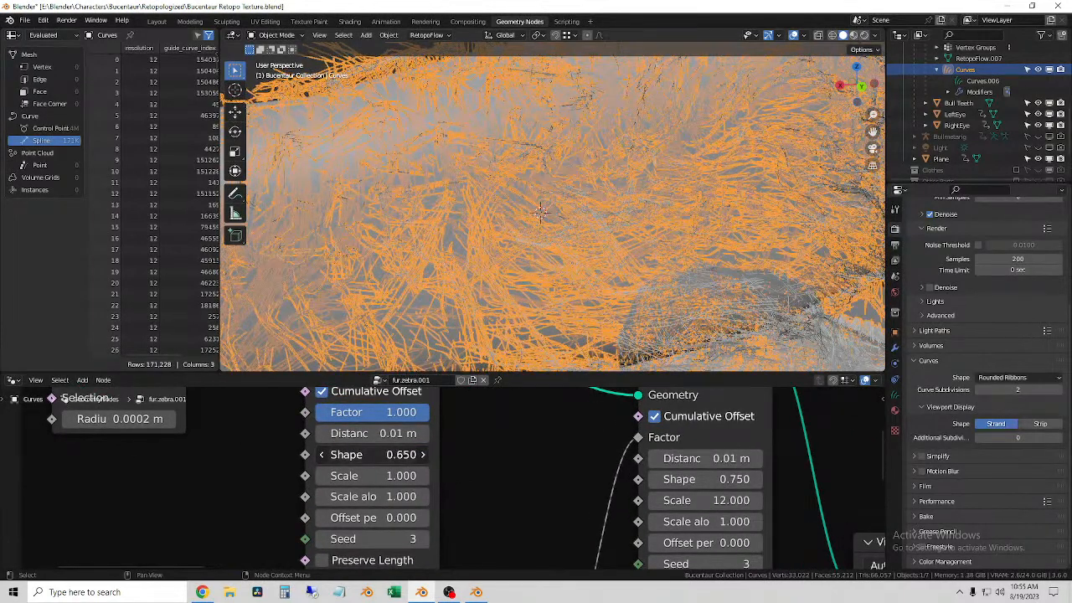
{"action": "left_click_drag", "start_coordinate": [372, 454], "coordinate": [251, 455]}
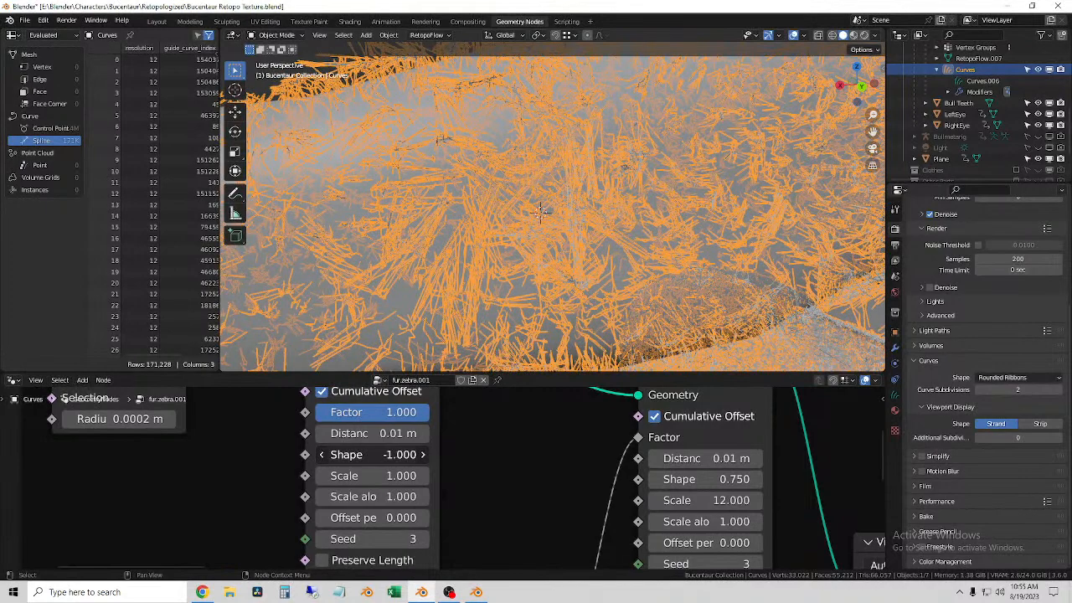
Step: Undo the last Shape change on the Hair Curves Noise node that follows Set Curve Radius and reselect the fur curves
{"action": "key", "text": "ctrl+z"}
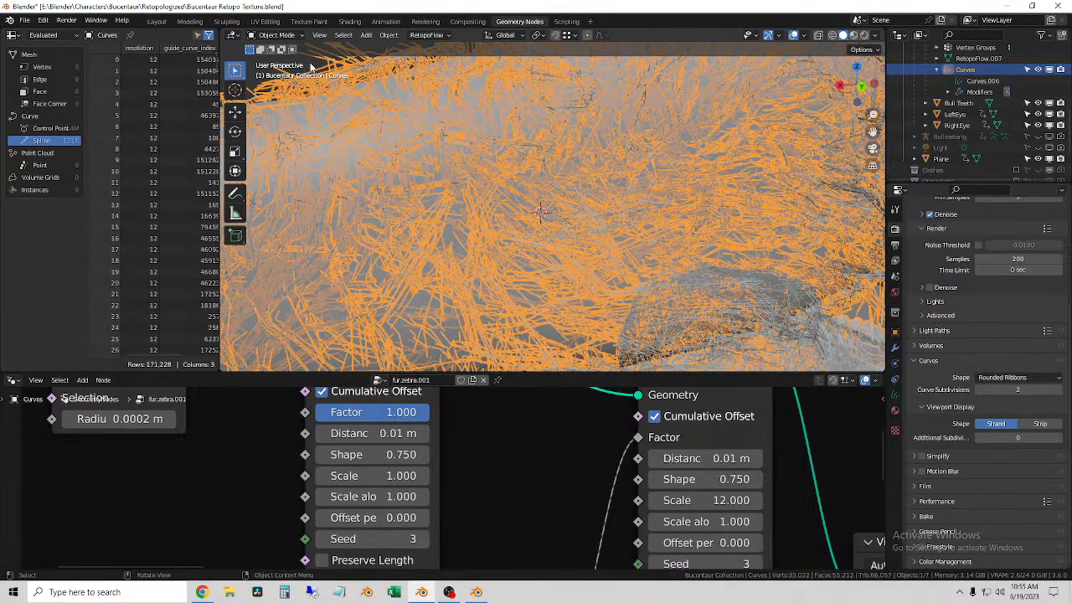
{"action": "middle_click_drag", "start_coordinate": [564, 305], "coordinate": [448, 175]}
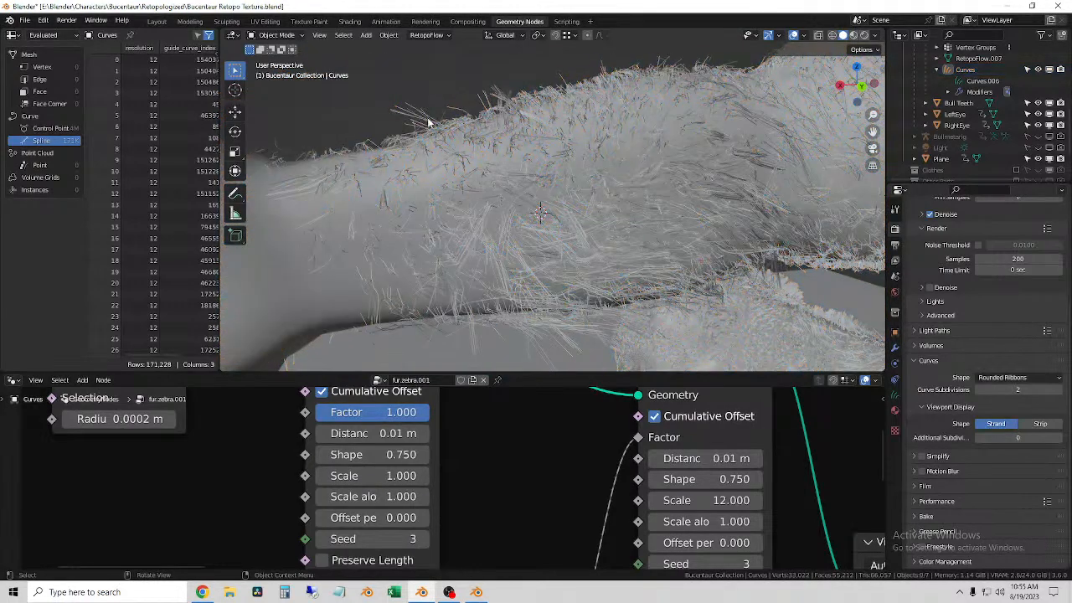
{"action": "left_click", "coordinate": [428, 123]}
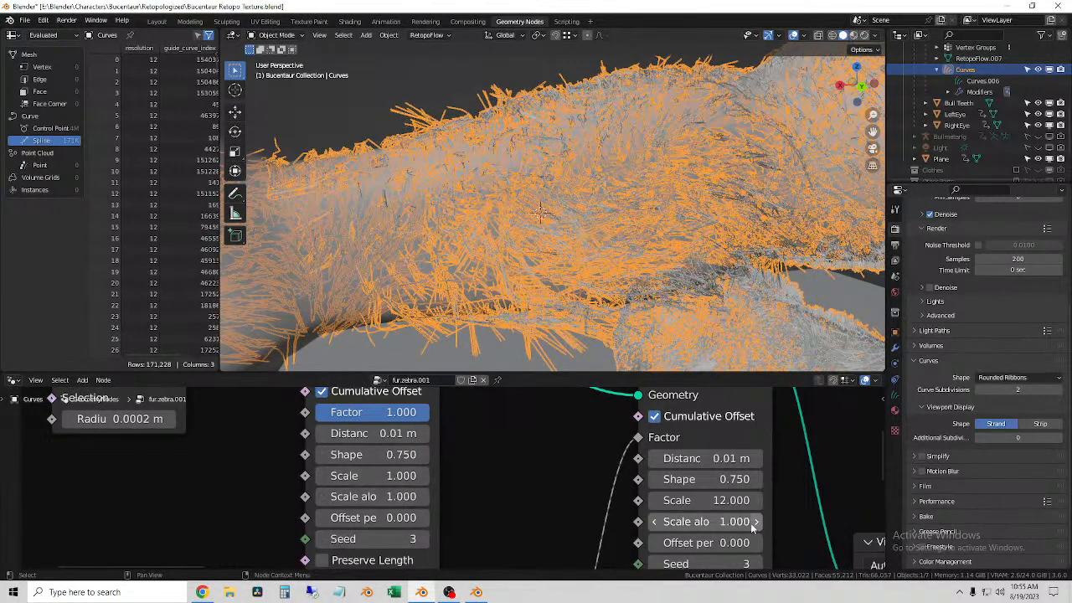
Step: Lower Shape to -1 on the second Hair Curves Noise node, the one with Scale 12, and deselect the curves
{"action": "scroll", "coordinate": [689, 539], "scroll_direction": "down", "scroll_amount": 1}
{"action": "scroll", "coordinate": [688, 539], "scroll_direction": "down", "scroll_amount": 1}
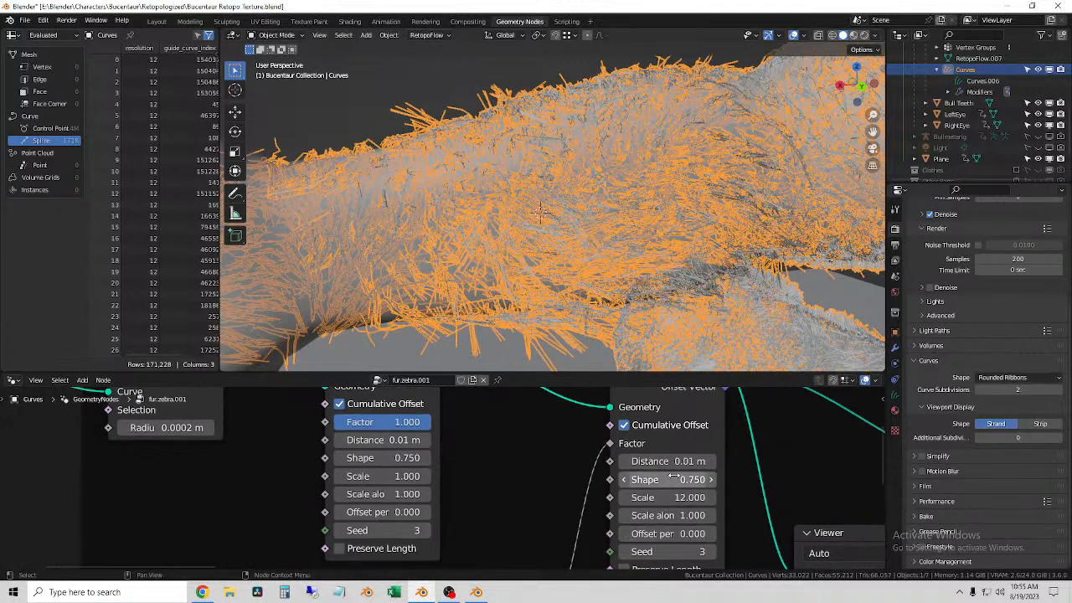
{"action": "left_click_drag", "start_coordinate": [669, 480], "coordinate": [628, 480]}
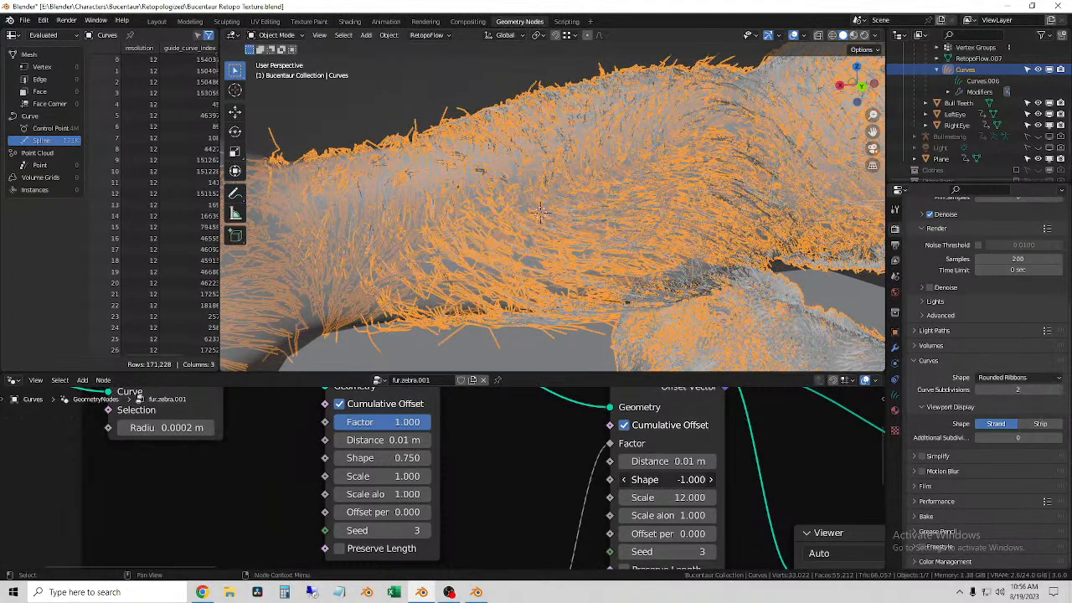
{"action": "left_click_drag", "start_coordinate": [628, 480], "coordinate": [628, 480]}
{"action": "left_click", "coordinate": [390, 118]}
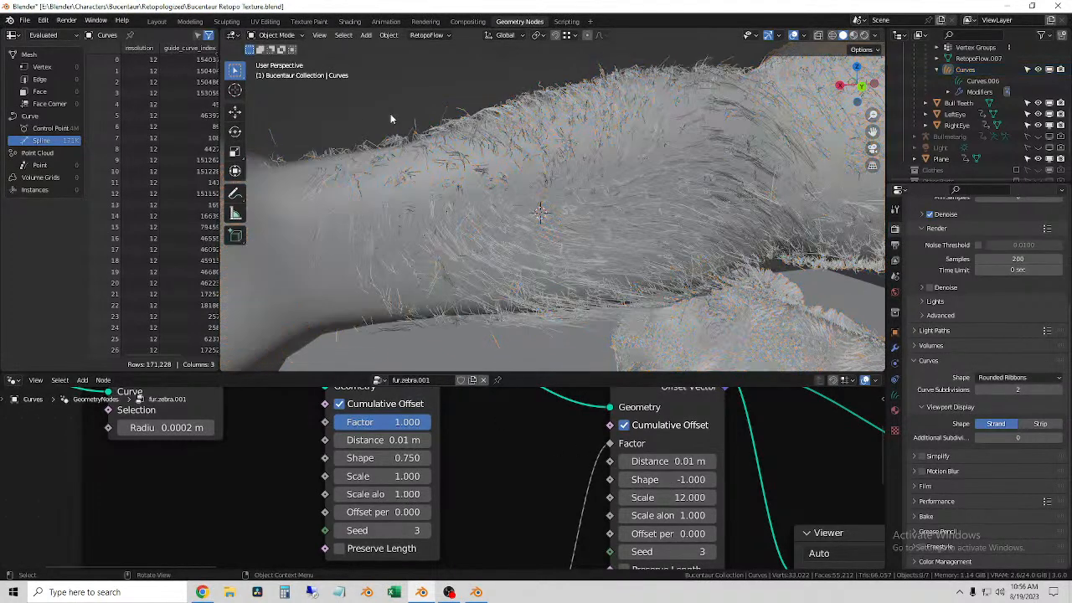
Step: Examine the fur strands on the arm, shoulders, back and animal body from several angles in solid shading
{"action": "middle_click_drag", "start_coordinate": [414, 136], "coordinate": [504, 260]}
{"action": "left_click", "coordinate": [531, 219]}
{"action": "scroll", "coordinate": [572, 224], "scroll_direction": "down", "scroll_amount": 5}
{"action": "left_click", "coordinate": [623, 317]}
{"action": "middle_click_drag", "start_coordinate": [623, 317], "coordinate": [566, 242]}
{"action": "left_click", "coordinate": [586, 217]}
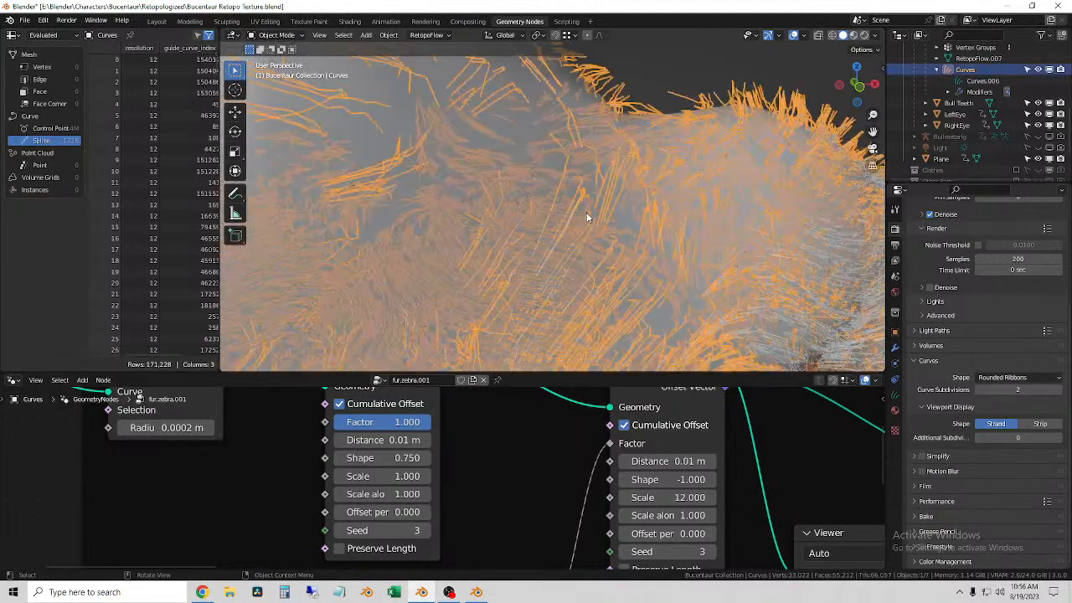
{"action": "scroll", "coordinate": [566, 217], "scroll_direction": "down", "scroll_amount": 5}
{"action": "scroll", "coordinate": [566, 218], "scroll_direction": "down", "scroll_amount": 4}
{"action": "left_click", "coordinate": [542, 202]}
{"action": "middle_click_drag", "start_coordinate": [541, 199], "coordinate": [442, 166]}
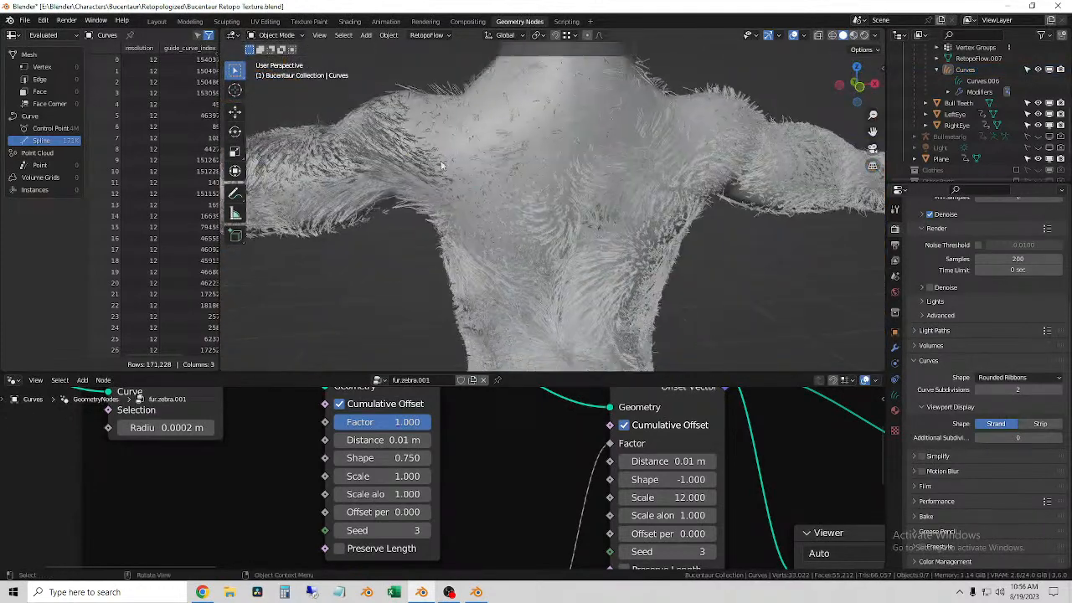
{"action": "left_click", "coordinate": [541, 269]}
{"action": "middle_click_drag", "start_coordinate": [540, 268], "coordinate": [510, 163]}
{"action": "left_click", "coordinate": [641, 183]}
{"action": "left_click", "coordinate": [394, 232]}
{"action": "middle_click_drag", "start_coordinate": [395, 231], "coordinate": [524, 232]}
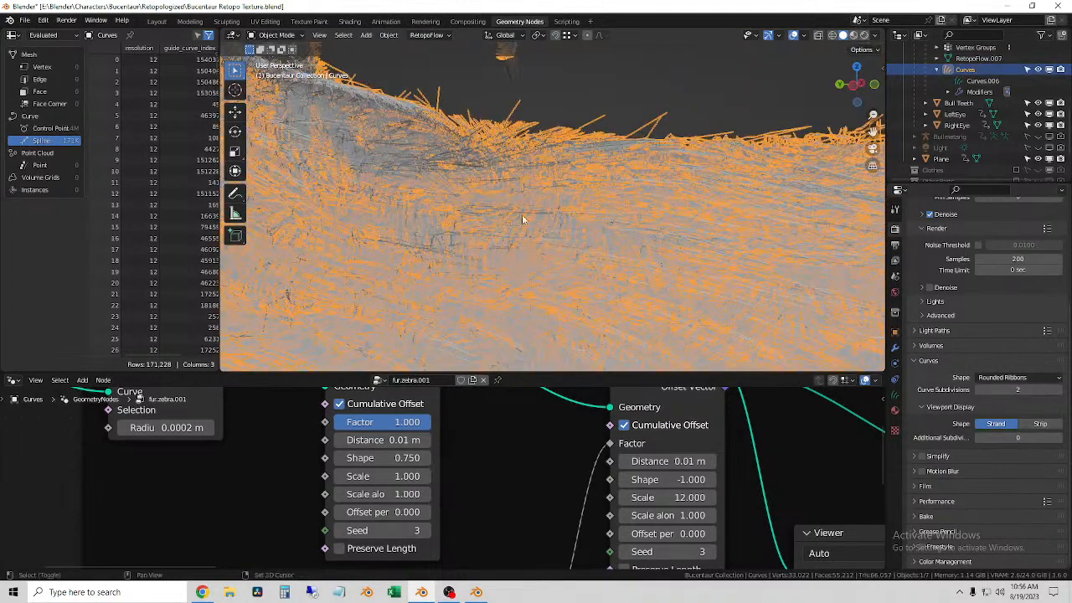
{"action": "scroll", "coordinate": [512, 206], "scroll_direction": "down", "scroll_amount": 5}
{"action": "left_click", "coordinate": [548, 196]}
{"action": "middle_click_drag", "start_coordinate": [549, 197], "coordinate": [517, 245]}
{"action": "scroll", "coordinate": [480, 255], "scroll_direction": "up", "scroll_amount": 2}
{"action": "scroll", "coordinate": [544, 245], "scroll_direction": "up", "scroll_amount": 5}
{"action": "scroll", "coordinate": [516, 246], "scroll_direction": "down", "scroll_amount": 5}
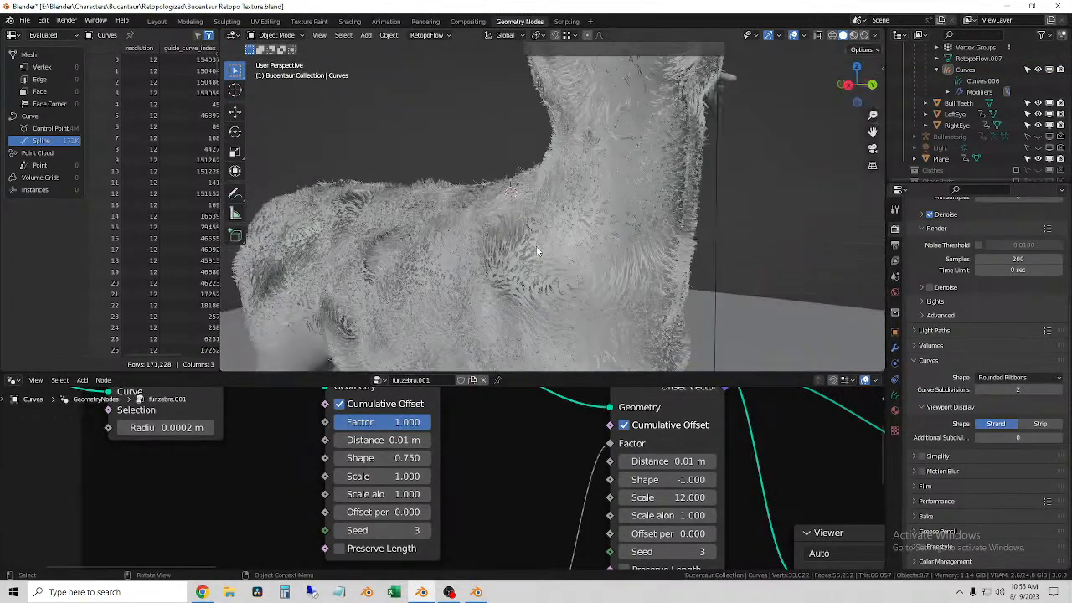
Step: Switch the viewport to rendered shading and inspect the fur along the outstretched arm up close
{"action": "left_click", "coordinate": [653, 193]}
{"action": "left_click", "coordinate": [749, 215]}
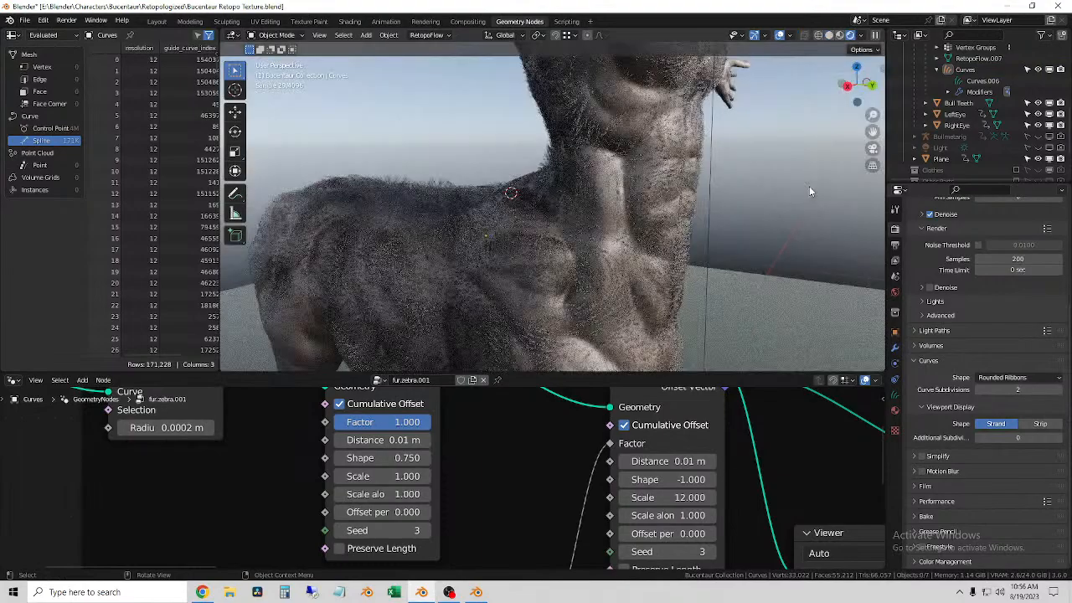
{"action": "mouse_move", "coordinate": [780, 189]}
{"action": "middle_mouse_down"}
{"action": "mouse_move", "coordinate": [681, 204]}
{"action": "mouse_move", "coordinate": [644, 291]}
{"action": "middle_mouse_up"}
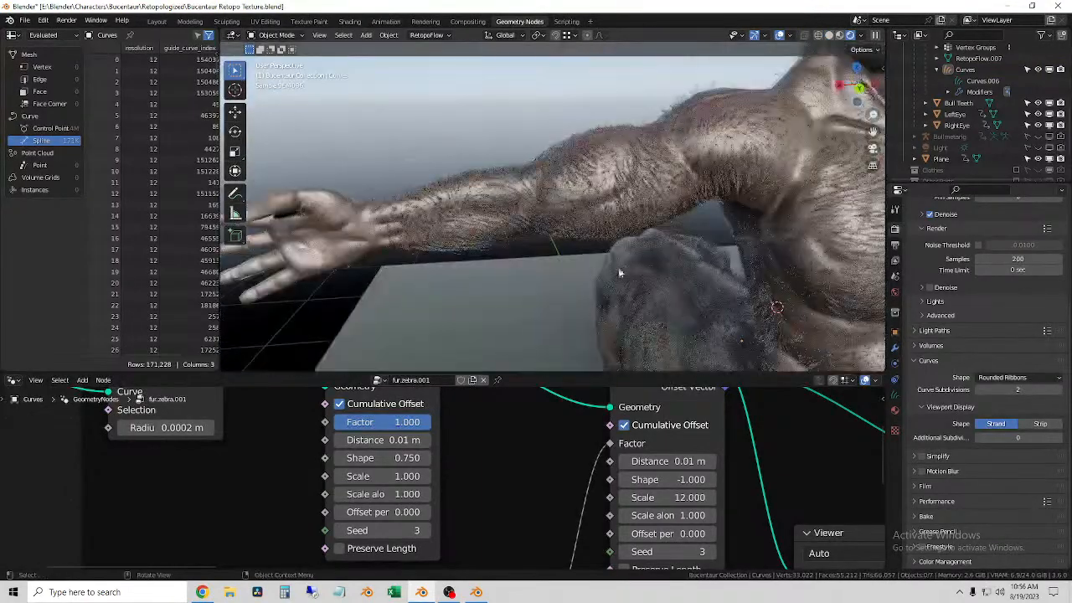
{"action": "left_click", "coordinate": [466, 253]}
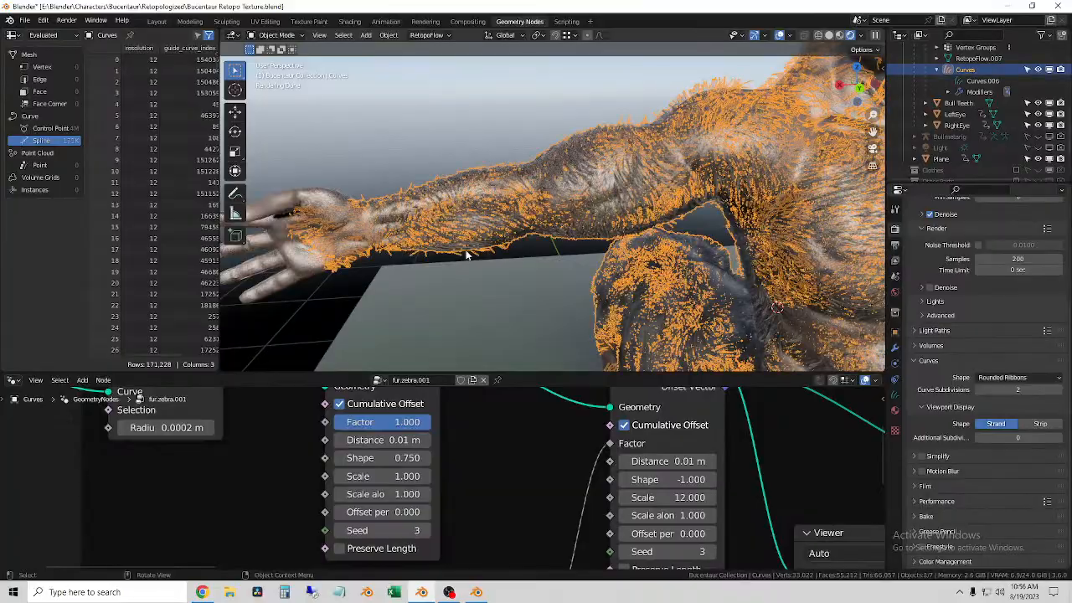
{"action": "scroll", "coordinate": [467, 255], "scroll_direction": "up", "scroll_amount": 5}
{"action": "scroll", "coordinate": [466, 254], "scroll_direction": "down", "scroll_amount": 3}
{"action": "middle_click_drag", "start_coordinate": [466, 255], "coordinate": [541, 265], "text": "shift"}
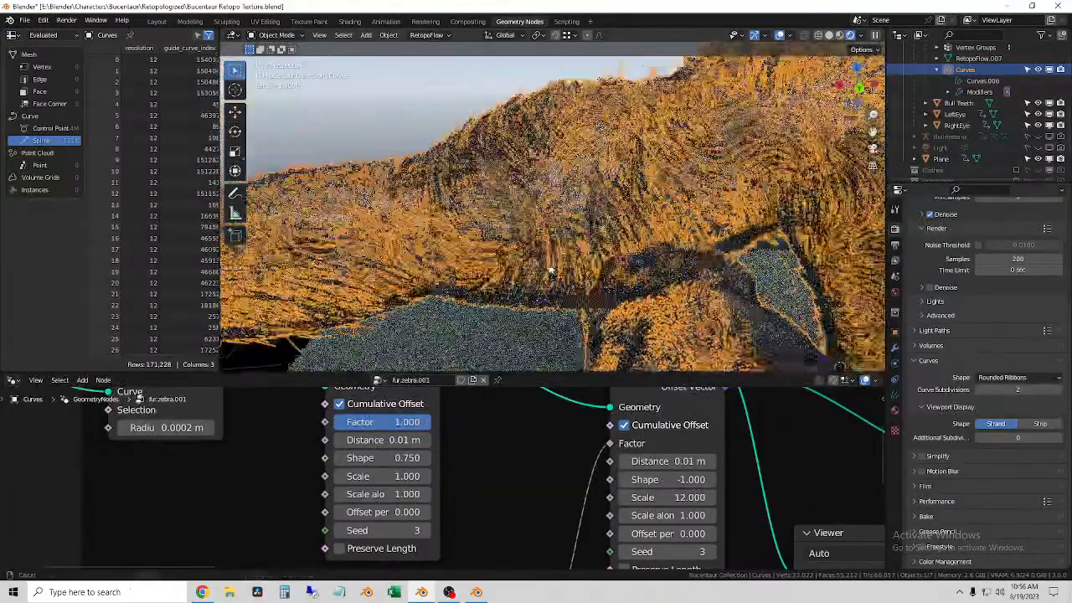
{"action": "scroll", "coordinate": [541, 264], "scroll_direction": "down", "scroll_amount": 4}
{"action": "middle_click_drag", "start_coordinate": [340, 237], "coordinate": [530, 259], "text": "shift"}
{"action": "scroll", "coordinate": [513, 261], "scroll_direction": "up", "scroll_amount": 4}
{"action": "left_click", "coordinate": [435, 112]}
{"action": "scroll", "coordinate": [529, 295], "scroll_direction": "up", "scroll_amount": 3}
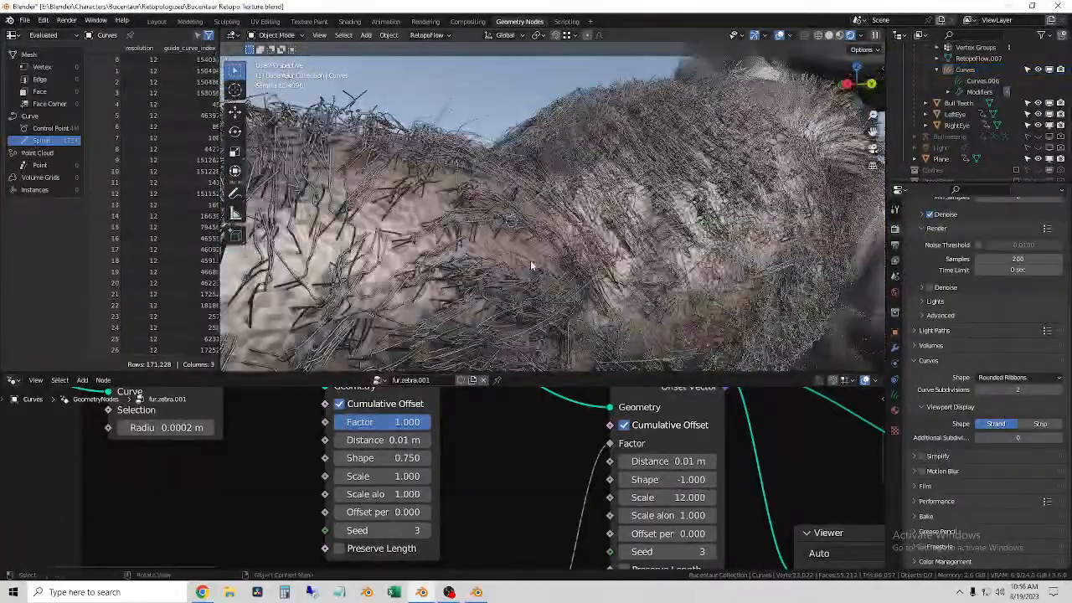
Step: Compare the forearm and upper-arm fur in the rendered view with the curves selected and deselected
{"action": "left_click", "coordinate": [479, 287]}
{"action": "scroll", "coordinate": [492, 302], "scroll_direction": "down", "scroll_amount": 6}
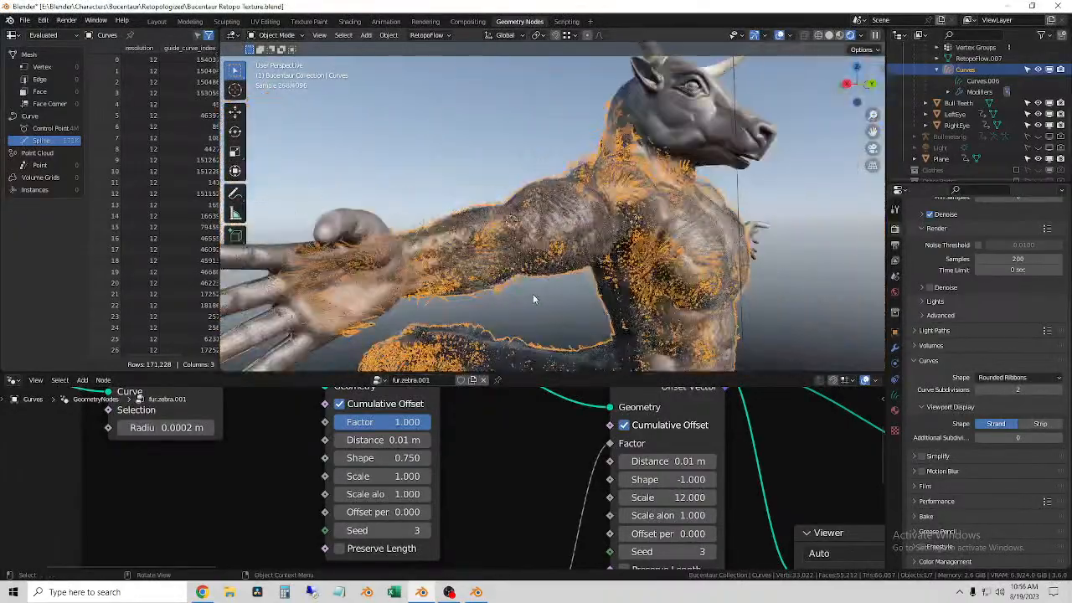
{"action": "middle_click_drag", "start_coordinate": [575, 274], "coordinate": [487, 279]}
{"action": "scroll", "coordinate": [474, 285], "scroll_direction": "up", "scroll_amount": 2}
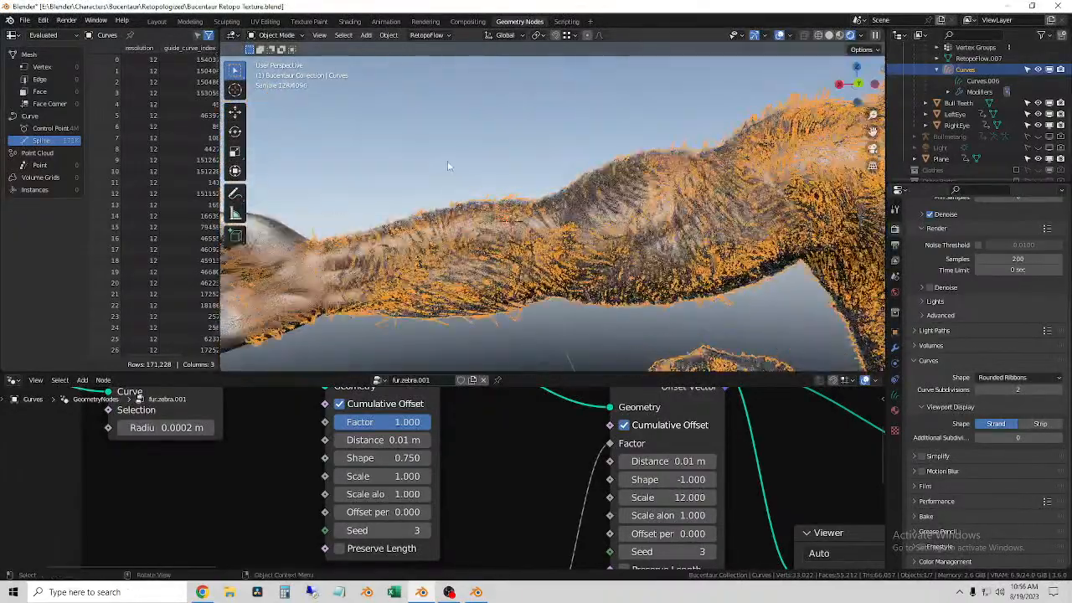
{"action": "left_click", "coordinate": [472, 322]}
{"action": "scroll", "coordinate": [474, 323], "scroll_direction": "up", "scroll_amount": 2}
{"action": "left_click", "coordinate": [452, 302]}
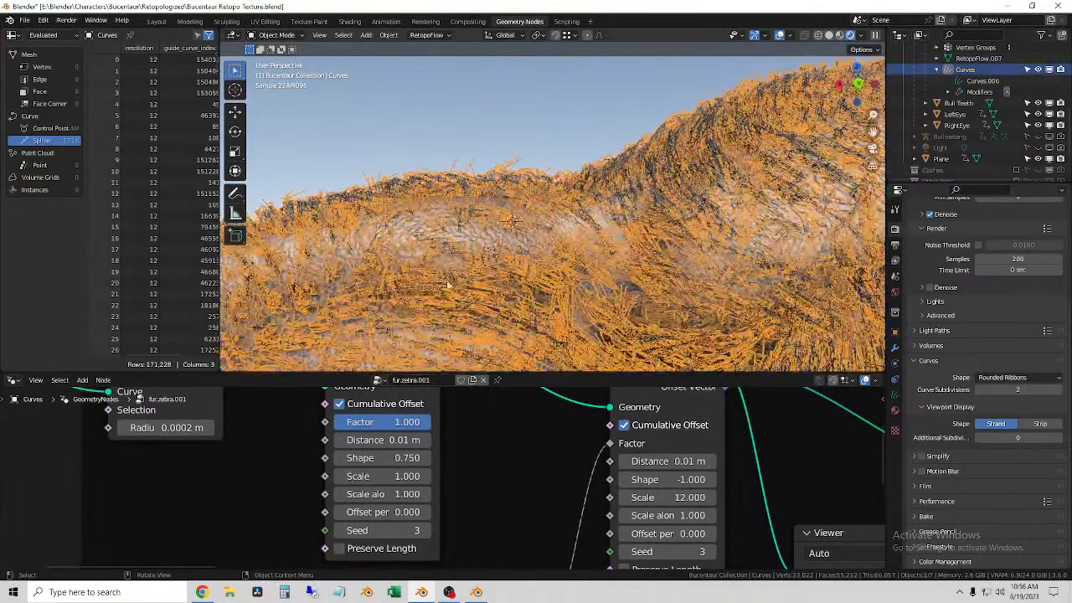
{"action": "scroll", "coordinate": [420, 283], "scroll_direction": "down", "scroll_amount": 3}
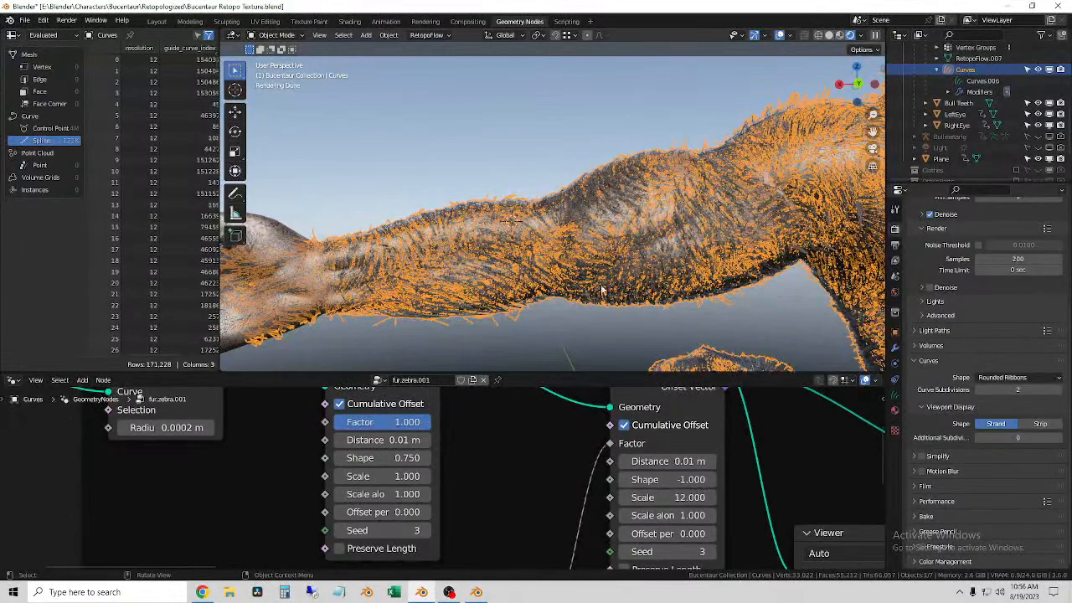
{"action": "left_click", "coordinate": [496, 157]}
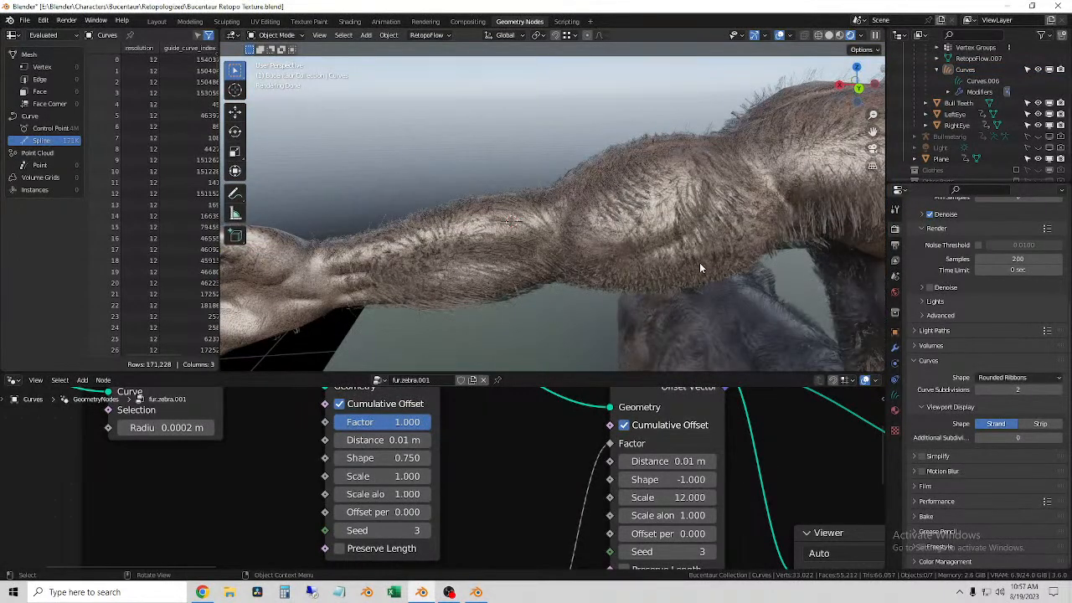
{"action": "middle_click_drag", "start_coordinate": [614, 255], "coordinate": [593, 224]}
{"action": "left_click", "coordinate": [486, 228]}
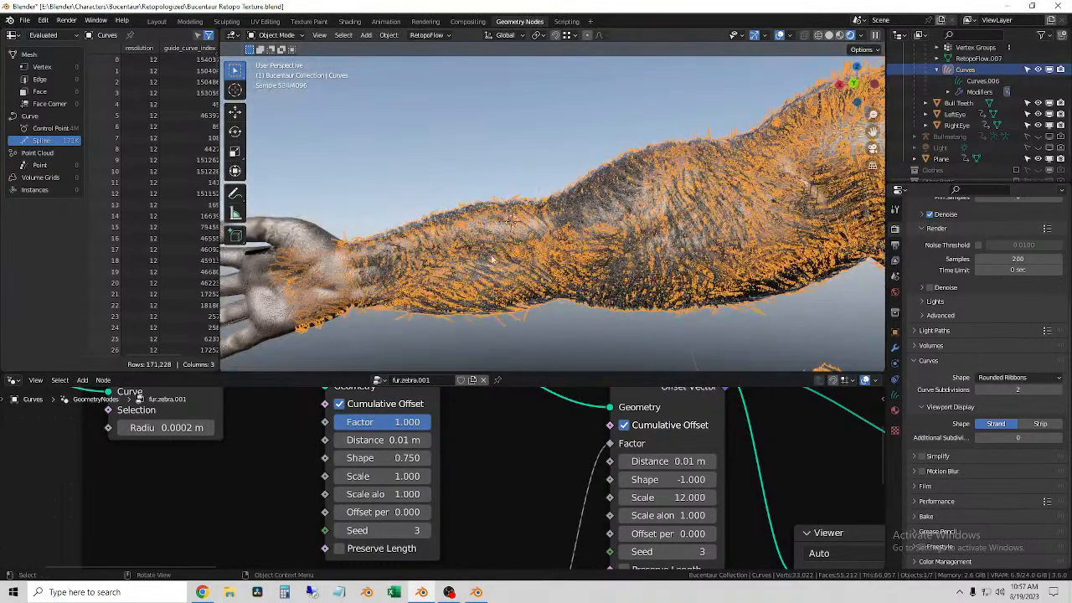
Step: Try a Factor of 1 on the Shrinkwrap Hair Curves node and undo the change
{"action": "scroll", "coordinate": [708, 487], "scroll_direction": "down", "scroll_amount": 4}
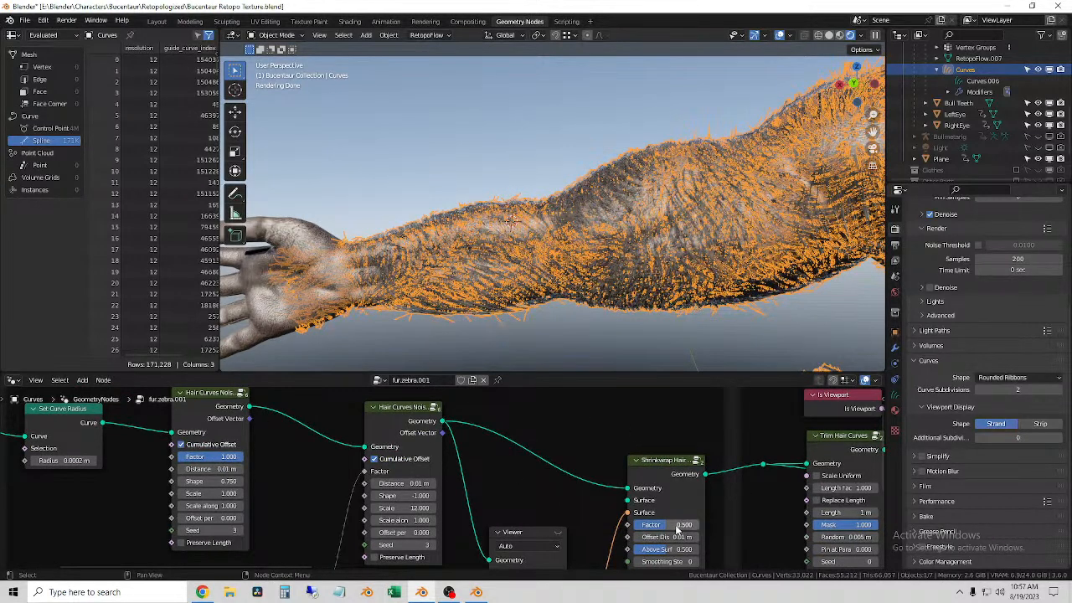
{"action": "left_click_drag", "start_coordinate": [667, 526], "coordinate": [695, 525]}
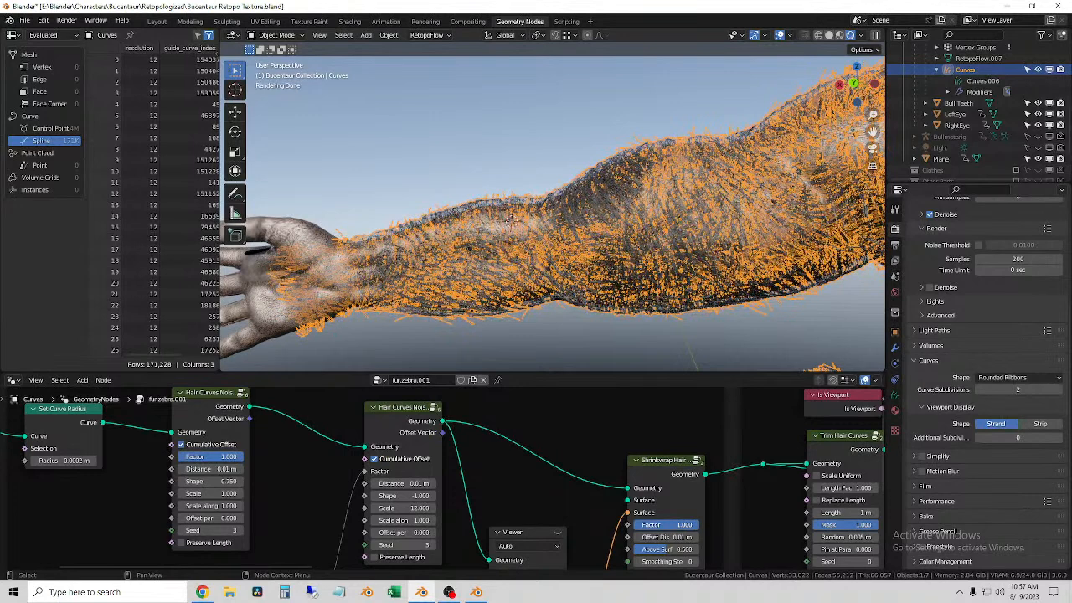
{"action": "key", "text": "ctrl+z"}
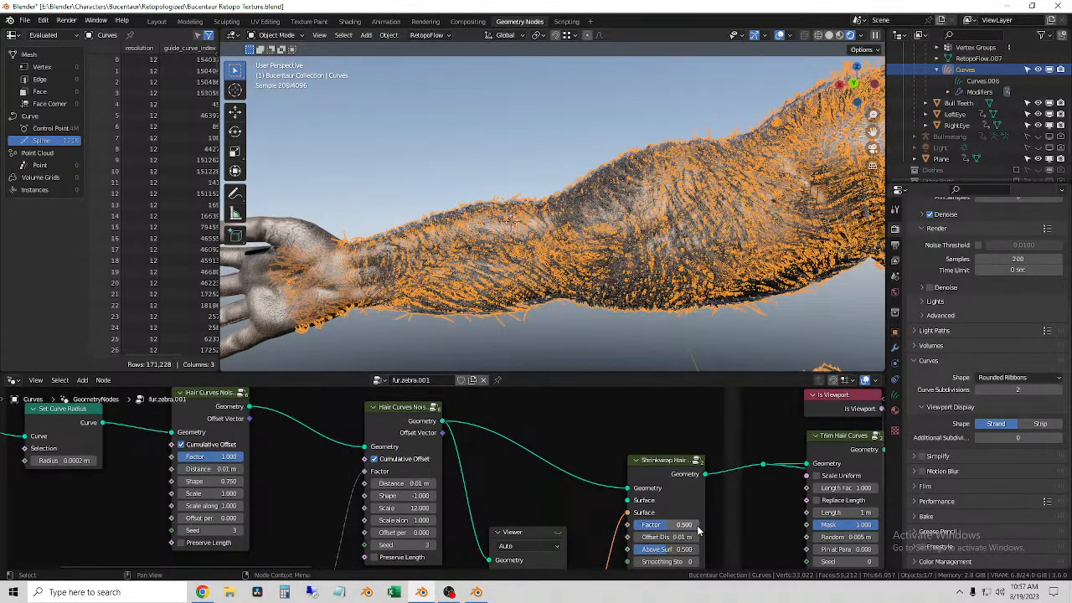
Step: Set the Shrinkwrap Hair Curves node to Factor 0.4 and Offset Distance 0 m, and zoom in on the rendered forearm
{"action": "left_click", "coordinate": [668, 524]}
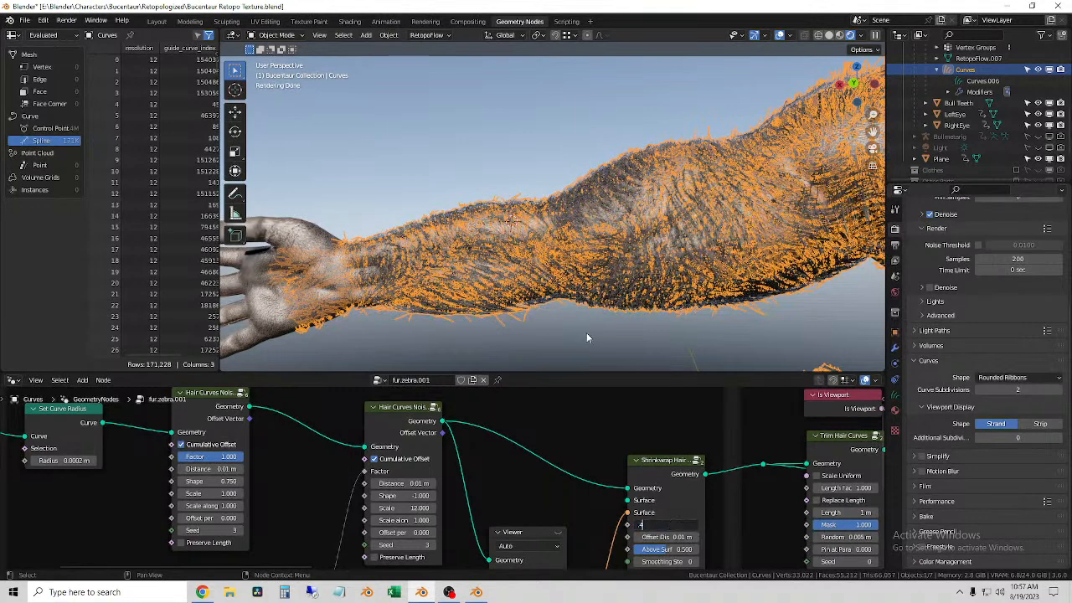
{"action": "type", "text": ".4"}
{"action": "key", "text": "Return"}
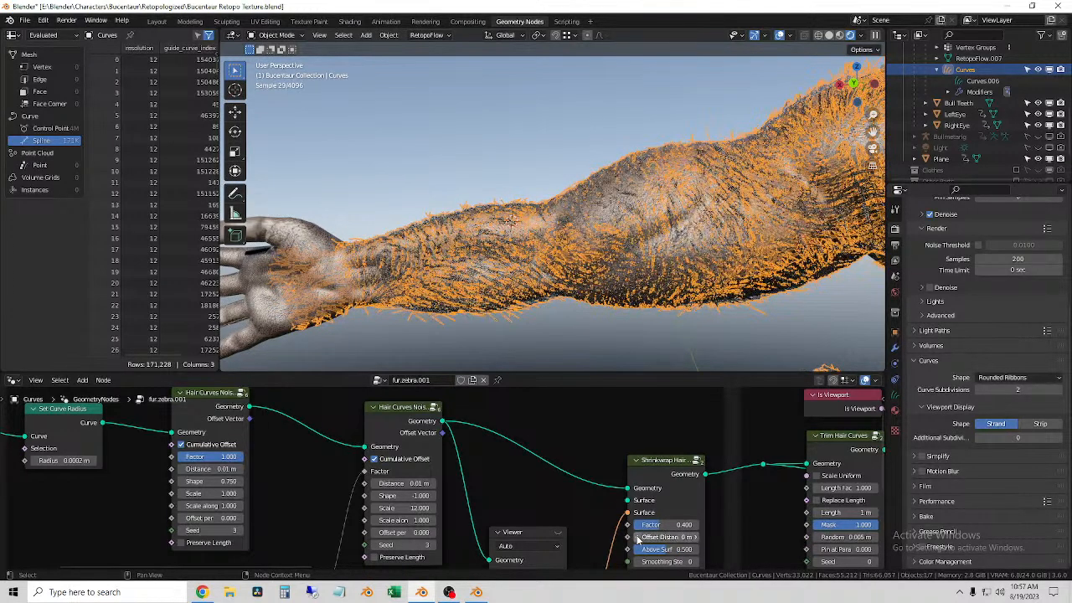
{"action": "left_click", "coordinate": [619, 336]}
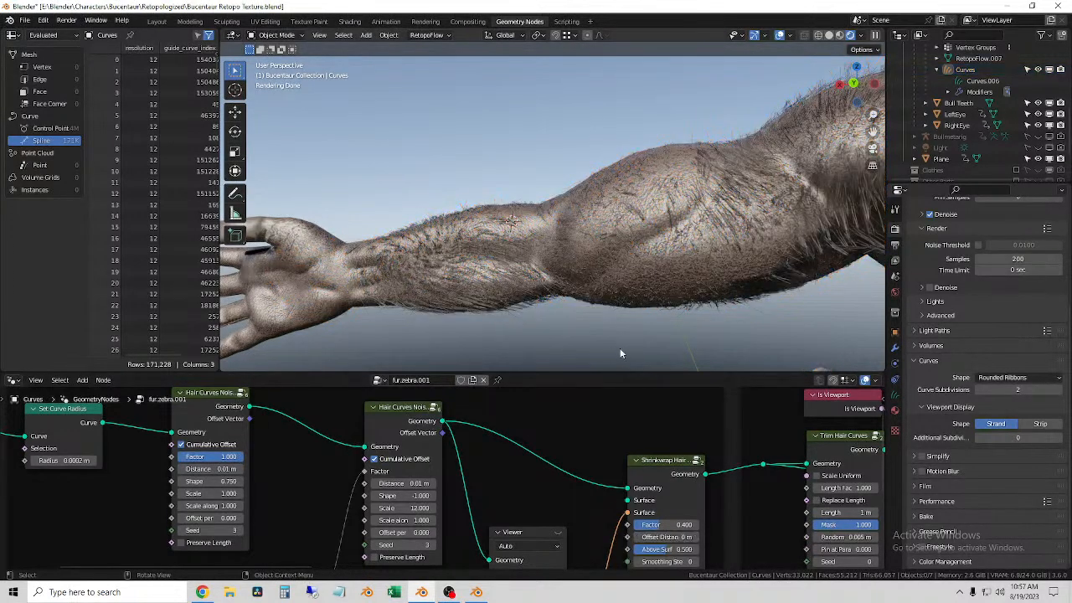
{"action": "scroll", "coordinate": [601, 288], "scroll_direction": "up", "scroll_amount": 5}
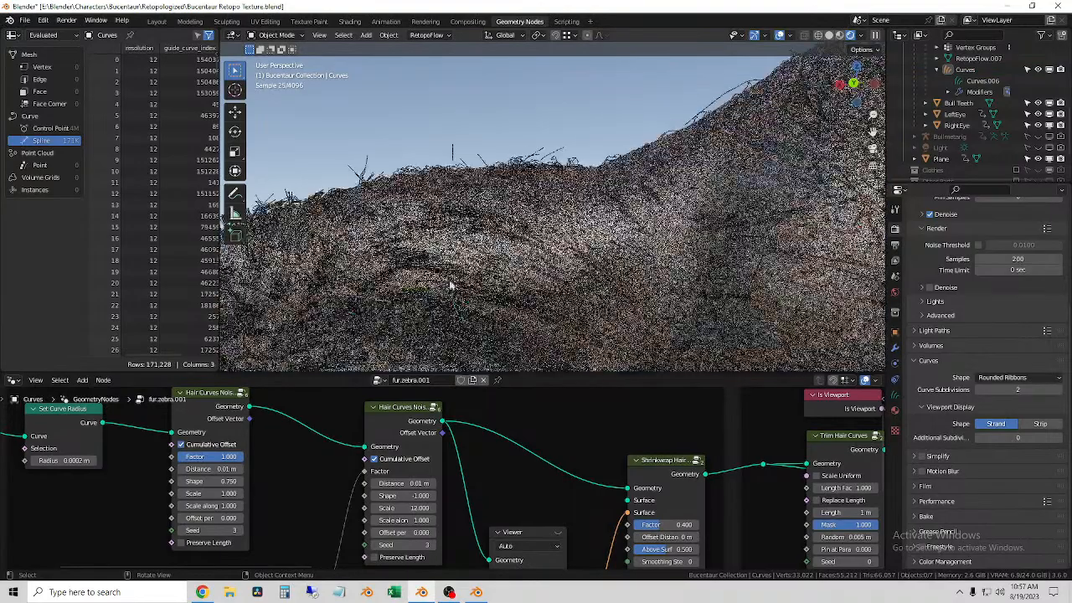
Step: Select the fur curves and set Offset Distance to 0.025 m on the Shrinkwrap Hair Curves node
{"action": "left_click", "coordinate": [469, 284]}
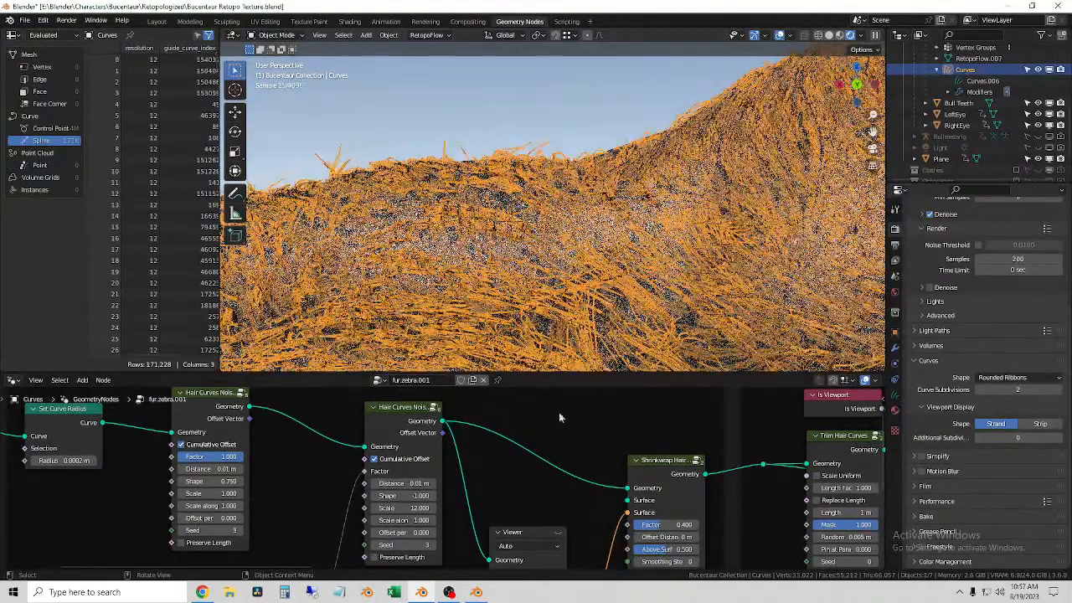
{"action": "left_click", "coordinate": [685, 535]}
{"action": "type", "text": ".0"}
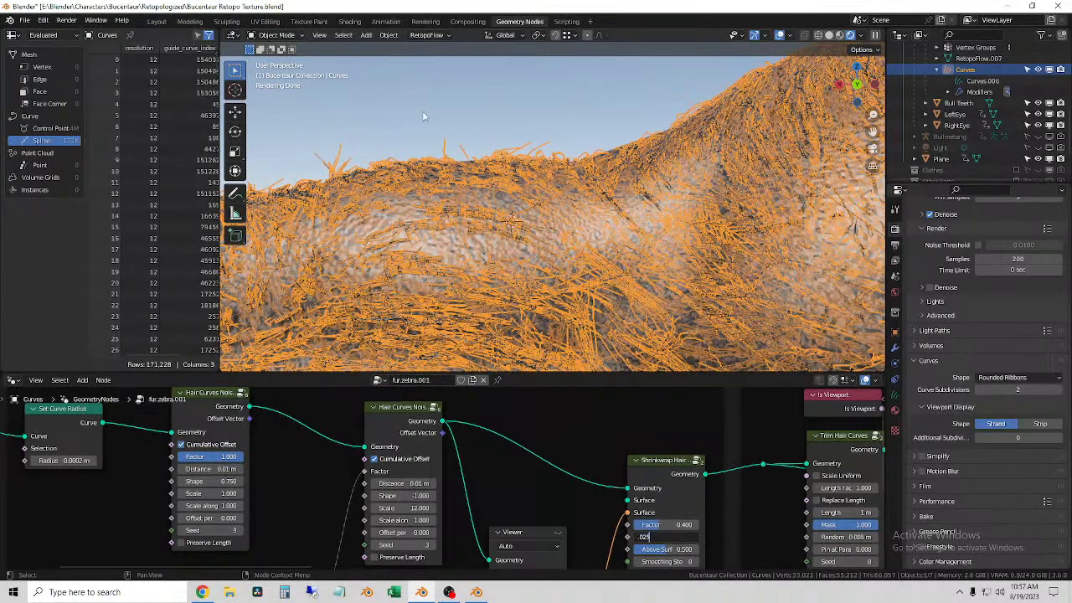
{"action": "type", "text": "25"}
{"action": "key", "text": "Return"}
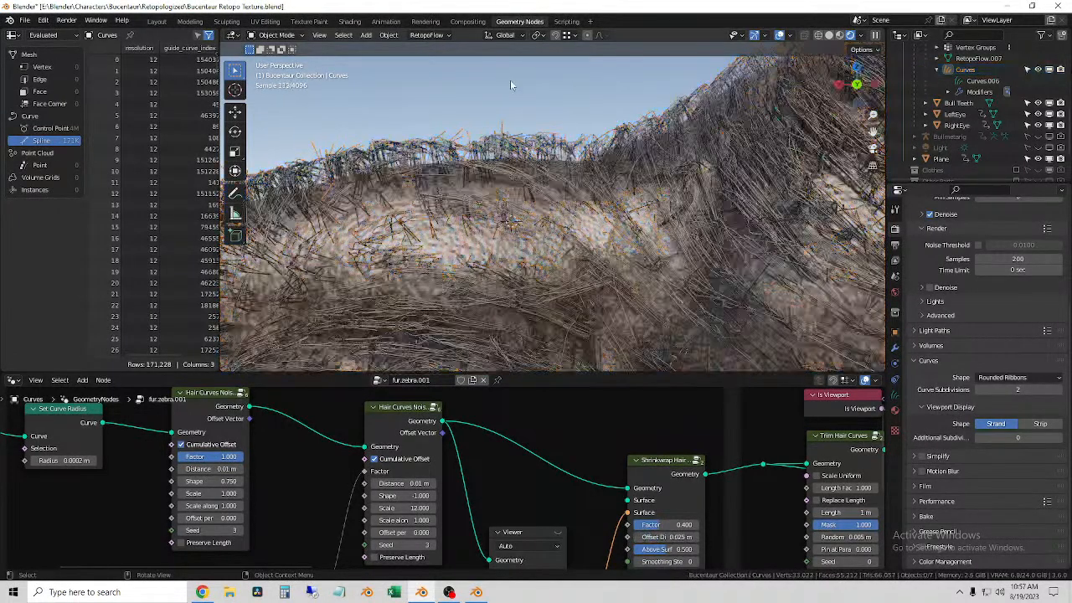
Step: Inspect the rendered fur on the arms, chest and underarm from several angles
{"action": "middle_click_drag", "start_coordinate": [469, 176], "coordinate": [550, 173]}
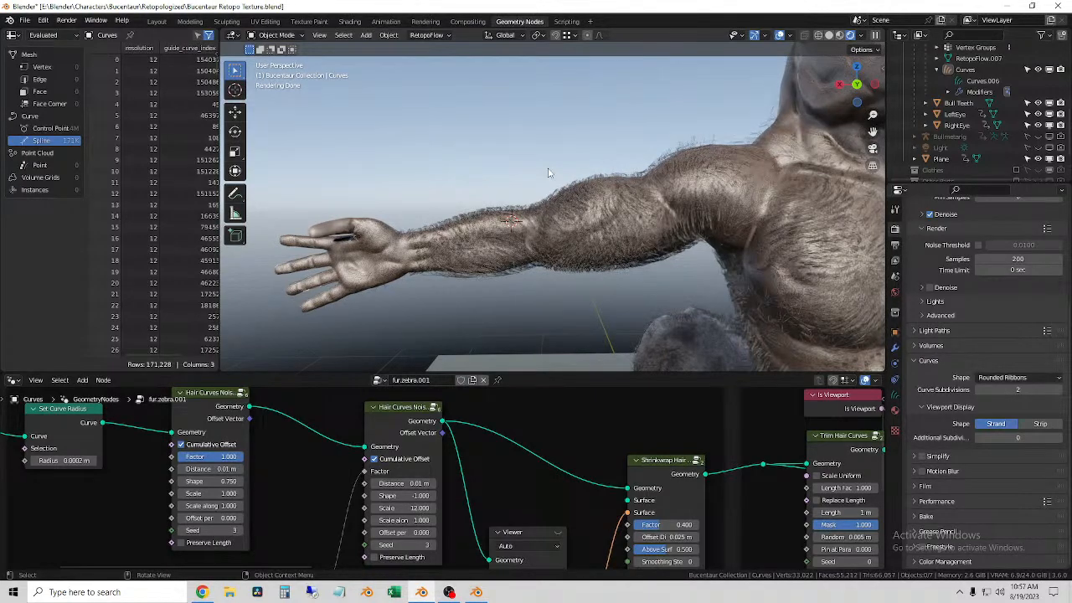
{"action": "middle_click_drag", "start_coordinate": [549, 191], "coordinate": [522, 193]}
{"action": "left_click", "coordinate": [490, 189]}
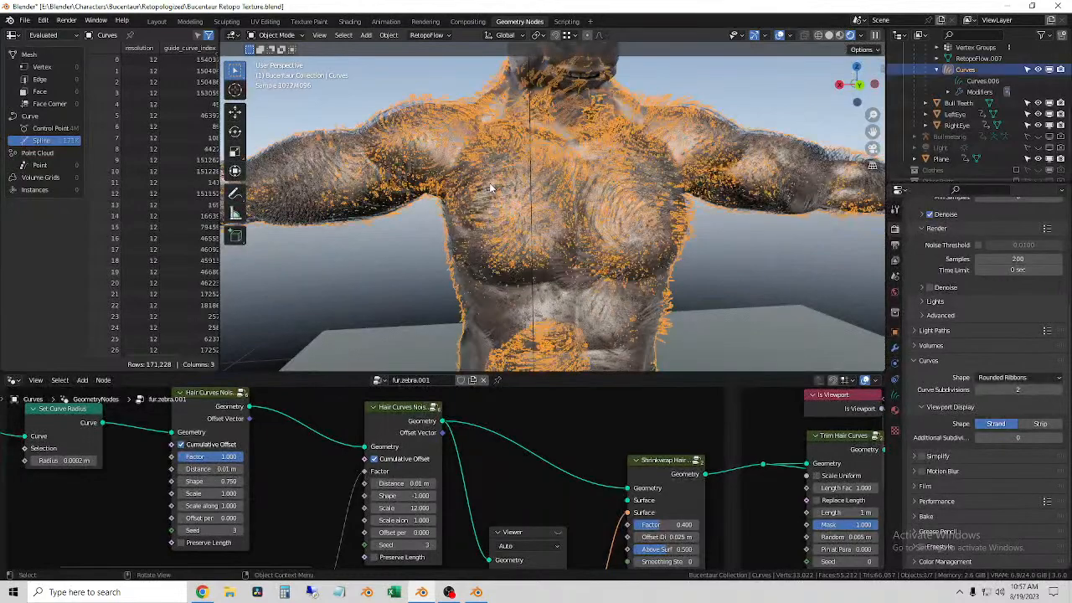
{"action": "left_click", "coordinate": [737, 256]}
{"action": "middle_click_drag", "start_coordinate": [737, 255], "coordinate": [641, 243]}
{"action": "scroll", "coordinate": [628, 240], "scroll_direction": "up", "scroll_amount": 6}
{"action": "left_click", "coordinate": [663, 227]}
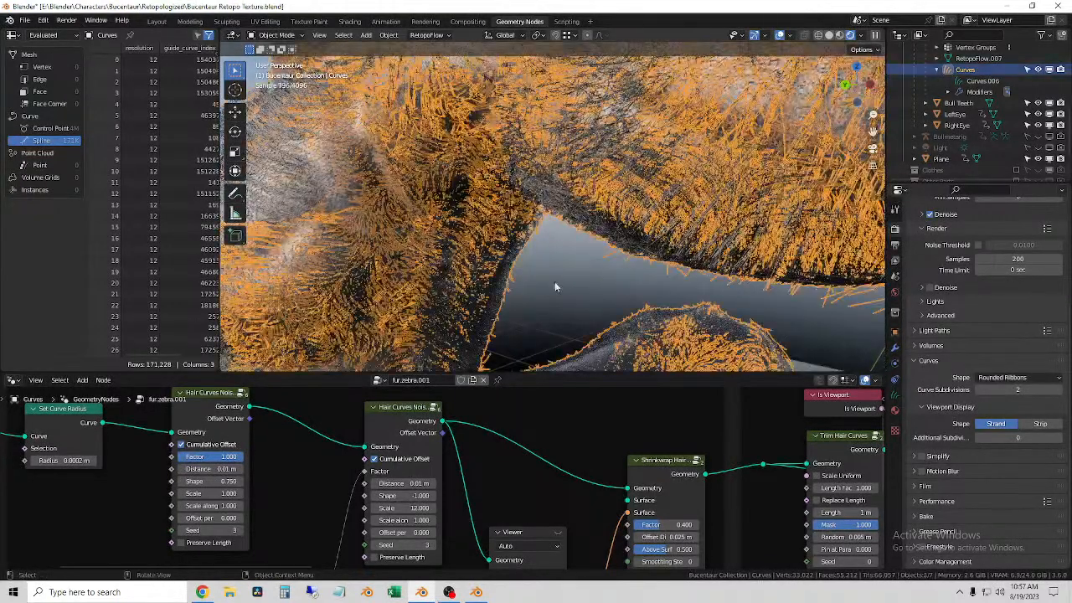
{"action": "left_click", "coordinate": [557, 283]}
{"action": "scroll", "coordinate": [556, 283], "scroll_direction": "down", "scroll_amount": 6}
{"action": "middle_click_drag", "start_coordinate": [556, 284], "coordinate": [624, 264]}
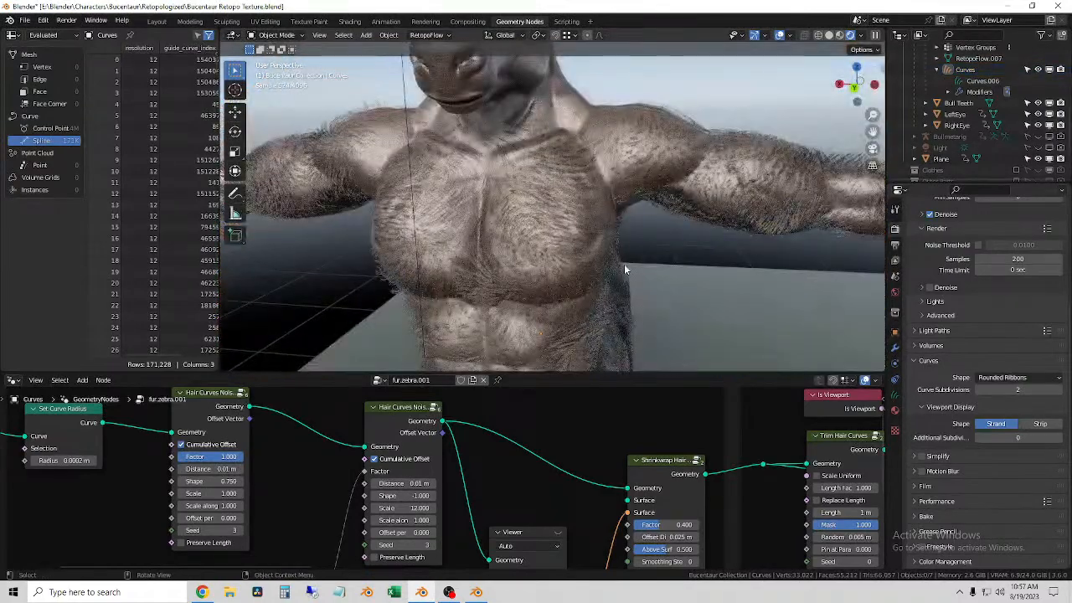
Step: Select the fur curves and set the Shrinkwrap Hair Curves node to Factor 0.5 and Offset Distance 0.01 m
{"action": "middle_click_drag", "start_coordinate": [619, 263], "coordinate": [680, 223]}
{"action": "left_click", "coordinate": [683, 221]}
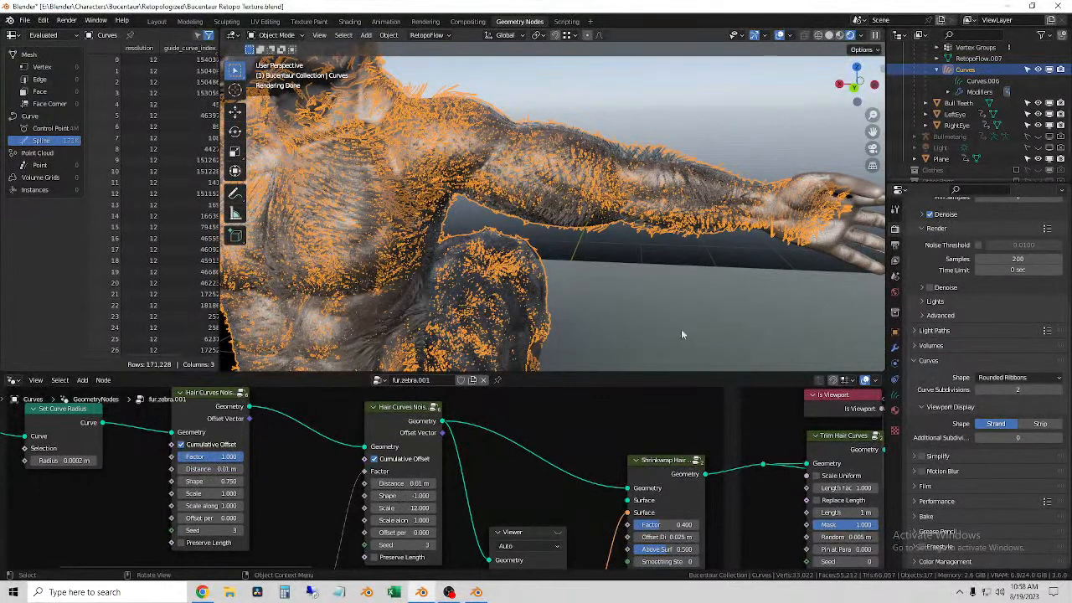
{"action": "left_click", "coordinate": [679, 524]}
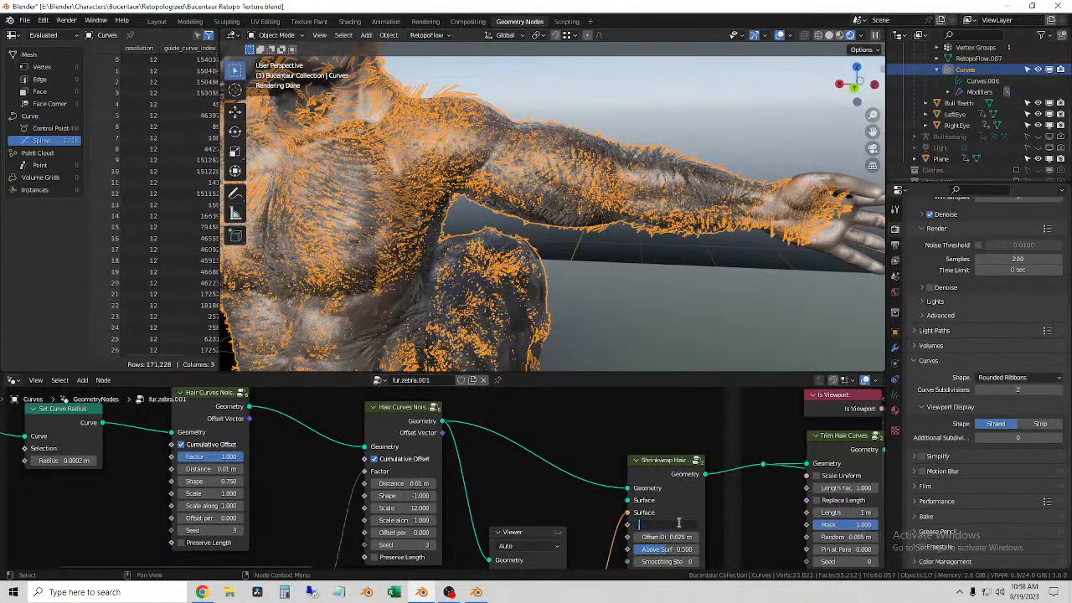
{"action": "type", "text": ".5"}
{"action": "key", "text": "Return"}
{"action": "left_click", "coordinate": [681, 536]}
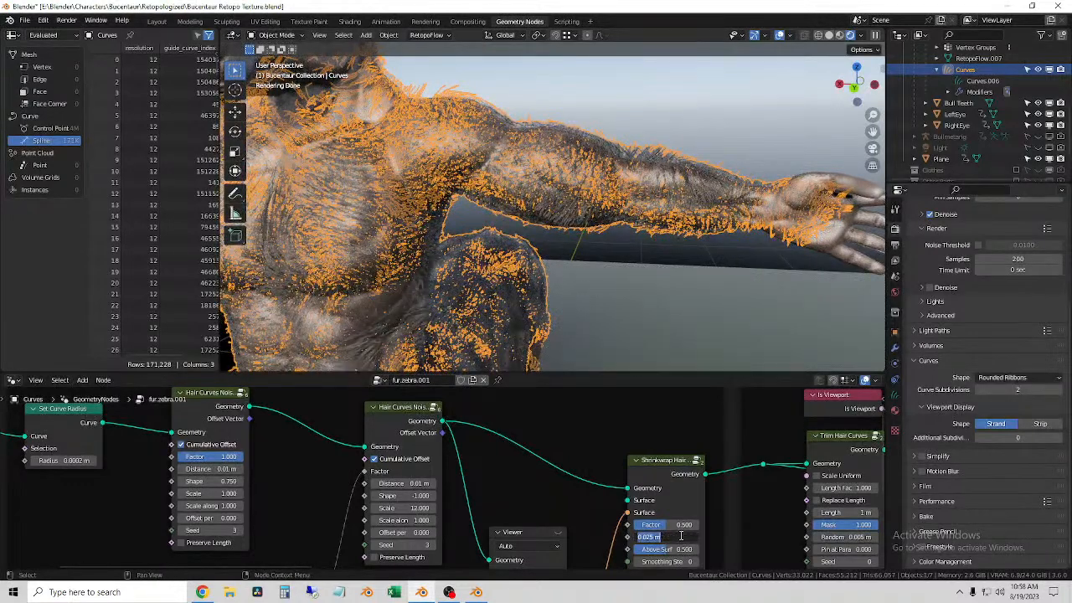
{"action": "type", "text": "0.01"}
{"action": "key", "text": "Return"}
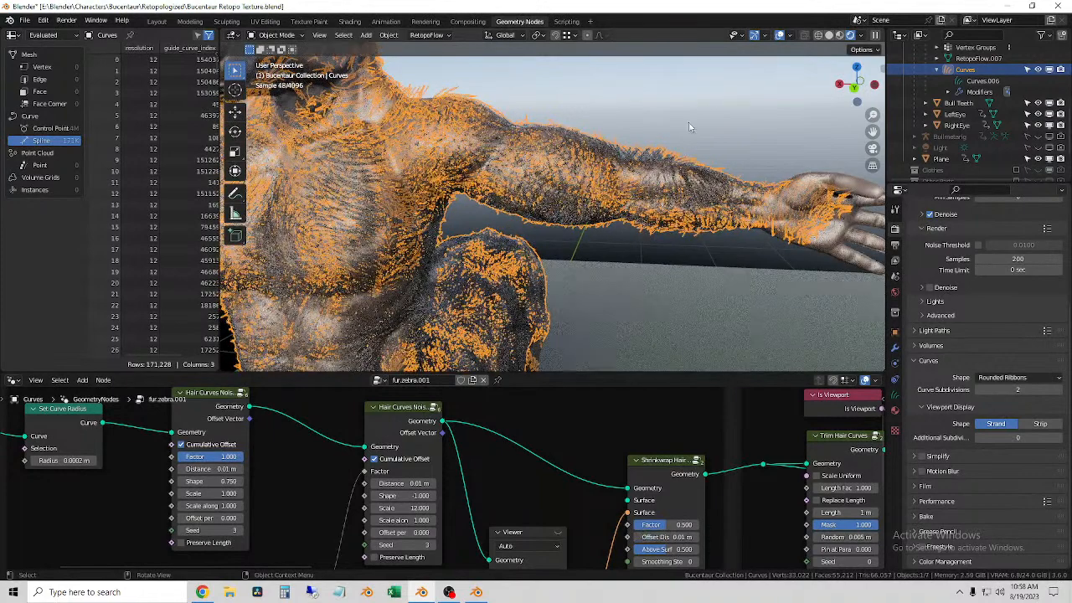
Step: Set the Shrinkwrap Hair Curves node's Offset Distance to 0.001 m, then deselect the curves and check the rendered fur along the back
{"action": "left_click", "coordinate": [672, 537]}
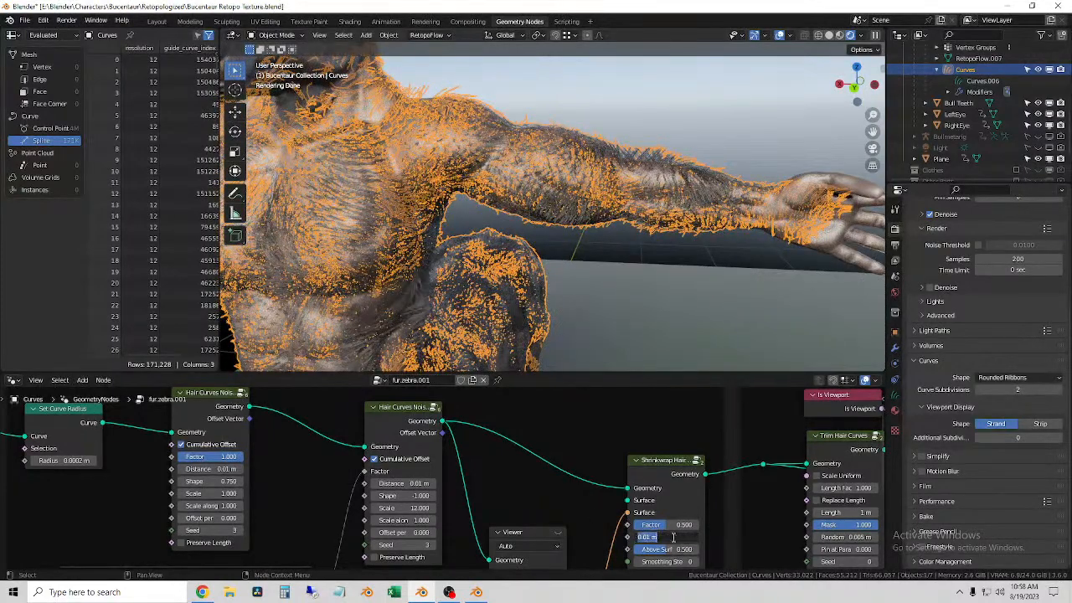
{"action": "type", "text": "0"}
{"action": "left_click", "coordinate": [735, 134]}
{"action": "left_click", "coordinate": [728, 135]}
{"action": "scroll", "coordinate": [727, 139], "scroll_direction": "down", "scroll_amount": 3}
{"action": "middle_click_drag", "start_coordinate": [731, 277], "coordinate": [587, 305], "text": "shift"}
{"action": "right_click", "coordinate": [488, 276], "text": "shift"}
{"action": "scroll", "coordinate": [487, 277], "scroll_direction": "up", "scroll_amount": 7}
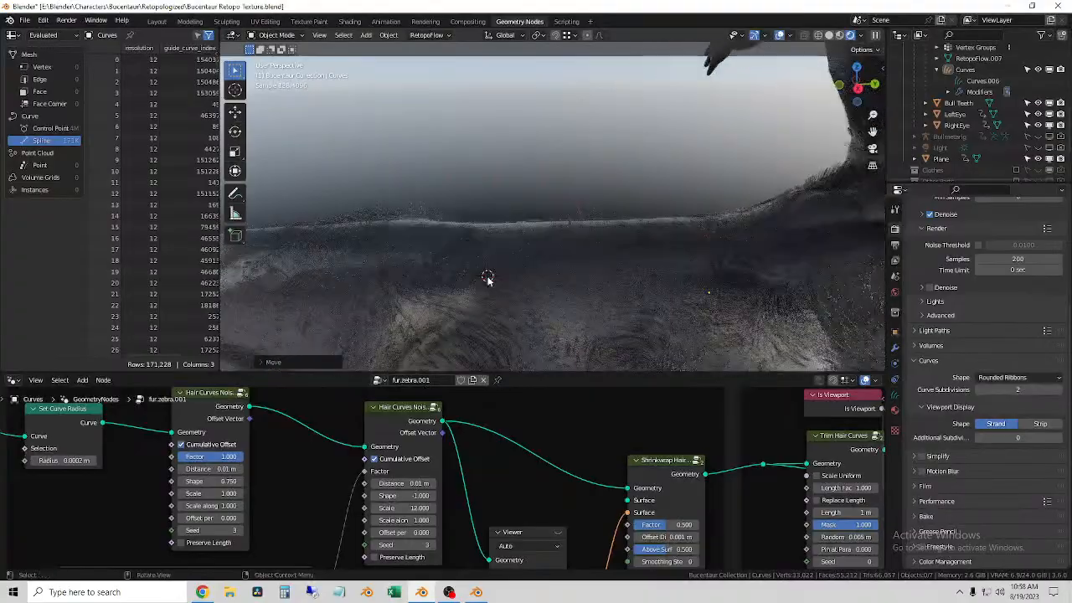
{"action": "middle_click_drag", "start_coordinate": [488, 278], "coordinate": [500, 323]}
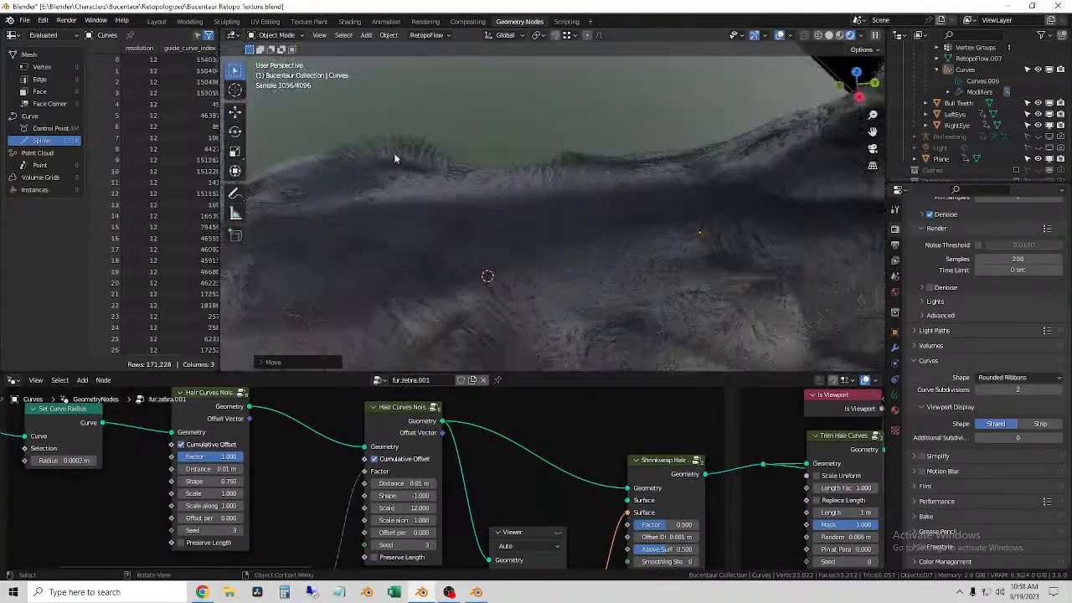
Step: Reselect the fur curves and set Offset Distance to 0.101 m and Factor to about 0.058 on the Shrinkwrap Hair Curves node
{"action": "left_click", "coordinate": [397, 149]}
{"action": "scroll", "coordinate": [615, 344], "scroll_direction": "down", "scroll_amount": 2}
{"action": "middle_click_drag", "start_coordinate": [588, 277], "coordinate": [577, 208]}
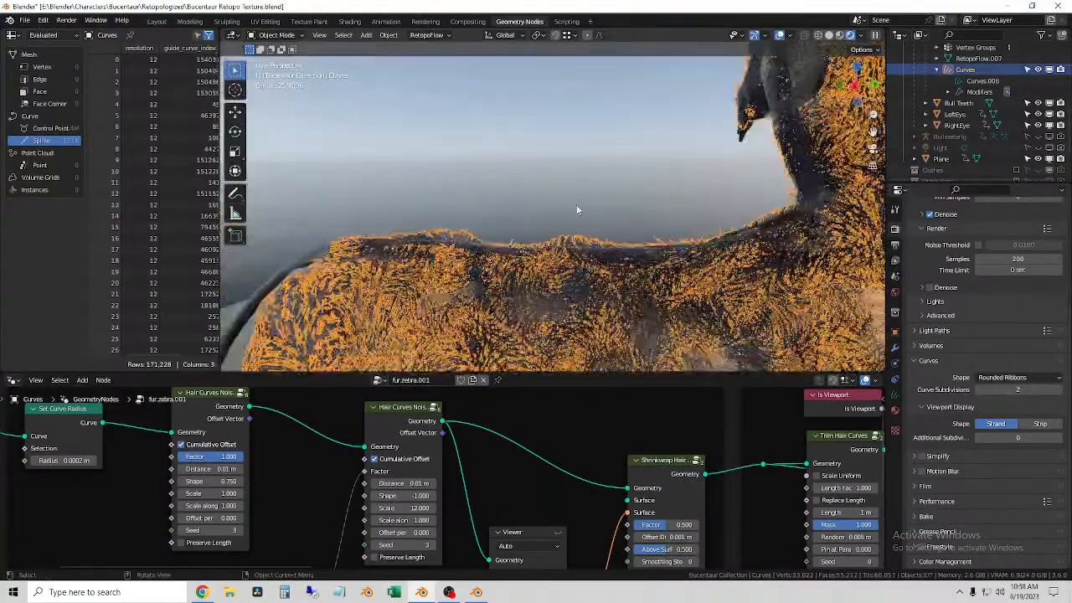
{"action": "left_click_drag", "start_coordinate": [661, 465], "coordinate": [633, 441]}
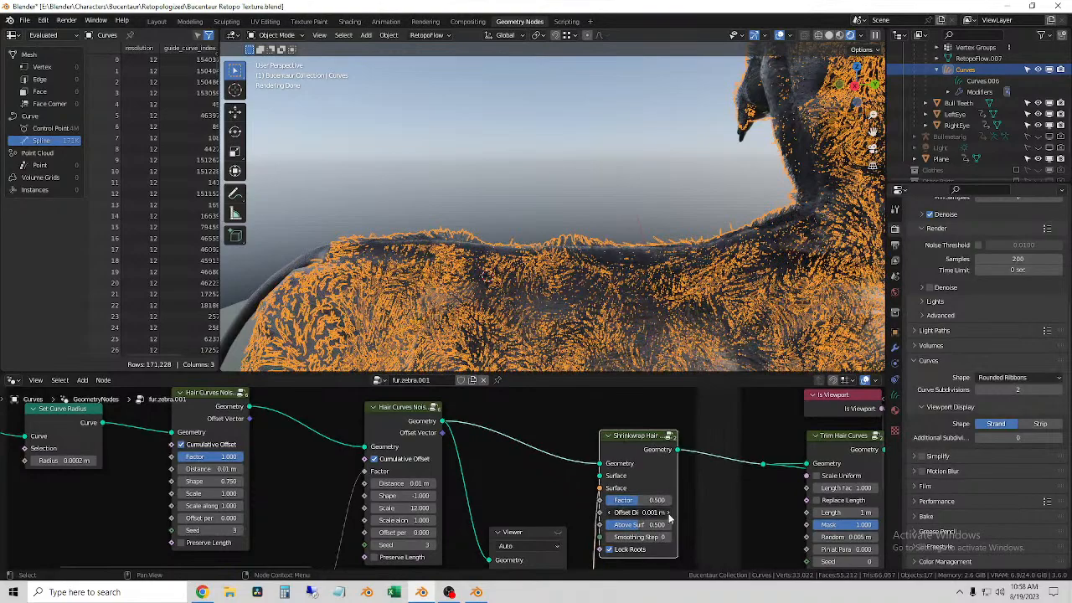
{"action": "middle_click_drag", "start_coordinate": [528, 209], "coordinate": [430, 221]}
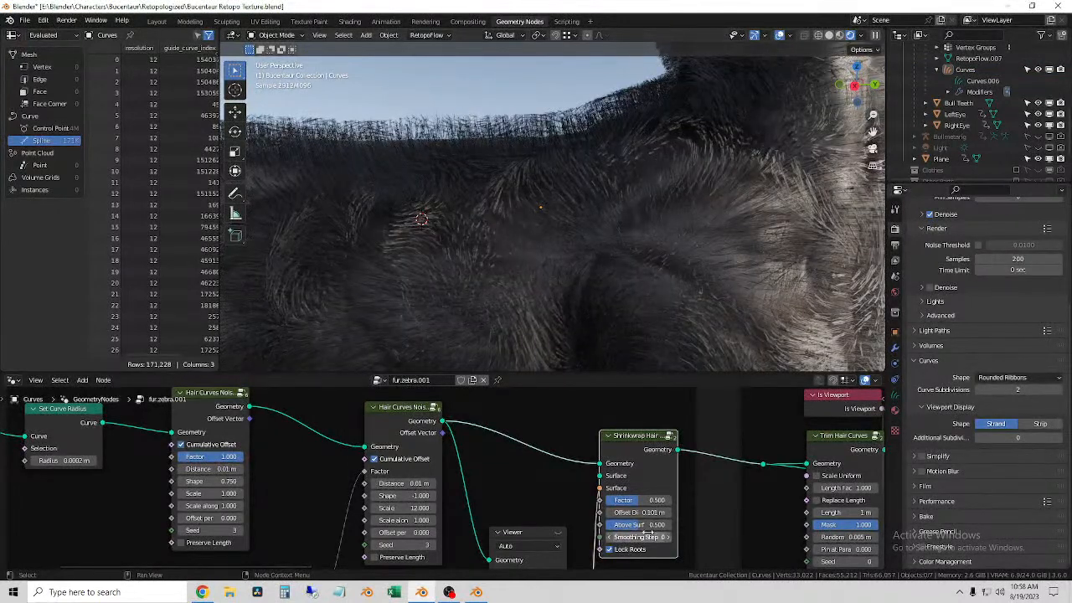
{"action": "left_click_drag", "start_coordinate": [646, 525], "coordinate": [595, 500]}
{"action": "key", "text": "ctrl+z"}
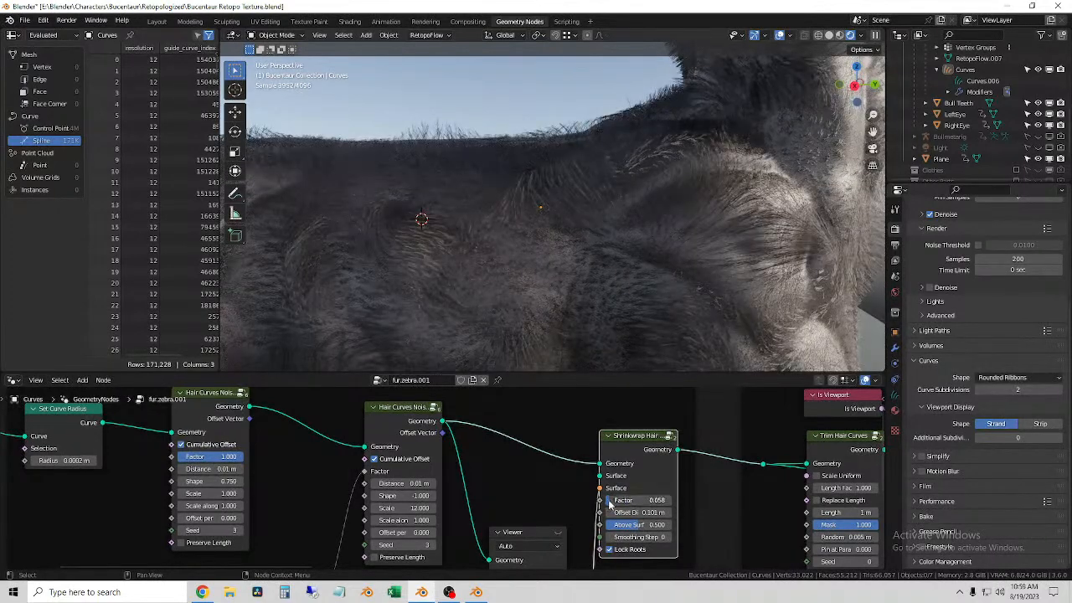
Step: Switch the viewport to solid shading for a close-up check of the fur strands on the body surface
{"action": "middle_click_drag", "start_coordinate": [549, 125], "coordinate": [619, 194]}
{"action": "left_click", "coordinate": [644, 207]}
{"action": "scroll", "coordinate": [648, 208], "scroll_direction": "up", "scroll_amount": 6}
{"action": "middle_click_drag", "start_coordinate": [648, 209], "coordinate": [658, 251]}
{"action": "middle_click_drag", "start_coordinate": [588, 247], "coordinate": [548, 230]}
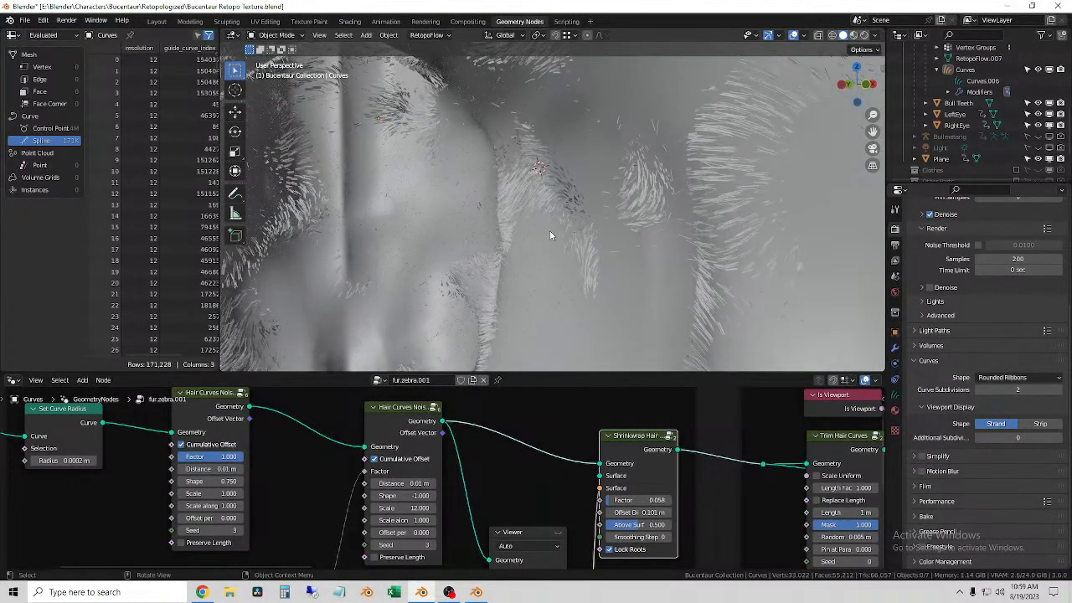
Step: Select the fur curves and hide the viewport overlays so the strands show without the selection outline
{"action": "left_click", "coordinate": [551, 186]}
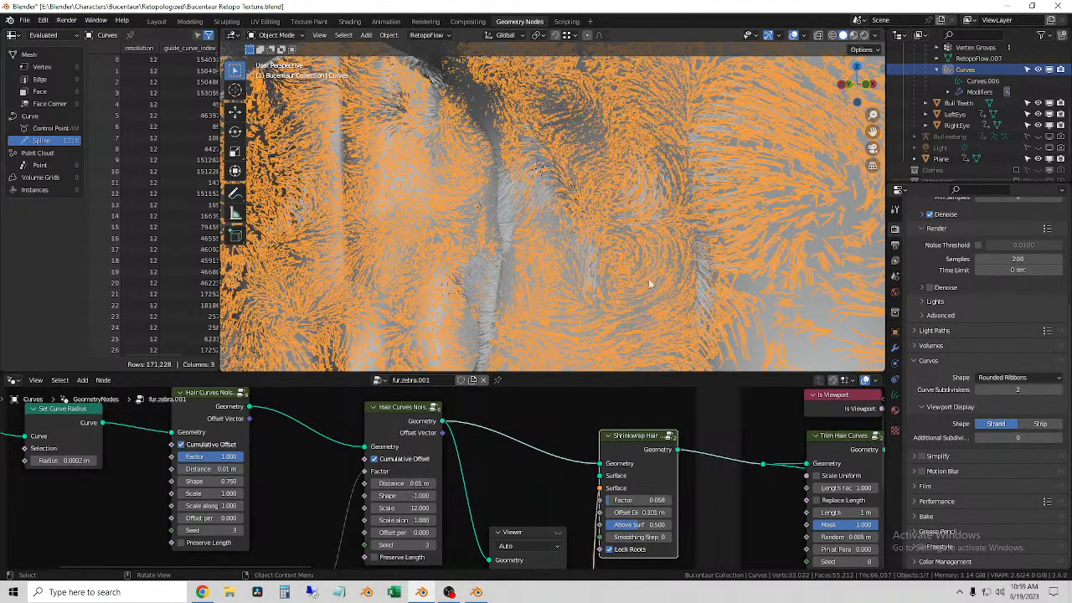
{"action": "left_click", "coordinate": [756, 299]}
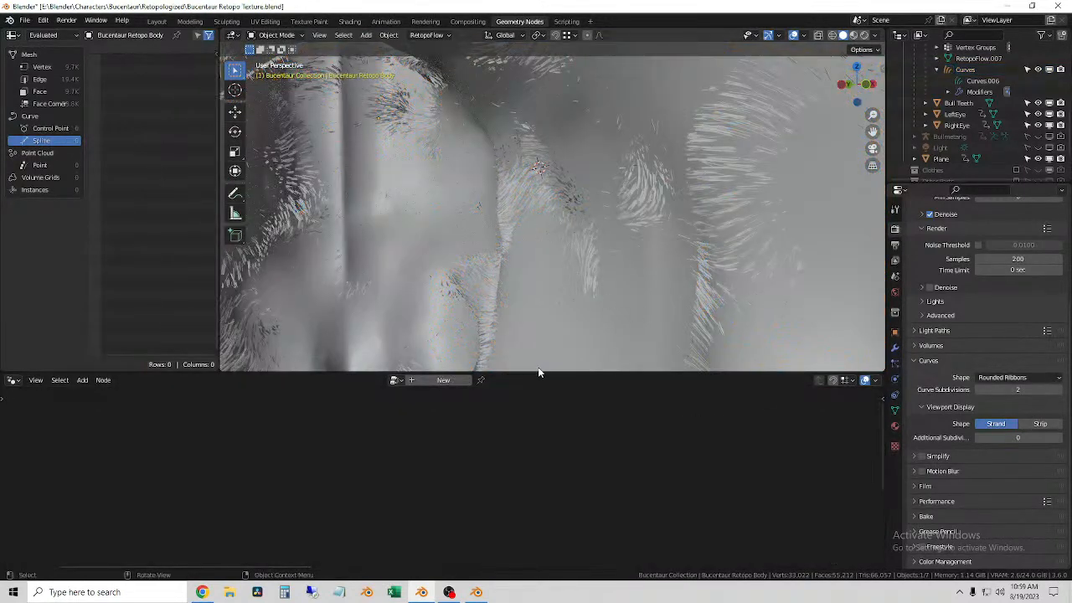
{"action": "left_click", "coordinate": [539, 195]}
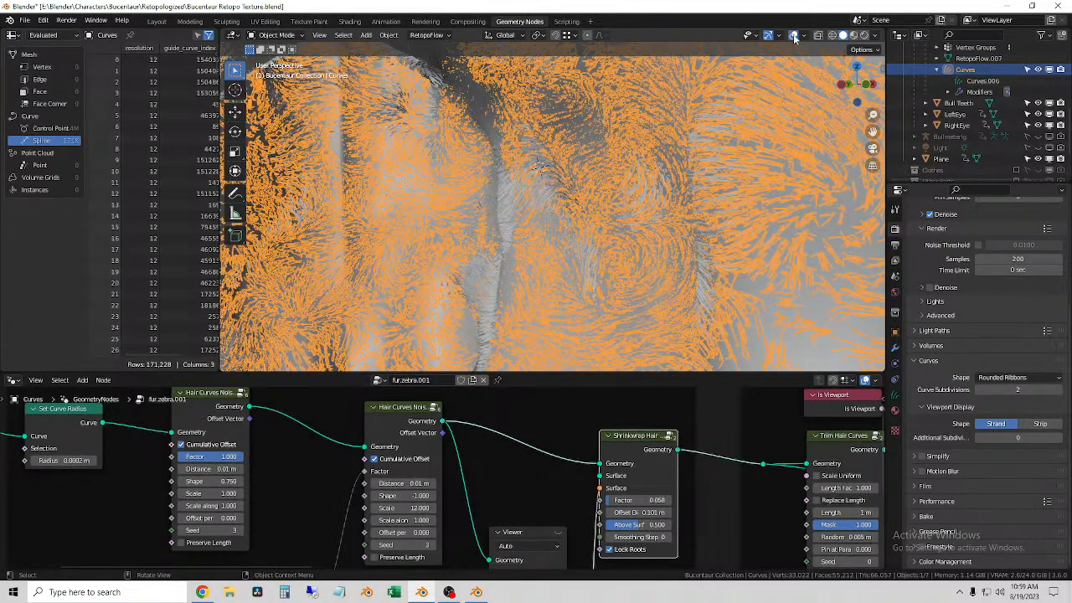
{"action": "left_click", "coordinate": [794, 36]}
Step: Set the Shrinkwrap Hair Curves node's Offset Distance back to 0.001 m
{"action": "scroll", "coordinate": [491, 475], "scroll_direction": "down", "scroll_amount": 1, "text": "ctrl"}
{"action": "middle_click_drag", "start_coordinate": [491, 476], "coordinate": [451, 413]}
{"action": "left_click", "coordinate": [578, 450]}
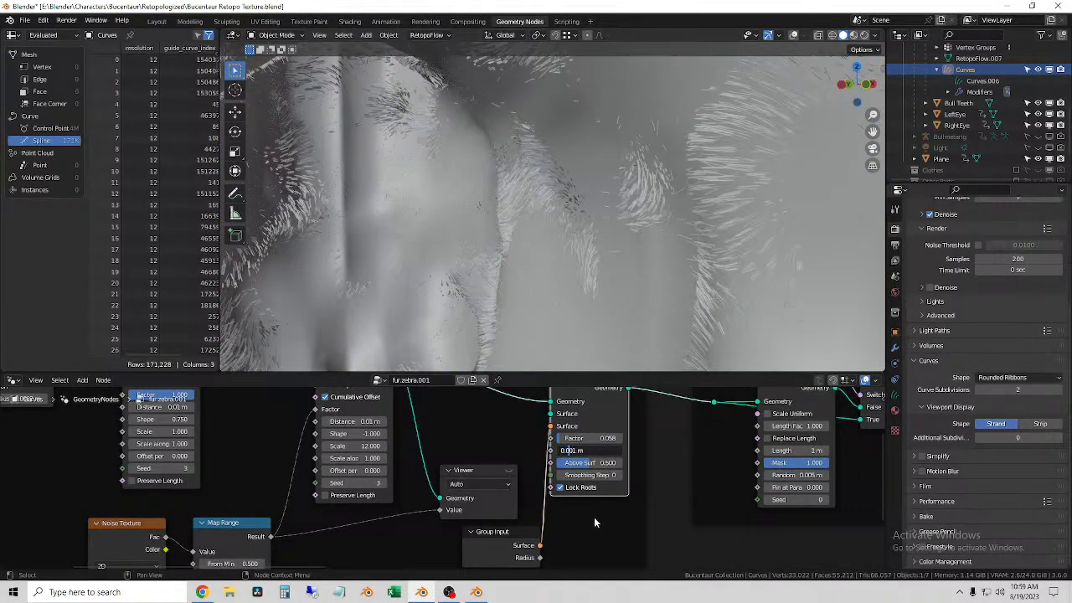
{"action": "key", "text": "Return"}
{"action": "left_click", "coordinate": [581, 450]}
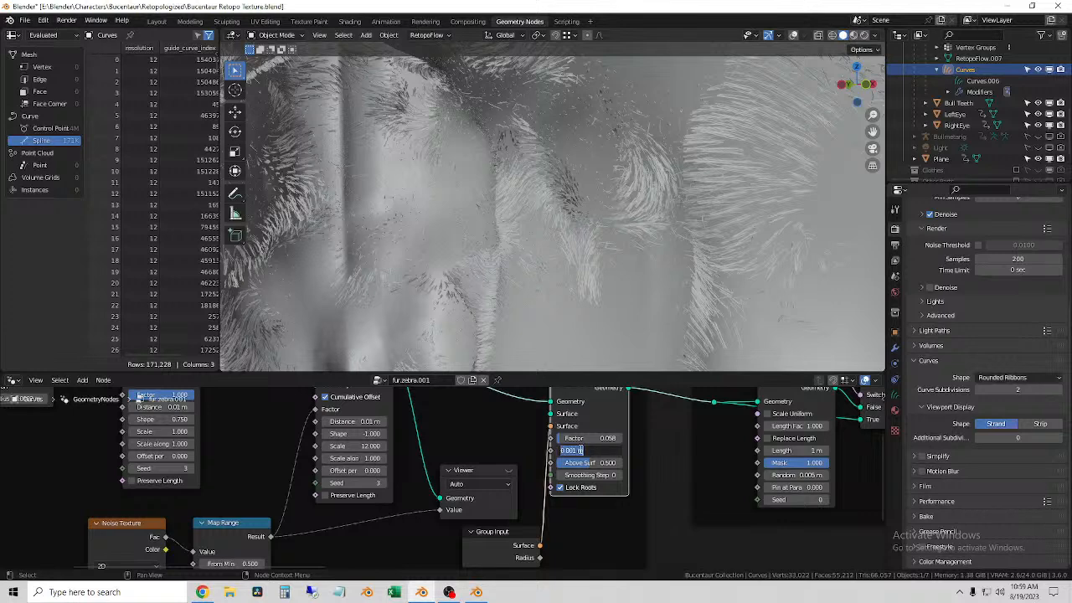
{"action": "left_click", "coordinate": [584, 442]}
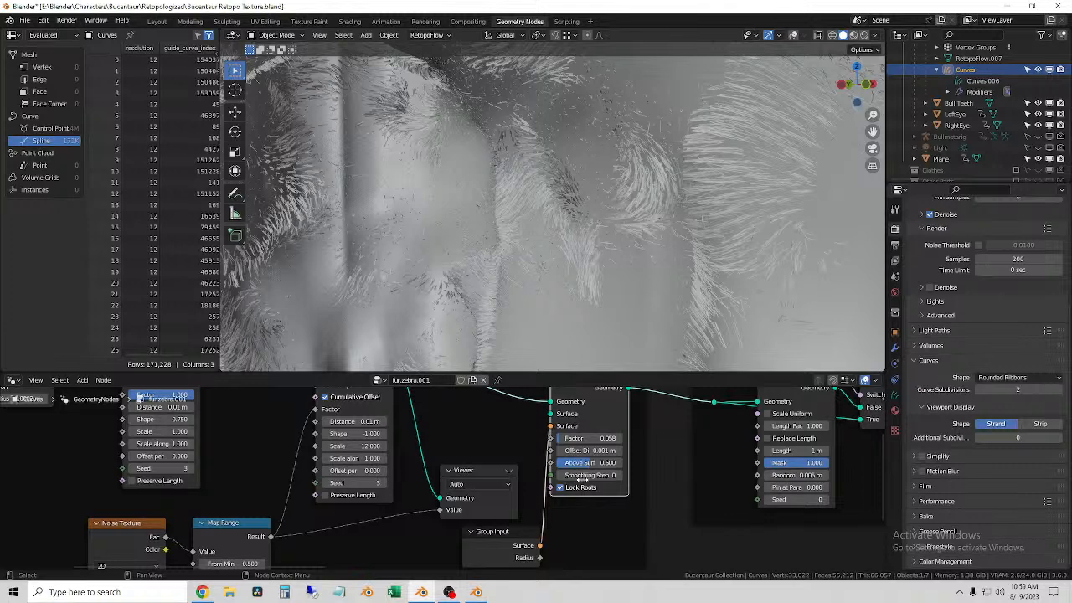
Step: Set Smoothing Steps to 1 and Offset Distance to 0.011 m on the Shrinkwrap Hair Curves node
{"action": "left_click", "coordinate": [619, 476]}
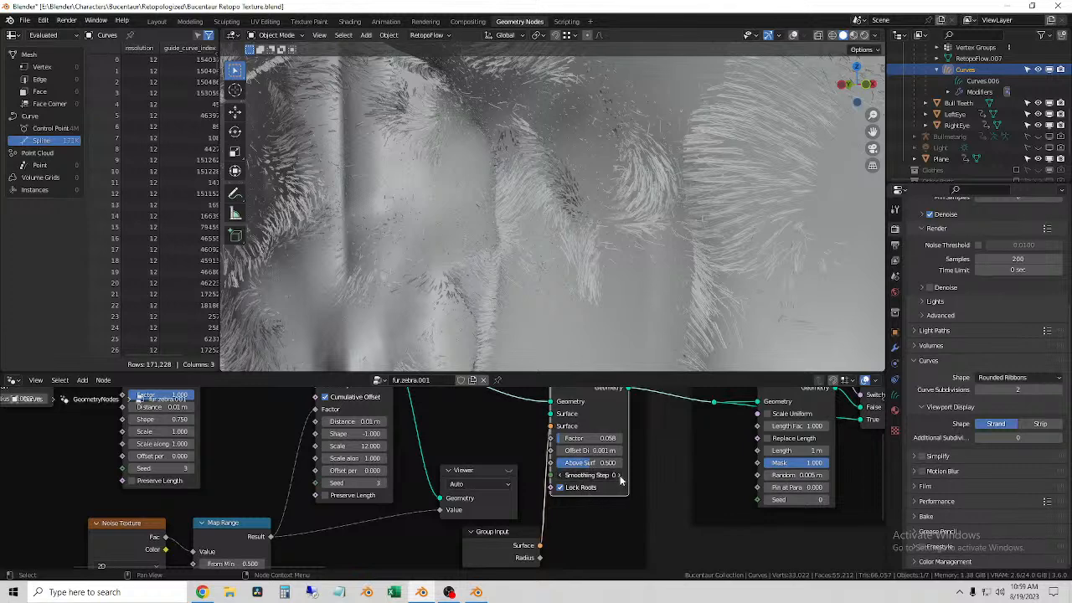
{"action": "left_click", "coordinate": [616, 453]}
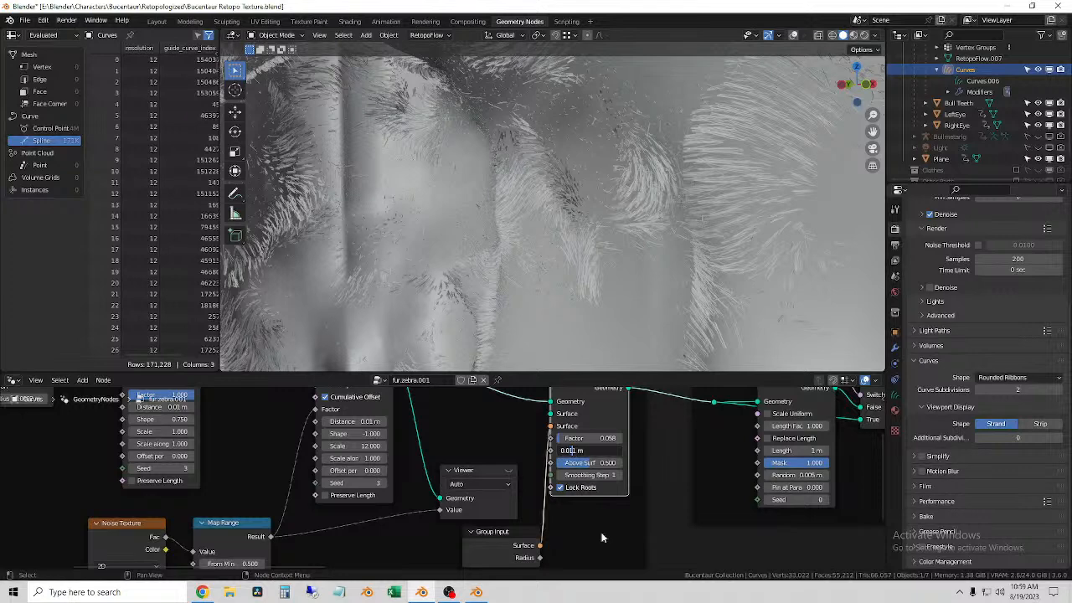
{"action": "key", "text": "Return"}
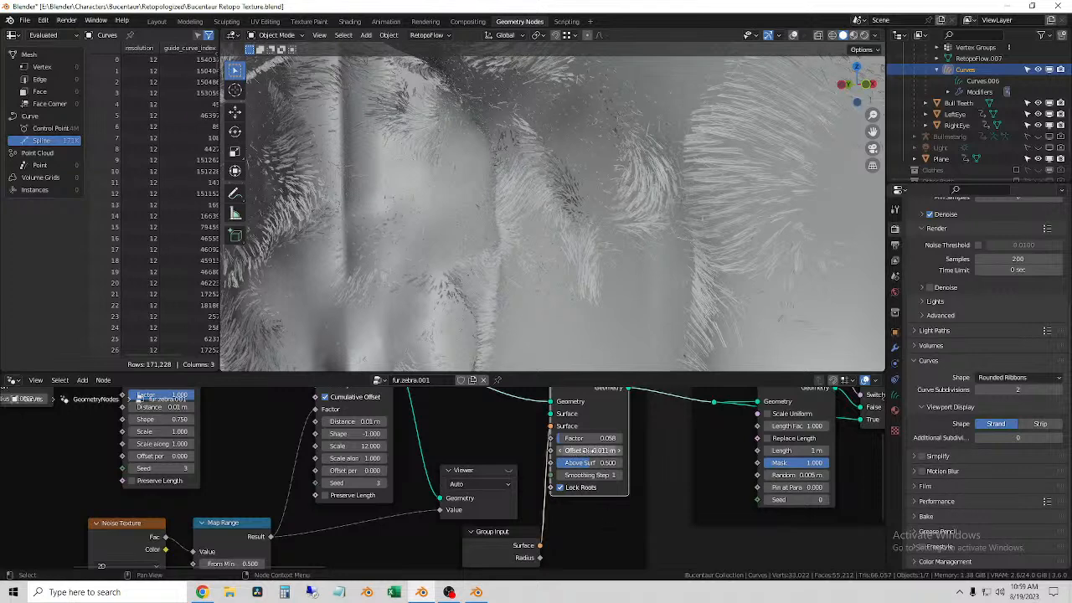
Step: Try a Factor of 0.1 and then 0.2 on the Shrinkwrap Hair Curves node
{"action": "left_click", "coordinate": [614, 438]}
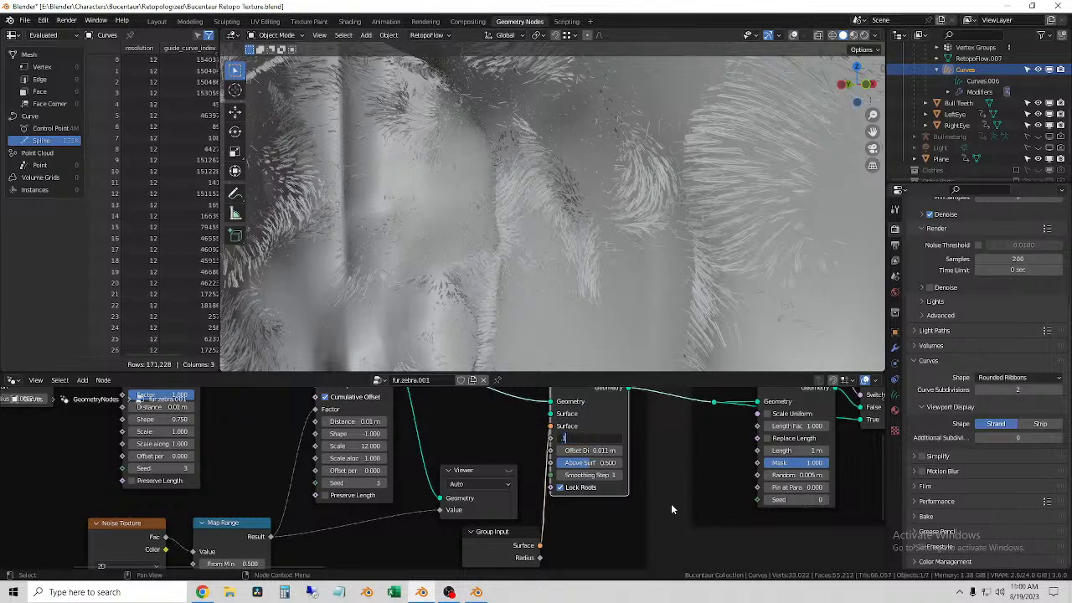
{"action": "type", "text": ".1"}
{"action": "key", "text": "Tab"}
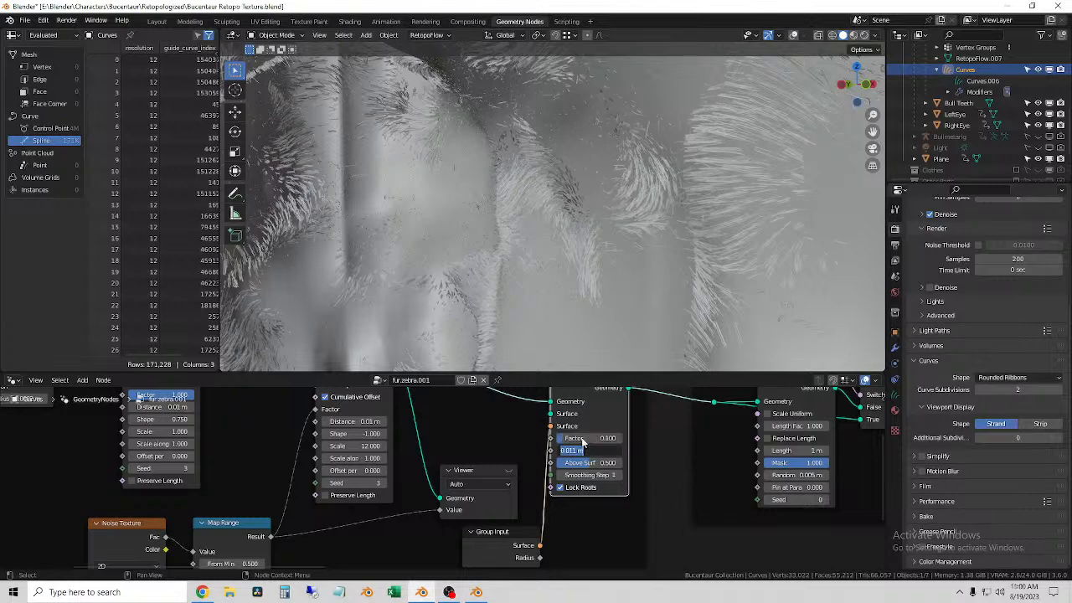
{"action": "left_click", "coordinate": [584, 438]}
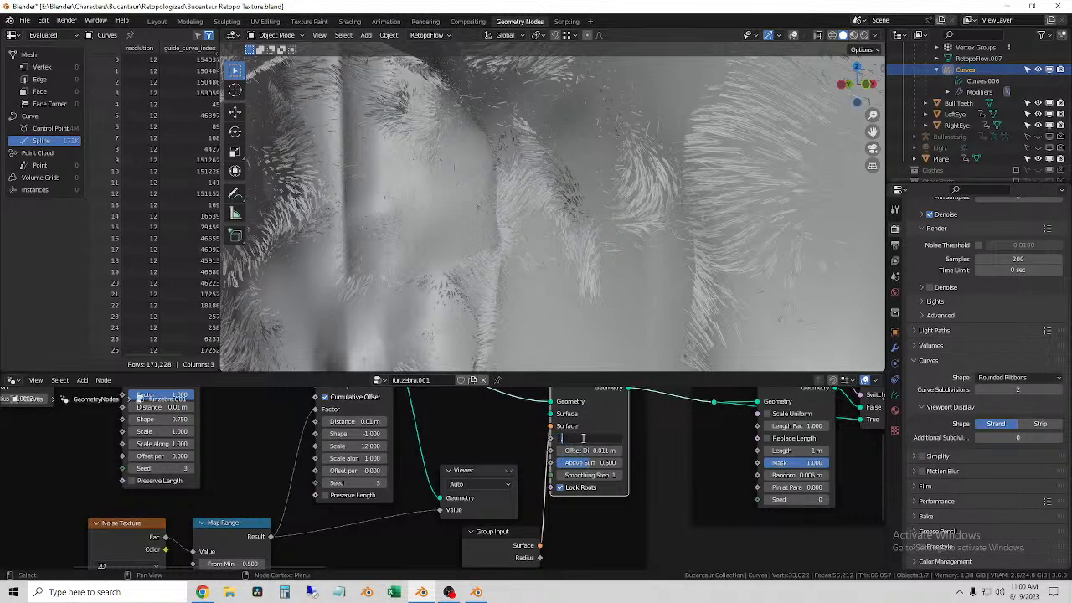
{"action": "key", "text": "Return"}
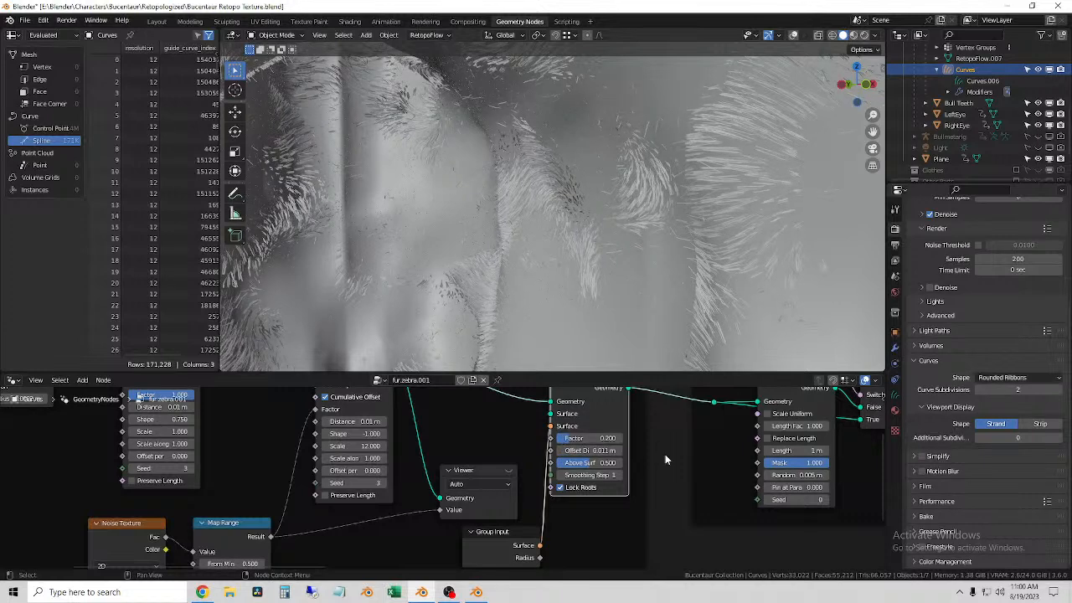
Step: Try an Offset Distance of 1 m on the Shrinkwrap Hair Curves node
{"action": "left_click", "coordinate": [598, 439]}
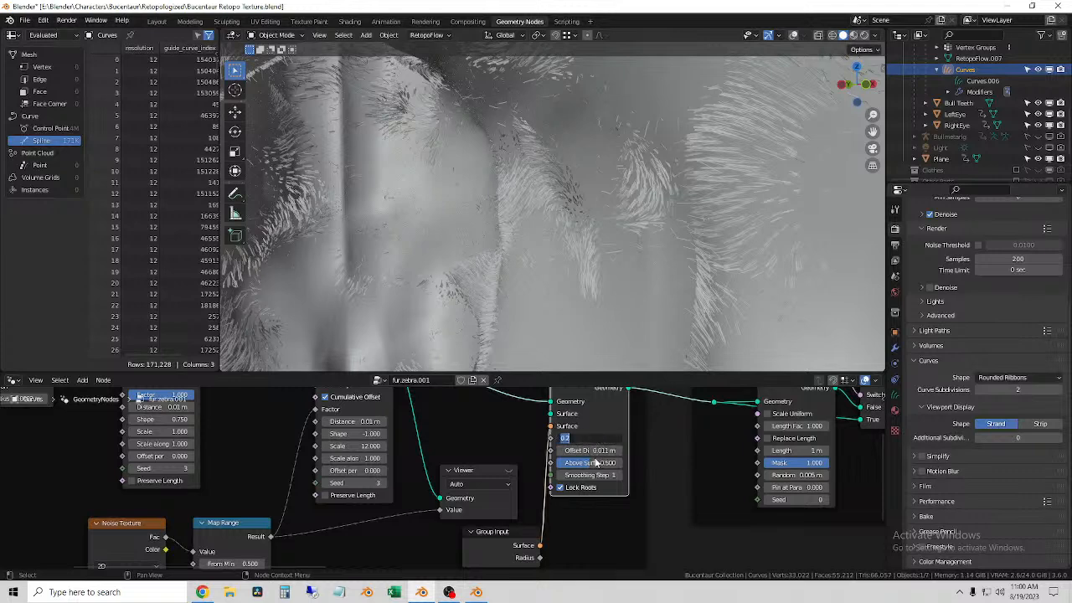
{"action": "left_click", "coordinate": [596, 452]}
{"action": "left_click", "coordinate": [596, 450]}
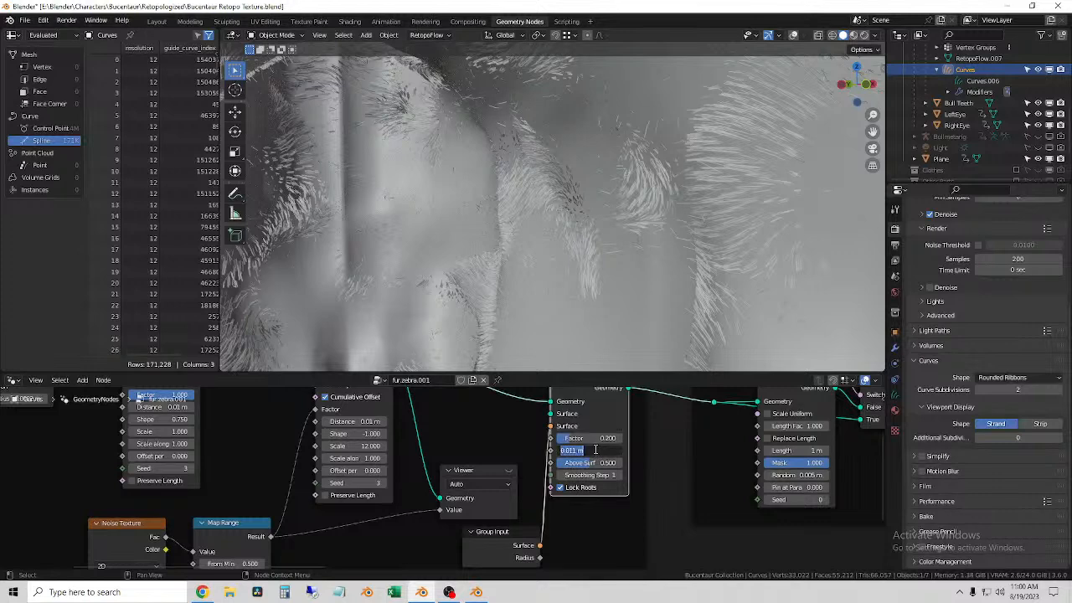
{"action": "type", "text": "1"}
{"action": "key", "text": "Return"}
Step: Check the fur along the back and sides, and reduce the shrinkwrap Offset Distance to 0.2 m
{"action": "middle_click_drag", "start_coordinate": [561, 319], "coordinate": [597, 77]}
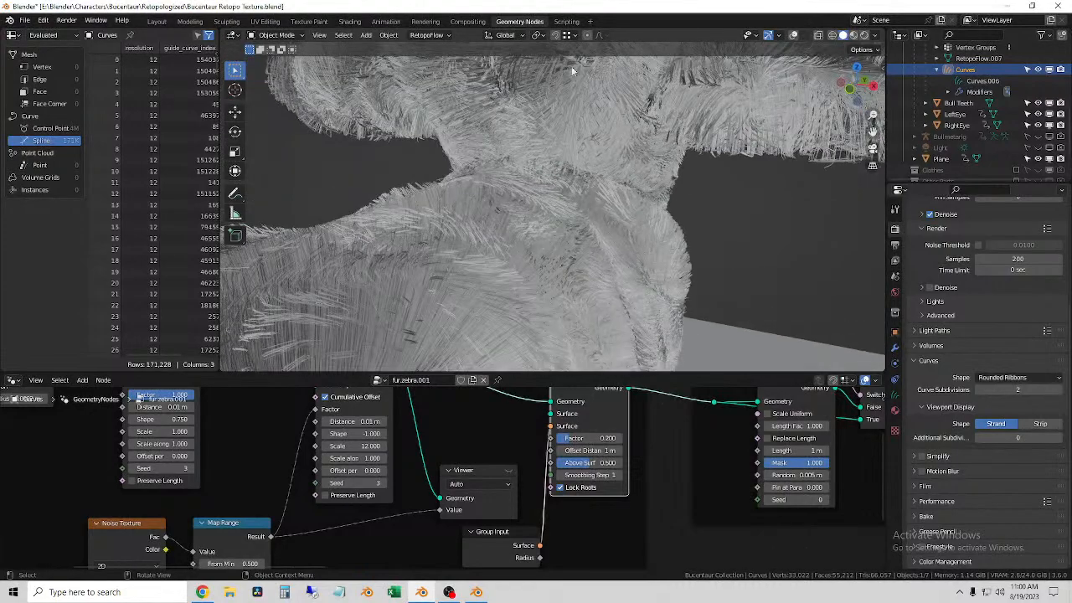
{"action": "middle_click_drag", "start_coordinate": [555, 199], "coordinate": [402, 274]}
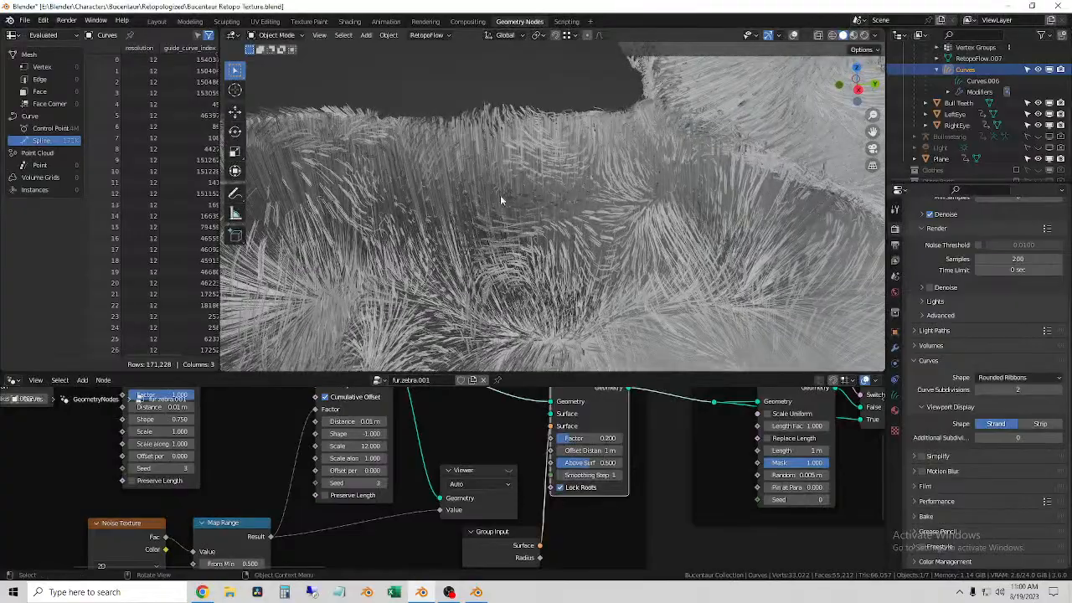
{"action": "scroll", "coordinate": [502, 208], "scroll_direction": "down", "scroll_amount": 6}
{"action": "scroll", "coordinate": [516, 289], "scroll_direction": "up", "scroll_amount": 9}
{"action": "middle_click_drag", "start_coordinate": [500, 270], "coordinate": [482, 238]}
{"action": "left_click", "coordinate": [598, 450]}
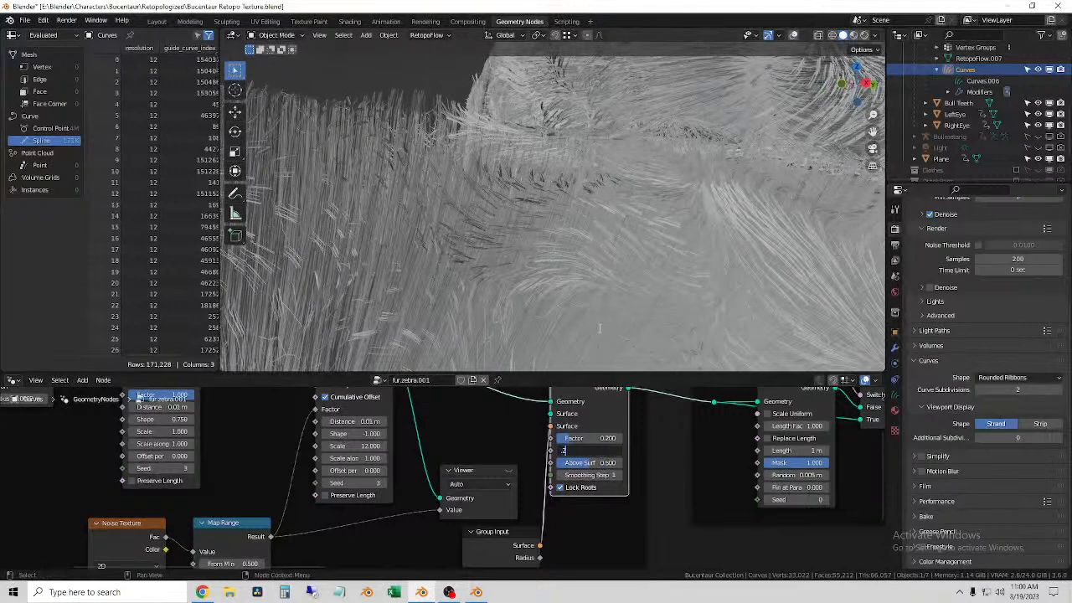
{"action": "key", "text": "Return"}
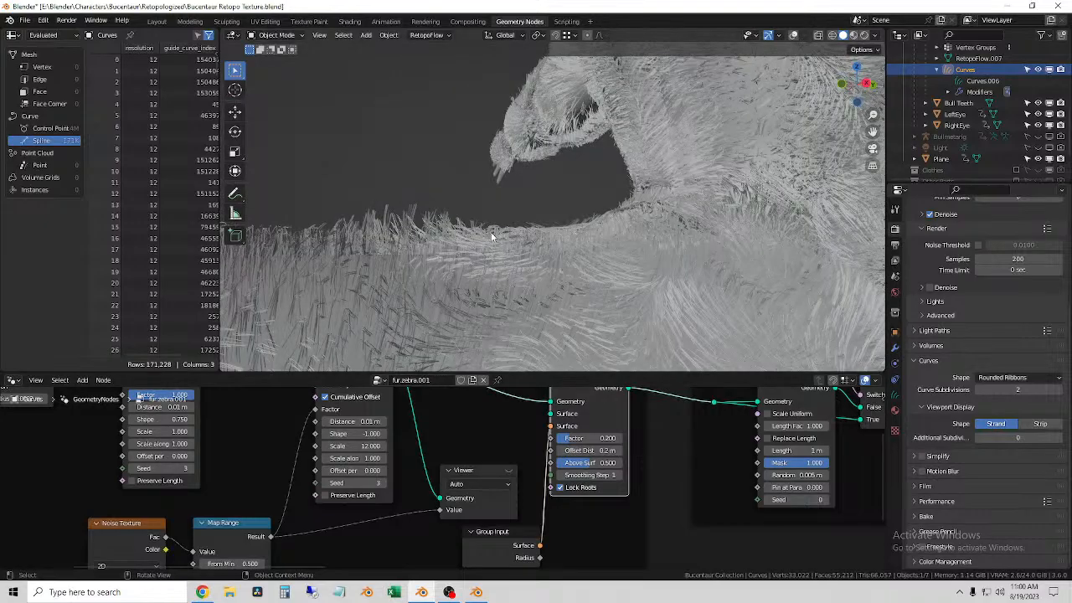
Step: Turn the viewport overlays back on and inspect the fur silhouette along the back
{"action": "middle_click_drag", "start_coordinate": [528, 255], "coordinate": [518, 180]}
{"action": "middle_click_drag", "start_coordinate": [571, 110], "coordinate": [500, 247]}
{"action": "left_click", "coordinate": [793, 35]}
{"action": "scroll", "coordinate": [653, 204], "scroll_direction": "down", "scroll_amount": 9}
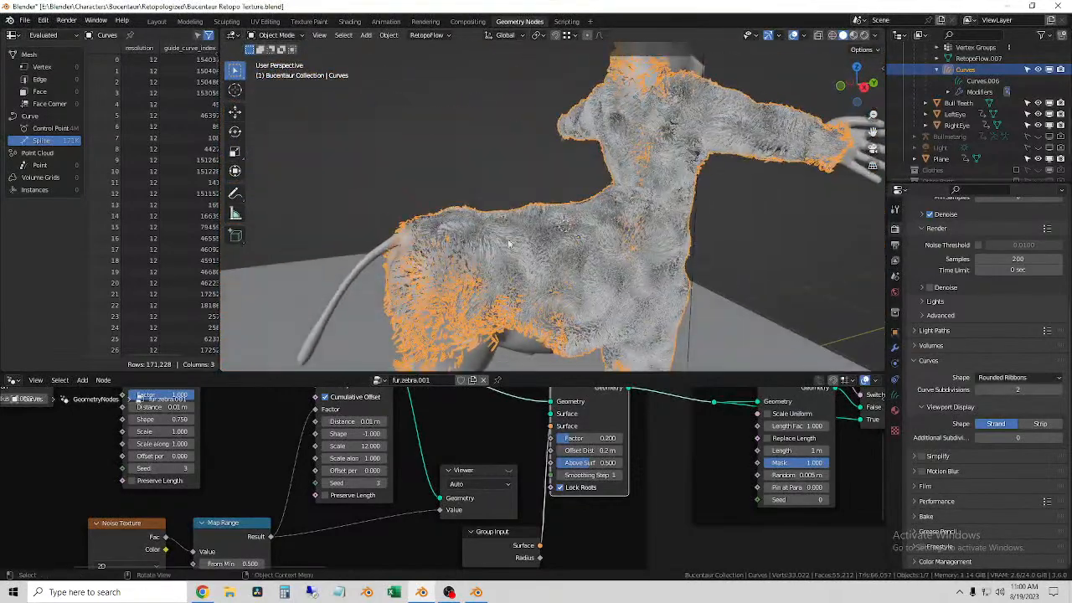
{"action": "middle_click_drag", "start_coordinate": [593, 188], "coordinate": [641, 292]}
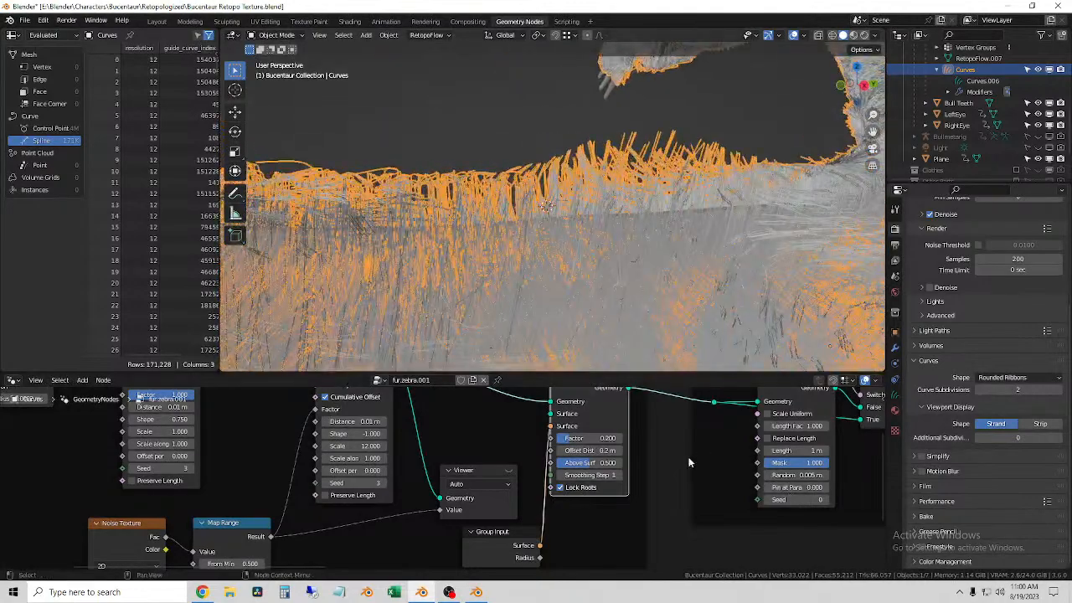
Step: Set both Factor and Above Surface to 0.1 on the Shrinkwrap Hair Curves node
{"action": "left_click", "coordinate": [592, 438]}
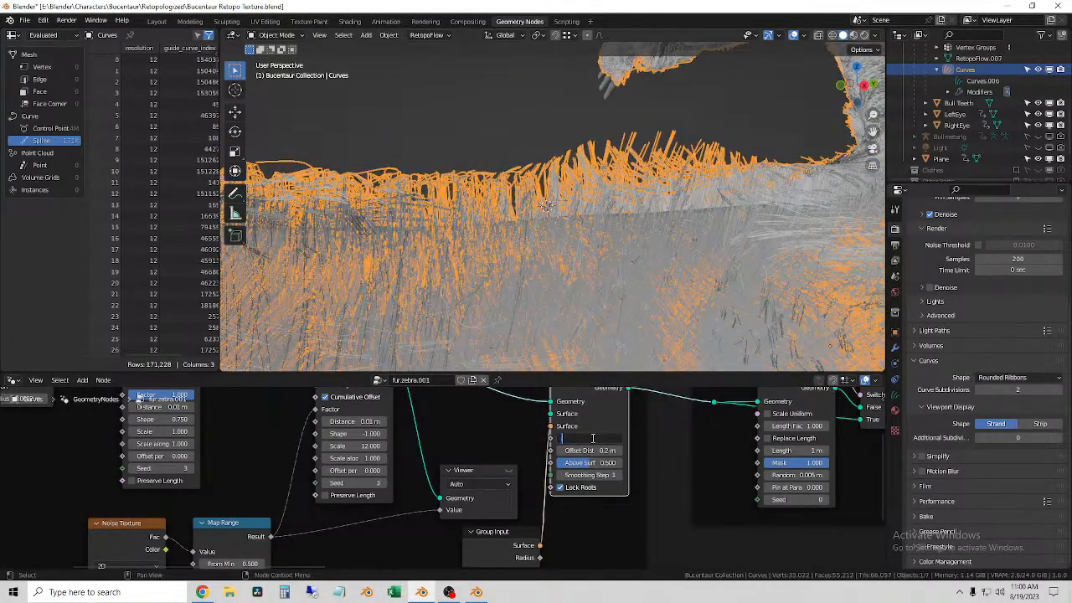
{"action": "key", "text": "Return"}
{"action": "left_click", "coordinate": [605, 465]}
{"action": "key", "text": "Return"}
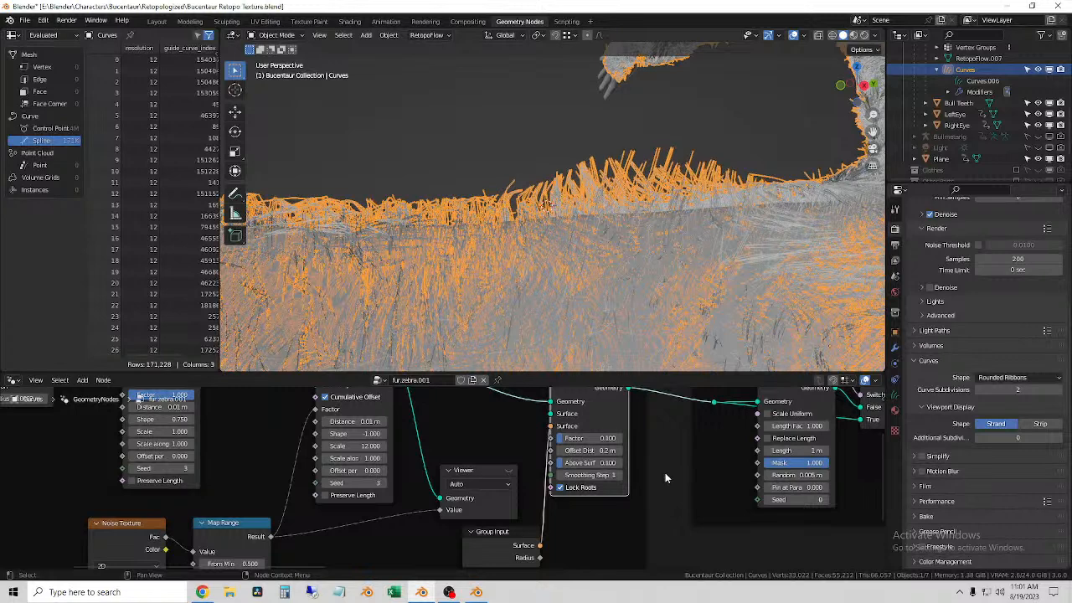
Step: Lower the Shrinkwrap Hair Curves node's Offset Distance to 0.1 m
{"action": "left_click", "coordinate": [610, 453]}
{"action": "type", "text": "."}
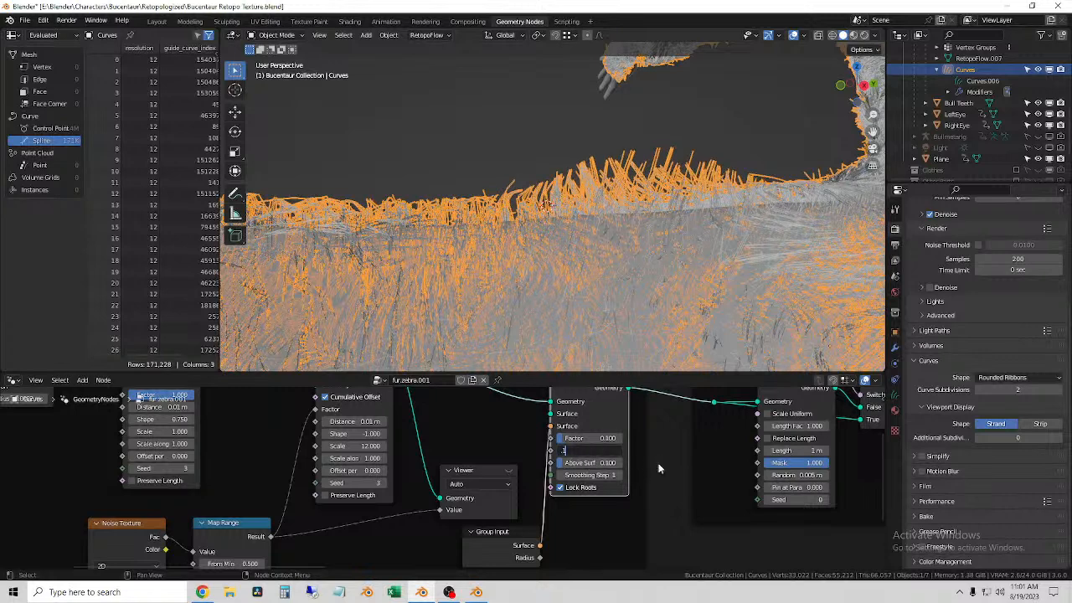
{"action": "key", "text": "Return"}
Step: Check the flattened fur along the back and set the shrinkwrap Factor to 0.12
{"action": "scroll", "coordinate": [584, 190], "scroll_direction": "down", "scroll_amount": 3}
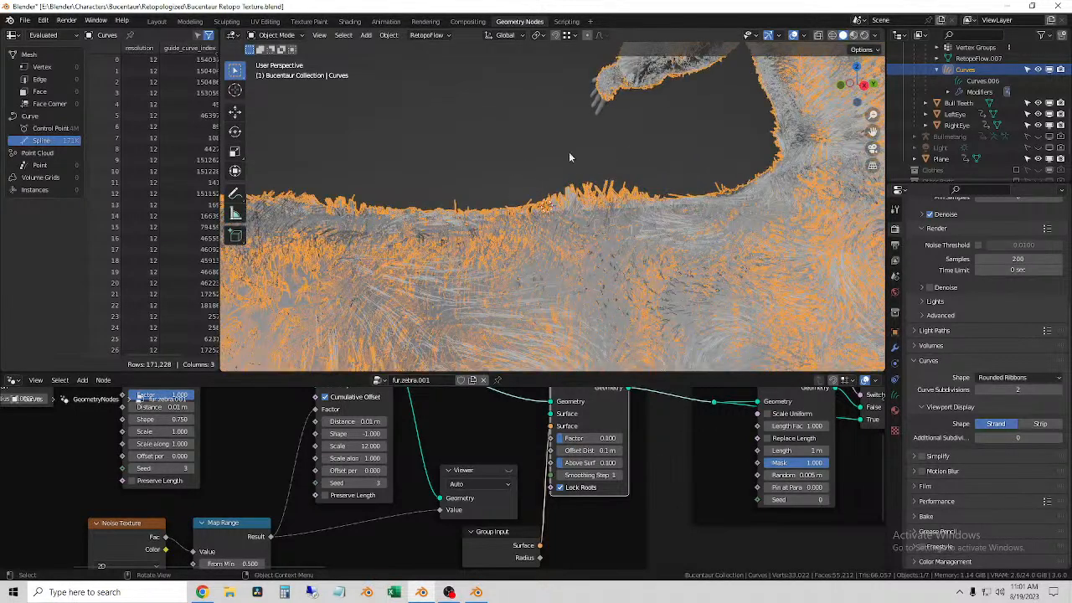
{"action": "left_click", "coordinate": [516, 132]}
{"action": "middle_click_drag", "start_coordinate": [588, 219], "coordinate": [565, 221]}
{"action": "left_click", "coordinate": [564, 221]}
{"action": "left_click", "coordinate": [586, 437]}
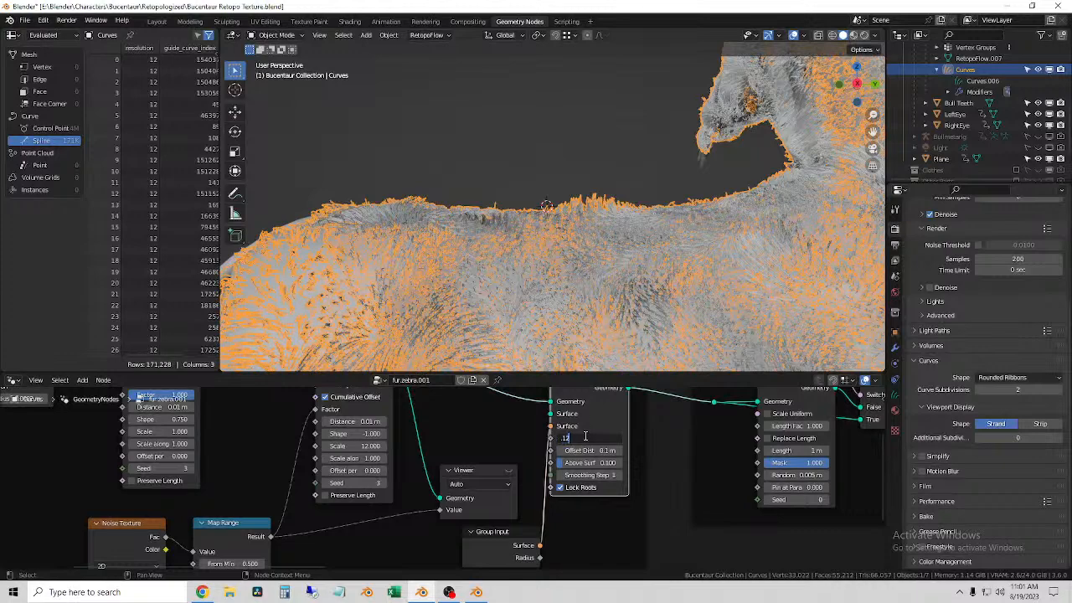
{"action": "type", "text": ".12"}
{"action": "key", "text": "Return"}
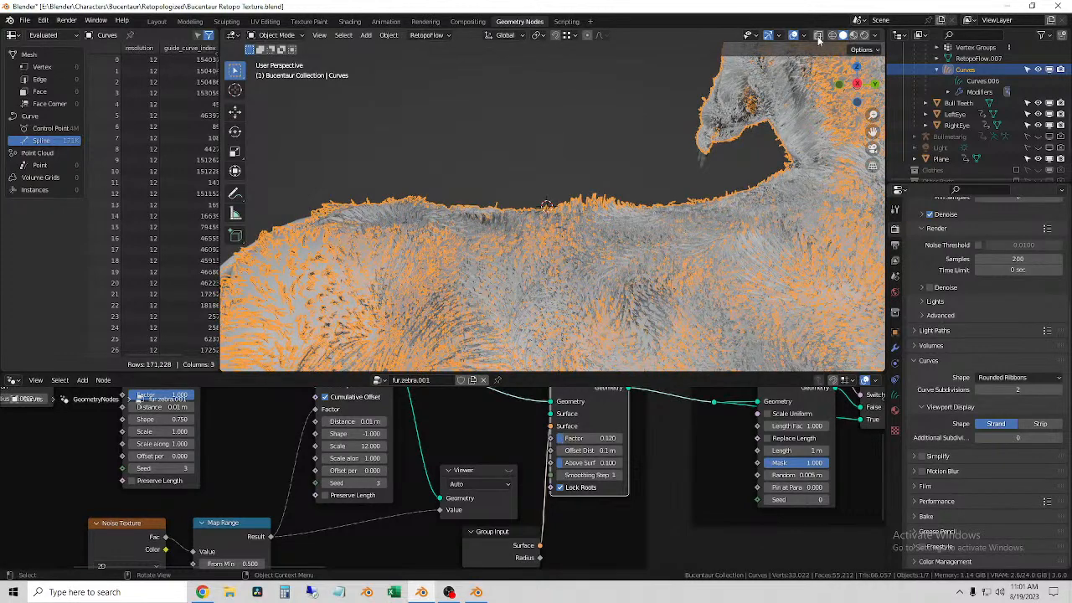
Step: Switch the viewport to rendered shading and deselect the fur curves
{"action": "key", "text": "shift+z"}
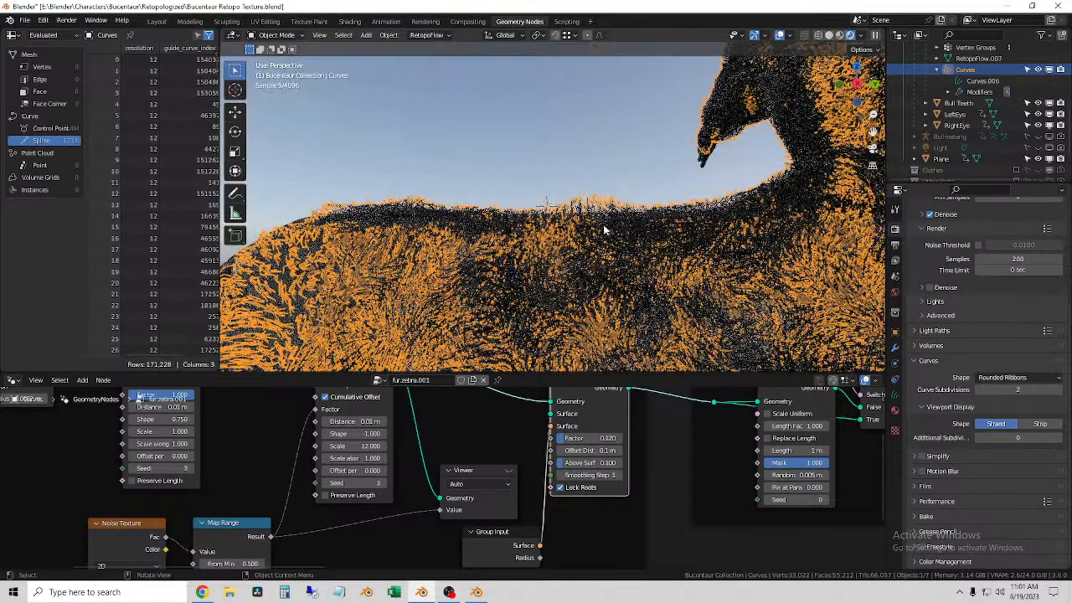
{"action": "left_click", "coordinate": [535, 145]}
{"action": "scroll", "coordinate": [535, 117], "scroll_direction": "down", "scroll_amount": 4}
{"action": "middle_click_drag", "start_coordinate": [569, 181], "coordinate": [583, 201]}
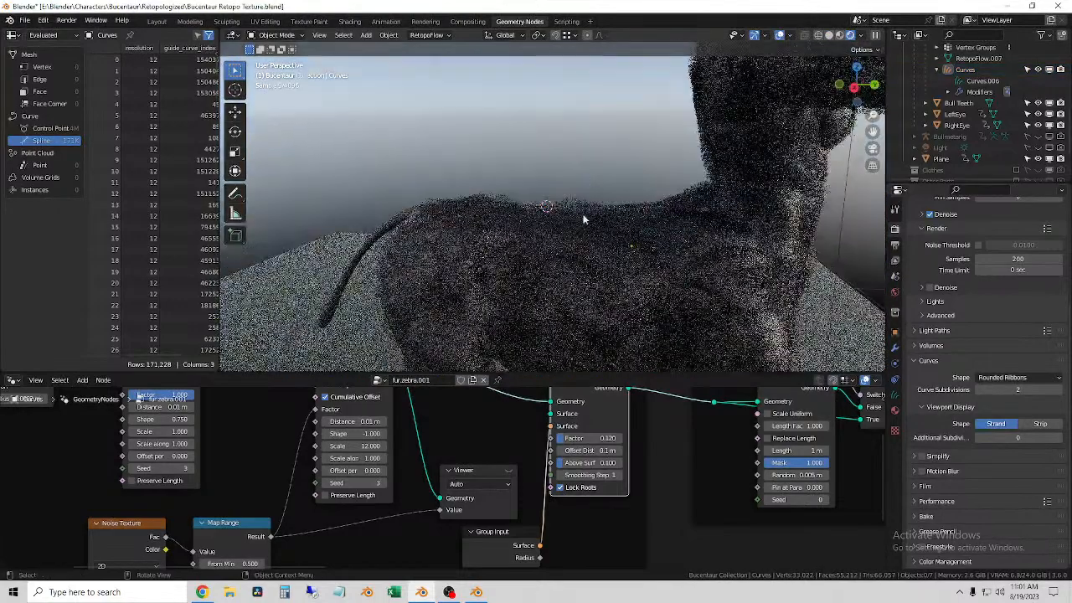
Step: Examine the rendered fur over the back and flank from several angles for strand direction and thickness
{"action": "scroll", "coordinate": [597, 277], "scroll_direction": "up", "scroll_amount": 6}
{"action": "middle_click_drag", "start_coordinate": [577, 270], "coordinate": [615, 296]}
{"action": "left_click", "coordinate": [361, 177]}
{"action": "middle_click_drag", "start_coordinate": [361, 178], "coordinate": [540, 187]}
{"action": "scroll", "coordinate": [428, 218], "scroll_direction": "down", "scroll_amount": 4}
{"action": "left_click", "coordinate": [528, 168]}
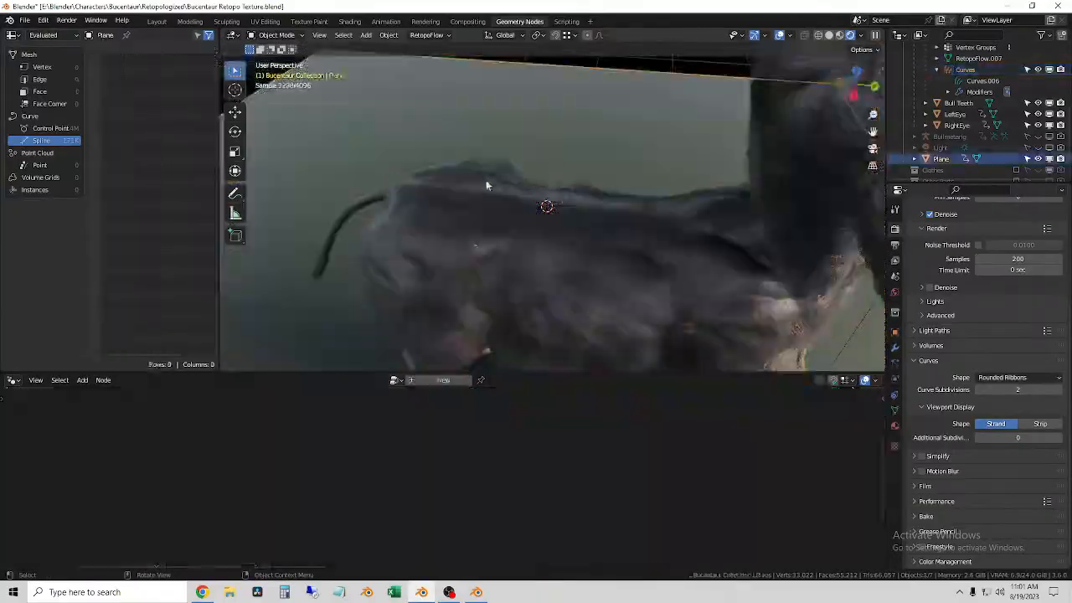
{"action": "scroll", "coordinate": [503, 122], "scroll_direction": "up", "scroll_amount": 4}
{"action": "middle_click_drag", "start_coordinate": [404, 135], "coordinate": [470, 195], "text": "shift"}
{"action": "scroll", "coordinate": [469, 187], "scroll_direction": "up", "scroll_amount": 2}
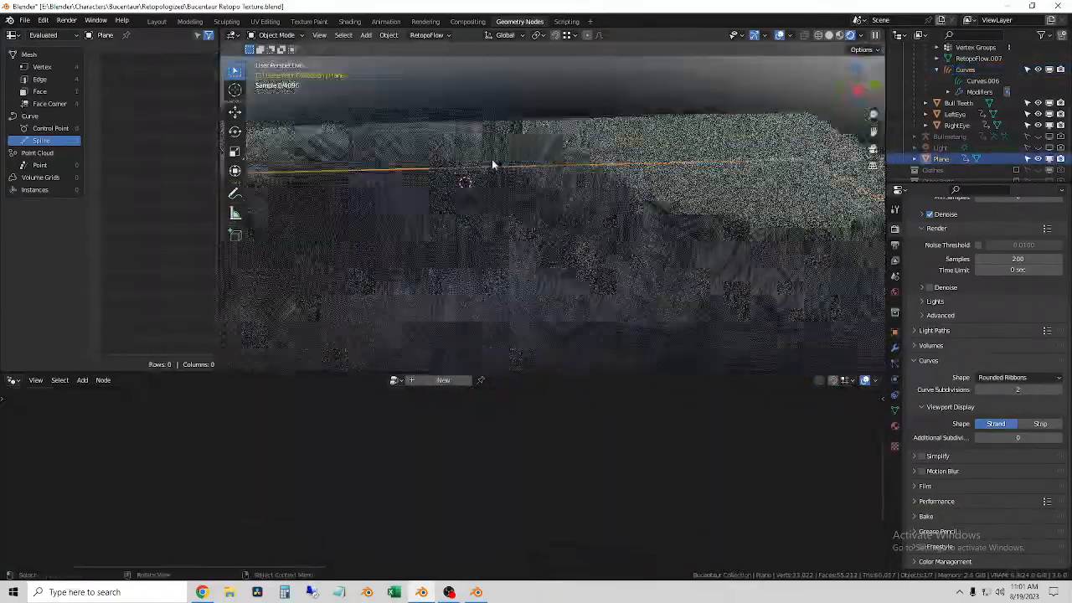
{"action": "left_click", "coordinate": [495, 172]}
{"action": "left_click", "coordinate": [648, 113]}
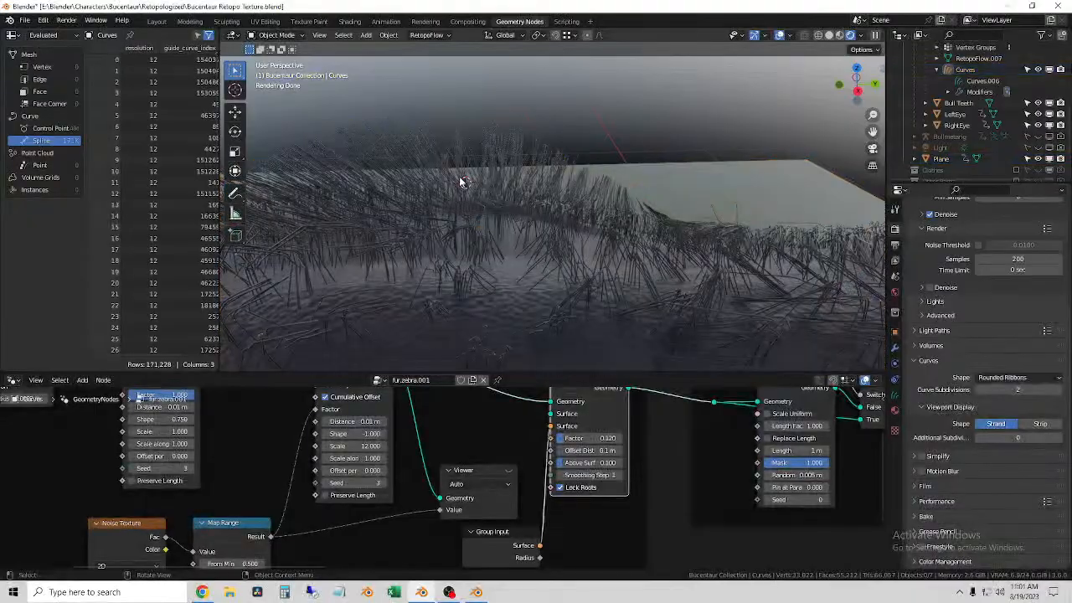
{"action": "middle_click_drag", "start_coordinate": [411, 196], "coordinate": [558, 237]}
{"action": "scroll", "coordinate": [471, 196], "scroll_direction": "down", "scroll_amount": 3}
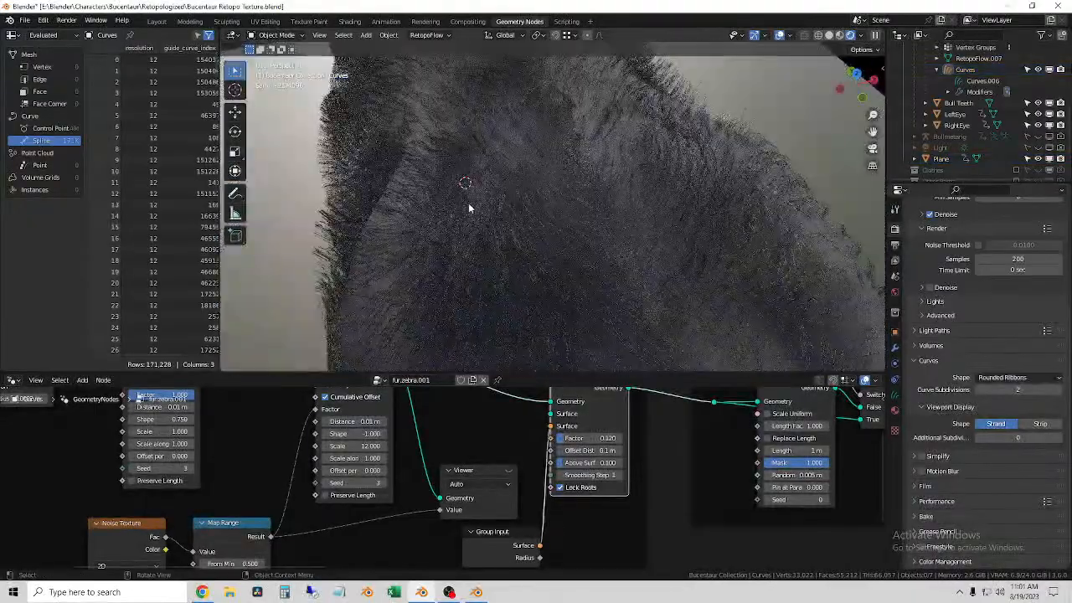
{"action": "middle_click_drag", "start_coordinate": [469, 206], "coordinate": [575, 182]}
{"action": "scroll", "coordinate": [541, 227], "scroll_direction": "down", "scroll_amount": 3}
{"action": "middle_click_drag", "start_coordinate": [447, 215], "coordinate": [531, 223]}
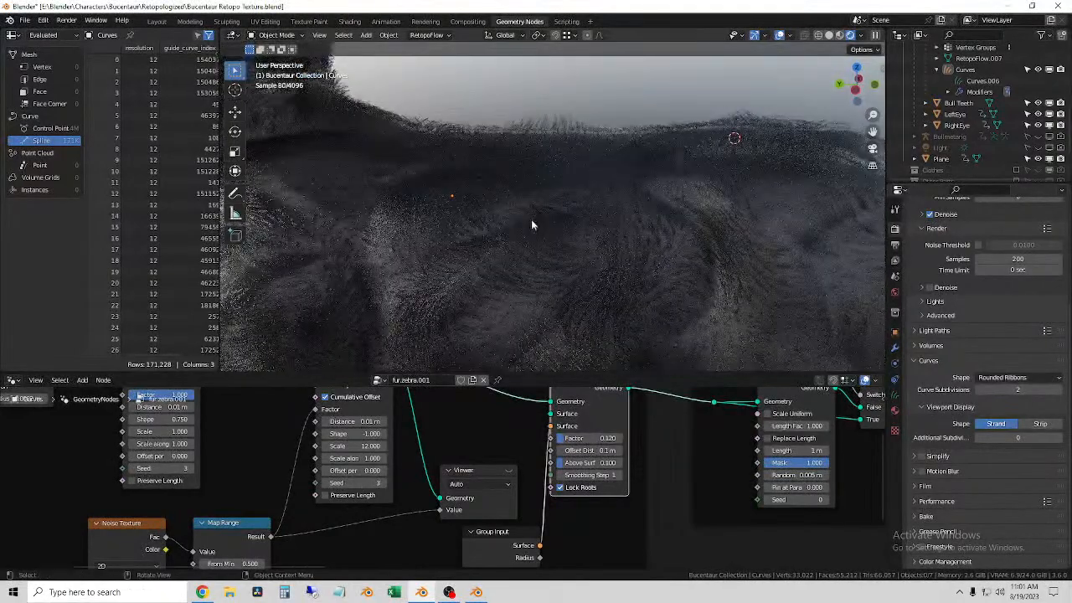
Step: Select the fur curves and set the hair curve Radius to 0.0004 m in the fur.zebra.001 node tree
{"action": "left_click", "coordinate": [622, 269]}
{"action": "scroll", "coordinate": [442, 537], "scroll_direction": "down", "scroll_amount": 3}
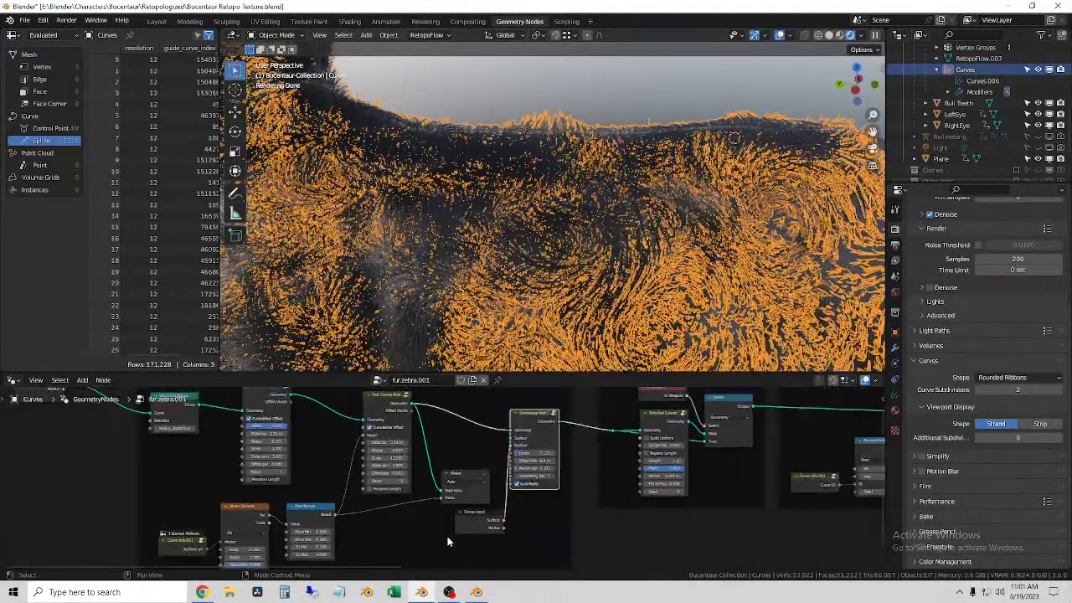
{"action": "scroll", "coordinate": [480, 456], "scroll_direction": "up", "scroll_amount": 5}
{"action": "double_click", "coordinate": [436, 458]}
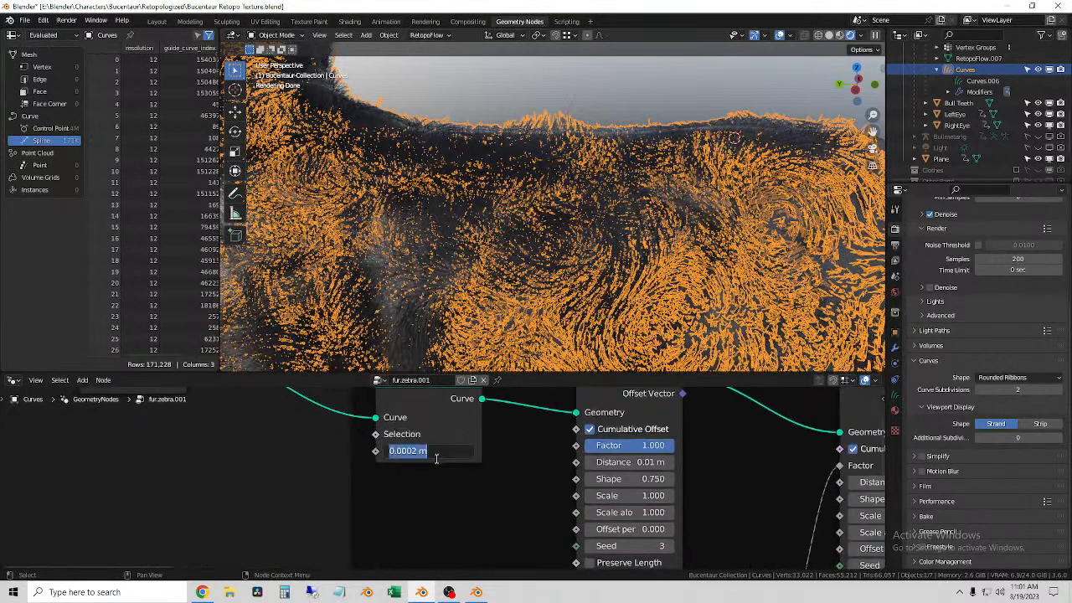
{"action": "left_click", "coordinate": [412, 452]}
{"action": "key", "text": "Return"}
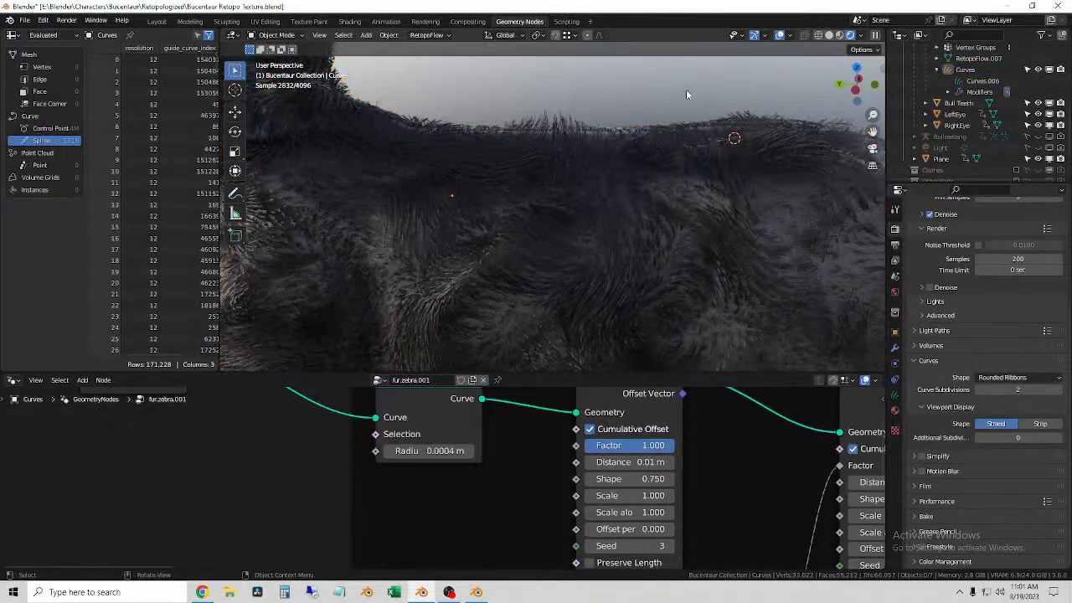
Step: Examine the thicker rendered strands on the back, flank and torso from several angles
{"action": "scroll", "coordinate": [529, 179], "scroll_direction": "down", "scroll_amount": 4}
{"action": "middle_click_drag", "start_coordinate": [529, 180], "coordinate": [651, 242], "text": "shift"}
{"action": "scroll", "coordinate": [452, 263], "scroll_direction": "up", "scroll_amount": 4}
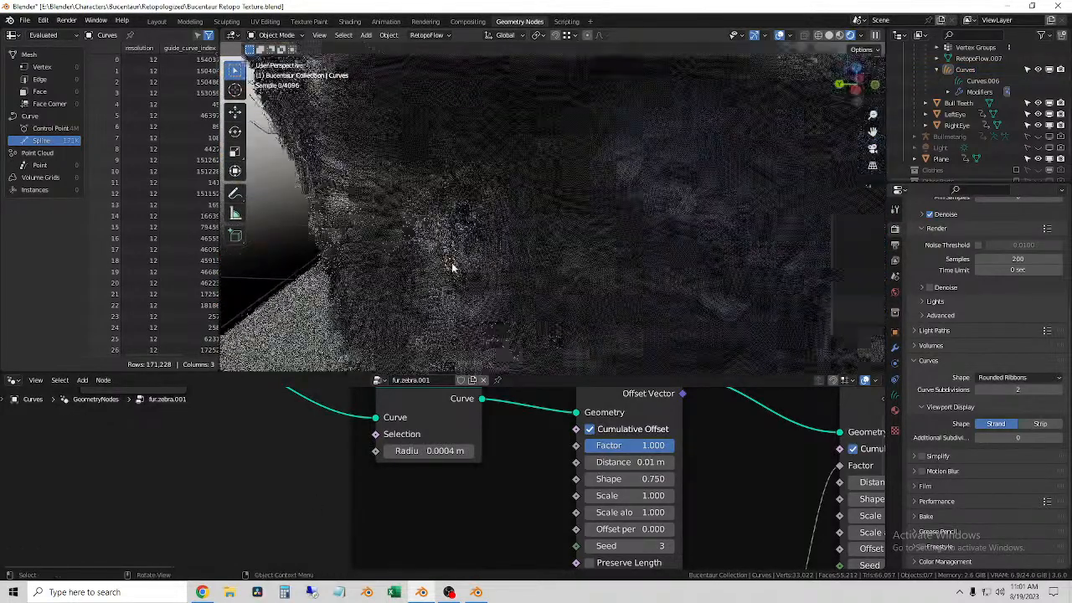
{"action": "left_click", "coordinate": [452, 266]}
{"action": "scroll", "coordinate": [449, 228], "scroll_direction": "down", "scroll_amount": 4}
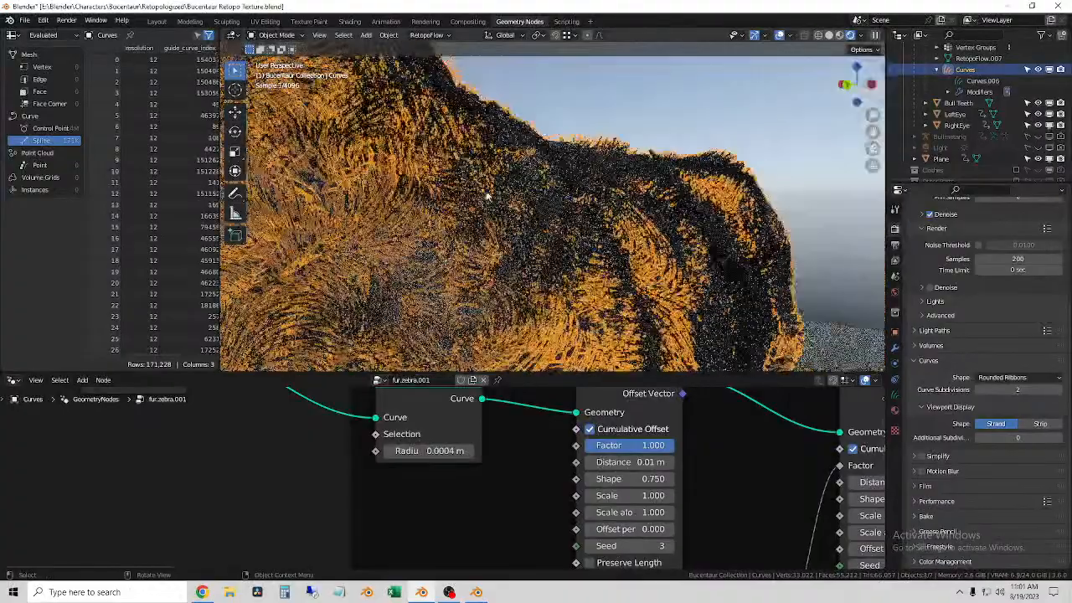
{"action": "scroll", "coordinate": [450, 227], "scroll_direction": "down", "scroll_amount": 4}
{"action": "middle_click_drag", "start_coordinate": [450, 228], "coordinate": [594, 243], "text": "shift"}
{"action": "left_click", "coordinate": [679, 160]}
{"action": "left_click", "coordinate": [587, 197]}
{"action": "scroll", "coordinate": [587, 198], "scroll_direction": "up", "scroll_amount": 4}
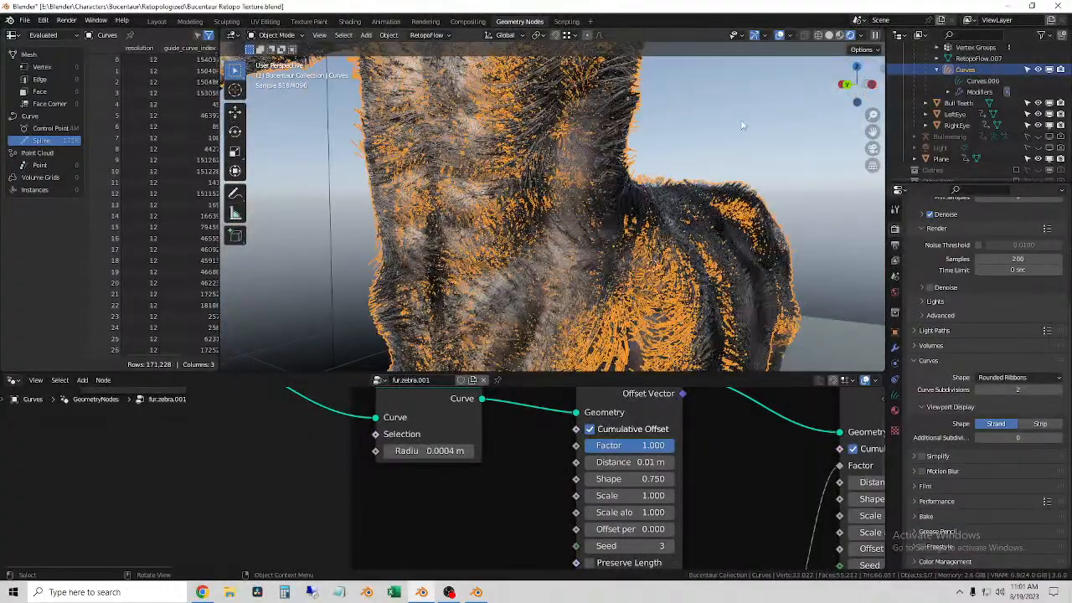
Step: Deselect the fur curves and examine the rendered strands on the torso, chest and shoulders from several angles
{"action": "left_click", "coordinate": [605, 176]}
{"action": "left_click", "coordinate": [536, 201]}
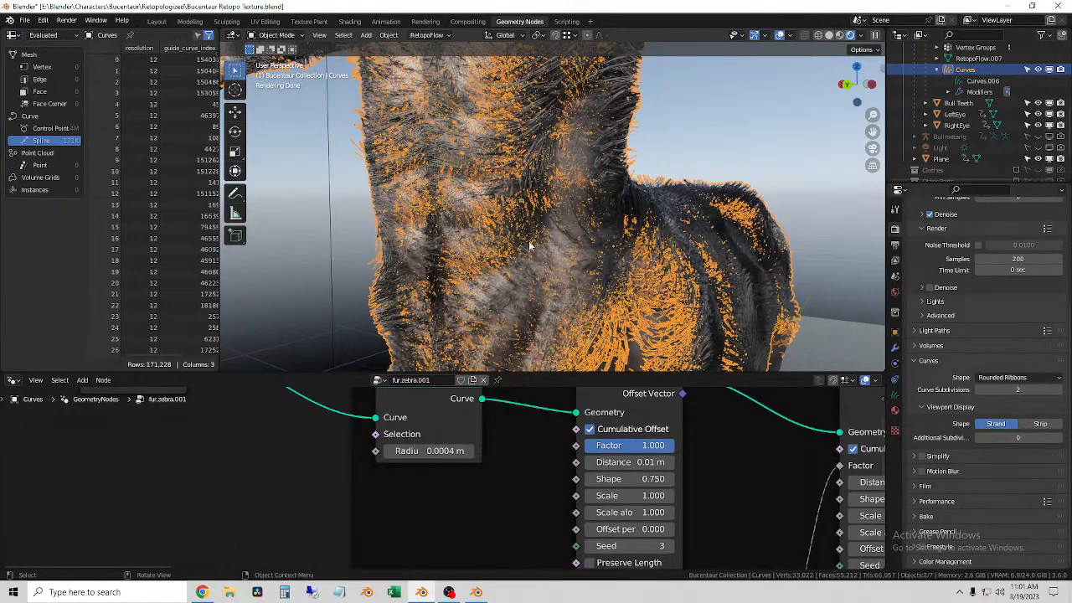
{"action": "left_click", "coordinate": [734, 105]}
{"action": "middle_click_drag", "start_coordinate": [490, 226], "coordinate": [552, 257]}
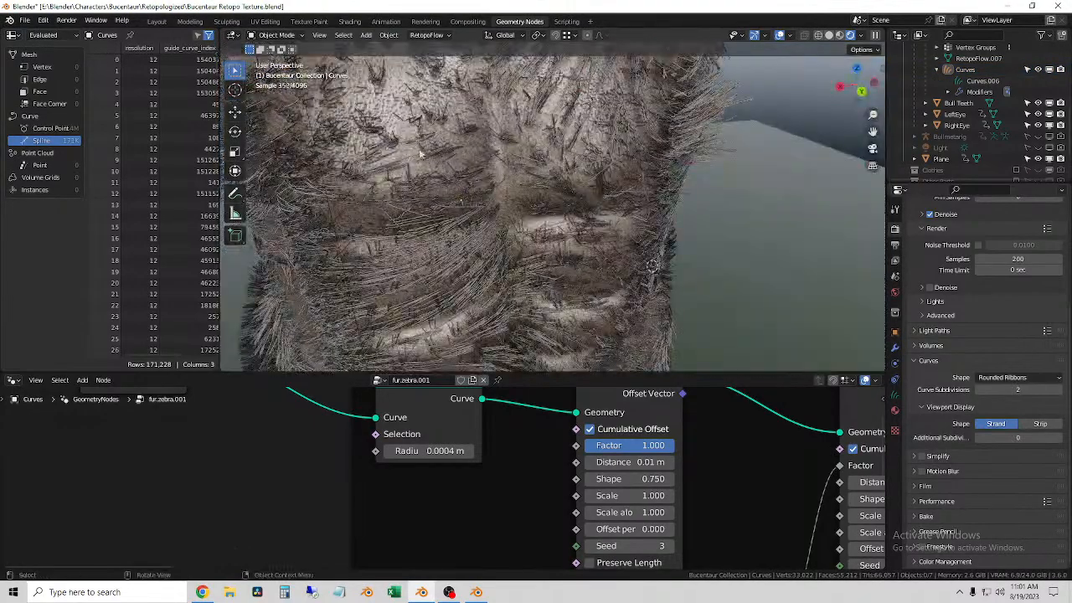
{"action": "left_click", "coordinate": [387, 145]}
{"action": "scroll", "coordinate": [392, 155], "scroll_direction": "down", "scroll_amount": 3}
{"action": "middle_click_drag", "start_coordinate": [394, 156], "coordinate": [410, 132]}
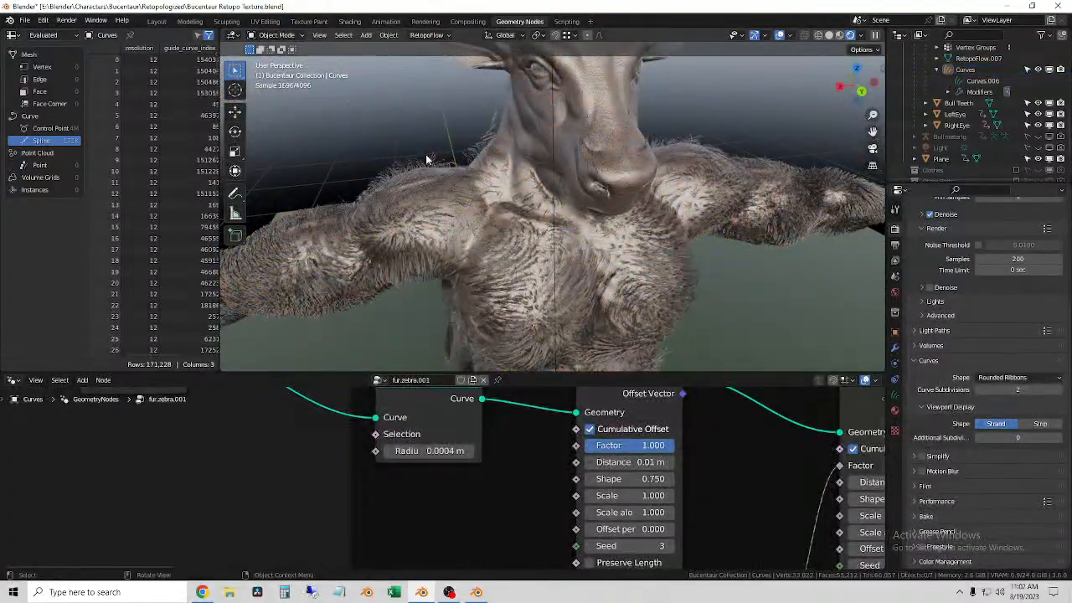
{"action": "left_click", "coordinate": [426, 143]}
Step: Examine the rendered fur along the outstretched arm up close and from underneath
{"action": "middle_click_drag", "start_coordinate": [503, 164], "coordinate": [484, 141]}
{"action": "middle_click_drag", "start_coordinate": [390, 198], "coordinate": [561, 225]}
{"action": "scroll", "coordinate": [559, 219], "scroll_direction": "up", "scroll_amount": 5}
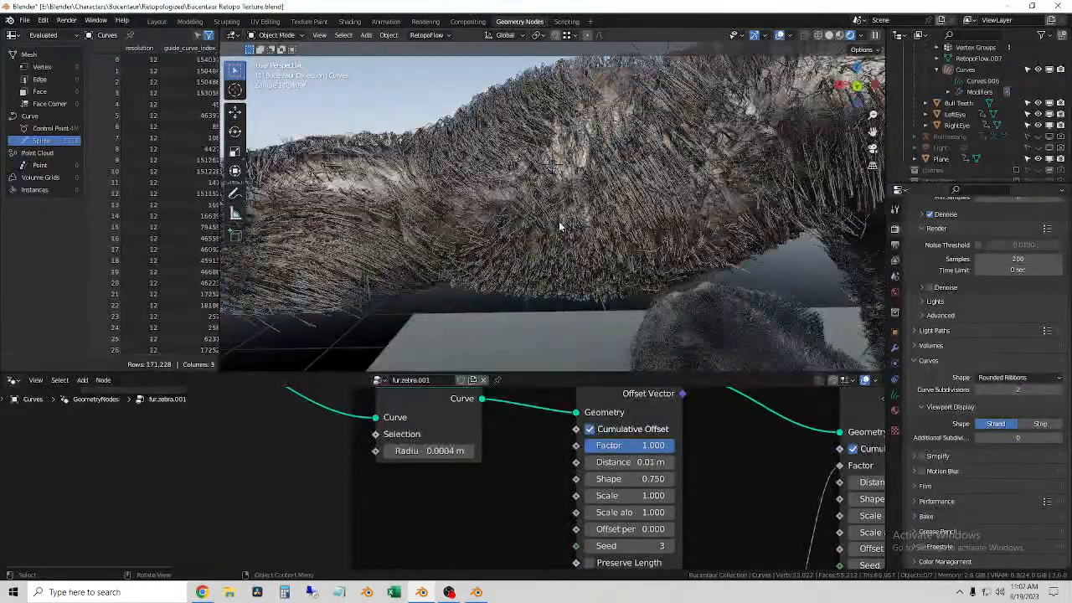
{"action": "scroll", "coordinate": [510, 225], "scroll_direction": "up", "scroll_amount": 2}
{"action": "scroll", "coordinate": [499, 226], "scroll_direction": "up", "scroll_amount": 3}
{"action": "scroll", "coordinate": [545, 263], "scroll_direction": "down", "scroll_amount": 4}
{"action": "middle_click_drag", "start_coordinate": [558, 257], "coordinate": [566, 203]}
{"action": "left_click", "coordinate": [500, 189]}
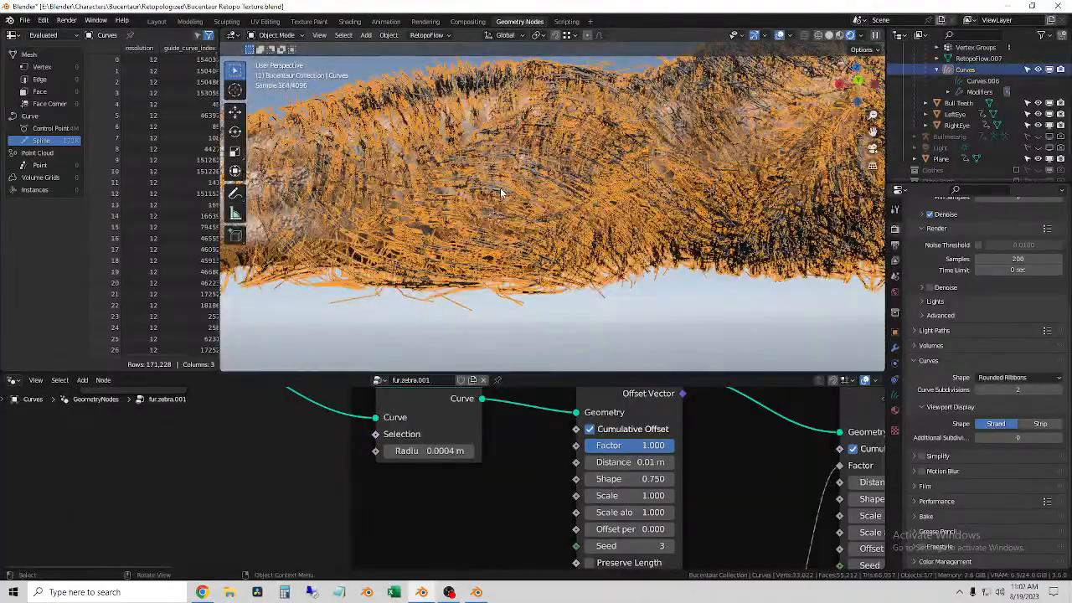
{"action": "left_click", "coordinate": [540, 318]}
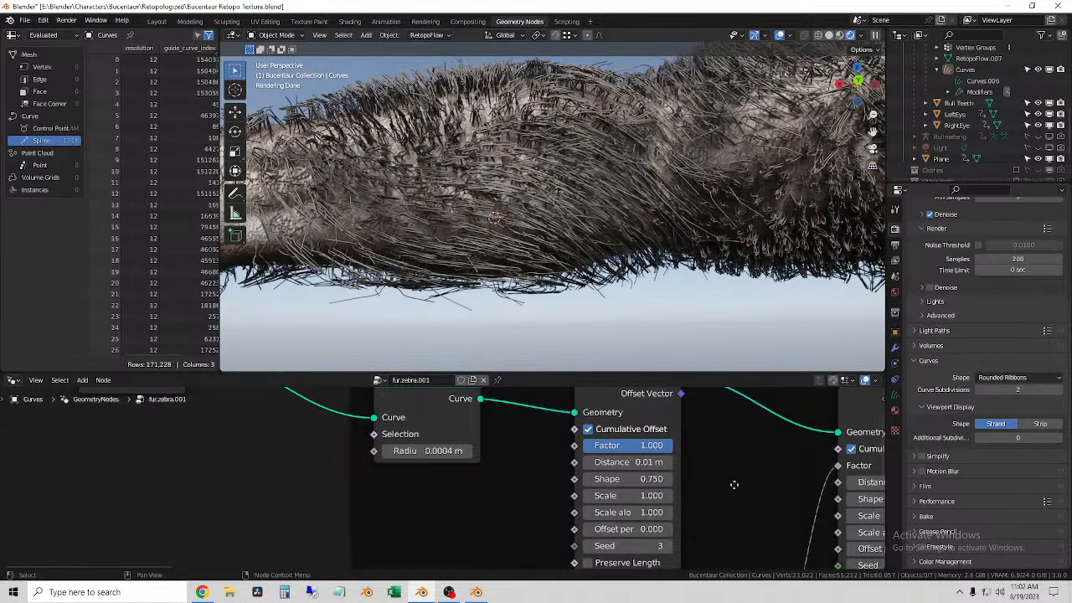
Step: Set the Factor of the Shrinkwrap Hair Curves node to 0.05
{"action": "middle_click_drag", "start_coordinate": [748, 487], "coordinate": [389, 496]}
{"action": "middle_click_drag", "start_coordinate": [687, 500], "coordinate": [318, 426]}
{"action": "middle_click_drag", "start_coordinate": [560, 460], "coordinate": [566, 472]}
{"action": "left_click", "coordinate": [491, 451]}
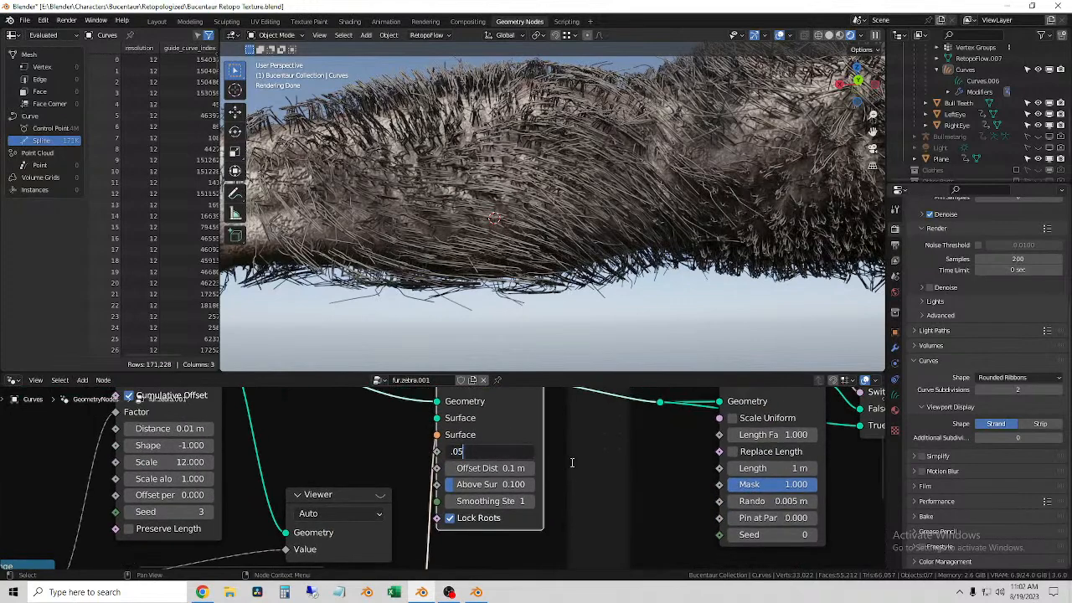
{"action": "type", "text": ".05"}
{"action": "key", "text": "Return"}
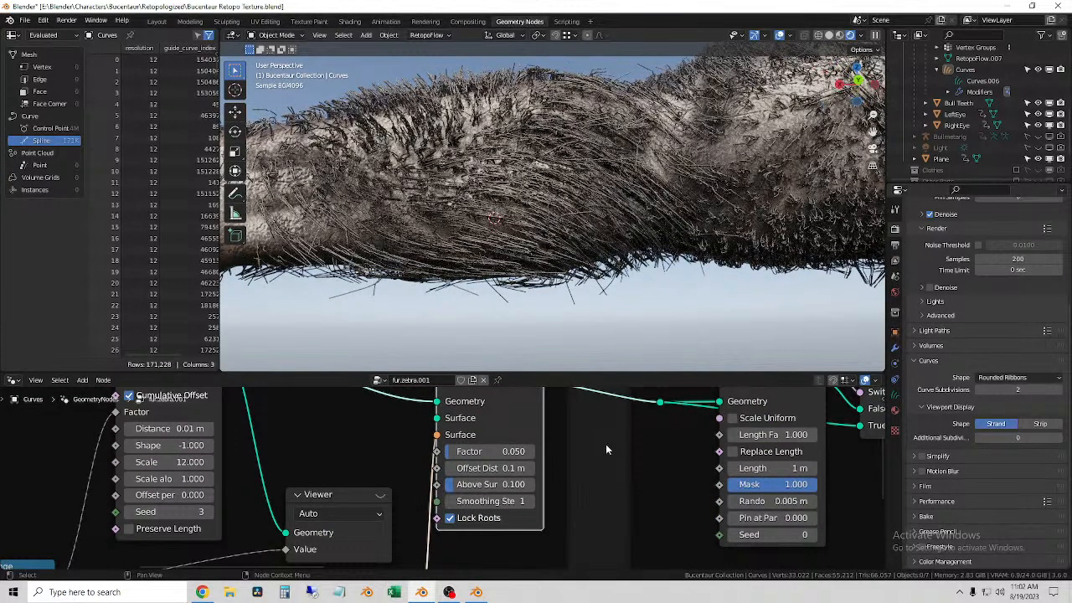
Step: Try an Above Surface value of 1.000 on the Shrinkwrap Hair Curves node, and undo it
{"action": "left_click", "coordinate": [496, 468]}
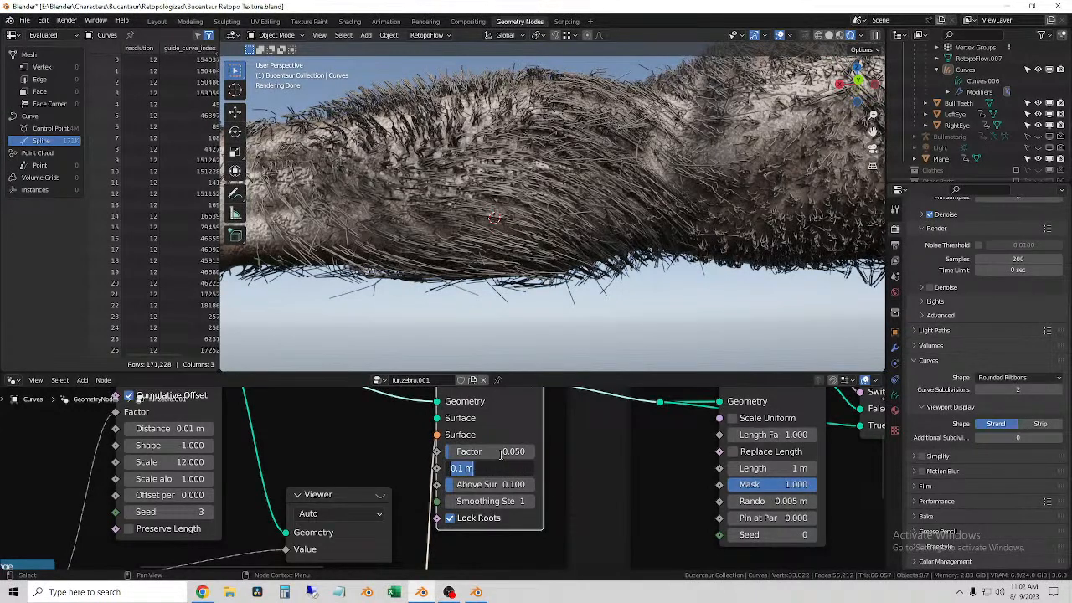
{"action": "key", "text": "Return"}
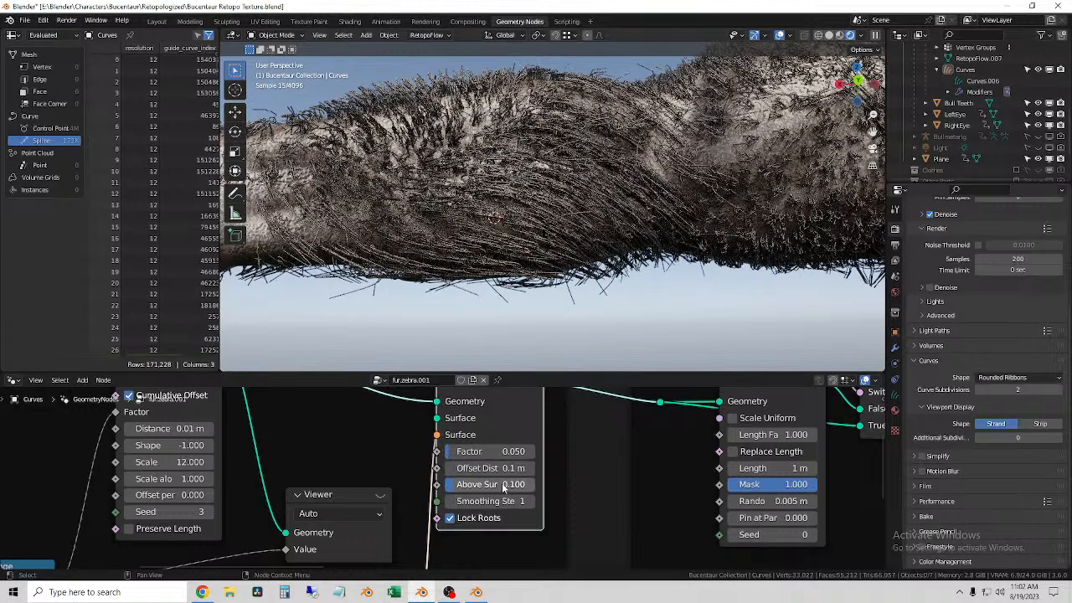
{"action": "left_click_drag", "start_coordinate": [490, 485], "coordinate": [569, 485]}
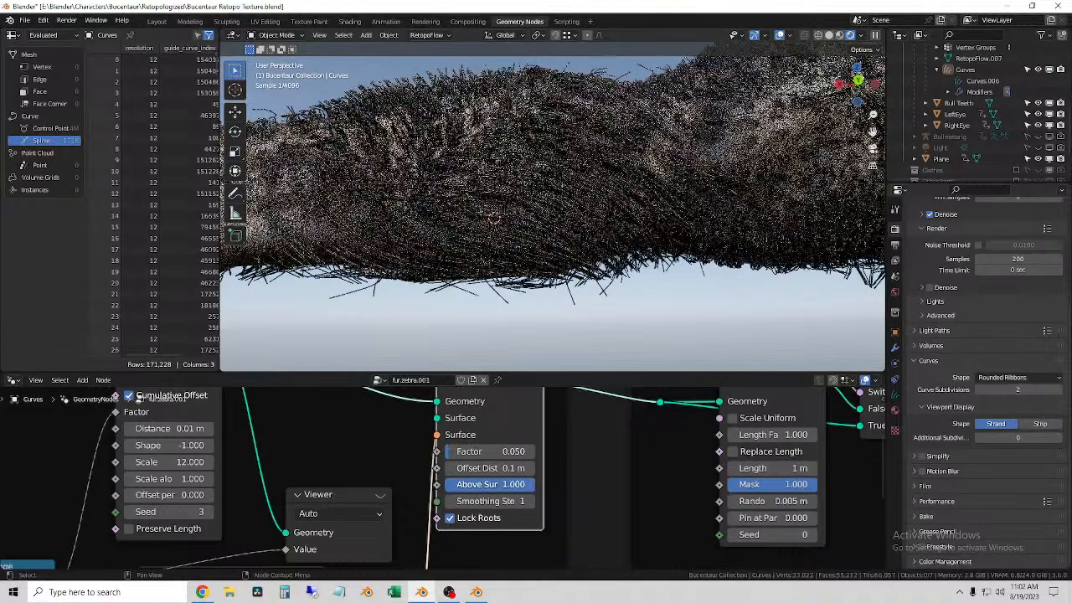
{"action": "key", "text": "ctrl+z"}
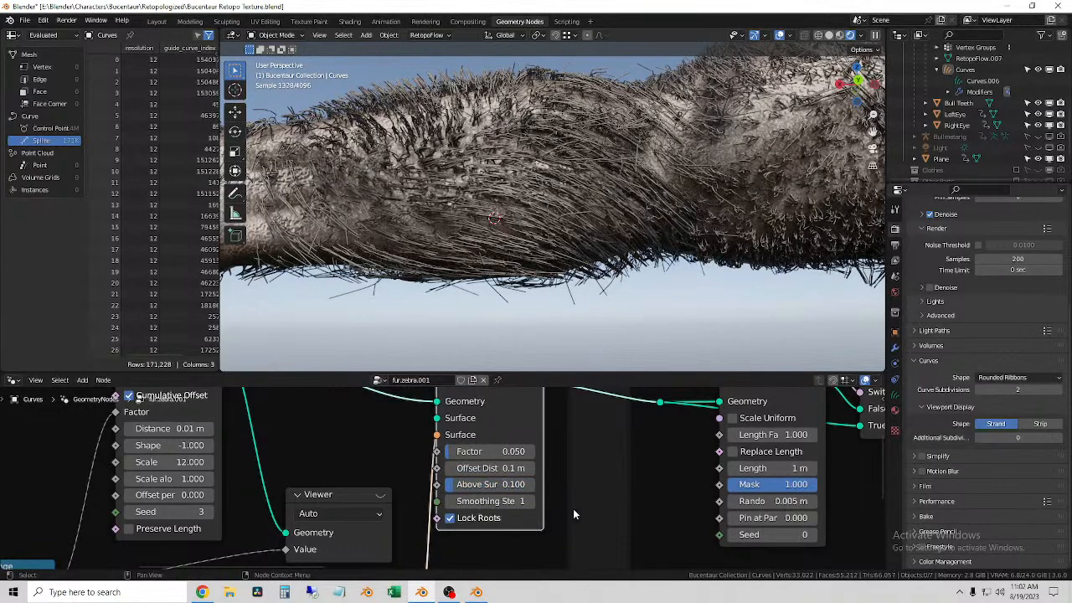
Step: Go to the Frizz Base nodes, switch the viewport to solid shading and select the fur curves on the arm
{"action": "scroll", "coordinate": [600, 500], "scroll_direction": "down", "scroll_amount": 6}
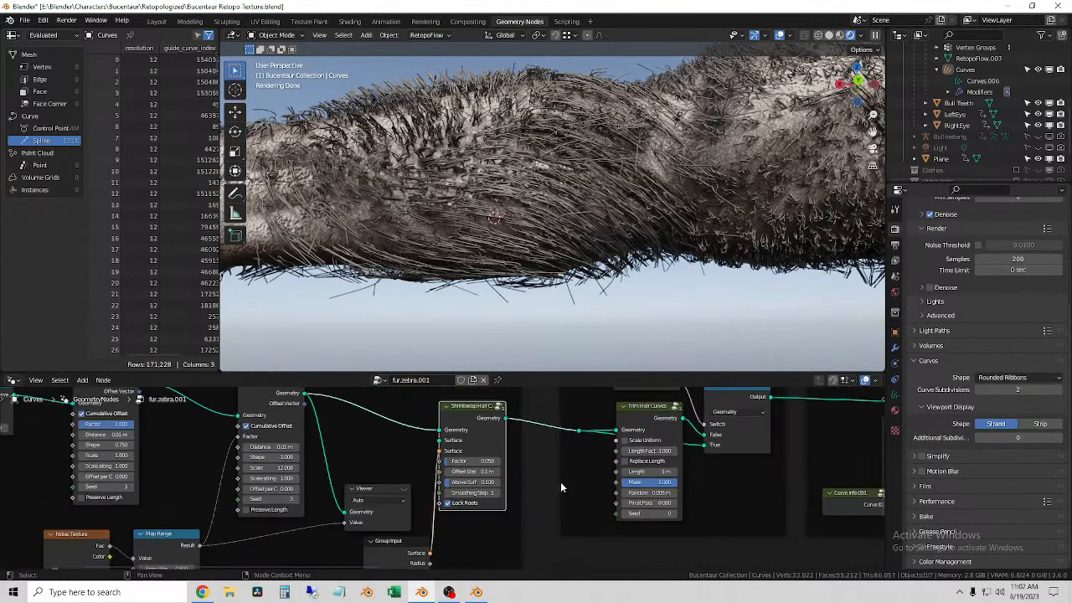
{"action": "middle_click_drag", "start_coordinate": [628, 491], "coordinate": [419, 508]}
{"action": "middle_click_drag", "start_coordinate": [556, 497], "coordinate": [421, 525]}
{"action": "middle_click_drag", "start_coordinate": [585, 474], "coordinate": [352, 452]}
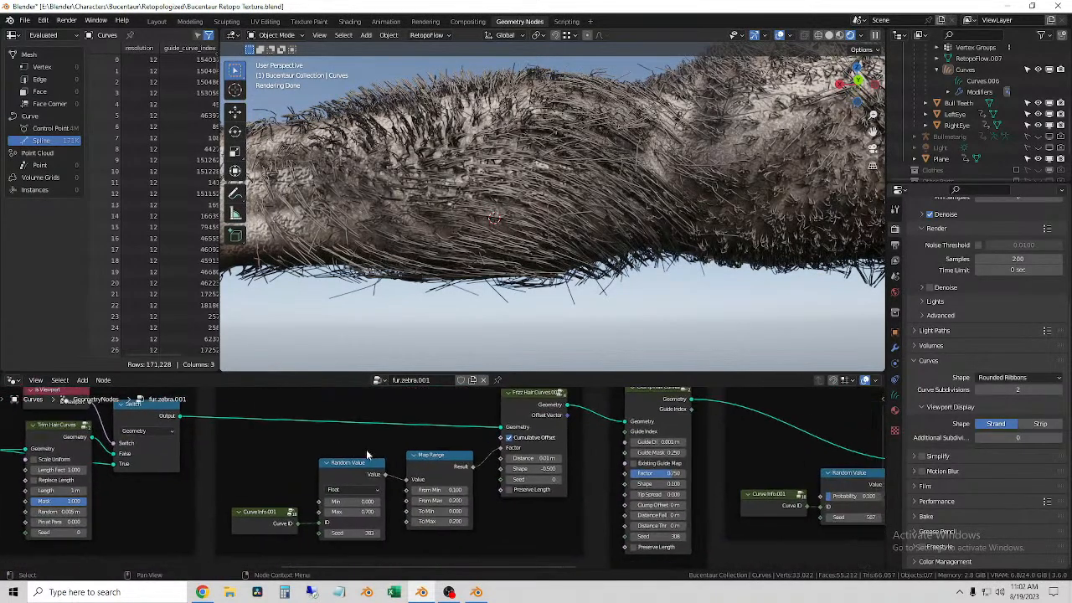
{"action": "middle_click_drag", "start_coordinate": [714, 466], "coordinate": [708, 483]}
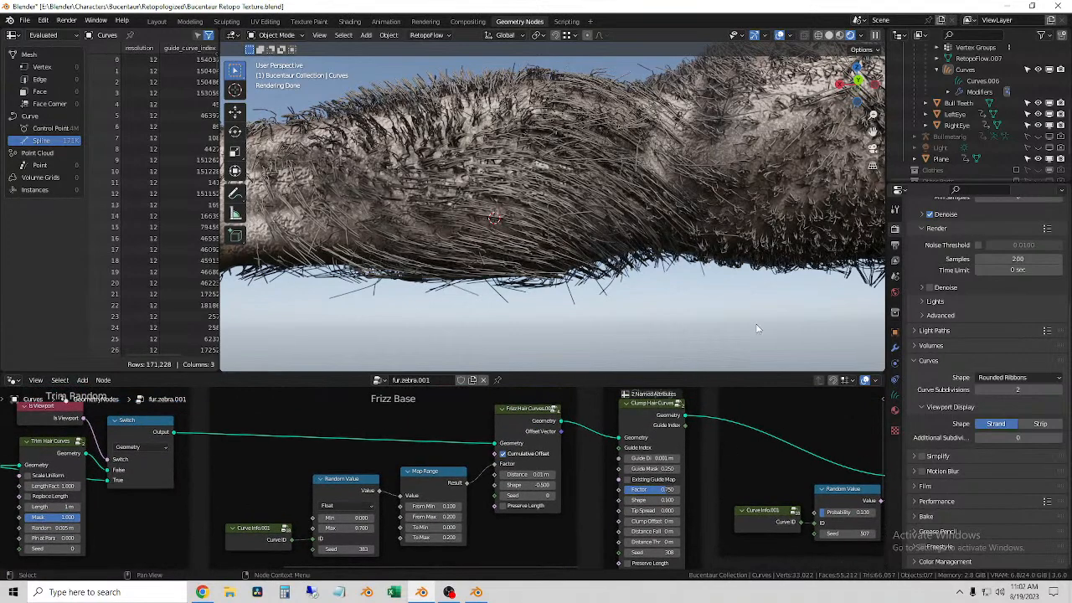
{"action": "left_click", "coordinate": [829, 35]}
{"action": "scroll", "coordinate": [500, 217], "scroll_direction": "down", "scroll_amount": 6}
{"action": "middle_click_drag", "start_coordinate": [618, 193], "coordinate": [562, 208]}
{"action": "left_click", "coordinate": [558, 170]}
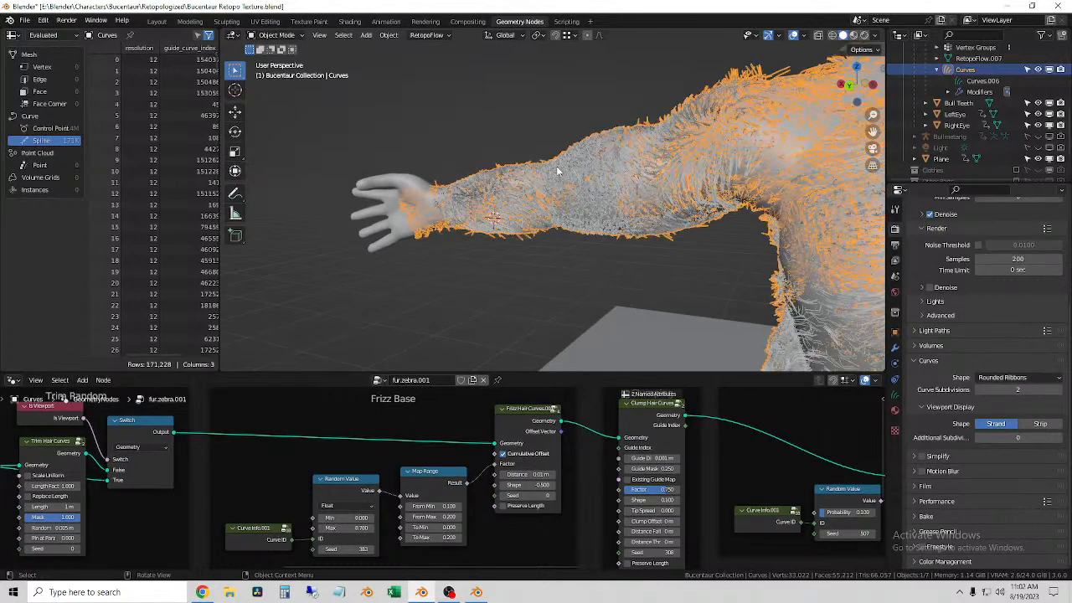
Step: Set the Distance of the Frizz Hair Curves node in the Frizz Base frame to 0.001 m
{"action": "scroll", "coordinate": [536, 174], "scroll_direction": "up", "scroll_amount": 3}
{"action": "middle_click_drag", "start_coordinate": [531, 278], "coordinate": [573, 277]}
{"action": "scroll", "coordinate": [573, 277], "scroll_direction": "up", "scroll_amount": 3}
{"action": "scroll", "coordinate": [494, 268], "scroll_direction": "down", "scroll_amount": 3}
{"action": "middle_click_drag", "start_coordinate": [478, 266], "coordinate": [523, 279]}
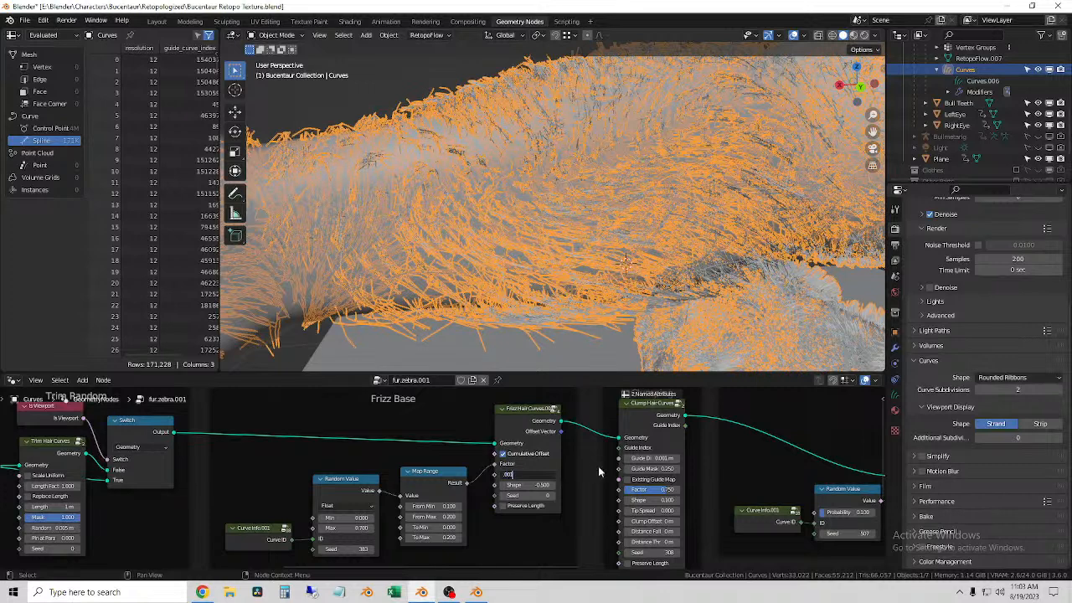
{"action": "key", "text": "Return"}
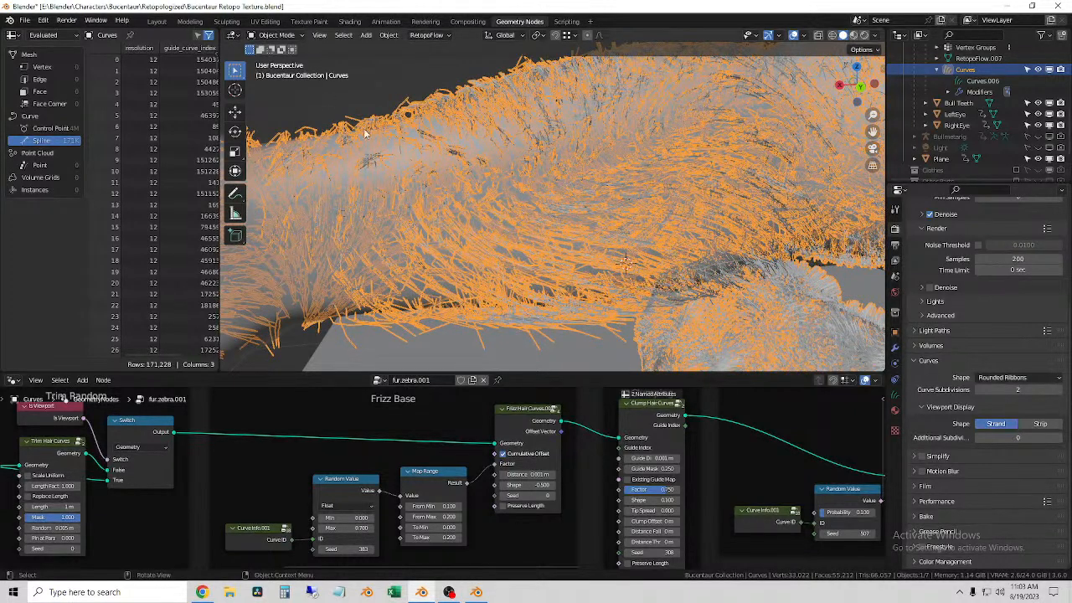
Step: Lower the Factor of the Clump Hair Curves node beside the Frizz Base frame to about 0.358
{"action": "scroll", "coordinate": [603, 507], "scroll_direction": "down", "scroll_amount": 1}
{"action": "scroll", "coordinate": [606, 478], "scroll_direction": "up", "scroll_amount": 1}
{"action": "scroll", "coordinate": [610, 476], "scroll_direction": "up", "scroll_amount": 1}
{"action": "middle_click_drag", "start_coordinate": [676, 454], "coordinate": [597, 434]}
{"action": "scroll", "coordinate": [597, 434], "scroll_direction": "up", "scroll_amount": 1}
{"action": "scroll", "coordinate": [598, 456], "scroll_direction": "up", "scroll_amount": 2}
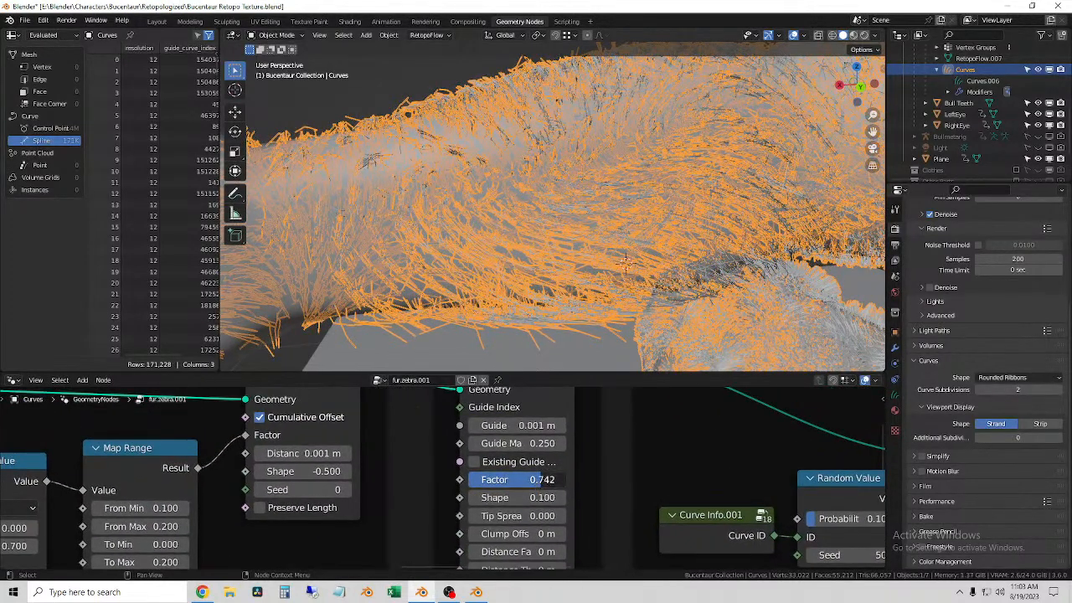
{"action": "left_click_drag", "start_coordinate": [517, 479], "coordinate": [464, 479]}
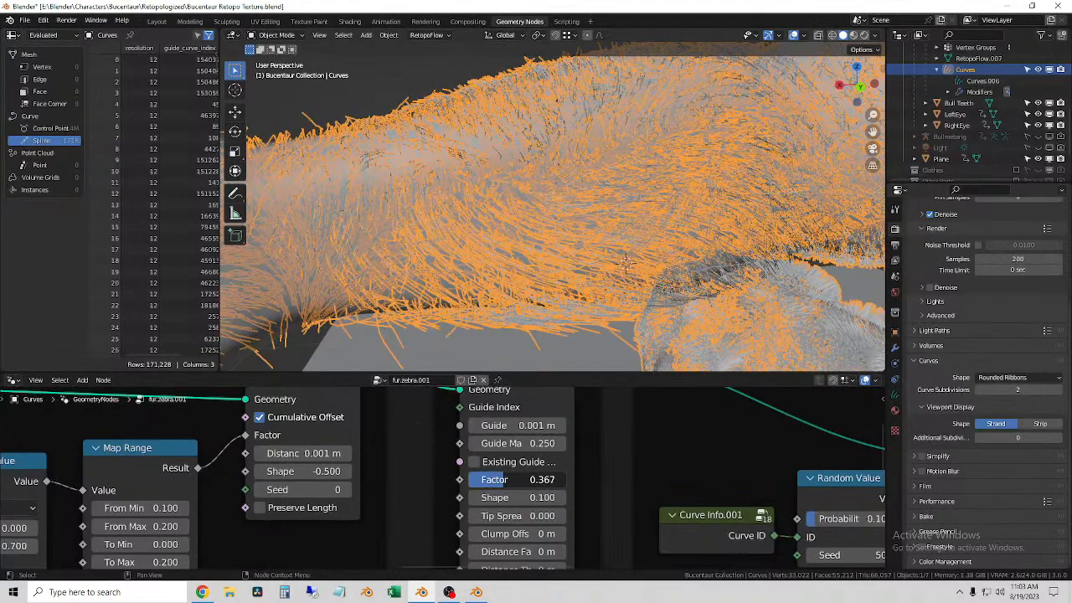
Step: Select the ground plane instead of the fur and examine the arm strands in solid shading
{"action": "left_click", "coordinate": [503, 349]}
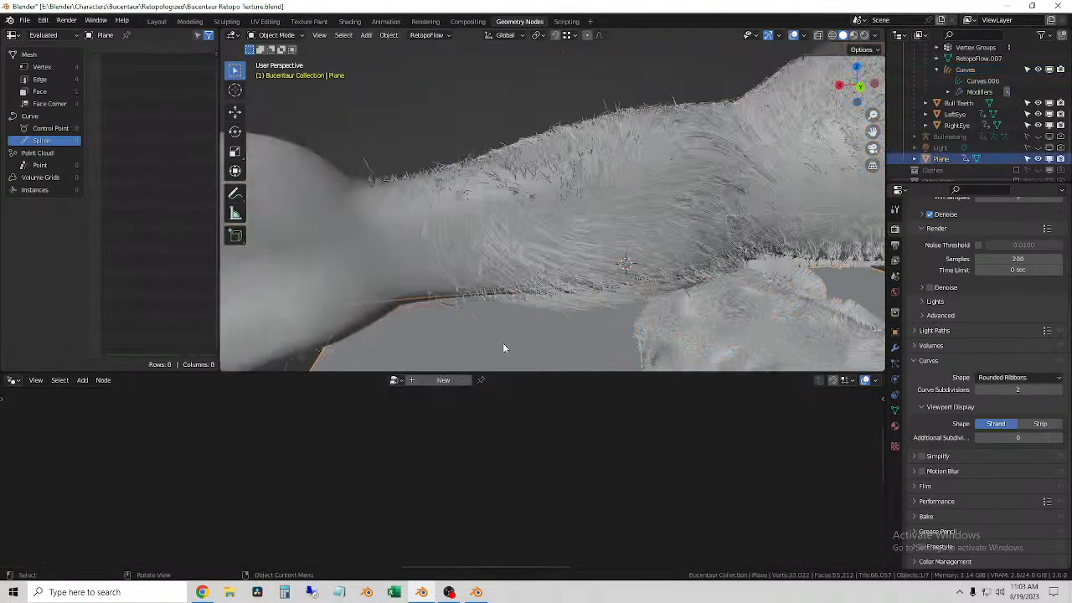
{"action": "middle_click_drag", "start_coordinate": [671, 282], "coordinate": [357, 298], "text": "shift"}
{"action": "mouse_move", "coordinate": [531, 255]}
{"action": "middle_mouse_down"}
{"action": "mouse_move", "coordinate": [572, 261]}
{"action": "mouse_move", "coordinate": [536, 243]}
{"action": "middle_mouse_up"}
{"action": "right_click_drag", "start_coordinate": [517, 187], "coordinate": [521, 189], "text": "shift"}
{"action": "scroll", "coordinate": [521, 190], "scroll_direction": "up", "scroll_amount": 4}
{"action": "middle_click_drag", "start_coordinate": [521, 197], "coordinate": [532, 229]}
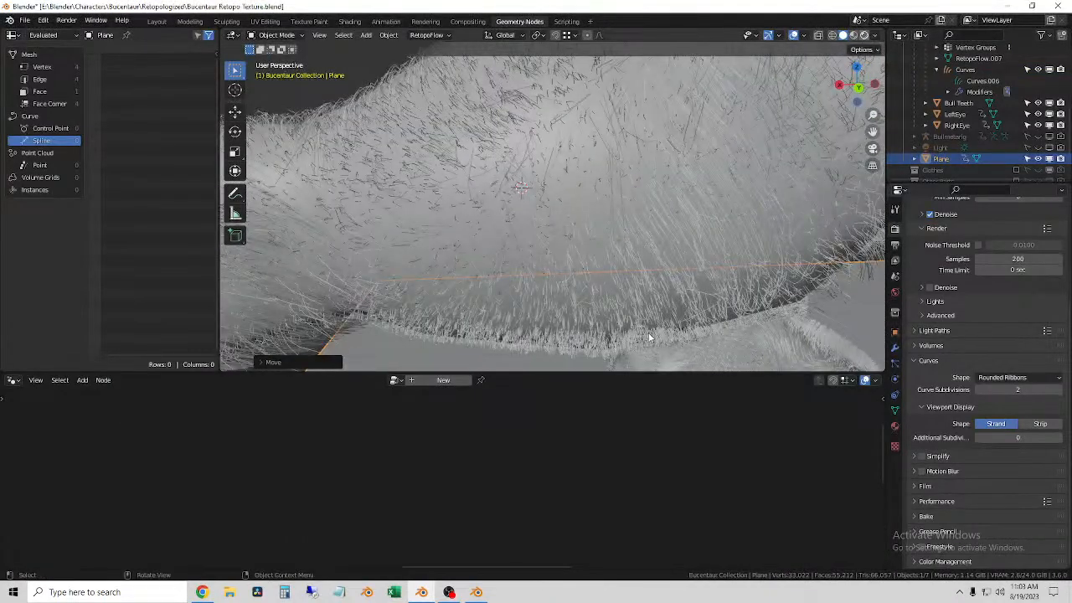
Step: Switch the viewport to rendered shading and examine the fur on the arm and chest up close
{"action": "key", "text": "z"}
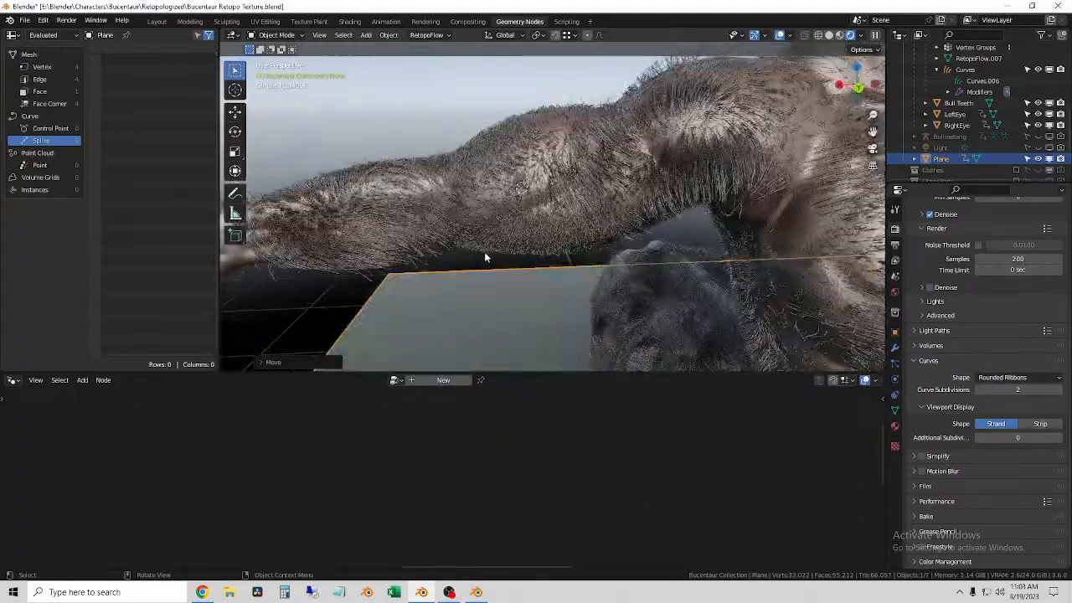
{"action": "middle_click_drag", "start_coordinate": [662, 246], "coordinate": [630, 211]}
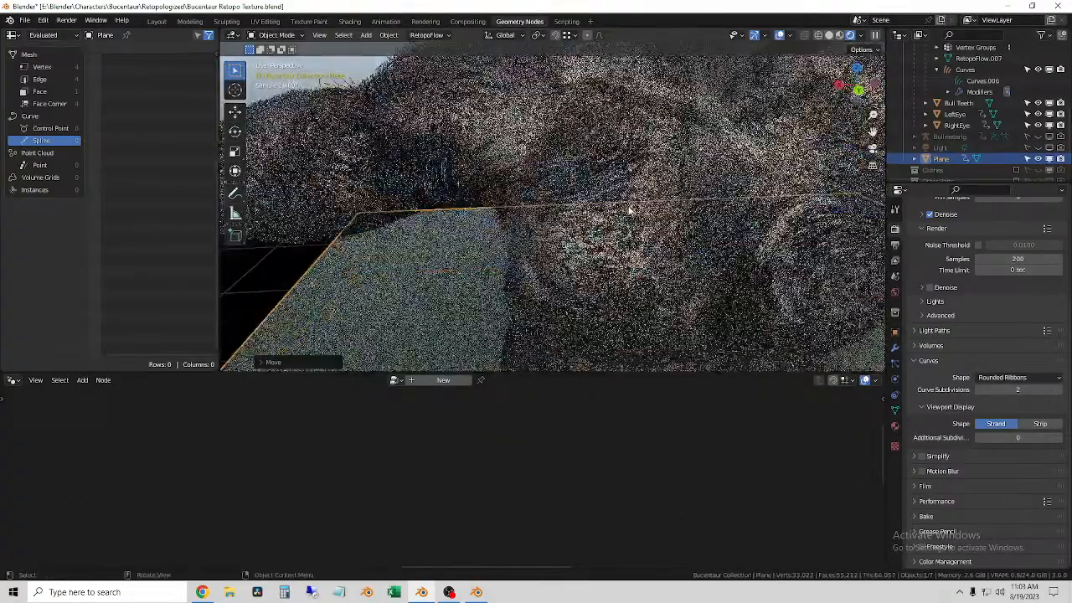
{"action": "right_click", "coordinate": [500, 72], "text": "shift"}
{"action": "scroll", "coordinate": [500, 72], "scroll_direction": "up", "scroll_amount": 4}
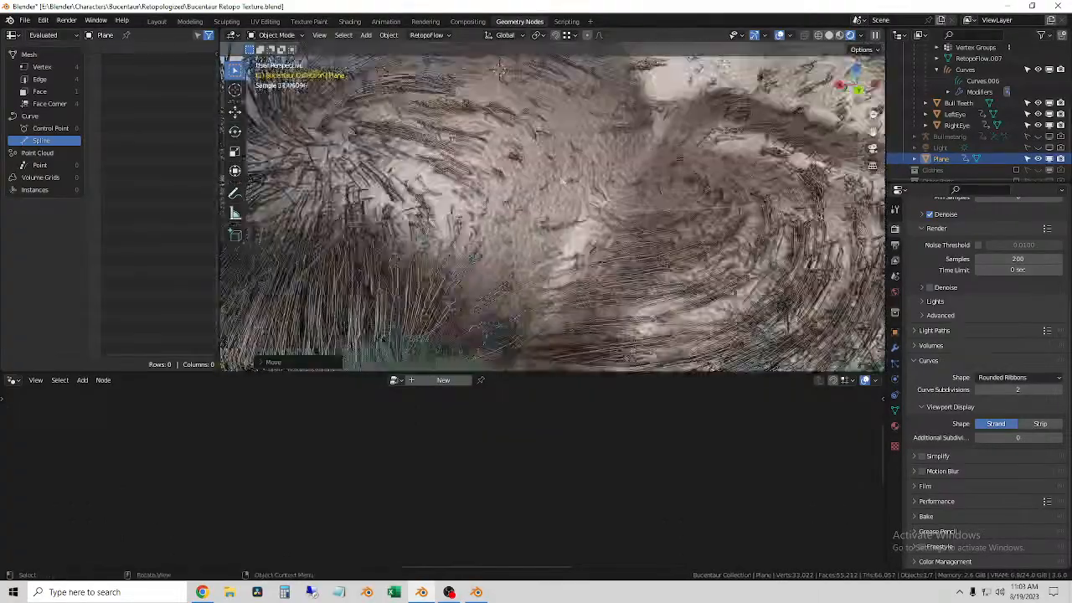
{"action": "left_click", "coordinate": [550, 177]}
{"action": "mouse_move", "coordinate": [603, 191]}
{"action": "middle_mouse_down"}
{"action": "mouse_move", "coordinate": [734, 187]}
{"action": "mouse_move", "coordinate": [722, 196]}
{"action": "middle_mouse_up"}
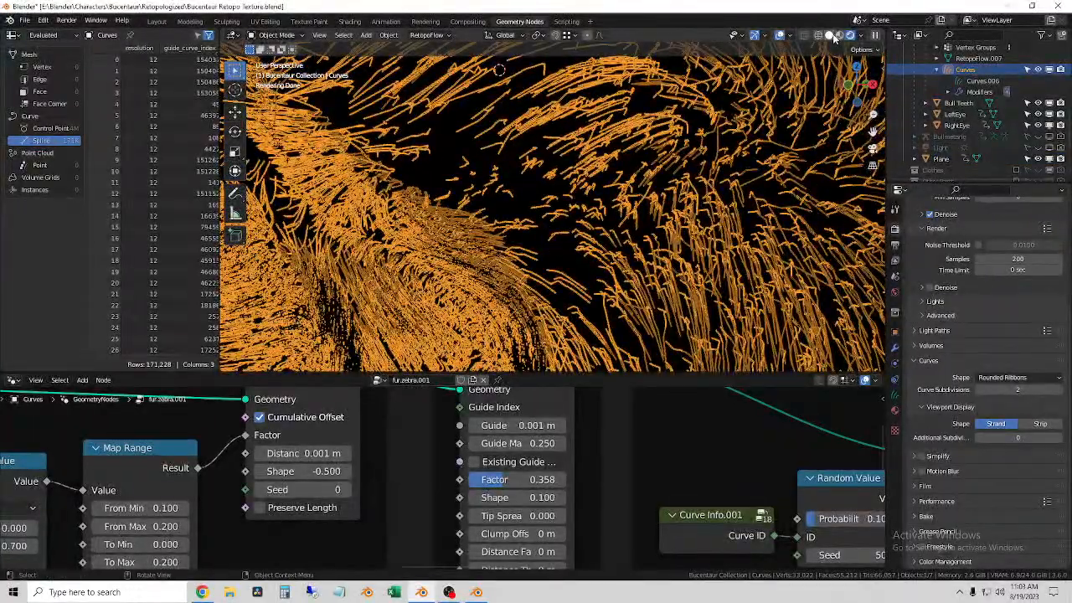
Step: Return the viewport to solid shading, deselect the fur curves and examine the strands over the shoulder and upper body
{"action": "left_click", "coordinate": [833, 35]}
{"action": "middle_click_drag", "start_coordinate": [553, 207], "coordinate": [519, 239]}
{"action": "left_click", "coordinate": [577, 217]}
{"action": "left_click", "coordinate": [595, 241]}
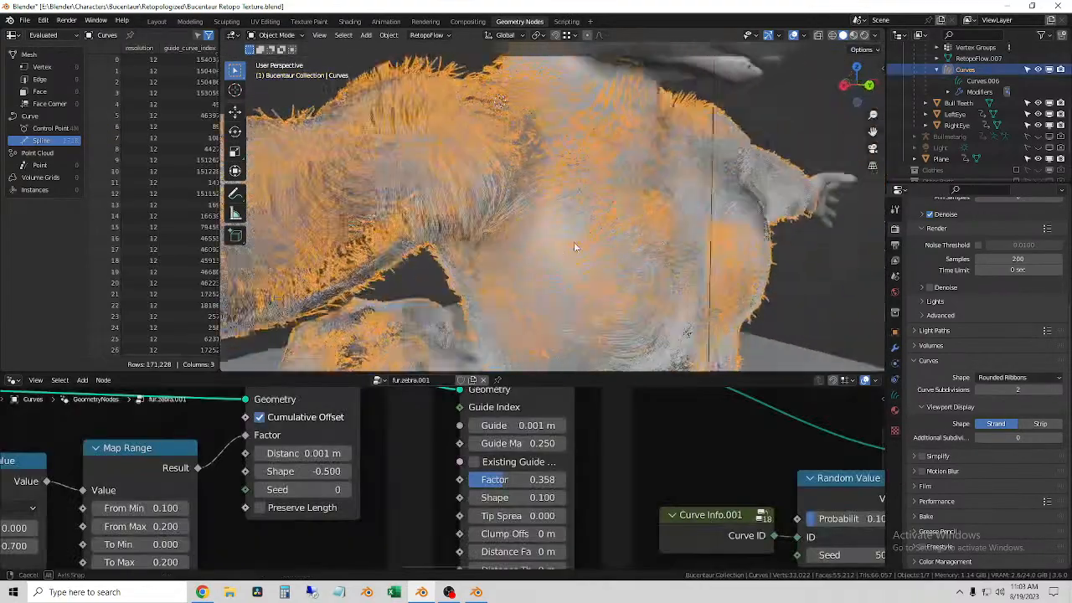
{"action": "left_click", "coordinate": [344, 36]}
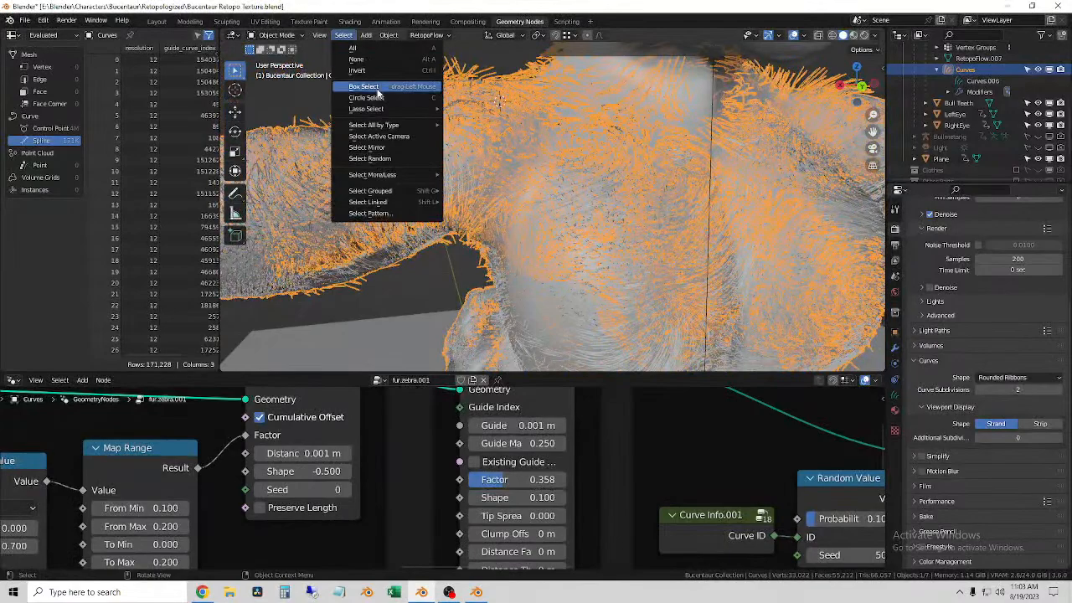
{"action": "middle_click_drag", "start_coordinate": [453, 74], "coordinate": [699, 189]}
{"action": "scroll", "coordinate": [628, 201], "scroll_direction": "up", "scroll_amount": 2}
{"action": "scroll", "coordinate": [568, 214], "scroll_direction": "up", "scroll_amount": 4}
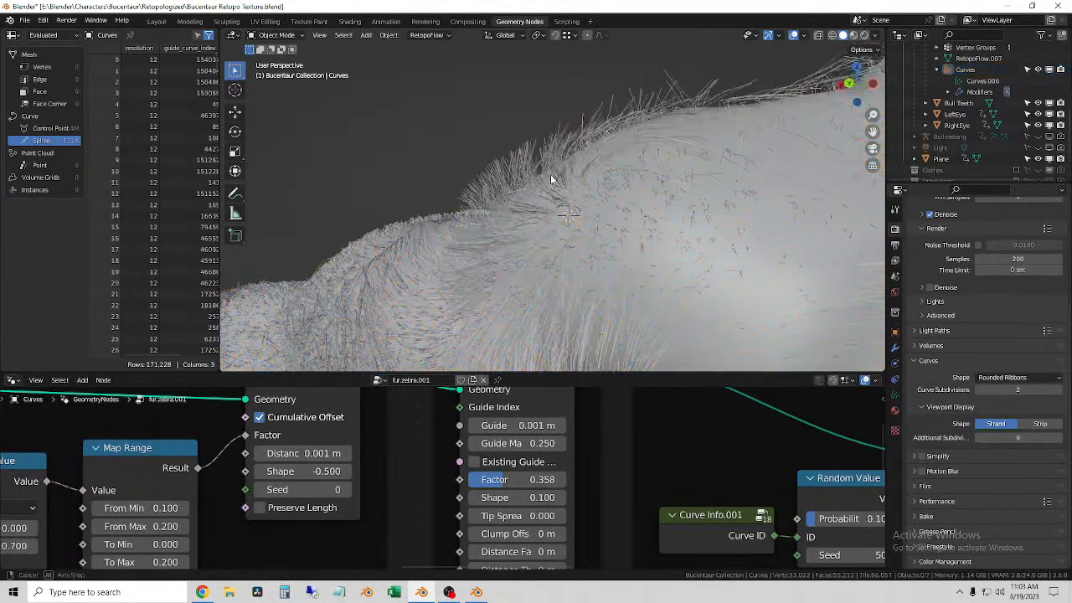
Step: Set the Offset Distance of the Shrinkwrap Hair Curves node to 0.01 m
{"action": "scroll", "coordinate": [675, 475], "scroll_direction": "down", "scroll_amount": 5}
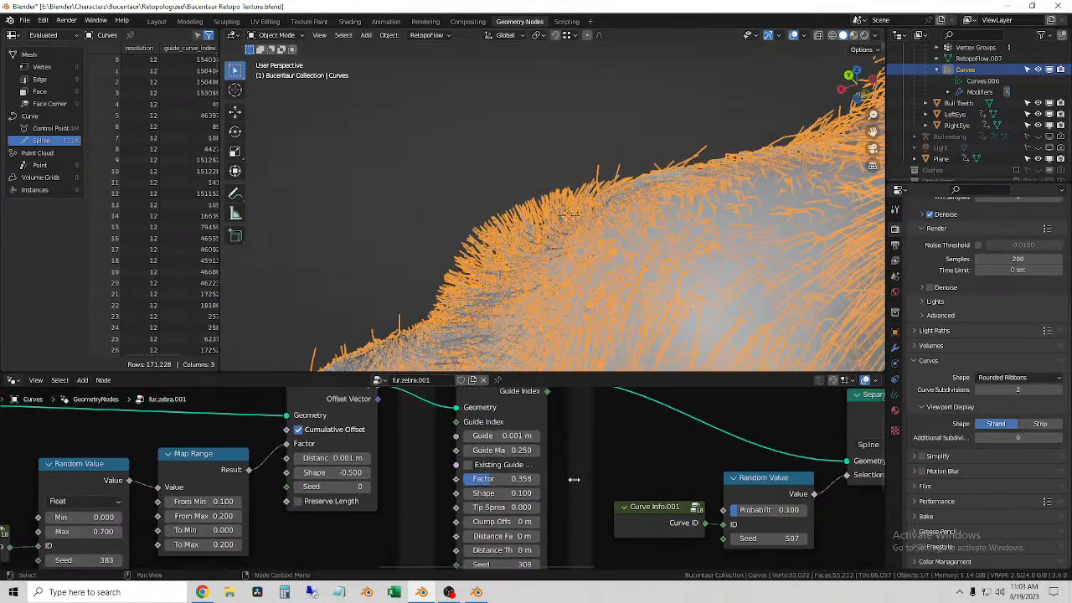
{"action": "middle_click_drag", "start_coordinate": [303, 501], "coordinate": [552, 459]}
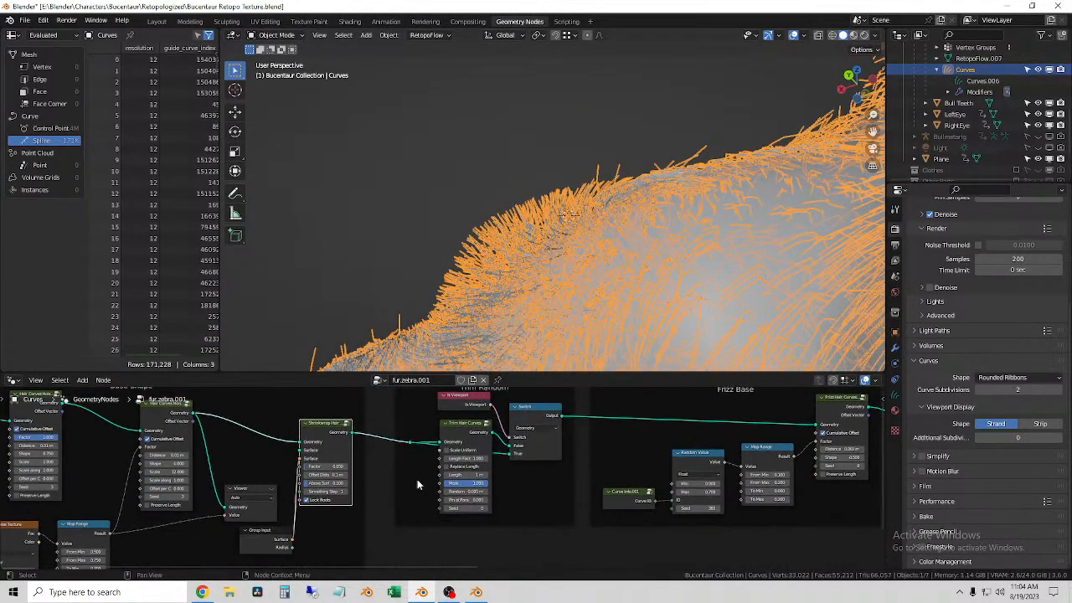
{"action": "scroll", "coordinate": [320, 474], "scroll_direction": "up", "scroll_amount": 6}
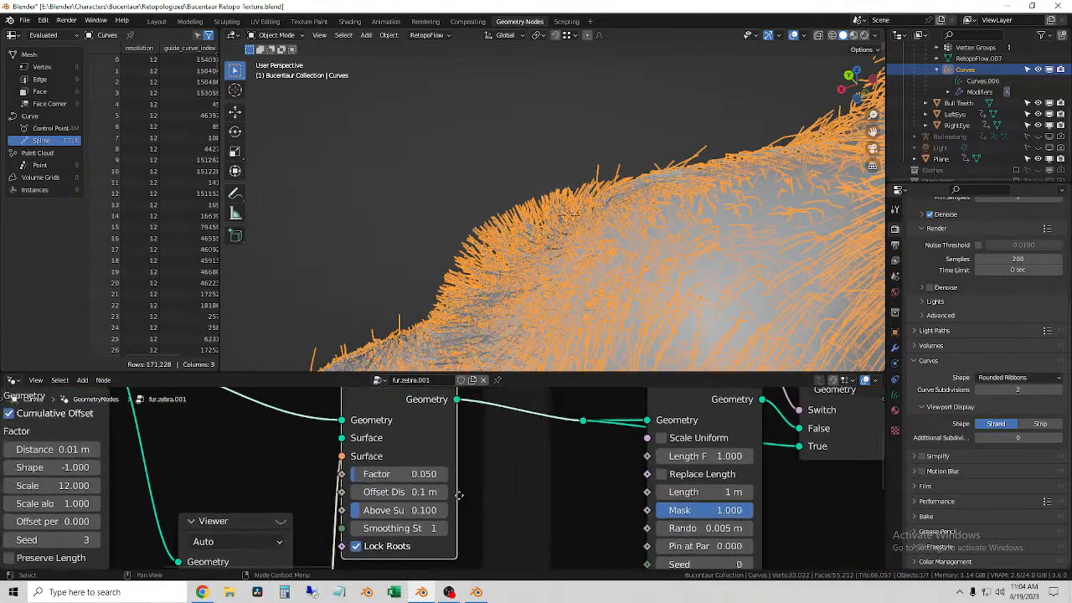
{"action": "left_click", "coordinate": [411, 494]}
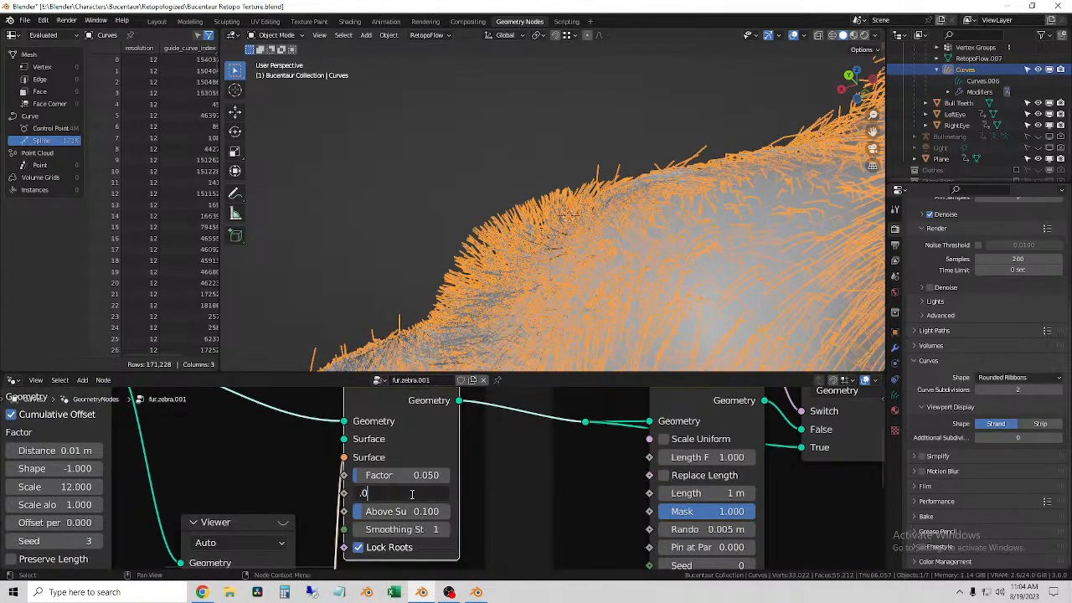
{"action": "type", "text": ".01"}
{"action": "key", "text": "Return"}
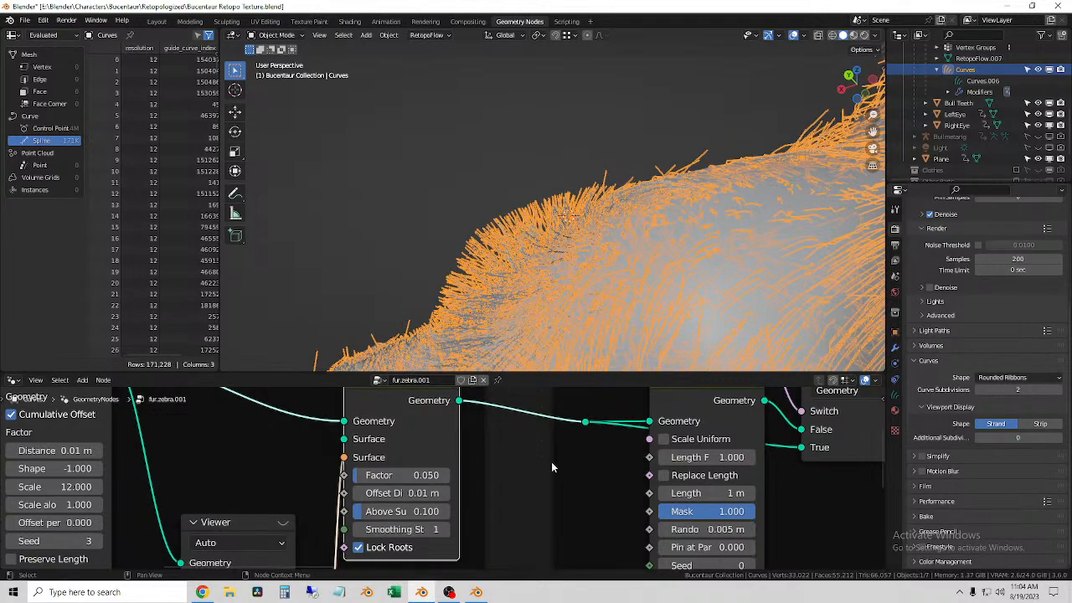
Step: Deselect the fur curves, examine the strands on the shoulder and arm, and reselect the curves
{"action": "middle_click_drag", "start_coordinate": [545, 203], "coordinate": [546, 300]}
{"action": "left_click", "coordinate": [526, 276]}
{"action": "middle_click_drag", "start_coordinate": [652, 255], "coordinate": [687, 230]}
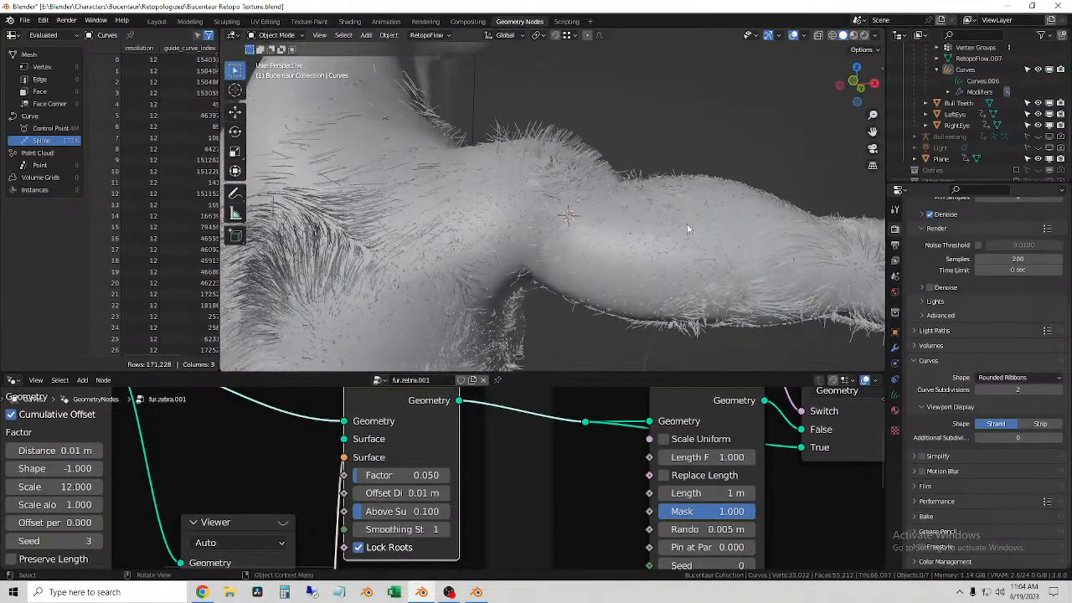
{"action": "left_click", "coordinate": [555, 319]}
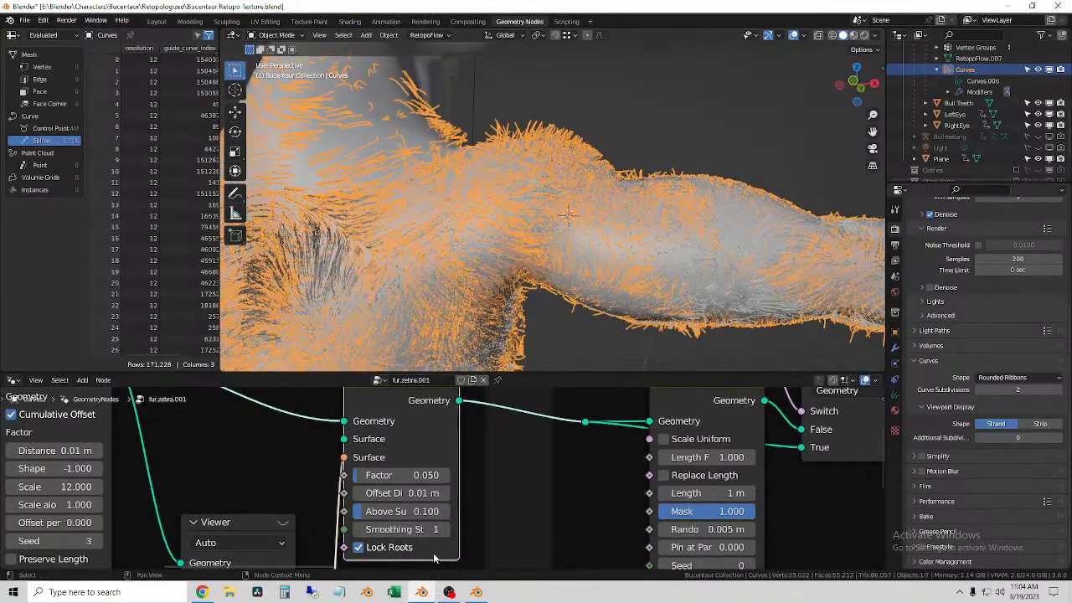
Step: Set the Factor of the Shrinkwrap Hair Curves node to 1 and check the strands around the body
{"action": "left_click", "coordinate": [413, 475]}
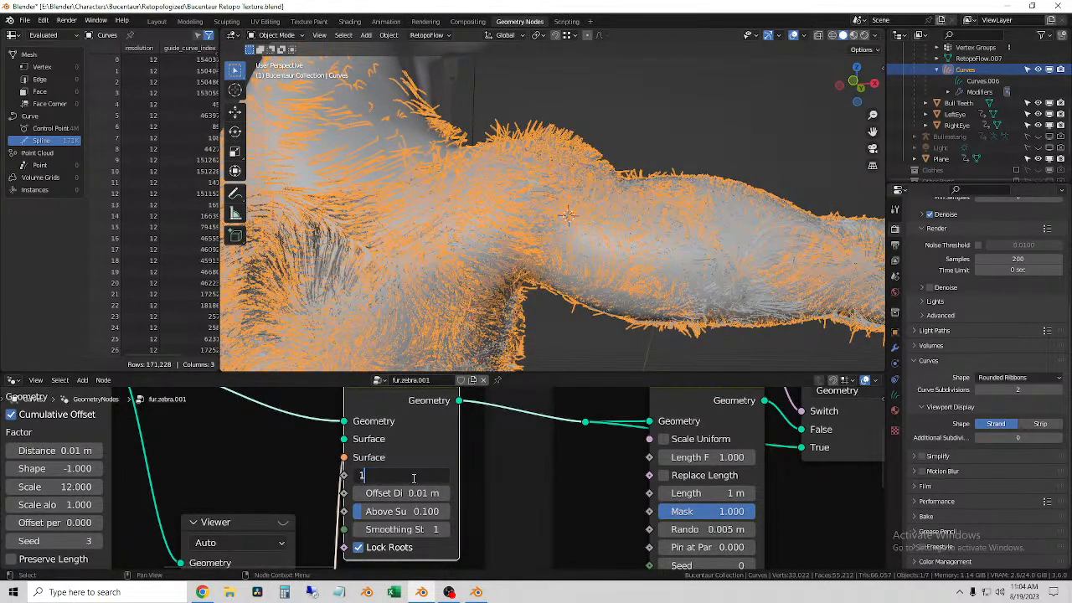
{"action": "type", "text": "1"}
{"action": "key", "text": "Return"}
{"action": "left_click", "coordinate": [666, 114]}
{"action": "middle_click_drag", "start_coordinate": [666, 114], "coordinate": [603, 210]}
{"action": "left_click", "coordinate": [538, 247]}
Step: Set the Above Surface value of the Shrinkwrap Hair Curves node to 1
{"action": "left_click", "coordinate": [393, 512]}
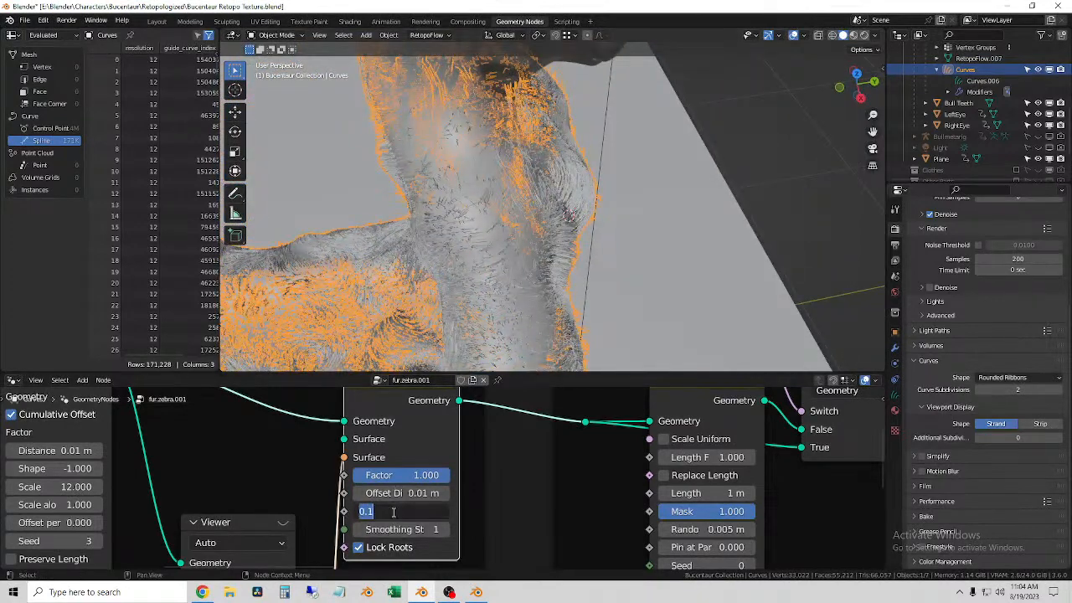
{"action": "key", "text": "Return"}
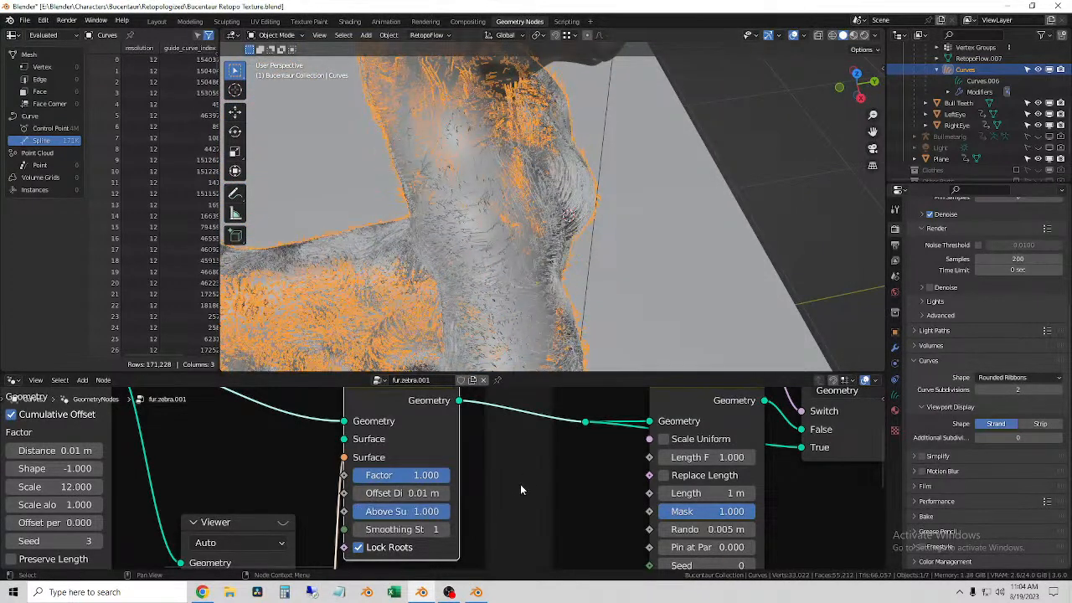
{"action": "middle_click_drag", "start_coordinate": [486, 258], "coordinate": [458, 242]}
{"action": "left_click", "coordinate": [458, 242]}
Step: Try an Offset Distance of 0.02 m on the Shrinkwrap Hair Curves node and check the strands along the arm
{"action": "left_click", "coordinate": [396, 493]}
{"action": "key", "text": "Home"}
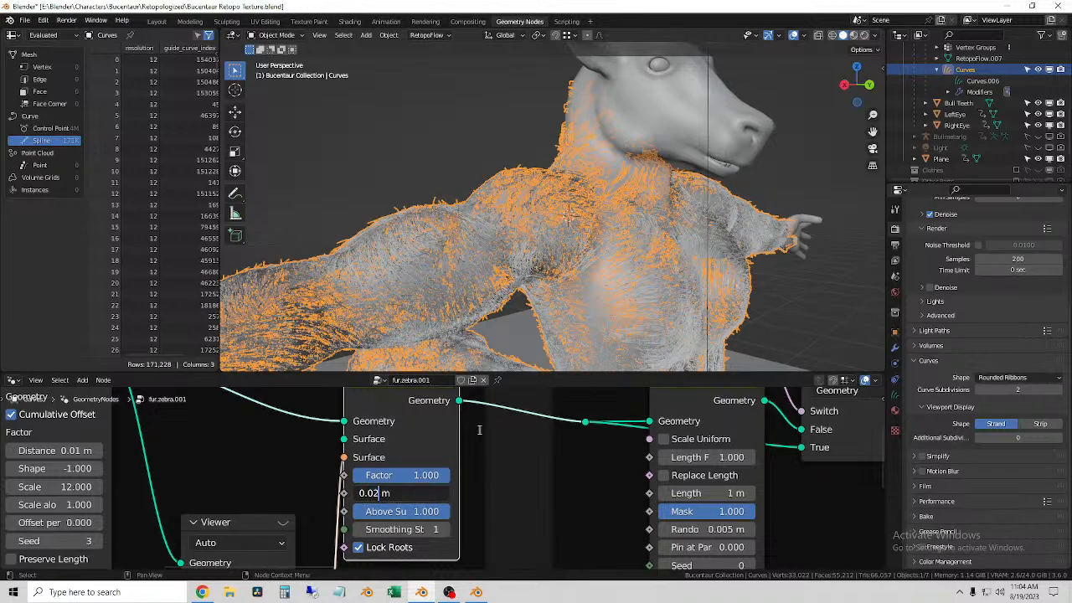
{"action": "key", "text": "Return"}
{"action": "scroll", "coordinate": [410, 164], "scroll_direction": "up", "scroll_amount": 8}
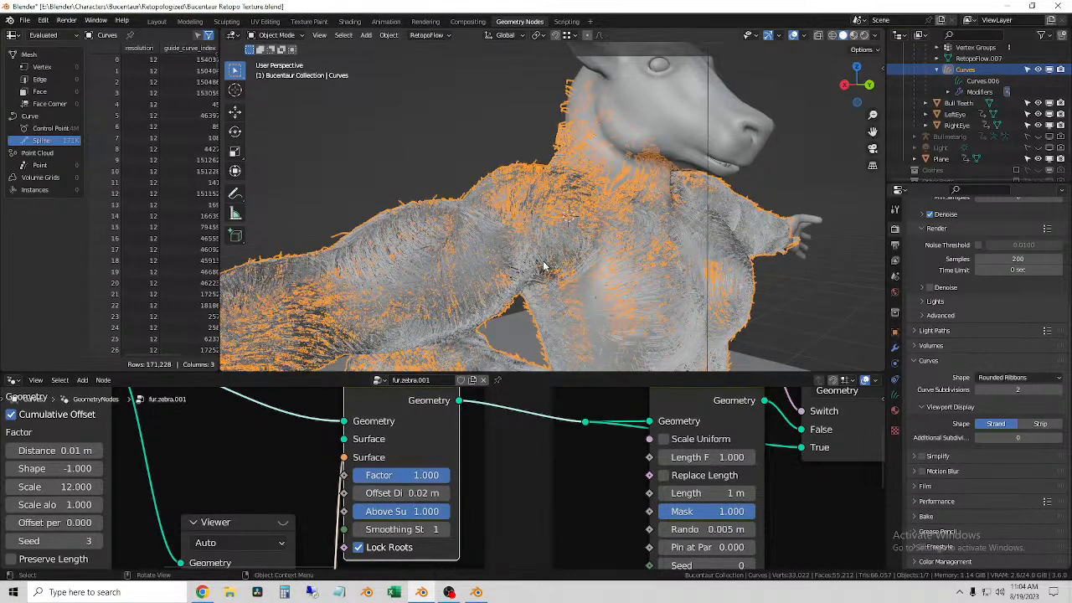
{"action": "middle_click_drag", "start_coordinate": [459, 271], "coordinate": [545, 276]}
Step: Set the shrinkwrap Offset Distance to 0.011 m, deselect the fur curves and switch the viewport to rendered shading
{"action": "double_click", "coordinate": [399, 493]}
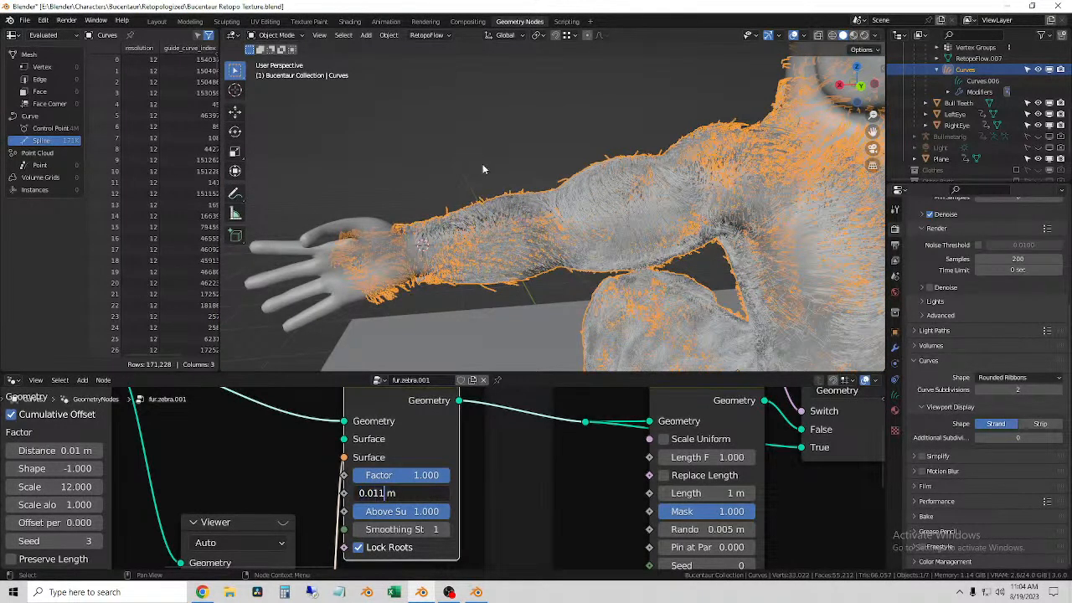
{"action": "key", "text": "Return"}
{"action": "left_click", "coordinate": [545, 148]}
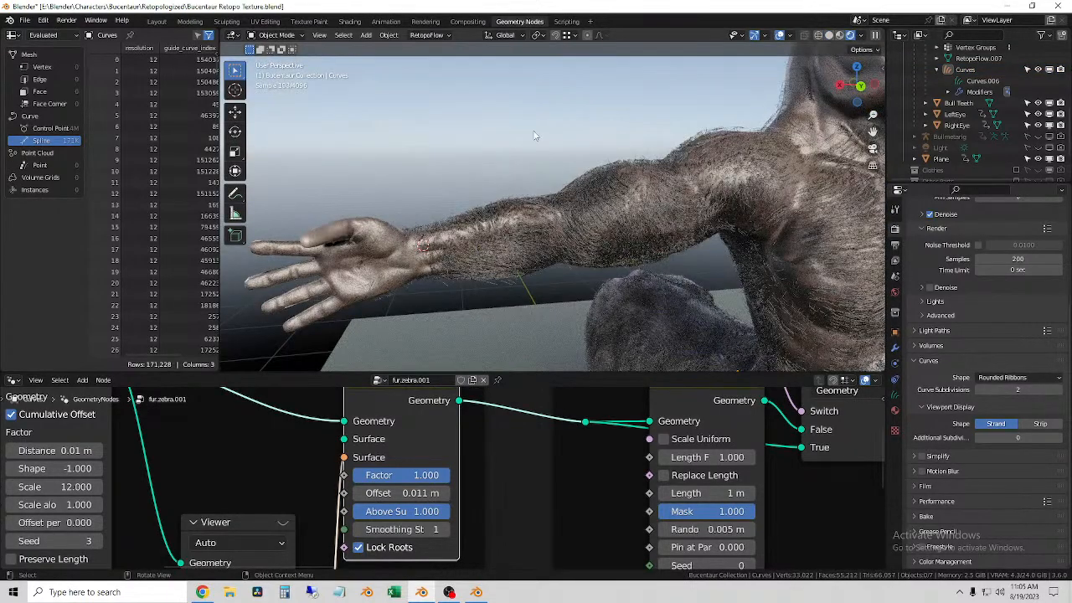
Step: Examine the rendered fur up close on the forearm, armpit, chest and opposite arm
{"action": "scroll", "coordinate": [578, 261], "scroll_direction": "up", "scroll_amount": 3}
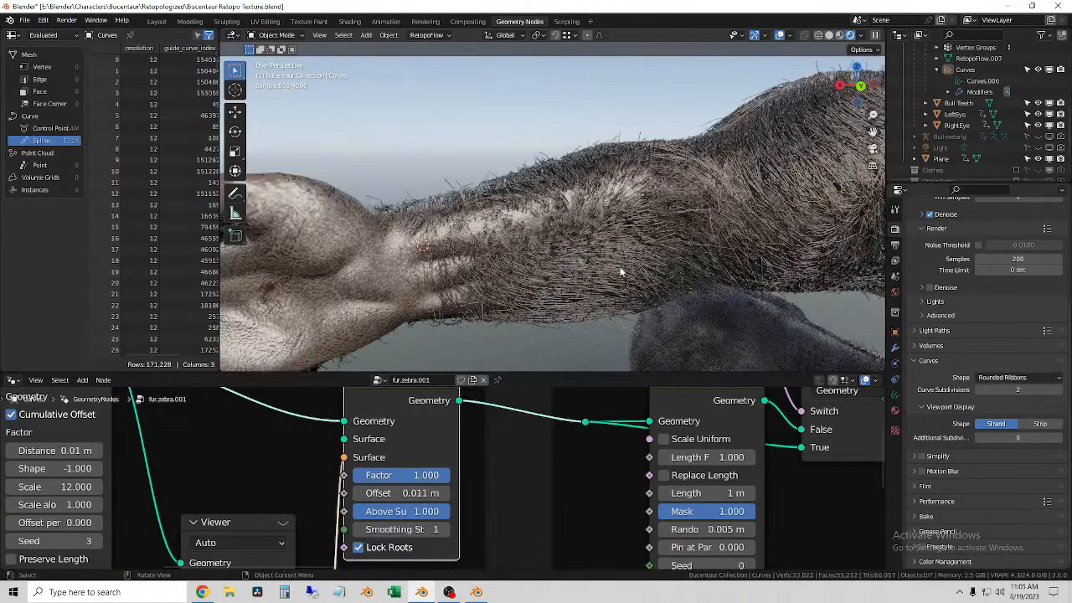
{"action": "middle_click_drag", "start_coordinate": [724, 264], "coordinate": [424, 273]}
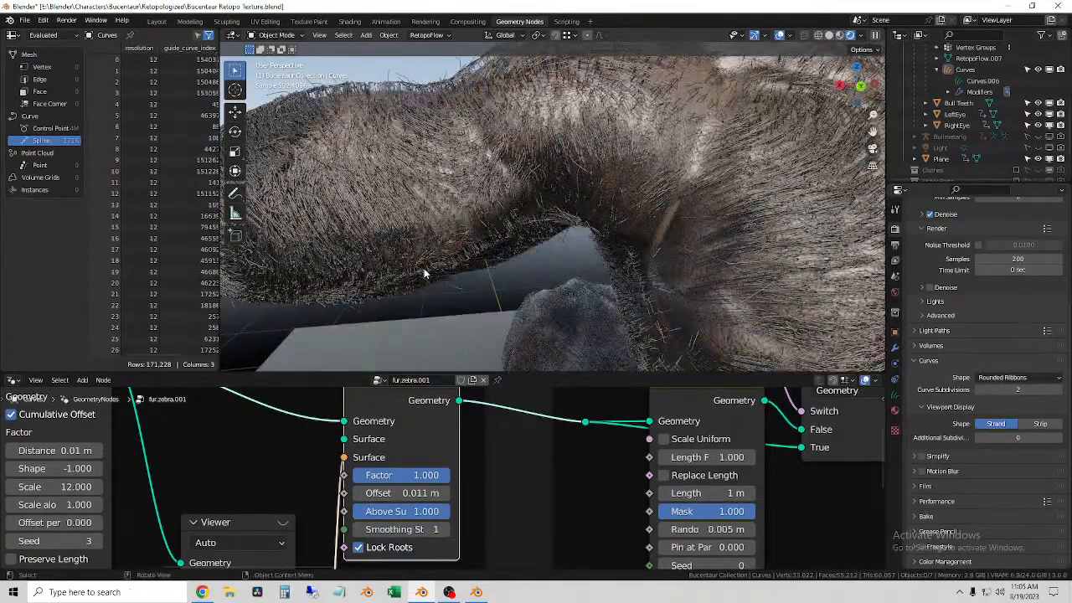
{"action": "scroll", "coordinate": [436, 447], "scroll_direction": "down", "scroll_amount": 2}
{"action": "middle_click_drag", "start_coordinate": [669, 277], "coordinate": [581, 338], "text": "shift"}
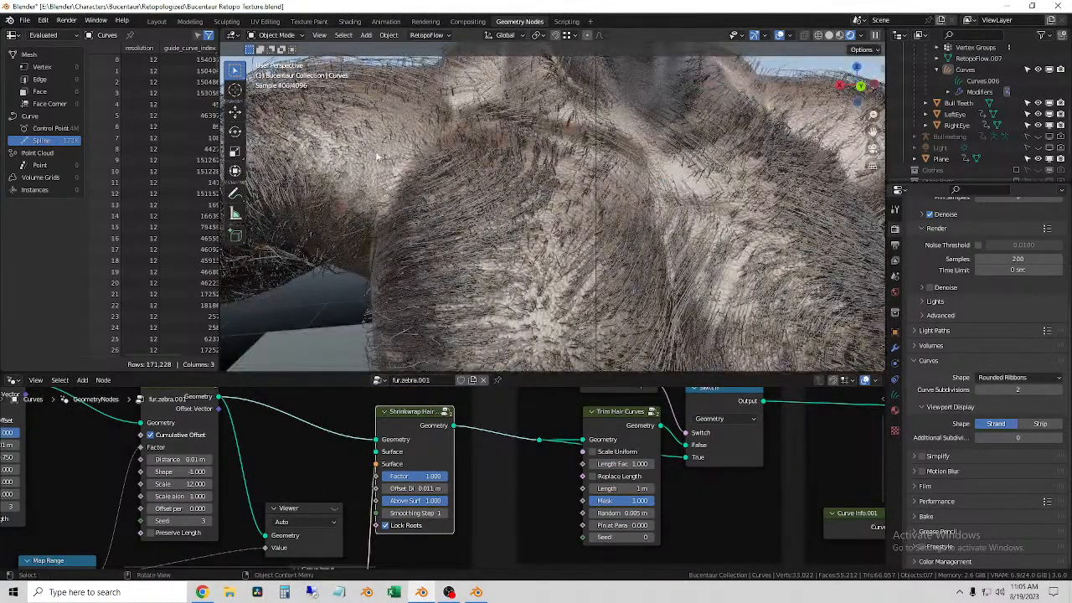
{"action": "left_click", "coordinate": [493, 207]}
{"action": "scroll", "coordinate": [496, 216], "scroll_direction": "down", "scroll_amount": 3}
{"action": "middle_click_drag", "start_coordinate": [498, 226], "coordinate": [439, 171], "text": "shift"}
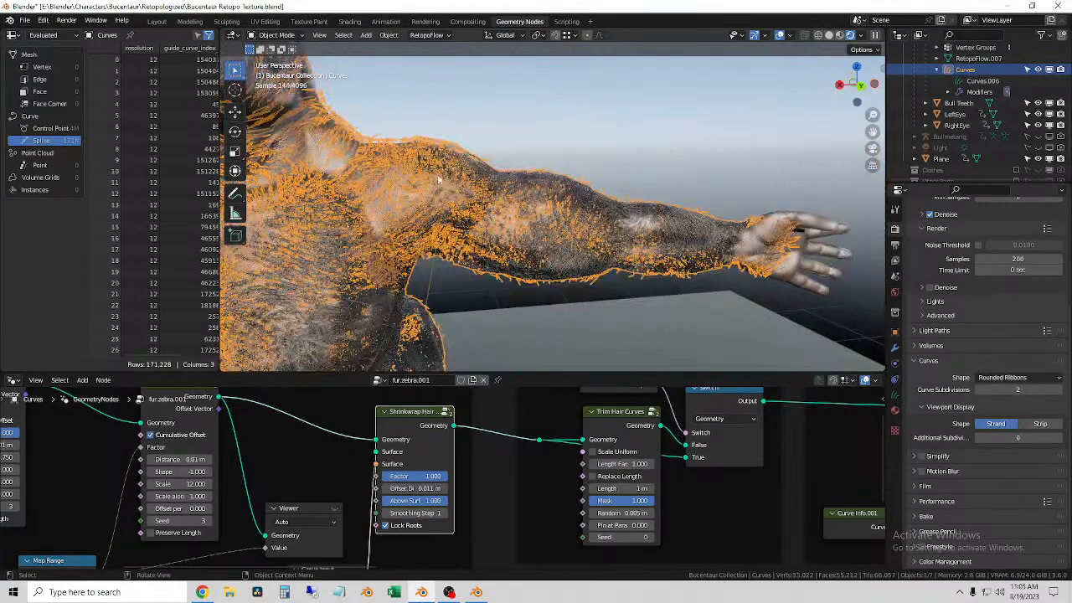
{"action": "left_click", "coordinate": [579, 123]}
{"action": "middle_click_drag", "start_coordinate": [643, 279], "coordinate": [727, 168], "text": "shift"}
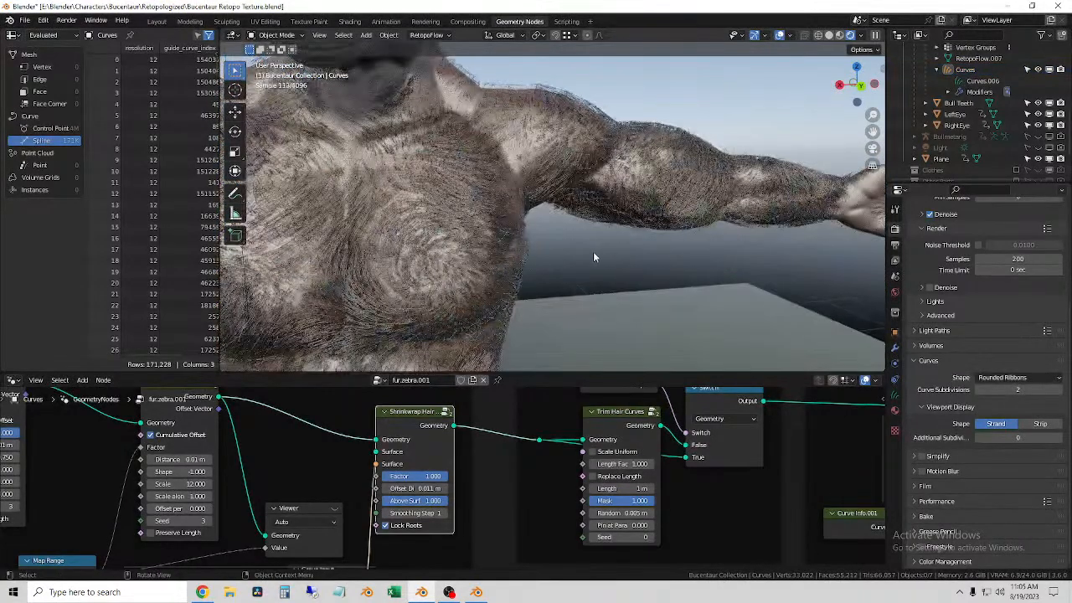
Step: Select the fur curves and set the radius in the Set Curve Radius node to 0.00025 m
{"action": "left_click", "coordinate": [428, 210]}
{"action": "middle_click_drag", "start_coordinate": [289, 455], "coordinate": [619, 471]}
{"action": "middle_click_drag", "start_coordinate": [409, 475], "coordinate": [535, 488]}
{"action": "left_click", "coordinate": [264, 471]}
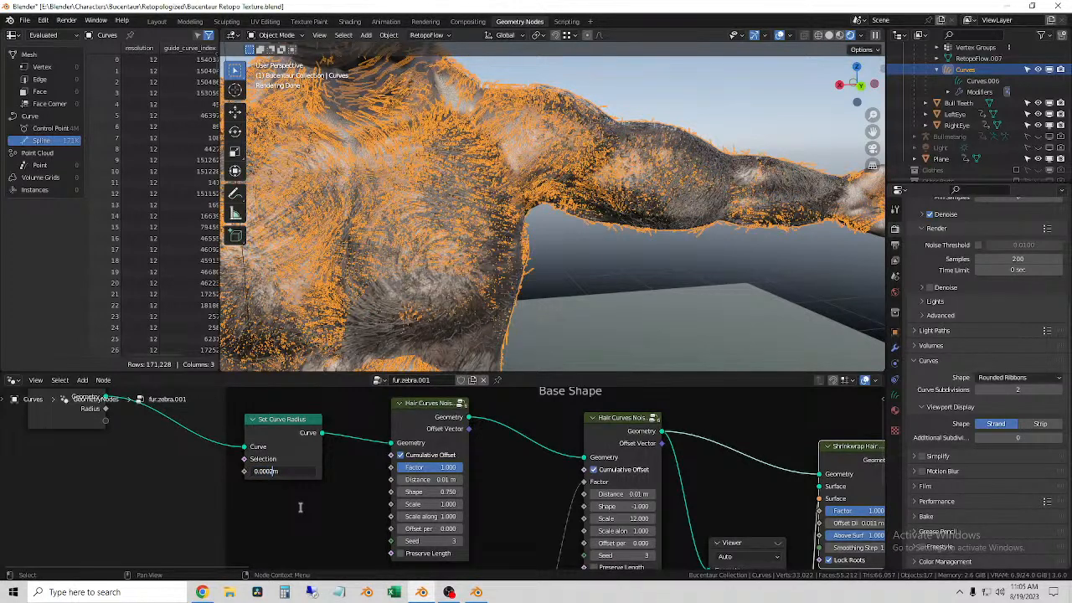
{"action": "key", "text": "Return"}
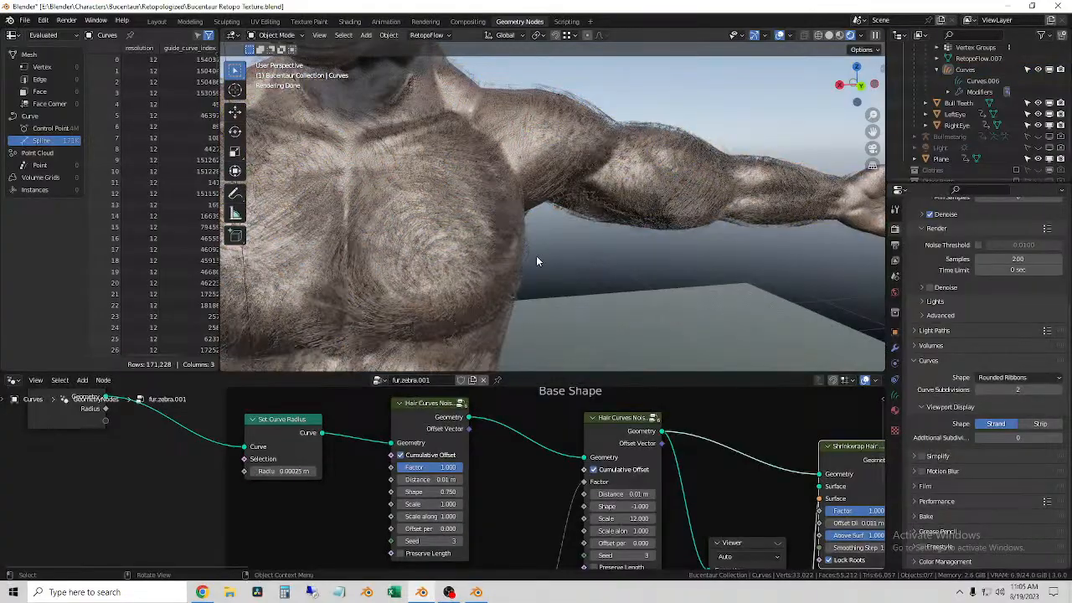
Step: Examine the thinned strands in the rendered view on the upper arm, chest and shoulders
{"action": "middle_click_drag", "start_coordinate": [744, 273], "coordinate": [615, 277], "text": "shift"}
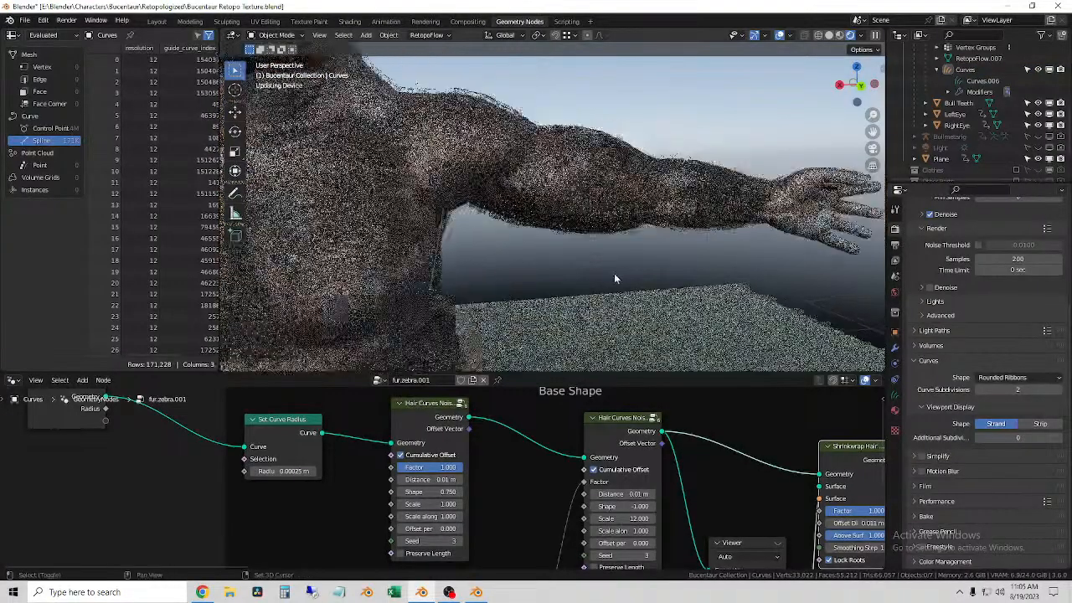
{"action": "scroll", "coordinate": [615, 209], "scroll_direction": "up", "scroll_amount": 4}
{"action": "mouse_move", "coordinate": [612, 230]}
{"action": "middle_mouse_down"}
{"action": "mouse_move", "coordinate": [606, 249]}
{"action": "mouse_move", "coordinate": [594, 240]}
{"action": "middle_mouse_up"}
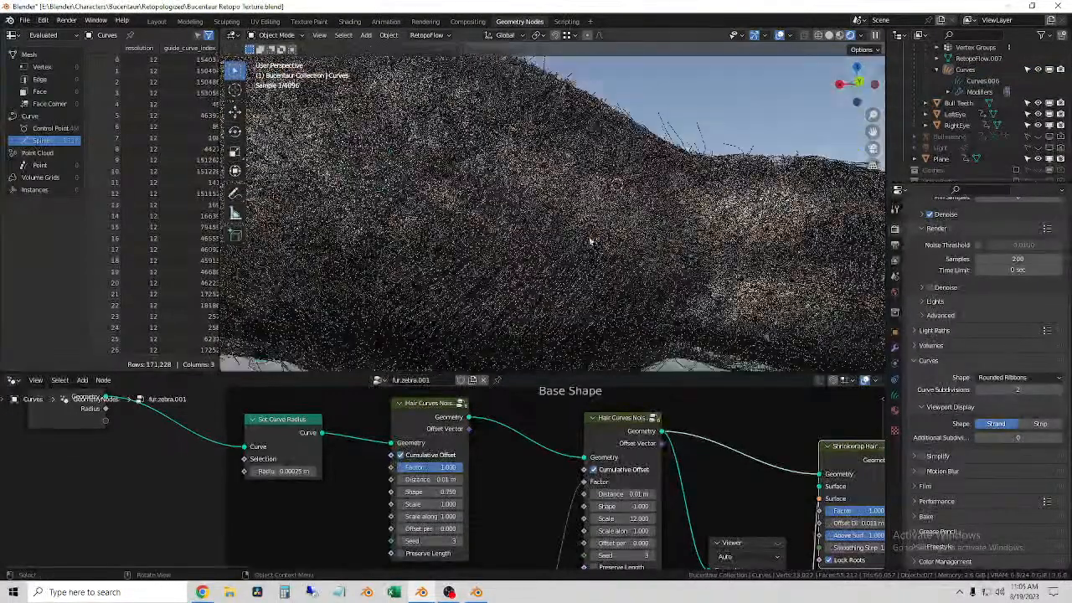
{"action": "middle_click_drag", "start_coordinate": [474, 246], "coordinate": [525, 301]}
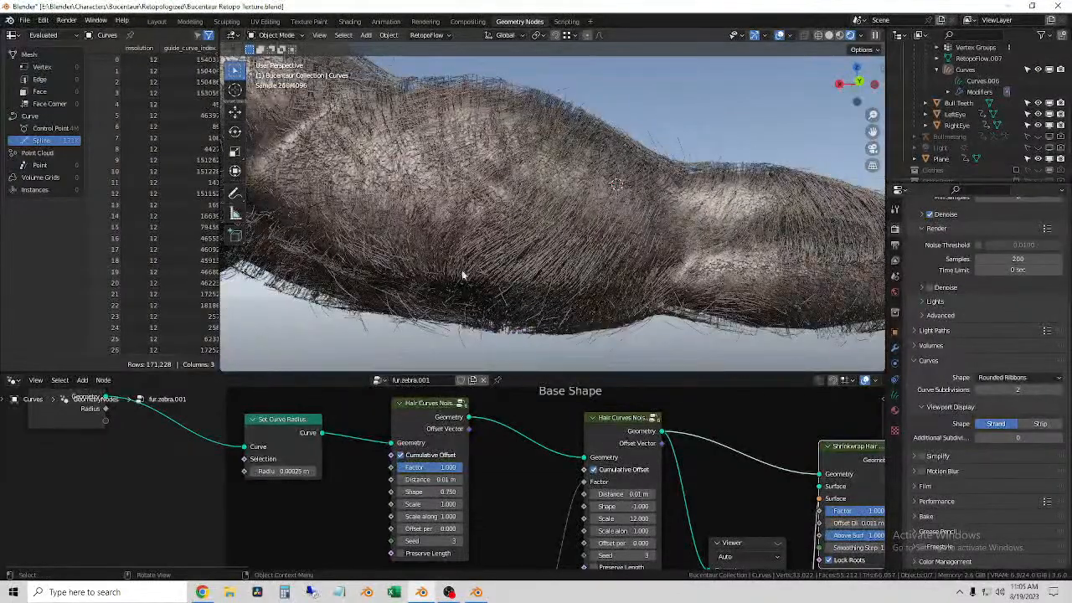
{"action": "middle_click_drag", "start_coordinate": [577, 258], "coordinate": [712, 262]}
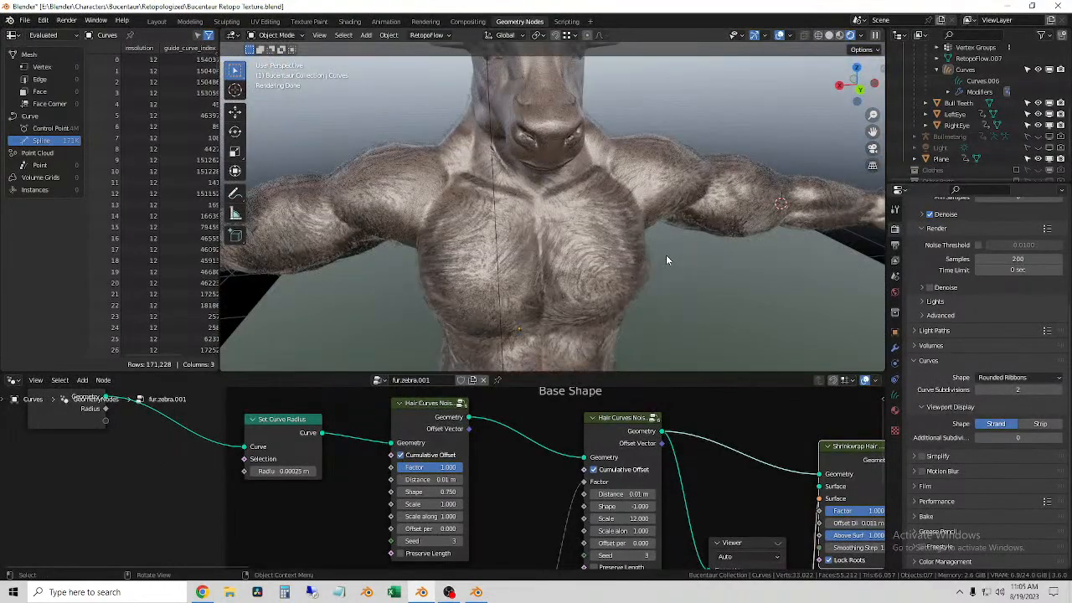
{"action": "middle_click_drag", "start_coordinate": [625, 321], "coordinate": [725, 273]}
Step: Examine the rendered fur on the animal body and flank, and compare it with the fur on the torso
{"action": "left_click", "coordinate": [541, 177]}
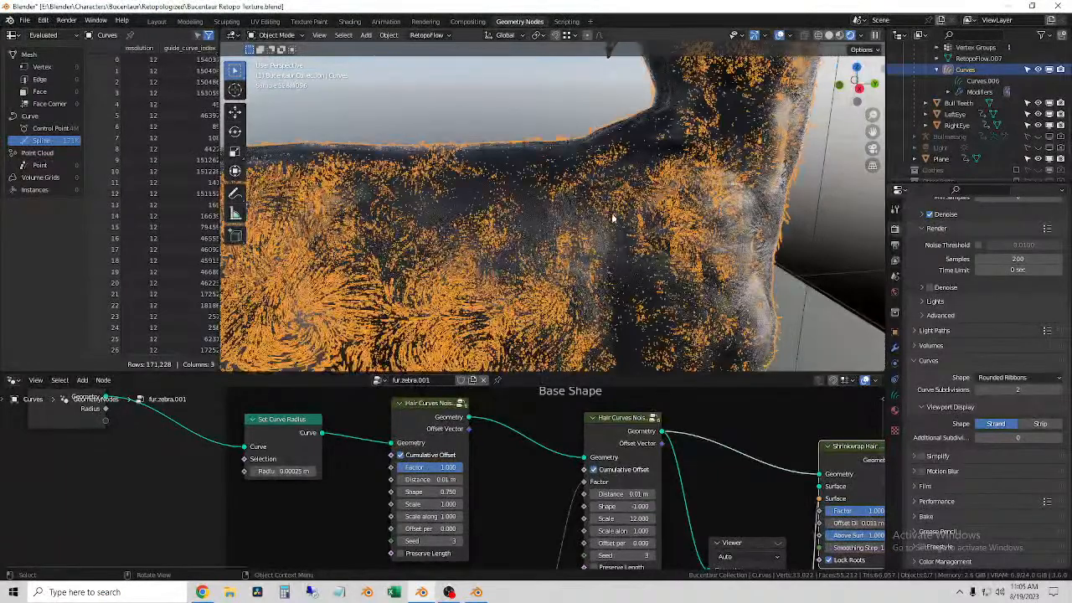
{"action": "left_click", "coordinate": [497, 104]}
{"action": "scroll", "coordinate": [576, 180], "scroll_direction": "down", "scroll_amount": 4}
{"action": "middle_click_drag", "start_coordinate": [576, 181], "coordinate": [622, 314], "text": "shift"}
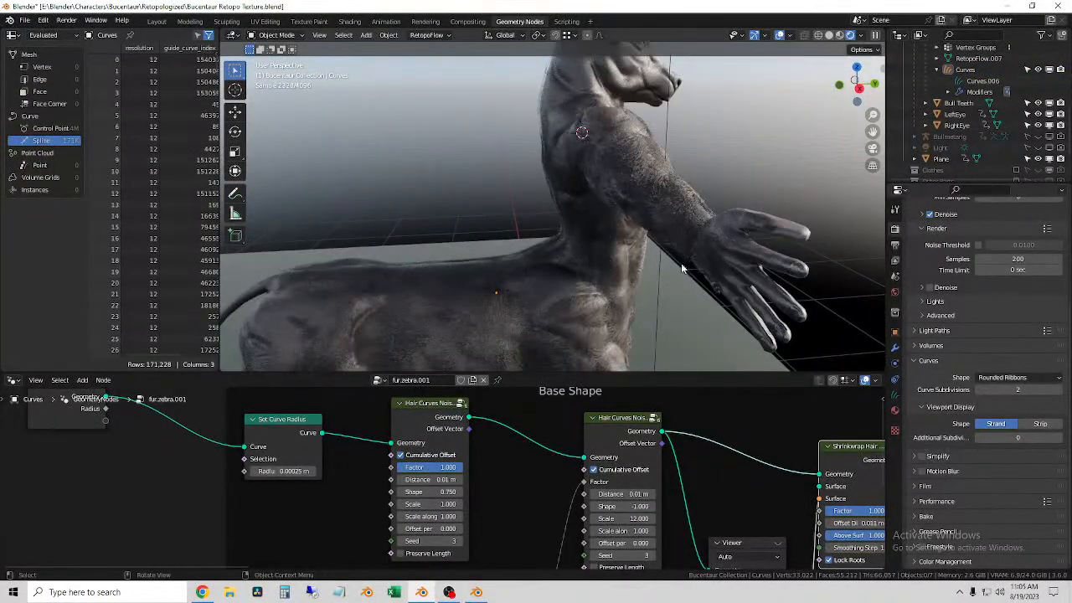
{"action": "middle_click_drag", "start_coordinate": [682, 268], "coordinate": [463, 185]}
{"action": "left_click", "coordinate": [463, 186]}
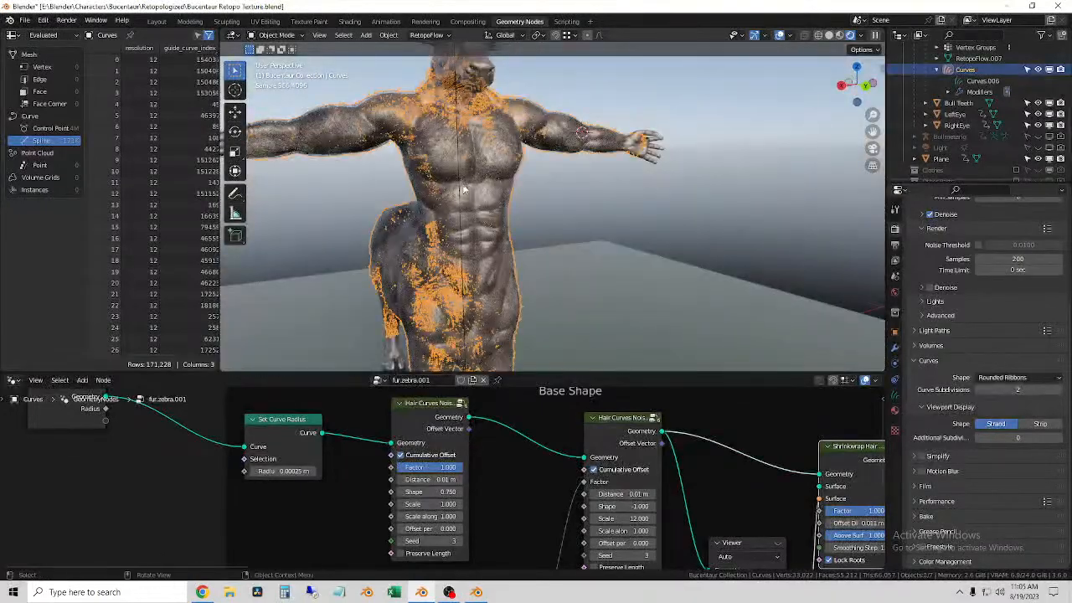
{"action": "middle_click_drag", "start_coordinate": [449, 258], "coordinate": [678, 244], "text": "shift"}
{"action": "scroll", "coordinate": [678, 244], "scroll_direction": "up", "scroll_amount": 3}
{"action": "left_click", "coordinate": [673, 249]}
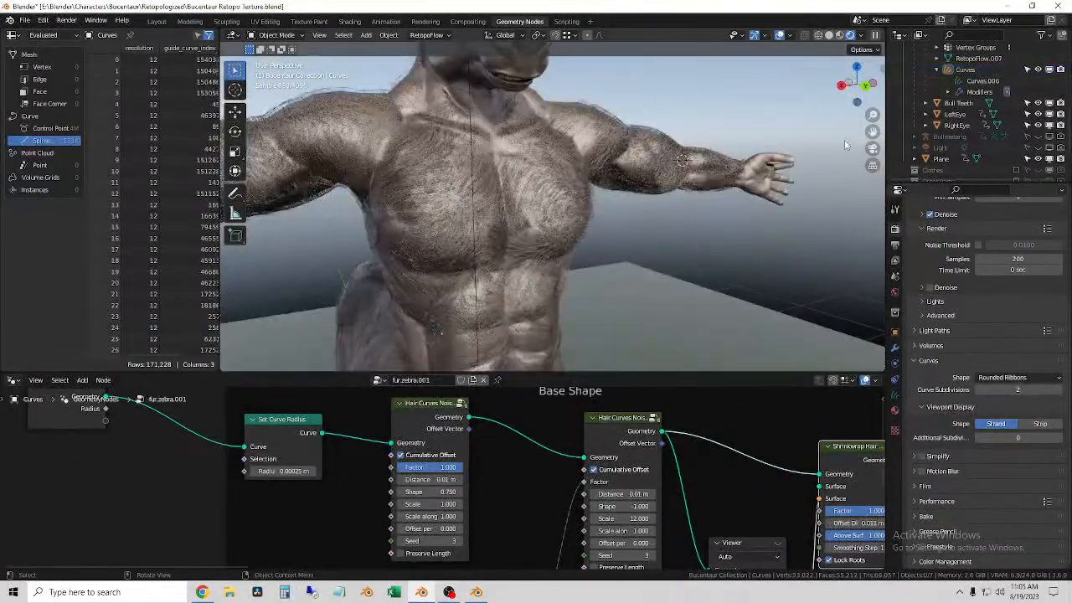
{"action": "middle_click_drag", "start_coordinate": [591, 224], "coordinate": [698, 220], "text": "shift"}
{"action": "left_click", "coordinate": [551, 178]}
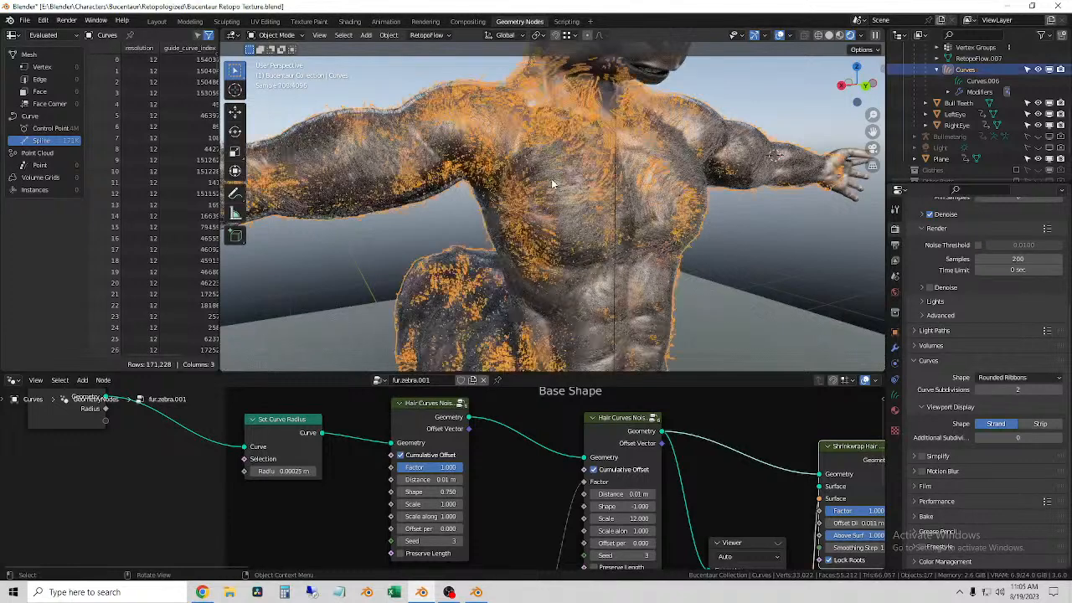
{"action": "left_click", "coordinate": [817, 286]}
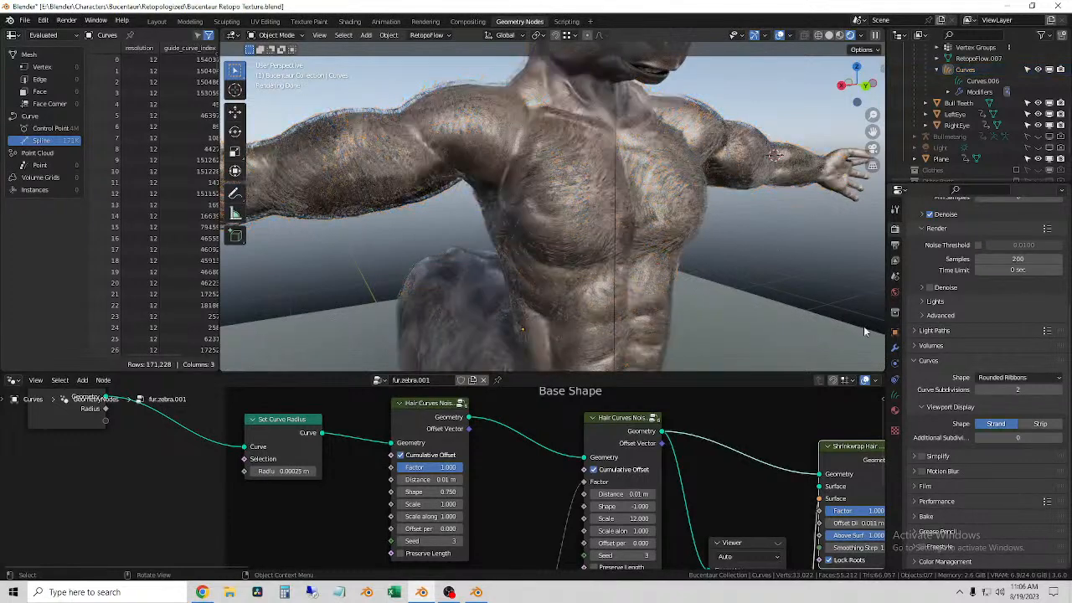
Step: Review the fur curves' surface data, their GeometryNodes modifier settings and the Base Shape node group
{"action": "left_click", "coordinate": [895, 394]}
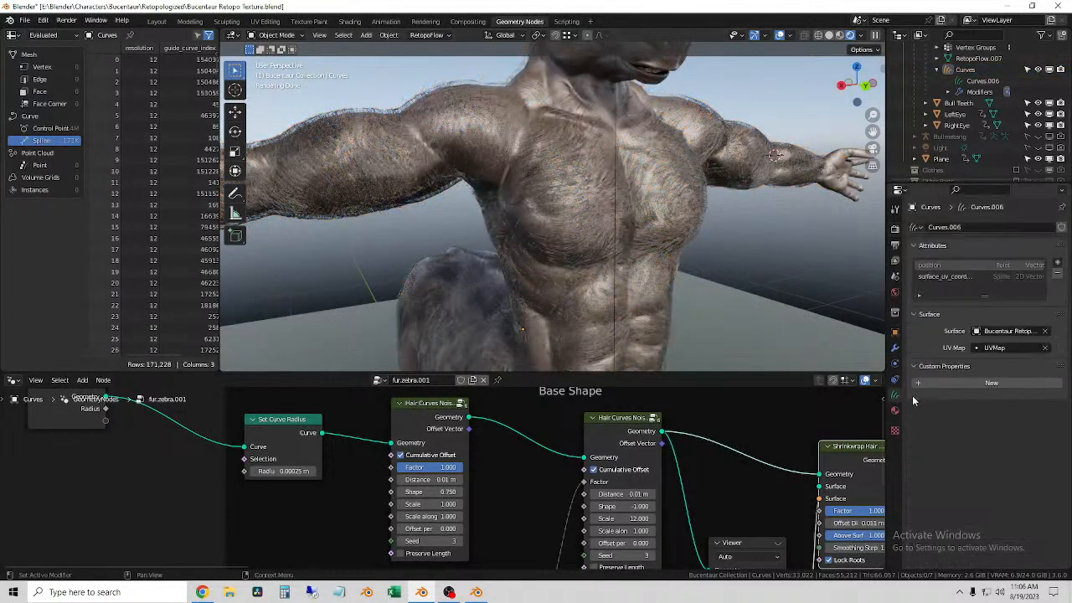
{"action": "left_click", "coordinate": [895, 348]}
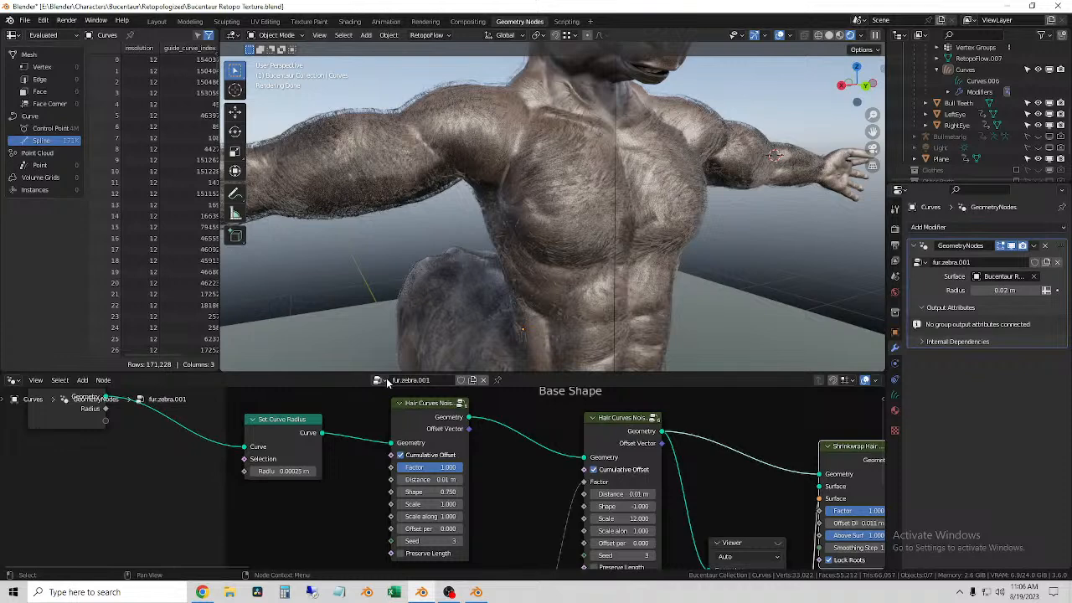
{"action": "scroll", "coordinate": [487, 478], "scroll_direction": "down", "scroll_amount": 2}
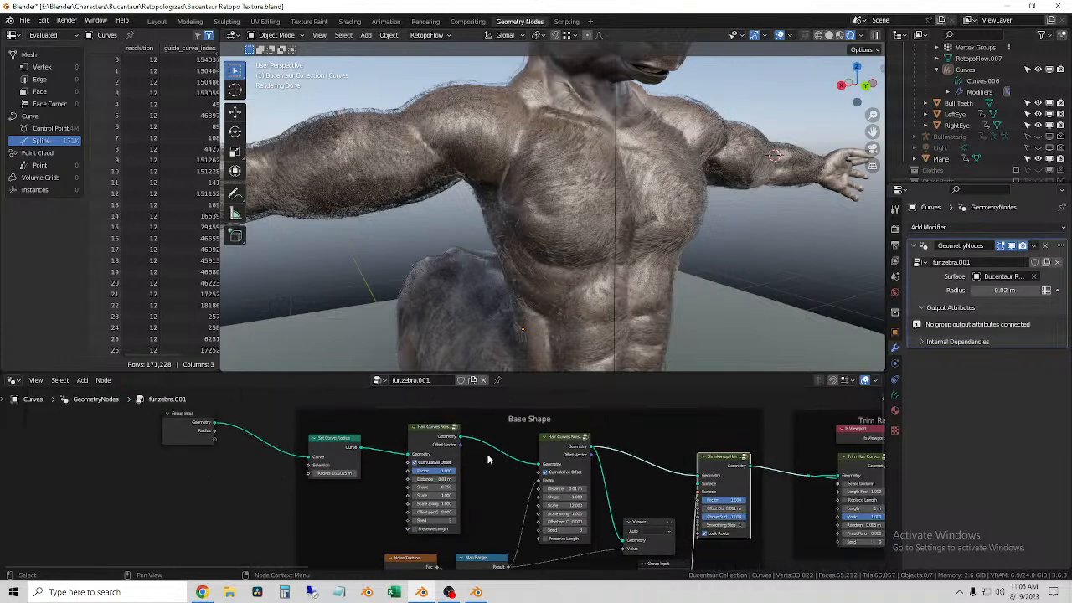
{"action": "left_click", "coordinate": [515, 232]}
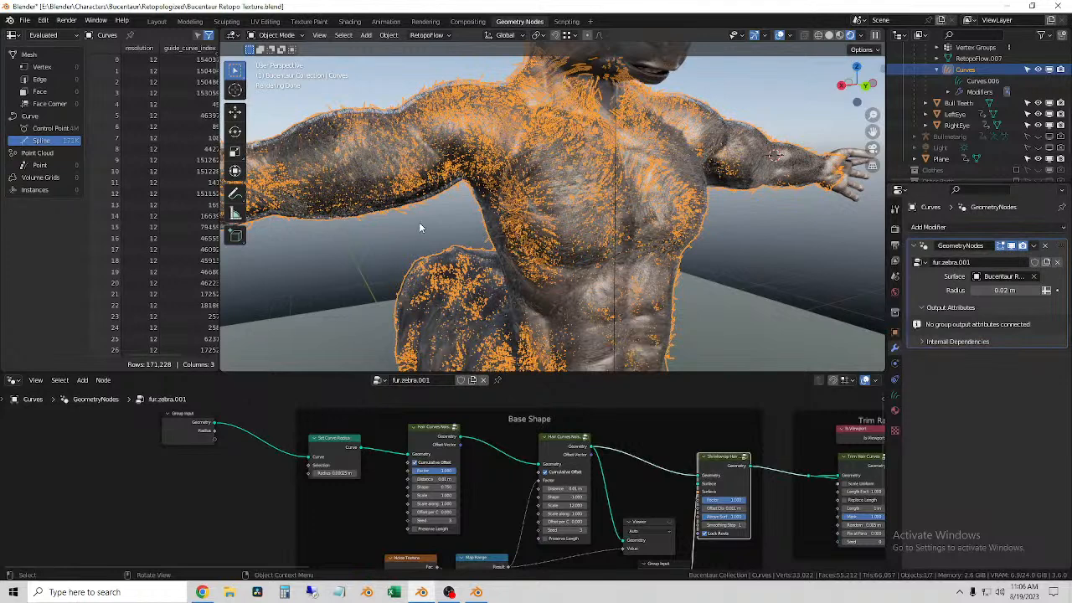
{"action": "left_click", "coordinate": [362, 251]}
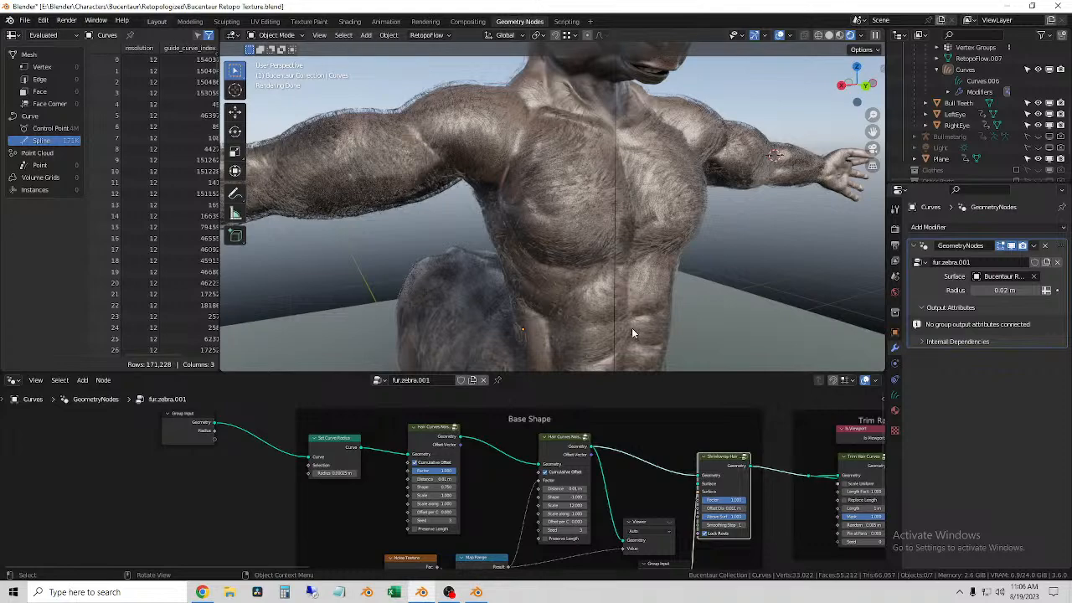
Step: Switch to the Layout workspace and show the whole character in solid shading
{"action": "left_click", "coordinate": [157, 21]}
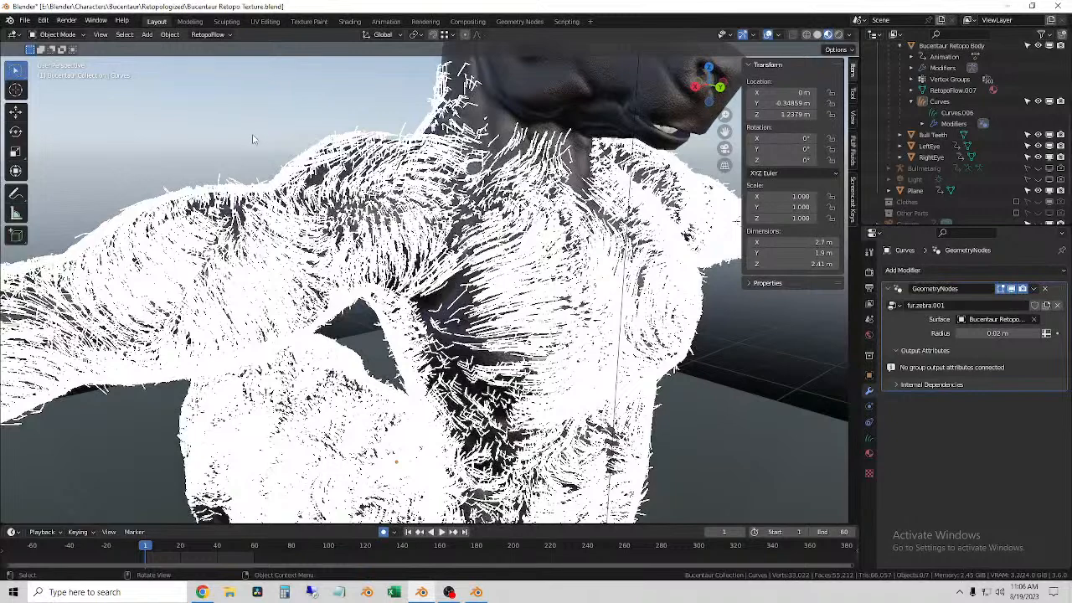
{"action": "scroll", "coordinate": [432, 299], "scroll_direction": "down", "scroll_amount": 5}
{"action": "mouse_move", "coordinate": [497, 217]}
{"action": "middle_mouse_down"}
{"action": "mouse_move", "coordinate": [449, 298]}
{"action": "mouse_move", "coordinate": [487, 289]}
{"action": "middle_mouse_up"}
{"action": "left_click", "coordinate": [817, 34]}
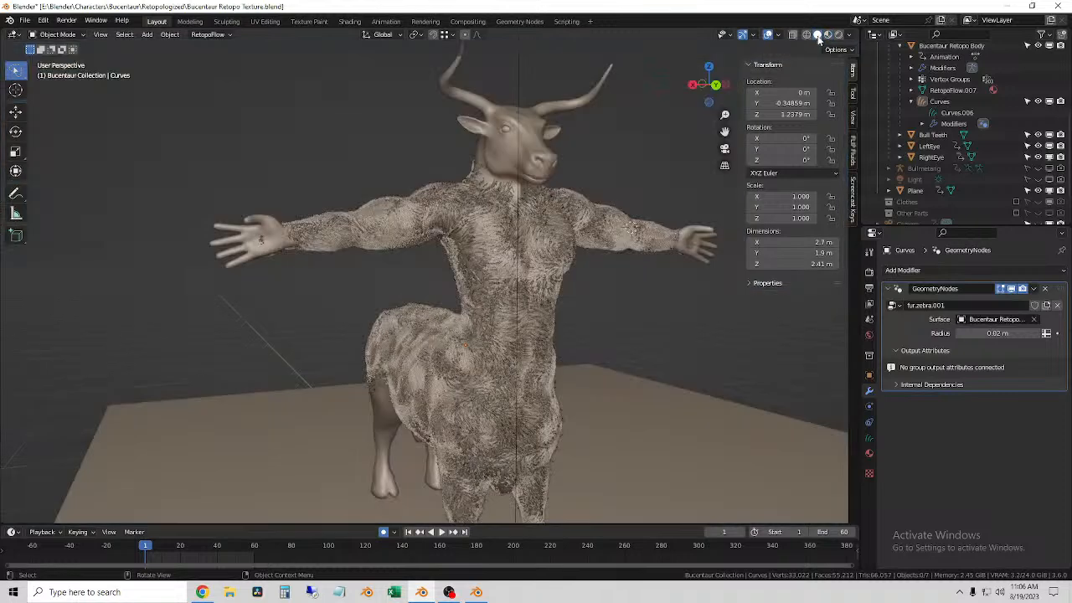
{"action": "scroll", "coordinate": [621, 258], "scroll_direction": "up", "scroll_amount": 2}
Step: Select the fur curves, enter Sculpt Mode and check the Add brush's Curve Shape options with the arm in view
{"action": "left_click", "coordinate": [385, 195]}
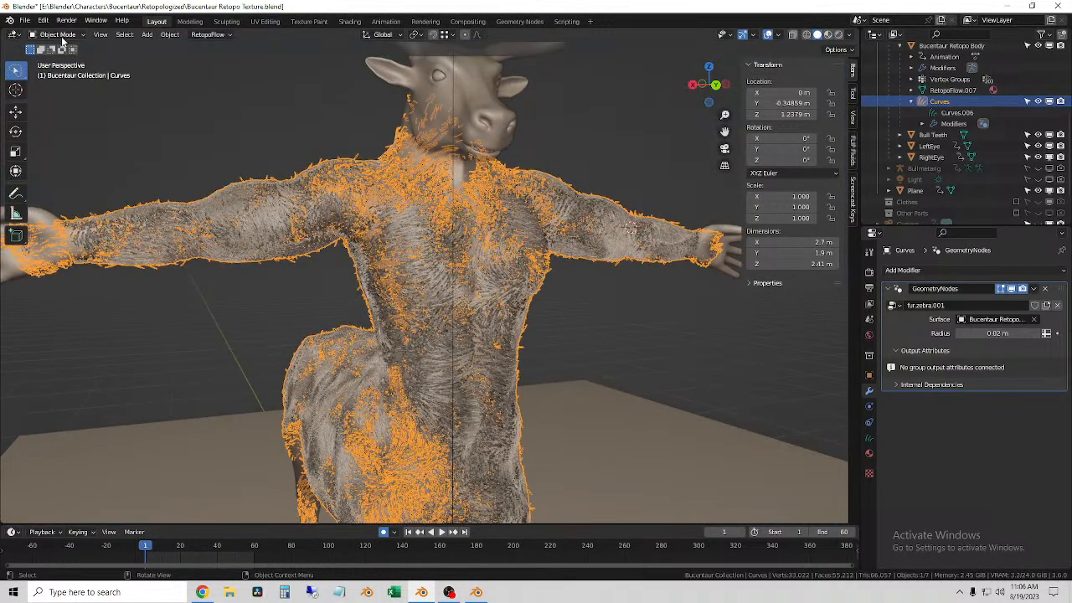
{"action": "left_click", "coordinate": [63, 72]}
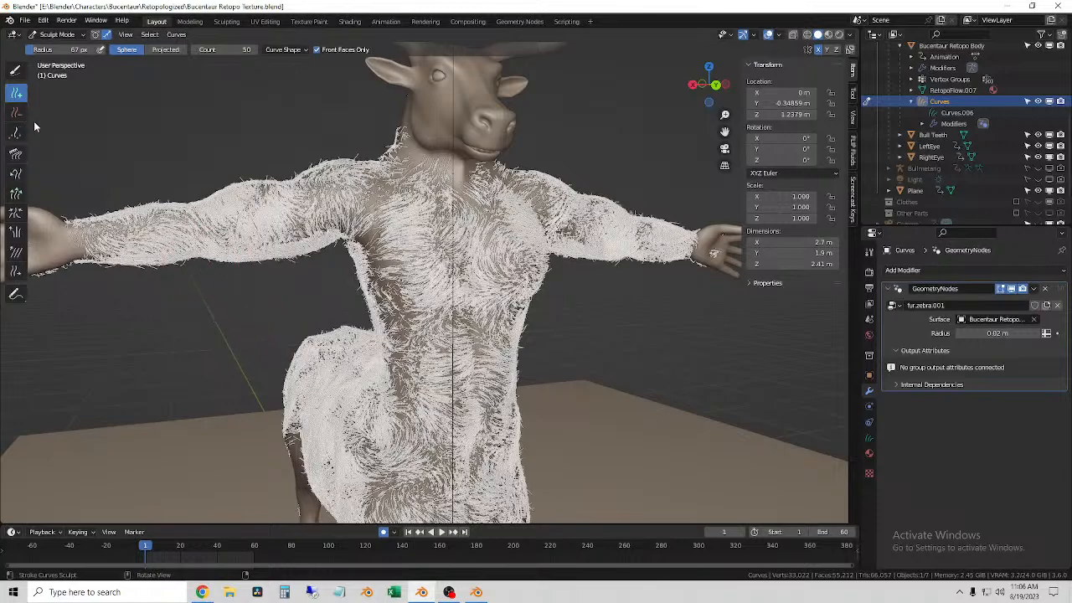
{"action": "scroll", "coordinate": [321, 224], "scroll_direction": "up", "scroll_amount": 6}
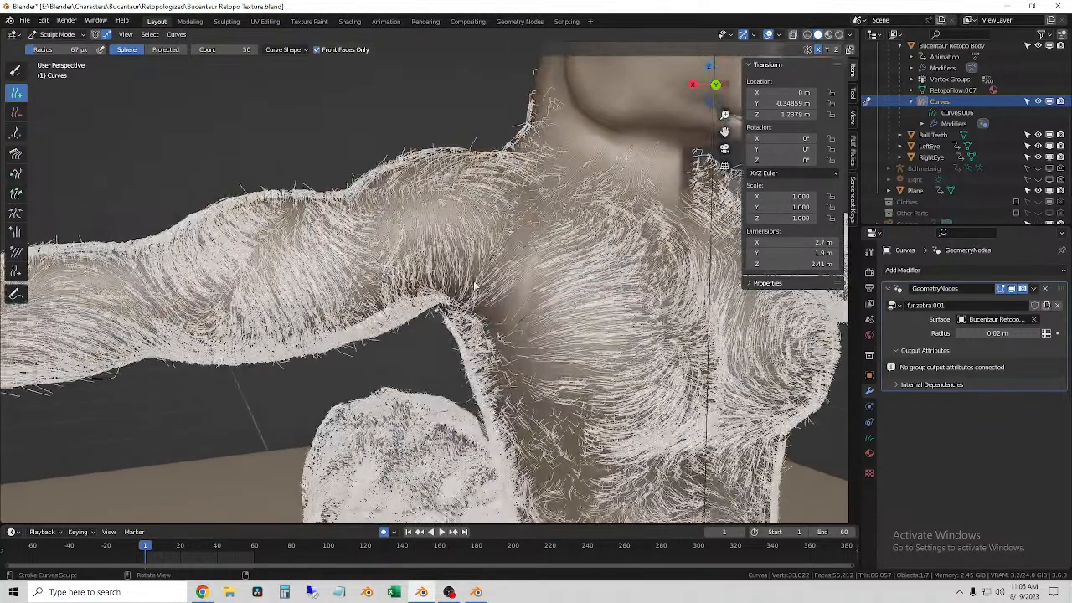
{"action": "left_click", "coordinate": [285, 50]}
{"action": "left_click", "coordinate": [282, 83]}
{"action": "middle_click_drag", "start_coordinate": [343, 192], "coordinate": [443, 220]}
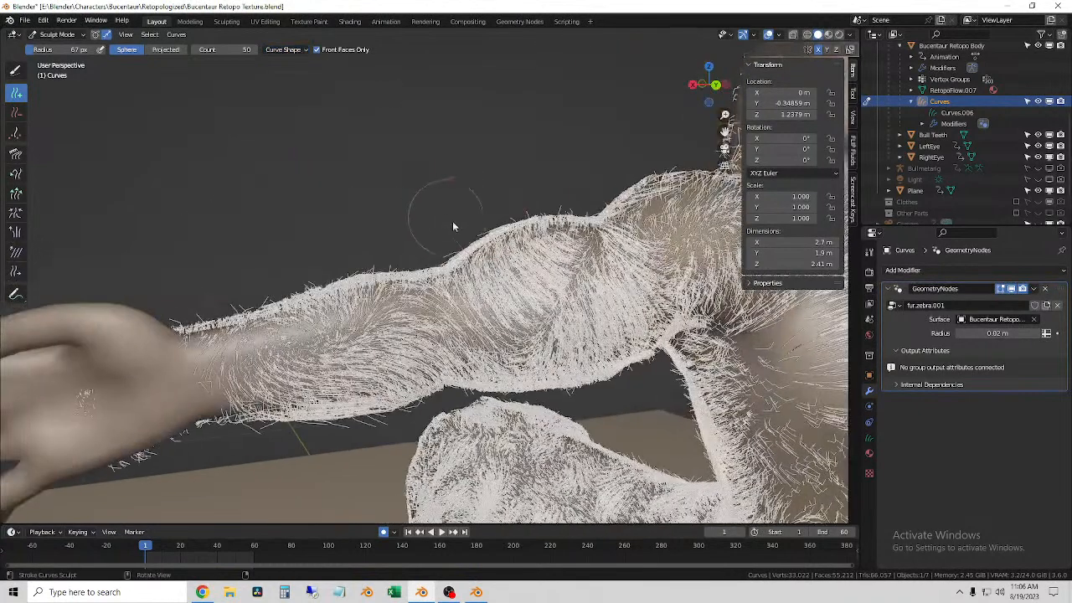
Step: Set the Add brush's curve count to 100
{"action": "left_click", "coordinate": [232, 49]}
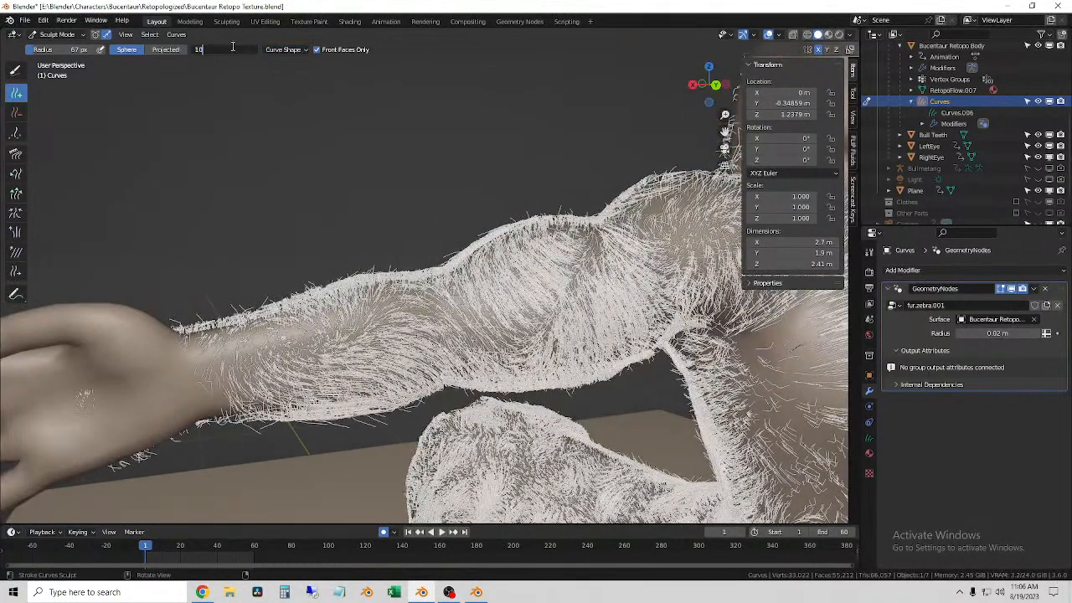
{"action": "type", "text": "100"}
{"action": "key", "text": "Return"}
Step: Add denser fur over the front of the right shoulder and down the side of the chest past the armpit
{"action": "middle_click_drag", "start_coordinate": [494, 343], "coordinate": [250, 377]}
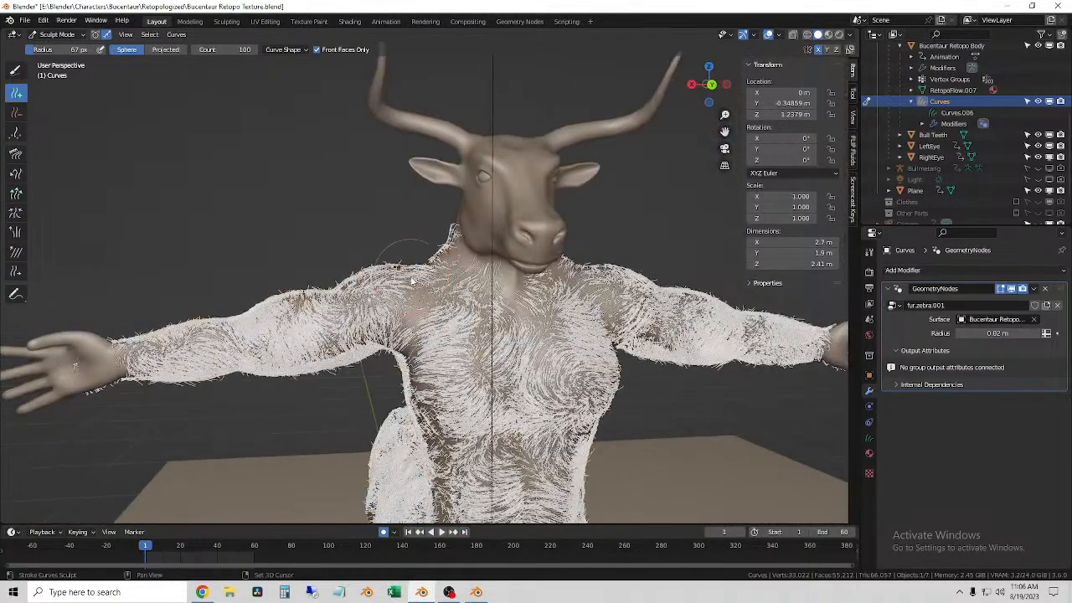
{"action": "scroll", "coordinate": [420, 324], "scroll_direction": "up", "scroll_amount": 6}
{"action": "scroll", "coordinate": [450, 354], "scroll_direction": "down", "scroll_amount": 1}
{"action": "middle_click_drag", "start_coordinate": [449, 353], "coordinate": [466, 345]}
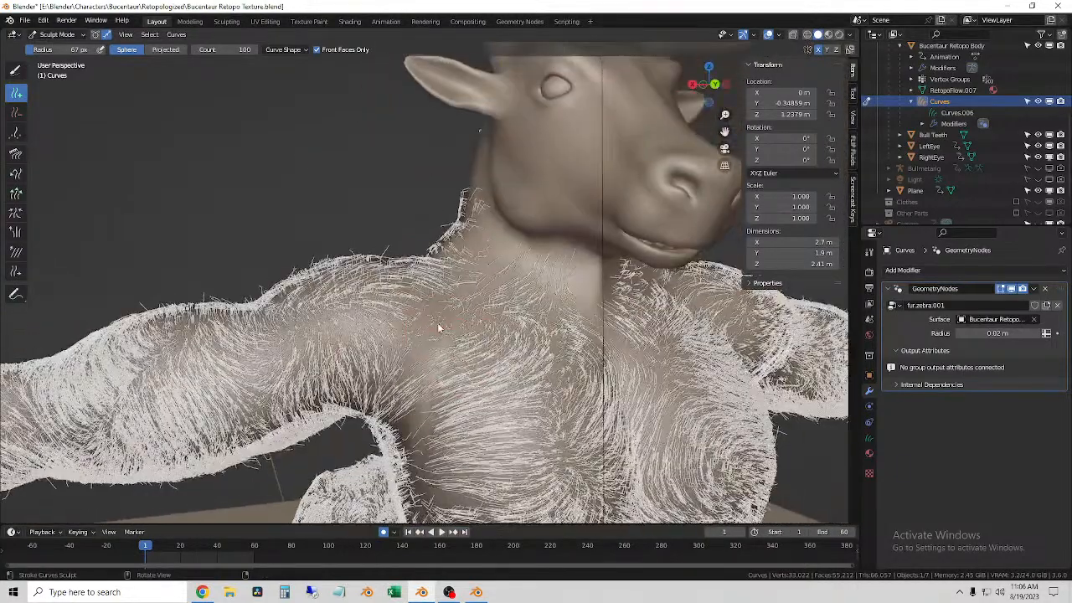
{"action": "left_click", "coordinate": [423, 351]}
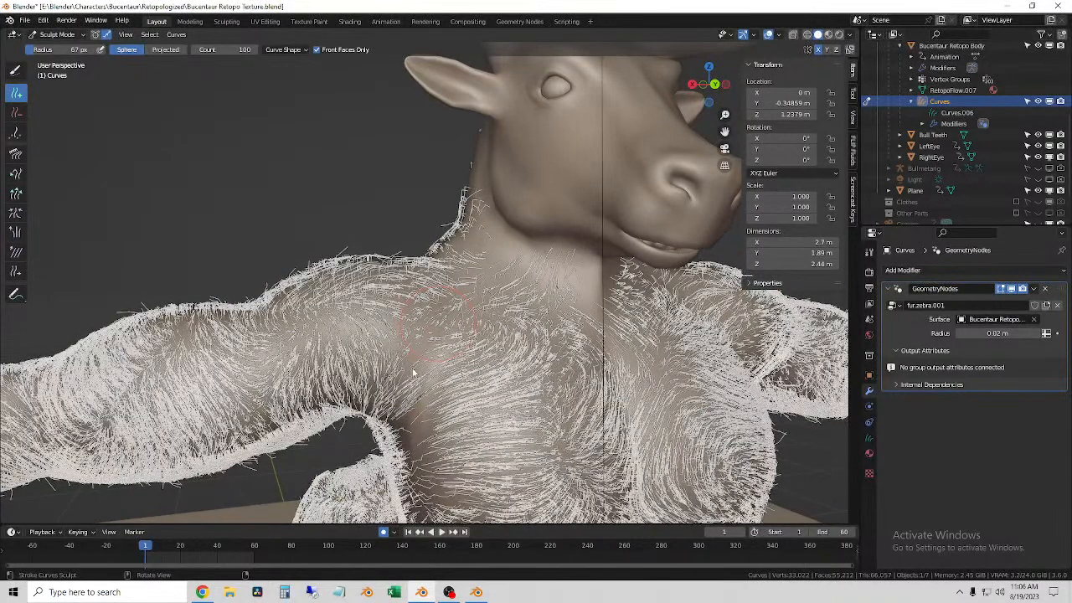
{"action": "left_click", "coordinate": [413, 373]}
{"action": "left_click", "coordinate": [409, 393]}
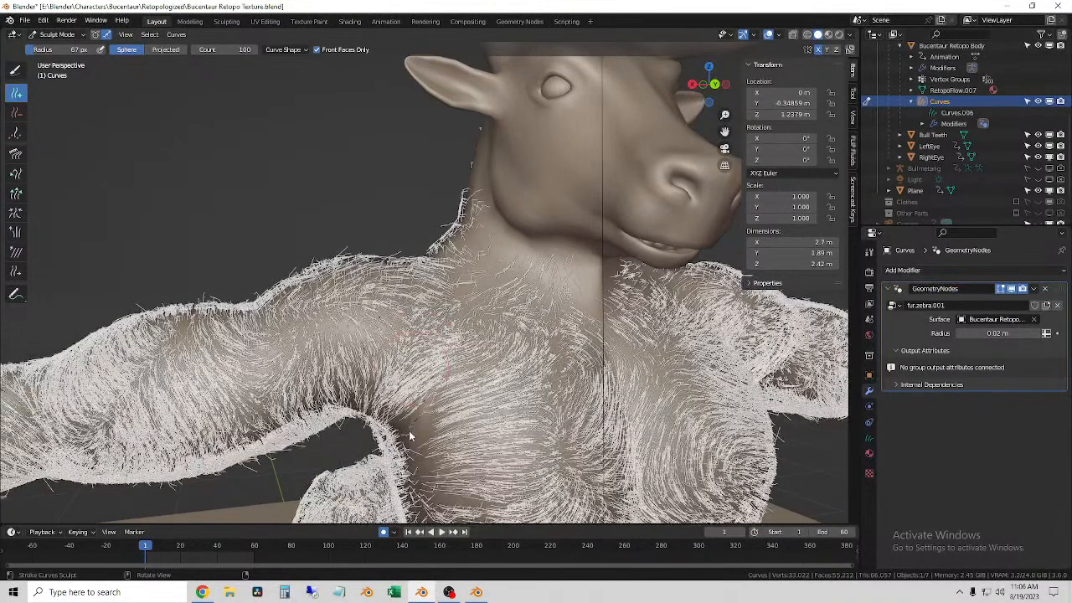
{"action": "left_click", "coordinate": [409, 433]}
{"action": "left_click", "coordinate": [420, 478]}
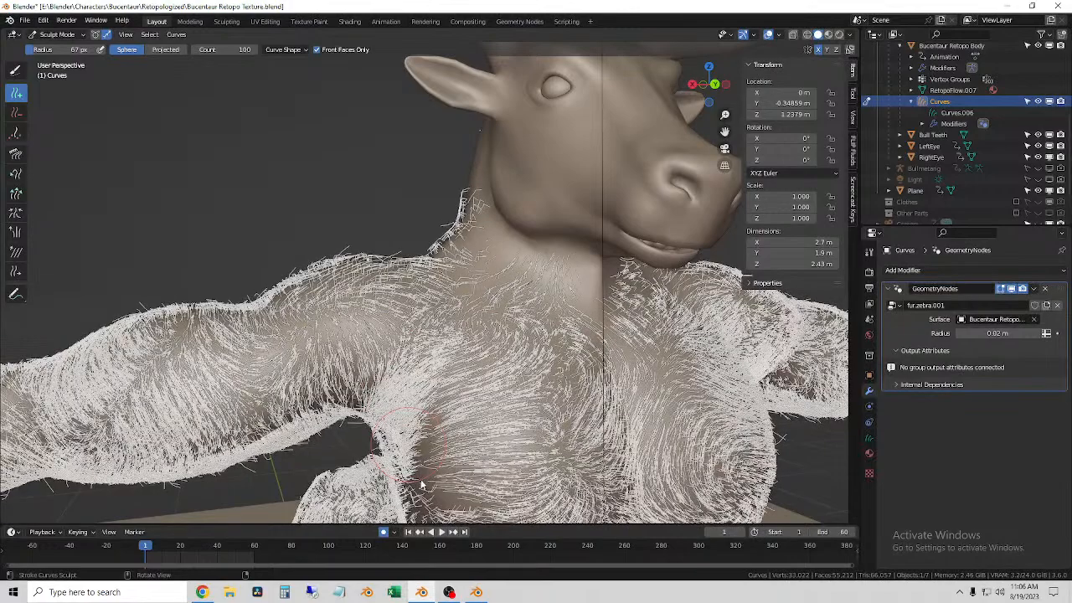
{"action": "left_click", "coordinate": [421, 481]}
{"action": "left_click", "coordinate": [434, 476]}
Step: Enlarge the Add brush to 76 px and add fur down the right side of the torso from below the armpit to the waist
{"action": "scroll", "coordinate": [434, 474], "scroll_direction": "down", "scroll_amount": 1}
{"action": "mouse_move", "coordinate": [433, 474]}
{"action": "middle_mouse_down"}
{"action": "mouse_move", "coordinate": [520, 427]}
{"action": "mouse_move", "coordinate": [385, 380]}
{"action": "mouse_move", "coordinate": [369, 293]}
{"action": "middle_mouse_up"}
{"action": "scroll", "coordinate": [386, 380], "scroll_direction": "up", "scroll_amount": 2}
{"action": "key", "text": "f"}
{"action": "left_click", "coordinate": [384, 381]}
{"action": "left_click", "coordinate": [381, 333]}
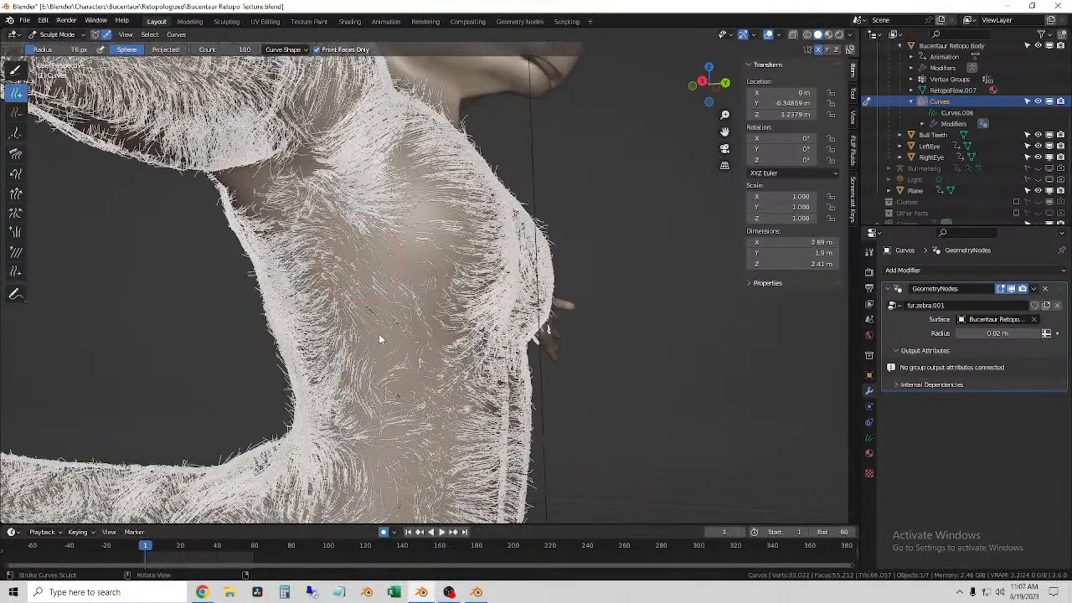
{"action": "left_click", "coordinate": [385, 373]}
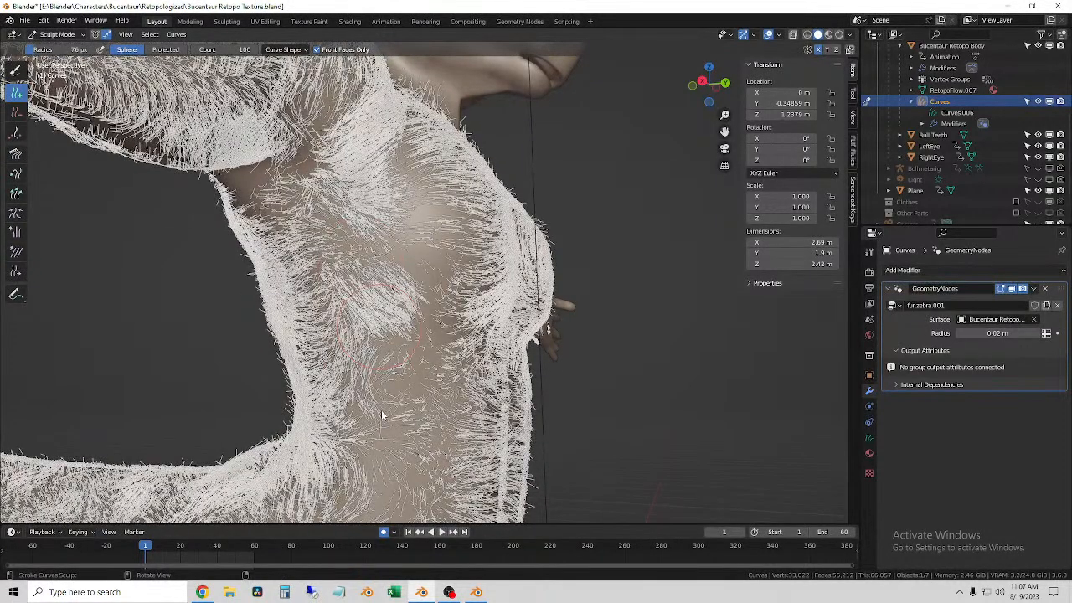
{"action": "left_click", "coordinate": [383, 414]}
{"action": "key", "text": "ctrl+z"}
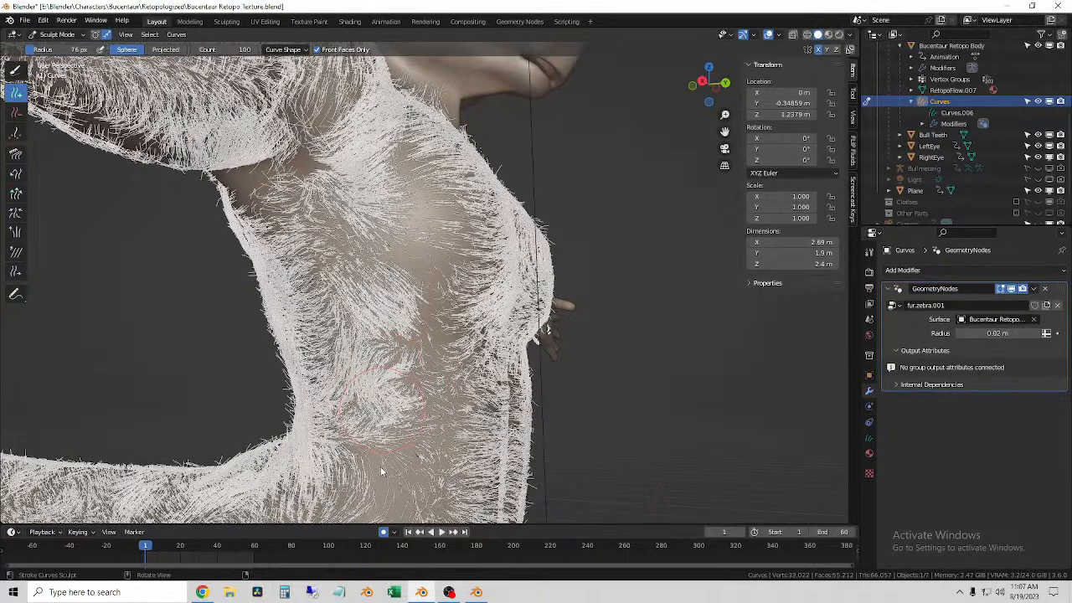
{"action": "left_click", "coordinate": [384, 456]}
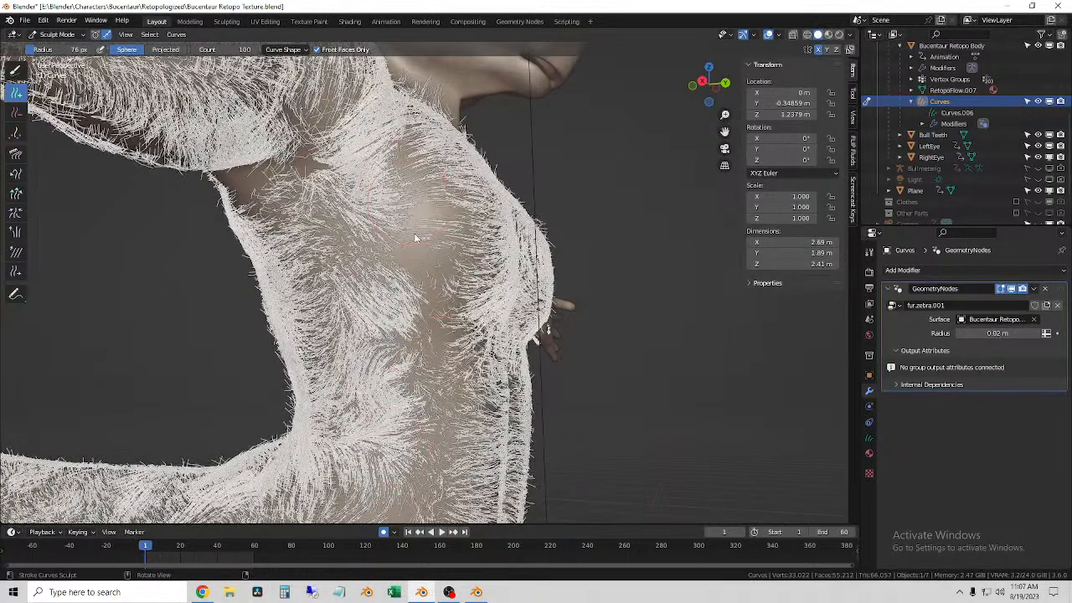
Step: Fill the sparse strip of ribs between the side of the torso and the chest with more fur
{"action": "left_click_drag", "start_coordinate": [417, 257], "coordinate": [418, 270]}
{"action": "left_click_drag", "start_coordinate": [416, 320], "coordinate": [416, 333]}
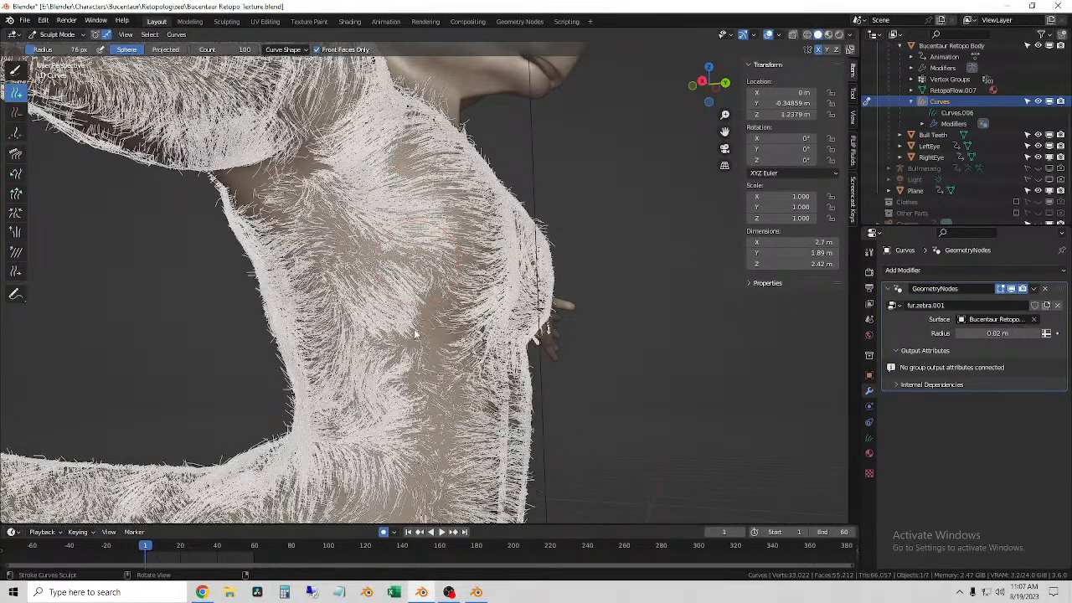
{"action": "left_click_drag", "start_coordinate": [424, 389], "coordinate": [428, 456]}
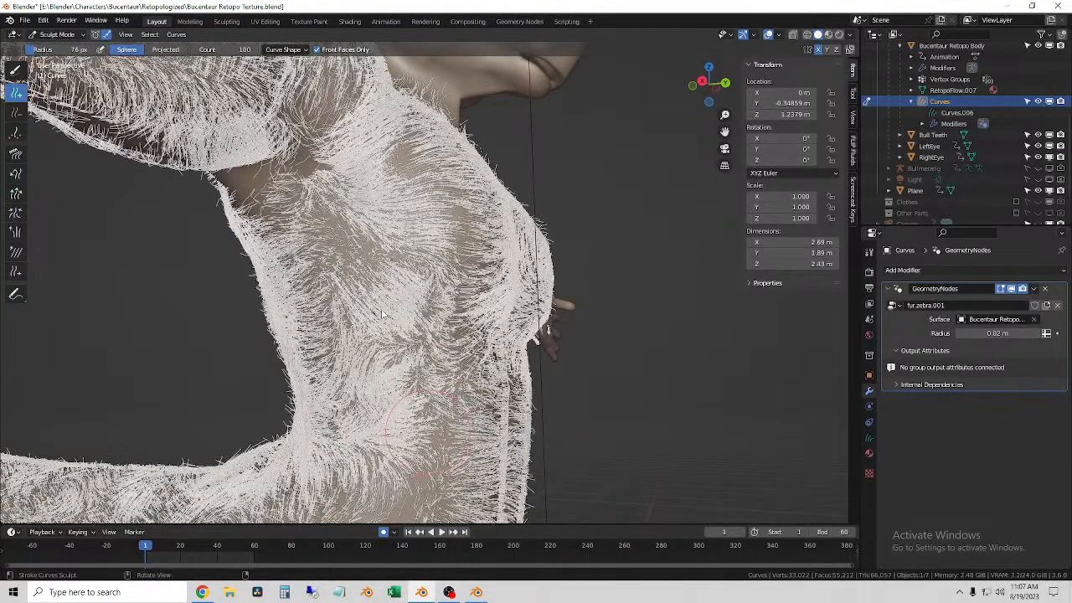
{"action": "mouse_move", "coordinate": [366, 256]}
{"action": "middle_mouse_down"}
{"action": "mouse_move", "coordinate": [325, 231]}
{"action": "mouse_move", "coordinate": [407, 246]}
{"action": "mouse_move", "coordinate": [383, 210]}
{"action": "mouse_move", "coordinate": [514, 162]}
{"action": "mouse_move", "coordinate": [392, 308]}
{"action": "mouse_move", "coordinate": [369, 251]}
{"action": "middle_mouse_up"}
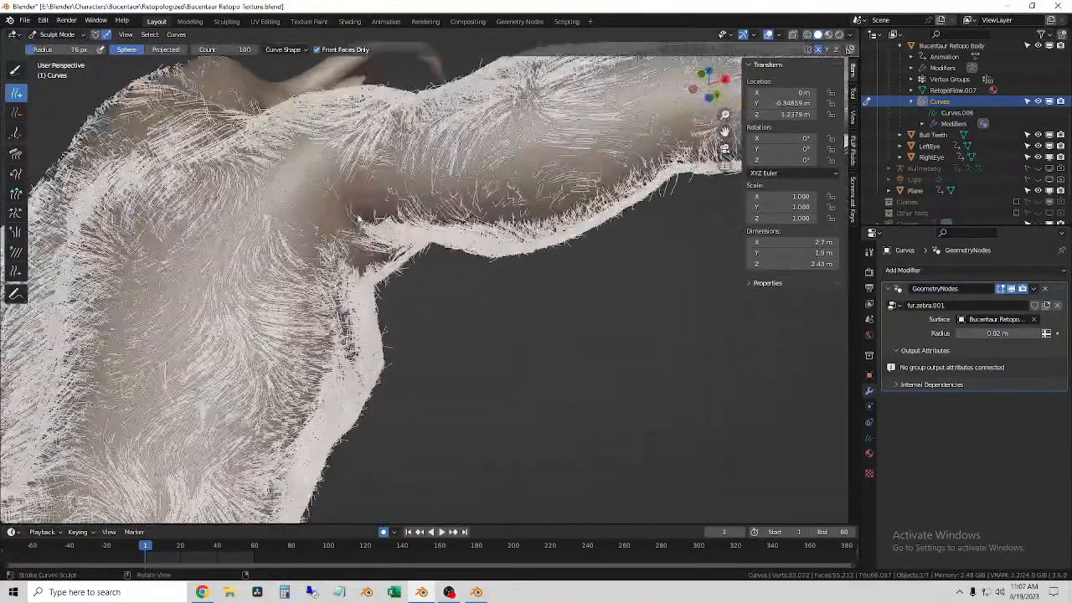
Step: Add fur along the underside and back of the right arm from the upper arm to the wrist
{"action": "left_click_drag", "start_coordinate": [458, 203], "coordinate": [637, 177]}
{"action": "middle_click_drag", "start_coordinate": [599, 180], "coordinate": [442, 219]}
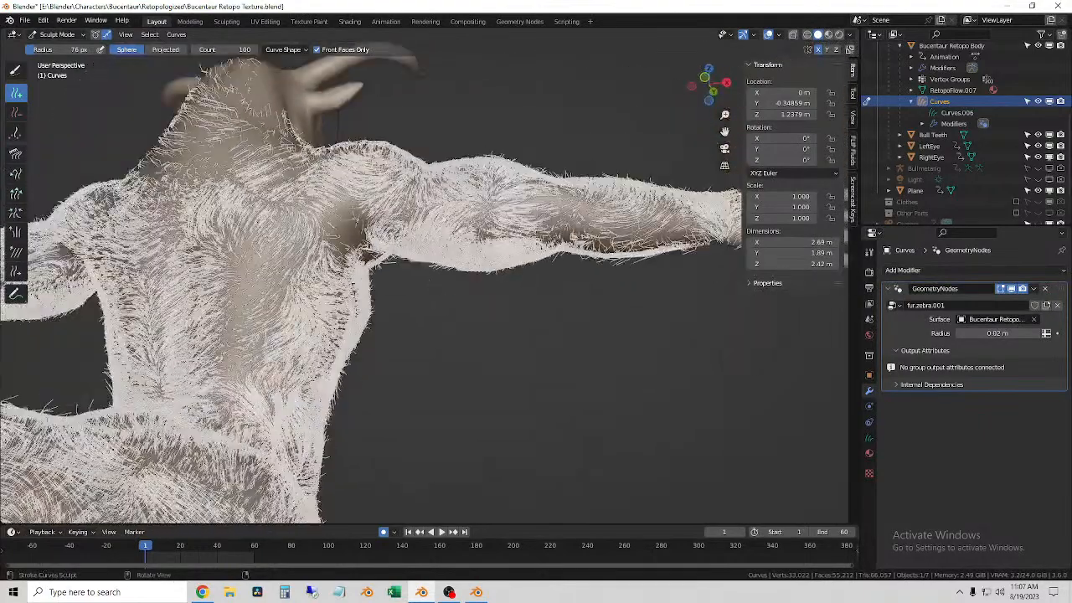
{"action": "left_click_drag", "start_coordinate": [479, 216], "coordinate": [659, 238]}
{"action": "middle_click_drag", "start_coordinate": [569, 228], "coordinate": [572, 262]}
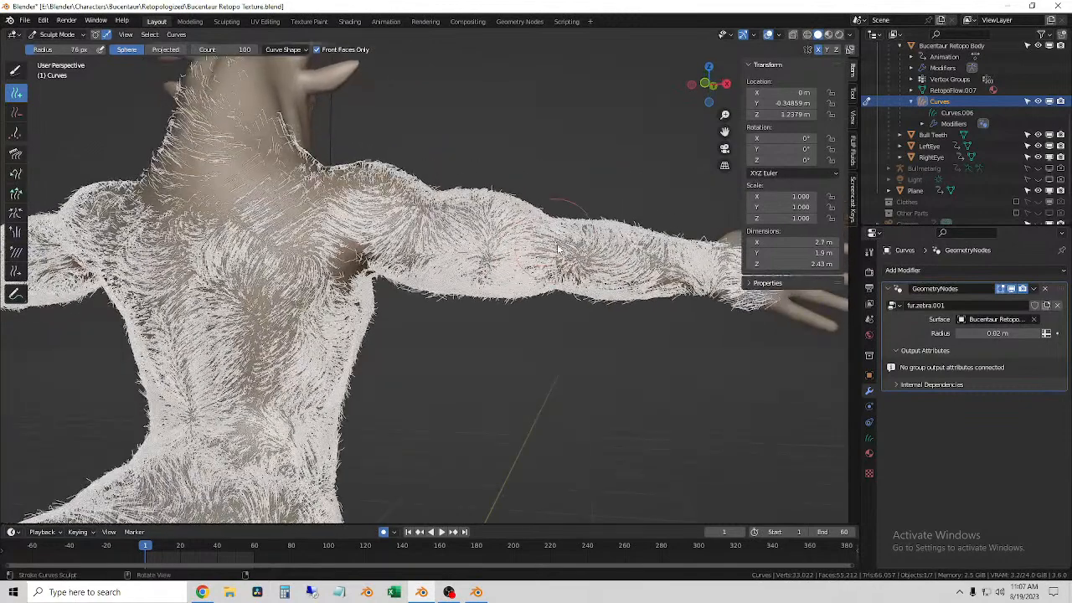
{"action": "left_click_drag", "start_coordinate": [593, 263], "coordinate": [685, 273]}
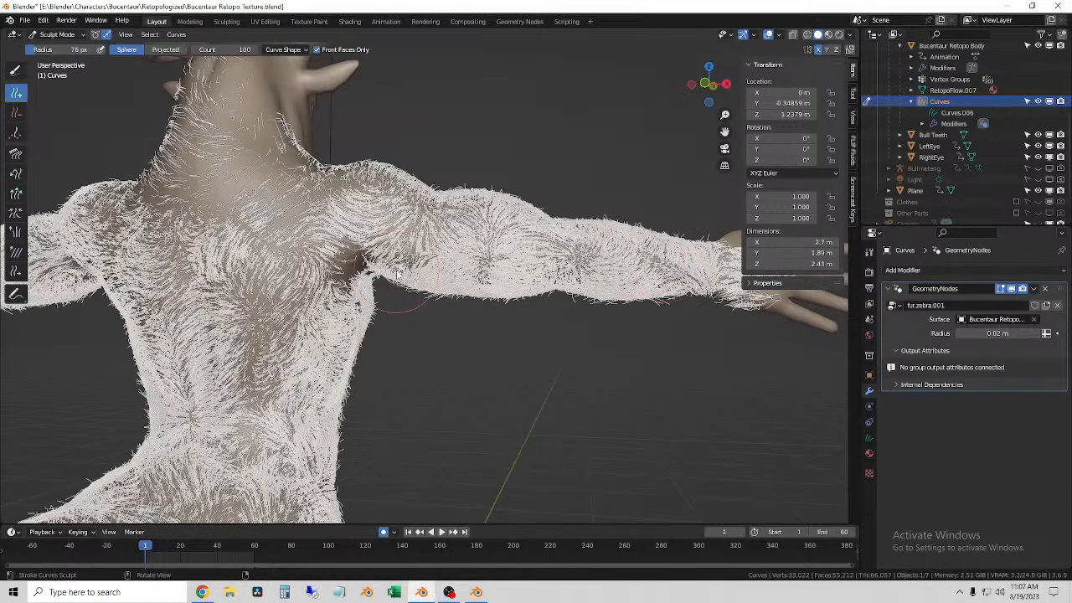
Step: Add fur behind the right armpit, down the middle of the back and across the back of the shoulders
{"action": "middle_click_drag", "start_coordinate": [395, 272], "coordinate": [423, 273]}
{"action": "mouse_move", "coordinate": [268, 328]}
{"action": "left_mouse_down"}
{"action": "mouse_move", "coordinate": [270, 381]}
{"action": "mouse_move", "coordinate": [258, 403]}
{"action": "left_mouse_up"}
{"action": "mouse_move", "coordinate": [219, 381]}
{"action": "middle_mouse_down"}
{"action": "mouse_move", "coordinate": [211, 393]}
{"action": "mouse_move", "coordinate": [380, 413]}
{"action": "middle_mouse_up"}
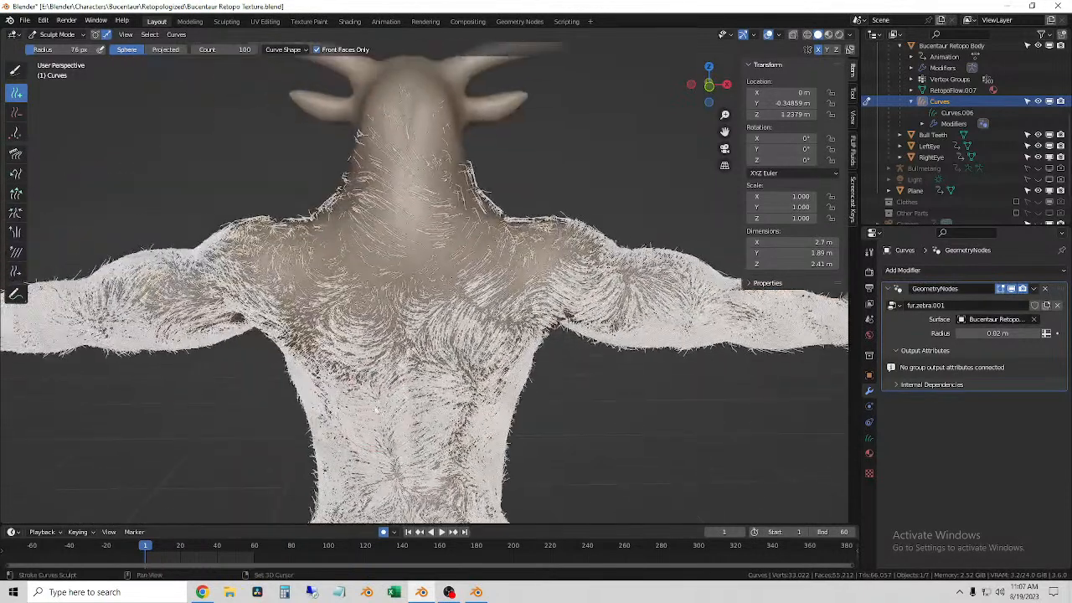
{"action": "mouse_move", "coordinate": [295, 262]}
{"action": "left_mouse_down"}
{"action": "mouse_move", "coordinate": [272, 245]}
{"action": "mouse_move", "coordinate": [239, 280]}
{"action": "mouse_move", "coordinate": [147, 311]}
{"action": "left_mouse_up"}
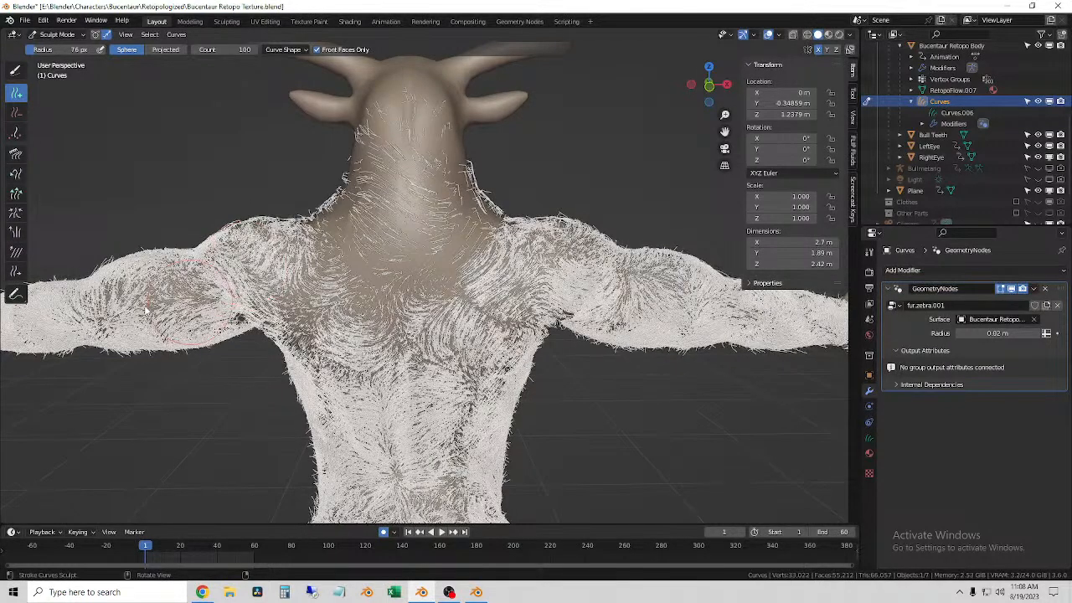
Step: Thicken the fur on the back of the left upper arm, working from the shoulder toward the elbow
{"action": "middle_click_drag", "start_coordinate": [145, 310], "coordinate": [355, 329]}
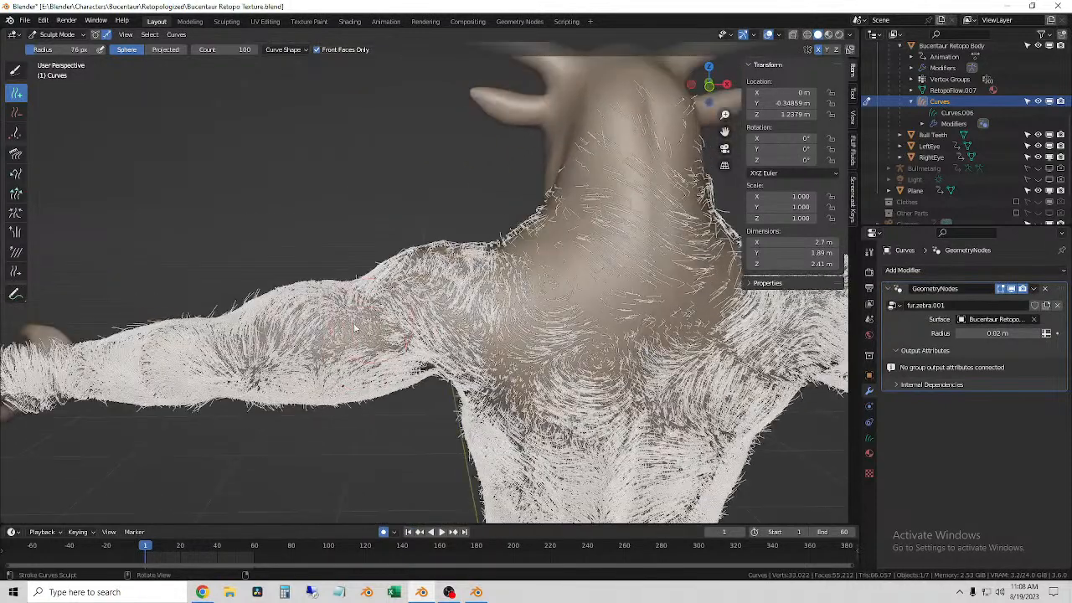
{"action": "mouse_move", "coordinate": [342, 334]}
{"action": "left_mouse_down"}
{"action": "mouse_move", "coordinate": [247, 339]}
{"action": "mouse_move", "coordinate": [209, 356]}
{"action": "left_mouse_up"}
{"action": "middle_click_drag", "start_coordinate": [209, 356], "coordinate": [228, 344]}
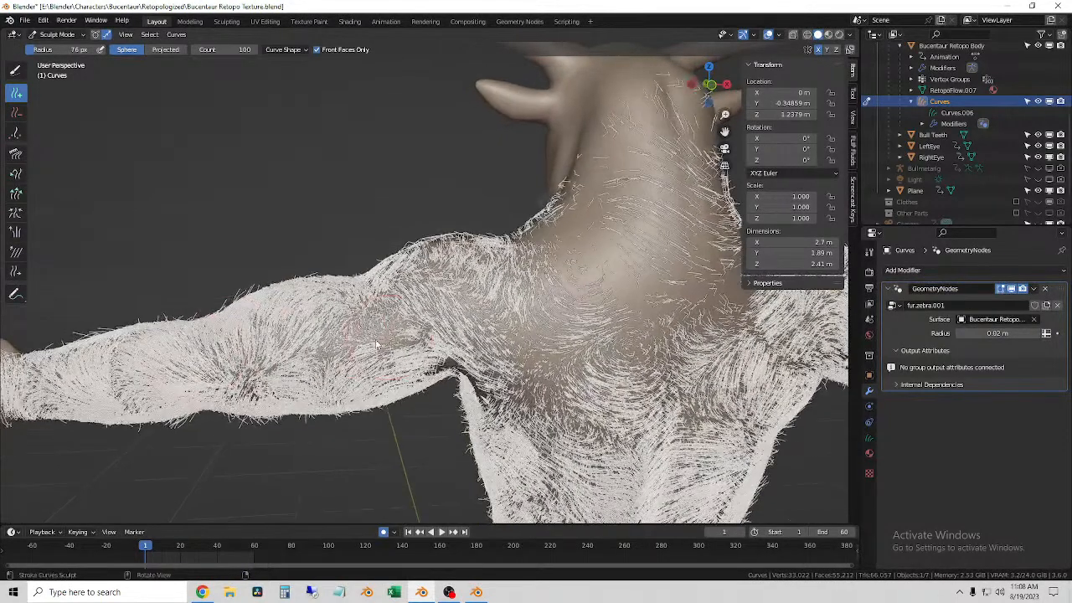
{"action": "mouse_move", "coordinate": [358, 346]}
{"action": "left_mouse_down"}
{"action": "mouse_move", "coordinate": [306, 355]}
{"action": "mouse_move", "coordinate": [324, 355]}
{"action": "left_mouse_up"}
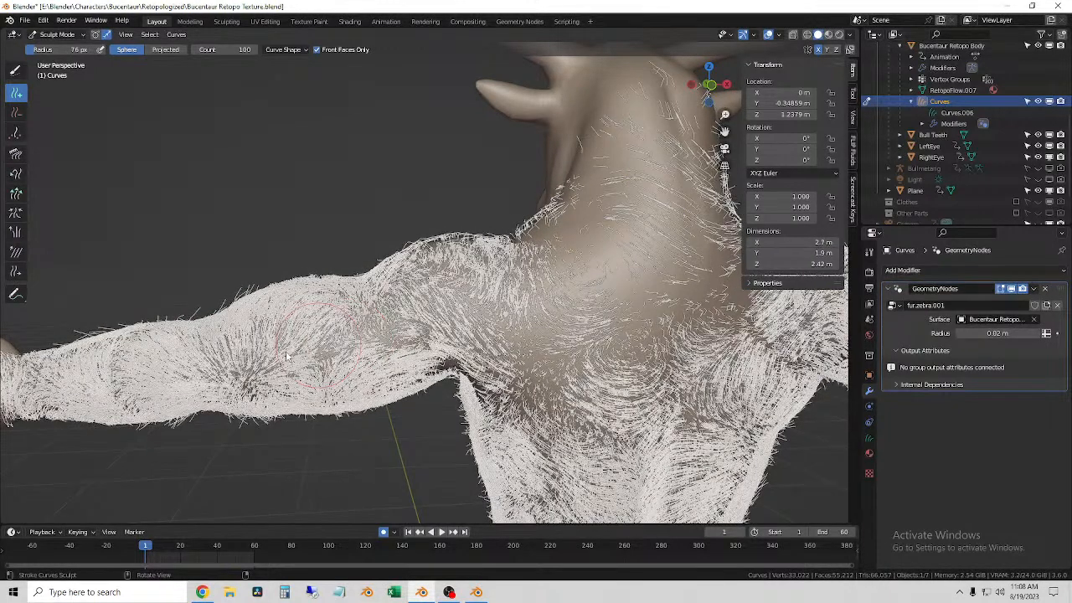
{"action": "left_click", "coordinate": [285, 355]}
Step: Add fur over the top of the left shoulder and along the upper side of the upper arm
{"action": "mouse_move", "coordinate": [420, 353]}
{"action": "middle_mouse_down"}
{"action": "mouse_move", "coordinate": [494, 392]}
{"action": "mouse_move", "coordinate": [469, 373]}
{"action": "mouse_move", "coordinate": [457, 381]}
{"action": "mouse_move", "coordinate": [457, 316]}
{"action": "middle_mouse_up"}
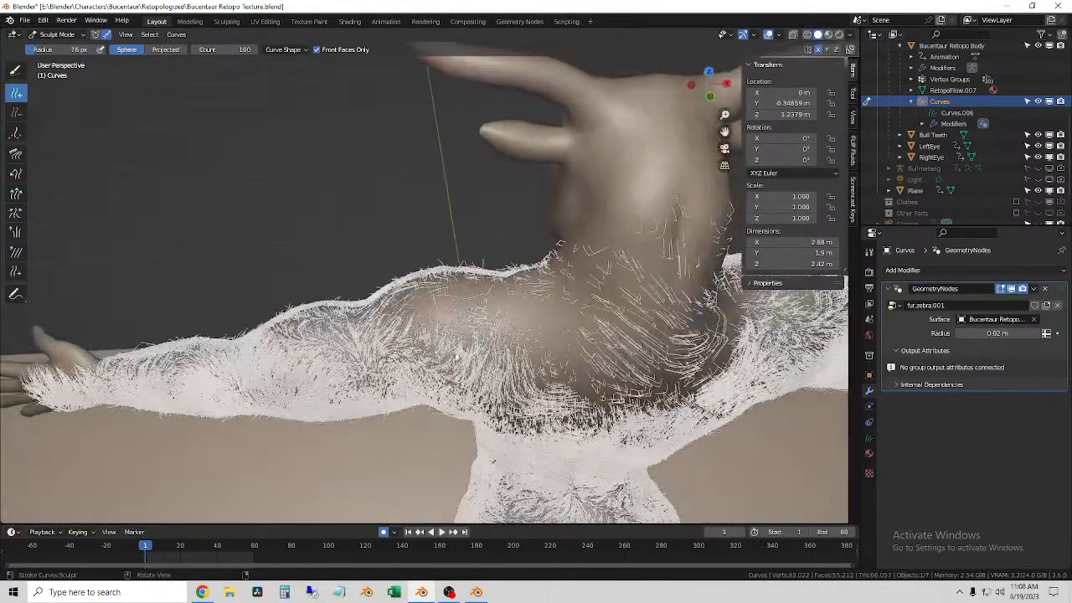
{"action": "left_click", "coordinate": [409, 312]}
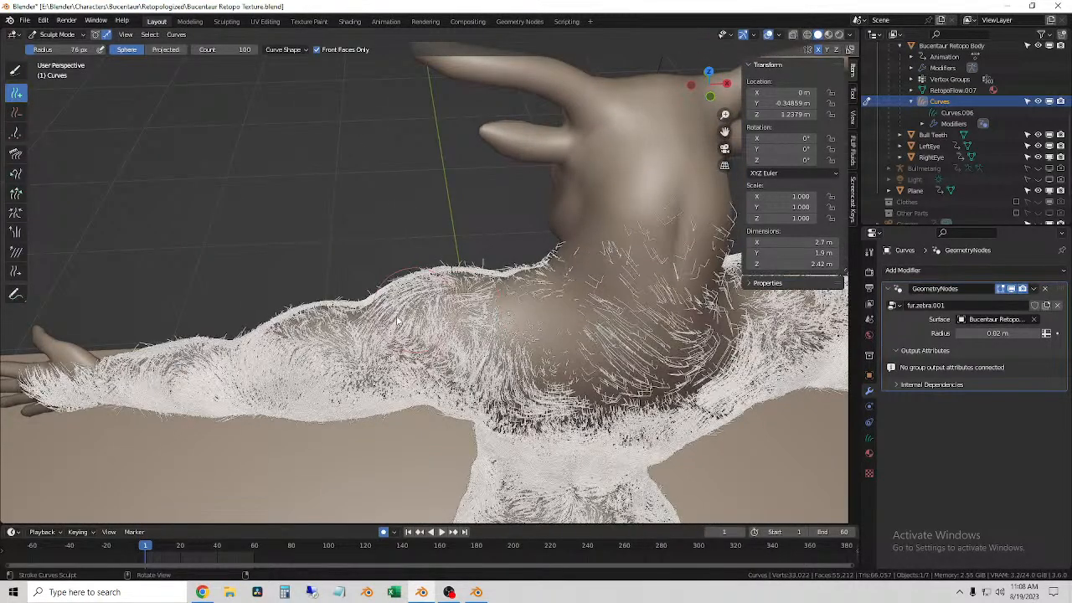
{"action": "left_click", "coordinate": [319, 339]}
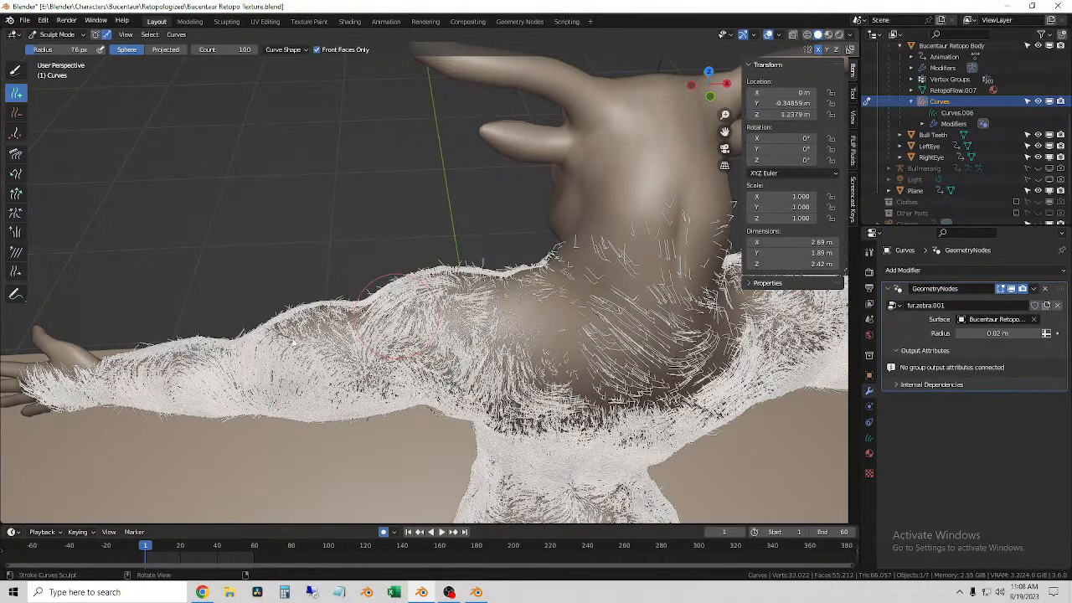
{"action": "left_click", "coordinate": [323, 333]}
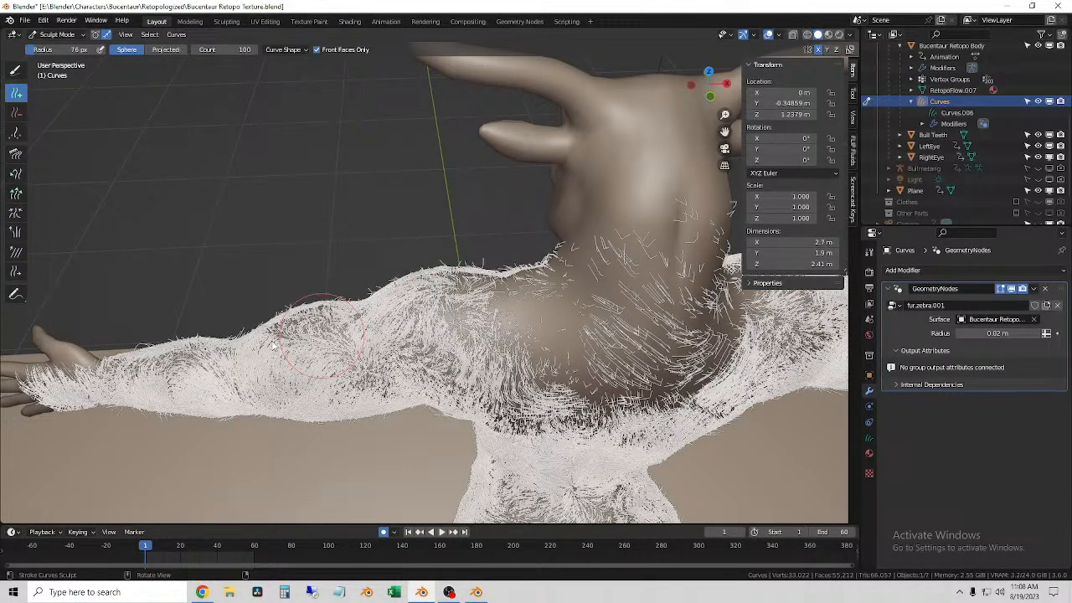
{"action": "left_click", "coordinate": [272, 345]}
{"action": "left_click", "coordinate": [263, 368]}
Step: Fill the thin fur on the left forearm just above the wrist
{"action": "middle_click_drag", "start_coordinate": [259, 383], "coordinate": [368, 306]}
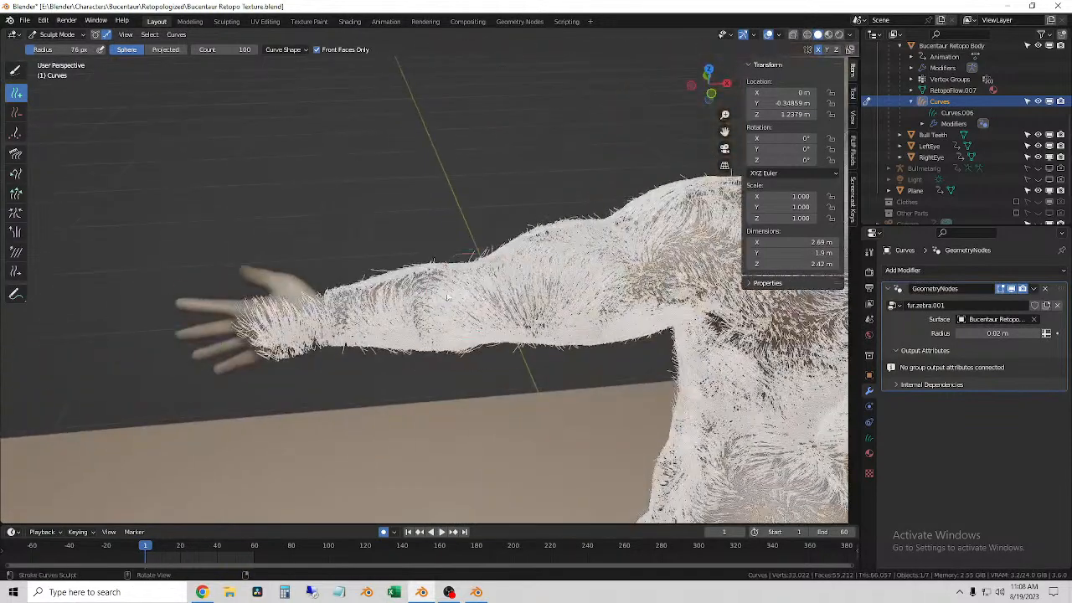
{"action": "left_click", "coordinate": [357, 312]}
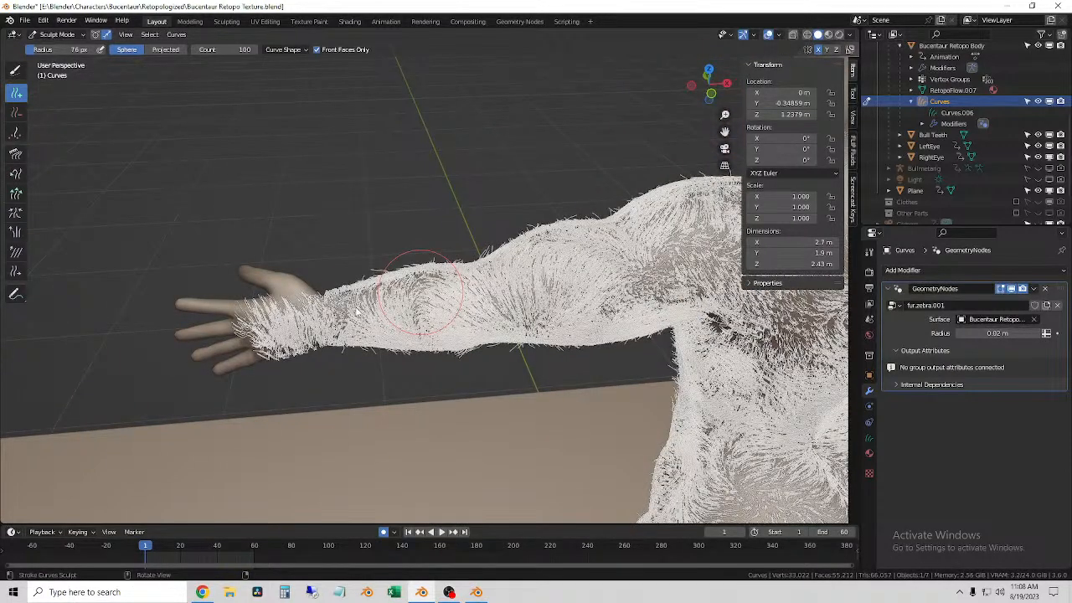
{"action": "left_click", "coordinate": [356, 310]}
{"action": "middle_click_drag", "start_coordinate": [357, 311], "coordinate": [377, 381]}
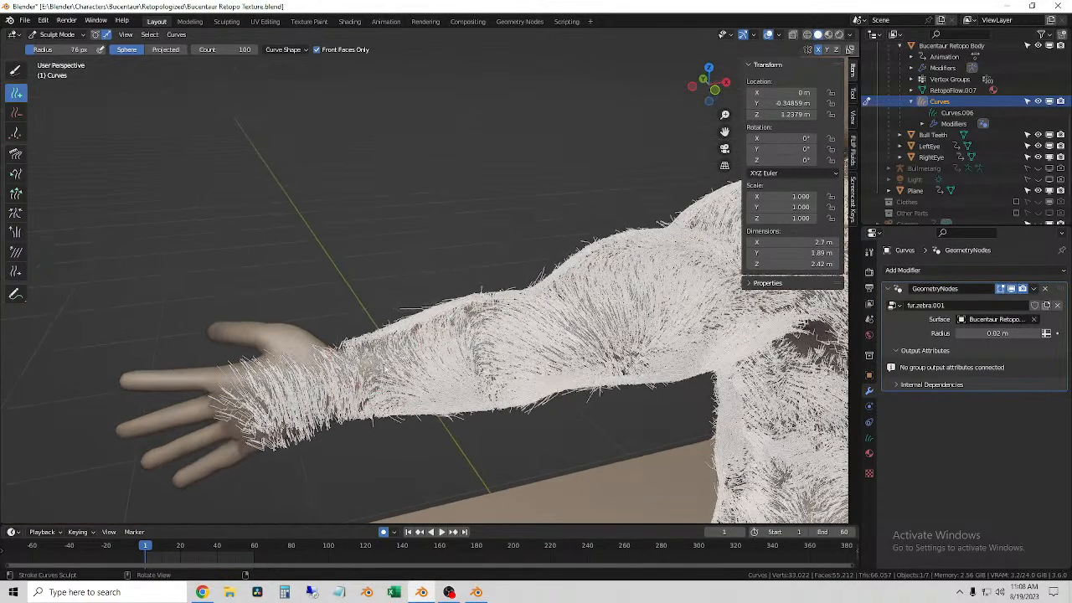
{"action": "left_click", "coordinate": [360, 385]}
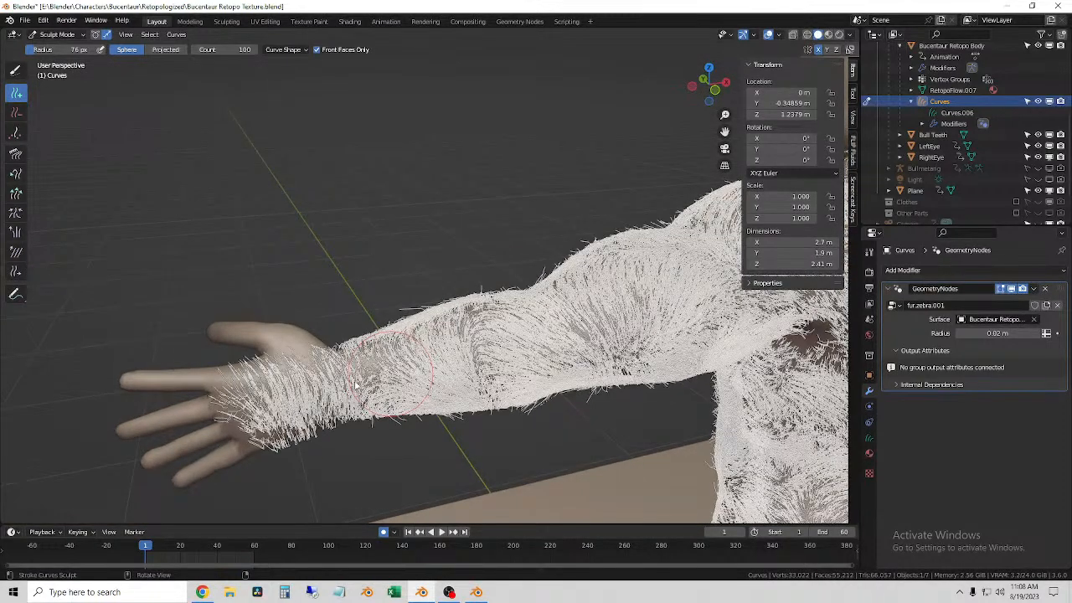
{"action": "left_click", "coordinate": [354, 385]}
Step: Add denser fur over the left wrist and the back of the hand
{"action": "middle_click_drag", "start_coordinate": [357, 386], "coordinate": [251, 261]}
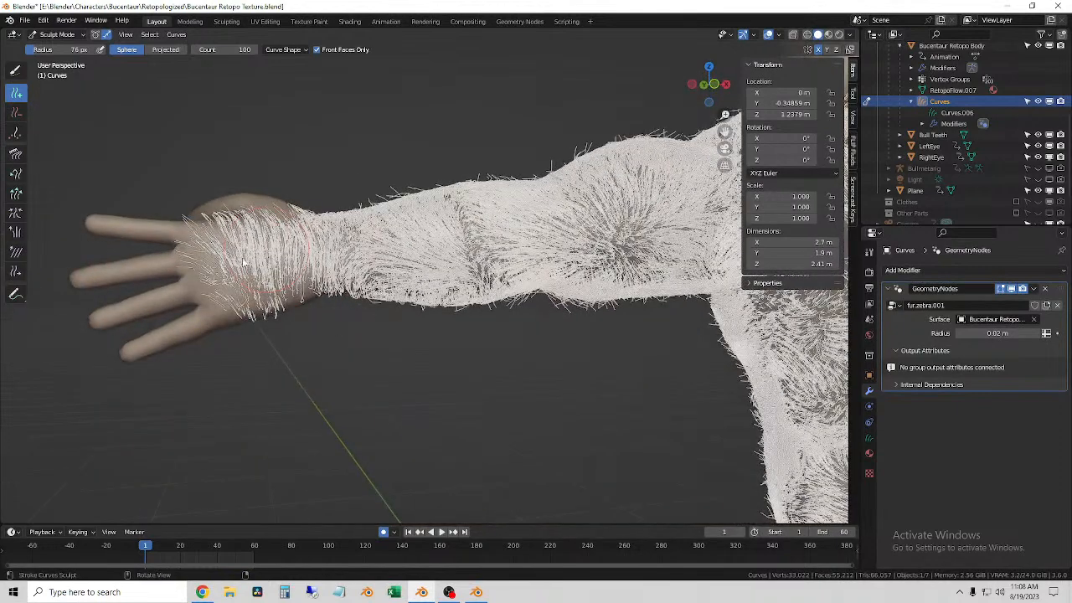
{"action": "mouse_move", "coordinate": [233, 273]}
{"action": "left_mouse_down"}
{"action": "mouse_move", "coordinate": [227, 278]}
{"action": "mouse_move", "coordinate": [278, 280]}
{"action": "left_mouse_up"}
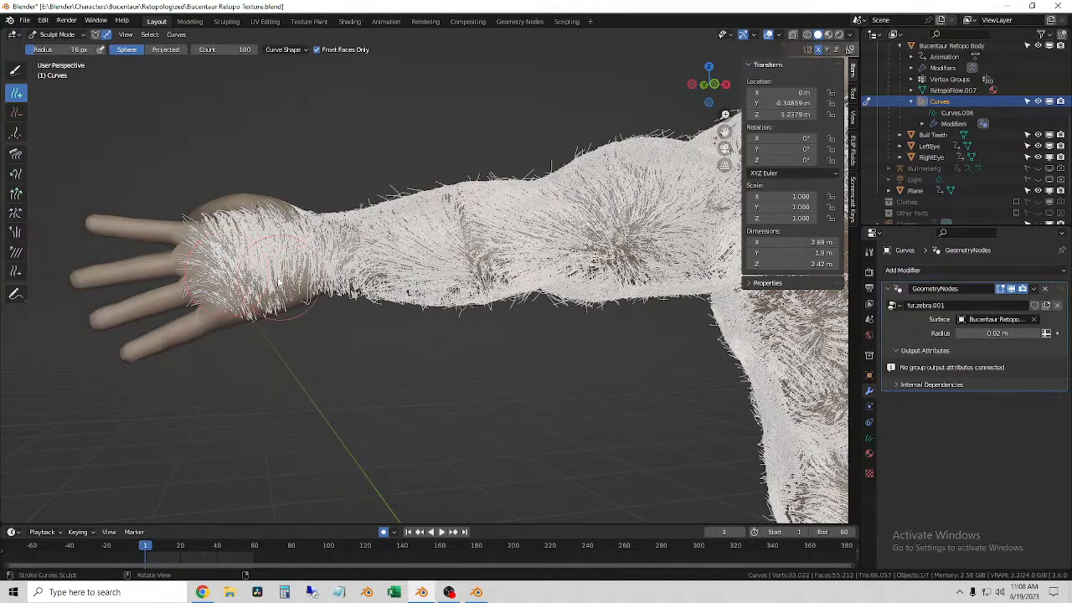
{"action": "left_click", "coordinate": [270, 284]}
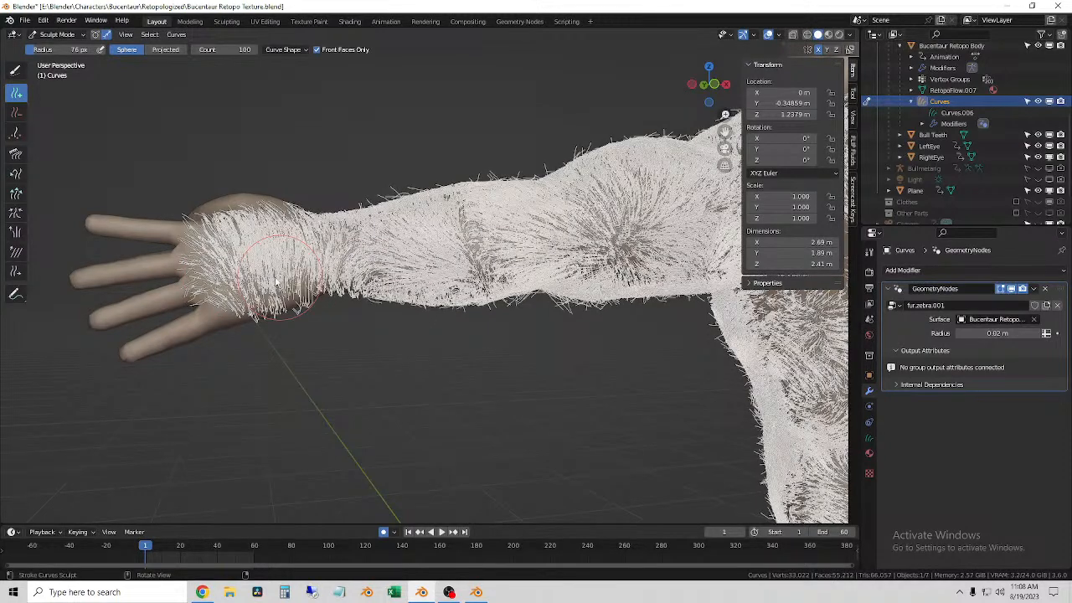
Step: Add fur over the left shoulder blade, behind the armpit and down the adjoining side of the back
{"action": "middle_click_drag", "start_coordinate": [419, 319], "coordinate": [460, 322]}
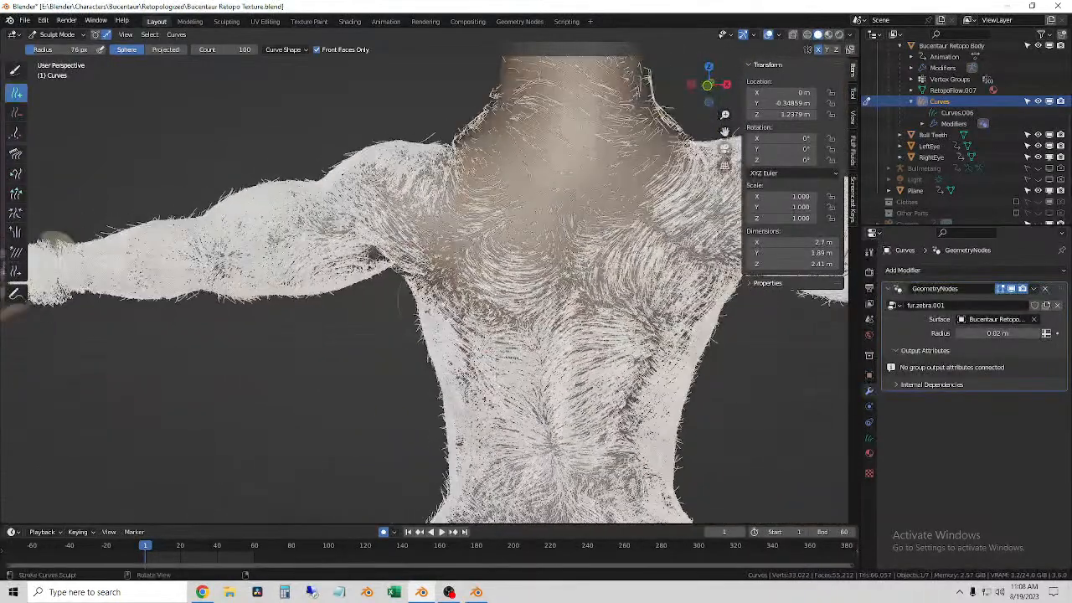
{"action": "left_click", "coordinate": [432, 241]}
{"action": "mouse_move", "coordinate": [419, 223]}
{"action": "left_mouse_down"}
{"action": "mouse_move", "coordinate": [380, 228]}
{"action": "mouse_move", "coordinate": [348, 258]}
{"action": "left_mouse_up"}
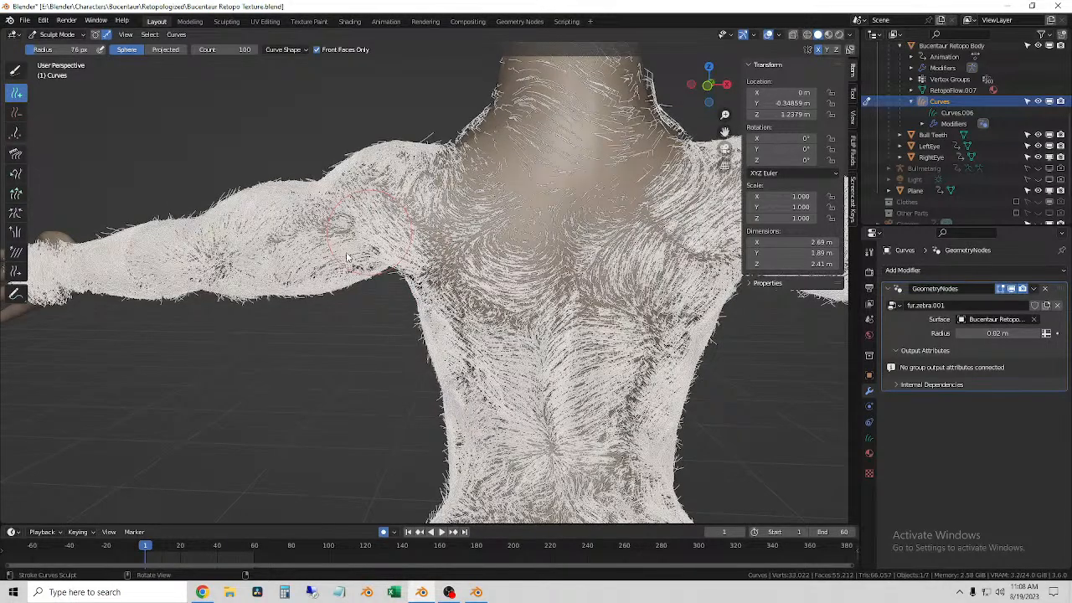
{"action": "middle_click_drag", "start_coordinate": [347, 257], "coordinate": [445, 242]}
{"action": "left_click_drag", "start_coordinate": [436, 279], "coordinate": [438, 347]}
Step: Add fur down the left side of the back and toward the middle of the lower back
{"action": "middle_click_drag", "start_coordinate": [452, 327], "coordinate": [436, 303]}
{"action": "left_click_drag", "start_coordinate": [434, 333], "coordinate": [446, 378]}
{"action": "left_click", "coordinate": [485, 402]}
{"action": "middle_click_drag", "start_coordinate": [514, 418], "coordinate": [448, 311]}
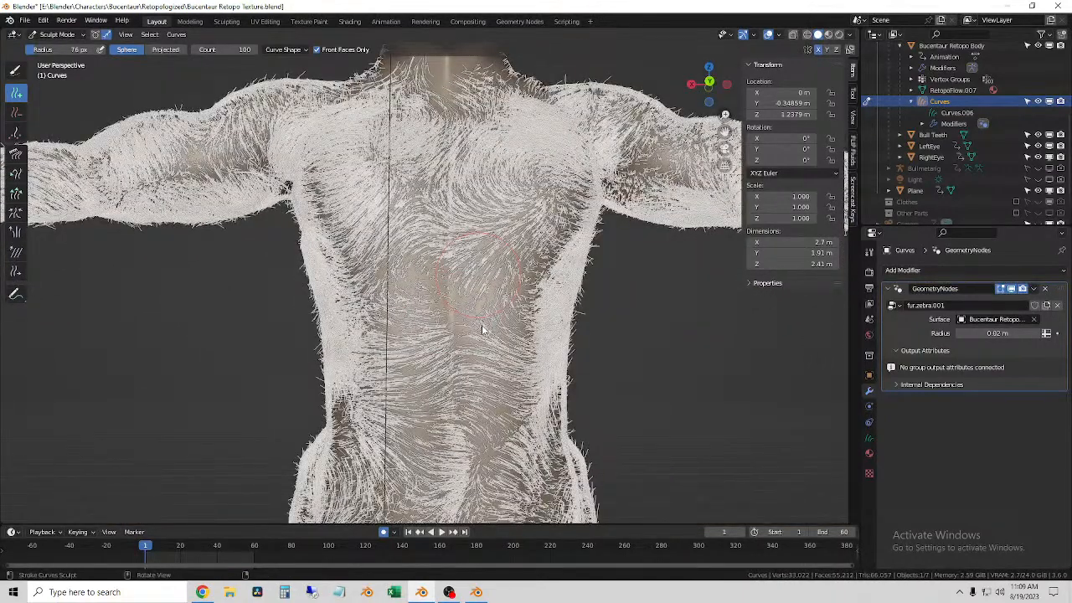
Step: Fill the thin fur down the centre of the abdomen, from below the chest to the lower belly
{"action": "left_click", "coordinate": [481, 326]}
{"action": "left_click", "coordinate": [478, 346]}
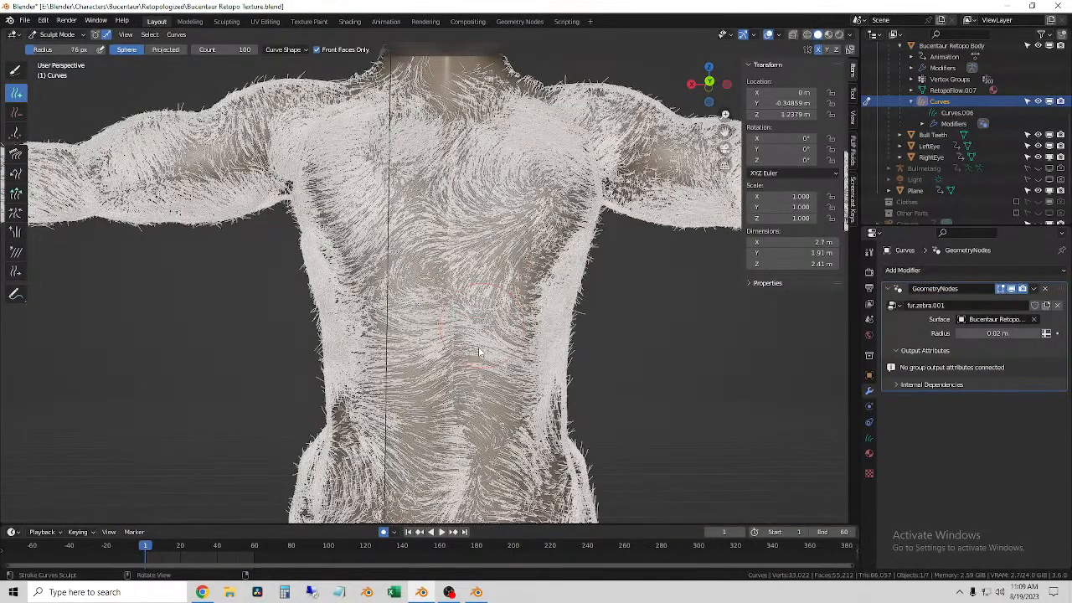
{"action": "left_click", "coordinate": [479, 357]}
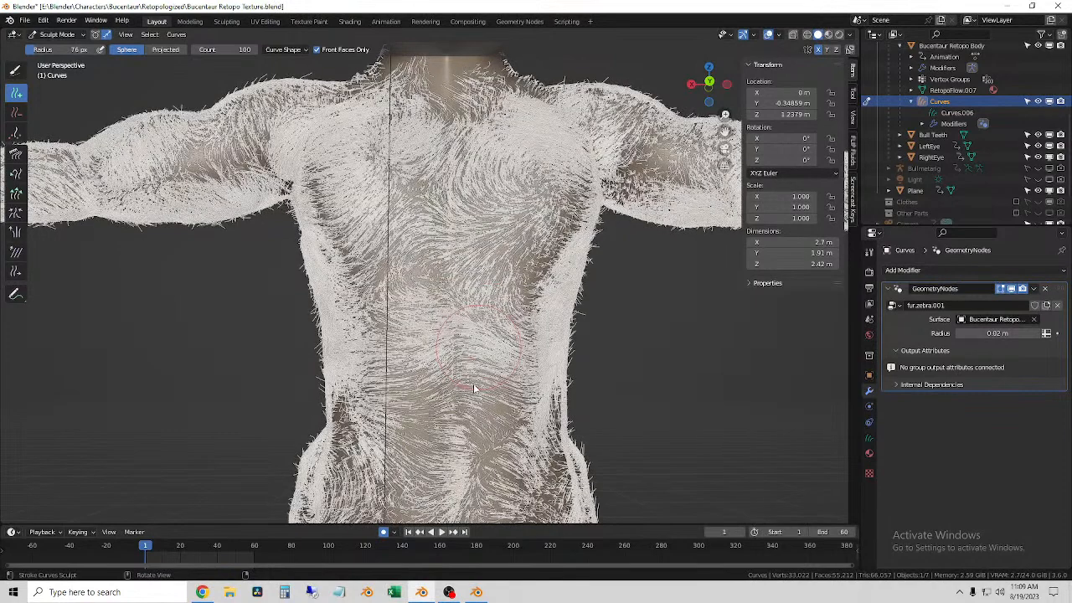
{"action": "left_click", "coordinate": [473, 387]}
{"action": "left_click", "coordinate": [473, 445]}
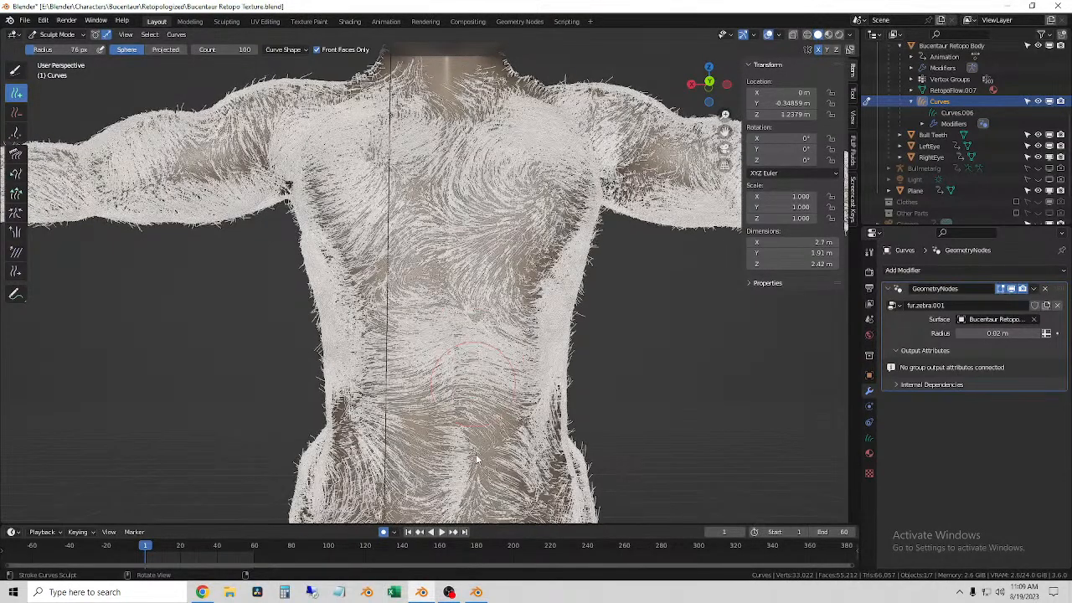
Step: Add denser fur over the lower abdomen and where the human torso meets the bull's chest
{"action": "left_click", "coordinate": [488, 473]}
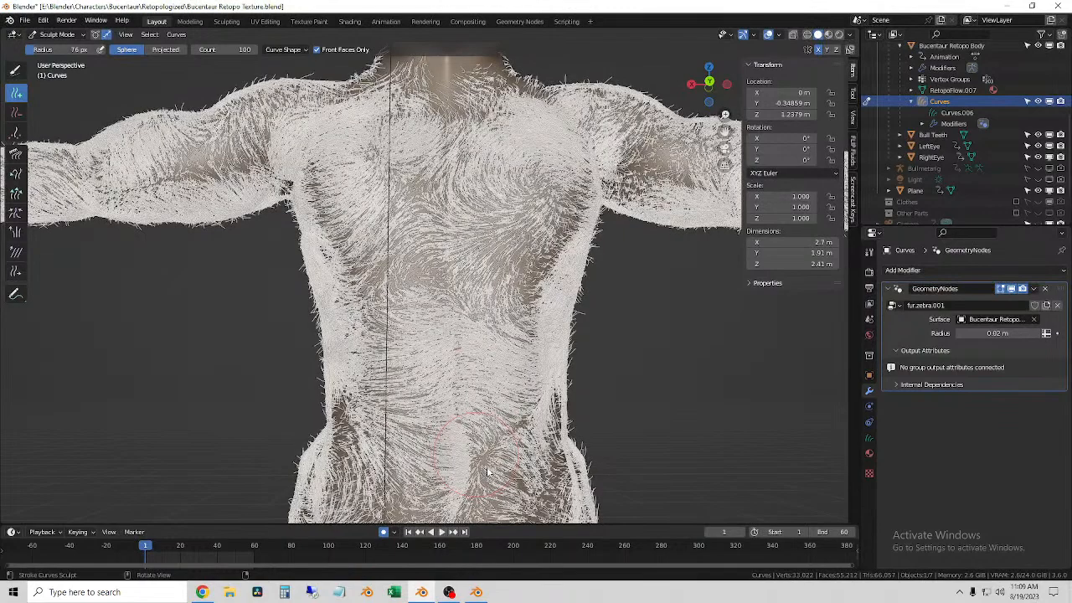
{"action": "middle_click_drag", "start_coordinate": [488, 474], "coordinate": [423, 318]}
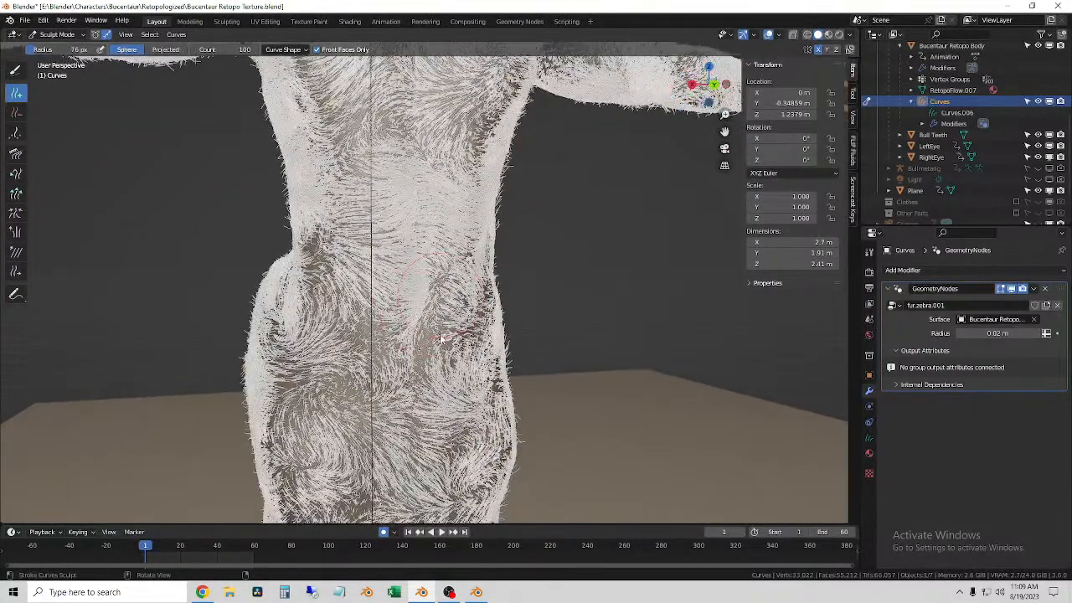
{"action": "left_click_drag", "start_coordinate": [442, 343], "coordinate": [421, 396]}
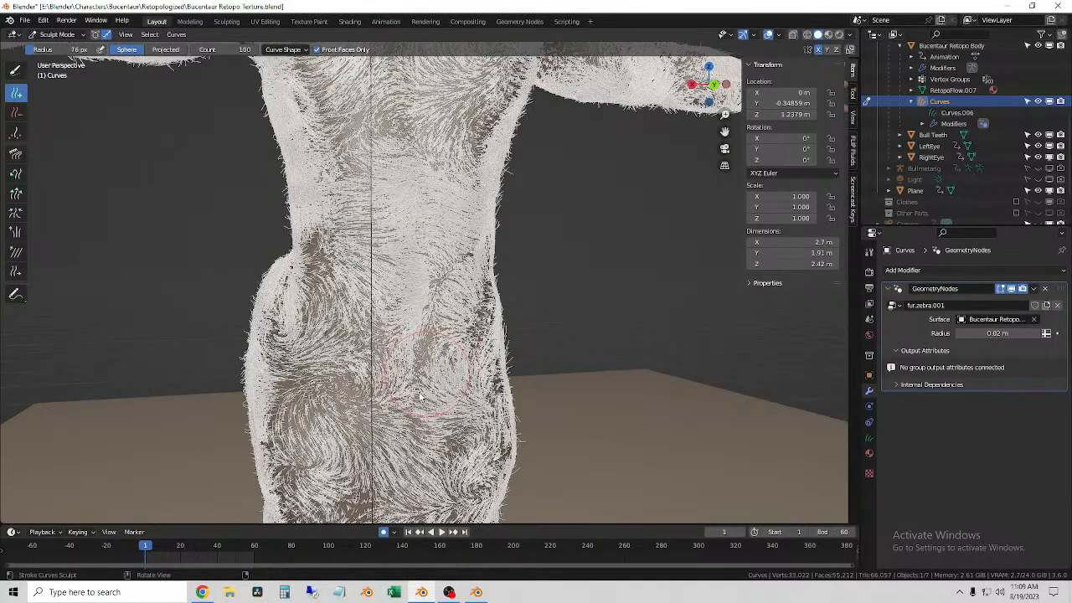
Step: Redo the fur stroke on the right side of the waist and continue it down onto the front shoulder
{"action": "middle_click_drag", "start_coordinate": [404, 372], "coordinate": [337, 262]}
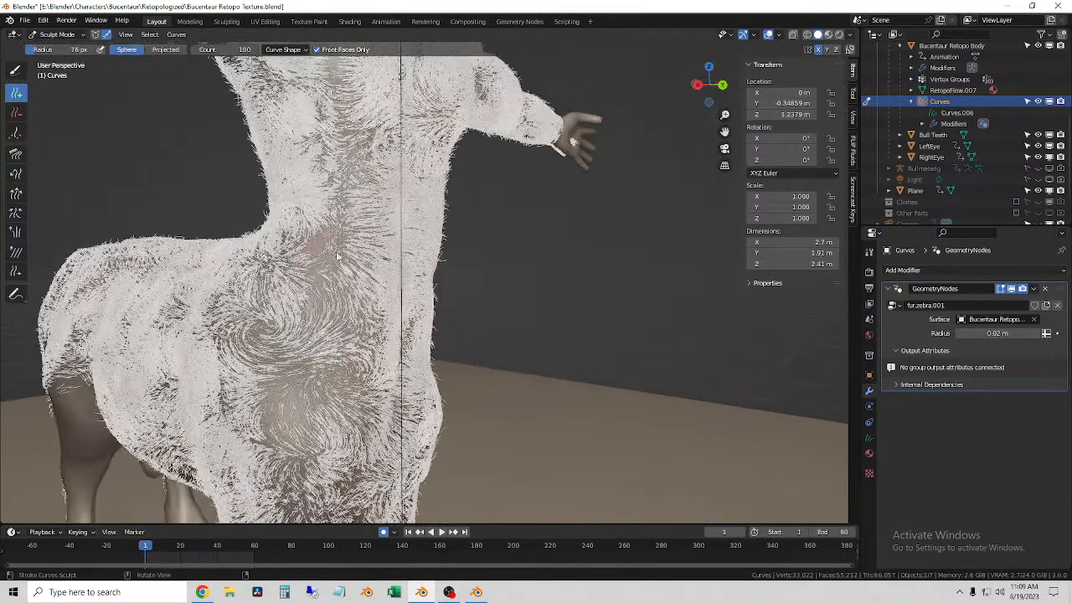
{"action": "left_click_drag", "start_coordinate": [323, 281], "coordinate": [321, 288]}
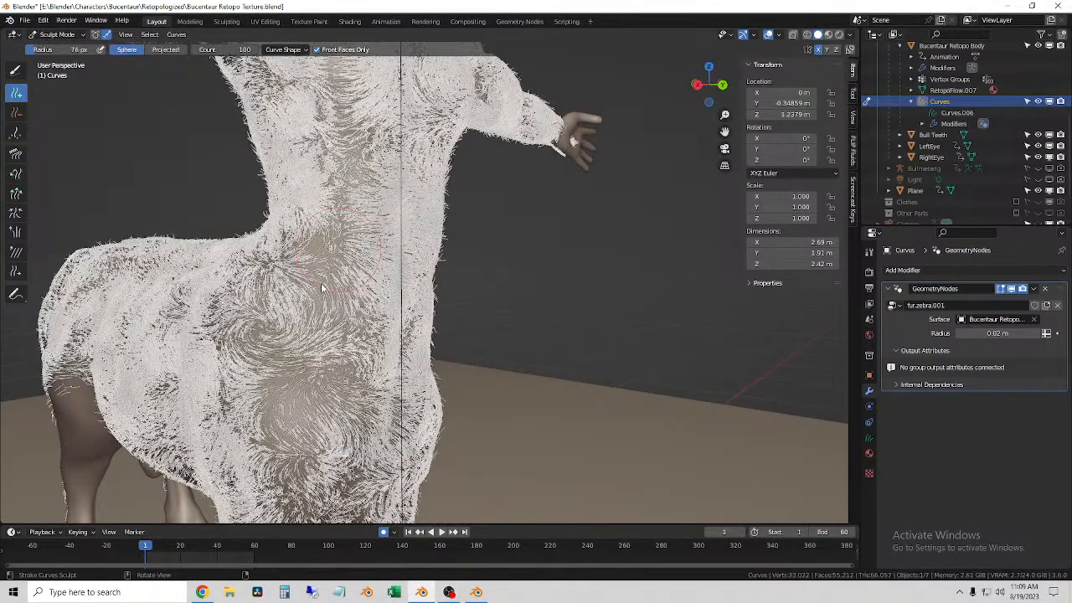
{"action": "key", "text": "ctrl+z"}
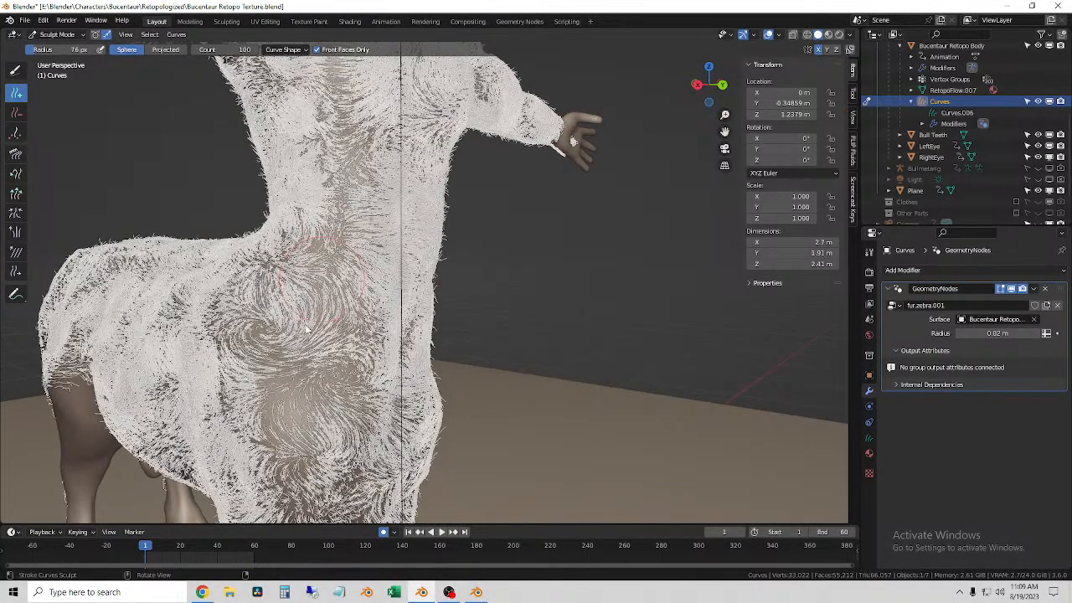
{"action": "left_click_drag", "start_coordinate": [305, 329], "coordinate": [284, 435]}
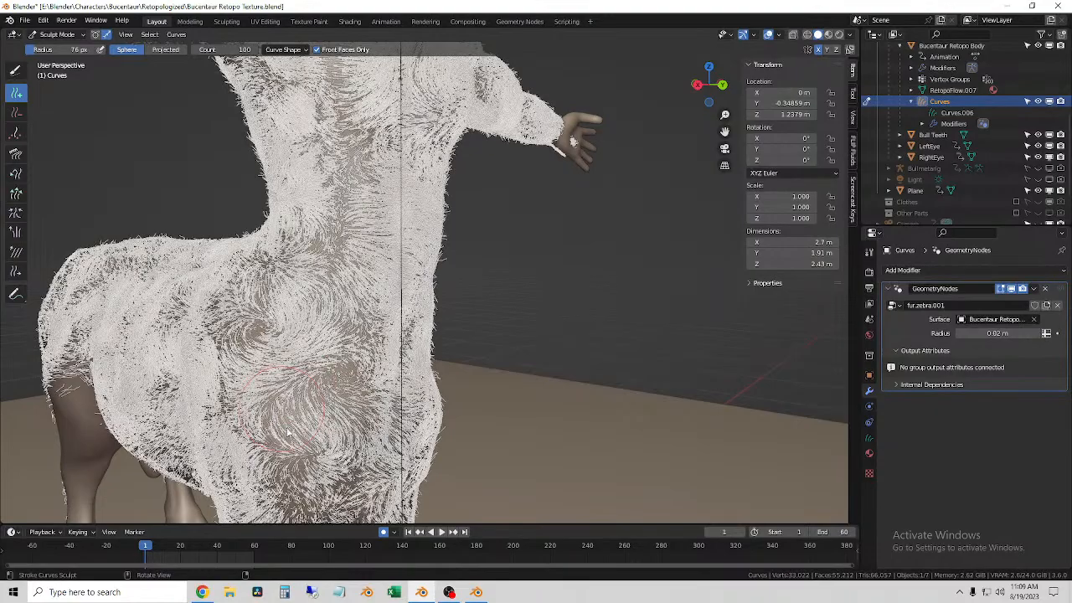
{"action": "left_click", "coordinate": [288, 428]}
Step: Fill the sparse fur on the right side of the bull body just behind the front shoulder
{"action": "mouse_move", "coordinate": [261, 328]}
{"action": "middle_mouse_down"}
{"action": "mouse_move", "coordinate": [293, 333]}
{"action": "mouse_move", "coordinate": [320, 377]}
{"action": "mouse_move", "coordinate": [390, 373]}
{"action": "mouse_move", "coordinate": [301, 381]}
{"action": "middle_mouse_up"}
{"action": "mouse_move", "coordinate": [263, 330]}
{"action": "left_mouse_down"}
{"action": "mouse_move", "coordinate": [128, 346]}
{"action": "mouse_move", "coordinate": [101, 388]}
{"action": "mouse_move", "coordinate": [239, 293]}
{"action": "mouse_move", "coordinate": [288, 341]}
{"action": "mouse_move", "coordinate": [290, 354]}
{"action": "mouse_move", "coordinate": [272, 366]}
{"action": "left_mouse_up"}
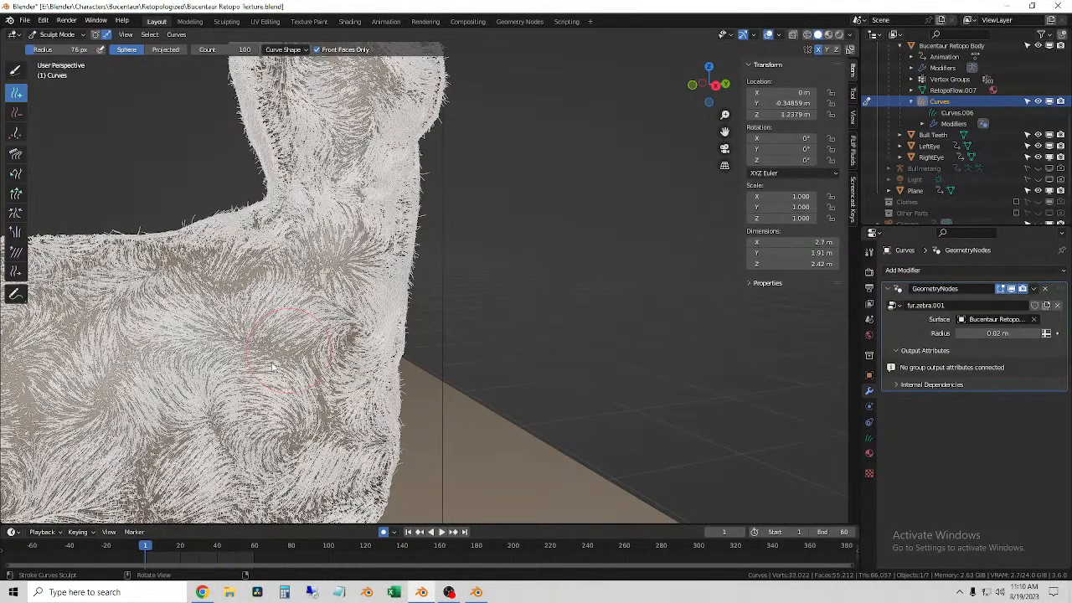
{"action": "left_click", "coordinate": [271, 367]}
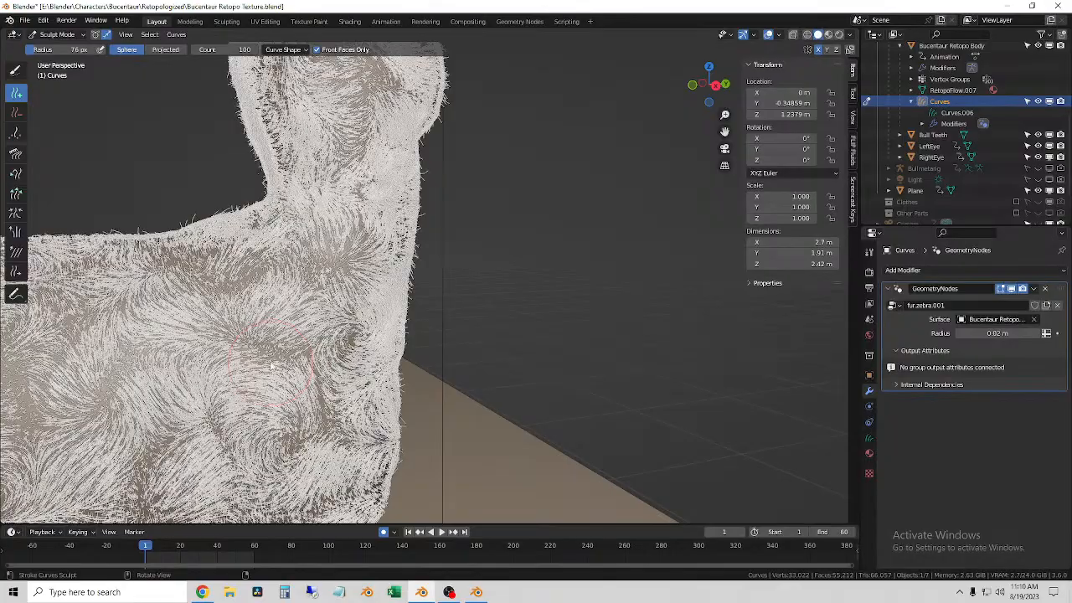
{"action": "middle_click_drag", "start_coordinate": [273, 366], "coordinate": [293, 418]}
Step: Add fur along the upper right flank of the bull body, from the mid-back to the rump
{"action": "scroll", "coordinate": [276, 341], "scroll_direction": "down", "scroll_amount": 3}
{"action": "scroll", "coordinate": [293, 335], "scroll_direction": "down", "scroll_amount": 2}
{"action": "middle_click_drag", "start_coordinate": [327, 310], "coordinate": [356, 337]}
{"action": "scroll", "coordinate": [356, 333], "scroll_direction": "down", "scroll_amount": 2}
{"action": "scroll", "coordinate": [318, 344], "scroll_direction": "up", "scroll_amount": 1}
{"action": "middle_click_drag", "start_coordinate": [289, 347], "coordinate": [373, 293]}
{"action": "scroll", "coordinate": [372, 294], "scroll_direction": "down", "scroll_amount": 1}
{"action": "middle_click_drag", "start_coordinate": [394, 310], "coordinate": [402, 345]}
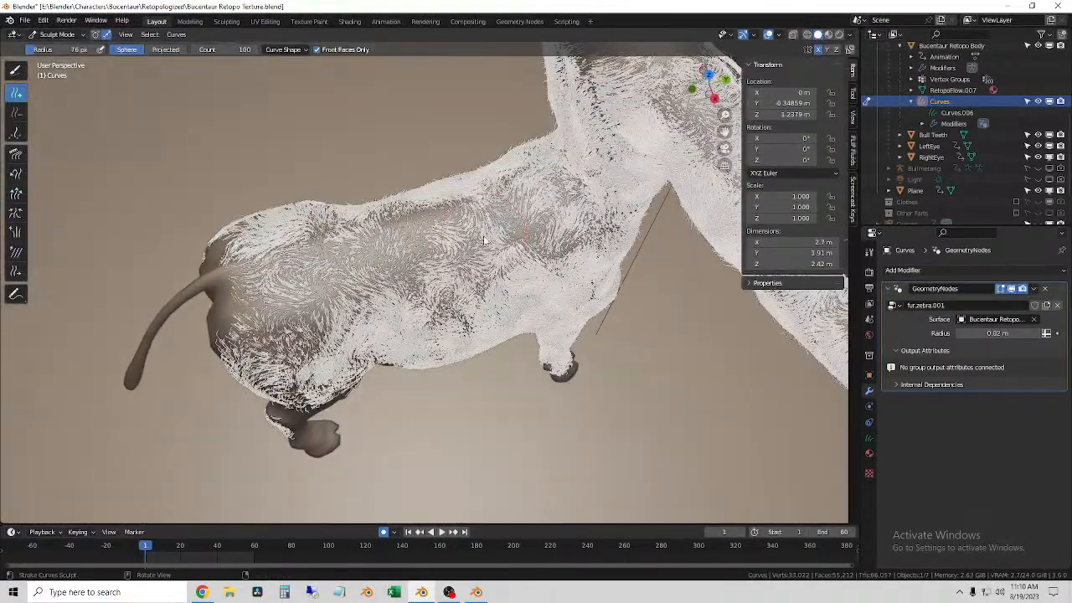
{"action": "mouse_move", "coordinate": [423, 241]}
{"action": "left_mouse_down"}
{"action": "mouse_move", "coordinate": [365, 267]}
{"action": "mouse_move", "coordinate": [316, 268]}
{"action": "left_mouse_up"}
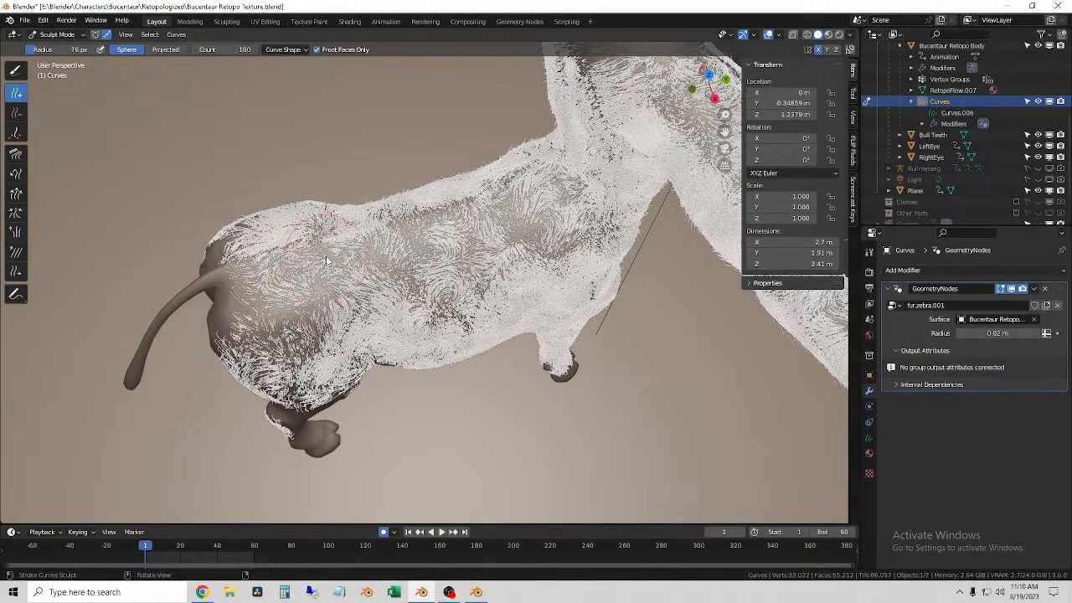
Step: Reduce the brush radius to 39 px and fill the thin patches along the upper right flank
{"action": "key", "text": "f"}
{"action": "left_click", "coordinate": [307, 262]}
{"action": "left_click_drag", "start_coordinate": [413, 231], "coordinate": [352, 265]}
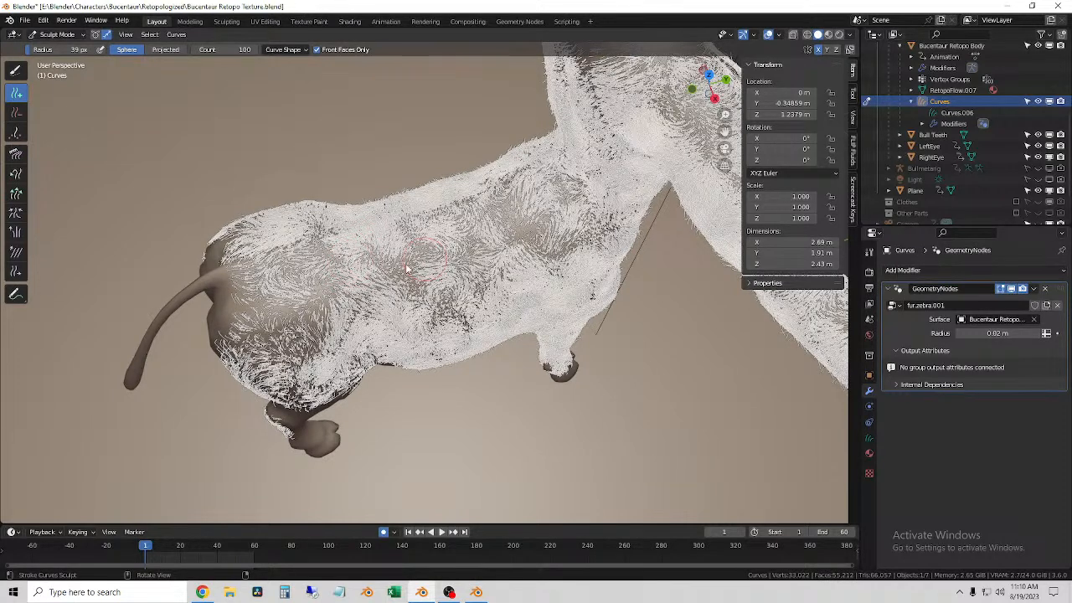
{"action": "mouse_move", "coordinate": [403, 269]}
{"action": "left_mouse_down"}
{"action": "mouse_move", "coordinate": [391, 274]}
{"action": "mouse_move", "coordinate": [537, 268]}
{"action": "left_mouse_up"}
{"action": "mouse_move", "coordinate": [536, 268]}
{"action": "middle_mouse_down"}
{"action": "mouse_move", "coordinate": [507, 239]}
{"action": "mouse_move", "coordinate": [456, 285]}
{"action": "middle_mouse_up"}
Step: Fill the remaining gaps on the upper right flank behind the base of the human torso
{"action": "scroll", "coordinate": [452, 291], "scroll_direction": "up", "scroll_amount": 1}
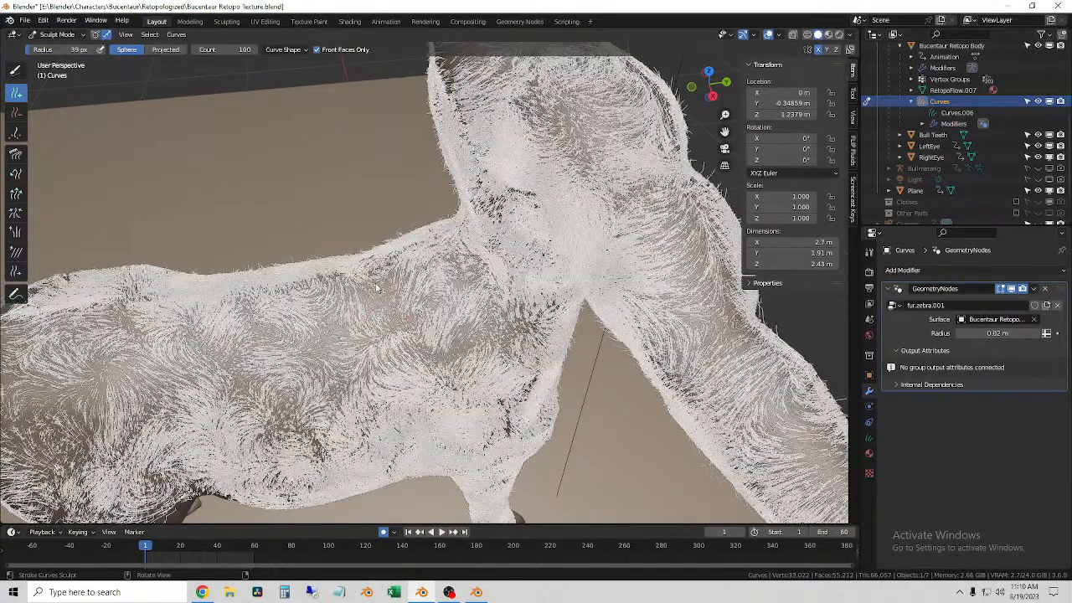
{"action": "left_click_drag", "start_coordinate": [391, 314], "coordinate": [403, 336]}
{"action": "middle_click_drag", "start_coordinate": [406, 336], "coordinate": [402, 308]}
{"action": "left_click_drag", "start_coordinate": [403, 309], "coordinate": [417, 355]}
{"action": "mouse_move", "coordinate": [500, 407]}
{"action": "middle_mouse_down"}
{"action": "mouse_move", "coordinate": [469, 324]}
{"action": "mouse_move", "coordinate": [516, 359]}
{"action": "middle_mouse_up"}
Step: Set the brush radius to 72 px and add fur from the right front shoulder back across the flank
{"action": "key", "text": "f"}
{"action": "left_click", "coordinate": [534, 363]}
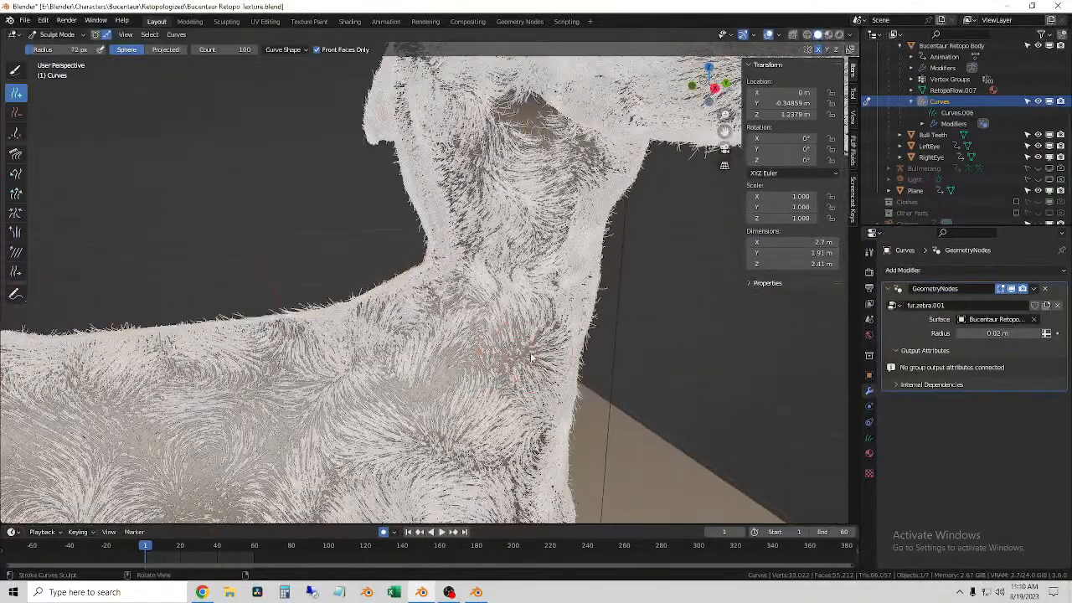
{"action": "mouse_move", "coordinate": [485, 369]}
{"action": "left_mouse_down"}
{"action": "mouse_move", "coordinate": [415, 385]}
{"action": "mouse_move", "coordinate": [381, 422]}
{"action": "left_mouse_up"}
{"action": "middle_click_drag", "start_coordinate": [381, 423], "coordinate": [444, 377]}
{"action": "middle_click_drag", "start_coordinate": [325, 405], "coordinate": [402, 333]}
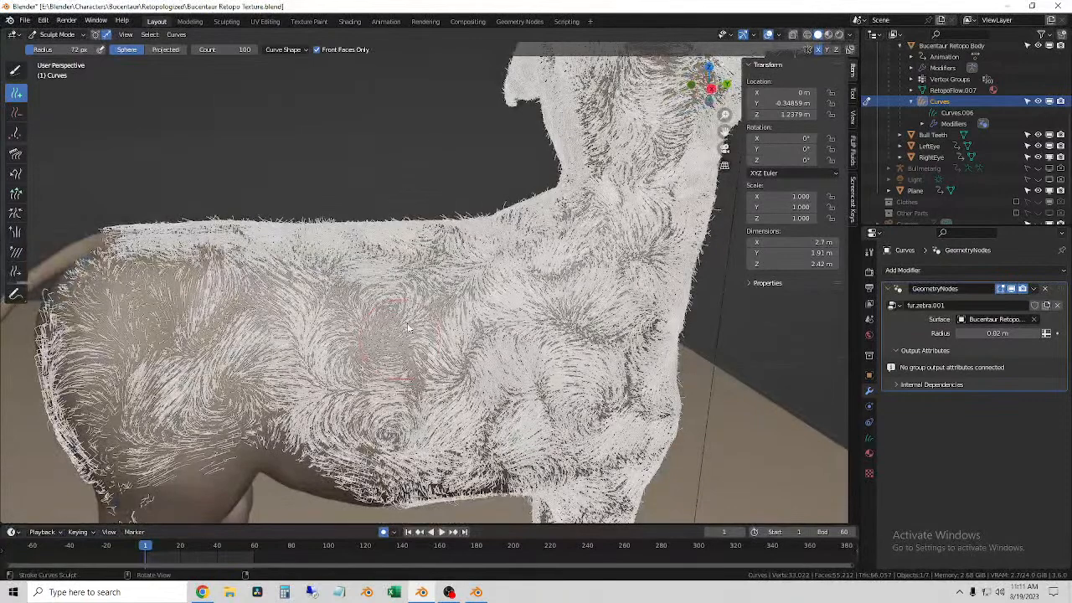
Step: Fill the bare patch in the middle of the right flank with denser fur
{"action": "left_click", "coordinate": [408, 328]}
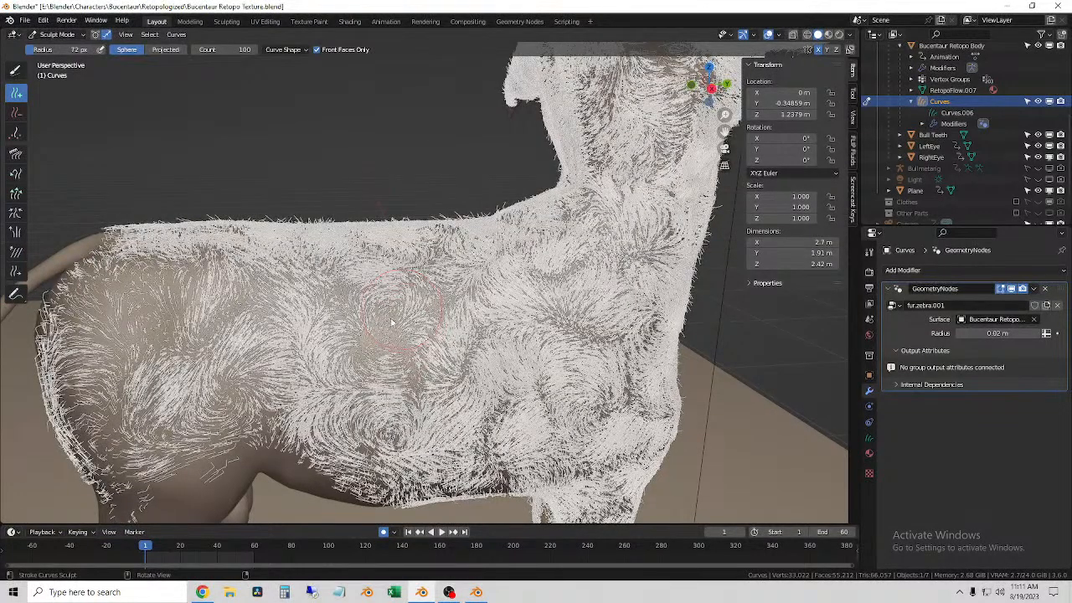
{"action": "left_click_drag", "start_coordinate": [372, 346], "coordinate": [360, 357]}
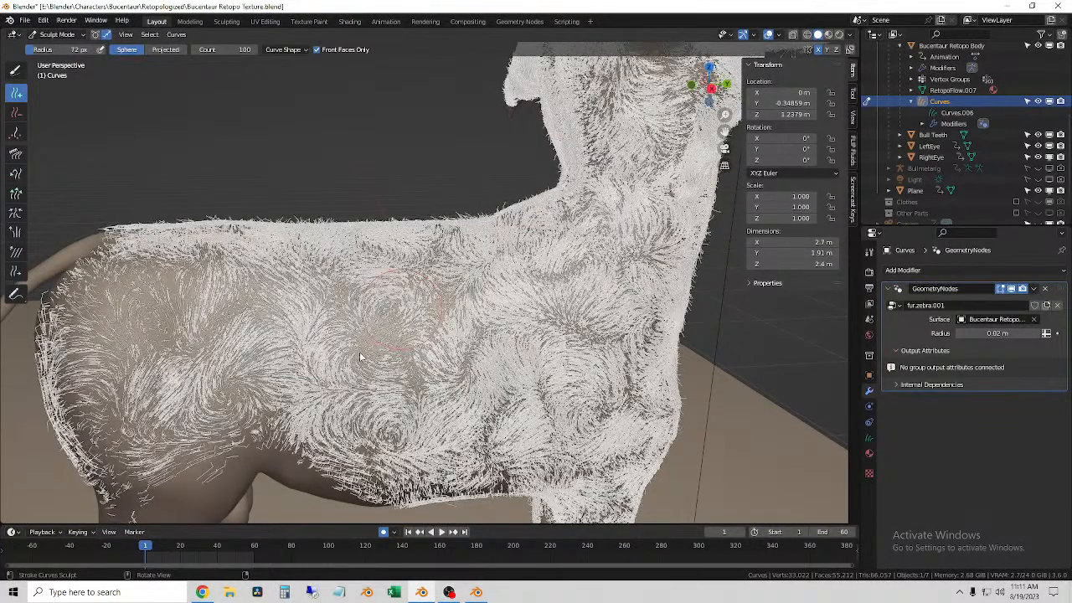
{"action": "left_click", "coordinate": [355, 360]}
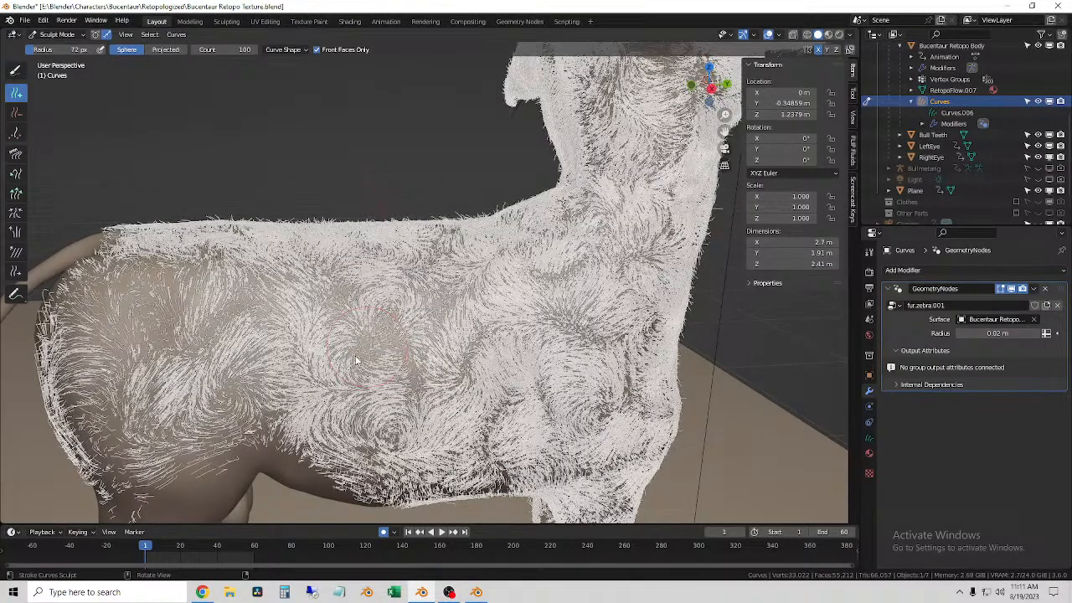
{"action": "middle_click_drag", "start_coordinate": [356, 360], "coordinate": [315, 333]}
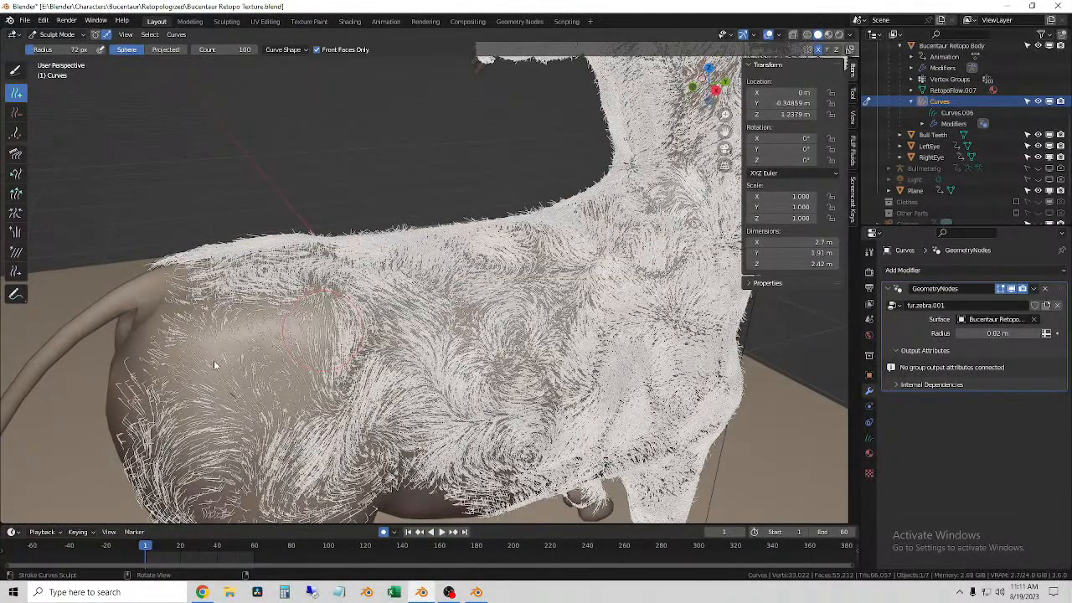
Step: Add fur over the bare right hindquarter, from beside the tail base down toward the thigh
{"action": "left_click", "coordinate": [215, 366]}
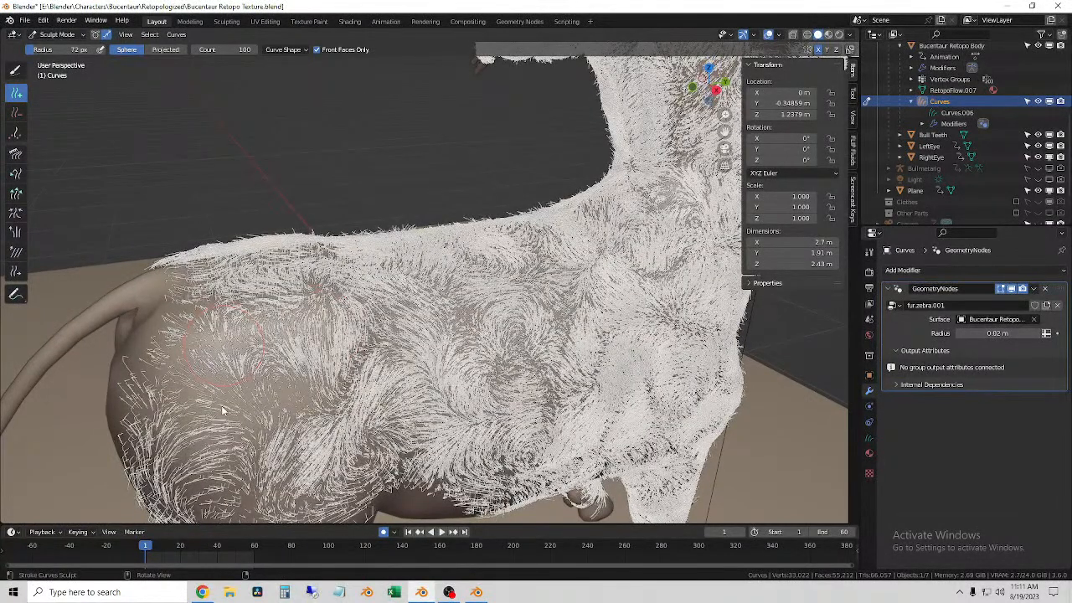
{"action": "left_click", "coordinate": [222, 408]}
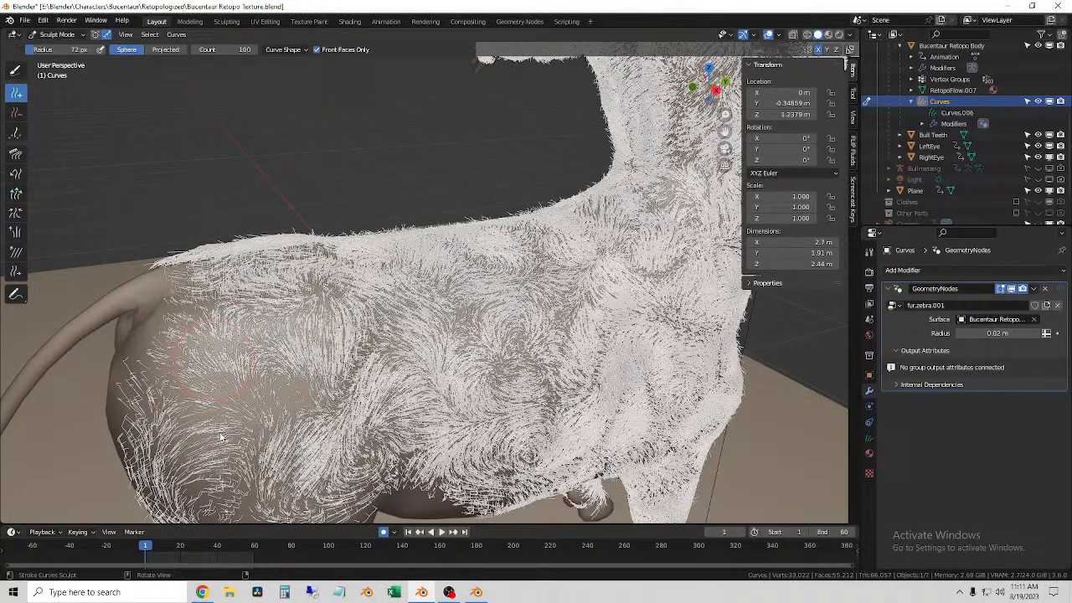
{"action": "left_click", "coordinate": [223, 437]}
{"action": "left_click", "coordinate": [223, 442]}
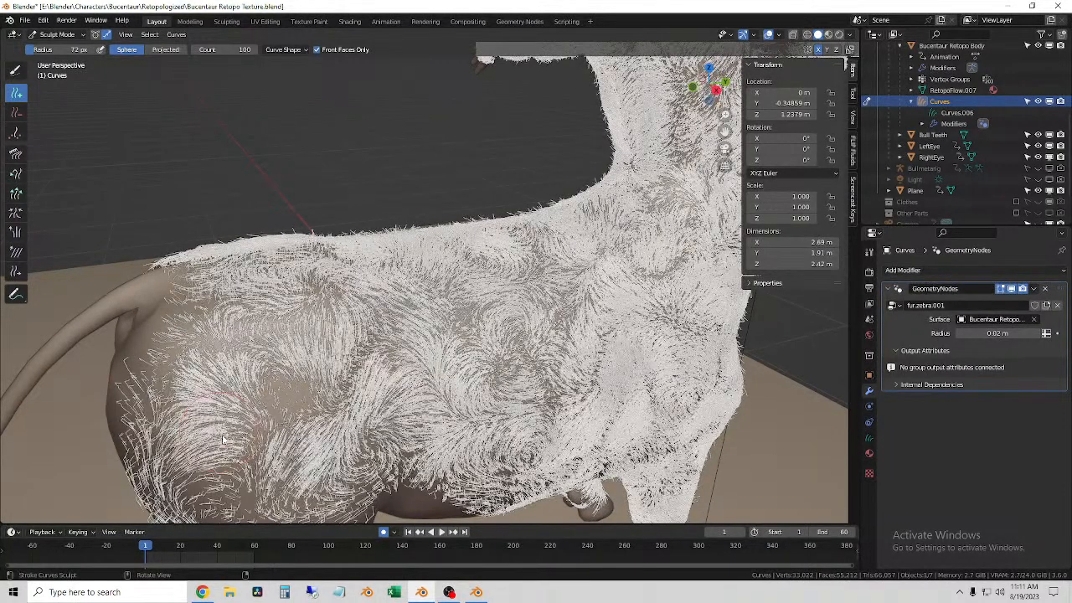
Step: Redo the fur on the right hip and extend it down over the upper thigh
{"action": "middle_click_drag", "start_coordinate": [233, 403], "coordinate": [358, 268]}
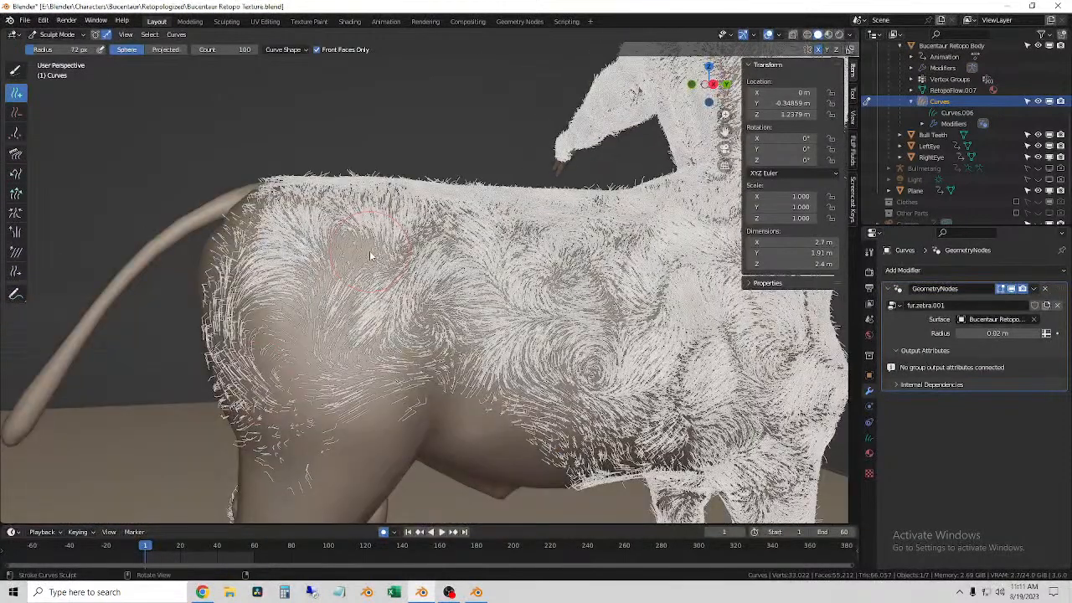
{"action": "left_click", "coordinate": [346, 266]}
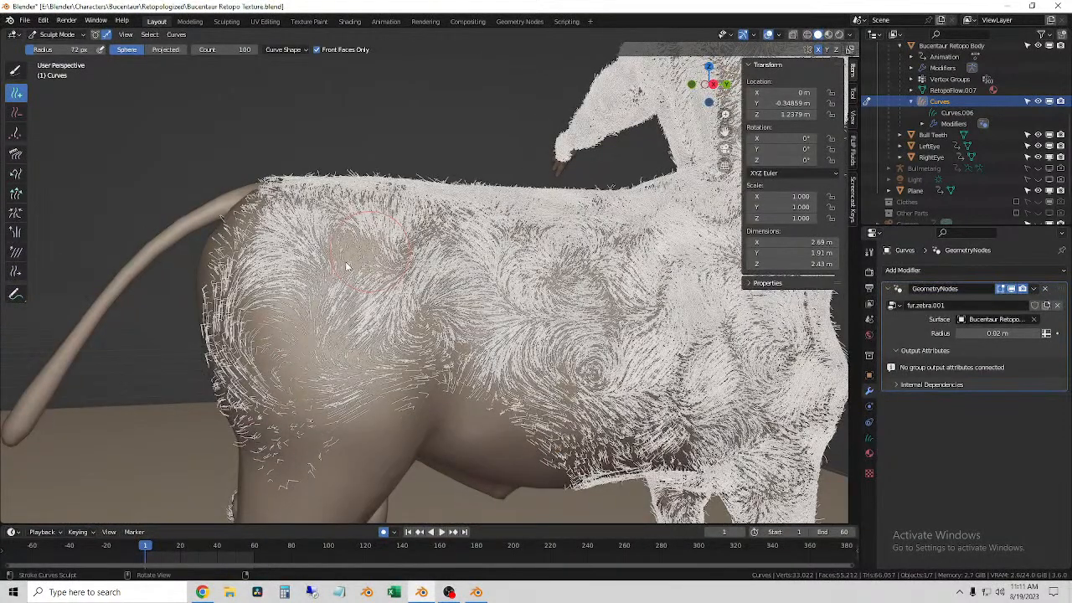
{"action": "key", "text": "ctrl+z"}
{"action": "mouse_move", "coordinate": [321, 291]}
{"action": "left_mouse_down"}
{"action": "mouse_move", "coordinate": [303, 329]}
{"action": "mouse_move", "coordinate": [311, 363]}
{"action": "left_mouse_up"}
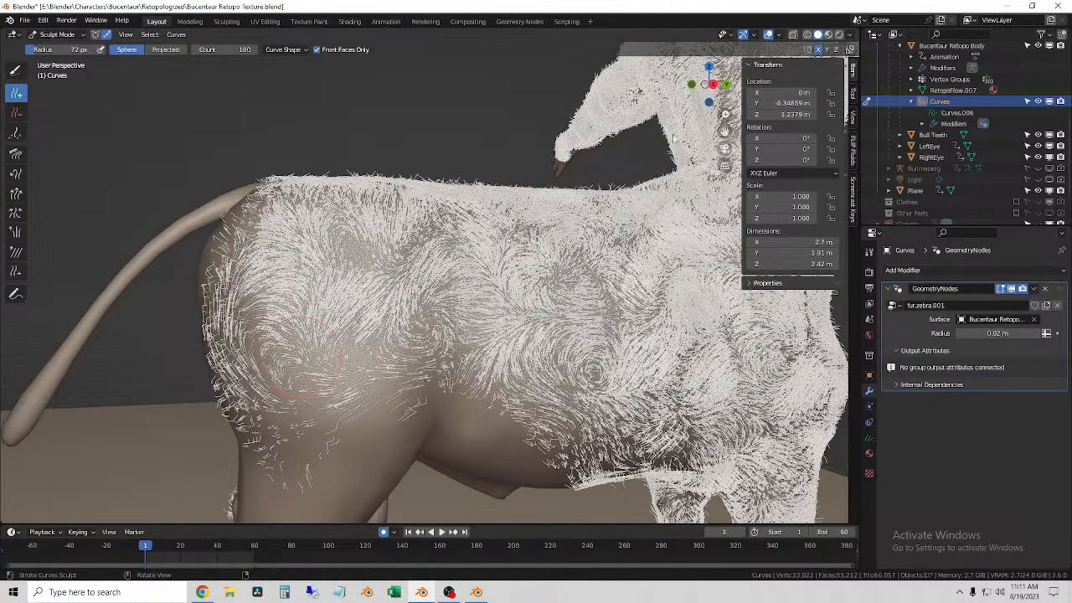
Step: Return to Object Mode, deselect the fur and preview it in Rendered shading around the torso and right flank
{"action": "left_click", "coordinate": [67, 36]}
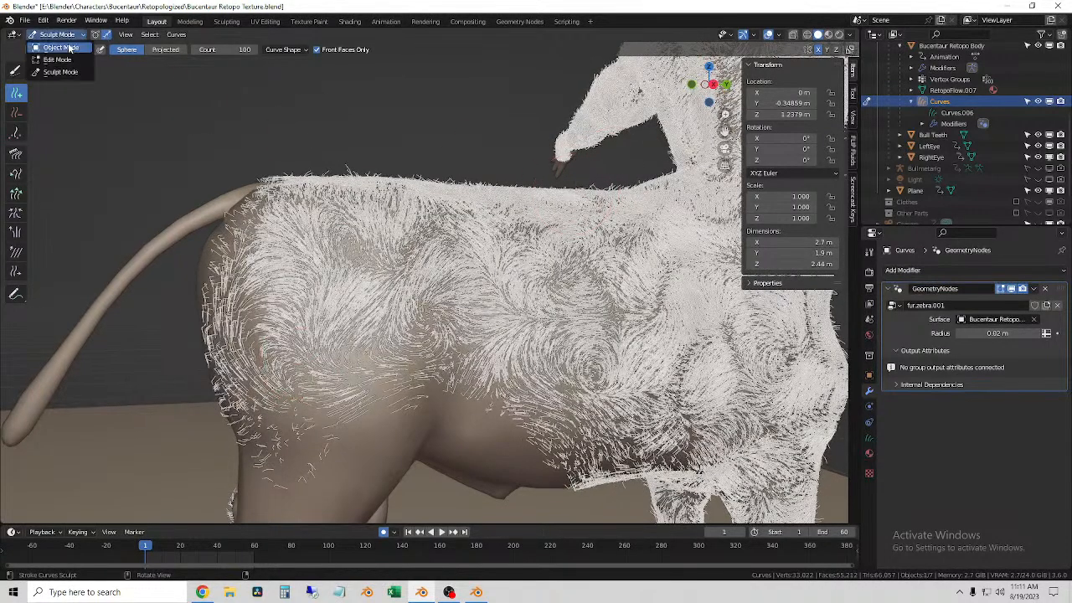
{"action": "left_click", "coordinate": [71, 48]}
{"action": "middle_click_drag", "start_coordinate": [536, 325], "coordinate": [575, 235]}
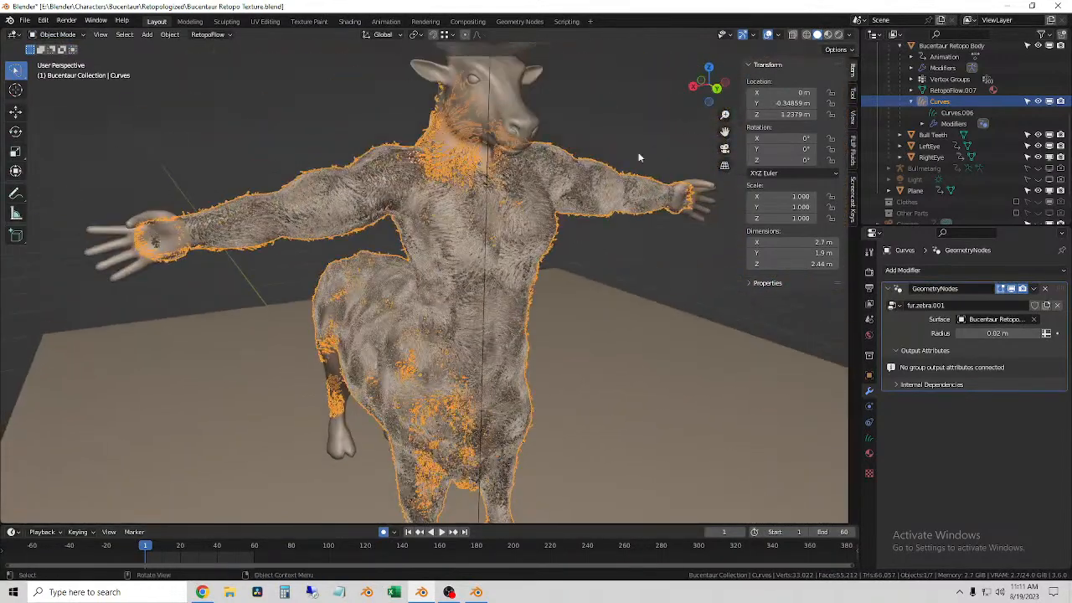
{"action": "left_click", "coordinate": [839, 34]}
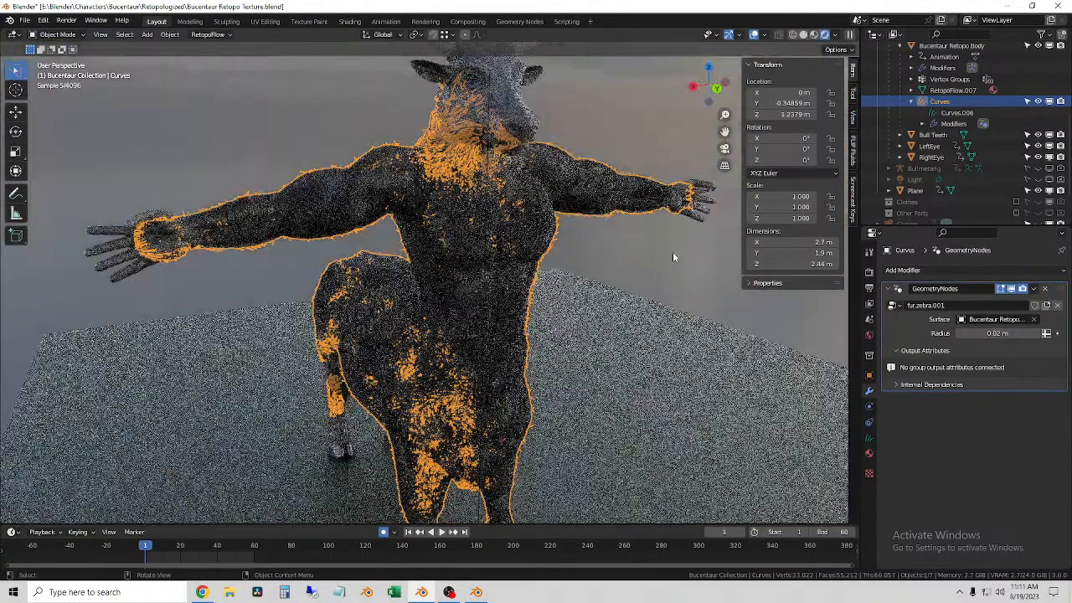
{"action": "left_click", "coordinate": [657, 260]}
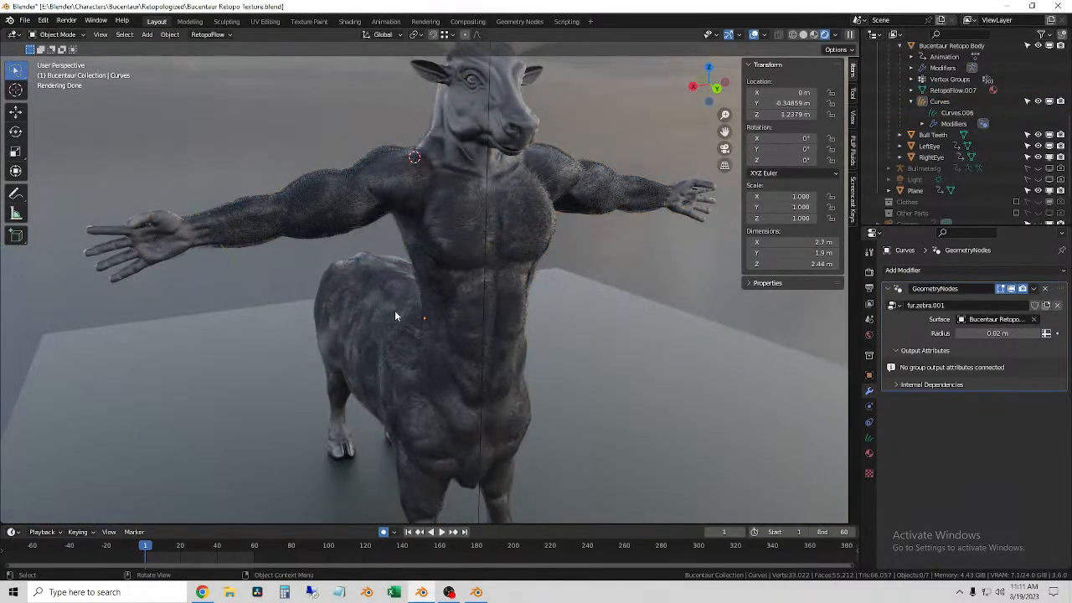
{"action": "middle_click_drag", "start_coordinate": [283, 240], "coordinate": [410, 252]}
{"action": "middle_click_drag", "start_coordinate": [289, 410], "coordinate": [304, 244], "text": "shift"}
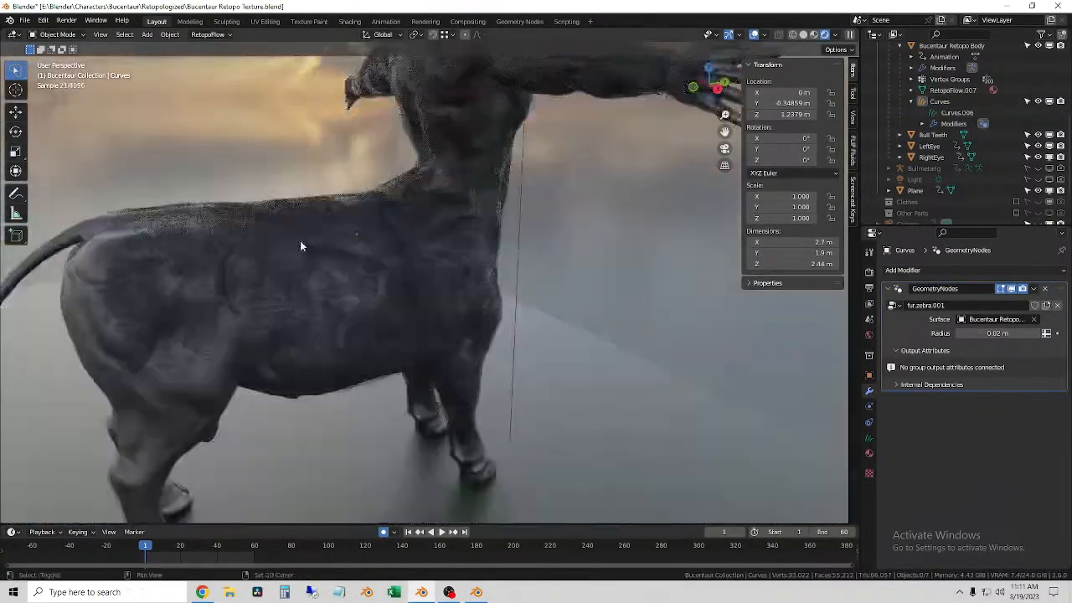
{"action": "scroll", "coordinate": [308, 260], "scroll_direction": "up", "scroll_amount": 5}
{"action": "middle_click_drag", "start_coordinate": [567, 328], "coordinate": [455, 280]}
{"action": "scroll", "coordinate": [473, 304], "scroll_direction": "down", "scroll_amount": 3}
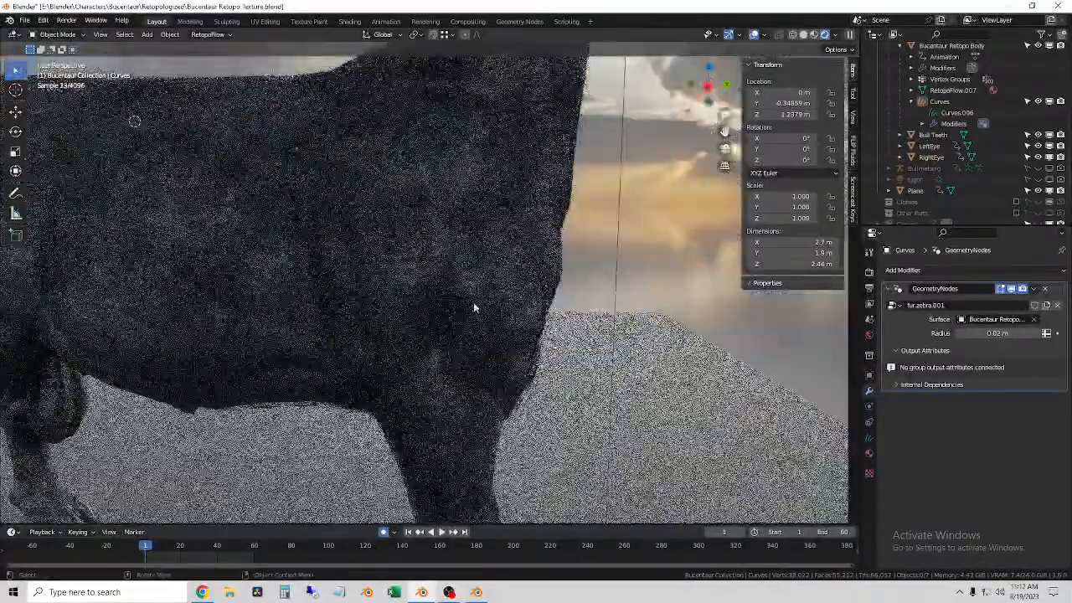
Step: Examine the rendered fur on the hindquarters, flank and the junction between the torso and bull body from both sides
{"action": "scroll", "coordinate": [474, 305], "scroll_direction": "up", "scroll_amount": 4}
{"action": "left_click", "coordinate": [329, 187]}
{"action": "middle_click_drag", "start_coordinate": [331, 188], "coordinate": [402, 264]}
{"action": "left_click", "coordinate": [408, 140]}
{"action": "middle_click_drag", "start_coordinate": [411, 151], "coordinate": [496, 268]}
{"action": "middle_click_drag", "start_coordinate": [566, 274], "coordinate": [337, 263]}
{"action": "middle_click_drag", "start_coordinate": [218, 254], "coordinate": [351, 299]}
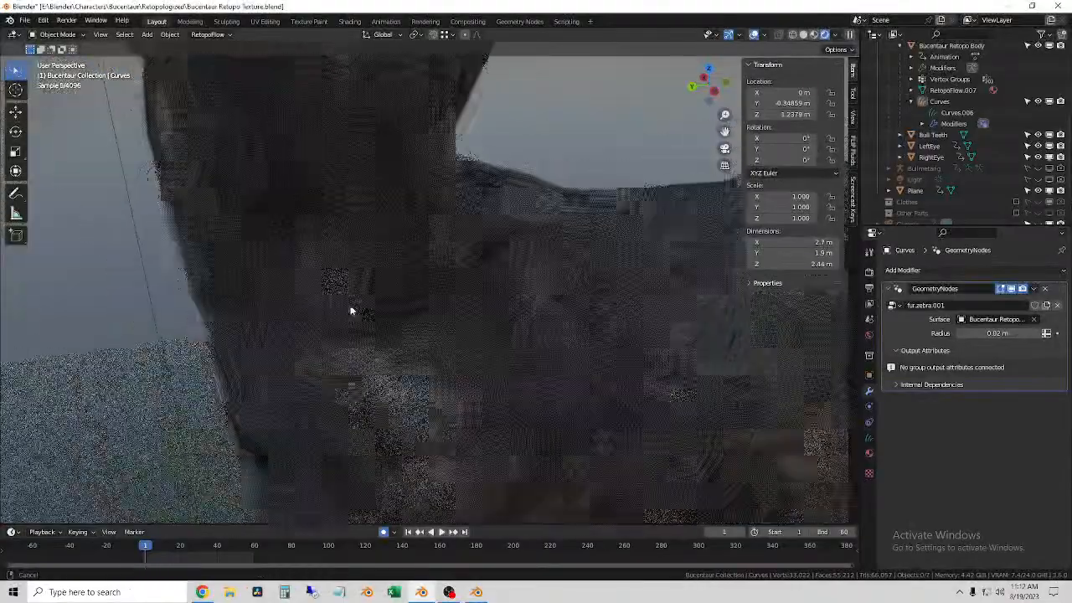
{"action": "middle_click_drag", "start_coordinate": [500, 421], "coordinate": [397, 307]}
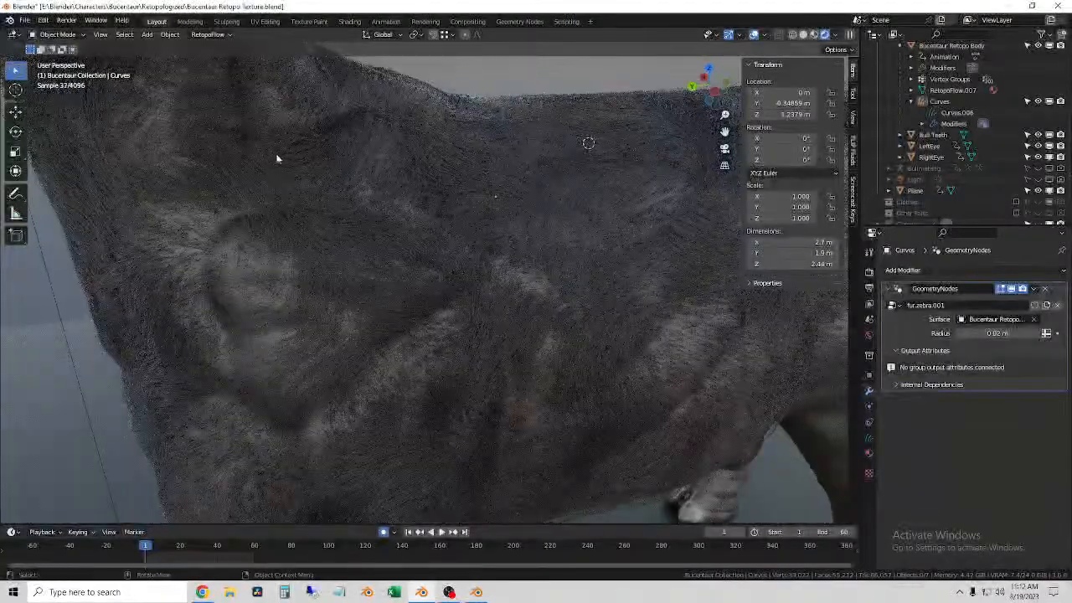
{"action": "middle_click_drag", "start_coordinate": [332, 266], "coordinate": [411, 310]}
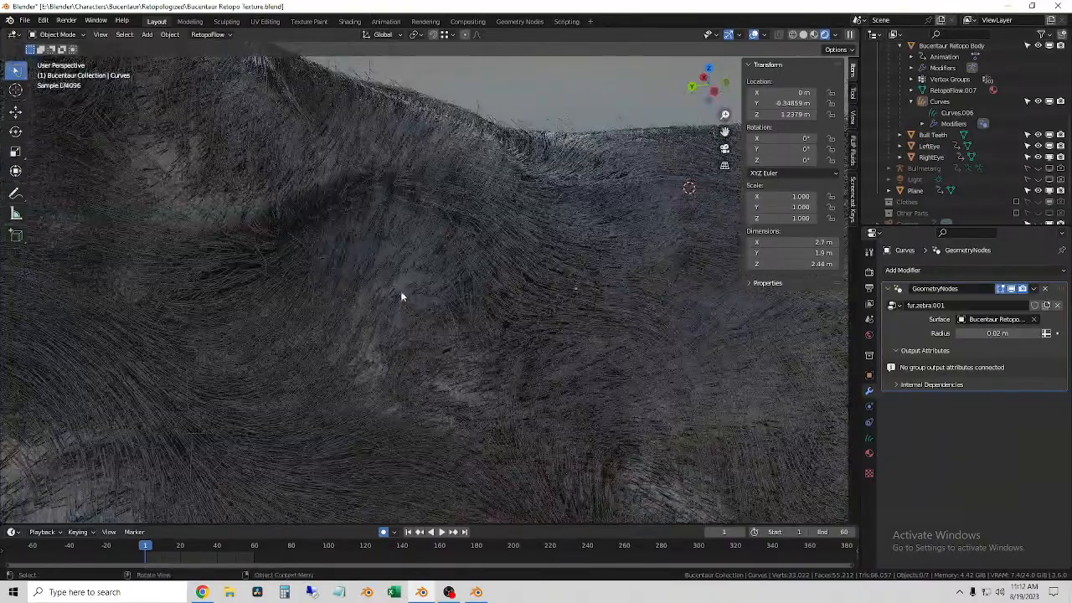
Step: Place the 3D cursor on the side below the waist and compare the fur there in Solid and Rendered shading
{"action": "scroll", "coordinate": [307, 369], "scroll_direction": "down", "scroll_amount": 4}
{"action": "right_click", "coordinate": [294, 389], "text": "shift"}
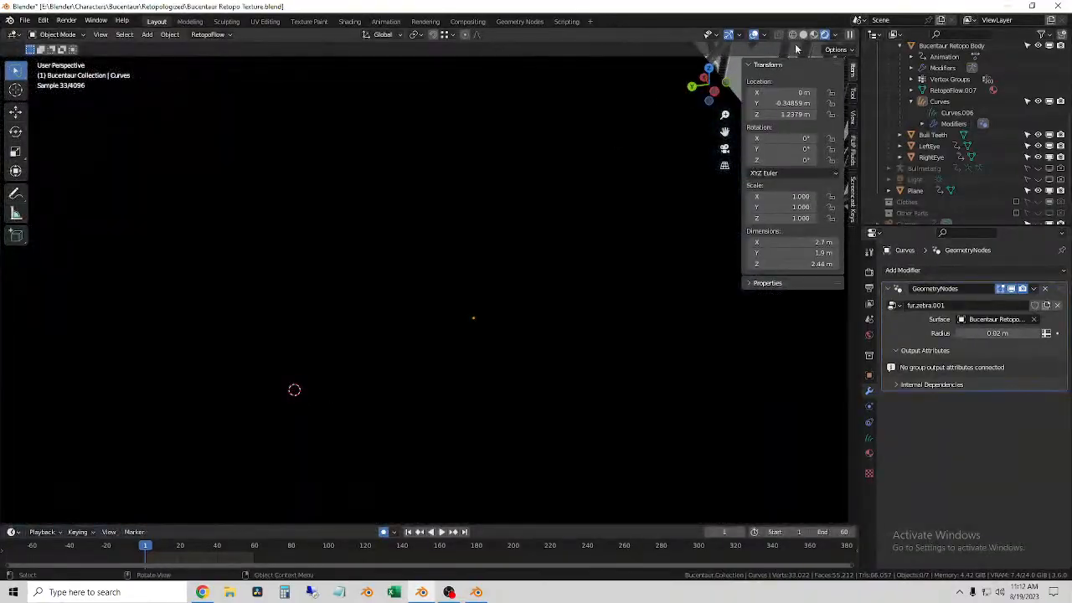
{"action": "left_click", "coordinate": [803, 35]}
{"action": "mouse_move", "coordinate": [436, 276]}
{"action": "middle_mouse_down"}
{"action": "mouse_move", "coordinate": [297, 248]}
{"action": "mouse_move", "coordinate": [301, 181]}
{"action": "mouse_move", "coordinate": [281, 158]}
{"action": "mouse_move", "coordinate": [234, 201]}
{"action": "mouse_move", "coordinate": [299, 192]}
{"action": "mouse_move", "coordinate": [287, 175]}
{"action": "mouse_move", "coordinate": [411, 230]}
{"action": "mouse_move", "coordinate": [313, 376]}
{"action": "mouse_move", "coordinate": [360, 392]}
{"action": "mouse_move", "coordinate": [277, 394]}
{"action": "mouse_move", "coordinate": [429, 382]}
{"action": "mouse_move", "coordinate": [376, 383]}
{"action": "mouse_move", "coordinate": [362, 396]}
{"action": "mouse_move", "coordinate": [390, 435]}
{"action": "mouse_move", "coordinate": [383, 461]}
{"action": "mouse_move", "coordinate": [523, 336]}
{"action": "middle_mouse_up"}
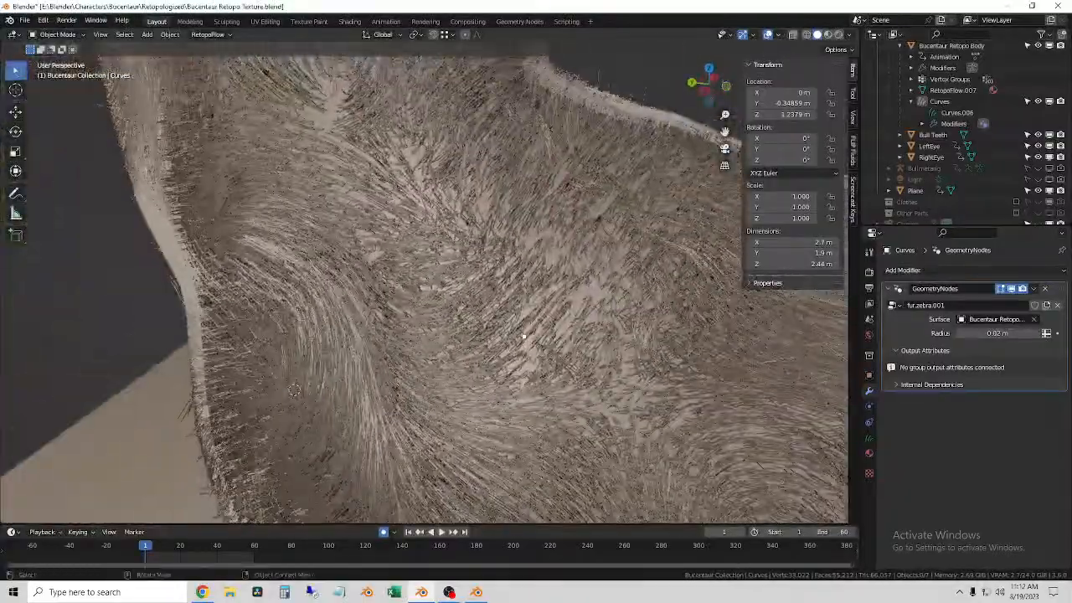
{"action": "left_click", "coordinate": [828, 35]}
{"action": "left_click", "coordinate": [838, 35]}
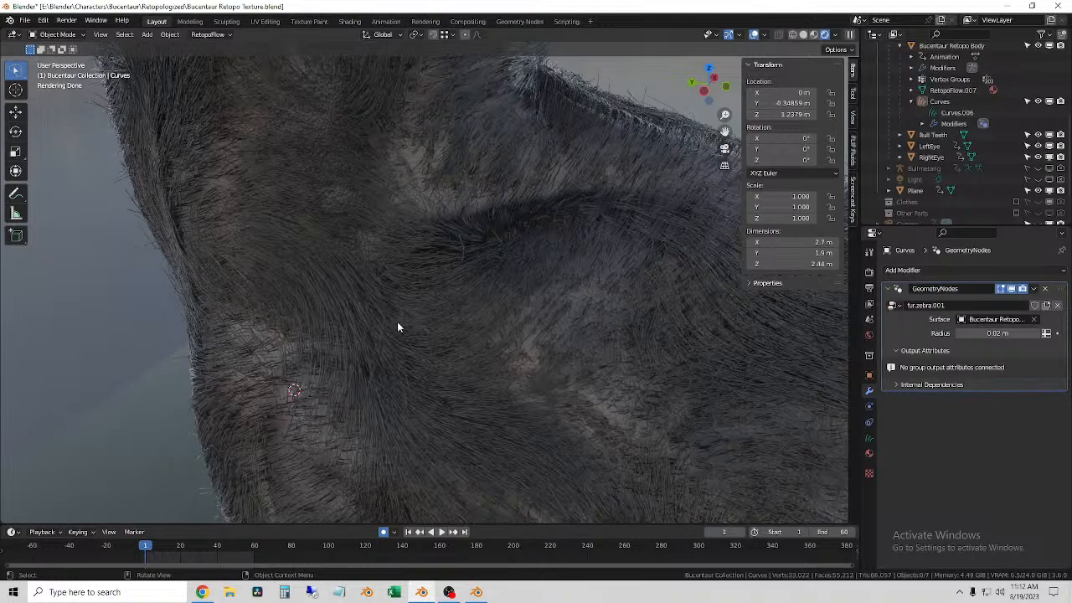
Step: Inspect the rendered fur across the bull body's side, the abdomen, chest and arms, and the lower back
{"action": "scroll", "coordinate": [421, 306], "scroll_direction": "down", "scroll_amount": 3}
{"action": "middle_click_drag", "start_coordinate": [417, 304], "coordinate": [462, 288]}
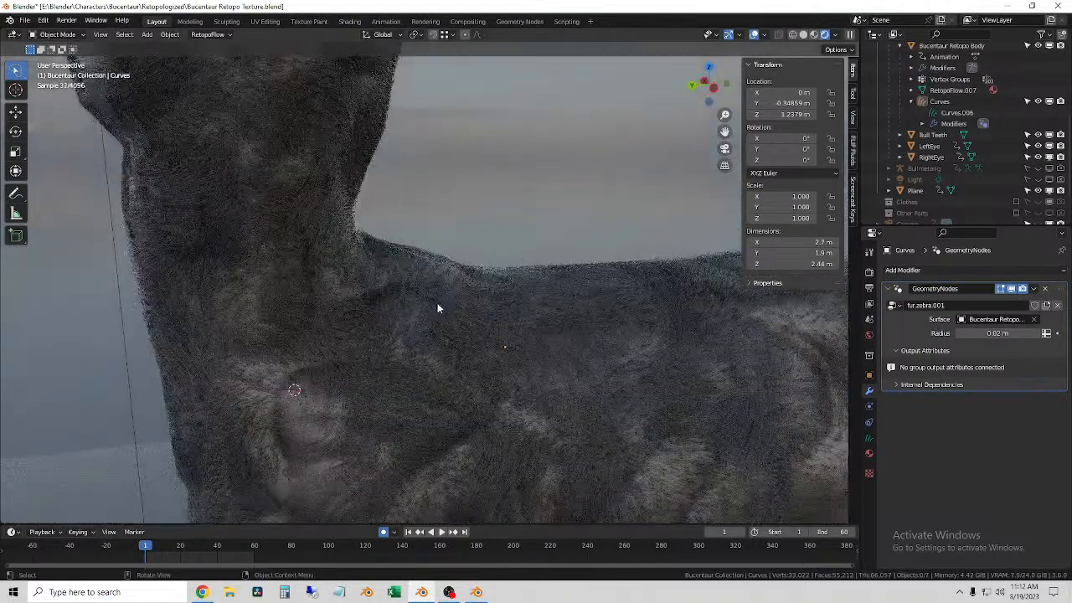
{"action": "middle_click_drag", "start_coordinate": [521, 429], "coordinate": [458, 345], "text": "shift"}
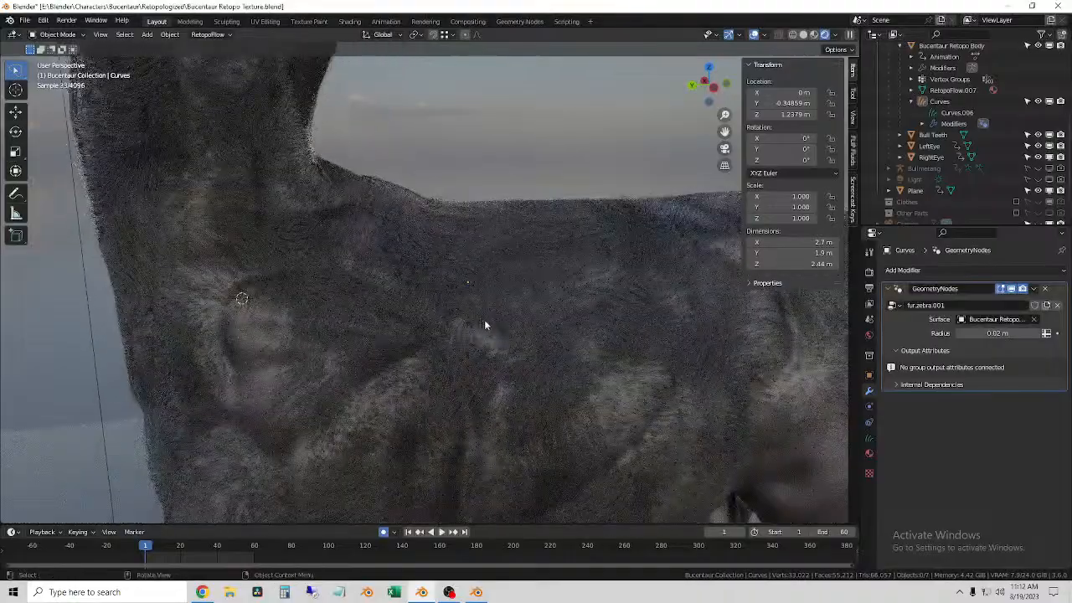
{"action": "middle_click_drag", "start_coordinate": [350, 291], "coordinate": [498, 287]}
{"action": "scroll", "coordinate": [423, 294], "scroll_direction": "down", "scroll_amount": 4}
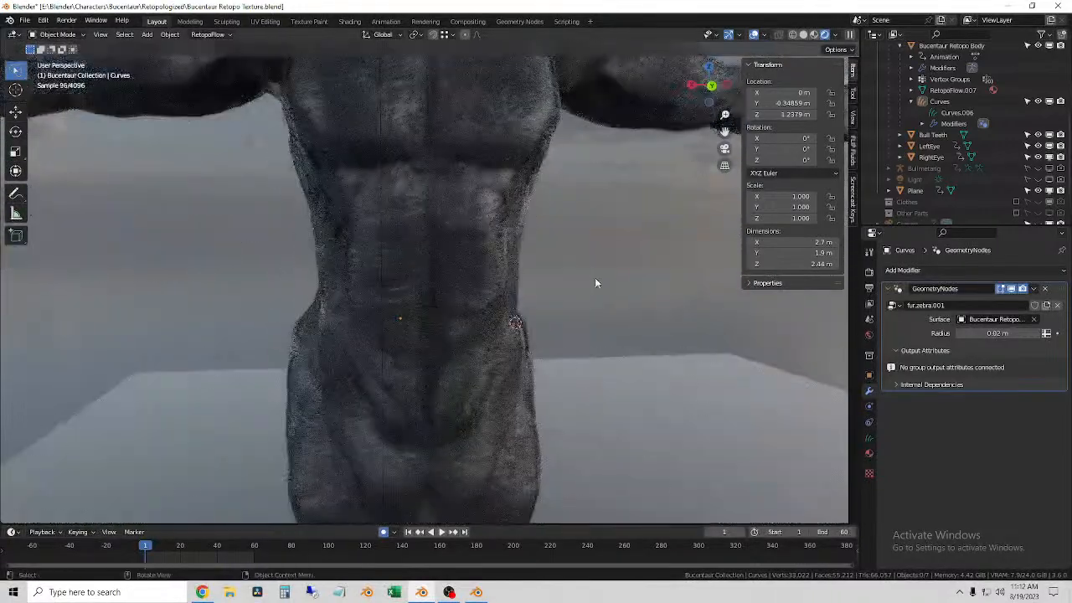
{"action": "middle_click_drag", "start_coordinate": [419, 251], "coordinate": [566, 333]}
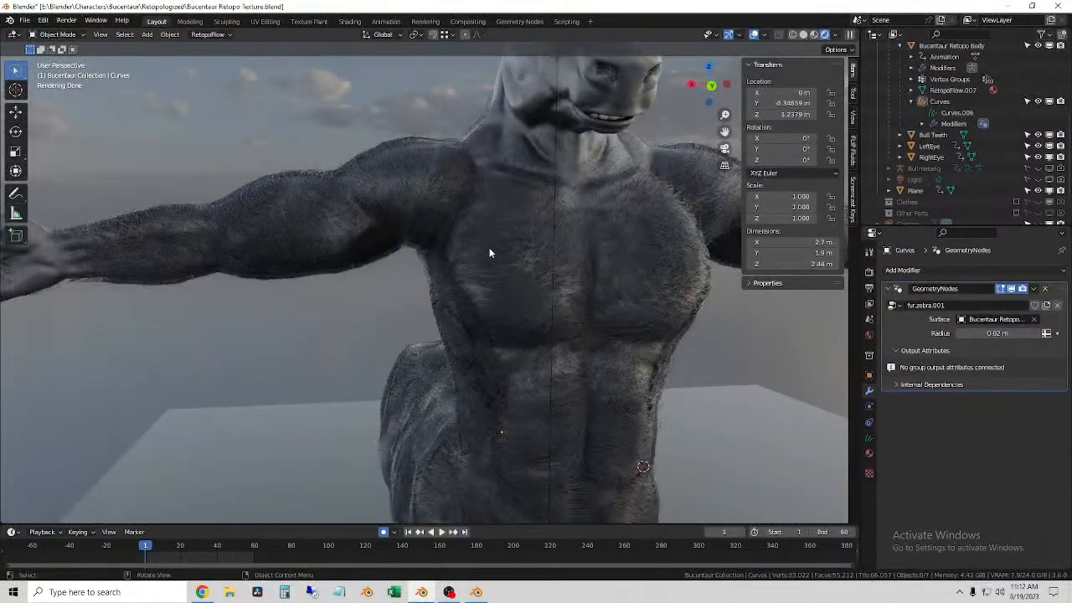
{"action": "middle_click_drag", "start_coordinate": [598, 407], "coordinate": [584, 306]}
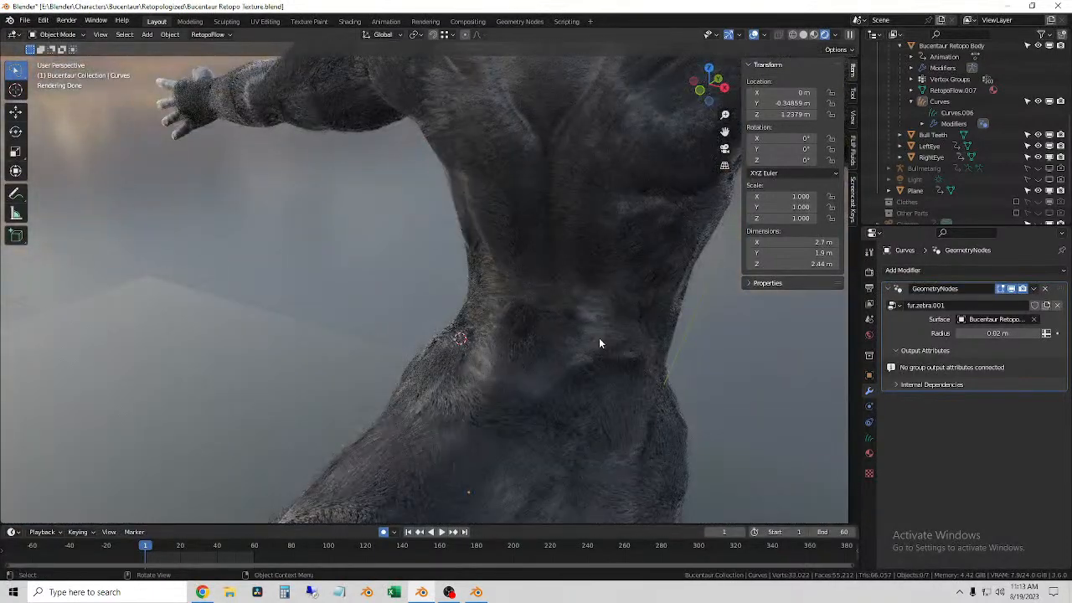